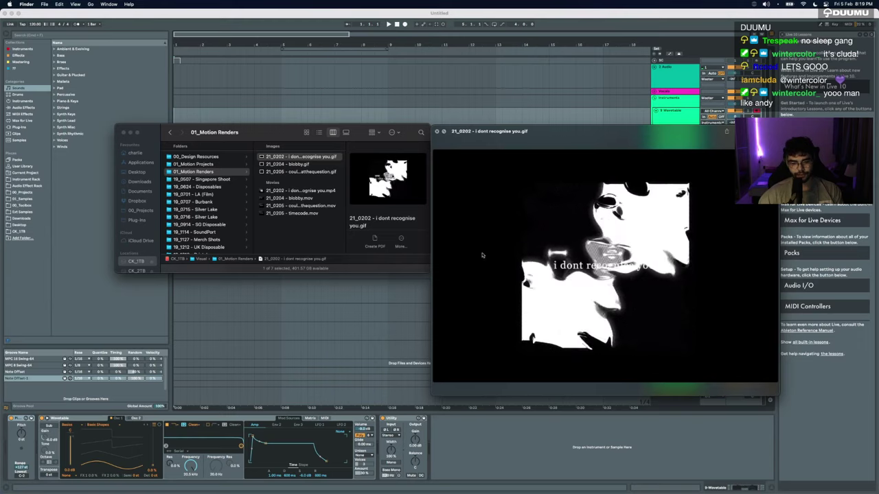
# Step: Preview the GIFs and movies in 01_Motion Renders through 21_0205 - timecode.mov and close the folder window
pyautogui.click(257, 135)
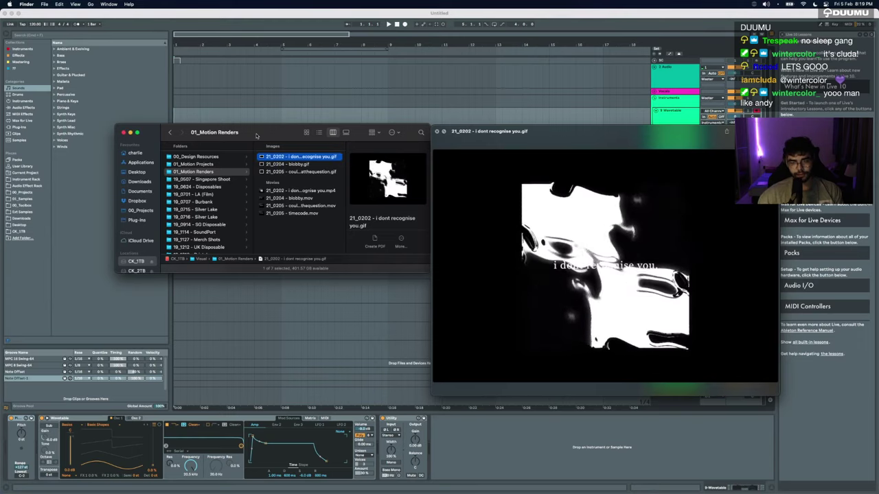
pyautogui.press('Down')
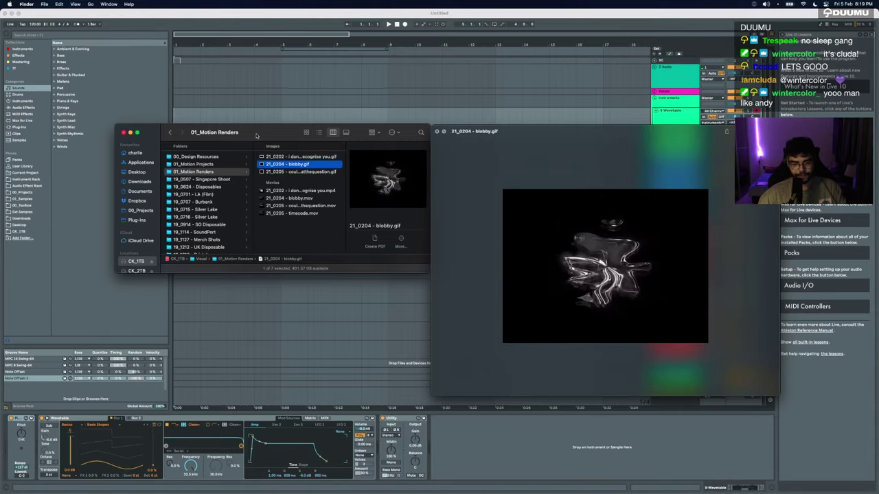
pyautogui.press('Down')
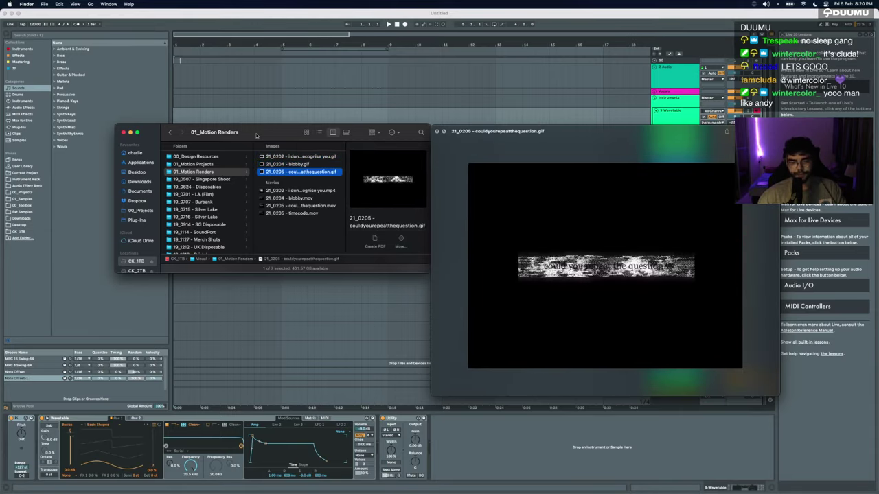
pyautogui.press('Down')
pyautogui.press('Down')
pyautogui.press('Down')
pyautogui.press('Down')
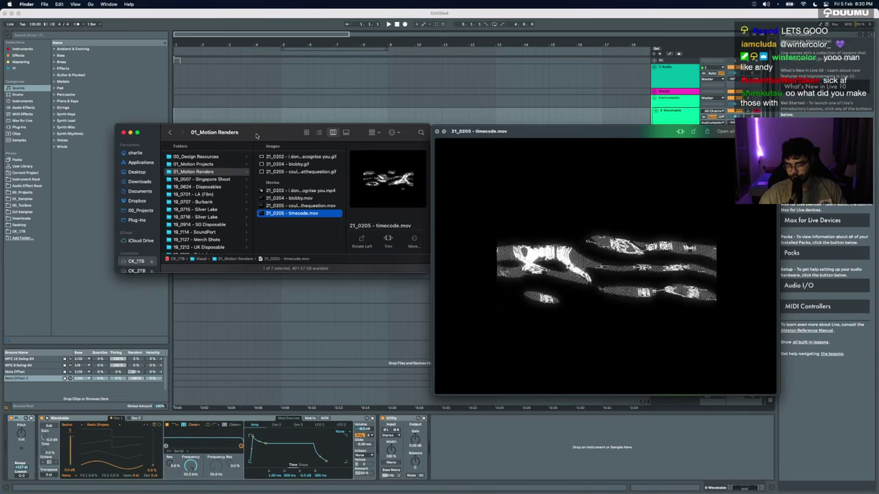
pyautogui.press('space')
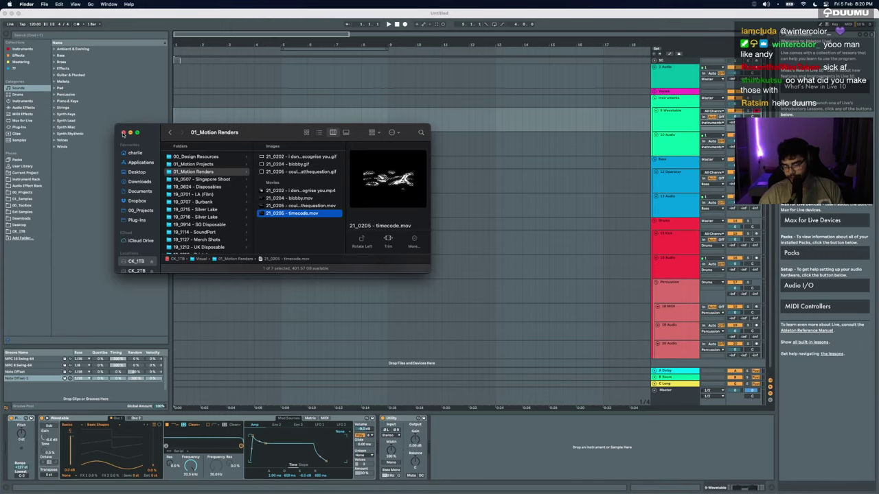
pyautogui.click(123, 132)
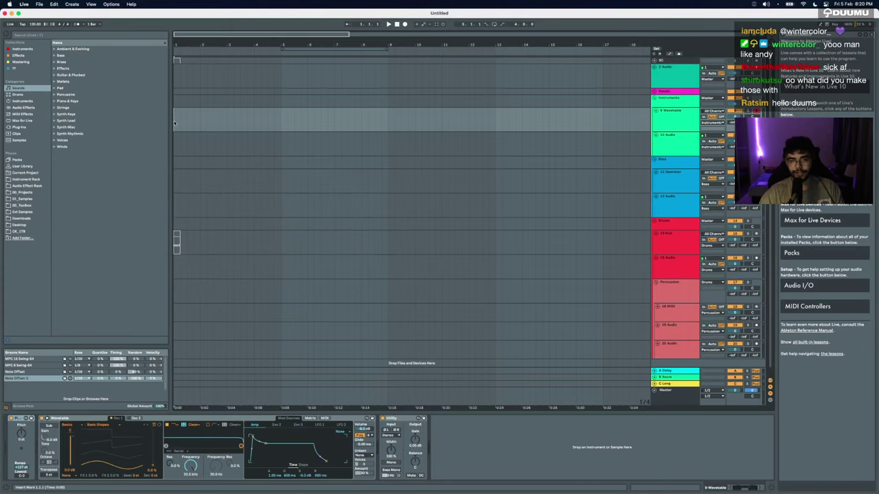
# Step: Loop the first eight bars of the arrangement and show the Plug-Ins category in the browser
pyautogui.moveTo(175, 123); pyautogui.dragTo(387, 122)
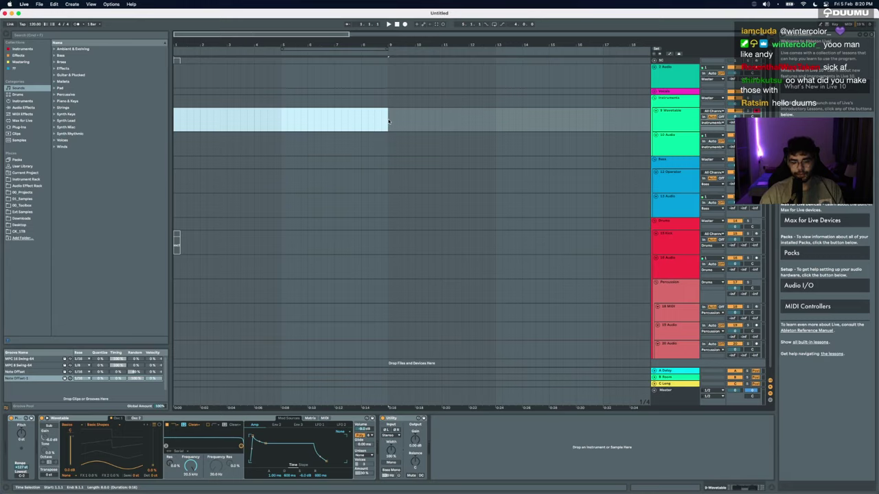
pyautogui.press('super+l')
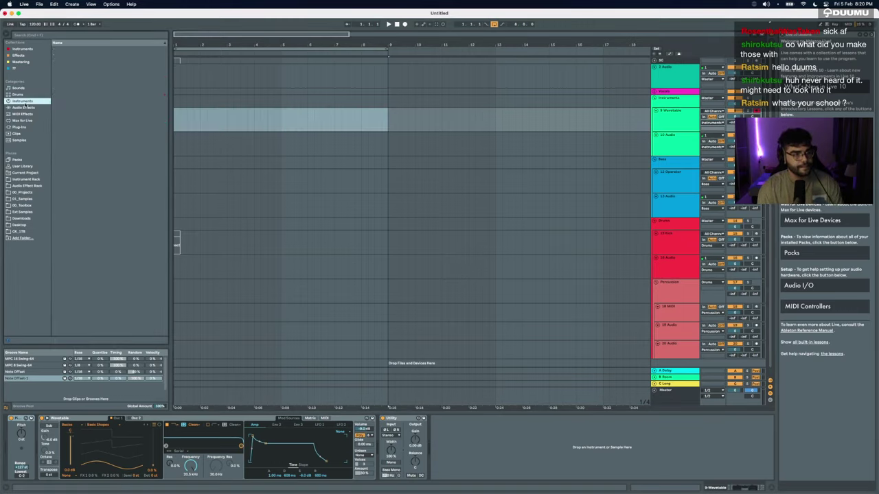
pyautogui.click(23, 133)
pyautogui.click(23, 127)
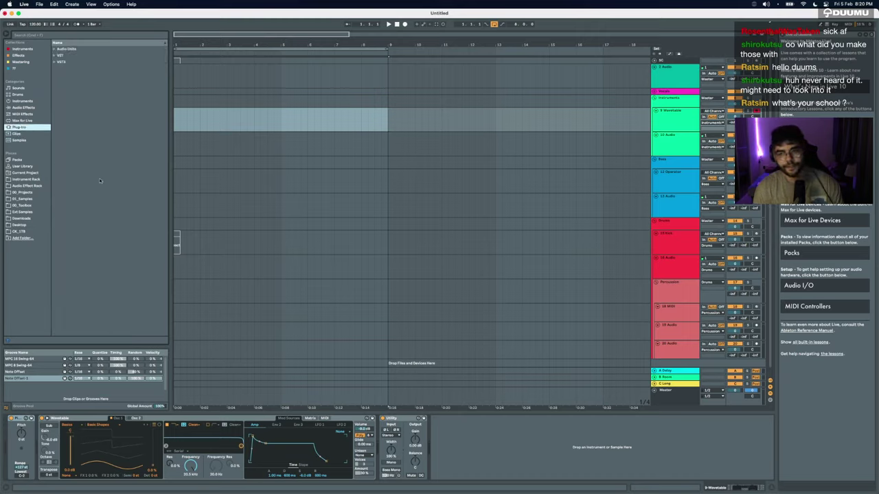
# Step: Set the project tempo to 150 BPM, checking the speed with short metronome playbacks
pyautogui.click(31, 25)
pyautogui.write('150')
pyautogui.press('Return')
pyautogui.press('space')
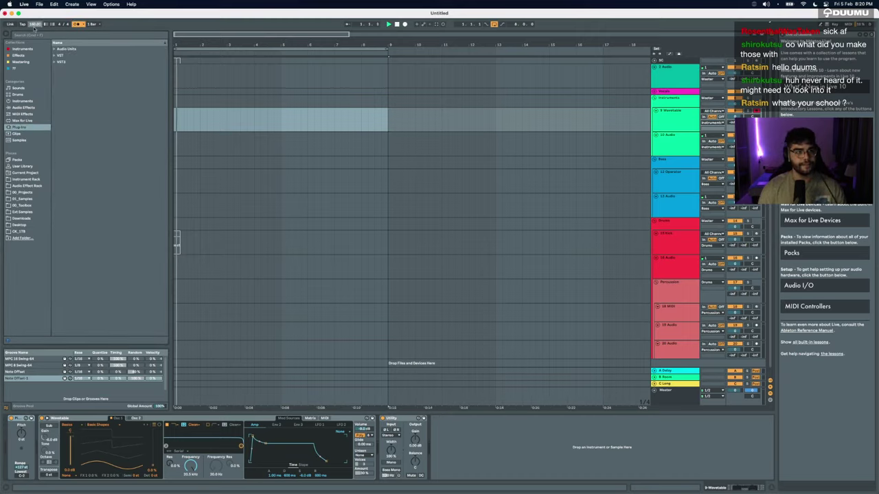
pyautogui.press('space')
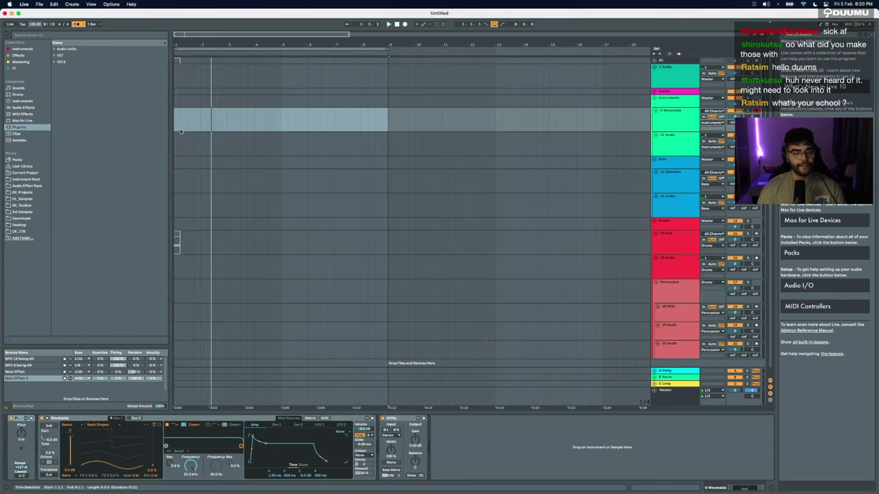
pyautogui.press('space')
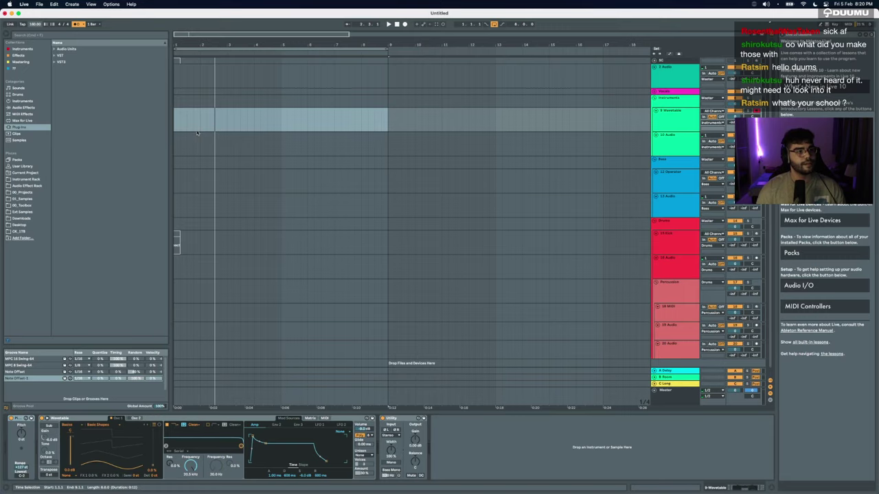
pyautogui.moveTo(33, 25); pyautogui.dragTo(33, 32)
pyautogui.press('space')
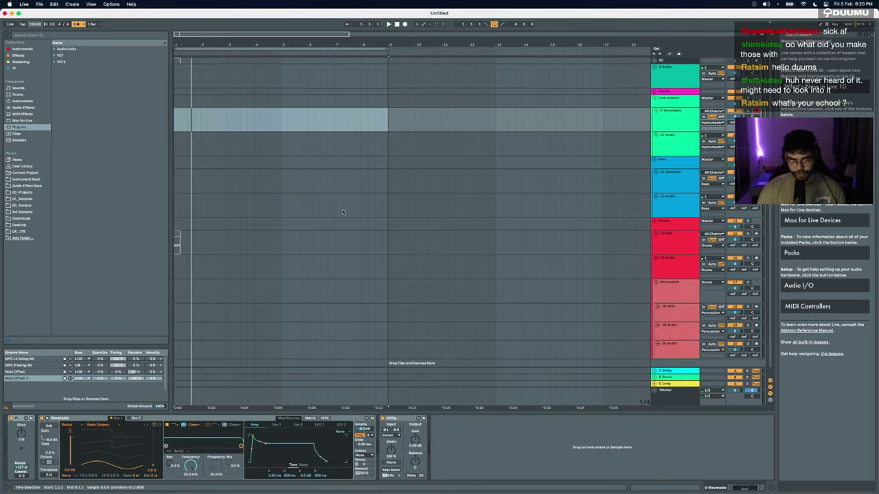
# Step: Search the browser for "kick" and load smooth kick.wav onto the C1 pad of the Kick track's Drum Rack
pyautogui.scroll(-1, 344, 193)
pyautogui.click(181, 228)
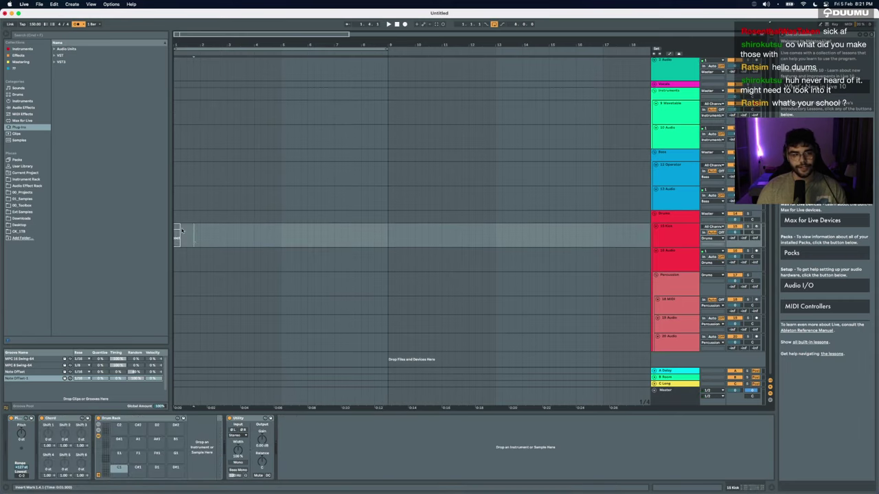
pyautogui.moveTo(177, 228); pyautogui.dragTo(279, 238)
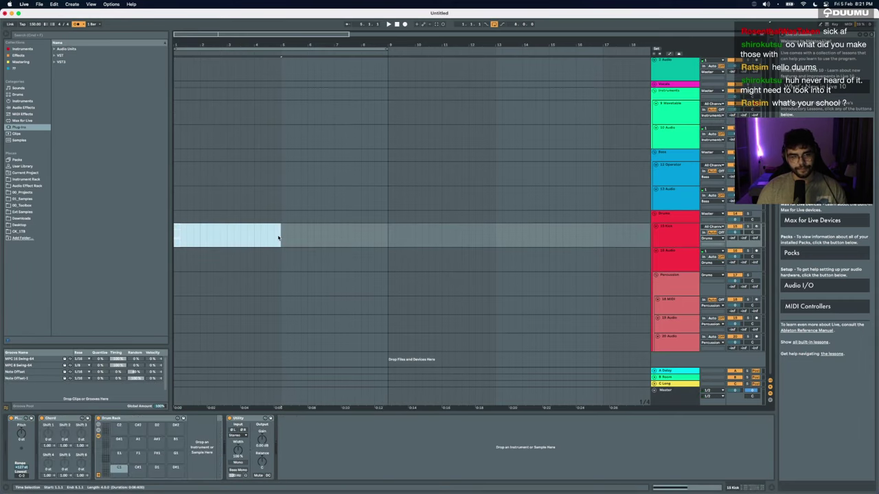
pyautogui.click(279, 238)
pyautogui.click(174, 225)
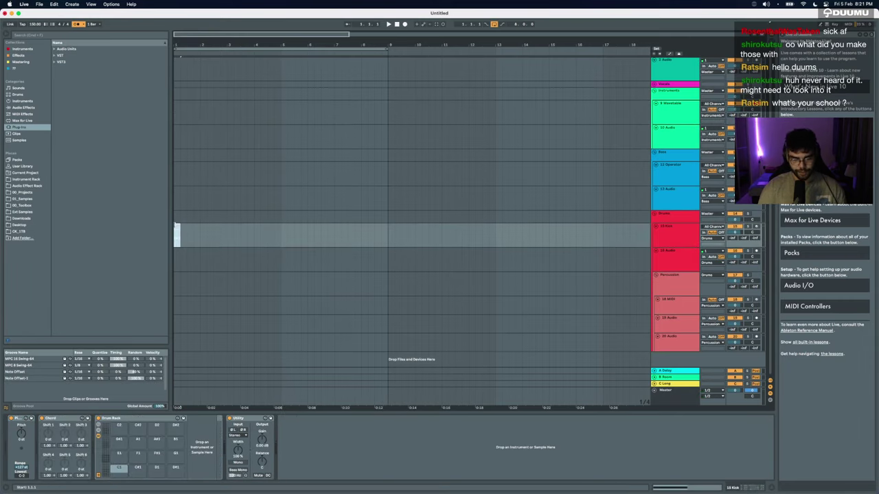
pyautogui.press('super+f')
pyautogui.write('kick')
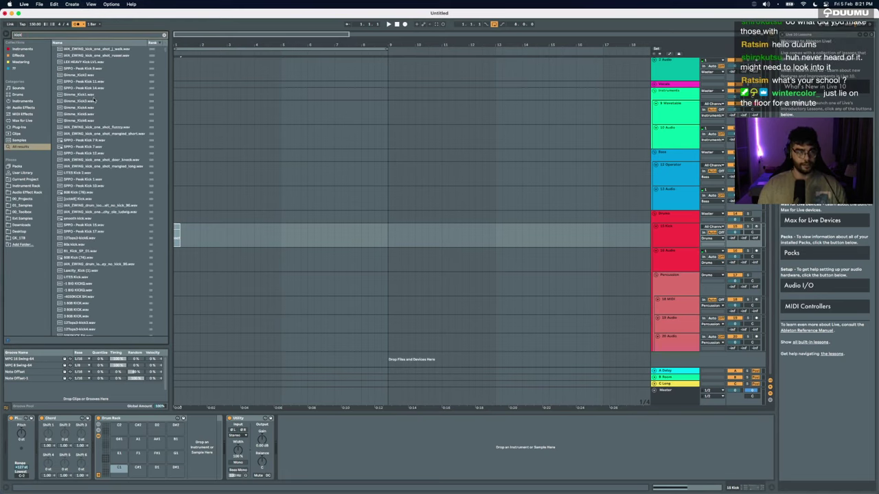
pyautogui.scroll(-3, 87, 134)
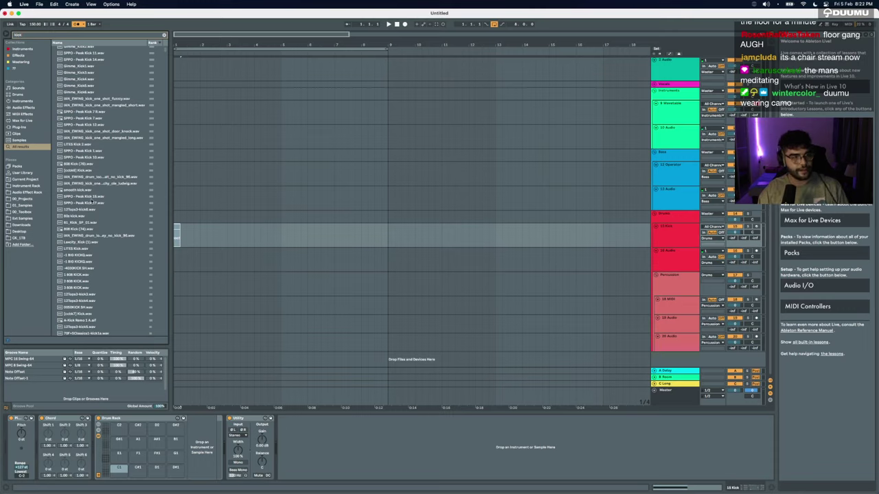
pyautogui.click(84, 191)
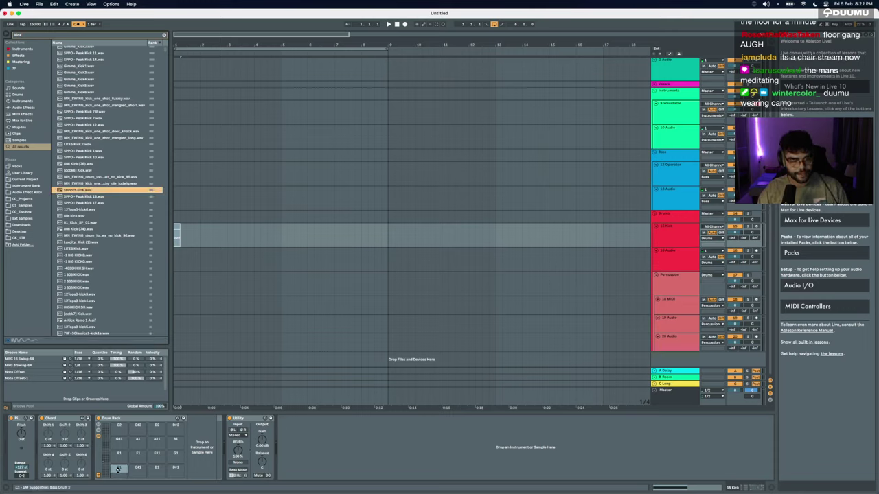
pyautogui.moveTo(117, 470); pyautogui.dragTo(118, 470)
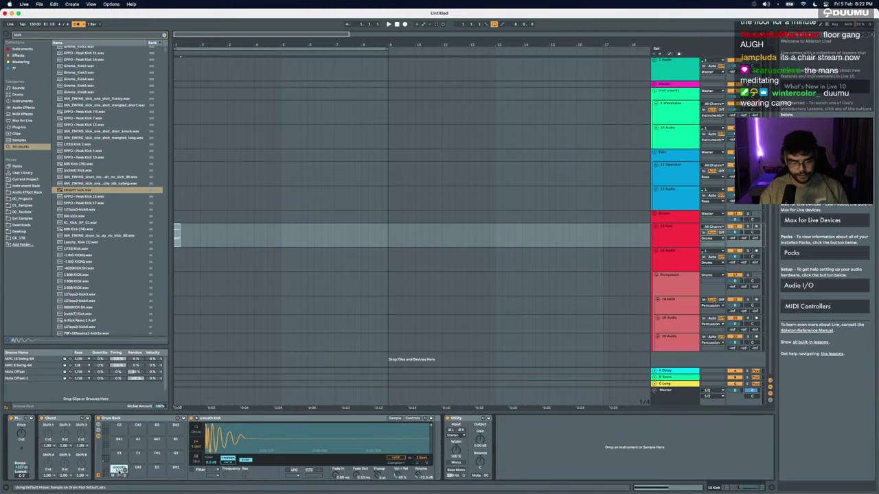
# Step: Play the kick clip at the start of the arrangement and lower the project tempo to 145 BPM
pyautogui.press('+')
pyautogui.press('+')
pyautogui.press('+')
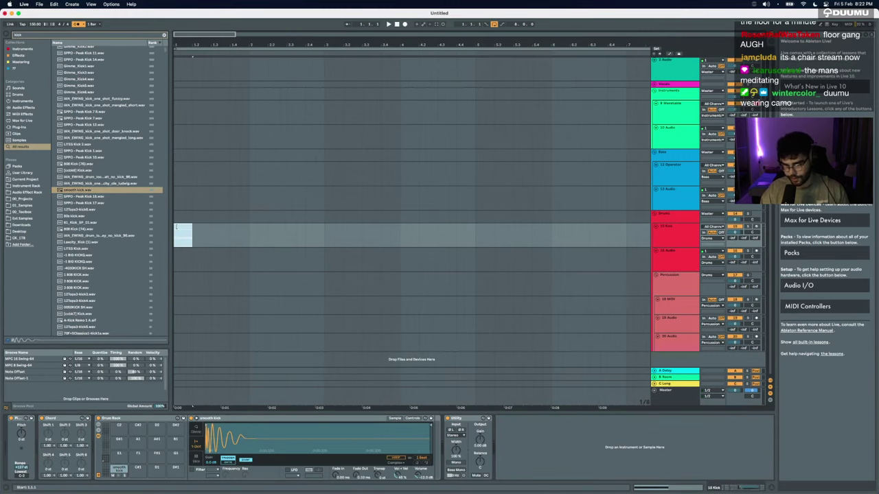
pyautogui.press('space')
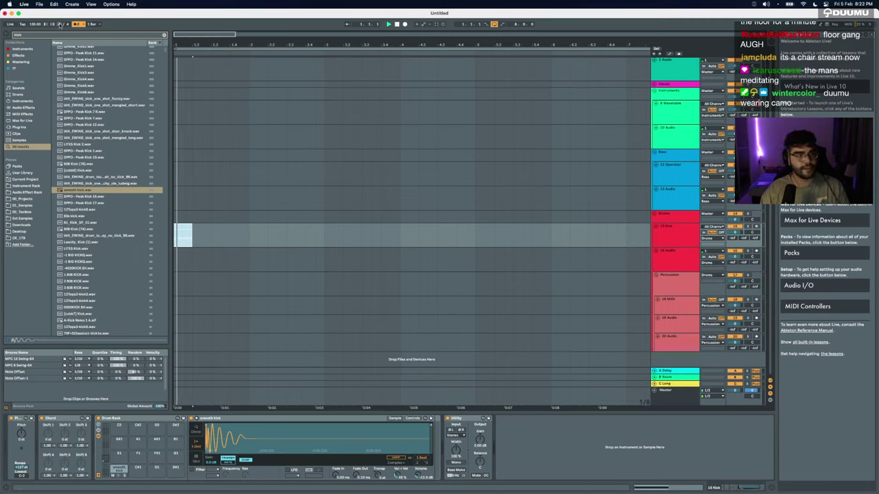
pyautogui.moveTo(35, 24); pyautogui.dragTo(35, 30)
pyautogui.press('space')
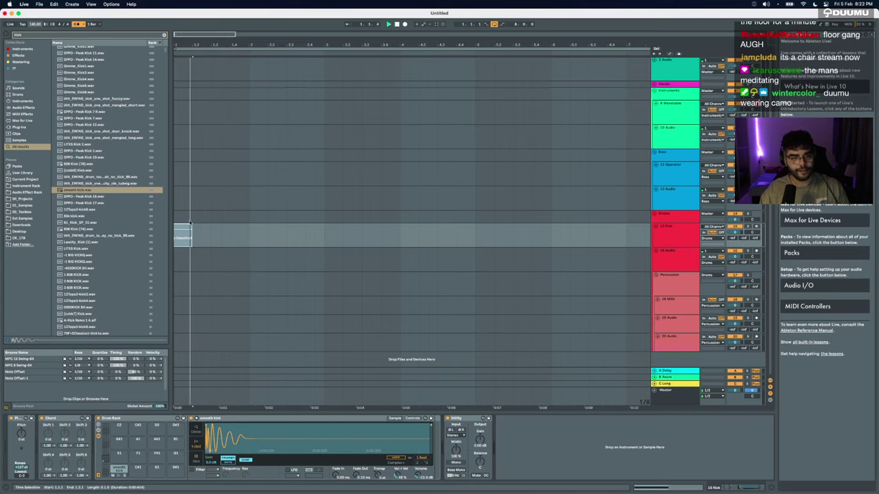
pyautogui.press('-')
pyautogui.press('-')
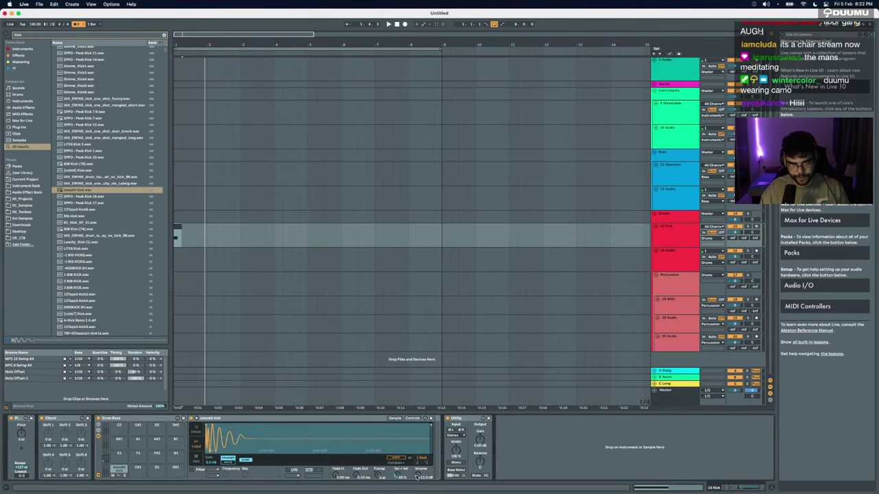
# Step: Enable the pitch envelope on the smooth kick sampler, raise its amount and shorten its decay while auditioning the kick repeatedly
pyautogui.click(411, 419)
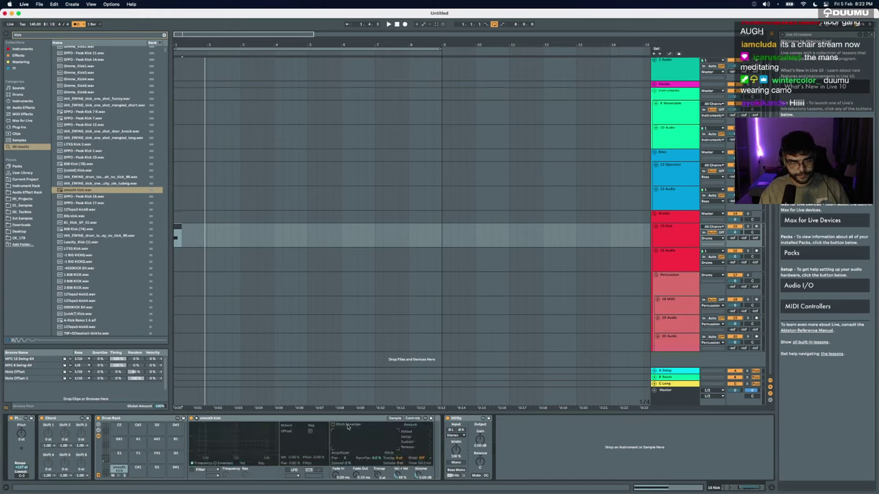
pyautogui.click(333, 425)
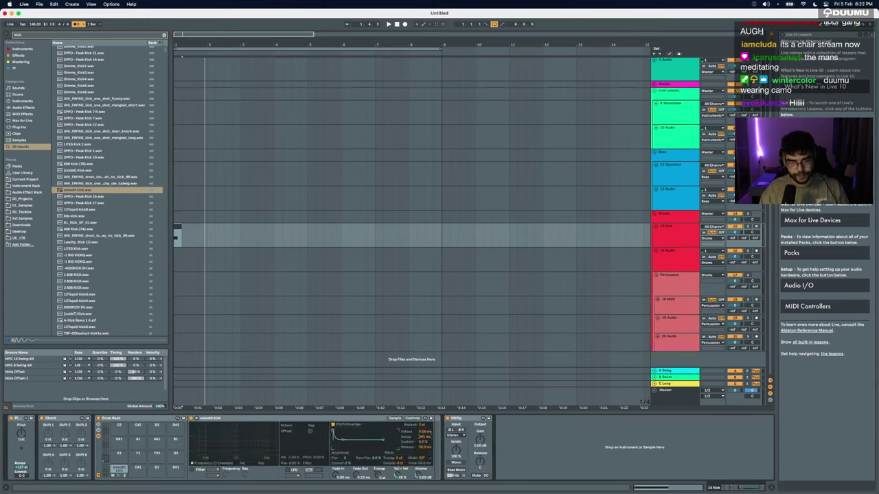
pyautogui.press('space')
pyautogui.press('space')
pyautogui.moveTo(424, 427)
pyautogui.mouseDown()
pyautogui.moveTo(424, 449)
pyautogui.moveTo(423, 439)
pyautogui.mouseUp()
pyautogui.press('space')
pyautogui.press('space')
pyautogui.press('space')
pyautogui.press('space')
pyautogui.press('space')
pyautogui.press('space')
pyautogui.press('space')
pyautogui.press('space')
pyautogui.press('space')
pyautogui.press('space')
pyautogui.press('space')
pyautogui.press('space')
pyautogui.press('space')
pyautogui.press('space')
pyautogui.press('space')
pyautogui.press('space')
pyautogui.press('space')
pyautogui.press('space')
pyautogui.press('space')
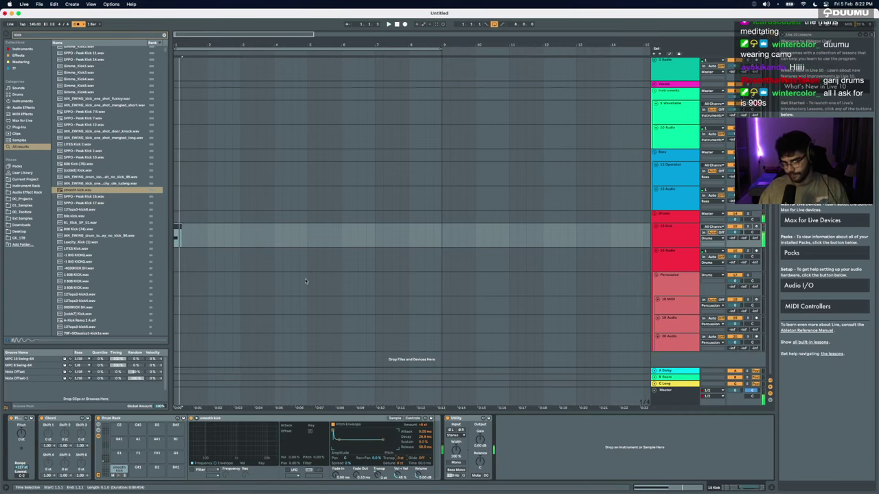
# Step: Search the browser for "snake clap" and place Clap Glitch Snake.aif at 1.3 on the audio track below the kick
pyautogui.scroll(5, 305, 281)
pyautogui.hscroll(-5, 305, 280)
pyautogui.scroll(-4, 318, 242)
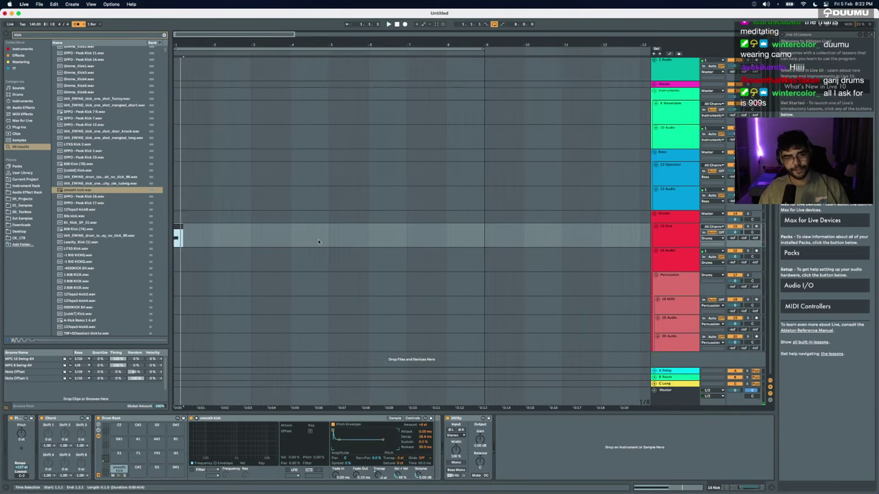
pyautogui.click(210, 265)
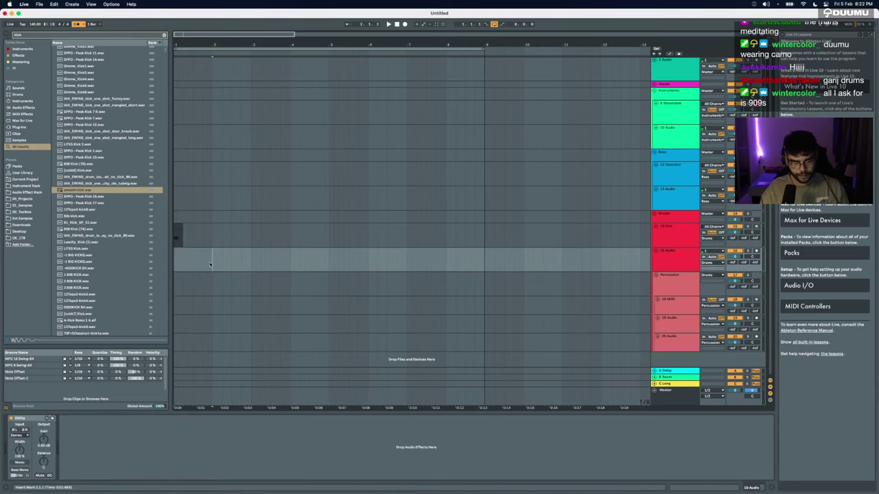
pyautogui.press('super+f')
pyautogui.write('snare r')
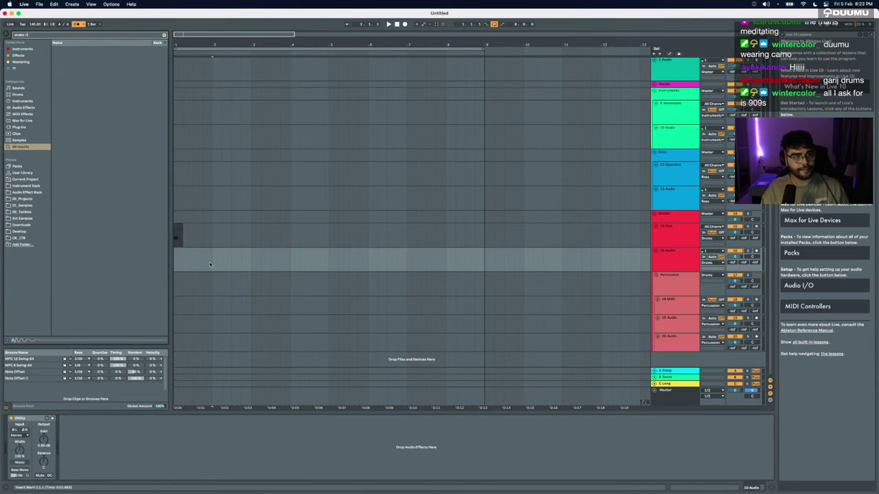
pyautogui.press('BackSpace')
pyautogui.write('clos')
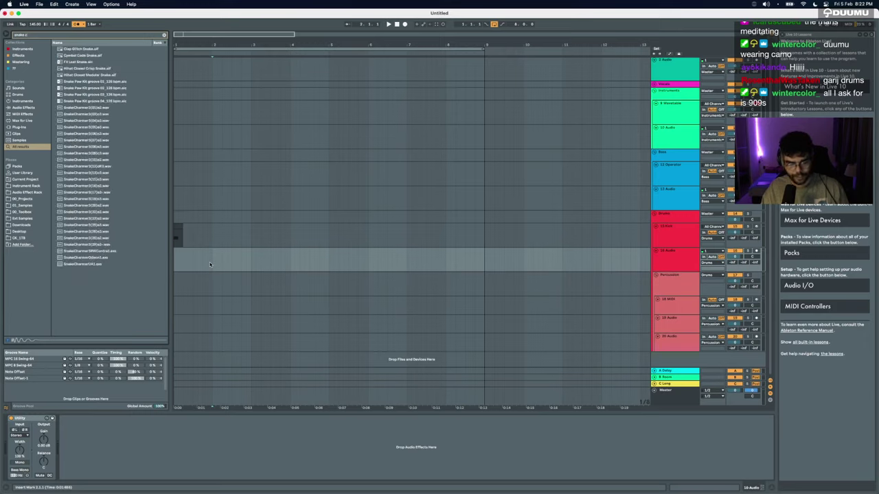
pyautogui.press('Down')
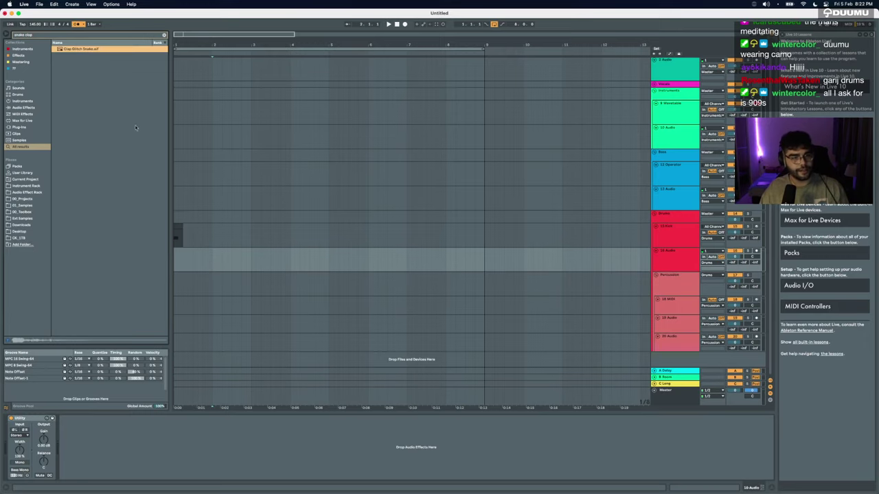
pyautogui.press('super+c')
pyautogui.press('Return')
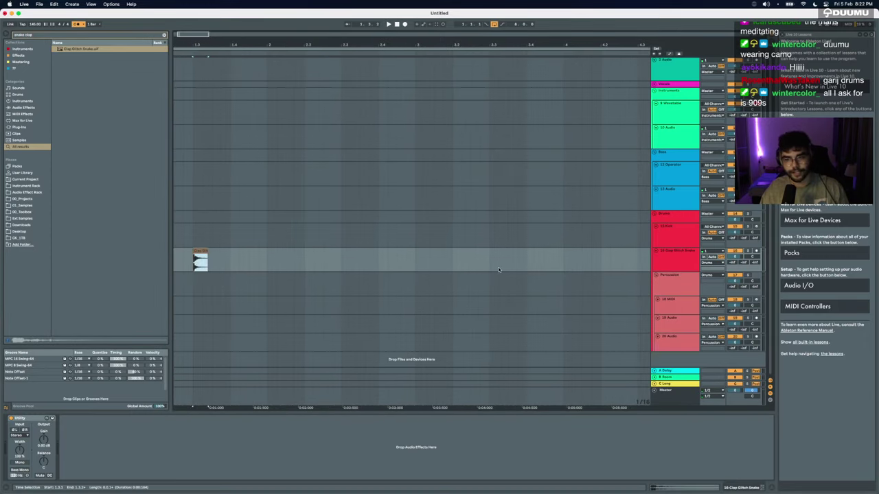
# Step: Play back the start of the arrangement to hear the kick and clap together
pyautogui.press('space')
pyautogui.press('space')
pyautogui.press('space')
pyautogui.press('space')
pyautogui.hscroll(-3, 500, 270)
pyautogui.press('space')
pyautogui.press('space')
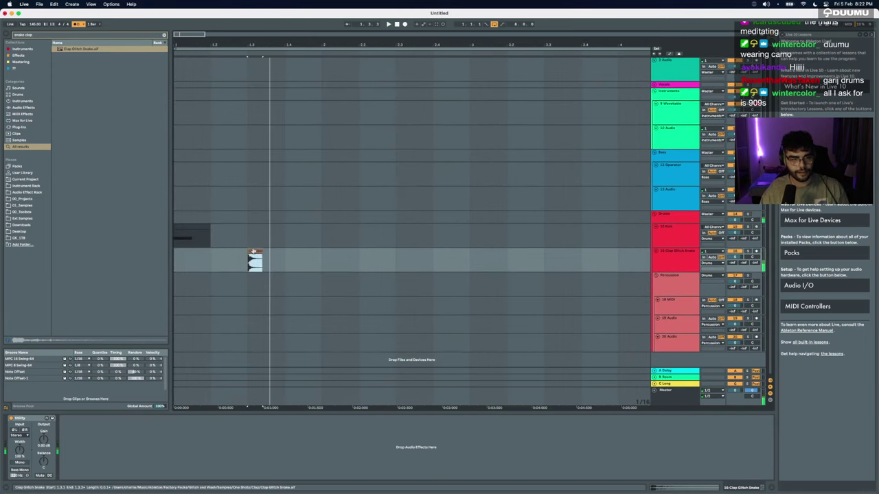
# Step: Open the clap clip's detail view and audition the clap against the kick again
pyautogui.doubleClick(253, 252)
pyautogui.press('space')
pyautogui.press('space')
pyautogui.scroll(-3, 254, 259)
pyautogui.press('space')
pyautogui.press('space')
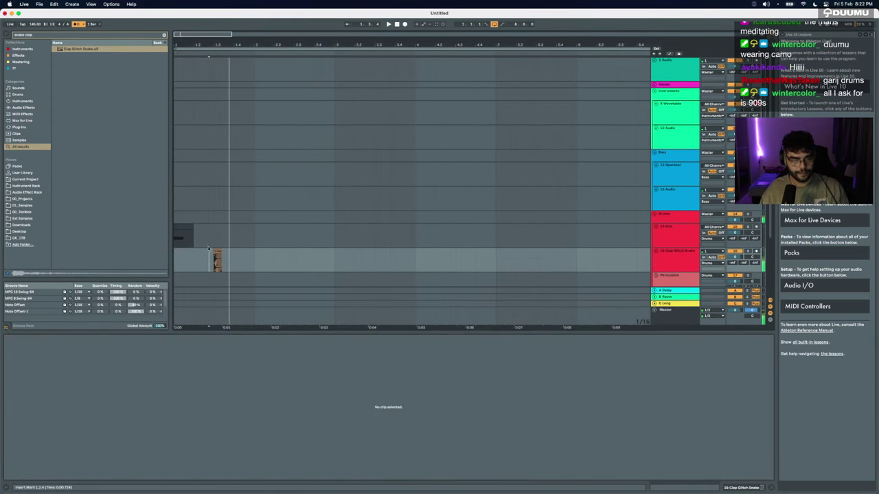
# Step: Duplicate the first bar of the kick and clap tracks into bar 2, then delete the copied kick clip
pyautogui.click(187, 228)
pyautogui.press('space')
pyautogui.moveTo(176, 238); pyautogui.dragTo(254, 261)
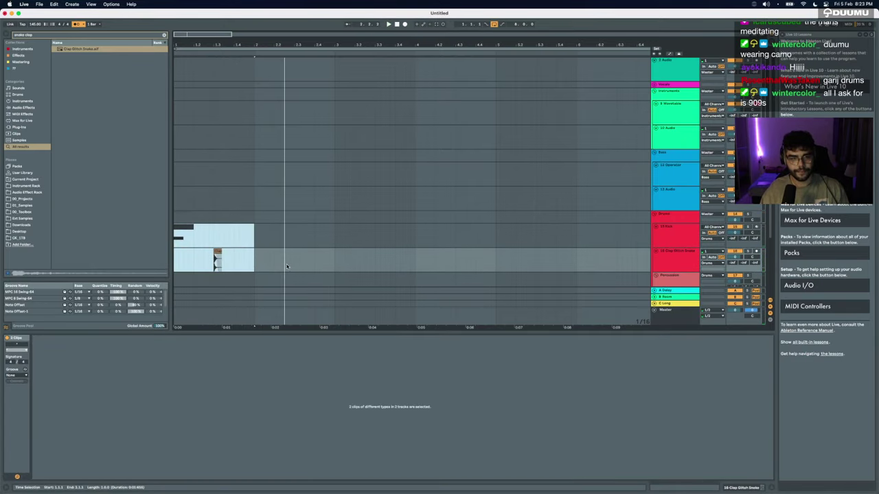
pyautogui.press('space')
pyautogui.press('super+d')
pyautogui.click(273, 263)
pyautogui.click(266, 219)
pyautogui.click(267, 228)
pyautogui.press('Delete')
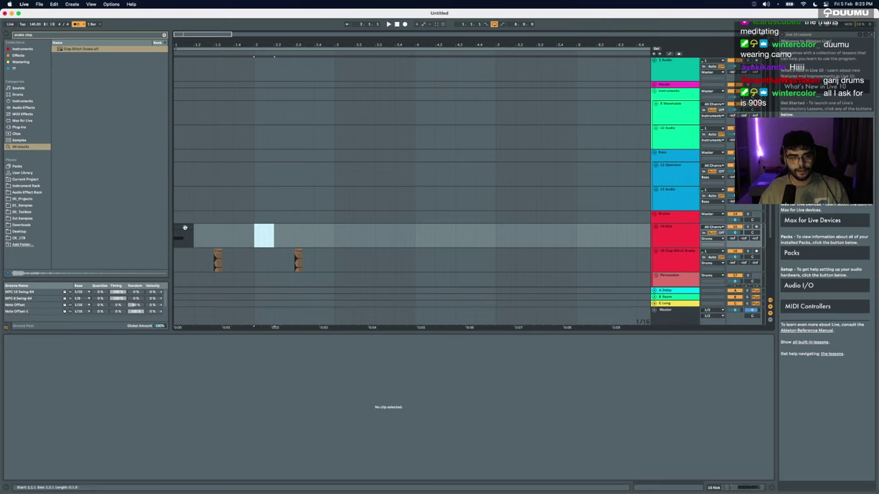
# Step: Consolidate bars 1 and 2 of the kick track into a single two-bar clip
pyautogui.moveTo(184, 227); pyautogui.dragTo(334, 240)
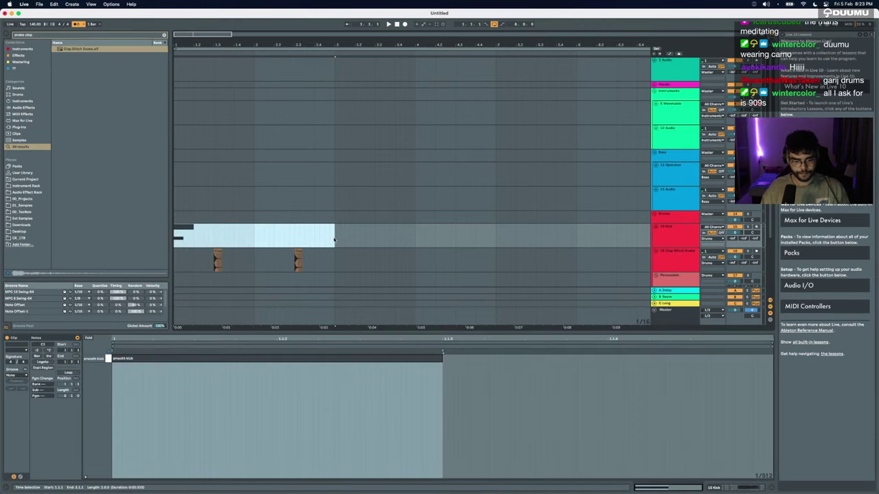
pyautogui.press('super+j')
pyautogui.press('space')
# Step: Add three short smooth kick notes at 2.1.2, 2.1.3 and 2.1.4 in the kick clip, plus one at 2.2.3
pyautogui.doubleClick(303, 226)
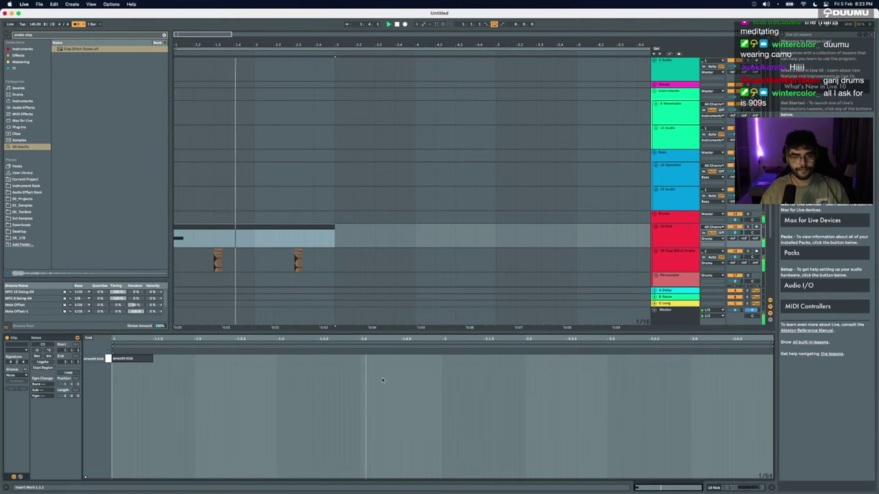
pyautogui.doubleClick(470, 359)
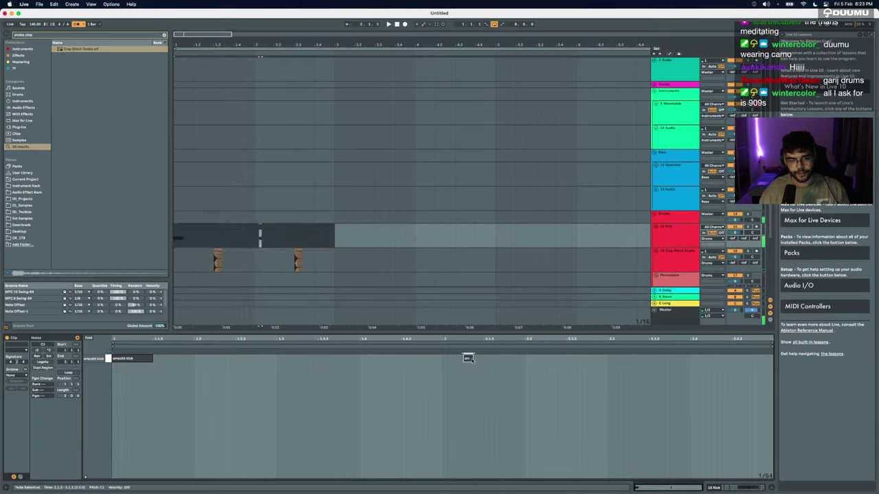
pyautogui.press('super+d')
pyautogui.click(254, 238)
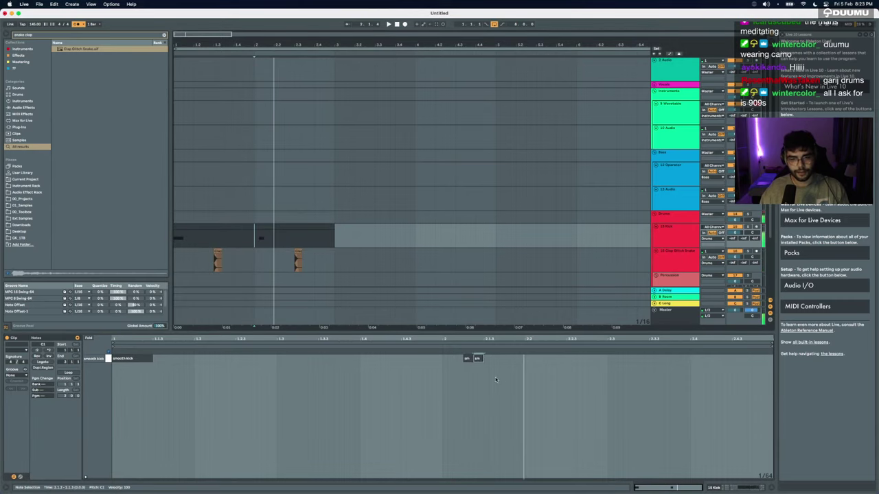
pyautogui.press('space')
pyautogui.press('Right')
pyautogui.press('space')
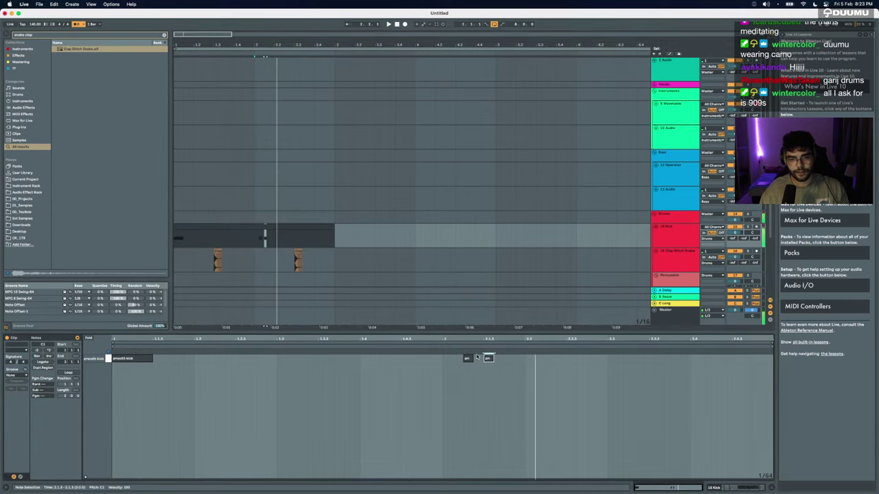
pyautogui.doubleClick(508, 357)
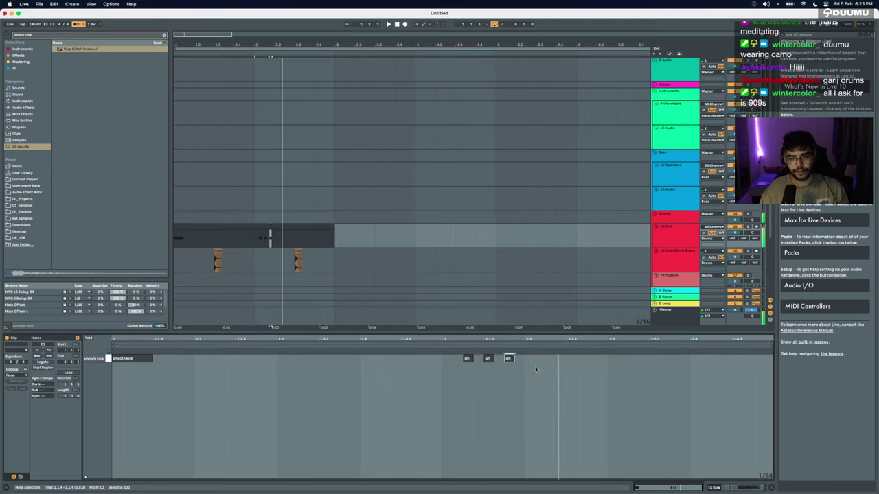
pyautogui.doubleClick(574, 358)
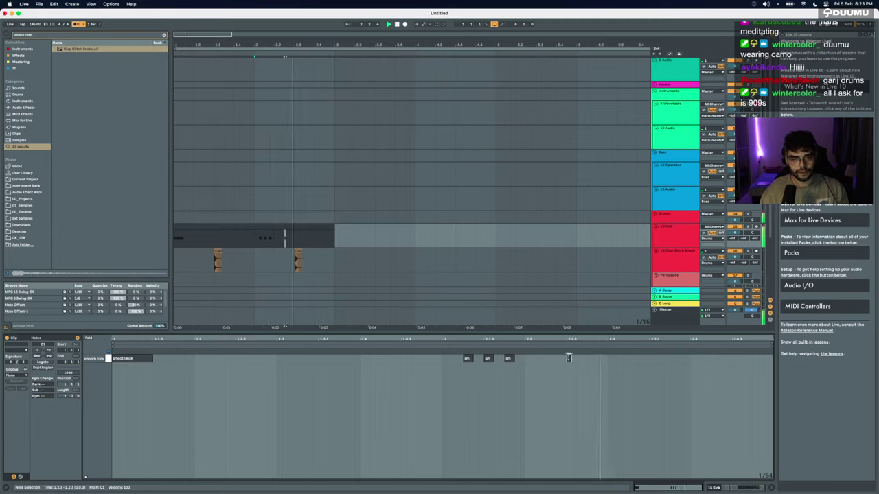
# Step: Show the kick clip's velocities and shape the three quick notes into a rising velocity ramp
pyautogui.moveTo(502, 351); pyautogui.dragTo(421, 384)
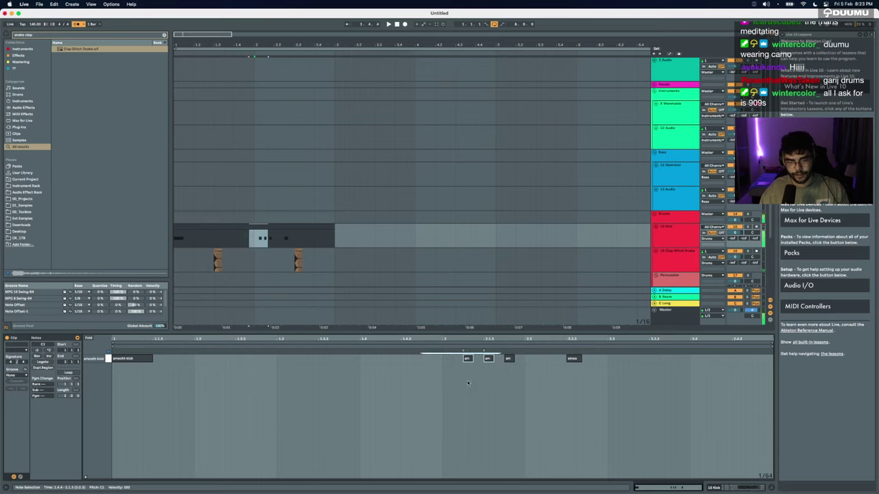
pyautogui.moveTo(509, 359); pyautogui.dragTo(510, 360)
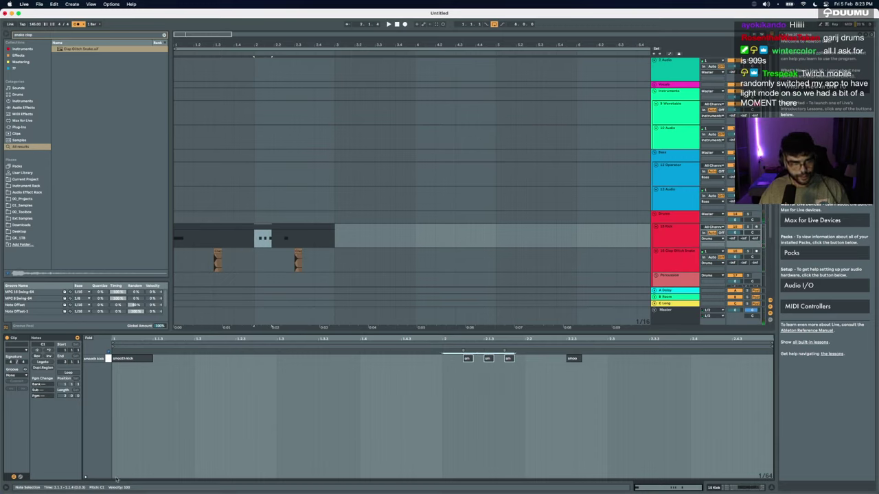
pyautogui.moveTo(122, 479); pyautogui.dragTo(127, 434)
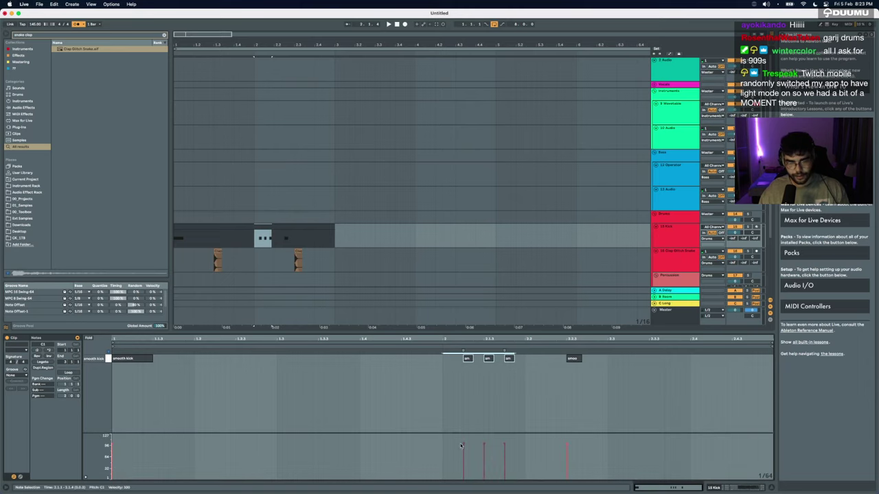
pyautogui.moveTo(464, 461); pyautogui.dragTo(484, 469)
pyautogui.press('space')
pyautogui.press('space')
pyautogui.click(474, 471)
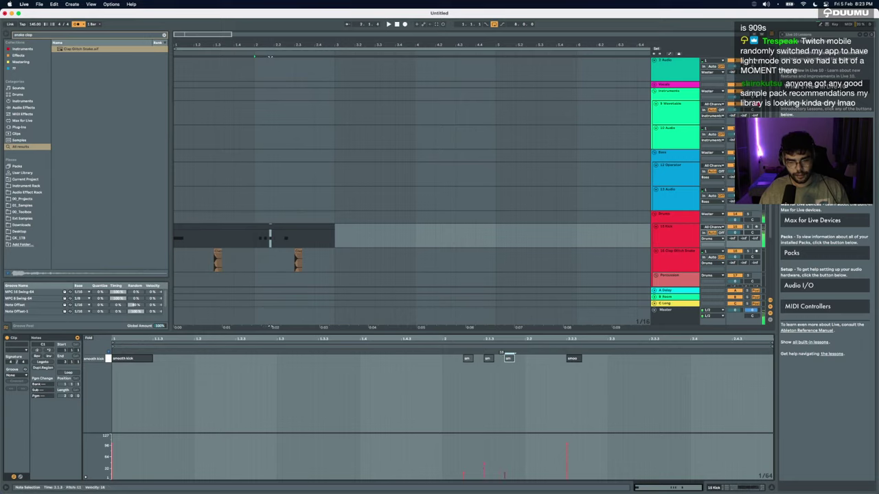
pyautogui.moveTo(505, 474); pyautogui.dragTo(505, 455)
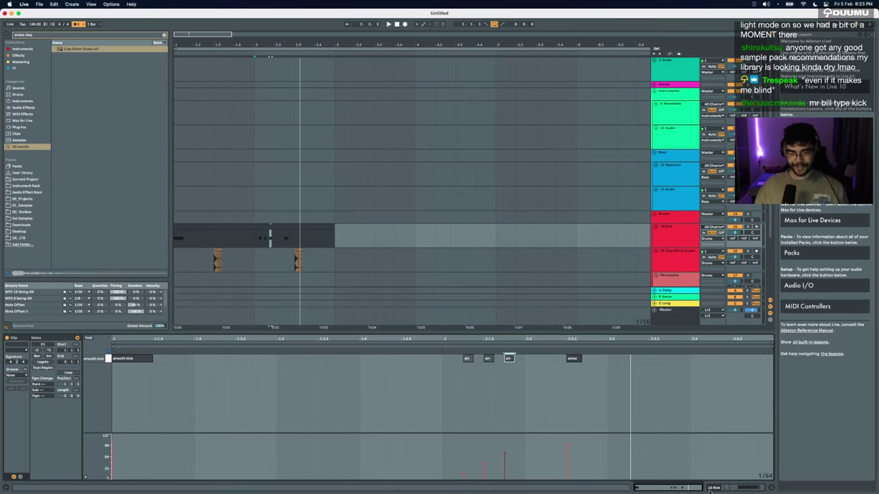
# Step: Copy the smooth kick onto the C#1 drum rack pad and switch that sampler to Classic mode
pyautogui.hotkey('shift', 'Tab')
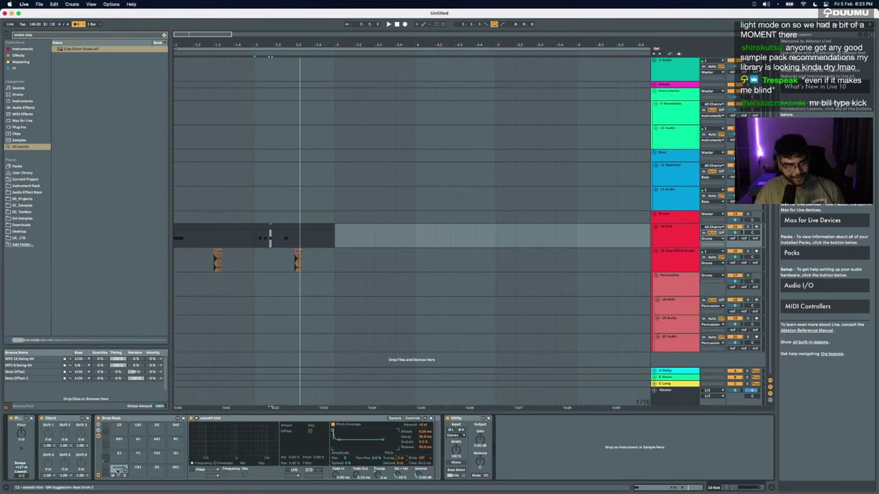
pyautogui.click(137, 469)
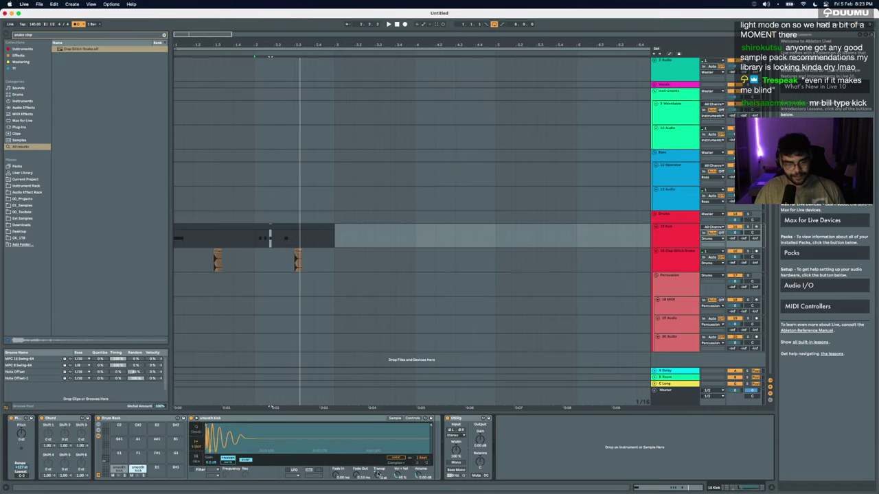
pyautogui.click(196, 431)
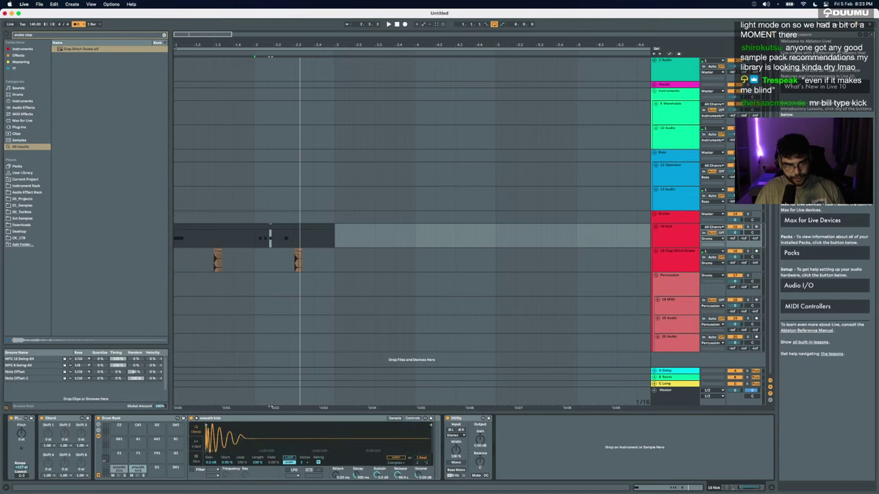
# Step: Move the three quick kick notes in bar 2 up to the C#1 row
pyautogui.doubleClick(268, 224)
pyautogui.press('space')
pyautogui.moveTo(412, 354); pyautogui.dragTo(512, 369)
pyautogui.press('Up')
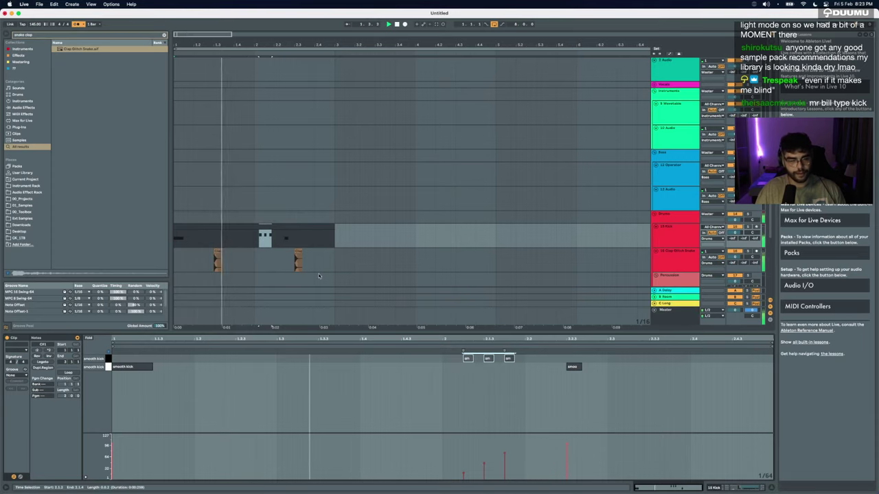
pyautogui.click(319, 279)
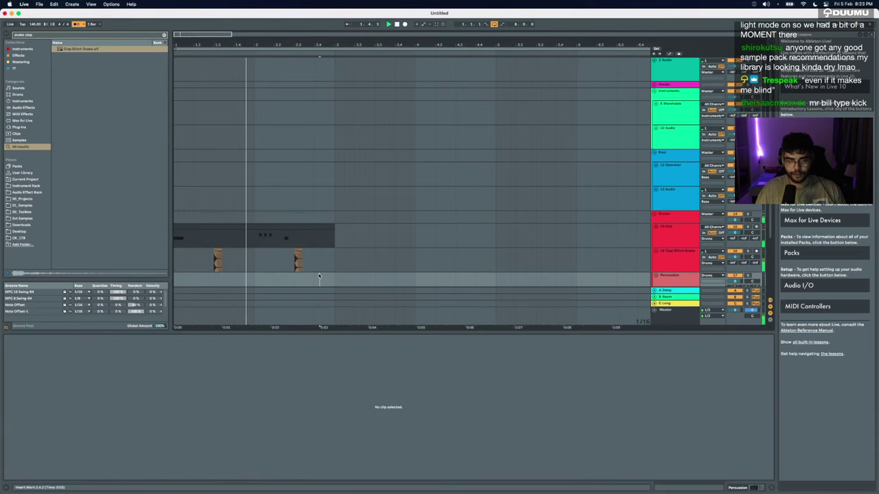
# Step: Raise the velocity of the third quick kick note at 2.1.4 and audition the pattern
pyautogui.click(271, 226)
pyautogui.click(508, 358)
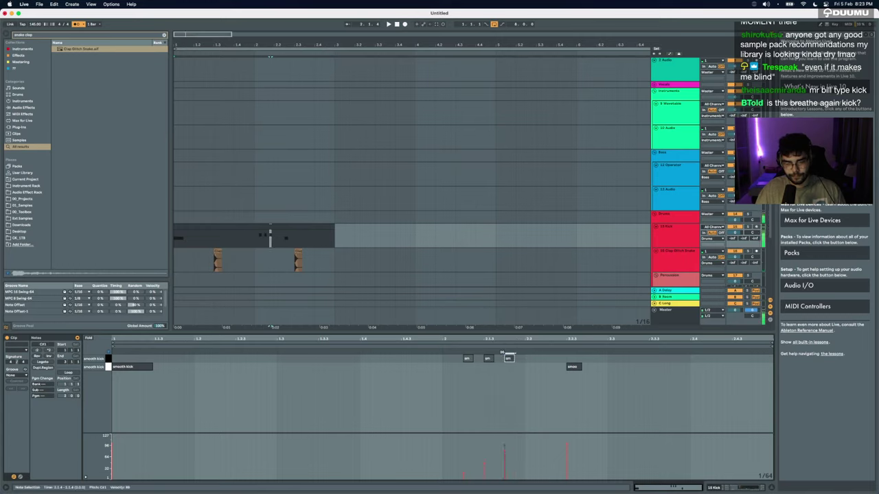
pyautogui.press('space')
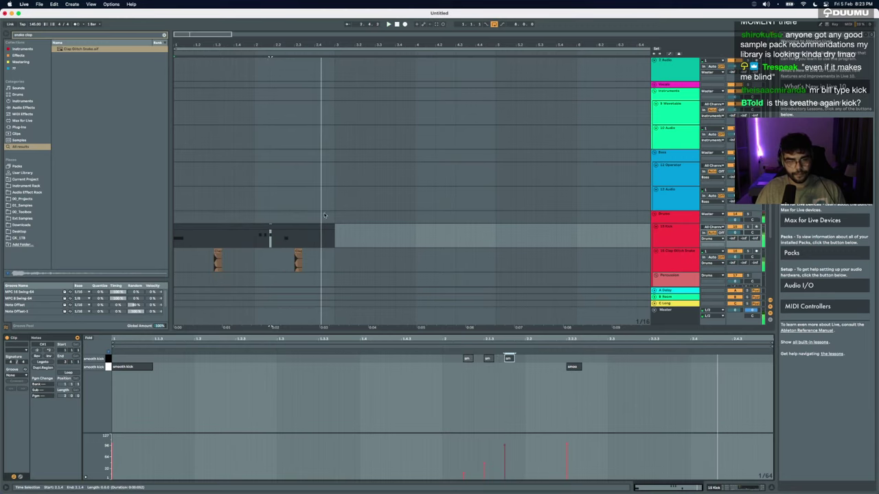
# Step: Duplicate the two-bar kick and clap section into bars 3 and 4, and trim the copied kick clip's start to 4.1.4
pyautogui.click(327, 245)
pyautogui.press('space')
pyautogui.keyDown('shift'); pyautogui.click(327, 248); pyautogui.keyUp('shift')
pyautogui.press('super+d')
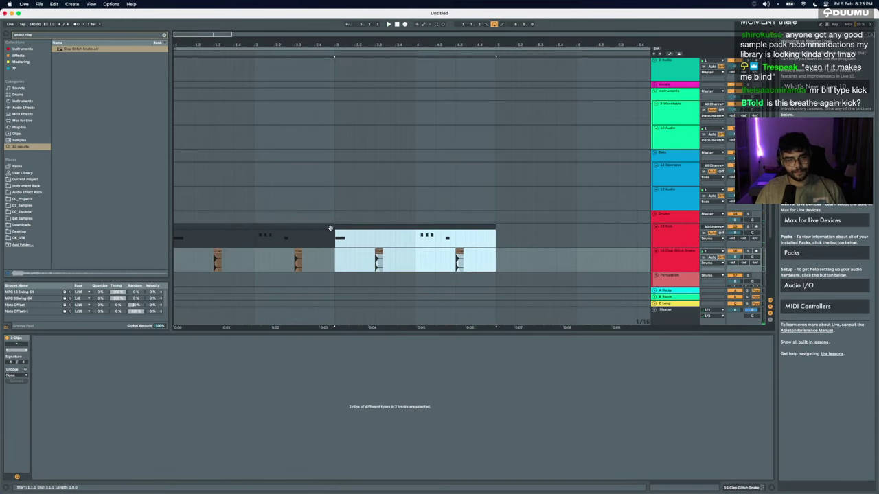
pyautogui.moveTo(330, 228); pyautogui.dragTo(430, 228)
pyautogui.press('space')
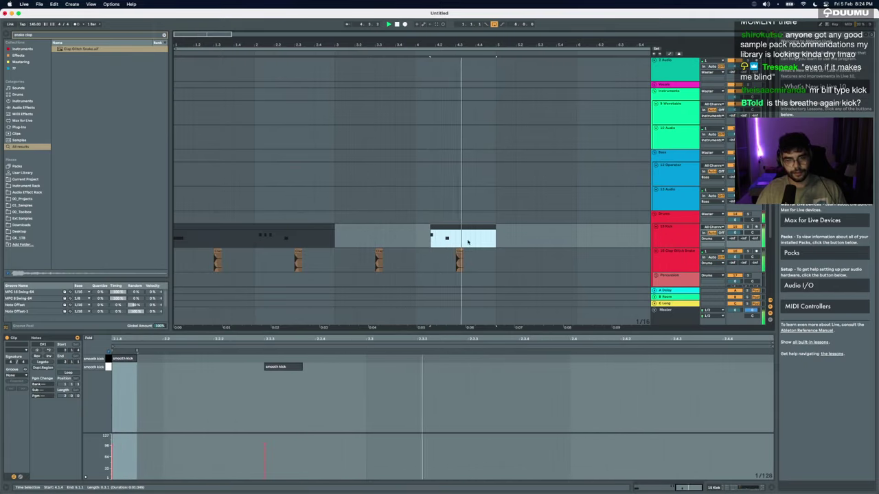
pyautogui.press('space')
# Step: Duplicate the four-bar kick and clap arrangement into bars 5 to 8
pyautogui.moveTo(495, 241); pyautogui.dragTo(176, 260)
pyautogui.press('-')
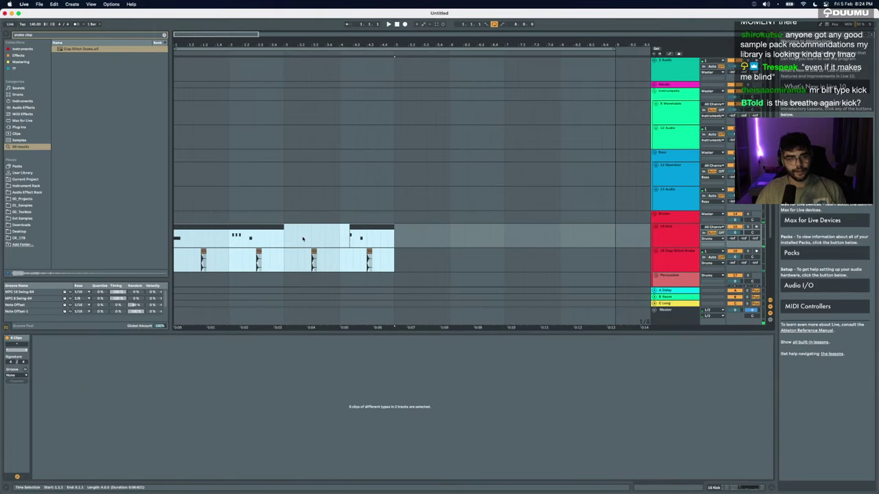
pyautogui.press('-')
pyautogui.press('super+d')
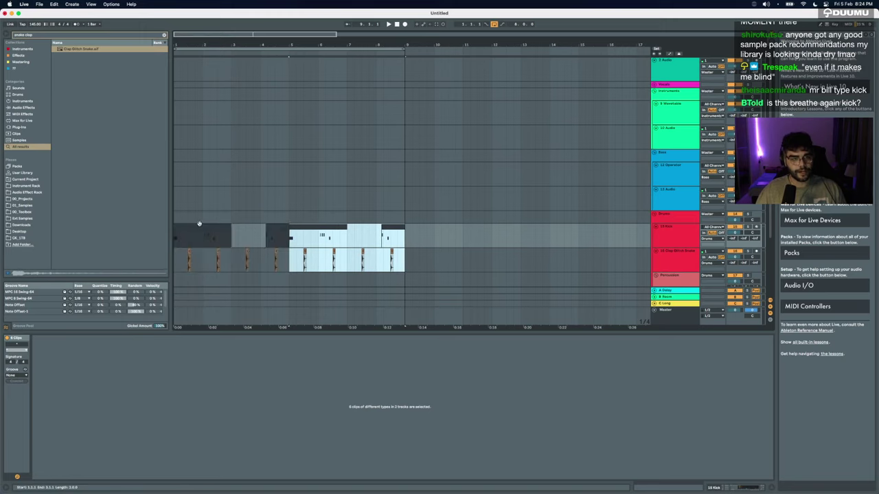
pyautogui.press('super+a')
pyautogui.press('+')
pyautogui.press('+')
# Step: Search the browser for "hat good" and place 90 good morning hat loop.wav at bar 1 on the first percussion audio track
pyautogui.scroll(-3, 200, 214)
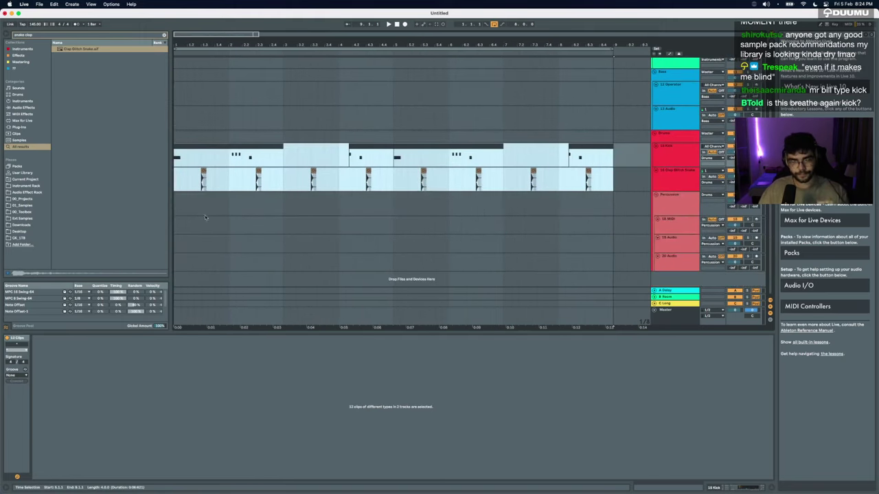
pyautogui.click(196, 246)
pyautogui.press('super+f')
pyautogui.write('hat')
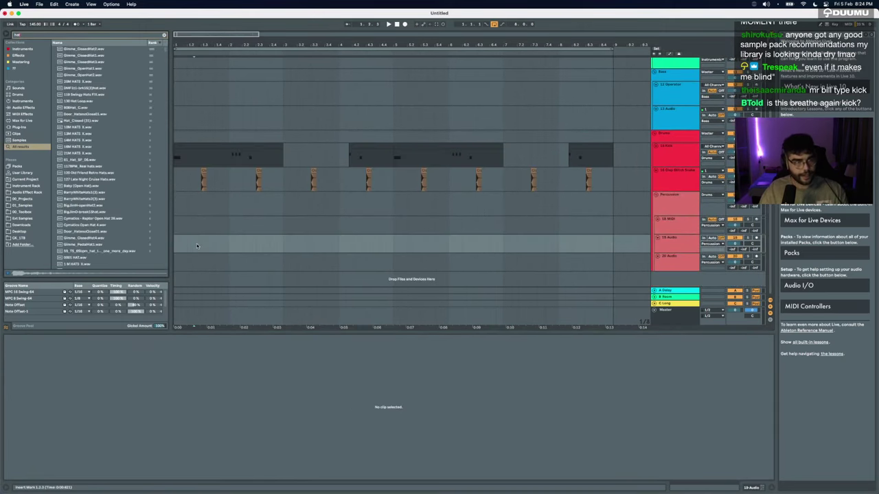
pyautogui.write(' good')
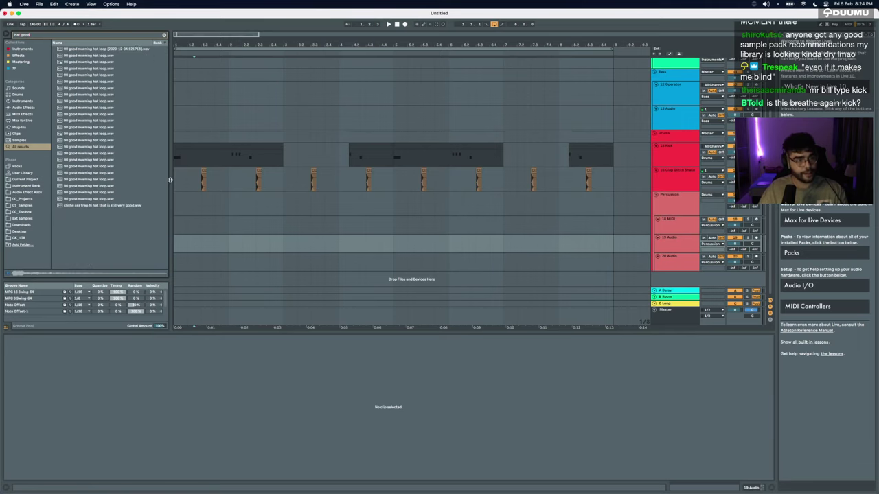
pyautogui.moveTo(83, 59); pyautogui.dragTo(191, 238)
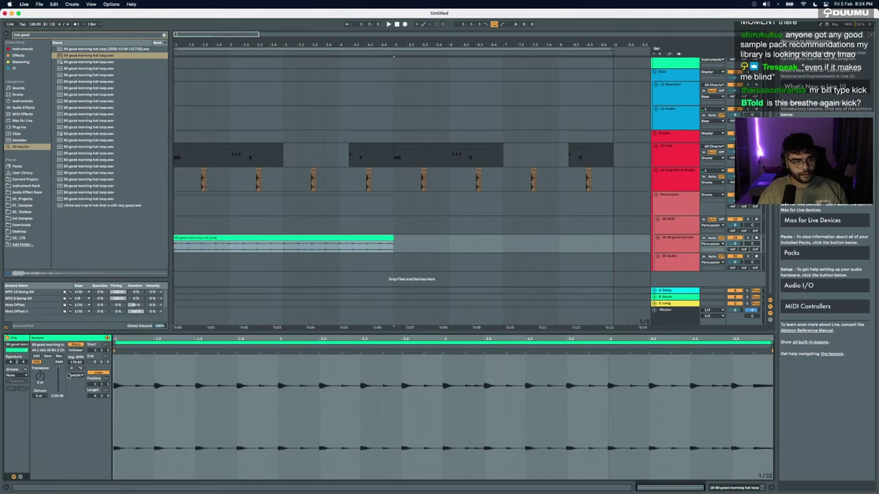
# Step: Halve the hat loop's segment tempo, set its warp mode to Beats preserving 1/16, and audition it with the drums
pyautogui.click(71, 368)
pyautogui.click(74, 376)
pyautogui.click(74, 381)
pyautogui.click(75, 376)
pyautogui.click(75, 381)
pyautogui.click(74, 387)
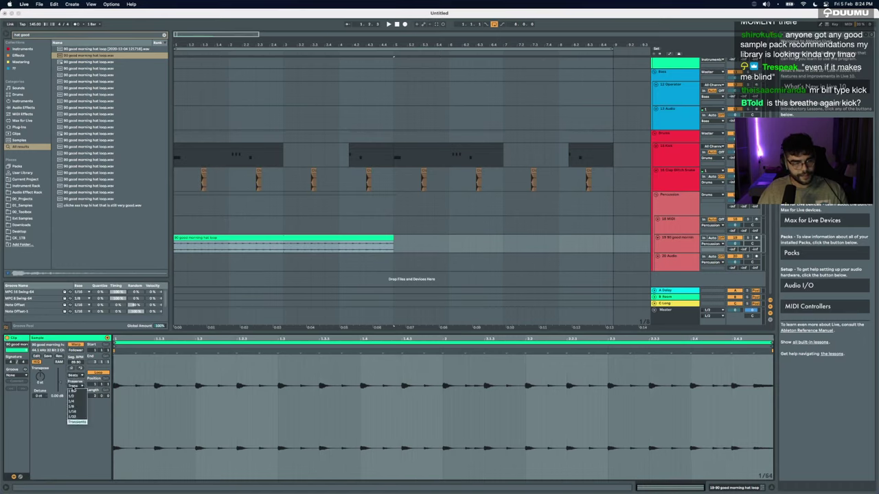
pyautogui.click(73, 411)
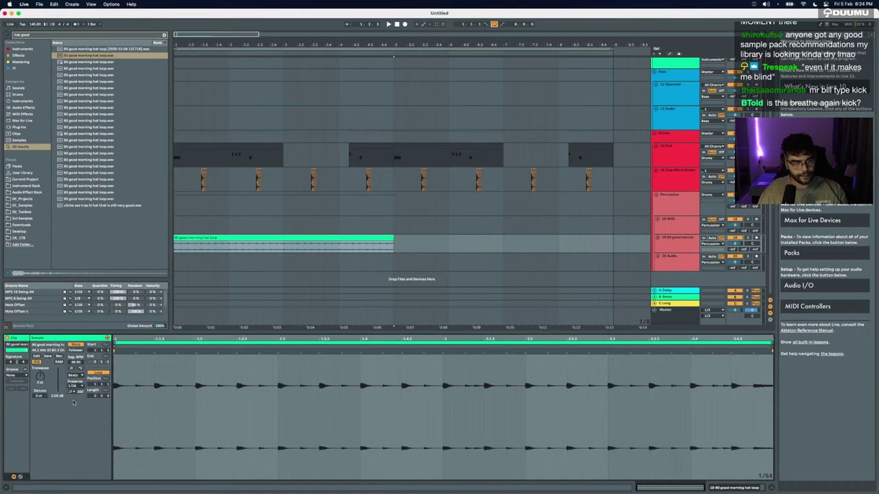
pyautogui.press('space')
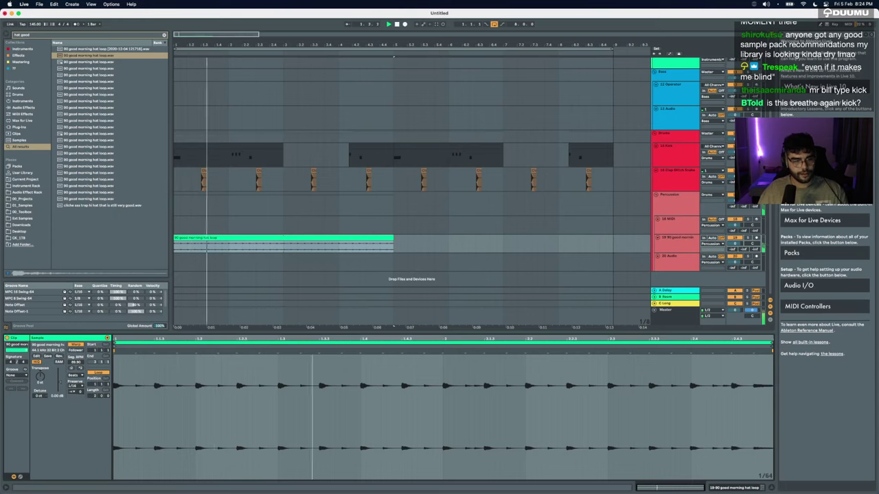
pyautogui.press('space')
pyautogui.press('space')
# Step: Select the entire hat loop sample, set its fixed grid to 1/16 and quantize its warp markers to that grid
pyautogui.click(141, 373)
pyautogui.press('space')
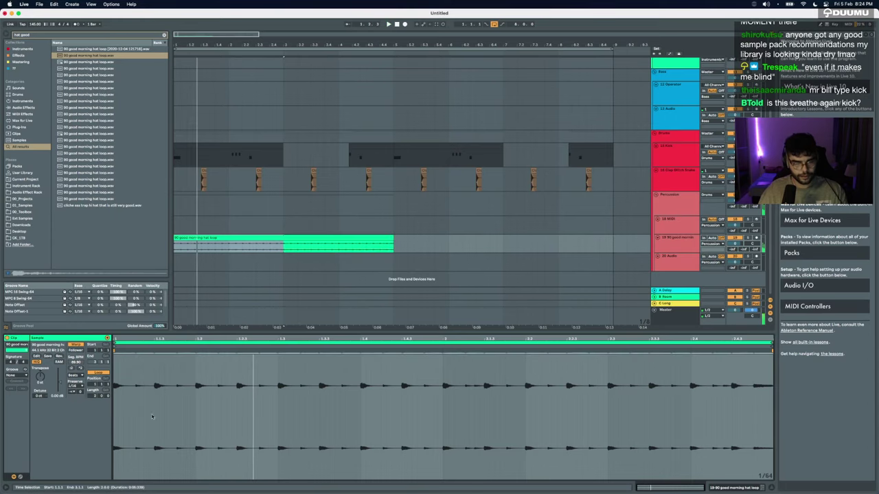
pyautogui.press('super+a')
pyautogui.rightClick(141, 372)
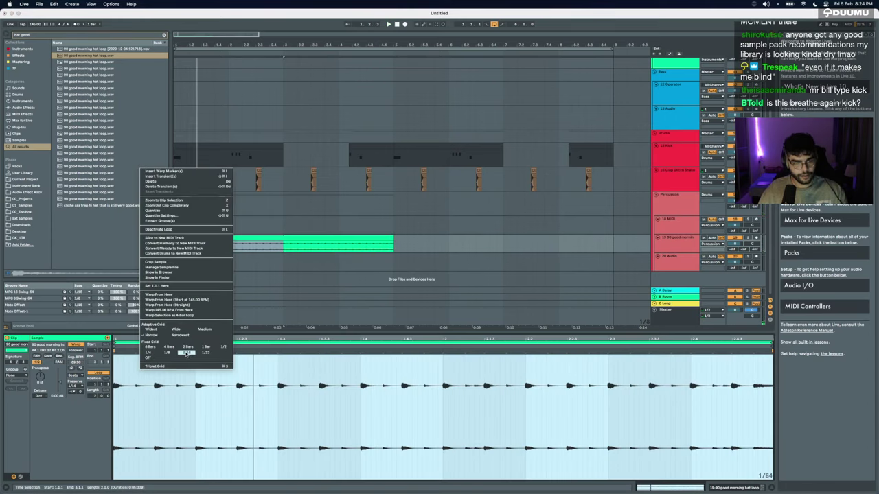
pyautogui.click(186, 354)
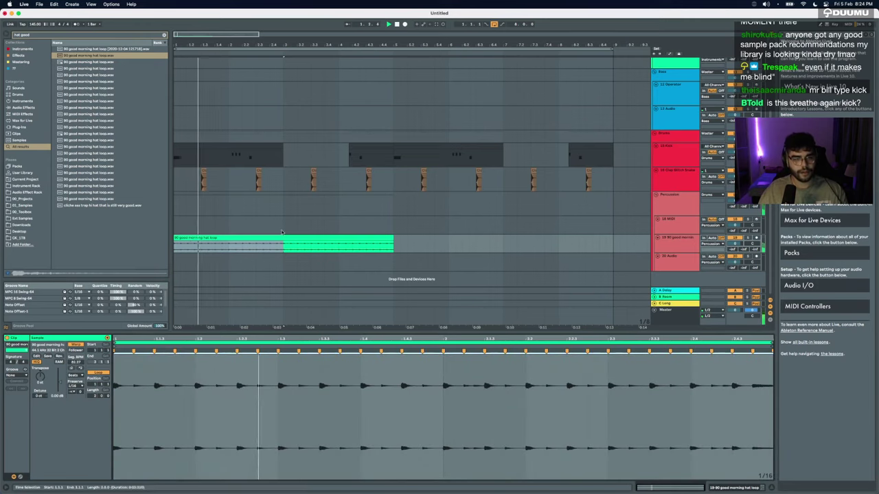
# Step: Duplicate the four-bar hat loop into bars 5 to 8 of its percussion track and stop playback
pyautogui.click(281, 238)
pyautogui.press('super+d')
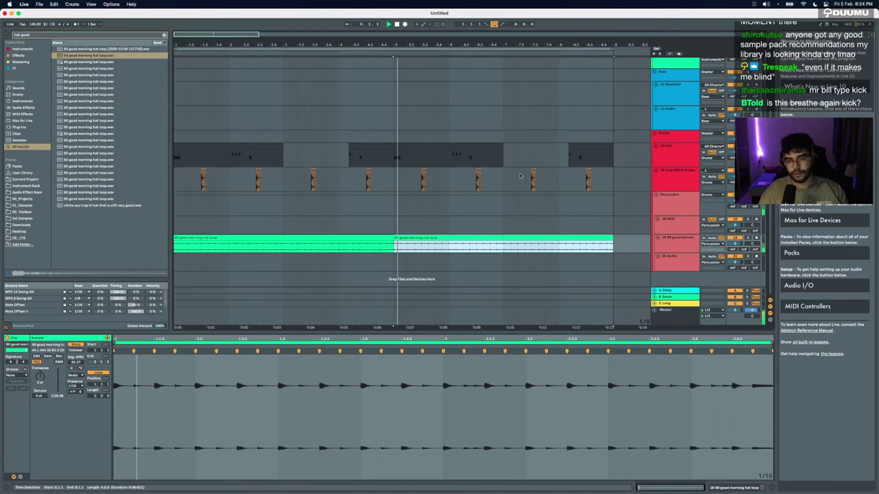
pyautogui.press('space')
pyautogui.press('super+alt+l')
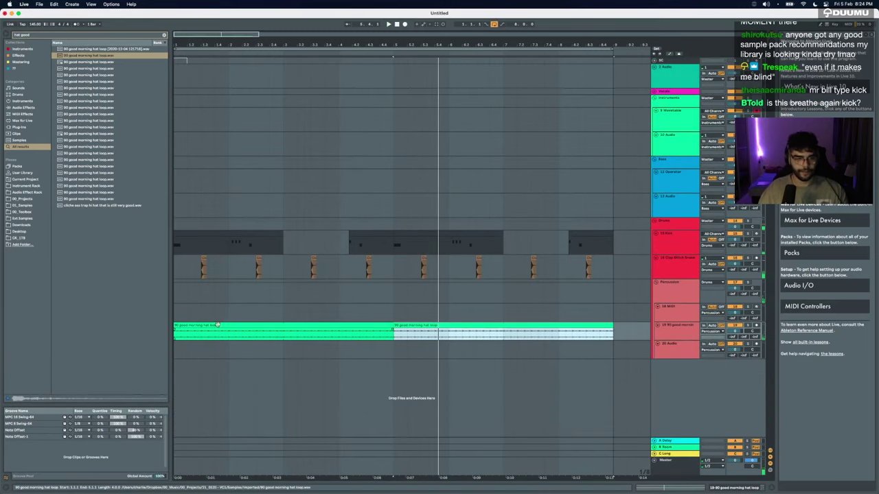
# Step: Trim the start of the first hat loop clip to 1.3.1, where the first clap falls, and audition it
pyautogui.click(217, 325)
pyautogui.moveTo(175, 326); pyautogui.dragTo(202, 325)
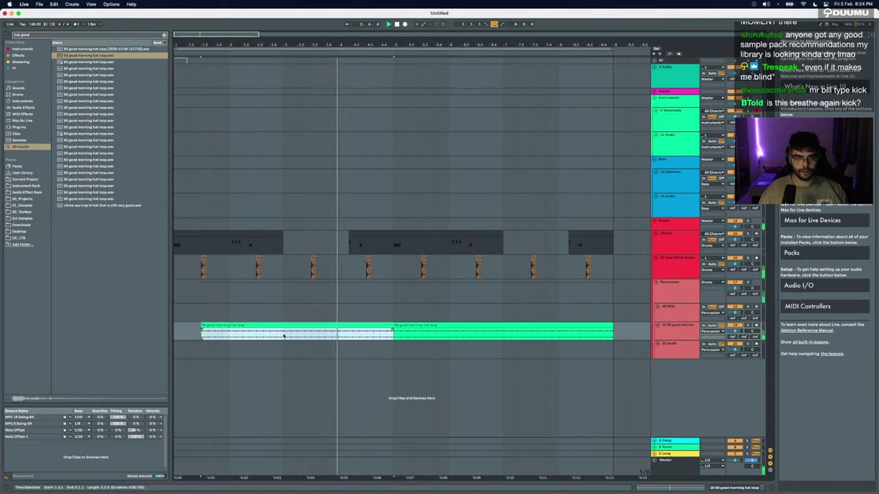
pyautogui.press('-')
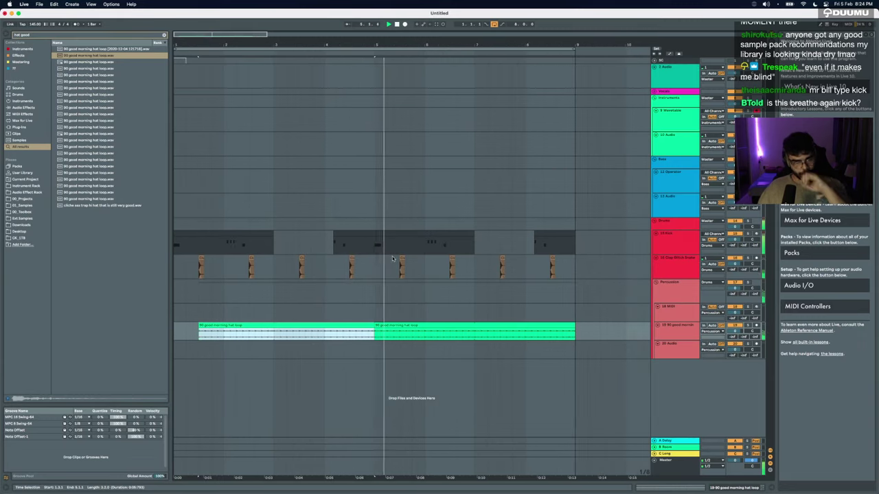
# Step: Create an empty eight-bar MIDI clip on the Operator bass track and audition pitches in the low register
pyautogui.moveTo(577, 186); pyautogui.dragTo(155, 183)
pyautogui.press('super+shift+m')
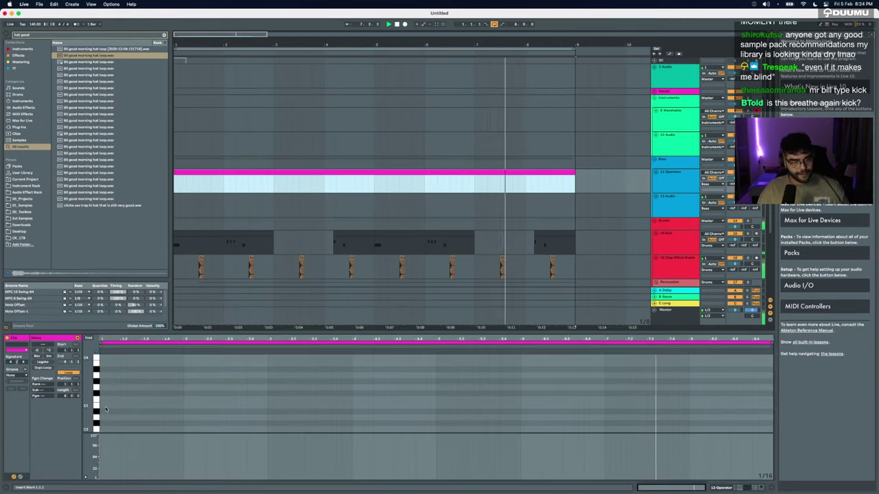
pyautogui.click(102, 421)
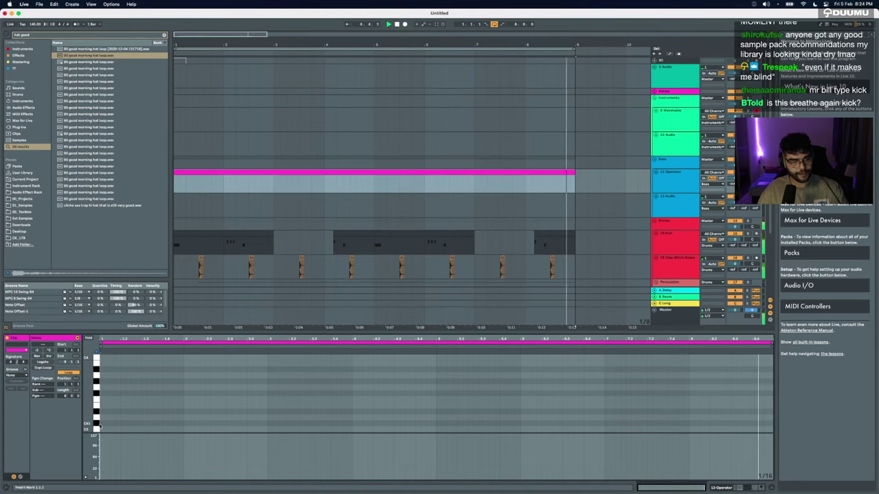
pyautogui.press('space')
pyautogui.scroll(-3, 99, 421)
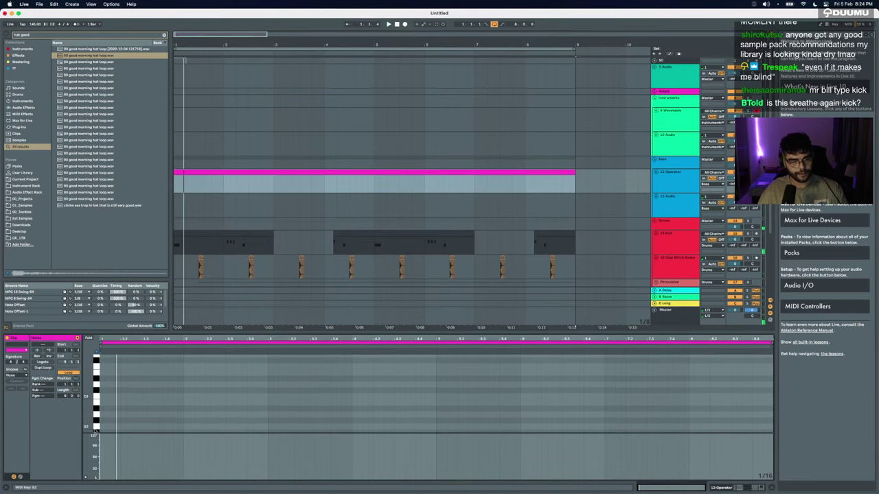
pyautogui.moveTo(96, 428); pyautogui.dragTo(97, 426)
# Step: Place an F# bass note near the clip's start, shift it slightly later, shorten it and lower it an octave
pyautogui.doubleClick(101, 405)
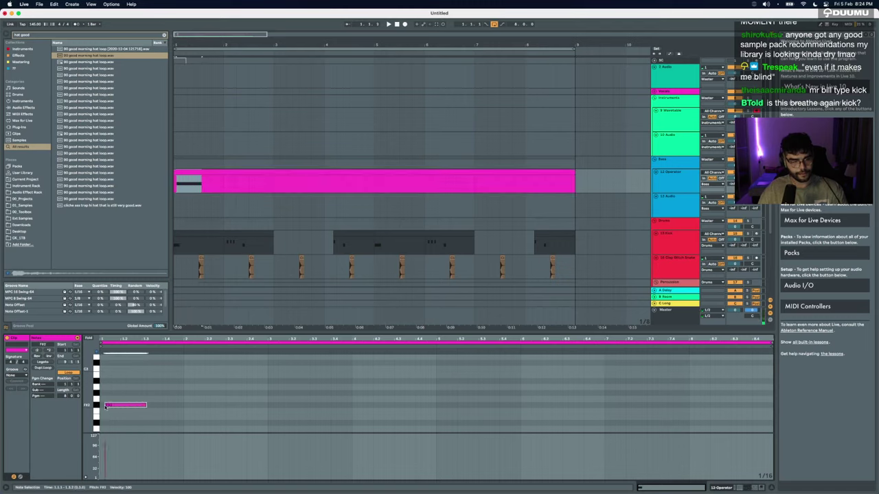
pyautogui.press('Left')
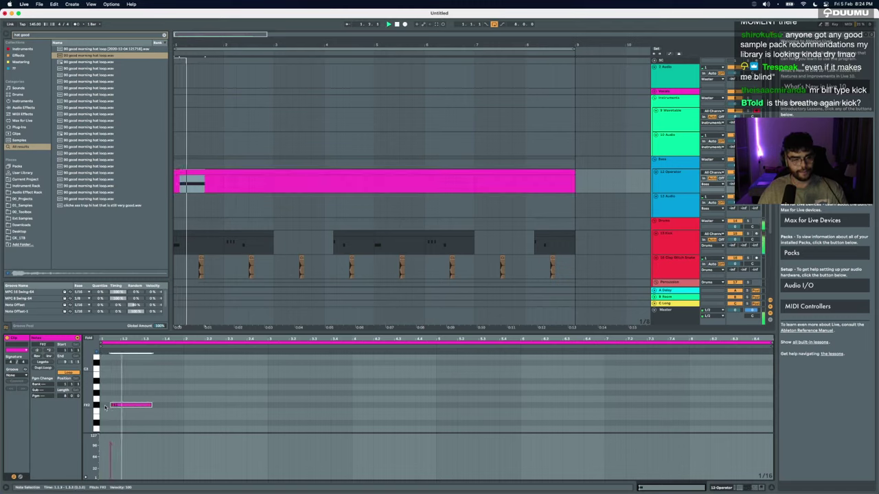
pyautogui.press('space')
pyautogui.hotkey('shift', 'Left')
pyautogui.hotkey('shift', 'Left')
pyautogui.hotkey('shift', 'Left')
pyautogui.hotkey('shift', 'Left')
pyautogui.hotkey('shift', 'Left')
pyautogui.hotkey('shift', 'Down')
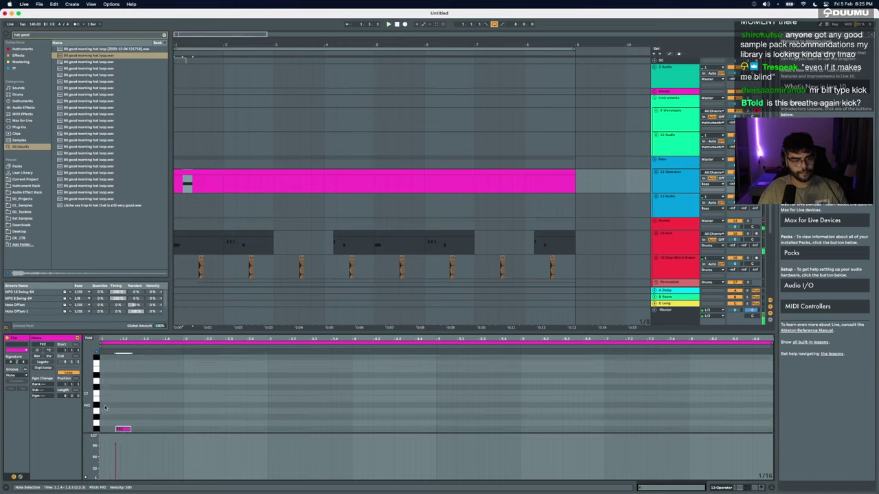
# Step: Duplicate the short F# note right after itself, an octave lower, and lengthen the copy to a few sixteenths
pyautogui.press('super+d')
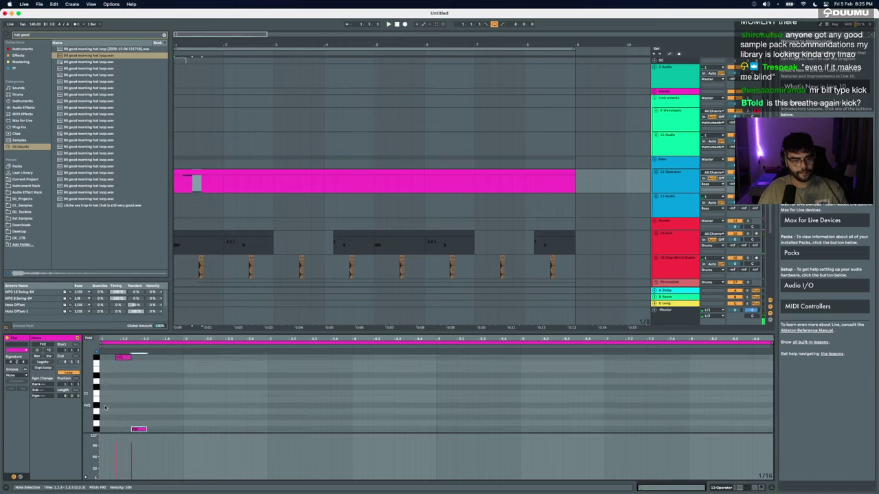
pyautogui.hotkey('shift', 'Right')
pyautogui.press('space')
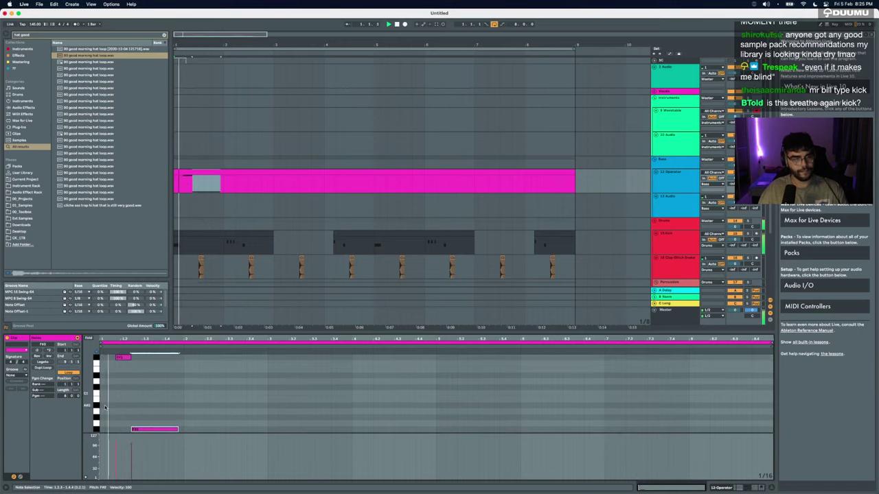
pyautogui.press('space')
pyautogui.hotkey('shift', 'Left')
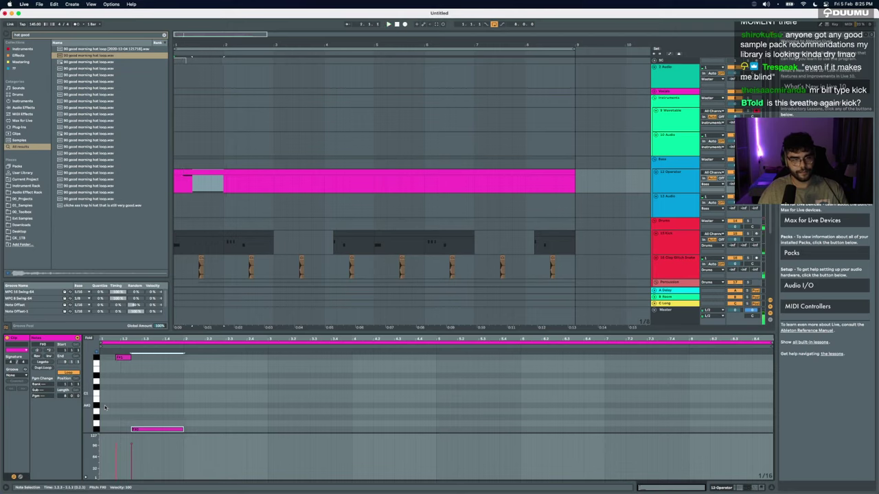
# Step: Delete all the bass notes and remove the empty eight-bar clip from the Operator track
pyautogui.moveTo(207, 425); pyautogui.dragTo(145, 398)
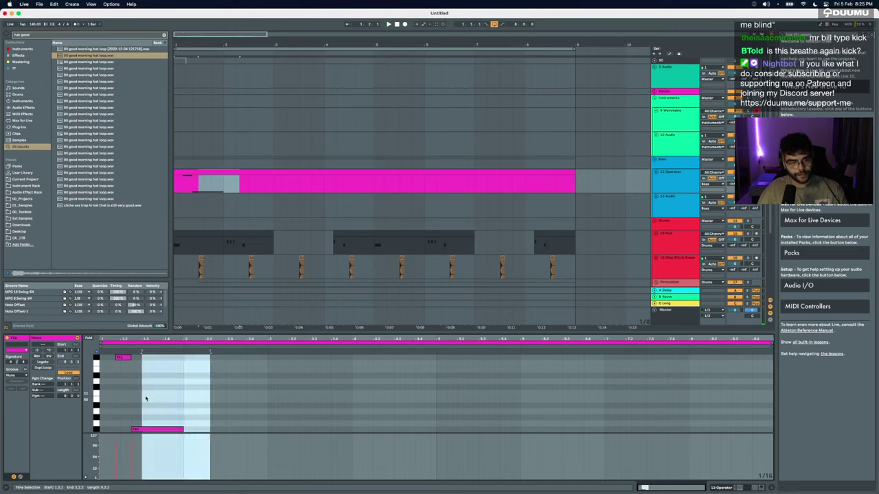
pyautogui.click(196, 425)
pyautogui.moveTo(193, 425); pyautogui.dragTo(50, 331)
pyautogui.press('Delete')
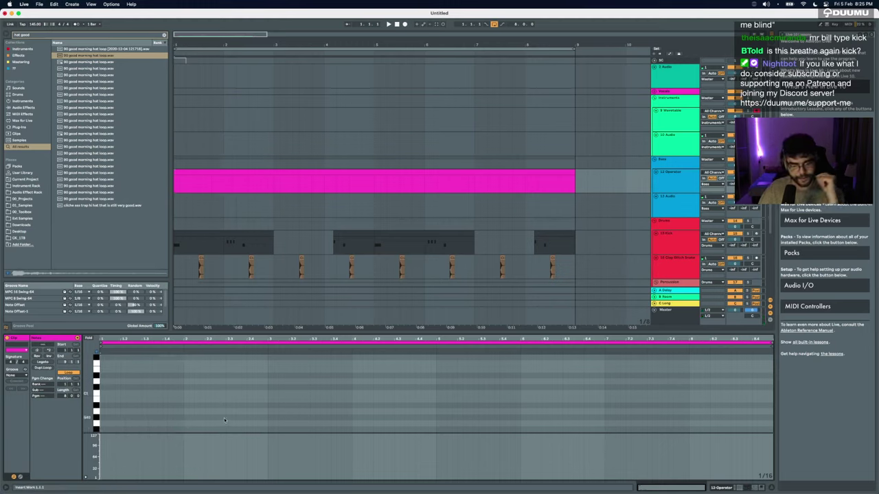
pyautogui.press('super+alt+l')
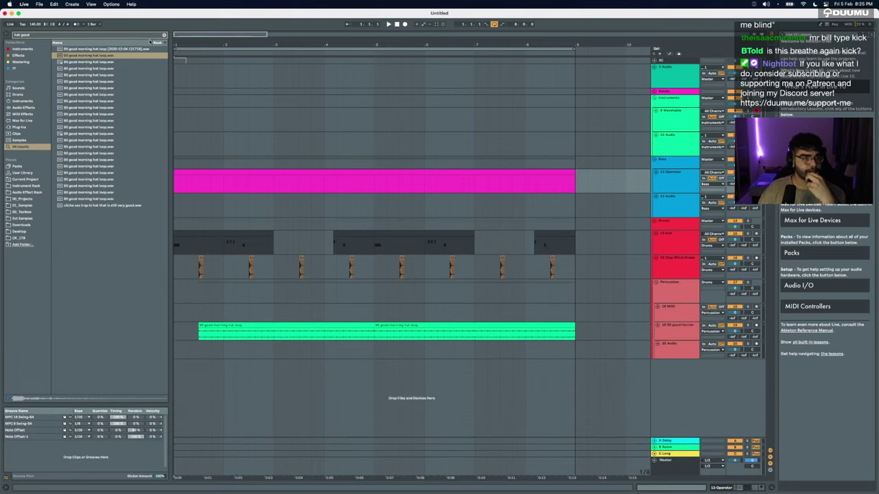
pyautogui.click(164, 35)
pyautogui.click(256, 176)
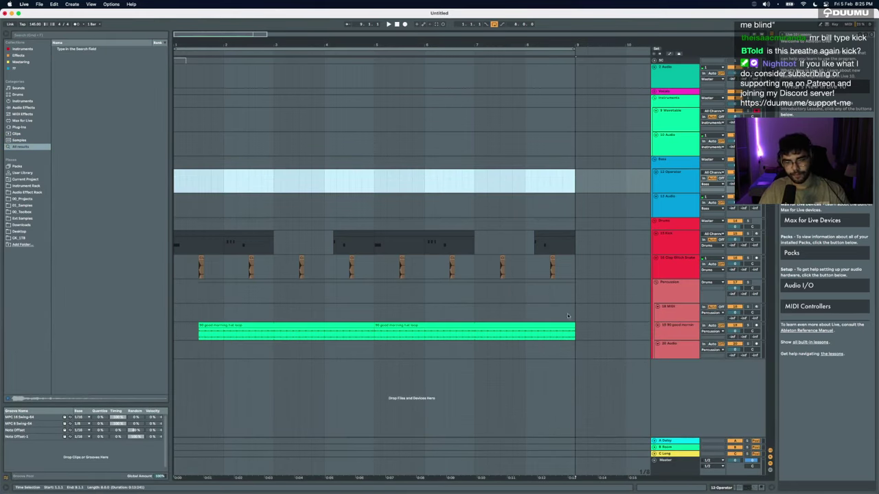
# Step: Search the browser for "prc" and audition several percussion samples, including the shaker, impact and Zodiacs Perc 060 sounds
pyautogui.click(366, 313)
pyautogui.press('super+f')
pyautogui.write('pro')
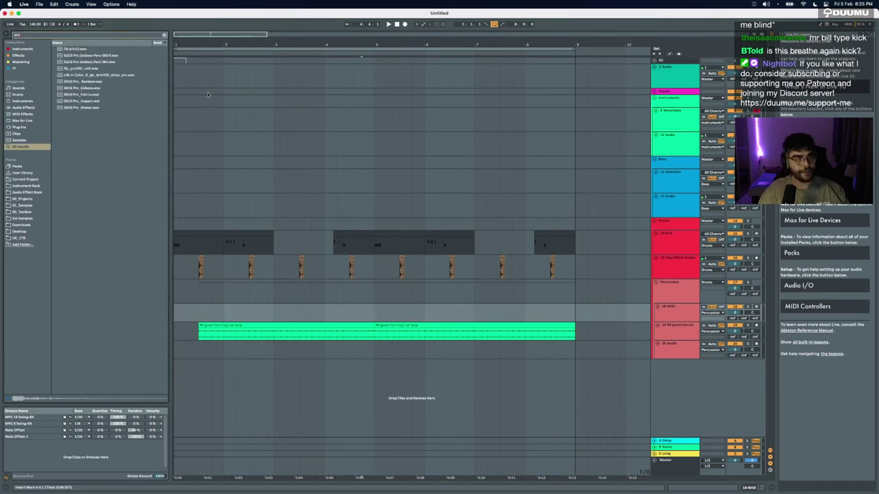
pyautogui.click(112, 88)
pyautogui.click(92, 107)
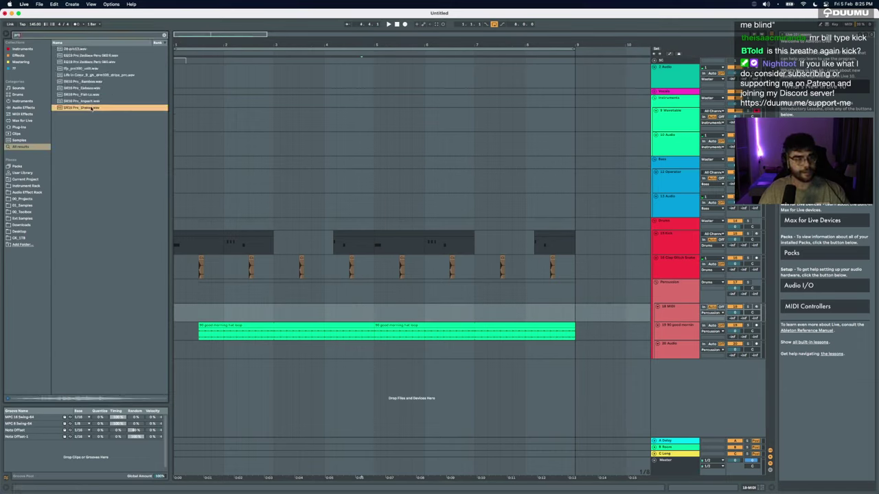
pyautogui.click(90, 102)
pyautogui.click(91, 63)
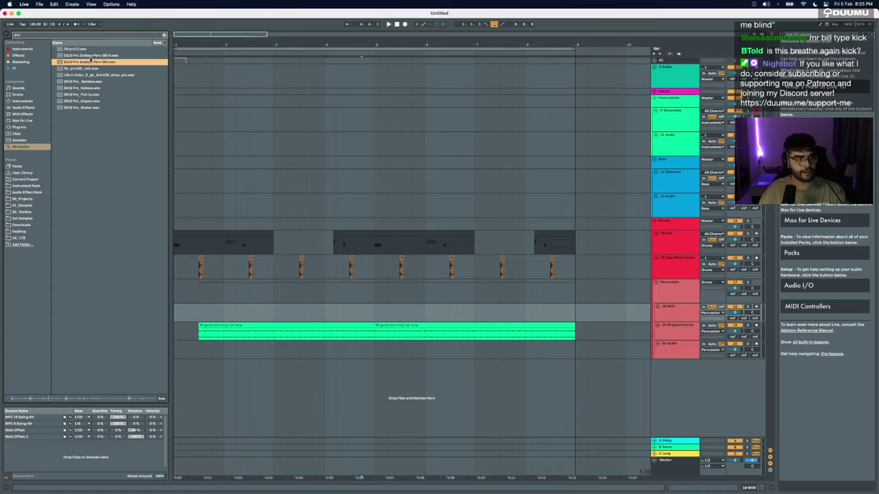
# Step: Place the Zodiacs Perc 060 loop at bar 1 on the empty percussion audio track and play it with the drums
pyautogui.moveTo(89, 63); pyautogui.dragTo(181, 308)
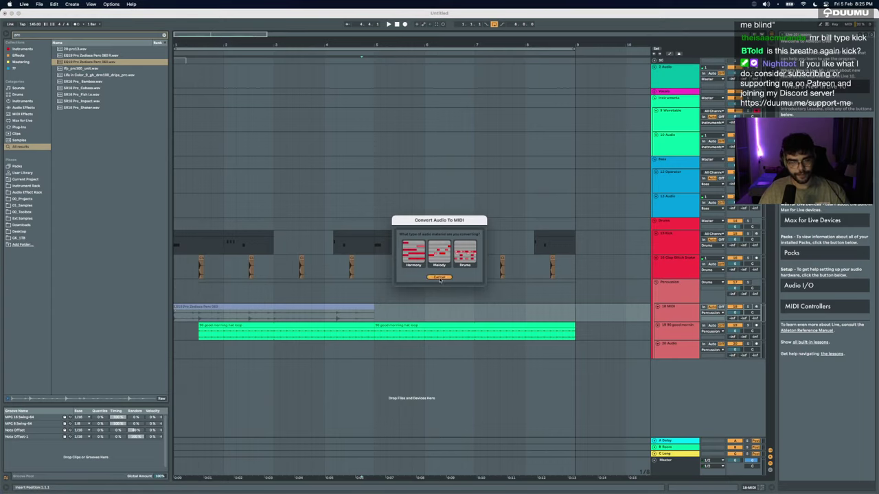
pyautogui.click(440, 278)
pyautogui.moveTo(90, 63); pyautogui.dragTo(175, 355)
pyautogui.doubleClick(193, 344)
pyautogui.press('space')
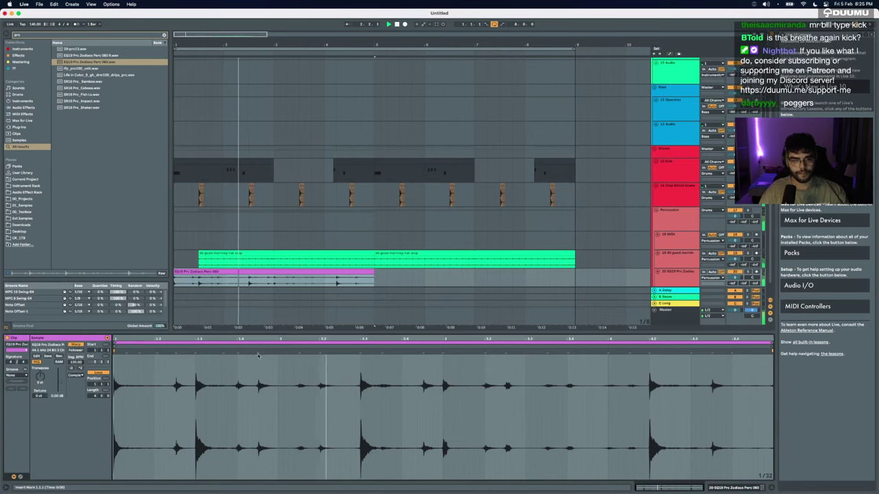
# Step: Duplicate the Zodiacs percussion loop into bars 5 to 8 and lower its track volume
pyautogui.click(301, 274)
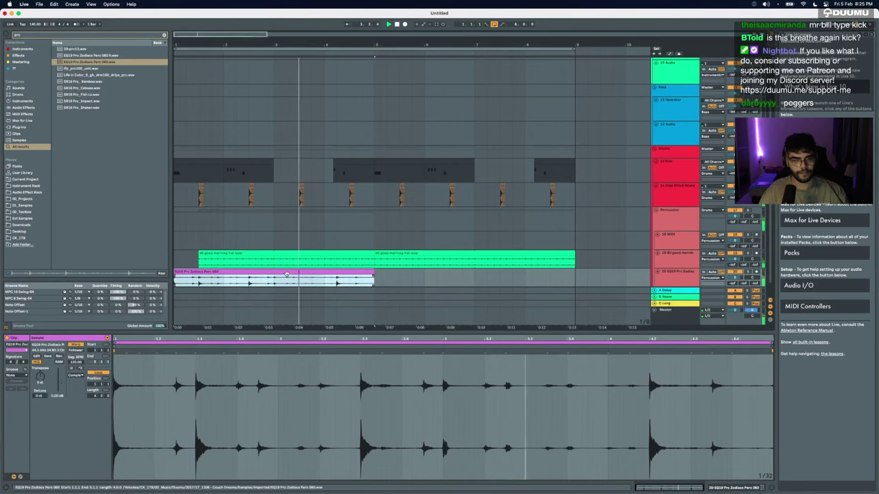
pyautogui.hotkey('ctrl', 'd')
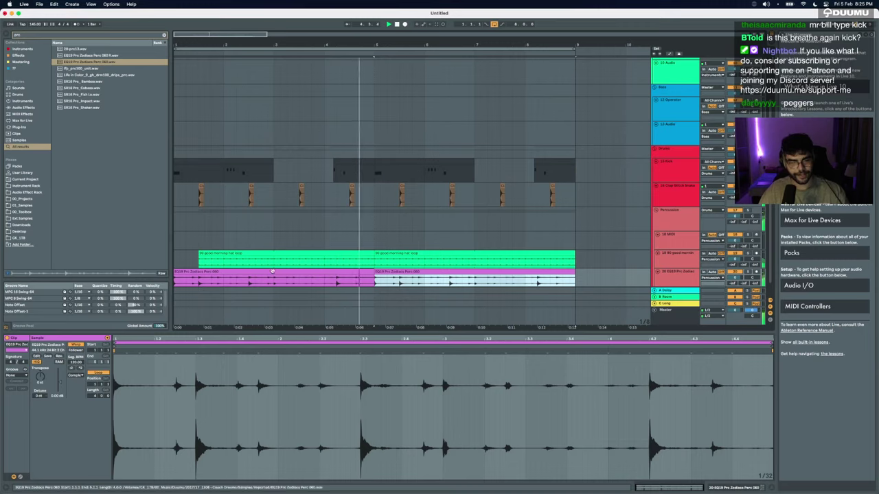
pyautogui.moveTo(735, 277); pyautogui.dragTo(735, 291)
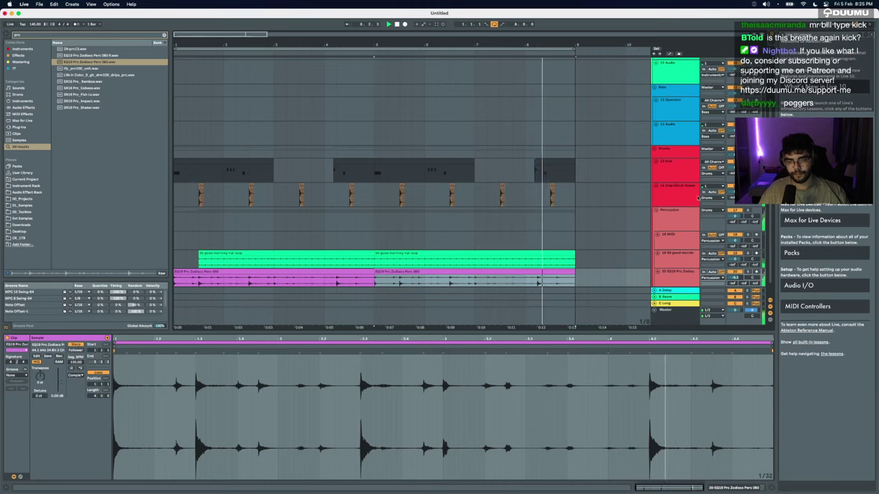
# Step: Insert a new audio track directly below the clap track in the Drums group and stop playback
pyautogui.press('super+t')
pyautogui.press('space')
pyautogui.click(231, 231)
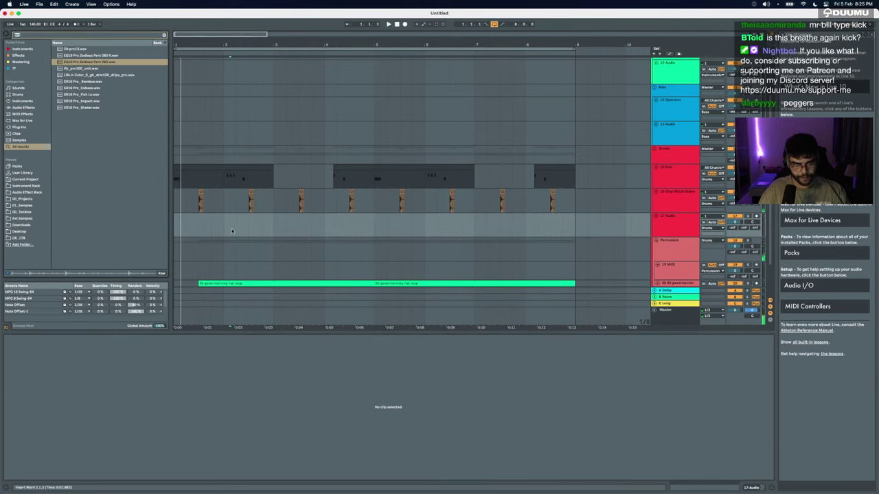
# Step: Search the browser for "snare" and audition several of the snare samples
pyautogui.write('snare')
pyautogui.click(97, 207)
pyautogui.press('Down')
pyautogui.press('Down')
pyautogui.press('Down')
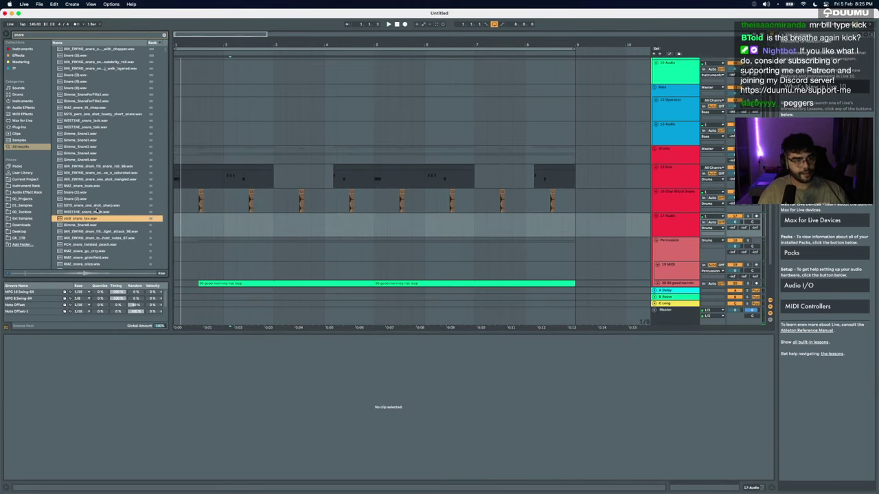
pyautogui.press('Down')
pyautogui.press('Down')
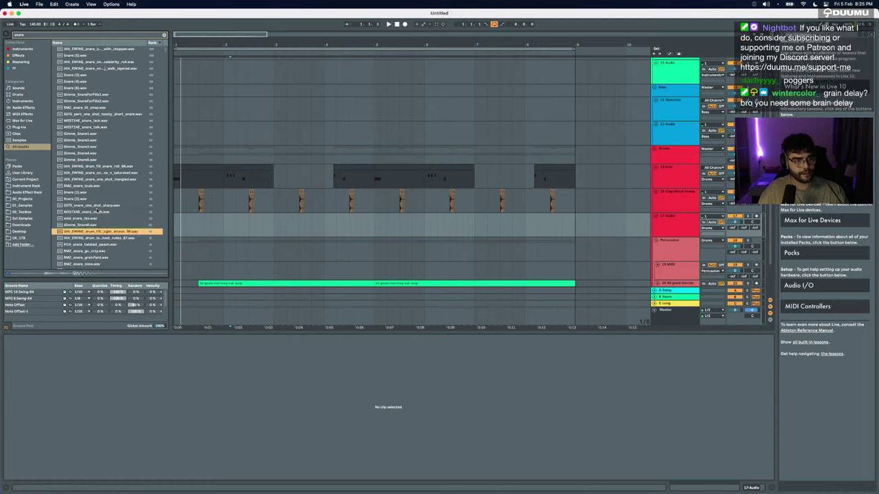
# Step: Look for Copycatt sounds with a browser search and open the Copycatt folder inside Ext Samples
pyautogui.press('super+f')
pyautogui.write('copyct')
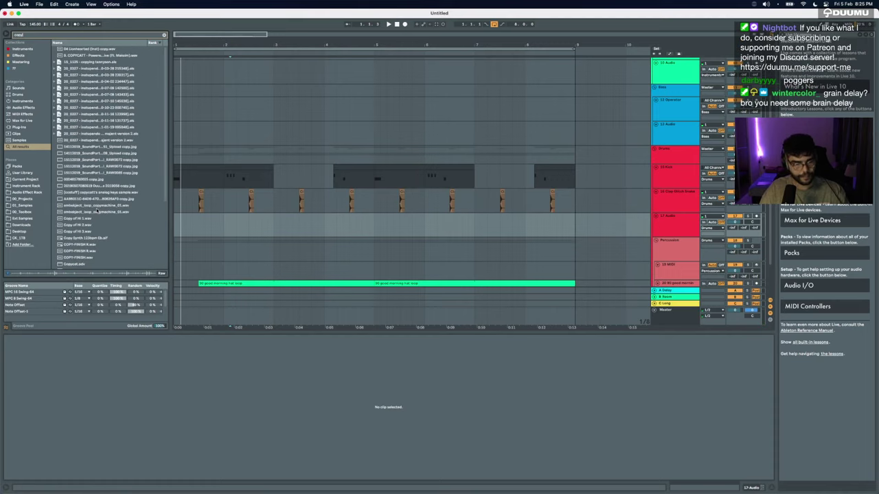
pyautogui.click(24, 199)
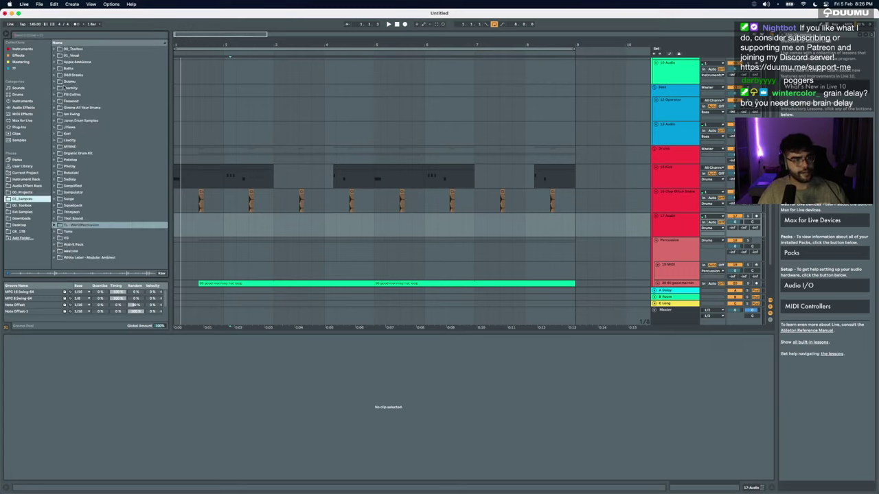
pyautogui.click(25, 211)
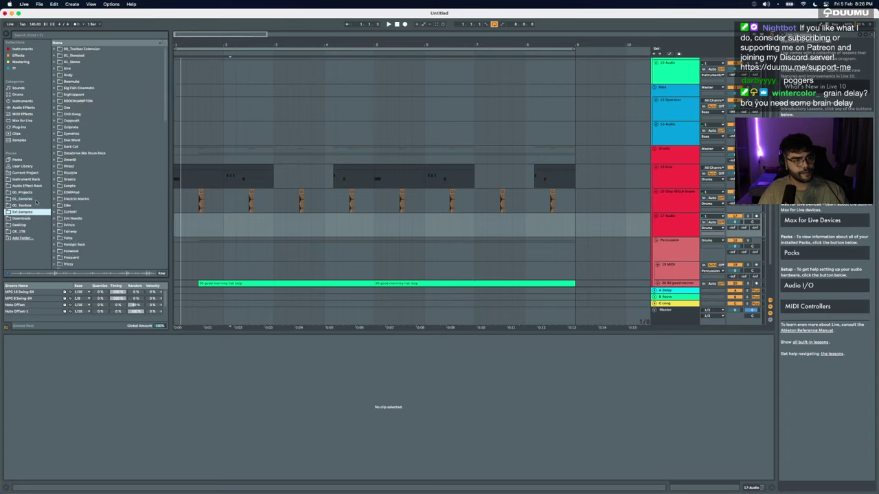
pyautogui.click(55, 121)
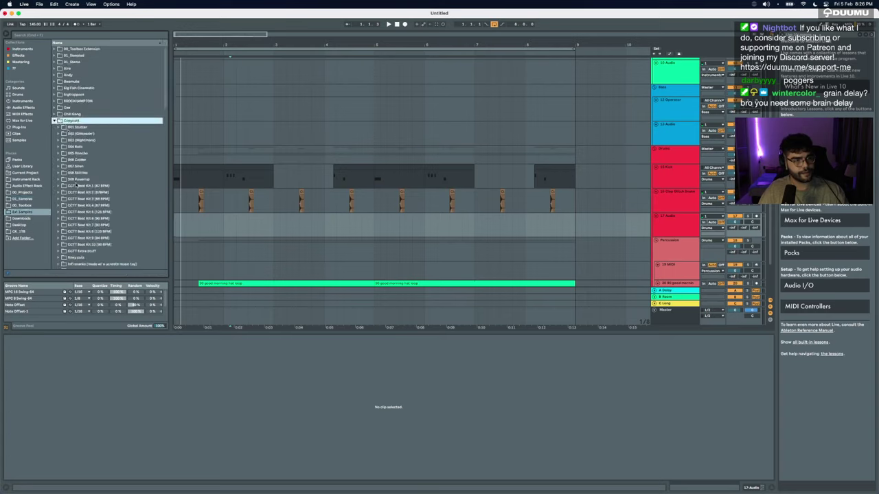
# Step: Browse the Copycatt folder past 001 Stutter, expand Beat Kit 1 (87 BPM) and preview its Snare Fat.wav sample
pyautogui.doubleClick(71, 128)
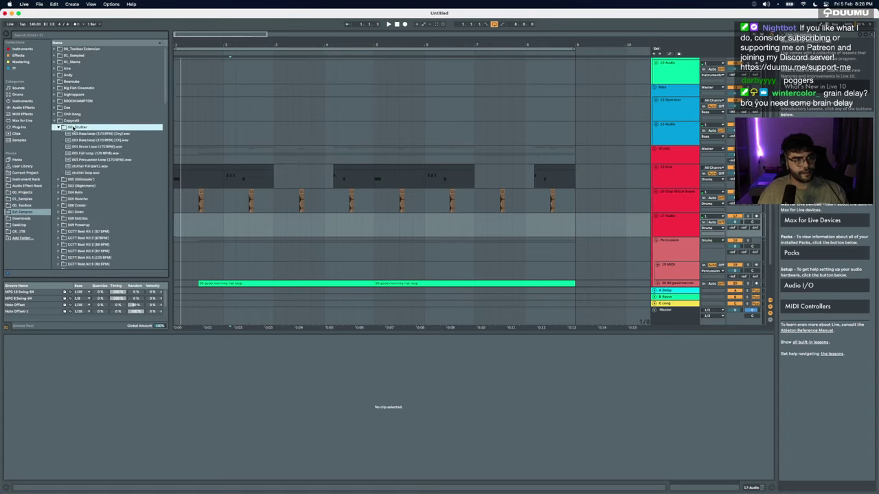
pyautogui.press('Left')
pyautogui.press('Down')
pyautogui.press('Down')
pyautogui.press('Down')
pyautogui.press('Down')
pyautogui.press('Down')
pyautogui.press('Down')
pyautogui.press('Down')
pyautogui.press('Down')
pyautogui.press('Down')
pyautogui.press('Right')
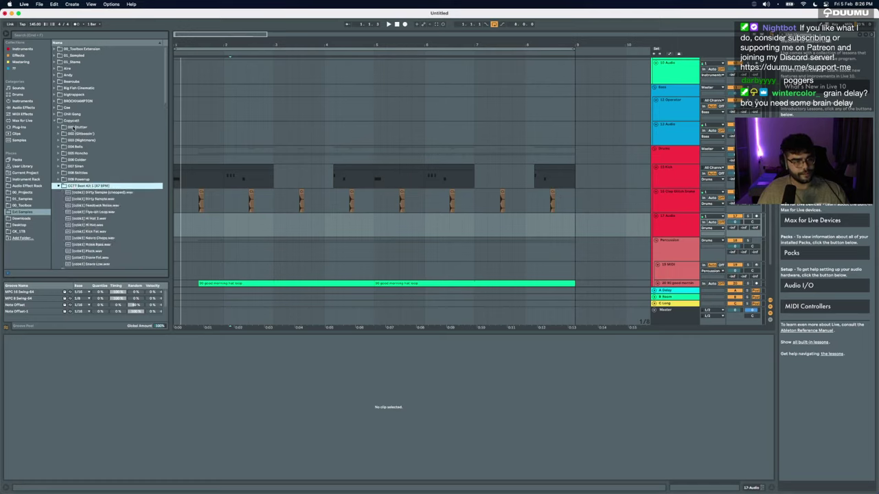
pyautogui.scroll(-2, 72, 127)
pyautogui.click(94, 227)
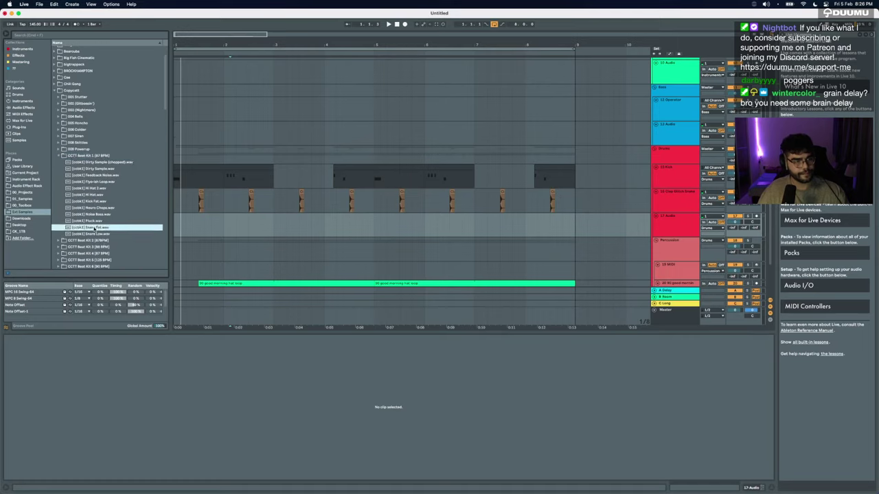
# Step: Expand Beat Kit 2 in the Copycatt folder, preview its Snare.wav and place it on the new audio track just after the first clap
pyautogui.press('Down')
pyautogui.press('Left')
pyautogui.press('Left')
pyautogui.press('Down')
pyautogui.press('Right')
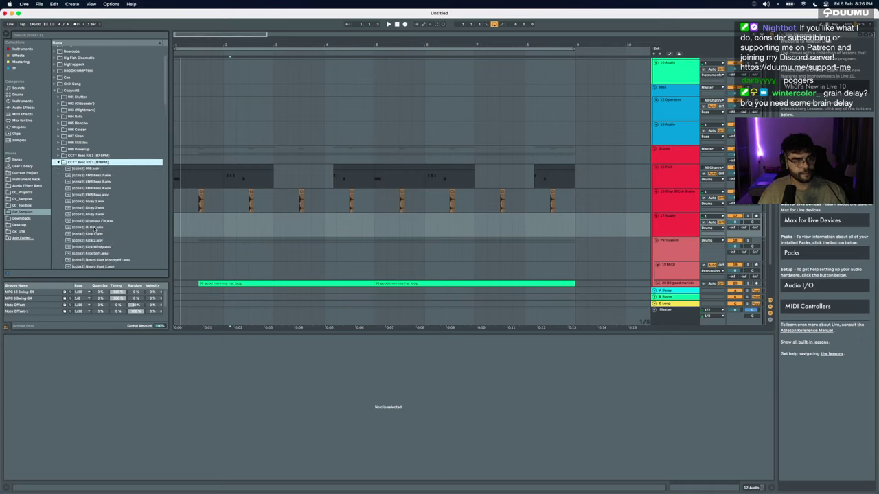
pyautogui.scroll(-4, 98, 224)
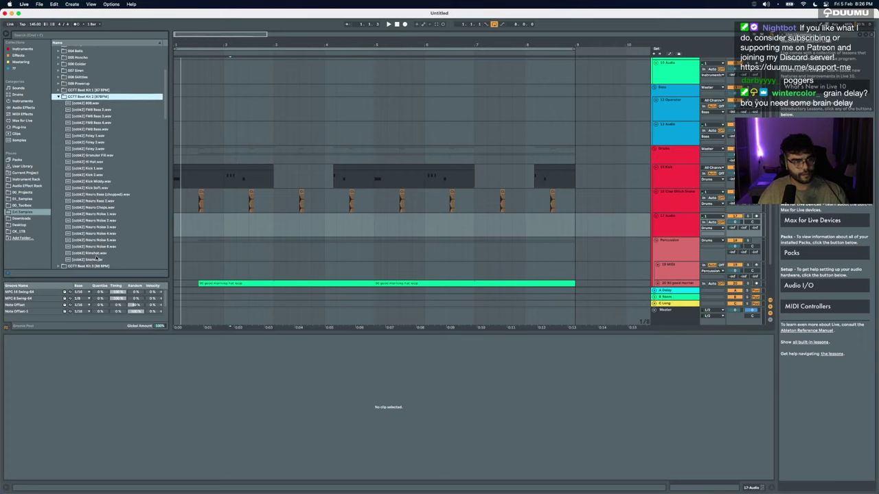
pyautogui.click(90, 260)
pyautogui.moveTo(87, 261); pyautogui.dragTo(208, 226)
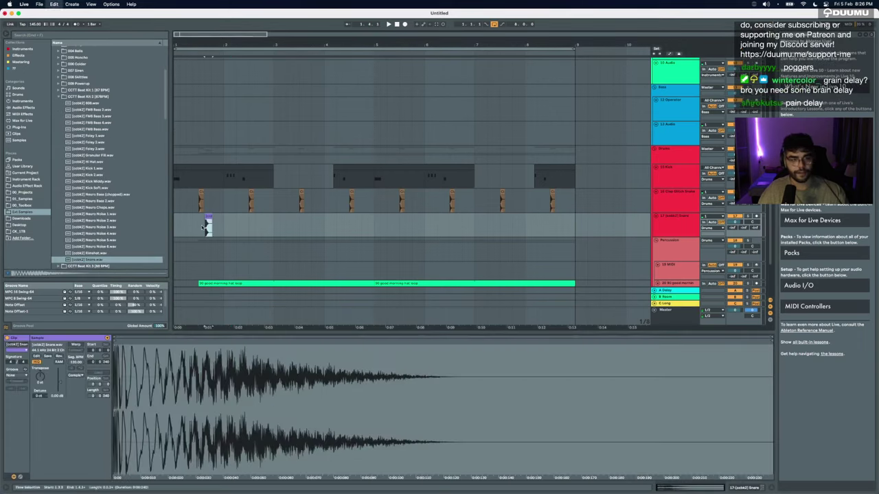
# Step: Collapse Beat Kit 2, expand Beat Kit 3 and preview its Snare Tin.wav sample
pyautogui.click(58, 103)
pyautogui.press('Left')
pyautogui.press('Left')
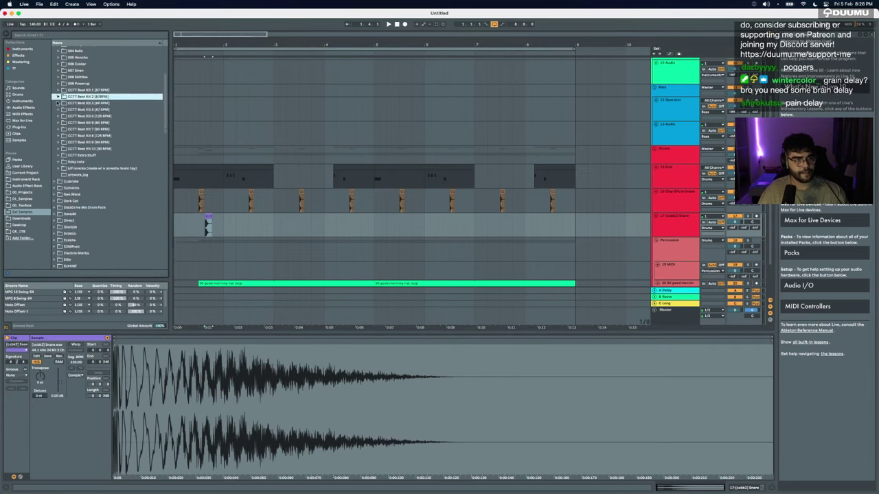
pyautogui.press('Down')
pyautogui.press('Right')
pyautogui.press('Down')
pyautogui.click(87, 162)
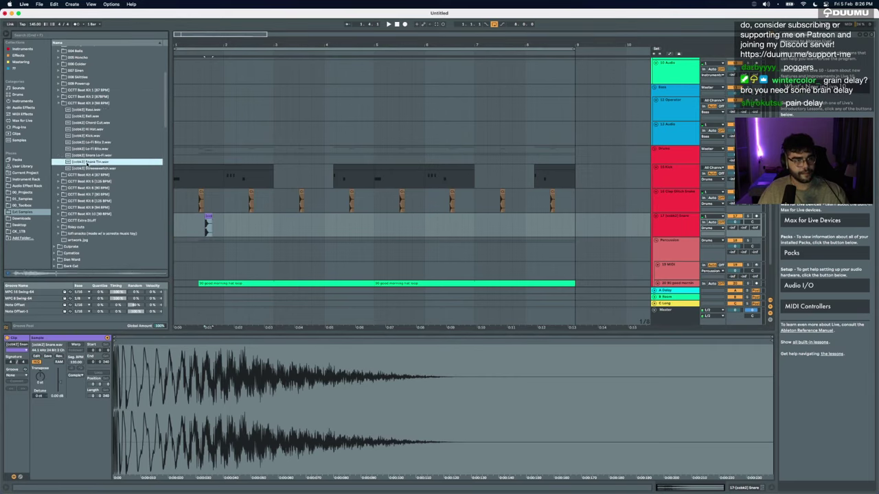
# Step: Expand Beat Kit 4, preview its snare samples and place Snare.wav on the snare track between the first two claps
pyautogui.press('Left')
pyautogui.press('Left')
pyautogui.press('Down')
pyautogui.press('Right')
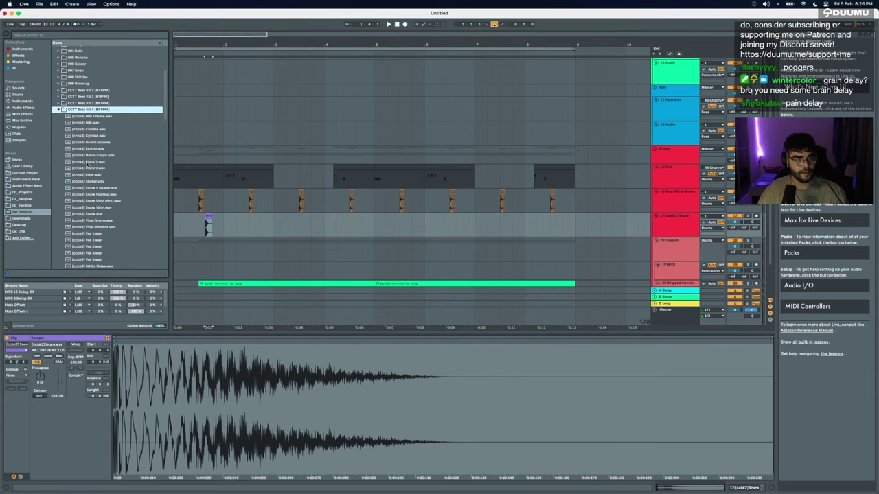
pyautogui.scroll(-2, 101, 223)
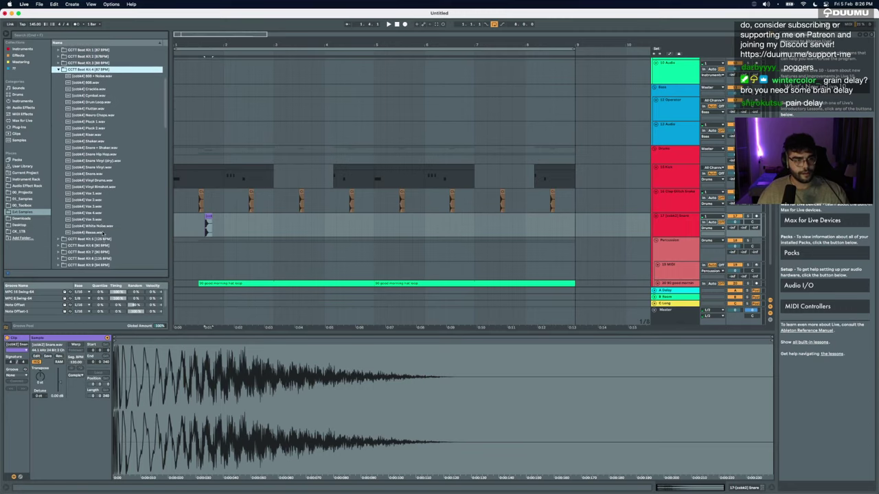
pyautogui.click(97, 174)
pyautogui.click(101, 168)
pyautogui.click(101, 162)
pyautogui.click(93, 176)
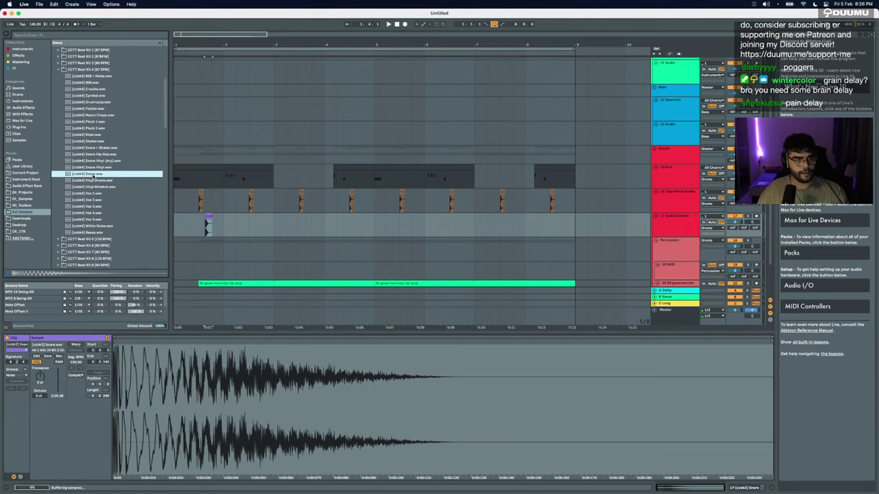
pyautogui.click(235, 223)
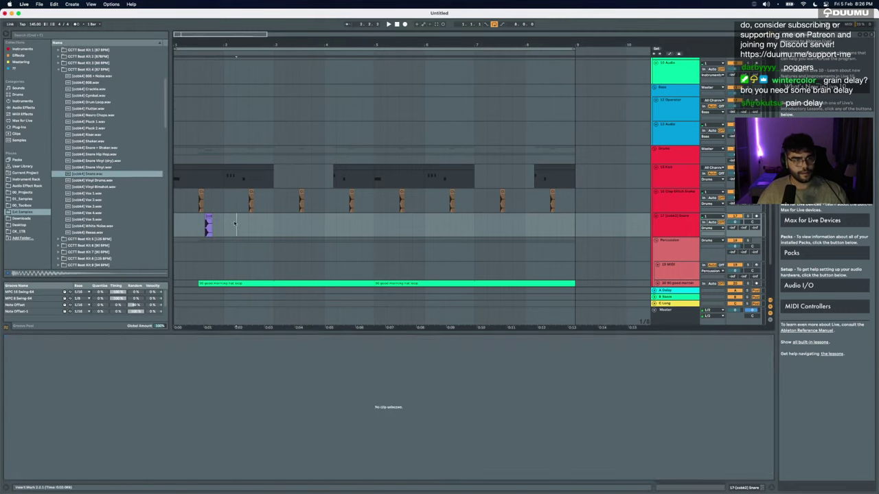
# Step: Preview Snare.wav from Beat Kit 5 and Snare 1.wav from Beat Kit 6
pyautogui.click(60, 75)
pyautogui.click(92, 161)
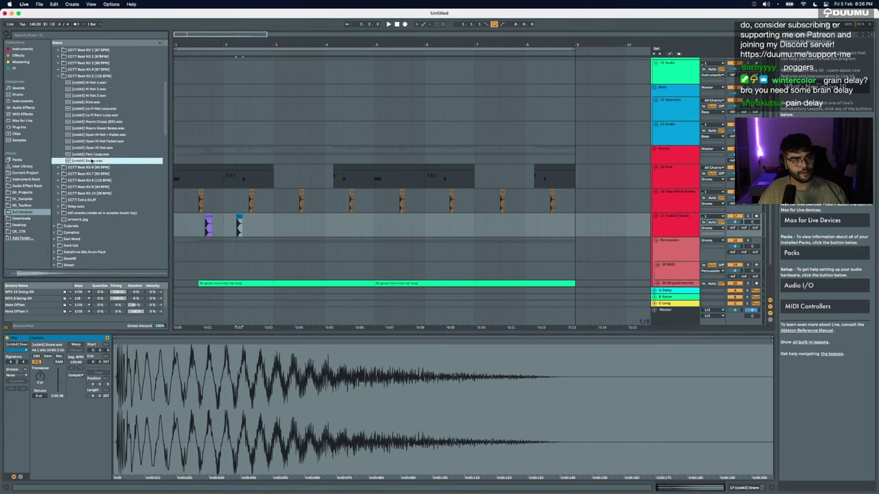
pyautogui.click(59, 167)
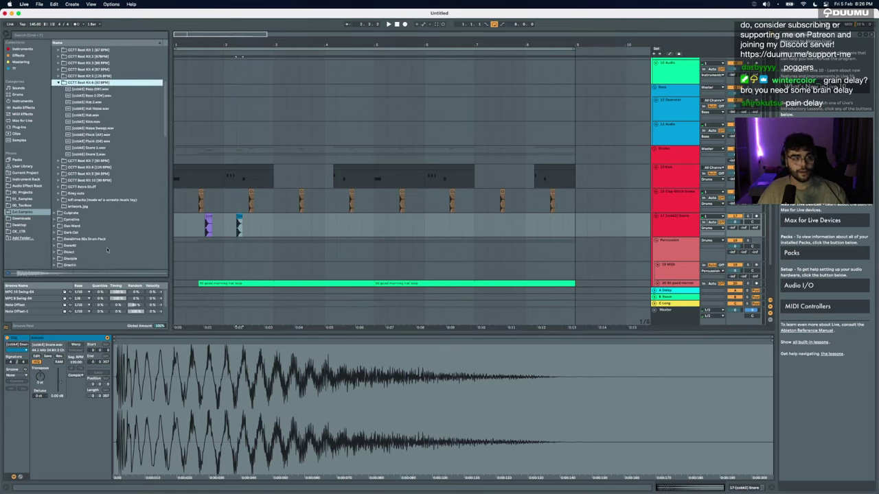
pyautogui.click(87, 149)
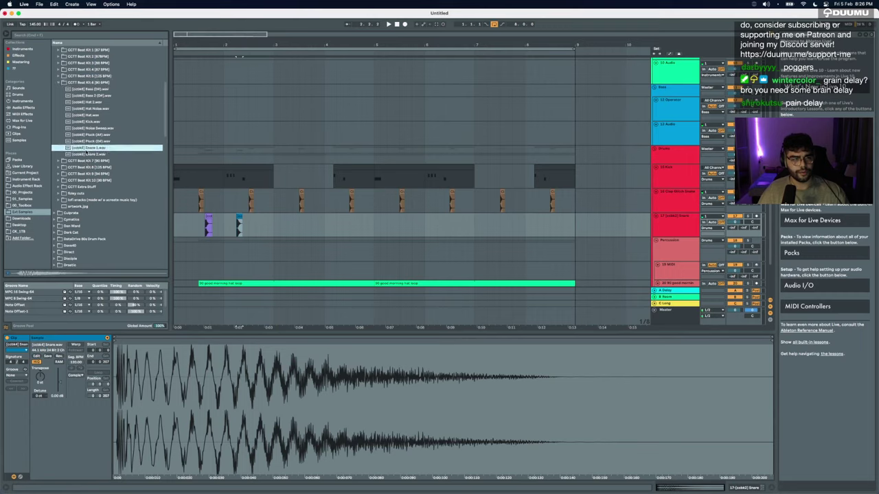
# Step: Collapse Beat Kit 6, expand Beat Kit 7 and look through its samples for a usable snare
pyautogui.press('Left')
pyautogui.press('Left')
pyautogui.press('Down')
pyautogui.press('Right')
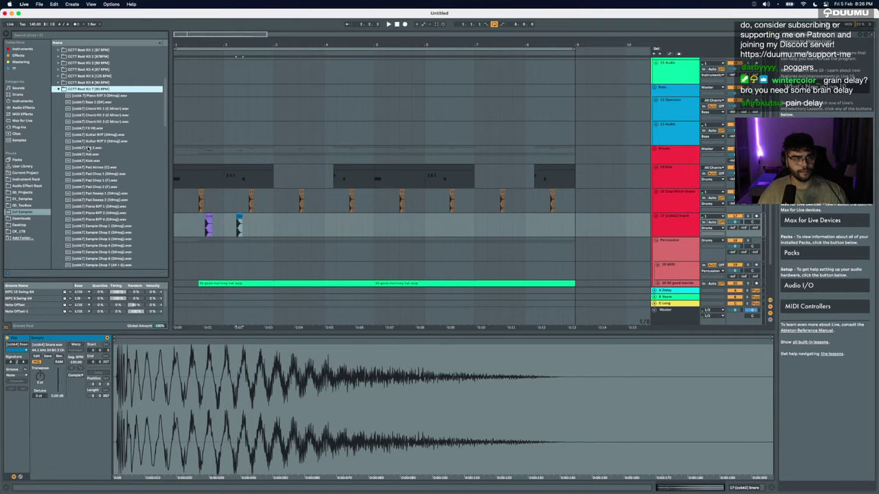
pyautogui.scroll(-5, 100, 185)
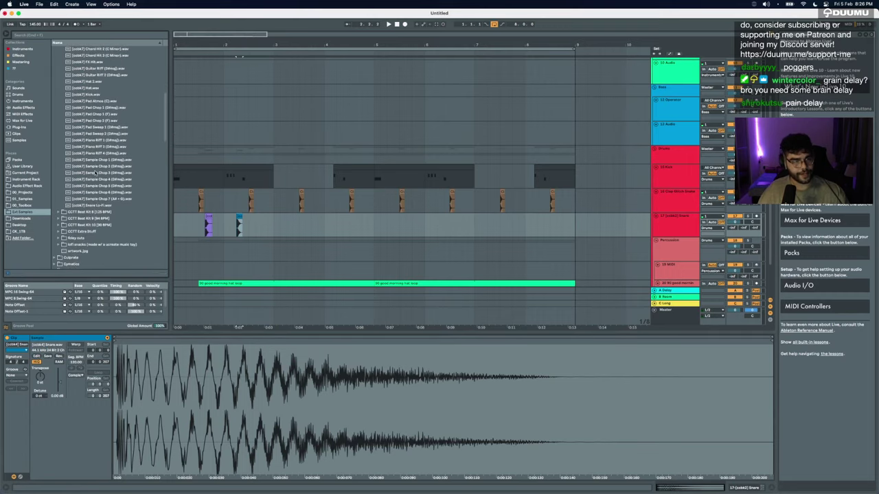
pyautogui.scroll(2, 96, 186)
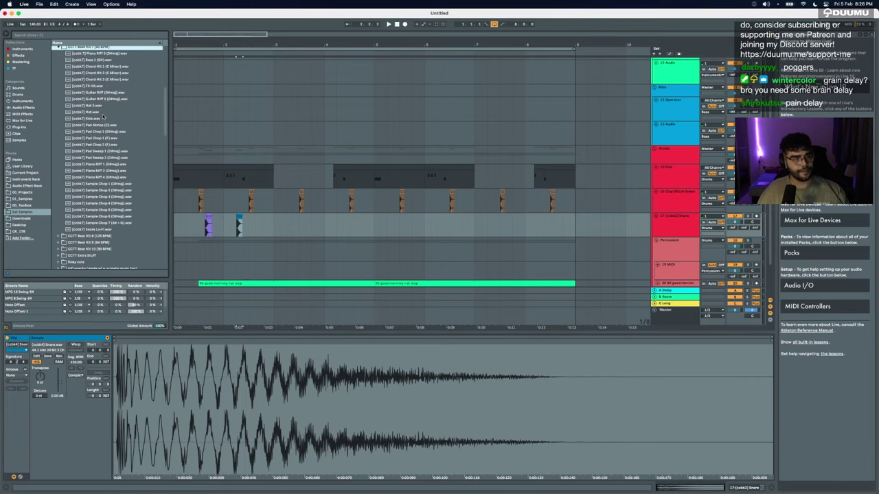
pyautogui.click(101, 46)
pyautogui.click(101, 45)
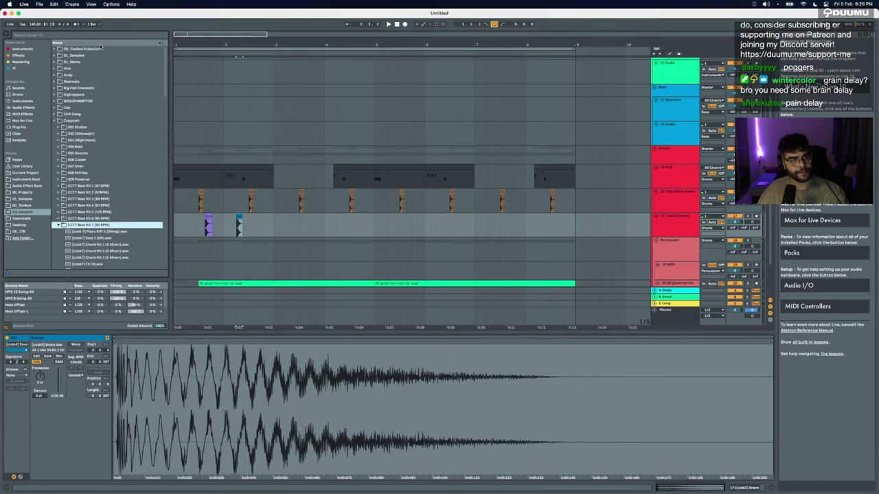
# Step: Expand Beat Kit 8, preview its dry and regular snares, and place Snare.wav on the snare track early in bar 3
pyautogui.doubleClick(76, 225)
pyautogui.doubleClick(77, 232)
pyautogui.scroll(-4, 86, 236)
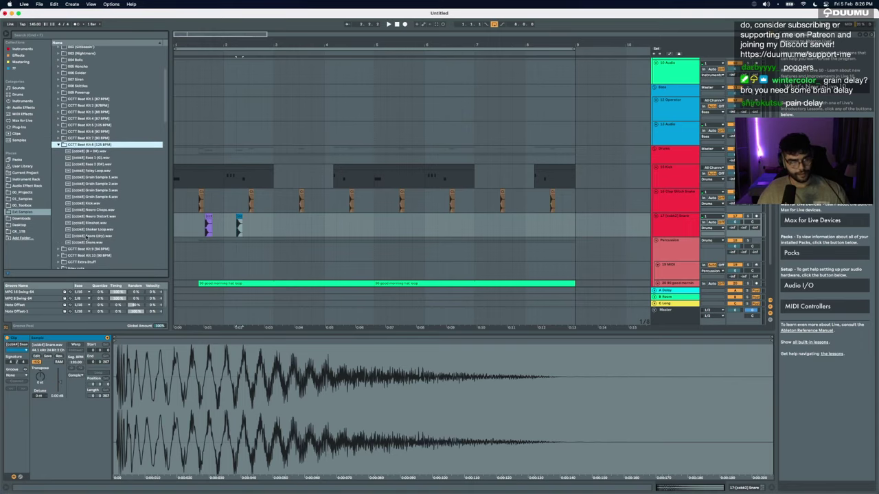
pyautogui.click(87, 235)
pyautogui.click(99, 242)
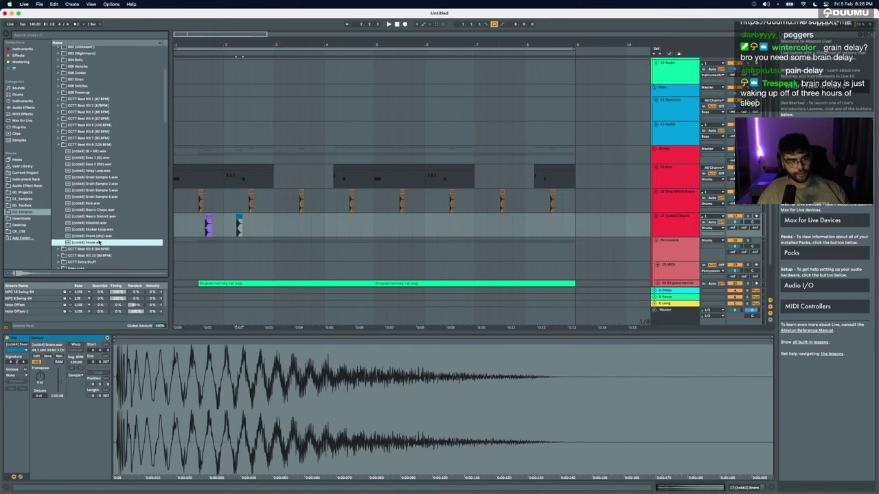
pyautogui.moveTo(236, 234); pyautogui.dragTo(282, 226)
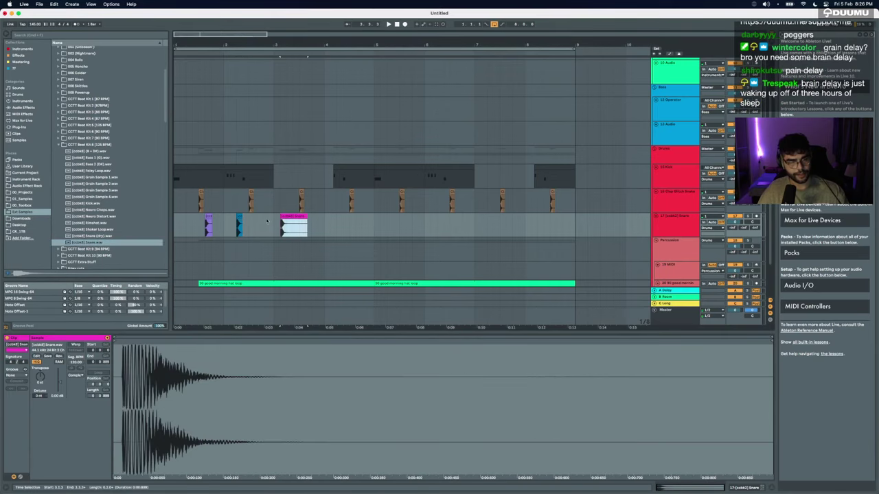
# Step: Play the snare clips one by one to compare them and delete the middle one from Beat Kit 4
pyautogui.click(234, 225)
pyautogui.press('space')
pyautogui.click(237, 215)
pyautogui.press('space')
pyautogui.press('space')
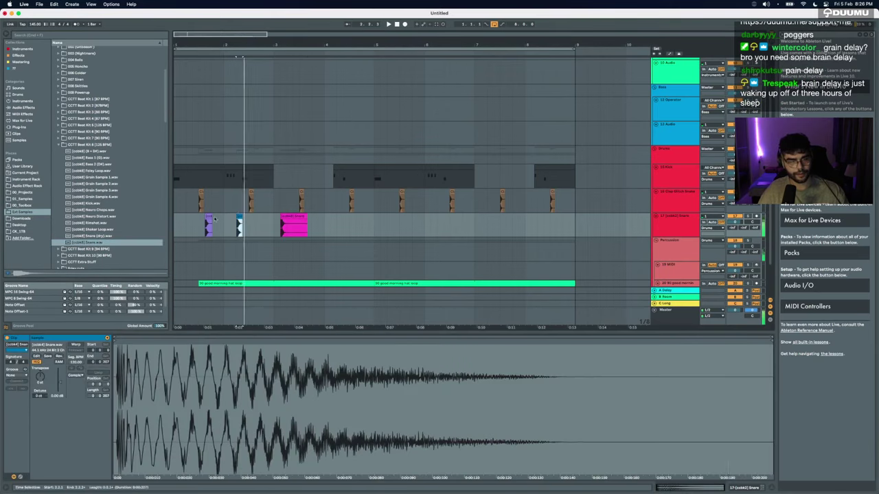
pyautogui.click(208, 215)
pyautogui.press('space')
pyautogui.press('space')
pyautogui.moveTo(218, 227); pyautogui.dragTo(260, 228)
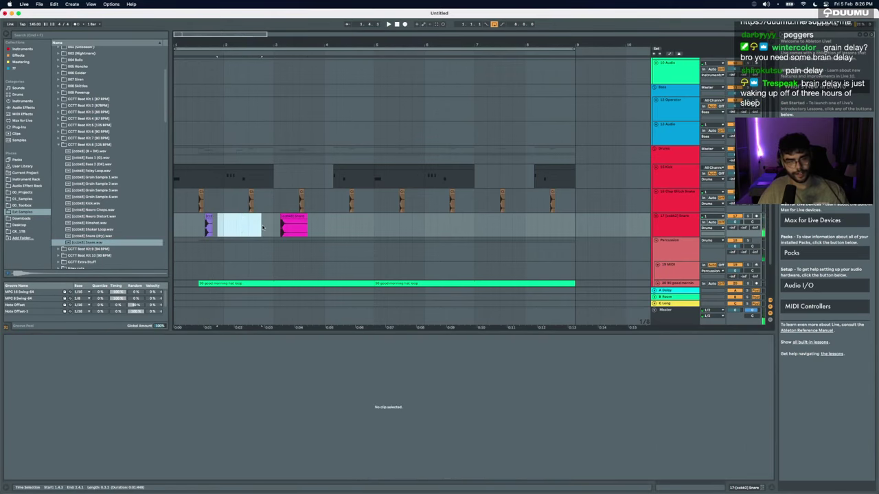
pyautogui.click(287, 226)
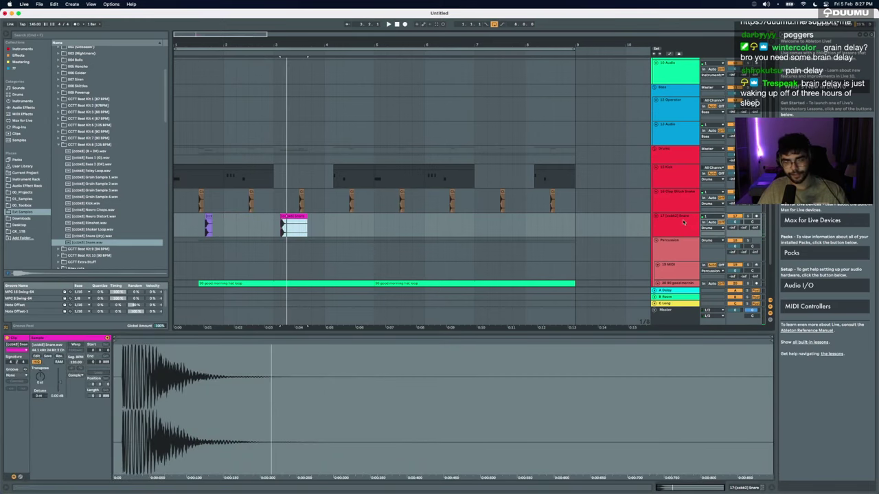
# Step: Insert a new audio track below the snare track and align the first snare clip with the start of the first clap
pyautogui.click(684, 221)
pyautogui.press('super+t')
pyautogui.scroll(5, 205, 236)
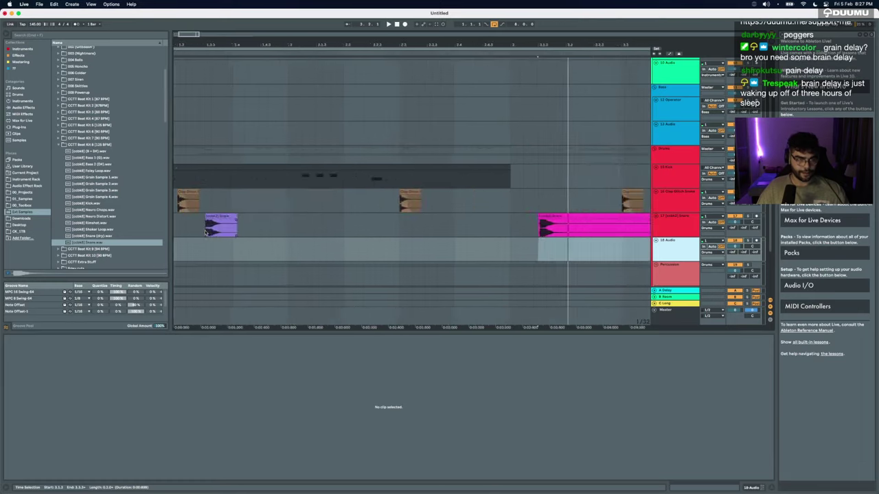
pyautogui.hscroll(-3, 204, 236)
pyautogui.moveTo(331, 214); pyautogui.dragTo(303, 214)
pyautogui.click(185, 222)
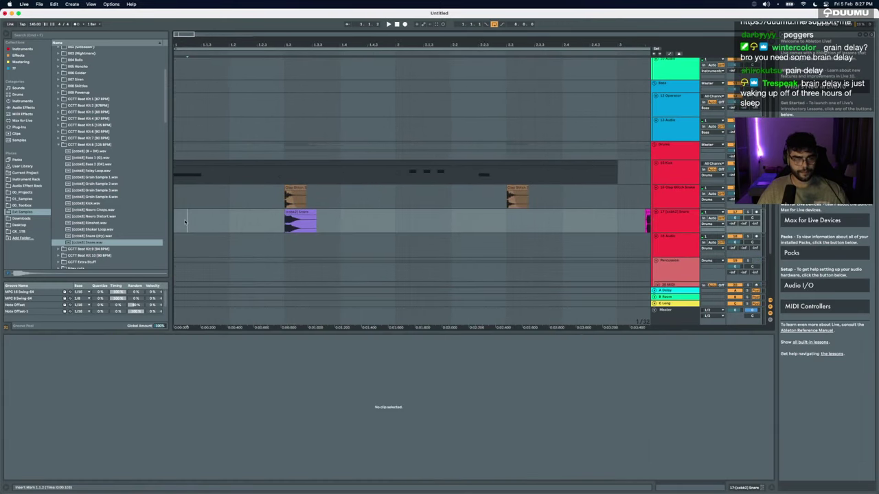
# Step: Play the first snare clip repeatedly together with the clap to judge how they layer
pyautogui.scroll(-3, 427, 196)
pyautogui.press('space')
pyautogui.click(242, 213)
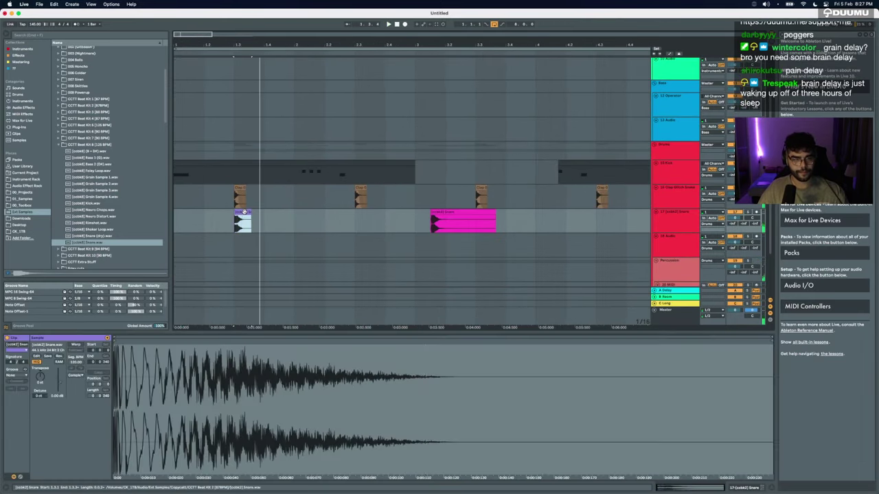
pyautogui.press('space')
pyautogui.press('space')
pyautogui.press('space')
pyautogui.press('space')
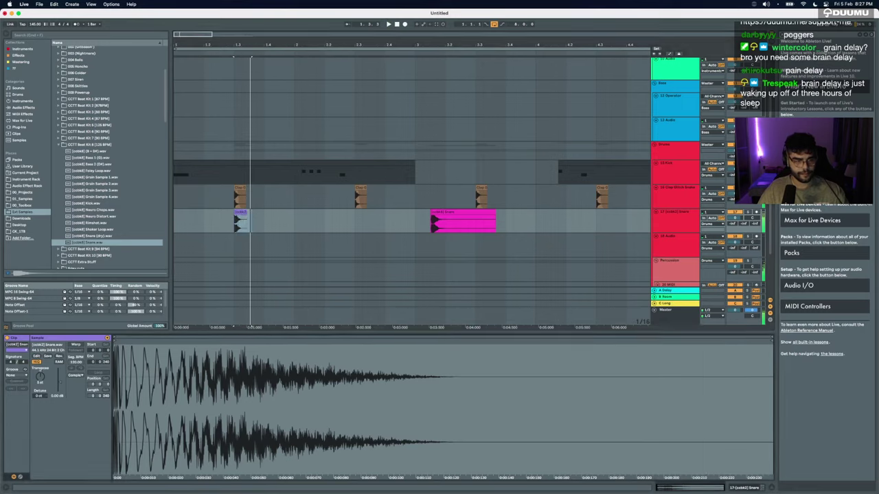
# Step: Transpose the first snare clip upward in semitone steps while auditioning it, and set its detune to 13 ct
pyautogui.press('space')
pyautogui.press('space')
pyautogui.press('space')
pyautogui.press('space')
pyautogui.press('Up')
pyautogui.press('space')
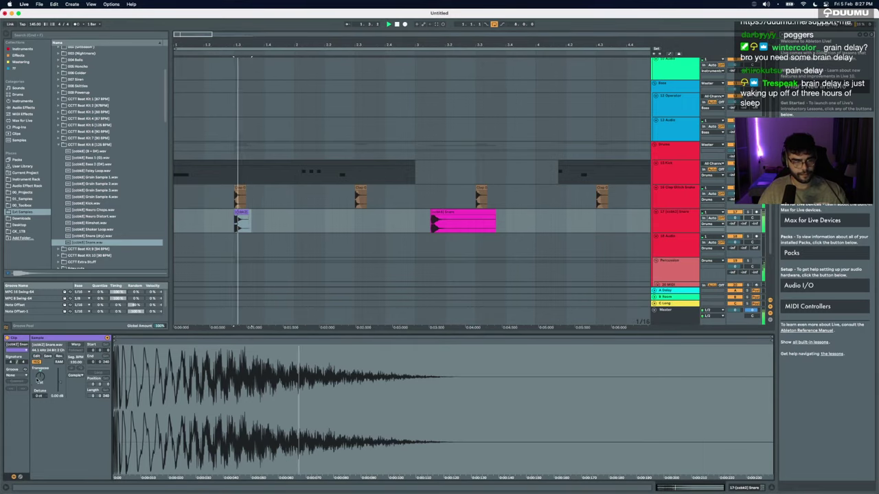
pyautogui.press('space')
pyautogui.press('Up')
pyautogui.press('space')
pyautogui.press('space')
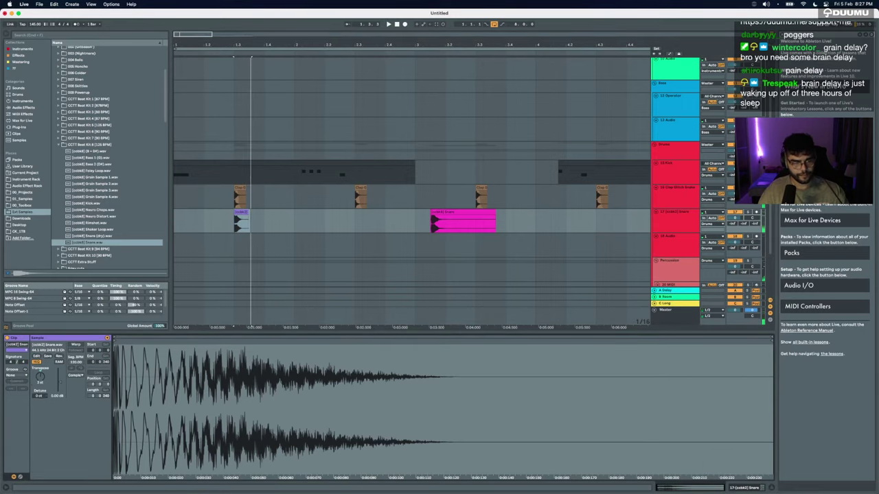
pyautogui.moveTo(38, 395); pyautogui.dragTo(38, 381)
pyautogui.press('space')
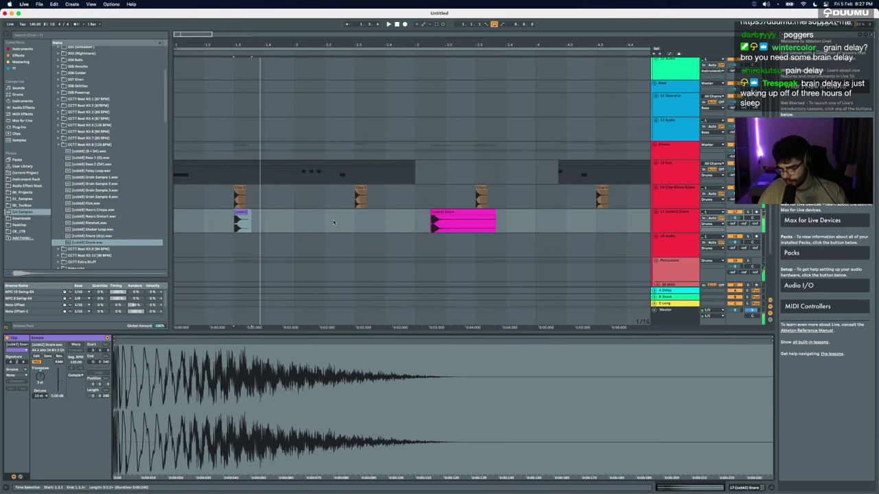
# Step: Move the Beat Kit 8 snare clip onto the new audio track beneath the first snare and play the layers together
pyautogui.moveTo(450, 214); pyautogui.dragTo(247, 233)
pyautogui.scroll(8, 250, 244)
pyautogui.hscroll(-3, 240, 237)
pyautogui.scroll(5, 248, 233)
pyautogui.press('space')
pyautogui.press('space')
pyautogui.press('space')
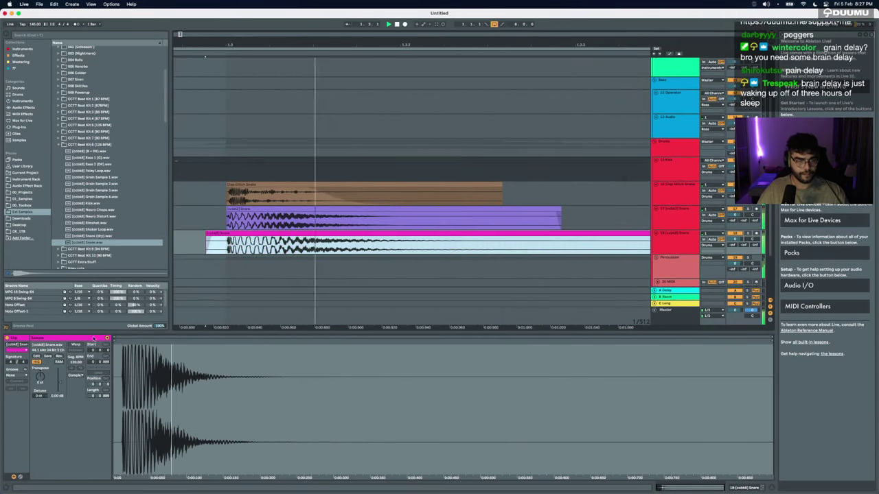
# Step: Tune the lower snare layer by changing its transpose in semitone steps while replaying the layered hit
pyautogui.press('space')
pyautogui.click(38, 383)
pyautogui.press('Up')
pyautogui.press('Up')
pyautogui.press('Up')
pyautogui.press('Down')
pyautogui.press('space')
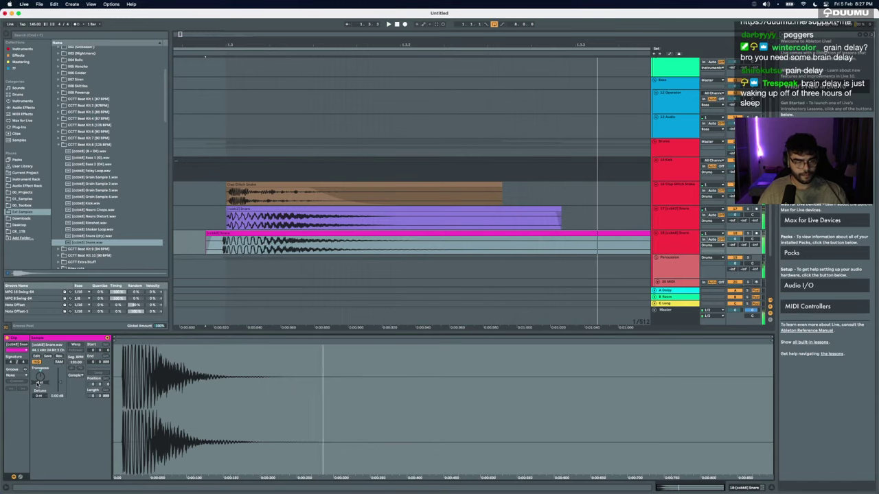
pyautogui.press('space')
pyautogui.press('Down')
pyautogui.press('space')
pyautogui.press('space')
pyautogui.press('Down')
pyautogui.press('space')
pyautogui.press('space')
pyautogui.press('space')
# Step: Raise the lower snare layer's detune by a few cents and replay the hit
pyautogui.moveTo(41, 396); pyautogui.dragTo(41, 393)
pyautogui.press('space')
pyautogui.press('space')
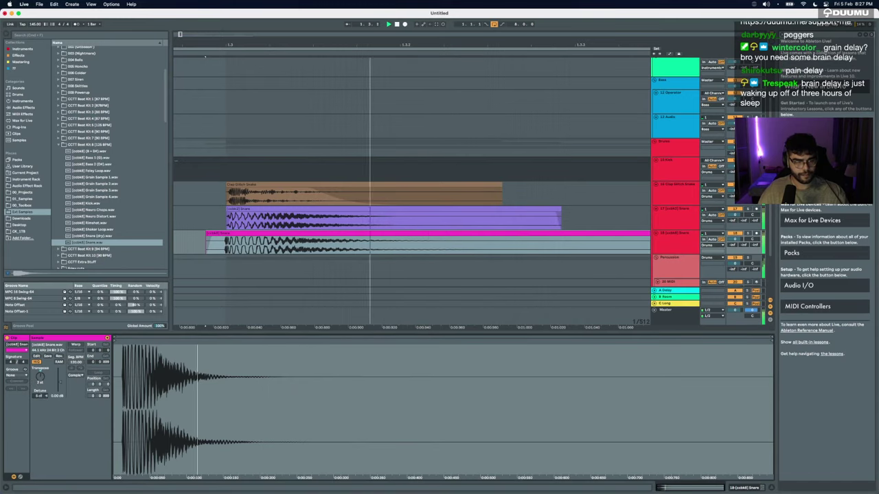
pyautogui.press('space')
pyautogui.press('space')
# Step: Nudge the lower snare clip slightly later so that its transient lines up with the snare and clap above
pyautogui.click(234, 210)
pyautogui.press('space')
pyautogui.click(231, 233)
pyautogui.moveTo(231, 233); pyautogui.dragTo(234, 234)
# Step: Split the lower snare clip near the end of the clap and delete the remaining tail
pyautogui.scroll(-5, 234, 235)
pyautogui.click(295, 245)
pyautogui.press('super+e')
pyautogui.click(303, 234)
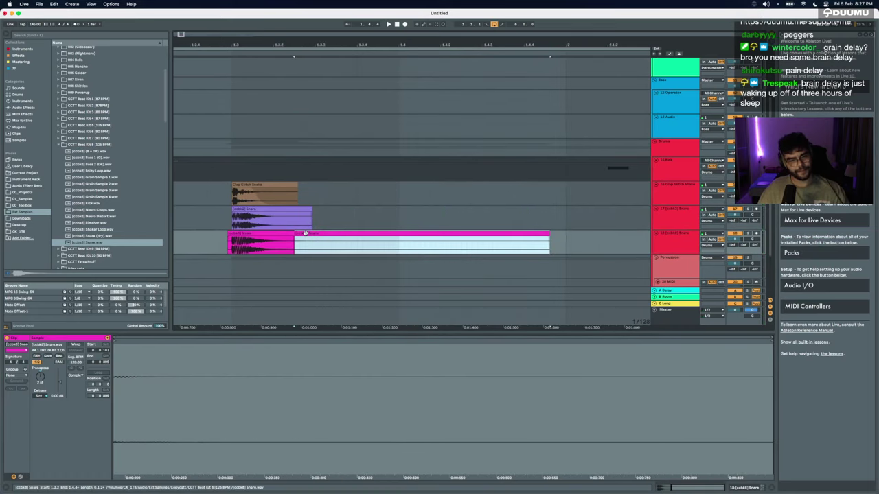
pyautogui.press('Delete')
# Step: Add a long fade-out to the trimmed lower snare clip and play the layered snare from just before the hit
pyautogui.moveTo(293, 239); pyautogui.dragTo(246, 242)
pyautogui.click(211, 243)
pyautogui.press('space')
pyautogui.press('space')
pyautogui.press('space')
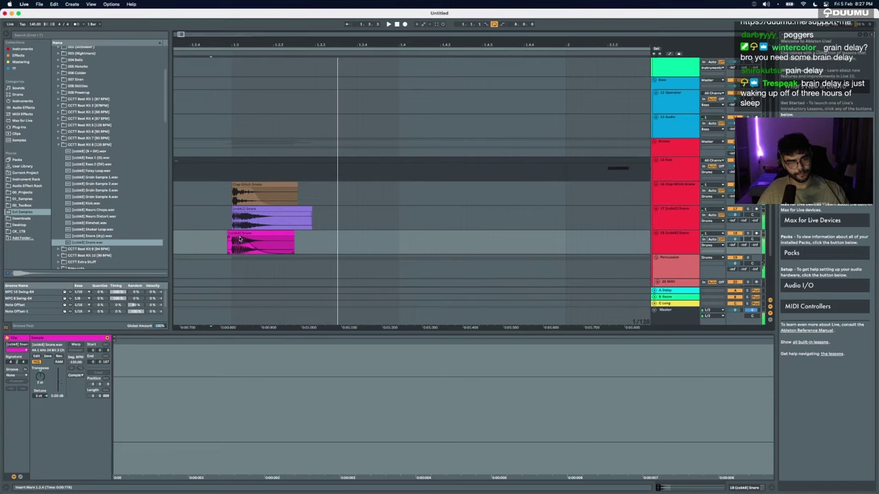
pyautogui.press('space')
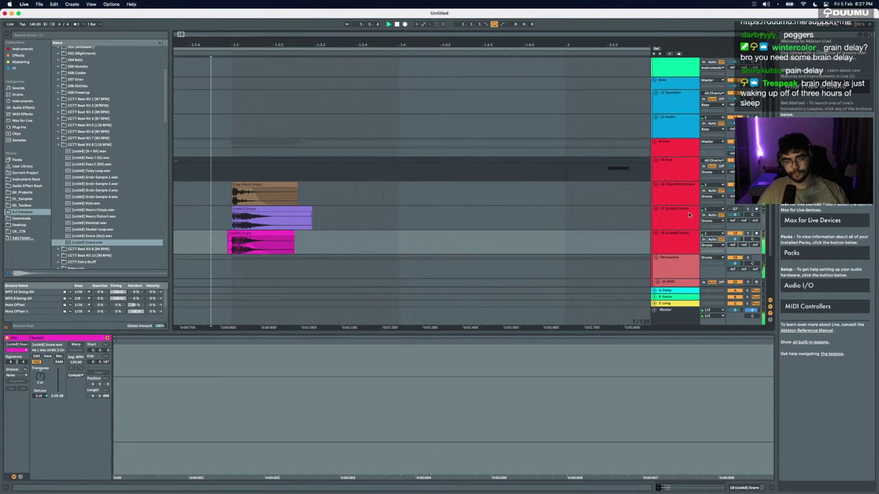
# Step: Delete the middle layered snare track, the one directly below the clap
pyautogui.click(689, 215)
pyautogui.press('Delete')
pyautogui.scroll(-5, 323, 222)
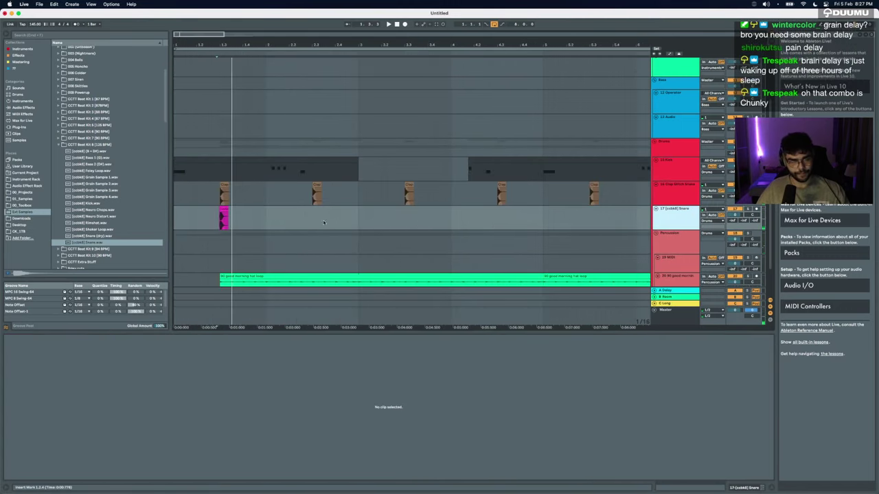
# Step: Repeat the one-bar snare section on the snare track seven times so that the hits fill all eight bars
pyautogui.moveTo(263, 221); pyautogui.dragTo(180, 279)
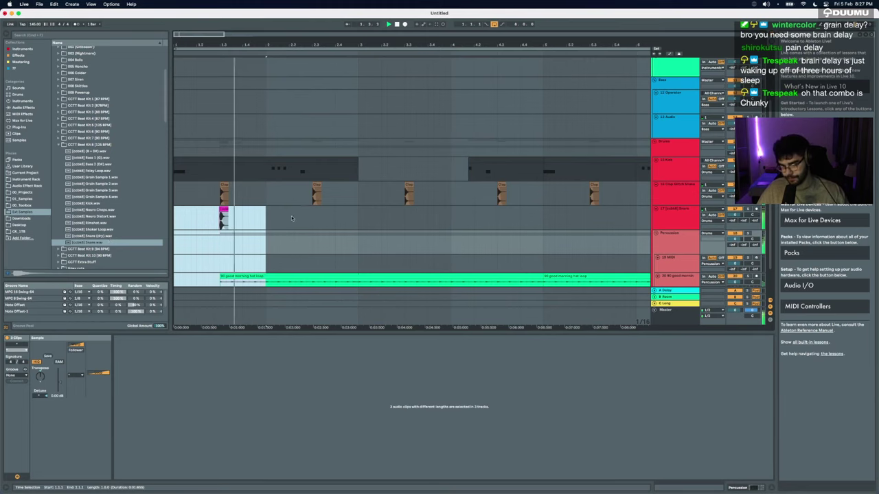
pyautogui.press('super+d')
pyautogui.press('super+d')
pyautogui.press('super+d')
pyautogui.press('super+d')
pyautogui.press('super+d')
pyautogui.press('-')
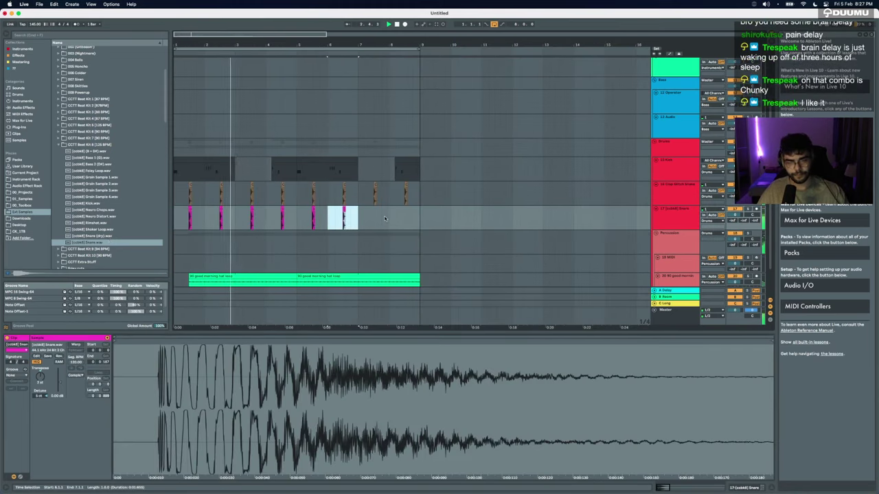
pyautogui.press('super+d')
pyautogui.press('super+d')
# Step: Lower the clap and snare tracks' volume together
pyautogui.click(677, 165)
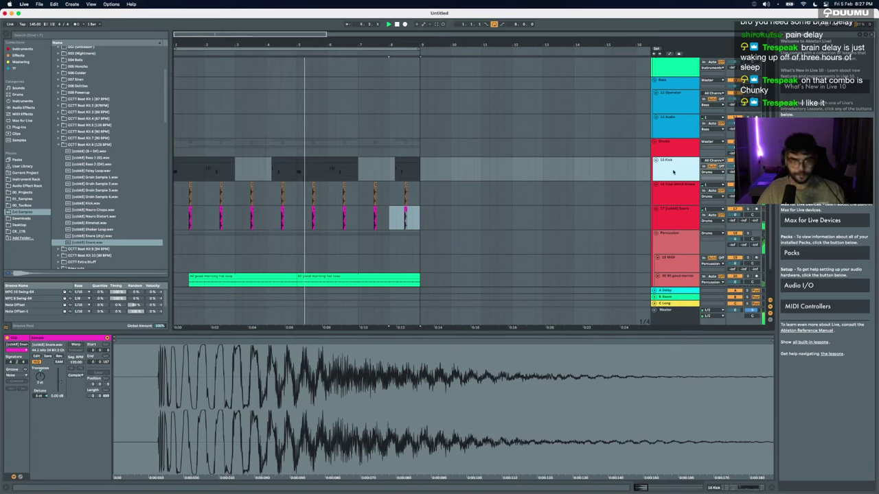
pyautogui.click(677, 214)
pyautogui.keyDown('shift'); pyautogui.click(677, 192); pyautogui.keyUp('shift')
pyautogui.moveTo(735, 215); pyautogui.dragTo(735, 217)
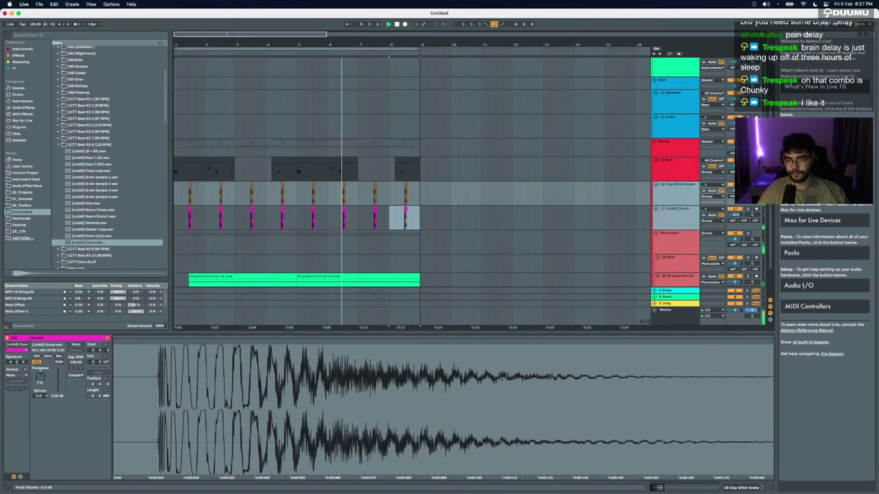
# Step: Add a Glue Compressor at the end of the kick track's device chain with soft clip on and the threshold at about -9 dB
pyautogui.click(731, 174)
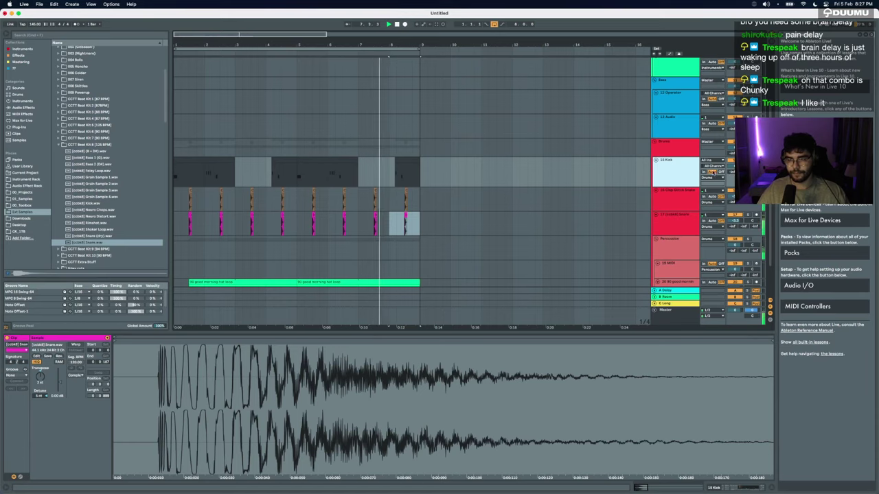
pyautogui.click(678, 146)
pyautogui.click(765, 489)
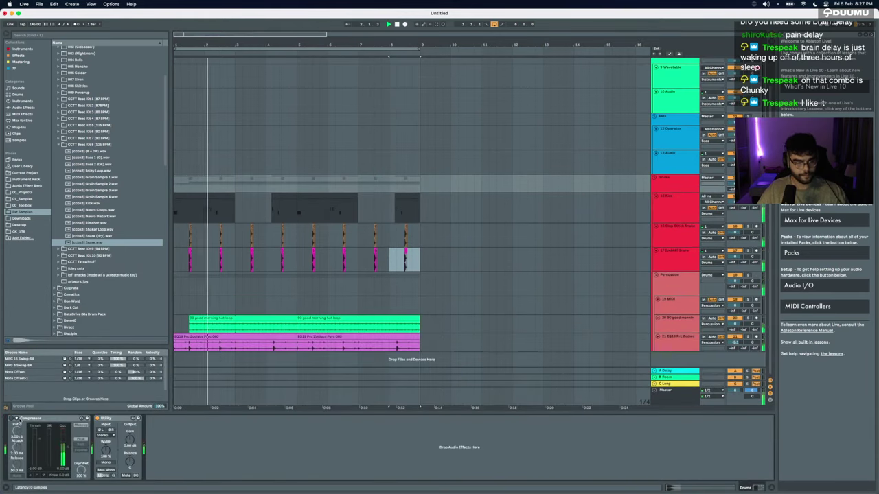
pyautogui.click(671, 206)
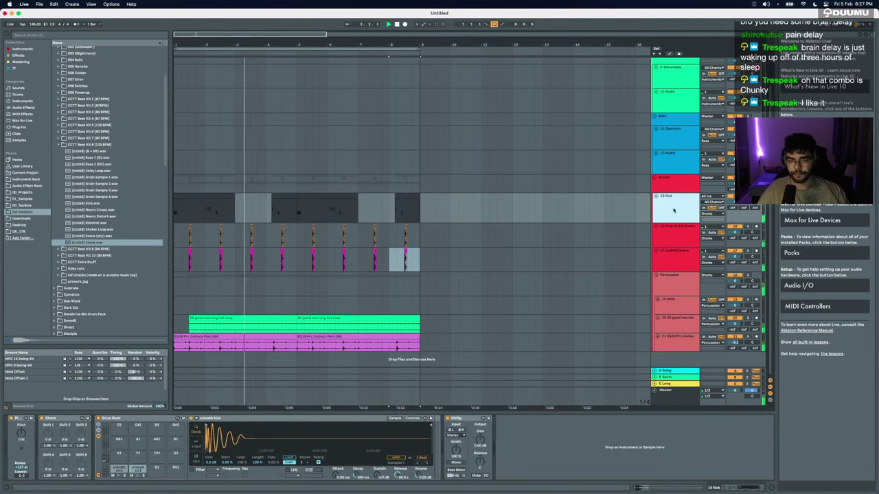
pyautogui.press('super+f')
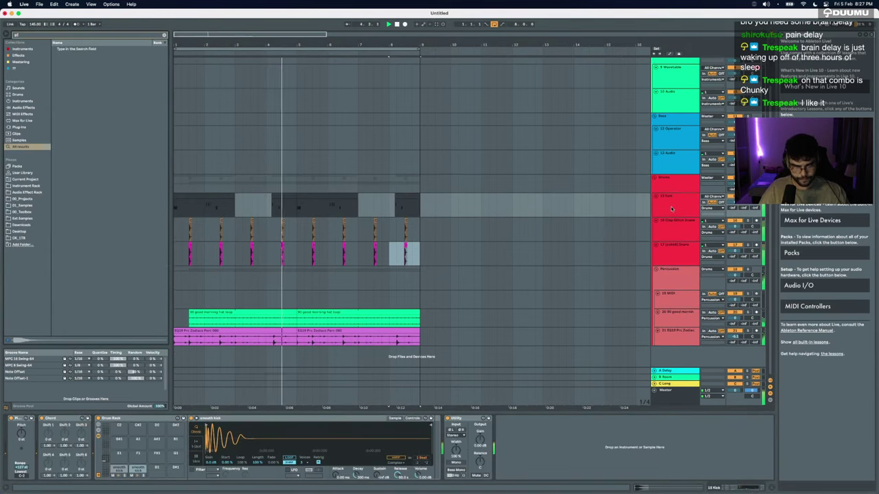
pyautogui.write('glue')
pyautogui.press('Down')
pyautogui.press('Return')
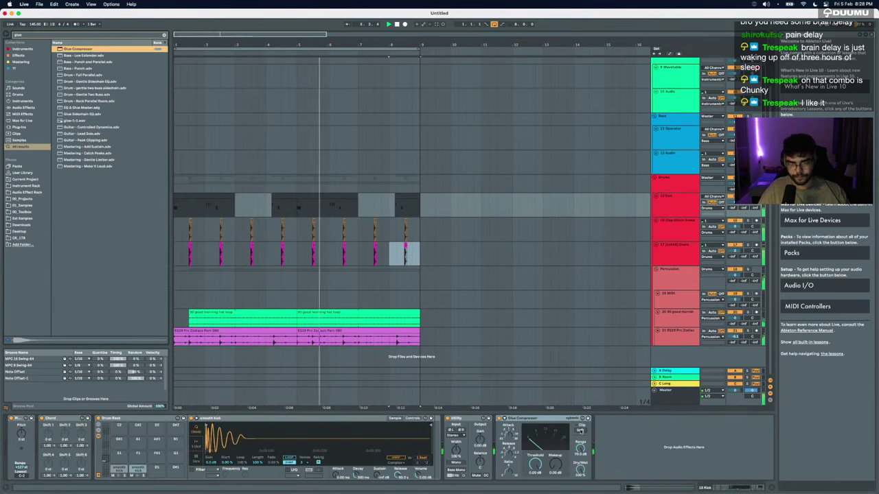
pyautogui.click(580, 430)
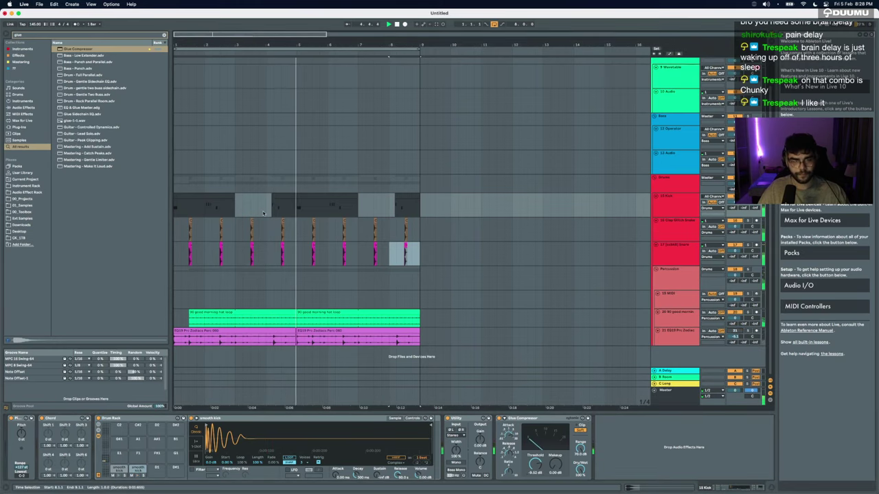
pyautogui.scroll(3, 364, 219)
pyautogui.press('space')
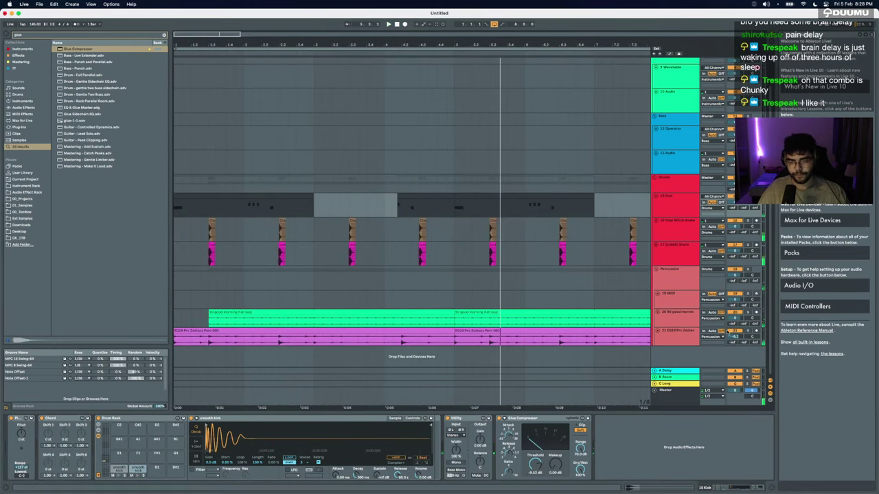
# Step: Clear the browser search and open the 01_Samples folder
pyautogui.scroll(2, 432, 238)
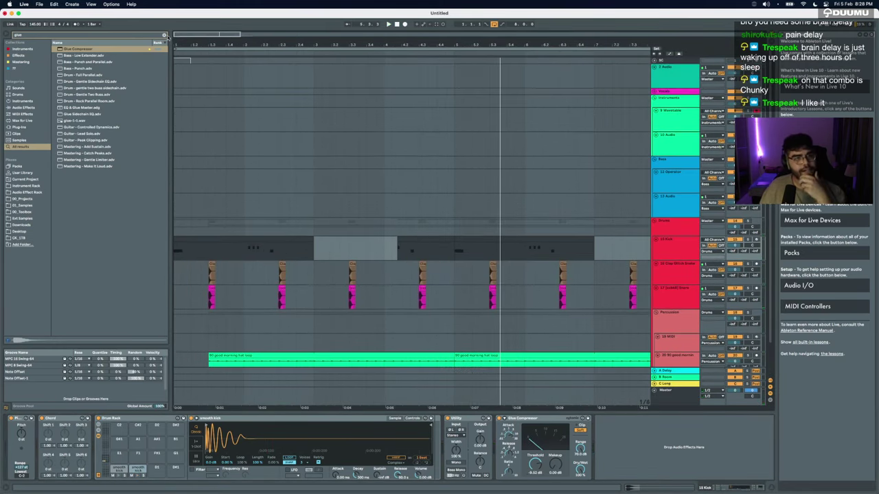
pyautogui.click(164, 35)
pyautogui.click(23, 192)
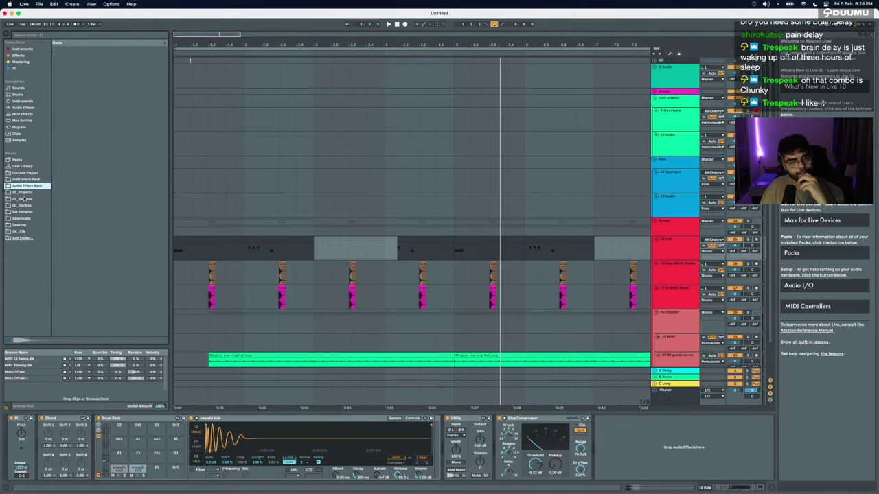
pyautogui.click(24, 198)
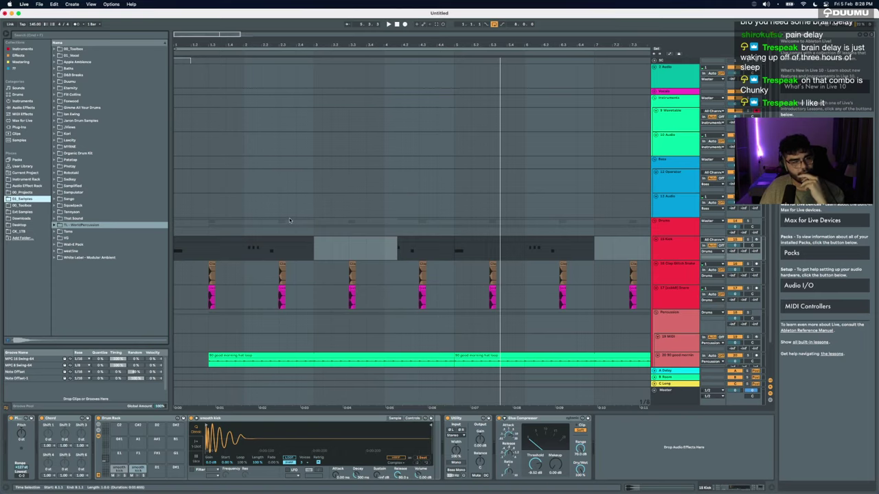
# Step: Create a four-bar MIDI clip at the start of the Wavetable track and place a short F#3 note on its first beat
pyautogui.scroll(-3, 290, 220)
pyautogui.moveTo(317, 120); pyautogui.dragTo(114, 142)
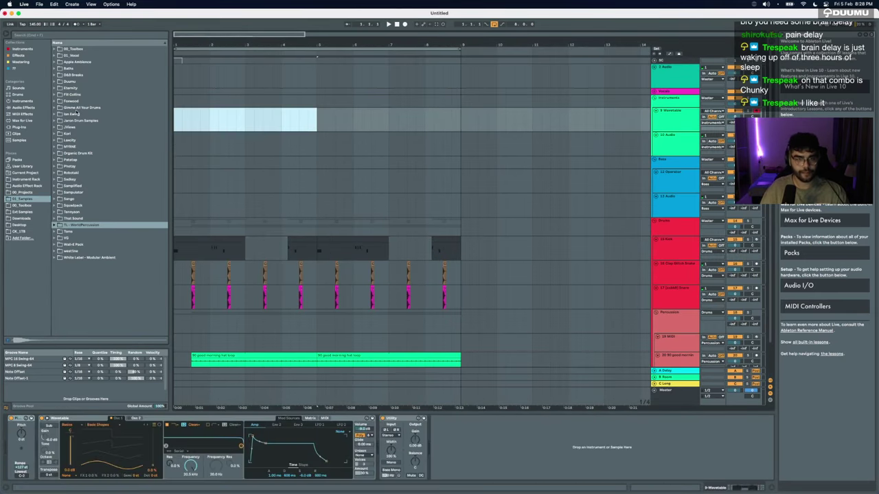
pyautogui.press('super+shift+m')
pyautogui.click(96, 400)
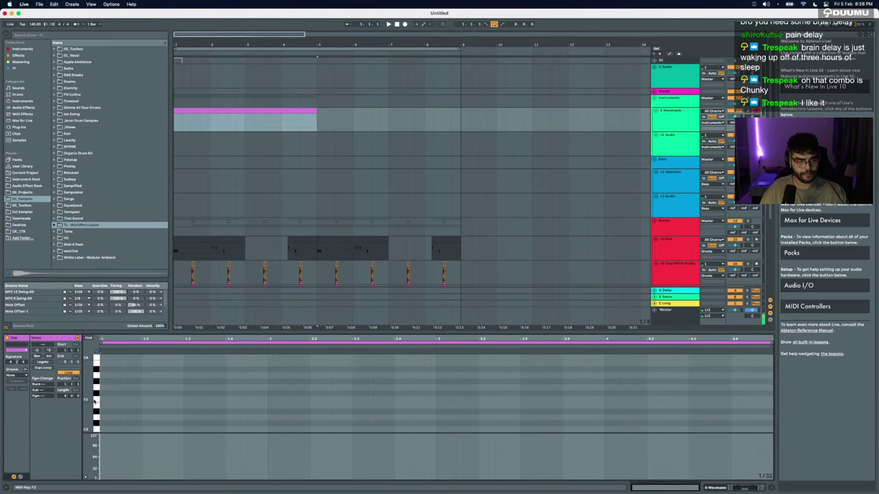
pyautogui.click(97, 396)
pyautogui.click(103, 396)
# Step: Detune the first Zodiacs percussion loop clip to 40 ct during playback and repeat it over the second four bars
pyautogui.scroll(-5, 204, 219)
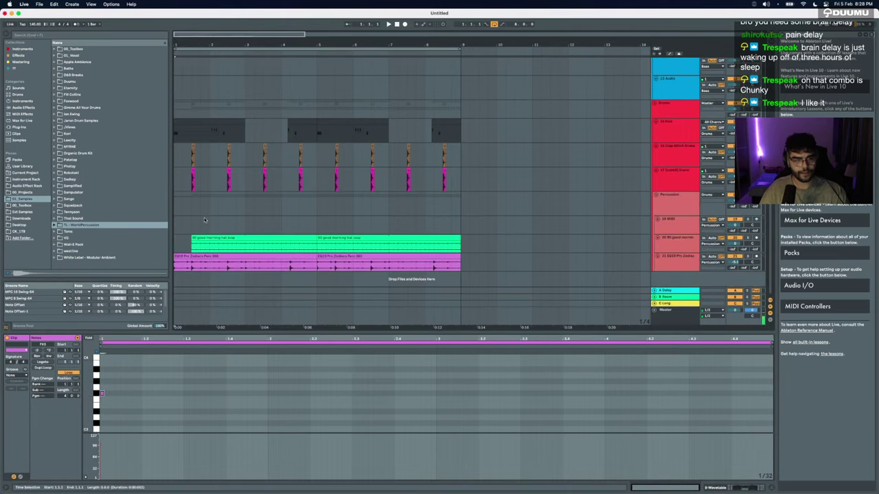
pyautogui.click(192, 264)
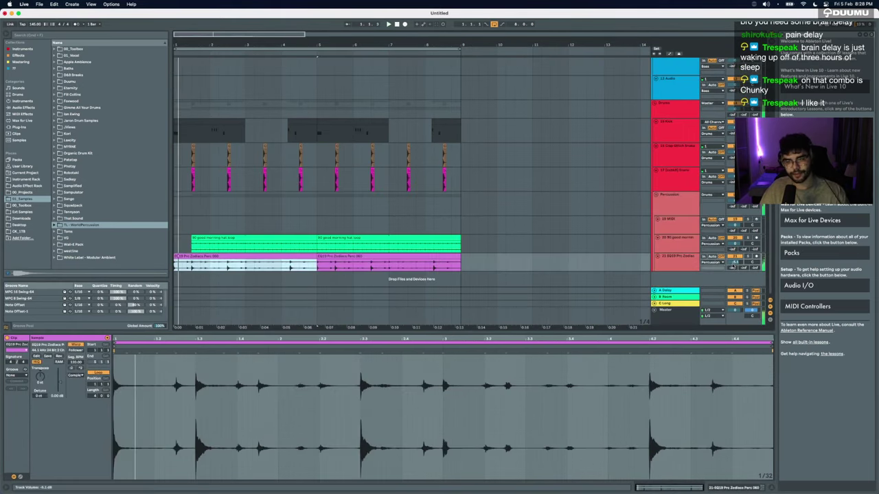
pyautogui.press('space')
pyautogui.scroll(1, 440, 226)
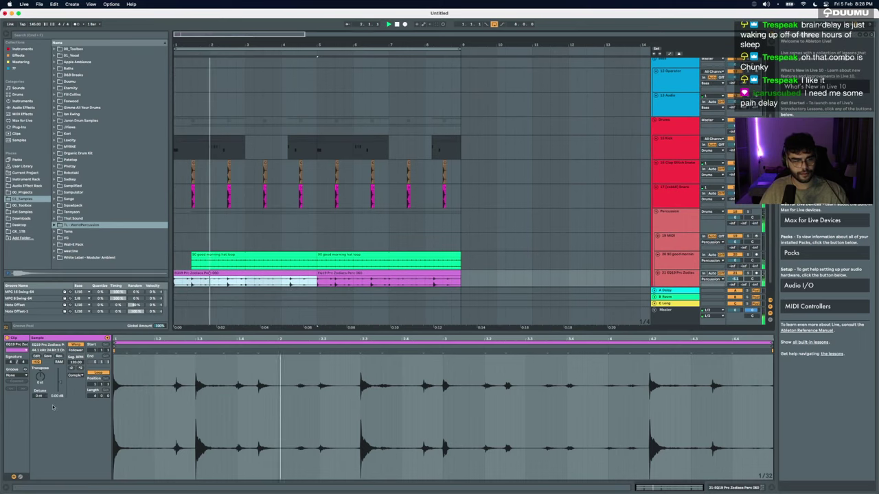
pyautogui.moveTo(40, 397); pyautogui.dragTo(41, 374)
pyautogui.press('space')
pyautogui.press('space')
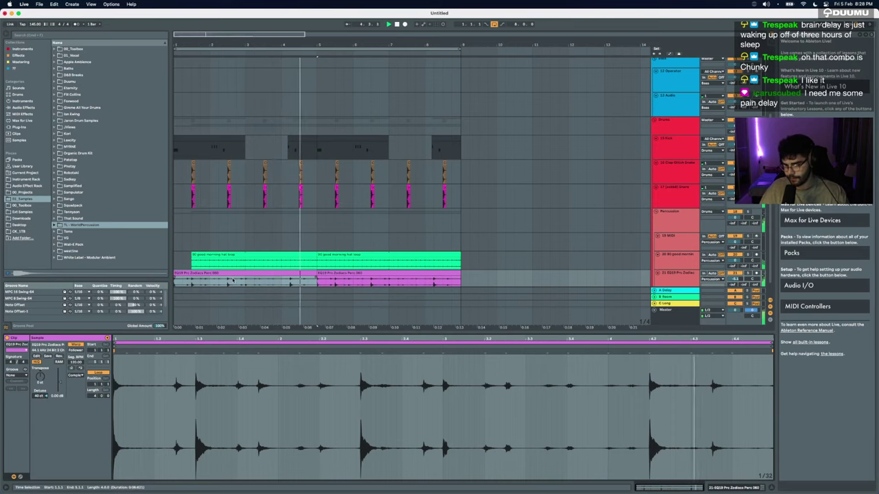
pyautogui.scroll(5, 233, 280)
pyautogui.scroll(-3, 132, 295)
pyautogui.click(133, 291)
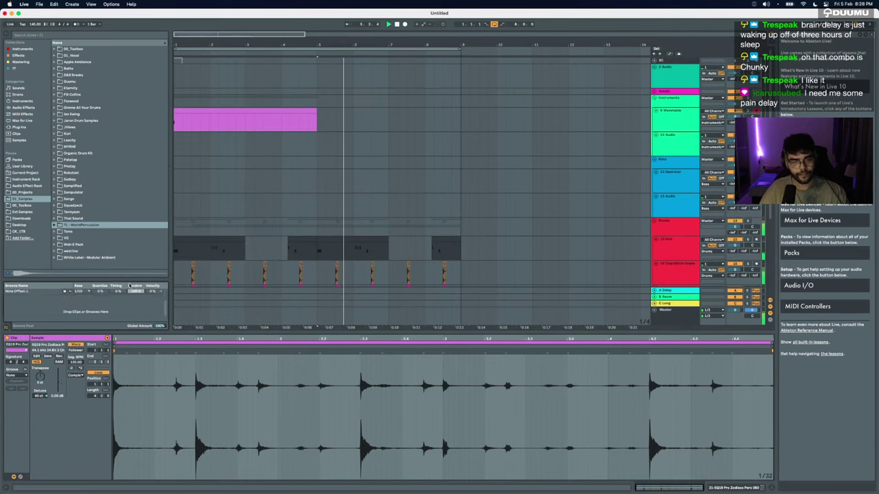
pyautogui.scroll(-5, 232, 222)
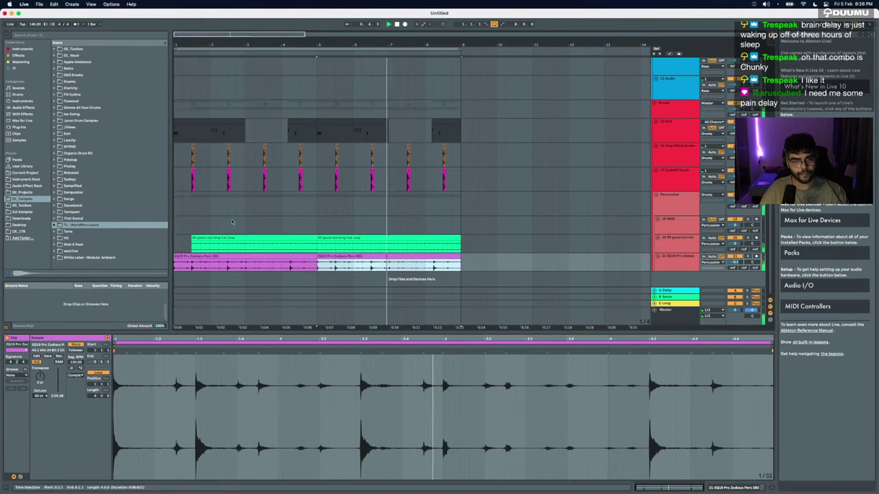
# Step: Delete the F#3 note from the Wavetable track's MIDI clip
pyautogui.scroll(5, 213, 108)
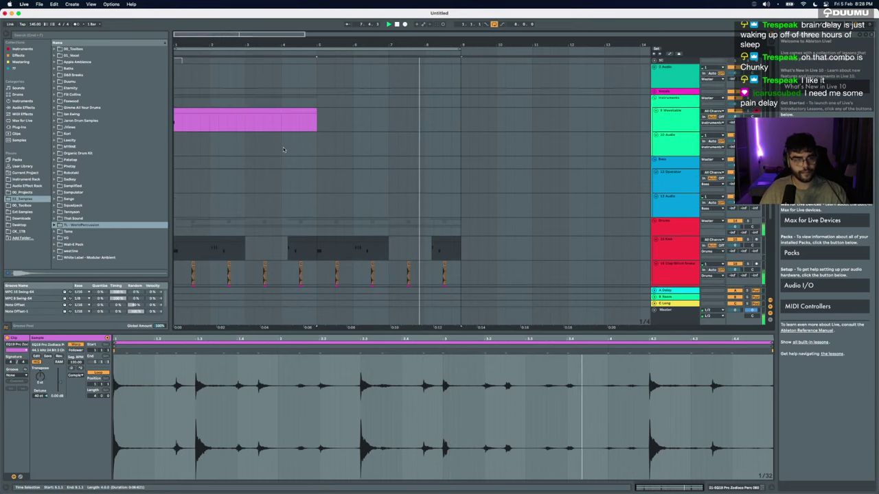
pyautogui.click(213, 110)
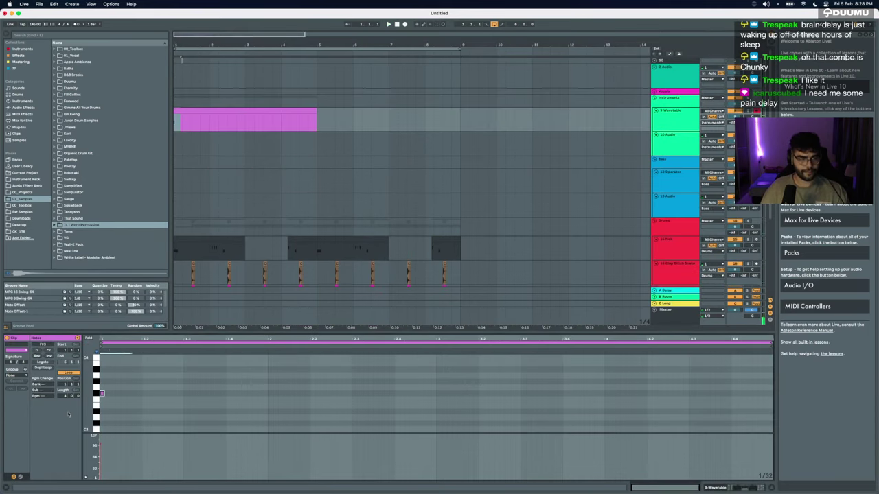
pyautogui.moveTo(102, 393); pyautogui.dragTo(290, 395)
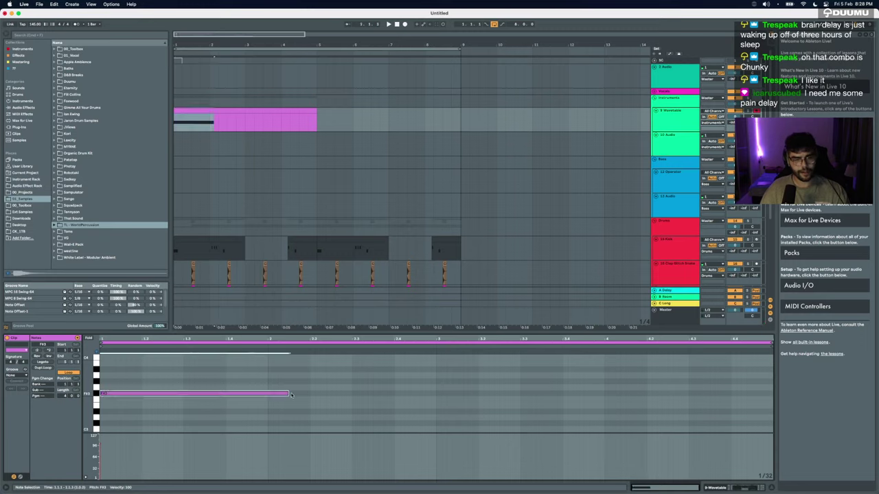
pyautogui.press('Delete')
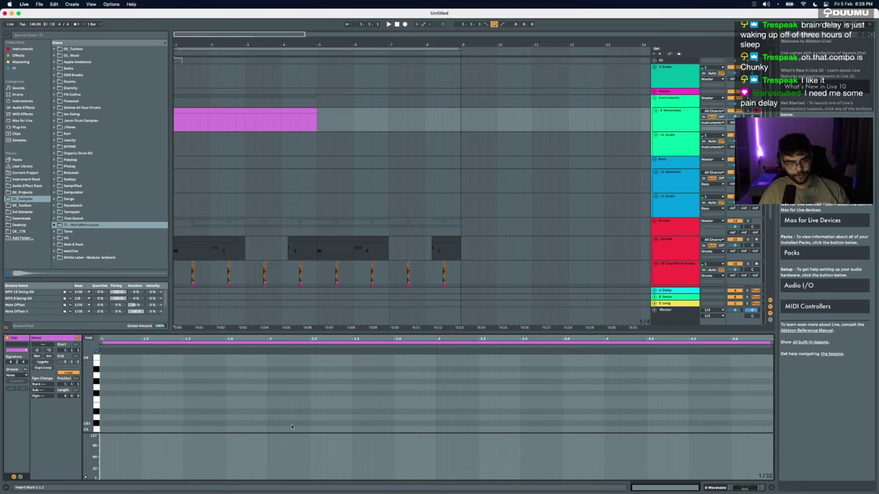
# Step: Place an F#2 note about half a beat long at the start of the clip and a D2 note at bar 3
pyautogui.moveTo(288, 437); pyautogui.dragTo(285, 462)
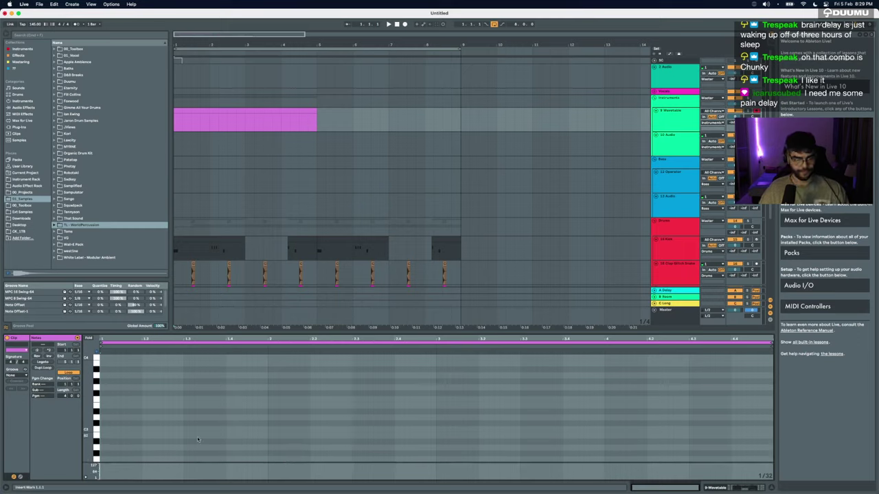
pyautogui.scroll(-3, 99, 418)
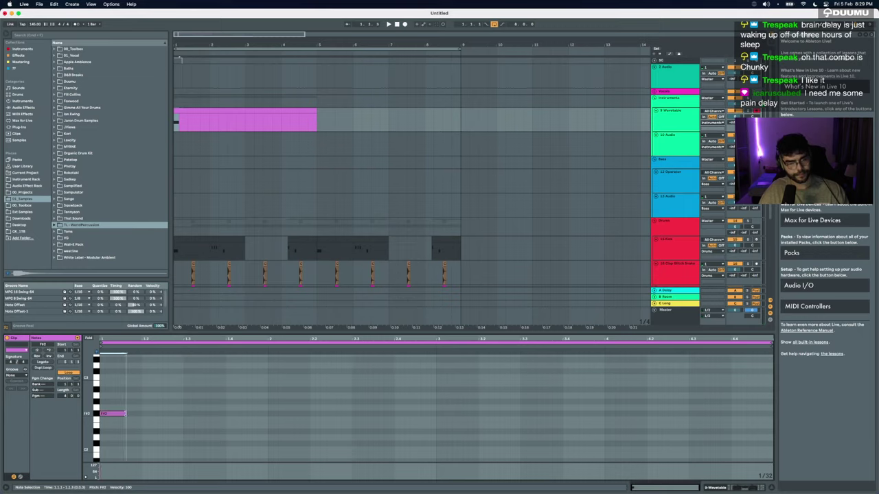
pyautogui.press('space')
pyautogui.moveTo(125, 414); pyautogui.dragTo(121, 413)
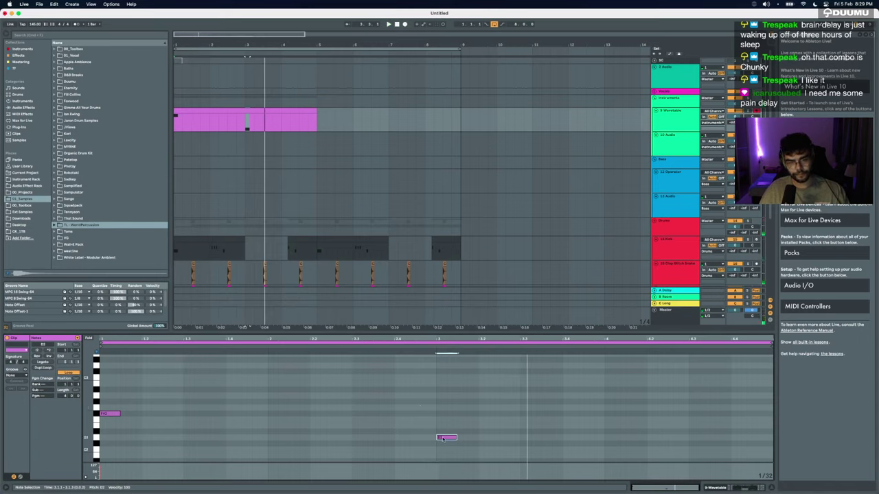
pyautogui.doubleClick(605, 408)
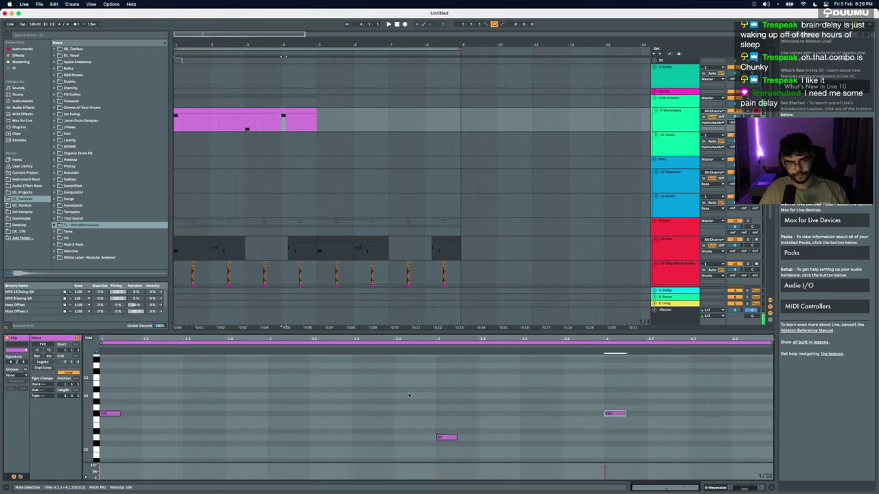
pyautogui.press('Up')
pyautogui.press('Up')
pyautogui.press('Up')
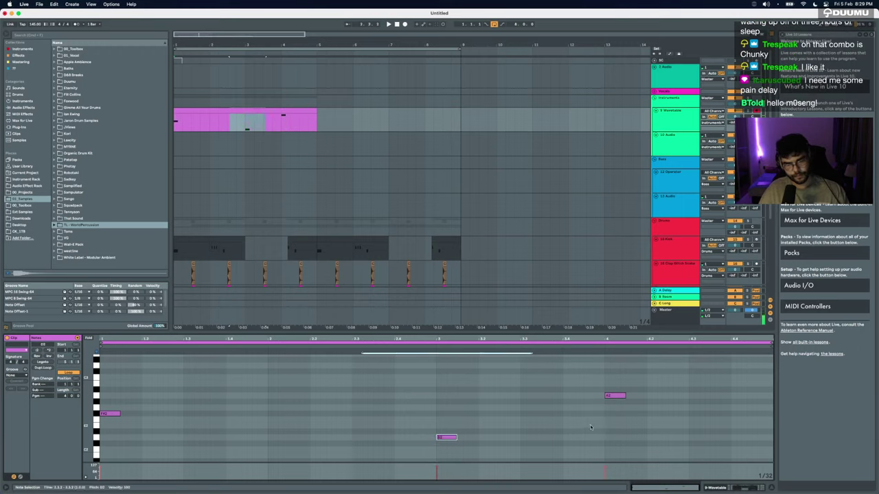
pyautogui.press('Delete')
pyautogui.click(598, 425)
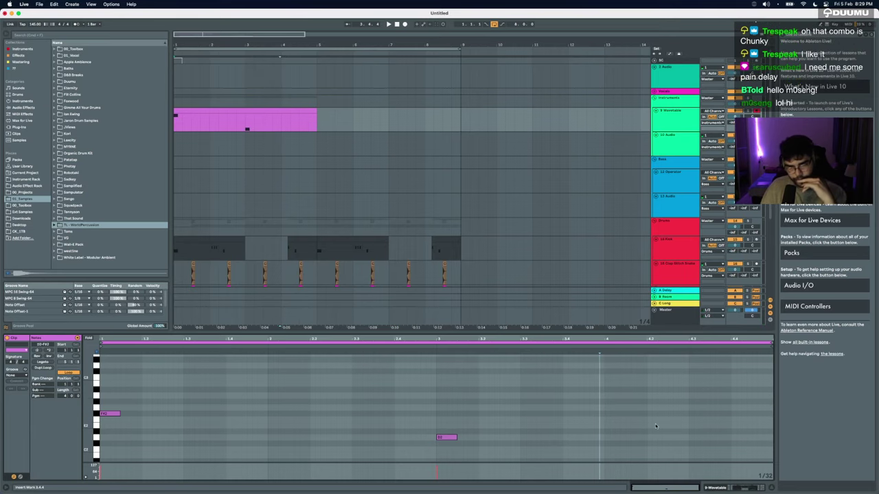
# Step: Search for the Chord device and add it in front of Wavetable on the Wavetable track
pyautogui.click(723, 485)
pyautogui.press('super+f')
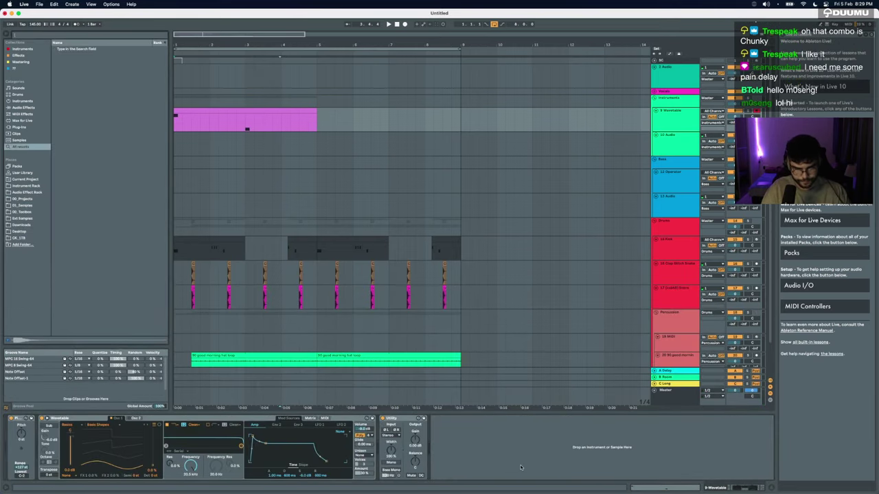
pyautogui.write('chord')
pyautogui.press('Return')
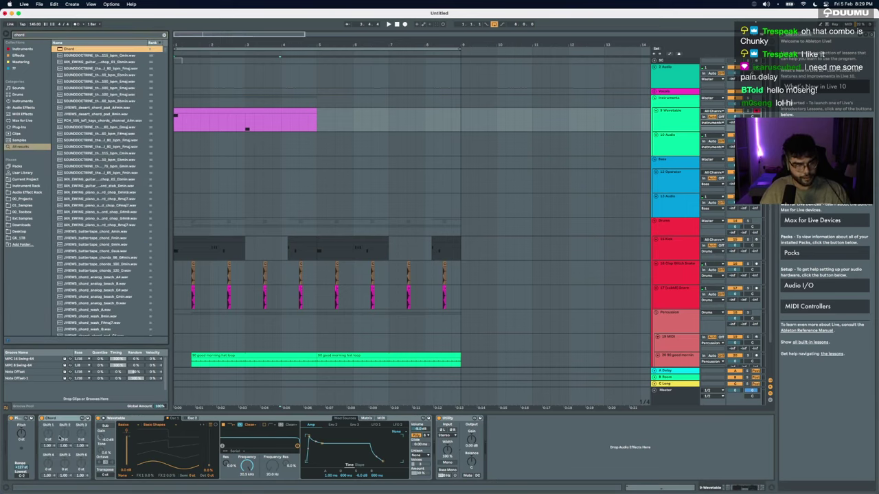
# Step: Raise Shift 1 and Shift 2 on the Chord device and transpose all notes in the Wavetable clip down an octave
pyautogui.click(61, 437)
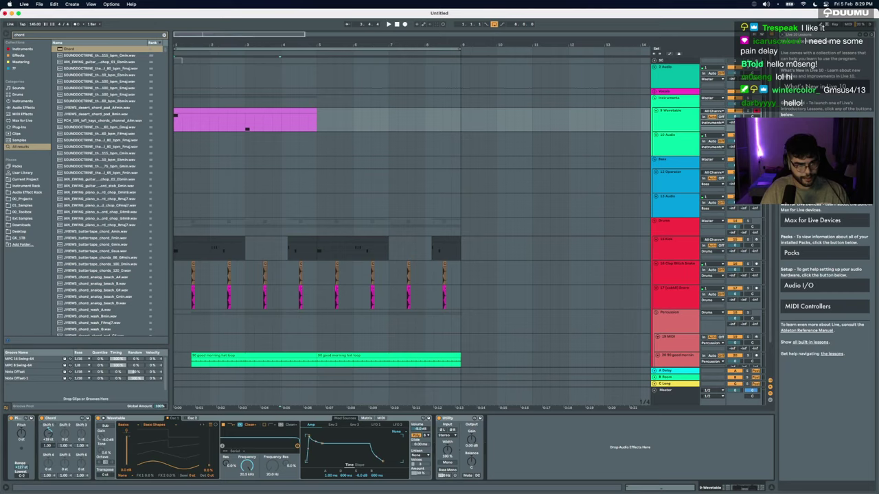
pyautogui.press('space')
pyautogui.doubleClick(216, 111)
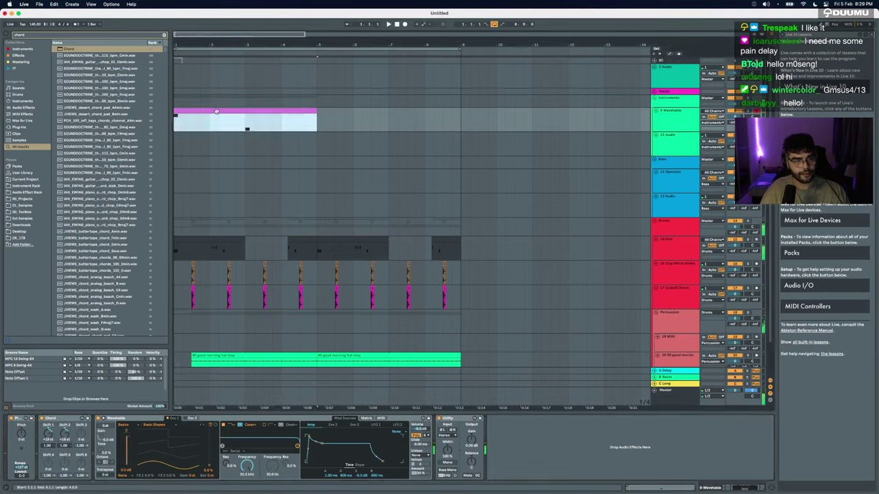
pyautogui.press('super+a')
pyautogui.hotkey('shift', 'Down')
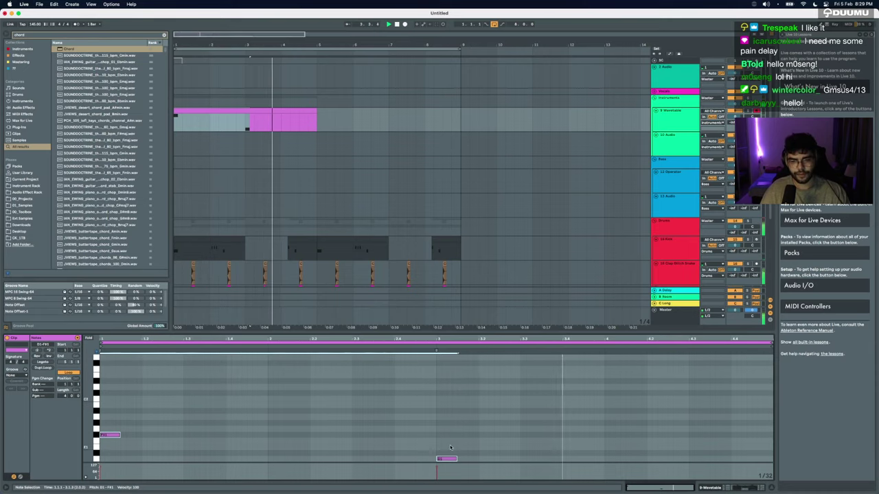
pyautogui.press('space')
# Step: Duplicate the D1 note to the start of bar 4, raise the copy to B1 and play the clip
pyautogui.moveTo(447, 447); pyautogui.dragTo(604, 462)
pyautogui.press('super+d')
pyautogui.press('Up')
pyautogui.press('Up')
pyautogui.press('Up')
pyautogui.press('Up')
pyautogui.press('Up')
pyautogui.press('Up')
pyautogui.press('Up')
pyautogui.press('Up')
pyautogui.press('Up')
pyautogui.press('Up')
pyautogui.press('Up')
pyautogui.press('Up')
pyautogui.press('Up')
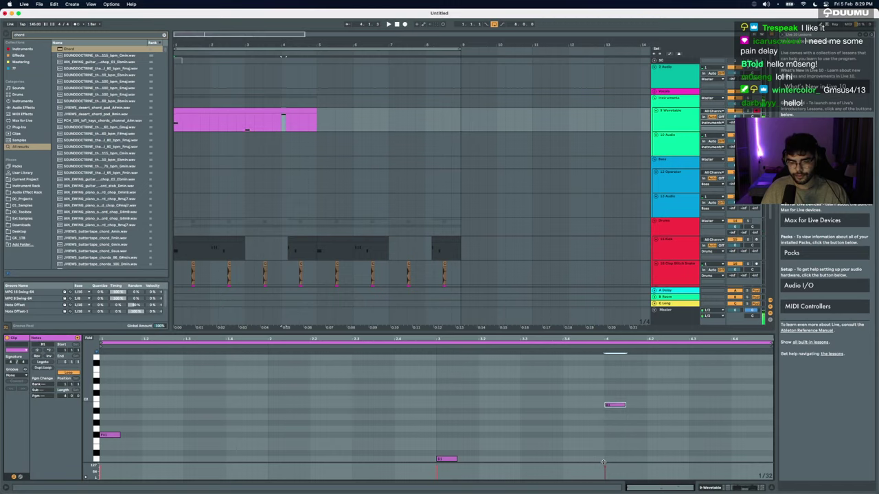
pyautogui.hotkey('shift', 'Down')
pyautogui.hotkey('shift', 'Up')
pyautogui.press('space')
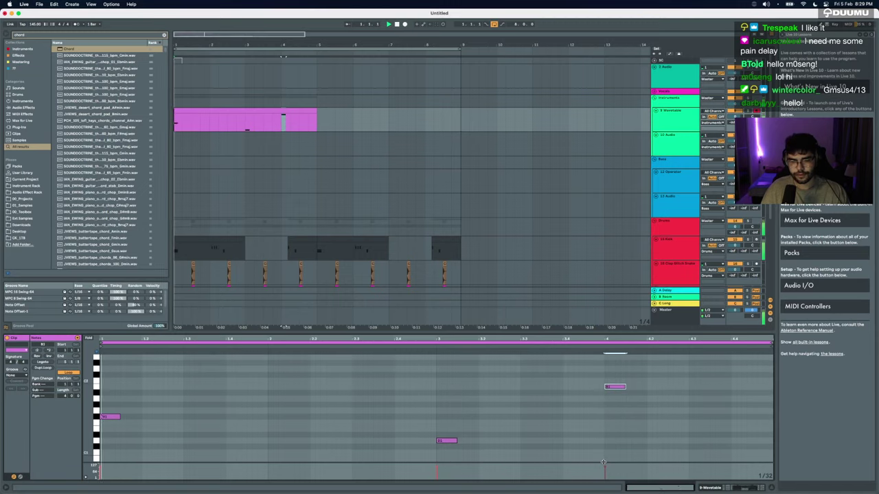
# Step: Duplicate the four-bar Wavetable clip over the second four bars
pyautogui.click(279, 112)
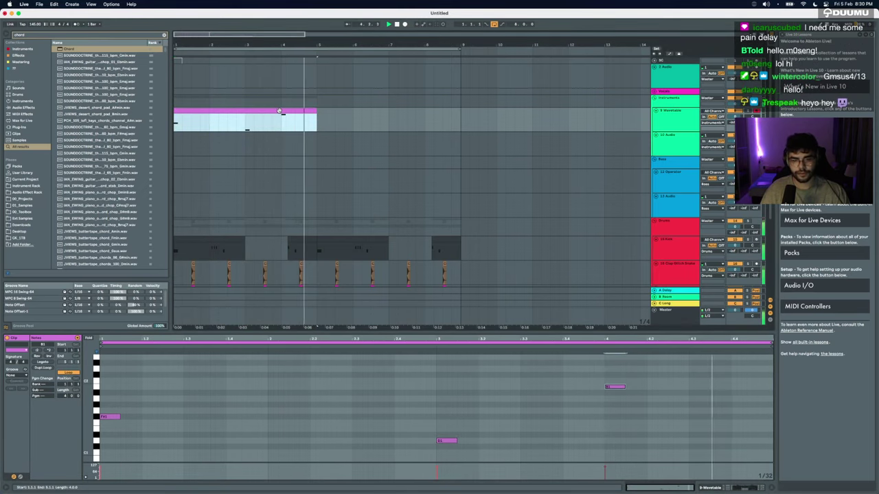
pyautogui.press('super+d')
pyautogui.keyDown('shift'); pyautogui.click(344, 111); pyautogui.keyUp('shift')
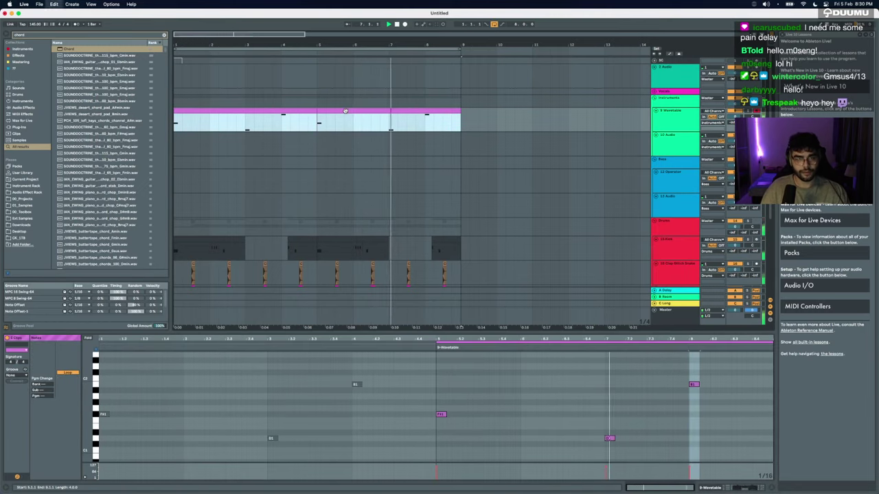
# Step: Delete both clips on the Wavetable track across the eight bars
pyautogui.click(334, 111)
pyautogui.keyDown('shift'); pyautogui.click(306, 114); pyautogui.keyUp('shift')
pyautogui.press('super+j')
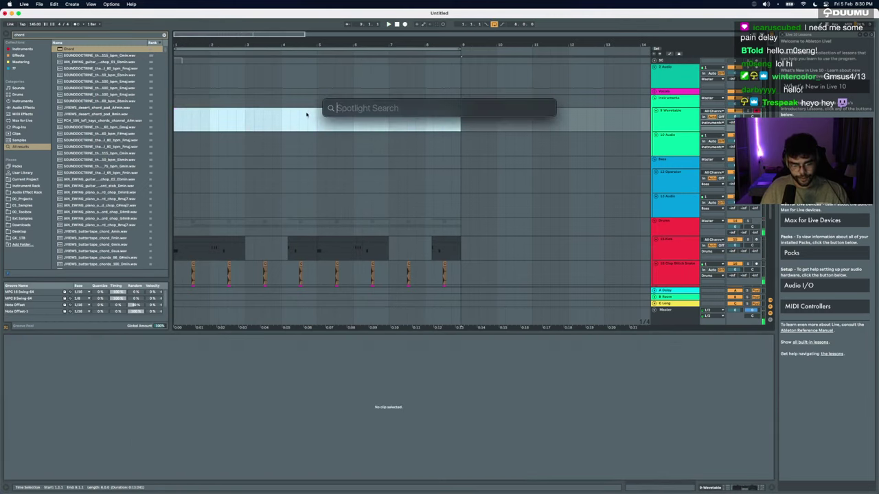
# Step: Switch to the Music app, look up the artist Stereo Cube in the library and quit the app
pyautogui.press('F8')
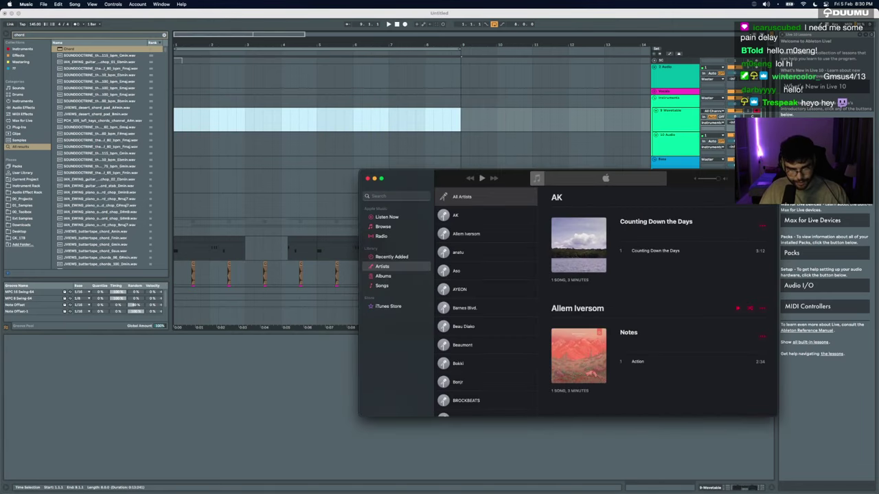
pyautogui.press('super+Tab')
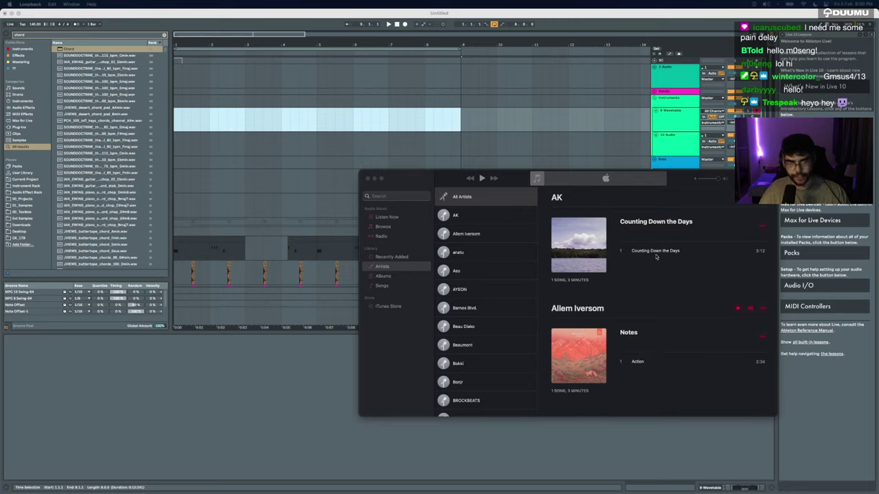
pyautogui.click(485, 282)
pyautogui.scroll(-15, 485, 296)
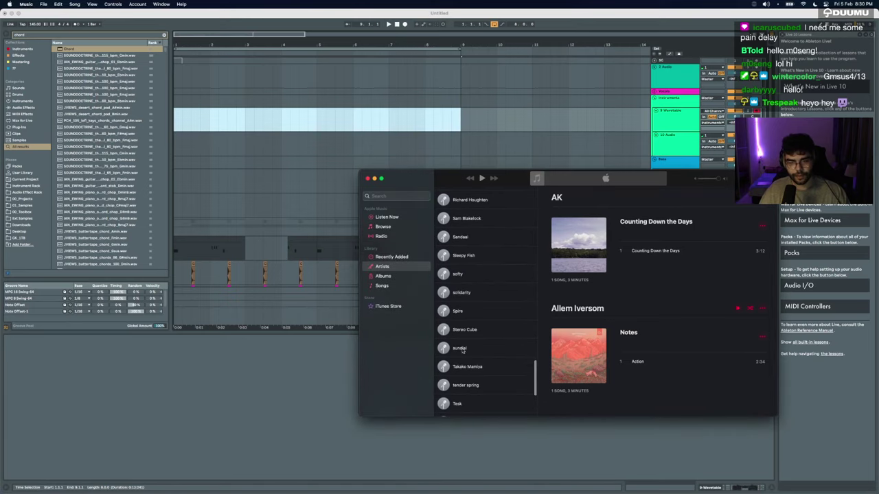
pyautogui.click(466, 330)
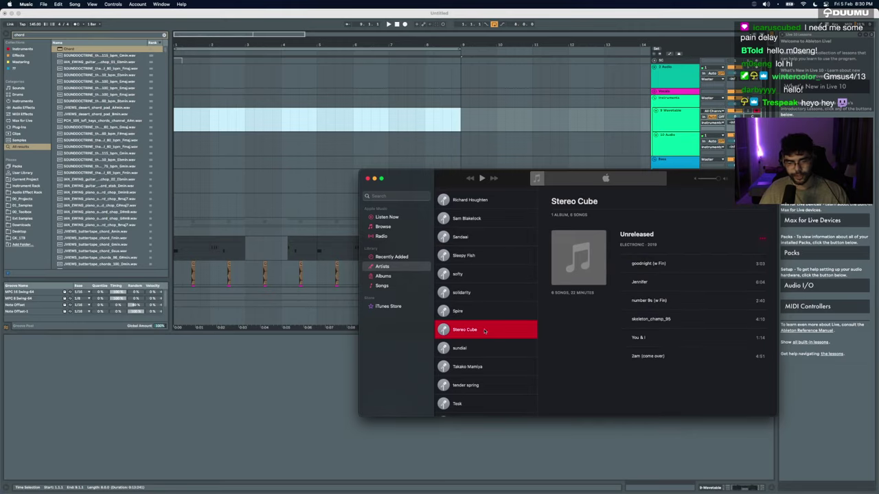
pyautogui.press('super+q')
# Step: Switch to Safari and load soundcloud.com
pyautogui.press('super+space')
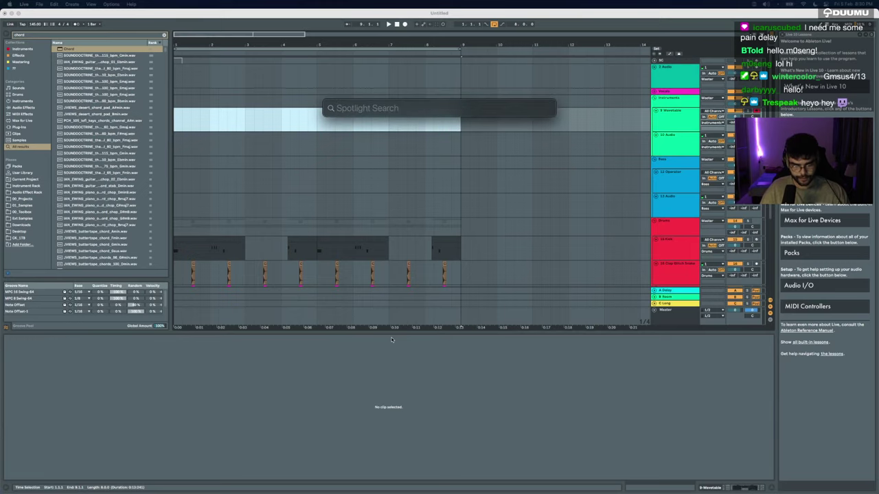
pyautogui.write('safari')
pyautogui.press('Return')
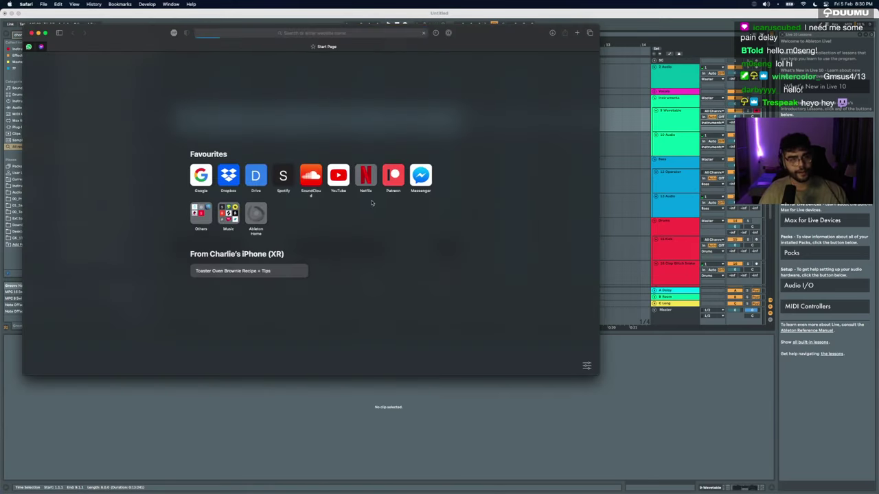
pyautogui.write('soundcloud.com')
pyautogui.press('Return')
# Step: Search SoundCloud for "stereo cube"
pyautogui.click(302, 59)
pyautogui.write('s')
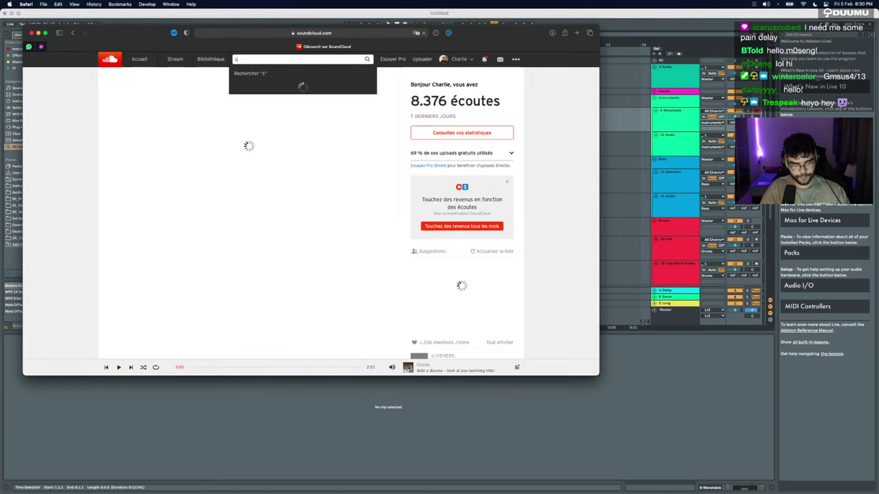
pyautogui.write('tereo cibe')
pyautogui.press('Return')
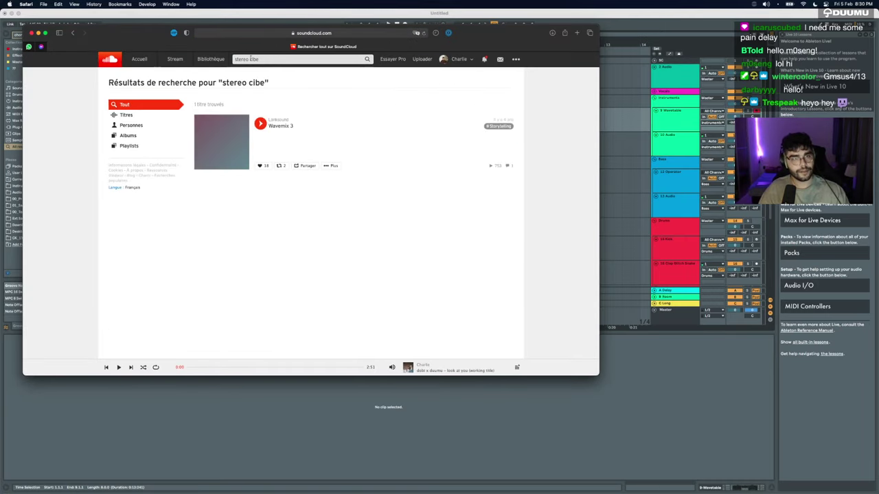
pyautogui.doubleClick(251, 59)
pyautogui.write('cube')
pyautogui.press('Return')
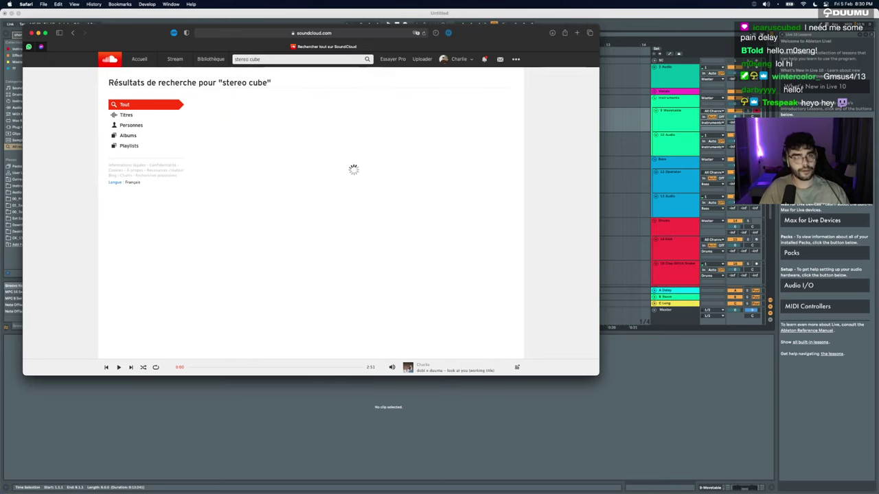
pyautogui.scroll(-3, 138, 288)
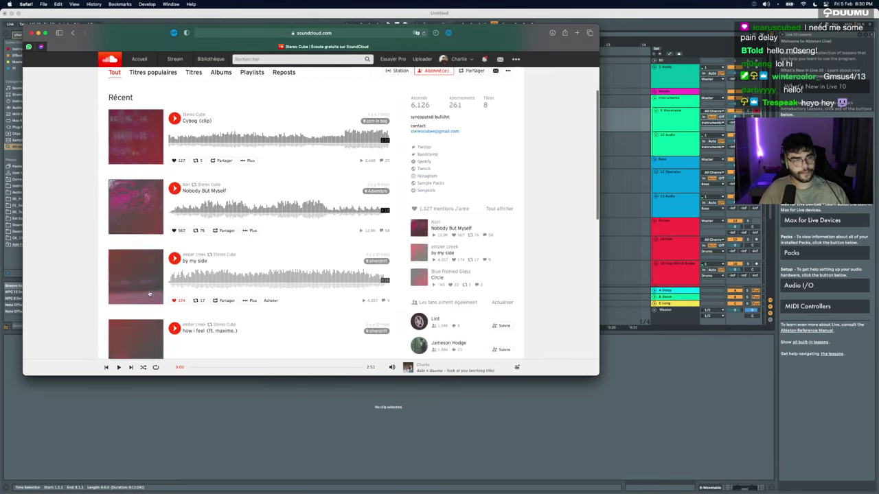
pyautogui.click(174, 110)
pyautogui.click(194, 111)
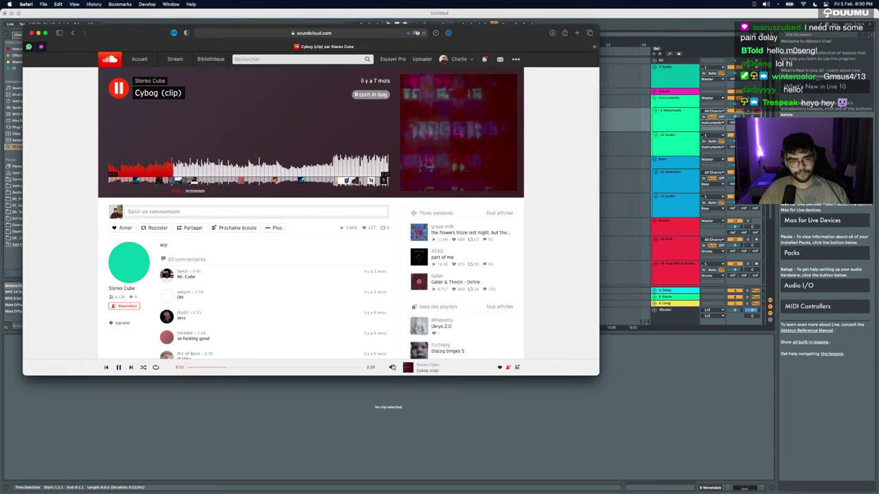
pyautogui.moveTo(391, 368)
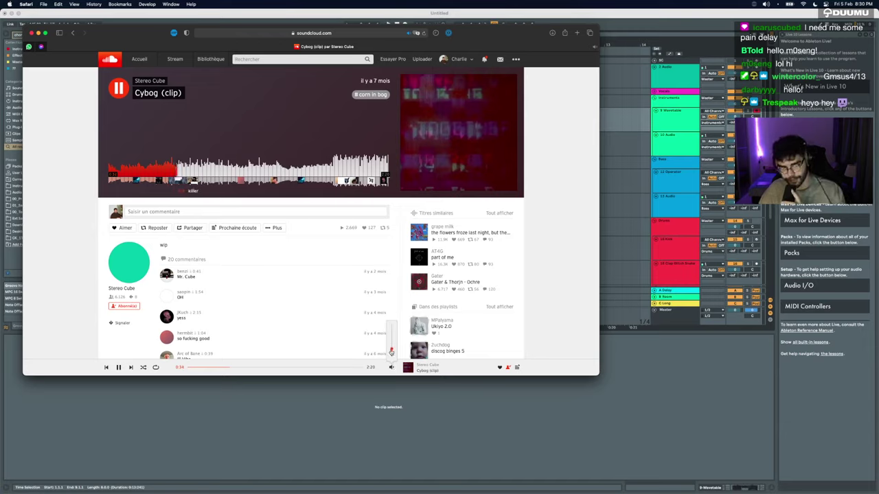
pyautogui.moveTo(391, 347); pyautogui.dragTo(391, 334)
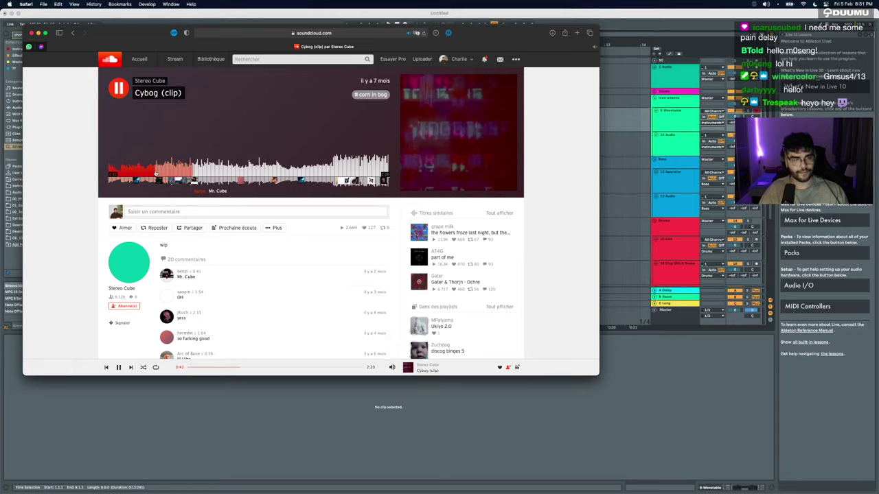
pyautogui.click(119, 90)
pyautogui.click(72, 32)
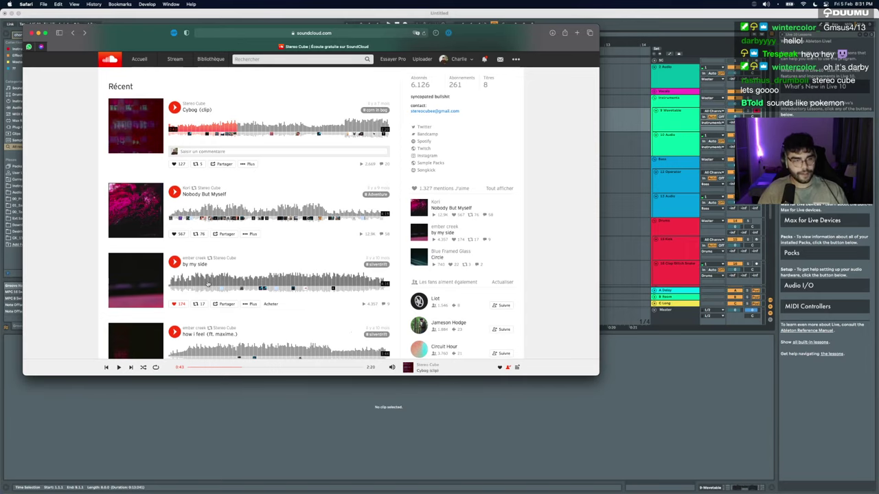
# Step: Play "Wonderlust (clip)" from Stereo Cube's track list
pyautogui.scroll(-4, 316, 331)
pyautogui.scroll(-4, 281, 329)
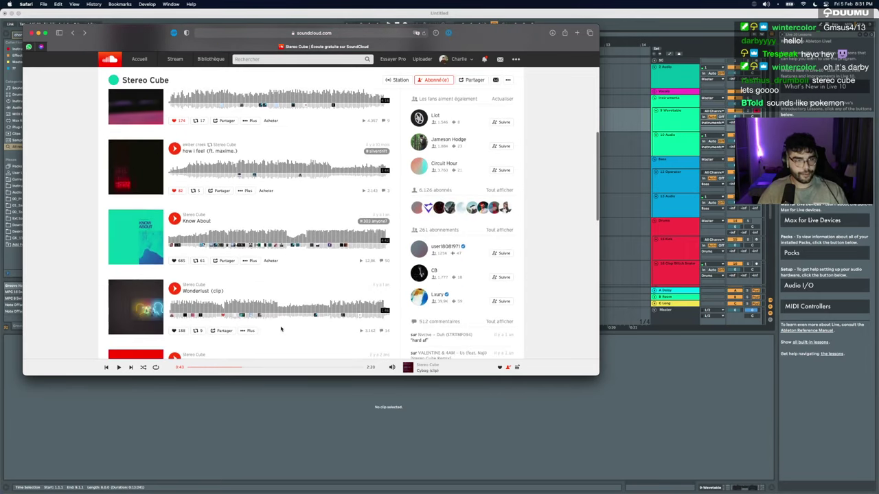
pyautogui.click(175, 258)
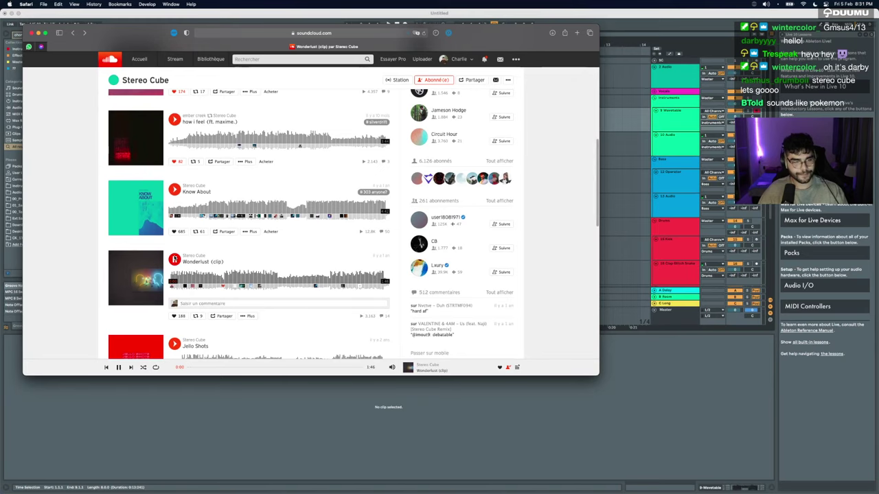
# Step: Switch back to Ableton Live and move the Drums group's eight bars of clips from bar 1 to bar 25
pyautogui.click(394, 459)
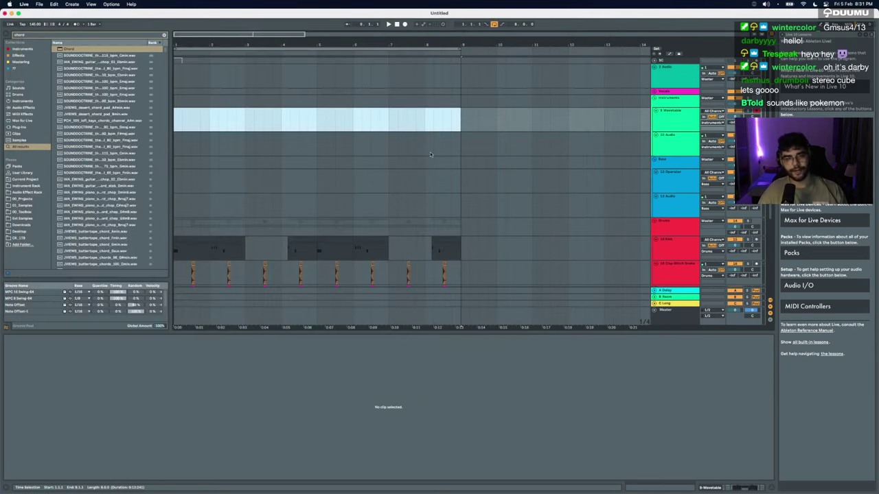
pyautogui.click(267, 228)
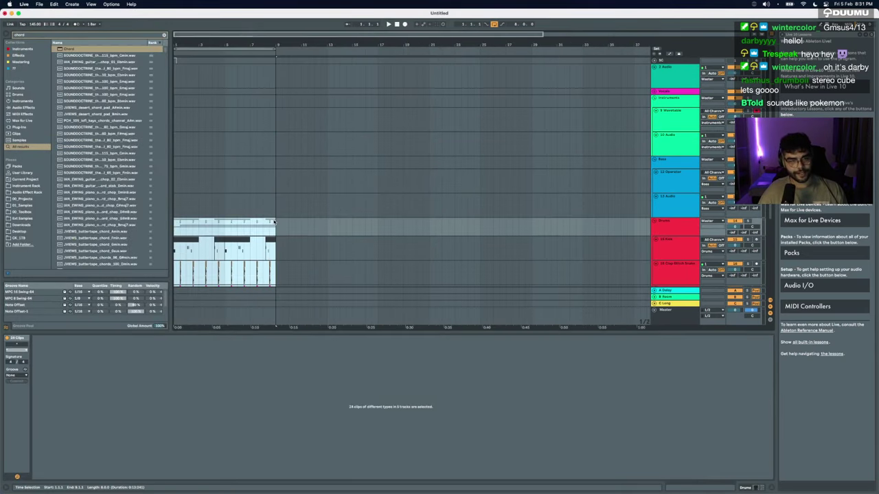
pyautogui.click(479, 227)
pyautogui.press('super+v')
pyautogui.press('-')
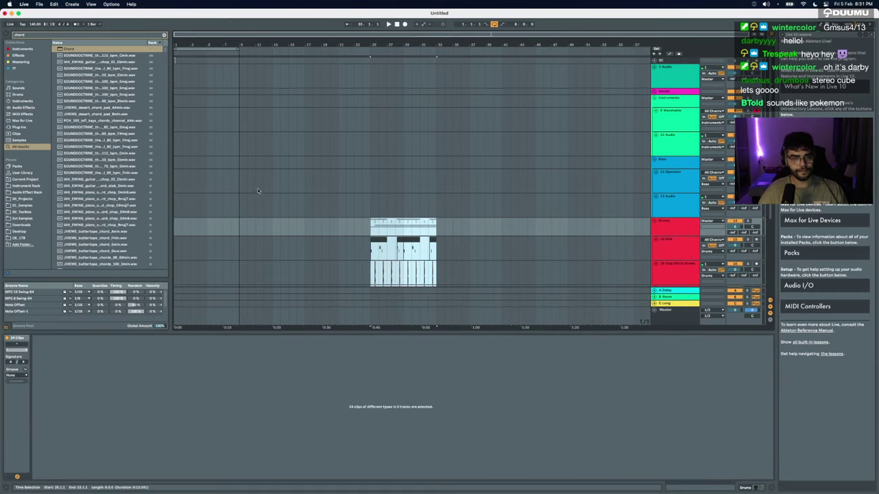
# Step: Loop the first 16 bars and replace Operator on the bass track with the Massive plug-in, found by searching "massive vst"
pyautogui.moveTo(174, 182); pyautogui.dragTo(305, 180)
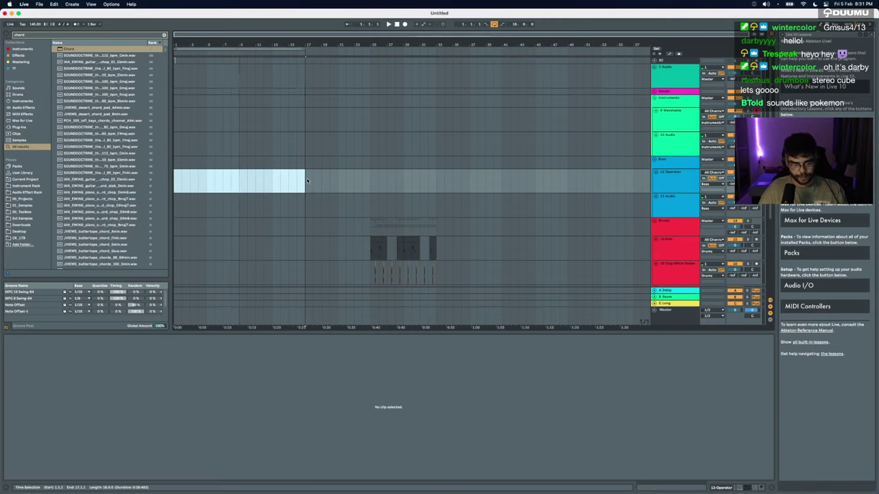
pyautogui.press('super+f')
pyautogui.write('massive')
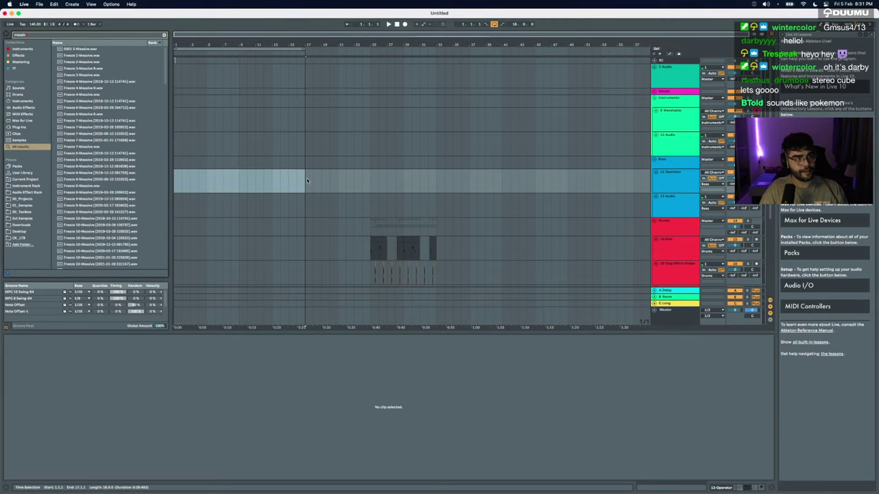
pyautogui.write(' vst')
pyautogui.press('Down')
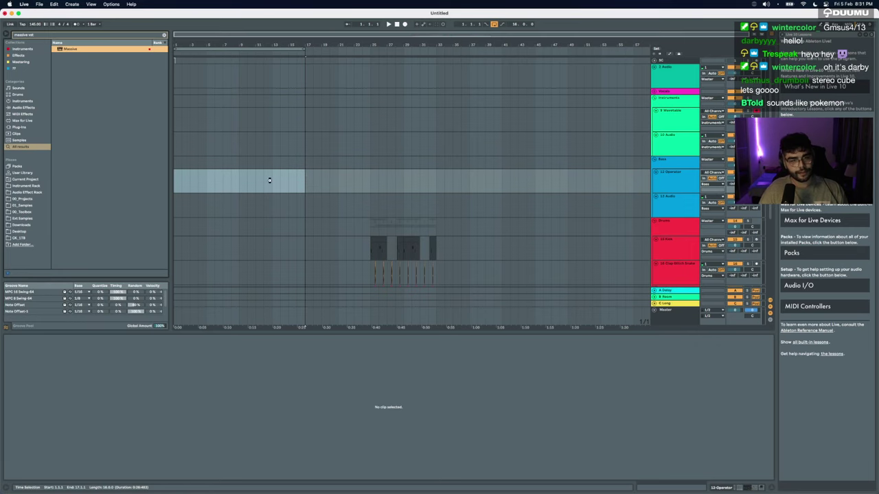
pyautogui.press('Return')
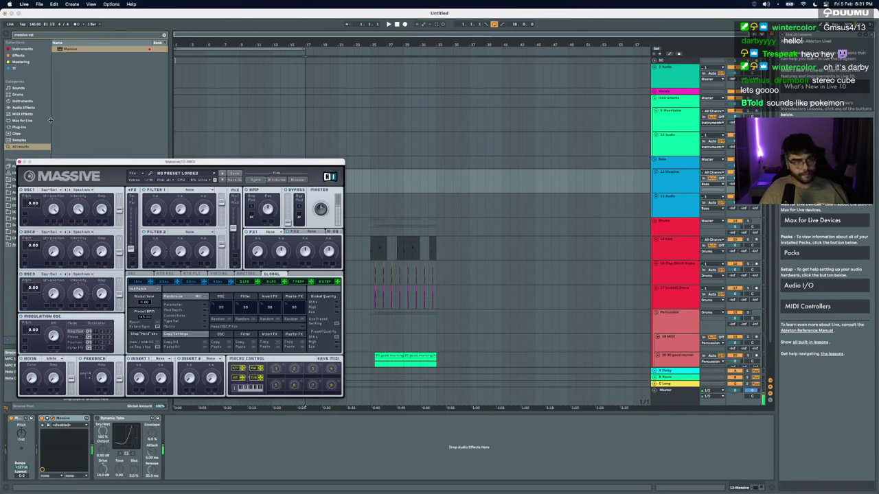
# Step: Raise the decay Level of Massive's envelope 4 to maximum and show envelope 3
pyautogui.click(218, 282)
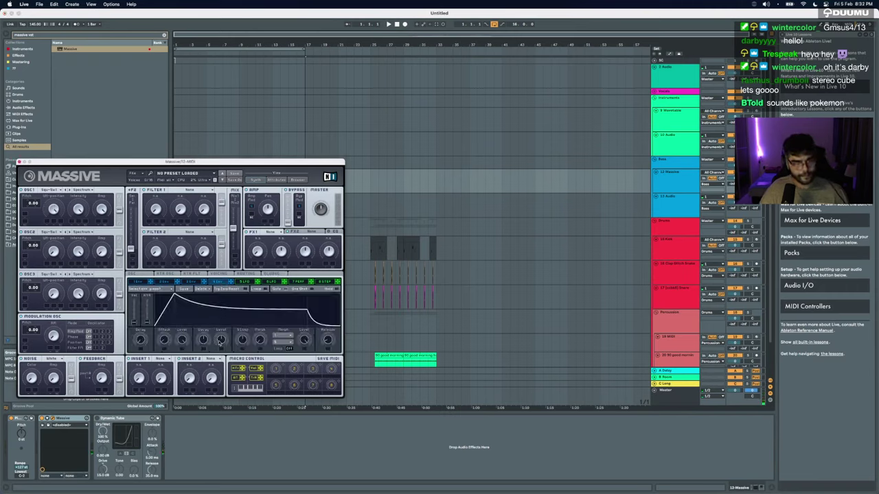
pyautogui.moveTo(220, 341); pyautogui.dragTo(217, 294)
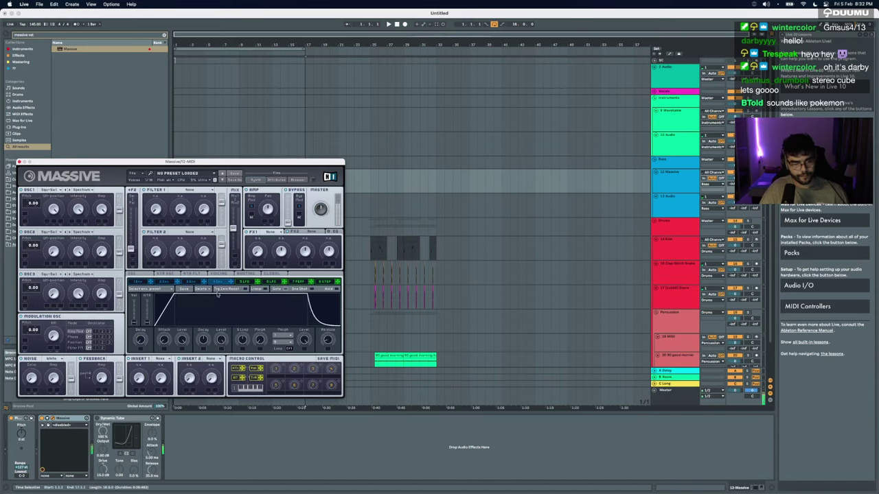
pyautogui.click(193, 282)
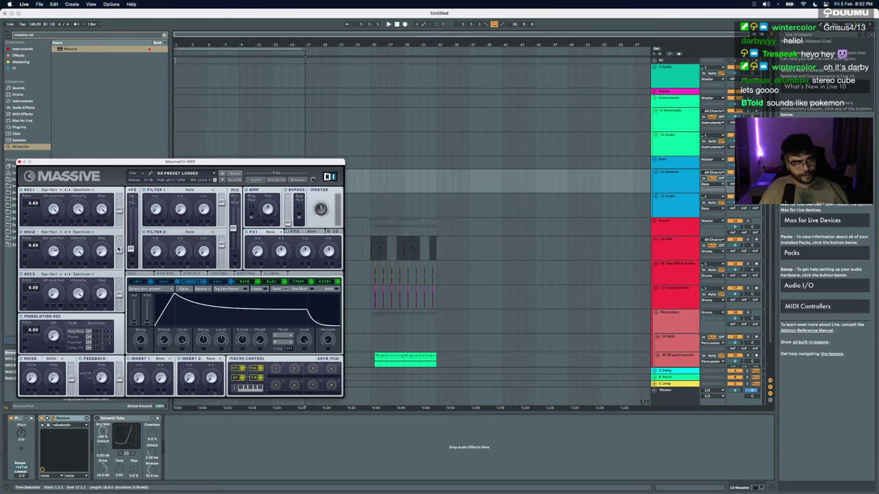
# Step: Route Massive's OSC1 and OSC2 fully to Filter 1 and detune them to pitches 0.11 and -0.05
pyautogui.moveTo(118, 254); pyautogui.dragTo(118, 238)
pyautogui.moveTo(119, 211); pyautogui.dragTo(118, 196)
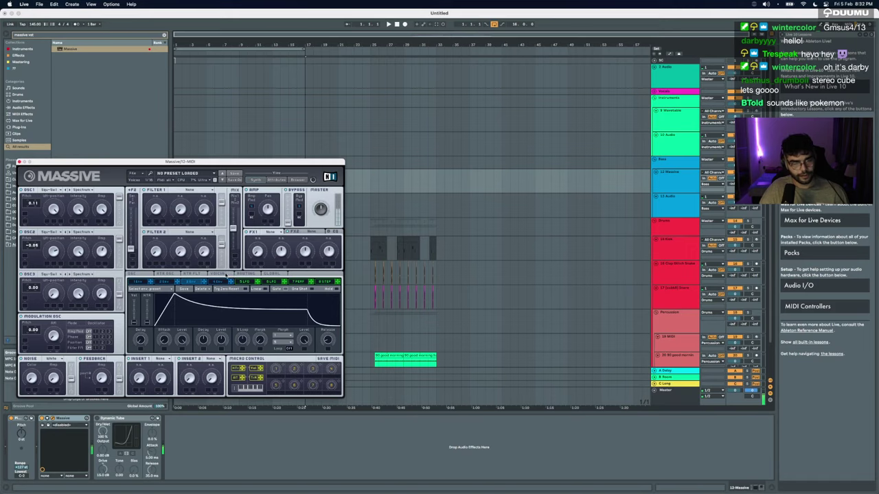
# Step: Set Massive's Filter 1 to Lowpass 2 and load Reverb into FX1
pyautogui.click(186, 190)
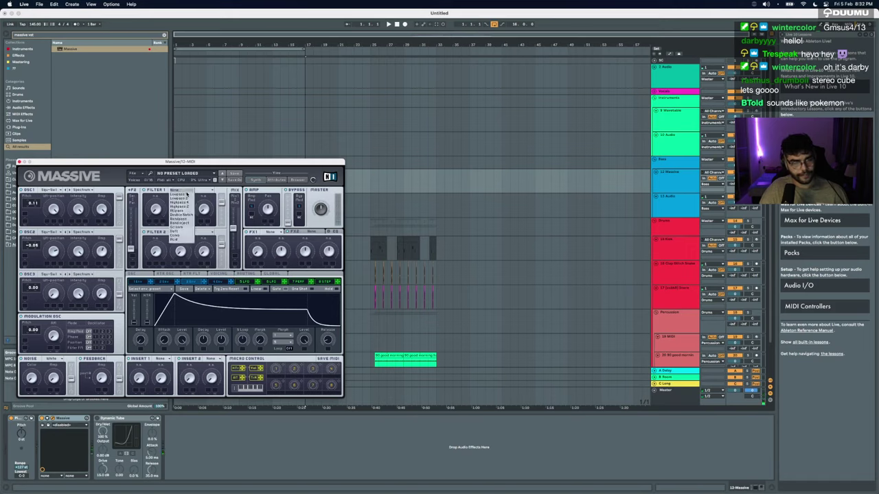
pyautogui.click(180, 199)
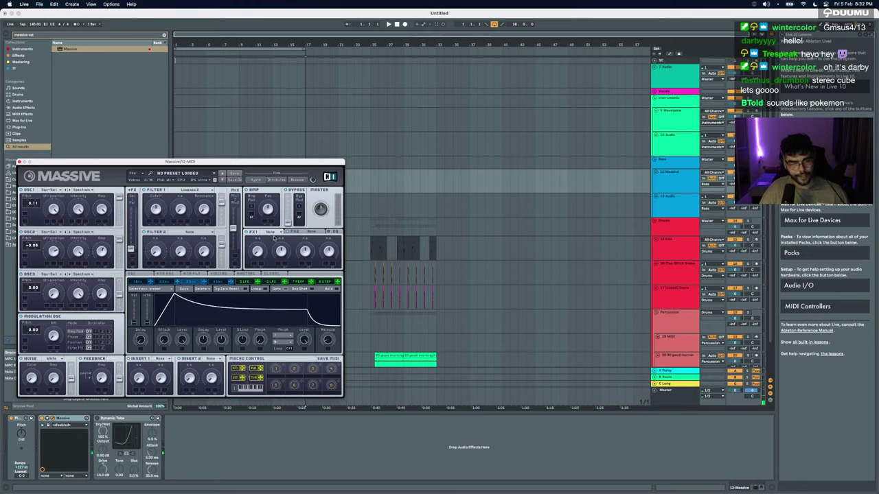
pyautogui.click(274, 235)
pyautogui.click(266, 245)
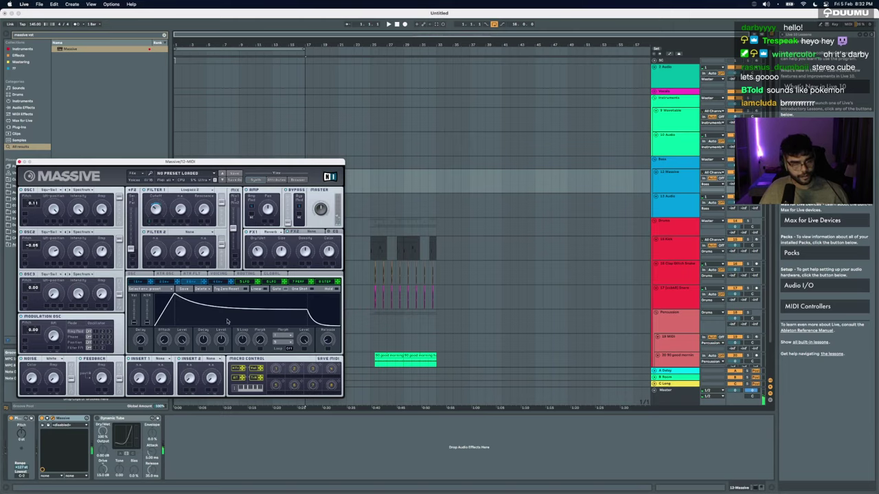
# Step: Shape Massive's envelope 3 with a very short attack and a gradual decay to the lowest level, and close the plug-in
pyautogui.moveTo(221, 340); pyautogui.dragTo(221, 339)
pyautogui.moveTo(163, 340); pyautogui.dragTo(162, 318)
pyautogui.moveTo(204, 340); pyautogui.dragTo(200, 320)
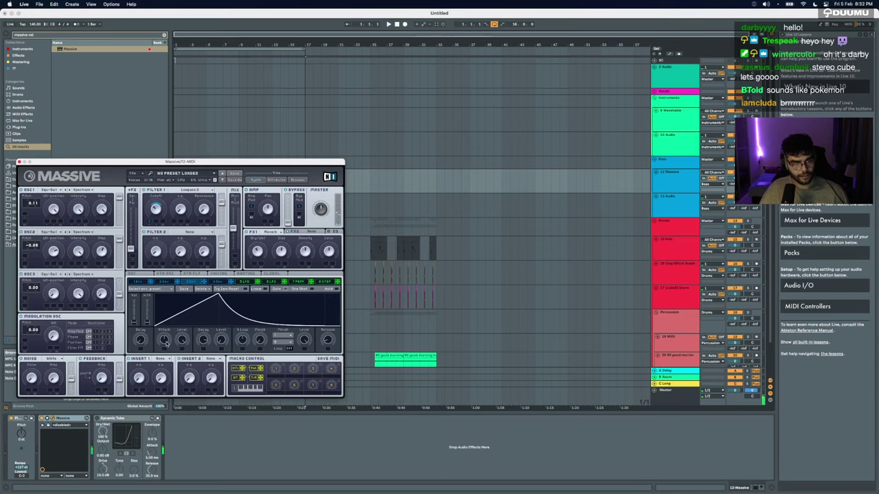
pyautogui.moveTo(166, 341); pyautogui.dragTo(167, 347)
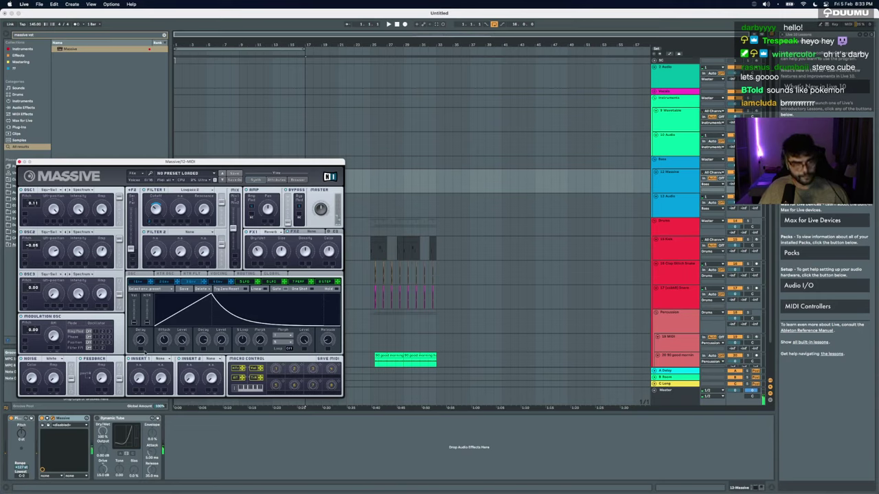
pyautogui.moveTo(163, 341); pyautogui.dragTo(162, 425)
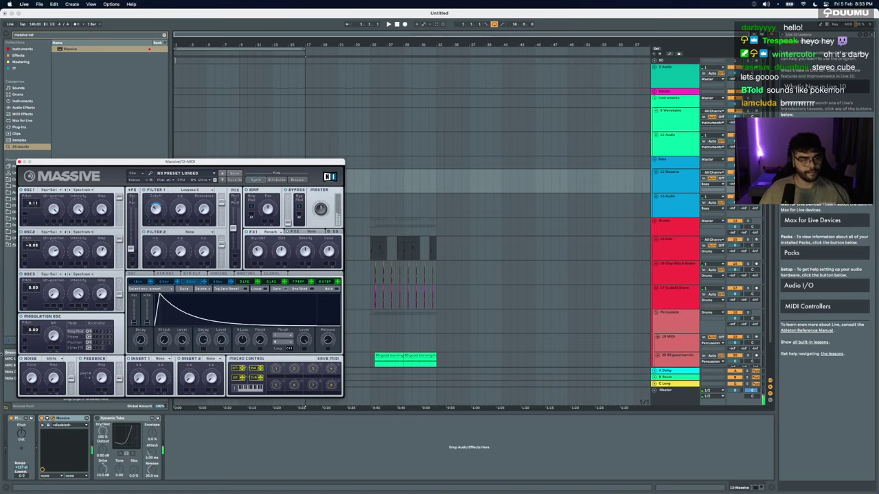
pyautogui.click(20, 163)
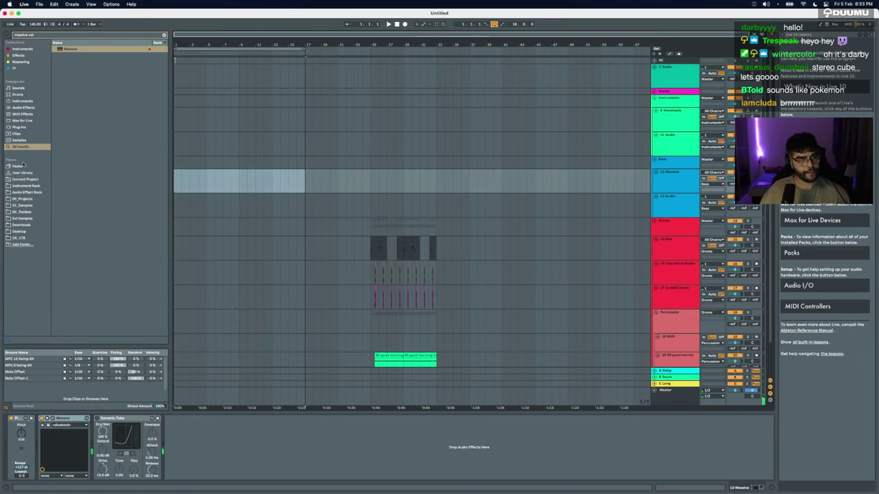
# Step: Insert an empty four-bar MIDI clip at bar 1 on the Massive track and bring the low notes into view
pyautogui.click(176, 186)
pyautogui.press('space')
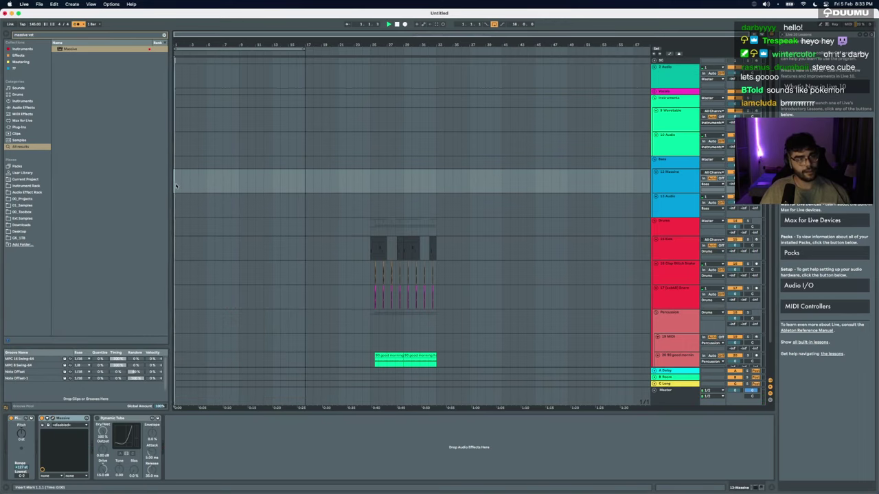
pyautogui.click(202, 183)
pyautogui.moveTo(202, 183); pyautogui.dragTo(155, 182)
pyautogui.press('super+shift+m')
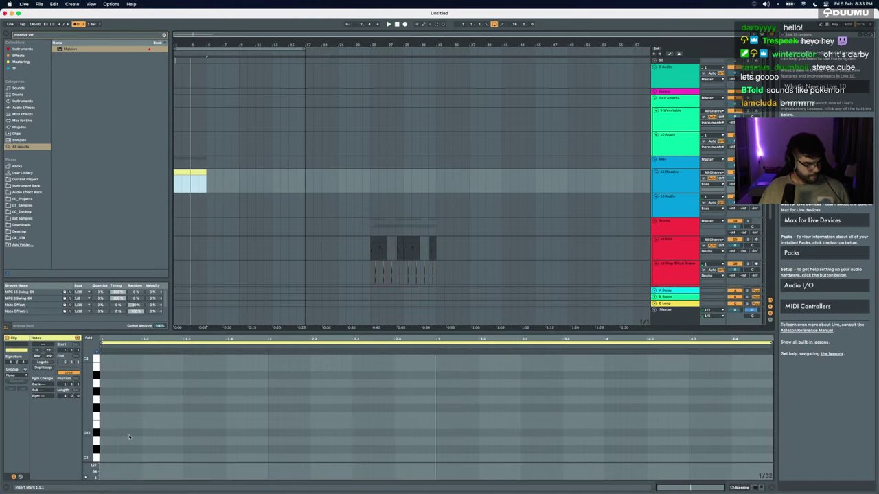
pyautogui.scroll(-5, 117, 443)
pyautogui.scroll(2, 116, 443)
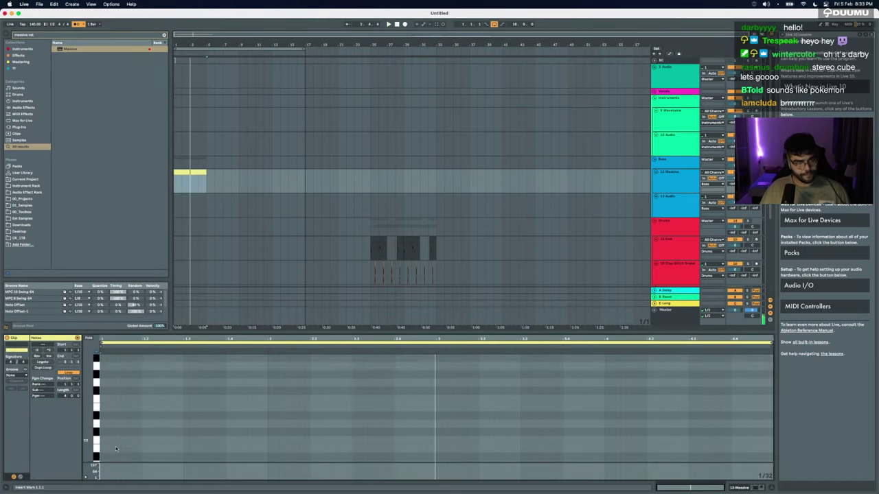
# Step: Reopen Massive, toggle FX1, set OSC1's pitch to 0.00 with a 0.20 modulation amount, and close the plug-in
pyautogui.click(739, 487)
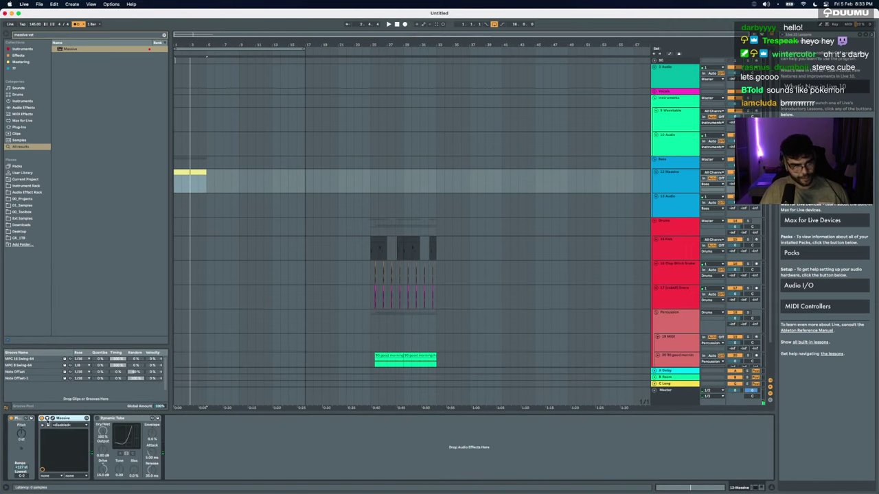
pyautogui.click(52, 419)
pyautogui.click(246, 233)
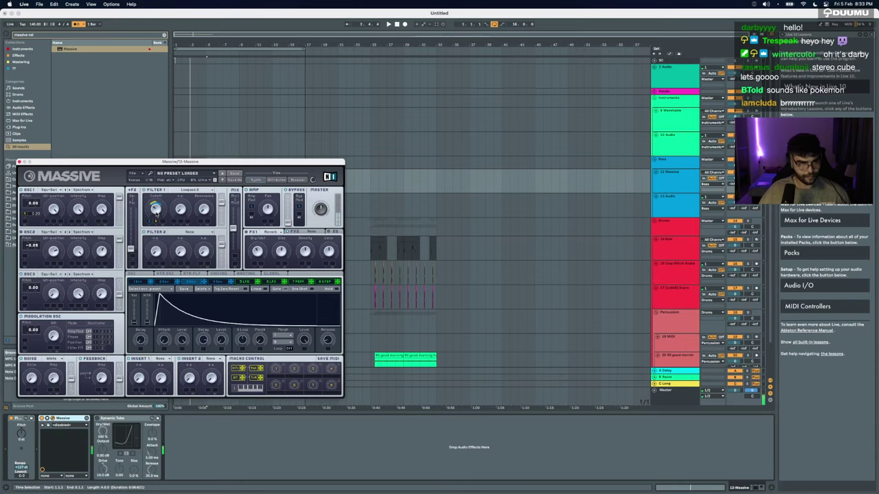
pyautogui.click(20, 162)
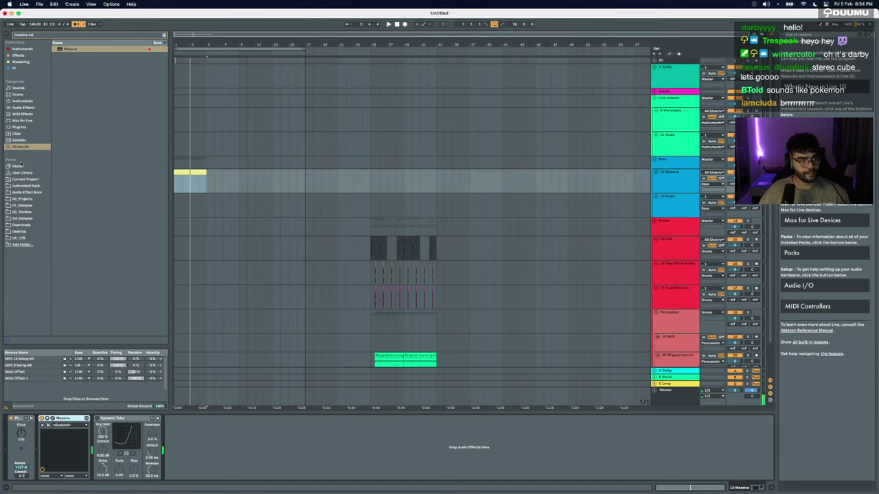
# Step: Draw a two-bar D0 note at the start of the Massive clip
pyautogui.doubleClick(181, 172)
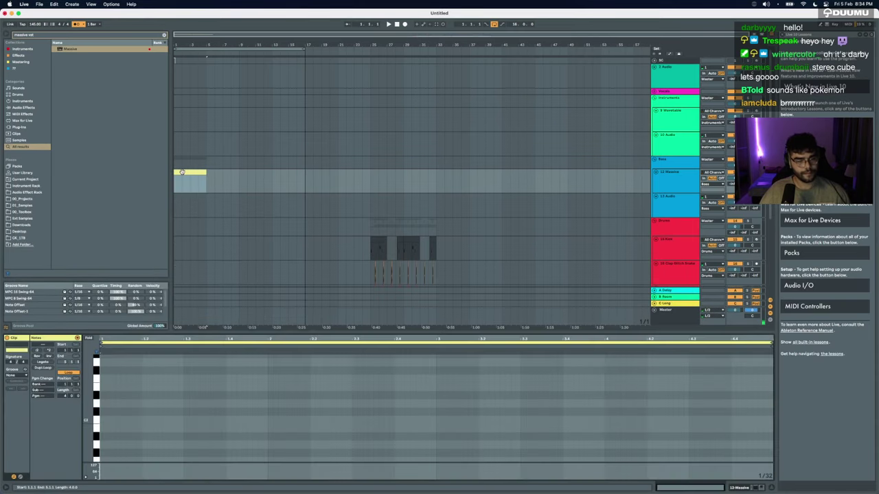
pyautogui.press('space')
pyautogui.scroll(-5, 140, 385)
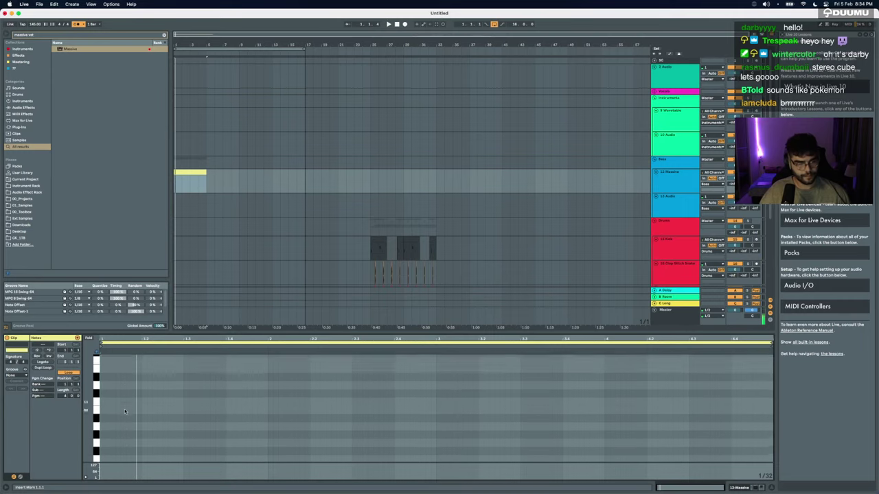
pyautogui.moveTo(97, 459); pyautogui.dragTo(436, 409)
pyautogui.doubleClick(102, 420)
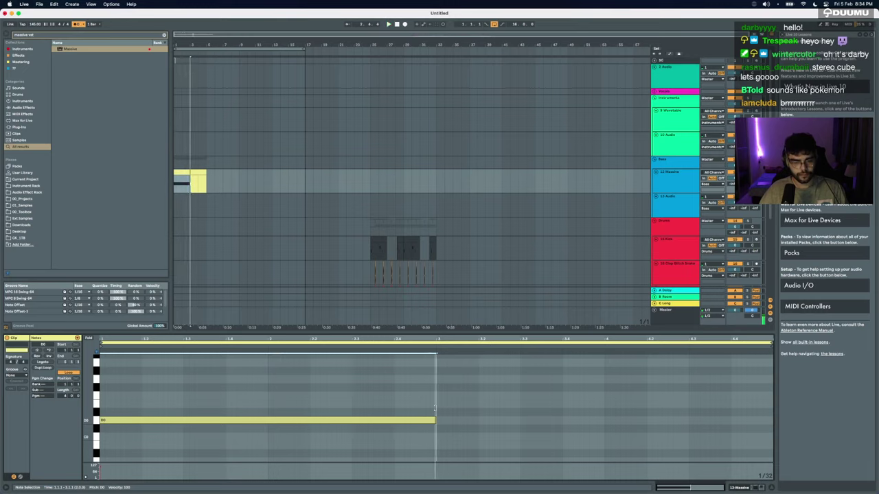
# Step: Duplicate the D0 note to fill the clip, repeat two more bars, and consolidate everything into one six-bar clip
pyautogui.press('space')
pyautogui.press('super+d')
pyautogui.press('space')
pyautogui.click(186, 171)
pyautogui.press('super+d')
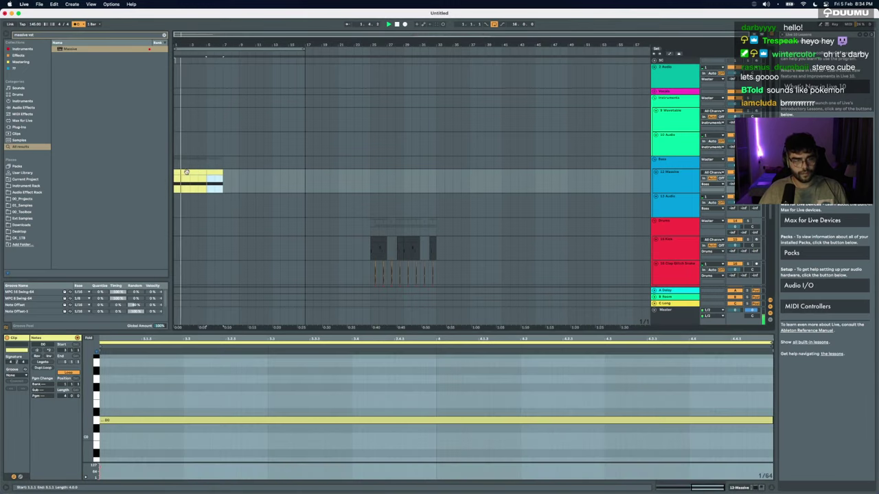
pyautogui.keyDown('shift'); pyautogui.click(187, 172); pyautogui.keyUp('shift')
pyautogui.press('super+j')
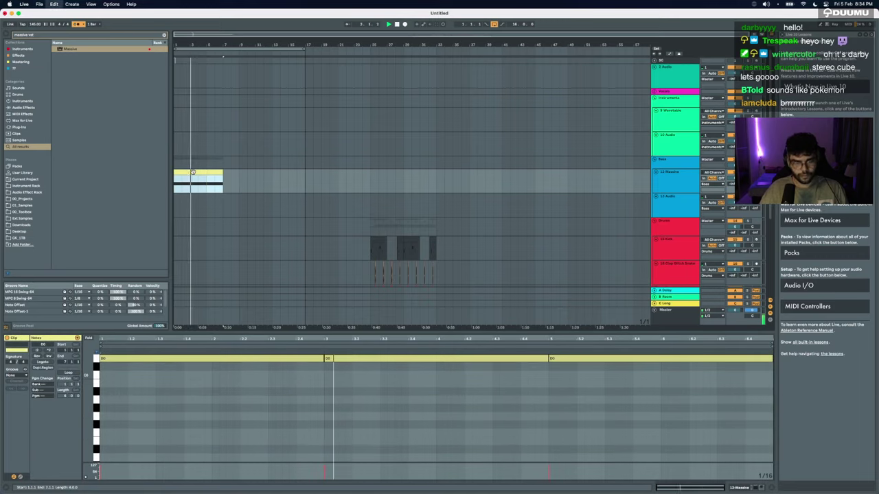
# Step: Shorten the second D0 note to 4.3.3 and fill the gap before bar 5 with short D1 and A0 notes
pyautogui.click(513, 388)
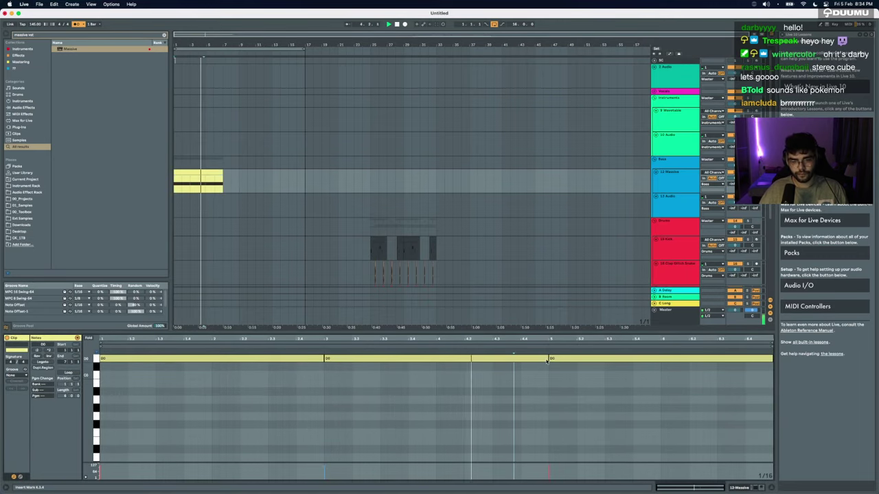
pyautogui.press('space')
pyautogui.moveTo(547, 360); pyautogui.dragTo(508, 360)
pyautogui.doubleClick(512, 360)
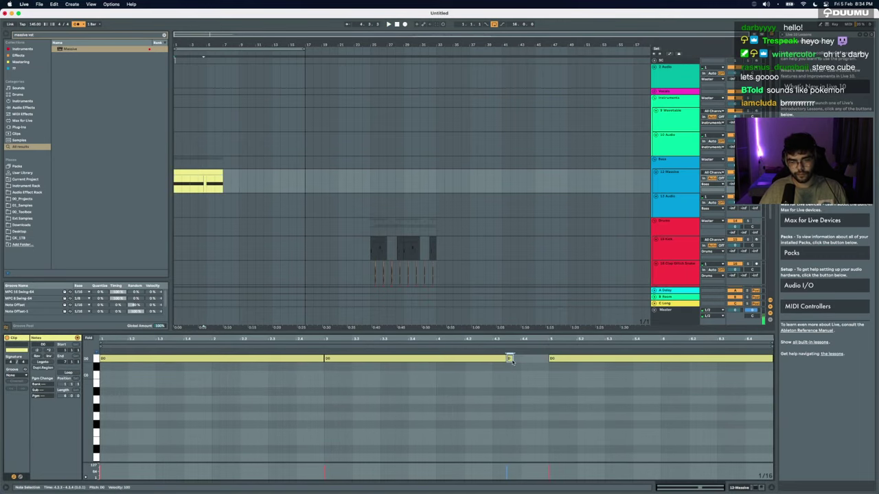
pyautogui.hotkey('shift', 'Up')
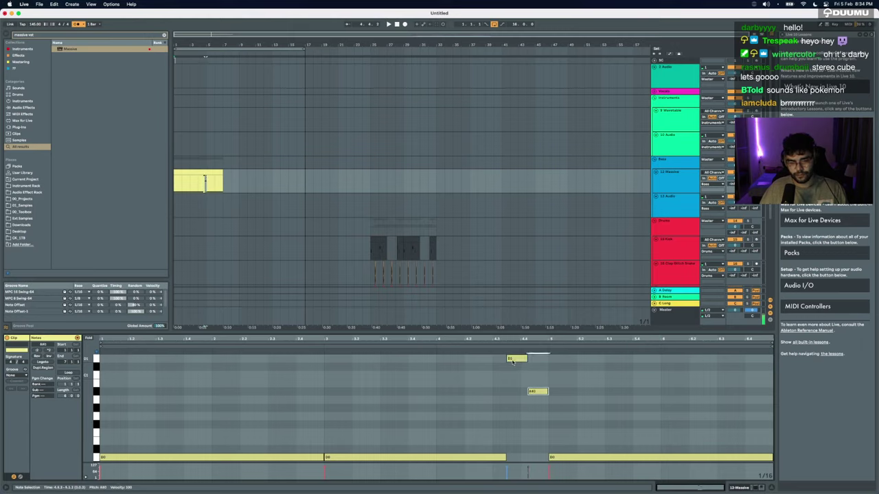
pyautogui.press('Down')
pyautogui.press('Down')
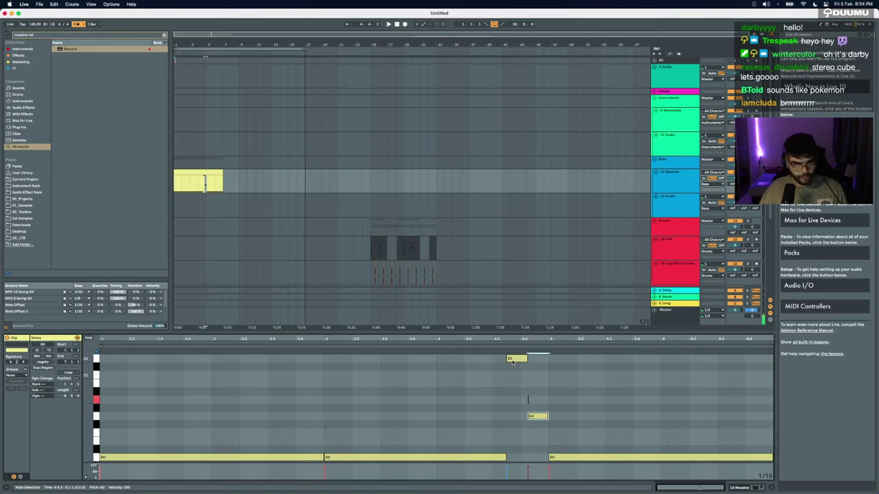
# Step: Raise the note at bar 5 to A#0 and consolidate bars 1 to 8 into one clip
pyautogui.moveTo(564, 460); pyautogui.dragTo(564, 395)
pyautogui.press('space')
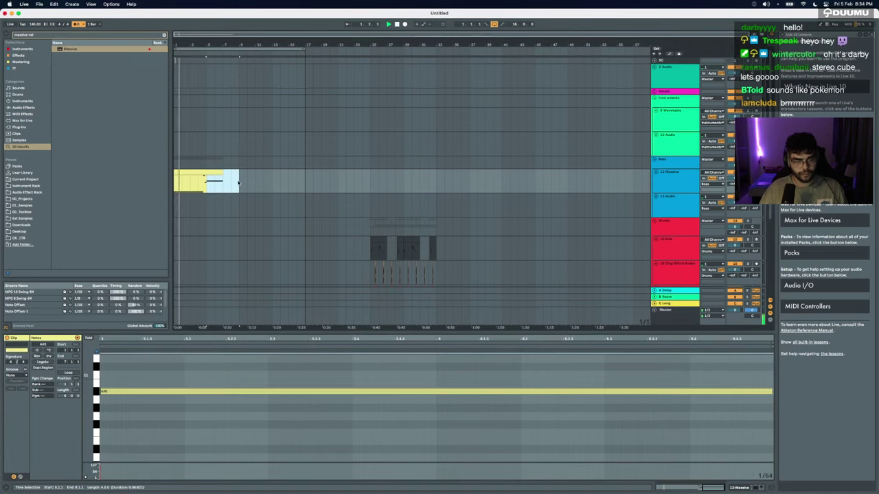
pyautogui.click(204, 174)
pyautogui.press('super+j')
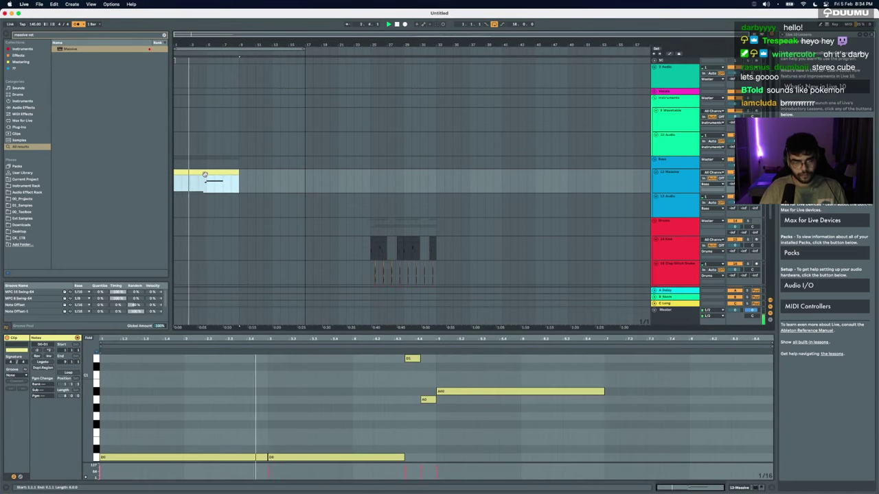
# Step: Keep the A#0 note two bars long, duplicate it to bar 7, and raise the copy to C1
pyautogui.moveTo(604, 392); pyautogui.dragTo(773, 392)
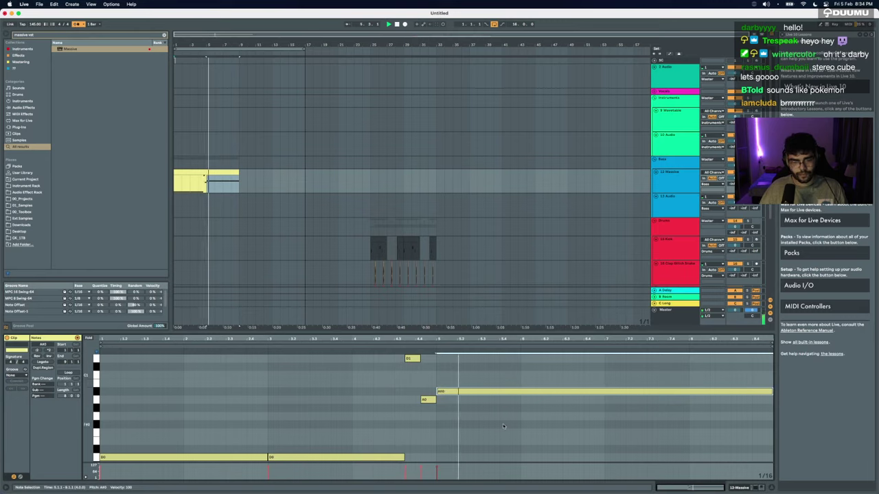
pyautogui.moveTo(772, 392); pyautogui.dragTo(604, 391)
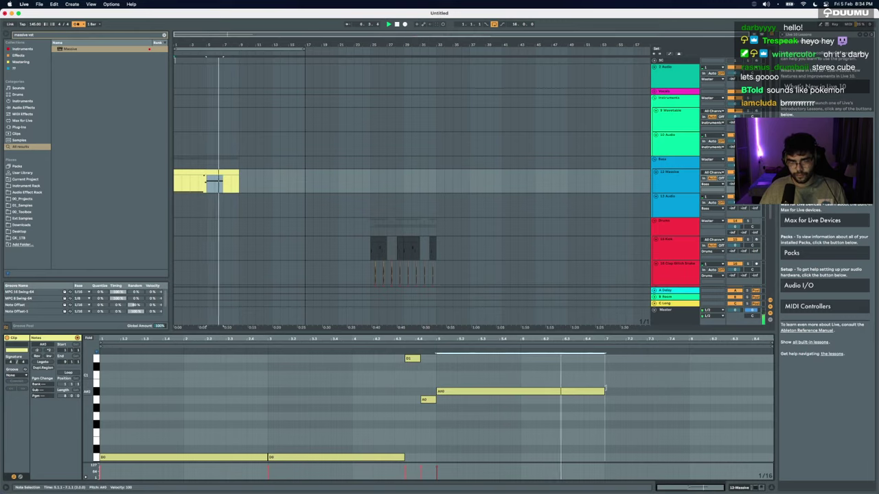
pyautogui.press('super+d')
pyautogui.press('Up')
pyautogui.press('Up')
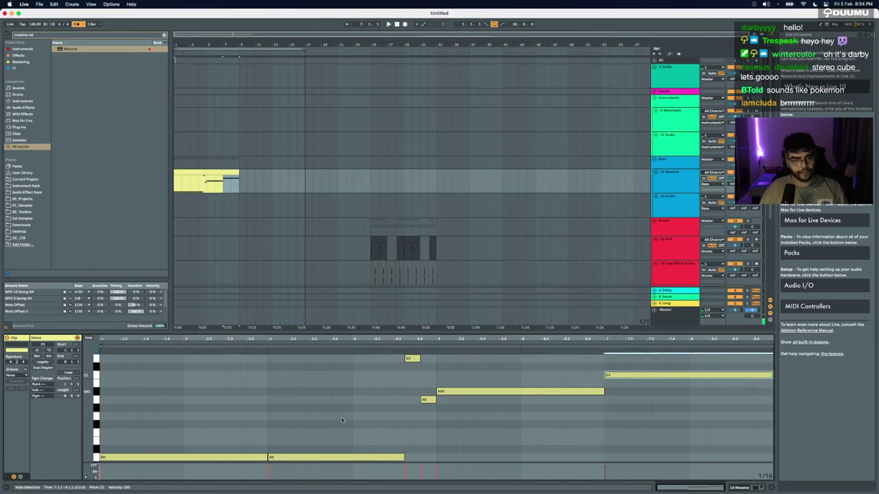
# Step: Try the C1 note at bar 7 an octave lower
pyautogui.press('super+a')
pyautogui.click(674, 387)
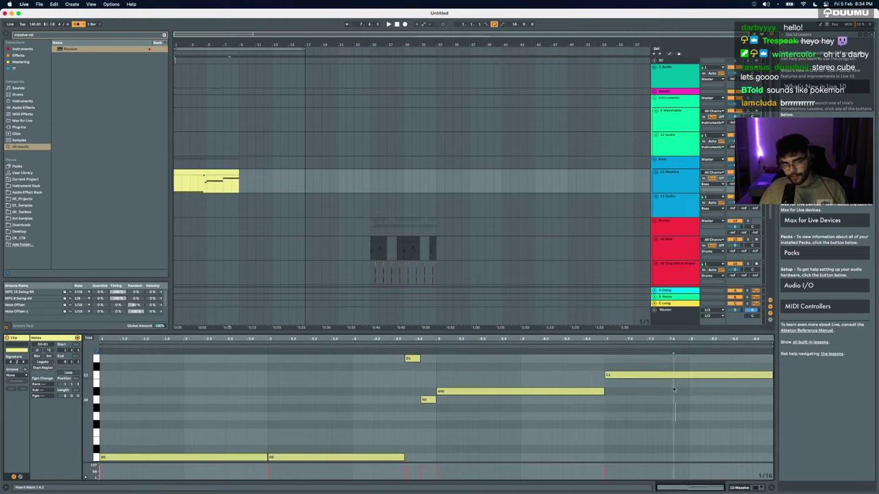
pyautogui.click(674, 376)
pyautogui.hotkey('shift', 'Down')
pyautogui.hotkey('shift', 'Up')
pyautogui.hotkey('shift', 'Down')
pyautogui.hotkey('shift', 'Up')
# Step: Transpose all the clip's notes up three semitones, lower the bar 7 note to D#0, and play the clip
pyautogui.press('super+a')
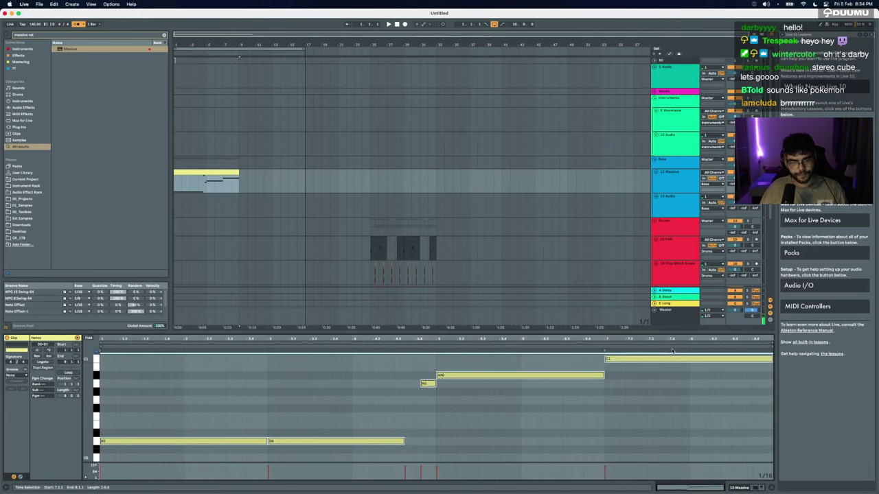
pyautogui.scroll(2, 486, 415)
pyautogui.press('Up')
pyautogui.press('Up')
pyautogui.press('Up')
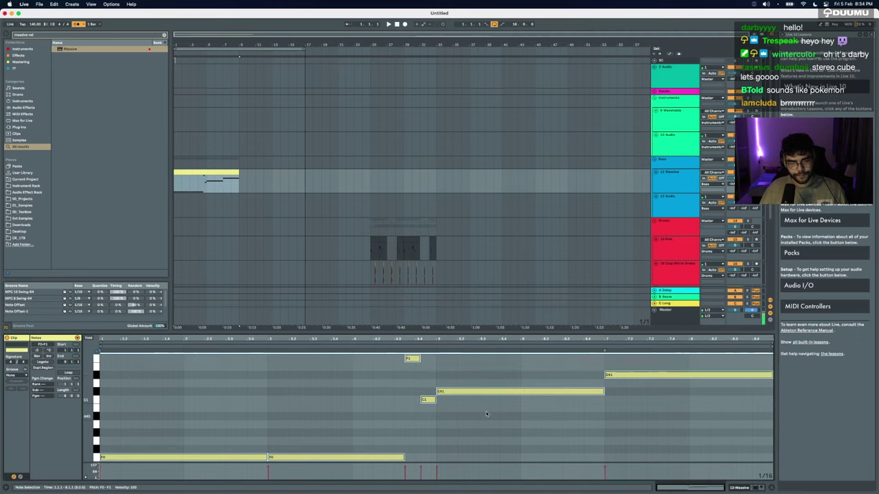
pyautogui.click(622, 375)
pyautogui.hotkey('shift', 'Down')
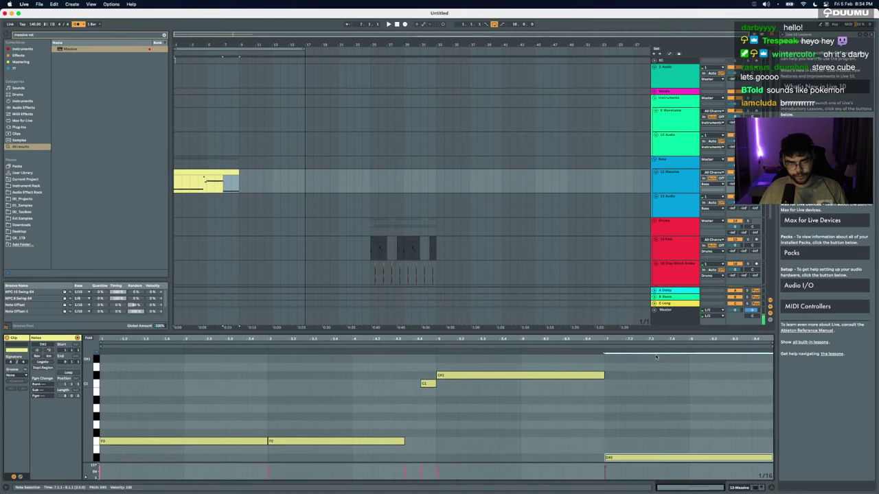
pyautogui.press('space')
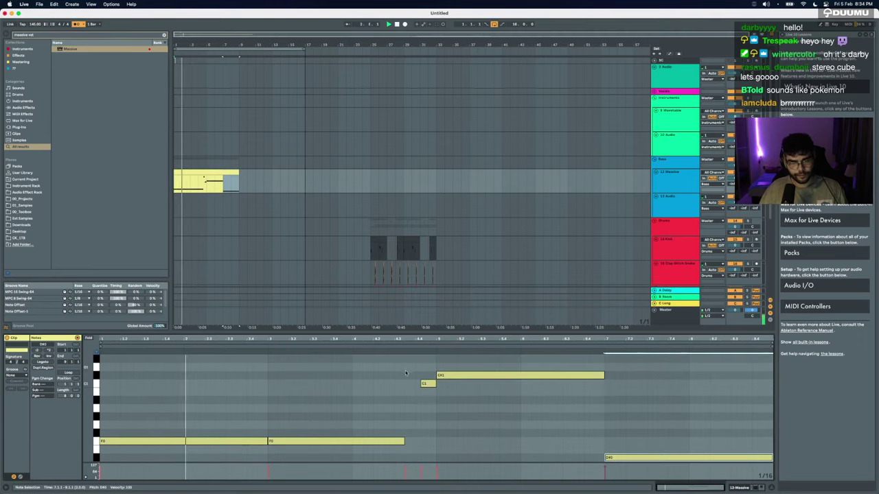
# Step: Raise all notes in the clip by one octave and play it back from the start
pyautogui.press('space')
pyautogui.press('super+a')
pyautogui.hotkey('shift', 'Up')
pyautogui.press('space')
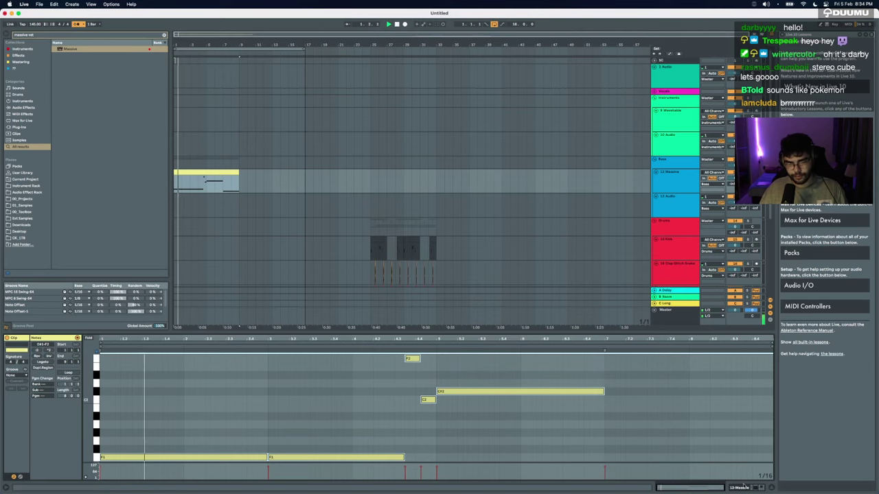
# Step: Search the browser for "chord" and add the Chord effect before Massive on its track
pyautogui.hotkey('shift', 'Tab')
pyautogui.press('super+f')
pyautogui.write('chord')
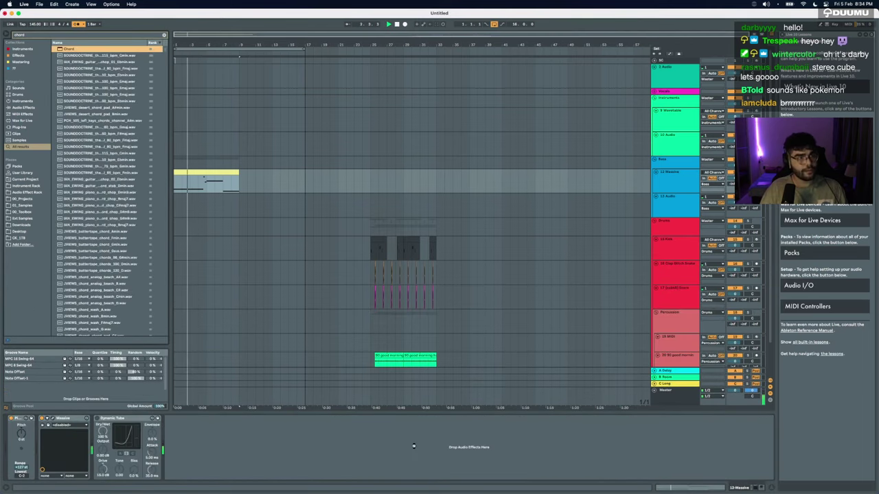
pyautogui.press('Down')
pyautogui.press('Return')
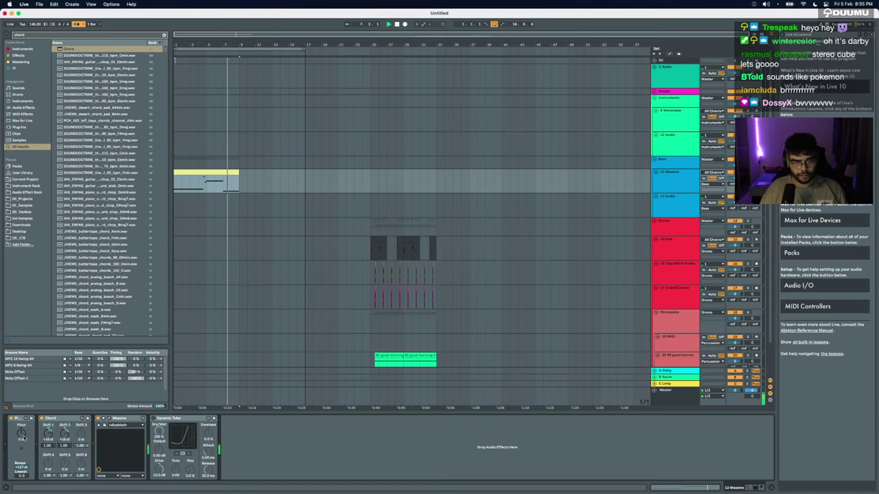
# Step: Duplicate the eight-bar Massive clip right after itself, loop the first eight bars, and open the first clip's notes
pyautogui.press('super+d')
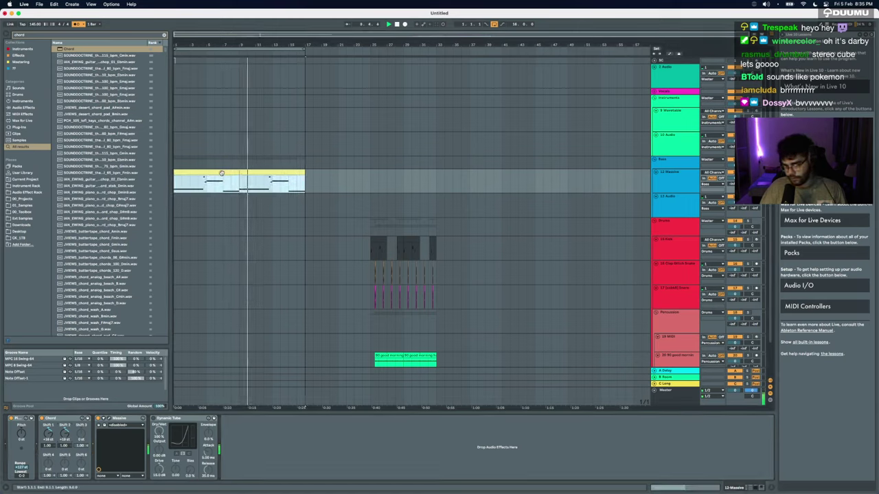
pyautogui.click(223, 172)
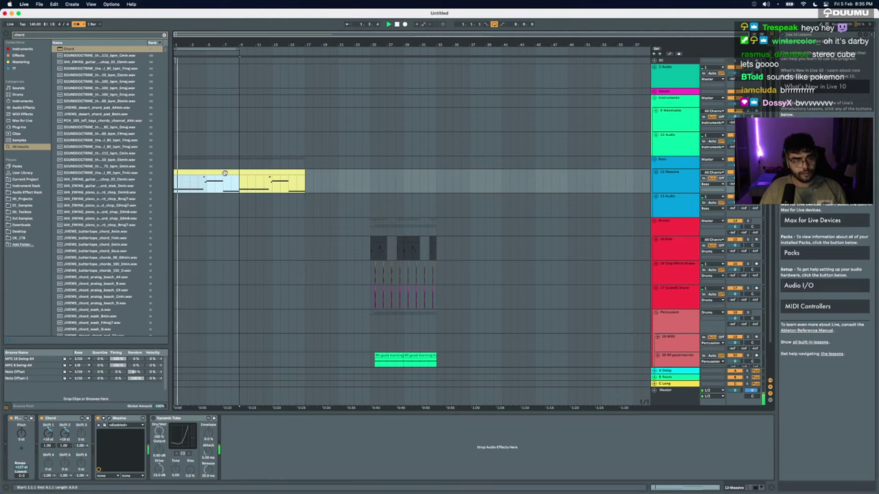
pyautogui.doubleClick(224, 172)
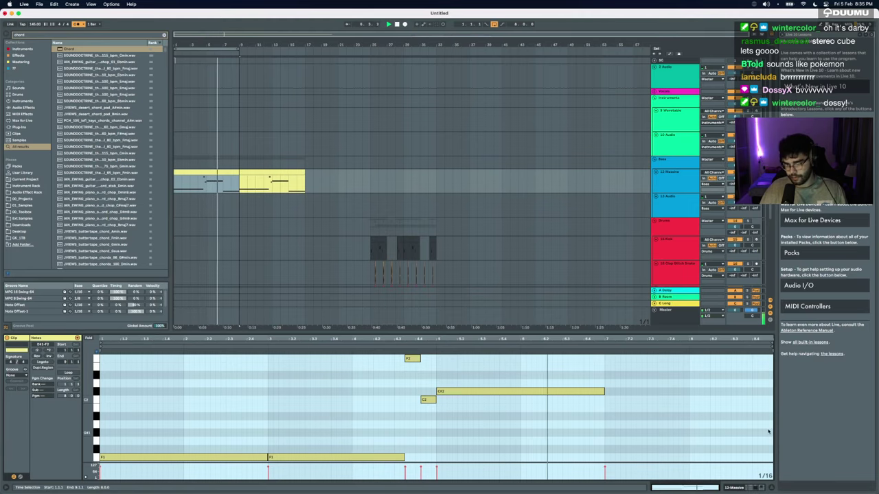
# Step: Set the Chord effect's Shift 1 to 0 st and Shift 2 to +7 st, and check the clip's notes during playback
pyautogui.click(734, 488)
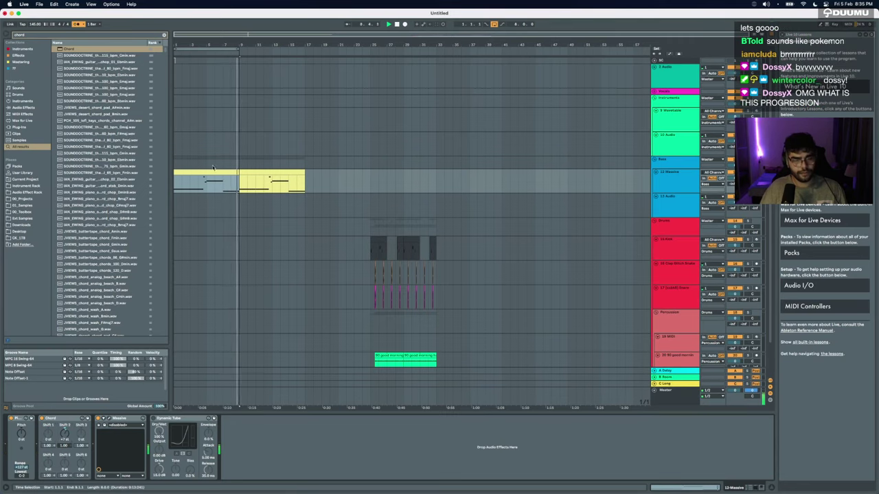
pyautogui.doubleClick(192, 173)
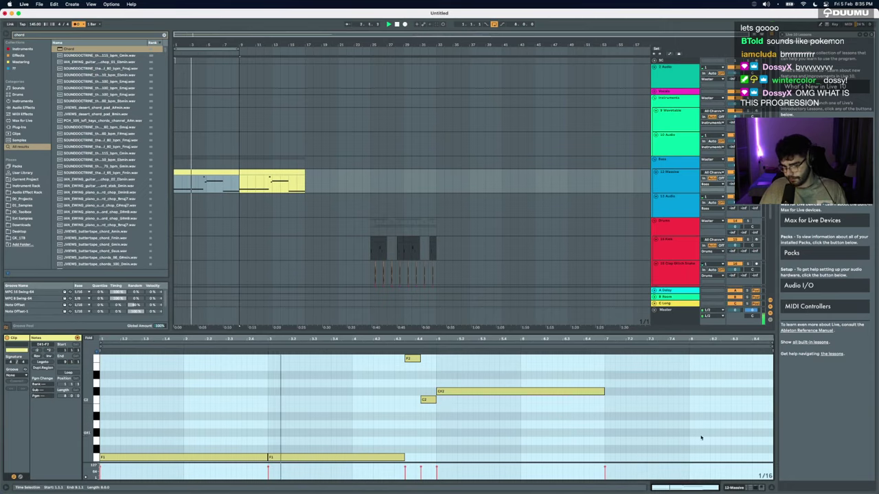
pyautogui.scroll(-5, 239, 433)
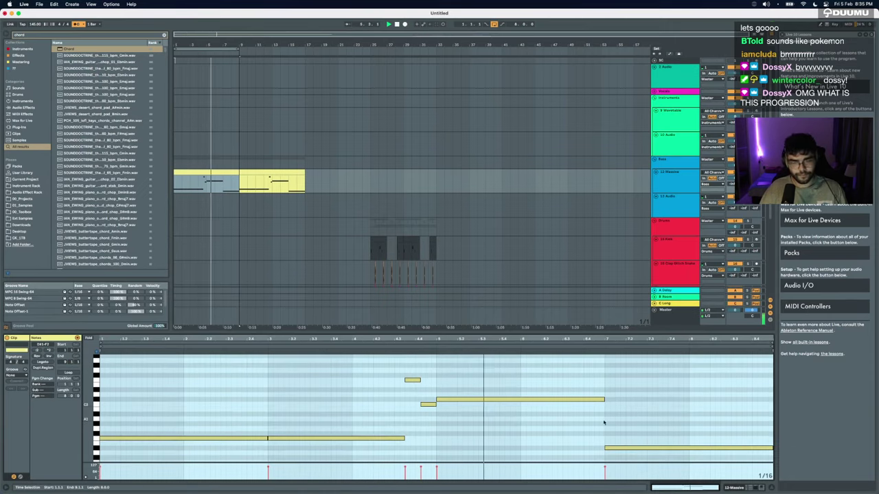
pyautogui.click(736, 488)
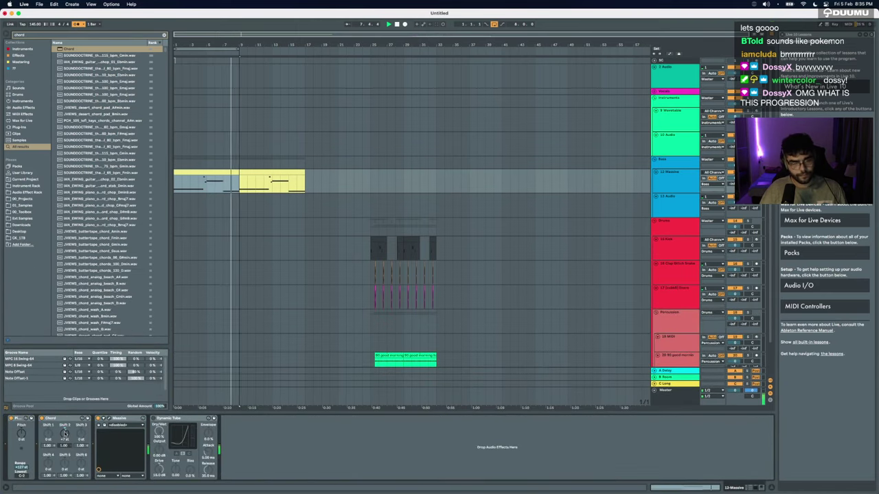
# Step: Set the Chord effect's Shift 2 to +19 st with velocity 0.40, and the Pitch device to -12 st
pyautogui.moveTo(63, 445); pyautogui.dragTo(64, 481)
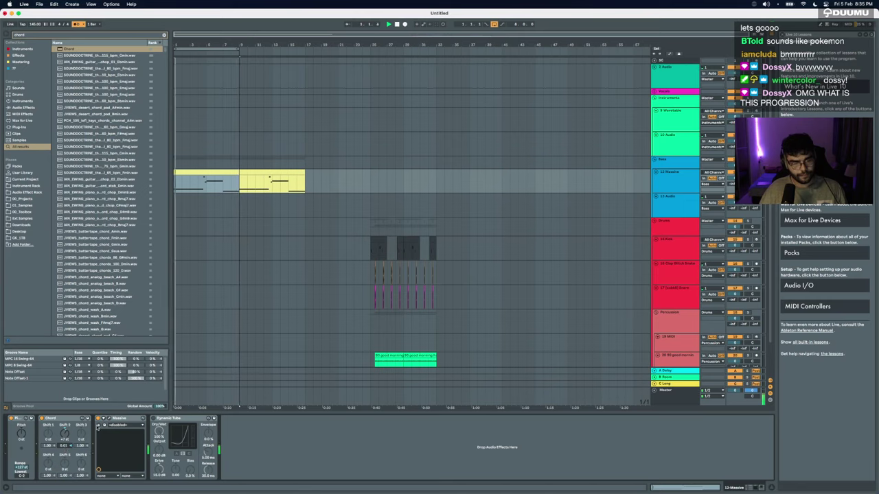
pyautogui.click(109, 419)
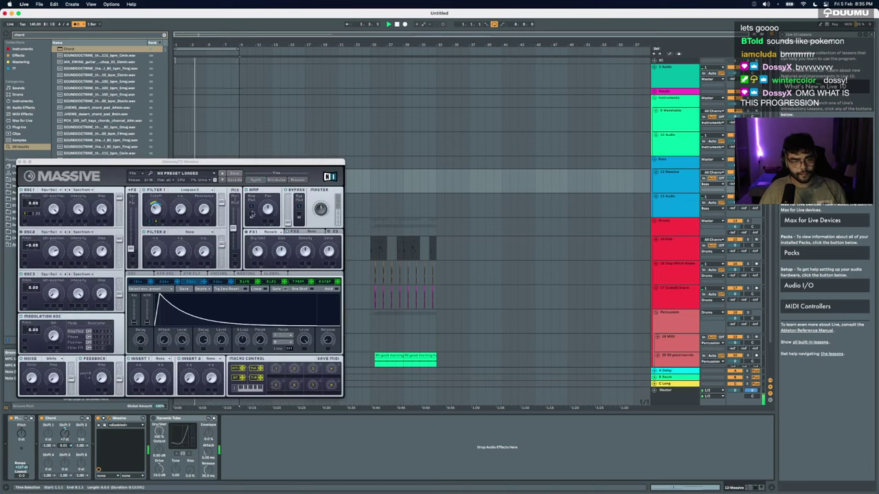
pyautogui.click(261, 370)
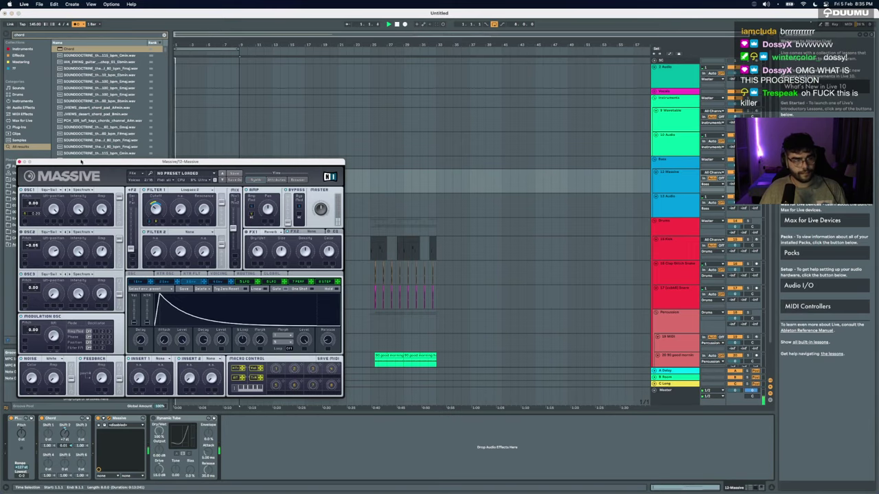
pyautogui.click(20, 161)
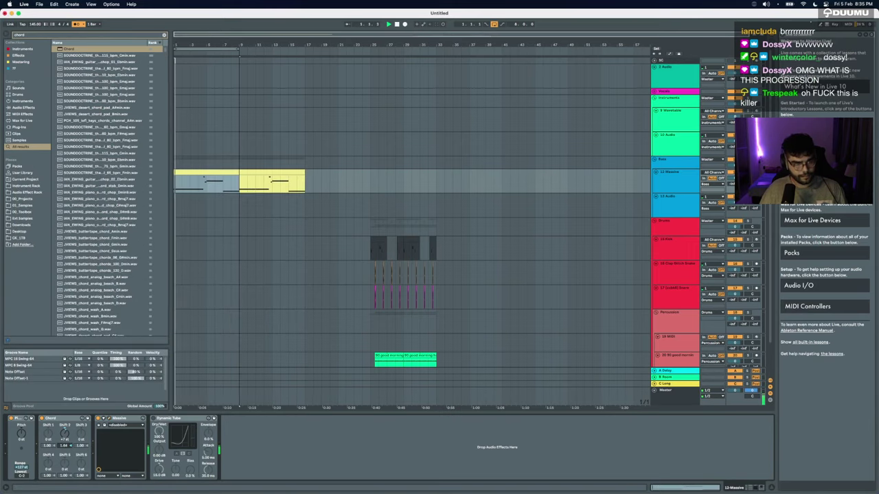
pyautogui.press('space')
pyautogui.moveTo(64, 446); pyautogui.dragTo(63, 452)
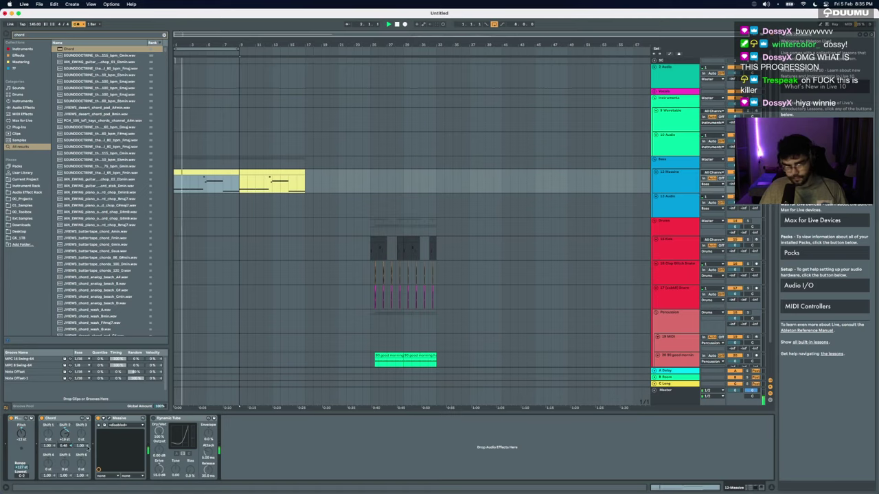
pyautogui.press('super+f')
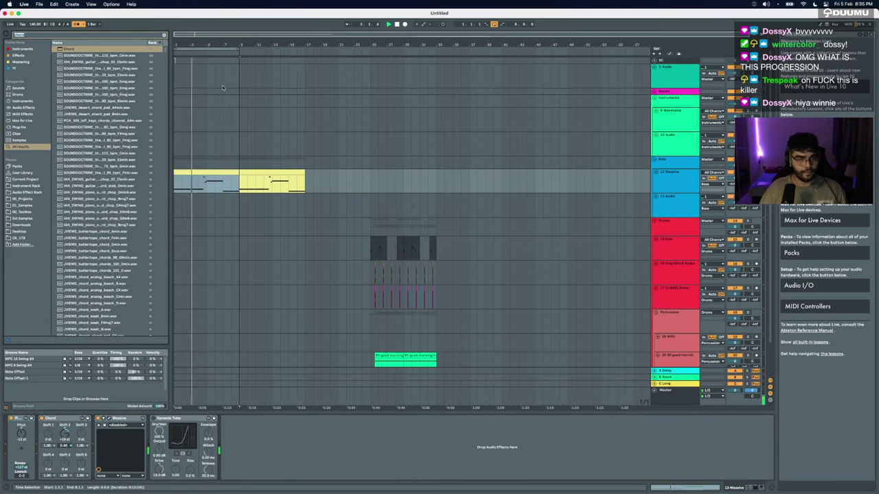
pyautogui.scroll(5, 232, 196)
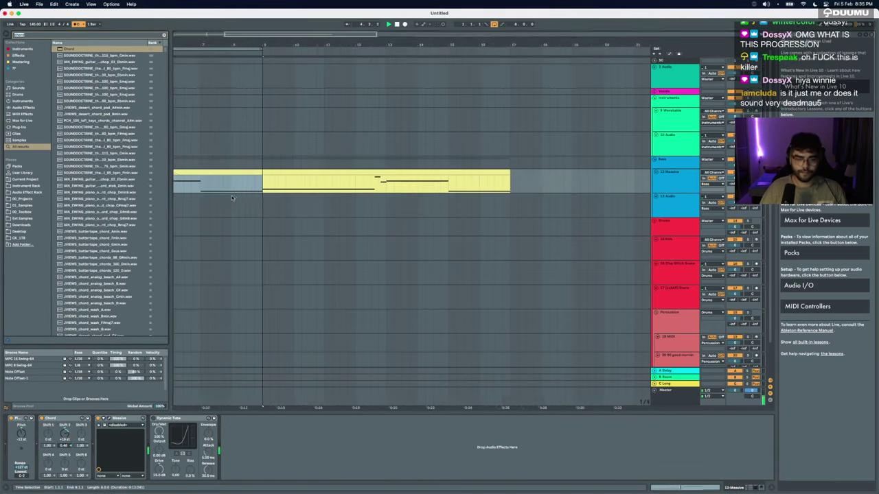
pyautogui.hscroll(-3, 231, 196)
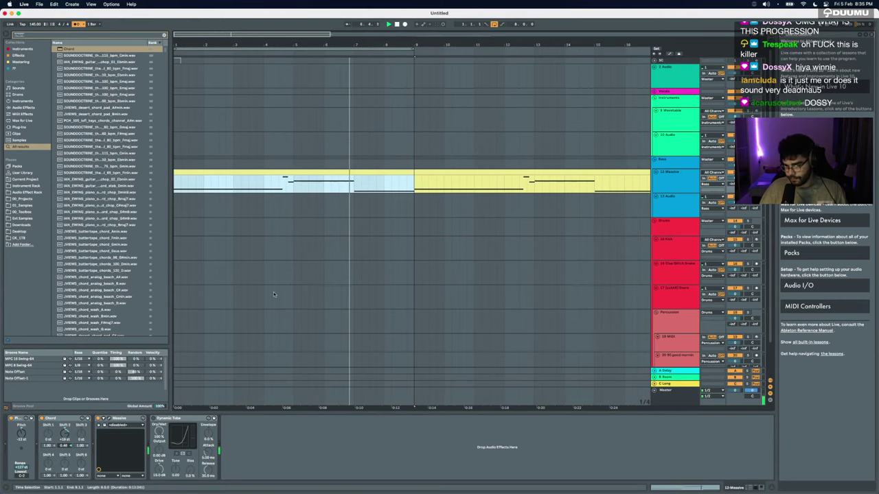
pyautogui.press('+')
pyautogui.press('-')
pyautogui.press('-')
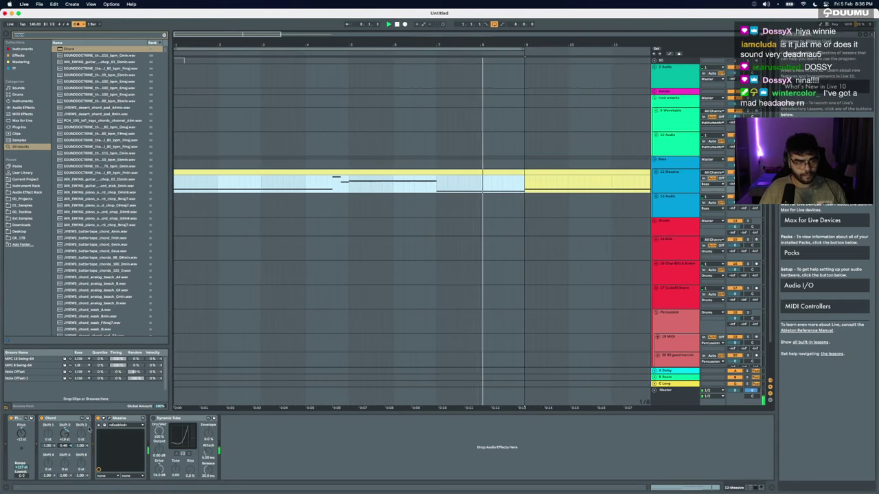
pyautogui.click(101, 418)
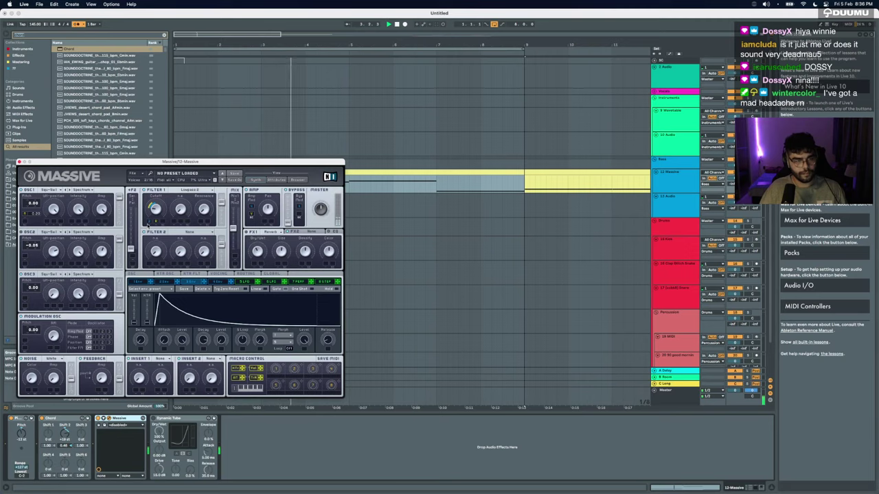
pyautogui.click(19, 162)
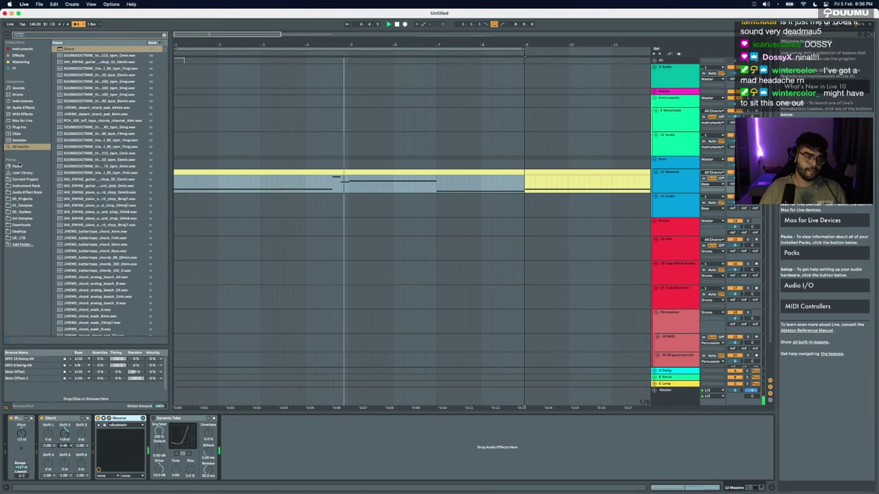
# Step: Duplicate the Massive bass track into the Instruments group without its clips, and remove the Chord effect from the copy
pyautogui.press('-')
pyautogui.press('-')
pyautogui.click(287, 172)
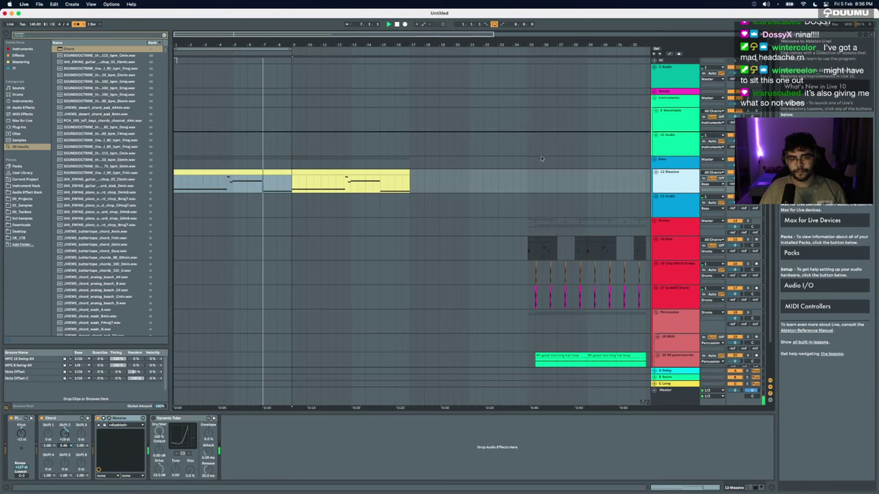
pyautogui.press('super+d')
pyautogui.click(271, 134)
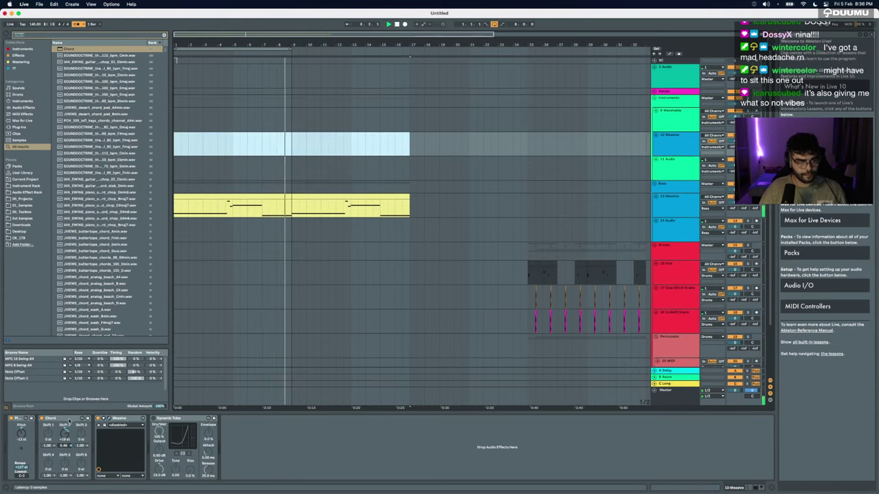
pyautogui.press('Delete')
# Step: Copy the first eight-bar bass clip onto the new Massive track and delete all notes inside the copy
pyautogui.moveTo(231, 196); pyautogui.dragTo(228, 138)
pyautogui.doubleClick(228, 137)
pyautogui.click(107, 385)
pyautogui.press('super+a')
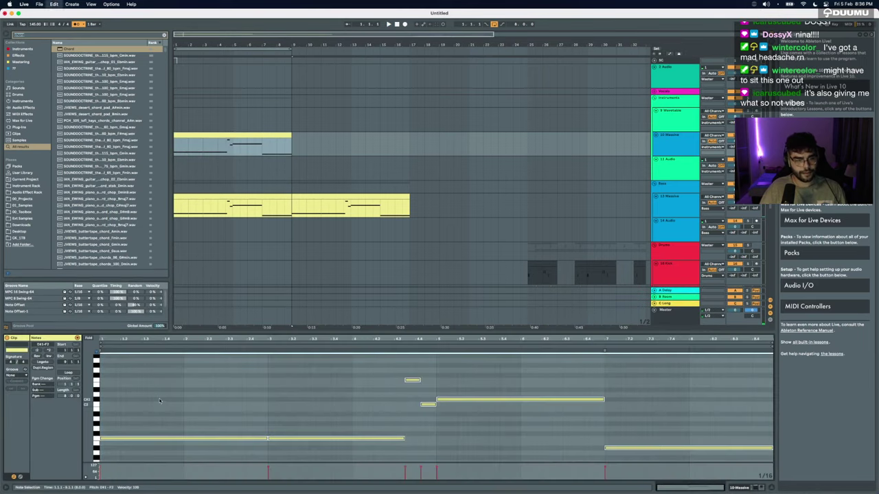
pyautogui.press('Delete')
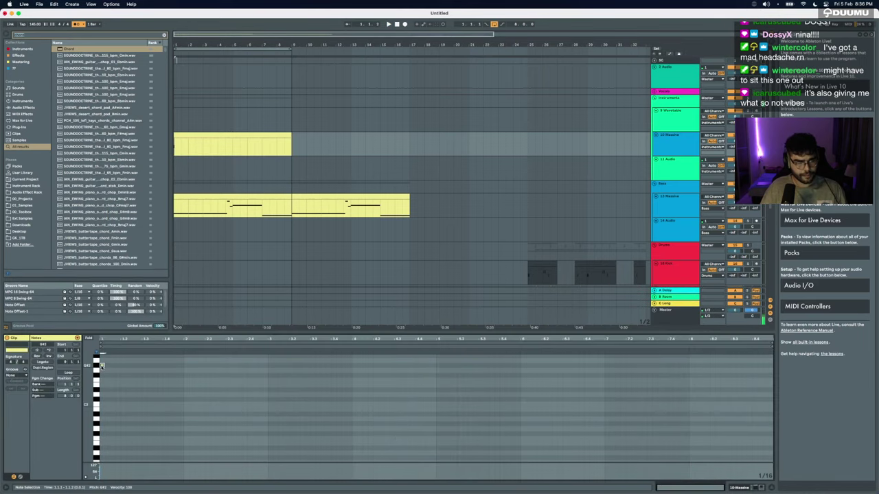
# Step: Enter a descending run of five sixteenth notes, G#4, G4, D#4, C4 and G#3, at the start of the empty clip
pyautogui.hotkey('shift', 'Up')
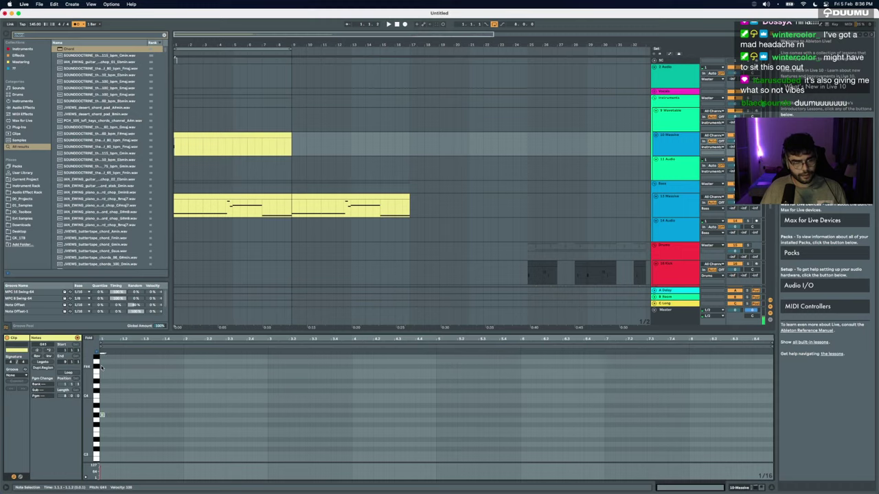
pyautogui.hotkey('shift', 'Left')
pyautogui.press('super+d')
pyautogui.press('Down')
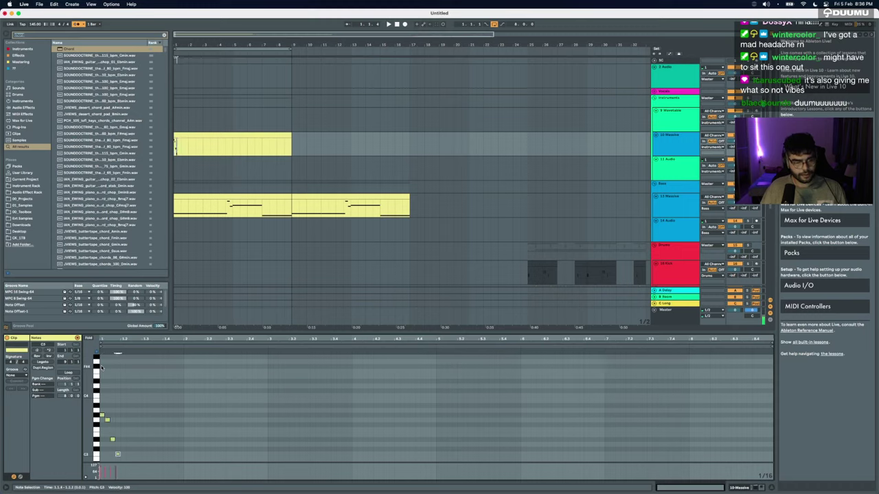
pyautogui.scroll(-2, 101, 367)
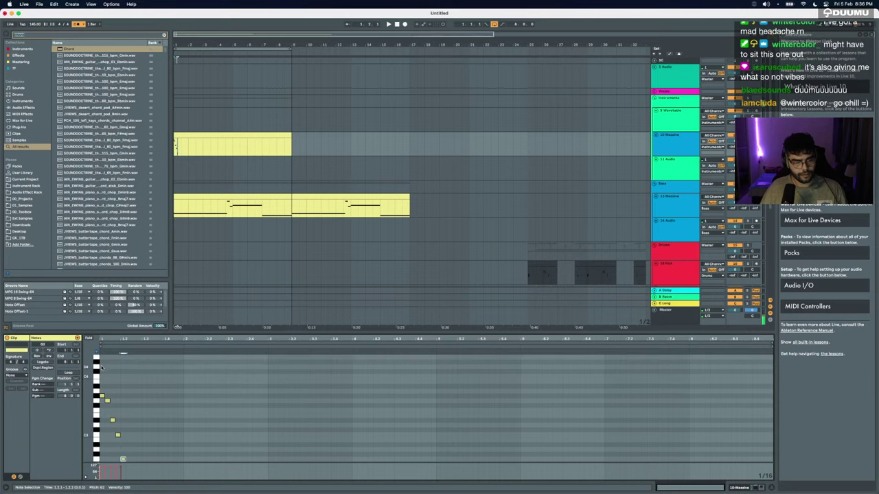
pyautogui.scroll(-2, 101, 367)
pyautogui.press('space')
pyautogui.press('super+d')
pyautogui.press('super+d')
pyautogui.press('super+d')
pyautogui.press('super+d')
pyautogui.press('super+d')
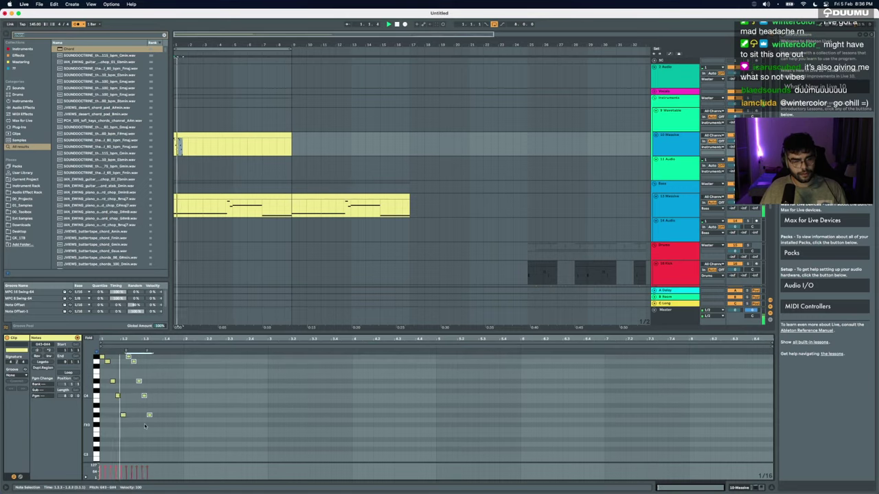
pyautogui.press('space')
pyautogui.moveTo(145, 430); pyautogui.dragTo(126, 349)
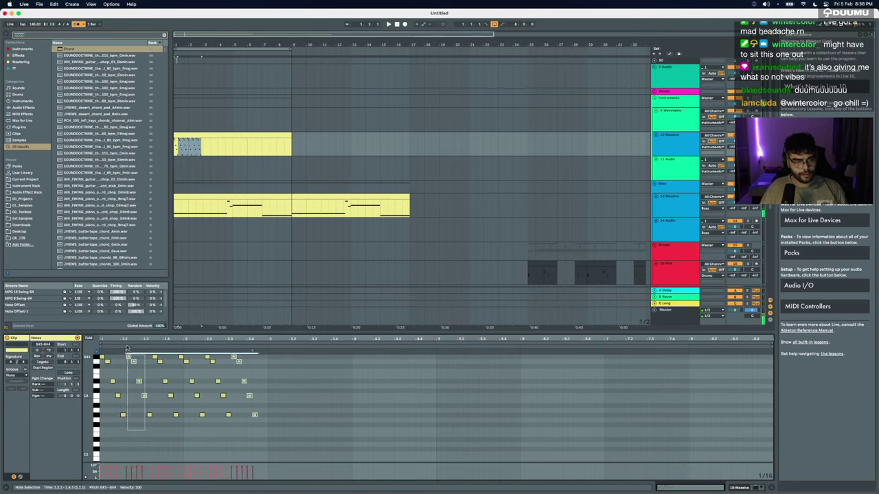
pyautogui.moveTo(131, 456); pyautogui.dragTo(358, 278)
pyautogui.press('Delete')
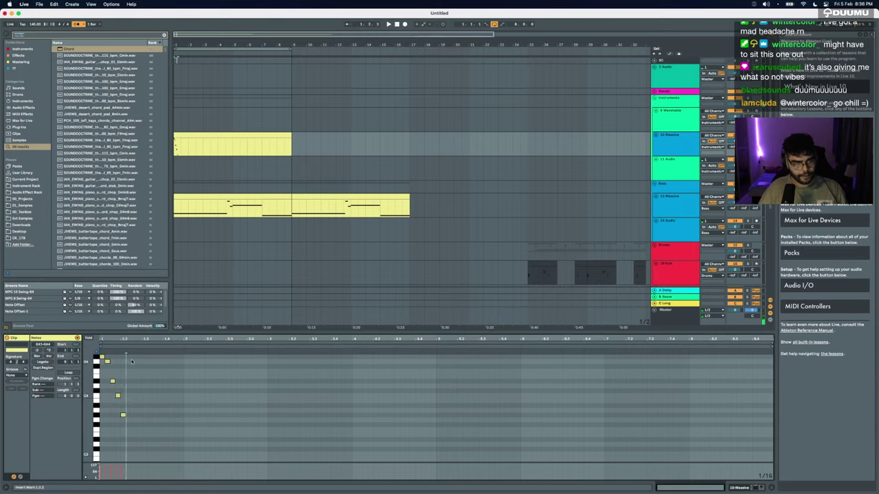
# Step: Fill the eight-bar clip with copies of the five-note run, each followed by a sixteenth rest, and return to the track's devices
pyautogui.press('space')
pyautogui.press('super+d')
pyautogui.press('super+d')
pyautogui.press('super+d')
pyautogui.press('super+d')
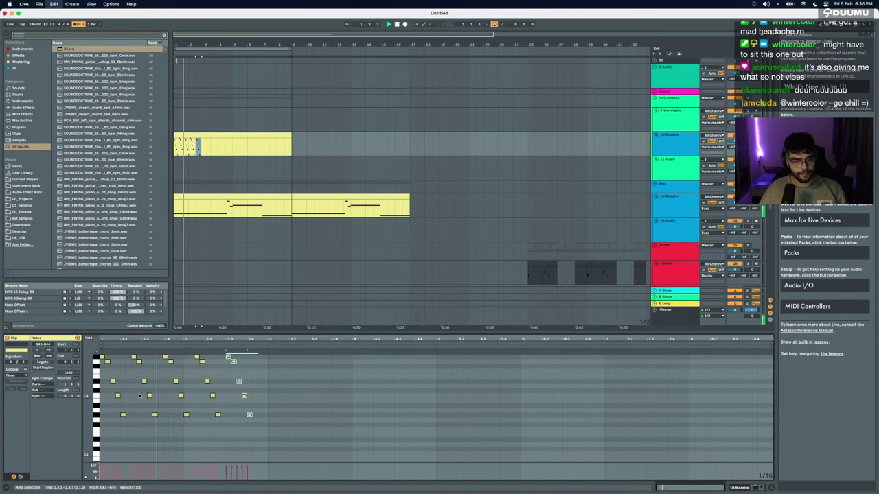
pyautogui.press('super+d')
pyautogui.press('super+d')
pyautogui.press('super+d')
pyautogui.press('super+d')
pyautogui.press('super+d')
pyautogui.press('super+d')
pyautogui.press('super+d')
pyautogui.press('super+d')
pyautogui.press('super+d')
pyautogui.press('super+d')
pyautogui.press('super+d')
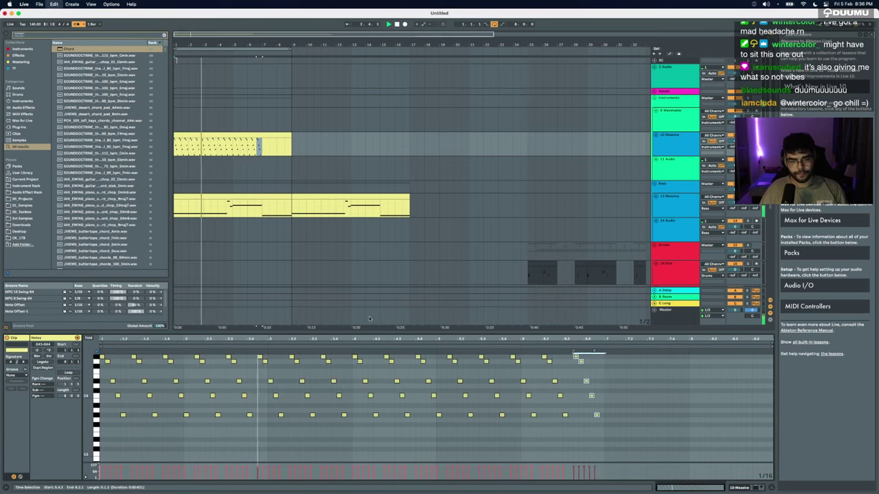
pyautogui.press('super+d')
pyautogui.press('super+d')
pyautogui.press('super+d')
pyautogui.press('super+d')
pyautogui.press('super+d')
pyautogui.press('super+d')
pyautogui.press('super+a')
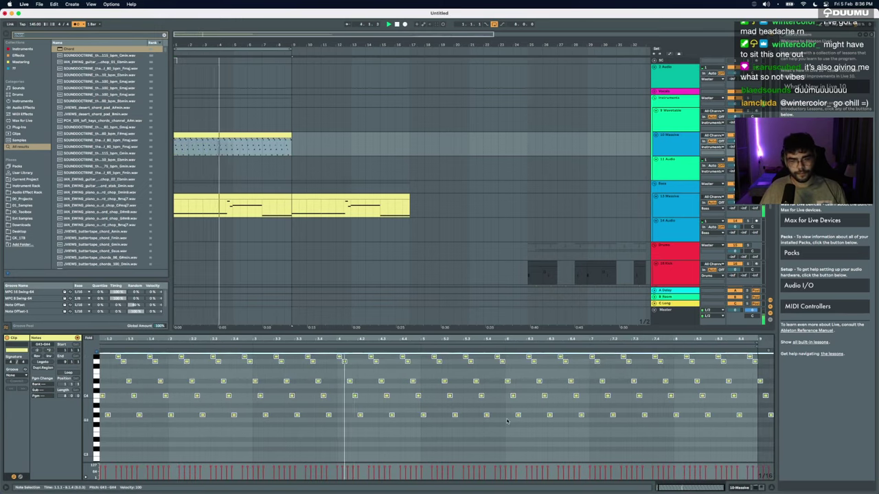
pyautogui.hotkey('shift', 'Tab')
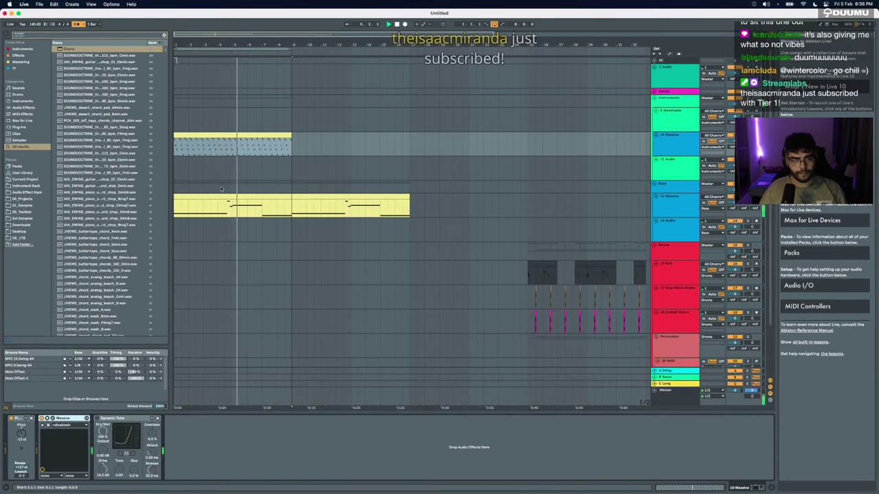
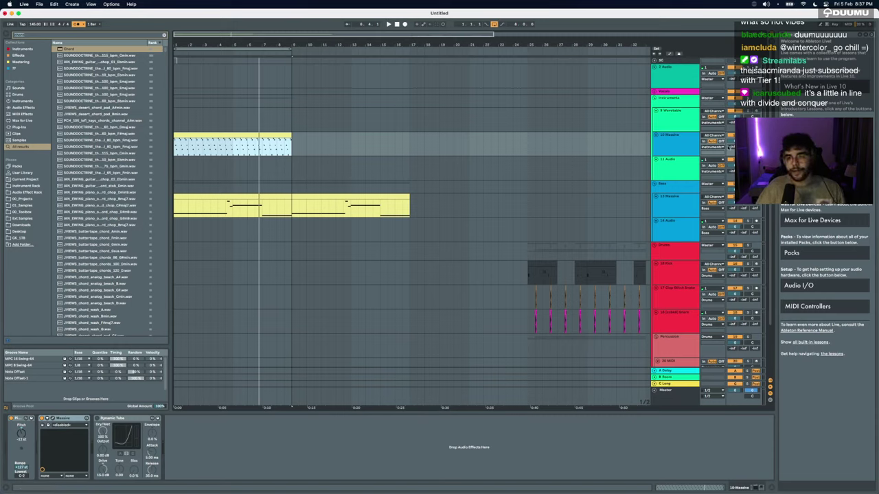
# Step: Search the browser for "vocal"
pyautogui.press('super+f')
pyautogui.write('vcoal')
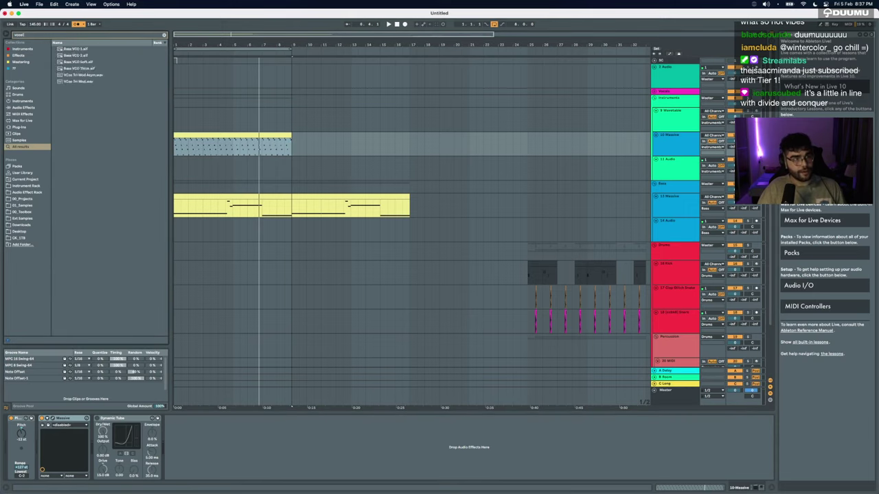
pyautogui.press('BackSpace')
pyautogui.press('BackSpace')
pyautogui.press('BackSpace')
pyautogui.press('BackSpace')
pyautogui.write('ocal')
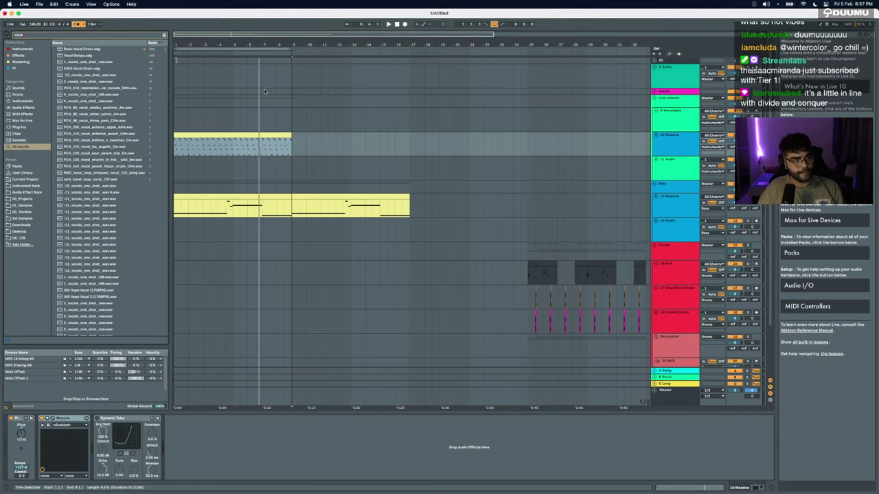
# Step: Replace Massive on the arpeggio track with the vocal one-shot -11_vocals_one_shot_.wav, audition it and show the sampler's controls
pyautogui.moveTo(101, 214)
pyautogui.mouseDown()
pyautogui.moveTo(68, 461)
pyautogui.moveTo(79, 426)
pyautogui.mouseUp()
pyautogui.press('space')
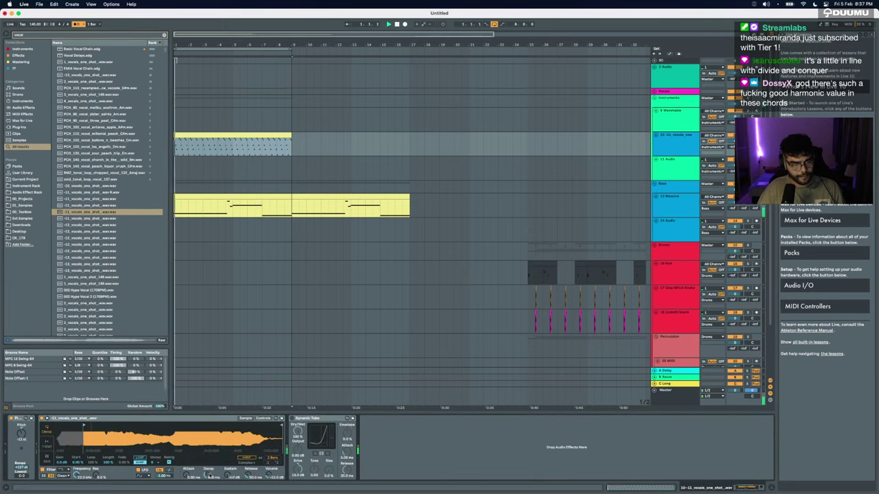
pyautogui.press('space')
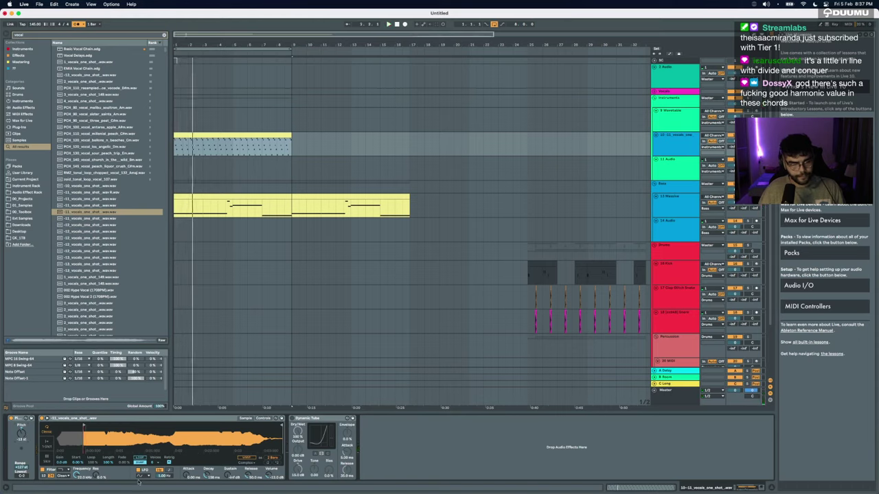
pyautogui.click(263, 418)
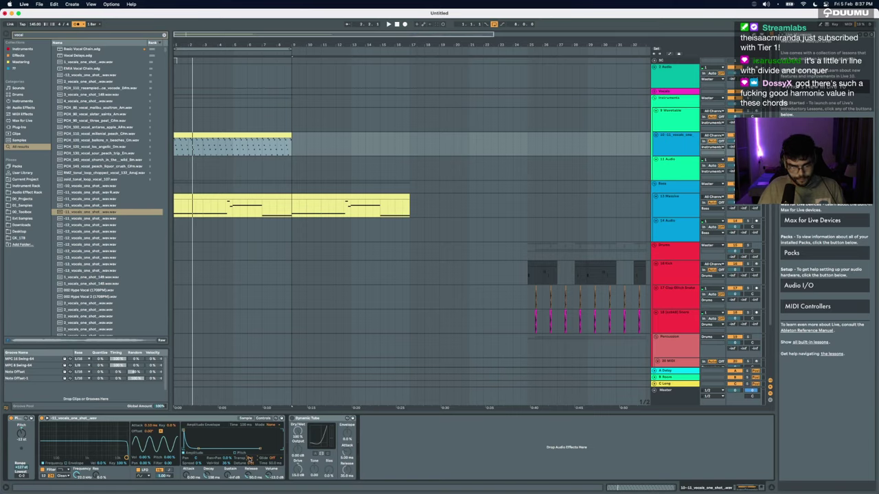
pyautogui.press('space')
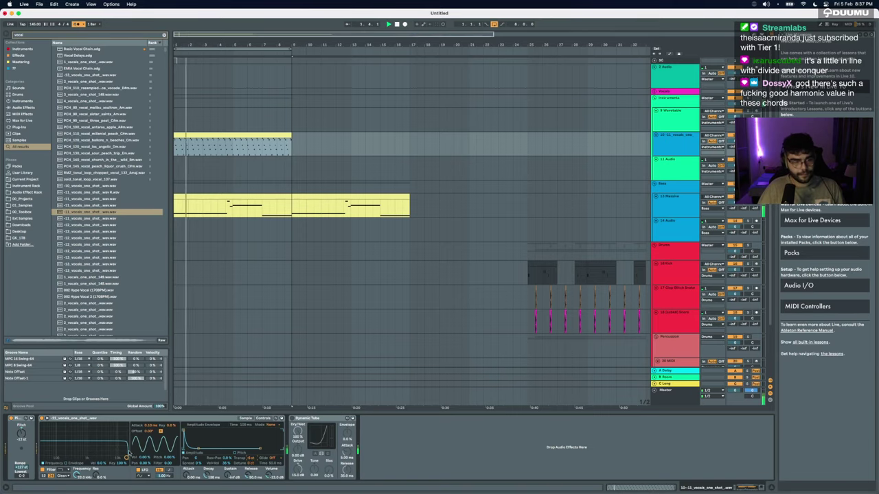
pyautogui.press('space')
# Step: Open the arpeggio clip's notes and add a sixteenth F3 in the rest after the first five-note run
pyautogui.doubleClick(210, 136)
pyautogui.press('space')
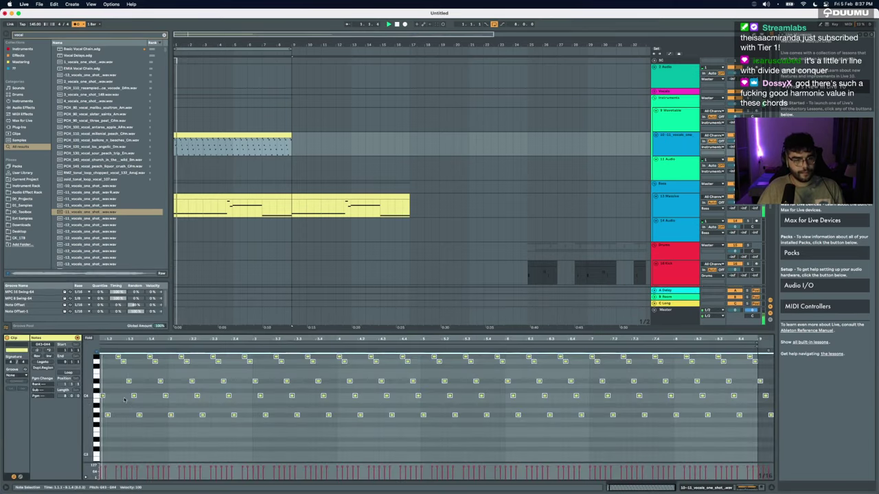
pyautogui.press('space')
pyautogui.press('super+a')
pyautogui.click(127, 431)
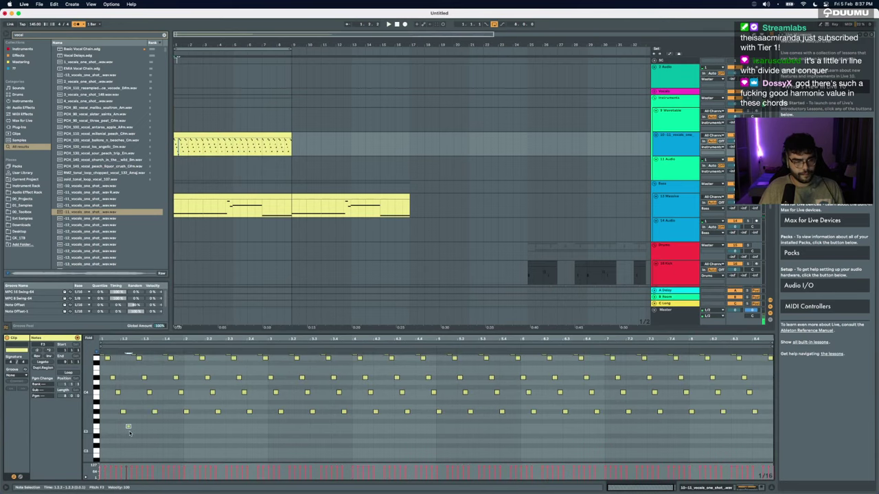
# Step: Select the first six-note run ending on F3 and duplicate it repeatedly through the end of the eight-bar clip
pyautogui.moveTo(133, 432); pyautogui.dragTo(50, 302)
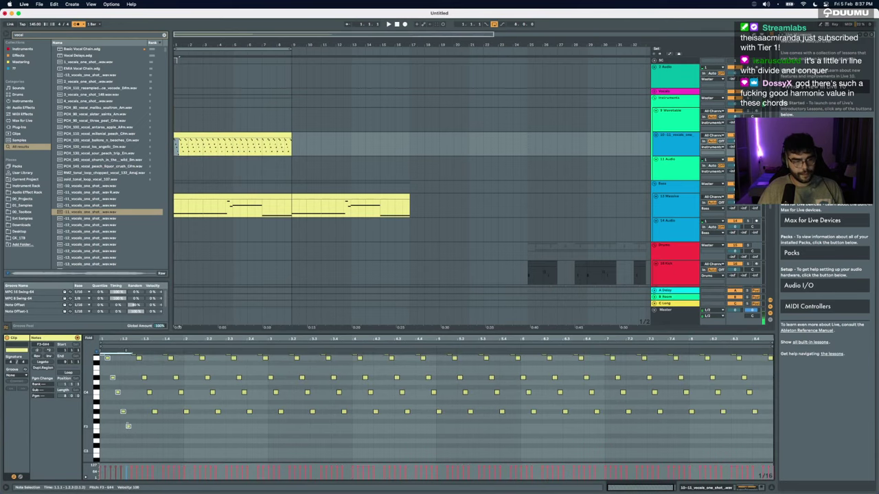
pyautogui.scroll(1, 128, 425)
pyautogui.press('space')
pyautogui.press('super+d')
pyautogui.press('super+d')
pyautogui.press('super+d')
pyautogui.press('super+d')
pyautogui.press('super+d')
pyautogui.press('super+d')
pyautogui.press('super+d')
pyautogui.press('super+d')
pyautogui.press('super+d')
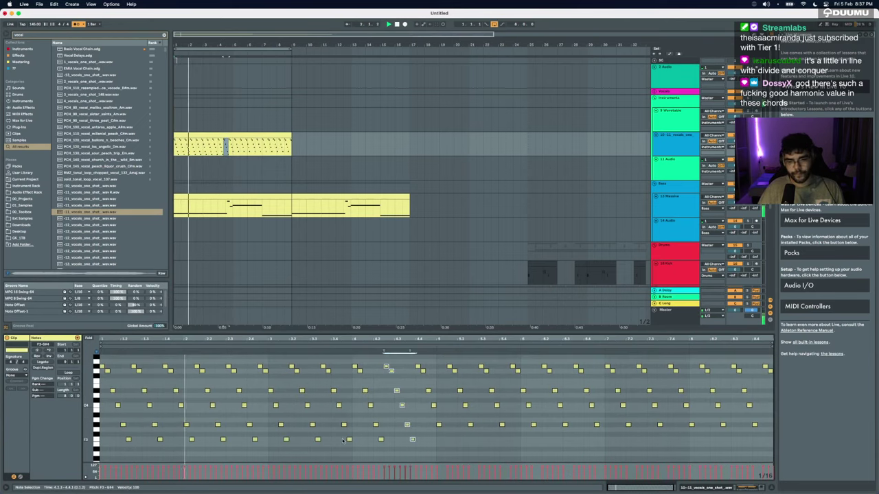
pyautogui.press('super+d')
pyautogui.press('super+d')
pyautogui.press('super+d')
pyautogui.press('super+d')
pyautogui.press('super+d')
pyautogui.press('super+d')
pyautogui.press('super+d')
pyautogui.press('super+d')
pyautogui.press('super+d')
pyautogui.press('super+d')
pyautogui.press('super+d')
pyautogui.press('super+d')
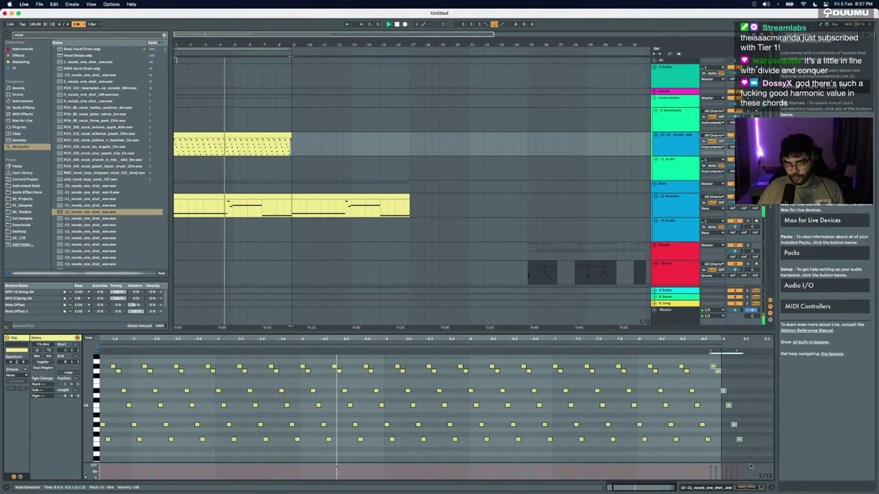
# Step: Return to the vocal track's devices and lower the sampler's low-pass filter cutoff to about 1.7 kHz
pyautogui.hotkey('shift', 'Tab')
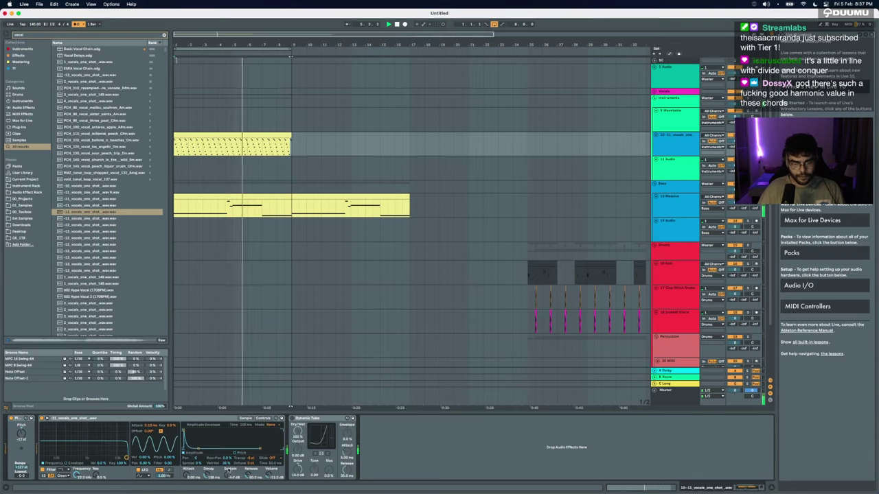
pyautogui.click(247, 418)
pyautogui.click(263, 418)
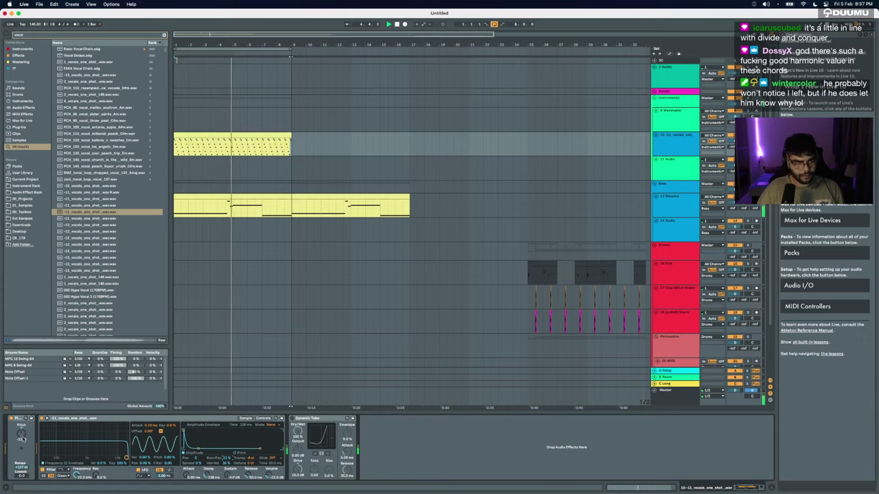
pyautogui.moveTo(126, 458); pyautogui.dragTo(95, 459)
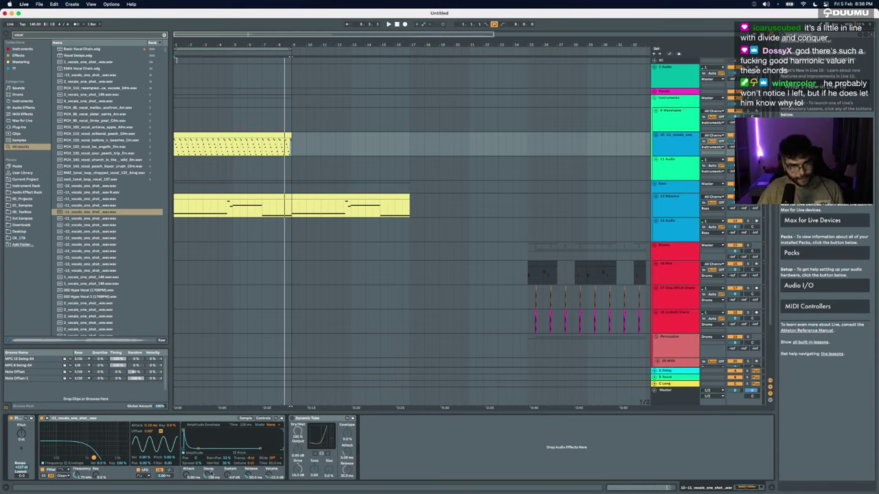
pyautogui.press('space')
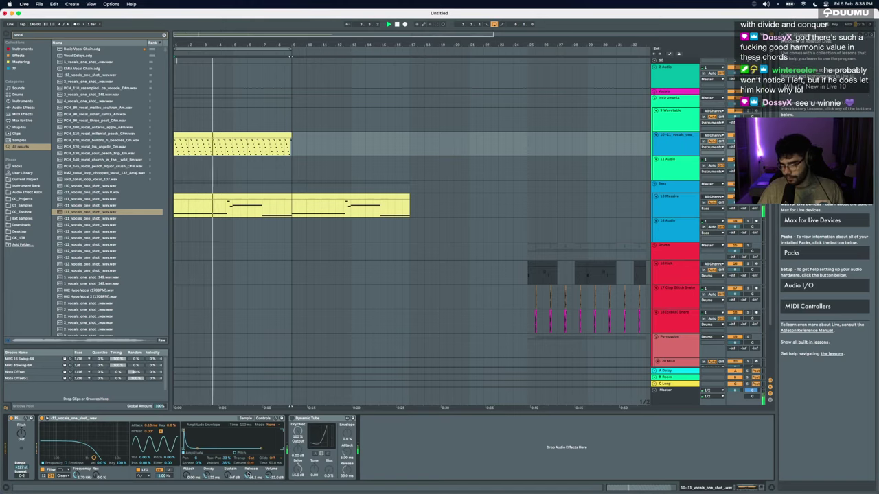
# Step: Search the browser for "space", add the Space FX rack to the vocal track and turn its reverb dry/wet down to -inf dB
pyautogui.scroll(3, 196, 224)
pyautogui.press('+')
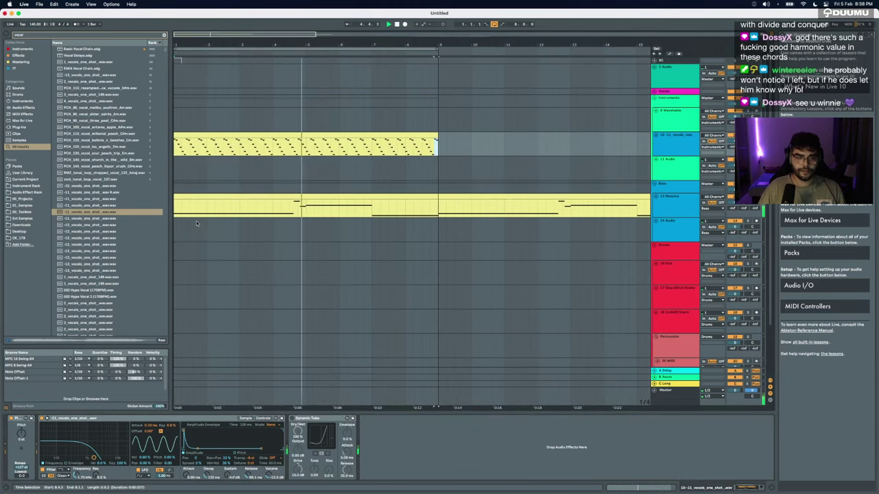
pyautogui.click(693, 144)
pyautogui.press('super+f')
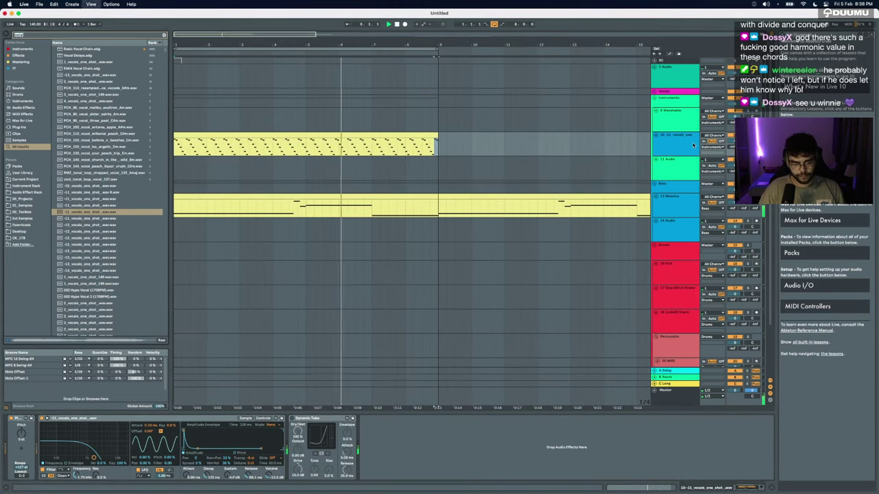
pyautogui.write('satue')
pyautogui.press('Down')
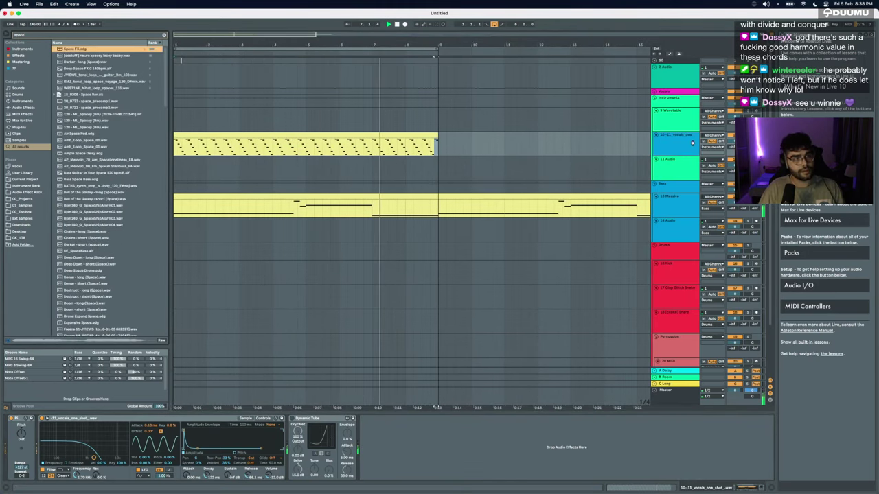
pyautogui.press('Return')
pyautogui.moveTo(376, 440); pyautogui.dragTo(376, 481)
pyautogui.click(24, 167)
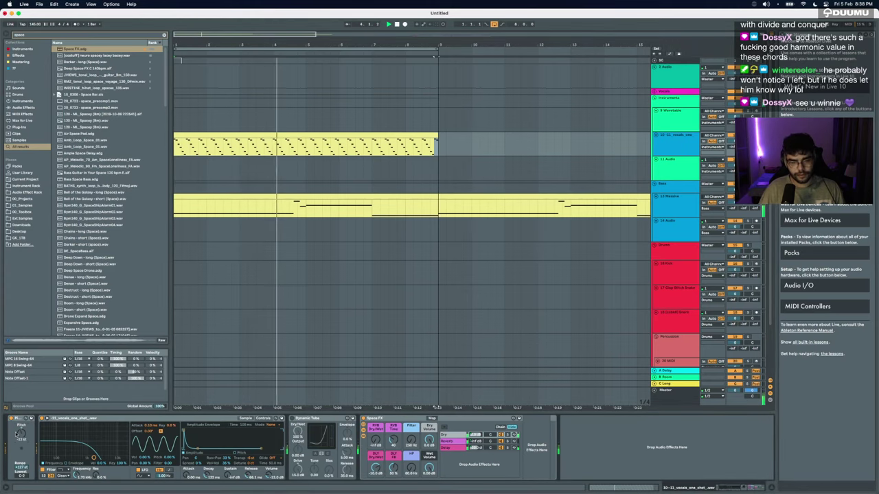
# Step: Select the first bass clip and adjust the volume of the 13 Massive track
pyautogui.scroll(-5, 483, 233)
pyautogui.click(240, 197)
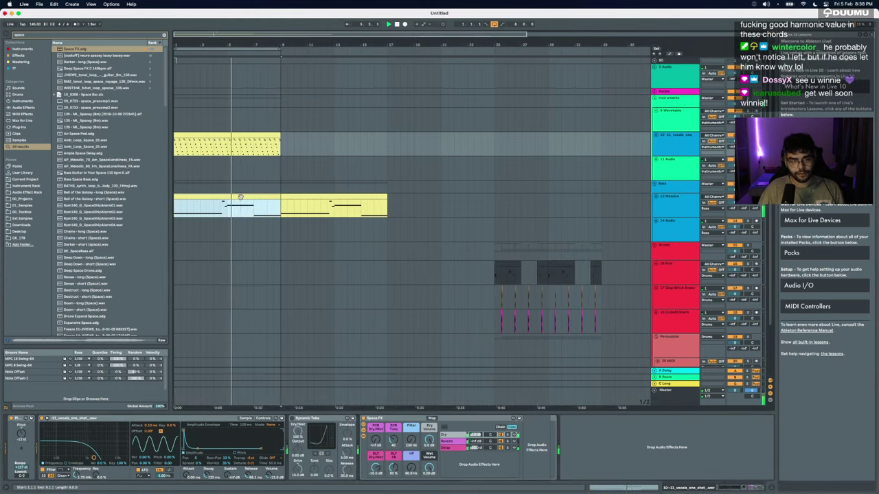
pyautogui.moveTo(736, 201); pyautogui.dragTo(735, 214)
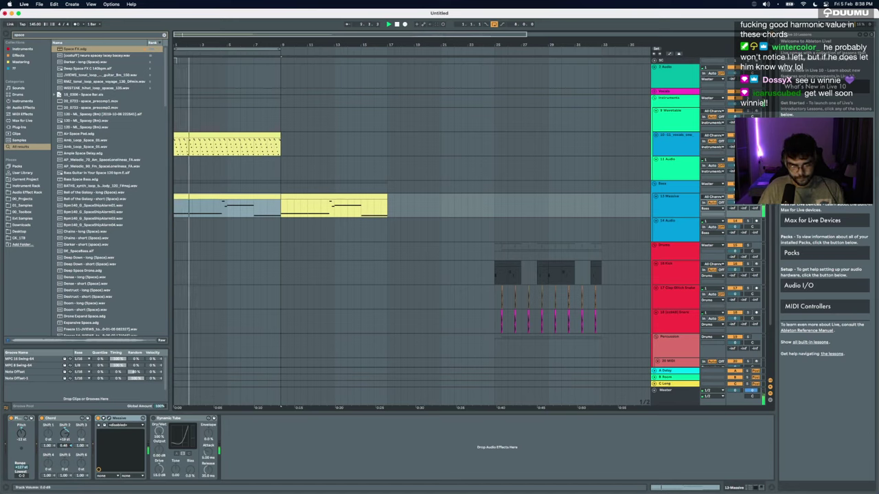
# Step: Lower the vocal sampler's filter cutoff to 100 Hz and show the arrangement's automation
pyautogui.click(677, 139)
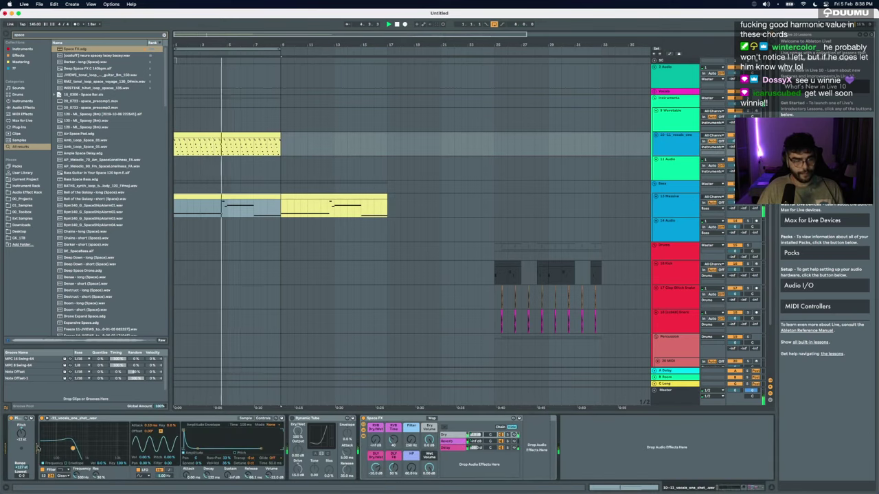
pyautogui.press('a')
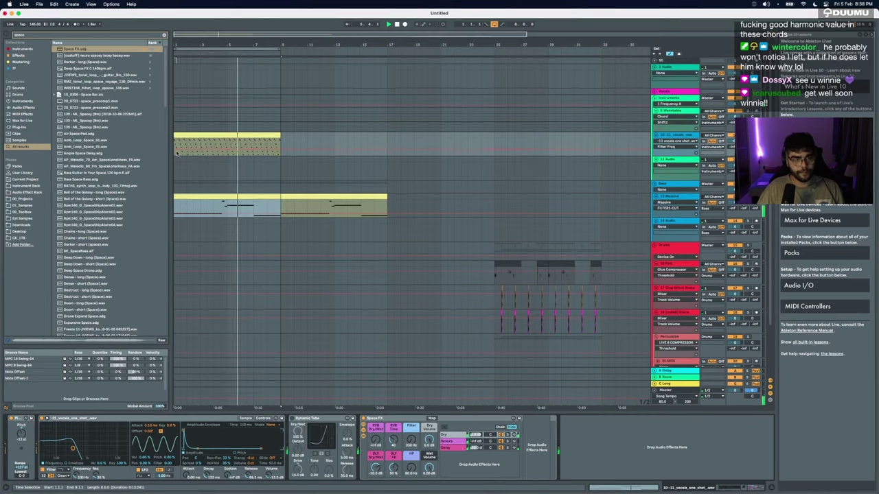
# Step: Duplicate the first 16 bars of the vocal arpeggio and Massive bass tracks directly after themselves
pyautogui.click(178, 150)
pyautogui.press('a')
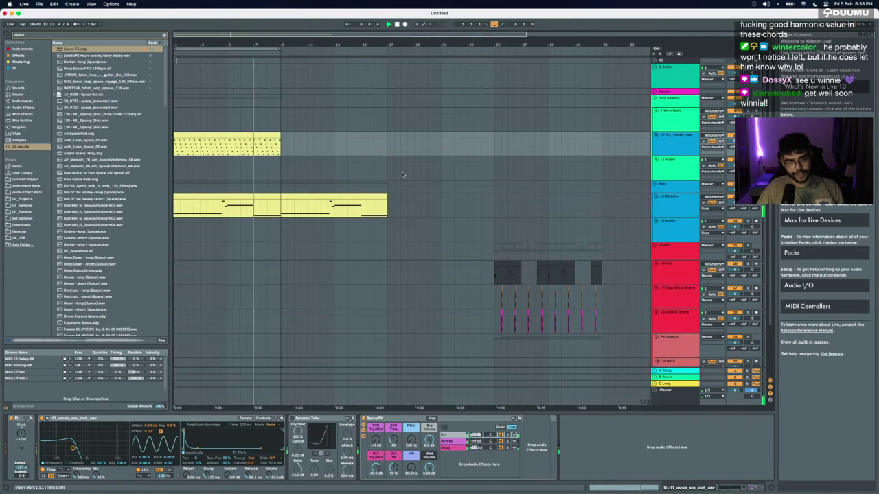
pyautogui.keyDown('shift'); pyautogui.click(383, 143); pyautogui.keyUp('shift')
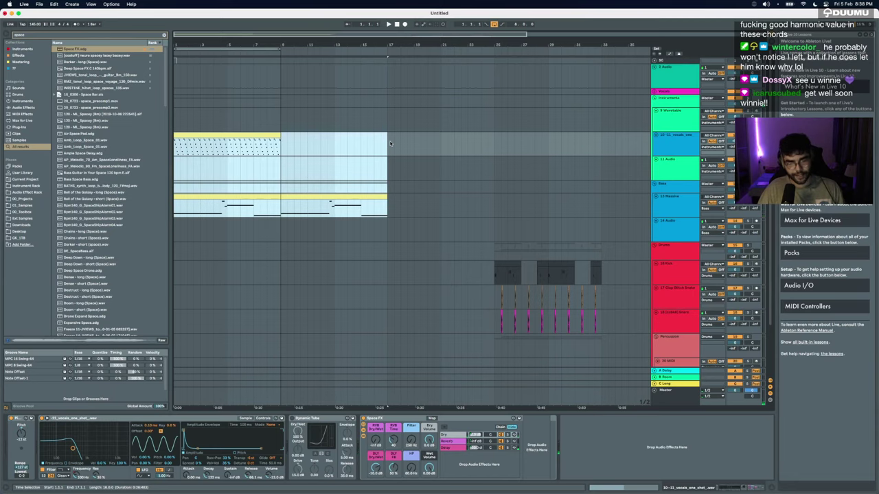
pyautogui.press('super+d')
pyautogui.press('-')
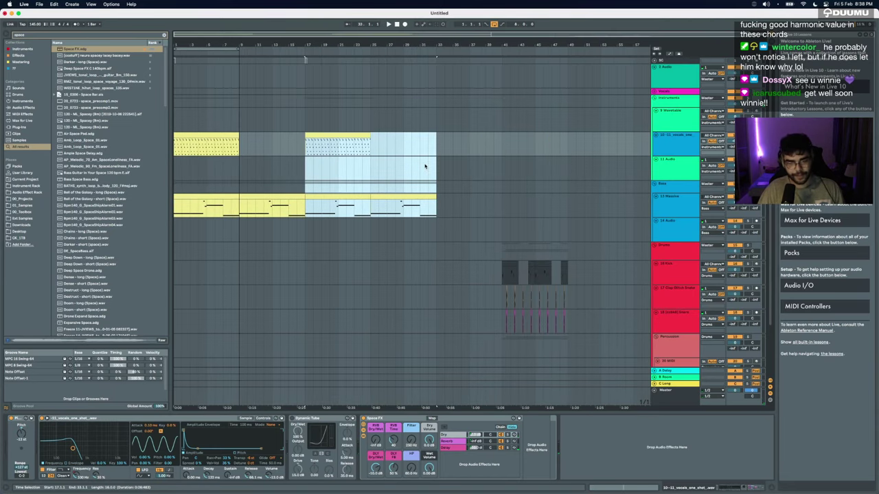
# Step: Automate the vocal sampler's filter frequency to rise from 100 Hz at bar 1 up to bar 33
pyautogui.press('a')
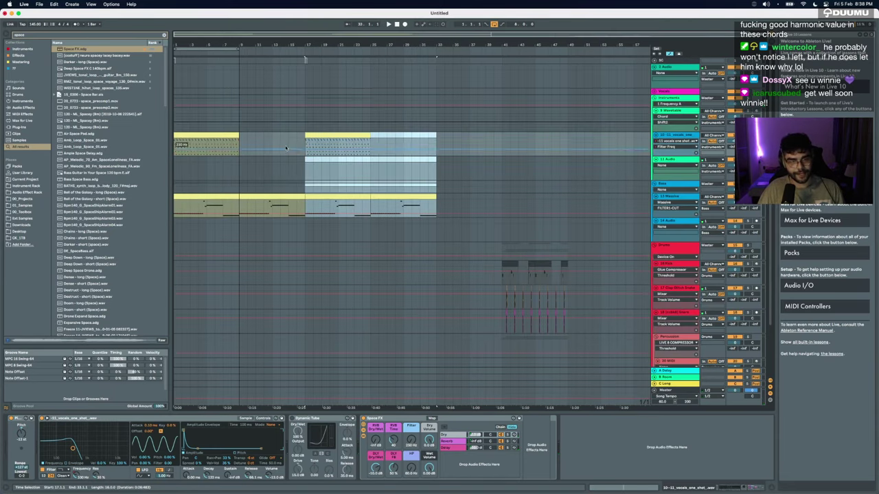
pyautogui.click(437, 151)
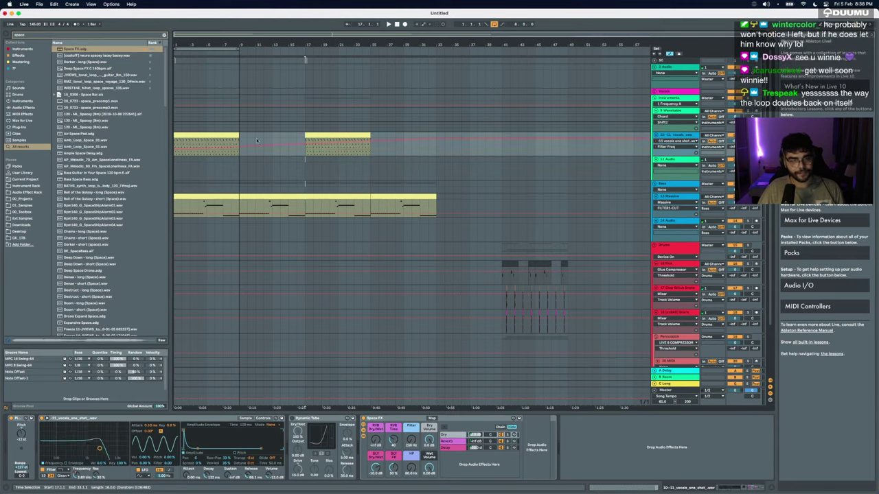
pyautogui.press('a')
# Step: Try to fill the vocal track to bar 33 with copies of the arpeggio clip, and undo the duplications
pyautogui.press('super+d')
pyautogui.press('super+d')
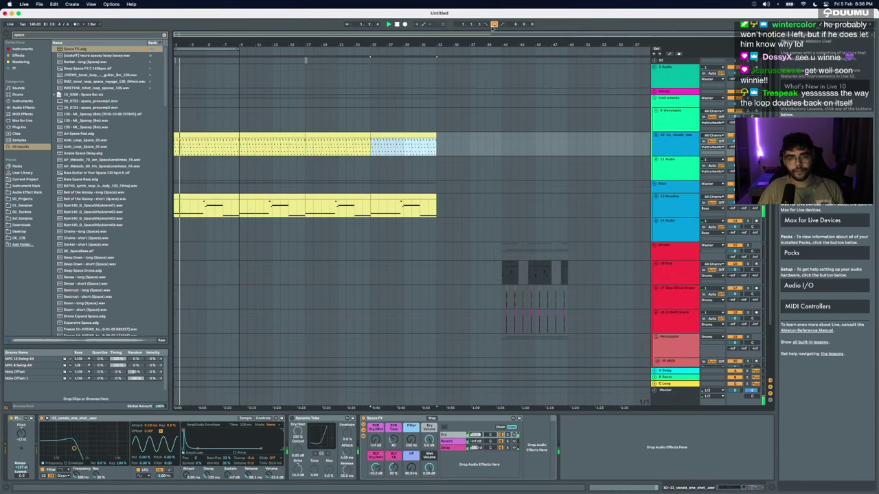
pyautogui.press('a')
pyautogui.press('super+z')
pyautogui.press('super+z')
pyautogui.press('super+z')
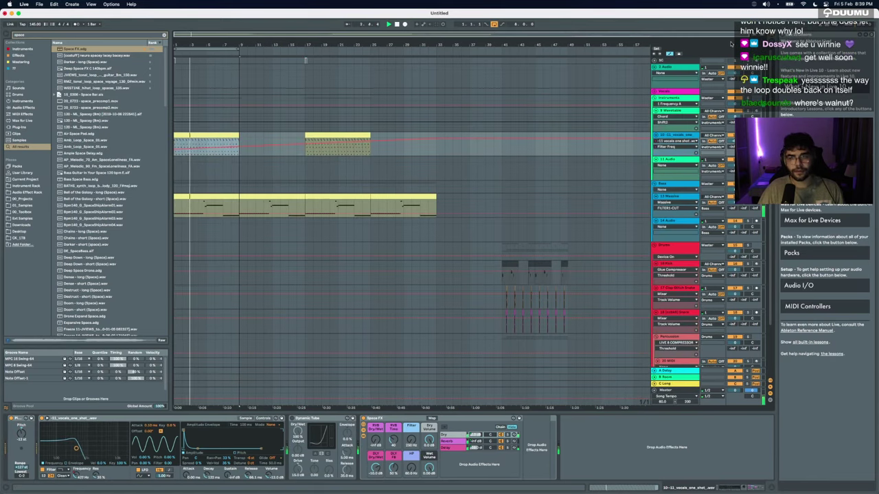
# Step: Lock the automation envelopes, fill the vocal track with arpeggio clip copies up to bar 33 and select all 32 bars
pyautogui.click(677, 55)
pyautogui.press('super+z')
pyautogui.press('super+z')
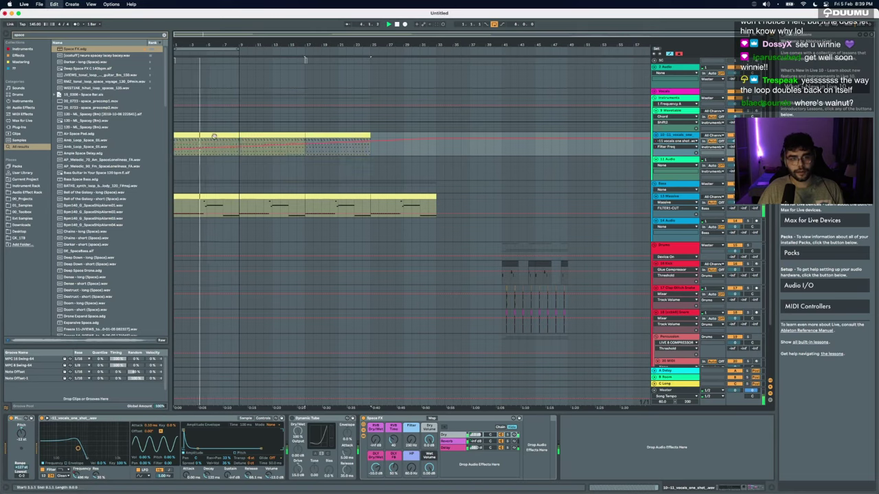
pyautogui.click(214, 136)
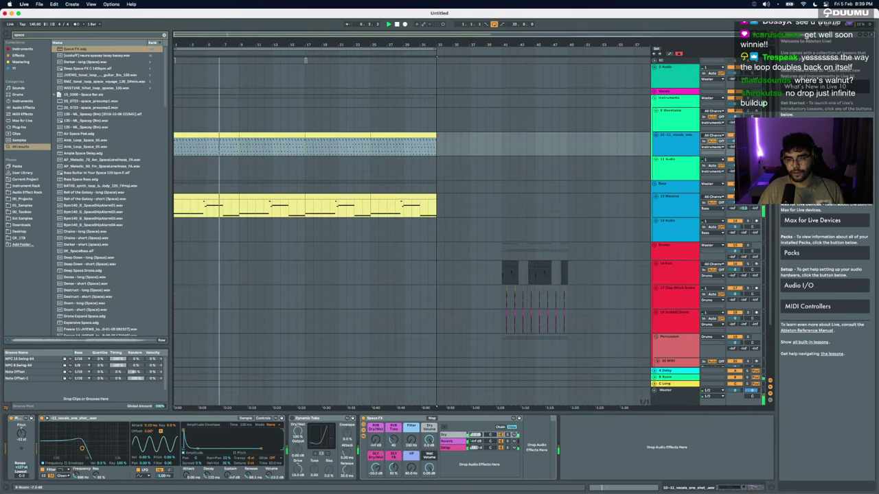
# Step: Lower the starting point of the vocal track's filter frequency automation at bar 1 and hide the automation
pyautogui.press('a')
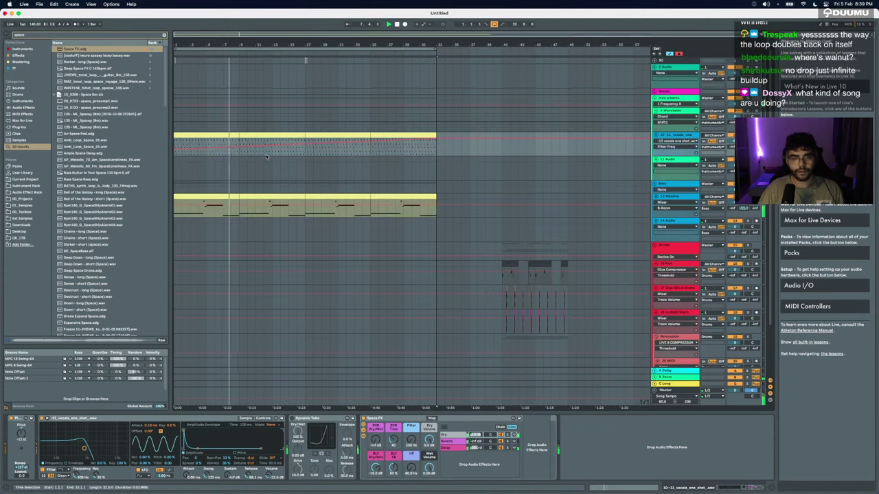
pyautogui.moveTo(174, 149); pyautogui.dragTo(175, 151)
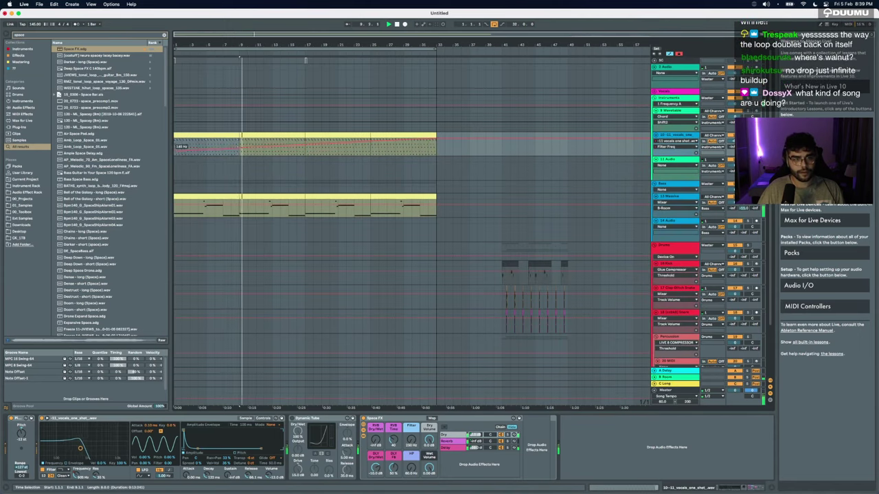
pyautogui.click(187, 145)
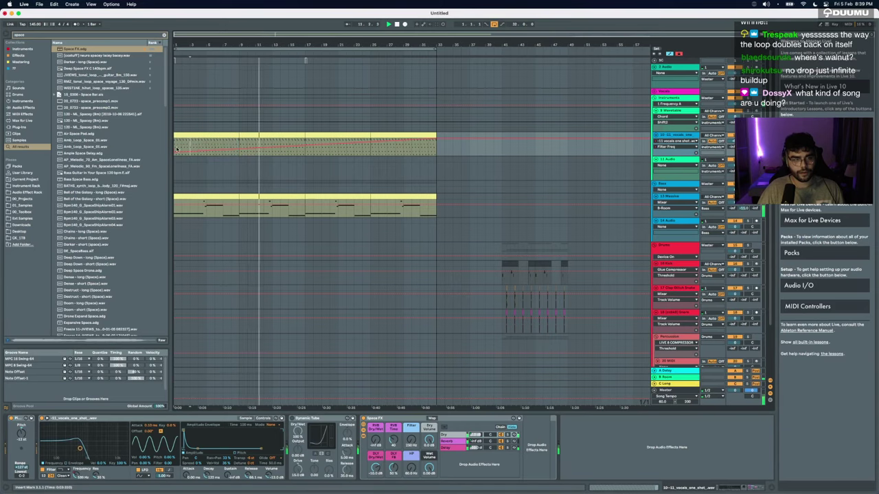
pyautogui.press('a')
# Step: Copy the Massive track to just below the vocal track, and remove the copy's clips and Chord effect
pyautogui.scroll(5, 190, 138)
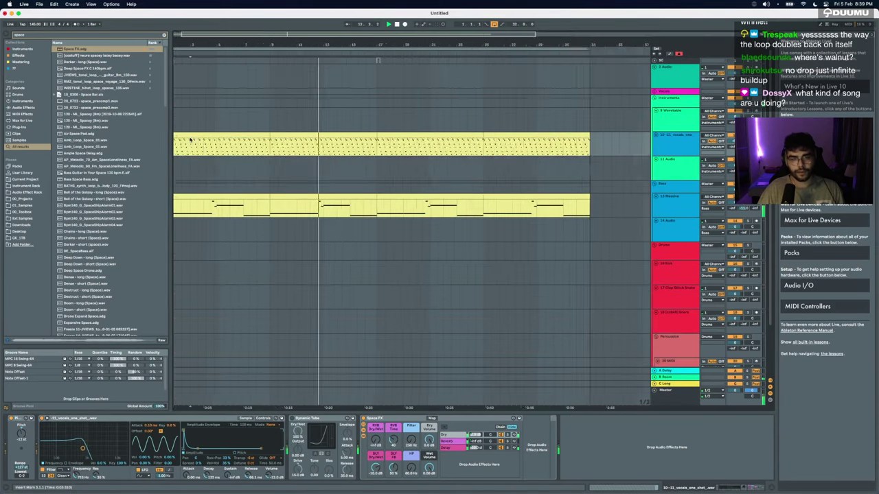
pyautogui.scroll(-4, 464, 196)
pyautogui.moveTo(676, 200); pyautogui.dragTo(674, 163)
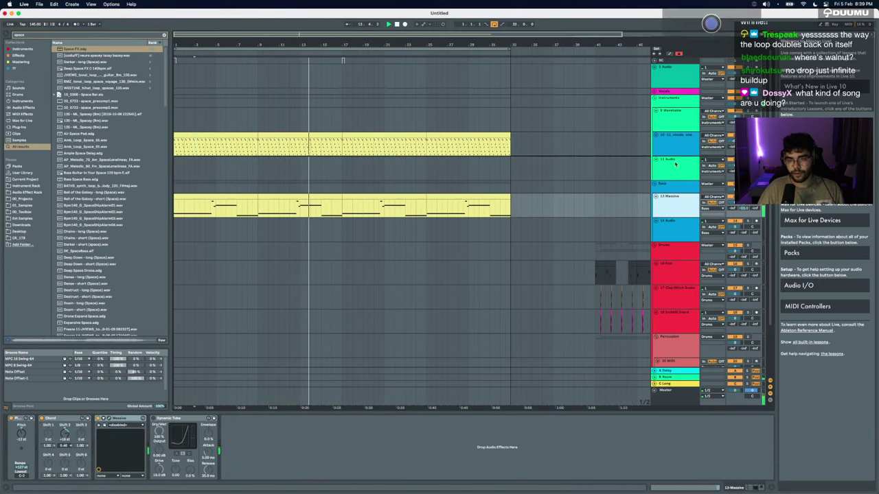
pyautogui.click(446, 159)
pyautogui.keyDown('shift'); pyautogui.click(226, 159); pyautogui.keyUp('shift')
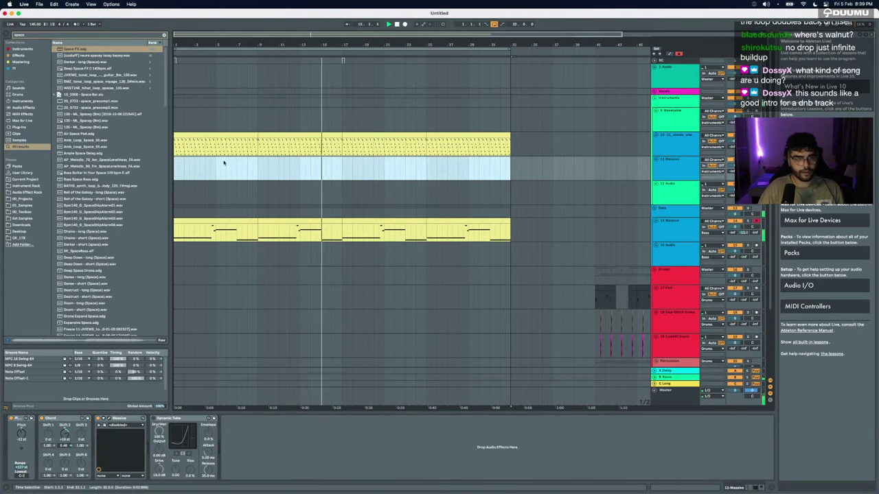
pyautogui.press('Delete')
pyautogui.click(249, 221)
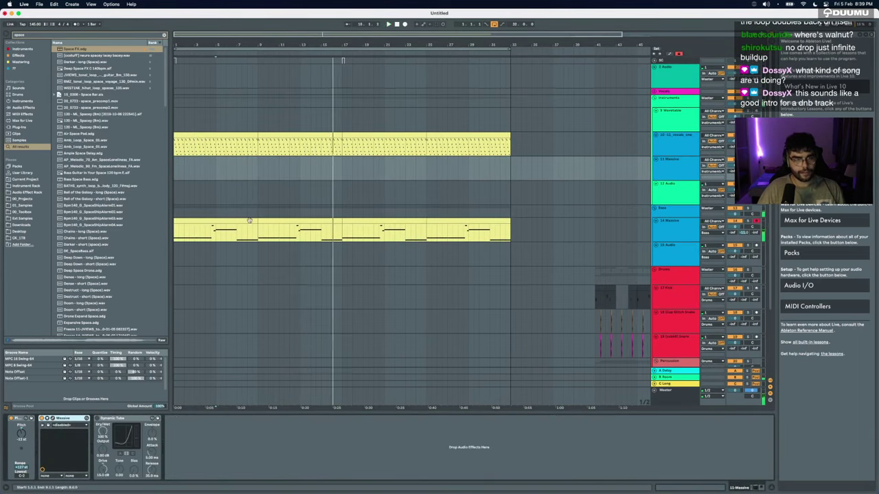
# Step: Create an eight-bar MIDI clip at bar 1 of the copied Massive track and add three short descending notes at its start
pyautogui.moveTo(258, 166); pyautogui.dragTo(174, 167)
pyautogui.press('super+shift+m')
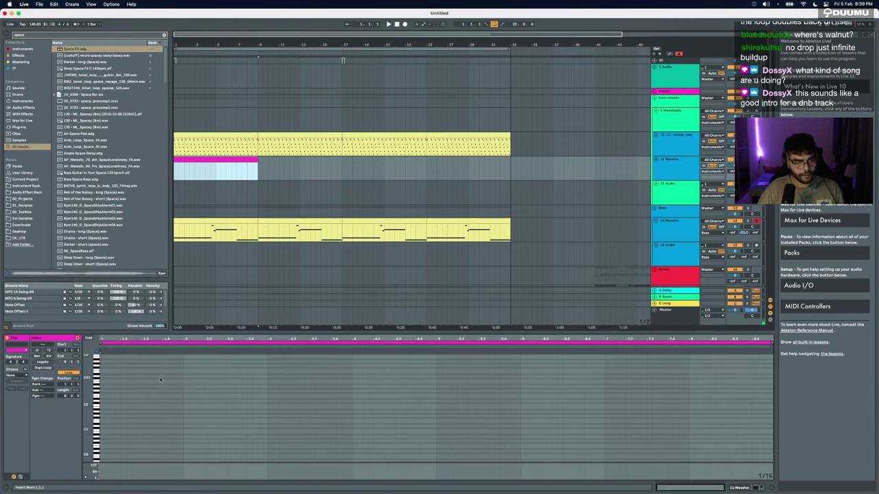
pyautogui.click(95, 382)
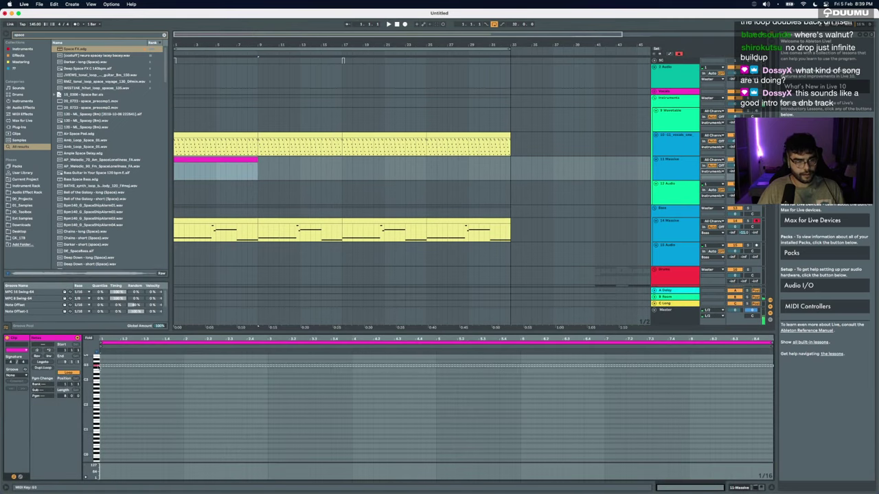
pyautogui.doubleClick(103, 364)
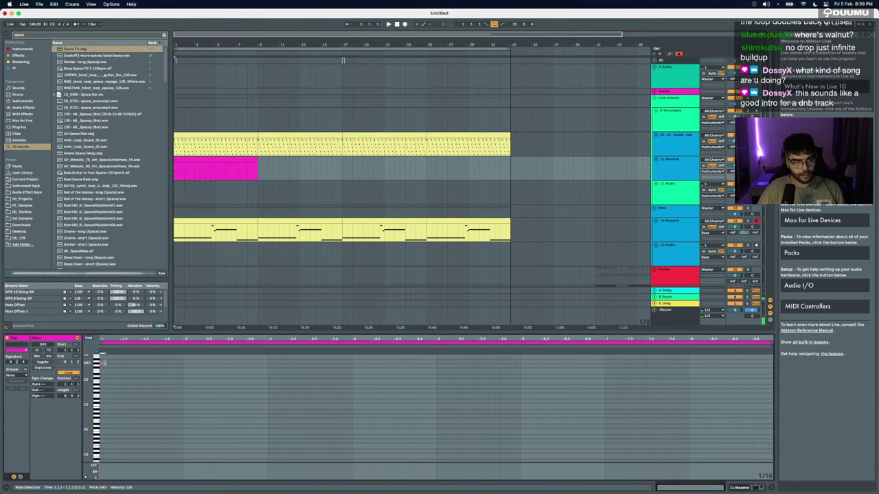
pyautogui.press('Up')
pyautogui.press('Up')
pyautogui.press('Up')
pyautogui.press('Up')
pyautogui.press('Up')
pyautogui.press('Up')
pyautogui.press('Up')
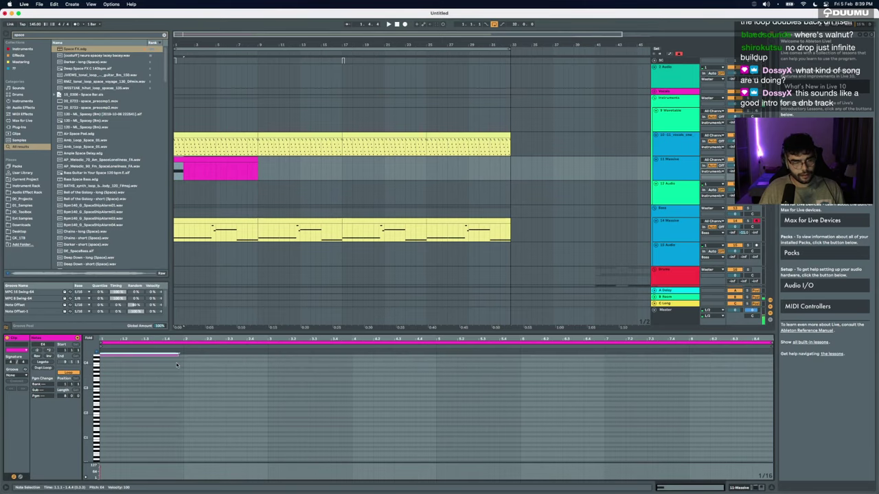
pyautogui.press('space')
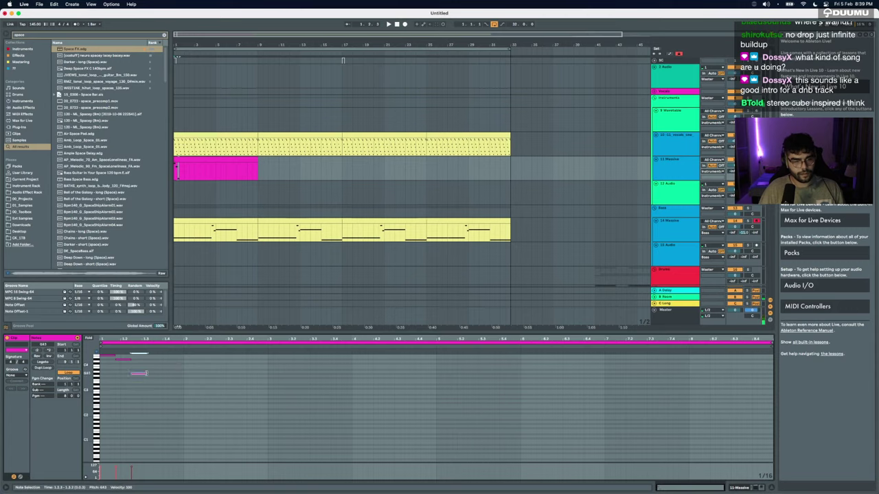
# Step: Lengthen the opening phrase's third note, G#3, so that it holds into the second half of bar 4
pyautogui.moveTo(147, 373); pyautogui.dragTo(210, 375)
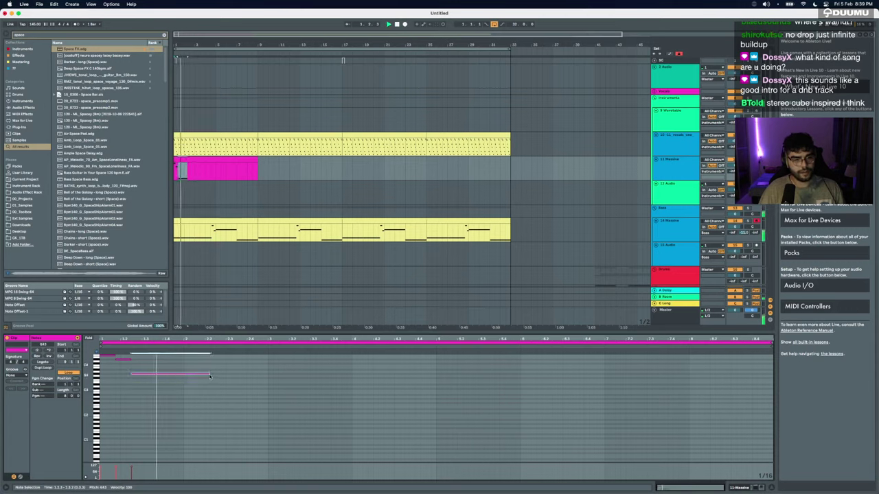
pyautogui.moveTo(211, 375); pyautogui.dragTo(369, 373)
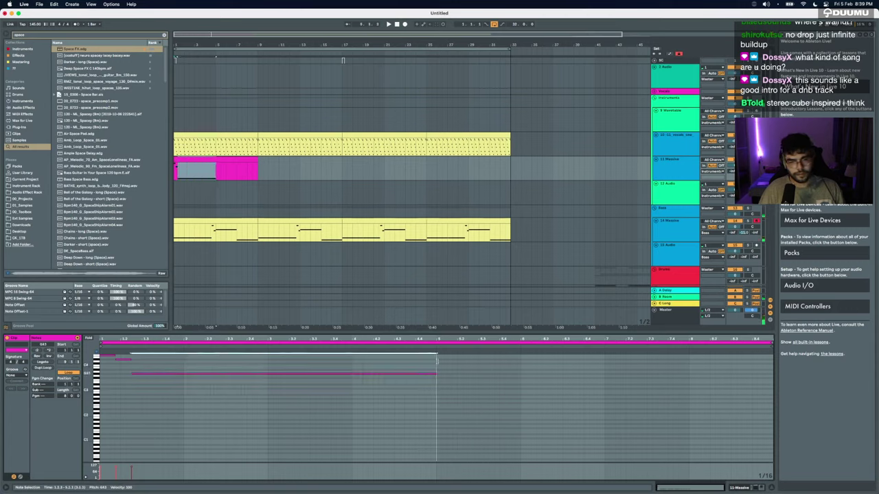
pyautogui.moveTo(436, 361); pyautogui.dragTo(438, 364)
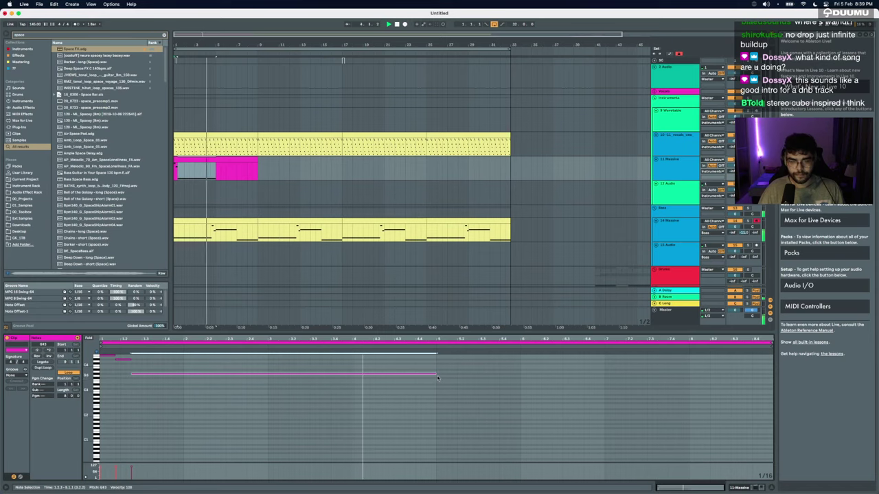
pyautogui.moveTo(436, 375); pyautogui.dragTo(397, 374)
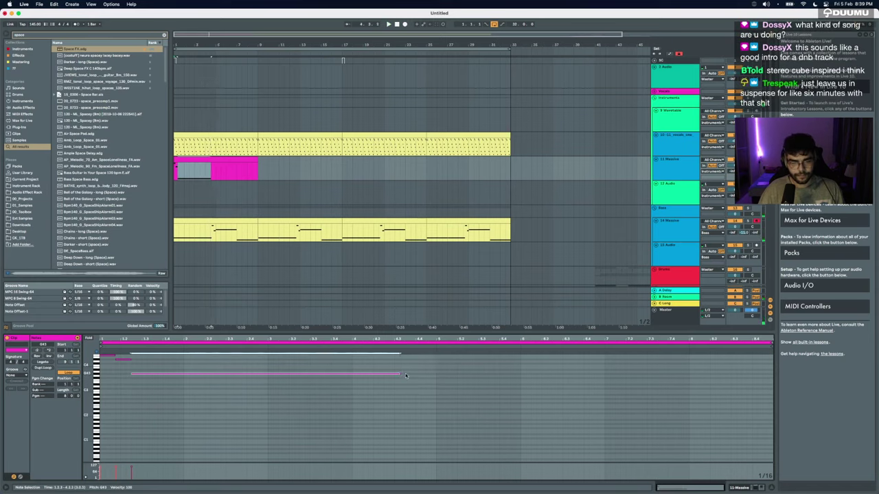
# Step: Add two short notes late in bar 4 and a long A#3 note from bar 5, extending the G#3 note to meet the second phrase
pyautogui.doubleClick(406, 371)
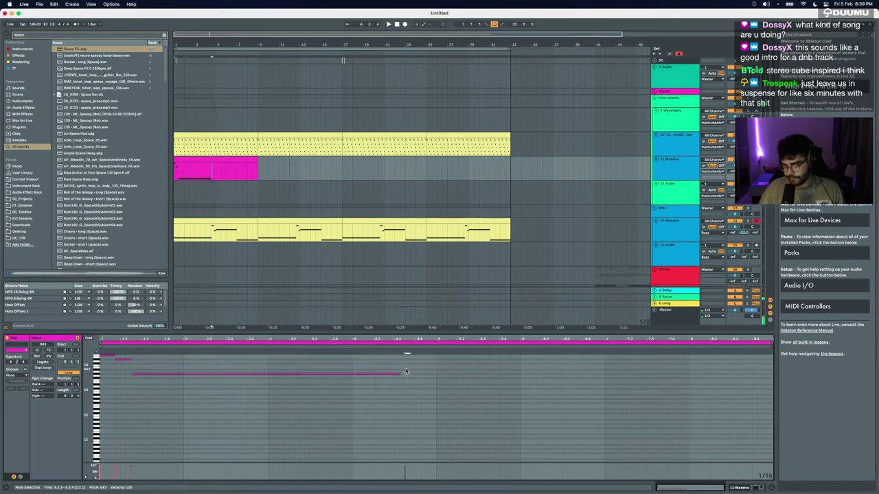
pyautogui.scroll(2, 406, 371)
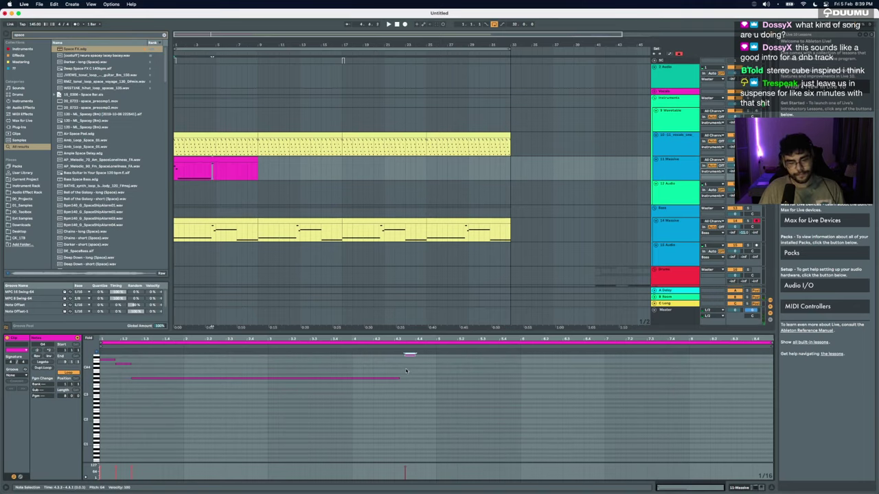
pyautogui.press('super+d')
pyautogui.scroll(1, 406, 371)
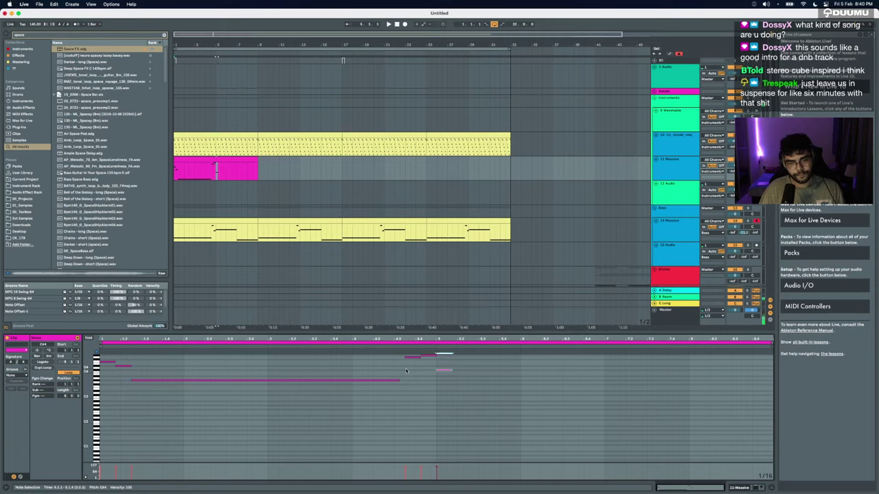
pyautogui.moveTo(398, 380); pyautogui.dragTo(409, 382)
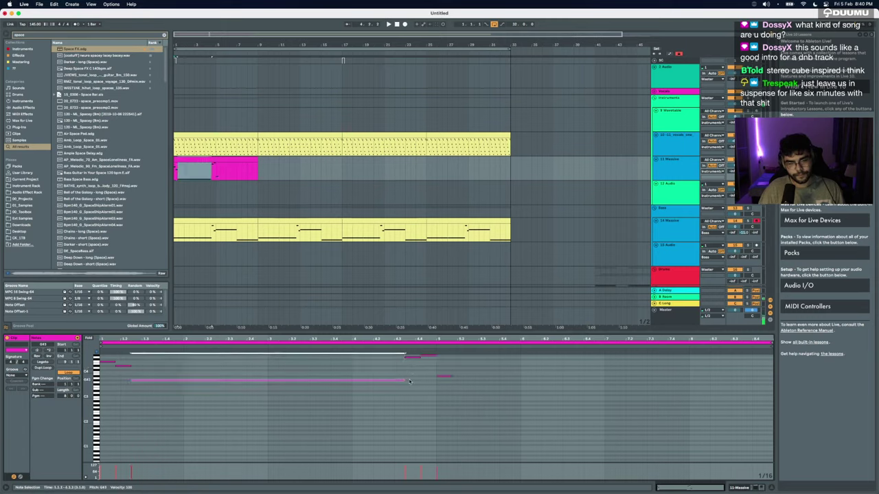
pyautogui.click(451, 377)
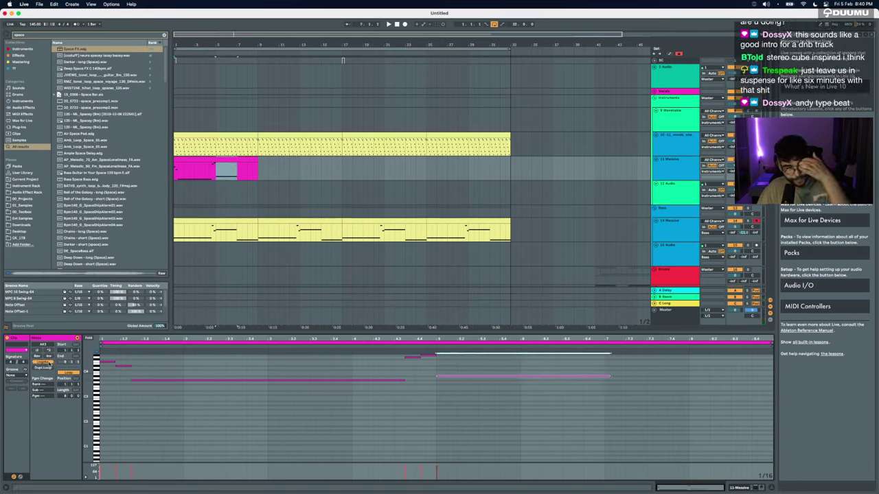
# Step: Show the copied Massive track's devices and loop the arrangement over its new eight-bar clip
pyautogui.click(735, 489)
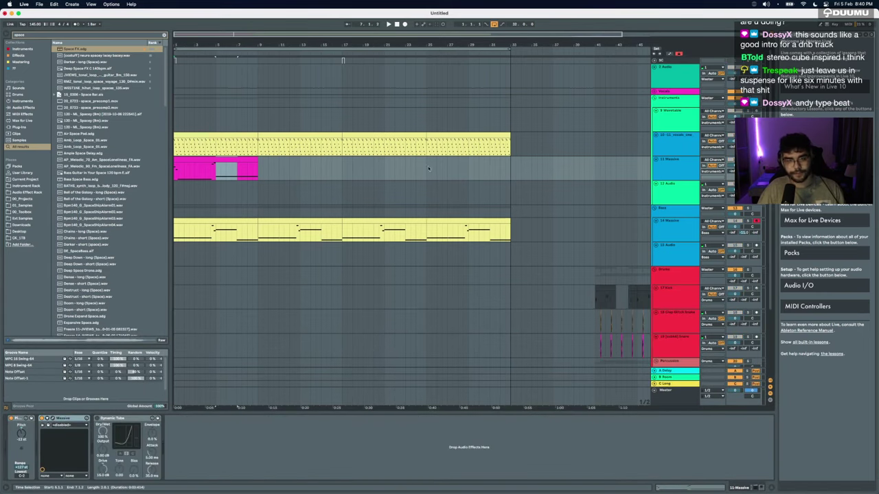
pyautogui.click(213, 160)
pyautogui.press('super+l')
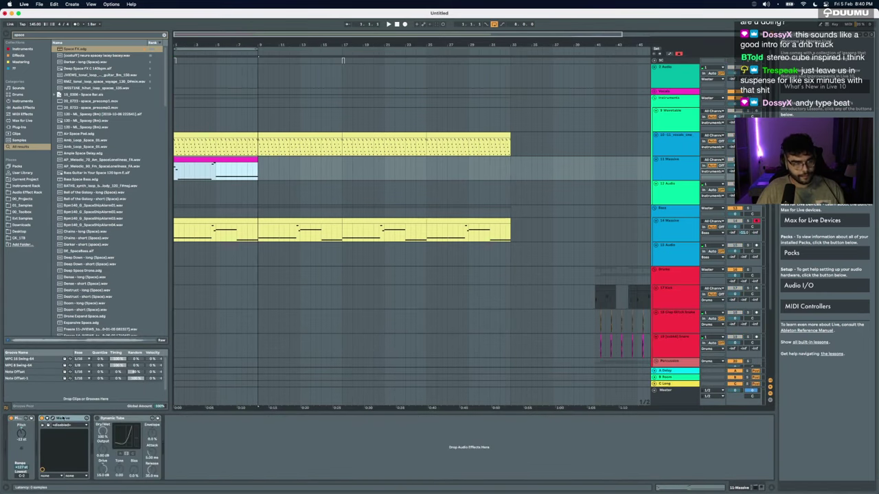
# Step: Examine the copied Massive synth's filter and modulation envelope settings while the loop plays
pyautogui.click(53, 418)
pyautogui.press('space')
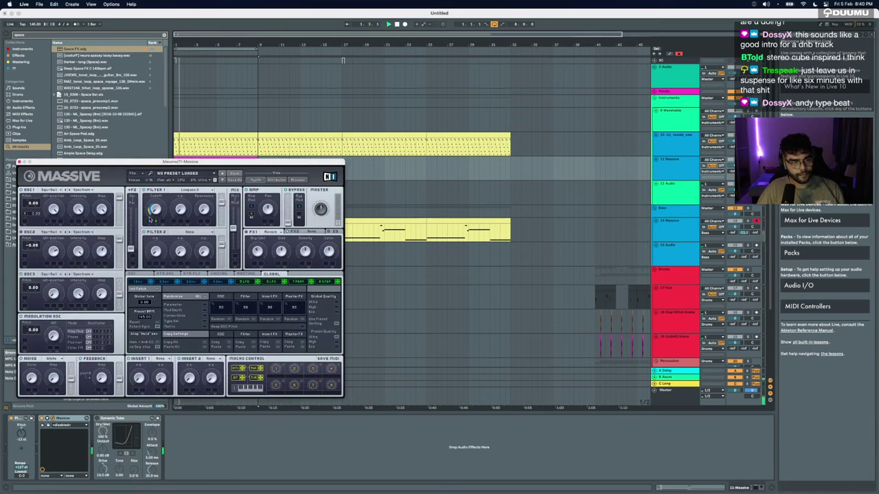
pyautogui.click(189, 281)
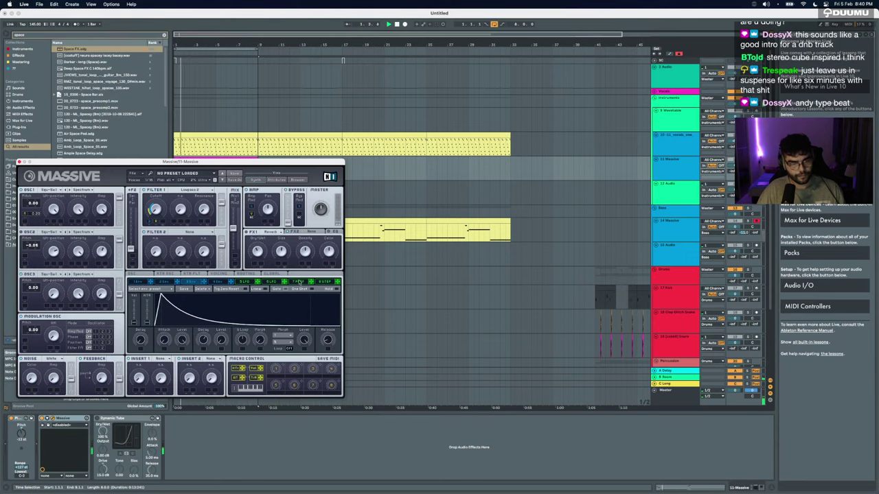
pyautogui.press('space')
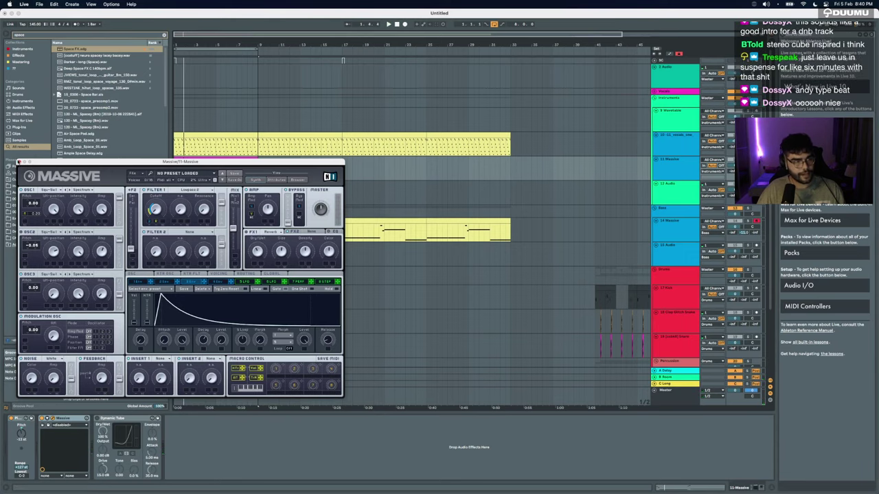
pyautogui.click(18, 162)
# Step: Add ValhallaRoom to the copied Massive track with a decay of 6.82 s and a mix of 65.6 %, and replay the loop
pyautogui.press('super+f')
pyautogui.write('valhalla')
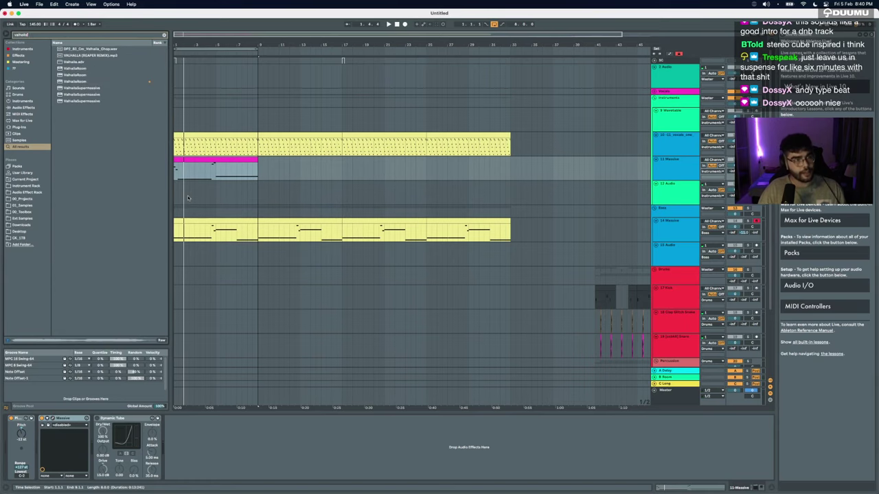
pyautogui.doubleClick(117, 81)
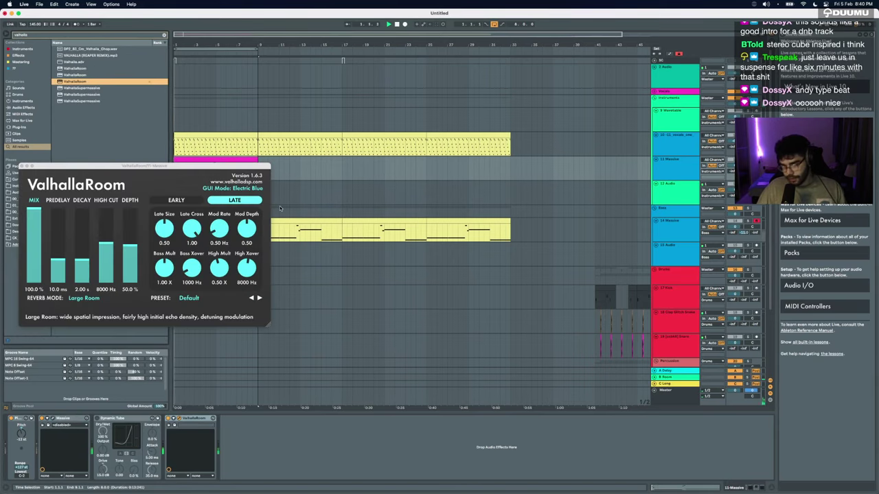
pyautogui.moveTo(80, 259); pyautogui.dragTo(79, 246)
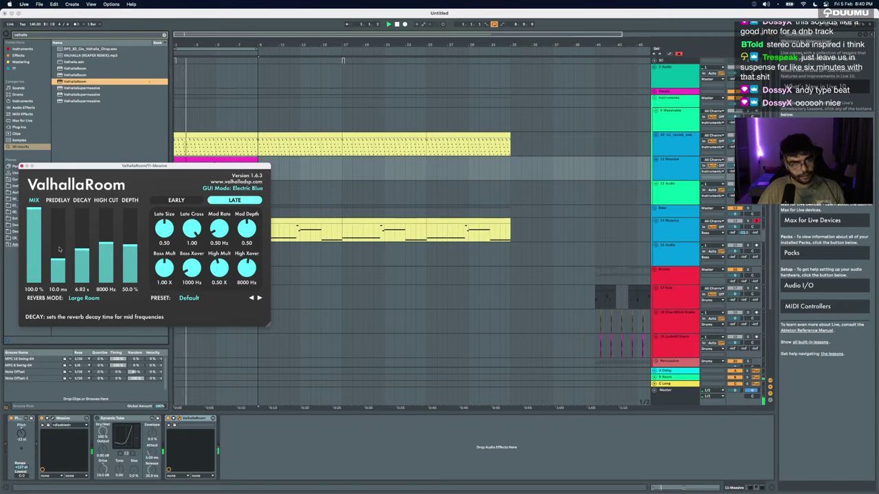
pyautogui.click(34, 241)
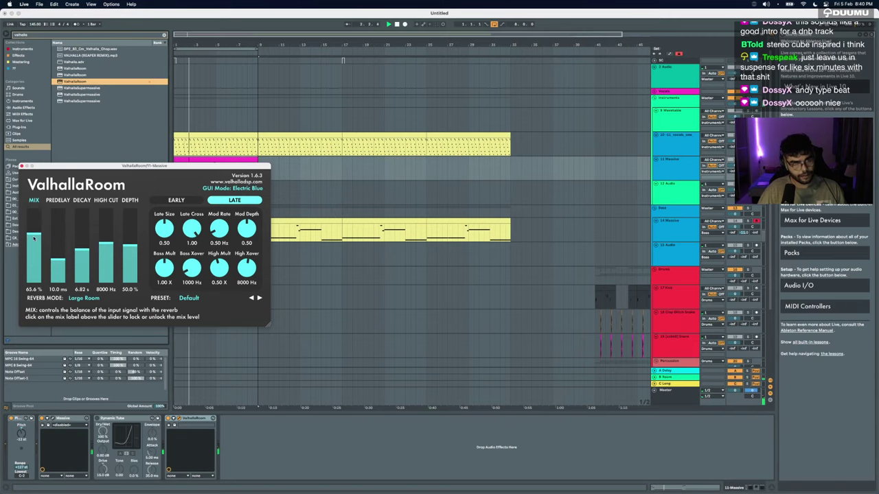
pyautogui.click(22, 166)
pyautogui.press('space')
pyautogui.press('space')
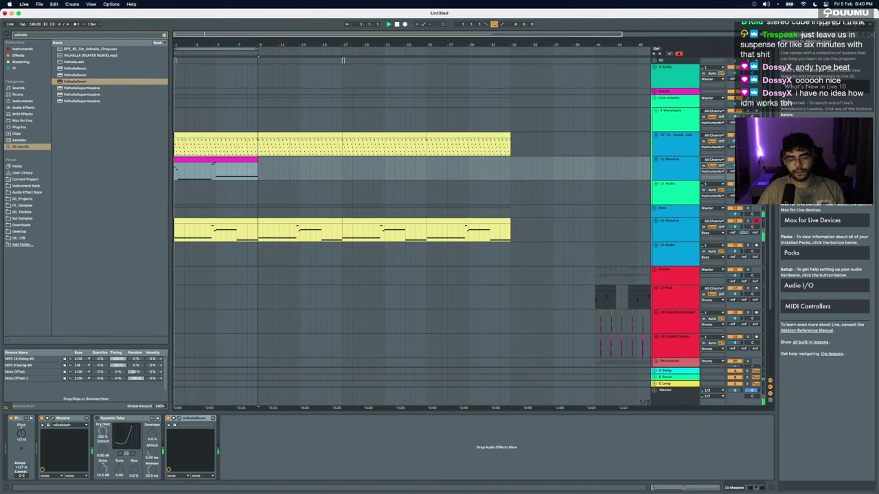
# Step: Raise the long note starting at bar 5 of the copied Massive track's clip to C4 and audition it from bar 4
pyautogui.scroll(5, 190, 159)
pyautogui.click(190, 159)
pyautogui.press('-')
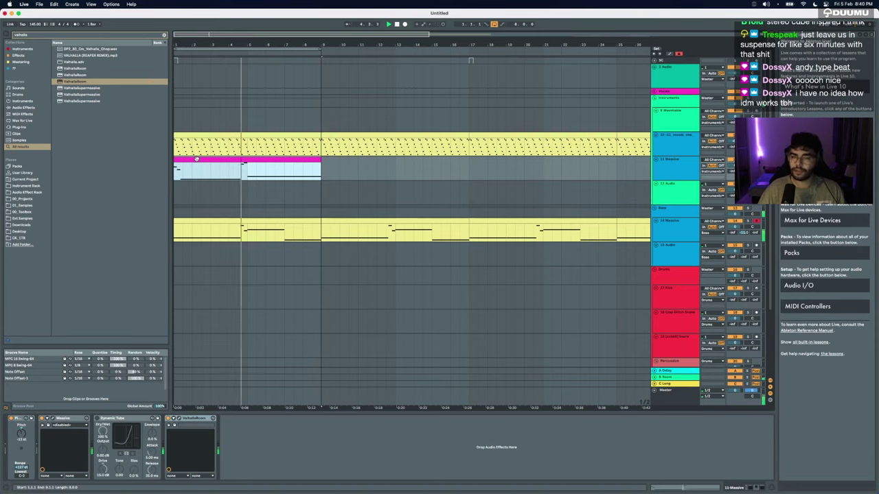
pyautogui.doubleClick(257, 159)
pyautogui.press('space')
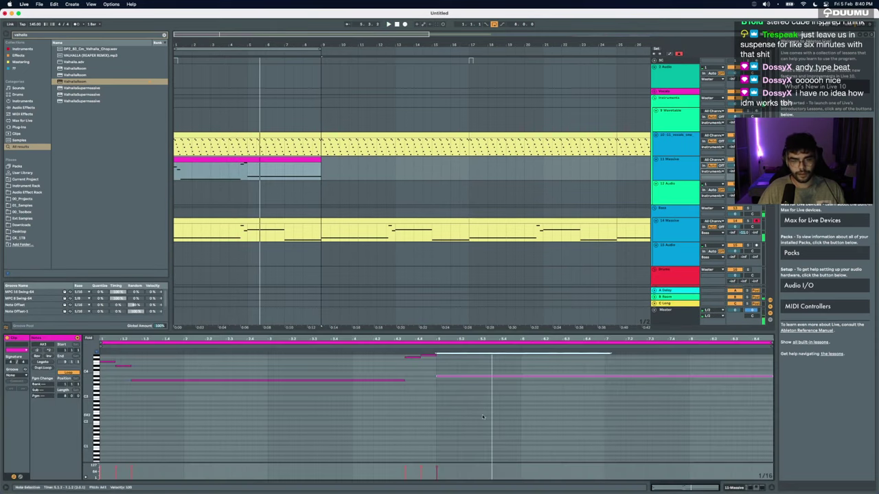
pyautogui.moveTo(479, 376); pyautogui.dragTo(479, 372)
pyautogui.click(232, 174)
pyautogui.press('space')
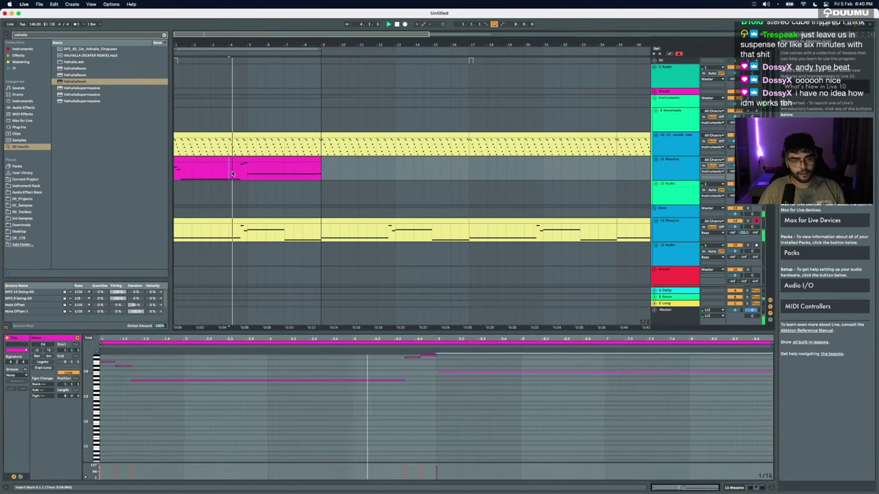
pyautogui.click(233, 159)
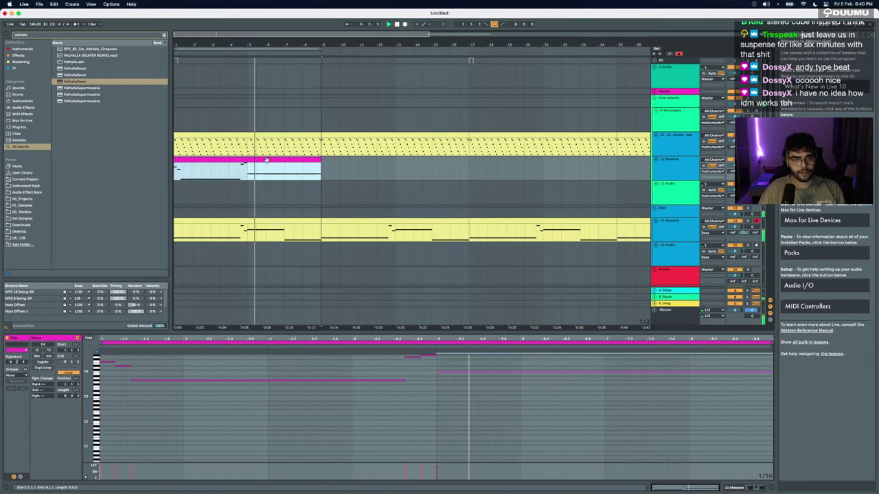
# Step: Shorten the long C4 note to end at 5.4.3 and follow it with a D#4 note held to the clip's end
pyautogui.click(673, 390)
pyautogui.press('space')
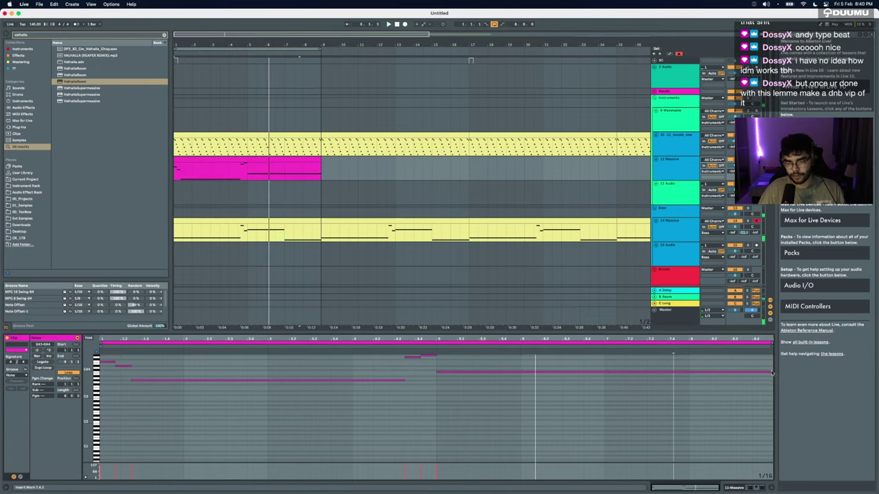
pyautogui.moveTo(772, 372); pyautogui.dragTo(511, 376)
pyautogui.press('super+d')
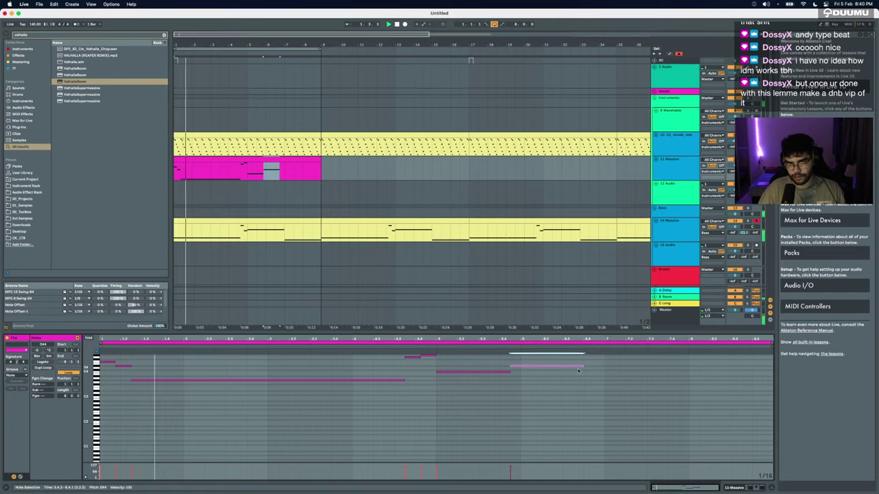
pyautogui.moveTo(583, 366); pyautogui.dragTo(782, 366)
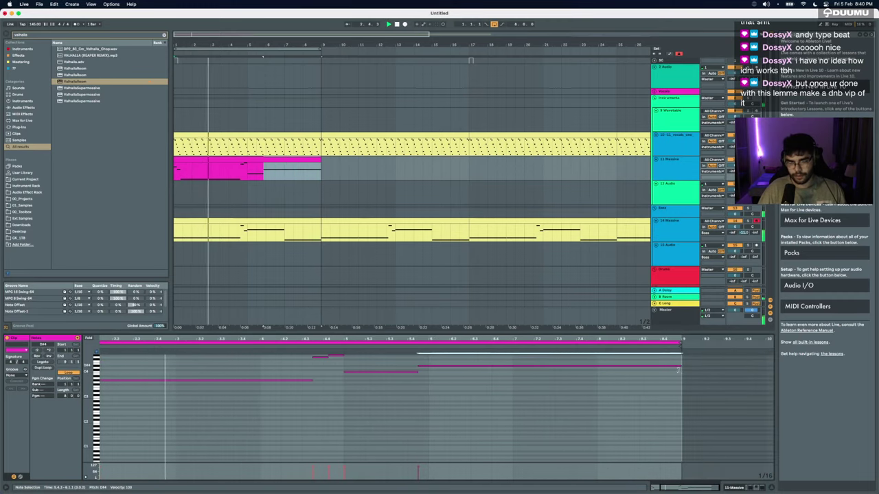
# Step: Make the Filter 1 cutoff of the copied Massive synth the automation target on its track, and close the plug-in window
pyautogui.click(735, 489)
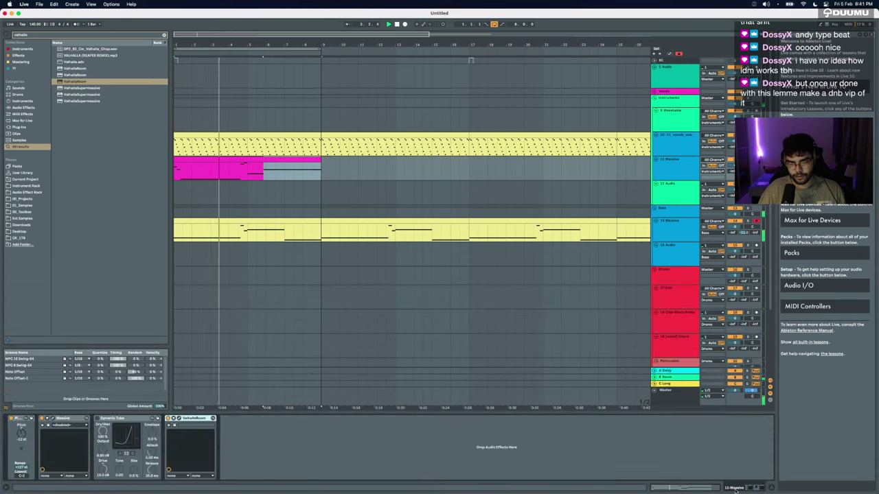
pyautogui.click(53, 418)
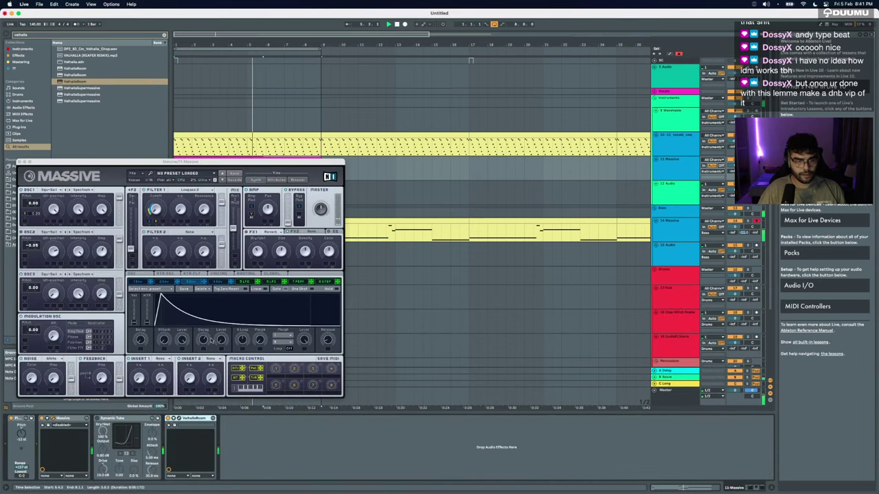
pyautogui.click(157, 212)
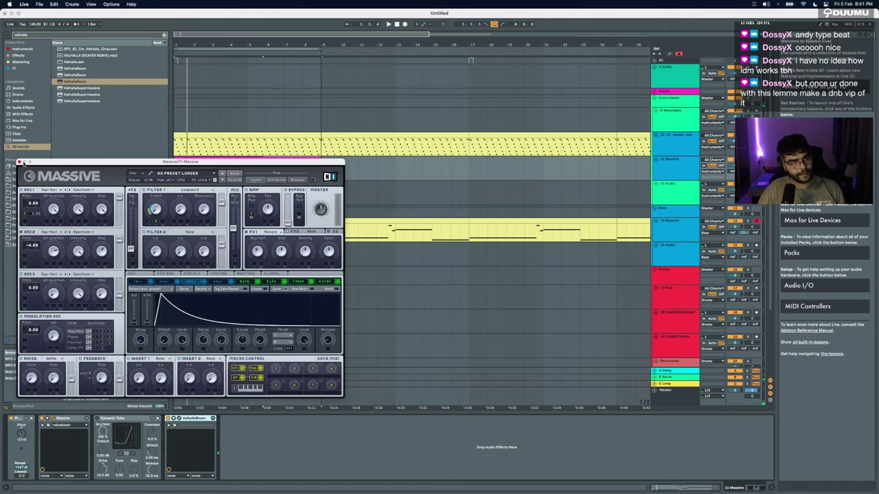
pyautogui.click(22, 163)
# Step: Automate the copied Massive's Filter 1 cutoff to rise over bars 1 to 5 and again over bars 5 to 9, auditioning from bar 4
pyautogui.click(180, 178)
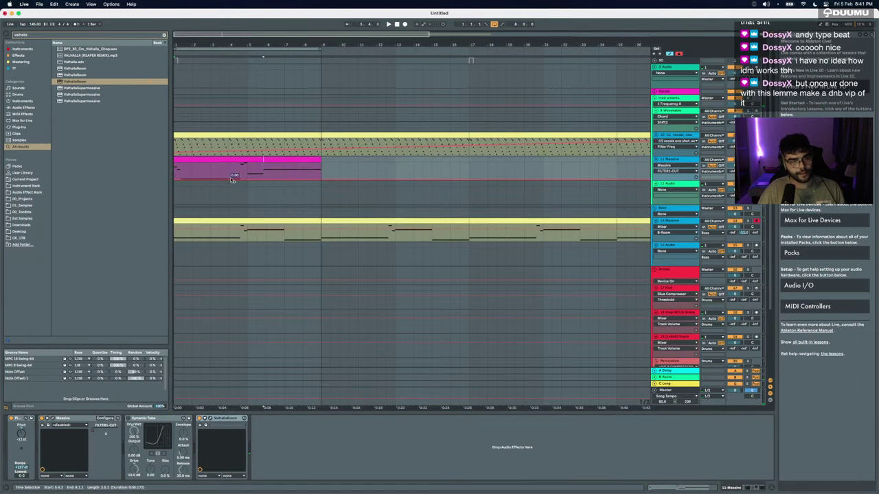
pyautogui.scroll(5, 240, 180)
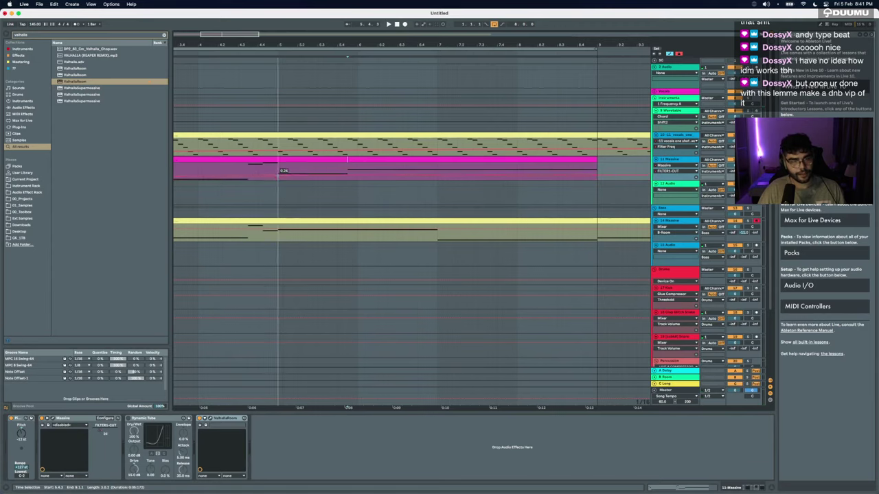
pyautogui.click(213, 170)
pyautogui.press('space')
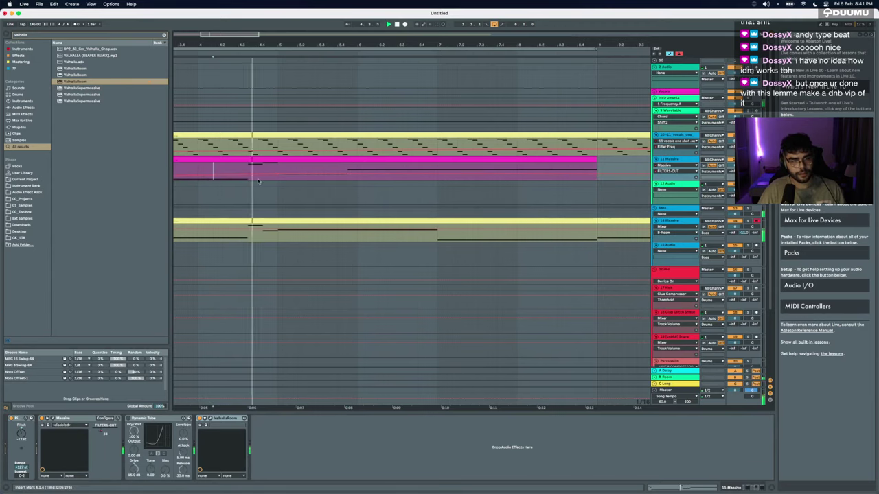
pyautogui.scroll(-8, 278, 178)
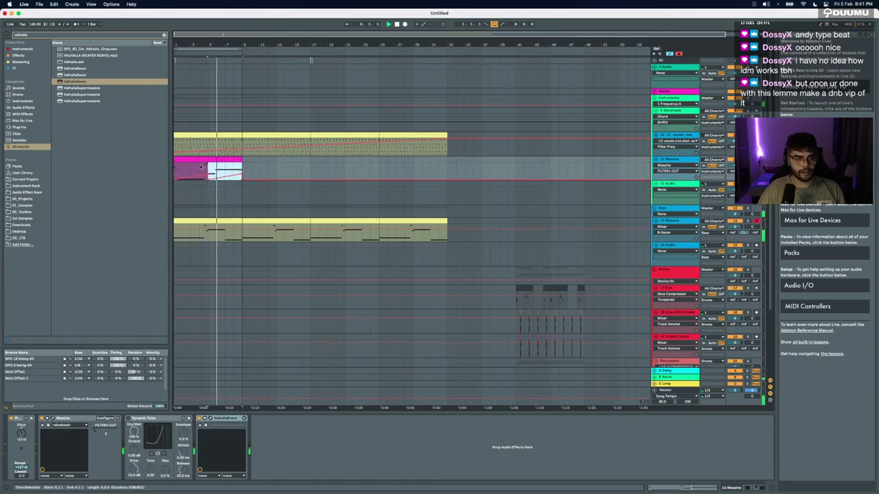
pyautogui.click(215, 180)
pyautogui.press('a')
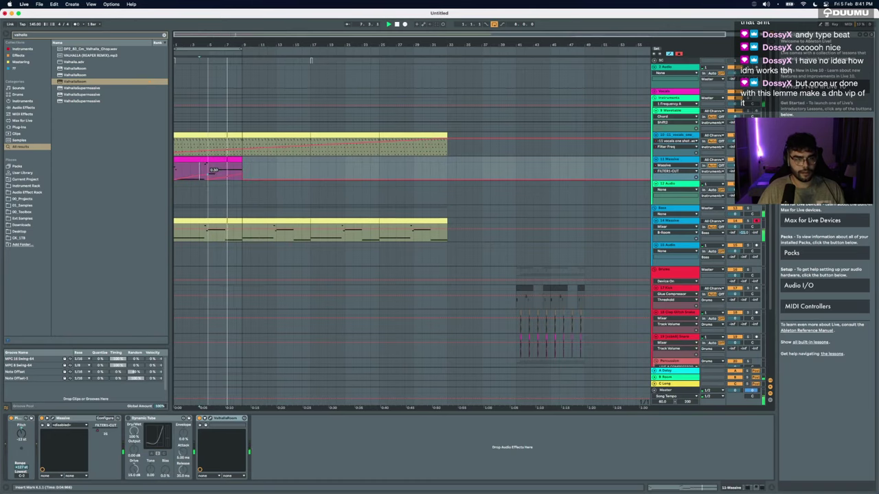
# Step: Select bars 5 to 9 of the copied Massive track, hide the automation, stop playback and open the clip's notes
pyautogui.moveTo(208, 171); pyautogui.dragTo(241, 168)
pyautogui.press('a')
pyautogui.scroll(6, 226, 167)
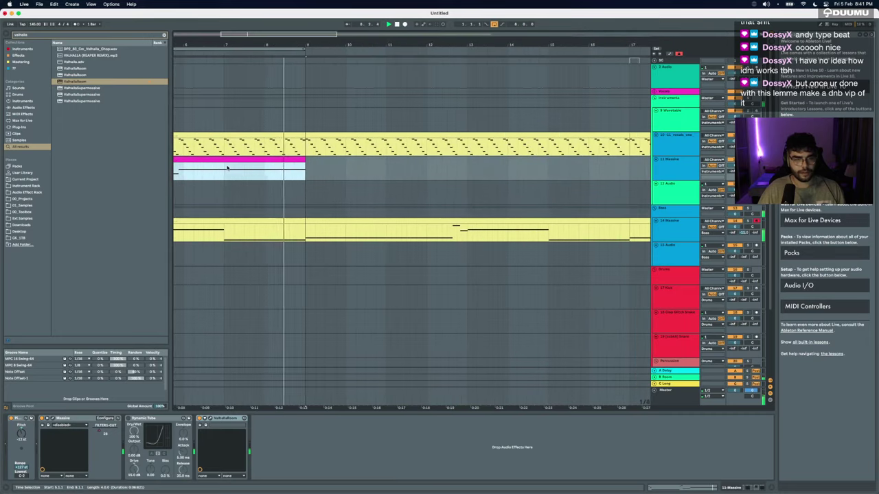
pyautogui.press('space')
pyautogui.doubleClick(293, 160)
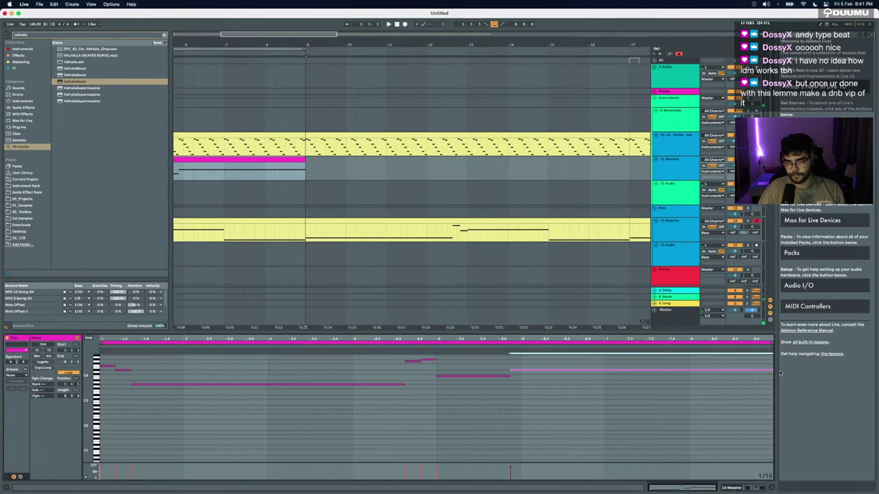
# Step: Shorten the long final note in the 11 Massive clip and add two short notes after it to fill bar 8
pyautogui.moveTo(772, 371); pyautogui.dragTo(746, 371)
pyautogui.doubleClick(755, 371)
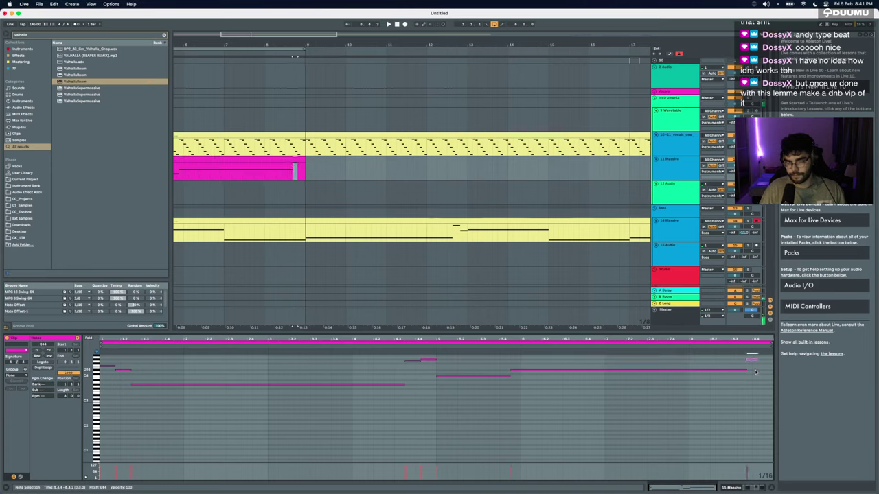
pyautogui.hotkey('shift', 'Right')
pyautogui.press('super+d')
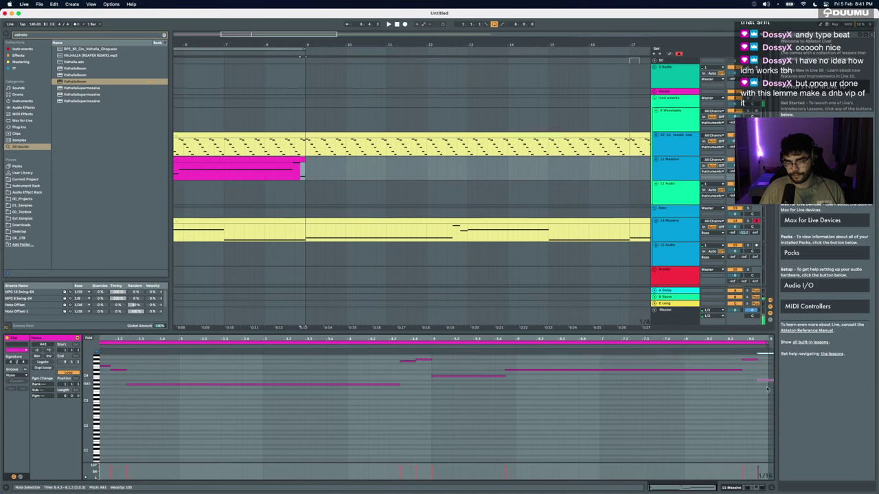
pyautogui.click(712, 371)
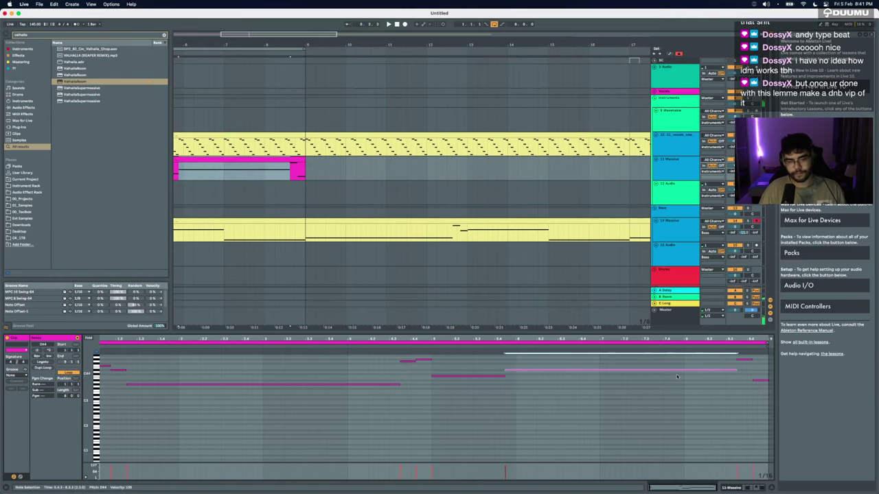
# Step: Play back the edited 11 Massive clip together with the rest of the loop
pyautogui.click(286, 170)
pyautogui.press('space')
pyautogui.scroll(-8, 275, 167)
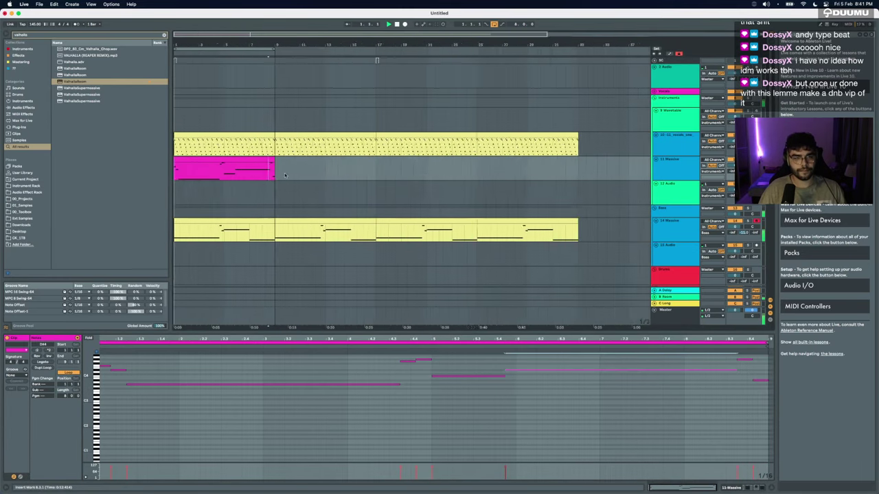
pyautogui.click(229, 160)
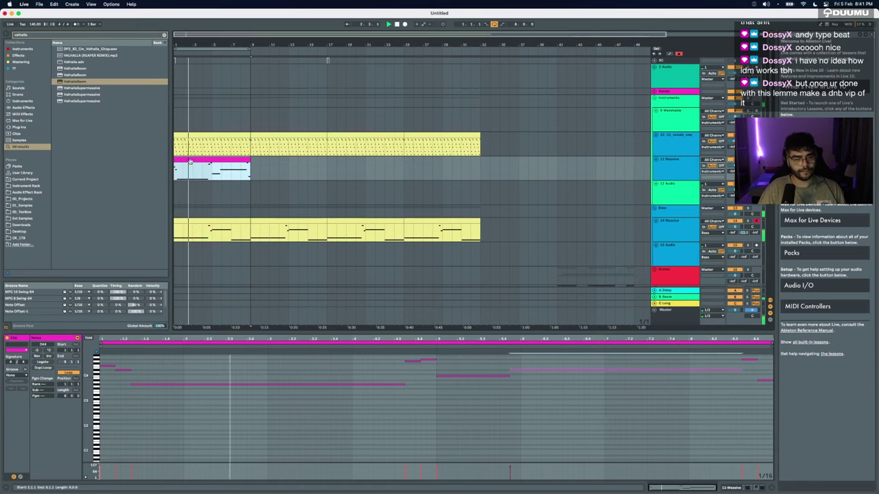
pyautogui.scroll(5, 190, 161)
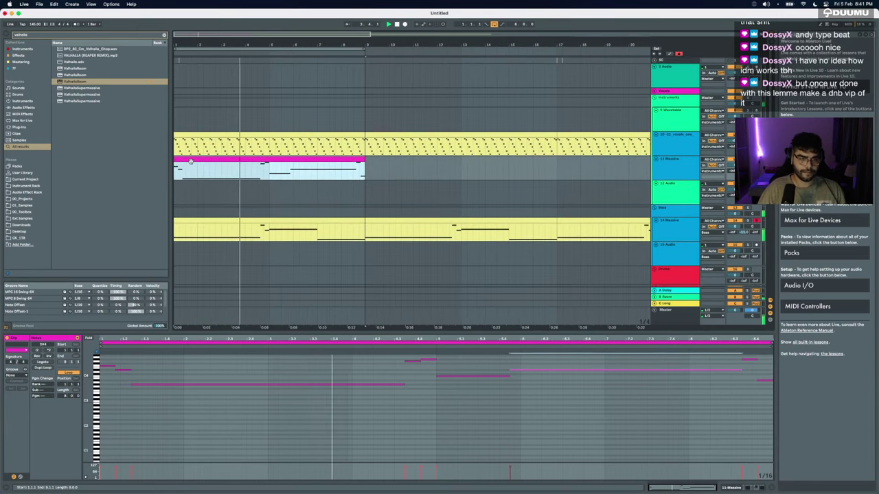
pyautogui.press('super+alt+l')
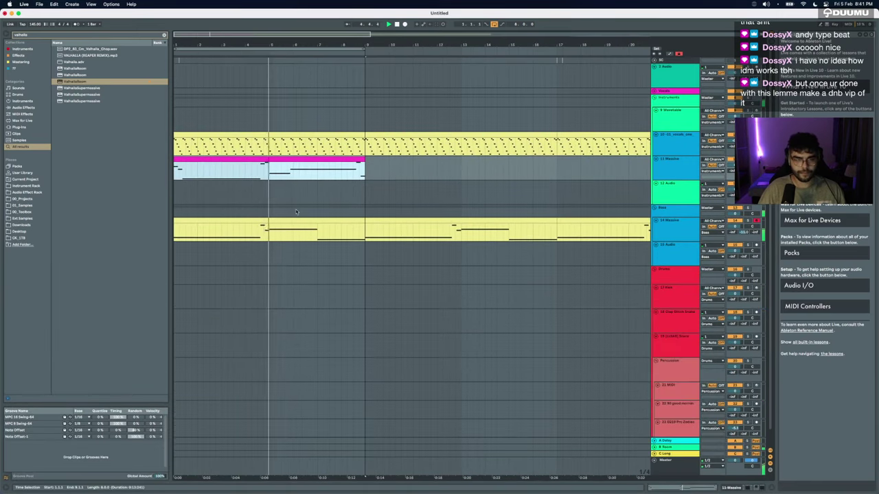
# Step: Select the 12 Audio track and search the browser for "pad"
pyautogui.scroll(2, 296, 211)
pyautogui.click(671, 199)
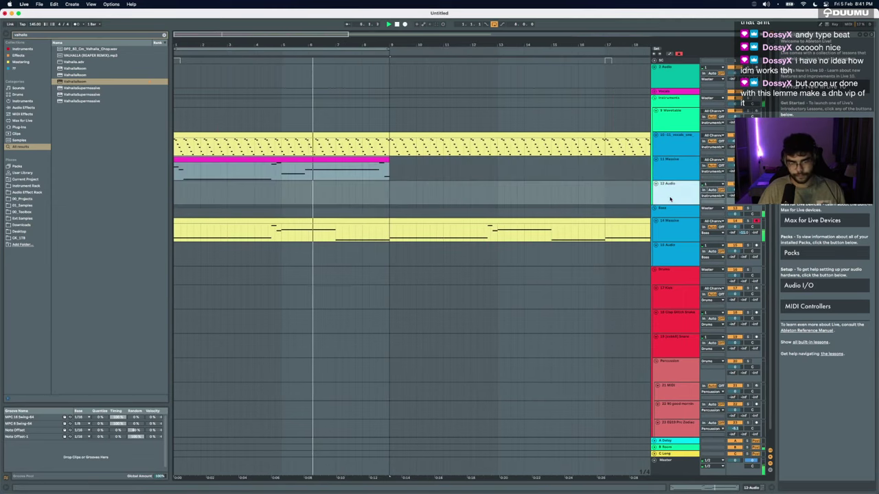
pyautogui.press('super+f')
pyautogui.write('pad')
pyautogui.click(302, 193)
pyautogui.press('space')
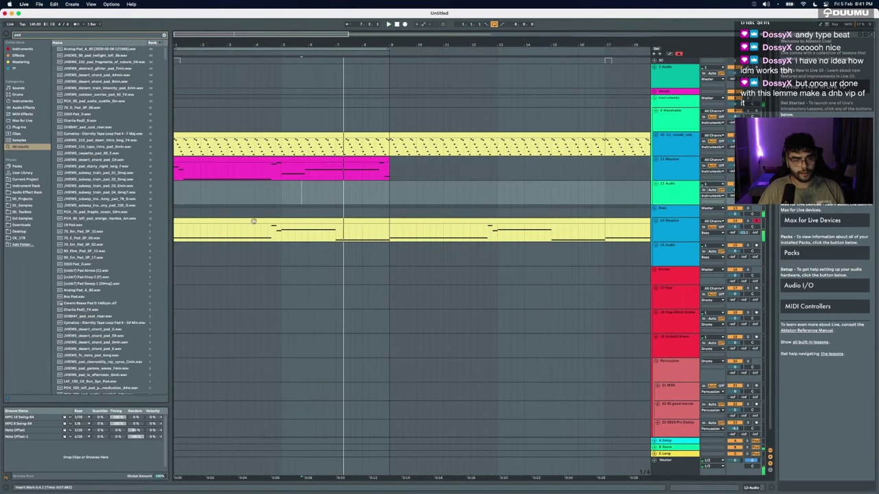
pyautogui.doubleClick(240, 162)
pyautogui.press('space')
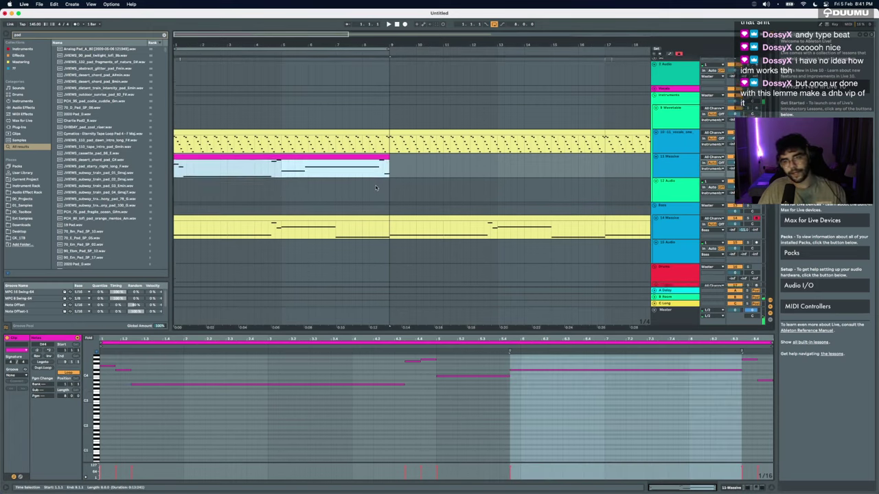
# Step: Place the 70_Em_Pad_SP_02.wav sample on the 12 Audio track starting at bar 1
pyautogui.click(276, 190)
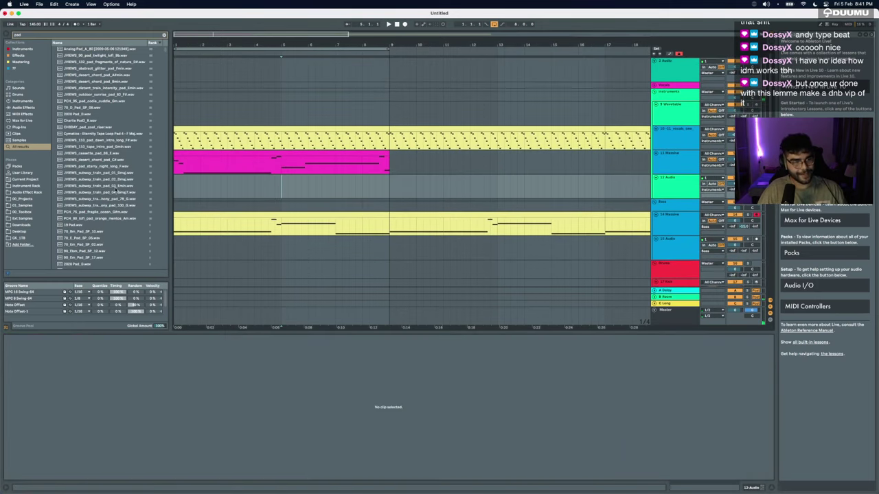
pyautogui.scroll(-3, 98, 196)
pyautogui.click(88, 209)
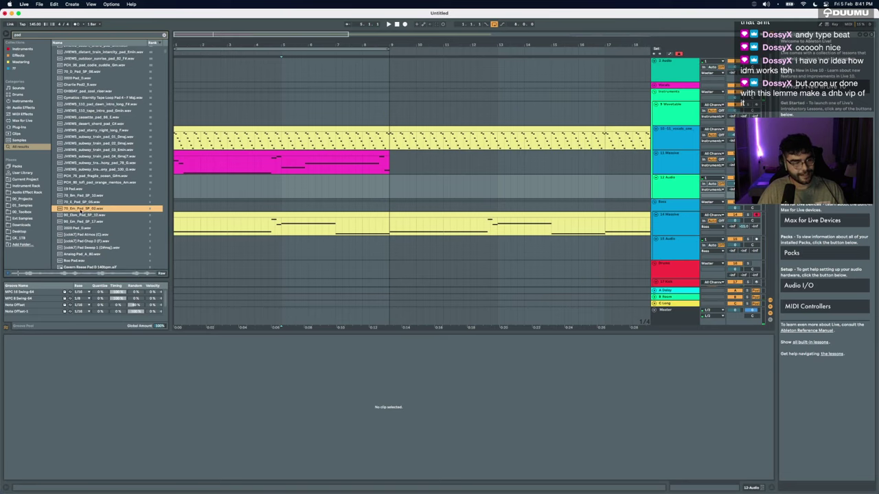
pyautogui.moveTo(80, 214); pyautogui.dragTo(180, 190)
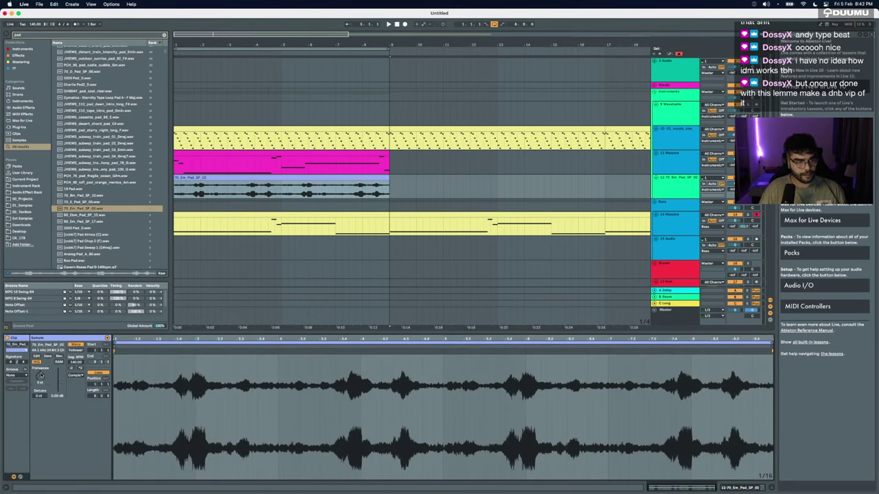
# Step: Transpose the pad clip by 1 st with its gain lowered to about -13 dB, and extend the clip to bar 33
pyautogui.moveTo(60, 383); pyautogui.dragTo(60, 386)
pyautogui.press('space')
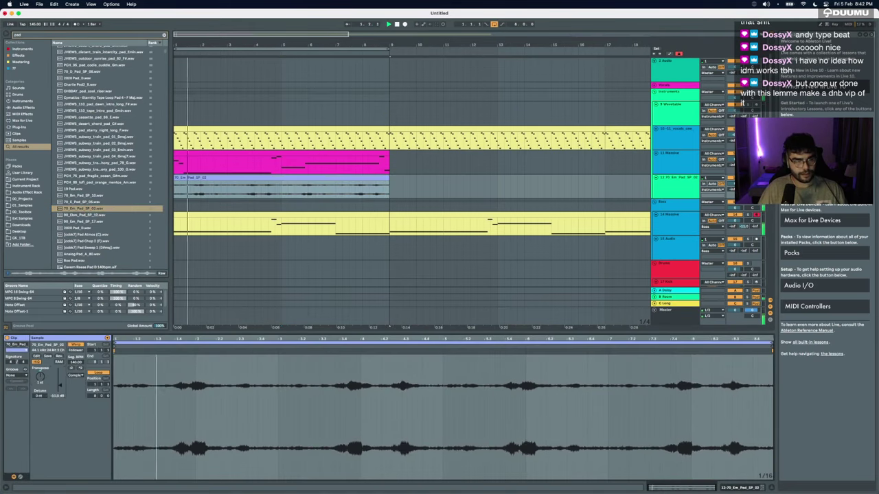
pyautogui.scroll(-5, 430, 140)
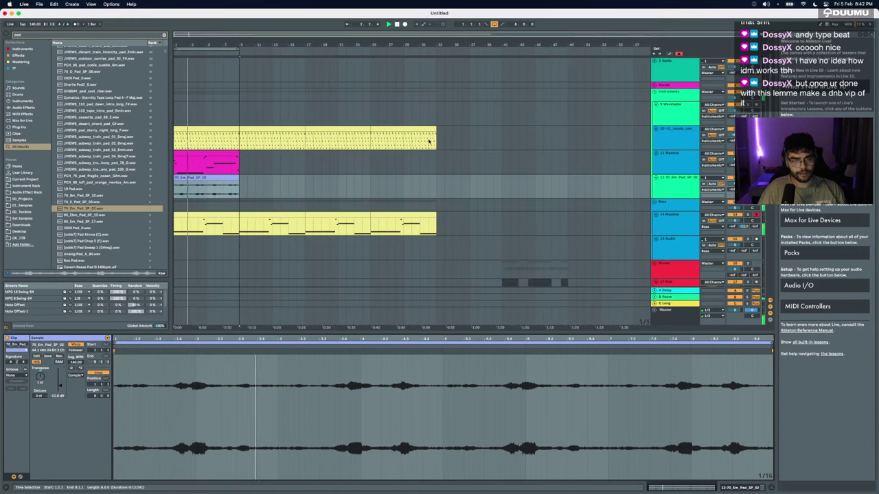
pyautogui.moveTo(240, 184); pyautogui.dragTo(435, 180)
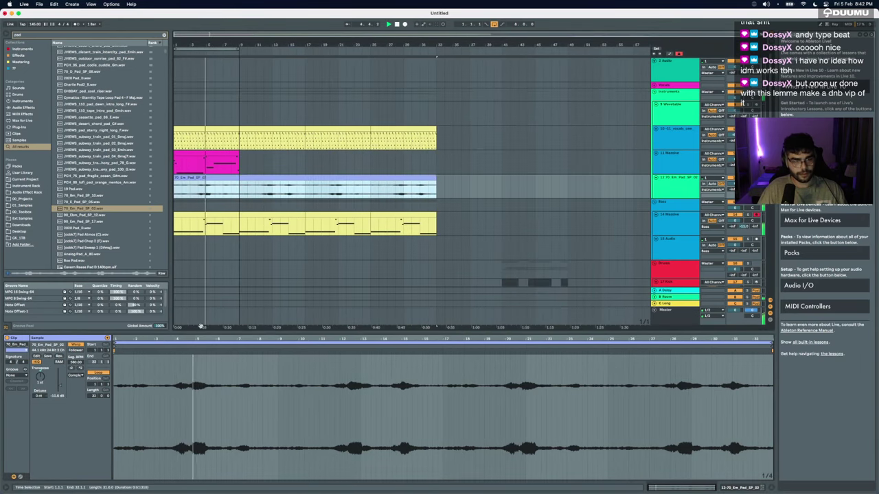
# Step: Set the pad clip's warp mode to Texture and adjust its Grain Size and Flux
pyautogui.click(73, 379)
pyautogui.click(74, 374)
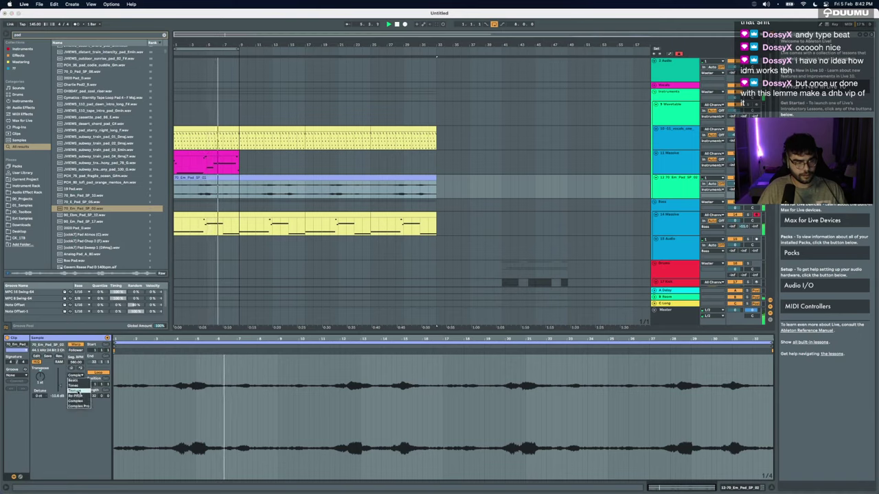
pyautogui.click(77, 389)
pyautogui.moveTo(77, 386); pyautogui.dragTo(76, 357)
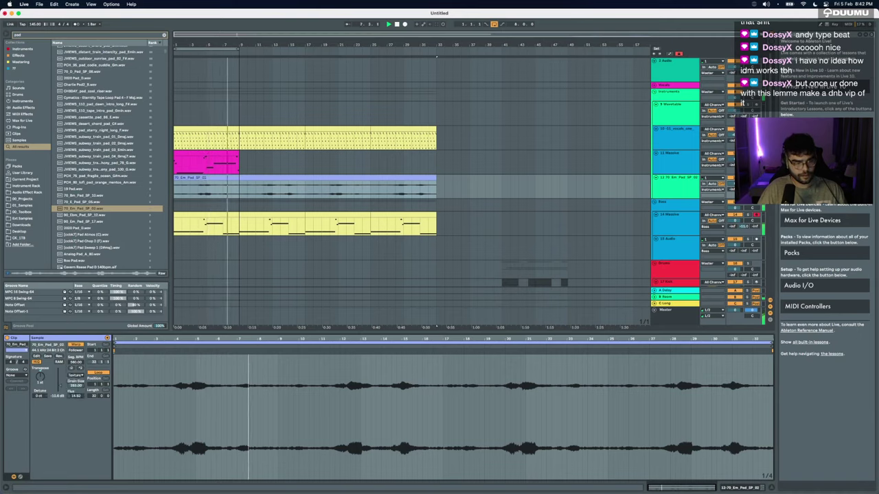
pyautogui.moveTo(78, 395); pyautogui.dragTo(77, 390)
# Step: Find EQ Eight in the browser and add it to the pad track
pyautogui.click(288, 183)
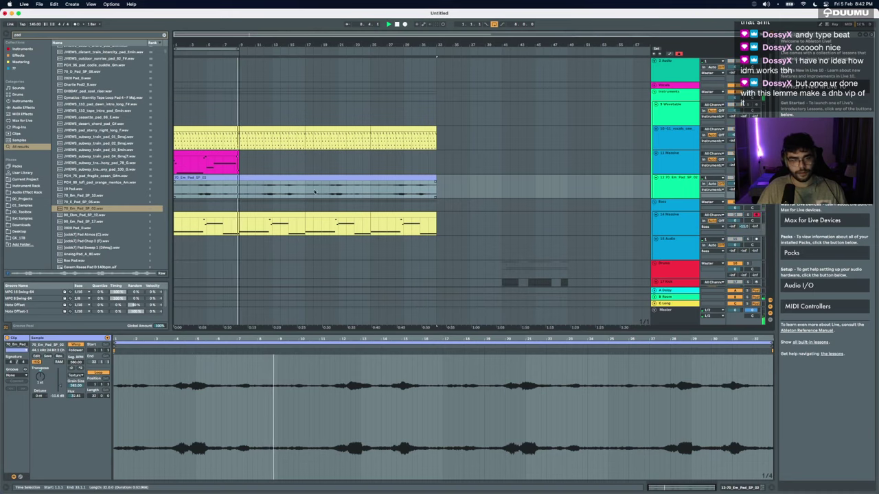
pyautogui.click(280, 180)
pyautogui.press('super+f')
pyautogui.write('EQ')
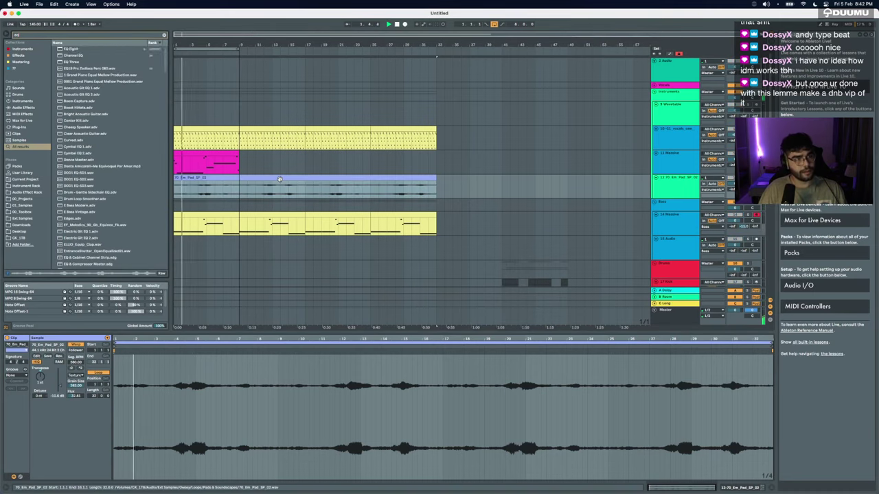
pyautogui.press('Down')
pyautogui.press('Return')
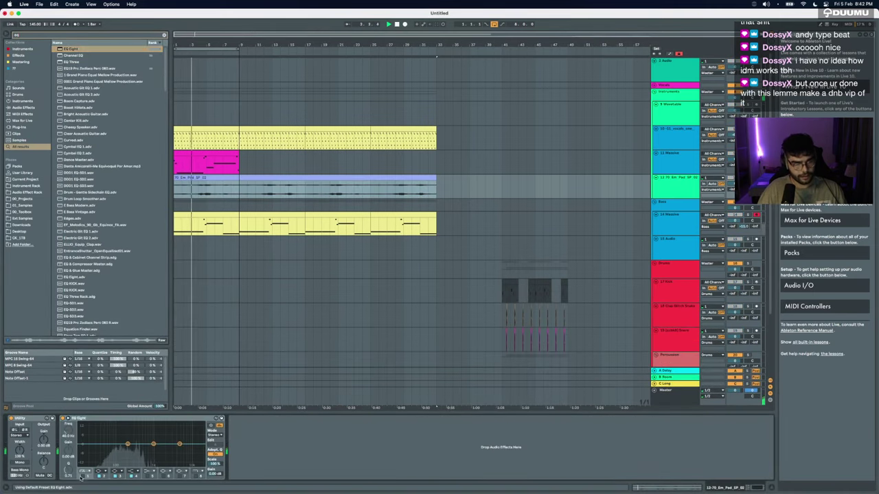
# Step: Shape the pad's EQ Eight with a low cut on band 1, a high cut on band 8 and a dip around 800 Hz
pyautogui.click(83, 472)
pyautogui.moveTo(102, 449); pyautogui.dragTo(122, 459)
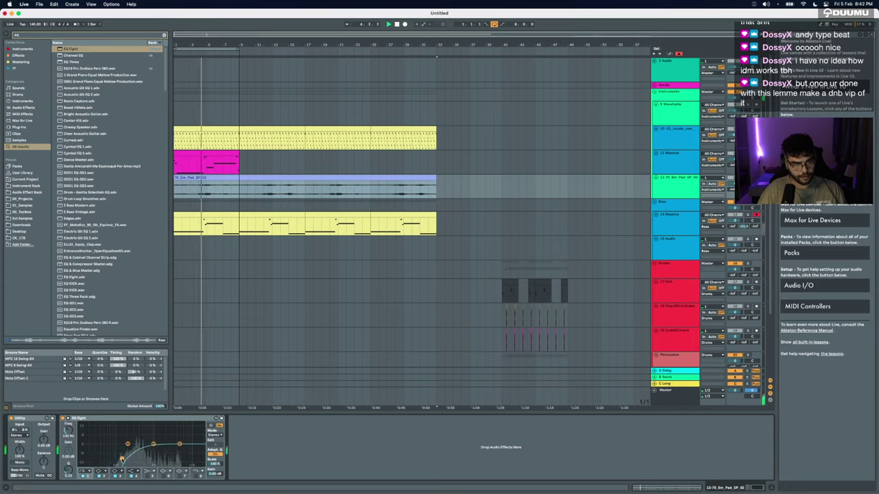
pyautogui.click(198, 475)
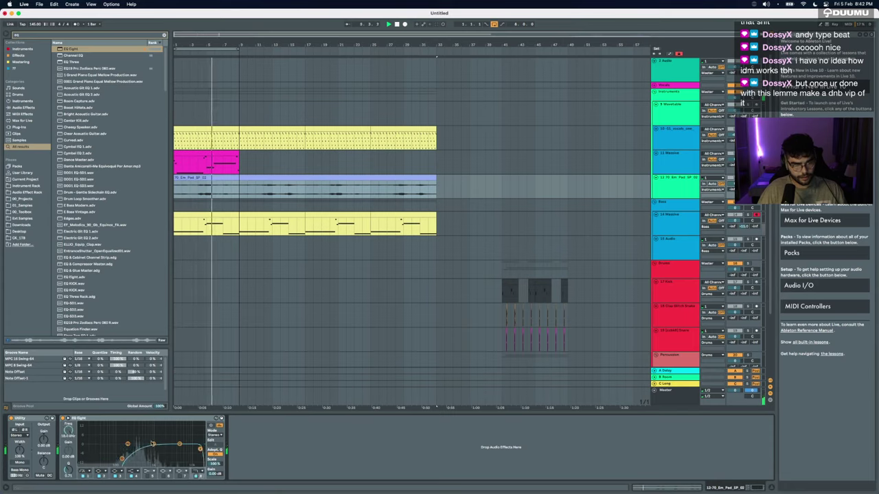
pyautogui.moveTo(154, 445)
pyautogui.mouseDown()
pyautogui.moveTo(155, 454)
pyautogui.moveTo(145, 455)
pyautogui.mouseUp()
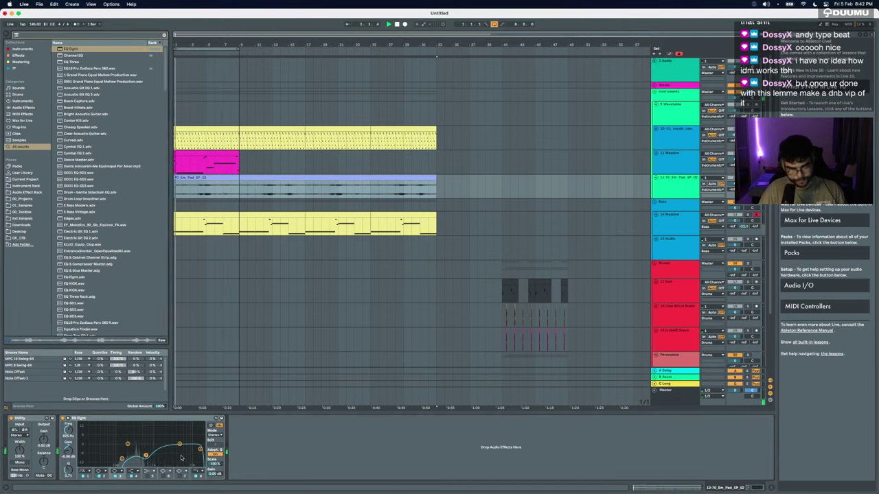
# Step: Search the browser for "space" and add the Space FX.adg rack to the pad track, closing the ValhallaRoom window
pyautogui.press('super+f')
pyautogui.write('space')
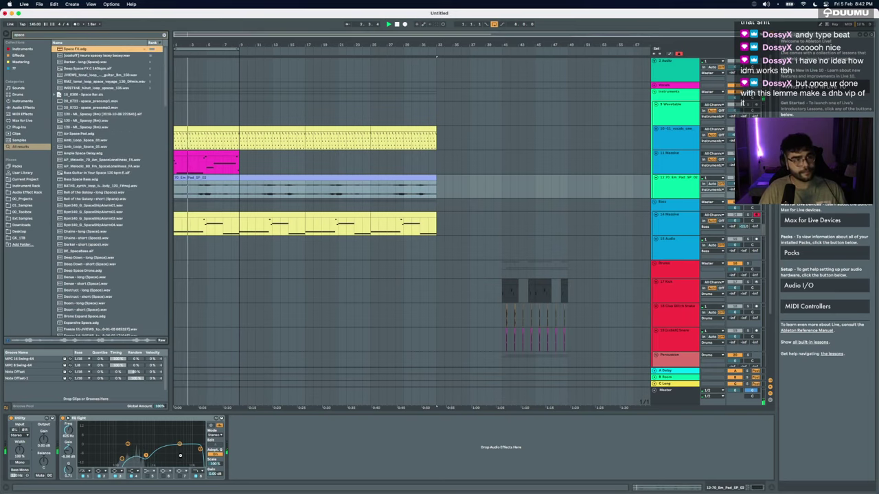
pyautogui.press('Return')
pyautogui.doubleClick(246, 444)
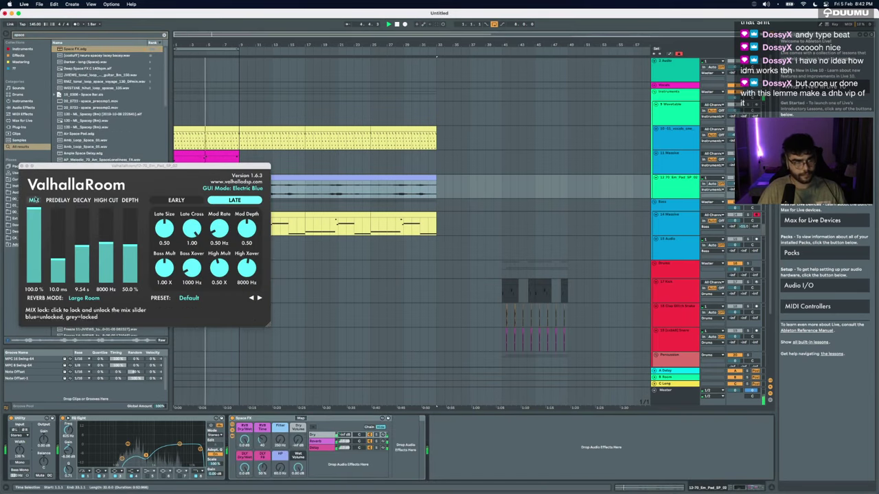
pyautogui.click(22, 166)
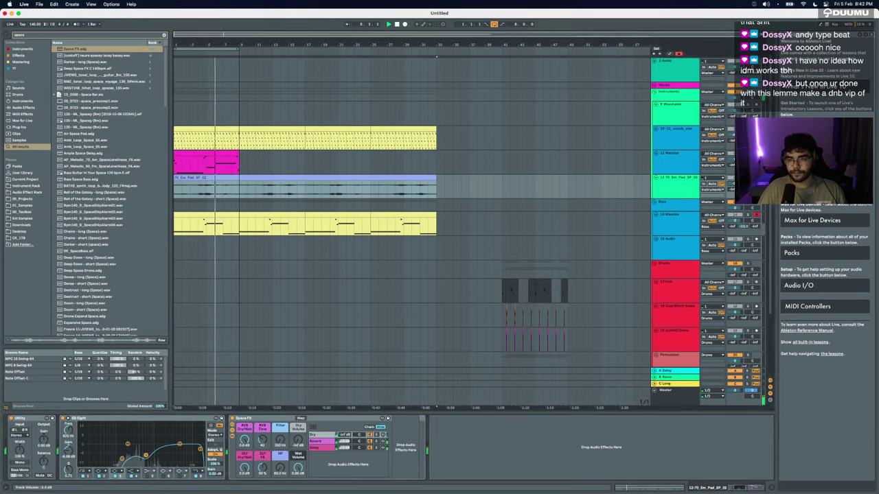
# Step: Stop playback, move the 11 Massive clip to start at bar 17 and duplicate it so the part runs to bar 33
pyautogui.click(680, 163)
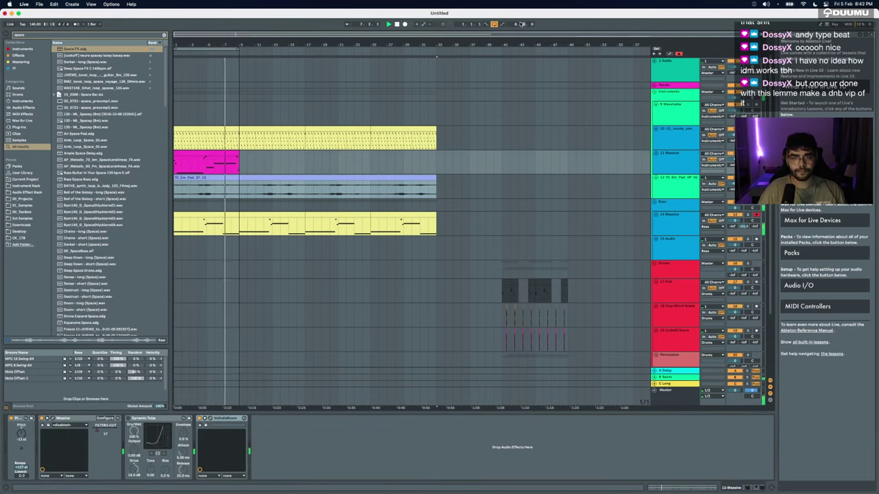
pyautogui.click(197, 155)
pyautogui.press('space')
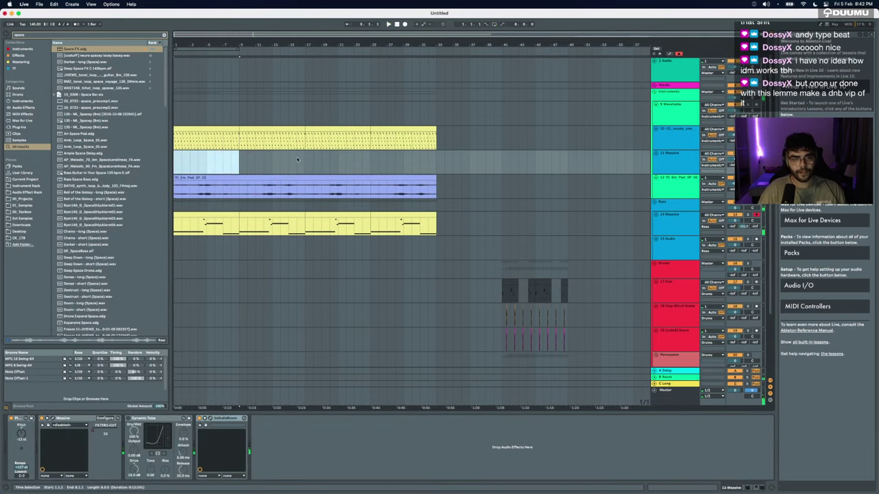
pyautogui.moveTo(197, 156); pyautogui.dragTo(328, 155)
pyautogui.press('super+d')
# Step: Play the arrangement from bar 1 with the first bass Massive clip selected
pyautogui.click(182, 132)
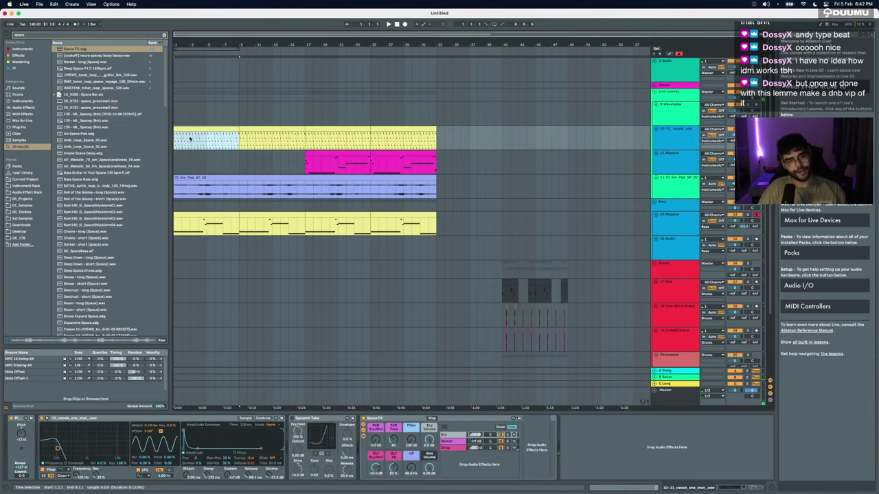
pyautogui.scroll(3, 190, 139)
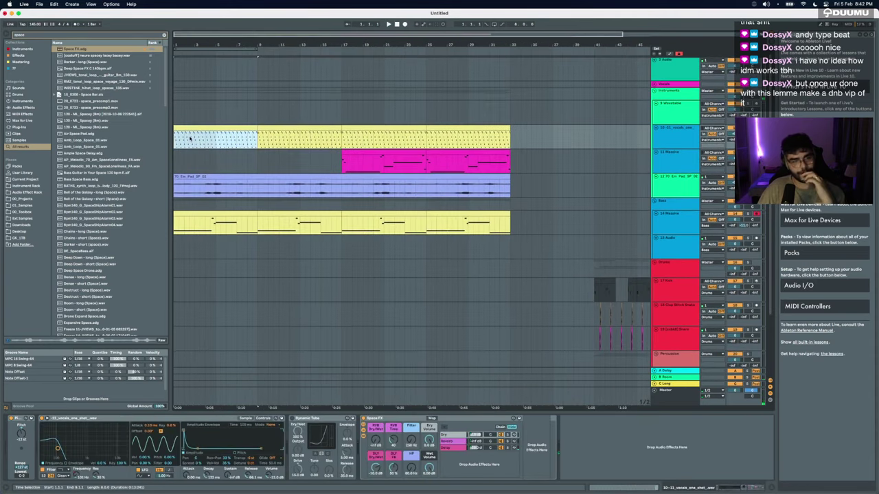
pyautogui.click(206, 213)
pyautogui.press('space')
pyautogui.scroll(5, 211, 213)
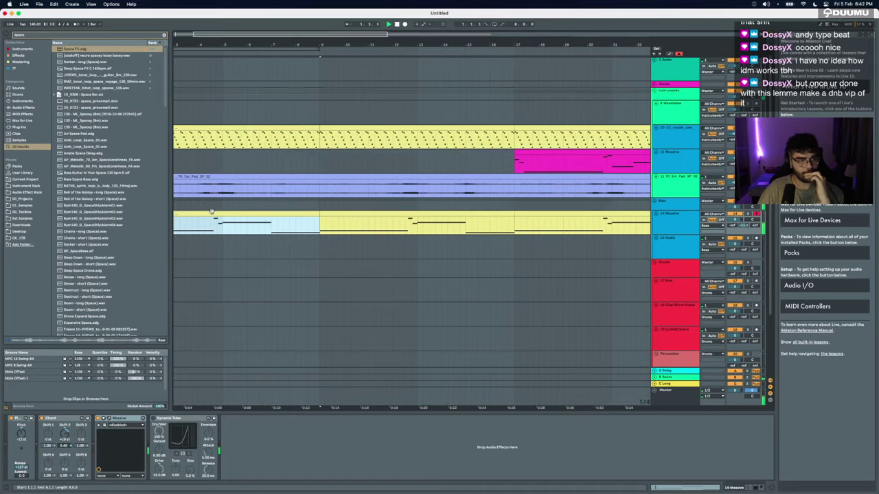
# Step: Delete the empty time between bars 33 and 41 so the drum section starts at bar 33
pyautogui.scroll(-5, 211, 213)
pyautogui.scroll(-3, 213, 213)
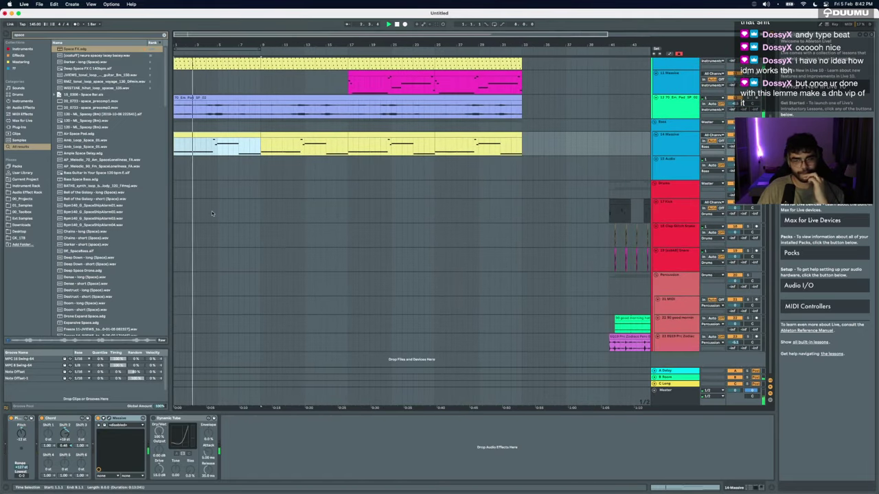
pyautogui.scroll(-2, 349, 205)
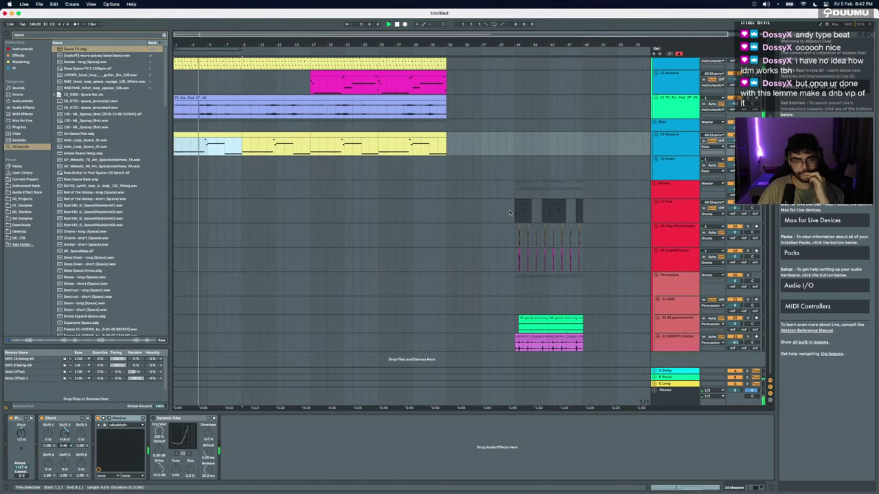
pyautogui.moveTo(514, 210); pyautogui.dragTo(447, 211)
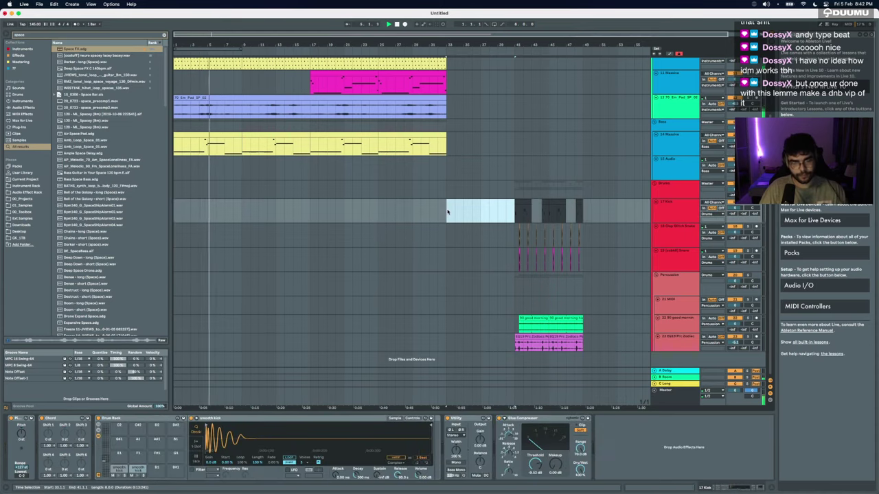
pyautogui.press('super+shift+Delete')
# Step: Loop bars 1 to 17 using the first two bass clips and lower the pad track's volume to about -30 dB
pyautogui.click(223, 135)
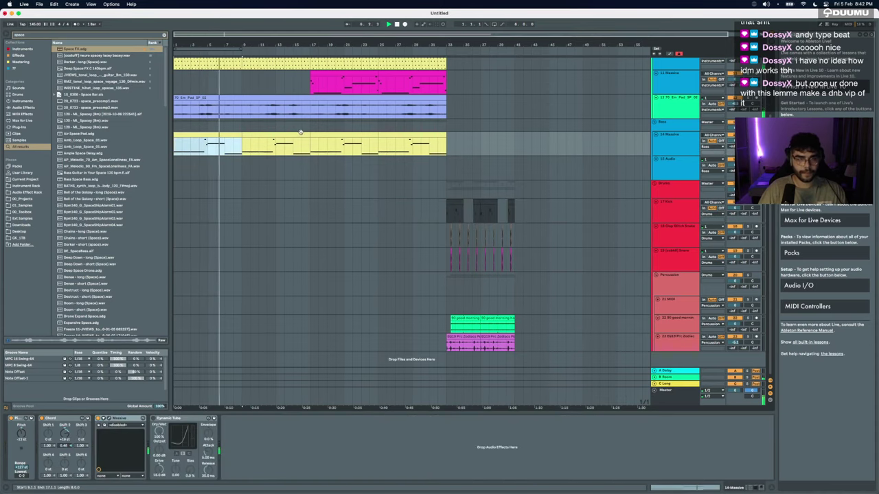
pyautogui.keyDown('shift'); pyautogui.click(295, 134); pyautogui.keyUp('shift')
pyautogui.press('super+l')
pyautogui.scroll(4, 300, 132)
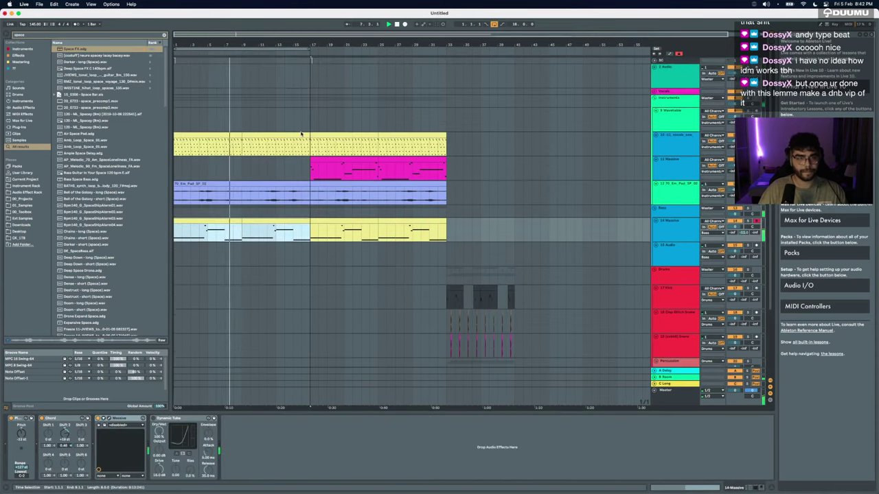
pyautogui.moveTo(733, 192); pyautogui.dragTo(733, 203)
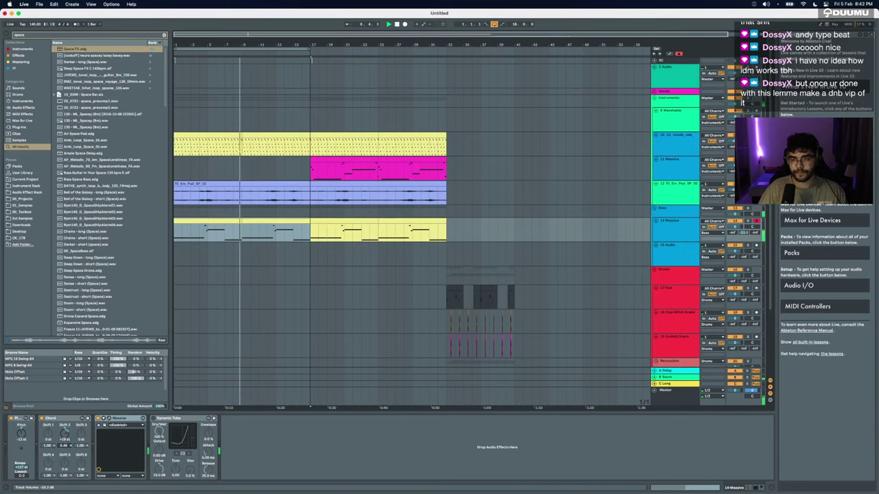
# Step: Insert three new audio tracks below the pad track
pyautogui.press('super+t')
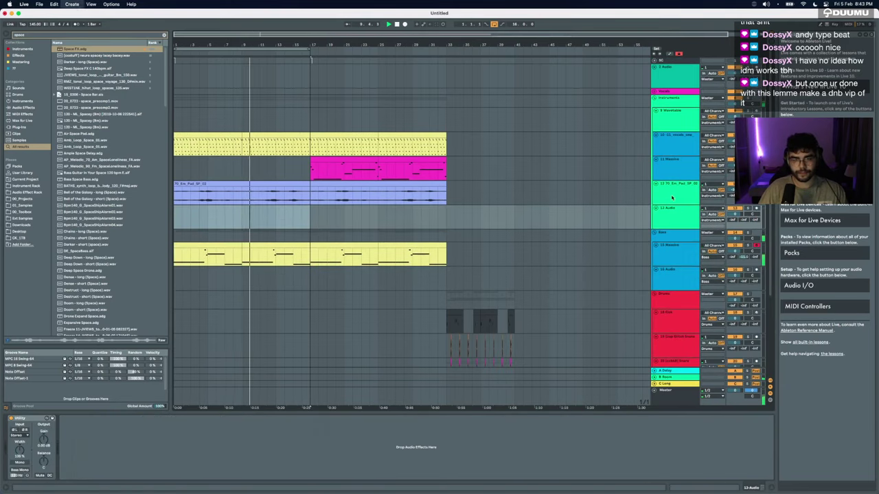
pyautogui.press('super+t')
pyautogui.press('super+t')
pyautogui.click(310, 229)
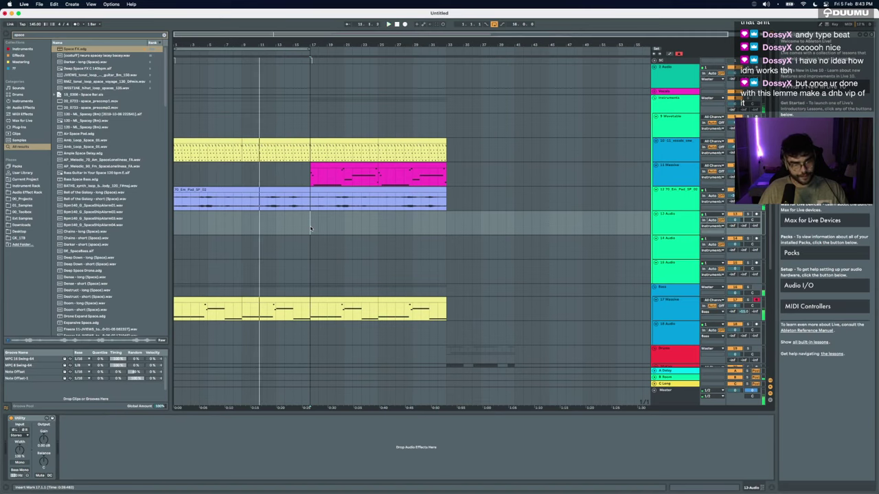
# Step: Search the browser for "foley" and preview samples, ending on ASO_foley_walking_to_my_car.wav
pyautogui.press('super+f')
pyautogui.write('foley')
pyautogui.click(90, 218)
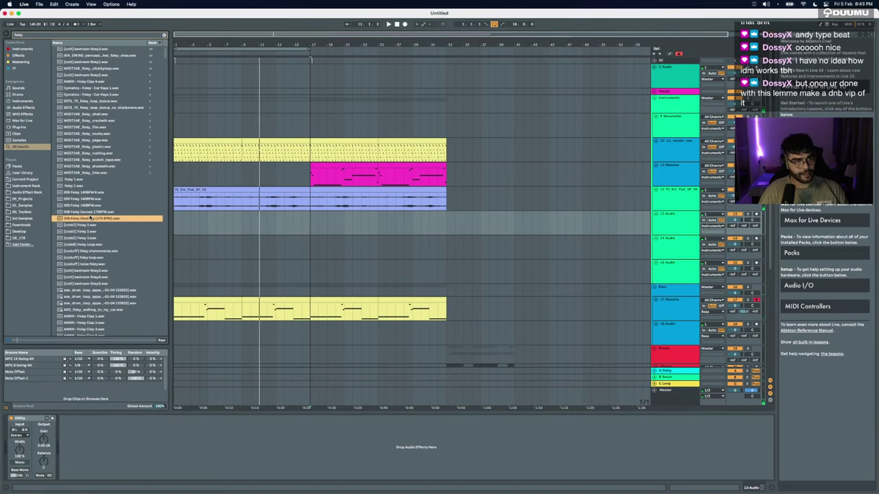
pyautogui.click(82, 206)
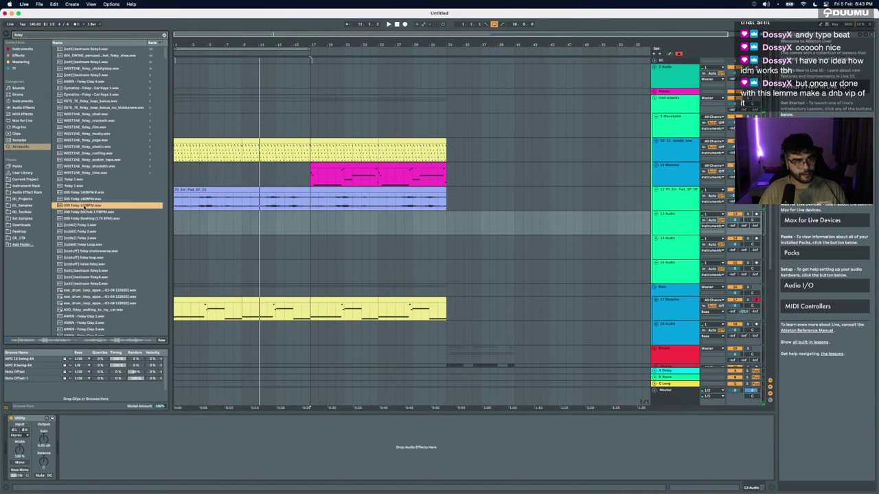
pyautogui.click(69, 297)
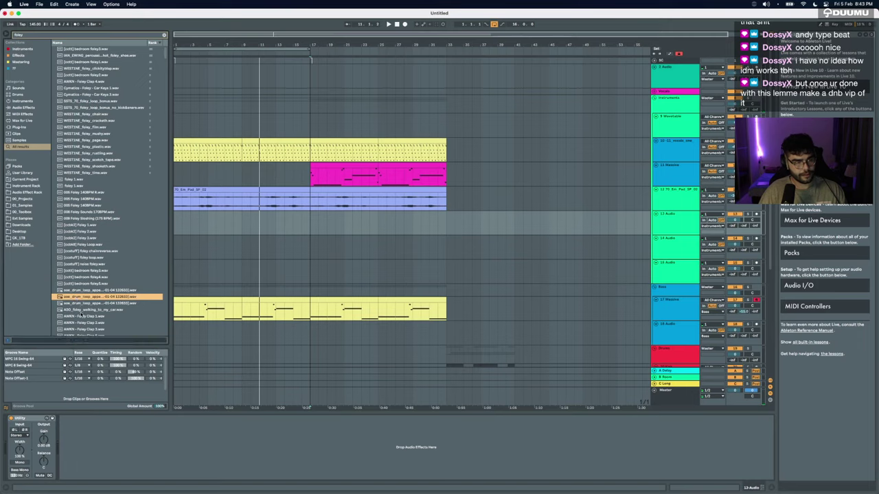
pyautogui.click(80, 312)
# Step: Place the walking_to_my_car foley clip at bar 1 below the pad, extend it to bar 33 and skip its opening hits
pyautogui.moveTo(247, 230); pyautogui.dragTo(175, 214)
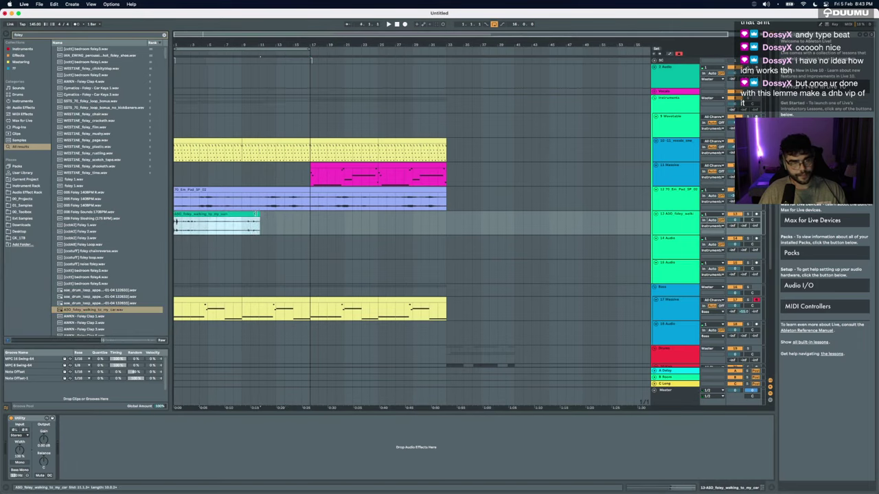
pyautogui.moveTo(257, 215); pyautogui.dragTo(447, 223)
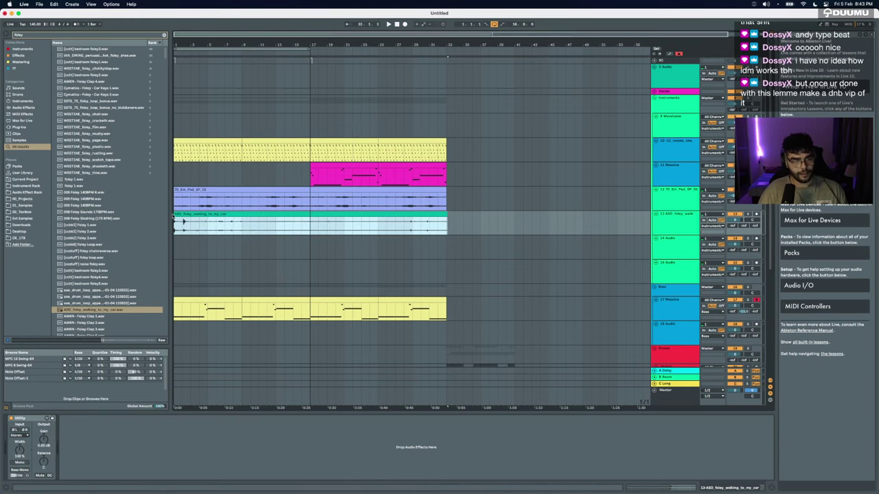
pyautogui.moveTo(174, 217); pyautogui.dragTo(203, 215)
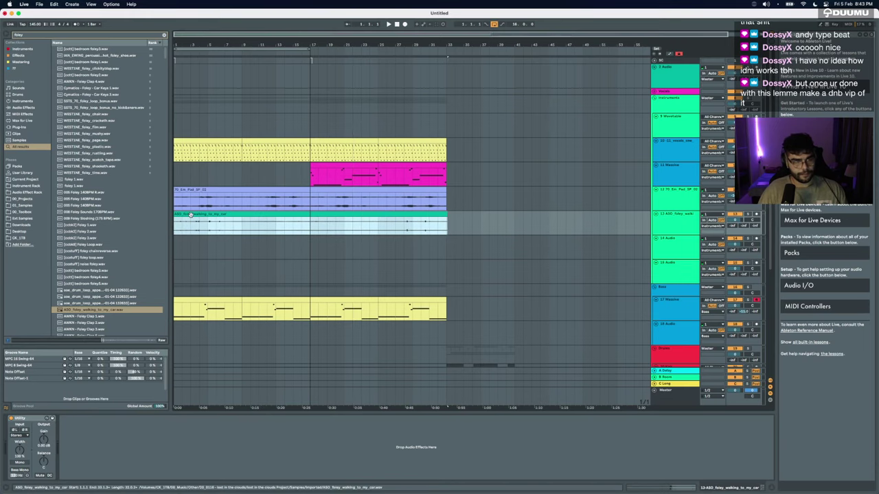
# Step: Set the foley clip's warp mode to Texture and trim its end exactly to bar 33 during playback
pyautogui.doubleClick(179, 215)
pyautogui.click(77, 376)
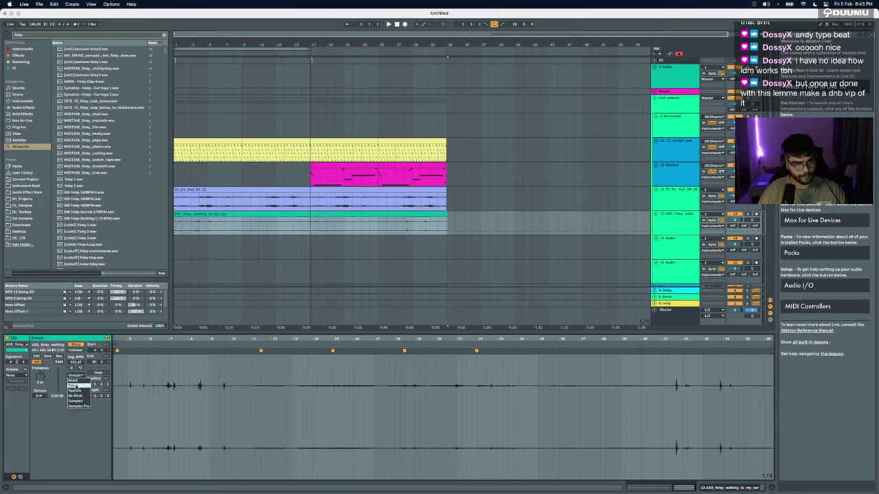
pyautogui.click(77, 390)
pyautogui.press('space')
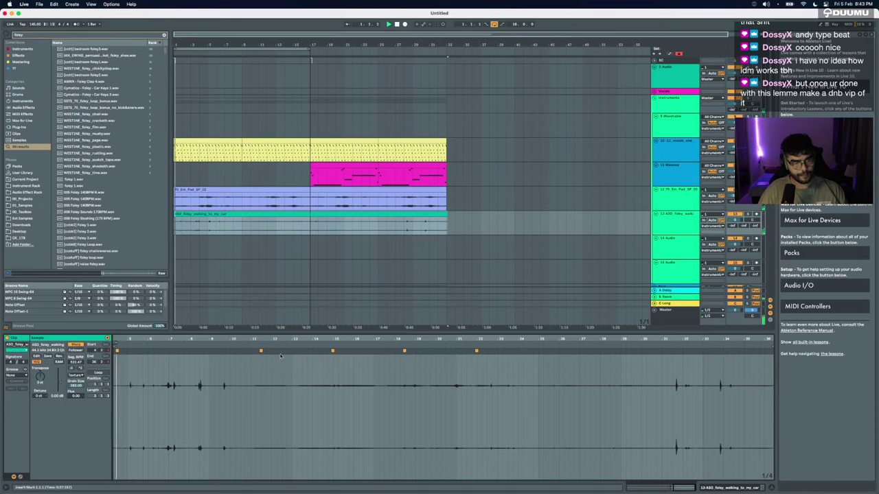
pyautogui.moveTo(445, 213); pyautogui.dragTo(444, 214)
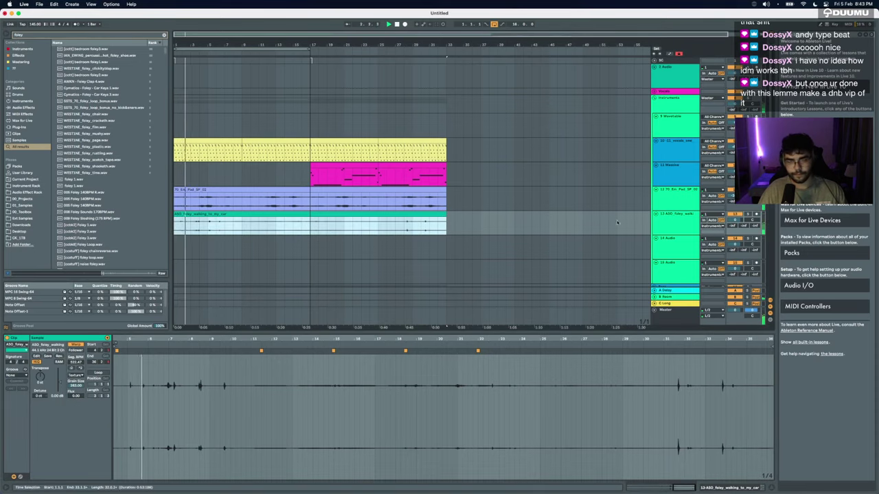
# Step: Lower the foley track's volume and add the Space FX.adg rack to it, closing the ValhallaRoom window
pyautogui.moveTo(714, 236)
pyautogui.mouseDown()
pyautogui.moveTo(714, 260)
pyautogui.moveTo(714, 241)
pyautogui.mouseUp()
pyautogui.moveTo(735, 220); pyautogui.dragTo(735, 221)
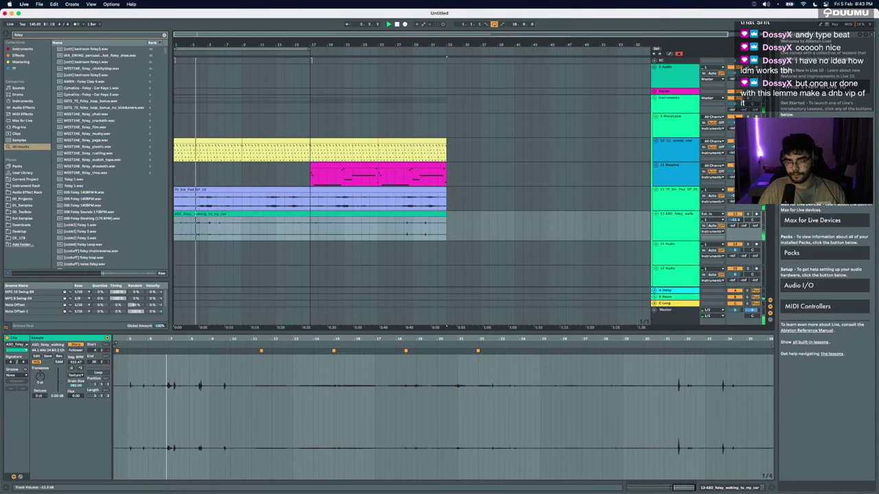
pyautogui.click(684, 223)
pyautogui.write('reverb')
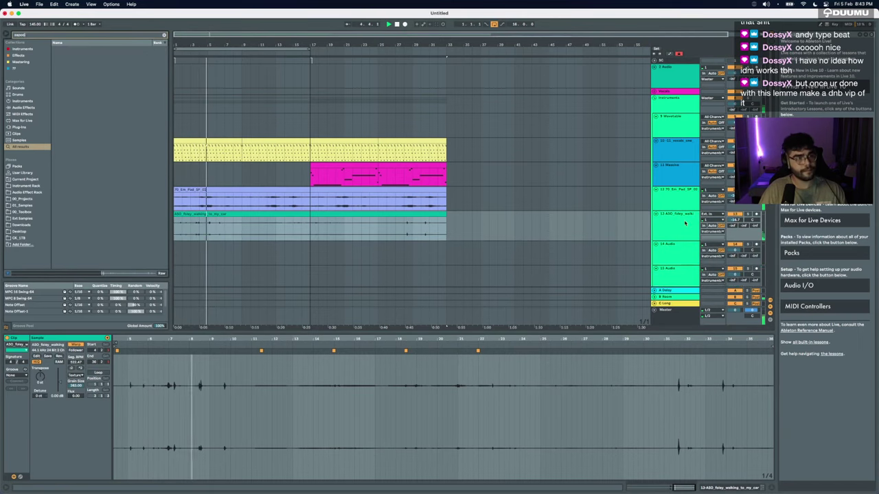
pyautogui.press('super+f')
pyautogui.write('space')
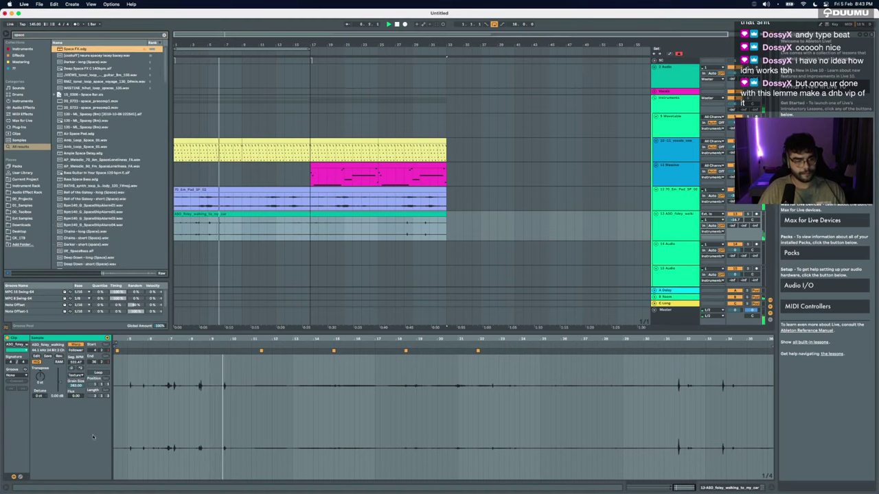
pyautogui.press('Return')
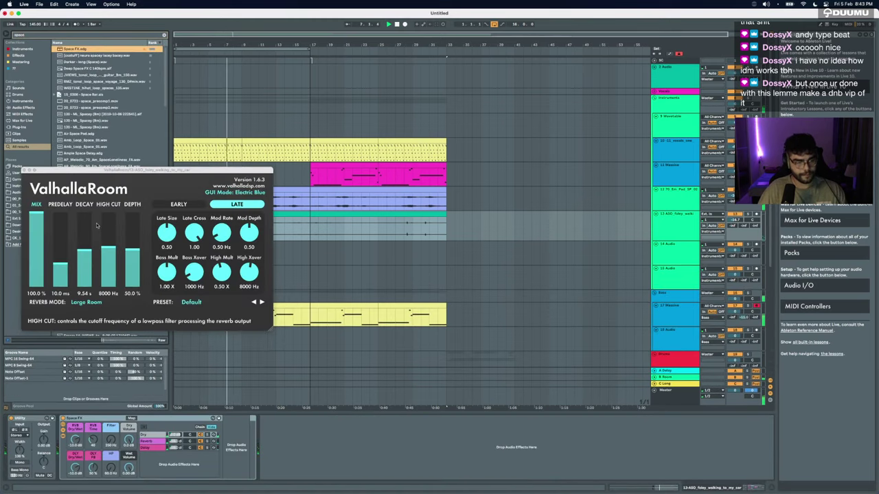
pyautogui.click(26, 170)
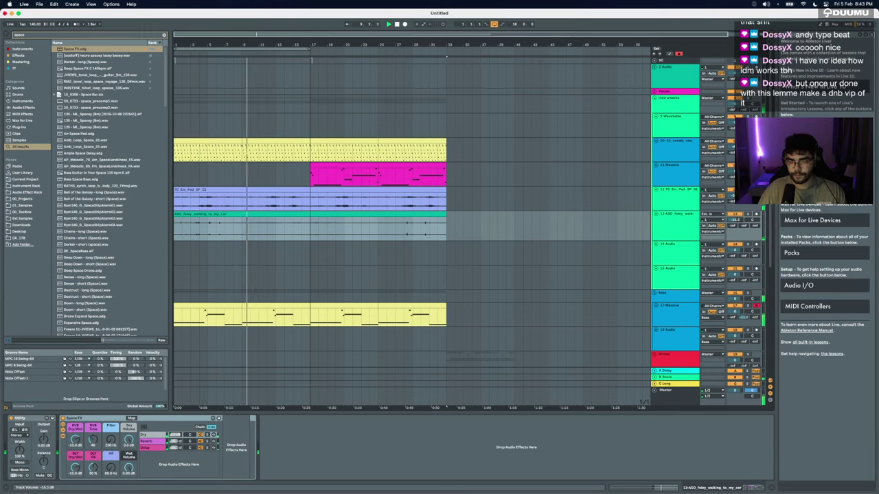
# Step: Lower the foley track's volume to about -21 dB while listening to the loop
pyautogui.scroll(4, 259, 229)
pyautogui.doubleClick(259, 230)
pyautogui.moveTo(734, 216); pyautogui.dragTo(735, 227)
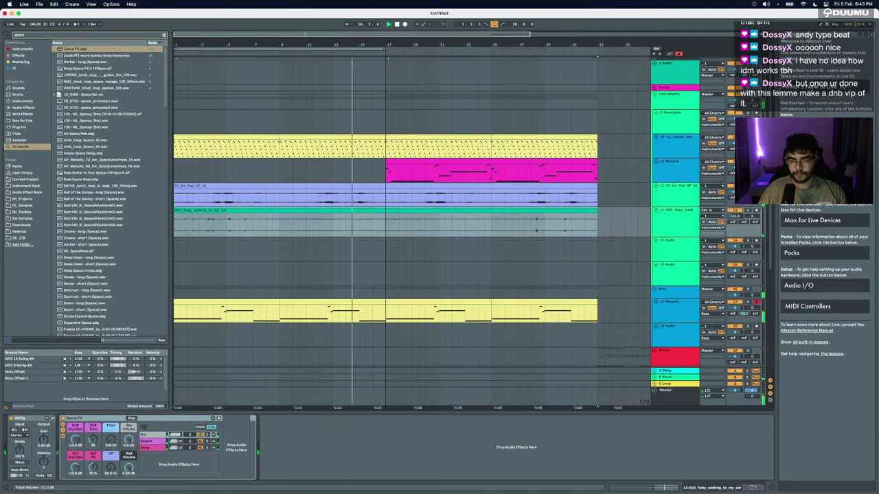
pyautogui.click(372, 210)
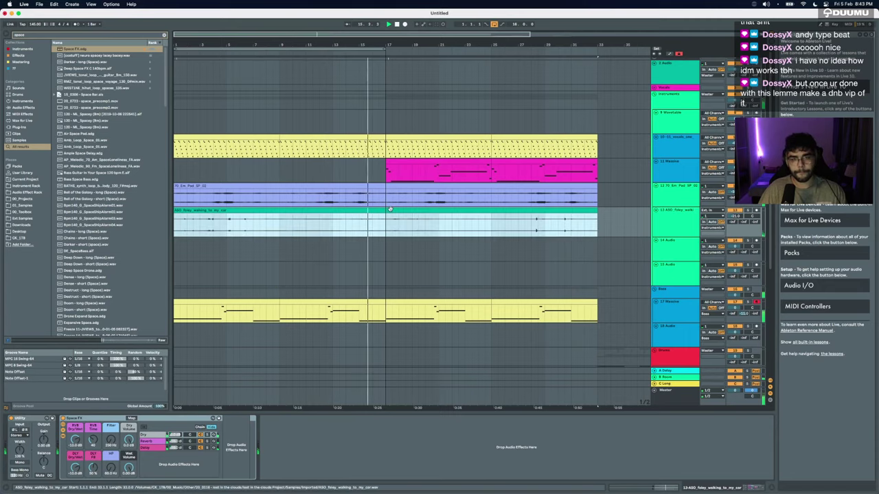
pyautogui.scroll(-3, 390, 211)
pyautogui.scroll(3, 390, 208)
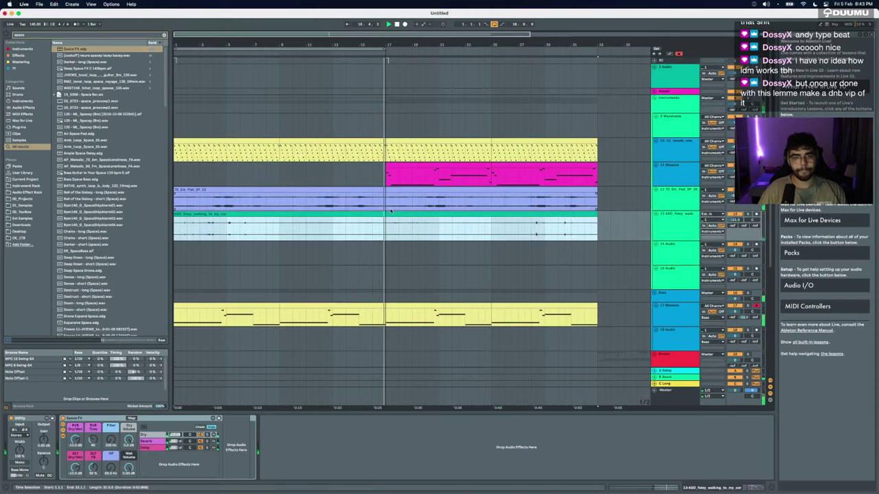
pyautogui.click(672, 177)
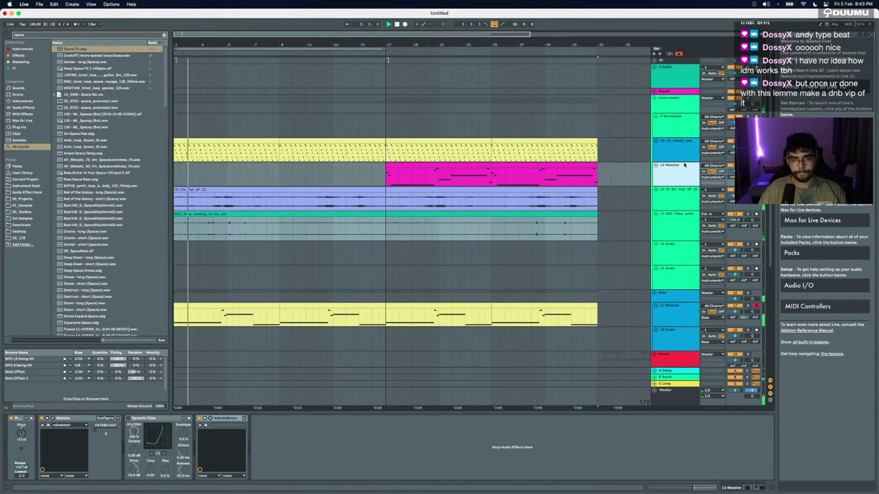
pyautogui.press('super+t')
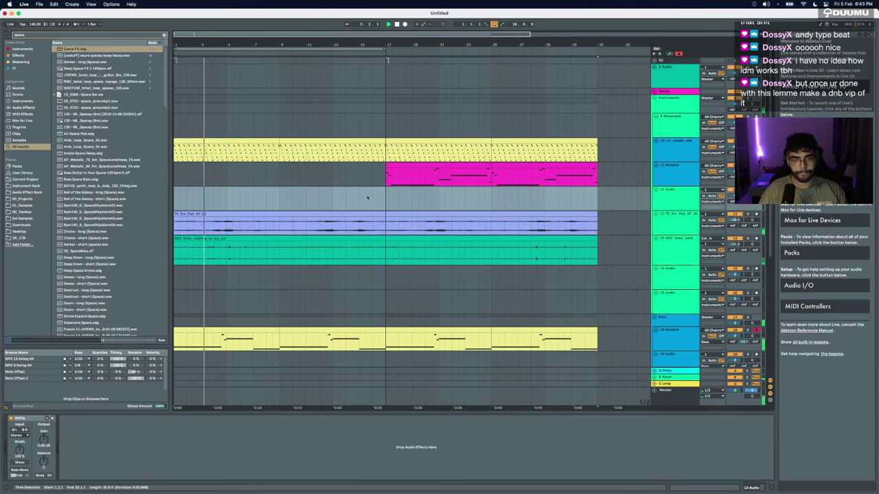
pyautogui.click(414, 167)
pyautogui.moveTo(415, 167); pyautogui.dragTo(206, 193)
# Step: Stop playback, duplicate the 11 Massive melody track and delete the empty audio track beneath the copy
pyautogui.press('space')
pyautogui.click(694, 176)
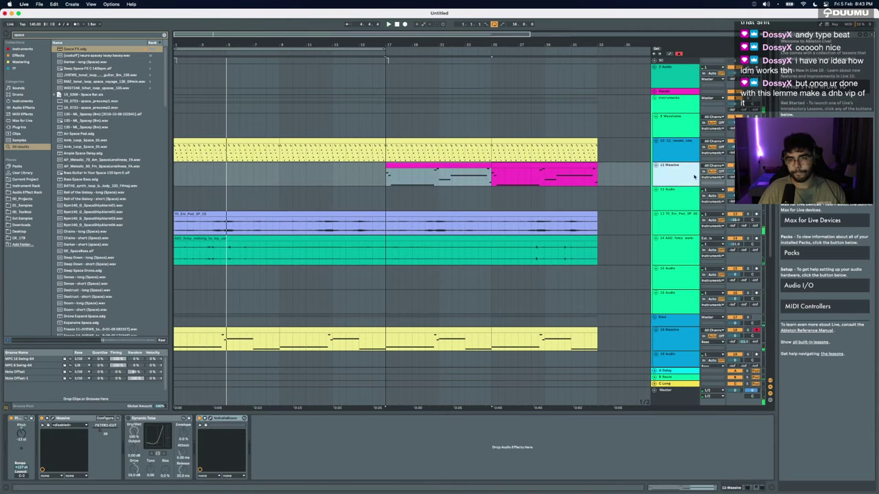
pyautogui.press('super+d')
pyautogui.click(675, 220)
pyautogui.press('Delete')
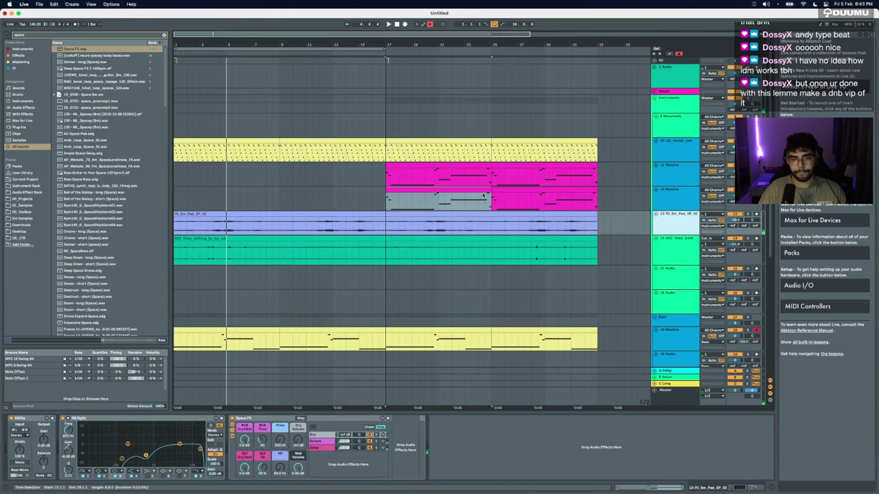
# Step: Move the duplicate Massive track's first clip to bar 1 and delete all of its notes
pyautogui.click(474, 190)
pyautogui.moveTo(473, 191); pyautogui.dragTo(265, 191)
pyautogui.doubleClick(265, 191)
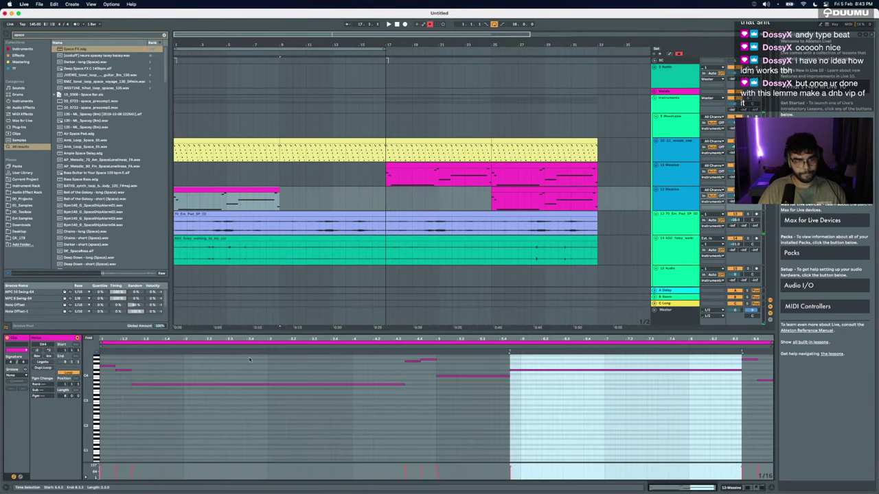
pyautogui.press('super+a')
pyautogui.press('Delete')
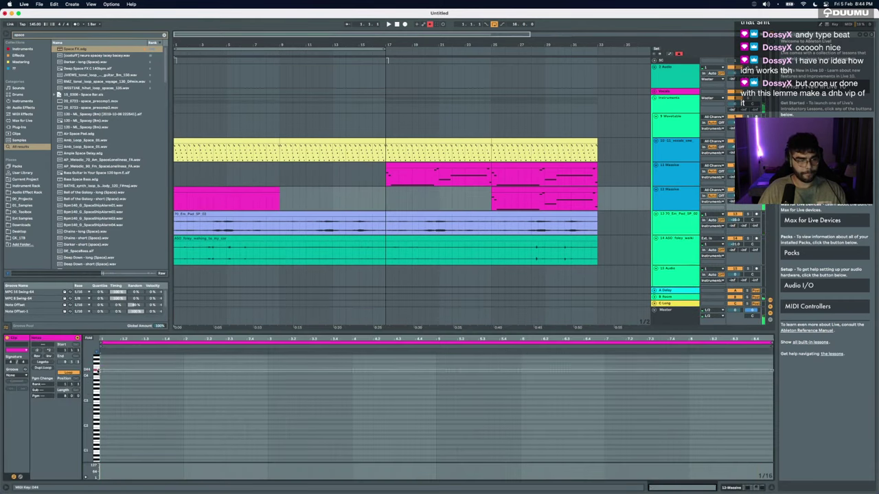
# Step: Write a D#4 note followed by a long G#3 note up to bar 5, and remove the duplicate track's leftover clip at bars 25–33
pyautogui.doubleClick(104, 371)
pyautogui.moveTo(102, 369); pyautogui.dragTo(173, 370)
pyautogui.press('space')
pyautogui.press('space')
pyautogui.press('super+d')
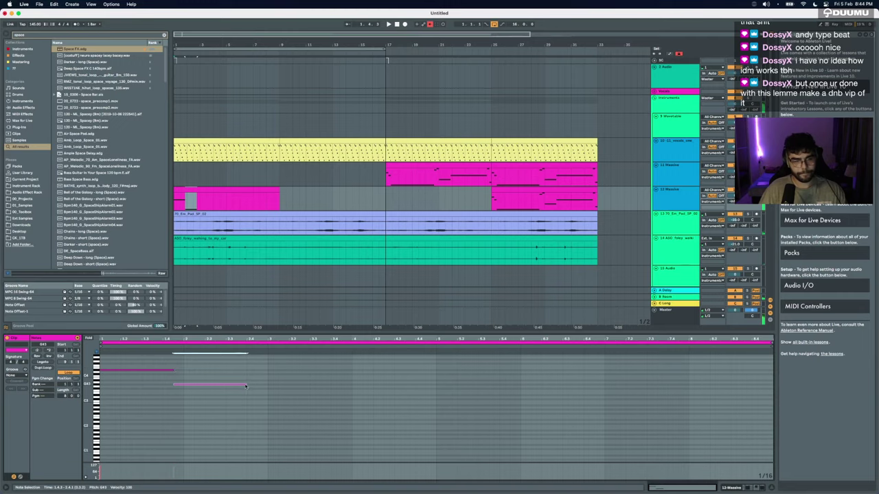
pyautogui.moveTo(267, 383); pyautogui.dragTo(417, 411)
pyautogui.moveTo(465, 199); pyautogui.dragTo(617, 199)
pyautogui.press('space')
# Step: Transpose all notes of the bar 1 Massive clip up one octave and show that track's devices
pyautogui.click(197, 184)
pyautogui.click(197, 190)
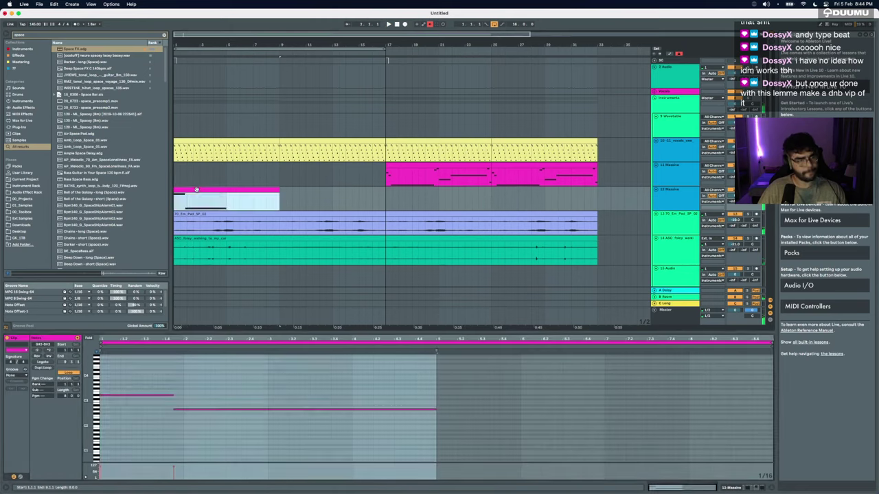
pyautogui.click(199, 386)
pyautogui.press('super+a')
pyautogui.hotkey('shift', 'Up')
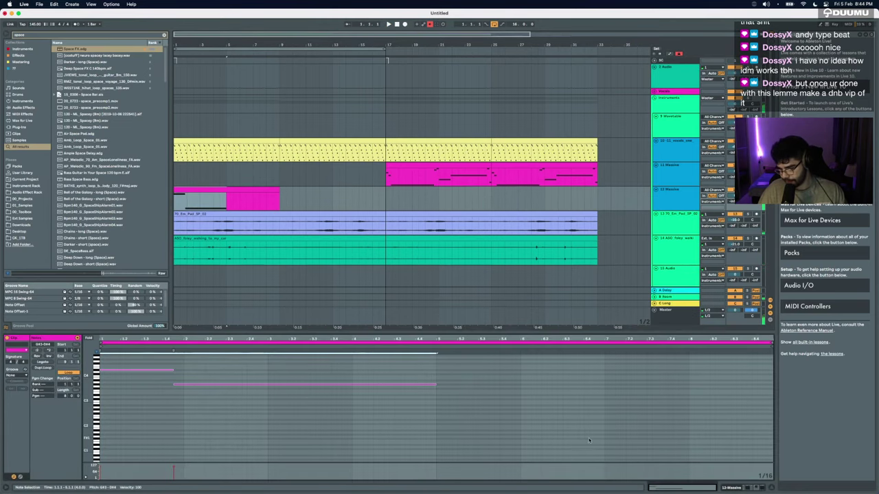
pyautogui.click(732, 486)
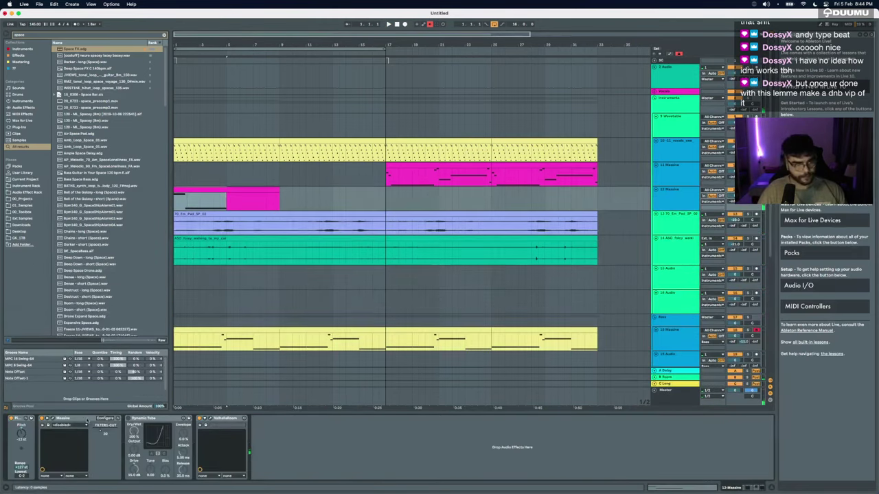
# Step: Reshape envelope 3 in the duplicate track's Massive with a slower attack and longer decay while auditioning the sound
pyautogui.click(51, 420)
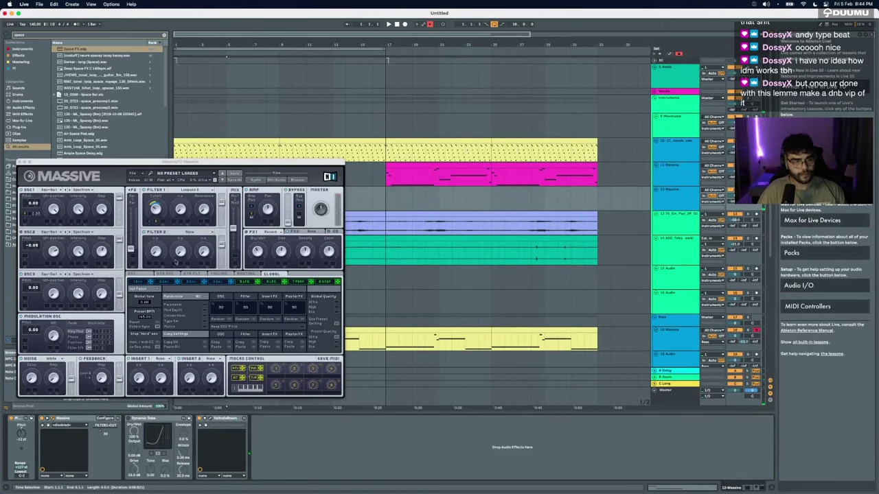
pyautogui.click(189, 282)
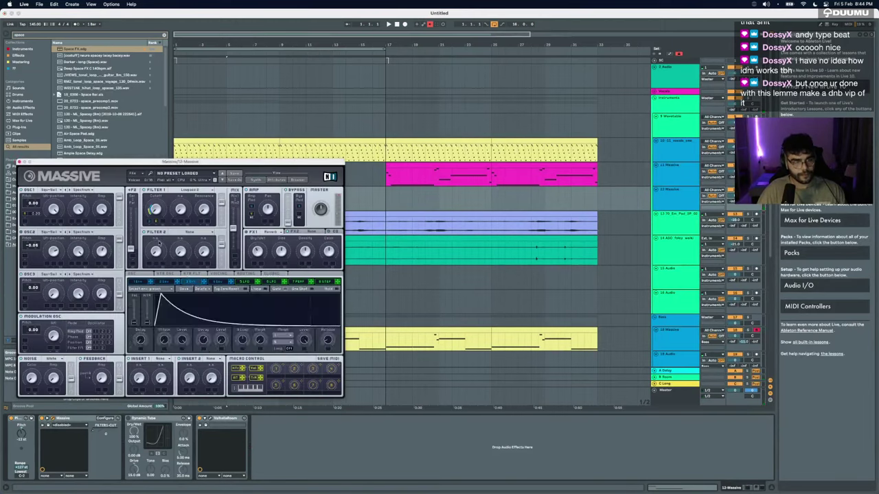
pyautogui.moveTo(162, 339); pyautogui.dragTo(164, 308)
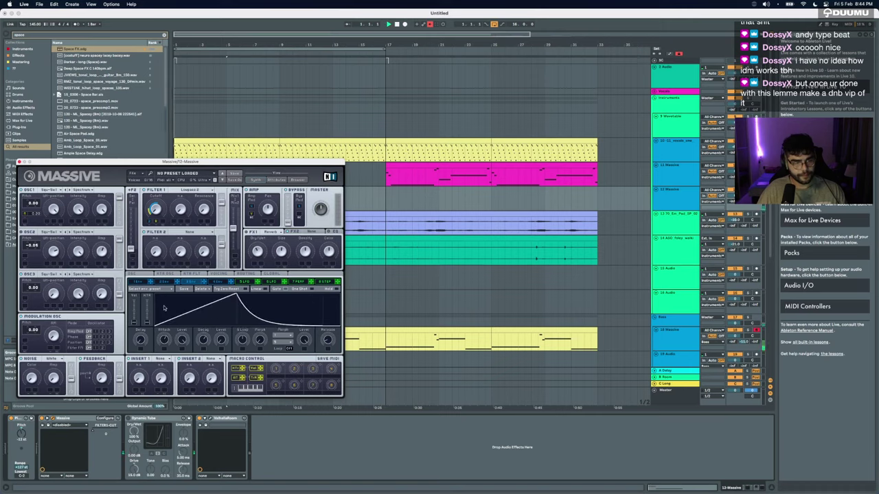
pyautogui.moveTo(220, 339); pyautogui.dragTo(204, 328)
pyautogui.press('space')
pyautogui.moveTo(327, 339); pyautogui.dragTo(322, 300)
pyautogui.press('space')
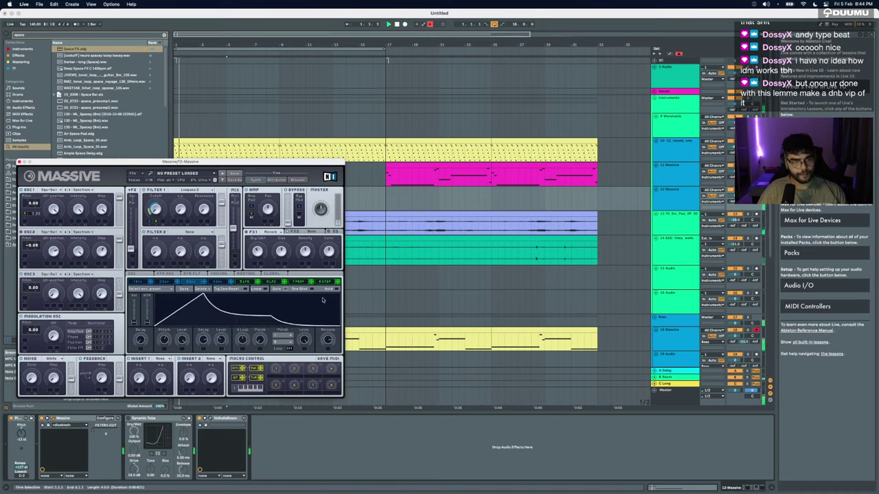
pyautogui.moveTo(327, 341); pyautogui.dragTo(327, 336)
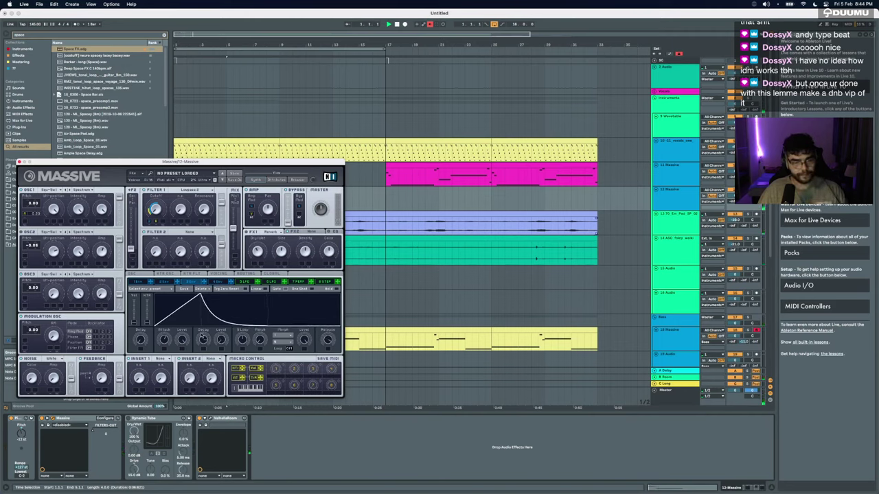
# Step: Lengthen the attack and release of envelope 4 in Massive, play the result and close the plugin window
pyautogui.click(225, 282)
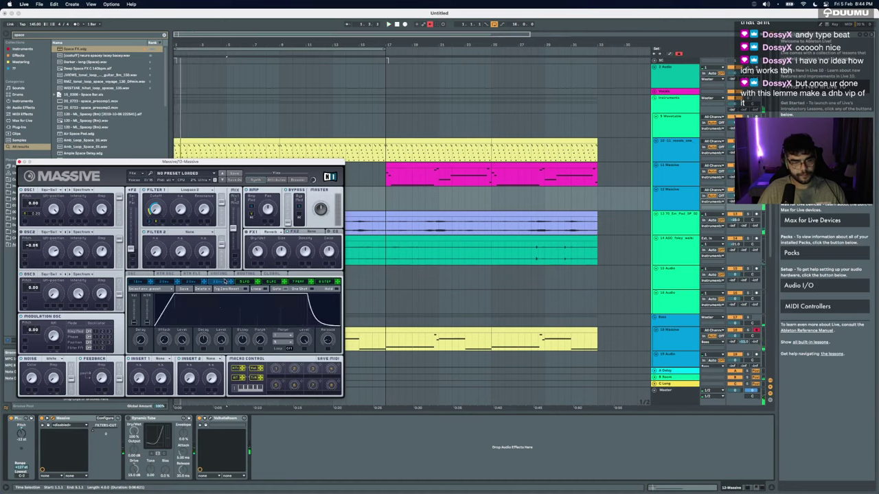
pyautogui.moveTo(327, 344); pyautogui.dragTo(323, 306)
pyautogui.press('space')
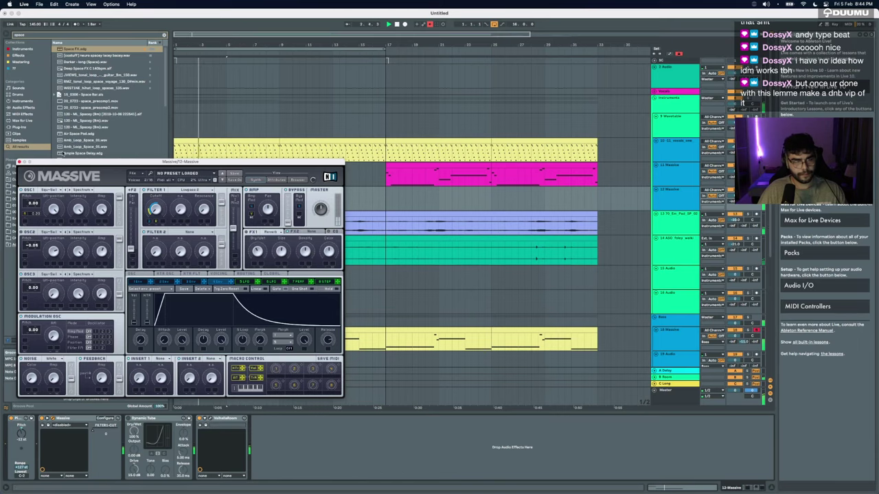
pyautogui.click(19, 162)
# Step: Duplicate the eight-bar Massive clip from bars 1–9 to bars 9–17 on track 12
pyautogui.click(213, 191)
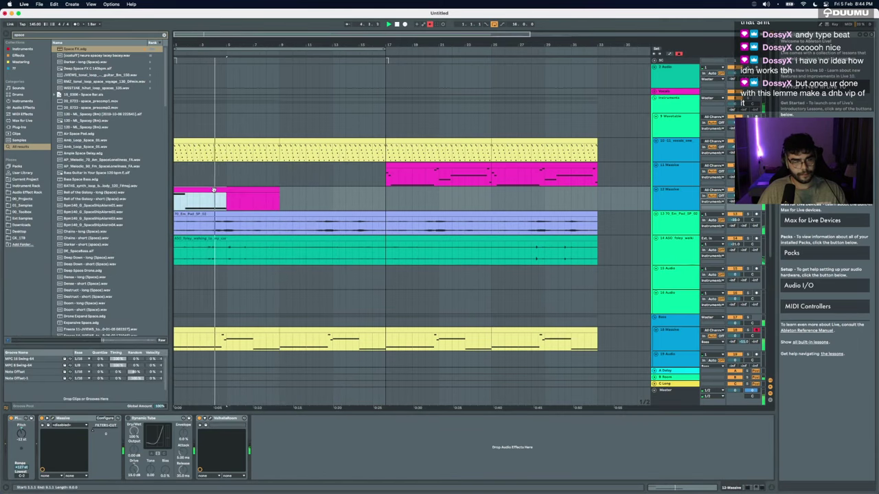
pyautogui.hotkey('ctrl', 'd')
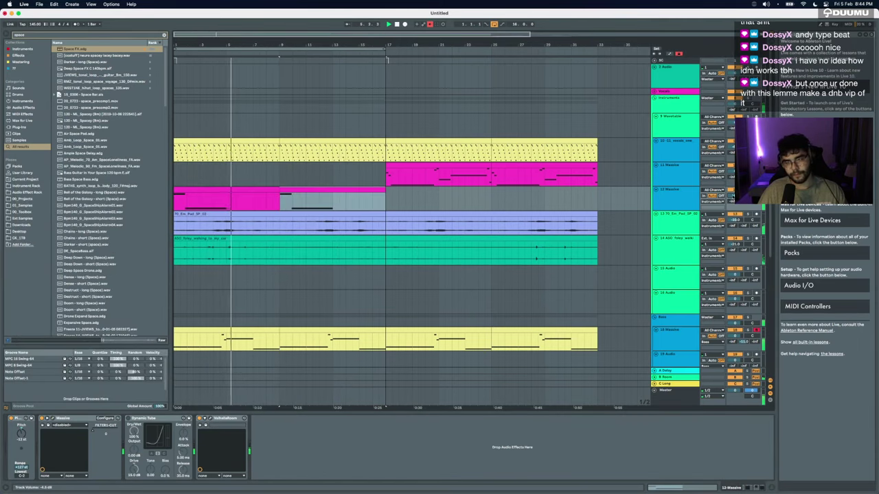
pyautogui.click(210, 192)
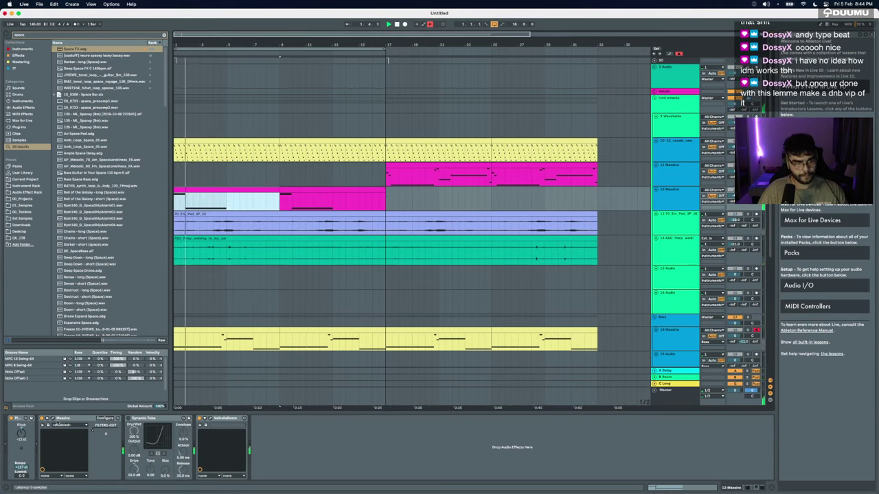
# Step: Add pitch and intensity modulation to OSC1 and OSC2 in track 12's Massive, show LFO 5 and close the plugin
pyautogui.click(53, 420)
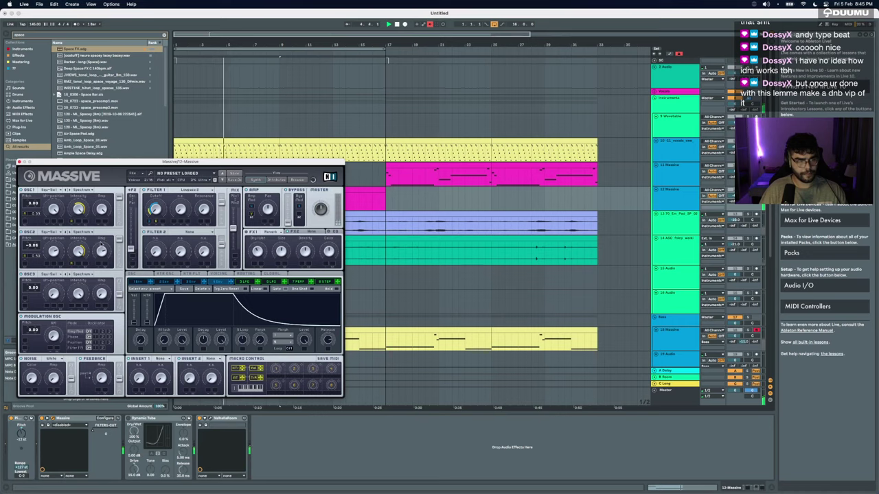
pyautogui.click(255, 282)
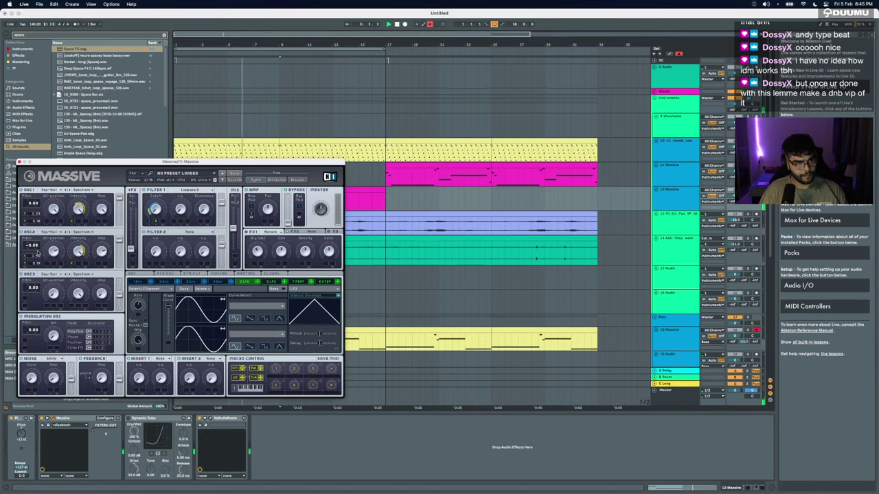
pyautogui.click(19, 162)
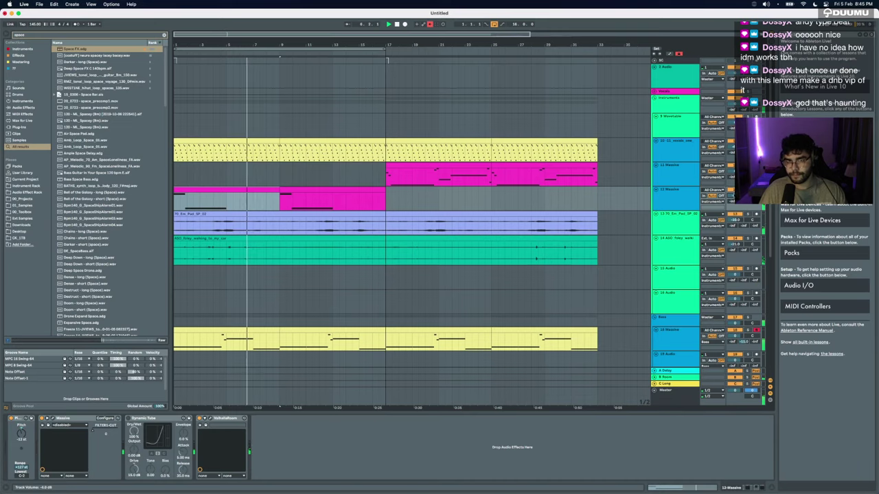
# Step: Switch on the Dynamic Tube effect on the 18 Massive bass track
pyautogui.click(672, 344)
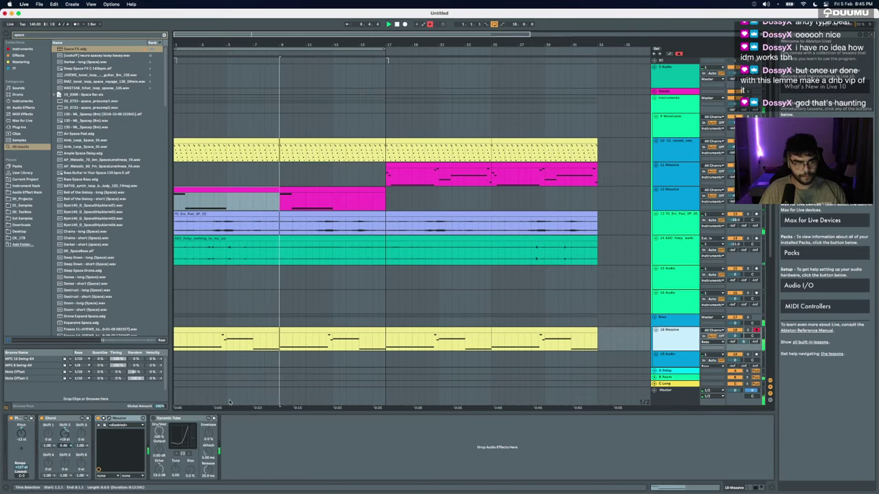
pyautogui.click(153, 418)
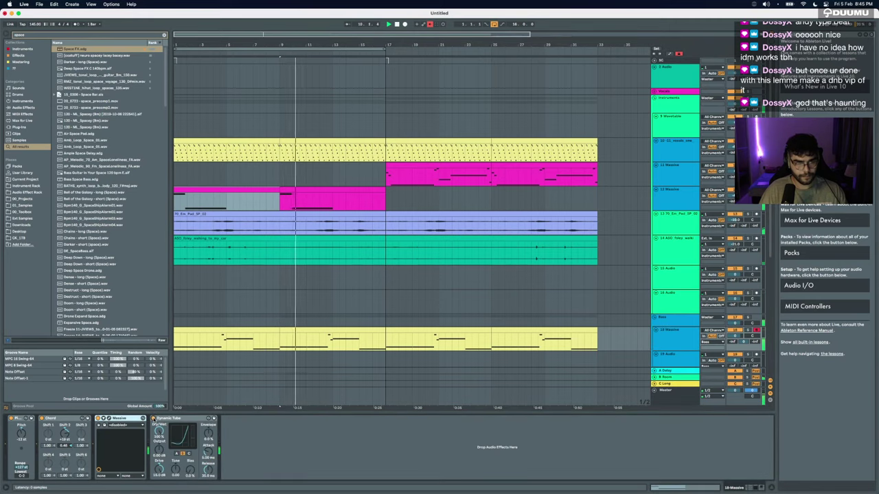
# Step: Add a long high note to track 12's bar 9 clip, from clip bar 4 to about 6.4
pyautogui.click(308, 191)
pyautogui.doubleClick(308, 192)
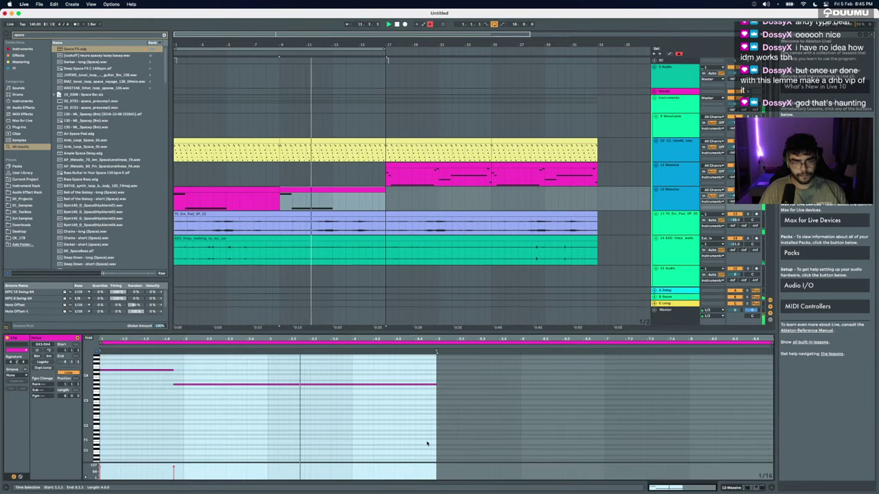
pyautogui.click(353, 372)
pyautogui.doubleClick(353, 371)
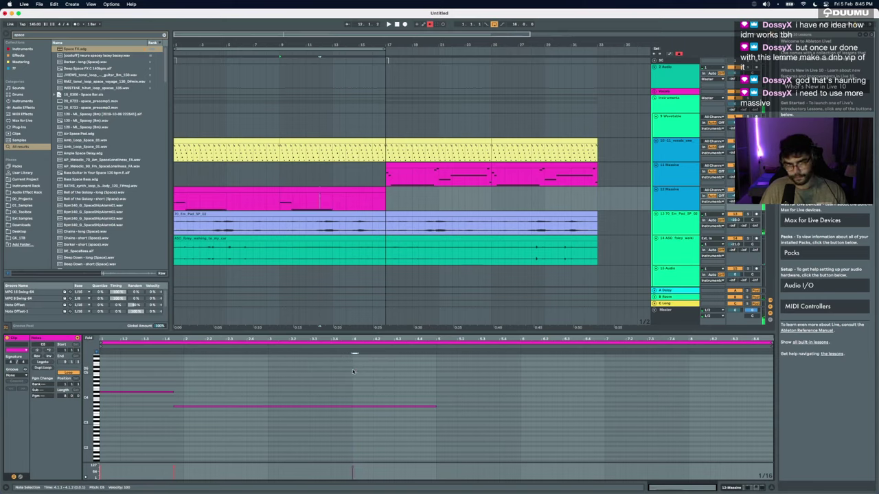
pyautogui.moveTo(411, 373); pyautogui.dragTo(588, 374)
# Step: Play the arrangement from bar 9 and turn off automation arm and the arrangement loop
pyautogui.click(278, 203)
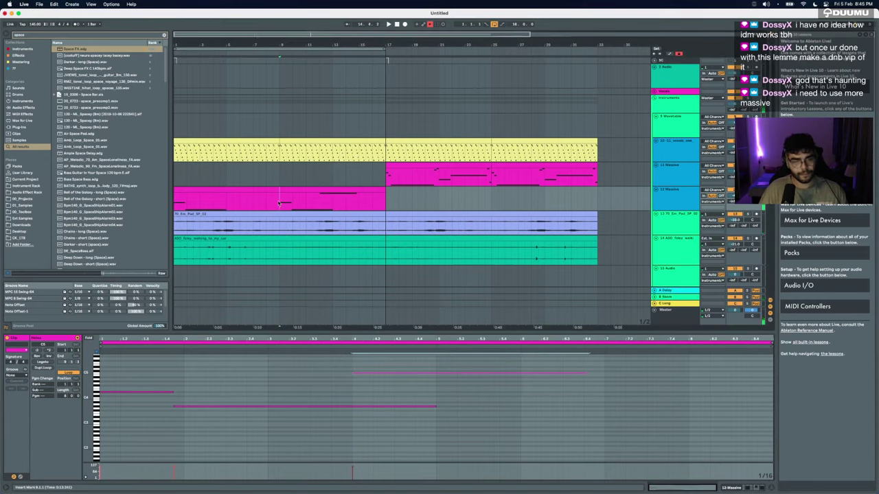
pyautogui.press('space')
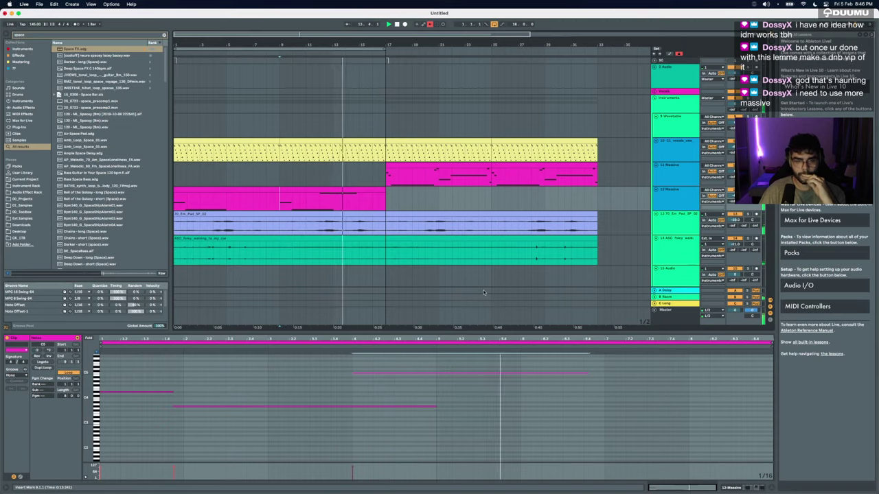
pyautogui.click(424, 25)
pyautogui.click(494, 25)
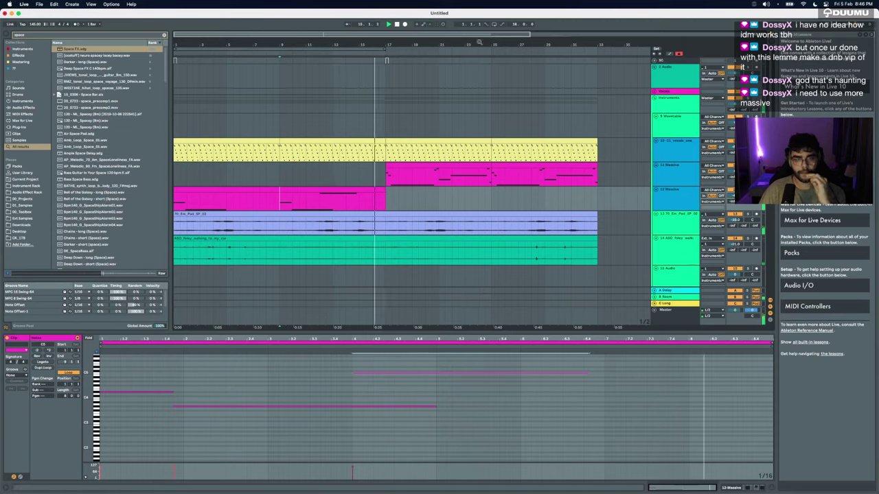
# Step: Duplicate both track 12 Massive clips to bars 17–33 and adjust that track's volume
pyautogui.click(291, 190)
pyautogui.keyDown('shift'); pyautogui.click(264, 190); pyautogui.keyUp('shift')
pyautogui.press('super+d')
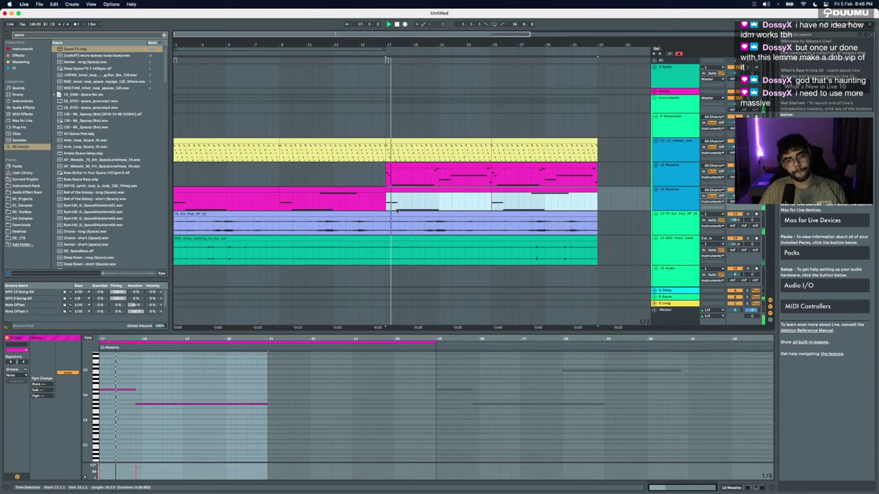
pyautogui.click(736, 196)
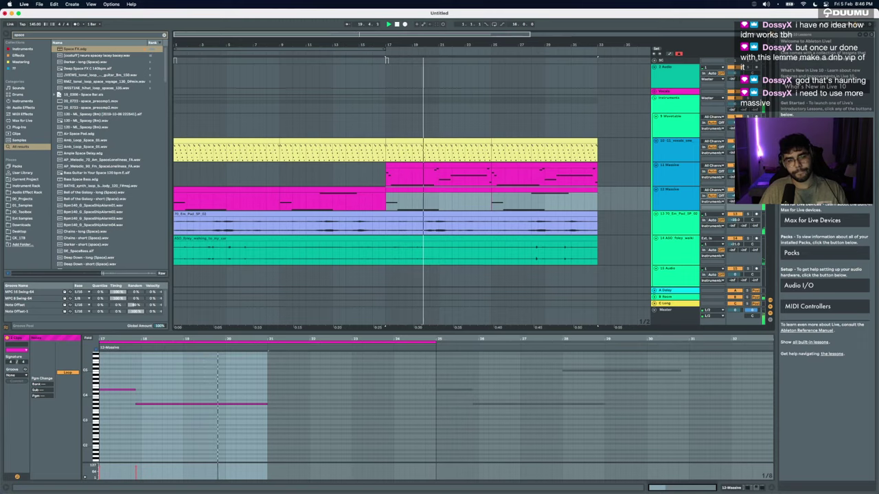
# Step: Loop the arrangement over the duplicated clips at bars 17–33 and readjust track 12's volume
pyautogui.click(504, 191)
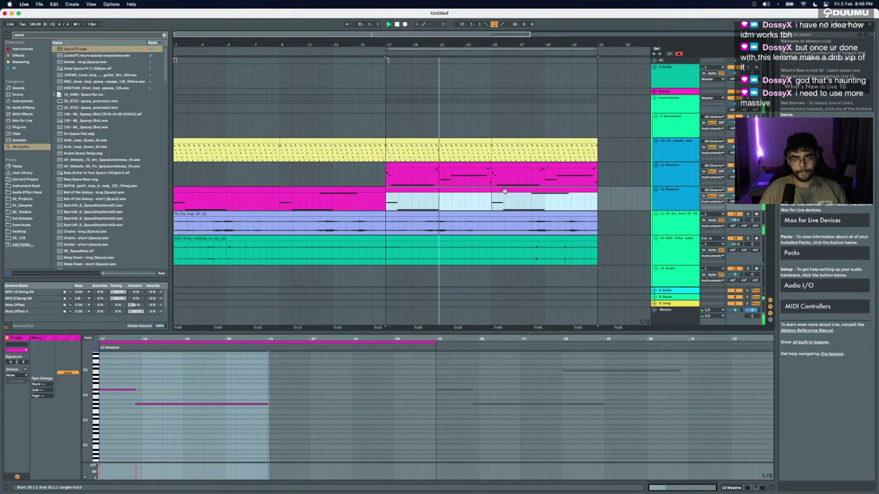
pyautogui.press('super+l')
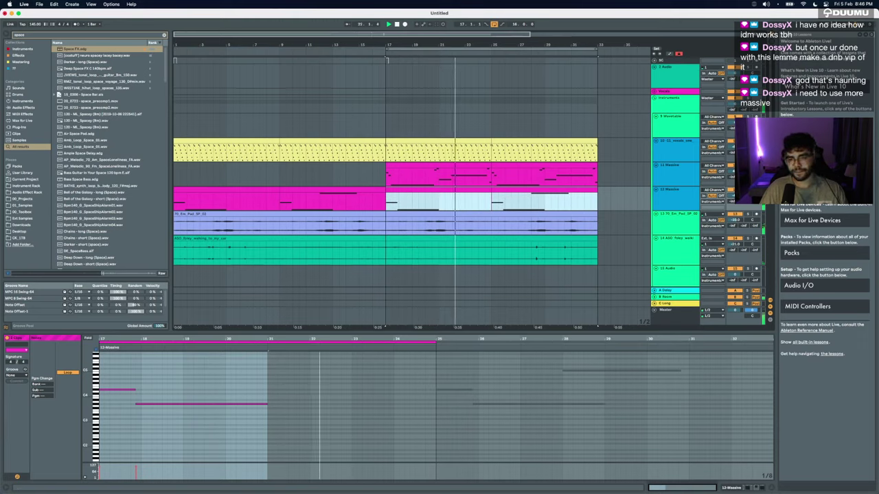
pyautogui.click(736, 196)
# Step: Show the devices of the 11 Massive track and search the browser for "vocal"
pyautogui.click(454, 165)
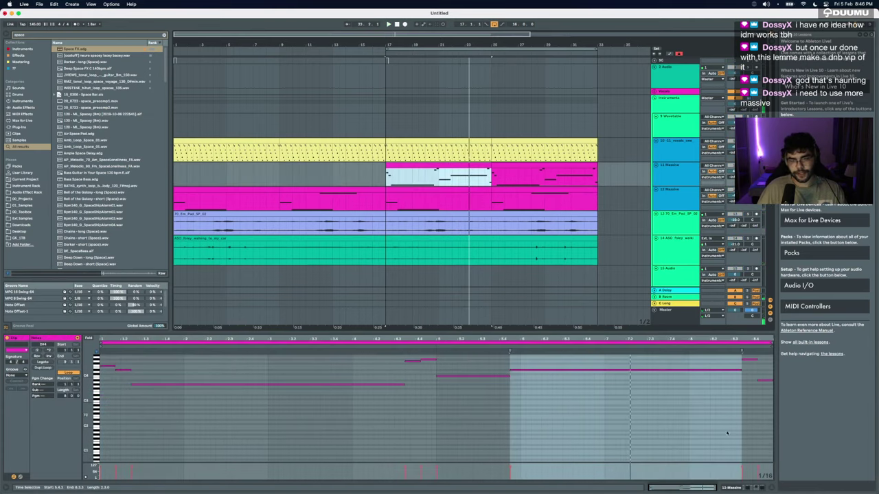
pyautogui.hotkey('shift', 'Tab')
pyautogui.click(491, 456)
pyautogui.press('super+f')
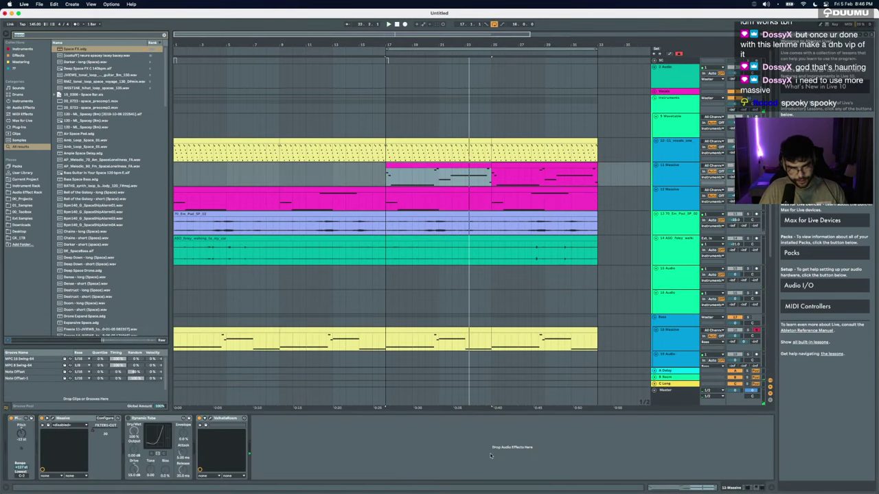
pyautogui.press('BackSpace')
pyautogui.write('vocal')
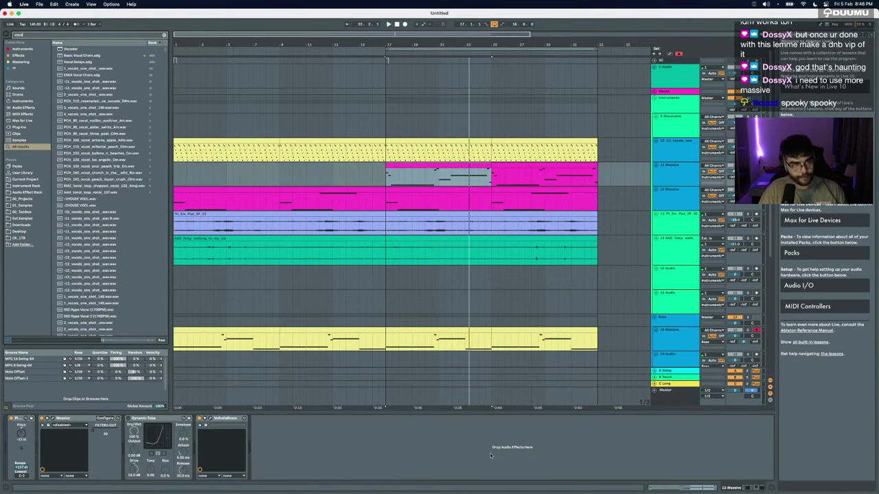
# Step: Browse the vocal search results and audition several one-shots and vocal loops
pyautogui.click(118, 303)
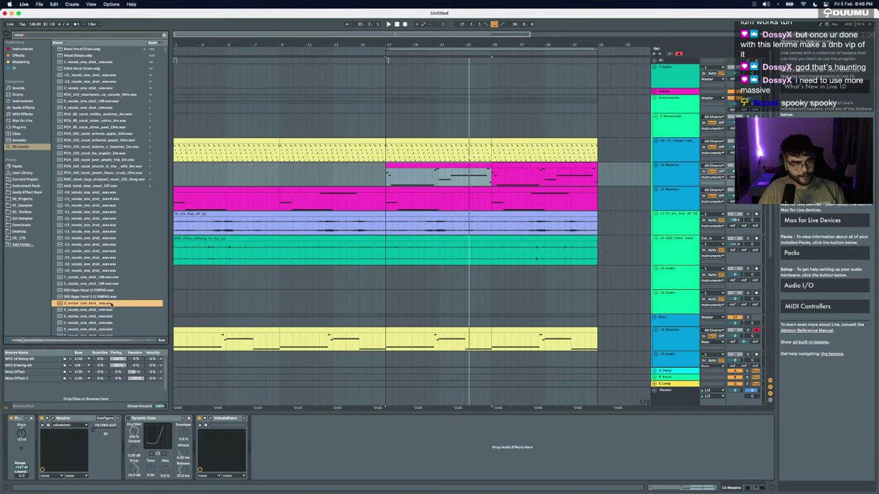
pyautogui.scroll(-5, 103, 292)
pyautogui.click(92, 280)
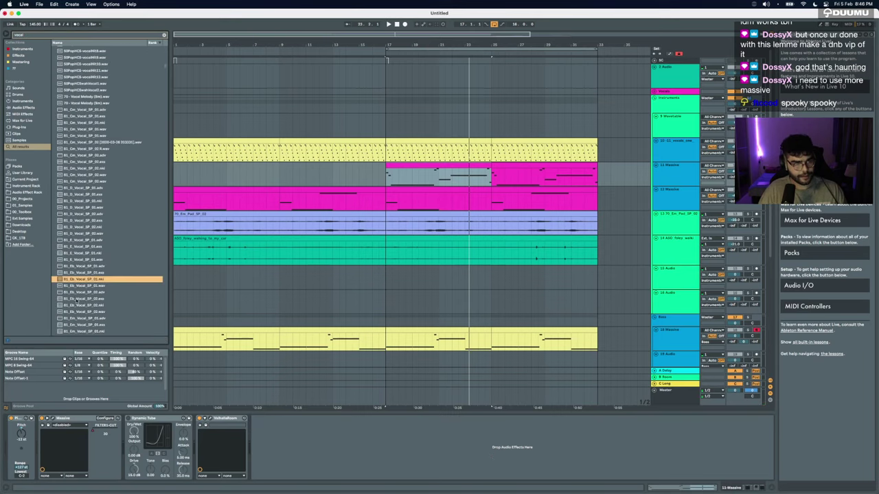
pyautogui.click(81, 286)
pyautogui.scroll(-10, 84, 323)
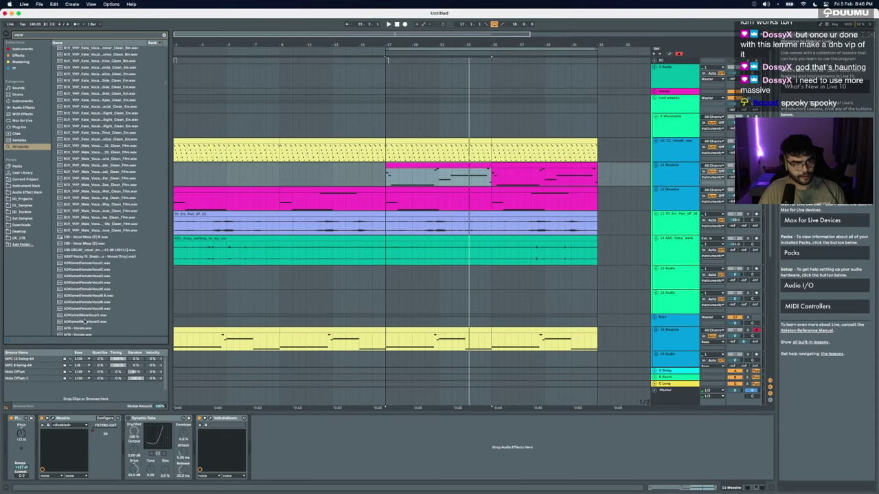
pyautogui.click(83, 276)
pyautogui.click(84, 303)
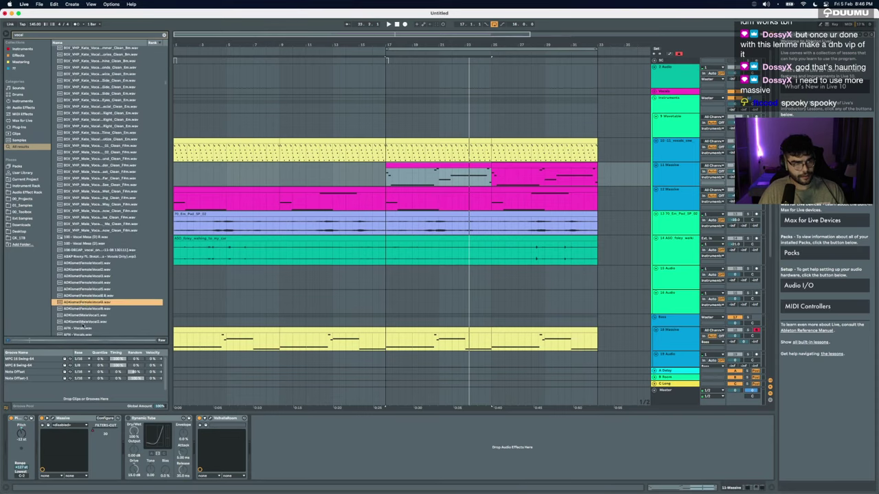
pyautogui.scroll(-5, 84, 303)
pyautogui.click(88, 257)
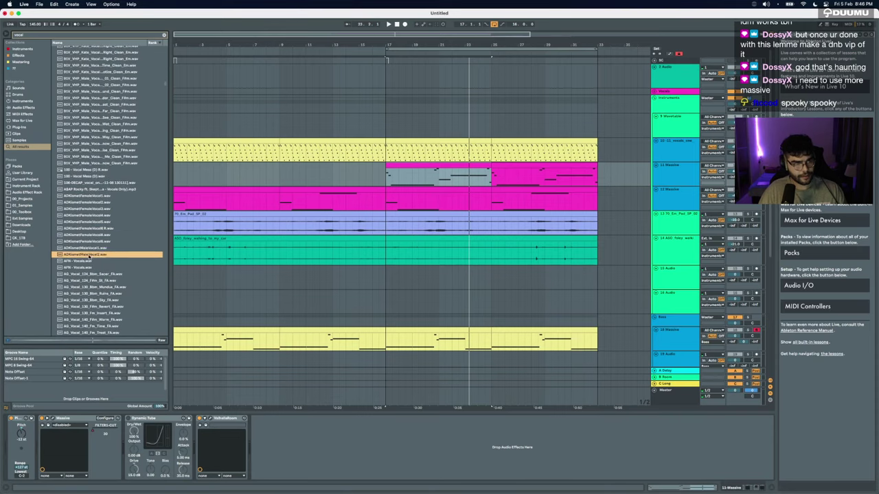
pyautogui.click(82, 313)
# Step: Replace track 11's Massive with the AG_Vocal_130_F#m_Revert_FA.wav sample, enable its loop and trim it to about its first sixth
pyautogui.moveTo(88, 307); pyautogui.dragTo(75, 438)
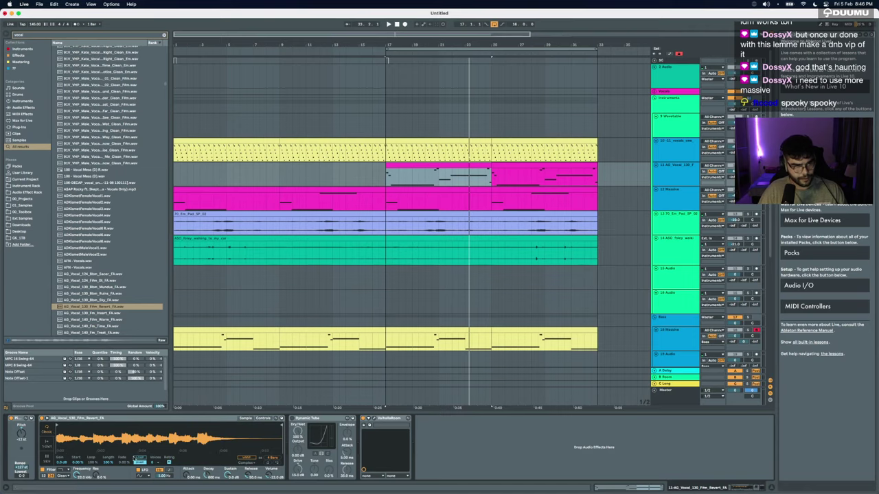
pyautogui.click(139, 458)
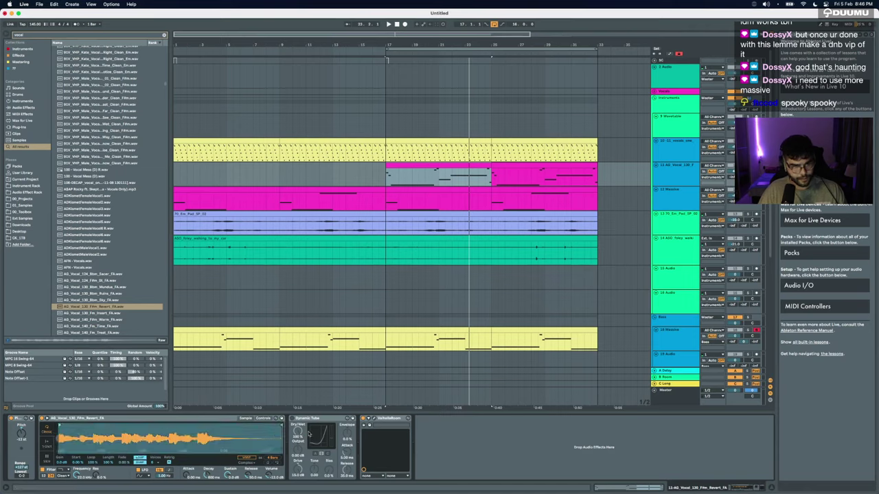
pyautogui.moveTo(280, 427); pyautogui.dragTo(93, 427)
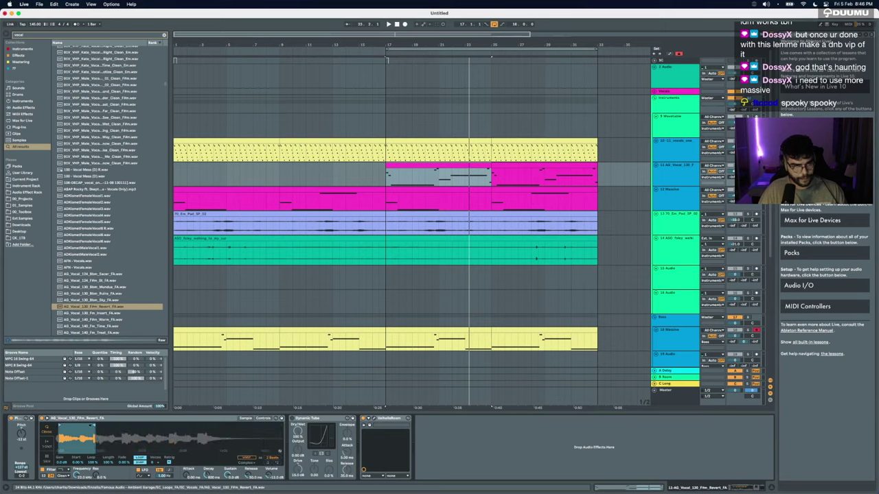
# Step: Reposition the start and end of the AG_Vocal_130_F#m_Revert_FA sample to isolate a short section, auditioning it against the looped arrangement
pyautogui.press('space')
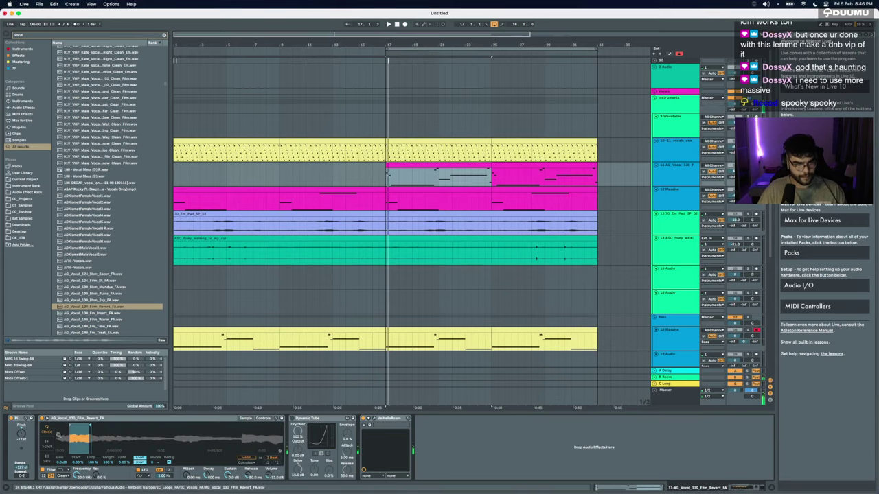
pyautogui.click(265, 419)
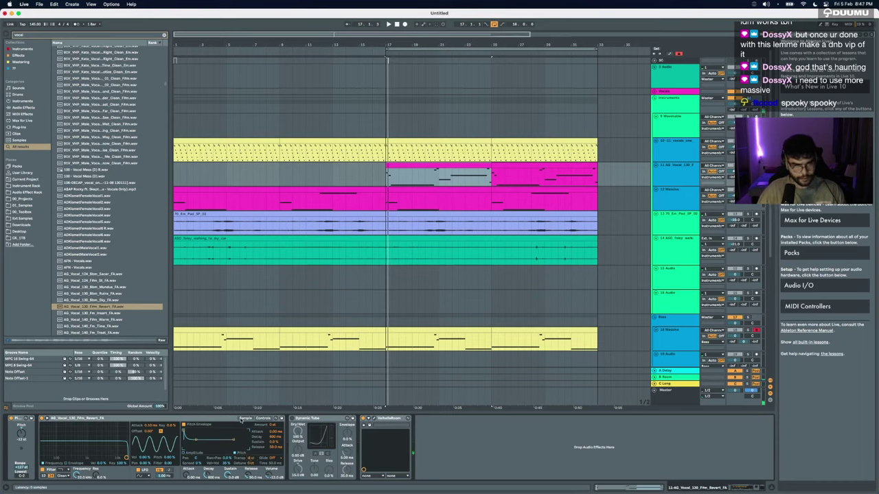
pyautogui.click(244, 419)
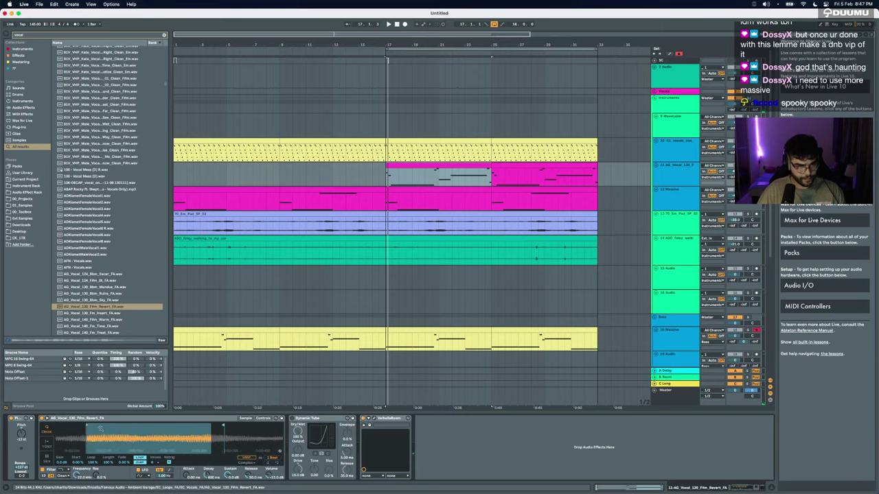
pyautogui.moveTo(88, 426); pyautogui.dragTo(220, 426)
pyautogui.press('space')
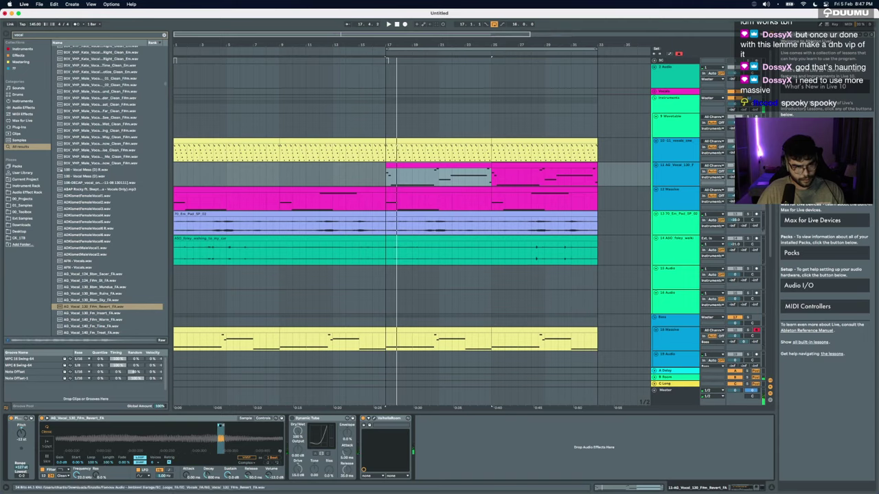
pyautogui.moveTo(220, 429); pyautogui.dragTo(58, 420)
pyautogui.press('space')
pyautogui.moveTo(172, 439)
pyautogui.mouseDown()
pyautogui.moveTo(172, 423)
pyautogui.moveTo(84, 425)
pyautogui.mouseUp()
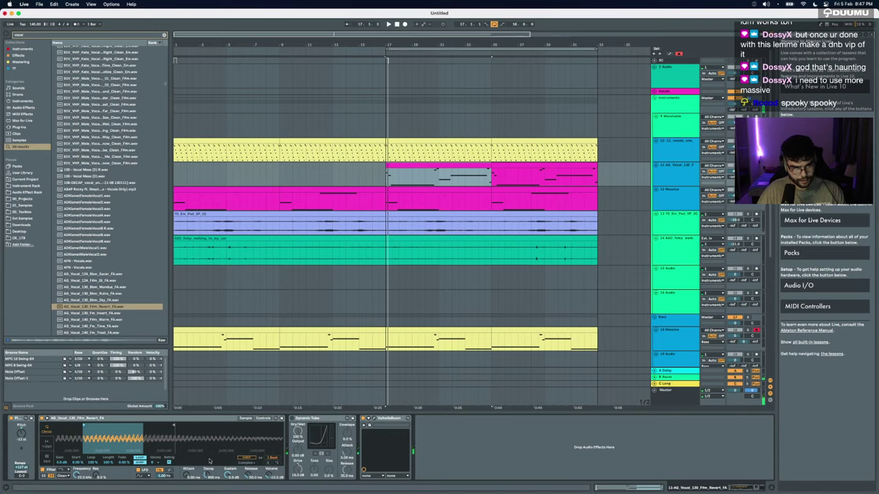
# Step: Toggle Snap for the vocal sample, raise its loop fade to about 82% and shorten the sample length to 45%
pyautogui.click(139, 463)
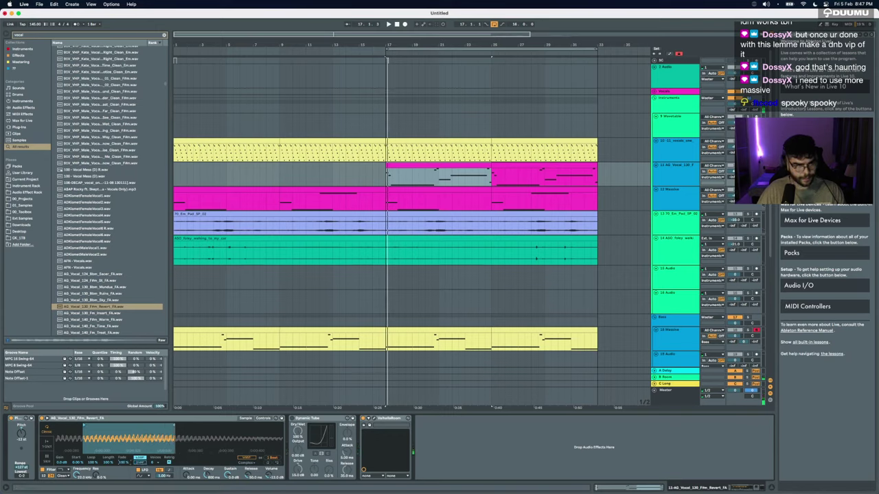
pyautogui.moveTo(124, 463); pyautogui.dragTo(132, 444)
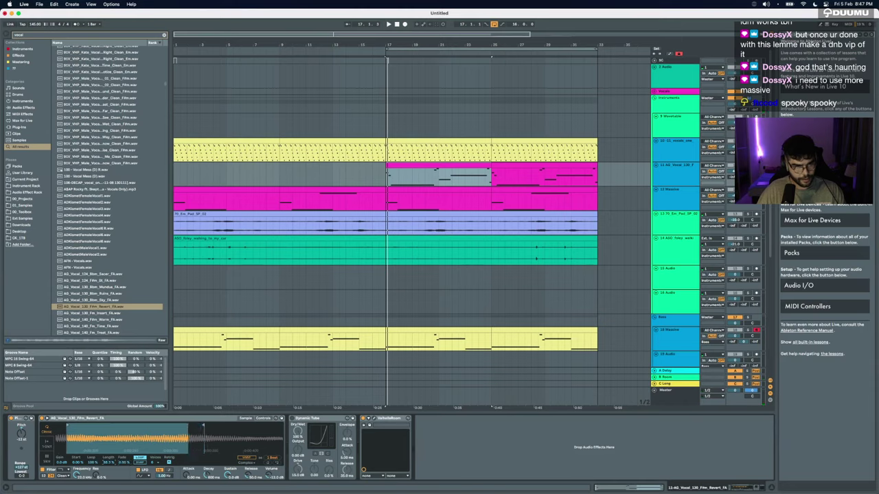
pyautogui.moveTo(107, 463); pyautogui.dragTo(110, 465)
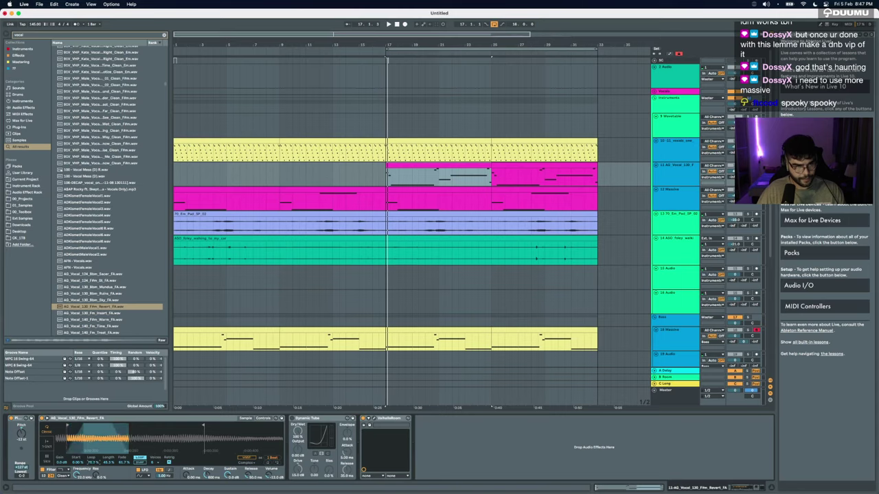
# Step: Extend the vocal sample length to 75% and reduce its loop portion, replaying the start of bar 17 to check the sustain
pyautogui.press('space')
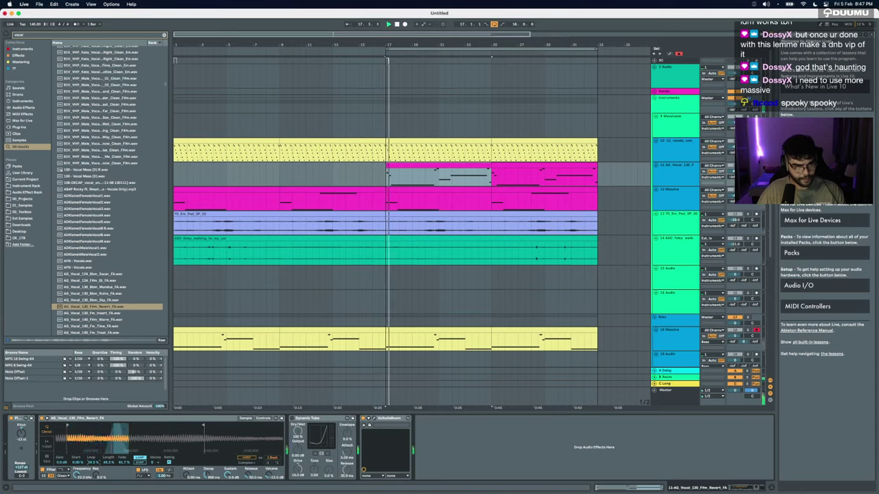
pyautogui.moveTo(110, 464); pyautogui.dragTo(92, 466)
pyautogui.press('space')
pyautogui.press('space')
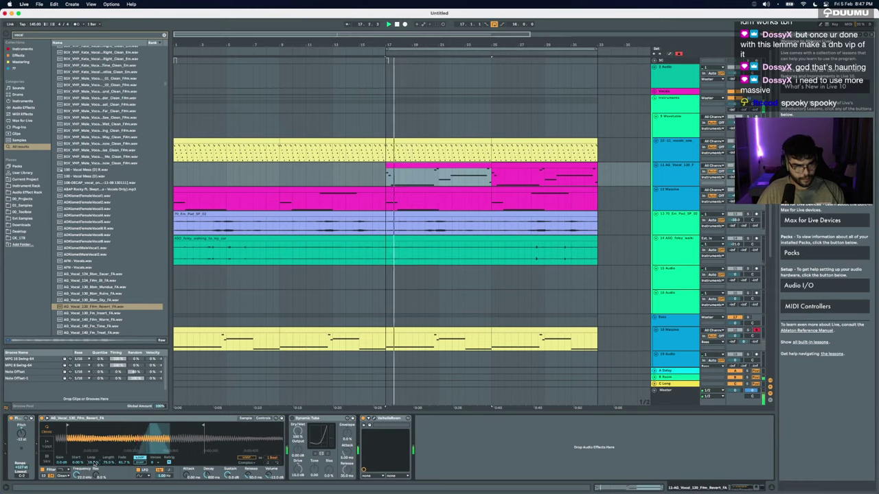
pyautogui.press('space')
pyautogui.press('space')
pyautogui.press('space')
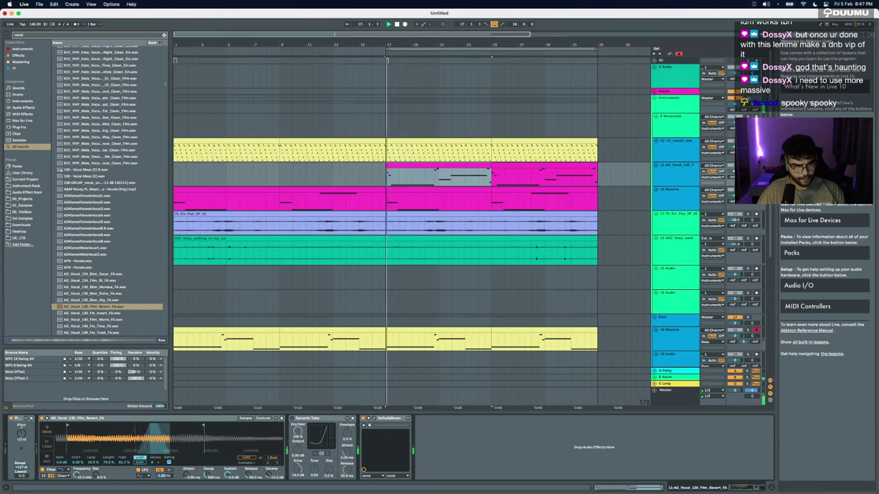
pyautogui.press('space')
pyautogui.press('space')
pyautogui.press('space')
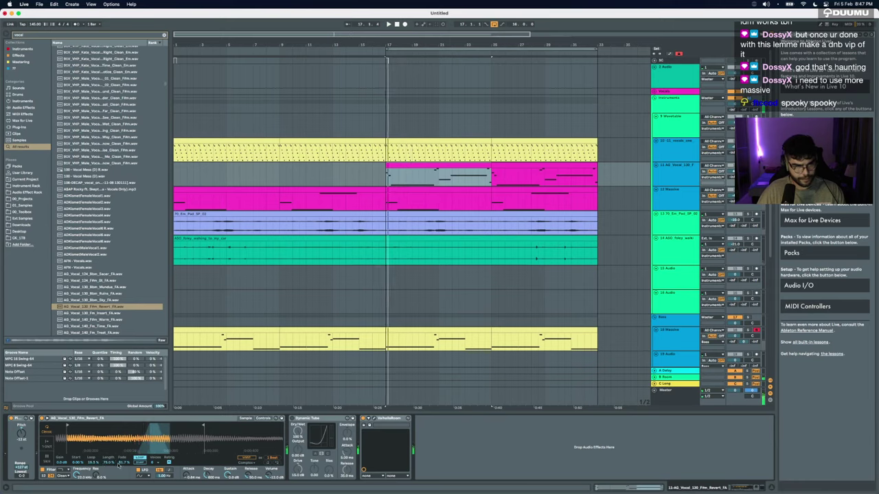
# Step: Shape the vocal sampler's filter into a band-pass near 884 Hz and audition it
pyautogui.click(263, 417)
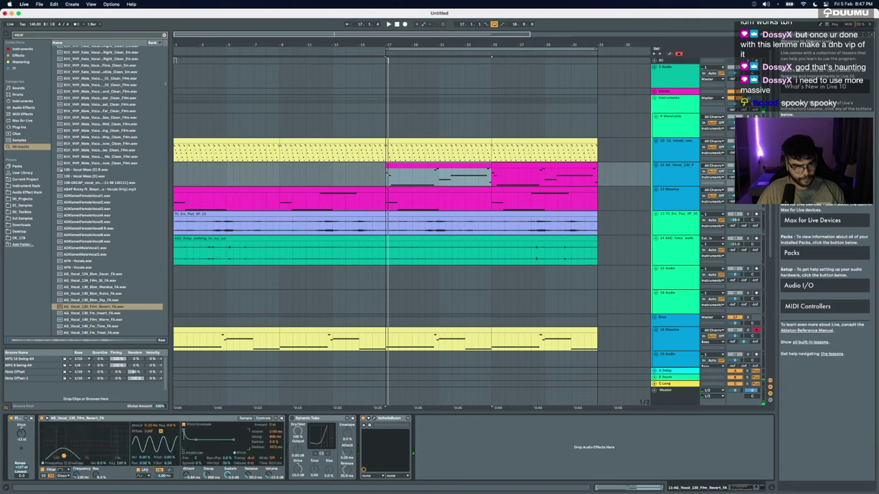
pyautogui.press('space')
pyautogui.press('space')
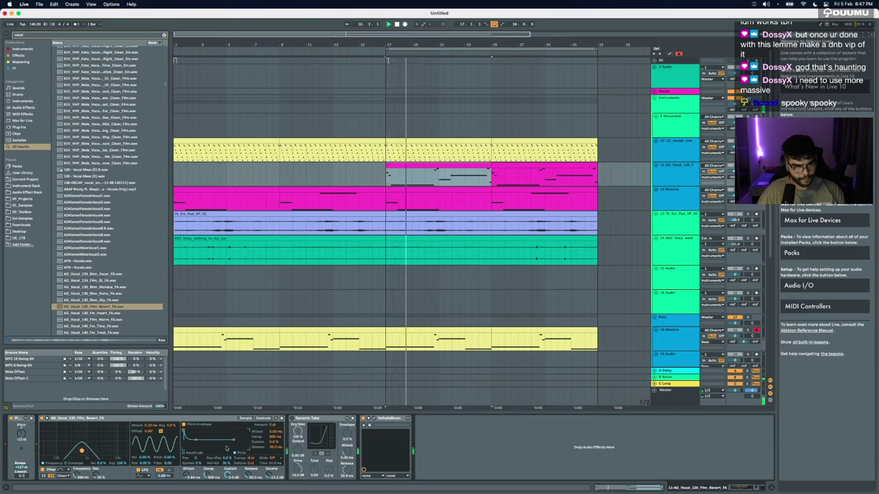
# Step: Set the vocal sample's loop to about 49%, pull its sustain fully down and return the Pitch device to 0 st
pyautogui.click(244, 418)
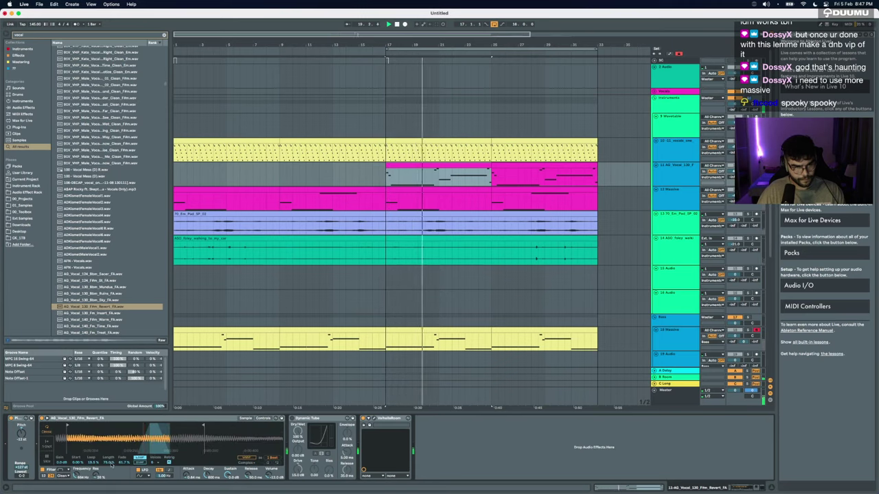
pyautogui.moveTo(97, 464)
pyautogui.mouseDown()
pyautogui.moveTo(96, 485)
pyautogui.moveTo(96, 451)
pyautogui.mouseUp()
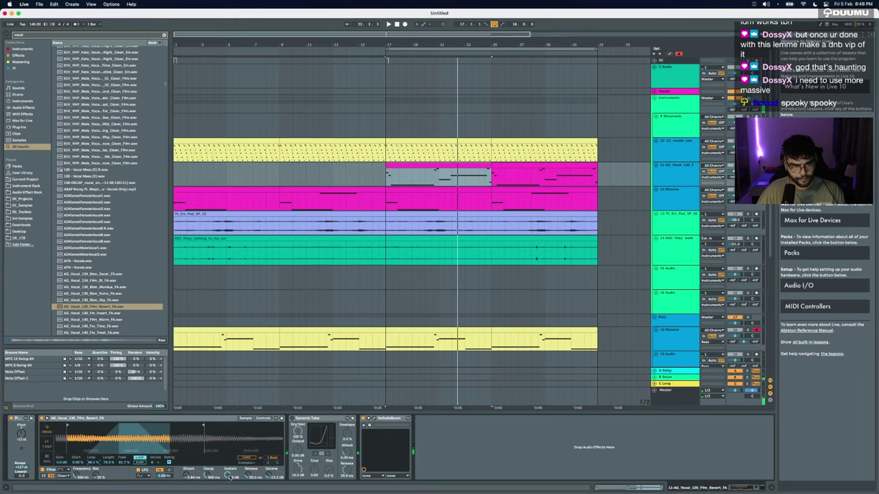
pyautogui.press('space')
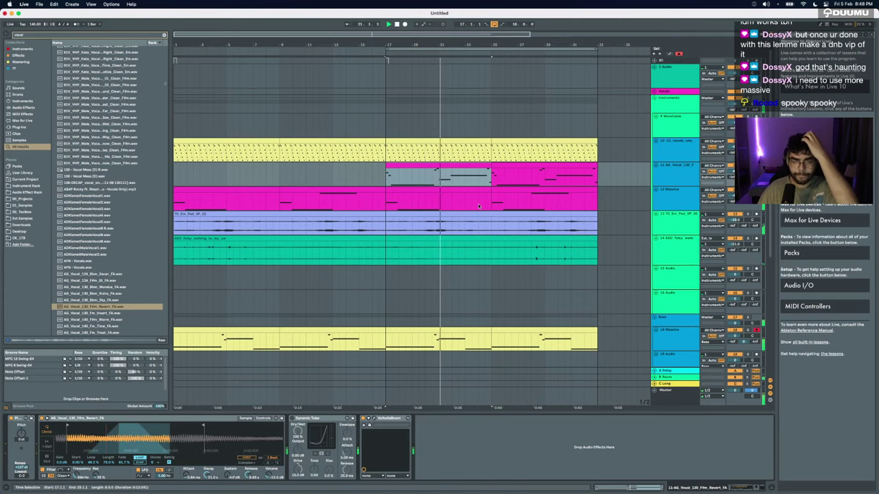
# Step: Review the arrangement around the track 11 vocal clips from bar 17 onward during playback
pyautogui.scroll(-1, 498, 192)
pyautogui.scroll(-3, 498, 192)
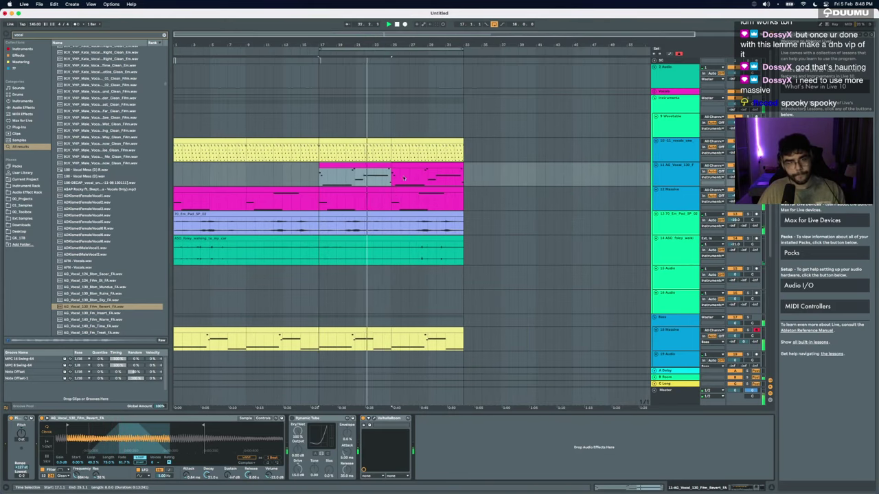
pyautogui.scroll(5, 388, 179)
pyautogui.scroll(-4, 388, 179)
pyautogui.click(389, 176)
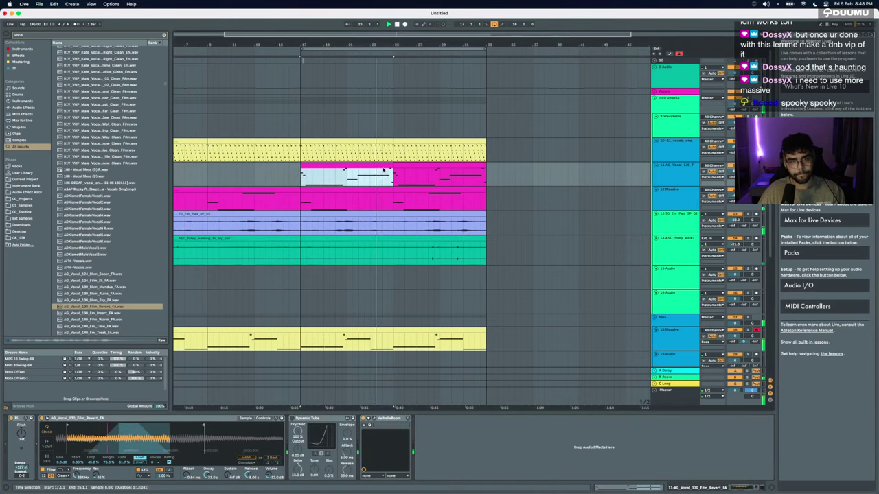
pyautogui.scroll(2, 385, 172)
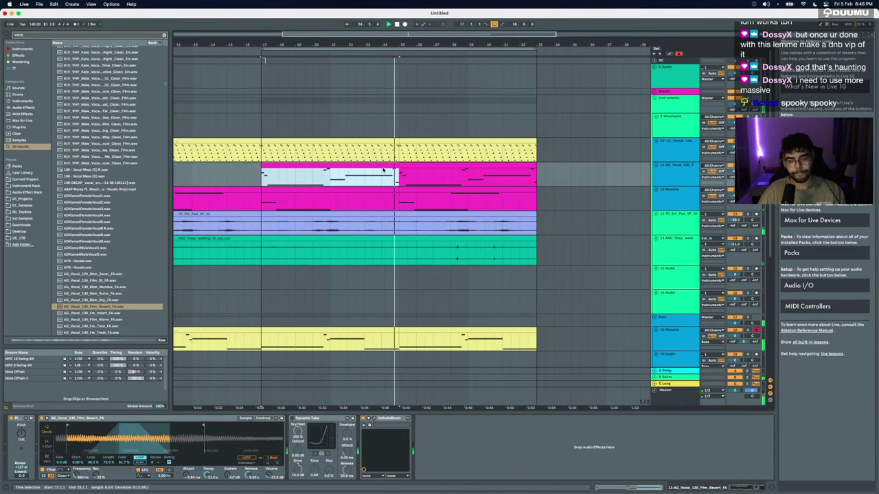
pyautogui.scroll(-2, 384, 170)
# Step: Copy the EQ19 Pro Zodiacs Perc 060 clips from bar 33 to bar 17 and duplicate them up to the drum section
pyautogui.scroll(-5, 383, 170)
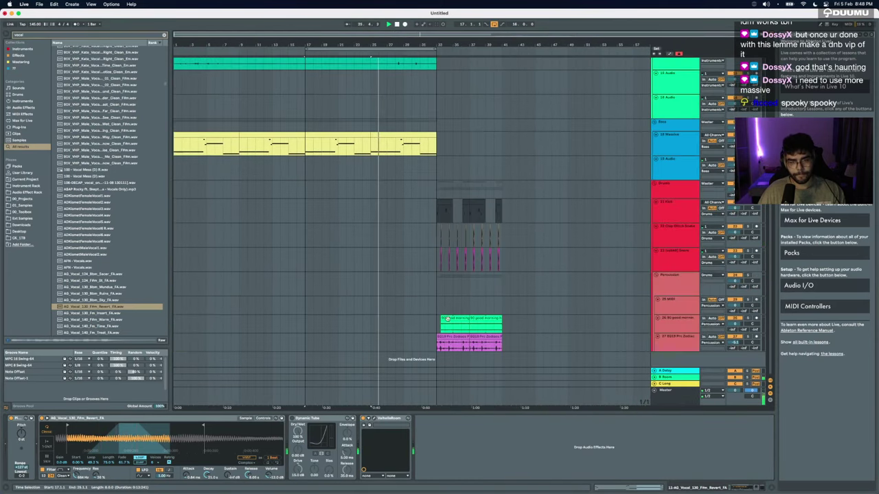
pyautogui.click(385, 339)
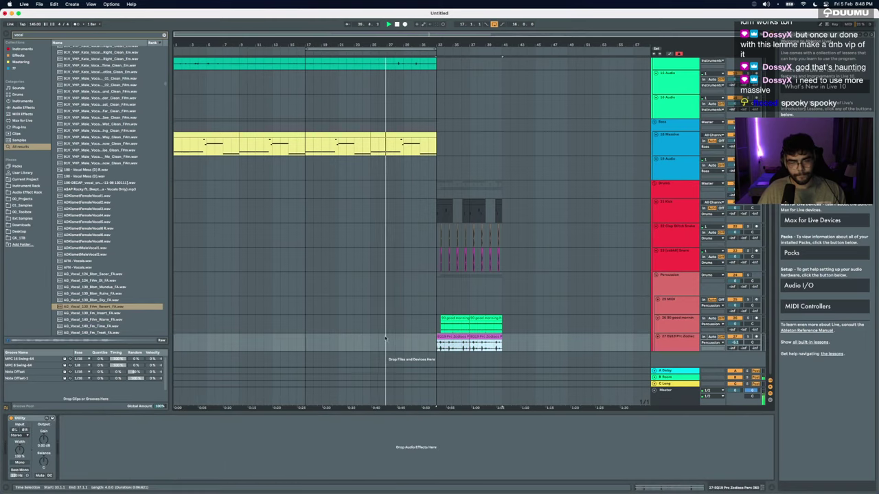
pyautogui.click(305, 344)
pyautogui.press('super+v')
pyautogui.press('space')
pyautogui.press('space')
pyautogui.press('super+d')
# Step: Transpose the percussion clip at bar 17 to -1 st and duplicate it over the following clips through bar 41
pyautogui.scroll(3, 305, 344)
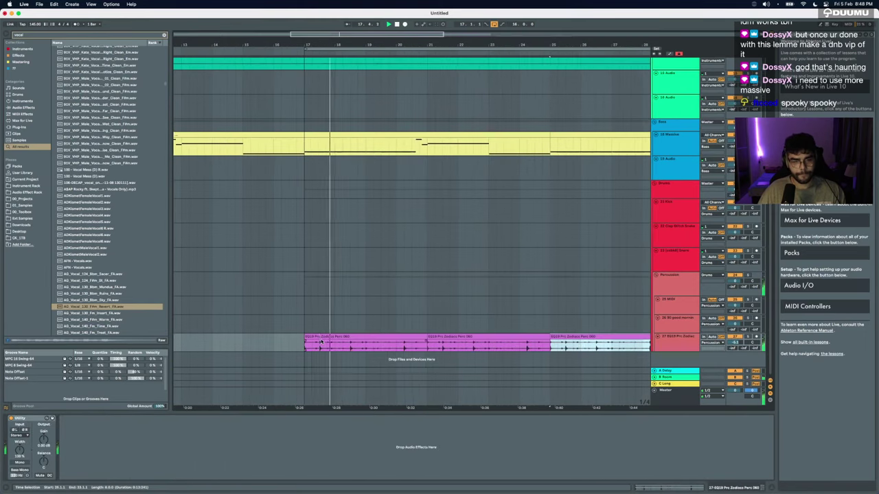
pyautogui.doubleClick(306, 343)
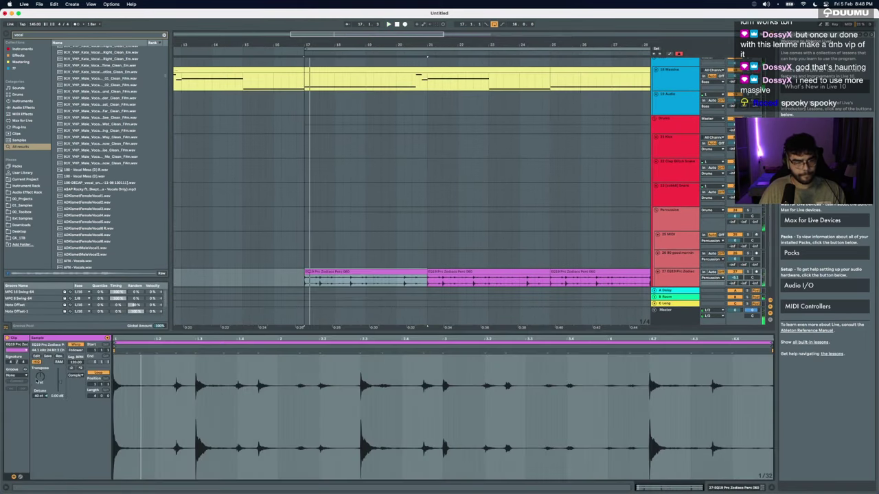
pyautogui.press('-')
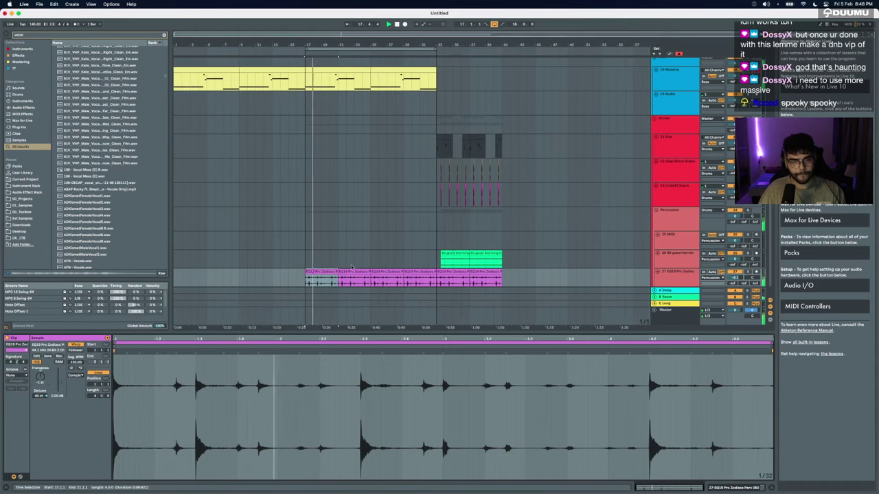
pyautogui.press('super+d')
pyautogui.press('super+d')
pyautogui.press('super+d')
pyautogui.press('super+d')
pyautogui.press('super+d')
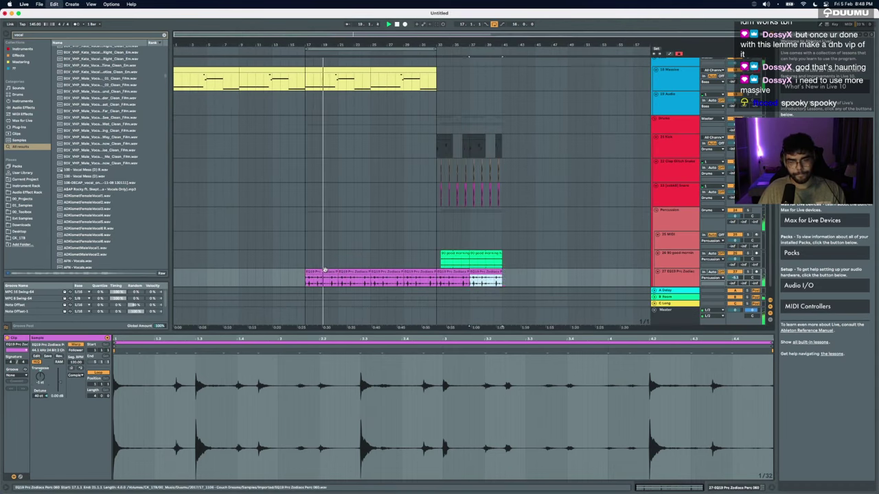
# Step: Select the first percussion clip at bar 17, check it up close and hide the clip detail view
pyautogui.click(324, 272)
pyautogui.press('+')
pyautogui.press('+')
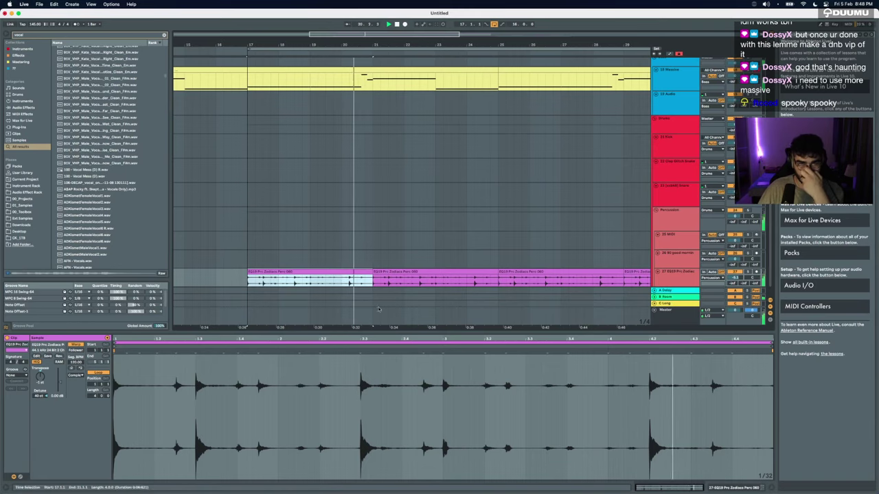
pyautogui.press('super+alt+l')
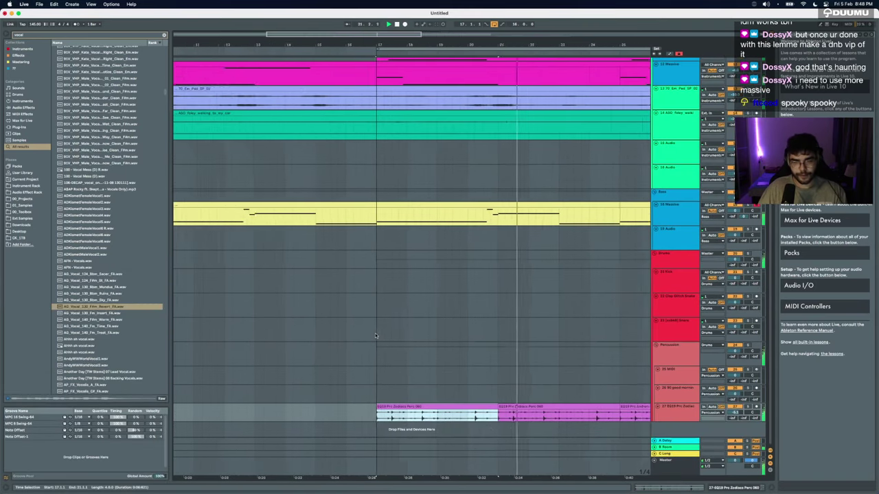
pyautogui.press('-')
pyautogui.press('-')
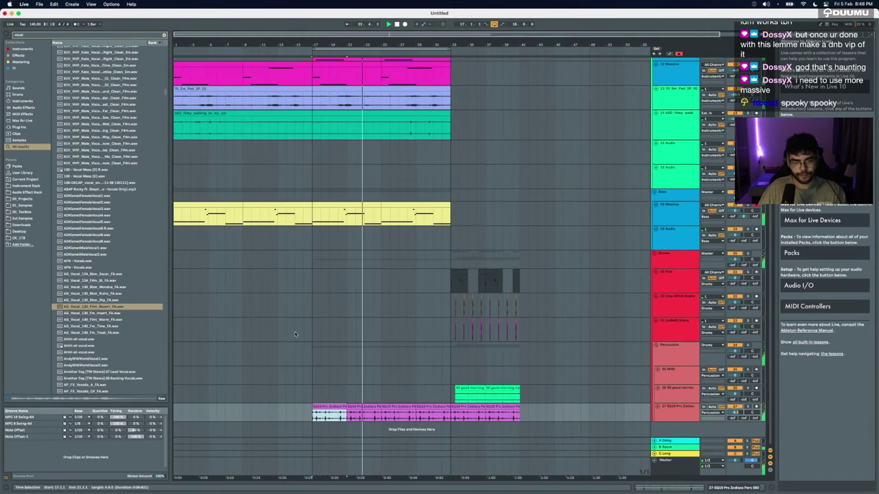
# Step: Select the bass group's Massive clips across bars 1–17 and undo the last change
pyautogui.scroll(5, 296, 334)
pyautogui.scroll(4, 295, 335)
pyautogui.scroll(-5, 295, 335)
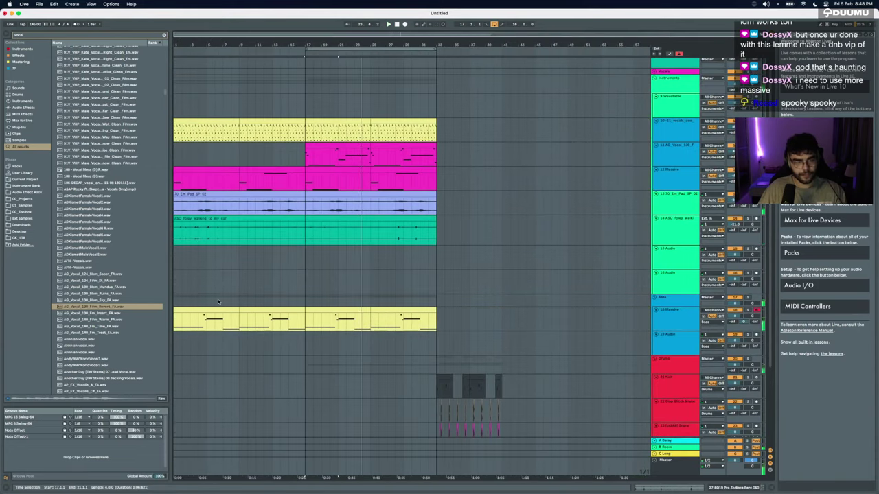
pyautogui.click(251, 312)
pyautogui.press('super+z')
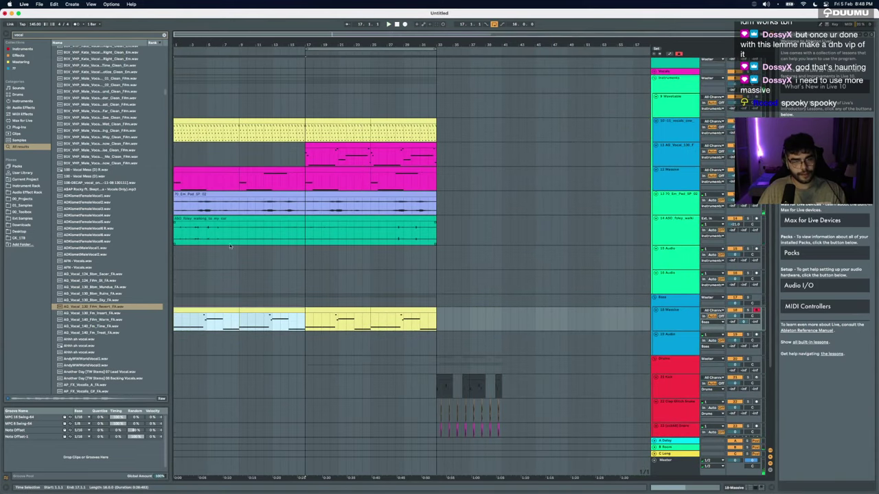
# Step: Slightly reduce the height of the track 14 foley track and select the track 13 Em pad track
pyautogui.click(673, 239)
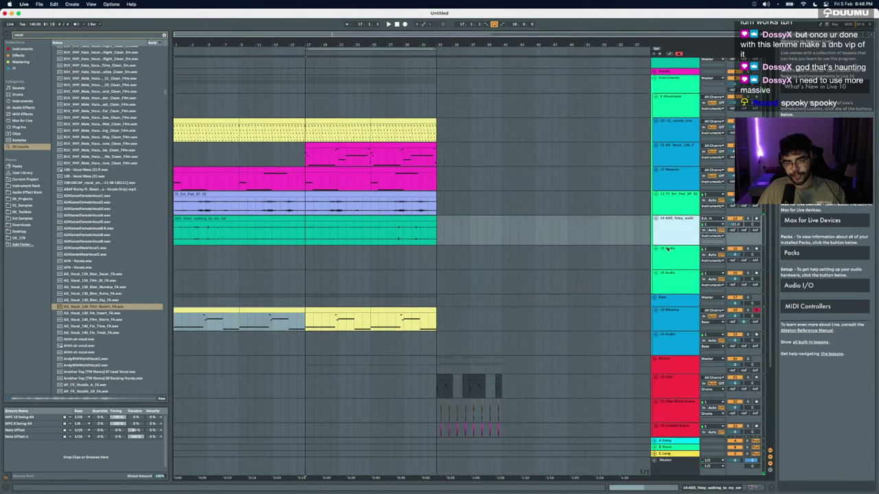
pyautogui.moveTo(669, 244); pyautogui.dragTo(670, 239)
pyautogui.keyDown('shift'); pyautogui.click(672, 209); pyautogui.keyUp('shift')
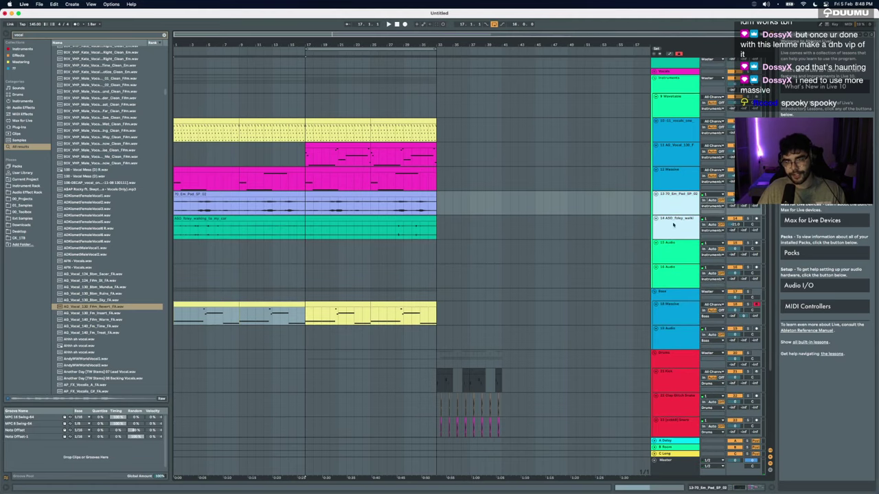
pyautogui.click(673, 225)
pyautogui.click(678, 199)
# Step: Switch to Safari's SoundCloud page for Stereo Cube and play "Wonderlust (clip)" from about its midpoint as a reference
pyautogui.hotkey('ctrl', 'Up')
pyautogui.click(268, 196)
pyautogui.scroll(-5, 137, 261)
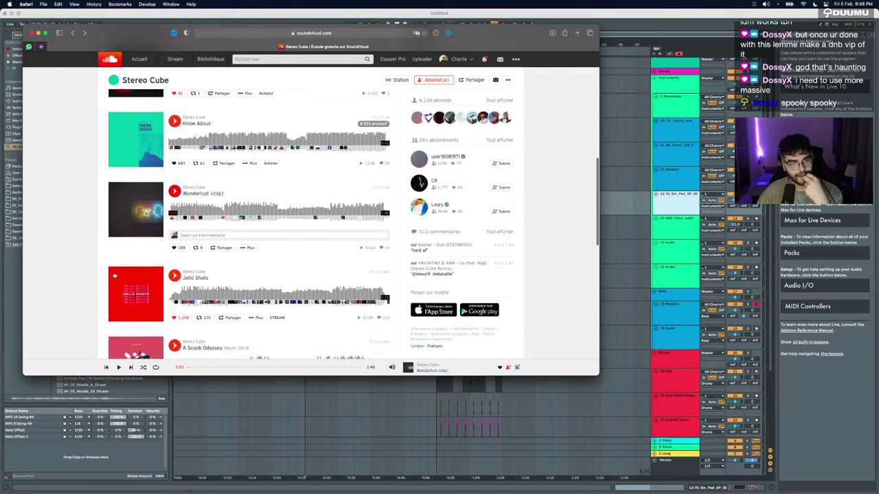
pyautogui.scroll(2, 115, 275)
pyautogui.click(283, 252)
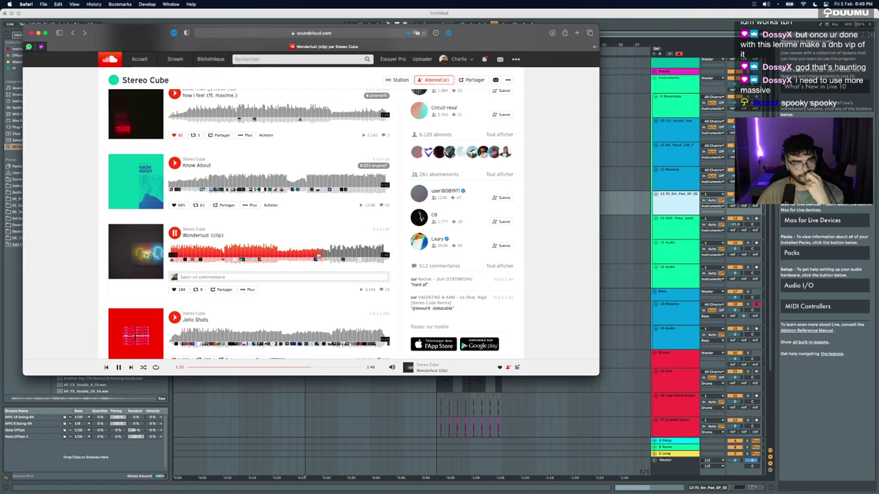
# Step: Return to Ableton Live, select the first vocal one-shot clip at bar 1 and play the arrangement from there
pyautogui.click(305, 431)
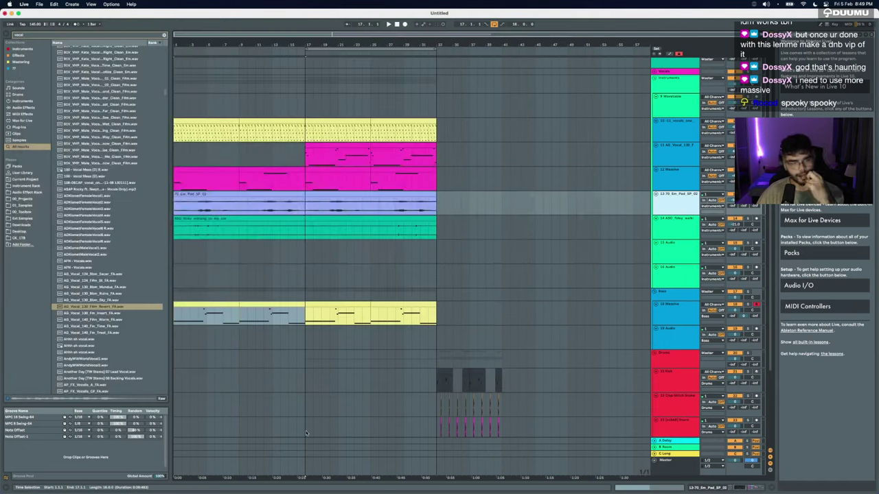
pyautogui.scroll(1, 297, 214)
pyautogui.click(217, 142)
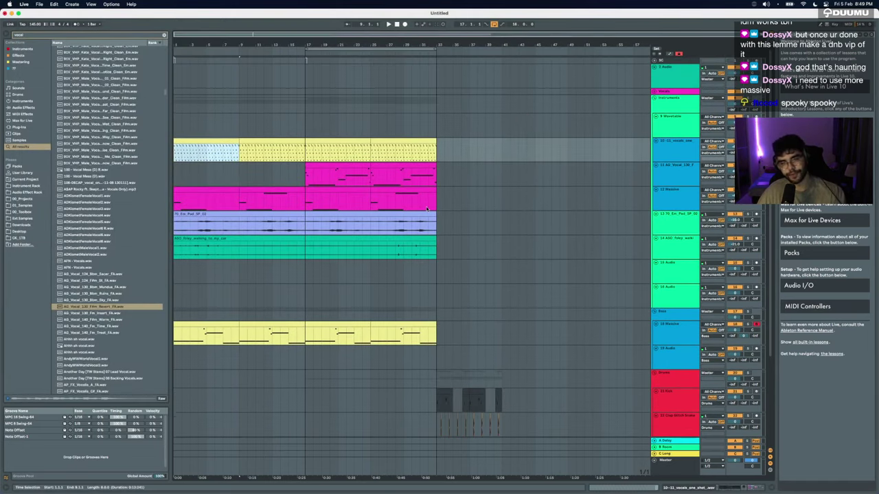
pyautogui.scroll(3, 427, 209)
pyautogui.hscroll(-5, 427, 209)
pyautogui.scroll(5, 426, 211)
pyautogui.scroll(-4, 425, 210)
pyautogui.press('space')
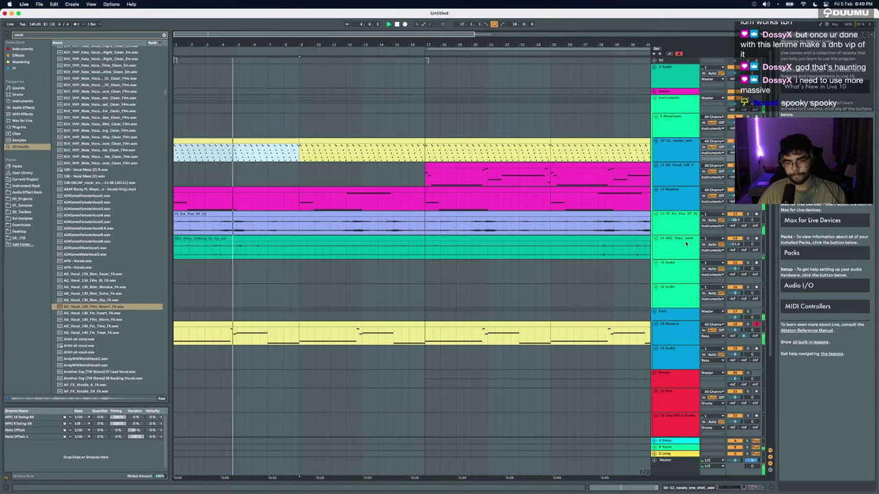
# Step: Search the browser for "dog" and audition candidate samples, finishing with the upper dogs.wav
pyautogui.scroll(-5, 307, 383)
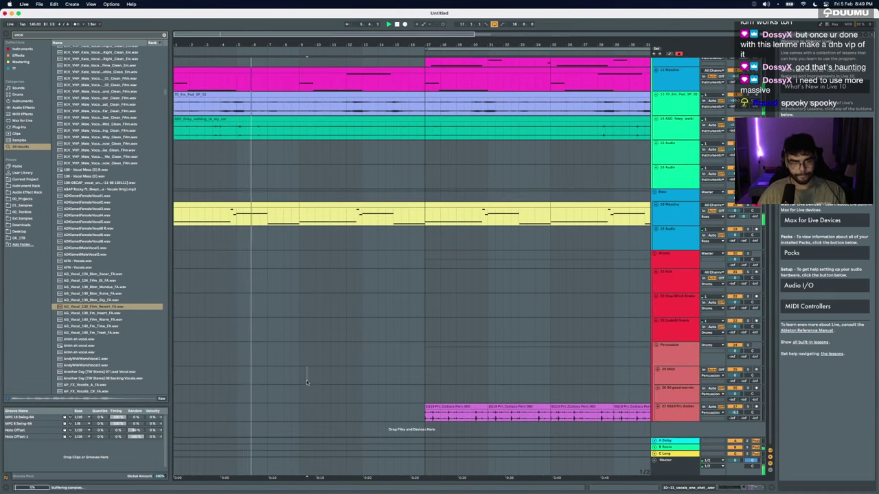
pyautogui.click(306, 382)
pyautogui.write('dog')
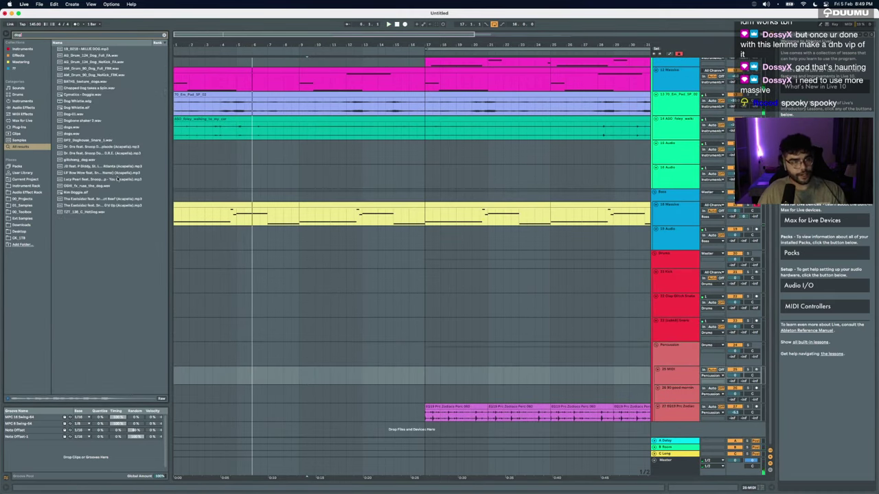
pyautogui.click(90, 186)
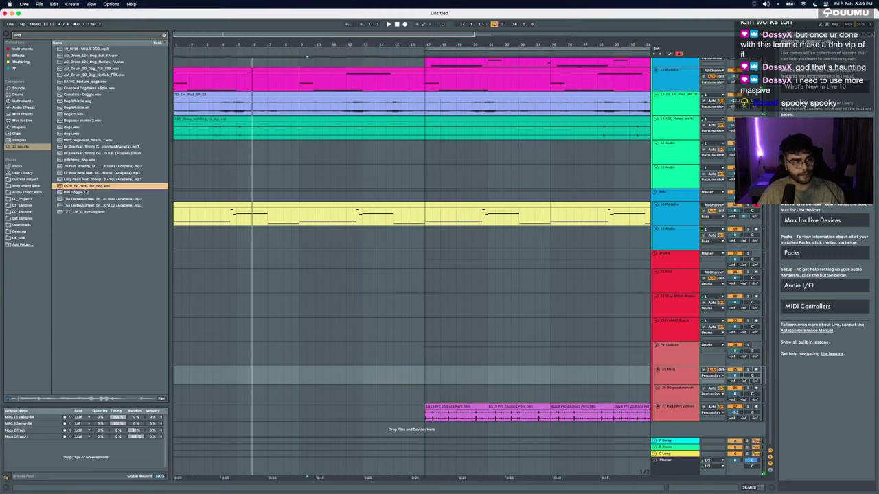
pyautogui.click(85, 193)
pyautogui.click(83, 134)
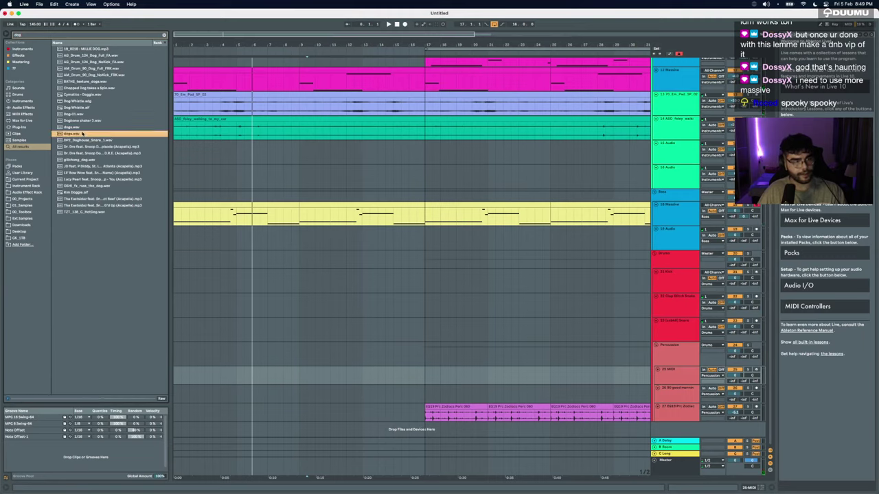
pyautogui.click(75, 128)
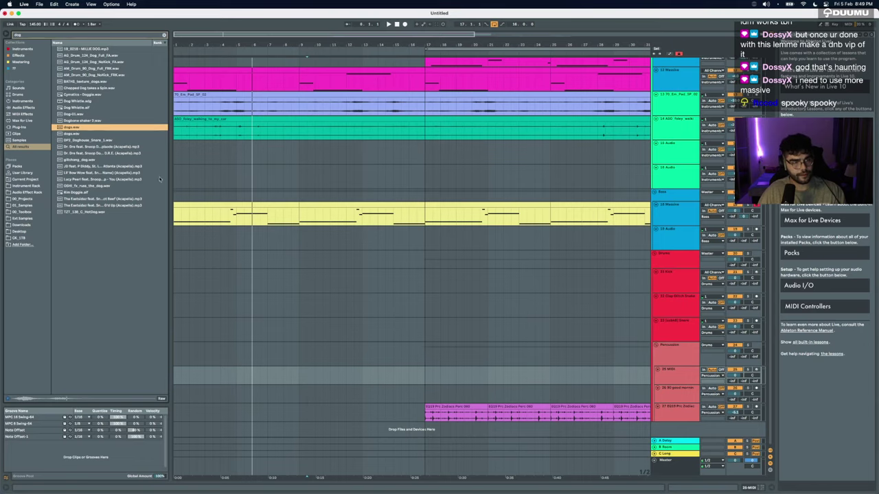
# Step: Add dogs.wav to the empty audio track 15 around bar 11 and move the clip to bar 1
pyautogui.moveTo(576, 302); pyautogui.dragTo(609, 307)
pyautogui.moveTo(330, 162); pyautogui.dragTo(322, 156)
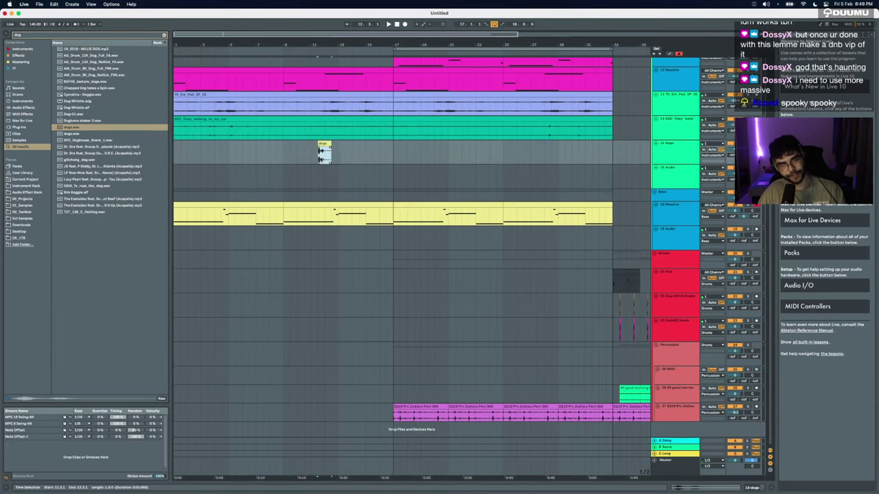
pyautogui.scroll(5, 322, 158)
pyautogui.hscroll(-5, 322, 158)
pyautogui.scroll(-3, 519, 333)
pyautogui.scroll(5, 291, 273)
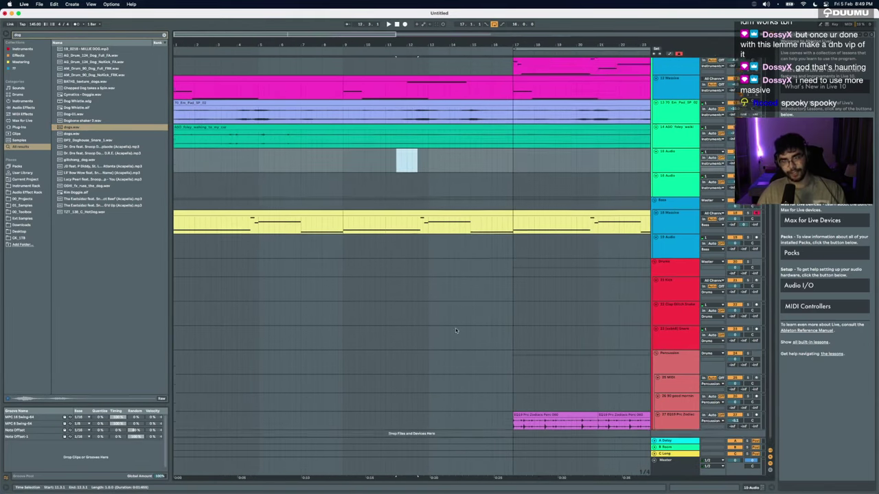
pyautogui.click(177, 274)
pyautogui.press('super+v')
pyautogui.scroll(8, 177, 275)
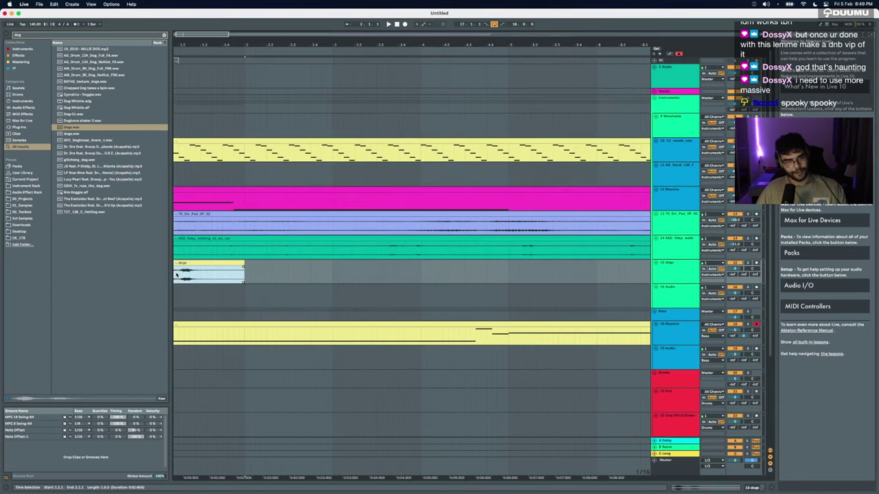
# Step: Play the dogs clip from bar 1 and lower the track 15 volume to sit it under the other layers
pyautogui.press('space')
pyautogui.scroll(-8, 263, 273)
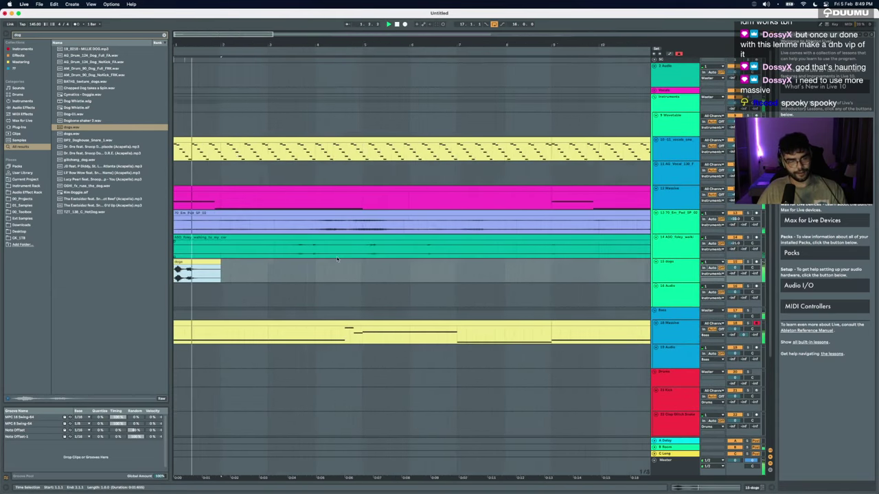
pyautogui.click(735, 267)
pyautogui.moveTo(735, 268); pyautogui.dragTo(735, 291)
pyautogui.press('space')
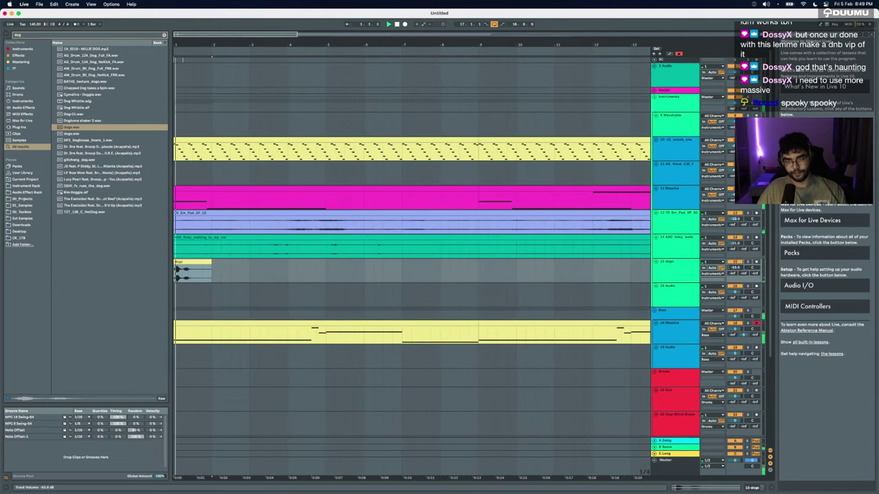
pyautogui.press('space')
pyautogui.press('space')
pyautogui.press('space')
pyautogui.press('space')
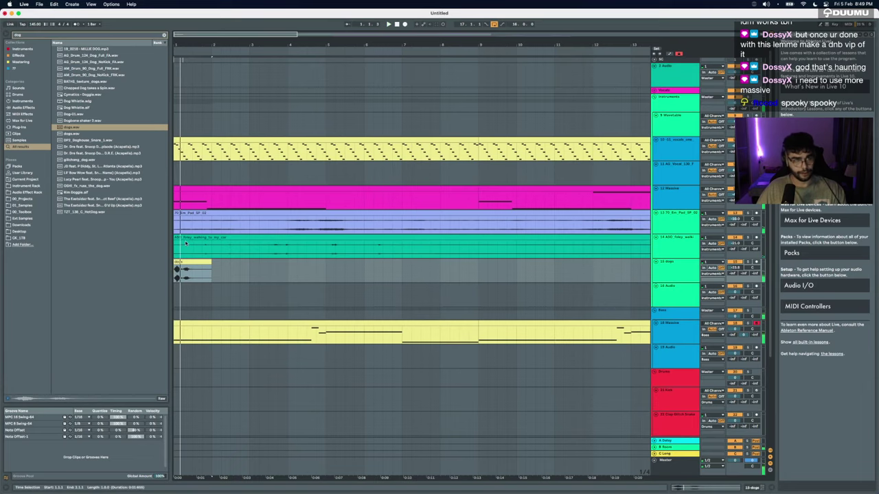
# Step: Trim the start and tail of the dogs clip down to one short hit and move it to bar 1
pyautogui.moveTo(174, 262); pyautogui.dragTo(184, 262)
pyautogui.scroll(5, 184, 261)
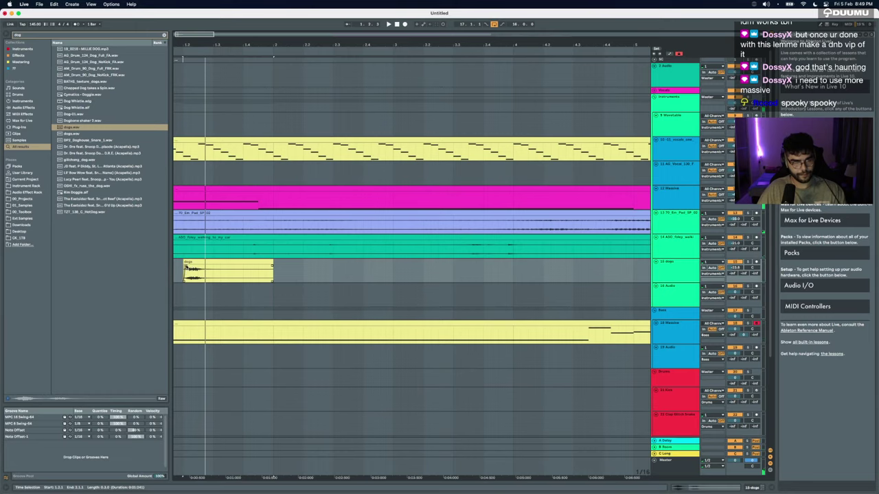
pyautogui.click(204, 263)
pyautogui.click(190, 267)
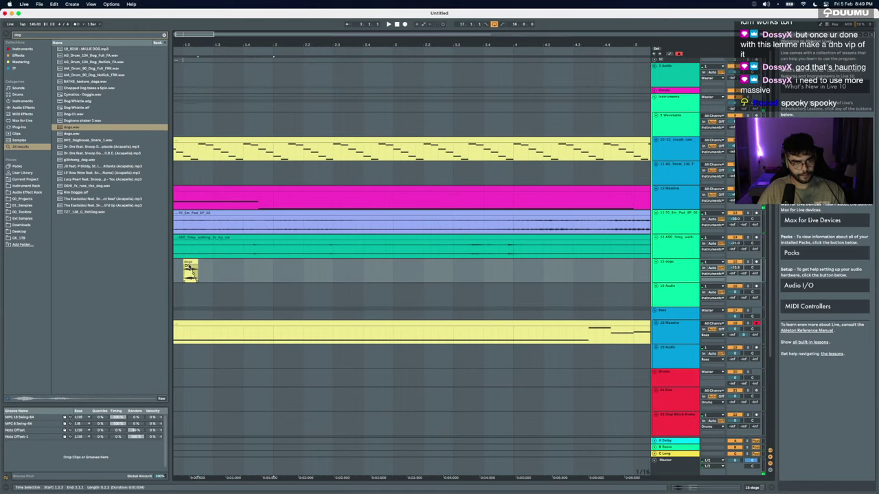
pyautogui.scroll(-5, 189, 262)
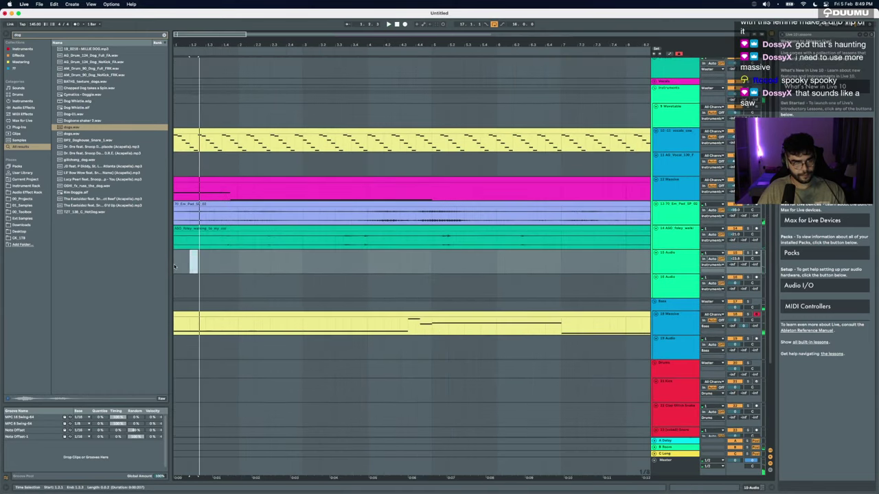
pyautogui.click(179, 264)
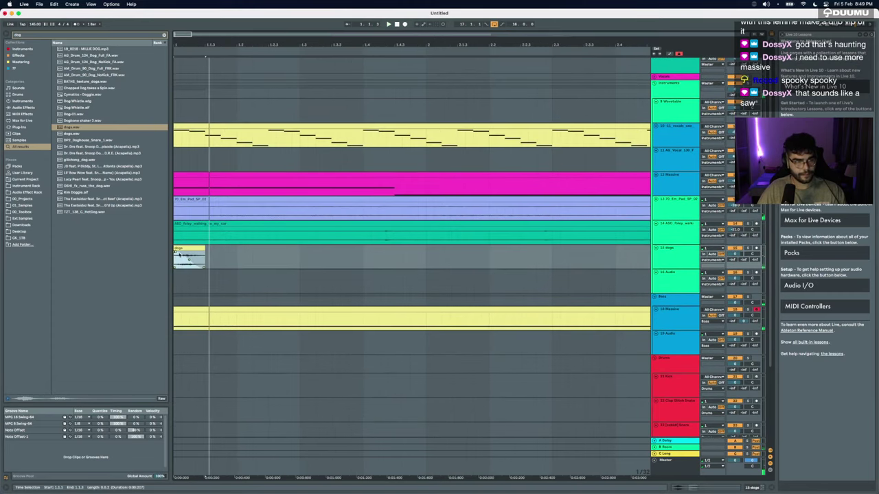
# Step: Shorten the dogs hit at bar 1 further and play it back
pyautogui.moveTo(174, 248); pyautogui.dragTo(186, 247)
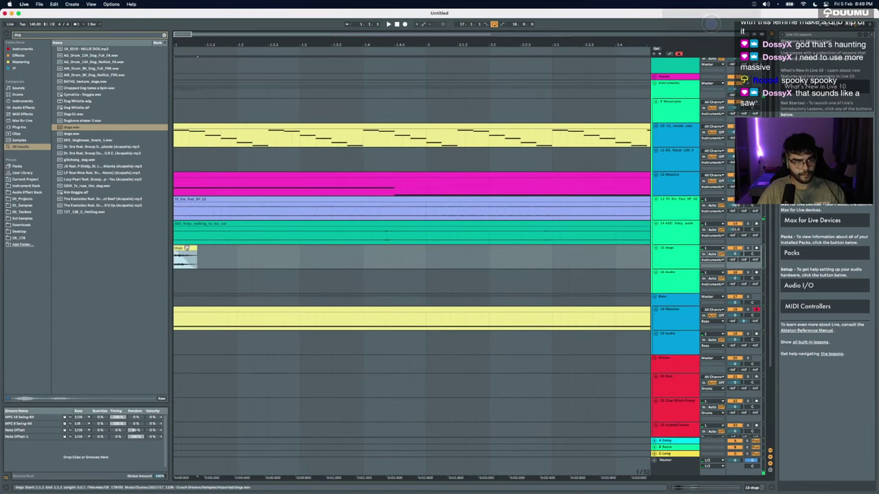
pyautogui.click(183, 261)
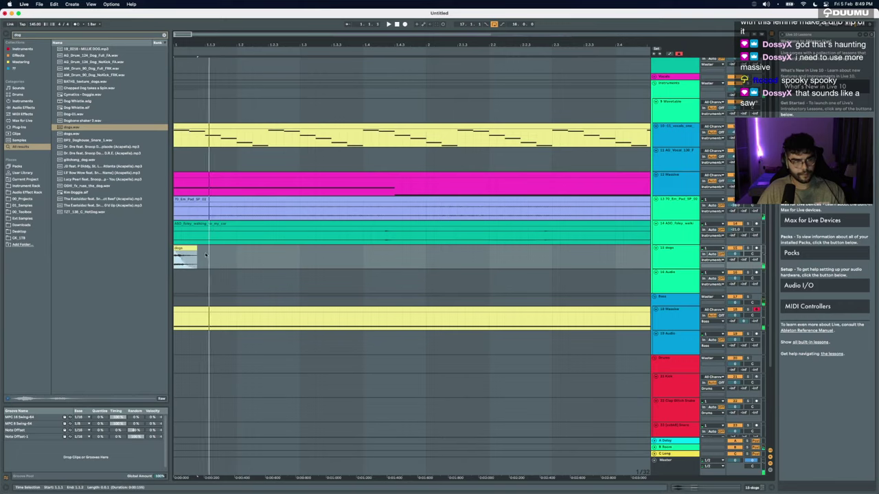
pyautogui.press('space')
pyautogui.press('space')
# Step: Try a copy of the dogs hit shortly after the first one, audition it and delete the copy
pyautogui.moveTo(221, 249); pyautogui.dragTo(229, 250)
pyautogui.click(179, 248)
pyautogui.press('space')
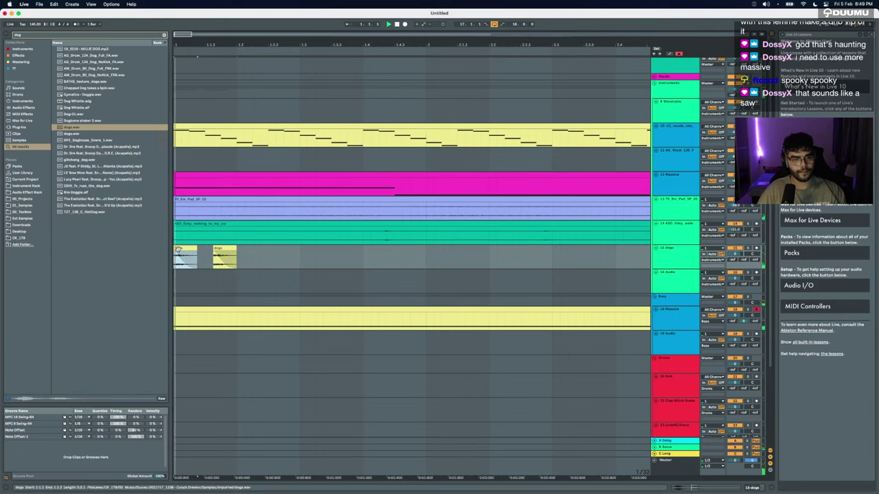
pyautogui.press('space')
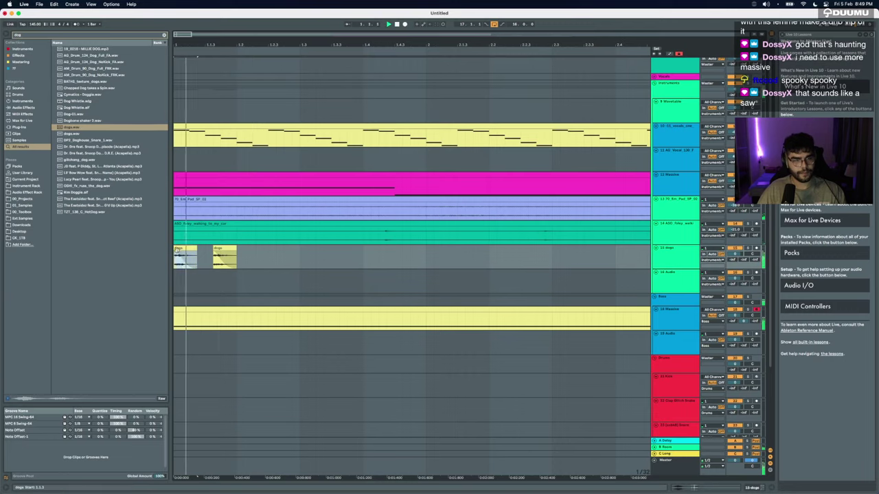
pyautogui.press('space')
pyautogui.click(225, 249)
pyautogui.press('Delete')
# Step: Duplicate the dogs hit once within the first beats and select the resulting half-bar pattern during playback
pyautogui.moveTo(223, 254); pyautogui.dragTo(146, 254)
pyautogui.press('super+d')
pyautogui.click(197, 246)
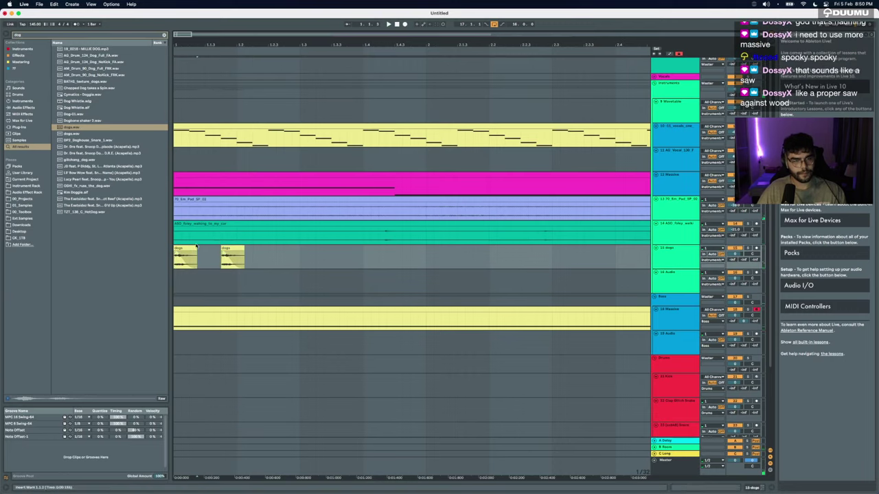
pyautogui.keyDown('shift'); pyautogui.click(303, 259); pyautogui.keyUp('shift')
pyautogui.press('space')
# Step: Repeat the half-bar dogs pattern along track 15 until it fills bars 1 to 17
pyautogui.scroll(-5, 303, 259)
pyautogui.press('super+d')
pyautogui.press('super+d')
pyautogui.press('super+d')
pyautogui.press('super+d')
pyautogui.press('super+d')
pyautogui.press('super+d')
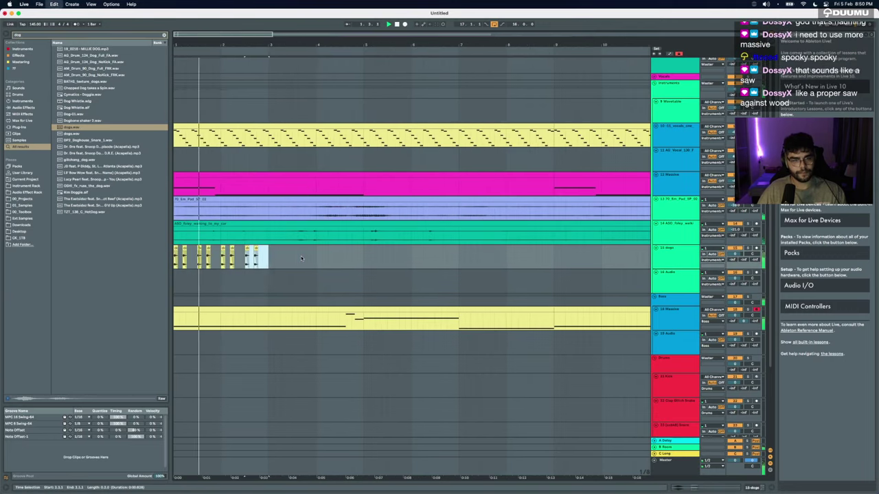
pyautogui.press('super+d')
pyautogui.press('super+d')
pyautogui.press('super+d')
pyautogui.press('super+d')
pyautogui.press('super+d')
pyautogui.press('super+d')
pyautogui.press('super+d')
pyautogui.press('super+d')
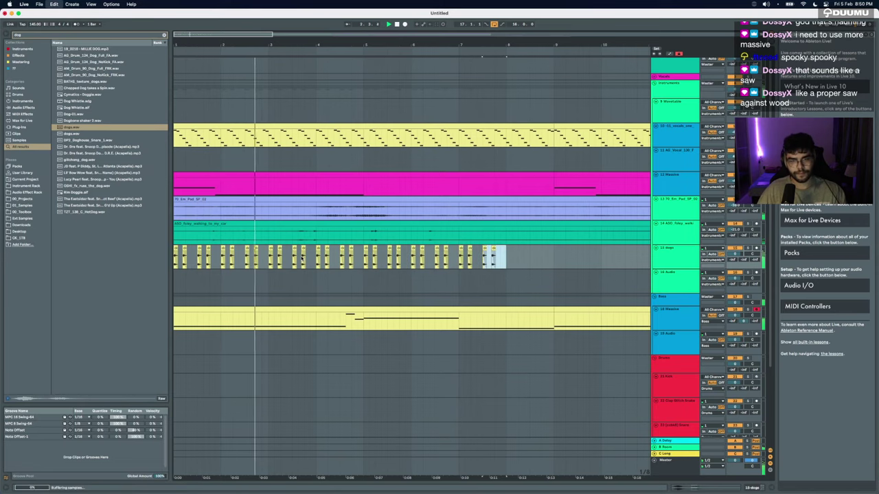
pyautogui.scroll(-5, 302, 256)
pyautogui.press('super+d')
pyautogui.press('super+d')
pyautogui.press('super+d')
pyautogui.press('super+d')
pyautogui.press('super+d')
pyautogui.press('super+d')
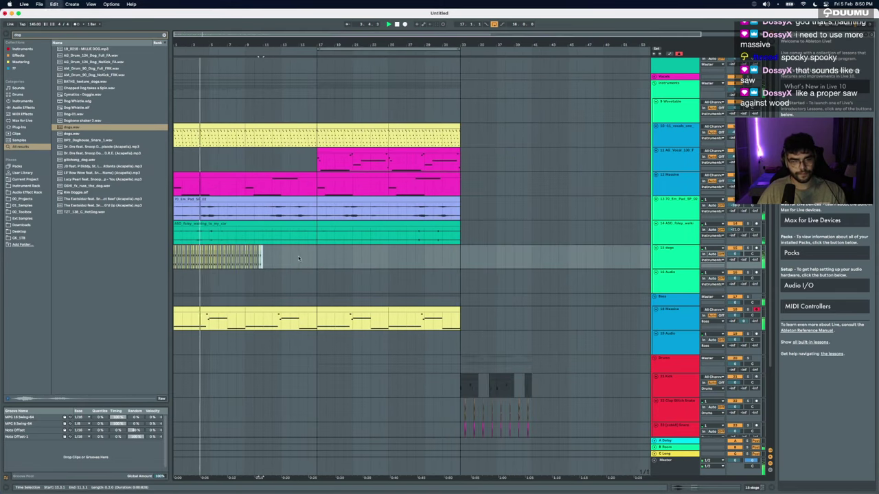
pyautogui.press('super+d')
pyautogui.press('super+d')
pyautogui.press('super+d')
pyautogui.press('super+d')
pyautogui.press('super+d')
pyautogui.press('super+d')
pyautogui.press('super+d')
pyautogui.press('super+d')
pyautogui.press('super+d')
pyautogui.press('super+d')
pyautogui.press('super+d')
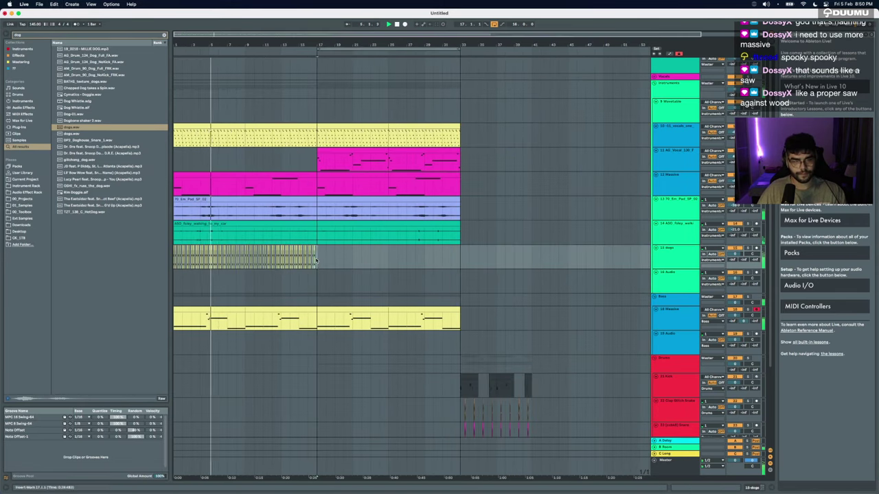
# Step: Cut the dogs clips from bars 1–17 and paste them at bar 17 on a new audio track in the Percussion group
pyautogui.moveTo(316, 260); pyautogui.dragTo(99, 257)
pyautogui.scroll(-5, 678, 309)
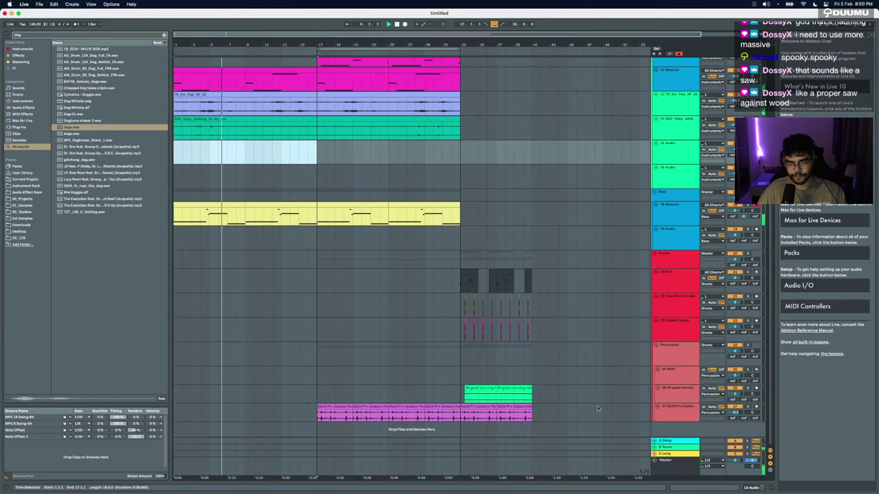
pyautogui.click(678, 382)
pyautogui.press('super+t')
pyautogui.click(316, 401)
pyautogui.press('super+v')
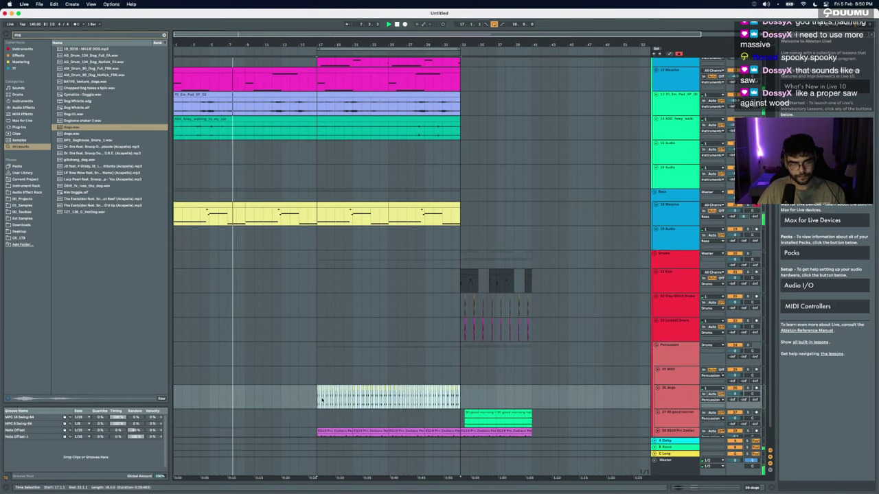
# Step: Select and loop the bass group's Massive clips across bars 1–17 and show that track's device chain
pyautogui.scroll(5, 630, 345)
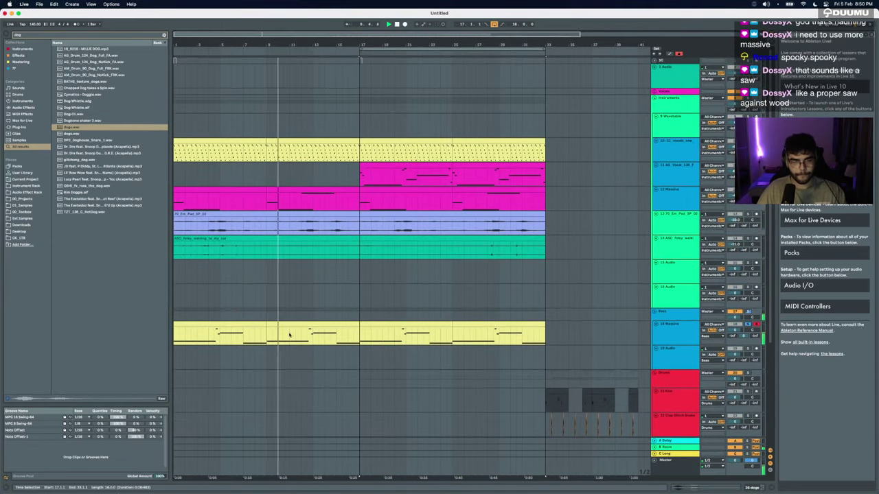
pyautogui.click(260, 324)
pyautogui.keyDown('shift'); pyautogui.click(283, 325); pyautogui.keyUp('shift')
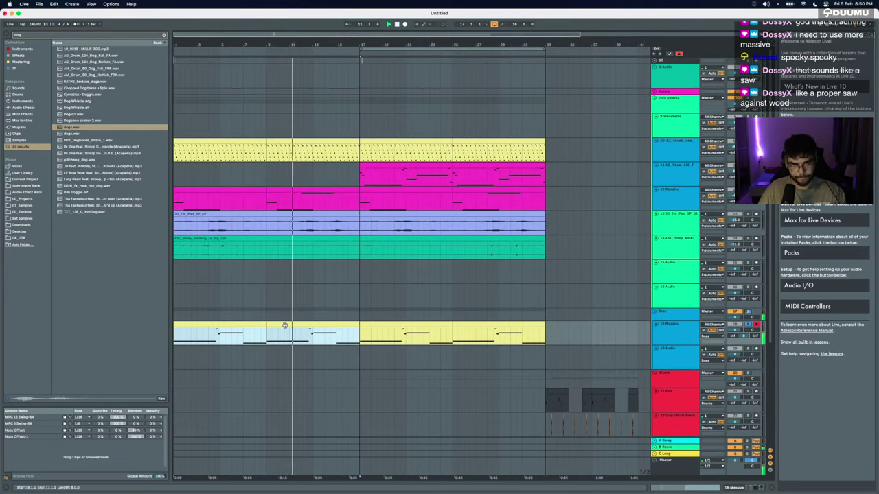
pyautogui.click(734, 487)
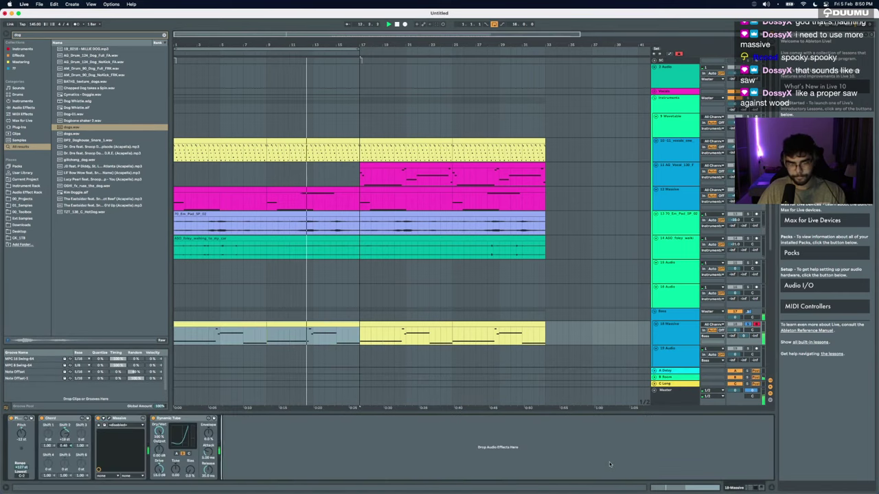
# Step: Search the browser for "low" and load the Lowpass preset at the end of the Massive bass chain
pyautogui.press('super+f')
pyautogui.write('l')
pyautogui.press('super+f')
pyautogui.write('low')
pyautogui.press('Down')
pyautogui.press('Return')
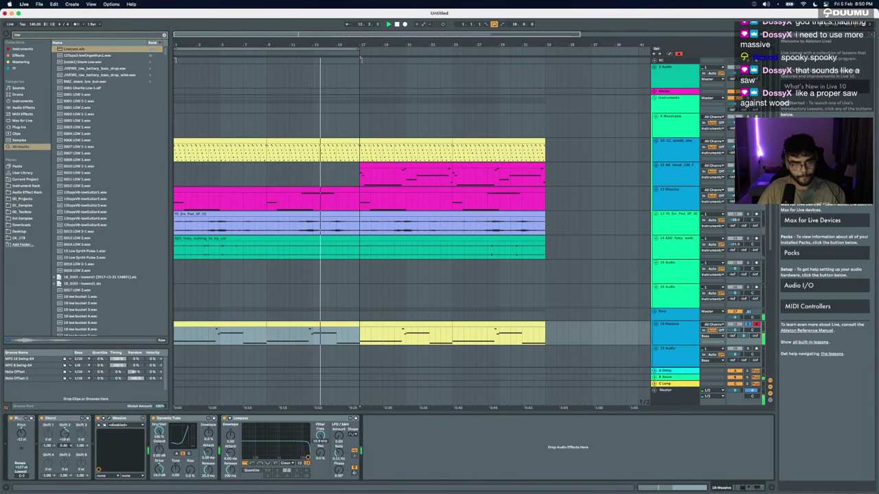
# Step: Automate the bass Lowpass frequency to rise along a curve from bar 1 and open up at bar 17
pyautogui.press('a')
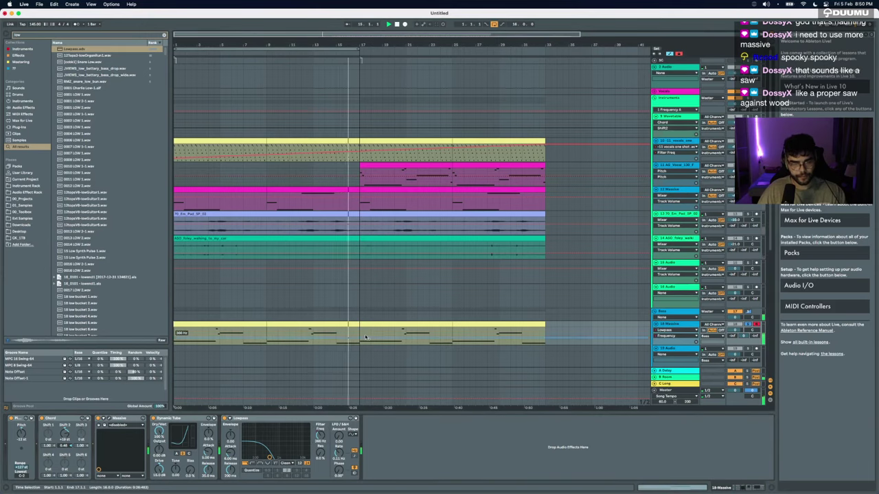
pyautogui.moveTo(360, 338); pyautogui.dragTo(360, 328)
pyautogui.moveTo(261, 333); pyautogui.dragTo(260, 342)
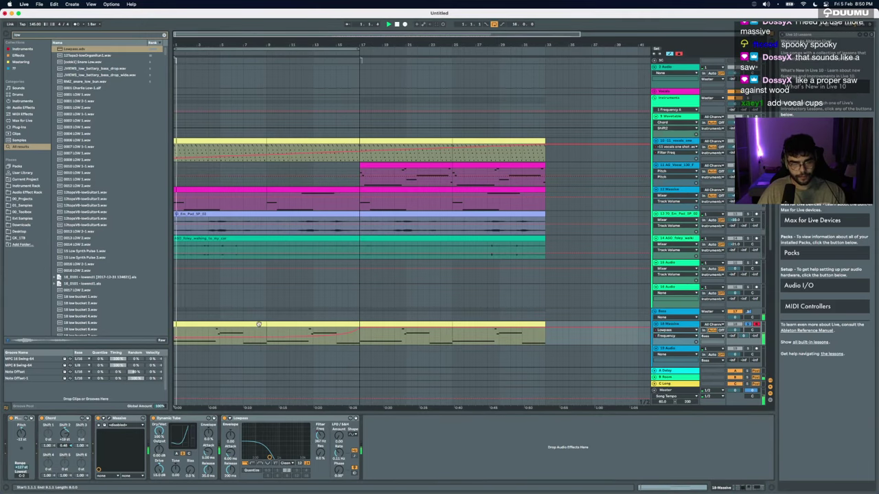
# Step: Hide the automation lanes and take the bass Massive track out of solo while playing the arrangement
pyautogui.press('space')
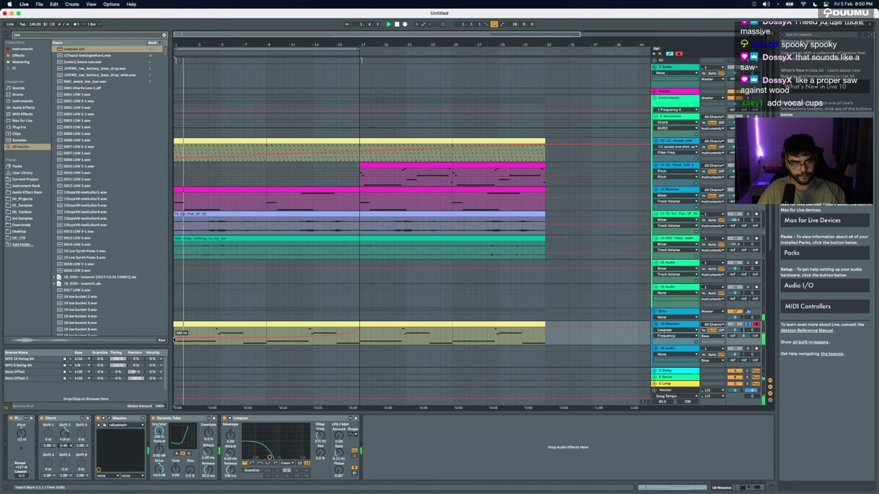
pyautogui.press('a')
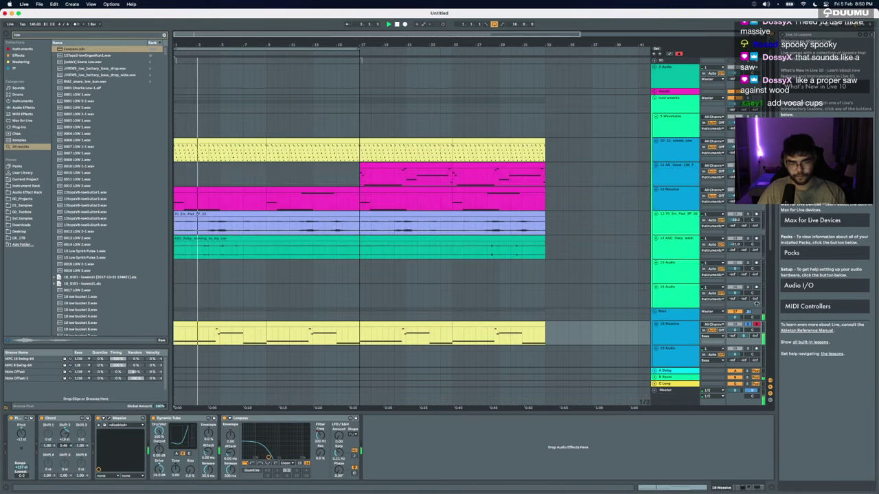
pyautogui.click(747, 325)
pyautogui.scroll(4, 224, 269)
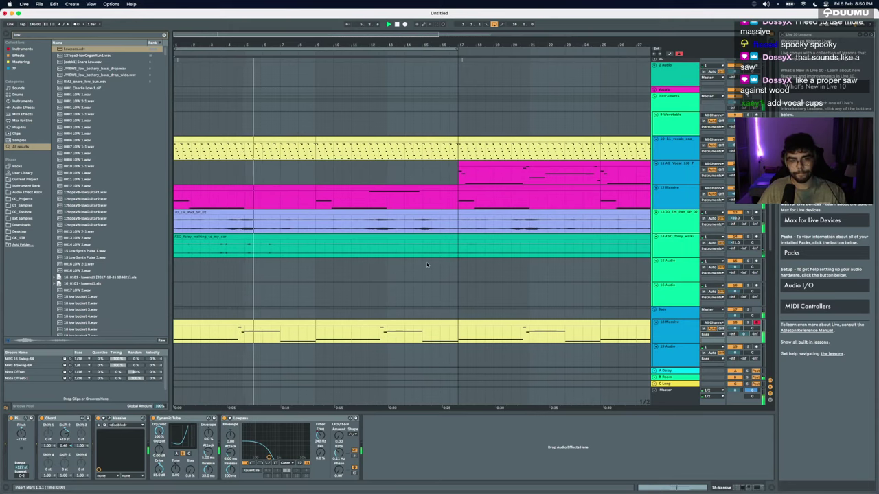
# Step: Search the browser for "andy" and place the Andy Win95 (A#m) sample near bar 1 on the empty audio track below the foley
pyautogui.press('-')
pyautogui.click(346, 276)
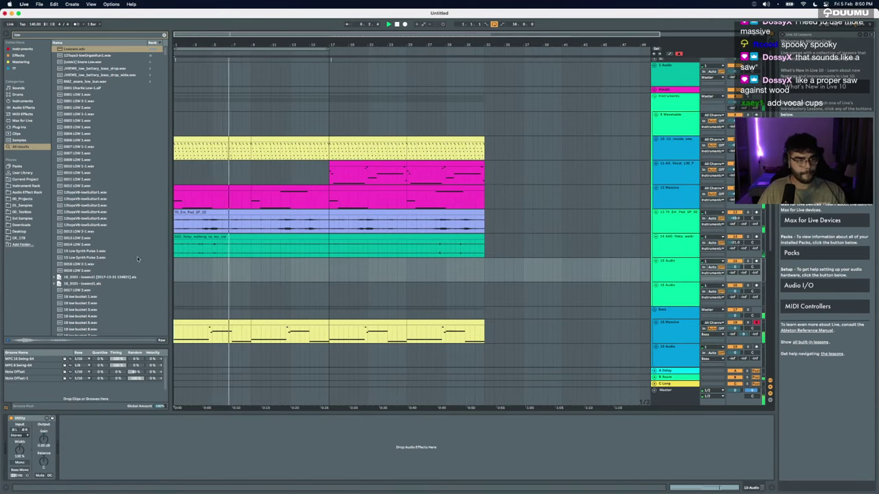
pyautogui.click(195, 277)
pyautogui.press('super+f')
pyautogui.write('andy')
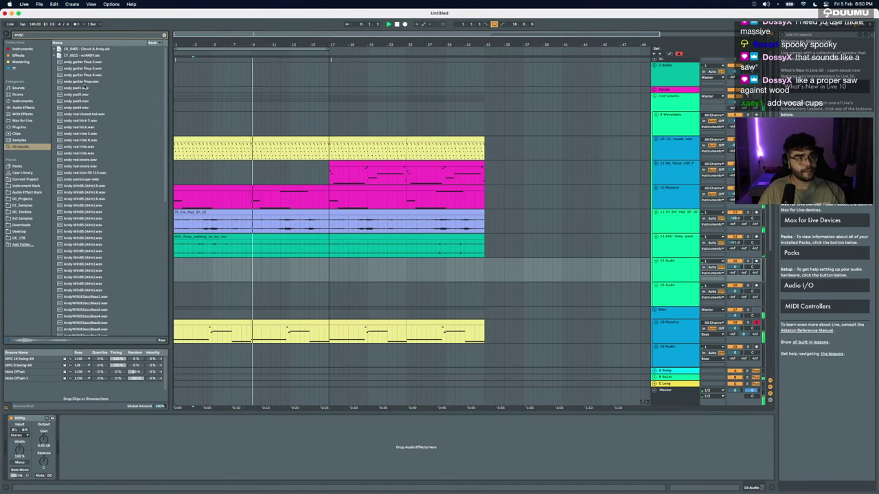
pyautogui.moveTo(83, 218); pyautogui.dragTo(180, 274)
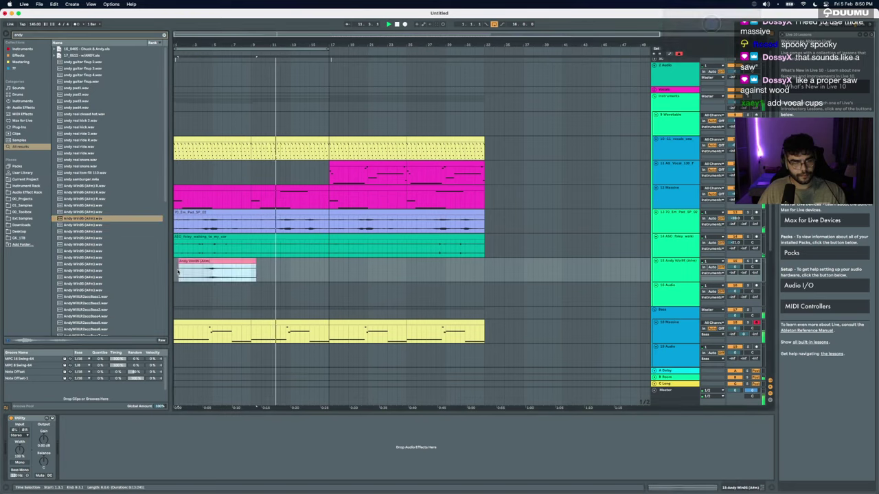
# Step: Turn off warping for the Andy Win95 clip and transpose it up
pyautogui.click(208, 274)
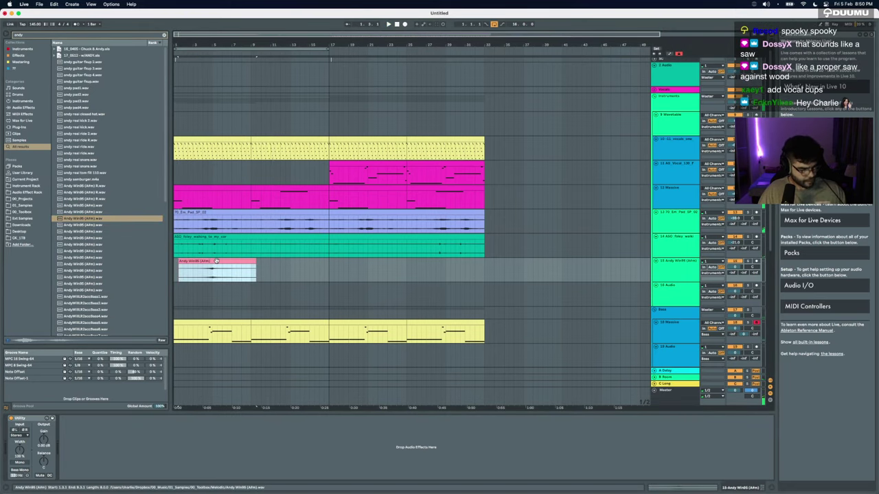
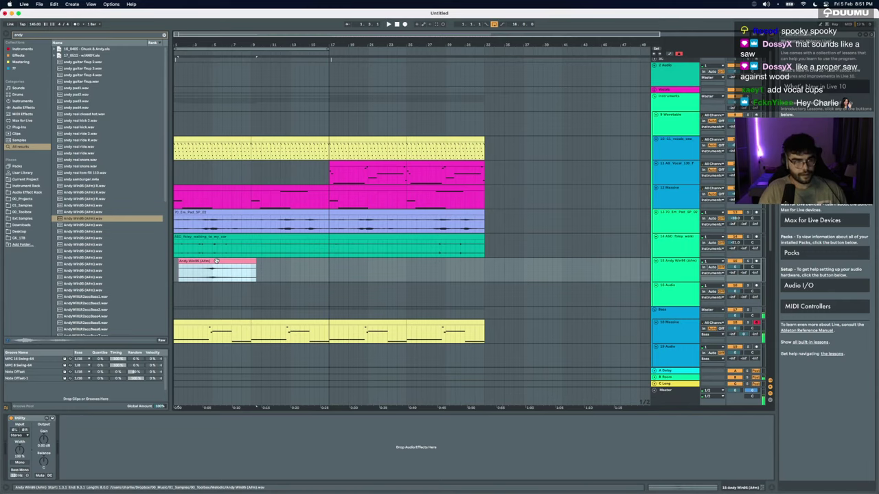
pyautogui.doubleClick(217, 261)
pyautogui.click(75, 345)
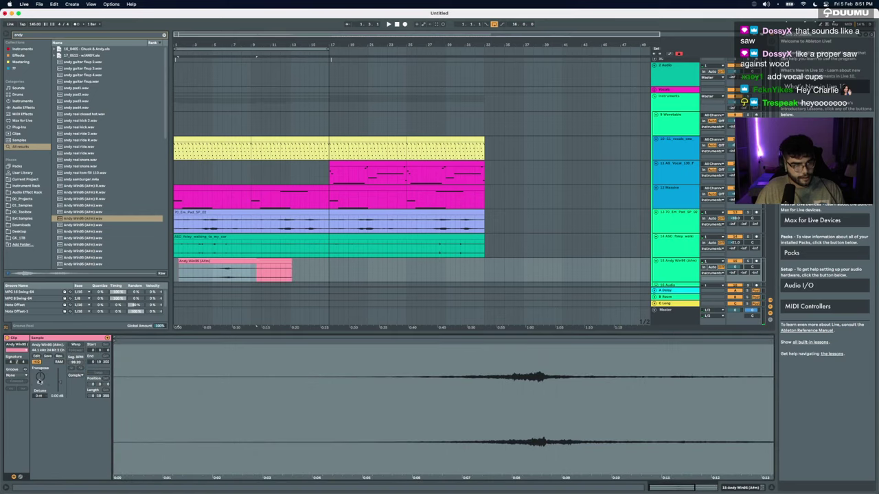
pyautogui.press('z')
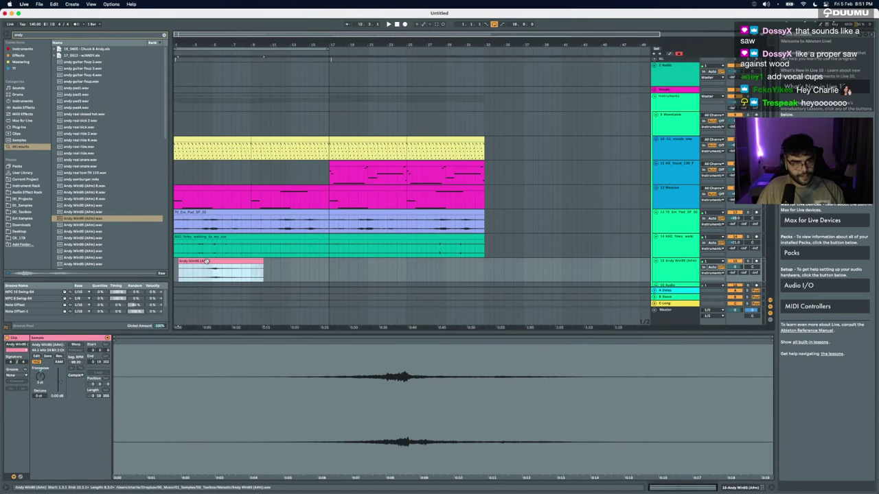
pyautogui.moveTo(388, 261); pyautogui.dragTo(382, 261)
# Step: Audition the Andy Win95 clip from bar 4 and try other transpose settings
pyautogui.click(329, 269)
pyautogui.press('space')
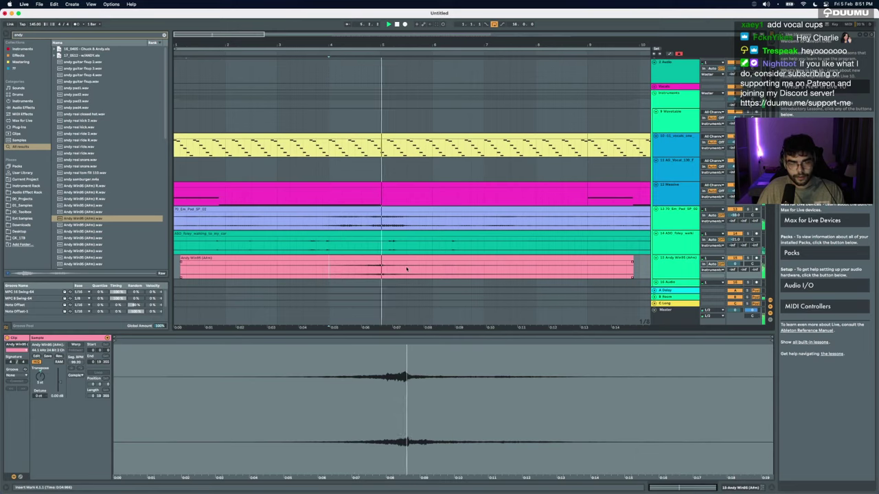
pyautogui.press('space')
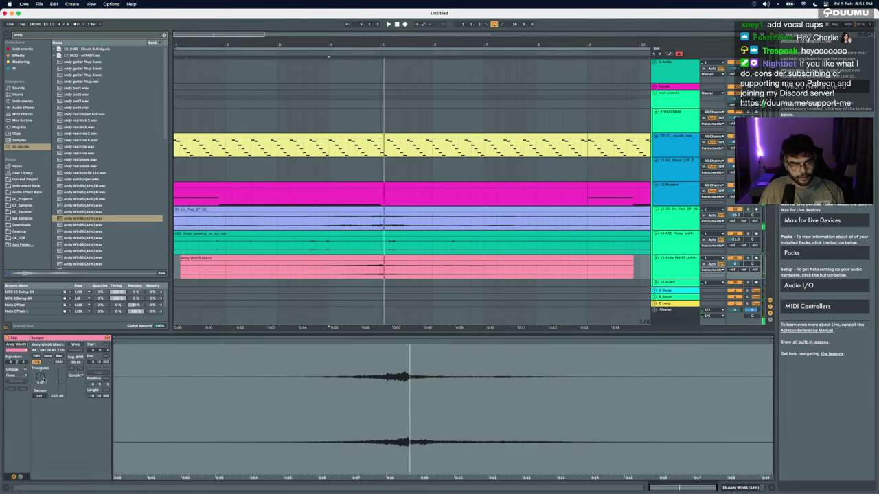
pyautogui.press('Up')
pyautogui.press('space')
pyautogui.press('space')
pyautogui.press('Down')
pyautogui.press('Down')
pyautogui.press('space')
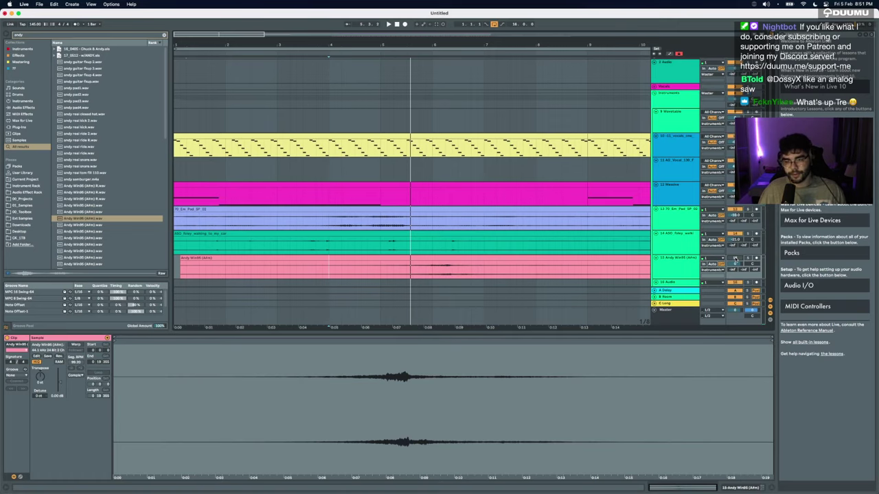
# Step: Open the upper Massive melody clip at bar 1 and audition its notes and neighbouring pitches on the piano roll keys
pyautogui.click(366, 184)
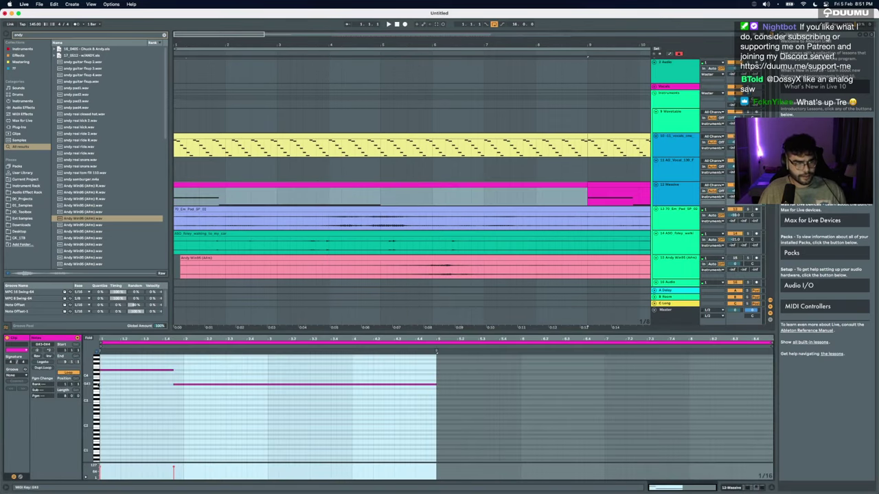
pyautogui.click(95, 371)
pyautogui.click(96, 385)
pyautogui.click(97, 393)
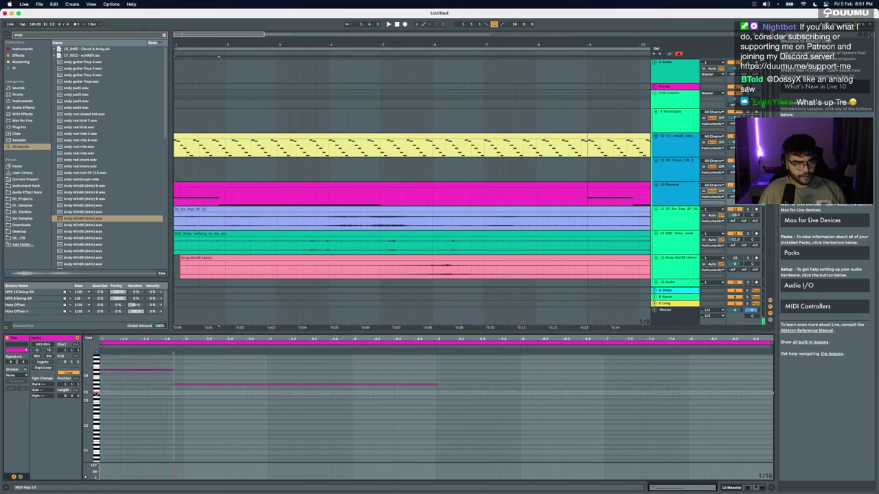
pyautogui.click(96, 393)
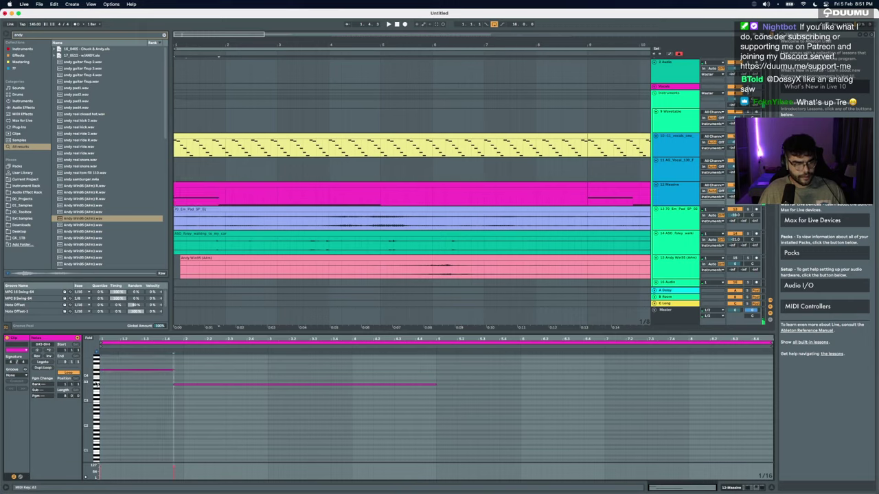
pyautogui.click(97, 383)
pyautogui.click(96, 384)
pyautogui.click(96, 388)
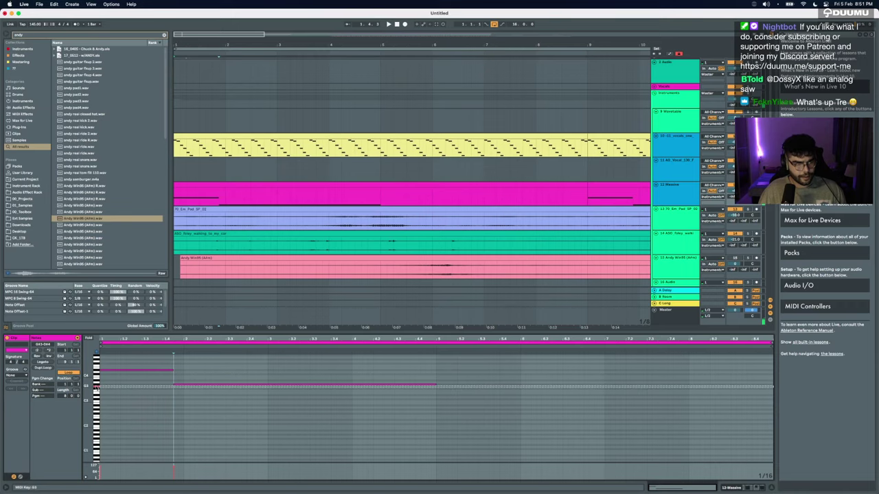
# Step: Transpose the Andy Win95 clip to 7 st, reactivate its track and audition it against the other layers from bar 4
pyautogui.scroll(-2, 312, 226)
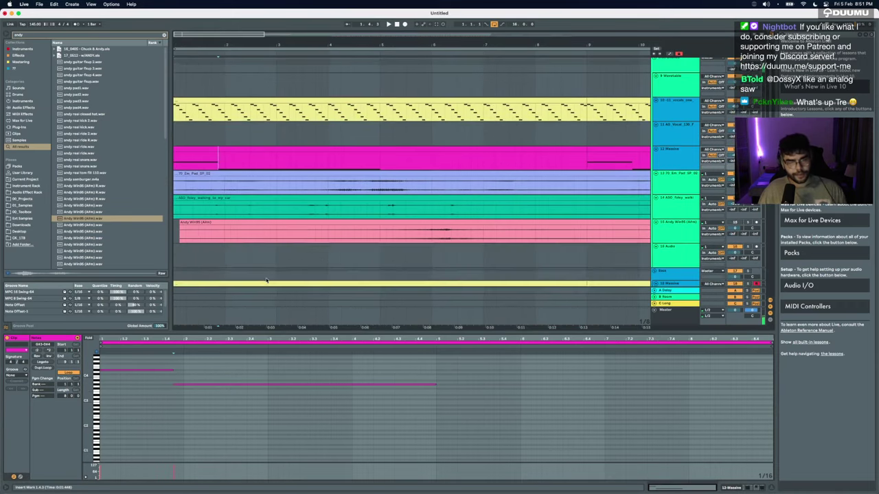
pyautogui.click(312, 222)
pyautogui.click(40, 381)
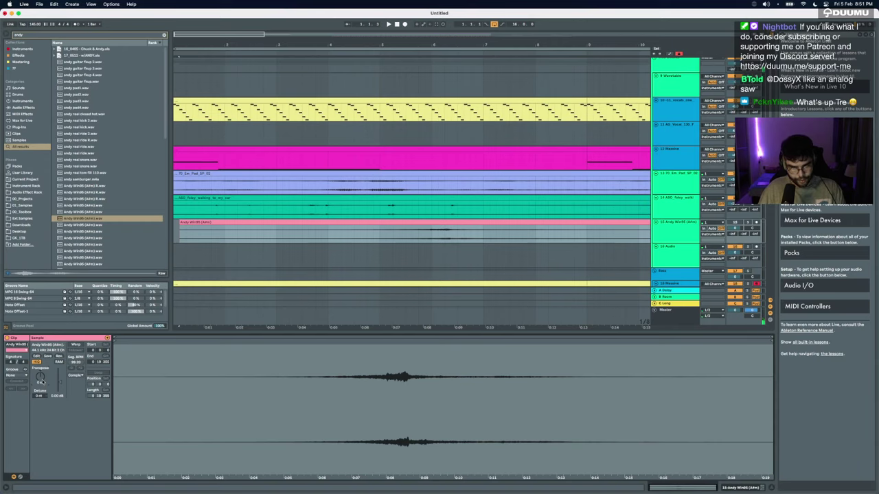
pyautogui.click(345, 237)
pyautogui.press('space')
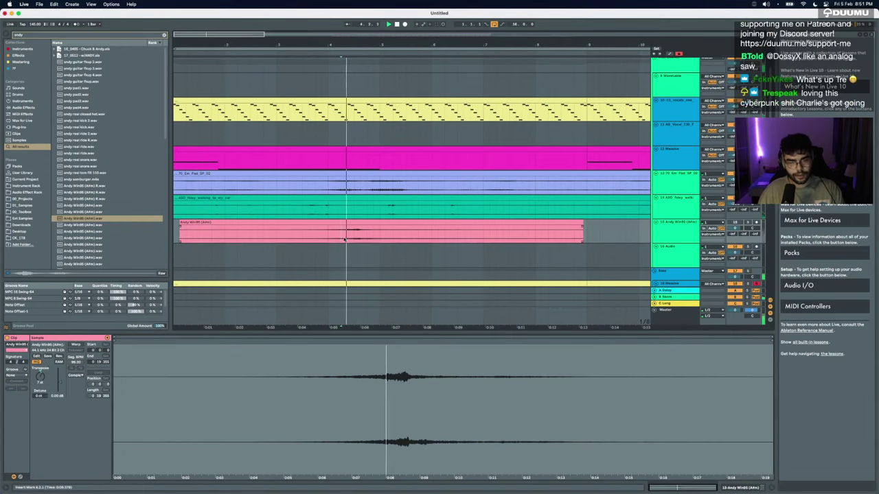
pyautogui.press('space')
pyautogui.click(737, 223)
pyautogui.press('space')
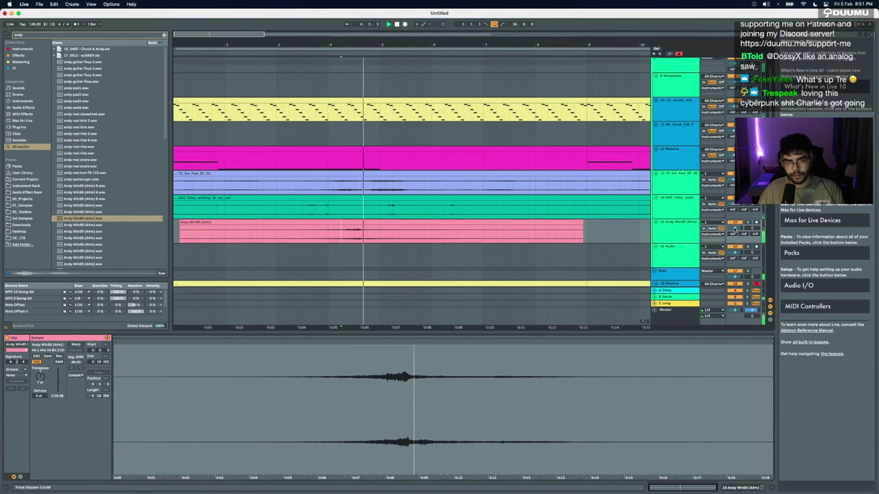
pyautogui.press('space')
# Step: Shift the Andy Win95 clip slightly so its swell peaks at bar 5 and trim its end to bar 9
pyautogui.moveTo(364, 223); pyautogui.dragTo(382, 222)
pyautogui.press('-')
pyautogui.press('-')
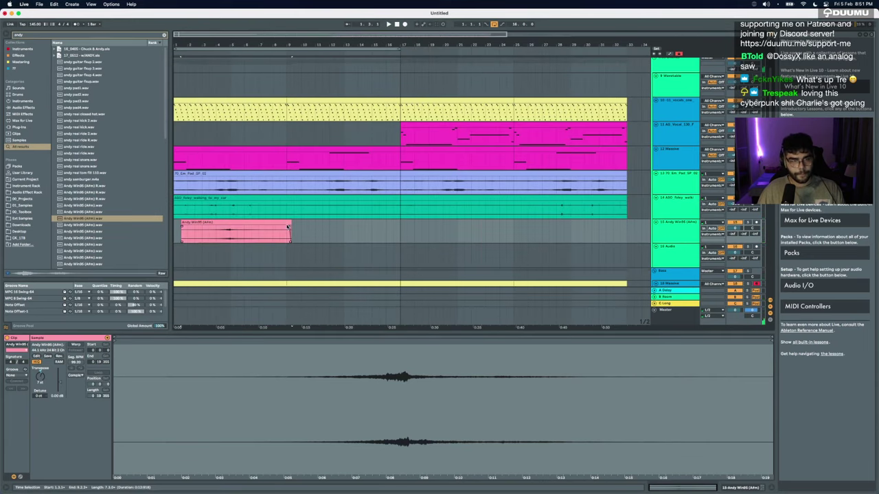
pyautogui.moveTo(292, 228); pyautogui.dragTo(287, 229)
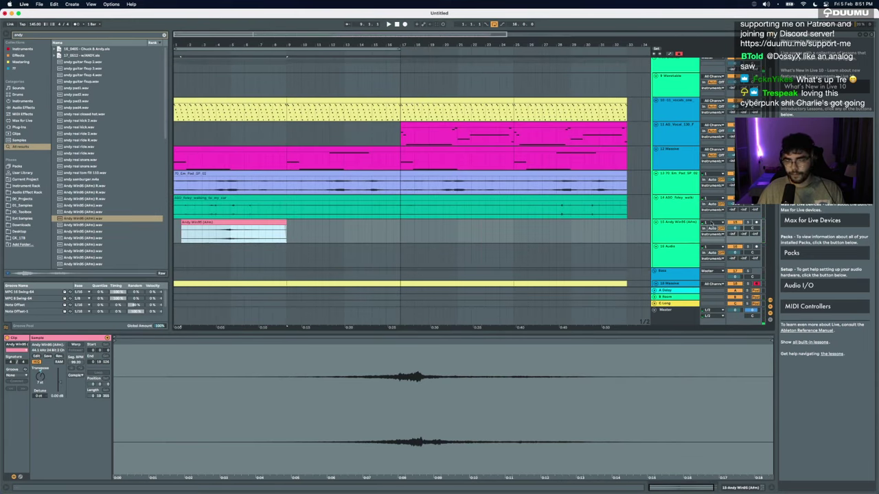
# Step: Raise the Andy Win95 track's send level and add a fade-in of about two bars to the clip
pyautogui.moveTo(734, 234); pyautogui.dragTo(734, 206)
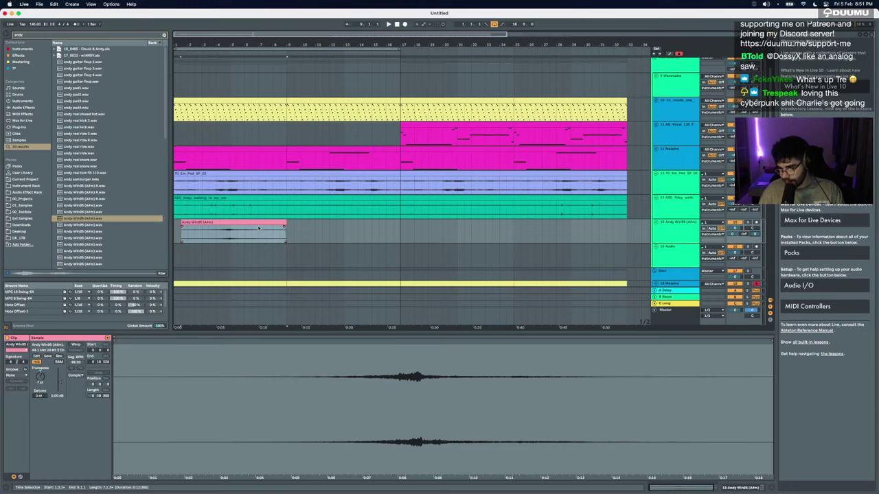
pyautogui.click(182, 227)
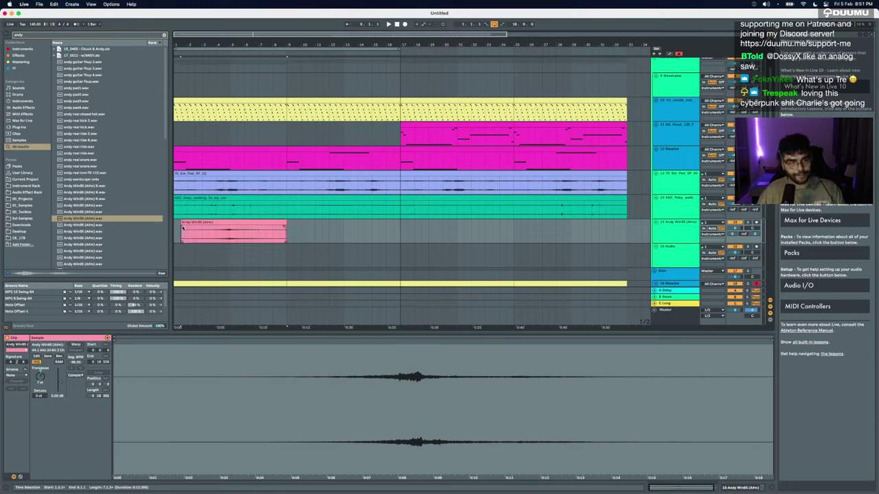
pyautogui.click(177, 233)
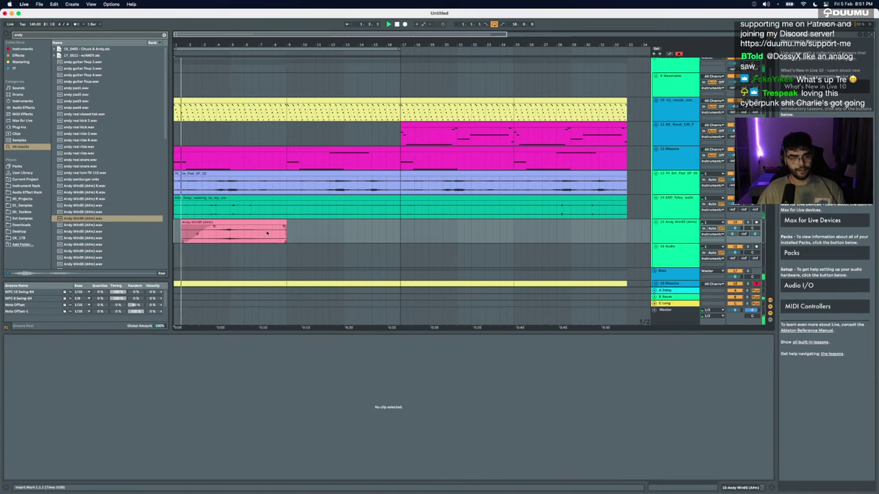
# Step: Duplicate bars 1–13 of the Andy Win95 track so a second swell follows from bar 13
pyautogui.click(267, 234)
pyautogui.keyDown('shift'); pyautogui.click(344, 237); pyautogui.keyUp('shift')
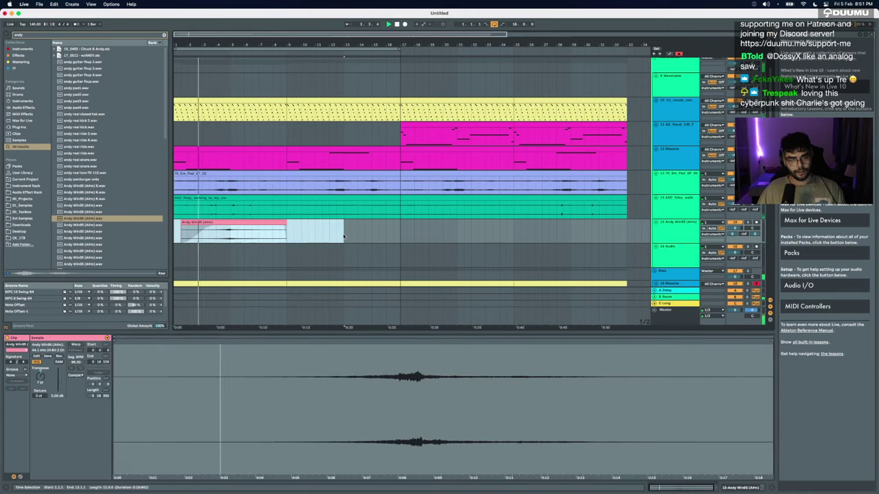
pyautogui.press('super+d')
pyautogui.moveTo(230, 224)
pyautogui.mouseDown()
pyautogui.moveTo(273, 226)
pyautogui.moveTo(232, 228)
pyautogui.mouseUp()
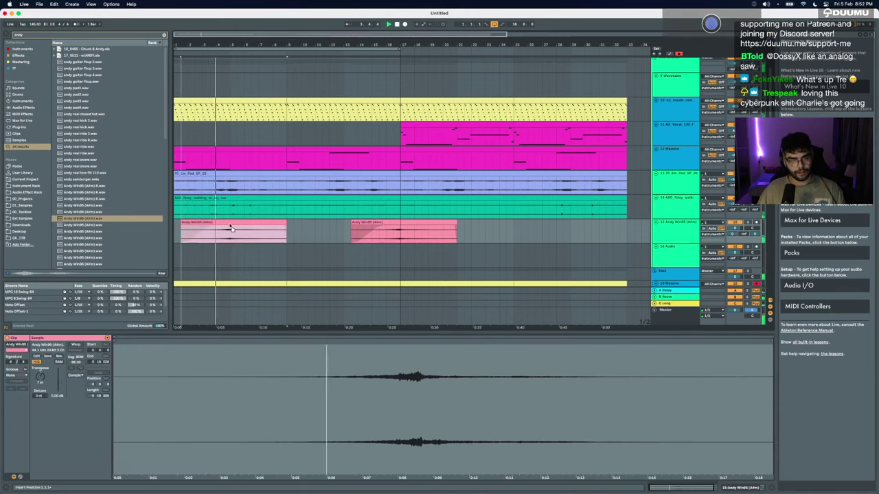
pyautogui.click(230, 224)
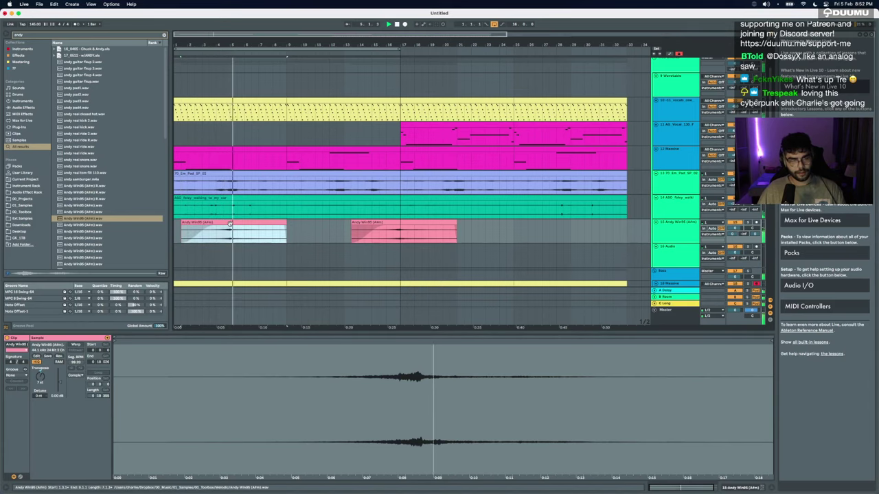
# Step: Search the browser for "space", load the Space FX rack on the Andy Win95 track and raise its RVB Dry/Wet to 0.0 dB
pyautogui.doubleClick(282, 333)
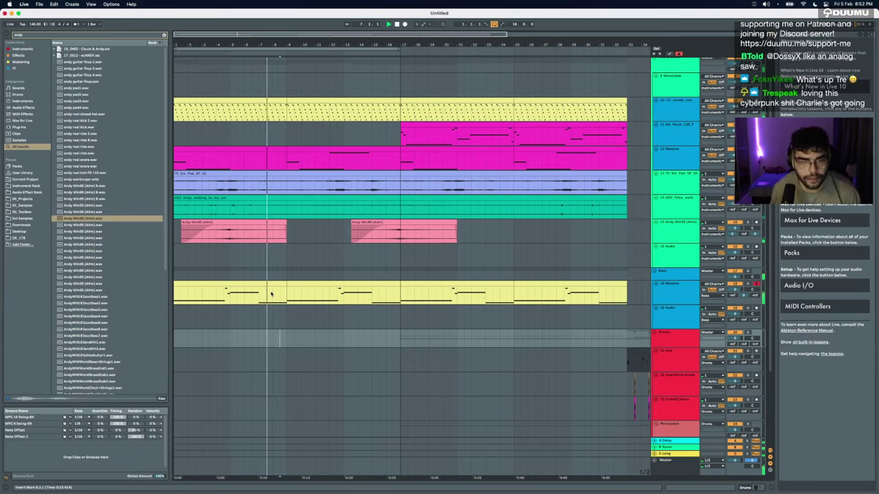
pyautogui.click(252, 223)
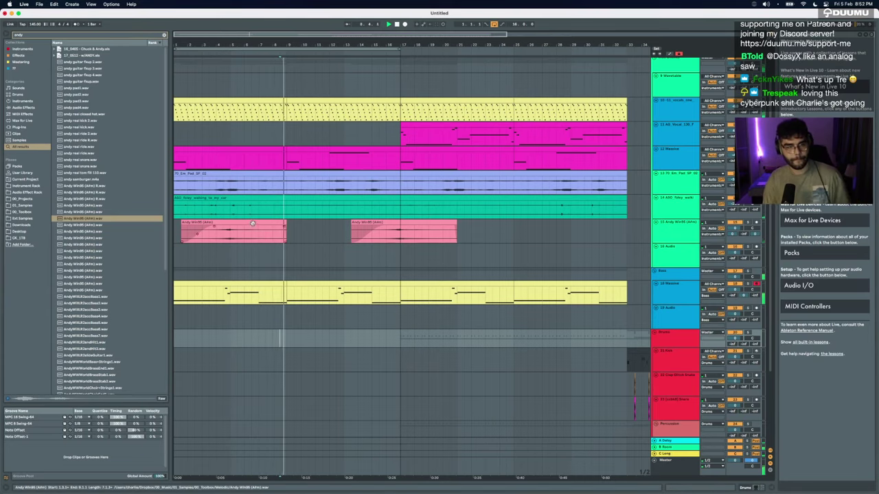
pyautogui.click(252, 223)
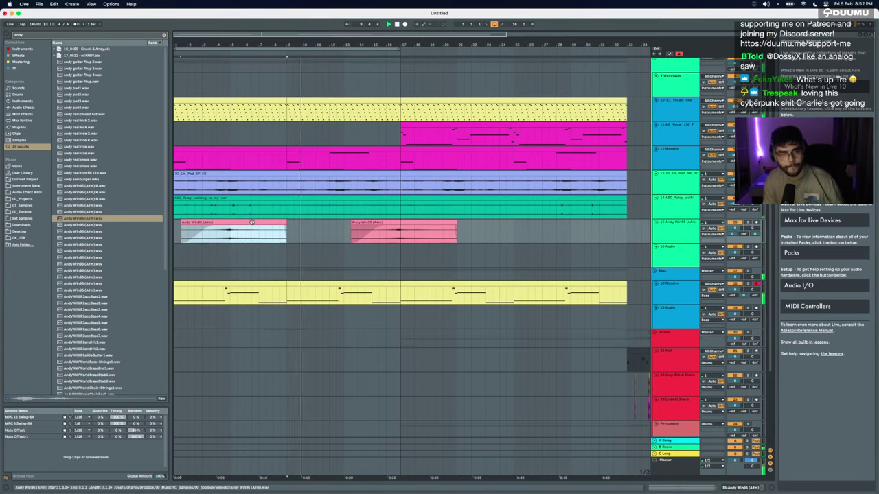
pyautogui.click(669, 237)
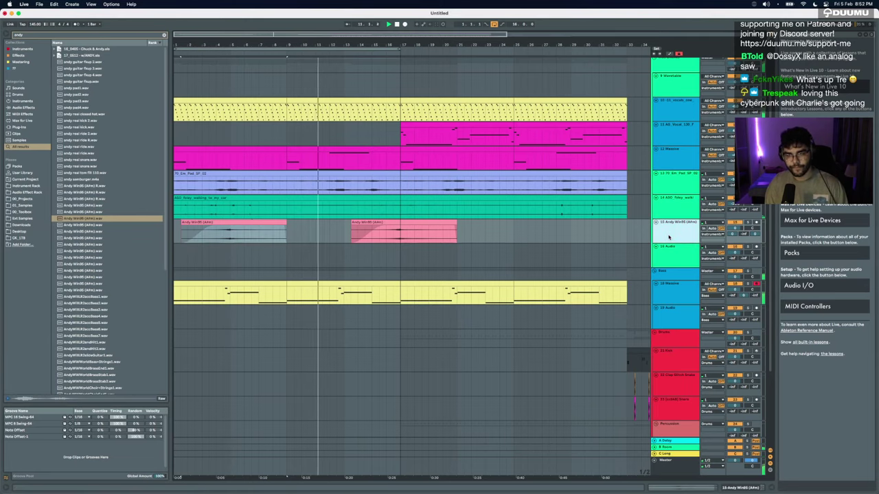
pyautogui.press('super+f')
pyautogui.write('space')
pyautogui.press('Down')
pyautogui.press('Return')
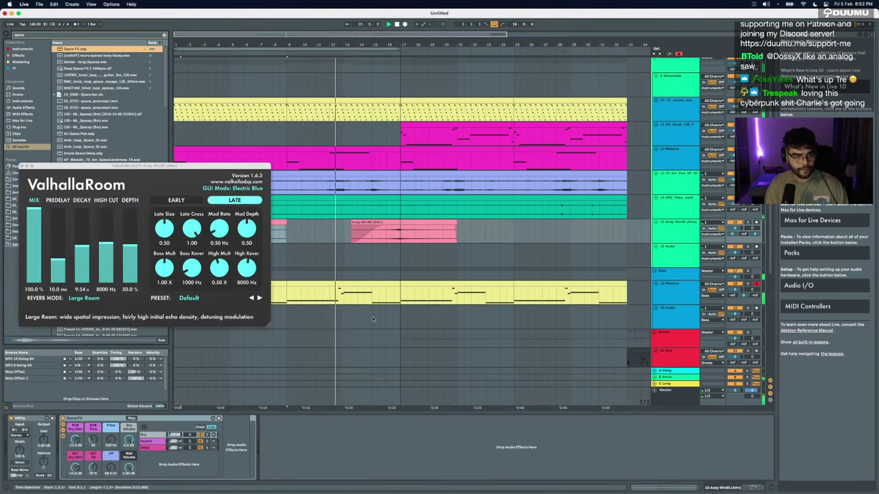
pyautogui.moveTo(76, 440); pyautogui.dragTo(76, 413)
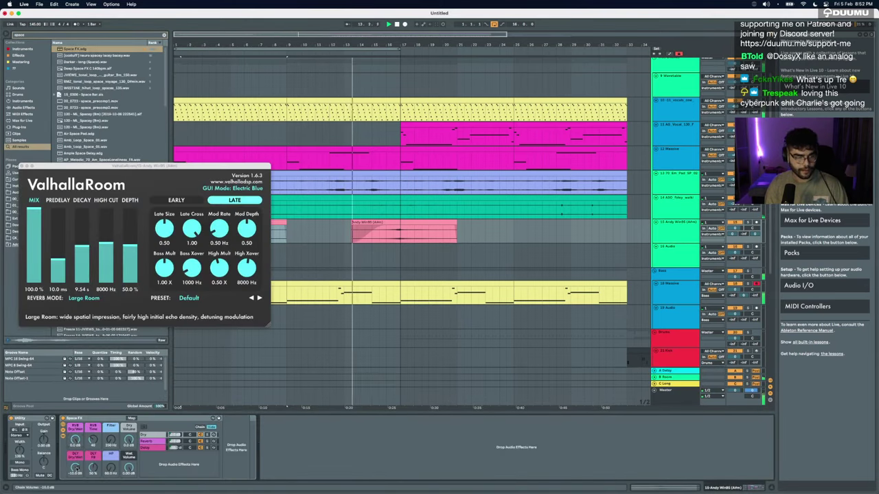
# Step: Close the ValhallaRoom window and turn off arrangement looping
pyautogui.click(21, 167)
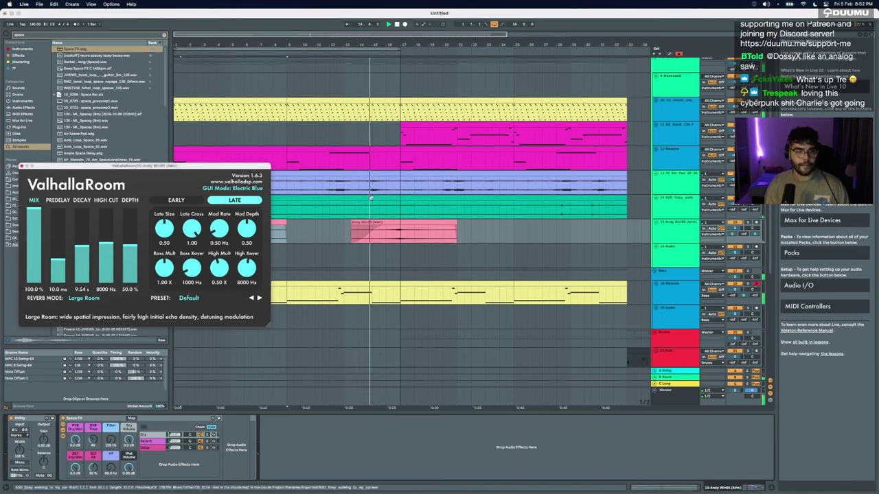
pyautogui.click(22, 167)
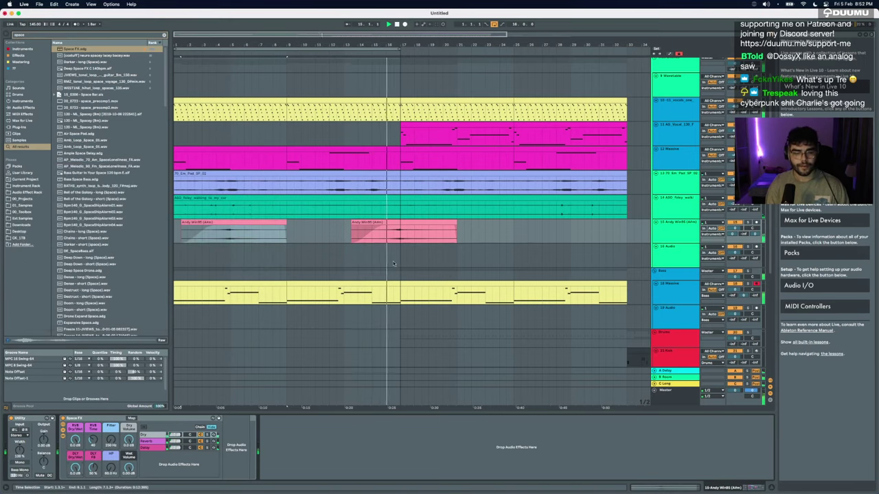
pyautogui.click(421, 256)
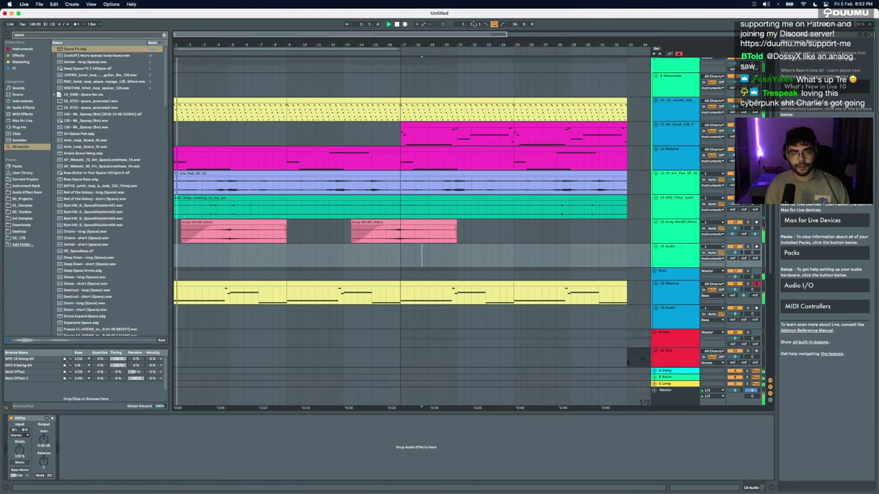
pyautogui.click(491, 230)
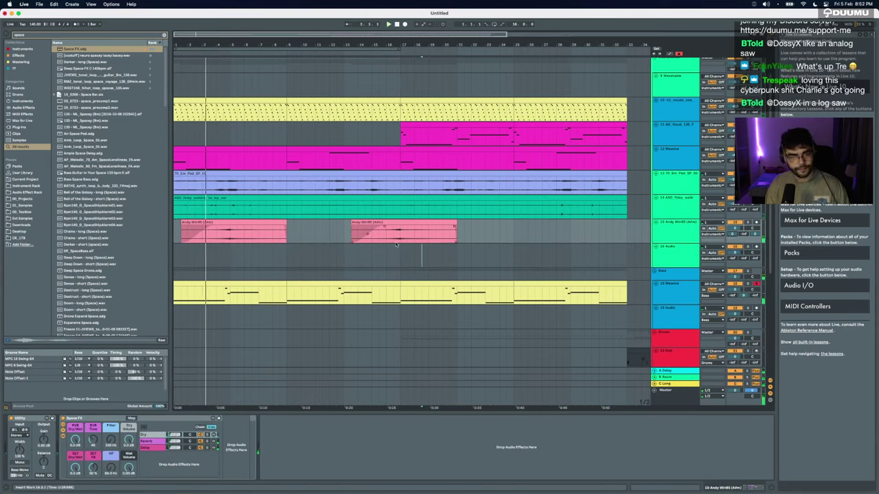
# Step: Insert a MIDI track below the Andy Win95 track and search the browser for "vocals"
pyautogui.click(675, 232)
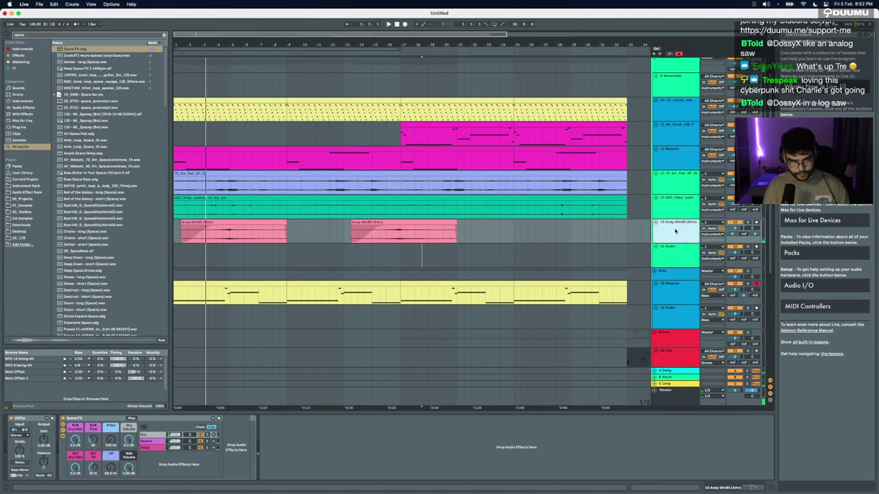
pyautogui.press('super+shift+t')
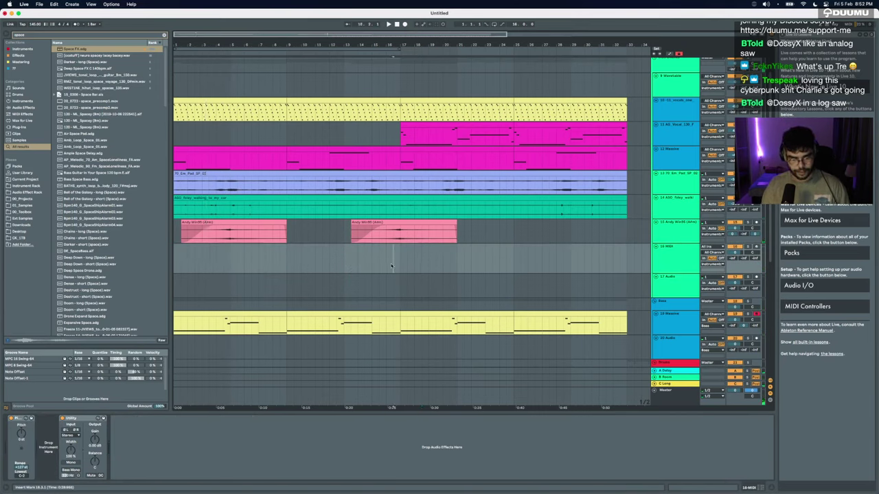
pyautogui.press('super+f')
pyautogui.write('vocals')
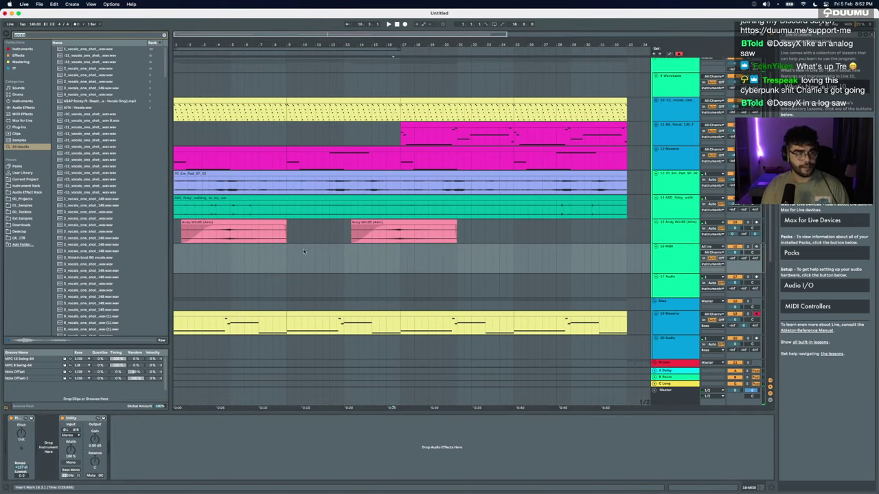
# Step: Place the Galantis - No Money (128) vocal from 01_Samples > 01_Vocal at bar 1 of the empty audio track below the MIDI track
pyautogui.click(26, 198)
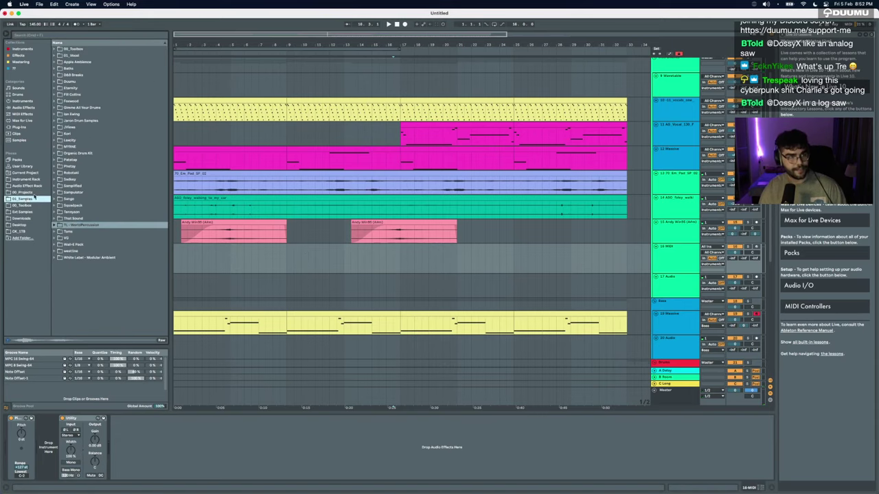
pyautogui.click(55, 55)
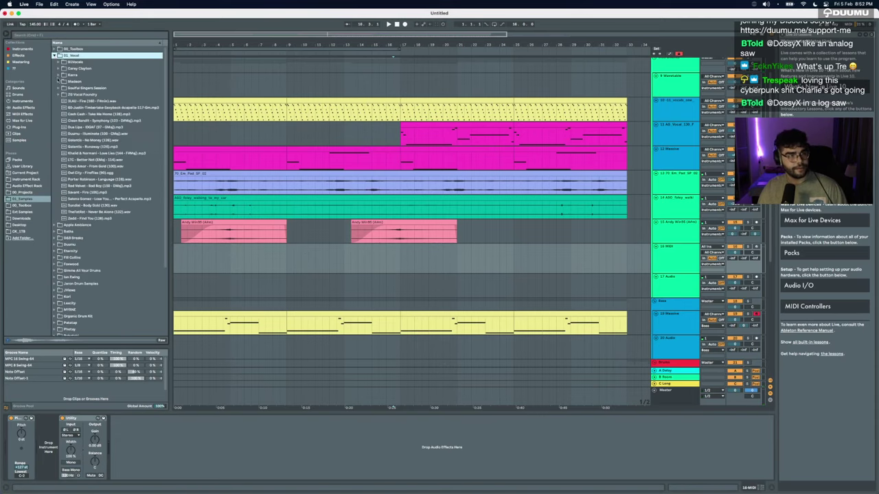
pyautogui.moveTo(86, 144); pyautogui.dragTo(180, 287)
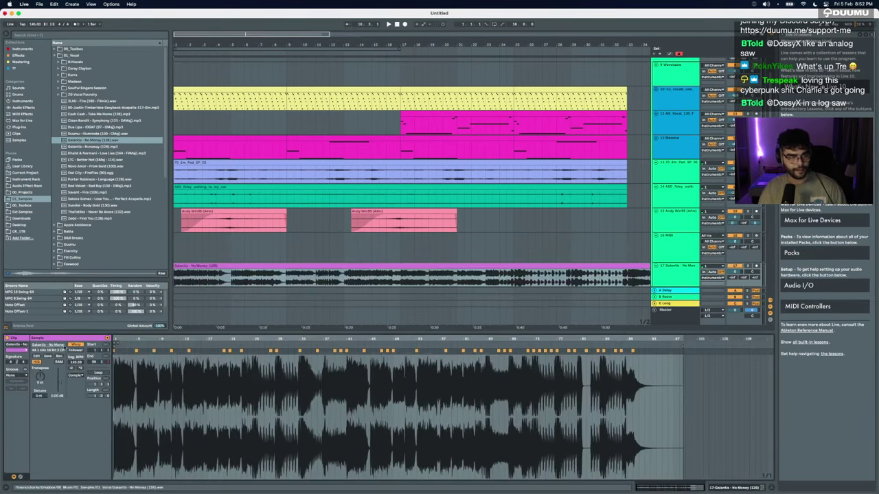
# Step: Set the Galantis clip's segment BPM to 128, transpose it -1 st, lower its track volume and play it with the intro
pyautogui.click(77, 344)
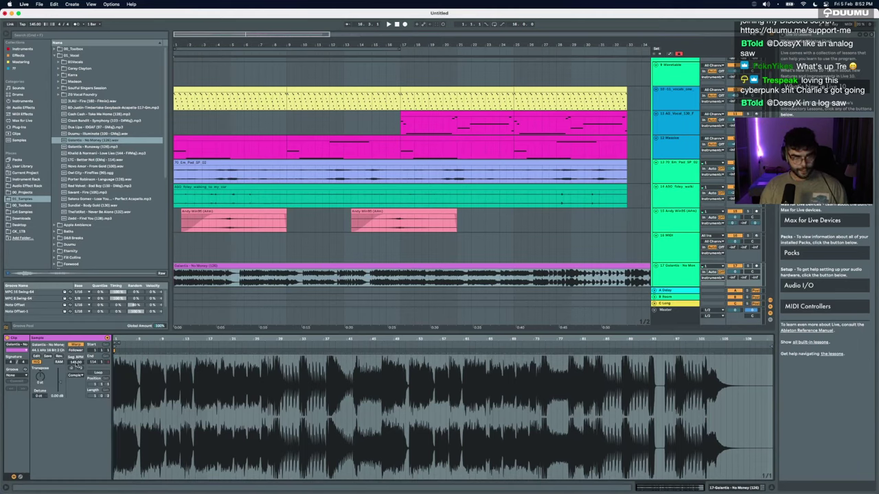
pyautogui.press('Return')
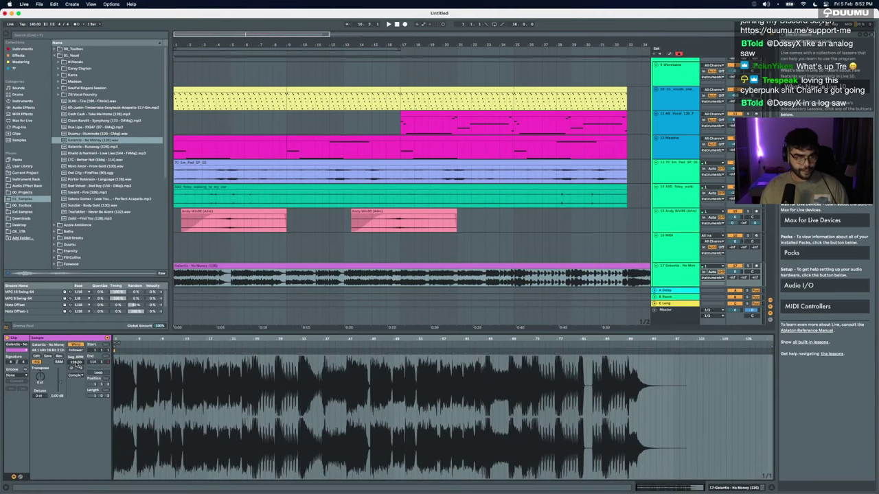
pyautogui.press('space')
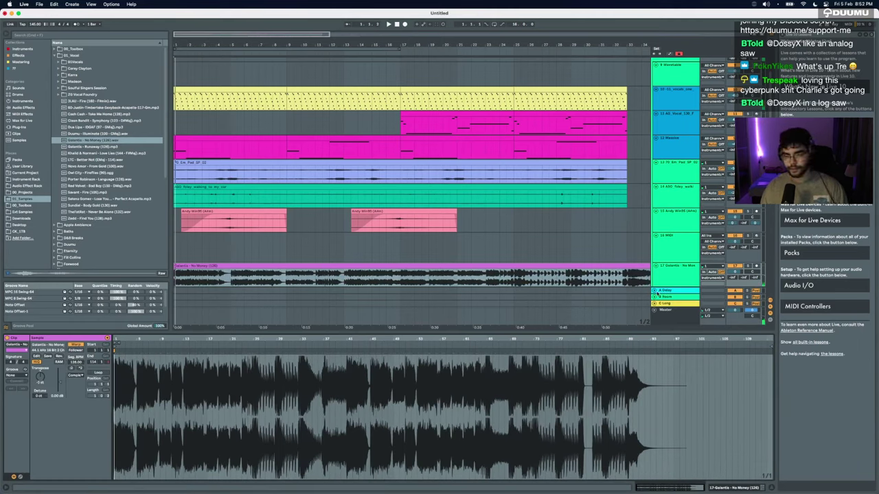
pyautogui.press('space')
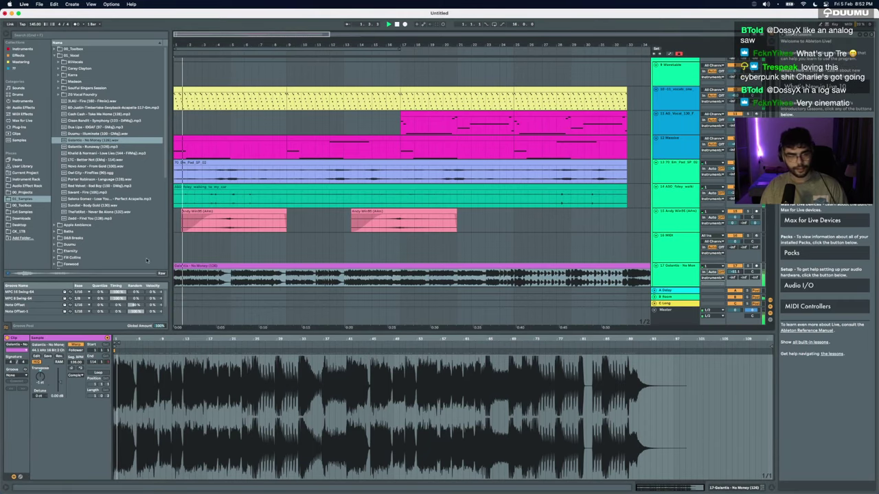
# Step: Shift the Galantis vocal clip slightly later from bar 1 and check its timing against the track
pyautogui.moveTo(199, 46); pyautogui.dragTo(199, 96)
pyautogui.press('-')
pyautogui.press('-')
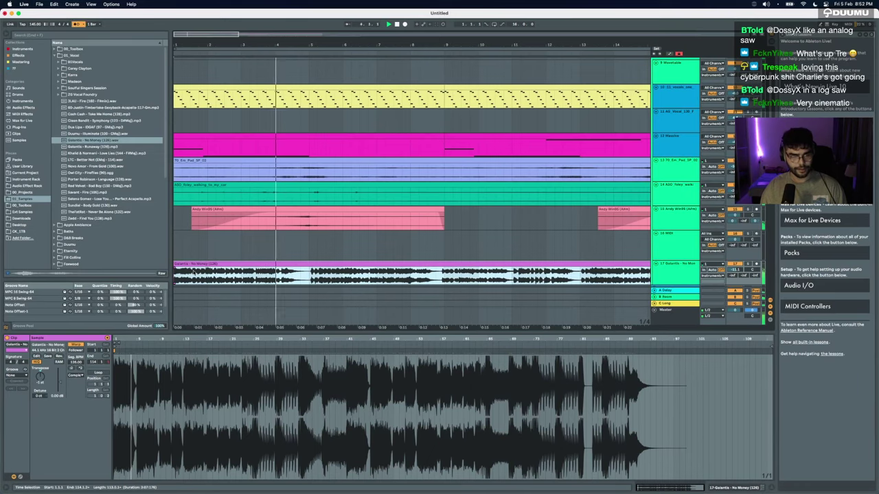
pyautogui.moveTo(176, 263)
pyautogui.mouseDown()
pyautogui.moveTo(192, 264)
pyautogui.moveTo(184, 264)
pyautogui.mouseUp()
pyautogui.press('+')
pyautogui.press('+')
pyautogui.press('space')
pyautogui.press('space')
pyautogui.press('space')
pyautogui.press('space')
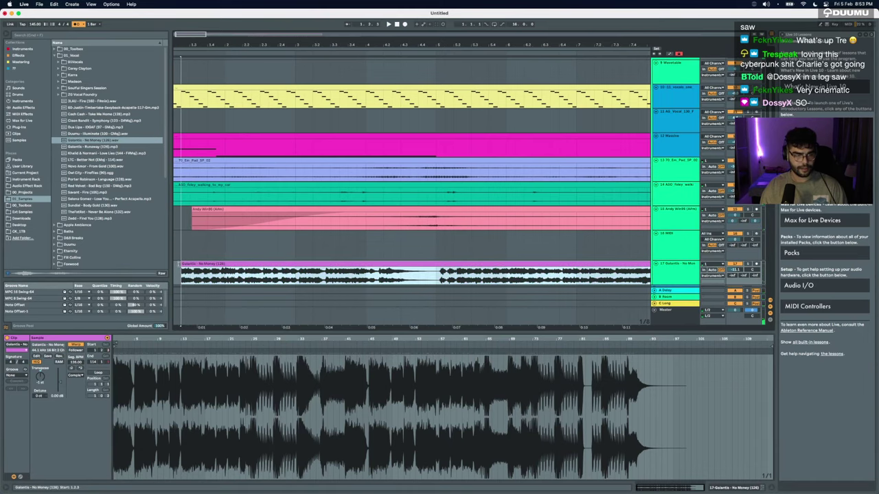
# Step: Refine the Galantis clip's offset by ear and pull it back so it plays from bar 1
pyautogui.moveTo(180, 265); pyautogui.dragTo(199, 266)
pyautogui.press('space')
pyautogui.press('-')
pyautogui.press('space')
pyautogui.scroll(5, 203, 270)
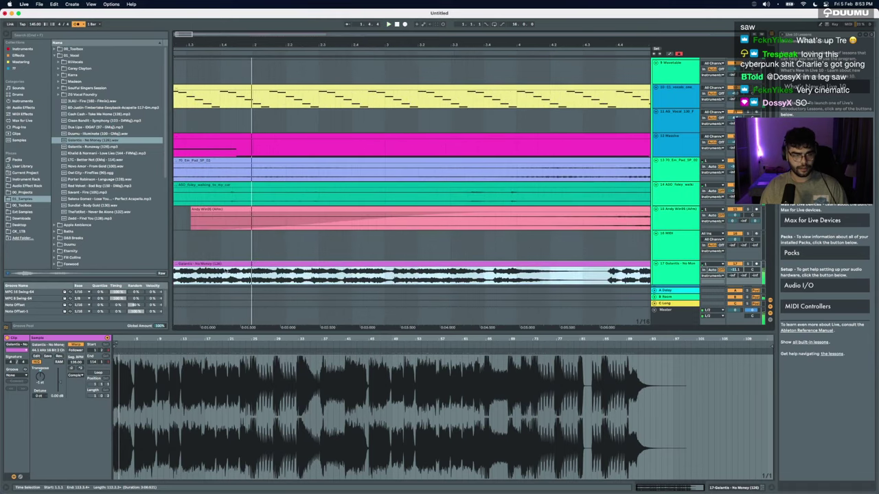
pyautogui.press('space')
pyautogui.moveTo(254, 264); pyautogui.dragTo(268, 268)
pyautogui.scroll(-5, 268, 268)
pyautogui.moveTo(177, 264); pyautogui.dragTo(169, 261)
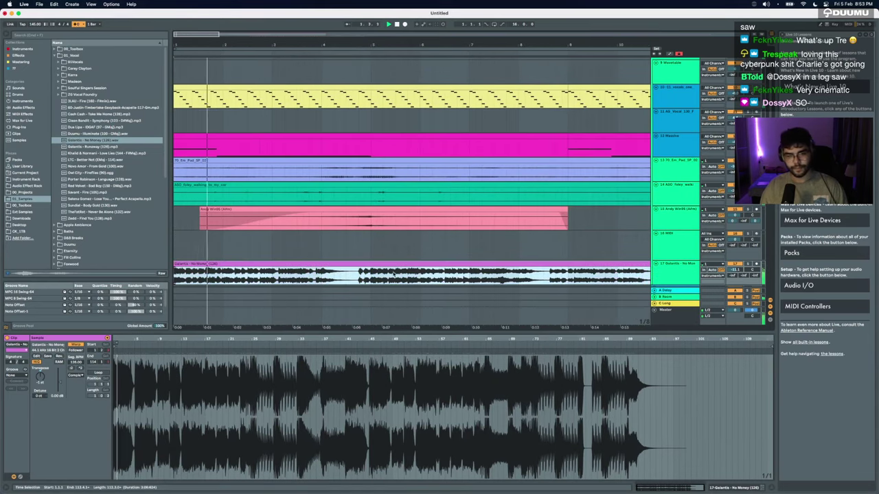
# Step: Lower the Galantis track's volume slightly and nudge its clip a touch earlier
pyautogui.moveTo(735, 270); pyautogui.dragTo(735, 273)
pyautogui.scroll(3, 405, 273)
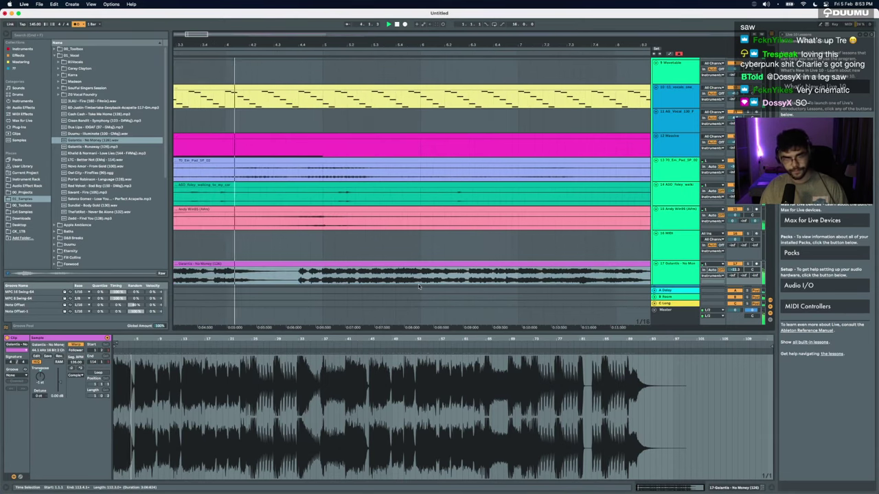
pyautogui.scroll(5, 366, 265)
pyautogui.moveTo(364, 264); pyautogui.dragTo(357, 268)
pyautogui.scroll(-5, 357, 266)
pyautogui.hscroll(-3, 254, 265)
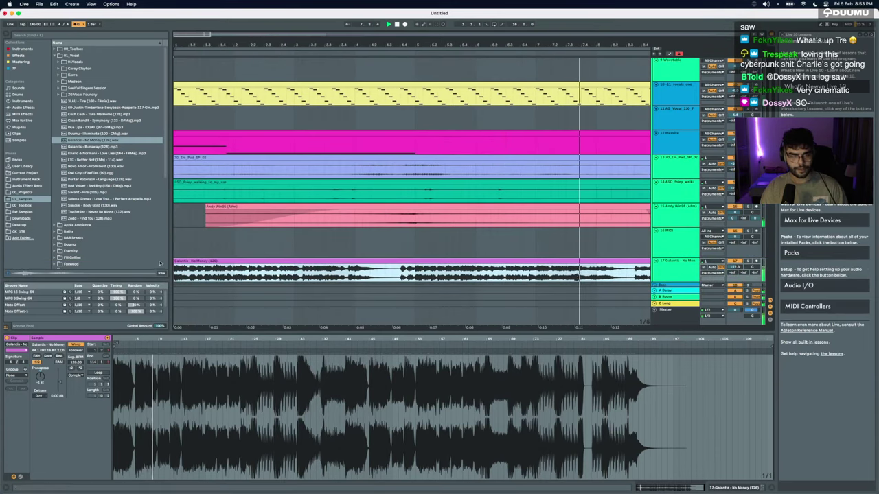
# Step: Hide the clip detail view and play the Galantis vocal from bar 9
pyautogui.scroll(-5, 358, 256)
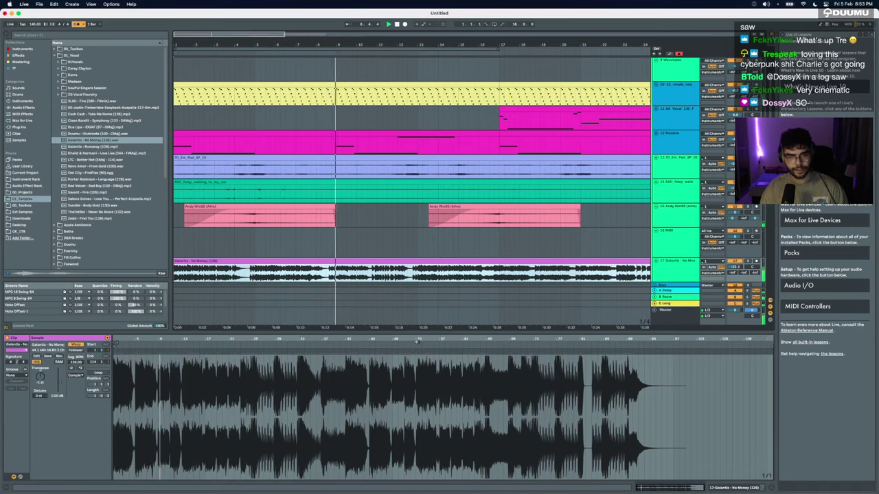
pyautogui.click(354, 307)
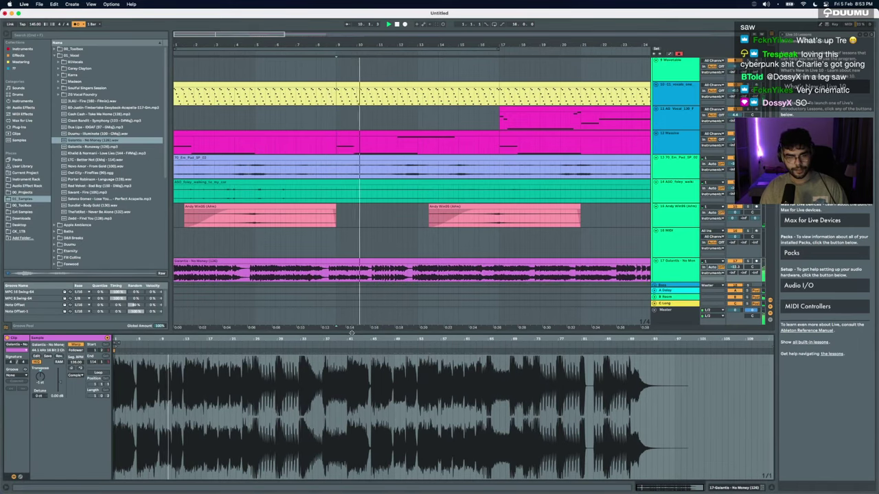
pyautogui.press('super+alt+l')
pyautogui.press('space')
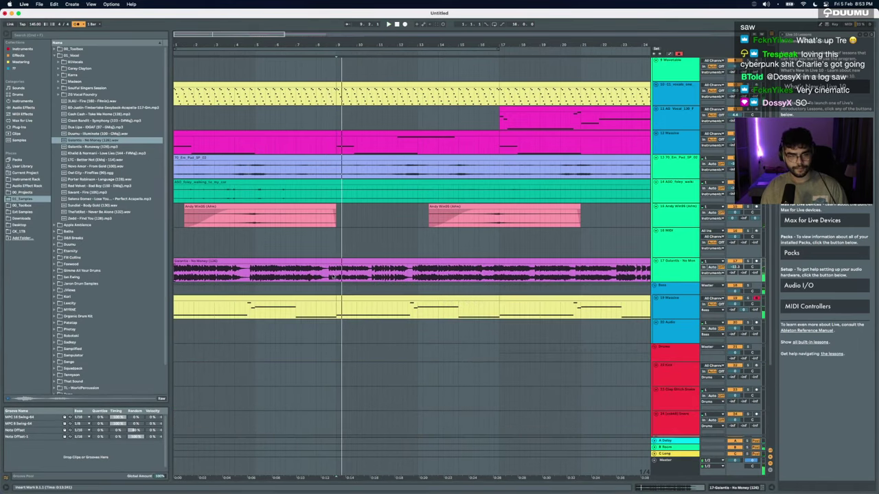
# Step: Isolate the Galantis vocal phrase from 8.4.3 to 9.2.1 as its own clip
pyautogui.press('space')
pyautogui.click(331, 278)
pyautogui.press('space')
pyautogui.press('space')
pyautogui.scroll(5, 331, 277)
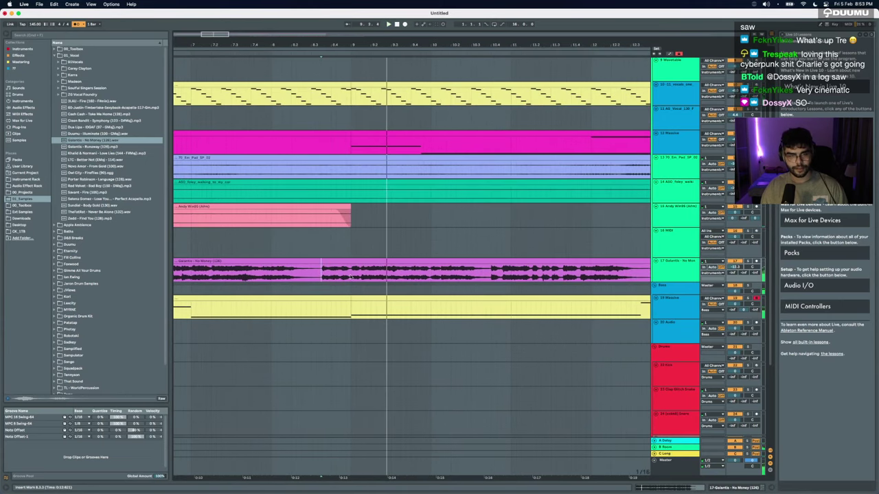
pyautogui.click(341, 276)
pyautogui.press('space')
pyautogui.press('space')
pyautogui.moveTo(342, 276); pyautogui.dragTo(373, 276)
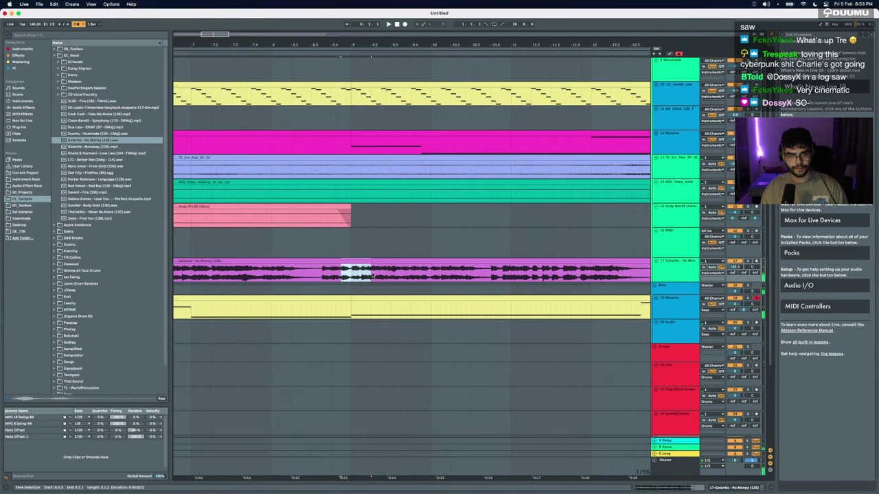
# Step: Examine and audition the opening of the Galantis vocal from bar 1 for a usable phrase
pyautogui.scroll(-5, 331, 270)
pyautogui.hscroll(-5, 331, 270)
pyautogui.click(183, 255)
pyautogui.press('space')
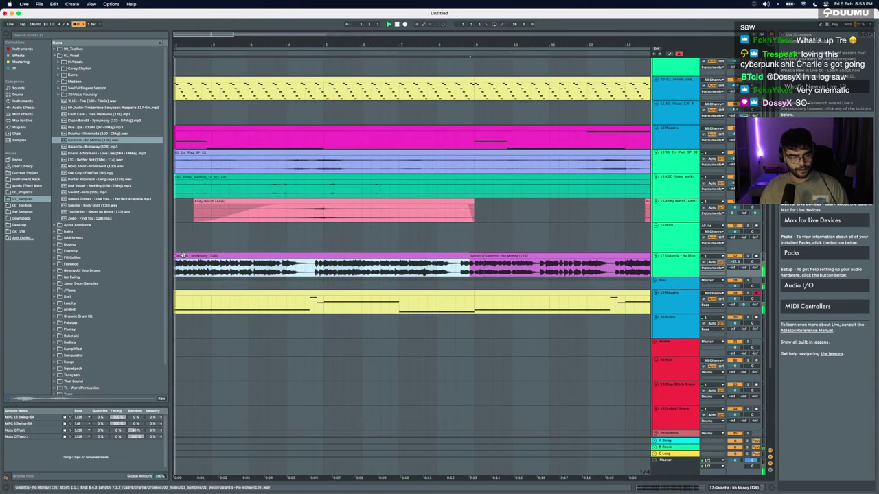
pyautogui.scroll(6, 183, 255)
pyautogui.hscroll(-2, 184, 255)
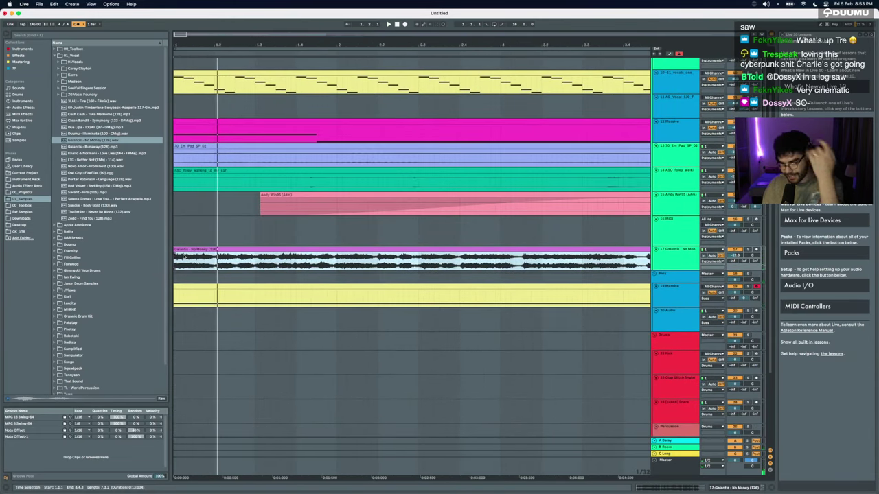
pyautogui.scroll(4, 209, 258)
pyautogui.scroll(-5, 209, 259)
pyautogui.press('space')
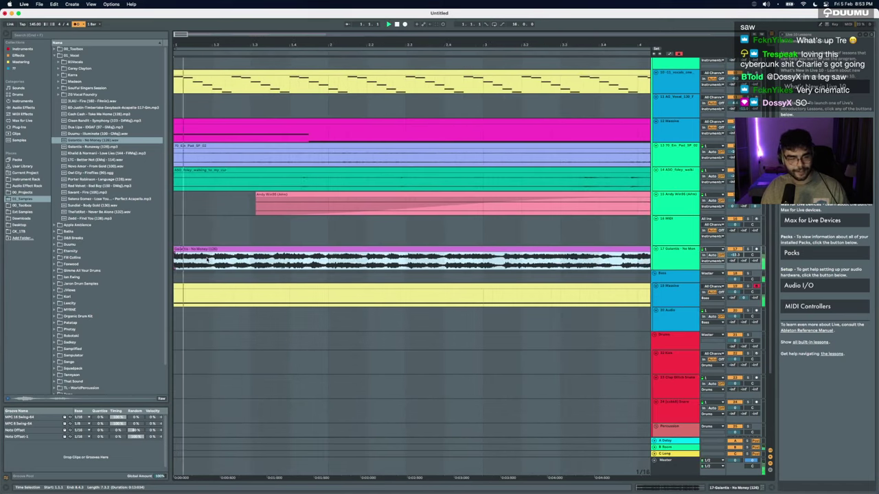
# Step: Split the opening of the Galantis vocal at 1.2.1 and 1.3.3 to form short chops
pyautogui.click(204, 261)
pyautogui.scroll(-4, 304, 264)
pyautogui.press('space')
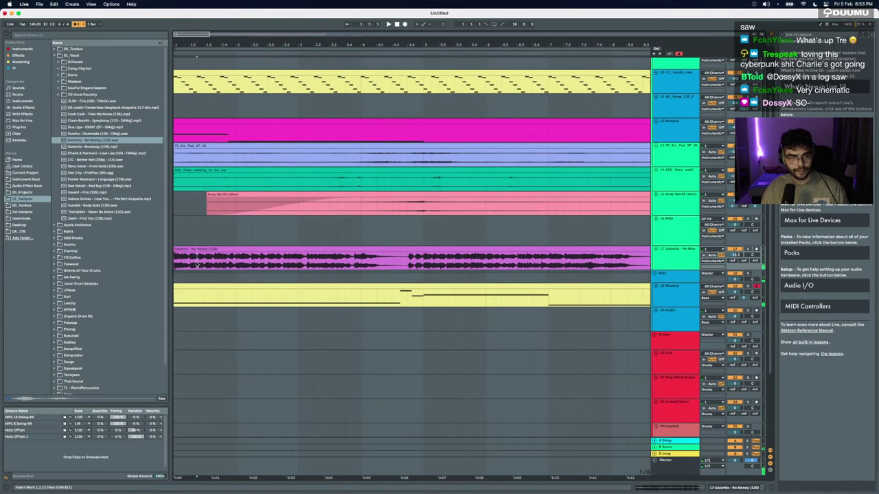
pyautogui.press('space')
pyautogui.click(184, 263)
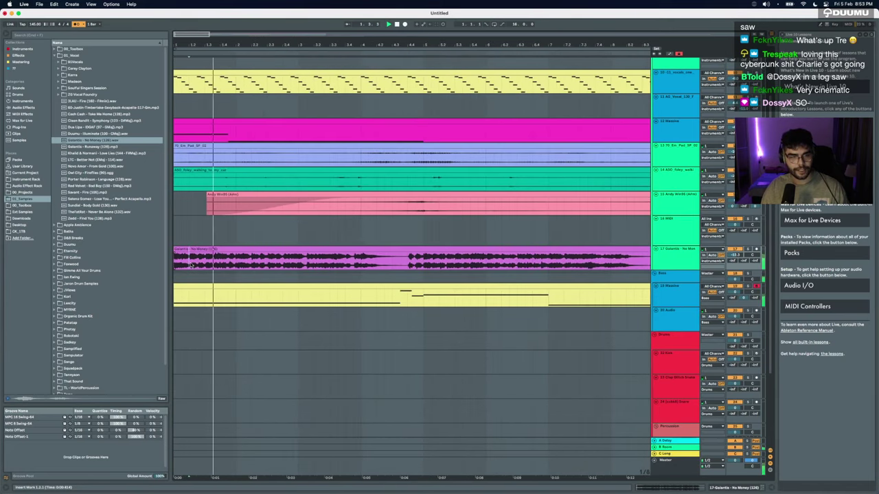
pyautogui.click(226, 248)
pyautogui.press('space')
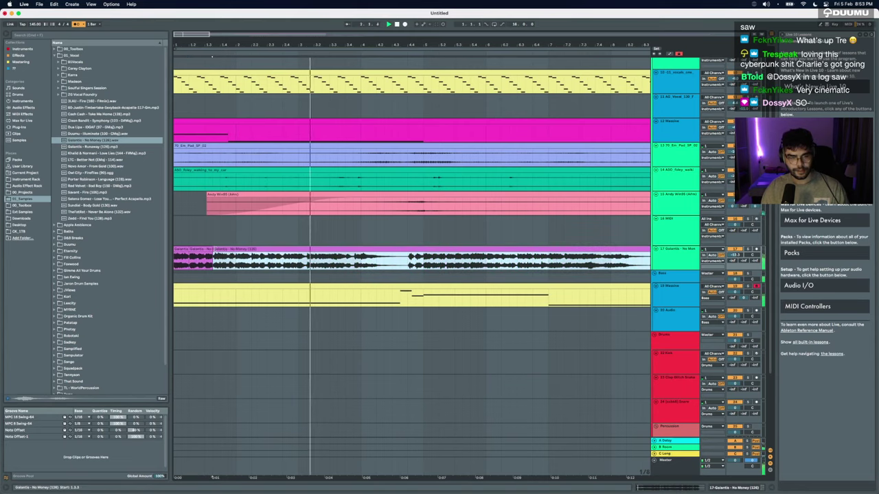
# Step: Keep a chop of about one beat within bar 3 of the Galantis vocal and remove the surrounding audio from 1.3.3 to 5.1.1
pyautogui.press('space')
pyautogui.moveTo(214, 249); pyautogui.dragTo(423, 250)
pyautogui.press('space')
pyautogui.press('space')
pyautogui.click(345, 259)
pyautogui.press('super+e')
pyautogui.click(345, 260)
pyautogui.press('space')
pyautogui.press('space')
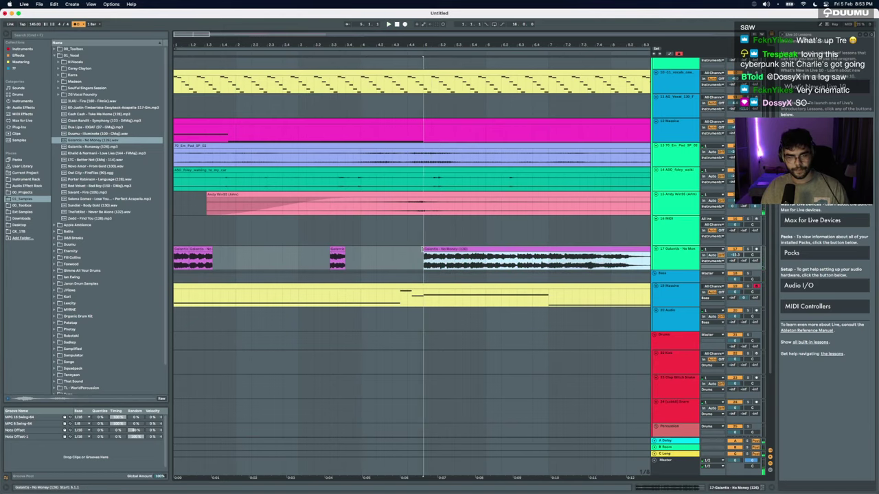
pyautogui.press('space')
# Step: Remove the Galantis vocal between 5.1.1 and 8.4.3 and move the isolated phrase near bar 9 to the start of bar 3
pyautogui.scroll(-3, 422, 250)
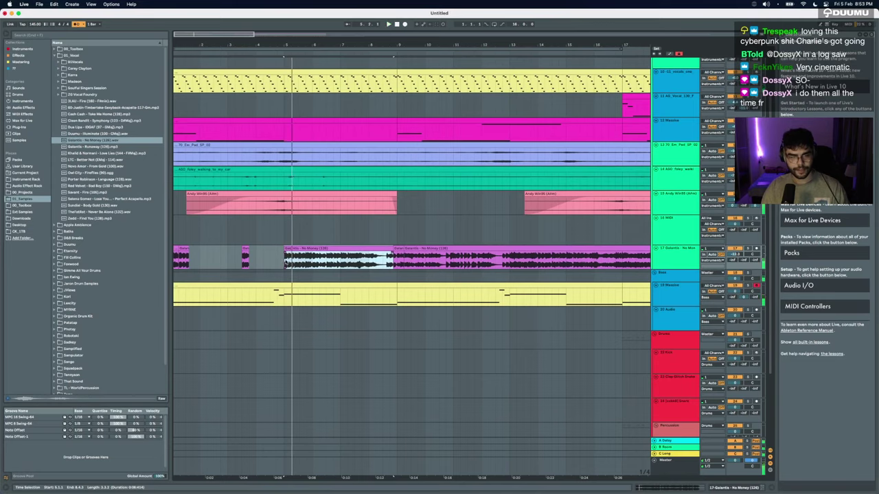
pyautogui.click(287, 261)
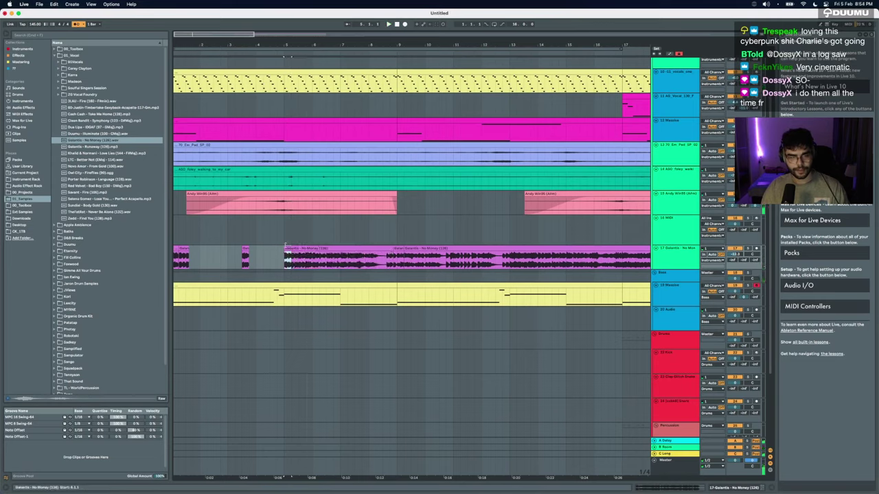
pyautogui.click(287, 247)
pyautogui.moveTo(398, 248); pyautogui.dragTo(233, 248)
# Step: Remove the remaining Galantis vocal up to just after the start of bar 9 and audition it from there
pyautogui.click(438, 257)
pyautogui.press('space')
pyautogui.click(434, 248)
pyautogui.press('space')
pyautogui.press('space')
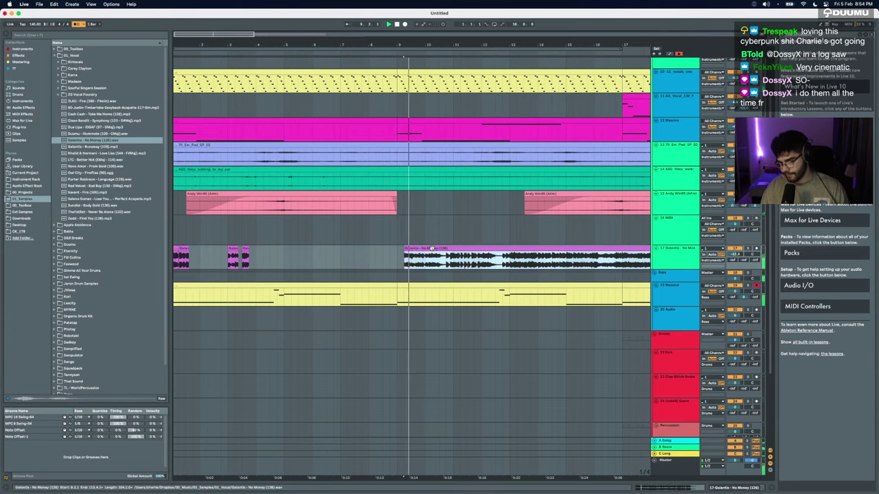
pyautogui.scroll(4, 434, 248)
pyautogui.hscroll(4, 433, 248)
pyautogui.scroll(-2, 432, 246)
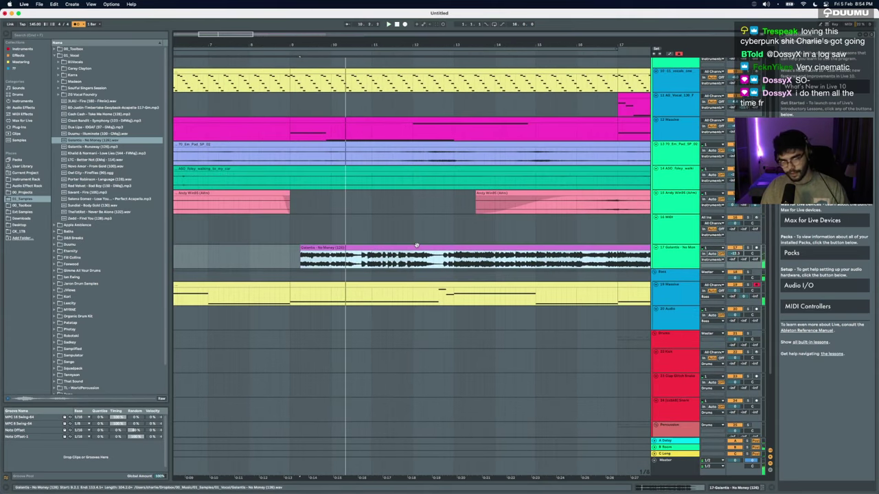
# Step: Isolate a three-beat phrase starting just before bar 11 of the Galantis vocal and delete the audio on both sides
pyautogui.click(416, 246)
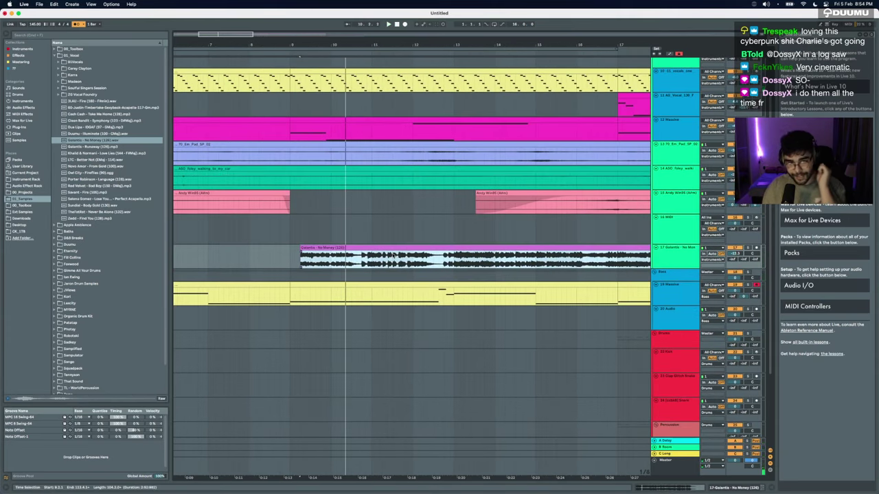
pyautogui.click(365, 260)
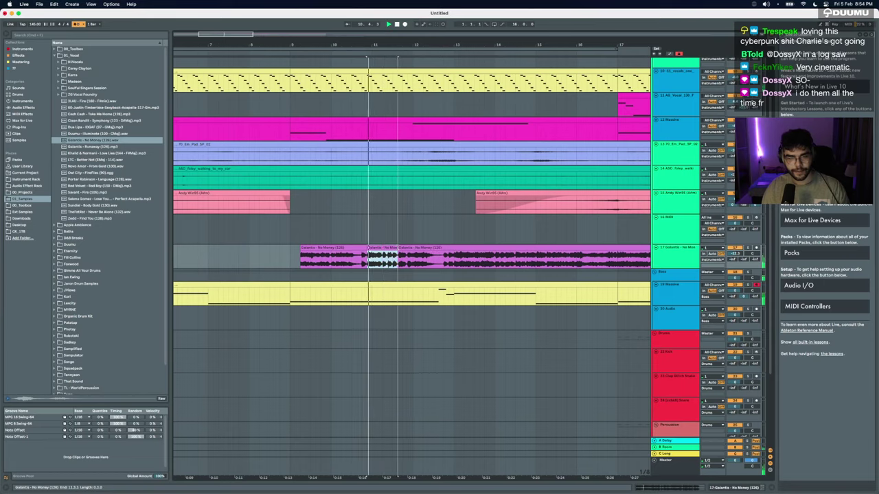
pyautogui.click(354, 248)
pyautogui.press('Delete')
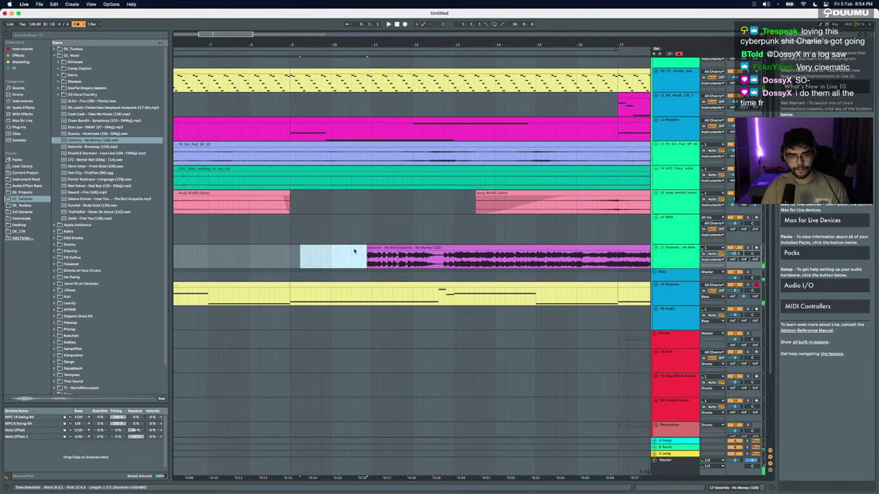
pyautogui.click(412, 248)
pyautogui.press('Delete')
# Step: Halve the isolated phrase's segment BPM so it plays at double speed, and audition it
pyautogui.click(382, 239)
pyautogui.doubleClick(382, 255)
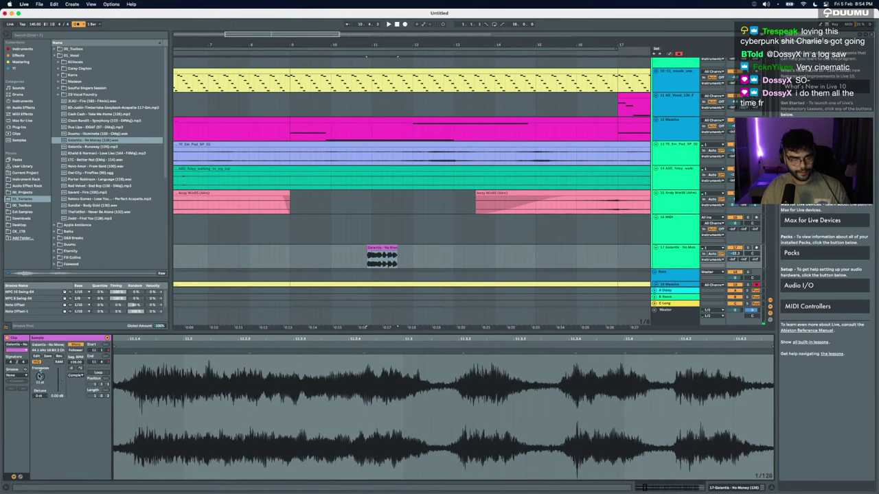
pyautogui.click(70, 369)
pyautogui.click(377, 249)
pyautogui.press('space')
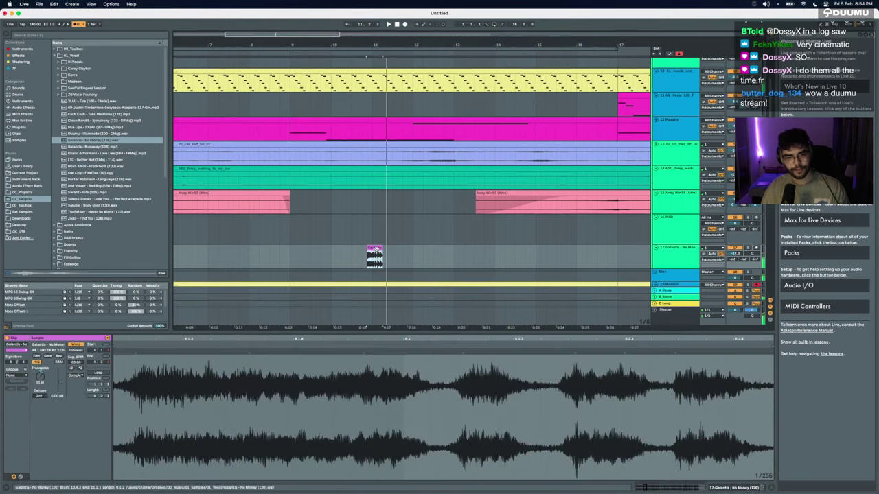
# Step: Try the sped-up chop at slightly earlier positions before bar 11 while auditioning the timing
pyautogui.scroll(5, 380, 250)
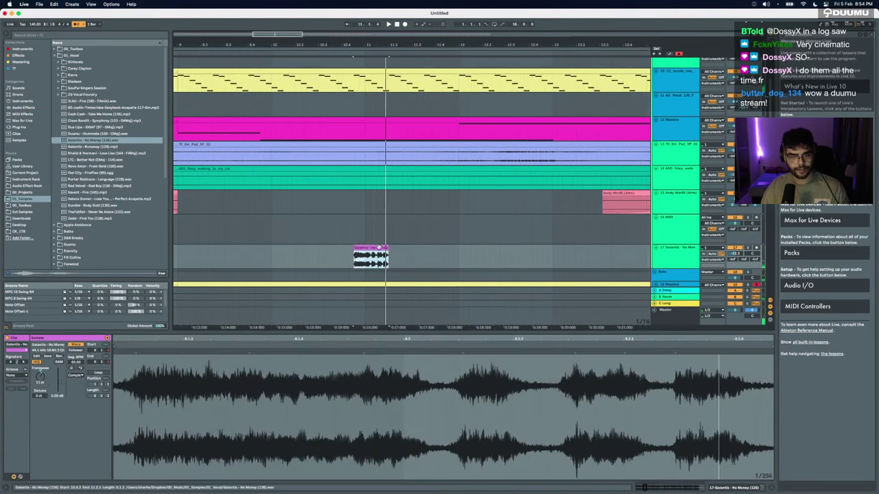
pyautogui.moveTo(372, 248); pyautogui.dragTo(357, 248)
pyautogui.press('space')
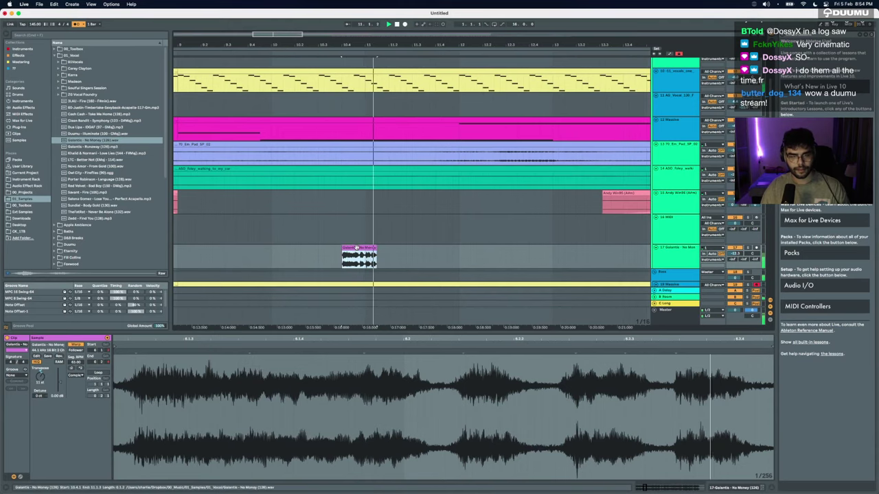
pyautogui.press('space')
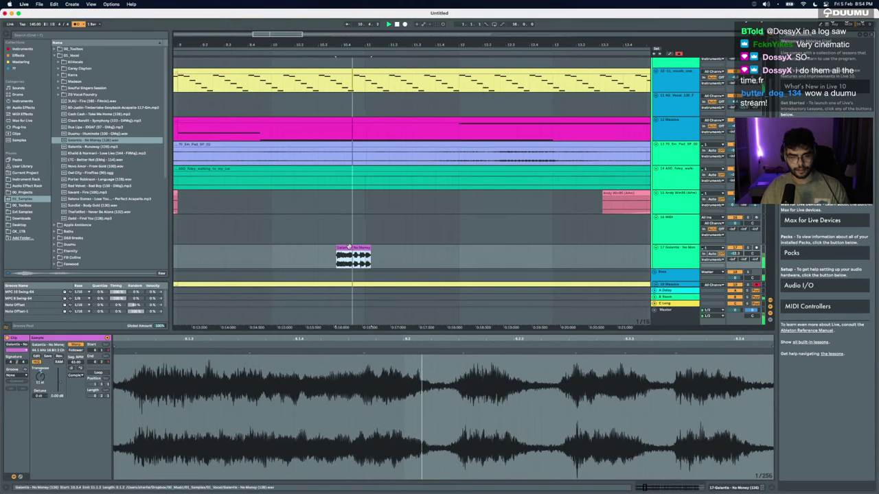
# Step: Move the sped-up chop to 4.3.1 and audition it there
pyautogui.scroll(-10, 350, 250)
pyautogui.press('Delete')
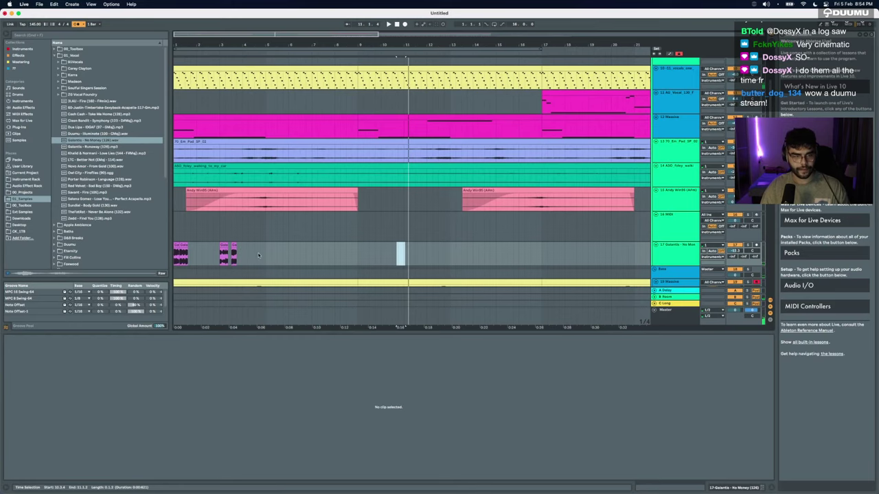
pyautogui.click(258, 255)
pyautogui.press('super+v')
pyautogui.scroll(5, 261, 256)
pyautogui.hscroll(-2, 260, 256)
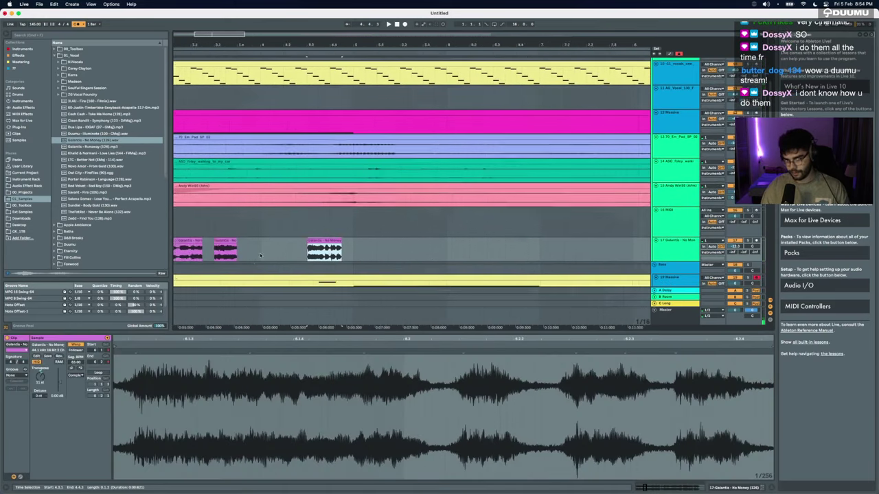
pyautogui.scroll(3, 260, 256)
pyautogui.press('space')
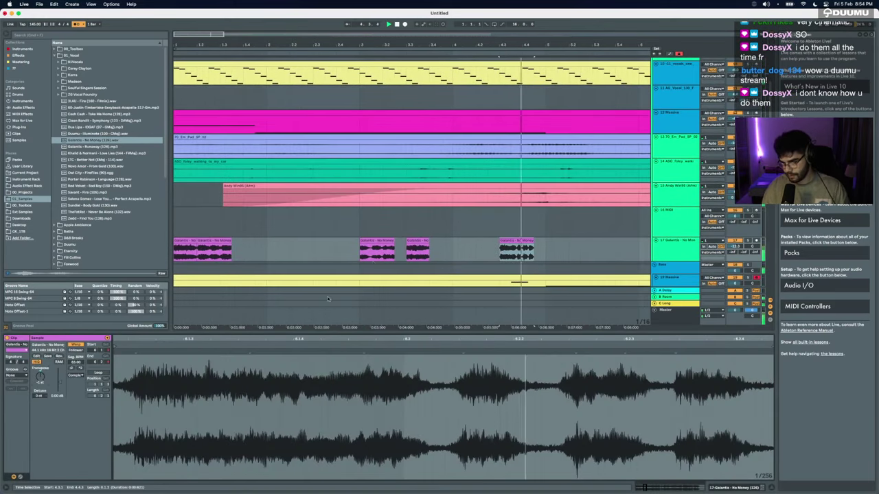
pyautogui.press('space')
pyautogui.click(521, 233)
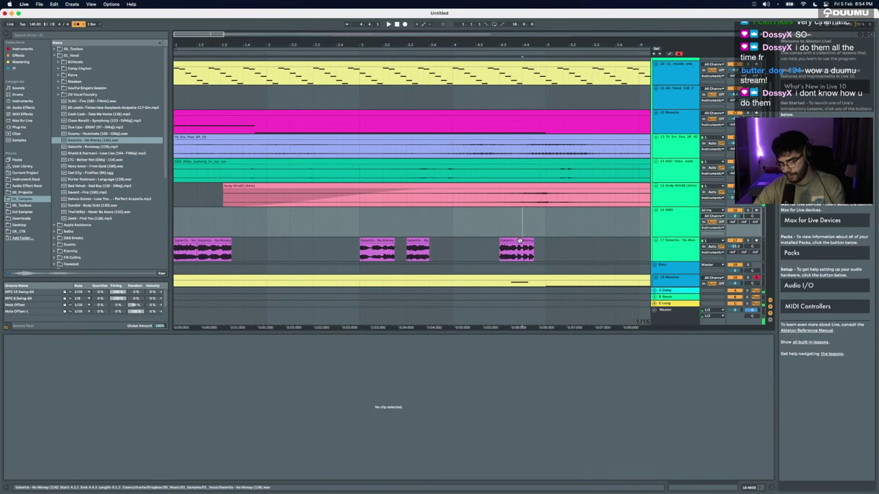
# Step: Trim the starts of the two Galantis chops in bar 1 so they begin at 1.1.3 and 1.2.3
pyautogui.scroll(-2, 370, 219)
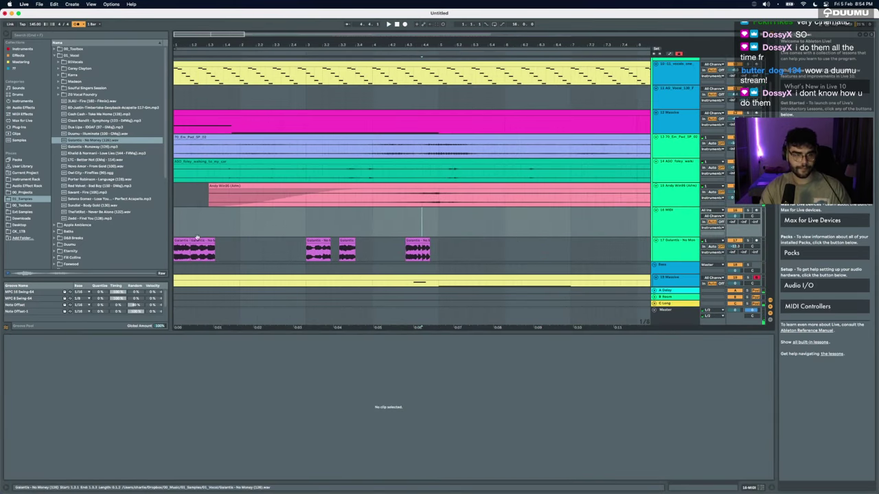
pyautogui.click(182, 243)
pyautogui.press('space')
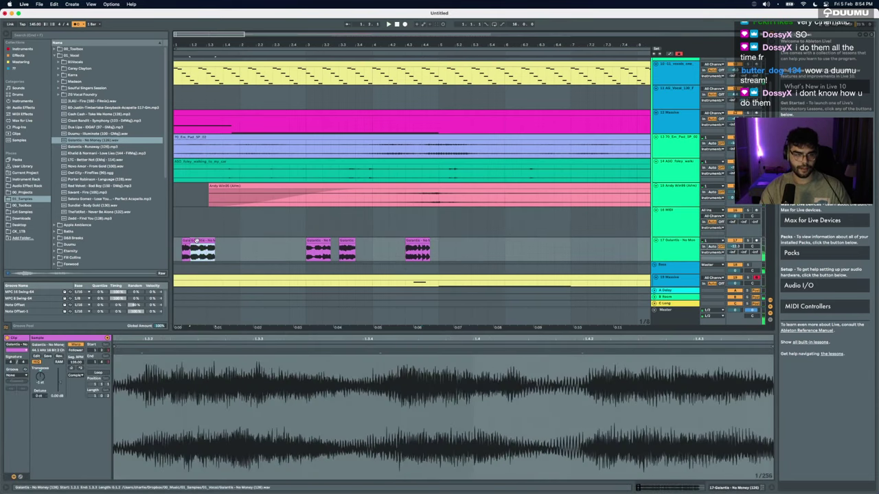
pyautogui.press('super+e')
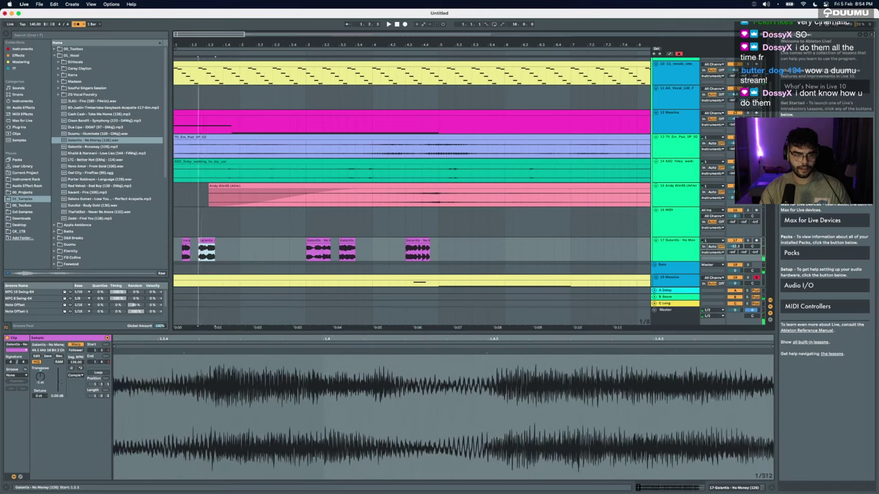
# Step: Shift the Galantis chop at bar 3 half a beat earlier and audition the new timing
pyautogui.click(309, 241)
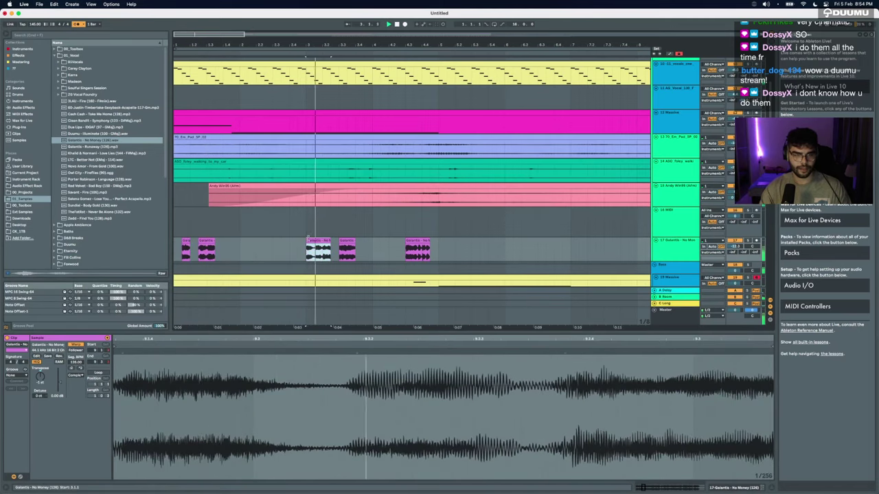
pyautogui.moveTo(322, 253)
pyautogui.mouseDown()
pyautogui.moveTo(338, 255)
pyautogui.moveTo(315, 241)
pyautogui.mouseUp()
pyautogui.press('space')
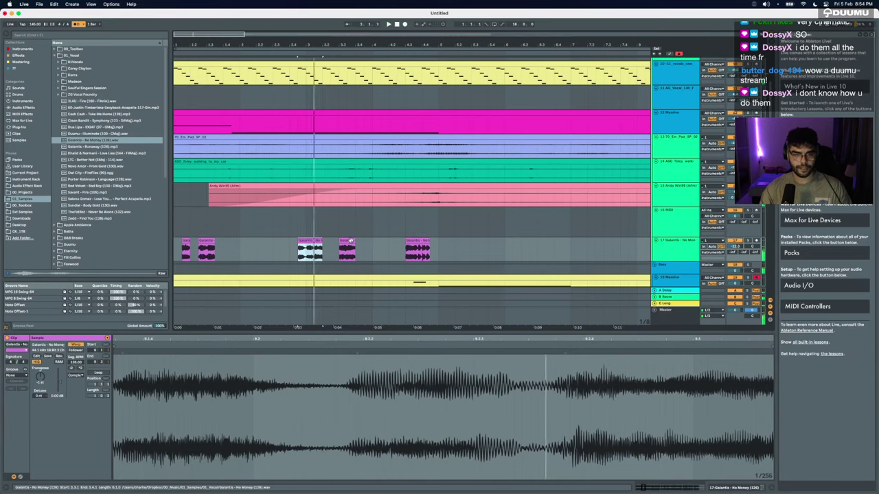
# Step: Move the whole sequence of five Galantis chops from the opening bars to start at 9.1.1
pyautogui.click(210, 246)
pyautogui.moveTo(175, 251); pyautogui.dragTo(464, 251)
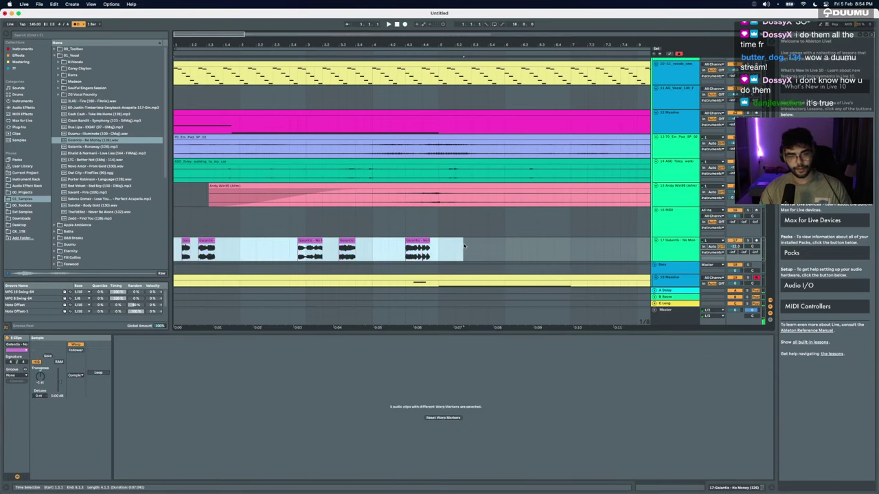
pyautogui.press('super+x')
pyautogui.click(611, 251)
pyautogui.press('super+v')
pyautogui.press('-')
pyautogui.press('-')
pyautogui.press('-')
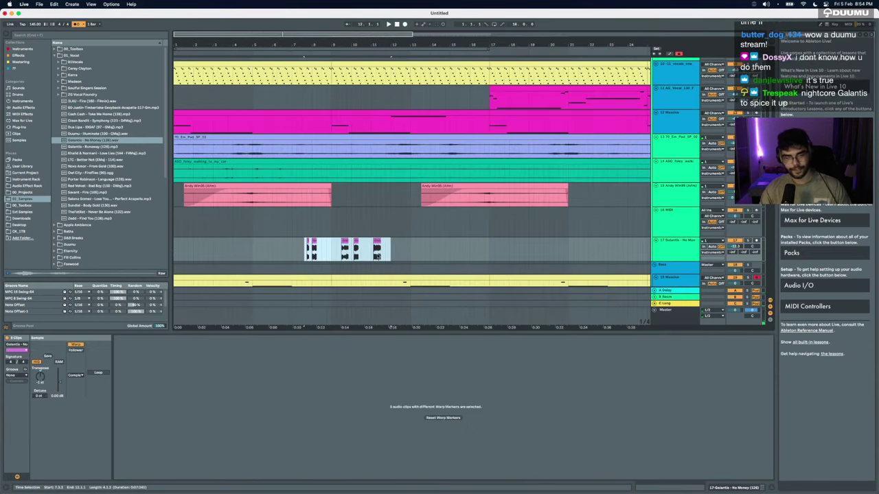
pyautogui.press('super+x')
pyautogui.click(331, 255)
pyautogui.press('super+v')
# Step: Add an audio track below the Galantis track and place TheFatRat - Never Be Alone (132).wav on it at bar 1
pyautogui.click(684, 258)
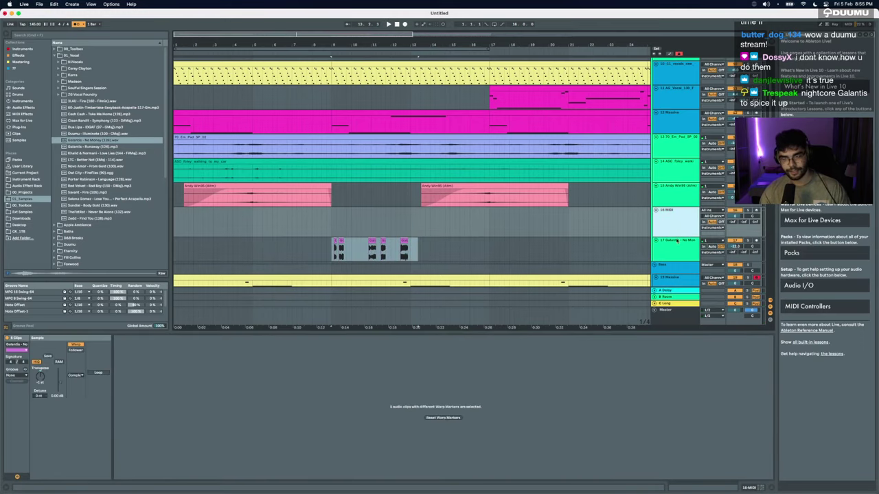
pyautogui.press('super+t')
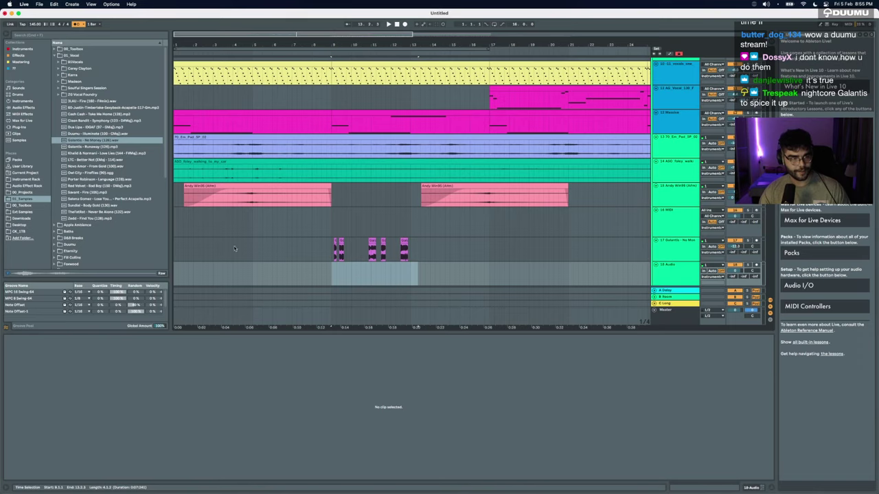
pyautogui.scroll(-3, 231, 246)
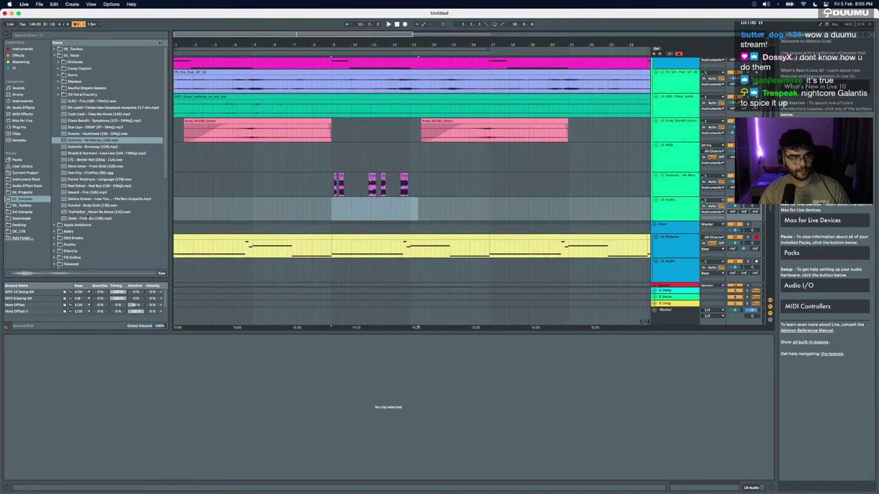
pyautogui.moveTo(88, 213); pyautogui.dragTo(183, 204)
pyautogui.click(183, 201)
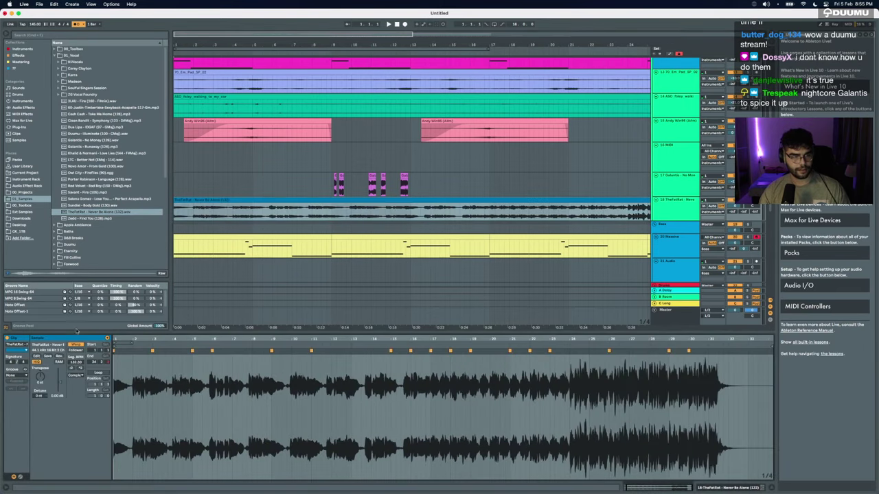
# Step: Rewarp the TheFatRat vocal with a segment BPM of 132 and transpose it up 7 st while auditioning
pyautogui.click(74, 344)
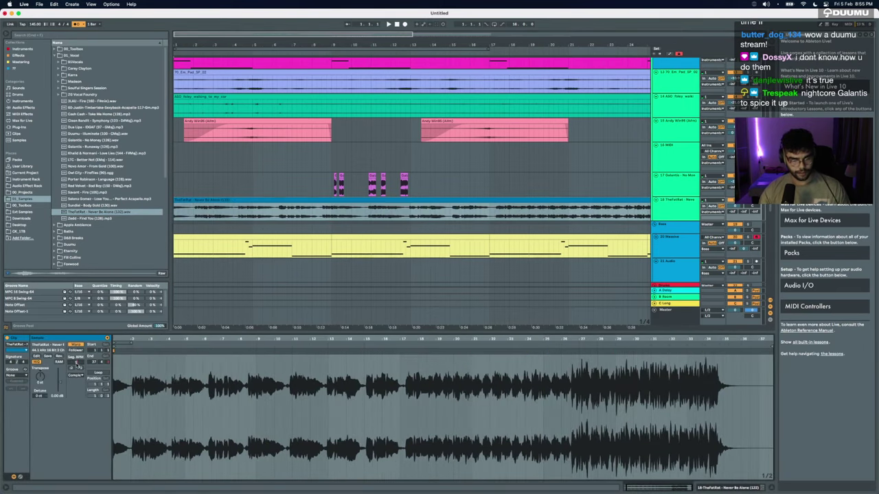
pyautogui.press('Return')
pyautogui.press('space')
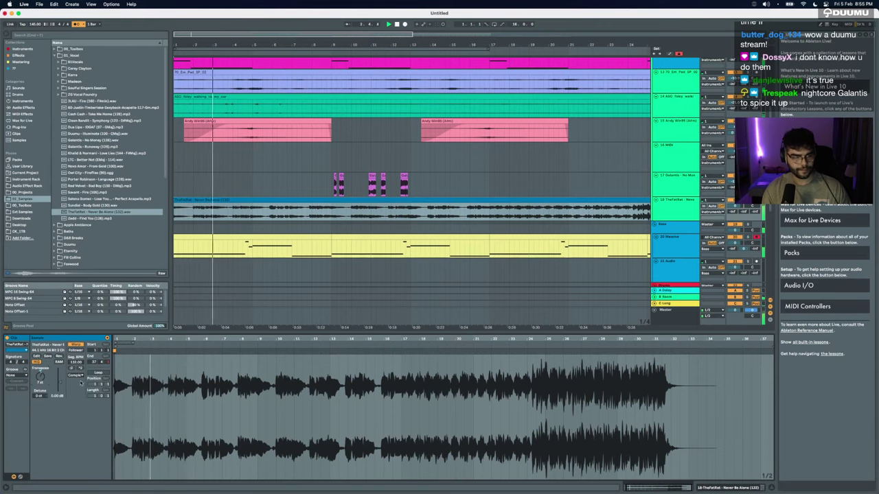
pyautogui.click(79, 376)
pyautogui.click(77, 401)
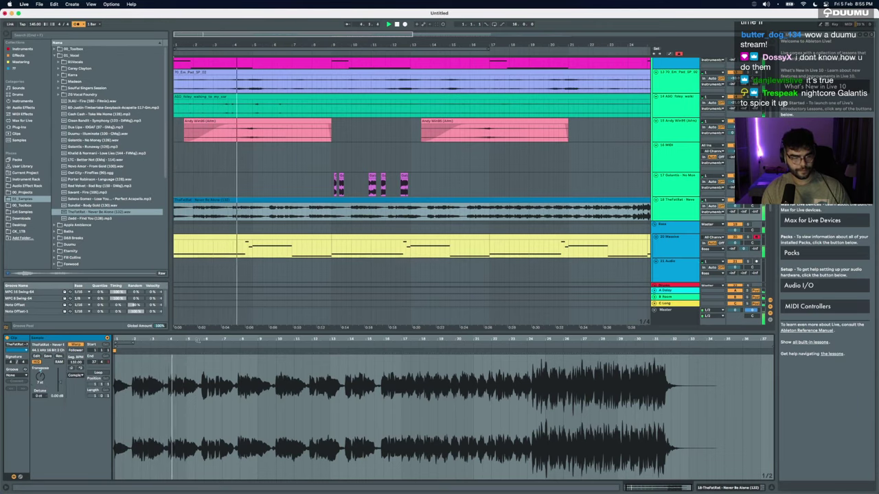
# Step: Audition the opening of the TheFatRat vocal against the intro for usable phrases
pyautogui.press('super+alt+l')
pyautogui.scroll(5, 246, 207)
pyautogui.hscroll(-5, 245, 207)
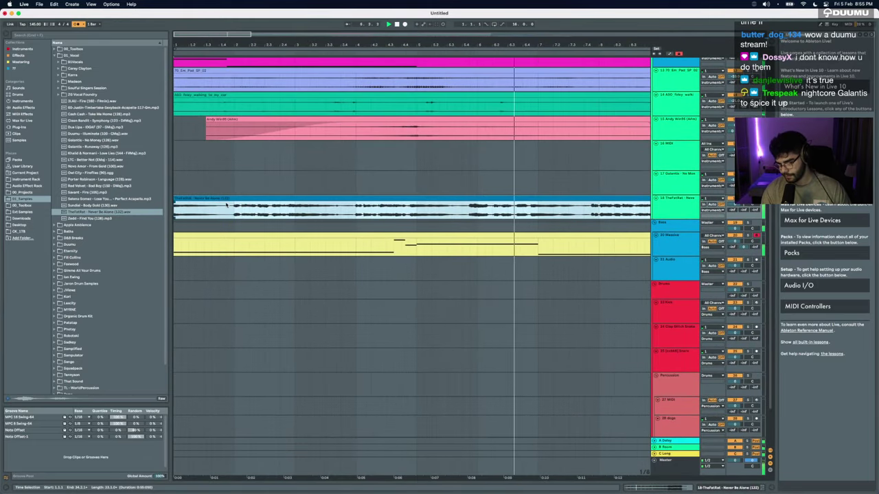
pyautogui.scroll(-5, 226, 205)
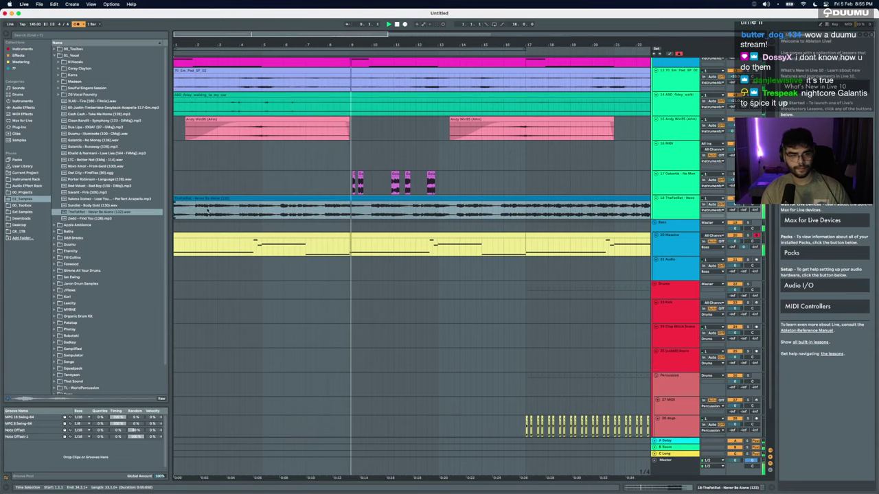
pyautogui.press('space')
pyautogui.scroll(5, 197, 196)
pyautogui.press('space')
# Step: Split the TheFatRat vocal at 2.1.1 and isolate a short chop ending at 3.1.1, removing the audio around it up to 5.4.3
pyautogui.click(235, 198)
pyautogui.press('super+e')
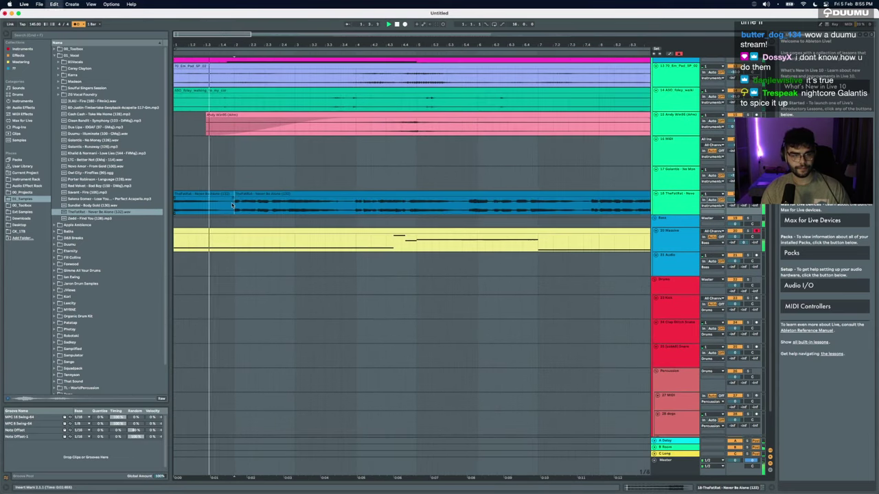
pyautogui.moveTo(235, 196); pyautogui.dragTo(469, 194)
pyautogui.press('space')
pyautogui.click(296, 201)
pyautogui.press('super+e')
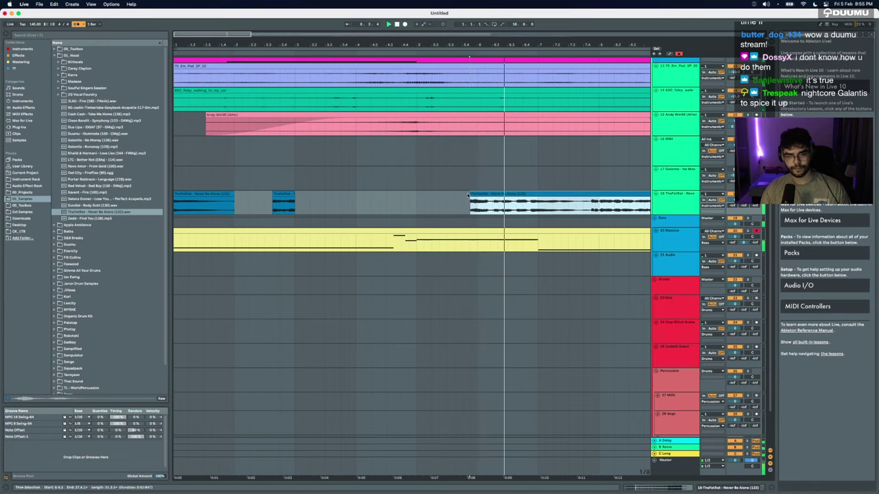
# Step: Split the TheFatRat vocal at 6.3.1 to end the next chop and trim the remaining audio's start to 7.4.3
pyautogui.press('space')
pyautogui.press('space')
pyautogui.click(511, 204)
pyautogui.press('super+e')
pyautogui.click(512, 195)
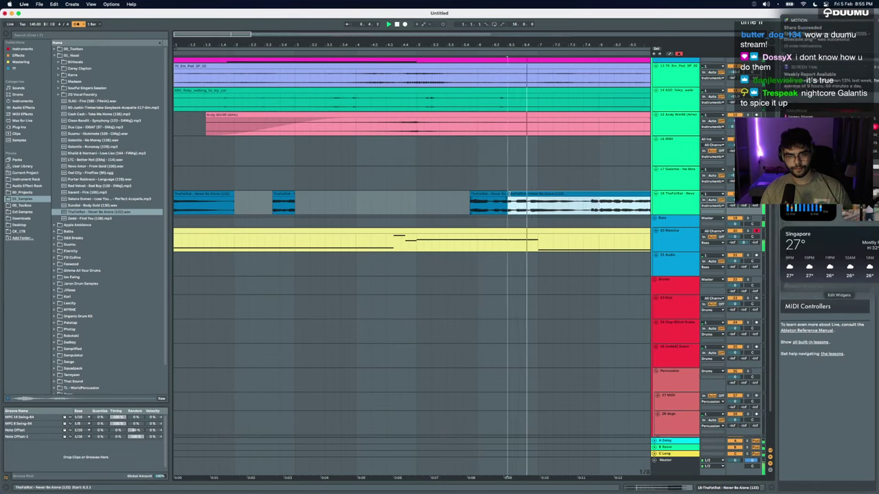
pyautogui.press('space')
pyautogui.moveTo(512, 195); pyautogui.dragTo(593, 193)
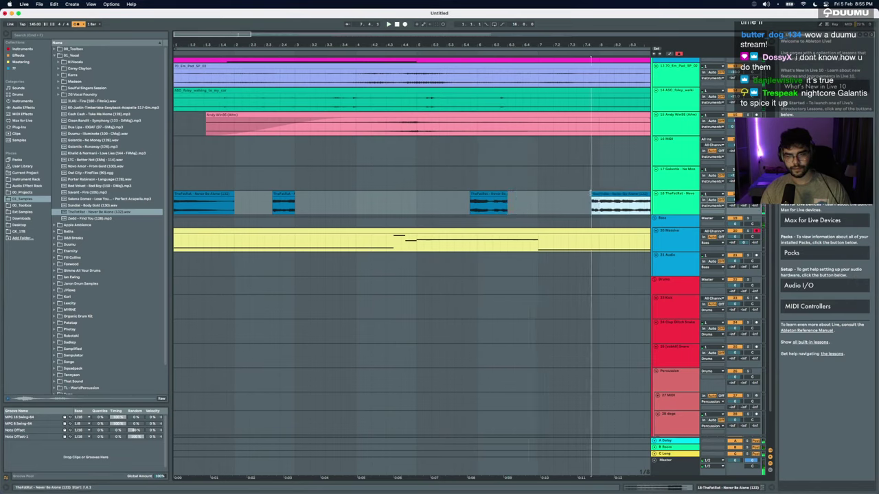
# Step: Audition the TheFatRat vocal from 7.4.3 and around bar 14 for further usable phrases
pyautogui.press('space')
pyautogui.hscroll(5, 589, 192)
pyautogui.scroll(-4, 589, 192)
pyautogui.click(579, 206)
pyautogui.press('space')
pyautogui.press('space')
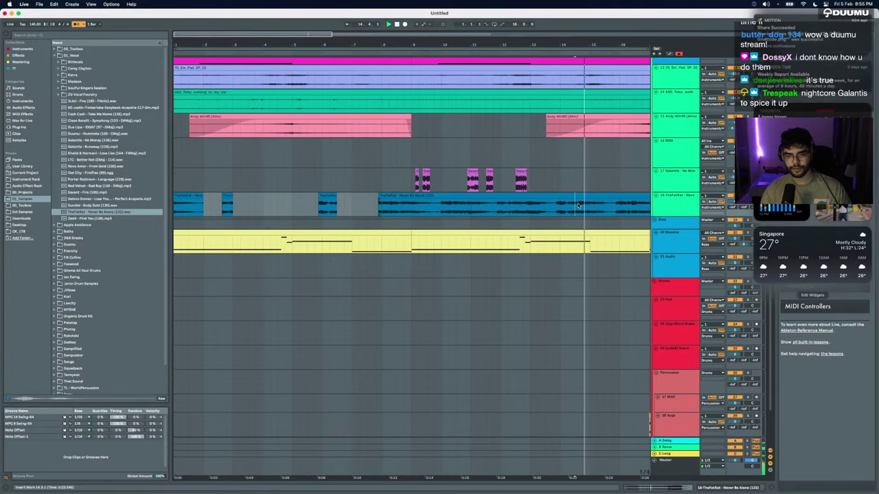
# Step: Audition the TheFatRat vocal onward from 17.1.1 for another usable phrase
pyautogui.hscroll(8, 578, 204)
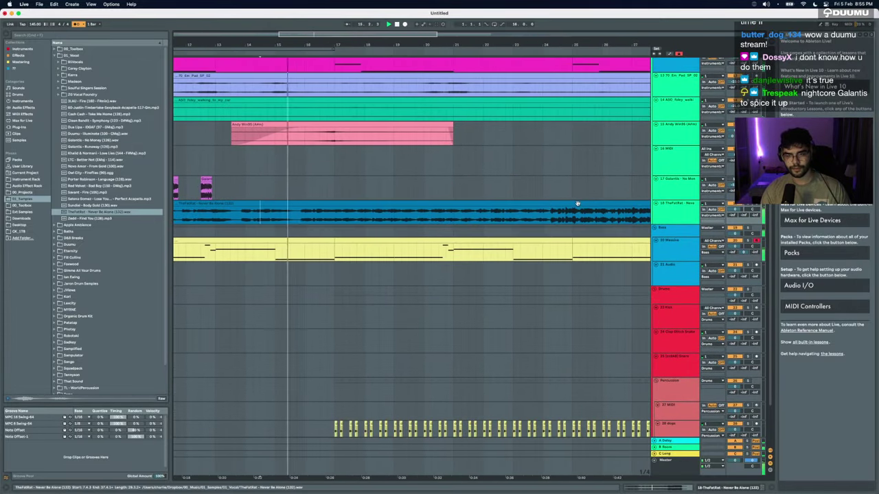
pyautogui.click(341, 218)
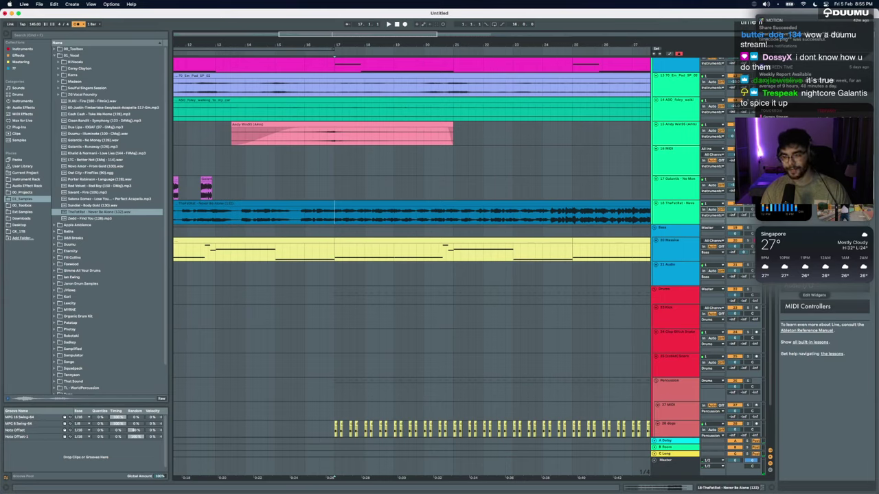
pyautogui.moveTo(844, 208); pyautogui.dragTo(843, 323)
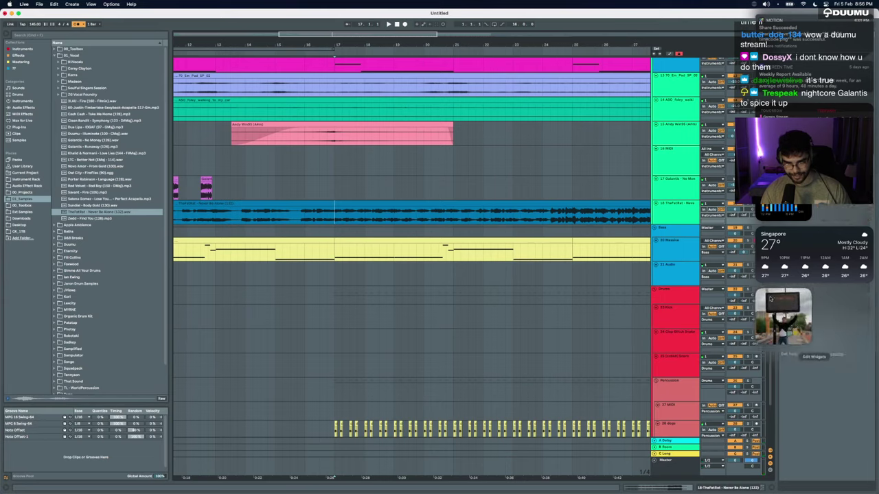
pyautogui.click(679, 231)
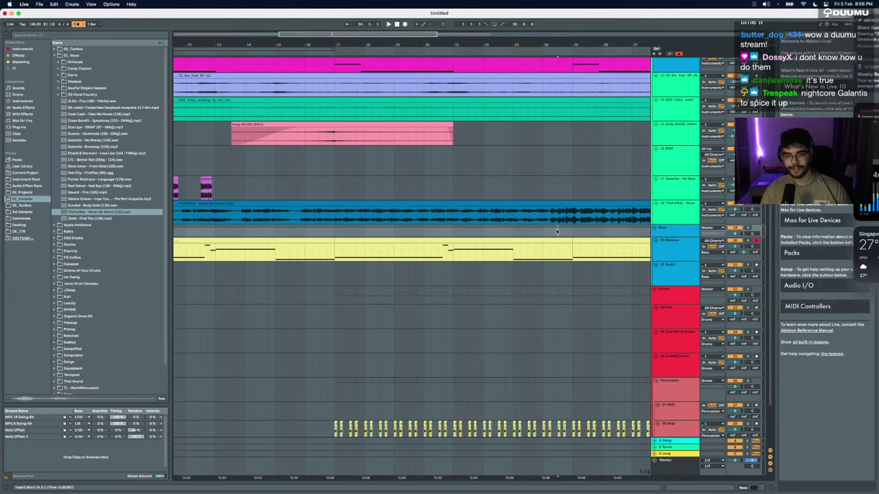
pyautogui.click(335, 224)
pyautogui.press('space')
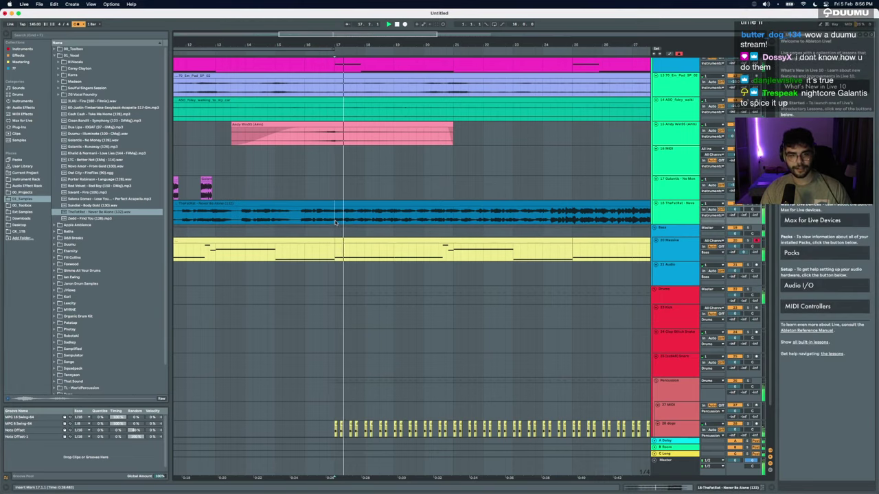
# Step: Split the TheFatRat vocal at 17.1.1, delete the audio before it, keep a short chop there and start the remaining audio at 24.1.1
pyautogui.press('super+e')
pyautogui.click(323, 203)
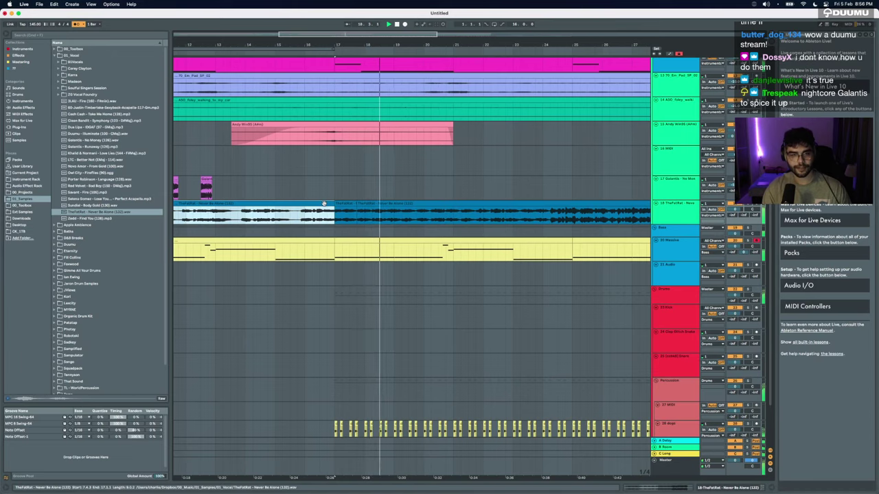
pyautogui.press('w')
pyautogui.press('Delete')
pyautogui.moveTo(313, 204); pyautogui.dragTo(364, 205)
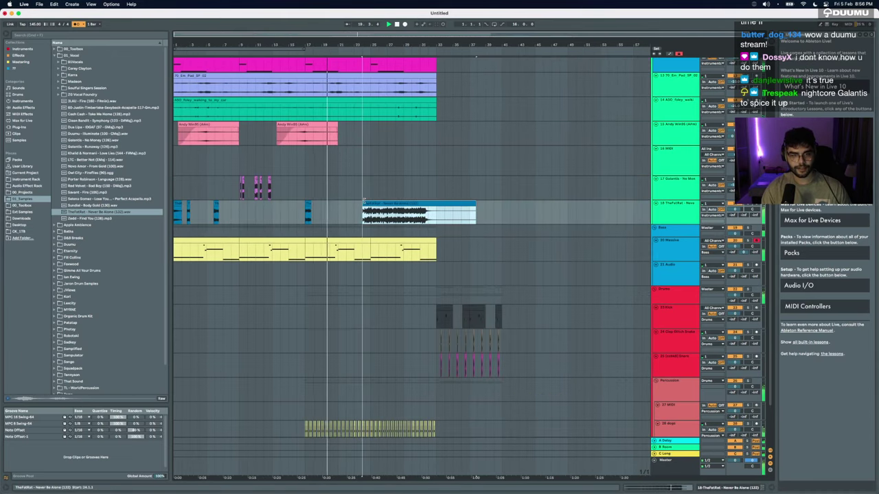
# Step: Isolate the TheFatRat phrase from 24.3.1 to 24.4.3, removing the vocal audio before and after it
pyautogui.scroll(5, 363, 204)
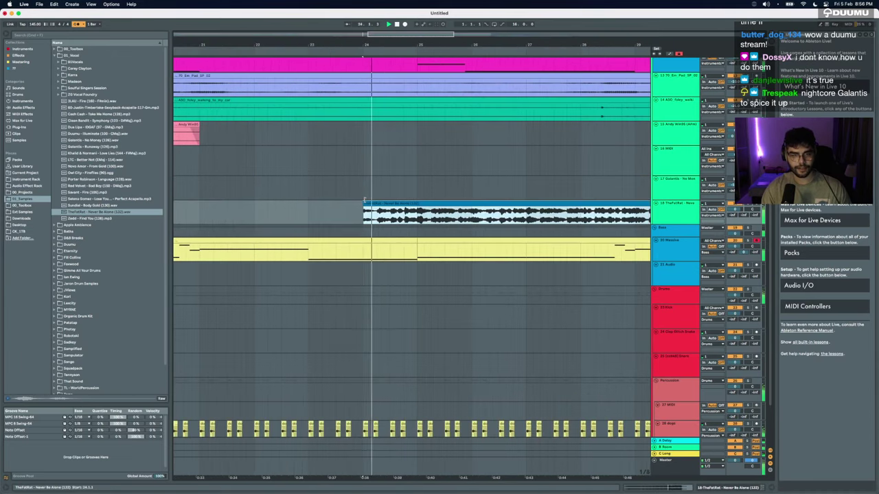
pyautogui.click(393, 219)
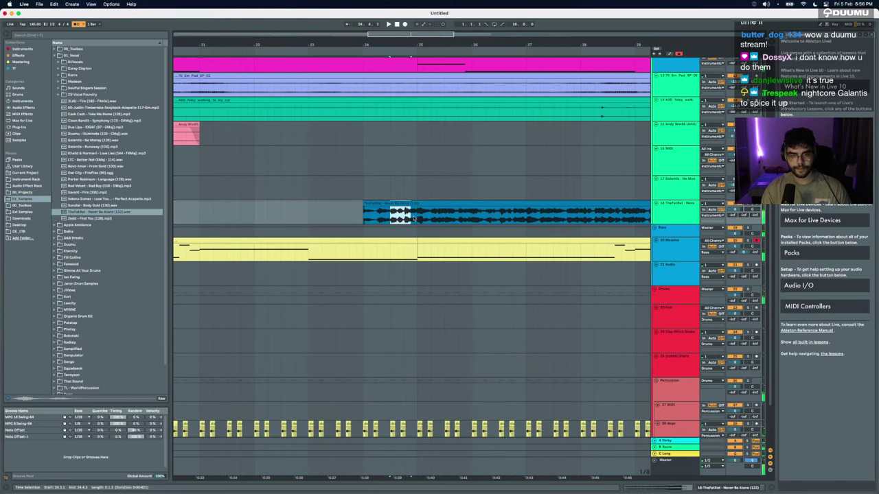
pyautogui.press('super+e')
pyautogui.click(376, 202)
pyautogui.press('Delete')
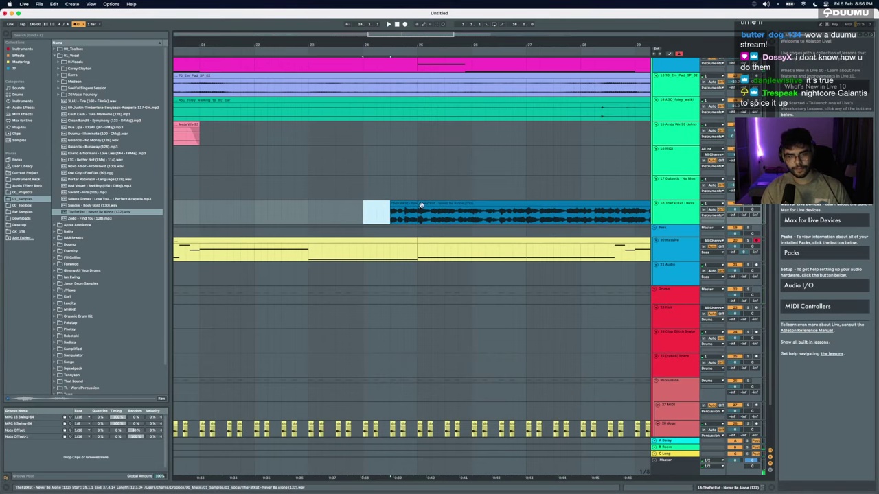
pyautogui.click(421, 203)
pyautogui.press('Delete')
# Step: Move the TheFatRat chops from bars 17 and 24 earlier so that the first one starts at 9.1.1
pyautogui.scroll(-5, 423, 208)
pyautogui.moveTo(421, 211); pyautogui.dragTo(325, 213)
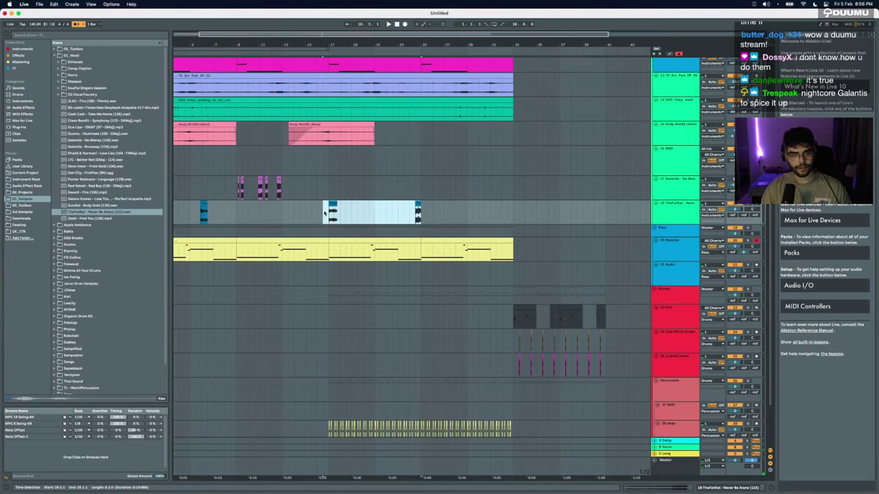
pyautogui.click(237, 214)
pyautogui.press('super+v')
# Step: Move the TheFatRat chop from 5.4.3 to bar 10 and the last chop to 11.1.1
pyautogui.click(205, 203)
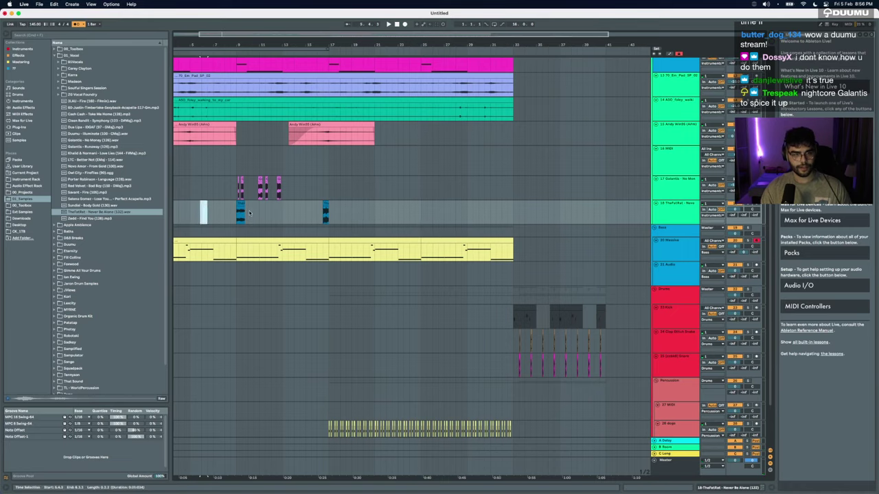
pyautogui.click(249, 213)
pyautogui.press('super+v')
pyautogui.scroll(5, 249, 212)
pyautogui.moveTo(432, 204); pyautogui.dragTo(280, 205)
pyautogui.keyDown('shift'); pyautogui.click(228, 203); pyautogui.keyUp('shift')
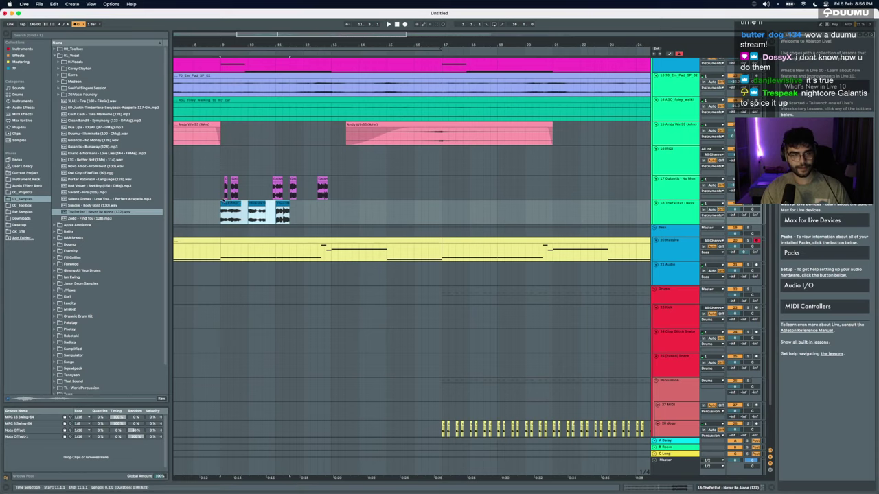
# Step: Cut the Galantis and TheFatRat chops between 9.1.1 and 13.1.3 and start playback from 33.1.1
pyautogui.moveTo(223, 199); pyautogui.dragTo(335, 206)
pyautogui.press('-')
pyautogui.press('-')
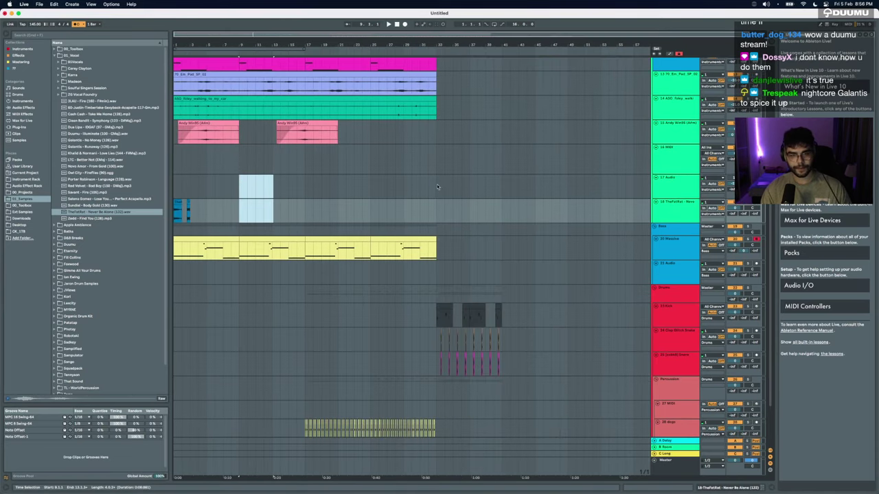
pyautogui.click(437, 184)
pyautogui.press('space')
# Step: Extend the vocals one-shot part to 49.1.1 with two clip duplicates and duplicate its track with the part after 33.1.1
pyautogui.scroll(5, 435, 184)
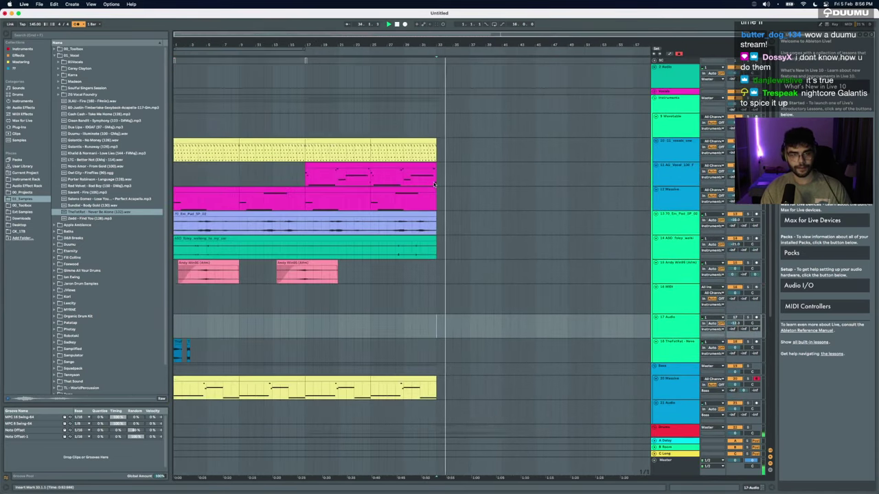
pyautogui.click(398, 141)
pyautogui.press('super+d')
pyautogui.press('super+d')
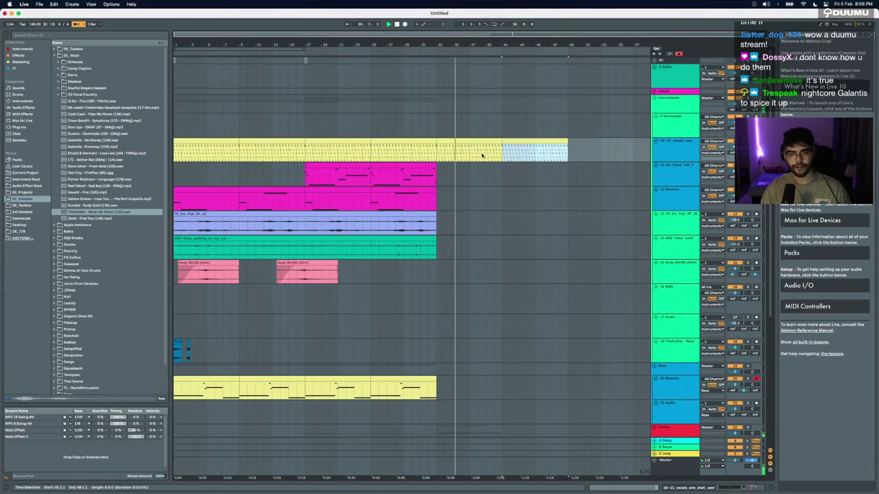
pyautogui.keyDown('shift'); pyautogui.click(456, 140); pyautogui.keyUp('shift')
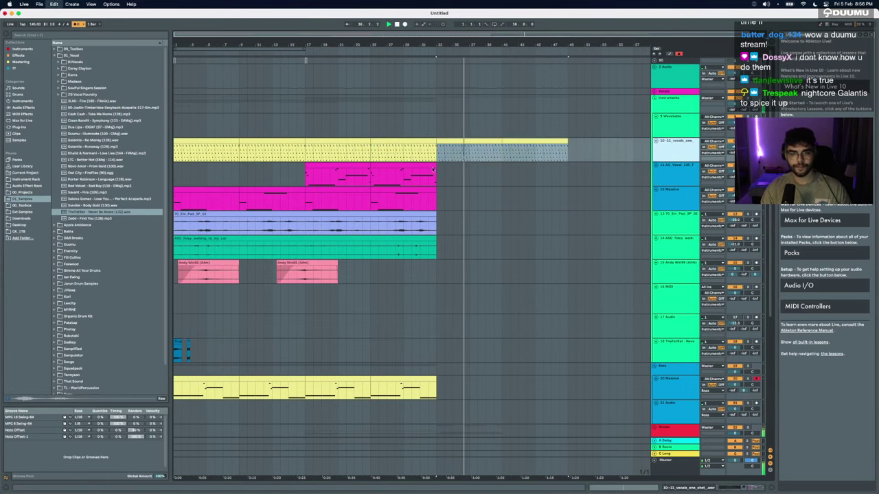
pyautogui.press('super+d')
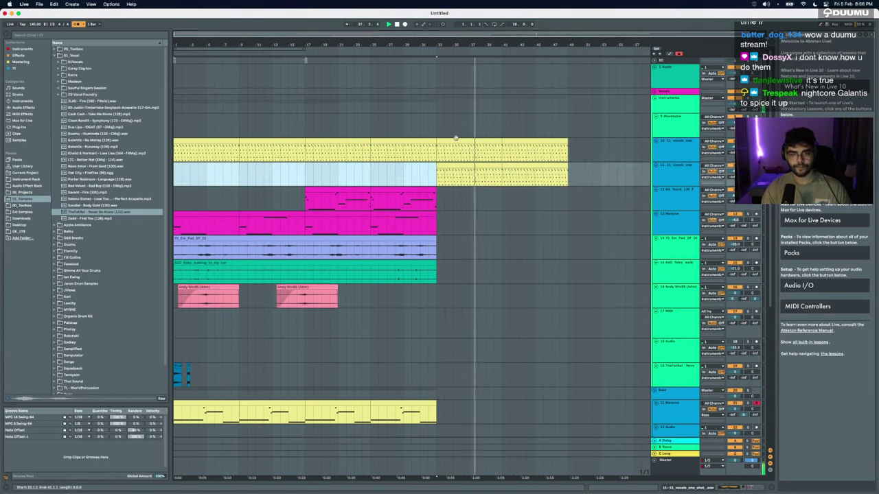
# Step: Delete the original vocals one-shot clips from 33.1.1 to 49.1.1 and remove the Space FX rack from the duplicated track
pyautogui.click(454, 139)
pyautogui.keyDown('shift'); pyautogui.click(534, 139); pyautogui.keyUp('shift')
pyautogui.press('Delete')
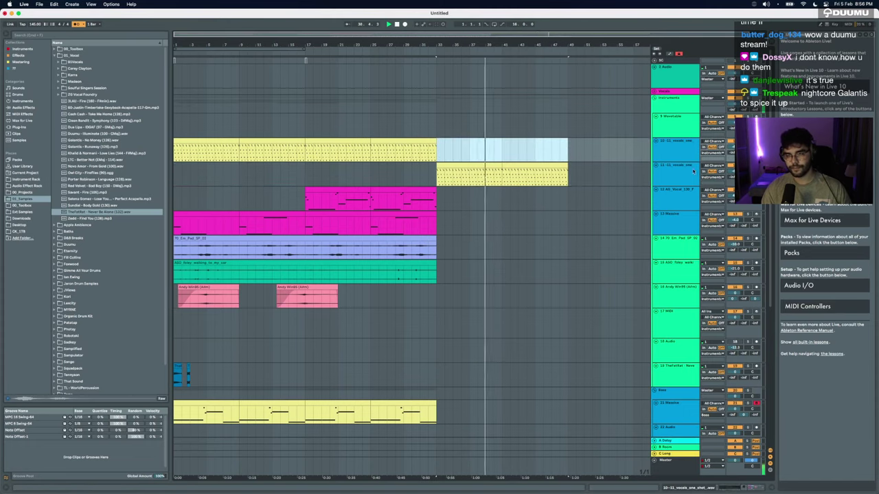
pyautogui.doubleClick(675, 165)
pyautogui.click(395, 418)
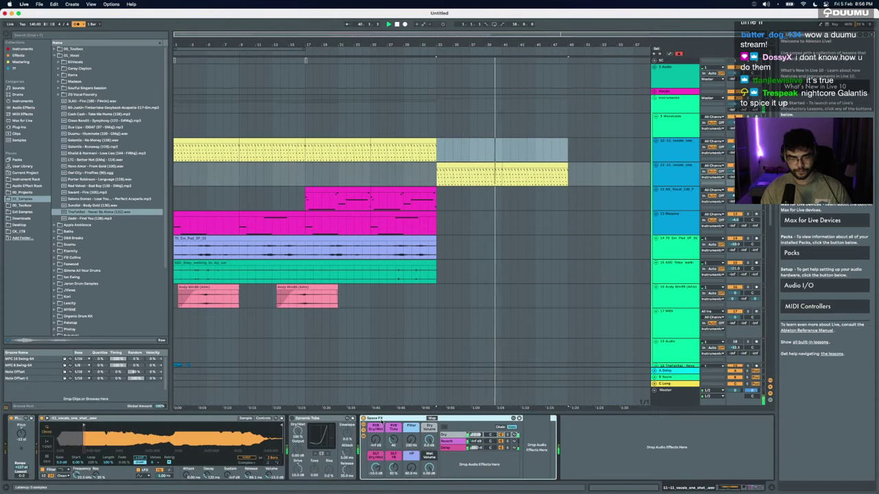
pyautogui.press('Delete')
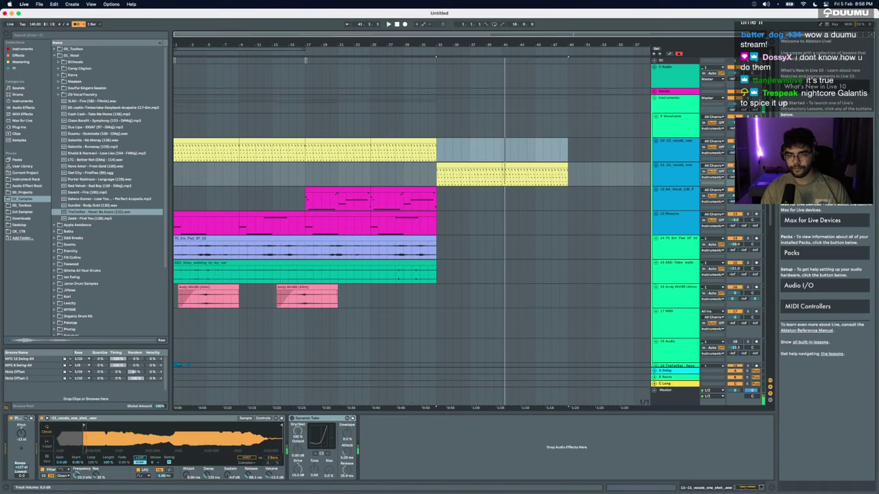
# Step: Audition the duplicated vocals one-shot part from 33.1.1 without Space FX
pyautogui.press('space')
pyautogui.press('space')
pyautogui.click(469, 166)
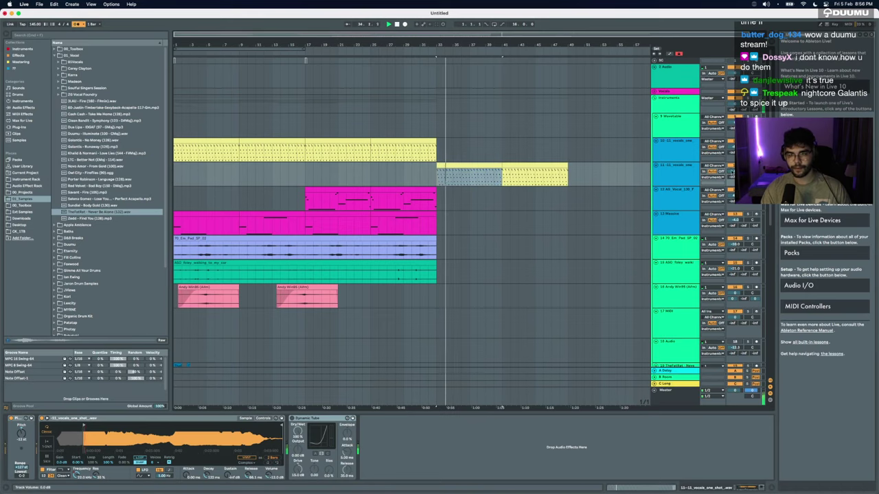
pyautogui.press('space')
# Step: Try pasting vocal chops at 33.1.1, and undo the edits back to the cut Galantis and TheFatRat chops
pyautogui.scroll(-10, 421, 251)
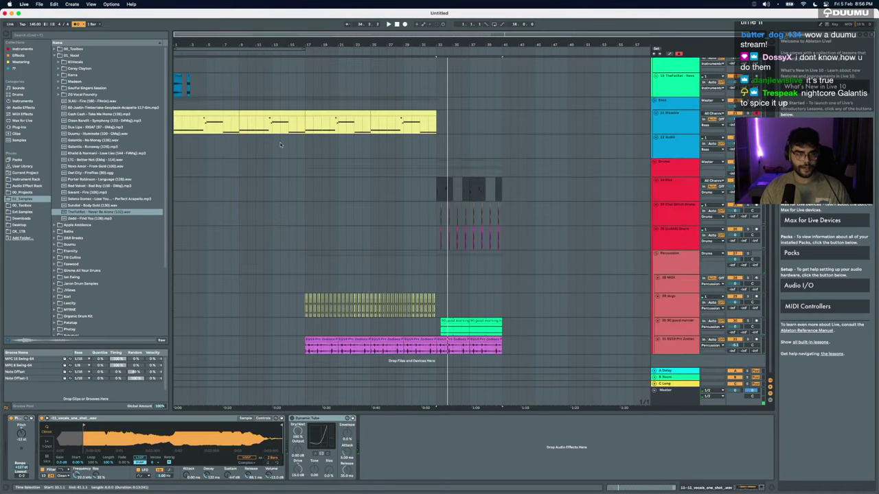
pyautogui.click(437, 148)
pyautogui.press('super+z')
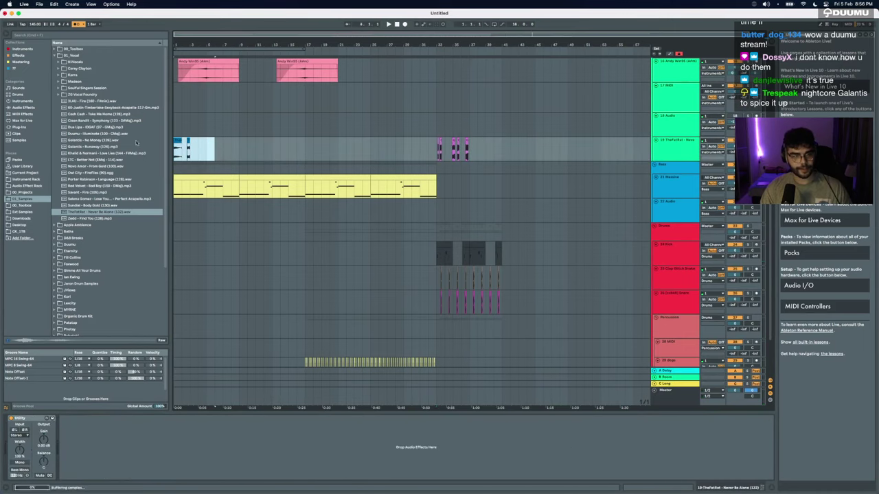
pyautogui.press('super+z')
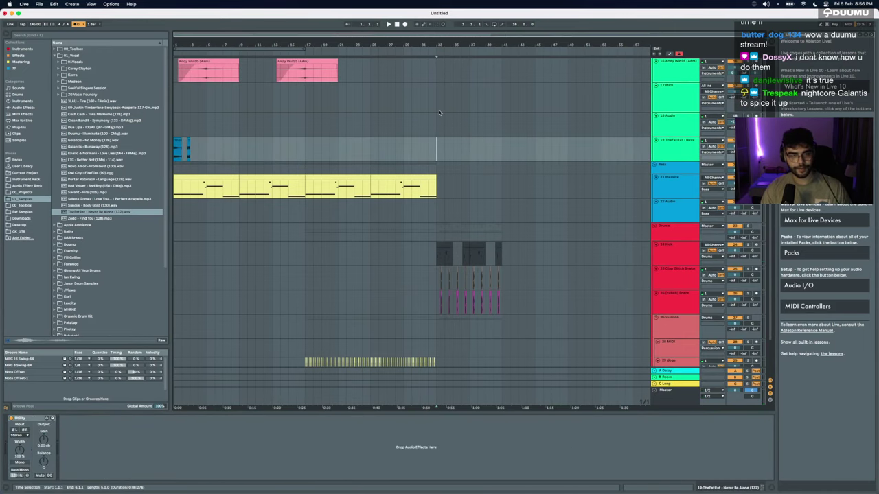
pyautogui.press('super+z')
pyautogui.press('super+z')
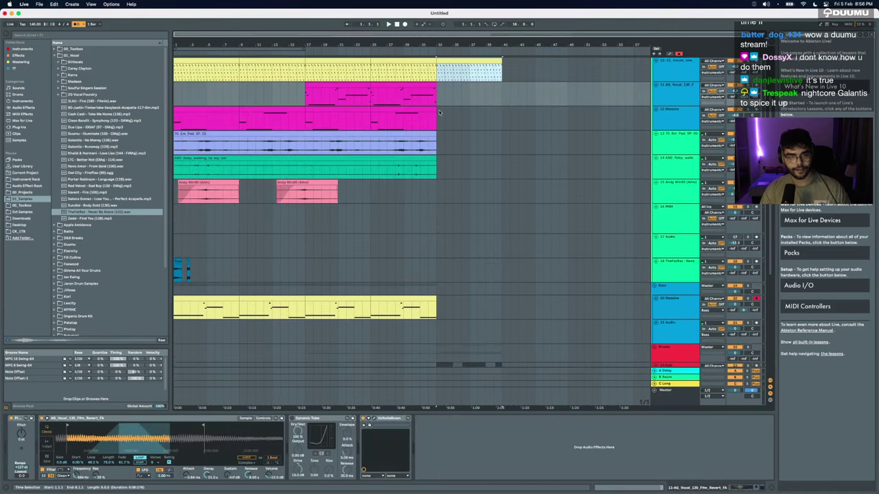
pyautogui.press('super+z')
pyautogui.press('super+z')
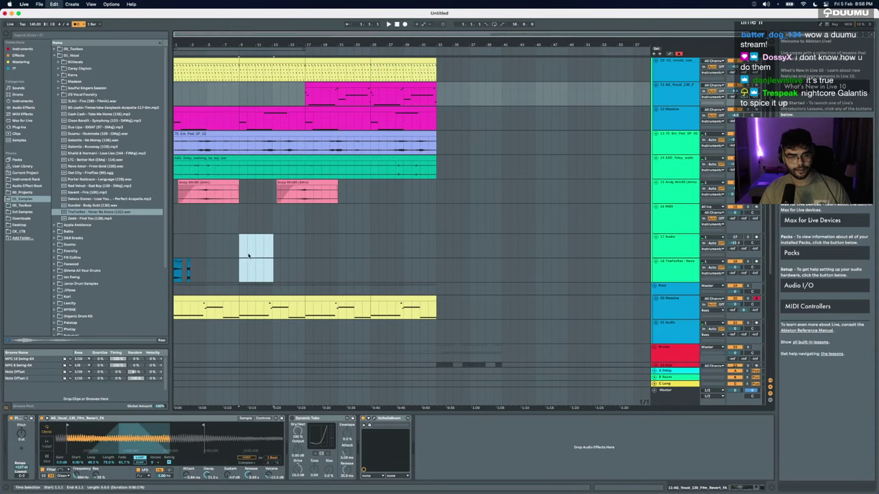
# Step: Paste the Galantis and TheFatRat chops at 33.1.1 and keep the vocals one-shot part after 33.1.1 only on a duplicated track
pyautogui.press('super+z')
pyautogui.press('super+z')
pyautogui.press('super+z')
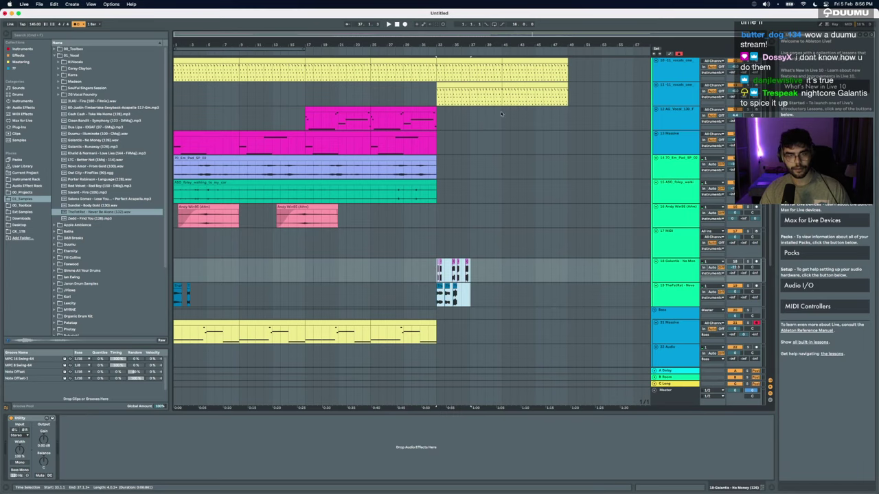
pyautogui.press('super+z')
pyautogui.press('super+z')
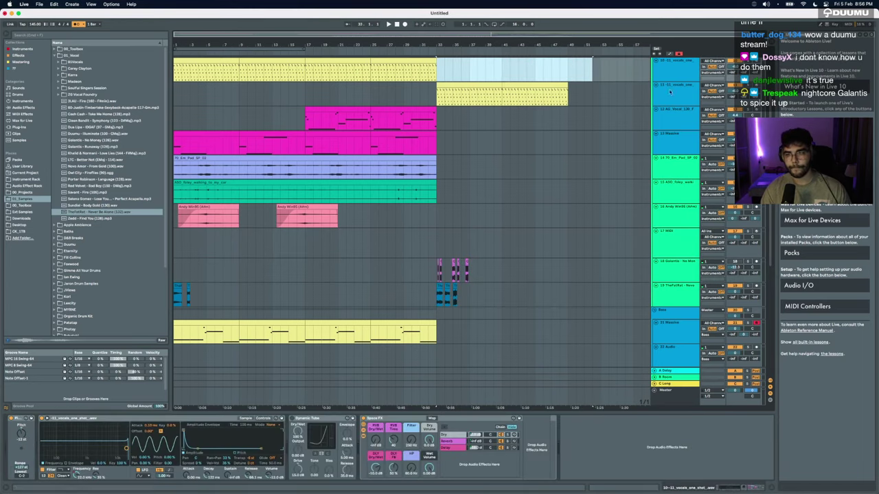
pyautogui.press('super+z')
pyautogui.click(663, 95)
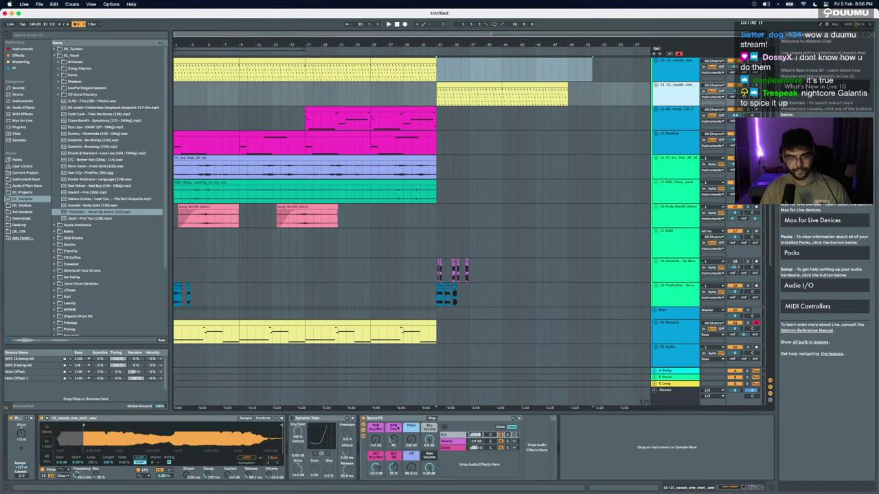
# Step: Paste extra TheFatRat chops at 37.1.1 and move all vocal chops from the 33.1.1 to 40.2.1 range to around bar 39
pyautogui.click(467, 299)
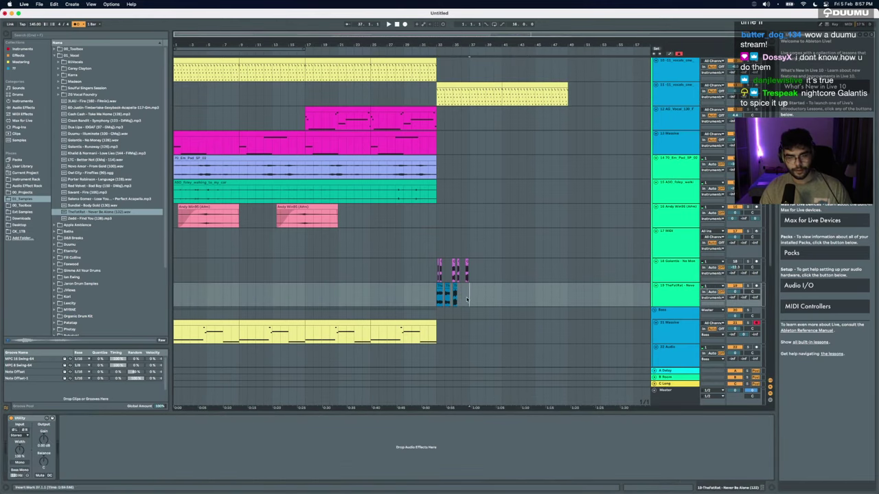
pyautogui.press('super+v')
pyautogui.moveTo(373, 297); pyautogui.dragTo(561, 267)
pyautogui.press('super+x')
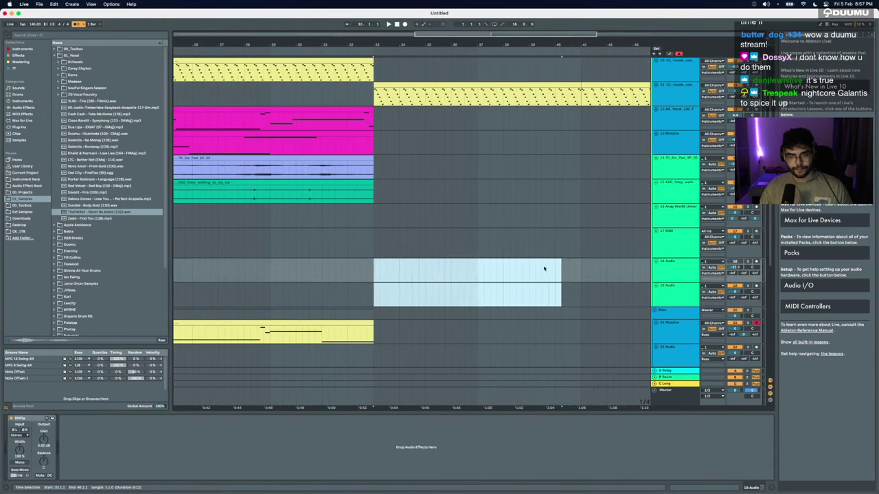
pyautogui.click(538, 268)
pyautogui.press('super+v')
# Step: Place the first TheFatRat chop at 33.2.1 and audition it from 33.1.1
pyautogui.click(374, 276)
pyautogui.press('space')
pyautogui.scroll(3, 374, 276)
pyautogui.hscroll(3, 375, 276)
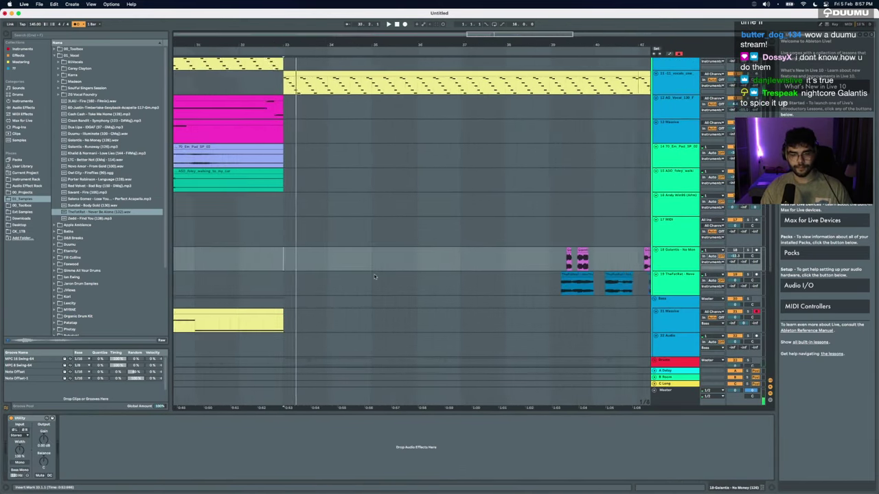
pyautogui.scroll(-2, 375, 275)
pyautogui.rightClick(375, 275)
pyautogui.click(546, 286)
pyautogui.moveTo(522, 281); pyautogui.dragTo(311, 282)
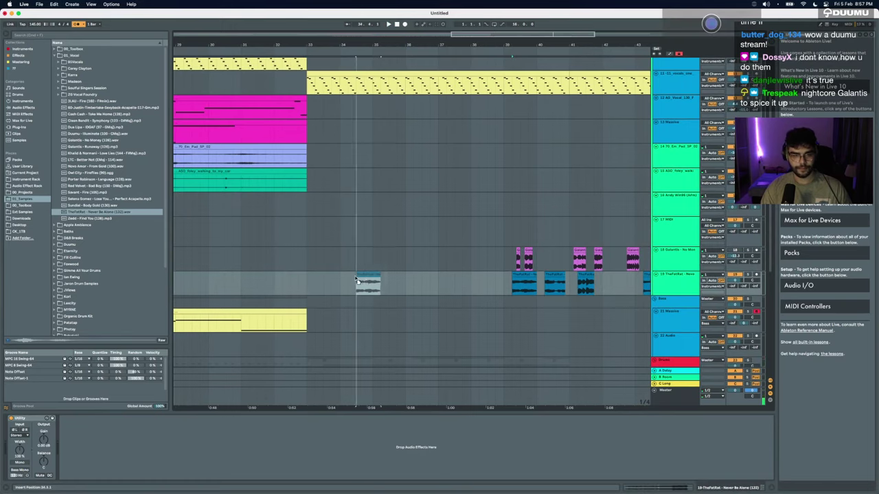
pyautogui.scroll(5, 311, 282)
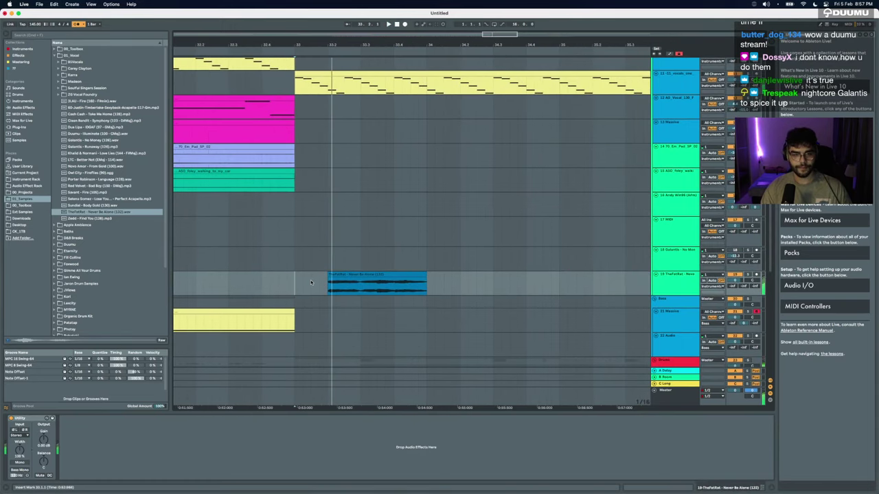
# Step: Audition the first TheFatRat chop from 33.1.1 and split it at 33.4.1
pyautogui.press('space')
pyautogui.click(361, 288)
pyautogui.press('super+e')
pyautogui.scroll(-2, 362, 289)
pyautogui.scroll(1, 362, 289)
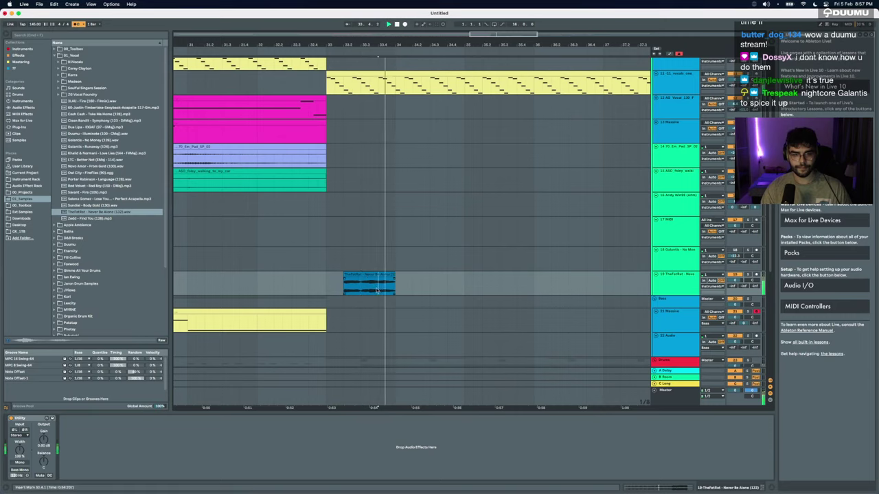
pyautogui.press('space')
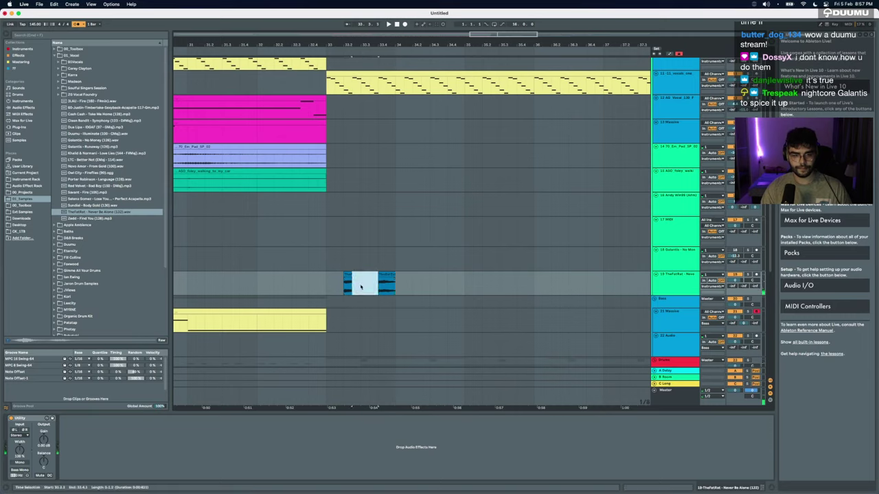
# Step: Paste one-beat TheFatRat chops at 35.3.1 and 33.2.1, and audition them from just before 33.1.1
pyautogui.click(396, 287)
pyautogui.press('super+v')
pyautogui.press('super+z')
pyautogui.click(500, 287)
pyautogui.press('super+v')
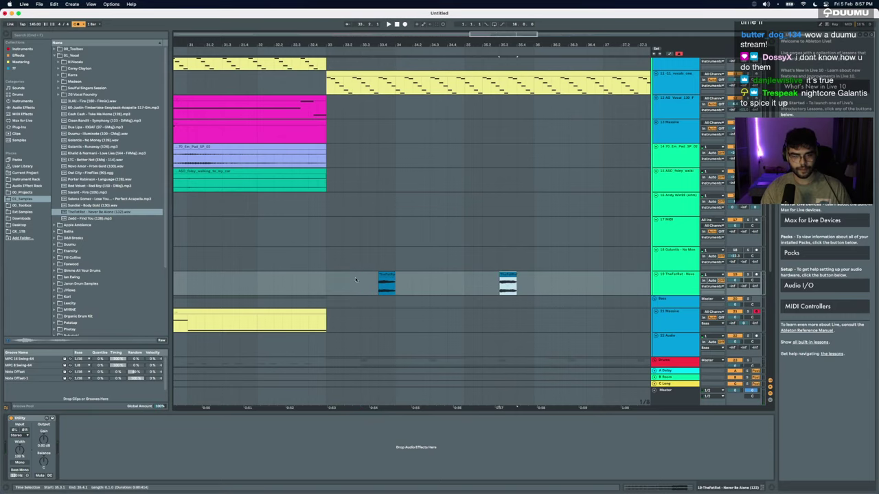
pyautogui.click(343, 287)
pyautogui.press('super+v')
pyautogui.click(319, 287)
pyautogui.press('space')
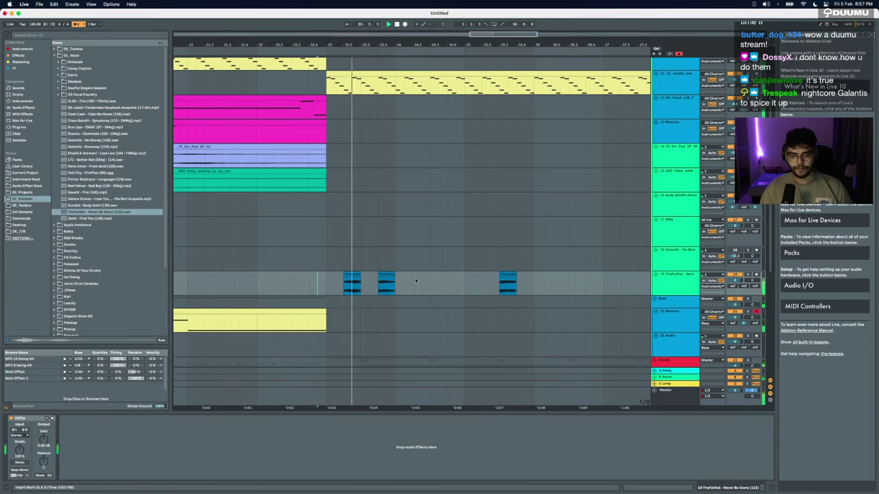
# Step: Audition the Galantis chops around bar 39, switch the Galantis track on and raise its volume
pyautogui.scroll(-2, 415, 280)
pyautogui.press('space')
pyautogui.click(389, 275)
pyautogui.hscroll(3, 389, 276)
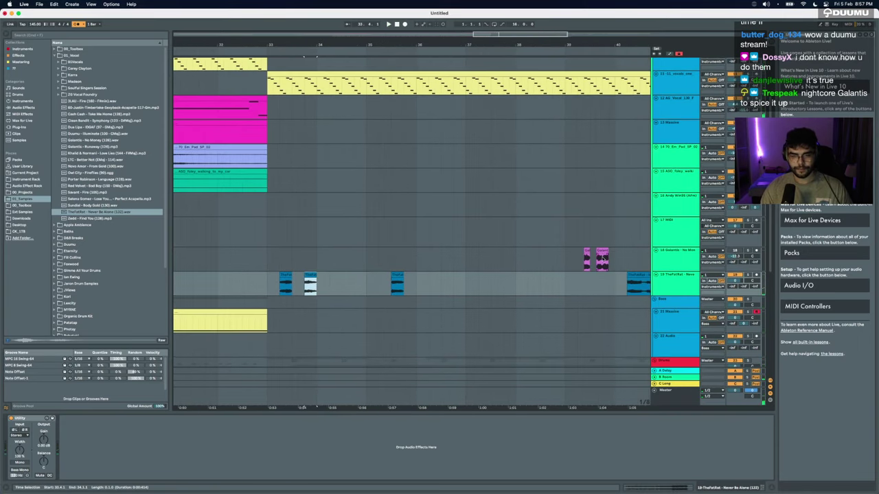
pyautogui.click(602, 251)
pyautogui.press('space')
pyautogui.press('space')
pyautogui.press('space')
pyautogui.press('space')
pyautogui.click(730, 251)
pyautogui.press('space')
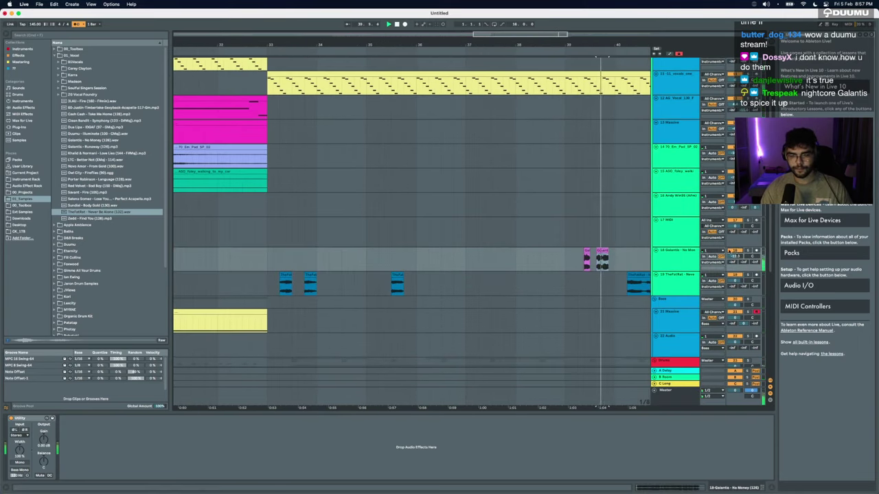
# Step: Move the short Galantis chop from around bar 39 to 33.3.1 and audition it from 33.1.1
pyautogui.click(586, 250)
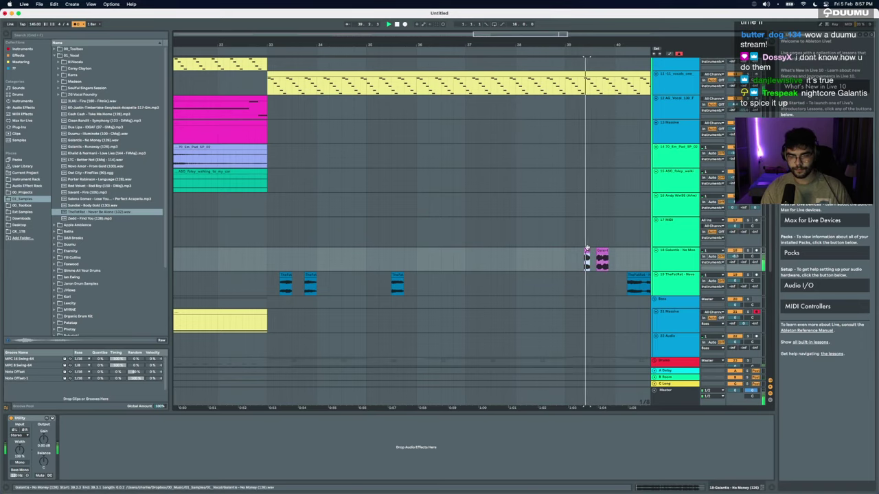
pyautogui.hscroll(1, 587, 250)
pyautogui.press('space')
pyautogui.press('super+x')
pyautogui.click(287, 263)
pyautogui.press('super+v')
pyautogui.click(262, 263)
pyautogui.press('space')
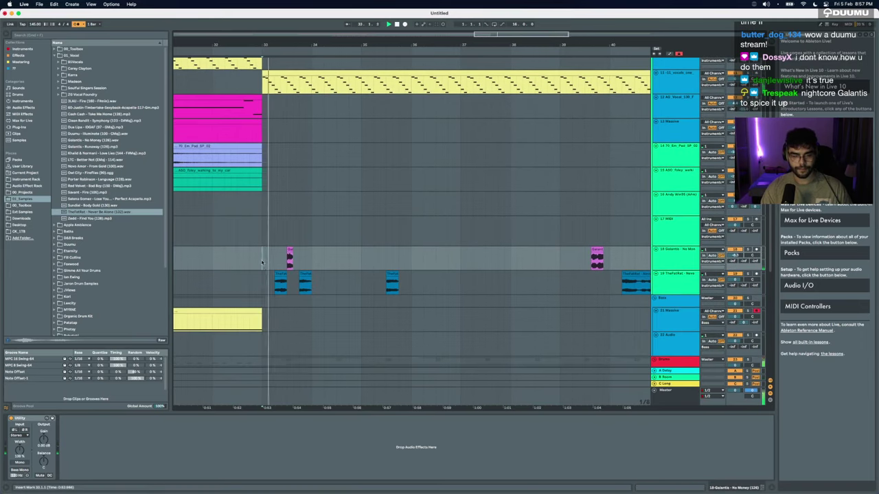
# Step: Open the clip settings of the Galantis chop at 33.3.1, and audition the chops from 33.1.1 and 35.3.1
pyautogui.click(301, 274)
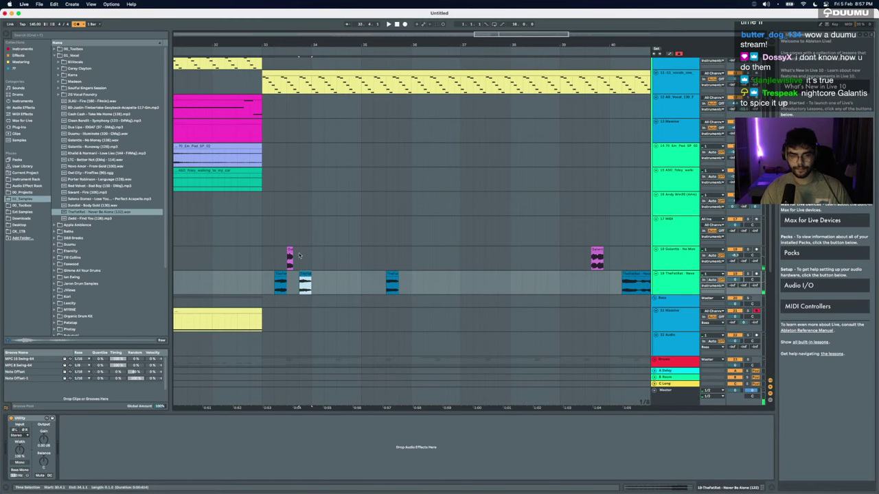
pyautogui.doubleClick(289, 249)
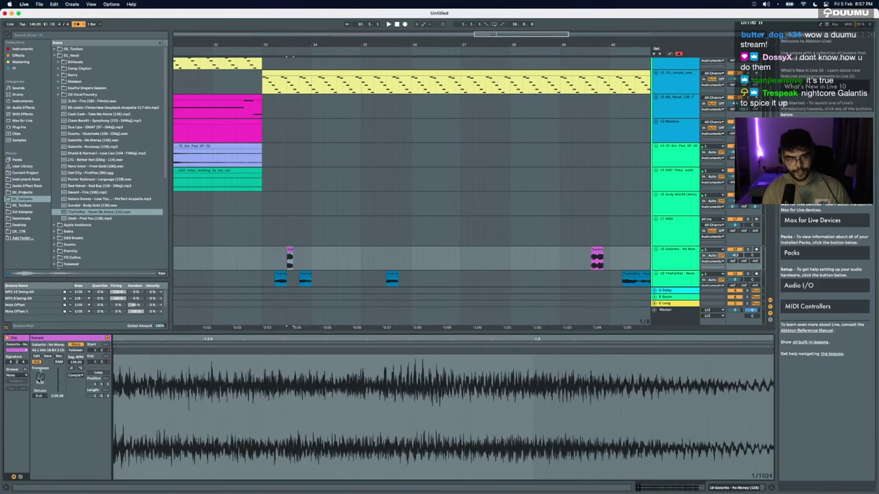
pyautogui.click(331, 255)
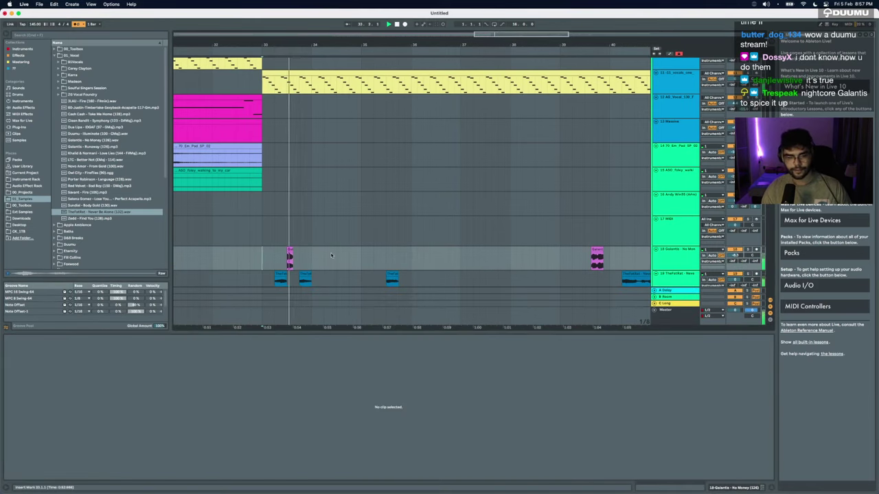
pyautogui.scroll(2, 314, 275)
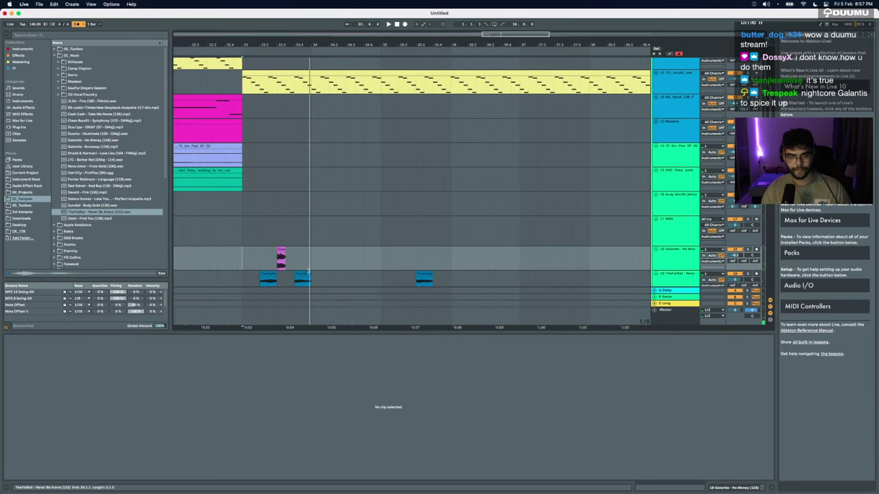
pyautogui.moveTo(309, 333); pyautogui.dragTo(310, 446)
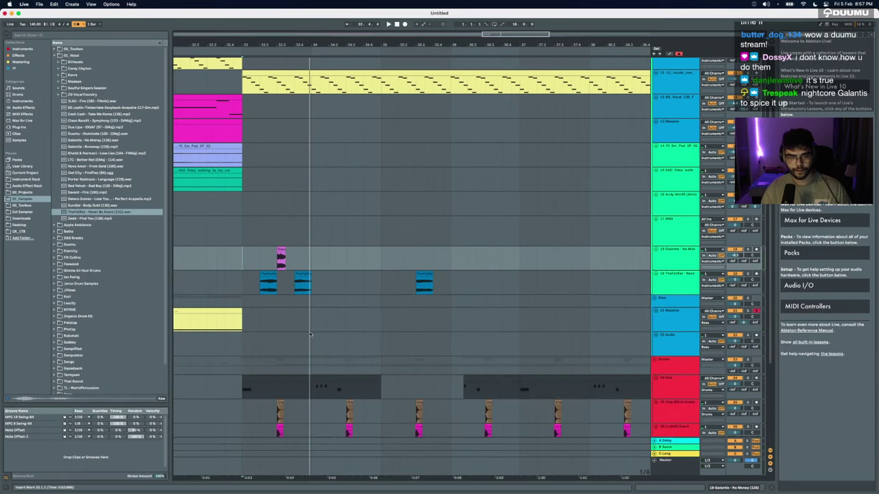
pyautogui.click(416, 291)
pyautogui.scroll(3, 418, 290)
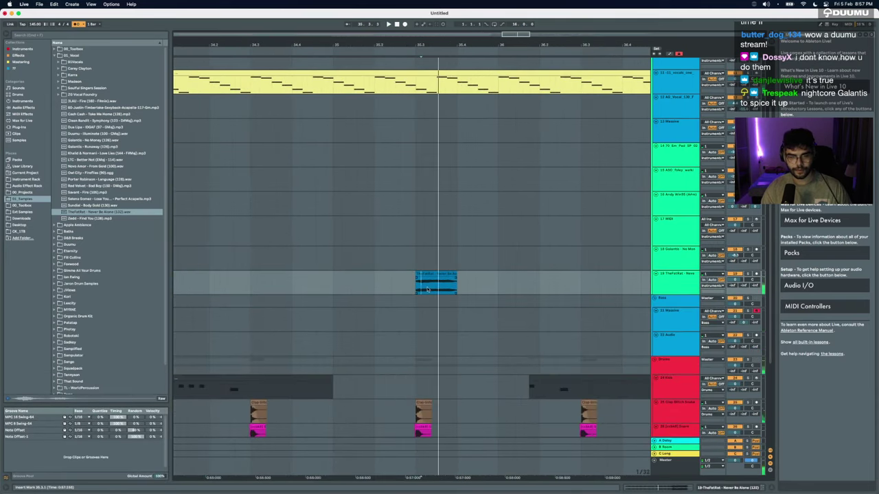
# Step: Cut the remaining vocal chops from around bar 39 onward and paste them back in bar 35, around the chop at 35.3.1
pyautogui.scroll(-5, 427, 289)
pyautogui.hscroll(5, 428, 289)
pyautogui.moveTo(338, 283); pyautogui.dragTo(650, 242)
pyautogui.press('Delete')
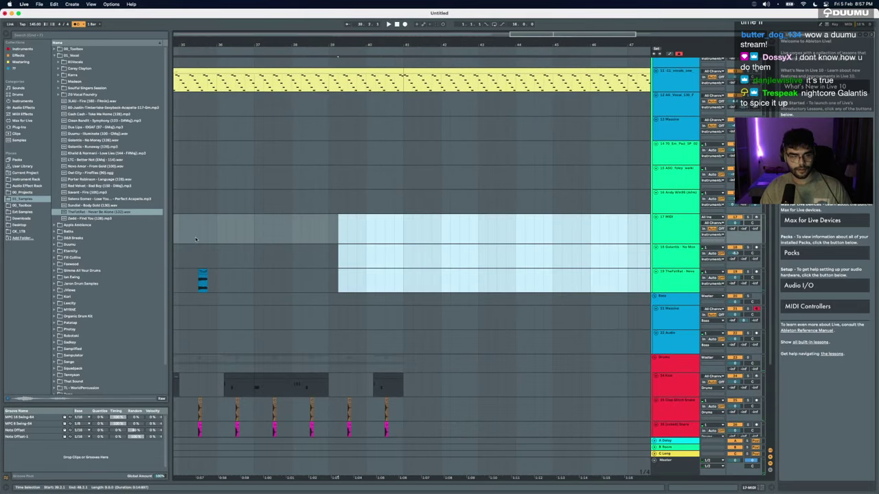
pyautogui.click(196, 239)
pyautogui.press('super+v')
pyautogui.hscroll(-5, 206, 241)
pyautogui.scroll(2, 445, 271)
pyautogui.click(520, 274)
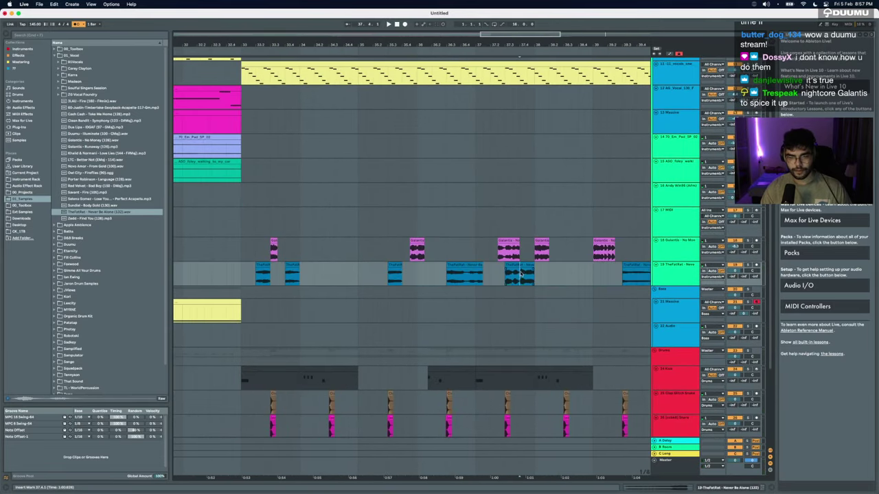
# Step: Trim the tail of the TheFatRat chop at 33.4.1 so it ends at 34.1.1, and audition it
pyautogui.scroll(3, 327, 276)
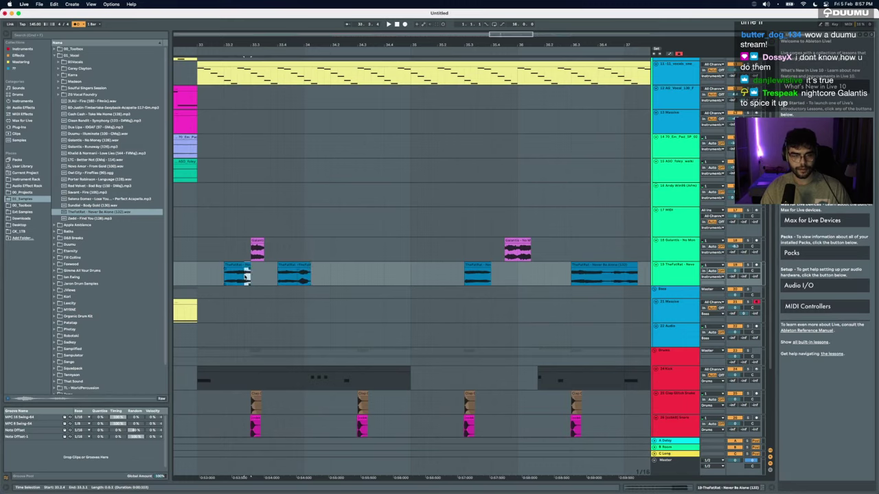
pyautogui.press('space')
pyautogui.press('space')
pyautogui.moveTo(306, 265); pyautogui.dragTo(325, 279)
pyautogui.click(278, 275)
pyautogui.press('space')
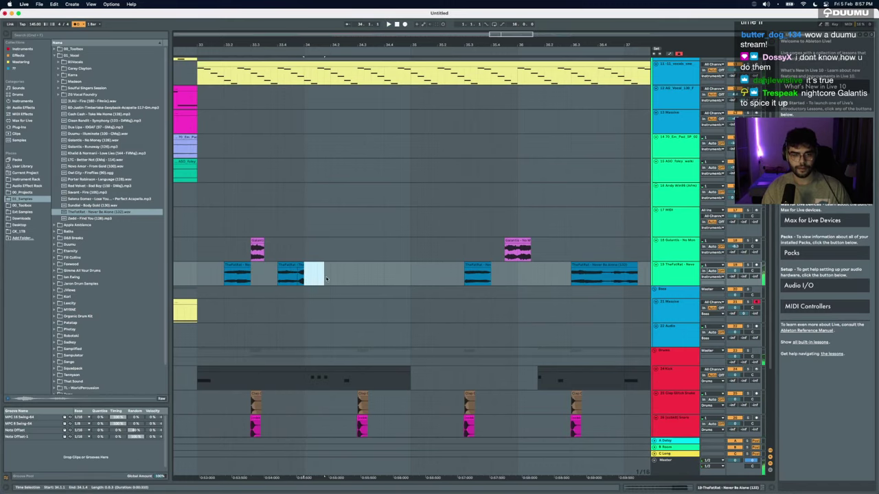
# Step: Audition the TheFatRat chops around 37.3.1, and solo the Galantis track to hear its chop at 38.1.1
pyautogui.scroll(-2, 490, 292)
pyautogui.hscroll(3, 490, 293)
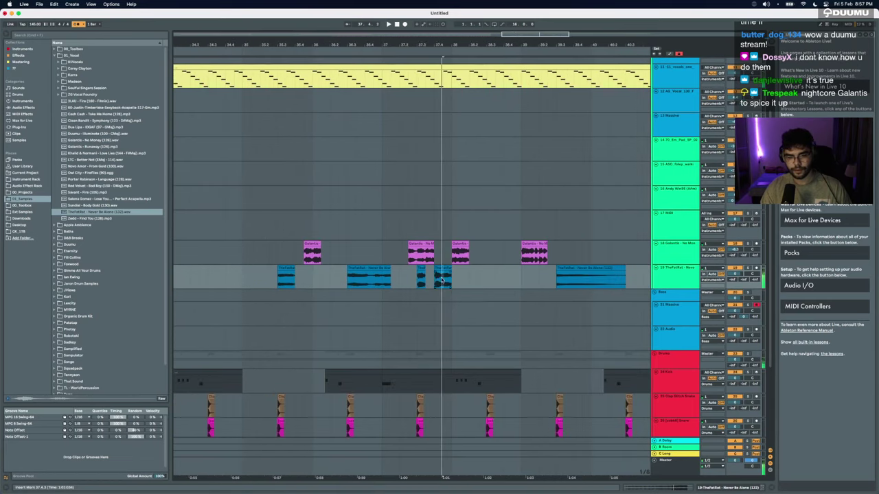
pyautogui.press('space')
pyautogui.click(417, 281)
pyautogui.press('space')
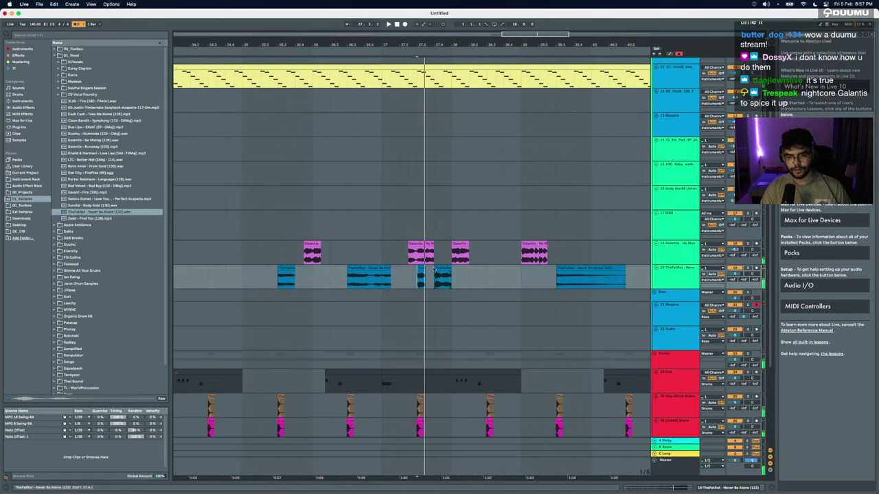
pyautogui.click(422, 254)
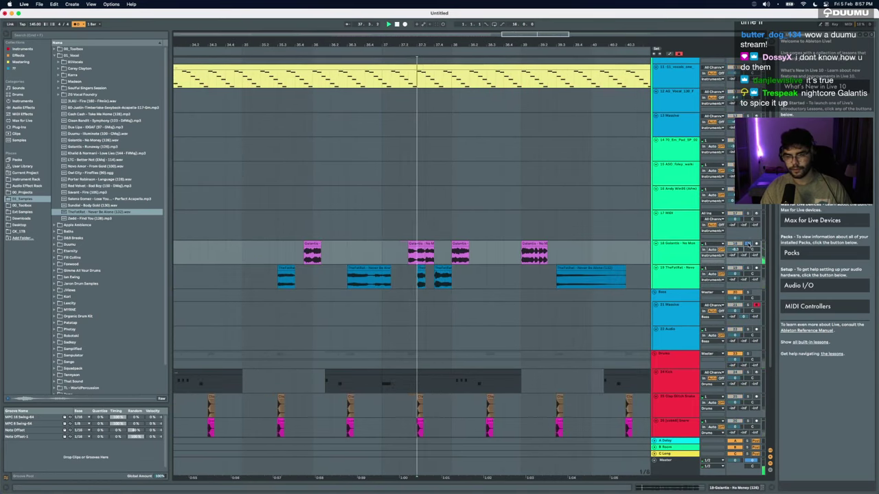
pyautogui.click(451, 254)
pyautogui.press('space')
pyautogui.press('space')
pyautogui.click(460, 244)
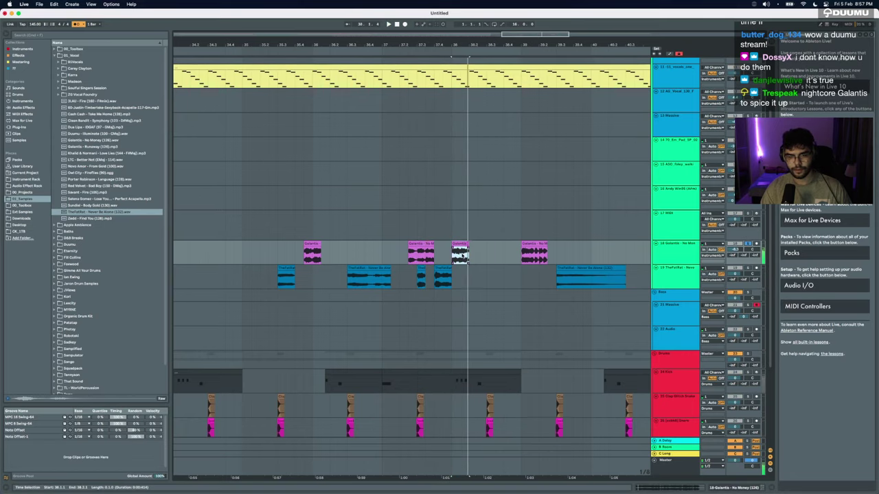
# Step: Move the Galantis chop from 38.1.1 to 34.2.1, unsolo the track and open the chop's clip settings
pyautogui.press('Delete')
pyautogui.hscroll(-1, 461, 253)
pyautogui.hscroll(-10, 462, 255)
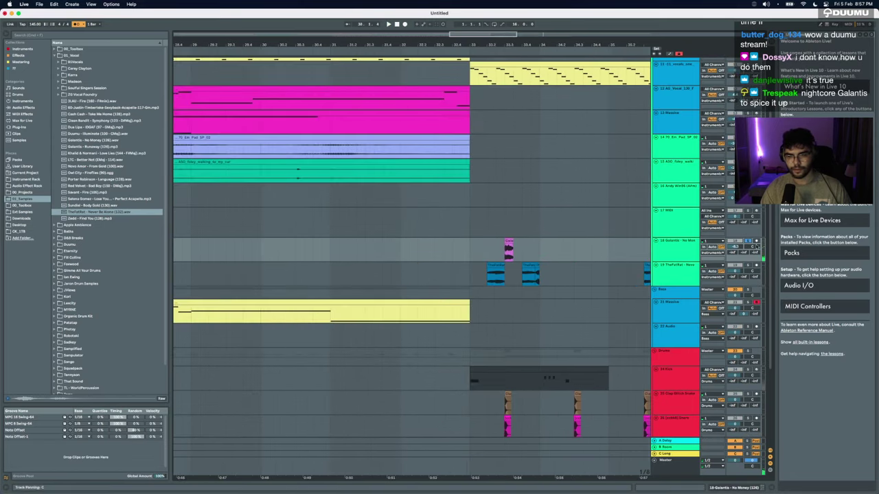
pyautogui.click(560, 256)
pyautogui.press('super+v')
pyautogui.doubleClick(563, 241)
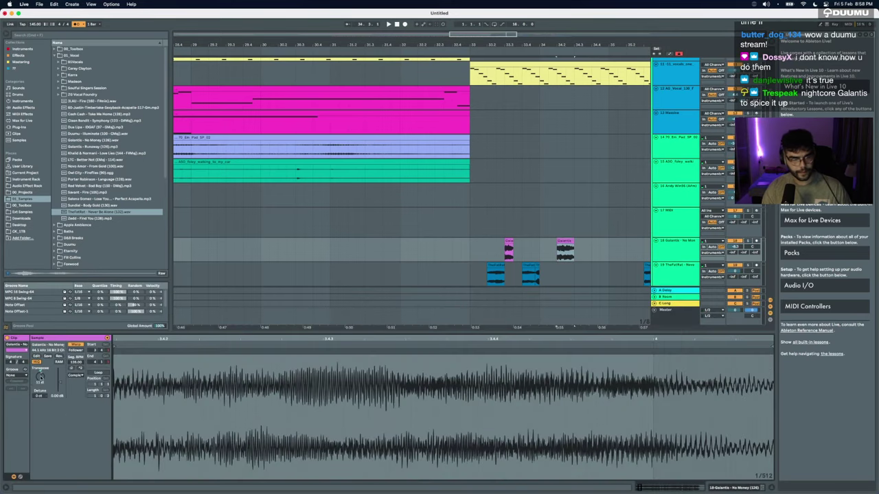
# Step: Audition the rearranged vocal chops from 33.1.1
pyautogui.click(471, 254)
pyautogui.press('space')
pyautogui.hscroll(5, 471, 254)
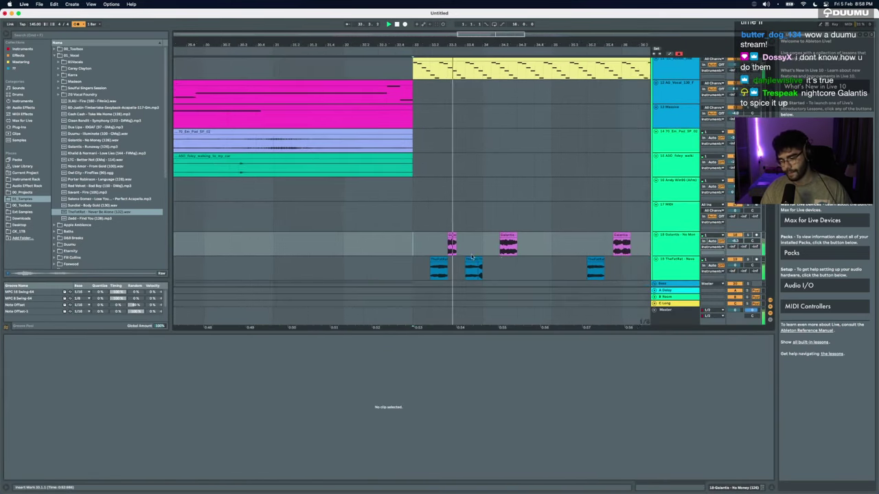
pyautogui.scroll(4, 469, 254)
pyautogui.press('space')
pyautogui.scroll(-7, 459, 245)
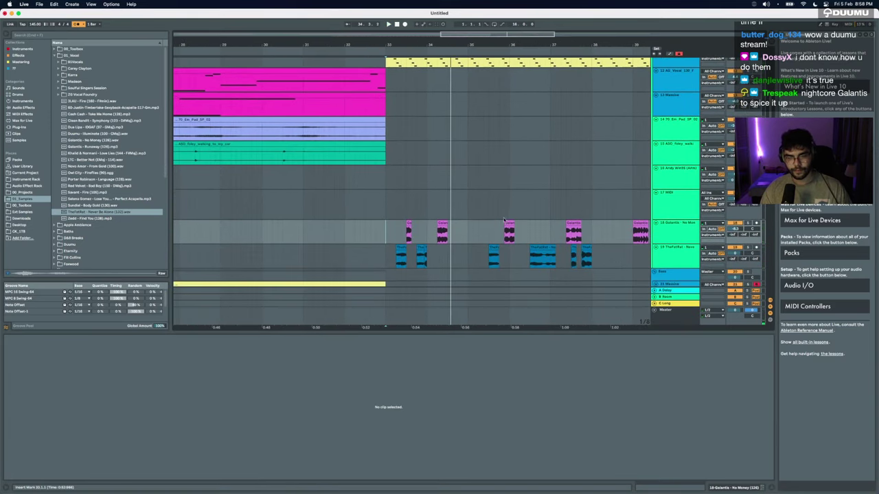
# Step: Audition individual Galantis and TheFatRat chops, and move the TheFatRat chop from 37.4.1 to 34.3.1
pyautogui.click(508, 223)
pyautogui.click(442, 232)
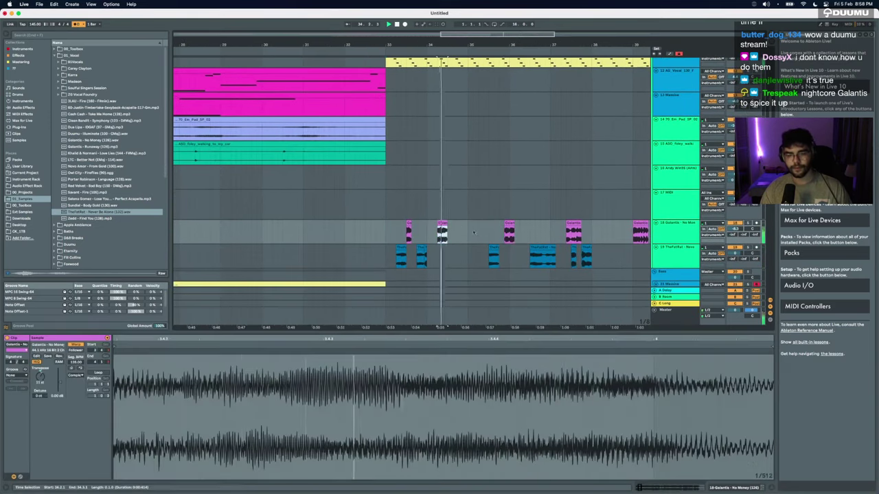
pyautogui.click(547, 247)
pyautogui.click(495, 251)
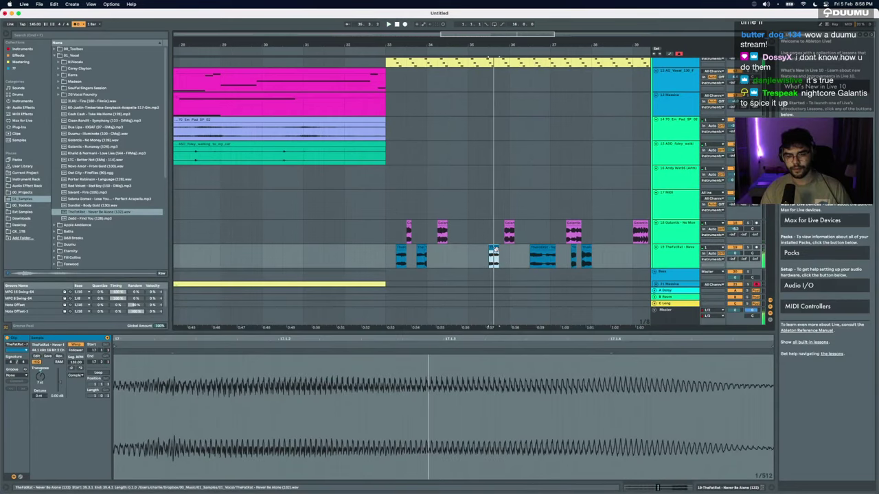
pyautogui.click(586, 254)
pyautogui.click(573, 251)
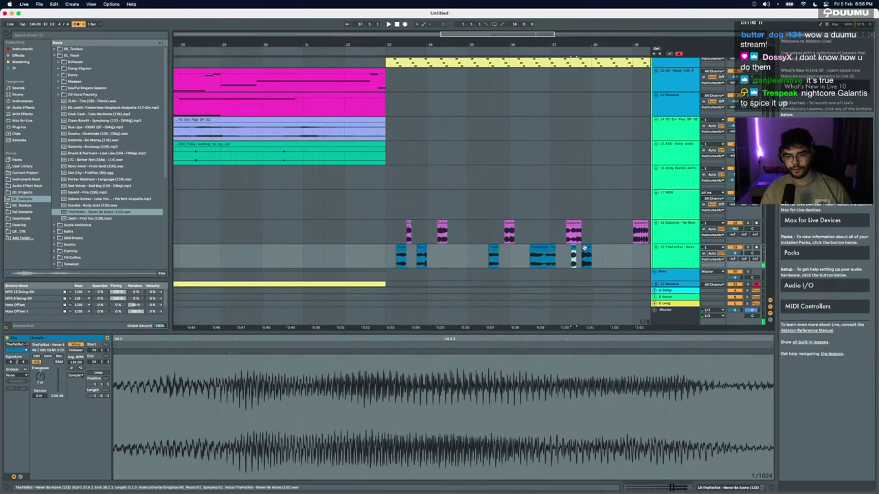
pyautogui.press('Delete')
pyautogui.press('super+v')
# Step: Group the Galantis and TheFatRat tracks
pyautogui.click(676, 253)
pyautogui.keyDown('shift'); pyautogui.click(675, 232); pyautogui.keyUp('shift')
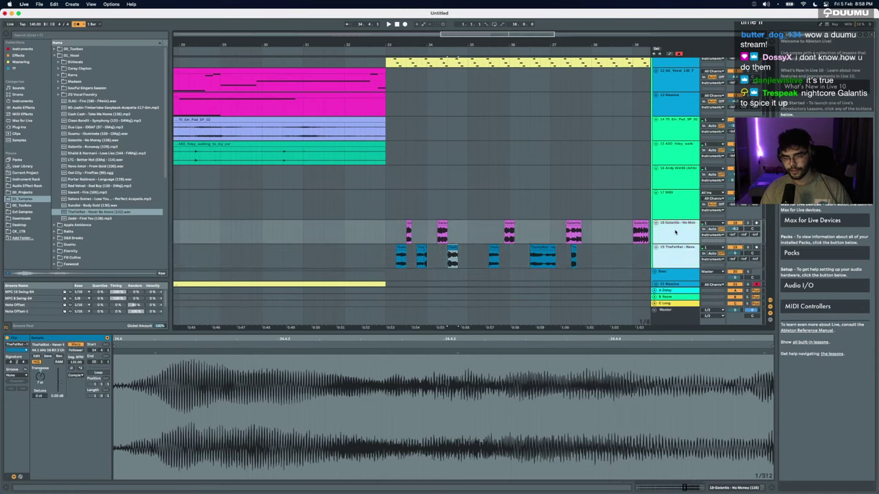
pyautogui.press('super+g')
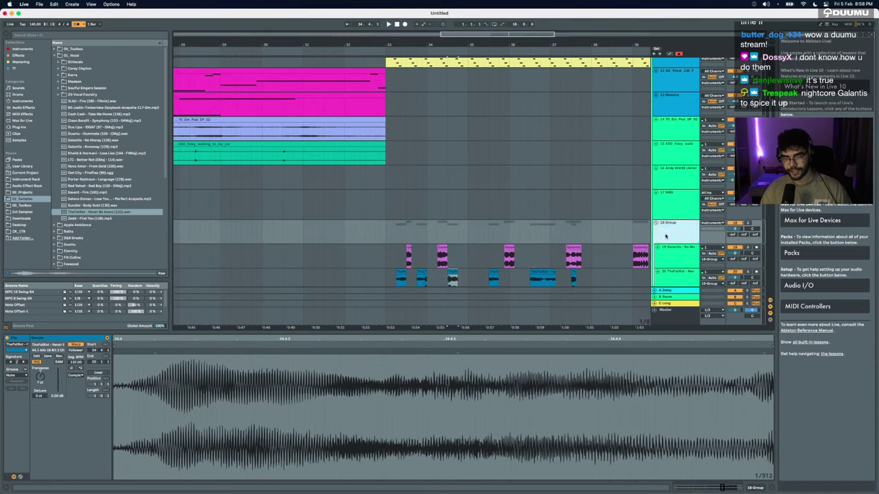
# Step: Add a Glue Compressor to the new vocal chop group and lower its threshold to about -20 dB
pyautogui.press('super+f')
pyautogui.write('glue')
pyautogui.press('Down')
pyautogui.press('Return')
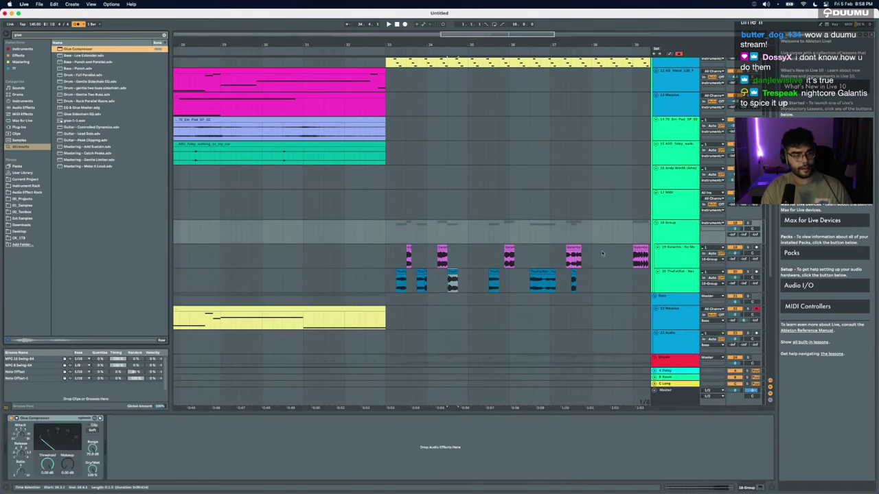
pyautogui.moveTo(47, 464); pyautogui.dragTo(47, 481)
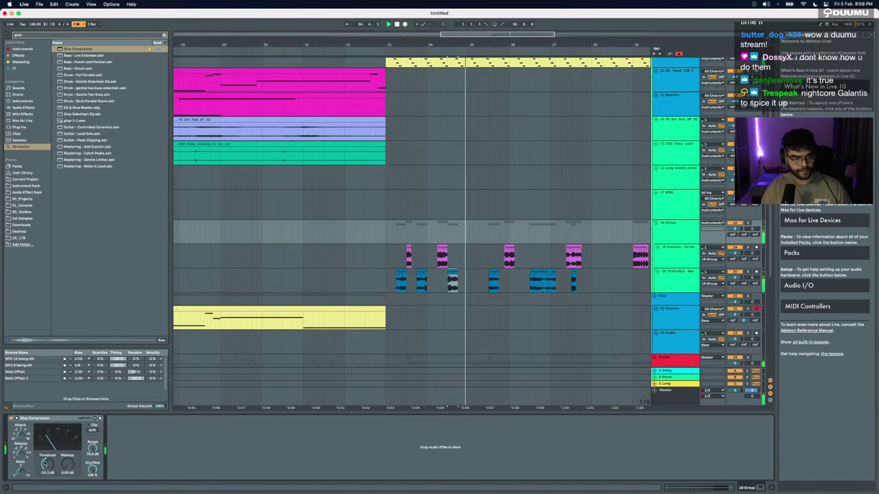
# Step: Audition the compressed vocal chop group from 33.1.1 and from the middle of bar 34
pyautogui.scroll(5, 387, 229)
pyautogui.hscroll(5, 387, 229)
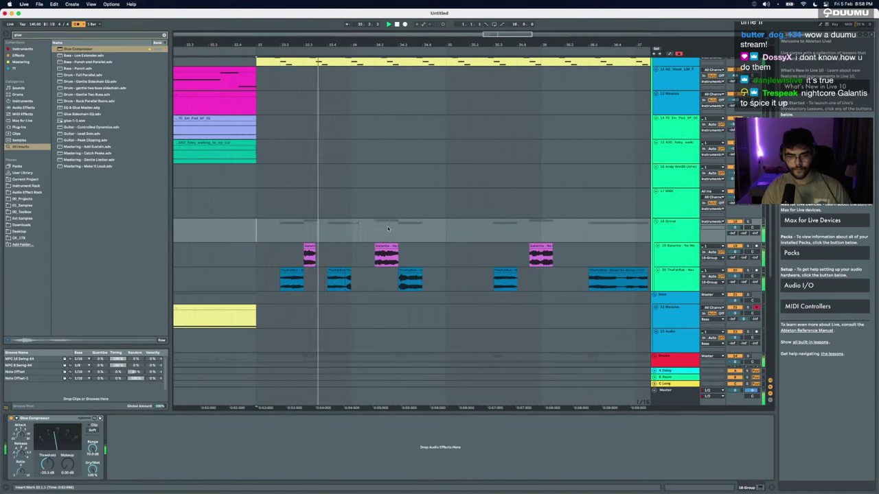
pyautogui.click(388, 229)
pyautogui.press('space')
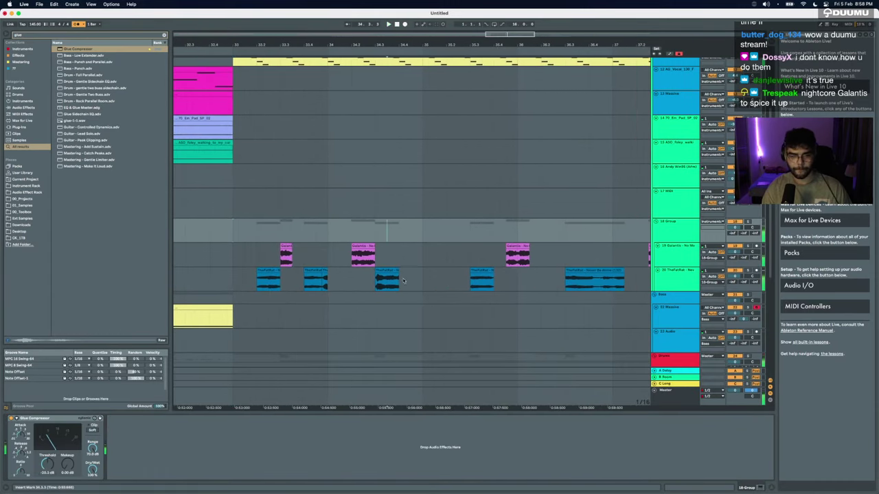
# Step: Split the TheFatRat chop in the middle of bar 34 at 34.3.3, and audition its halves
pyautogui.click(388, 282)
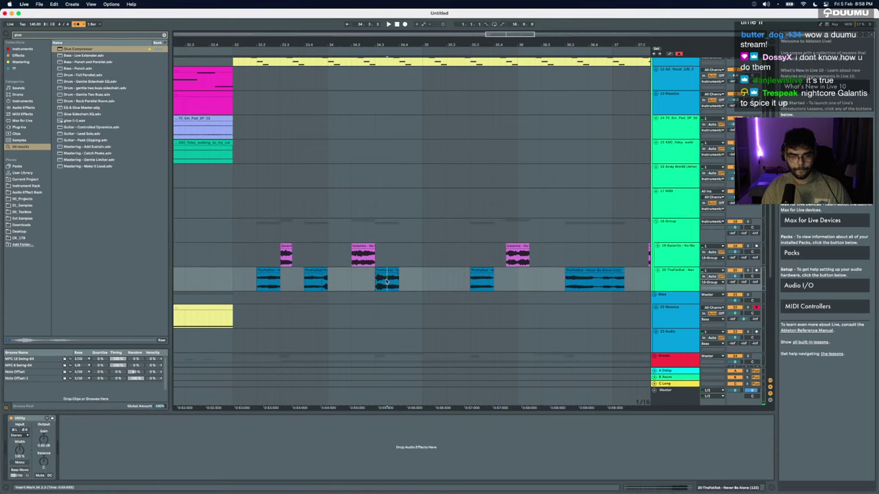
pyautogui.click(380, 270)
pyautogui.press('space')
pyautogui.press('space')
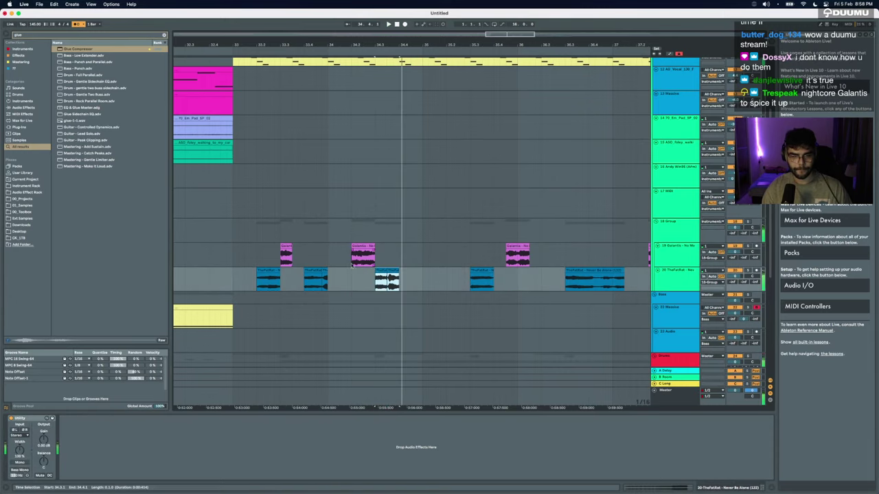
pyautogui.click(359, 277)
pyautogui.doubleClick(381, 270)
pyautogui.press('space')
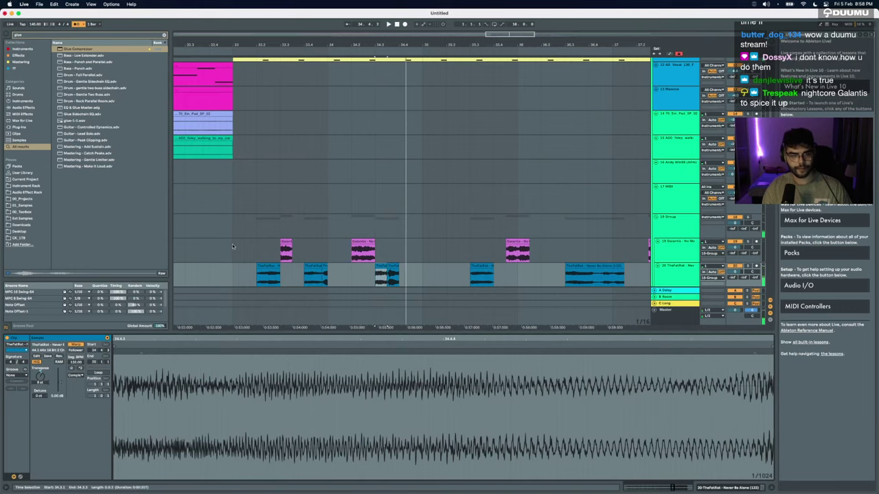
# Step: Set the project tempo to 150 BPM and audition the vocal chops from 33.1.1
pyautogui.click(232, 238)
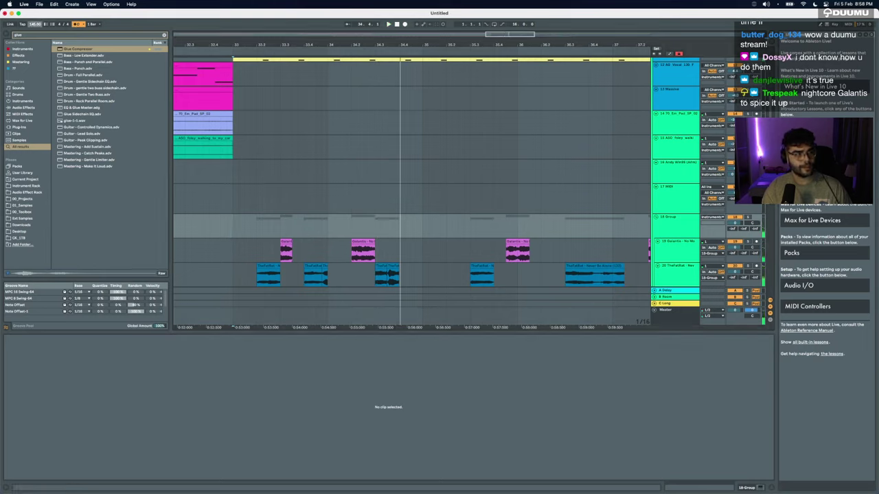
pyautogui.press('Return')
pyautogui.press('space')
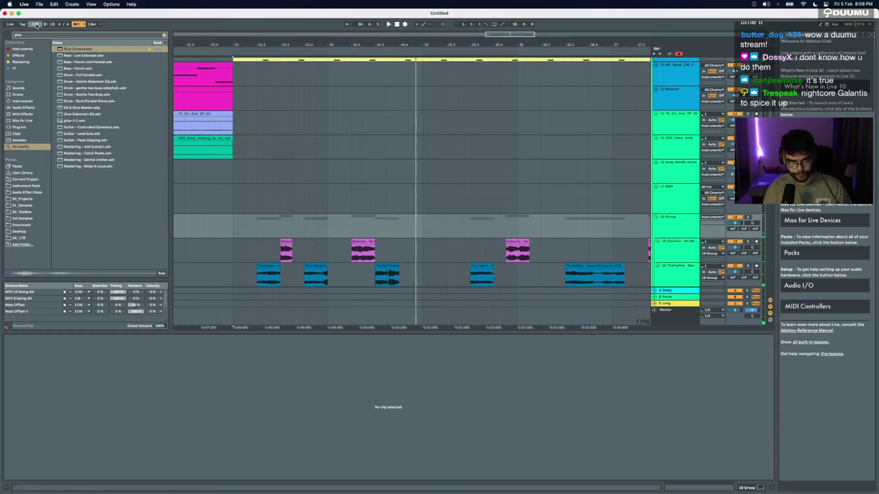
pyautogui.press('Return')
pyautogui.press('space')
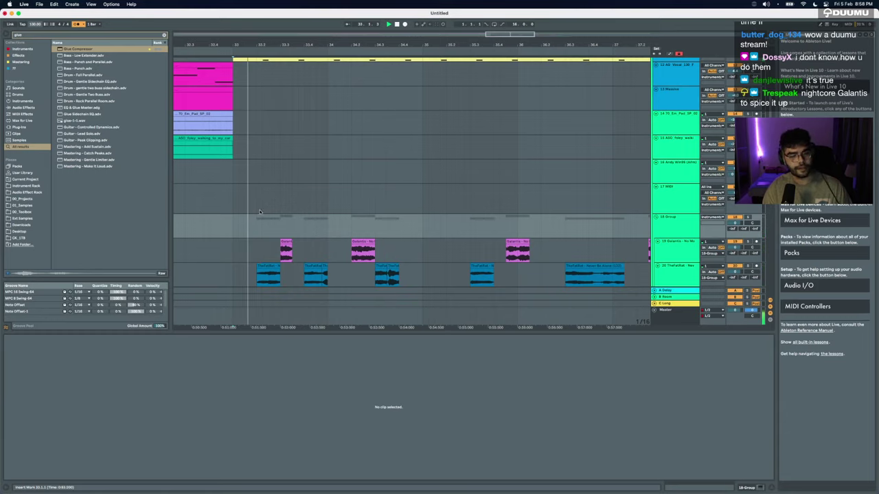
pyautogui.press('space')
# Step: Move the TheFatRat chop from 35.3.1 to 34.4.1, directly behind the split chop, and audition it
pyautogui.hscroll(1, 358, 262)
pyautogui.click(373, 259)
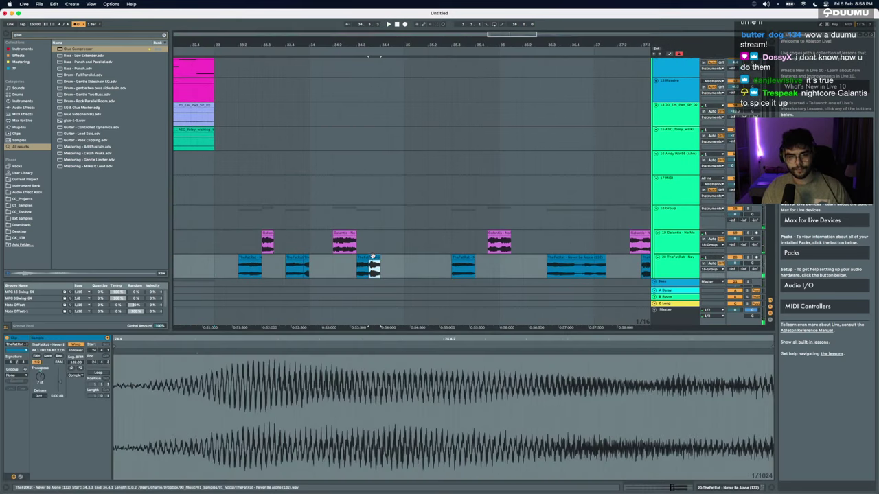
pyautogui.click(463, 259)
pyautogui.moveTo(462, 259); pyautogui.dragTo(391, 259)
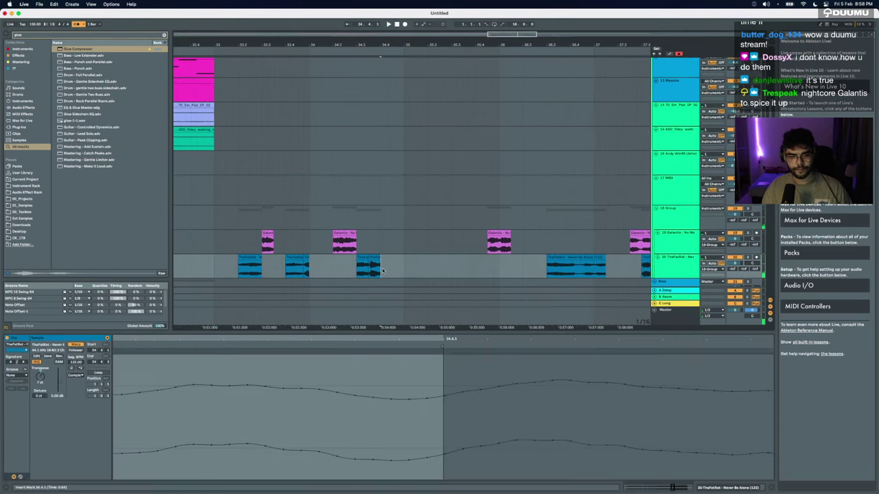
pyautogui.click(39, 382)
pyautogui.press('space')
pyautogui.press('space')
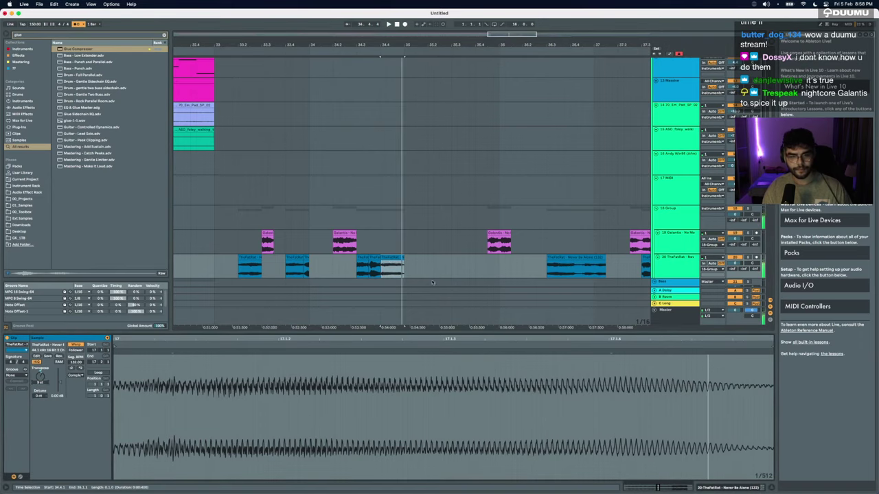
pyautogui.click(389, 256)
# Step: Cut a three-sixteenth slice at 36.3.3 from the long TheFatRat chop, place it at 35.1.1, and audition the pattern from 33.1.1
pyautogui.click(559, 264)
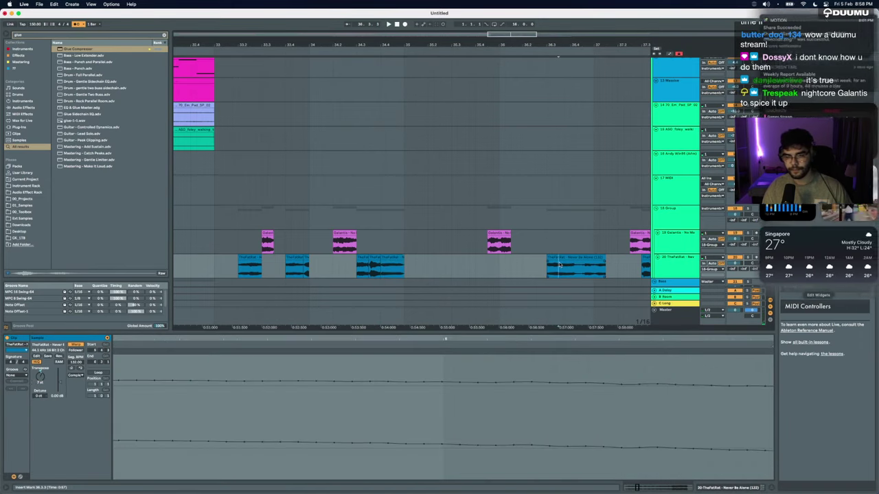
pyautogui.hscroll(-10, 560, 265)
pyautogui.hscroll(15, 560, 264)
pyautogui.hscroll(3, 560, 264)
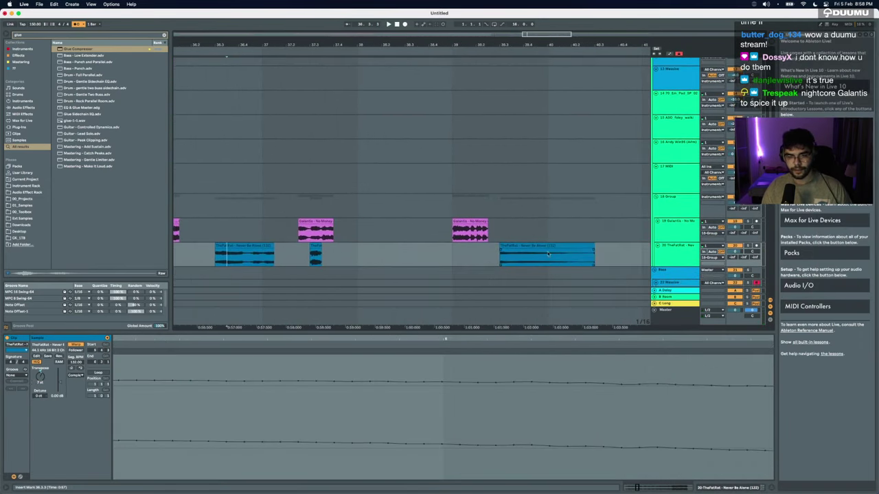
pyautogui.click(559, 261)
pyautogui.click(221, 248)
pyautogui.moveTo(226, 259); pyautogui.dragTo(243, 260)
pyautogui.press('Delete')
pyautogui.hscroll(-10, 243, 260)
pyautogui.click(435, 262)
pyautogui.press('super+v')
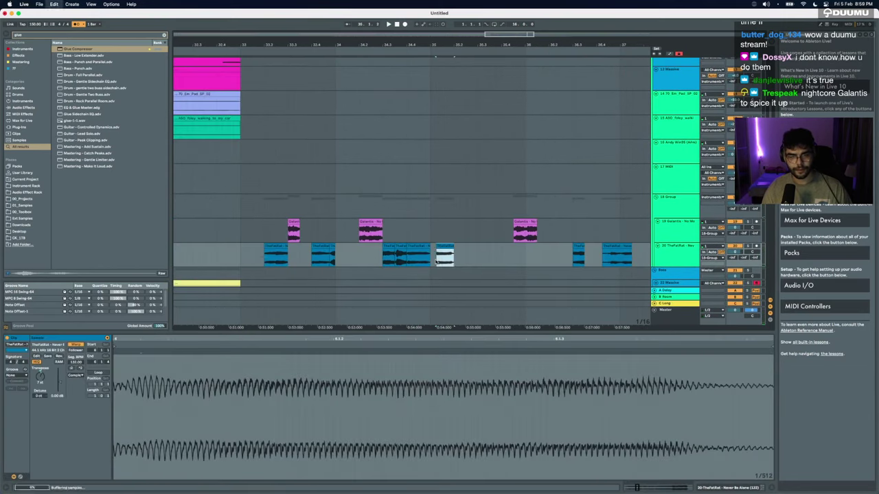
pyautogui.click(239, 231)
pyautogui.press('space')
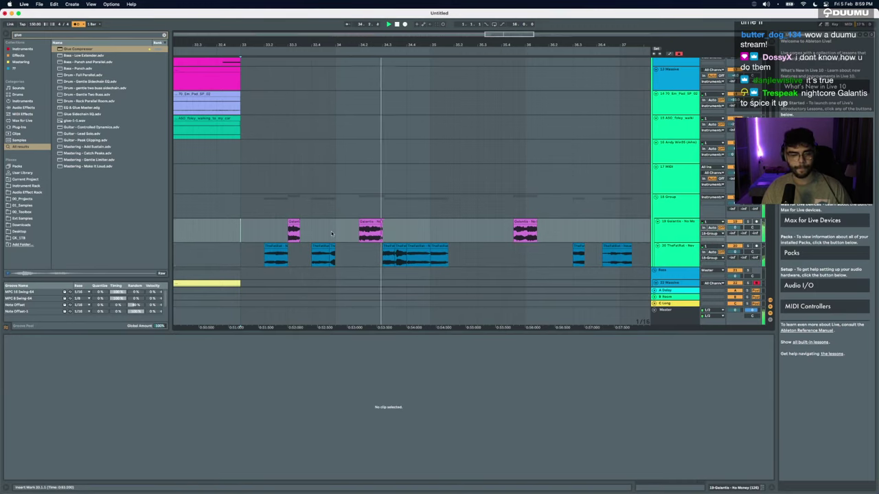
# Step: Extend the end of the last TheFatRat clip in the bar 35 run to 35.2 and play from there
pyautogui.press('space')
pyautogui.moveTo(447, 245); pyautogui.dragTo(453, 246)
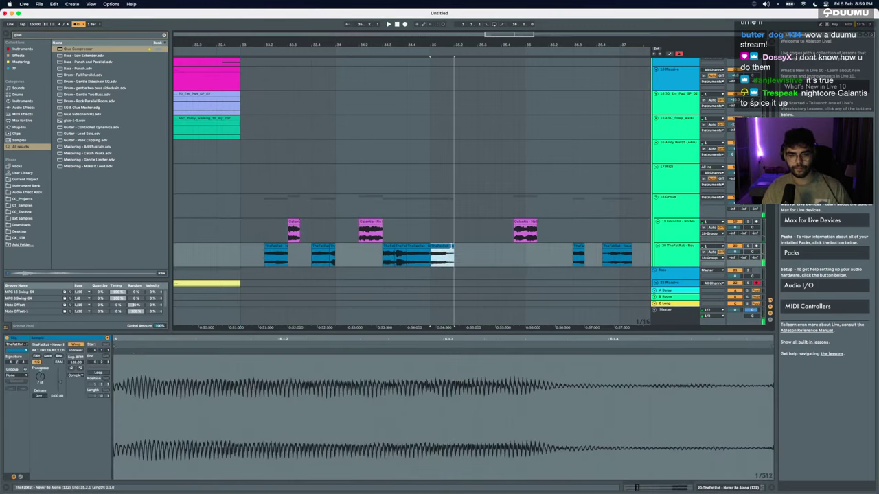
pyautogui.press('space')
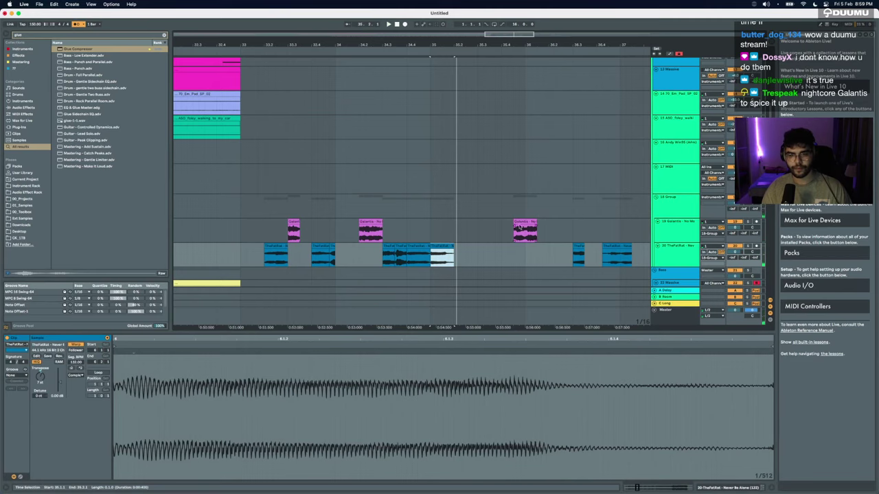
# Step: Move the Galantis clip from the end of bar 35 back to just after the start of bar 35
pyautogui.click(524, 230)
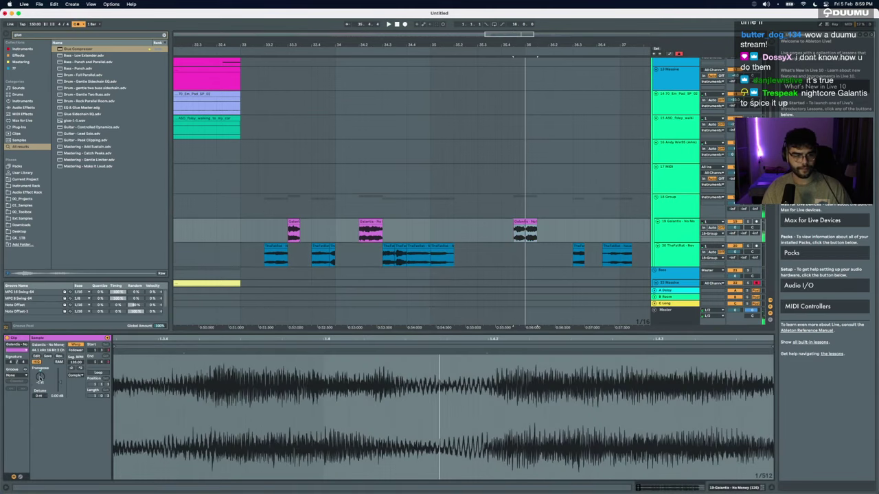
pyautogui.click(436, 226)
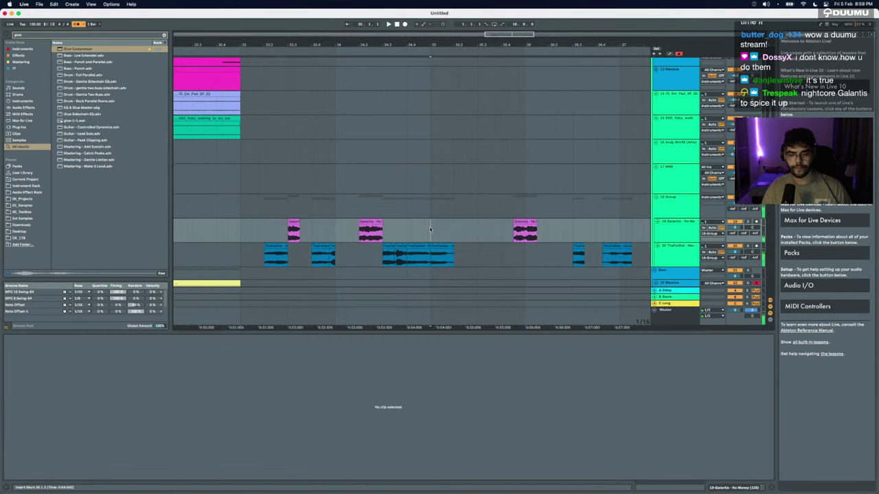
pyautogui.press('space')
pyautogui.press('space')
pyautogui.moveTo(526, 222); pyautogui.dragTo(455, 223)
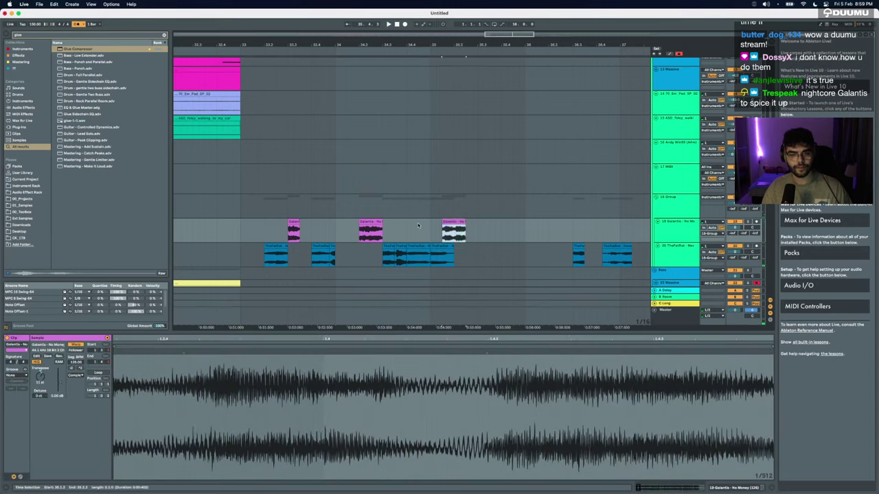
# Step: Play the vocal chop arrangement from bar 33 through bar 35 to check the moved Galantis clip
pyautogui.click(427, 226)
pyautogui.press('space')
pyautogui.click(241, 234)
pyautogui.press('space')
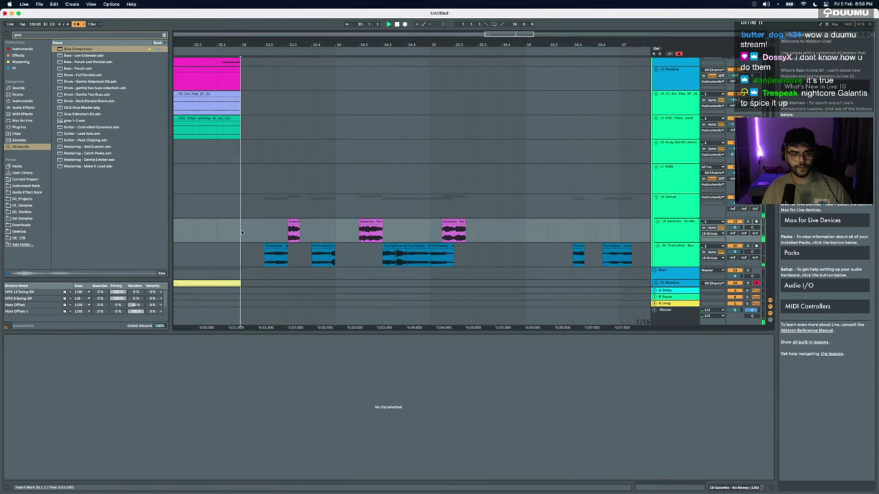
pyautogui.scroll(-2, 241, 237)
pyautogui.hscroll(3, 241, 239)
pyautogui.scroll(-1, 242, 239)
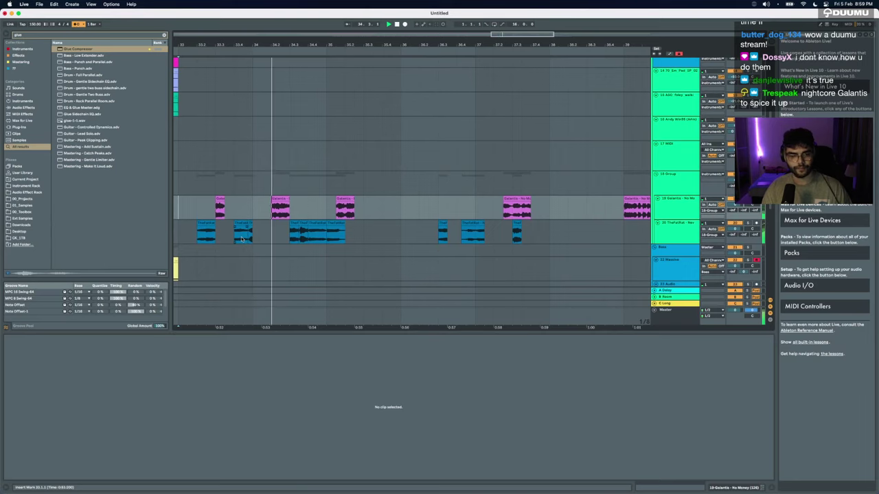
pyautogui.scroll(-3, 314, 222)
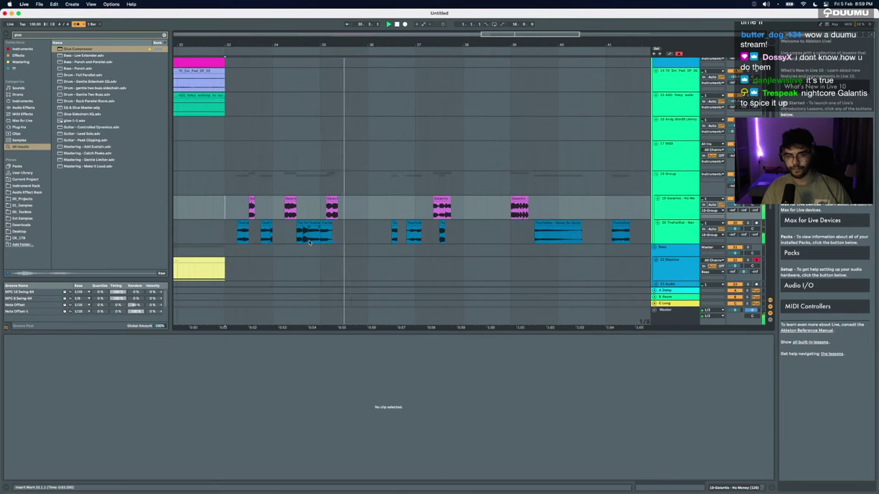
# Step: Duplicate the second half of the bar 35 Galantis clip twice with a short gap between copies, and audition the repeats
pyautogui.click(334, 214)
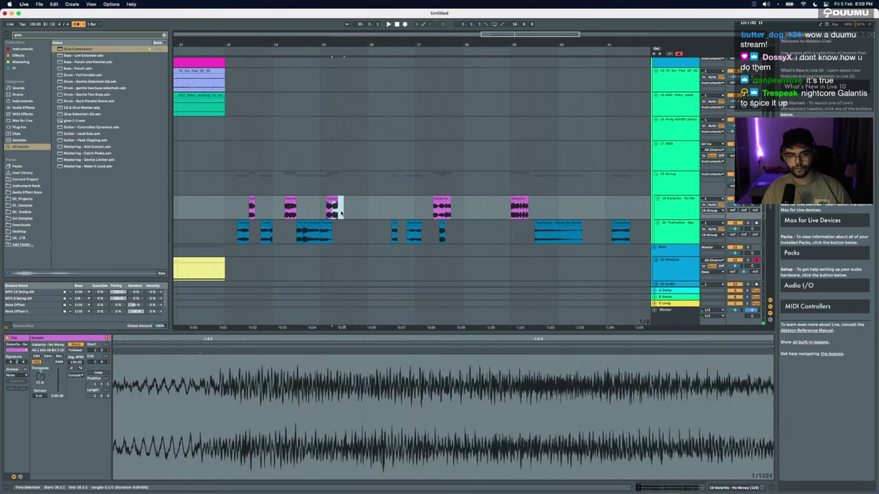
pyautogui.scroll(3, 340, 213)
pyautogui.press('super+d')
pyautogui.press('super+d')
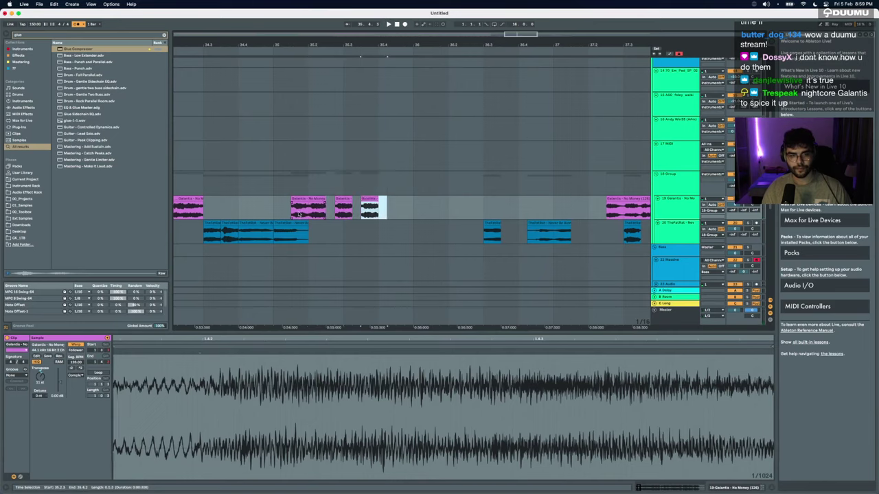
pyautogui.click(295, 212)
pyautogui.press('space')
pyautogui.press('space')
# Step: Trim the tails of the two short Galantis copies in bar 35 and play the result
pyautogui.click(348, 197)
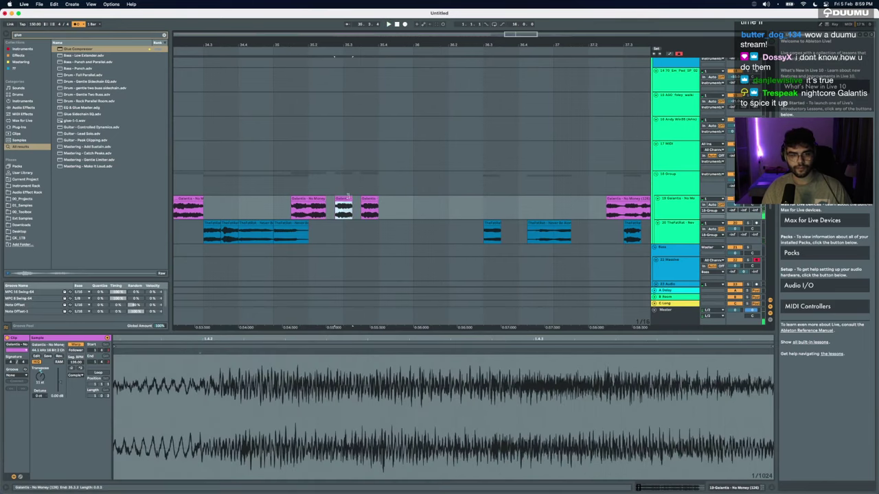
pyautogui.moveTo(348, 197); pyautogui.dragTo(372, 209)
pyautogui.press('Delete')
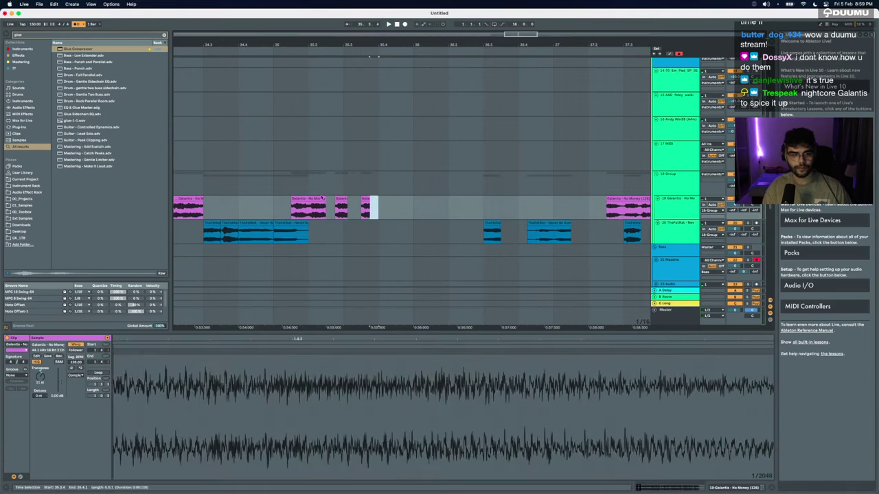
pyautogui.click(292, 206)
pyautogui.press('space')
pyautogui.press('-')
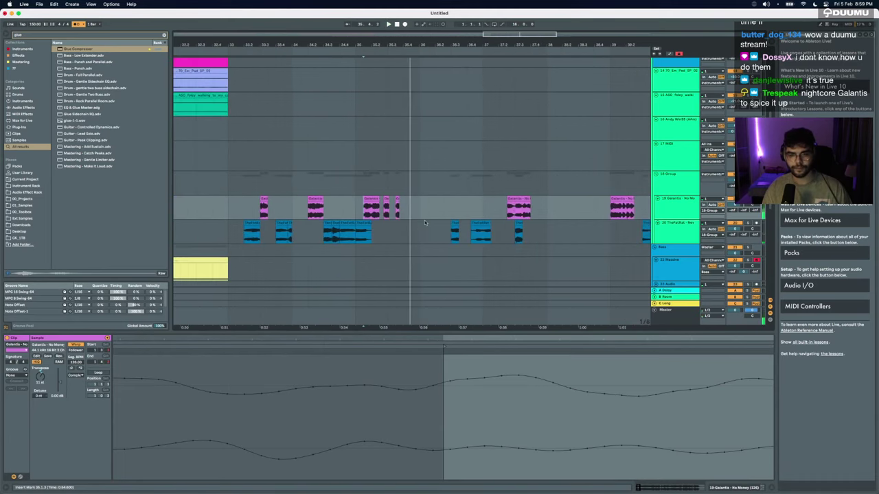
# Step: Cut the TheFatRat clip that sits just before bar 37
pyautogui.click(480, 227)
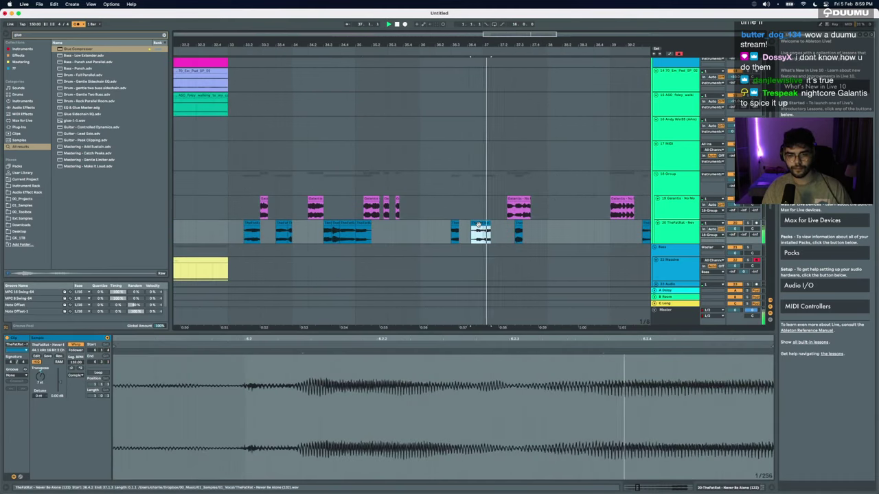
pyautogui.scroll(4, 474, 225)
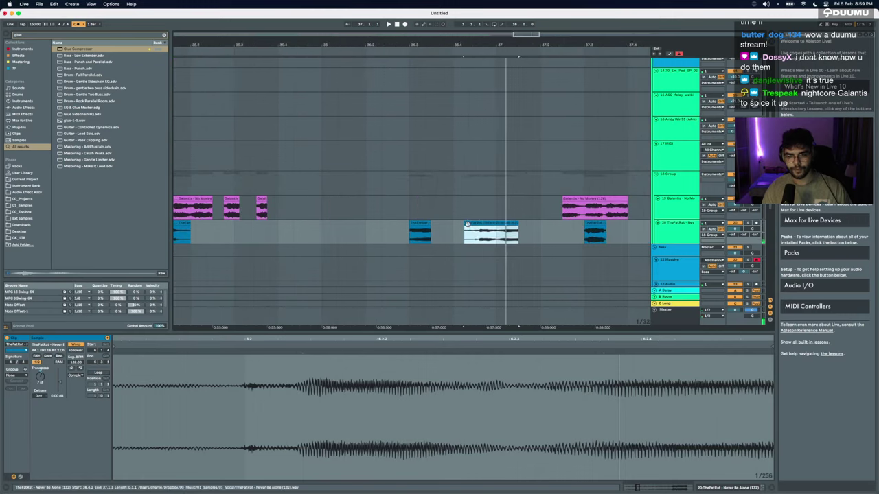
pyautogui.moveTo(467, 225); pyautogui.dragTo(477, 227)
pyautogui.press('Delete')
pyautogui.hscroll(-5, 478, 227)
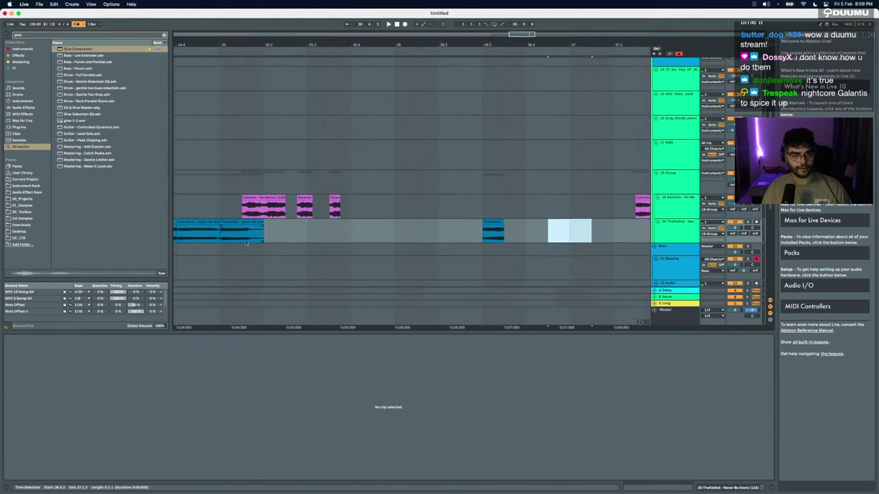
# Step: Insert a new audio track below the Galantis track and paste the cut TheFatRat clip under the bar 35 Galantis clip
pyautogui.click(681, 210)
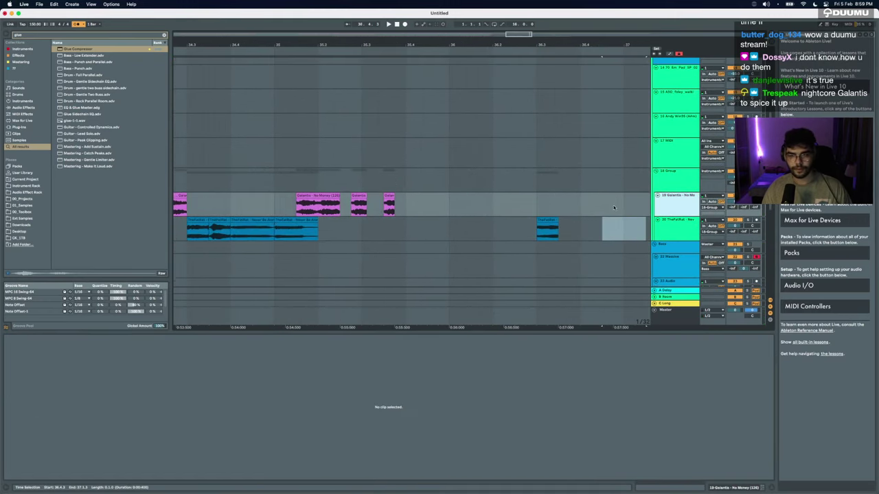
pyautogui.click(672, 203)
pyautogui.press('super+t')
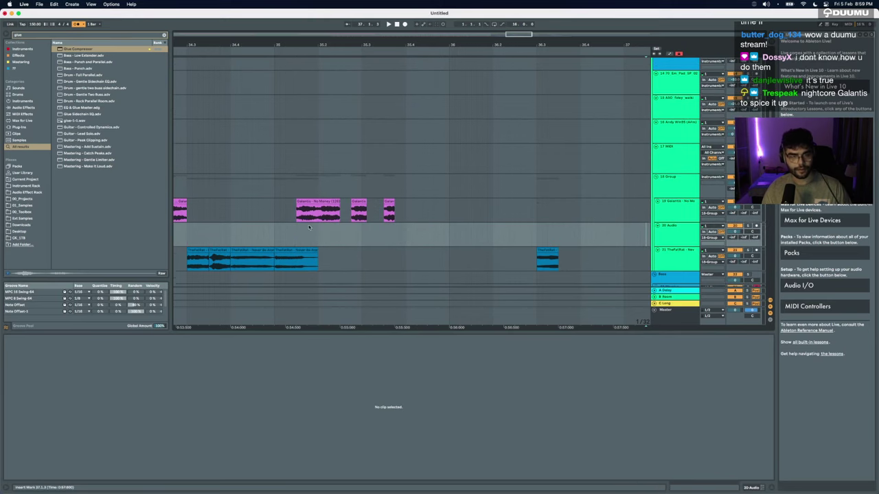
pyautogui.click(296, 235)
pyautogui.press('super+v')
# Step: Audition the layered clips and adjust the volume of the new TheFatRat track
pyautogui.press('space')
pyautogui.press('space')
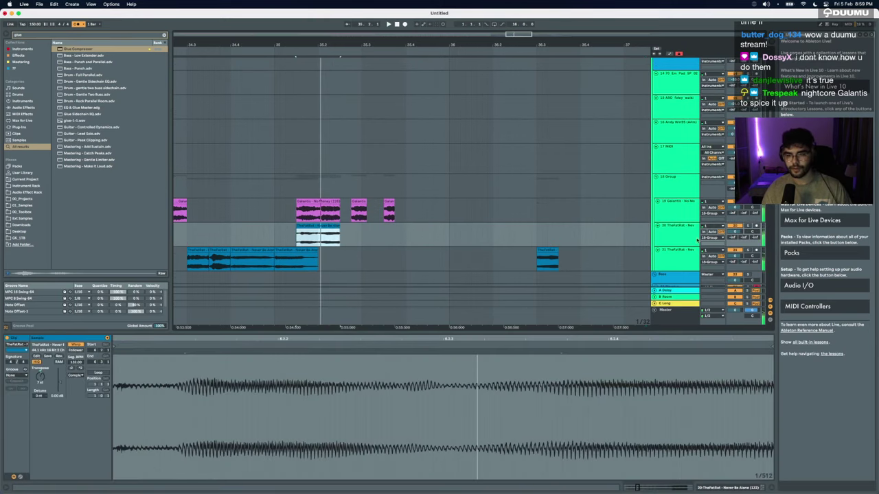
pyautogui.click(736, 226)
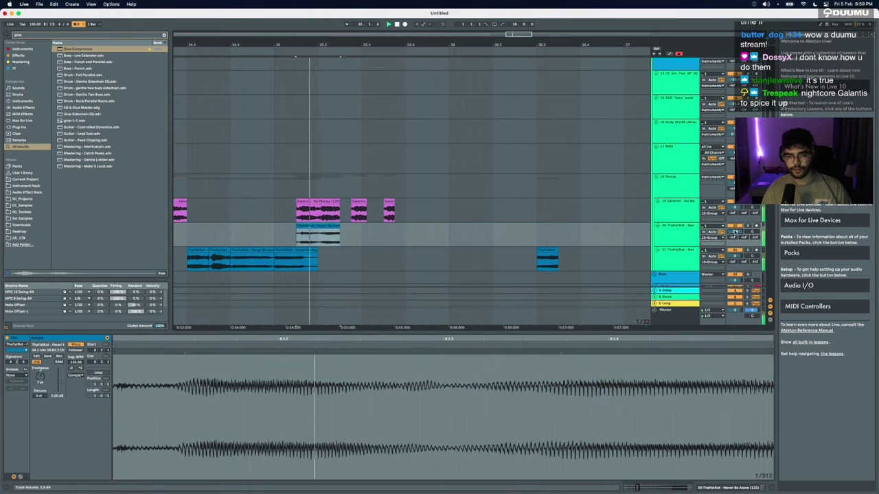
# Step: Copy pieces of the layered TheFatRat clip under the two short Galantis chops, trim them to match, and play them
pyautogui.moveTo(306, 240); pyautogui.dragTo(356, 226)
pyautogui.press('super+d')
pyautogui.moveTo(367, 226); pyautogui.dragTo(365, 226)
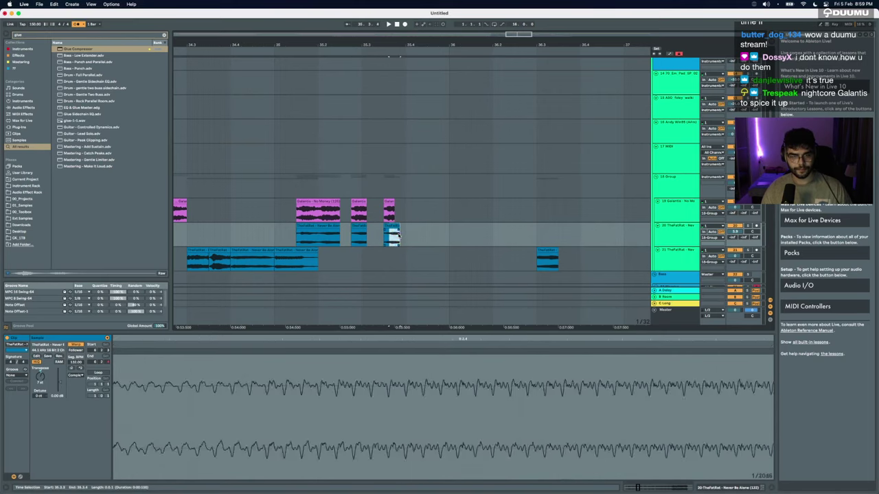
pyautogui.click(265, 238)
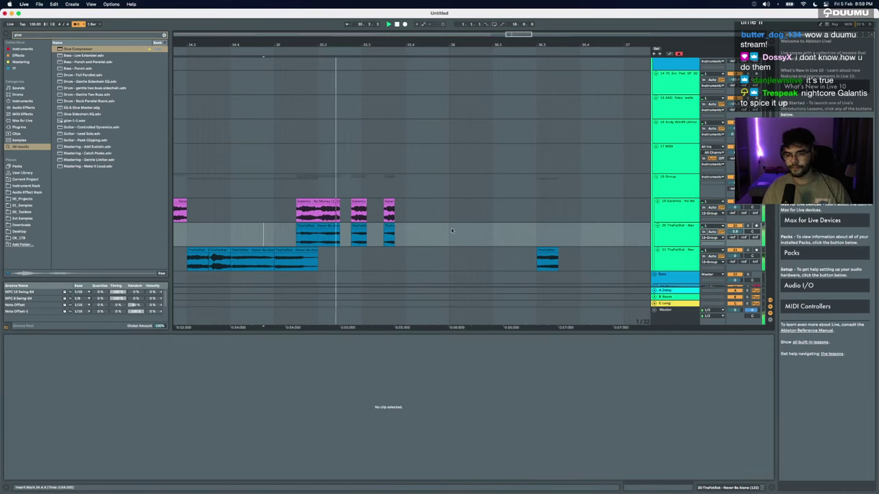
pyautogui.press('space')
# Step: Play the whole vocal chop section from bar 33 to check the layered chops
pyautogui.scroll(-5, 345, 229)
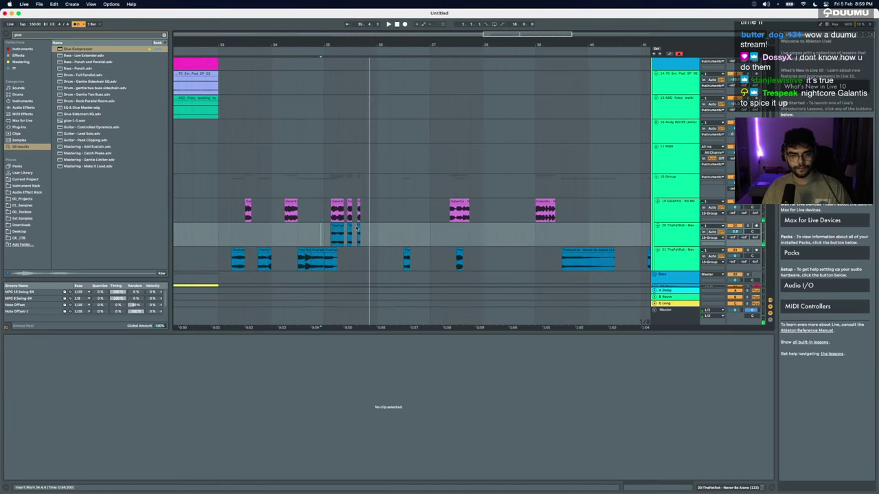
pyautogui.scroll(4, 356, 228)
pyautogui.hscroll(-5, 201, 242)
pyautogui.scroll(-5, 202, 242)
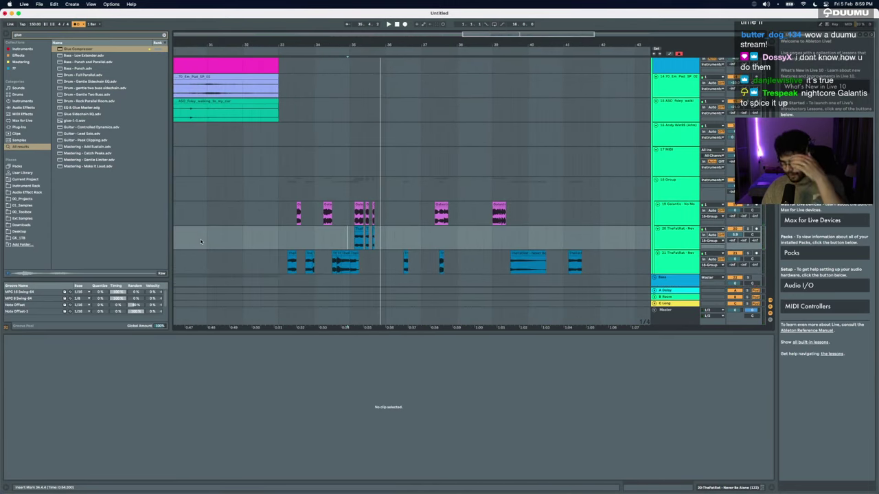
pyautogui.scroll(-3, 245, 239)
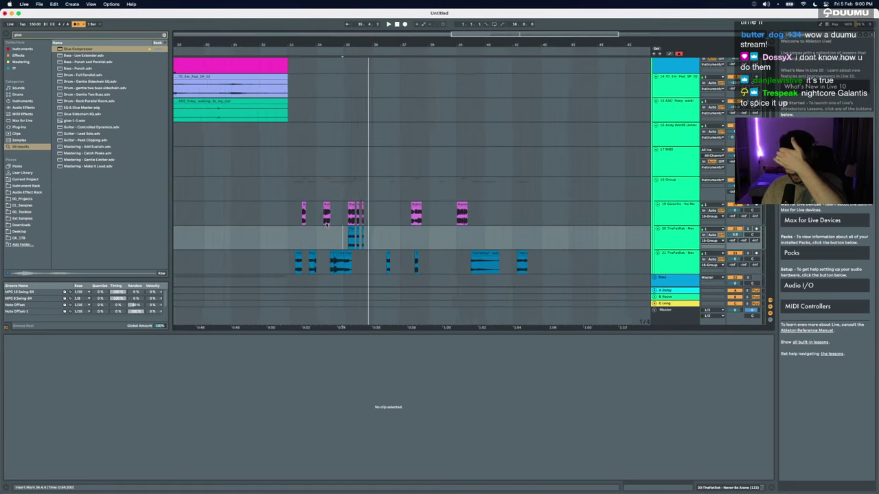
pyautogui.click(292, 234)
pyautogui.press('space')
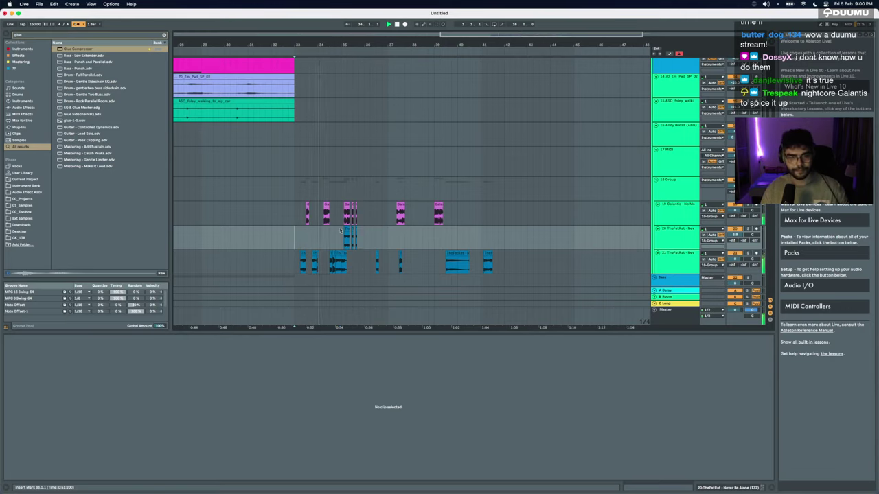
pyautogui.scroll(2, 340, 230)
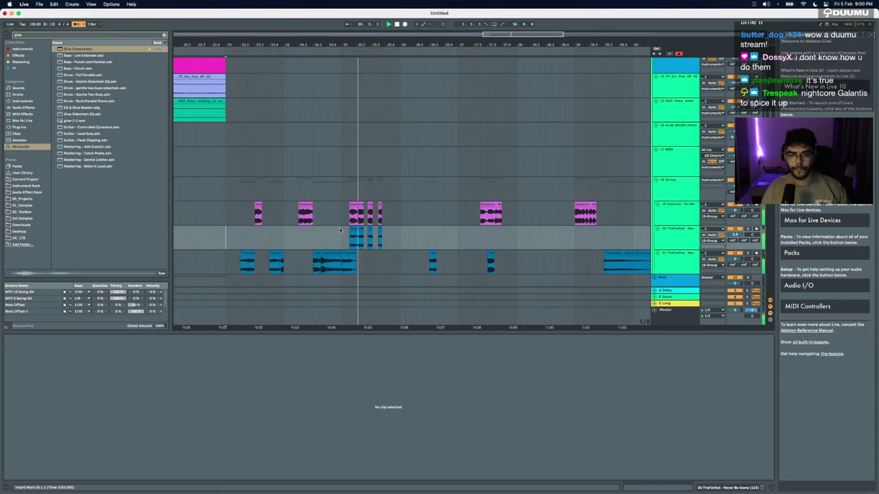
# Step: Try repeating the last short chop on the Galantis and layered TheFatRat tracks three times at close spacing
pyautogui.moveTo(380, 243); pyautogui.dragTo(383, 216)
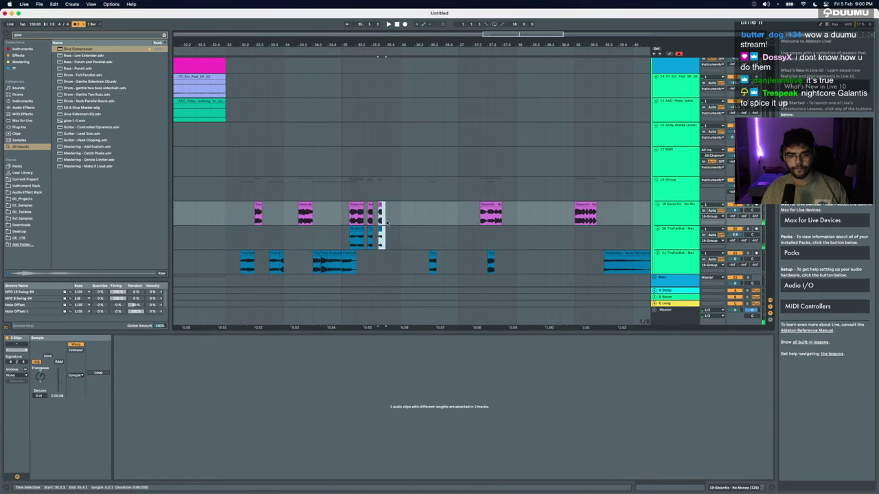
pyautogui.press('super+d')
pyautogui.press('super+d')
pyautogui.press('super+d')
pyautogui.click(334, 208)
pyautogui.scroll(3, 385, 236)
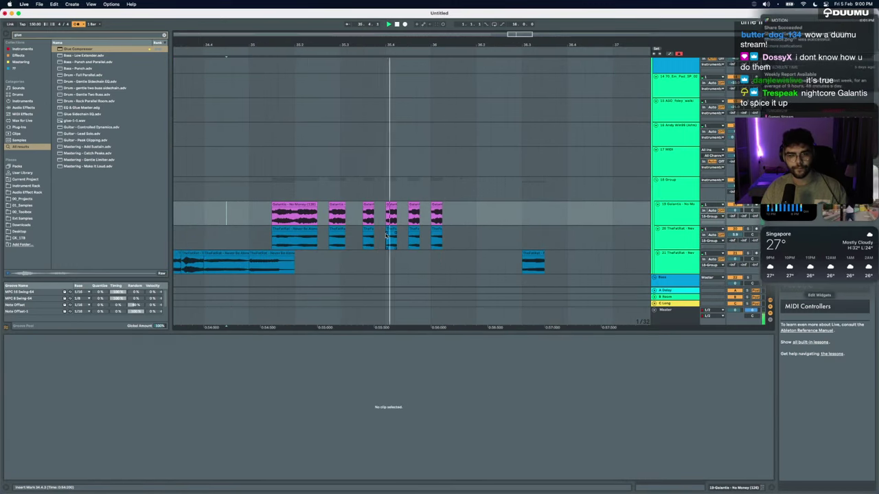
# Step: Delete the closely spaced chop copies and repeat the last chop on both tracks at wider spacing into bar 36
pyautogui.click(377, 239)
pyautogui.moveTo(475, 213); pyautogui.dragTo(405, 204)
pyautogui.press('Delete')
pyautogui.press('space')
pyautogui.press('super+d')
pyautogui.press('super+d')
pyautogui.press('super+d')
pyautogui.press('super+d')
pyautogui.press('super+d')
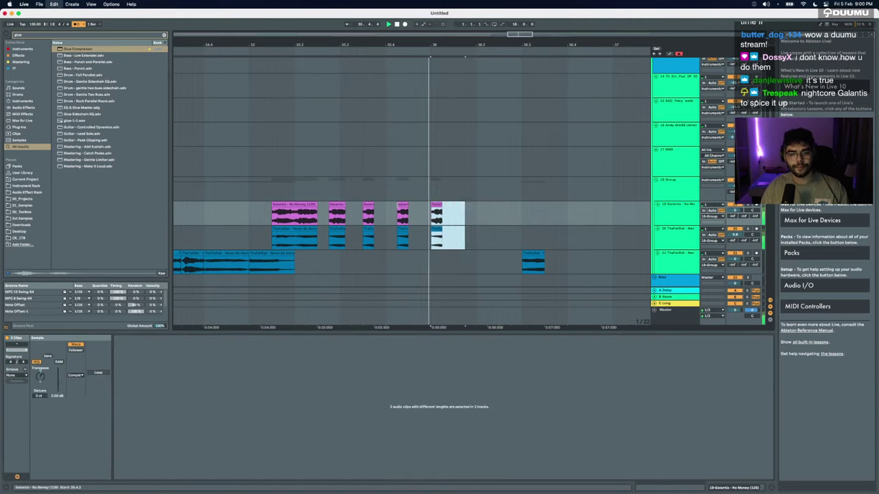
pyautogui.scroll(-3, 399, 207)
pyautogui.click(459, 215)
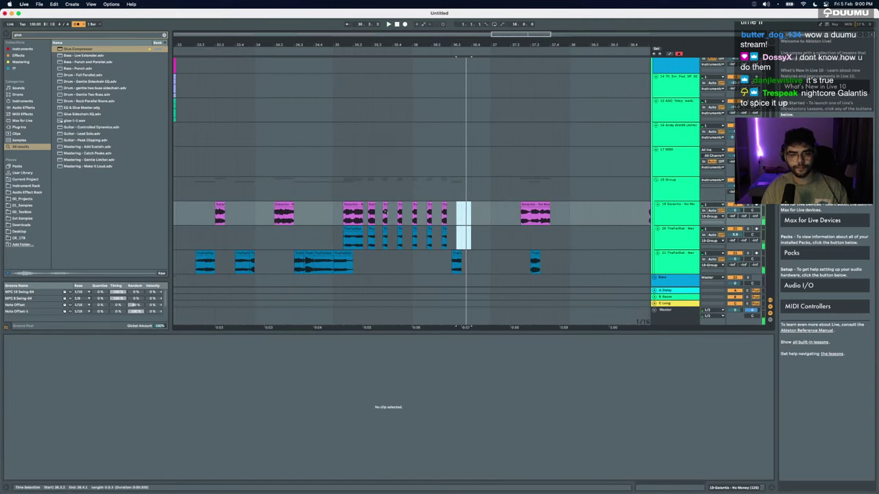
# Step: Continue the evenly spaced chop repeats on both tracks up to bar 37
pyautogui.scroll(2, 440, 224)
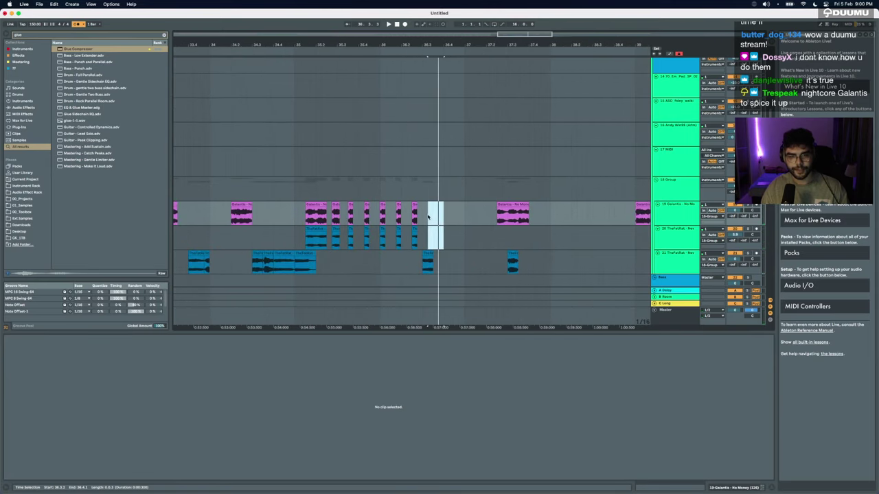
pyautogui.press('super+d')
pyautogui.press('super+d')
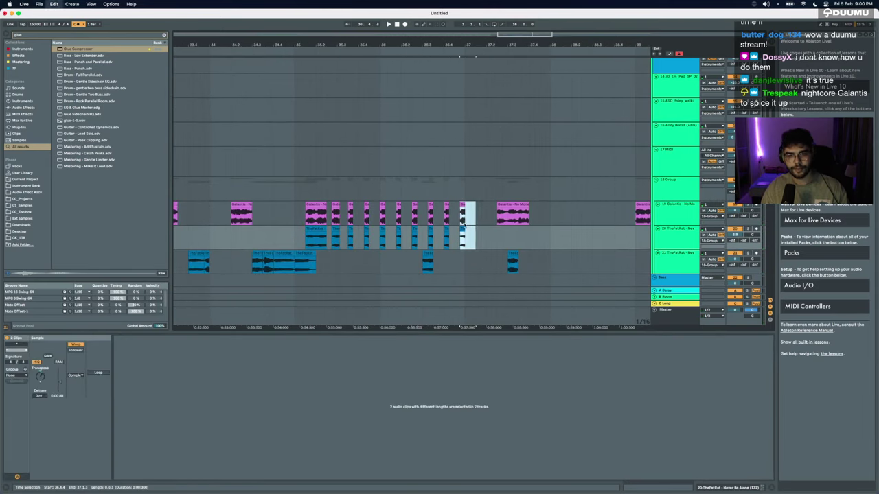
pyautogui.click(451, 217)
# Step: Move the lower track's TheFatRat clip from bar 37 to just after bar 36 and play from before it
pyautogui.click(428, 256)
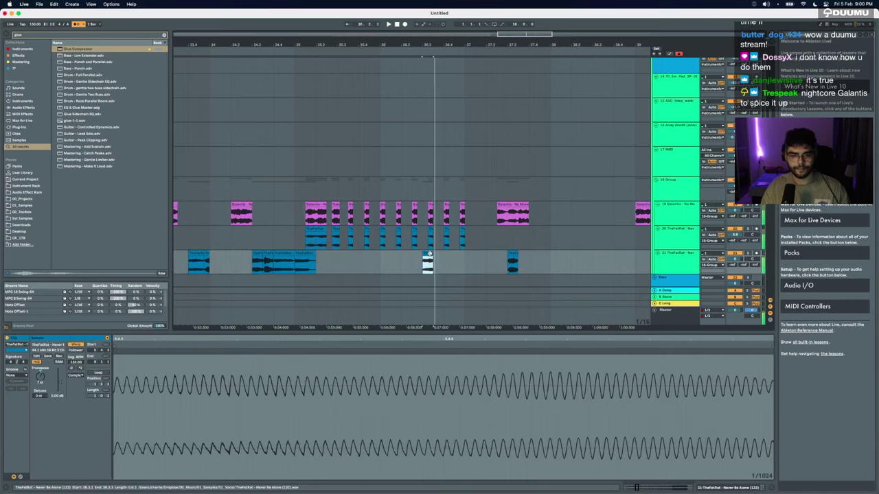
pyautogui.press('space')
pyautogui.moveTo(514, 254); pyautogui.dragTo(392, 254)
pyautogui.click(364, 261)
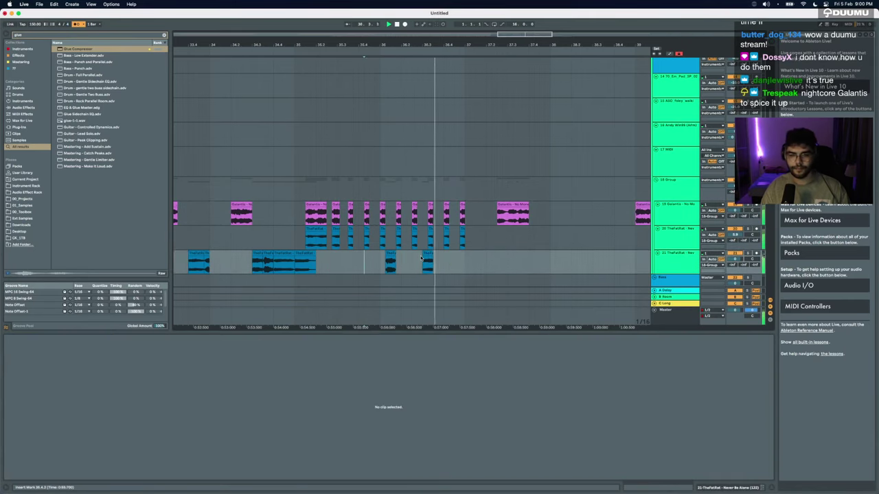
# Step: Transpose the Galantis clip at bar 39 to 11 st and double its segment BPM
pyautogui.click(499, 204)
pyautogui.click(669, 216)
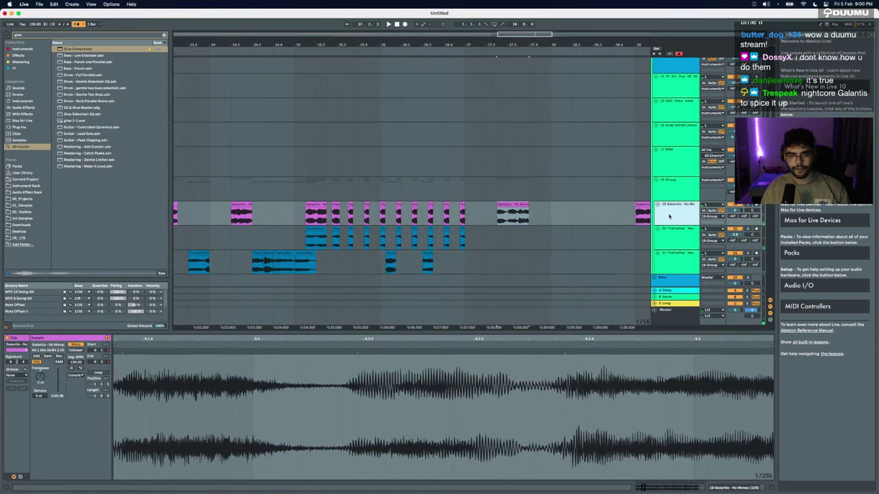
pyautogui.hscroll(5, 644, 243)
pyautogui.scroll(-3, 644, 243)
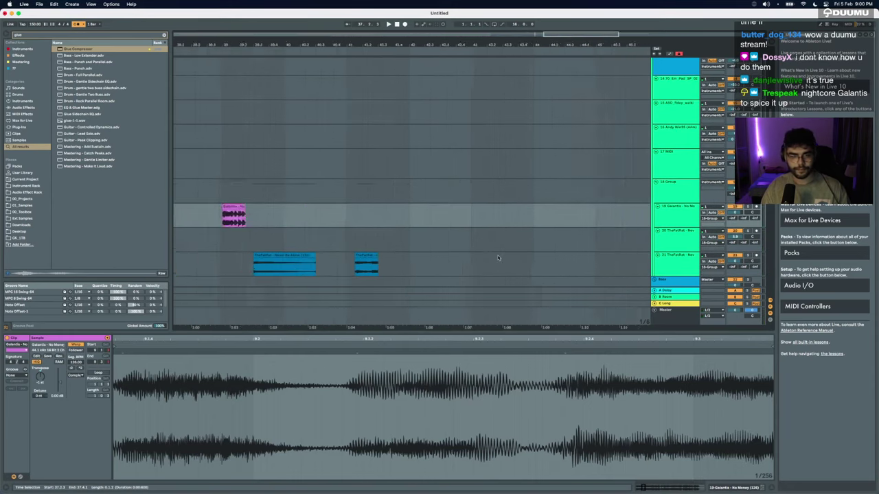
pyautogui.hscroll(-5, 583, 227)
pyautogui.click(500, 203)
pyautogui.press('space')
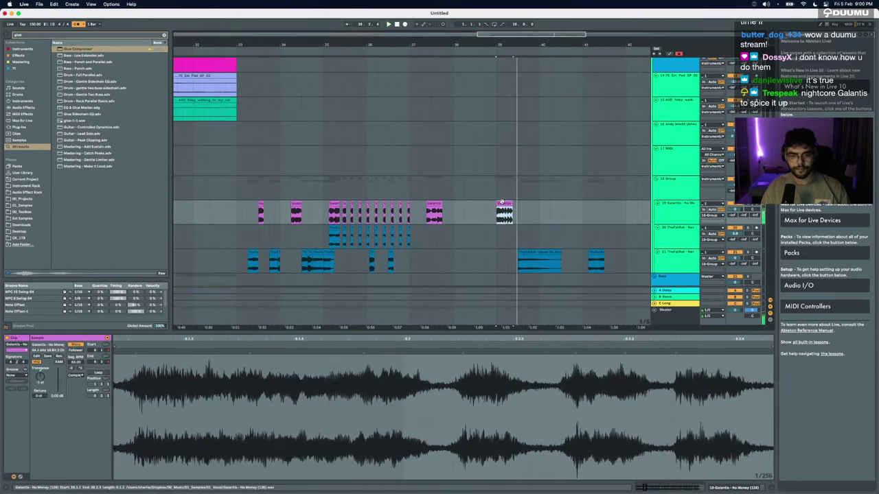
pyautogui.click(40, 378)
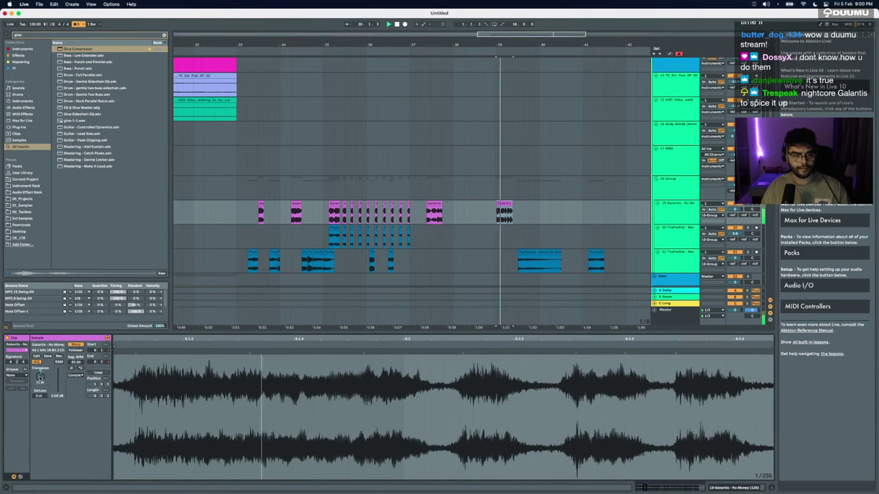
pyautogui.click(81, 368)
# Step: Split the lengthened Galantis clip after bar 39 and delete its first half
pyautogui.click(519, 219)
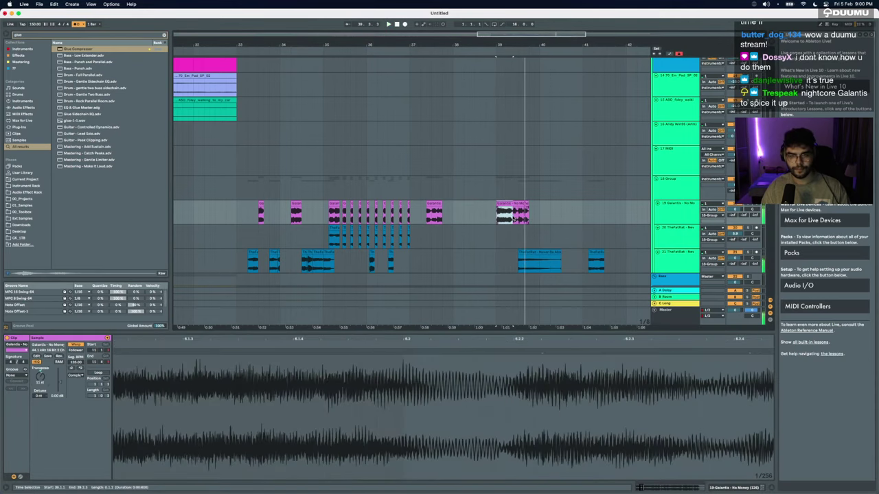
pyautogui.press('super+e')
pyautogui.click(506, 204)
pyautogui.press('Delete')
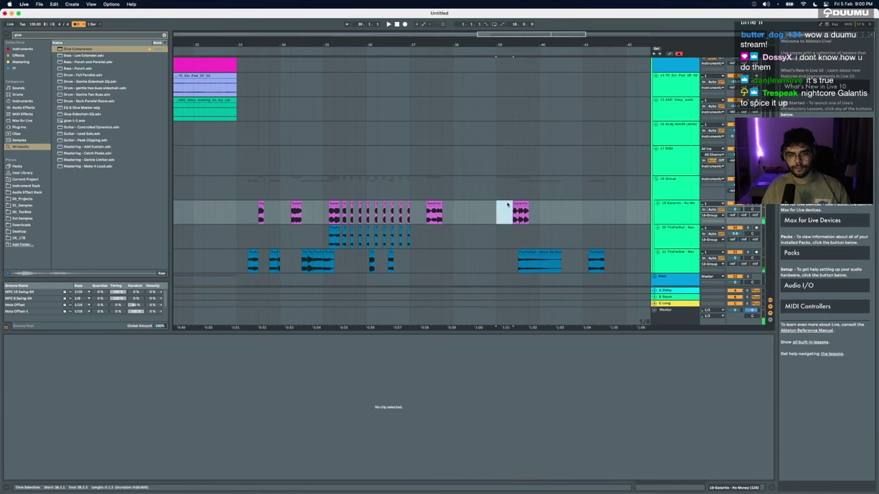
# Step: Halve the remaining Galantis clip's segment BPM, move it to a new audio track just before bar 36 and play it
pyautogui.click(522, 204)
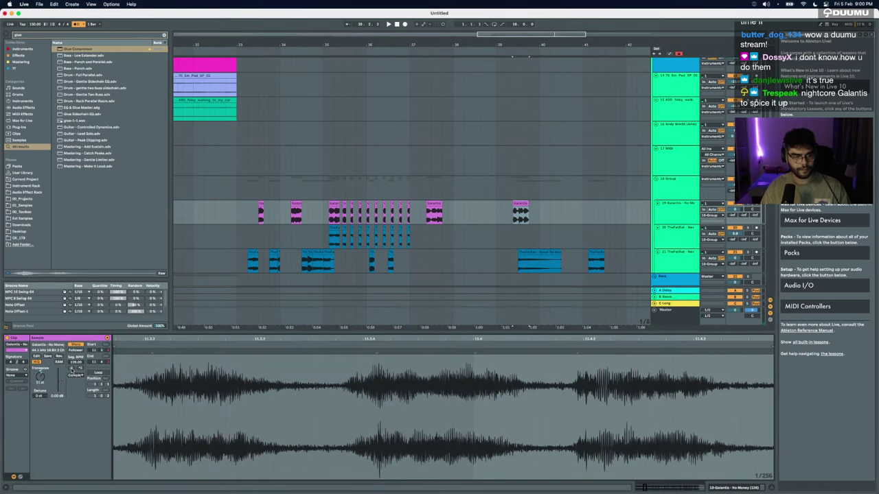
pyautogui.hotkey('ctrl', 't')
pyautogui.click(516, 210)
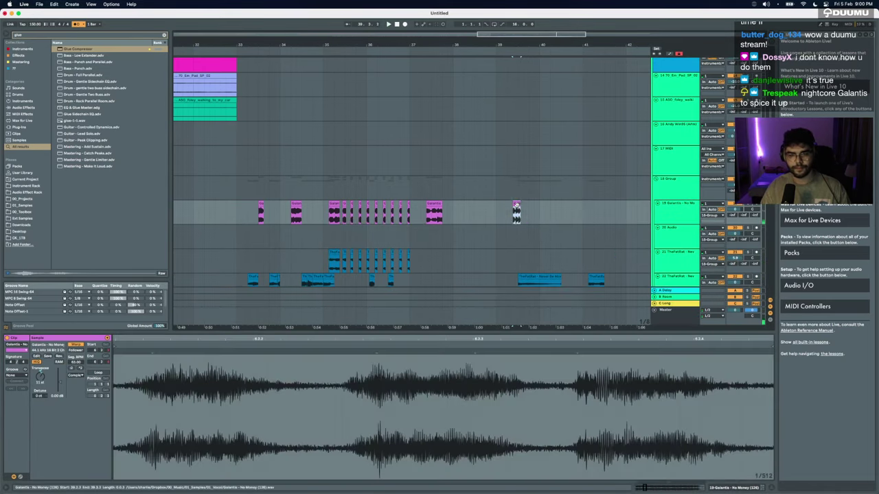
pyautogui.press('Delete')
pyautogui.press('super+v')
pyautogui.scroll(6, 361, 237)
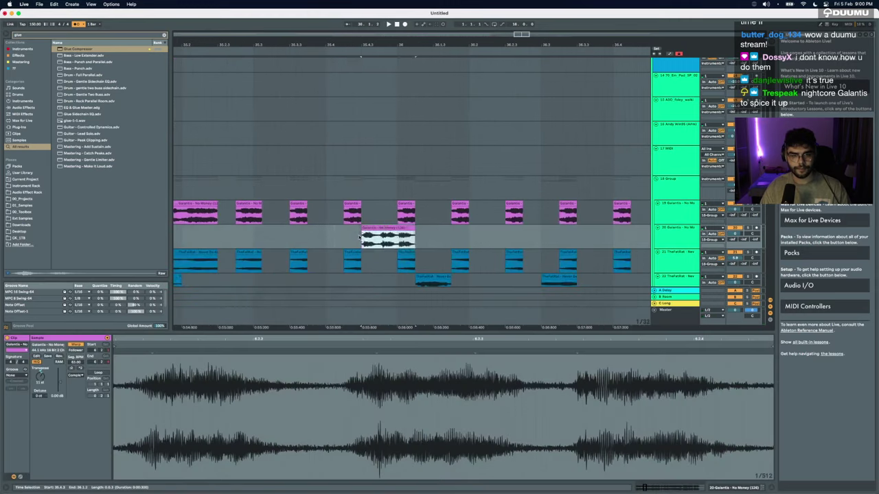
pyautogui.click(333, 238)
pyautogui.press('space')
pyautogui.scroll(-5, 333, 237)
pyautogui.scroll(-3, 240, 236)
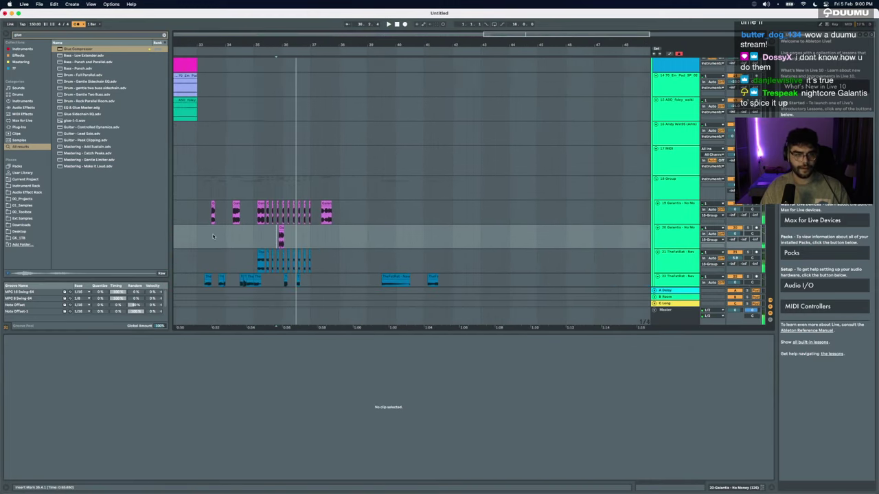
# Step: Clear the leftover vocal group clips after bar 37, duplicate the bar 33–37 pattern up to bar 41 and play from bar 33
pyautogui.moveTo(197, 180); pyautogui.dragTo(310, 183)
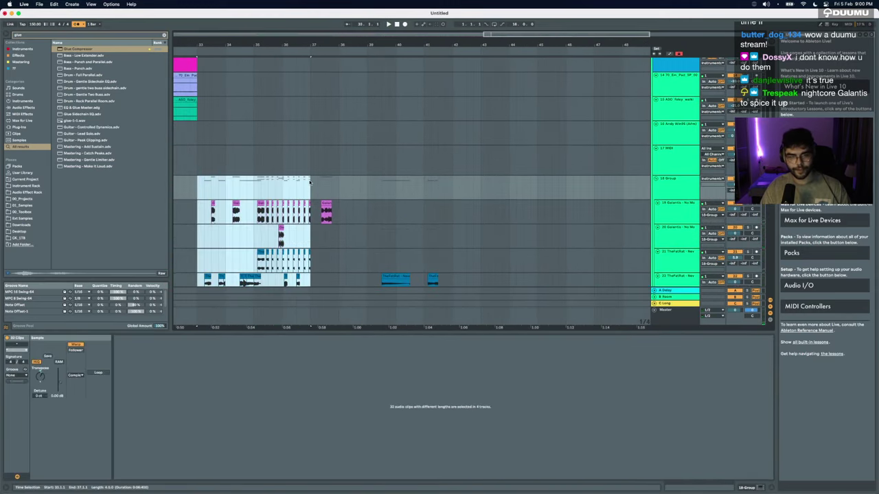
pyautogui.scroll(-5, 371, 184)
pyautogui.scroll(-3, 434, 186)
pyautogui.scroll(3, 434, 179)
pyautogui.moveTo(436, 177); pyautogui.dragTo(526, 144)
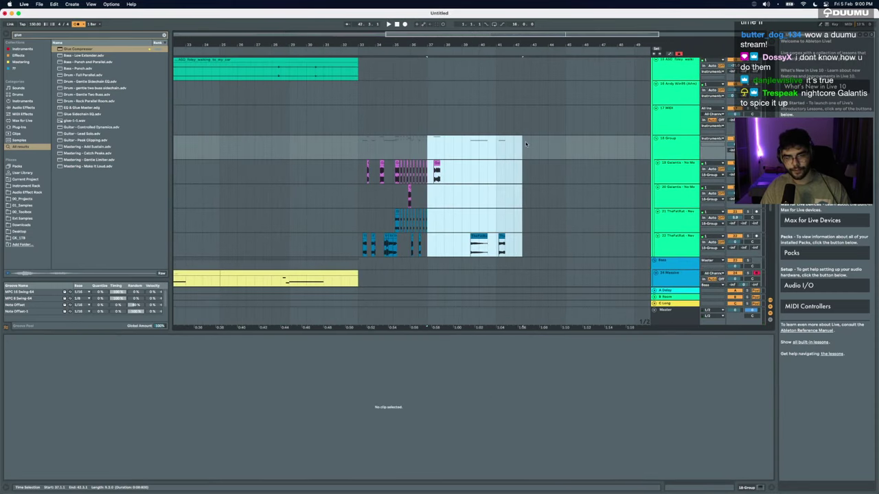
pyautogui.moveTo(426, 148); pyautogui.dragTo(357, 148)
pyautogui.press('super+d')
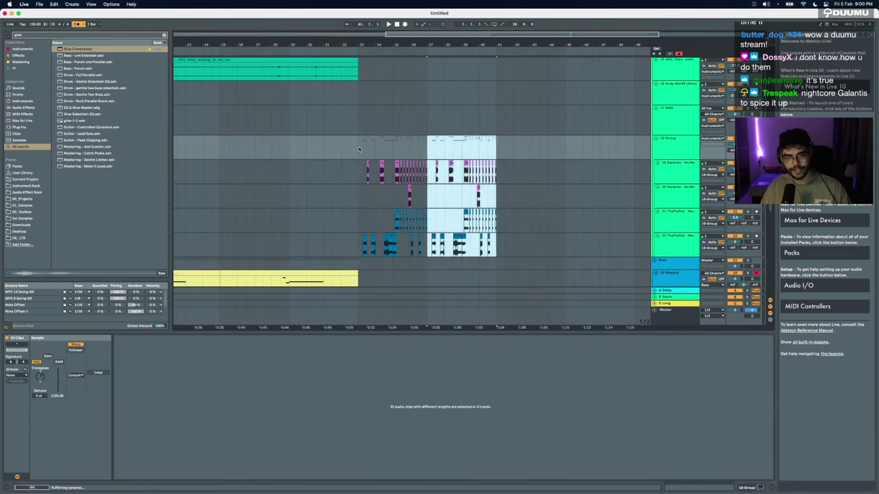
pyautogui.click(358, 148)
pyautogui.press('space')
pyautogui.scroll(5, 357, 147)
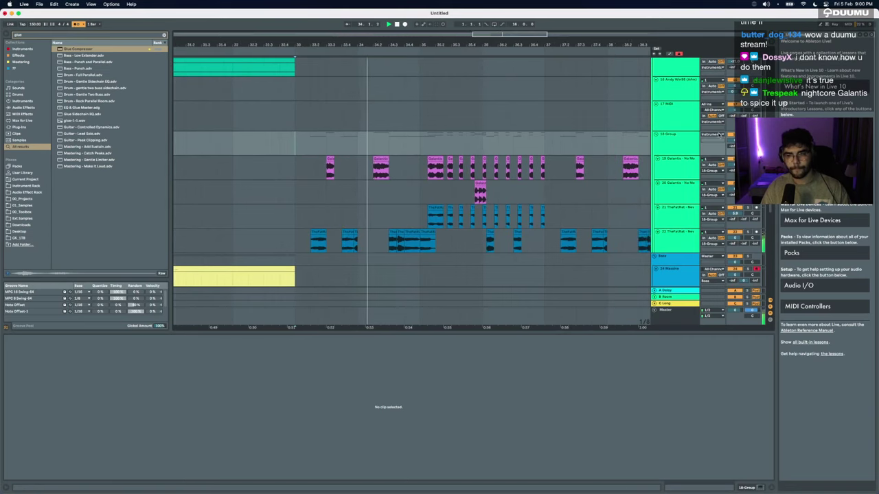
# Step: Add EQ Eight after the Glue Compressor on the vocal group, cutting its lows and lifting its highs
pyautogui.click(295, 152)
pyautogui.press('super+f')
pyautogui.write('eq')
pyautogui.press('Return')
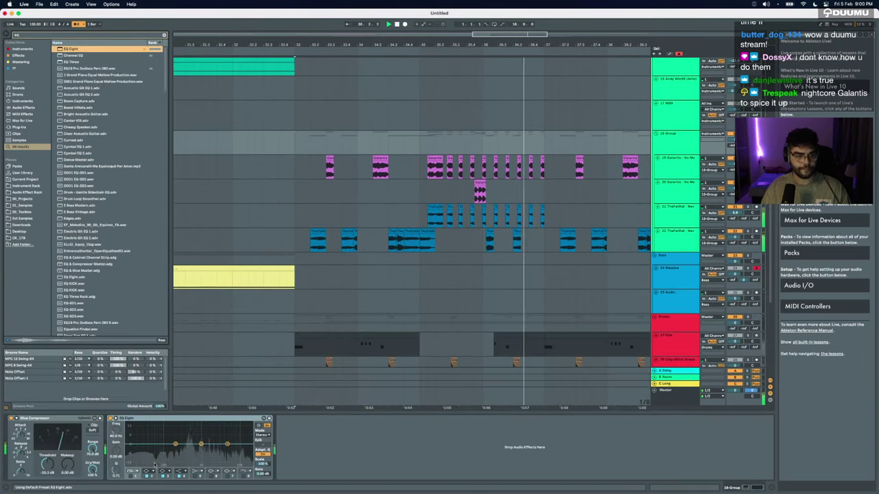
pyautogui.click(131, 476)
pyautogui.moveTo(149, 449); pyautogui.dragTo(172, 457)
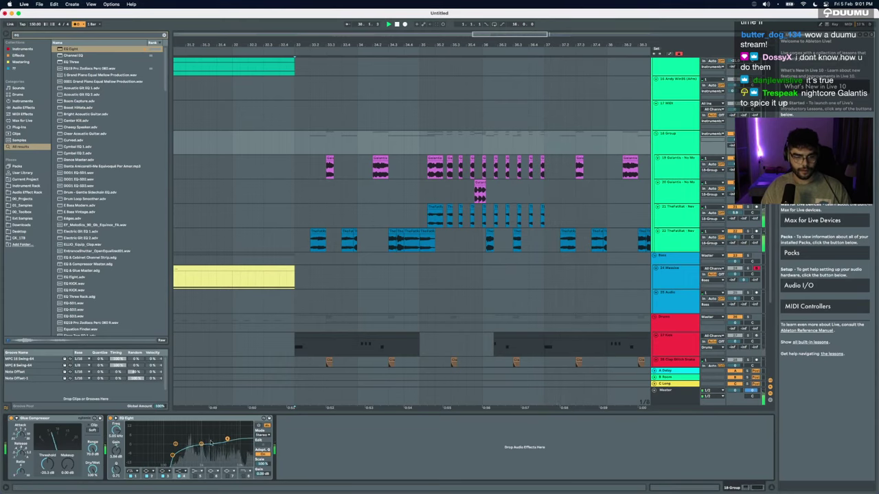
# Step: Add the OTT preset to the vocal group, with its low-band output at -24.0 dB and amount at 71 %
pyautogui.press('super+f')
pyautogui.write('ot')
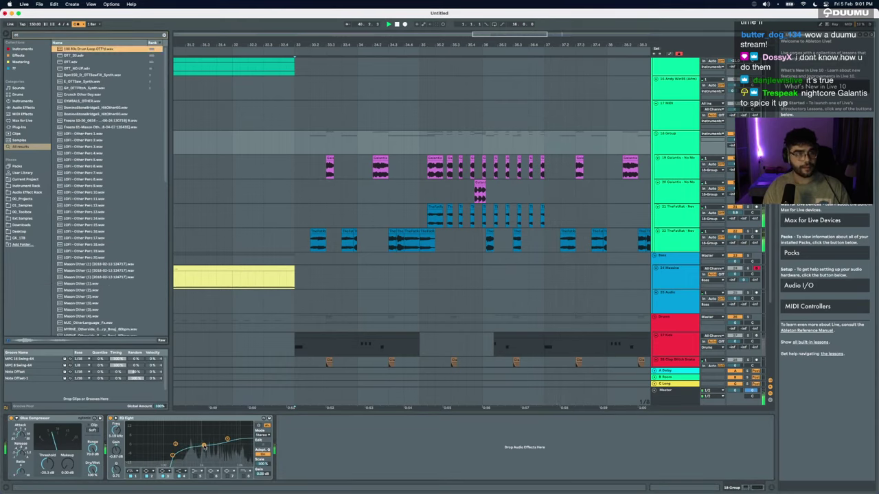
pyautogui.press('Return')
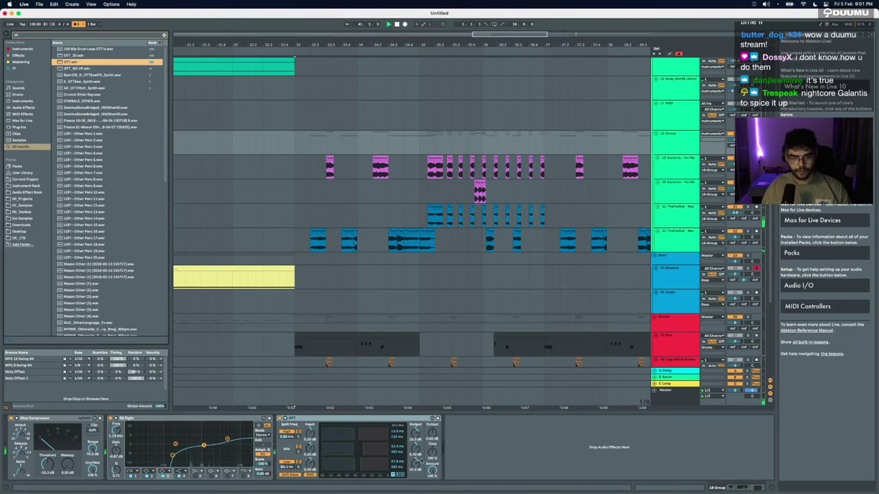
pyautogui.press('space')
pyautogui.press('space')
pyautogui.moveTo(418, 462); pyautogui.dragTo(418, 489)
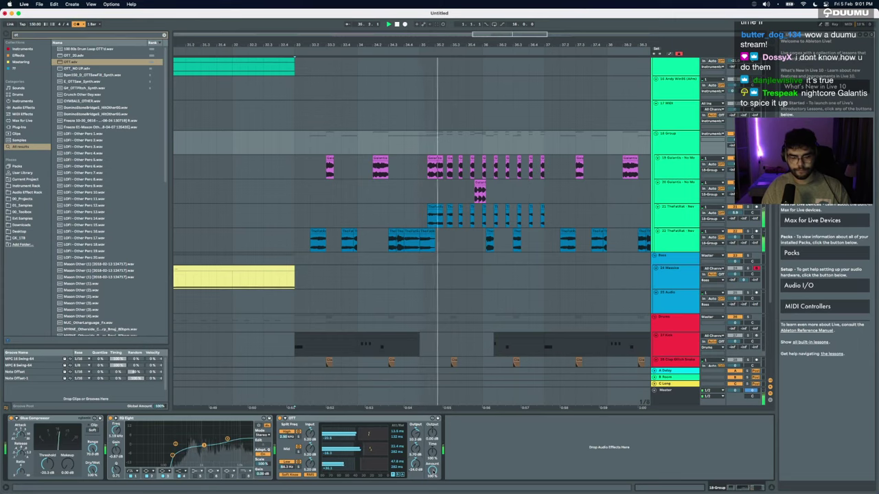
pyautogui.scroll(-5, 450, 244)
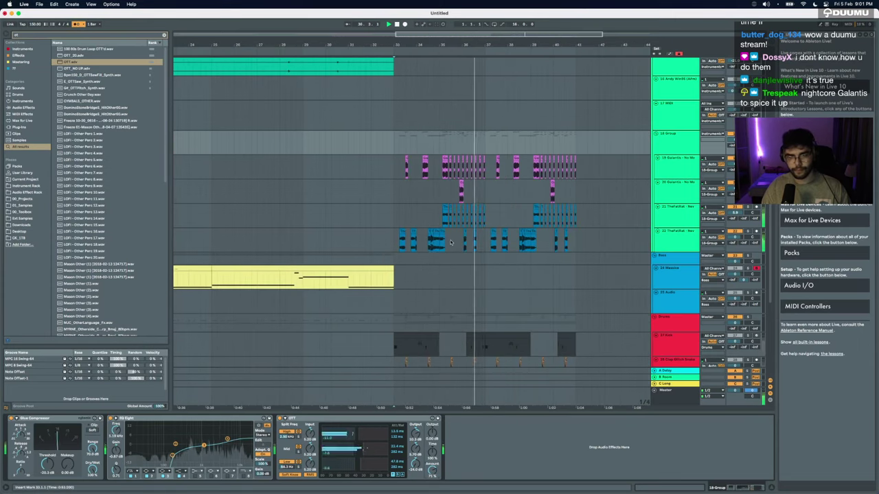
pyautogui.scroll(-2, 522, 171)
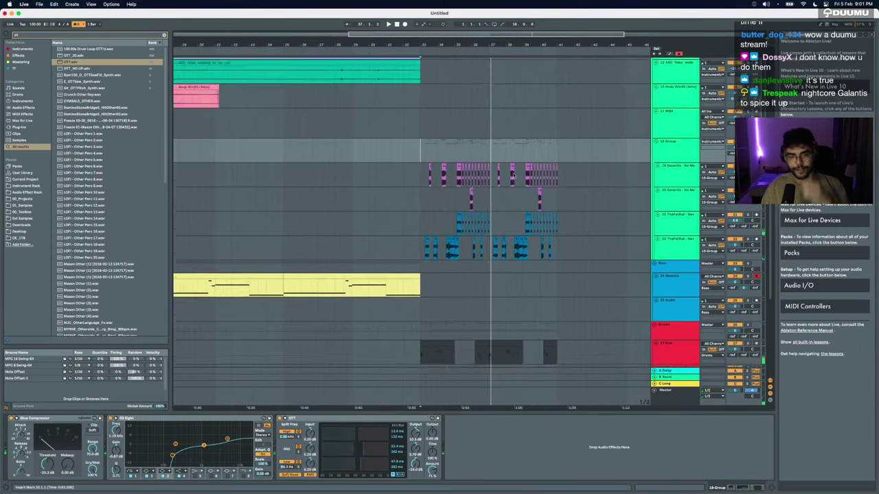
# Step: Play from bar 33, select the kick and SC clips from bar 33 to 41 and loop that range
pyautogui.scroll(5, 515, 174)
pyautogui.scroll(1, 528, 168)
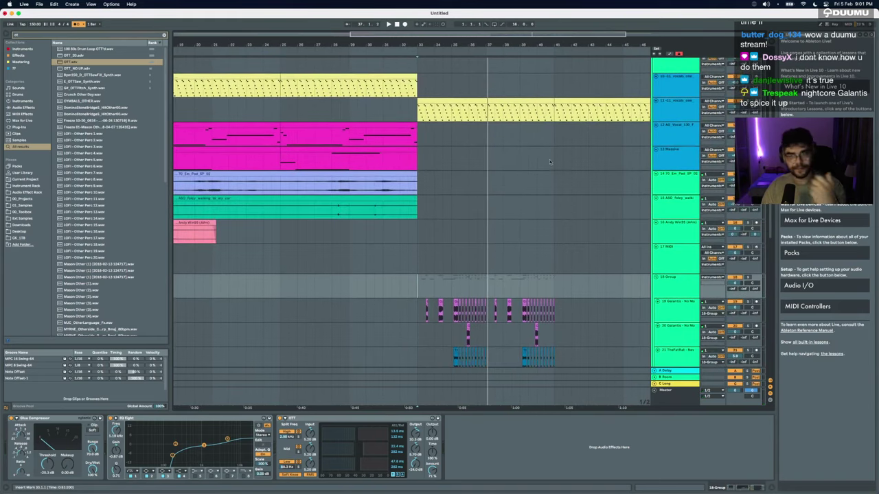
pyautogui.press('space')
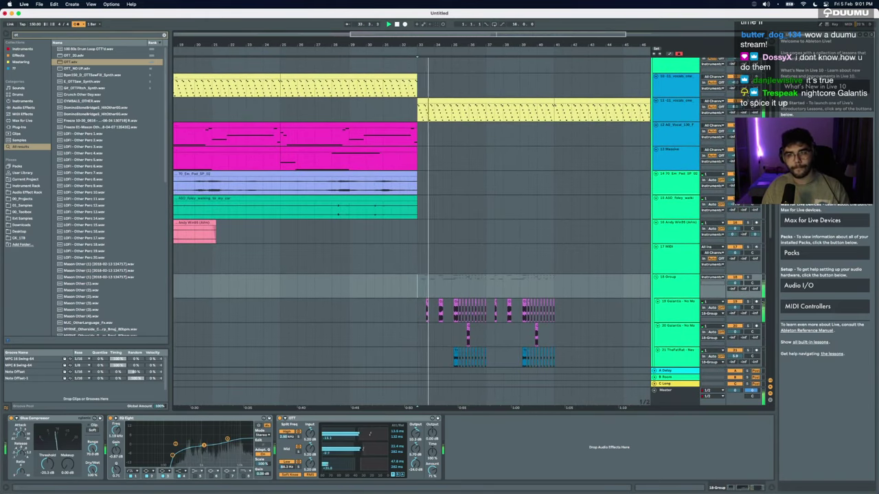
pyautogui.scroll(-6, 416, 335)
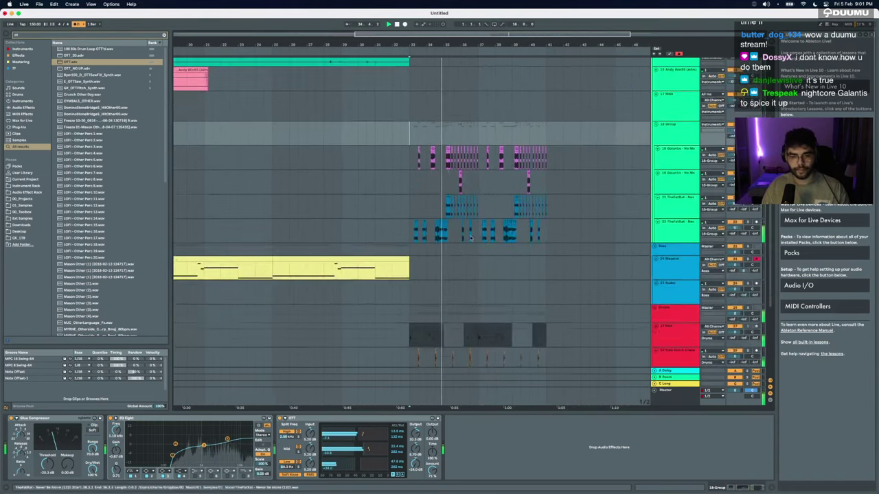
pyautogui.click(416, 335)
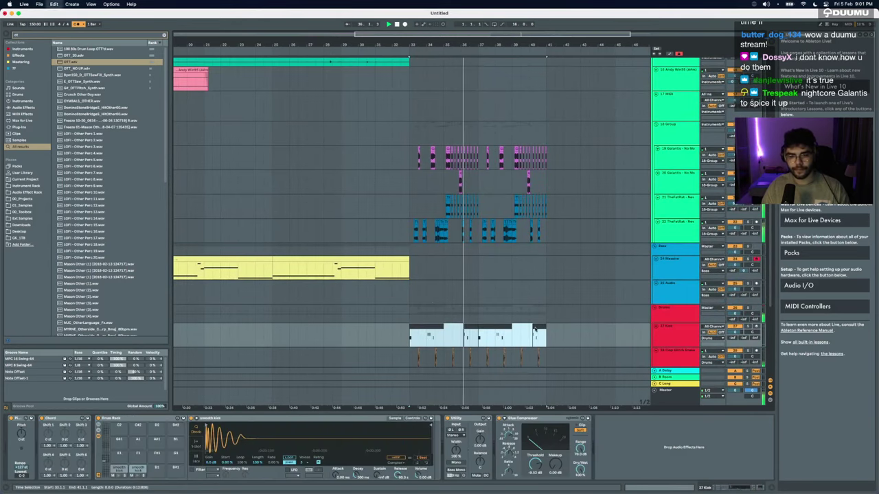
pyautogui.scroll(9, 429, 235)
pyautogui.click(458, 86)
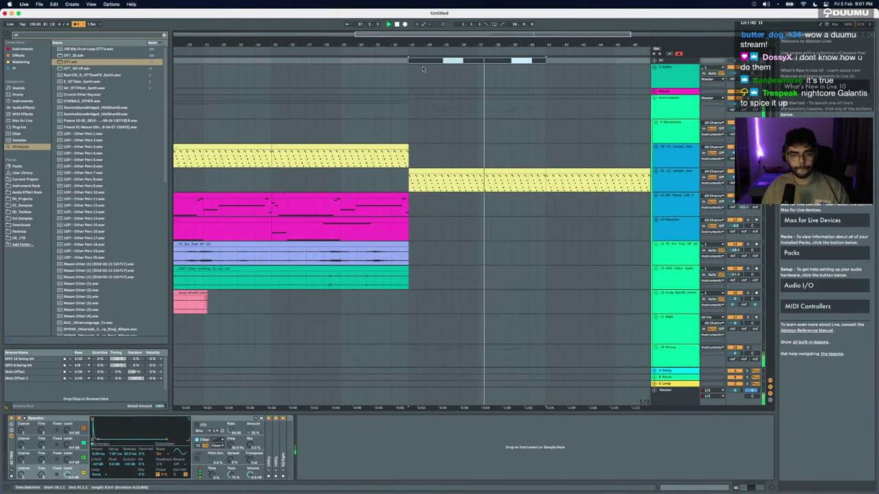
pyautogui.click(431, 63)
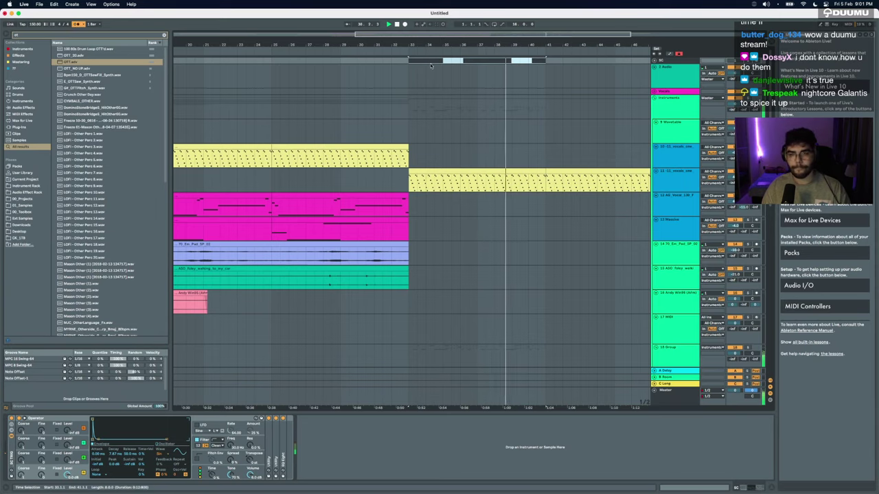
pyautogui.press('super+l')
pyautogui.scroll(-5, 477, 165)
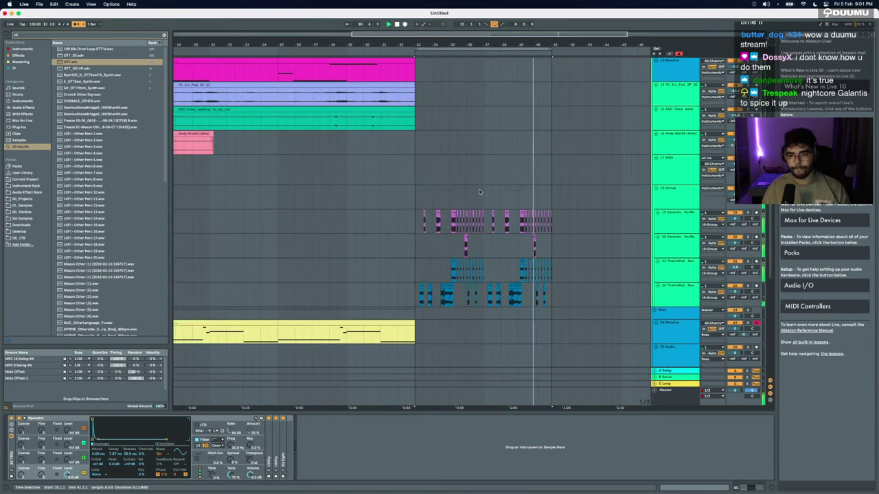
# Step: Play the arrangement from bar 1 with the foley clip selected and clear the browser search
pyautogui.hscroll(-2, 480, 193)
pyautogui.scroll(-3, 480, 193)
pyautogui.scroll(2, 479, 193)
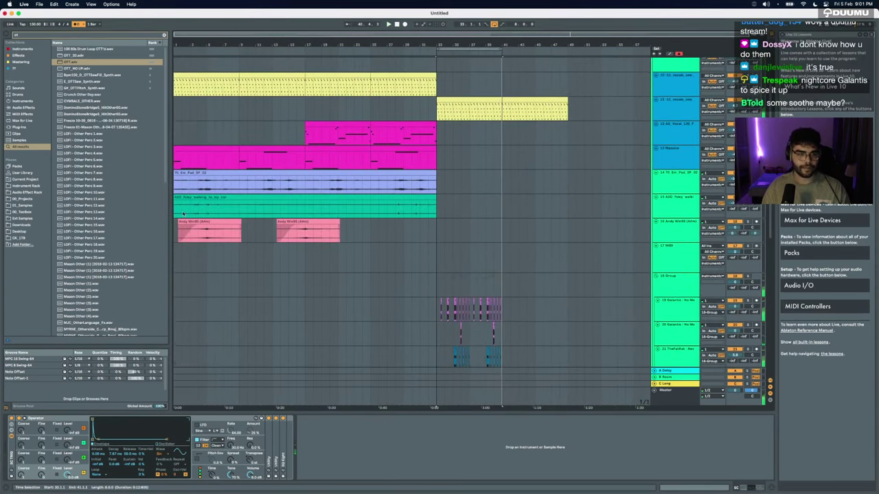
pyautogui.click(186, 195)
pyautogui.scroll(5, 186, 195)
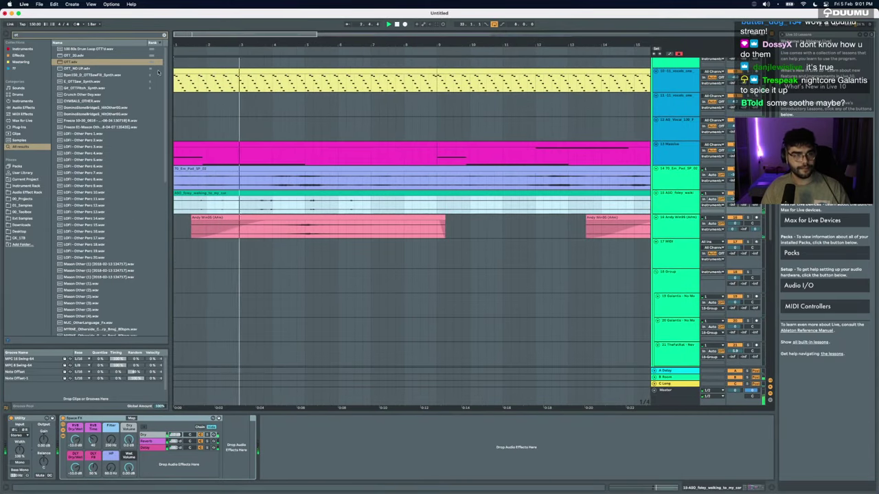
pyautogui.click(164, 35)
pyautogui.scroll(-10, 333, 235)
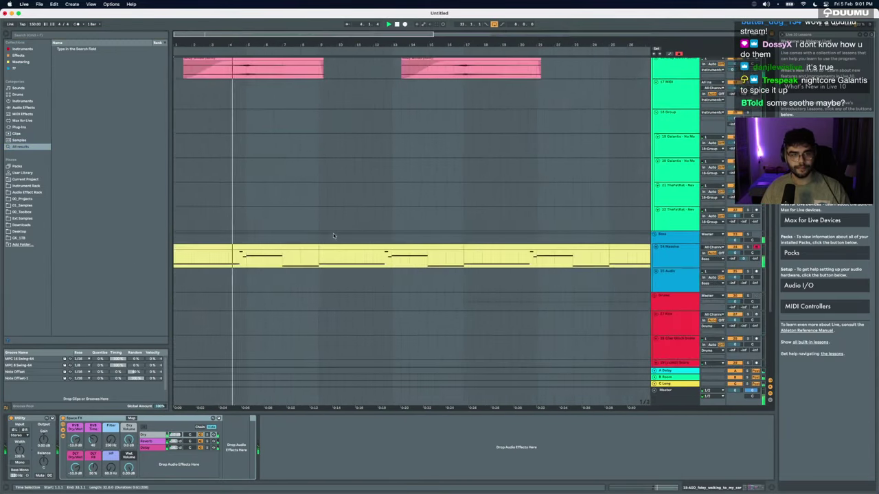
pyautogui.scroll(6, 333, 235)
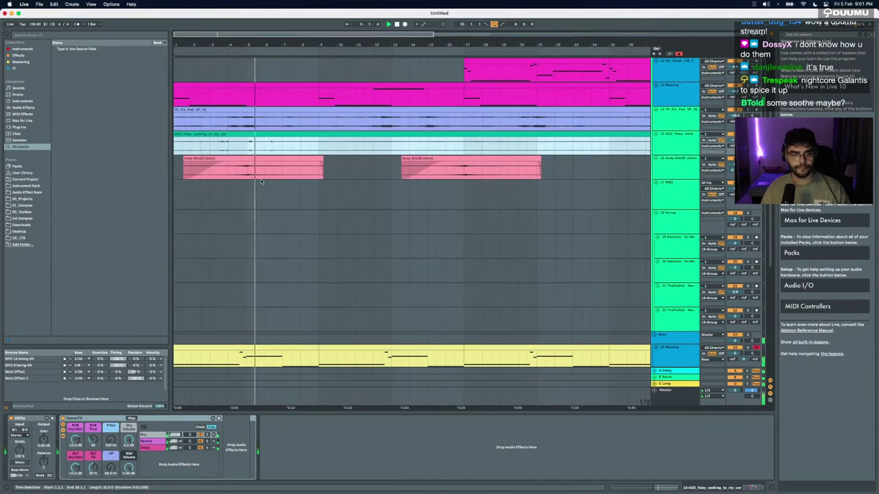
# Step: Lower the Space FX rack's Wet Volume on the pink atmosphere track to -6.80 dB
pyautogui.scroll(5, 258, 162)
pyautogui.moveTo(242, 159); pyautogui.dragTo(232, 159)
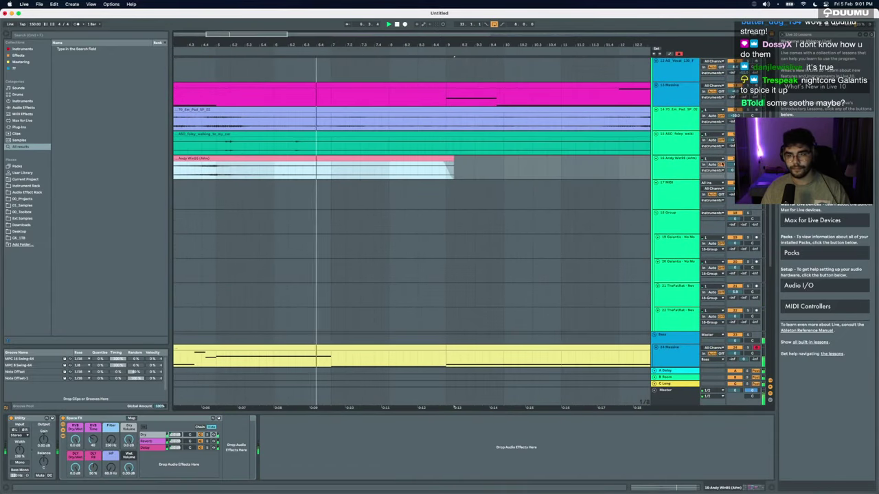
pyautogui.click(681, 172)
pyautogui.click(200, 454)
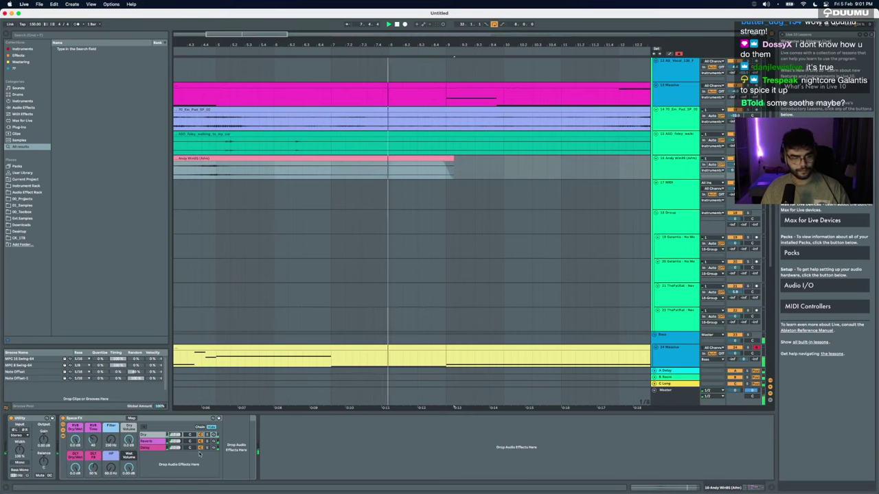
pyautogui.moveTo(129, 468); pyautogui.dragTo(129, 479)
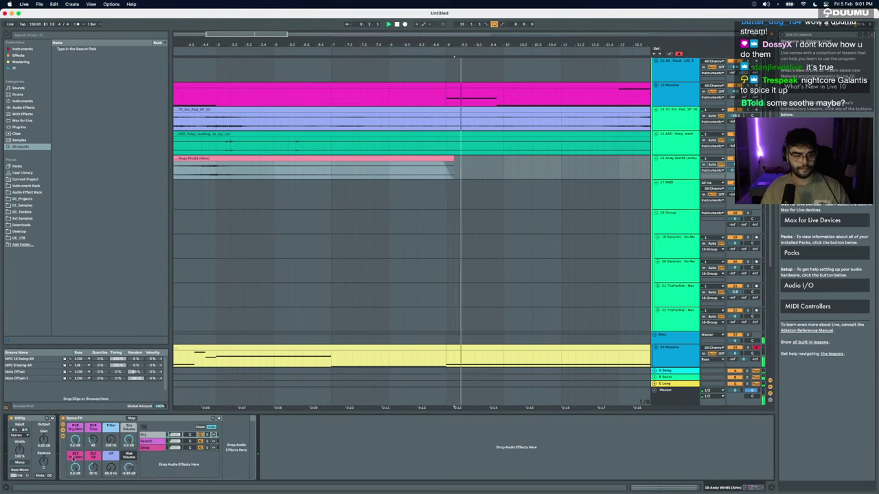
# Step: Insert an audio track below the Andy Win95 track, place a copy of its bars 5 to 7 there and start playback
pyautogui.scroll(3, 375, 221)
pyautogui.hscroll(5, 375, 222)
pyautogui.scroll(-5, 374, 221)
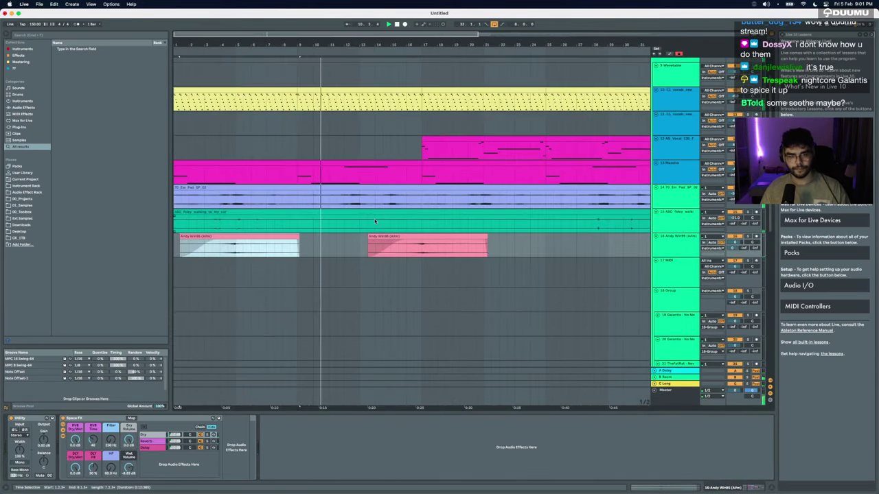
pyautogui.click(678, 247)
pyautogui.press('super+t')
pyautogui.click(236, 269)
pyautogui.press('space')
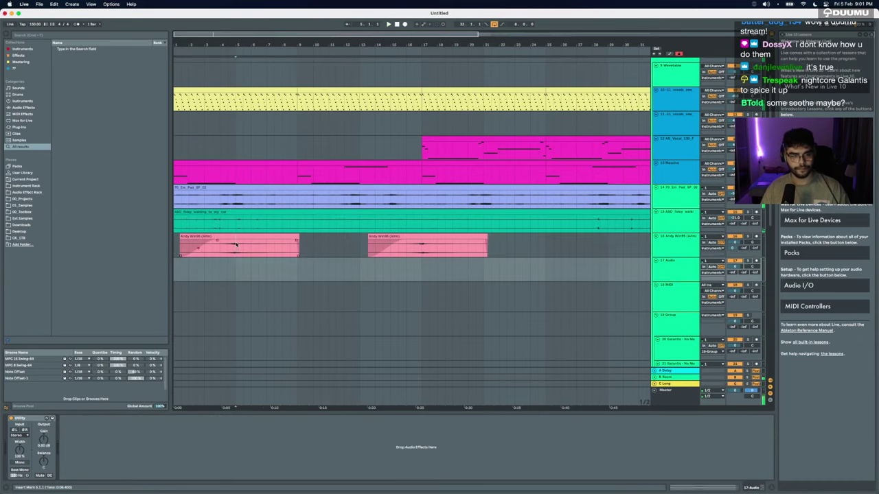
pyautogui.moveTo(236, 245); pyautogui.dragTo(263, 272)
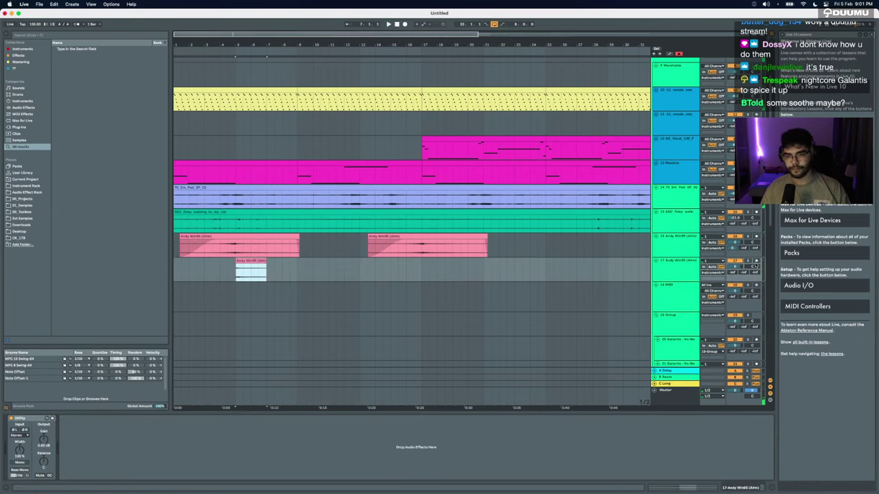
pyautogui.press('space')
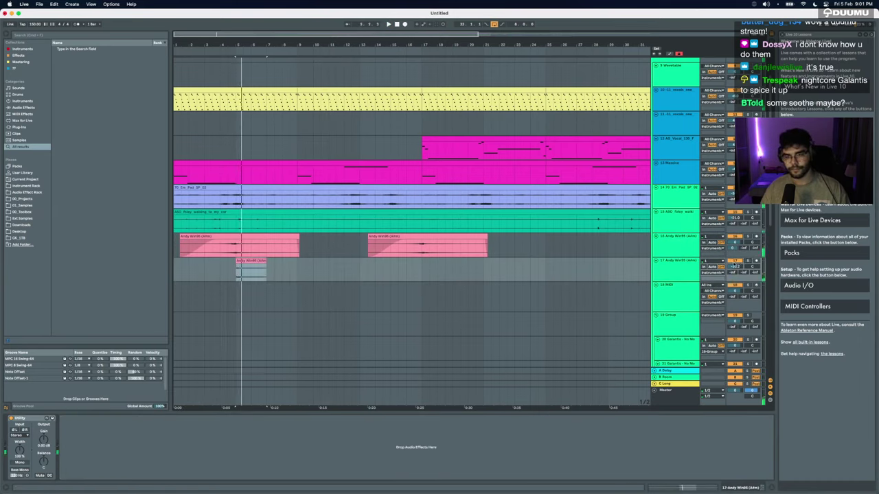
# Step: Shorten the copied Andy Win95 slice to one bar, repeat it from bar 5 up to bar 33 and set the track volume to -7.0 dB
pyautogui.click(246, 262)
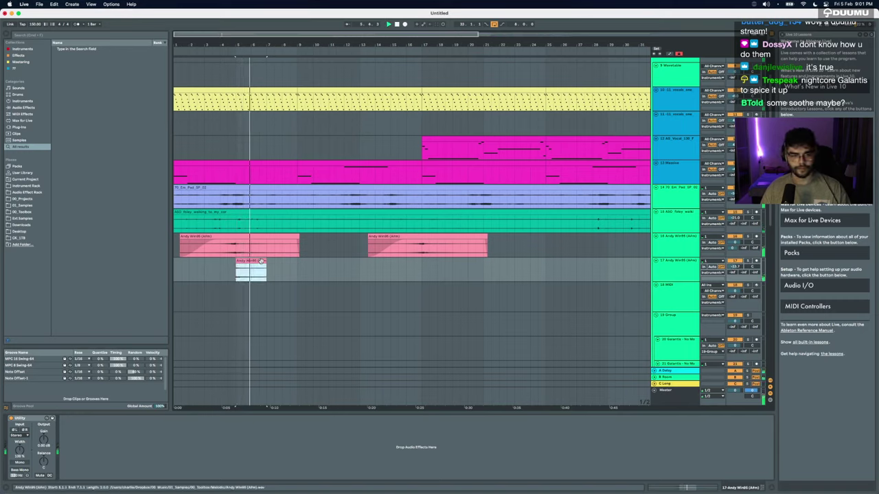
pyautogui.press('super+d')
pyautogui.press('super+d')
pyautogui.press('super+d')
pyautogui.press('super+d')
pyautogui.press('super+d')
pyautogui.press('super+d')
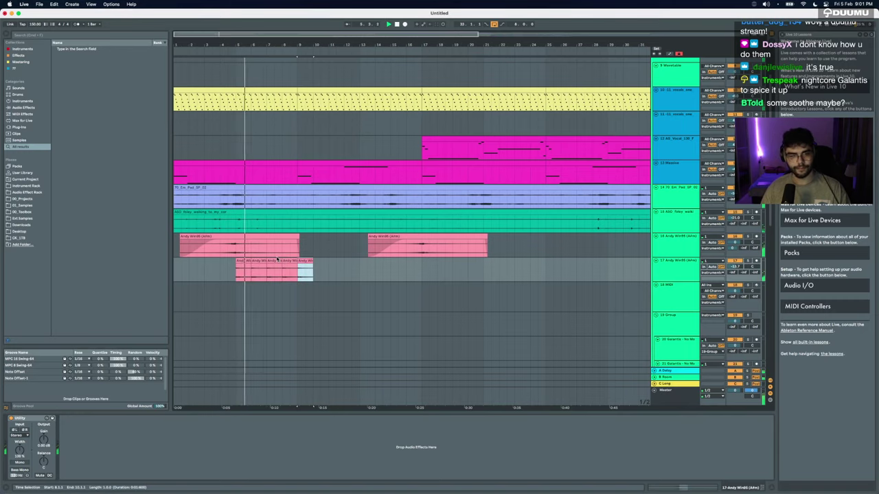
pyautogui.press('super+d')
pyautogui.press('super+d')
pyautogui.press('super+d')
pyautogui.press('super+d')
pyautogui.press('super+d')
pyautogui.press('super+d')
pyautogui.press('super+d')
pyautogui.press('super+d')
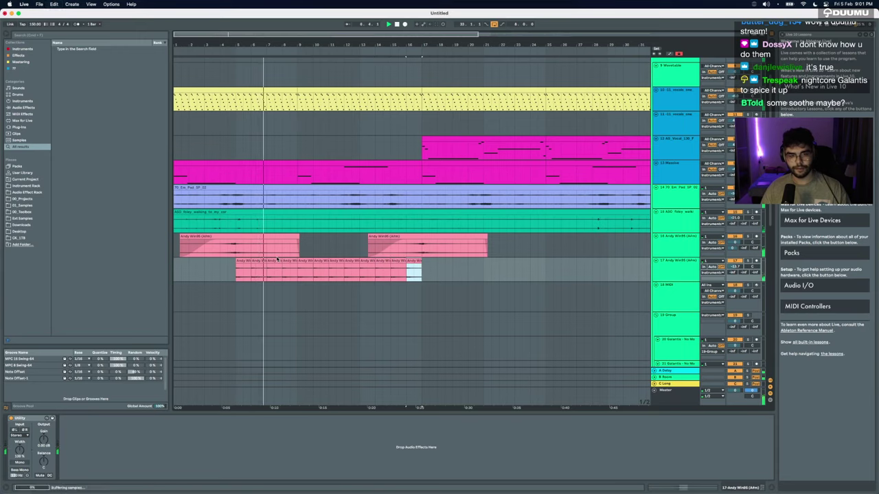
pyautogui.press('super+d')
pyautogui.press('super+d')
pyautogui.press('super+d')
pyautogui.press('super+d')
pyautogui.press('super+d')
pyautogui.press('super+d')
pyautogui.press('super+d')
pyautogui.press('super+d')
pyautogui.press('super+d')
pyautogui.press('super+d')
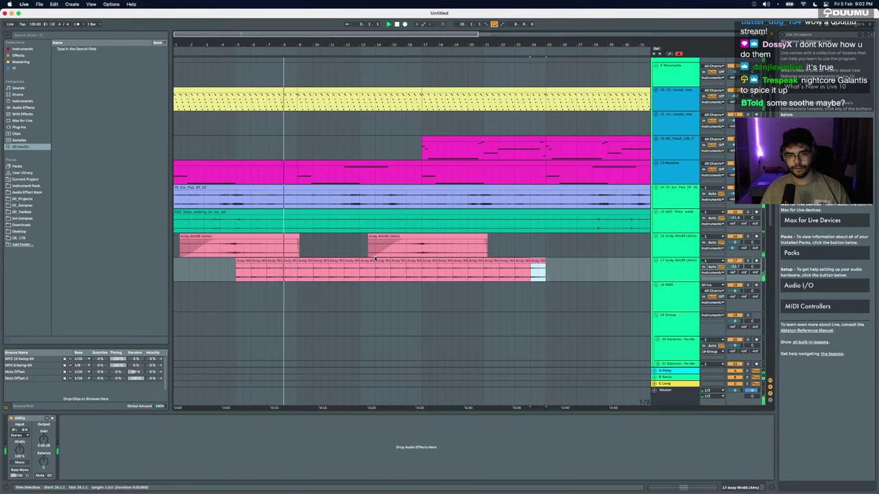
pyautogui.press('super+d')
pyautogui.press('super+d')
pyautogui.press('super+d')
pyautogui.press('super+d')
pyautogui.press('super+d')
pyautogui.press('super+d')
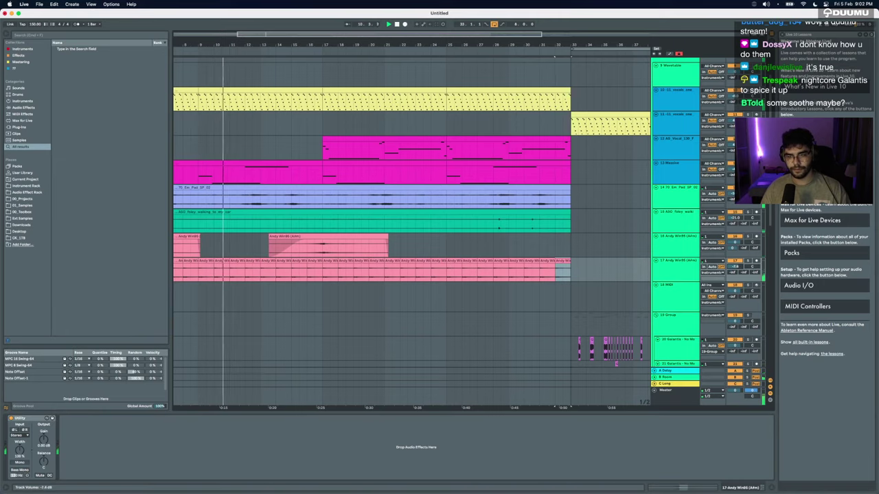
# Step: Insert another empty audio track directly below the repeated Andy Win95 slices
pyautogui.click(660, 264)
pyautogui.press('super+t')
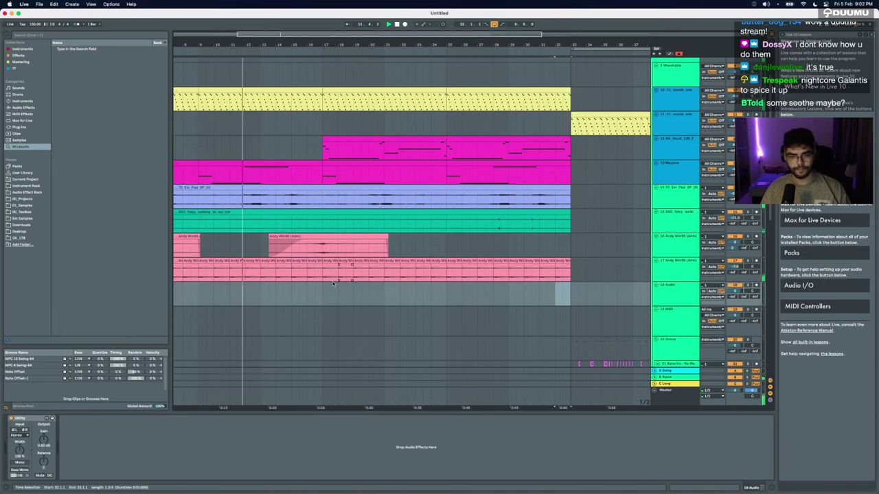
pyautogui.click(290, 297)
pyautogui.hscroll(-3, 292, 291)
pyautogui.scroll(3, 292, 290)
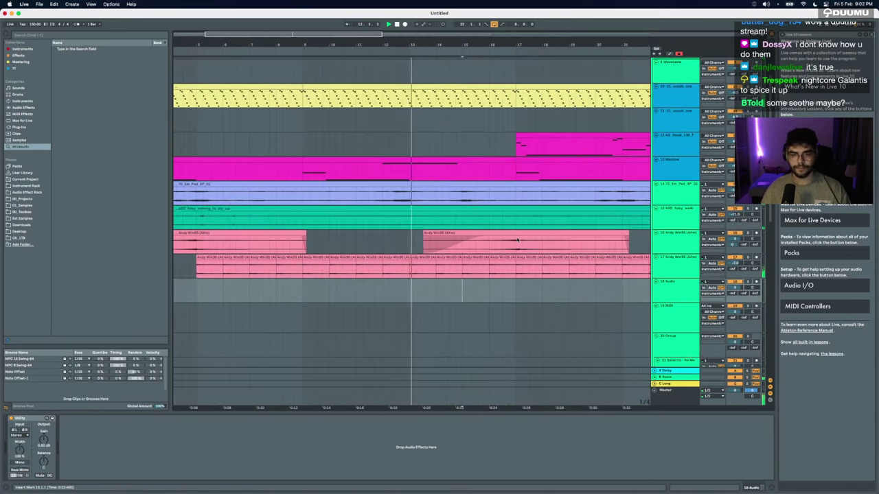
# Step: Move the second long Andy Win95 clip slightly earlier so that it starts at 13.2.3
pyautogui.moveTo(517, 240); pyautogui.dragTo(513, 233)
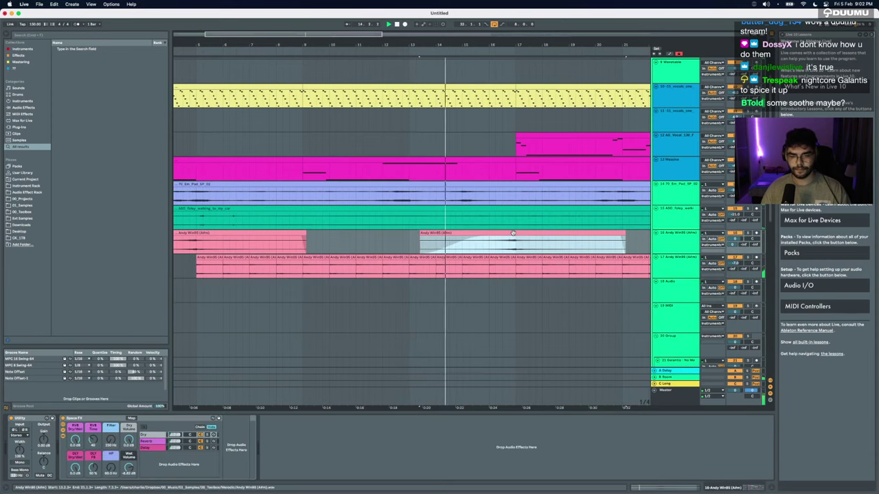
pyautogui.scroll(-3, 513, 233)
pyautogui.scroll(5, 404, 234)
pyautogui.scroll(-3, 403, 233)
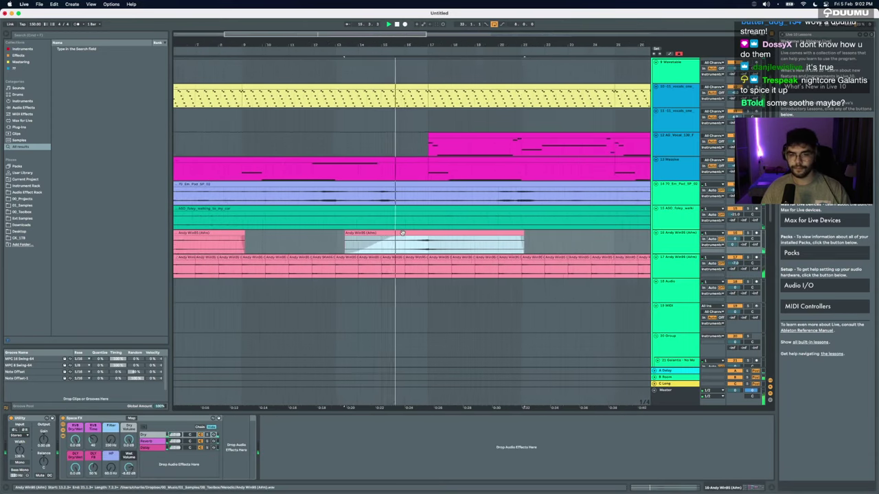
pyautogui.scroll(-2, 402, 233)
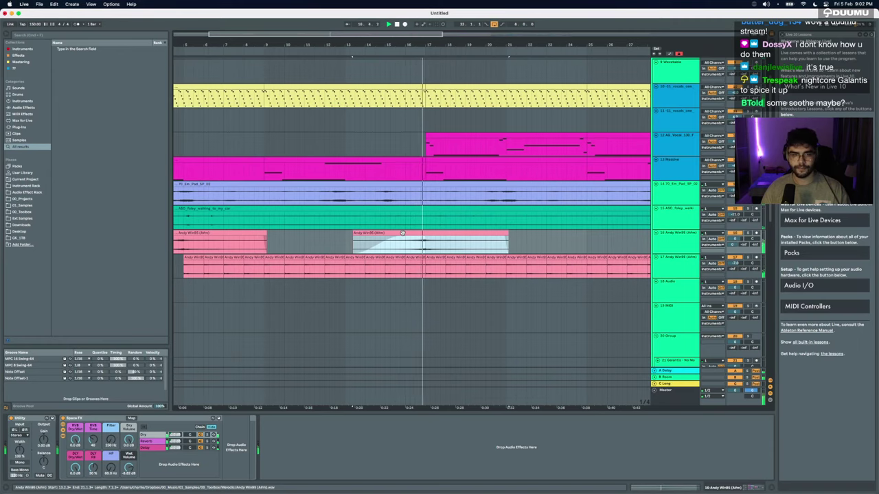
# Step: Copy the Clap Glitch pattern's bars 33 to 37 to bar 25, duplicate it up to bar 33 and lower the track to -1.2 dB
pyautogui.scroll(-10, 403, 234)
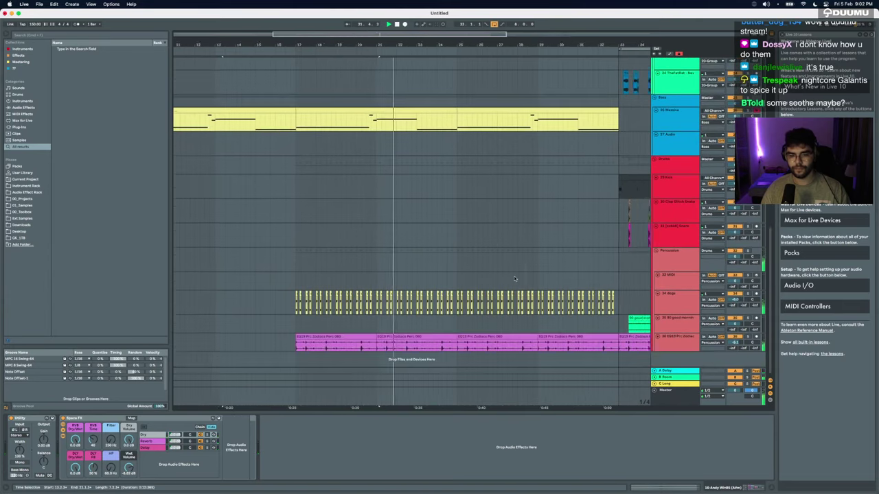
pyautogui.scroll(-3, 514, 279)
pyautogui.scroll(-5, 514, 279)
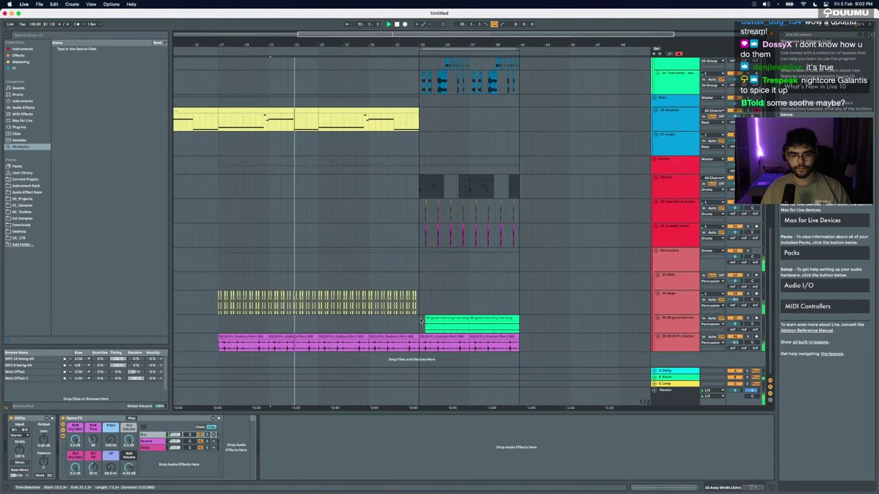
pyautogui.scroll(5, 412, 309)
pyautogui.scroll(-3, 384, 296)
pyautogui.scroll(-2, 344, 269)
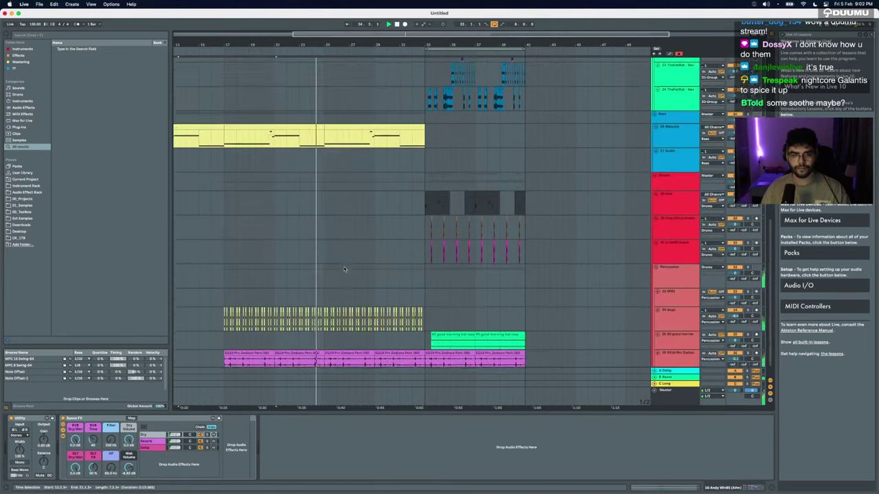
pyautogui.scroll(-1, 344, 269)
pyautogui.moveTo(424, 209); pyautogui.dragTo(463, 214)
pyautogui.click(323, 215)
pyautogui.press('super+v')
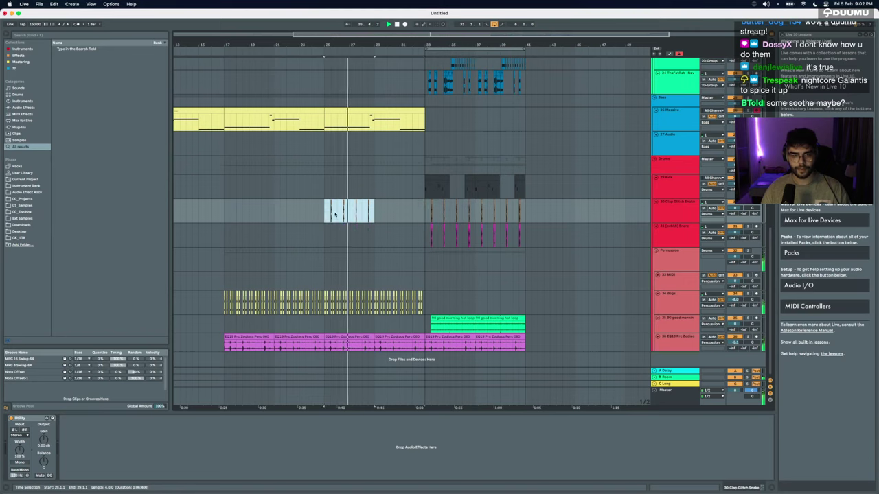
pyautogui.press('super+d')
pyautogui.scroll(4, 397, 226)
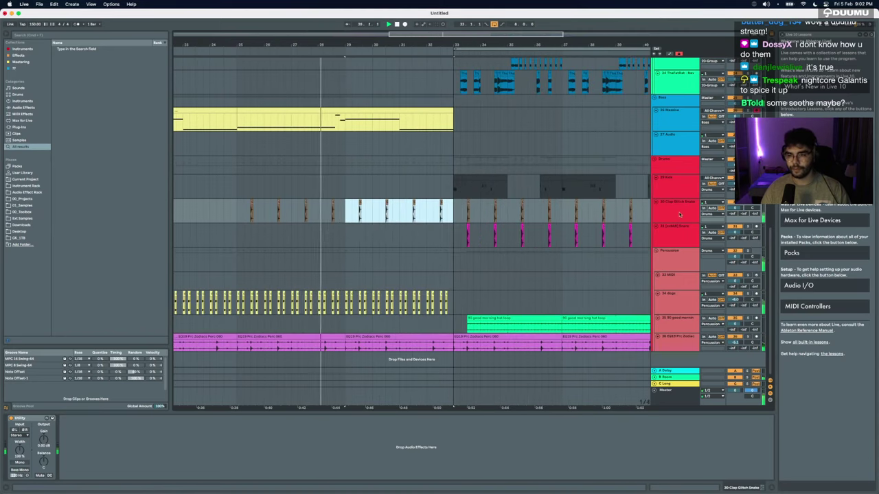
pyautogui.moveTo(734, 209); pyautogui.dragTo(733, 215)
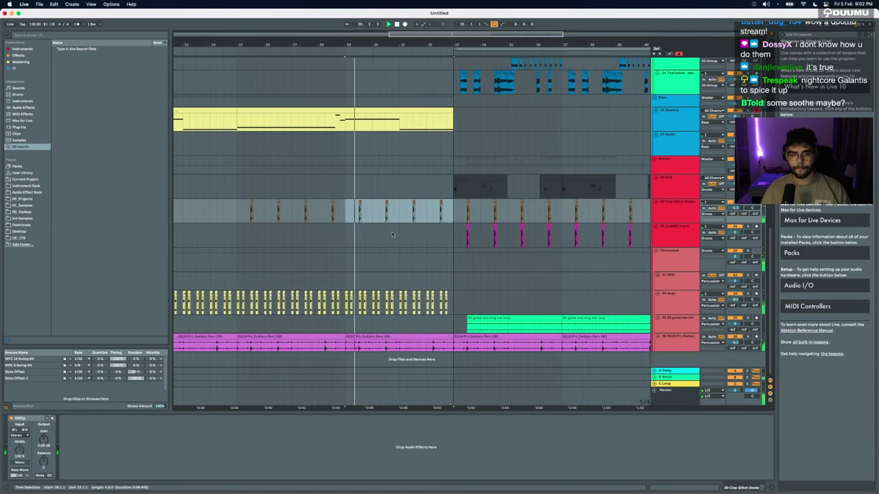
# Step: Clear all drum and percussion clips from bar 31 to 33 and stop playback
pyautogui.moveTo(400, 348); pyautogui.dragTo(452, 161)
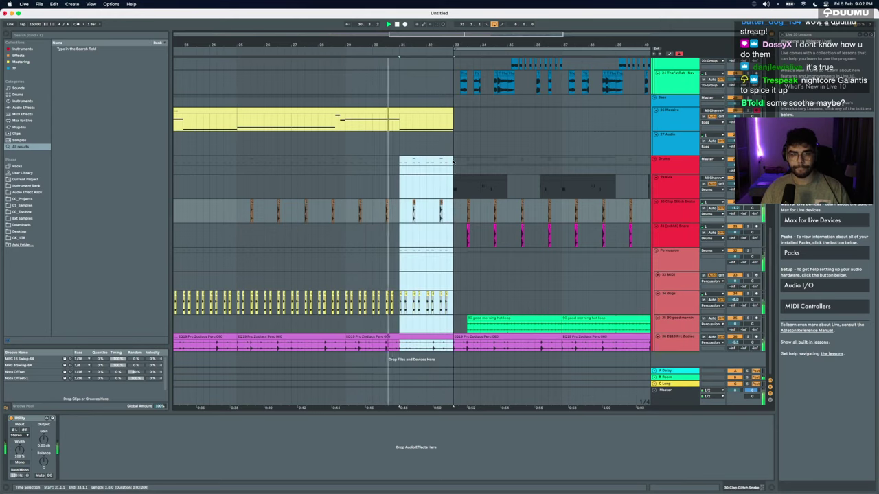
pyautogui.press('space')
pyautogui.scroll(3, 454, 162)
# Step: Delete the bass and instrument material from bar 31 to 33, including the yellow vocal one-shot part
pyautogui.click(404, 164)
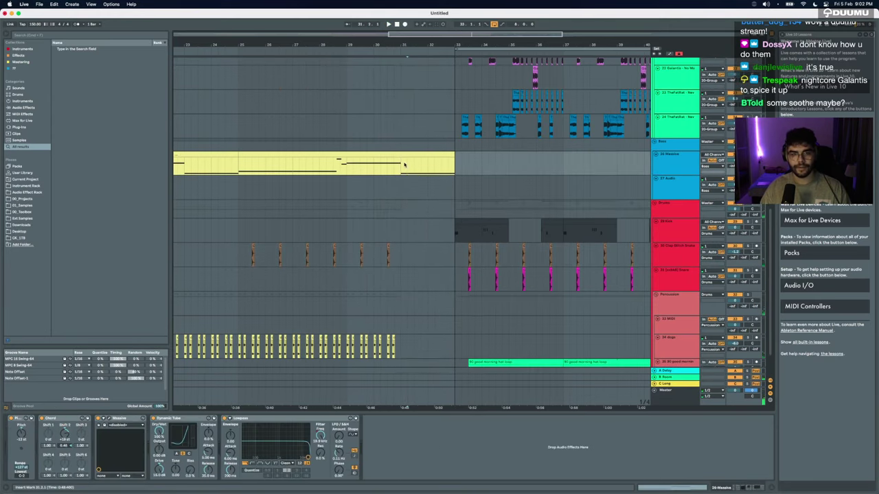
pyautogui.scroll(3, 399, 206)
pyautogui.scroll(5, 397, 219)
pyautogui.keyDown('shift'); pyautogui.click(450, 136); pyautogui.keyUp('shift')
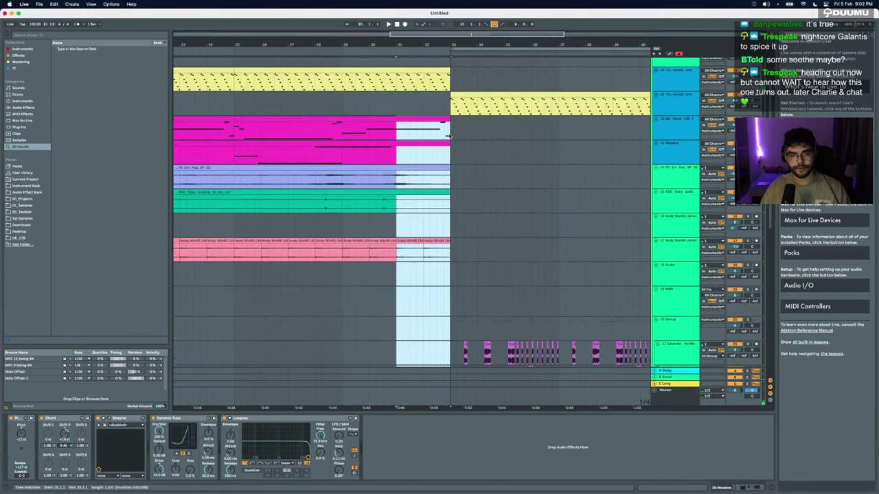
pyautogui.press('Delete')
pyautogui.scroll(5, 371, 162)
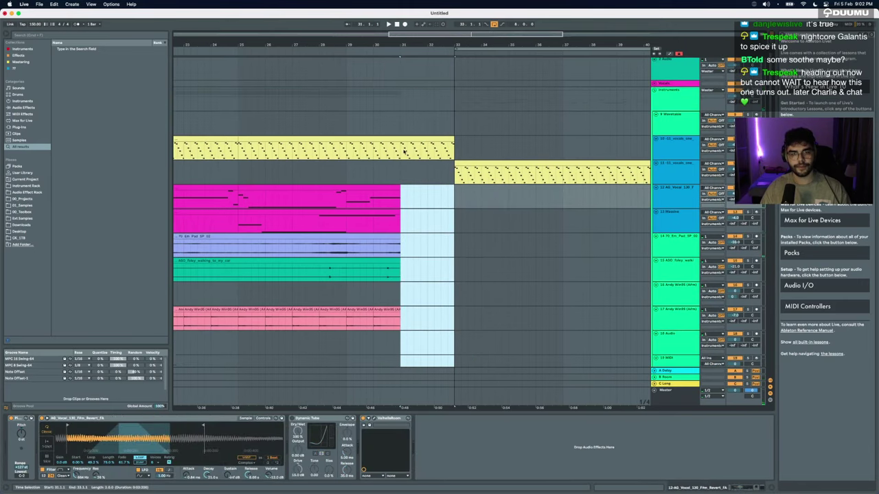
pyautogui.moveTo(404, 151); pyautogui.dragTo(443, 148)
pyautogui.press('Delete')
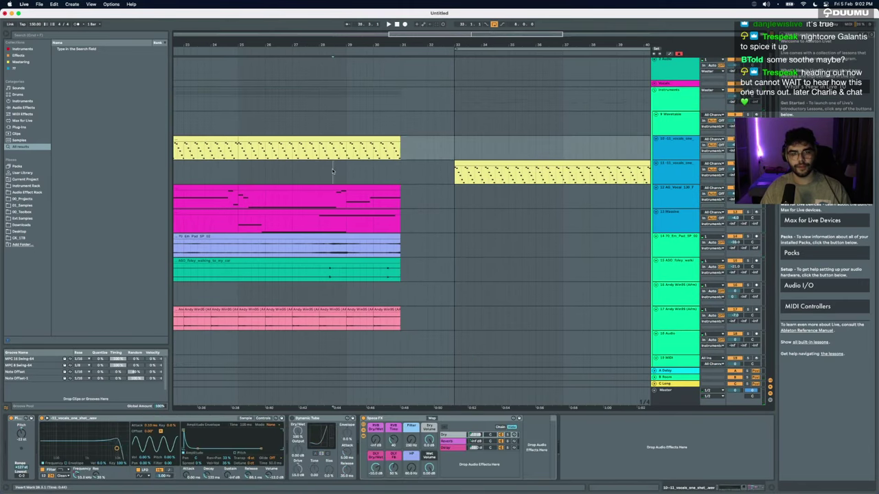
# Step: Play from bar 28, repeat the one-bar Andy Win95 slice through bars 31 to 41 and select its bars 33 to 41
pyautogui.click(334, 175)
pyautogui.press('space')
pyautogui.scroll(-10, 387, 186)
pyautogui.scroll(4, 387, 188)
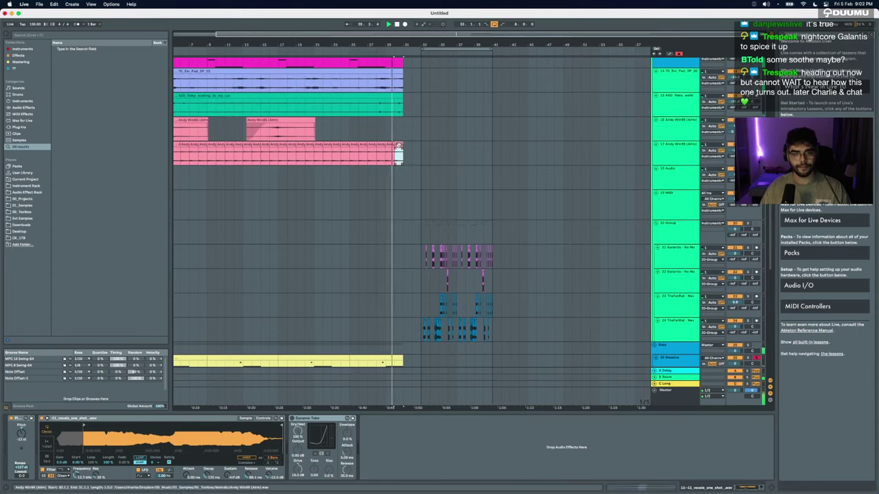
pyautogui.click(406, 146)
pyautogui.scroll(5, 407, 145)
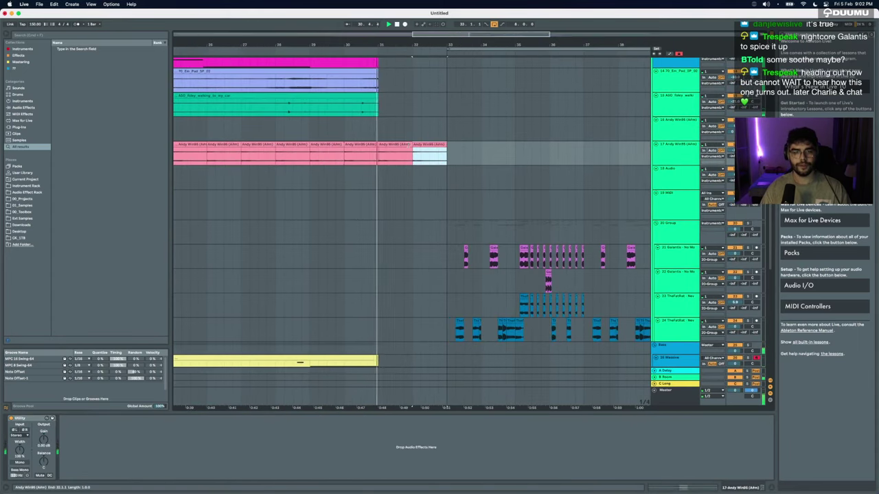
pyautogui.press('super+d')
pyautogui.press('super+d')
pyautogui.press('super+d')
pyautogui.press('super+d')
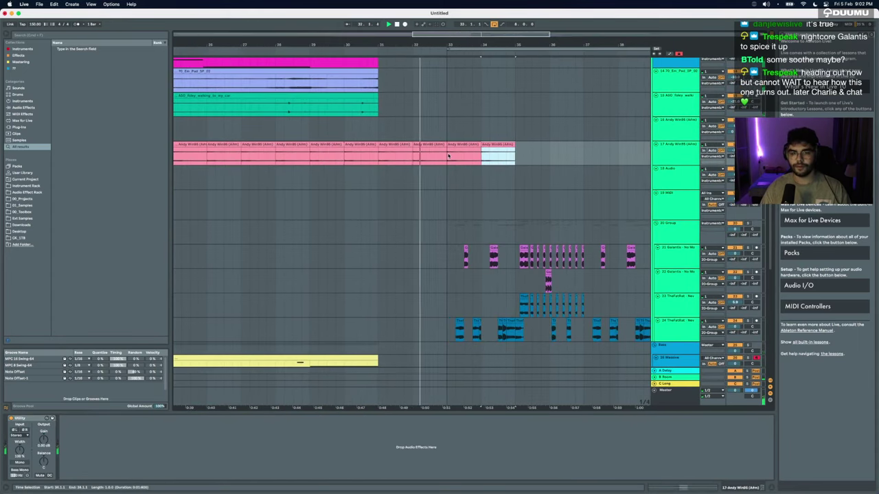
pyautogui.scroll(-5, 448, 156)
pyautogui.press('super+d')
pyautogui.press('super+d')
pyautogui.press('super+d')
pyautogui.press('super+d')
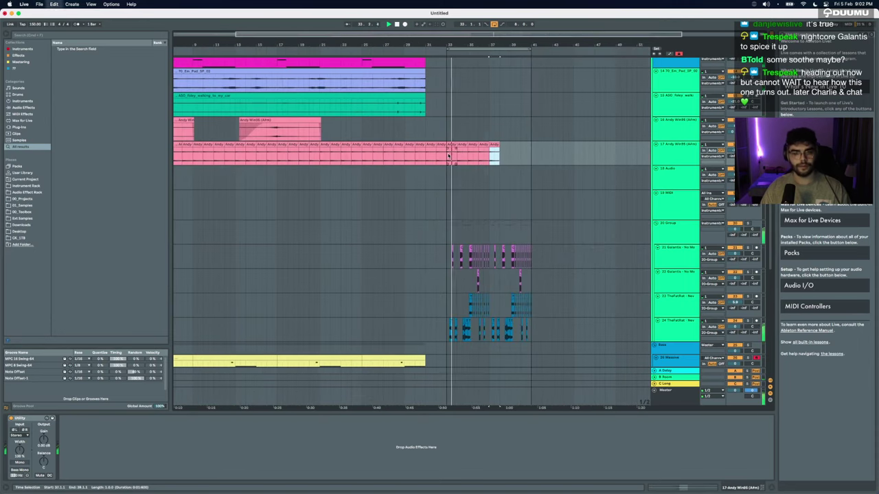
pyautogui.keyDown('shift'); pyautogui.click(446, 159); pyautogui.keyUp('shift')
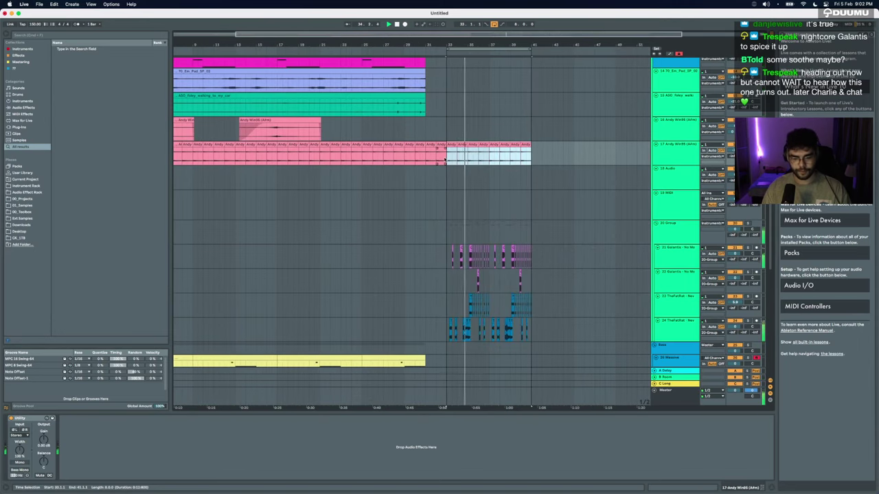
# Step: Duplicate the yellow vocal one-shot track whose MIDI part starts at bar 33
pyautogui.scroll(4, 446, 159)
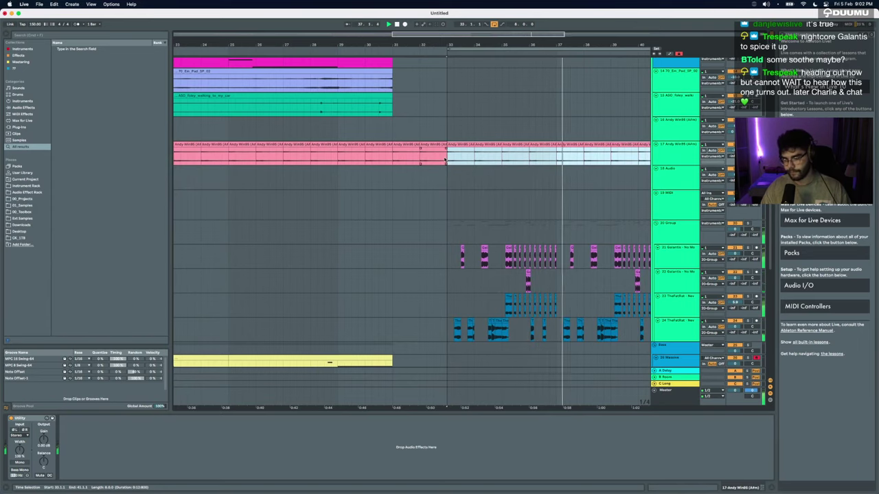
pyautogui.hscroll(3, 542, 192)
pyautogui.scroll(5, 545, 201)
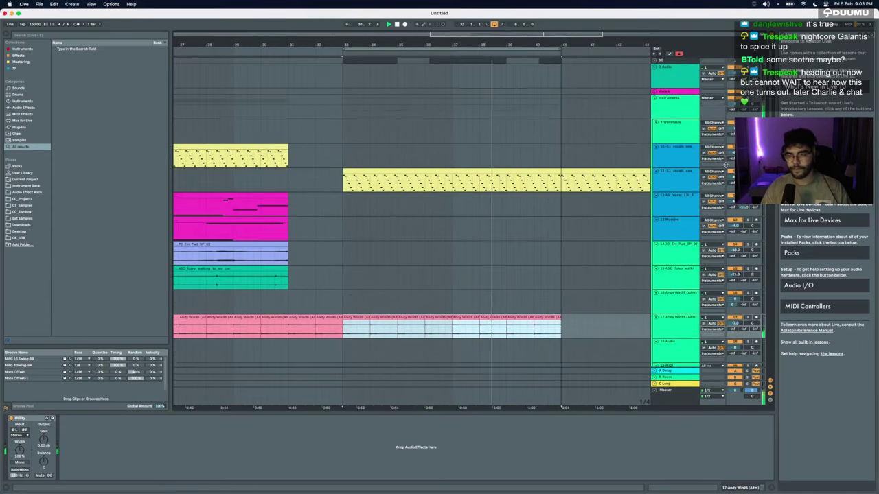
pyautogui.click(685, 174)
pyautogui.press('super+d')
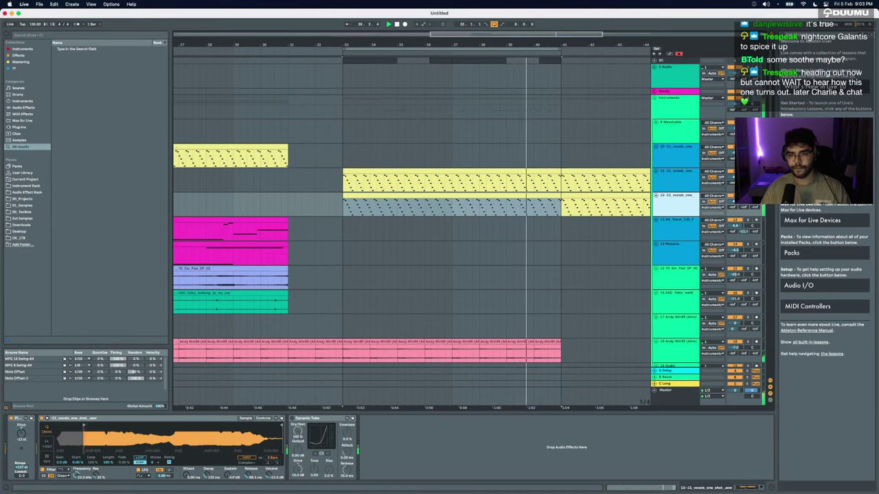
# Step: Load Massive onto the duplicated yellow vocal track in place of its sampler, keeping the MIDI part from bar 33
pyautogui.click(513, 196)
pyautogui.press('super+f')
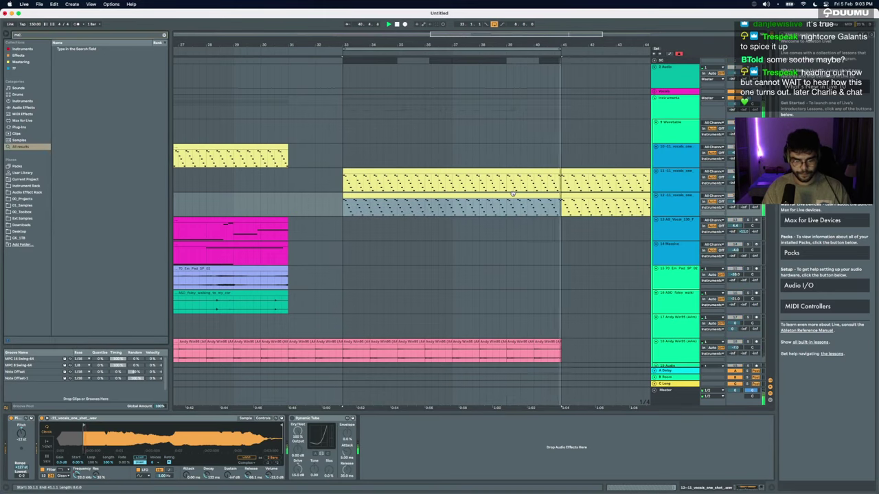
pyautogui.write('massive vst')
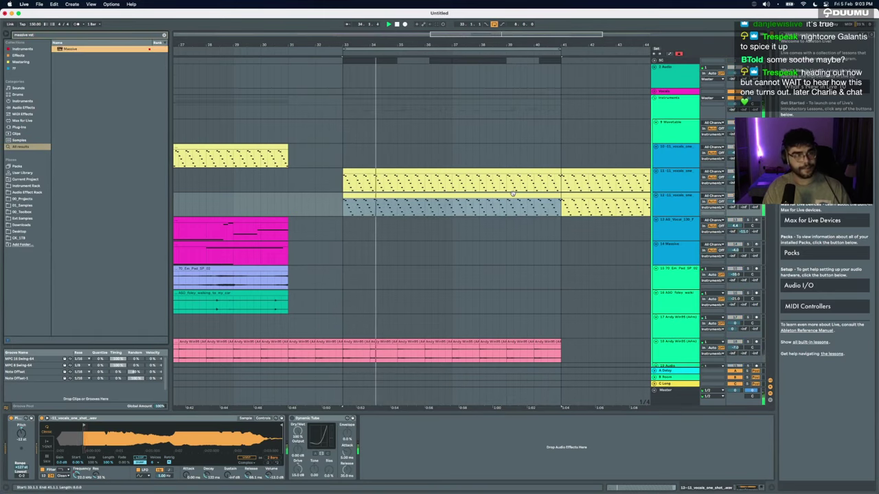
pyautogui.press('Return')
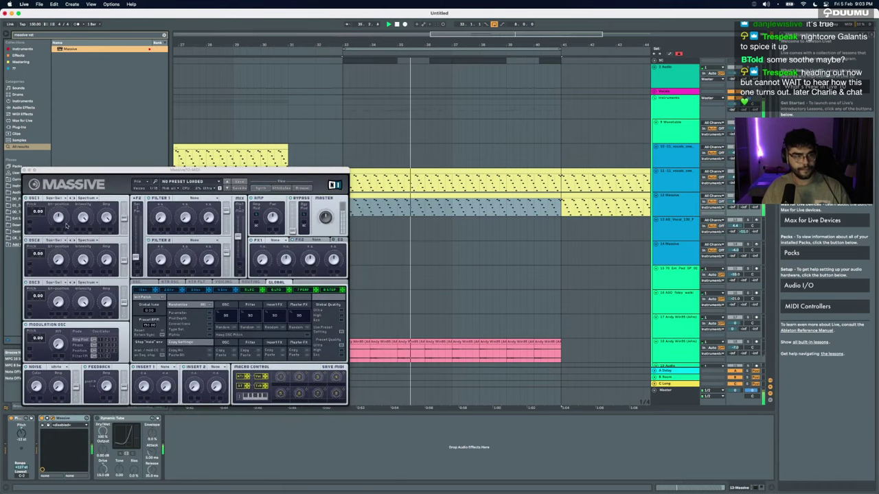
# Step: Lower envelope 4's sustain level in Massive and set Filter 1 to Lowpass 2
pyautogui.click(223, 290)
pyautogui.moveTo(231, 351); pyautogui.dragTo(231, 385)
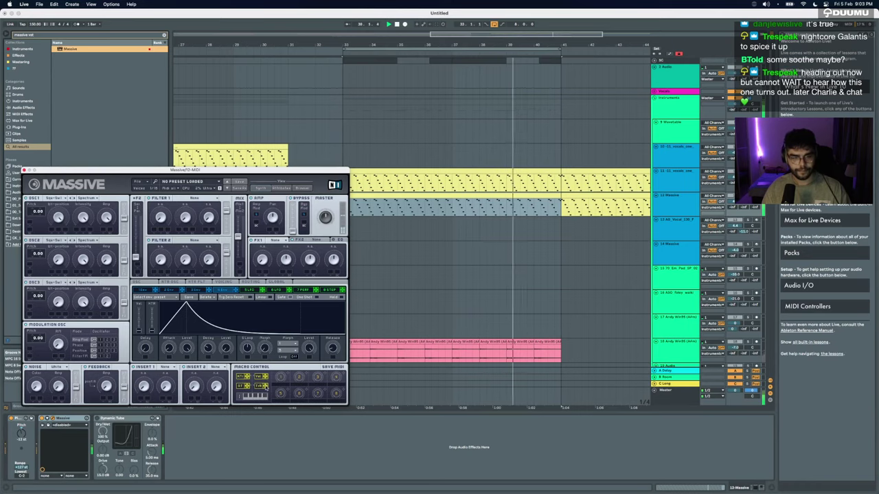
pyautogui.click(196, 200)
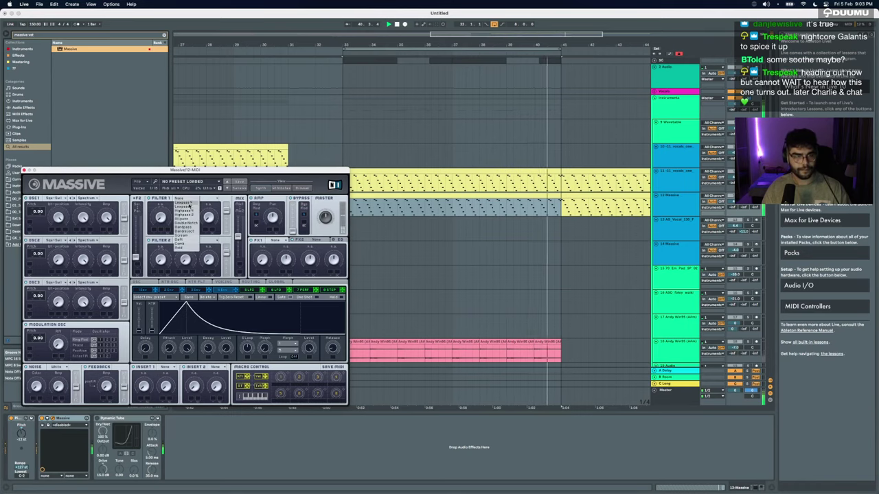
pyautogui.click(186, 204)
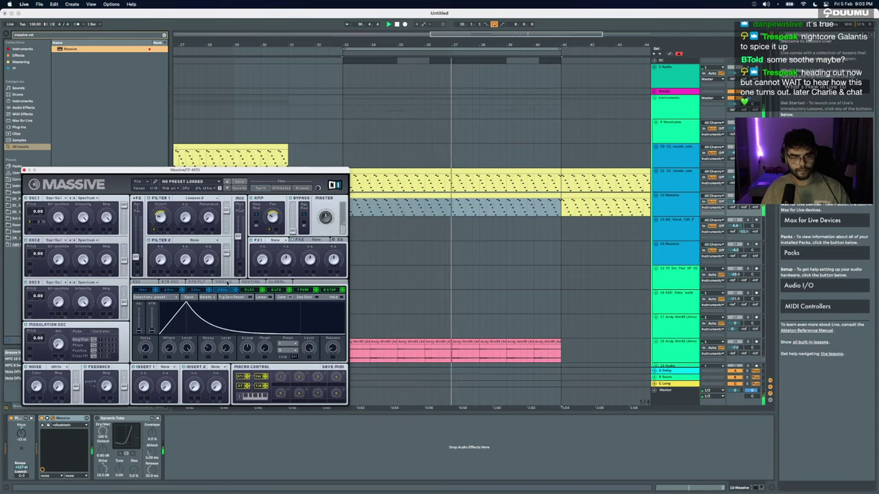
# Step: Set Massive's FX1 to Small Reverb, shorten envelope 4's decay and close the synth window
pyautogui.click(274, 240)
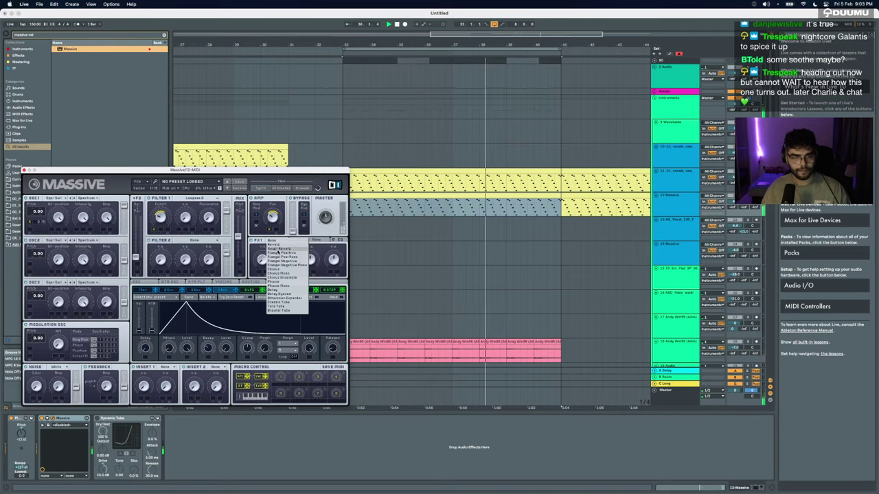
pyautogui.click(271, 249)
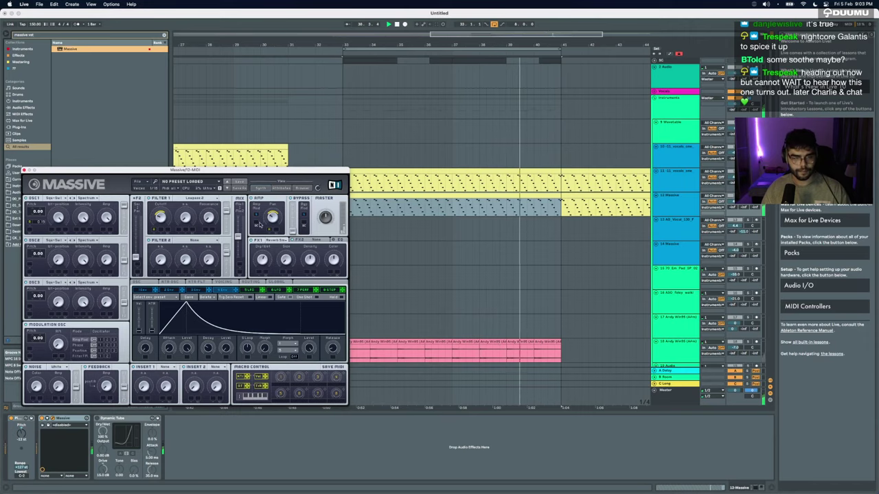
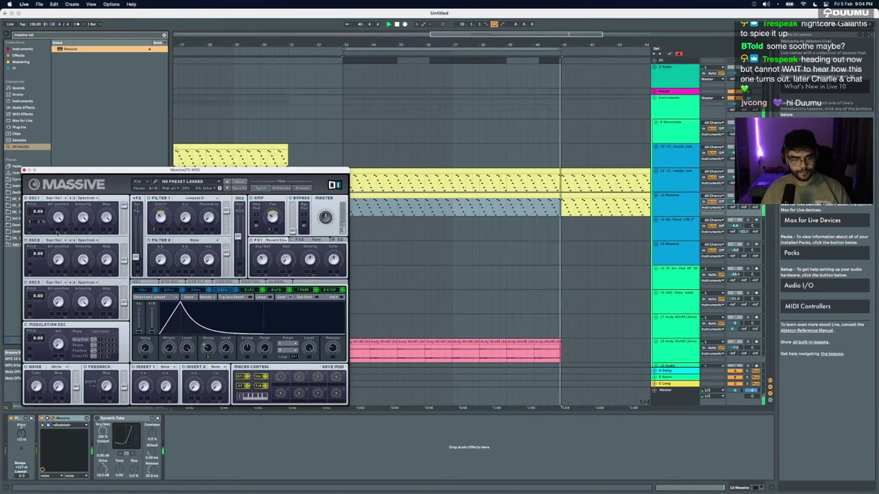
pyautogui.click(24, 171)
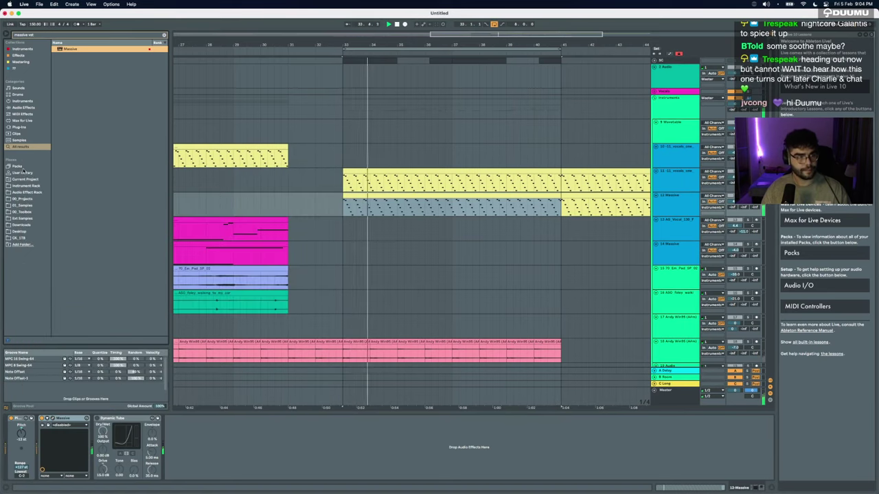
# Step: Add Grain Delay to the Massive track, lowering its dry/wet to about 31% and its frequency, with pitch at 12
pyautogui.doubleClick(69, 36)
pyautogui.write('grain de')
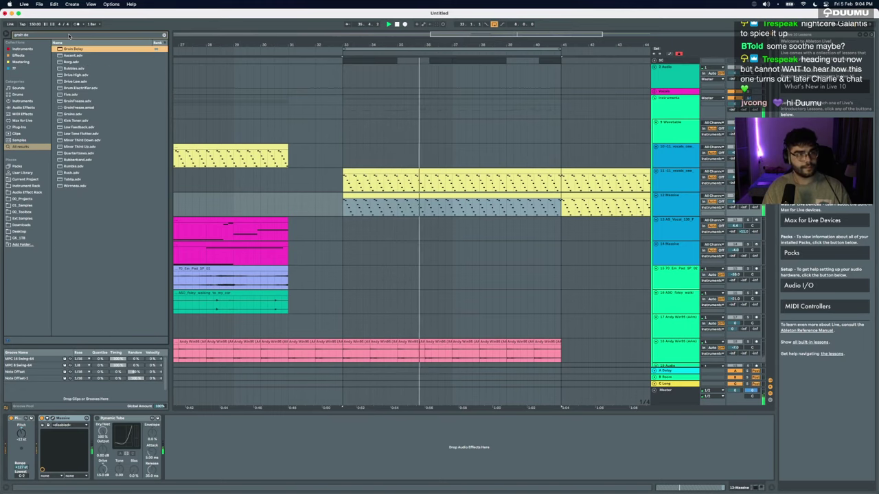
pyautogui.press('Return')
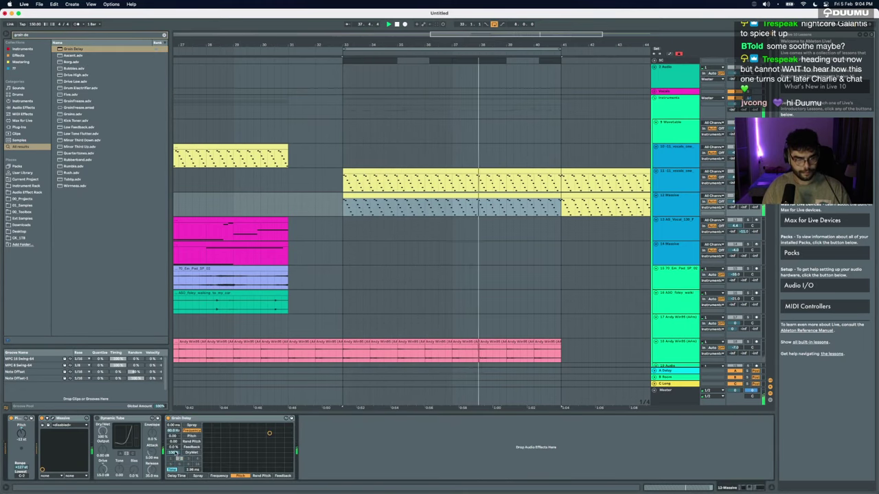
pyautogui.moveTo(173, 453); pyautogui.dragTo(173, 470)
pyautogui.moveTo(173, 431); pyautogui.dragTo(173, 446)
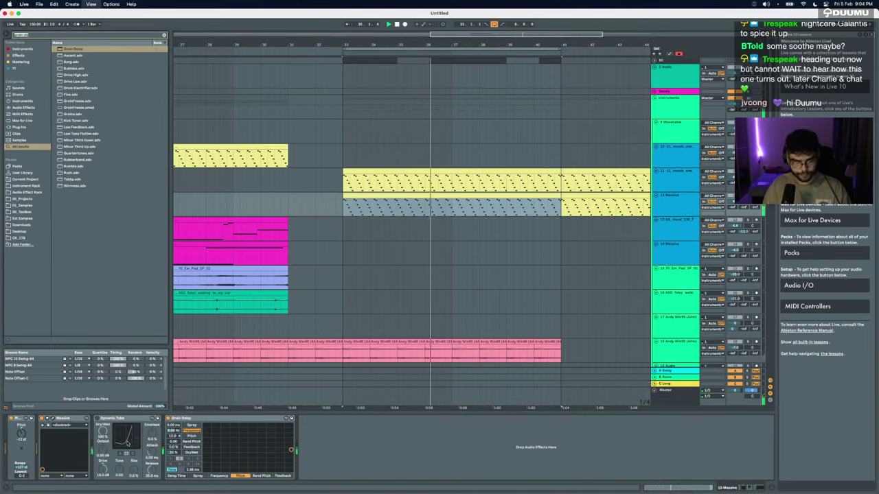
# Step: Add the OTT preset after Grain Delay and reduce its amount to 47%
pyautogui.write('ott')
pyautogui.press('Down')
pyautogui.press('Down')
pyautogui.press('Down')
pyautogui.press('Return')
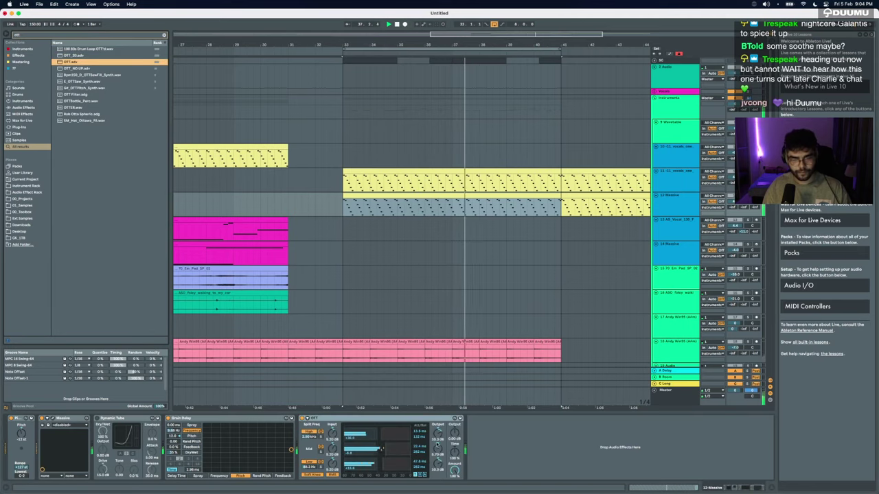
pyautogui.moveTo(455, 453); pyautogui.dragTo(454, 398)
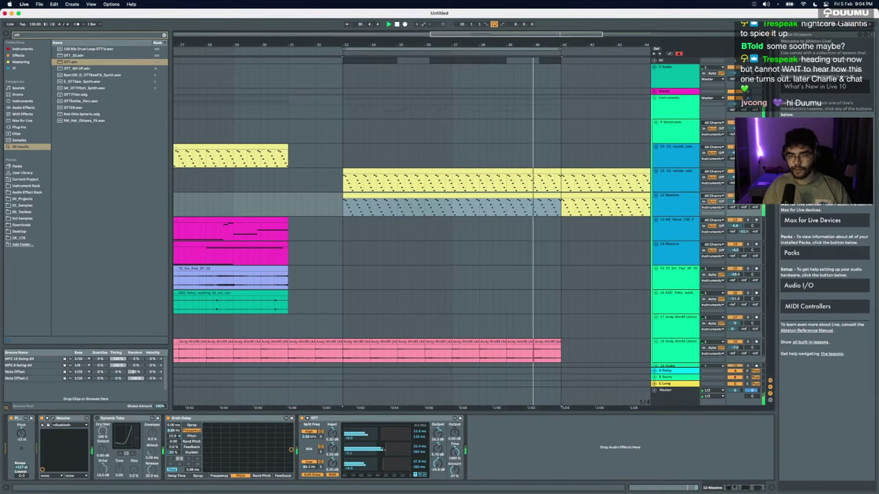
# Step: Deactivate and reactivate the two yellow clips from bar 33 to 41 to compare the mix
pyautogui.scroll(-5, 423, 185)
pyautogui.click(410, 197)
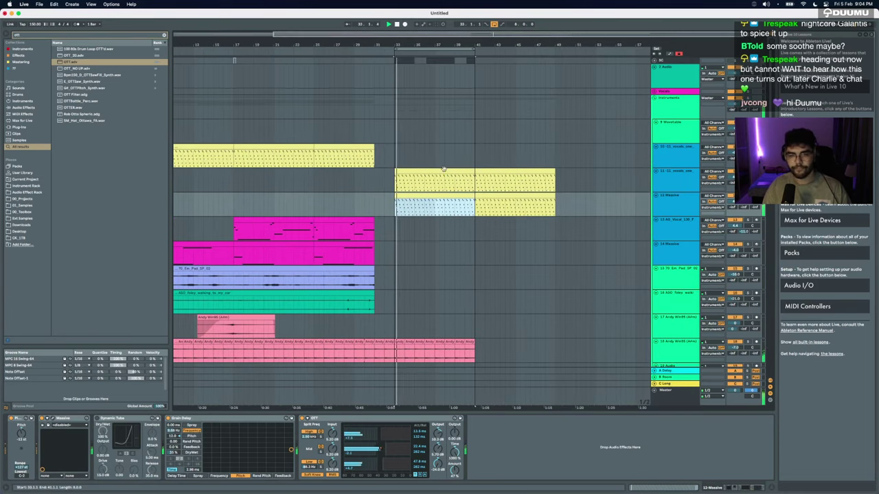
pyautogui.keyDown('shift'); pyautogui.click(425, 171); pyautogui.keyUp('shift')
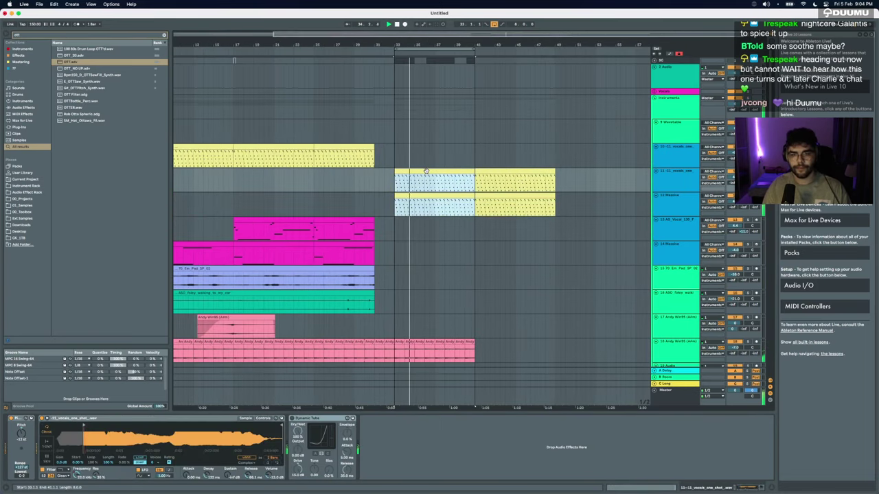
pyautogui.press('0')
pyautogui.press('0')
pyautogui.scroll(-8, 547, 206)
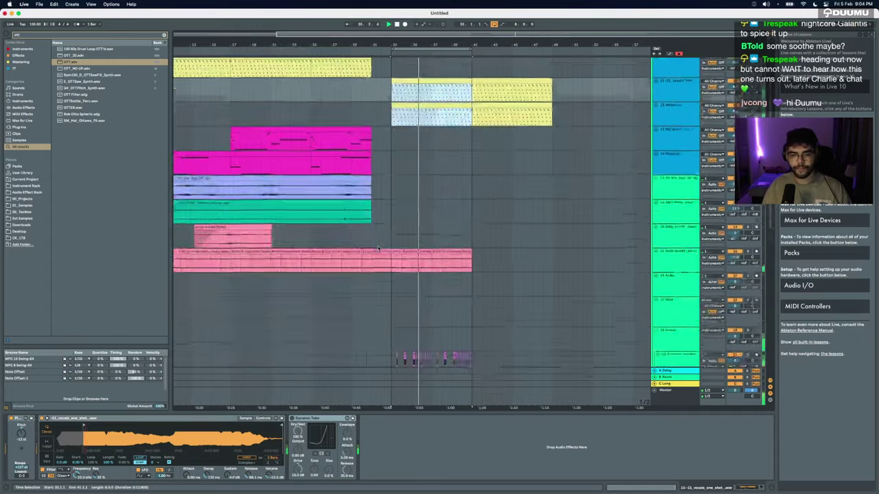
# Step: Copy the pink vocal MIDI part to bar 33 on its own track and play from there
pyautogui.scroll(-3, 480, 226)
pyautogui.scroll(8, 378, 249)
pyautogui.moveTo(335, 236); pyautogui.dragTo(443, 222)
pyautogui.press('super+d')
pyautogui.click(454, 220)
pyautogui.press('space')
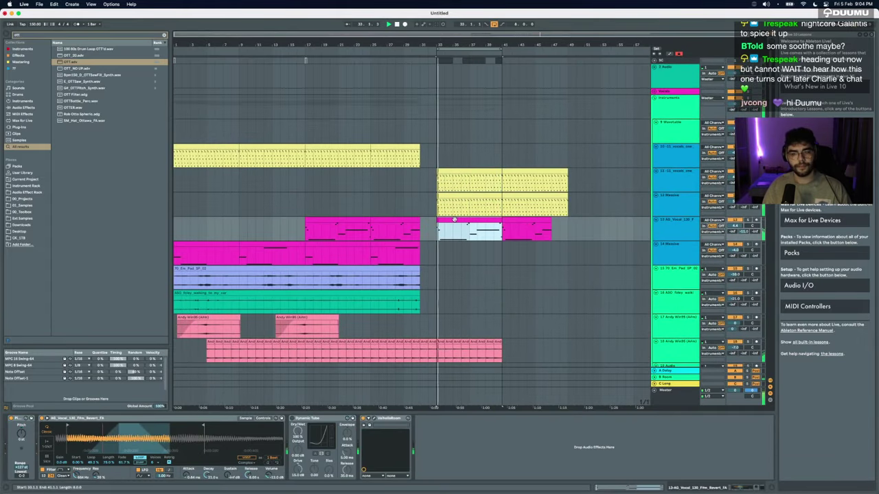
# Step: Duplicate the lower Massive track without its clips and move the pink MIDI part from bar 33 onto it
pyautogui.click(683, 224)
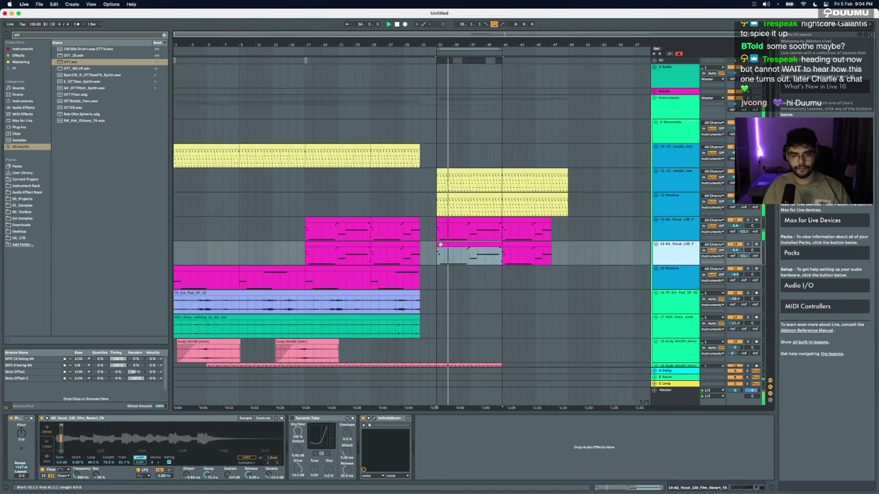
pyautogui.click(672, 246)
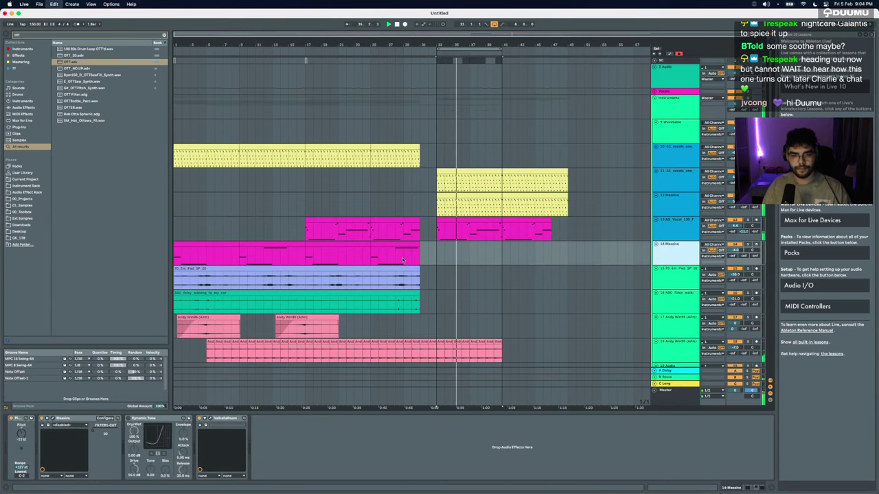
pyautogui.press('super+d')
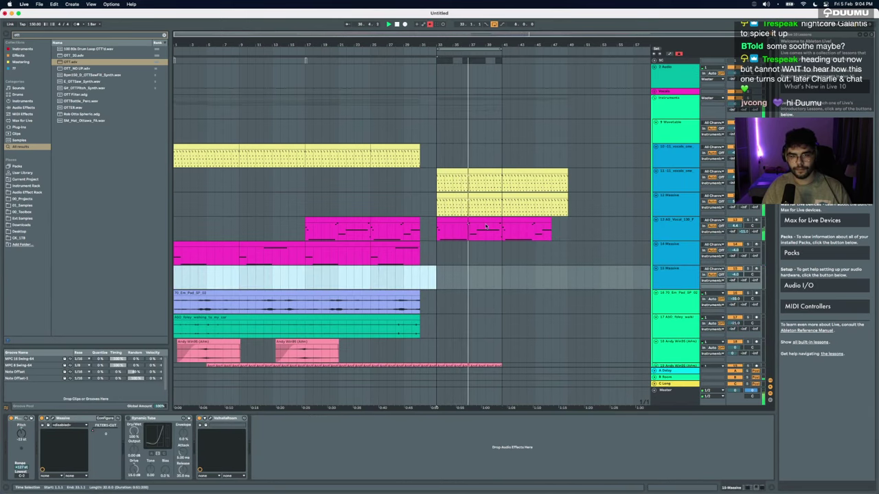
pyautogui.moveTo(522, 227); pyautogui.dragTo(522, 278)
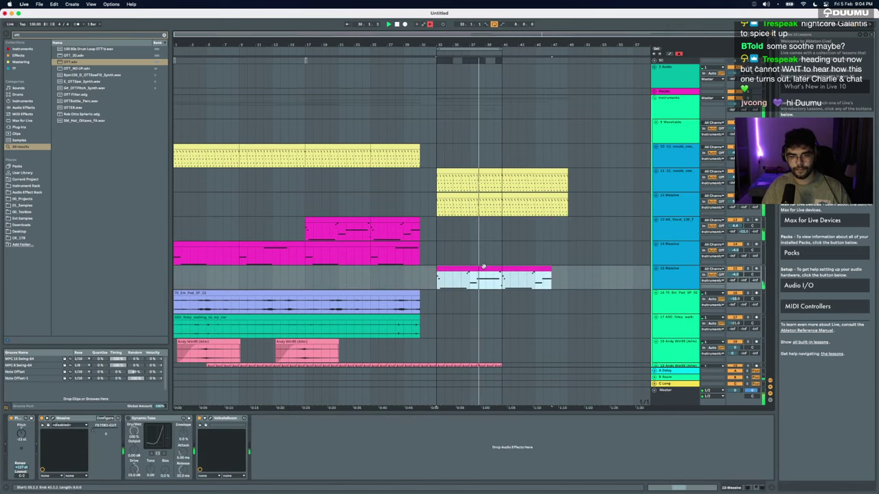
pyautogui.click(484, 268)
# Step: Check envelopes 3 and 4 in the duplicate track's Massive and remove ValhallaRoom from its device chain
pyautogui.click(53, 418)
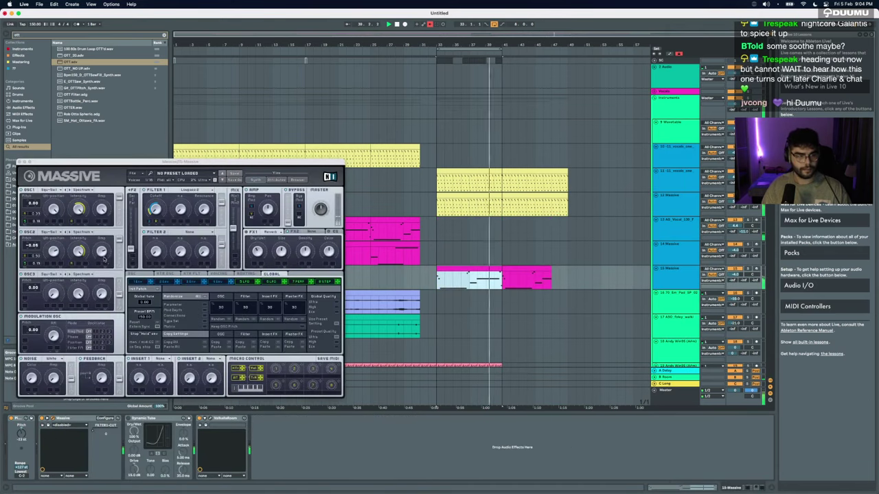
pyautogui.click(211, 292)
pyautogui.click(217, 282)
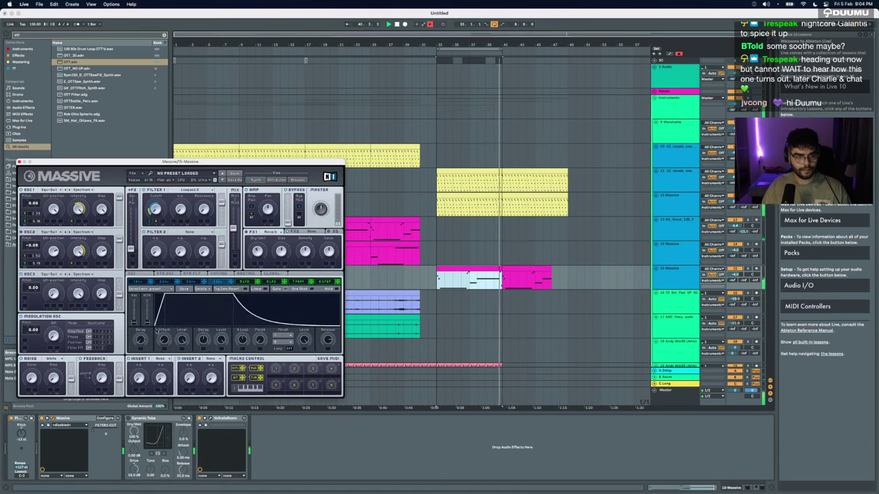
pyautogui.click(190, 282)
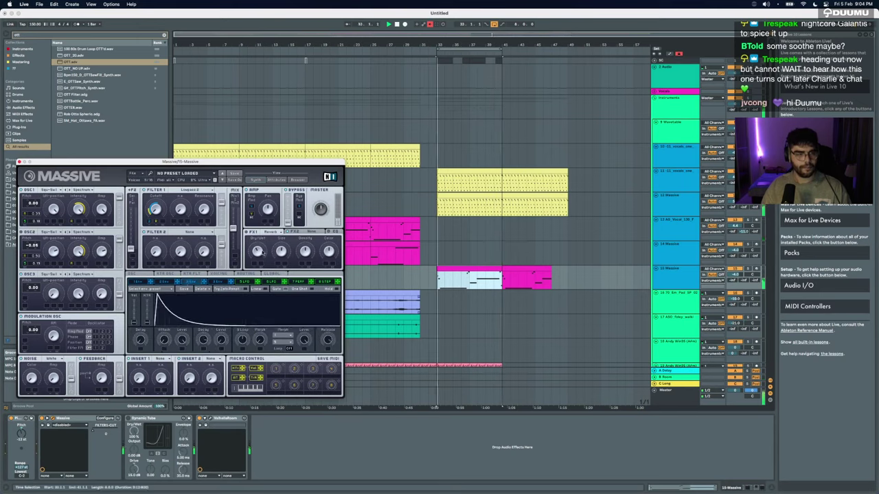
pyautogui.click(226, 418)
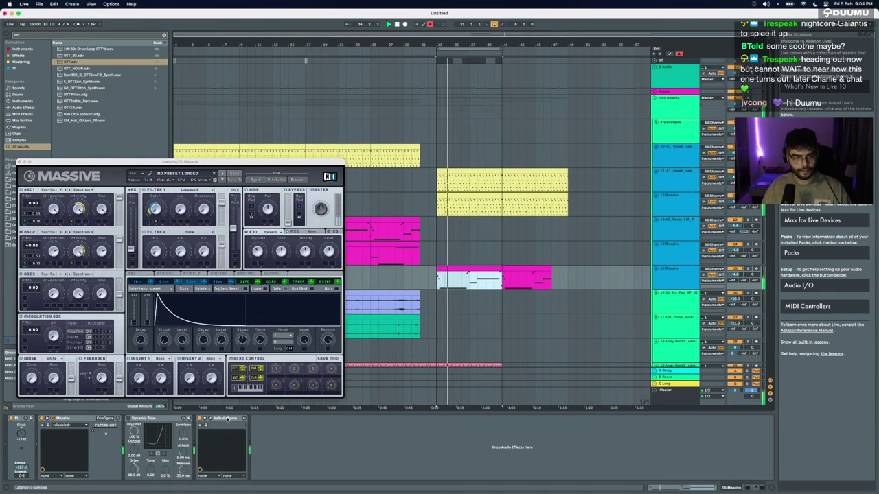
pyautogui.press('Delete')
# Step: Audition the duplicate Massive track in solo, shorten envelope 4's release and raise the track volume
pyautogui.click(747, 269)
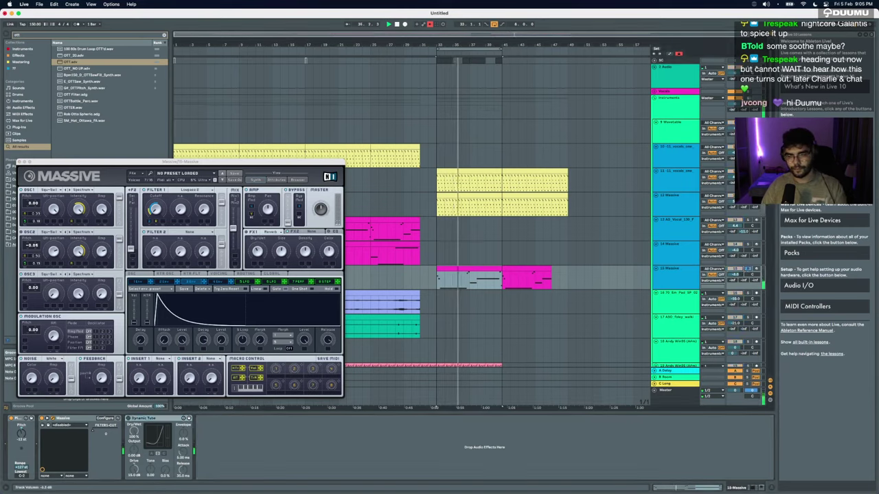
pyautogui.moveTo(327, 339); pyautogui.dragTo(323, 369)
pyautogui.click(212, 283)
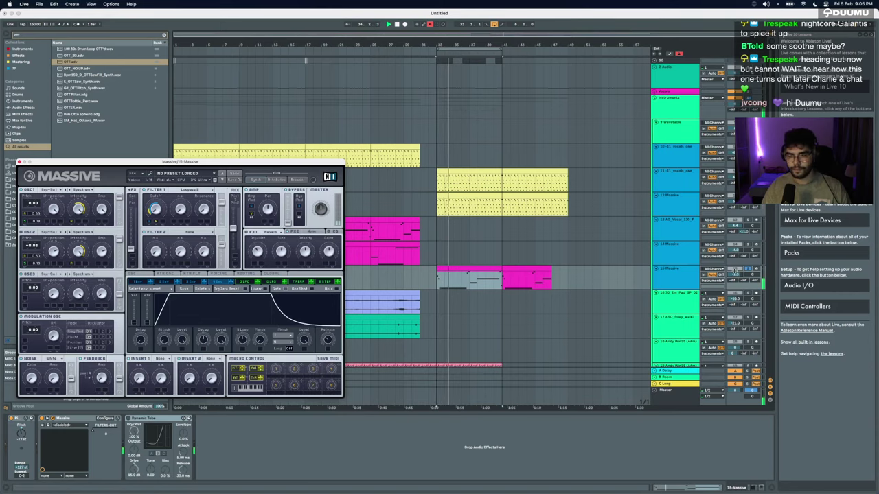
pyautogui.moveTo(735, 275); pyautogui.dragTo(735, 255)
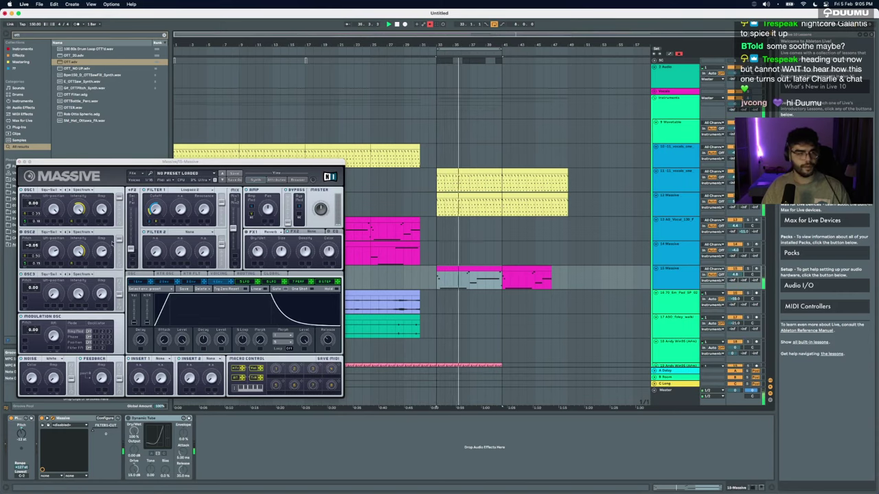
pyautogui.click(19, 162)
# Step: Reopen the duplicate track's Massive, compare envelope 3 and lengthen envelope 4's release
pyautogui.scroll(5, 517, 224)
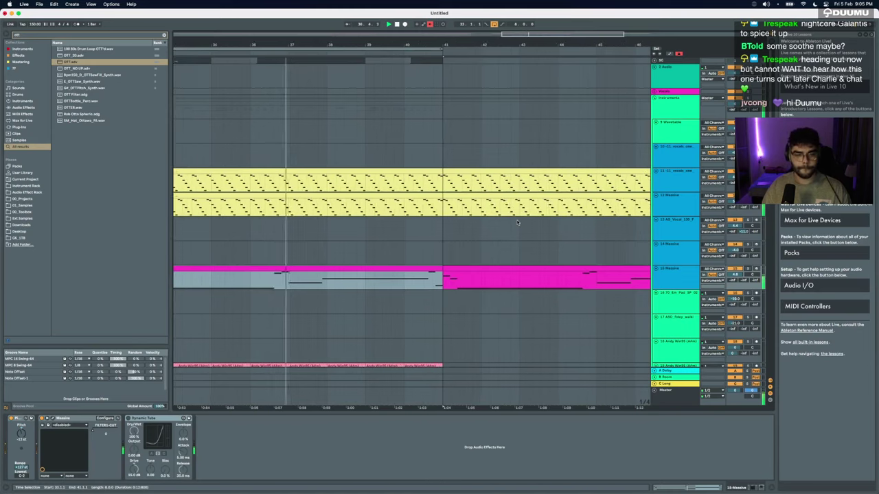
pyautogui.scroll(-5, 517, 223)
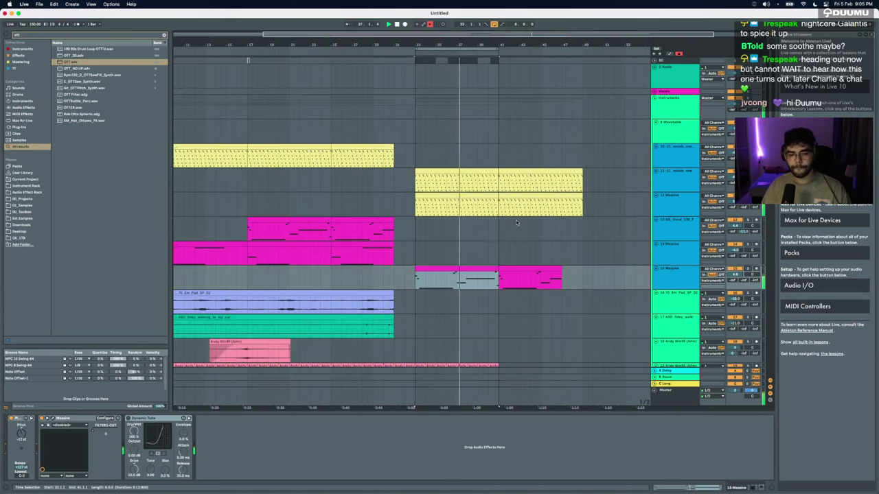
pyautogui.click(52, 419)
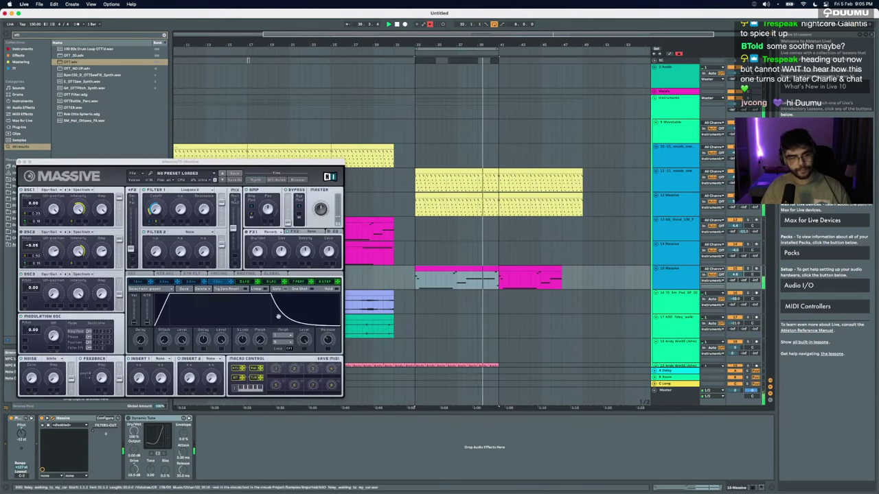
pyautogui.click(193, 282)
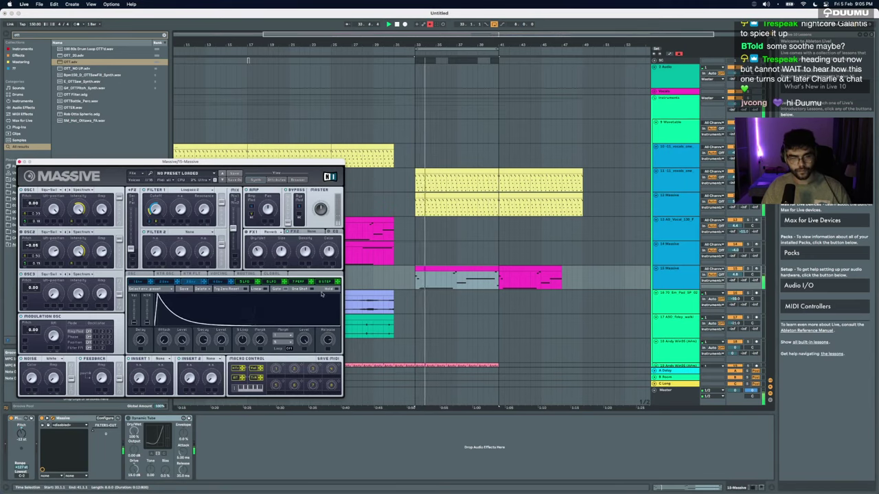
pyautogui.click(222, 281)
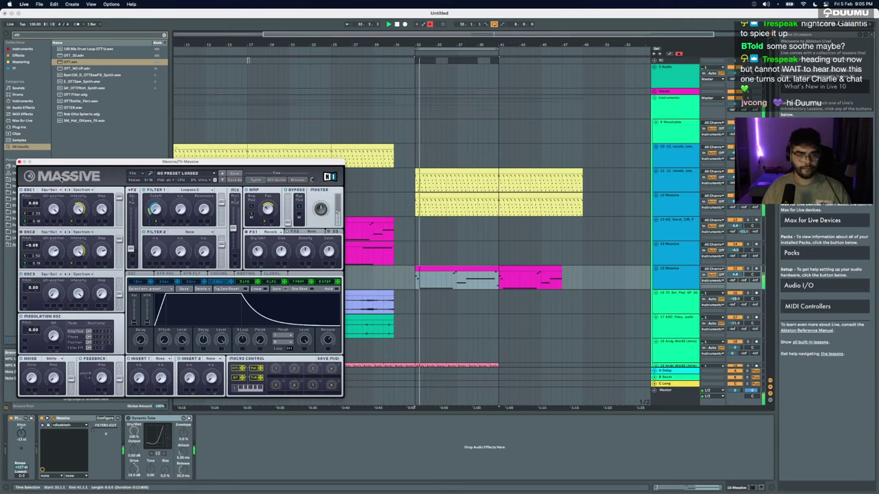
# Step: Close the Massive window and insert a new MIDI track below the Massive track in the Bass group
pyautogui.click(19, 162)
pyautogui.scroll(-3, 417, 236)
pyautogui.scroll(-5, 416, 236)
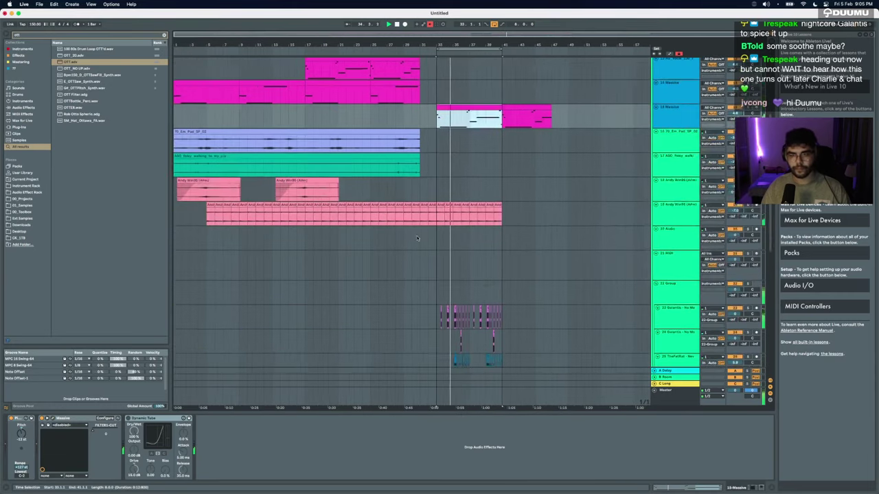
pyautogui.scroll(4, 417, 236)
pyautogui.scroll(-6, 417, 236)
pyautogui.scroll(-3, 417, 235)
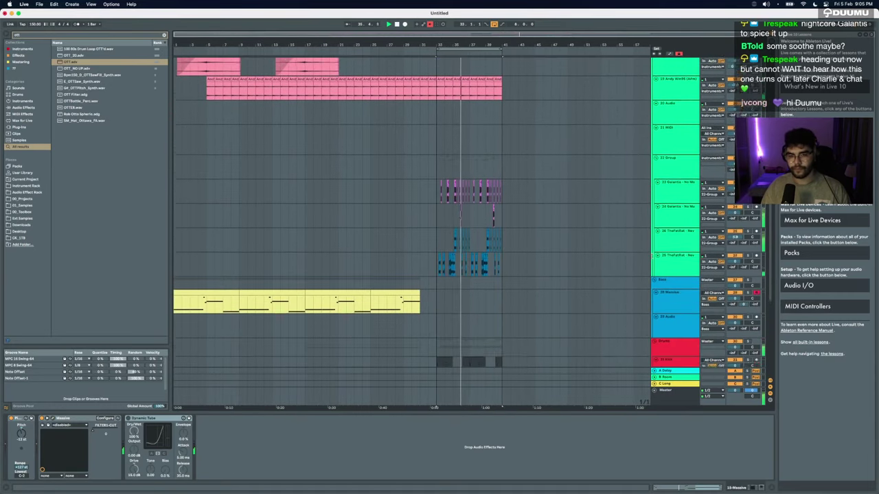
pyautogui.click(671, 299)
pyautogui.press('super+shift+t')
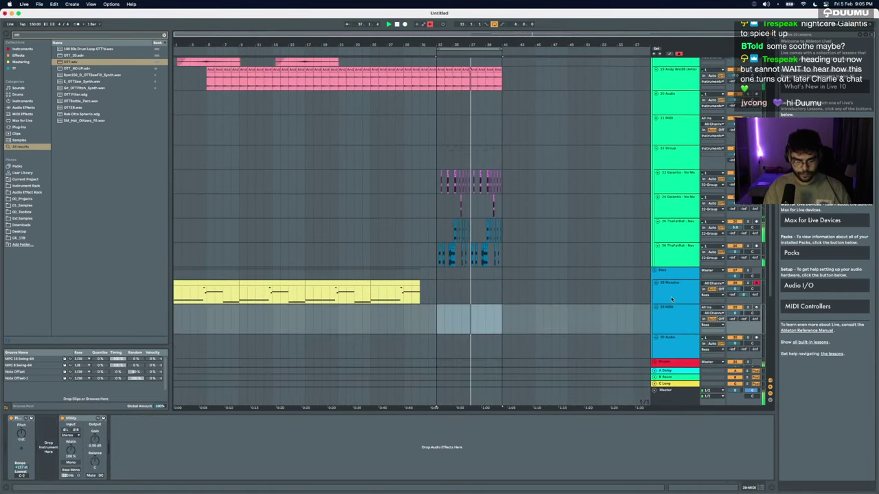
# Step: Search the browser for 808 wide, load the 808 Wide.adg preset onto the new MIDI track and delete its Filter Delay
pyautogui.press('super+f')
pyautogui.write('808 wi')
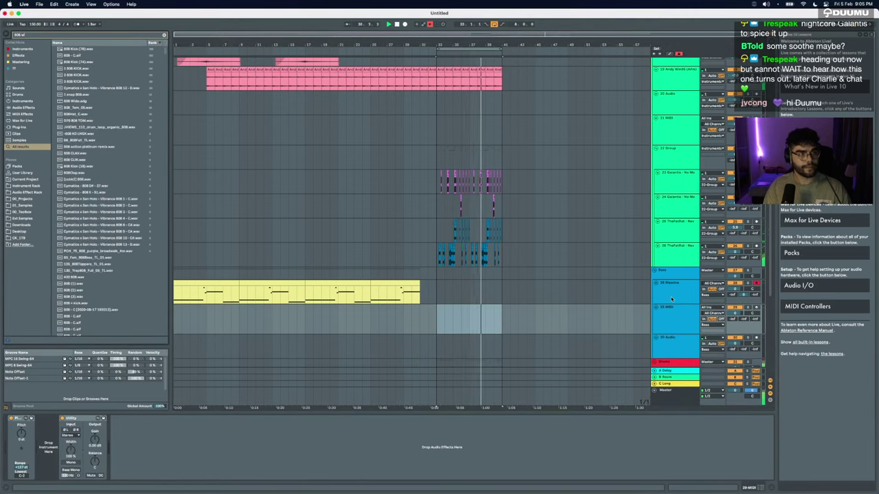
pyautogui.write('de')
pyautogui.press('Return')
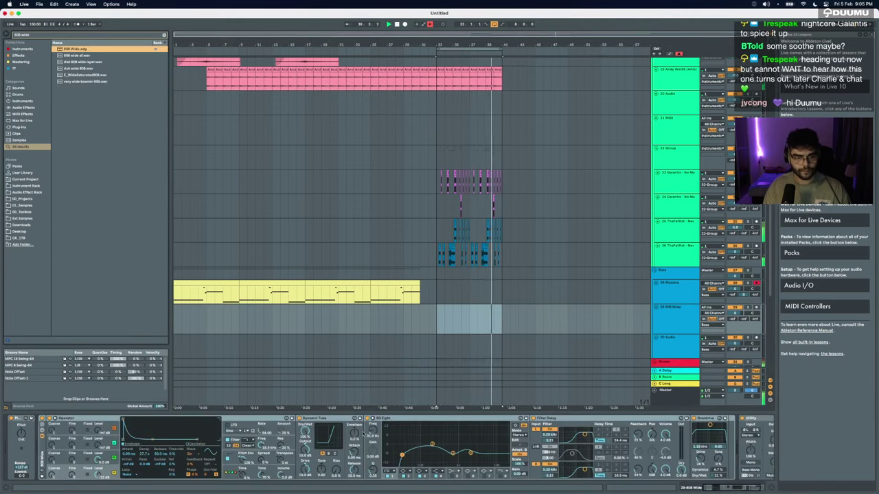
pyautogui.click(577, 419)
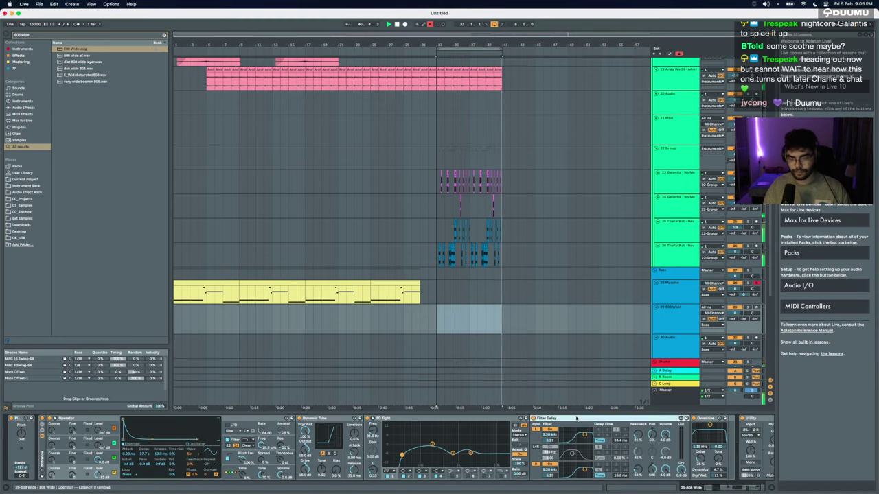
pyautogui.press('Delete')
# Step: Create an empty MIDI clip from bar 33 to 41 on the 808 Wide track and check the yellow bass clip's notes
pyautogui.press('super+shift+m')
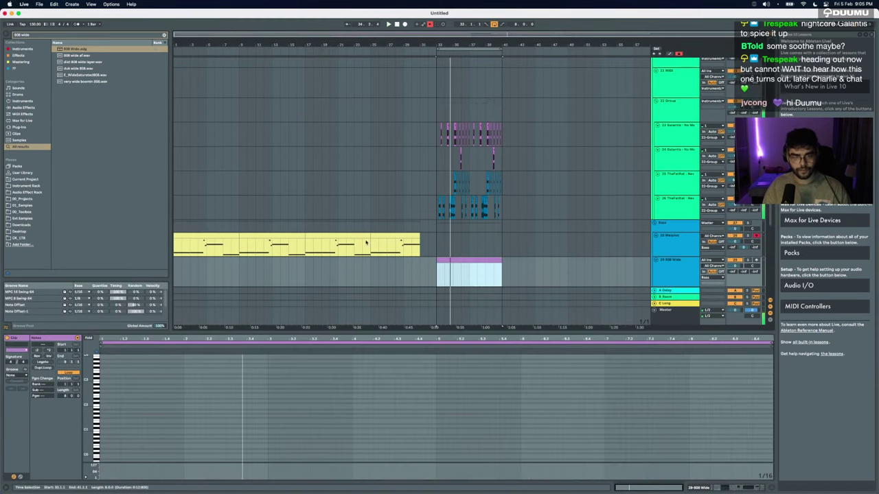
pyautogui.click(353, 236)
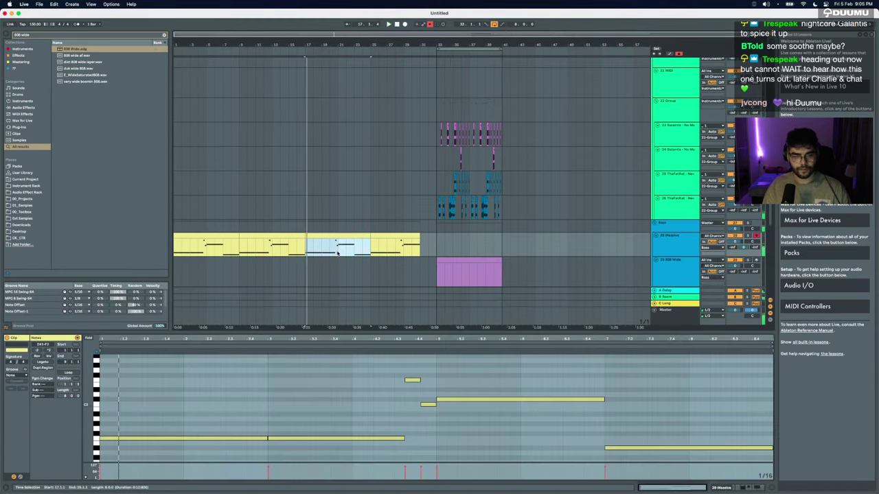
pyautogui.click(337, 251)
pyautogui.click(465, 261)
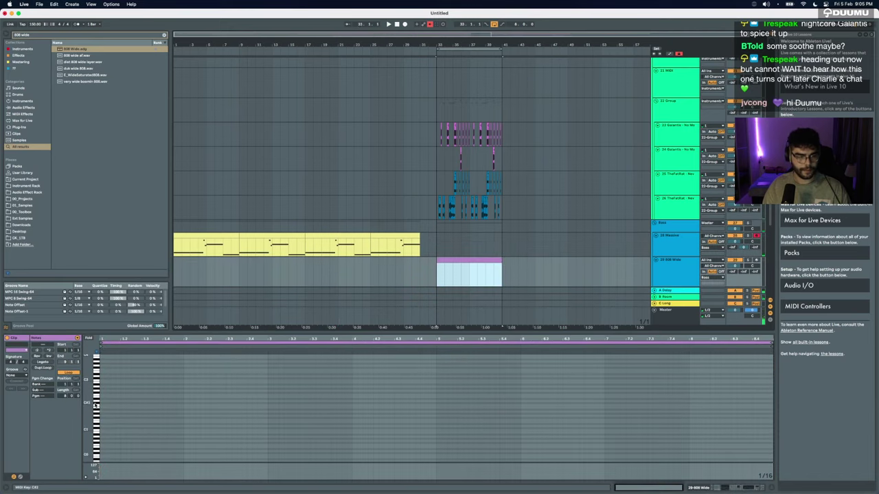
# Step: Enter an F1 note at the start of the 808 clip and an F0 note from 1.1.4, auditioning them
pyautogui.click(96, 406)
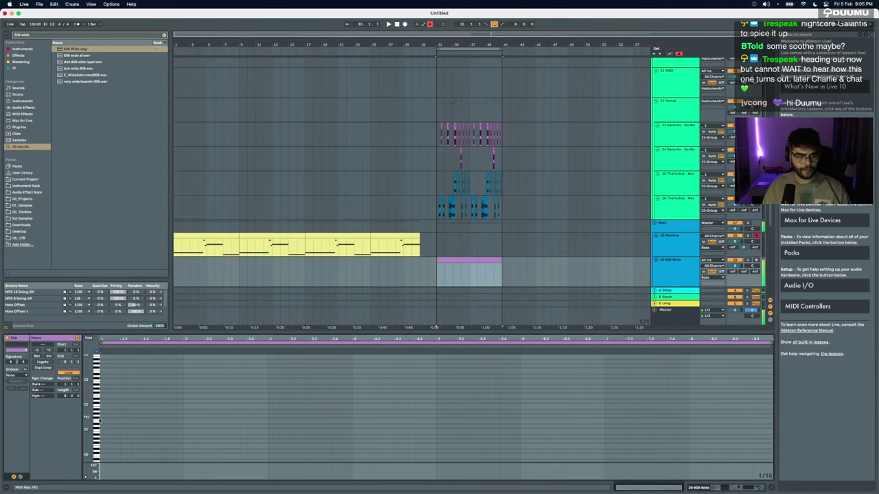
pyautogui.click(102, 420)
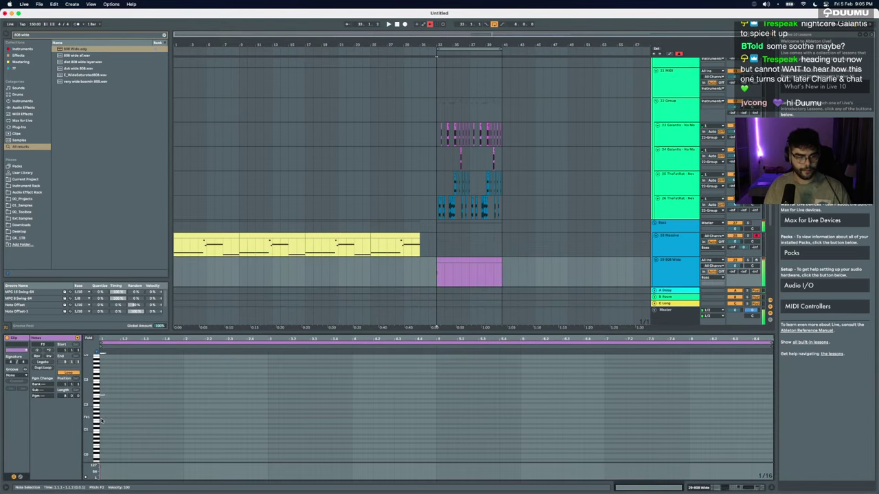
pyautogui.hotkey('shift', 'Down')
pyautogui.hotkey('shift', 'Down')
pyautogui.hotkey('shift', 'Down')
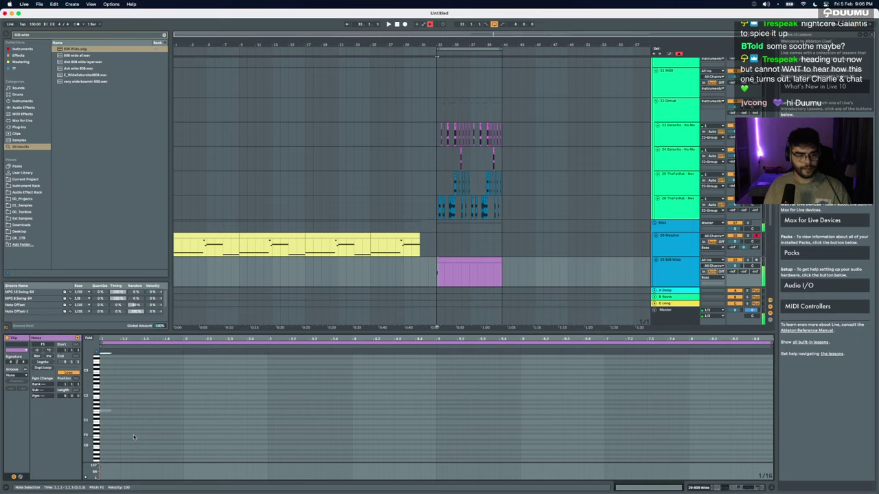
pyautogui.press('space')
pyautogui.press('+')
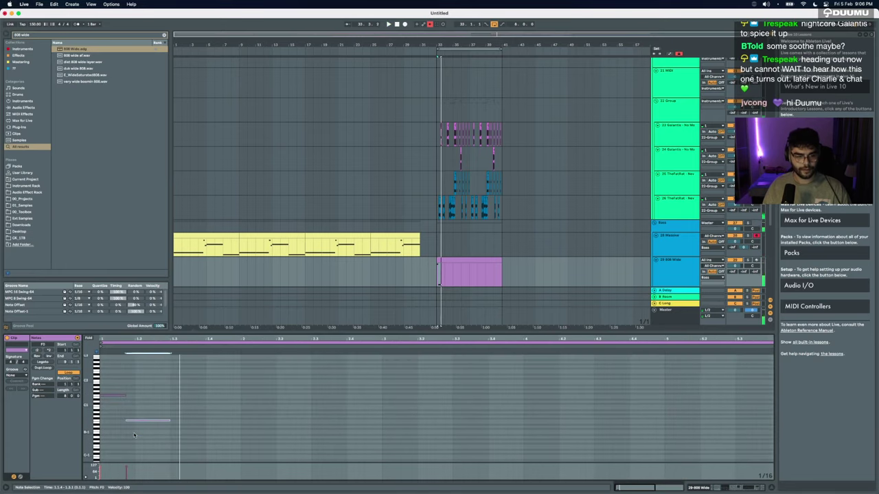
pyautogui.press('space')
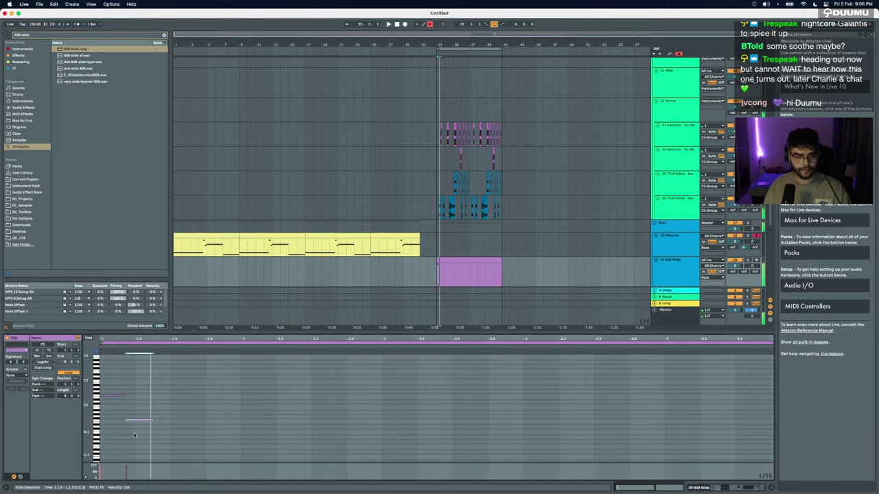
# Step: Shorten the F0 note and follow it with short F-1, F3 and F1 notes, completing the opening octave run
pyautogui.scroll(-1, 133, 435)
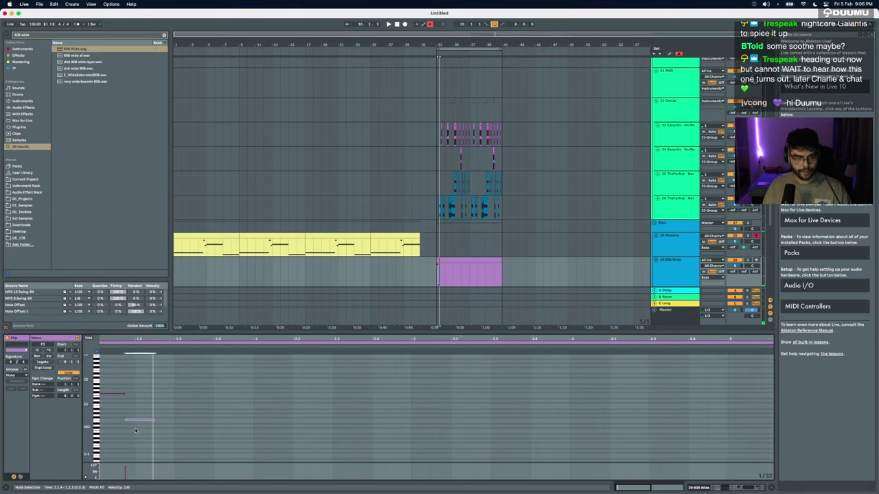
pyautogui.hscroll(-1, 136, 431)
pyautogui.hotkey('shift', 'Right')
pyautogui.press('super+d')
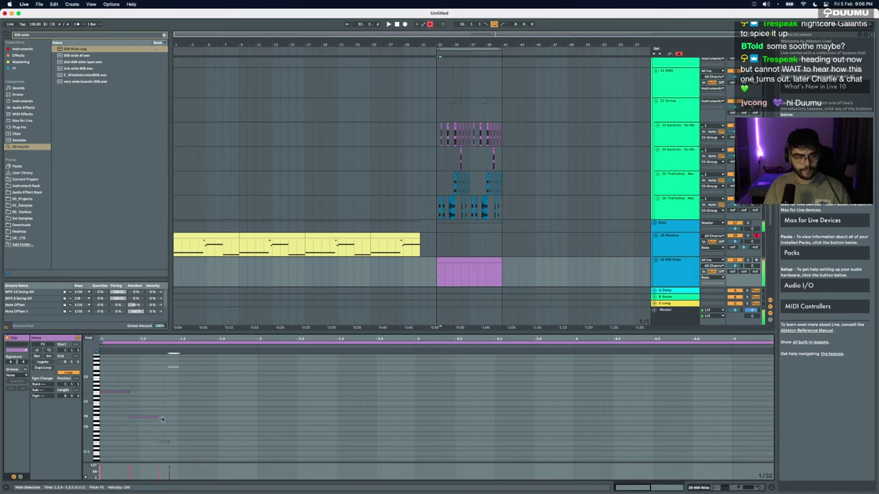
pyautogui.scroll(2, 162, 419)
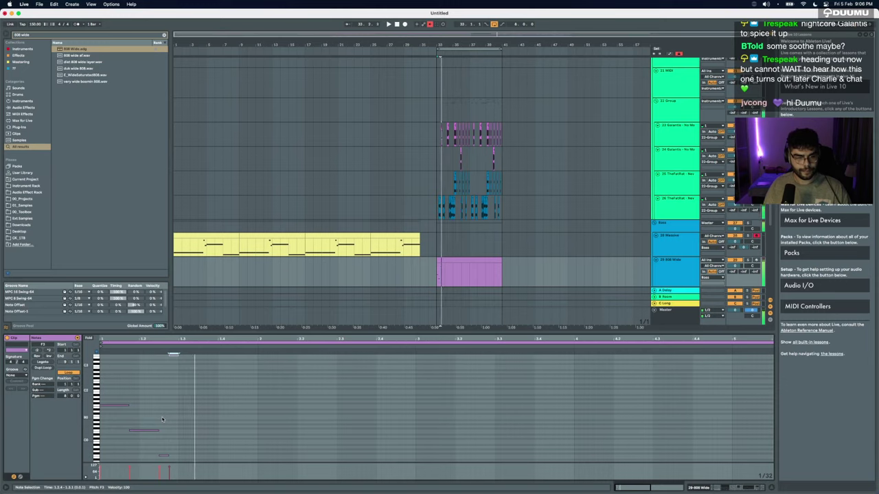
pyautogui.click(153, 427)
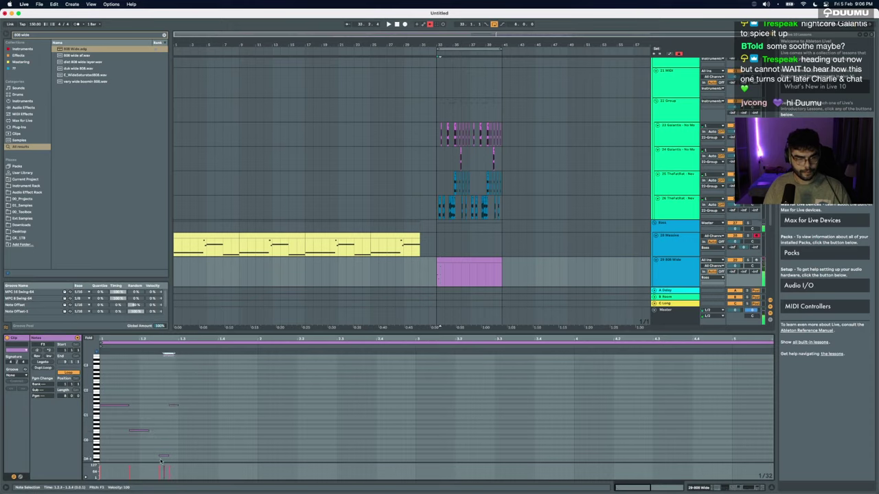
pyautogui.press('space')
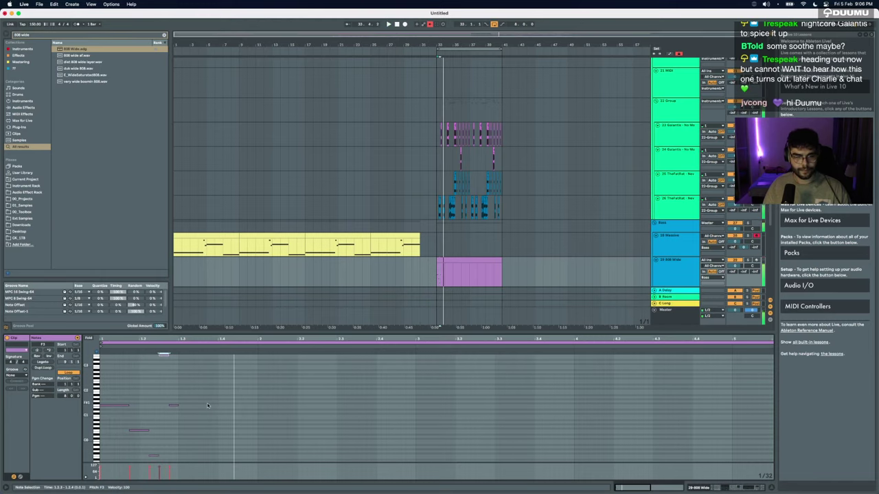
# Step: Delete the Overdrive from the 808 Wide device chain, lower the track volume and reopen the 808 clip
pyautogui.click(725, 489)
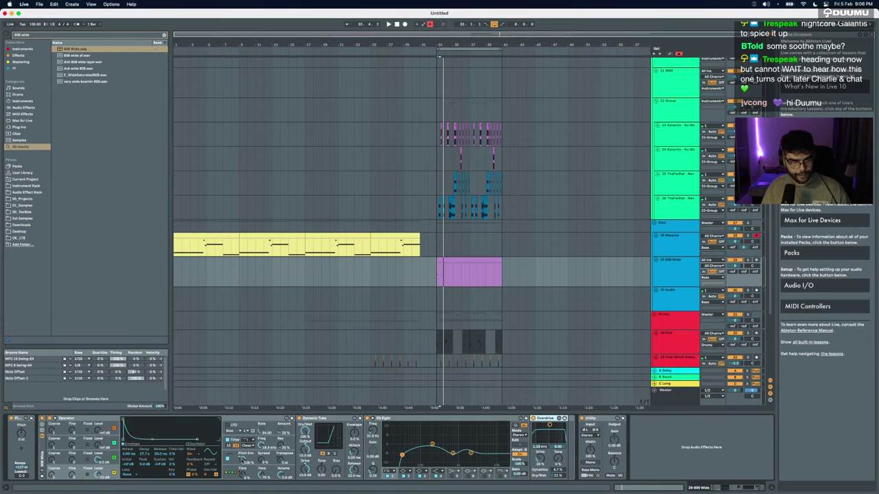
pyautogui.press('Delete')
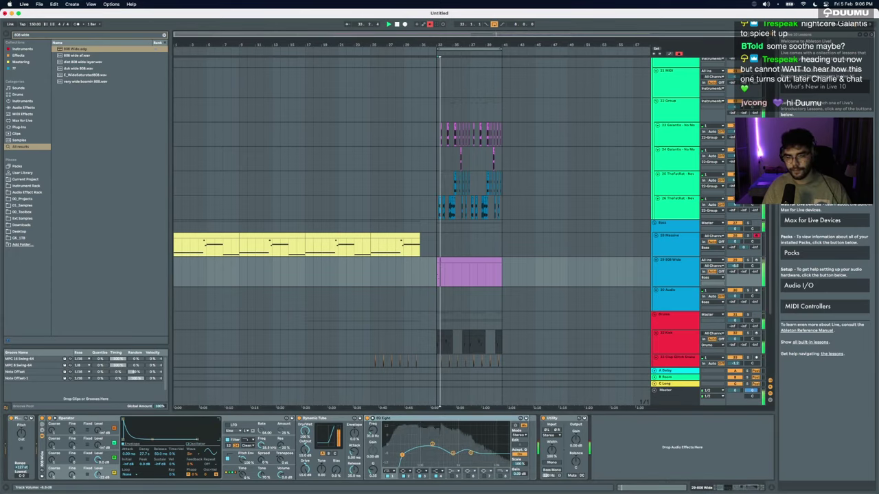
pyautogui.doubleClick(444, 260)
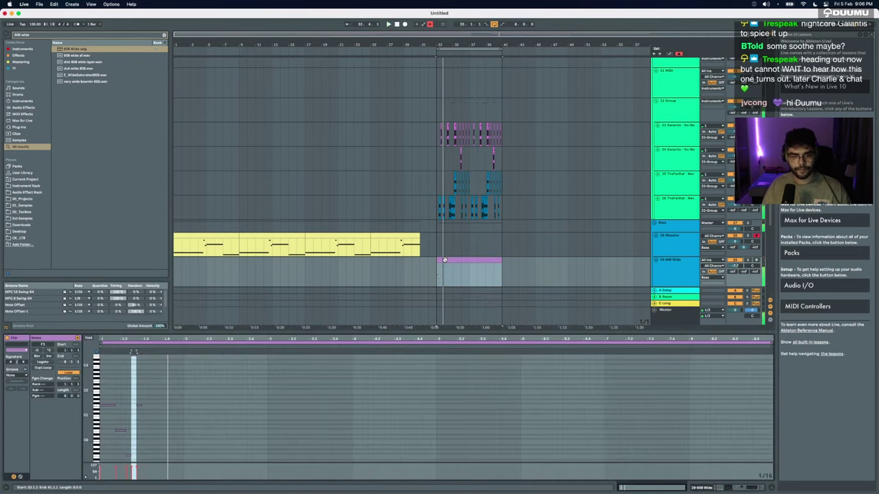
# Step: Replace the trial note at 1.4.1 with a short F0 note followed by a long F0 note held to bar 3
pyautogui.click(162, 406)
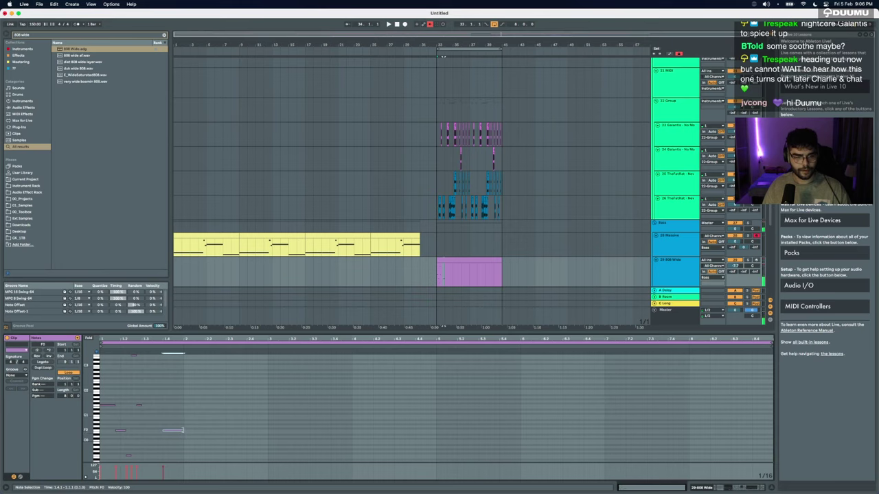
pyautogui.press('Delete')
pyautogui.scroll(5, 496, 259)
pyautogui.scroll(-4, 496, 259)
pyautogui.scroll(2, 374, 210)
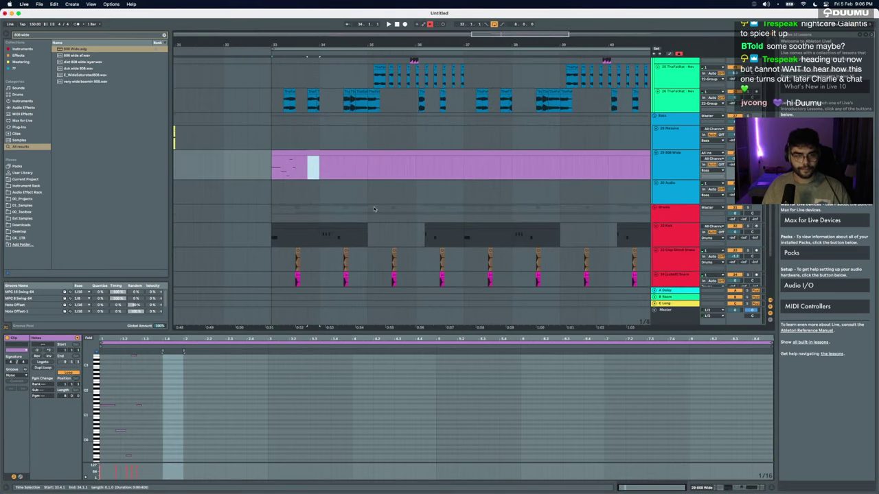
pyautogui.doubleClick(321, 153)
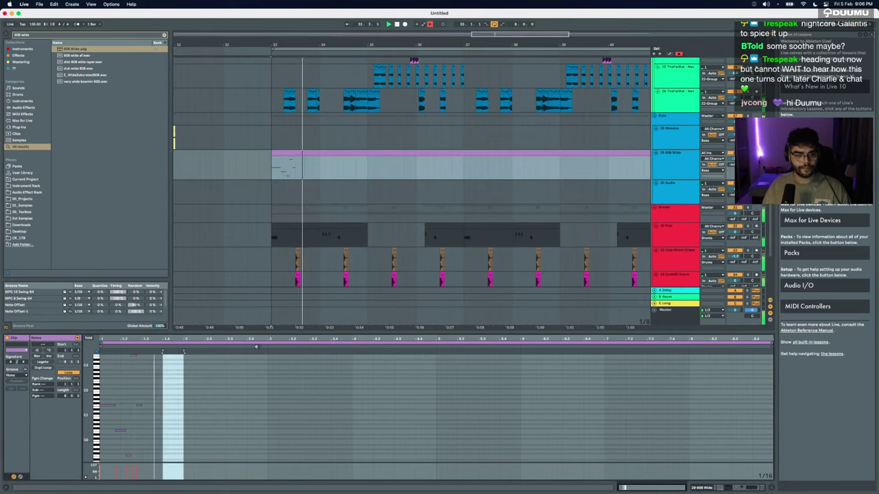
pyautogui.press('space')
pyautogui.doubleClick(164, 408)
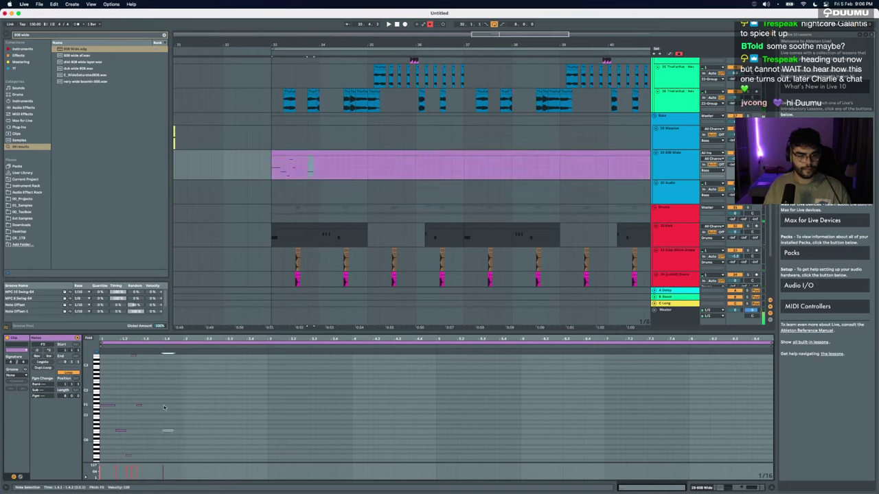
pyautogui.press('space')
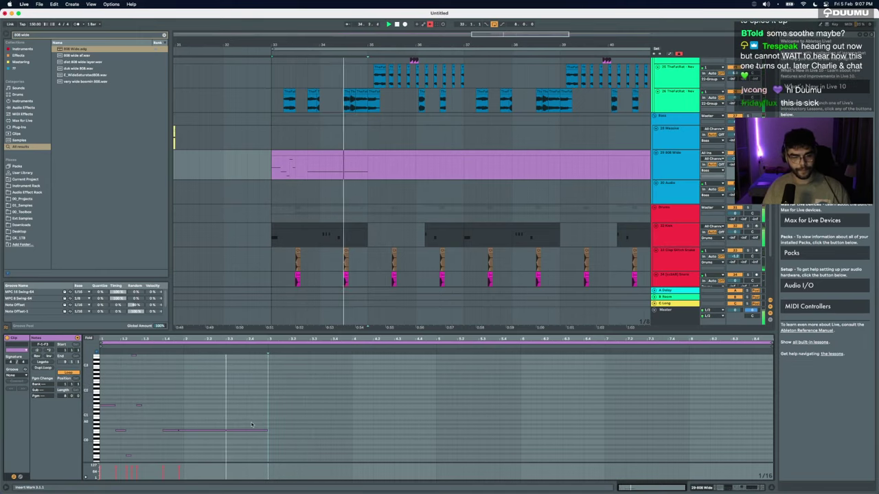
# Step: Add a rhythm of short F0 notes through bars 3 and 4 of the 808 clip and audition it
pyautogui.click(270, 431)
pyautogui.press('space')
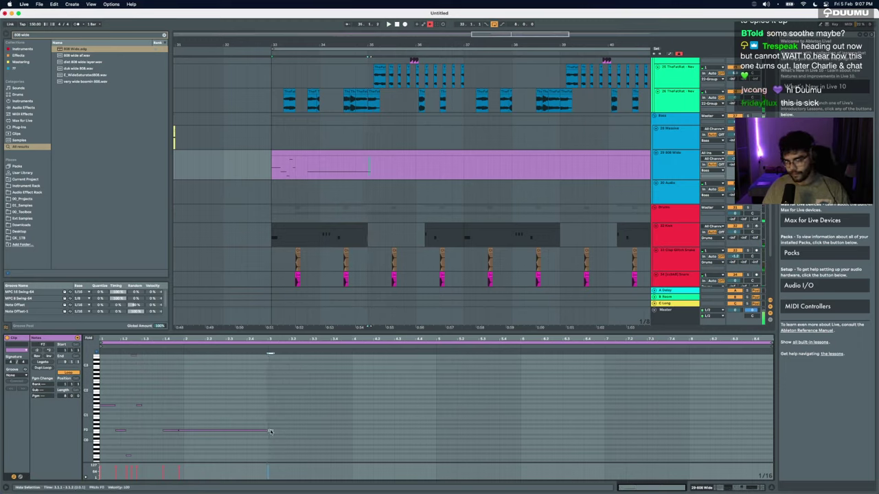
pyautogui.press('space')
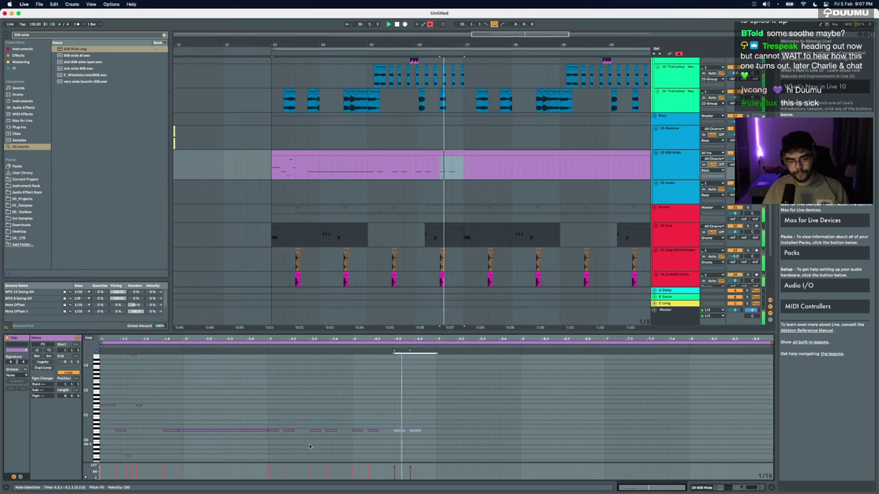
pyautogui.press('space')
# Step: Duplicate all the 808 clip's notes and align the copy with the start of bar 5
pyautogui.press('super+a')
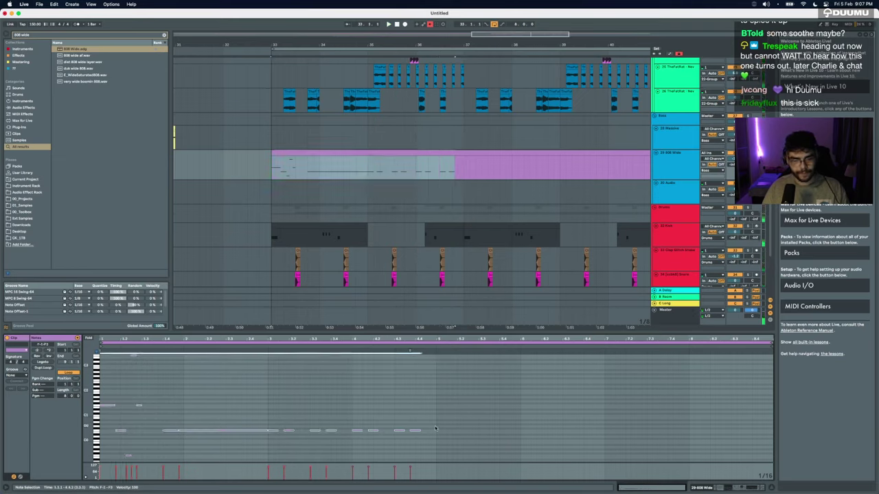
pyautogui.press('super+d')
pyautogui.press('Right')
pyautogui.press('Right')
pyautogui.press('Right')
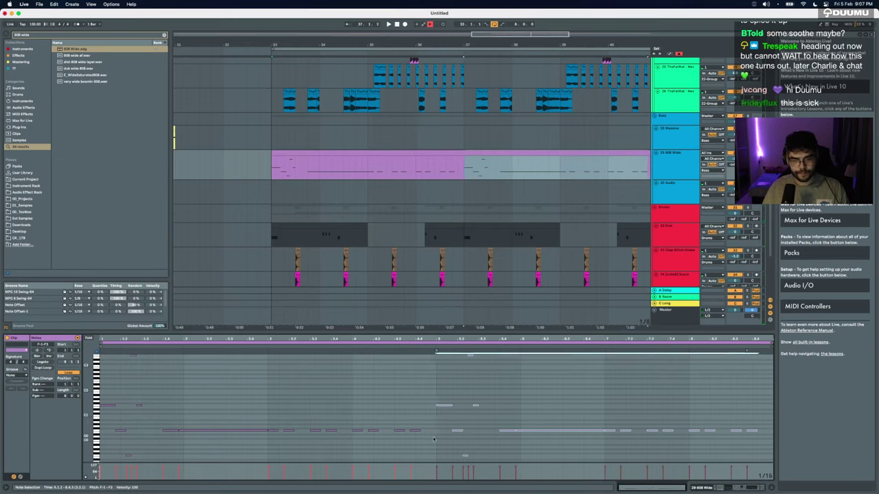
# Step: Transpose the 808 notes in bars 5 and 6 of the clip up eight semitones, putting the long note on C#1
pyautogui.moveTo(443, 449); pyautogui.dragTo(536, 318)
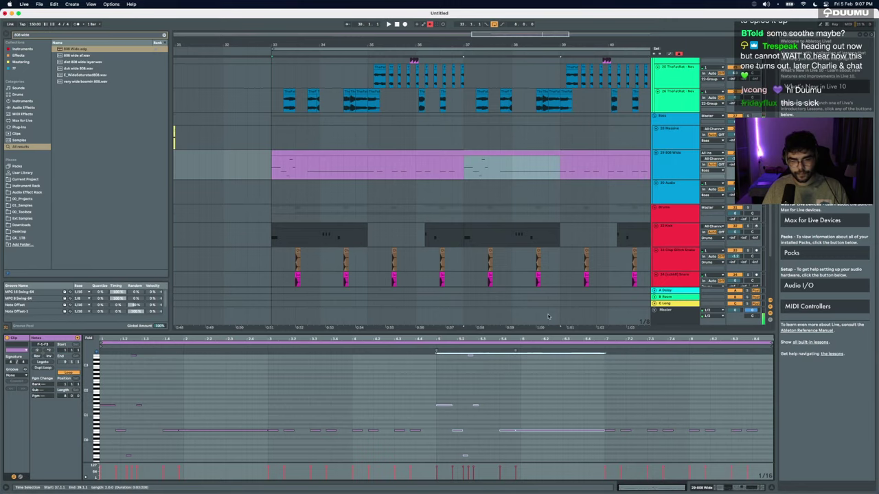
pyautogui.hscroll(-6, 339, 208)
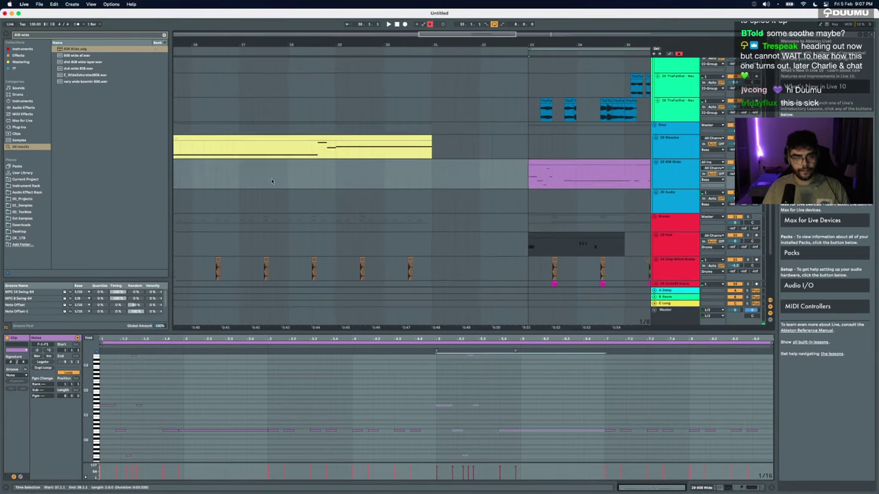
pyautogui.scroll(-5, 293, 174)
pyautogui.hscroll(-3, 291, 173)
pyautogui.click(236, 179)
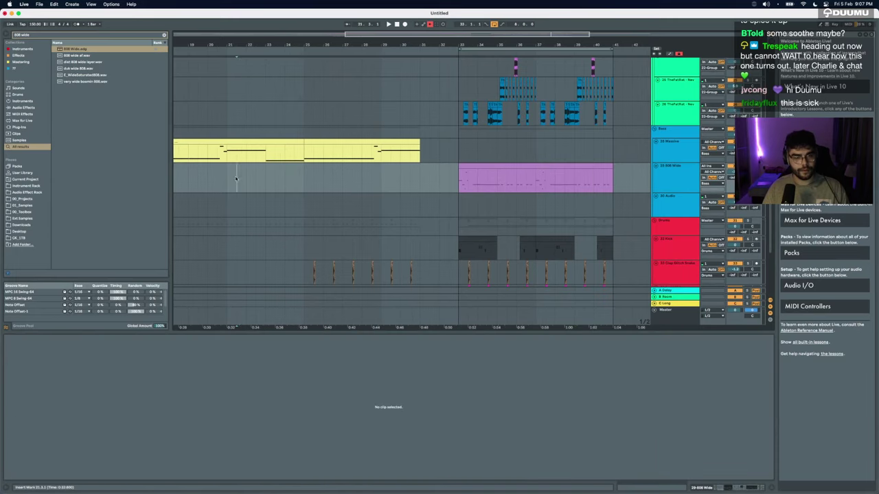
pyautogui.click(559, 164)
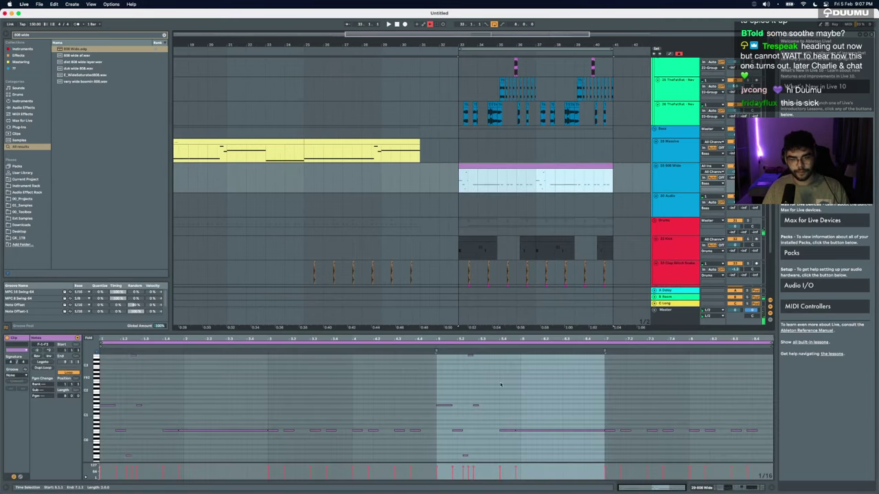
pyautogui.moveTo(441, 456); pyautogui.dragTo(575, 286)
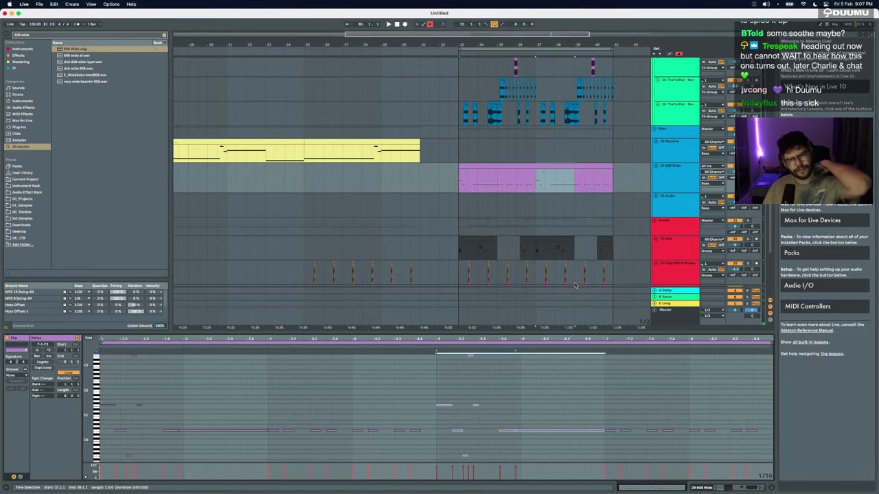
pyautogui.press('Up')
pyautogui.press('Up')
pyautogui.press('Up')
pyautogui.press('Up')
pyautogui.press('Up')
pyautogui.press('Up')
pyautogui.press('Up')
pyautogui.press('Up')
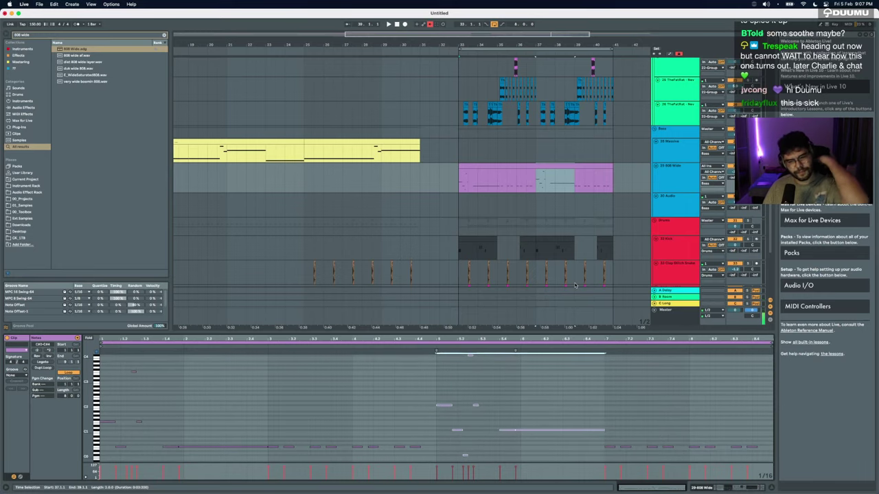
# Step: Lower the notes in bars 7 and 8 to C#0, set each bar's first note to C#1, and play the result
pyautogui.click(604, 443)
pyautogui.moveTo(605, 443); pyautogui.dragTo(838, 461)
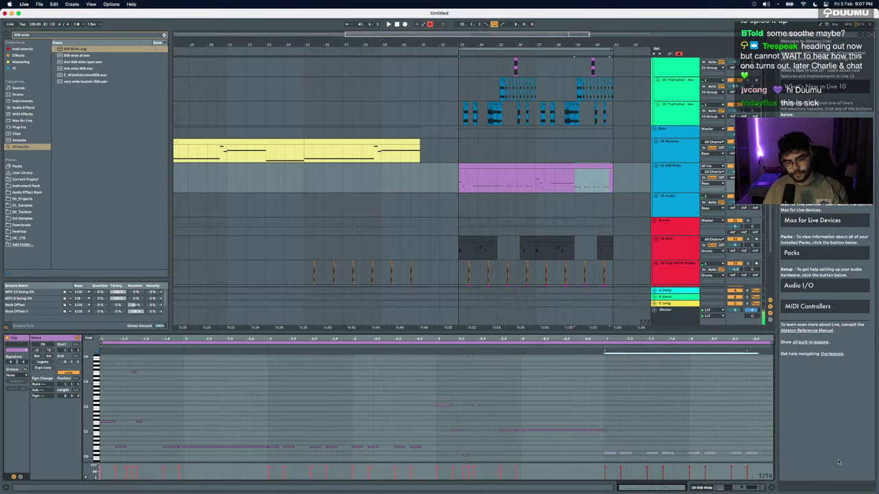
pyautogui.click(610, 455)
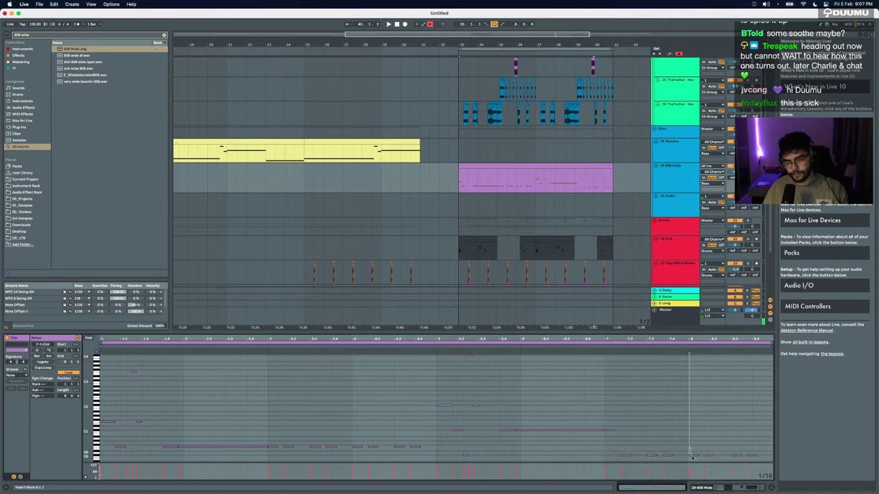
pyautogui.press('space')
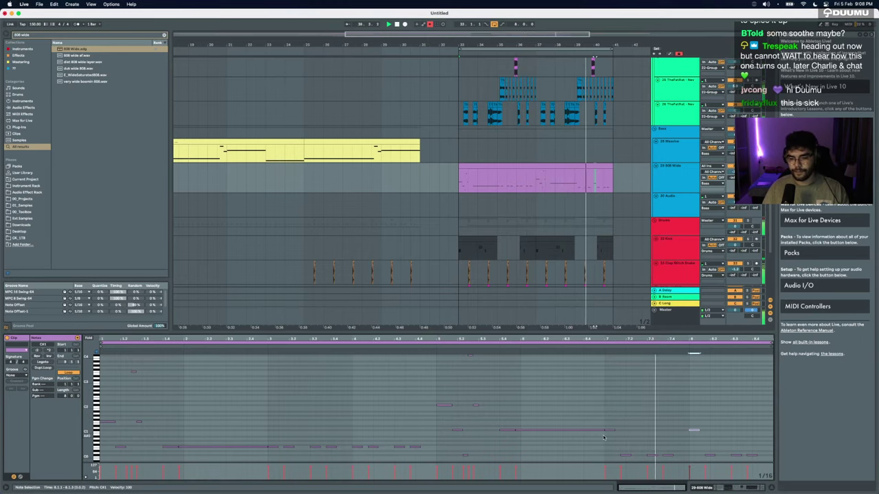
# Step: Raise all the notes in bars 7 and 8 by two semitones to D#0 and D#1
pyautogui.scroll(-3, 652, 443)
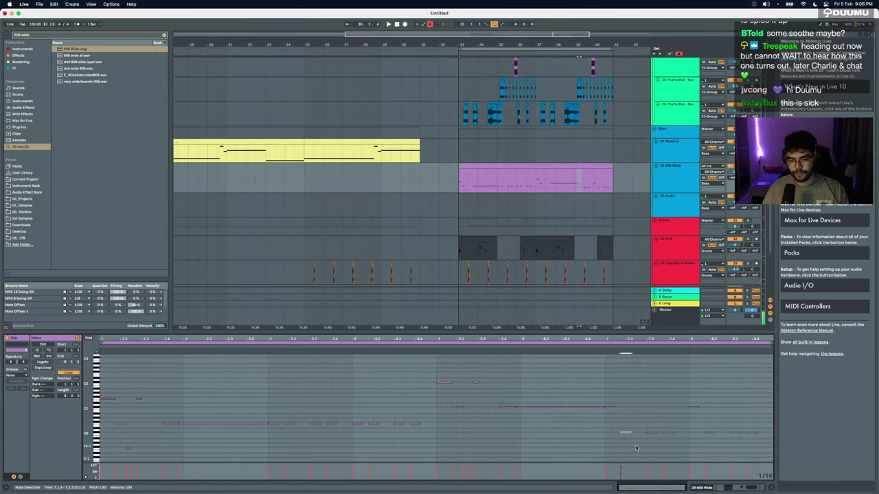
pyautogui.moveTo(611, 397); pyautogui.dragTo(841, 447)
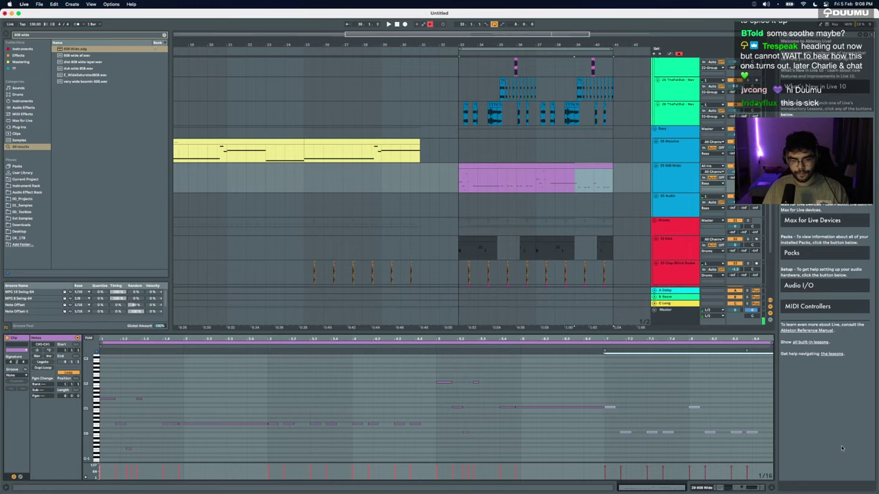
pyautogui.click(414, 425)
pyautogui.moveTo(535, 427); pyautogui.dragTo(544, 371)
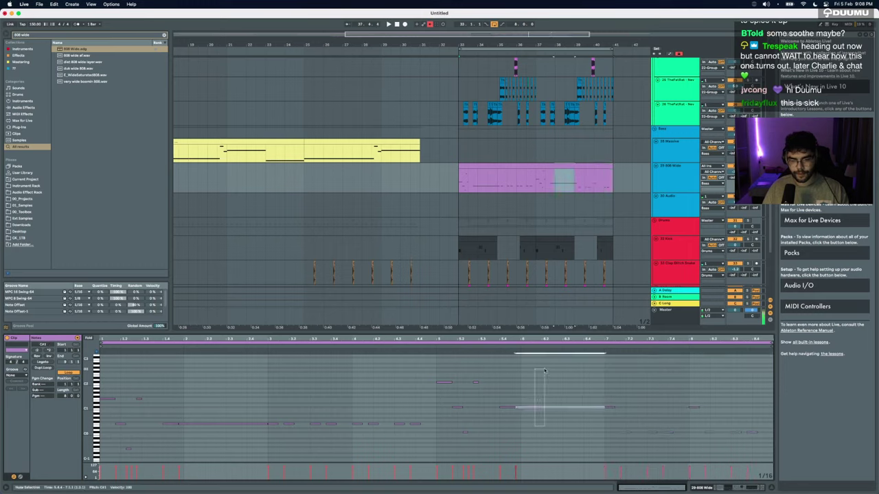
pyautogui.moveTo(620, 410); pyautogui.dragTo(805, 445)
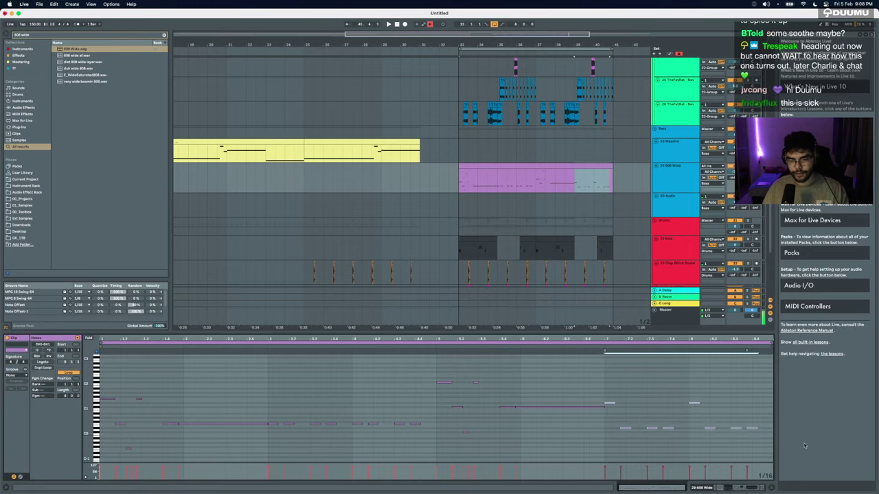
# Step: Audition the edited second half of the 808 line, playing from bar 39 and from bar 37
pyautogui.click(277, 179)
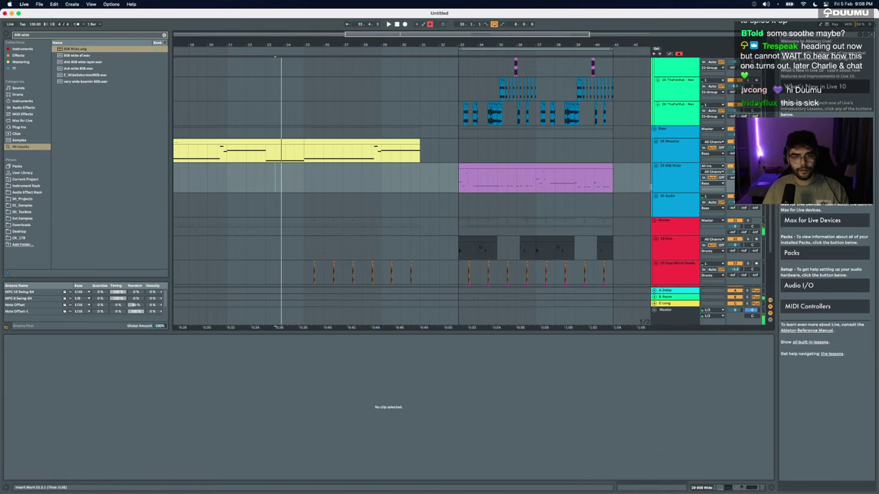
pyautogui.click(568, 183)
pyautogui.press('space')
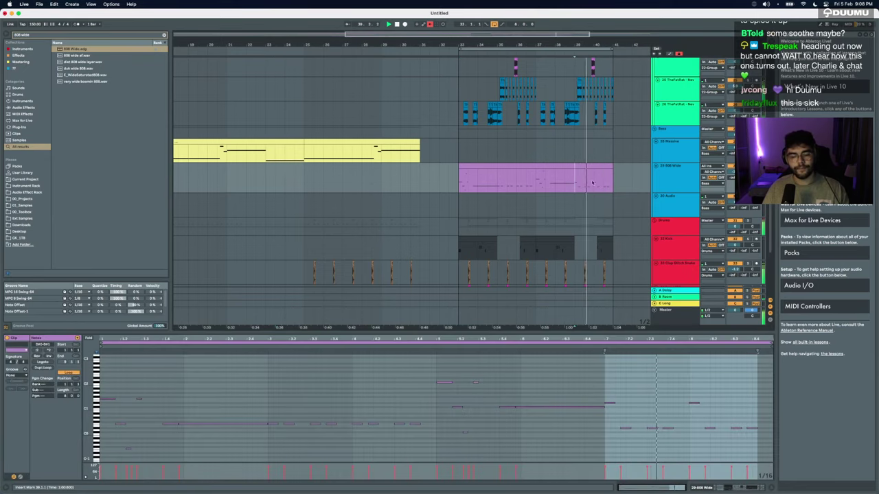
pyautogui.click(594, 167)
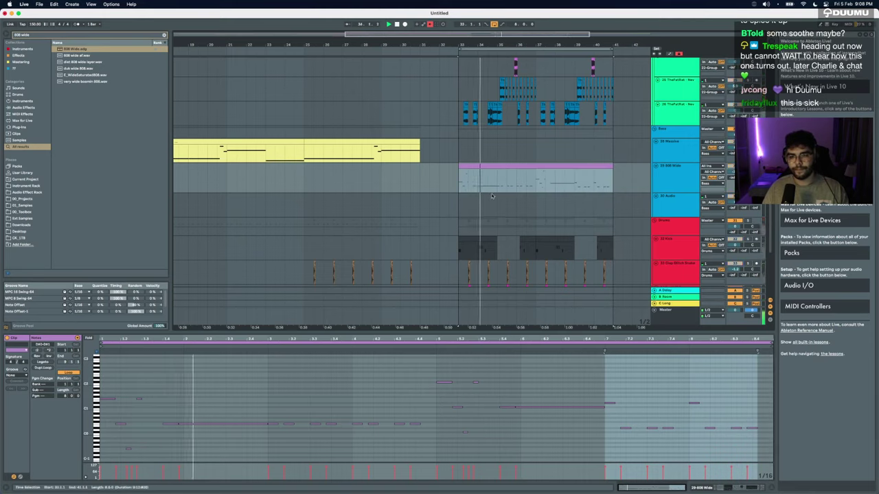
pyautogui.press('space')
pyautogui.click(536, 187)
pyautogui.press('space')
# Step: Rework the bar 5 run with C#0 held to 5.3.1 and four sixteenth notes on C#2, C#1, C#3 and C#0
pyautogui.moveTo(89, 408)
pyautogui.mouseDown()
pyautogui.moveTo(88, 423)
pyautogui.moveTo(90, 406)
pyautogui.mouseUp()
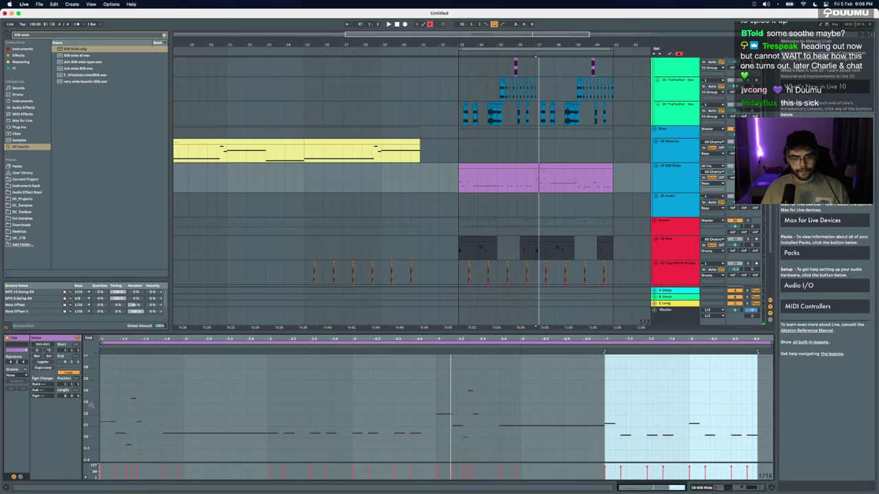
pyautogui.click(466, 431)
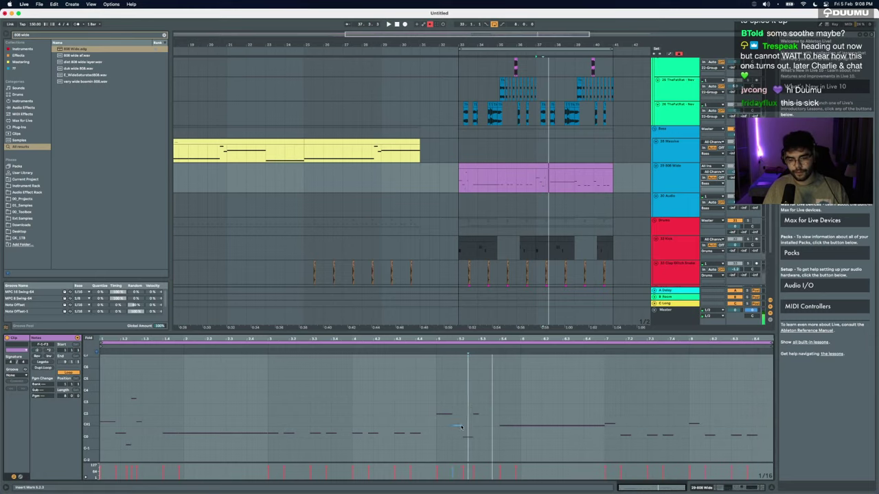
pyautogui.scroll(5, 468, 430)
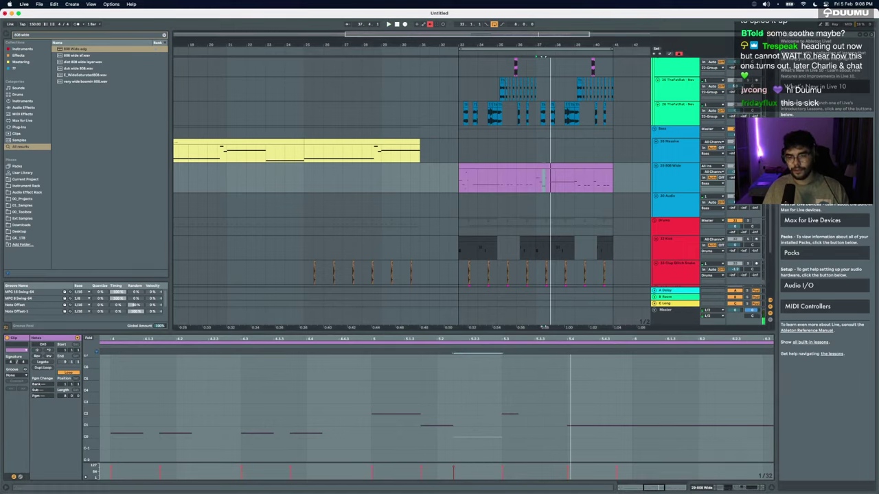
pyautogui.press('space')
pyautogui.click(509, 414)
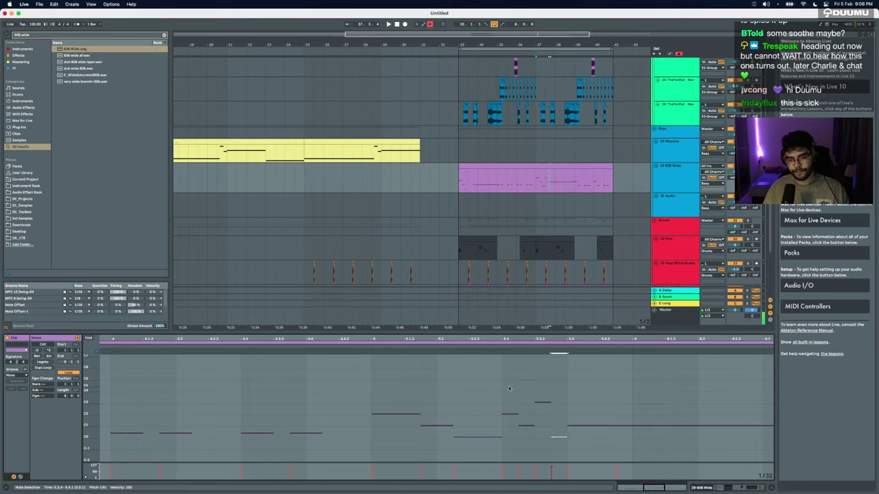
# Step: Raise the four notes in beat 5.3 an octave and shorten them, keeping only the C#1 note at 5.3.4
pyautogui.press('space')
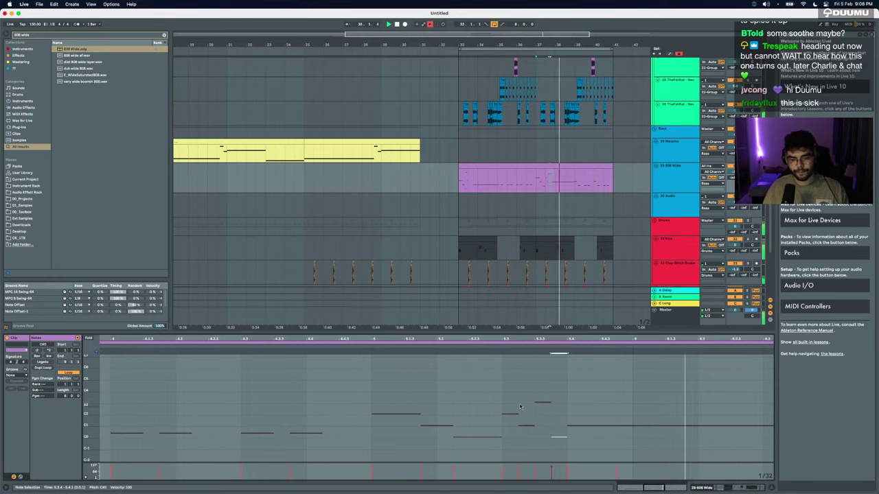
pyautogui.press('space')
pyautogui.moveTo(505, 394); pyautogui.dragTo(568, 455)
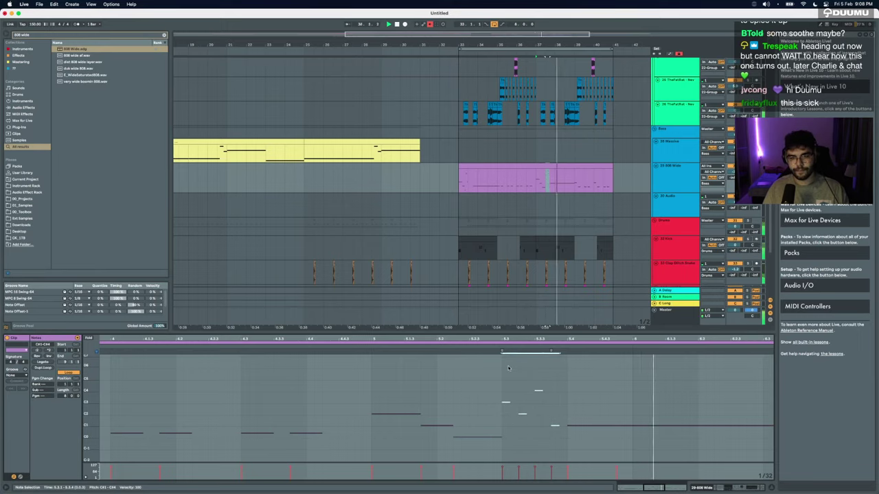
pyautogui.press('space')
pyautogui.moveTo(501, 422); pyautogui.dragTo(512, 397)
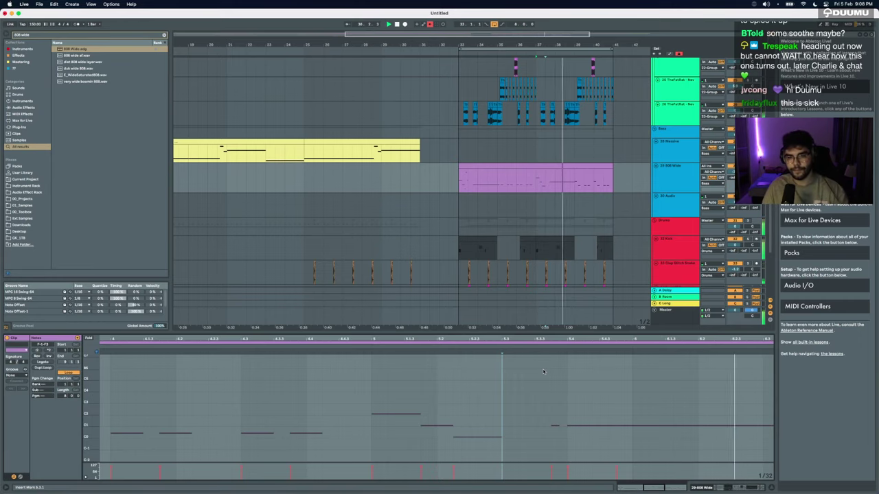
# Step: Select the whole 808 Wide clip and audition it looped over bars 33 to 41
pyautogui.click(561, 167)
pyautogui.scroll(-5, 542, 168)
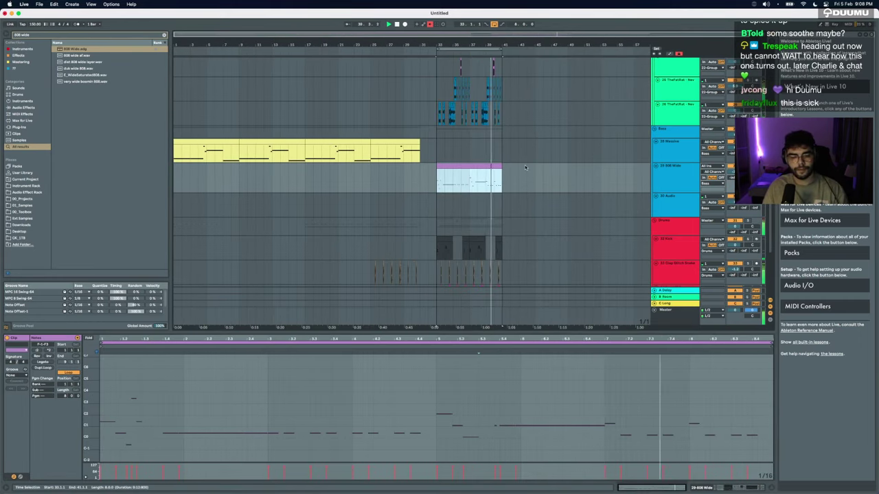
pyautogui.click(470, 167)
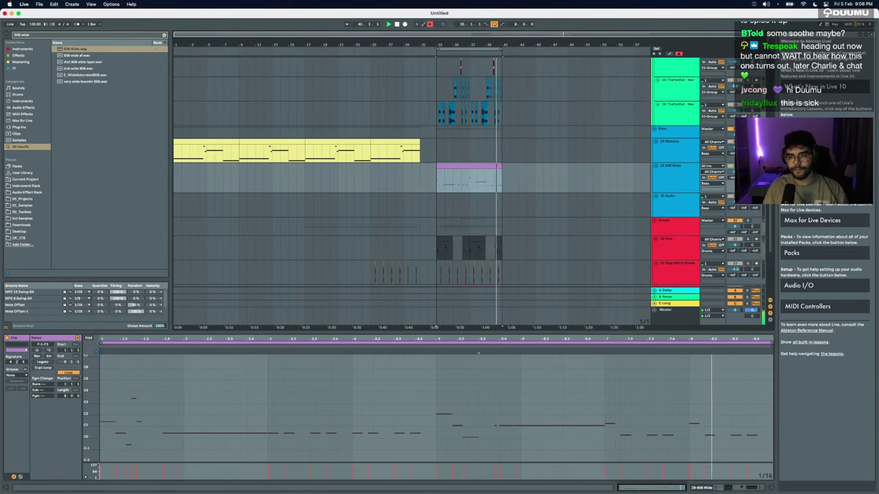
pyautogui.click(471, 167)
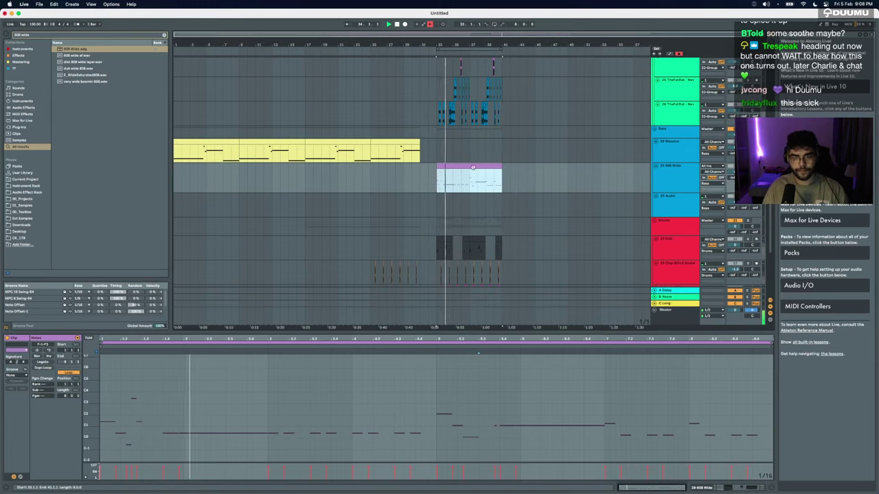
pyautogui.press('super+l')
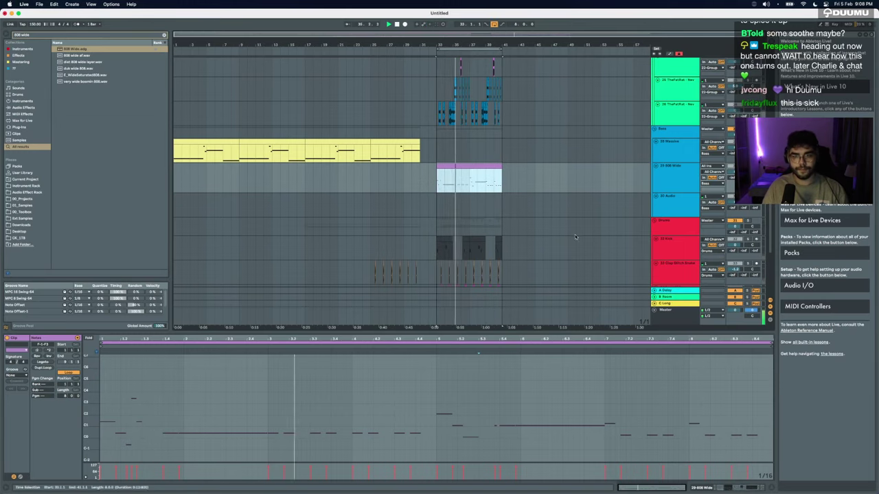
# Step: Delete the Dynamic Tube and EQ Eight from the 808 Wide device chain
pyautogui.hotkey('shift', 'Tab')
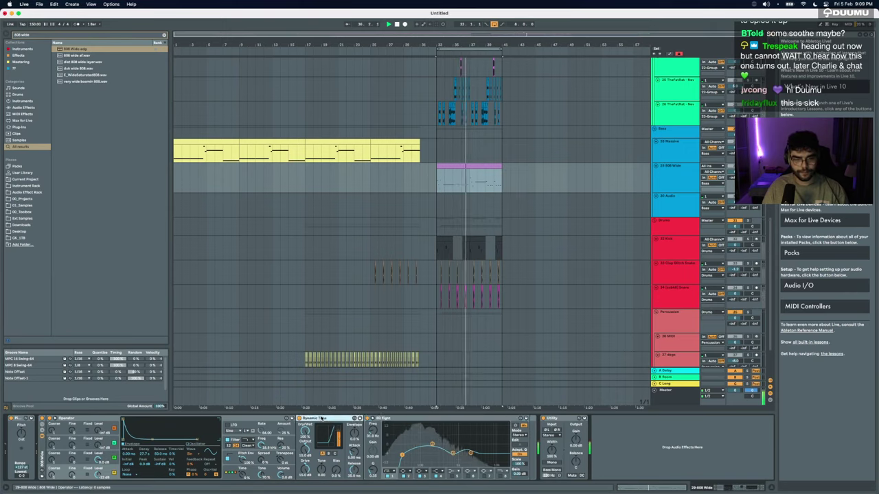
pyautogui.press('Delete')
pyautogui.press('Delete')
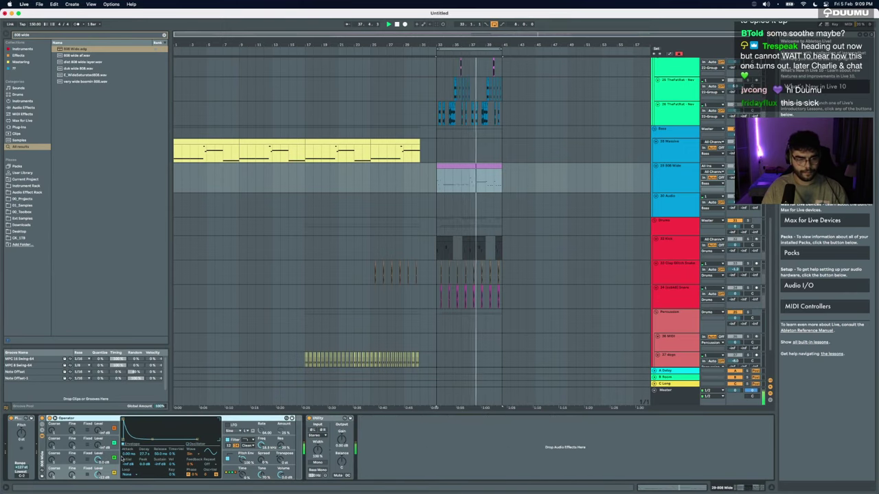
# Step: Change Operator's oscillator algorithm, raise oscillator C's level to 0.0 dB and adjust oscillator B while playing the bass
pyautogui.click(226, 469)
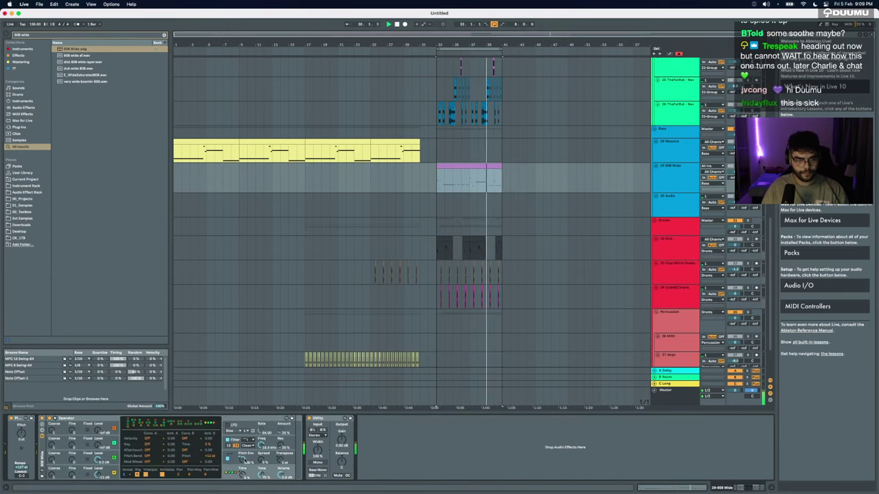
pyautogui.click(116, 471)
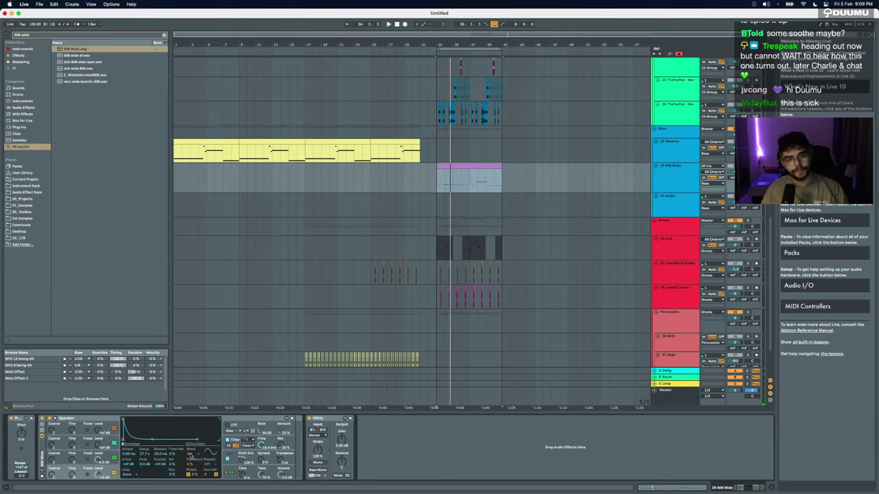
pyautogui.click(245, 475)
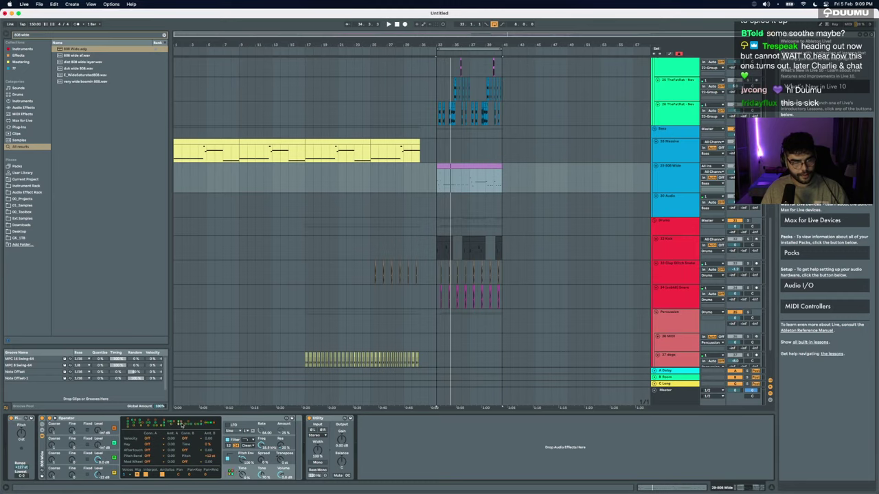
pyautogui.click(106, 457)
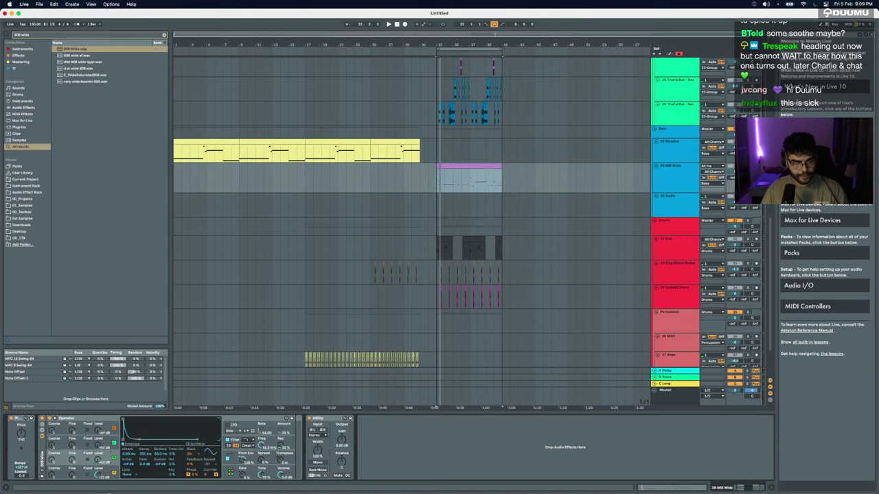
pyautogui.click(105, 445)
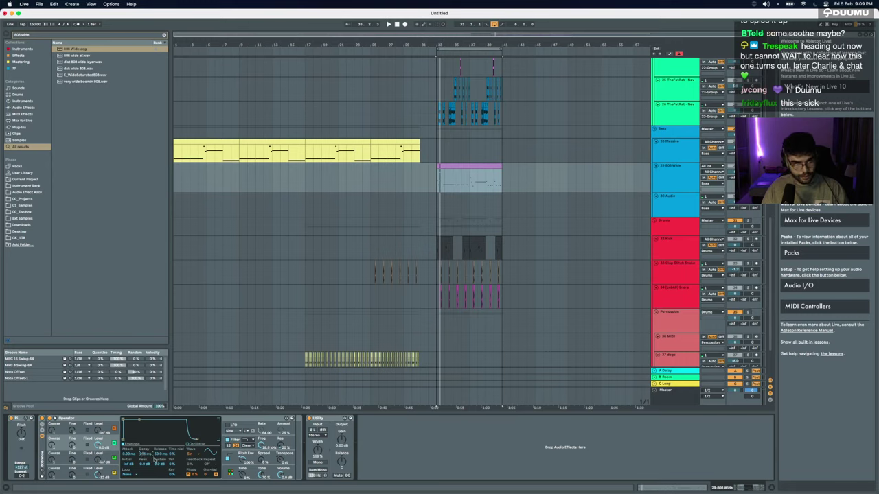
pyautogui.click(98, 453)
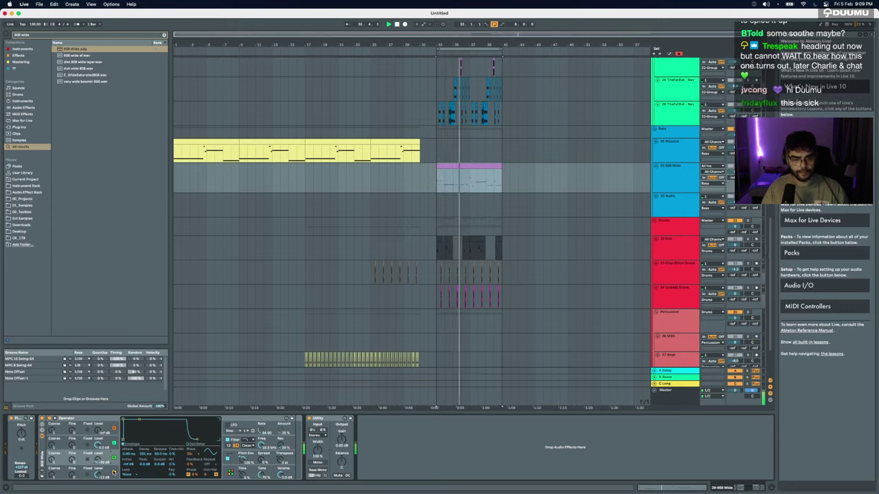
# Step: Switch on Operator's bottom oscillator and lengthen its envelope decay to about 5.4 s
pyautogui.click(118, 471)
pyautogui.moveTo(157, 465); pyautogui.dragTo(145, 479)
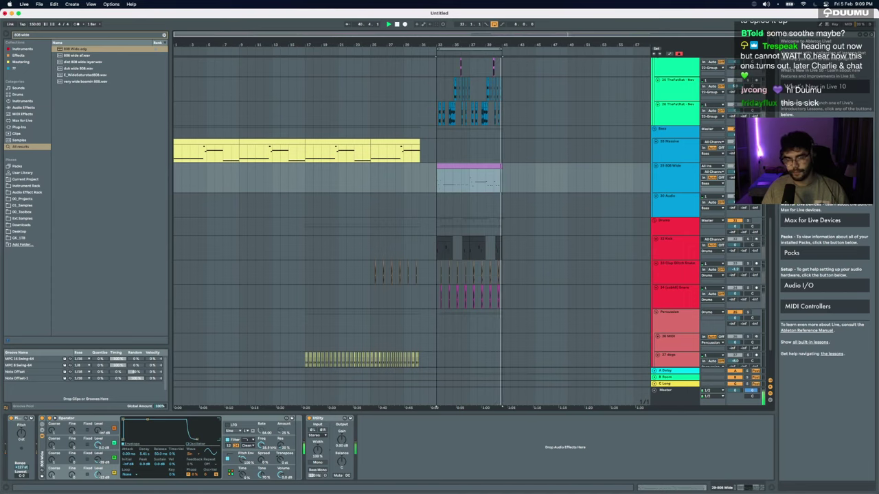
# Step: Duplicate the yellow percussion chops from bars 17 to 33 so that they continue from bar 33
pyautogui.click(206, 153)
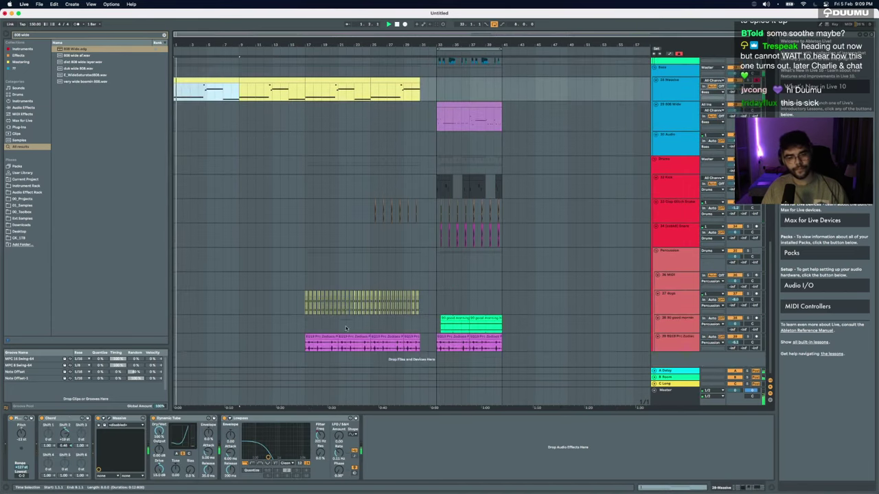
pyautogui.scroll(-5, 303, 283)
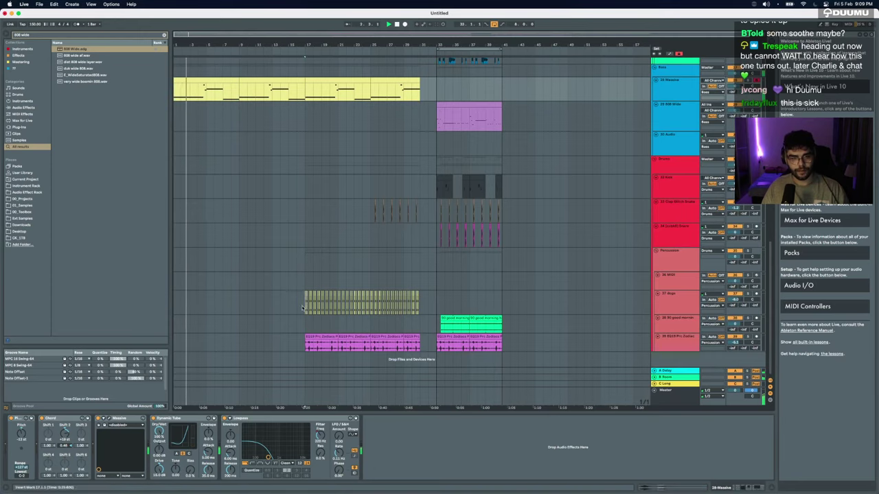
pyautogui.moveTo(304, 294); pyautogui.dragTo(437, 292)
pyautogui.hotkey('ctrl', 'd')
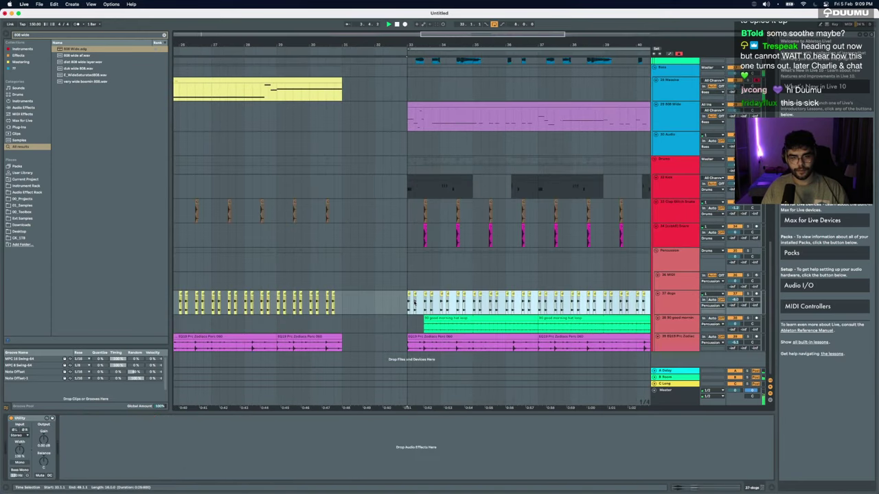
# Step: Extend the green good morning hat loop back so that it starts at bar 33
pyautogui.click(425, 319)
pyautogui.scroll(3, 413, 271)
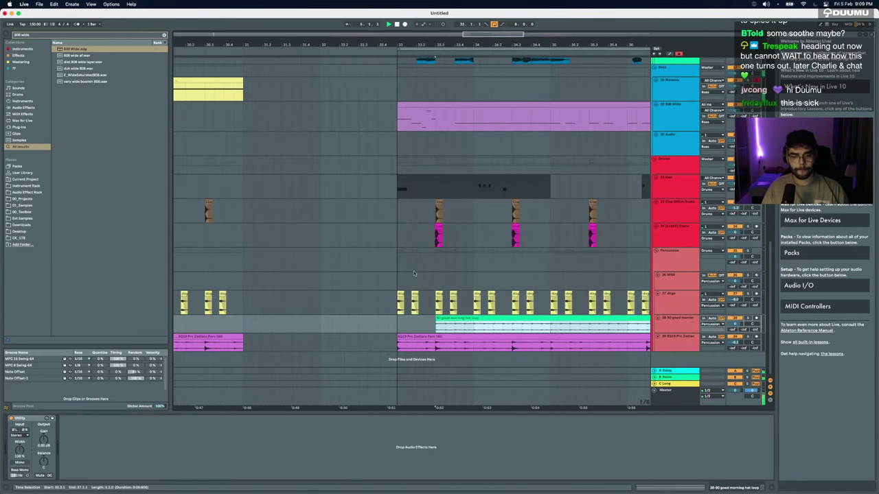
pyautogui.click(432, 317)
pyautogui.click(434, 318)
pyautogui.scroll(-4, 399, 319)
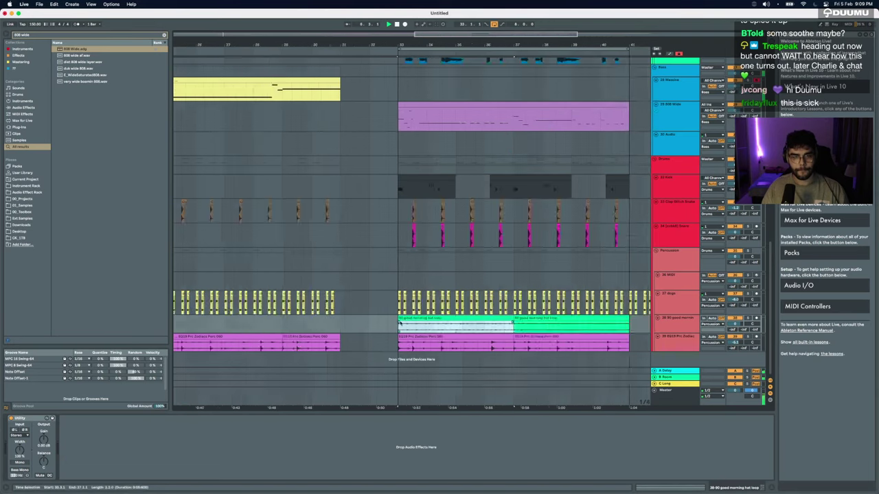
# Step: Duplicate the pink A#m fade-in audio track and place its clip so the swell ends at bar 33, deleting the rest
pyautogui.scroll(10, 401, 321)
pyautogui.scroll(-3, 402, 322)
pyautogui.scroll(5, 401, 323)
pyautogui.click(678, 326)
pyautogui.press('super+t')
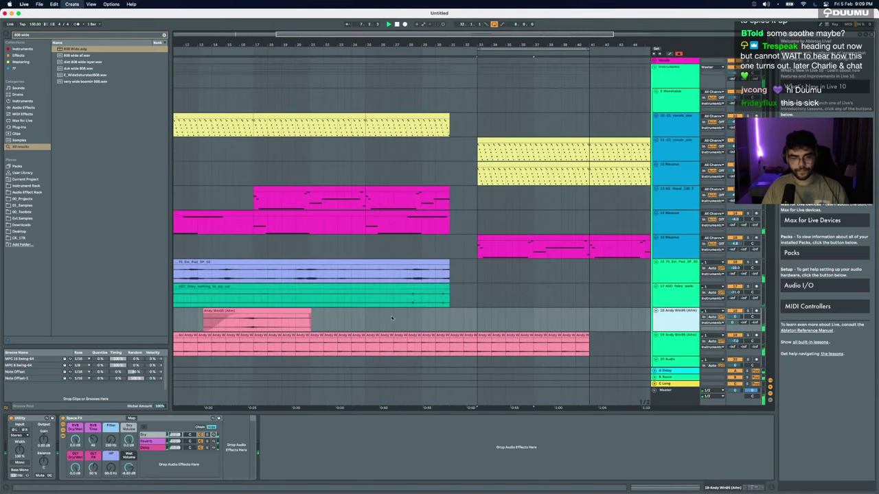
pyautogui.scroll(-4, 376, 319)
pyautogui.moveTo(291, 313); pyautogui.dragTo(504, 343)
pyautogui.scroll(3, 429, 339)
pyautogui.press('Delete')
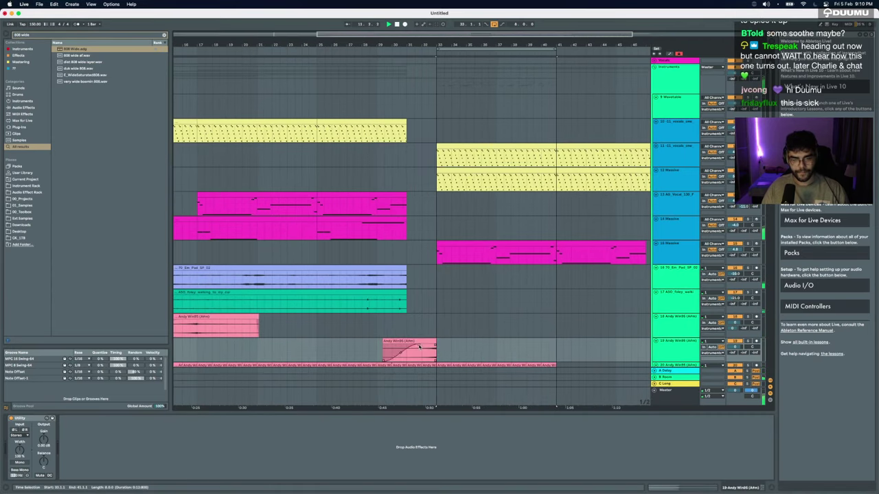
# Step: Add an audio track below the percussion and place the KUURO impact sample, found by searching "impact", across bar 33
pyautogui.scroll(-5, 417, 355)
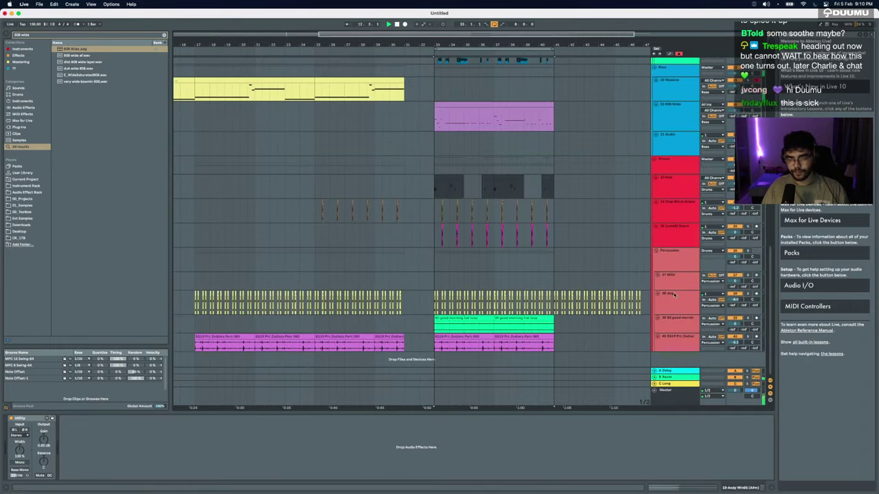
pyautogui.click(665, 152)
pyautogui.press('super+t')
pyautogui.press('Delete')
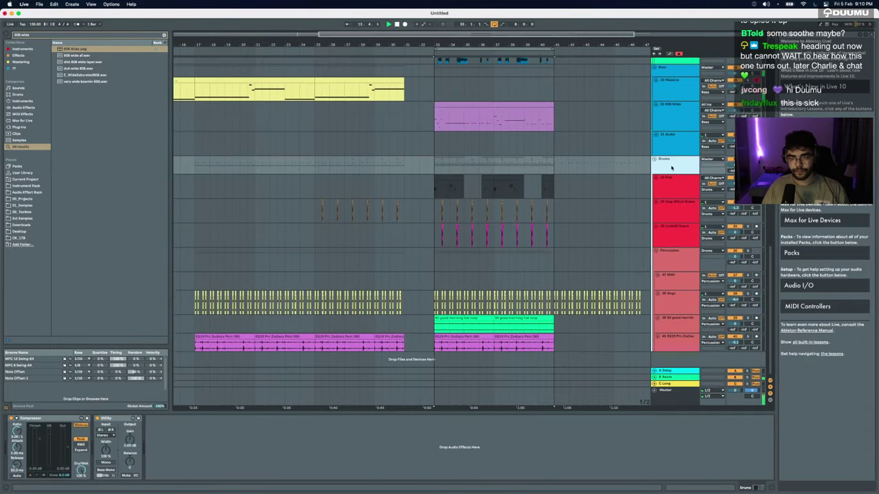
pyautogui.press('super+t')
pyautogui.press('super+f')
pyautogui.write('impact')
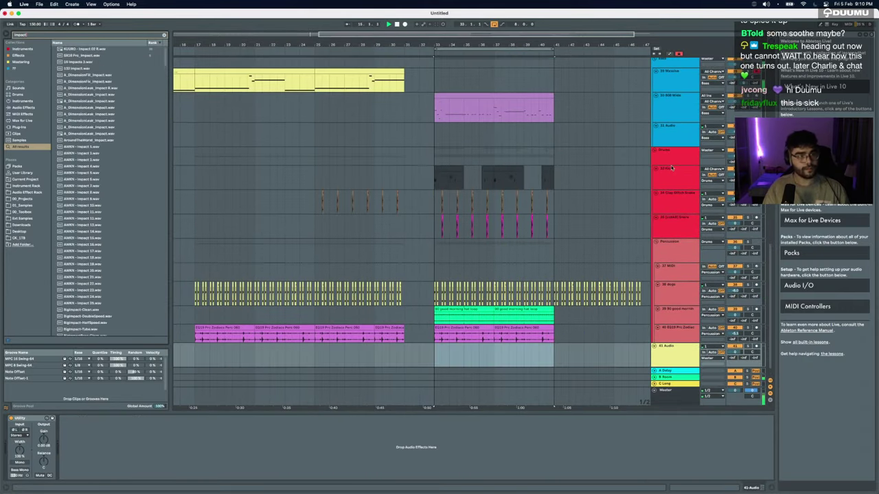
pyautogui.moveTo(95, 48); pyautogui.dragTo(336, 357)
# Step: Add an EQ Eight to the impact track and sweep a high-cut band down to the low bass
pyautogui.write('eq')
pyautogui.press('Return')
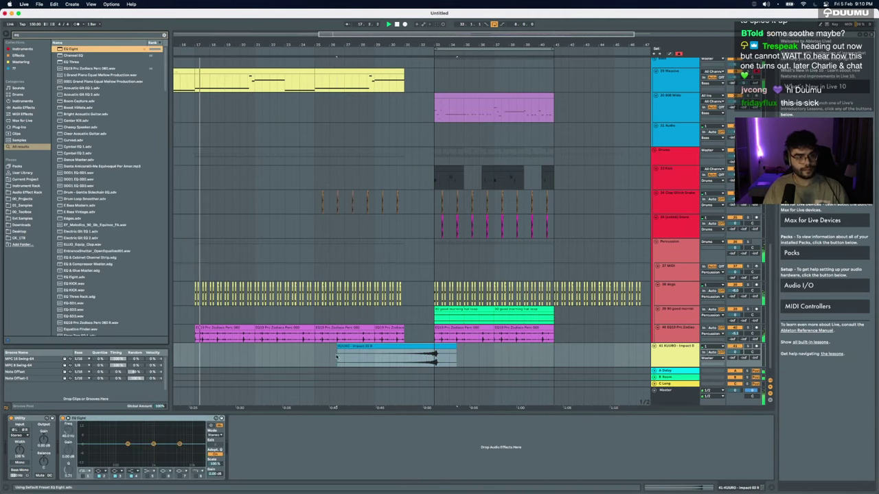
pyautogui.click(196, 476)
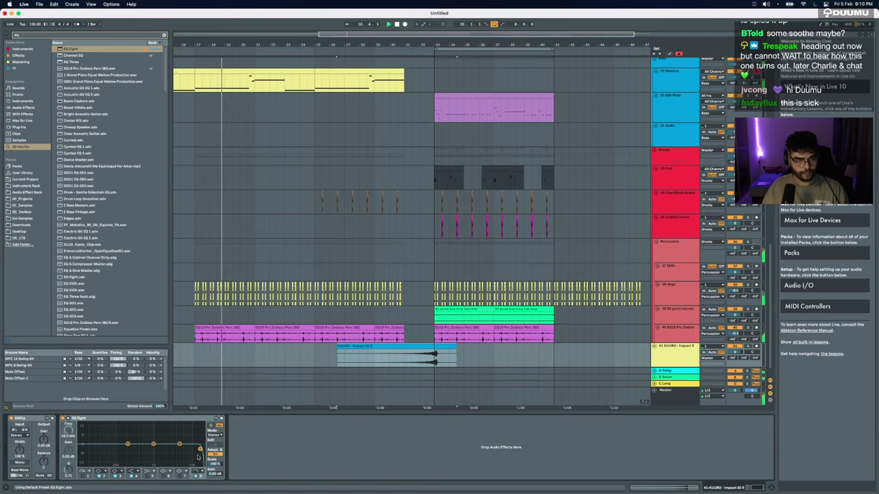
pyautogui.moveTo(201, 448); pyautogui.dragTo(94, 436)
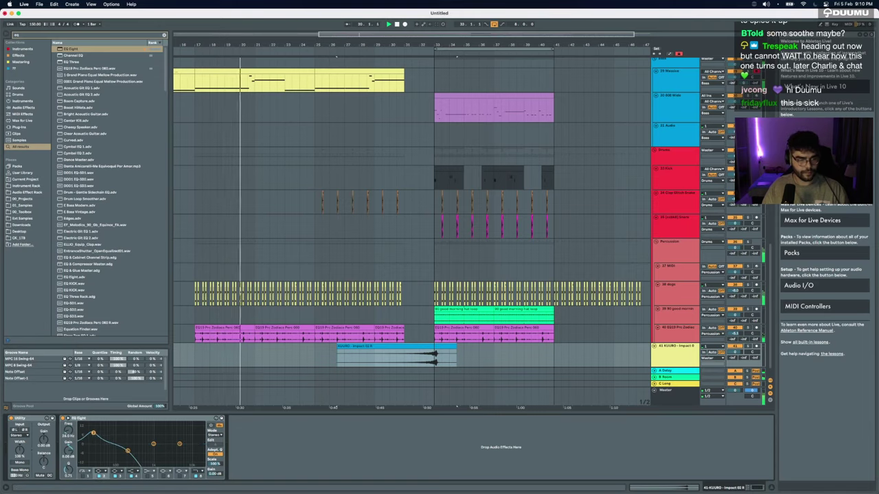
# Step: Remove the impact's tail and trim and fade in the remaining swell so it spans about 30.3 to 32.3
pyautogui.moveTo(463, 361); pyautogui.dragTo(435, 362)
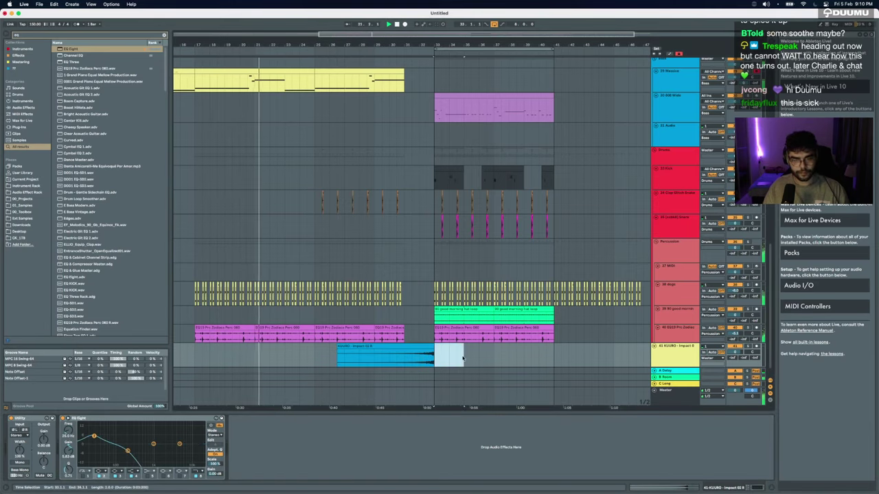
pyautogui.press('Delete')
pyautogui.click(338, 346)
pyautogui.moveTo(337, 347); pyautogui.dragTo(386, 352)
pyautogui.scroll(5, 434, 349)
pyautogui.scroll(-5, 386, 351)
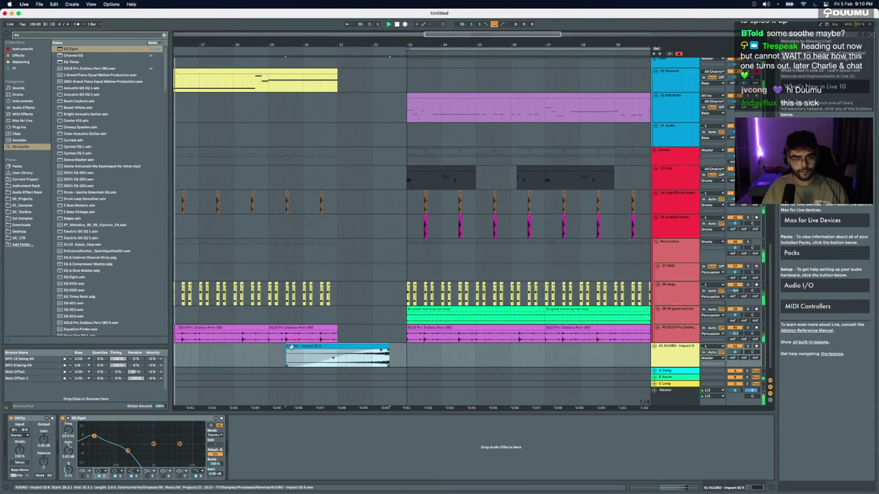
pyautogui.moveTo(287, 347); pyautogui.dragTo(321, 347)
# Step: Copy the clap and snare hits from bar 33 to bar 32, and percussion from 36.3 to 37.1 into 32.3
pyautogui.moveTo(431, 219); pyautogui.dragTo(444, 205)
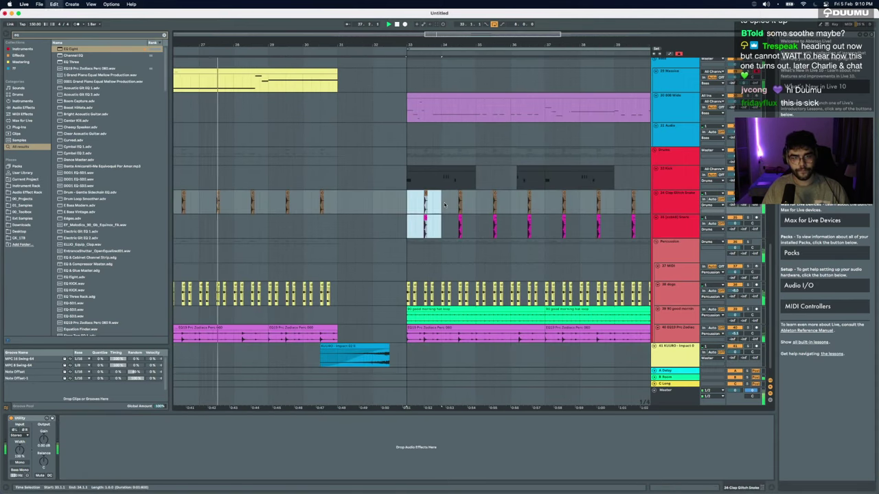
pyautogui.click(375, 204)
pyautogui.press('super+v')
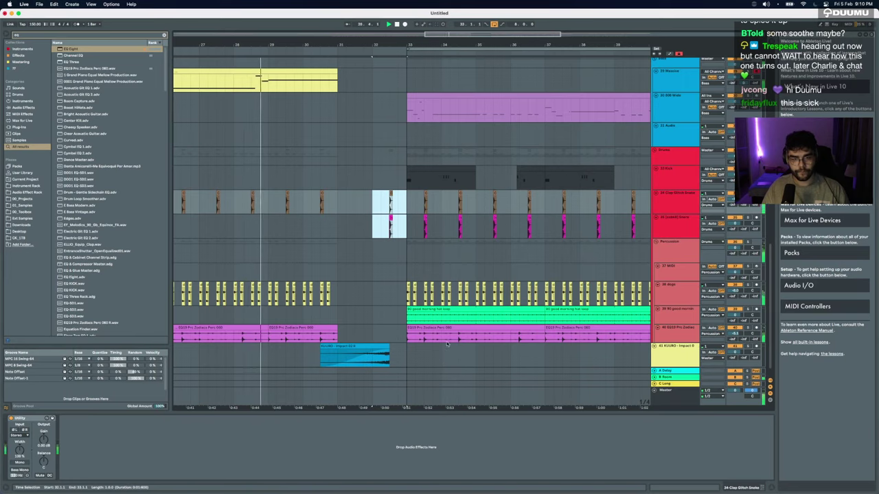
pyautogui.moveTo(530, 252); pyautogui.dragTo(546, 302)
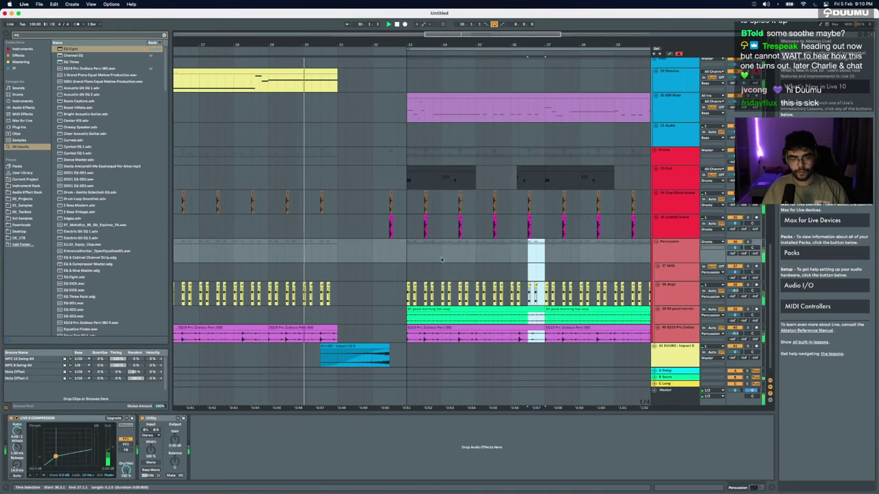
# Step: Cut the two pink A#m audio tracks at 32.3, leaving a half-bar gap before bar 33
pyautogui.scroll(6, 388, 256)
pyautogui.scroll(5, 388, 255)
pyautogui.moveTo(390, 201); pyautogui.dragTo(376, 201)
pyautogui.moveTo(387, 233); pyautogui.dragTo(405, 224)
pyautogui.scroll(-3, 404, 223)
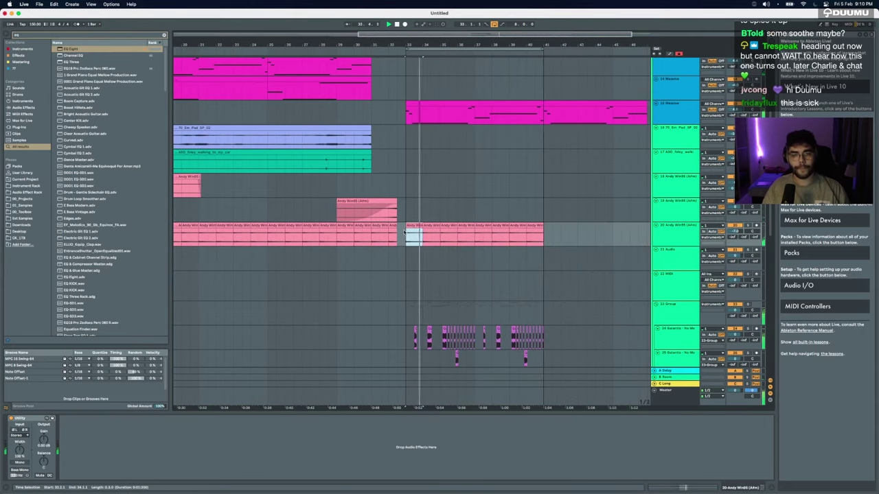
# Step: Review the Massive lead clips and the other tracks around bar 33 while the arrangement plays
pyautogui.scroll(2, 404, 221)
pyautogui.scroll(-5, 412, 233)
pyautogui.scroll(-2, 426, 247)
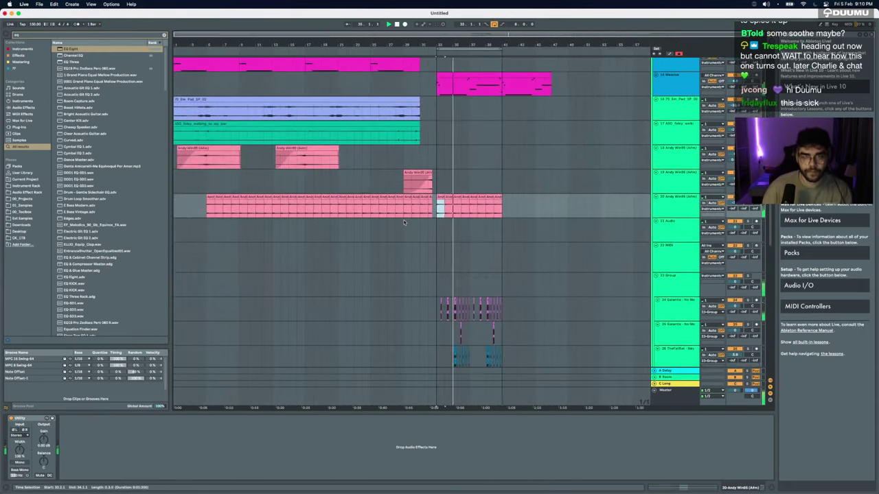
pyautogui.scroll(7, 432, 250)
pyautogui.click(460, 270)
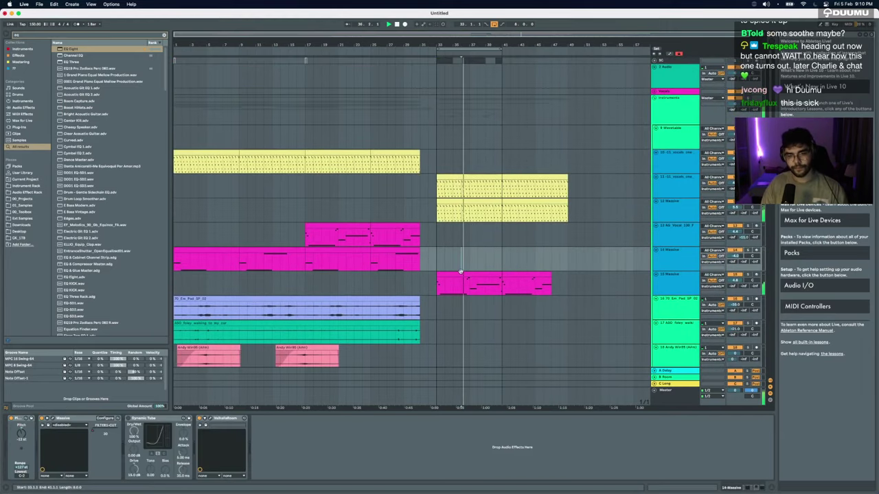
pyautogui.click(501, 275)
pyautogui.scroll(5, 457, 291)
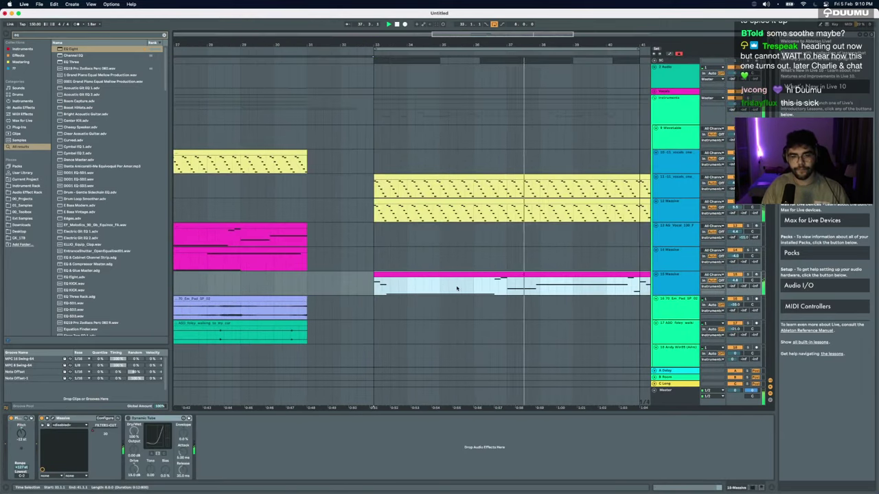
pyautogui.scroll(-10, 426, 268)
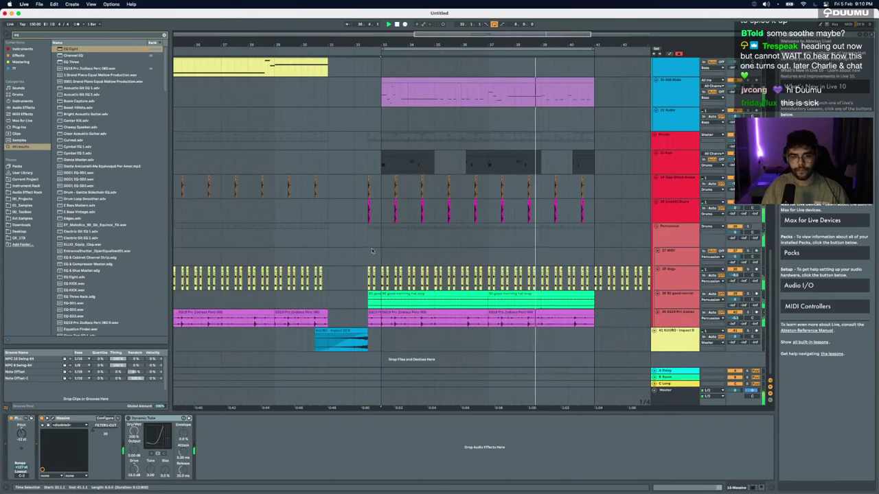
# Step: Select bars 33 to 41 across all tracks and play the section from its start
pyautogui.click(380, 243)
pyautogui.keyDown('shift'); pyautogui.click(590, 237); pyautogui.keyUp('shift')
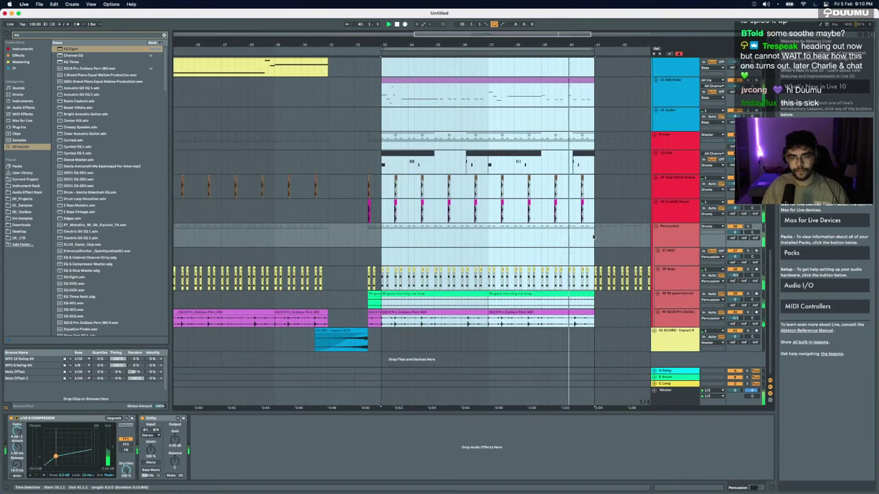
pyautogui.scroll(3, 429, 206)
pyautogui.hscroll(-1, 429, 206)
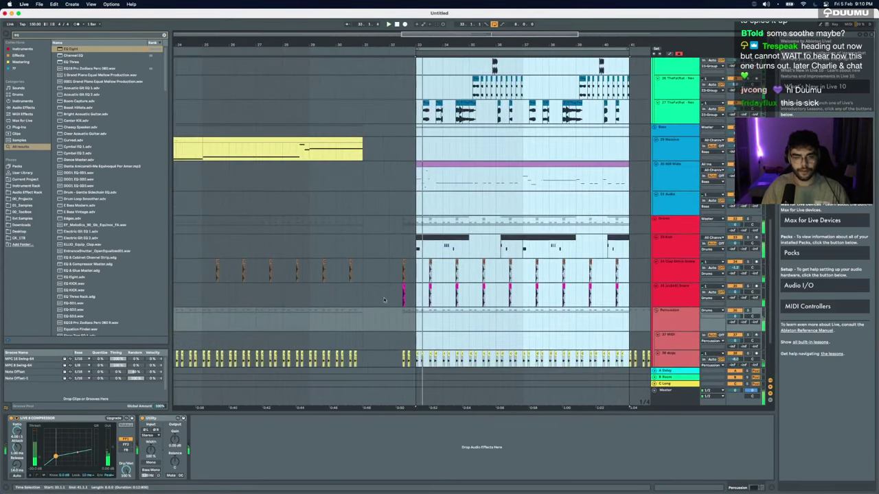
# Step: Delete the percussion between 32.3 and bar 33 and start playback a few bars before the drop
pyautogui.moveTo(403, 316); pyautogui.dragTo(411, 316)
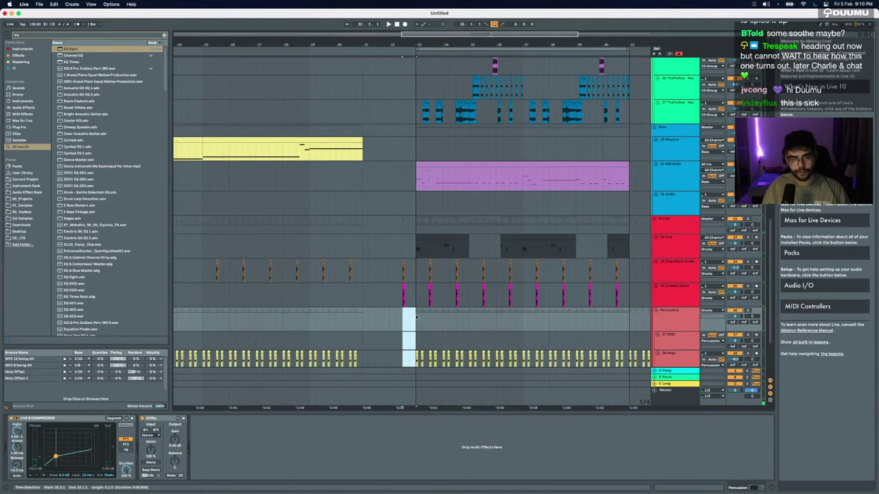
pyautogui.click(329, 301)
pyautogui.press('space')
pyautogui.scroll(5, 361, 305)
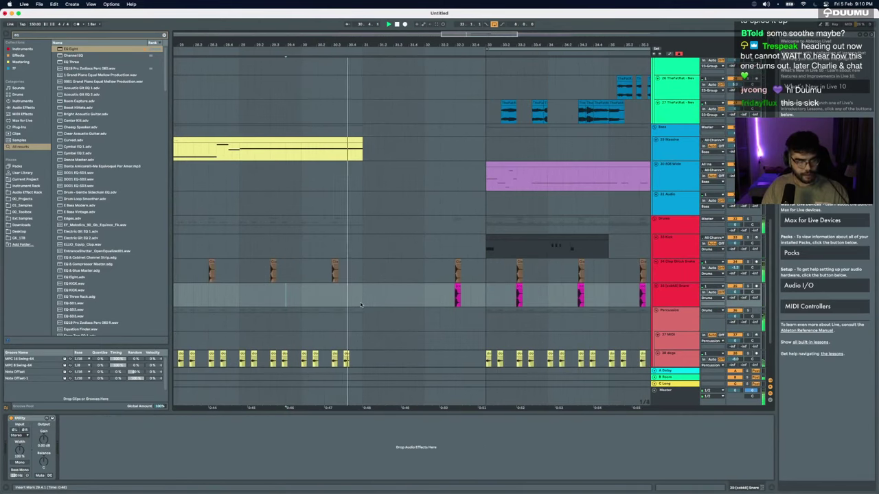
# Step: Check the C Long return's effects while the transition plays into bar 33, and stop playback
pyautogui.click(677, 385)
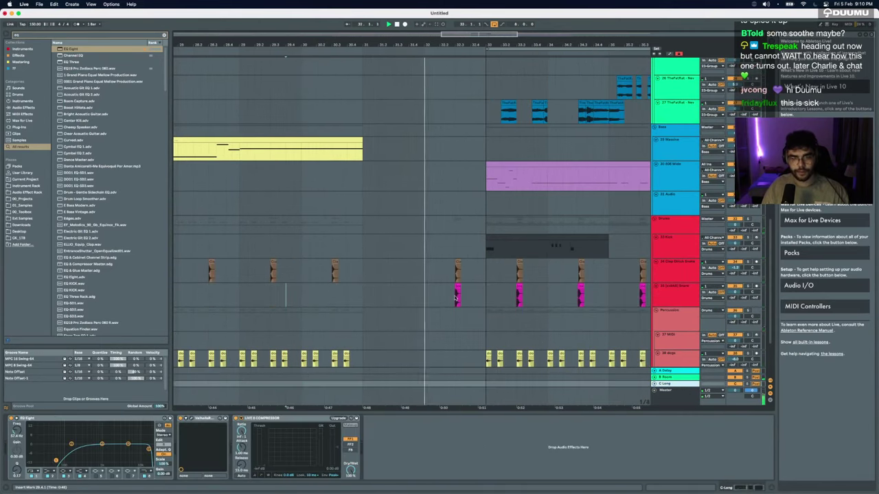
pyautogui.scroll(12, 455, 298)
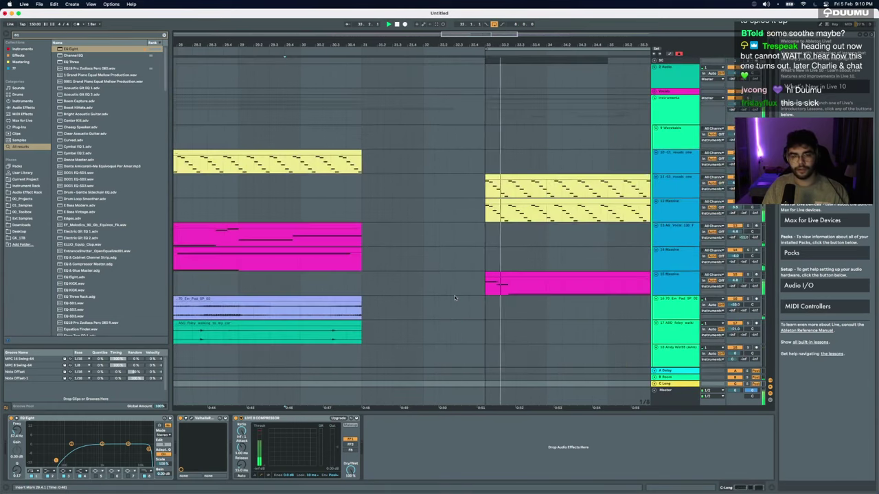
pyautogui.press('space')
pyautogui.scroll(-3, 454, 298)
pyautogui.scroll(-4, 455, 298)
pyautogui.scroll(3, 455, 298)
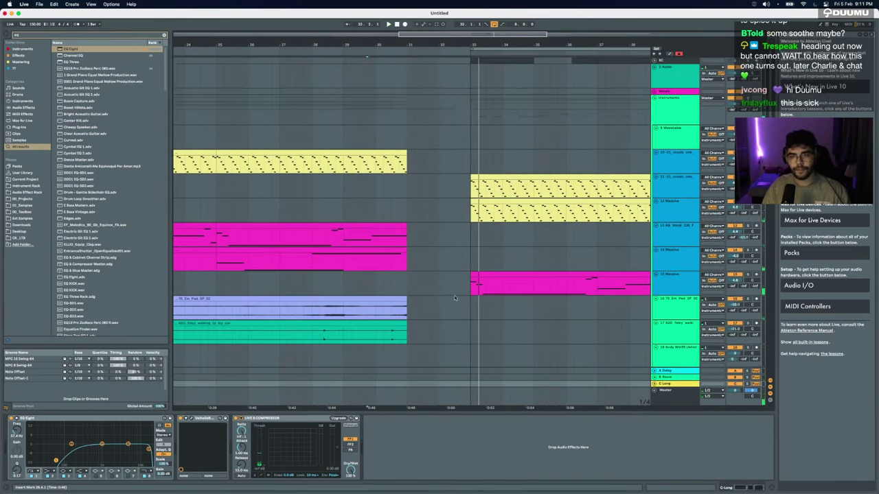
# Step: Automate the Instruments group's Utility gain to drop out from 32.3 to bar 33 and play the transition
pyautogui.click(675, 115)
pyautogui.press('a')
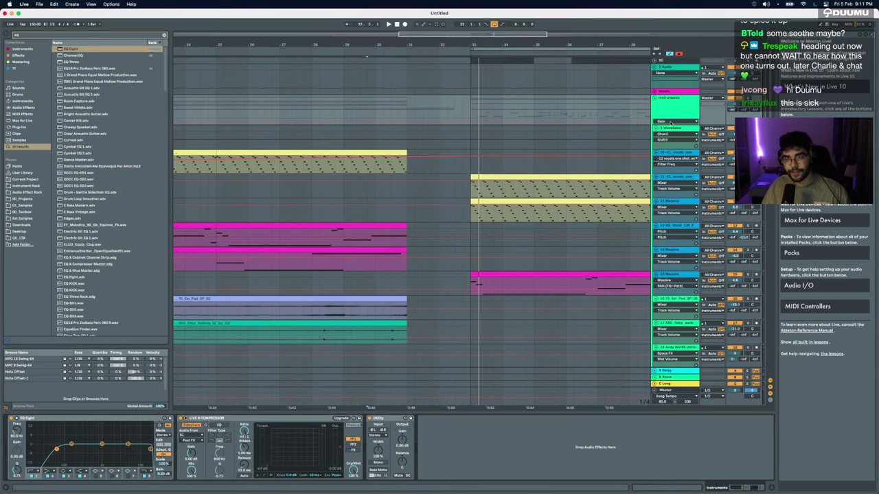
pyautogui.moveTo(666, 124); pyautogui.dragTo(665, 165)
pyautogui.click(453, 144)
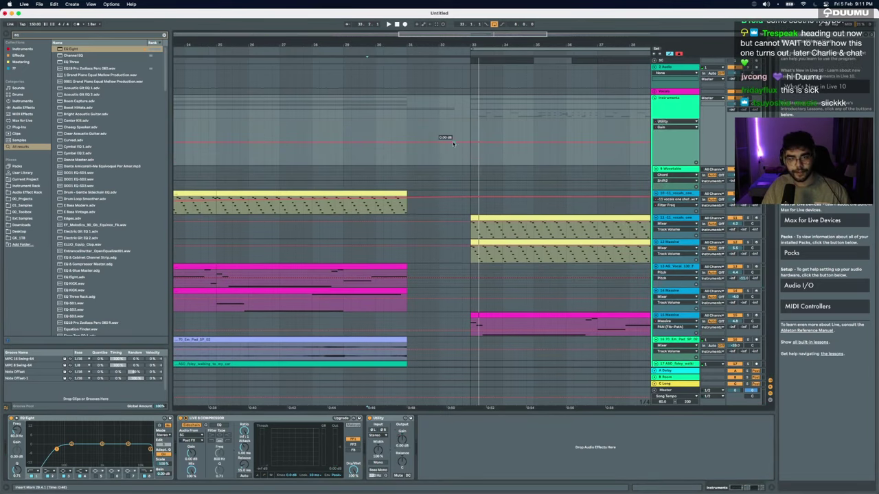
pyautogui.click(399, 151)
pyautogui.press('space')
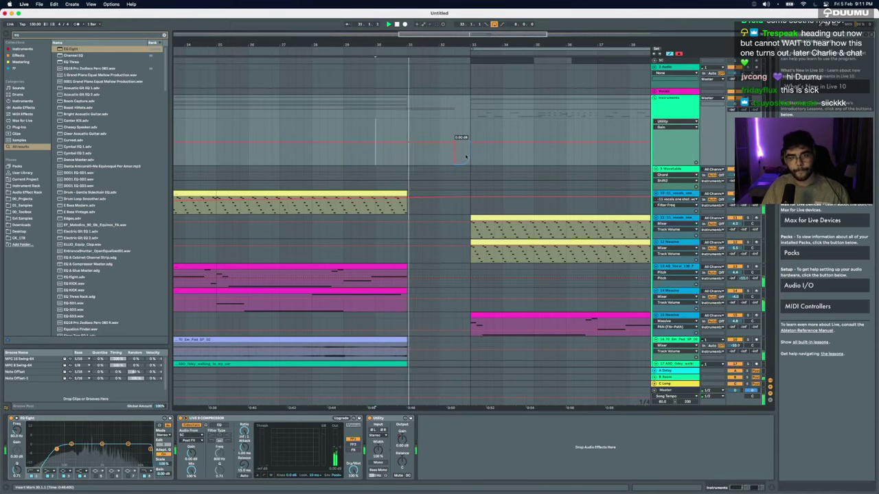
pyautogui.press('a')
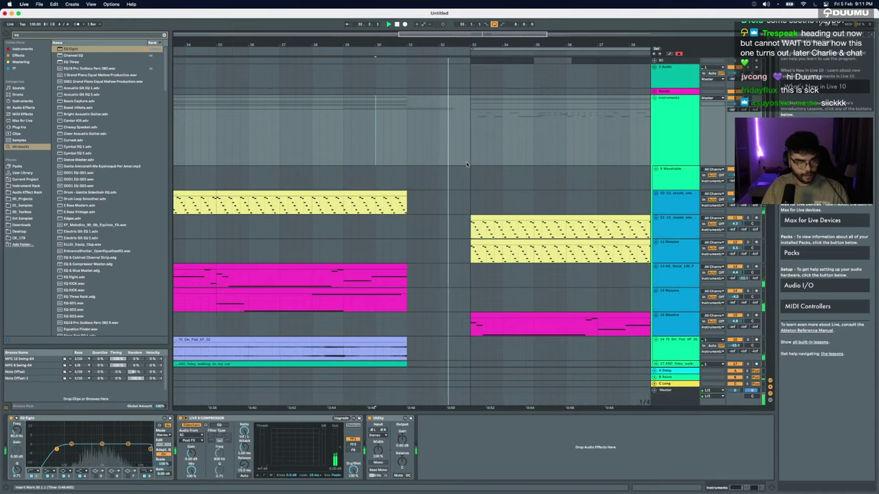
# Step: Check the AG_Vocal track's devices and its B-Room send and automation while playing into the drop from before bar 33
pyautogui.scroll(-3, 467, 164)
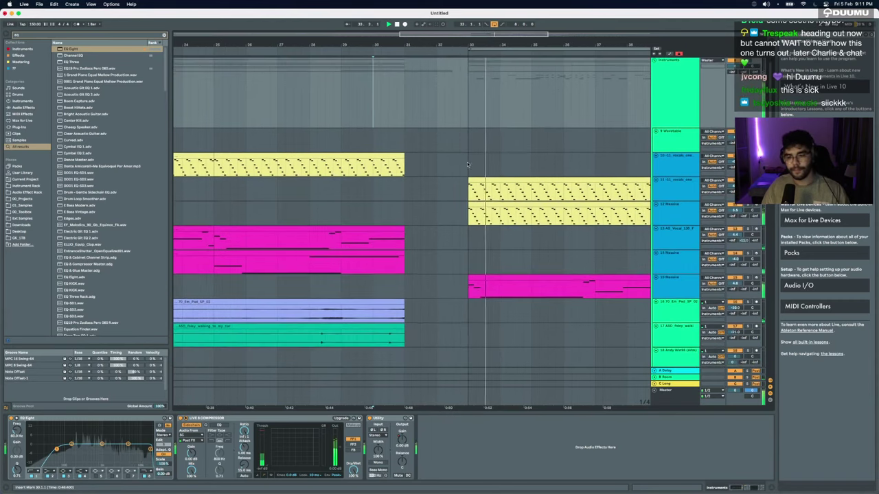
pyautogui.click(277, 240)
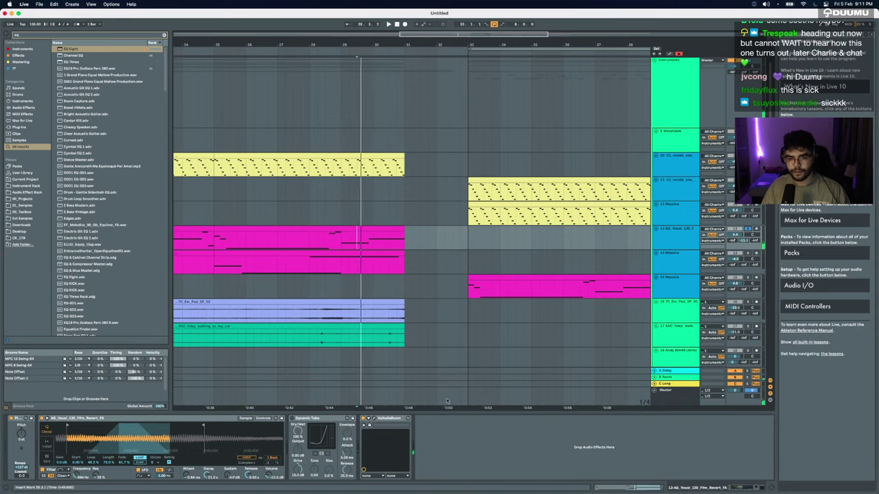
pyautogui.click(674, 378)
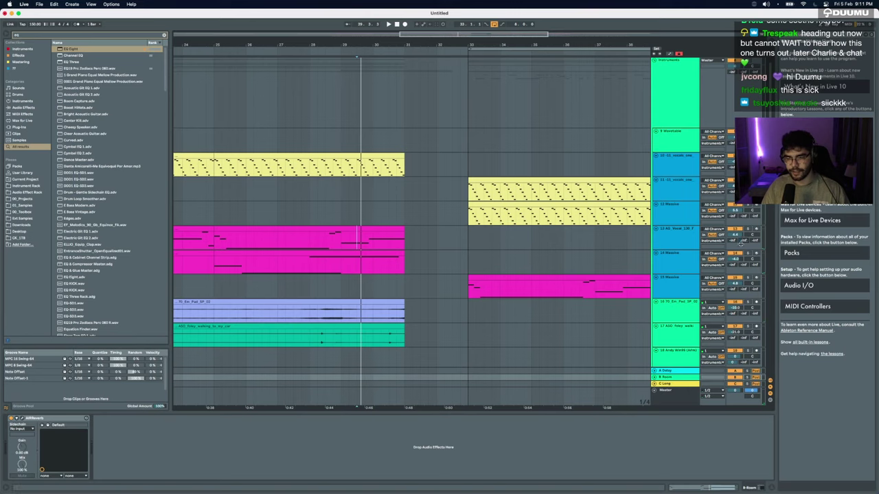
pyautogui.press('space')
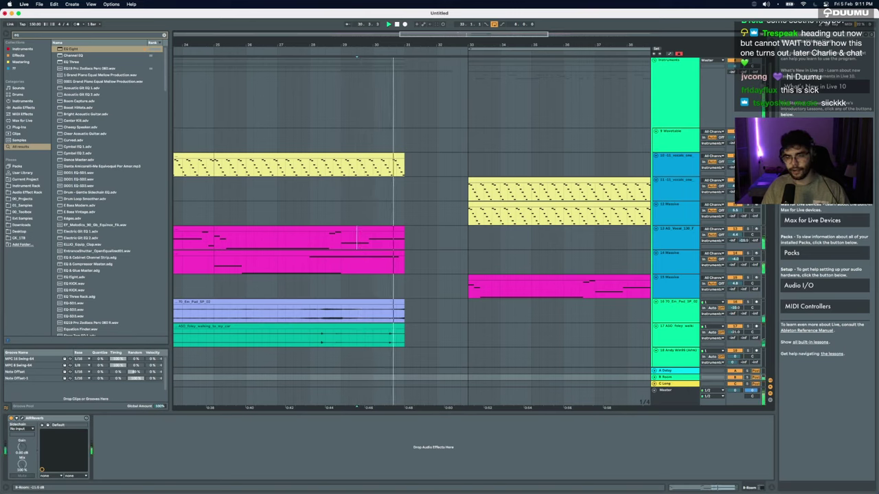
pyautogui.press('a')
pyautogui.click(426, 236)
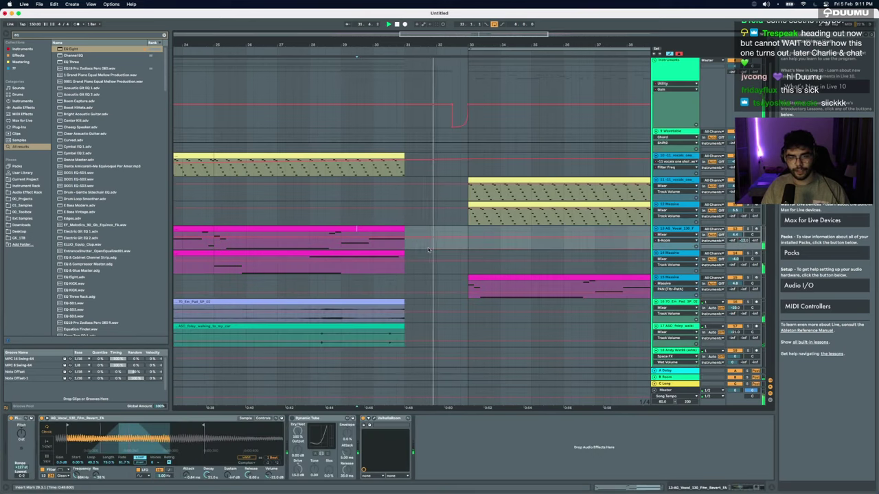
pyautogui.press('a')
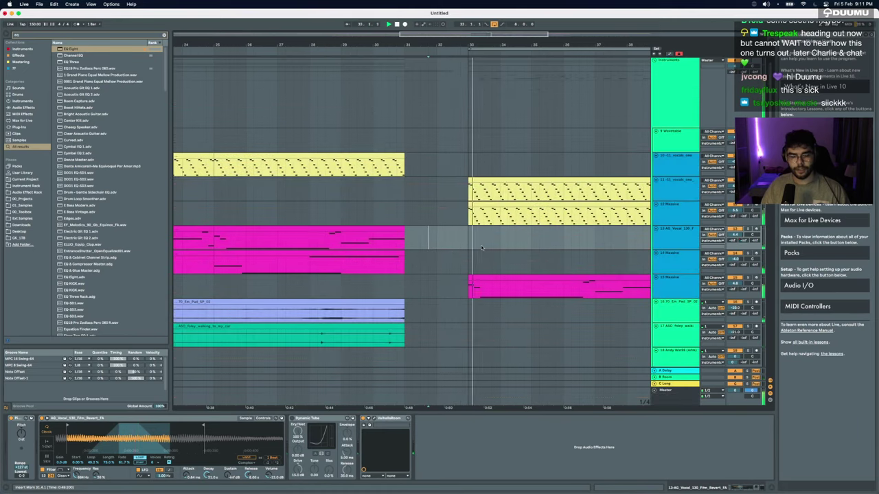
# Step: Examine the drop's synth, bass, drum and percussion clips from bar 33 onward during playback
pyautogui.press('-')
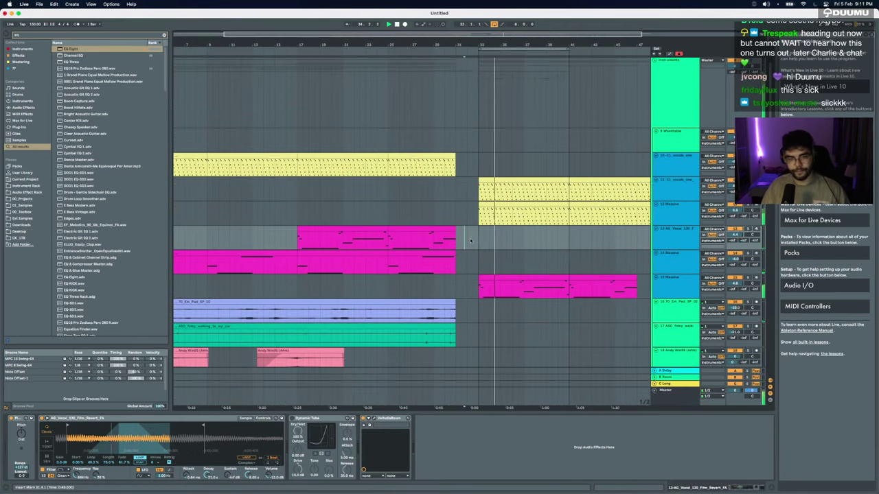
pyautogui.scroll(5, 471, 240)
pyautogui.hscroll(5, 470, 240)
pyautogui.scroll(-5, 467, 250)
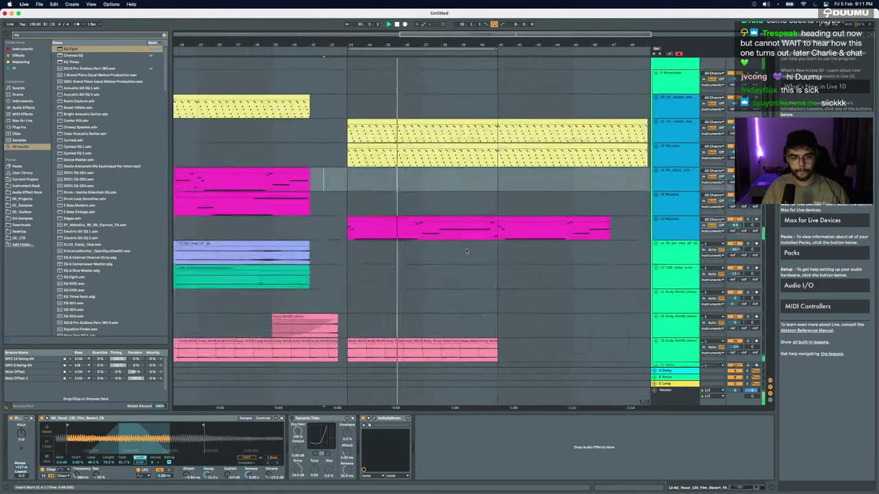
pyautogui.scroll(-3, 467, 252)
pyautogui.press('-')
pyautogui.scroll(-15, 395, 261)
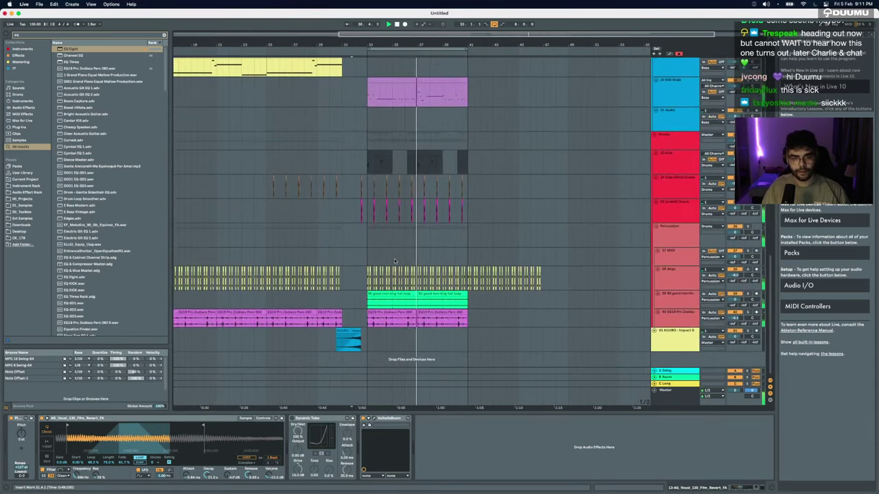
pyautogui.scroll(4, 404, 240)
pyautogui.scroll(-2, 405, 233)
pyautogui.scroll(2, 405, 207)
pyautogui.hscroll(1, 405, 208)
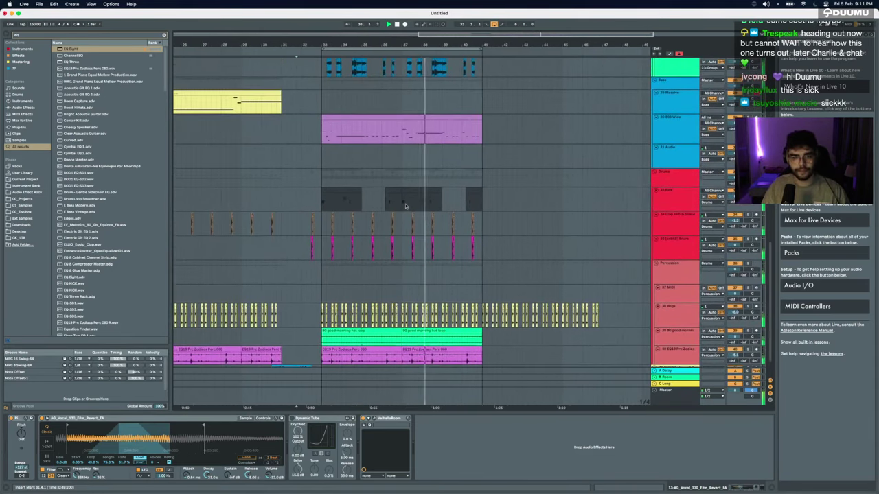
# Step: Join the SC track's clips from bar 33 to 41 into one clip and open its notes
pyautogui.scroll(15, 406, 206)
pyautogui.click(348, 60)
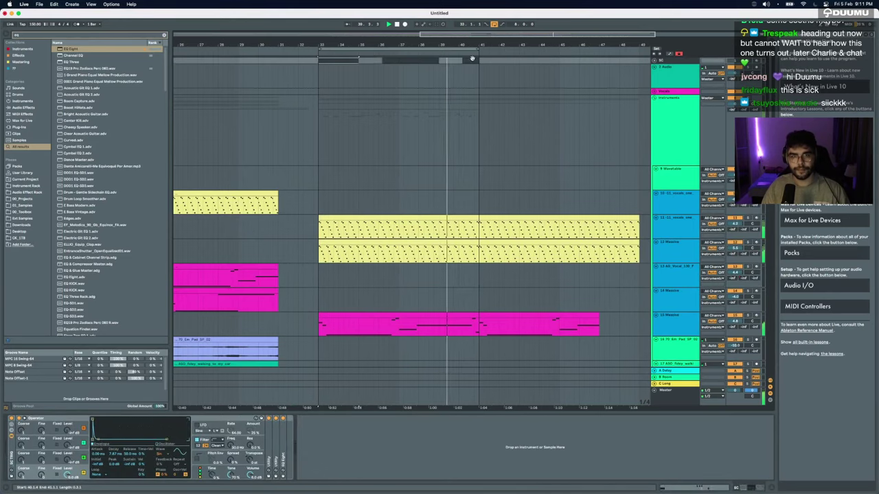
pyautogui.keyDown('shift'); pyautogui.click(473, 60); pyautogui.keyUp('shift')
pyautogui.doubleClick(473, 58)
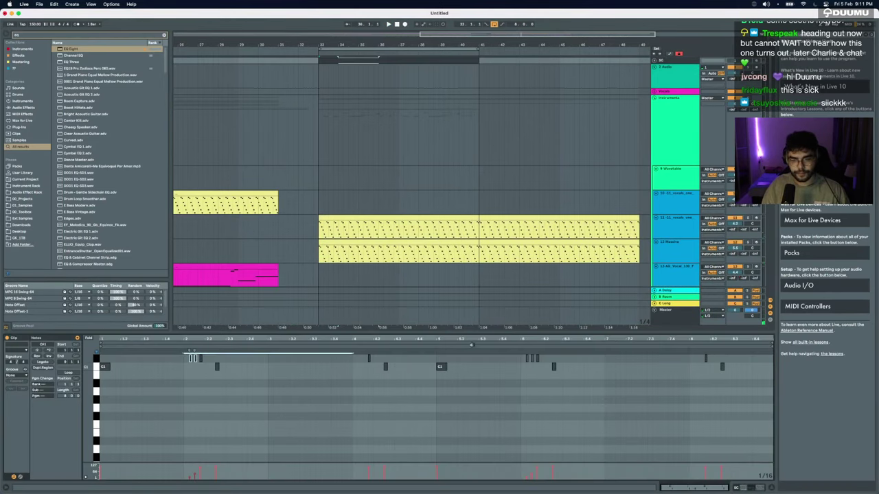
# Step: Delete the extra roll notes from the SC clip and move the remaining C#1 notes down to C1
pyautogui.press('Delete')
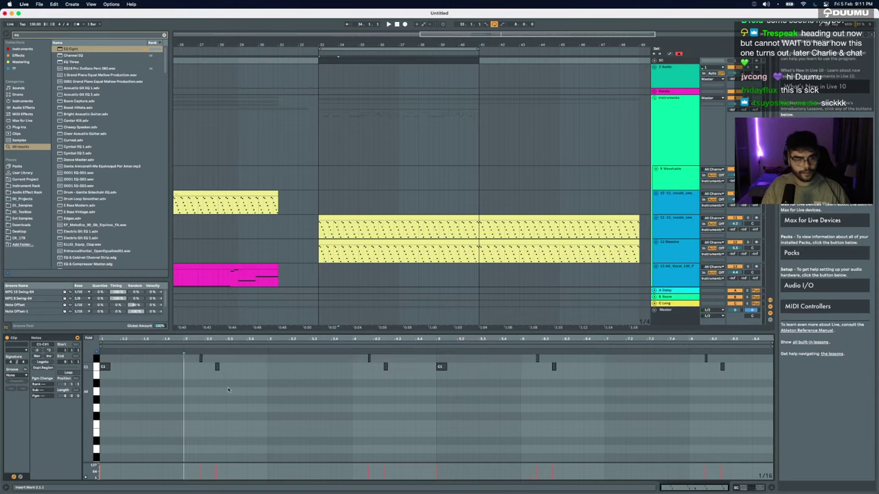
pyautogui.scroll(2, 206, 385)
pyautogui.moveTo(168, 376); pyautogui.dragTo(723, 326)
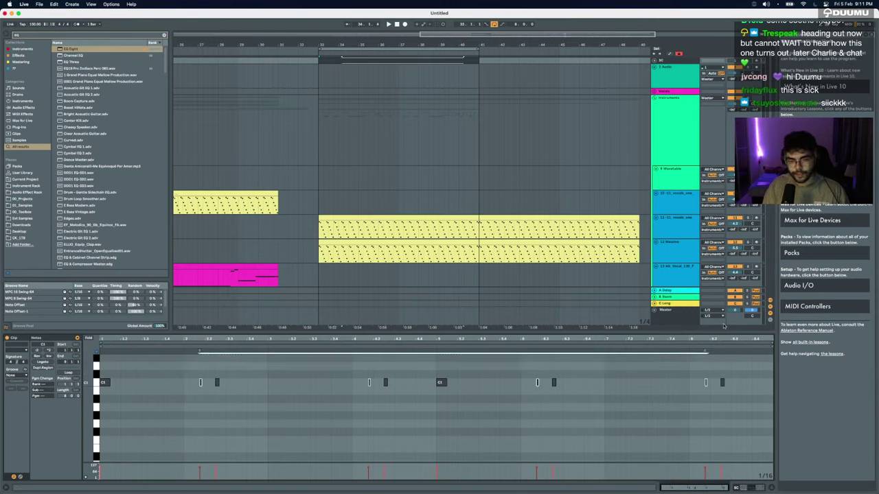
# Step: Add a D1 trigger note on beat 3 of the SC clip's first bar and duplicate it through all eight bars
pyautogui.click(144, 366)
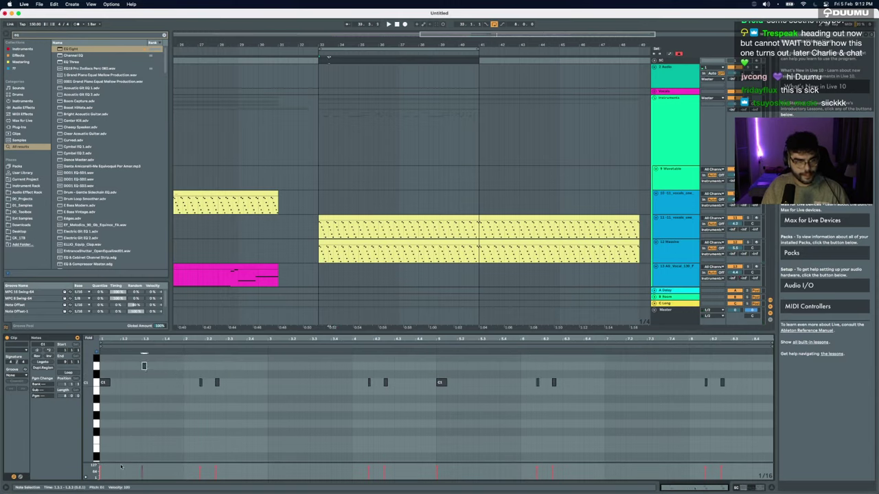
pyautogui.press('space')
pyautogui.press('super+d')
pyautogui.press('super+d')
pyautogui.press('super+d')
pyautogui.press('super+d')
pyautogui.press('super+d')
pyautogui.press('super+d')
pyautogui.press('super+d')
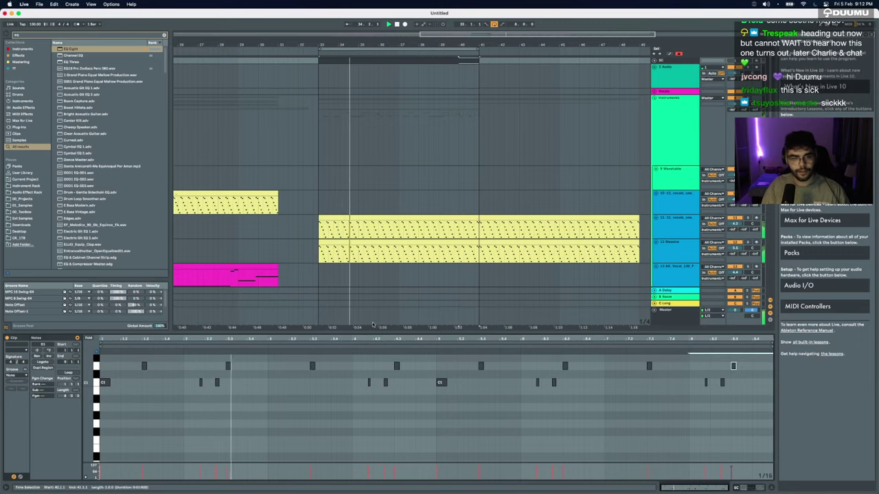
# Step: Move the last roll note in the first kick clip down to the main kick's row and play the section
pyautogui.click(747, 490)
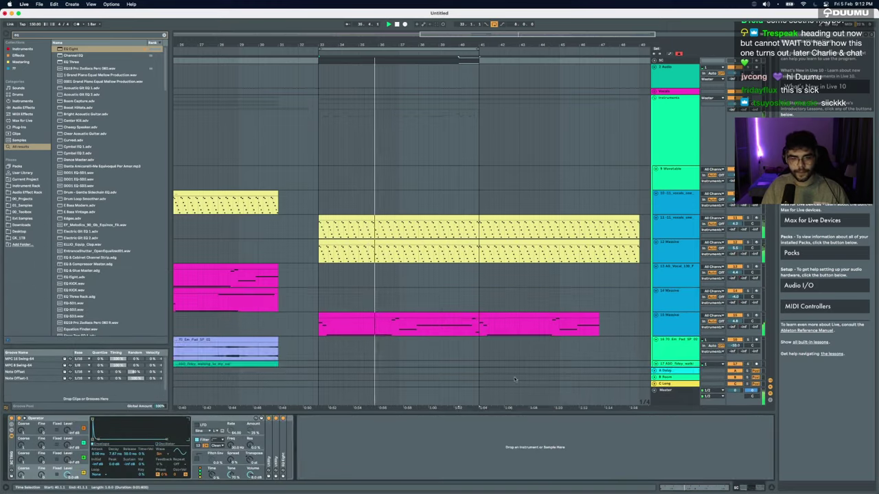
pyautogui.scroll(-10, 440, 295)
pyautogui.scroll(4, 378, 247)
pyautogui.doubleClick(310, 251)
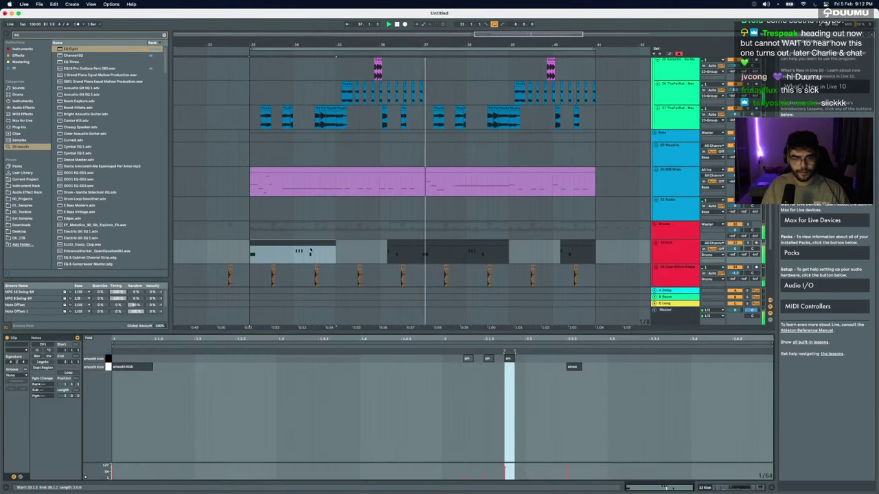
pyautogui.press('Down')
pyautogui.press('space')
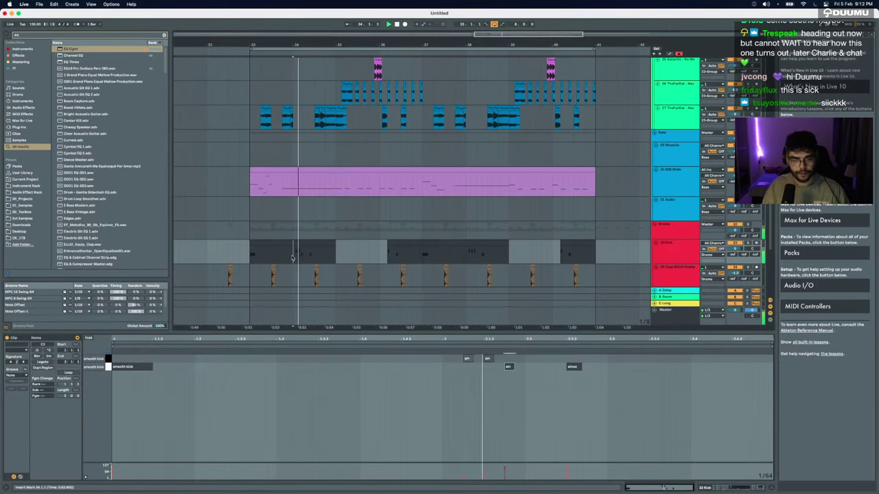
# Step: Copy a short kick segment, paste it on the kick track at 36.1.4 and play the result
pyautogui.click(295, 244)
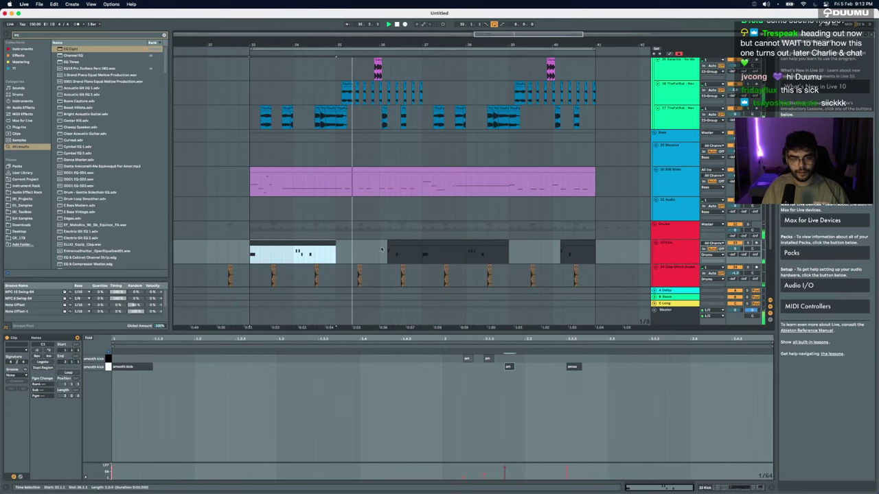
pyautogui.moveTo(300, 261)
pyautogui.mouseDown()
pyautogui.moveTo(315, 260)
pyautogui.moveTo(299, 258)
pyautogui.mouseUp()
pyautogui.press('space')
pyautogui.scroll(3, 303, 259)
pyautogui.press('super+c')
pyautogui.click(491, 262)
pyautogui.press('super+v')
pyautogui.press('space')
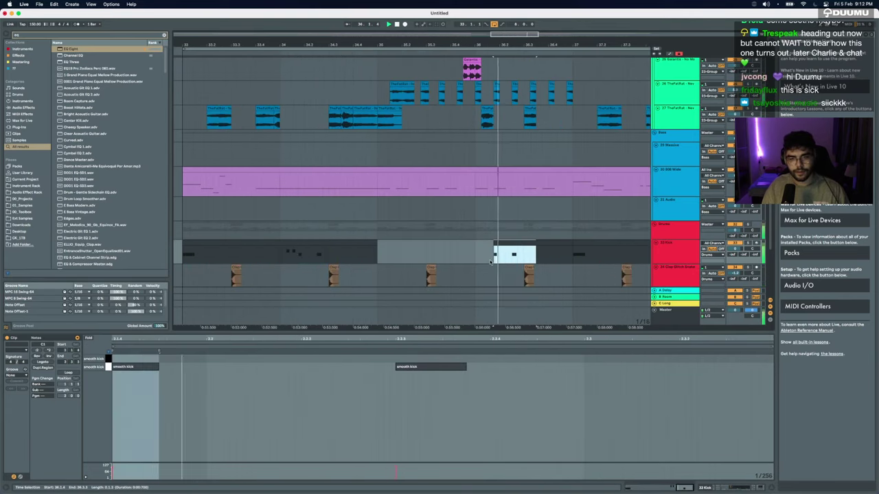
# Step: Duplicate the kick part from bars 33 to 37 over bars 37 to 41
pyautogui.scroll(-5, 491, 261)
pyautogui.click(507, 256)
pyautogui.moveTo(506, 255); pyautogui.dragTo(437, 253)
pyautogui.press('super+d')
pyautogui.scroll(5, 522, 252)
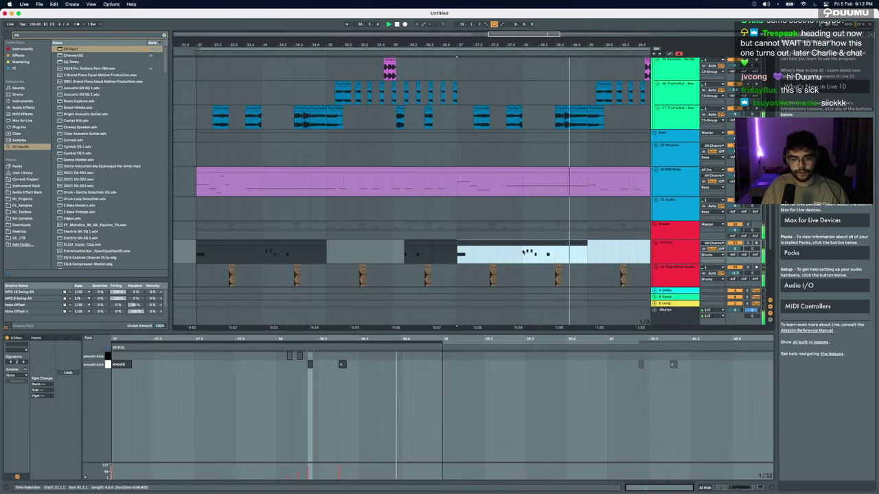
# Step: Examine the 808 clip's notes and the vocal chop group against the other tracks while the drop plays
pyautogui.scroll(-5, 529, 251)
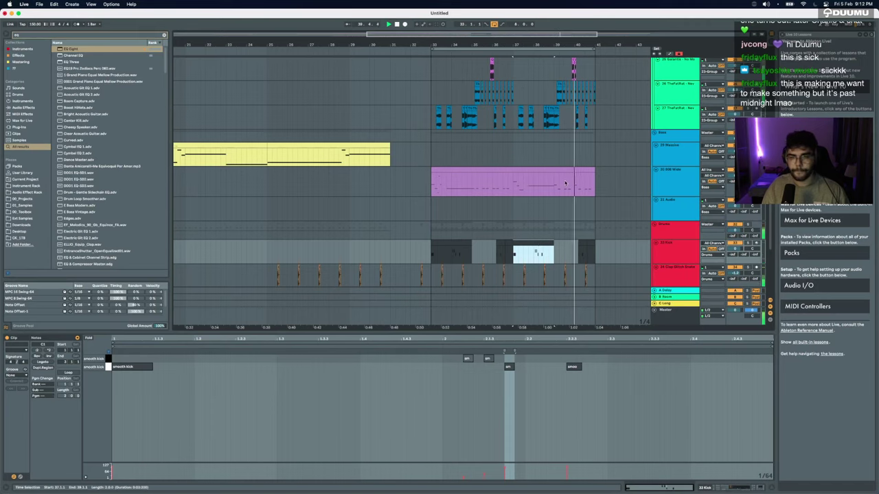
pyautogui.scroll(-4, 565, 184)
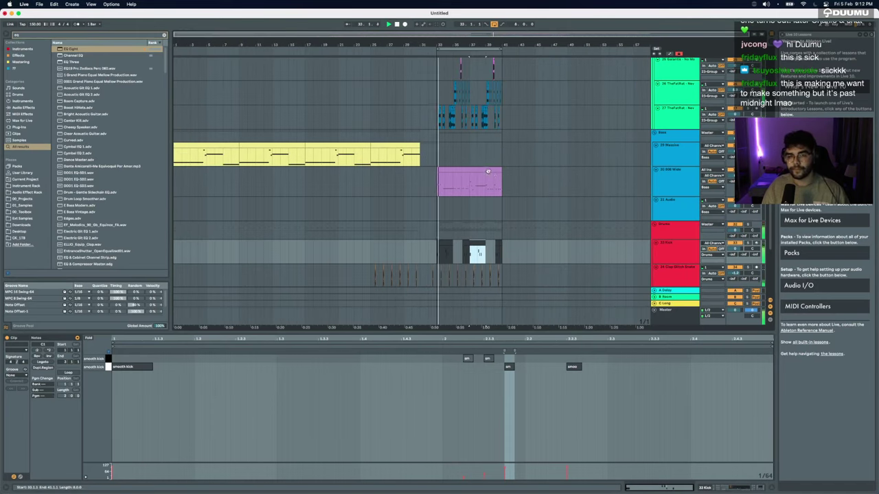
pyautogui.click(489, 172)
pyautogui.scroll(5, 488, 172)
pyautogui.scroll(10, 563, 185)
pyautogui.scroll(-4, 634, 200)
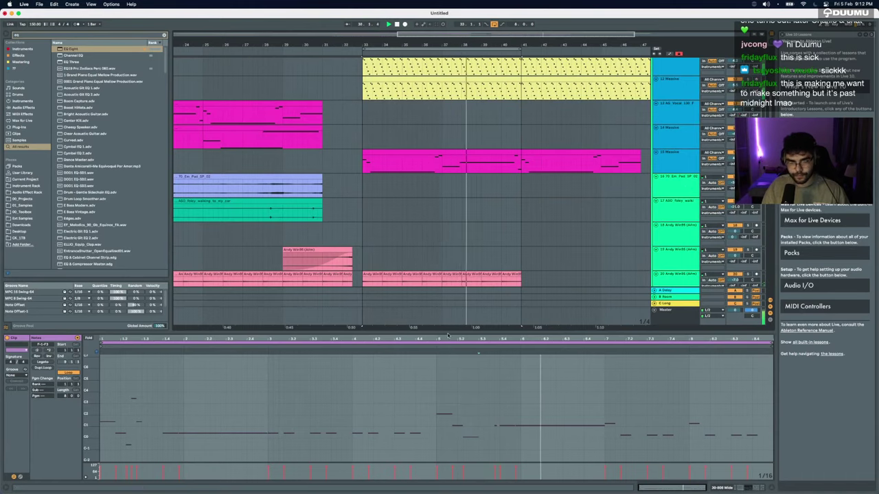
pyautogui.press('alt+super+l')
pyautogui.scroll(-10, 447, 334)
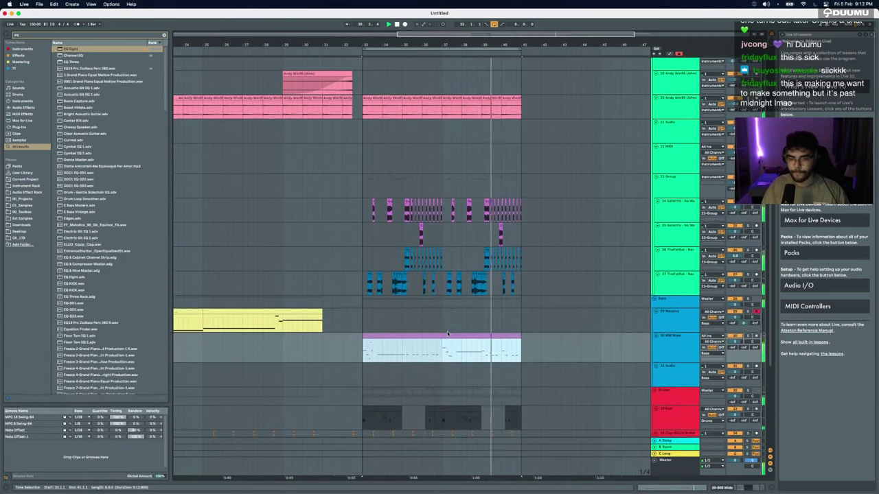
pyautogui.click(689, 193)
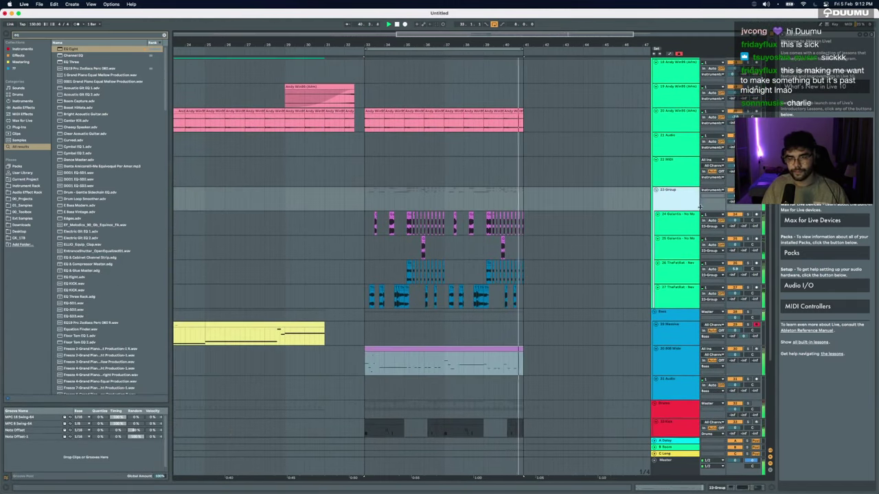
pyautogui.scroll(6, 499, 254)
pyautogui.scroll(12, 498, 251)
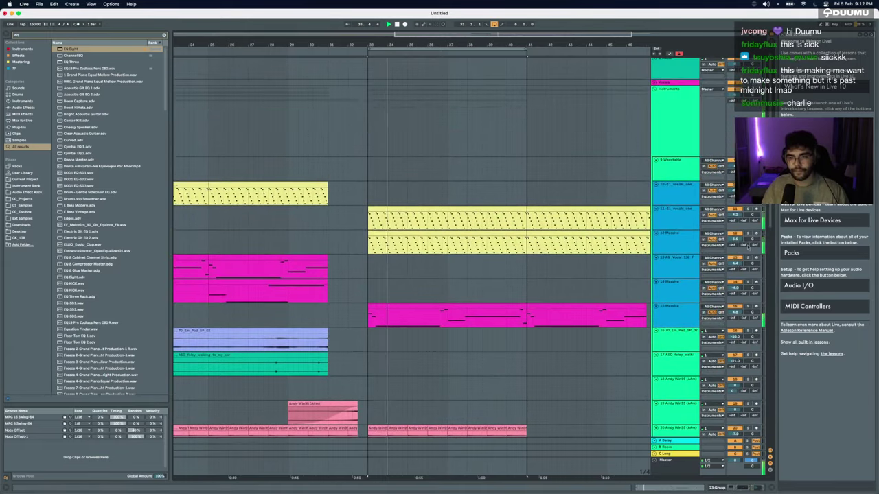
# Step: Solo the 12 Massive track to hear it alone, return to the full mix and open its Massive synth
pyautogui.click(690, 237)
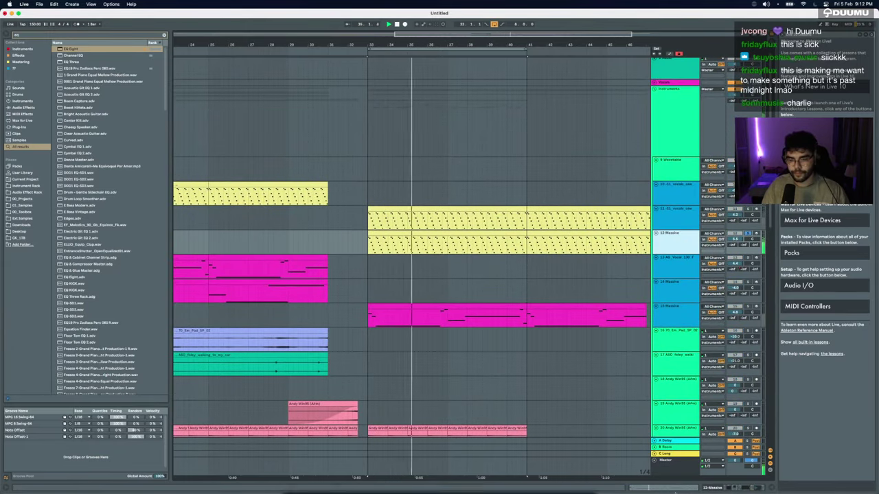
pyautogui.click(744, 488)
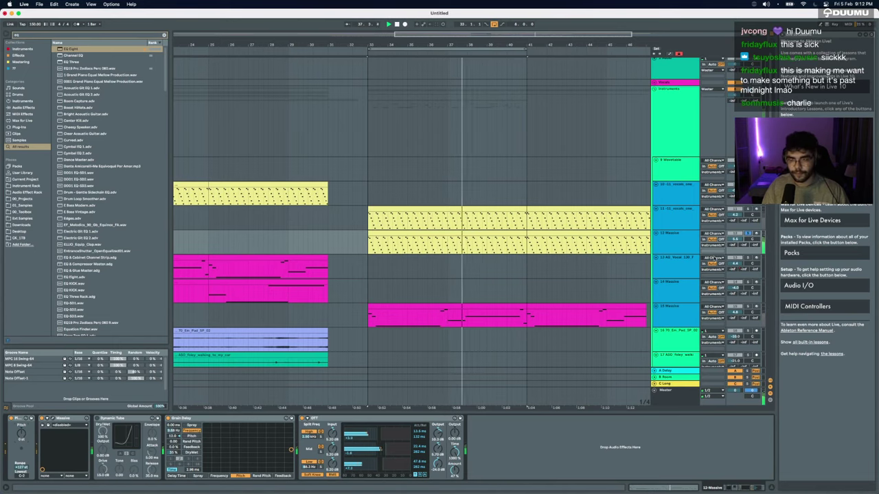
pyautogui.click(504, 236)
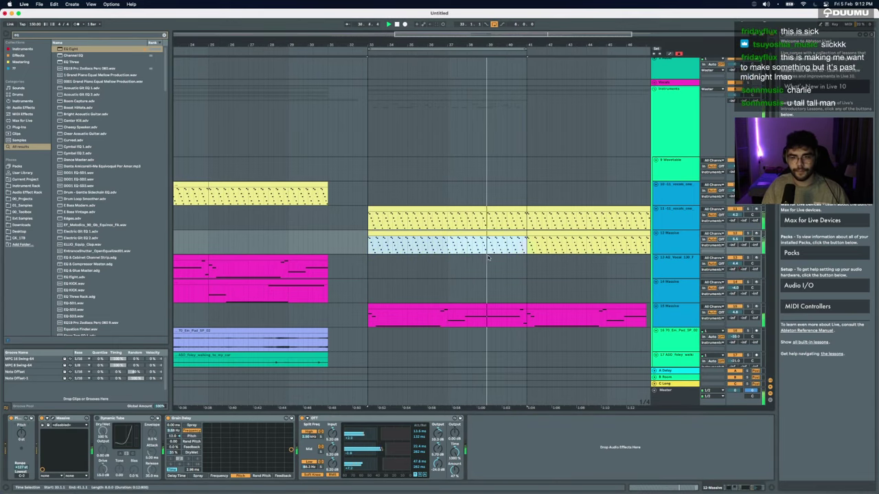
pyautogui.click(51, 419)
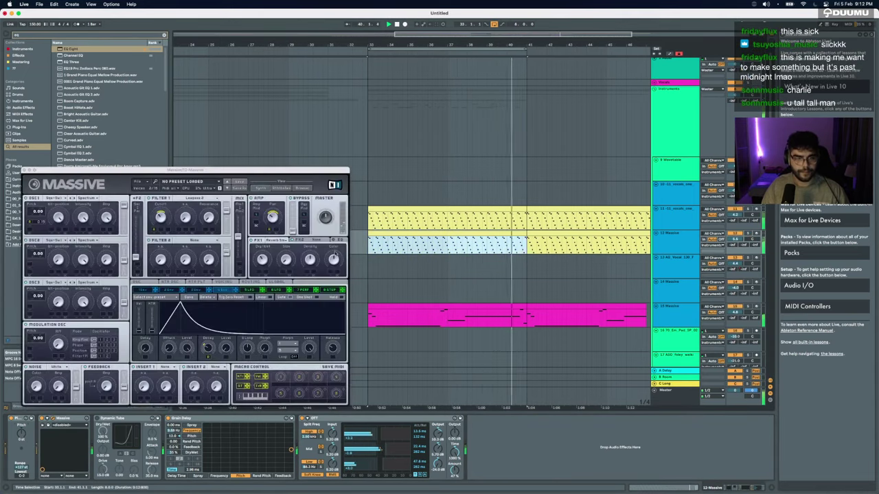
# Step: Slightly adjust the Massive envelope, add an automation point at bar 33 in the track's ENV4DECT lane and close the synth
pyautogui.moveTo(333, 348)
pyautogui.mouseDown()
pyautogui.moveTo(332, 337)
pyautogui.moveTo(333, 347)
pyautogui.mouseUp()
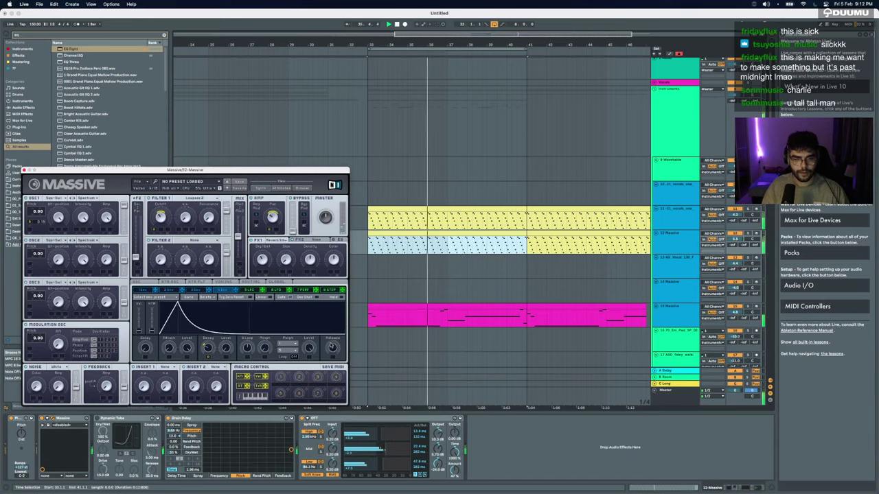
pyautogui.press('a')
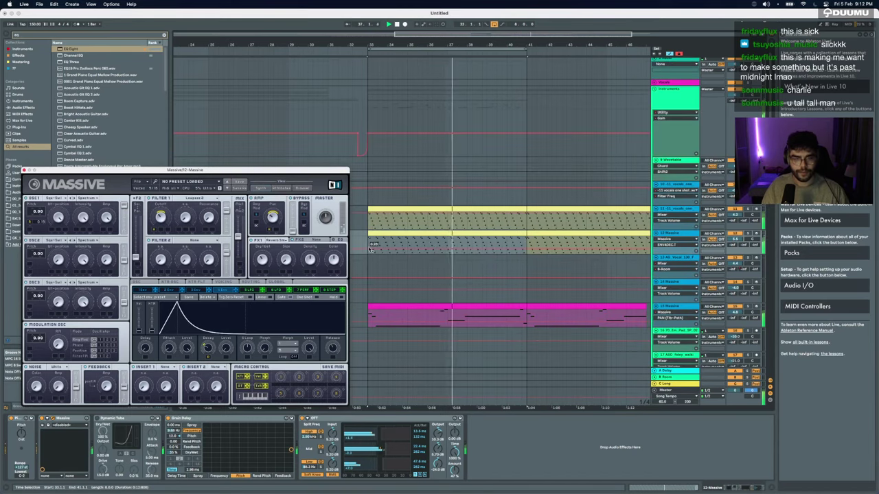
pyautogui.click(371, 250)
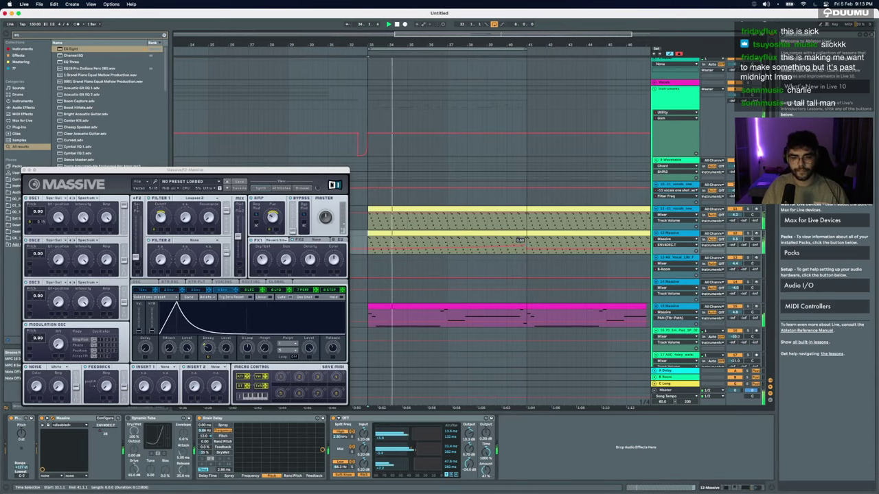
pyautogui.press('a')
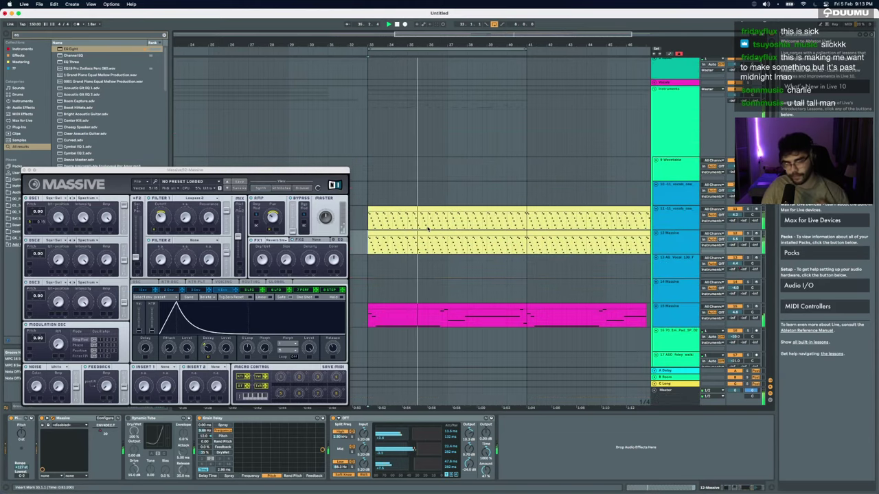
pyautogui.click(24, 171)
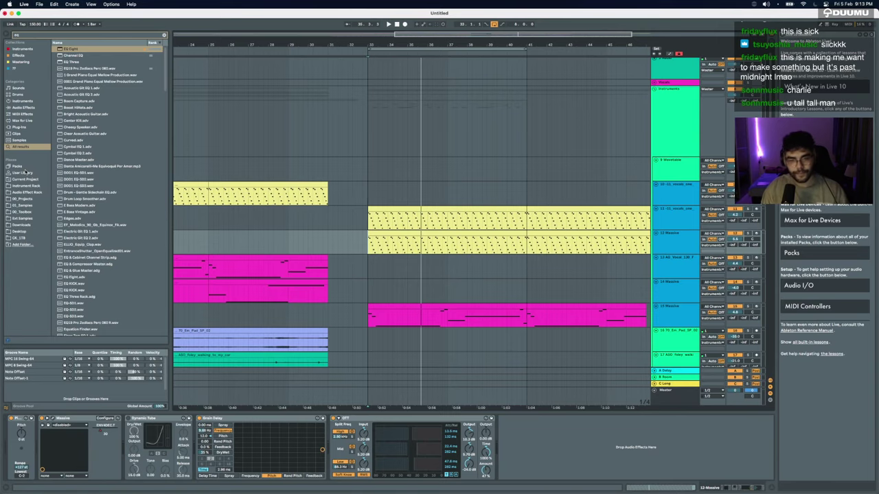
# Step: Play the arrangement from bar 1, starting at the first clip of the 10 vocals one-shot track
pyautogui.click(375, 149)
pyautogui.press('-')
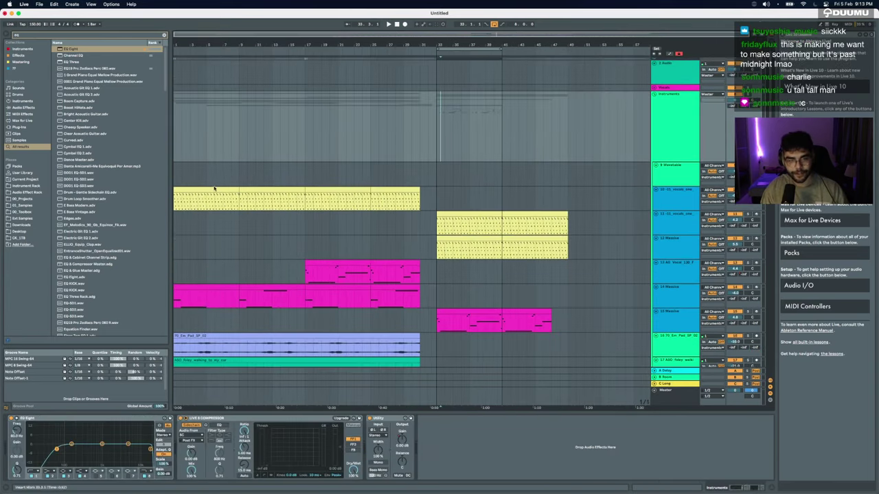
pyautogui.click(214, 190)
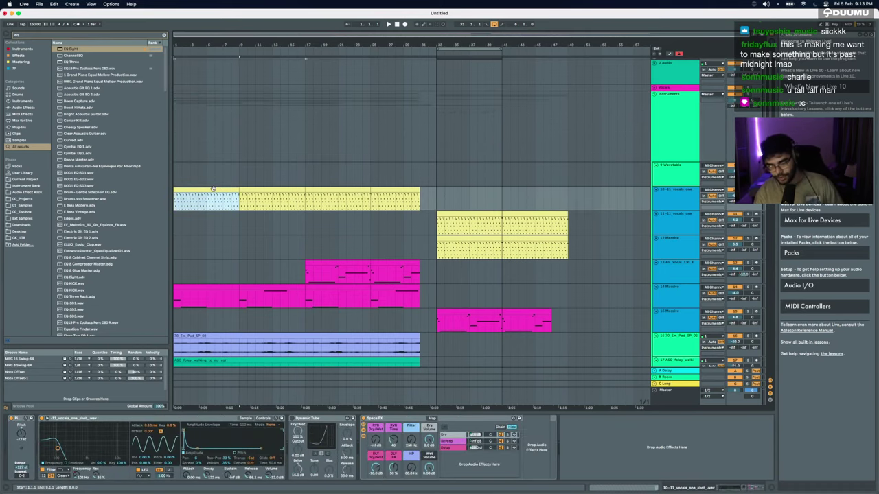
pyautogui.press('space')
pyautogui.press('+')
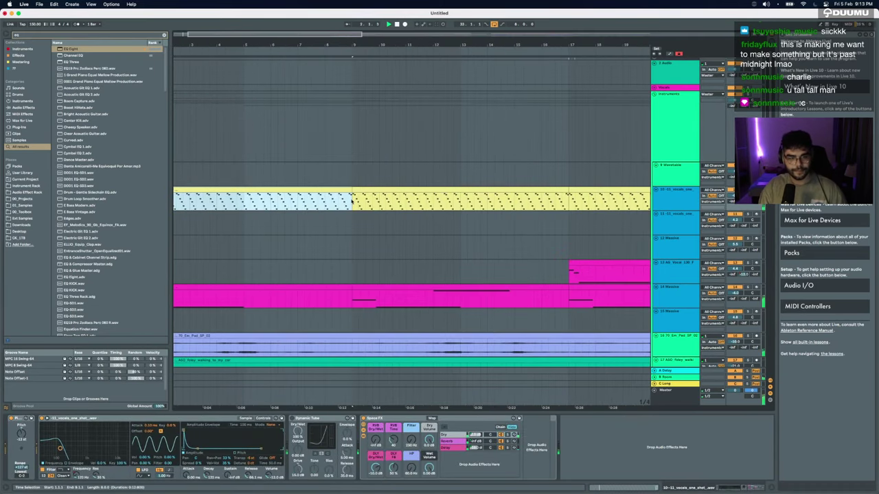
# Step: Examine the intro's instrument, ambience and bass tracks against the bar 33 drop while the arrangement plays
pyautogui.press('-')
pyautogui.press('-')
pyautogui.scroll(-5, 353, 201)
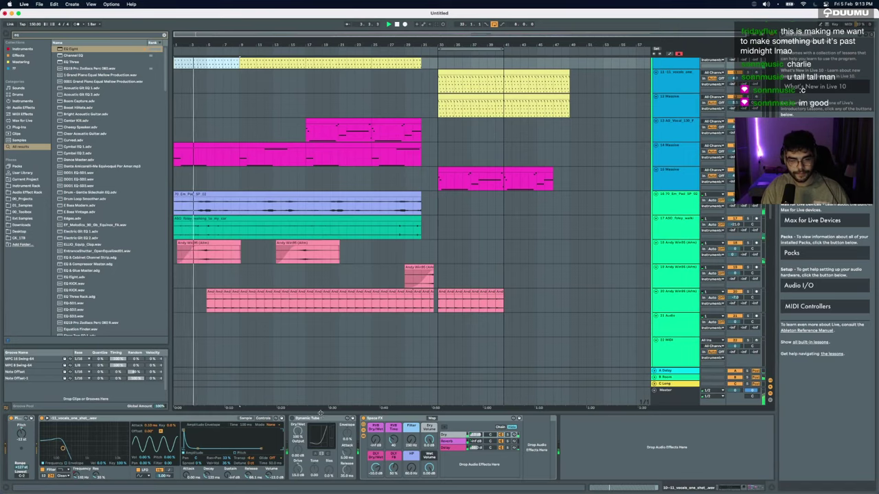
pyautogui.doubleClick(320, 413)
pyautogui.scroll(-5, 332, 345)
pyautogui.scroll(3, 252, 327)
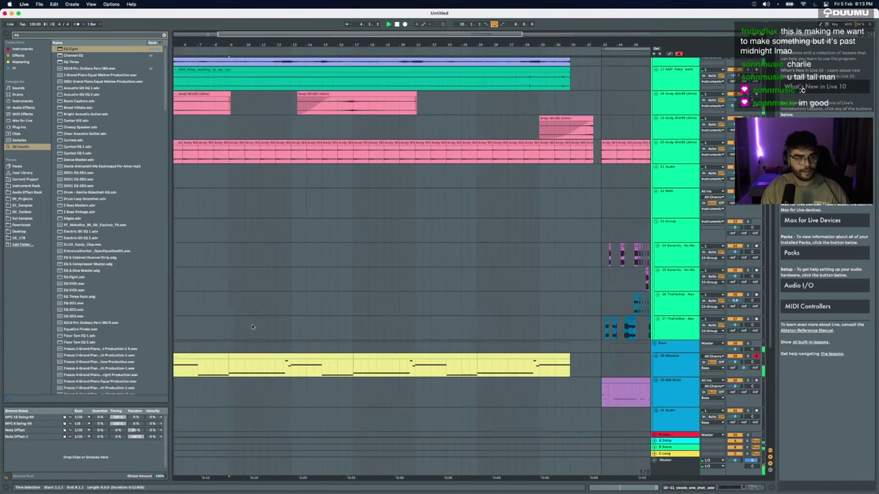
pyautogui.hscroll(-3, 253, 326)
pyautogui.scroll(-3, 253, 325)
pyautogui.scroll(8, 253, 323)
pyautogui.scroll(2, 253, 324)
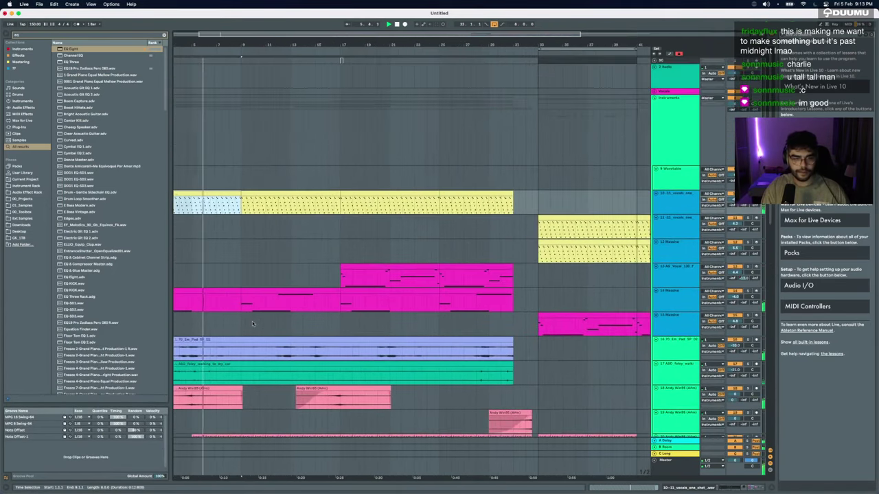
pyautogui.scroll(-5, 252, 324)
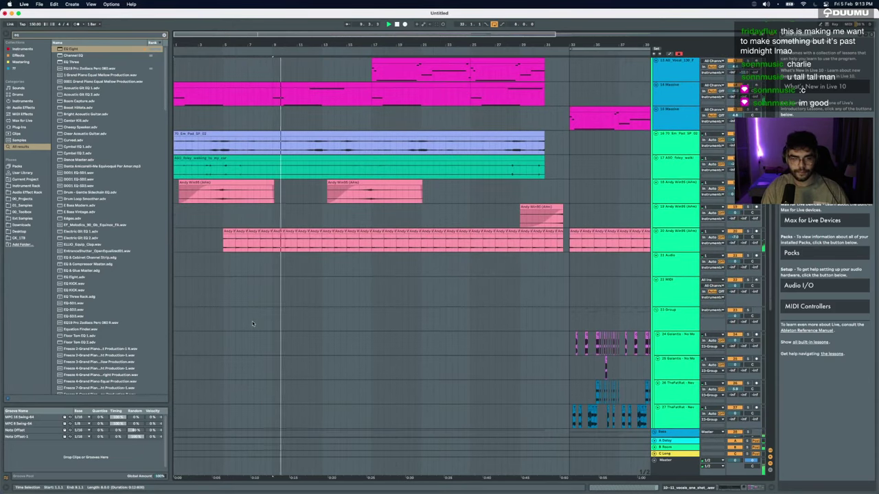
pyautogui.hscroll(10, 370, 297)
pyautogui.scroll(-1, 375, 282)
pyautogui.scroll(-2, 375, 281)
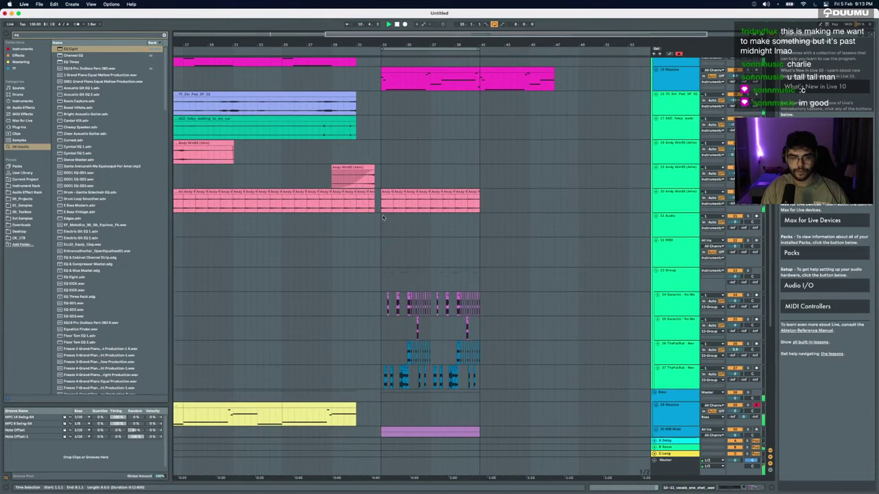
# Step: Move the bar 33 Andy Win95 clip to a new audio track below and delete the remaining clips from bar 34 onward
pyautogui.click(382, 205)
pyautogui.click(670, 212)
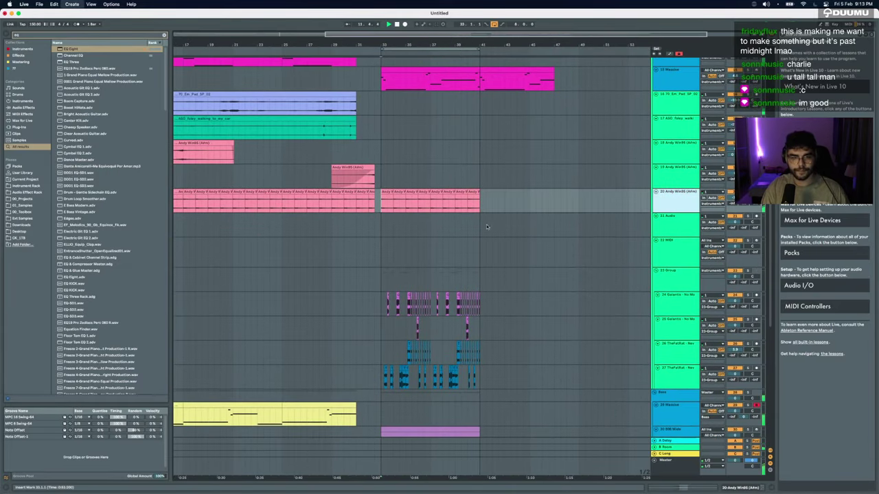
pyautogui.press('super+t')
pyautogui.moveTo(384, 191); pyautogui.dragTo(505, 201)
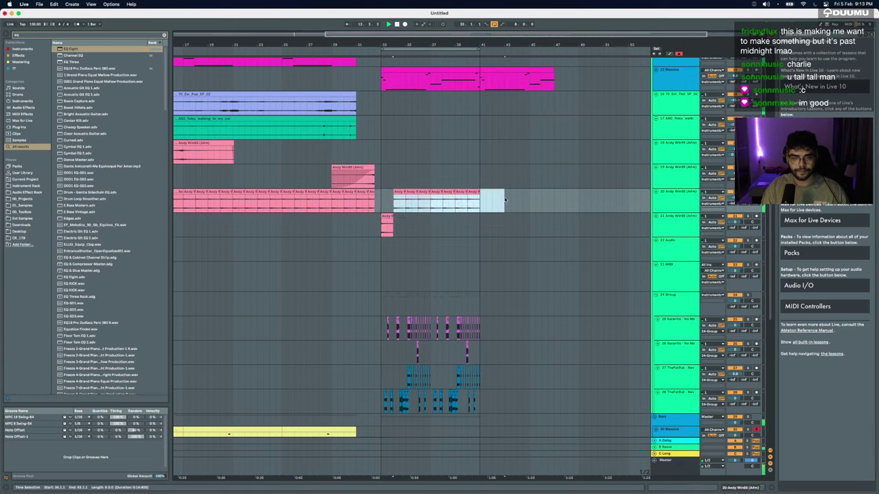
pyautogui.press('Delete')
# Step: Trim the moved Andy Win95 clip to a short slice ending at 33.1.2 and give it a fade-out
pyautogui.scroll(5, 407, 219)
pyautogui.scroll(4, 406, 220)
pyautogui.hscroll(-4, 406, 220)
pyautogui.scroll(6, 406, 219)
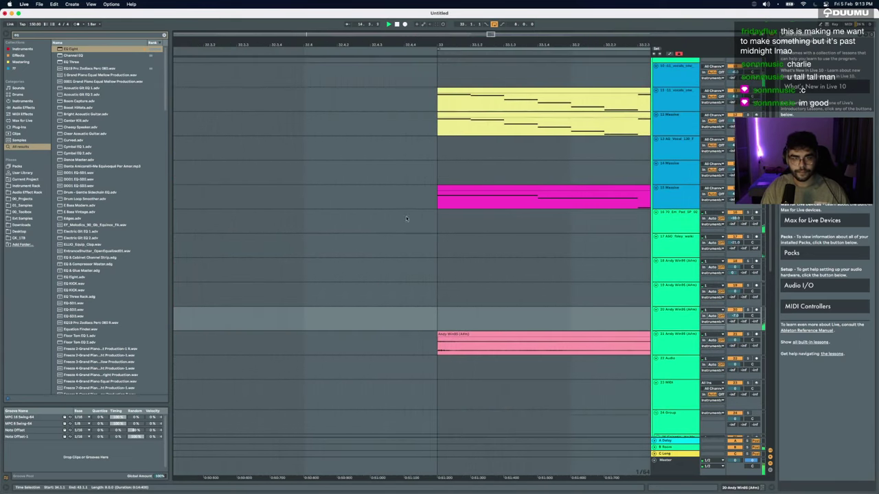
pyautogui.click(481, 348)
pyautogui.press('super+e')
pyautogui.click(486, 335)
pyautogui.press('Delete')
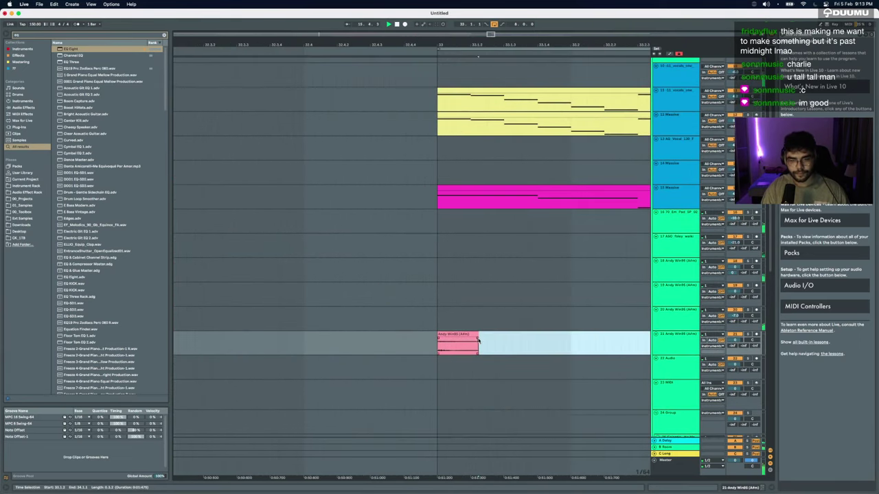
pyautogui.moveTo(478, 339); pyautogui.dragTo(452, 340)
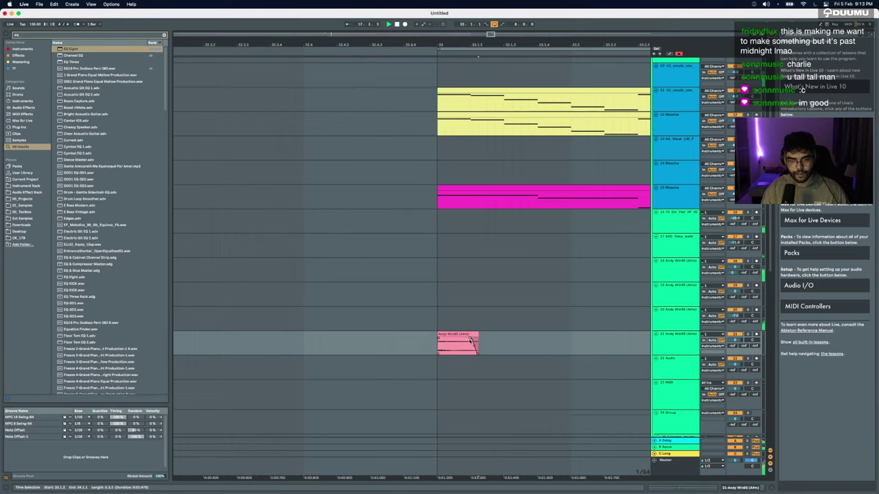
pyautogui.press('super+d')
pyautogui.press('super+d')
pyautogui.press('super+d')
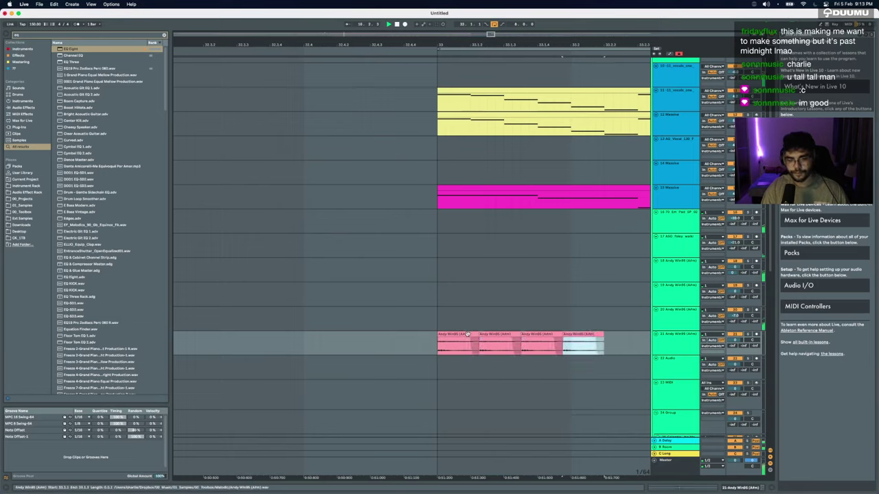
pyautogui.press('super+z')
pyautogui.press('super+z')
pyautogui.press('super+z')
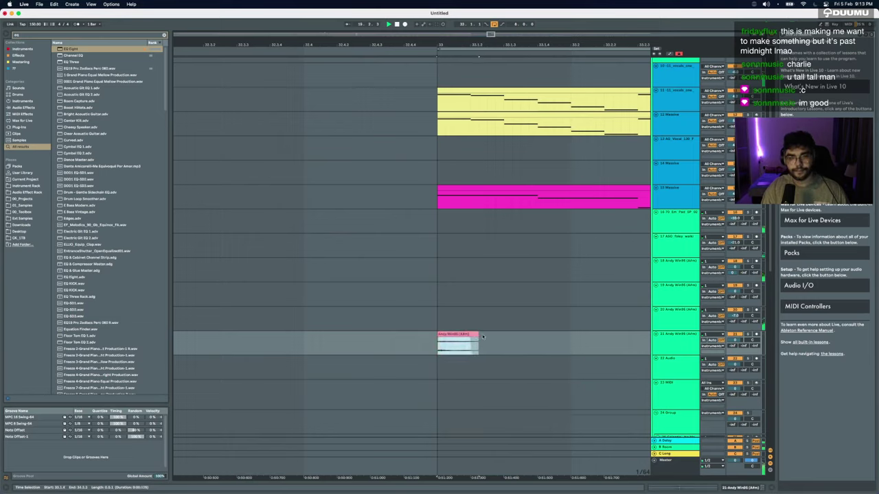
# Step: Repeat the short faded Andy Win95 slice back to back along its track from bar 33 to beyond bar 41
pyautogui.scroll(-5, 463, 335)
pyautogui.press('super+d')
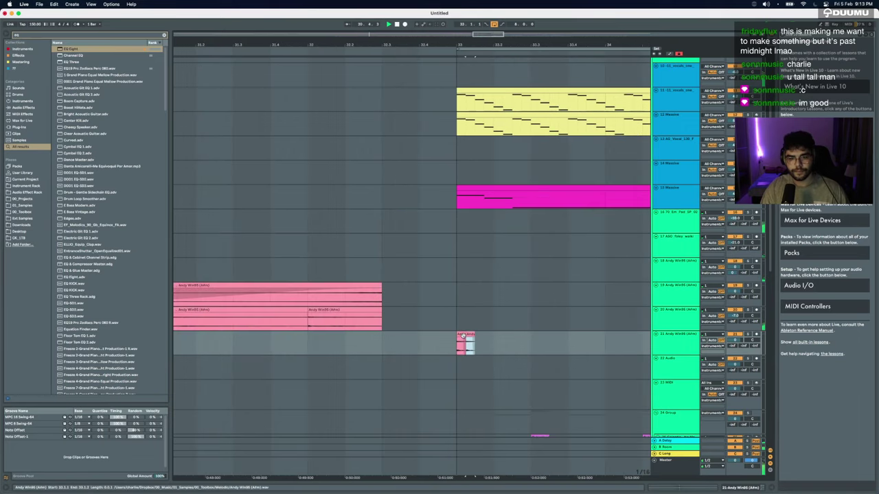
pyautogui.press('super+d')
pyautogui.press('super+d')
pyautogui.press('super+d')
pyautogui.scroll(-3, 464, 335)
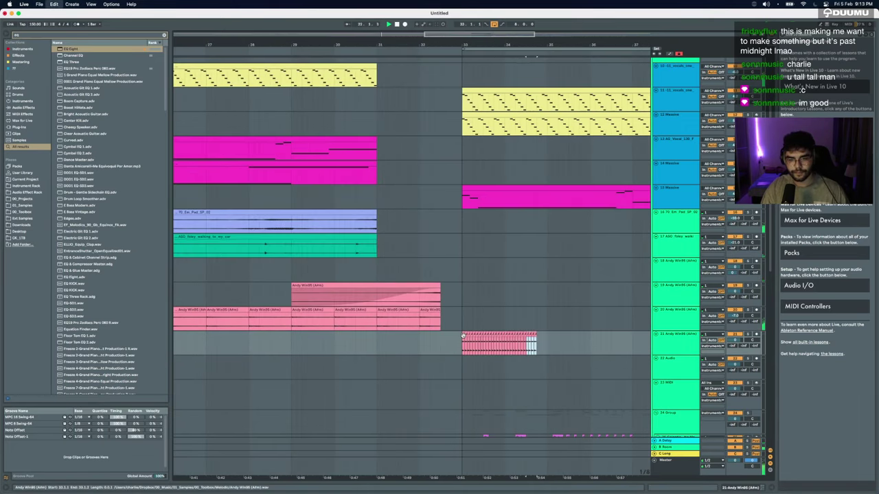
pyautogui.press('super+d')
pyautogui.keyDown('shift'); pyautogui.click(463, 335); pyautogui.keyUp('shift')
pyautogui.press('super+d')
pyautogui.scroll(-5, 462, 335)
pyautogui.press('super+d')
pyautogui.press('super+d')
pyautogui.press('super+d')
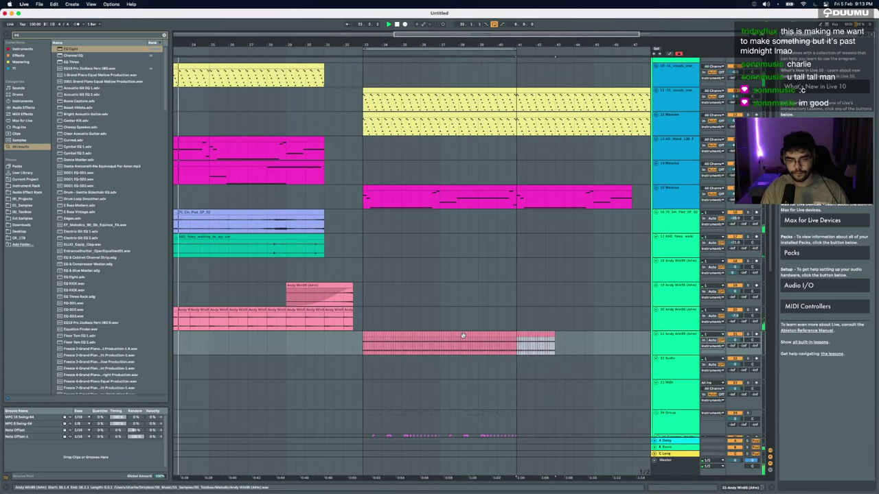
# Step: Duplicate growing blocks of the Andy Win95 slices again so they fill the track exactly from bar 33 to bar 41
pyautogui.scroll(5, 360, 343)
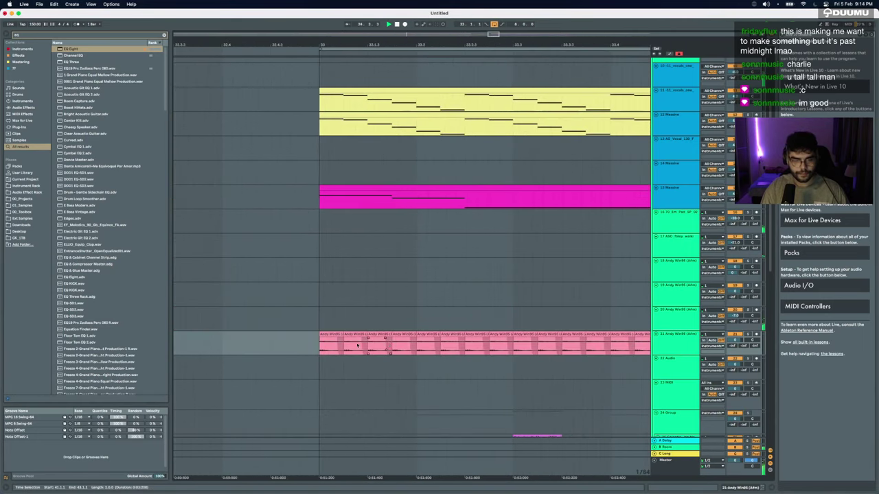
pyautogui.click(331, 341)
pyautogui.scroll(-3, 331, 339)
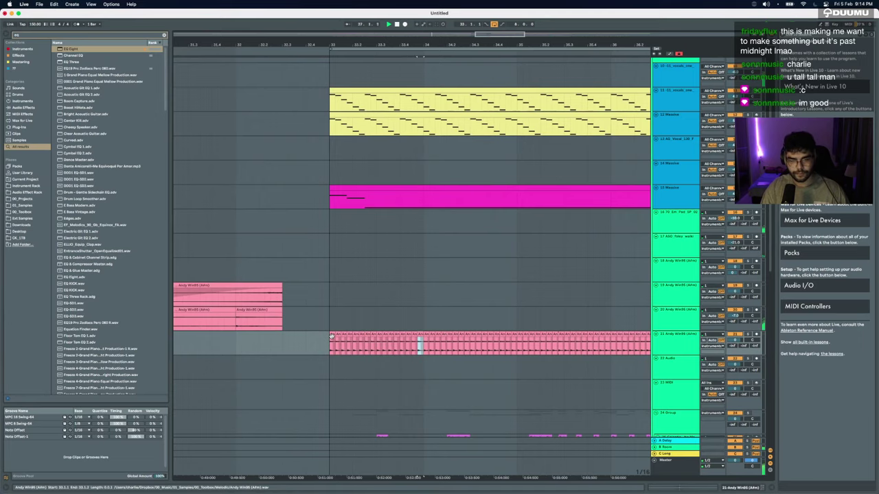
pyautogui.keyDown('shift'); pyautogui.click(332, 337); pyautogui.keyUp('shift')
pyautogui.press('super+d')
pyautogui.press('super+d')
pyautogui.press('super+z')
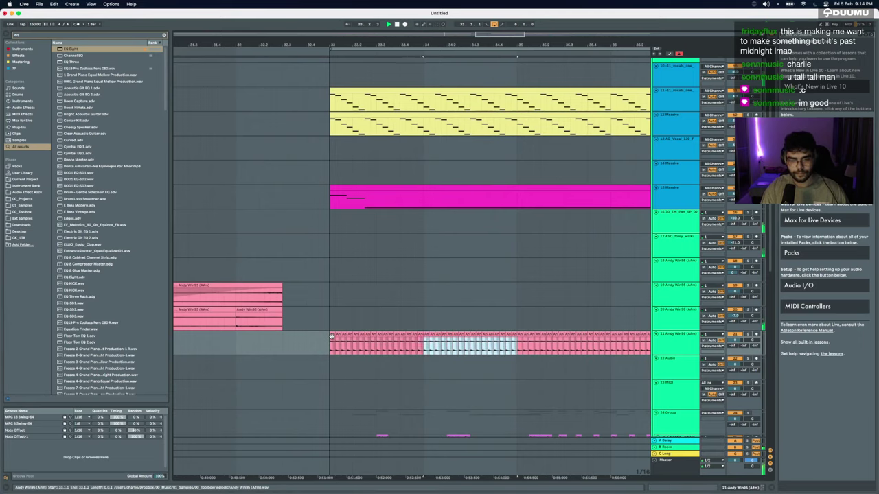
pyautogui.keyDown('shift'); pyautogui.click(332, 336); pyautogui.keyUp('shift')
pyautogui.press('super+d')
pyautogui.scroll(-4, 331, 337)
pyautogui.press('super+d')
pyautogui.press('Right')
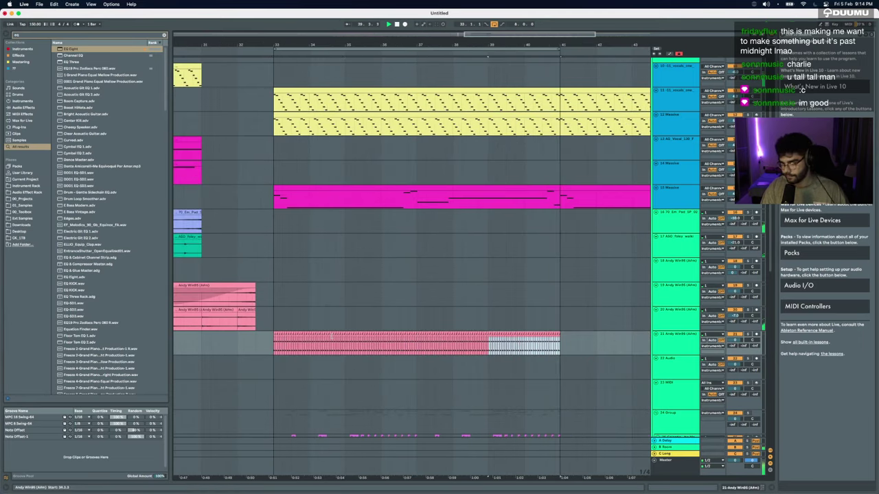
# Step: Show the Master track's effects chain and check its Glue Compressor while the drop plays
pyautogui.click(677, 462)
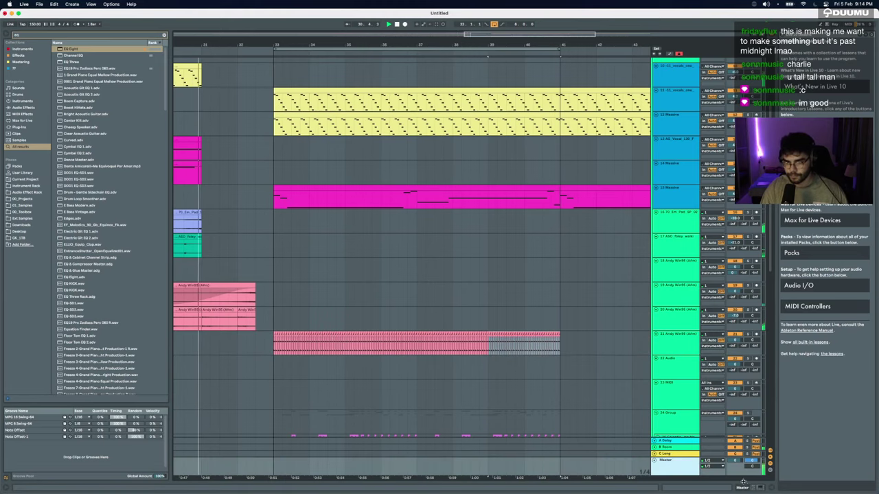
pyautogui.click(694, 489)
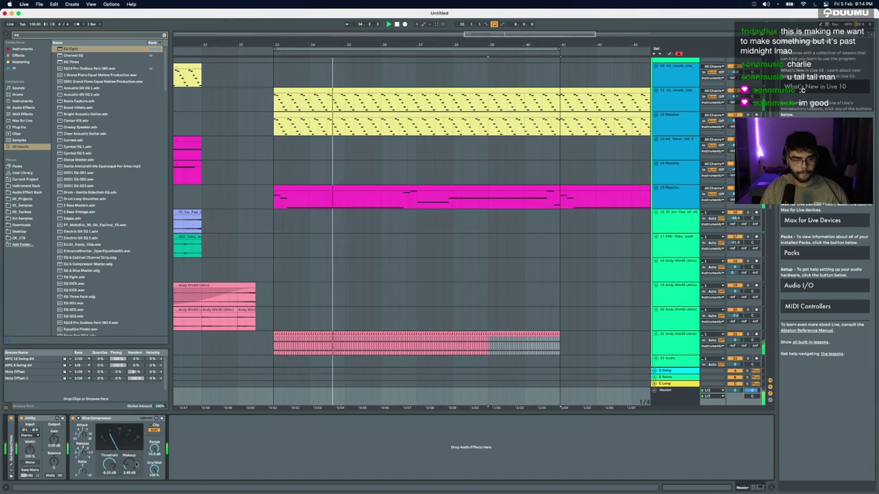
pyautogui.scroll(-3, 367, 281)
pyautogui.scroll(3, 385, 303)
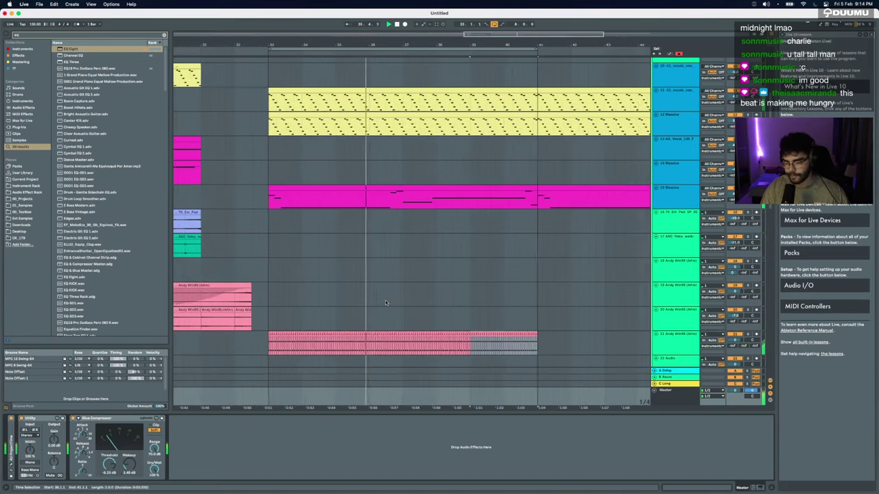
pyautogui.scroll(1, 386, 303)
pyautogui.scroll(-3, 386, 302)
pyautogui.scroll(-3, 386, 303)
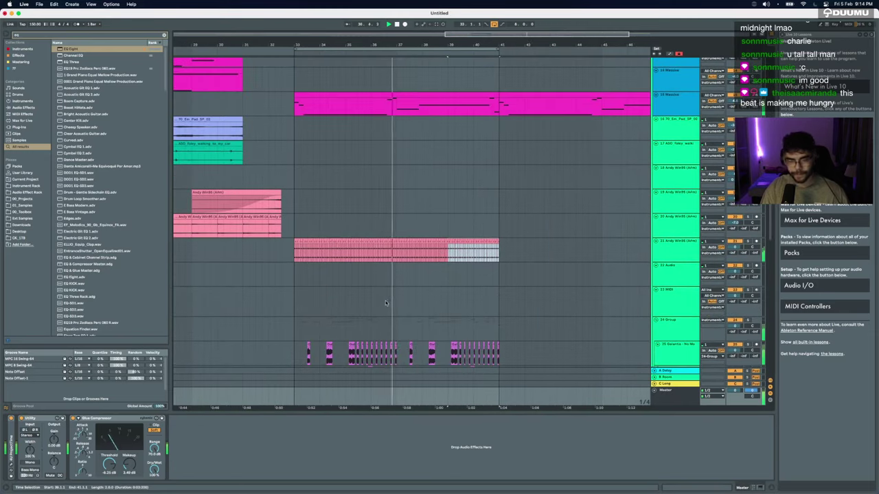
# Step: Solo the 21 Andy Win95 track to hear the repeated slices alone, and return to playing the full mix
pyautogui.click(297, 253)
pyautogui.press('+')
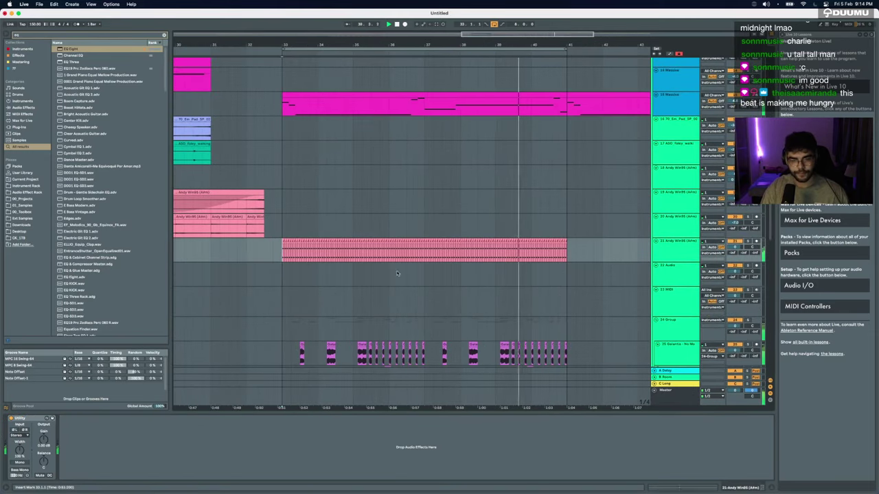
pyautogui.click(671, 254)
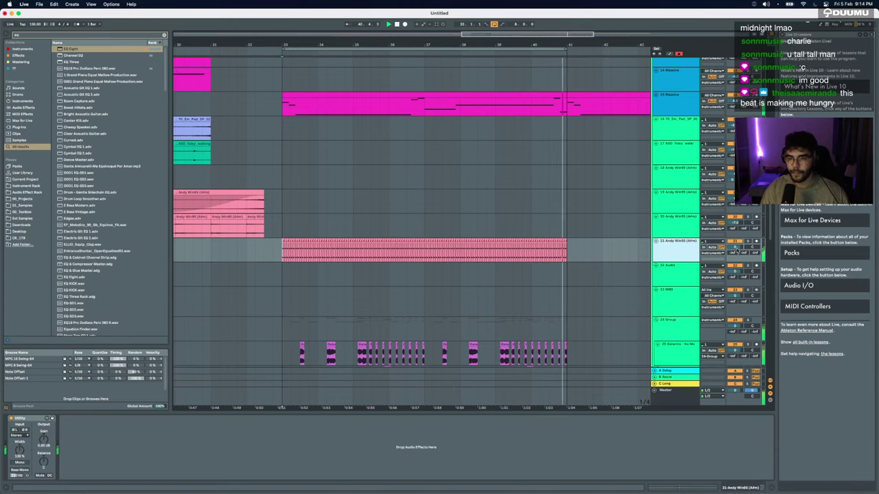
pyautogui.click(746, 241)
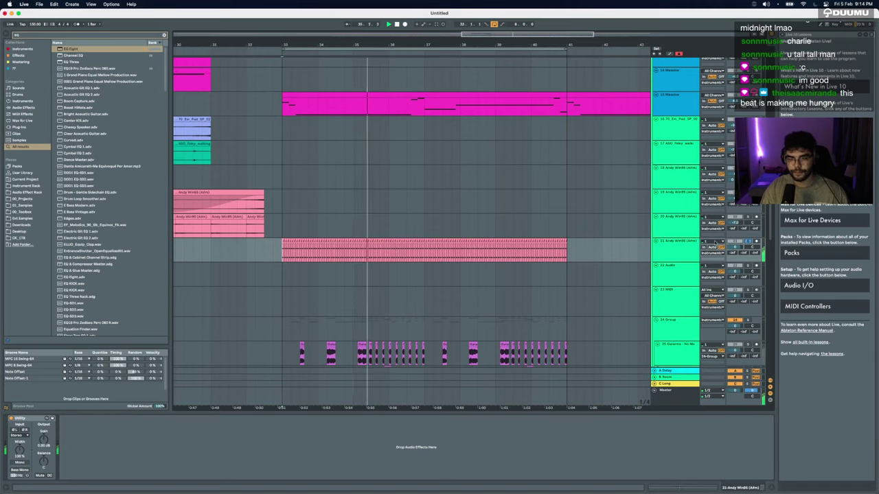
pyautogui.press('space')
pyautogui.click(747, 241)
pyautogui.press('space')
pyautogui.press('-')
pyautogui.press('-')
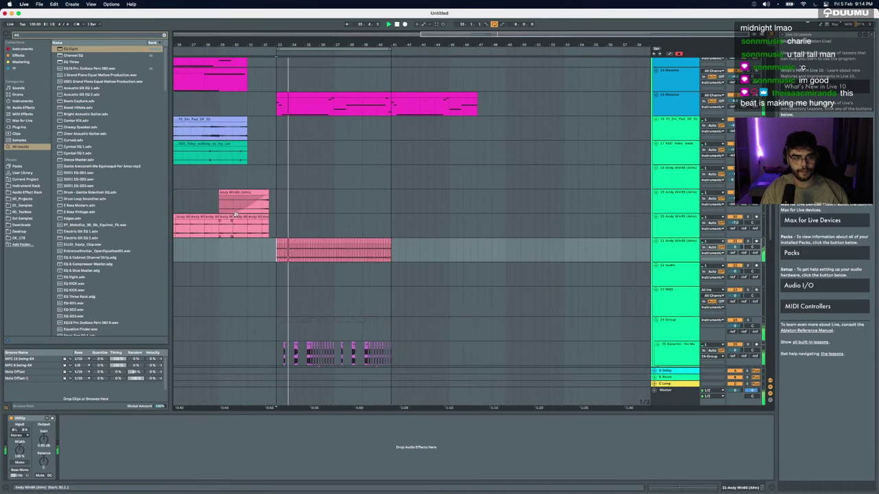
# Step: Add a four-bar F2 note at the start of the bar 33 clip on 15 Massive and listen to it
pyautogui.moveTo(234, 228); pyautogui.dragTo(221, 229)
pyautogui.scroll(5, 287, 227)
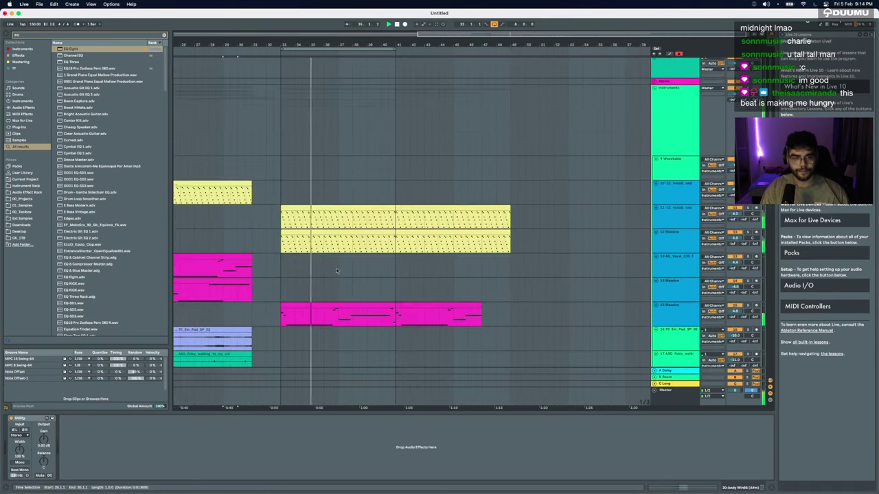
pyautogui.click(311, 303)
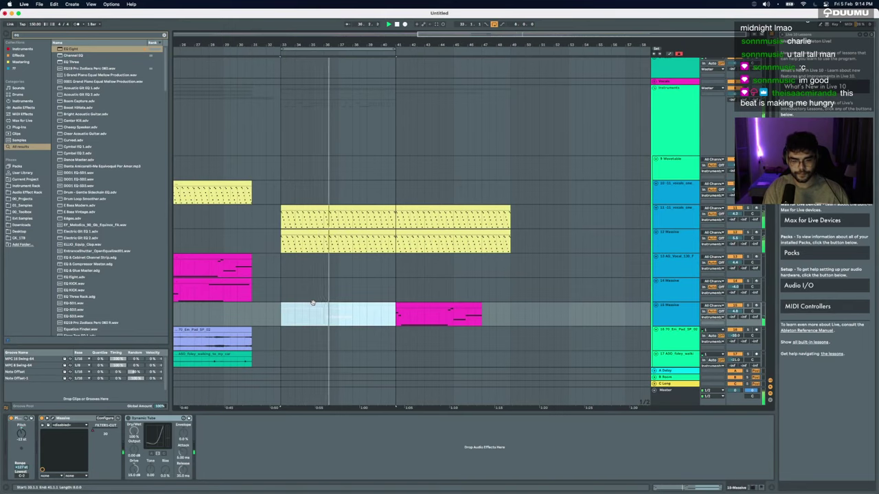
pyautogui.press('0')
pyautogui.scroll(1, 313, 303)
pyautogui.scroll(4, 391, 313)
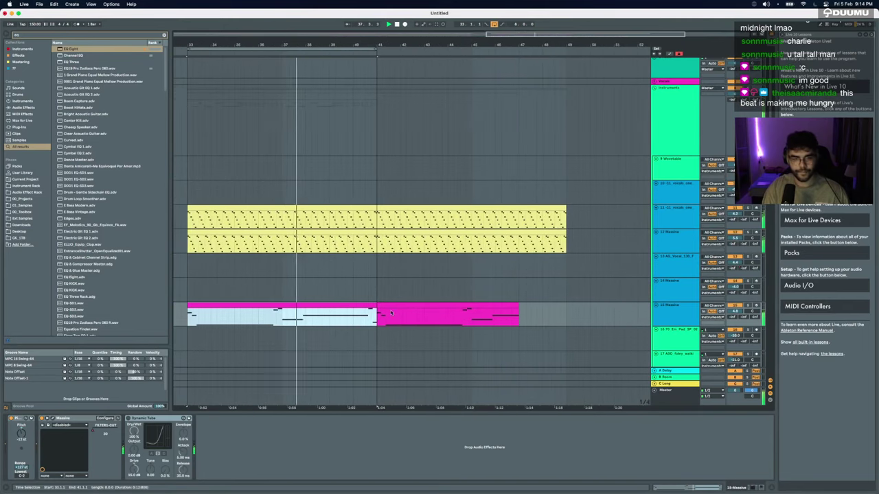
pyautogui.hotkey('shift', 'Tab')
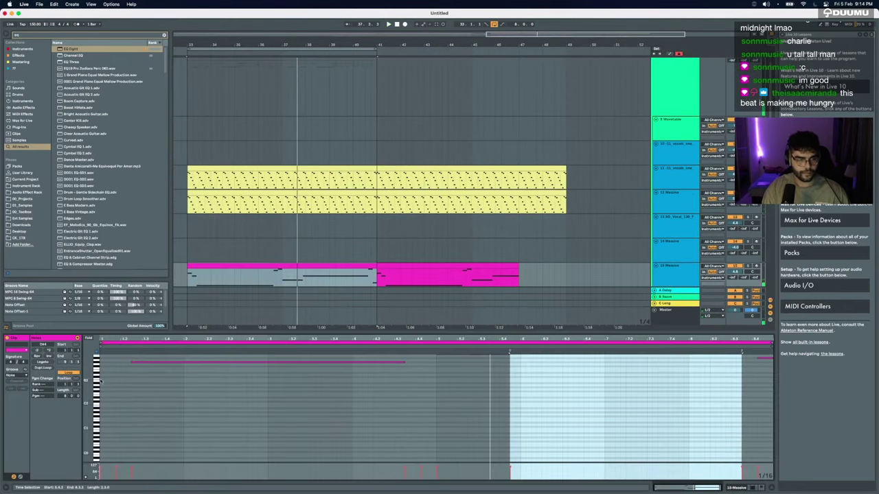
pyautogui.click(102, 379)
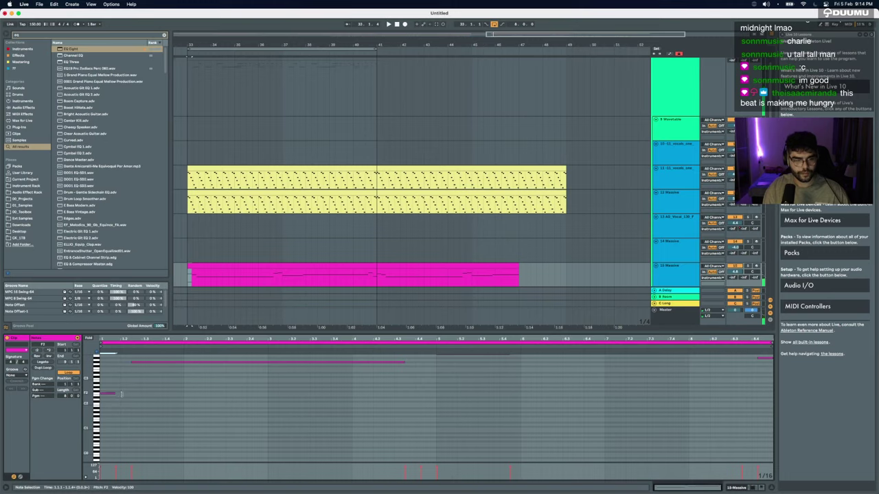
pyautogui.moveTo(122, 395); pyautogui.dragTo(435, 394)
pyautogui.press('space')
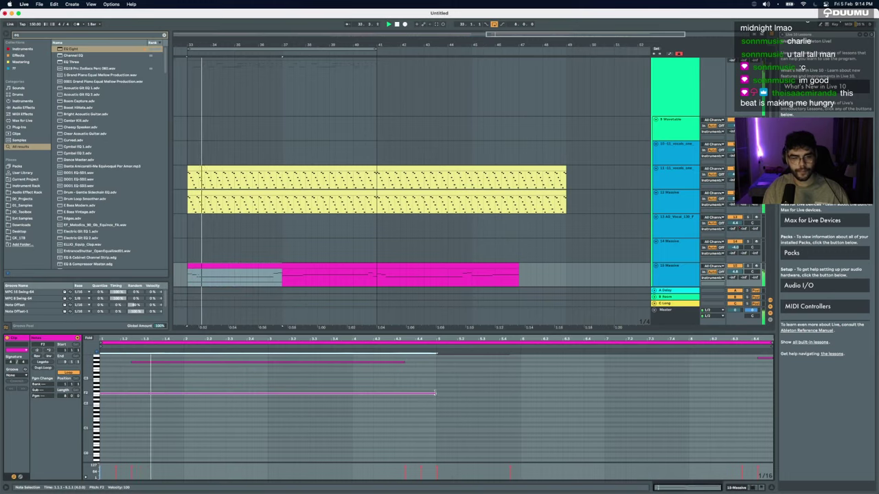
pyautogui.scroll(3, 401, 416)
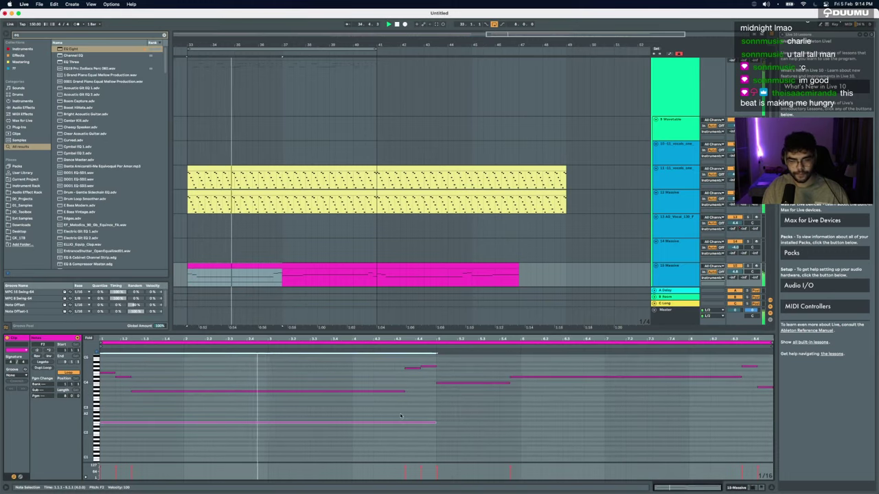
pyautogui.press('space')
# Step: Duplicate the F2 bass note after itself, raise the copy to C3 and shorten it to two bars
pyautogui.press('super+d')
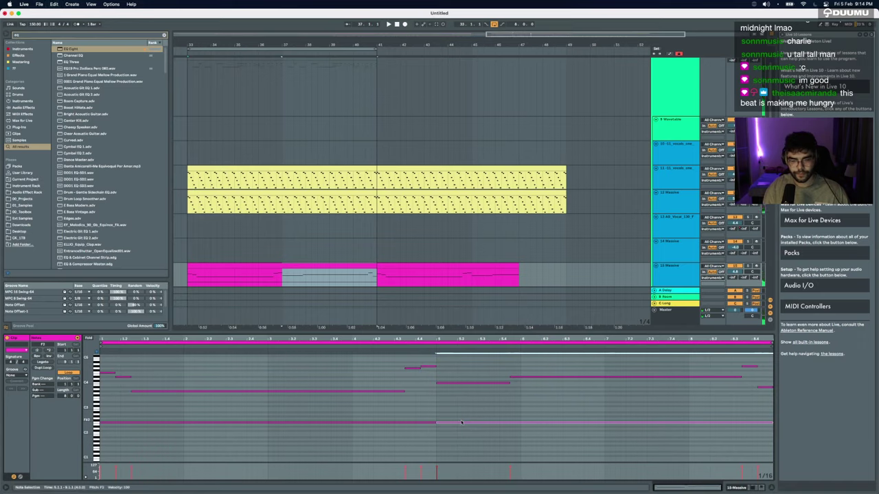
pyautogui.moveTo(459, 425); pyautogui.dragTo(460, 410)
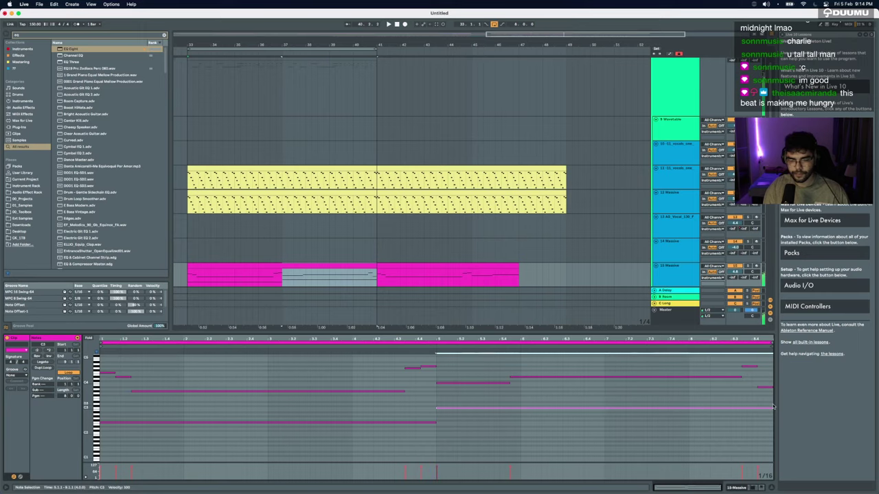
pyautogui.moveTo(771, 408); pyautogui.dragTo(609, 408)
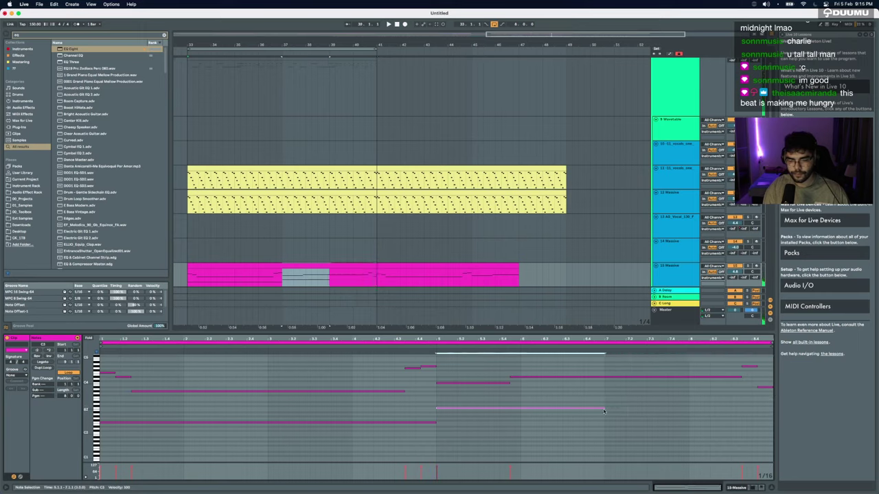
# Step: Duplicate the two-bar C3 note for the clip's last two bars and lower it to D#2, trying other octaves
pyautogui.press('super+d')
pyautogui.press('Down')
pyautogui.press('Down')
pyautogui.press('Down')
pyautogui.press('Down')
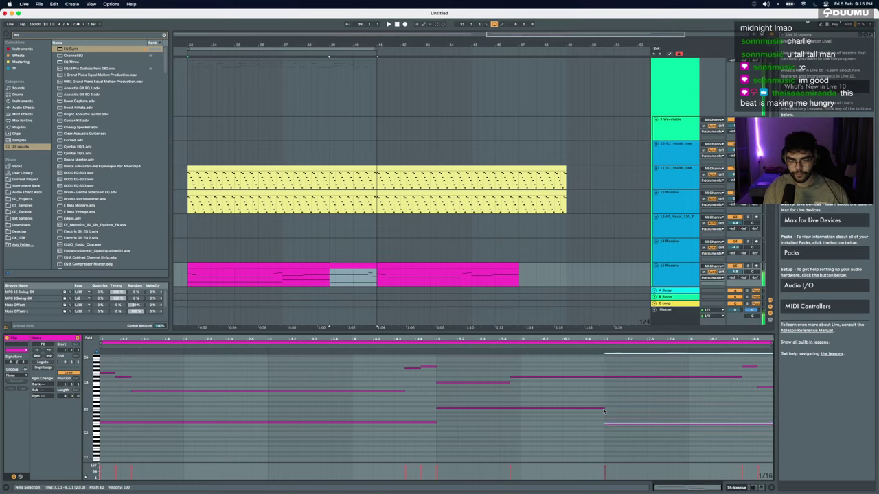
pyautogui.press('Down')
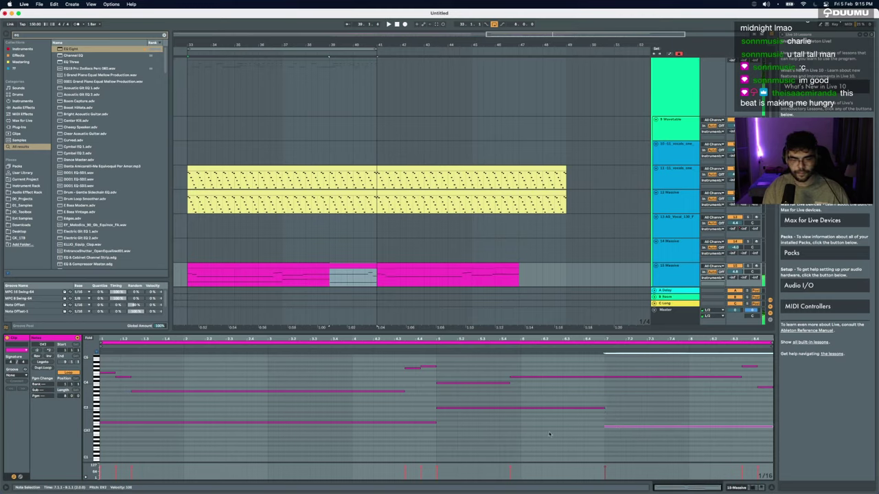
pyautogui.hotkey('shift', 'Up')
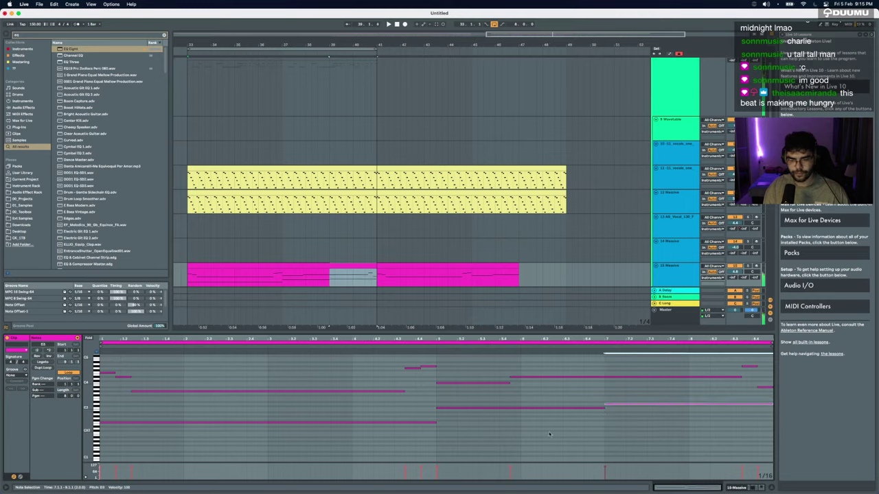
pyautogui.hotkey('shift', 'Down')
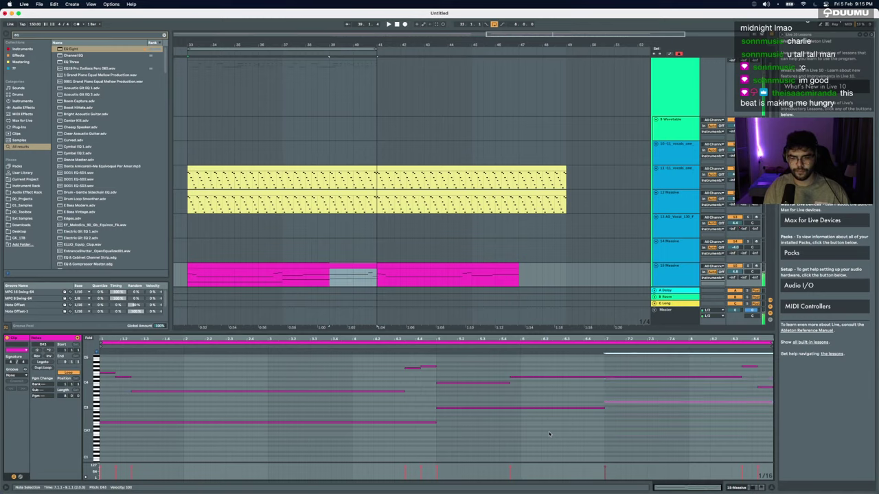
pyautogui.hotkey('shift', 'Down')
# Step: Play the new bass line and raise its middle note to C#3, comparing the neighbouring octave
pyautogui.click(529, 408)
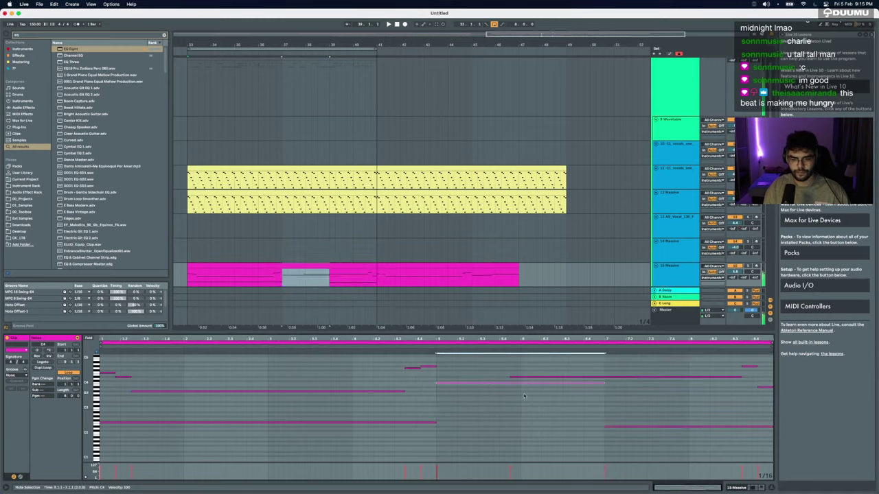
pyautogui.click(275, 273)
pyautogui.press('space')
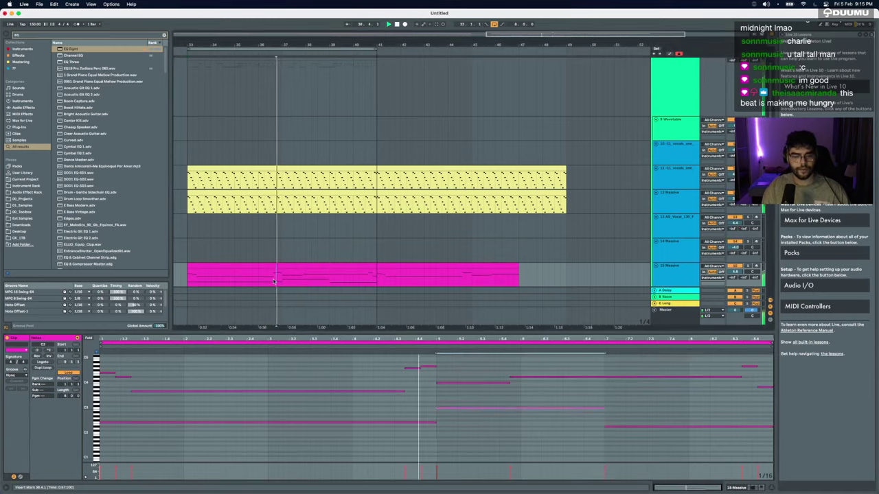
pyautogui.click(304, 267)
pyautogui.click(370, 423)
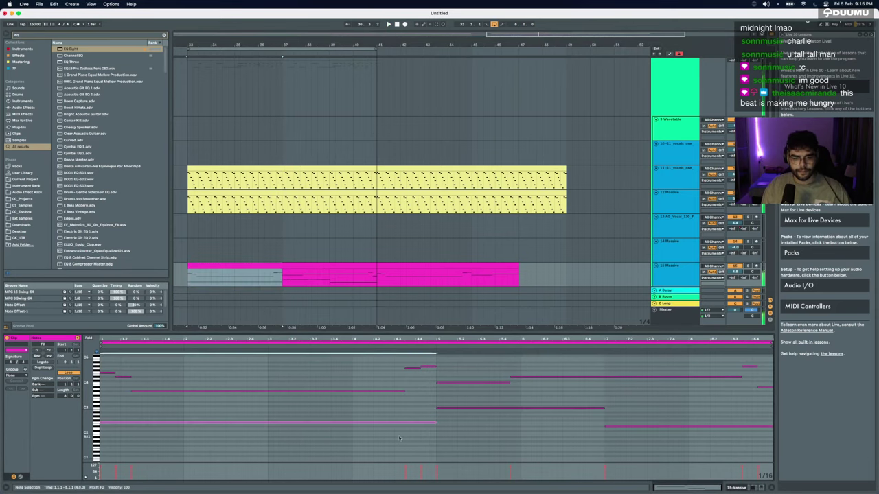
pyautogui.click(474, 408)
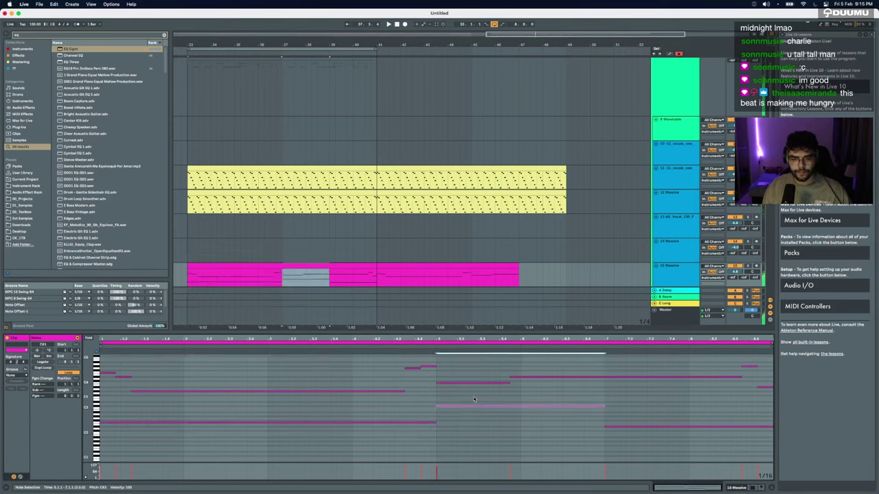
pyautogui.hotkey('shift', 'Up')
pyautogui.hotkey('shift', 'Down')
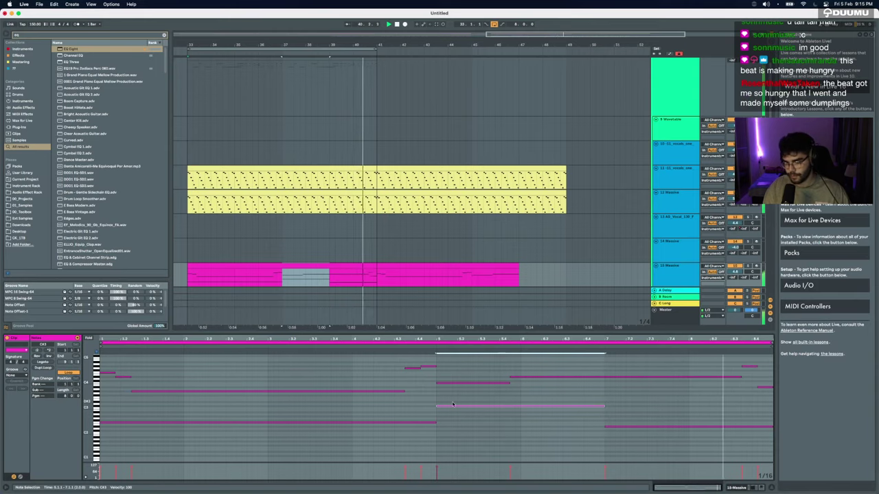
pyautogui.press('space')
# Step: Delete all three long bass notes from the Massive clip and collapse the note editor
pyautogui.moveTo(412, 393); pyautogui.dragTo(684, 432)
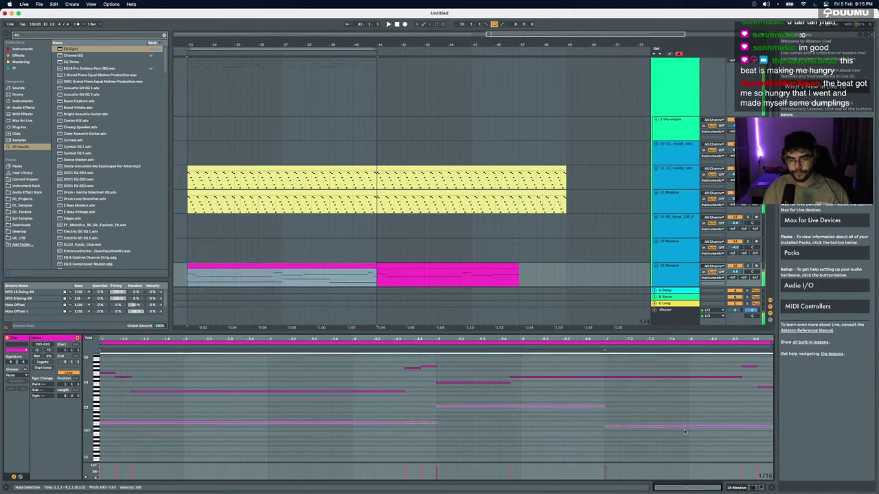
pyautogui.press('Delete')
pyautogui.moveTo(369, 332); pyautogui.dragTo(376, 439)
# Step: Loop the first 16 bars of the arrangement, using the 70_Em_Pad track's time range, and play them
pyautogui.hscroll(-5, 427, 320)
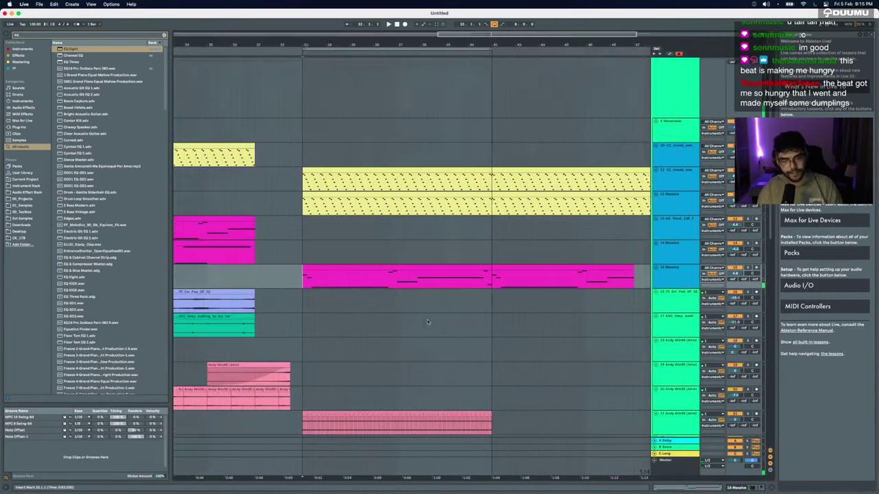
pyautogui.scroll(-5, 427, 321)
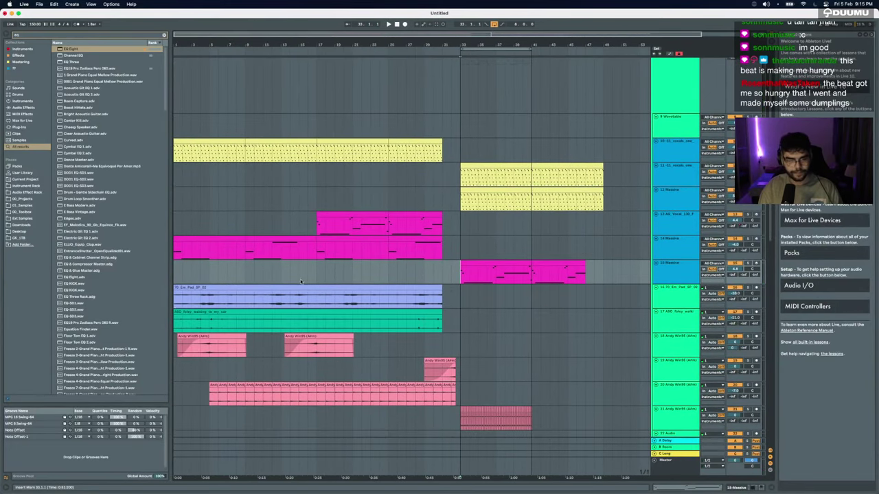
pyautogui.click(301, 285)
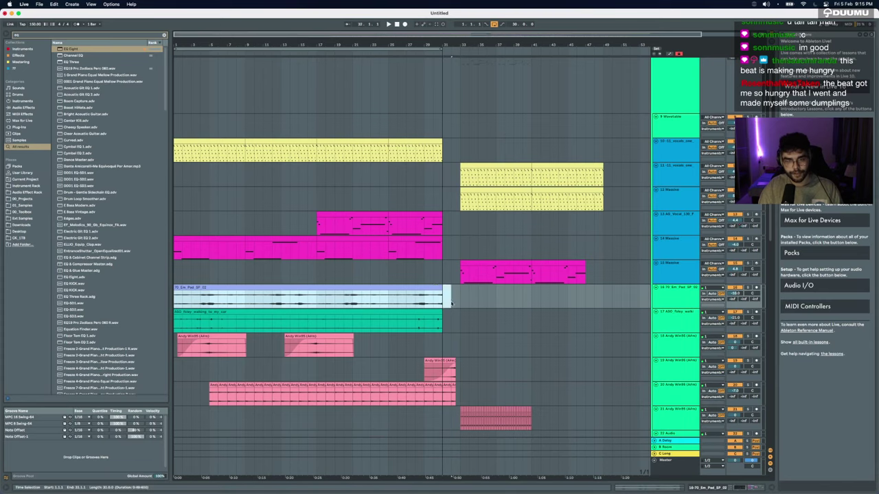
pyautogui.moveTo(451, 302); pyautogui.dragTo(344, 305)
pyautogui.scroll(5, 316, 301)
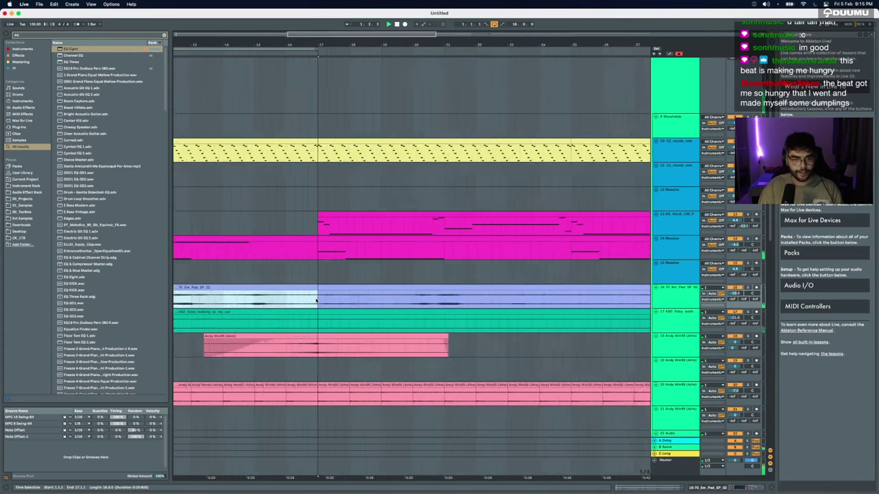
# Step: Insert a new empty audio track directly below the 20 Andy Win95 track
pyautogui.scroll(-5, 316, 300)
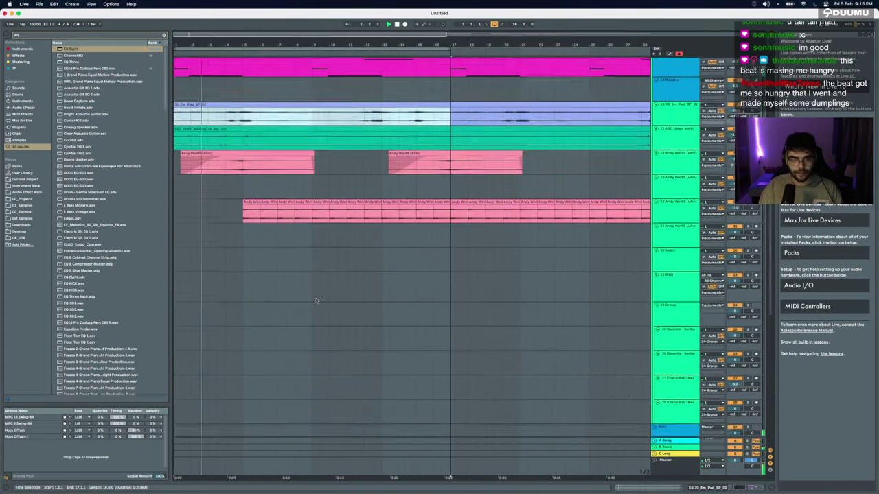
pyautogui.press('super+t')
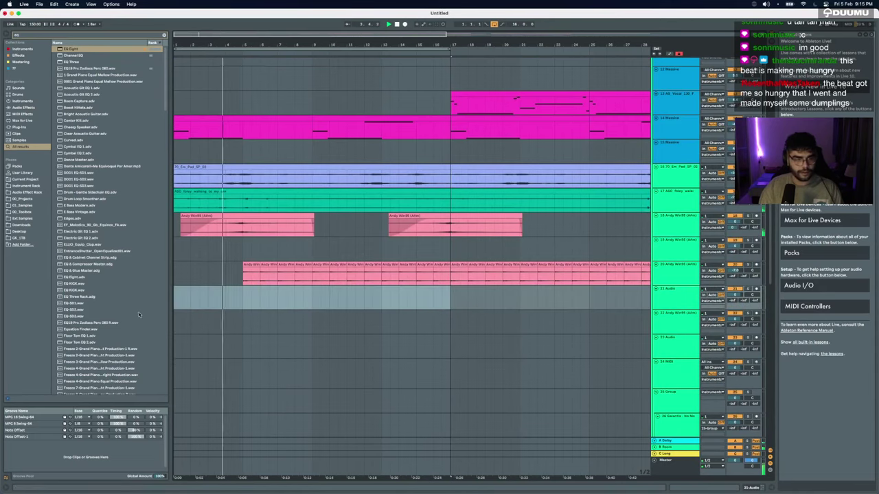
pyautogui.click(223, 298)
# Step: Clear the browser search and look through the 01_Samples folders, collapsing 01_Vocal and checking the fill samples
pyautogui.click(23, 199)
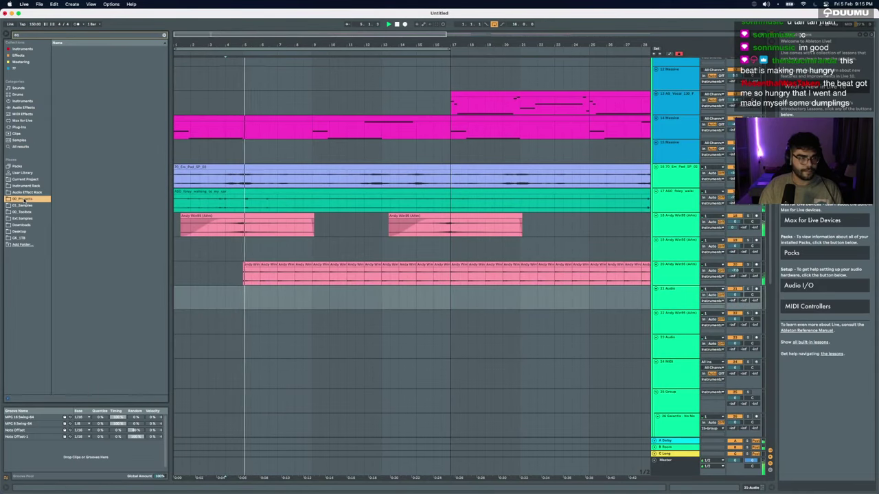
pyautogui.click(163, 34)
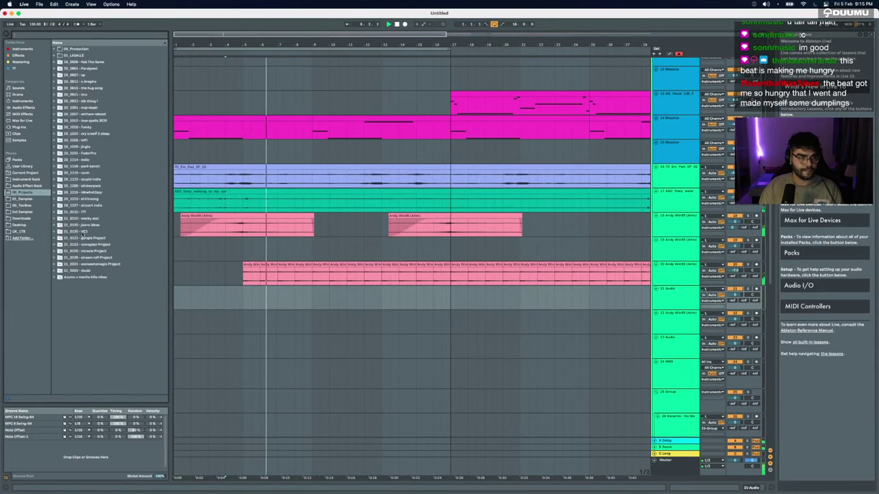
pyautogui.click(24, 205)
pyautogui.click(23, 199)
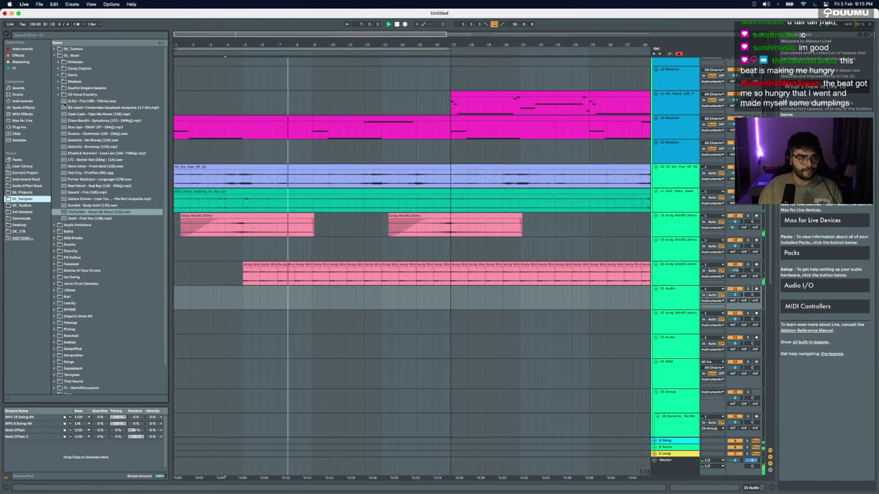
pyautogui.click(55, 56)
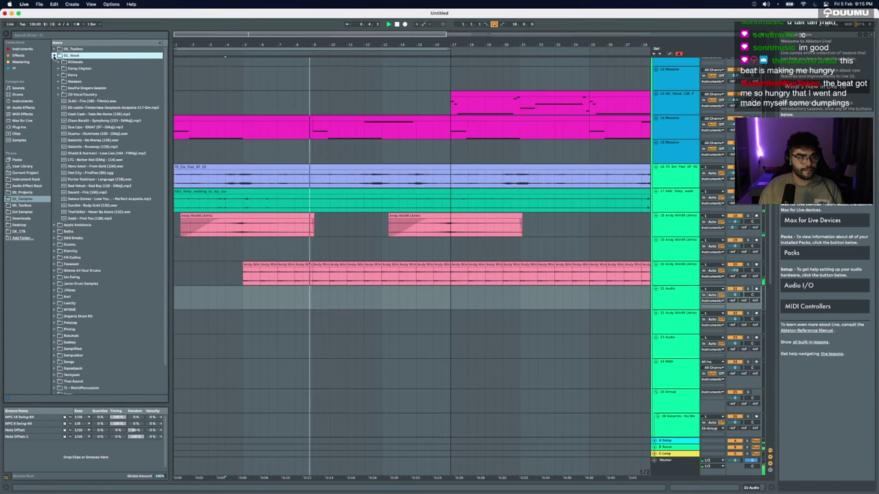
pyautogui.click(55, 94)
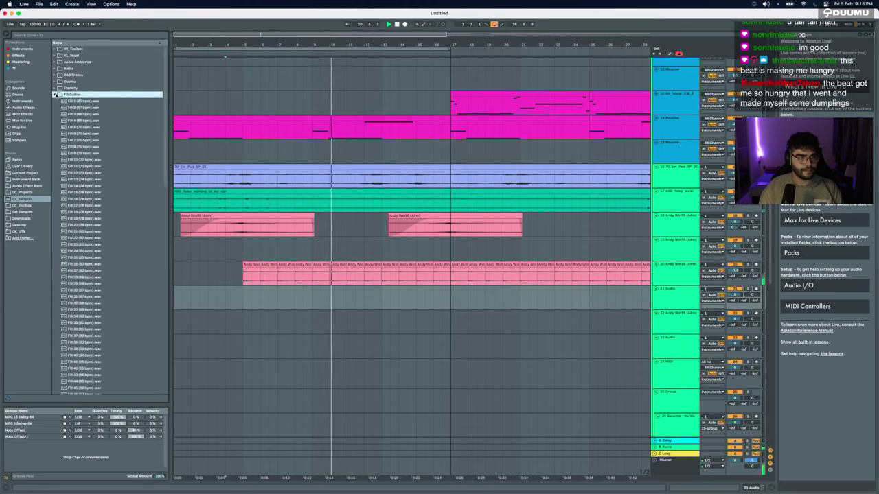
pyautogui.click(55, 94)
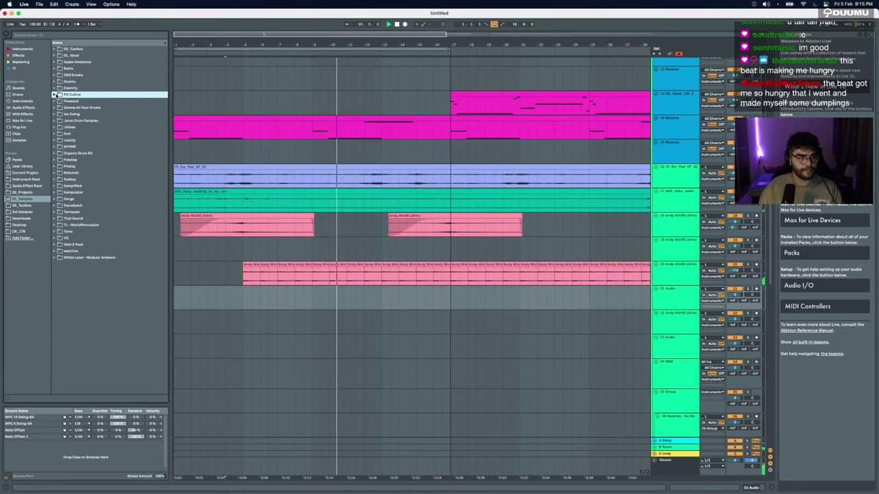
# Step: Browse the JViews Organic Electronics 3 tonal one-shots and preview an analog beach chord sample
pyautogui.click(55, 127)
pyautogui.click(59, 146)
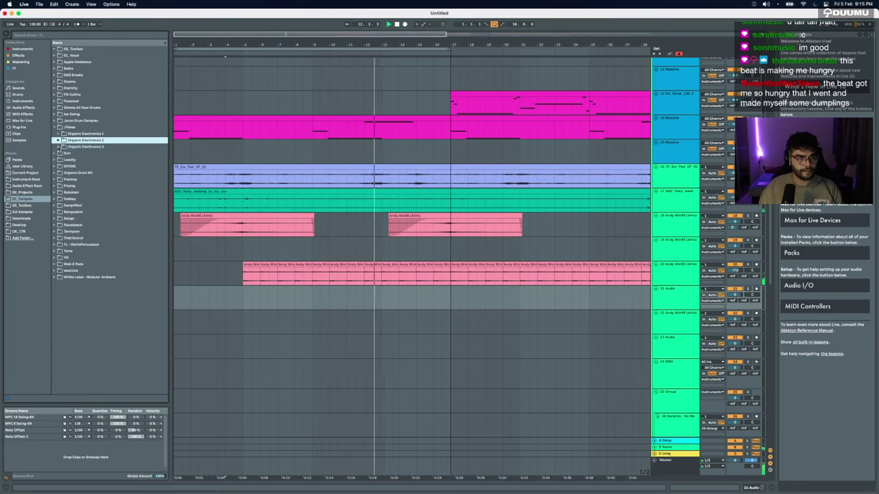
pyautogui.click(62, 165)
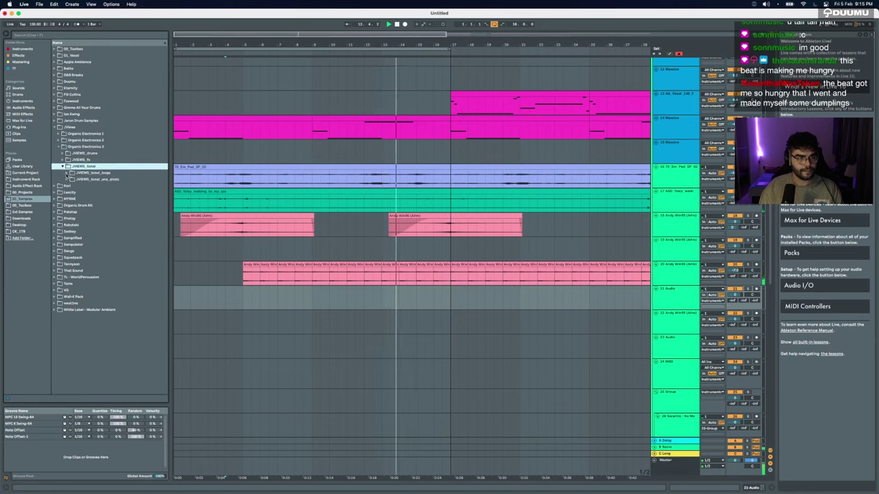
pyautogui.click(67, 180)
pyautogui.click(87, 218)
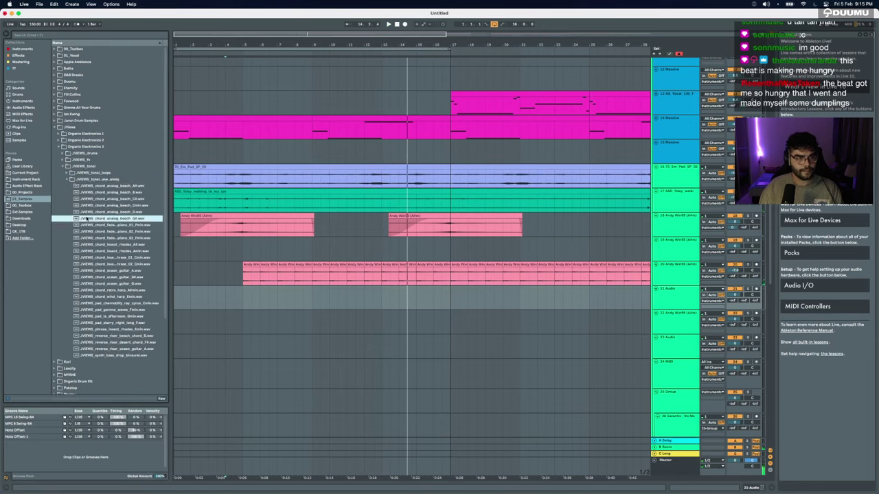
# Step: Open the JVIEWS tonal loops folder and place the 75 song starter plaque keys C# loop at bar 1 on the 21 Audio track
pyautogui.press('Left')
pyautogui.press('Left')
pyautogui.press('Up')
pyautogui.press('Right')
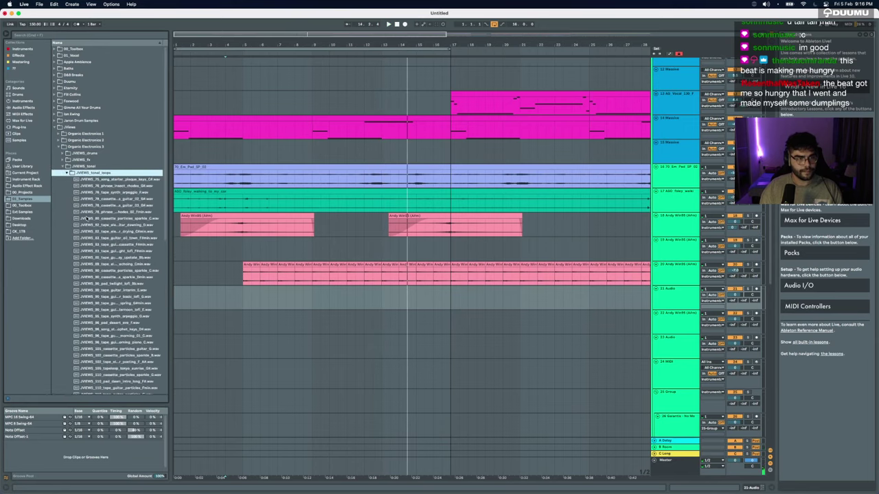
pyautogui.press('Down')
pyautogui.press('Down')
pyautogui.press('Up')
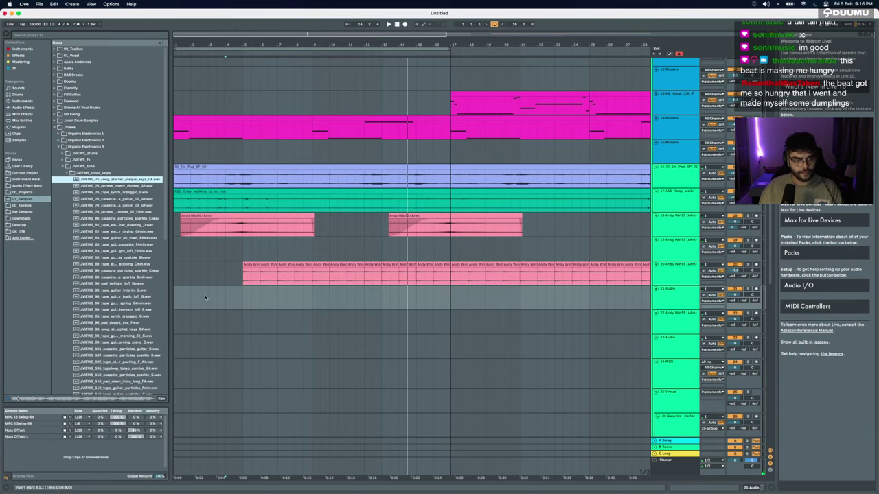
pyautogui.press('Return')
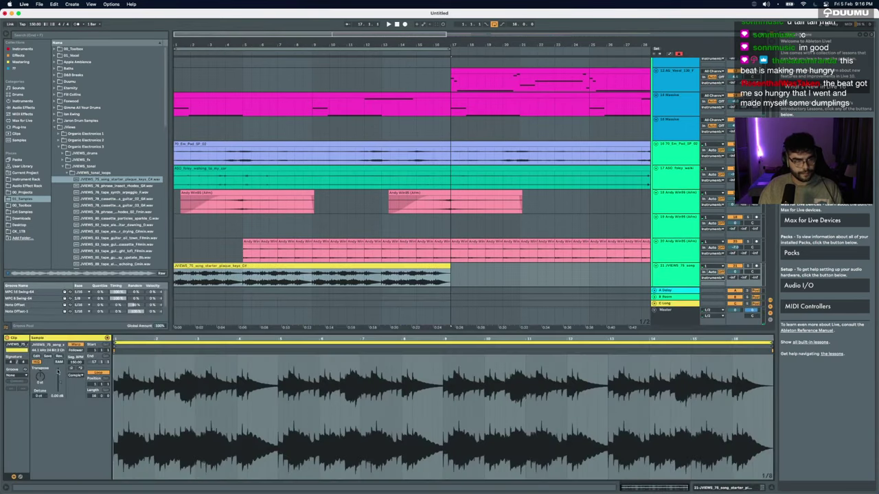
# Step: Audition several transpositions of the plaque keys clip against the looping intro and set its transposition to 7 semitones
pyautogui.press('space')
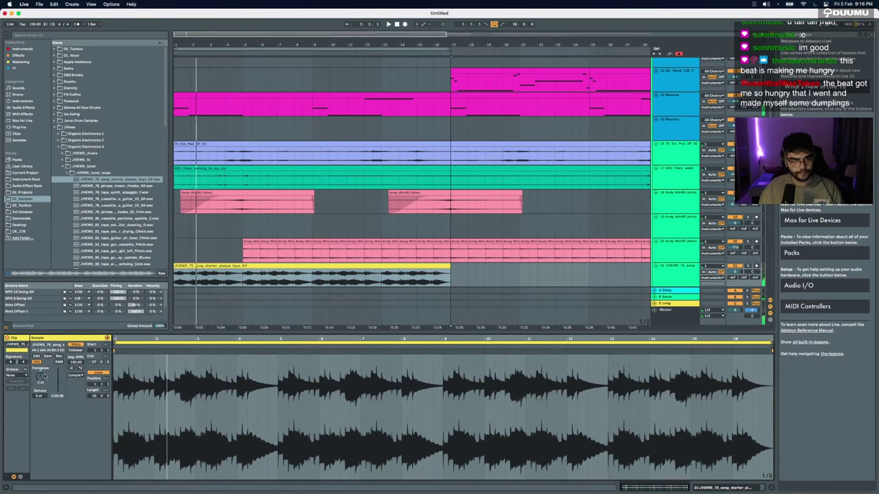
pyautogui.press('Up')
pyautogui.press('space')
pyautogui.press('space')
pyautogui.press('Up')
pyautogui.press('space')
pyautogui.press('space')
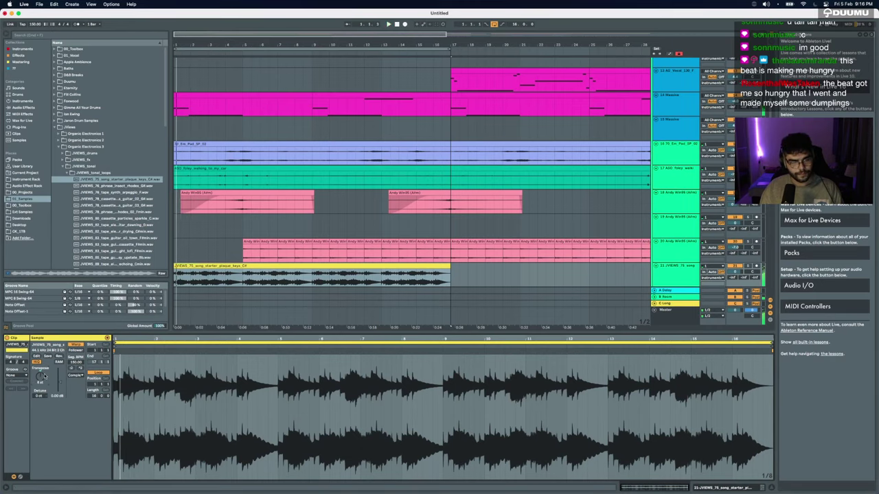
pyautogui.press('Up')
pyautogui.press('space')
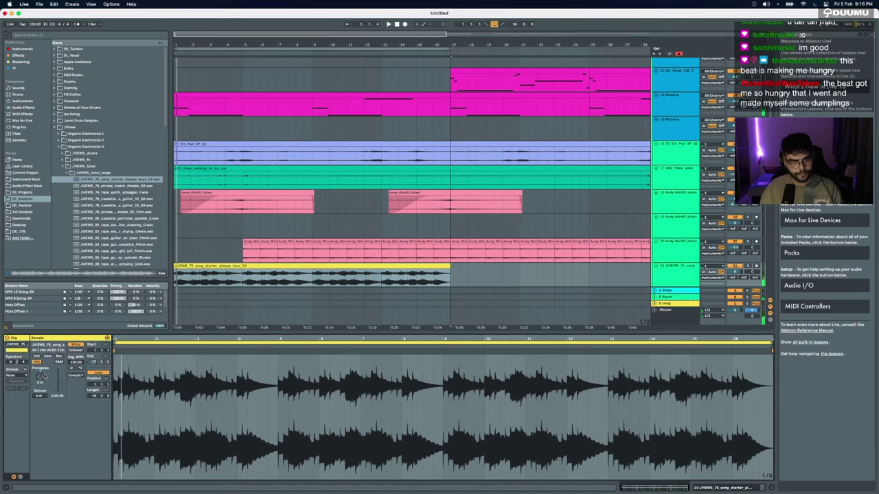
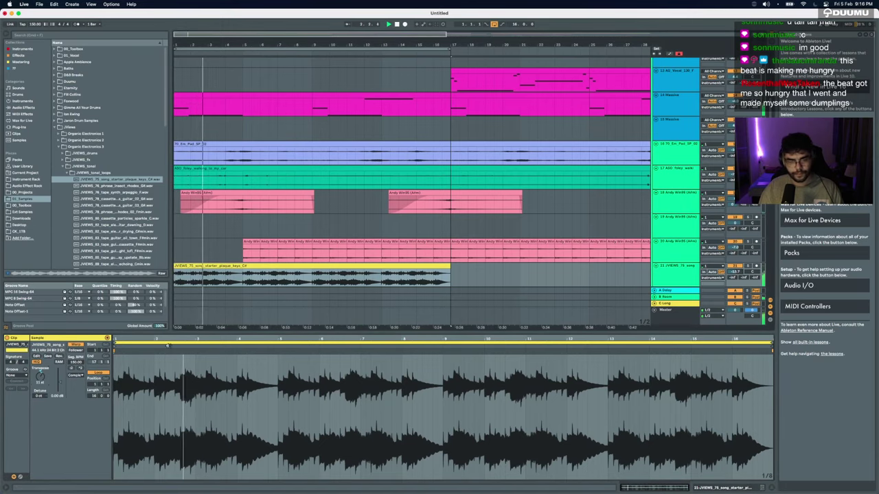
pyautogui.press('Down')
pyautogui.press('Down')
pyautogui.press('space')
pyautogui.press('space')
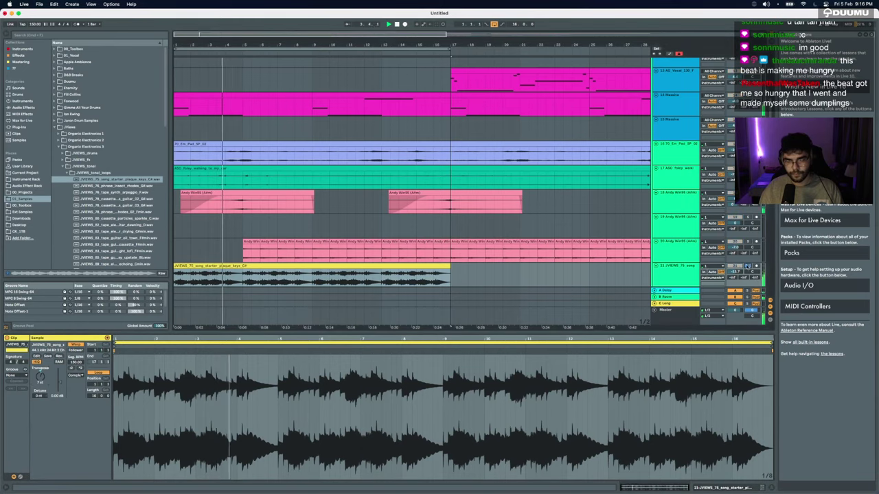
# Step: Add EQ Eight to the plaque keys track and raise its low-cut filter to roll off the low end
pyautogui.press('super+f')
pyautogui.write('eq')
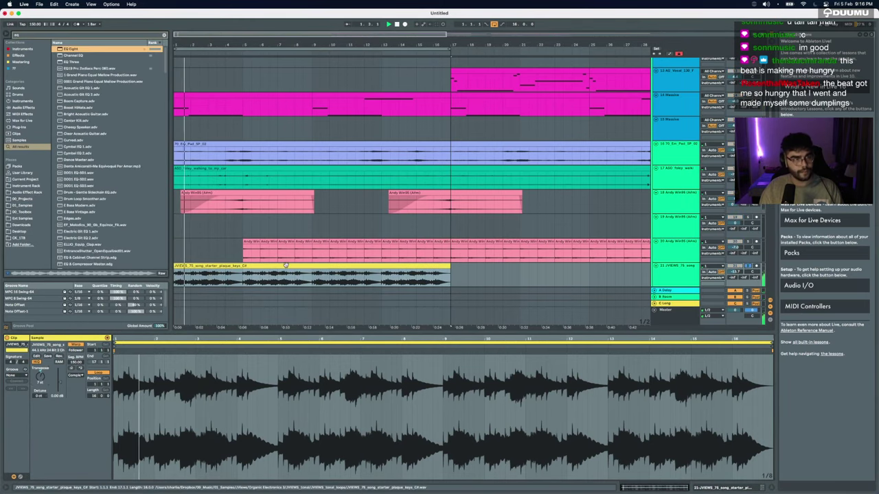
pyautogui.press('Return')
pyautogui.click(83, 477)
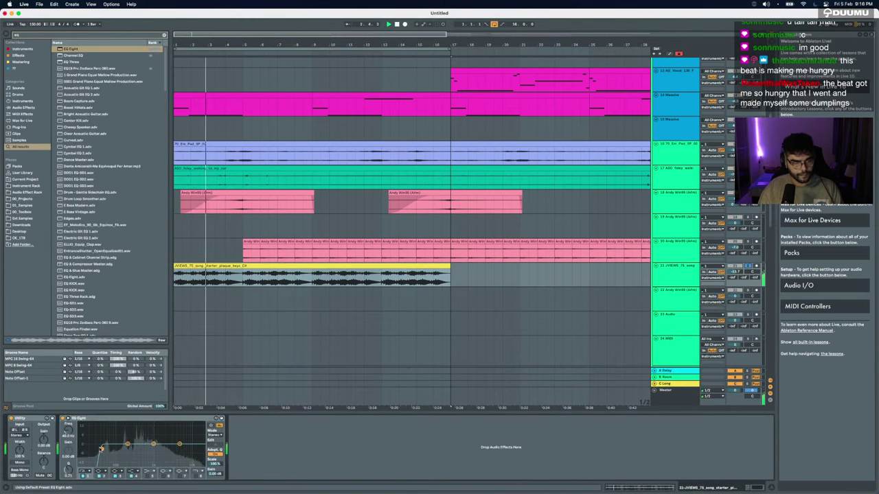
pyautogui.moveTo(100, 445); pyautogui.dragTo(133, 453)
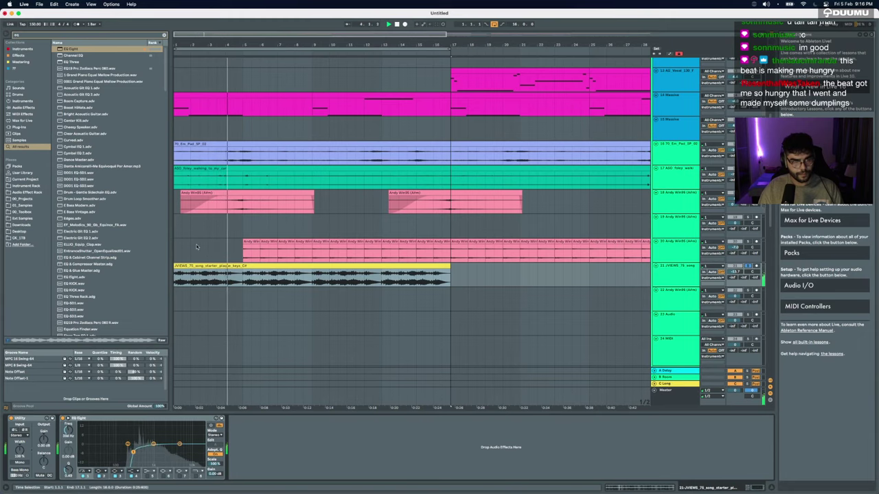
# Step: Split the plaque keys clip at bar 5 and delete everything after it, keeping only the first four bars
pyautogui.scroll(5, 310, 268)
pyautogui.click(310, 262)
pyautogui.press('space')
pyautogui.press('space')
pyautogui.press('super+e')
pyautogui.press('Delete')
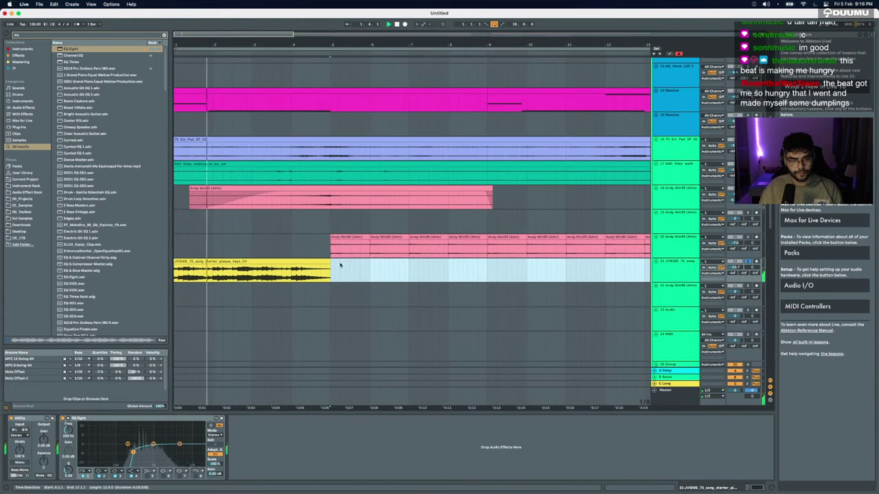
pyautogui.press('space')
# Step: Set the plaque keys clip's warp mode to Beats and its segment BPM to 75, and replay it from bar 1
pyautogui.doubleClick(255, 261)
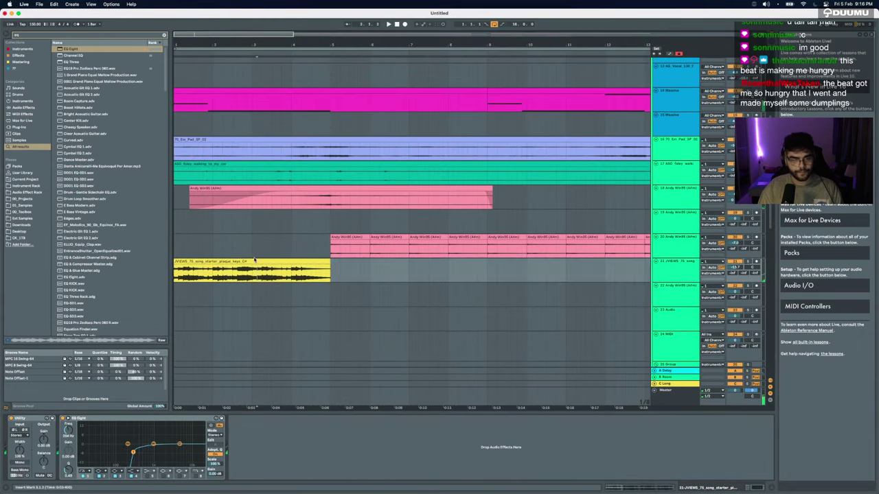
pyautogui.click(71, 369)
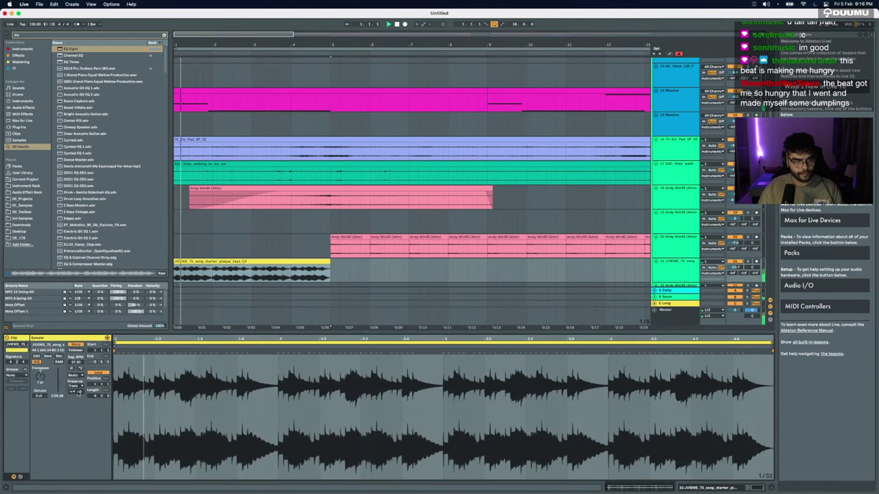
pyautogui.click(79, 369)
pyautogui.press('space')
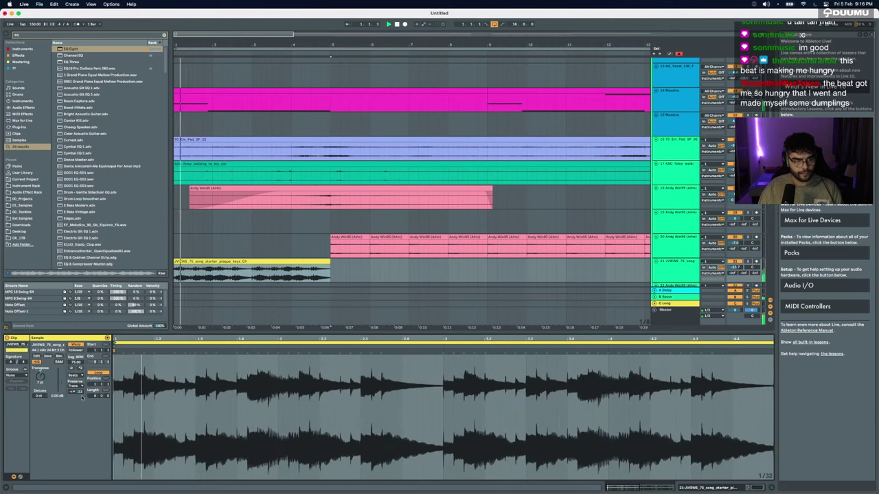
pyautogui.press('space')
pyautogui.press('space')
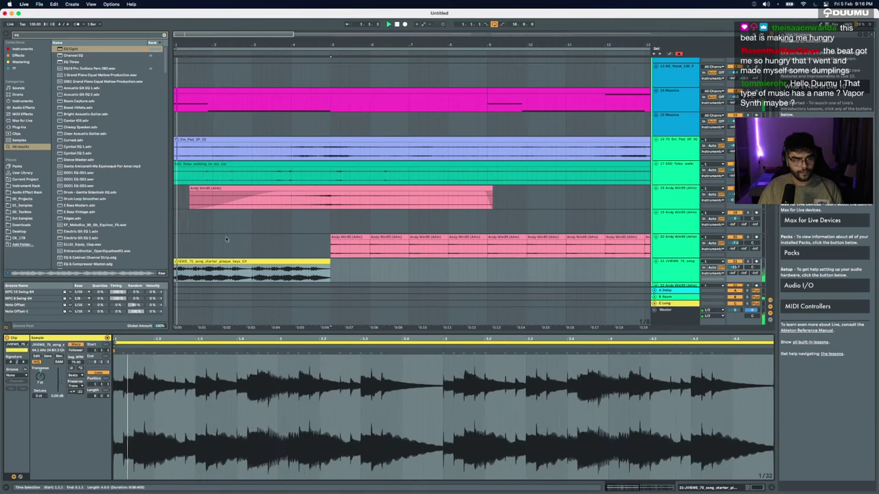
# Step: Split the plaque keys clip at beat 4 of bar 1 to separate its opening three beats
pyautogui.click(196, 261)
pyautogui.click(202, 272)
pyautogui.press('super+e')
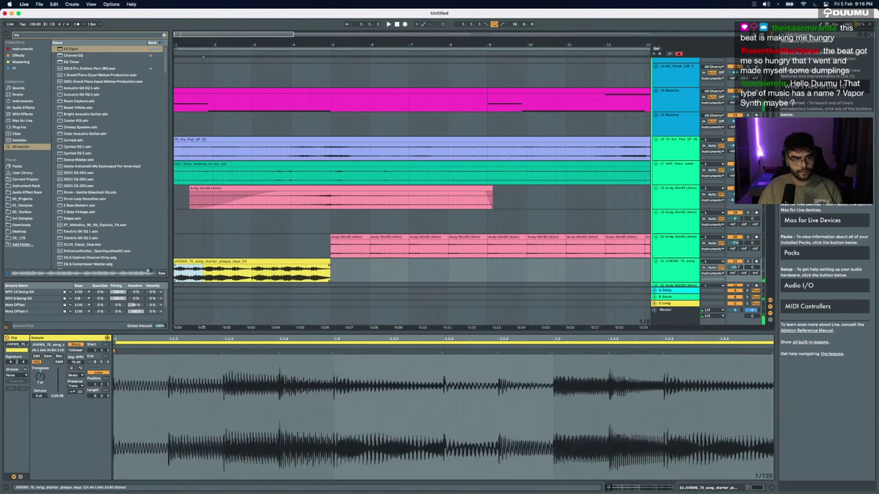
# Step: Duplicate the opening three-beat slice of the JVIEWS plaque keys clip repeatedly until it fills the track up to bar 17
pyautogui.press('space')
pyautogui.press('super+d')
pyautogui.press('super+d')
pyautogui.press('super+d')
pyautogui.press('super+d')
pyautogui.press('super+d')
pyautogui.press('super+d')
pyautogui.press('super+d')
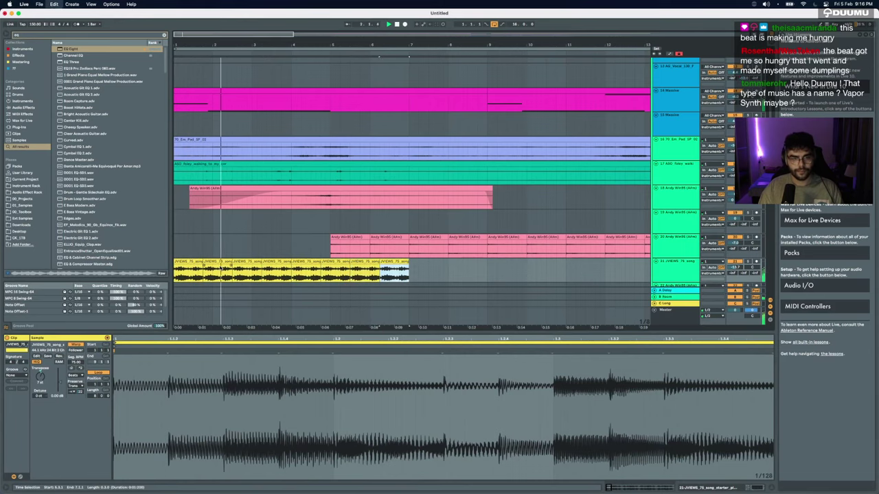
pyautogui.press('-')
pyautogui.press('super+d')
pyautogui.press('super+d')
pyautogui.press('super+d')
pyautogui.press('super+d')
pyautogui.press('super+d')
pyautogui.press('super+d')
pyautogui.press('super+d')
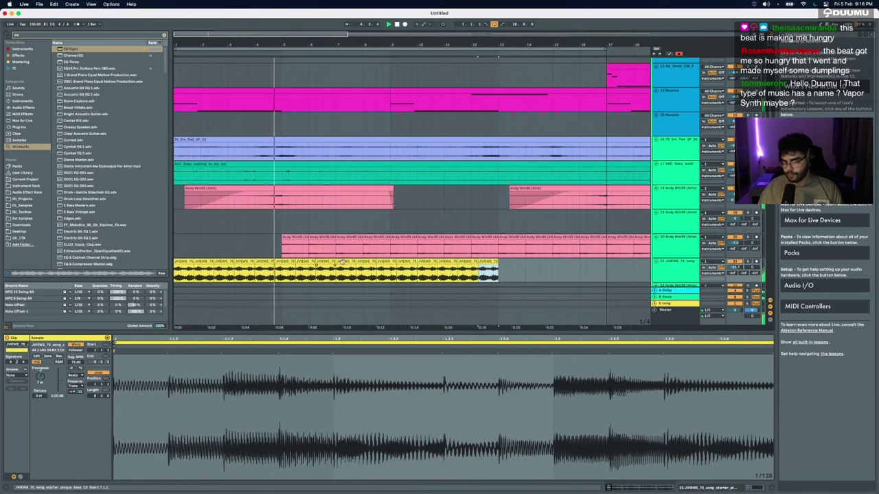
pyautogui.press('-')
pyautogui.press('super+d')
pyautogui.press('super+d')
pyautogui.press('super+d')
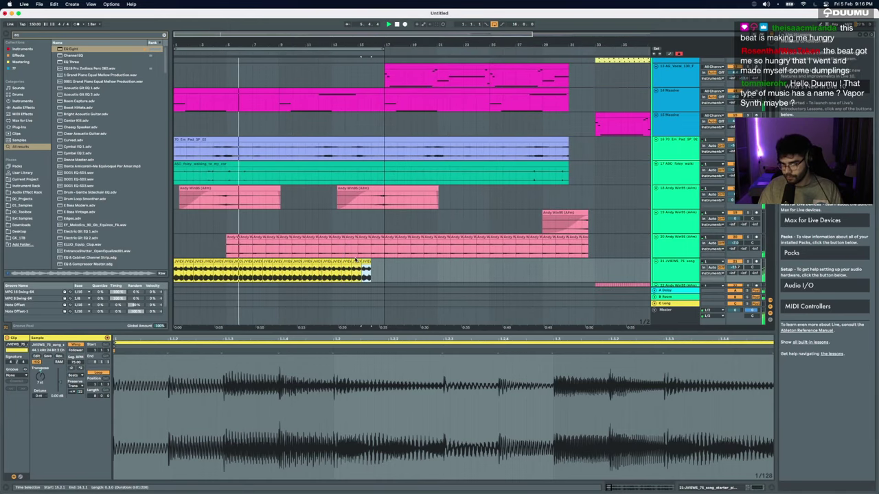
pyautogui.press('super+d')
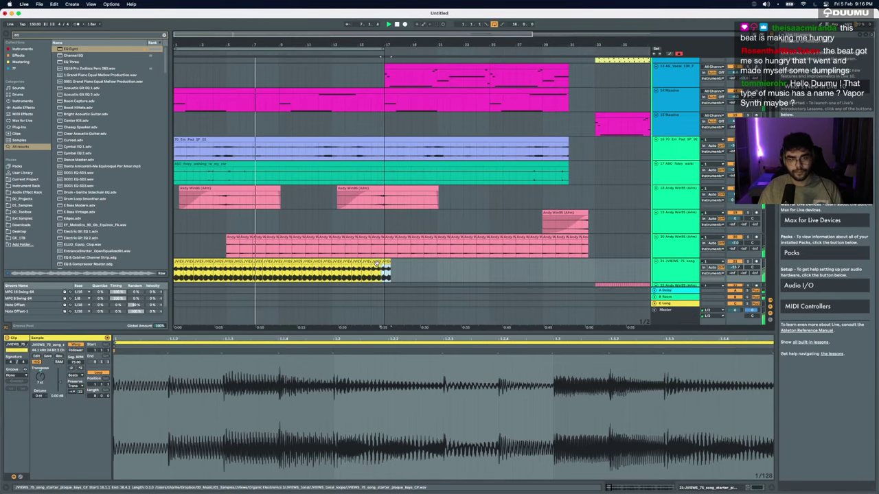
pyautogui.click(394, 275)
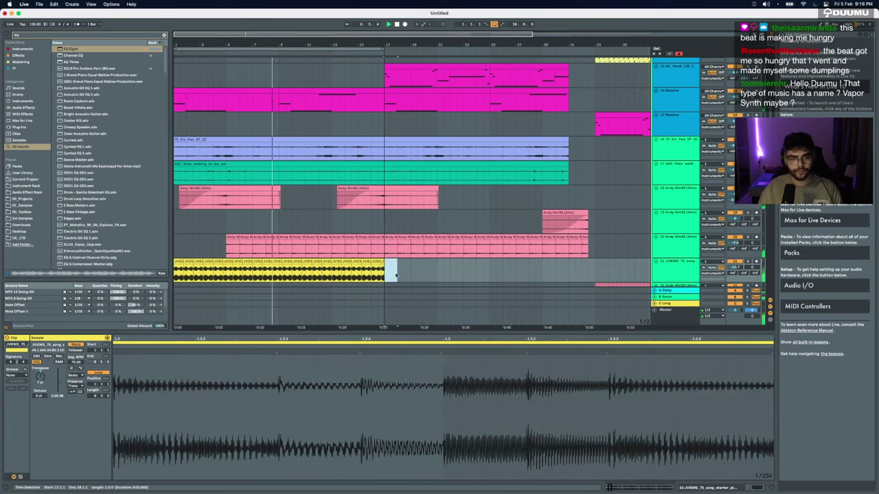
# Step: Solo the JVIEWS plaque keys track and play its duplicated slices from bar 1
pyautogui.click(191, 263)
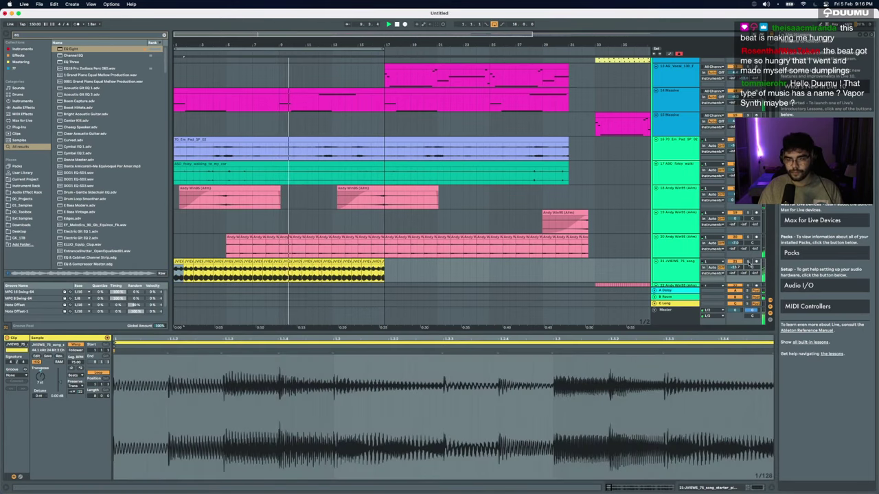
pyautogui.press('space')
pyautogui.press('space')
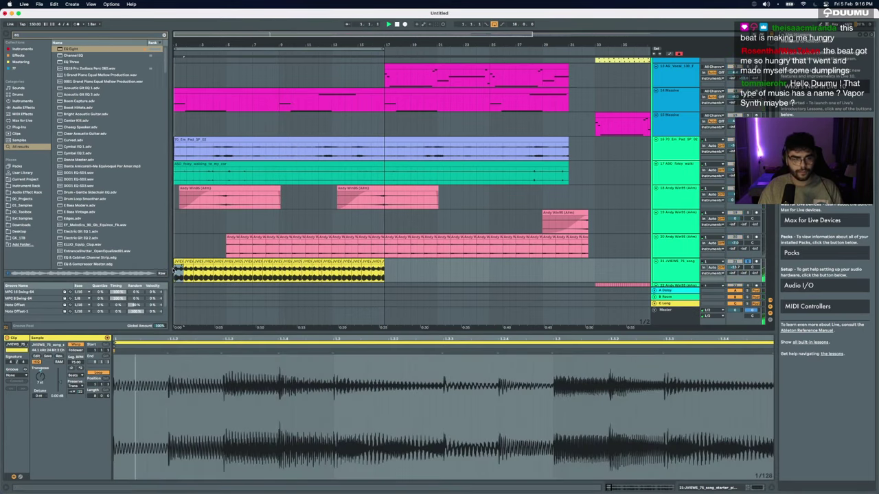
pyautogui.scroll(5, 181, 279)
pyautogui.press('space')
pyautogui.press('space')
pyautogui.scroll(3, 206, 273)
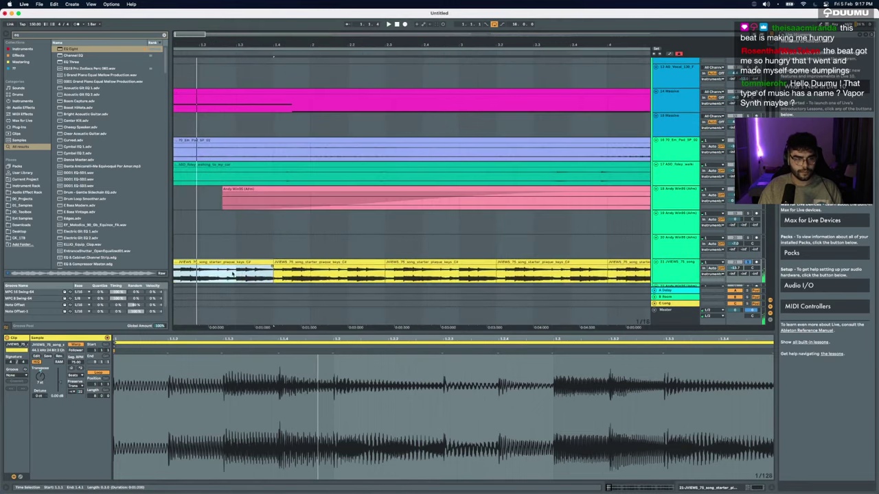
# Step: Duplicate only the first one and a half beats of the plaque keys clip repeatedly up to about bar 5
pyautogui.scroll(-1, 234, 271)
pyautogui.hscroll(-1, 233, 271)
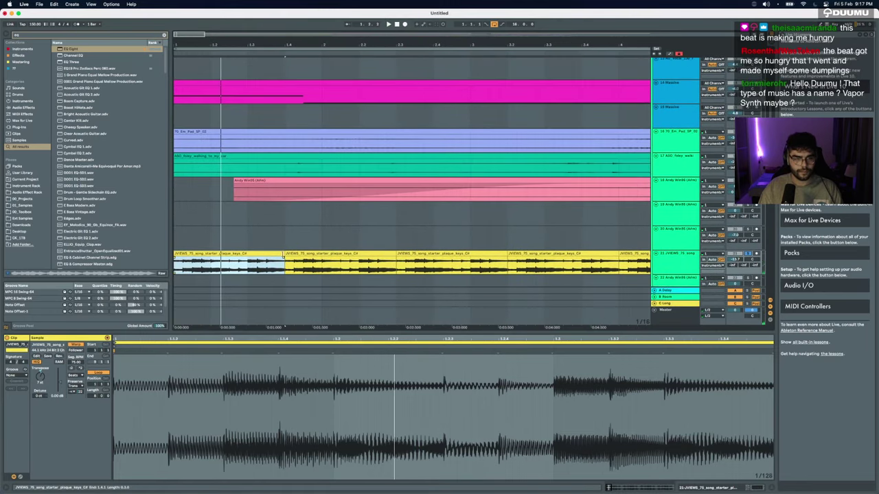
pyautogui.keyDown('shift'); pyautogui.click(230, 268); pyautogui.keyUp('shift')
pyautogui.press('super+d')
pyautogui.press('super+d')
pyautogui.press('super+d')
pyautogui.press('super+d')
pyautogui.press('super+d')
pyautogui.press('super+d')
pyautogui.press('super+d')
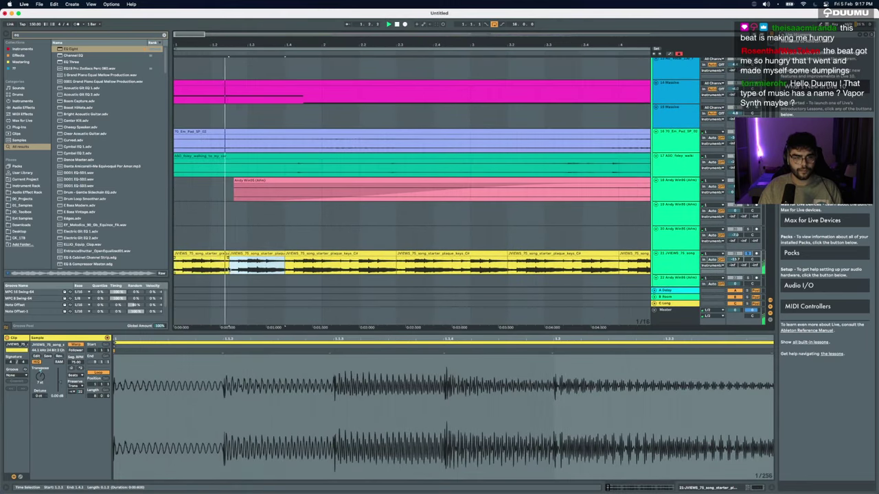
# Step: Play the shortened plaque keys slices from the first clip to check their rhythm
pyautogui.scroll(-3, 229, 269)
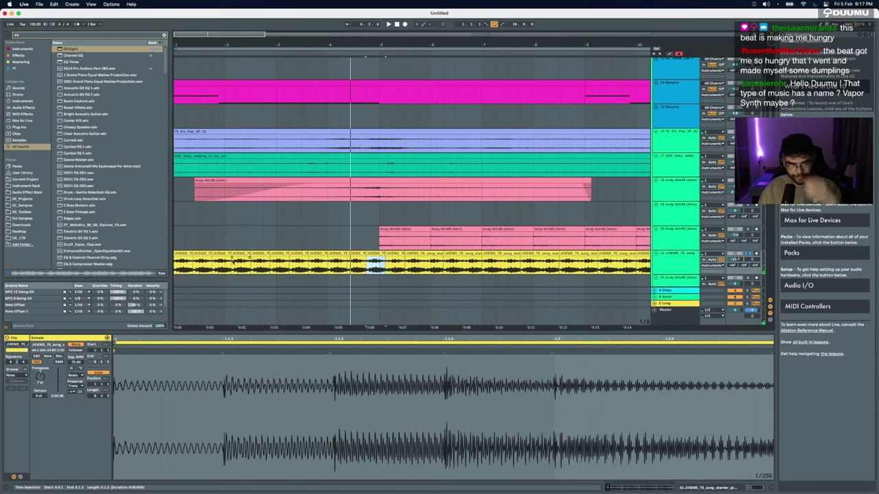
pyautogui.click(187, 253)
pyautogui.press('space')
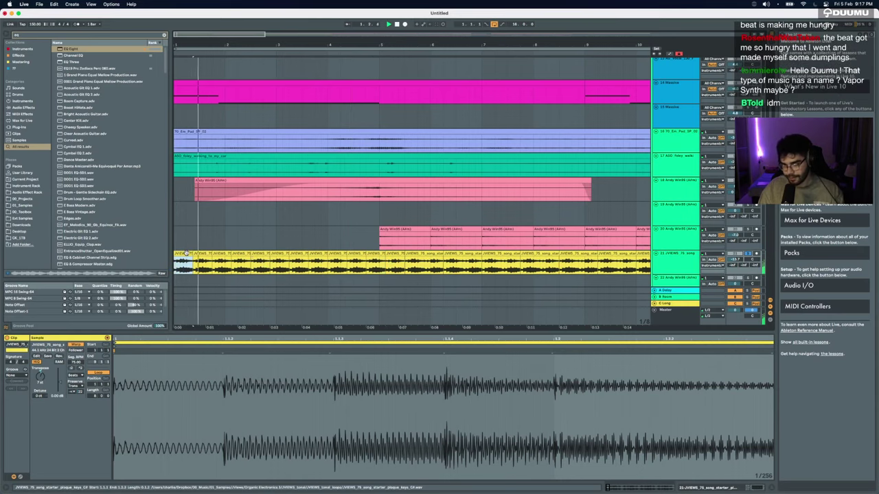
pyautogui.click(271, 266)
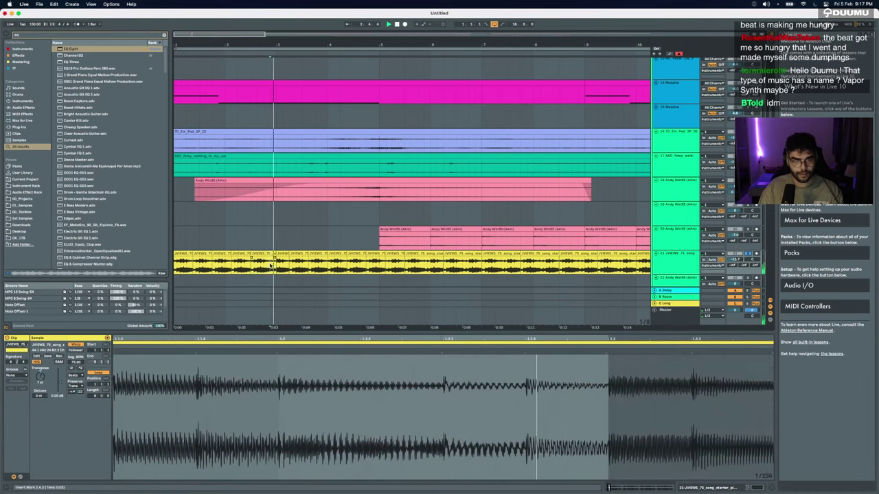
# Step: Place a two-beat slice of the plaque keys at bar 3 and duplicate it past bar 5
pyautogui.moveTo(274, 254); pyautogui.dragTo(295, 267)
pyautogui.press('super+x')
pyautogui.click(277, 266)
pyautogui.press('super+v')
pyautogui.click(182, 254)
pyautogui.press('space')
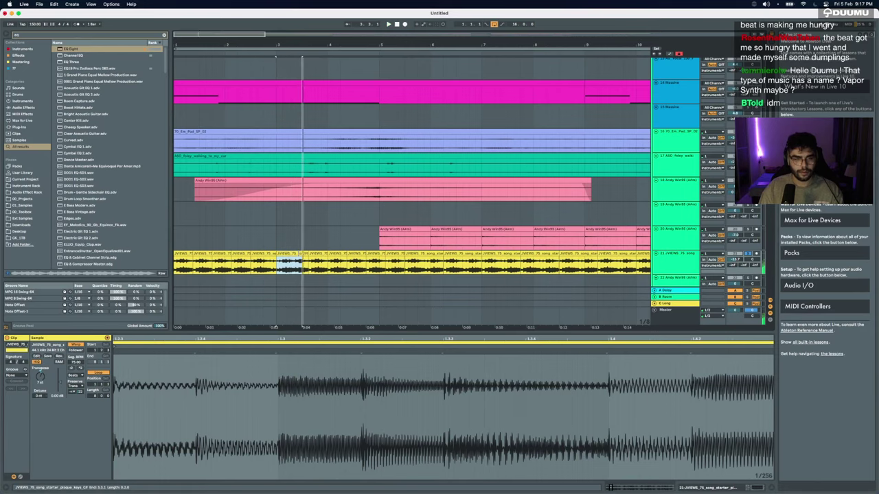
pyautogui.press('super+d')
pyautogui.press('super+d')
pyautogui.press('super+d')
pyautogui.press('super+d')
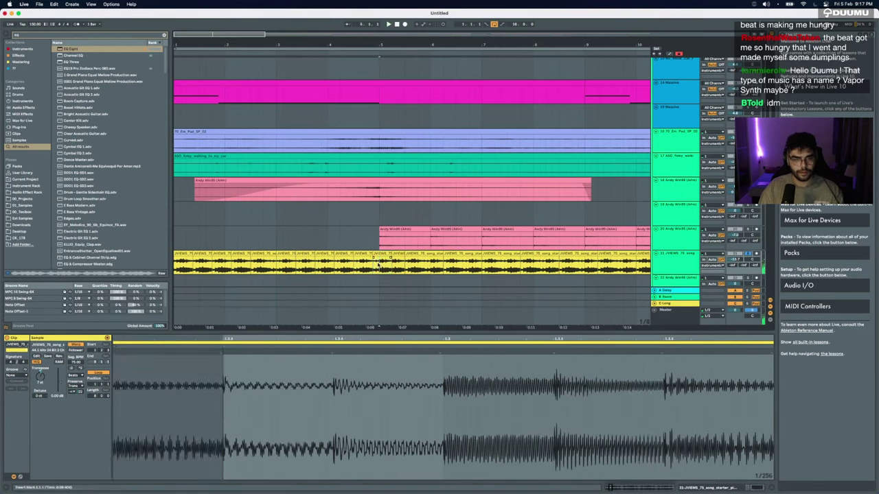
# Step: Duplicate the four-bar plaque keys pattern from bars 1 to 5 three times so it fills the track up to bar 17
pyautogui.moveTo(380, 263); pyautogui.dragTo(174, 264)
pyautogui.press('space')
pyautogui.press('space')
pyautogui.scroll(-5, 323, 252)
pyautogui.press('super+d')
pyautogui.press('super+d')
pyautogui.press('super+d')
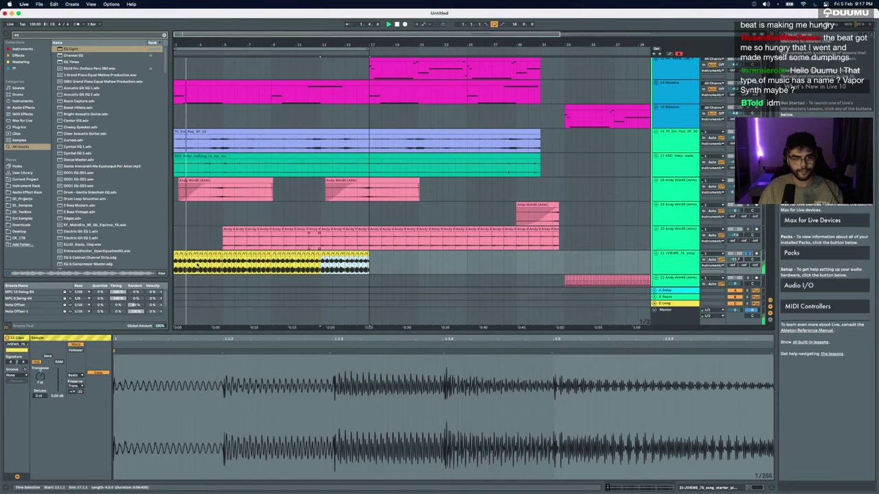
# Step: Select the whole plaque keys pattern from bar 1 to 17, turn off the track's solo and pan the track left
pyautogui.keyDown('shift'); pyautogui.click(177, 264); pyautogui.keyUp('shift')
pyautogui.click(39, 379)
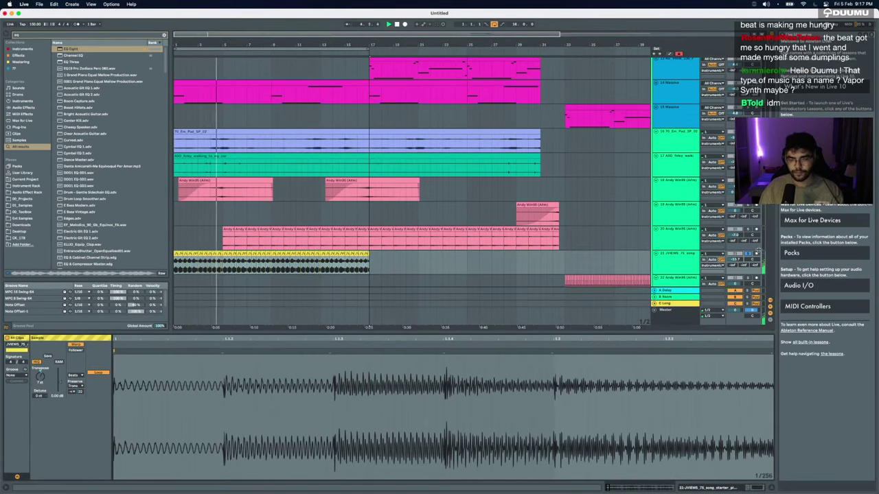
pyautogui.click(369, 263)
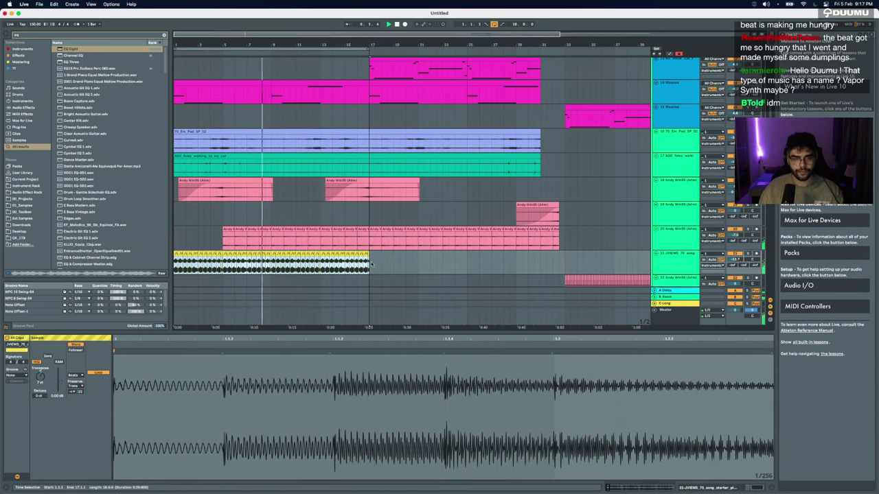
pyautogui.scroll(5, 267, 256)
pyautogui.scroll(-5, 267, 255)
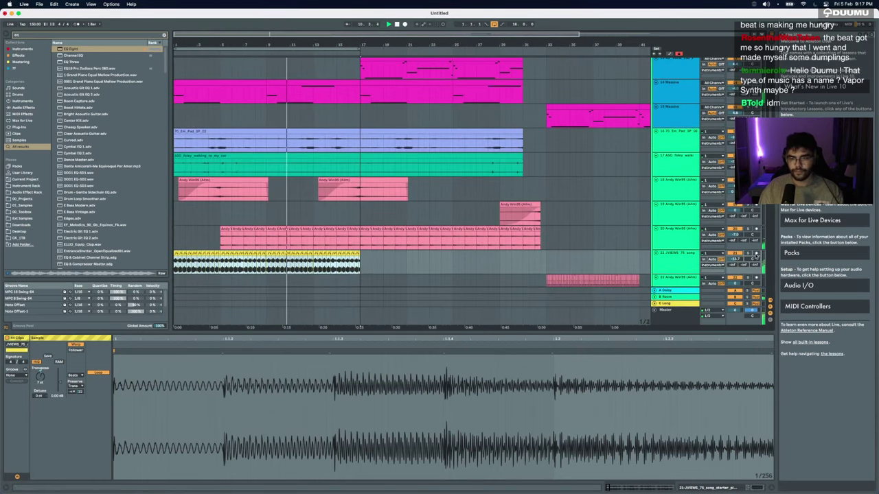
pyautogui.moveTo(753, 260); pyautogui.dragTo(752, 272)
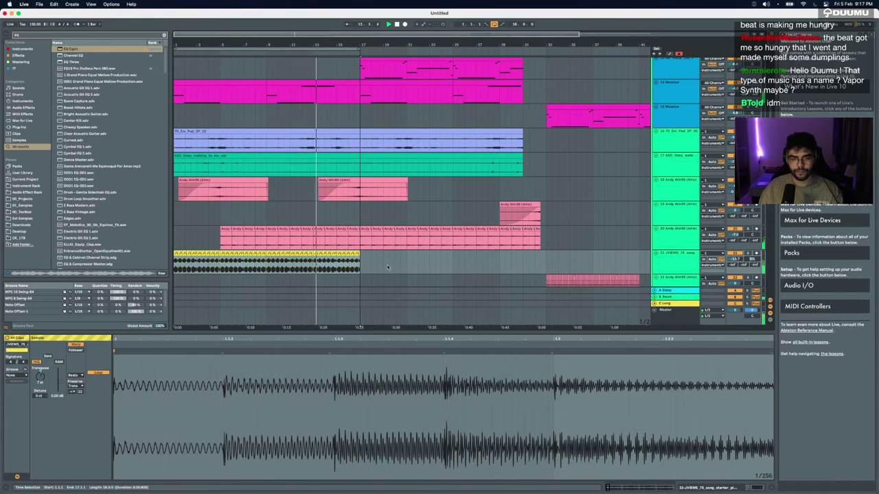
# Step: Move the 16-bar plaque keys pattern from bar 1 so that it starts at bar 17
pyautogui.press('Delete')
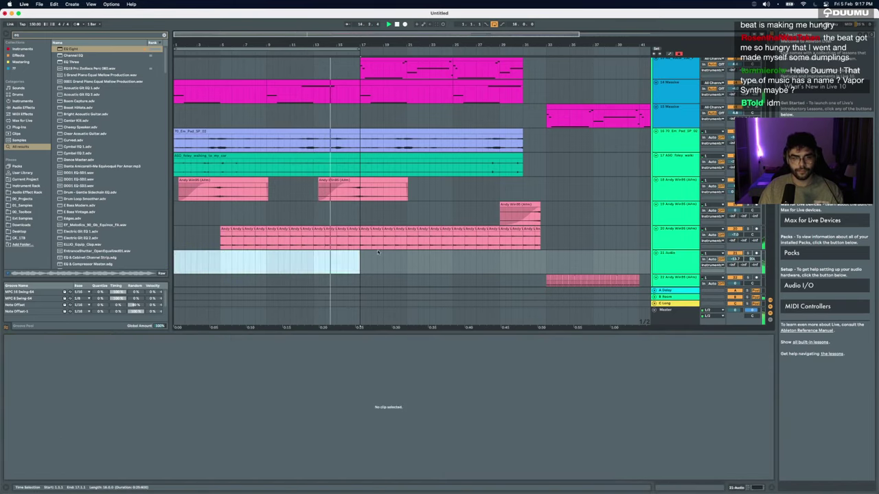
pyautogui.click(362, 270)
pyautogui.press('super+v')
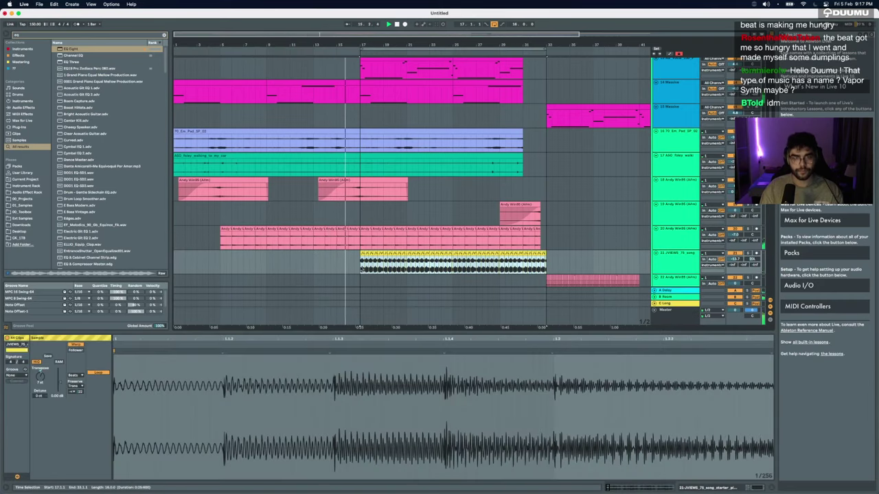
pyautogui.scroll(2, 396, 263)
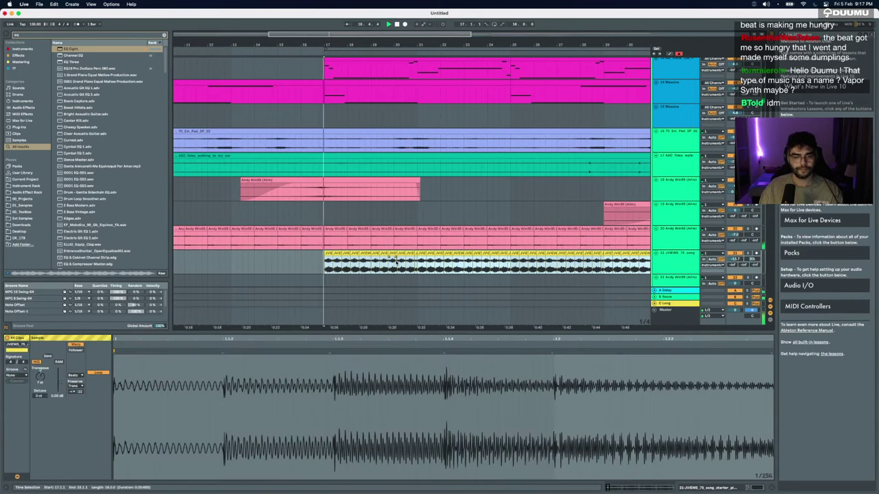
# Step: Hide the clip view and duplicate the KUURO Impact track at the end of the track list
pyautogui.press('alt+super+l')
pyautogui.scroll(-10, 343, 332)
pyautogui.scroll(-2, 343, 334)
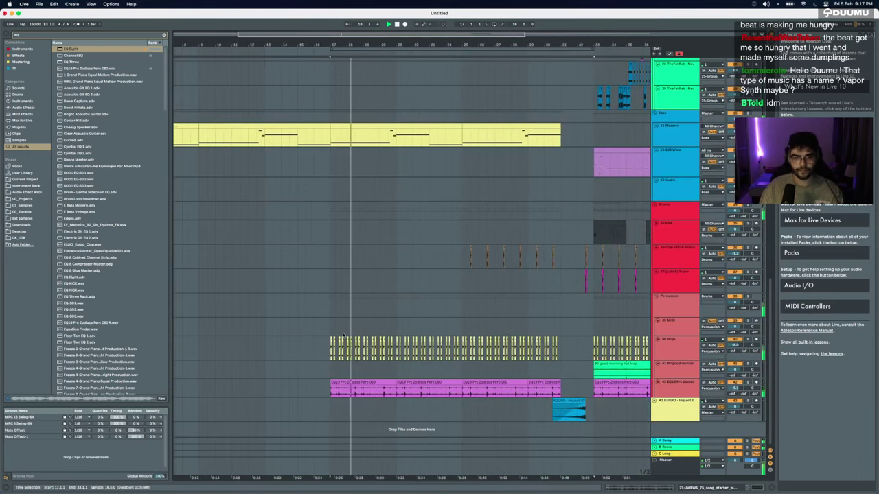
pyautogui.hscroll(1, 343, 335)
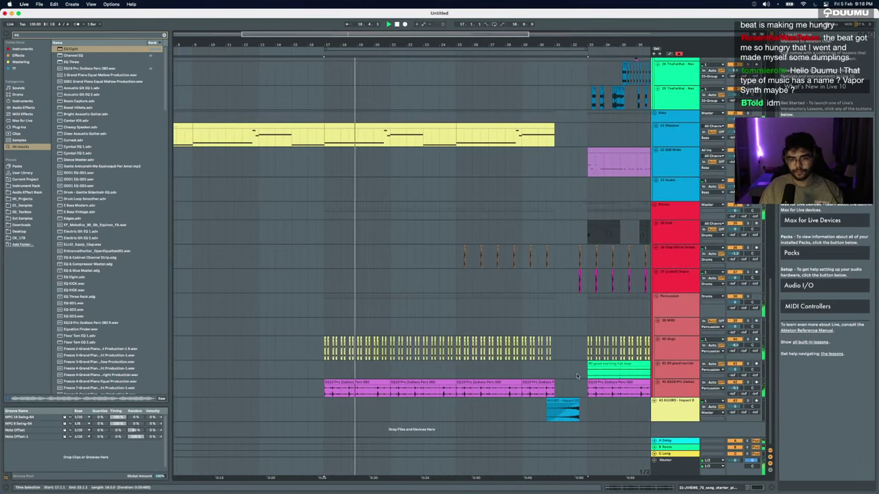
pyautogui.click(640, 405)
pyautogui.scroll(-1, 609, 405)
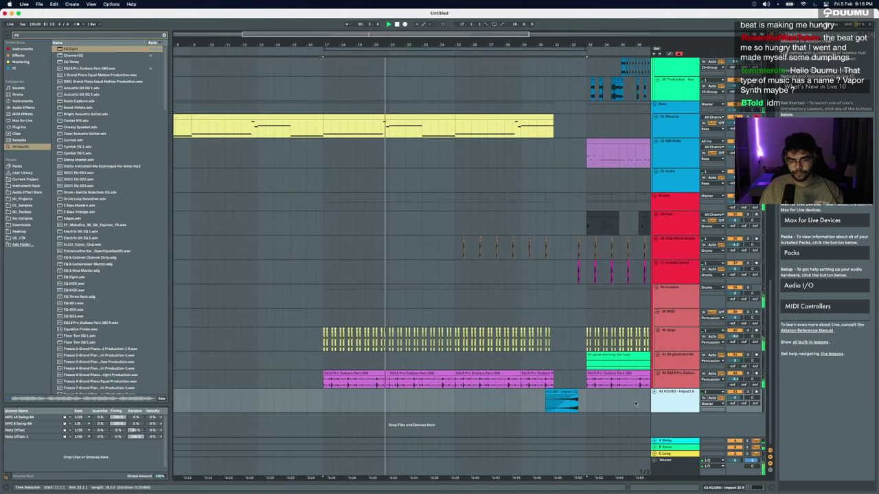
pyautogui.press('super+d')
# Step: Reverse the duplicated KUURO Impact clip and move it earlier so that its peak falls around bar 17
pyautogui.click(567, 417)
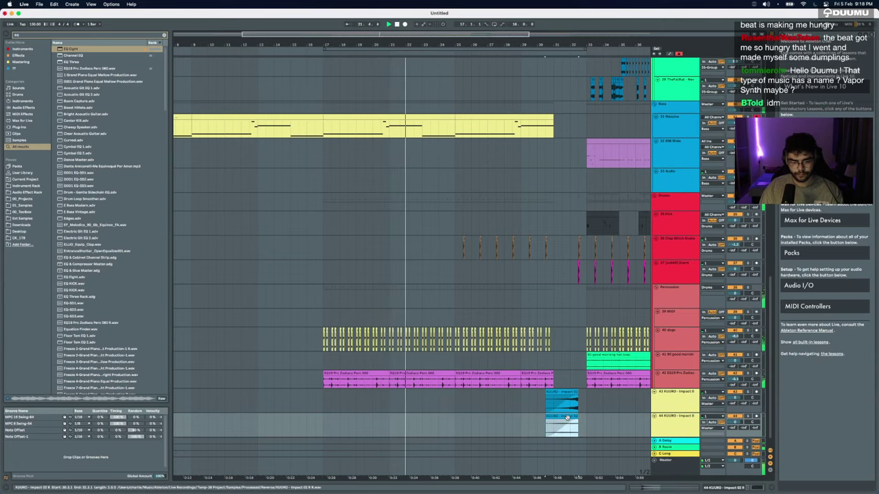
pyautogui.press('r')
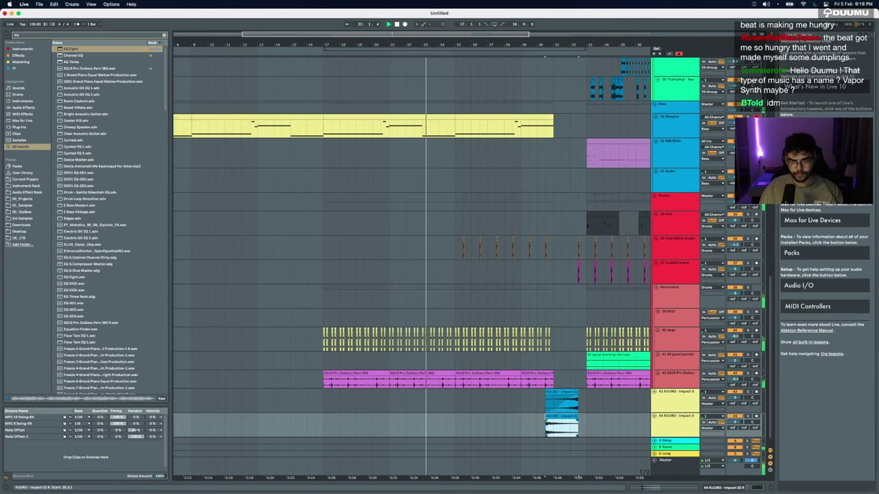
pyautogui.moveTo(546, 417); pyautogui.dragTo(293, 419)
pyautogui.press('space')
pyautogui.scroll(2, 335, 417)
pyautogui.scroll(5, 335, 417)
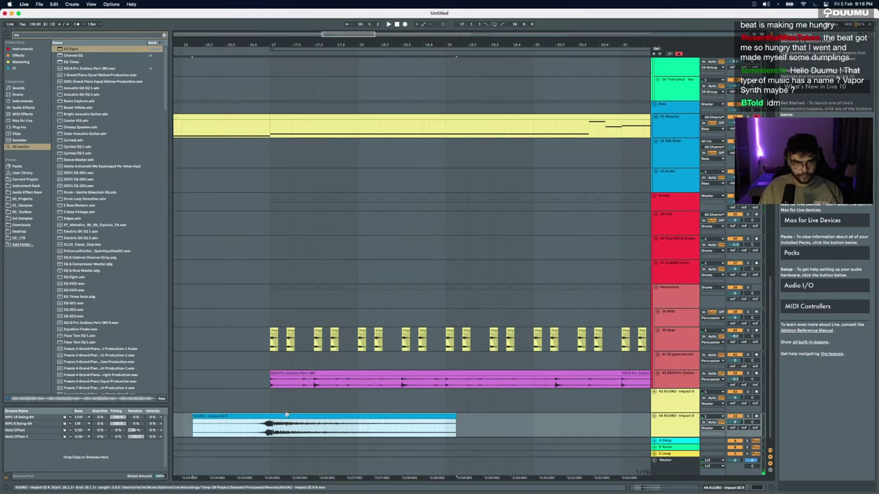
# Step: Align the reversed impact's peak with bar 17 and set its track volume to -2.2 dB while playing it back
pyautogui.moveTo(735, 422); pyautogui.dragTo(737, 423)
pyautogui.press('space')
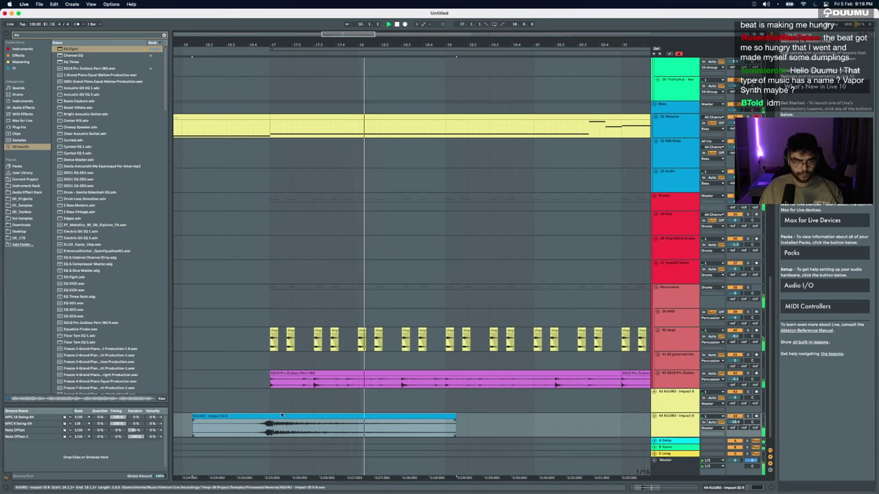
pyautogui.scroll(6, 364, 417)
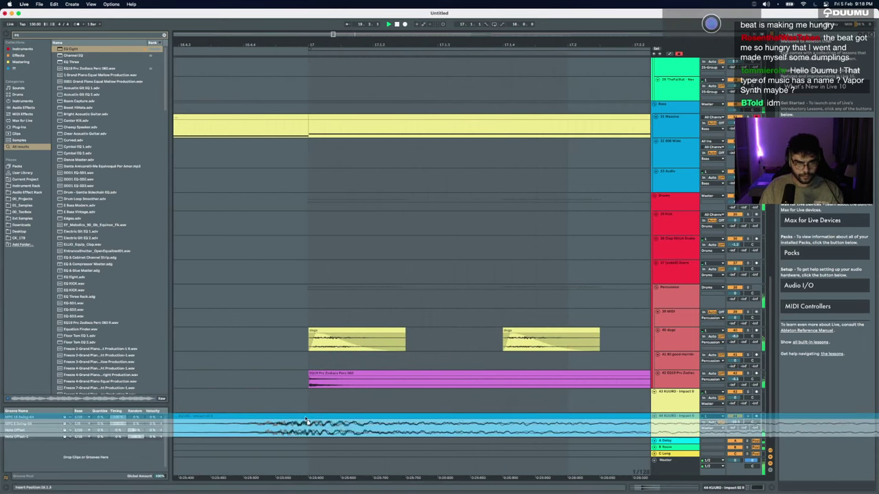
pyautogui.scroll(-6, 284, 417)
pyautogui.moveTo(735, 424); pyautogui.dragTo(735, 412)
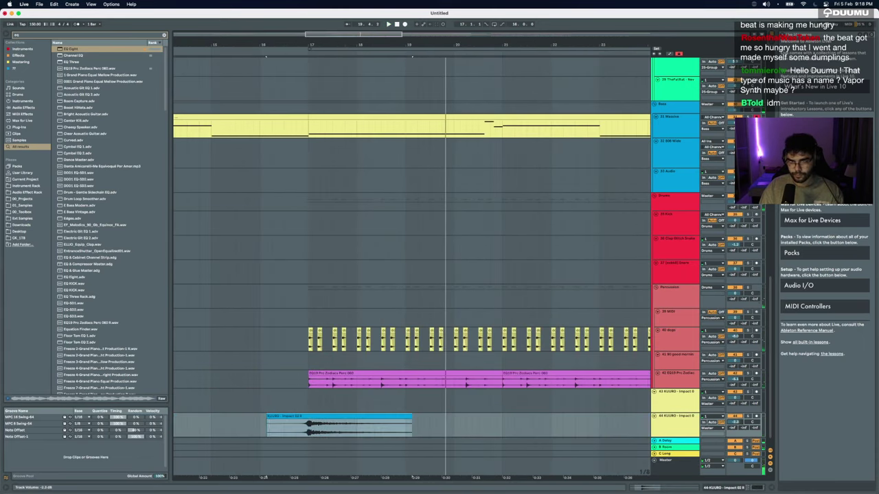
pyautogui.press('space')
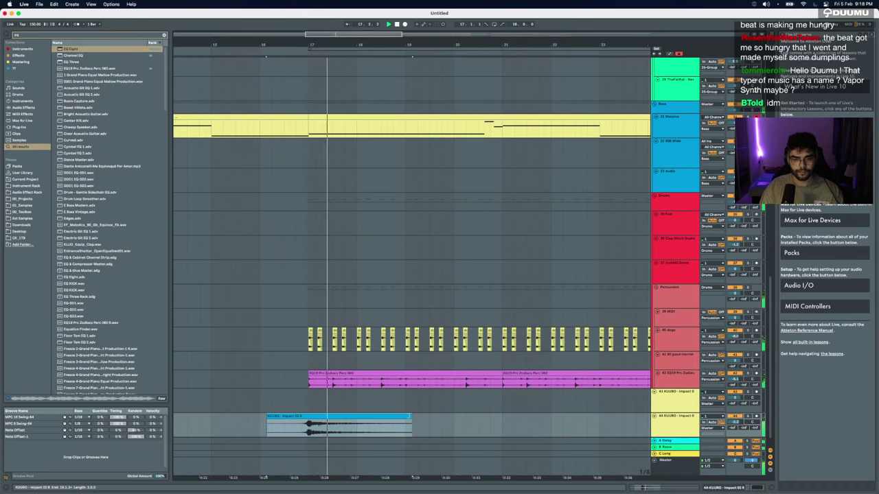
# Step: Extend the end of the KUURO Impact clip to about bar 23 and lower the Zodiacs percussion track to about -7 dB
pyautogui.moveTo(412, 421); pyautogui.dragTo(595, 421)
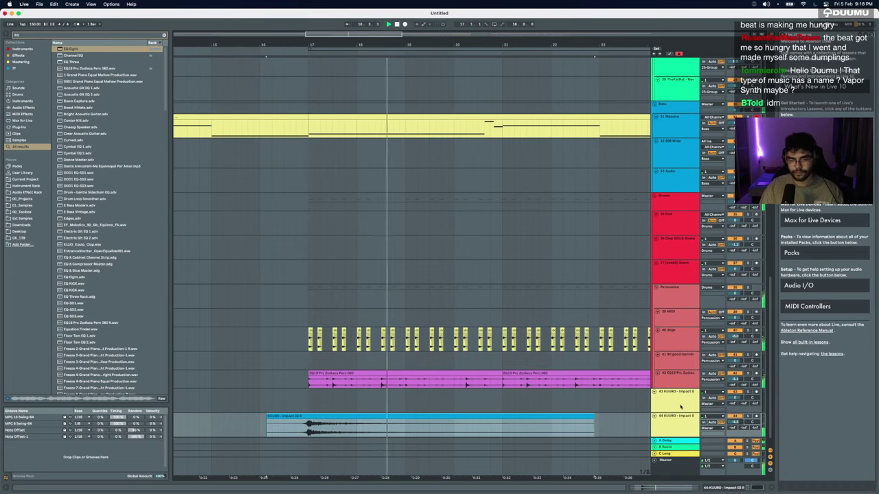
pyautogui.scroll(-3, 450, 412)
pyautogui.moveTo(753, 379); pyautogui.dragTo(753, 382)
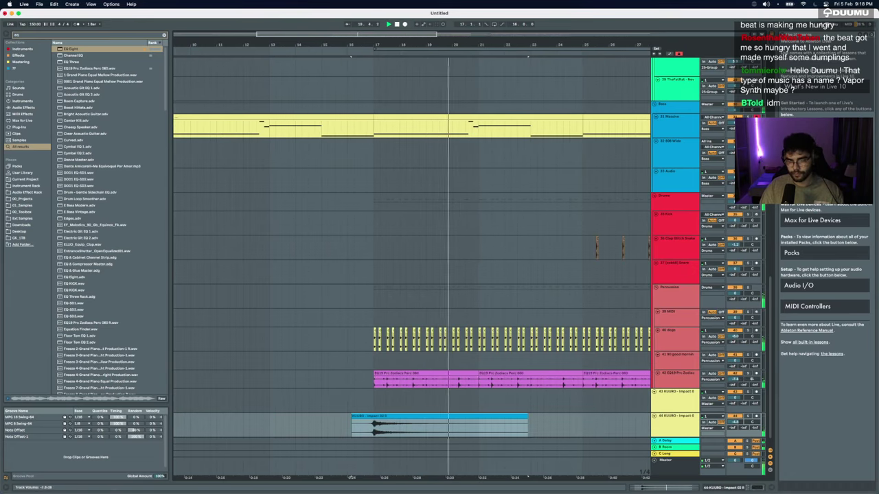
# Step: Delete the end of the JVIEWS plaque keys loop from bar 31 to bar 33
pyautogui.scroll(-2, 505, 412)
pyautogui.click(505, 413)
pyautogui.moveTo(523, 420)
pyautogui.mouseDown()
pyautogui.moveTo(569, 420)
pyautogui.moveTo(539, 417)
pyautogui.mouseUp()
pyautogui.scroll(-5, 537, 416)
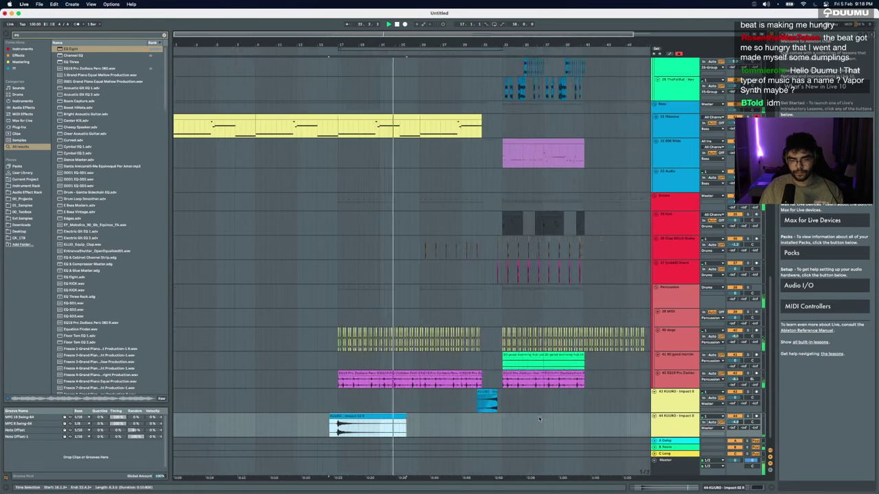
pyautogui.scroll(12, 415, 320)
pyautogui.scroll(3, 365, 274)
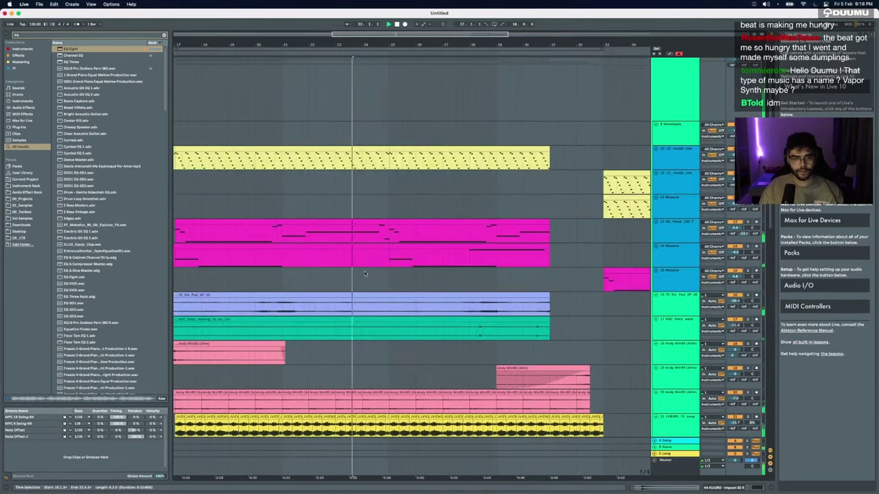
pyautogui.scroll(-3, 485, 370)
pyautogui.hscroll(3, 486, 370)
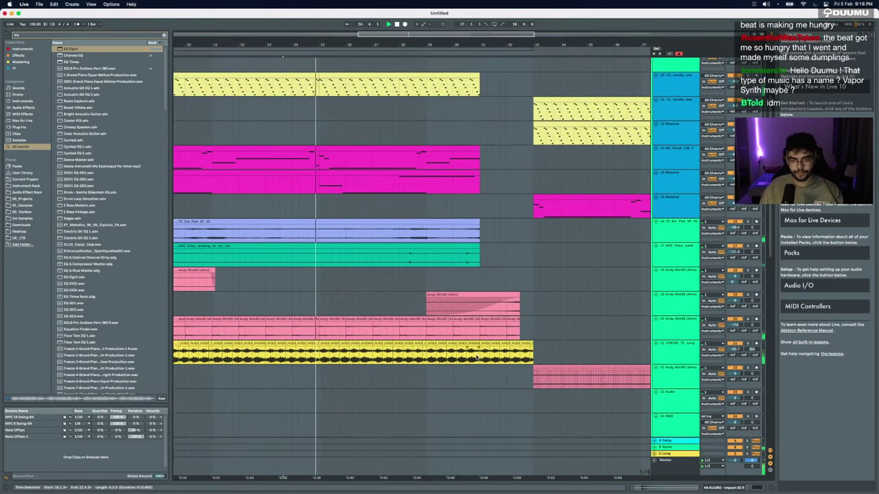
pyautogui.moveTo(478, 357); pyautogui.dragTo(547, 356)
pyautogui.press('Delete')
# Step: Copy the plaque keys loop's first eight bars, starting at bar 17, and paste them at bar 33 on the same track
pyautogui.scroll(-3, 548, 357)
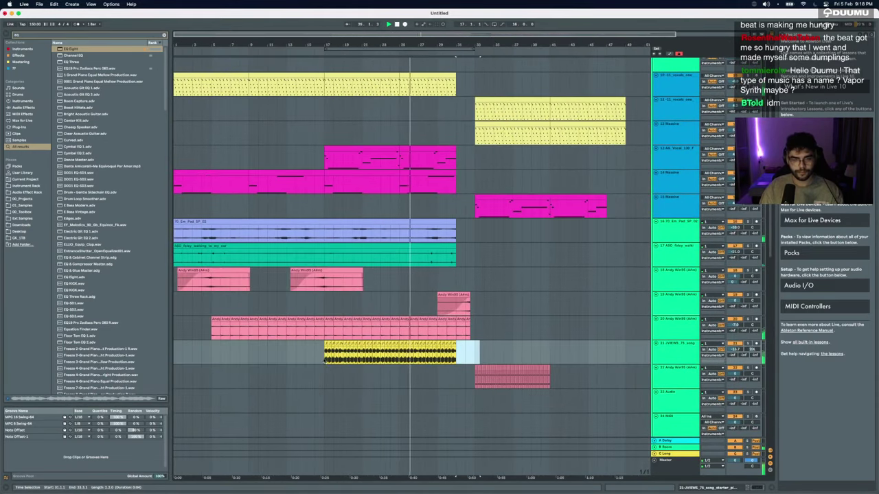
pyautogui.moveTo(324, 361); pyautogui.dragTo(400, 357)
pyautogui.press('super+c')
pyautogui.click(476, 353)
pyautogui.press('super+v')
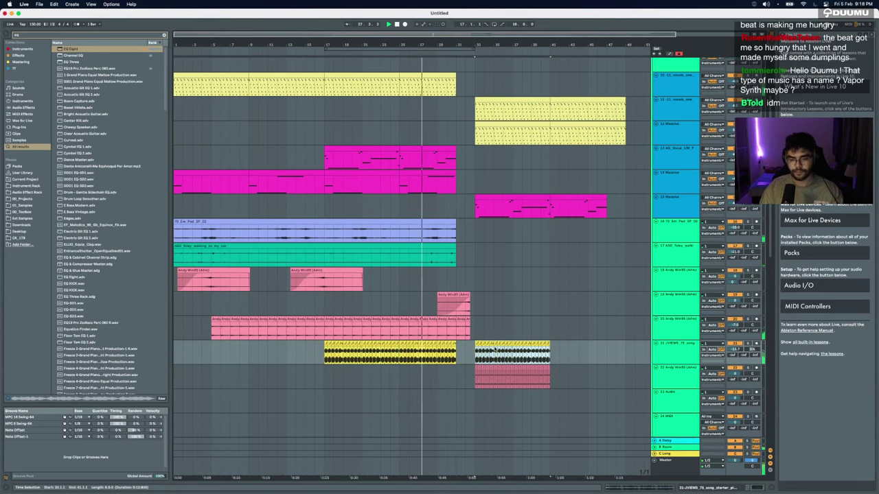
# Step: Set the plaque keys track volume to about -22 dB while the arrangement plays
pyautogui.moveTo(736, 349); pyautogui.dragTo(735, 337)
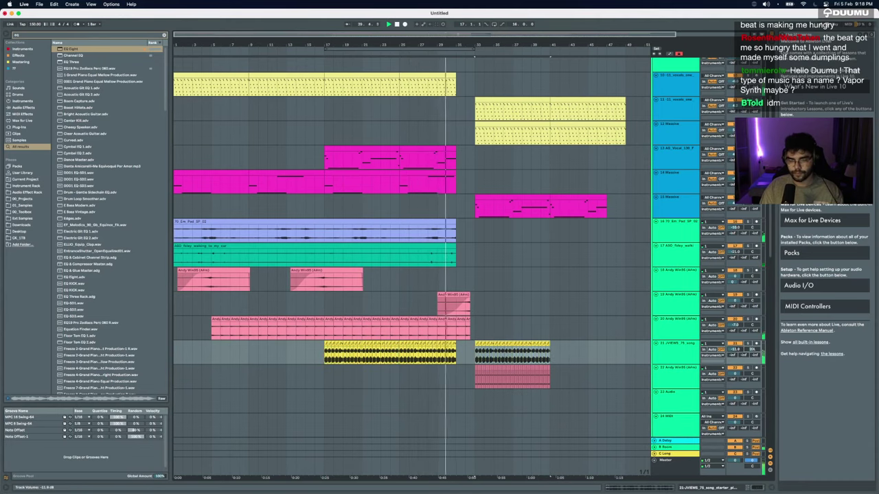
pyautogui.click(484, 375)
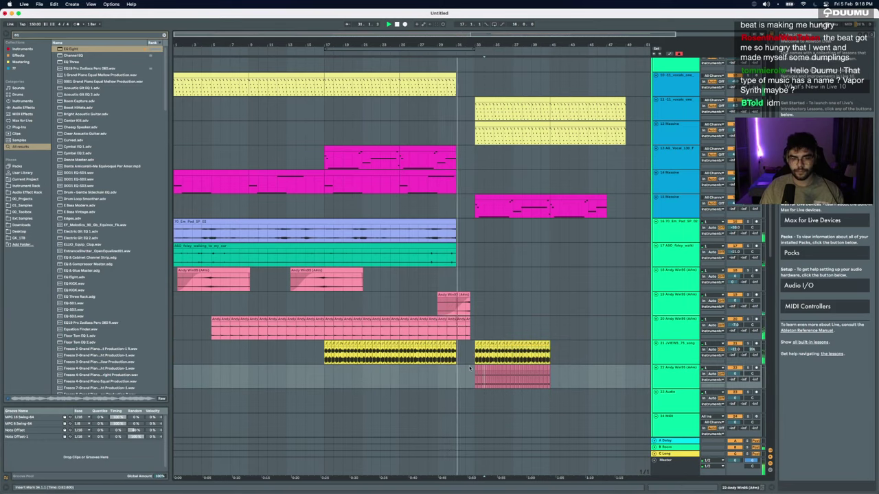
pyautogui.scroll(6, 470, 369)
pyautogui.press('-')
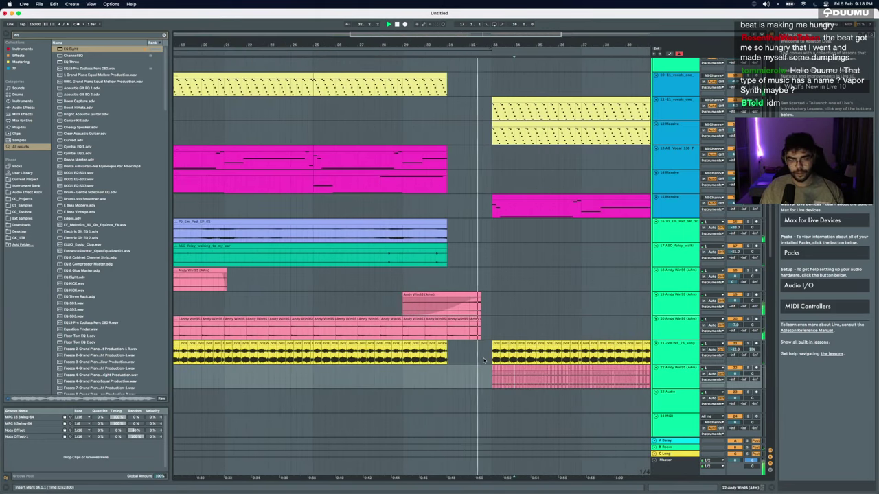
pyautogui.scroll(5, 492, 365)
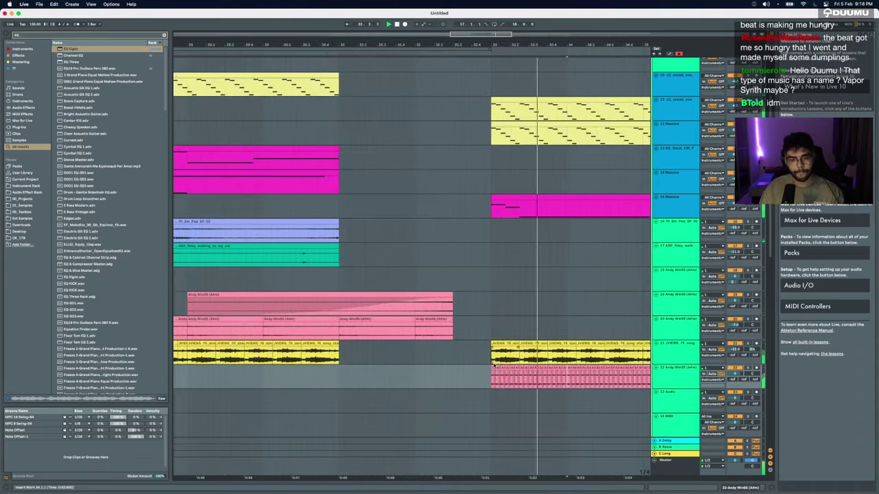
# Step: Select the 808 Wide clip and loop playback over bars 33 to 41
pyautogui.scroll(-5, 494, 365)
pyautogui.scroll(-8, 494, 366)
pyautogui.hscroll(4, 493, 366)
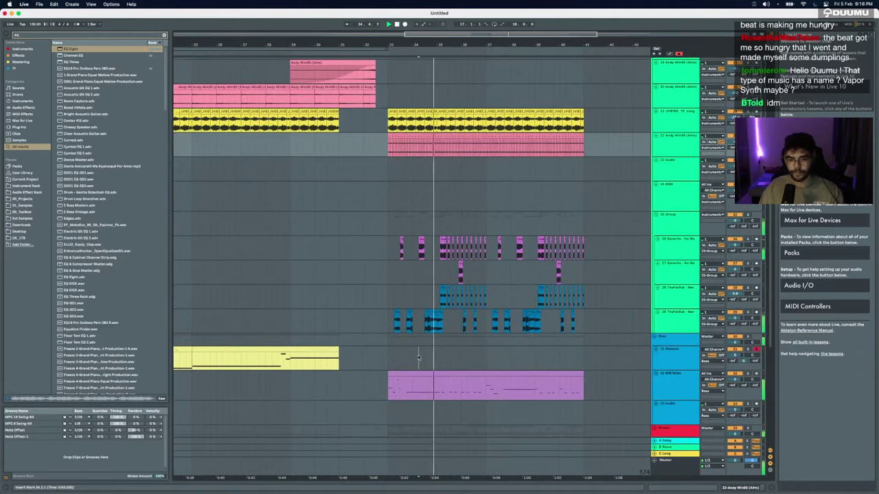
pyautogui.click(419, 362)
pyautogui.click(433, 376)
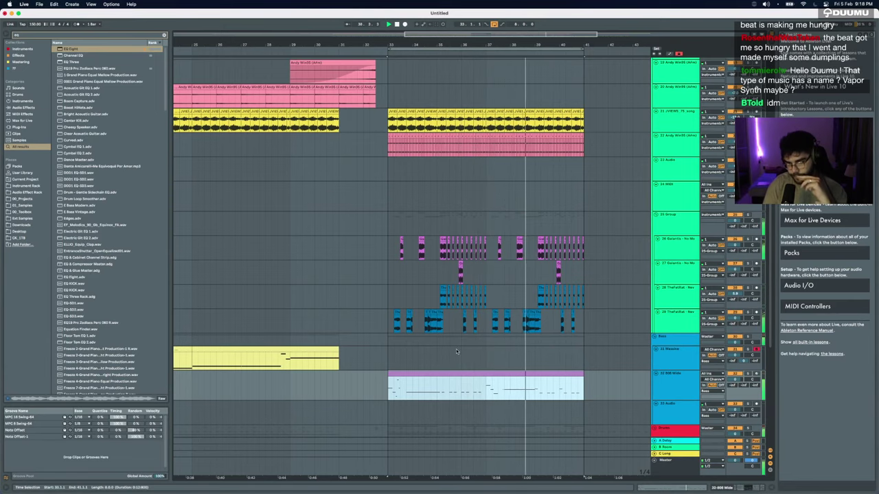
# Step: Listen to the looped section and review its clips across the instrument, bass and drum tracks
pyautogui.scroll(-4, 457, 352)
pyautogui.scroll(5, 457, 352)
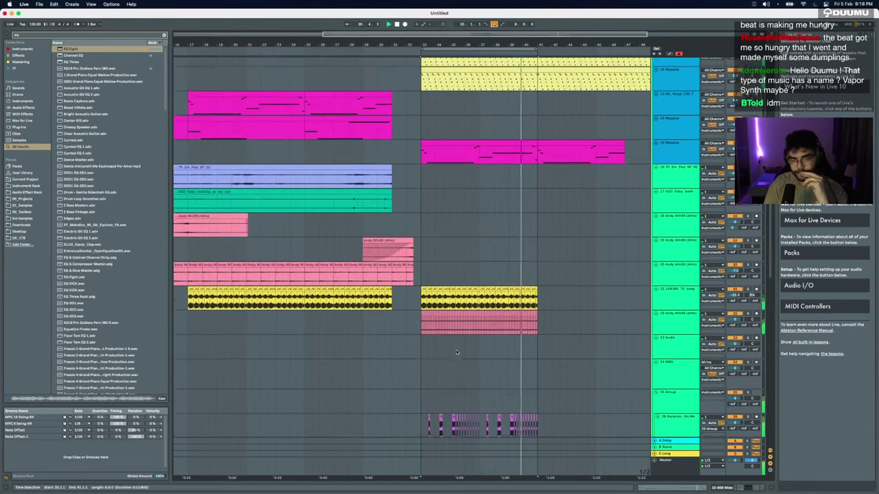
pyautogui.scroll(-5, 460, 357)
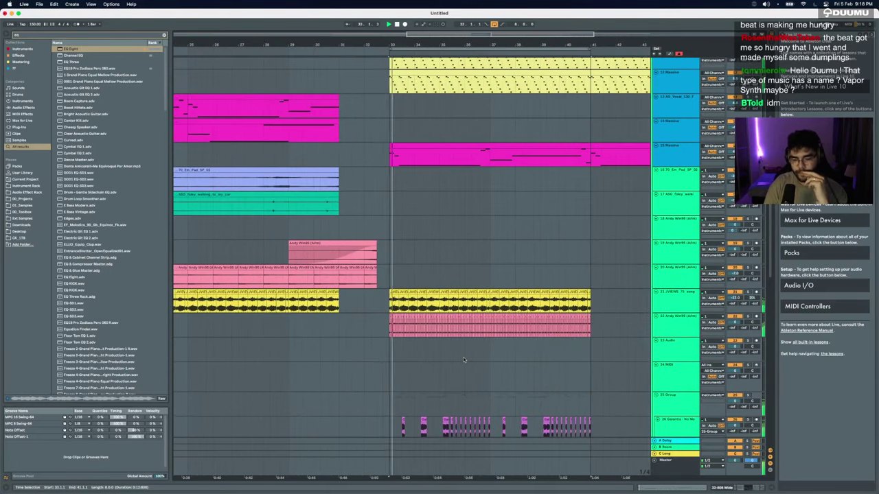
pyautogui.scroll(5, 446, 364)
pyautogui.scroll(-5, 446, 364)
pyautogui.scroll(-5, 446, 366)
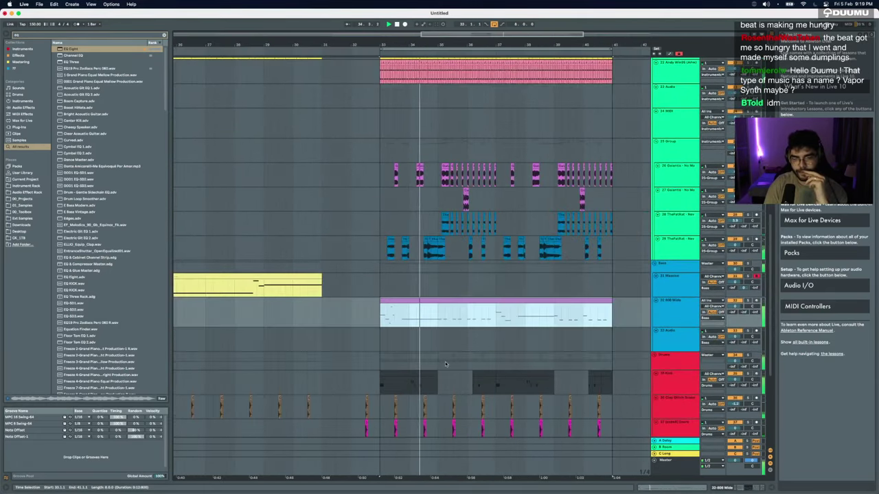
pyautogui.scroll(3, 443, 314)
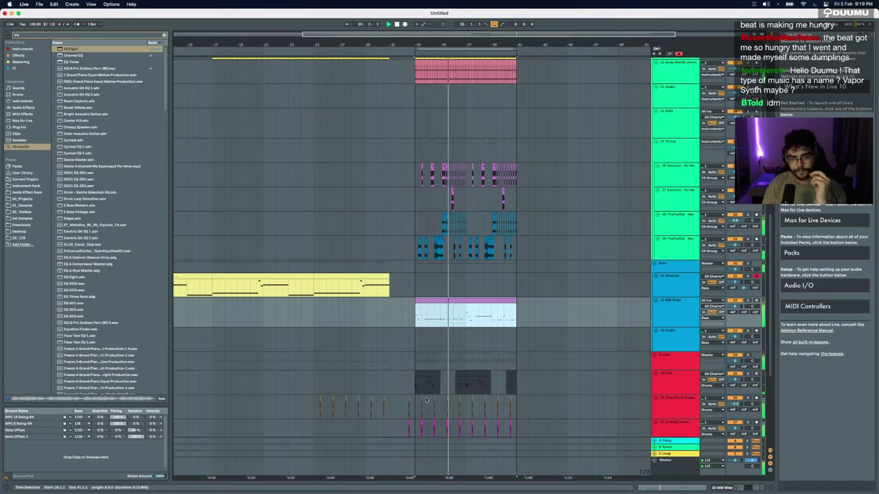
pyautogui.scroll(-6, 442, 313)
# Step: Duplicate the content of bars 33 to 41 on all tracks so it repeats from bar 41, and turn off looping
pyautogui.click(429, 364)
pyautogui.scroll(15, 508, 178)
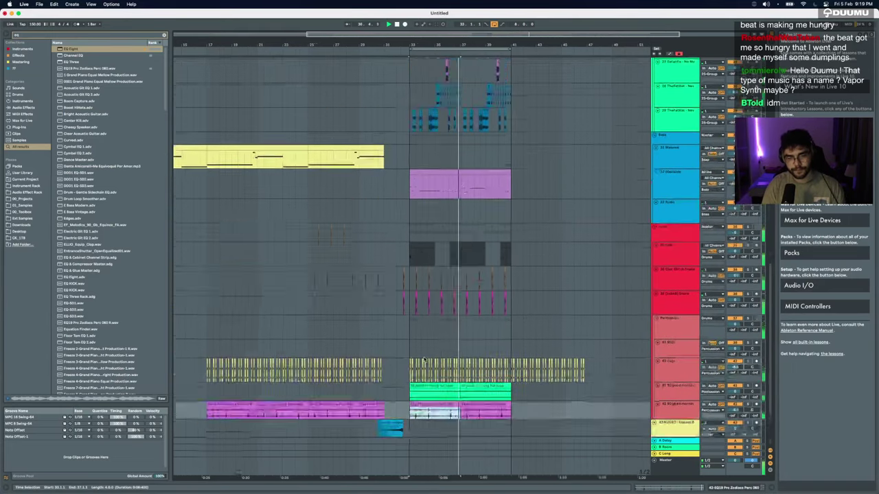
pyautogui.click(496, 48)
pyautogui.press('super+d')
pyautogui.click(494, 24)
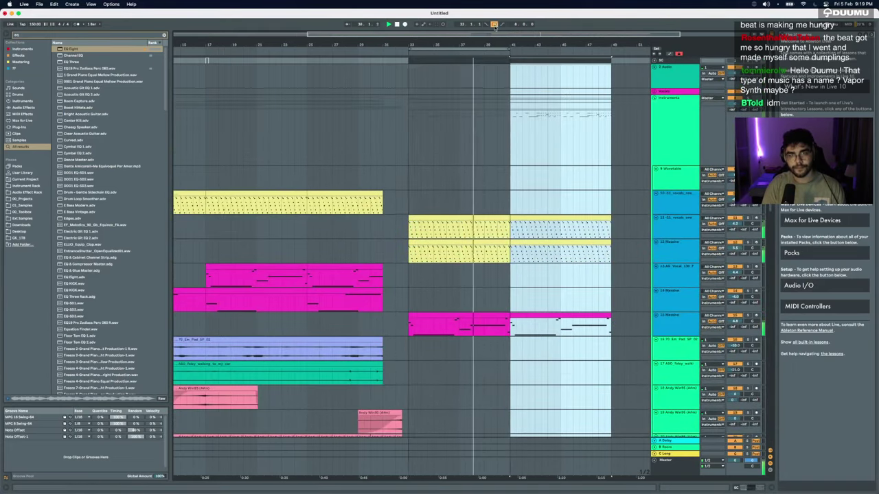
# Step: Play the duplicated section up to bar 47 and examine the vocal chops around that point
pyautogui.scroll(2, 590, 243)
pyautogui.click(581, 205)
pyautogui.press('space')
pyautogui.scroll(4, 584, 206)
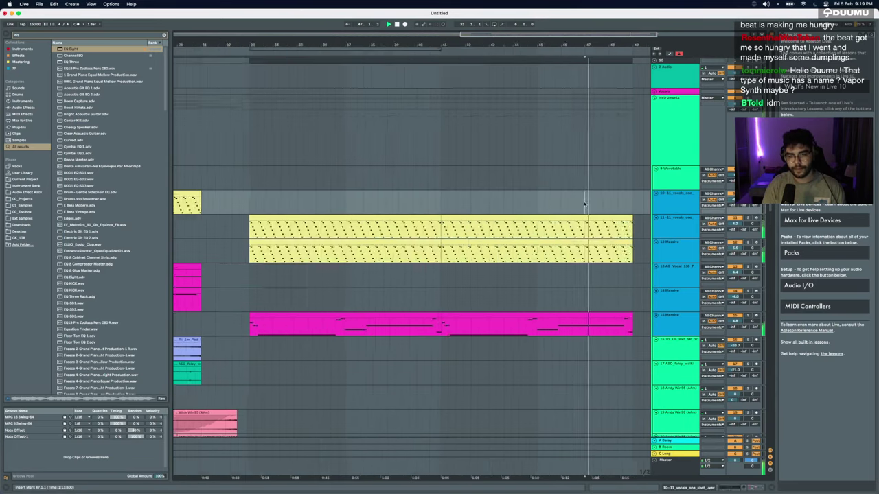
pyautogui.scroll(-4, 577, 213)
pyautogui.press('space')
pyautogui.click(451, 361)
pyautogui.press('space')
pyautogui.scroll(-3, 505, 340)
pyautogui.scroll(-5, 509, 338)
pyautogui.scroll(4, 510, 338)
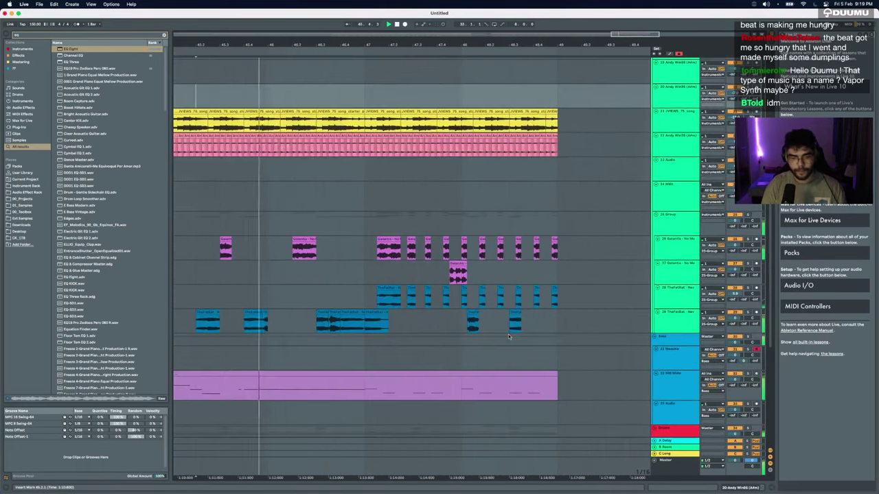
pyautogui.scroll(1, 391, 351)
pyautogui.scroll(2, 389, 343)
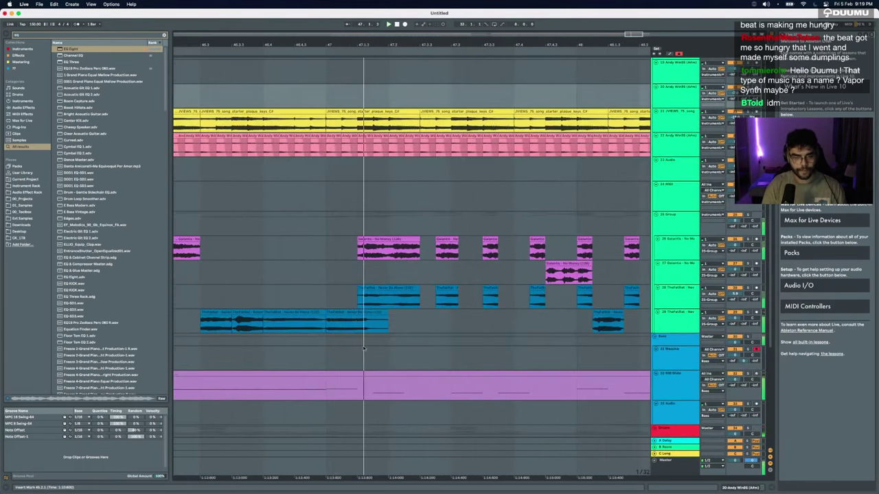
# Step: Delete the part of the magenta Massive clip from bar 47 to about 48.3
pyautogui.click(364, 328)
pyautogui.scroll(10, 354, 337)
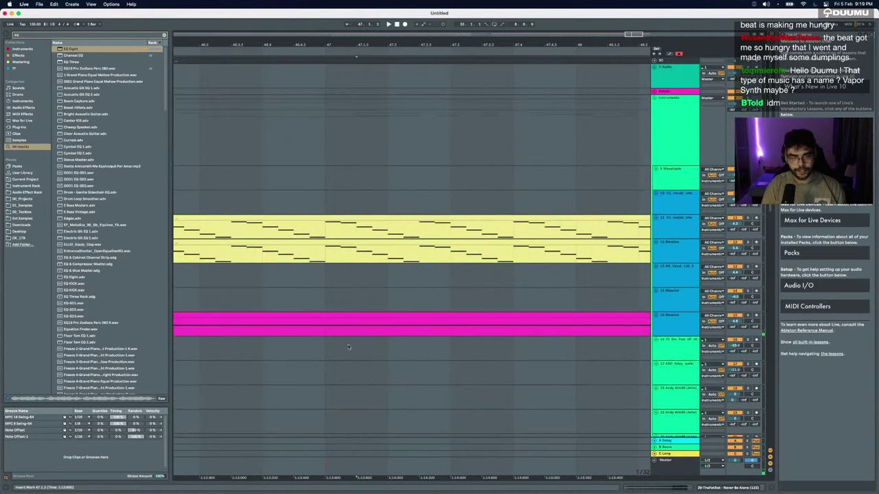
pyautogui.scroll(-3, 325, 329)
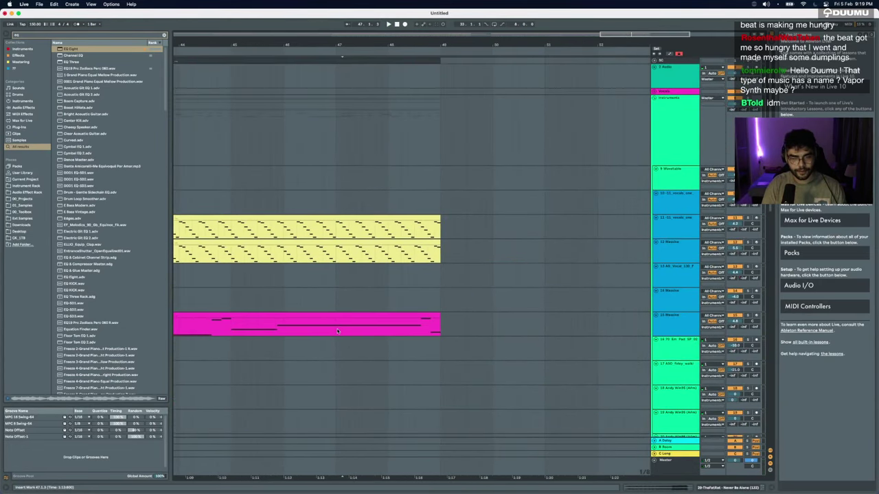
pyautogui.moveTo(338, 331); pyautogui.dragTo(420, 328)
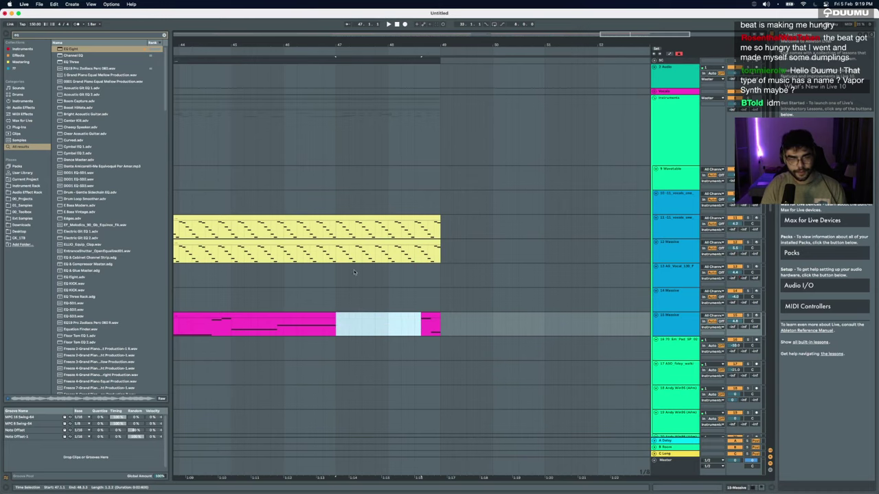
# Step: Delete the vocal chops between 47.1.3 and 47.1.4 and everything from 47.2.2 onward on the group's four tracks
pyautogui.scroll(-10, 341, 271)
pyautogui.scroll(3, 341, 271)
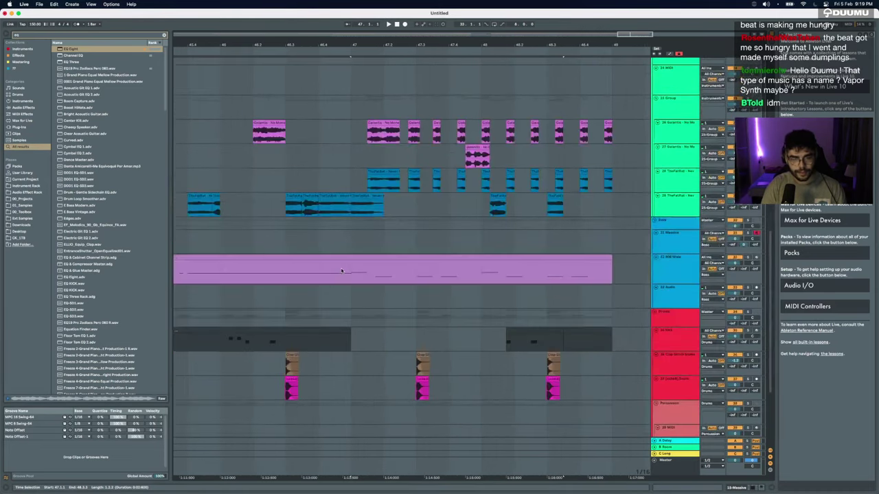
pyautogui.scroll(1, 341, 270)
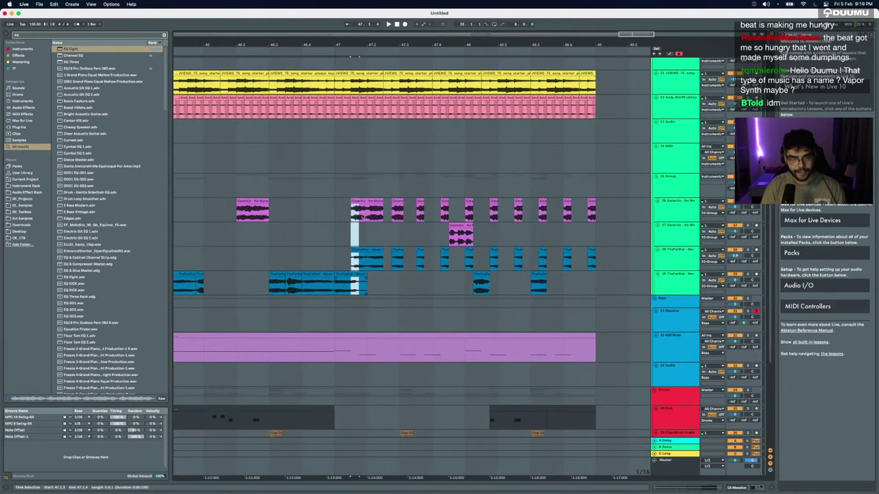
pyautogui.press('Delete')
pyautogui.moveTo(376, 279); pyautogui.dragTo(606, 206)
pyautogui.press('Delete')
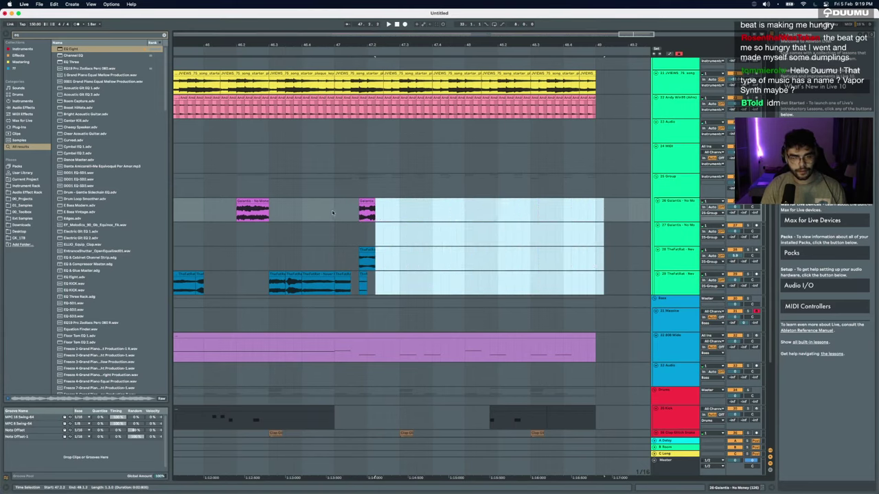
# Step: Try repeating the short vocal chop pattern from bar 47 to 47.2.2 four times, and undo the duplicates
pyautogui.moveTo(333, 213); pyautogui.dragTo(376, 288)
pyautogui.hotkey('ctrl', 'd')
pyautogui.press('space')
pyautogui.hotkey('ctrl', 'd')
pyautogui.hotkey('ctrl', 'd')
pyautogui.hotkey('ctrl', 'd')
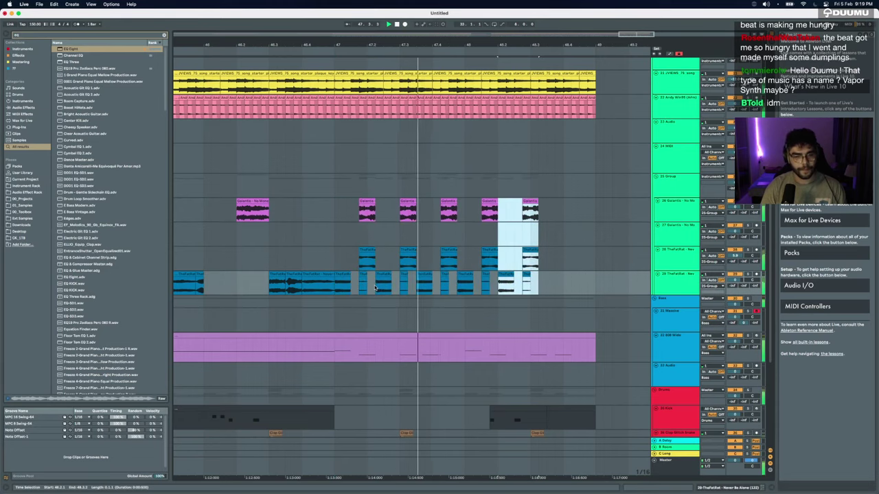
pyautogui.hotkey('ctrl', 'z')
pyautogui.hotkey('ctrl', 'z')
pyautogui.hotkey('ctrl', 'z')
pyautogui.hotkey('ctrl', 'z')
# Step: Extend the vocal chop selection to 47.3.1 and duplicate the two-beat pattern three times up to bar 49
pyautogui.keyDown('shift'); pyautogui.click(399, 288); pyautogui.keyUp('shift')
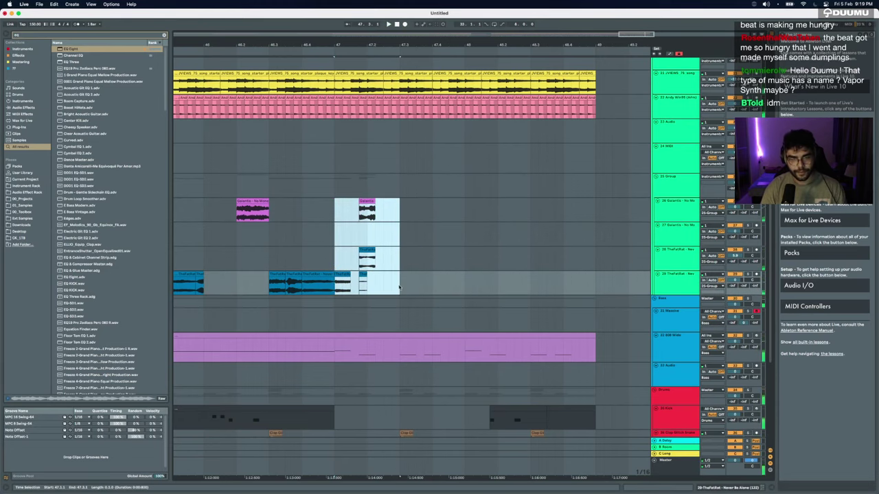
pyautogui.hotkey('ctrl', 'd')
pyautogui.hotkey('ctrl', 'd')
pyautogui.hotkey('ctrl', 'd')
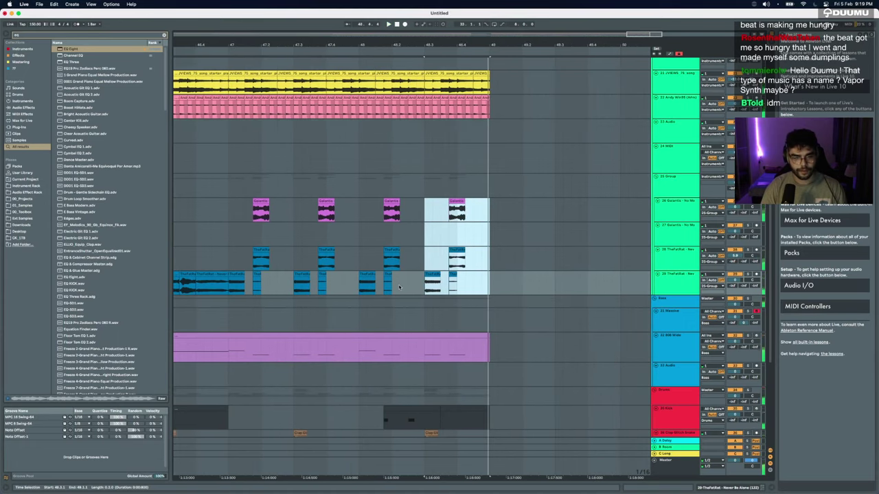
# Step: Play back the edited chop pattern from bar 47 alongside the bass, drums and percussion
pyautogui.scroll(-5, 398, 287)
pyautogui.scroll(-3, 400, 287)
pyautogui.click(283, 204)
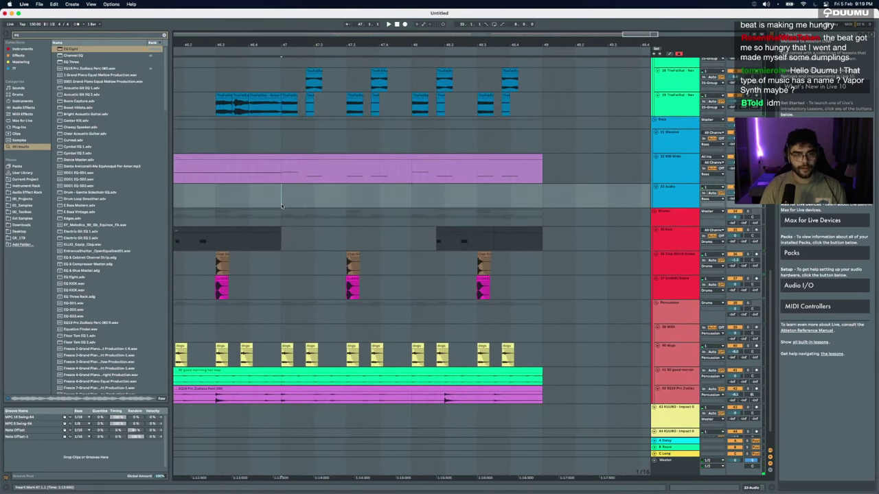
pyautogui.press('space')
pyautogui.scroll(-2, 288, 215)
pyautogui.press('space')
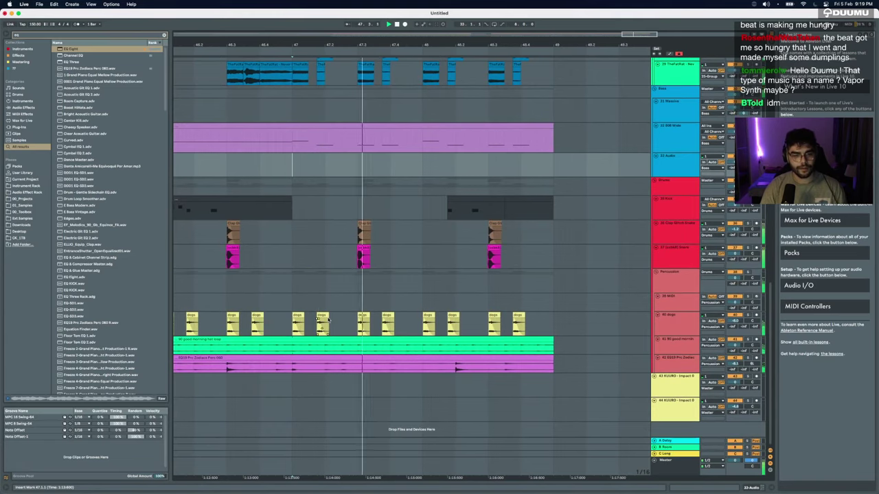
# Step: Cut 47.1.3–47.1.4 and 47.2.2–47.2.3 from the plaque keys and pink track 22, clearing track 22 up to 47.3.1
pyautogui.scroll(3, 328, 320)
pyautogui.scroll(13, 328, 320)
pyautogui.scroll(-3, 329, 320)
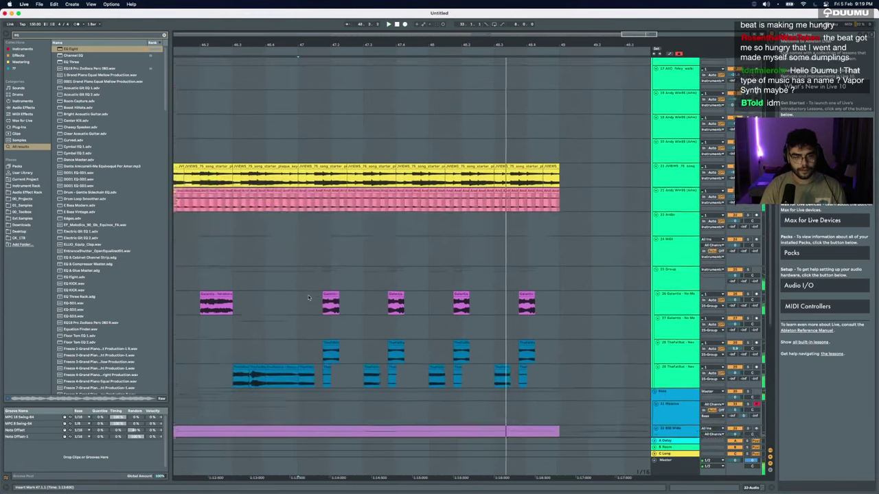
pyautogui.scroll(3, 309, 297)
pyautogui.scroll(2, 308, 297)
pyautogui.hscroll(1, 309, 296)
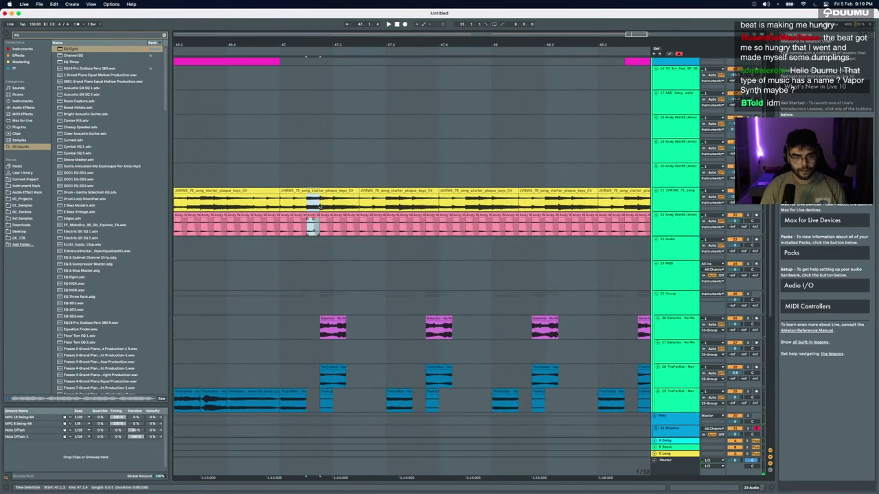
pyautogui.click(352, 217)
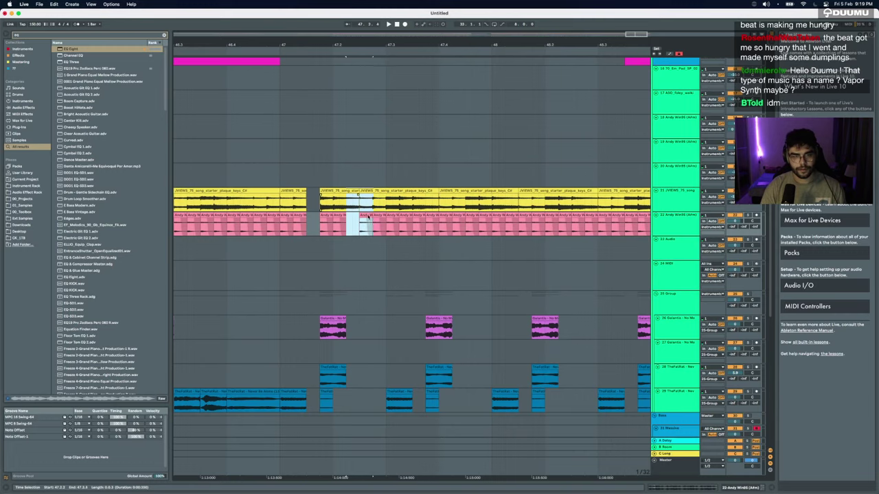
pyautogui.press('Delete')
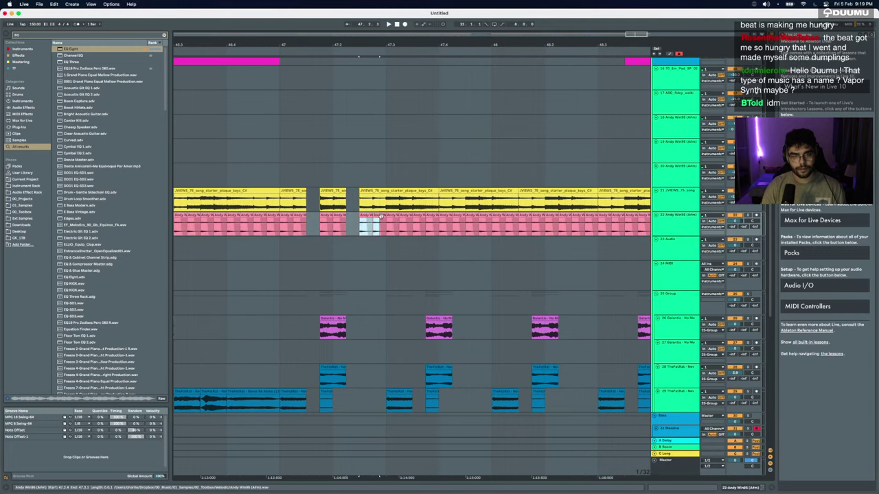
pyautogui.press('Delete')
# Step: Delete everything from 47.3.1 onward on the plaque keys and track 22
pyautogui.press('-')
pyautogui.press('-')
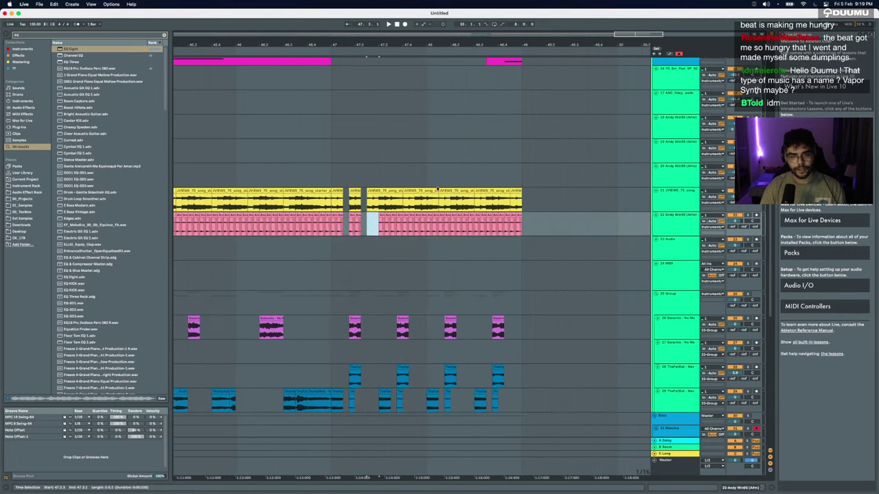
pyautogui.moveTo(379, 204); pyautogui.dragTo(581, 217)
pyautogui.press('Delete')
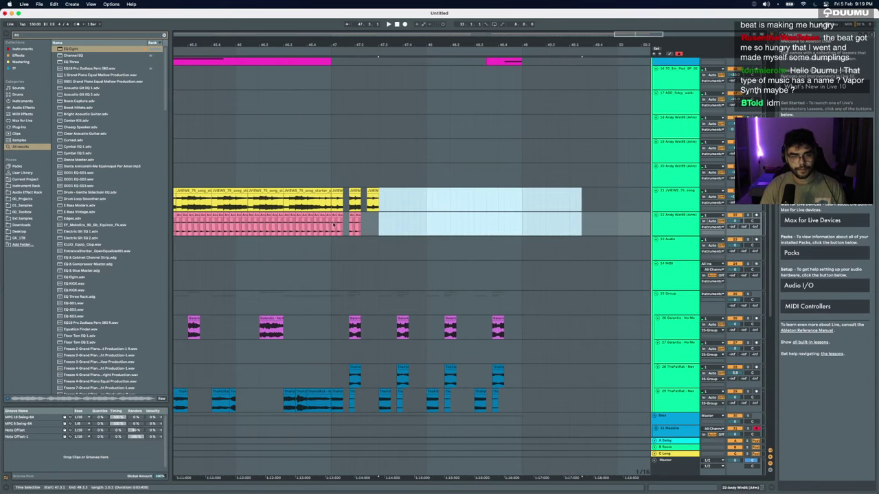
# Step: Duplicate the two-beat pattern from bar 47 on the plaque keys and track 22 three times up to bar 49
pyautogui.moveTo(332, 200); pyautogui.dragTo(377, 219)
pyautogui.press('super+d')
pyautogui.press('super+d')
pyautogui.press('super+d')
pyautogui.press('super+d')
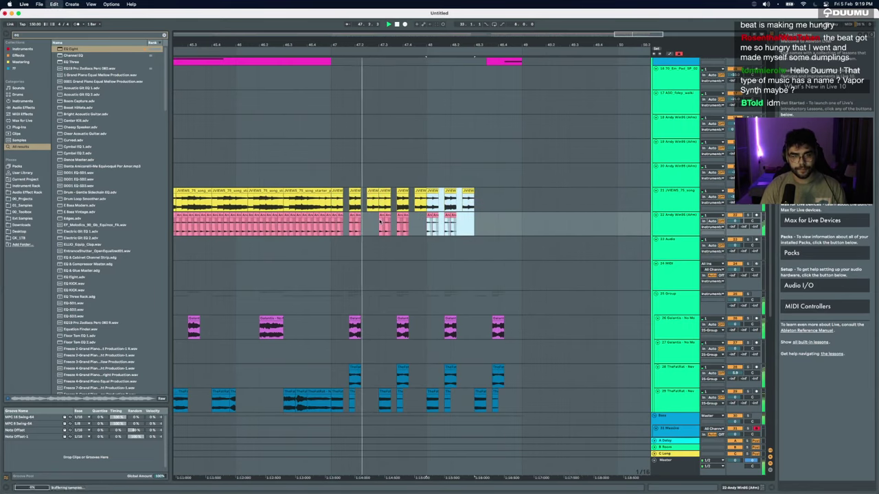
pyautogui.press('super+z')
# Step: Delete the section from 47.1.3 to 47.1.4 on the two yellow MIDI tracks, 11 and 12
pyautogui.scroll(-3, 380, 222)
pyautogui.scroll(10, 380, 221)
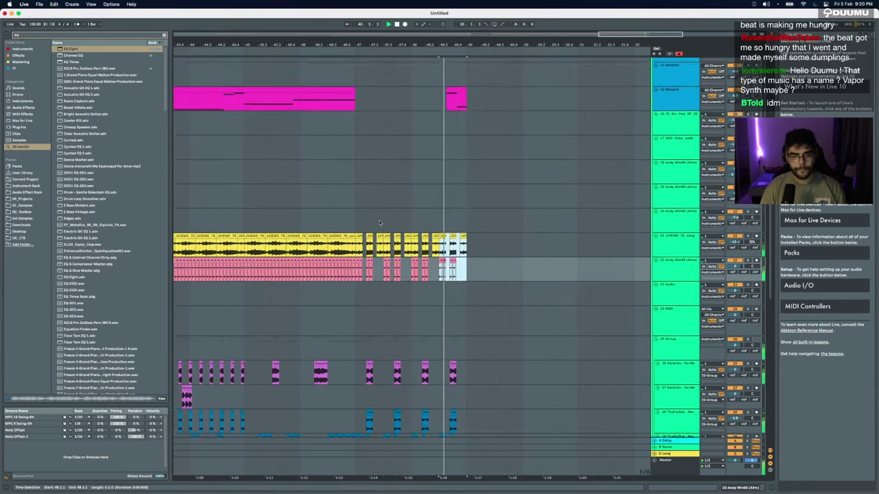
pyautogui.click(355, 220)
pyautogui.scroll(5, 355, 220)
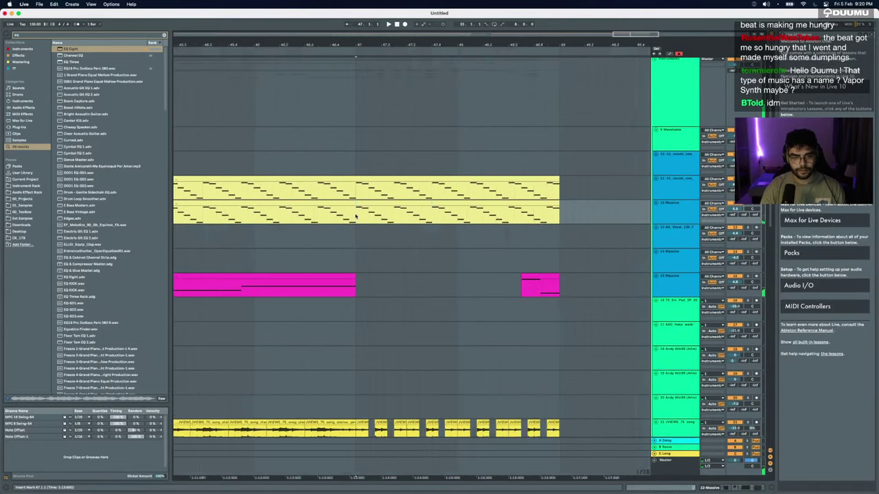
pyautogui.press('space')
pyautogui.press('space')
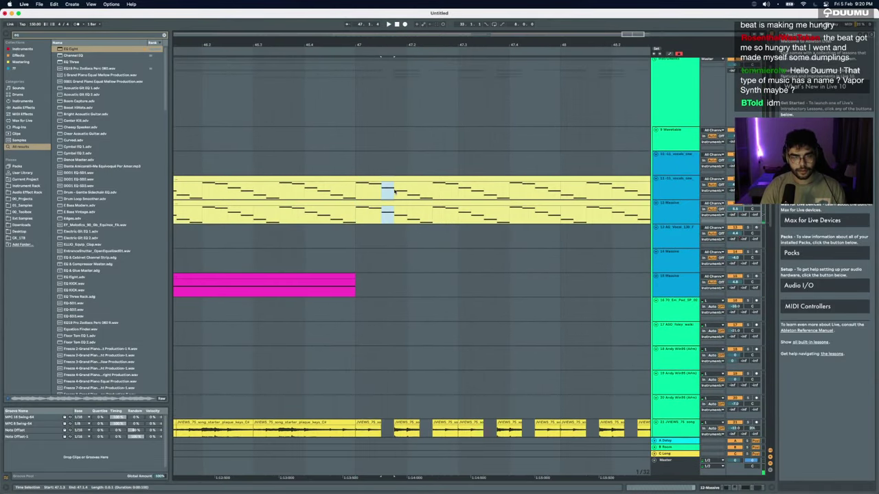
pyautogui.press('Delete')
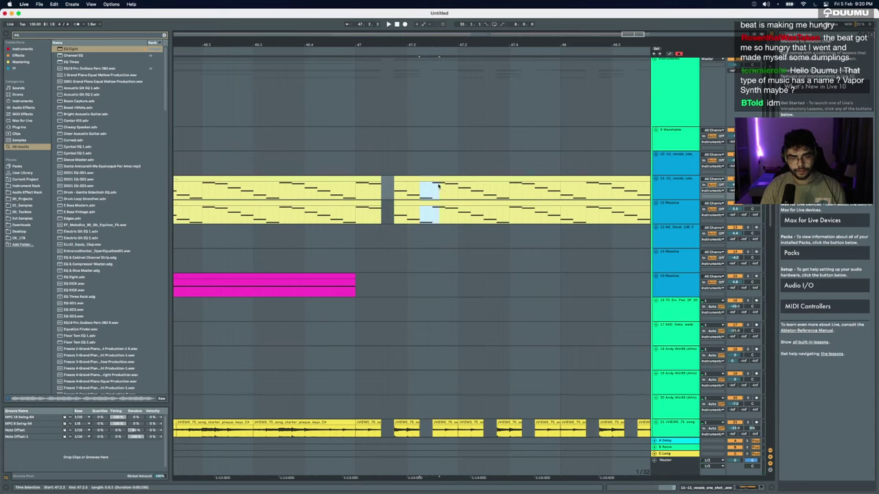
# Step: Clear tracks 11 and 12 from 47.2.2 to bar 49
pyautogui.click(462, 180)
pyautogui.press('-')
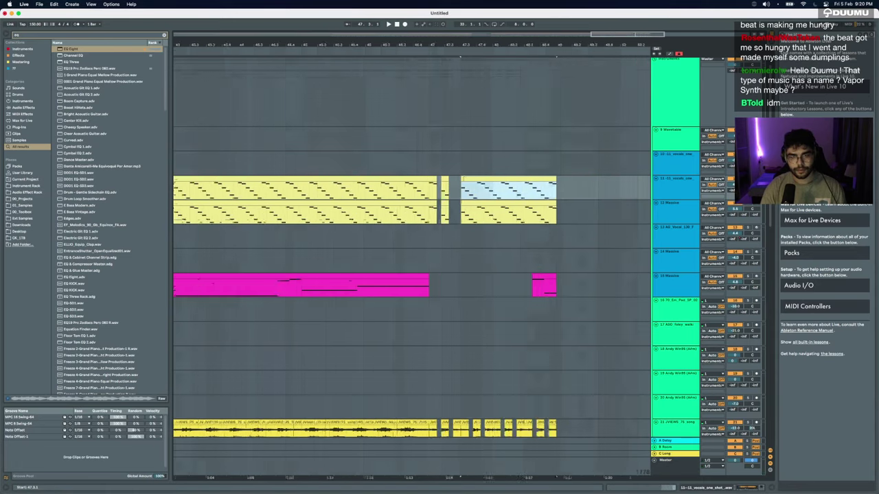
pyautogui.press('-')
pyautogui.scroll(4, 470, 205)
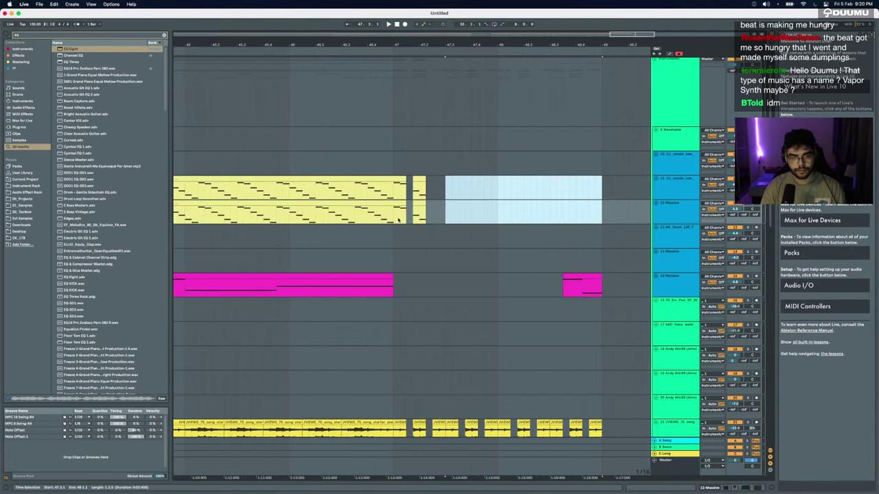
# Step: Duplicate the chopped MIDI pattern from 47.1.1 to 47.3.1 on tracks 11 and 12 three times up to bar 49
pyautogui.moveTo(396, 220); pyautogui.dragTo(433, 189)
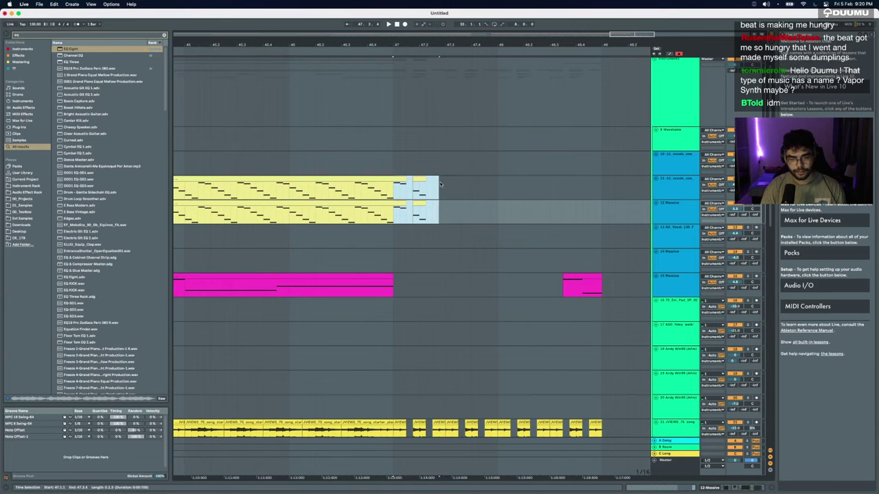
pyautogui.press('space')
pyautogui.press('super+d')
pyautogui.press('super+d')
pyautogui.press('super+d')
pyautogui.press('super+d')
pyautogui.press('super+z')
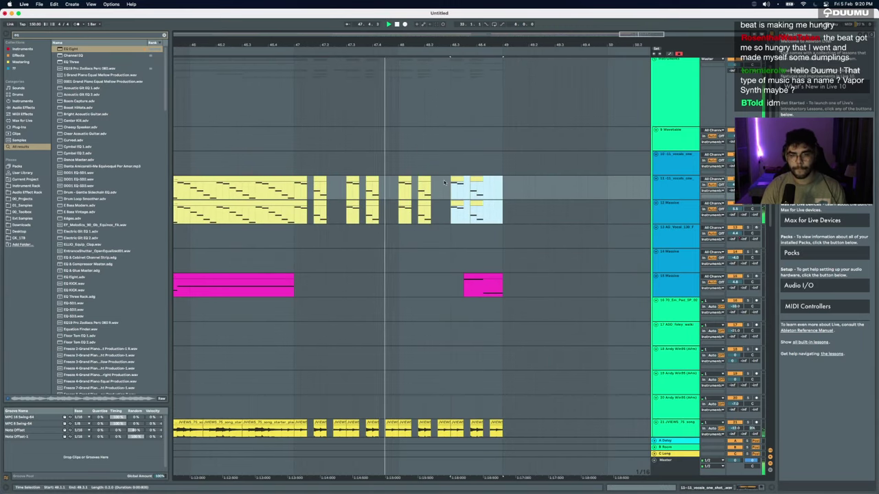
# Step: Loop the section from bar 47 to bar 49 and play back the chopped MIDI parts
pyautogui.scroll(-4, 445, 185)
pyautogui.moveTo(459, 186); pyautogui.dragTo(404, 240)
pyautogui.press('super+l')
pyautogui.press('space')
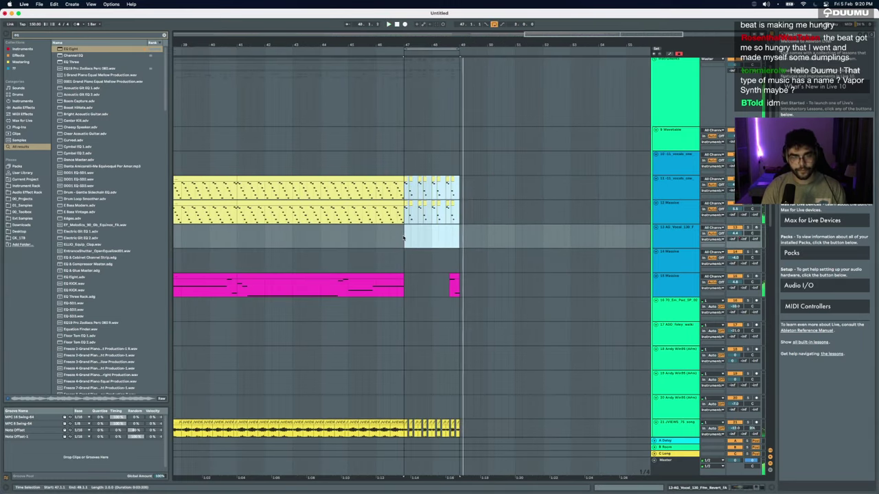
# Step: Cut 47.1.3–47.1.4 from the hat loop and Zodiac percussion, and mark 47.2.2–47.3.1 across the three percussion tracks for removal
pyautogui.scroll(4, 410, 296)
pyautogui.scroll(-10, 410, 296)
pyautogui.scroll(5, 394, 309)
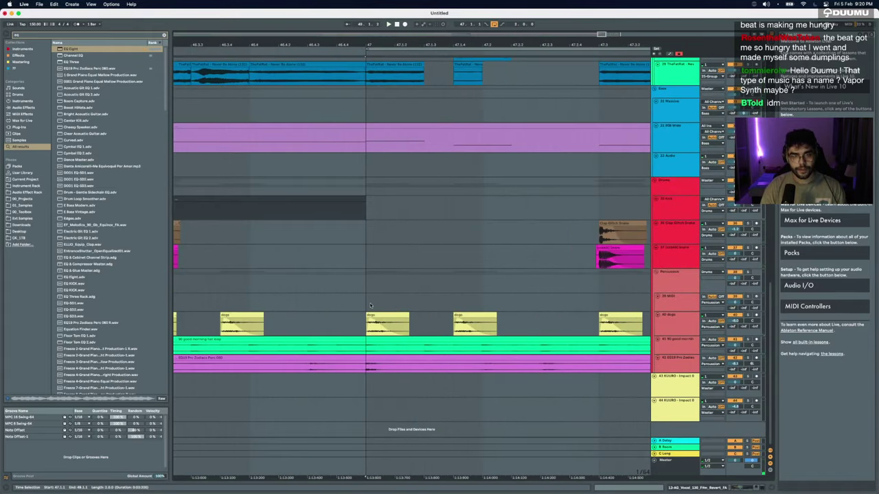
pyautogui.press('-')
pyautogui.moveTo(393, 338); pyautogui.dragTo(394, 359)
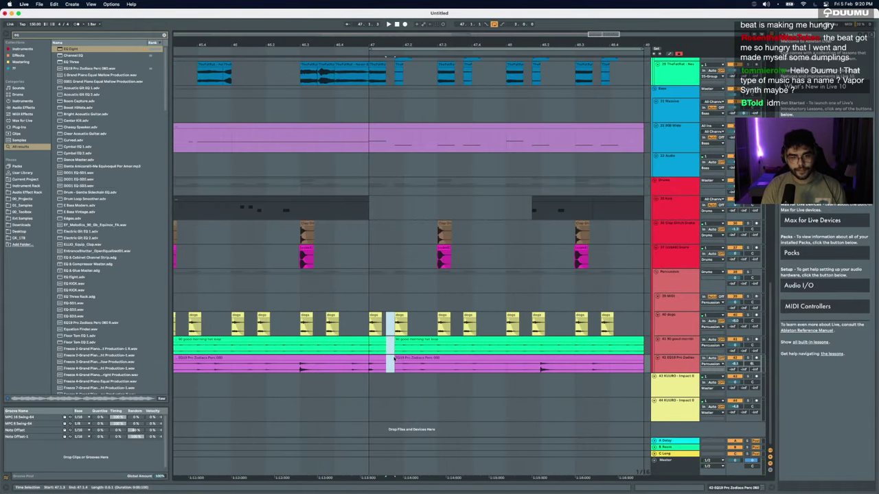
pyautogui.click(410, 325)
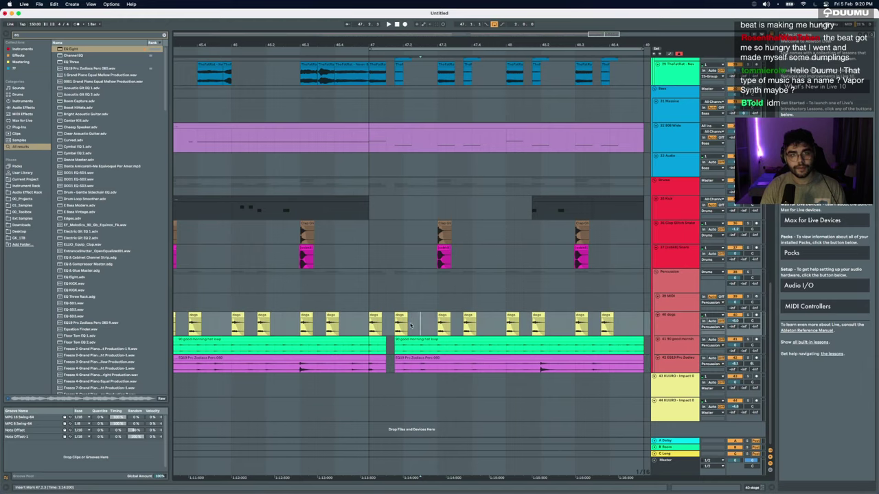
pyautogui.moveTo(438, 356); pyautogui.dragTo(438, 368)
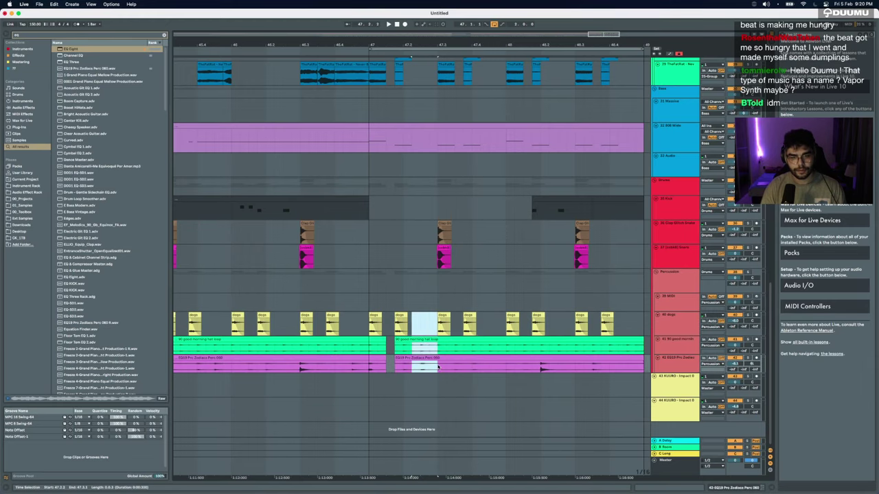
# Step: Clear the marked percussion gap and delete everything from 47.3.1 onward on the Percussion group
pyautogui.moveTo(371, 290); pyautogui.dragTo(504, 279)
pyautogui.click(438, 287)
pyautogui.hscroll(5, 438, 287)
pyautogui.keyDown('shift'); pyautogui.click(456, 287); pyautogui.keyUp('shift')
pyautogui.press('Delete')
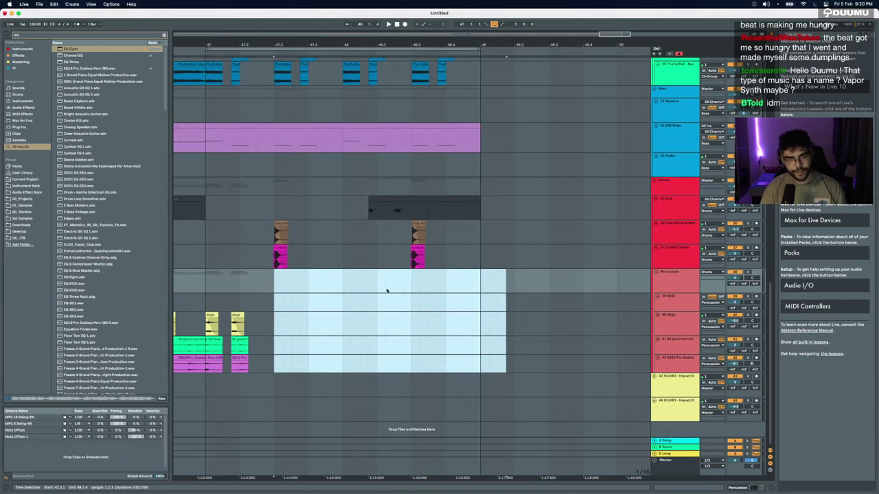
# Step: Duplicate the Percussion group's two-beat pattern from bar 47 three times up to bar 49
pyautogui.moveTo(204, 283); pyautogui.dragTo(268, 283)
pyautogui.press('super+d')
pyautogui.press('super+d')
pyautogui.press('super+d')
pyautogui.press('super+d')
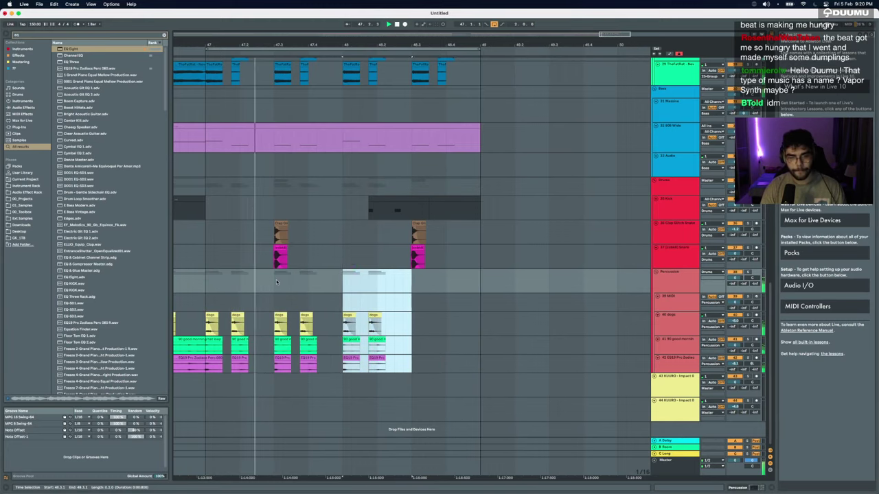
pyautogui.press('super+z')
# Step: Toggle the loop for bars 47 to 49 and play back the section with the chopped percussion
pyautogui.scroll(-5, 276, 282)
pyautogui.keyDown('shift'); pyautogui.click(268, 283); pyautogui.keyUp('shift')
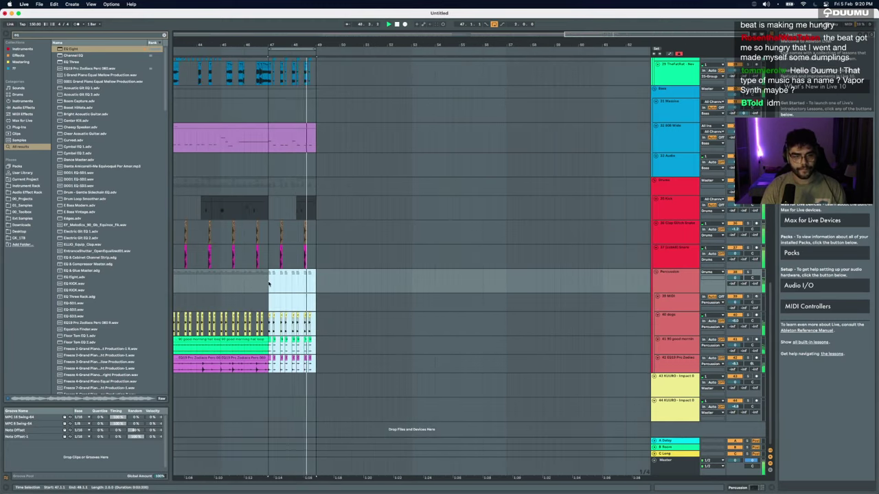
pyautogui.press('super+l')
pyautogui.scroll(5, 269, 285)
pyautogui.press('space')
pyautogui.press('space')
pyautogui.scroll(3, 272, 305)
pyautogui.scroll(7, 271, 304)
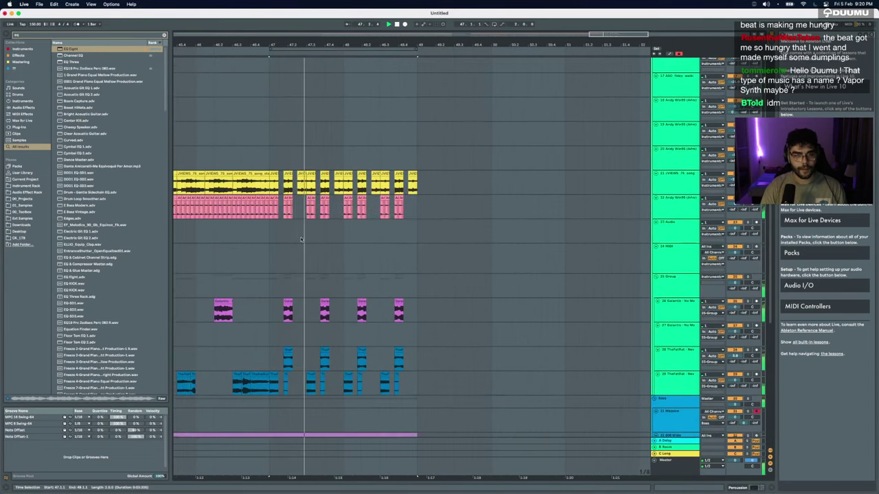
# Step: Delete the plaque keys from 47.2.3 to bar 49
pyautogui.click(304, 176)
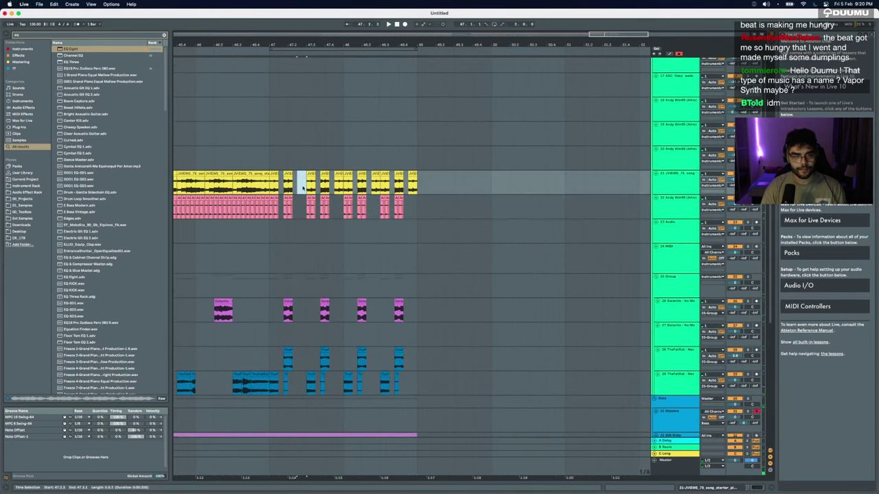
pyautogui.moveTo(307, 185); pyautogui.dragTo(426, 186)
pyautogui.press('Delete')
# Step: Duplicate the shortened plaque keys pattern from 47.1.1 to 47.3.1 three times up to bar 49
pyautogui.moveTo(304, 186); pyautogui.dragTo(274, 188)
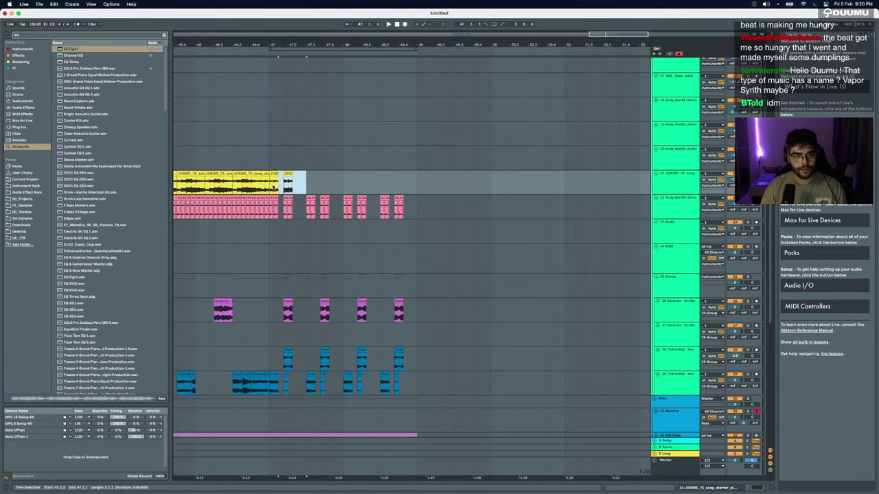
pyautogui.press('super+d')
pyautogui.press('super+d')
pyautogui.press('super+d')
pyautogui.press('super+d')
pyautogui.press('super+z')
# Step: Play back the new chops and the arrangement from 31.3.1, reviewing the instrument, bass, drum and percussion tracks
pyautogui.scroll(-5, 272, 187)
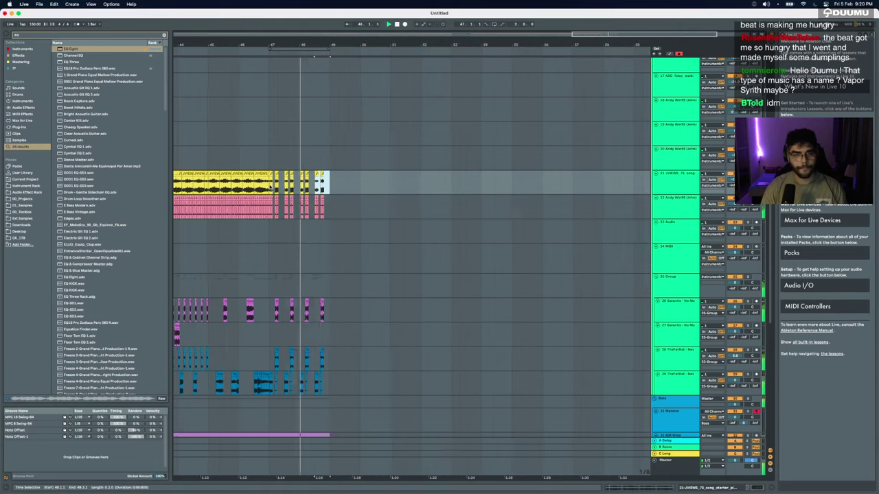
pyautogui.scroll(4, 280, 202)
pyautogui.press('space')
pyautogui.scroll(-8, 285, 207)
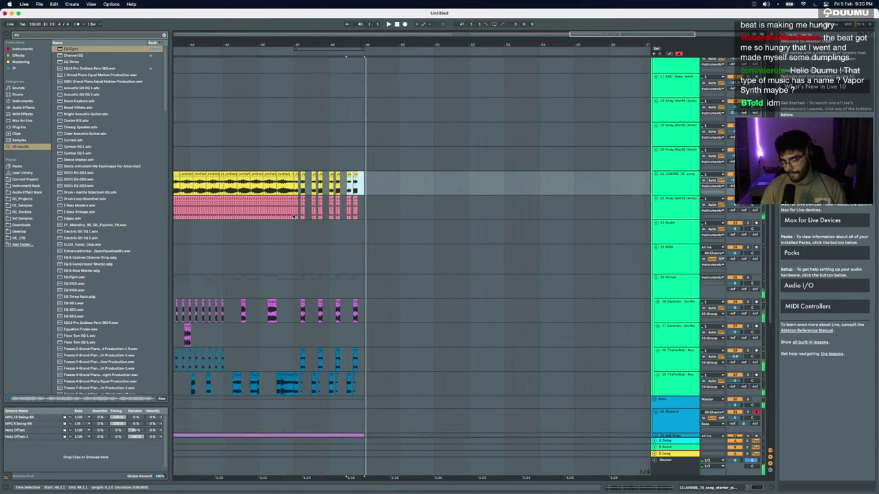
pyautogui.scroll(5, 201, 258)
pyautogui.click(179, 260)
pyautogui.press('space')
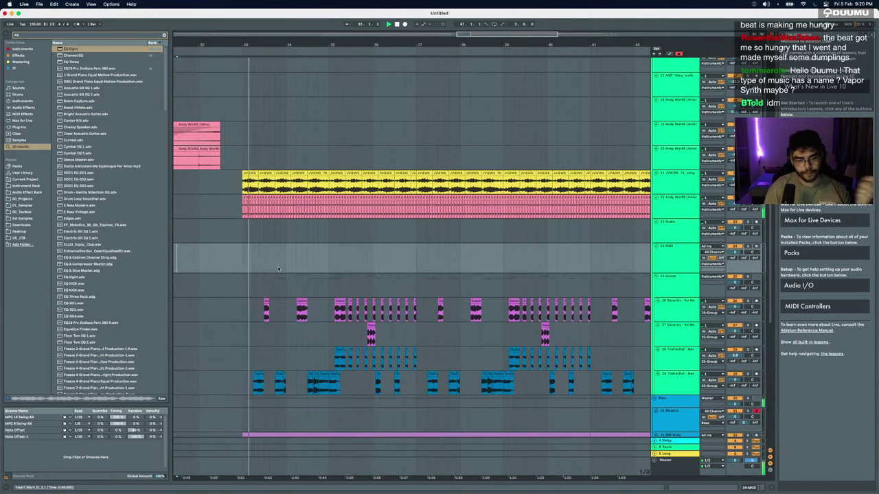
pyautogui.scroll(-10, 279, 269)
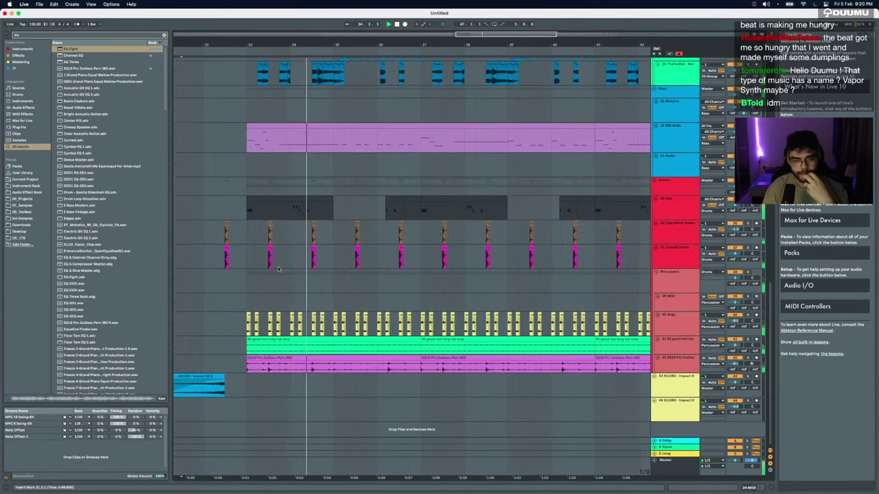
pyautogui.scroll(4, 279, 268)
pyautogui.scroll(-4, 278, 267)
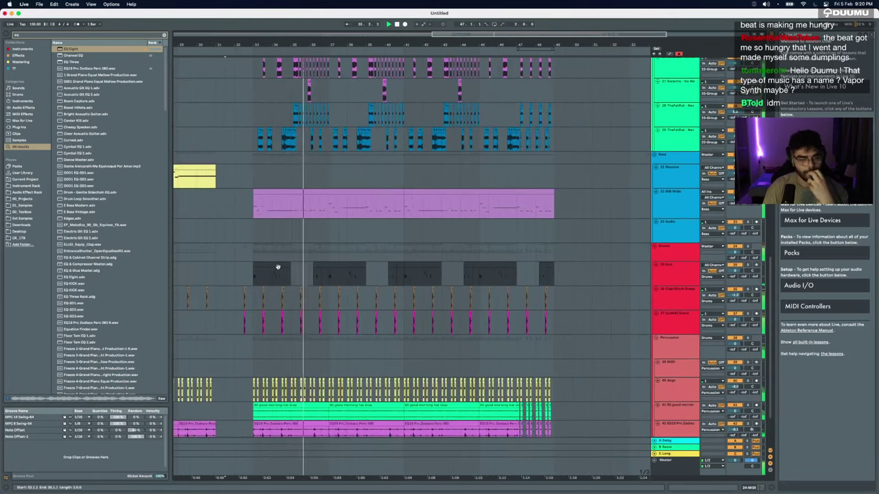
pyautogui.scroll(6, 290, 294)
pyautogui.scroll(4, 289, 294)
pyautogui.scroll(-2, 289, 294)
pyautogui.hscroll(6, 289, 294)
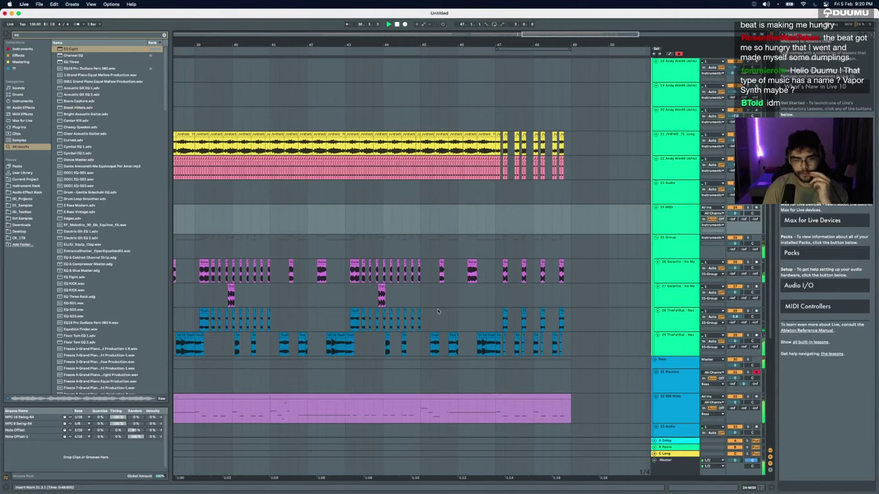
# Step: Duplicate the four bars of Galantis track 27 from bar 43 so its vocal chop repeats after bar 47
pyautogui.moveTo(336, 296); pyautogui.dragTo(486, 295)
pyautogui.moveTo(432, 294); pyautogui.dragTo(346, 294)
pyautogui.press('super+d')
pyautogui.scroll(5, 516, 292)
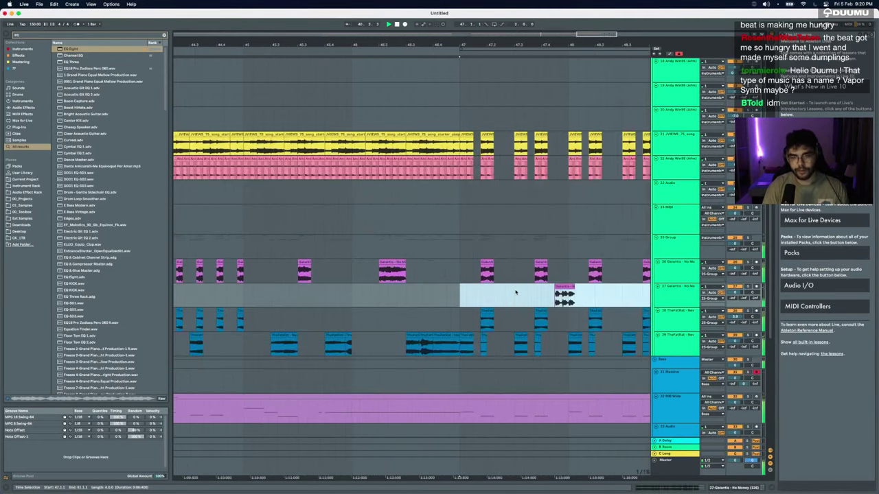
pyautogui.click(494, 295)
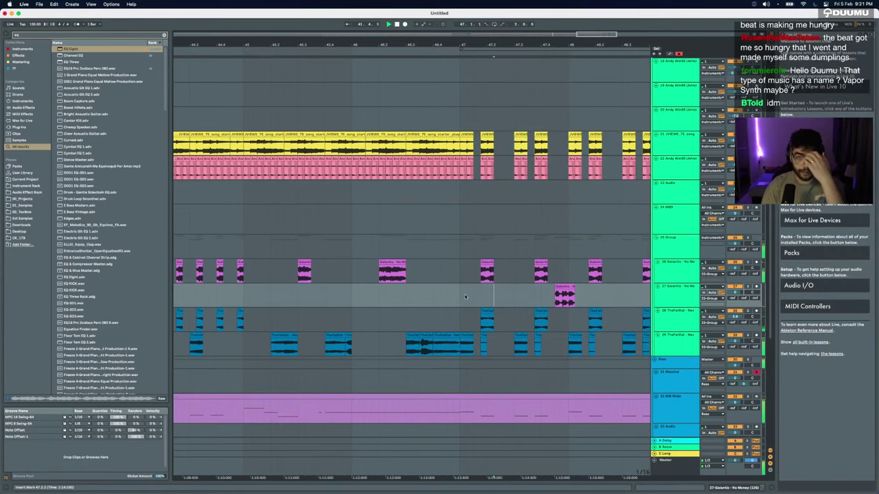
pyautogui.hscroll(1, 466, 297)
pyautogui.hscroll(-10, 464, 297)
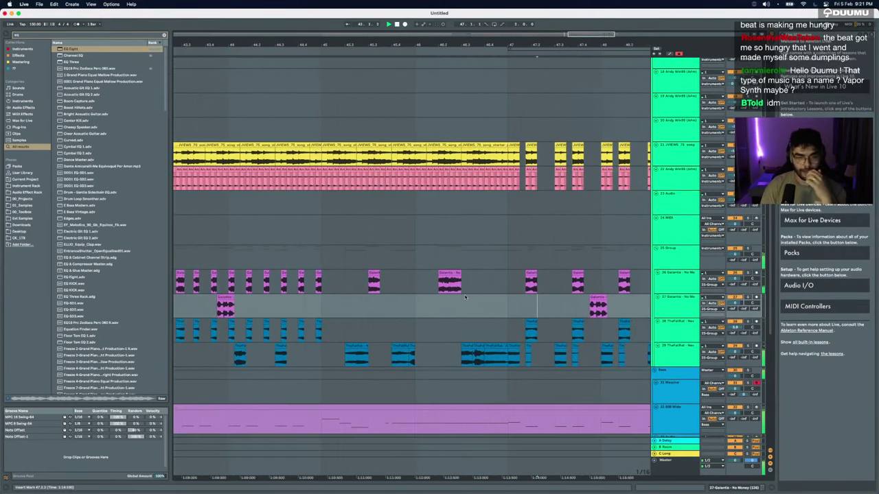
# Step: Set the arrangement loop to the 16 bars from bar 33 to bar 49
pyautogui.scroll(-6, 346, 297)
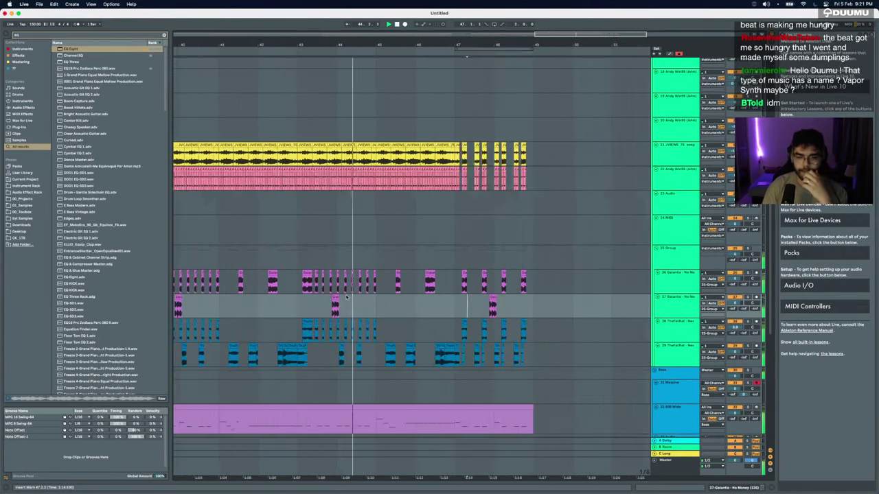
pyautogui.scroll(-2, 346, 296)
pyautogui.scroll(1, 347, 297)
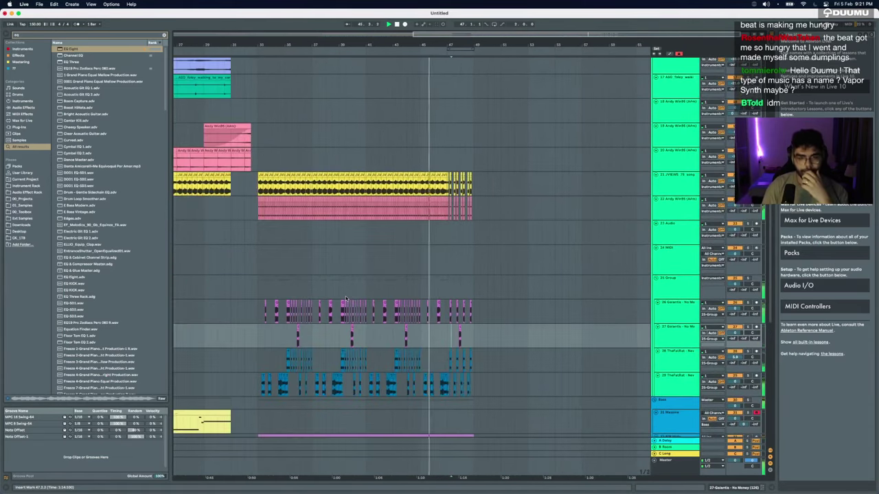
pyautogui.moveTo(259, 392); pyautogui.dragTo(479, 280)
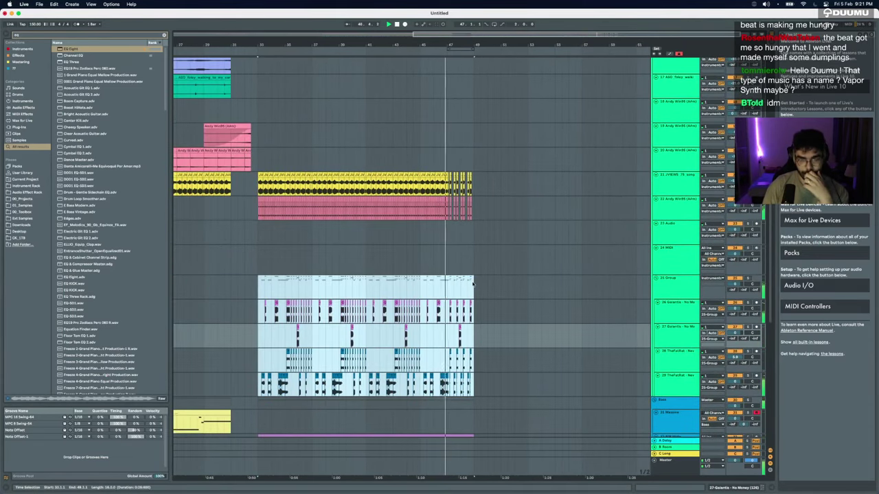
pyautogui.scroll(5, 474, 281)
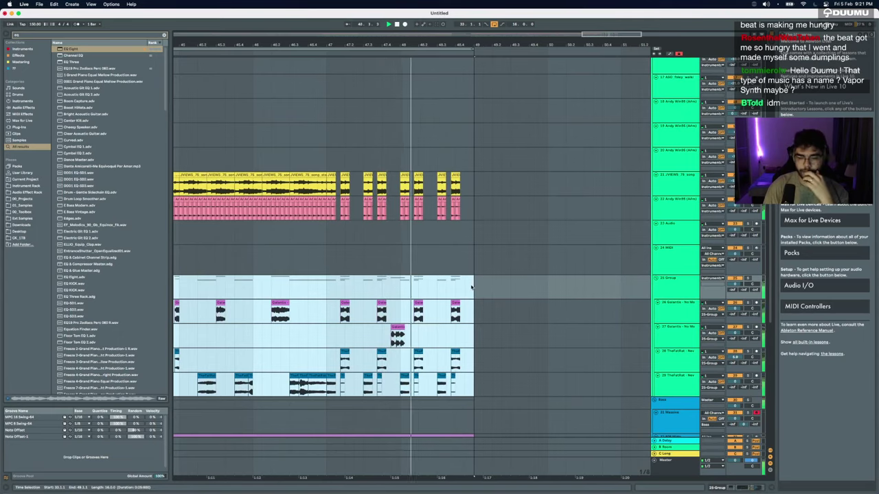
# Step: Play back the chopped section around bar 47, checking the vocal chops against the drum and percussion tracks
pyautogui.scroll(-3, 472, 282)
pyautogui.scroll(5, 443, 319)
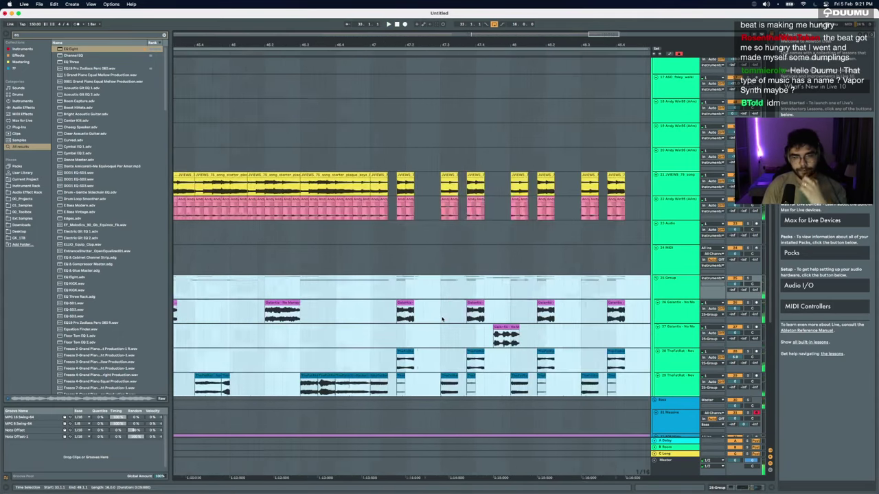
pyautogui.click(371, 287)
pyautogui.press('space')
pyautogui.scroll(-10, 372, 289)
pyautogui.click(365, 298)
pyautogui.press('space')
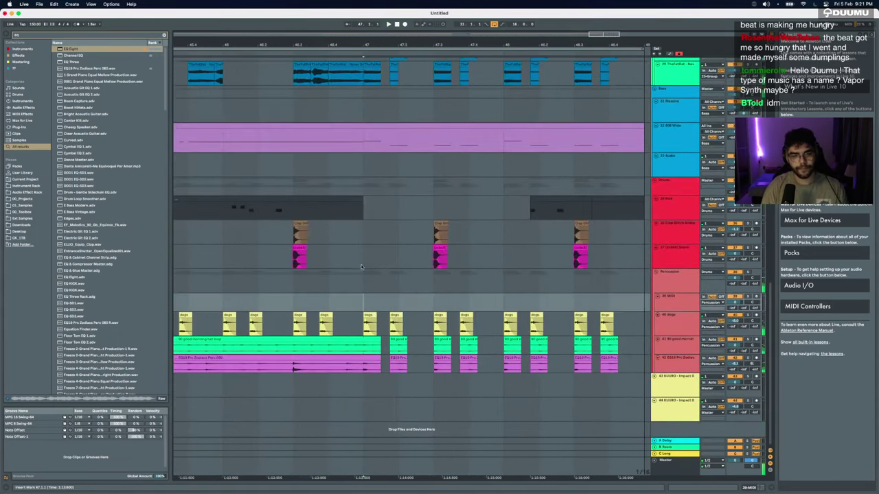
# Step: Place kick hits at 47.1.1 and 47.1.4 on the Kick track and clear its pattern from 47.2.3 to 47.3.3
pyautogui.moveTo(359, 200); pyautogui.dragTo(406, 218)
pyautogui.scroll(-5, 364, 208)
pyautogui.scroll(6, 357, 213)
pyautogui.scroll(3, 407, 218)
pyautogui.click(410, 217)
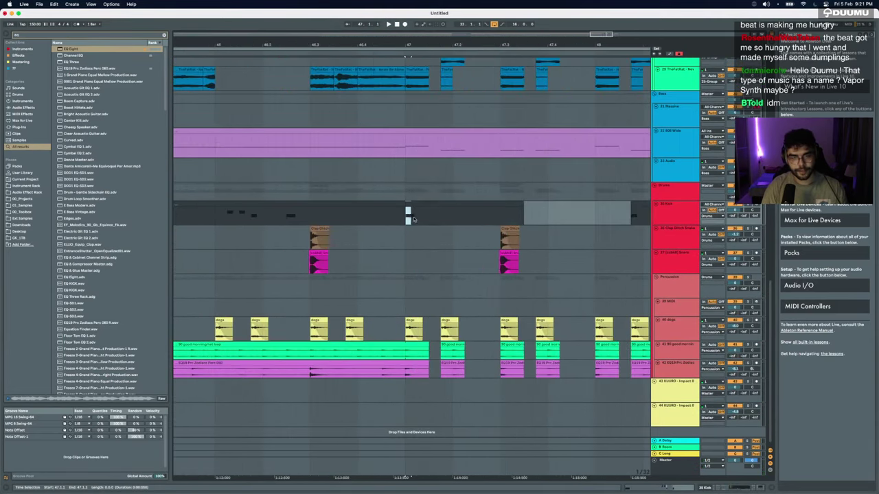
pyautogui.press('super+d')
pyautogui.click(422, 193)
pyautogui.press('space')
pyautogui.press('space')
pyautogui.click(420, 203)
pyautogui.press('space')
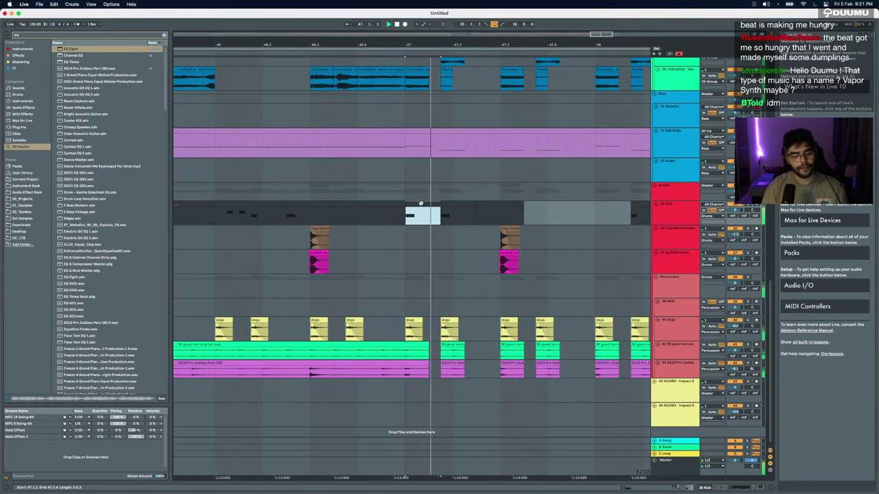
pyautogui.click(487, 202)
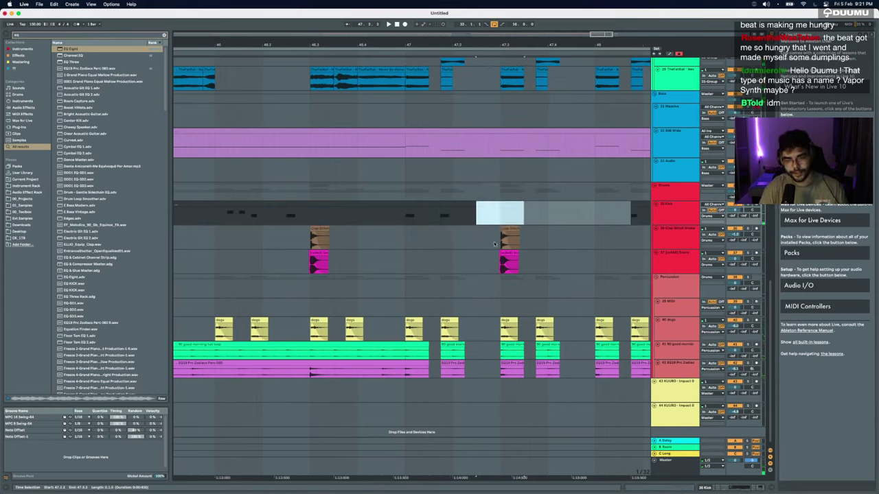
# Step: Move the clap and snare hits from 47.3.1 to 47.2.3
pyautogui.moveTo(500, 237); pyautogui.dragTo(528, 260)
pyautogui.press('Delete')
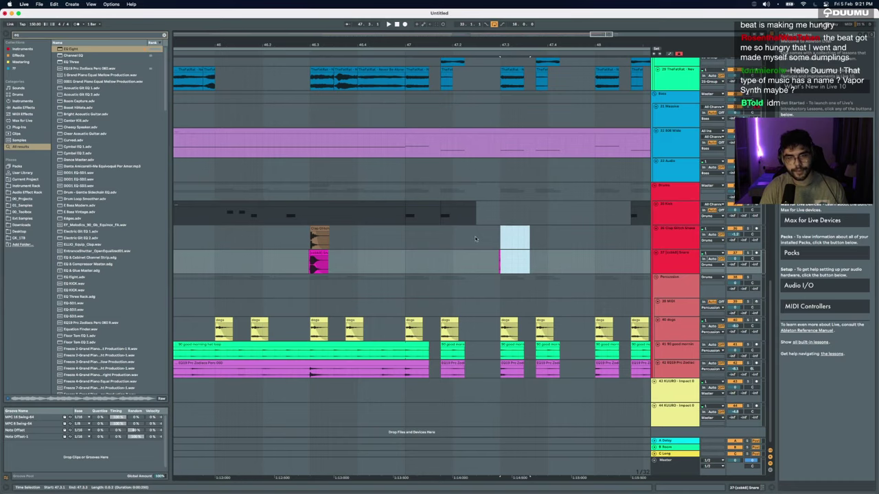
pyautogui.click(476, 239)
pyautogui.press('super+v')
pyautogui.click(487, 227)
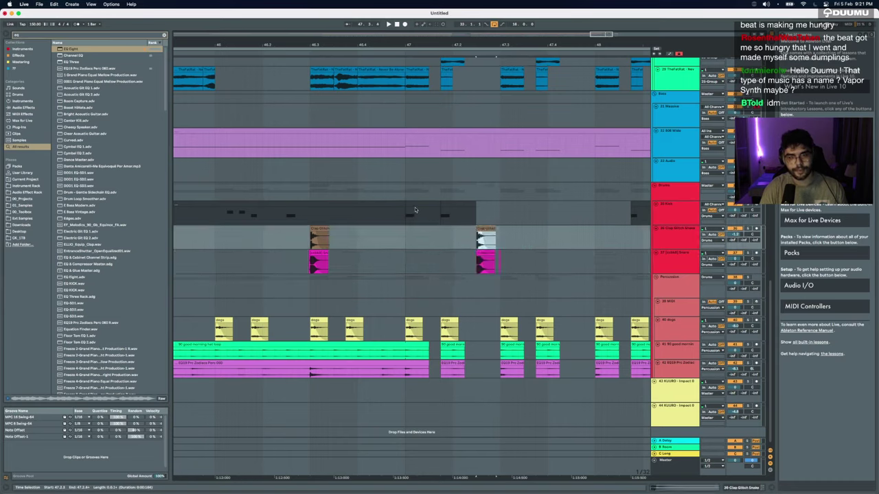
# Step: Play back the moved hits and trim the snare's leftover tail to match the length of the clap above it
pyautogui.click(415, 205)
pyautogui.press('space')
pyautogui.press('space')
pyautogui.click(493, 254)
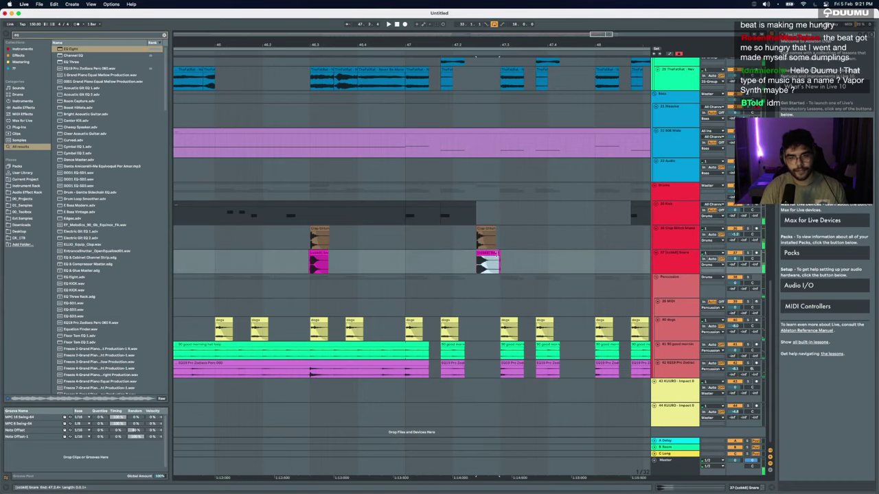
pyautogui.click(505, 258)
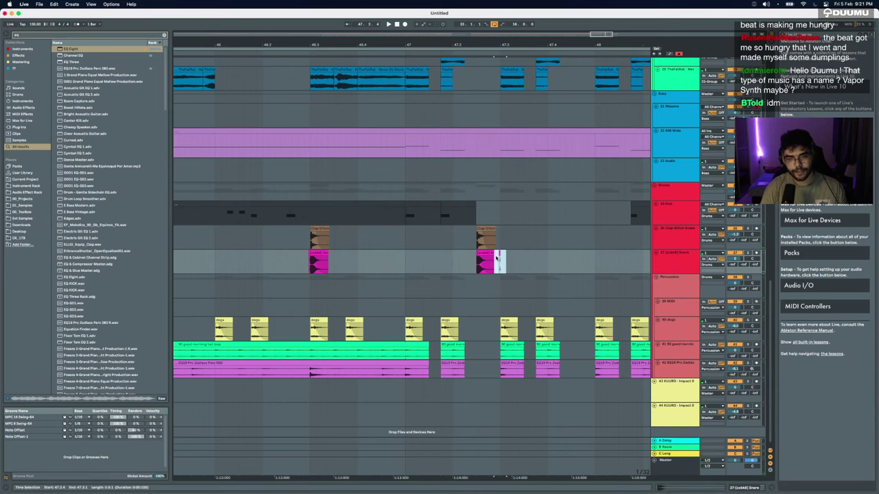
pyautogui.press('Delete')
# Step: Clear the old drum hits after 47.4.1 and duplicate the kick, clap and snare pattern from 47.1.1 to 47.3.1 three times
pyautogui.scroll(-5, 496, 258)
pyautogui.moveTo(528, 216); pyautogui.dragTo(597, 253)
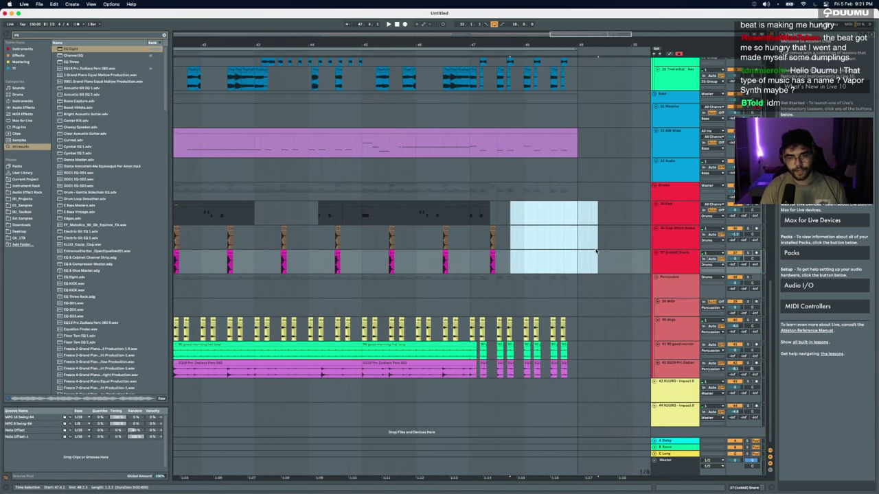
pyautogui.moveTo(469, 218); pyautogui.dragTo(502, 272)
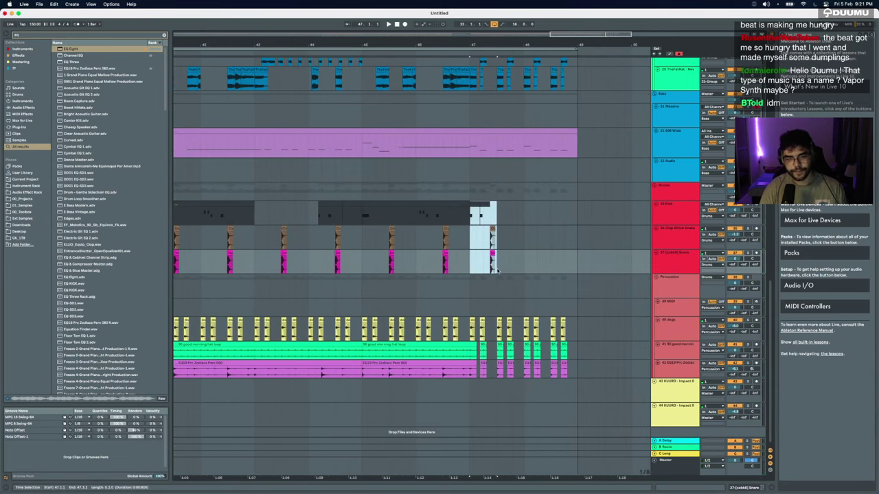
pyautogui.press('space')
pyautogui.press('super+d')
pyautogui.press('super+d')
pyautogui.press('super+d')
# Step: Copy the kick pattern from bar 47 onward and replace the SC track's content from 47.1.1 with it
pyautogui.moveTo(471, 215); pyautogui.dragTo(583, 210)
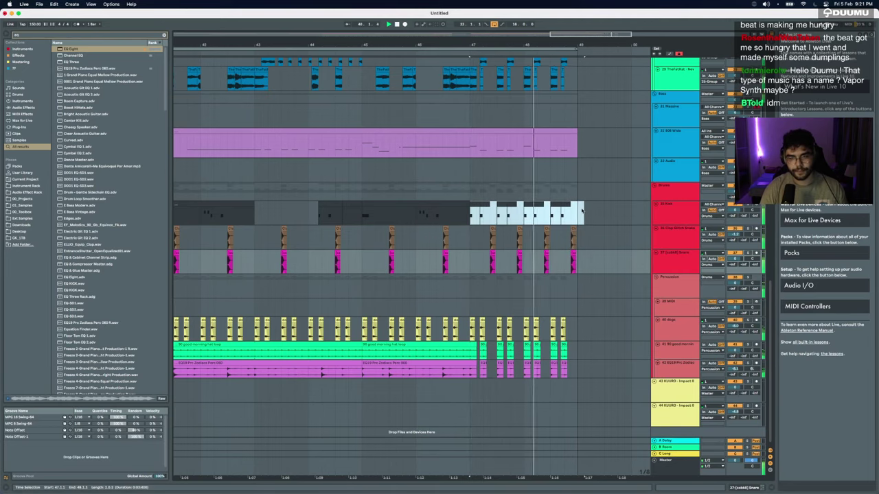
pyautogui.scroll(10, 464, 288)
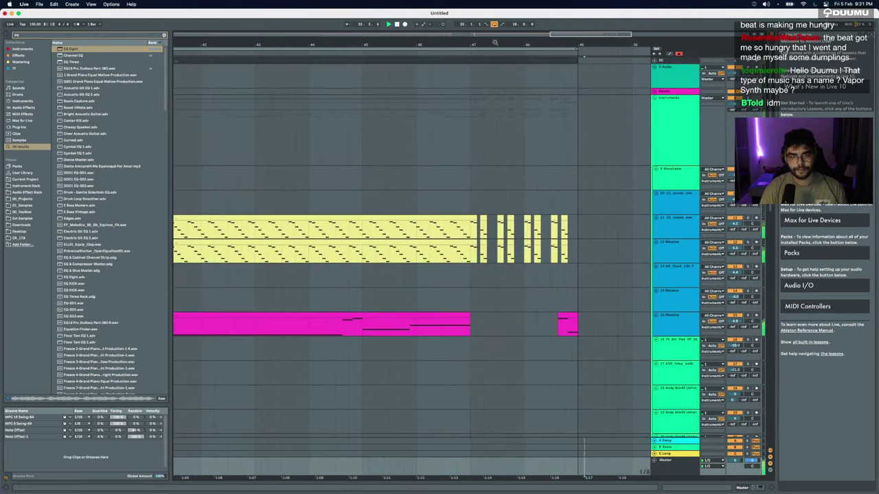
pyautogui.click(471, 66)
pyautogui.click(654, 62)
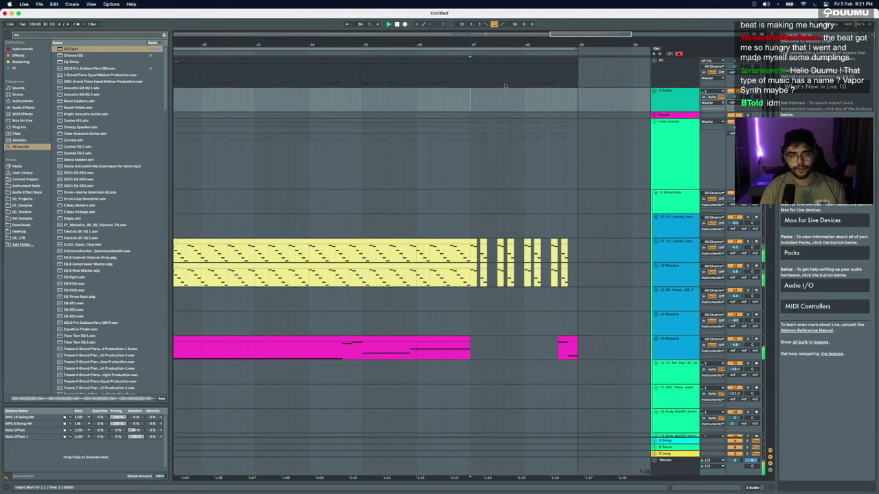
pyautogui.click(471, 82)
pyautogui.press('super+v')
pyautogui.press('Delete')
pyautogui.press('super+v')
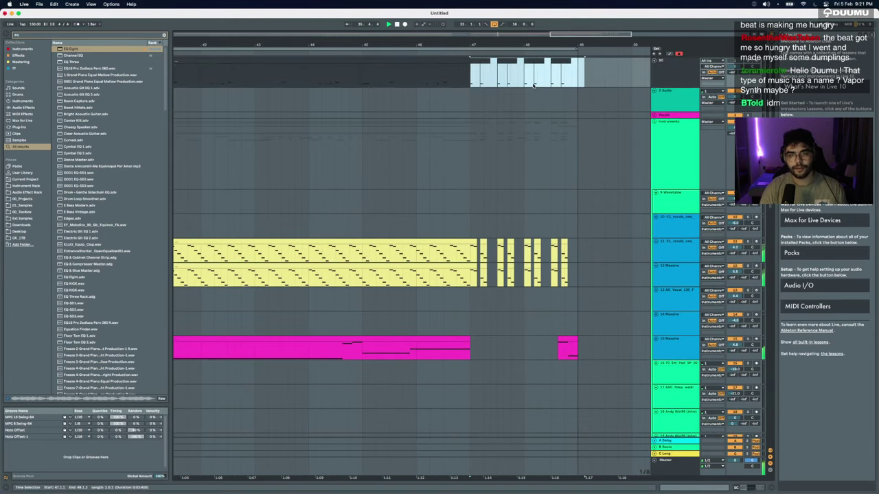
# Step: Play back the arrangement from 45.3.1, reviewing the instrument tracks through the stuttered ending
pyautogui.scroll(-5, 534, 86)
pyautogui.click(496, 135)
pyautogui.press('space')
pyautogui.press('space')
pyautogui.scroll(5, 530, 147)
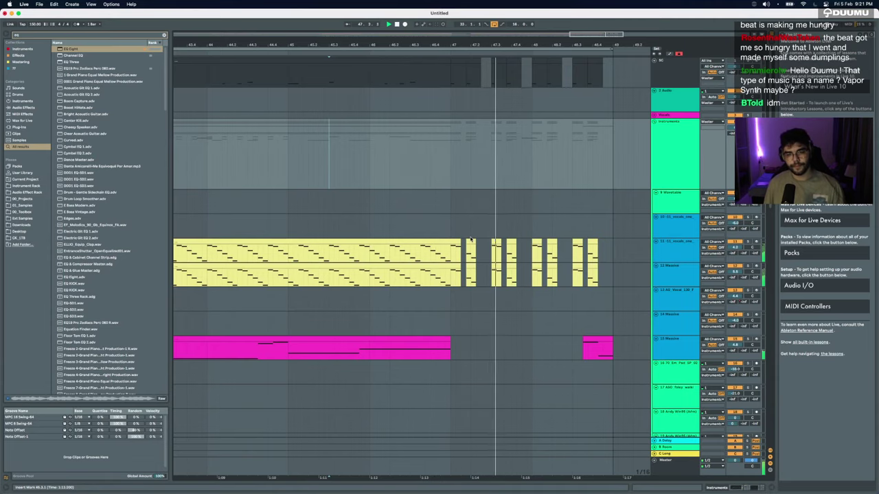
pyautogui.scroll(-5, 492, 311)
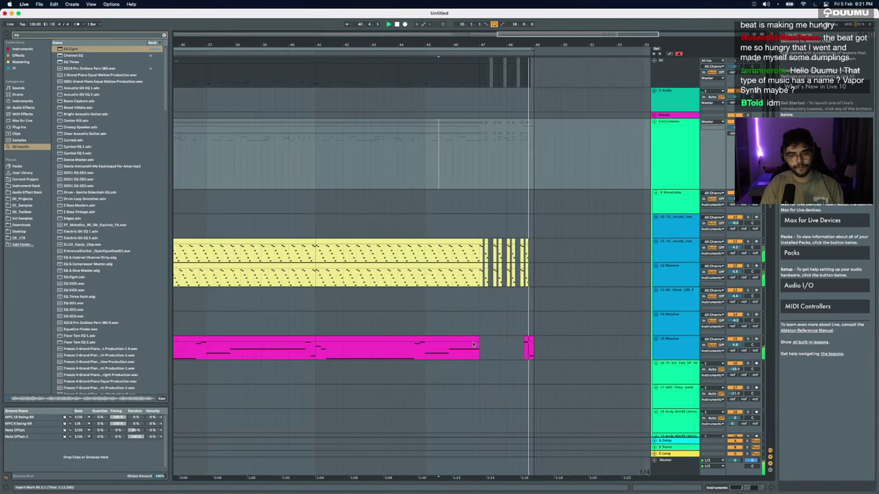
pyautogui.press('space')
# Step: Fill the gap after bar 47 in track 15 Massive with its clip and play back from 44.4.1
pyautogui.moveTo(478, 338); pyautogui.dragTo(514, 340)
pyautogui.click(420, 348)
pyautogui.press('space')
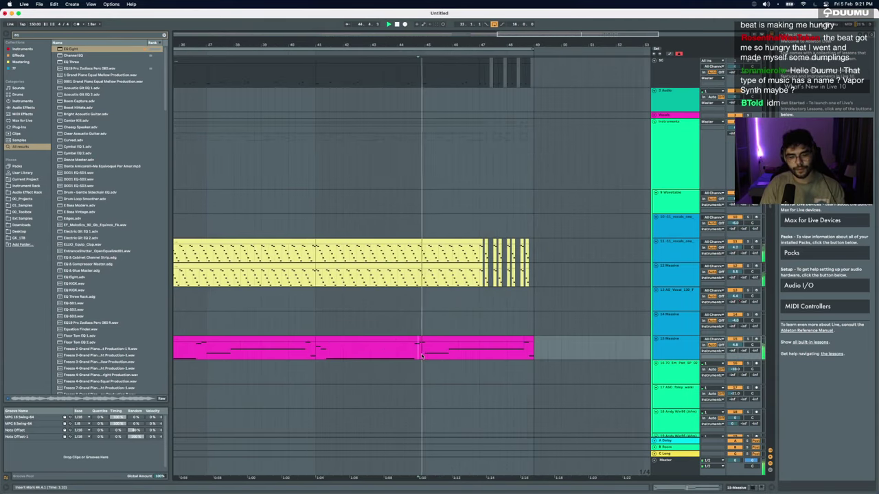
pyautogui.scroll(6, 460, 348)
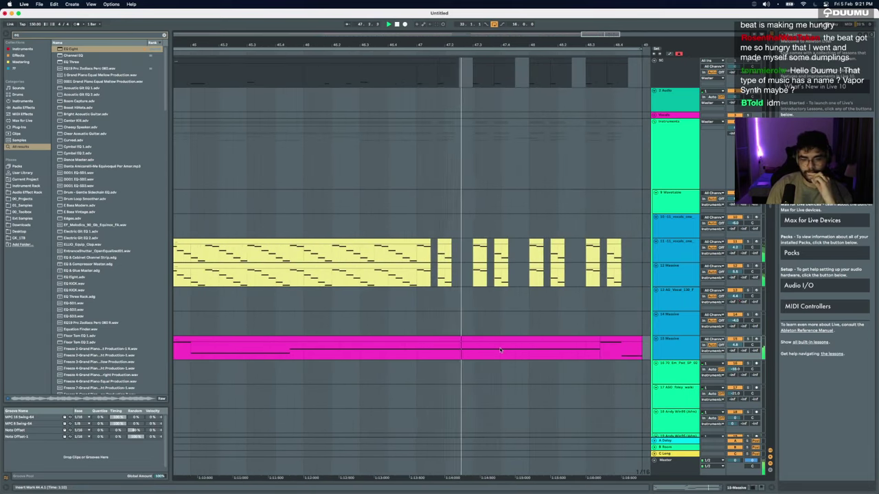
pyautogui.scroll(-2, 500, 350)
# Step: Find the Utility effect and add it after Dynamic Tube on track 15 Massive
pyautogui.click(664, 353)
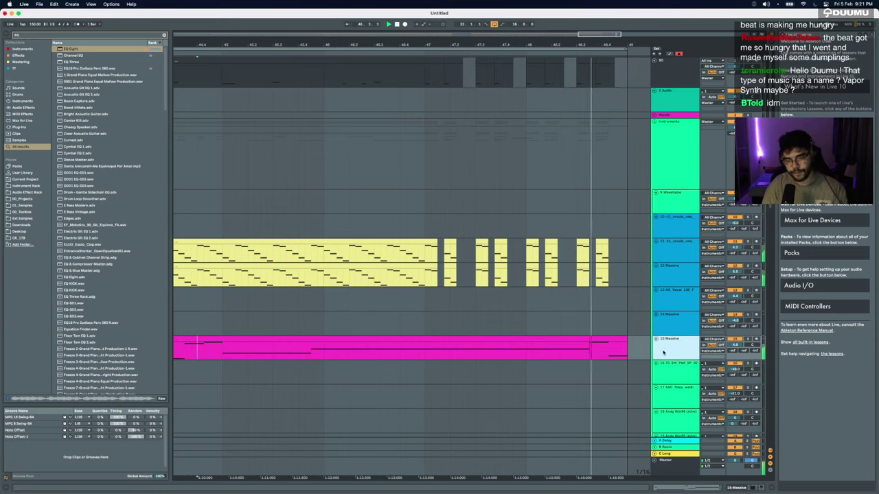
pyautogui.click(734, 487)
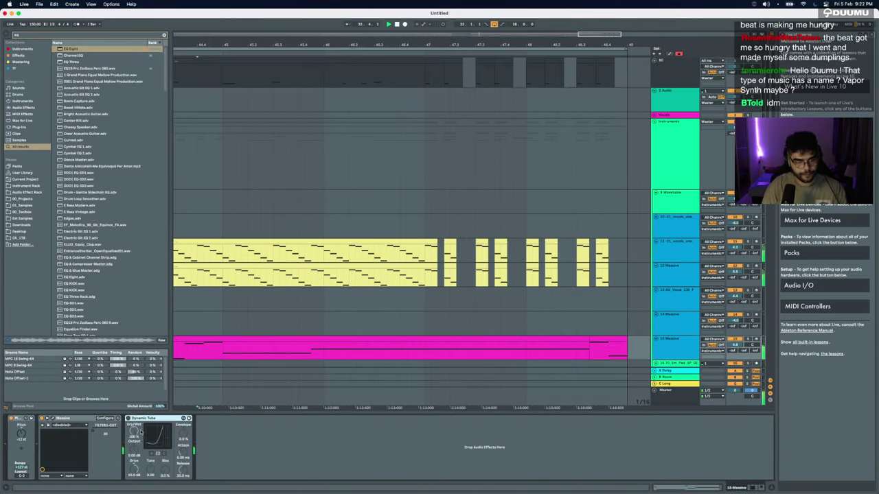
pyautogui.press('super+f')
pyautogui.write('ut')
pyautogui.press('Return')
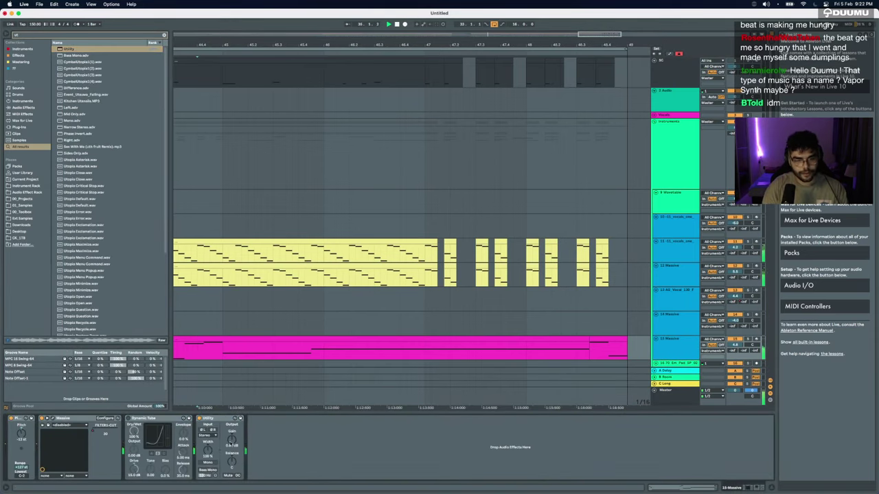
# Step: Try automating the Utility gain on track 15 Massive to drop in the gaps between the chops after bar 47
pyautogui.click(232, 442)
pyautogui.scroll(5, 457, 374)
pyautogui.press('a')
pyautogui.click(412, 348)
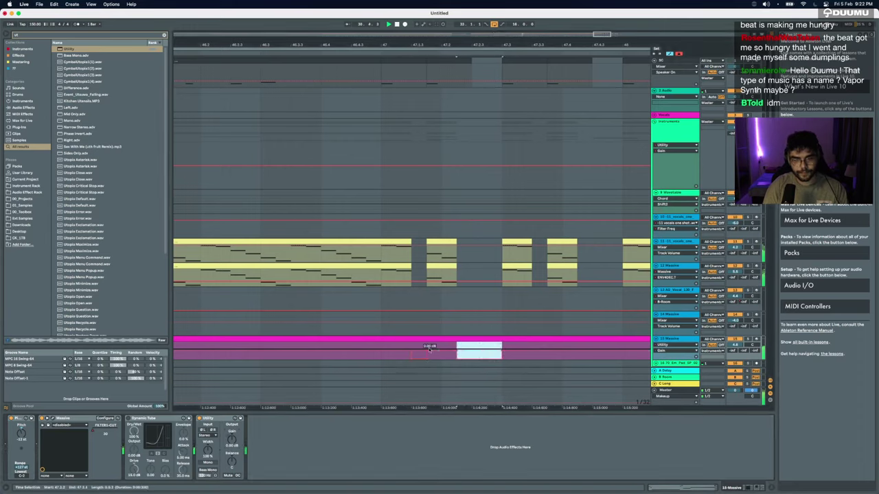
pyautogui.click(381, 348)
pyautogui.scroll(-5, 381, 348)
# Step: Try repeating the gain automation from 47.1.1 to 47.3.1 across the rest of the section
pyautogui.moveTo(381, 349); pyautogui.dragTo(425, 348)
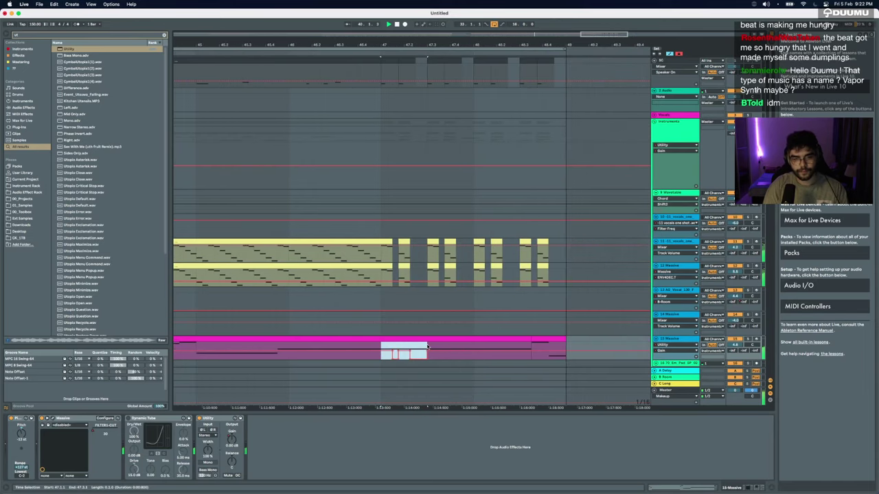
pyautogui.press('super+d')
pyautogui.press('super+d')
pyautogui.press('super+d')
# Step: Undo the duplicated and drawn gain automation on track 15 Massive
pyautogui.press('super+z')
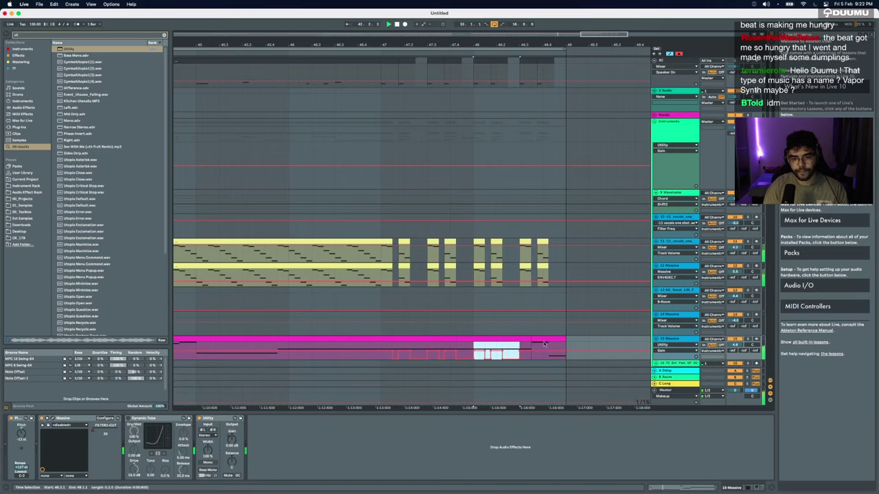
pyautogui.press('super+z')
pyautogui.press('super+z')
pyautogui.press('super+z')
pyautogui.press('super+z')
pyautogui.press('super+z')
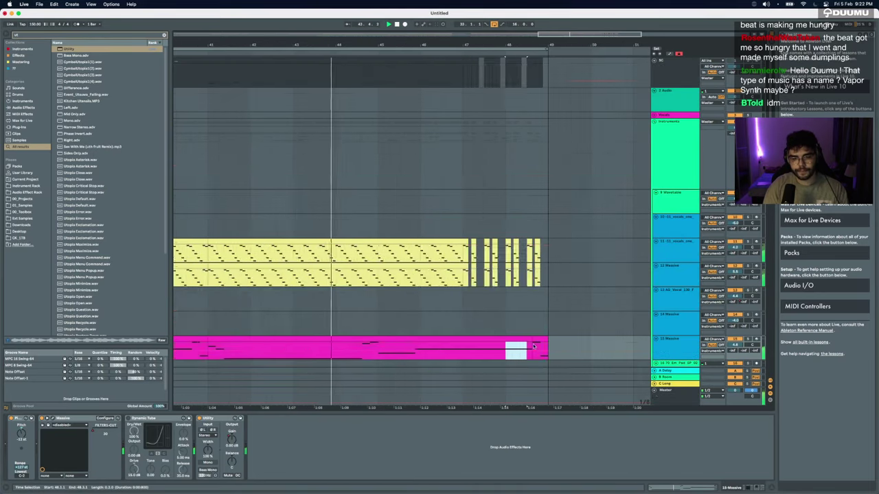
# Step: Set the Kick track's volume to 1.4 dB while the loop plays
pyautogui.scroll(-10, 529, 336)
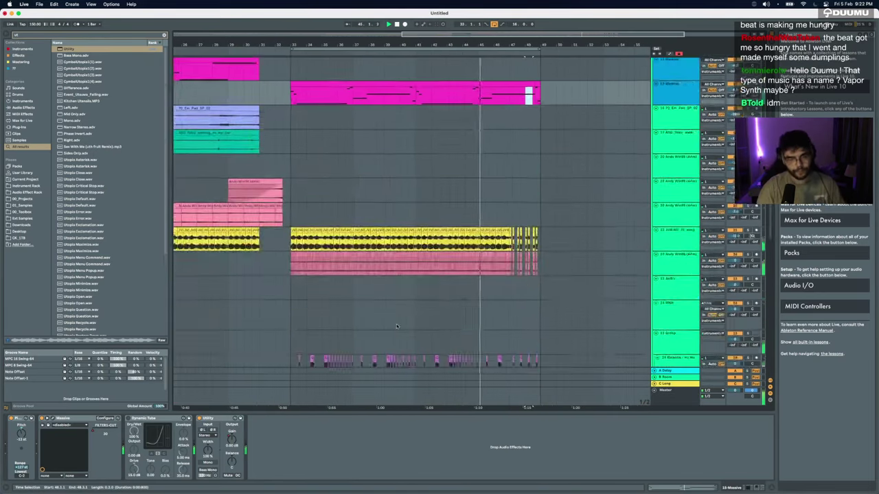
pyautogui.scroll(-5, 524, 327)
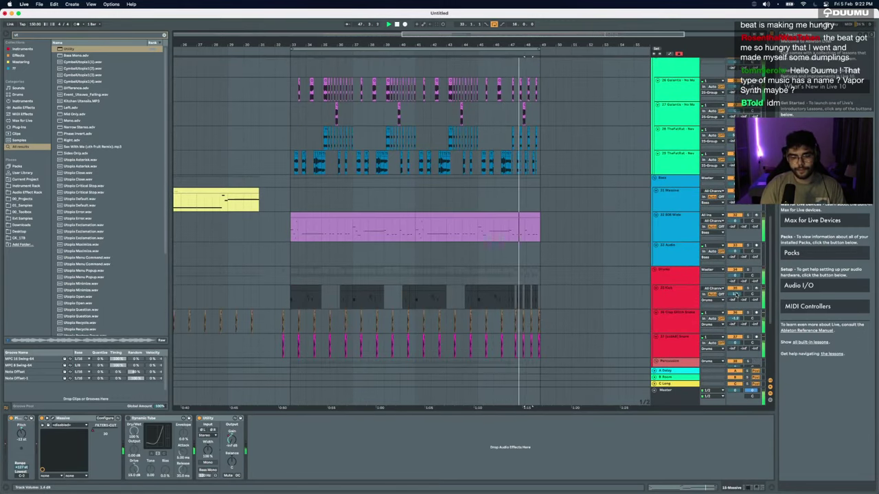
pyautogui.scroll(2, 549, 307)
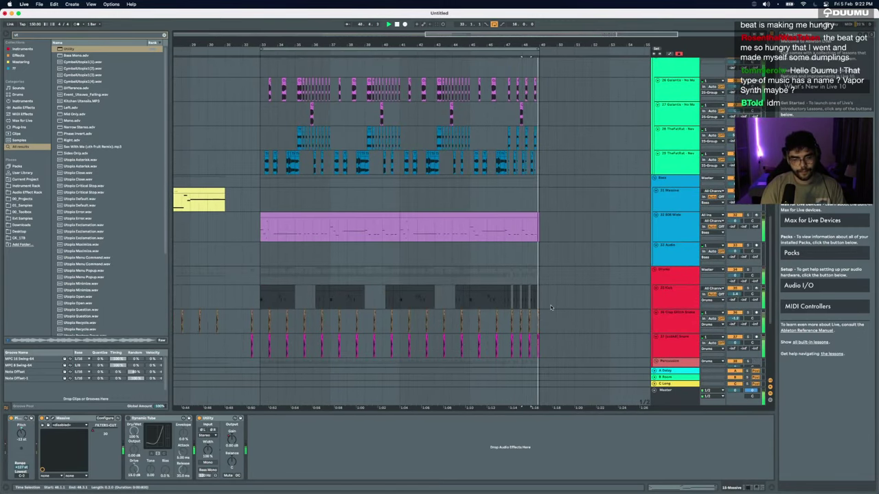
# Step: Play back the arrangement from bar 15 and hide the device view
pyautogui.scroll(-3, 551, 307)
pyautogui.press('space')
pyautogui.click(356, 278)
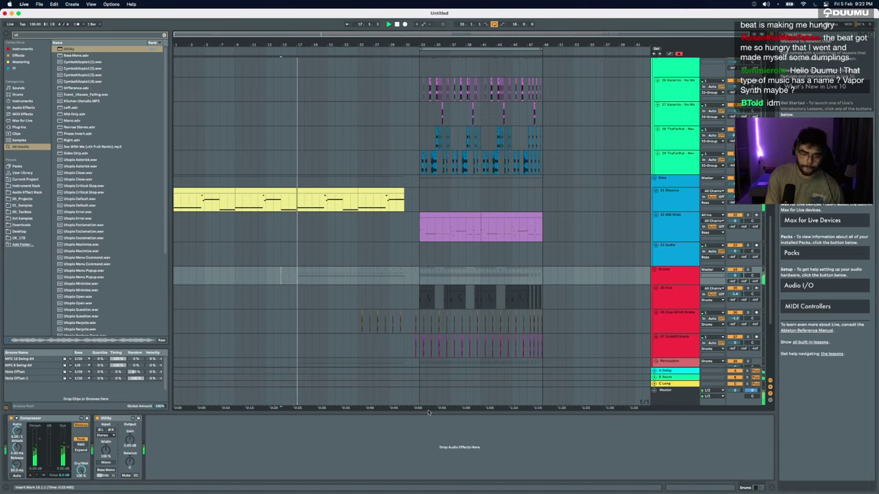
pyautogui.press('super+alt+l')
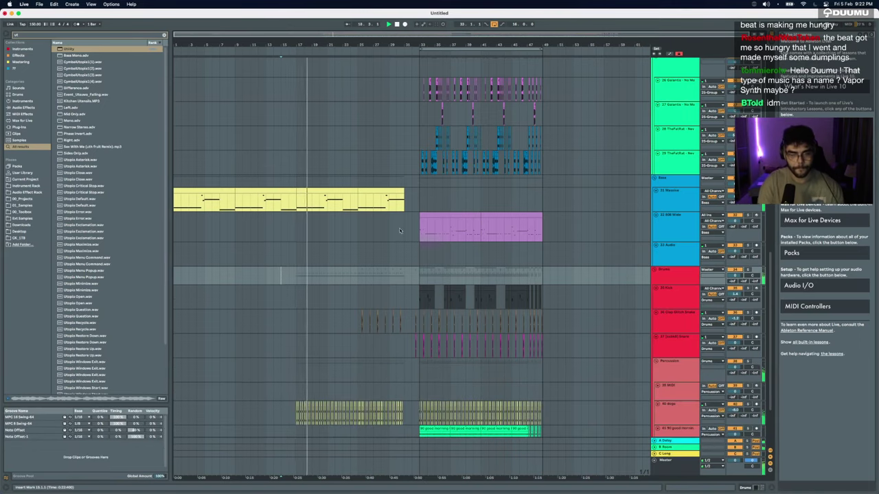
# Step: Insert a new MIDI track directly below track 18 in the instruments group
pyautogui.scroll(10, 401, 231)
pyautogui.scroll(3, 401, 231)
pyautogui.scroll(-4, 400, 231)
pyautogui.hscroll(4, 400, 231)
pyautogui.scroll(-4, 400, 231)
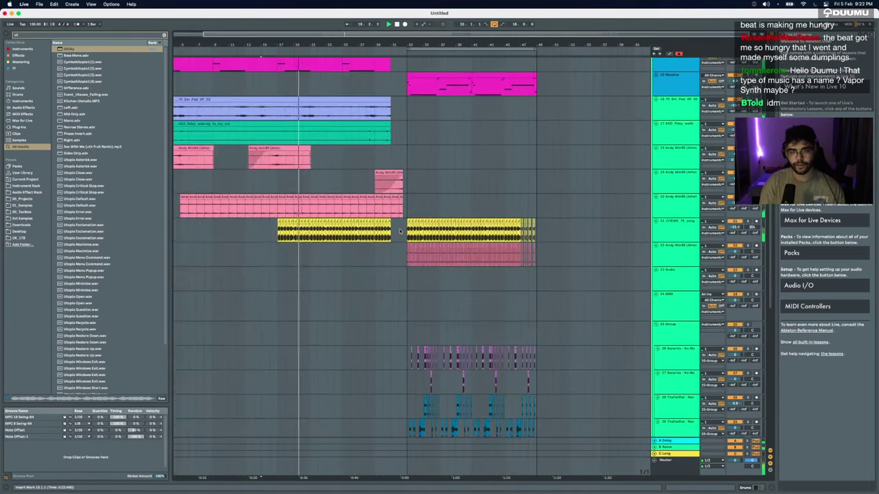
pyautogui.scroll(5, 400, 231)
pyautogui.scroll(-6, 662, 231)
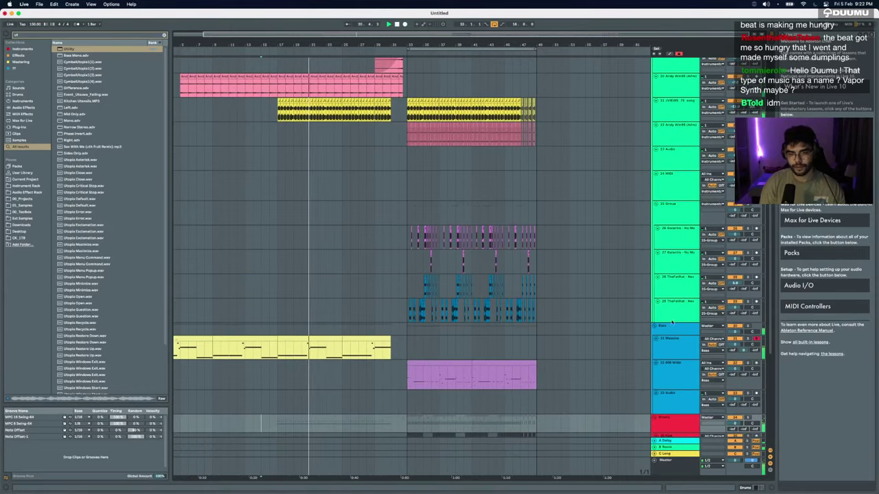
pyautogui.scroll(6, 667, 364)
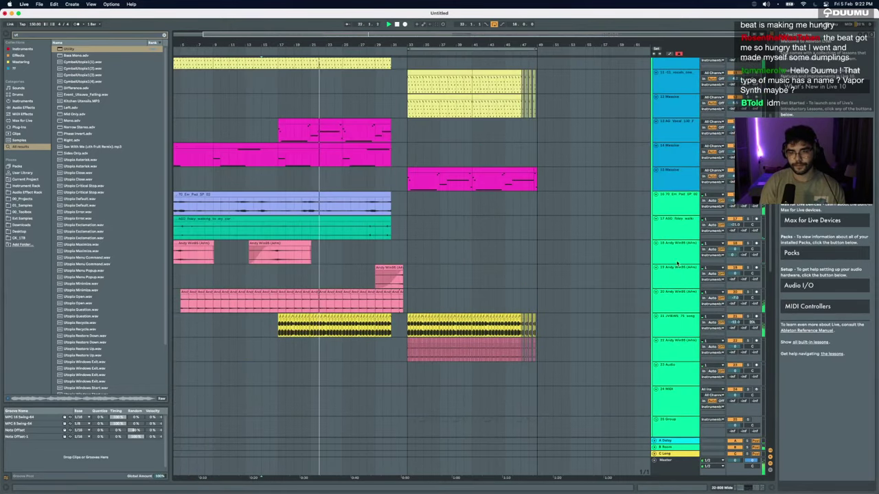
pyautogui.click(675, 255)
pyautogui.press('super+shift+t')
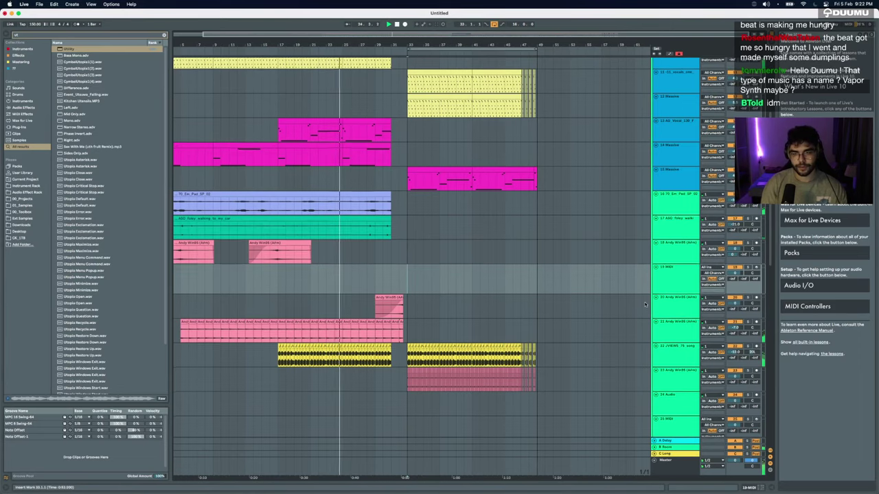
# Step: Copy the two 808 Wide bass clips starting at bar 33 onto the new MIDI track at bar 33
pyautogui.scroll(-5, 551, 355)
pyautogui.click(446, 421)
pyautogui.keyDown('shift'); pyautogui.click(485, 420); pyautogui.keyUp('shift')
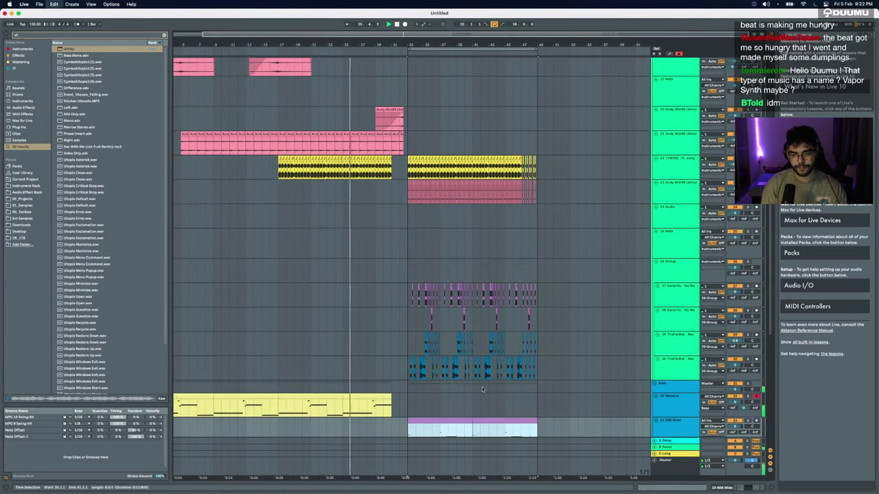
pyautogui.scroll(8, 439, 322)
pyautogui.click(414, 341)
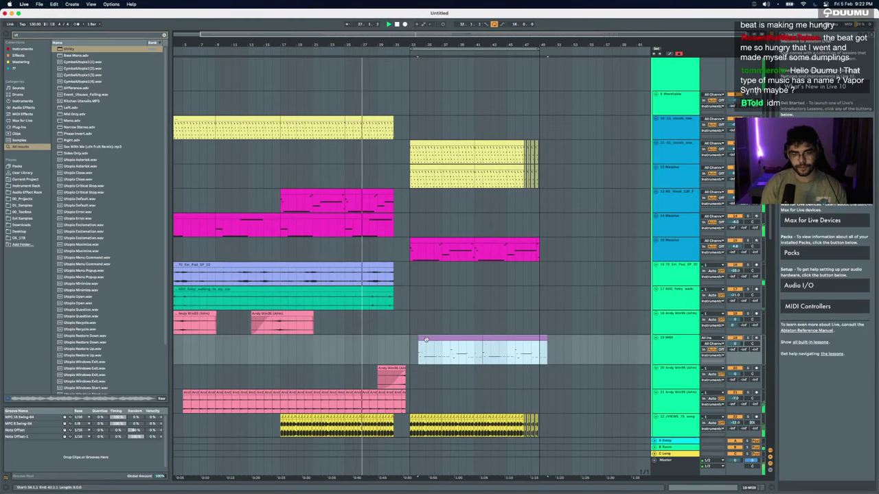
pyautogui.press('super+v')
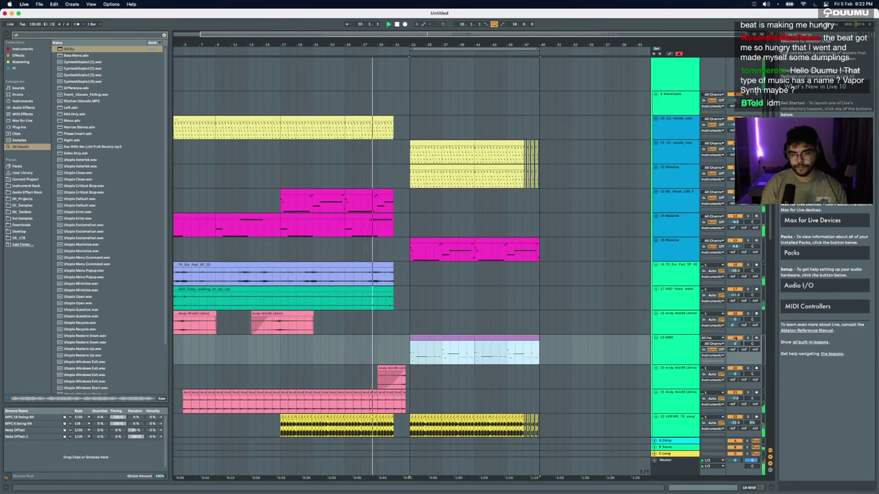
# Step: Solo the new MIDI track and loop its first clip from bar 33 to bar 41
pyautogui.click(747, 339)
pyautogui.click(450, 338)
pyautogui.press('super+l')
# Step: Load the Operator instrument onto the new MIDI track
pyautogui.press('super+f')
pyautogui.write('oper')
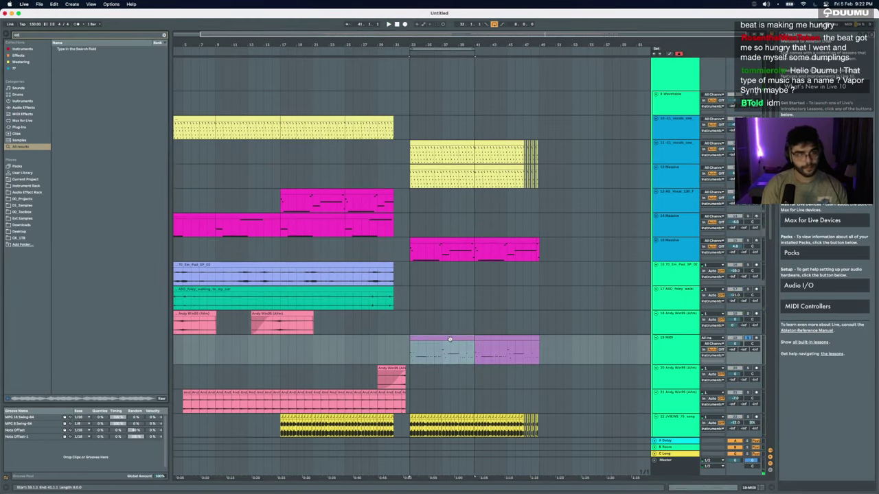
pyautogui.press('Return')
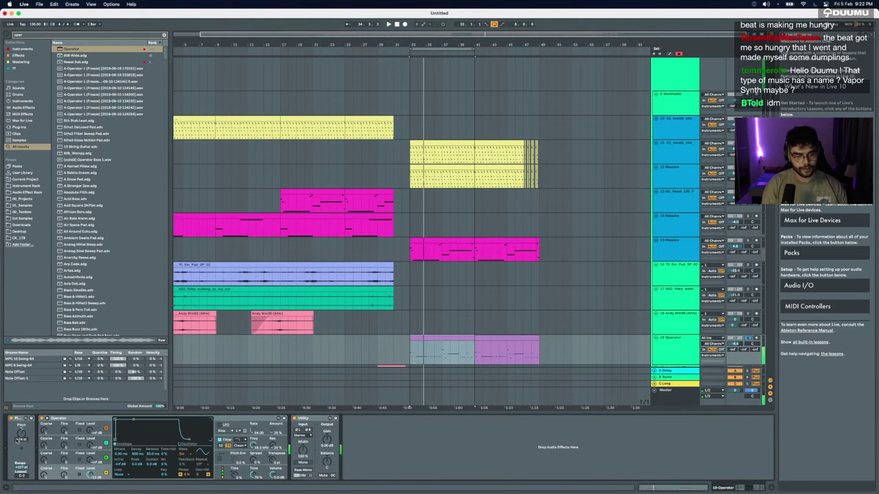
# Step: Try stacking transposed copies of the repeated low notes in the first Operator clip to form chords, and play it back
pyautogui.doubleClick(415, 343)
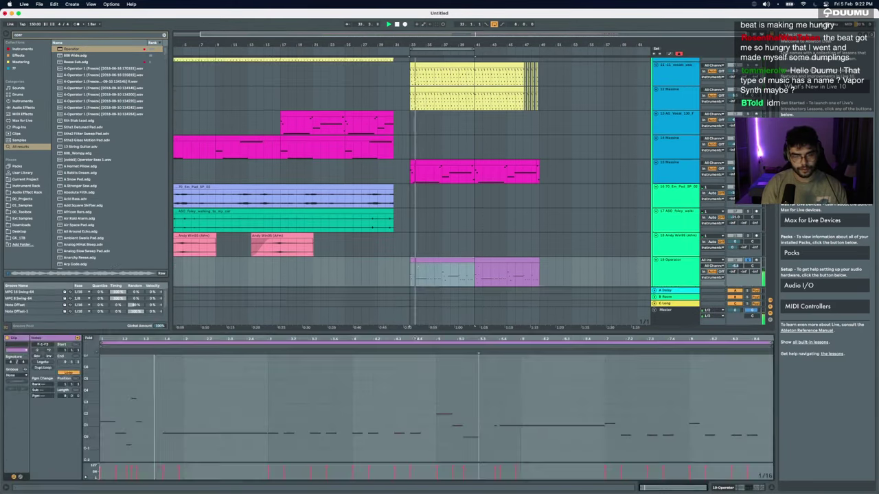
pyautogui.moveTo(87, 423); pyautogui.dragTo(103, 409)
pyautogui.moveTo(171, 405); pyautogui.dragTo(199, 421)
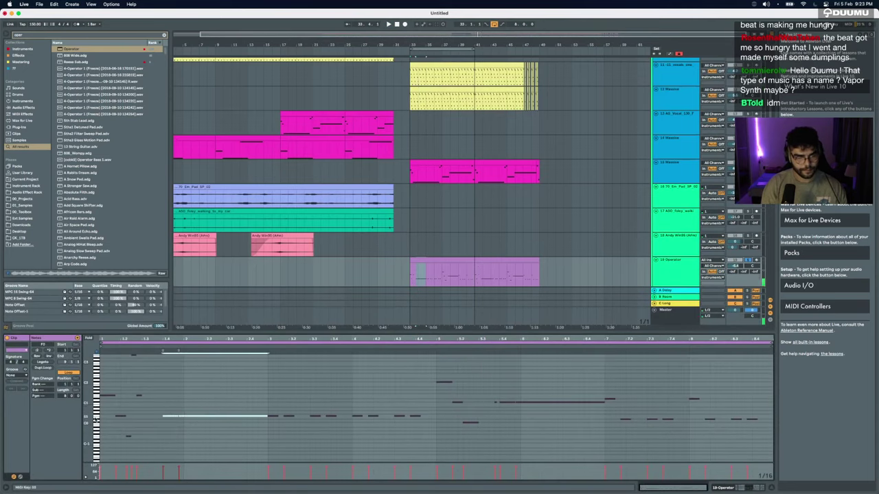
pyautogui.moveTo(188, 417)
pyautogui.mouseDown()
pyautogui.moveTo(193, 399)
pyautogui.moveTo(193, 411)
pyautogui.mouseUp()
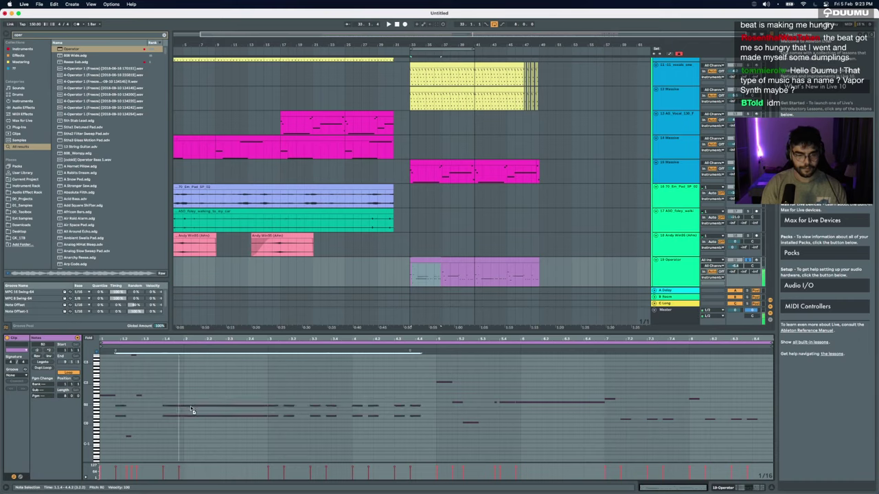
pyautogui.press('super+a')
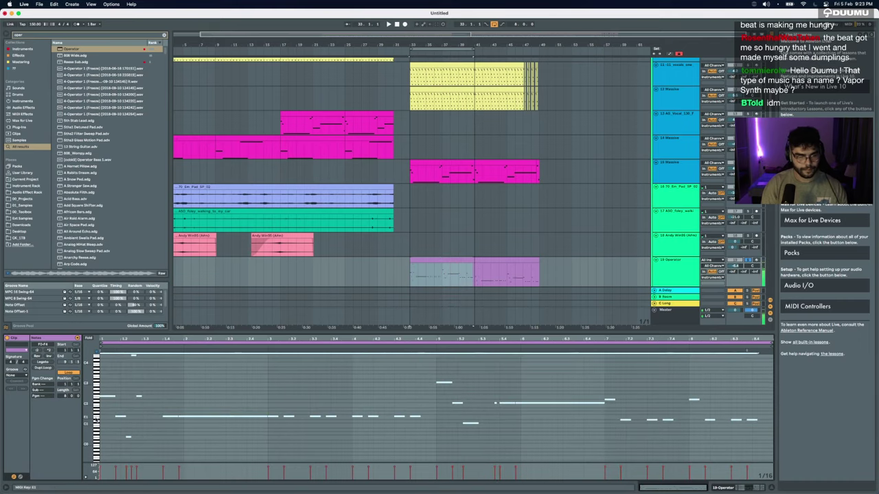
pyautogui.click(96, 418)
pyautogui.click(96, 416)
pyautogui.moveTo(186, 417); pyautogui.dragTo(189, 408)
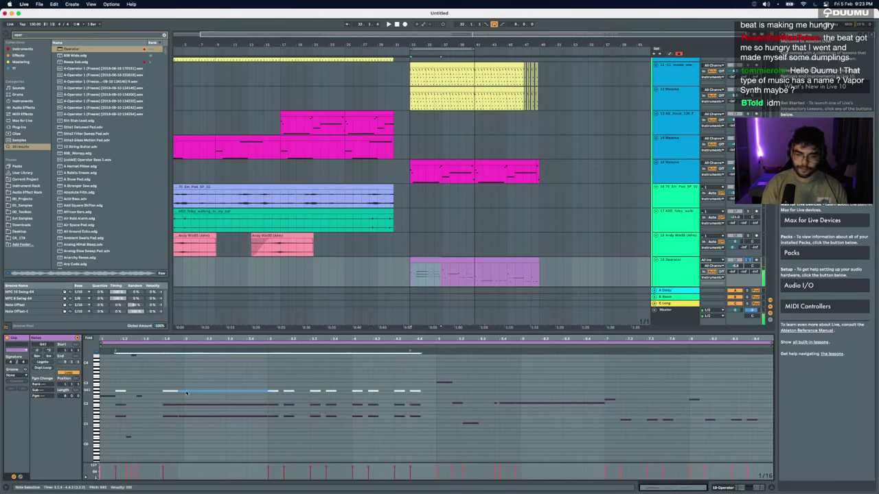
pyautogui.press('space')
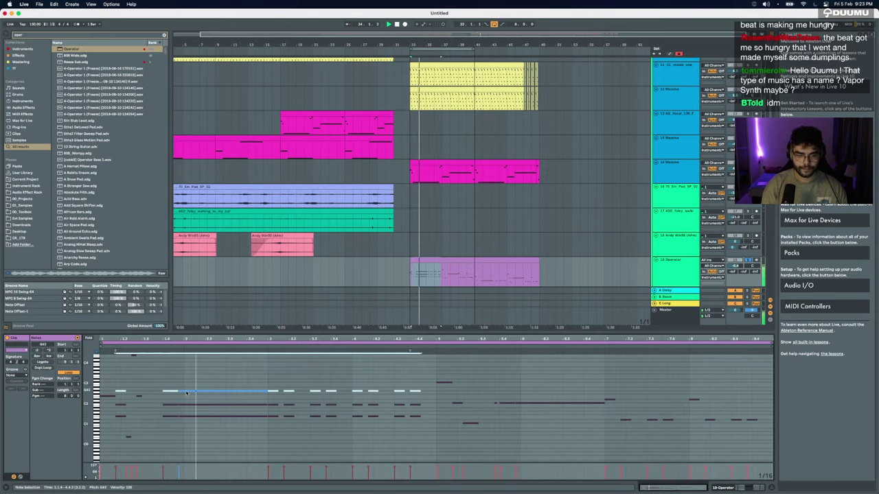
# Step: Undo the stacked note copies in the first Operator clip
pyautogui.press('super+z')
pyautogui.press('space')
pyautogui.press('super+z')
pyautogui.press('super+z')
pyautogui.press('super+z')
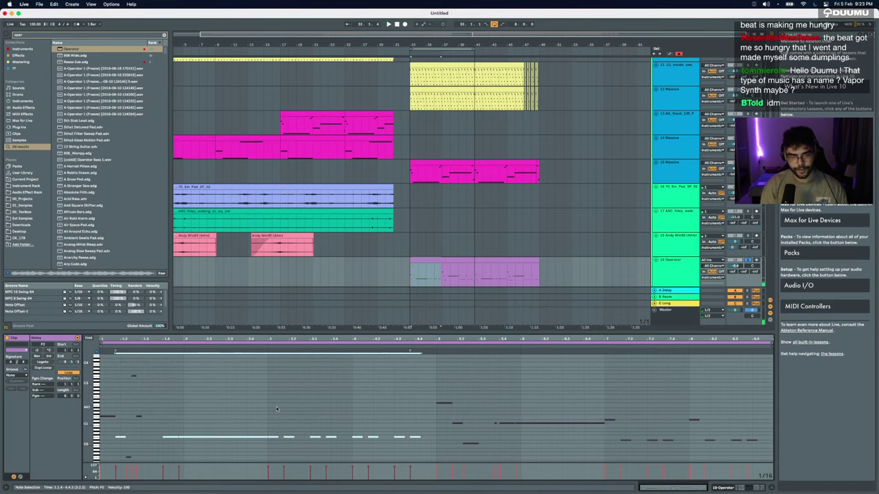
# Step: Add the Chord MIDI effect to the Operator track, with Shift 2 at +16 st and Shift 3 at +7 st
pyautogui.click(732, 488)
pyautogui.press('super+f')
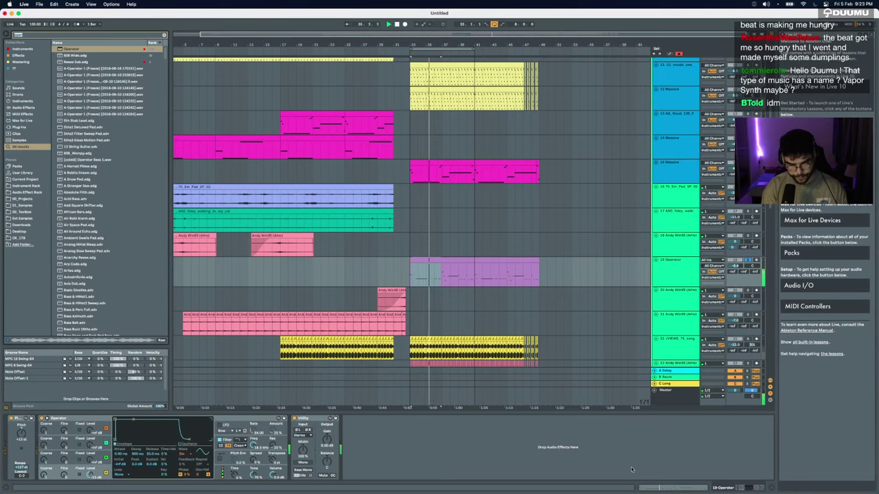
pyautogui.write('chord')
pyautogui.press('super+f')
pyautogui.press('Down')
pyautogui.press('Return')
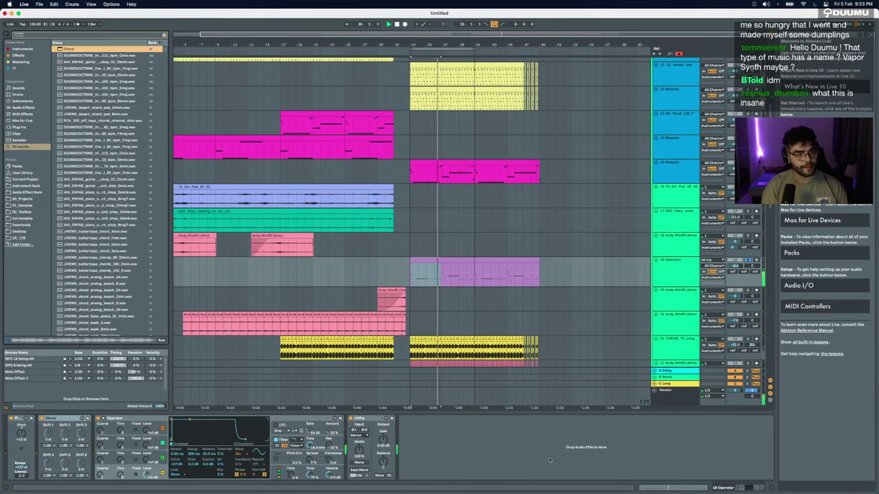
pyautogui.moveTo(65, 434); pyautogui.dragTo(65, 415)
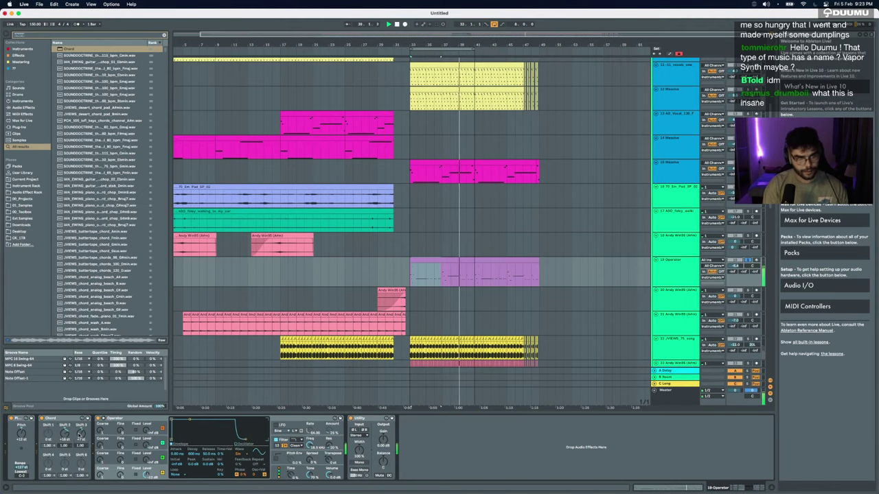
# Step: Lower the Operator track's volume while its bar 33 clip loops
pyautogui.click(433, 259)
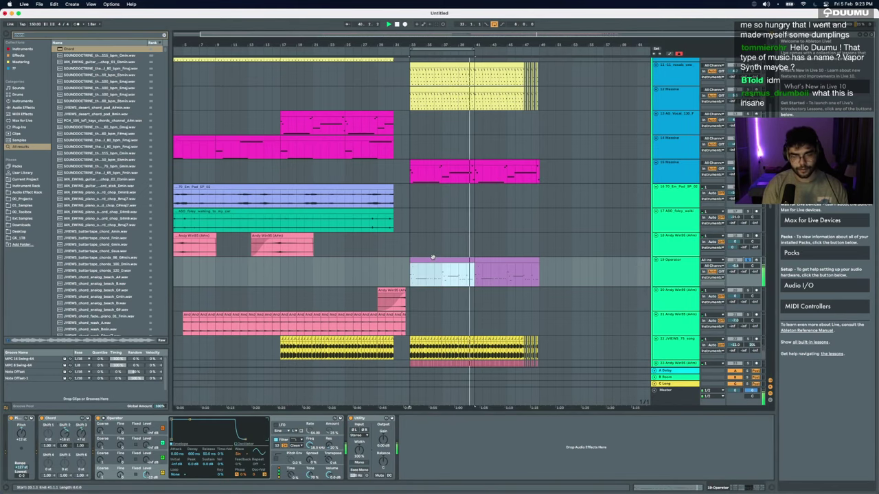
pyautogui.scroll(5, 433, 258)
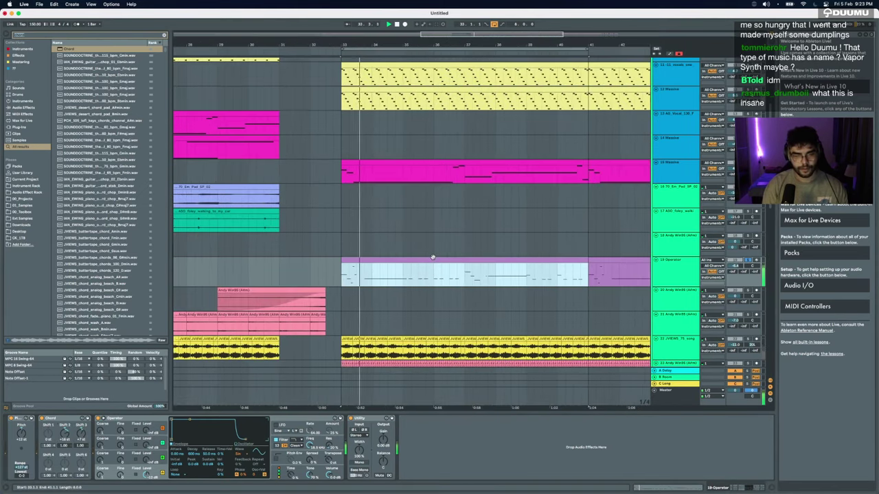
pyautogui.moveTo(736, 266); pyautogui.dragTo(736, 270)
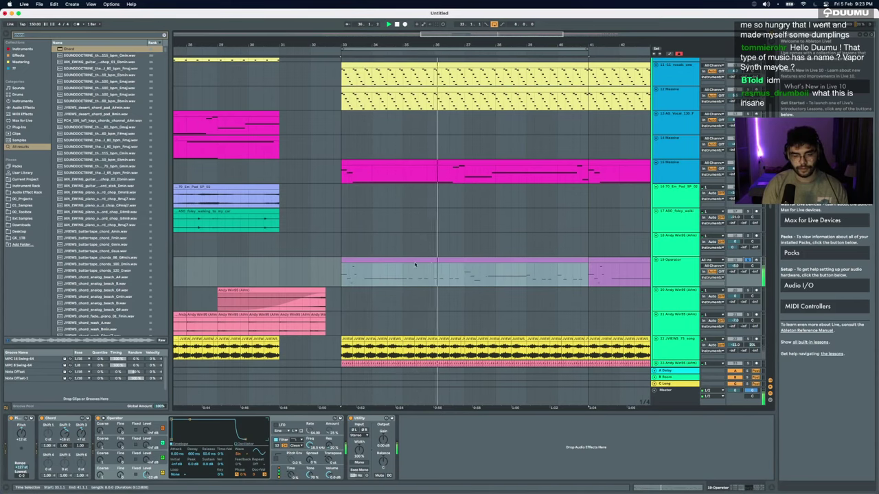
pyautogui.click(400, 278)
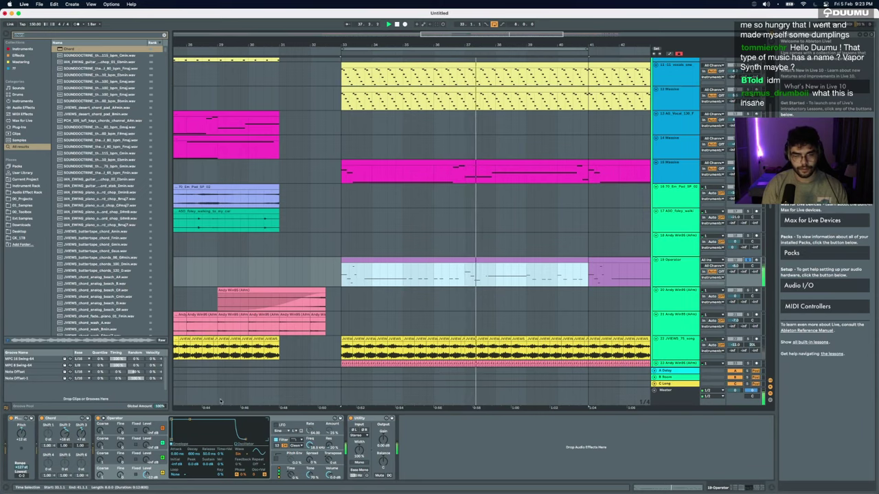
pyautogui.click(657, 279)
pyautogui.press('super+t')
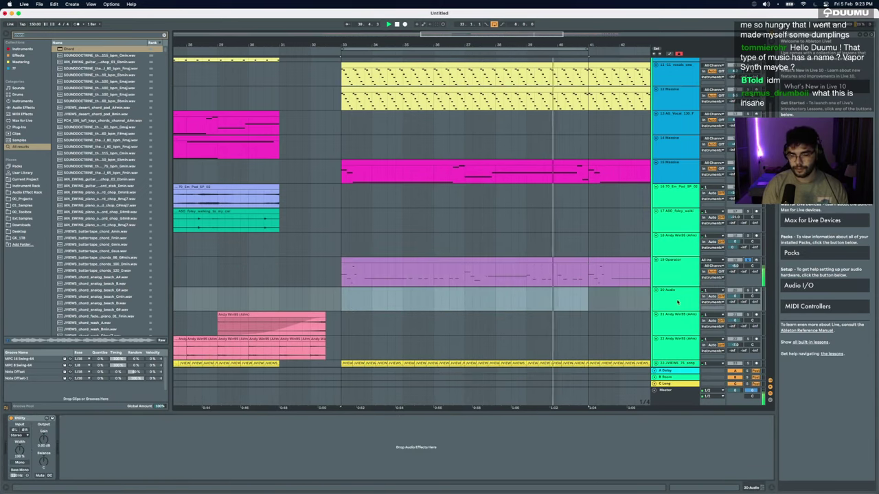
pyautogui.press('super+z')
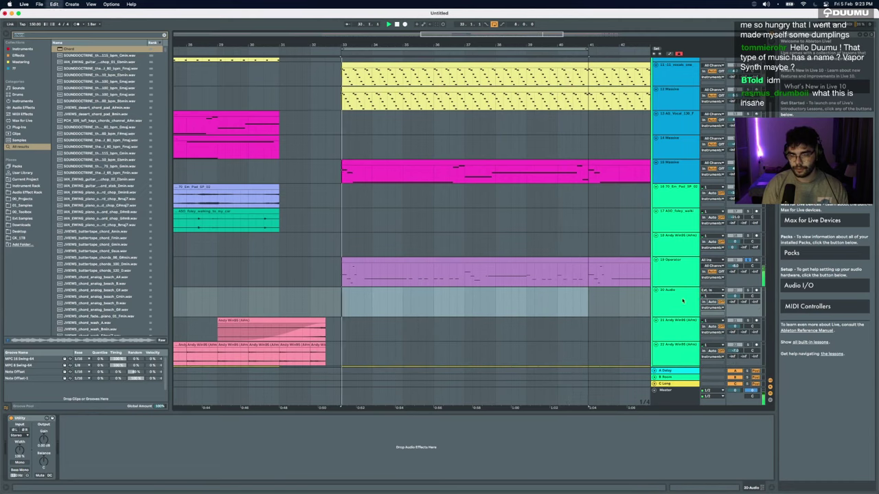
# Step: Duplicate the Operator track and arm the copy to receive MIDI from 19-Operator, Post FX
pyautogui.press('super+d')
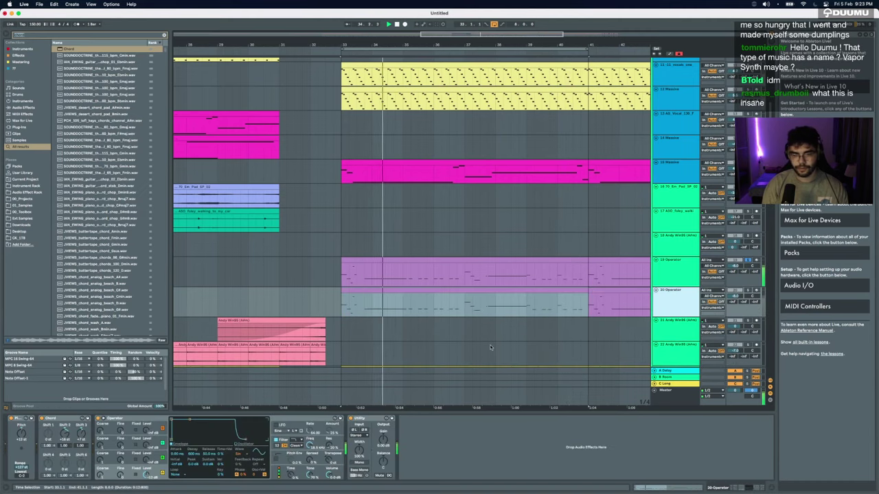
pyautogui.click(59, 417)
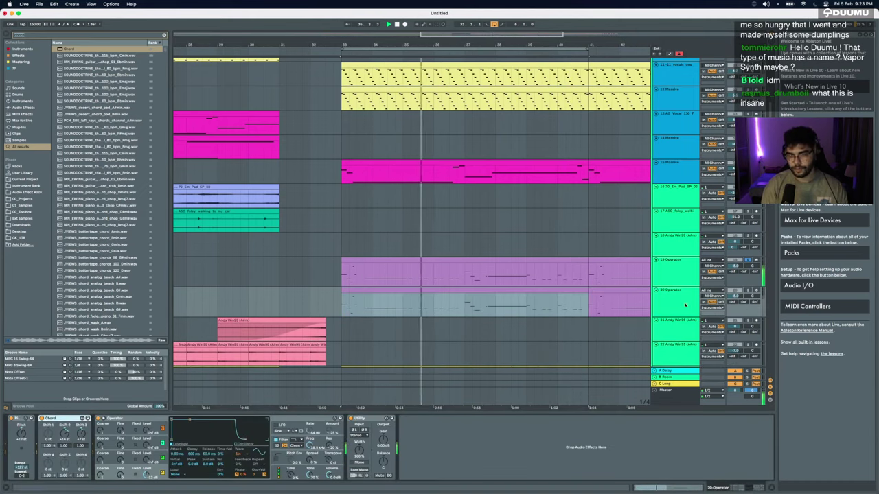
pyautogui.click(711, 290)
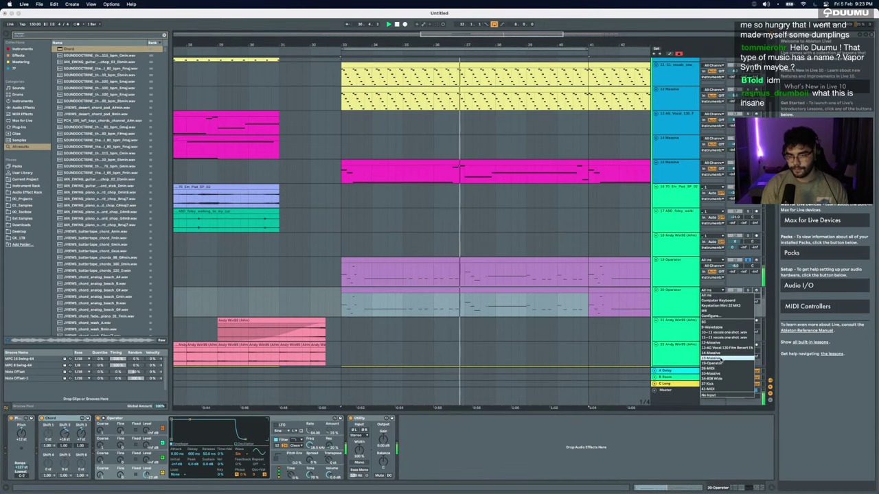
pyautogui.click(718, 365)
pyautogui.press('space')
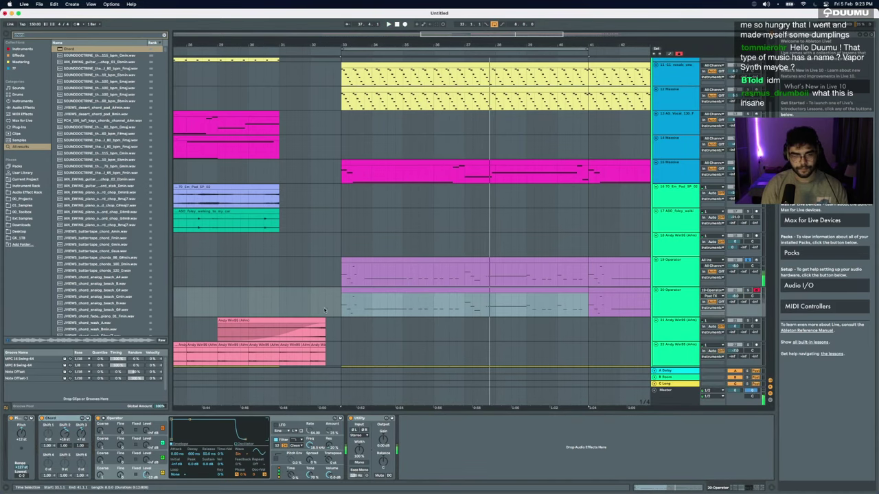
# Step: Record the chord MIDI onto the duplicate Operator track from just before bar 33 to bar 41
pyautogui.click(335, 310)
pyautogui.press('F9')
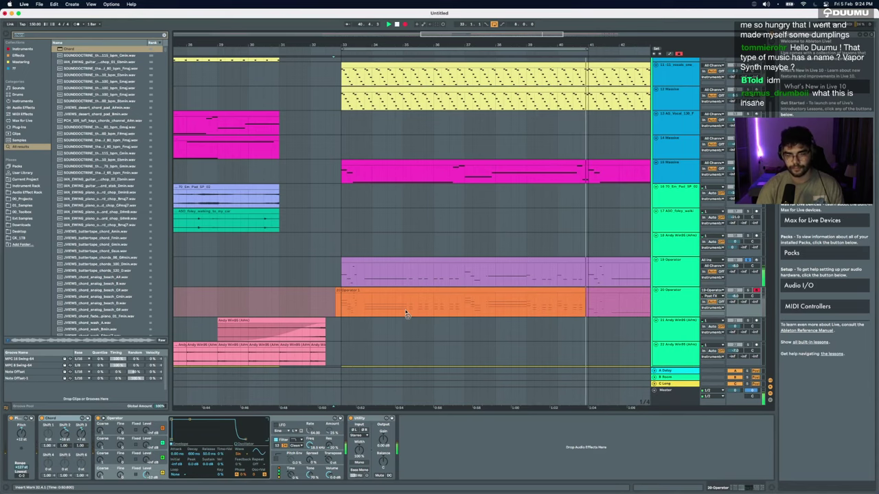
pyautogui.press('space')
# Step: Trim the recorded clip's start to bar 33, then delete the source Operator track and solo the remaining one
pyautogui.click(338, 291)
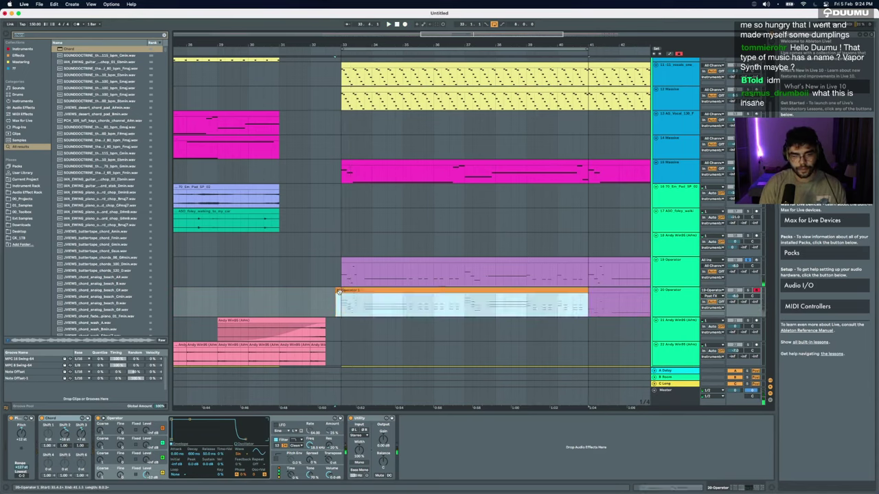
pyautogui.click(680, 274)
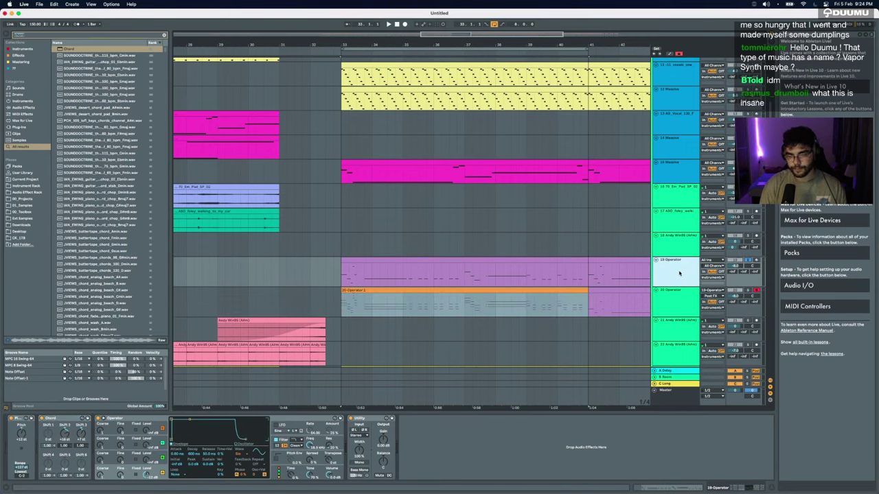
pyautogui.press('Delete')
pyautogui.click(747, 261)
pyautogui.press('space')
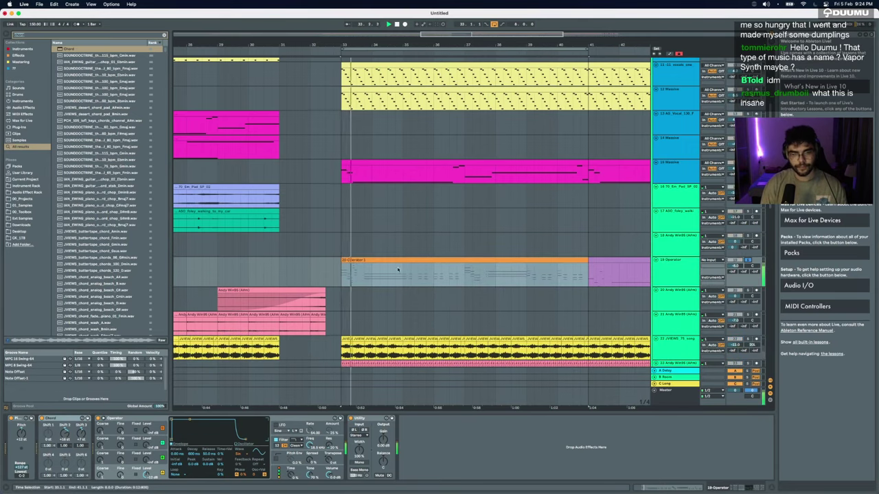
# Step: Remove the Chord effect from the remaining Operator track and open the recorded clip's notes during playback
pyautogui.scroll(-3, 417, 270)
pyautogui.click(49, 419)
pyautogui.press('Delete')
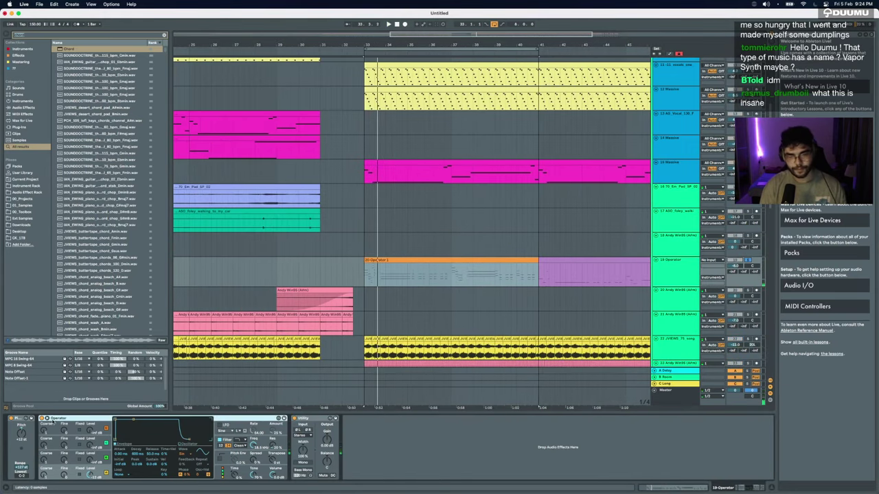
pyautogui.press('space')
pyautogui.doubleClick(465, 267)
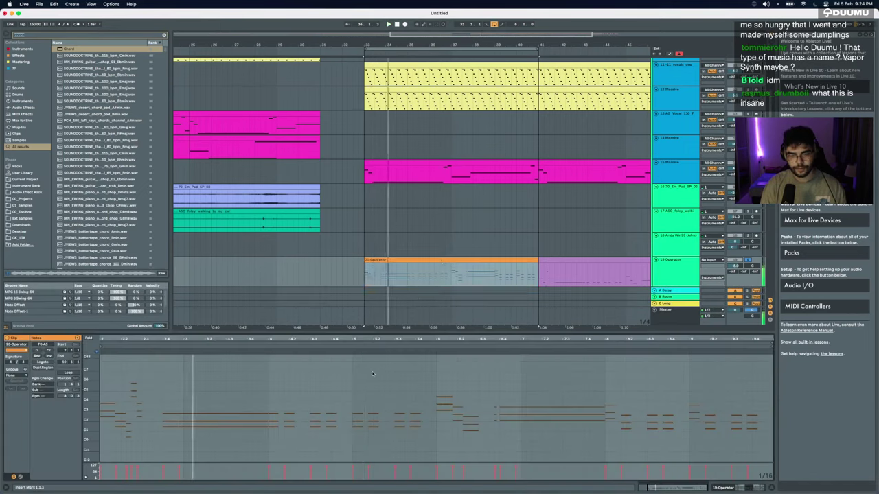
# Step: Show the Operator track's devices during playback and delete the clip that starts at bar 41 on that track
pyautogui.press('space')
pyautogui.click(742, 486)
pyautogui.press('space')
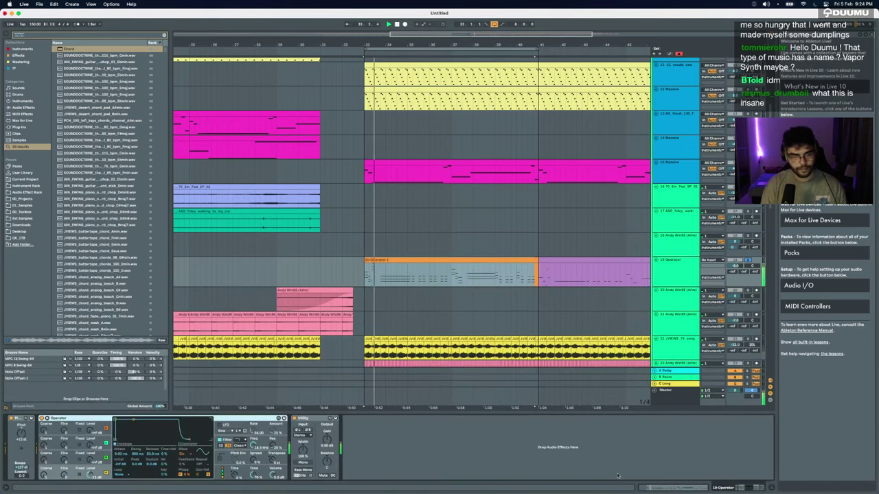
pyautogui.click(545, 261)
pyautogui.press('Delete')
# Step: Add an Arpeggiator ahead of Operator, adjust its rate, and set the Pitch device to +24 st
pyautogui.click(671, 266)
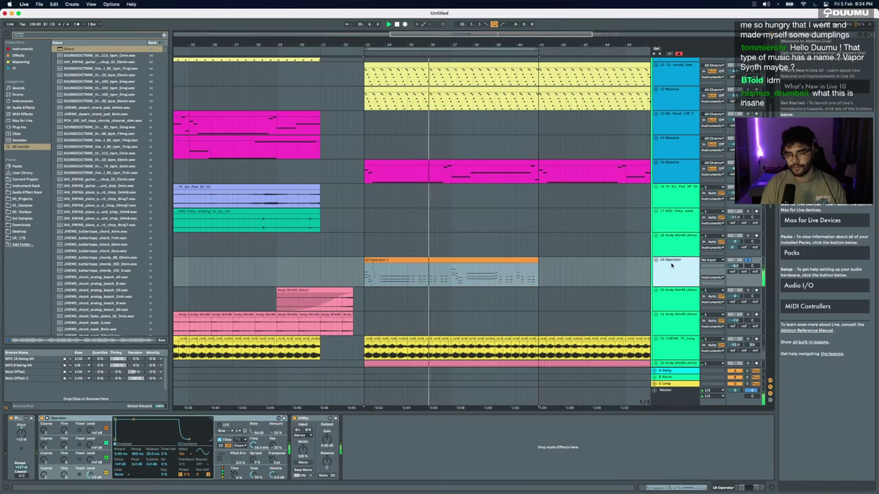
pyautogui.write('arp')
pyautogui.press('Down')
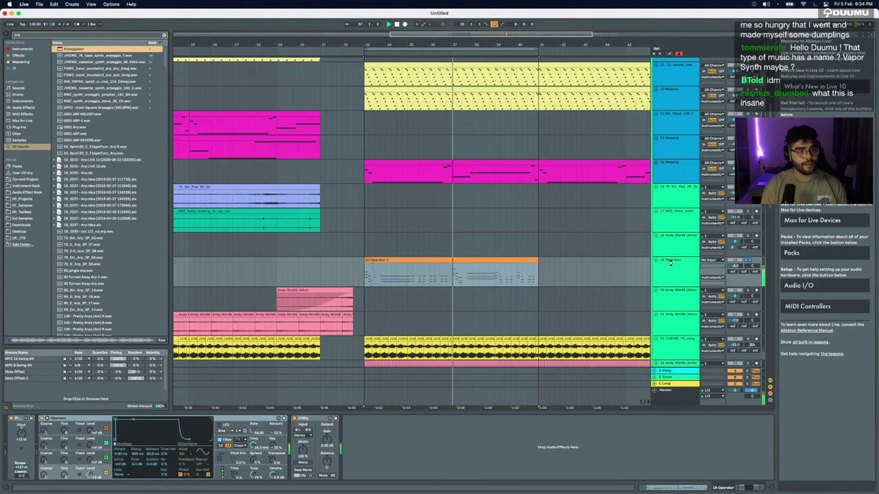
pyautogui.press('Return')
pyautogui.click(65, 452)
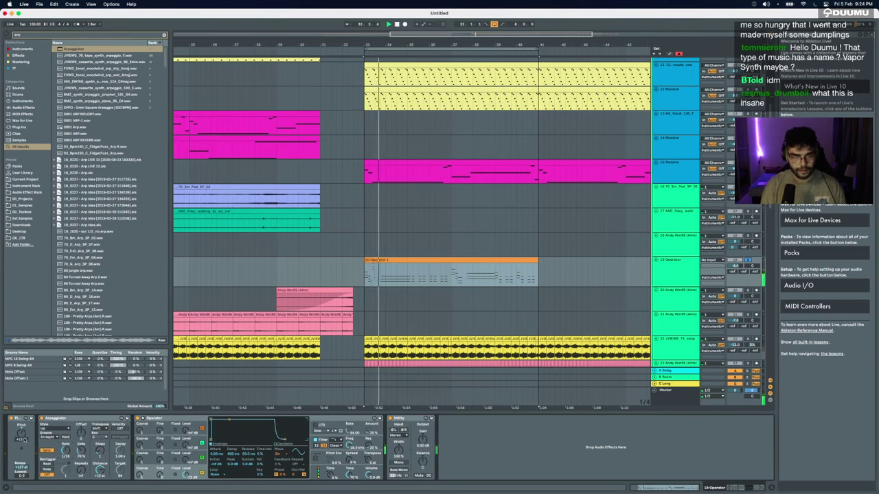
pyautogui.press('space')
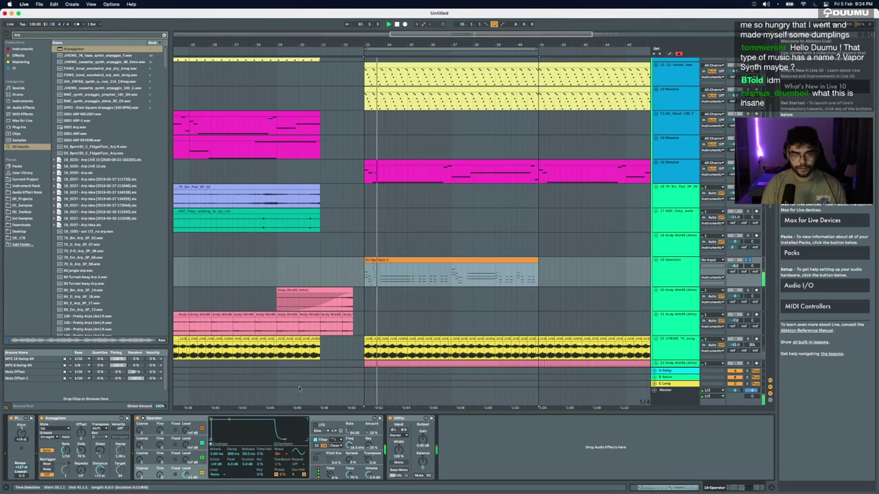
# Step: Insert an audio track below the Operator track, make its lane slightly taller, and set its input to Resampling
pyautogui.press('super+t')
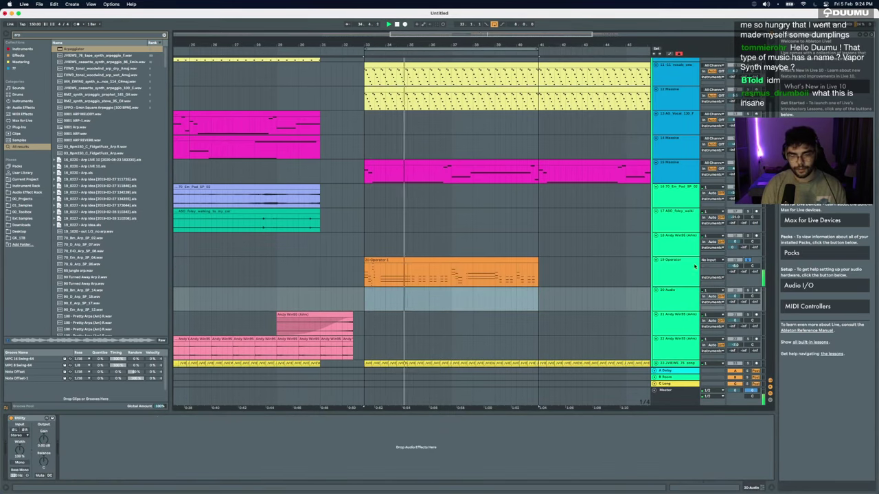
pyautogui.moveTo(677, 310); pyautogui.dragTo(680, 316)
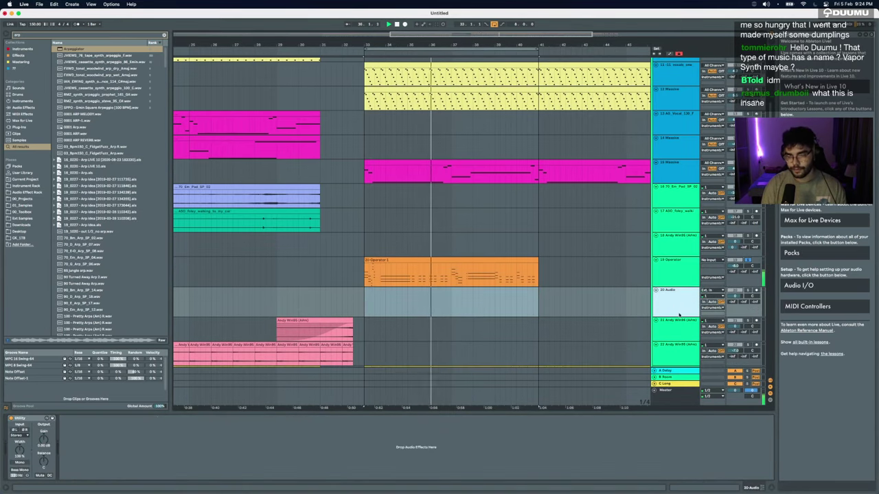
pyautogui.click(708, 291)
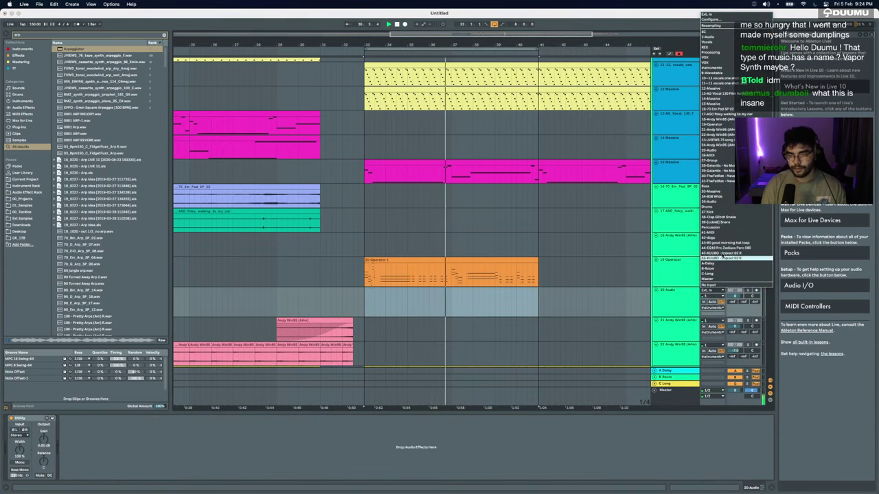
pyautogui.click(714, 26)
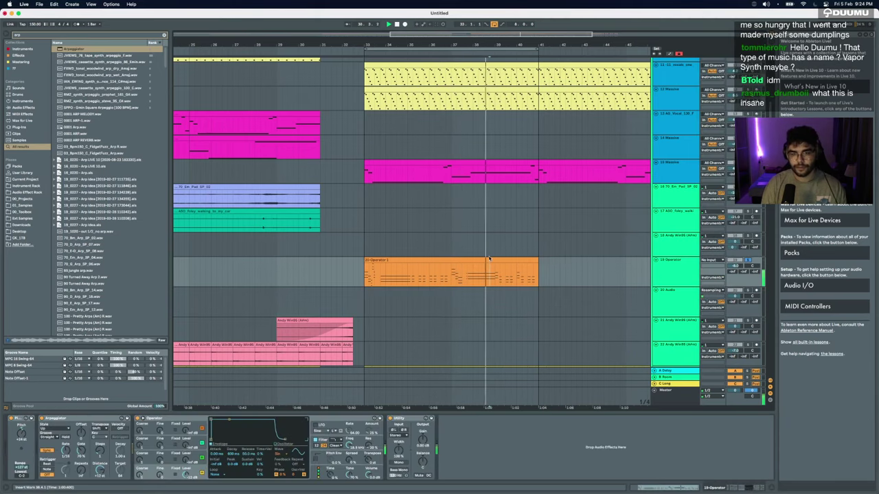
# Step: Find Vital among the VST plug-ins and load it onto the Operator track in place of Operator
pyautogui.click(483, 258)
pyautogui.click(21, 127)
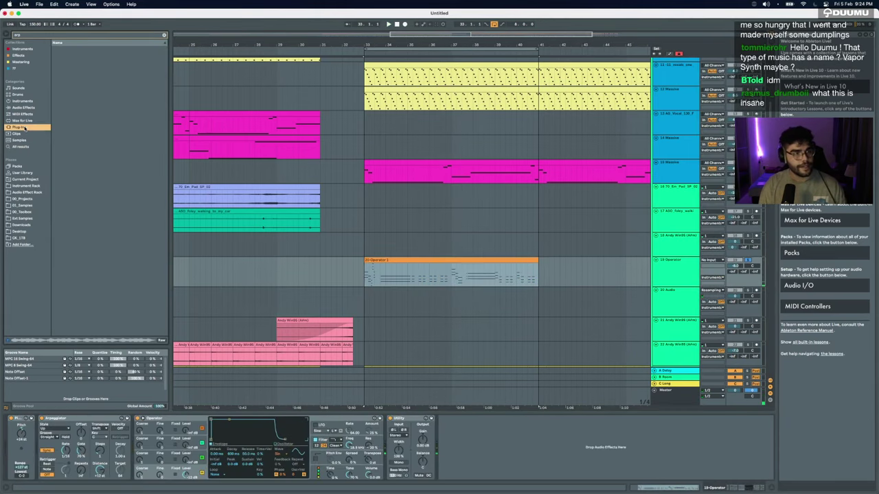
pyautogui.click(164, 35)
pyautogui.click(54, 56)
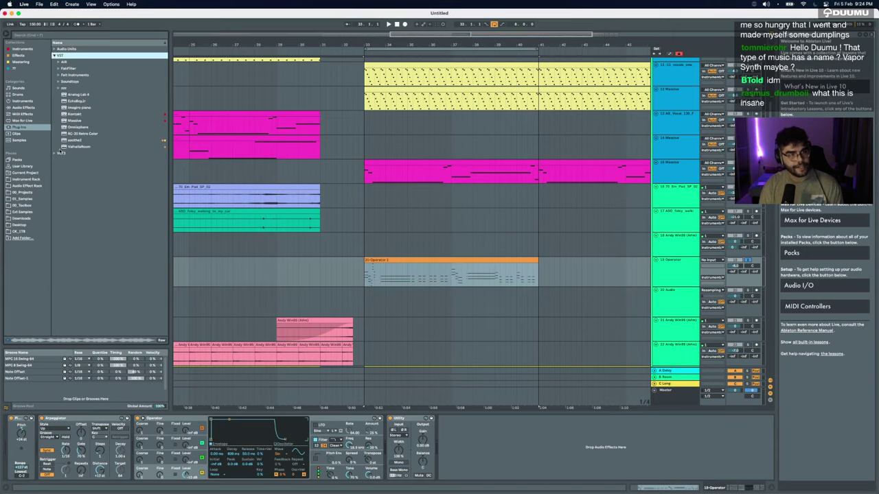
pyautogui.click(60, 88)
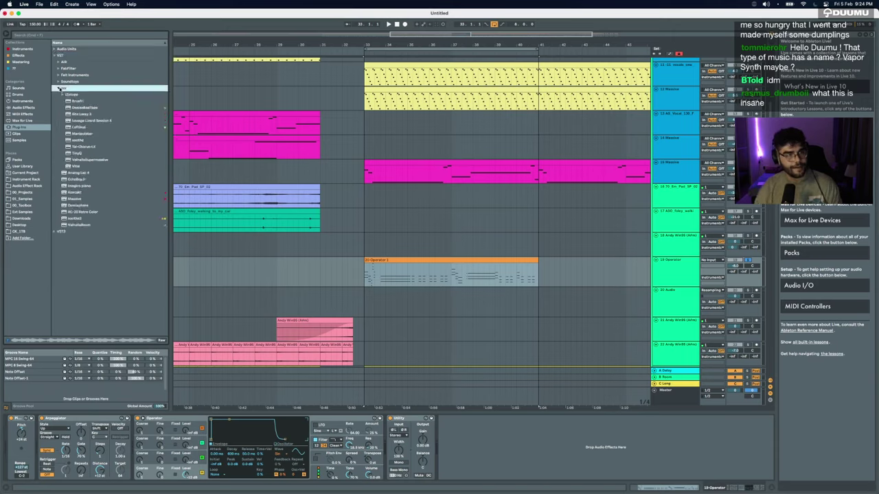
pyautogui.click(58, 82)
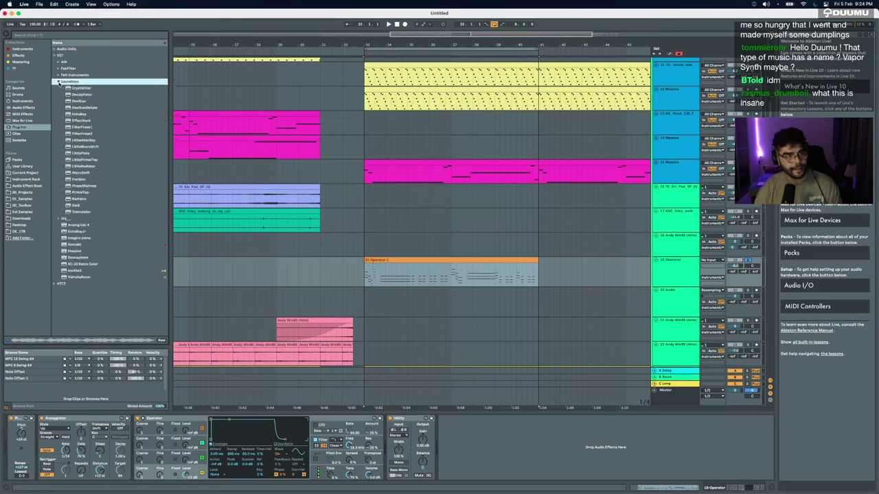
pyautogui.click(58, 81)
pyautogui.click(58, 69)
pyautogui.click(59, 67)
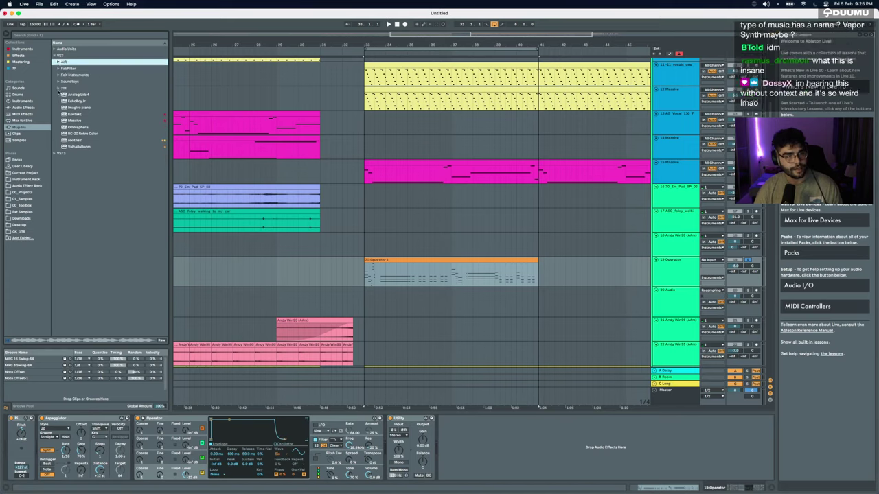
pyautogui.click(60, 89)
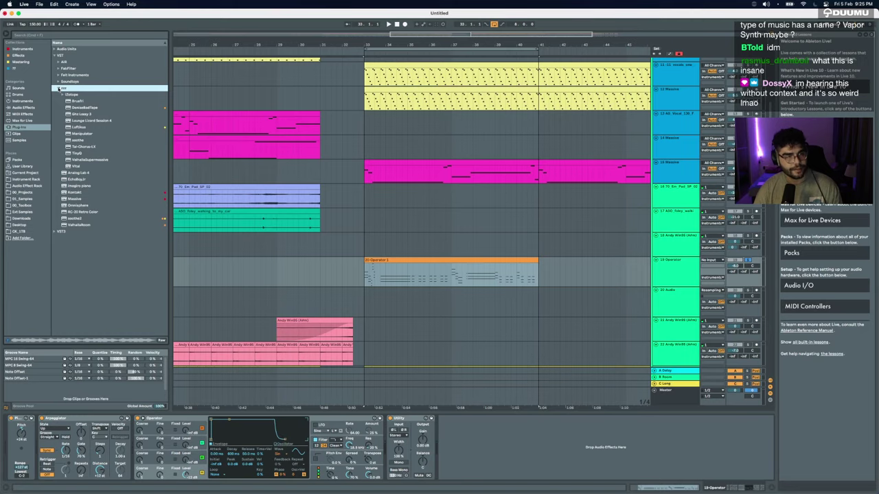
pyautogui.click(77, 167)
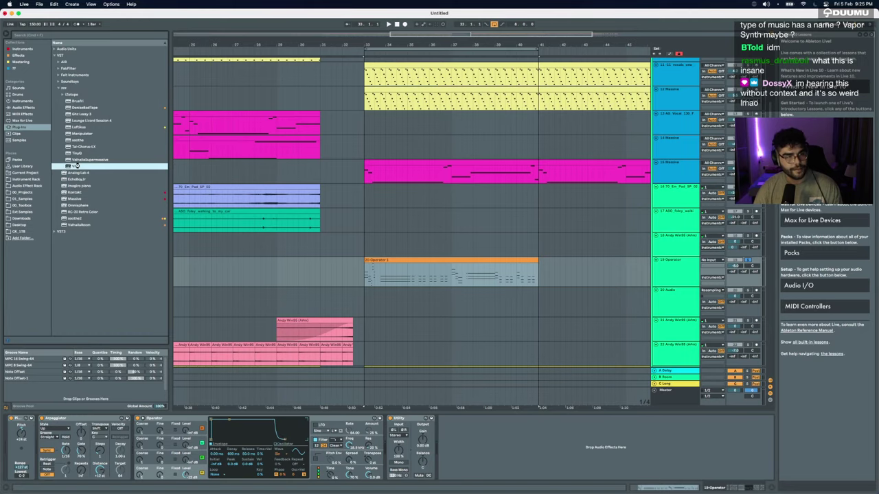
pyautogui.moveTo(362, 281); pyautogui.dragTo(363, 280)
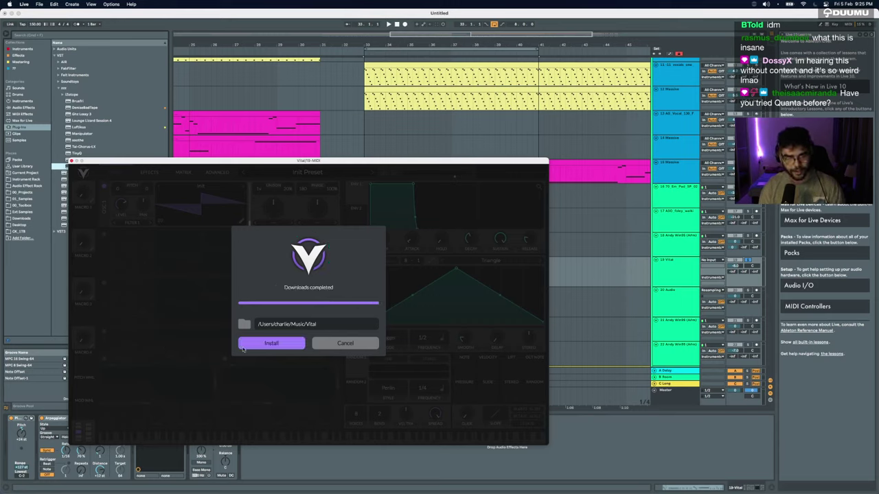
# Step: Install Vital's downloaded content, load the preset "A happy ending of the world", and close the plug-in window
pyautogui.click(254, 346)
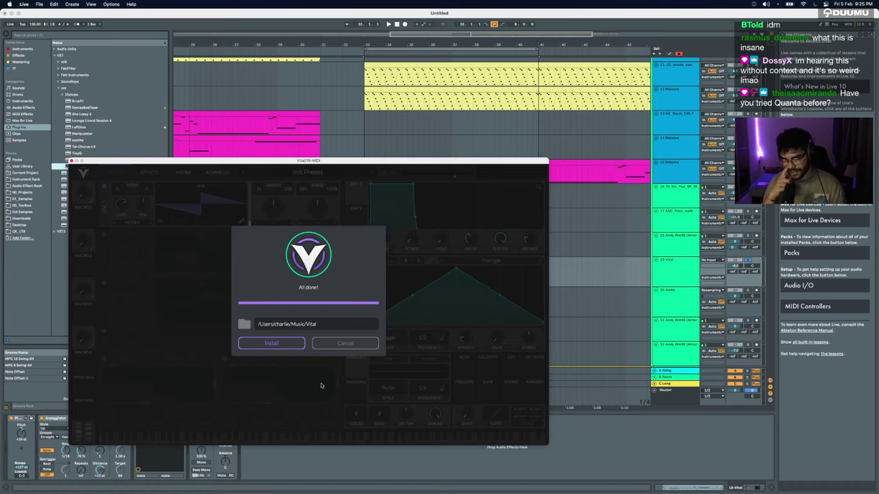
pyautogui.click(305, 173)
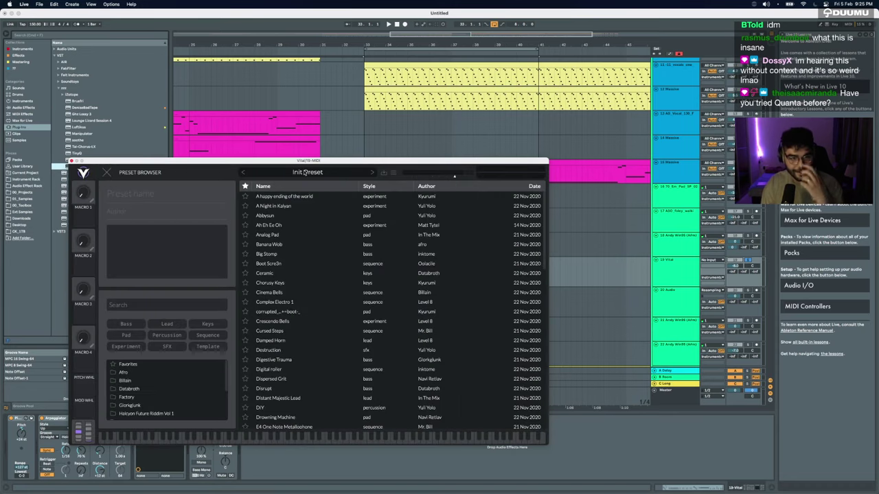
pyautogui.click(305, 173)
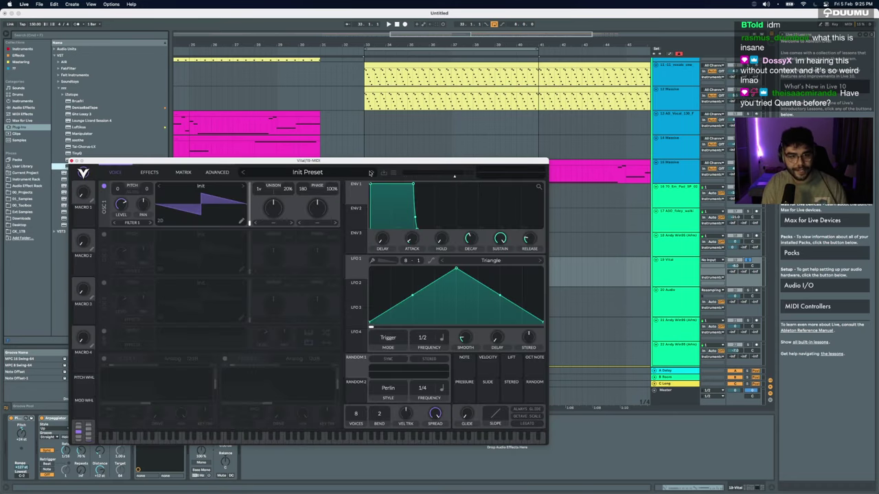
pyautogui.click(370, 173)
pyautogui.click(318, 178)
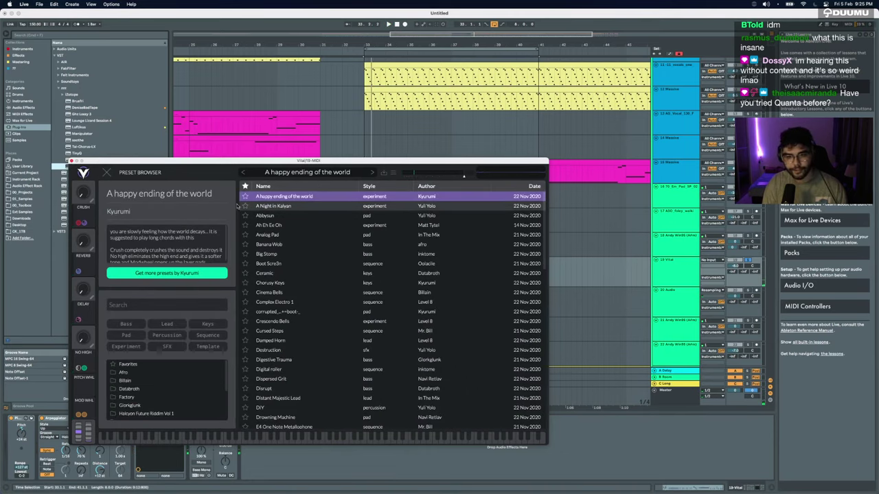
pyautogui.click(73, 162)
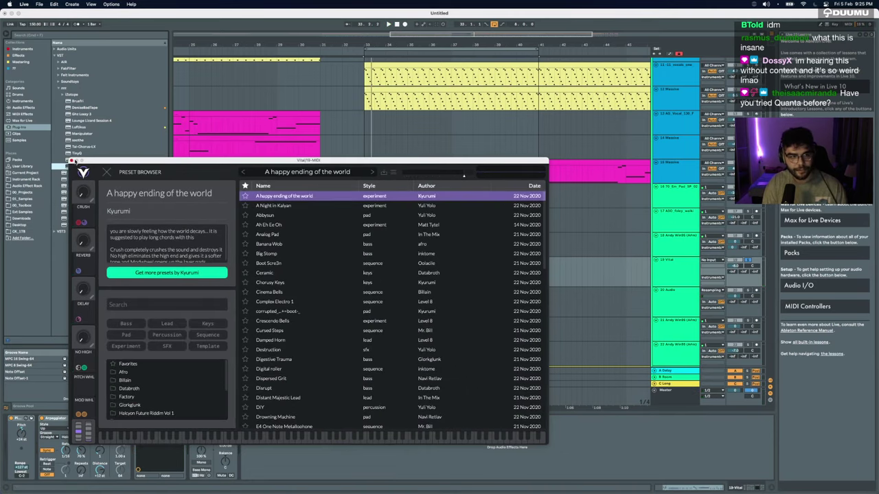
pyautogui.click(72, 161)
# Step: Arm the Resampling audio track and start recording the Vital track's output from bar 33
pyautogui.click(687, 291)
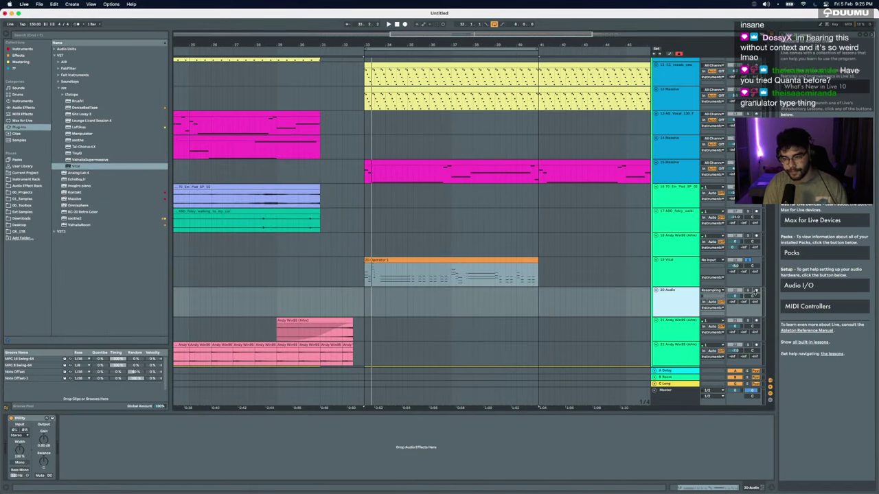
pyautogui.moveTo(755, 316); pyautogui.dragTo(755, 293)
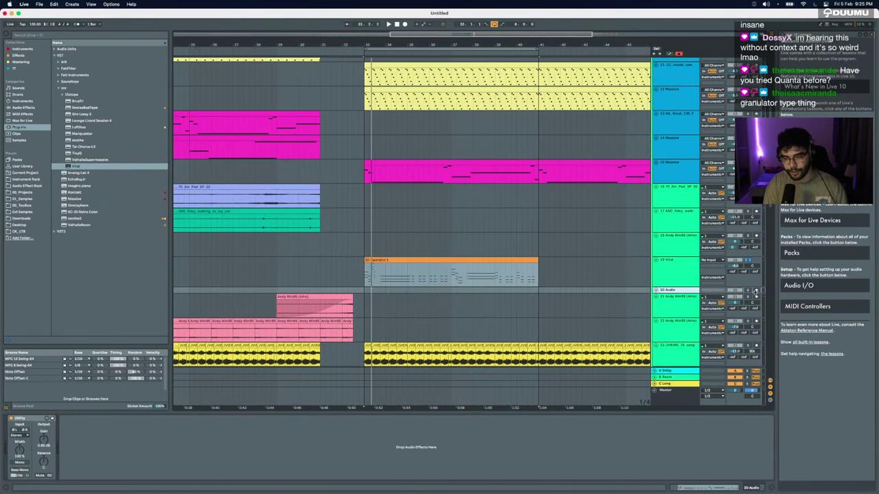
pyautogui.click(656, 291)
pyautogui.click(756, 290)
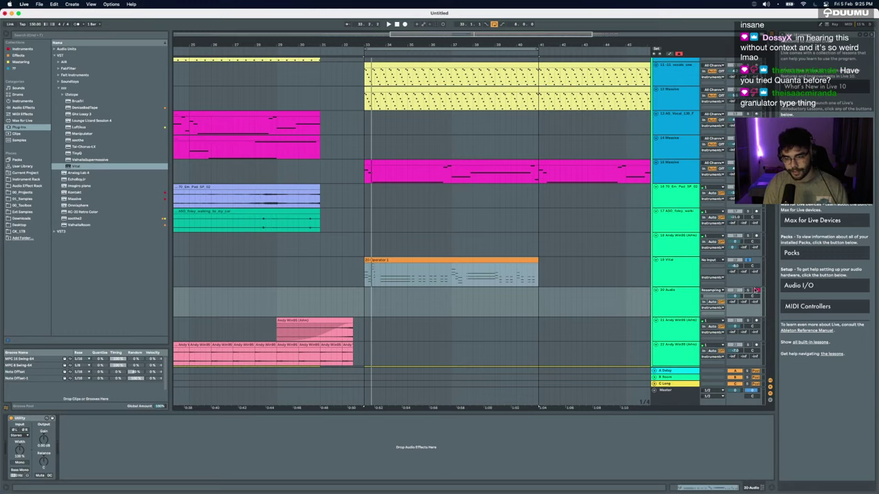
pyautogui.click(348, 301)
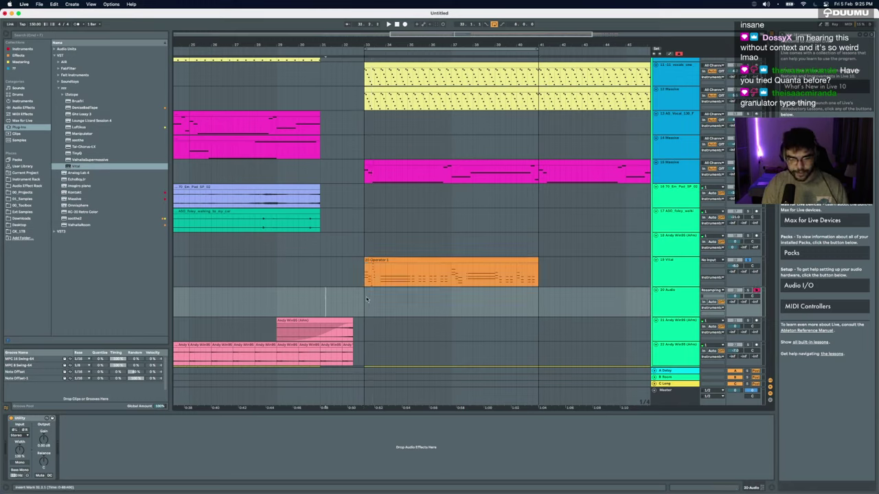
pyautogui.click(673, 270)
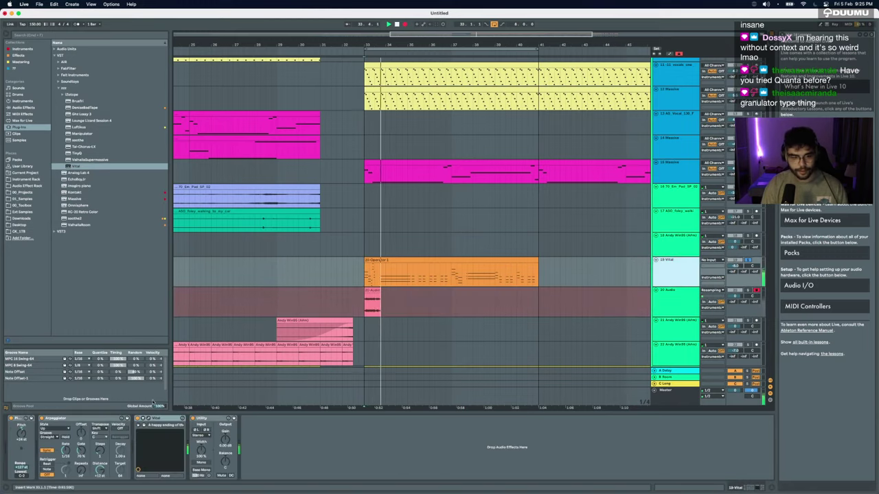
# Step: Reopen the Vital window and advance through its presets one by one up to "Moving Harmonics" while the resampling recording keeps running
pyautogui.press('super+alt+p')
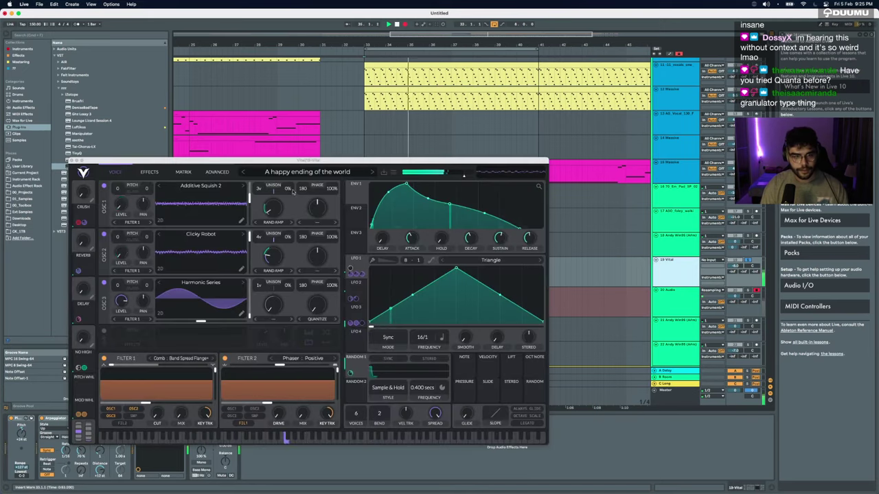
pyautogui.click(372, 172)
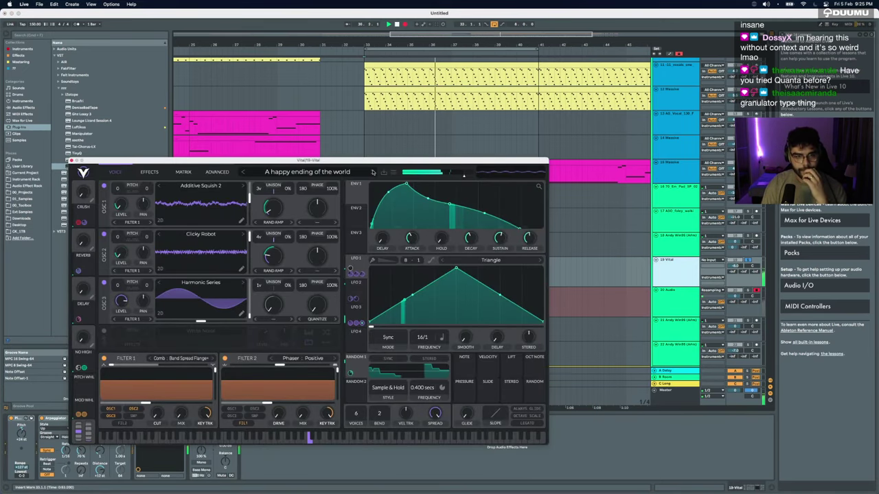
pyautogui.click(373, 172)
pyautogui.click(373, 173)
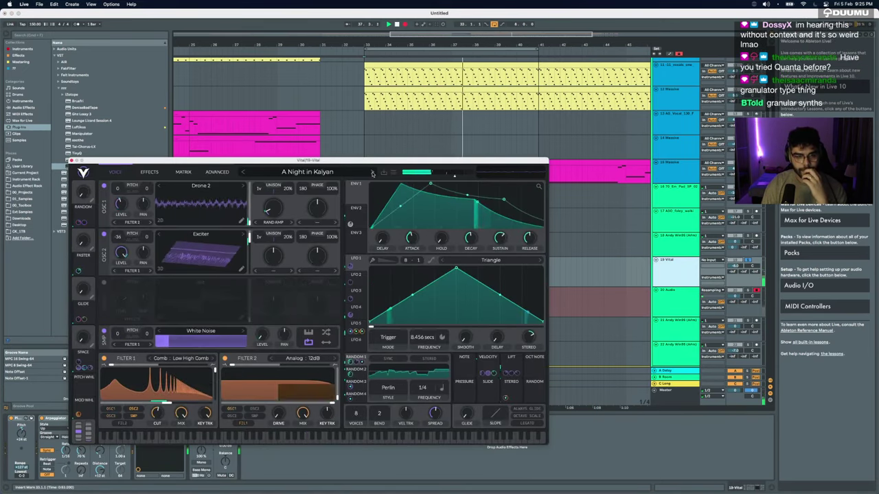
pyautogui.click(372, 172)
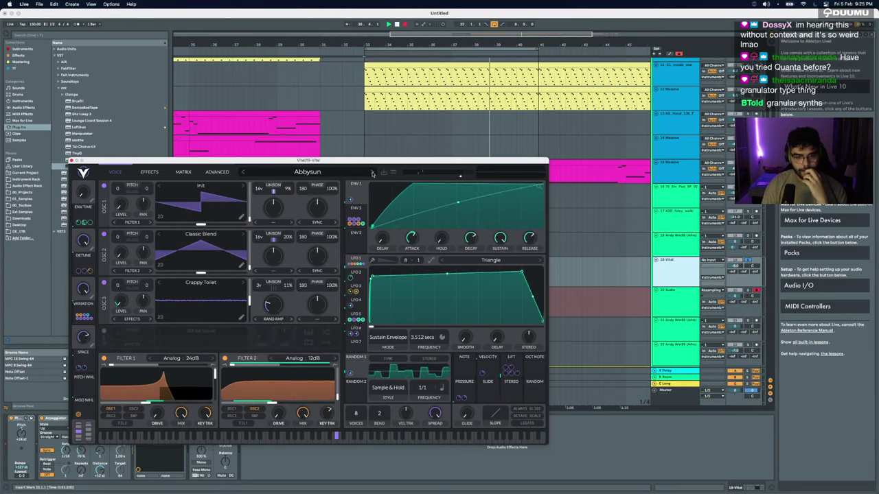
pyautogui.click(372, 172)
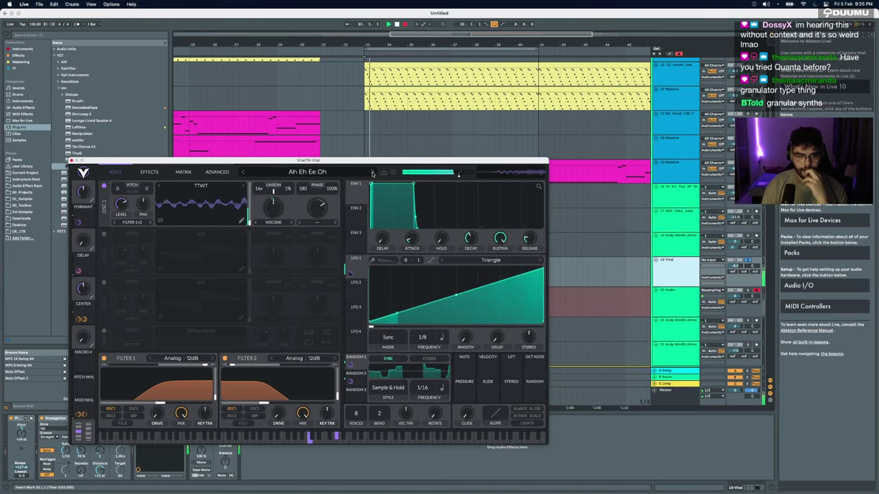
pyautogui.click(372, 172)
pyautogui.click(372, 172)
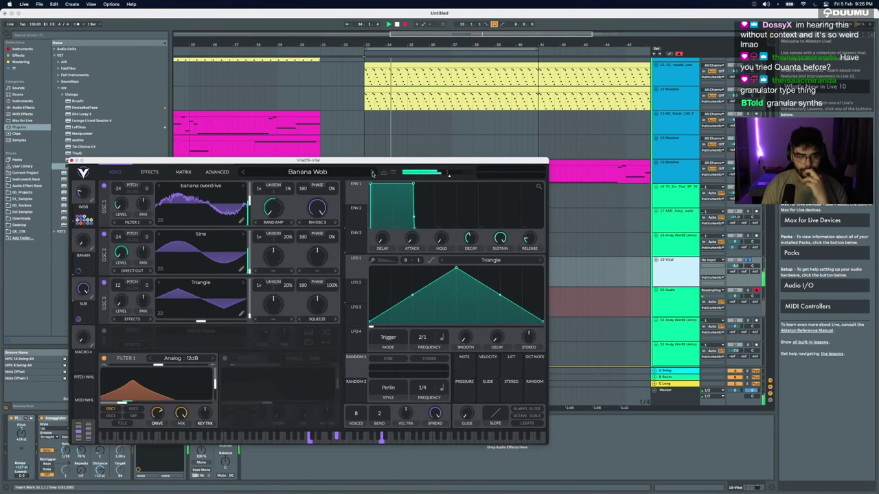
pyautogui.click(372, 172)
pyautogui.click(373, 172)
pyautogui.click(372, 172)
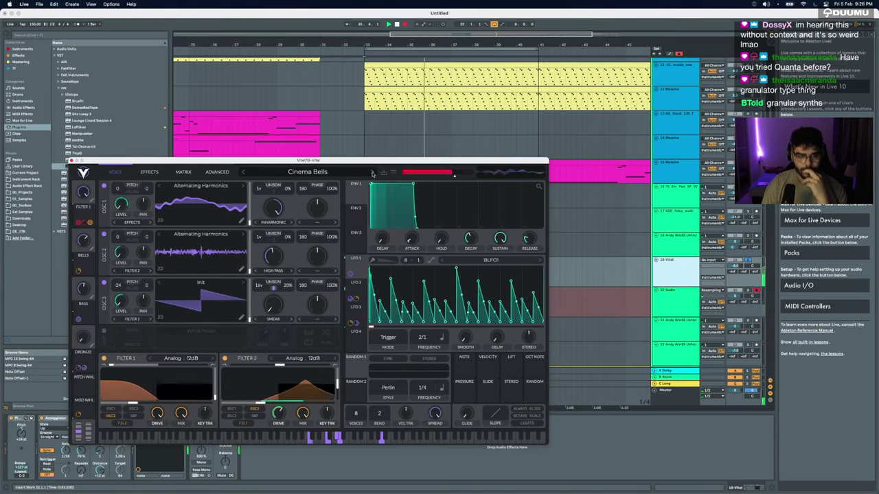
pyautogui.click(373, 172)
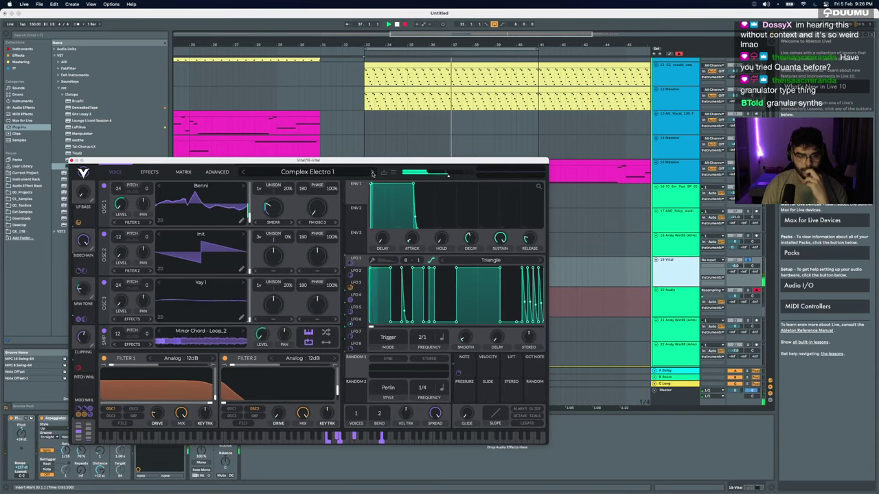
pyautogui.click(372, 173)
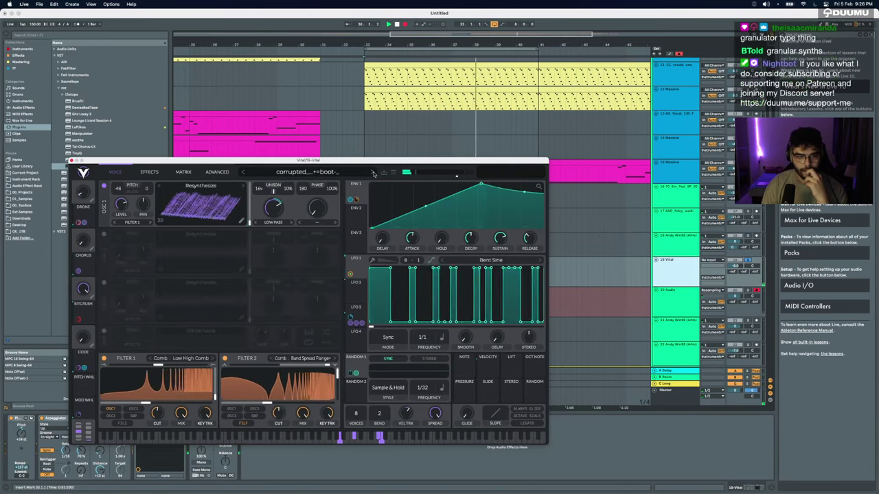
pyautogui.click(373, 173)
pyautogui.click(372, 172)
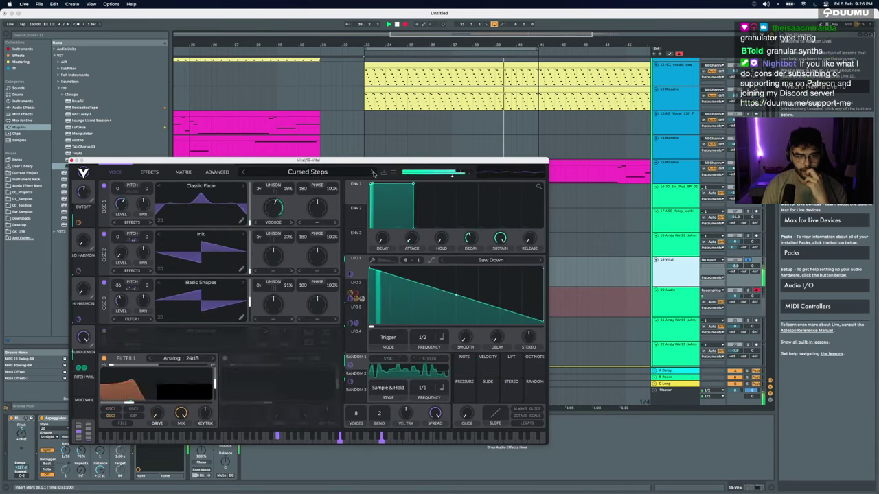
pyautogui.click(372, 173)
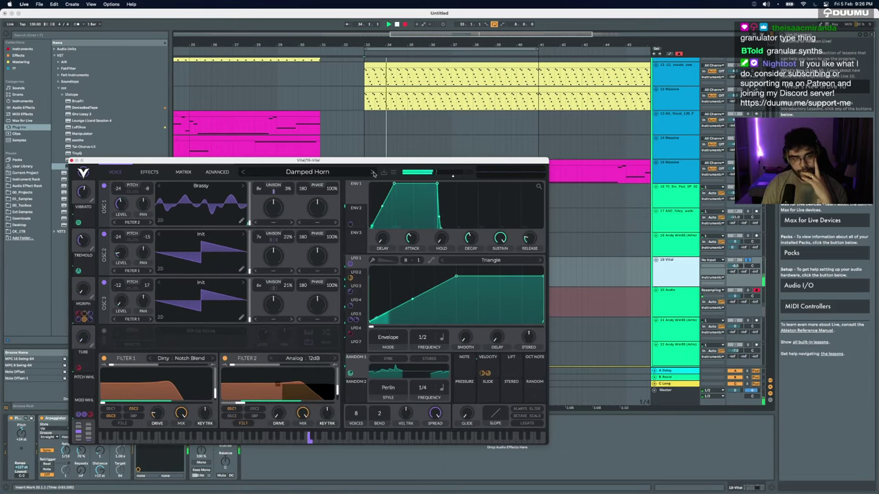
pyautogui.click(373, 172)
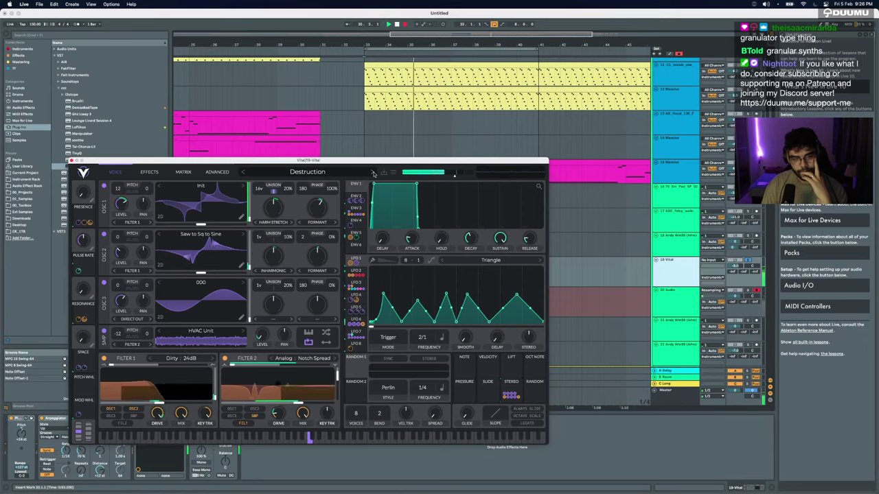
pyautogui.click(372, 172)
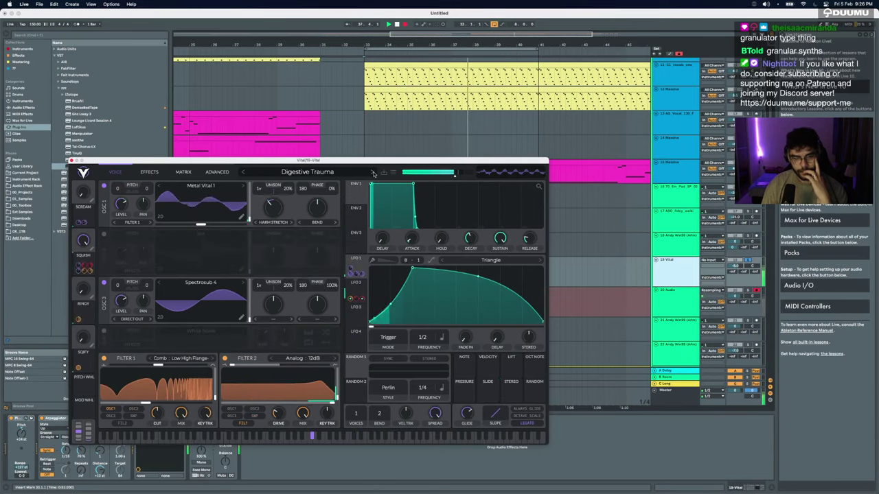
pyautogui.click(373, 172)
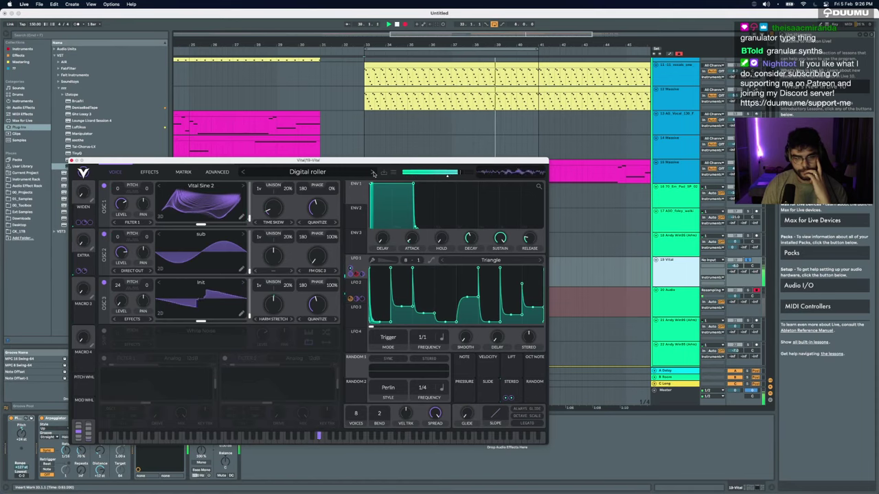
pyautogui.click(373, 173)
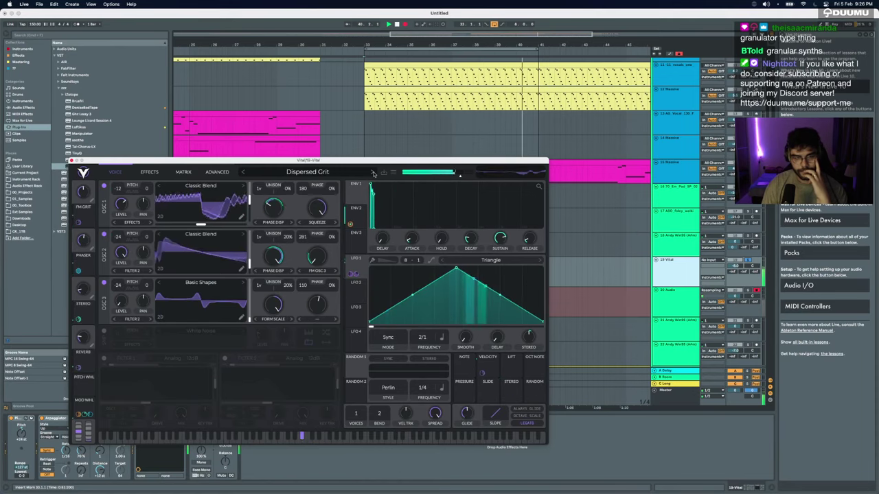
pyautogui.click(372, 172)
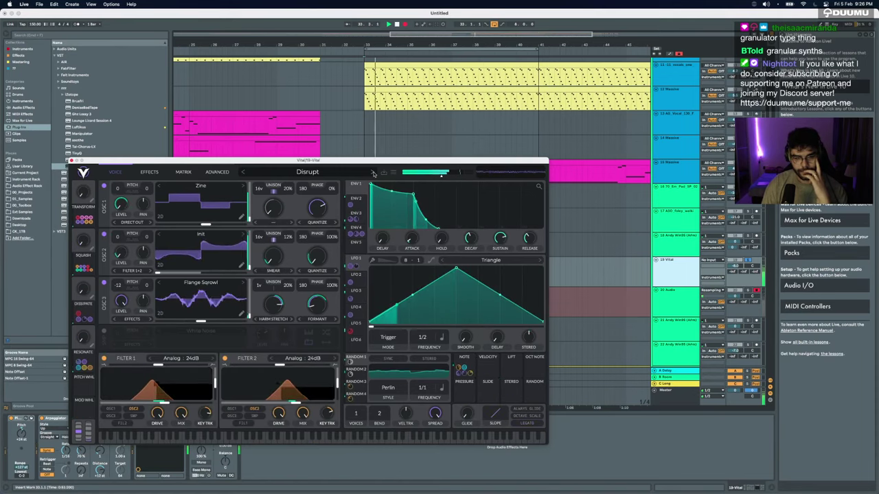
pyautogui.click(373, 173)
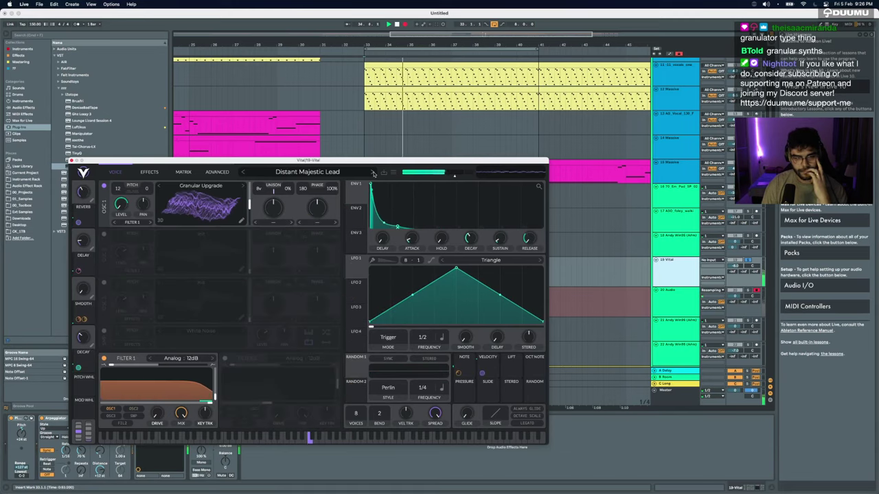
pyautogui.click(372, 173)
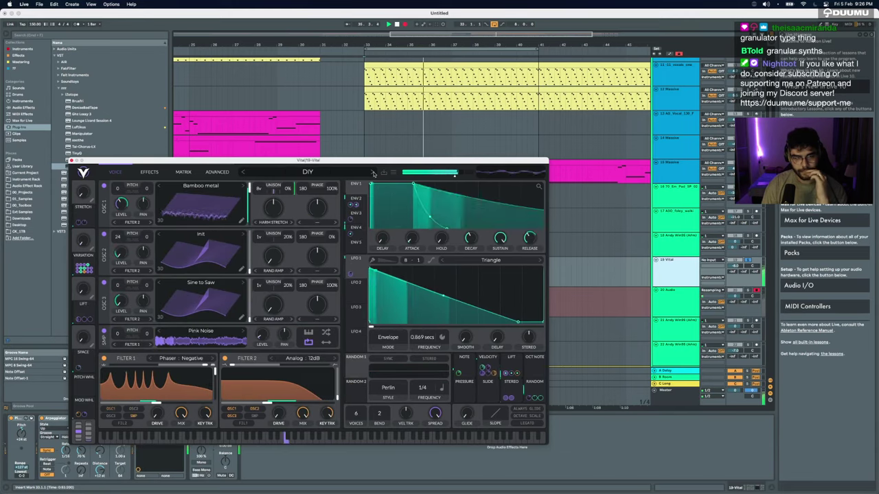
pyautogui.click(373, 173)
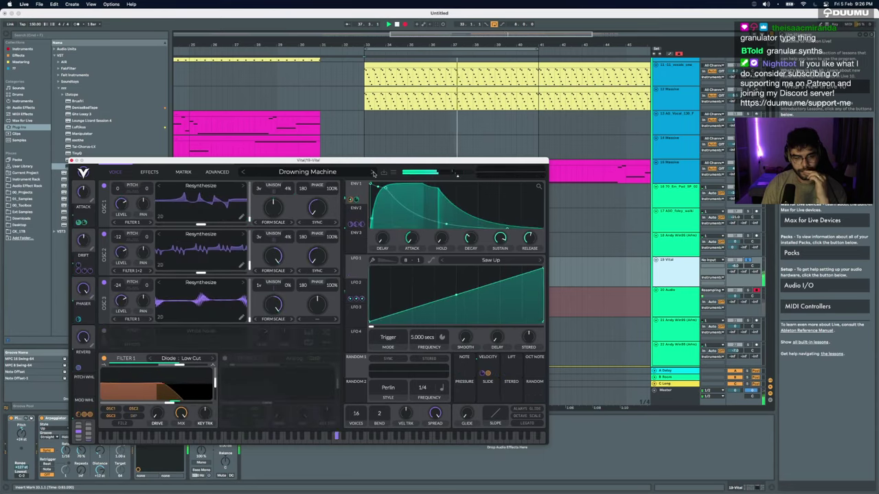
pyautogui.click(373, 173)
pyautogui.click(372, 172)
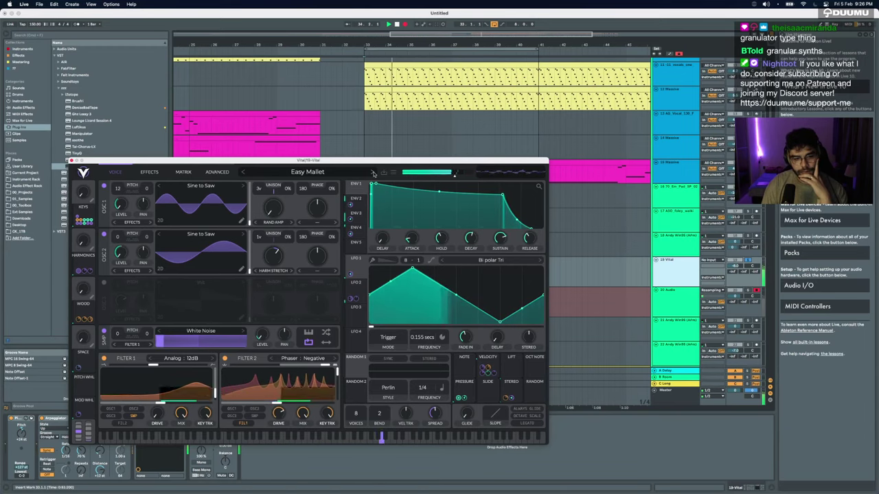
pyautogui.click(374, 173)
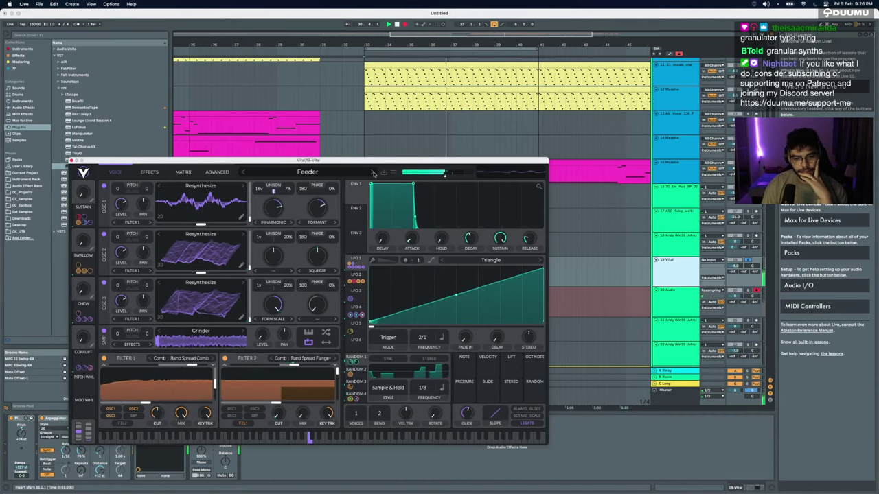
pyautogui.click(374, 173)
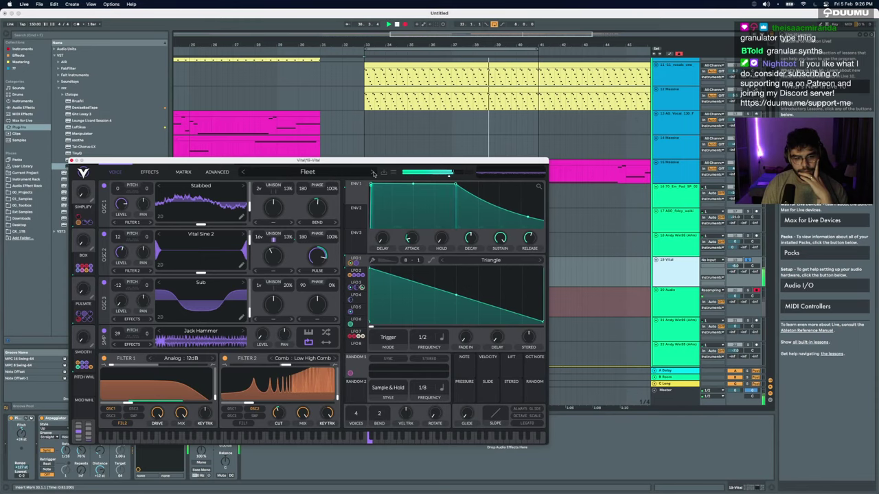
pyautogui.click(373, 173)
pyautogui.click(374, 173)
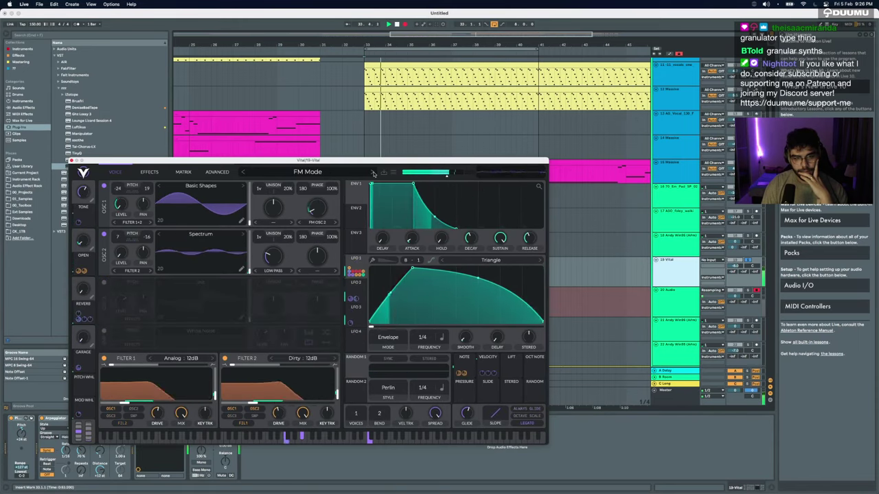
pyautogui.click(374, 173)
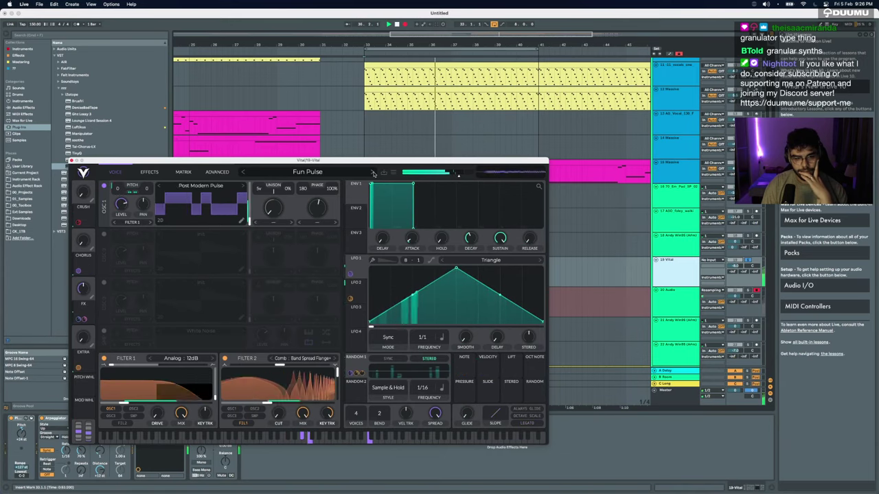
pyautogui.click(374, 174)
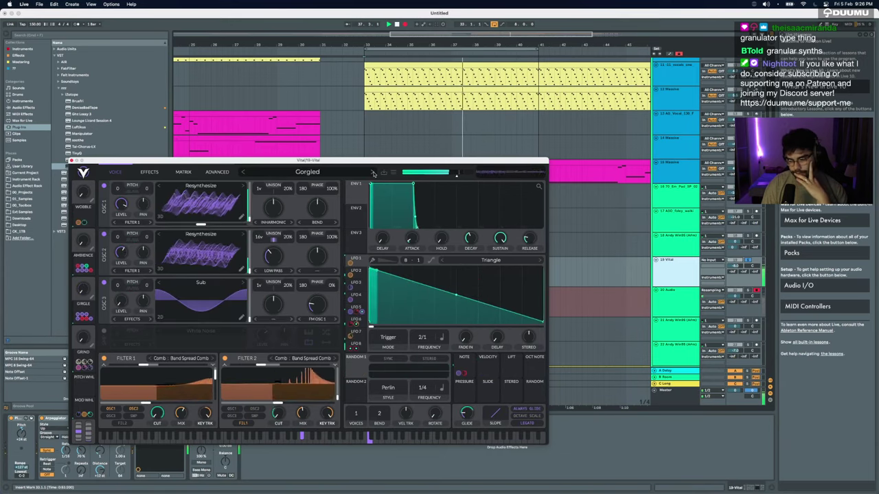
pyautogui.click(373, 173)
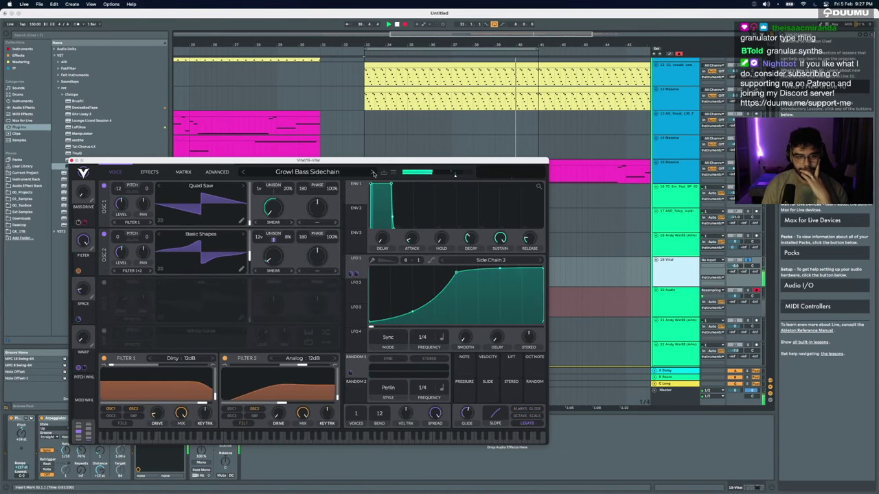
pyautogui.click(374, 173)
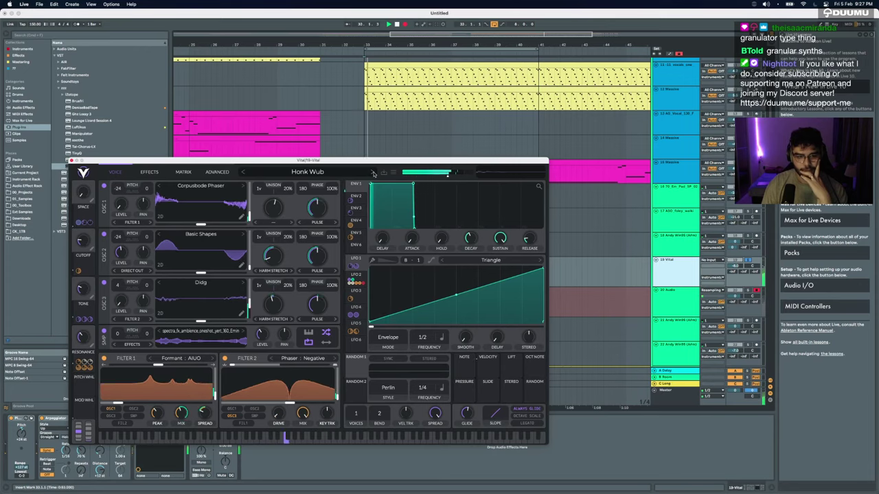
pyautogui.click(373, 173)
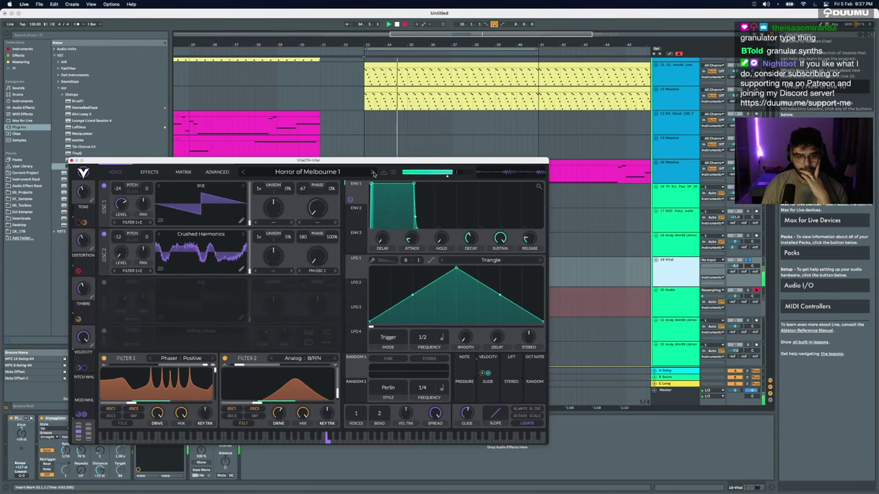
pyautogui.click(374, 173)
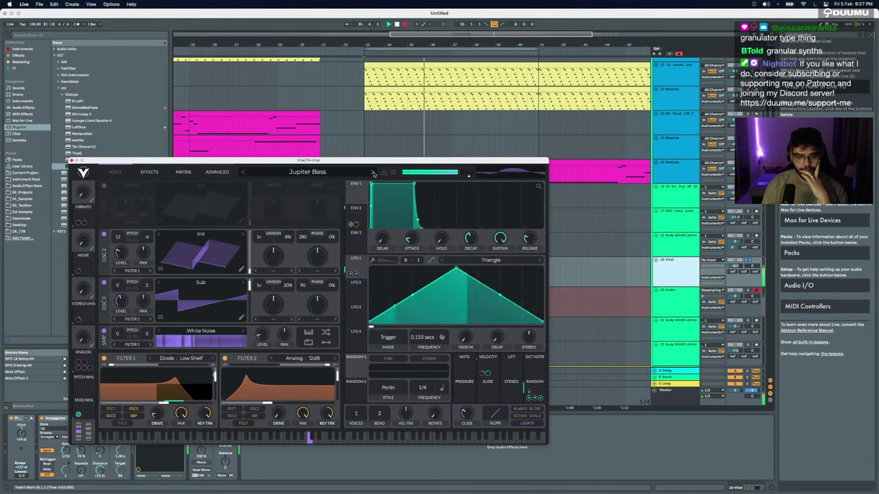
pyautogui.click(374, 173)
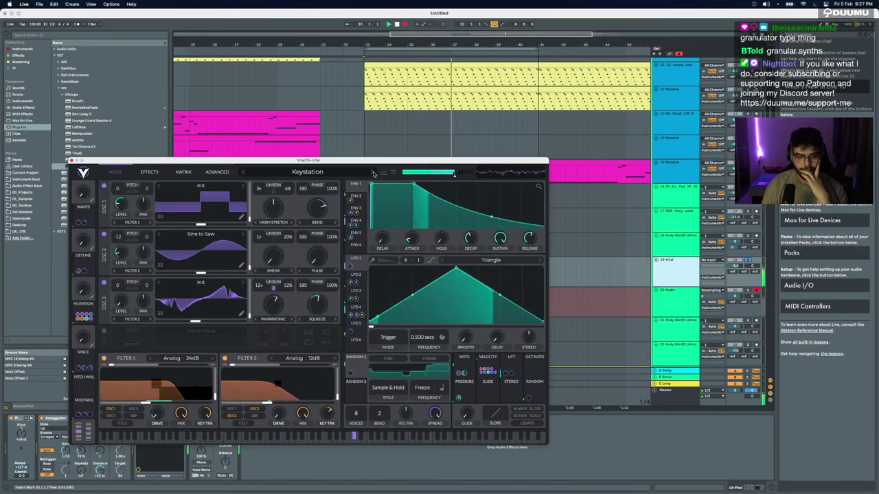
pyautogui.click(374, 173)
pyautogui.click(374, 173)
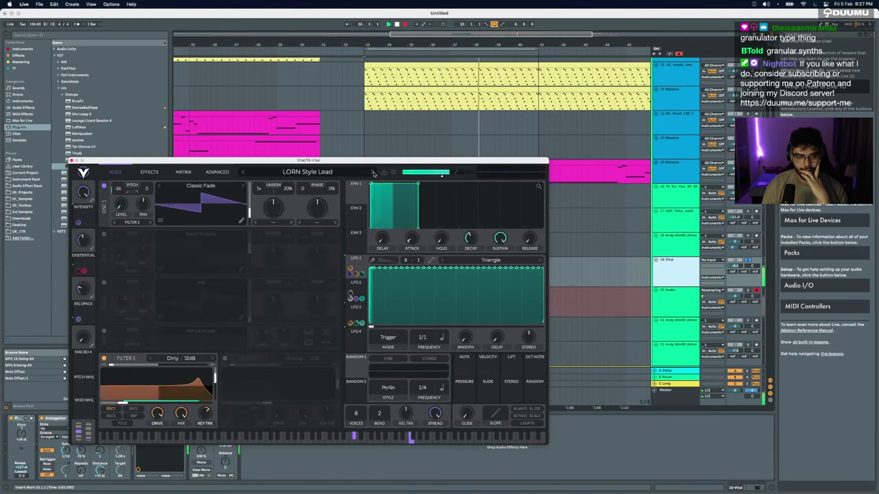
pyautogui.click(373, 173)
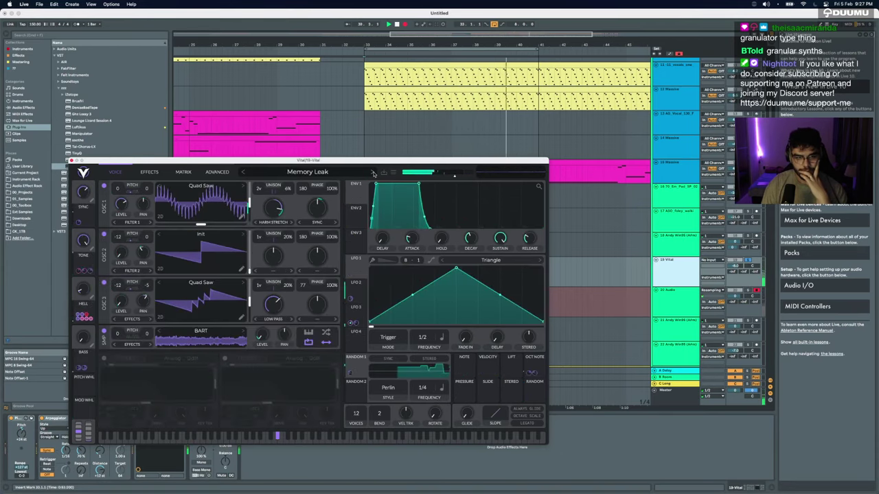
pyautogui.click(374, 173)
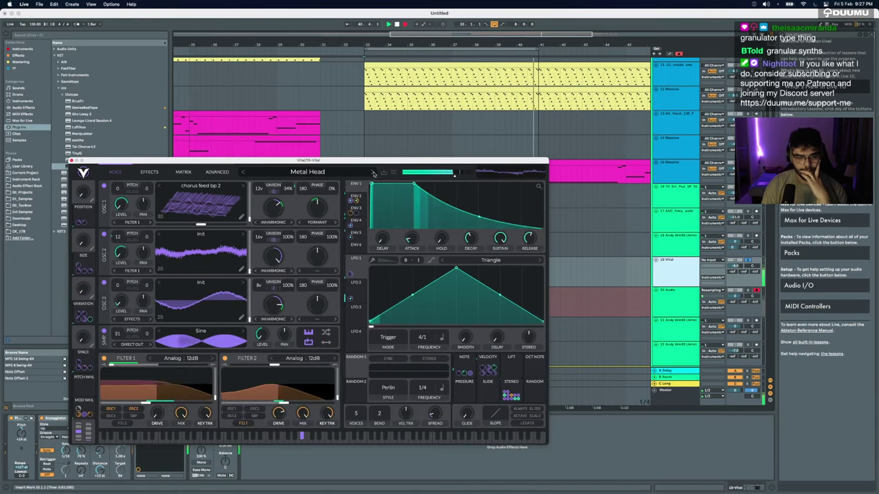
pyautogui.click(373, 173)
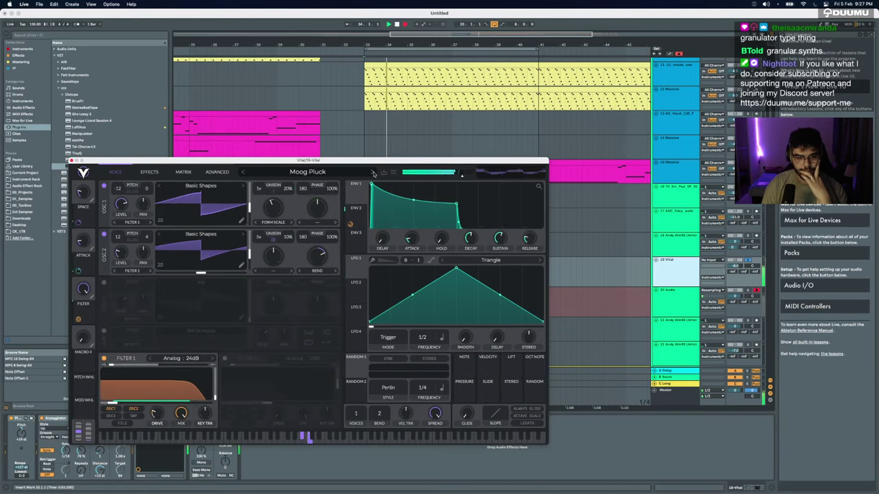
pyautogui.click(374, 173)
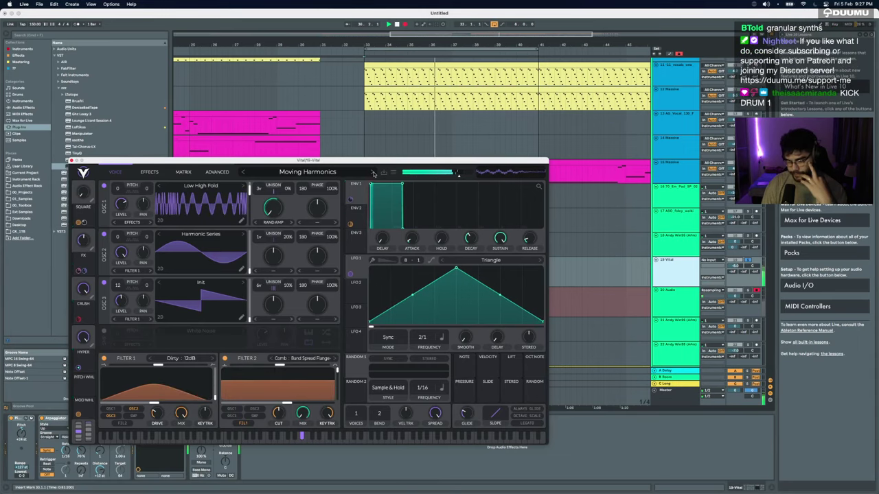
# Step: Continue advancing through Vital's presets one by one past "Simple Weoum" while resampling, and close the plug-in and stop the recording
pyautogui.click(373, 173)
pyautogui.click(374, 173)
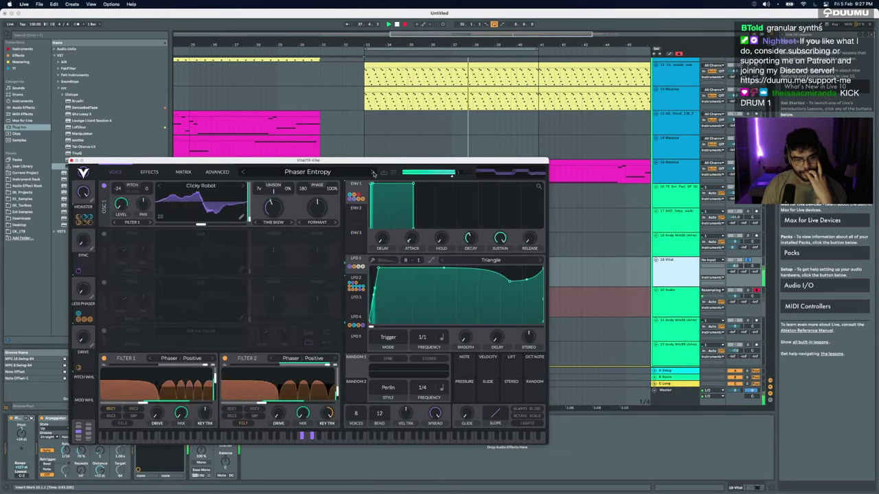
pyautogui.click(373, 173)
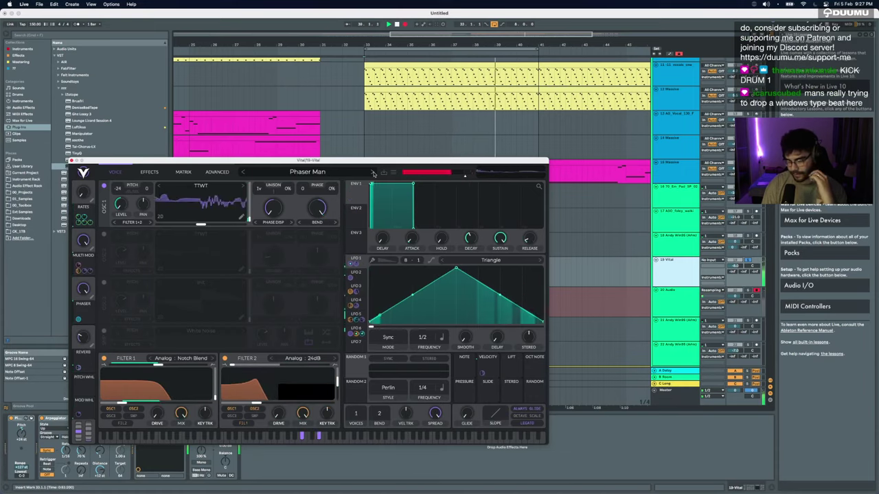
pyautogui.click(374, 173)
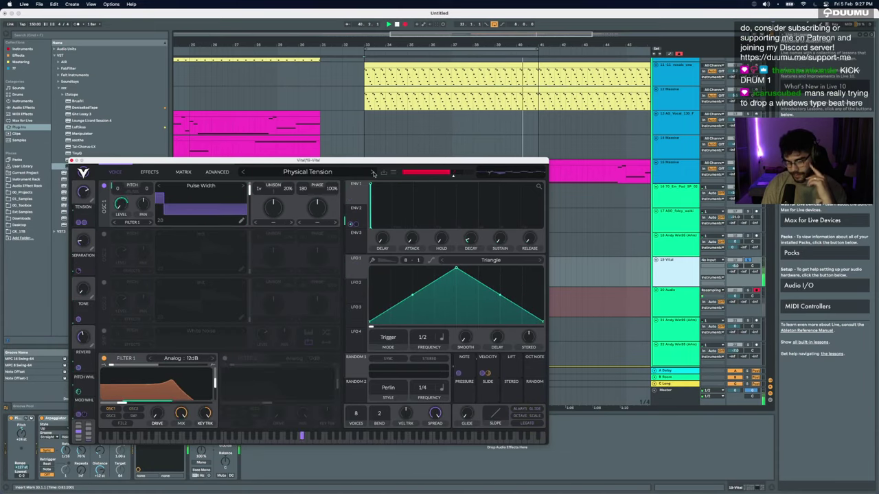
pyautogui.click(373, 173)
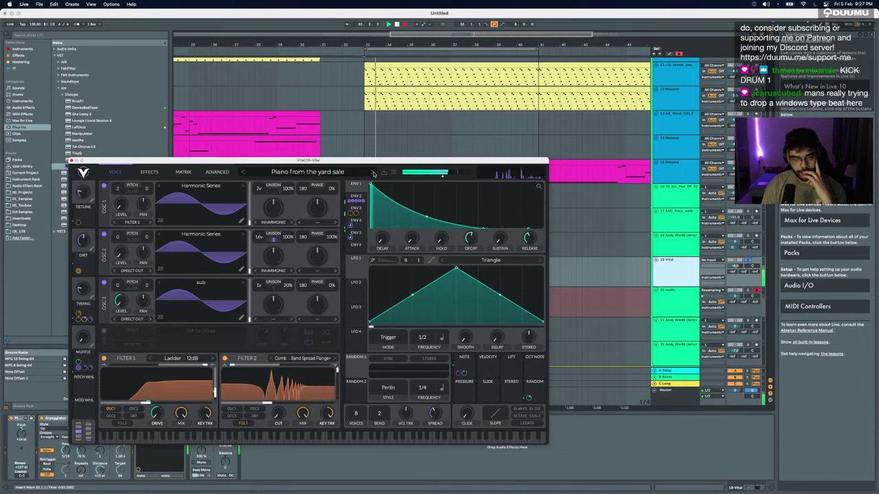
pyautogui.click(374, 173)
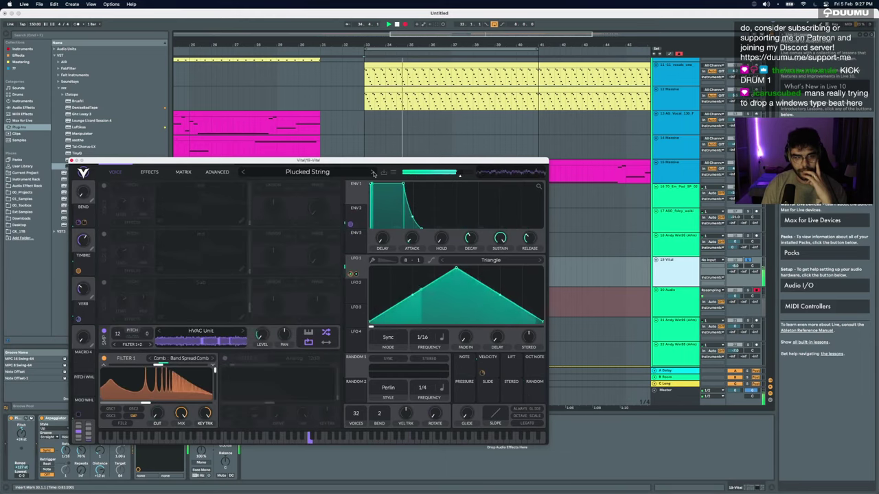
pyautogui.click(373, 173)
pyautogui.click(373, 174)
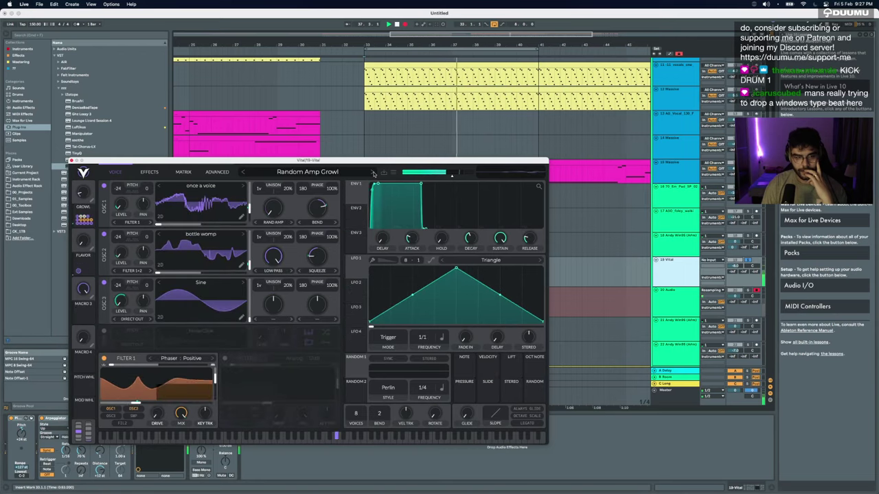
pyautogui.click(373, 173)
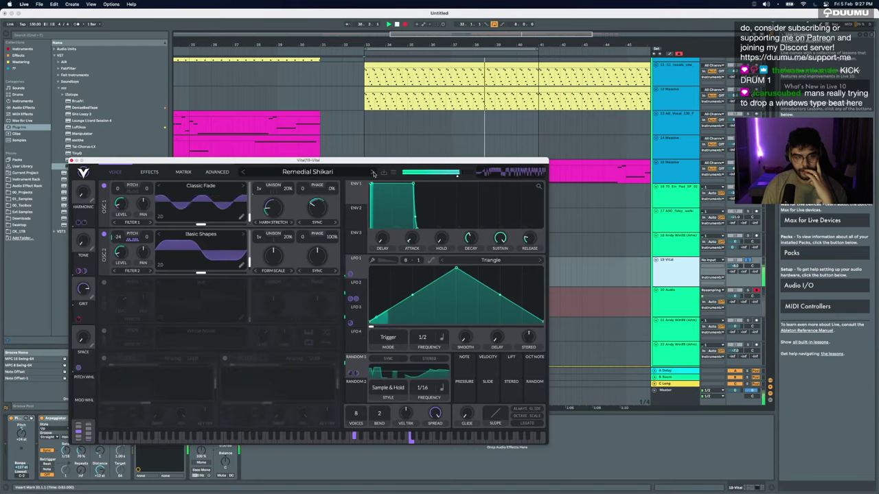
pyautogui.click(373, 173)
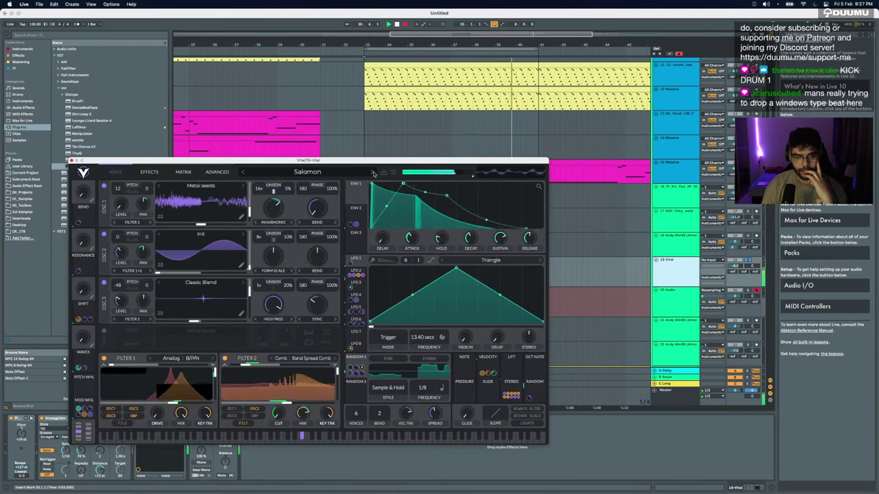
pyautogui.click(374, 173)
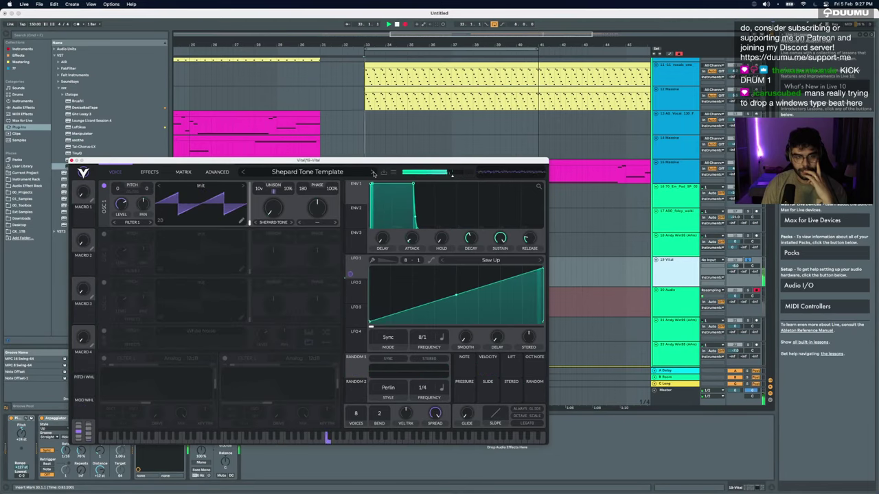
pyautogui.click(374, 173)
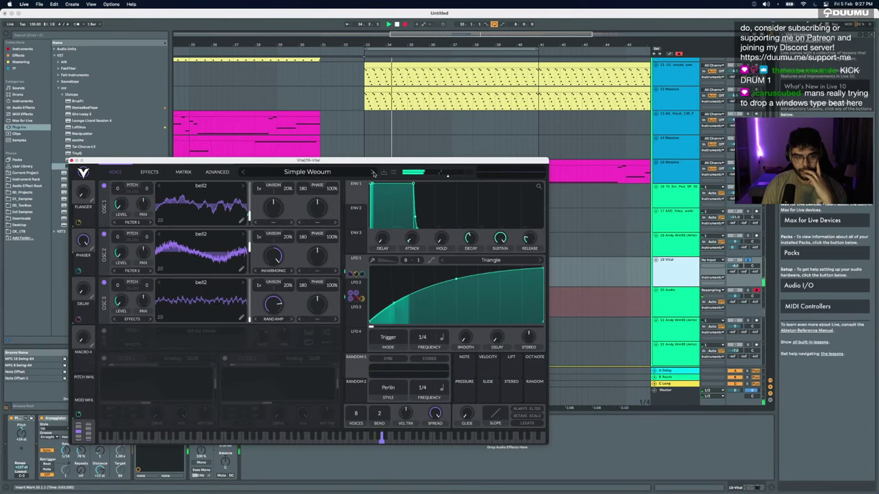
pyautogui.click(373, 173)
pyautogui.click(71, 161)
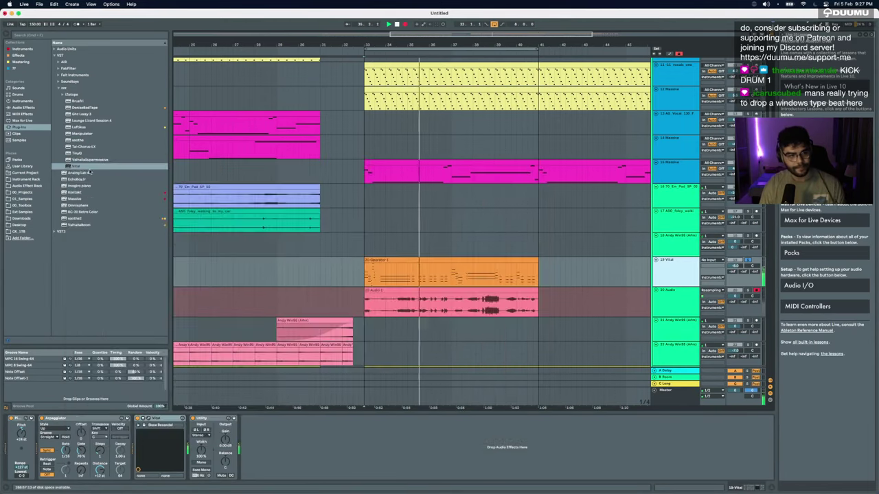
pyautogui.press('space')
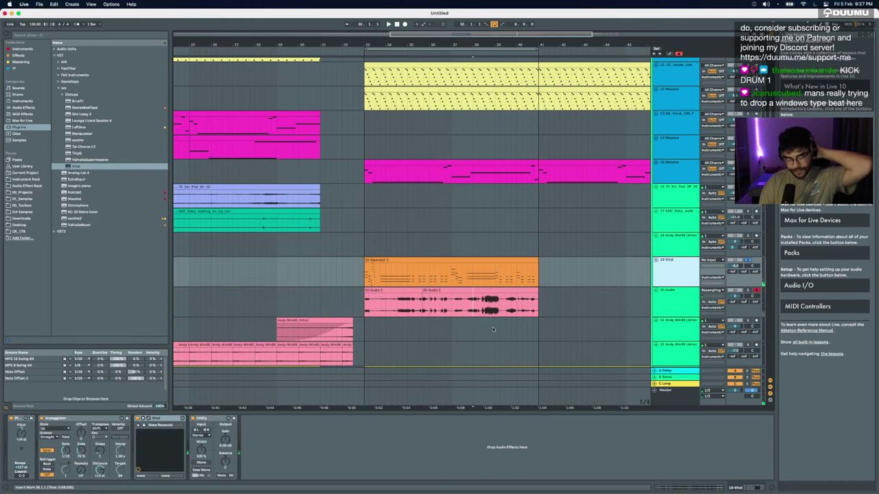
# Step: Replace Vital with Operator on the chord track and remove the Arpeggiator from its device chain
pyautogui.click(153, 418)
pyautogui.press('Delete')
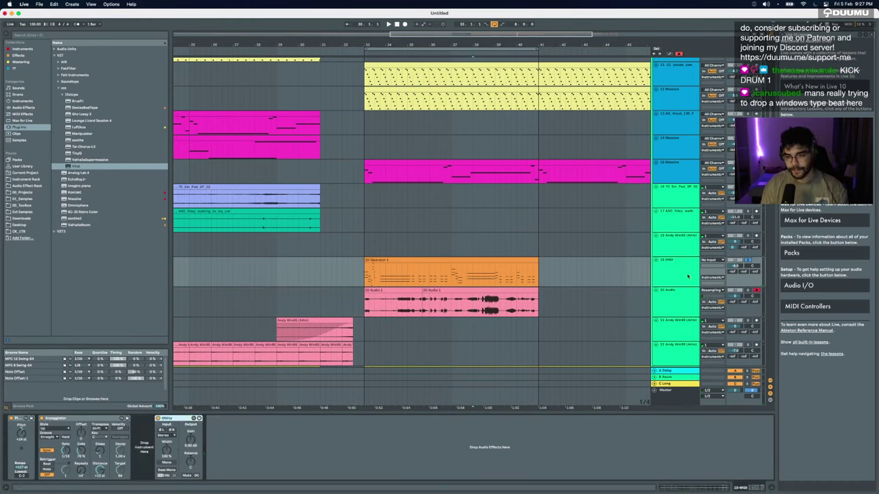
pyautogui.press('super+f')
pyautogui.write('oper')
pyautogui.press('Return')
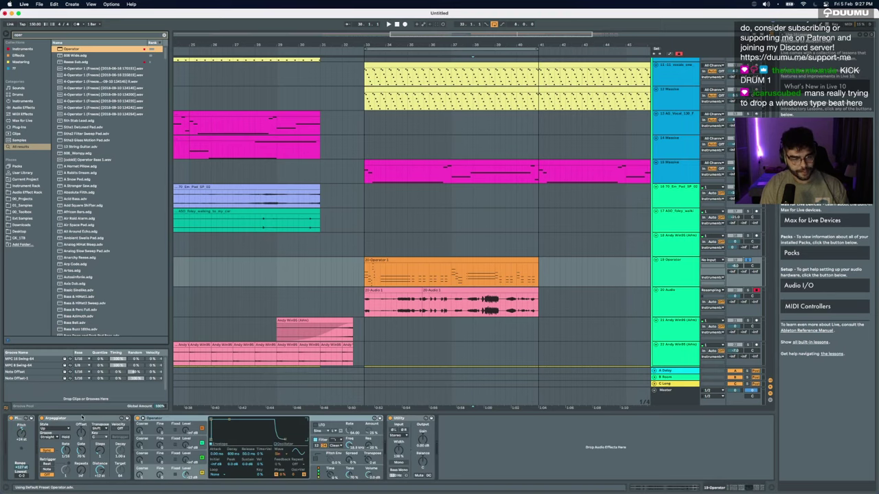
pyautogui.click(83, 418)
pyautogui.press('Delete')
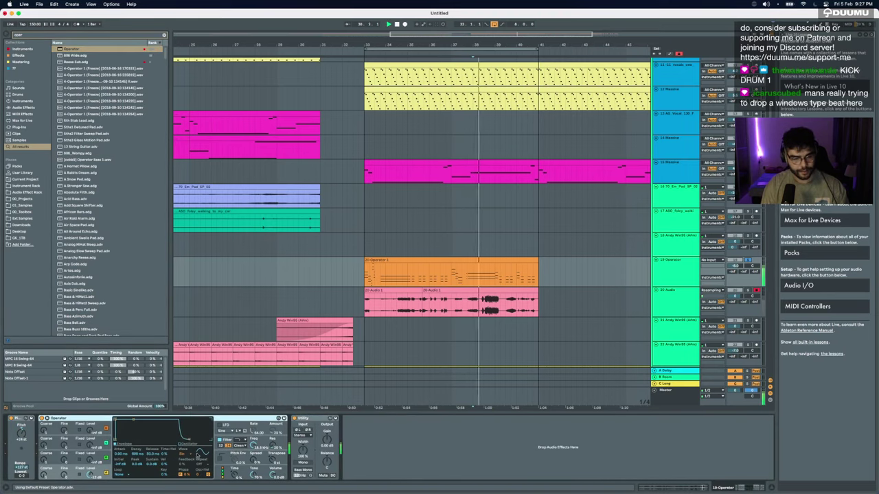
# Step: Lower the Pitch device's transposition on the chord track and adjust Operator's oscillator levels during playback
pyautogui.click(421, 260)
pyautogui.click(21, 433)
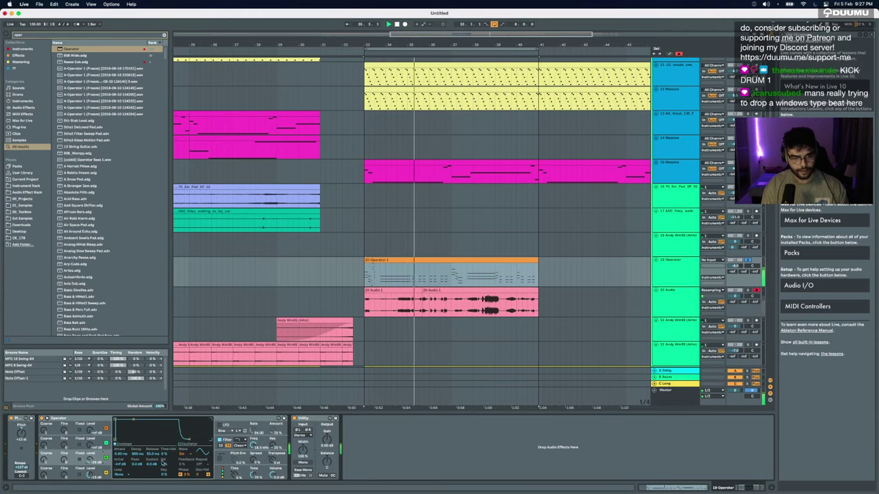
pyautogui.moveTo(254, 460); pyautogui.dragTo(254, 447)
pyautogui.click(90, 459)
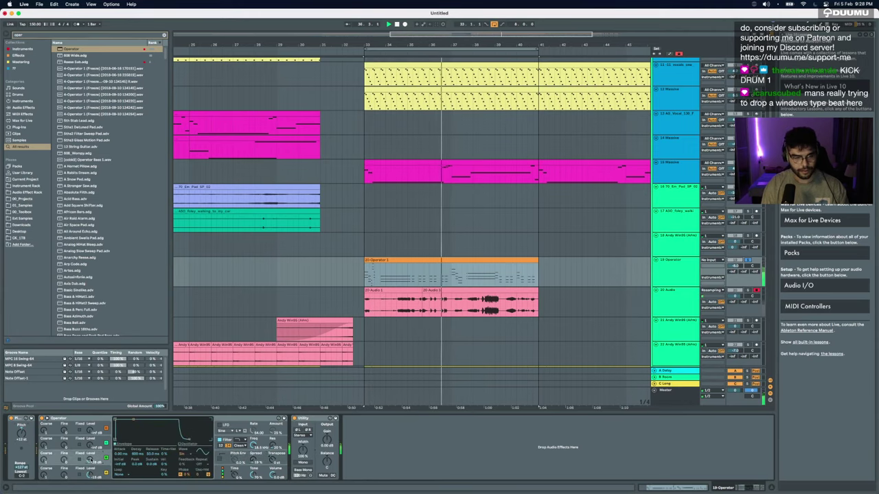
# Step: Expose the full resampled recording as one long clip starting at bar 33 on track 20, and solo that track
pyautogui.scroll(5, 450, 320)
pyautogui.scroll(-4, 451, 320)
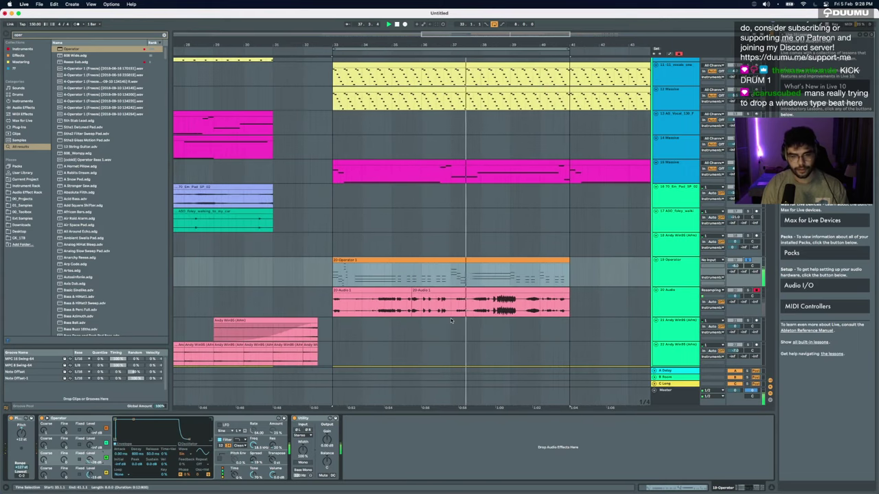
pyautogui.click(386, 290)
pyautogui.scroll(-5, 467, 299)
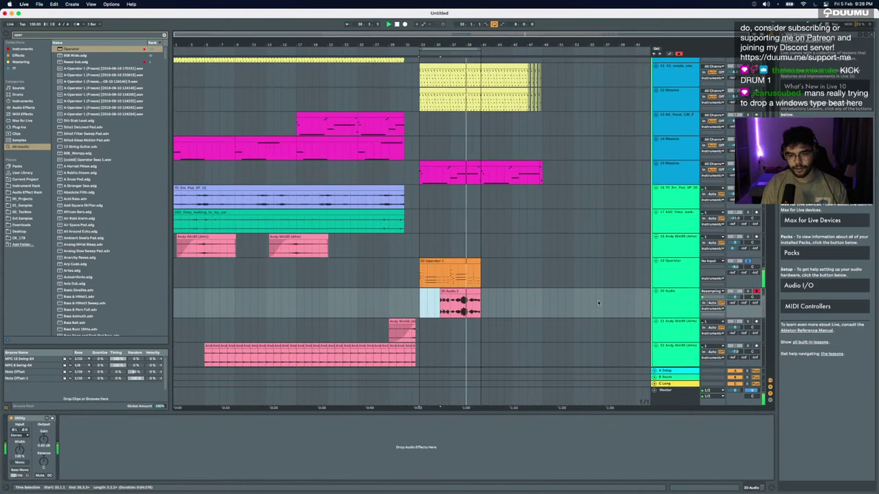
pyautogui.click(638, 306)
pyautogui.press('super+v')
pyautogui.moveTo(636, 292); pyautogui.dragTo(303, 301)
pyautogui.scroll(-1, 358, 299)
pyautogui.moveTo(196, 293); pyautogui.dragTo(416, 294)
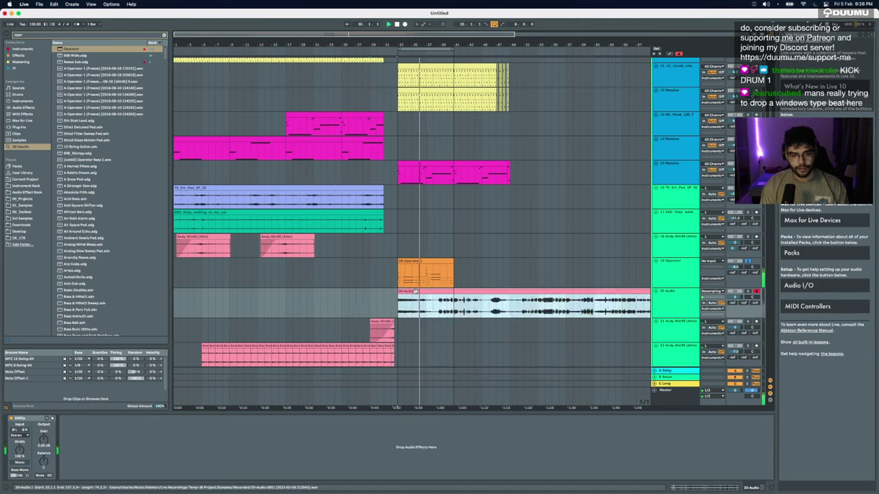
pyautogui.scroll(4, 416, 296)
pyautogui.click(748, 293)
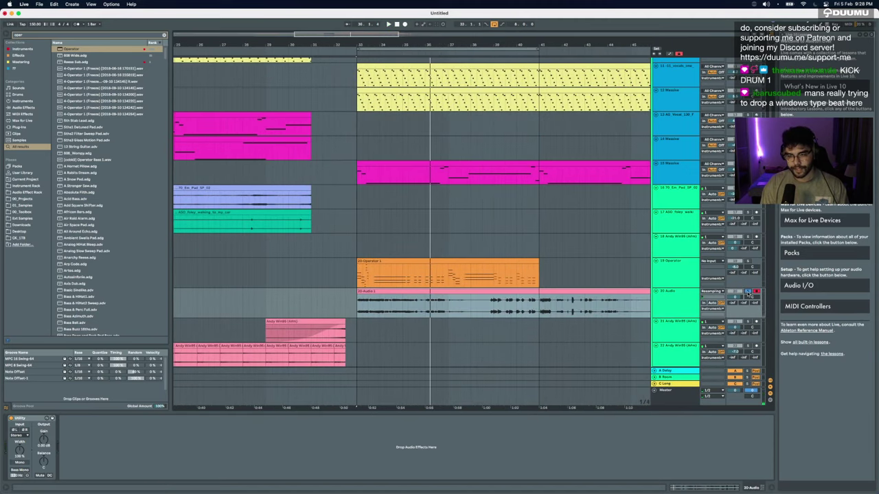
# Step: Try splitting the start of the resampled clip into short pieces while listening, and undo the splits
pyautogui.press('+')
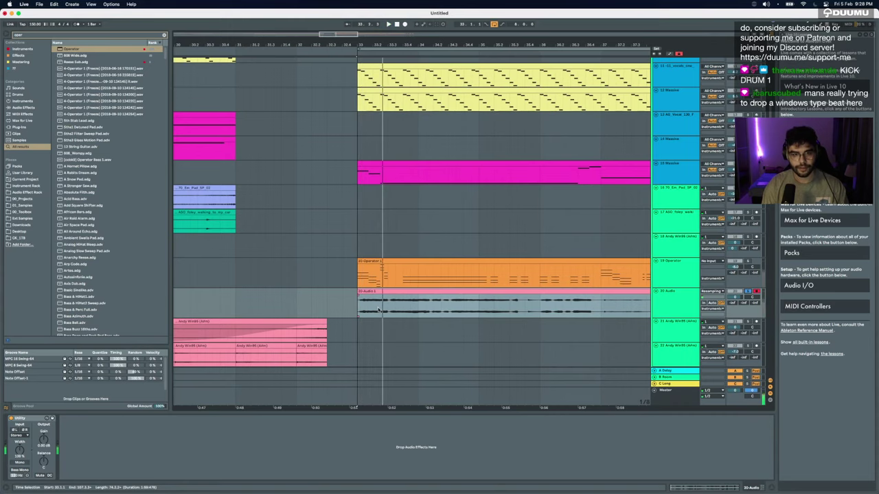
pyautogui.click(378, 310)
pyautogui.press('space')
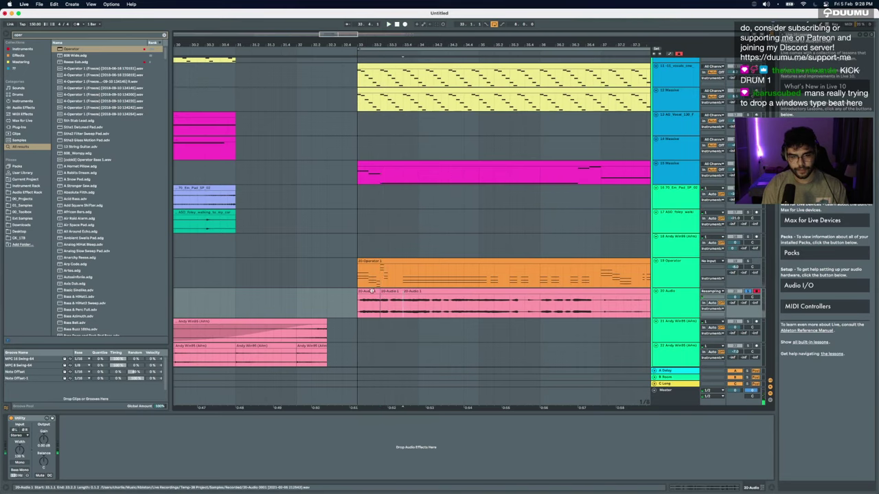
pyautogui.press('super+z')
pyautogui.press('super+z')
# Step: Insert an audio track below track 20 and move the recording's portion after bar 41 onto it, starting at bar 33
pyautogui.scroll(-5, 434, 296)
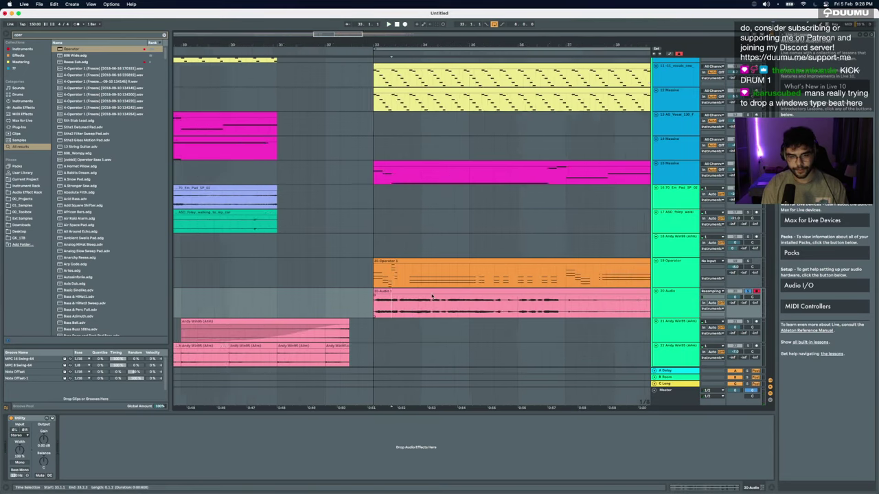
pyautogui.click(679, 297)
pyautogui.press('super+t')
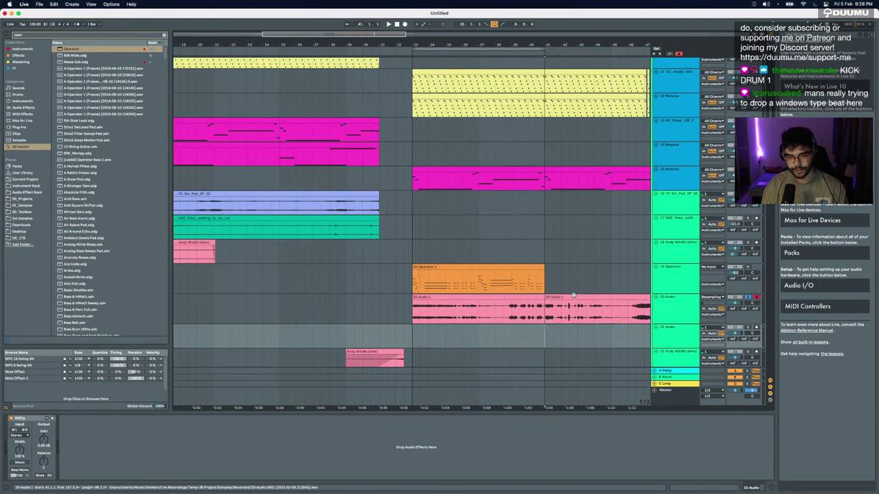
pyautogui.moveTo(573, 297); pyautogui.dragTo(447, 341)
# Step: Insert six more audio tracks below track 21
pyautogui.click(679, 329)
pyautogui.press('super+t')
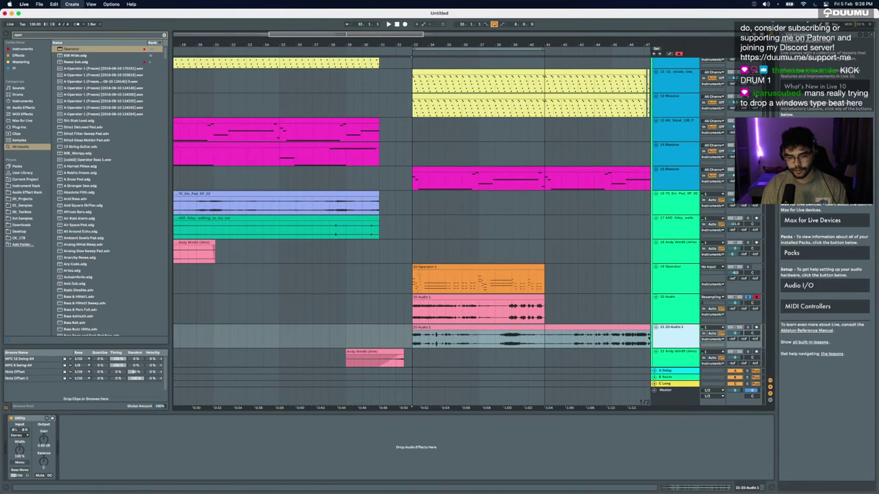
pyautogui.scroll(-5, 533, 338)
pyautogui.hotkey('ctrl', 't')
pyautogui.hotkey('ctrl', 't')
pyautogui.hotkey('ctrl', 't')
pyautogui.hotkey('ctrl', 't')
pyautogui.hotkey('ctrl', 't')
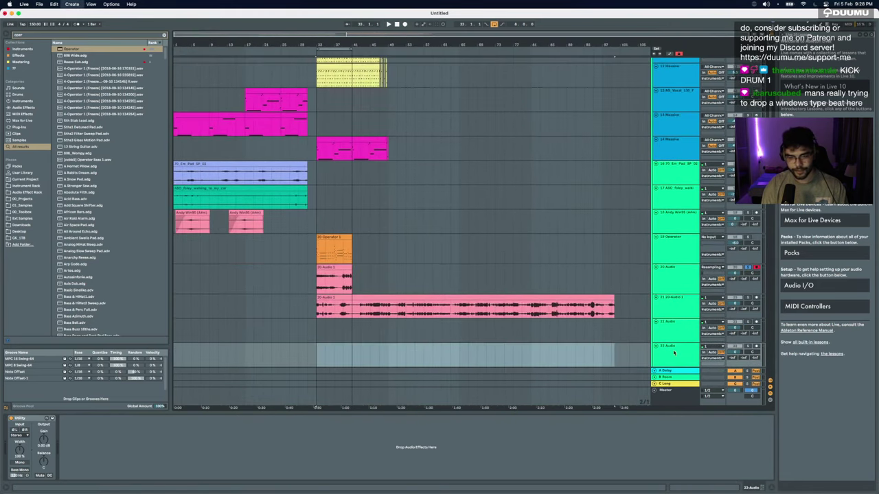
# Step: Split the recording at bar 41 on each track and stack every remainder at bar 33 on the next track, down to track 27
pyautogui.click(351, 243)
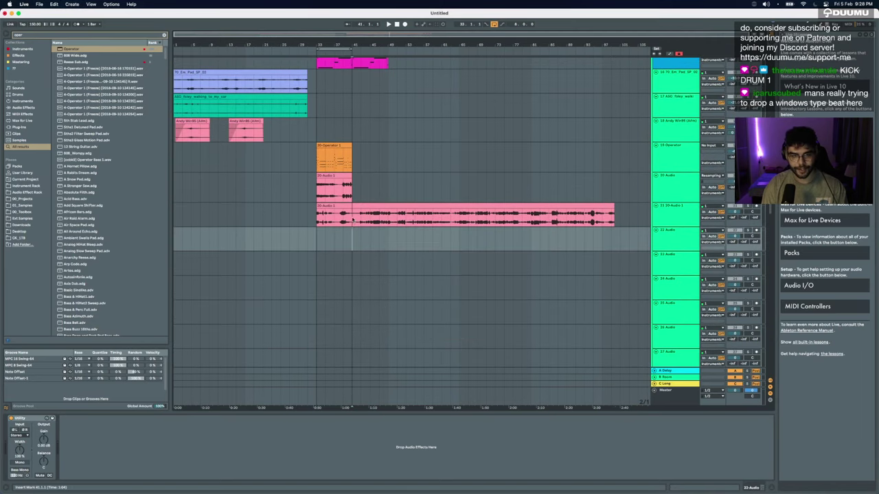
pyautogui.click(353, 219)
pyautogui.press('super+e')
pyautogui.moveTo(375, 205); pyautogui.dragTo(343, 287)
pyautogui.click(354, 240)
pyautogui.press('super+e')
pyautogui.click(354, 264)
pyautogui.press('super+e')
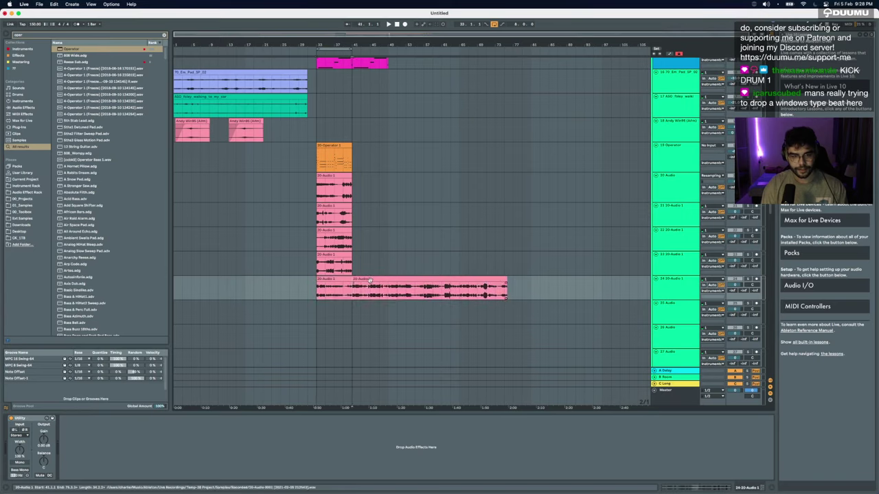
pyautogui.hotkey('ctrl', 'v')
pyautogui.hotkey('ctrl', 'v')
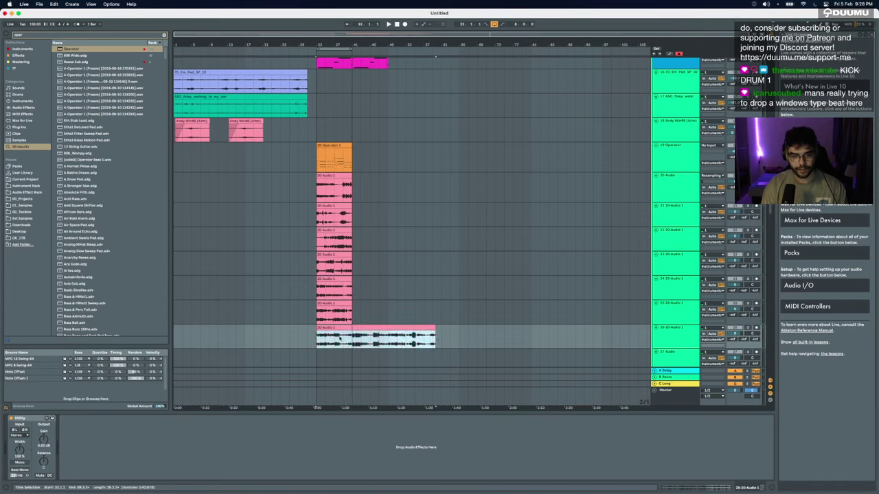
pyautogui.moveTo(365, 326); pyautogui.dragTo(351, 351)
# Step: Insert two more audio tracks below track 27
pyautogui.scroll(-3, 351, 349)
pyautogui.scroll(-1, 351, 350)
pyautogui.click(663, 279)
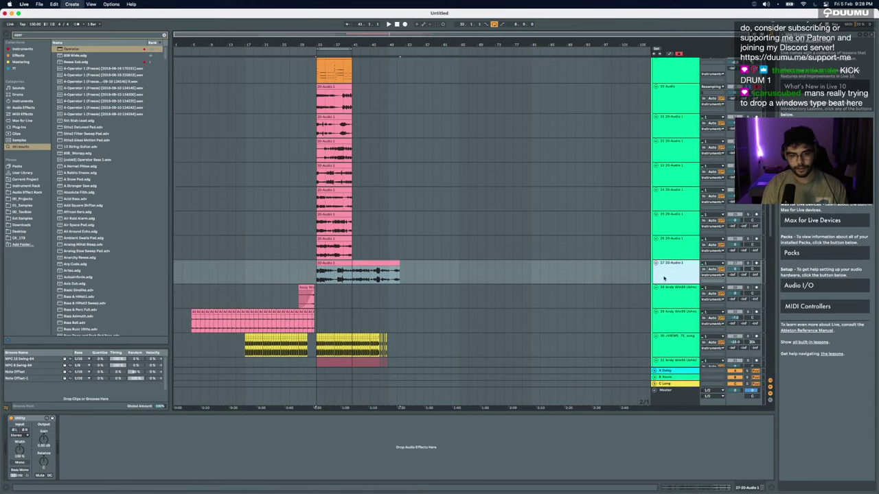
pyautogui.press('super+t')
pyautogui.press('super+t')
# Step: Split track 27's clip at bar 41, stack the rest at bar 33 on track 28 trimmed to bar 41, and delete empty track 29
pyautogui.click(345, 280)
pyautogui.click(352, 279)
pyautogui.press('super+e')
pyautogui.moveTo(377, 263); pyautogui.dragTo(412, 297)
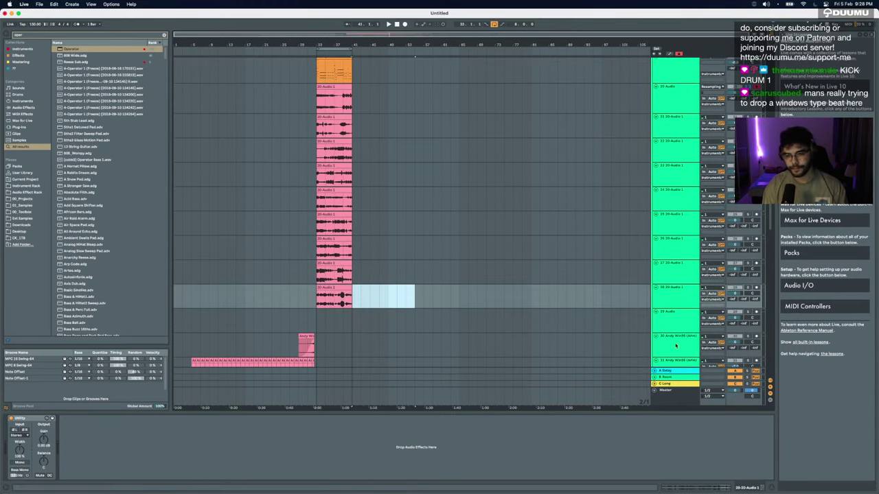
pyautogui.click(662, 327)
pyautogui.press('Delete')
# Step: Cut track 20's recording down to three fragments at bars 33.1–34.3, 37.1–37.4 and 40.1–41.1
pyautogui.scroll(5, 348, 165)
pyautogui.scroll(2, 349, 162)
pyautogui.hscroll(-2, 350, 162)
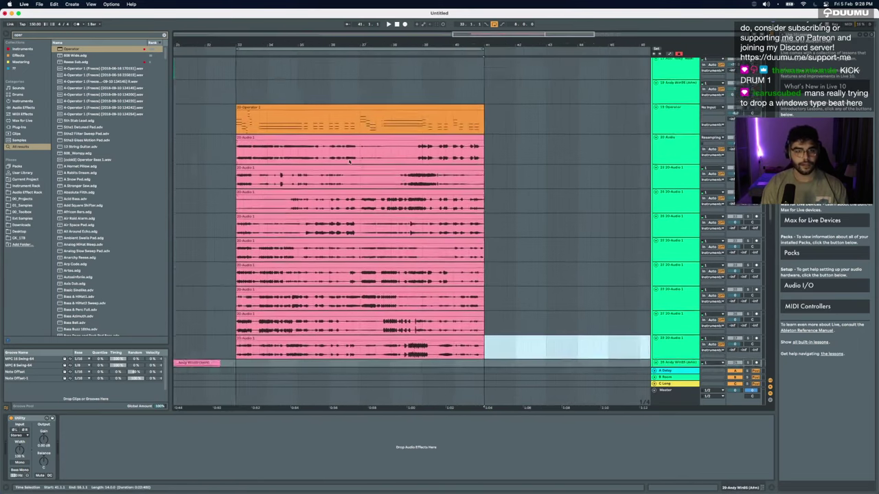
pyautogui.hscroll(-3, 349, 160)
pyautogui.scroll(1, 349, 161)
pyautogui.click(345, 178)
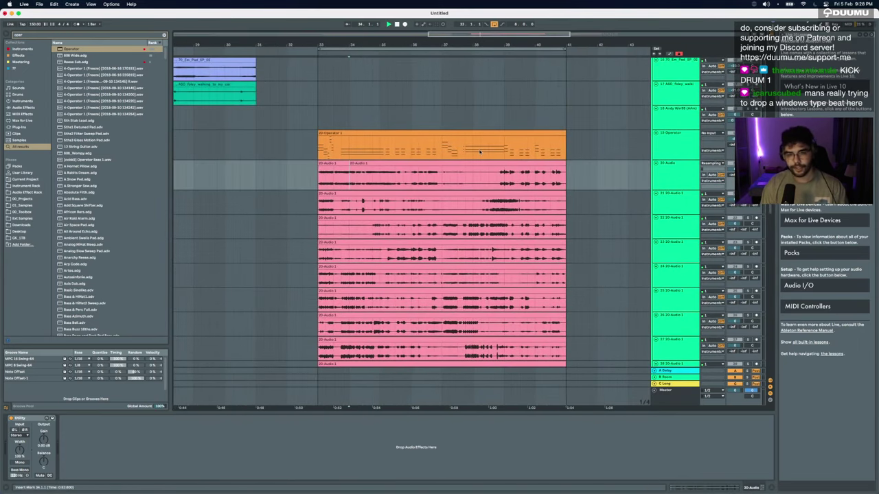
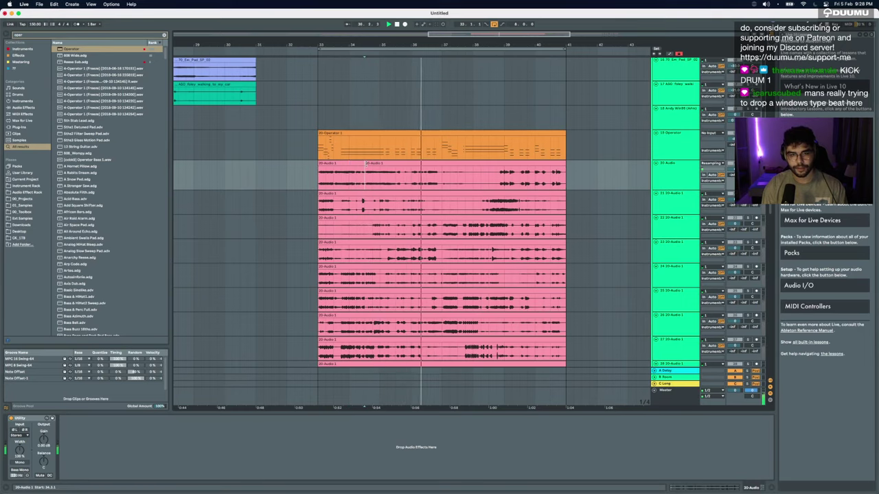
pyautogui.moveTo(366, 165); pyautogui.dragTo(535, 165)
pyautogui.click(471, 174)
pyautogui.press('space')
# Step: Audition track 21's clip, keep its opening up to bar 33.3 and remove the audio from there to bar 35.4
pyautogui.click(320, 193)
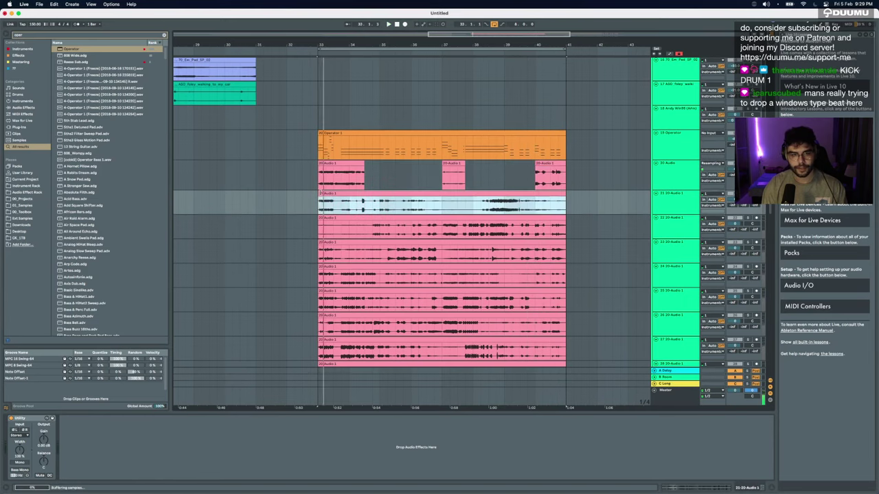
pyautogui.press('space')
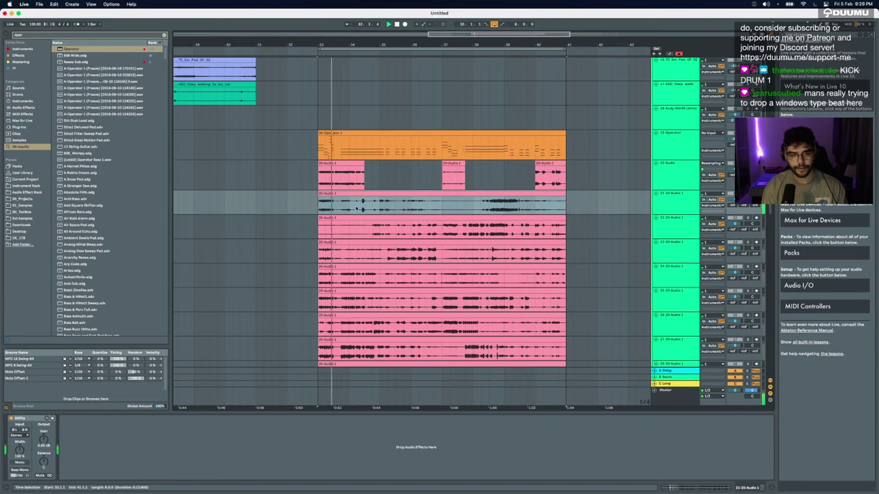
pyautogui.click(332, 207)
pyautogui.press('super+e')
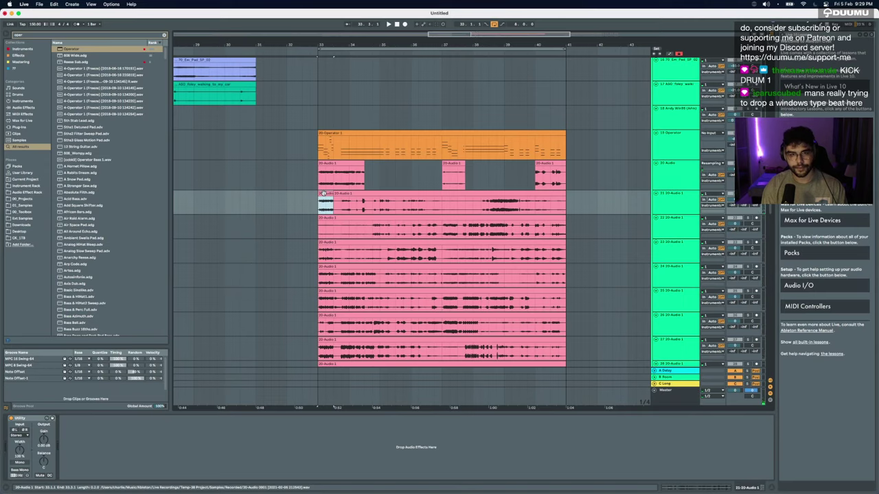
pyautogui.moveTo(335, 194); pyautogui.dragTo(348, 195)
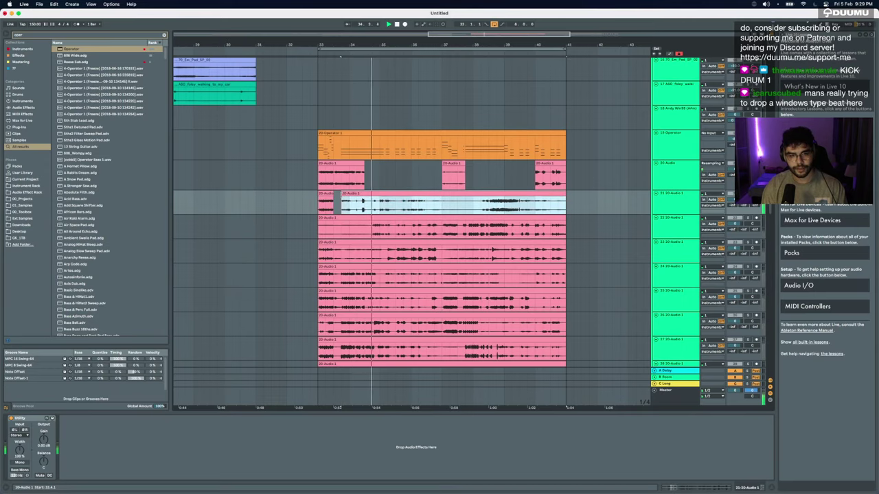
pyautogui.moveTo(340, 195); pyautogui.dragTo(379, 198)
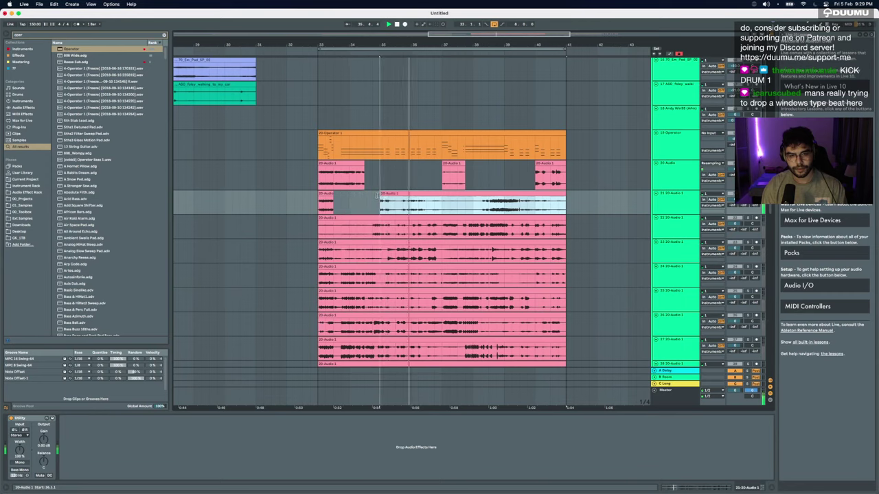
pyautogui.click(399, 200)
pyautogui.press('super+e')
pyautogui.click(391, 195)
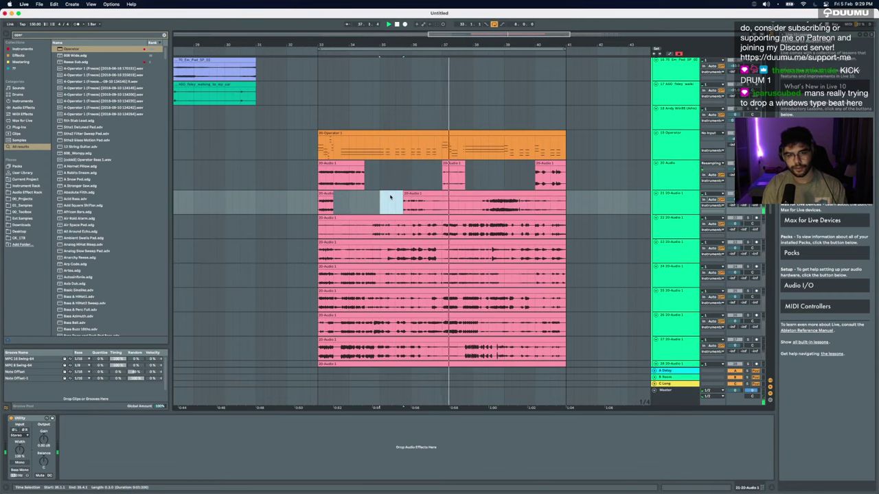
pyautogui.press('Delete')
# Step: Cut the rest of track 21's recording down to fragments at bars 35.4–36.3 and 38.2–39.3
pyautogui.click(426, 201)
pyautogui.press('super+e')
pyautogui.click(429, 193)
pyautogui.moveTo(428, 194); pyautogui.dragTo(481, 194)
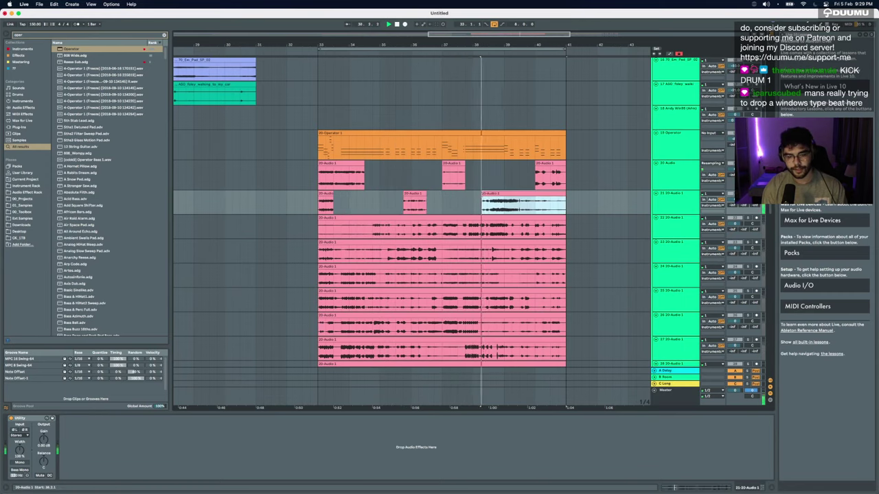
pyautogui.click(520, 206)
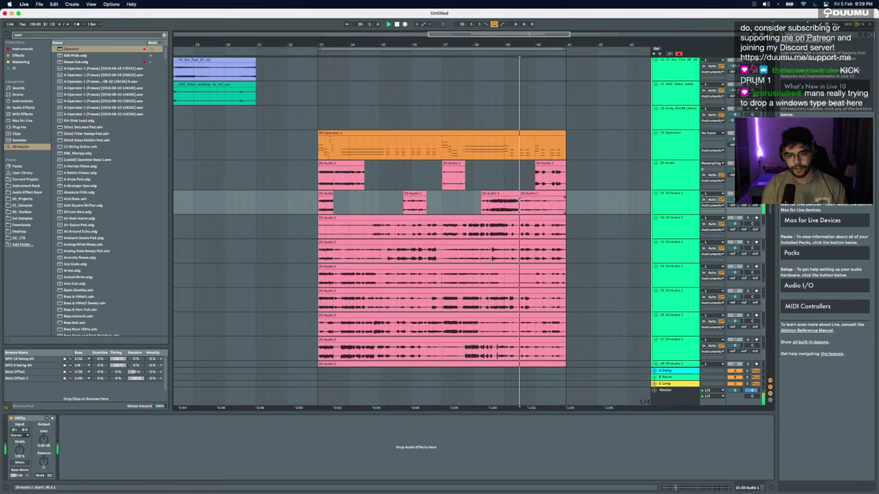
pyautogui.press('super+e')
pyautogui.click(522, 194)
pyautogui.press('Delete')
pyautogui.press('space')
# Step: Solo track 22 and cut its recording to leave gaps from bar 37.3 to 38.1 and from bar 39.2 onward
pyautogui.click(452, 216)
pyautogui.press('space')
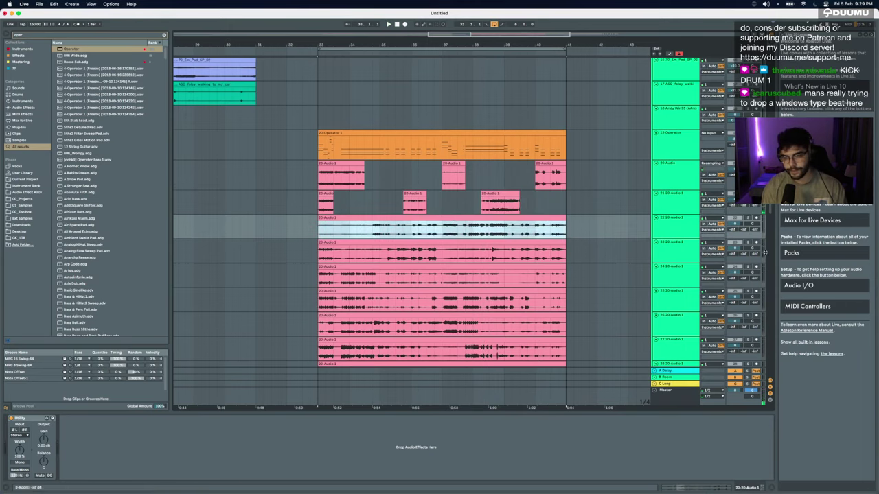
pyautogui.press('space')
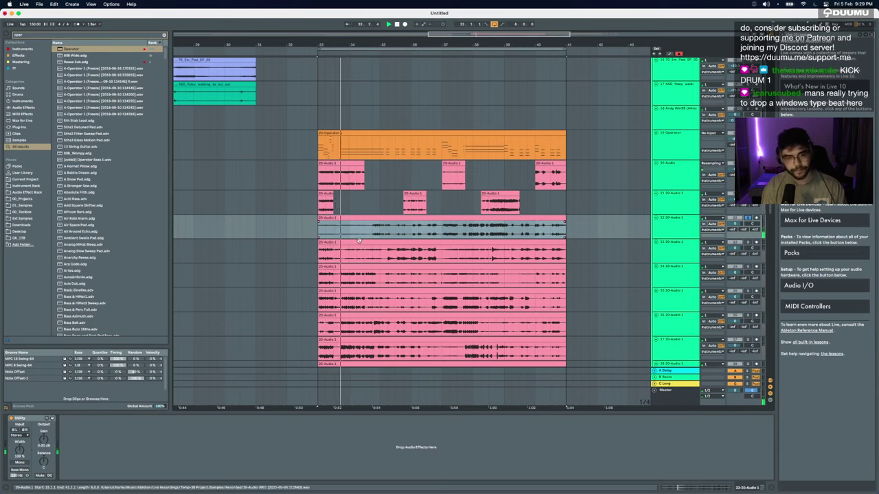
pyautogui.press('space')
pyautogui.click(372, 230)
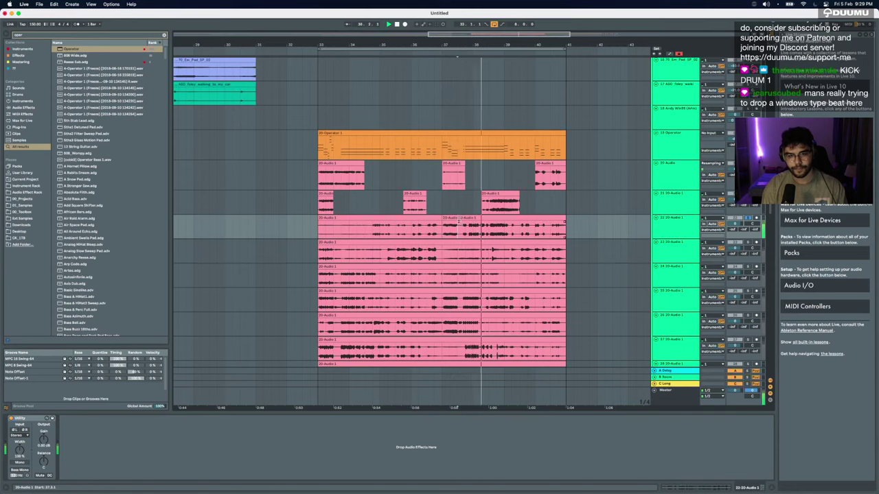
pyautogui.moveTo(459, 222); pyautogui.dragTo(558, 229)
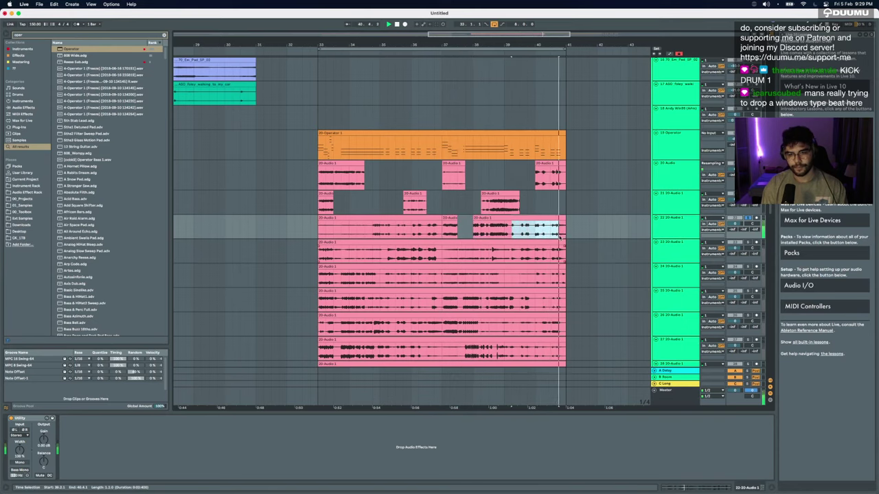
pyautogui.press('Delete')
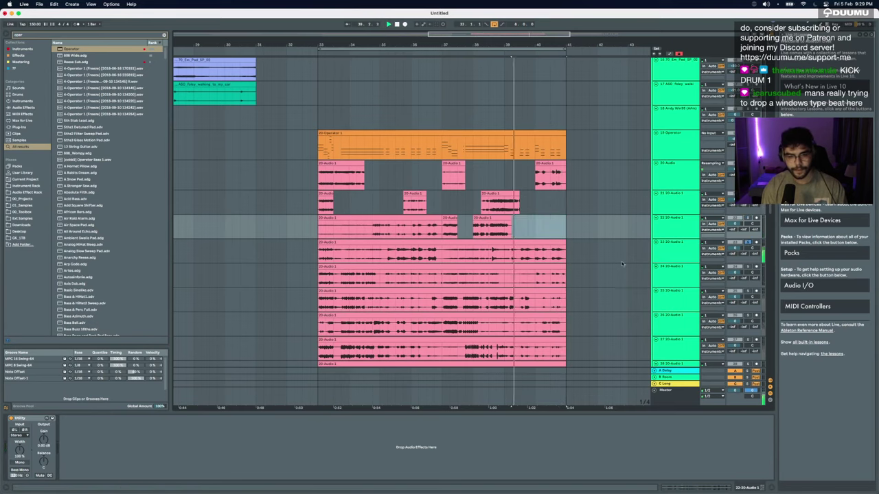
# Step: Solo track 23 and cut its recording down to fragments at bars 34.1–35.1 and 39.2–41.1
pyautogui.click(344, 240)
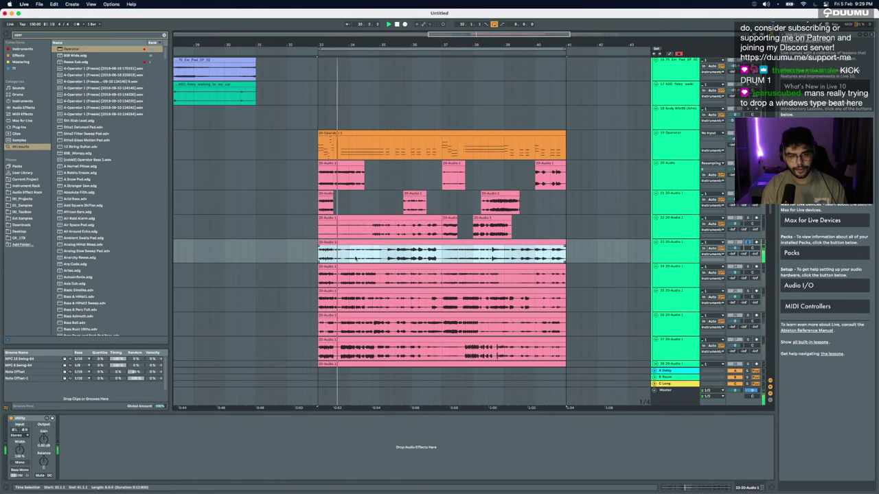
pyautogui.scroll(5, 356, 259)
pyautogui.scroll(-4, 355, 259)
pyautogui.hscroll(1, 355, 258)
pyautogui.moveTo(340, 257); pyautogui.dragTo(326, 245)
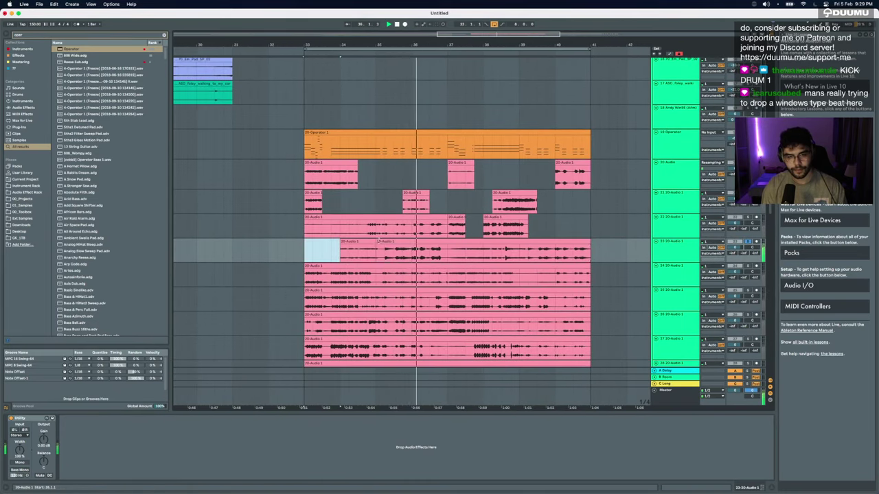
pyautogui.doubleClick(376, 247)
pyautogui.press('super+alt+l')
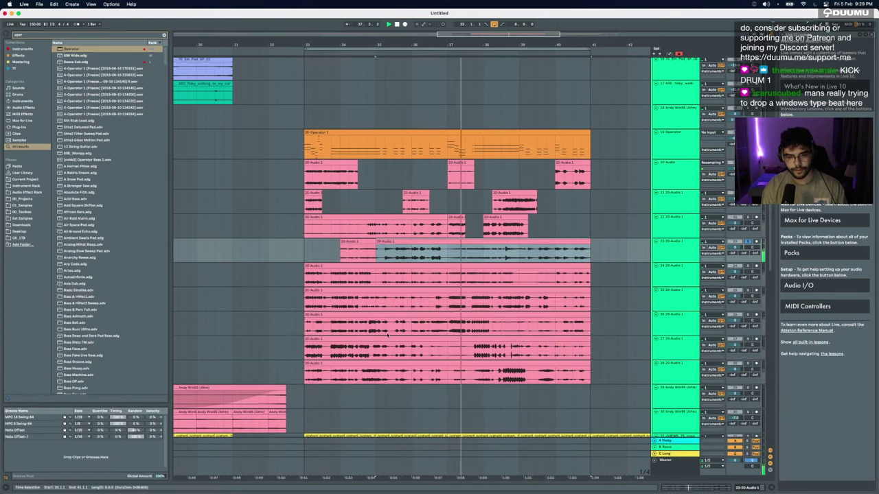
pyautogui.press('space')
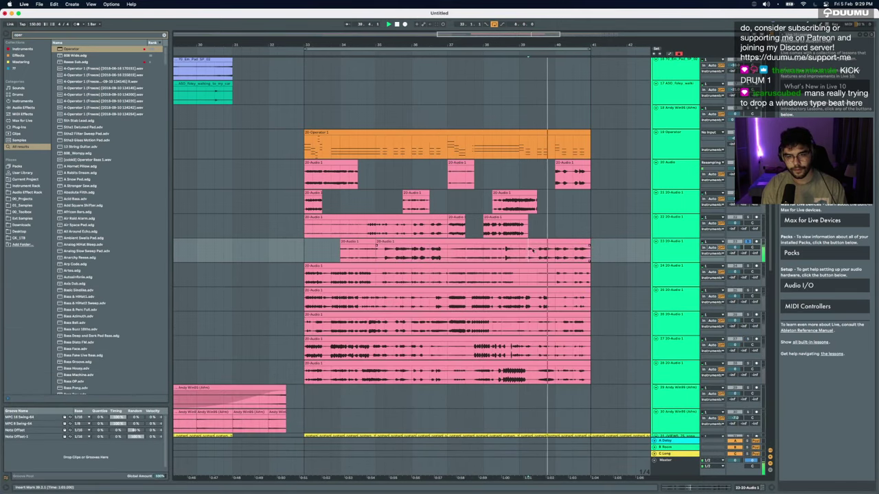
pyautogui.click(497, 244)
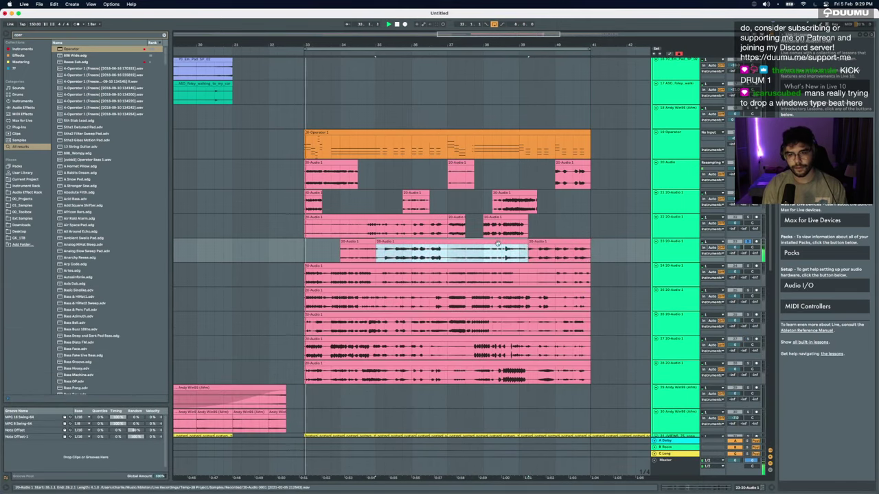
# Step: Solo track 24 and cut its recording down to the single section from bar 37.1 to 39.1
pyautogui.click(747, 267)
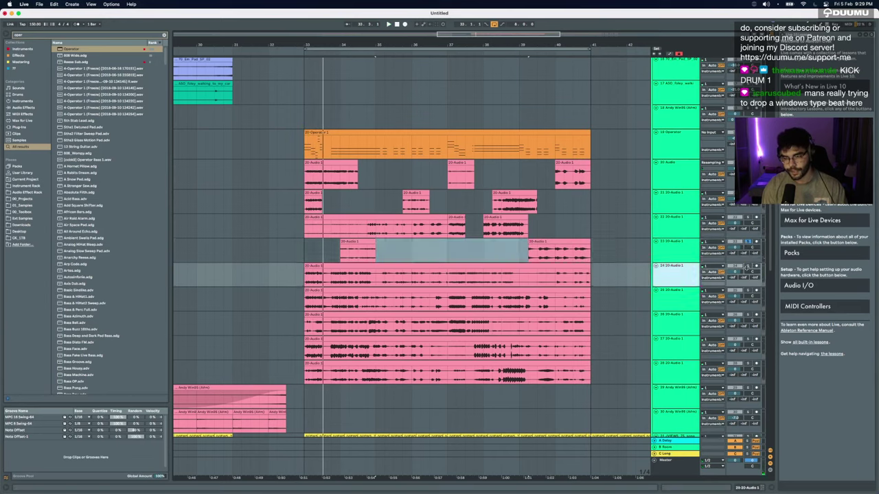
pyautogui.click(353, 283)
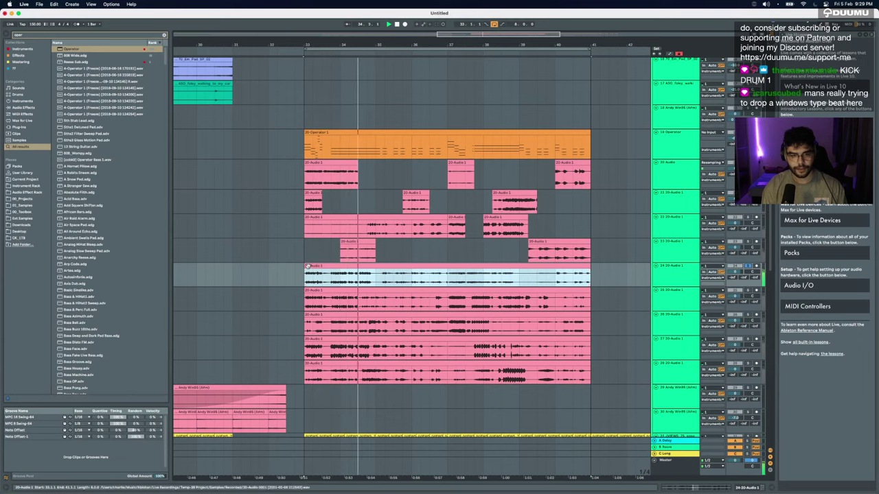
pyautogui.moveTo(315, 272); pyautogui.dragTo(387, 267)
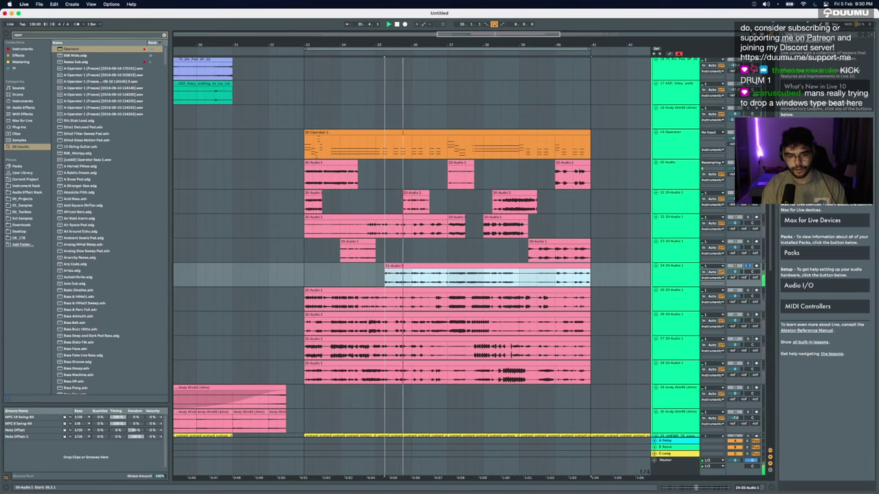
pyautogui.click(448, 278)
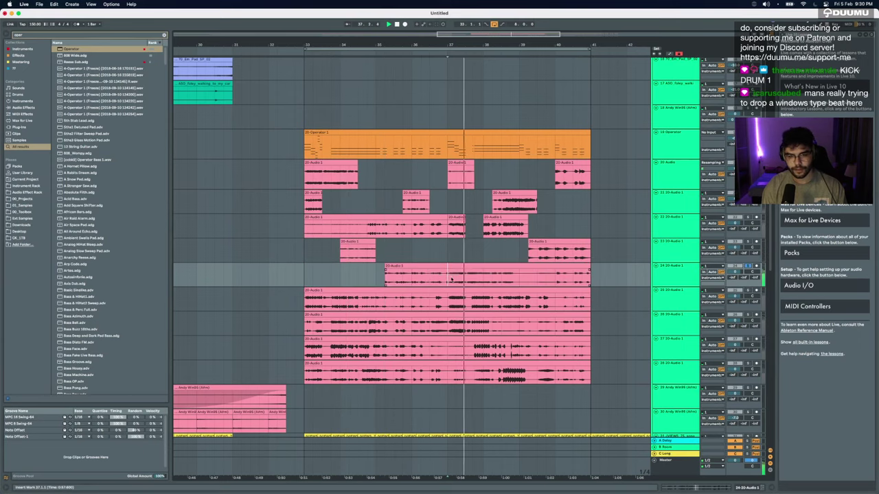
pyautogui.press('super+e')
pyautogui.click(438, 268)
pyautogui.press('Delete')
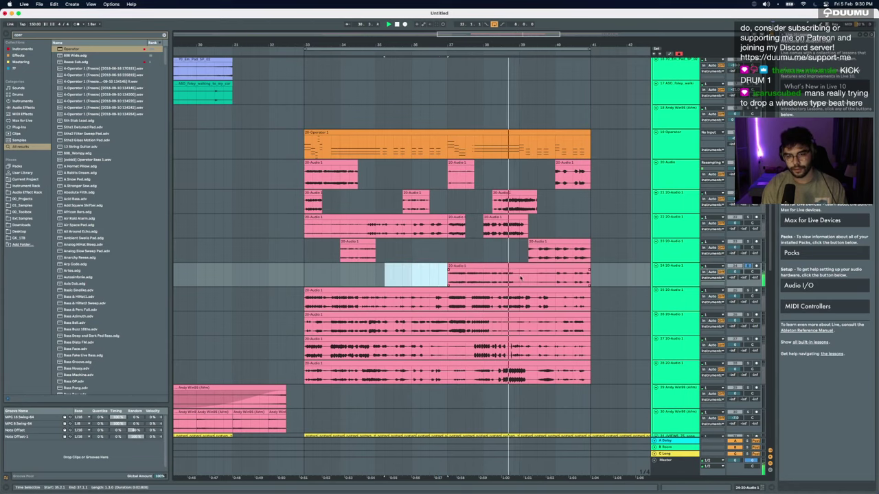
pyautogui.click(520, 279)
pyautogui.press('super+e')
pyautogui.moveTo(521, 268); pyautogui.dragTo(555, 268)
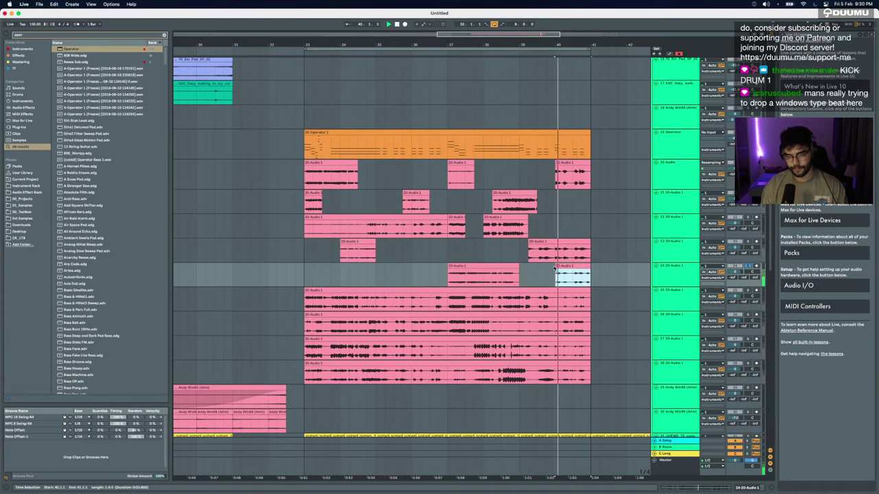
pyautogui.press('Delete')
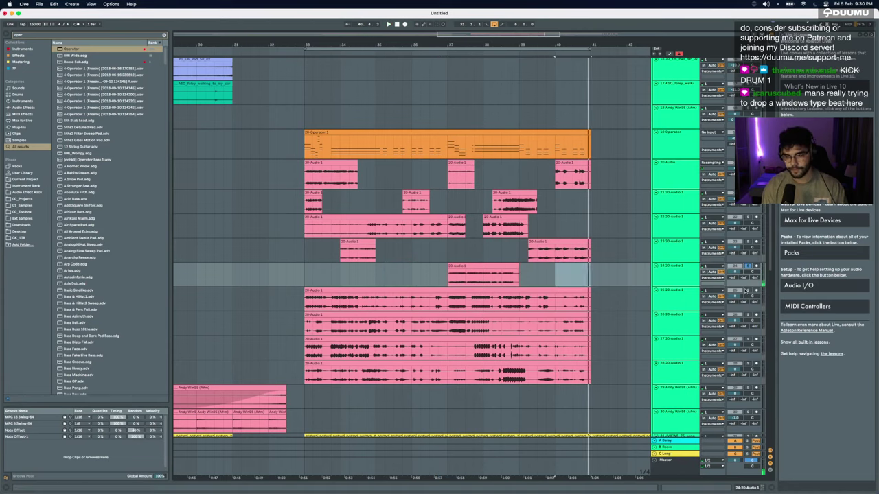
# Step: Audition track 25's recording in solo, then delete that track
pyautogui.click(374, 290)
pyautogui.press('z')
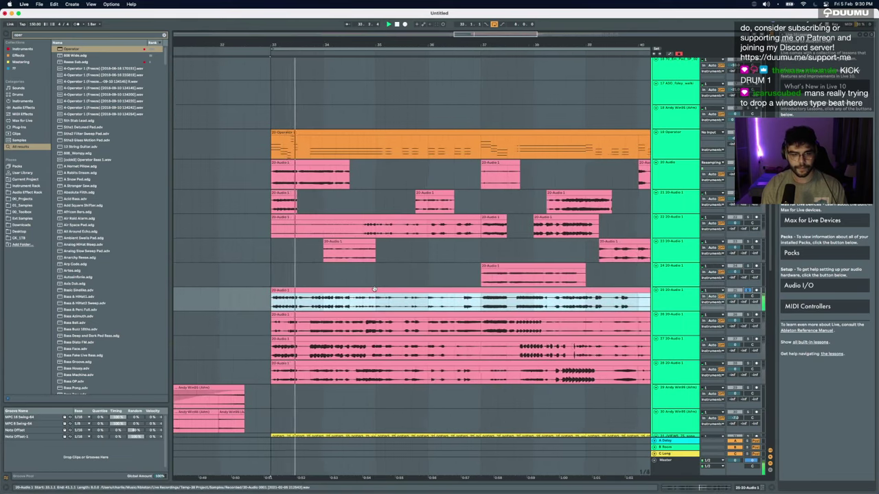
pyautogui.scroll(-5, 375, 290)
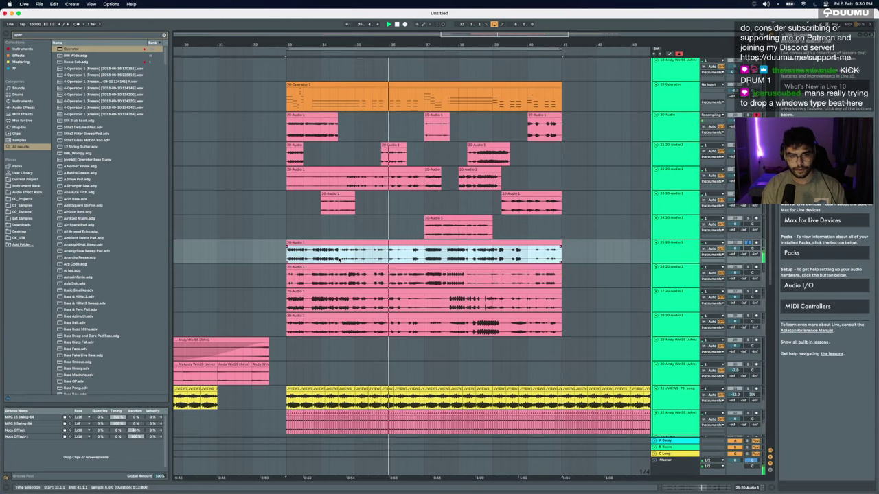
pyautogui.click(421, 259)
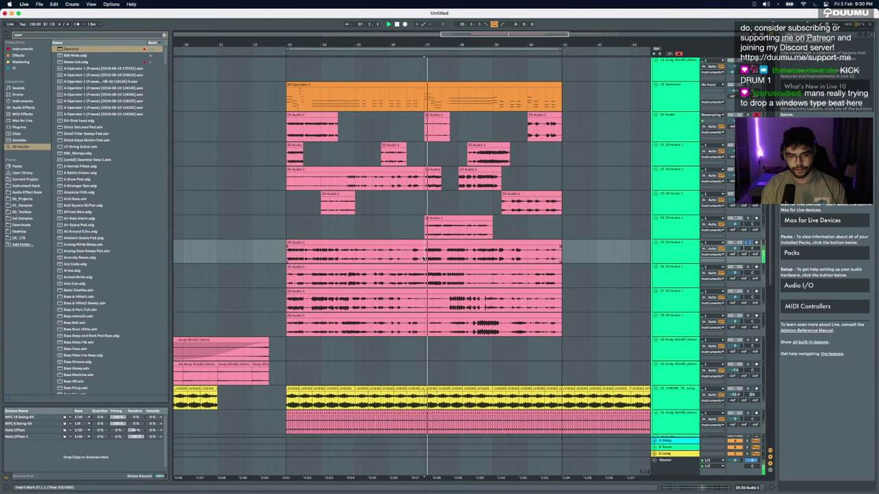
pyautogui.click(538, 267)
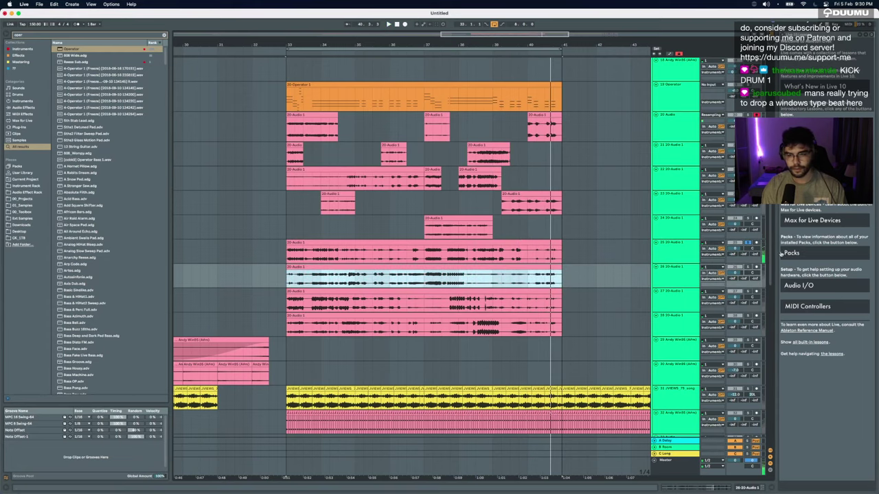
pyautogui.click(747, 267)
pyautogui.press('space')
pyautogui.click(683, 253)
pyautogui.press('Delete')
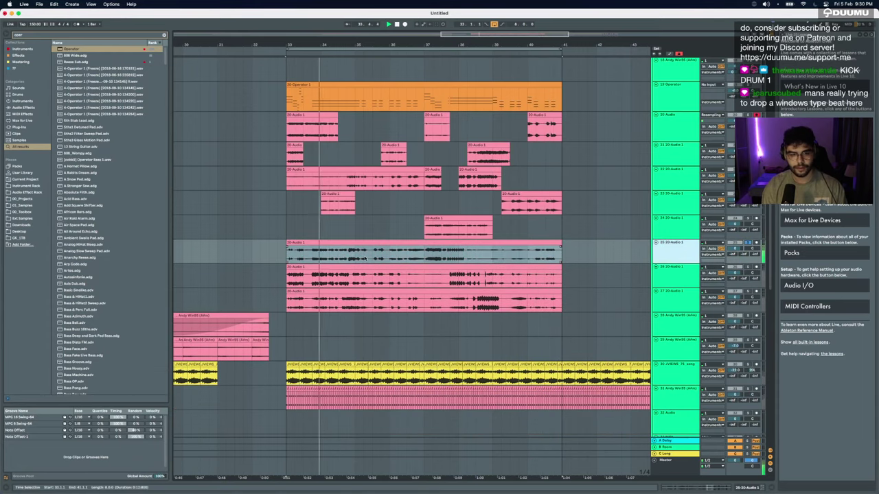
# Step: Split track 25's recording at bars 34.4, 36.1 and 37.1, and delete the section from 36.1 to 37.1
pyautogui.click(314, 259)
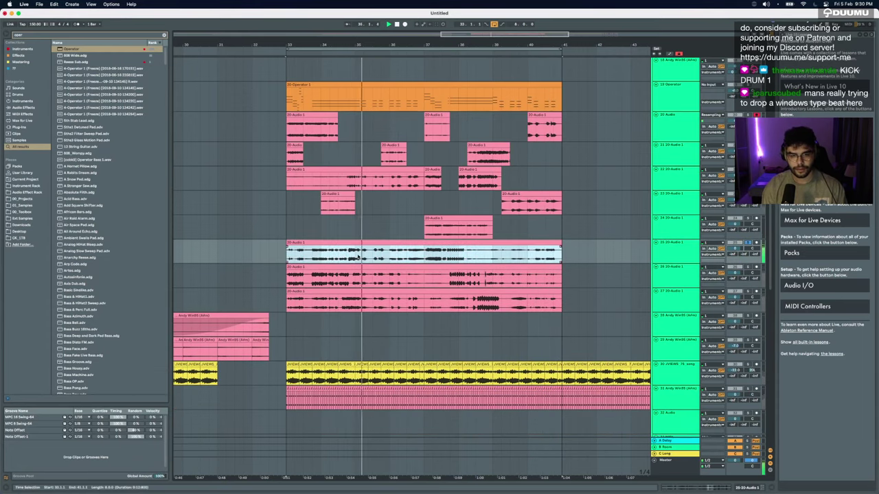
pyautogui.moveTo(347, 255); pyautogui.dragTo(390, 256)
pyautogui.press('super+e')
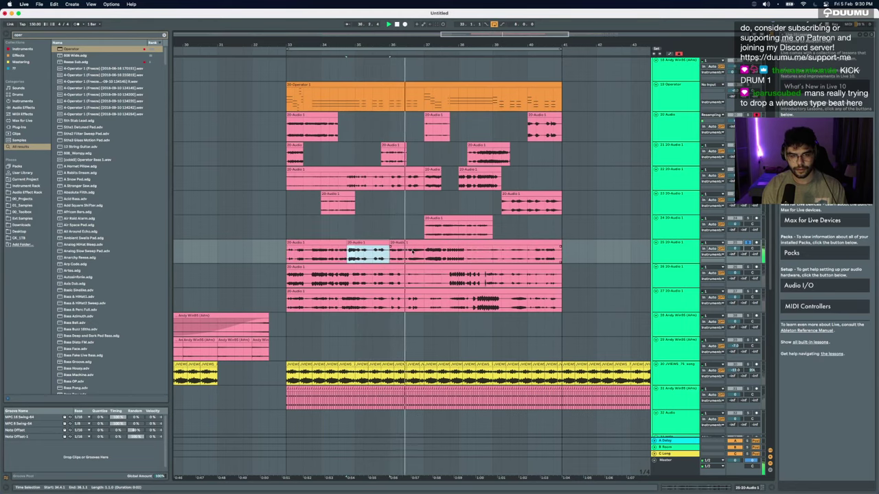
pyautogui.click(425, 253)
pyautogui.press('super+e')
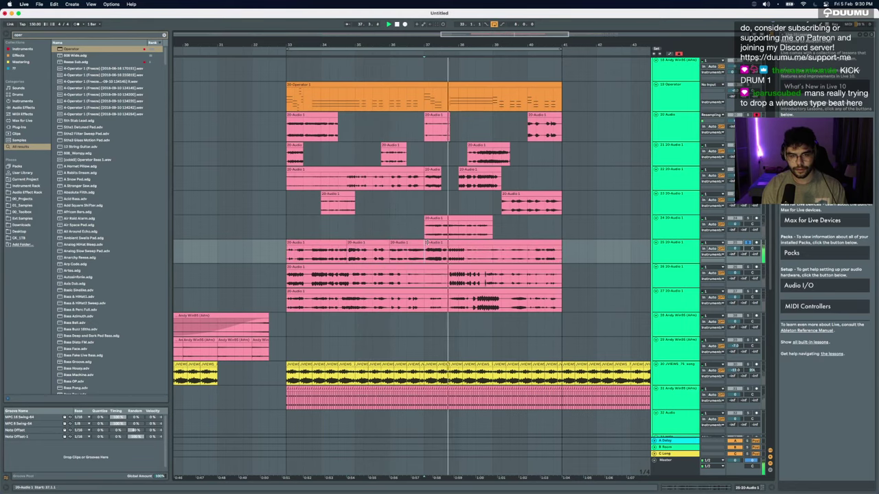
pyautogui.click(421, 243)
pyautogui.scroll(5, 438, 258)
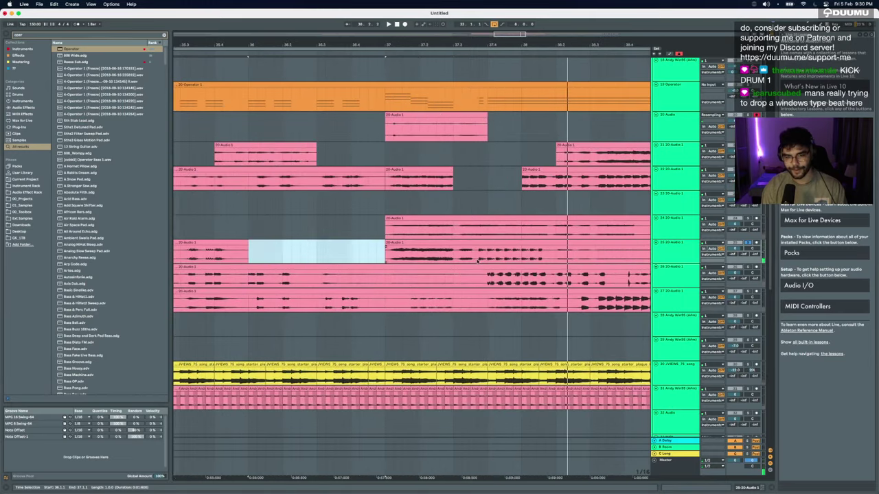
# Step: Audition track 25's section after bar 37 and delete its audio from bar 37.3 to bar 38.2
pyautogui.click(479, 260)
pyautogui.press('space')
pyautogui.scroll(-4, 479, 259)
pyautogui.press('space')
pyautogui.click(473, 258)
pyautogui.moveTo(474, 258); pyautogui.dragTo(520, 258)
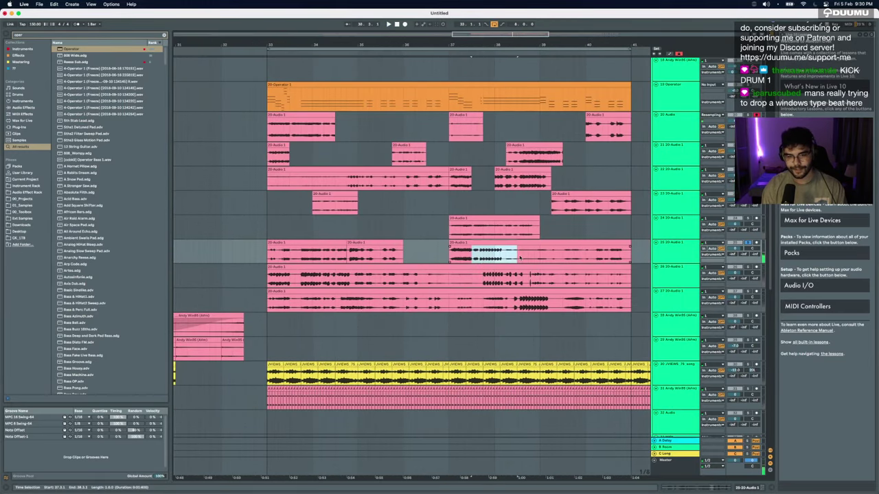
pyautogui.press('BackSpace')
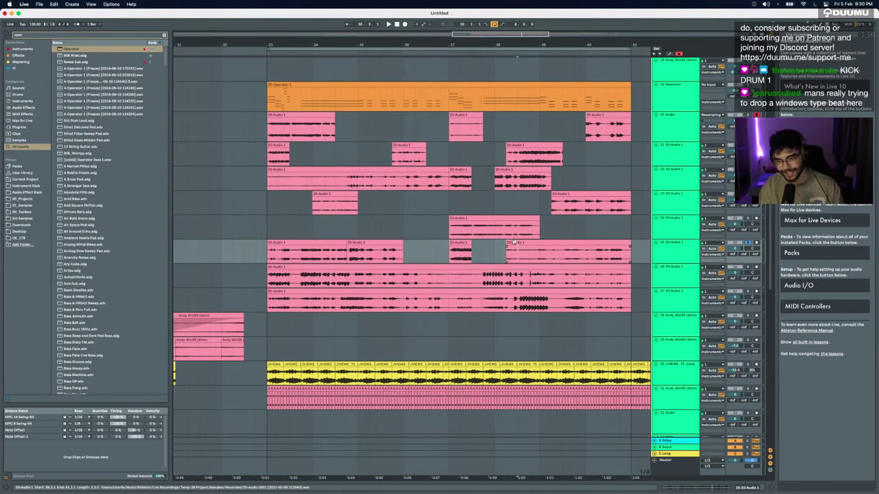
# Step: Delete the rest of track 25's recording after bar 38.2 and its opening section from bar 33.1 to 34.4
pyautogui.click(514, 243)
pyautogui.press('space')
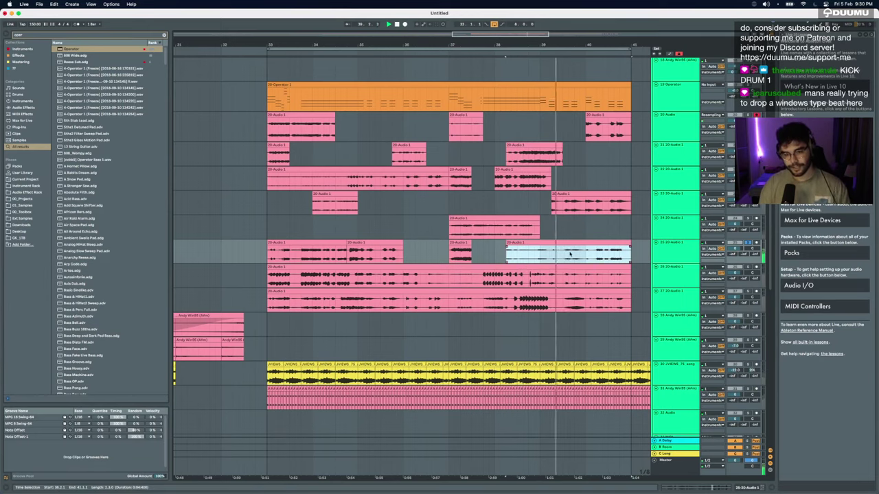
pyautogui.click(559, 259)
pyautogui.moveTo(565, 260); pyautogui.dragTo(498, 256)
pyautogui.press('BackSpace')
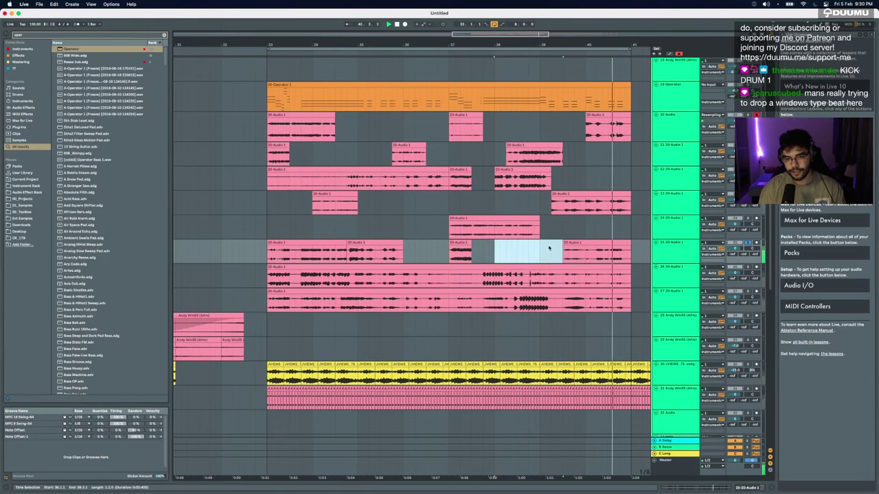
pyautogui.click(576, 243)
pyautogui.press('BackSpace')
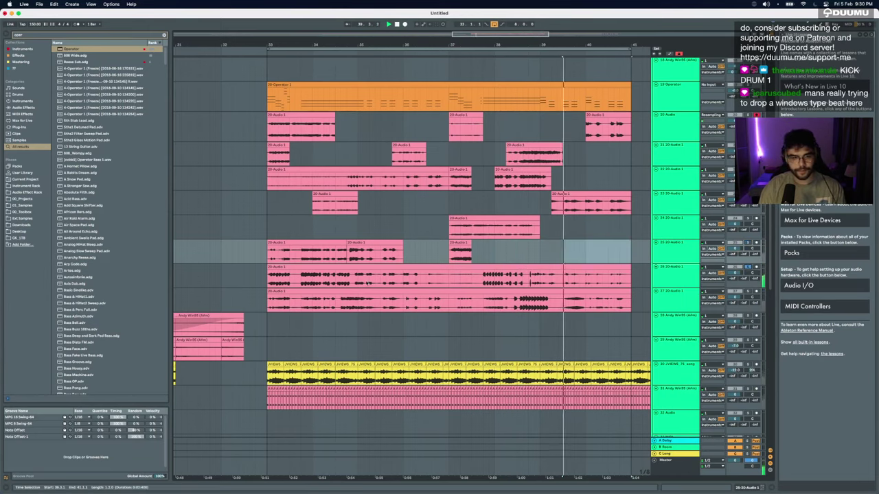
pyautogui.press('BackSpace')
pyautogui.click(321, 269)
pyautogui.click(321, 243)
pyautogui.press('BackSpace')
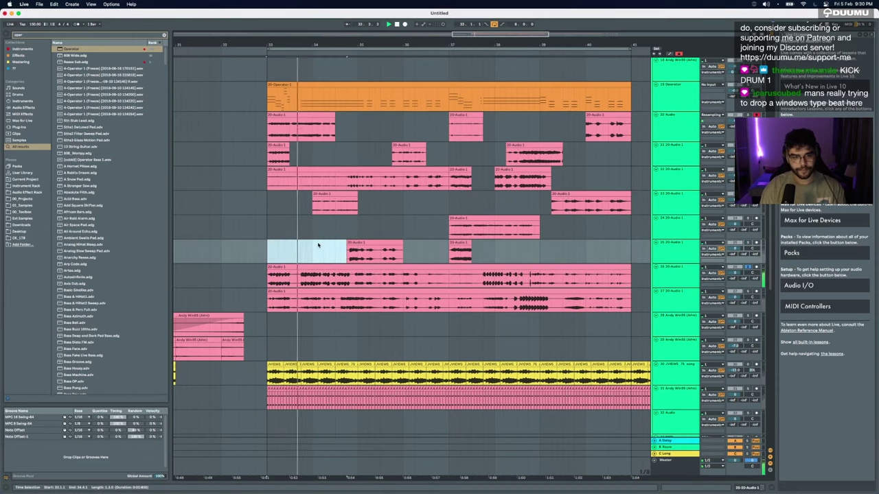
# Step: Audition track 26's recording in solo and cut it down to the opening section from bar 33.1 to 34.4
pyautogui.click(348, 277)
pyautogui.press('super+e')
pyautogui.click(348, 275)
pyautogui.moveTo(347, 275); pyautogui.dragTo(643, 278)
pyautogui.press('space')
pyautogui.press('Delete')
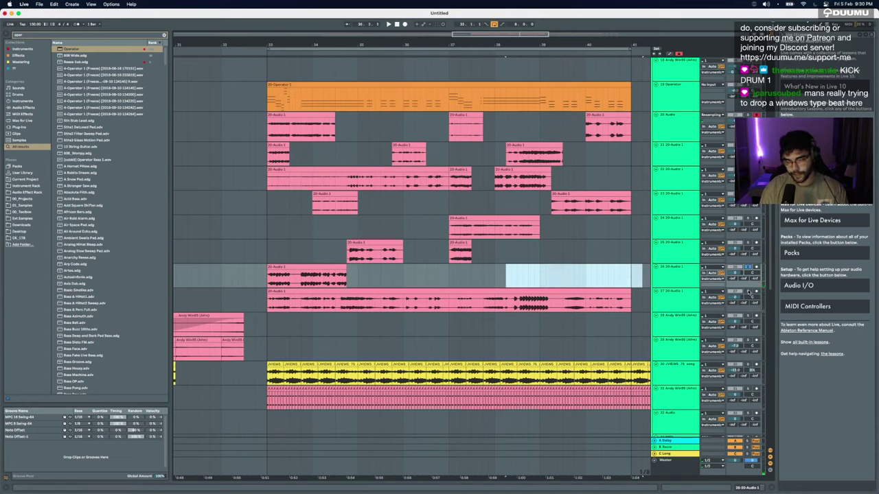
# Step: Audition track 27's recording in solo and split it at about bar 34.3 and at bar 36.1
pyautogui.click(287, 306)
pyautogui.press('space')
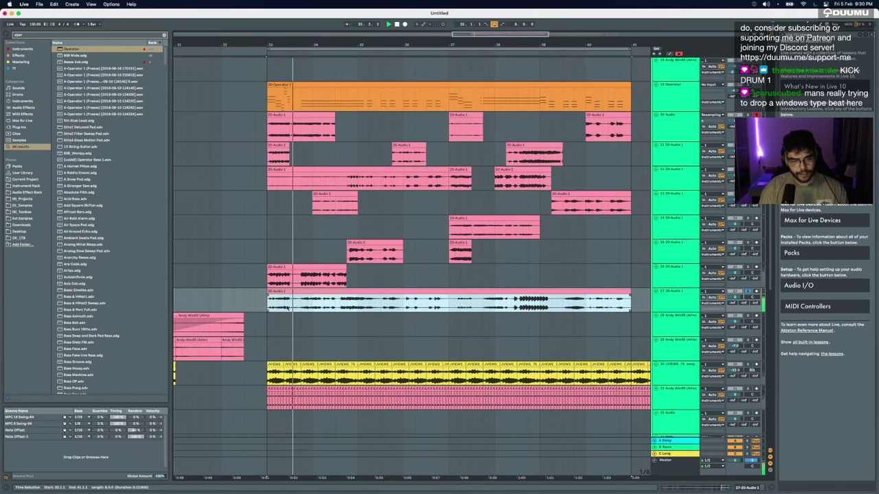
pyautogui.click(343, 295)
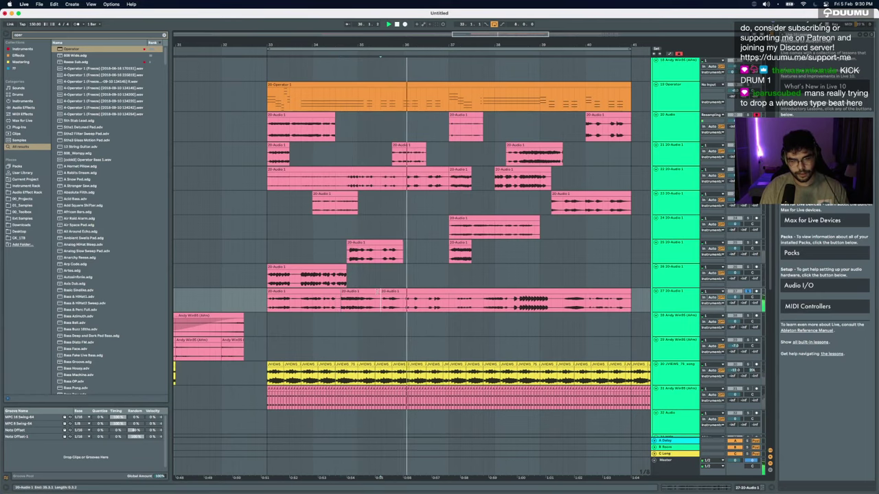
pyautogui.keyDown('shift'); pyautogui.click(397, 303); pyautogui.keyUp('shift')
pyautogui.moveTo(398, 292); pyautogui.dragTo(404, 292)
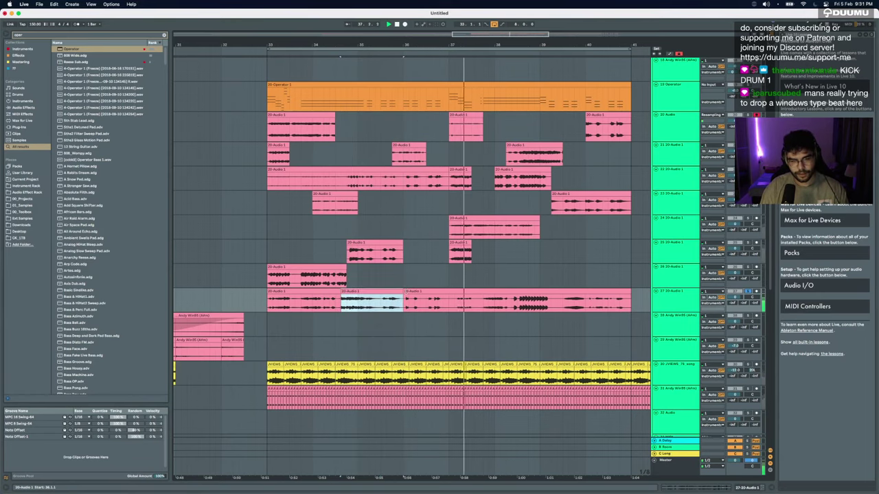
pyautogui.click(405, 292)
# Step: Extend track 27's last clip past bar 41 to about bar 43.3 and audition the added material
pyautogui.click(523, 303)
pyautogui.hscroll(4, 547, 305)
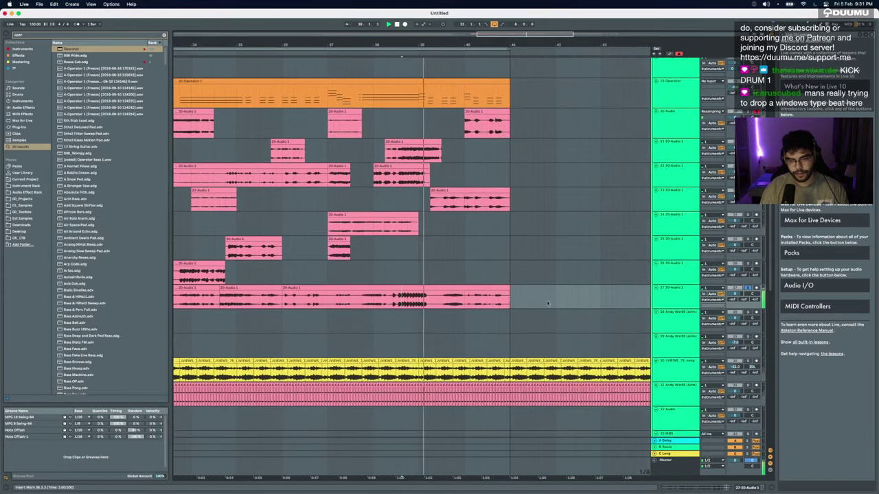
pyautogui.doubleClick(508, 290)
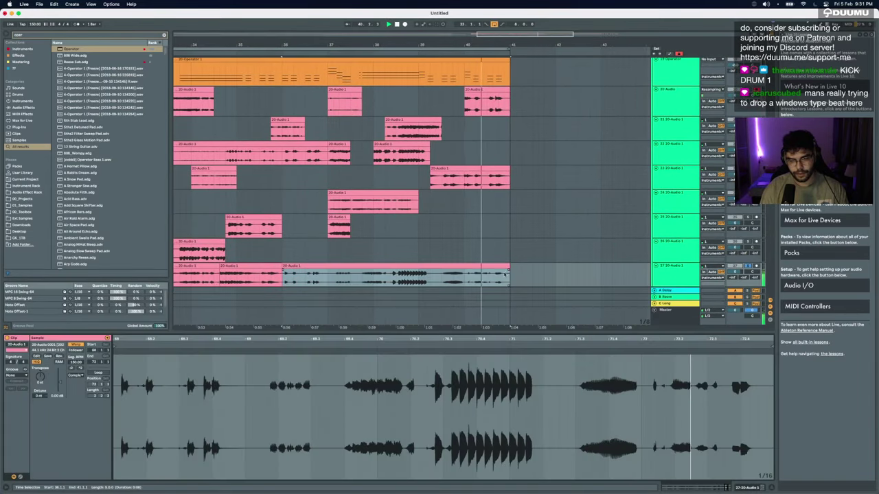
pyautogui.moveTo(509, 267); pyautogui.dragTo(631, 258)
pyautogui.click(573, 277)
pyautogui.press('space')
pyautogui.press('space')
pyautogui.hscroll(5, 563, 274)
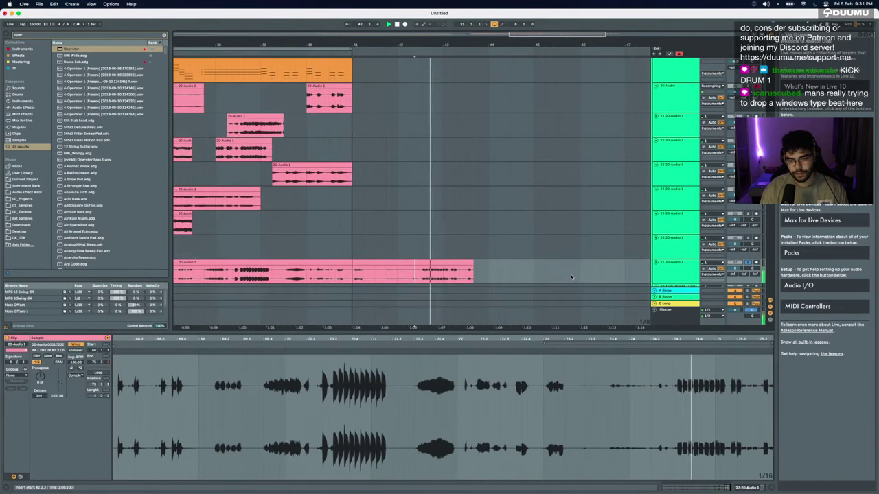
# Step: Delete track 27's last clip, which starts at bar 36.1
pyautogui.click(468, 265)
pyautogui.press('space')
pyautogui.press('-')
pyautogui.press('-')
pyautogui.press('-')
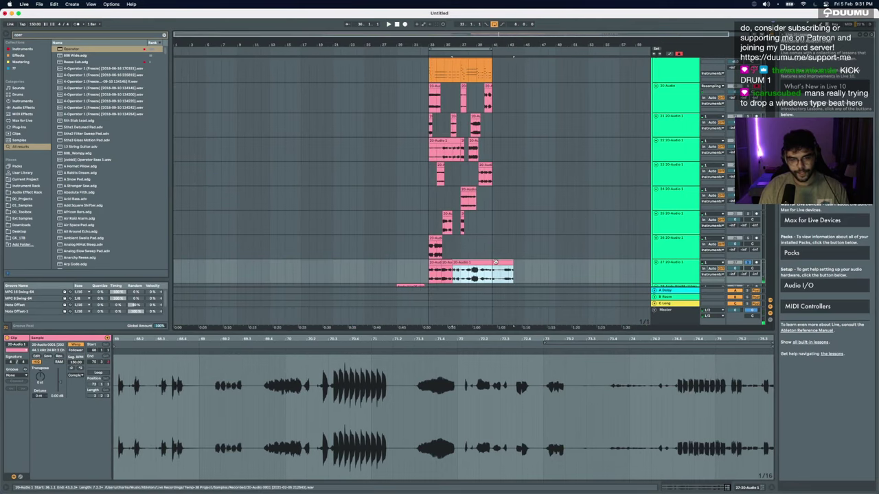
pyautogui.press('Delete')
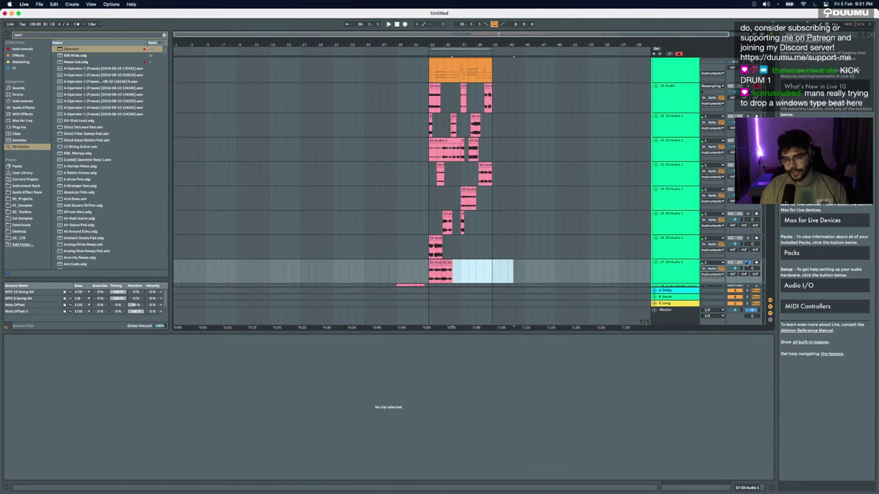
# Step: Turn off solo on track 27, hide the clip detail view, and group tracks 20 through 27
pyautogui.click(747, 263)
pyautogui.moveTo(638, 332); pyautogui.dragTo(639, 467)
pyautogui.click(693, 279)
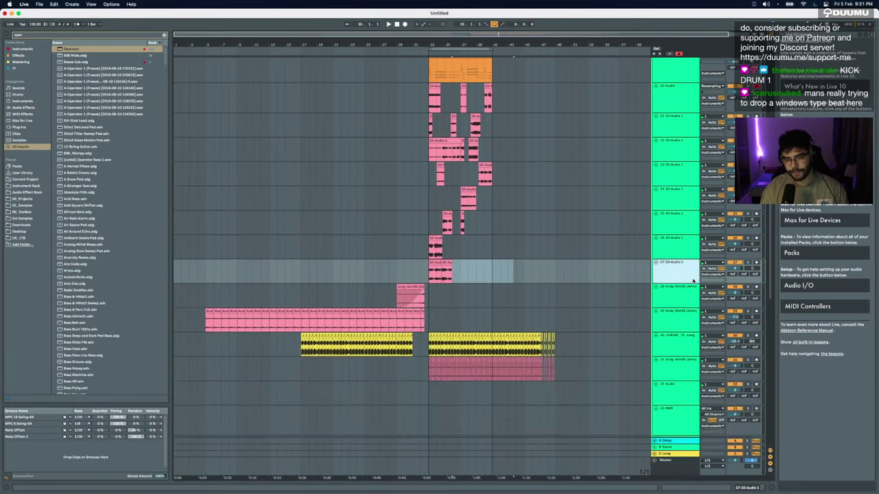
pyautogui.scroll(5, 676, 204)
pyautogui.keyDown('shift'); pyautogui.click(671, 225); pyautogui.keyUp('shift')
pyautogui.keyDown('shift'); pyautogui.click(670, 199); pyautogui.keyUp('shift')
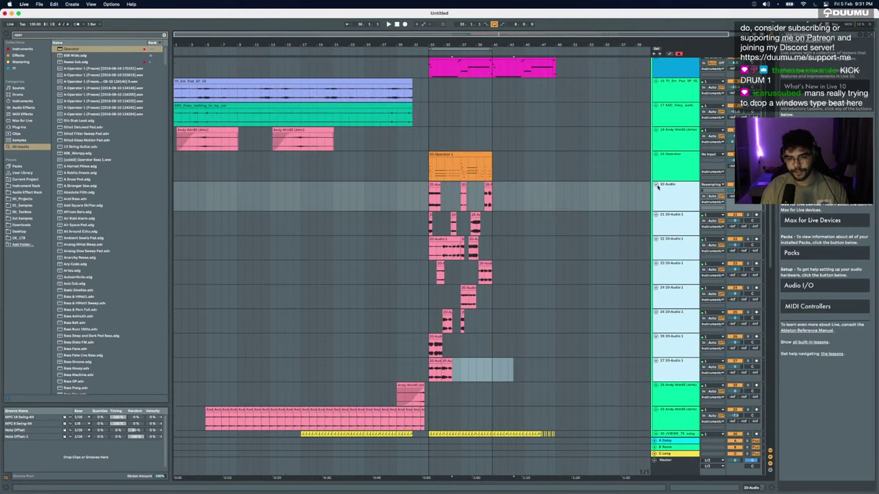
pyautogui.press('super+g')
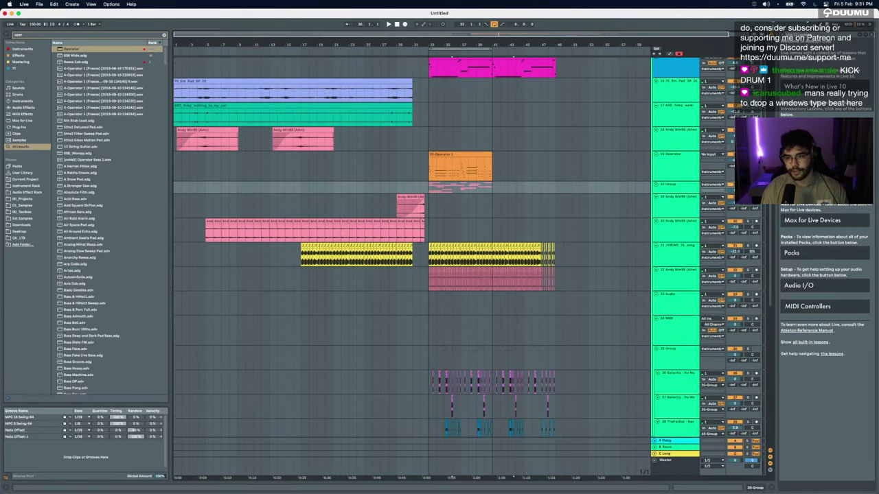
# Step: Start playback from about bar 27 and duplicate the Operator clip to fill bars 41.1 to 49.1
pyautogui.click(382, 172)
pyautogui.press('space')
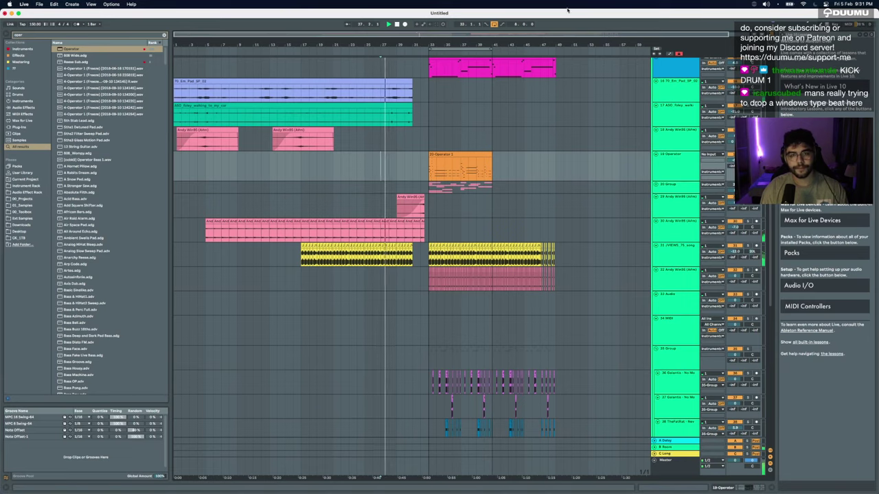
pyautogui.click(467, 154)
pyautogui.press('super+d')
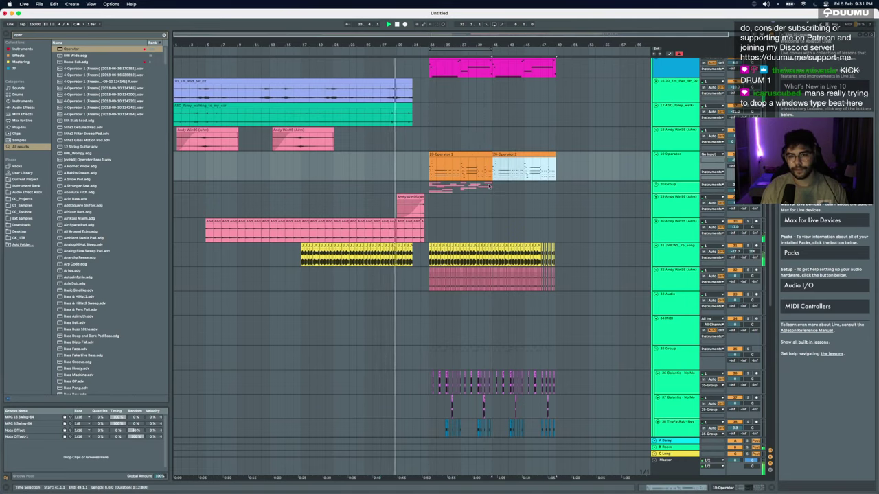
pyautogui.scroll(5, 489, 186)
pyautogui.scroll(-2, 489, 186)
pyautogui.hscroll(2, 489, 186)
pyautogui.hscroll(3, 489, 185)
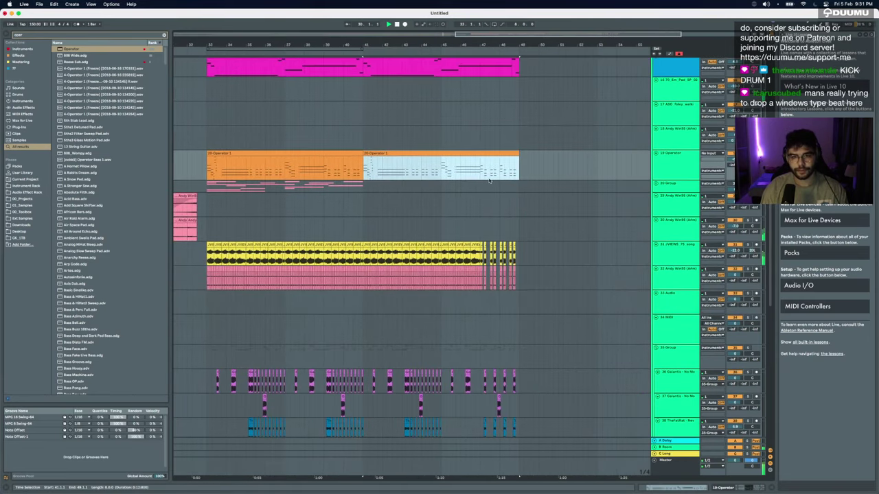
pyautogui.scroll(5, 490, 182)
pyautogui.scroll(-5, 490, 182)
pyautogui.scroll(3, 488, 181)
pyautogui.scroll(-5, 489, 181)
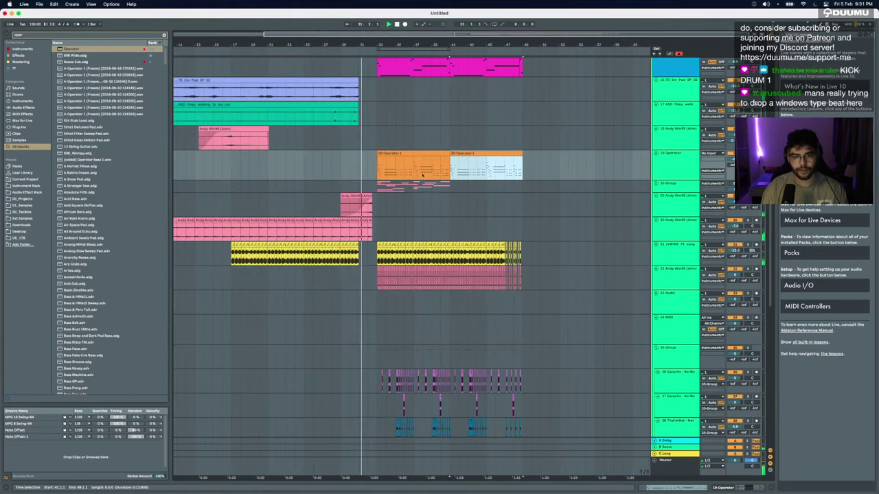
# Step: Play through the section from bar 33 and adjust the Operator track's volume against the grouped layers
pyautogui.click(405, 153)
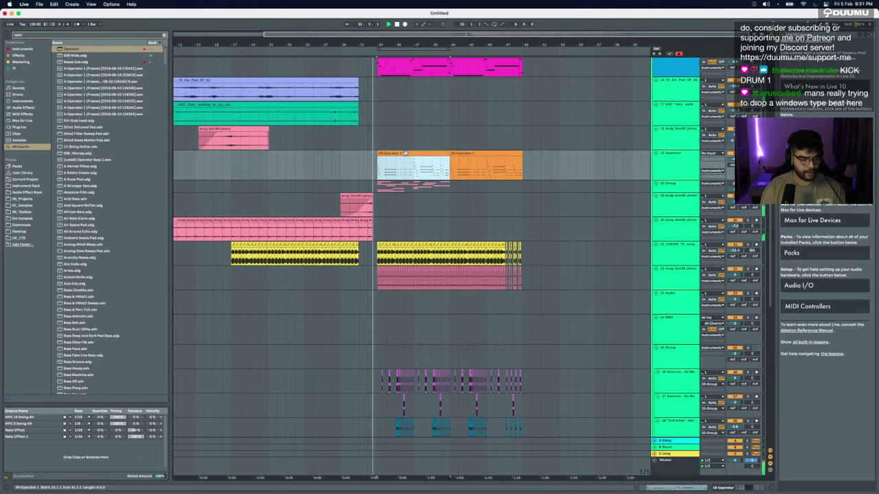
pyautogui.press('z')
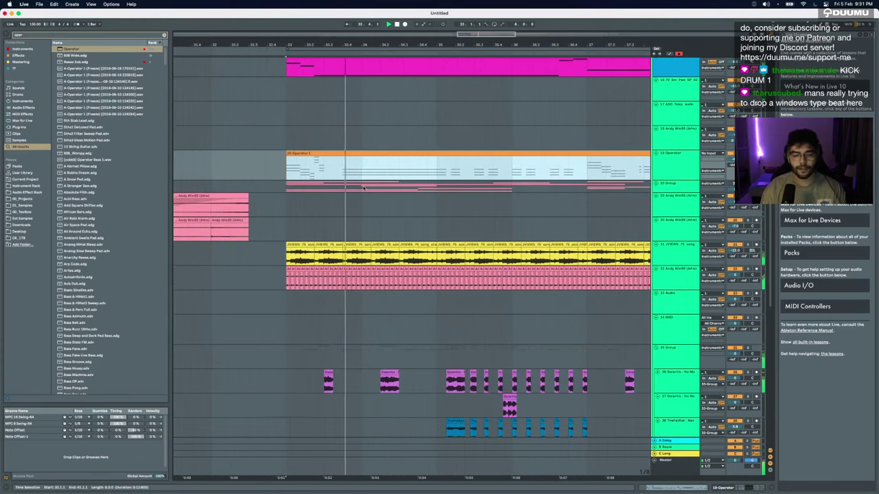
pyautogui.scroll(-3, 363, 188)
pyautogui.click(734, 160)
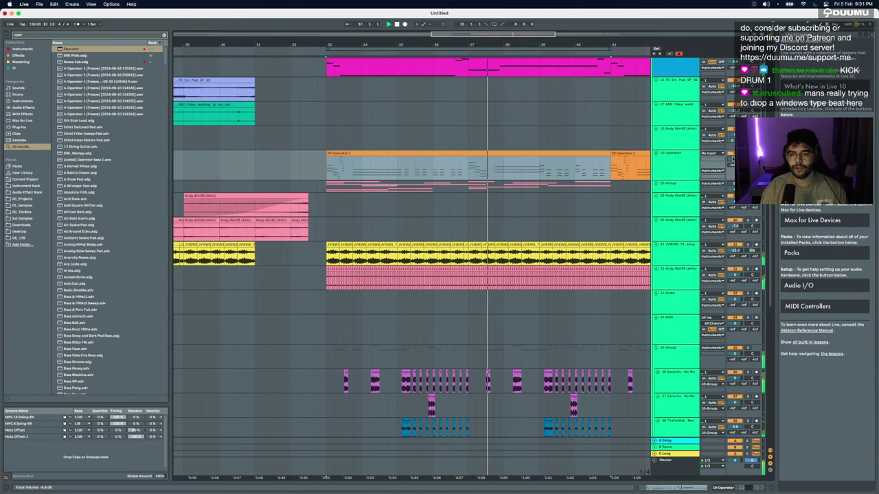
pyautogui.press('z')
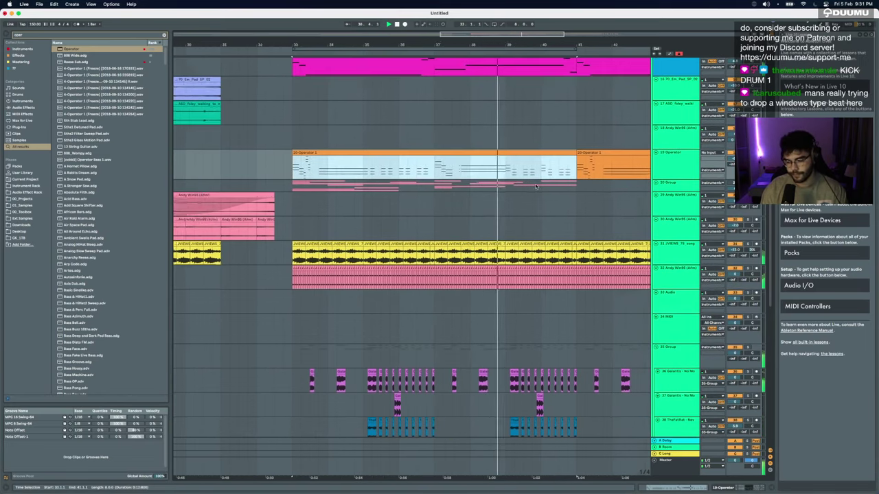
pyautogui.press('x')
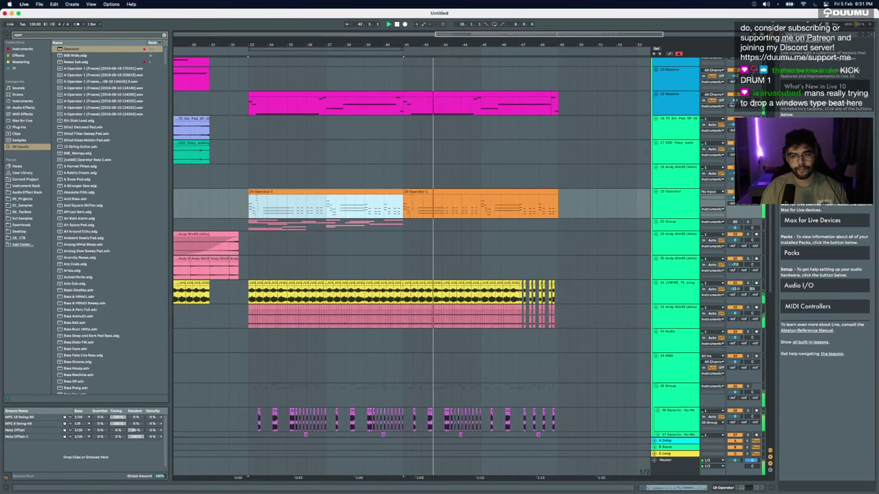
pyautogui.press('space')
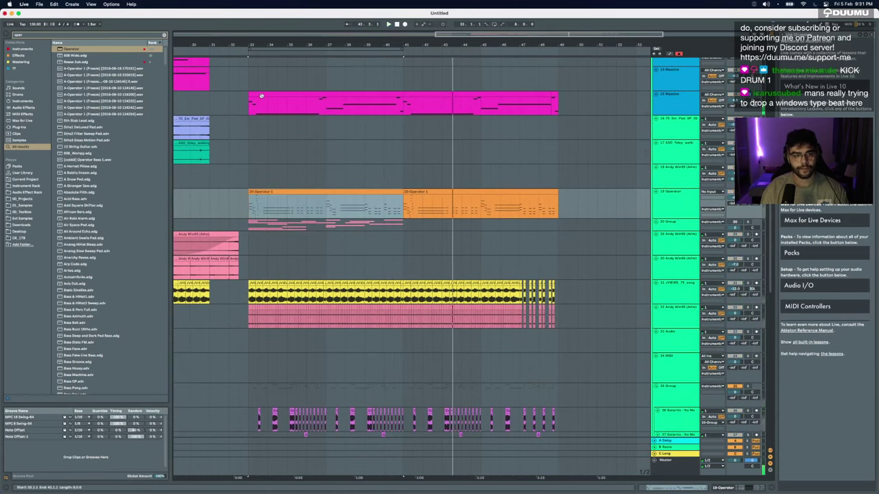
# Step: Open the Massive clip at bar 33, select its long low note, and audition the part while selecting each of the two clips
pyautogui.doubleClick(262, 95)
pyautogui.click(261, 390)
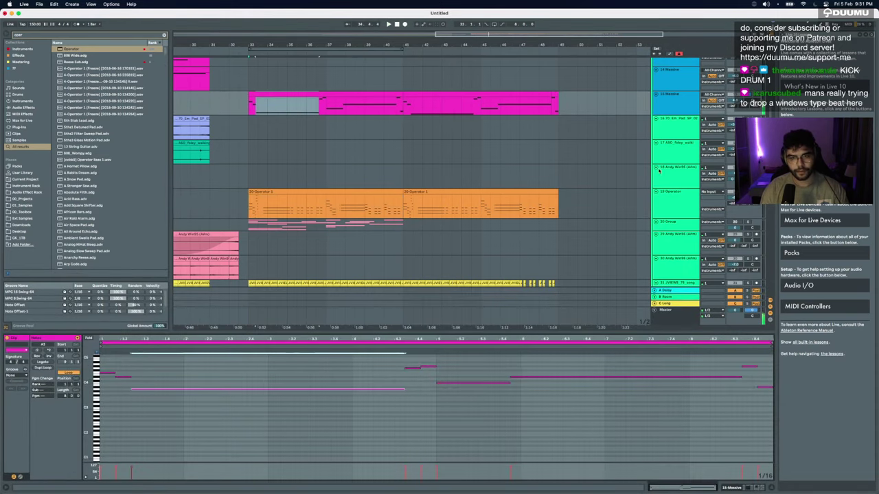
pyautogui.press('space')
pyautogui.click(381, 95)
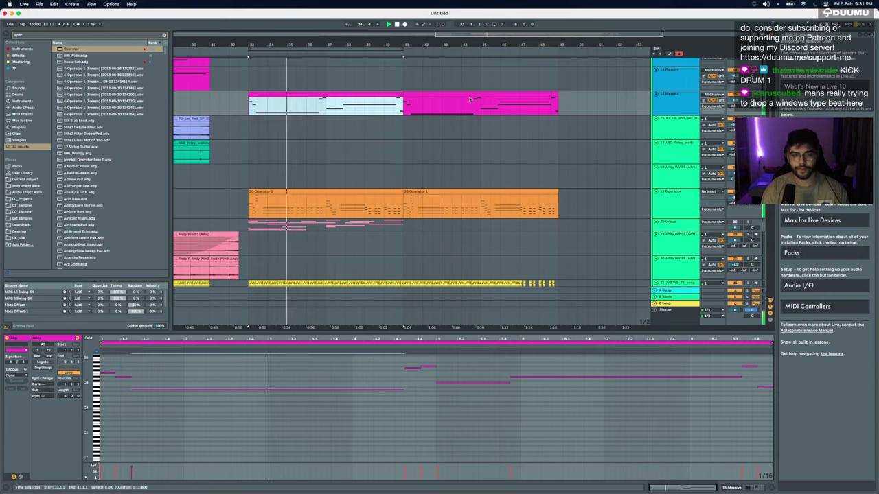
pyautogui.click(434, 103)
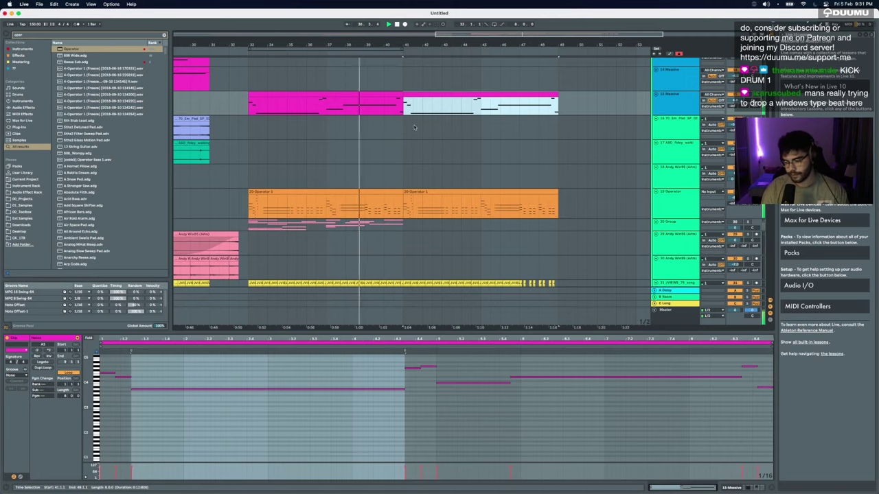
# Step: Duplicate the grouped resampled layers from bars 33.1 to 41.1 into bars 41.1 to 49.1
pyautogui.scroll(3, 414, 127)
pyautogui.scroll(-2, 414, 127)
pyautogui.scroll(4, 416, 158)
pyautogui.scroll(-3, 418, 193)
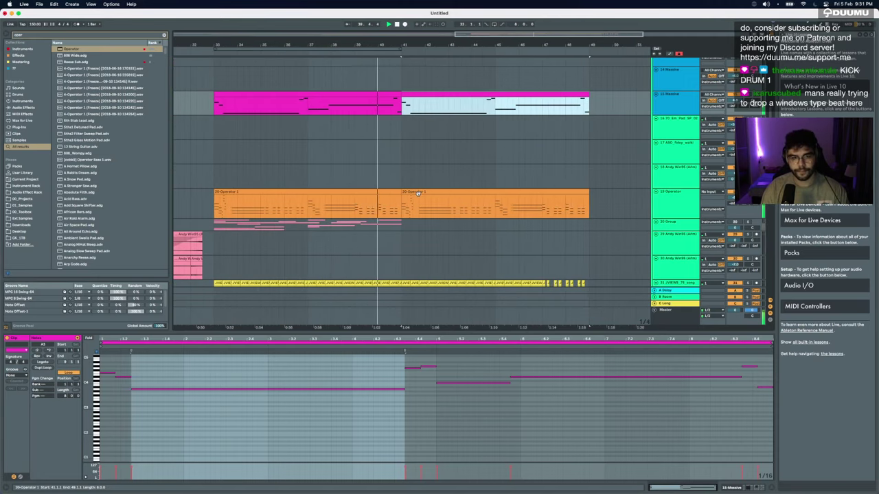
pyautogui.scroll(-6, 418, 194)
pyautogui.scroll(-2, 419, 194)
pyautogui.scroll(8, 418, 194)
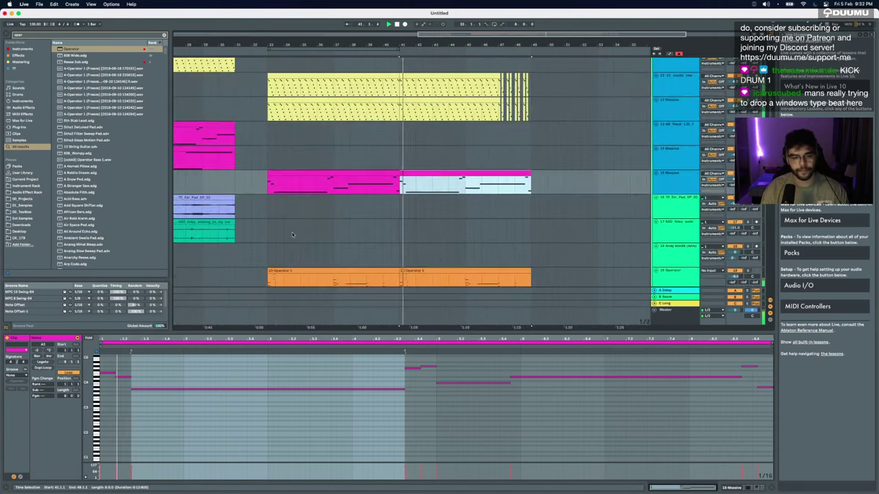
pyautogui.scroll(4, 292, 233)
pyautogui.scroll(-10, 292, 234)
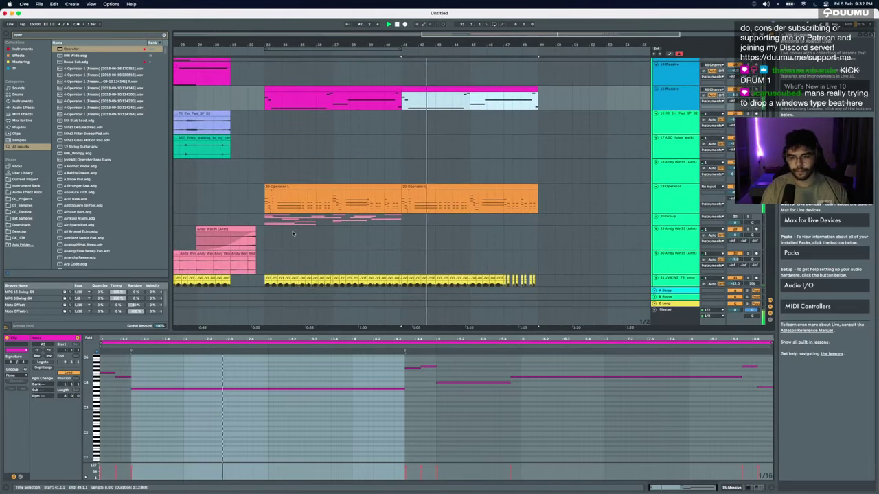
pyautogui.scroll(-5, 292, 234)
pyautogui.click(297, 219)
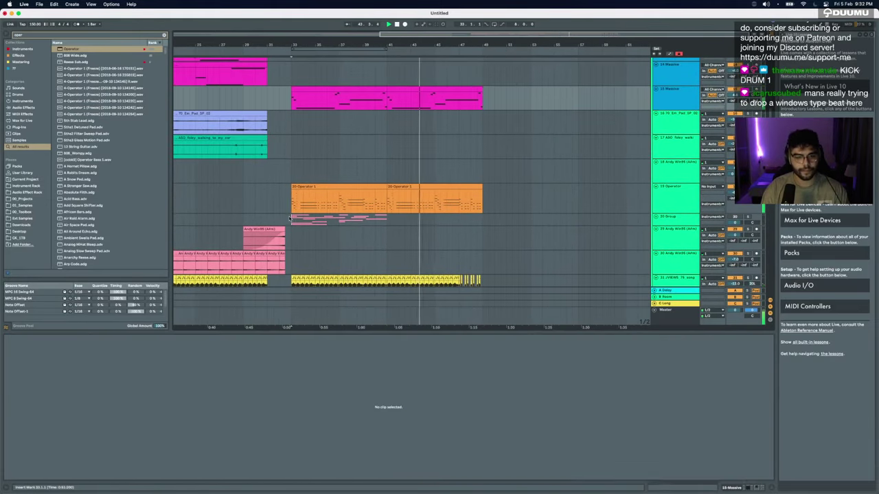
pyautogui.keyDown('shift'); pyautogui.click(385, 223); pyautogui.keyUp('shift')
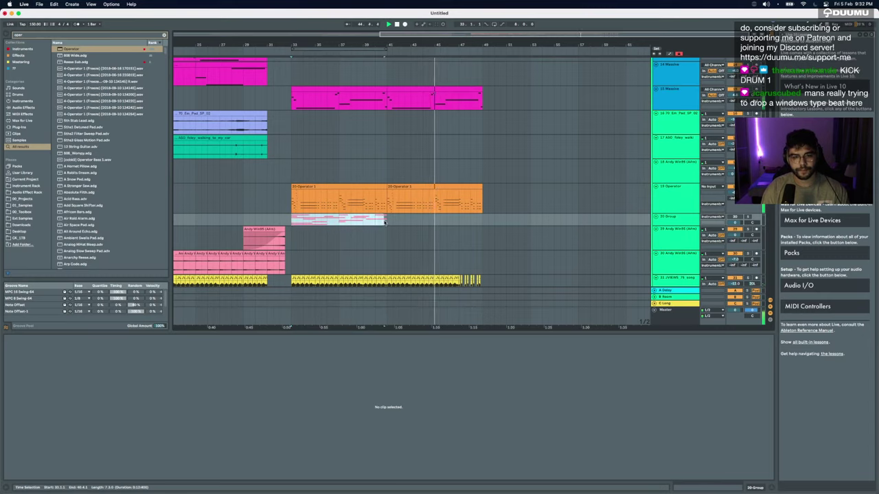
pyautogui.scroll(5, 412, 219)
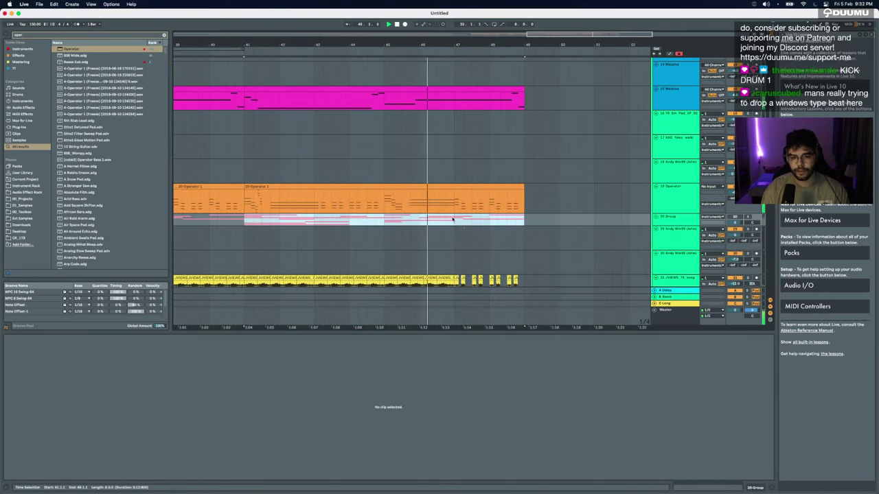
pyautogui.click(452, 219)
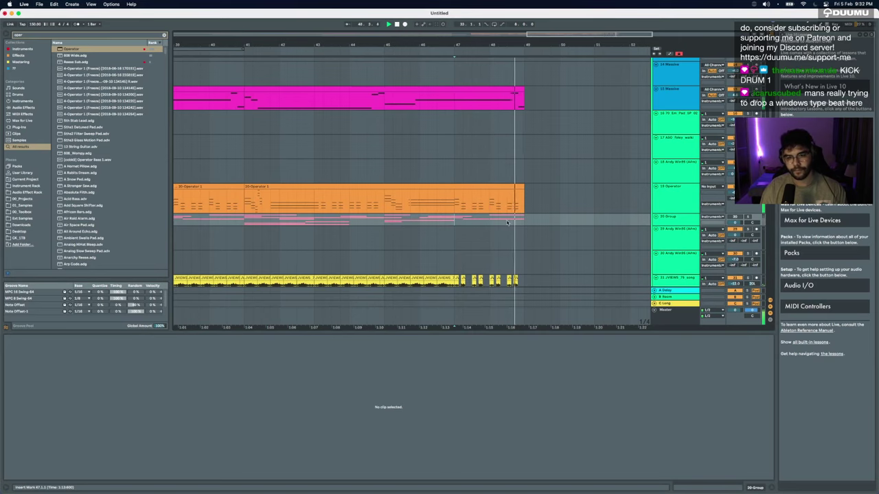
# Step: Stop playback and unfold the resampled layers' group so its individual audio tracks can be edited
pyautogui.scroll(5, 507, 223)
pyautogui.scroll(-3, 507, 222)
pyautogui.press('space')
pyautogui.scroll(-3, 507, 222)
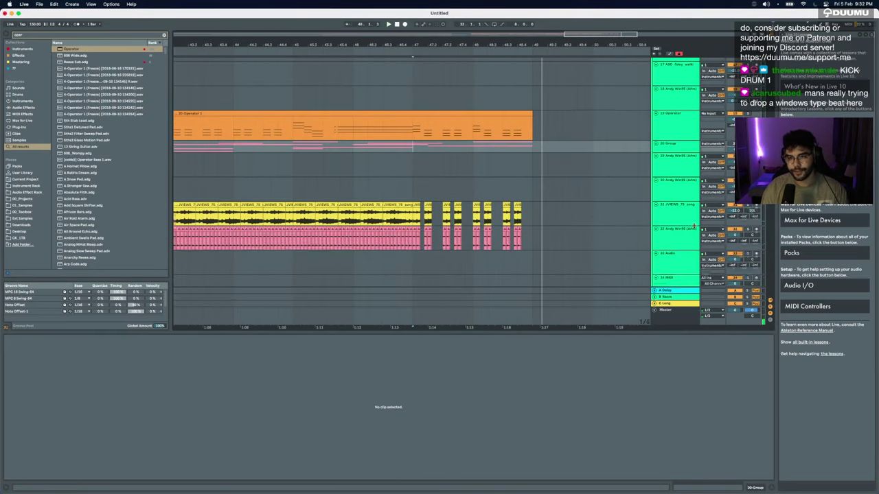
pyautogui.scroll(-3, 481, 195)
pyautogui.scroll(-4, 412, 237)
pyautogui.hscroll(-3, 395, 231)
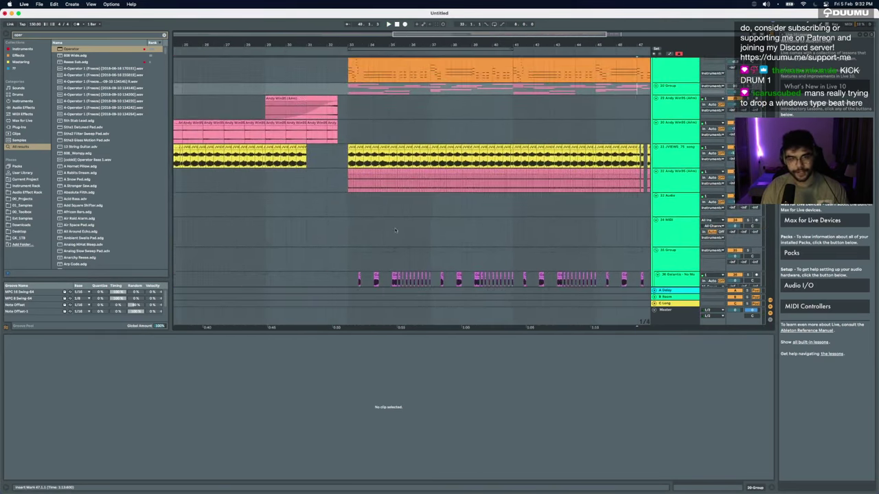
pyautogui.scroll(3, 396, 231)
pyautogui.scroll(2, 396, 231)
pyautogui.click(655, 143)
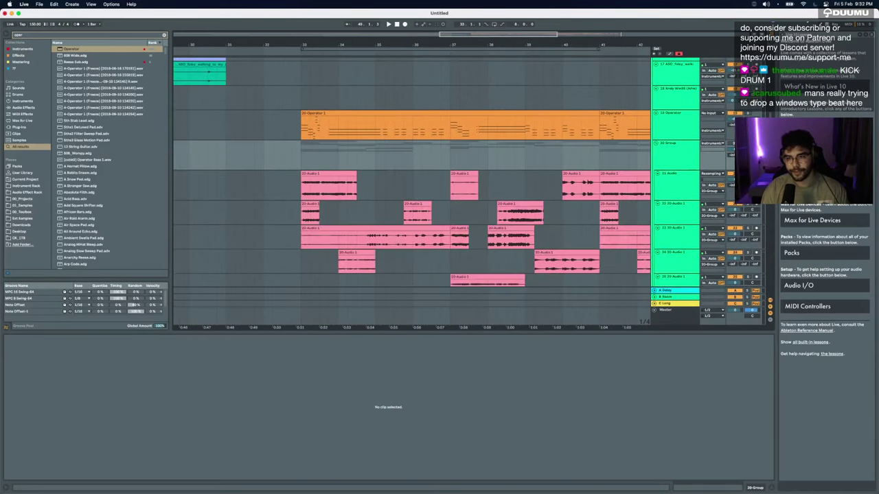
pyautogui.scroll(-2, 434, 221)
pyautogui.scroll(-5, 434, 223)
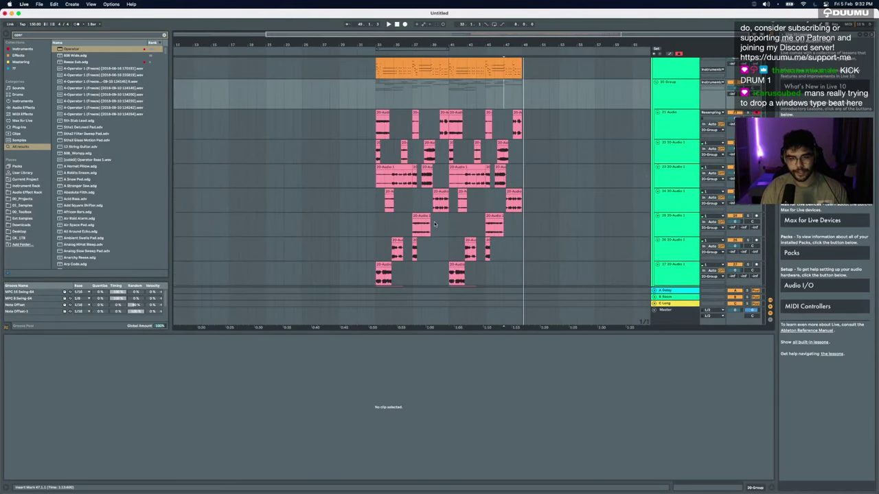
pyautogui.scroll(-3, 651, 157)
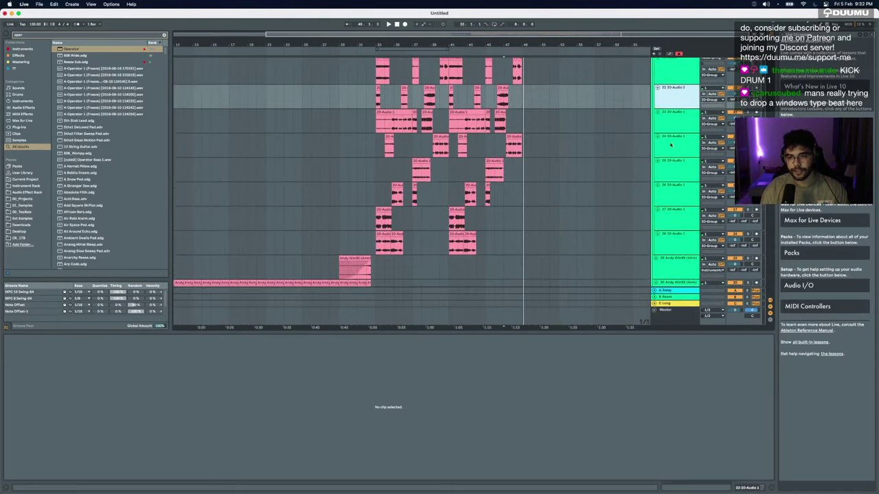
pyautogui.keyDown('shift'); pyautogui.click(671, 242); pyautogui.keyUp('shift')
pyautogui.click(657, 233)
pyautogui.scroll(3, 656, 180)
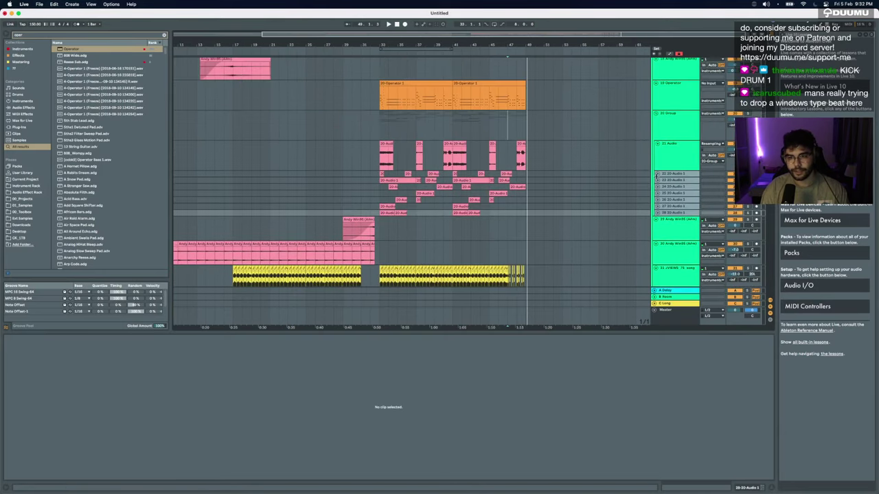
pyautogui.click(660, 175)
# Step: Play from bar 33 and split out the section from 33.3 to 33.4 of track 21's first audio clip
pyautogui.scroll(6, 367, 163)
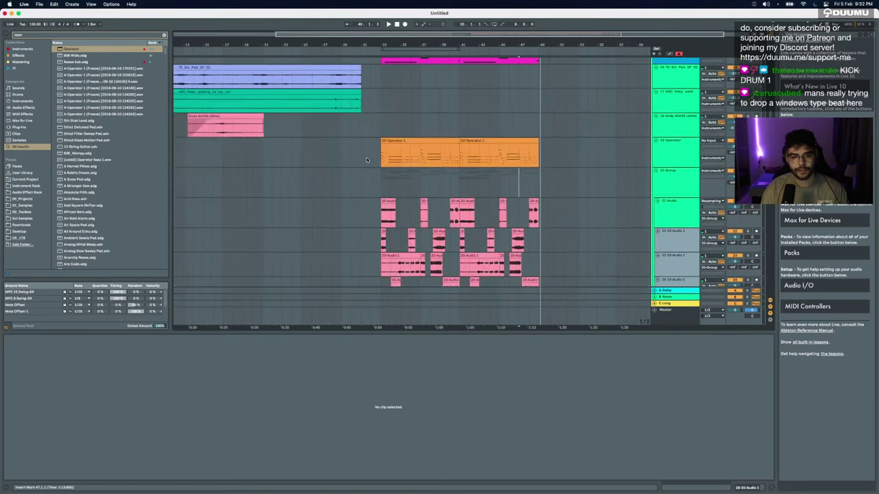
pyautogui.click(394, 195)
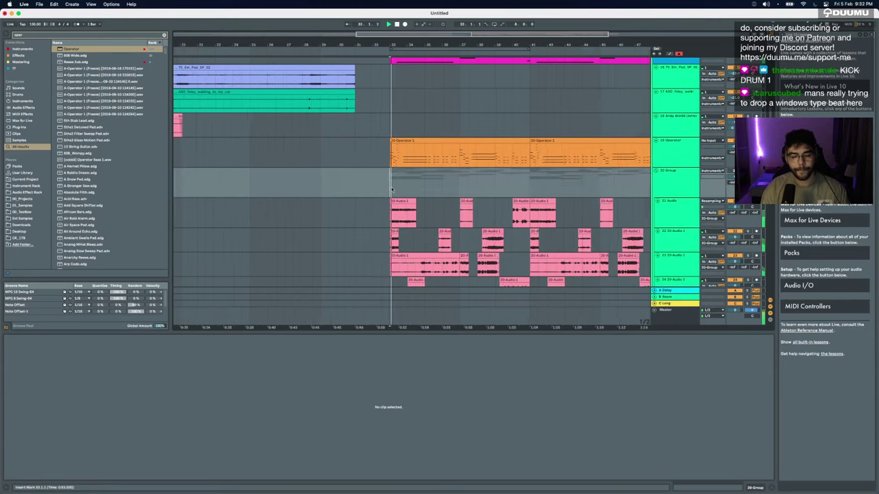
pyautogui.scroll(5, 387, 192)
pyautogui.moveTo(460, 184); pyautogui.dragTo(486, 213)
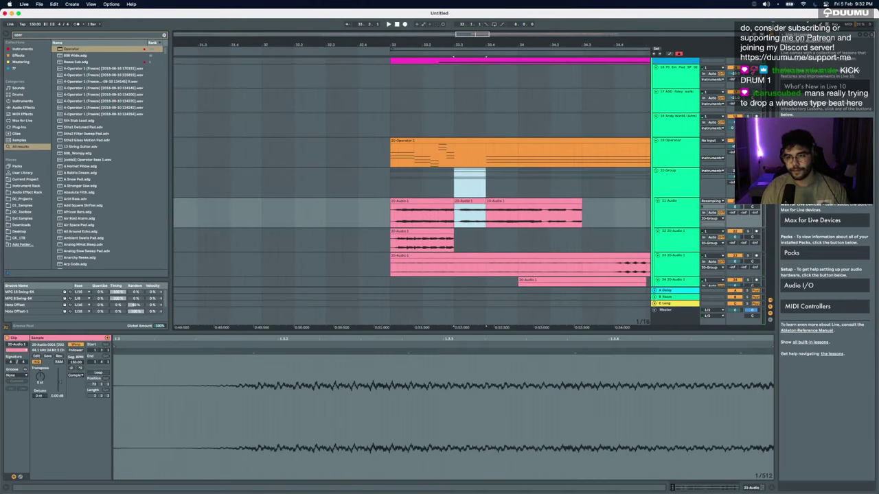
# Step: Insert an audio track between Operator and the group, move the cut slice onto it at 33.3, and audition it
pyautogui.click(675, 160)
pyautogui.press('super+t')
pyautogui.moveTo(465, 225); pyautogui.dragTo(464, 188)
pyautogui.press('space')
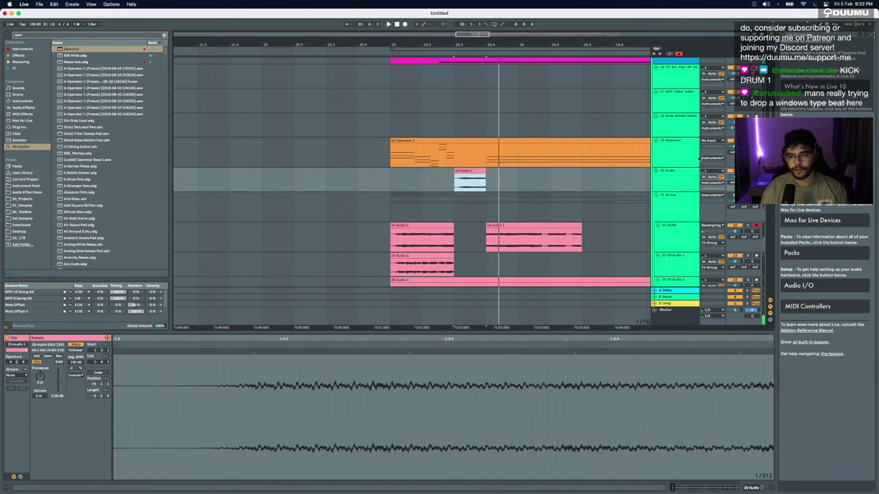
pyautogui.press('space')
pyautogui.press('space')
# Step: Add EQ Eight to the new audio track and raise band 1's low-cut frequency to just past band 2
pyautogui.press('super+f')
pyautogui.write('eq')
pyautogui.press('Down')
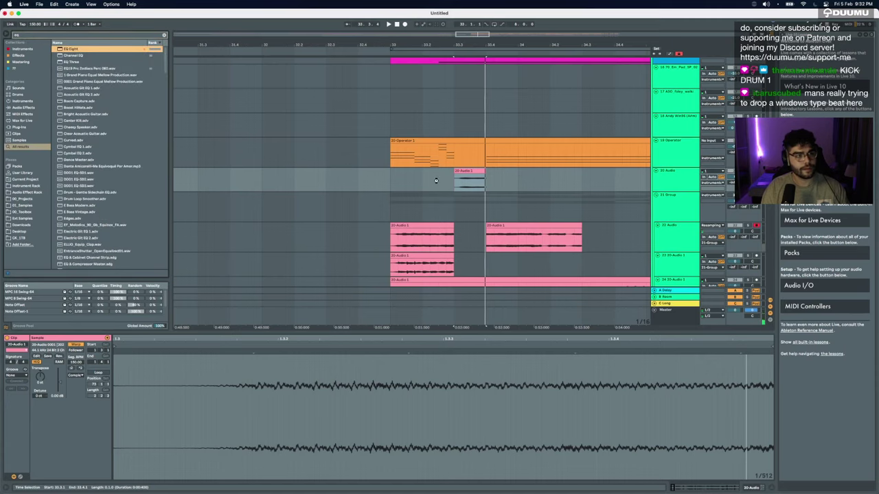
pyautogui.press('Return')
pyautogui.press('space')
pyautogui.click(83, 475)
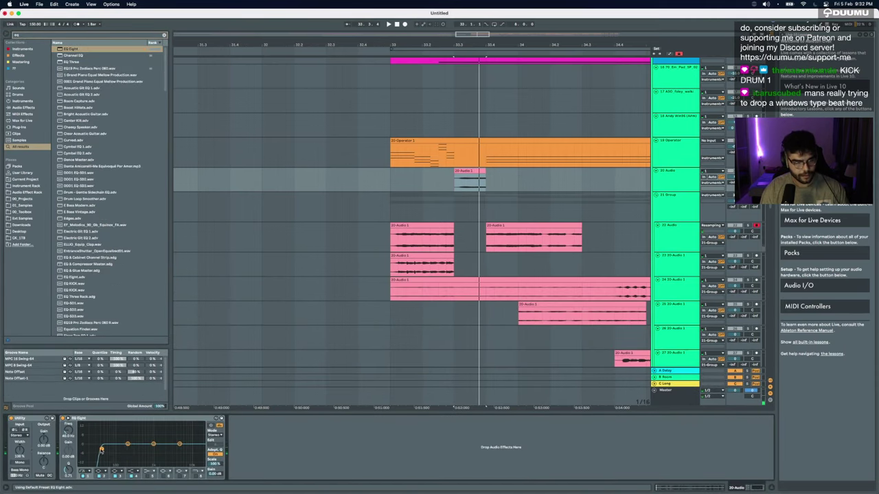
pyautogui.moveTo(100, 450); pyautogui.dragTo(131, 450)
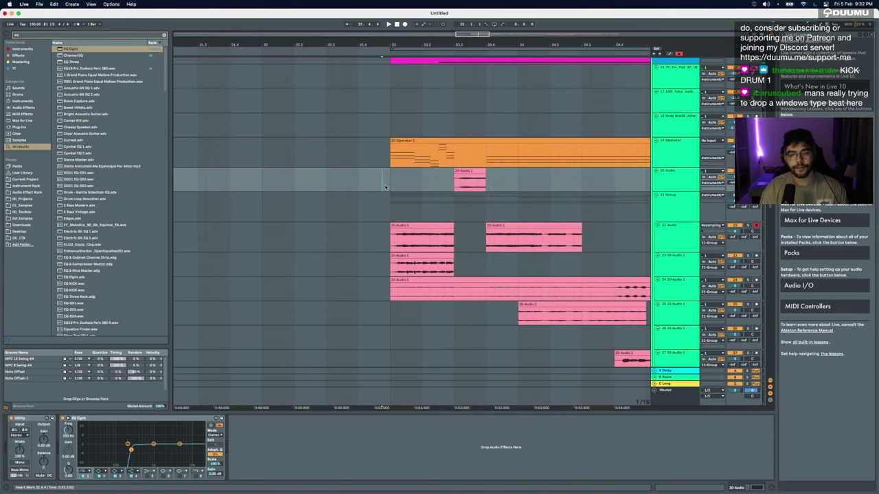
# Step: Play from just before bar 33, then select the 33.4 to 34.1 range on track 24 and audition that track soloed
pyautogui.scroll(-3, 436, 197)
pyautogui.hscroll(5, 435, 198)
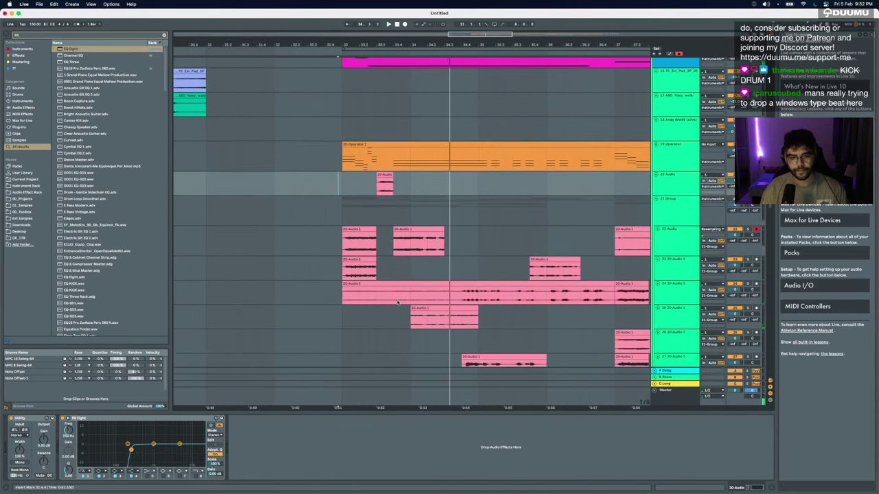
pyautogui.moveTo(397, 302); pyautogui.dragTo(455, 296)
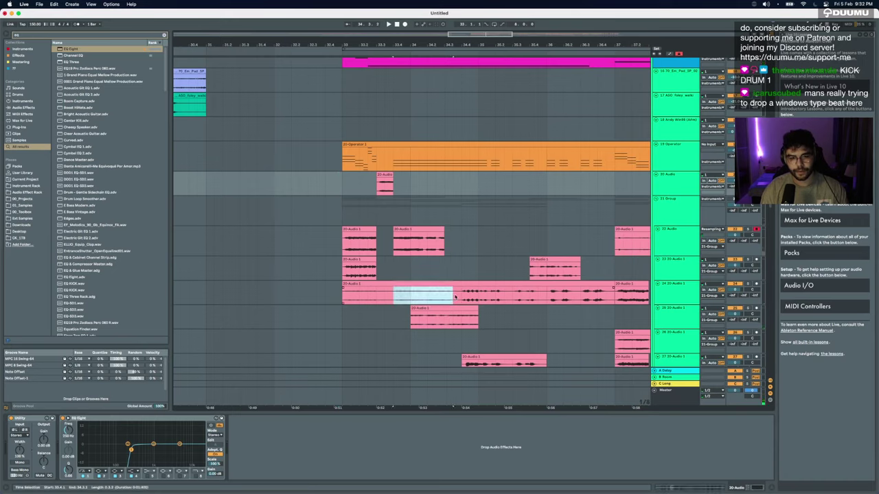
pyautogui.click(404, 284)
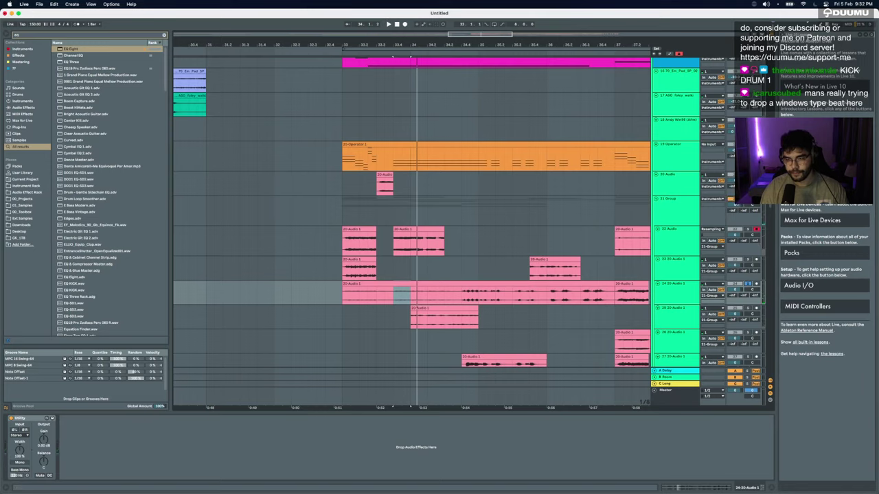
pyautogui.press('space')
# Step: Select all the layer tracks inside the group, starting with track 22, and replay the section from 33.4
pyautogui.click(690, 238)
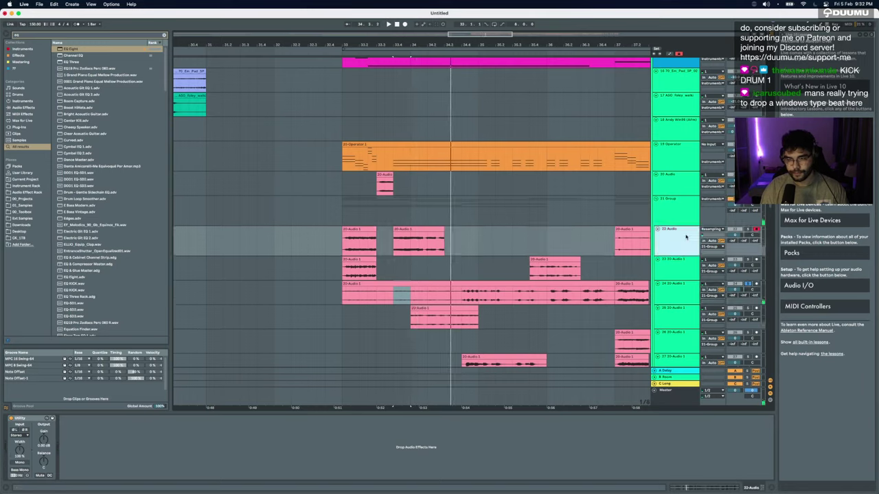
pyautogui.press('super+a')
pyautogui.press('space')
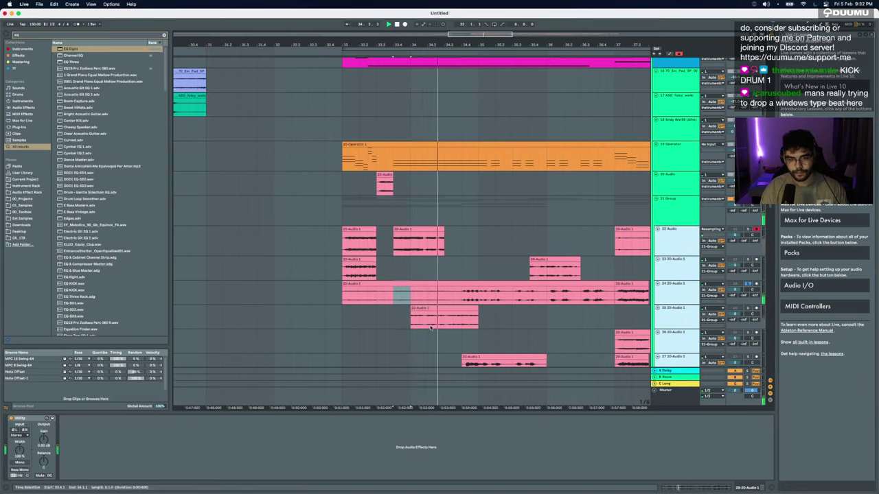
# Step: Solo the 25 20-Audio track and audition its clip at bar 34
pyautogui.press('space')
pyautogui.click(748, 307)
pyautogui.press('space')
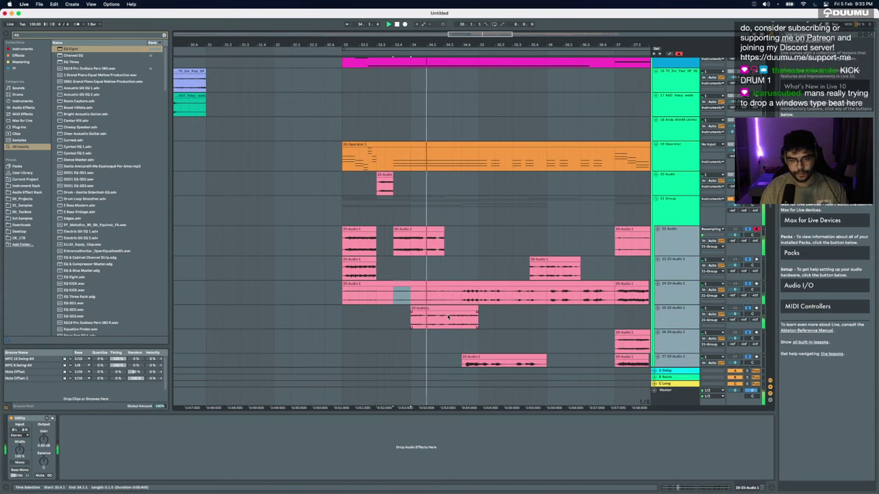
pyautogui.scroll(-5, 447, 317)
pyautogui.click(679, 234)
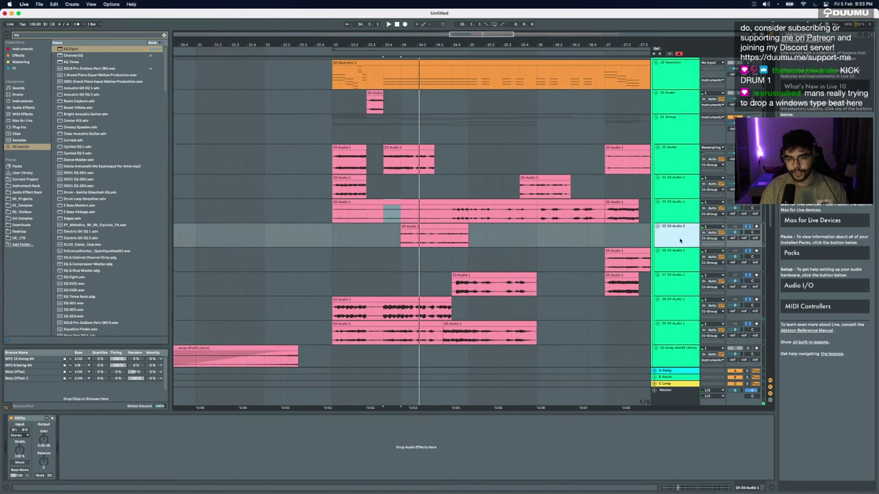
pyautogui.click(749, 226)
pyautogui.click(415, 226)
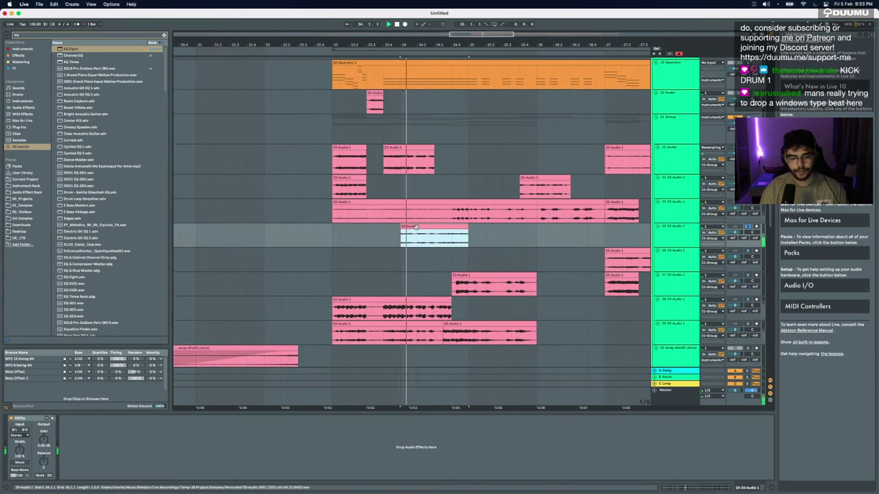
pyautogui.click(435, 238)
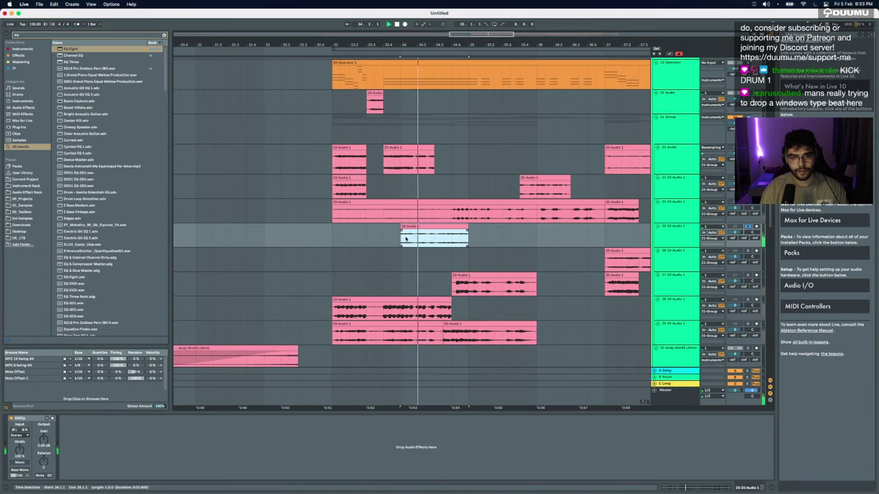
# Step: Copy the soloed track's clip to the 20 Audio track, aligned to start at 34.1, and adjust the solo state
pyautogui.scroll(2, 404, 241)
pyautogui.press('super+c')
pyautogui.press('space')
pyautogui.click(411, 136)
pyautogui.press('super+v')
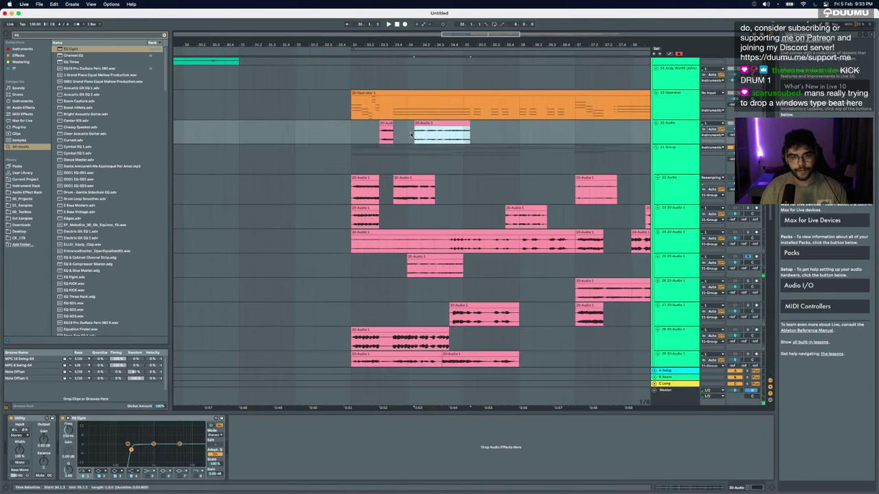
pyautogui.moveTo(438, 123); pyautogui.dragTo(430, 123)
pyautogui.click(749, 123)
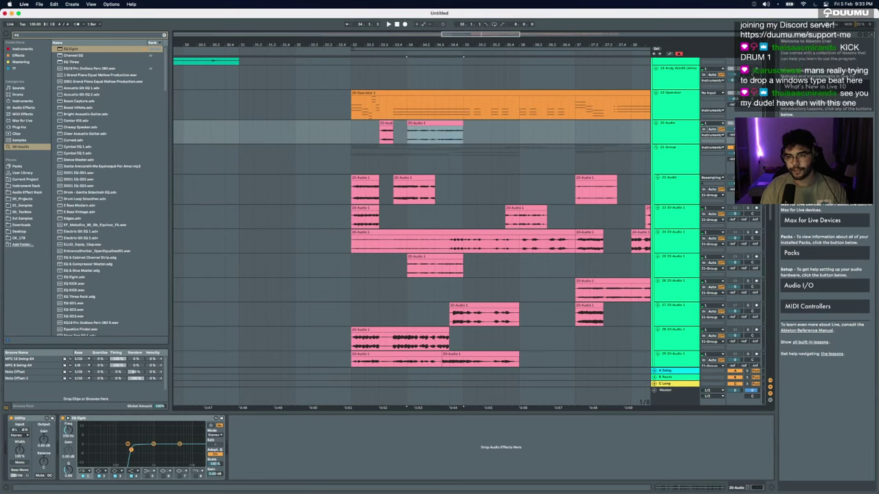
pyautogui.hotkey('ctrl', 'd')
pyautogui.hotkey('ctrl', 'd')
pyautogui.hotkey('ctrl', 'd')
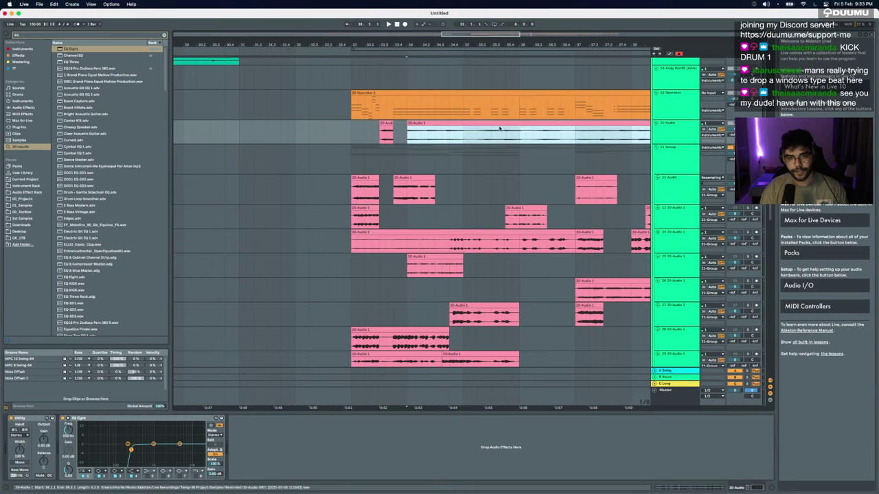
pyautogui.press('Delete')
# Step: Open the pasted clip on the 20 Audio track, set its warp mode to Texture and audition it
pyautogui.click(427, 129)
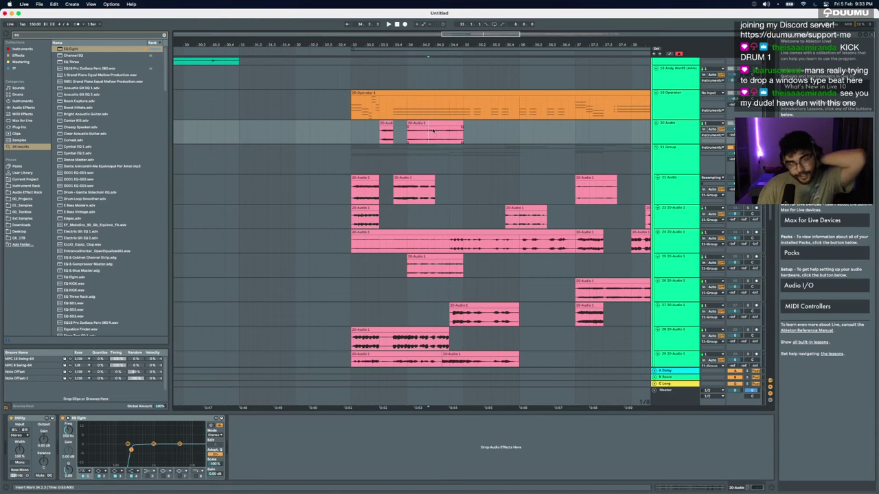
pyautogui.doubleClick(427, 129)
pyautogui.click(74, 375)
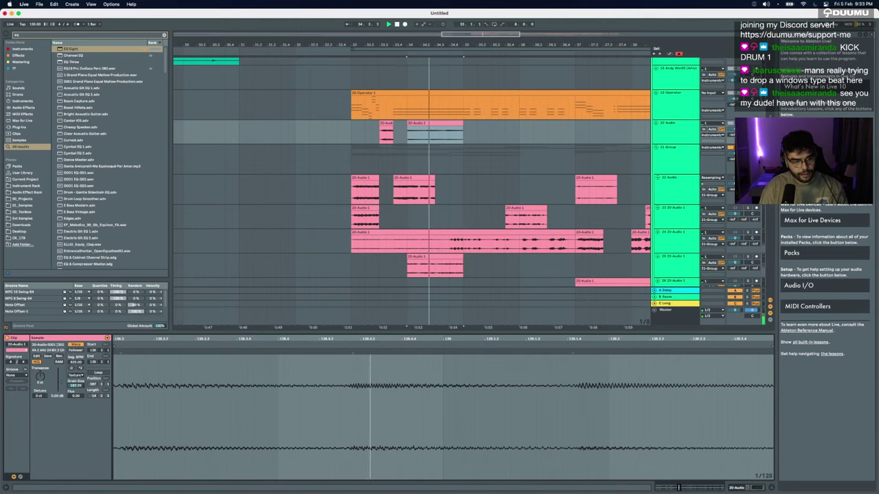
pyautogui.press('space')
# Step: Draw a Grain Size envelope in the clip as a ramp rising from 0% to 100%, and play it back
pyautogui.click(20, 477)
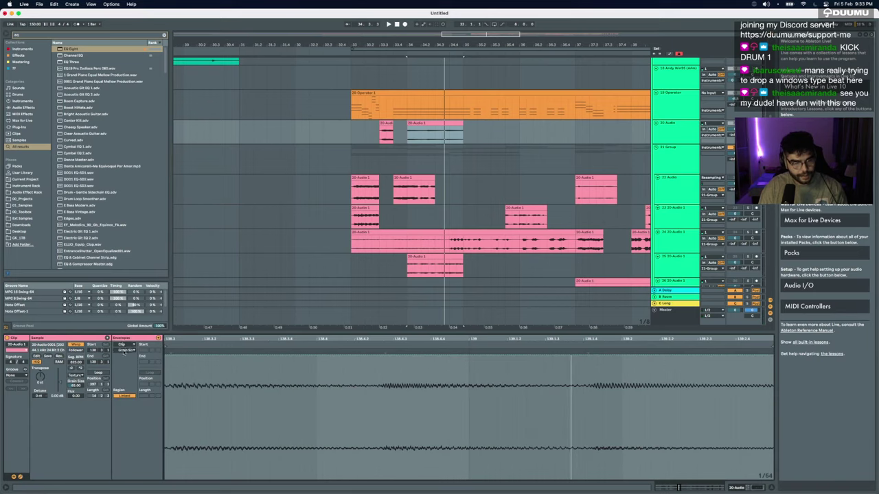
pyautogui.click(166, 356)
pyautogui.moveTo(169, 356); pyautogui.dragTo(165, 375)
pyautogui.press('super+z')
pyautogui.press('super+z')
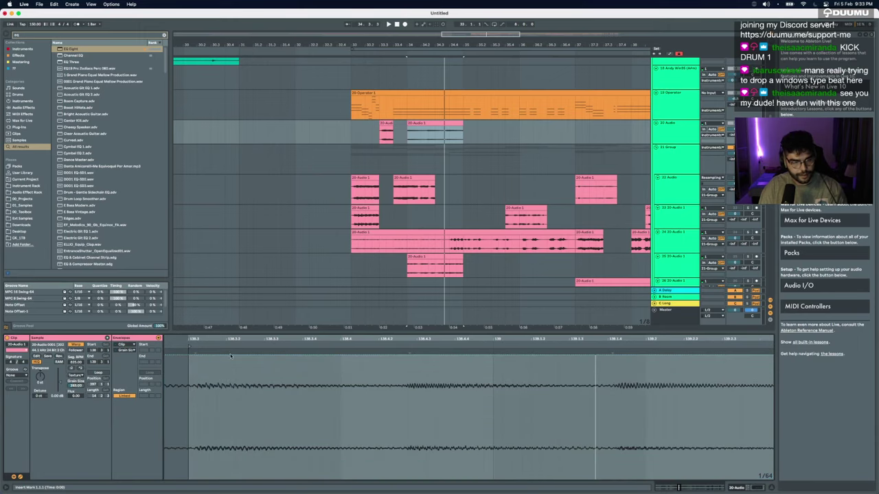
pyautogui.press('super+a')
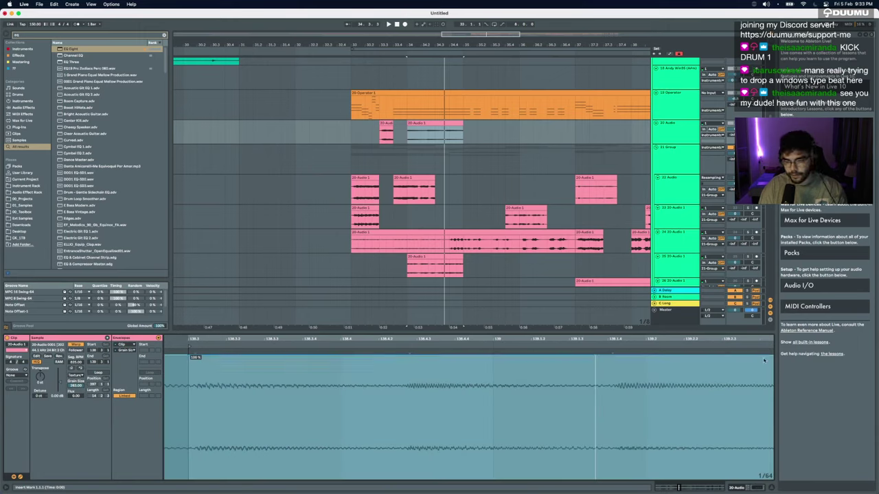
pyautogui.moveTo(751, 356); pyautogui.dragTo(188, 480)
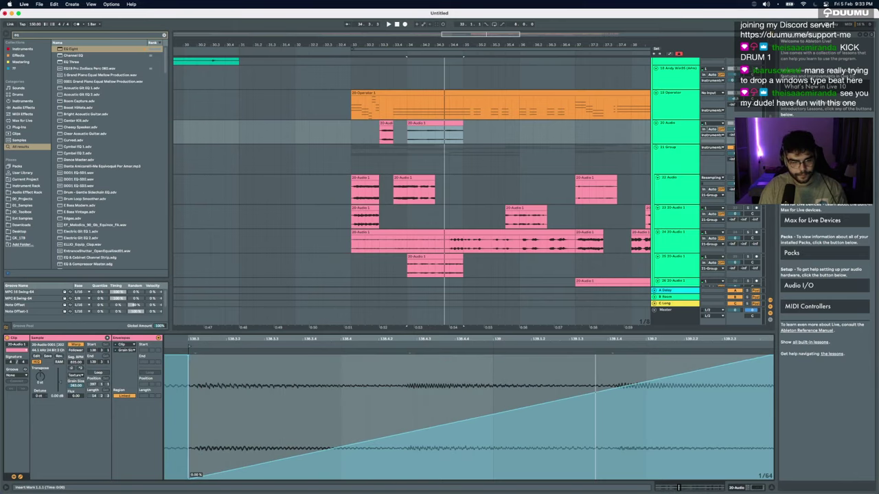
pyautogui.press('space')
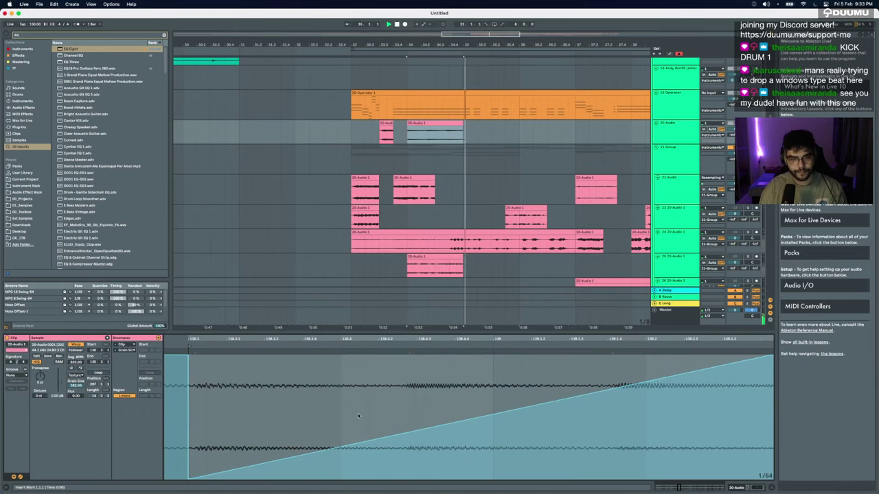
# Step: Bend the Grain Size ramp into a curve that rises steeply at first and flattens out, and audition the clip
pyautogui.moveTo(458, 433); pyautogui.dragTo(335, 404)
pyautogui.click(458, 129)
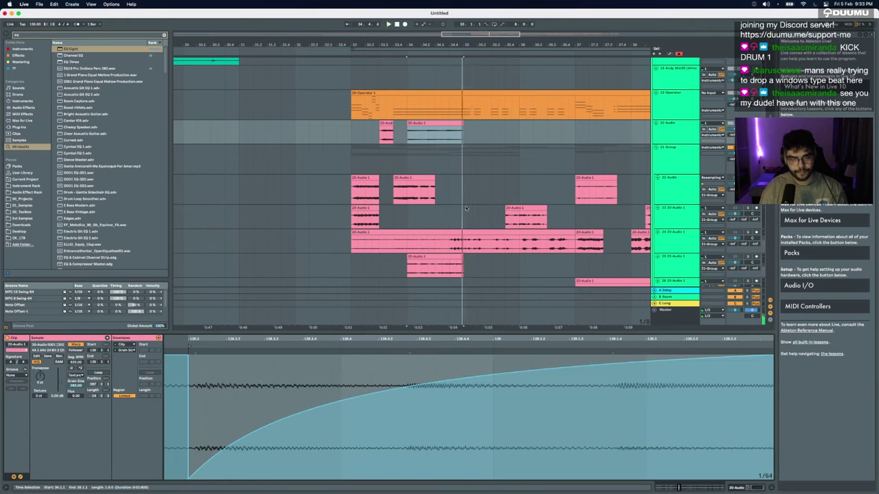
pyautogui.click(447, 125)
pyautogui.press('space')
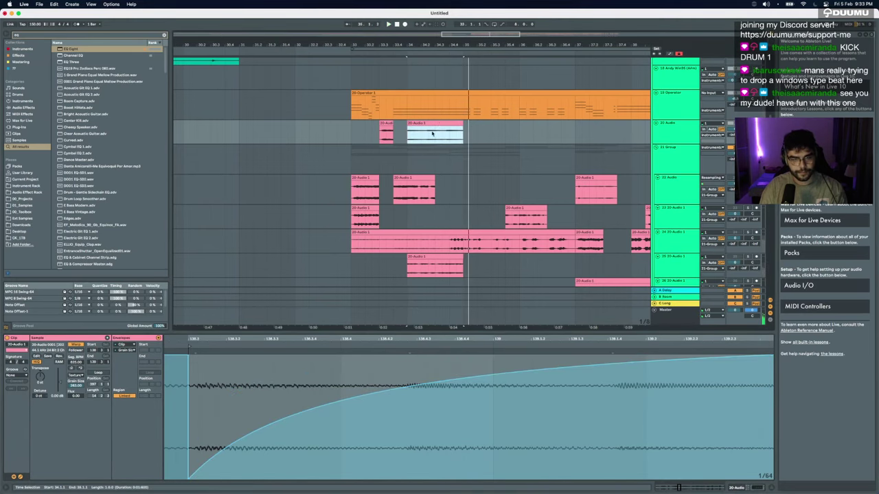
# Step: Consolidate the Texture-warped clip and set the new clip's warp mode to Beats, preserving 1/16
pyautogui.press('super+j')
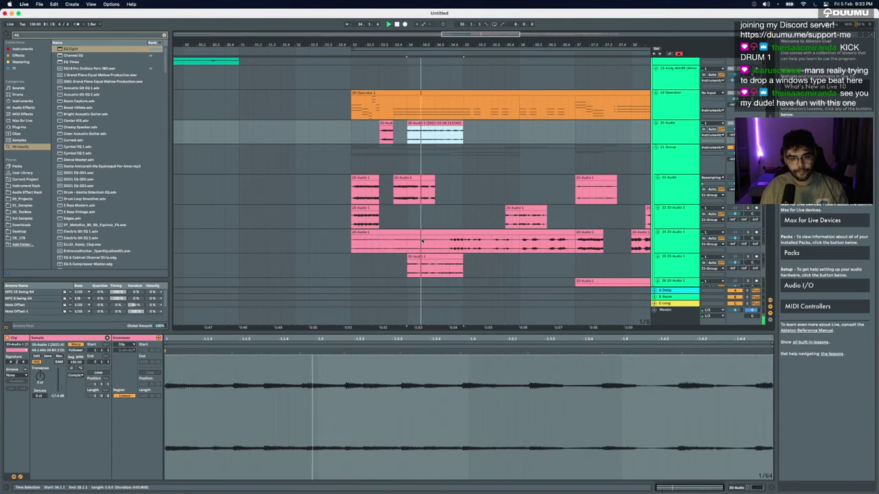
pyautogui.click(77, 377)
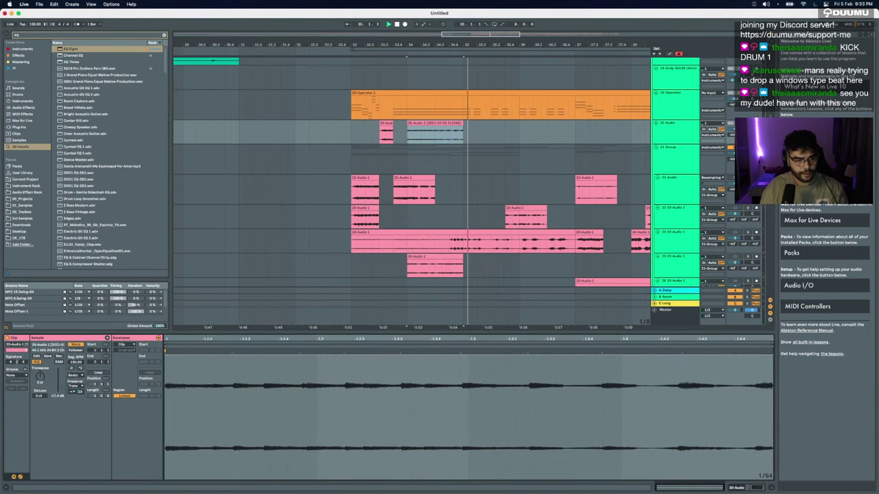
pyautogui.click(76, 386)
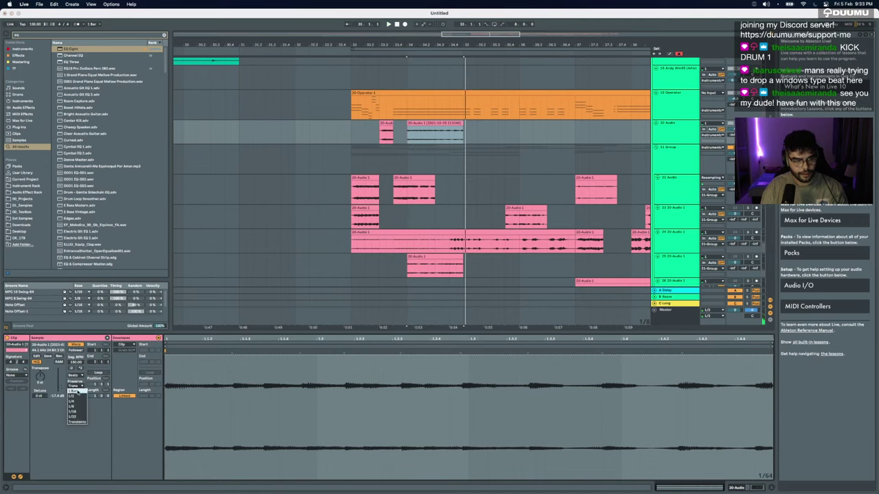
pyautogui.click(78, 413)
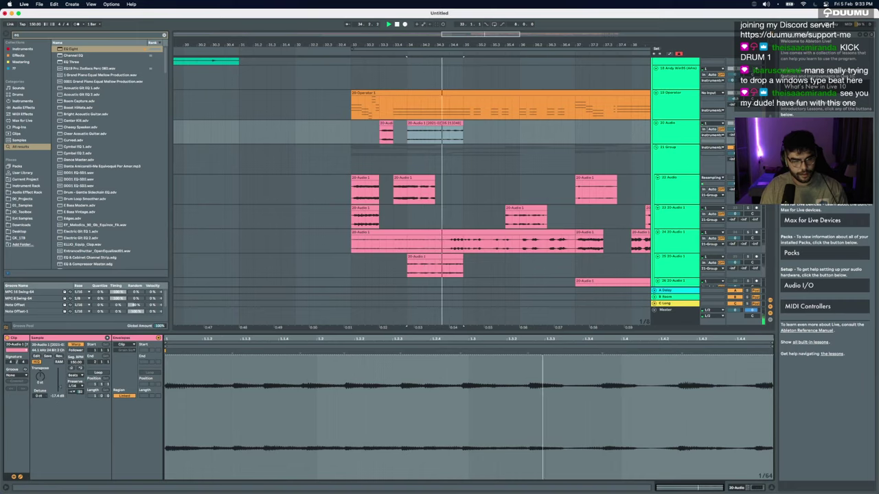
# Step: Raise the consolidated clip's gain to about -8.4 dB and play it back
pyautogui.click(443, 129)
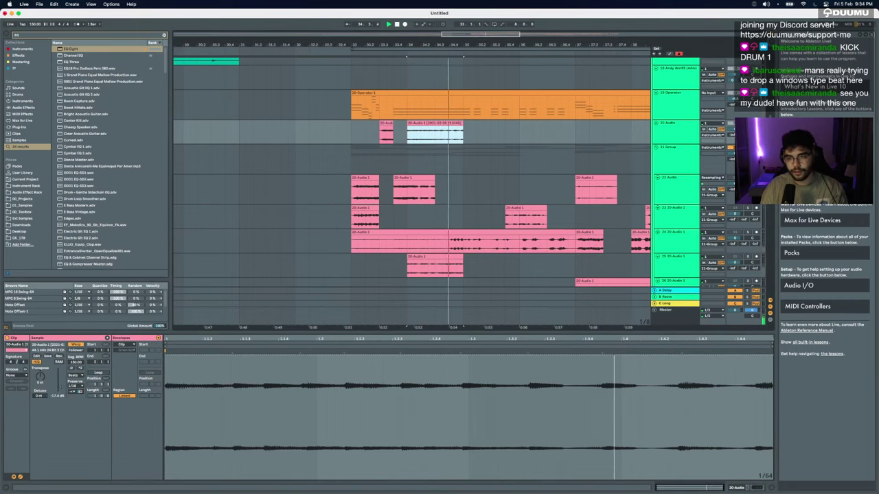
pyautogui.click(446, 127)
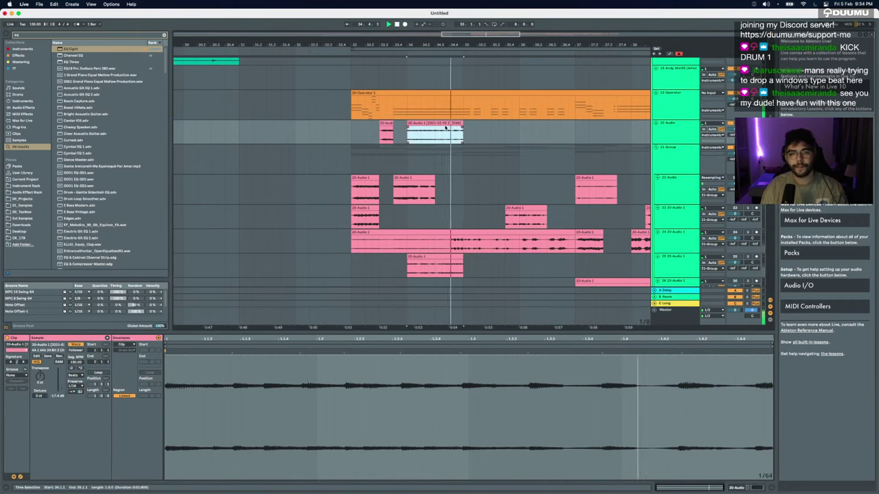
pyautogui.scroll(-5, 445, 128)
pyautogui.moveTo(59, 389); pyautogui.dragTo(60, 384)
pyautogui.press('space')
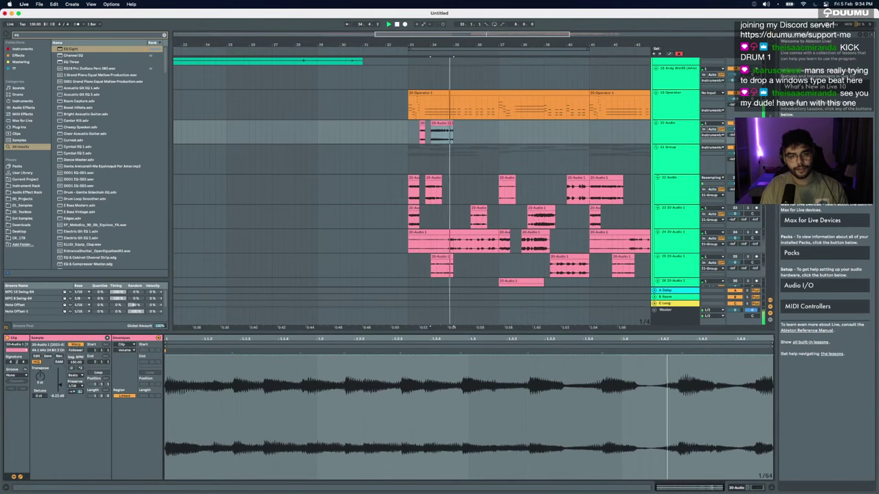
# Step: Play the arrangement from bar 35 and look through the resampled audio tracks for further material
pyautogui.click(455, 135)
pyautogui.press('+')
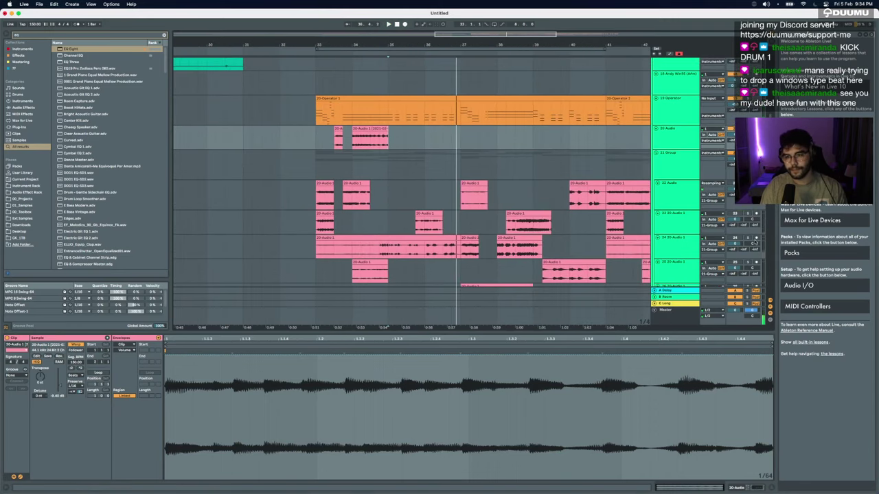
pyautogui.press('space')
pyautogui.scroll(-3, 427, 252)
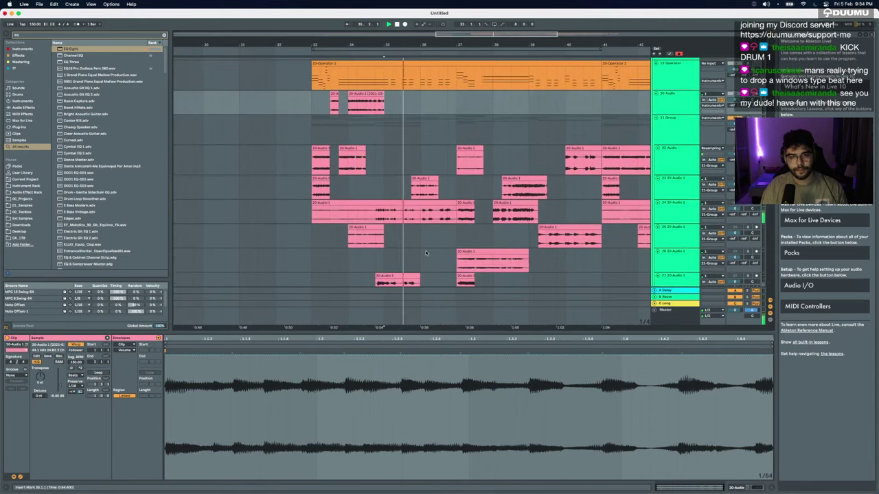
pyautogui.scroll(2, 426, 251)
pyautogui.scroll(-2, 426, 250)
pyautogui.scroll(3, 427, 251)
pyautogui.press('space')
pyautogui.press('-')
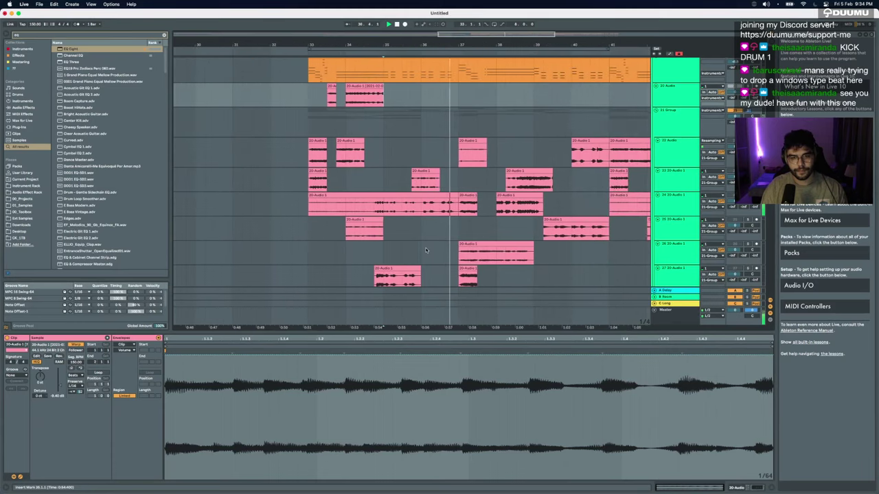
pyautogui.scroll(-1, 426, 250)
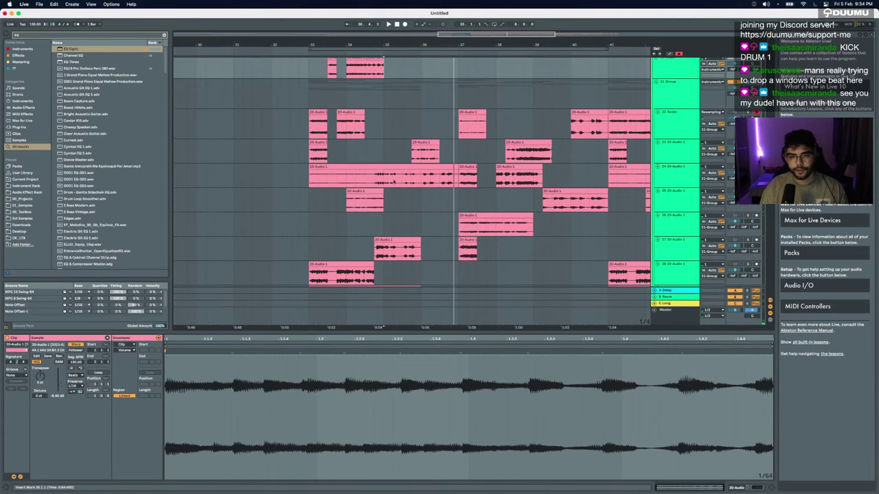
# Step: Audition the clip at 35.4 on the 23 20-Audio track and copy it
pyautogui.click(411, 160)
pyautogui.press('space')
pyautogui.press('space')
pyautogui.scroll(-2, 421, 160)
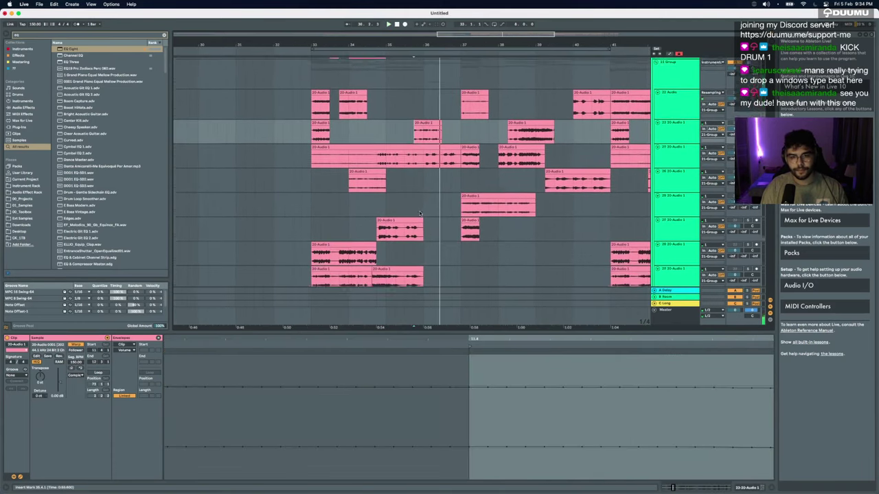
pyautogui.scroll(5, 441, 159)
pyautogui.click(414, 190)
pyautogui.press('super+c')
pyautogui.scroll(5, 414, 189)
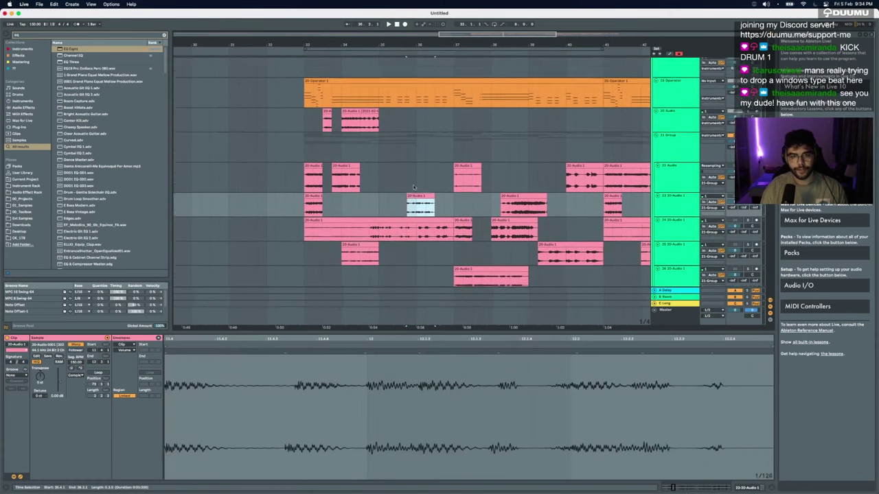
# Step: Paste the copied clip on the 20 Audio track at bar 35 and extend it to bar 37
pyautogui.click(384, 173)
pyautogui.press('super+v')
pyautogui.moveTo(409, 166); pyautogui.dragTo(500, 174)
pyautogui.press('Delete')
pyautogui.click(437, 164)
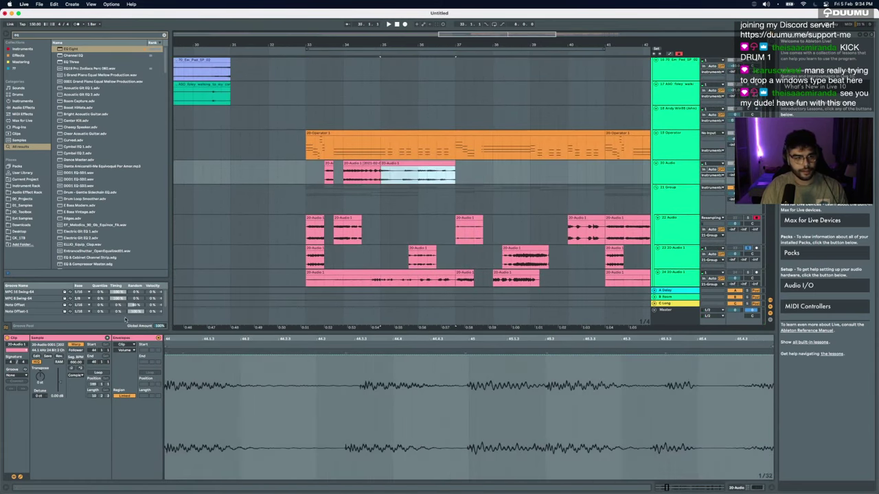
# Step: Transpose the clip at bars 35 to 37 by 12 st and set its warp mode to Beats
pyautogui.click(40, 375)
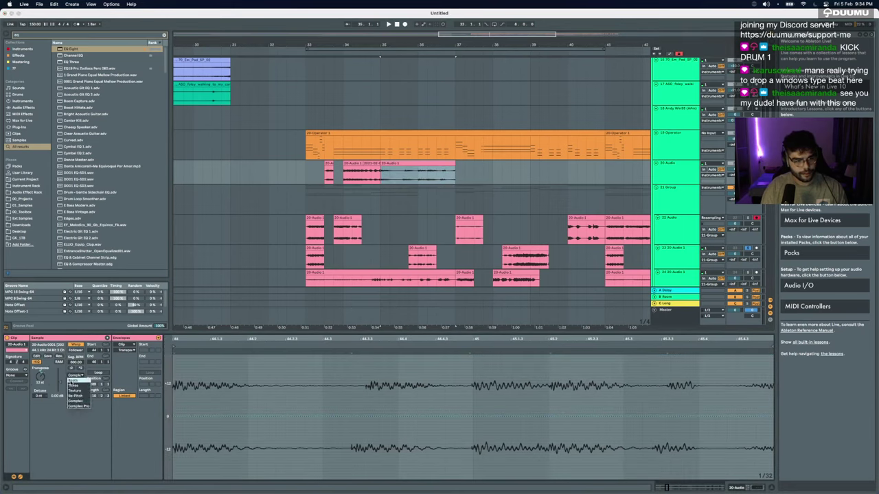
pyautogui.click(74, 380)
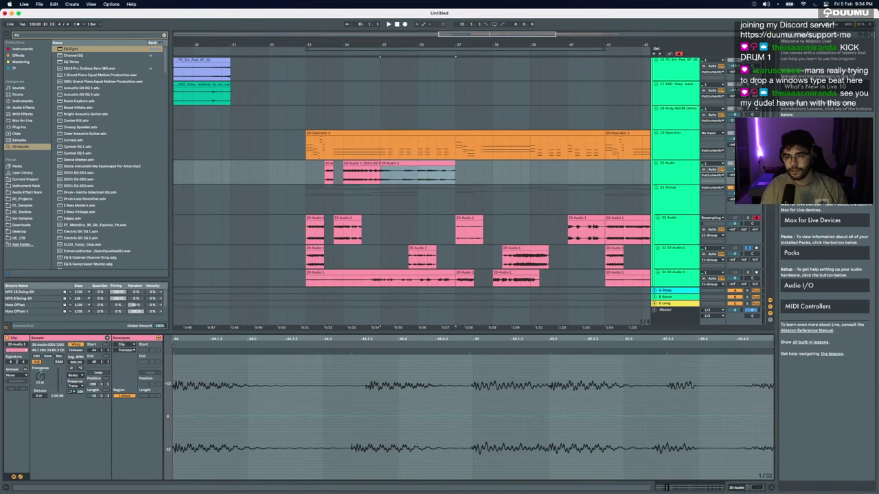
pyautogui.press('space')
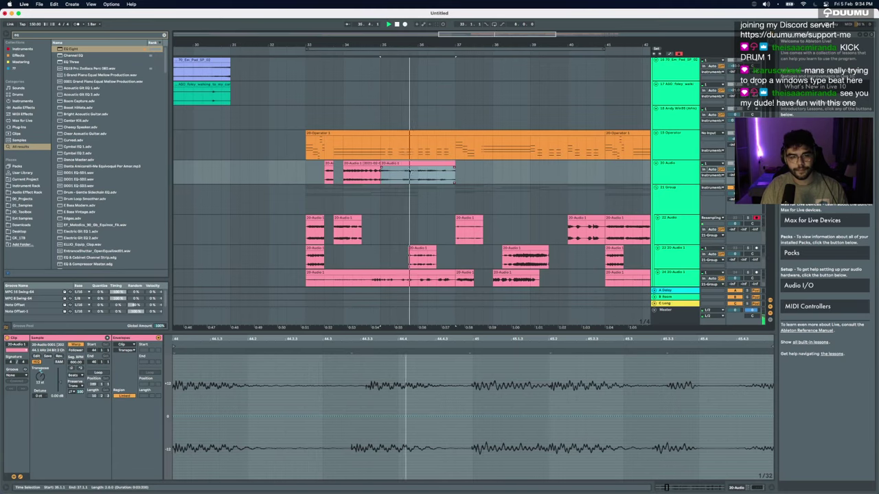
# Step: Consolidate the transposed clip spanning bars 35 to 37 on the 20 Audio track
pyautogui.press('z')
pyautogui.press('x')
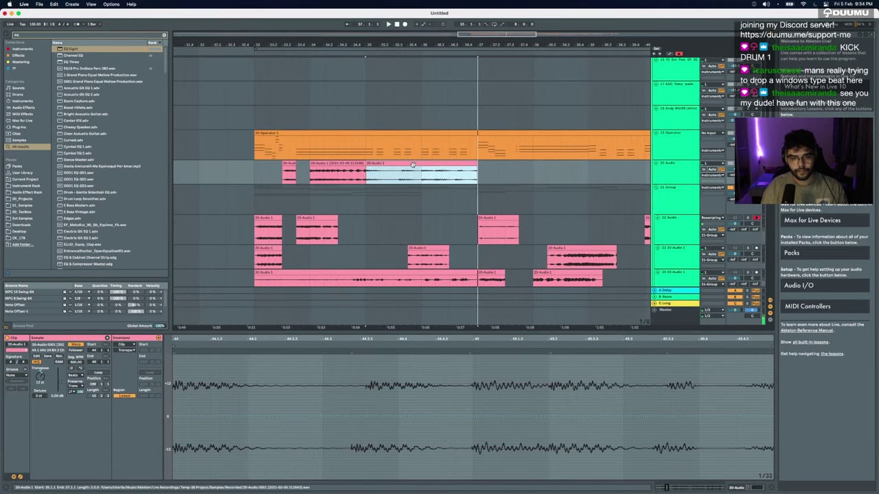
pyautogui.press('super+j')
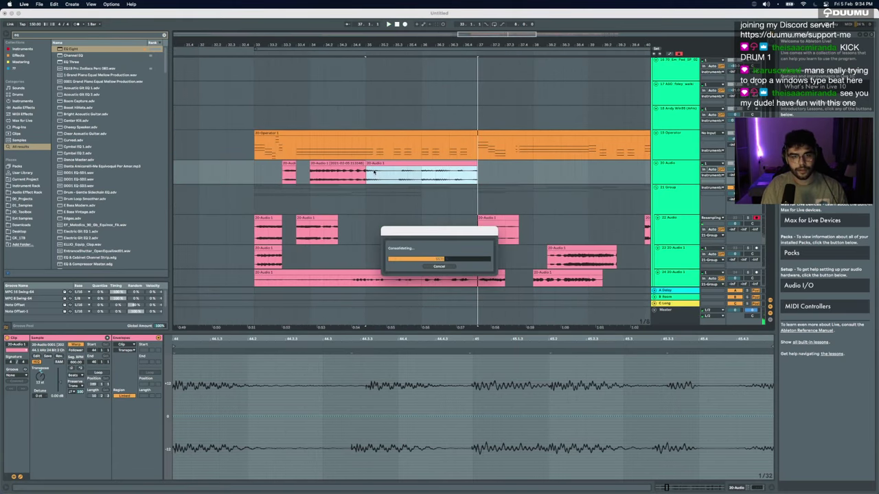
# Step: Cut a section out of the consolidated clip on the 20 Audio track, paste it at bar 35 and audition it
pyautogui.moveTo(400, 177); pyautogui.dragTo(430, 173)
pyautogui.press('super+x')
pyautogui.click(369, 176)
pyautogui.press('super+v')
pyautogui.press('space')
pyautogui.scroll(3, 373, 176)
pyautogui.press('space')
pyautogui.press('space')
pyautogui.press('space')
# Step: Audition the chops from bar 35 and delete the tail of the second chop on the 20 Audio track
pyautogui.click(367, 165)
pyautogui.press('space')
pyautogui.press('space')
pyautogui.click(393, 172)
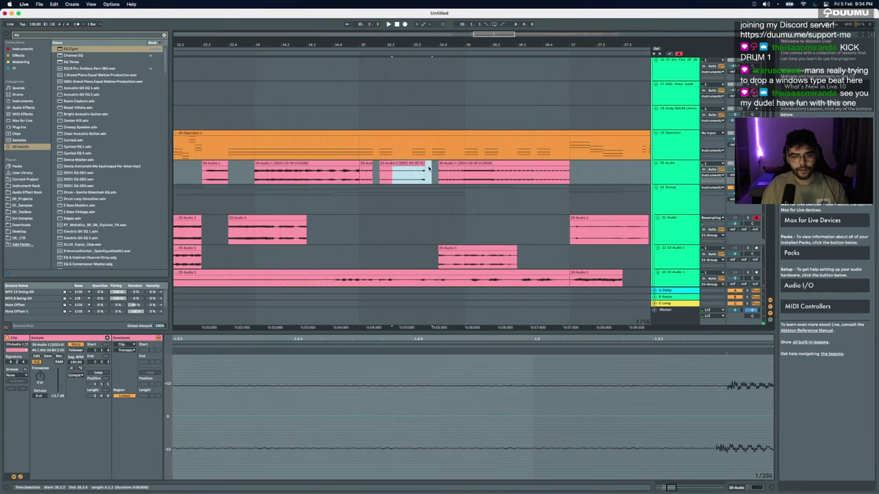
pyautogui.press('Delete')
# Step: Remove a short section starting at 36.1 from the long 20 Audio clip and audition the chops from bar 35
pyautogui.click(459, 178)
pyautogui.click(474, 178)
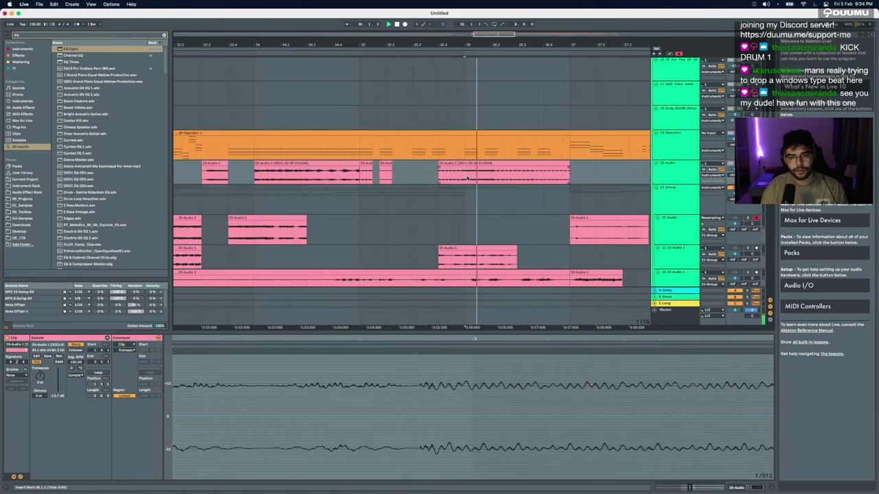
pyautogui.moveTo(467, 178); pyautogui.dragTo(478, 177)
pyautogui.moveTo(379, 176)
pyautogui.mouseDown()
pyautogui.moveTo(392, 176)
pyautogui.moveTo(373, 176)
pyautogui.mouseUp()
pyautogui.click(381, 175)
pyautogui.press('space')
pyautogui.press('space')
pyautogui.press('space')
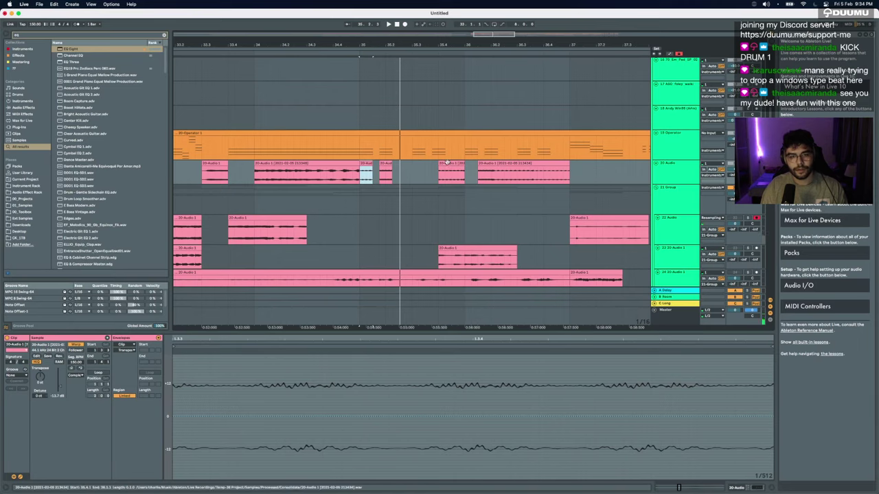
# Step: Move the chop that ends at bar 36 back to 35.3, delete its tail and audition the rhythm
pyautogui.moveTo(452, 164); pyautogui.dragTo(414, 176)
pyautogui.press('space')
pyautogui.press('space')
pyautogui.press('Delete')
pyautogui.press('space')
pyautogui.press('space')
# Step: Place a fourth short chop just before bar 36 and clear the leftover clip audio up to bar 37
pyautogui.click(499, 181)
pyautogui.press('space')
pyautogui.press('space')
pyautogui.press('space')
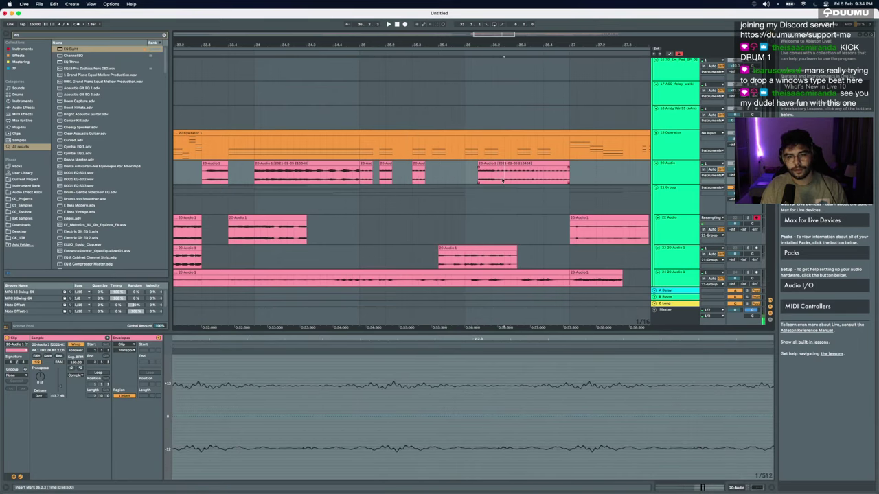
pyautogui.moveTo(504, 180); pyautogui.dragTo(516, 180)
pyautogui.press('Delete')
pyautogui.hotkey('ctrl', 'v')
pyautogui.moveTo(451, 172); pyautogui.dragTo(608, 169)
# Step: Duplicate the full bar of chops at bar 35 on the 20 Audio track so it fills bar 36
pyautogui.moveTo(365, 176); pyautogui.dragTo(464, 173)
pyautogui.hotkey('ctrl', 'd')
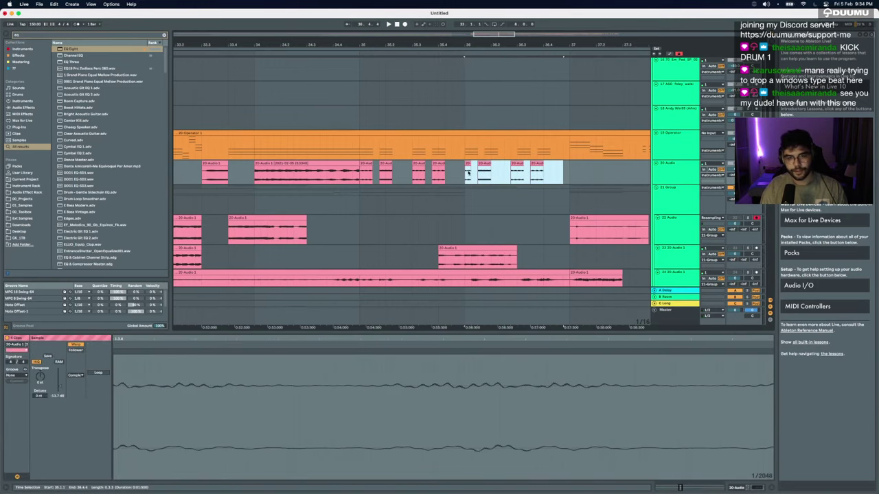
pyautogui.hotkey('ctrl', 'z')
pyautogui.hotkey('ctrl', 'd')
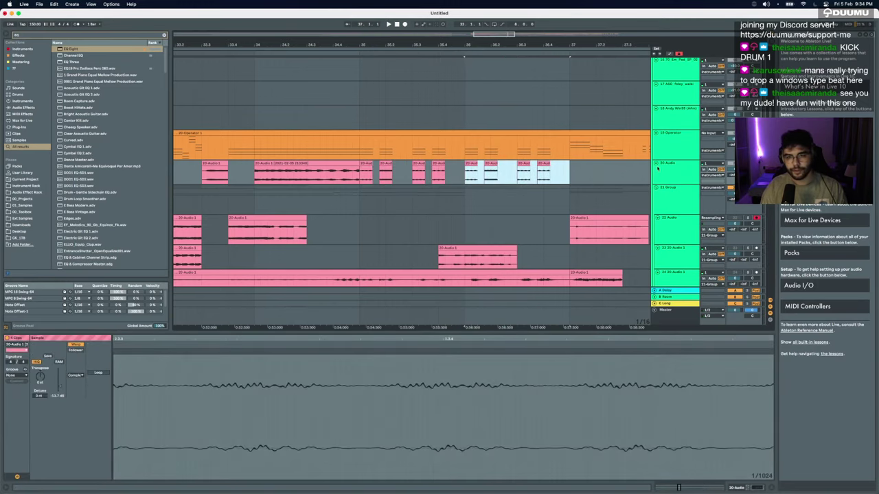
# Step: Insert a new audio track below the 20 Audio track and move the chops between bars 35 and 37 onto it
pyautogui.moveTo(478, 45); pyautogui.dragTo(478, 17)
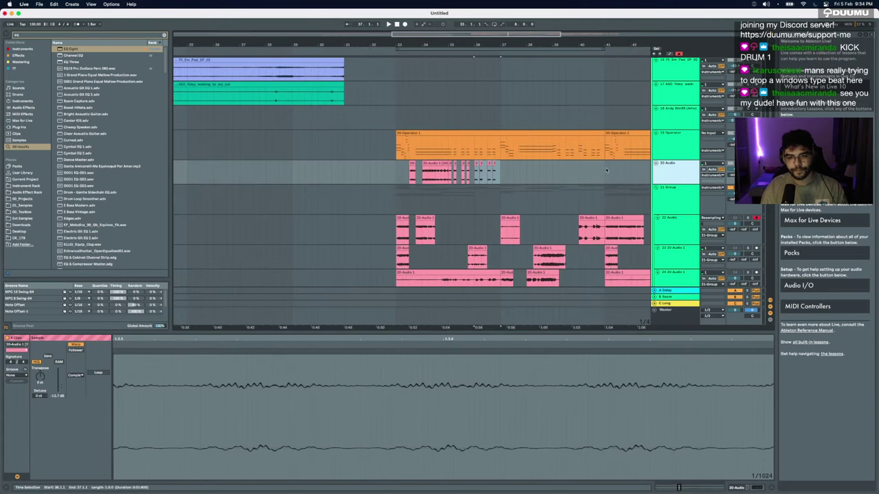
pyautogui.hotkey('ctrl', 't')
pyautogui.moveTo(453, 180); pyautogui.dragTo(446, 200)
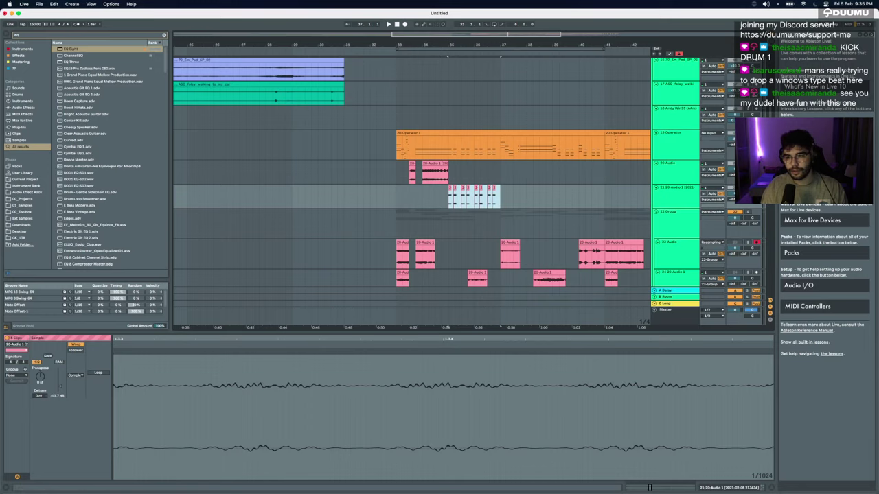
# Step: Add an EQ Eight to the new chop track and audition it from bar 35
pyautogui.click(736, 188)
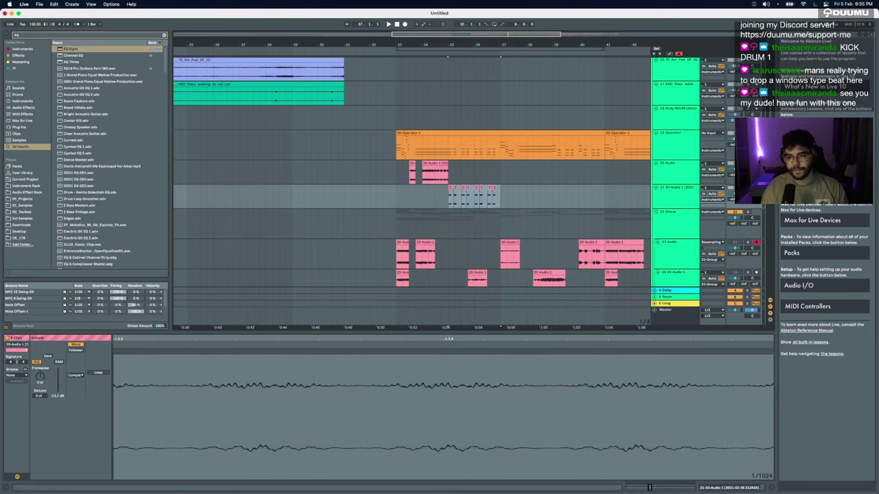
pyautogui.press('space')
pyautogui.click(448, 200)
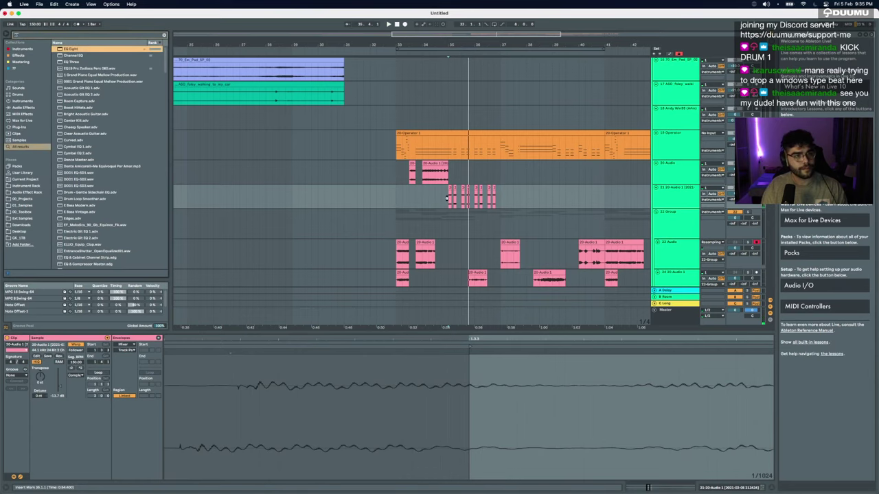
pyautogui.hotkey('shift', 'Tab')
pyautogui.press('space')
pyautogui.press('space')
pyautogui.press('space')
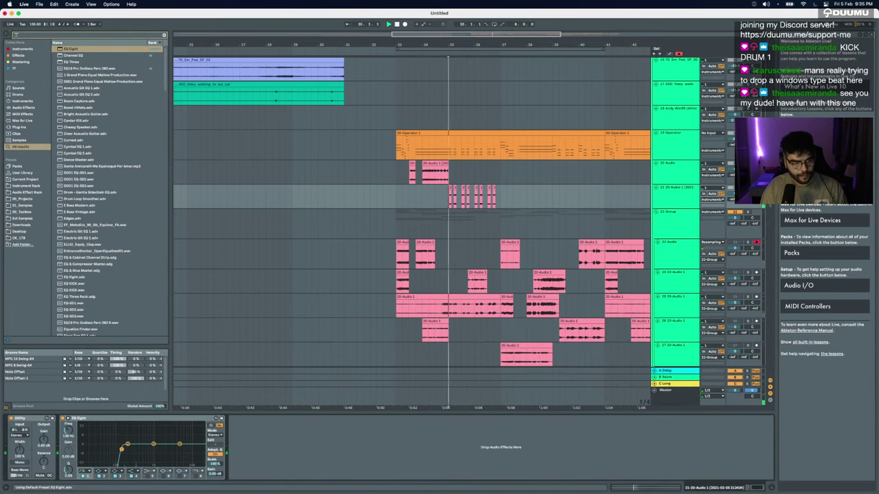
# Step: Raise the EQ Eight low-cut frequency and boost the high band on the chop track while auditioning it
pyautogui.moveTo(122, 450); pyautogui.dragTo(181, 438)
pyautogui.press('space')
pyautogui.press('space')
pyautogui.press('space')
pyautogui.press('space')
# Step: Search the browser for "ott" and load the OTT_30 preset after the EQ Eight on the chop track
pyautogui.press('super+f')
pyautogui.write('ott')
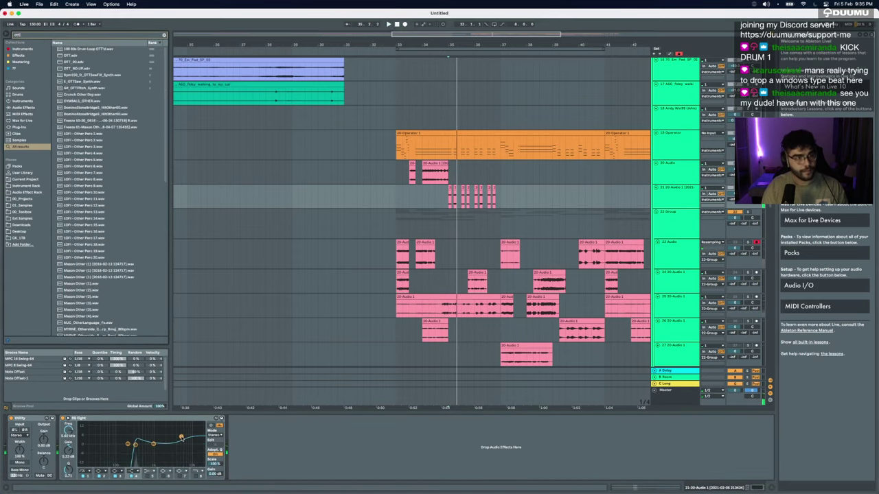
pyautogui.press('Down')
pyautogui.press('Down')
pyautogui.press('Down')
pyautogui.press('Return')
pyautogui.press('space')
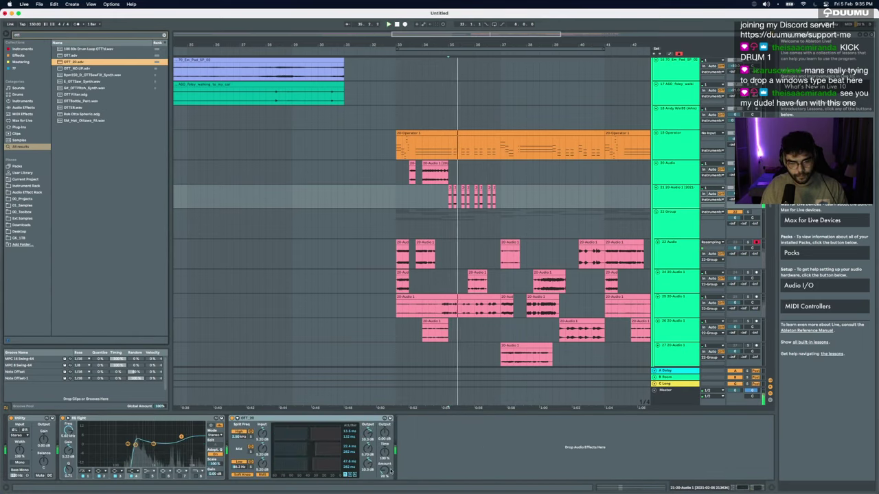
# Step: Adjust the OTT_30 Amount, high split frequency and output level while auditioning the chops
pyautogui.moveTo(384, 472); pyautogui.dragTo(385, 467)
pyautogui.press('space')
pyautogui.press('space')
pyautogui.press('space')
pyautogui.press('space')
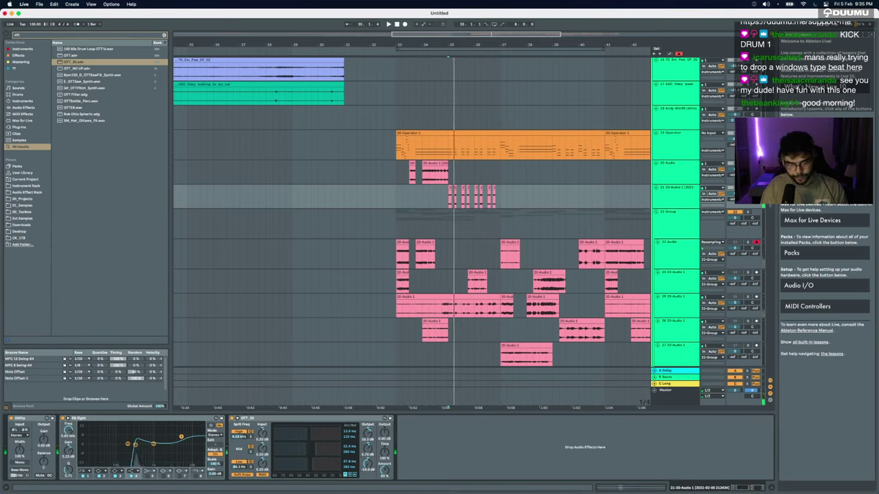
# Step: Listen through the processed chops between bars 35 and 37 and inspect their placement around bar 35
pyautogui.press('space')
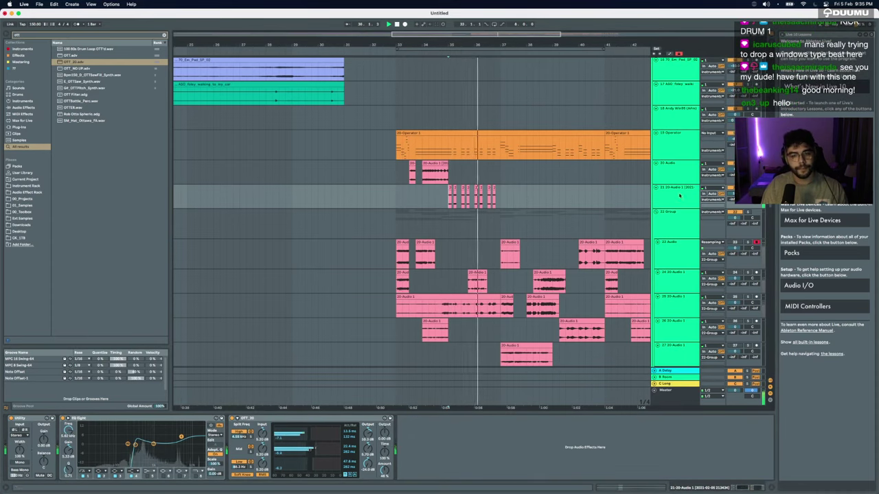
pyautogui.scroll(2, 565, 202)
pyautogui.scroll(2, 565, 202)
pyautogui.scroll(-4, 453, 202)
pyautogui.press('space')
pyautogui.scroll(6, 421, 201)
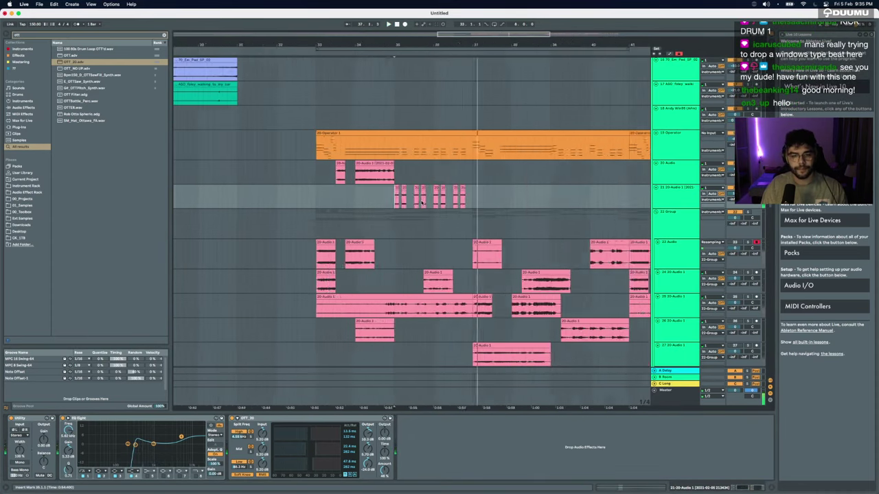
pyautogui.press('space')
pyautogui.scroll(2, 374, 199)
pyautogui.press('space')
pyautogui.click(391, 189)
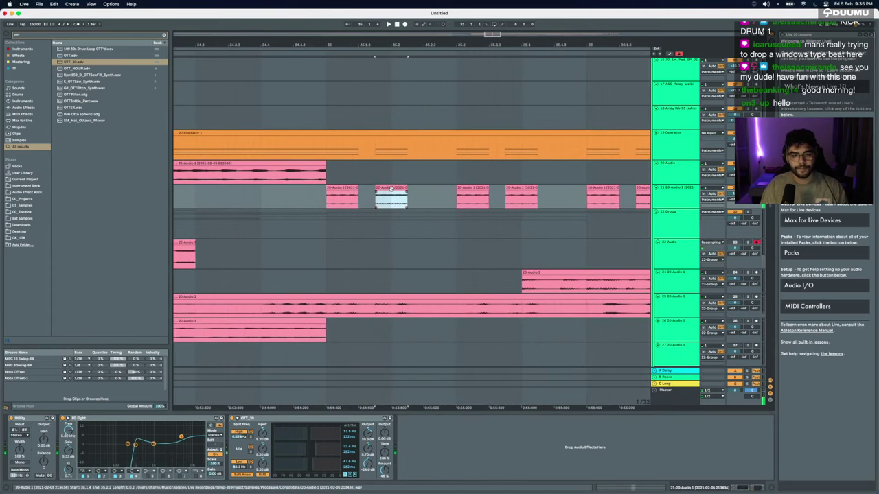
# Step: Audition the group's lower audio tracks around bar 35 and select a short section of the 30 20-Audio 1 clip
pyautogui.scroll(-8, 390, 189)
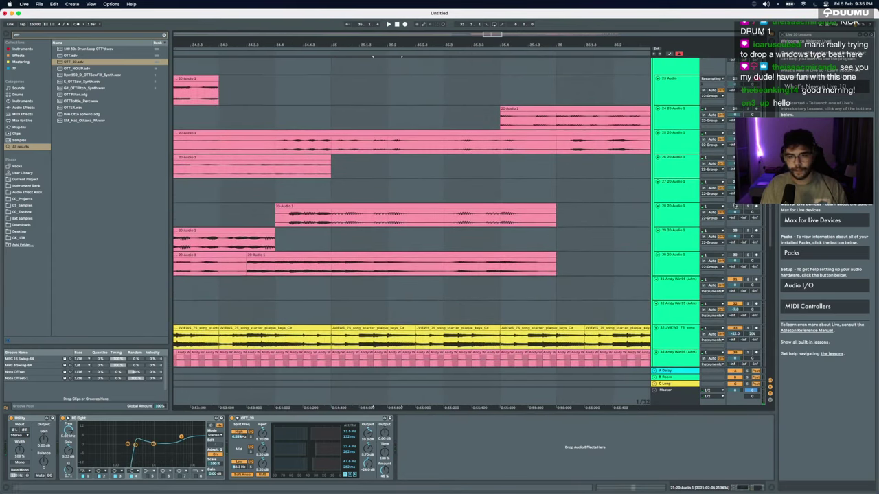
pyautogui.click(382, 272)
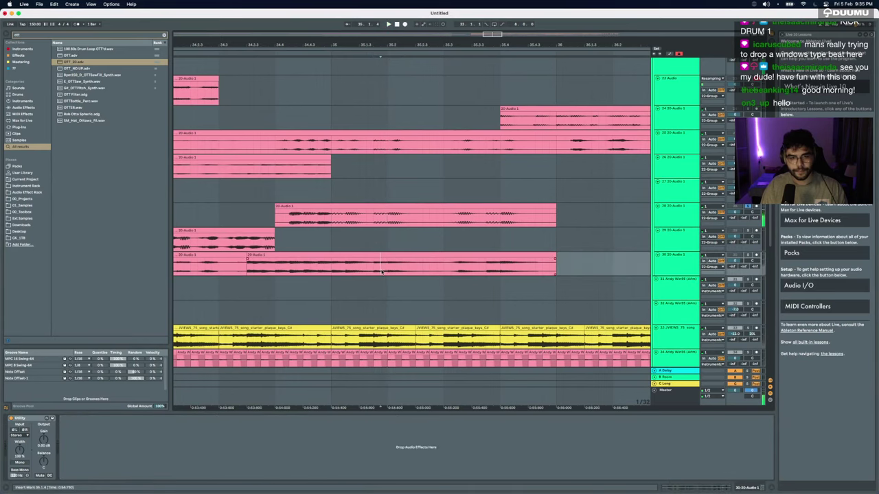
pyautogui.press('space')
pyautogui.moveTo(366, 267); pyautogui.dragTo(401, 270)
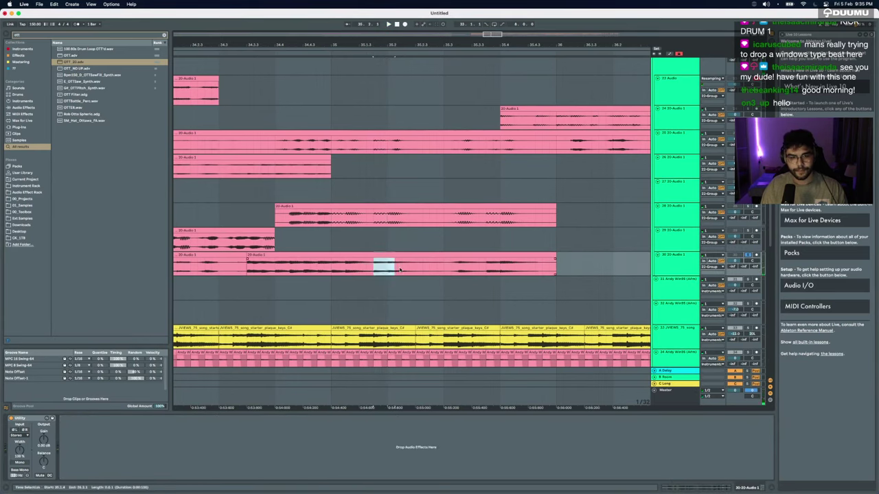
pyautogui.scroll(5, 402, 270)
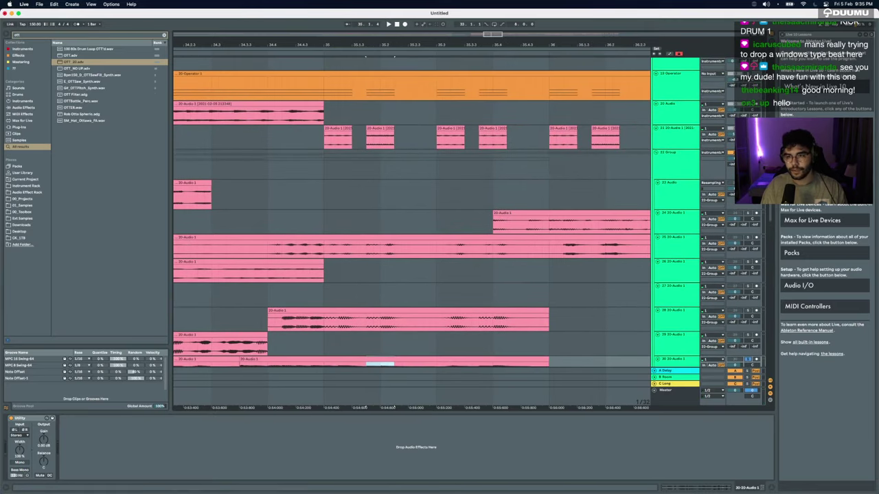
# Step: Insert an audio track below the chop track, paste the copied section between the second and third chops, and audition it
pyautogui.click(686, 141)
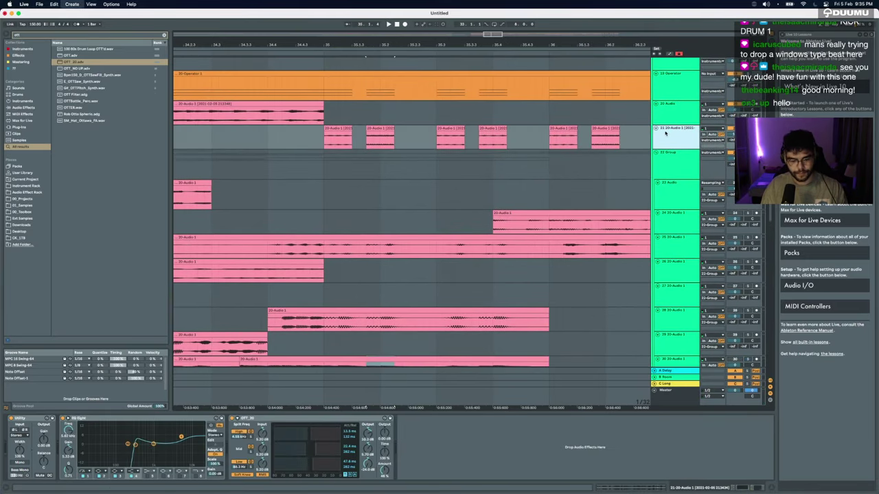
pyautogui.press('super+t')
pyautogui.click(388, 175)
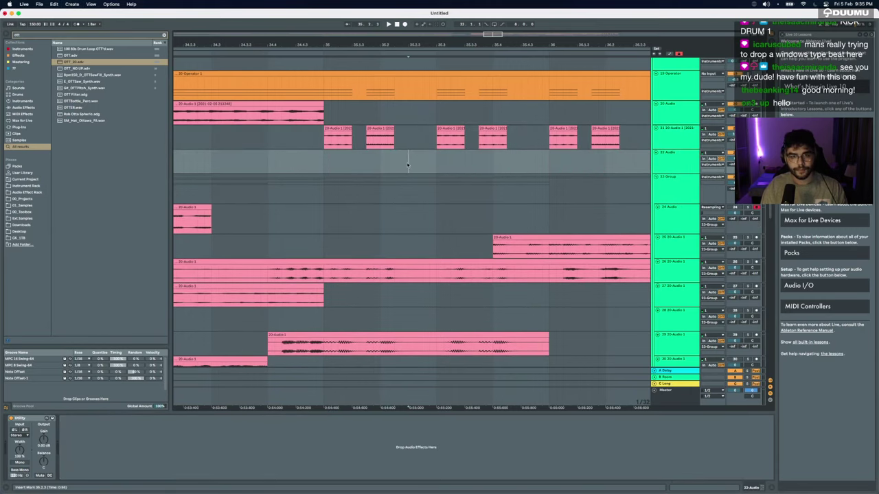
pyautogui.press('super+v')
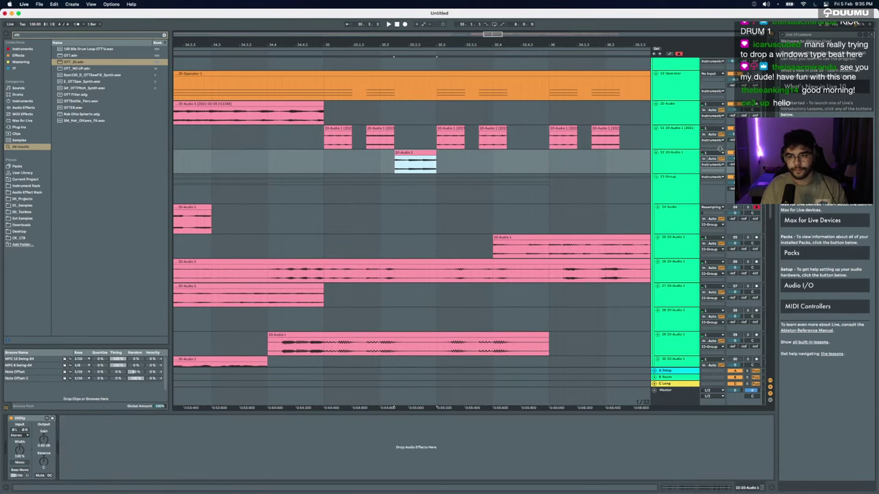
pyautogui.press('space')
pyautogui.press('space')
pyautogui.press('space')
pyautogui.press('space')
# Step: Transpose the pasted clip on the 22 20-Audio 1 track by 12 st and set its warp mode to Beats
pyautogui.doubleClick(417, 153)
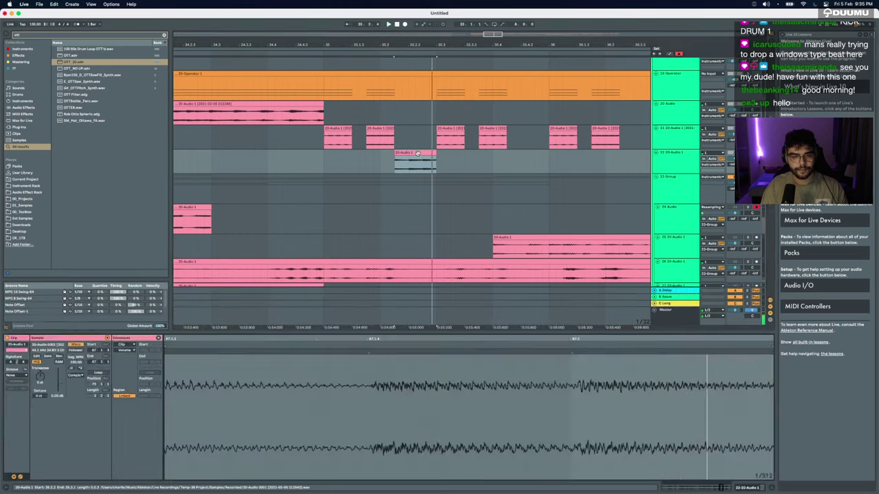
pyautogui.press('space')
pyautogui.press('space')
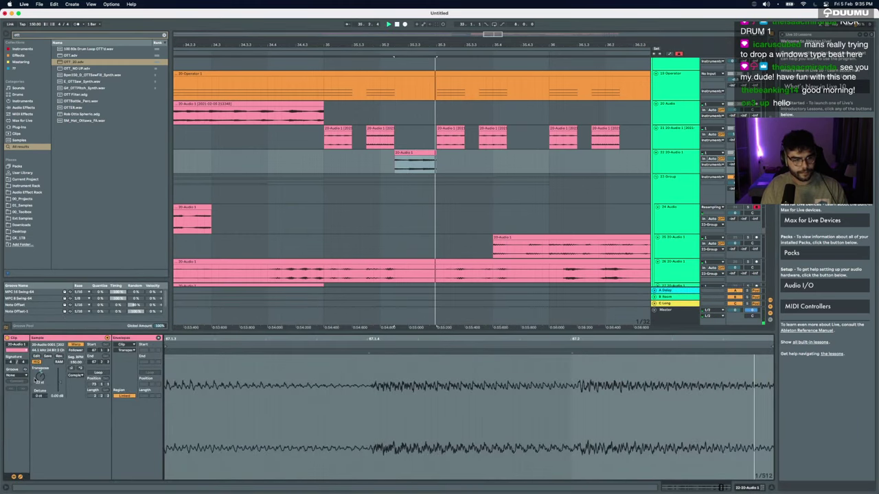
pyautogui.press('space')
pyautogui.click(75, 376)
pyautogui.click(75, 381)
pyautogui.press('space')
pyautogui.press('space')
# Step: Set the pasted clip's transient loop mode to back-and-forth and audition it repeatedly
pyautogui.click(71, 393)
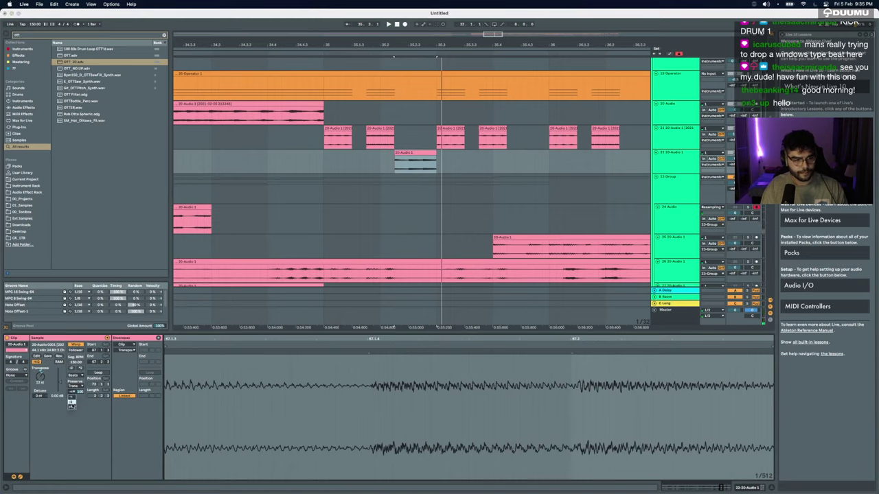
pyautogui.click(72, 407)
pyautogui.press('space')
pyautogui.press('space')
pyautogui.press('space')
pyautogui.press('space')
pyautogui.press('space')
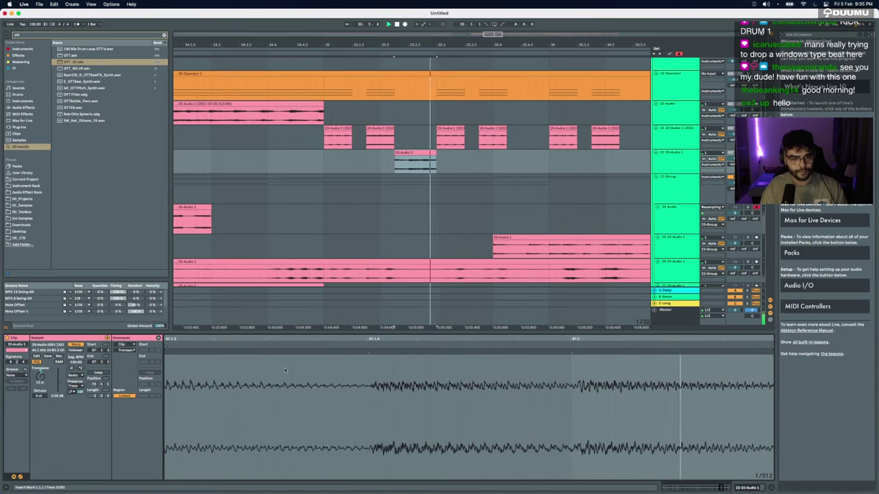
pyautogui.press('space')
# Step: Set the pasted clip's Preserve value to 1/16, lower its transient envelope and audition the result
pyautogui.scroll(-3, 285, 370)
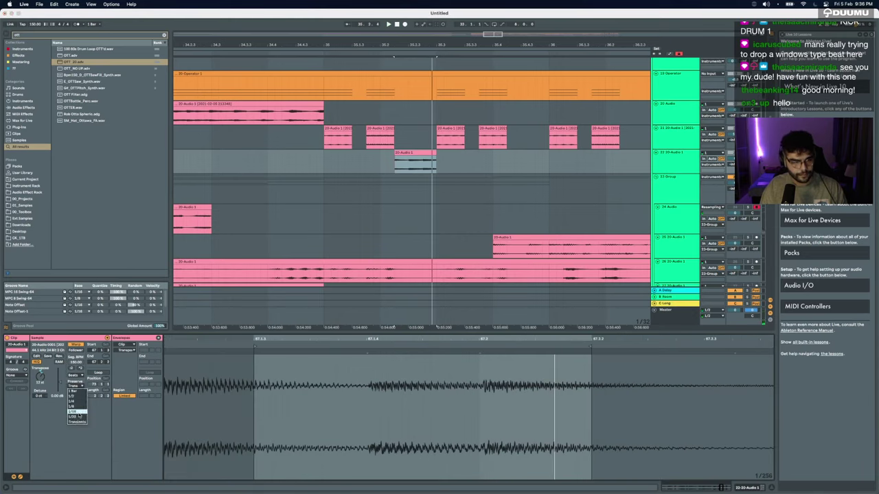
pyautogui.click(436, 210)
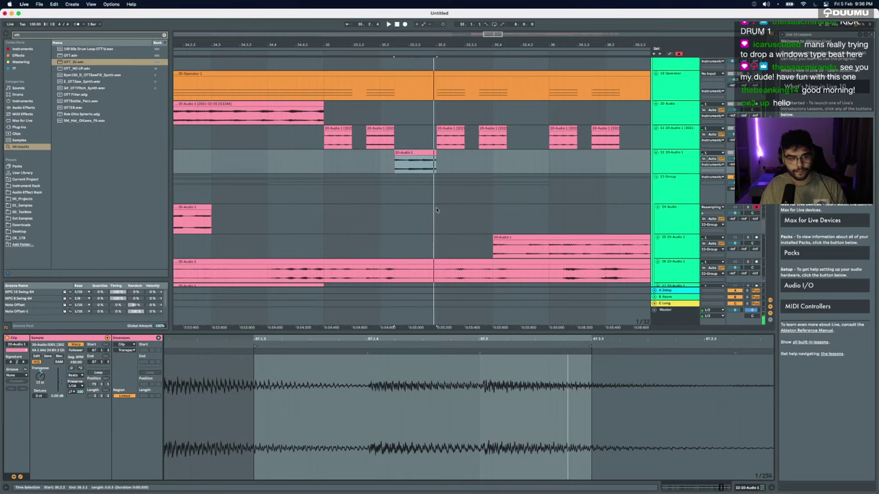
pyautogui.press('space')
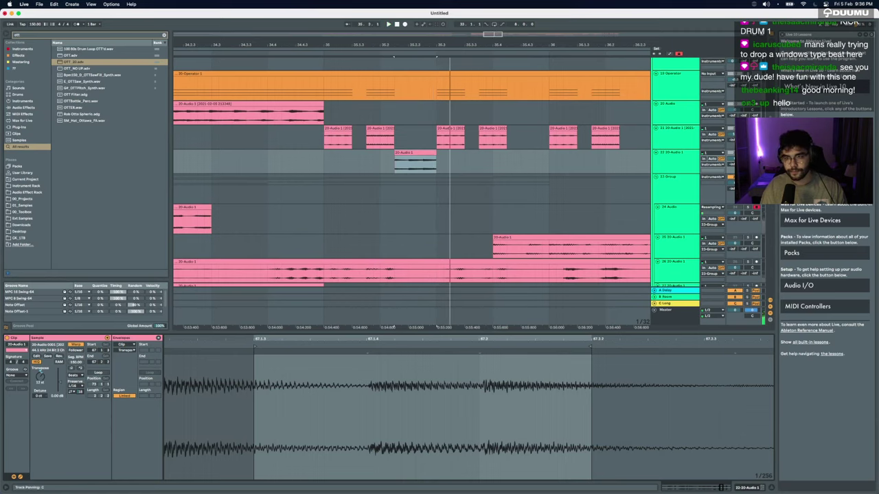
# Step: Duplicate the two-beat section starting at bar 35 on the 22 20-Audio 1 track three times and audition it
pyautogui.click(274, 168)
pyautogui.moveTo(325, 165); pyautogui.dragTo(440, 161)
pyautogui.scroll(-5, 439, 161)
pyautogui.press('super+d')
pyautogui.press('super+d')
pyautogui.press('super+d')
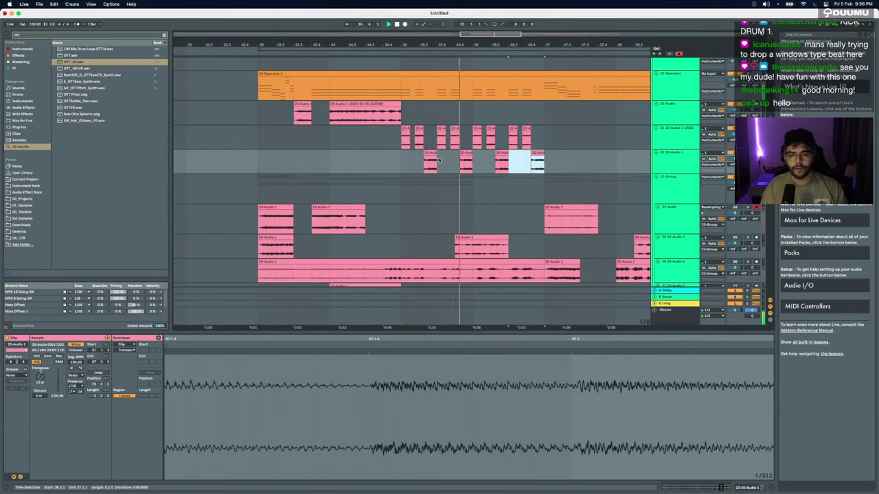
pyautogui.scroll(5, 448, 165)
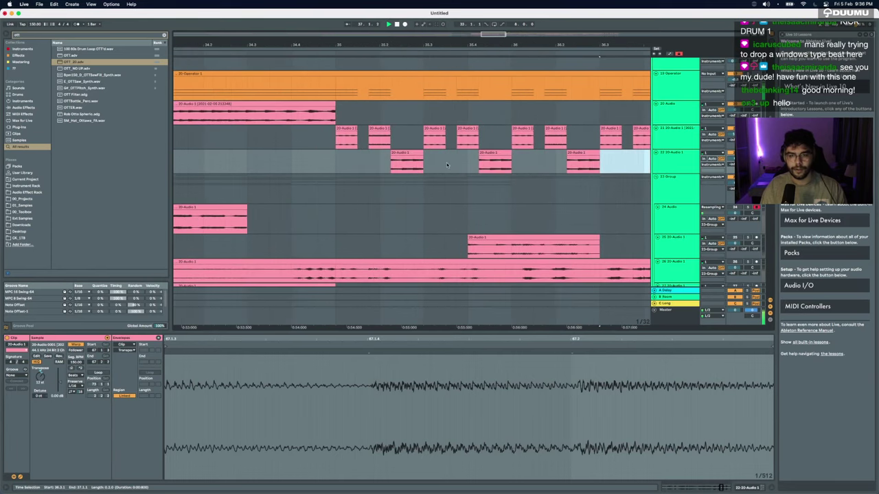
pyautogui.press('space')
pyautogui.scroll(-7, 447, 164)
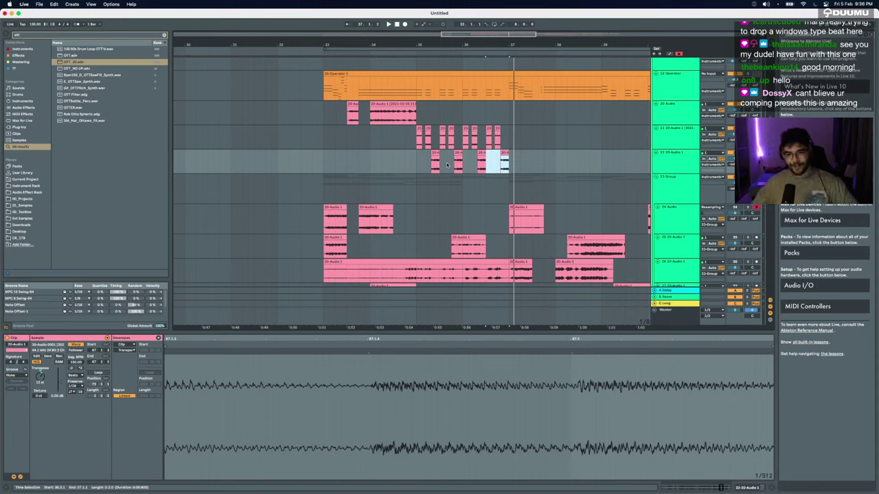
# Step: Play the arrangement from bar 33 and look over the chopped clips on the audio tracks
pyautogui.press('Up')
pyautogui.press('Up')
pyautogui.press('Up')
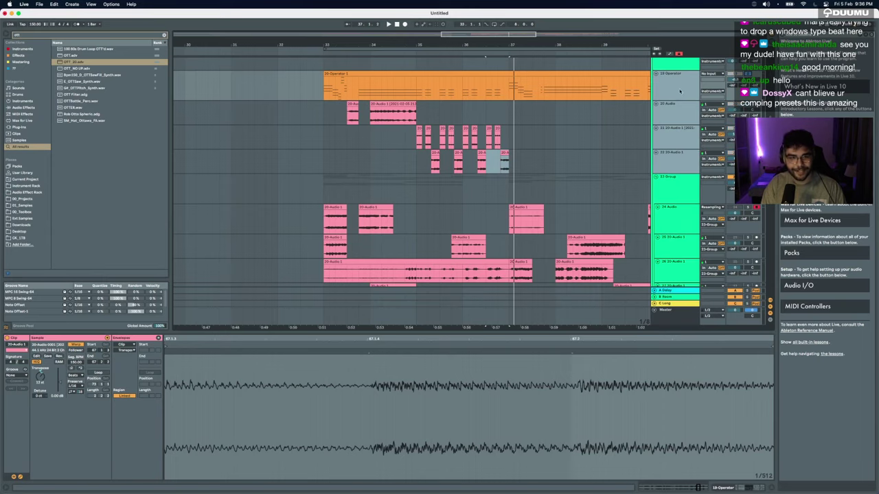
pyautogui.click(348, 129)
pyautogui.scroll(-6, 597, 230)
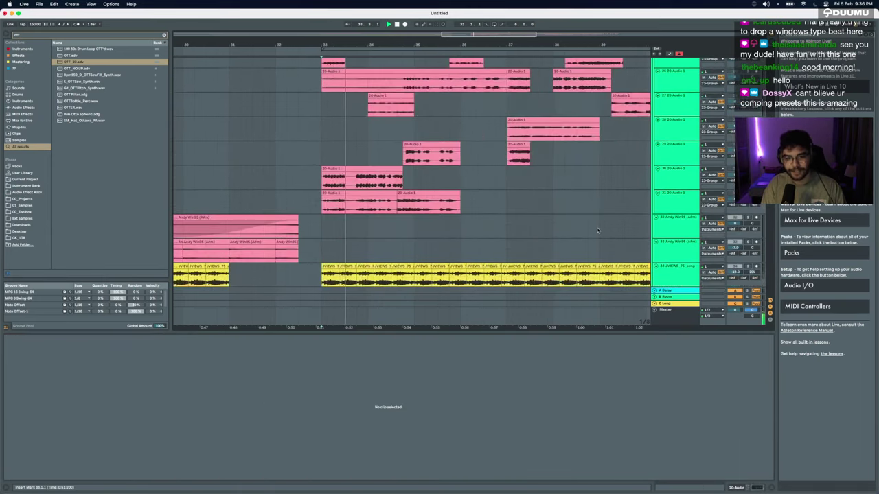
pyautogui.scroll(-2, 597, 230)
pyautogui.scroll(10, 512, 201)
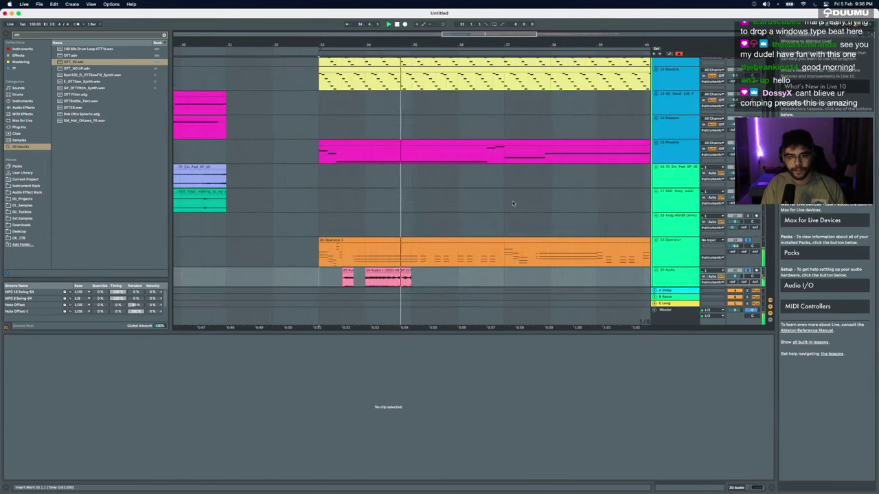
pyautogui.scroll(4, 427, 203)
pyautogui.scroll(-5, 427, 203)
pyautogui.keyDown('super'); pyautogui.scroll(-3, 427, 204); pyautogui.keyUp('super')
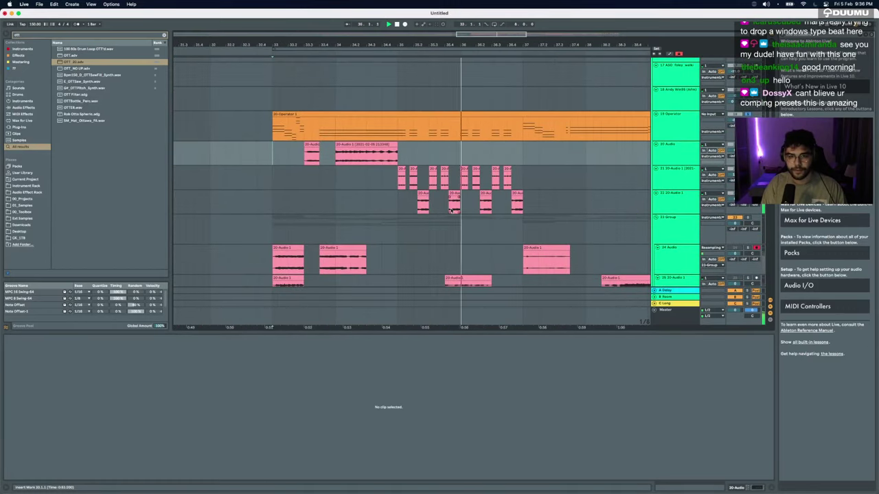
pyautogui.scroll(5, 436, 210)
pyautogui.press('space')
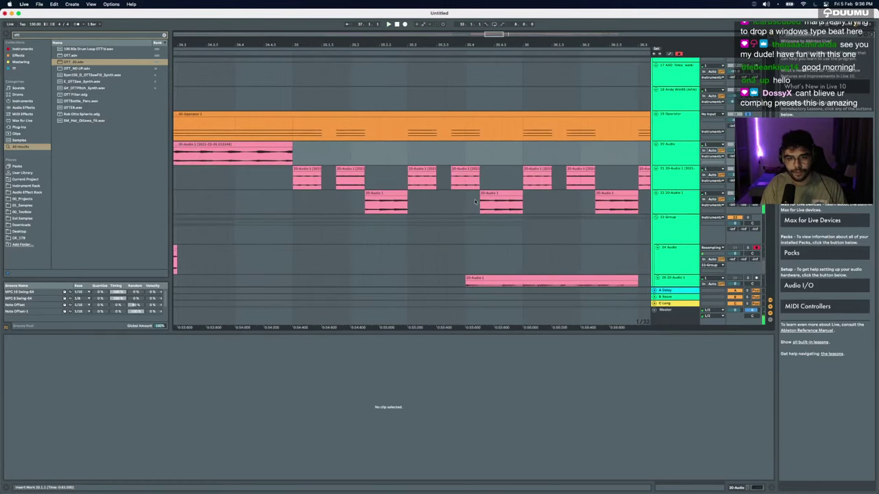
# Step: Extend the second clip on the 22 20-Audio 1 track back to 35.4.1, split it at 35.4.2 and delete the leading sixteenth
pyautogui.click(485, 193)
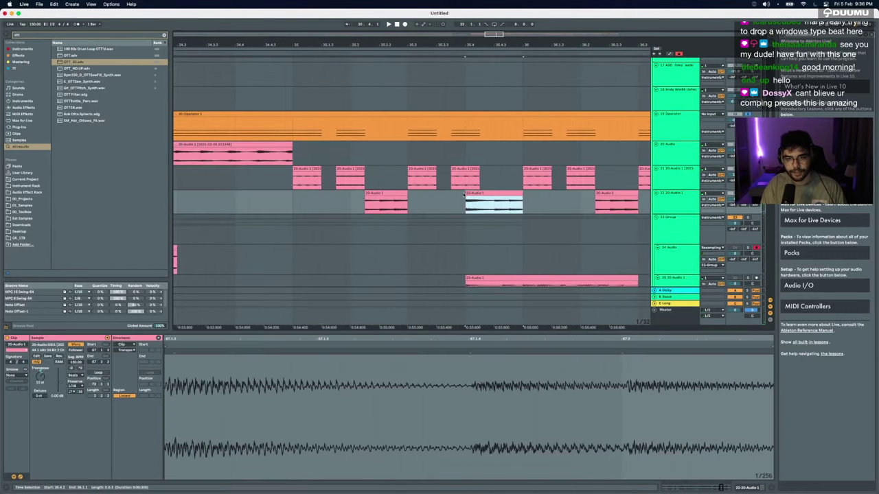
pyautogui.moveTo(466, 195)
pyautogui.mouseDown()
pyautogui.moveTo(422, 195)
pyautogui.moveTo(511, 196)
pyautogui.mouseUp()
pyautogui.click(465, 204)
pyautogui.press('super+e')
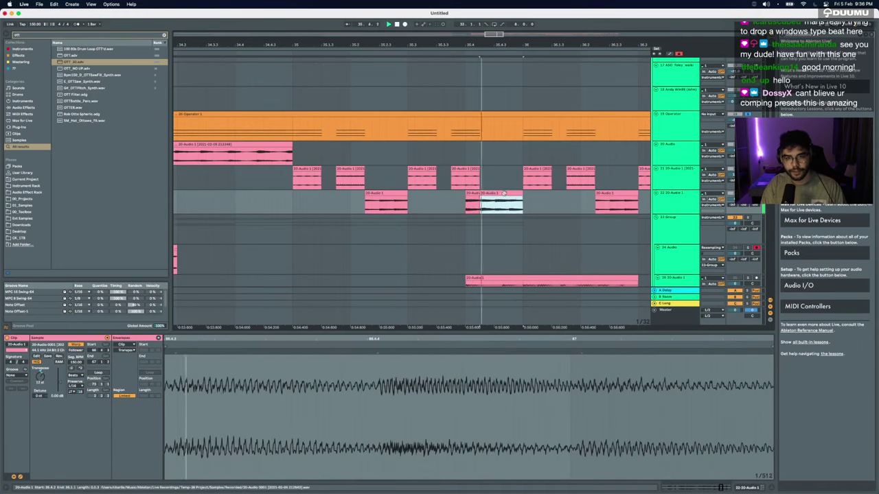
pyautogui.click(465, 197)
pyautogui.click(470, 195)
pyautogui.press('Delete')
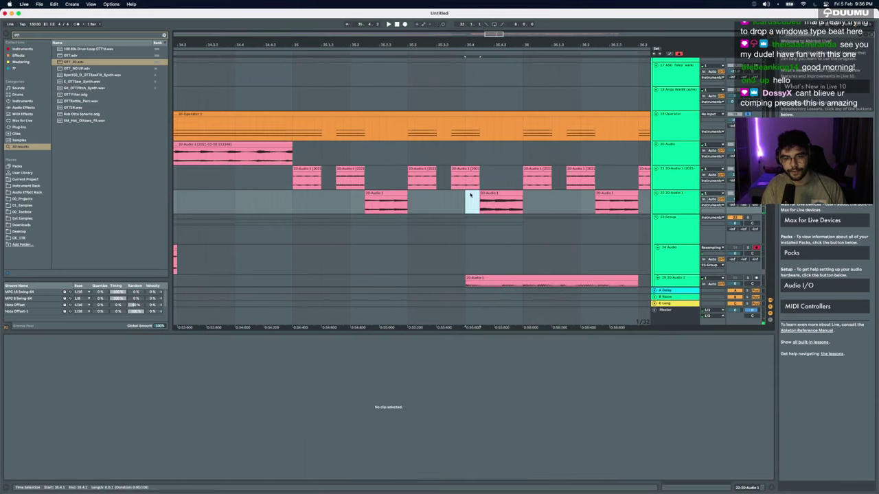
# Step: Repeat the 22 20-Audio 1 track's bar 35 clips across bar 36 and play the result from just before bar 33
pyautogui.scroll(-2, 471, 212)
pyautogui.click(508, 204)
pyautogui.scroll(-5, 357, 204)
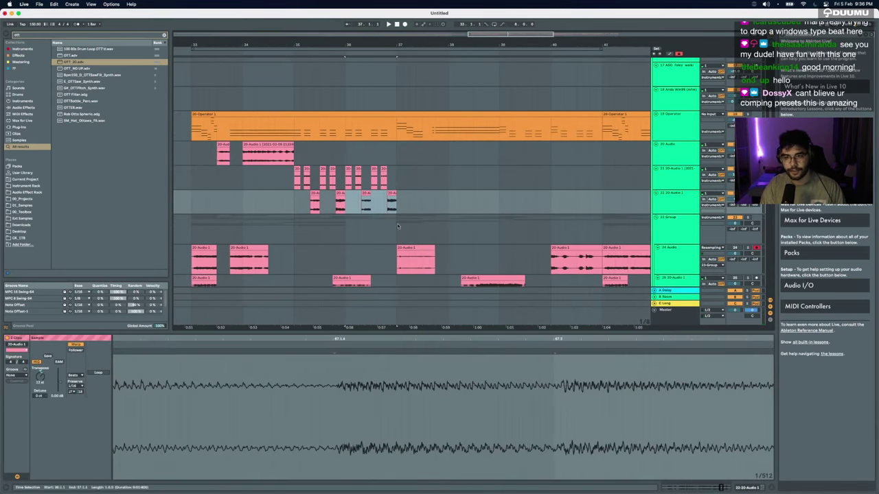
pyautogui.click(186, 201)
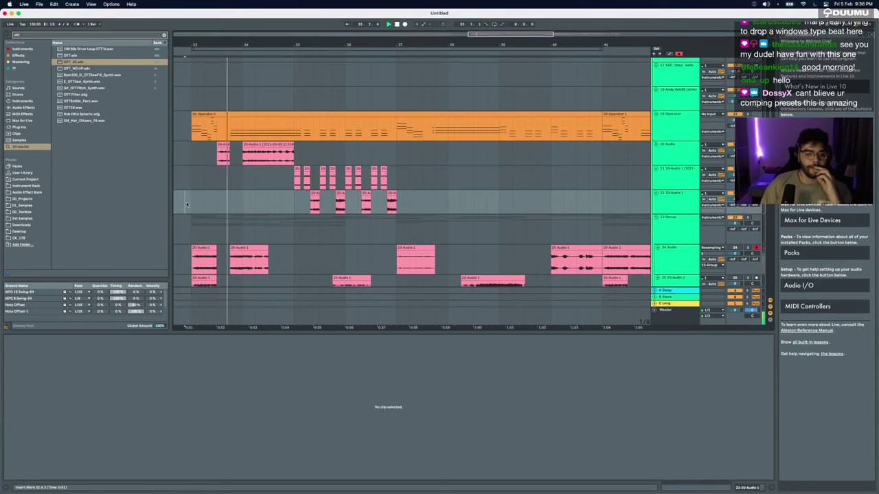
pyautogui.click(278, 146)
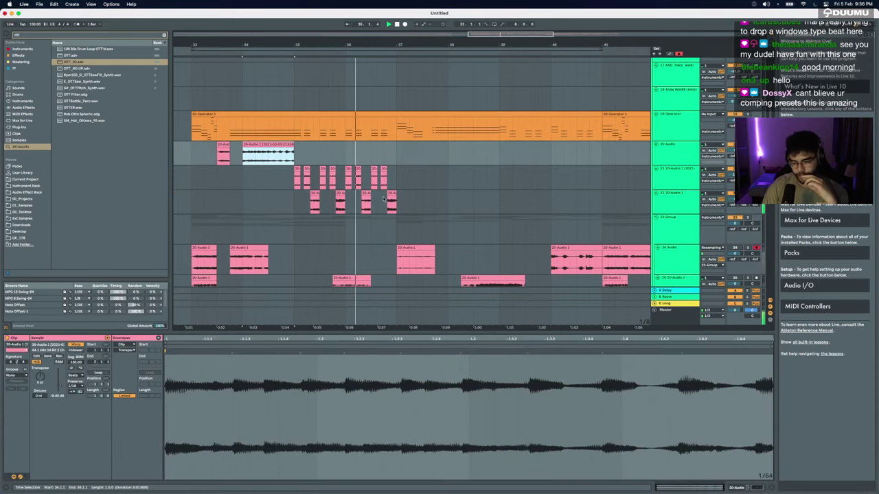
pyautogui.scroll(2, 383, 199)
pyautogui.scroll(-6, 384, 199)
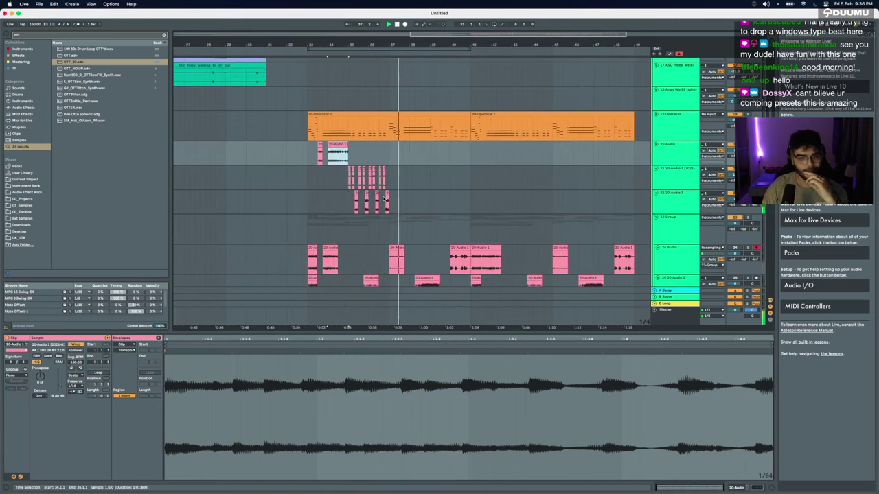
# Step: Look through the group's tracks for material and audition the clip ending at bar 41 on the 27 20-Audio 1 track
pyautogui.click(385, 201)
pyautogui.click(386, 204)
pyautogui.moveTo(386, 204); pyautogui.dragTo(347, 179)
pyautogui.click(388, 201)
pyautogui.press('space')
pyautogui.scroll(-5, 401, 205)
pyautogui.scroll(5, 410, 204)
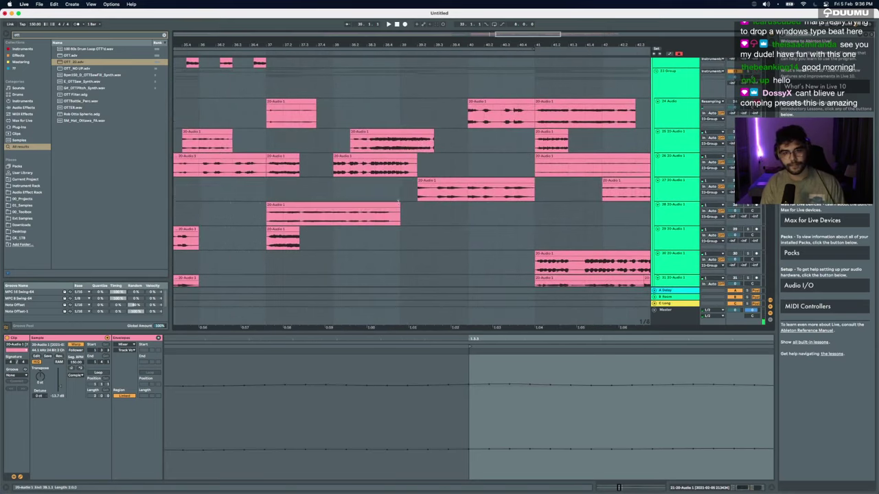
pyautogui.click(413, 202)
pyautogui.click(420, 193)
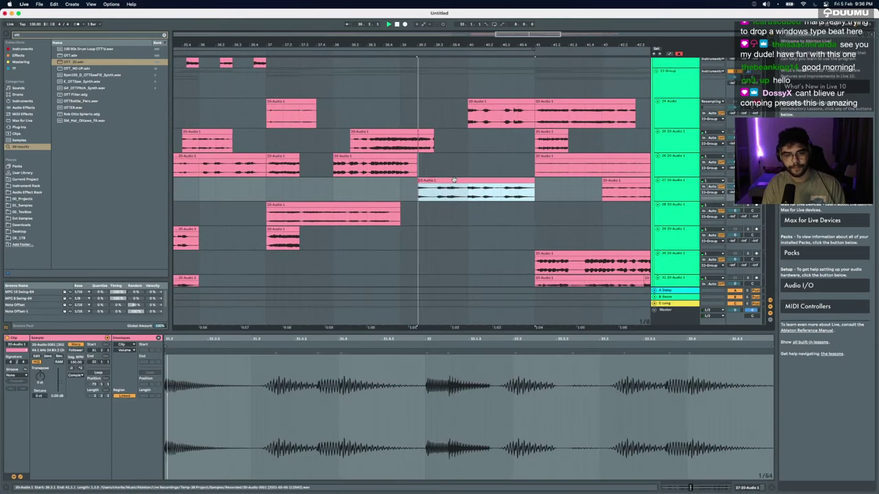
pyautogui.press('space')
# Step: Copy the 39.3.3 to 40.1.1 section of the 27 20-Audio 1 track and paste it at bar 39 on the 21 20-Audio 1 track
pyautogui.moveTo(419, 195); pyautogui.dragTo(448, 195)
pyautogui.click(436, 195)
pyautogui.scroll(5, 424, 188)
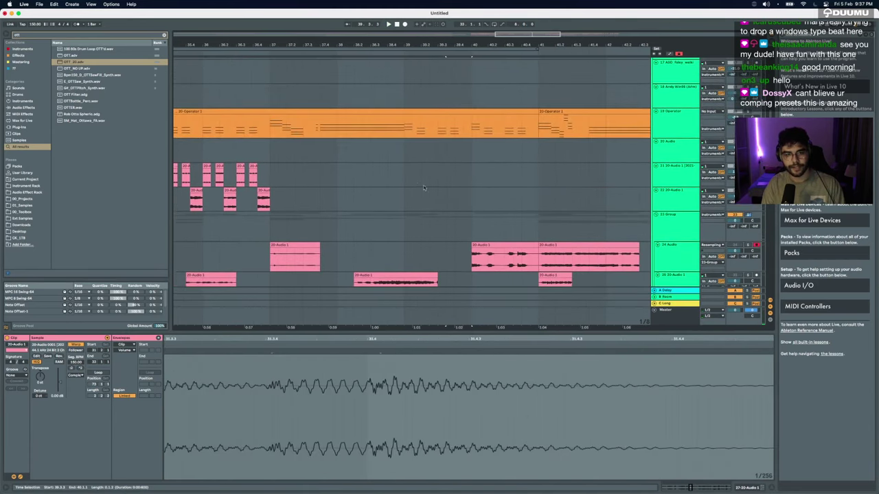
pyautogui.click(404, 175)
pyautogui.hotkey('ctrl', 'v')
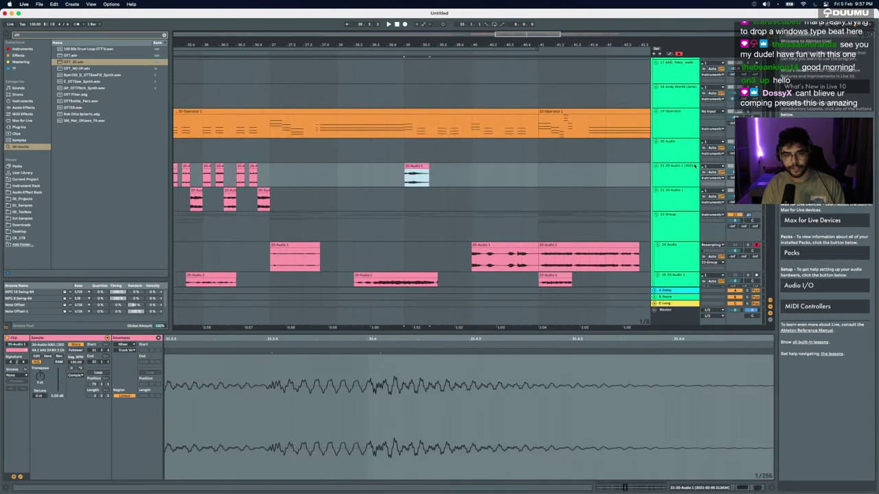
# Step: Time-stretch the pasted clip to about two and a half bars, set its warp mode to Beats and audition it
pyautogui.click(420, 167)
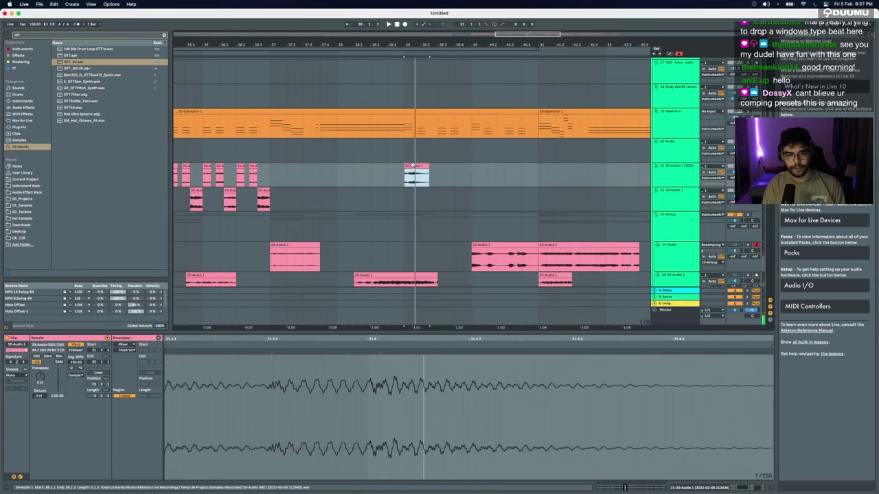
pyautogui.moveTo(429, 166); pyautogui.dragTo(571, 166)
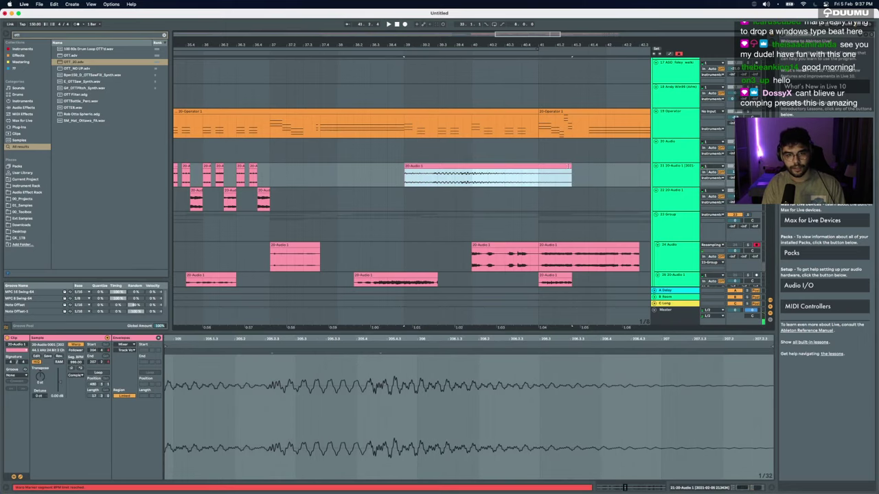
pyautogui.click(76, 376)
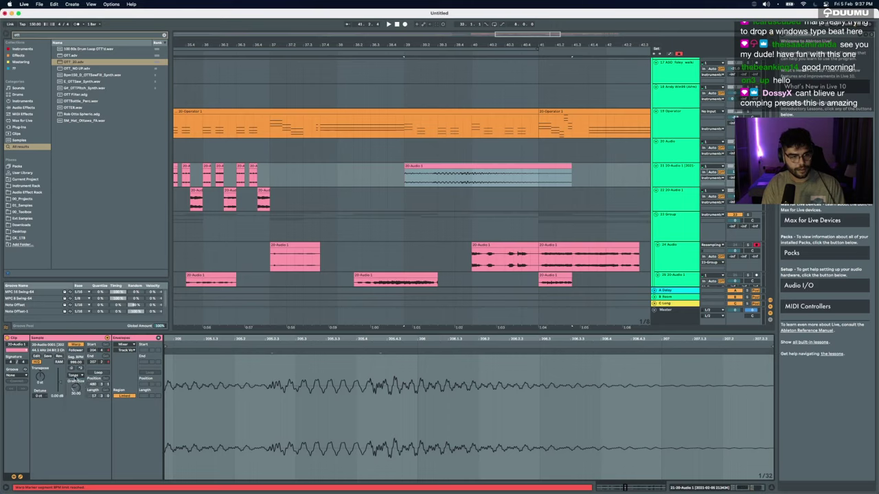
pyautogui.click(76, 377)
pyautogui.click(74, 378)
pyautogui.press('space')
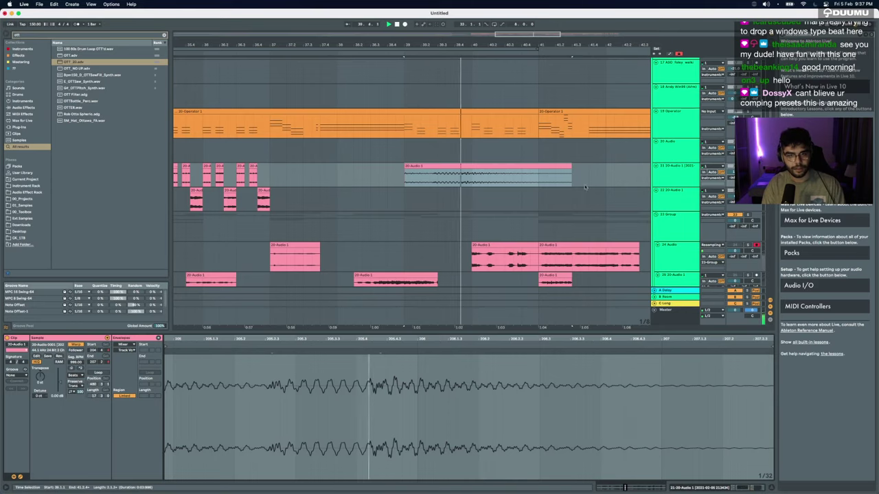
pyautogui.press('space')
# Step: Compress the stretched clip to end near 41.1.3, extend its start back to 38.3.3 and consolidate it
pyautogui.moveTo(571, 166); pyautogui.dragTo(547, 166)
pyautogui.press('space')
pyautogui.press('space')
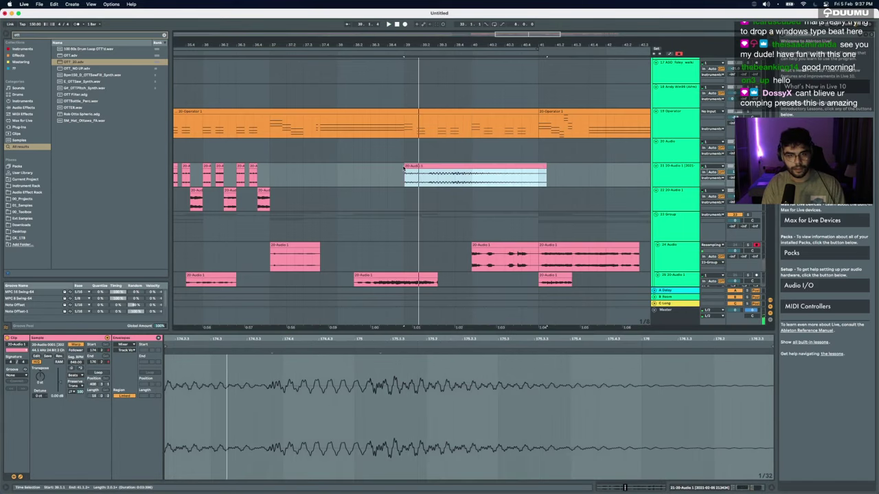
pyautogui.moveTo(404, 167); pyautogui.dragTo(379, 168)
pyautogui.press('space')
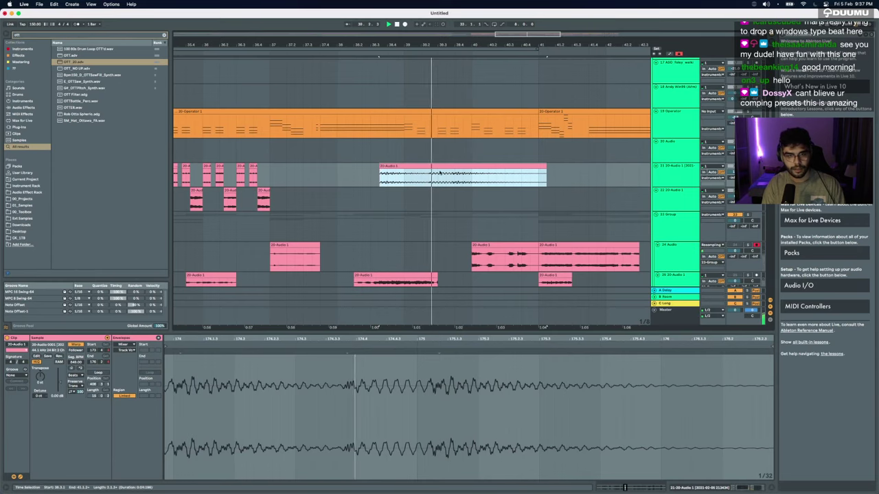
pyautogui.press('super+j')
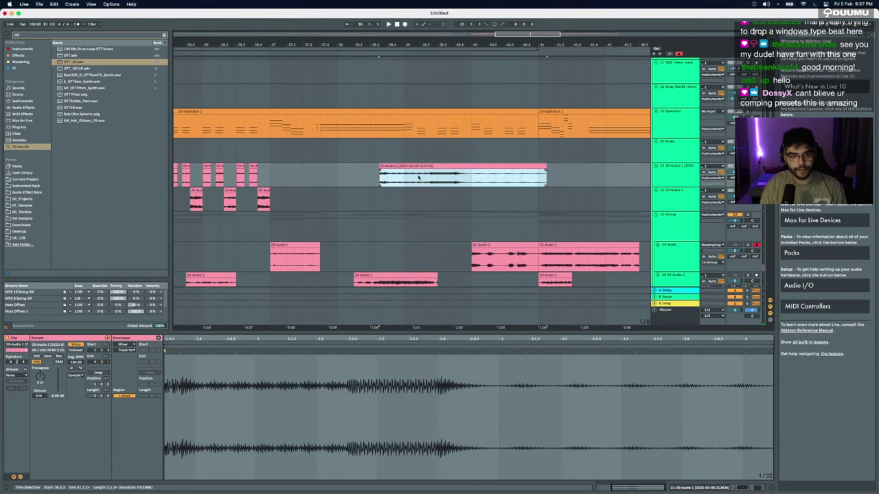
# Step: Move the consolidated clip to start a sixteenth before bar 39 and split it at 39.1.1 and 39.1.3
pyautogui.scroll(2, 419, 177)
pyautogui.moveTo(388, 167); pyautogui.dragTo(418, 168)
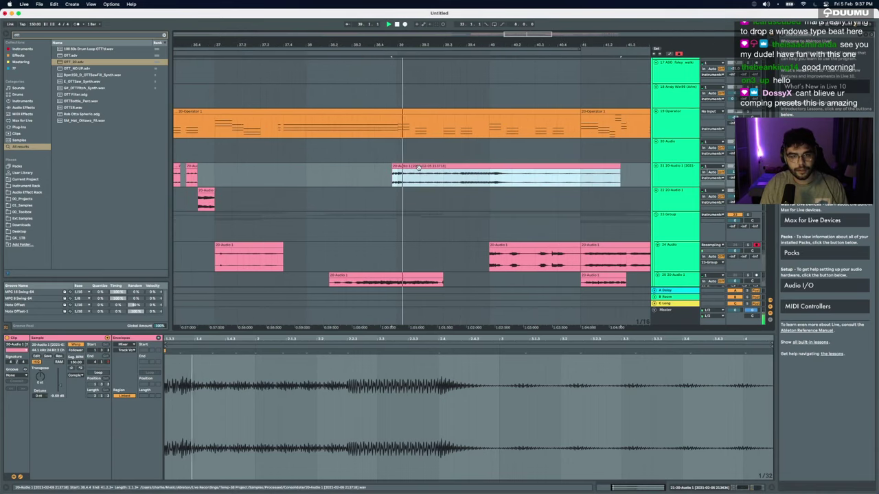
pyautogui.click(400, 167)
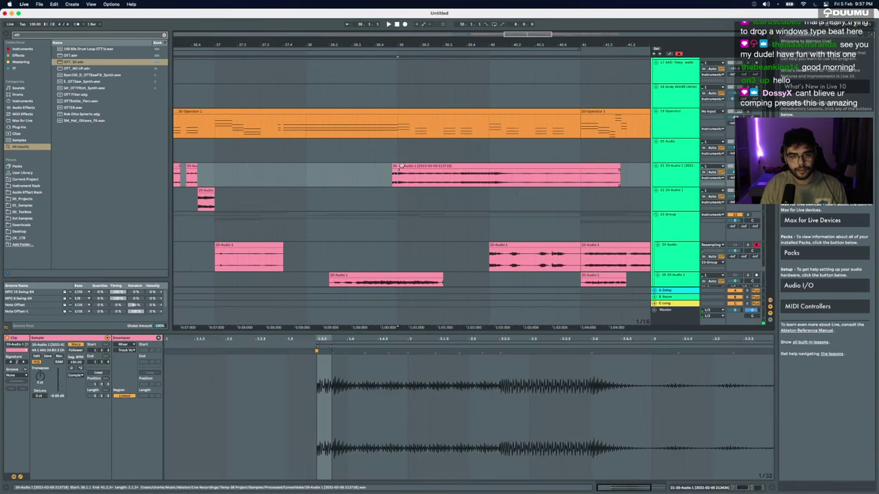
pyautogui.press('space')
pyautogui.click(409, 172)
pyautogui.press('super+e')
# Step: Reposition the remaining audio with a gap after the first chop and split off a second chop from 39.1.4 to 39.2.2
pyautogui.moveTo(410, 166); pyautogui.dragTo(458, 167)
pyautogui.press('space')
pyautogui.press('space')
pyautogui.press('space')
pyautogui.press('space')
pyautogui.click(427, 171)
pyautogui.press('super+e')
pyautogui.press('space')
# Step: Keep a third chop at 39.3.1 and delete the rest of the clip from 39.3.3 onward
pyautogui.click(458, 178)
pyautogui.click(514, 180)
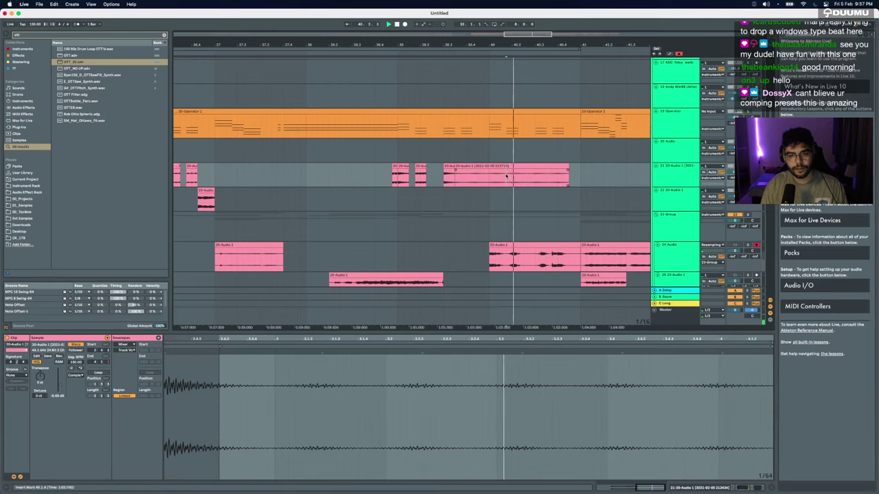
pyautogui.press('space')
pyautogui.click(499, 167)
pyautogui.press('Delete')
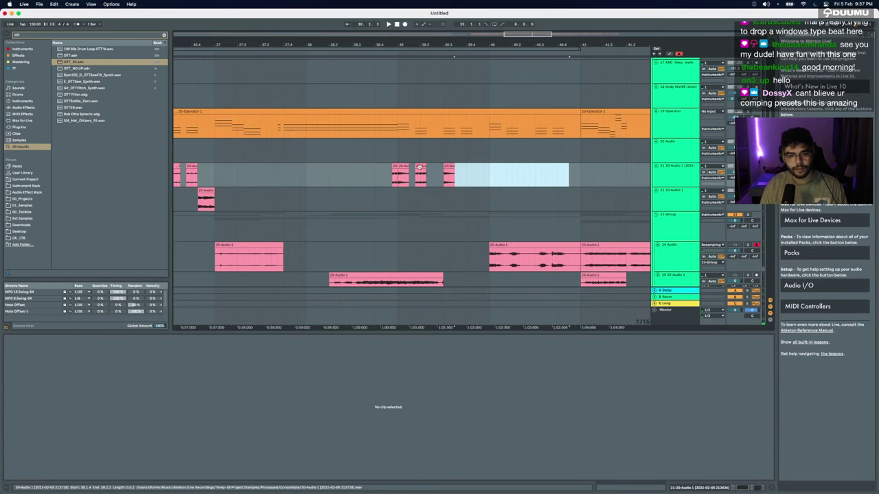
# Step: Copy the chop at 39.1.4 to 39.3.4 and delete the short slice before bar 39
pyautogui.click(420, 166)
pyautogui.press('super+c')
pyautogui.click(394, 167)
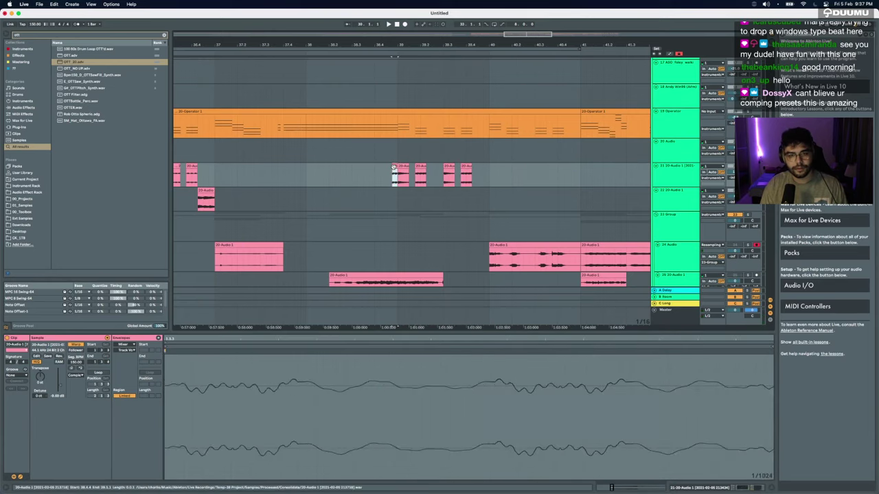
pyautogui.press('Delete')
# Step: Add a short extra slice at 39.2.4, directly ahead of the chop at 39.3.1
pyautogui.moveTo(449, 177); pyautogui.dragTo(441, 166)
pyautogui.press('super+e')
pyautogui.moveTo(450, 166); pyautogui.dragTo(489, 169)
# Step: Duplicate bar 39 of the 21 20-Audio 1 track into bar 40 and play it back
pyautogui.click(397, 176)
pyautogui.click(403, 166)
pyautogui.press('space')
pyautogui.hotkey('ctrl', 'd')
pyautogui.hotkey('ctrl', 'd')
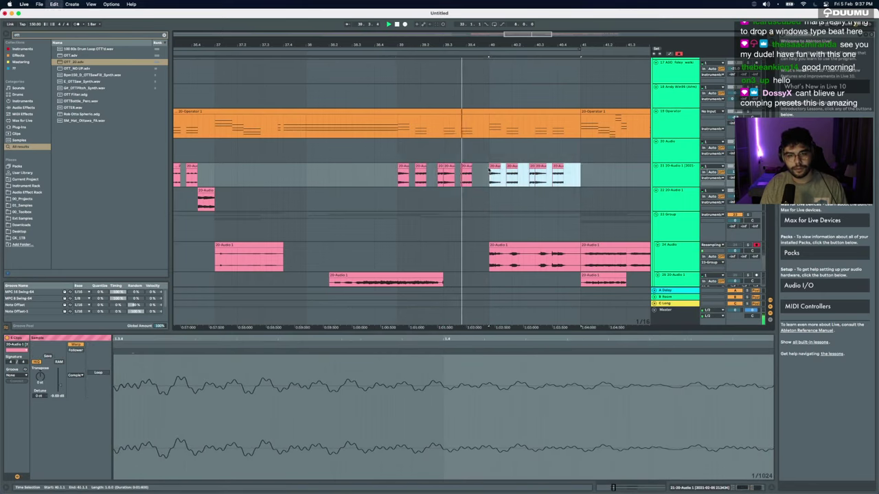
pyautogui.scroll(-3, 488, 168)
pyautogui.press('super+z')
pyautogui.press('space')
pyautogui.scroll(-3, 488, 168)
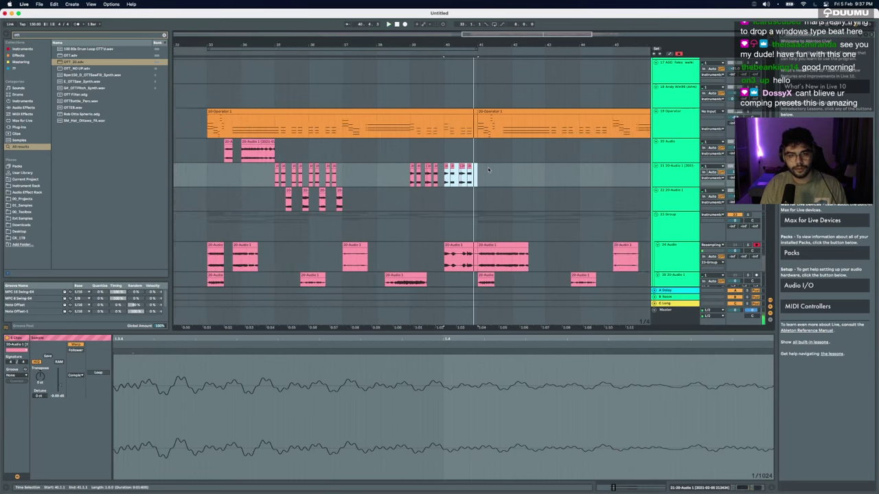
# Step: Examine the group's clips between bars 39 and 41 for audio to fill the gaps between the new chops
pyautogui.scroll(-5, 489, 170)
pyautogui.scroll(3, 490, 169)
pyautogui.scroll(-6, 489, 169)
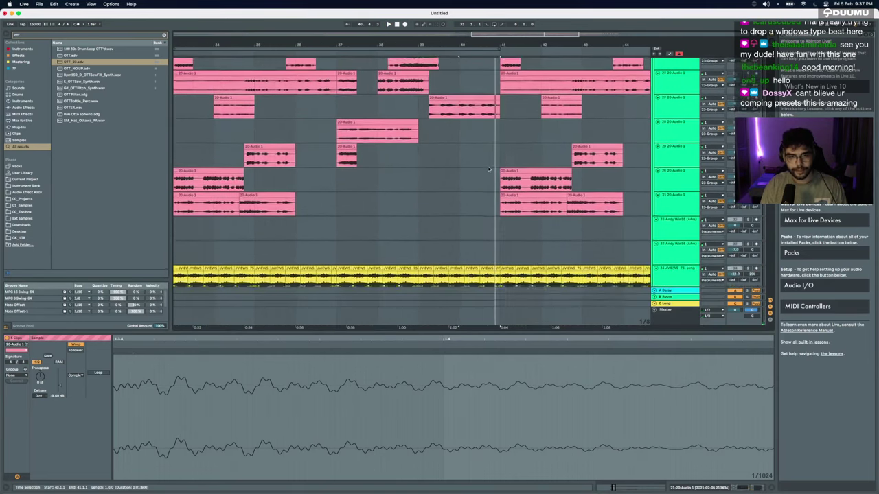
pyautogui.scroll(6, 489, 169)
pyautogui.scroll(2, 489, 169)
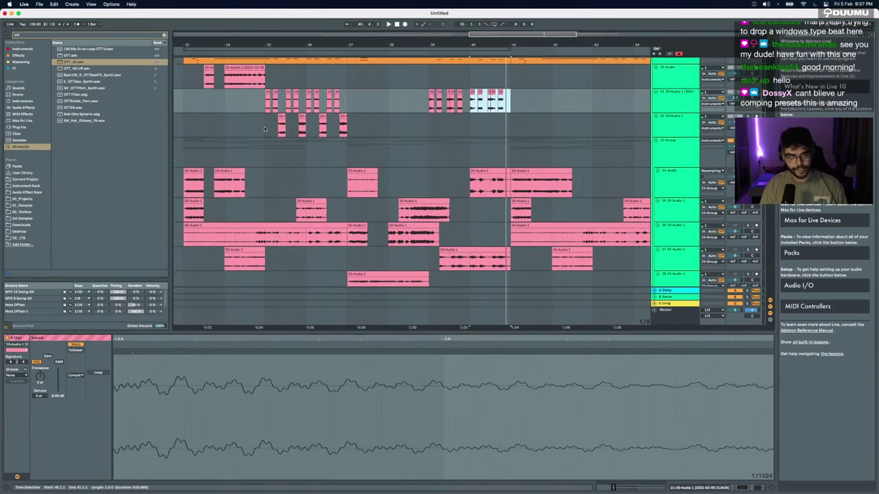
pyautogui.moveTo(265, 129); pyautogui.dragTo(425, 127)
pyautogui.click(432, 96)
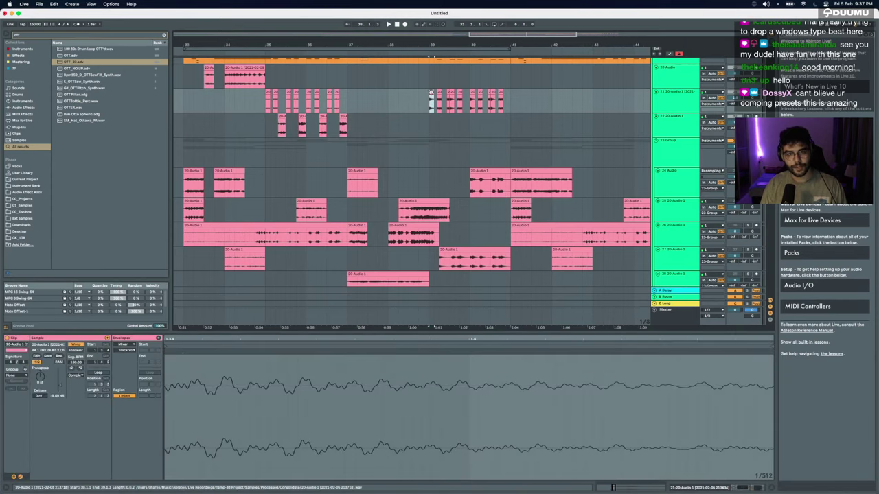
pyautogui.scroll(-3, 431, 96)
pyautogui.scroll(3, 456, 204)
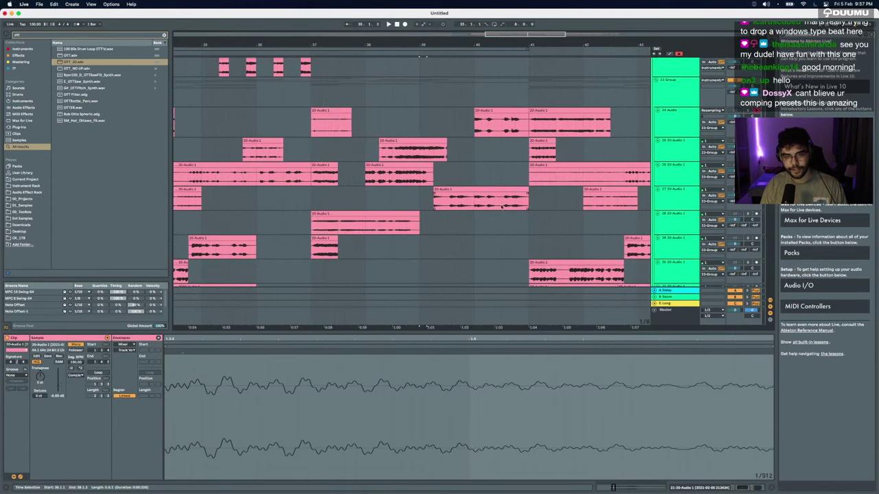
# Step: Copy the one-beat section from 40.1.1 to 40.2.1 of the 27 20-Audio 1 track onto the 22 20-Audio 1 track at 39.2.1 and play it
pyautogui.moveTo(477, 204); pyautogui.dragTo(489, 204)
pyautogui.scroll(4, 428, 159)
pyautogui.scroll(2, 427, 159)
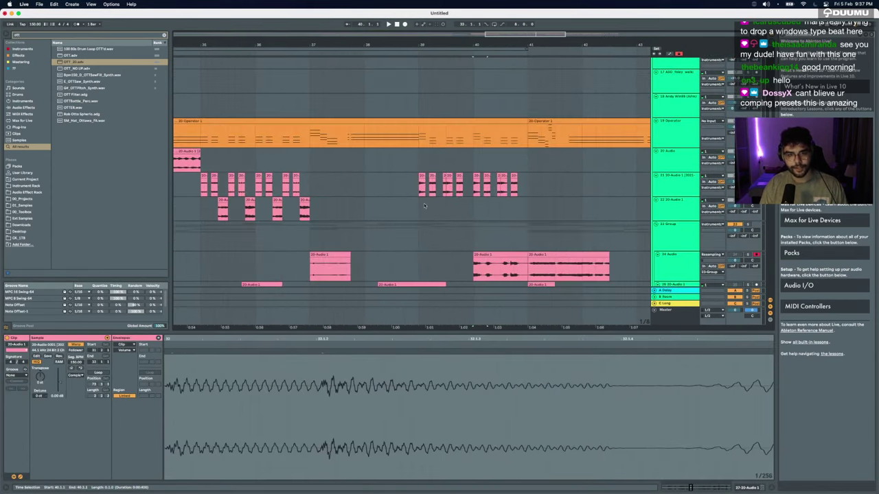
pyautogui.click(435, 215)
pyautogui.press('super+v')
pyautogui.scroll(3, 434, 215)
pyautogui.press('space')
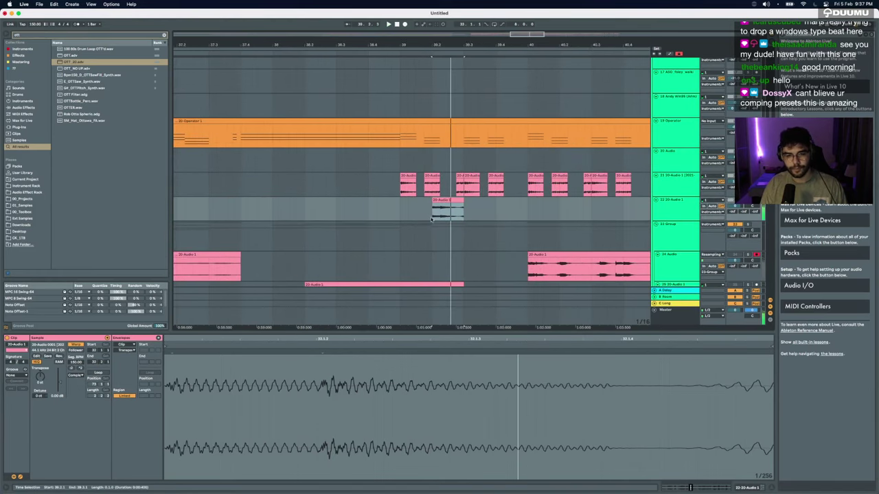
pyautogui.press('space')
pyautogui.press('space')
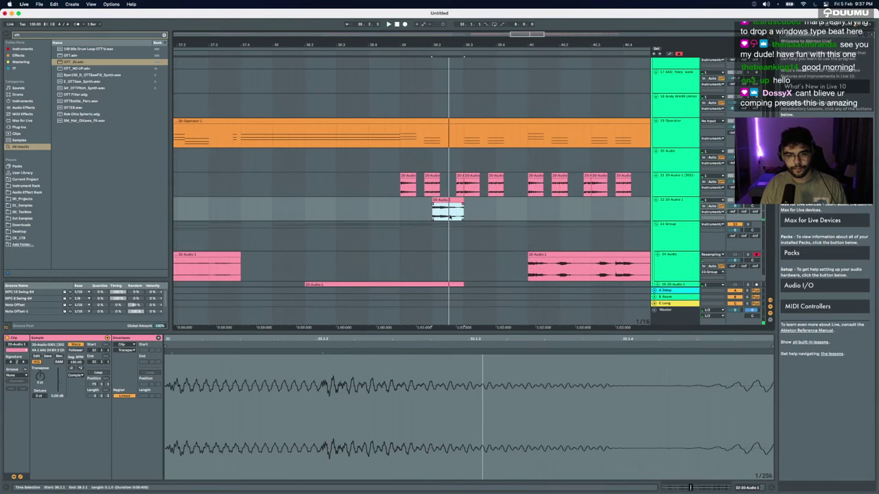
pyautogui.press('space')
# Step: Trim the pasted clip on the 22 20-Audio 1 track to a half-beat slice running from 39.2.2 to 39.2.4 and play it back
pyautogui.click(449, 217)
pyautogui.press('super+e')
pyautogui.click(456, 201)
pyautogui.press('Delete')
pyautogui.moveTo(440, 201); pyautogui.dragTo(456, 201)
pyautogui.moveTo(455, 200); pyautogui.dragTo(448, 200)
pyautogui.press('space')
pyautogui.press('space')
pyautogui.press('space')
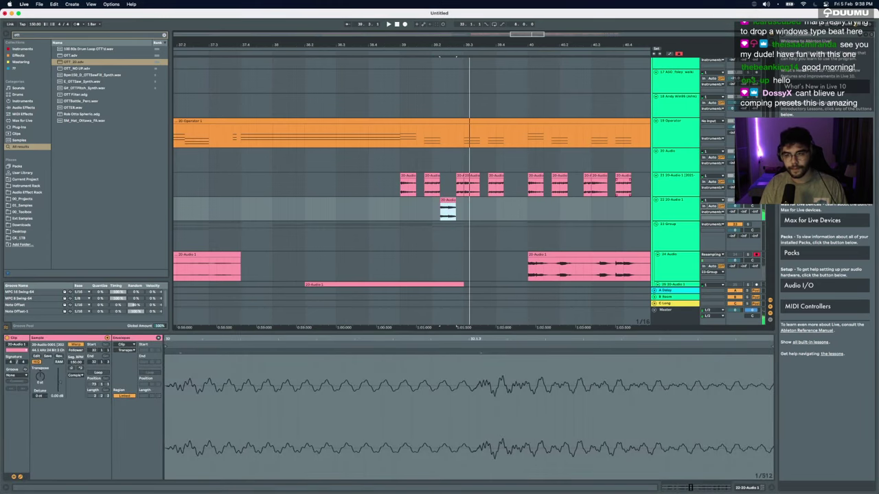
# Step: Delete the short slice at 39.2.4 on the 21 20-Audio 1 track
pyautogui.click(461, 177)
pyautogui.press('Delete')
pyautogui.click(445, 200)
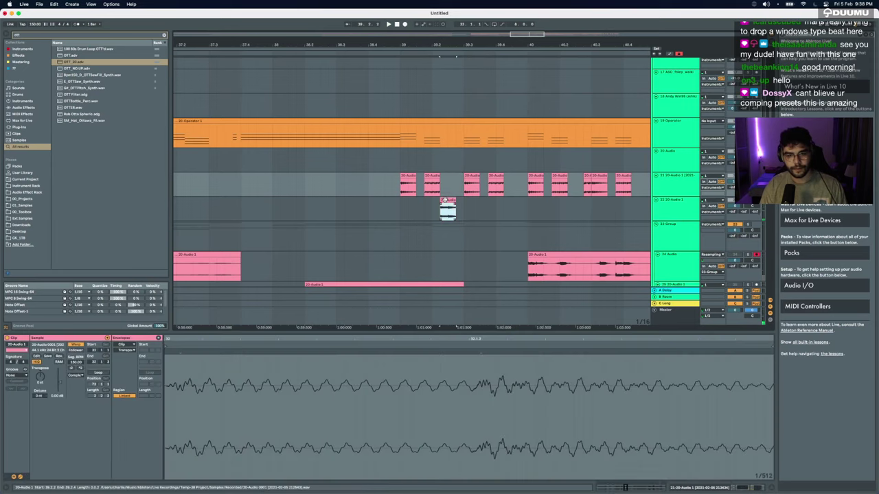
pyautogui.press('-')
# Step: Copy the EQ Eight from the 21 20-Audio 1 track onto the 22 20-Audio 1 track and play it back
pyautogui.click(674, 195)
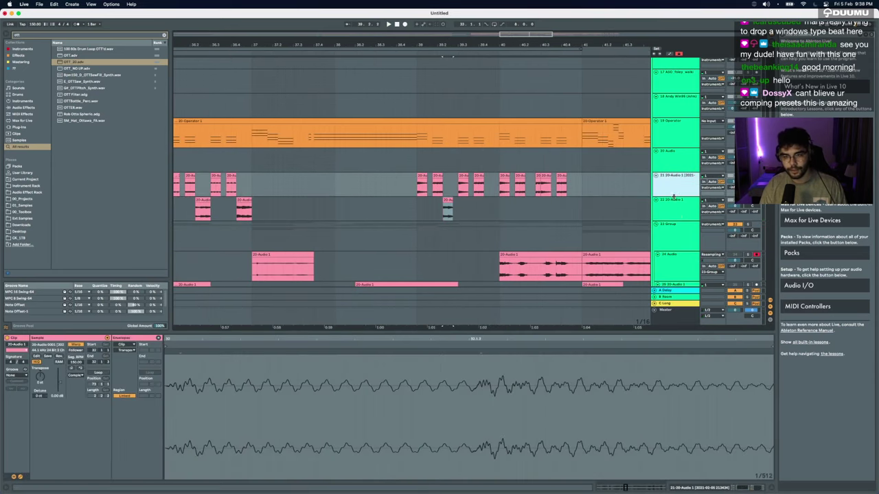
pyautogui.click(740, 487)
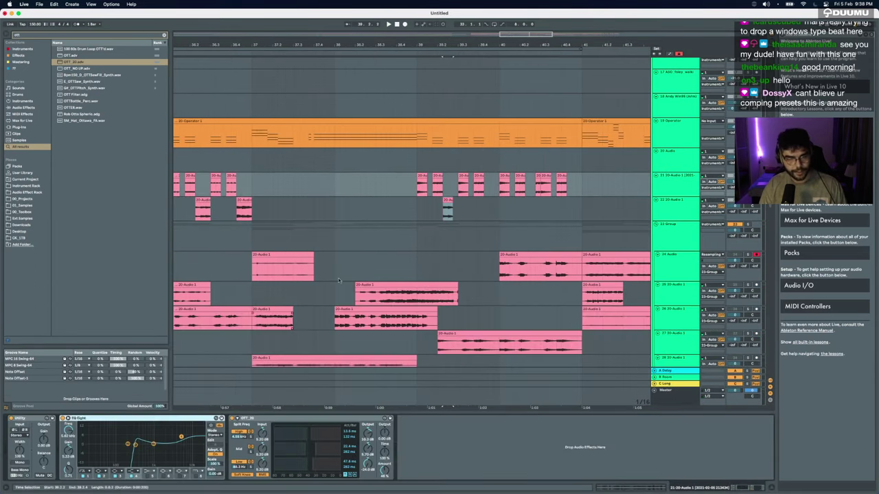
pyautogui.click(423, 216)
pyautogui.click(332, 443)
pyautogui.press('super+v')
pyautogui.press('space')
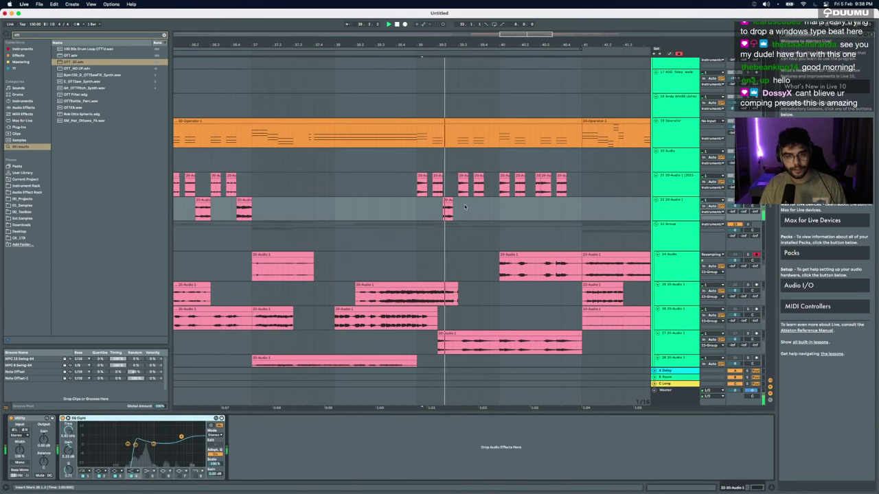
pyautogui.press('space')
# Step: Add a short slice from 39.2.4 to 39.3.1 directly behind the chop on the 22 20-Audio 1 track and play it
pyautogui.click(445, 200)
pyautogui.scroll(2, 444, 200)
pyautogui.scroll(3, 445, 200)
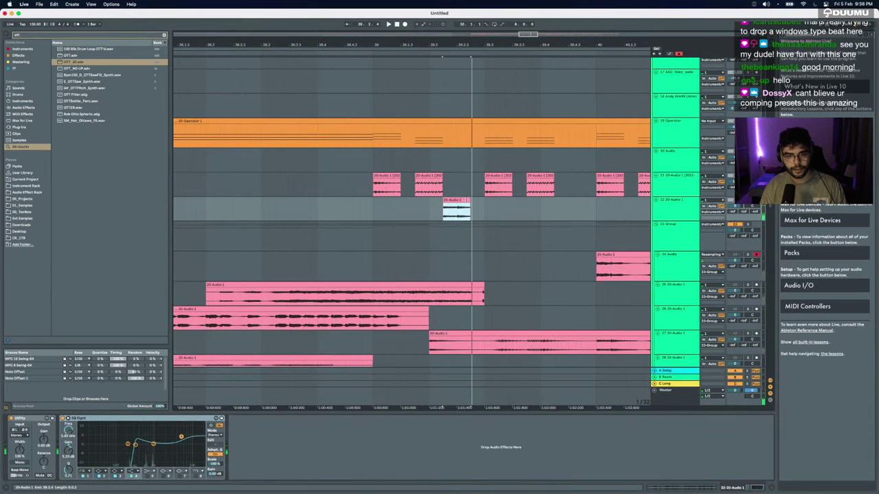
pyautogui.click(458, 216)
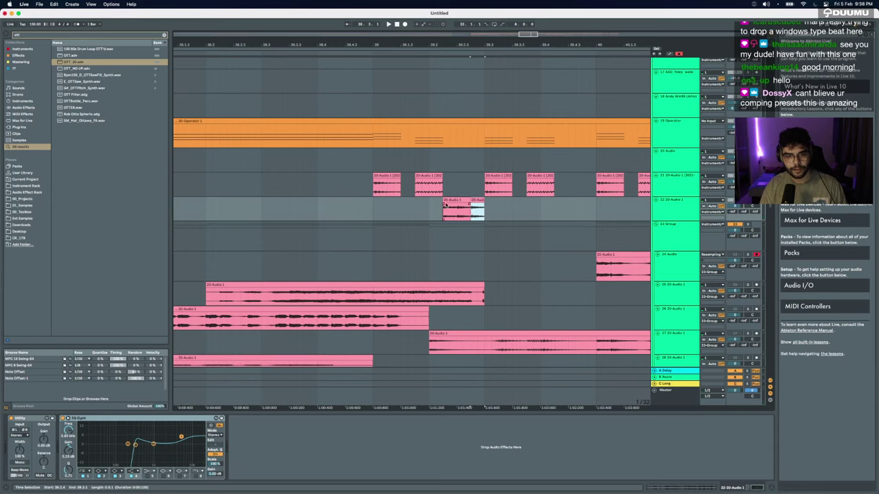
pyautogui.click(448, 201)
pyautogui.doubleClick(477, 200)
pyautogui.press('space')
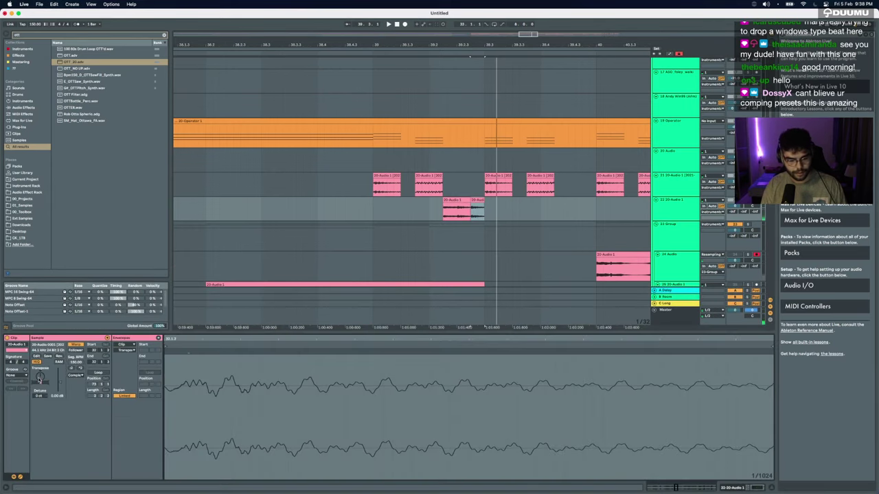
# Step: Consolidate the two adjoining slices between 39.2.2 and 39.3.1 on the 22 20-Audio 1 track into one clip
pyautogui.click(466, 214)
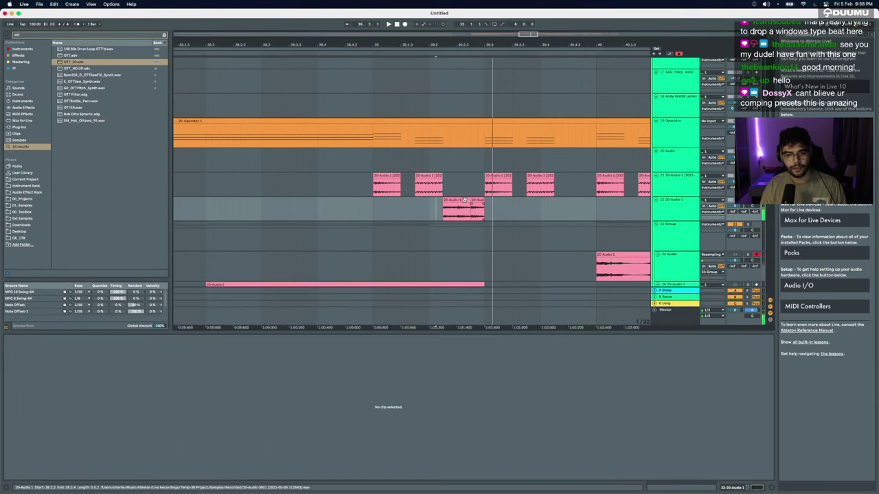
pyautogui.click(465, 200)
pyautogui.keyDown('shift'); pyautogui.click(478, 204); pyautogui.keyUp('shift')
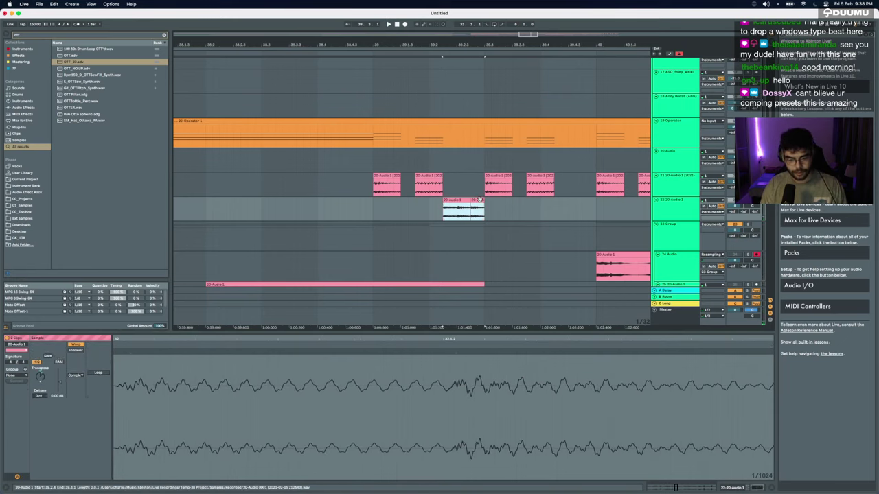
pyautogui.press('super+j')
# Step: Set the consolidated clip to Beats warp mode with 1/16 preserve and a transient envelope of 37, and play it back
pyautogui.click(76, 375)
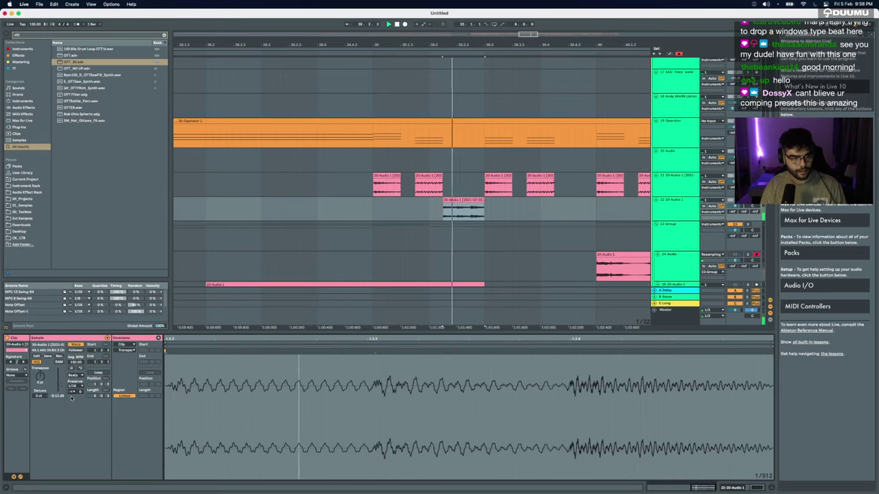
pyautogui.press('space')
pyautogui.press('space')
pyautogui.press('space')
pyautogui.press('space')
pyautogui.press('space')
pyautogui.press('space')
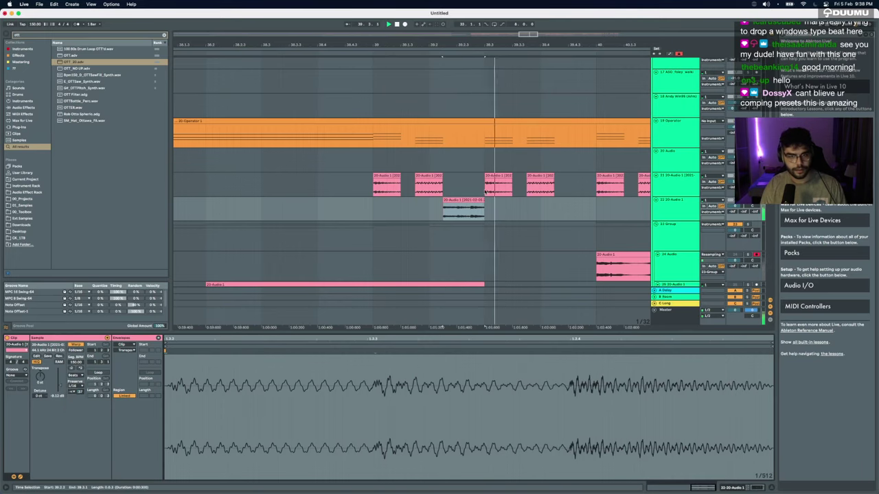
pyautogui.scroll(-5, 480, 202)
pyautogui.press('space')
pyautogui.press('space')
# Step: Split the consolidated clip at 39.2.4 and select its short end slice
pyautogui.moveTo(471, 202); pyautogui.dragTo(482, 211)
pyautogui.scroll(5, 483, 211)
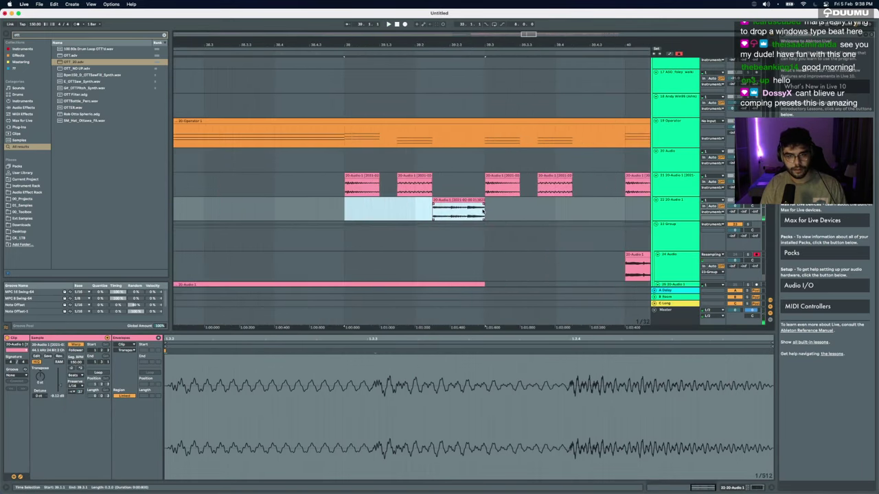
pyautogui.click(470, 211)
pyautogui.press('super+e')
pyautogui.click(478, 200)
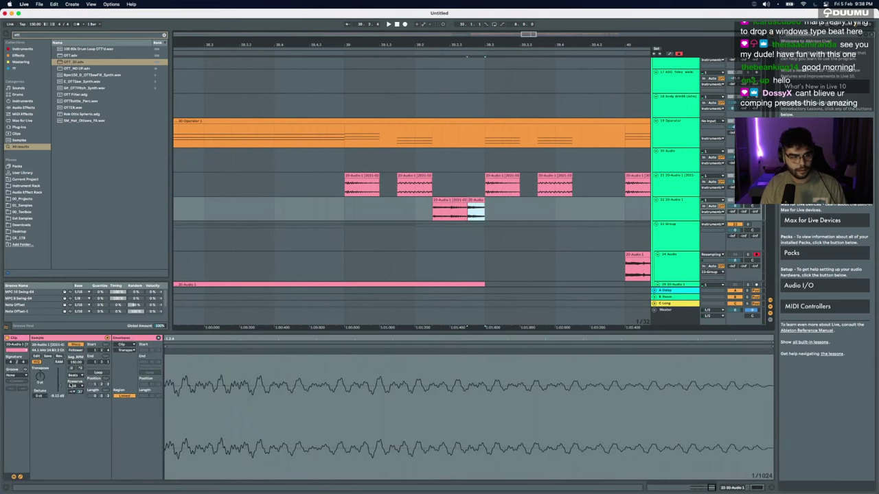
# Step: Transpose the end slice up 12 st, switch its transient loop mode to back-and-forth and play it back
pyautogui.click(39, 377)
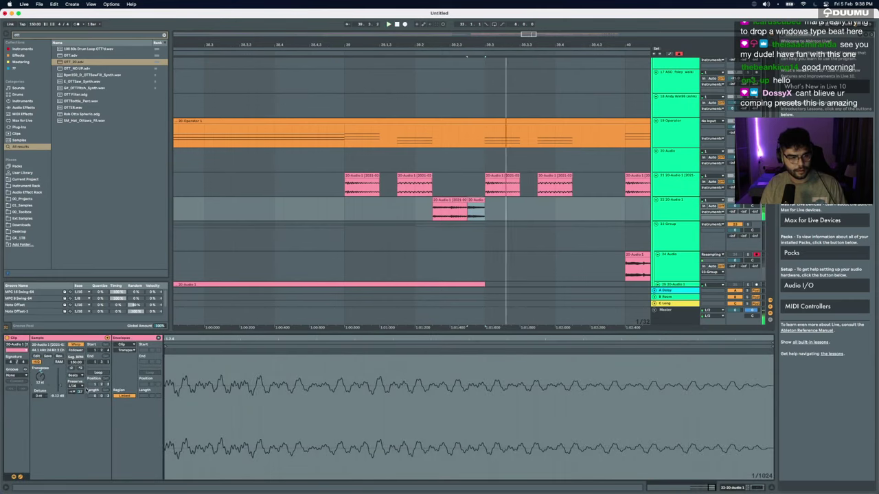
pyautogui.click(72, 392)
pyautogui.press('space')
pyautogui.press('space')
pyautogui.press('space')
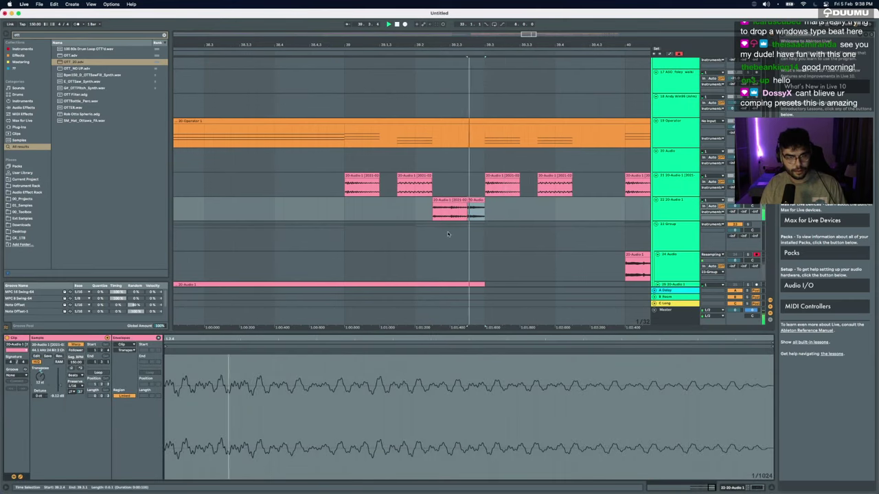
pyautogui.scroll(-5, 449, 236)
pyautogui.press('space')
pyautogui.press('space')
pyautogui.press('space')
# Step: Add a fade-out to the end slice before 39.3.1 and play the chops around it
pyautogui.scroll(5, 463, 206)
pyautogui.moveTo(463, 204); pyautogui.dragTo(454, 205)
pyautogui.press('space')
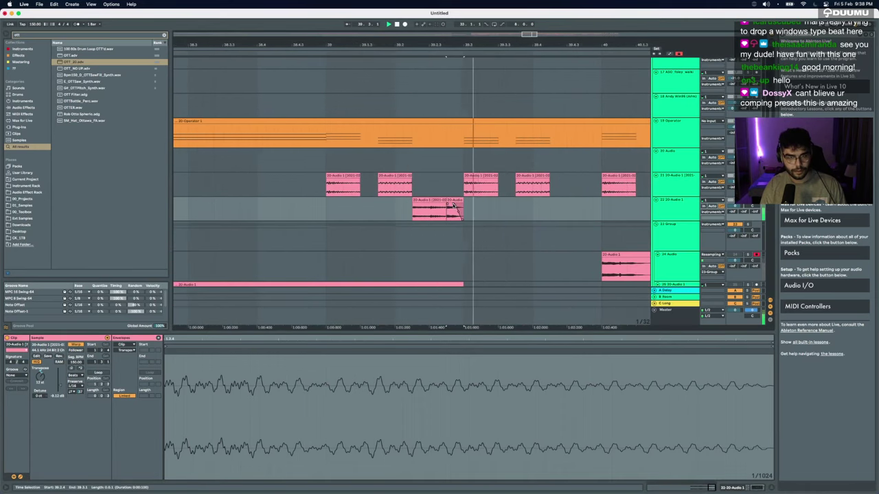
pyautogui.click(416, 208)
pyautogui.press('space')
pyautogui.press('space')
pyautogui.click(417, 200)
pyautogui.press('space')
pyautogui.press('space')
pyautogui.press('space')
pyautogui.scroll(-5, 416, 206)
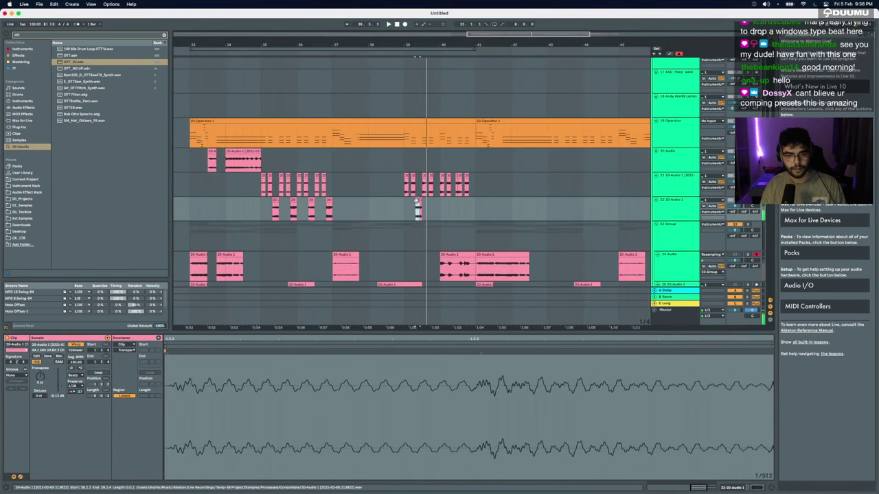
# Step: Duplicate the two-beat section from 39.1.1 to 39.3.1 on the 22 20-Audio 1 track three times to reach bar 41
pyautogui.moveTo(404, 215); pyautogui.dragTo(430, 212)
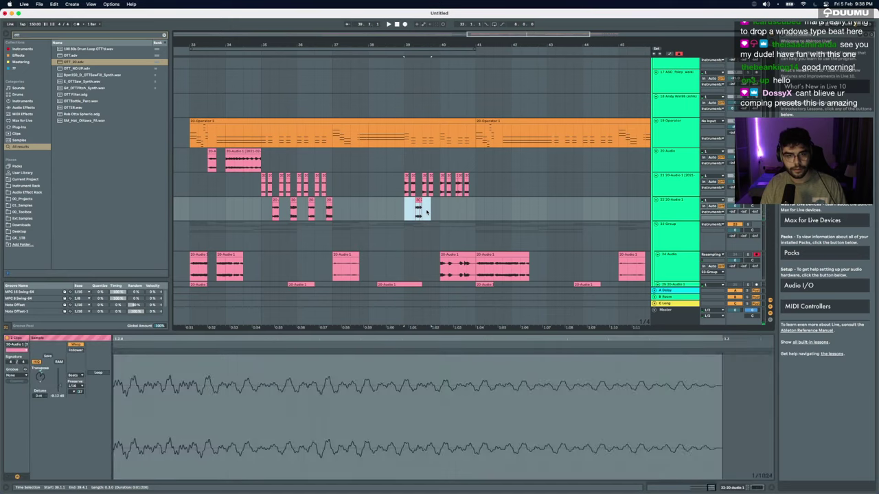
pyautogui.press('super+d')
pyautogui.press('super+z')
pyautogui.keyDown('shift'); pyautogui.click(426, 212); pyautogui.keyUp('shift')
pyautogui.hotkey('ctrl', 'd')
pyautogui.hotkey('ctrl', 'd')
pyautogui.hotkey('ctrl', 'd')
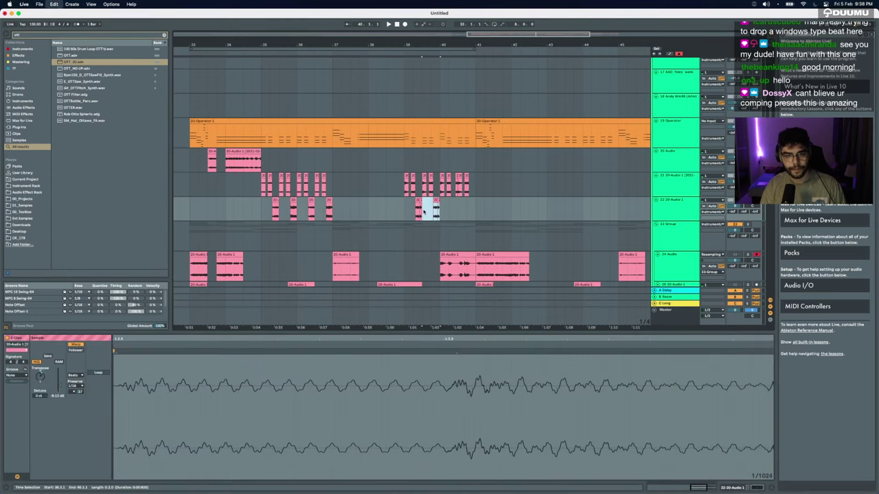
# Step: Play the arrangement from bar 29 past bar 41 and review the chopped audio tracks against the surrounding parts
pyautogui.click(676, 208)
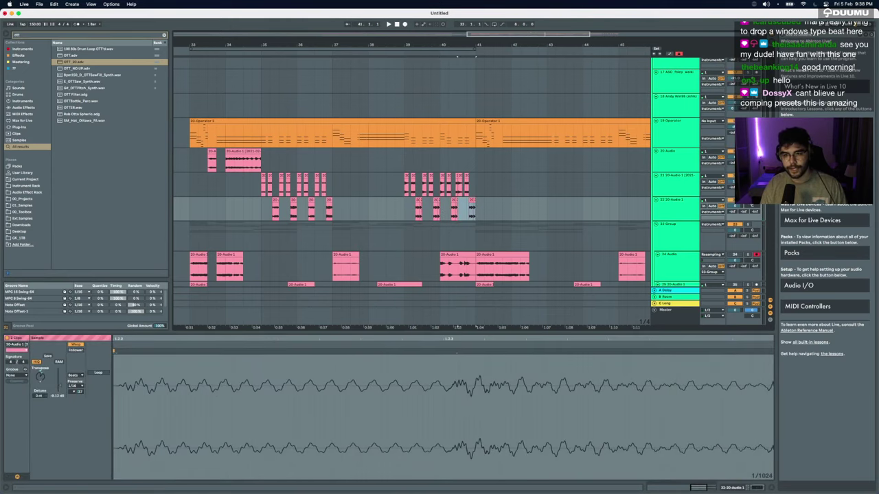
pyautogui.hscroll(-5, 443, 227)
pyautogui.click(203, 160)
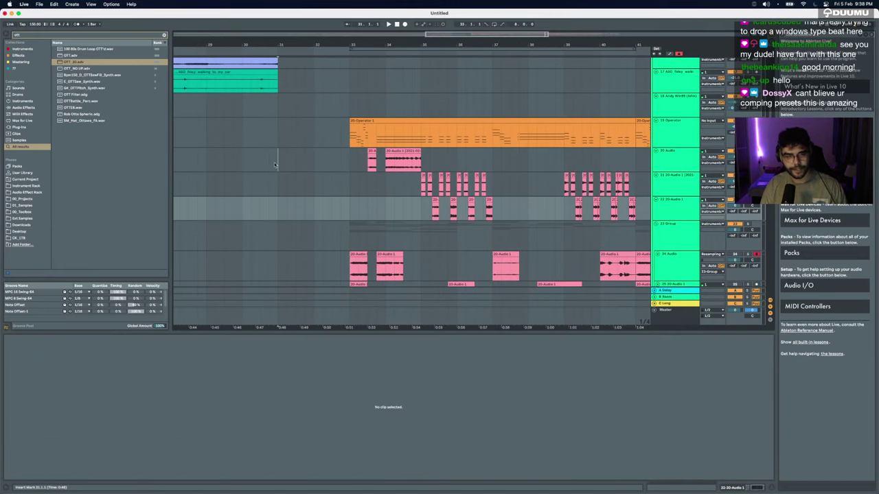
pyautogui.press('space')
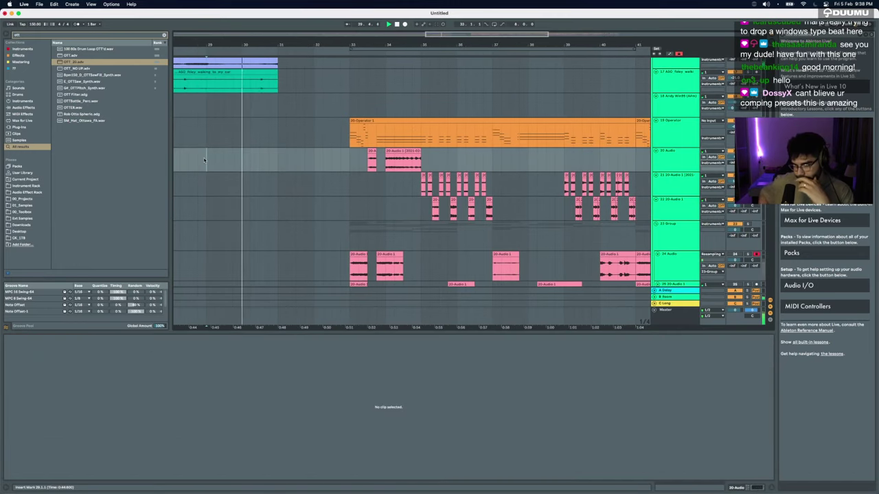
pyautogui.hscroll(3, 203, 160)
pyautogui.scroll(2, 204, 160)
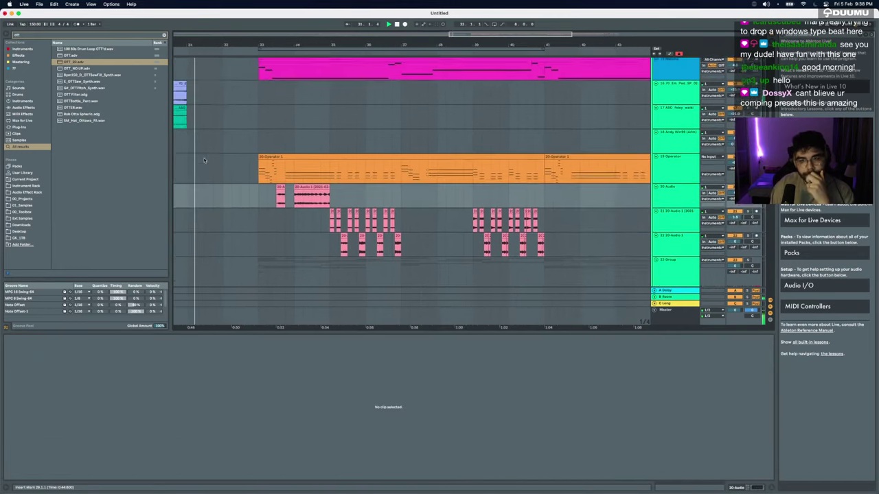
pyautogui.scroll(-3, 204, 160)
pyautogui.scroll(12, 204, 160)
pyautogui.scroll(-10, 293, 193)
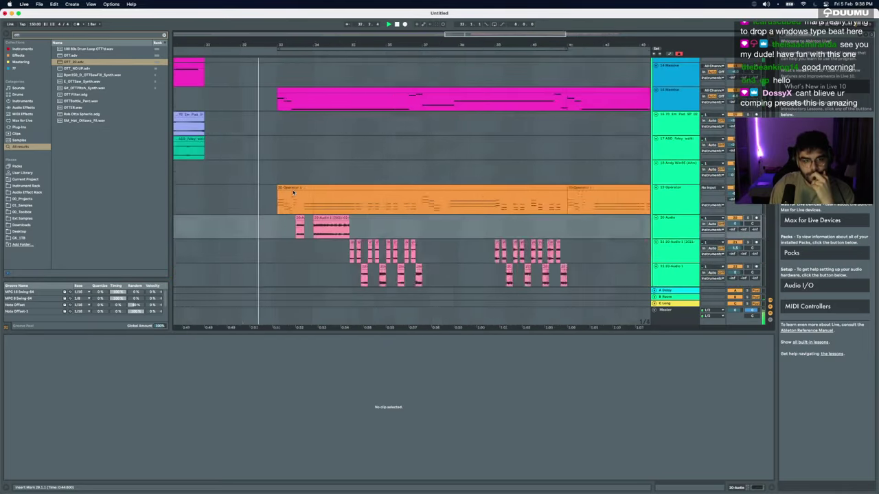
pyautogui.scroll(3, 293, 192)
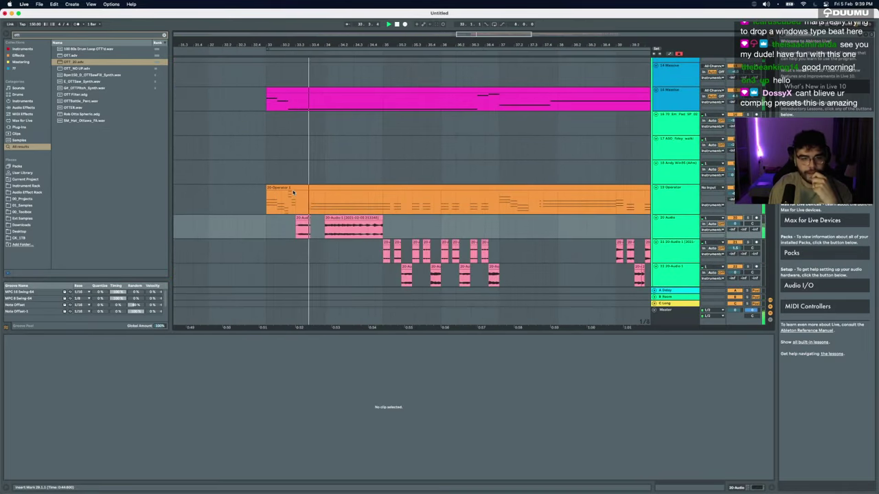
pyautogui.scroll(-5, 368, 215)
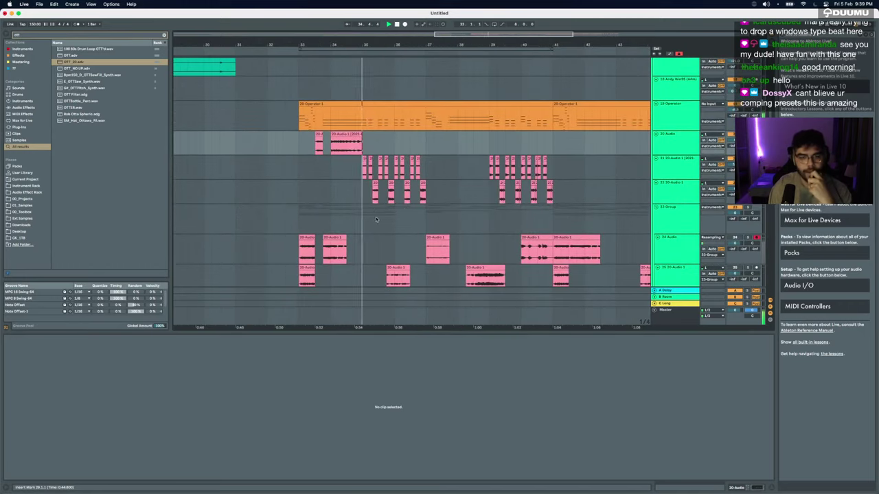
pyautogui.scroll(-3, 405, 211)
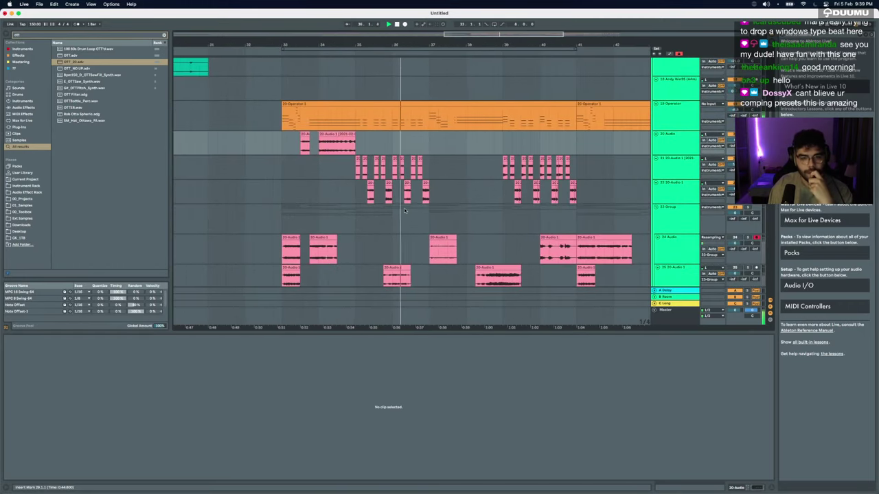
pyautogui.scroll(3, 405, 211)
pyautogui.hscroll(3, 404, 211)
pyautogui.scroll(3, 404, 211)
pyautogui.hscroll(1, 405, 211)
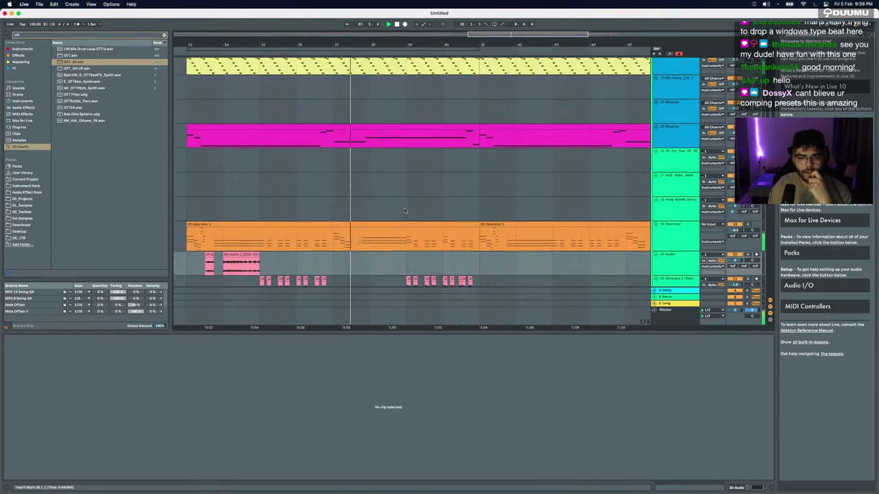
pyautogui.scroll(-10, 405, 211)
pyautogui.scroll(5, 369, 208)
pyautogui.scroll(5, 368, 208)
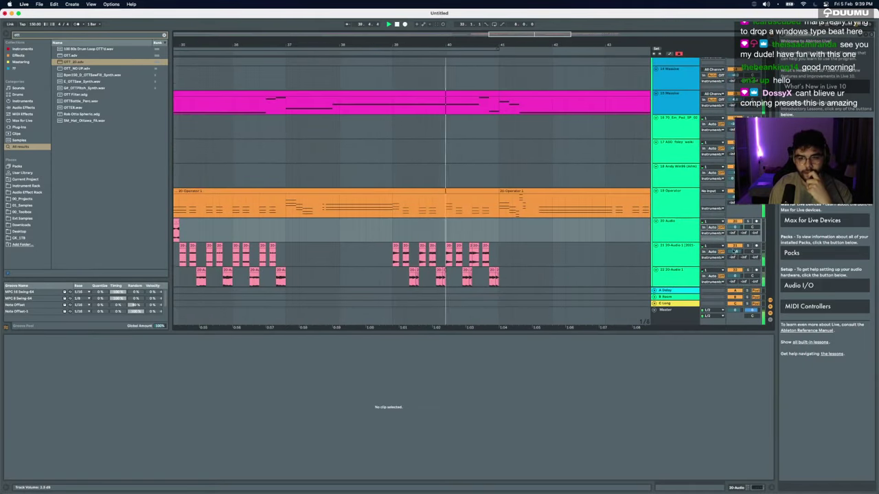
pyautogui.scroll(-3, 494, 241)
pyautogui.scroll(-4, 482, 240)
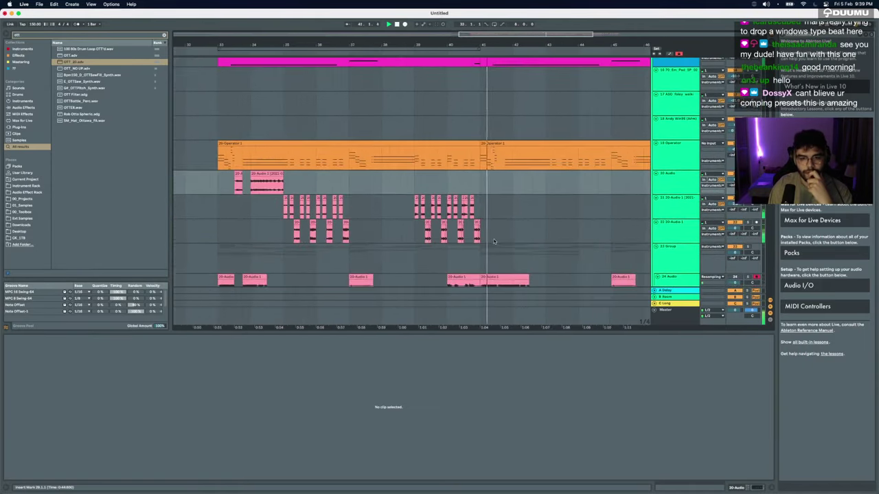
# Step: Duplicate bars 33 to 41 of the 20 Audio, 21 20-Audio 1 and 22 20-Audio 1 tracks into bars 41 to 49
pyautogui.moveTo(479, 235); pyautogui.dragTo(218, 184)
pyautogui.press('super+d')
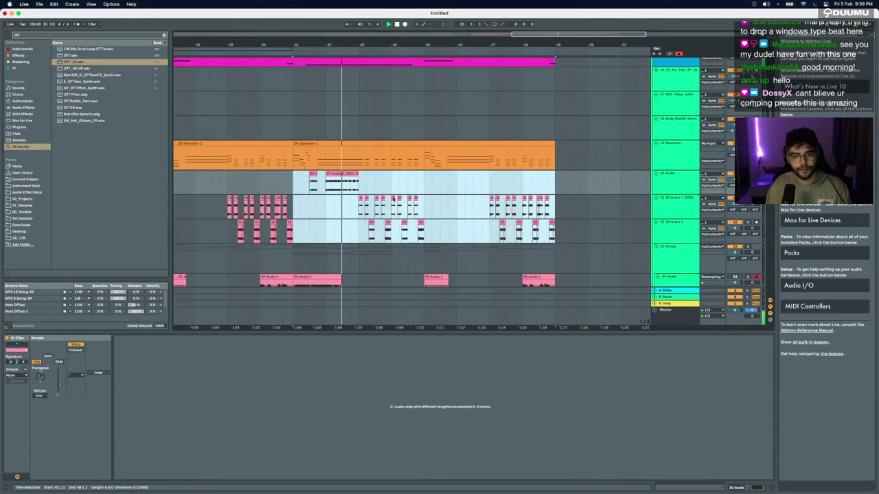
# Step: Delete the first and third of the four chops between bars 47 and 49 on the 22 20-Audio 1 track
pyautogui.moveTo(294, 184); pyautogui.dragTo(359, 183)
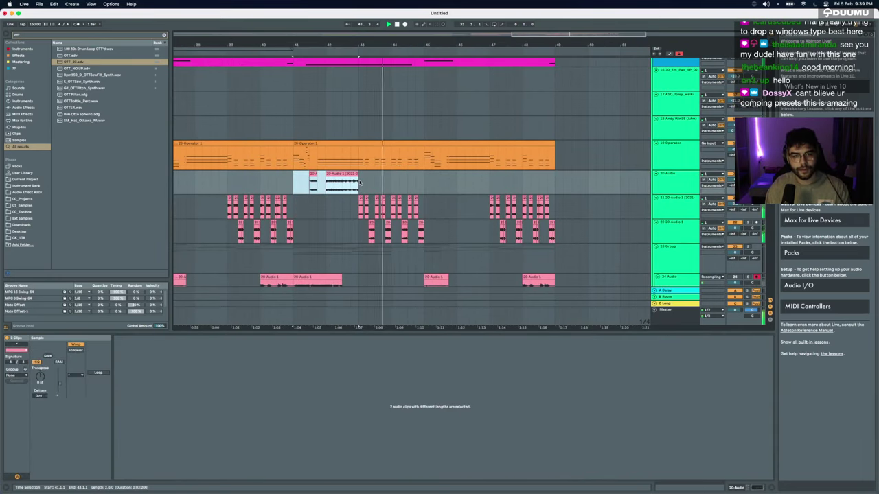
pyautogui.scroll(5, 518, 202)
pyautogui.scroll(-2, 446, 222)
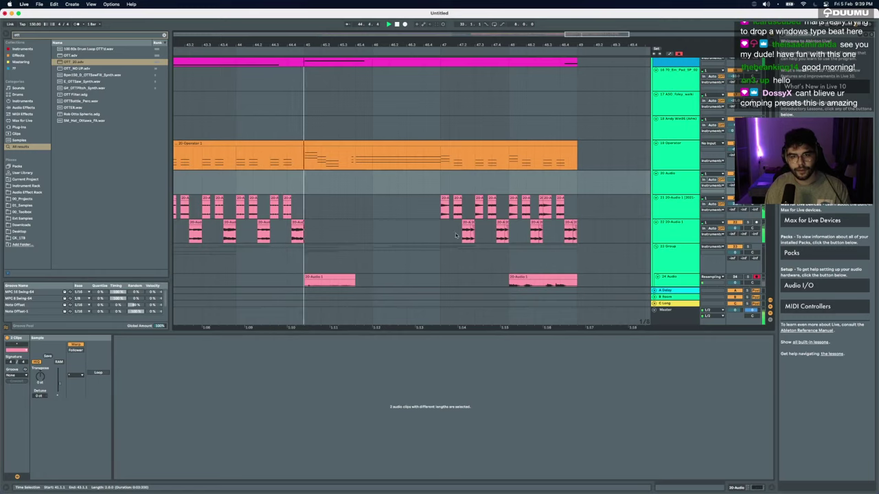
pyautogui.moveTo(455, 236); pyautogui.dragTo(552, 236)
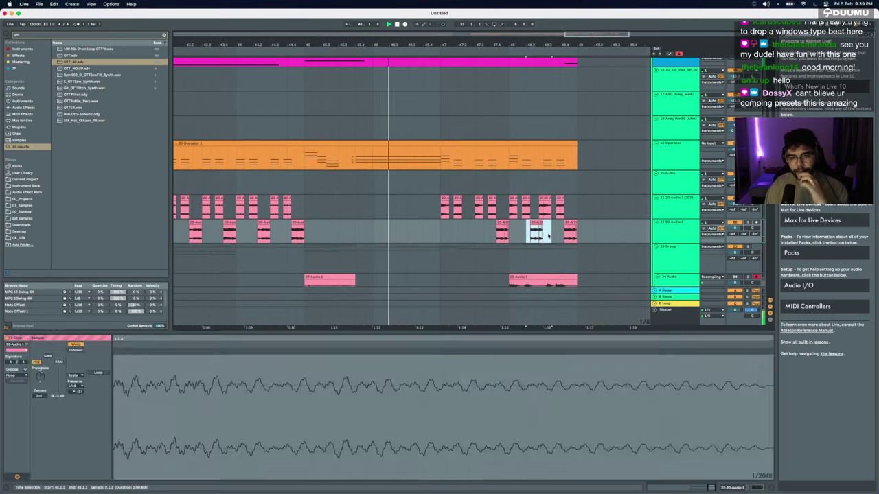
pyautogui.press('Delete')
pyautogui.scroll(3, 550, 235)
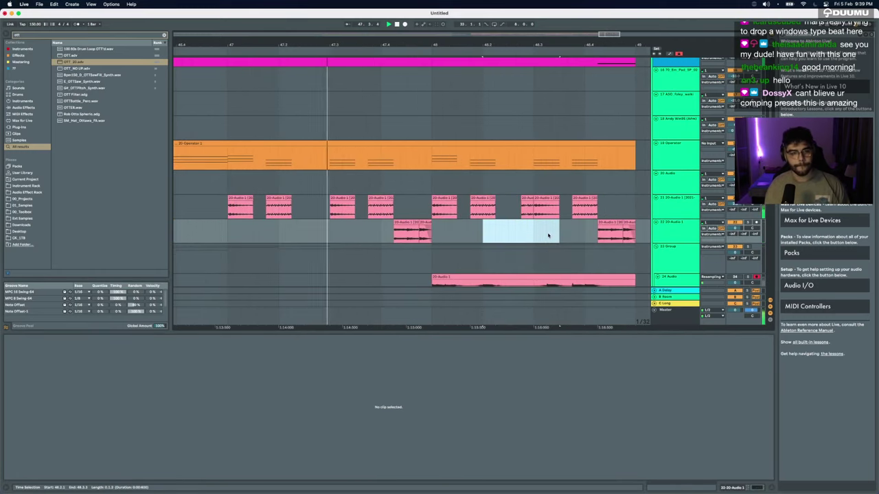
# Step: Duplicate bars 43 to 47 of the 22 20-Audio 1 track into bars 47 to 51 and play the result
pyautogui.scroll(-4, 548, 236)
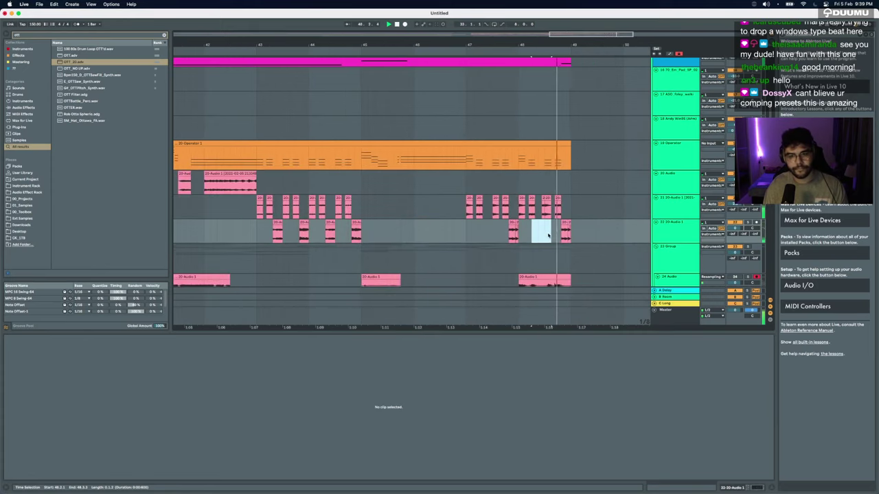
pyautogui.scroll(-2, 352, 234)
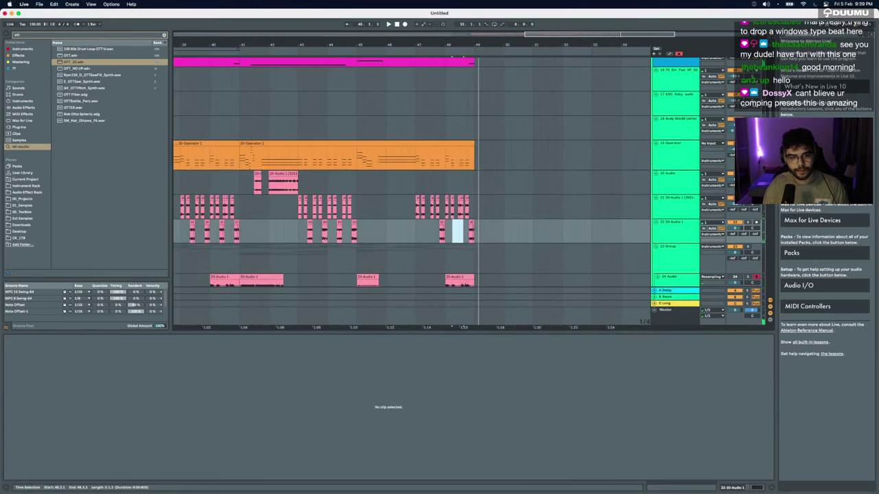
pyautogui.moveTo(291, 235); pyautogui.dragTo(415, 235)
pyautogui.moveTo(415, 235); pyautogui.dragTo(300, 236)
pyautogui.press('super+d')
pyautogui.press('space')
pyautogui.scroll(4, 408, 235)
pyautogui.scroll(-3, 409, 234)
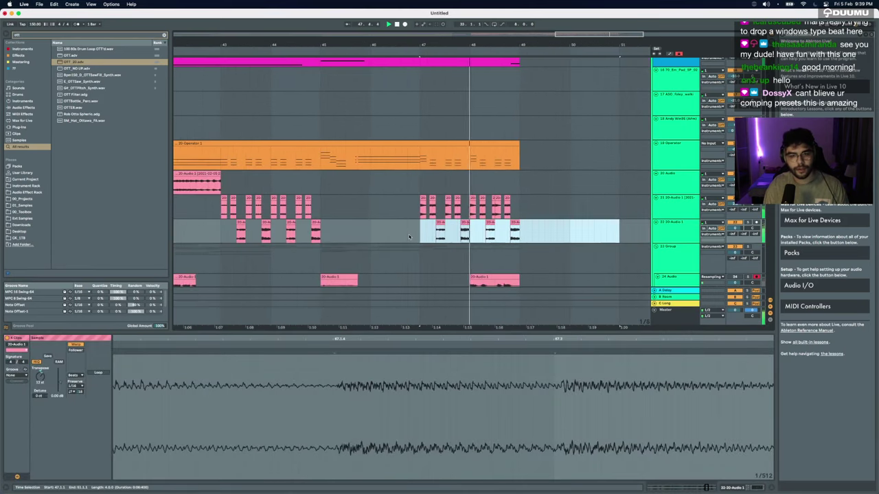
# Step: Turn off transient looping in the Beats warp settings of the first two chops after bar 47 and play them soloed
pyautogui.scroll(4, 445, 228)
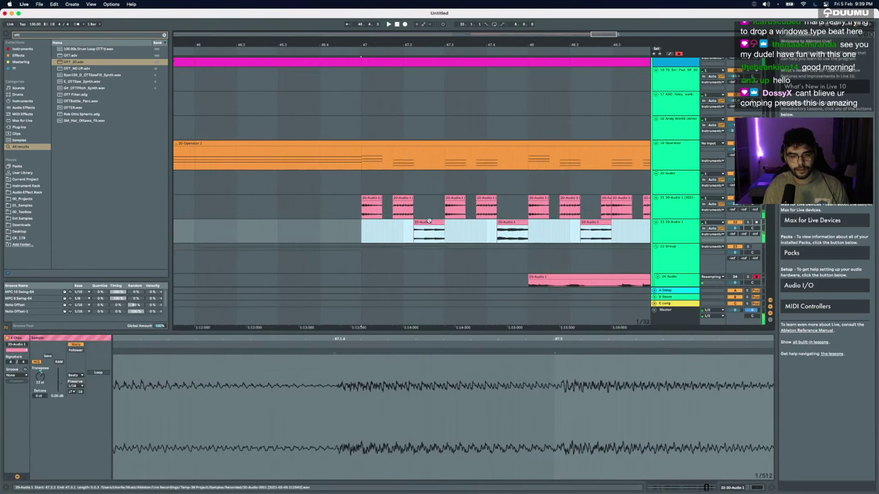
pyautogui.click(439, 231)
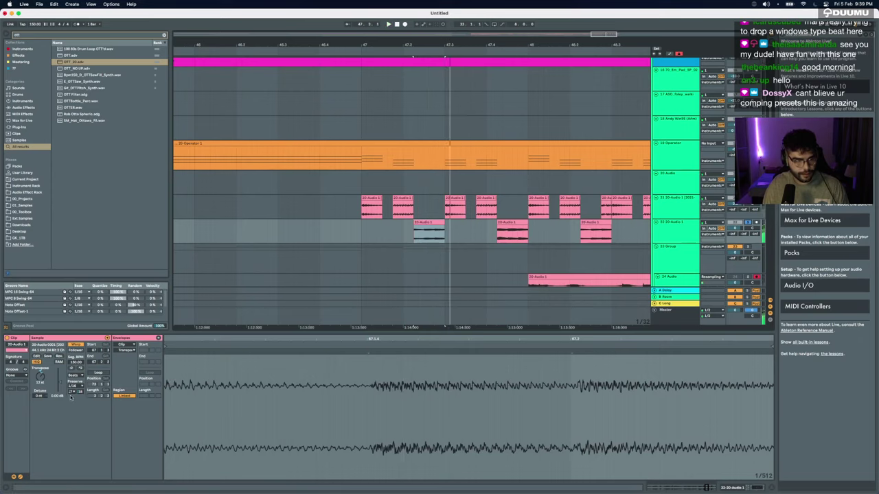
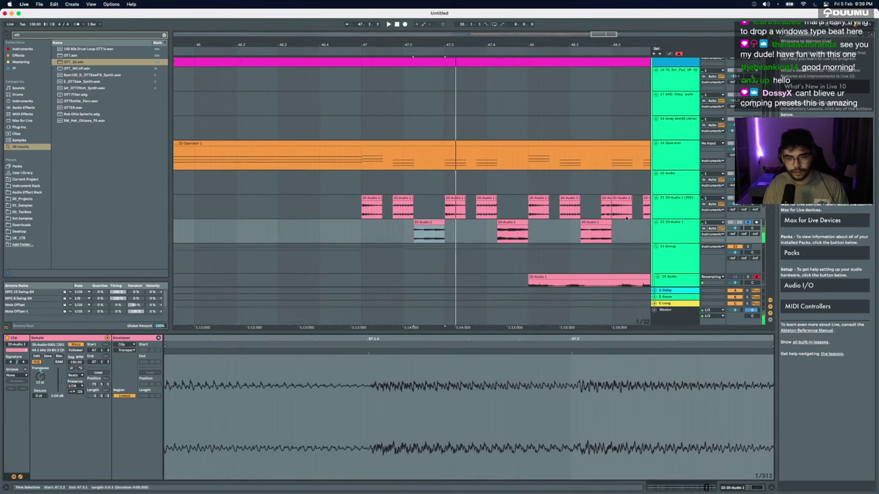
pyautogui.click(523, 224)
pyautogui.press('space')
pyautogui.click(70, 394)
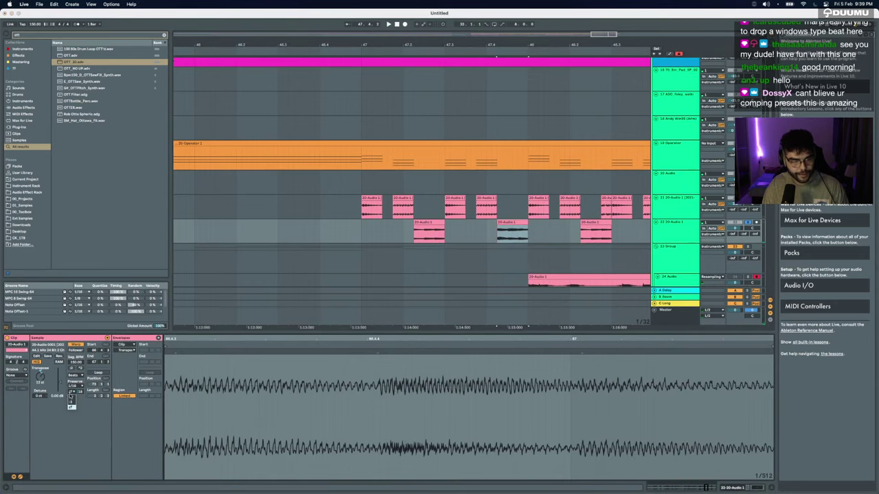
pyautogui.press('space')
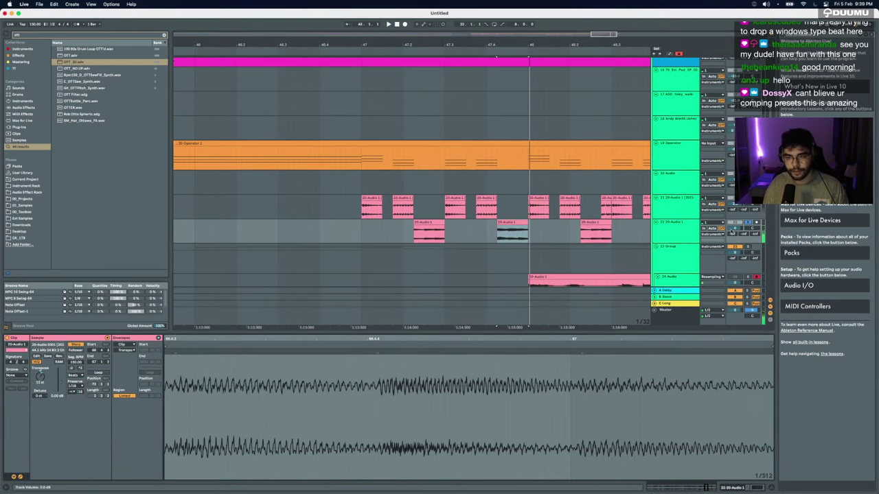
# Step: Unsolo the 22 20-Audio 1 track and raise the clip gain of the first two chops after bar 47
pyautogui.click(748, 223)
pyautogui.scroll(-3, 472, 257)
pyautogui.click(360, 234)
pyautogui.press('space')
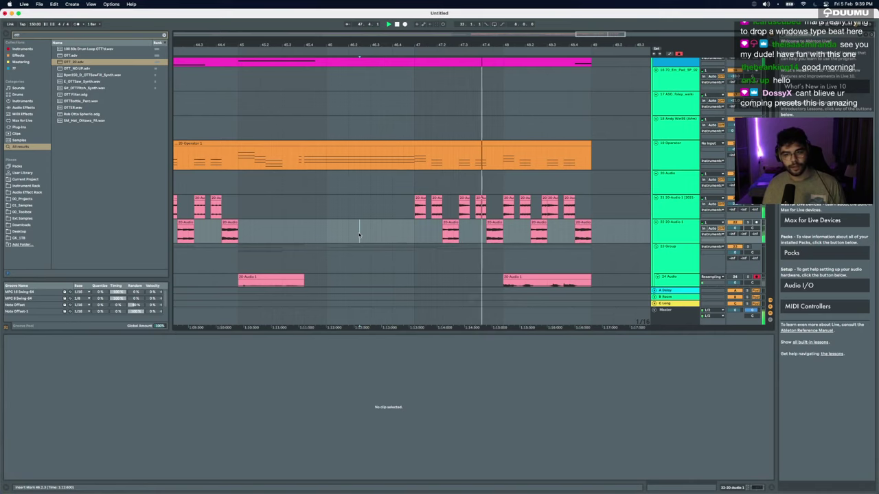
pyautogui.click(459, 232)
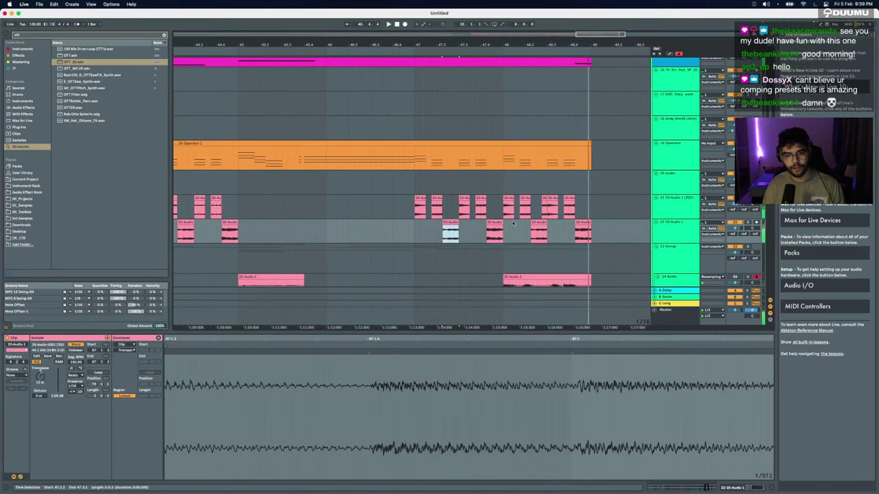
pyautogui.moveTo(60, 382); pyautogui.dragTo(59, 368)
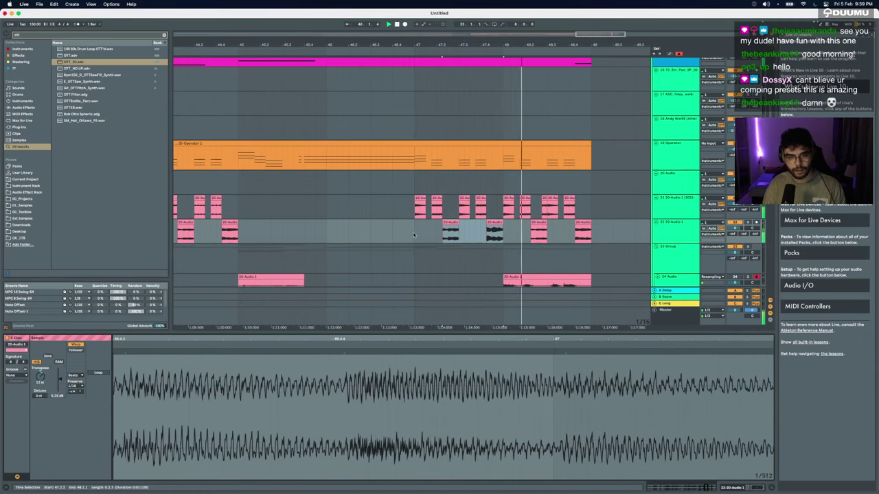
# Step: Repeat the adjusted chops up to bar 49 on the 22 20-Audio 1 track and clear the range from 48.3.3 to 49.1.3
pyautogui.moveTo(414, 235); pyautogui.dragTo(587, 236)
pyautogui.press('super+d')
pyautogui.press('space')
pyautogui.scroll(-2, 534, 240)
pyautogui.press('Delete')
pyautogui.scroll(2, 565, 225)
pyautogui.scroll(3, 536, 186)
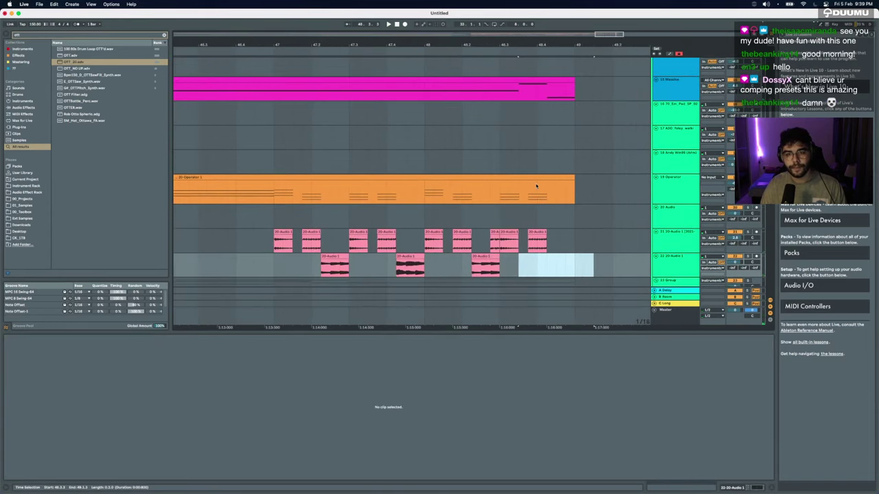
# Step: Move the end section of the 15 Massive clip half a beat earlier to 48.3.1 and play from 48.2.3
pyautogui.click(522, 244)
pyautogui.press('space')
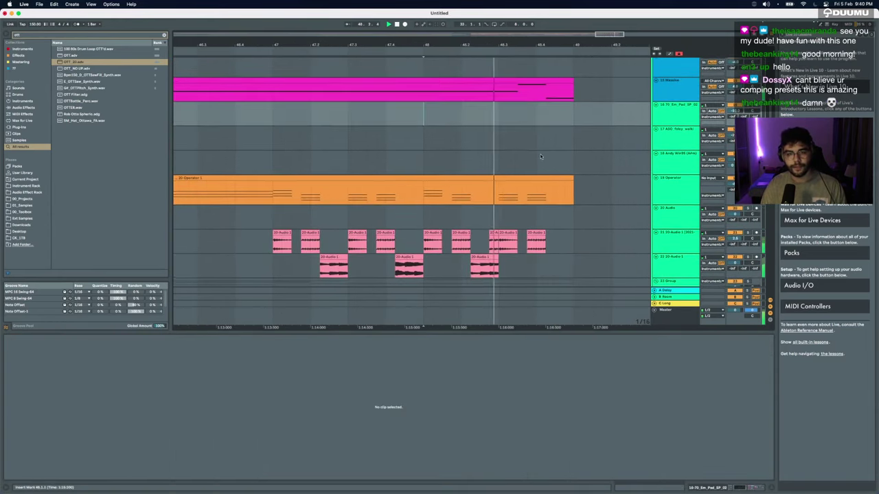
pyautogui.moveTo(518, 90); pyautogui.dragTo(535, 81)
pyautogui.click(479, 85)
pyautogui.press('space')
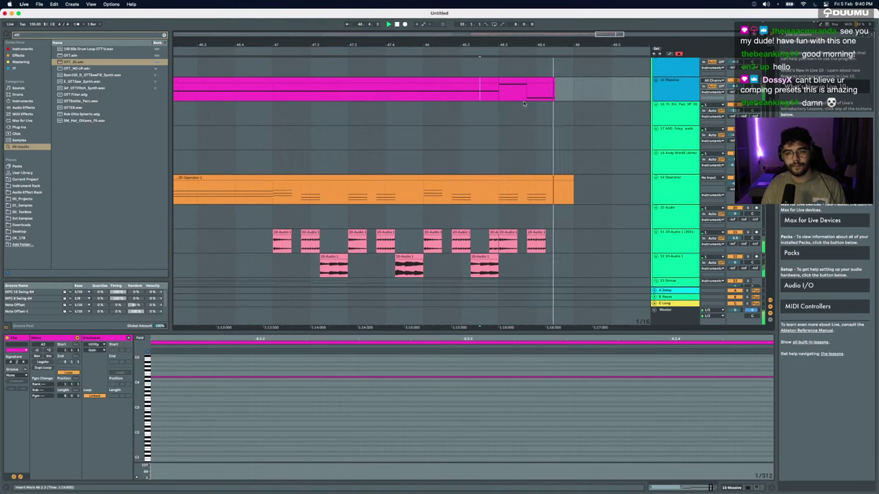
pyautogui.scroll(-5, 524, 104)
pyautogui.click(533, 124)
pyautogui.press('space')
# Step: Place a copy of the reversed KUURO - Impact 02 R riser from the 56 track at bars 47 to 49
pyautogui.scroll(-8, 533, 137)
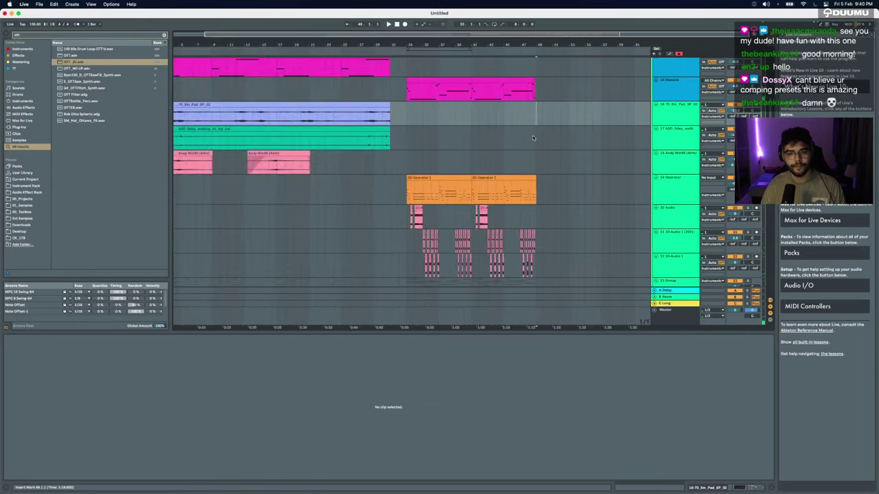
pyautogui.scroll(-10, 533, 138)
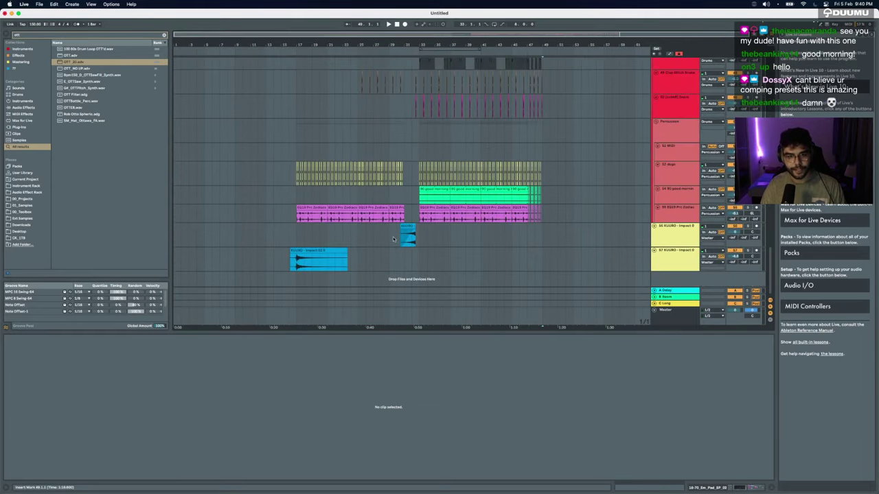
pyautogui.moveTo(390, 239); pyautogui.dragTo(528, 232)
pyautogui.press('super+d')
pyautogui.scroll(6, 553, 238)
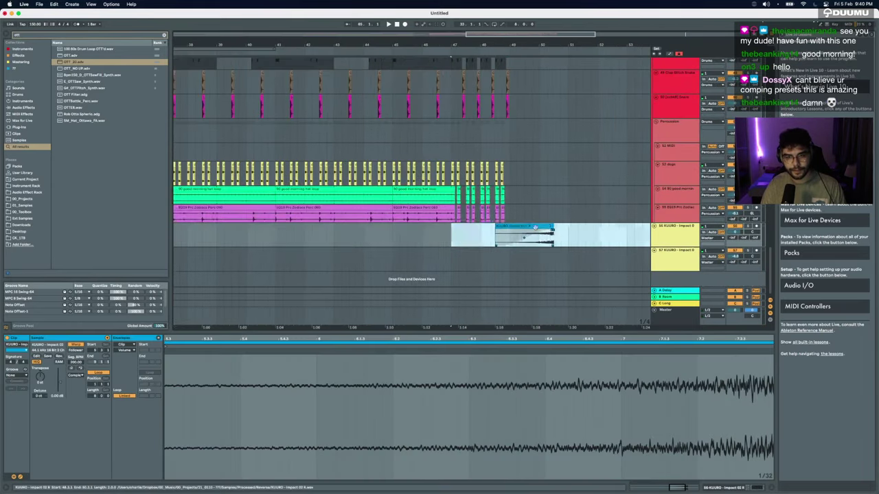
pyautogui.press('-')
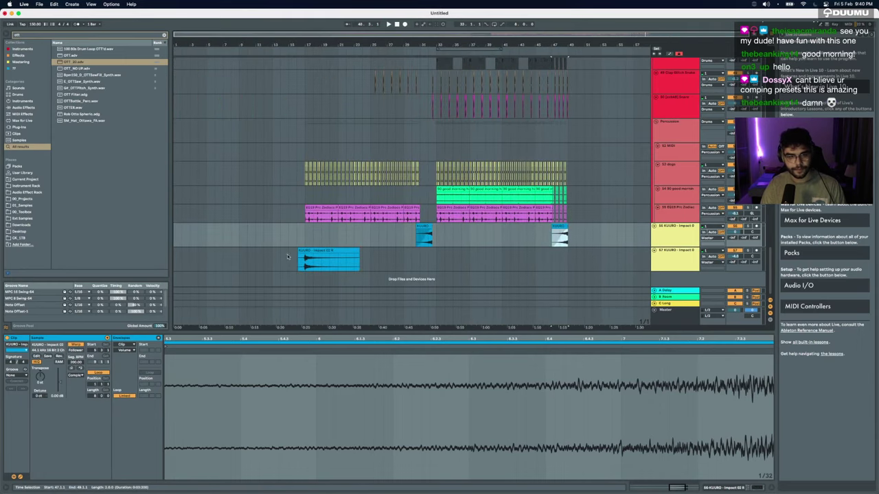
# Step: Place the KUURO - Impact 02 R clip on the 57 track so its hit lands at bar 49, and play from 47.1.1
pyautogui.moveTo(315, 251); pyautogui.dragTo(575, 250)
pyautogui.click(553, 250)
pyautogui.press('+')
pyautogui.press('+')
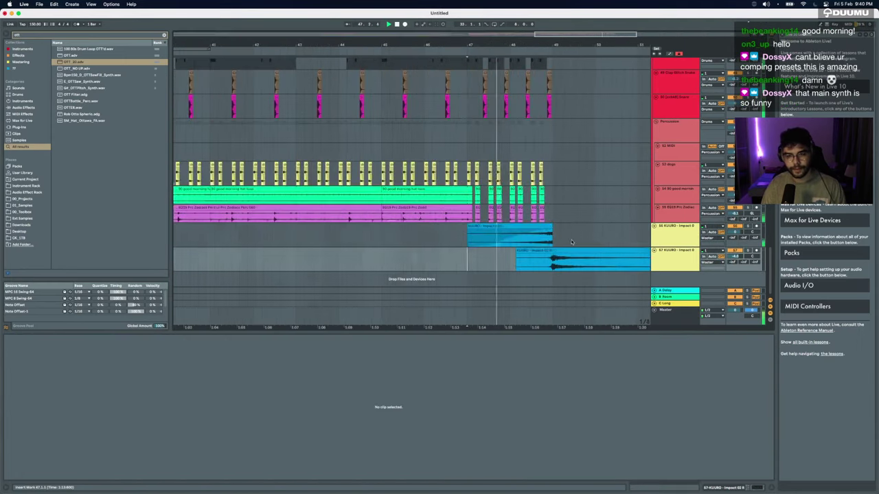
# Step: Try the copied riser on the 56 track half a beat earlier, delete it, and play the ending around the bar 49 impact
pyautogui.click(542, 227)
pyautogui.moveTo(541, 225); pyautogui.dragTo(541, 224)
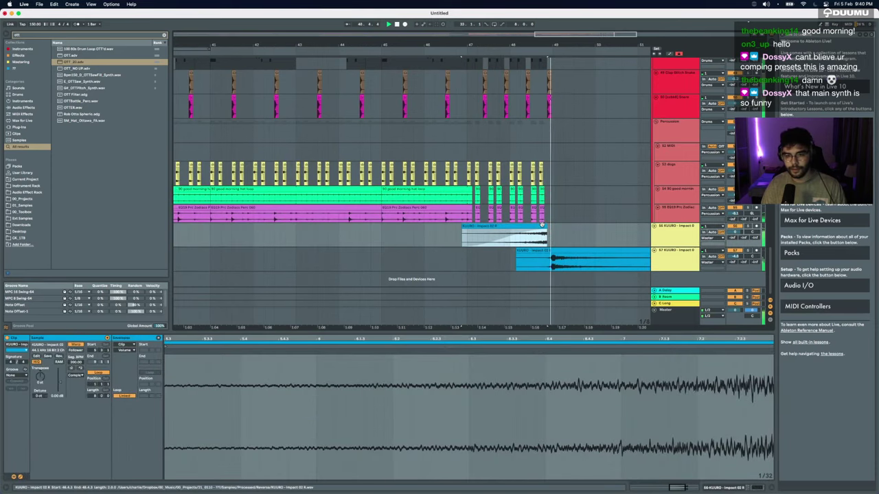
pyautogui.press('+')
pyautogui.press('+')
pyautogui.press('Delete')
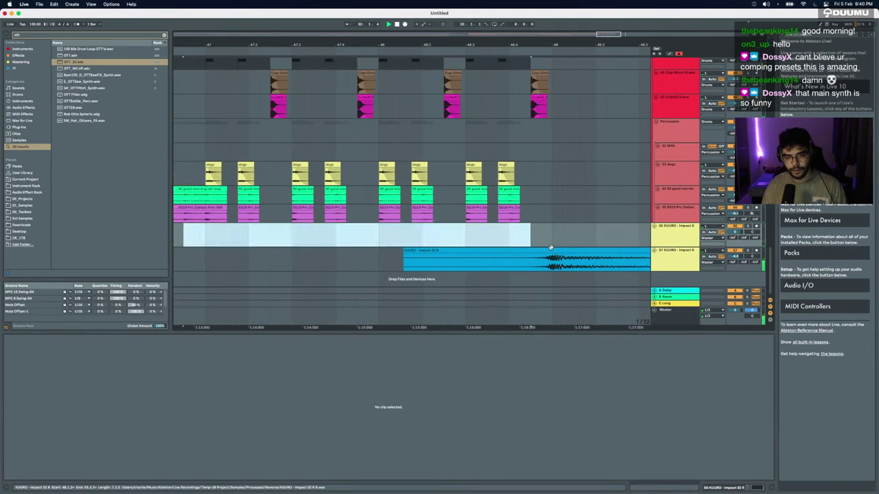
pyautogui.click(455, 234)
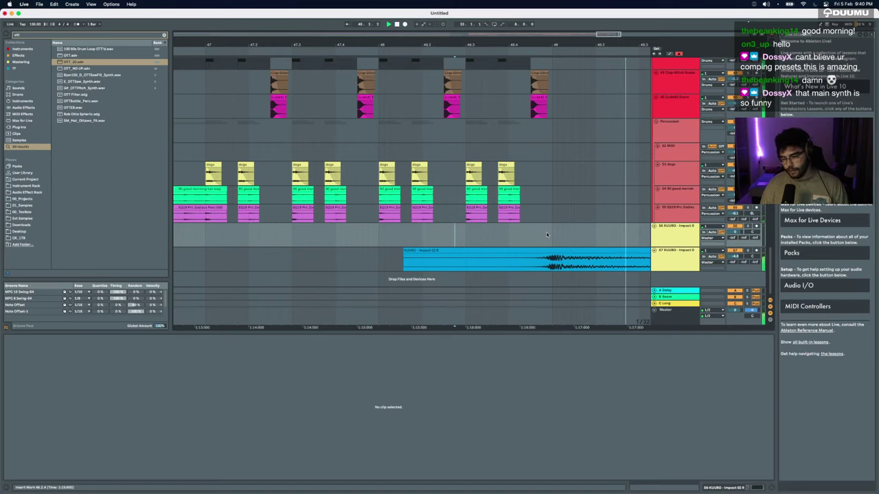
pyautogui.press('+')
pyautogui.press('+')
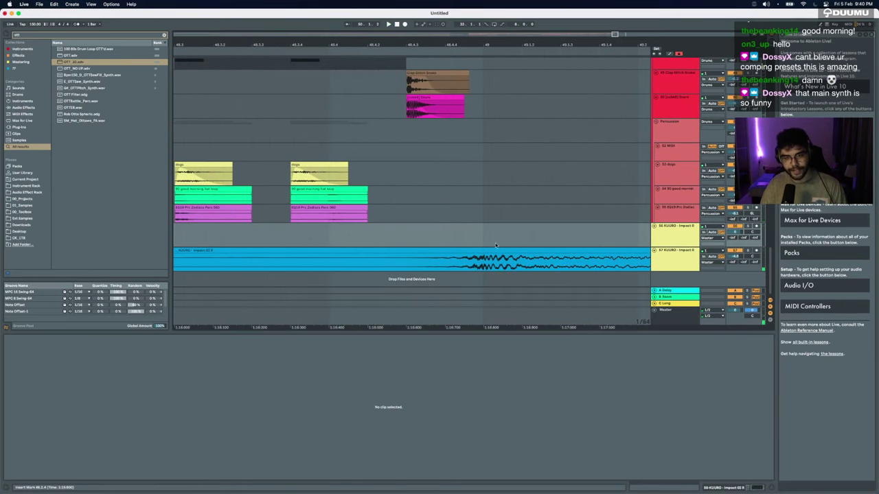
# Step: Play the 15 Massive part from bar 33 and examine the chopped audio clips inside the 23 Group
pyautogui.scroll(-10, 496, 245)
pyautogui.scroll(15, 495, 245)
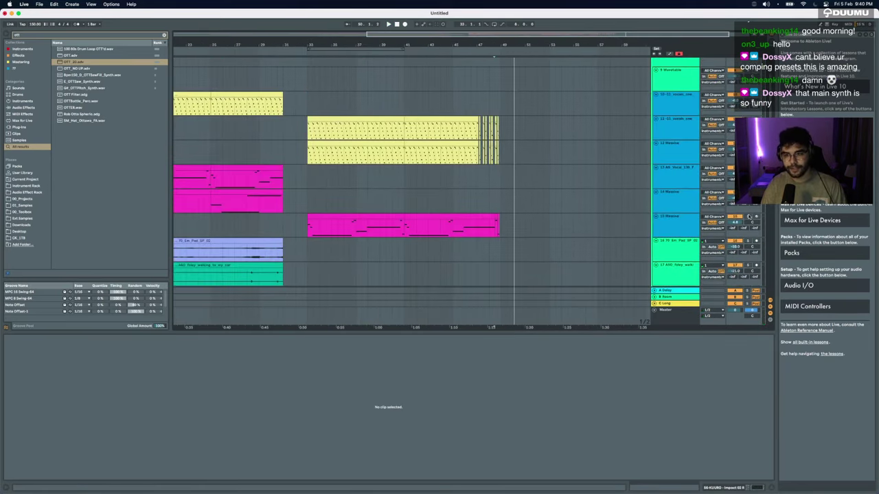
pyautogui.click(323, 221)
pyautogui.press('space')
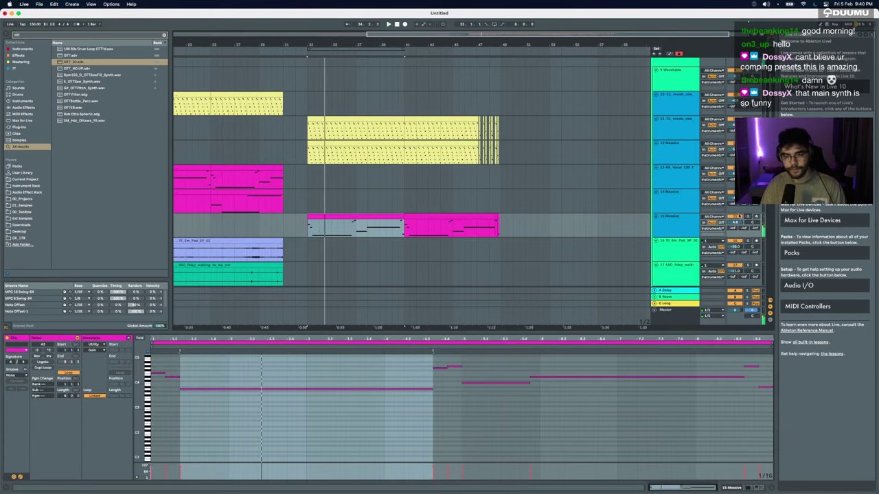
pyautogui.scroll(-2, 206, 253)
pyautogui.hscroll(-2, 205, 254)
pyautogui.hscroll(-6, 205, 254)
pyautogui.scroll(-2, 205, 253)
pyautogui.scroll(-3, 206, 253)
pyautogui.scroll(5, 397, 221)
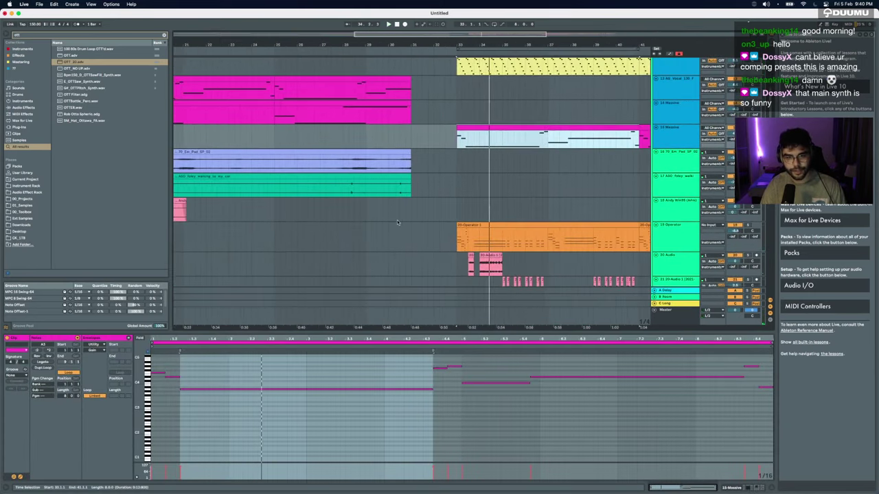
pyautogui.scroll(-5, 397, 220)
pyautogui.hscroll(3, 396, 219)
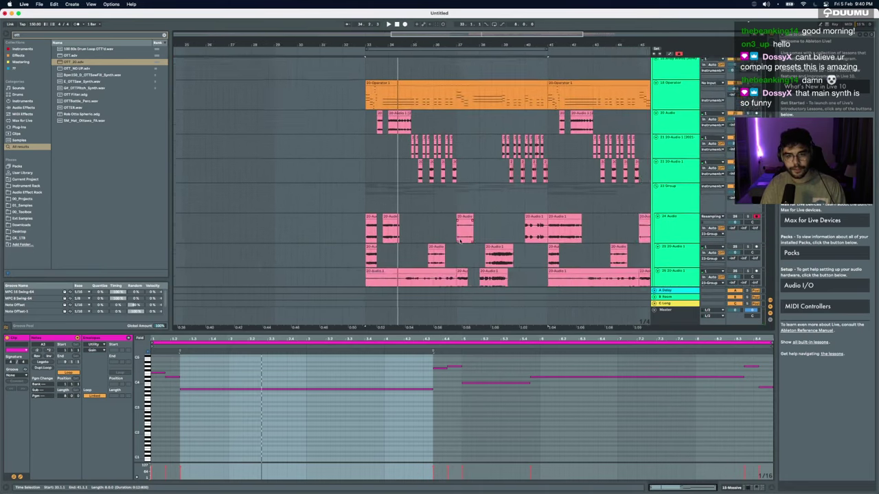
# Step: Play the 23 Group from 37.1.1 and trim the start of the bar 37 clip on the 24 Audio track to 37.3.2
pyautogui.click(439, 183)
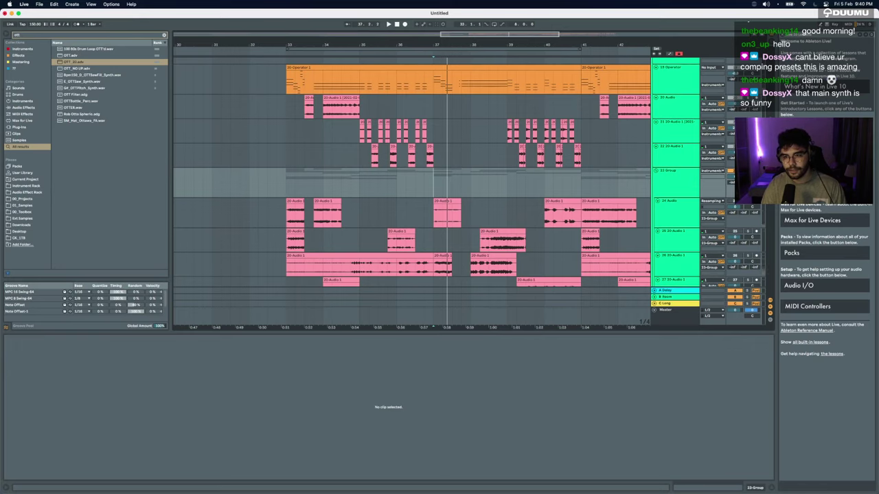
pyautogui.scroll(5, 449, 215)
pyautogui.press('space')
pyautogui.press('space')
pyautogui.scroll(-3, 449, 215)
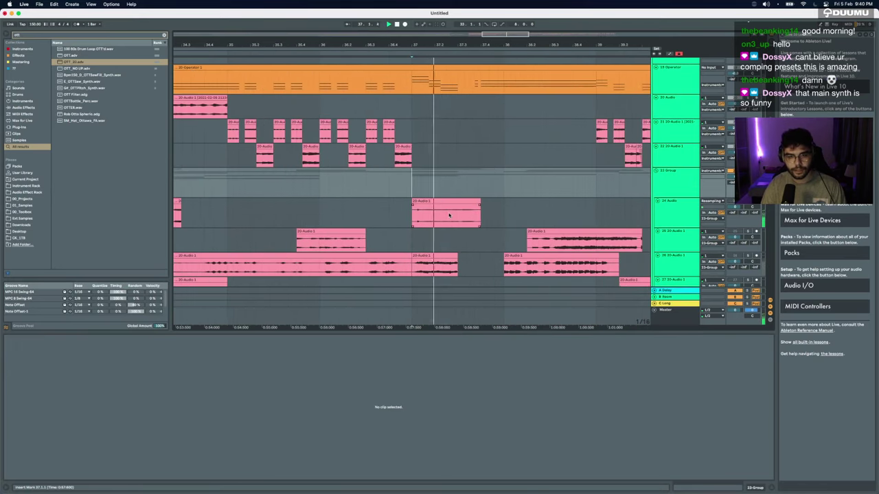
pyautogui.click(414, 201)
pyautogui.press('space')
pyautogui.moveTo(414, 202); pyautogui.dragTo(472, 202)
pyautogui.press('space')
# Step: Play the clips starting at 37.1.1 on the 26, 28 and 29 tracks inside the 23 Group separately to compare them
pyautogui.scroll(-3, 472, 201)
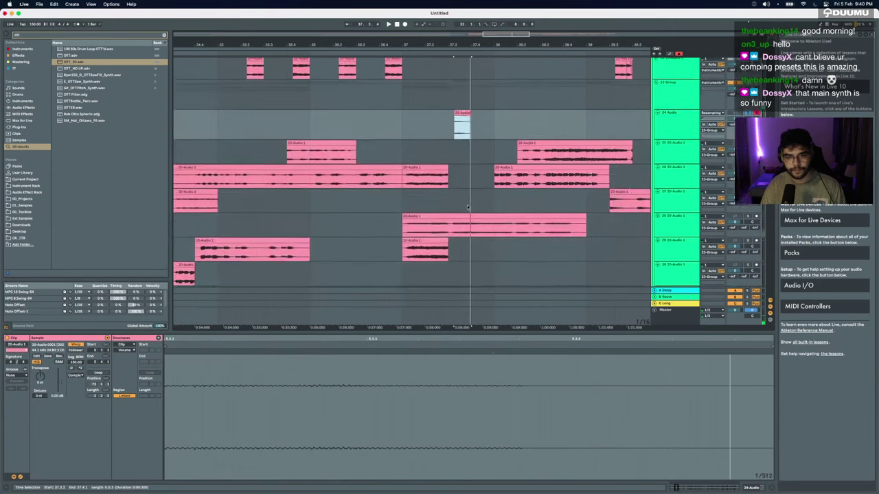
pyautogui.click(427, 166)
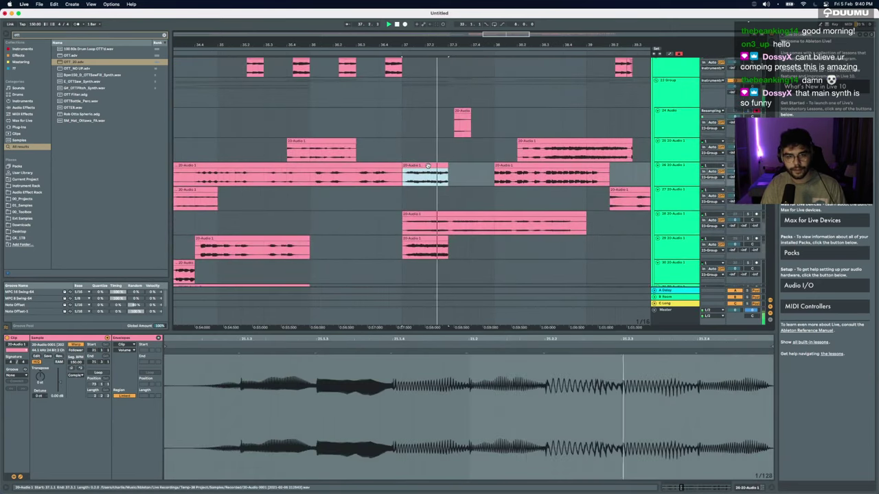
pyautogui.press('space')
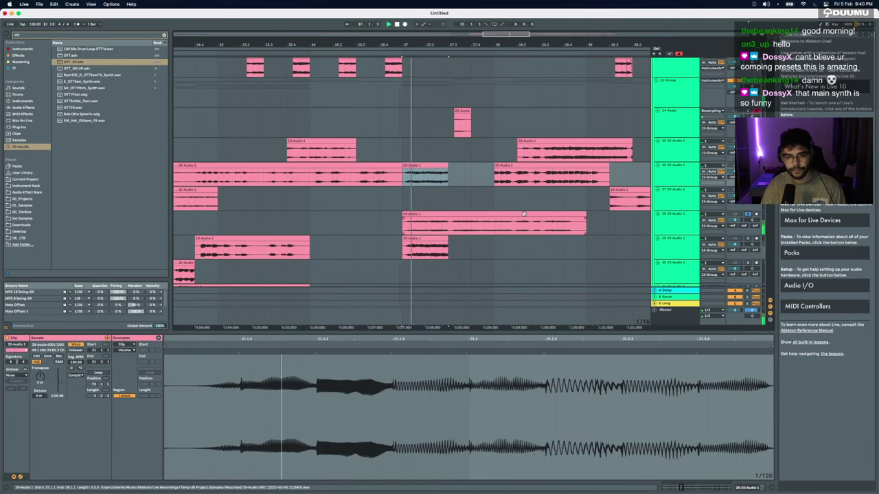
pyautogui.scroll(-2, 628, 209)
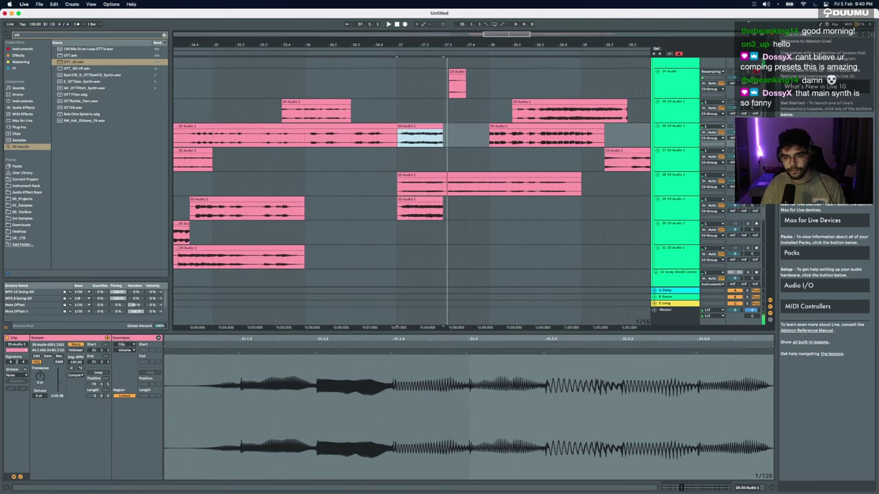
pyautogui.scroll(-3, 467, 203)
pyautogui.press('space')
pyautogui.scroll(3, 467, 203)
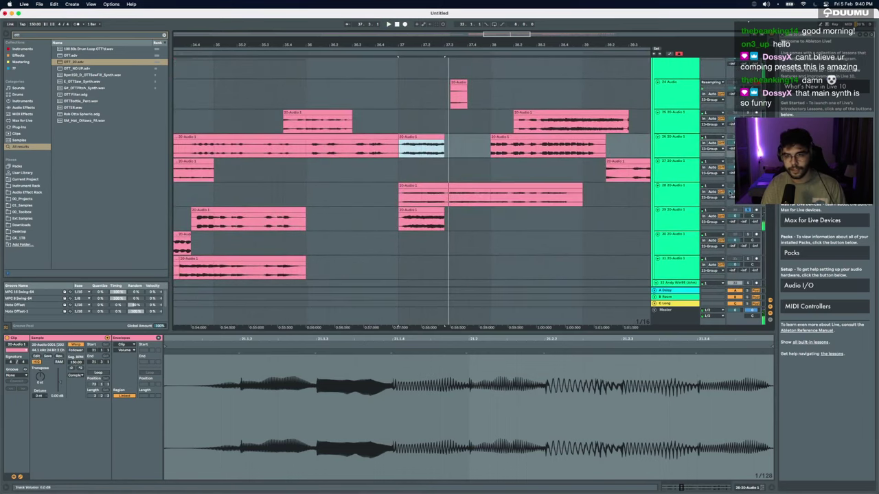
pyautogui.press('space')
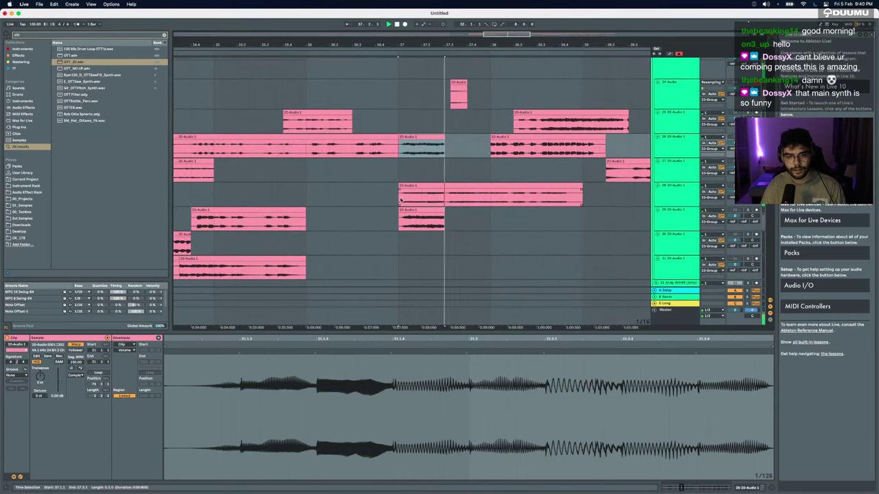
pyautogui.press('space')
# Step: Copy the 37.1.1 to 37.3.1 portion of the 28 track's clip to 37.1.1 on the 20 Audio track and extend it to 37.4.1
pyautogui.moveTo(399, 200); pyautogui.dragTo(445, 200)
pyautogui.scroll(-5, 445, 200)
pyautogui.scroll(6, 442, 199)
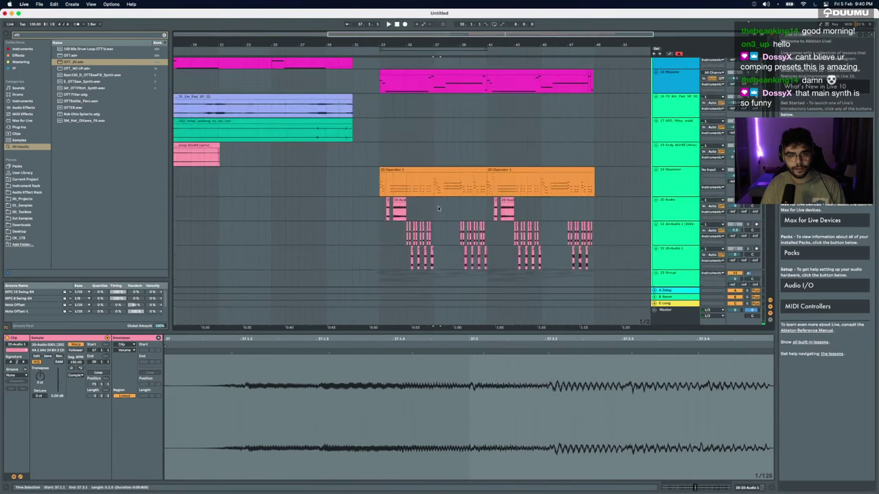
pyautogui.scroll(4, 424, 211)
pyautogui.click(414, 210)
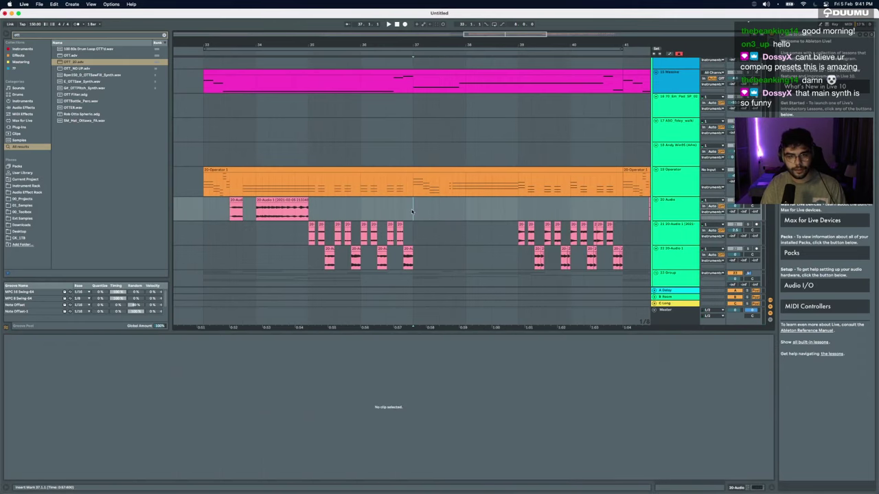
pyautogui.press('super+v')
pyautogui.moveTo(438, 200); pyautogui.dragTo(453, 200)
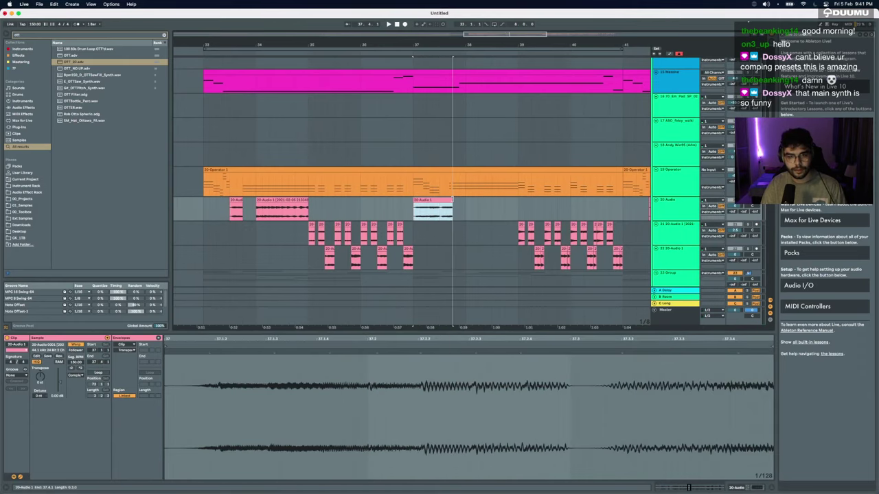
# Step: Split the copied clip on the 20 Audio track at 37.3.1, delete the part after it, and play the remainder
pyautogui.click(440, 210)
pyautogui.press('space')
pyautogui.press('space')
pyautogui.scroll(5, 441, 211)
pyautogui.press('space')
pyautogui.press('space')
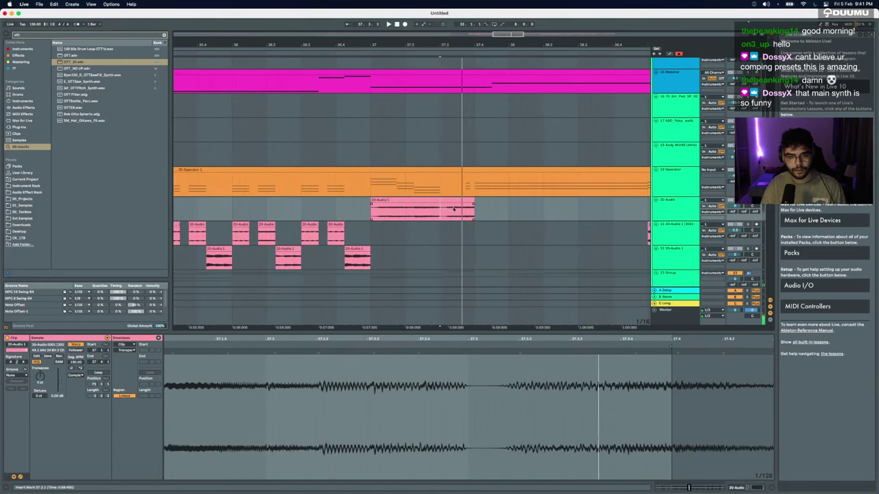
pyautogui.press('super+e')
pyautogui.click(454, 200)
pyautogui.press('Delete')
pyautogui.click(412, 199)
pyautogui.press('space')
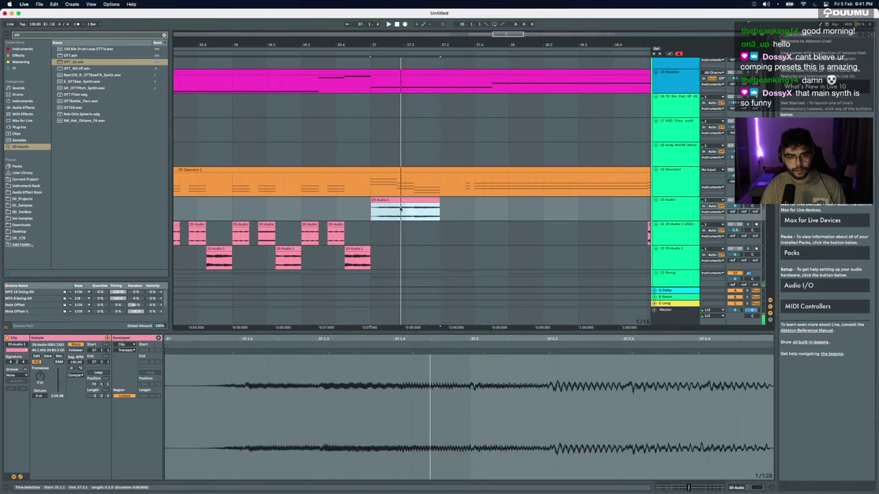
pyautogui.press('space')
pyautogui.press('space')
pyautogui.press('space')
# Step: Cut the copied clip down to its first beat, move it to 37.3.1 on the 20 Audio track, and play the section from 37.1.1
pyautogui.click(406, 211)
pyautogui.press('super+e')
pyautogui.click(416, 201)
pyautogui.press('Delete')
pyautogui.moveTo(396, 200); pyautogui.dragTo(466, 202)
pyautogui.click(371, 209)
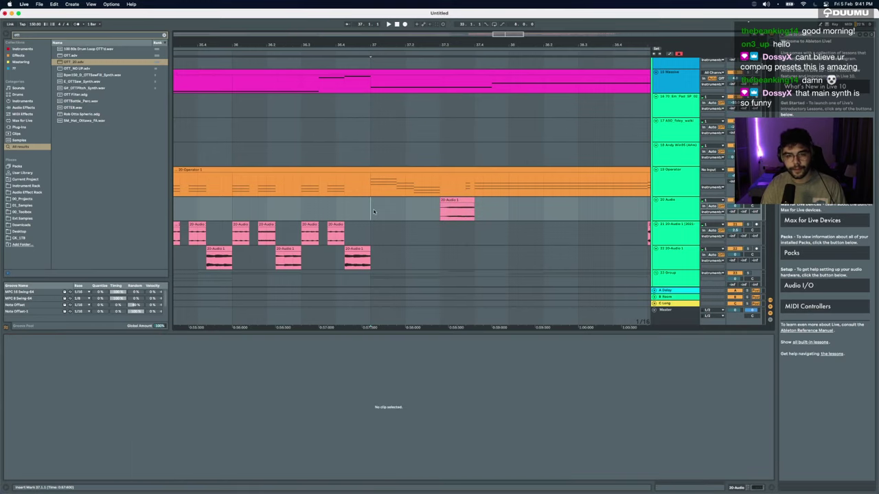
pyautogui.scroll(-5, 526, 210)
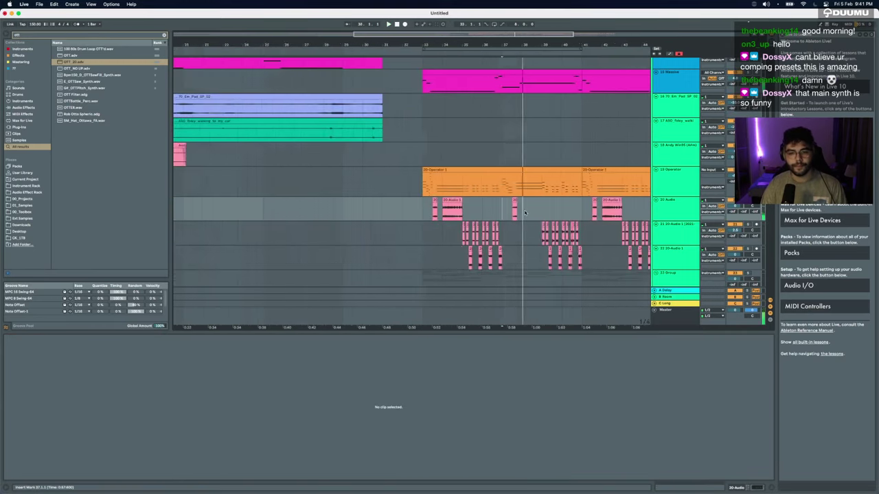
pyautogui.scroll(3, 516, 211)
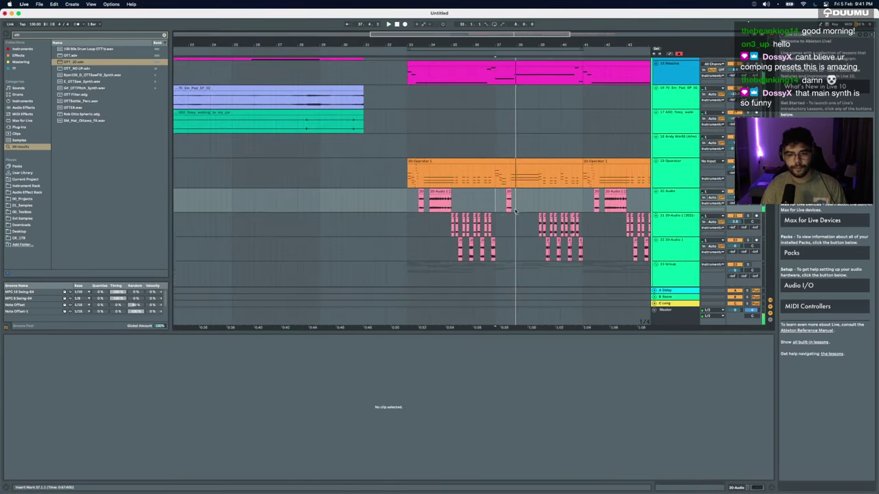
pyautogui.scroll(-5, 480, 216)
# Step: Copy a 1.5-beat piece of the 26 track's bar 38 clip to 38.1.1 on the 20 Audio track and time-stretch it past bar 40
pyautogui.click(443, 222)
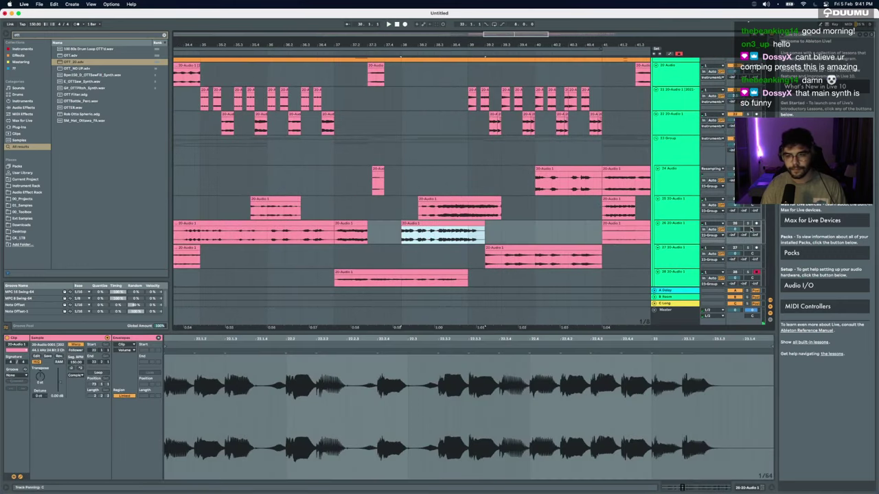
pyautogui.press('space')
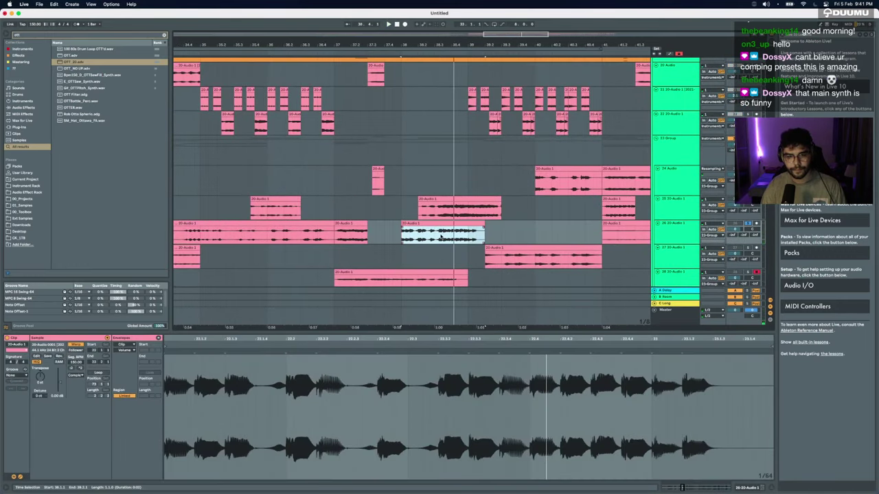
pyautogui.scroll(5, 426, 220)
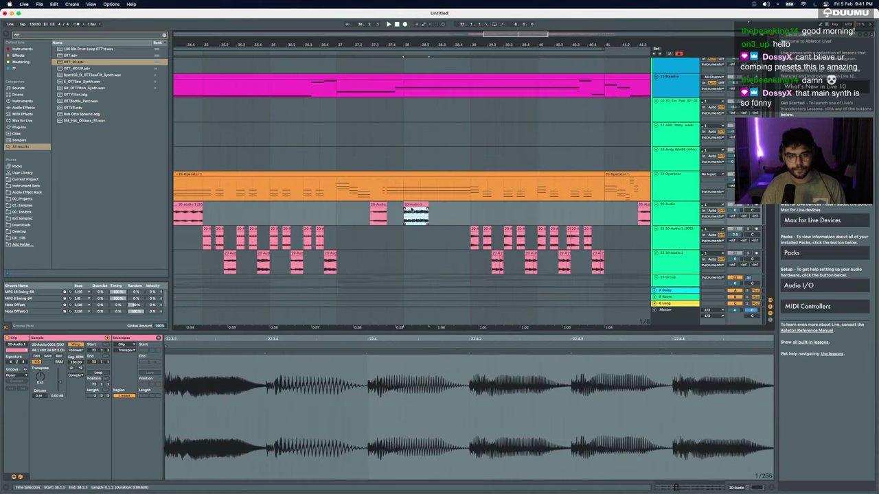
pyautogui.moveTo(429, 206); pyautogui.dragTo(584, 197)
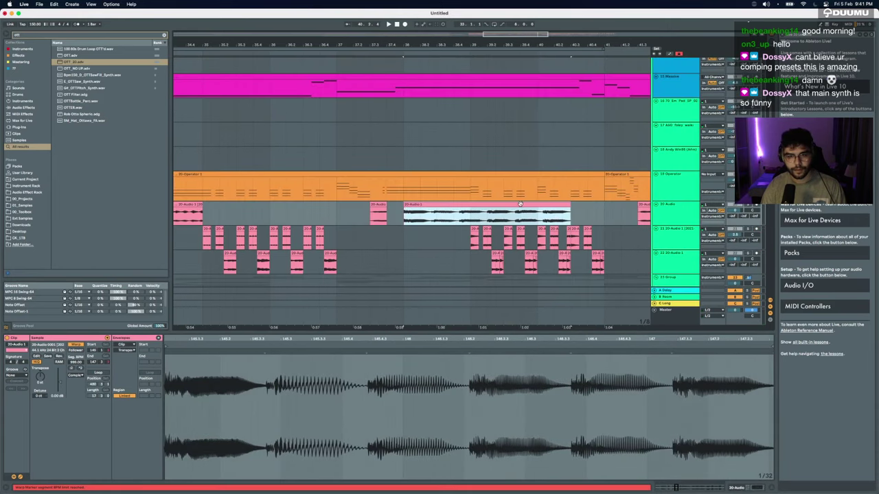
# Step: Set the stretched clip's warp mode to Texture and draw its Grain Size envelope rising from minimum to maximum across the clip
pyautogui.click(77, 376)
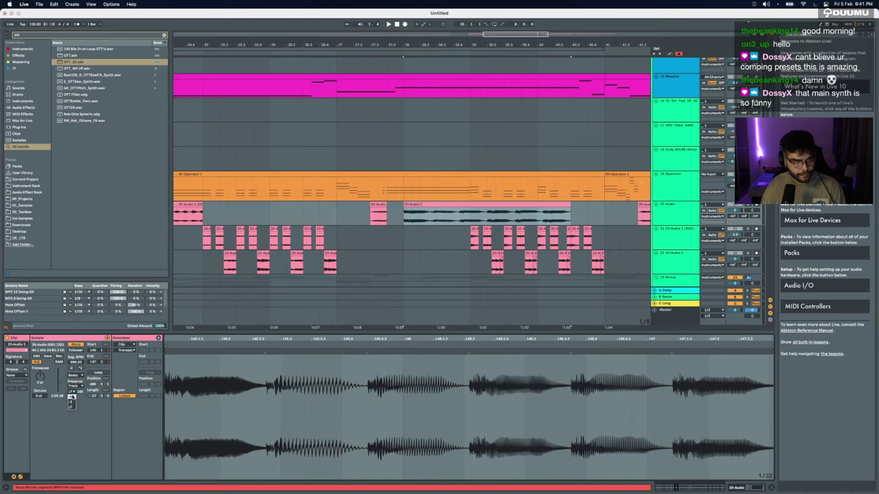
pyautogui.click(75, 387)
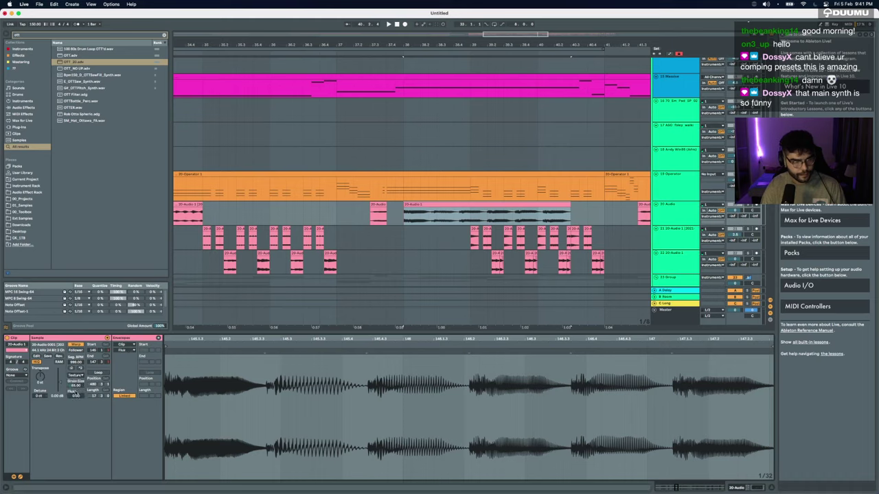
pyautogui.click(134, 352)
pyautogui.click(134, 353)
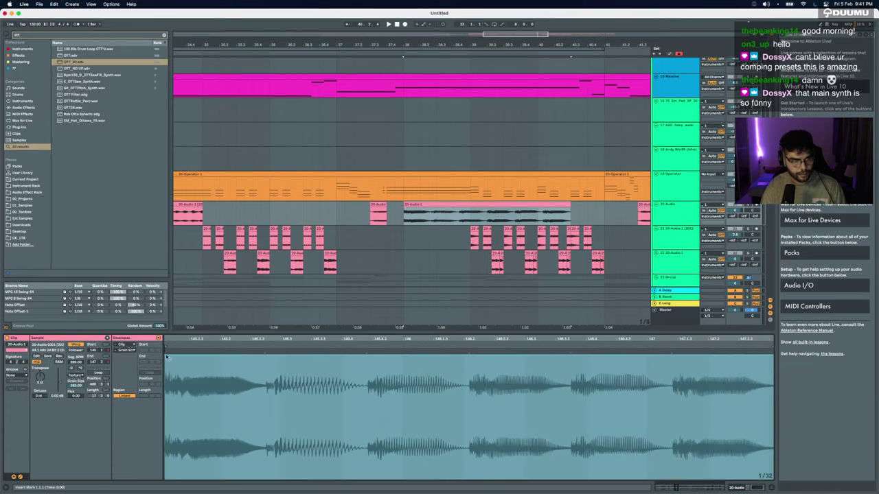
pyautogui.click(166, 357)
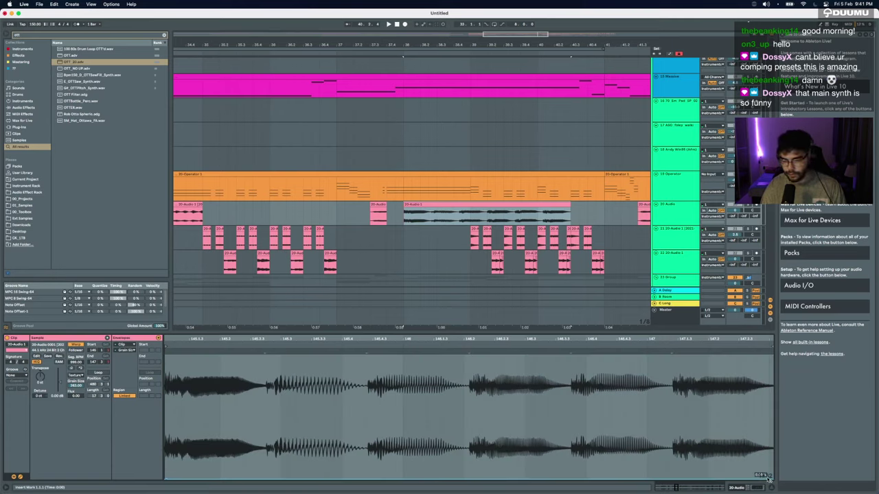
pyautogui.moveTo(769, 481); pyautogui.dragTo(761, 358)
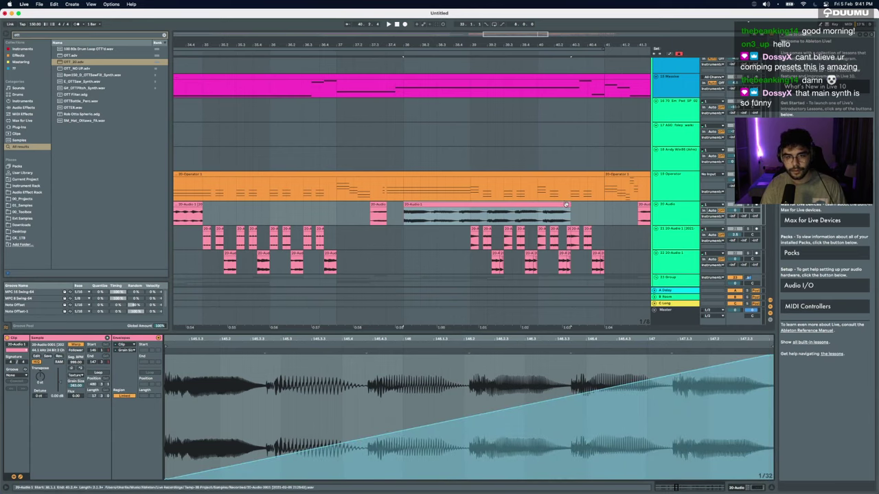
# Step: Shorten the stretched clip to end at 39.1.1, pull the Grain Size ramp's peak back to the clip's end, and play it
pyautogui.moveTo(566, 205); pyautogui.dragTo(471, 205)
pyautogui.scroll(-10, 684, 421)
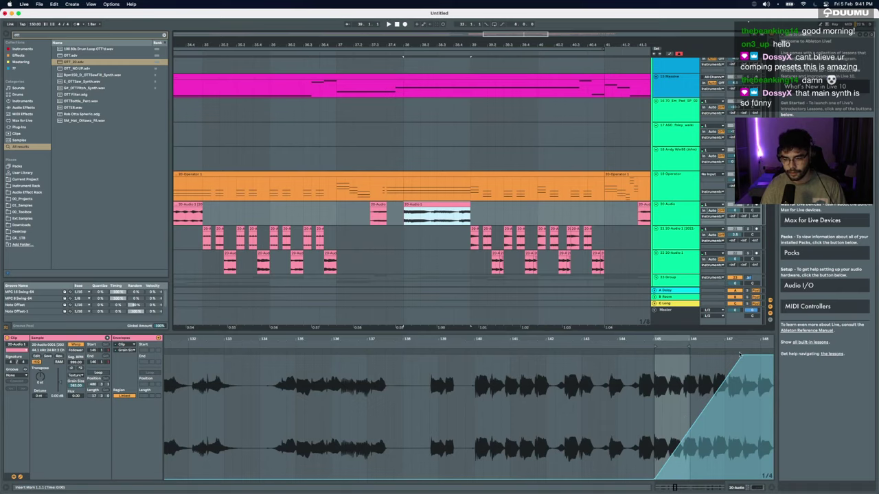
pyautogui.press('space')
pyautogui.moveTo(742, 357); pyautogui.dragTo(687, 357)
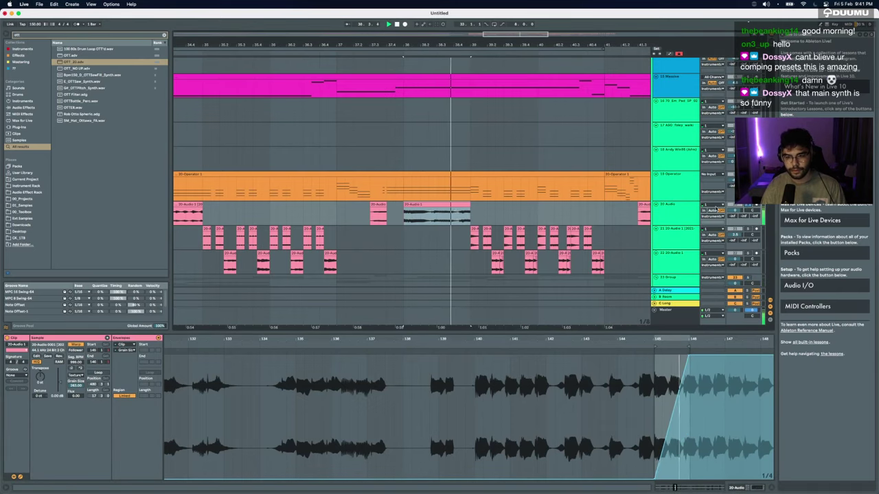
pyautogui.click(406, 213)
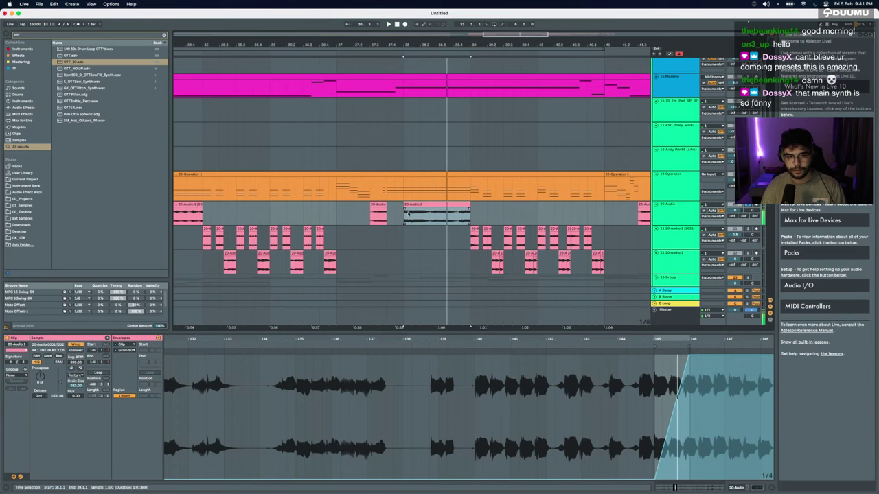
pyautogui.press('space')
# Step: Shift the audio inside the bar 38 clip, align the Grain Size ramp with the clip's start and end, and play it
pyautogui.moveTo(404, 206); pyautogui.dragTo(471, 206)
pyautogui.moveTo(467, 339); pyautogui.dragTo(408, 306)
pyautogui.moveTo(412, 359); pyautogui.dragTo(461, 357)
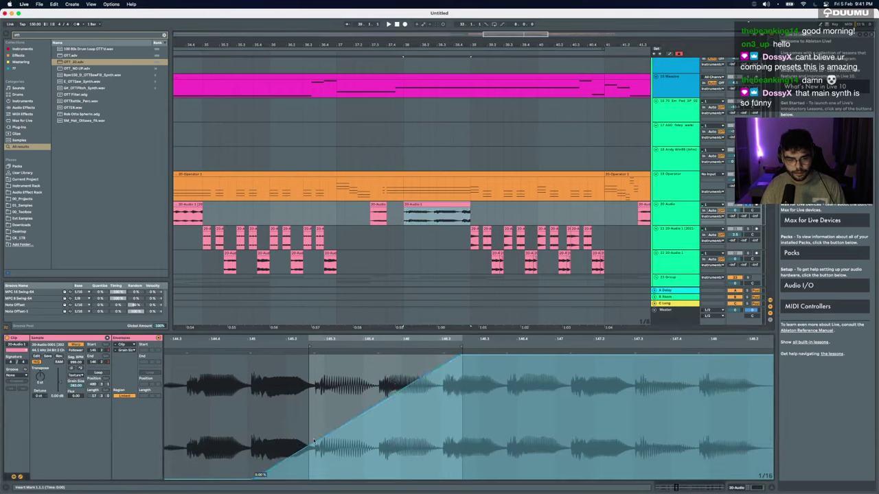
pyautogui.moveTo(252, 481); pyautogui.dragTo(323, 477)
pyautogui.press('space')
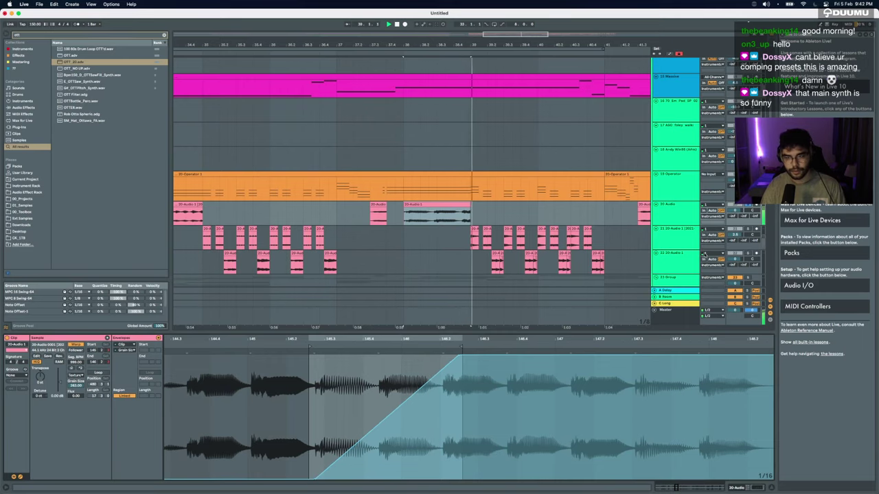
# Step: Unsolo the 20 Audio track and play the stretched bar 38 clip together with the other tracks
pyautogui.click(670, 214)
pyautogui.click(748, 206)
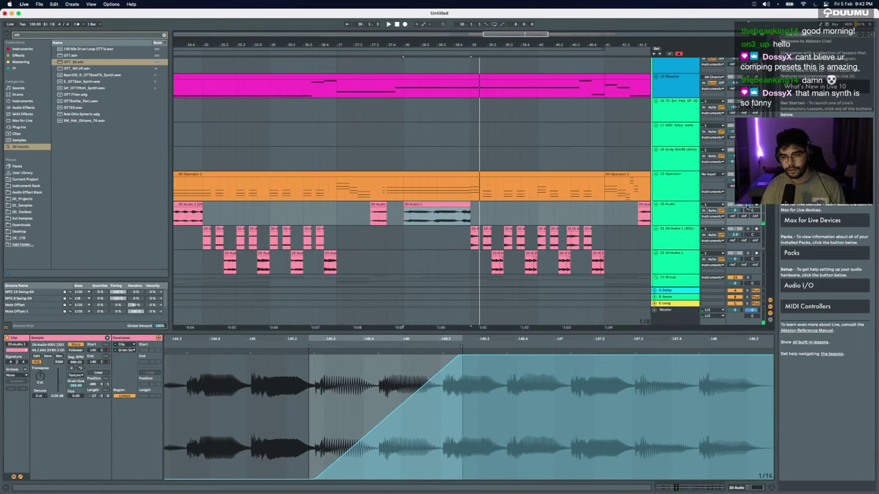
pyautogui.click(309, 211)
pyautogui.click(421, 205)
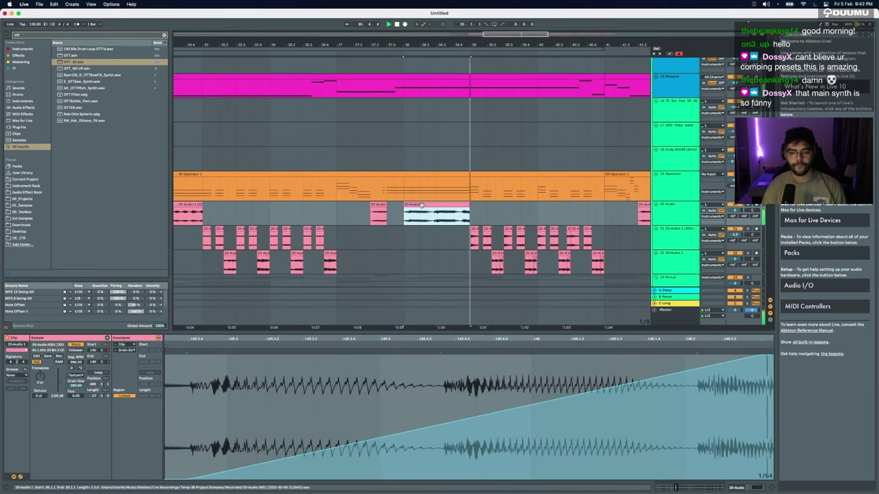
pyautogui.scroll(-2, 422, 208)
pyautogui.scroll(-2, 421, 210)
# Step: Group the 21 and 22 chopped audio tracks and play the new group from 35.1.1
pyautogui.click(656, 229)
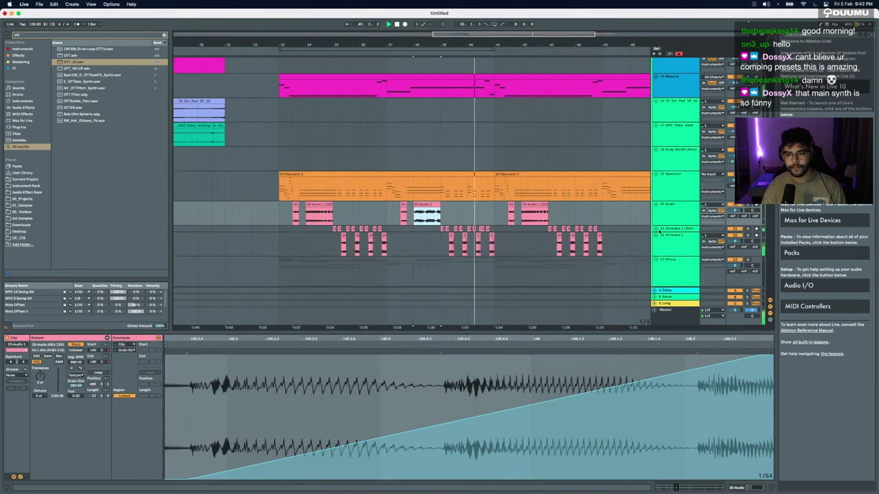
pyautogui.click(657, 233)
pyautogui.click(656, 229)
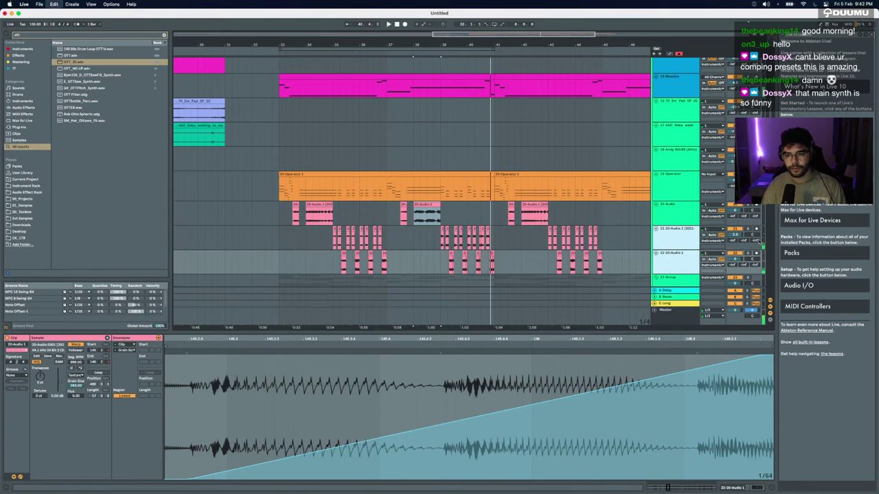
pyautogui.press('super+g')
pyautogui.click(333, 244)
pyautogui.press('space')
# Step: Add an EQ Eight to the new 21 Group and boost its high shelf by about 6 dB
pyautogui.press('super+f')
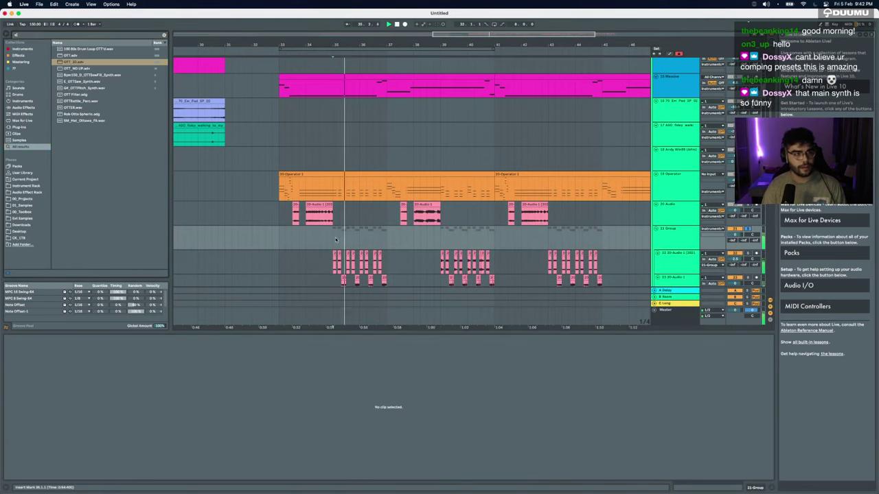
pyautogui.write('eq')
pyautogui.press('Down')
pyautogui.press('Return')
pyautogui.moveTo(128, 444); pyautogui.dragTo(121, 438)
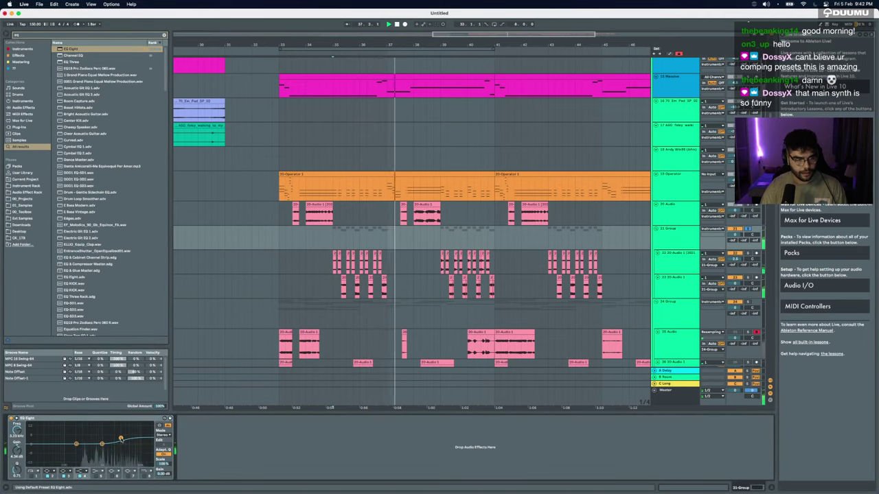
# Step: Play the 21 Group from 39.1.1 and open the first bar 39 chop's track to examine its effects
pyautogui.click(440, 240)
pyautogui.press('space')
pyautogui.scroll(5, 441, 241)
pyautogui.scroll(-3, 441, 240)
pyautogui.click(443, 254)
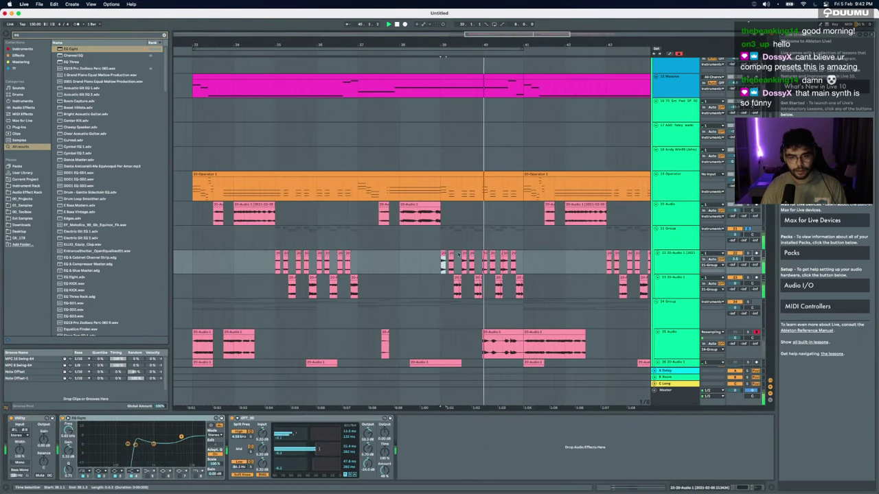
# Step: Set the gain of all the bar 39 to 40 chops on the first 21 Group track to about -1.9 dB and play them
pyautogui.keyDown('shift'); pyautogui.click(513, 253); pyautogui.keyUp('shift')
pyautogui.hotkey('shift', 'Tab')
pyautogui.moveTo(56, 390); pyautogui.dragTo(56, 385)
pyautogui.press('space')
pyautogui.press('space')
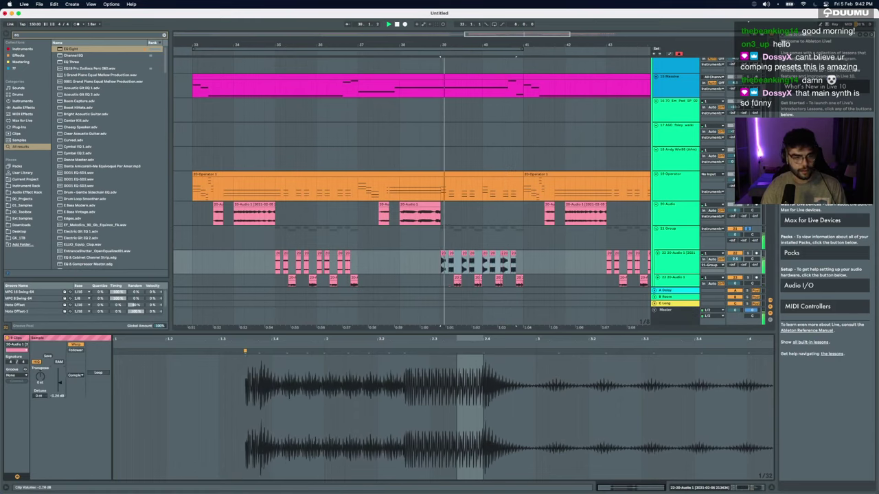
pyautogui.press('space')
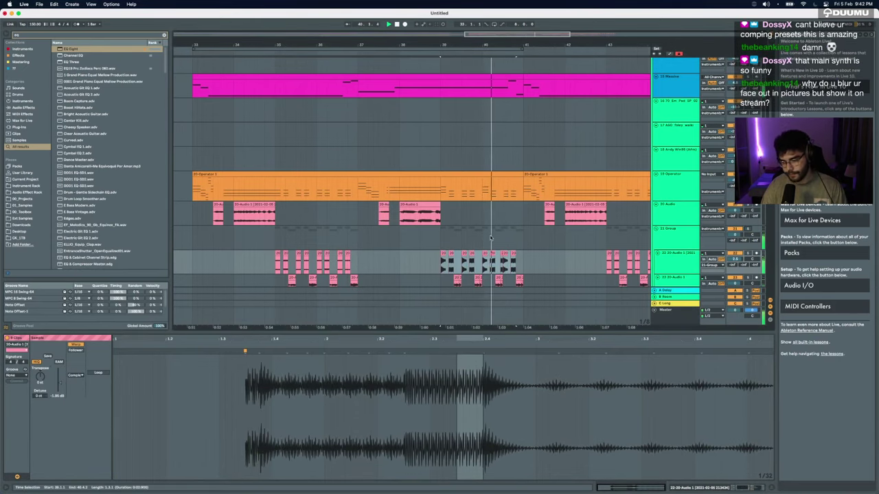
# Step: Copy the two 20 Audio clips from the bar 37 phrase to bar 45 on the same track
pyautogui.scroll(1, 491, 239)
pyautogui.hscroll(1, 490, 238)
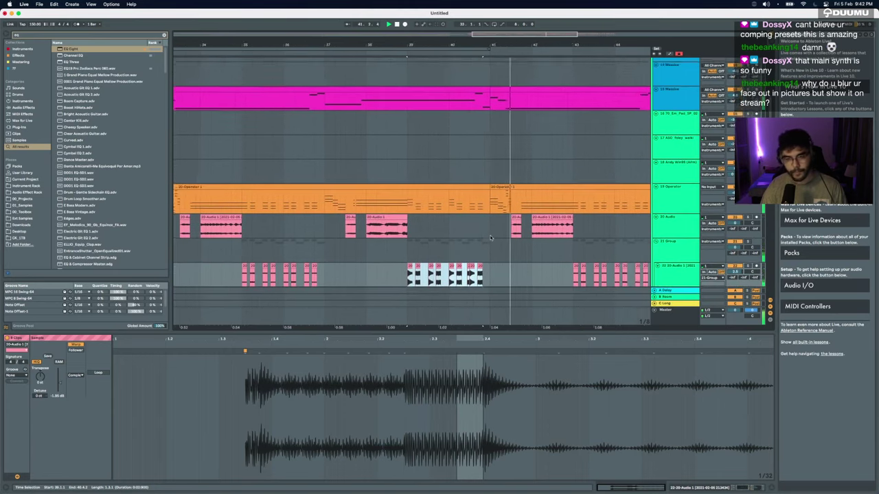
pyautogui.scroll(-5, 490, 238)
pyautogui.moveTo(437, 236); pyautogui.dragTo(469, 235)
pyautogui.click(539, 232)
pyautogui.press('super+v')
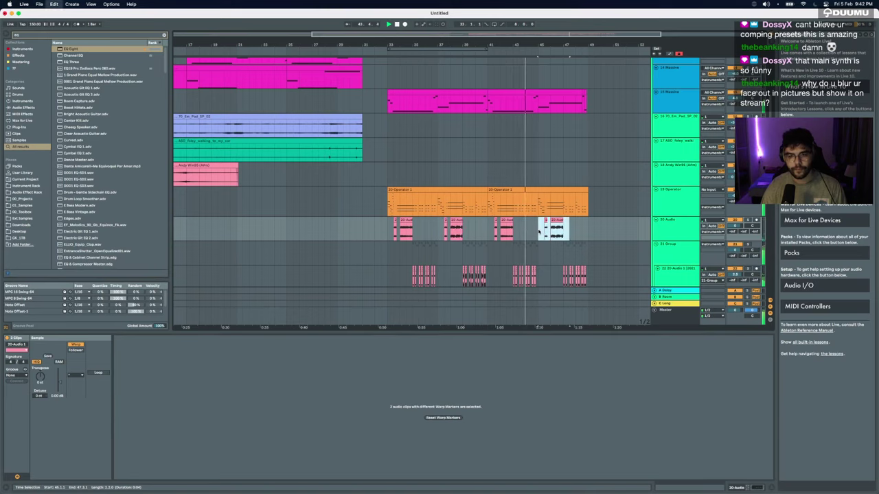
# Step: Set the gain of the pasted bar 46 clip on the 20 Audio track to about -1.3 dB and play it through to the end
pyautogui.scroll(5, 539, 232)
pyautogui.click(590, 220)
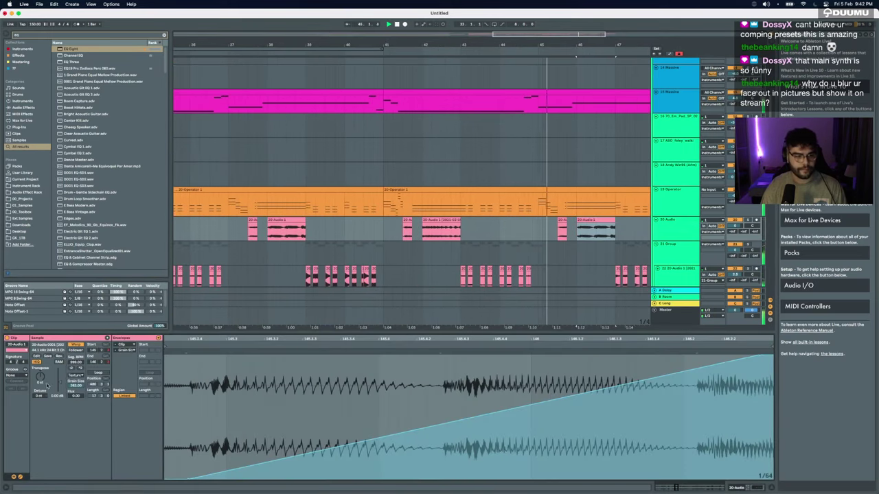
pyautogui.moveTo(59, 382); pyautogui.dragTo(60, 388)
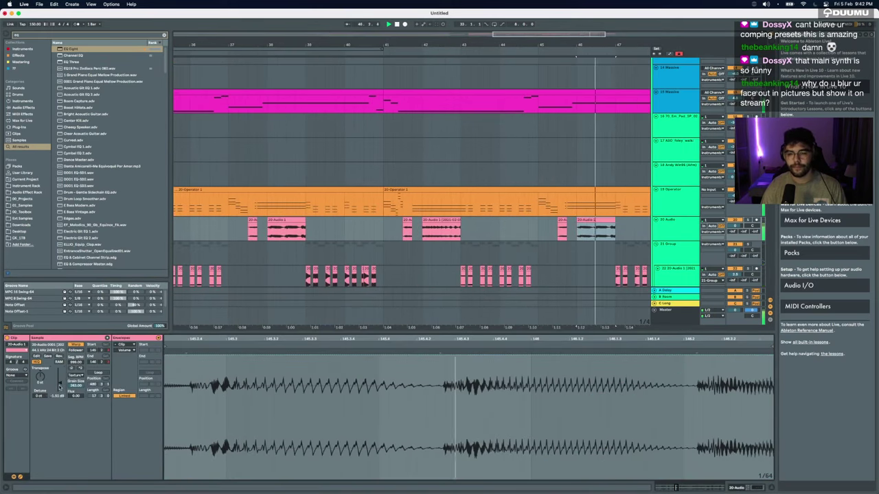
pyautogui.hscroll(5, 559, 220)
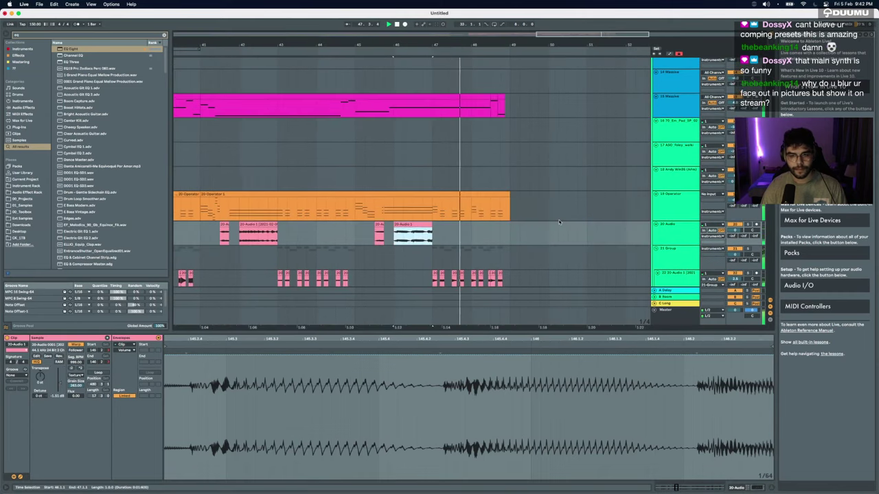
pyautogui.scroll(-3, 559, 222)
pyautogui.scroll(4, 560, 222)
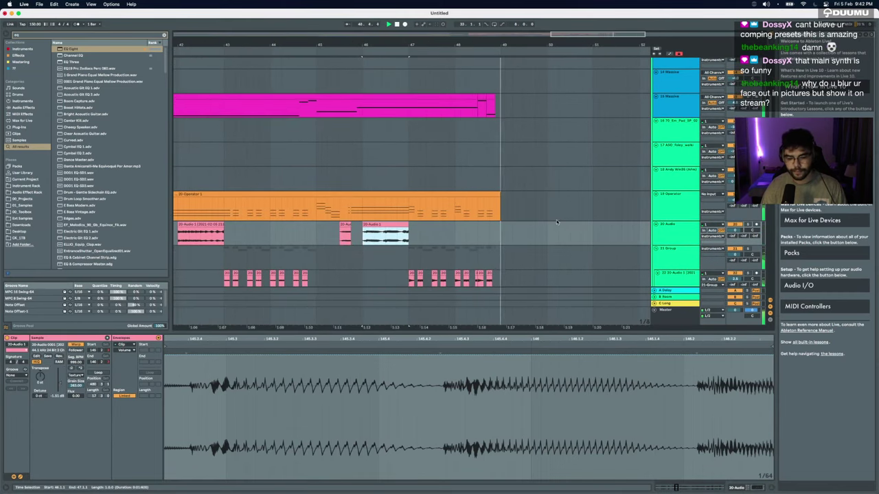
pyautogui.scroll(5, 484, 222)
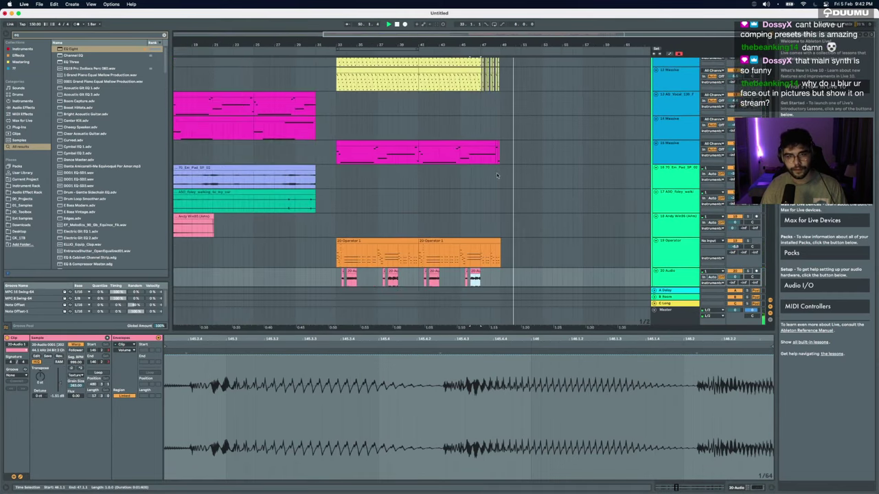
pyautogui.press('space')
# Step: Open the 15 Massive clip at bar 41 and the track 13 vocal clip at bar 17 to examine their notes
pyautogui.click(471, 143)
pyautogui.moveTo(462, 144); pyautogui.dragTo(501, 145)
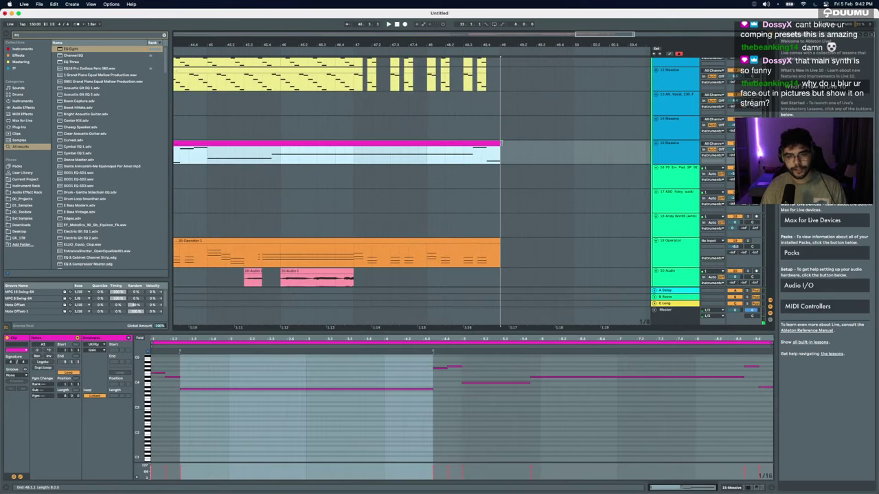
pyautogui.scroll(-4, 502, 147)
pyautogui.scroll(-4, 502, 147)
pyautogui.click(348, 96)
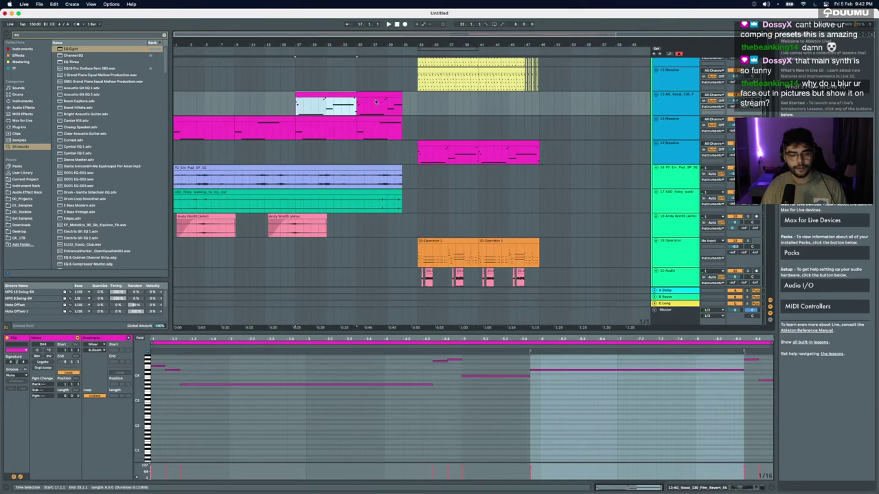
pyautogui.scroll(-1, 304, 218)
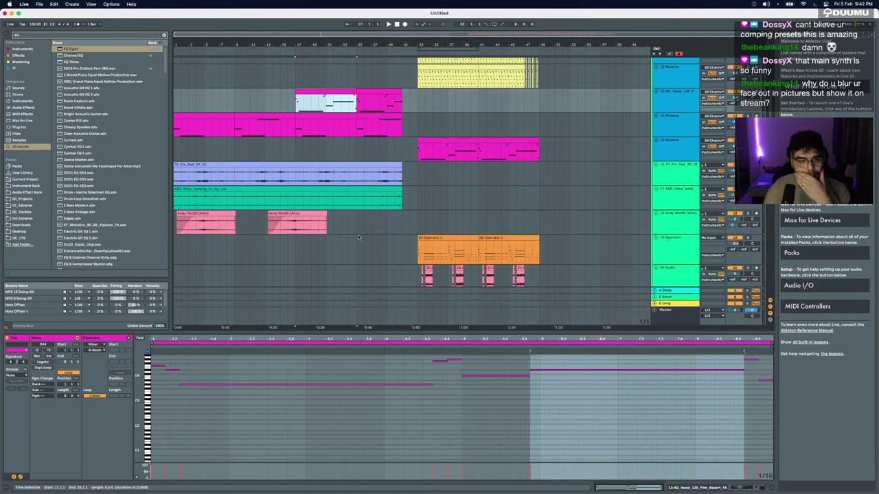
pyautogui.scroll(5, 382, 245)
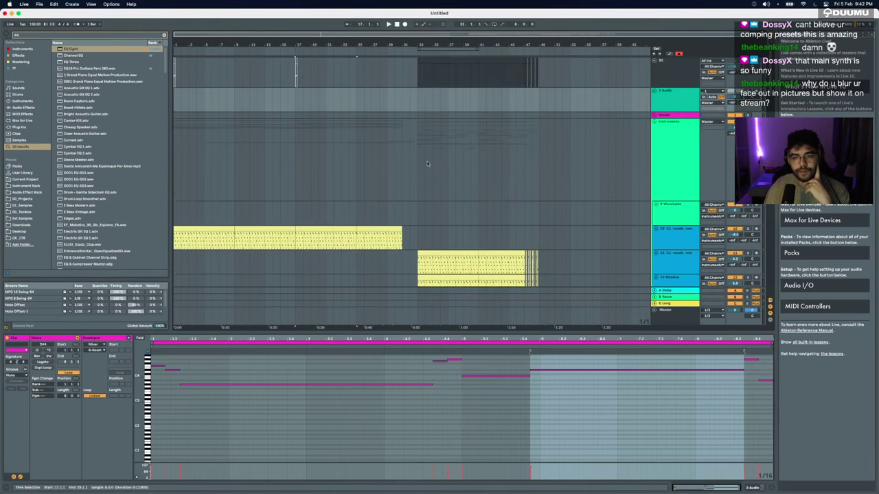
# Step: Play the arrangement from 30.1.1 and look through all the instrument tracks across the transition into bar 33
pyautogui.click(394, 156)
pyautogui.press('space')
pyautogui.scroll(5, 408, 167)
pyautogui.scroll(-1, 408, 166)
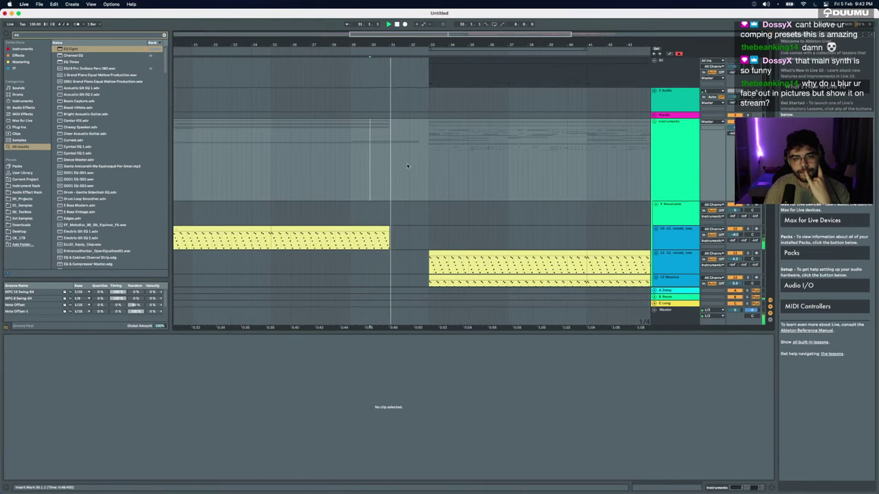
pyautogui.scroll(-7, 408, 166)
pyautogui.scroll(5, 407, 167)
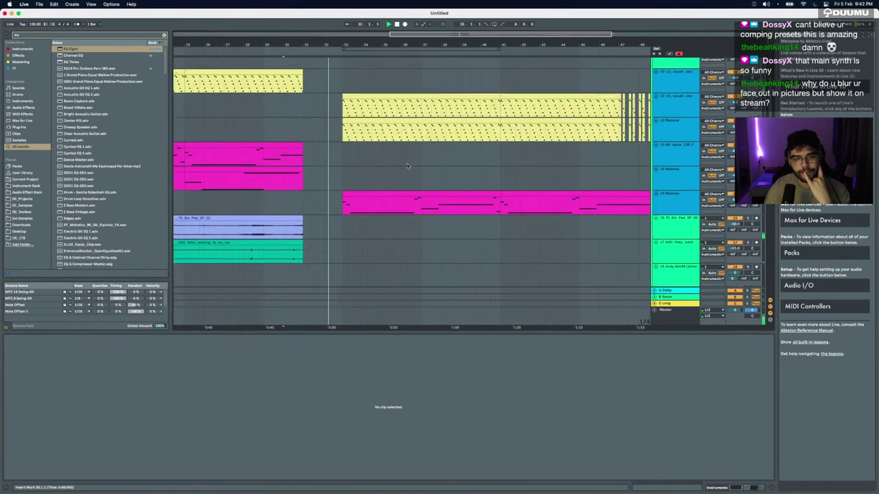
pyautogui.scroll(-2, 407, 166)
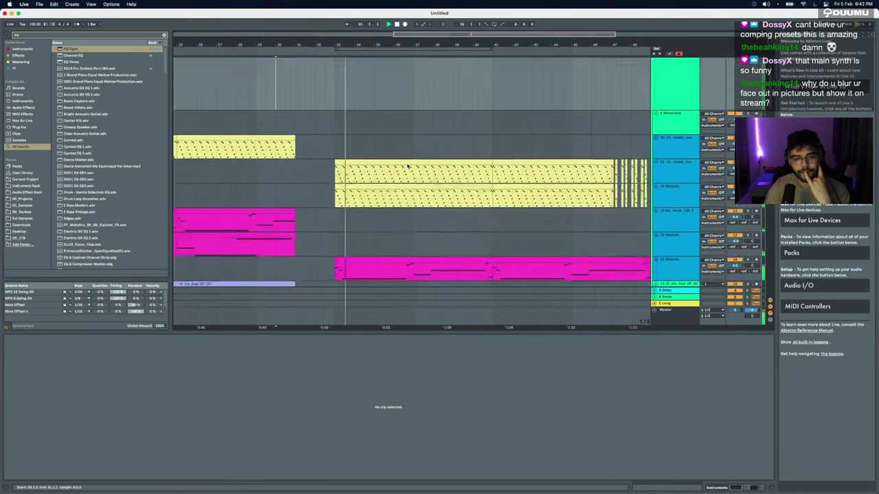
pyautogui.scroll(8, 407, 166)
pyautogui.scroll(-8, 407, 166)
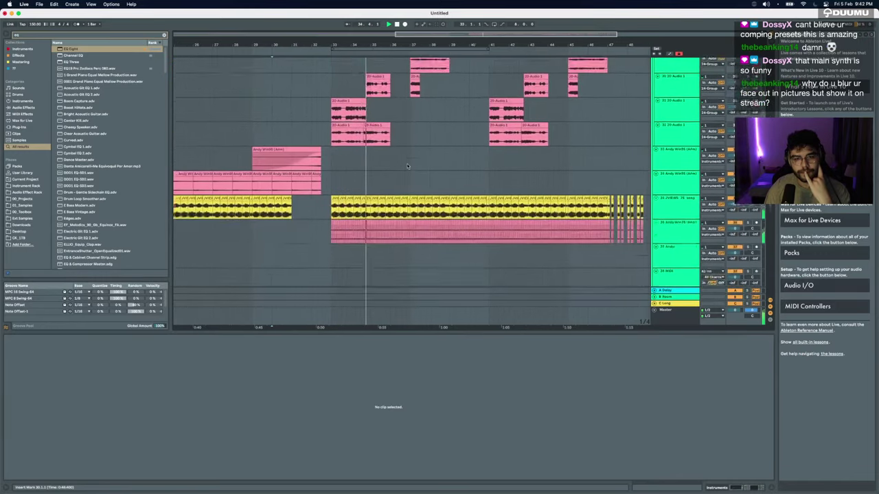
pyautogui.scroll(4, 407, 166)
pyautogui.scroll(-3, 407, 166)
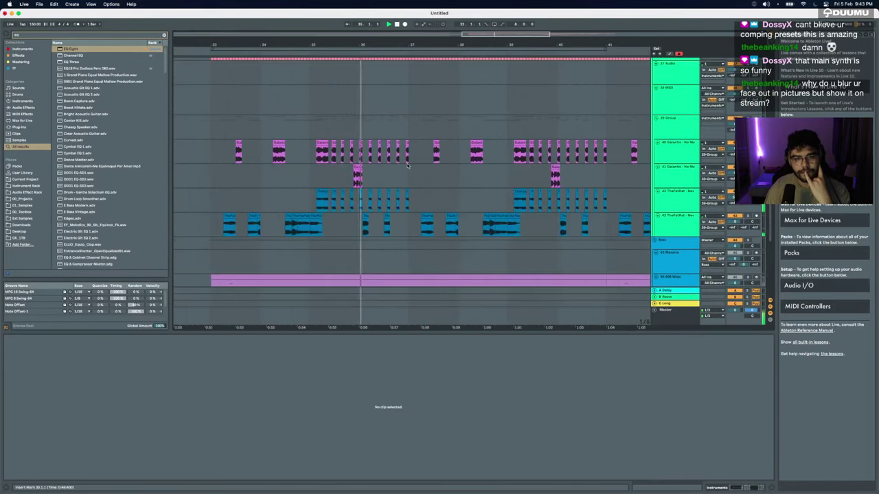
pyautogui.scroll(6, 407, 166)
pyautogui.scroll(-2, 407, 166)
pyautogui.scroll(-4, 407, 165)
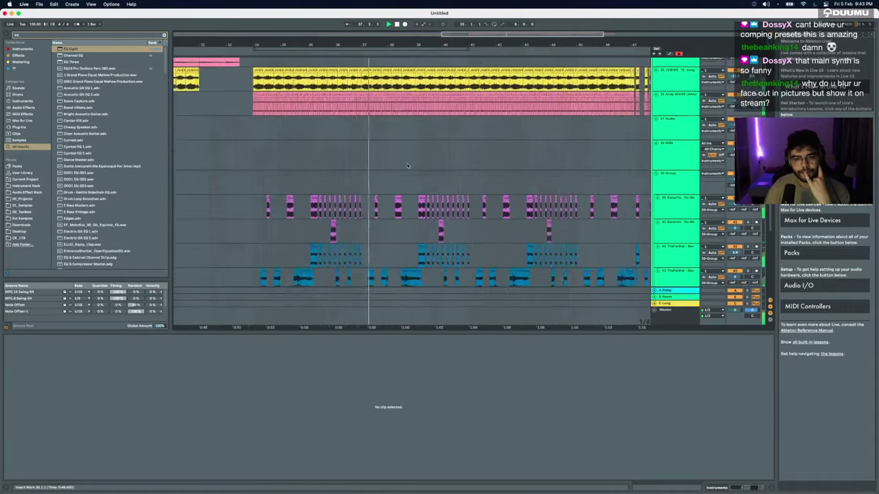
pyautogui.scroll(9, 407, 166)
pyautogui.scroll(3, 408, 166)
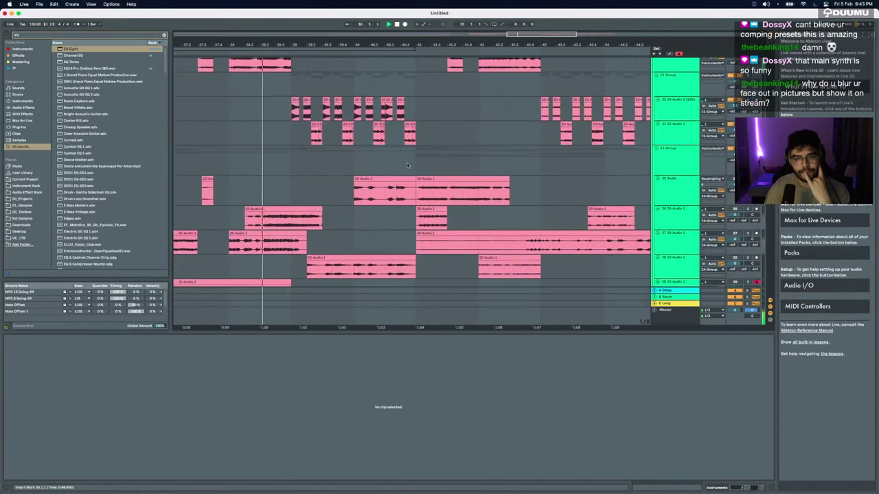
# Step: Collapse the 24 Group and stop playback over the bar 39 chops
pyautogui.click(656, 148)
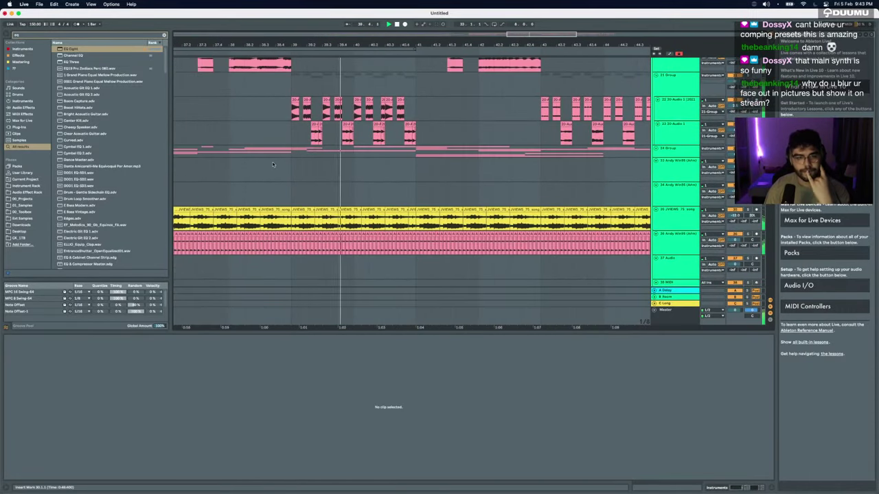
pyautogui.scroll(2, 291, 206)
pyautogui.scroll(3, 291, 207)
pyautogui.scroll(4, 292, 204)
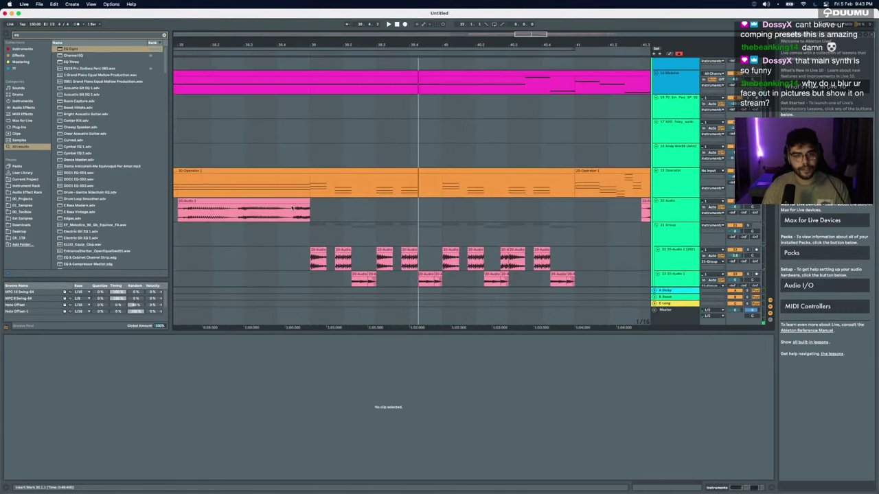
# Step: Hide the clip detail view and look over the instrument tracks around bar 40
pyautogui.scroll(-2, 291, 205)
pyautogui.scroll(-4, 291, 205)
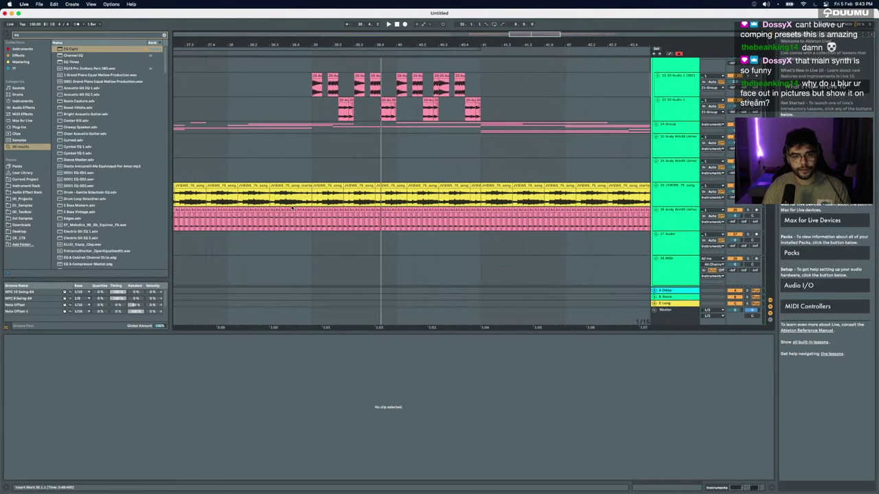
pyautogui.scroll(-5, 292, 206)
pyautogui.scroll(2, 291, 205)
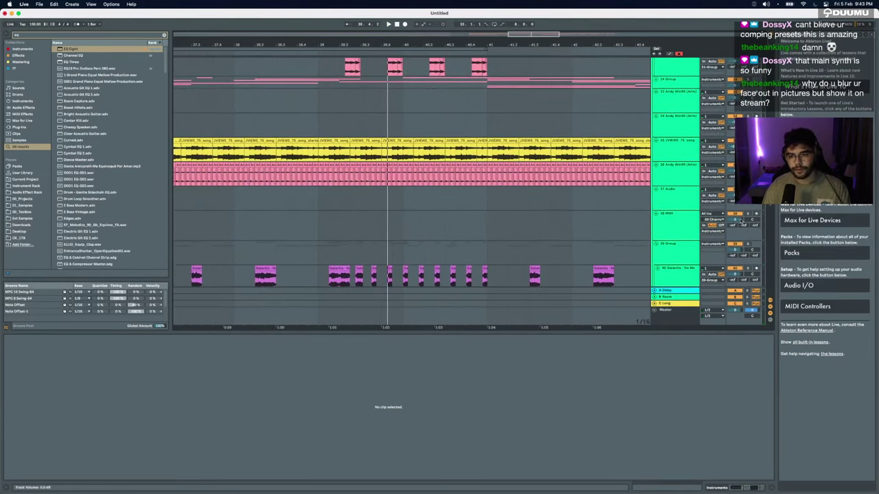
pyautogui.scroll(-4, 457, 231)
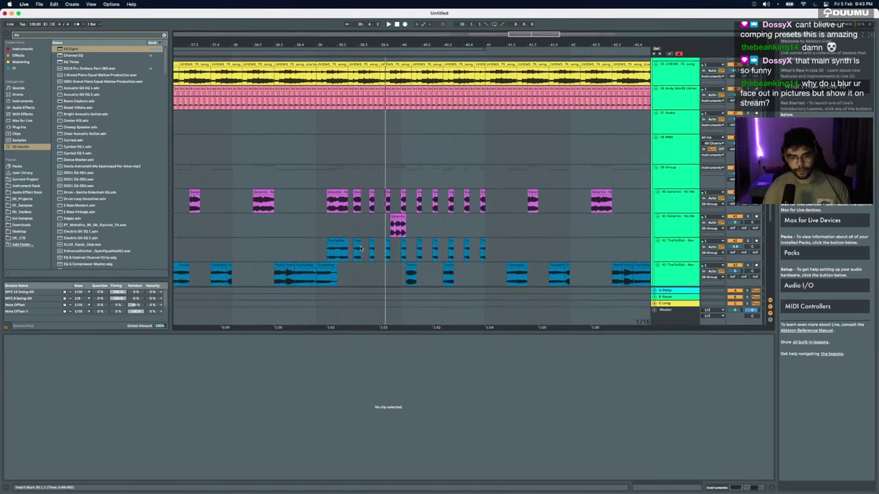
pyautogui.scroll(3, 457, 232)
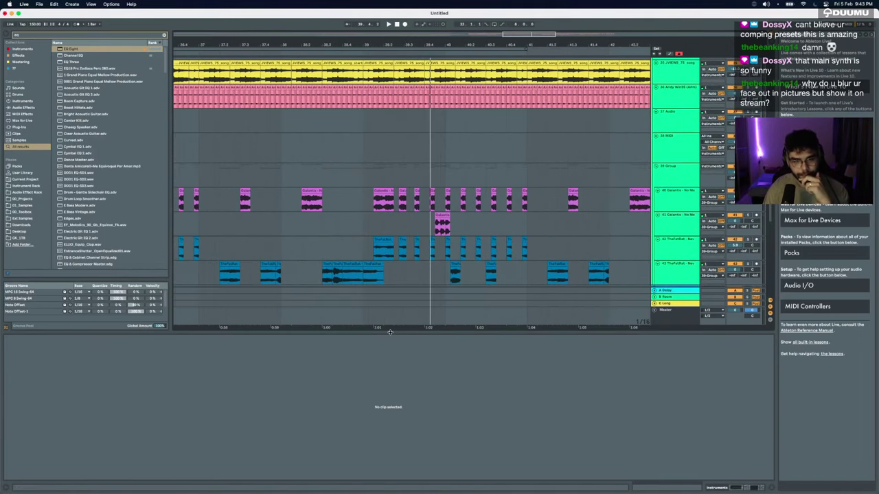
pyautogui.press('super+alt+l')
pyautogui.scroll(5, 392, 334)
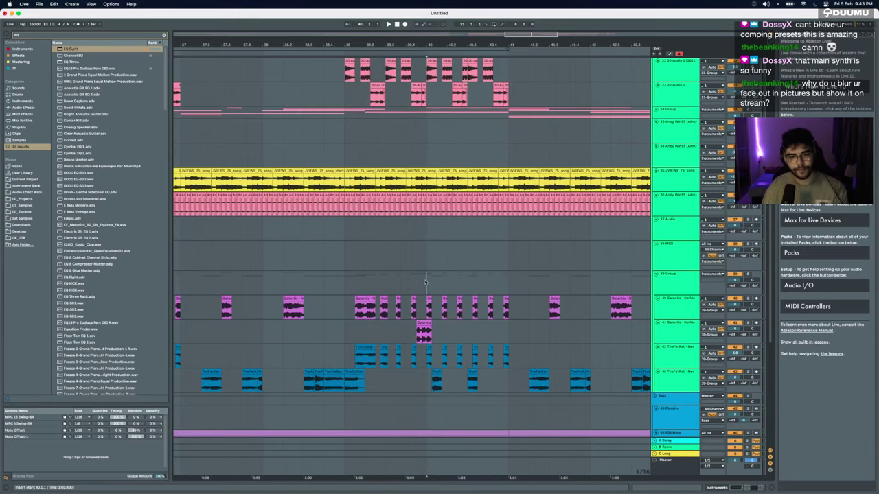
pyautogui.scroll(6, 426, 281)
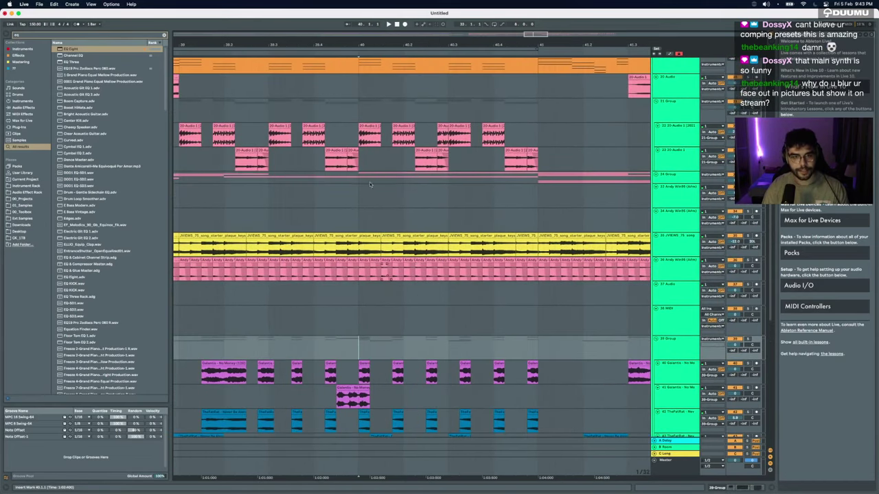
# Step: Play the arrangement from 40.1.1 and again from 37.3.1 to review the chopped section
pyautogui.click(358, 200)
pyautogui.press('space')
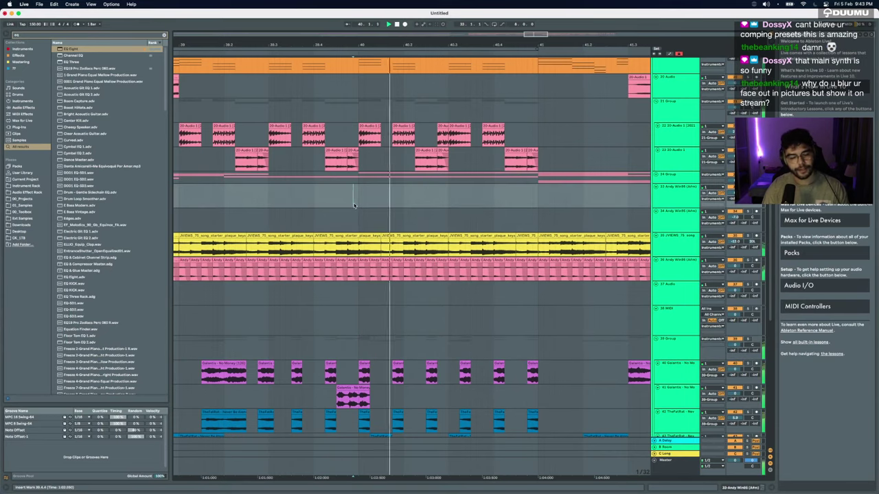
pyautogui.scroll(-5, 358, 200)
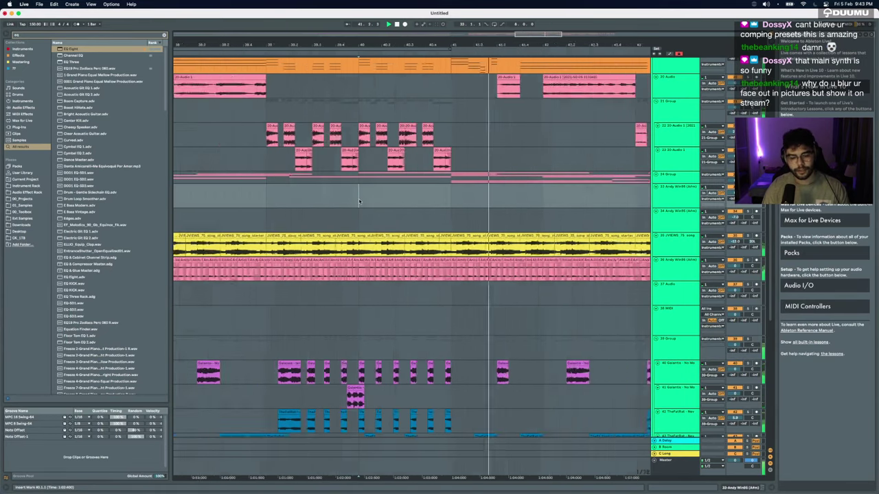
pyautogui.scroll(2, 313, 231)
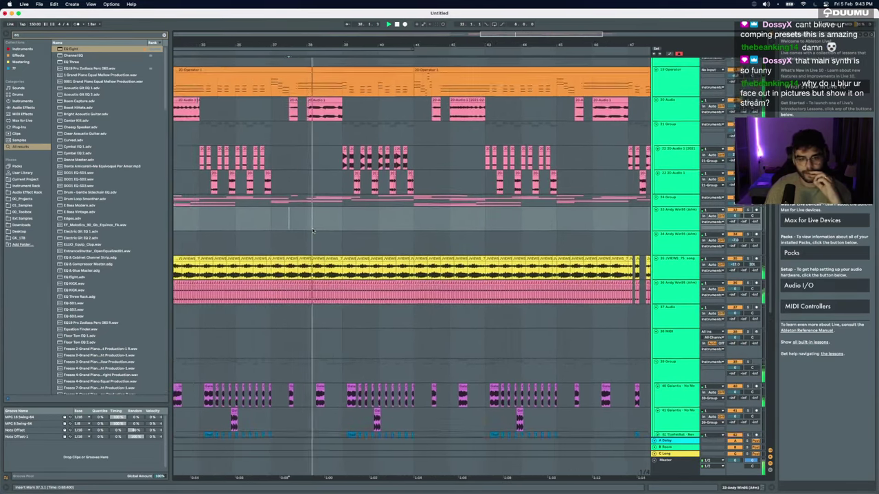
pyautogui.scroll(-4, 314, 230)
pyautogui.scroll(5, 313, 230)
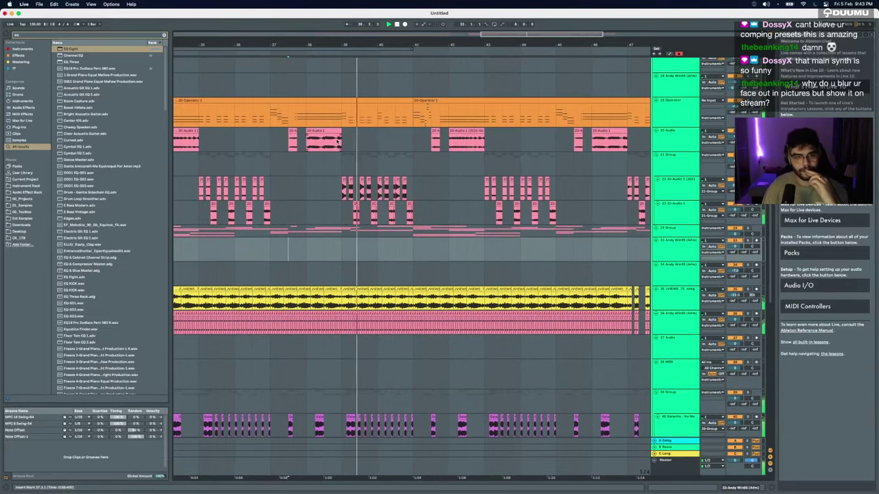
# Step: Select the bar 38 clip on the 20 Audio track and look over the upper instrument tracks while playback runs into bar 46
pyautogui.click(322, 140)
pyautogui.scroll(-1, 396, 145)
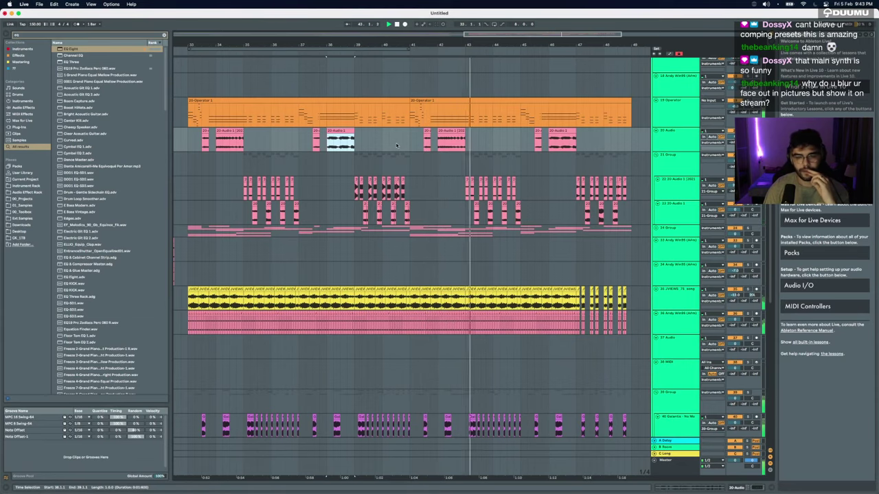
pyautogui.scroll(5, 439, 158)
pyautogui.scroll(-2, 478, 173)
pyautogui.scroll(5, 478, 173)
pyautogui.scroll(-3, 505, 202)
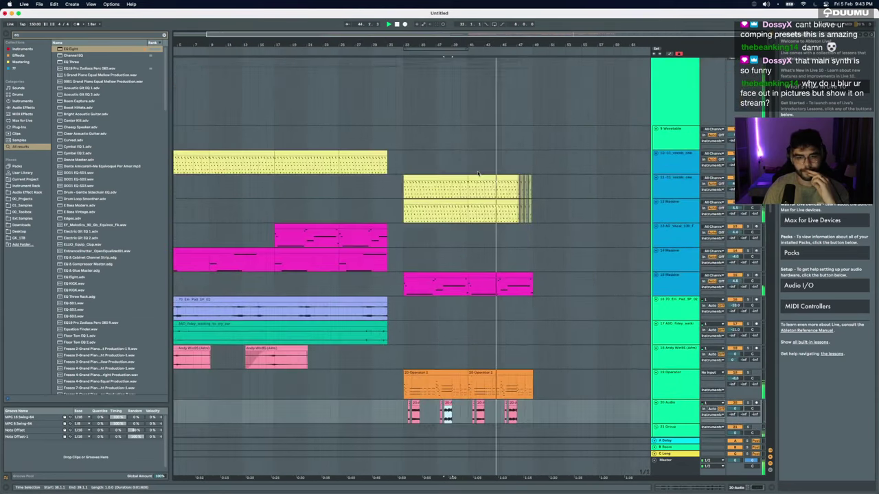
pyautogui.scroll(6, 527, 213)
pyautogui.scroll(-3, 527, 214)
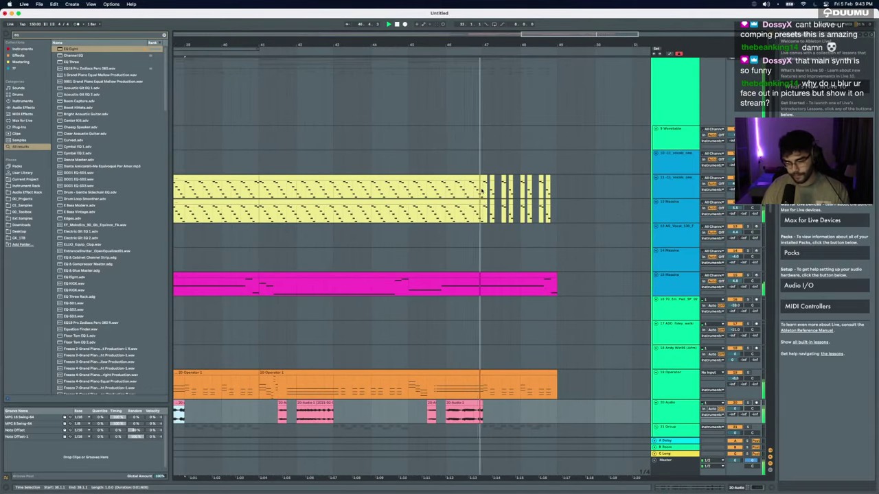
# Step: Play the arrangement from 47.1.1 and add a new audio track below the Percussion group's last track
pyautogui.scroll(-3, 483, 191)
pyautogui.scroll(-15, 483, 192)
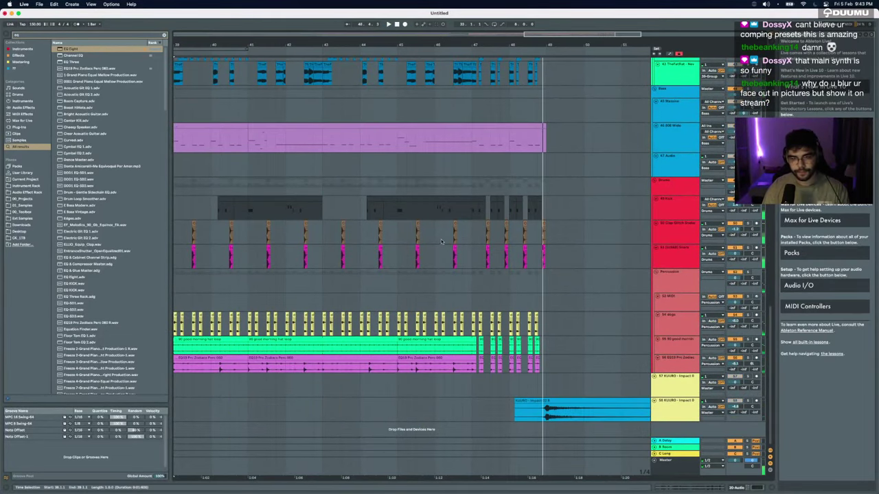
pyautogui.click(473, 183)
pyautogui.press('space')
pyautogui.scroll(5, 486, 187)
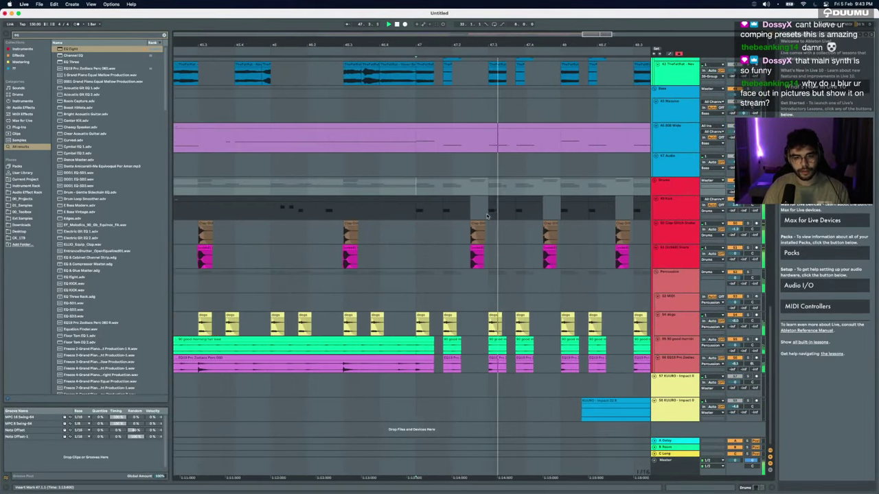
pyautogui.press('super+t')
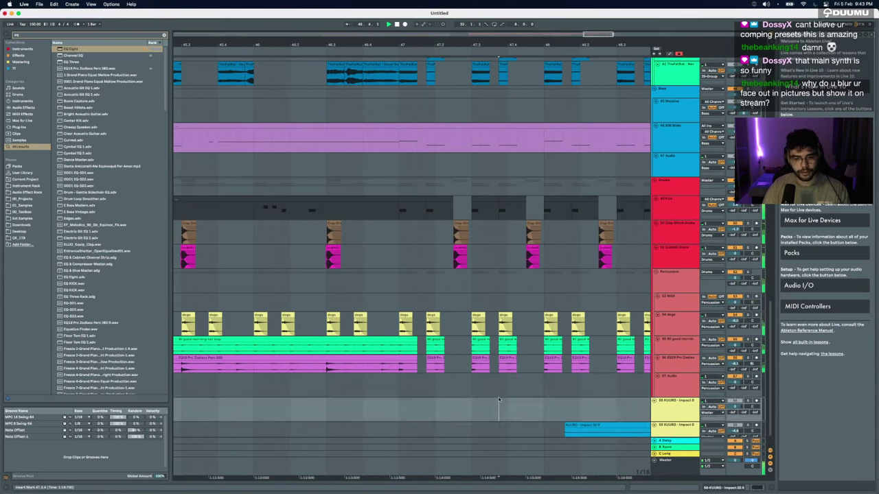
# Step: Open the Fill Collins folder in 01_Samples and look through its drum fill samples
pyautogui.click(15, 199)
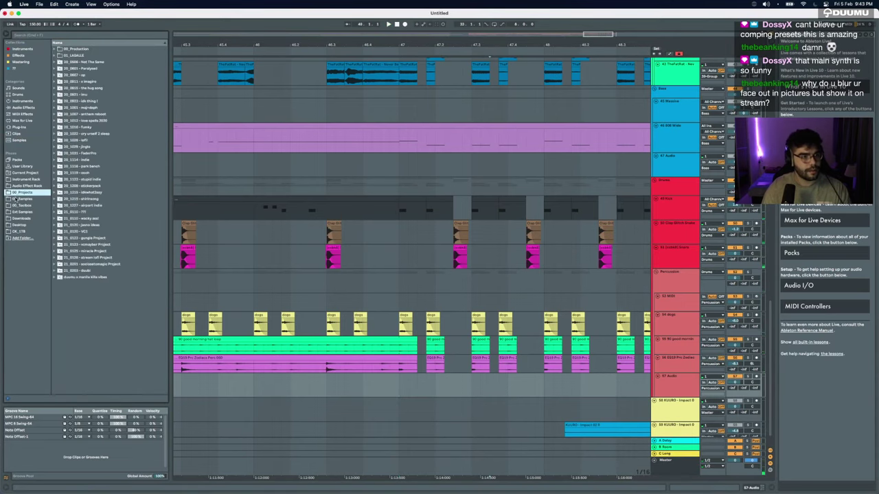
pyautogui.click(28, 199)
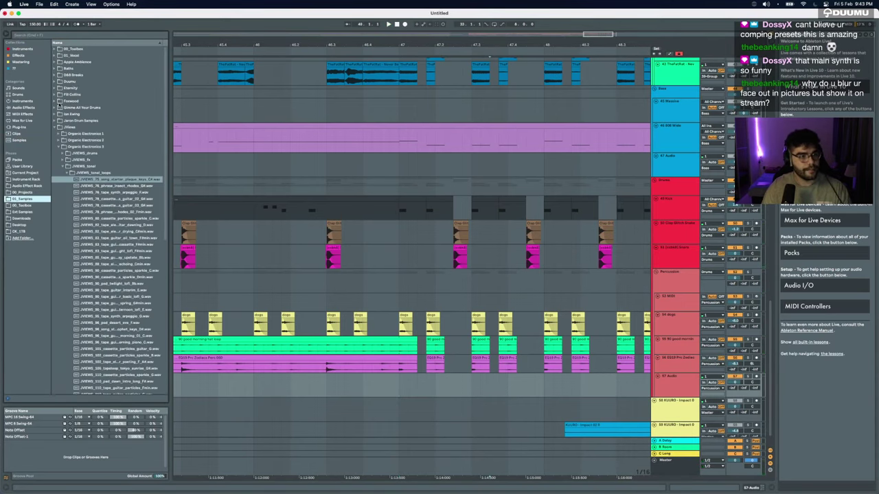
pyautogui.click(56, 94)
pyautogui.click(73, 173)
pyautogui.scroll(-10, 84, 185)
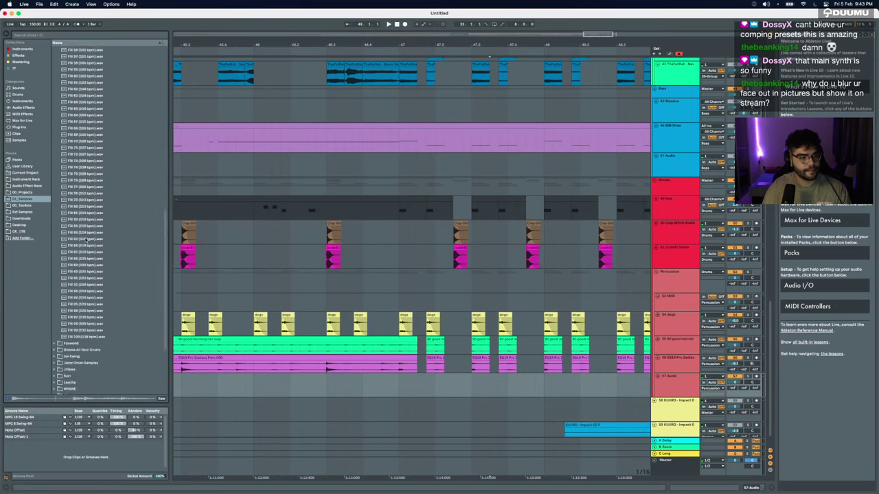
pyautogui.click(90, 202)
pyautogui.scroll(15, 109, 147)
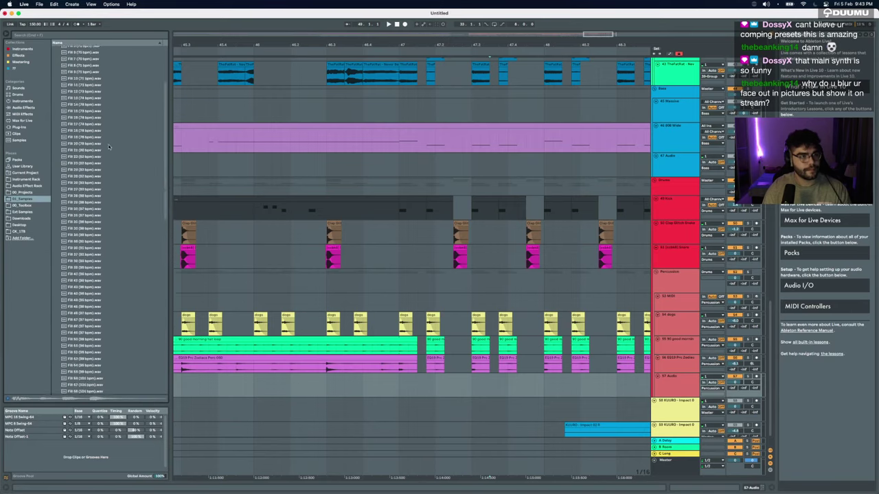
pyautogui.scroll(3, 109, 146)
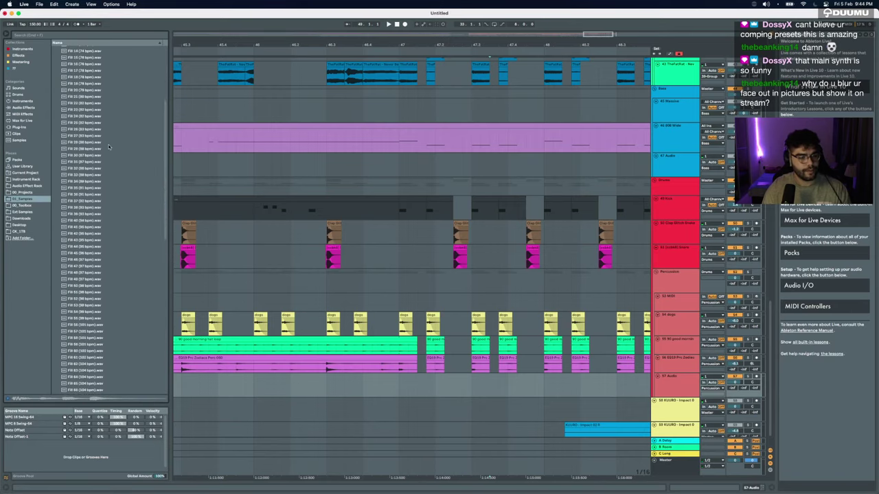
pyautogui.scroll(1, 87, 120)
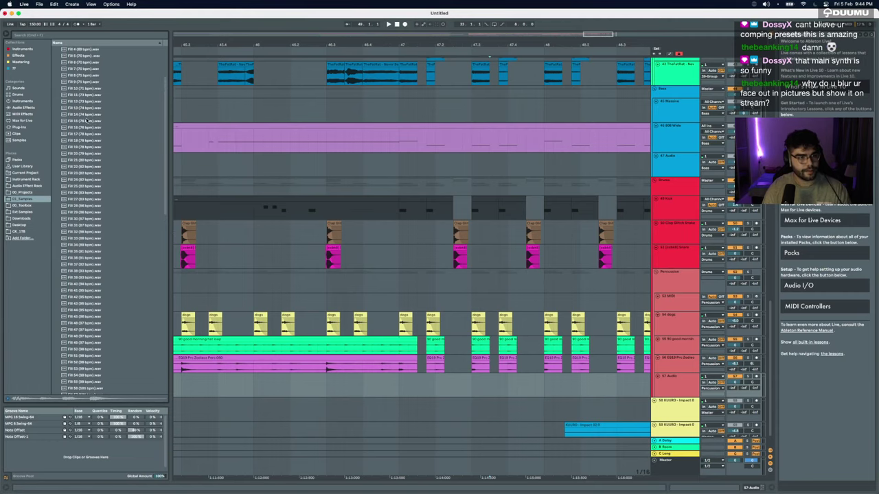
# Step: Audition the fills around 78 bpm and place Fill 18 (78 bpm) in bar 47 of the new audio track
pyautogui.press('Down')
pyautogui.press('Down')
pyautogui.press('Down')
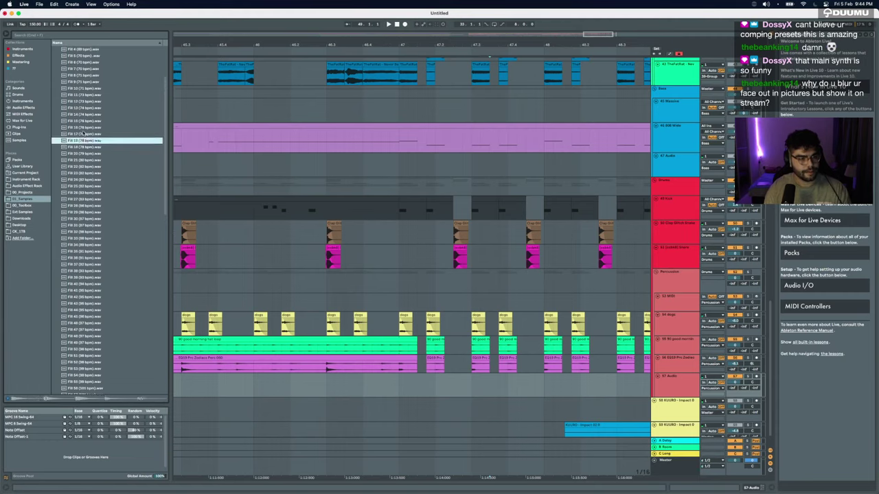
pyautogui.scroll(4, 498, 382)
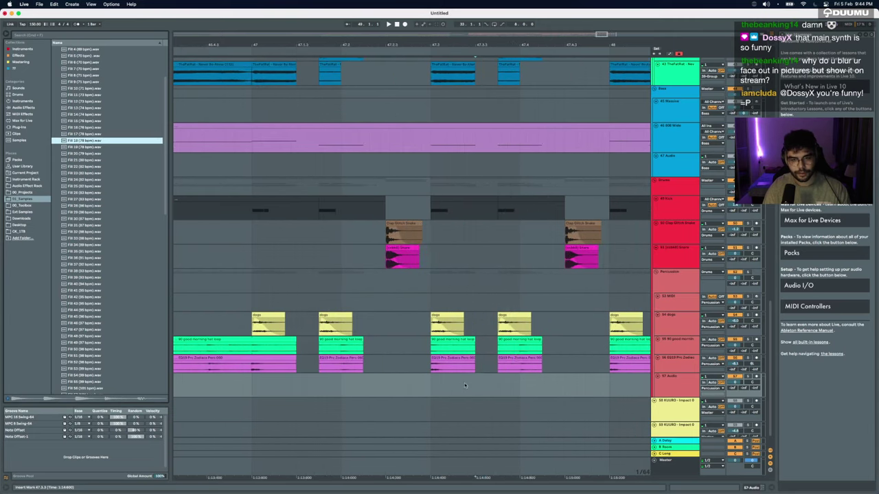
pyautogui.moveTo(85, 140); pyautogui.dragTo(464, 385)
pyautogui.scroll(-3, 515, 383)
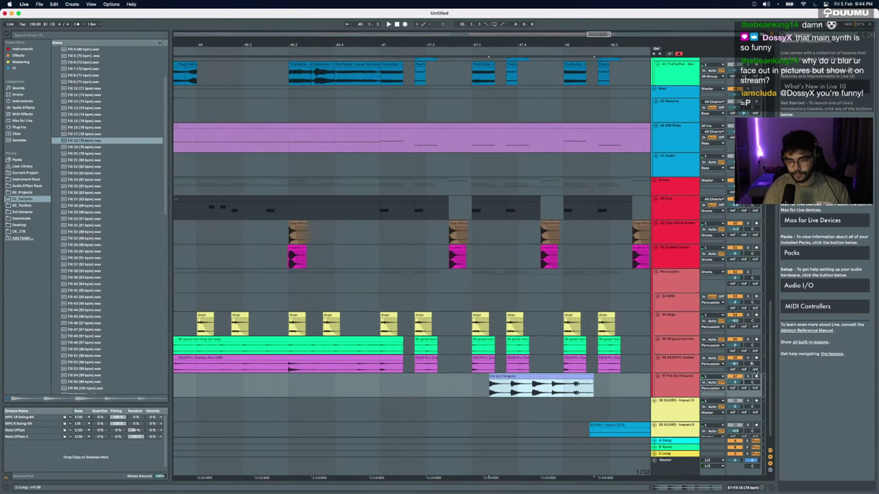
# Step: Solo the fill track, lower its volume to about -13 dB, and play the fill
pyautogui.click(748, 377)
pyautogui.click(740, 378)
pyautogui.moveTo(735, 383); pyautogui.dragTo(735, 384)
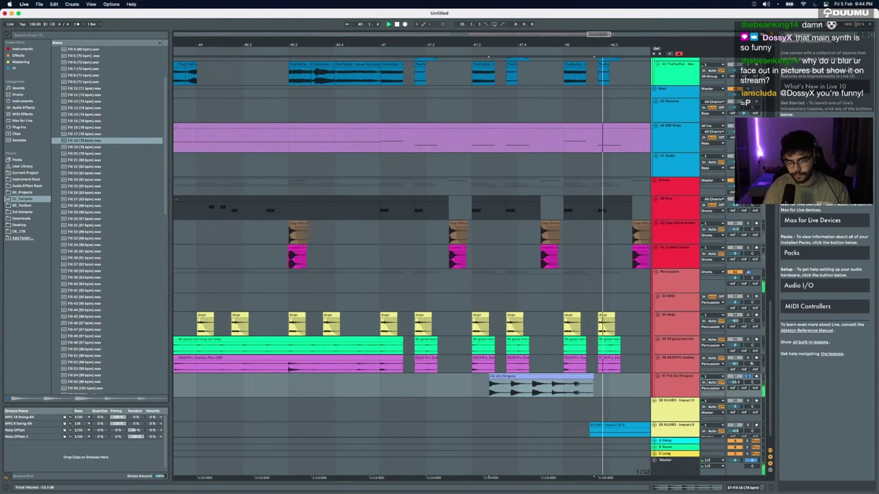
pyautogui.press('space')
pyautogui.press('space')
pyautogui.click(555, 387)
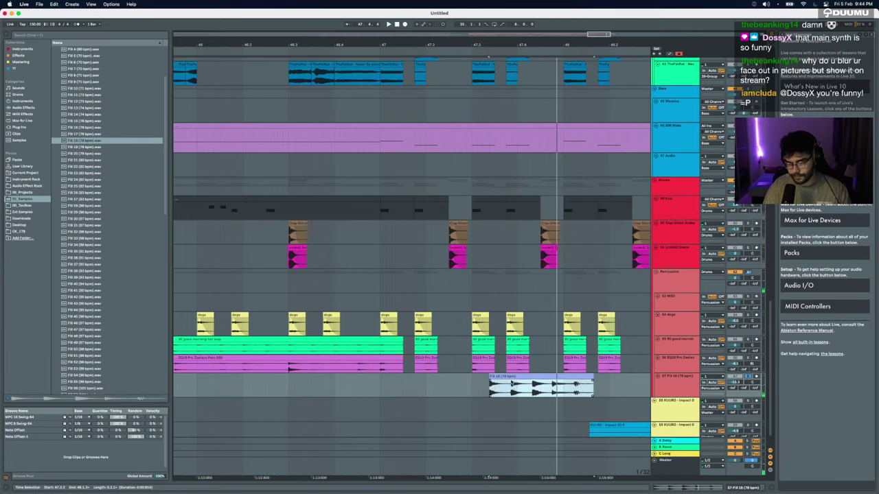
# Step: Cut the opening hits off the Fill 18 clip and move the remaining part to start at 47.2.3
pyautogui.click(519, 379)
pyautogui.moveTo(507, 376); pyautogui.dragTo(467, 382)
pyautogui.scroll(5, 467, 382)
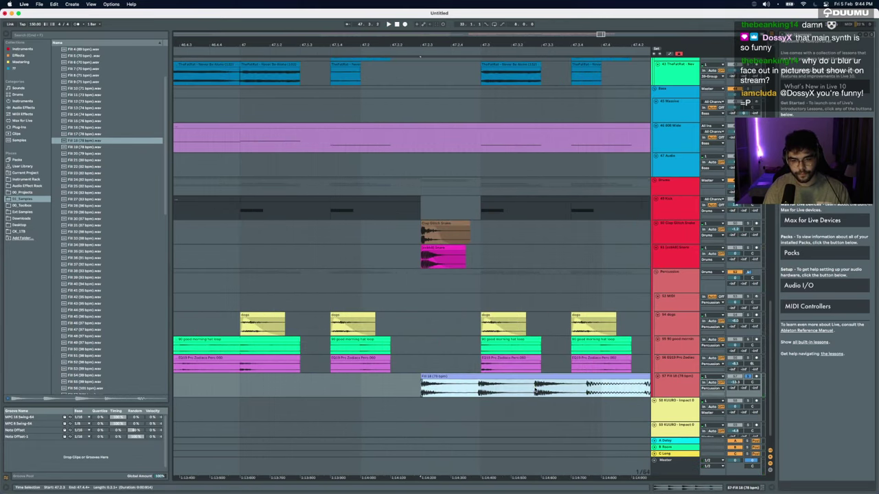
pyautogui.click(536, 390)
pyautogui.press('super+e')
pyautogui.click(522, 378)
pyautogui.press('Delete')
pyautogui.moveTo(561, 376); pyautogui.dragTo(455, 382)
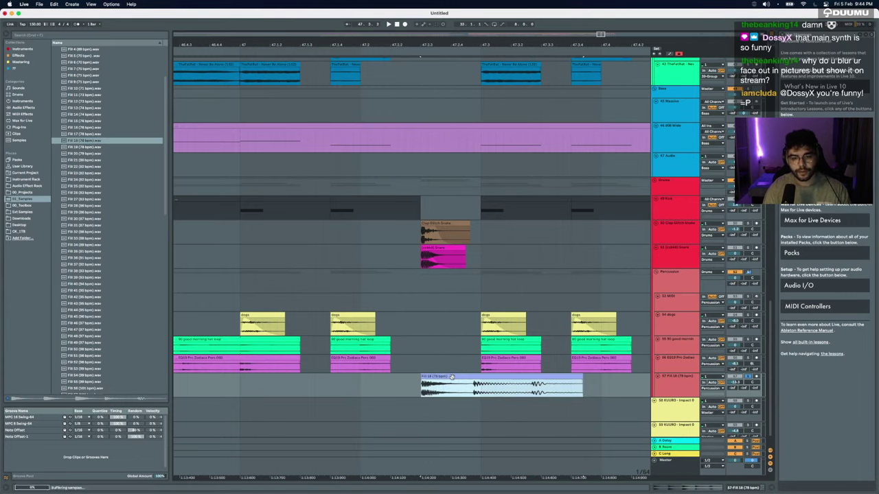
pyautogui.scroll(-3, 519, 386)
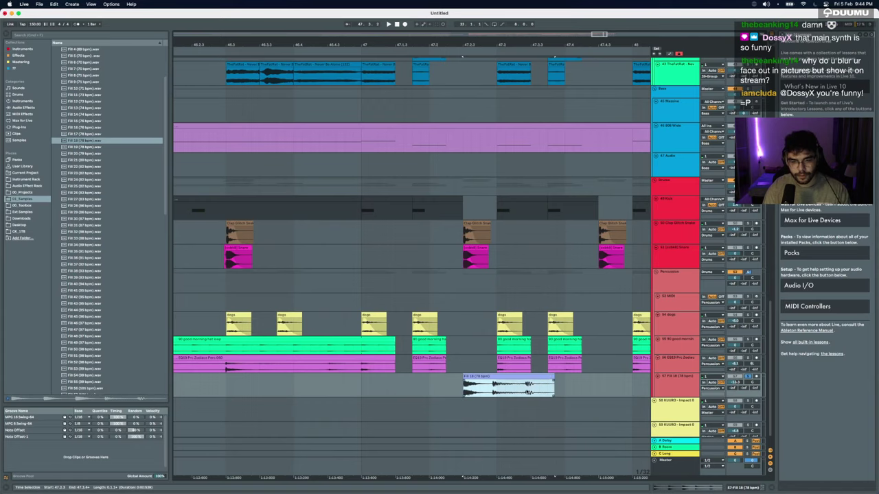
# Step: Split the Fill 18 clip before its second hit and move that part to 47.2.4
pyautogui.scroll(3, 528, 391)
pyautogui.click(414, 391)
pyautogui.press('super+e')
pyautogui.moveTo(437, 377); pyautogui.dragTo(397, 380)
pyautogui.click(350, 373)
pyautogui.click(350, 376)
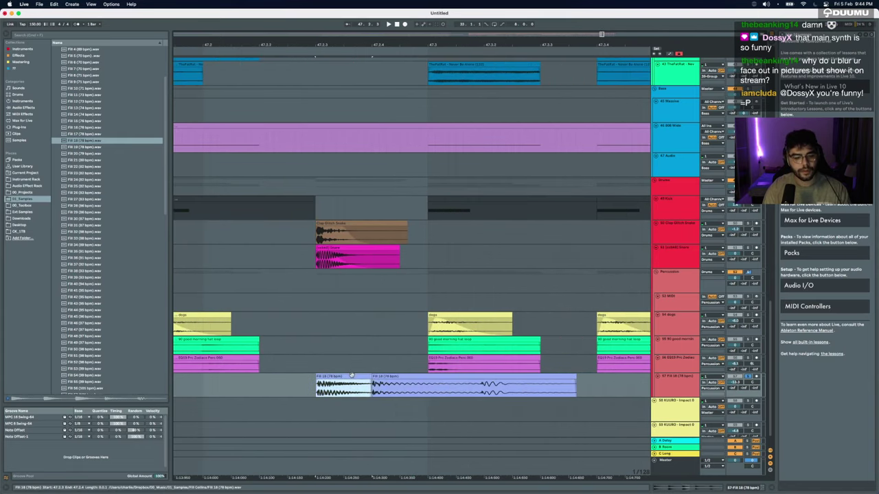
# Step: Play the two fill hits, split the second one at 47.3.1, and delete the tail after it
pyautogui.press('space')
pyautogui.press('space')
pyautogui.click(428, 389)
pyautogui.press('super+e')
pyautogui.click(440, 377)
pyautogui.press('Delete')
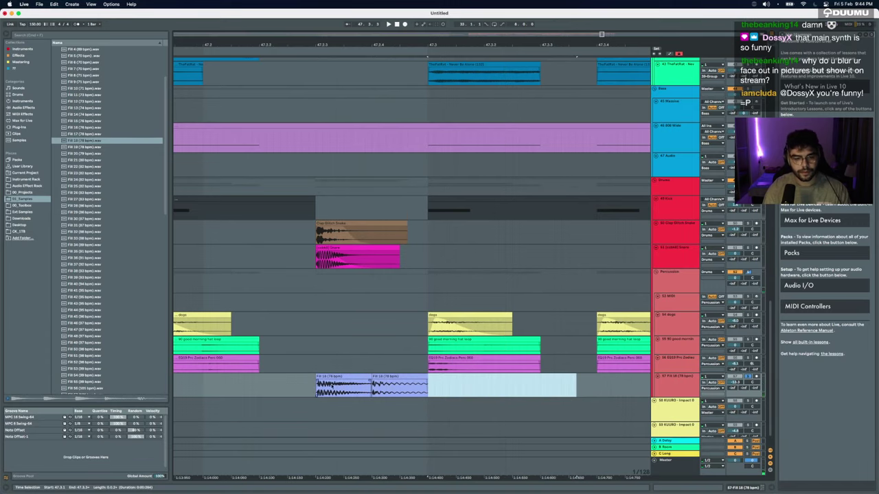
# Step: Add two short back-to-back copies of the first fill hit starting at 47.2.2 and play the result
pyautogui.moveTo(338, 377); pyautogui.dragTo(288, 378)
pyautogui.press('super+d')
pyautogui.click(276, 377)
pyautogui.press('space')
pyautogui.scroll(-3, 329, 388)
pyautogui.press('space')
pyautogui.press('space')
pyautogui.press('space')
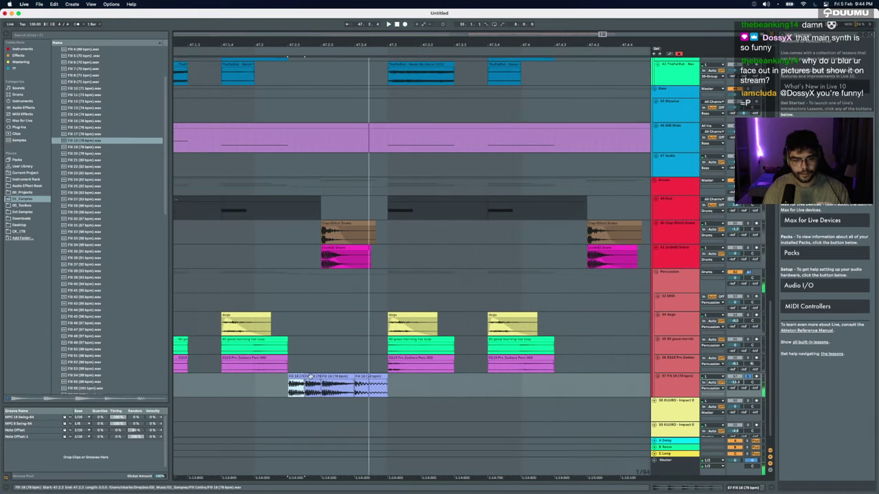
# Step: Lower the clip gain of the two short fill copies at 47.2.2 to -6.45 dB
pyautogui.keyDown('shift'); pyautogui.doubleClick(313, 377); pyautogui.keyUp('shift')
pyautogui.scroll(-5, 340, 214)
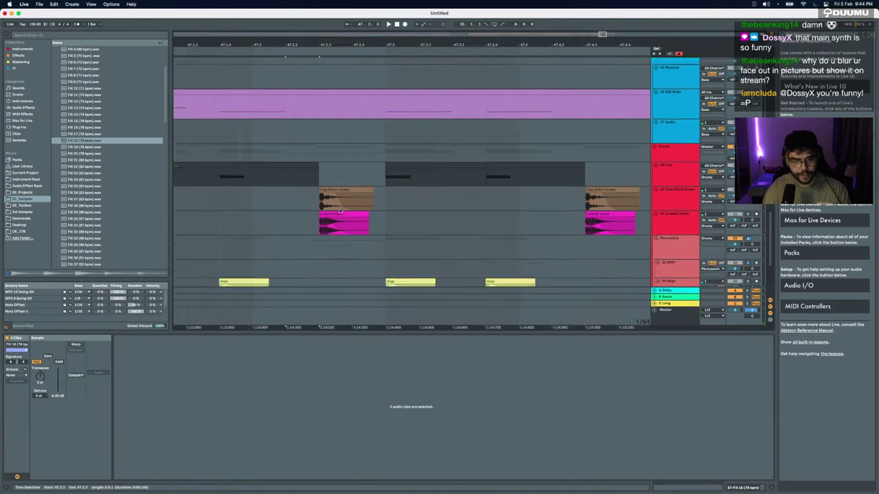
pyautogui.scroll(-3, 340, 212)
pyautogui.press('space')
# Step: Raise the fill track's volume to -3.7 dB and play the chopped fill from 47.1.2
pyautogui.click(357, 214)
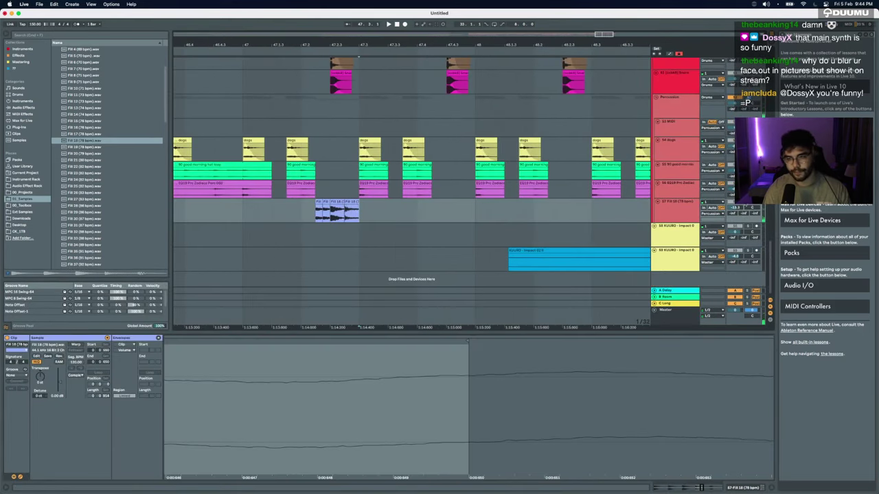
pyautogui.click(259, 215)
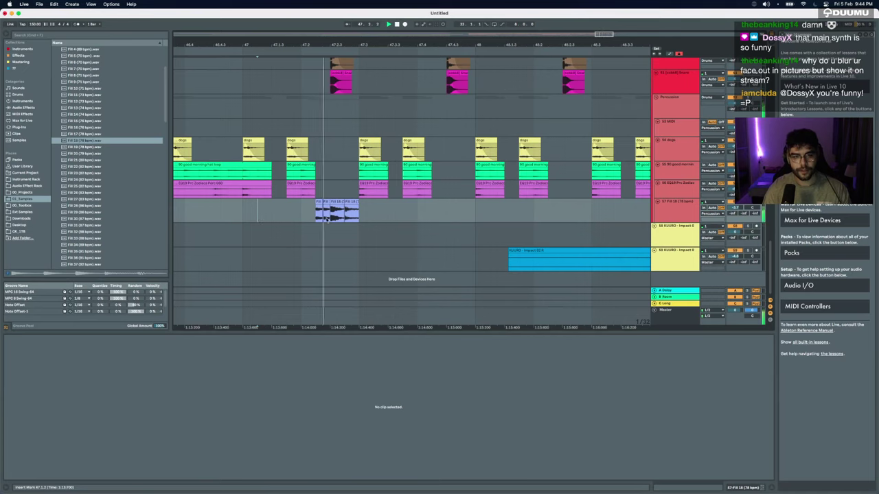
pyautogui.moveTo(356, 215); pyautogui.dragTo(243, 214)
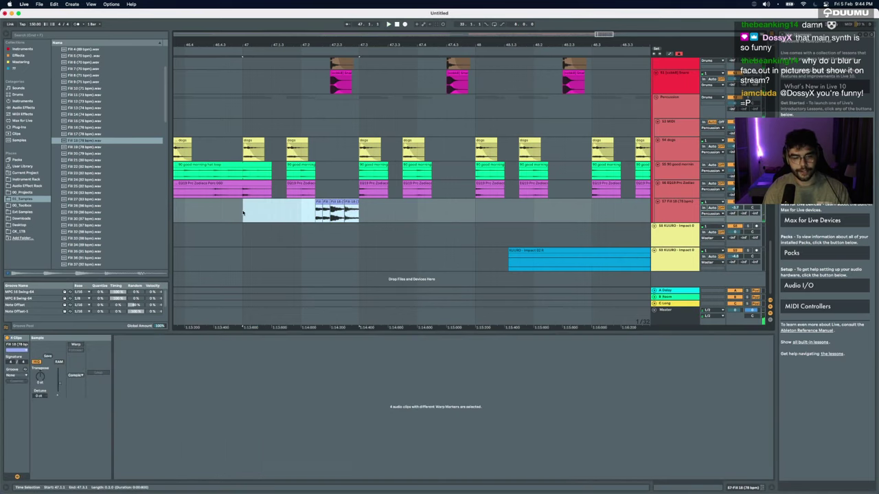
# Step: Copy the fill hit at 47.2.3 to 47.4.2 and play it back
pyautogui.click(338, 202)
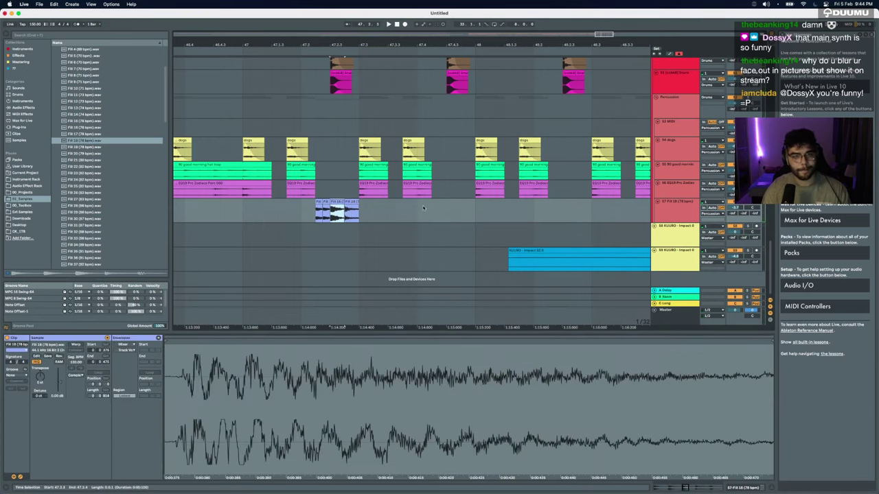
pyautogui.press('BackSpace')
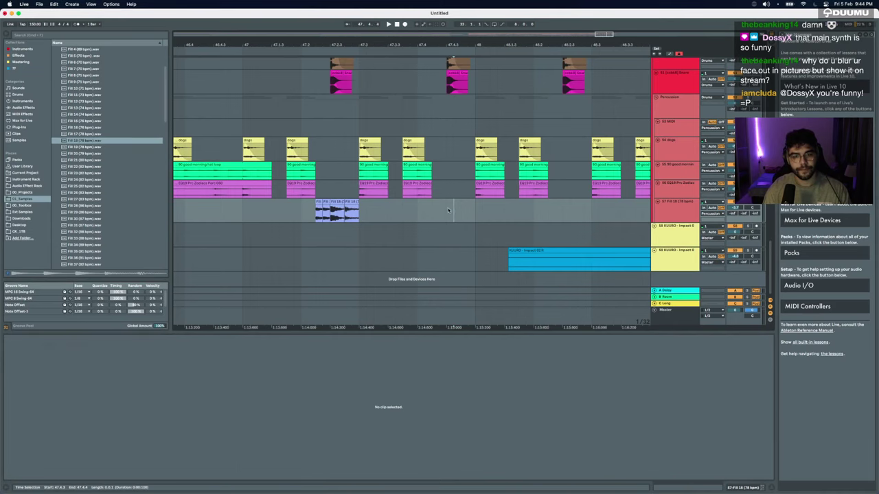
pyautogui.press('super+v')
pyautogui.press('space')
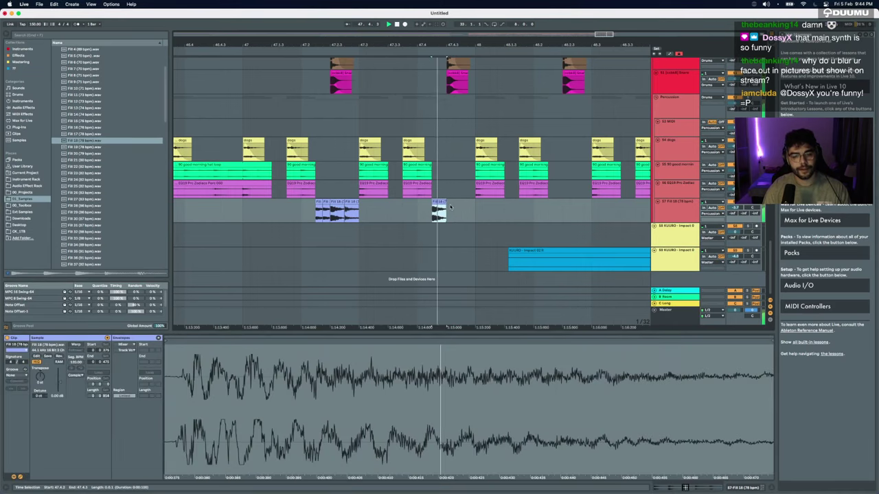
# Step: Audition further fill samples from the 87 bpm fills through Fill 41 (95 bpm)
pyautogui.click(93, 218)
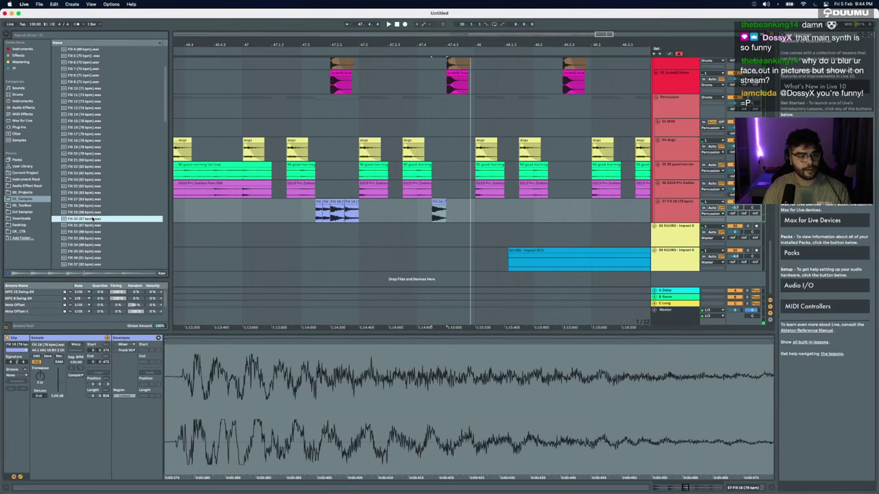
pyautogui.click(86, 244)
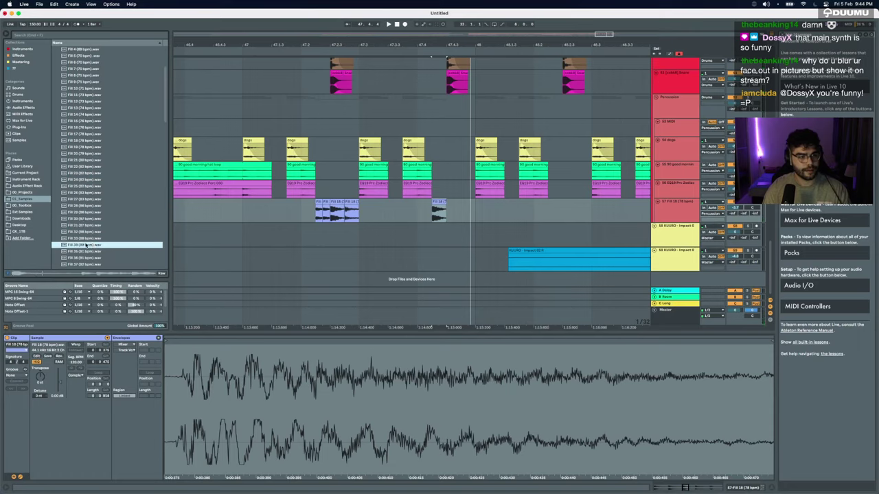
pyautogui.press('Down')
pyautogui.press('Down')
pyautogui.press('Down')
pyautogui.press('Down')
pyautogui.press('Down')
pyautogui.press('Down')
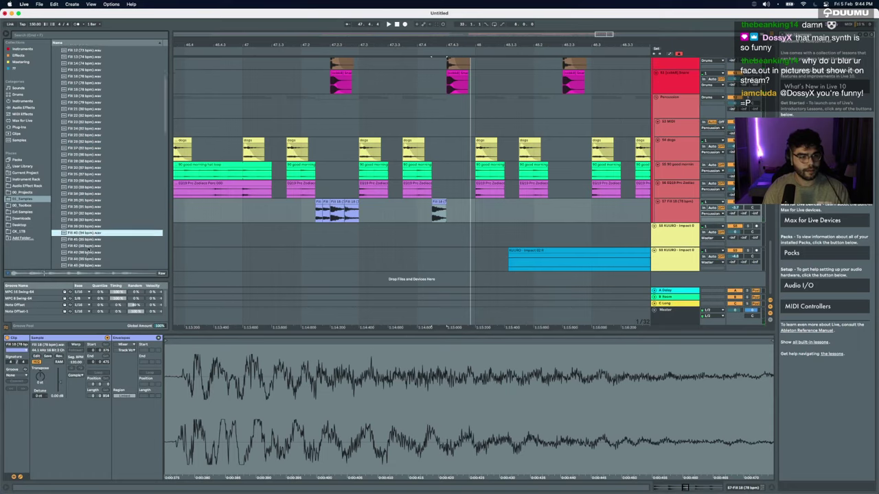
pyautogui.press('Down')
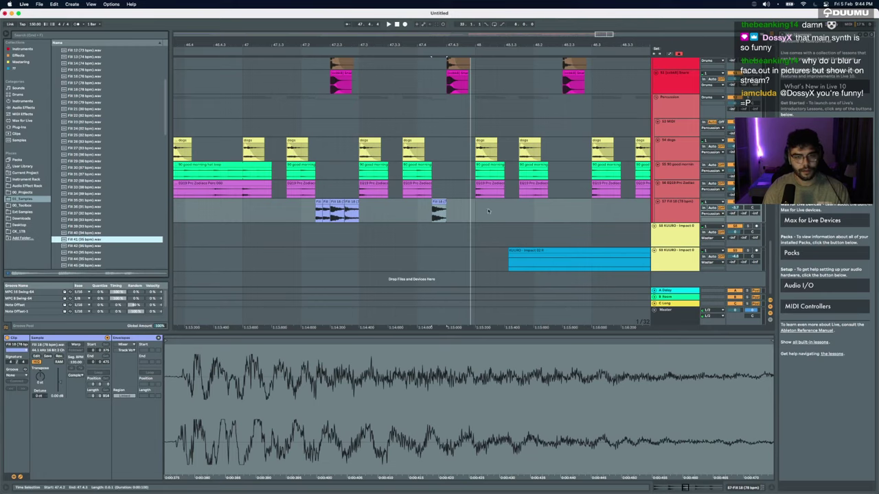
# Step: Place Fill 41 (95 bpm) at 47.4.4 on the fill track and delete everything after 48.1.1
pyautogui.click(461, 211)
pyautogui.press('super+v')
pyautogui.moveTo(475, 211); pyautogui.dragTo(557, 206)
pyautogui.press('Delete')
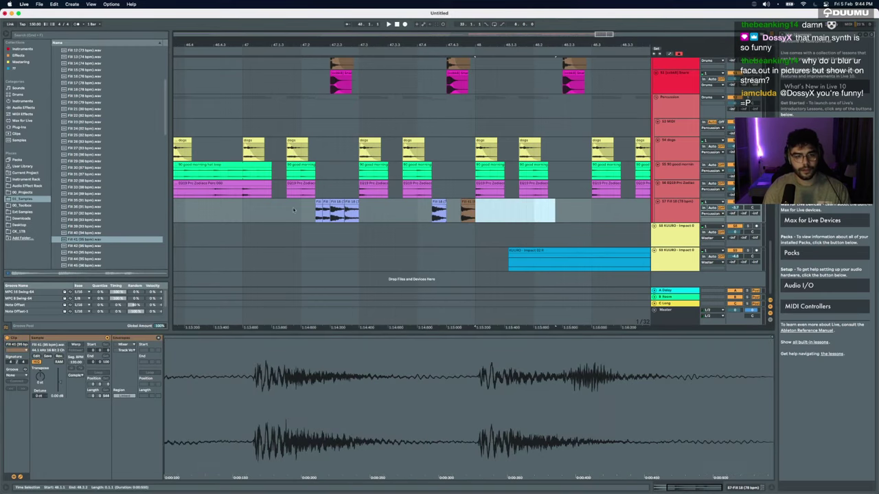
# Step: Duplicate the fill track's pattern from 47.1.1 to 48.1.1 twice, play it, and select the first short fill clip
pyautogui.click(237, 215)
pyautogui.moveTo(244, 217); pyautogui.dragTo(475, 205)
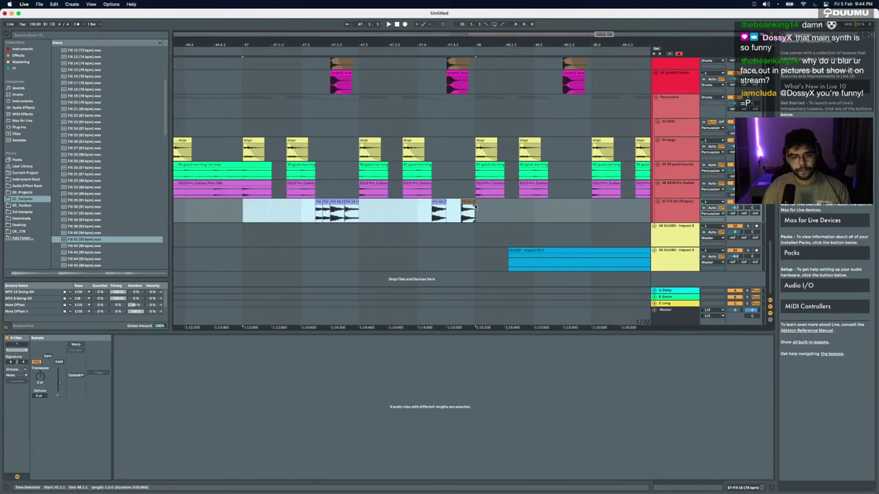
pyautogui.press('space')
pyautogui.scroll(-5, 474, 204)
pyautogui.press('super+d')
pyautogui.press('super+d')
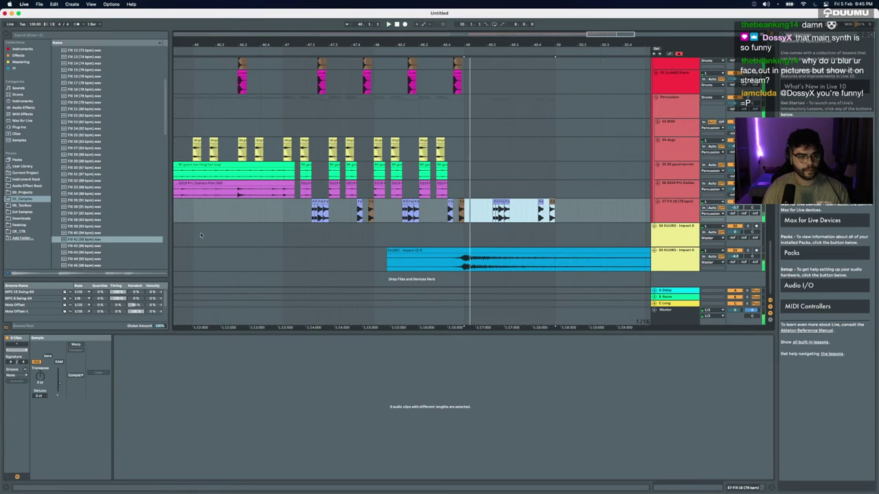
pyautogui.click(313, 203)
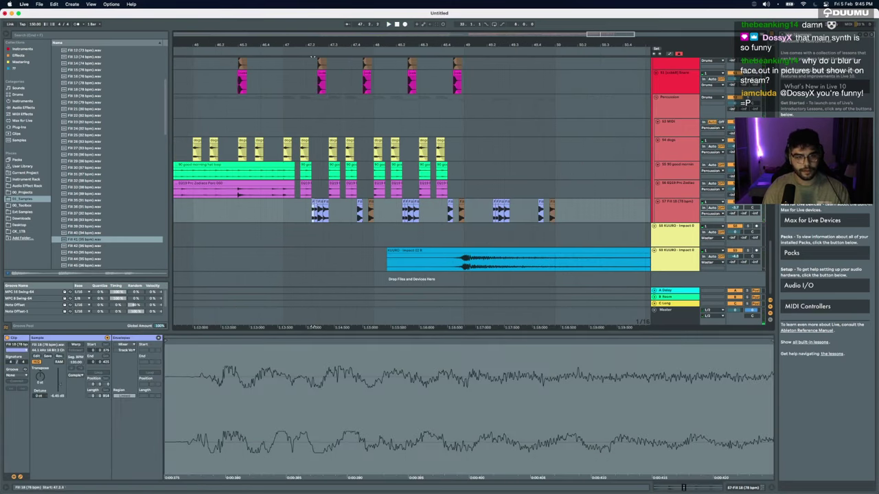
# Step: Lower the clip gain of the first two short fill clips after bar 47 to -14.0 dB and play them
pyautogui.keyDown('shift'); pyautogui.click(316, 203); pyautogui.keyUp('shift')
pyautogui.click(316, 203)
pyautogui.keyDown('shift'); pyautogui.click(313, 203); pyautogui.keyUp('shift')
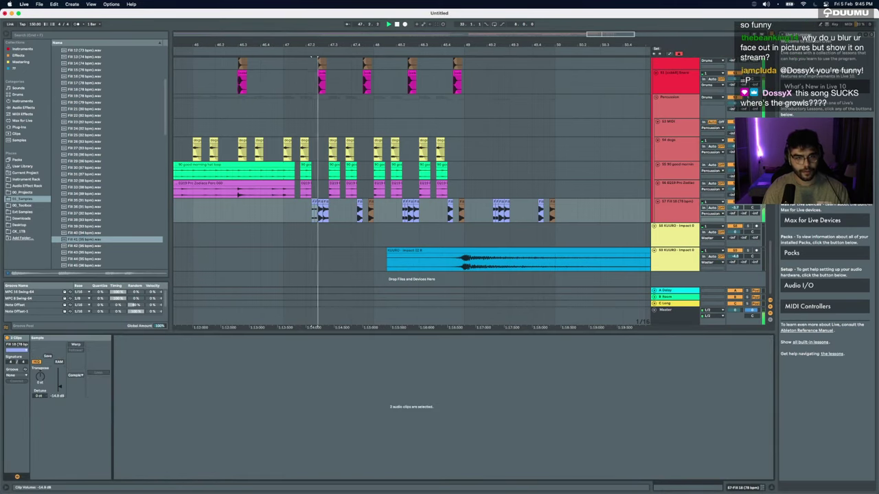
# Step: Duplicate the fill track's pattern from 46.4.4 to 48.1.1 over the next bar and delete the fills after 49.1.1
pyautogui.moveTo(375, 216); pyautogui.dragTo(290, 215)
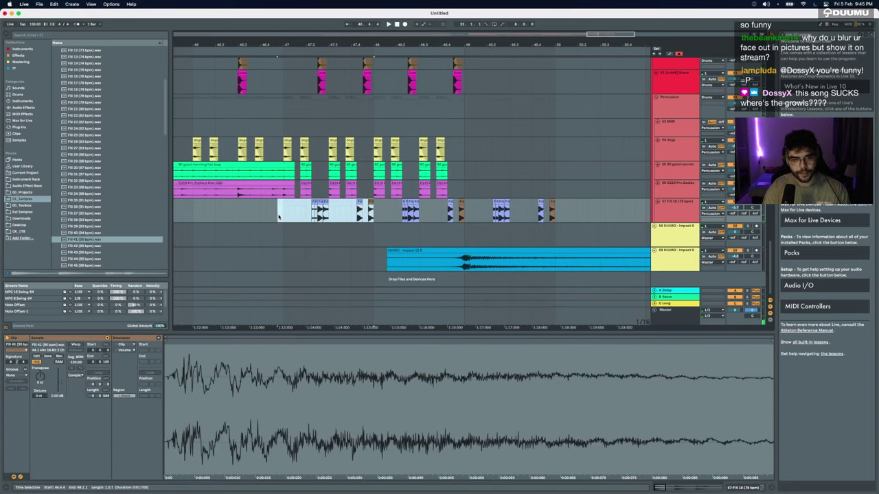
pyautogui.press('super+d')
pyautogui.moveTo(482, 208); pyautogui.dragTo(584, 210)
pyautogui.press('BackSpace')
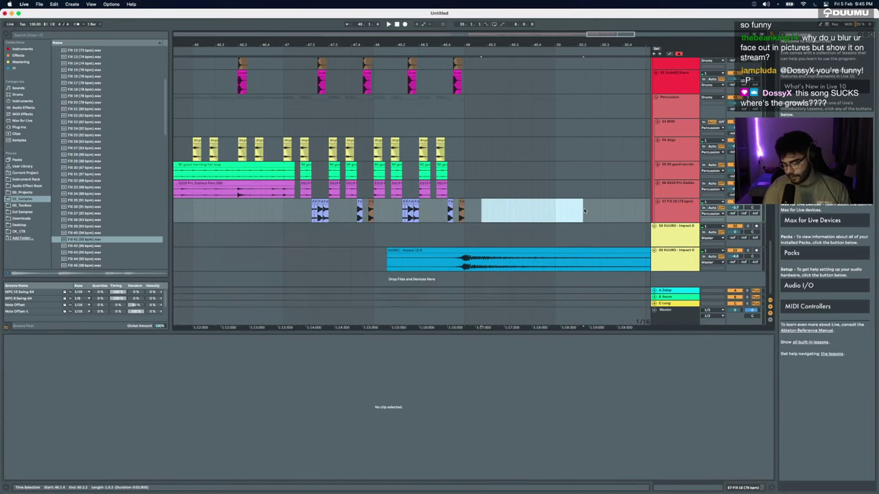
# Step: Play the arrangement from 26.1.1
pyautogui.scroll(-10, 585, 211)
pyautogui.scroll(10, 499, 206)
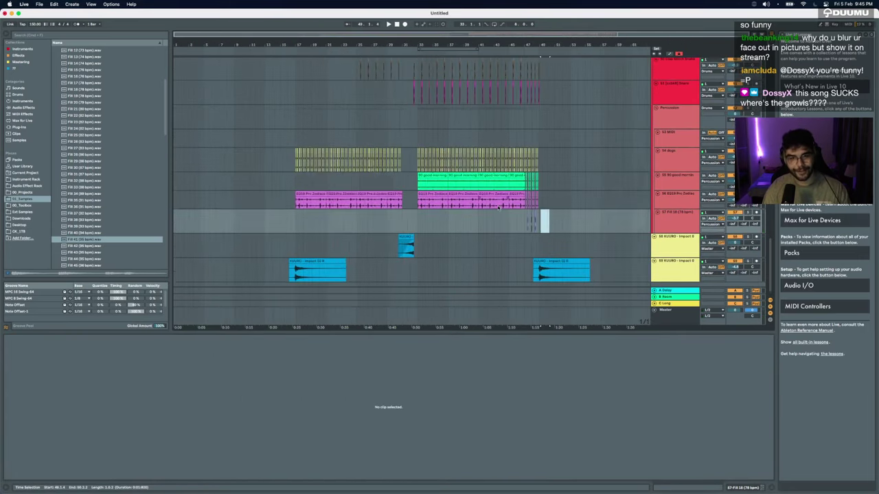
pyautogui.click(364, 136)
pyautogui.press('space')
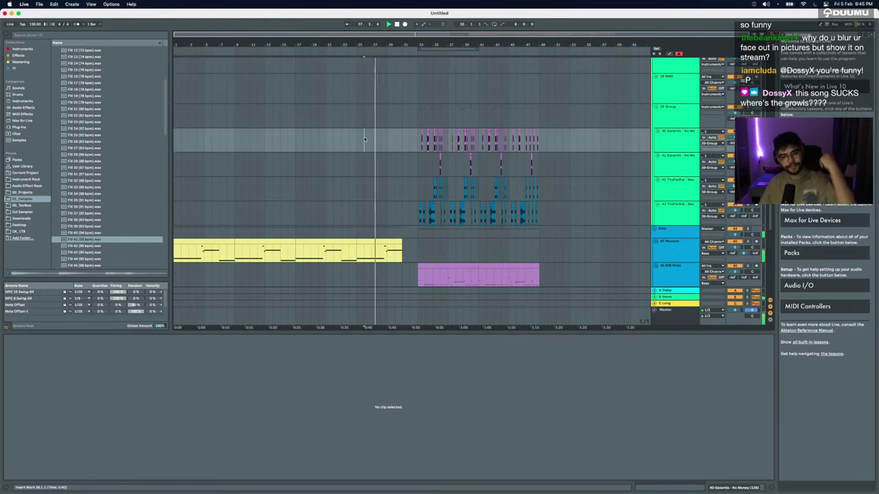
# Step: Add an EQ Eight to the Clap Glitch Snake track and dip the mids by about 6 dB near 1 kHz
pyautogui.scroll(8, 364, 137)
pyautogui.scroll(-15, 494, 206)
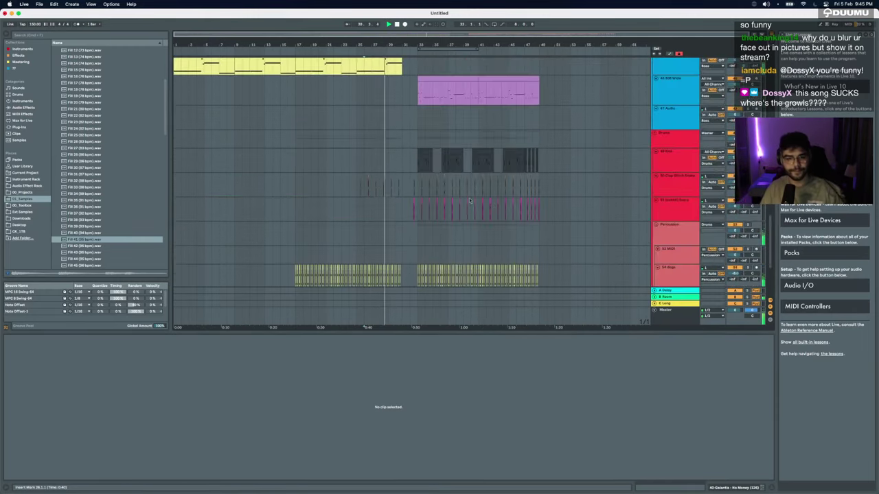
pyautogui.click(374, 186)
pyautogui.press('super+f')
pyautogui.write('eq')
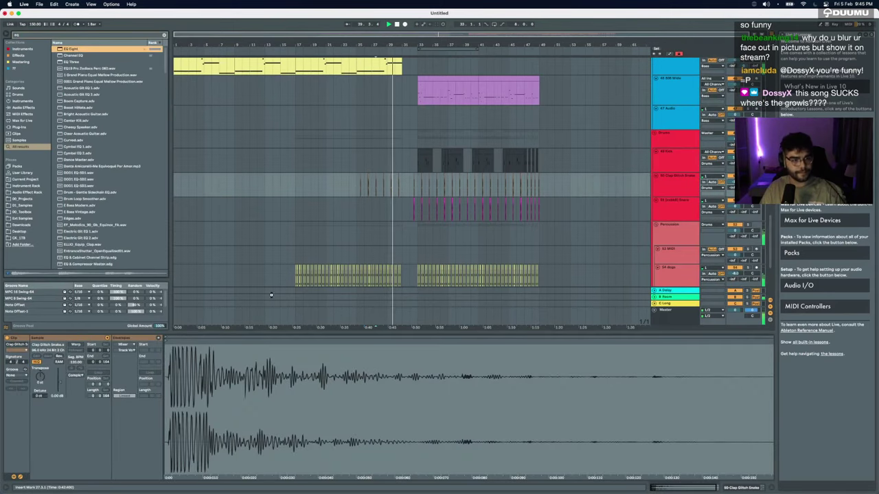
pyautogui.press('Return')
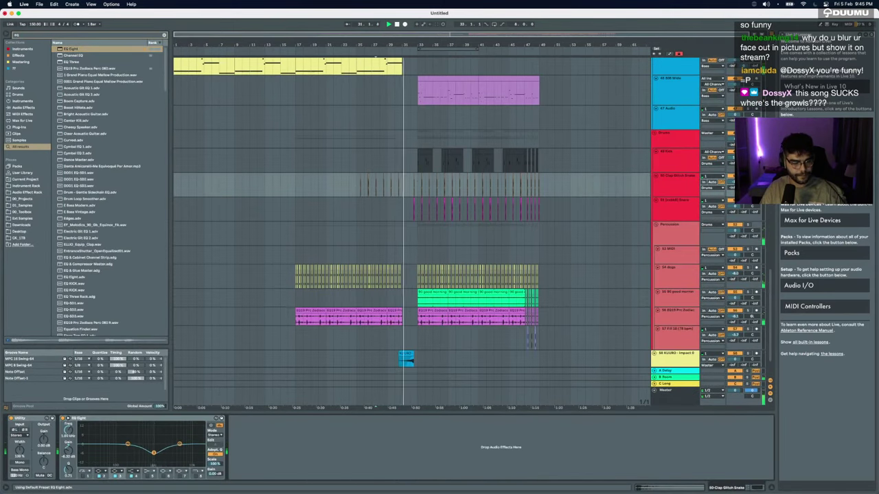
# Step: Examine the instrument, bass and drum tracks from bar 33 to bar 49 while the arrangement plays
pyautogui.scroll(6, 395, 258)
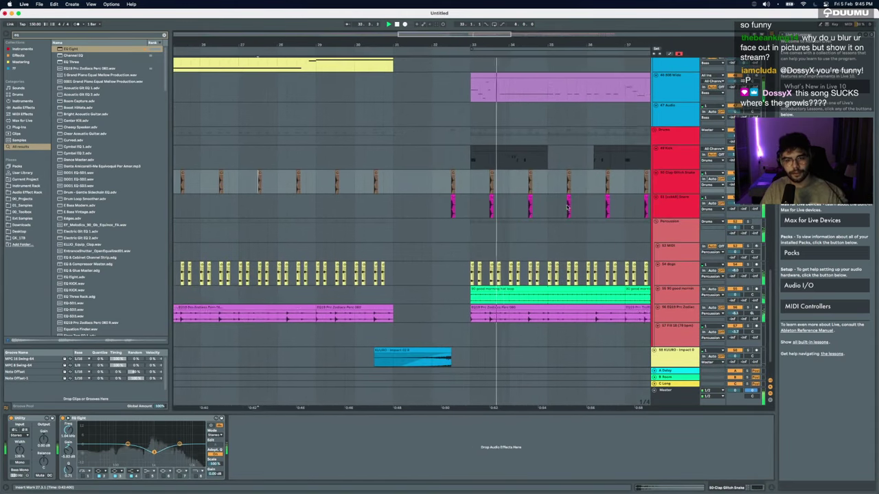
pyautogui.scroll(-3, 480, 233)
pyautogui.scroll(2, 567, 207)
pyautogui.scroll(3, 567, 207)
pyautogui.hscroll(4, 567, 208)
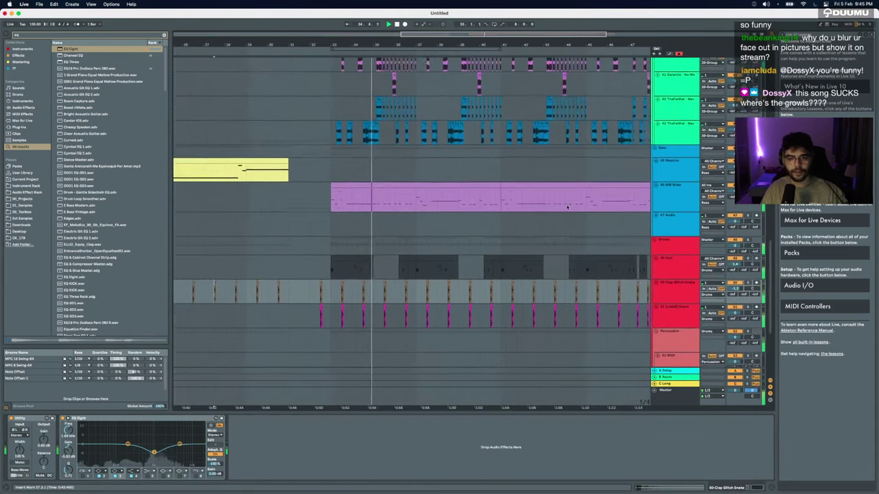
pyautogui.scroll(2, 343, 234)
pyautogui.scroll(3, 344, 235)
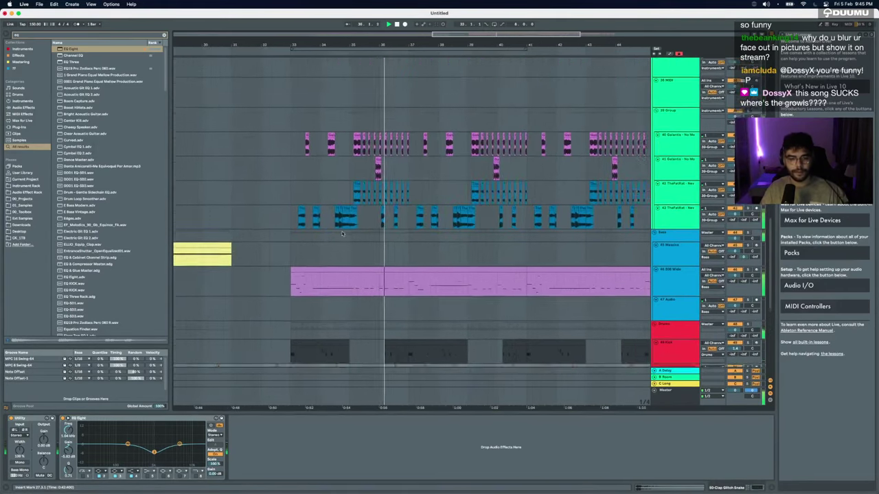
pyautogui.scroll(4, 345, 236)
pyautogui.scroll(-4, 347, 247)
pyautogui.scroll(5, 361, 259)
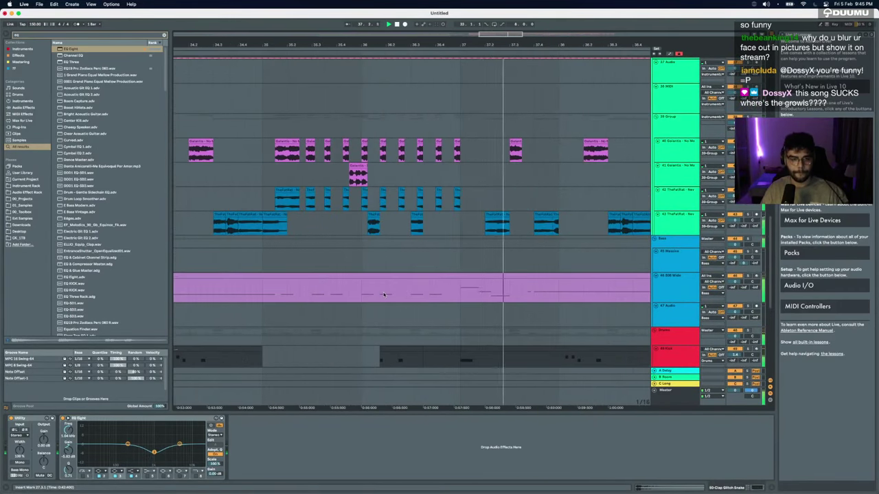
pyautogui.scroll(-5, 371, 275)
pyautogui.scroll(7, 382, 293)
pyautogui.scroll(-4, 384, 295)
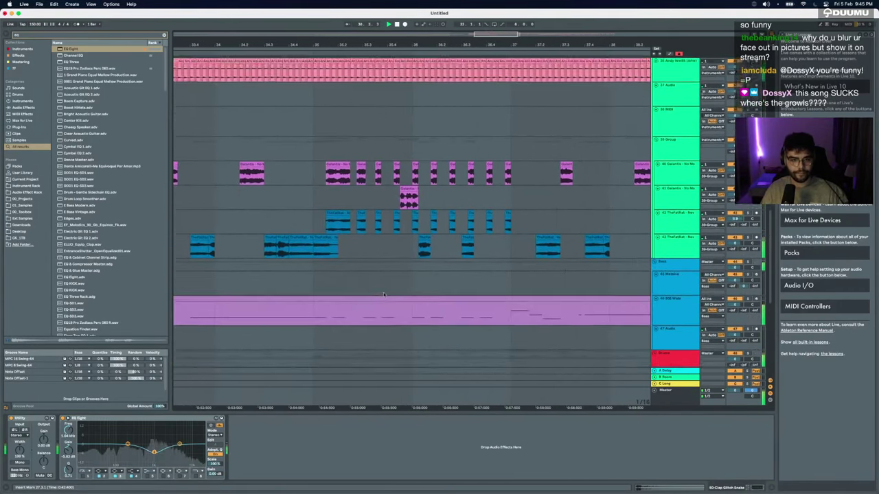
pyautogui.scroll(1, 384, 296)
pyautogui.scroll(1, 326, 156)
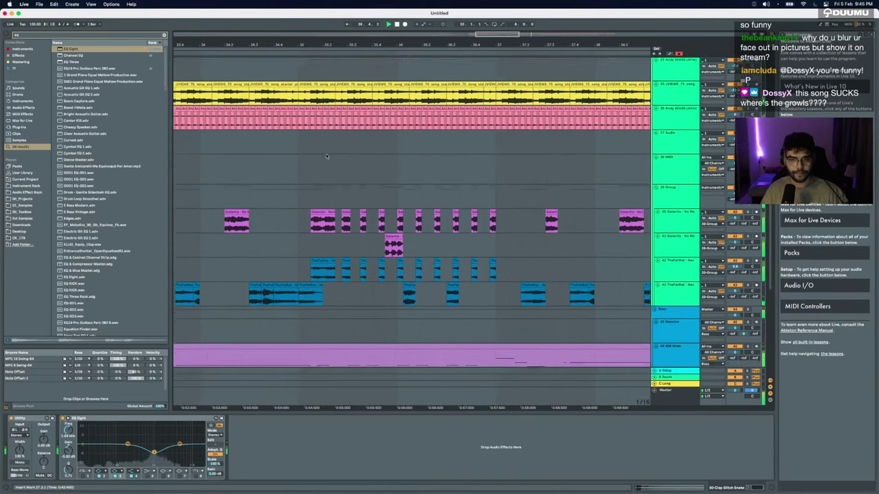
pyautogui.scroll(-3, 326, 157)
pyautogui.scroll(-8, 384, 172)
pyautogui.hscroll(5, 385, 172)
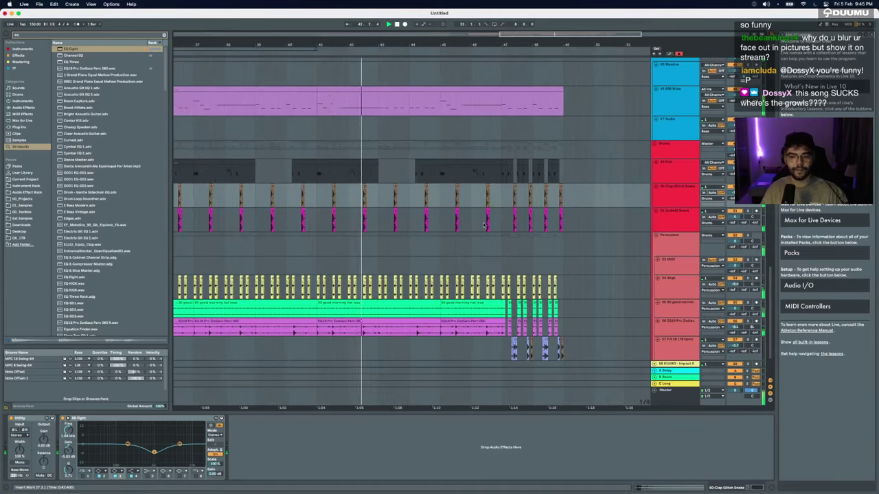
pyautogui.scroll(4, 484, 225)
pyautogui.scroll(4, 484, 225)
pyautogui.hscroll(2, 484, 225)
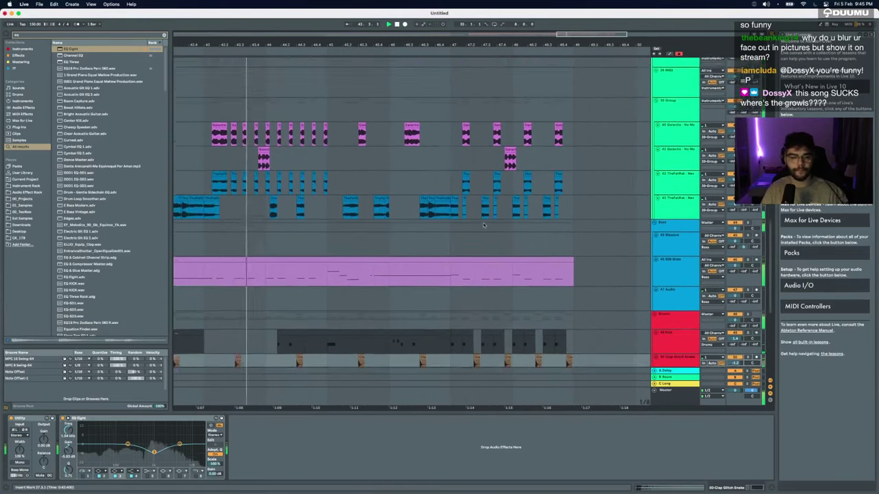
pyautogui.scroll(5, 484, 225)
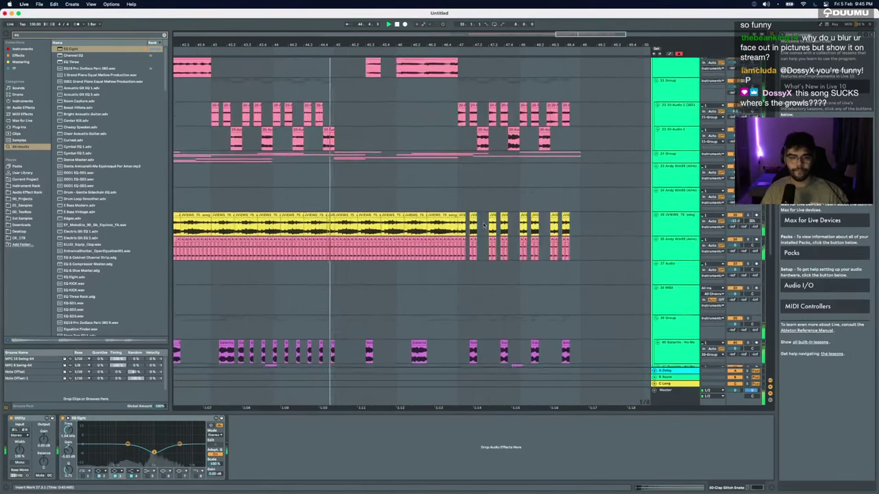
pyautogui.scroll(-8, 484, 225)
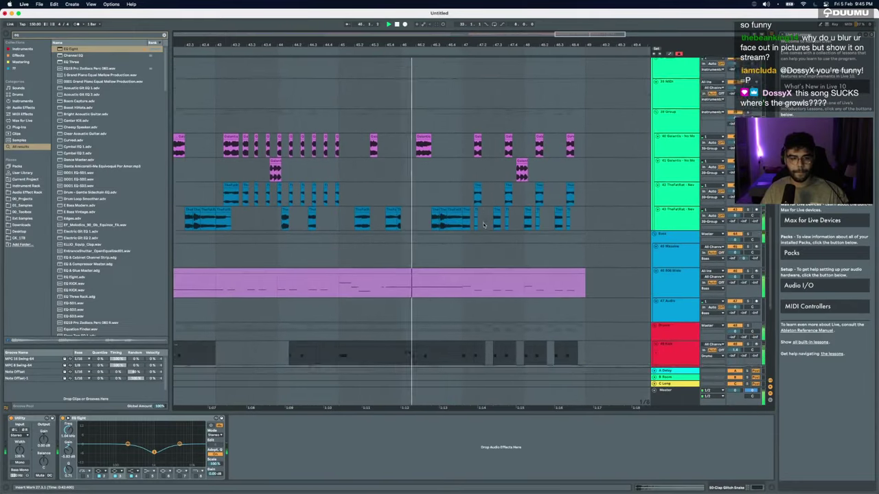
pyautogui.scroll(-2, 484, 226)
pyautogui.hscroll(1, 484, 226)
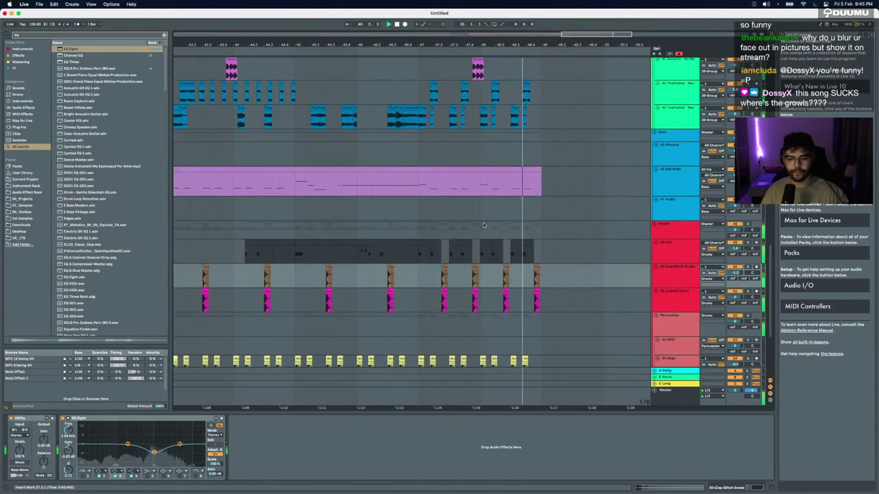
pyautogui.scroll(-3, 489, 224)
pyautogui.scroll(8, 489, 224)
pyautogui.hscroll(-7, 489, 224)
pyautogui.scroll(-7, 489, 223)
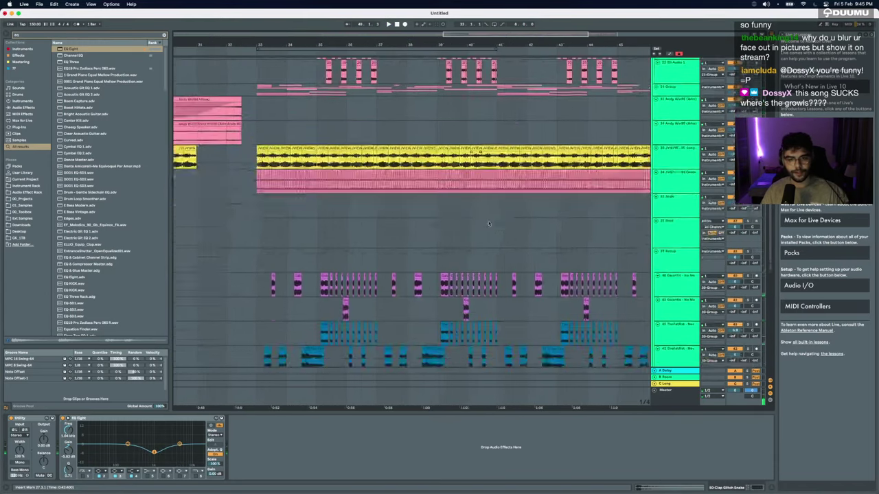
# Step: Play the arrangement from 38.1.1 and check the chopped instrument tracks around bars 39 to 41
pyautogui.click(437, 207)
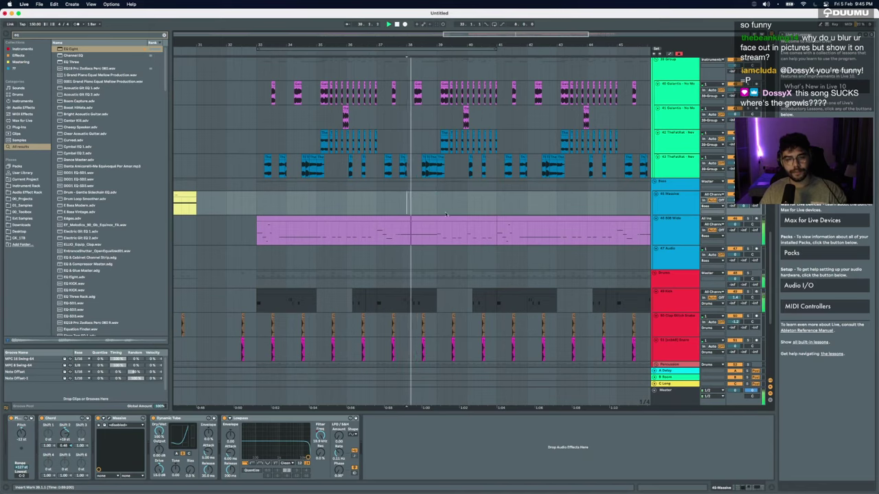
pyautogui.scroll(5, 446, 214)
pyautogui.scroll(-5, 453, 217)
pyautogui.scroll(4, 464, 222)
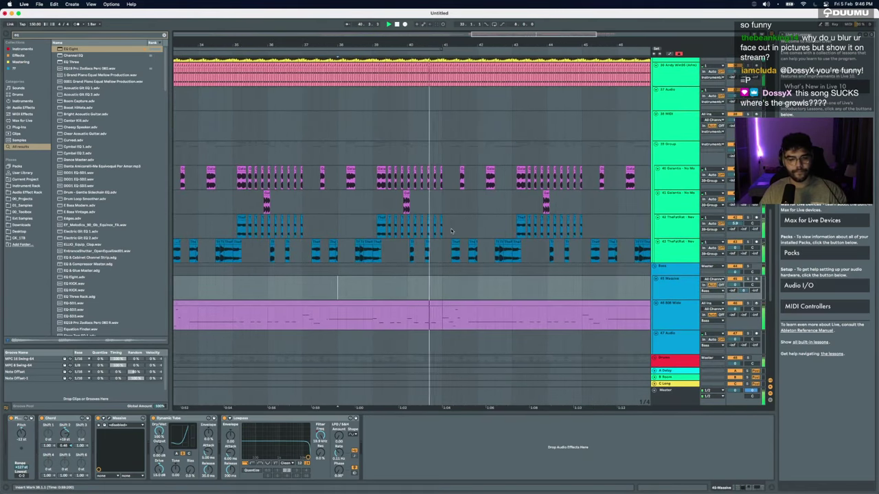
pyautogui.press('space')
# Step: Delete the JVIEWS_75_song and Andy Win95 clips between 39.1.1 and 41.1.1
pyautogui.scroll(5, 371, 288)
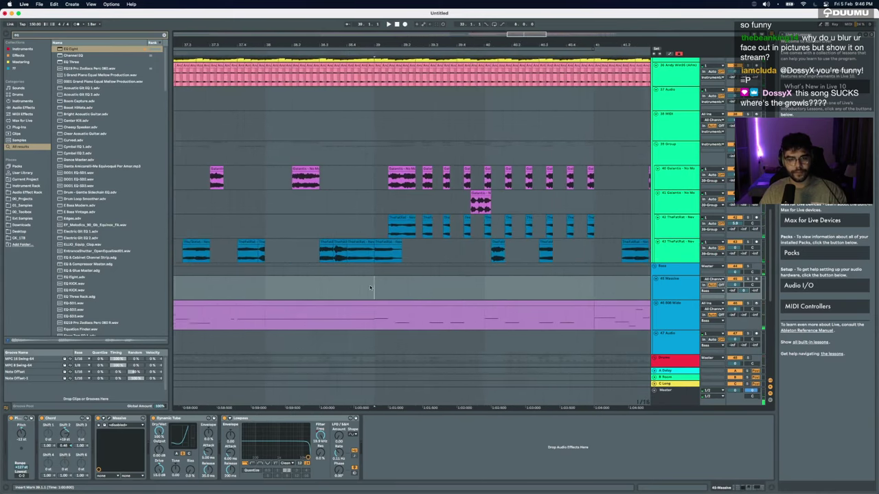
pyautogui.scroll(5, 353, 206)
pyautogui.moveTo(346, 142); pyautogui.dragTo(457, 189)
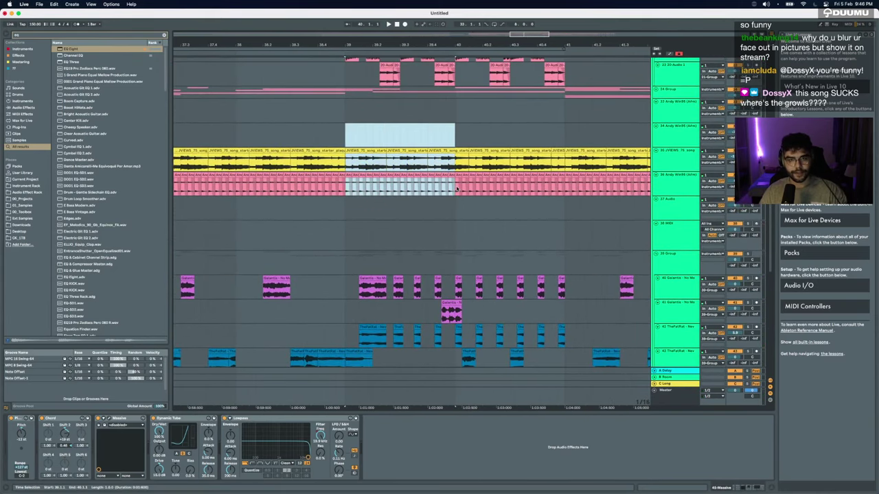
pyautogui.scroll(-5, 456, 188)
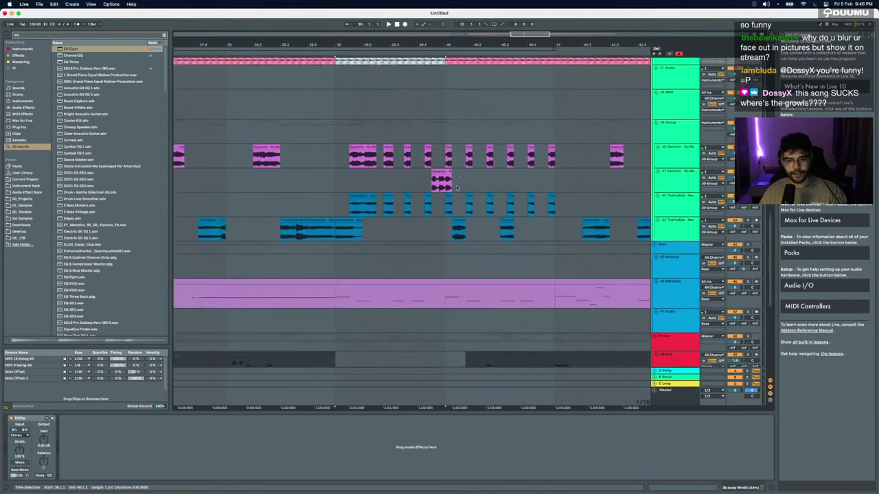
pyautogui.scroll(3, 456, 189)
pyautogui.hscroll(1, 456, 189)
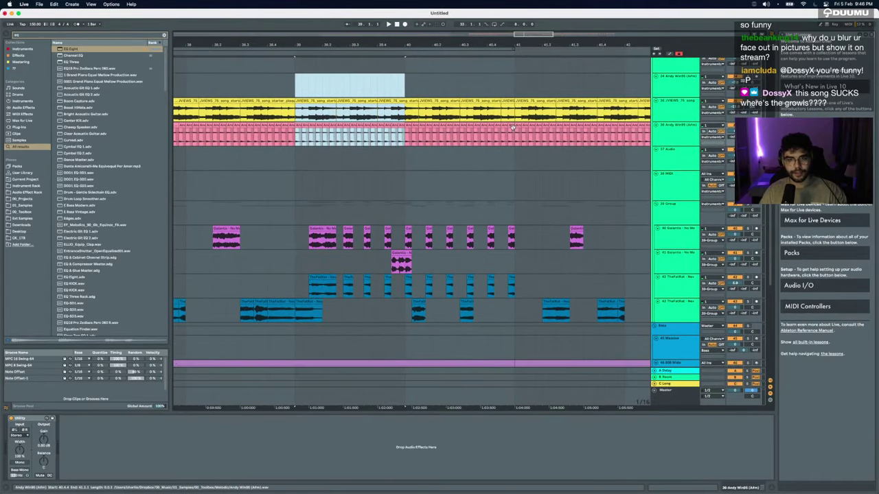
pyautogui.keyDown('shift'); pyautogui.click(512, 127); pyautogui.keyUp('shift')
pyautogui.press('Delete')
# Step: Delete the yellow MIDI clips on tracks 11 and 12 between 39.1.1 and 41.1.1
pyautogui.press('-')
pyautogui.press('-')
pyautogui.scroll(10, 512, 135)
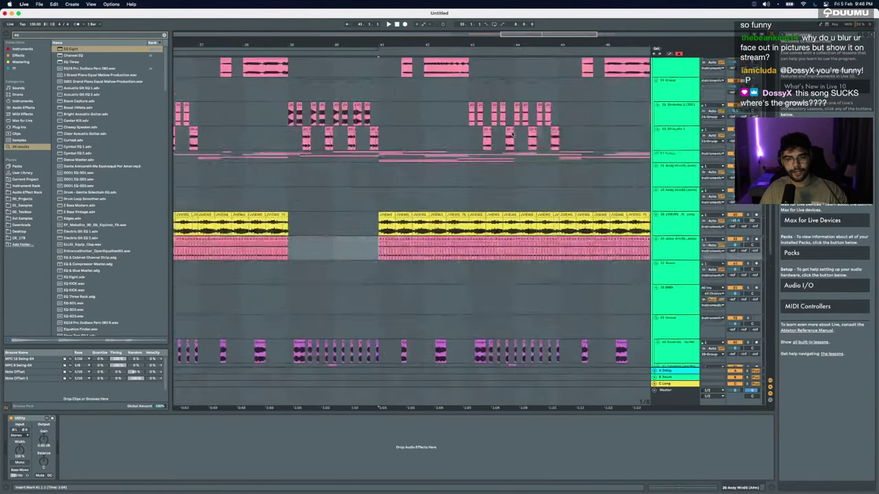
pyautogui.moveTo(282, 179); pyautogui.dragTo(345, 151)
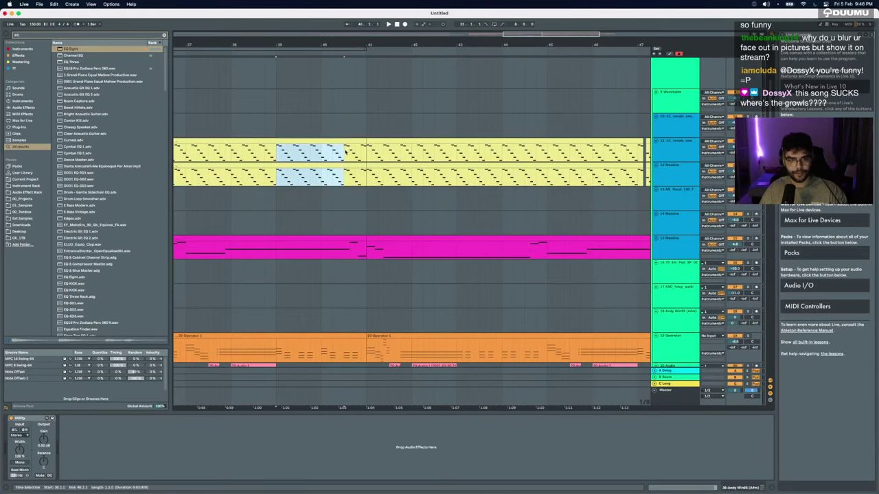
pyautogui.press('Delete')
# Step: Copy the chopped MIDI clips on tracks 10 to 13 from 47.1.1 to 49.1.1, paste them at 39.1.1 and play
pyautogui.hscroll(5, 368, 154)
pyautogui.scroll(-4, 368, 155)
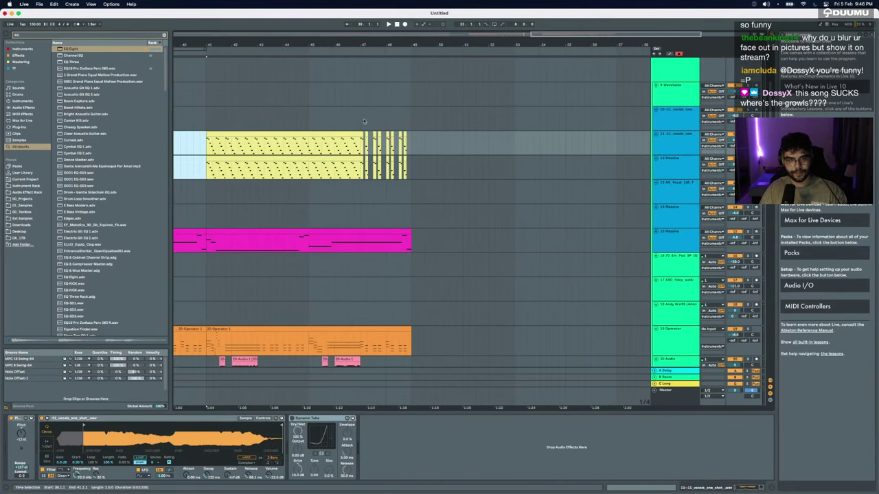
pyautogui.moveTo(364, 121); pyautogui.dragTo(421, 194)
pyautogui.press('super+c')
pyautogui.hscroll(-5, 409, 183)
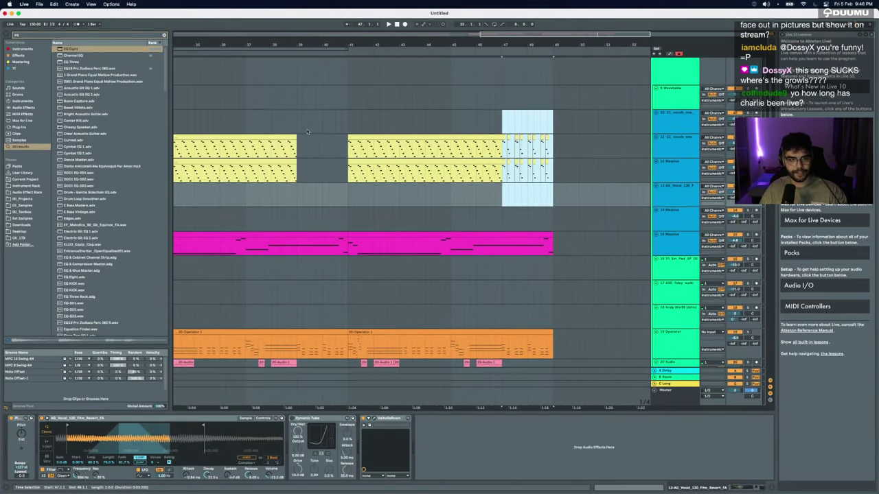
pyautogui.click(298, 122)
pyautogui.press('super+v')
pyautogui.press('space')
# Step: Copy the chopped JVIEWS_75_song and Andy Win95 clips from 47.1.1 to 49.1.1 and paste them at 39.1.1
pyautogui.scroll(3, 298, 123)
pyautogui.scroll(-5, 297, 123)
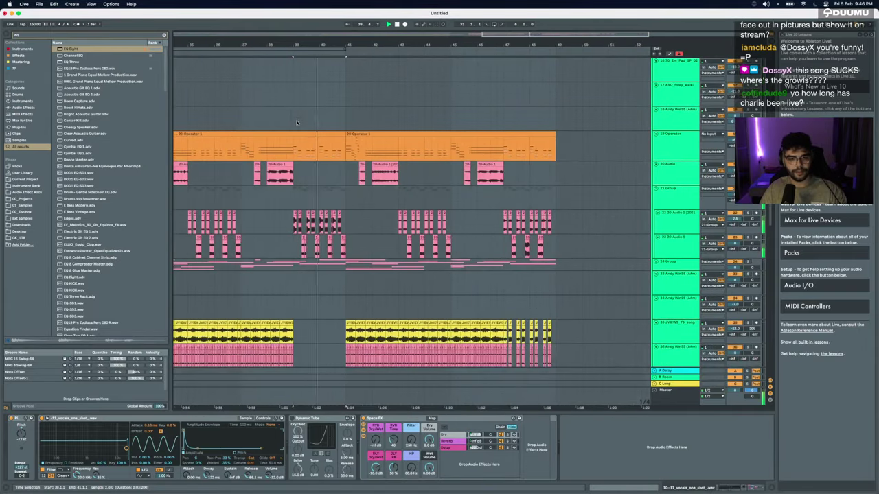
pyautogui.moveTo(503, 310); pyautogui.dragTo(557, 355)
pyautogui.press('super+c')
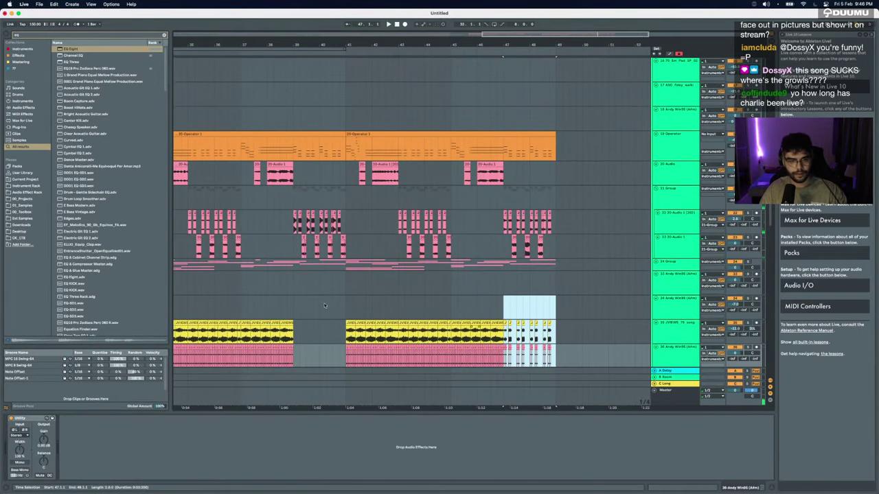
pyautogui.click(294, 307)
pyautogui.press('super+v')
# Step: Play from 38.1.1 to check the pasted chops, then place the insert marker at 39.1.1 on the empty MIDI track
pyautogui.scroll(3, 292, 307)
pyautogui.click(256, 307)
pyautogui.press('space')
pyautogui.scroll(-8, 302, 274)
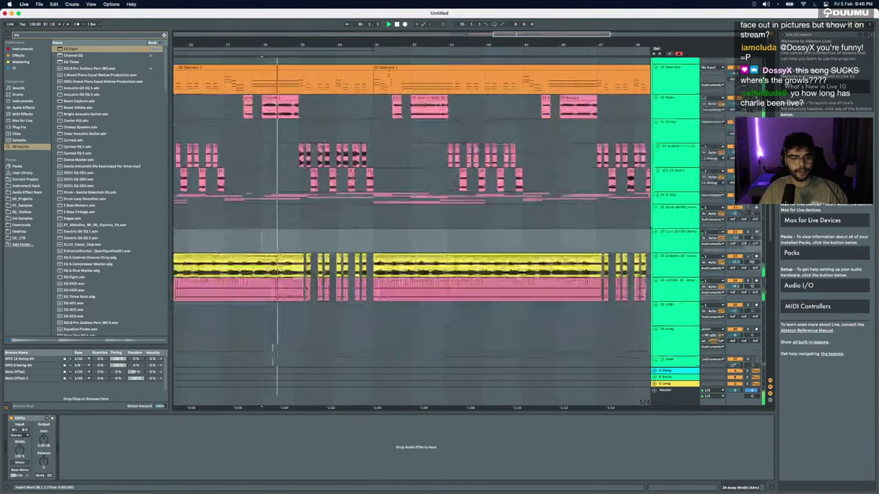
pyautogui.scroll(2, 313, 233)
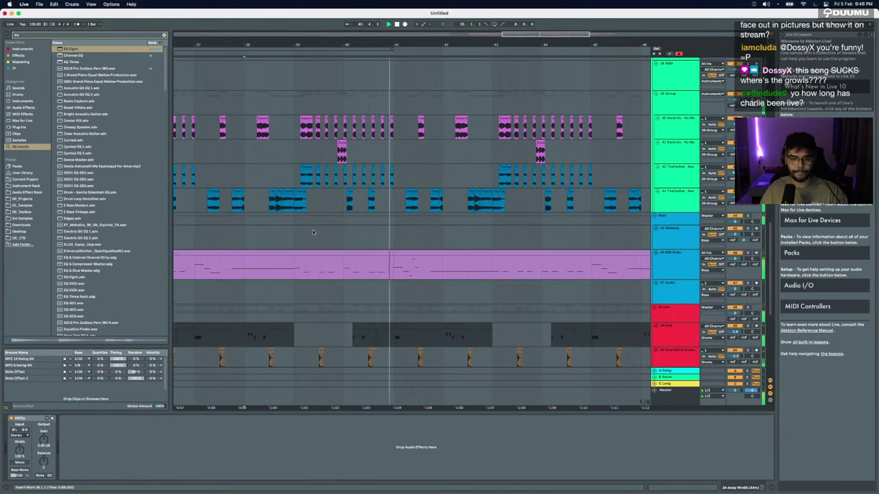
pyautogui.scroll(5, 312, 232)
pyautogui.click(305, 190)
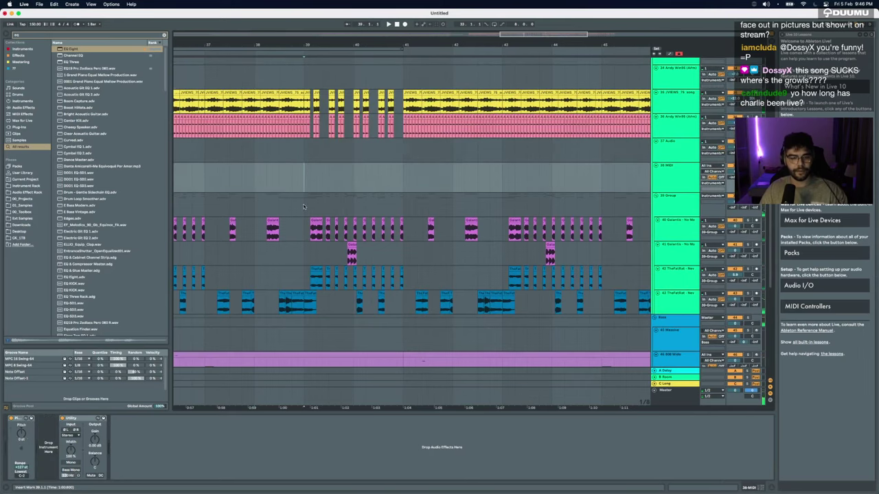
# Step: Delete the chopped clips of the 39-Group between 39.1.1 and 41.1.1
pyautogui.press('+')
pyautogui.moveTo(306, 200); pyautogui.dragTo(530, 302)
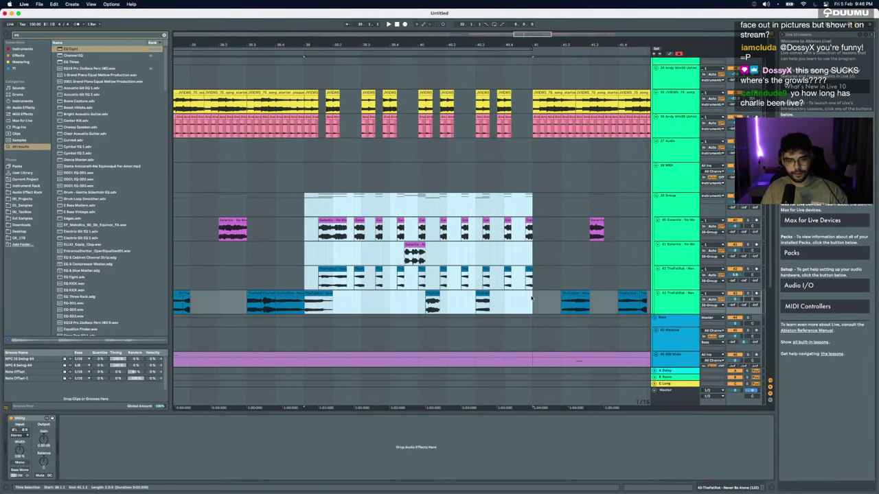
pyautogui.press('-')
# Step: Play the arrangement from 35.3.1 to bar 41 to check the section without the group's chopped clips
pyautogui.click(476, 196)
pyautogui.press('+')
pyautogui.press('+')
pyautogui.press('+')
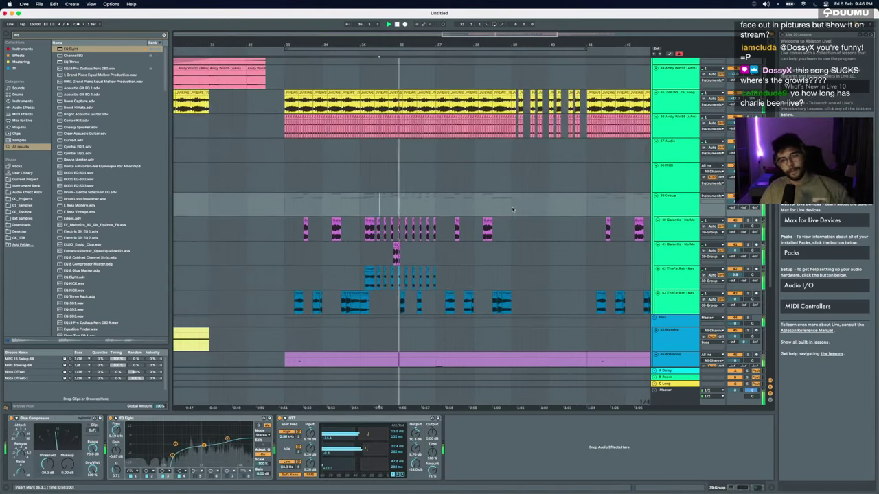
pyautogui.hscroll(3, 512, 209)
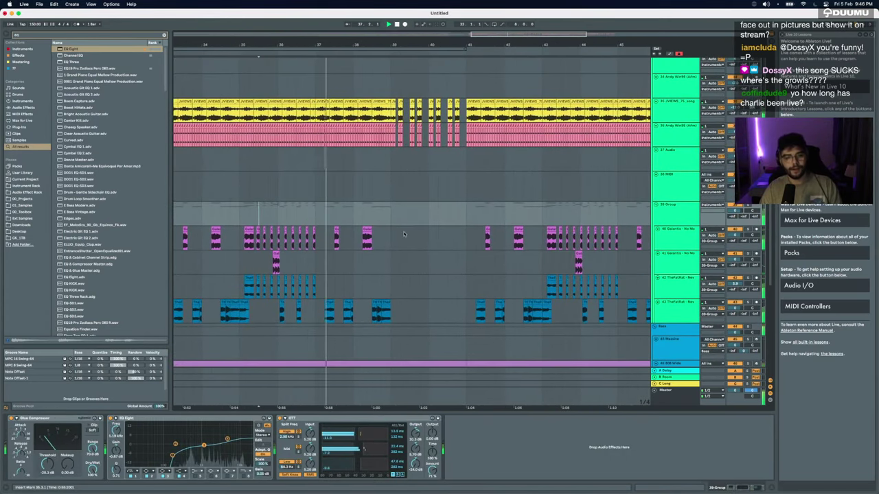
pyautogui.scroll(4, 405, 232)
pyautogui.scroll(-3, 404, 234)
pyautogui.scroll(-3, 404, 234)
pyautogui.press('-')
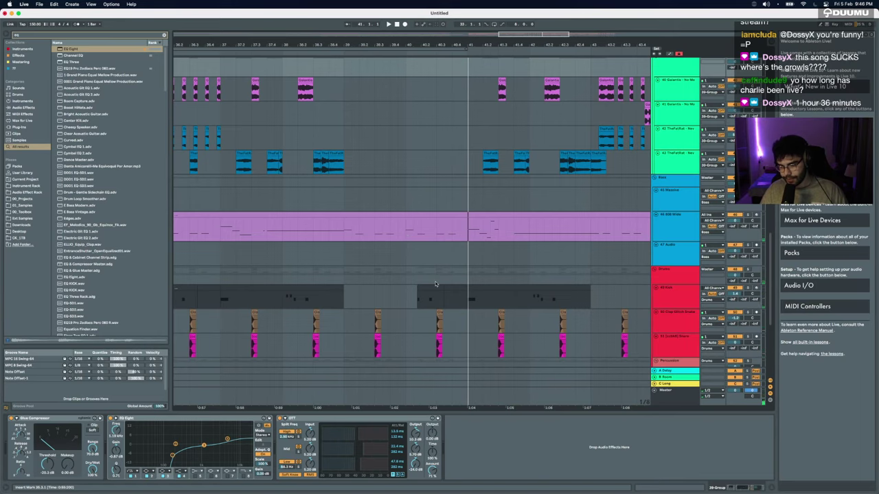
# Step: Place short kick hits at 39.1.1 and 39.1.4 in the gap on the Kick track
pyautogui.press('-')
pyautogui.press('-')
pyautogui.press('-')
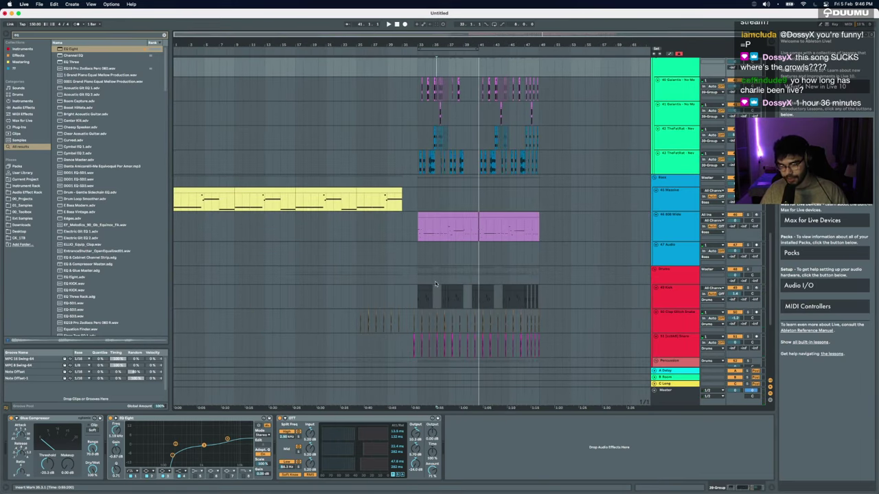
pyautogui.press('+')
pyautogui.press('+')
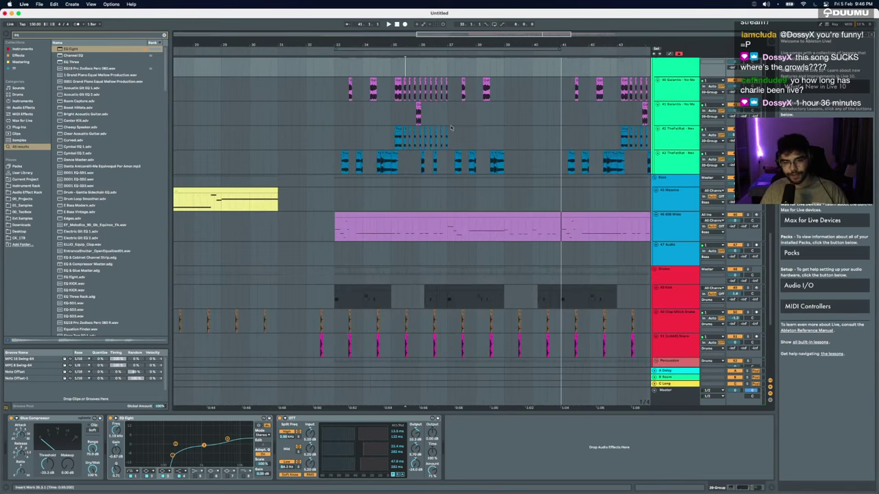
pyautogui.press('+')
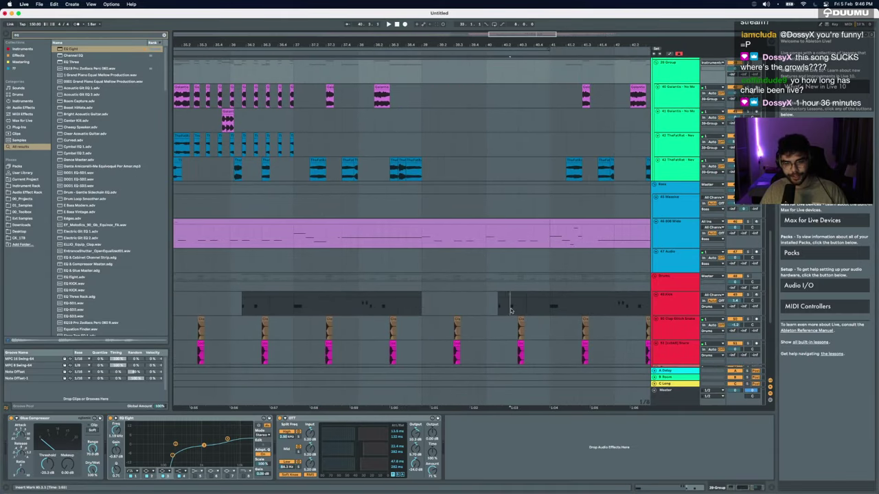
pyautogui.click(512, 309)
pyautogui.press('space')
pyautogui.moveTo(431, 307); pyautogui.dragTo(452, 306)
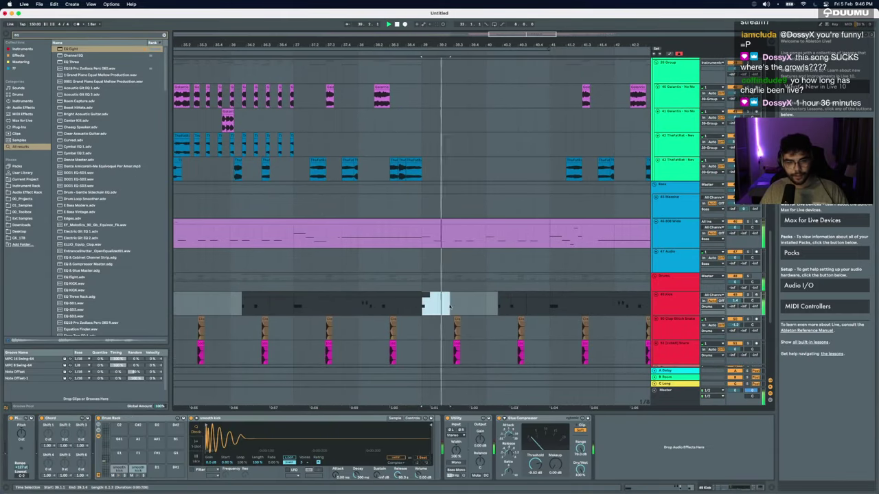
pyautogui.press('super+d')
pyautogui.press('super+z')
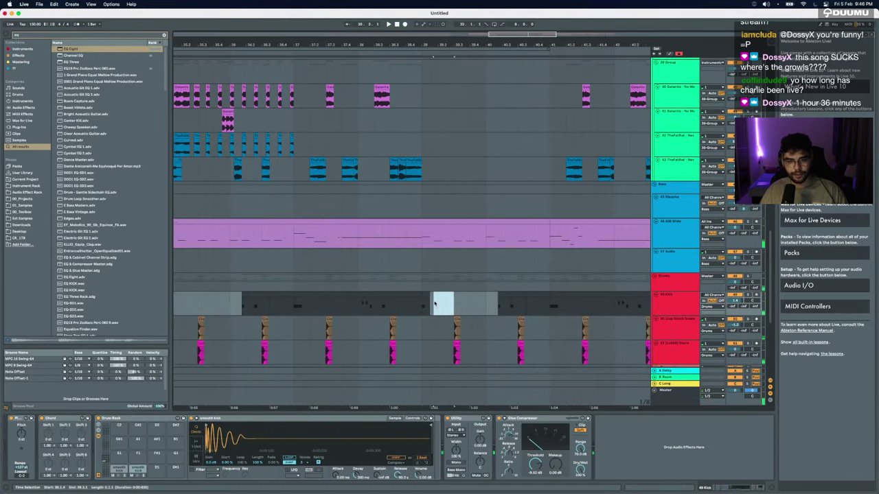
# Step: Duplicate the Kick track's passage from 39.1.4 to 39.3.4 directly after itself and play from 39.1.1
pyautogui.press('+')
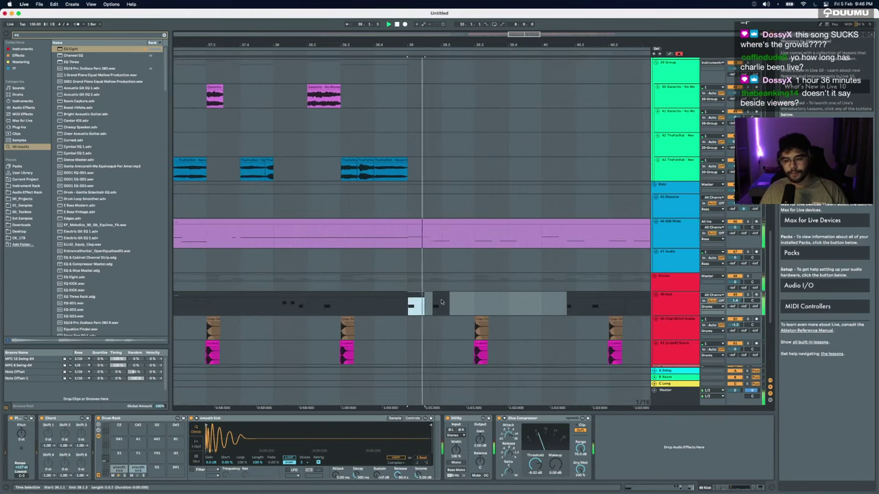
pyautogui.keyDown('shift'); pyautogui.click(482, 304); pyautogui.keyUp('shift')
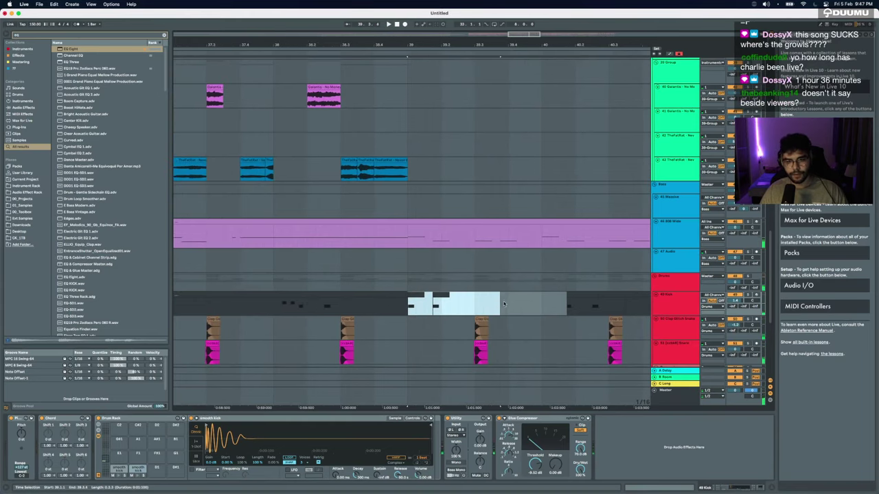
pyautogui.moveTo(500, 305); pyautogui.dragTo(433, 305)
pyautogui.press('super+d')
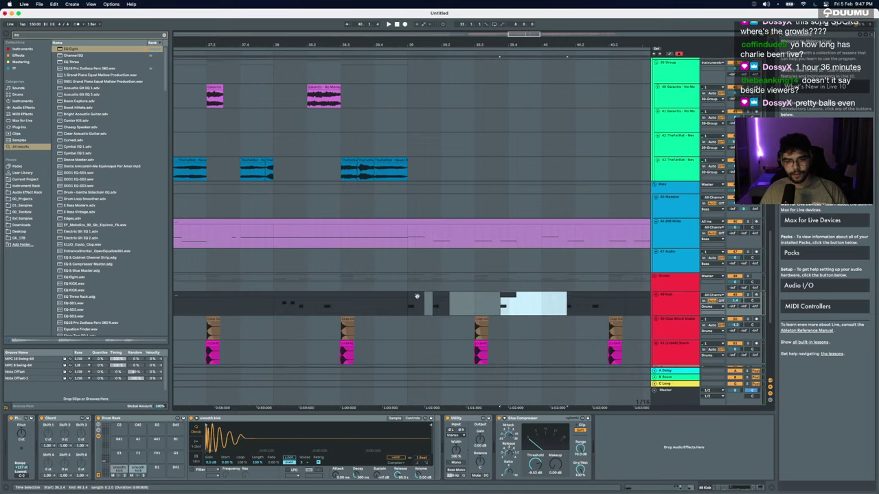
pyautogui.click(412, 294)
pyautogui.press('space')
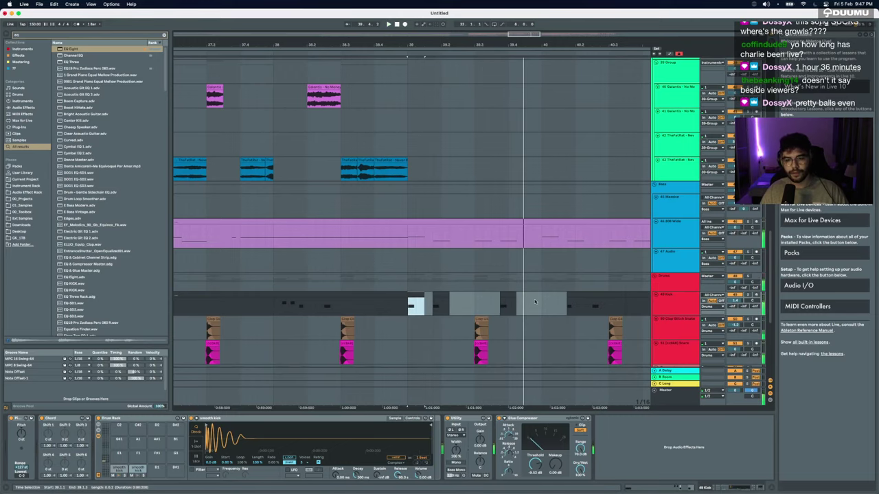
# Step: Continue the chopped kick hits on the Kick track up to 40.4.3 and play the pattern
pyautogui.moveTo(542, 304); pyautogui.dragTo(600, 307)
pyautogui.press('super+d')
pyautogui.press('space')
pyautogui.scroll(-5, 576, 306)
pyautogui.press('space')
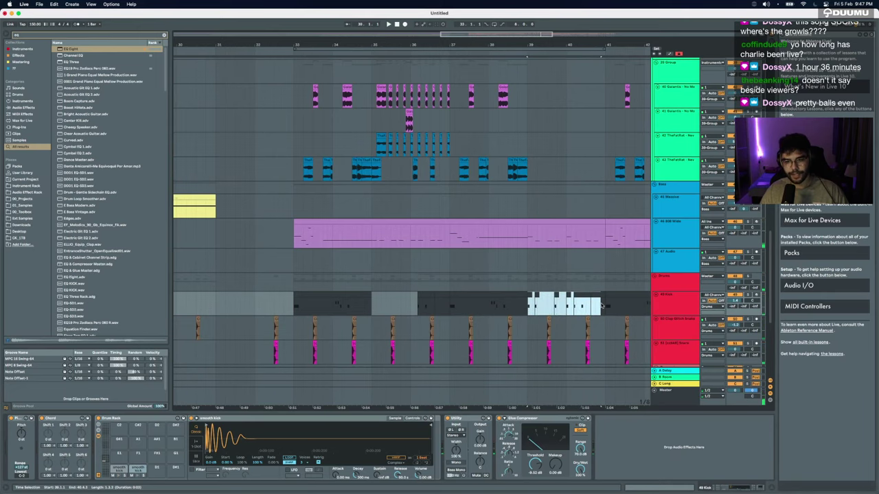
# Step: Copy the kick pattern from 39.1.1 to 40.4.3 onto the SC track at 39.1.1 and play the result
pyautogui.scroll(15, 585, 247)
pyautogui.press('super+v')
pyautogui.press('space')
pyautogui.scroll(5, 538, 134)
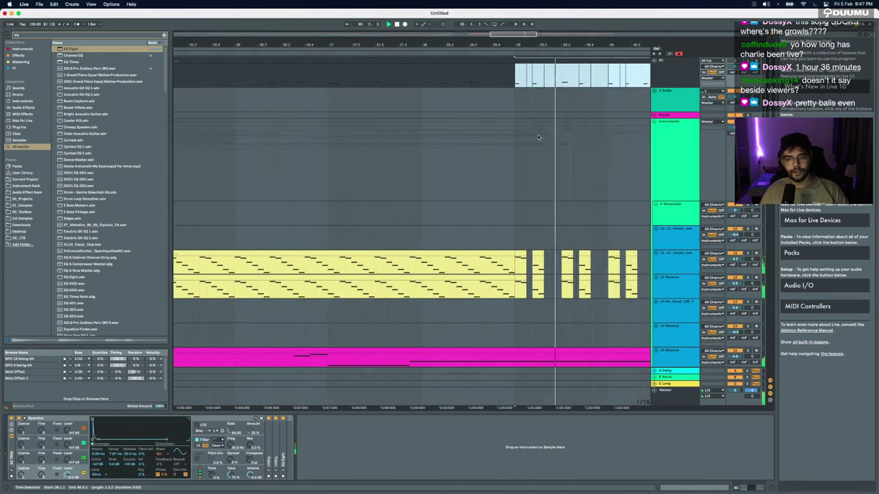
pyautogui.click(538, 138)
pyautogui.hscroll(4, 537, 138)
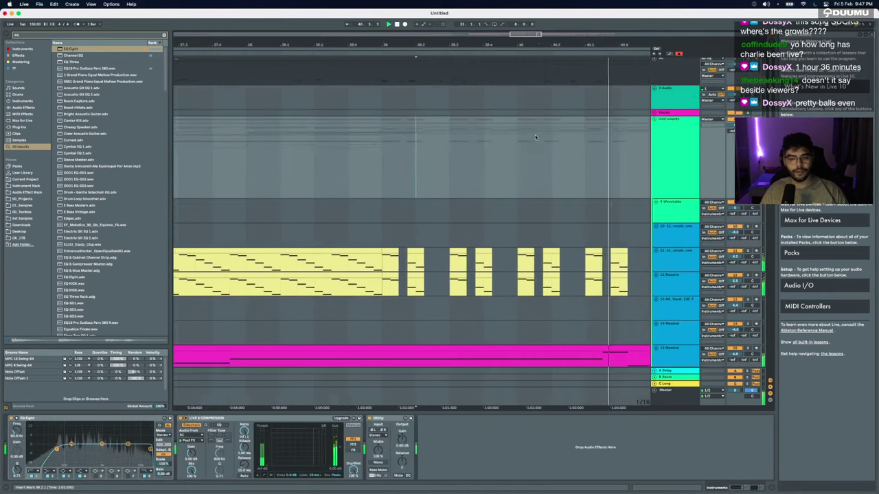
# Step: Delete the magenta Massive clip's portion between 39.1.1 and 41.1.1 and play the lead-in
pyautogui.scroll(-4, 536, 138)
pyautogui.scroll(-5, 535, 139)
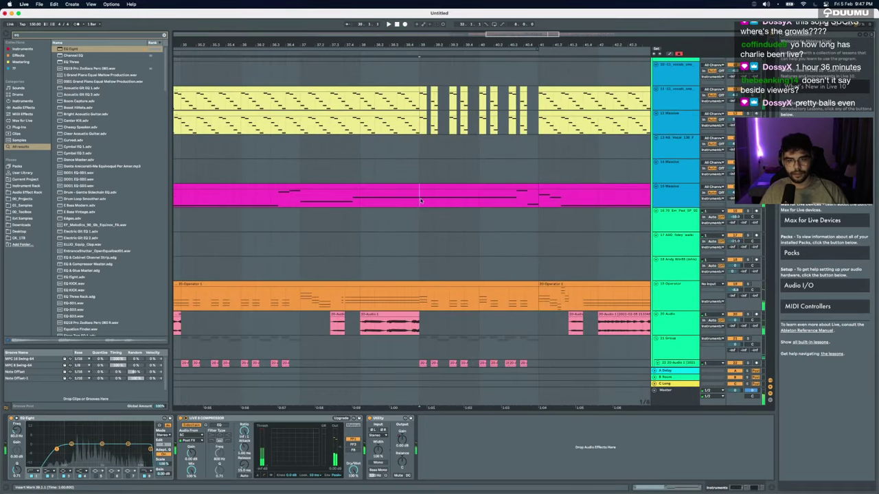
pyautogui.moveTo(419, 198); pyautogui.dragTo(538, 198)
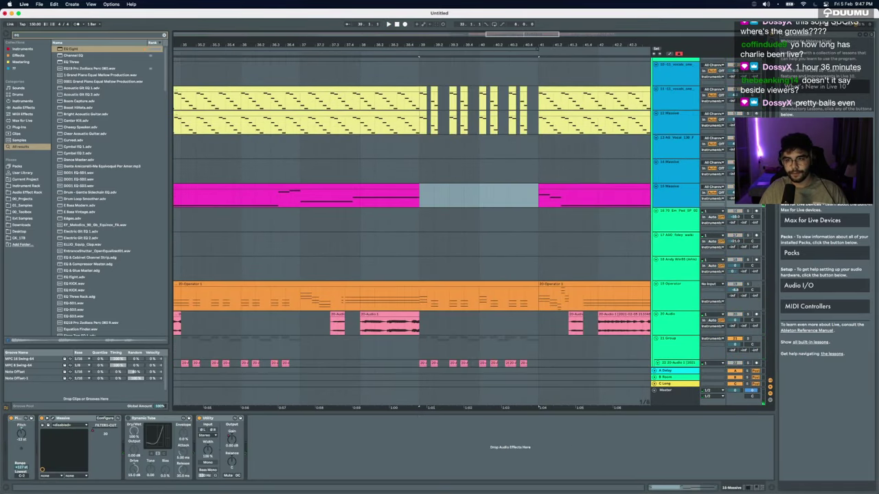
pyautogui.click(345, 197)
pyautogui.press('space')
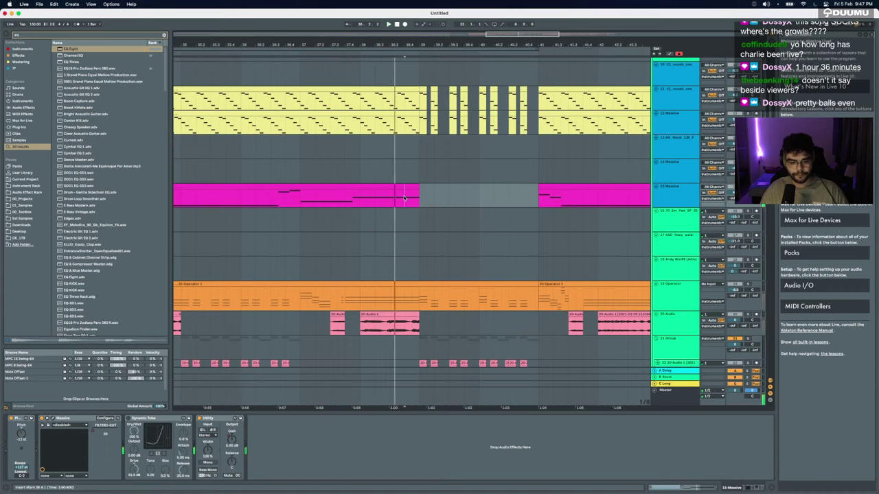
# Step: Add a Frequency Shifter to the magenta Massive track and show its Fine automation
pyautogui.press('super+f')
pyautogui.write('freq')
pyautogui.press('Return')
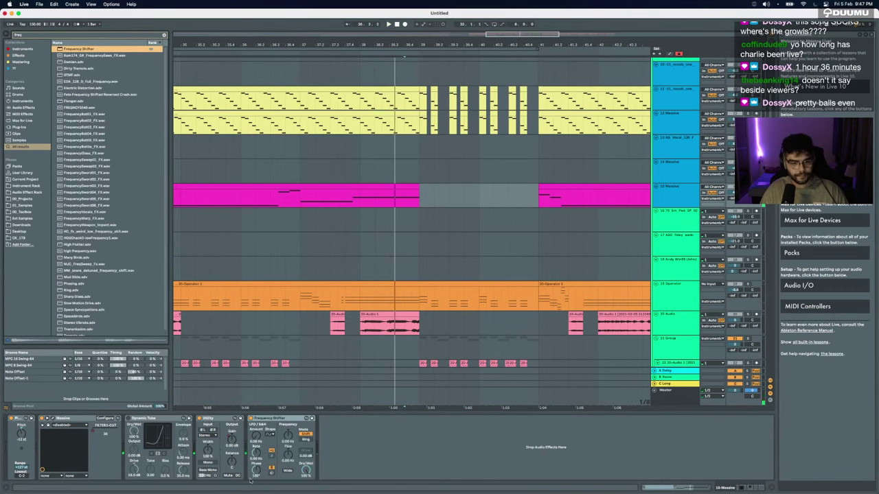
pyautogui.press('a')
pyautogui.moveTo(418, 198)
pyautogui.mouseDown()
pyautogui.moveTo(426, 193)
pyautogui.moveTo(420, 189)
pyautogui.mouseUp()
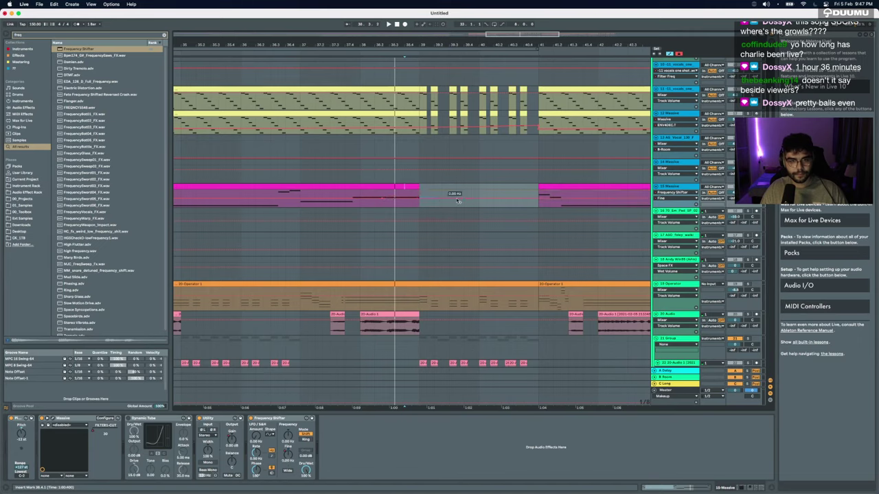
# Step: Set the Frequency Shifter's Dry/Wet to 0% and play the Massive part from 37.1.1
pyautogui.moveTo(307, 471); pyautogui.dragTo(306, 493)
pyautogui.click(375, 220)
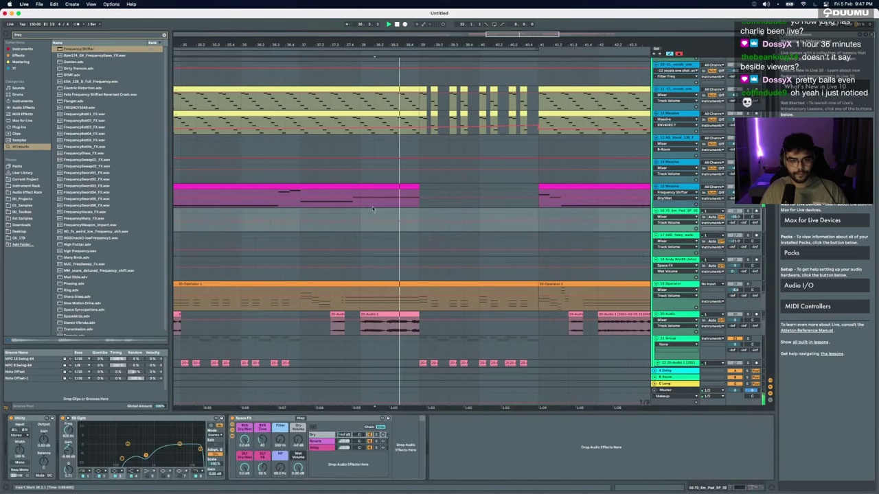
pyautogui.click(297, 207)
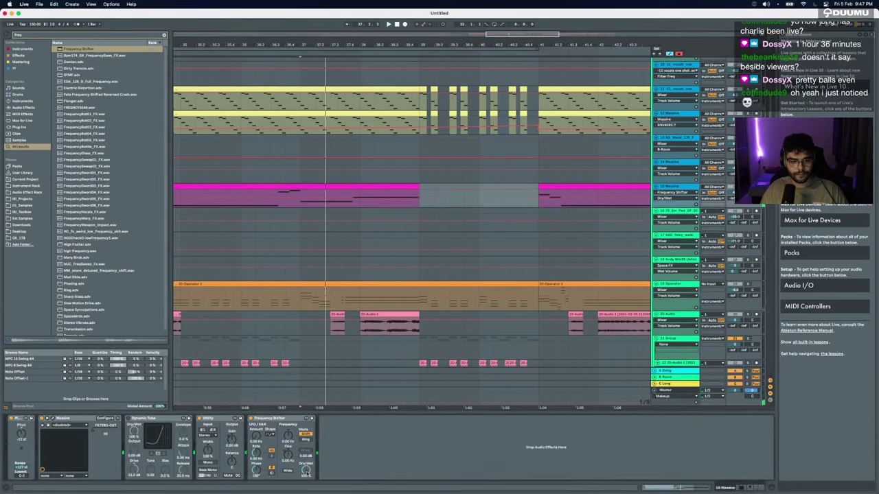
pyautogui.click(400, 244)
pyautogui.press('space')
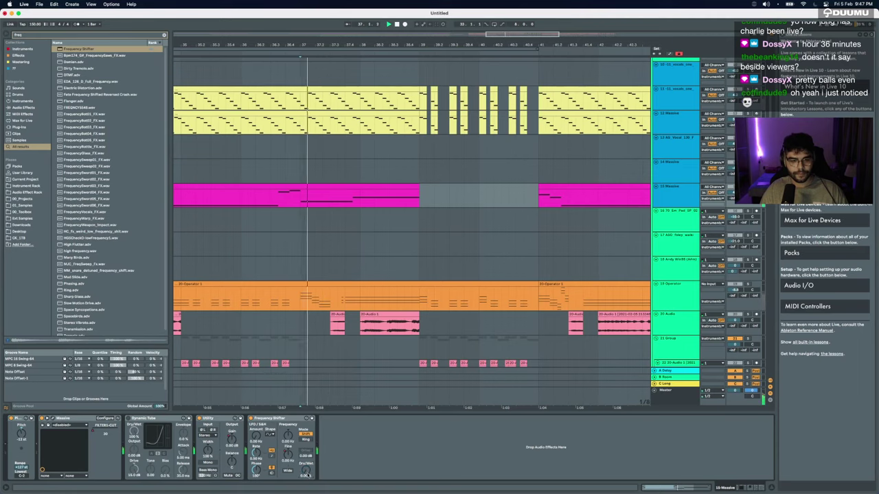
# Step: Automate the Frequency Shifter's Dry/Wet on the Massive track to ramp from 0% at 38.1.1 to 100% at 39.1.1
pyautogui.press('a')
pyautogui.click(361, 207)
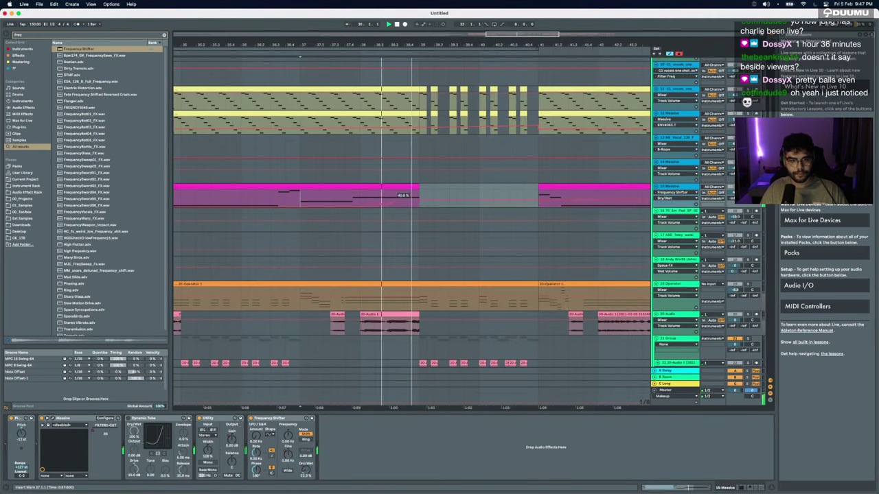
pyautogui.moveTo(420, 206); pyautogui.dragTo(419, 190)
pyautogui.press('space')
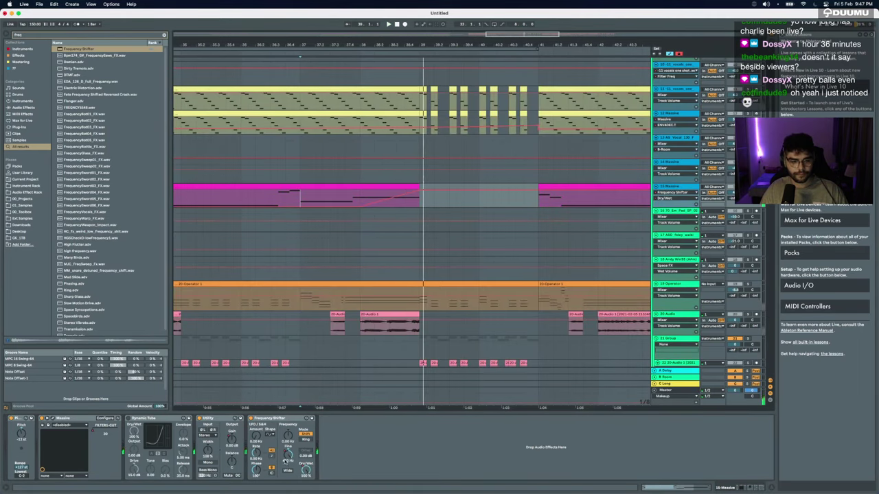
# Step: Automate the Frequency Shifter's Fine frequency to rise to a peak at 39.1.1, play it and hide the automation
pyautogui.click(289, 454)
pyautogui.moveTo(419, 191); pyautogui.dragTo(419, 196)
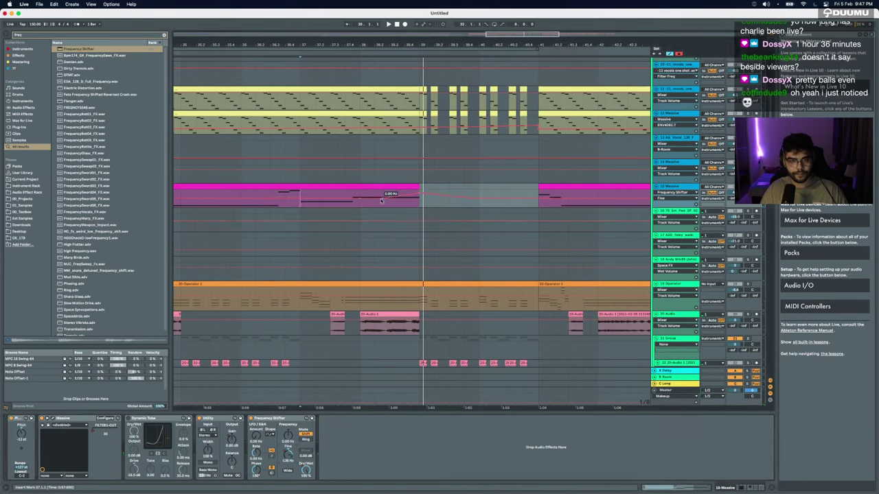
pyautogui.press('space')
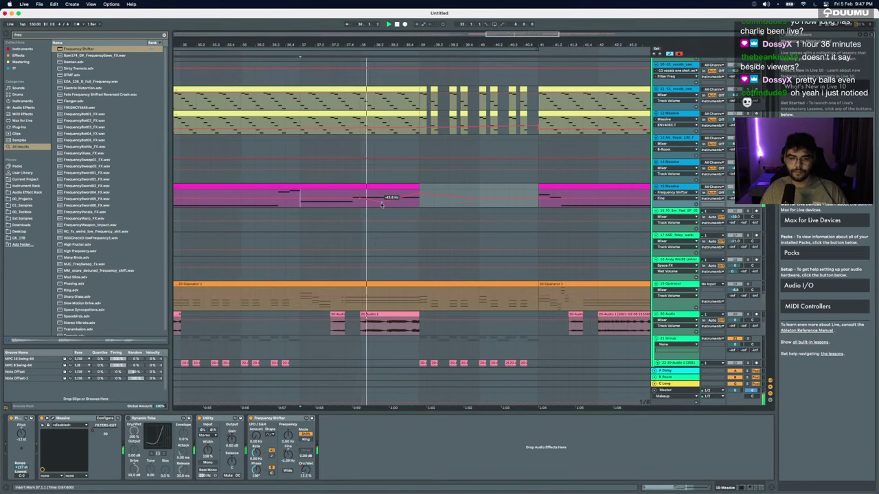
pyautogui.press('super+a')
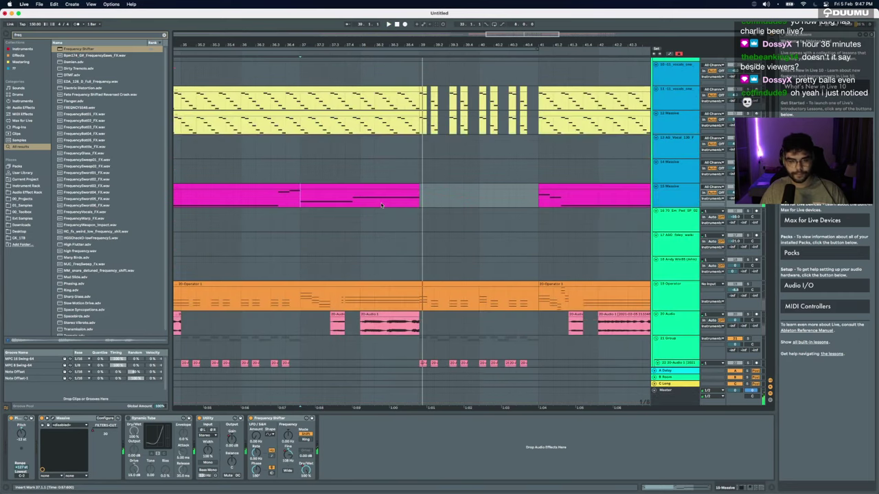
# Step: Move the Utility after the Frequency Shifter, lower its Gain automation at 39.1.1 and play from 38.1.1
pyautogui.moveTo(218, 417); pyautogui.dragTo(318, 419)
pyautogui.press('a')
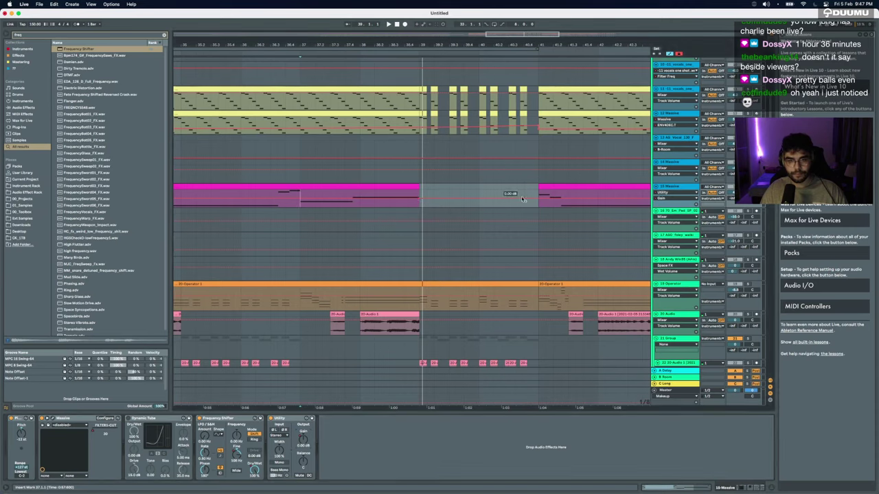
pyautogui.moveTo(501, 199); pyautogui.dragTo(420, 207)
pyautogui.press('a')
pyautogui.click(360, 223)
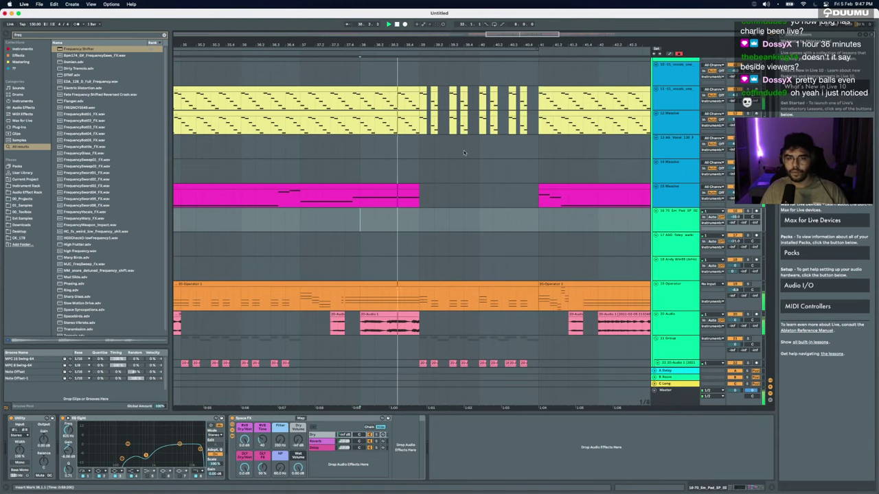
# Step: Select the Percussion group from 39.1.1 to 41.1.1 and loop that range
pyautogui.scroll(-15, 464, 153)
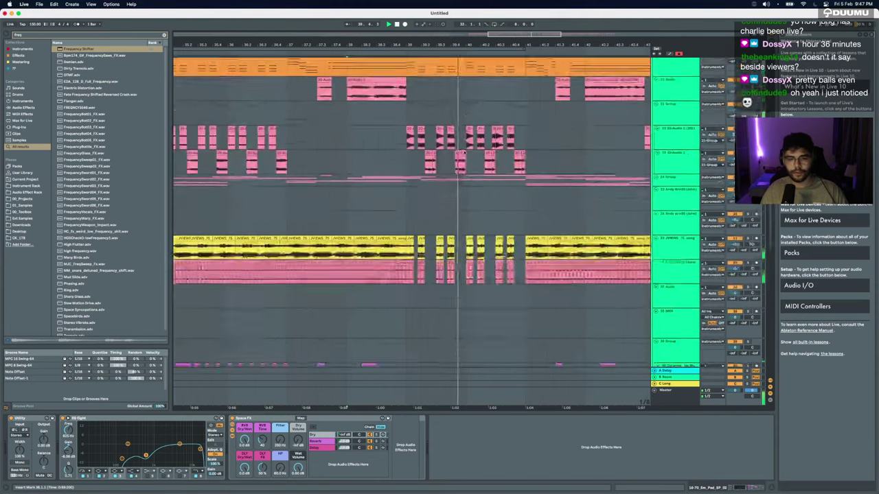
pyautogui.scroll(-5, 464, 153)
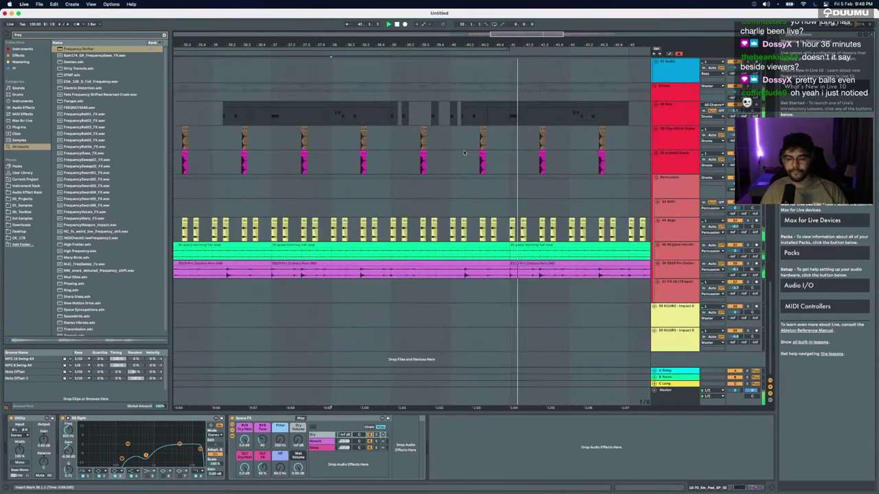
pyautogui.press('-')
pyautogui.press('-')
pyautogui.moveTo(438, 188); pyautogui.dragTo(484, 191)
pyautogui.press('super+l')
# Step: Insert a new audio track below the last Percussion track and search the library for "break"
pyautogui.click(671, 297)
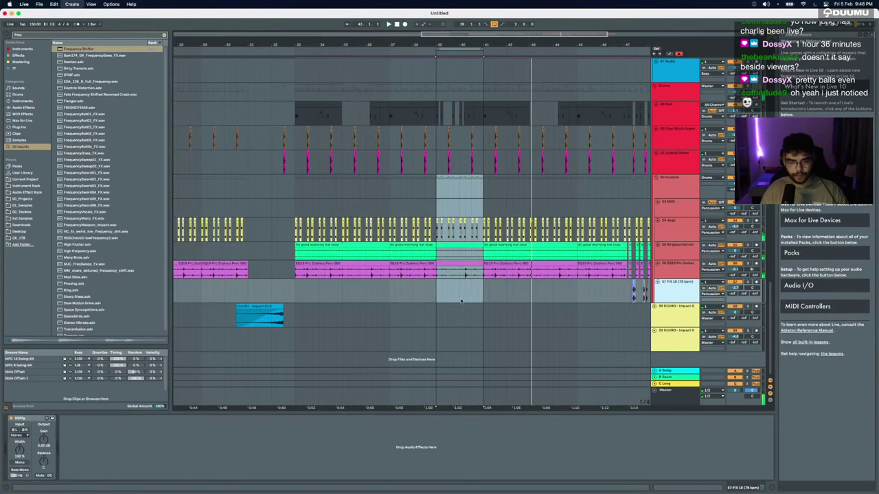
pyautogui.press('super+t')
pyautogui.press('super+f')
pyautogui.write('break')
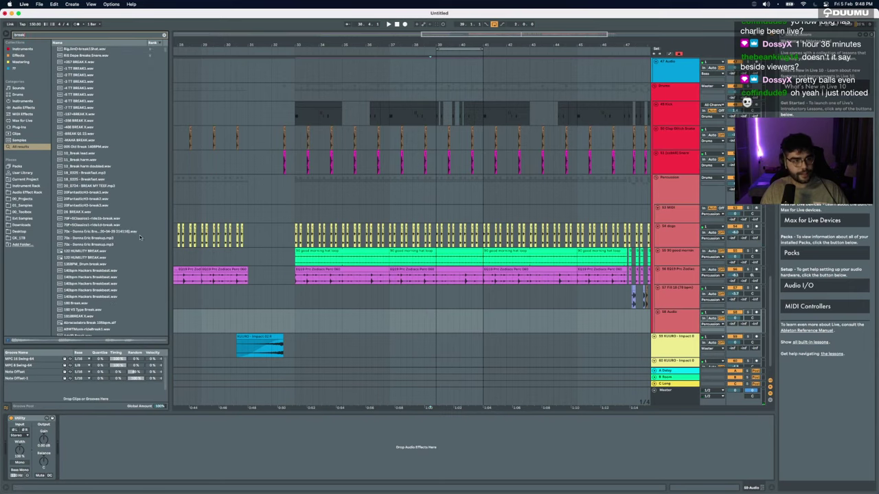
# Step: Audition several break samples from the search results, including 100 V3 Type Break and 140bpm Hackers Breakbeat
pyautogui.click(99, 102)
pyautogui.click(87, 238)
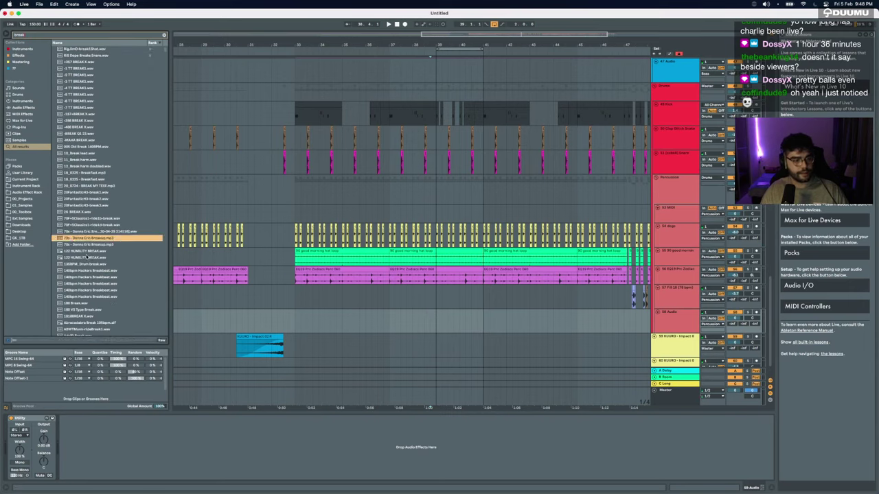
pyautogui.click(87, 258)
pyautogui.click(81, 310)
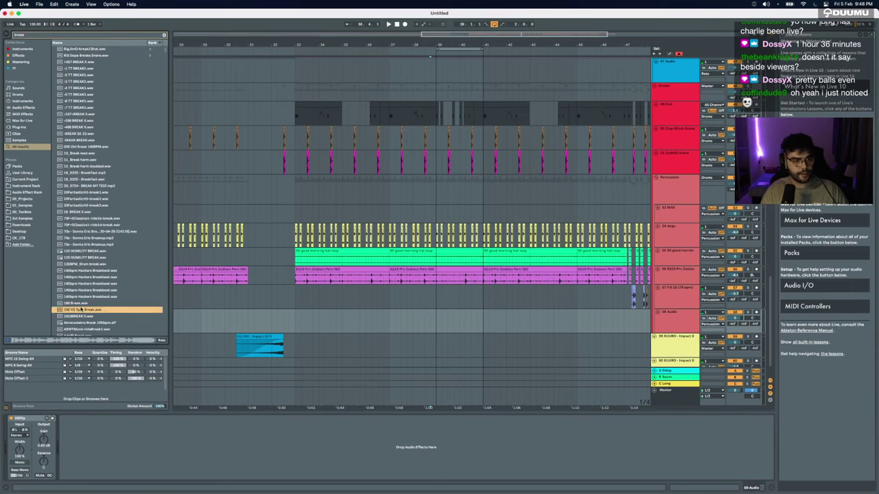
pyautogui.click(86, 297)
pyautogui.scroll(-1, 85, 297)
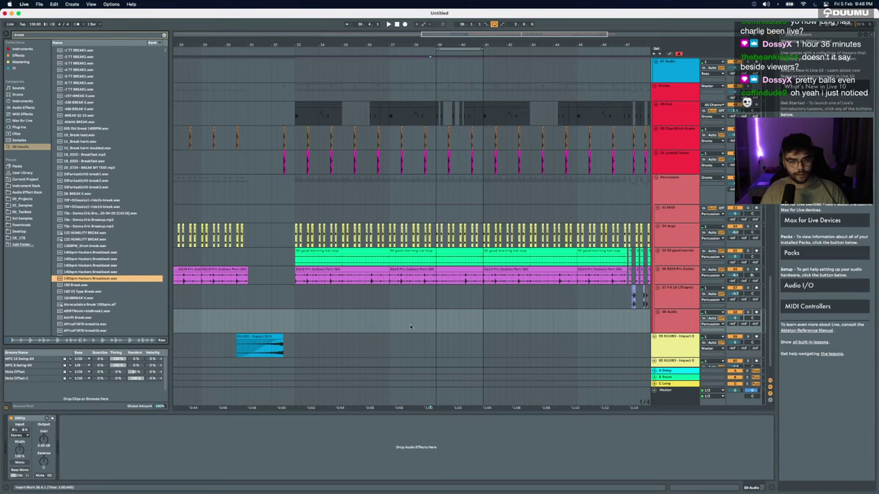
# Step: Try the 140bpm Hackers Breakbeat sample on the new Percussion audio track at 39.1.1, play it and delete the clip
pyautogui.moveTo(410, 327); pyautogui.dragTo(449, 310)
pyautogui.press('space')
pyautogui.scroll(5, 448, 310)
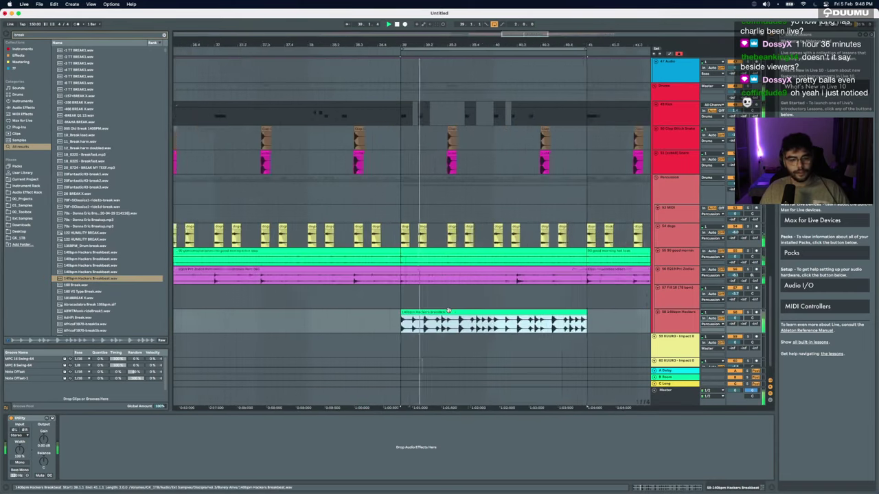
pyautogui.scroll(1, 448, 310)
pyautogui.scroll(-5, 448, 310)
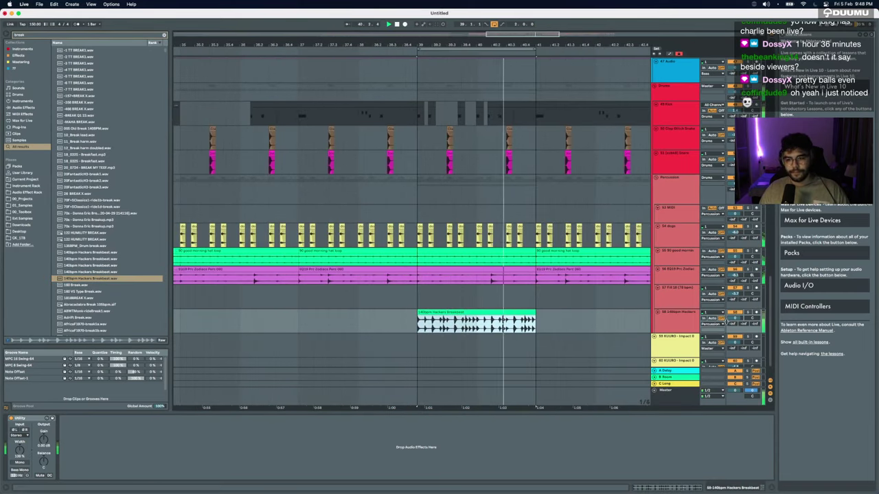
pyautogui.press('space')
pyautogui.moveTo(729, 333)
pyautogui.mouseDown()
pyautogui.moveTo(731, 349)
pyautogui.moveTo(733, 334)
pyautogui.mouseUp()
pyautogui.click(517, 313)
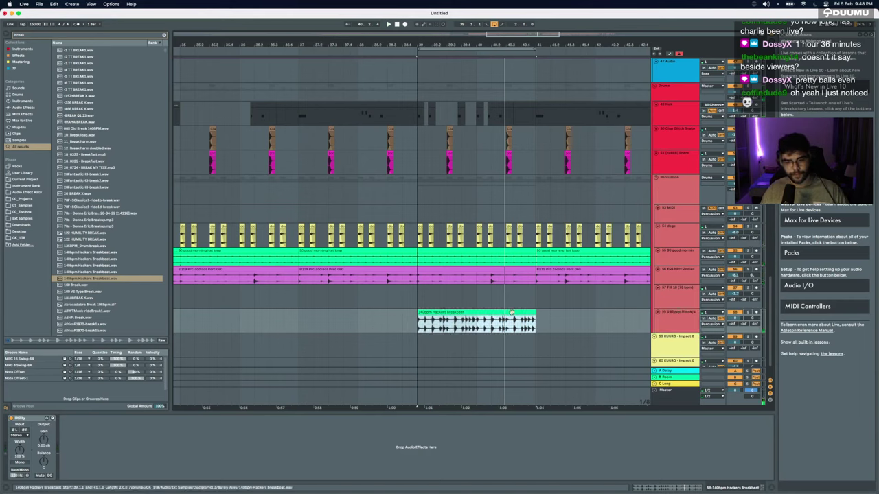
pyautogui.press('Delete')
# Step: Audition the AfricaF1970 break samples further down the search results
pyautogui.click(101, 330)
pyautogui.scroll(-4, 101, 332)
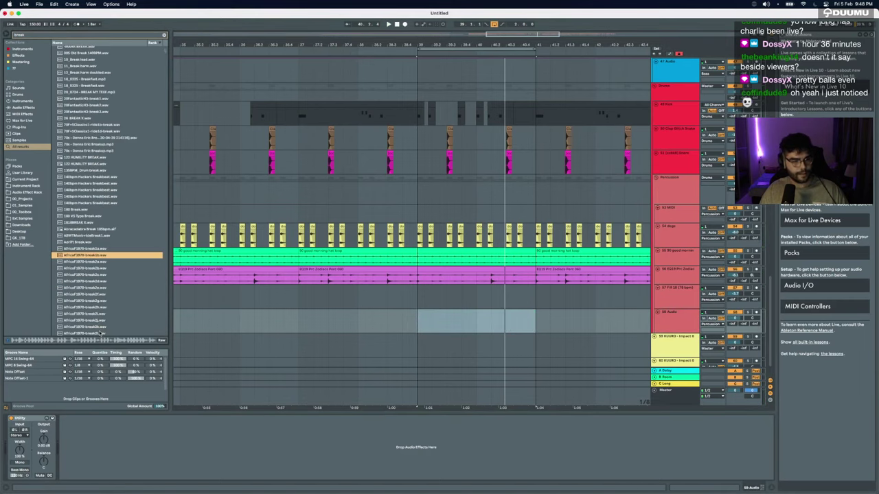
pyautogui.click(90, 263)
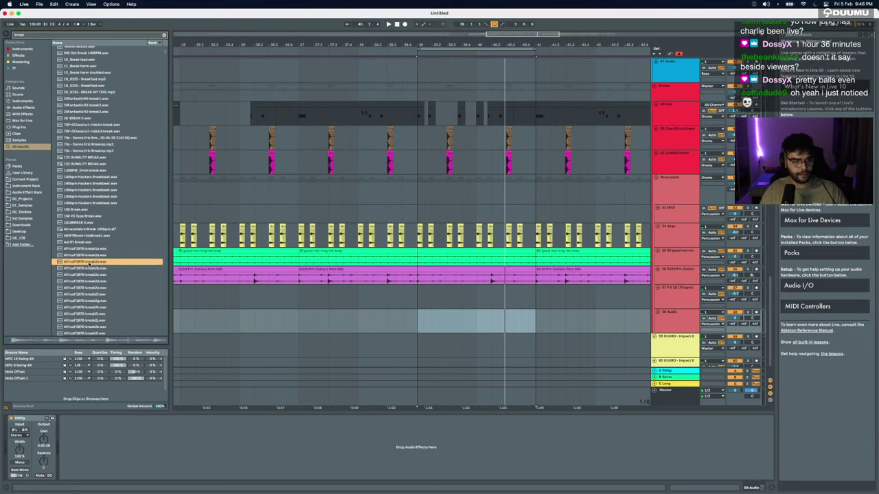
pyautogui.press('Down')
pyautogui.press('Down')
pyautogui.press('Down')
pyautogui.press('Down')
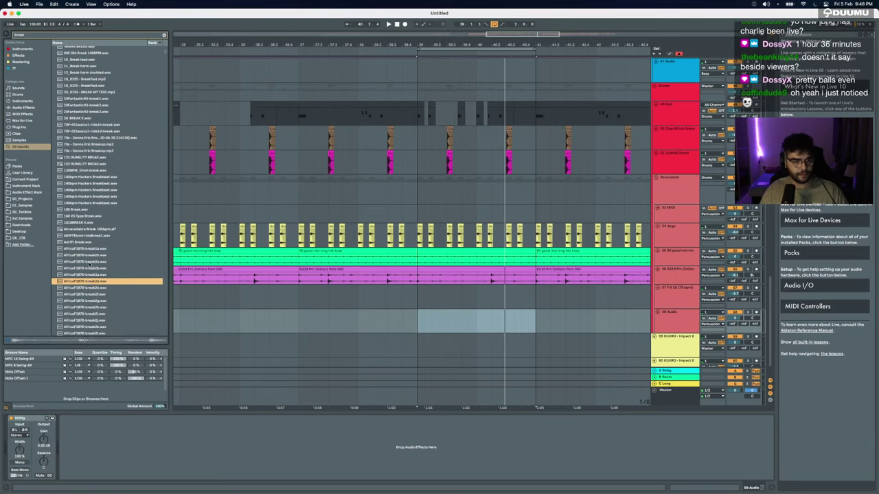
pyautogui.scroll(-8, 89, 262)
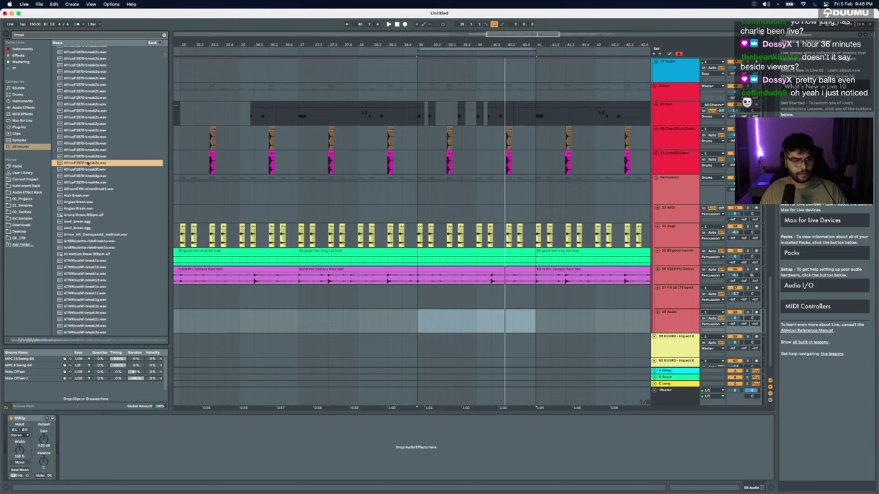
# Step: Audition the break samples in the ATWH series for a replacement drum break
pyautogui.click(93, 274)
pyautogui.click(88, 300)
pyautogui.scroll(-5, 87, 298)
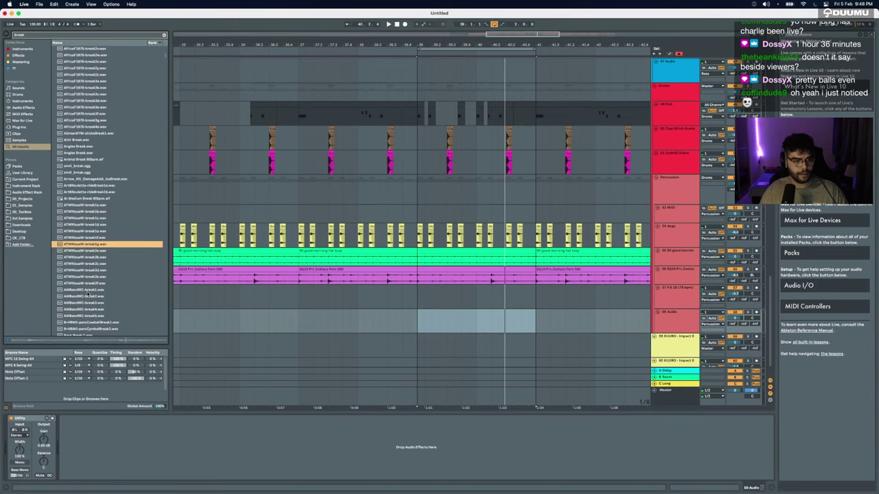
pyautogui.click(89, 271)
pyautogui.press('Up')
pyautogui.press('Up')
pyautogui.press('Up')
pyautogui.press('Up')
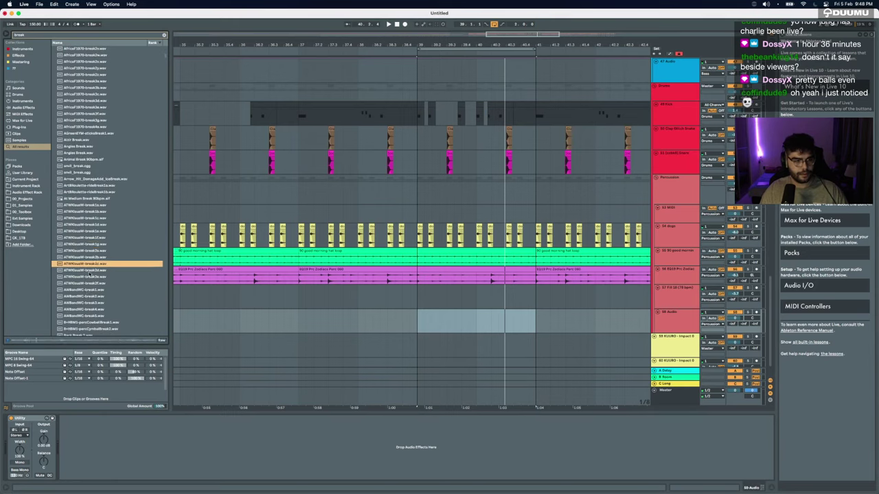
# Step: Audition the break samples and insert ATWKlausW-break2c.wav into the empty percussion audio track at bar 39
pyautogui.press('Down')
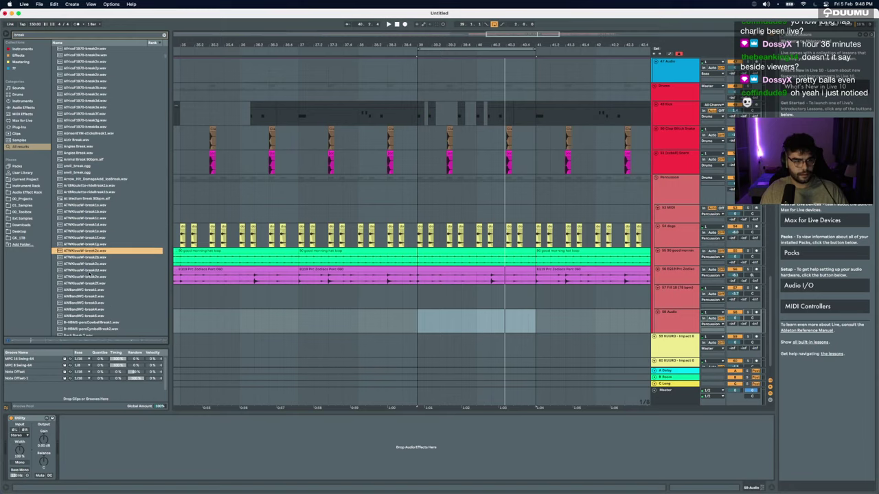
pyautogui.press('Down')
pyautogui.press('Down')
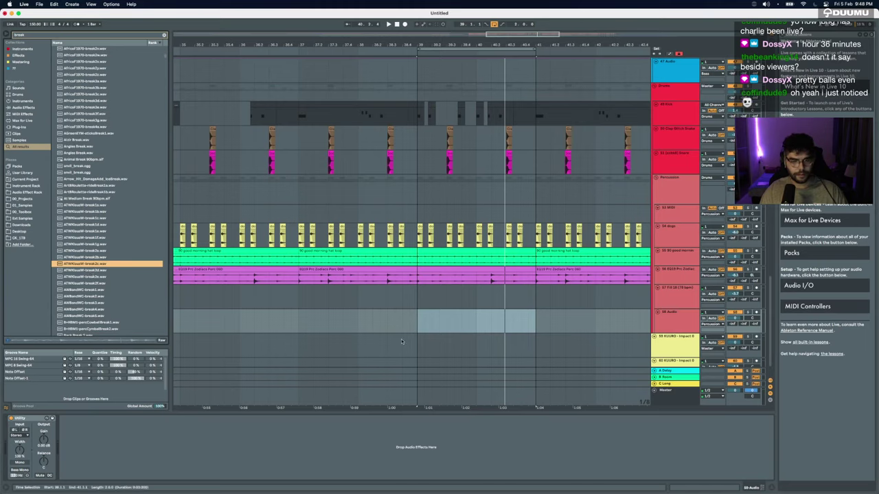
pyautogui.press('Return')
# Step: Solo the new break track and lower its volume to about -7.2 dB
pyautogui.click(746, 313)
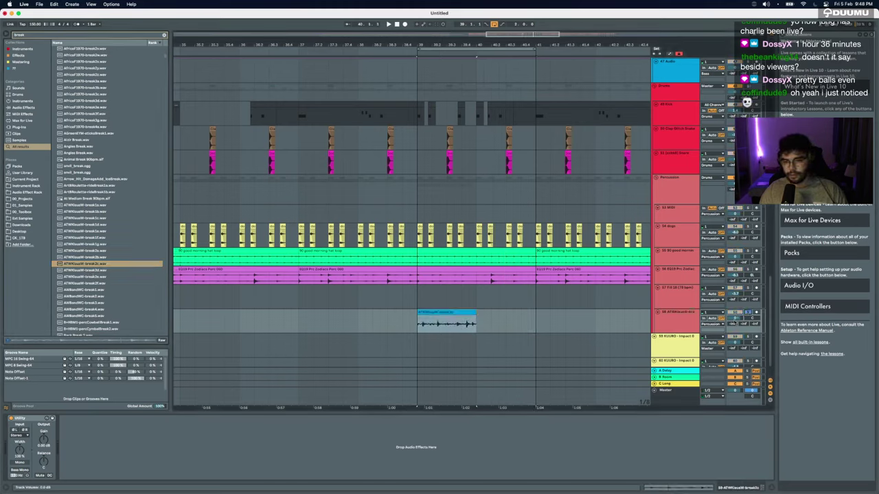
pyautogui.moveTo(729, 333); pyautogui.dragTo(729, 344)
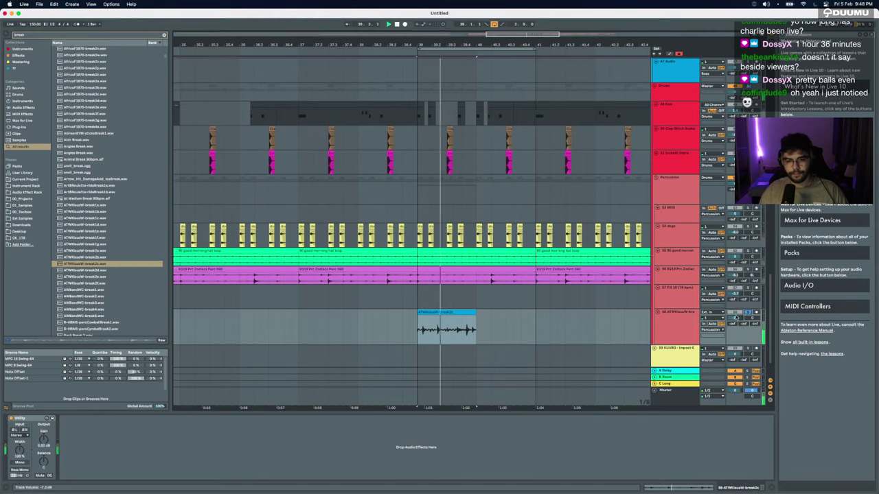
# Step: Turn off warping for the inserted break clip and play it back
pyautogui.doubleClick(458, 315)
pyautogui.click(76, 345)
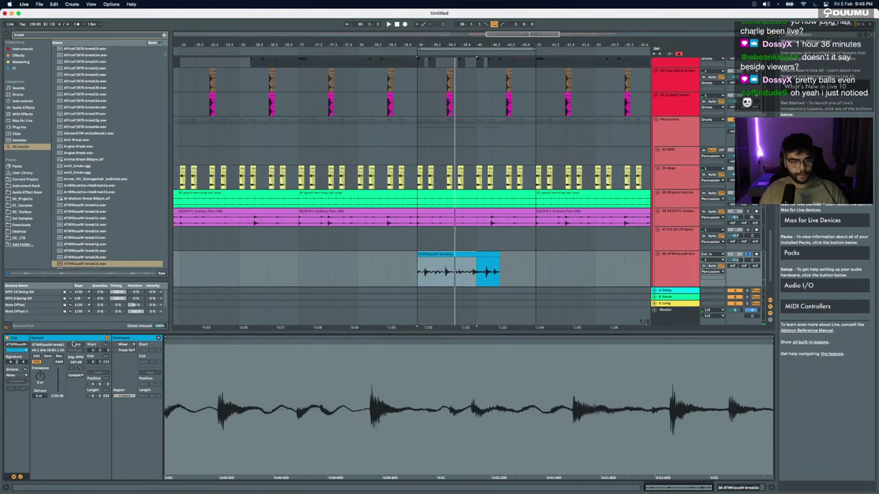
pyautogui.press('space')
pyautogui.press('+')
pyautogui.press('+')
pyautogui.press('space')
# Step: Split the break clip just before its third main drum hit, near 39.4.3, and delete the remainder
pyautogui.scroll(5, 508, 273)
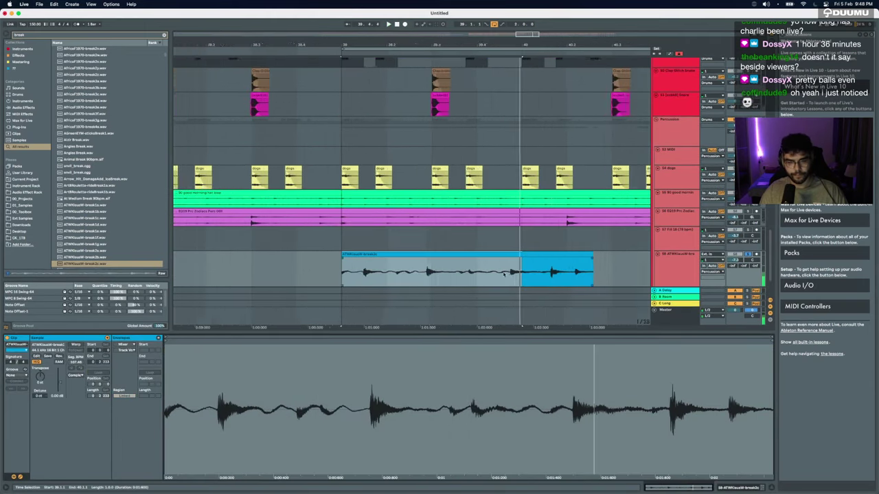
pyautogui.scroll(4, 520, 276)
pyautogui.click(517, 276)
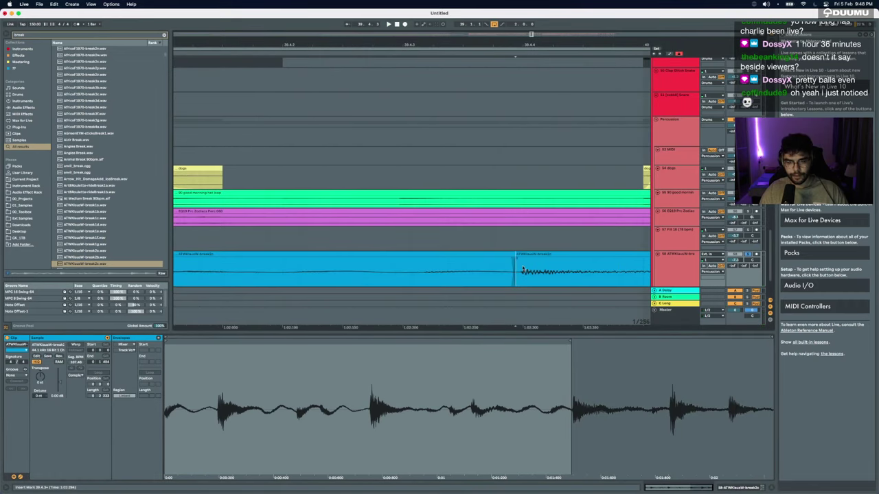
pyautogui.press('super+e')
pyautogui.click(526, 256)
pyautogui.press('Delete')
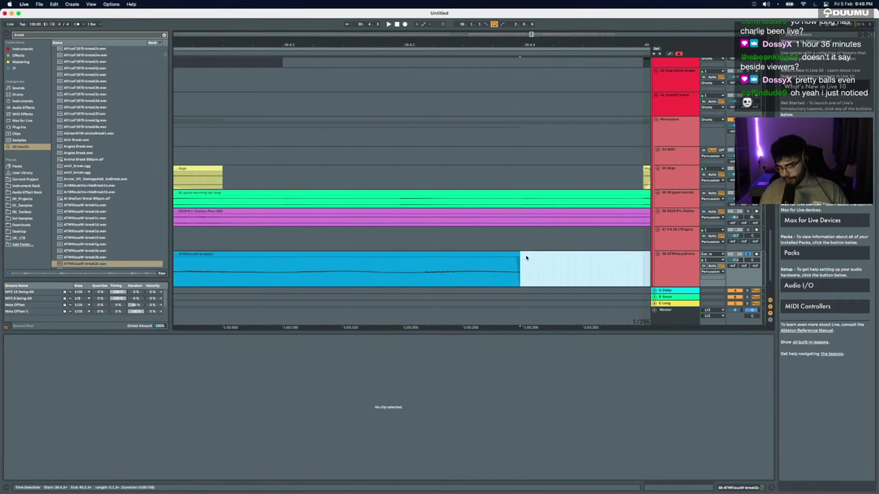
# Step: Turn warping back on for the shortened break clip and stretch it to end at about bar 40
pyautogui.scroll(-8, 525, 256)
pyautogui.click(489, 254)
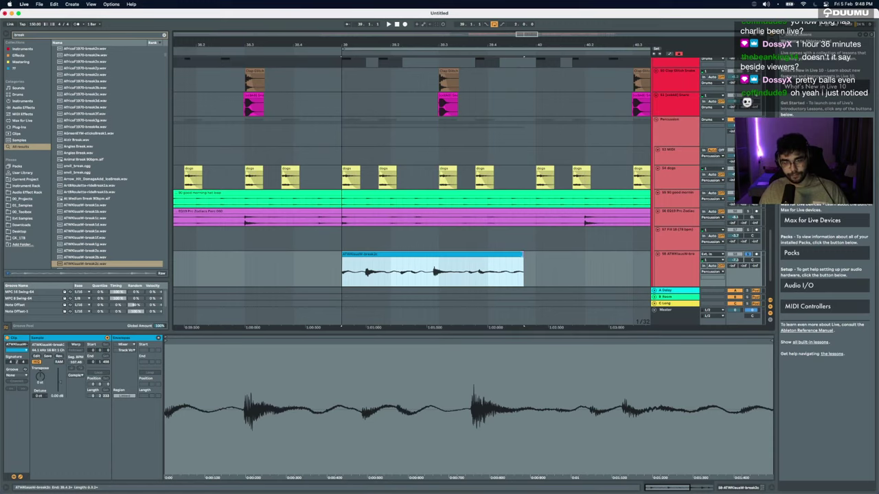
pyautogui.click(76, 345)
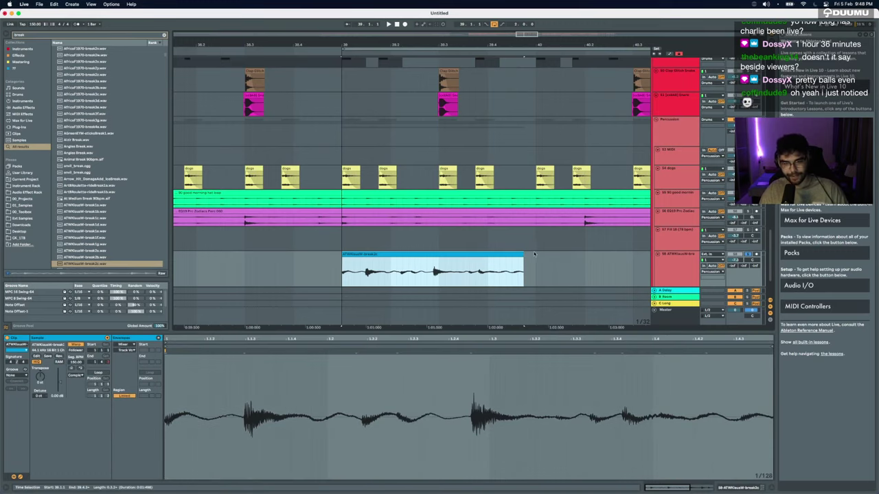
pyautogui.moveTo(521, 255)
pyautogui.mouseDown()
pyautogui.moveTo(539, 255)
pyautogui.moveTo(531, 255)
pyautogui.mouseUp()
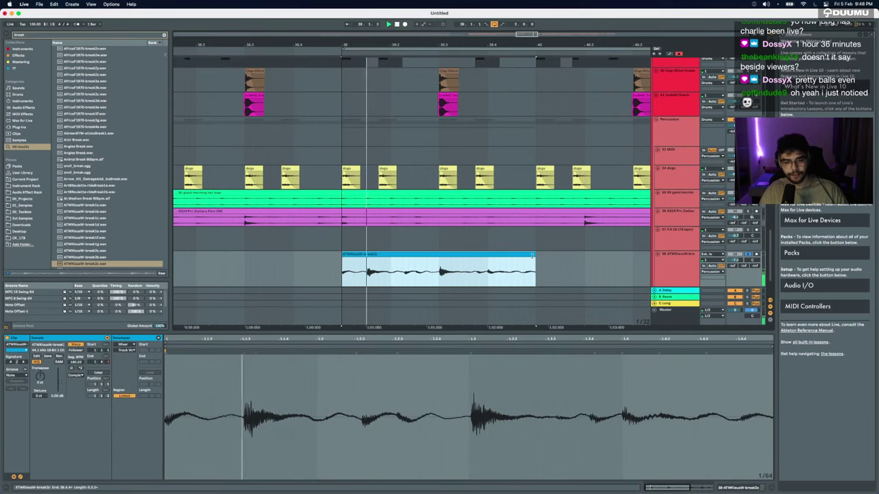
# Step: Try duplicating the stretched break clip into the next bar and listen to the result
pyautogui.press('super+d')
pyautogui.press('-')
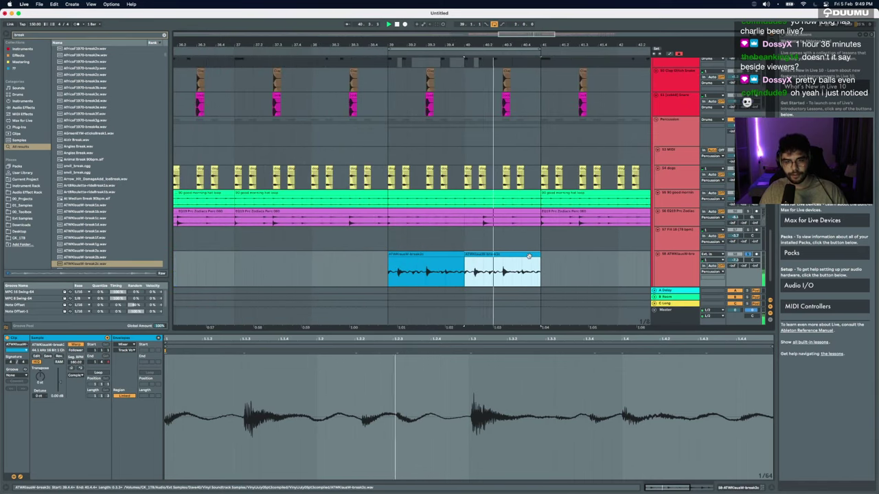
pyautogui.scroll(5, 529, 256)
pyautogui.press('space')
pyautogui.scroll(-3, 529, 256)
pyautogui.press('super+z')
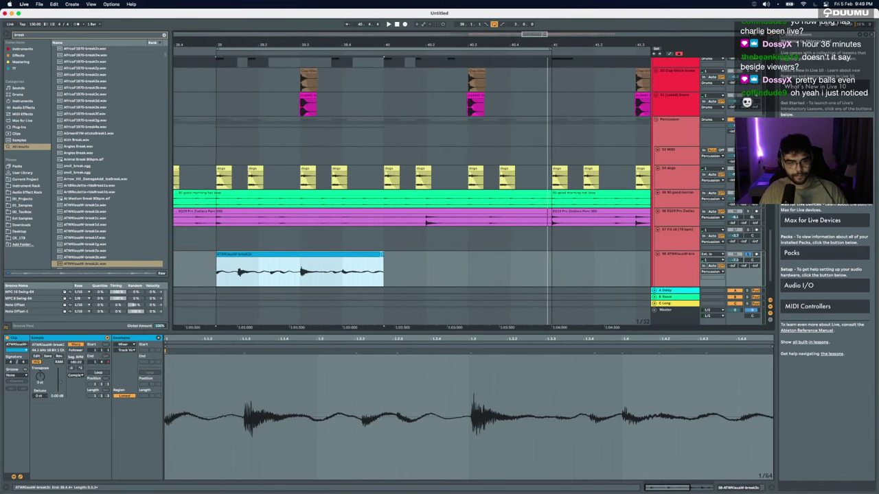
# Step: Adjust the break clip's end to exactly 40.1.1, play it, and duplicate it into bar 40
pyautogui.moveTo(382, 256); pyautogui.dragTo(383, 256)
pyautogui.press('space')
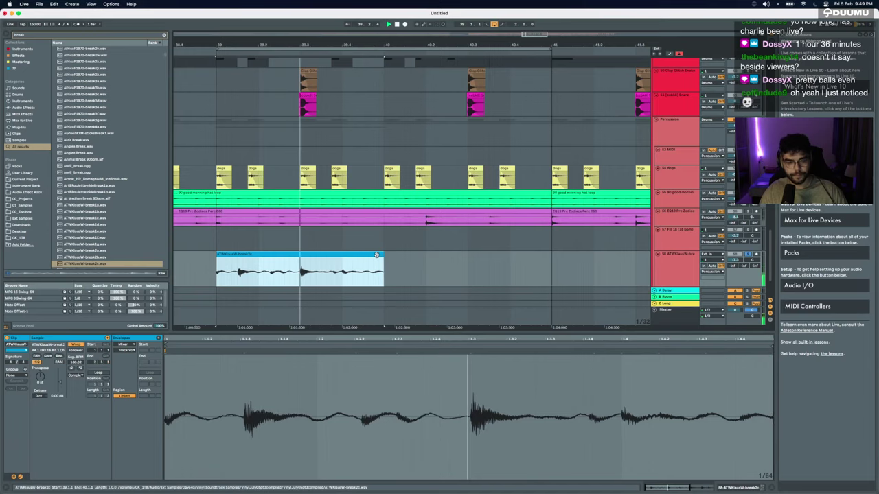
pyautogui.press('super+d')
# Step: Duplicate a slice of the second break clip at the end of bar 40 and delete the excess past 41.1.1
pyautogui.moveTo(469, 272)
pyautogui.mouseDown()
pyautogui.moveTo(509, 272)
pyautogui.moveTo(532, 255)
pyautogui.moveTo(510, 255)
pyautogui.moveTo(546, 255)
pyautogui.moveTo(526, 256)
pyautogui.moveTo(589, 276)
pyautogui.mouseUp()
pyautogui.press('super+d')
pyautogui.click(451, 274)
pyautogui.press('space')
pyautogui.click(555, 277)
pyautogui.press('Delete')
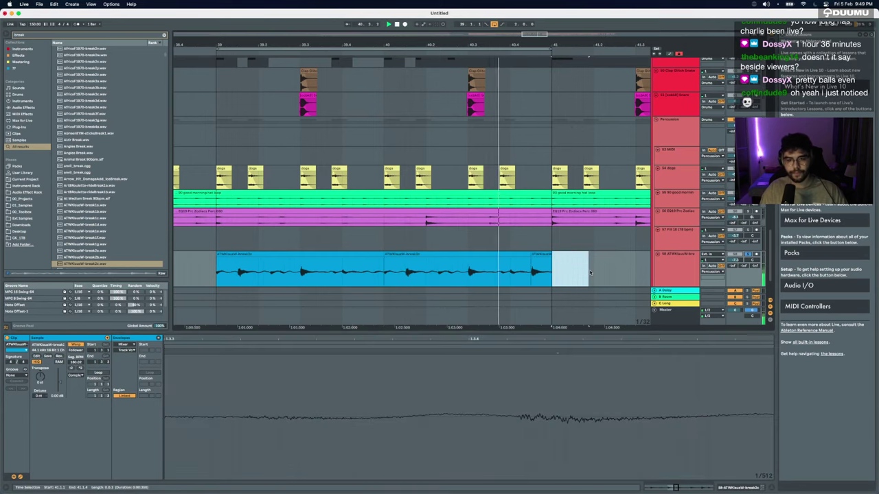
# Step: Search the browser for "eq" and add EQ Eight to the break track
pyautogui.scroll(-5, 515, 252)
pyautogui.click(439, 254)
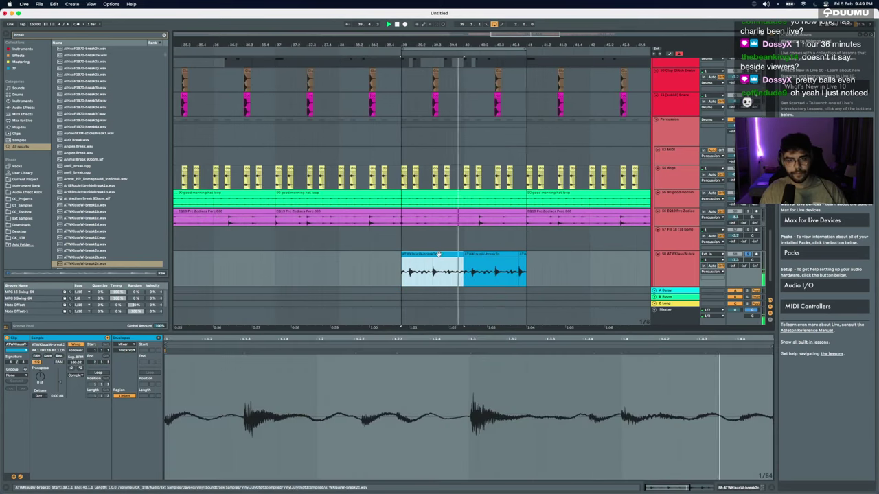
pyautogui.scroll(3, 438, 253)
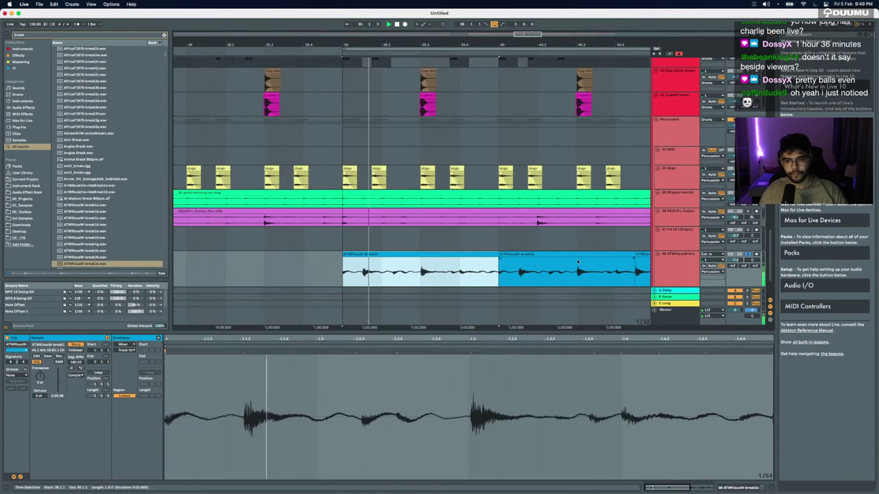
pyautogui.press('super+f')
pyautogui.write('ew')
pyautogui.press('BackSpace')
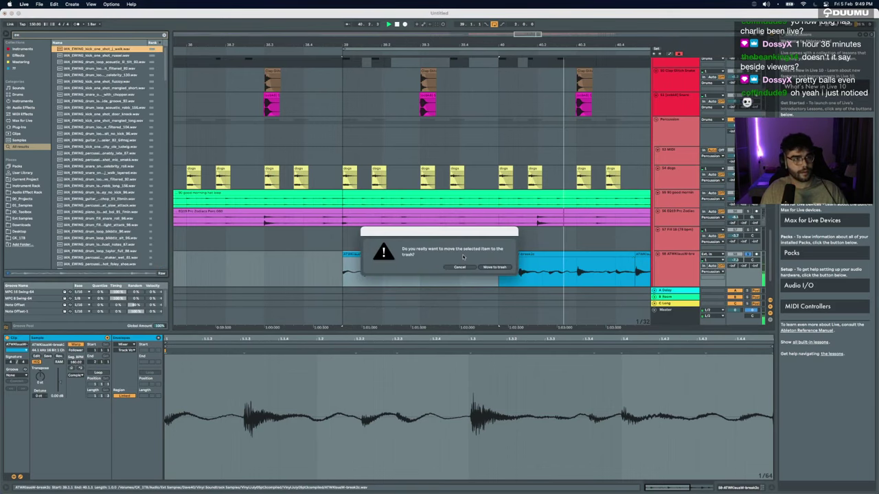
pyautogui.click(459, 267)
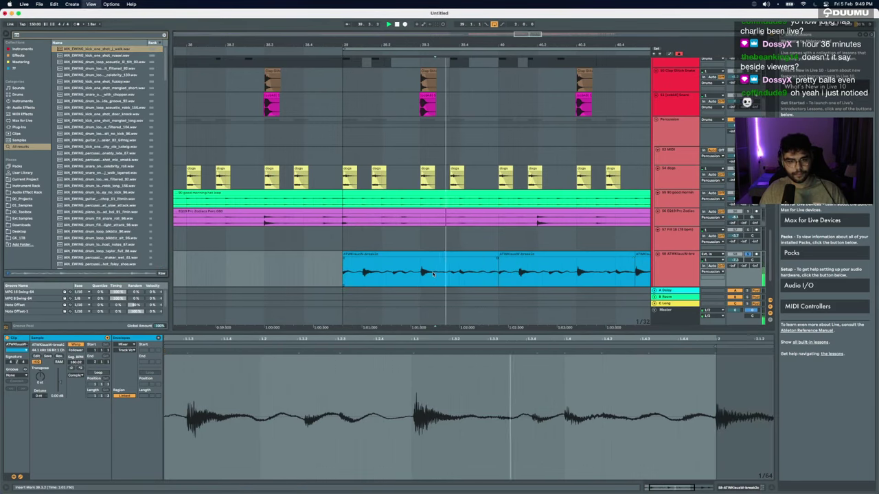
pyautogui.write('eq')
pyautogui.press('Return')
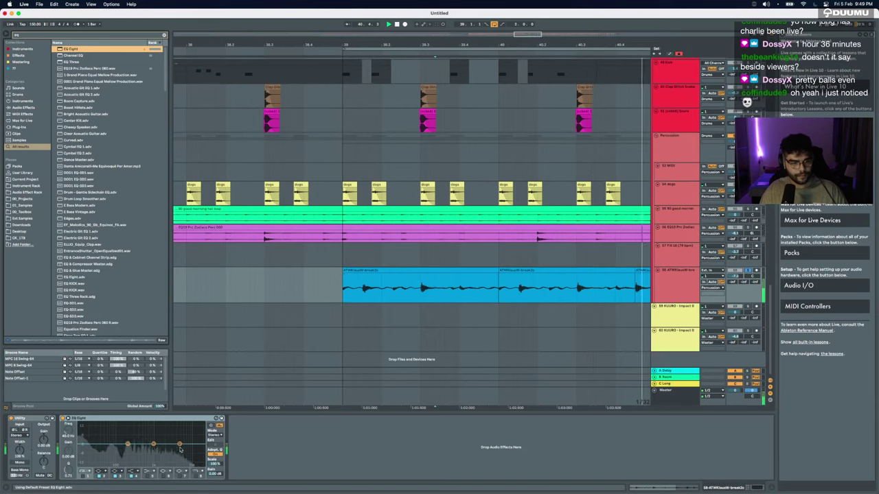
# Step: In EQ Eight, slightly boost the high band and enable a low cut at about 141 Hz
pyautogui.moveTo(179, 437); pyautogui.dragTo(178, 440)
pyautogui.click(82, 476)
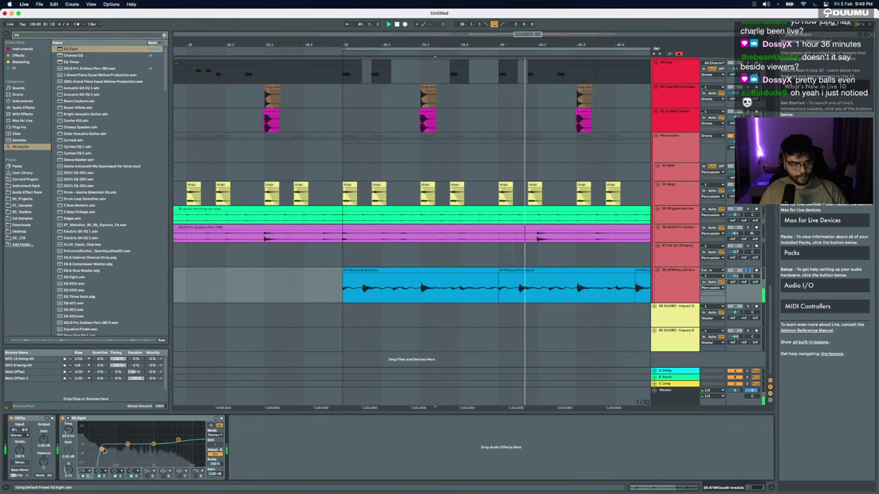
pyautogui.moveTo(99, 447); pyautogui.dragTo(123, 452)
pyautogui.press('space')
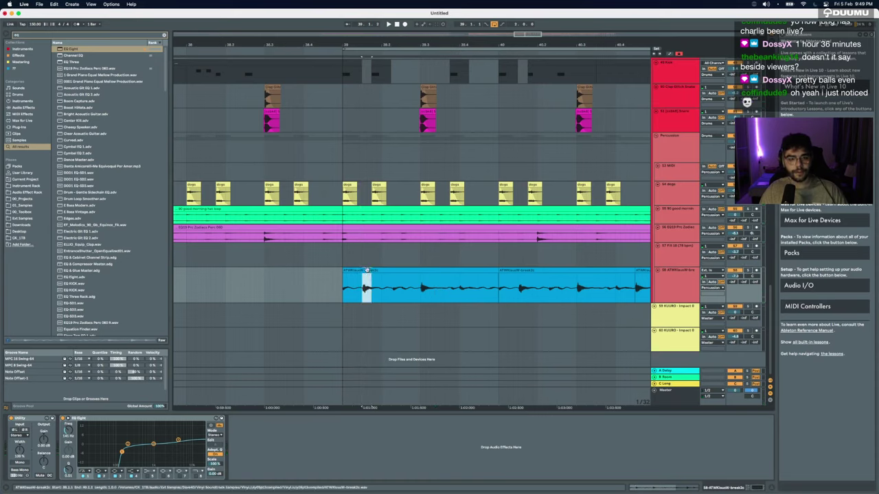
# Step: Cut out the first drum hit in bar 39, shift it slightly later, and listen to the new rhythm
pyautogui.moveTo(366, 270); pyautogui.dragTo(390, 270)
pyautogui.click(361, 270)
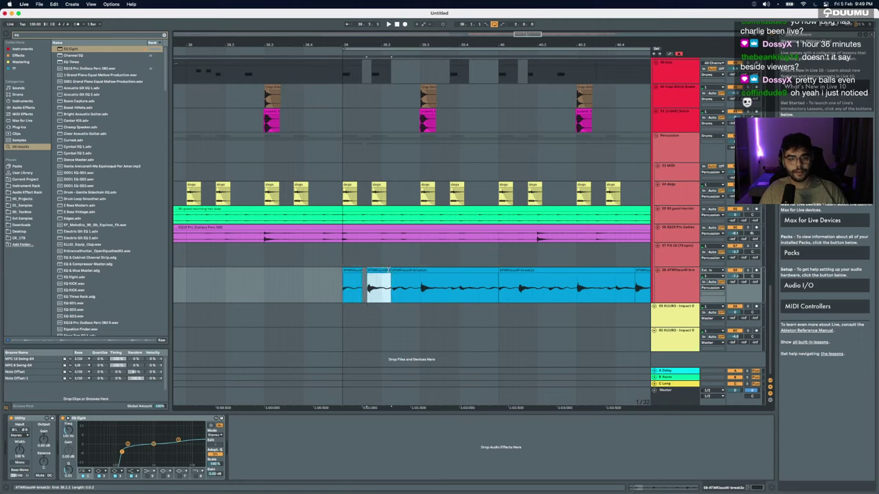
pyautogui.click(366, 276)
pyautogui.press('space')
pyautogui.press('space')
pyautogui.click(355, 269)
pyautogui.press('space')
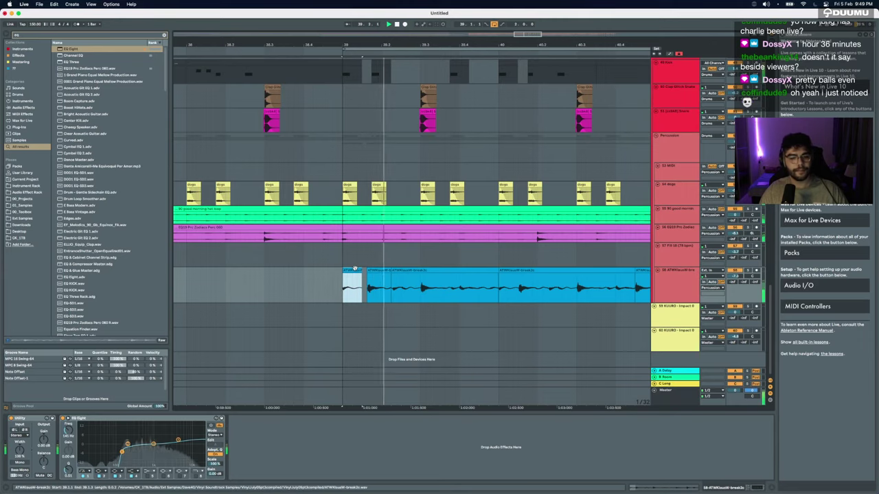
pyautogui.press('space')
# Step: Try trimming the start of the long break slice to the second drum hit in bar 39
pyautogui.click(396, 271)
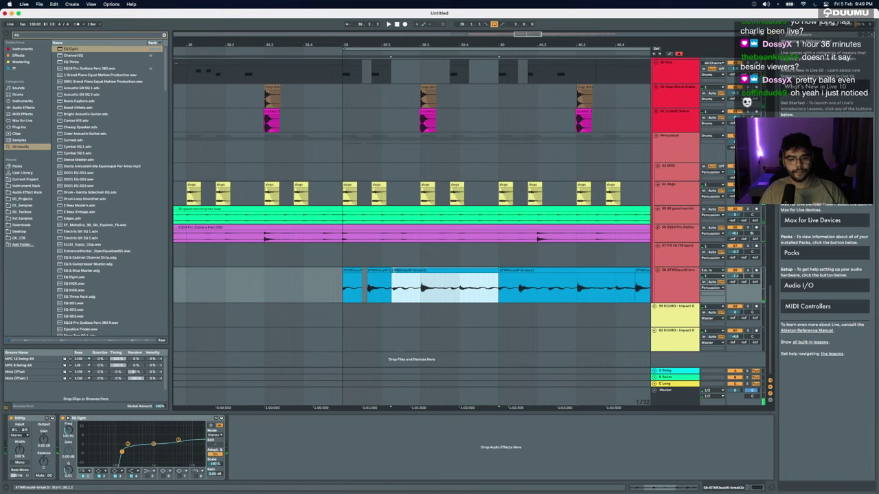
pyautogui.moveTo(394, 270); pyautogui.dragTo(423, 271)
pyautogui.click(355, 270)
pyautogui.press('space')
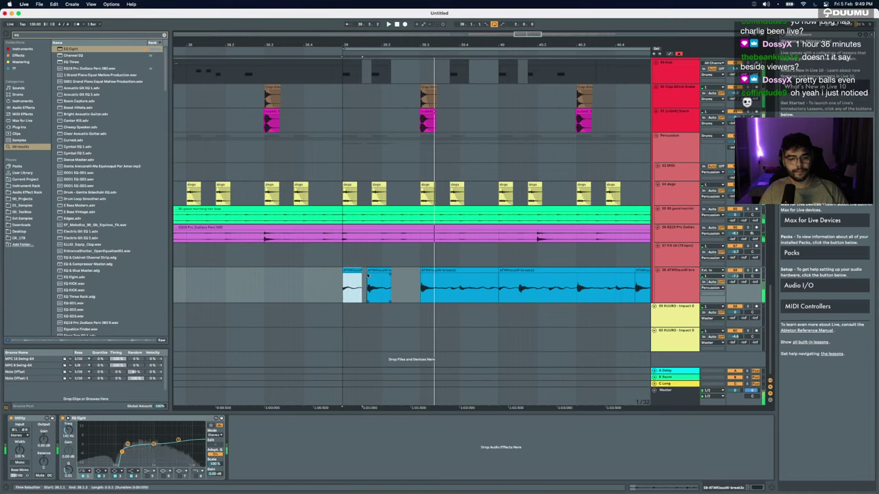
pyautogui.scroll(3, 367, 273)
pyautogui.click(371, 270)
pyautogui.press('super+z')
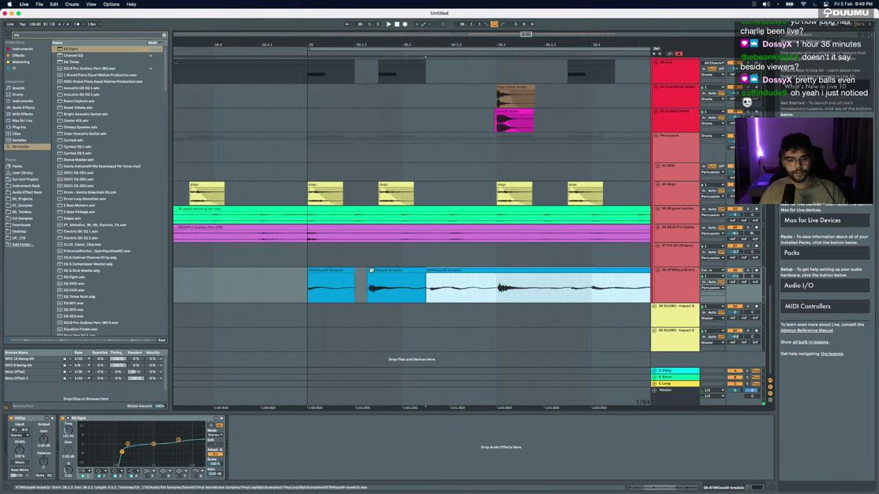
# Step: Move the hit slice into line with bar 39's second dogs clip and pull the following slice's start earlier
pyautogui.moveTo(372, 270); pyautogui.dragTo(383, 271)
pyautogui.click(349, 270)
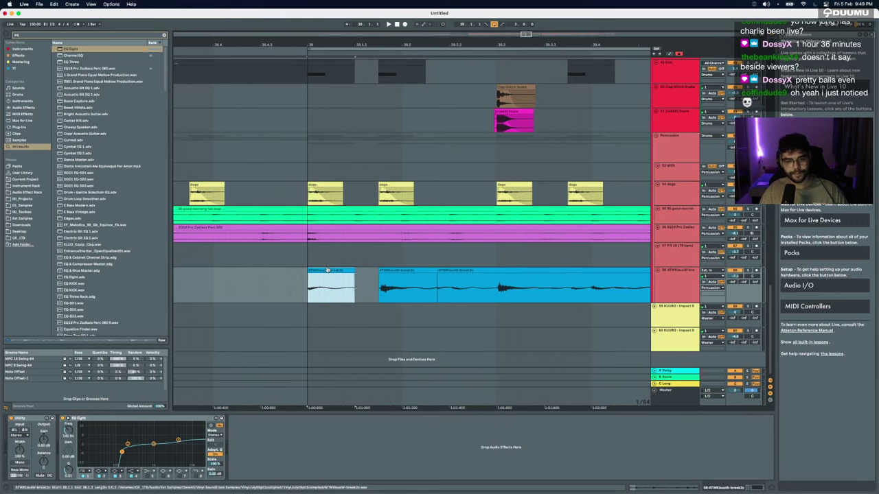
pyautogui.press('space')
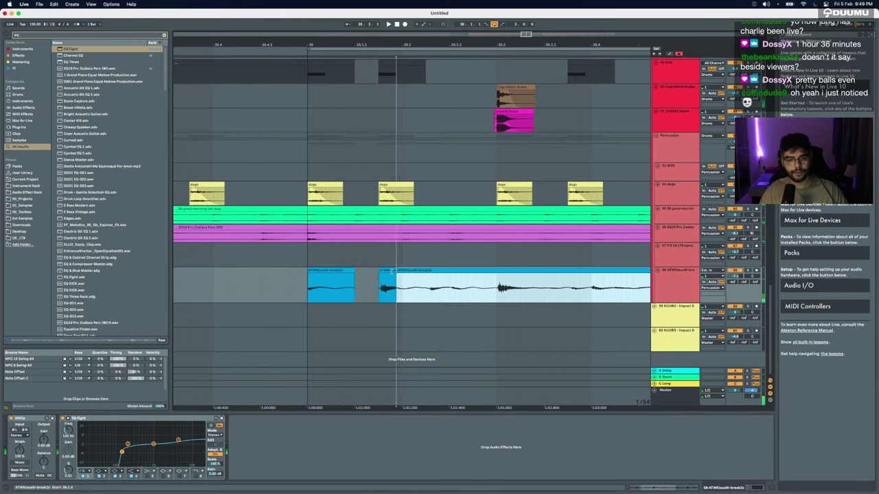
pyautogui.click(394, 270)
pyautogui.press('space')
pyautogui.scroll(-5, 430, 277)
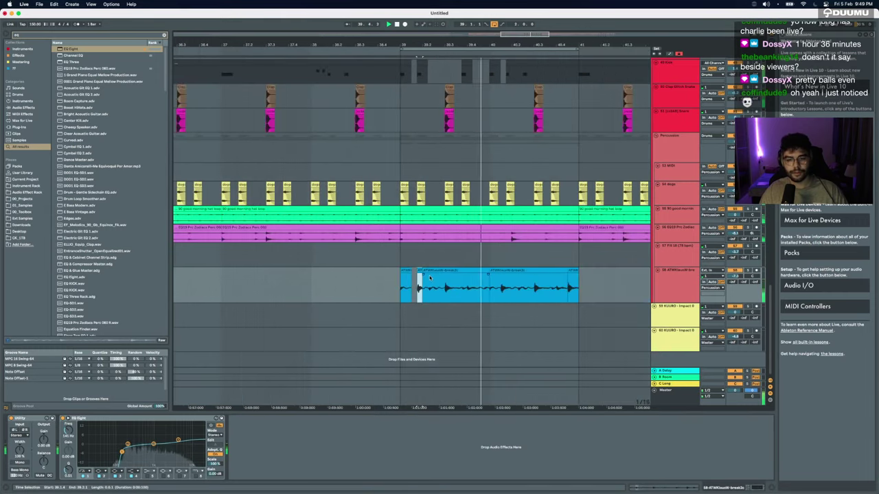
# Step: Duplicate the edited break pattern from bar 39 over bar 40
pyautogui.scroll(-3, 510, 289)
pyautogui.moveTo(492, 290)
pyautogui.mouseDown()
pyautogui.moveTo(514, 290)
pyautogui.moveTo(458, 290)
pyautogui.mouseUp()
pyautogui.press('super+d')
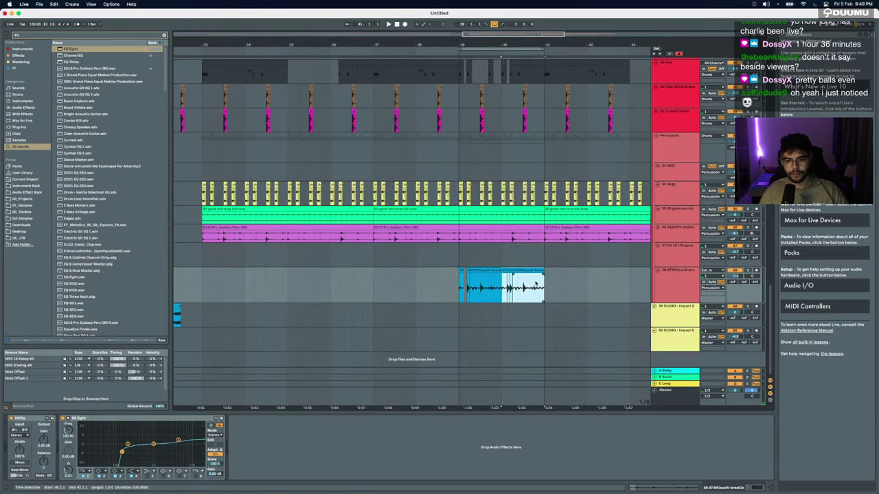
# Step: Repeat a break slice at the end of bar 40 and clear the overhang from 41.1.1 to 41.3
pyautogui.moveTo(522, 290); pyautogui.dragTo(570, 290)
pyautogui.press('super+d')
pyautogui.press('super+z')
pyautogui.press('super+d')
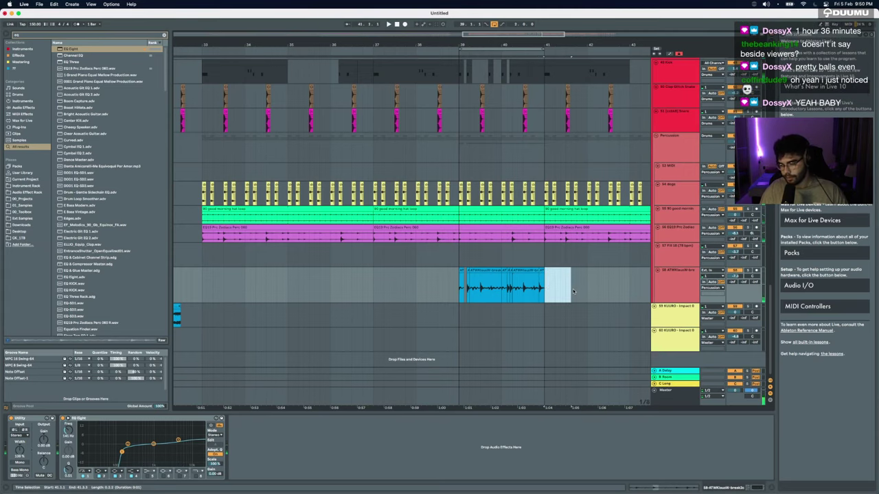
pyautogui.press('Delete')
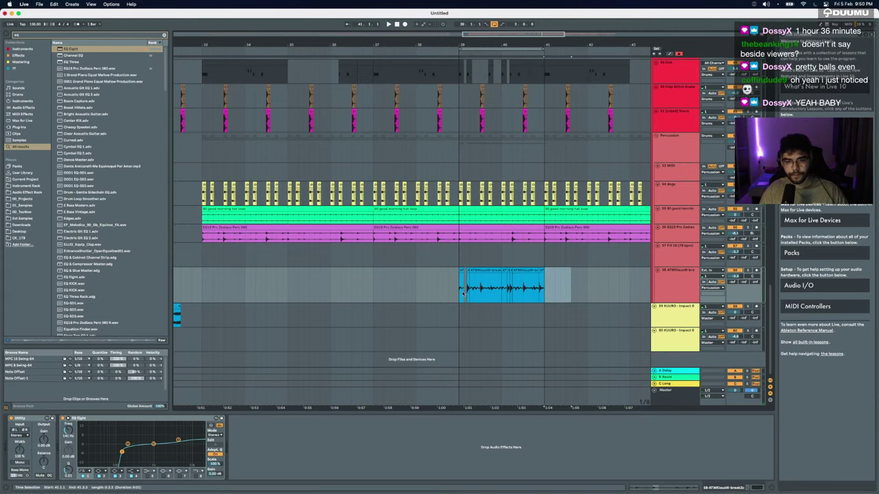
# Step: Play the chopped break from bar 39 and select the short hit slice early in bar 40
pyautogui.click(462, 293)
pyautogui.press('space')
pyautogui.scroll(5, 468, 294)
pyautogui.hscroll(5, 468, 293)
pyautogui.click(452, 271)
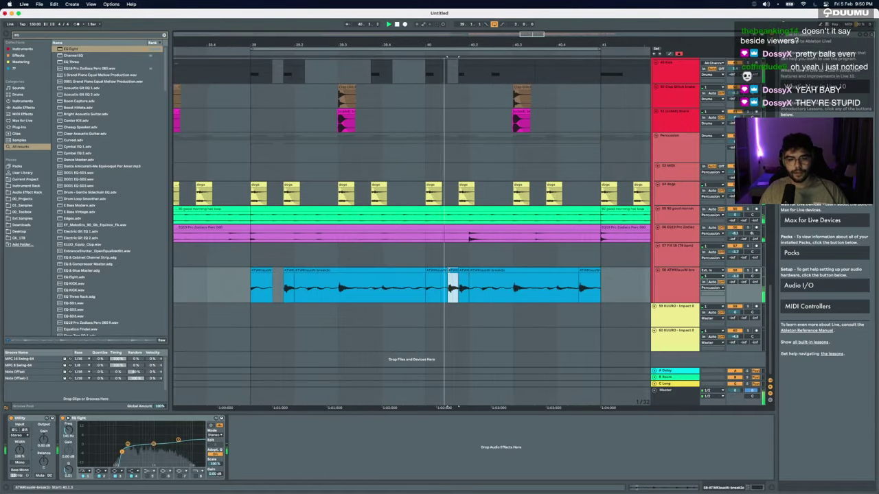
pyautogui.press('-')
pyautogui.press('-')
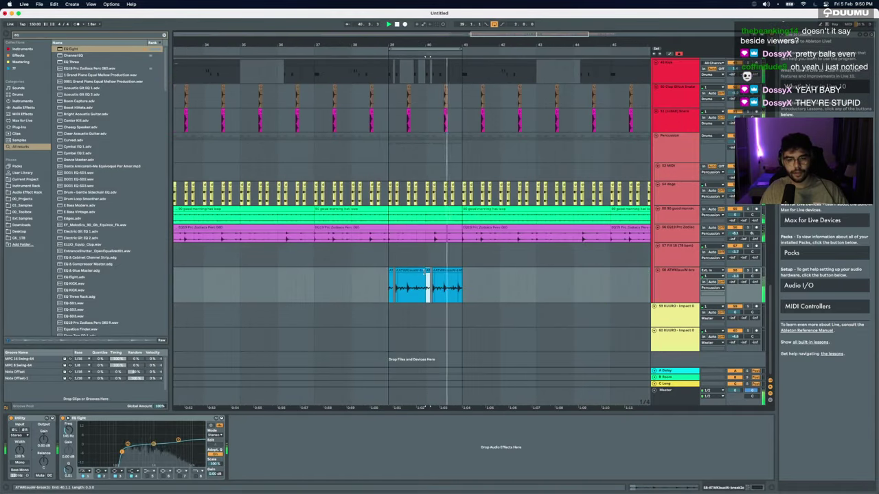
# Step: Play the arrangement from bar 37 into the chopped section at bar 39
pyautogui.scroll(4, 372, 269)
pyautogui.press('+')
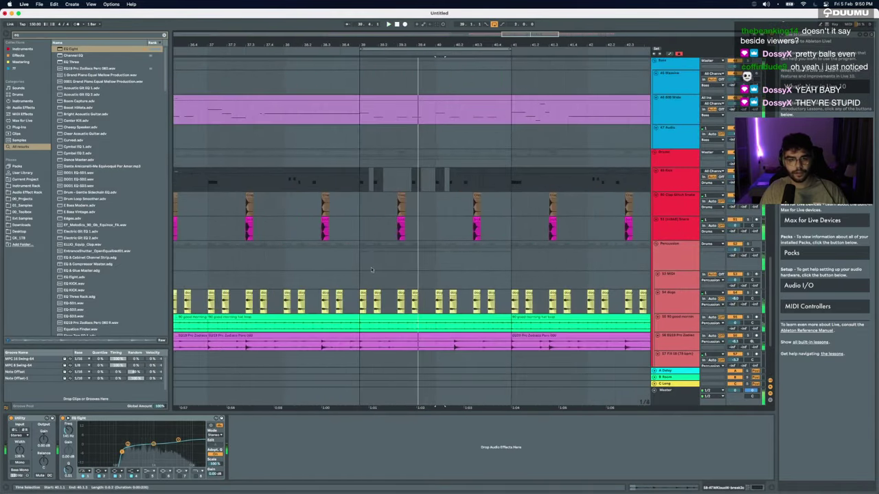
pyautogui.press('-')
pyautogui.click(302, 267)
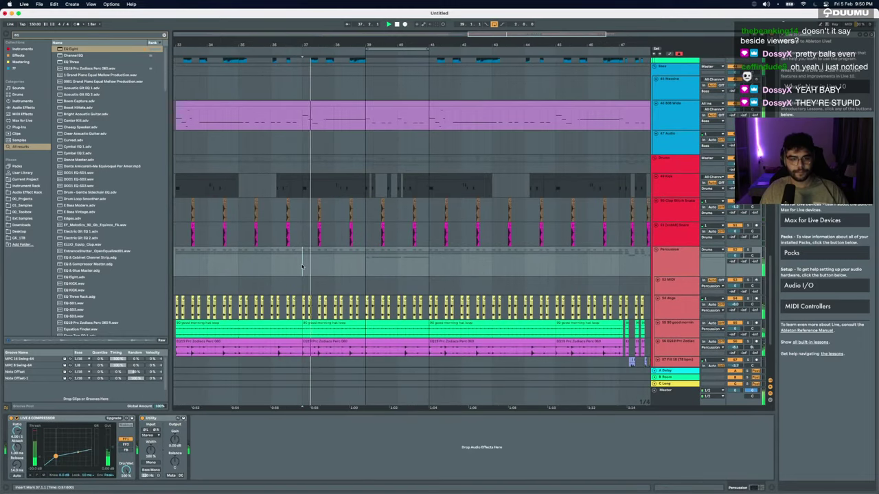
pyautogui.scroll(10, 306, 265)
pyautogui.scroll(5, 341, 252)
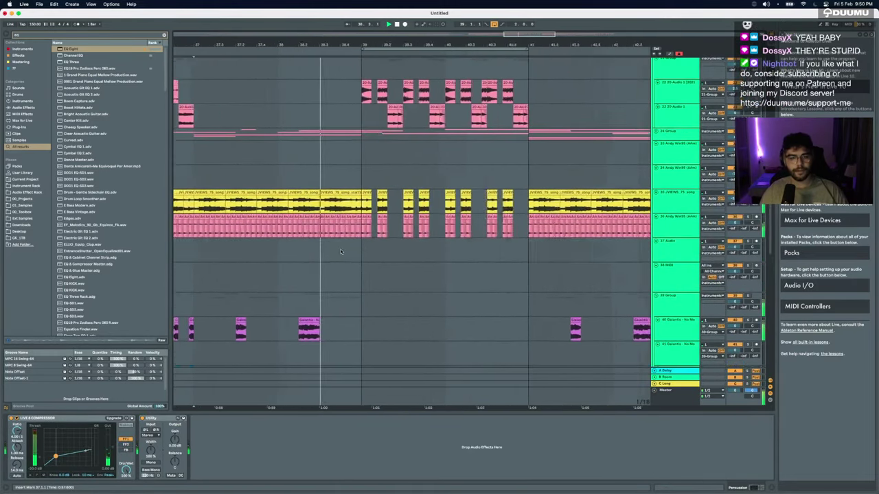
pyautogui.click(341, 252)
pyautogui.scroll(2, 341, 252)
pyautogui.press('space')
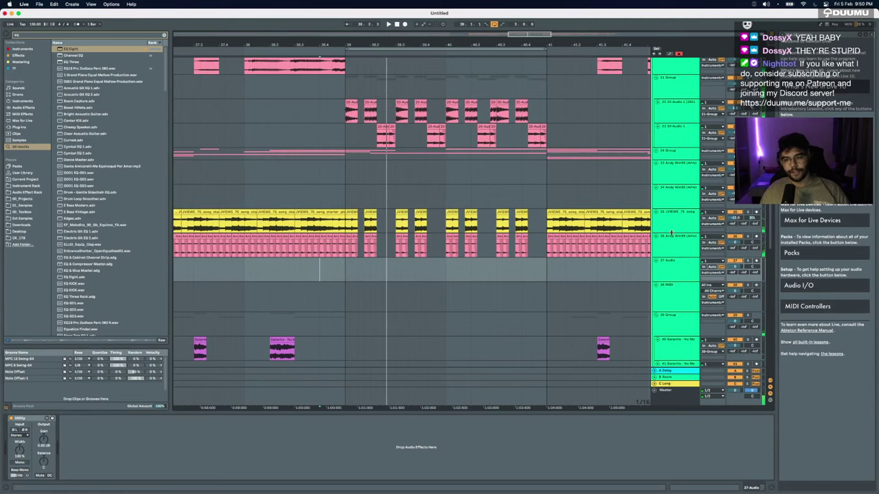
# Step: Find the instrument with the search "massive vst" and load Massive onto the empty MIDI track 38 at bar 39
pyautogui.scroll(-3, 671, 233)
pyautogui.click(670, 219)
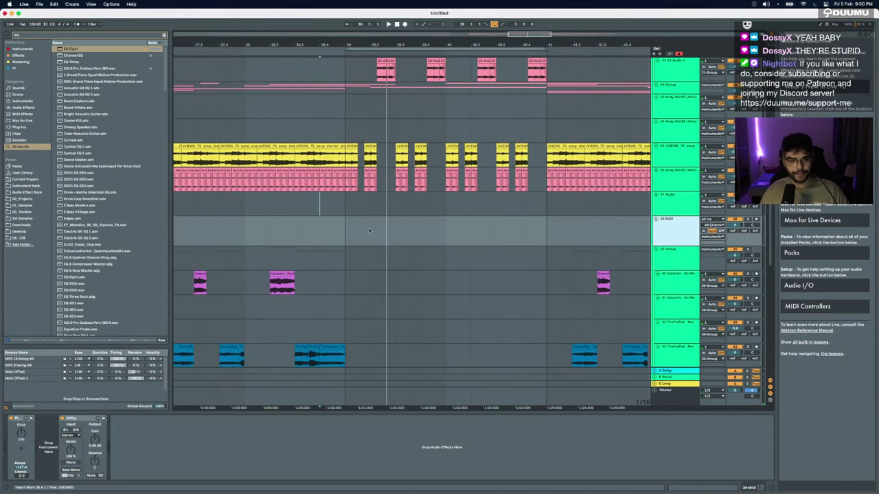
pyautogui.click(343, 231)
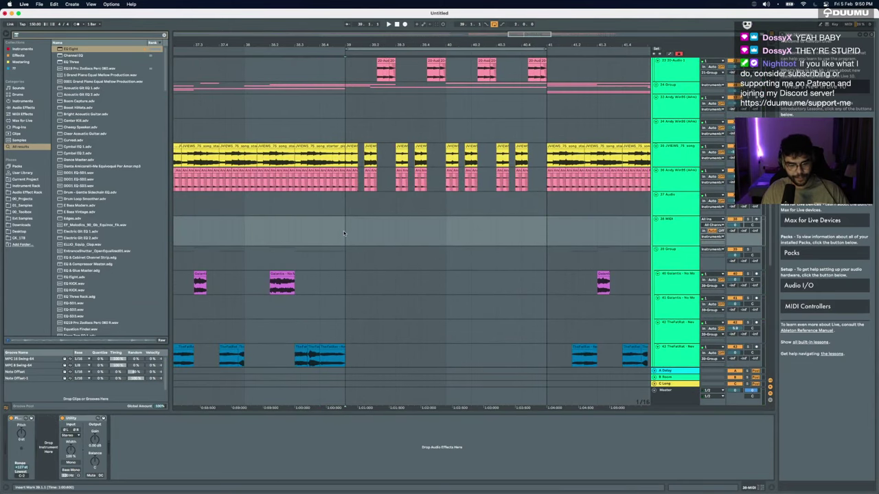
pyautogui.press('super+f')
pyautogui.write('massive')
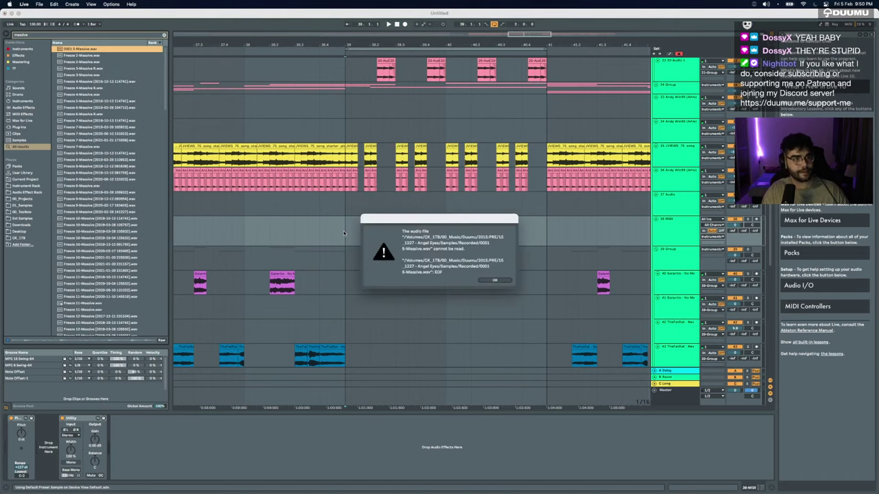
pyautogui.click(486, 281)
pyautogui.press('super+f')
pyautogui.write('massive v')
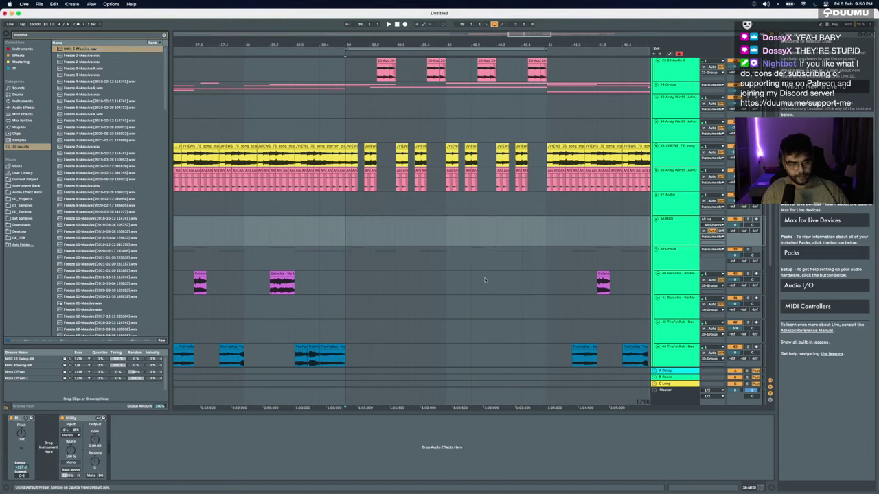
pyautogui.write('st')
pyautogui.press('Down')
pyautogui.press('Return')
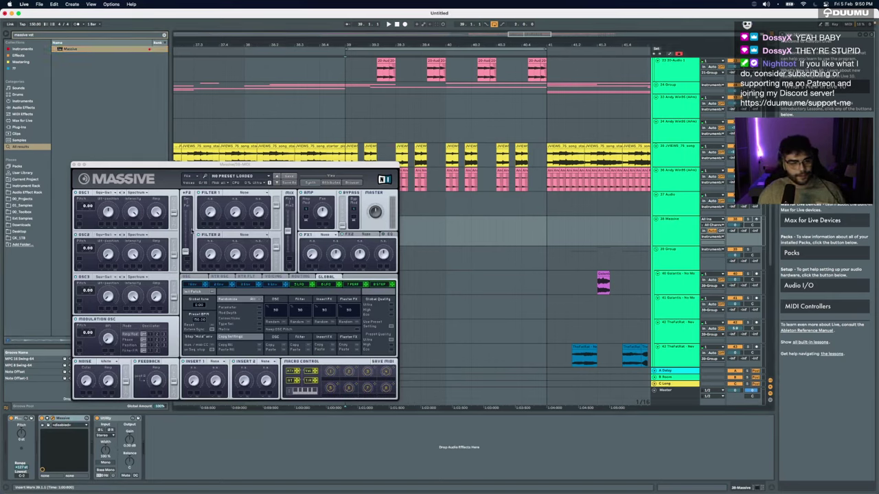
# Step: Choose the Squelchy wavetable for oscillator 1 in Massive, arm the track and try its Wt-position
pyautogui.click(105, 192)
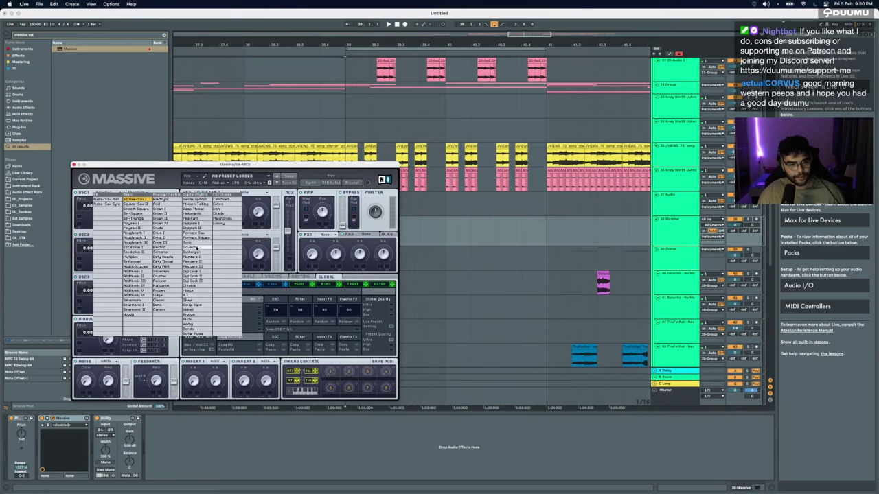
pyautogui.click(194, 248)
pyautogui.click(756, 219)
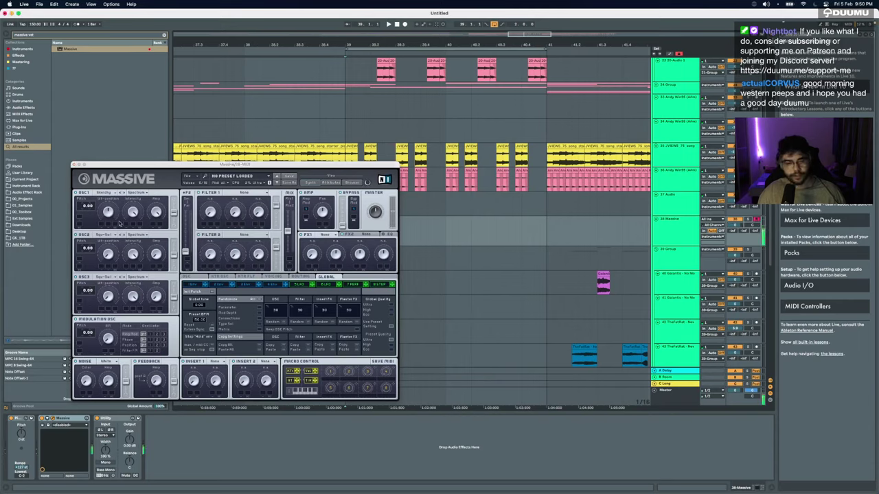
pyautogui.moveTo(110, 214); pyautogui.dragTo(107, 209)
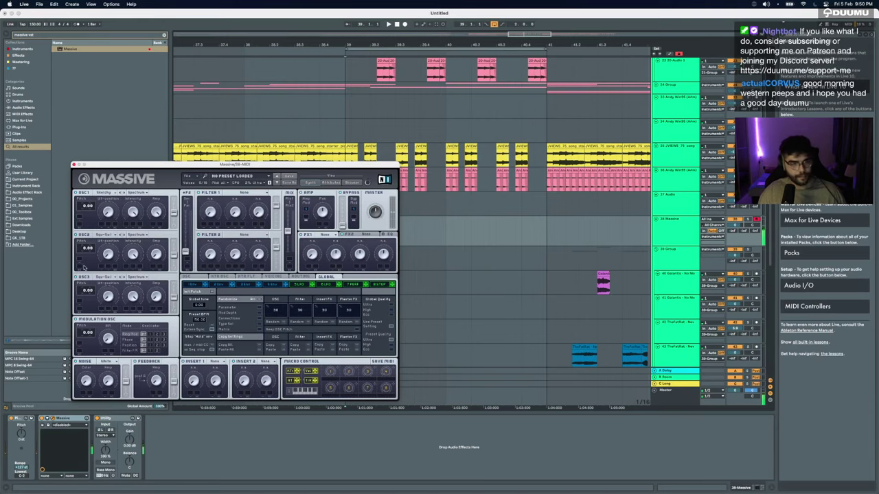
# Step: Check the notes of the 808 Wide bass clip around bar 39 and return to the Massive track at bar 39
pyautogui.scroll(-5, 412, 193)
pyautogui.hscroll(-3, 411, 193)
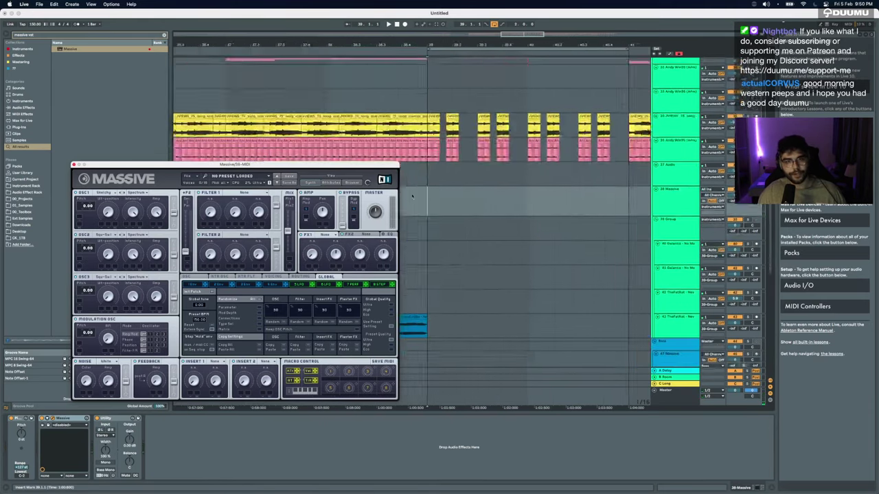
pyautogui.doubleClick(511, 313)
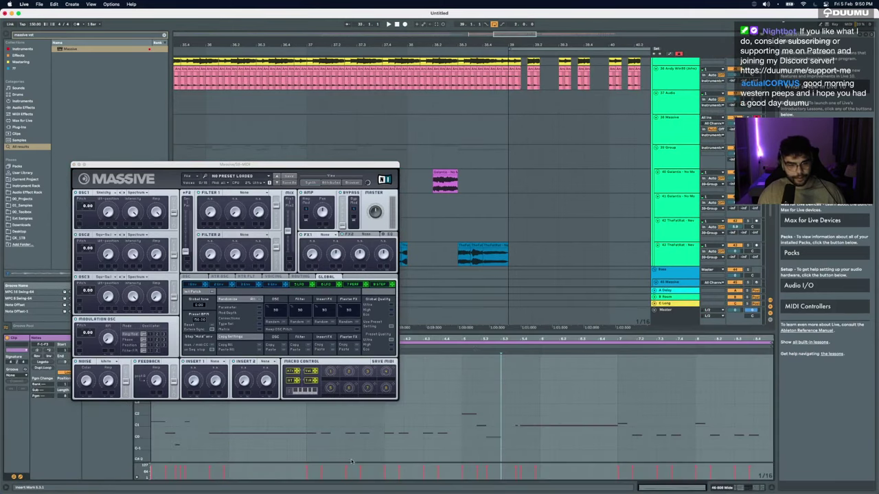
pyautogui.scroll(-3, 508, 254)
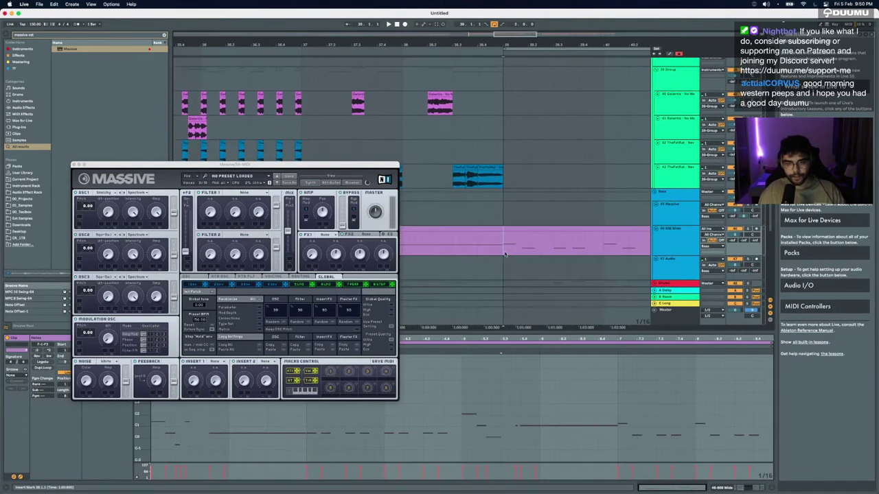
pyautogui.click(635, 436)
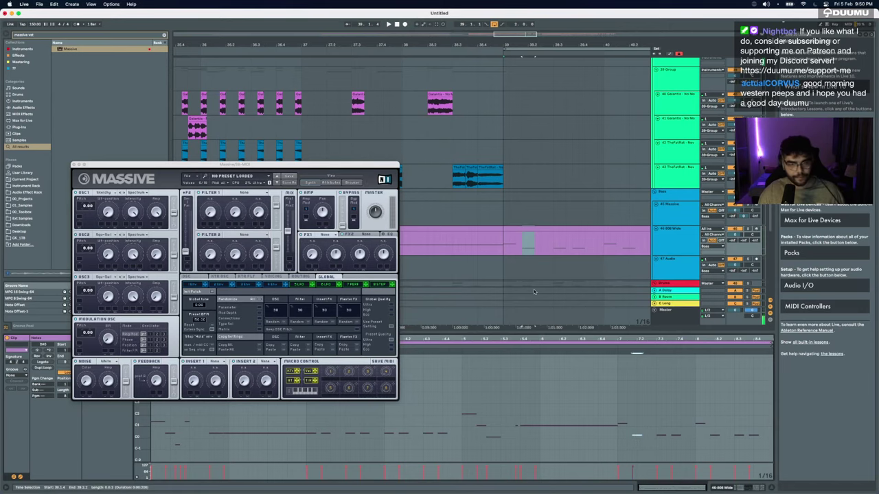
pyautogui.moveTo(579, 88); pyautogui.dragTo(533, 192)
pyautogui.click(459, 166)
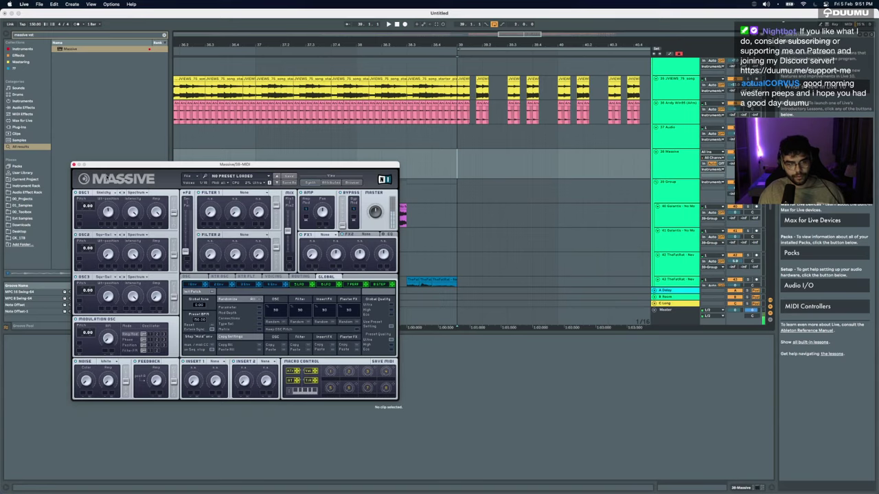
# Step: Pick a different wavetable for oscillator 1 and modulate its Wt-position with an envelope whose decay level is at zero
pyautogui.click(105, 194)
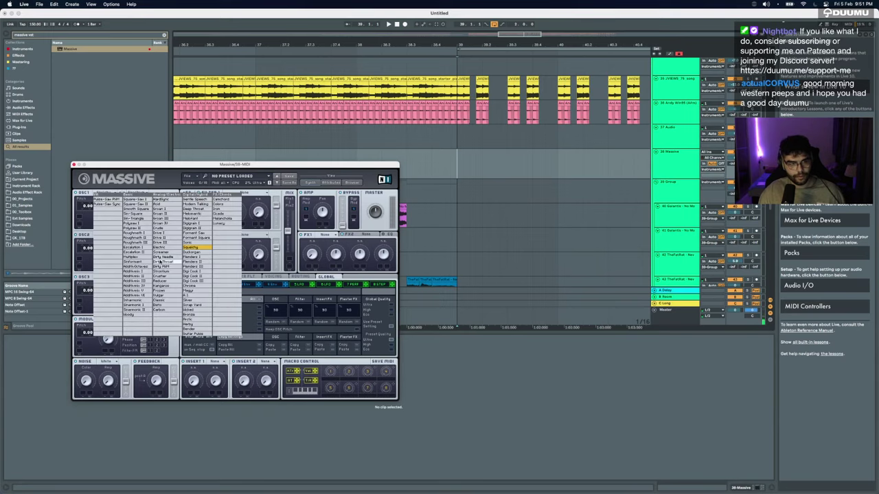
pyautogui.click(185, 253)
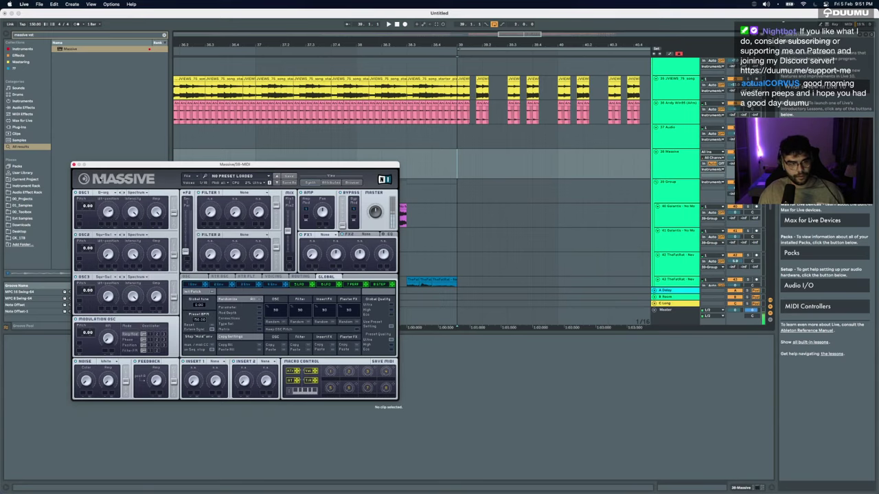
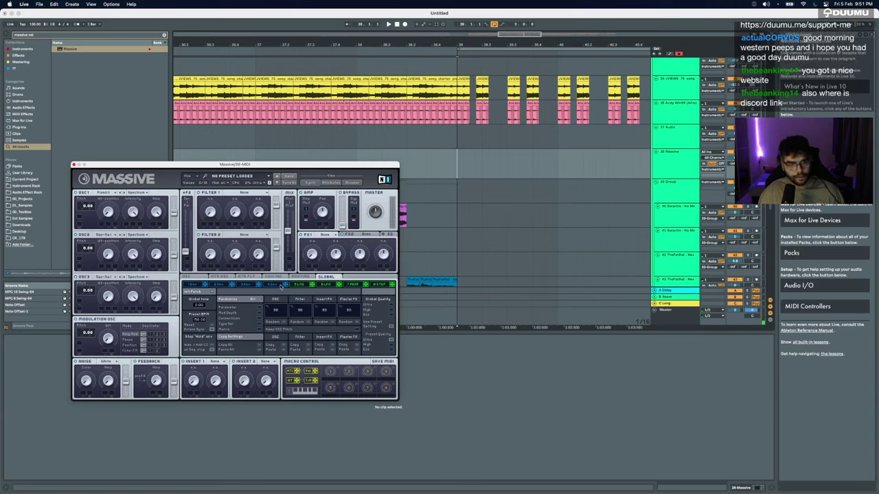
pyautogui.click(276, 284)
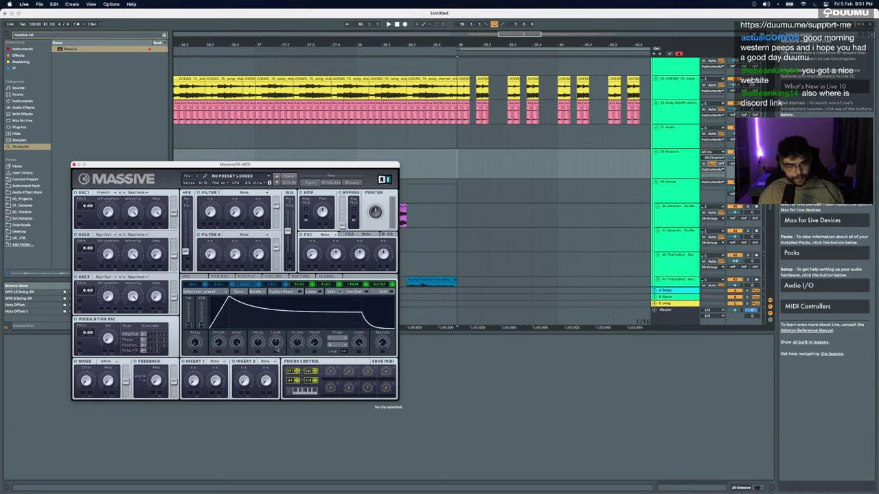
pyautogui.moveTo(276, 346)
pyautogui.mouseDown()
pyautogui.moveTo(277, 376)
pyautogui.moveTo(260, 341)
pyautogui.mouseUp()
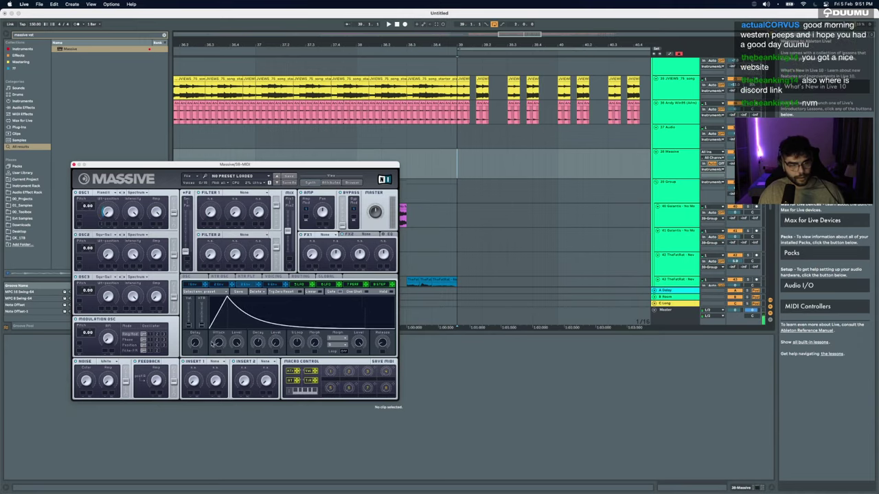
# Step: Lengthen the envelope's attack, raise its decay level slightly above zero and play the arrangement from bar 39
pyautogui.moveTo(215, 343); pyautogui.dragTo(259, 354)
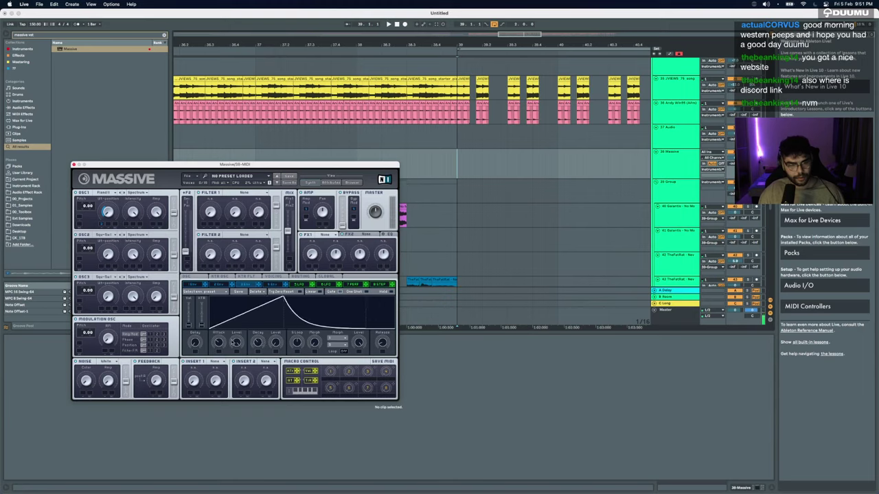
pyautogui.moveTo(221, 342); pyautogui.dragTo(221, 339)
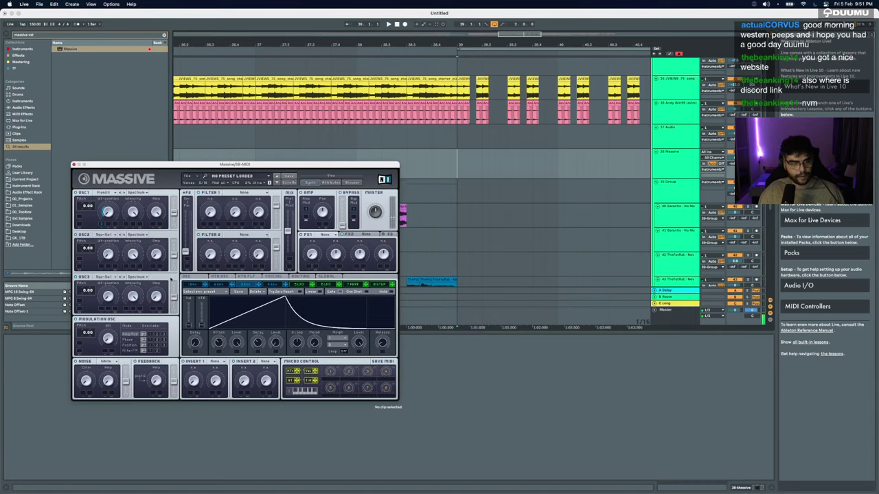
pyautogui.moveTo(278, 345); pyautogui.dragTo(285, 429)
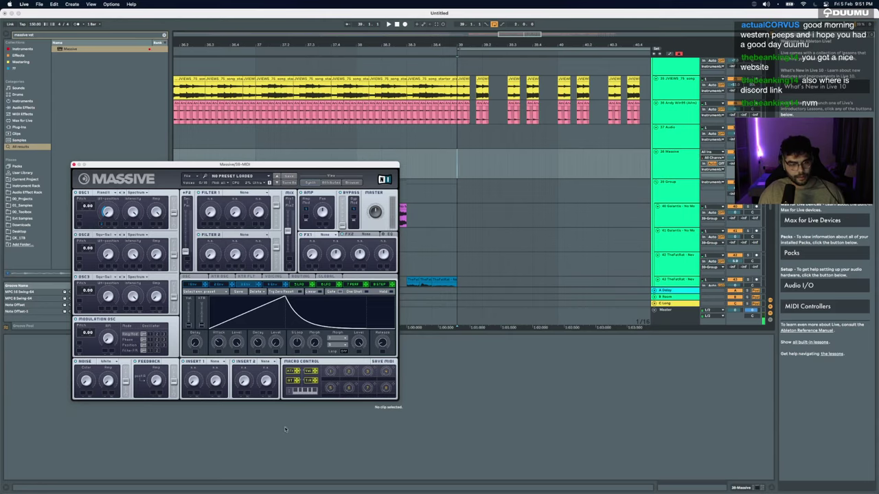
pyautogui.moveTo(273, 348); pyautogui.dragTo(277, 323)
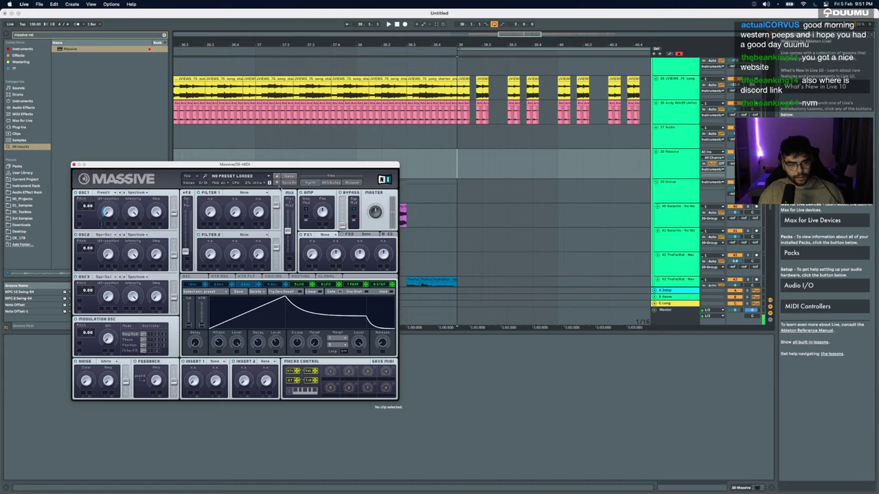
pyautogui.press('space')
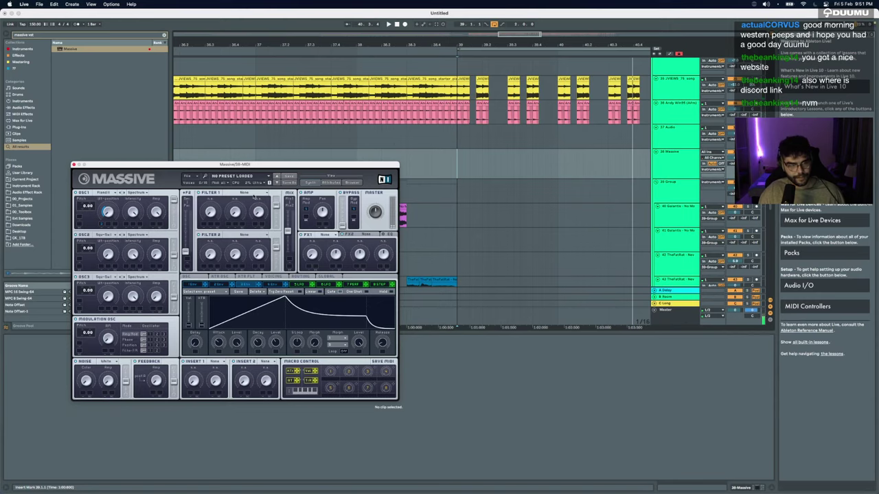
# Step: Try Bandpass and Bandreject for Filter 1, settle on Scream, and modulate its cutoff with the envelope
pyautogui.click(244, 195)
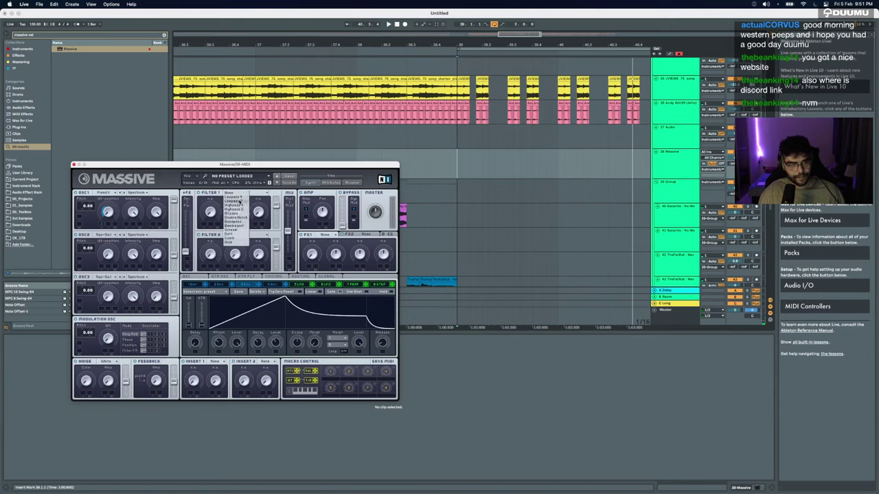
pyautogui.click(234, 221)
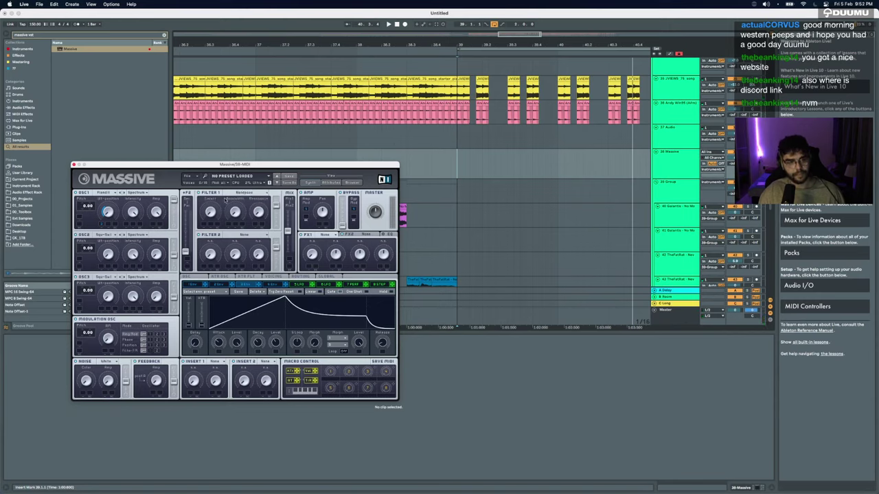
pyautogui.click(226, 198)
pyautogui.click(237, 226)
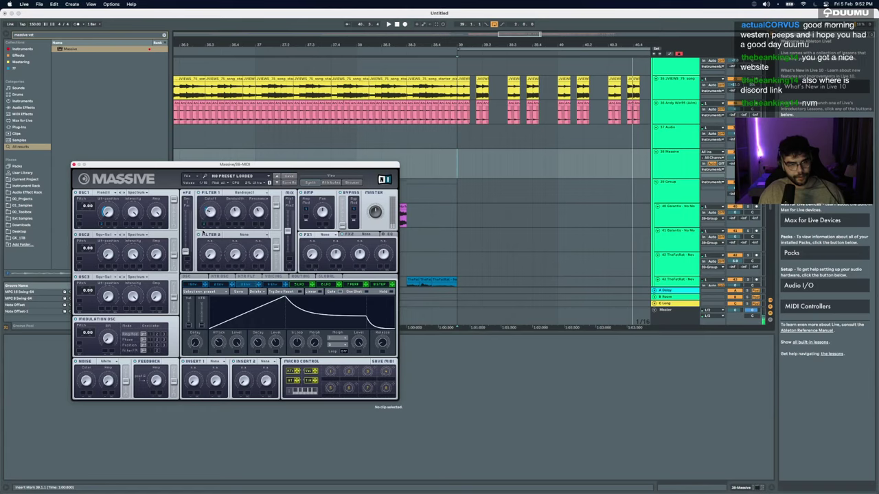
pyautogui.click(244, 193)
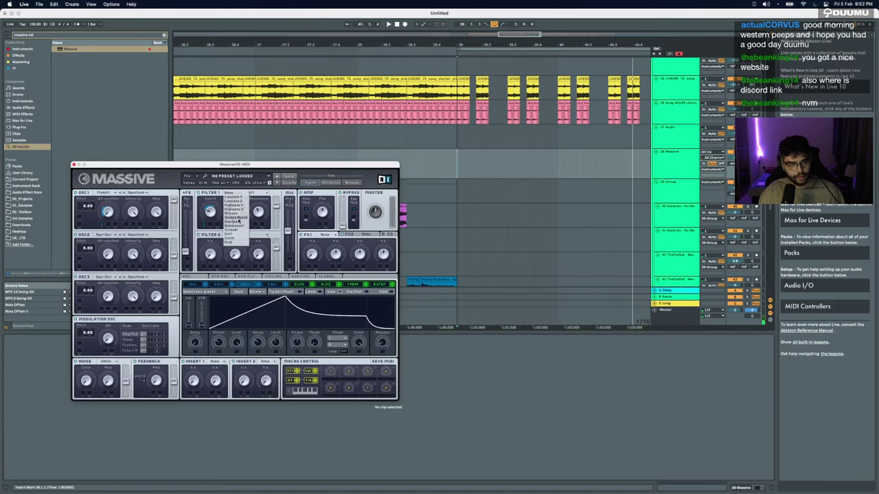
pyautogui.click(236, 231)
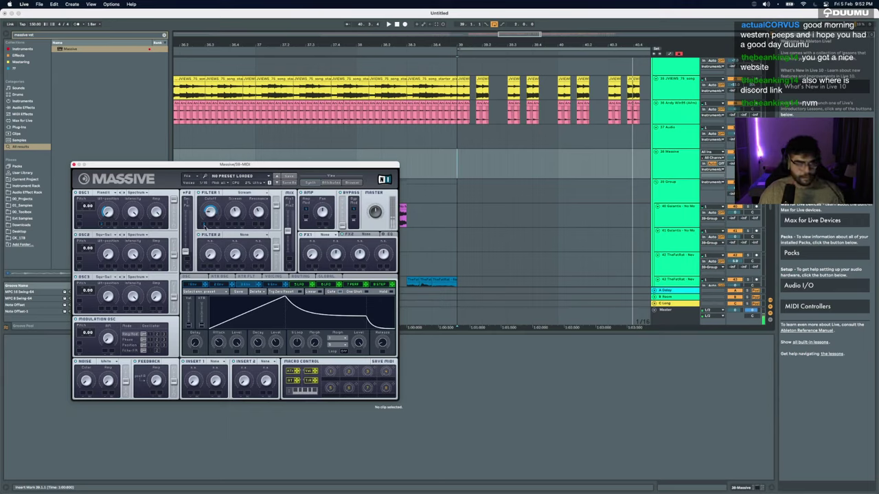
# Step: Leave FX1 set to None and set Insert 1 to Hardclipper
pyautogui.click(328, 235)
pyautogui.click(329, 238)
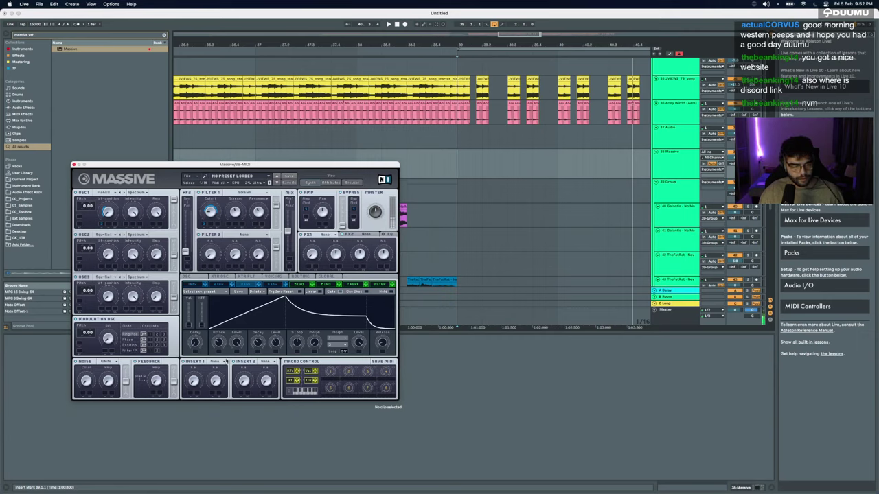
pyautogui.click(225, 361)
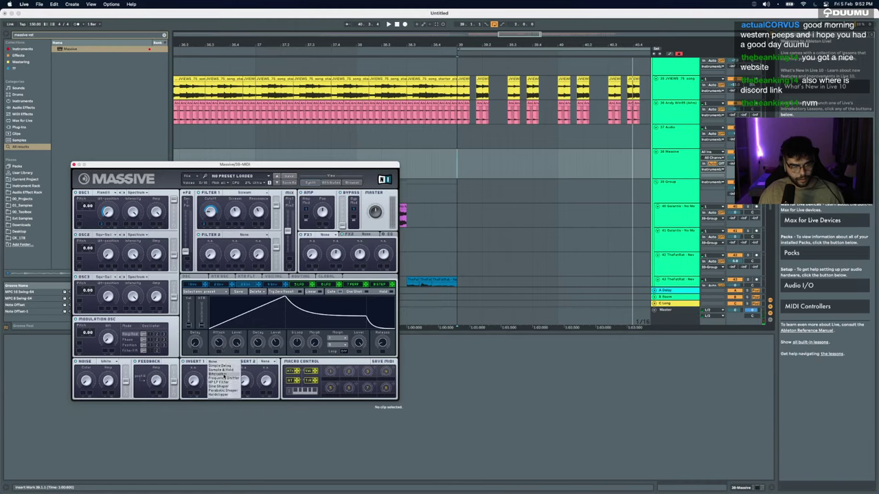
pyautogui.click(224, 395)
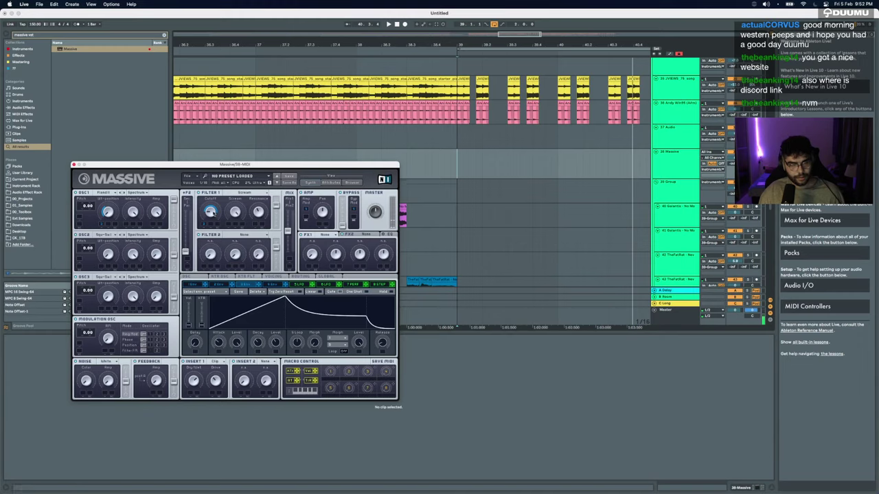
# Step: Set FX1 in Massive to Brauner Tube and close the synth window
pyautogui.click(322, 235)
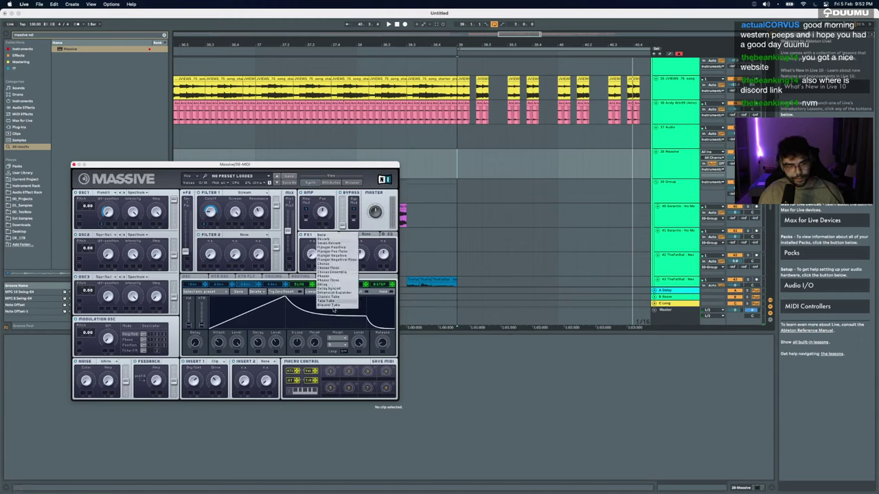
pyautogui.click(330, 305)
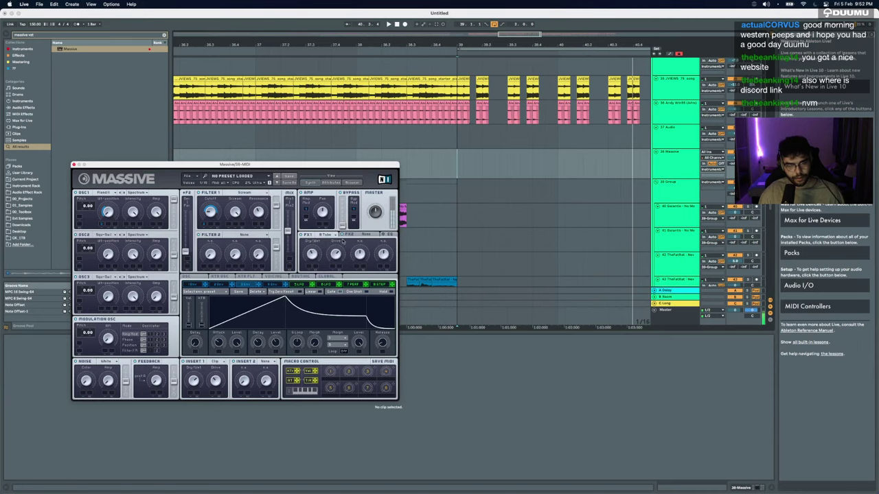
pyautogui.click(73, 165)
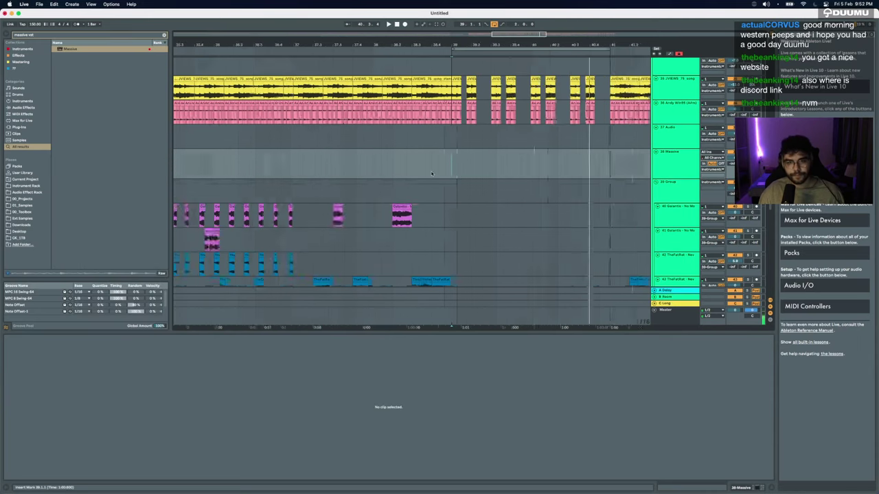
# Step: Create a short MIDI clip on the Massive track after bar 39 and fill its whole length with a low D#0 note
pyautogui.doubleClick(467, 168)
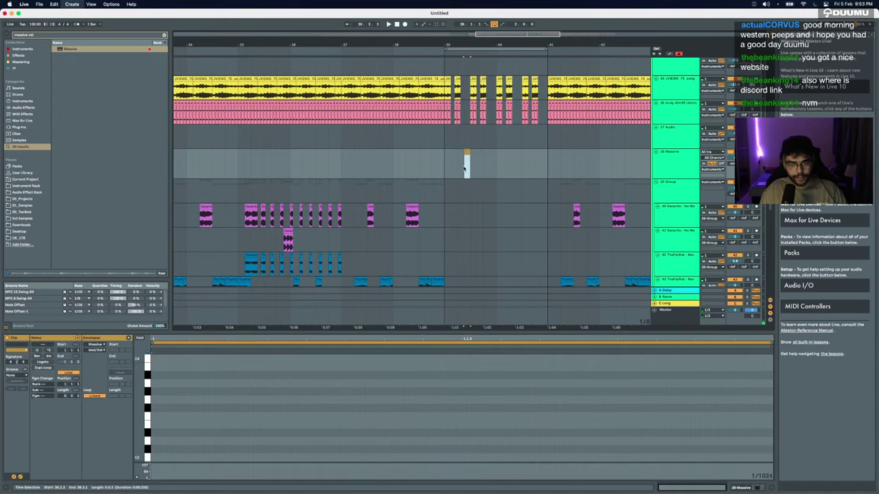
pyautogui.click(172, 424)
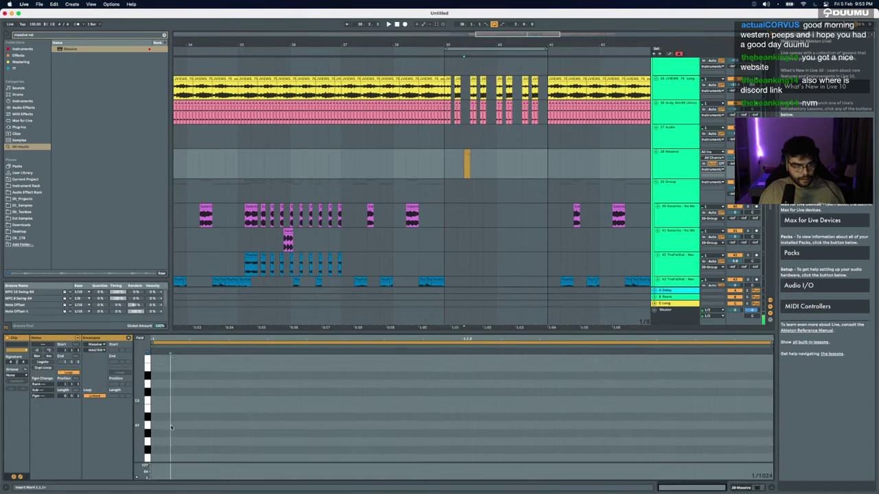
pyautogui.scroll(-8, 172, 429)
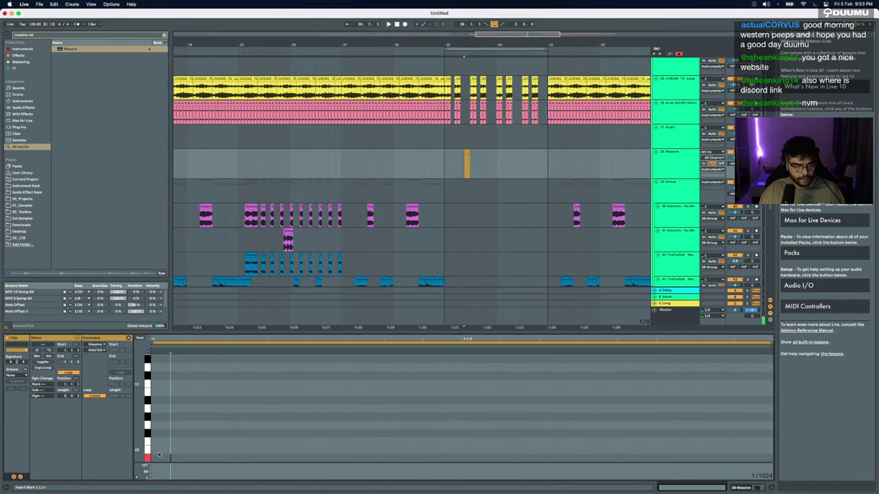
pyautogui.doubleClick(154, 459)
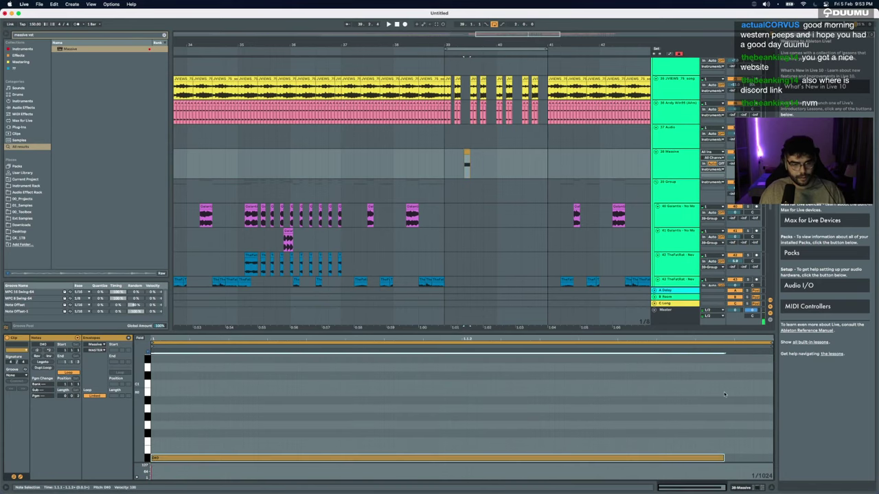
pyautogui.press('space')
pyautogui.moveTo(724, 458); pyautogui.dragTo(774, 458)
pyautogui.press('space')
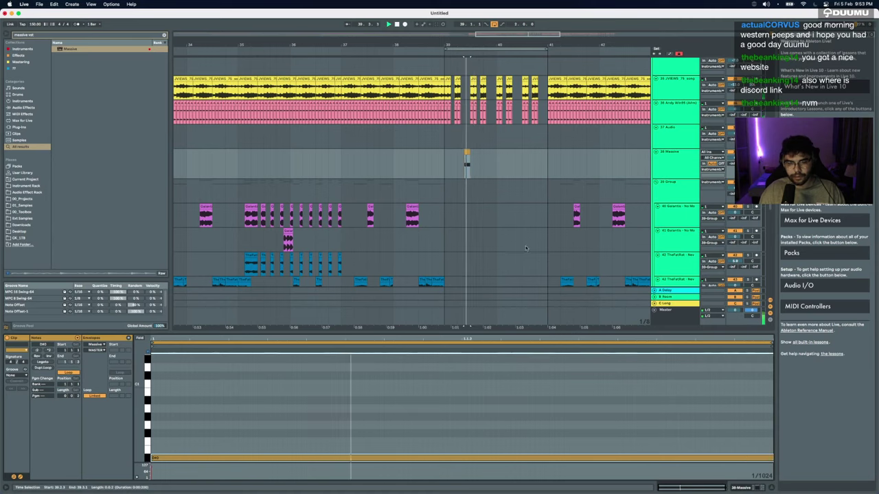
# Step: Duplicate the half-bar section holding the Massive clip three times so that it repeats up to bar 41
pyautogui.moveTo(444, 165); pyautogui.dragTo(471, 166)
pyautogui.press('space')
pyautogui.press('super+d')
pyautogui.press('super+d')
pyautogui.press('super+d')
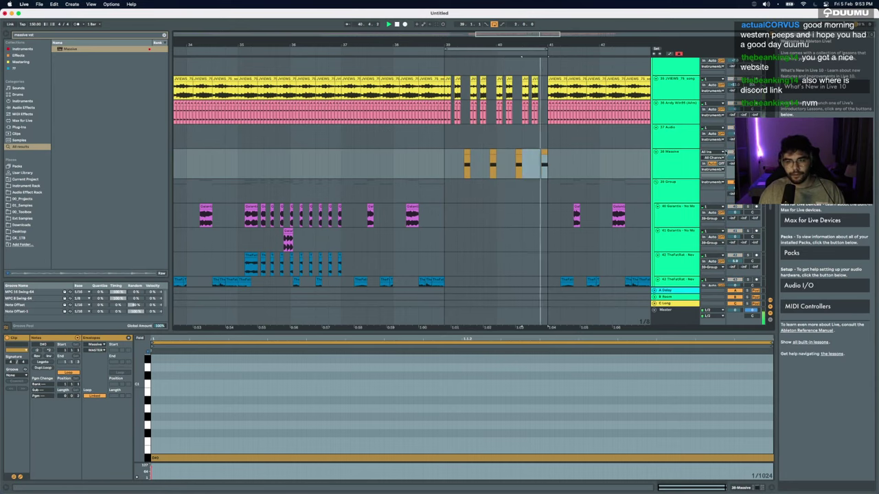
pyautogui.press('space')
# Step: Shorten the attack of Massive's envelope slightly while auditioning the first clip, and close the synth window
pyautogui.moveTo(471, 165); pyautogui.dragTo(463, 166)
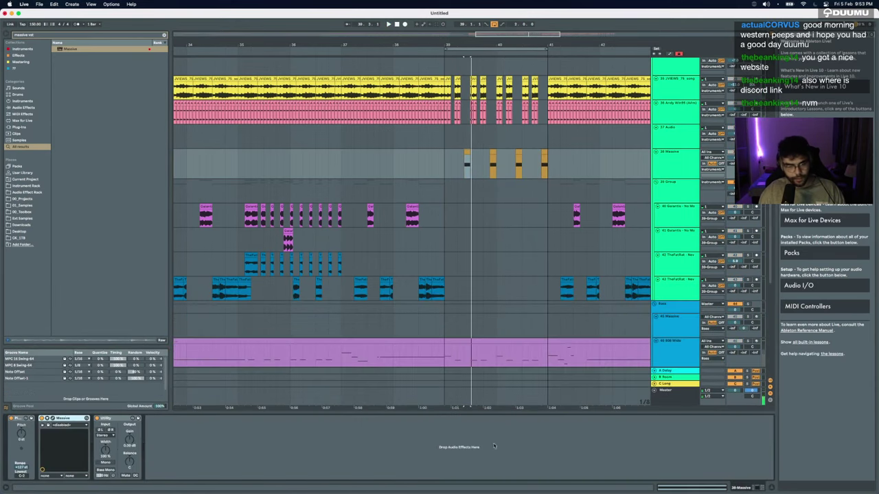
pyautogui.click(53, 418)
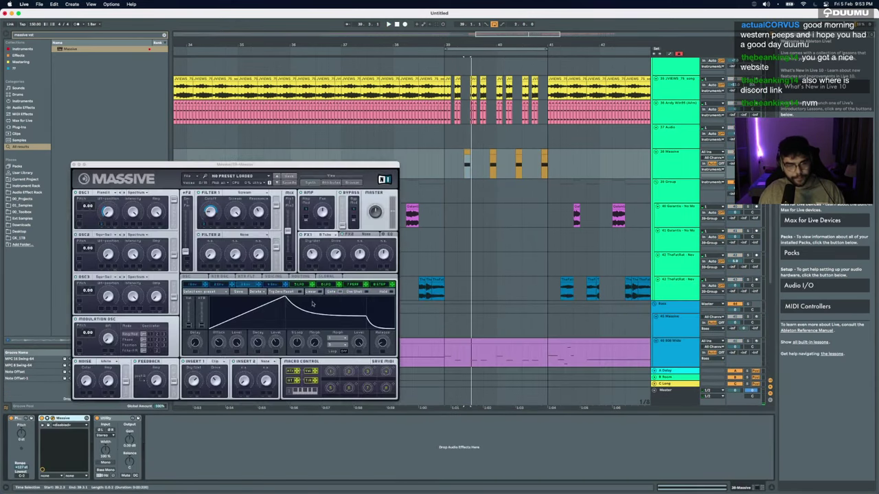
pyautogui.press('space')
pyautogui.moveTo(219, 342); pyautogui.dragTo(218, 339)
pyautogui.press('space')
pyautogui.press('space')
pyautogui.press('space')
pyautogui.press('space')
pyautogui.press('space')
pyautogui.press('space')
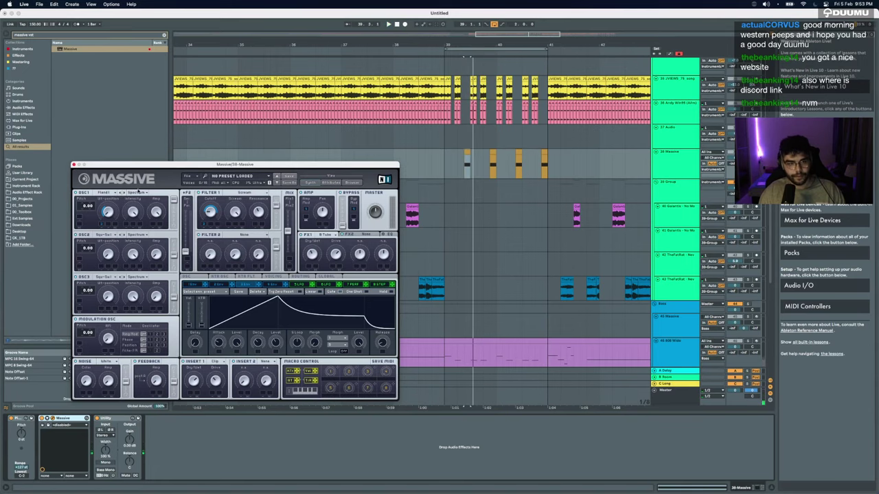
pyautogui.click(74, 165)
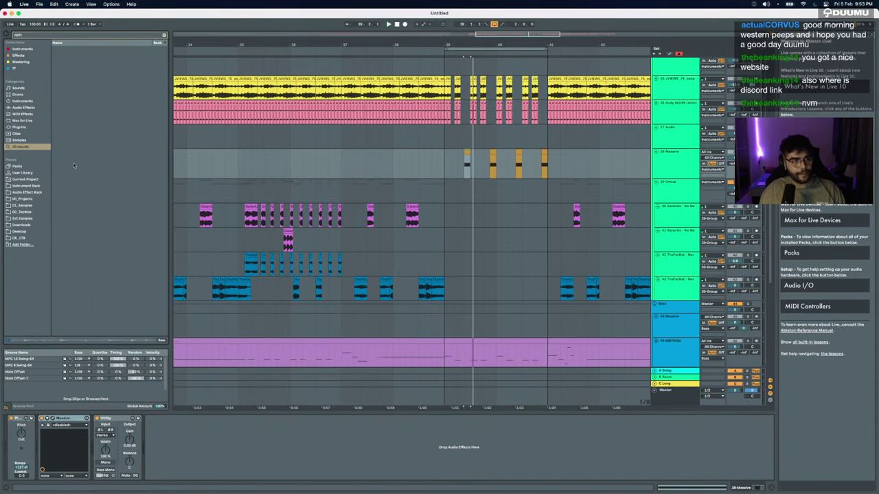
# Step: Search the browser for OTT and load the OTT_30 preset after Utility on the Massive track
pyautogui.write('ott')
pyautogui.press('Down')
pyautogui.press('Down')
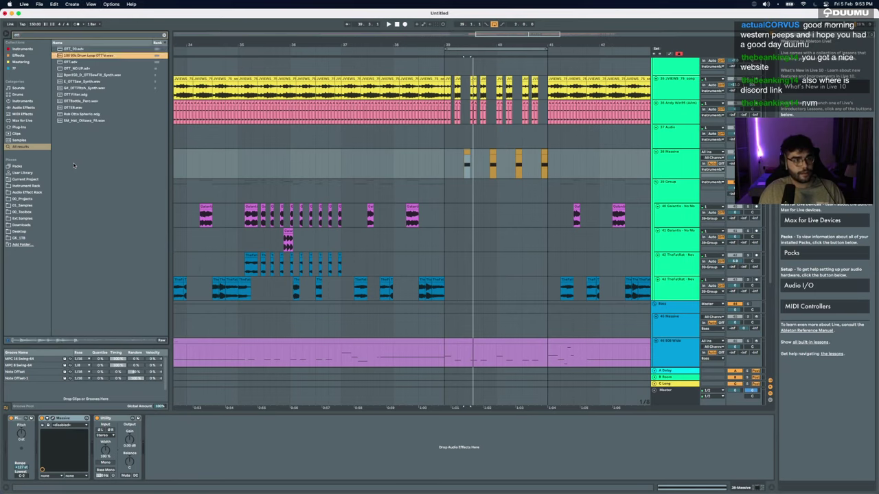
pyautogui.press('Up')
pyautogui.press('Return')
pyautogui.press('Return')
pyautogui.click(204, 418)
pyautogui.press('space')
pyautogui.press('space')
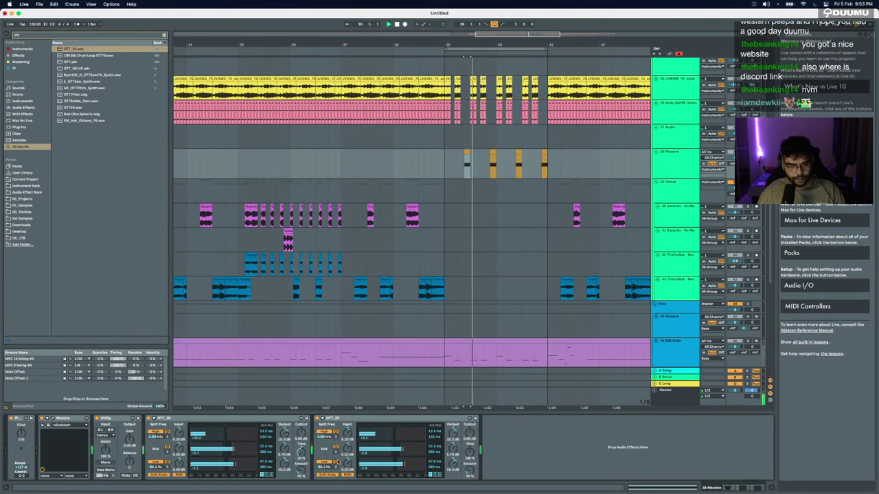
# Step: Delete the duplicate OTT_30 device and lower the remaining one's output
pyautogui.click(365, 422)
pyautogui.press('Delete')
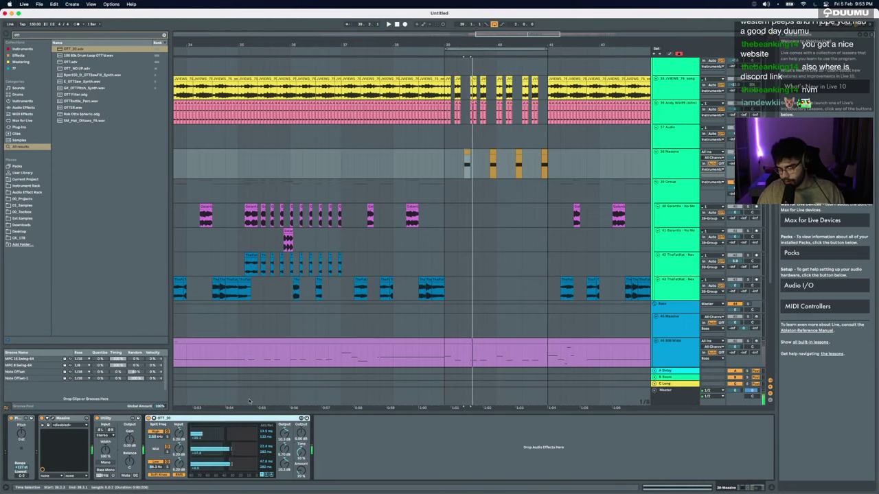
pyautogui.moveTo(302, 435); pyautogui.dragTo(302, 447)
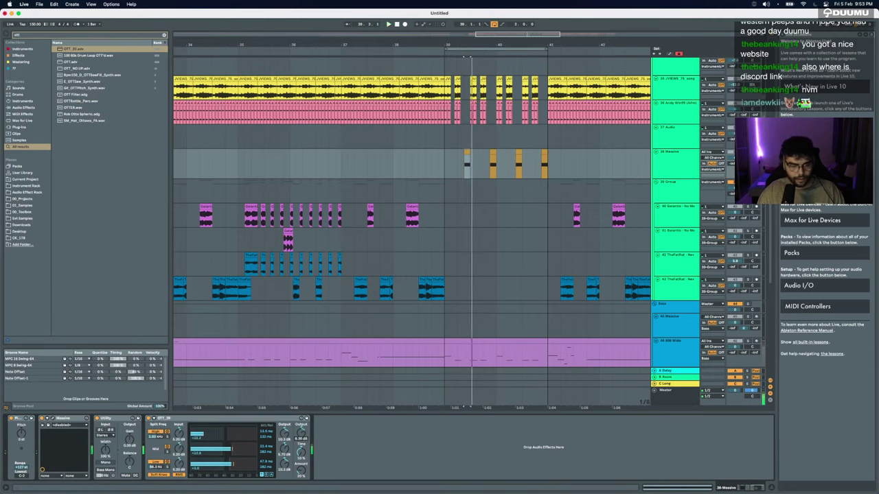
# Step: Add a Saturator to the Massive track and move it in front of OTT_30
pyautogui.press('super+f')
pyautogui.write('e')
pyautogui.press('super+f')
pyautogui.write('satur')
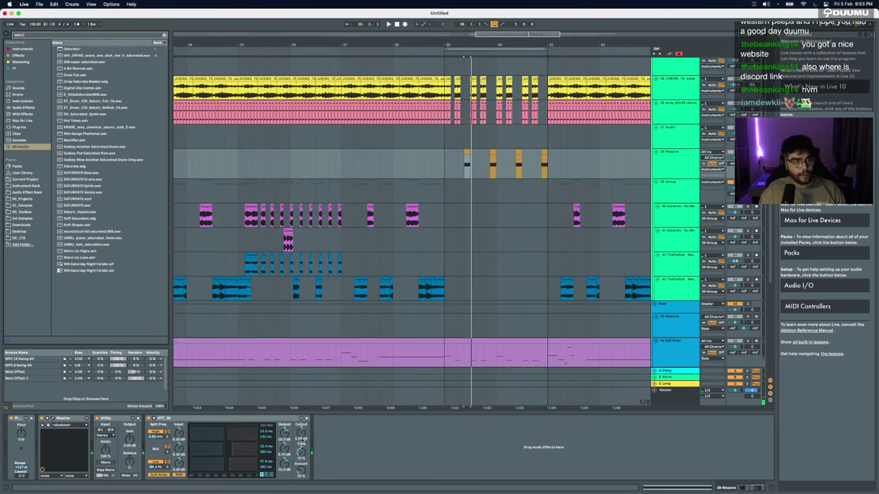
pyautogui.press('Return')
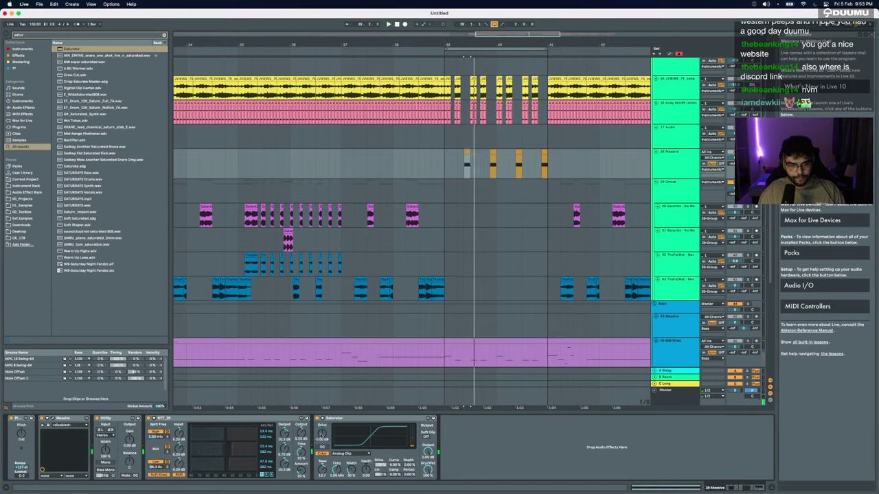
pyautogui.moveTo(349, 419); pyautogui.dragTo(200, 439)
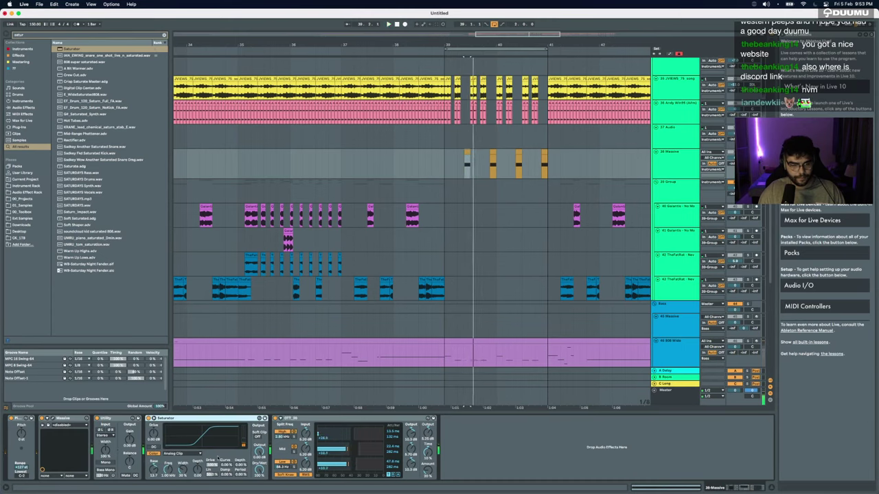
# Step: Find EQ Eight in the browser and add it after OTT_30 on the Massive track
pyautogui.press('super+f')
pyautogui.press('BackSpace')
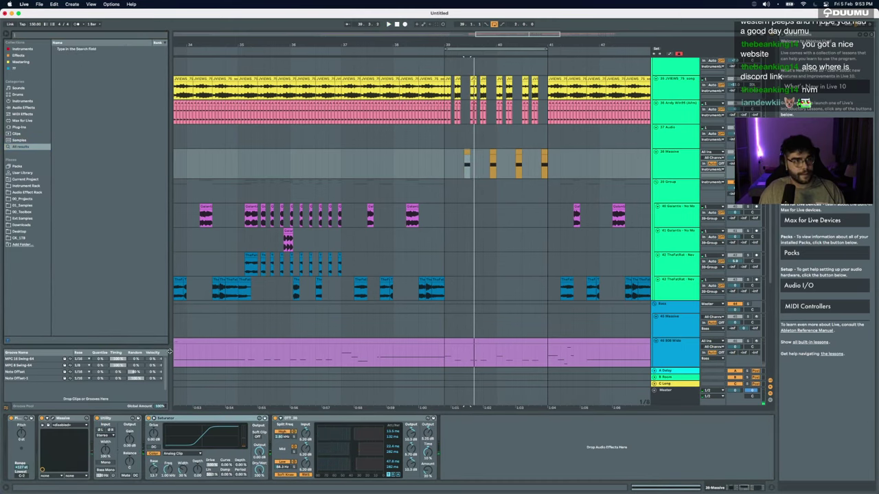
pyautogui.write('eq')
pyautogui.press('Down')
pyautogui.press('Return')
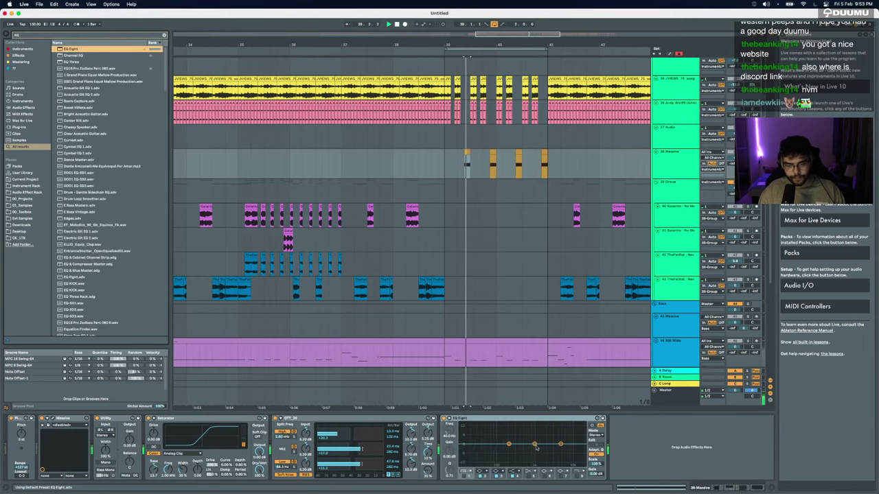
# Step: Dip one EQ Eight band in the low mids while repeatedly playing the first Massive clip
pyautogui.press('space')
pyautogui.press('space')
pyautogui.press('space')
pyautogui.press('space')
pyautogui.press('space')
pyautogui.press('space')
pyautogui.press('space')
pyautogui.moveTo(525, 451); pyautogui.dragTo(514, 451)
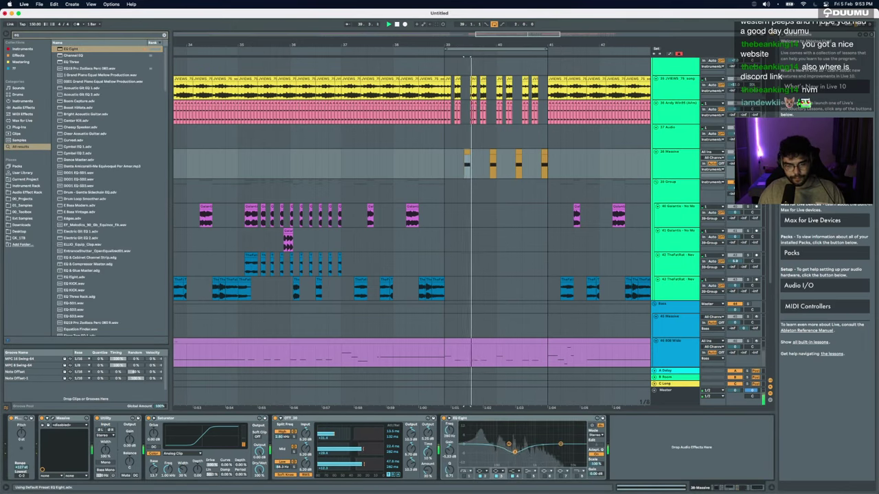
pyautogui.press('space')
# Step: Search for an imager and add Ozone Imager at the end of the Massive track's effect chain
pyautogui.click(53, 418)
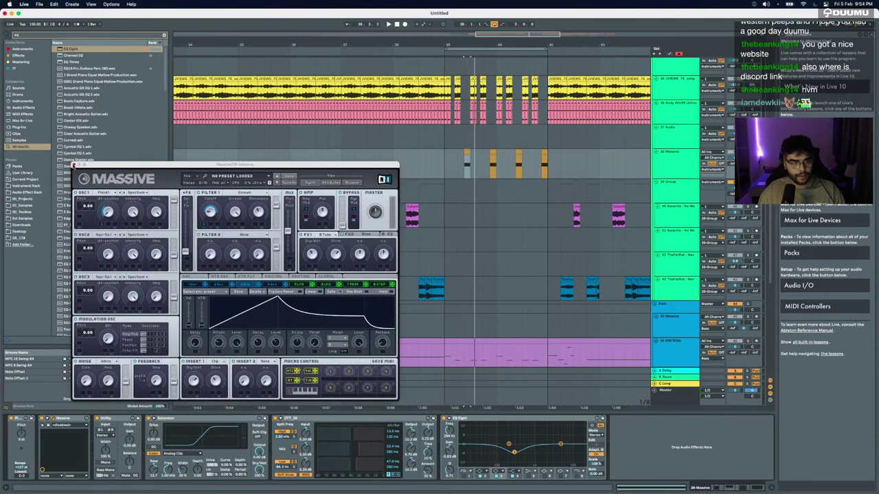
pyautogui.click(74, 165)
pyautogui.press('super+f')
pyautogui.write('imager')
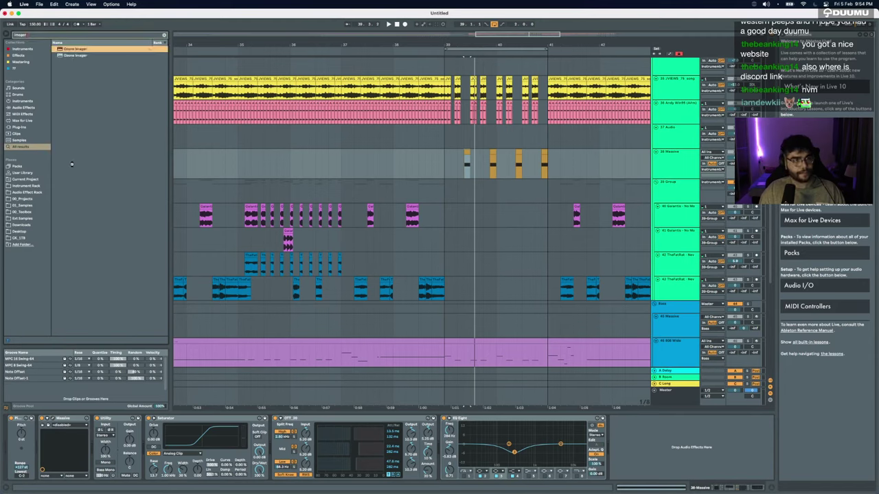
pyautogui.press('Return')
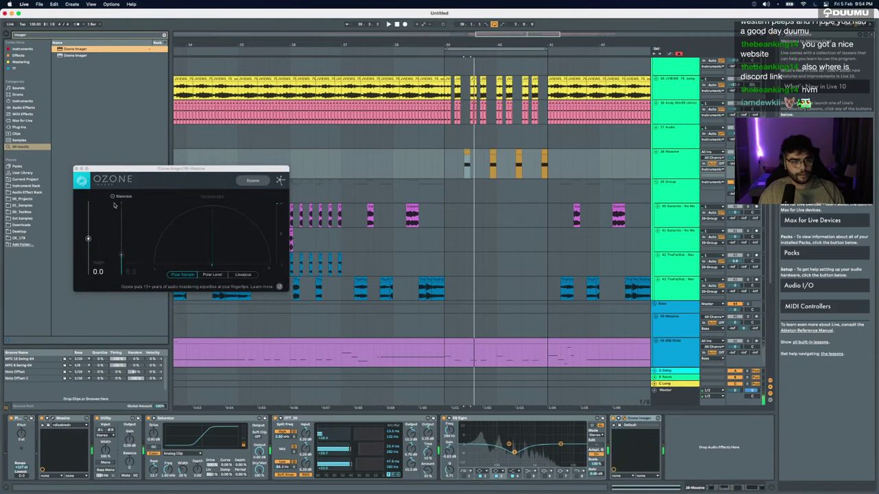
# Step: Enable Stereoize in Ozone Imager, raise the width, and audition the clip with its window closed
pyautogui.click(113, 197)
pyautogui.press('space')
pyautogui.moveTo(88, 239); pyautogui.dragTo(88, 229)
pyautogui.press('space')
pyautogui.press('space')
pyautogui.press('space')
pyautogui.click(76, 168)
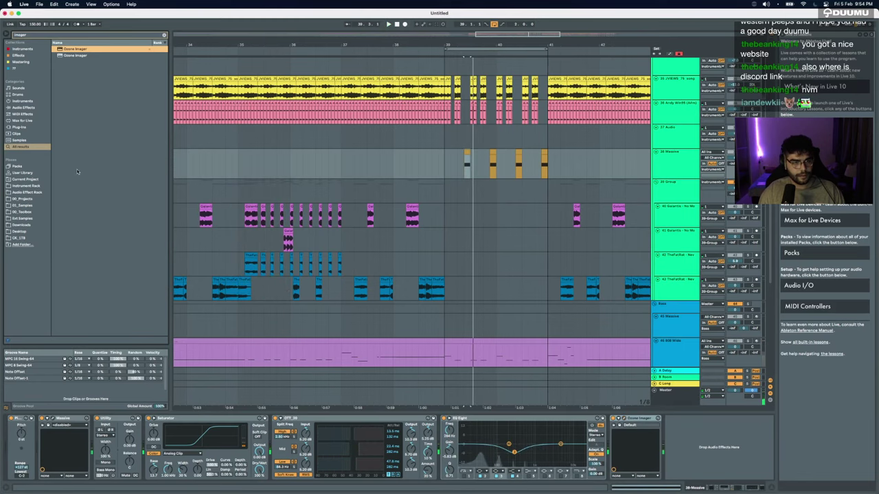
pyautogui.press('space')
pyautogui.press('space')
# Step: Activate another EQ Eight band, boost it into a strong peak and sweep its frequency through the low mids during playback
pyautogui.click(542, 474)
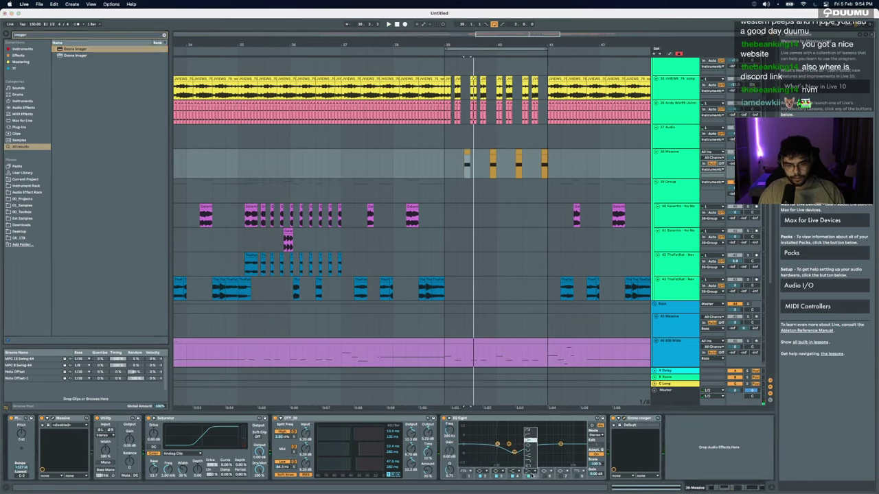
pyautogui.press('space')
pyautogui.moveTo(571, 445); pyautogui.dragTo(507, 427)
pyautogui.press('space')
pyautogui.press('space')
pyautogui.press('space')
pyautogui.press('space')
pyautogui.press('space')
pyautogui.press('space')
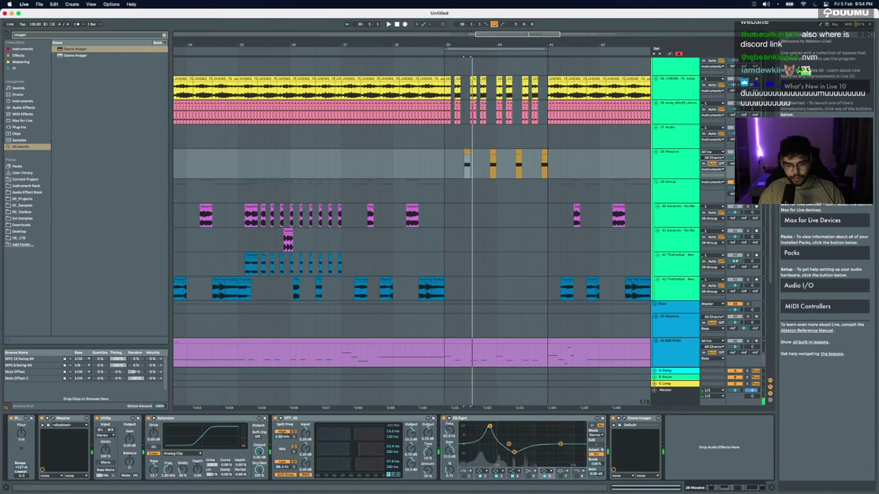
# Step: Replay the first Massive clip and show the arrangement's automation with the boosted EQ Eight band's frequency lane
pyautogui.scroll(5, 473, 309)
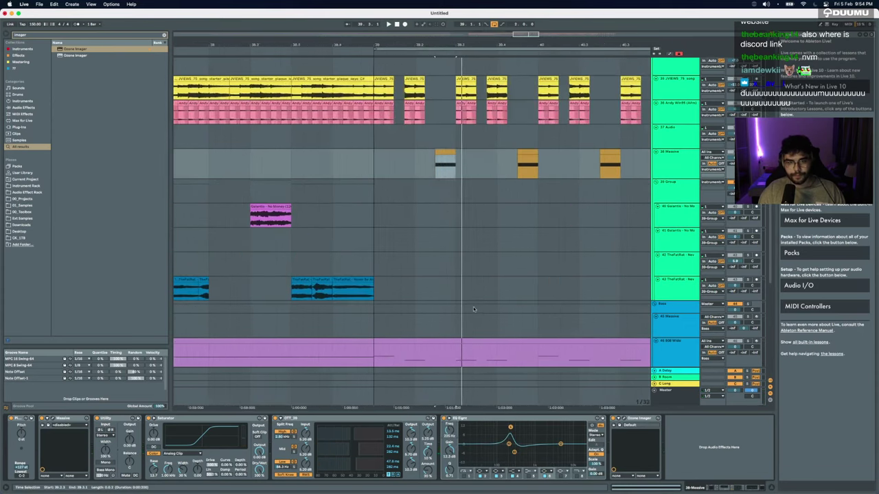
pyautogui.scroll(2, 473, 311)
pyautogui.press('space')
pyautogui.press('space')
pyautogui.press('space')
pyautogui.press('space')
pyautogui.scroll(3, 477, 319)
pyautogui.press('a')
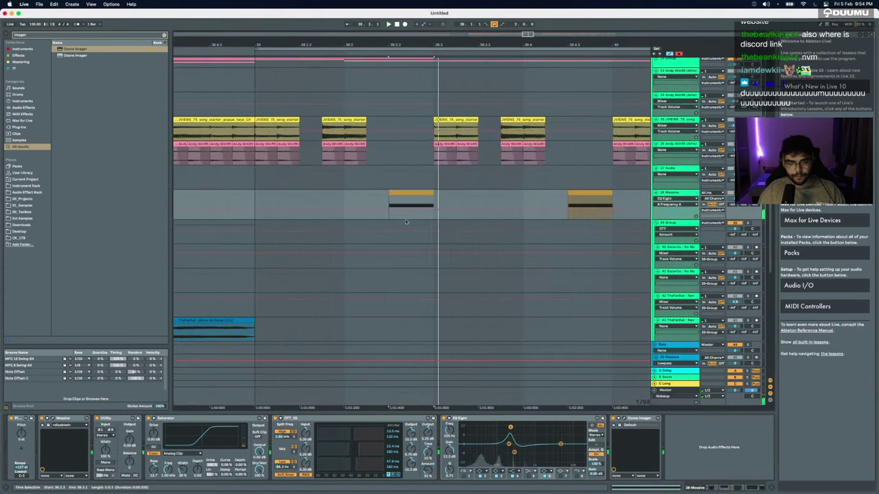
# Step: Draw a falling EQ Eight frequency automation curve across the first Massive clip and play it back
pyautogui.click(405, 211)
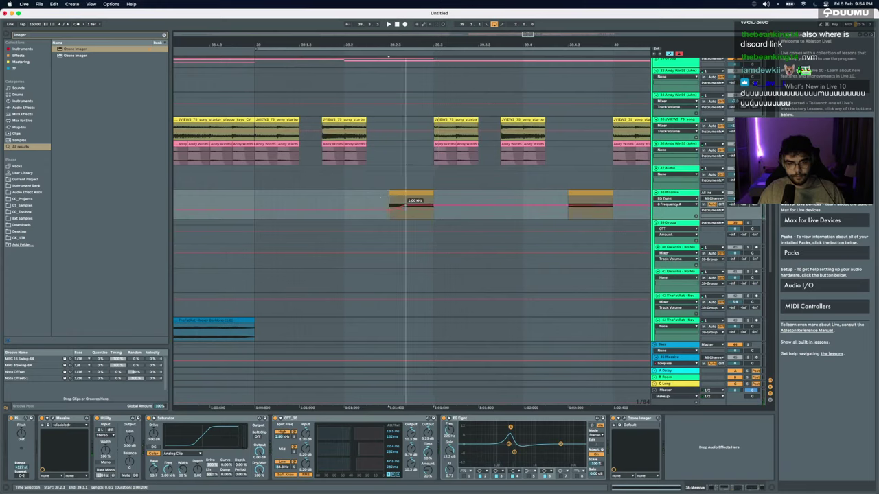
pyautogui.click(405, 208)
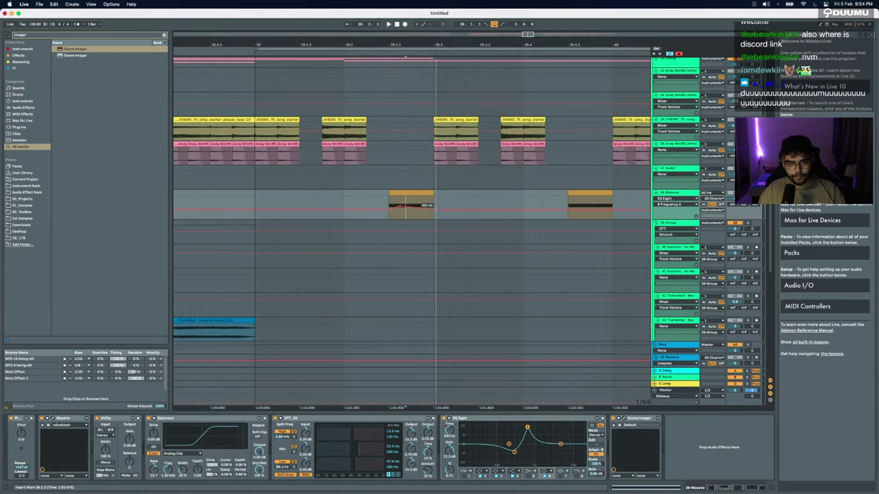
pyautogui.press('space')
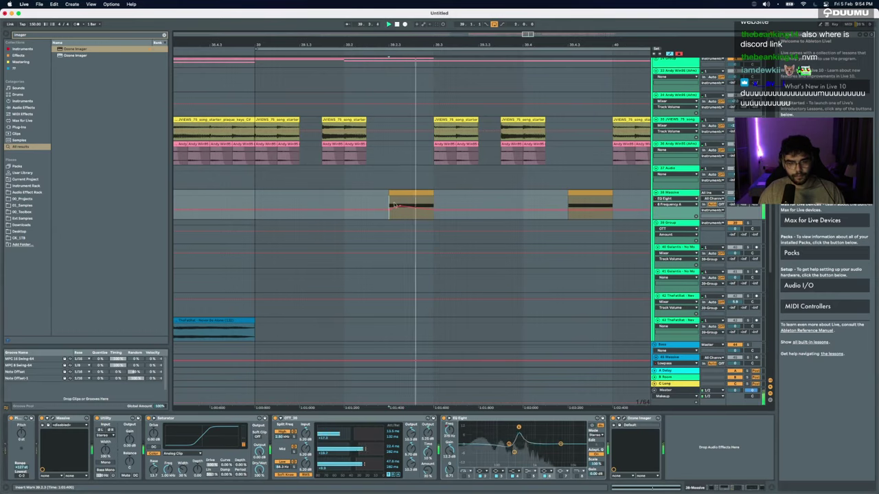
pyautogui.press('-')
pyautogui.press('space')
# Step: Duplicate the first Massive clip's section with its EQ automation three times up to bar 41 and return to bar 39
pyautogui.moveTo(427, 205); pyautogui.dragTo(380, 204)
pyautogui.press('super+d')
pyautogui.press('super+d')
pyautogui.press('super+d')
pyautogui.click(381, 204)
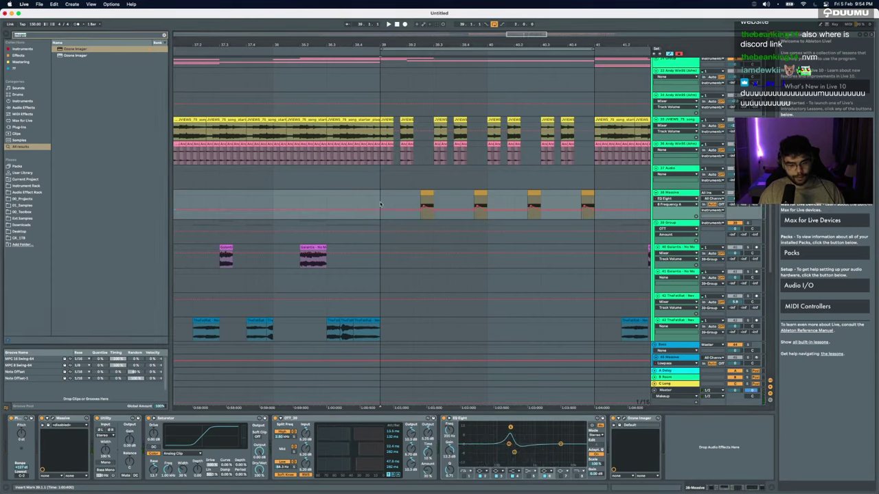
# Step: Add a second EQ Eight to the end of the Massive track's chain and cut a dip in its mids while playing
pyautogui.press('super+f')
pyautogui.write('eq')
pyautogui.press('Down')
pyautogui.press('Return')
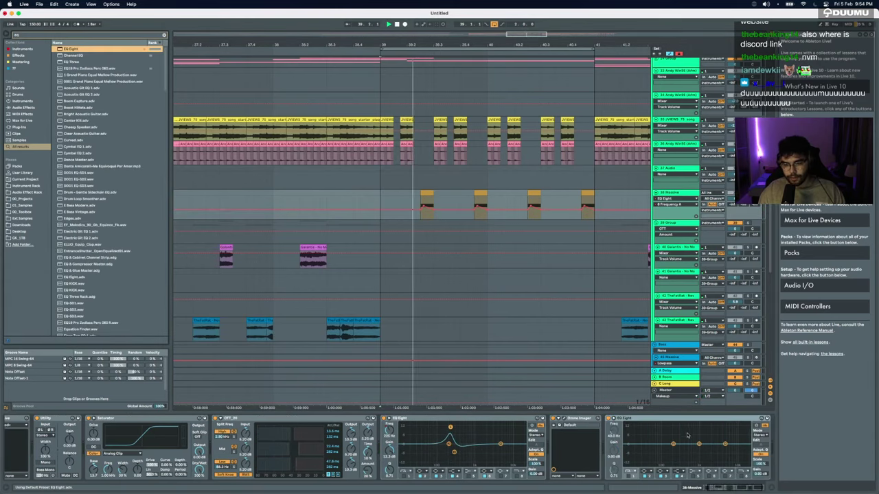
pyautogui.press('space')
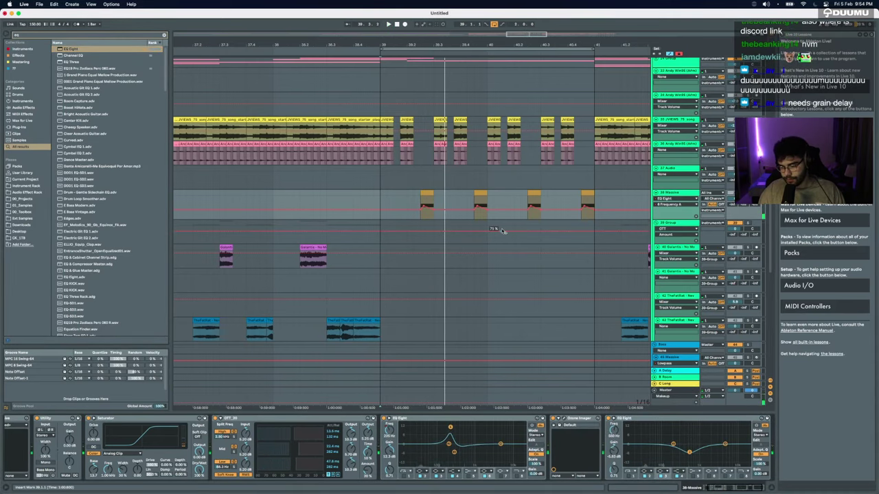
# Step: Add a Grain Delay after the second EQ Eight on the Massive track and tune its settings while the first stab plays
pyautogui.click(421, 190)
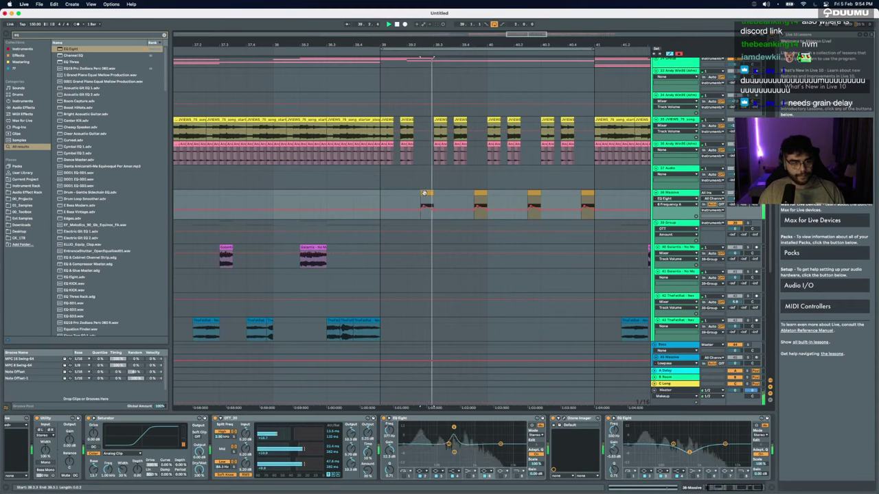
pyautogui.press('super+f')
pyautogui.write('grain')
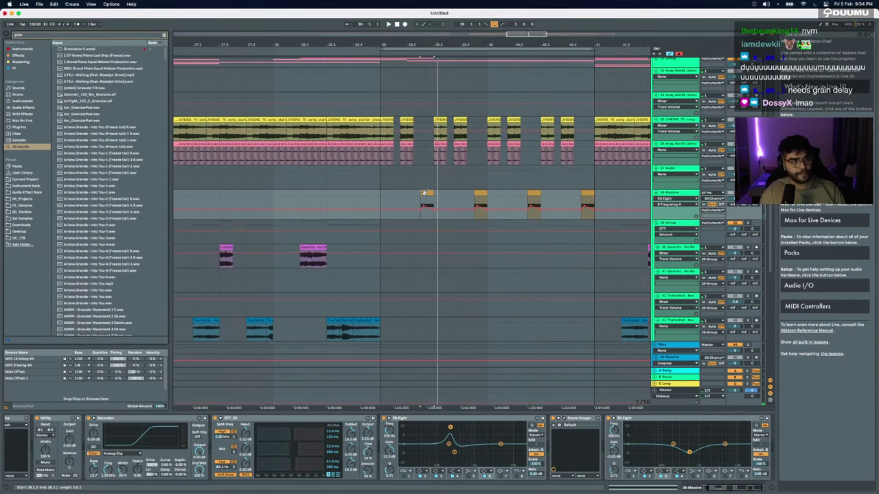
pyautogui.press('Return')
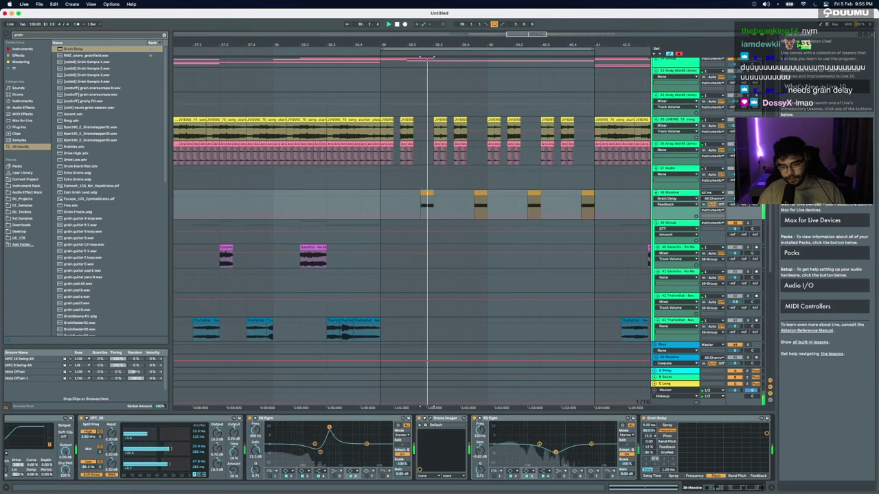
pyautogui.moveTo(648, 431); pyautogui.dragTo(649, 452)
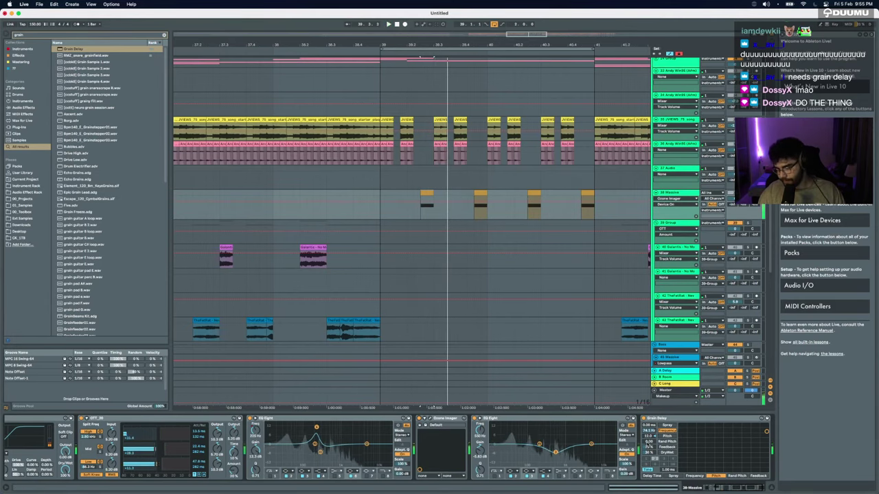
# Step: Play the section through and review the Massive stabs against the rest of the arrangement
pyautogui.press('space')
pyautogui.scroll(-8, 468, 206)
pyautogui.press('a')
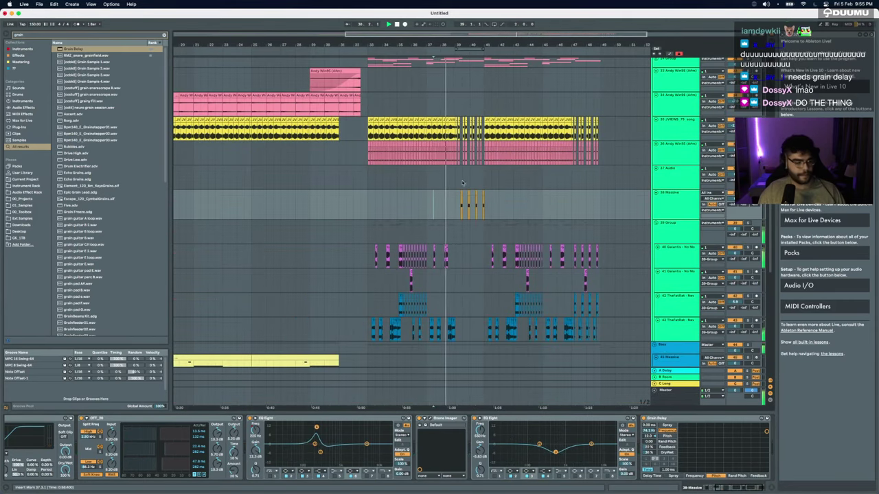
pyautogui.scroll(2, 463, 184)
pyautogui.scroll(4, 463, 184)
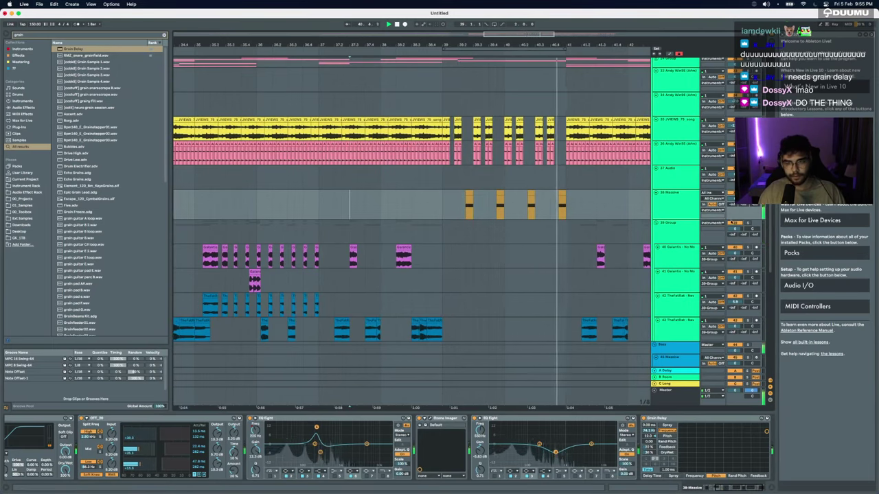
pyautogui.press('a')
pyautogui.scroll(4, 508, 240)
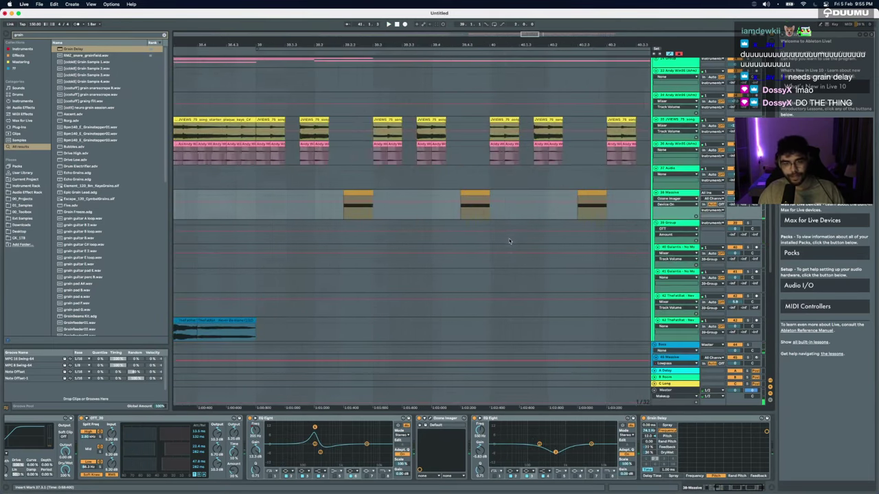
# Step: Show the first EQ Eight's frequency automation, duplicate the first visible Massive clip's section three times, and play from bar 39
pyautogui.click(314, 428)
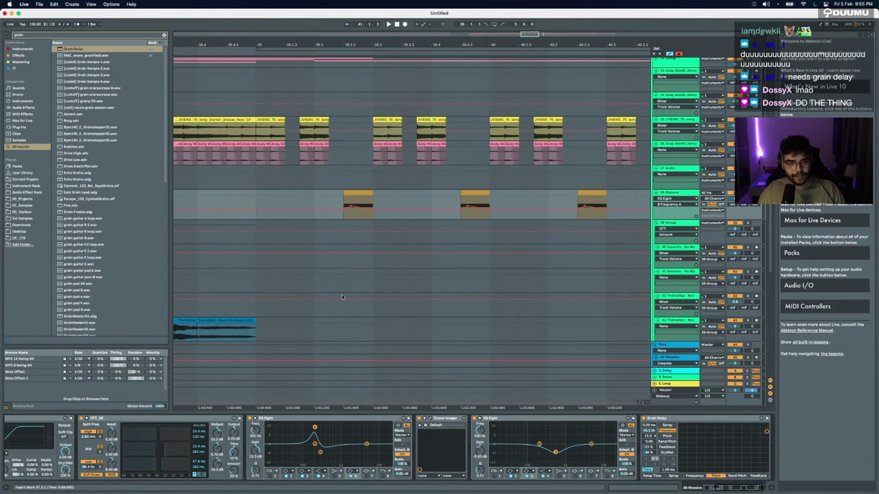
pyautogui.click(349, 205)
pyautogui.moveTo(343, 199); pyautogui.dragTo(461, 200)
pyautogui.press('super+d')
pyautogui.press('super+d')
pyautogui.press('super+d')
pyautogui.scroll(-5, 462, 200)
pyautogui.press('a')
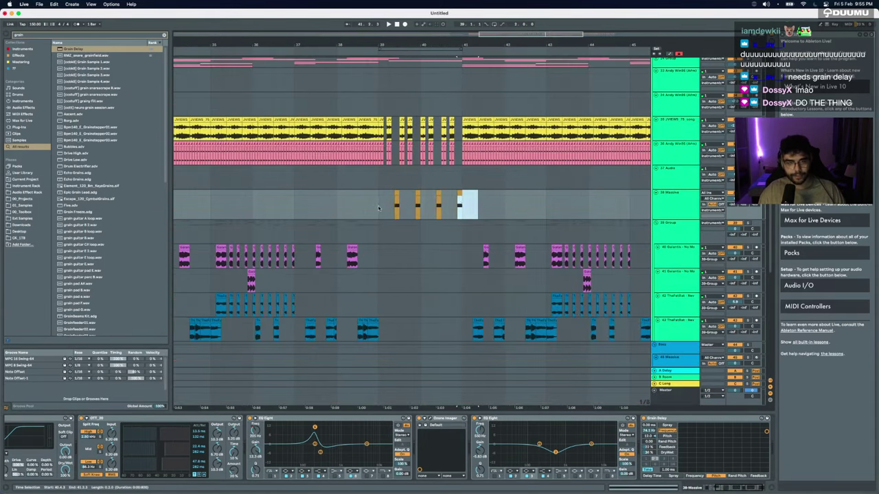
pyautogui.click(377, 208)
pyautogui.press('space')
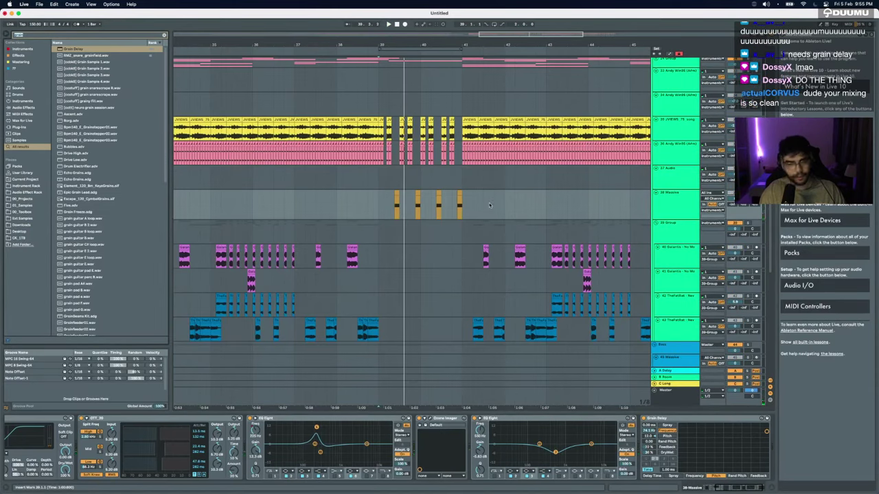
# Step: Clear the browser search, add the Pedal audio effect to the end of the Massive chain and raise its gain during playback
pyautogui.press('BackSpace')
pyautogui.click(21, 108)
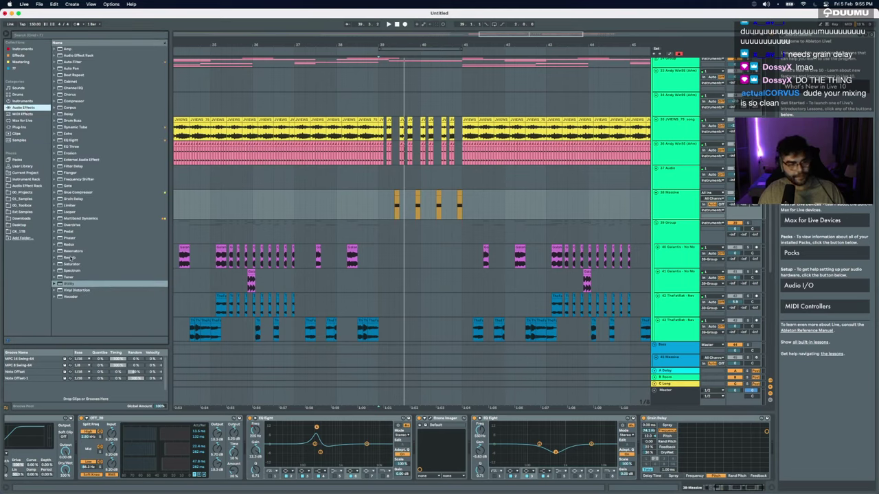
pyautogui.doubleClick(68, 232)
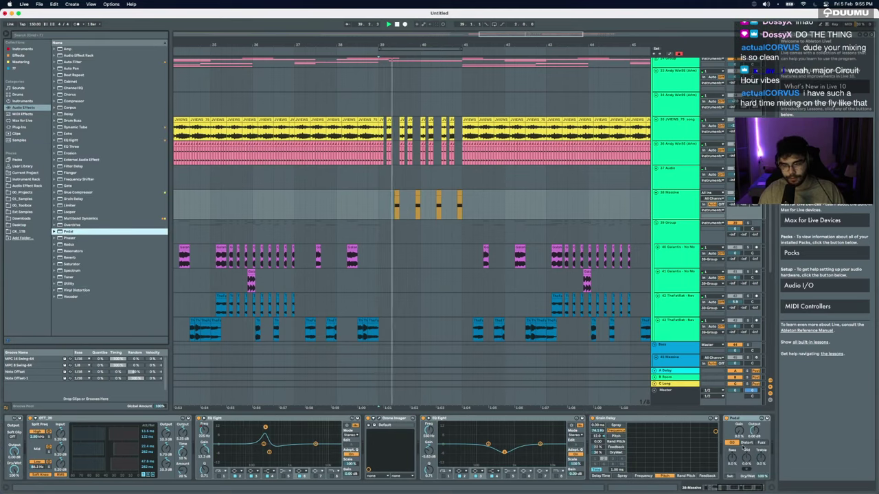
pyautogui.press('space')
pyautogui.moveTo(740, 432); pyautogui.dragTo(739, 421)
pyautogui.press('space')
pyautogui.press('space')
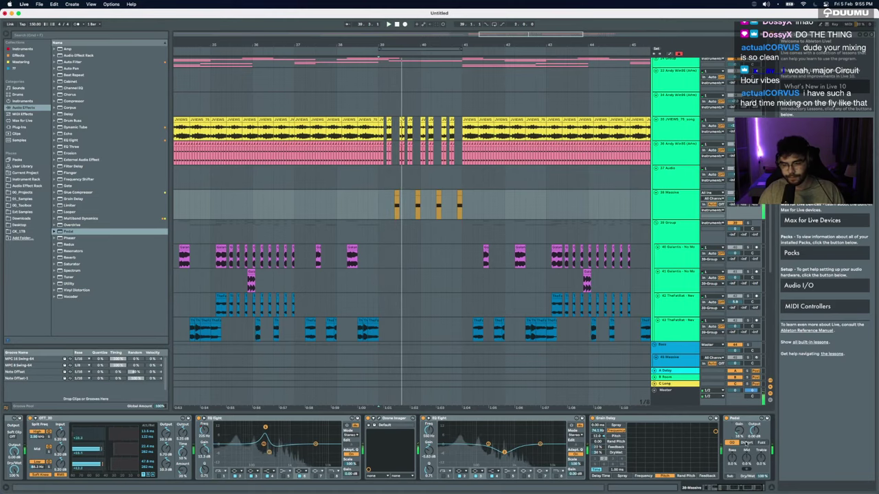
# Step: Switch the Pedal to Fuzz, lower its dry/wet to about 40% and move it between OTT and the first EQ Eight
pyautogui.click(762, 443)
pyautogui.press('space')
pyautogui.press('space')
pyautogui.press('space')
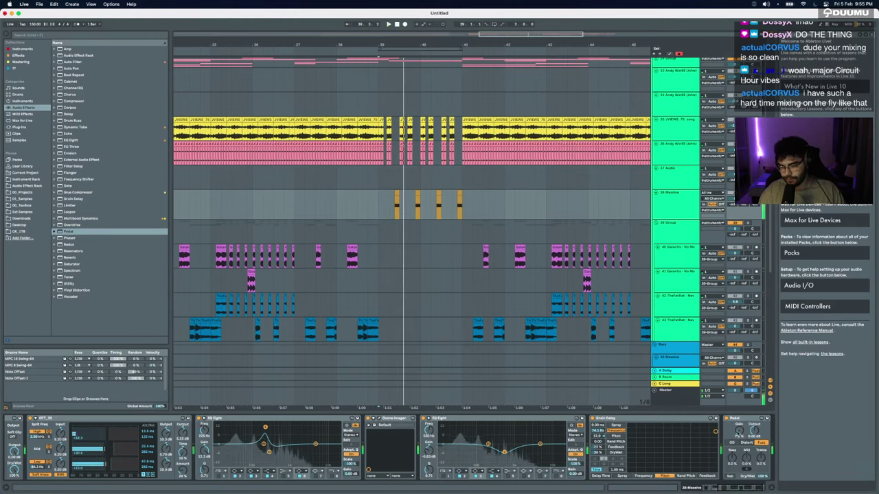
pyautogui.press('space')
pyautogui.moveTo(763, 476); pyautogui.dragTo(763, 493)
pyautogui.press('space')
pyautogui.press('space')
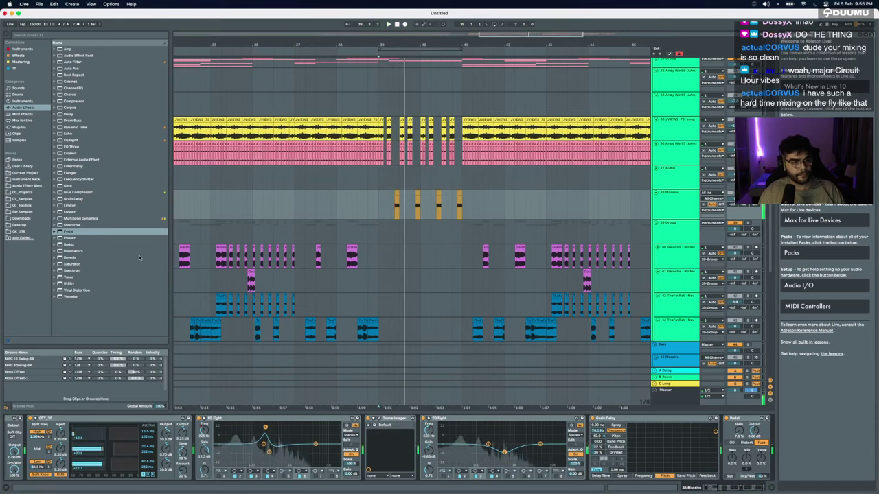
pyautogui.moveTo(735, 416); pyautogui.dragTo(253, 454)
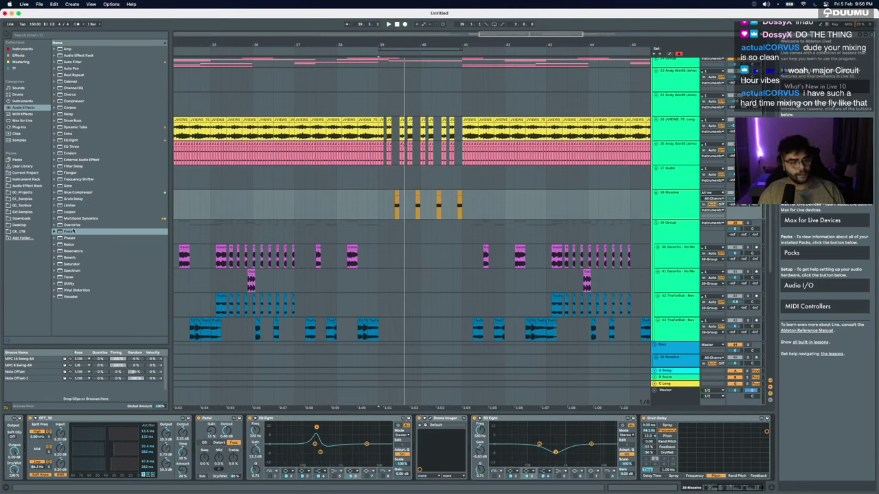
# Step: Try the Soundtoys Radiator plug-in at the end of the Massive chain, then delete it
pyautogui.click(20, 127)
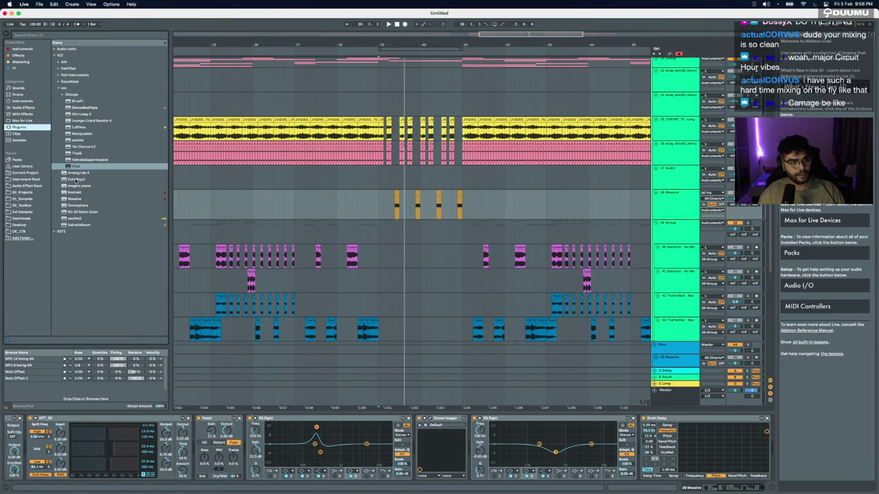
pyautogui.click(58, 89)
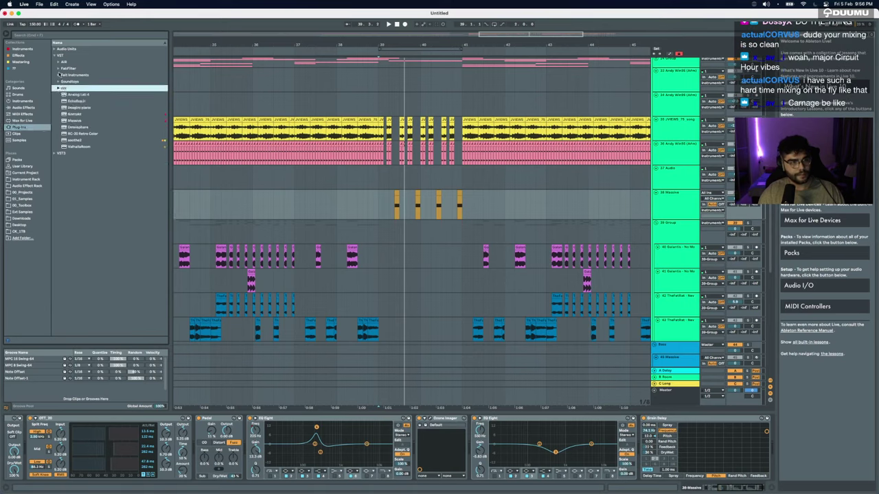
pyautogui.click(58, 82)
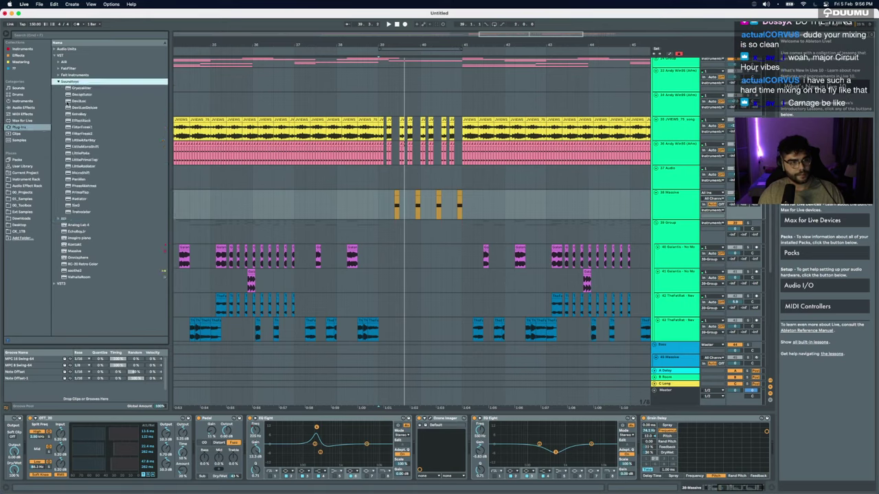
pyautogui.click(81, 199)
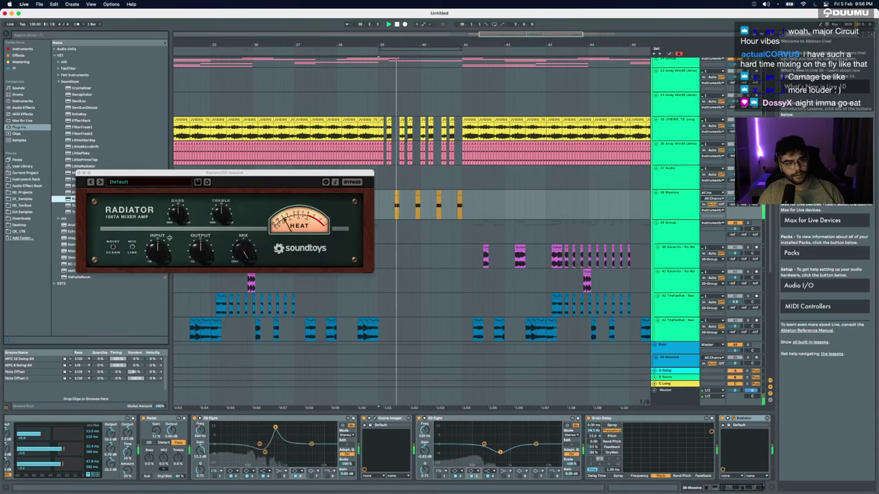
pyautogui.click(744, 417)
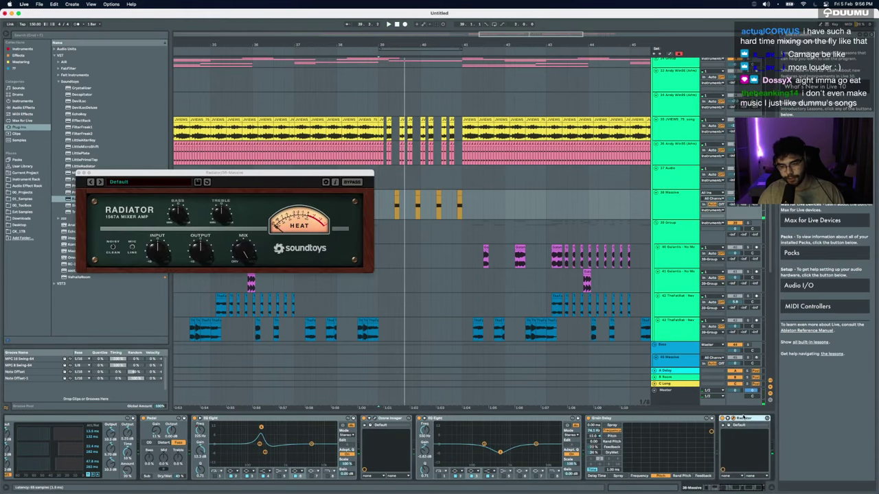
pyautogui.press('Delete')
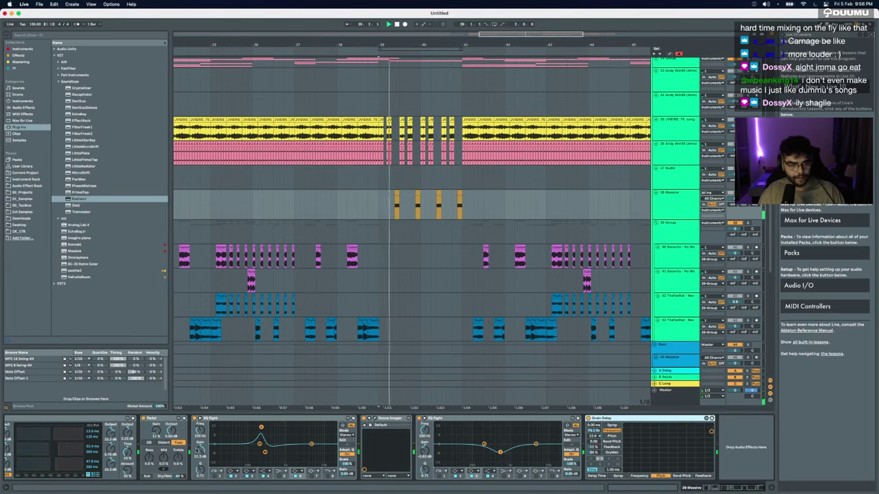
# Step: Lower the Pedal's bass and enable its Sub switch while replaying the stabs
pyautogui.press('space')
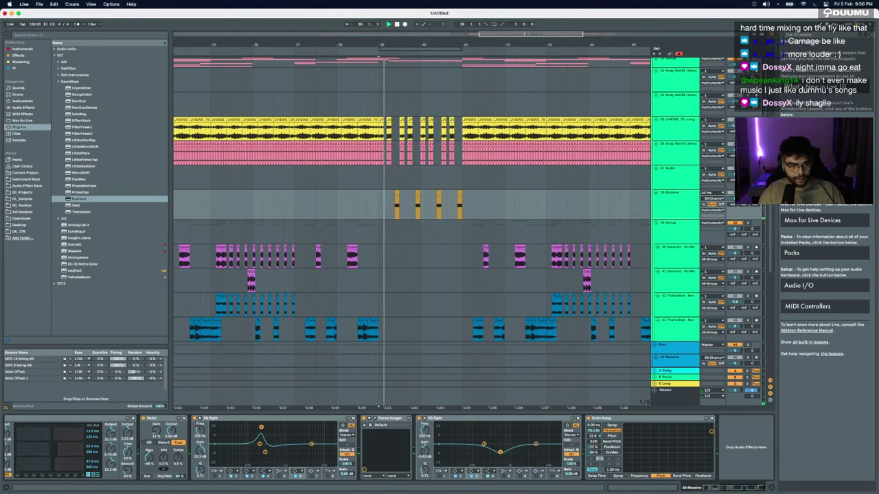
pyautogui.press('space')
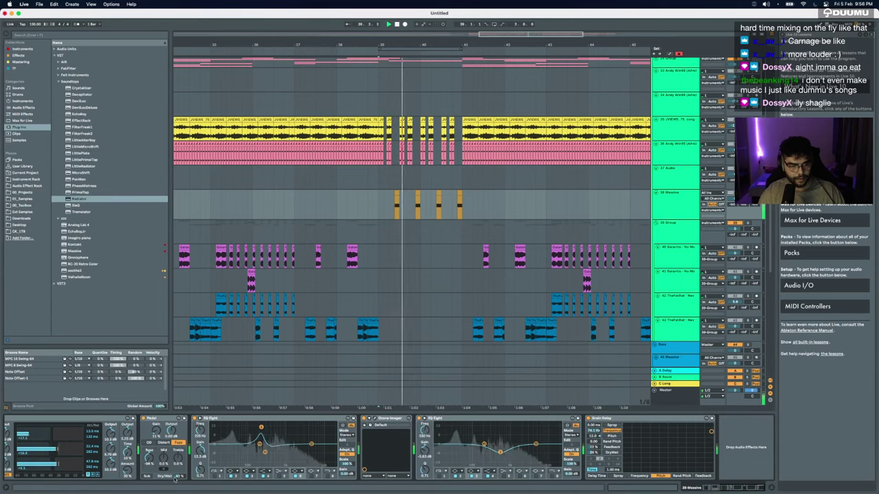
pyautogui.press('space')
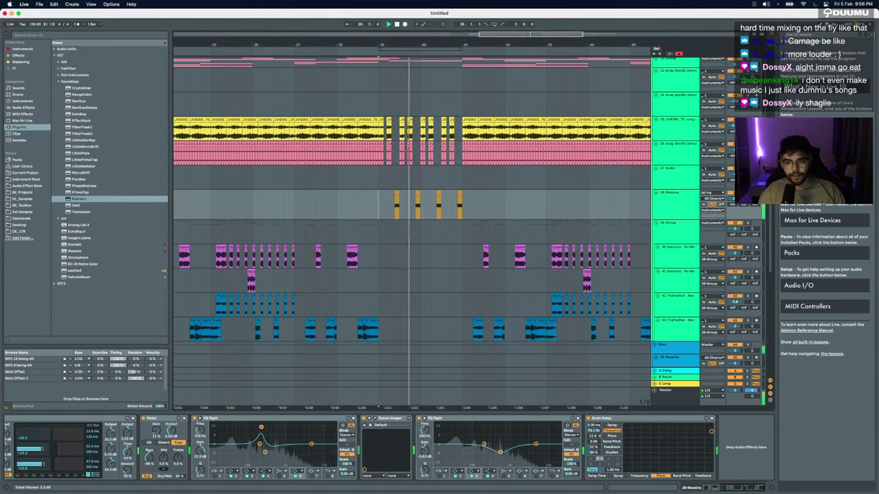
# Step: Play on from bar 41 and examine the bass, drum and sample tracks through the end of the section
pyautogui.scroll(-5, 482, 206)
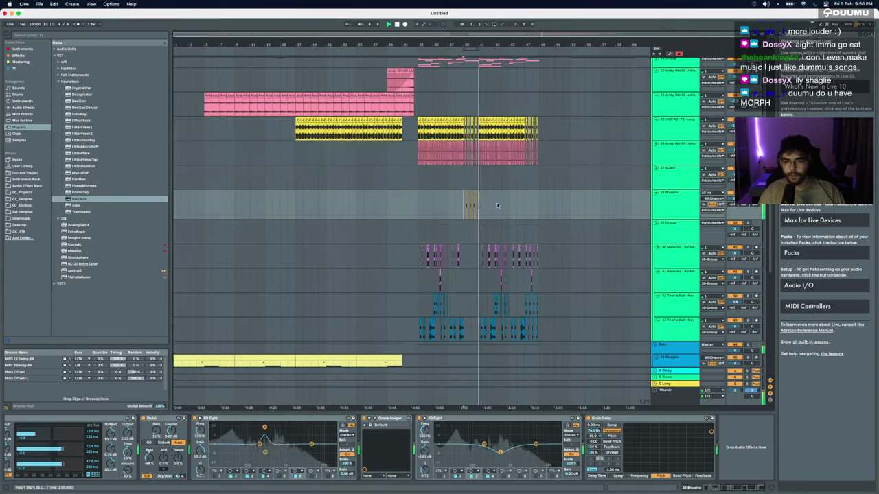
pyautogui.scroll(8, 479, 209)
pyautogui.click(480, 210)
pyautogui.scroll(-5, 480, 209)
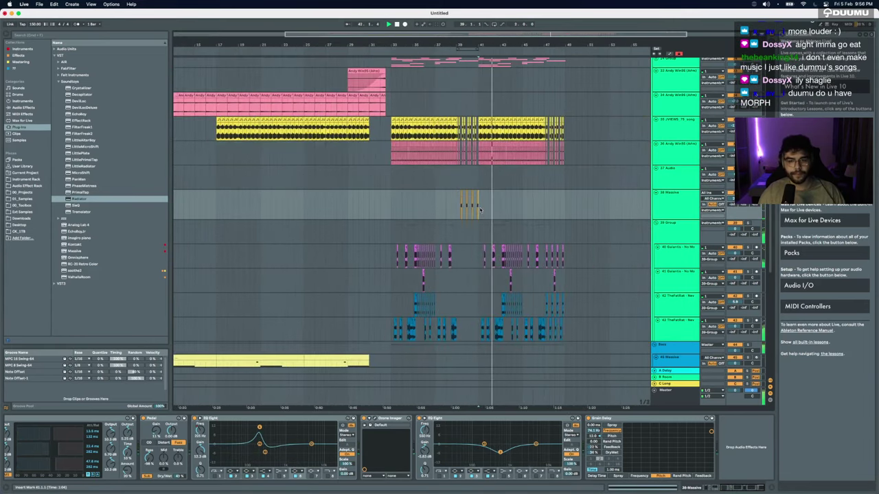
pyautogui.scroll(-5, 480, 210)
pyautogui.scroll(-5, 480, 209)
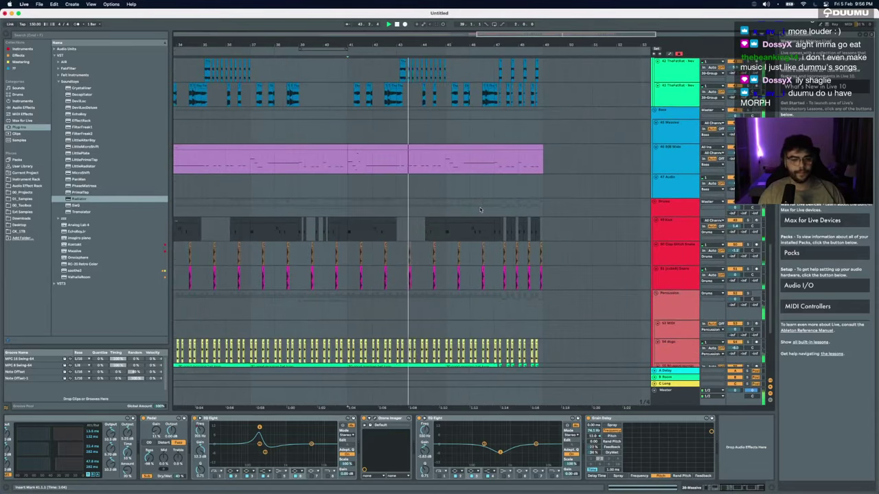
pyautogui.scroll(3, 480, 209)
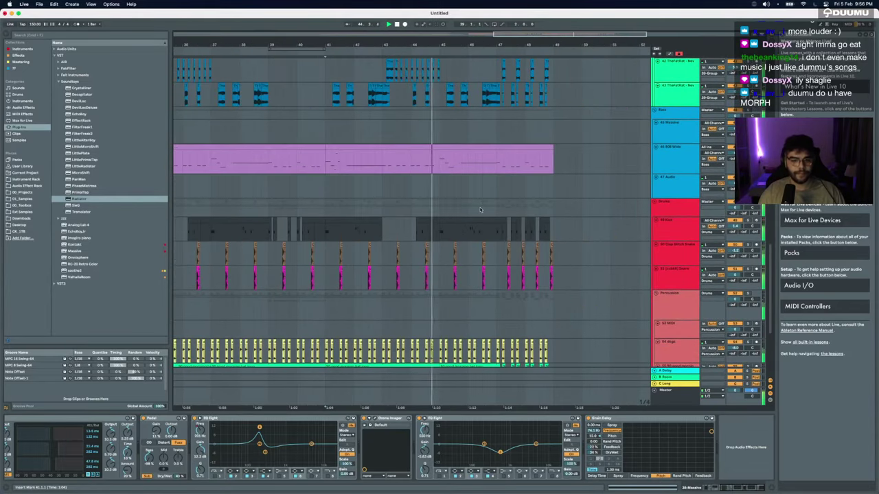
pyautogui.scroll(-3, 480, 209)
pyautogui.scroll(2, 480, 209)
pyautogui.scroll(5, 480, 209)
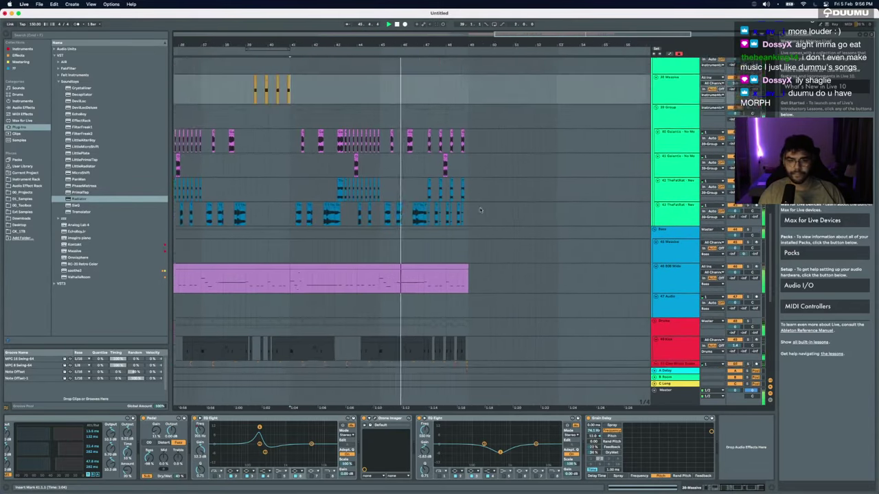
pyautogui.scroll(2, 447, 210)
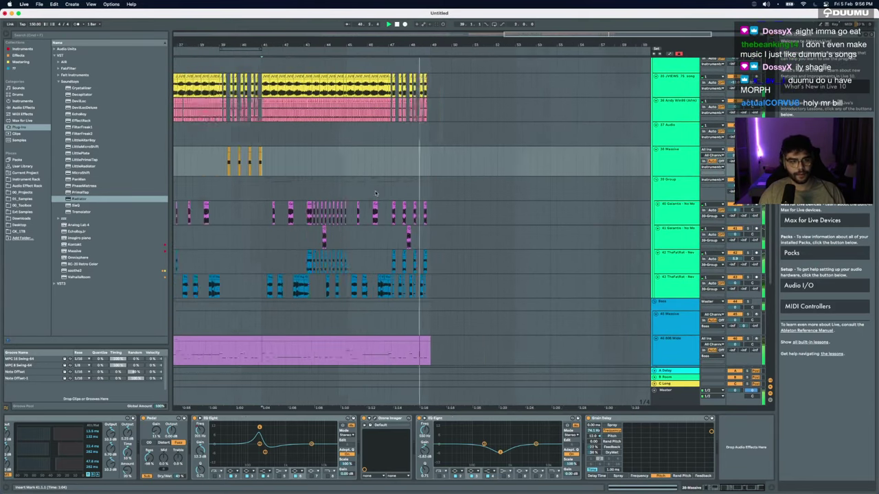
# Step: Duplicate the Massive track's eight bars from bar 37 so the stabs repeat in the section starting at bar 45
pyautogui.scroll(-5, 468, 163)
pyautogui.moveTo(452, 166); pyautogui.dragTo(508, 167)
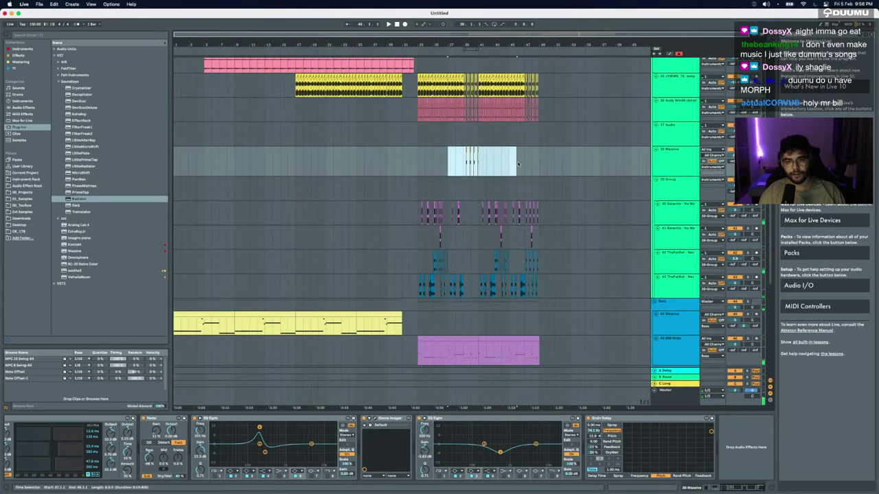
pyautogui.press('super+d')
pyautogui.press('super+z')
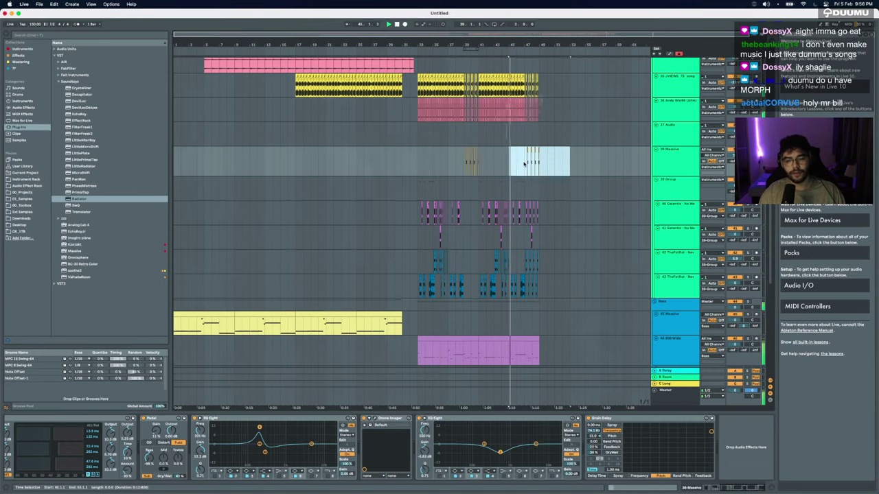
# Step: Delete the repeated Massive stabs between bars 47 and 49
pyautogui.press('z')
pyautogui.click(524, 164)
pyautogui.hscroll(4, 524, 163)
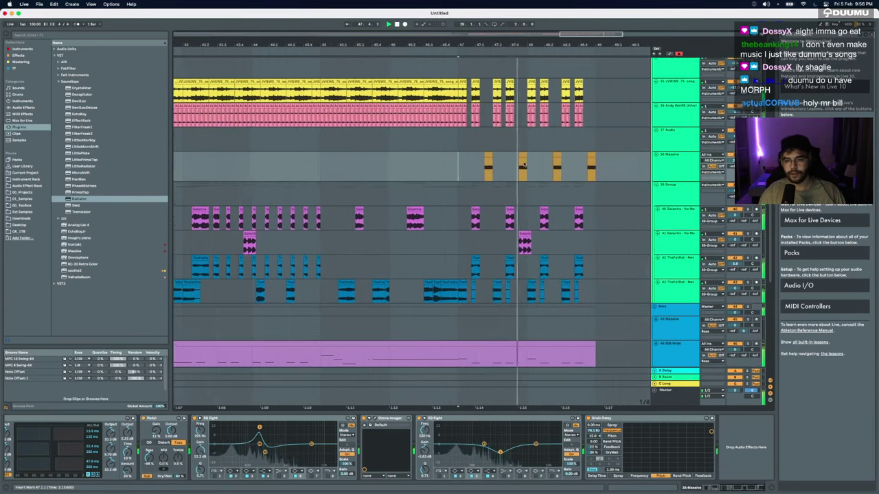
pyautogui.press('-')
pyautogui.press('space')
pyautogui.keyDown('shift'); pyautogui.click(537, 166); pyautogui.keyUp('shift')
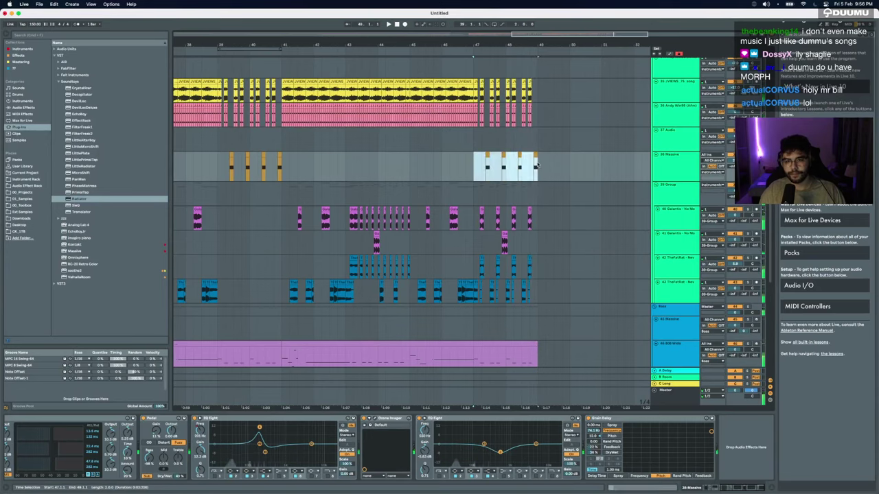
# Step: Lower the Utility gain on the Fill 18 percussion track and replay its clips from bar 47
pyautogui.scroll(-15, 529, 196)
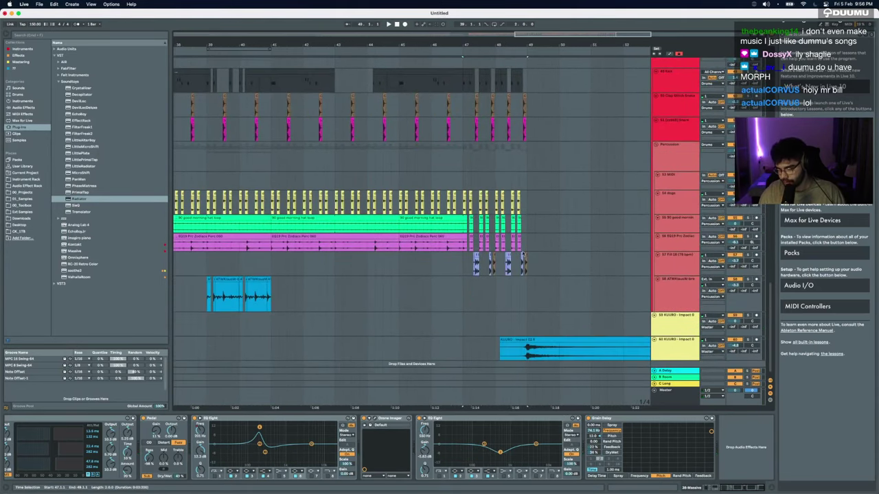
pyautogui.click(671, 262)
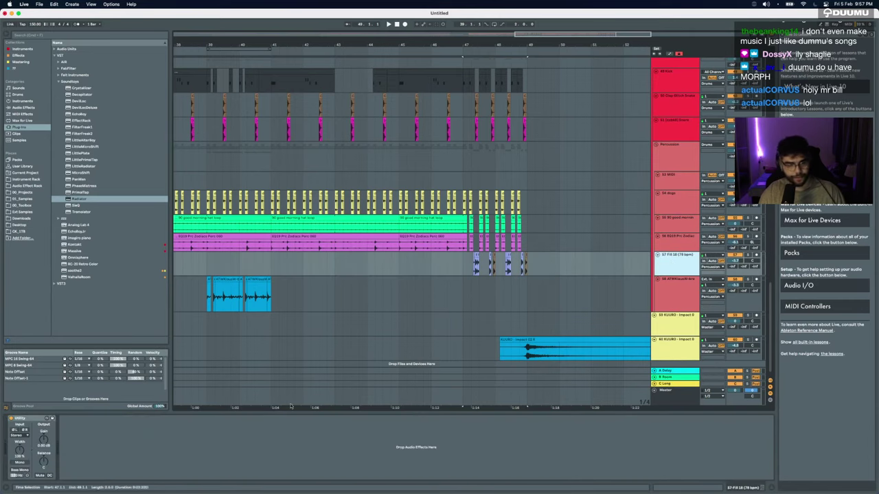
pyautogui.press('a')
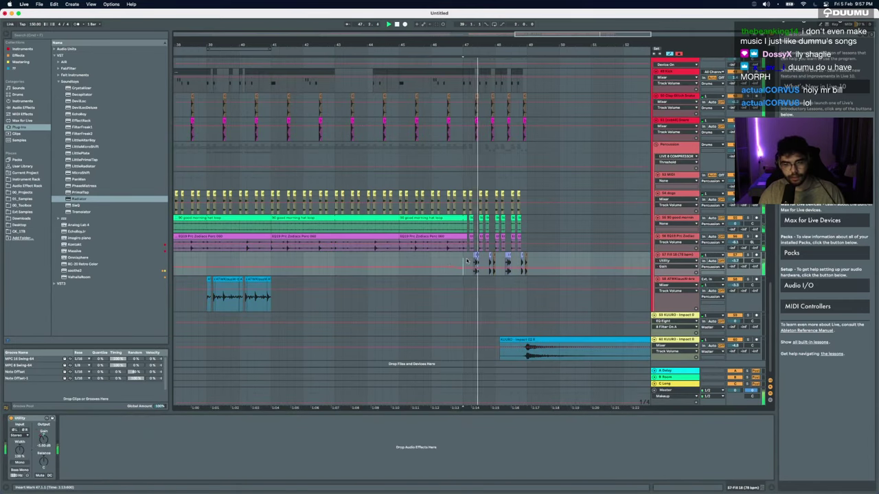
pyautogui.press('a')
pyautogui.press('w')
pyautogui.press('space')
# Step: Play the arrangement from bar 1 with the whole song in view
pyautogui.scroll(15, 301, 246)
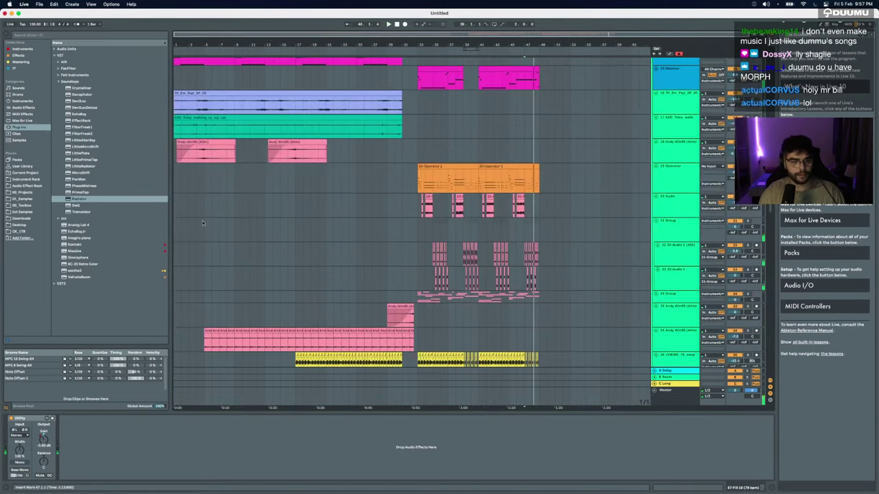
pyautogui.click(190, 116)
pyautogui.press('space')
pyautogui.scroll(10, 260, 202)
pyautogui.scroll(5, 261, 202)
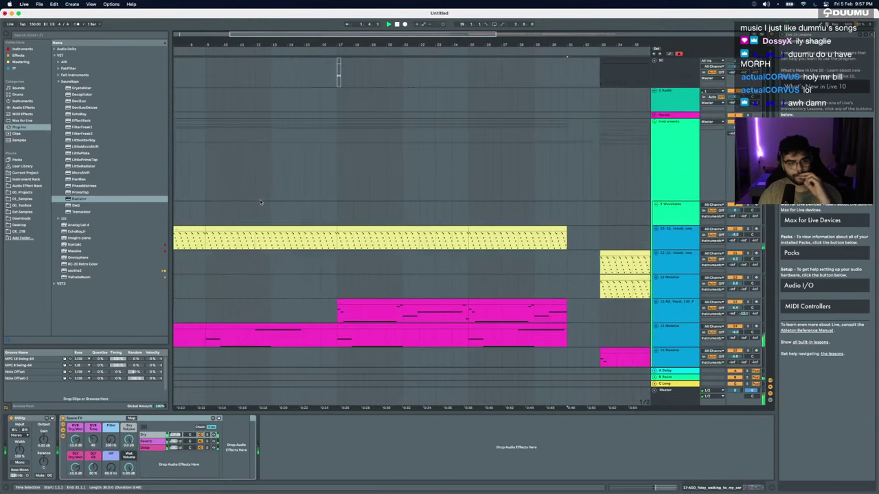
pyautogui.press('x')
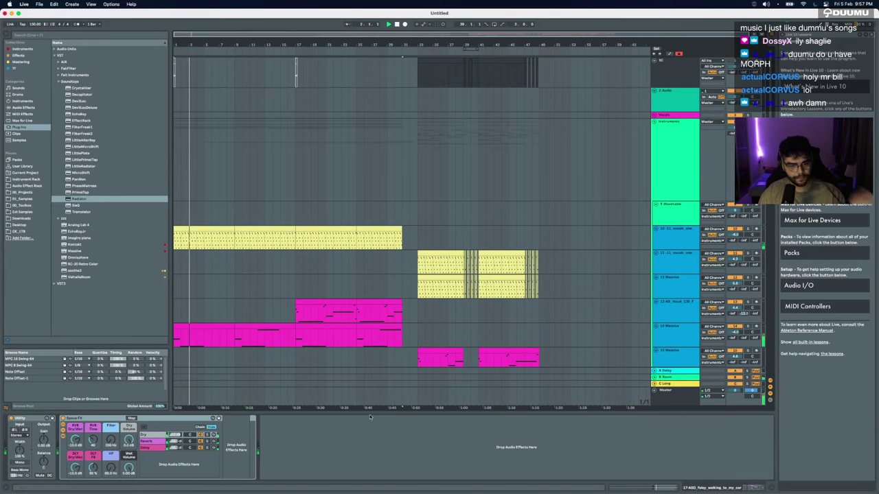
# Step: Show the master track's device chain
pyautogui.moveTo(365, 411); pyautogui.dragTo(369, 450)
pyautogui.click(677, 464)
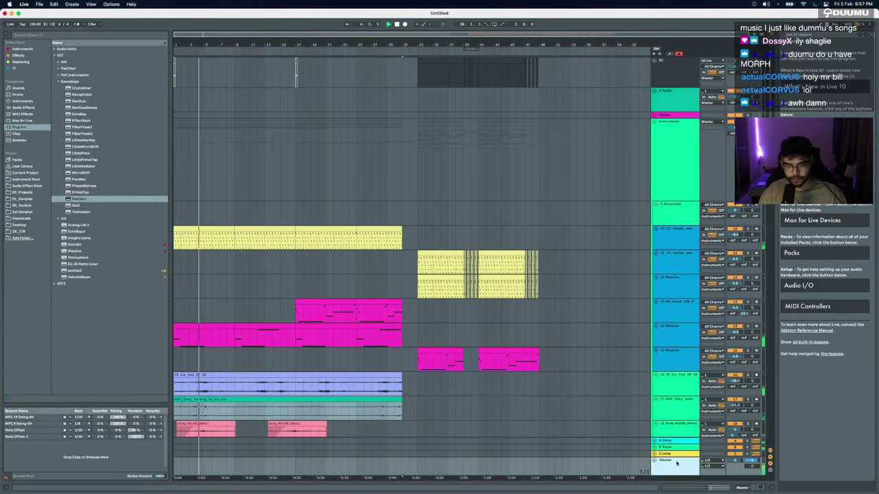
pyautogui.click(756, 488)
pyautogui.press('super+f')
pyautogui.write('oty')
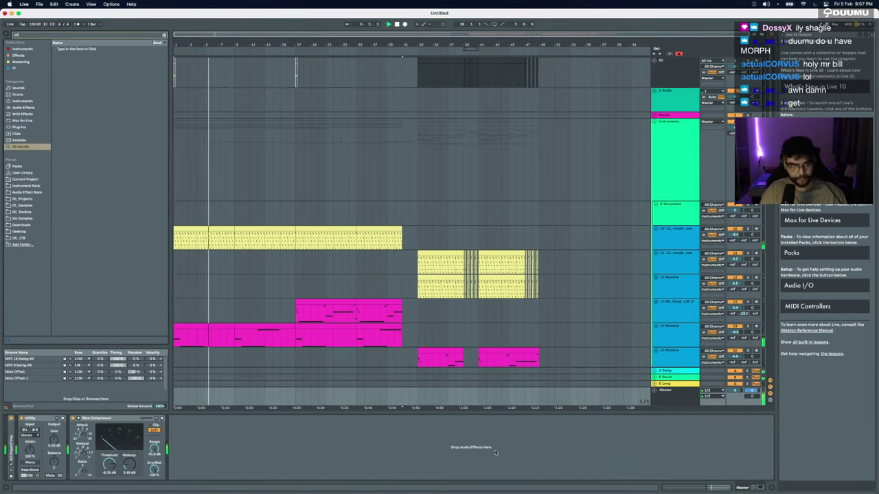
pyautogui.press('BackSpace')
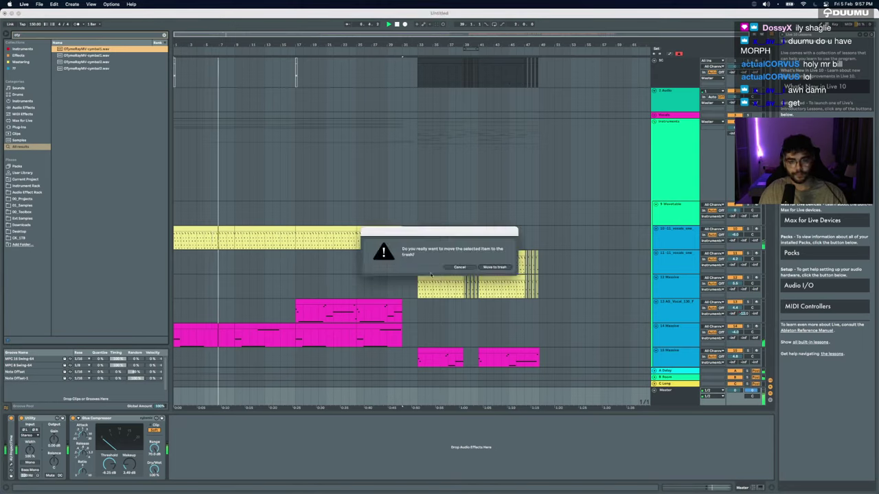
pyautogui.click(458, 267)
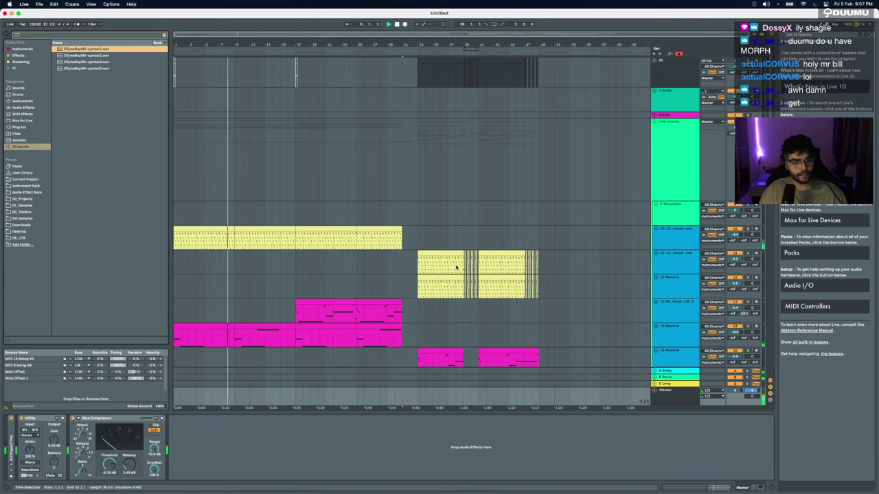
# Step: Search the browser for "ott" and load the first OTT preset at the end of the master chain
pyautogui.press('super+f')
pyautogui.write('ott')
pyautogui.press('Down')
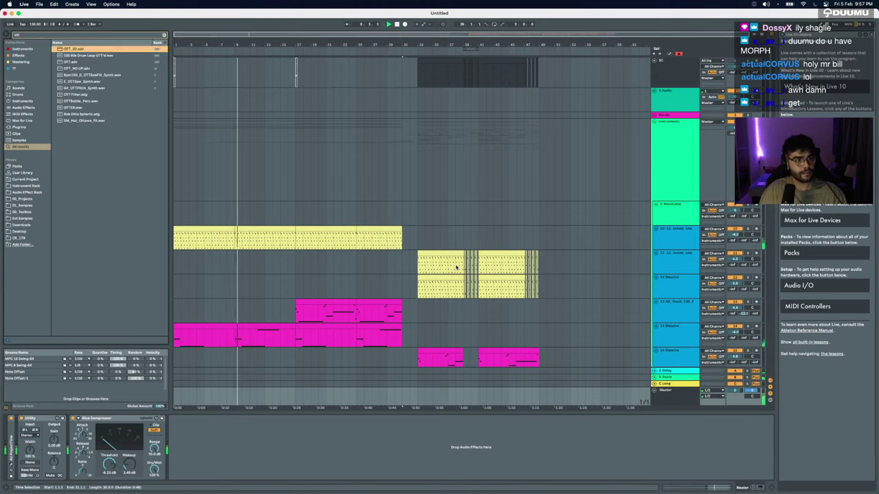
pyautogui.press('Return')
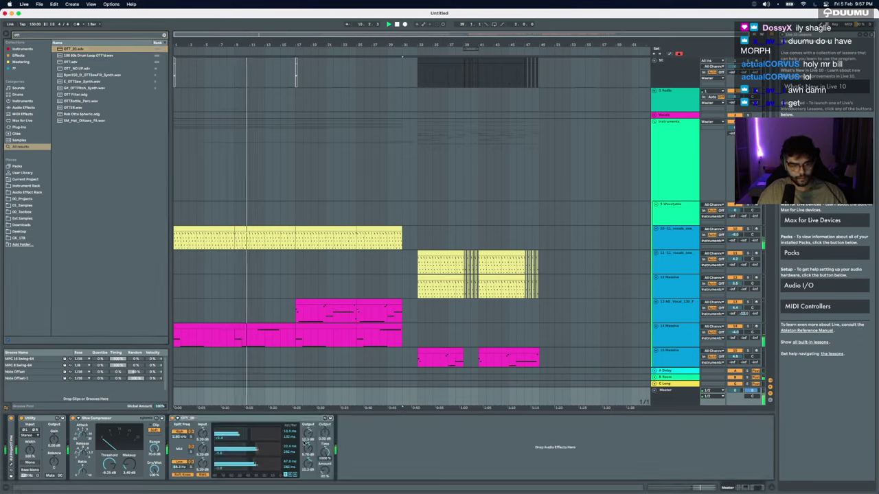
# Step: Place OTT before the Glue Compressor on the master and set the compressor's threshold to -12 dB and makeup to 6 dB
pyautogui.click(272, 421)
pyautogui.moveTo(153, 421); pyautogui.dragTo(83, 422)
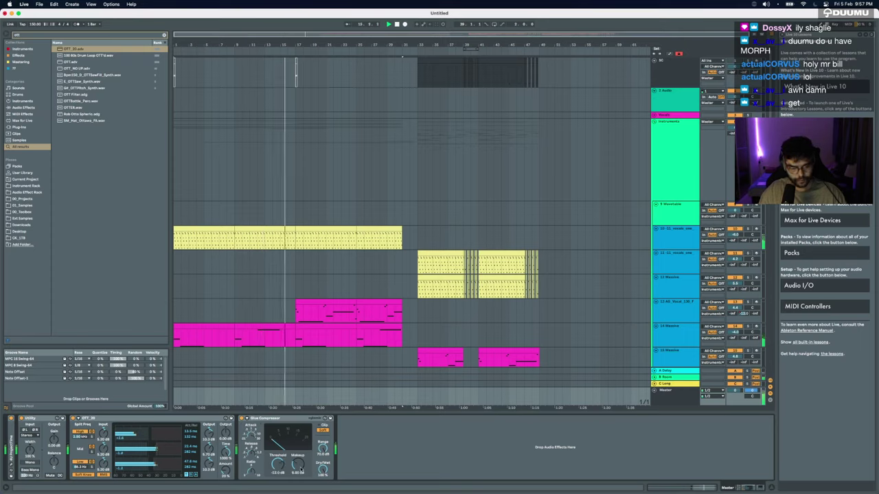
# Step: Add FabFilter Pro-L 2 after the Glue Compressor, raise its gain by about 2 dB and set its output to -0.2 dB
pyautogui.press('super+f')
pyautogui.write('pro-l 2')
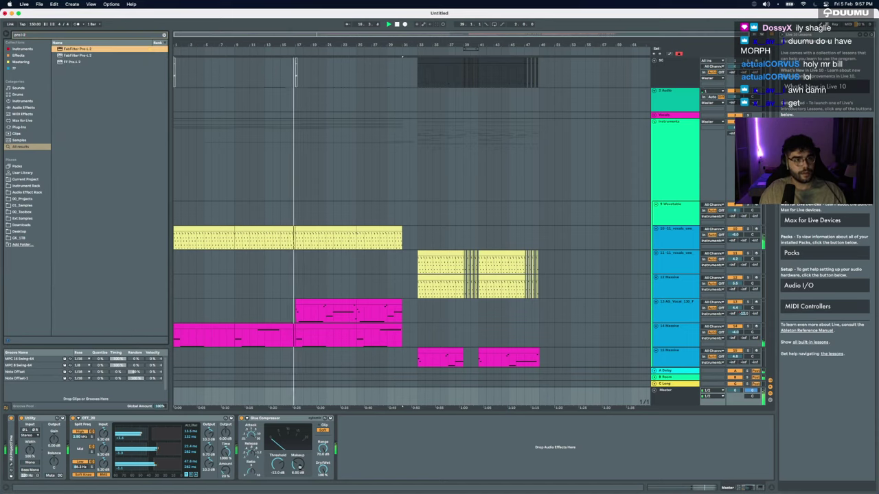
pyautogui.press('Return')
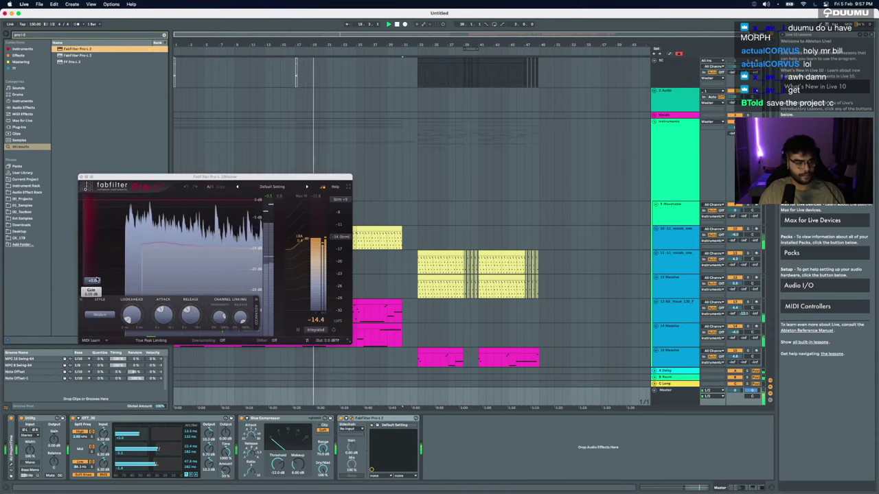
pyautogui.moveTo(93, 280); pyautogui.dragTo(96, 274)
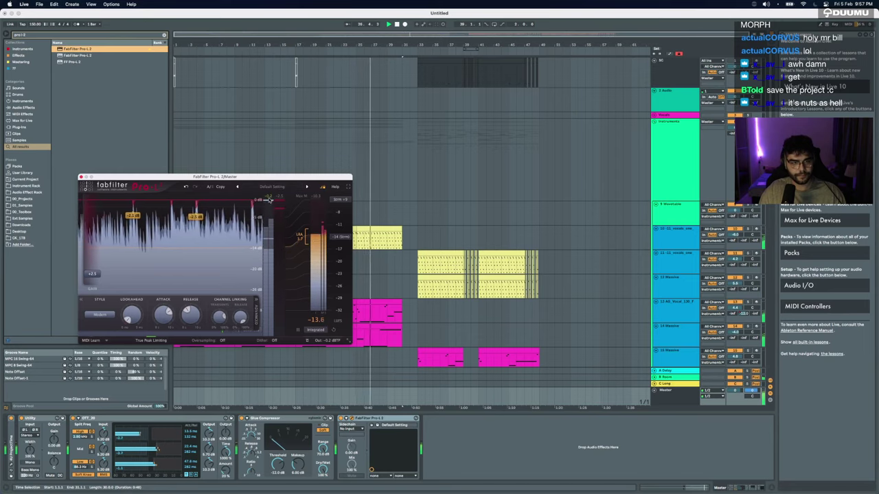
pyautogui.click(81, 177)
# Step: Play the section from bar 33 and lower the master OTT's low split frequency to about 41.8 Hz
pyautogui.scroll(5, 404, 200)
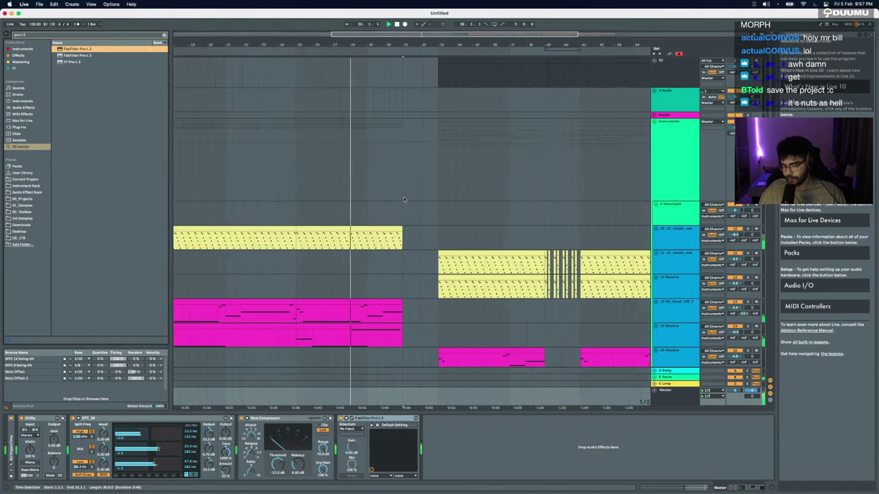
pyautogui.hscroll(2, 404, 200)
pyautogui.scroll(-6, 404, 200)
pyautogui.scroll(-5, 404, 200)
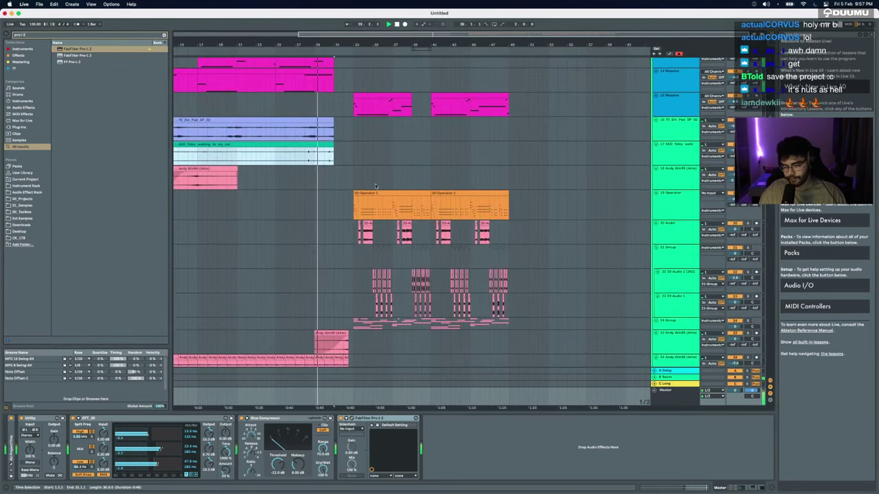
pyautogui.scroll(3, 387, 187)
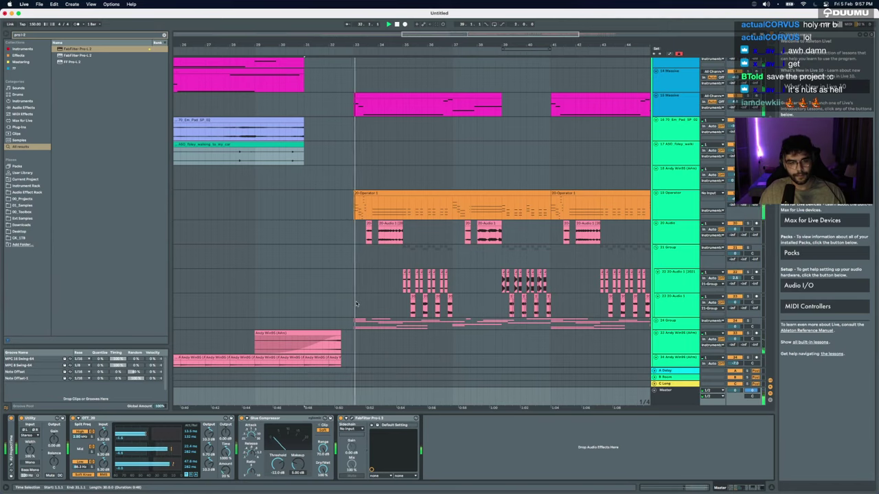
pyautogui.click(351, 323)
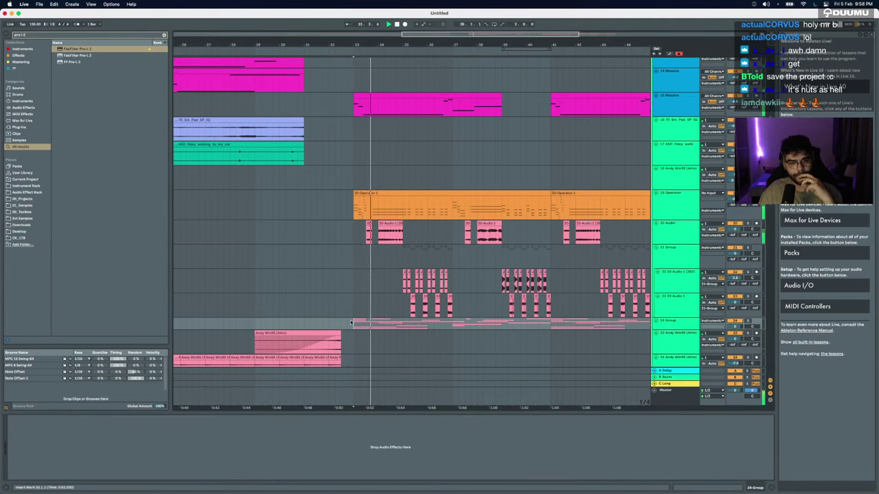
pyautogui.click(354, 396)
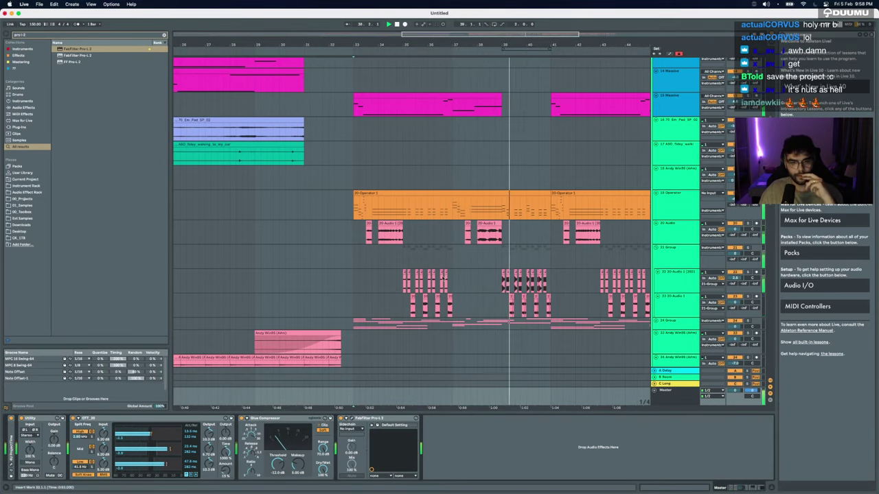
# Step: Lower the clip gain of the longer clip at bar 38 on the 20 Audio track
pyautogui.scroll(2, 448, 277)
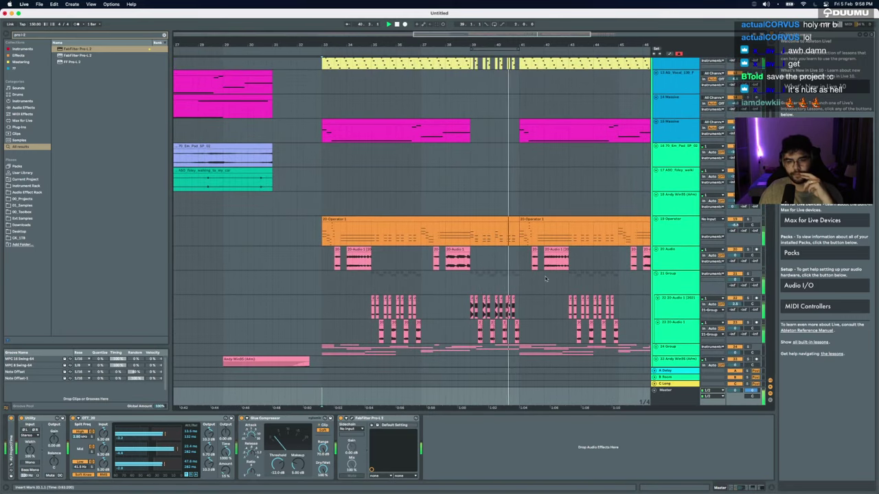
pyautogui.hscroll(4, 500, 279)
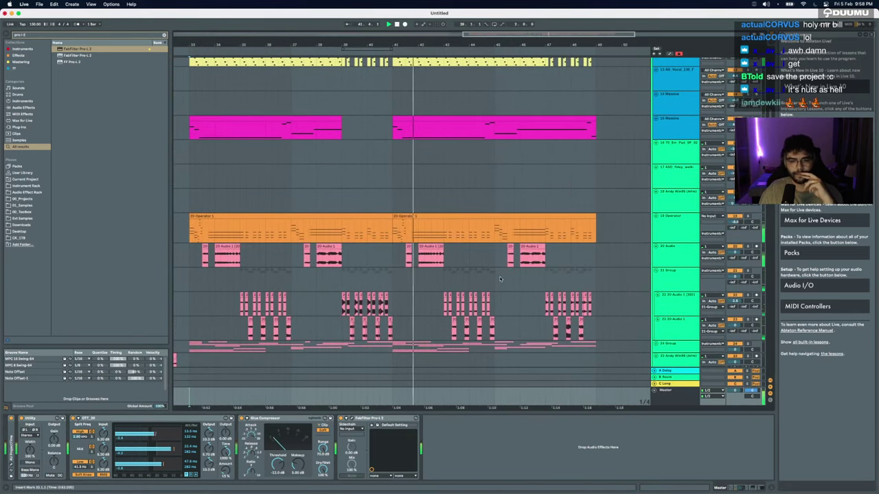
pyautogui.scroll(-2, 499, 278)
pyautogui.doubleClick(360, 250)
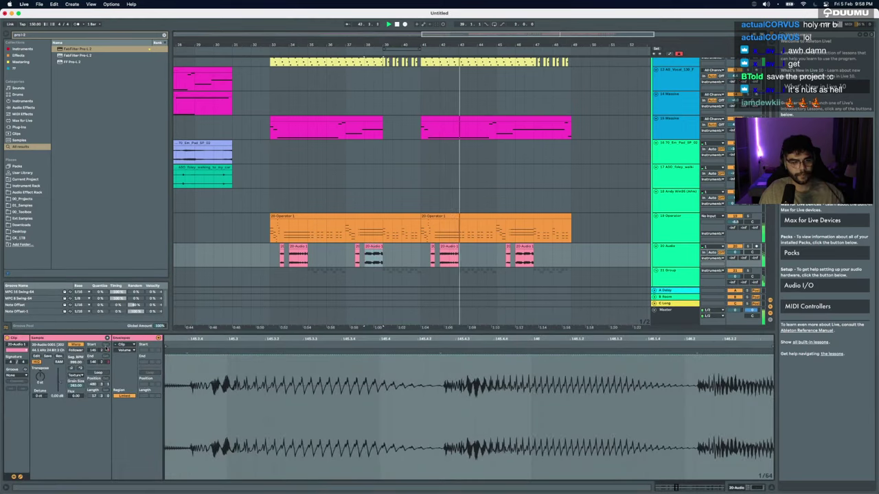
pyautogui.moveTo(59, 383); pyautogui.dragTo(60, 386)
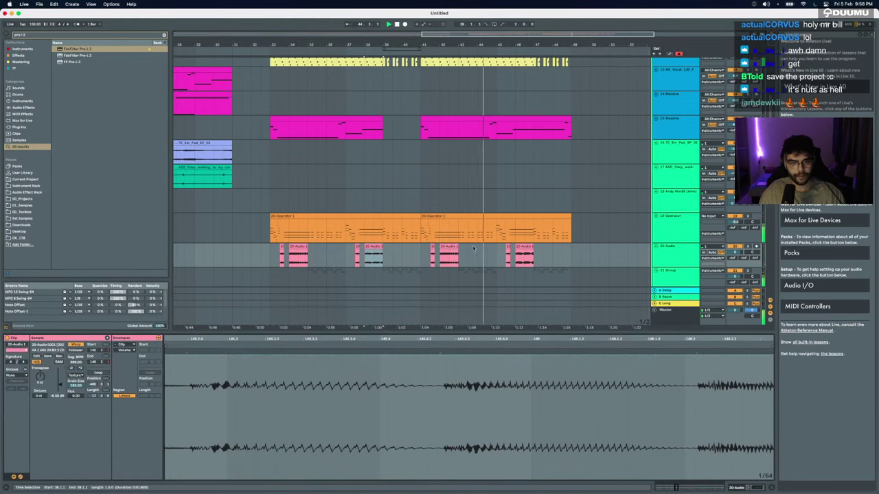
# Step: Replace the matching 20 Audio clip at bar 46 with the quieter copy and hide the clip details
pyautogui.click(523, 248)
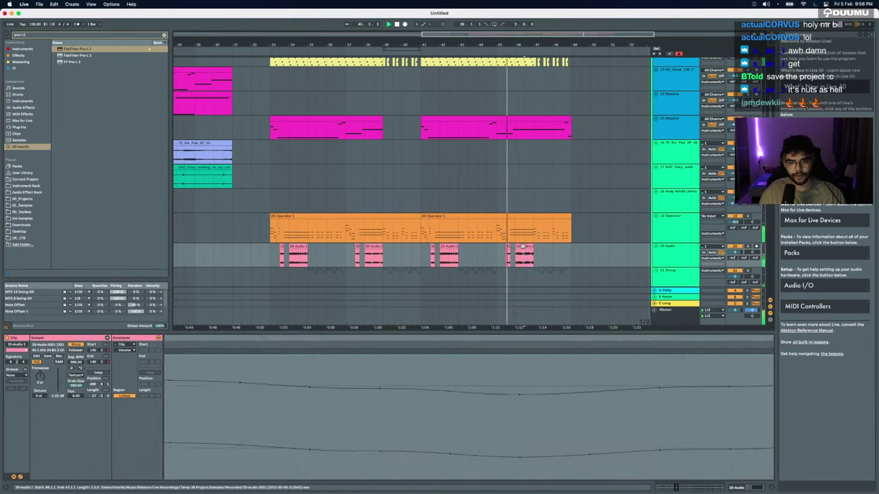
pyautogui.press('super+v')
pyautogui.scroll(5, 523, 246)
pyautogui.scroll(-4, 522, 245)
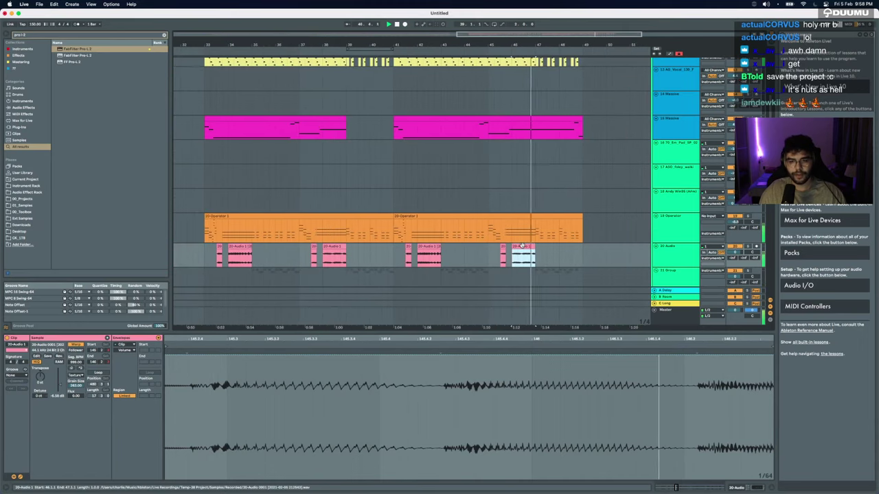
pyautogui.press('super+alt+l')
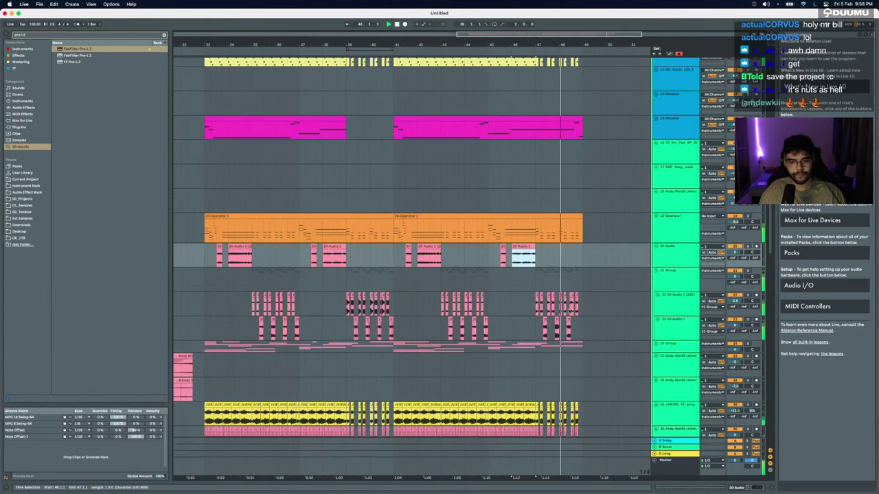
# Step: Loop bars 33 to 49 and play the section back while examining its instrument, sample and bass tracks
pyautogui.scroll(3, 568, 309)
pyautogui.scroll(-5, 569, 310)
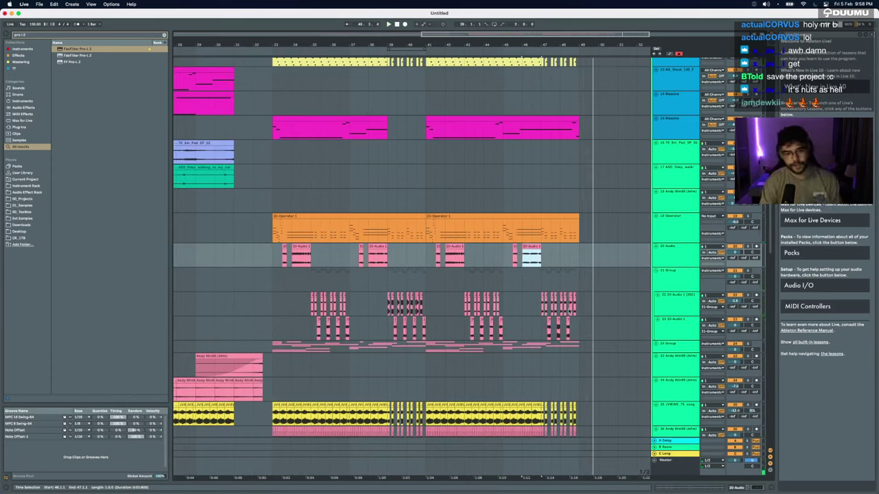
pyautogui.moveTo(272, 259); pyautogui.dragTo(573, 259)
pyautogui.scroll(-10, 578, 260)
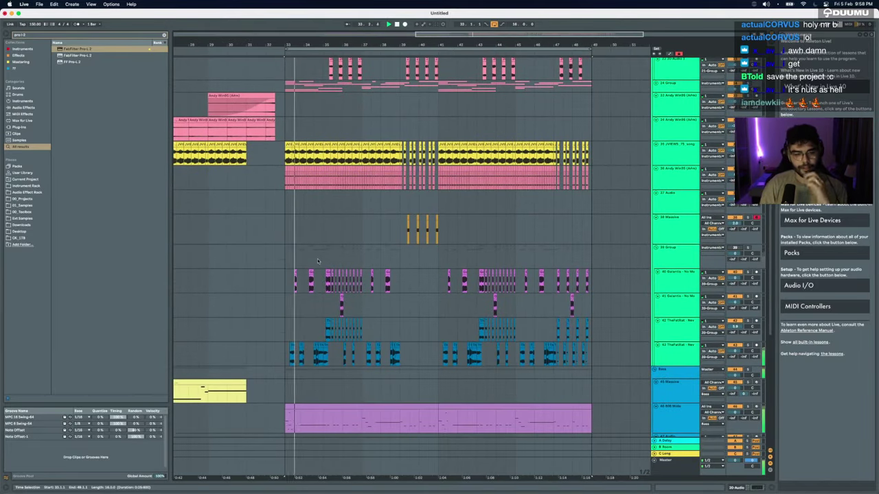
pyautogui.scroll(3, 332, 273)
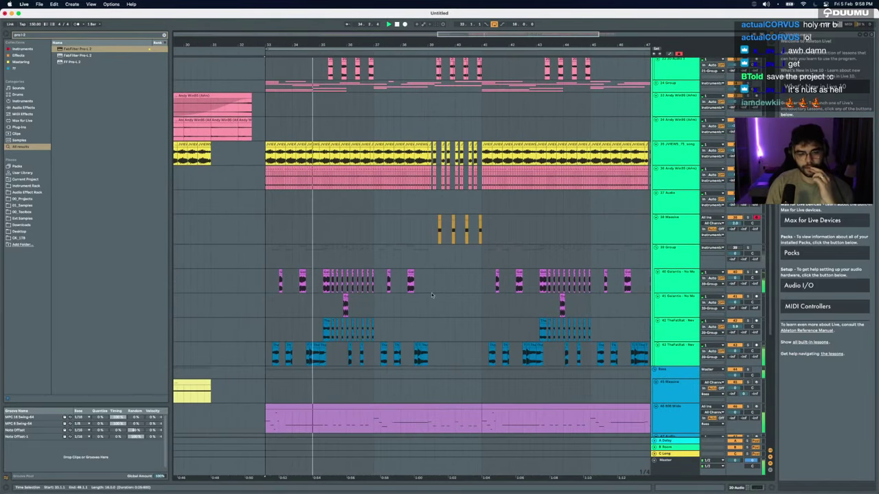
pyautogui.scroll(1, 457, 282)
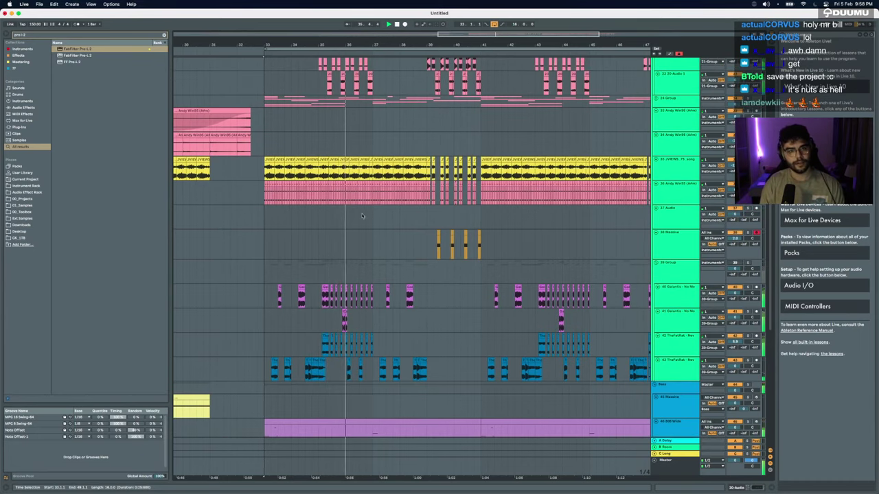
pyautogui.scroll(4, 363, 216)
pyautogui.scroll(2, 363, 216)
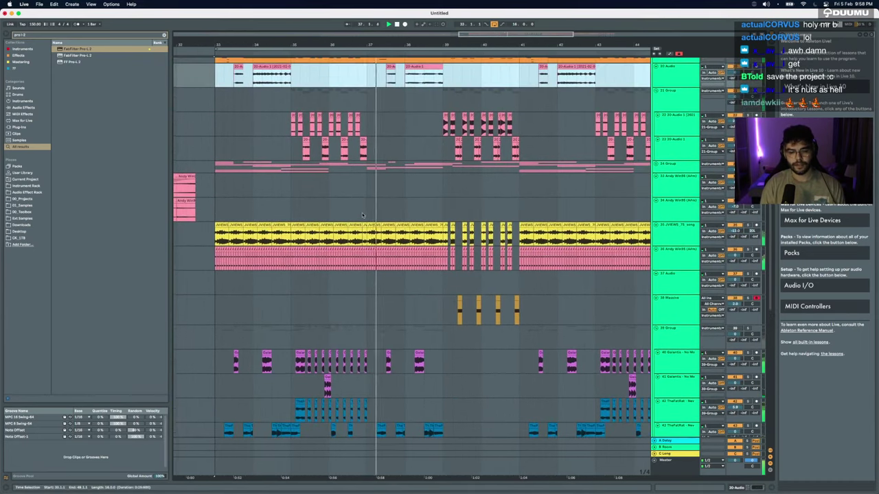
# Step: Play the section from bar 33 and shape the Instruments group's EQ Eight with a low-mid dip and a cut near 4.8 kHz
pyautogui.scroll(-6, 362, 216)
pyautogui.scroll(-4, 363, 217)
pyautogui.scroll(7, 363, 216)
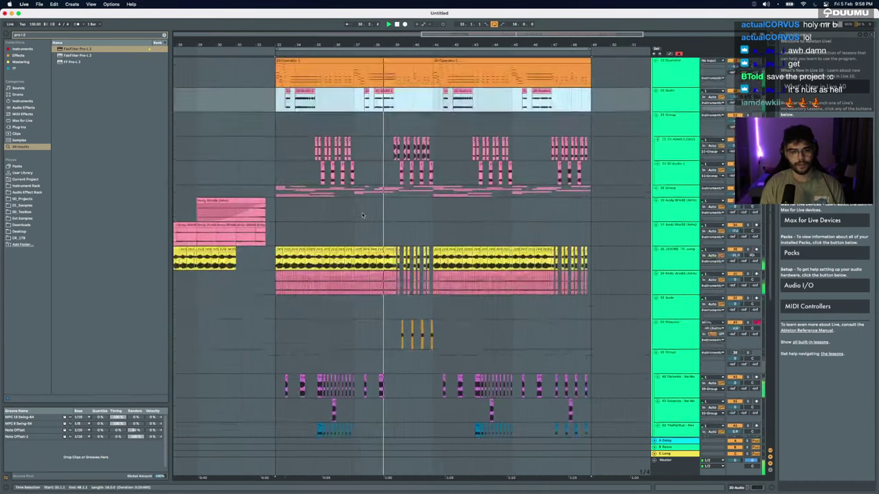
pyautogui.scroll(5, 362, 216)
pyautogui.scroll(2, 498, 245)
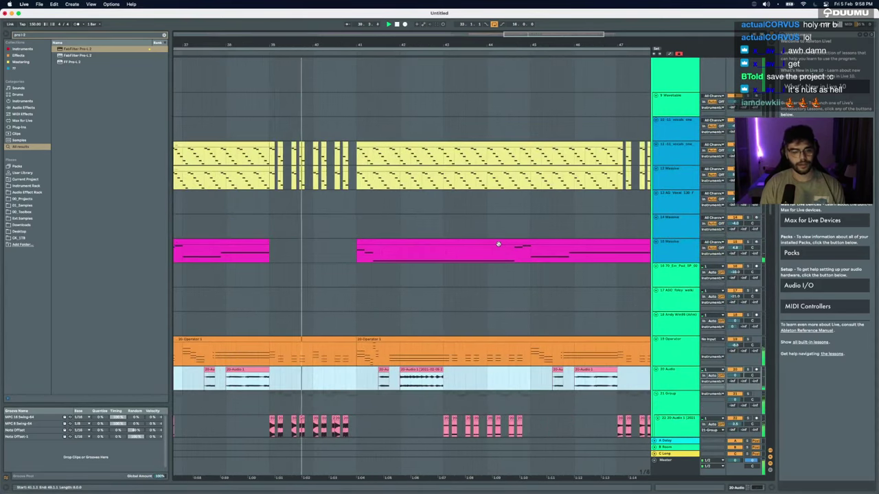
pyautogui.scroll(-10, 498, 244)
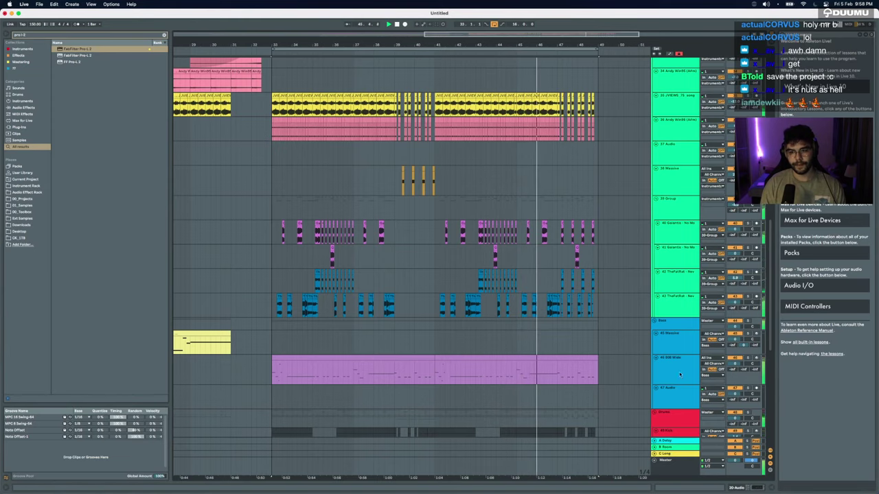
pyautogui.scroll(10, 647, 162)
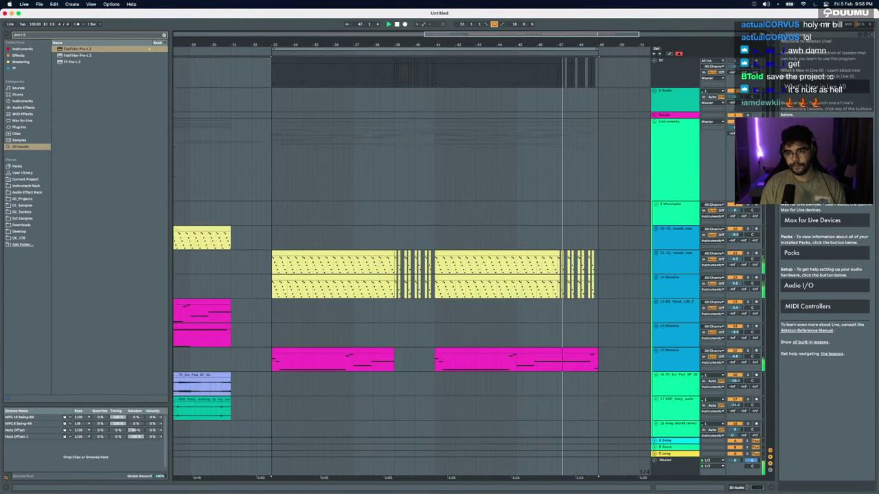
pyautogui.rightClick(663, 164)
pyautogui.click(662, 163)
pyautogui.doubleClick(663, 163)
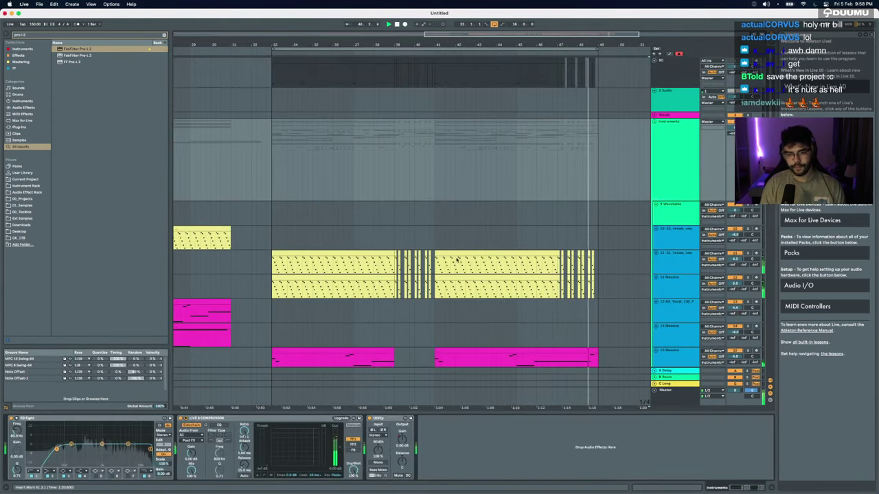
pyautogui.click(269, 157)
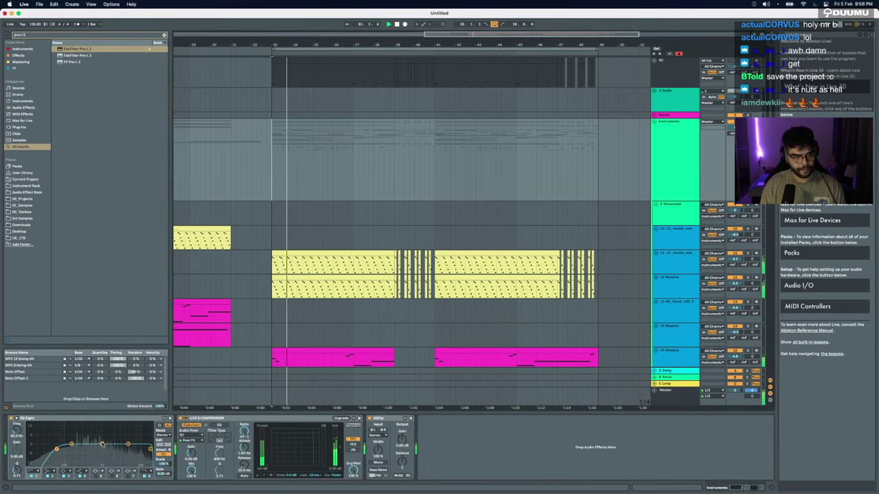
pyautogui.moveTo(102, 445); pyautogui.dragTo(77, 453)
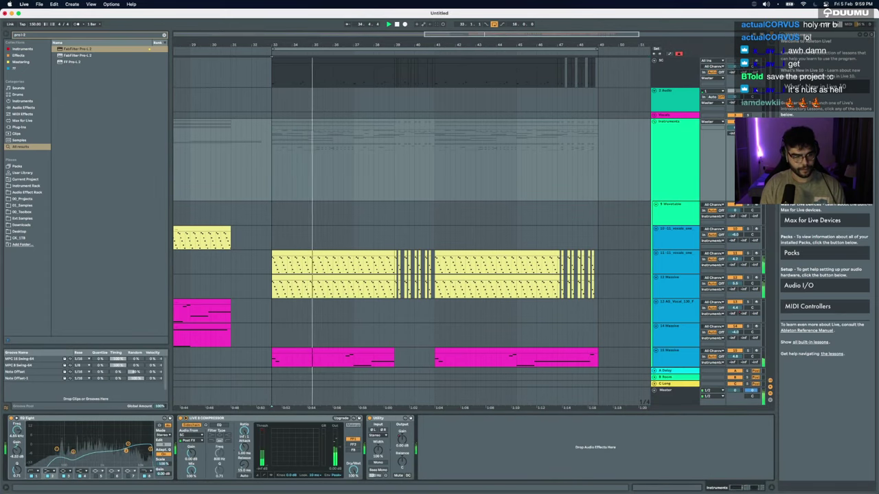
pyautogui.click(48, 471)
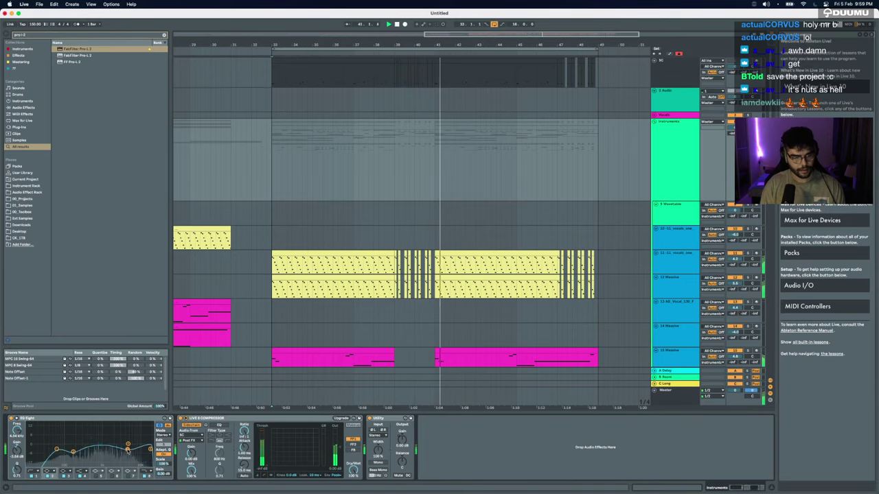
# Step: Insert FabFilter Pro-MB on the master between OTT and the Glue Compressor, using the Flatten preset, and close its window
pyautogui.scroll(-15, 452, 333)
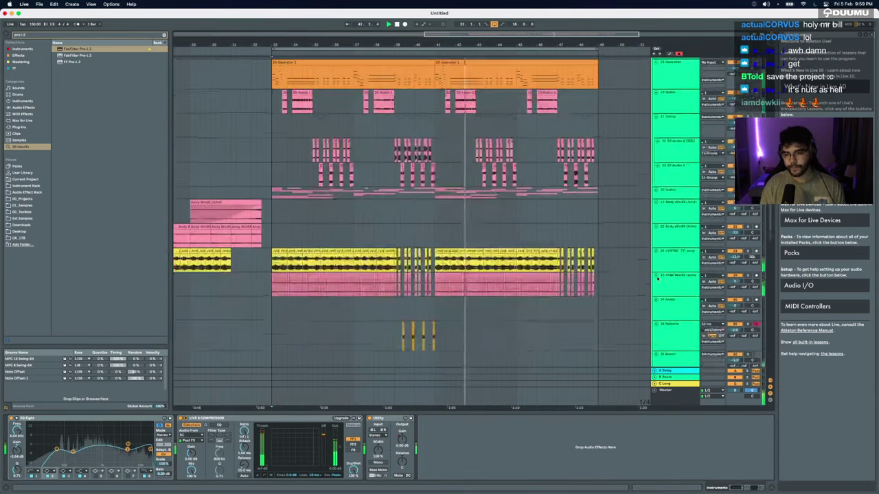
pyautogui.scroll(5, 684, 300)
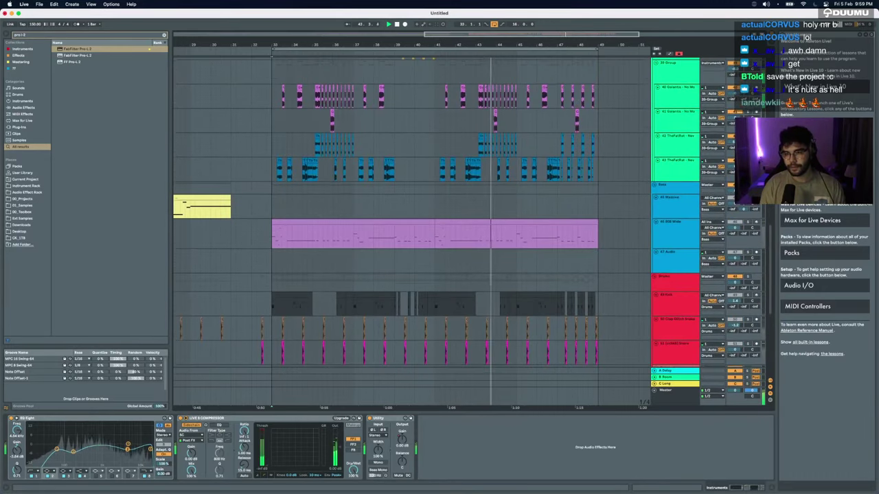
pyautogui.click(671, 187)
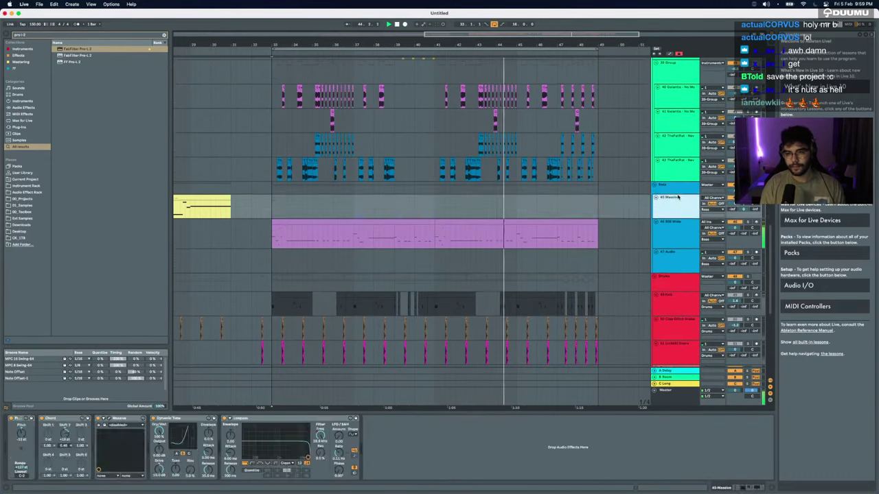
pyautogui.click(682, 392)
pyautogui.press('super+f')
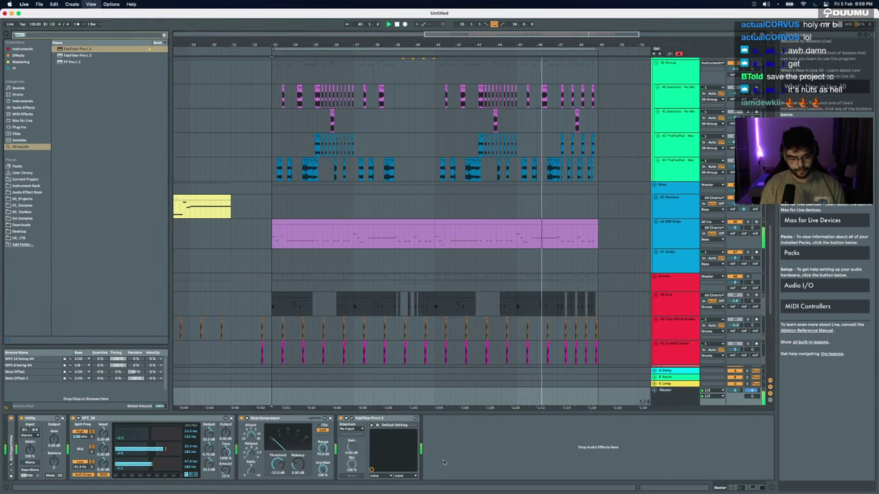
pyautogui.write('pro mv')
pyautogui.press('BackSpace')
pyautogui.write('b')
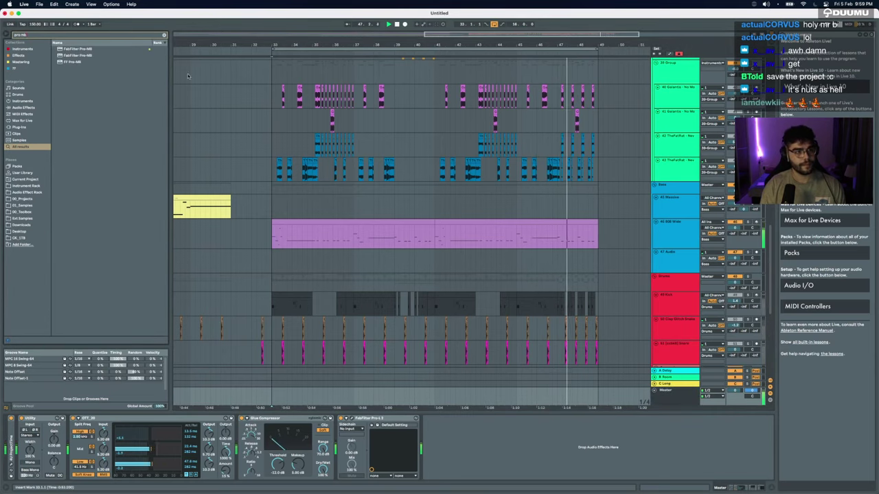
pyautogui.moveTo(78, 49); pyautogui.dragTo(237, 451)
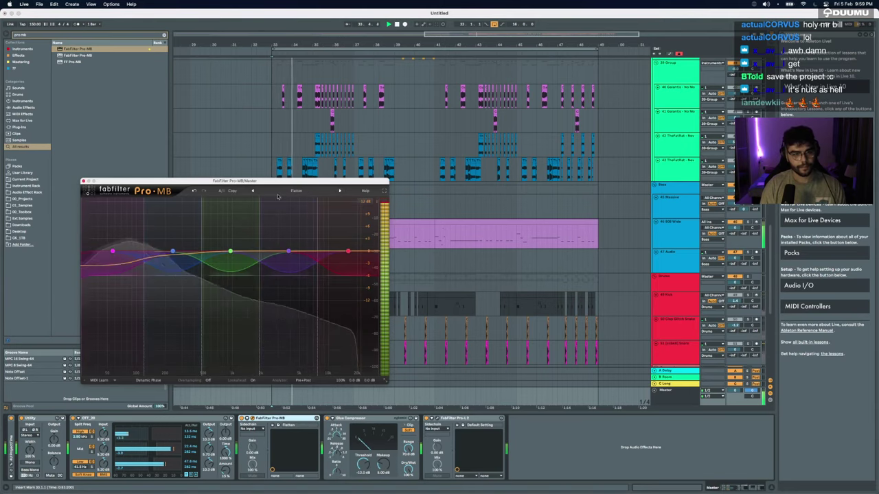
pyautogui.click(83, 182)
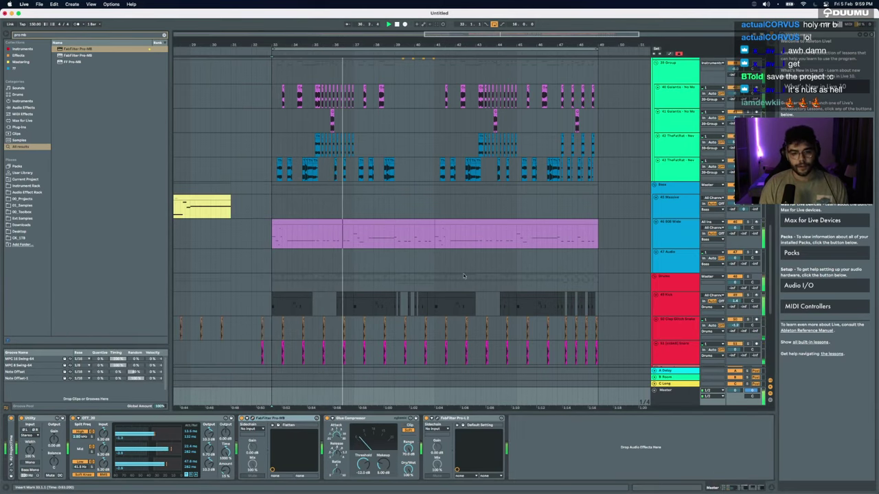
pyautogui.click(678, 279)
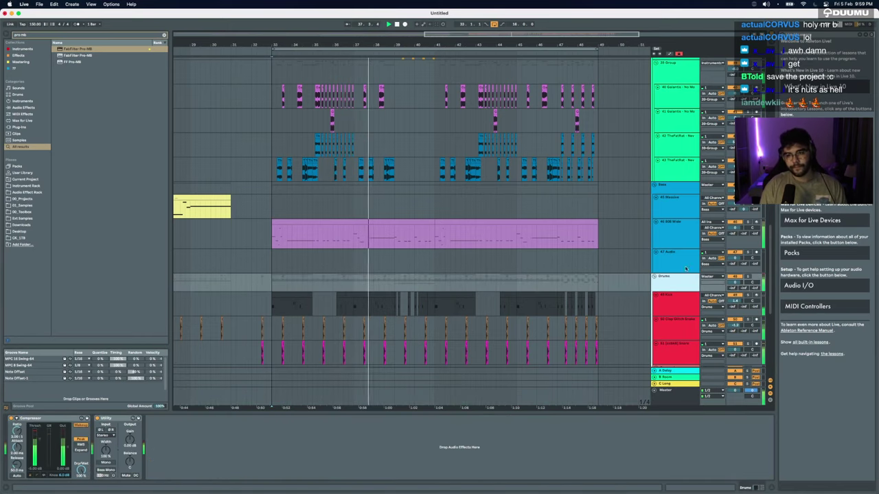
pyautogui.press('super+f')
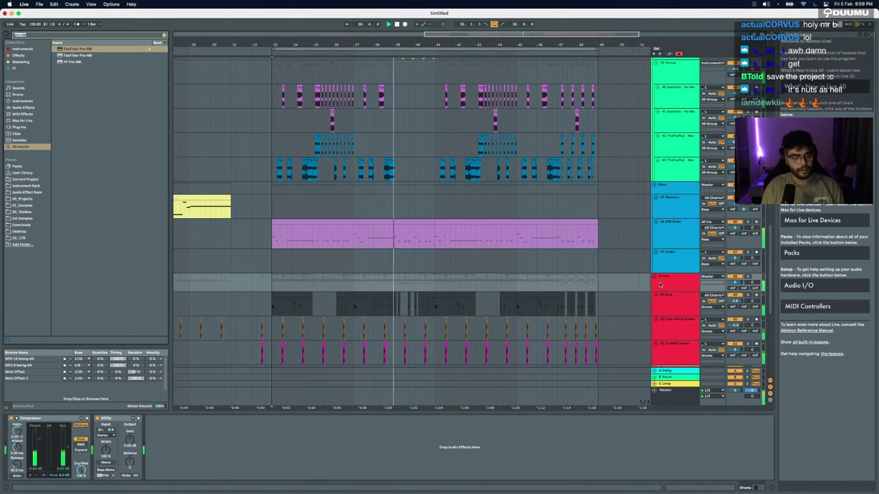
pyautogui.doubleClick(331, 306)
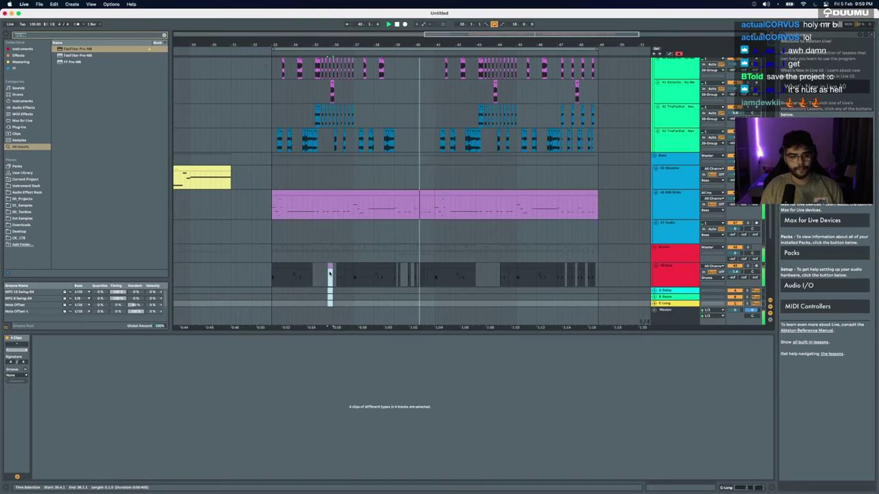
pyautogui.click(330, 268)
pyautogui.press('Delete')
pyautogui.scroll(5, 330, 268)
pyautogui.scroll(-3, 329, 268)
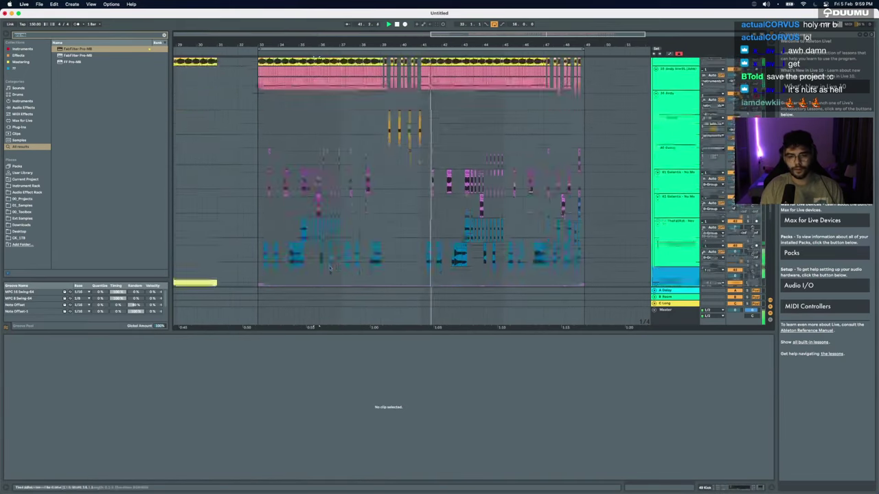
pyautogui.scroll(-2, 330, 268)
pyautogui.click(663, 320)
pyautogui.click(711, 488)
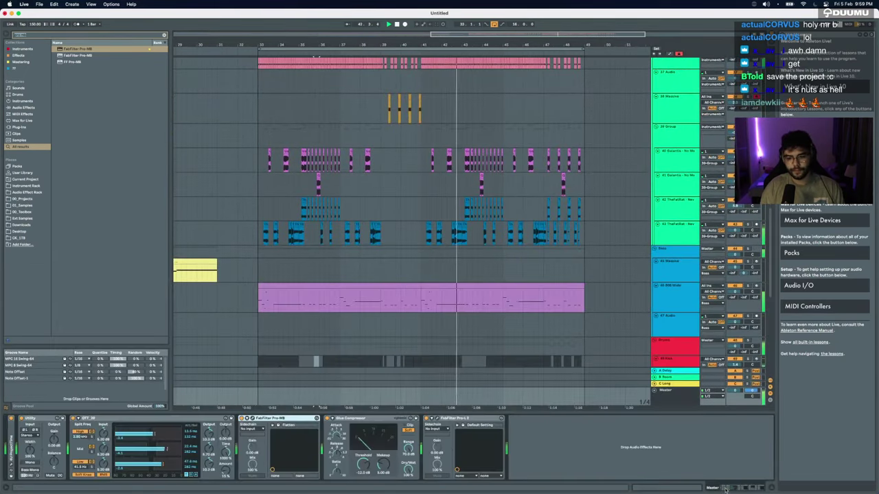
# Step: Lower the clip gain of the longer 20 Audio clip at bar 34 and boost the track's highs around 5.27 kHz in EQ Eight
pyautogui.scroll(6, 706, 142)
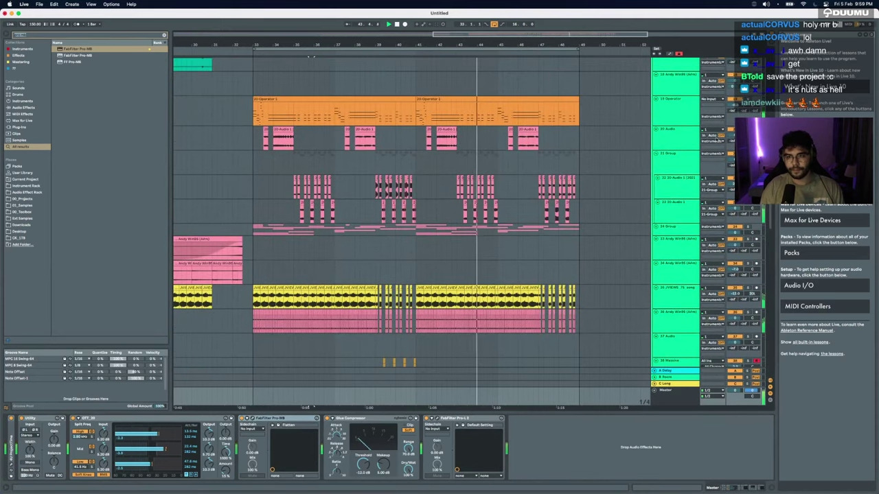
pyautogui.click(285, 140)
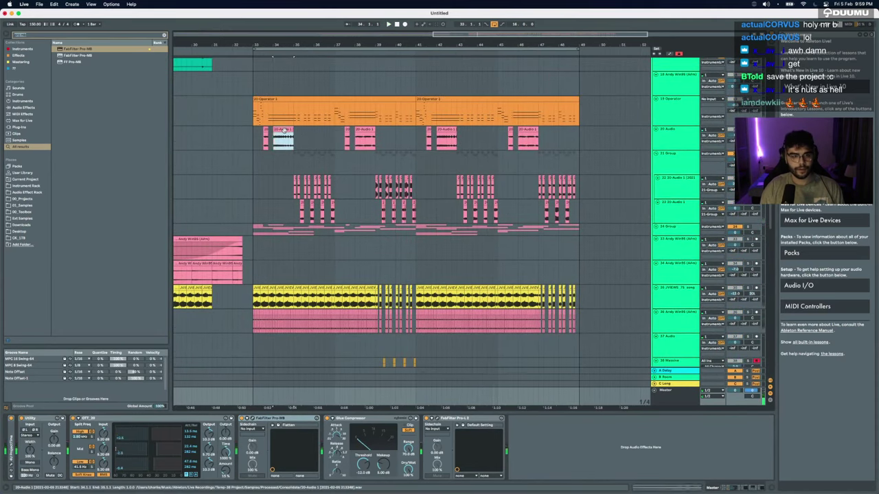
pyautogui.moveTo(59, 386); pyautogui.dragTo(59, 385)
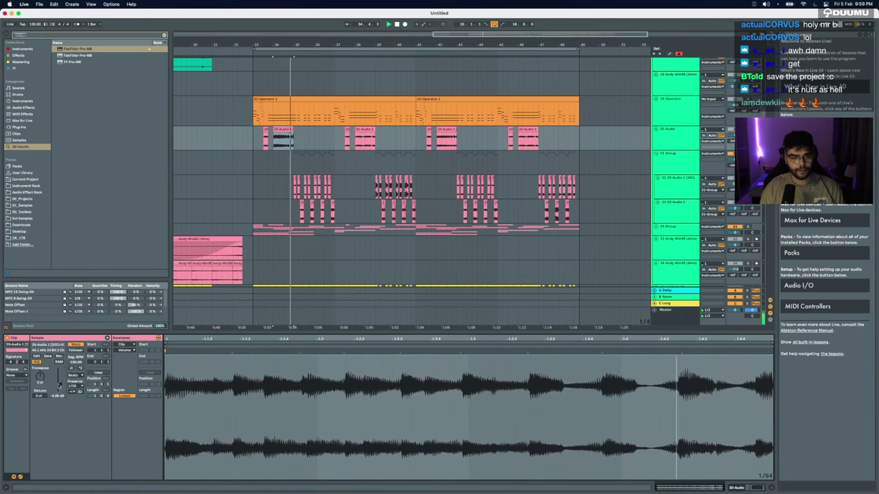
pyautogui.click(749, 486)
pyautogui.moveTo(187, 446); pyautogui.dragTo(187, 440)
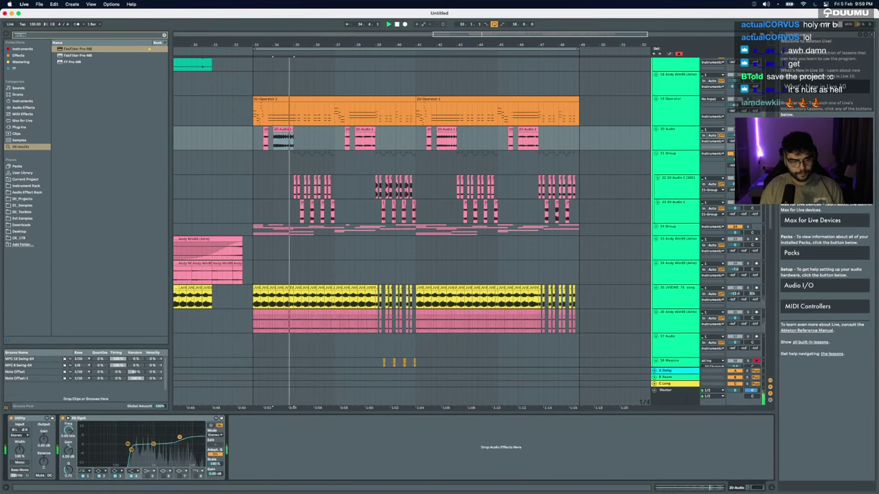
# Step: Add the OTT_20 preset after EQ Eight on the 20 Audio track, turning its low-band output down to -24 dB
pyautogui.press('space')
pyautogui.press('super+f')
pyautogui.press('Down')
pyautogui.press('Down')
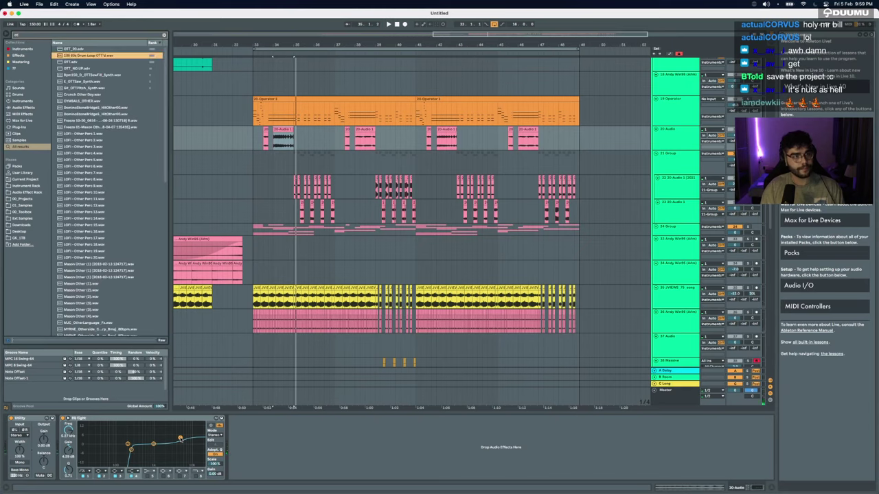
pyautogui.moveTo(74, 49); pyautogui.dragTo(290, 467)
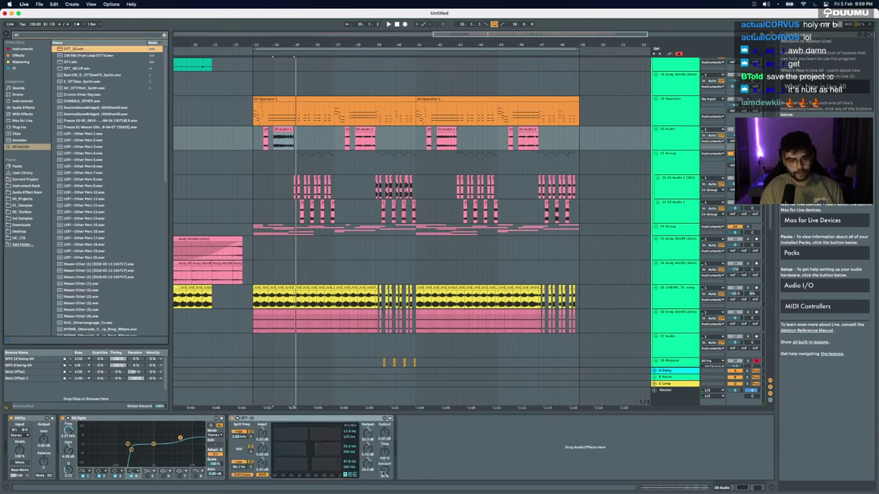
pyautogui.press('space')
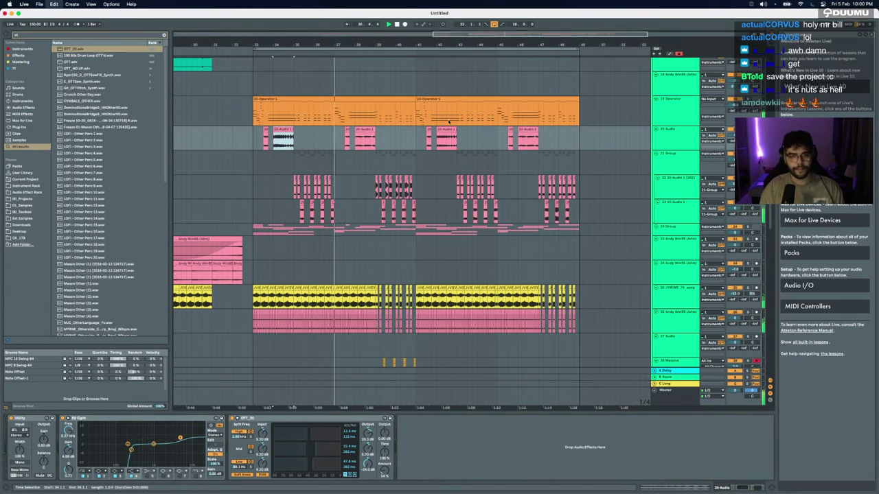
# Step: Replace the longer 20 Audio clip at bar 42 with a copy of the bar 34 clip and play the section on
pyautogui.scroll(5, 341, 154)
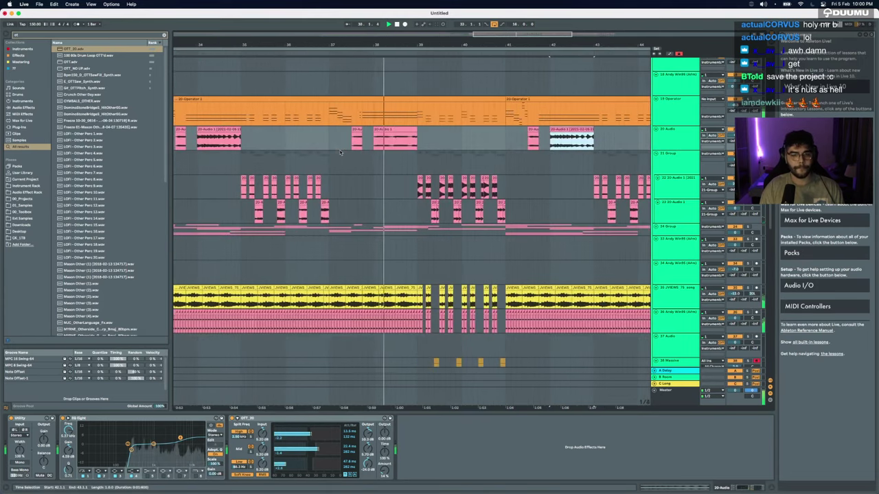
pyautogui.scroll(-5, 341, 153)
pyautogui.scroll(-3, 393, 190)
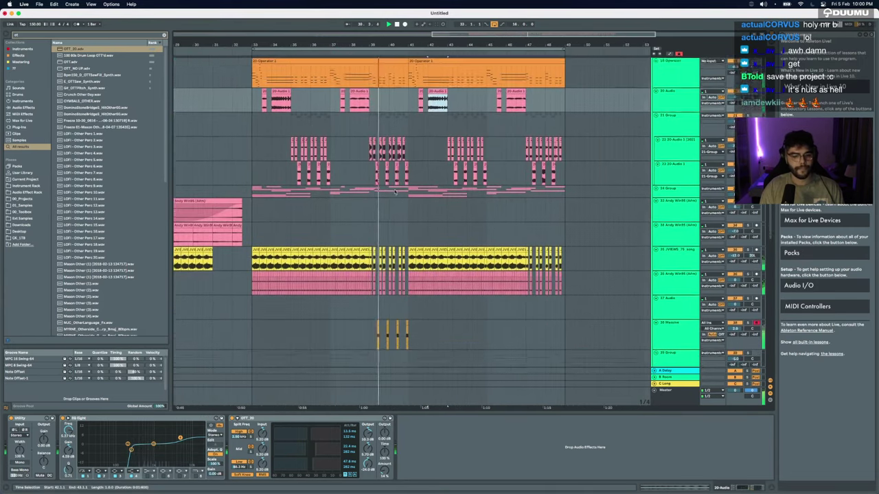
pyautogui.scroll(5, 394, 192)
pyautogui.scroll(-7, 395, 191)
pyautogui.scroll(-5, 395, 192)
pyautogui.scroll(2, 395, 191)
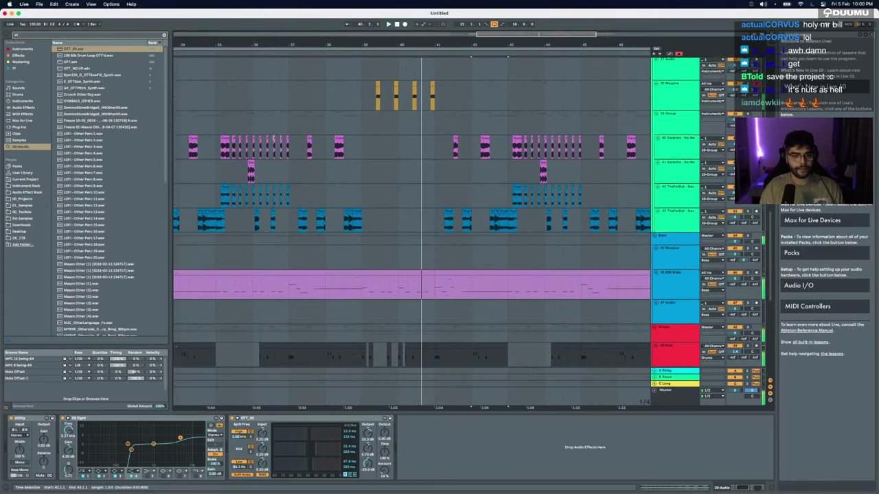
# Step: Copy a short stab from bar 36 across the 39 Group tracks to bar 39 and duplicate it once
pyautogui.press('space')
pyautogui.scroll(5, 269, 134)
pyautogui.hscroll(-3, 209, 135)
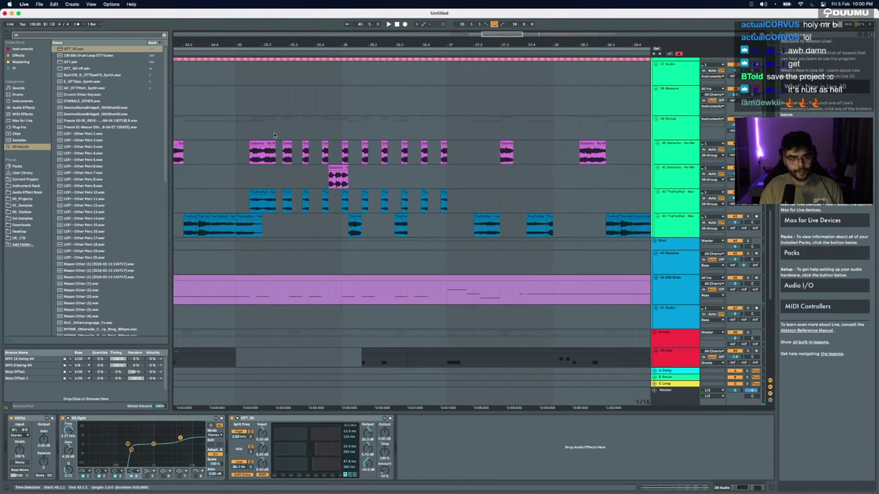
pyautogui.moveTo(283, 133); pyautogui.dragTo(296, 133)
pyautogui.hscroll(4, 299, 132)
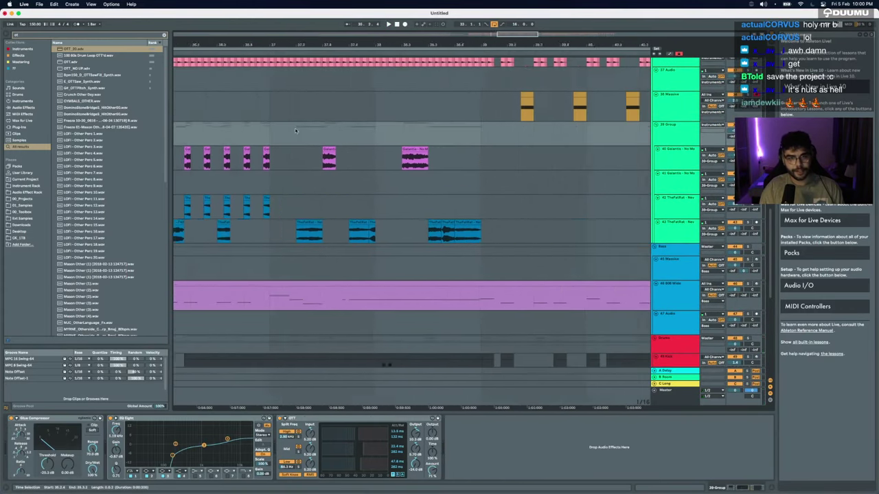
pyautogui.moveTo(397, 134)
pyautogui.mouseDown()
pyautogui.moveTo(437, 136)
pyautogui.moveTo(398, 137)
pyautogui.mouseUp()
pyautogui.press('super+d')
# Step: Try to fill bars 39 and 40 of the 39 Group with repeated stabs while auditioning them
pyautogui.click(397, 136)
pyautogui.press('space')
pyautogui.press('space')
pyautogui.press('super+d')
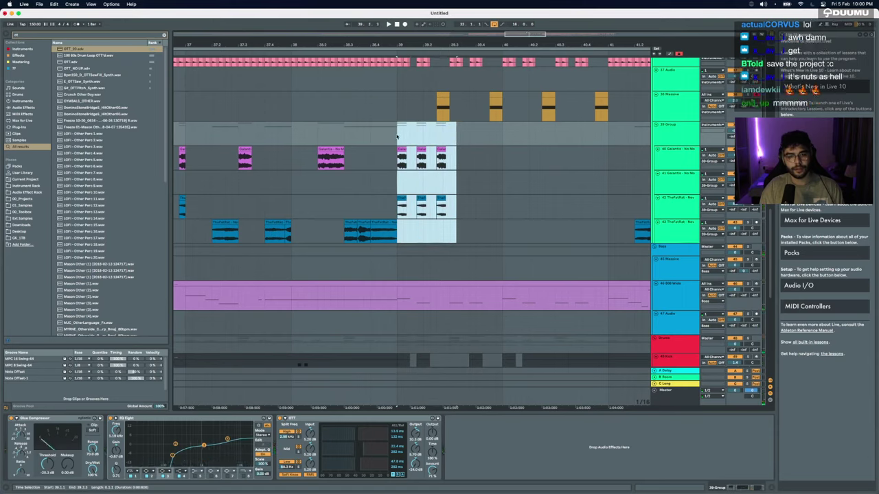
pyautogui.press('space')
pyautogui.press('super+d')
pyautogui.press('super+d')
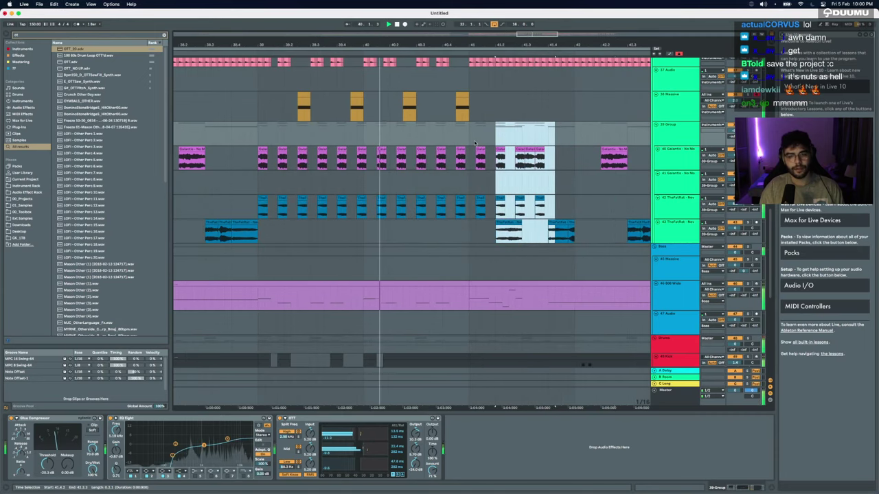
# Step: Stop playback and undo the extra stab repeats in the 39 Group back to the first duplicate at bar 39
pyautogui.press('space')
pyautogui.press('super+z')
pyautogui.press('super+z')
pyautogui.press('super+z')
pyautogui.press('super+z')
pyautogui.press('super+z')
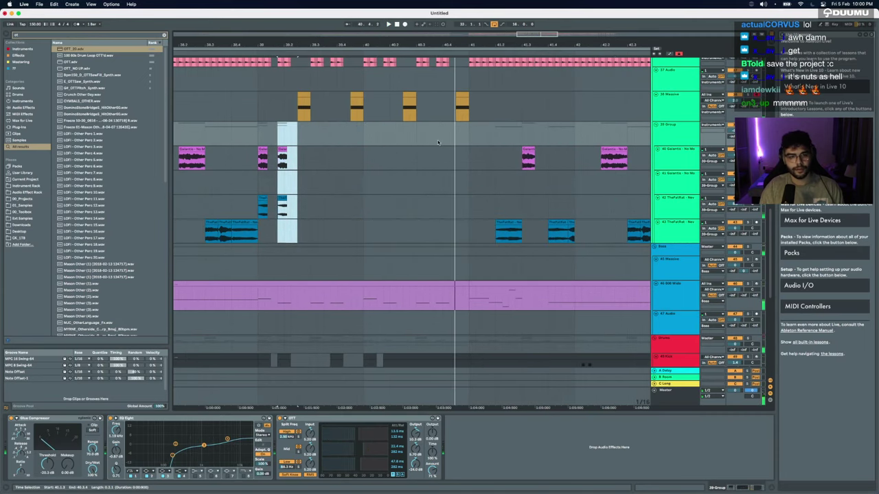
# Step: Copy the stab pattern from bars 35 and 36 across the 39 Group tracks to bar 39 and play it
pyautogui.scroll(-5, 441, 141)
pyautogui.moveTo(291, 135); pyautogui.dragTo(337, 135)
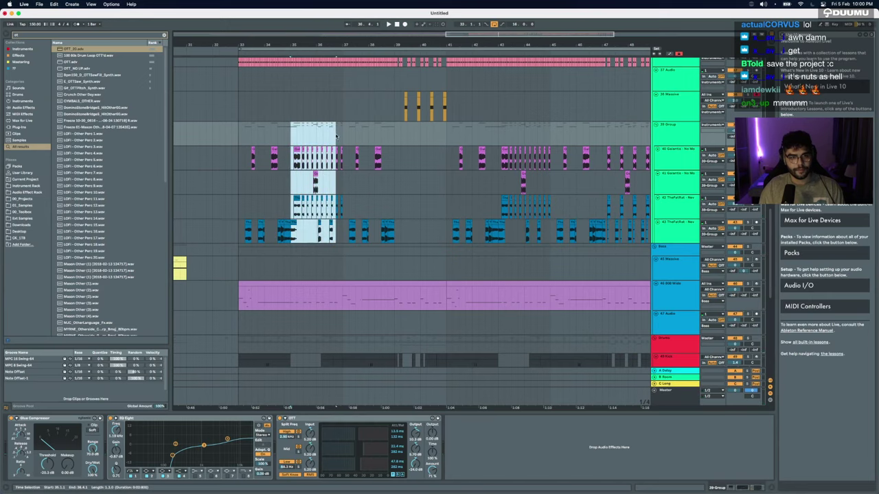
pyautogui.click(394, 131)
pyautogui.press('super+v')
pyautogui.press('space')
pyautogui.scroll(5, 395, 131)
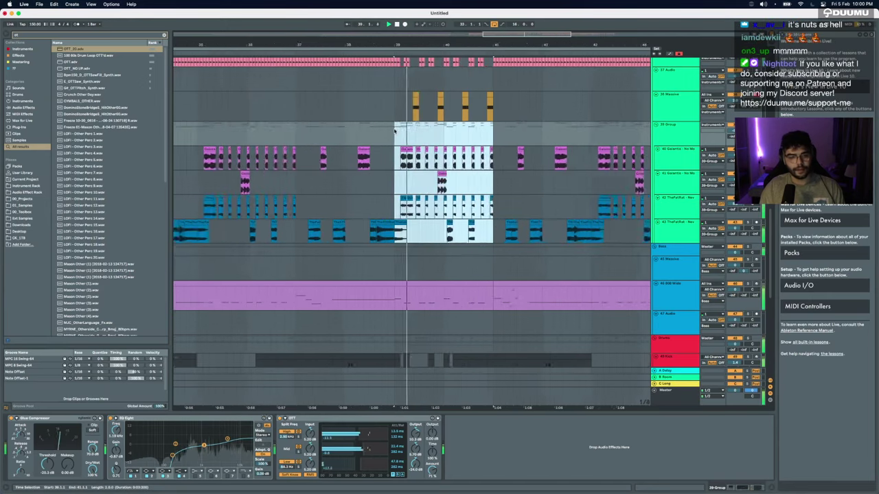
# Step: Thin out and shorten the pasted stabs in bars 39 and 40 of the 39 Group and audition the result
pyautogui.scroll(-4, 395, 131)
pyautogui.press('+')
pyautogui.press('+')
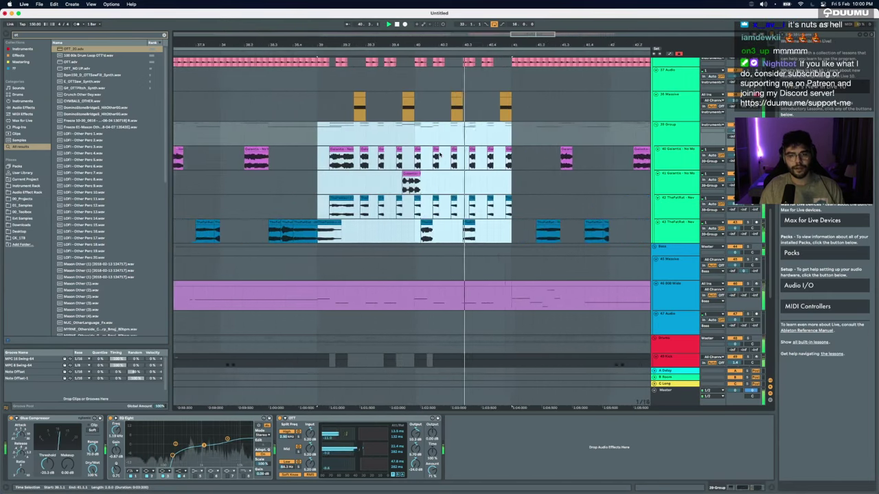
pyautogui.moveTo(354, 143); pyautogui.dragTo(519, 134)
pyautogui.click(228, 122)
pyautogui.press('space')
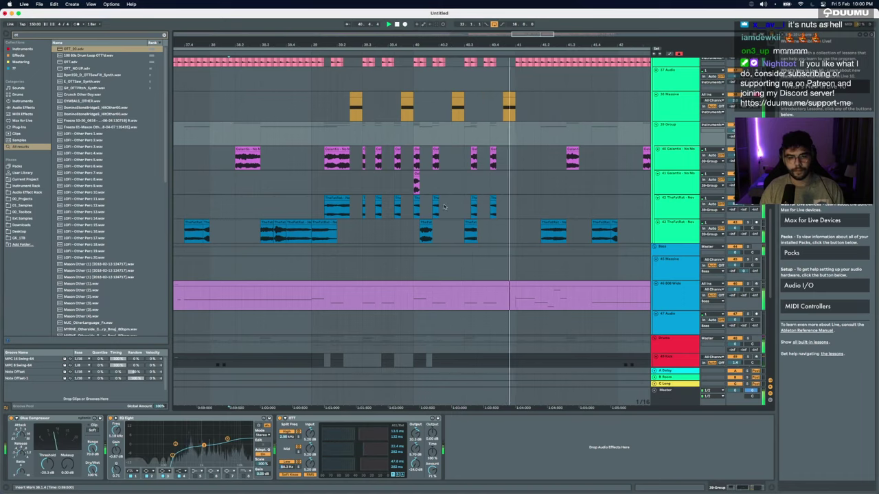
# Step: Audition the drums from bar 39 and delete the Percussion group's clips from 39.2.3 to 39.3.1
pyautogui.click(262, 306)
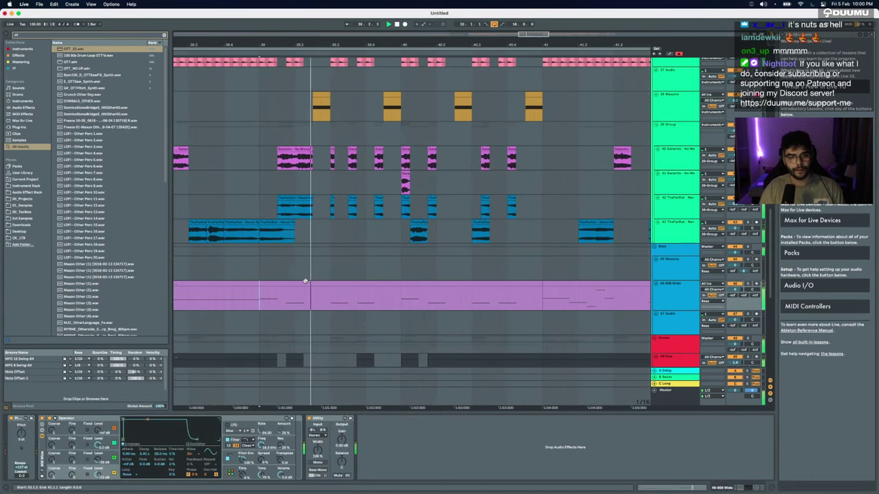
pyautogui.scroll(-5, 305, 280)
pyautogui.scroll(2, 305, 282)
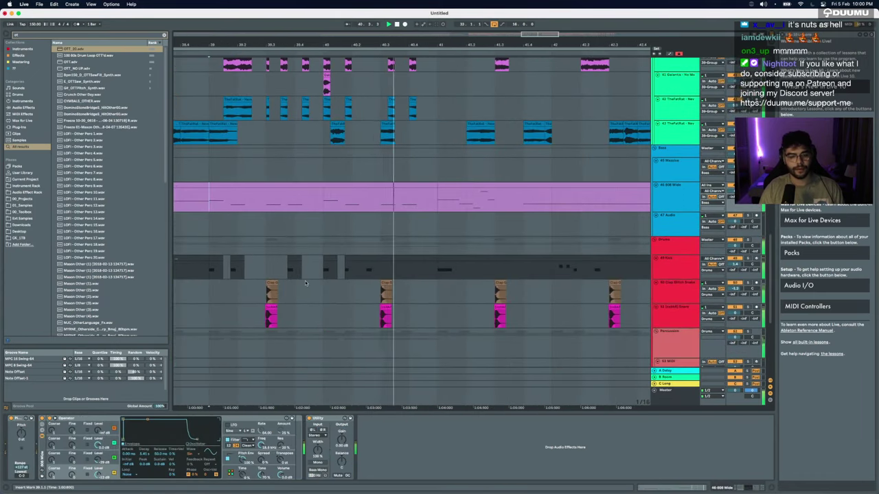
pyautogui.scroll(4, 306, 283)
pyautogui.click(374, 346)
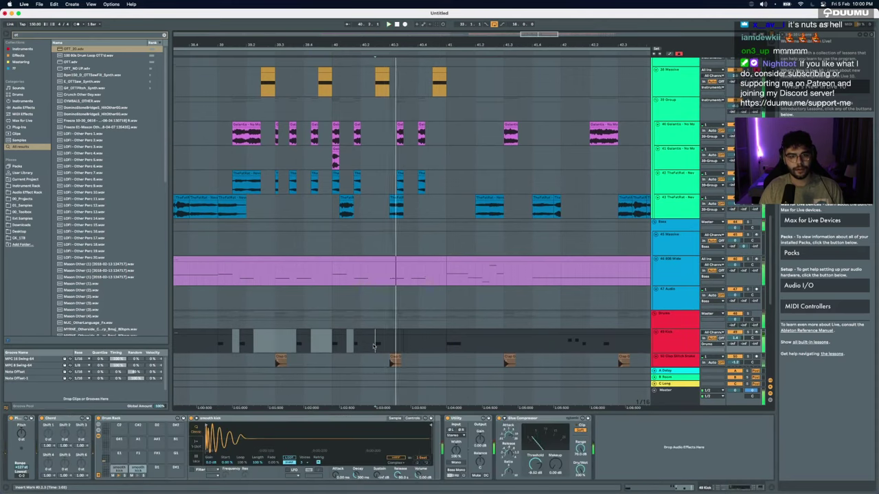
pyautogui.scroll(-5, 255, 266)
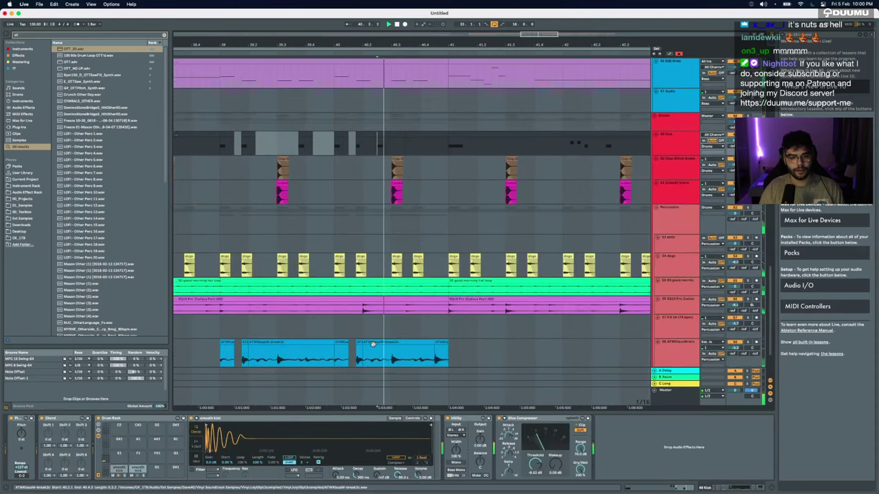
pyautogui.click(220, 226)
pyautogui.moveTo(266, 221); pyautogui.dragTo(276, 220)
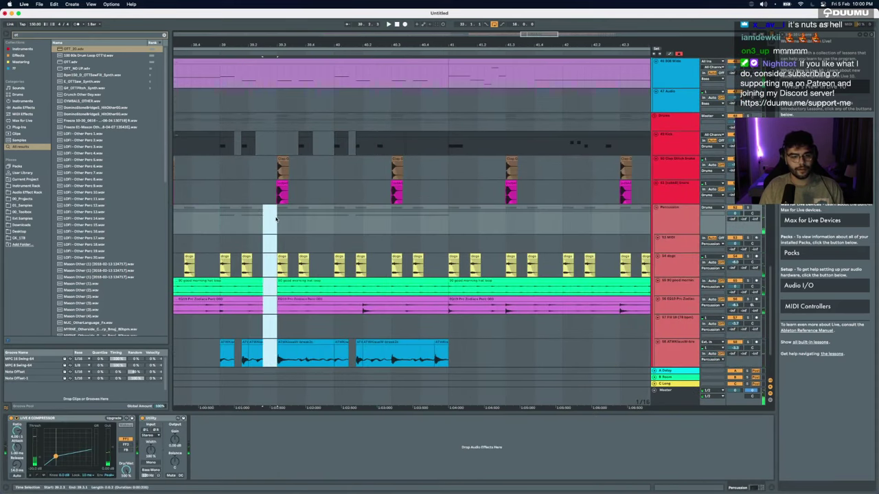
pyautogui.press('Delete')
# Step: Delete the Percussion group's clips from 40.2.3 to 40.3.1 and just before bar 40, and play from bar 39
pyautogui.moveTo(377, 219); pyautogui.dragTo(392, 219)
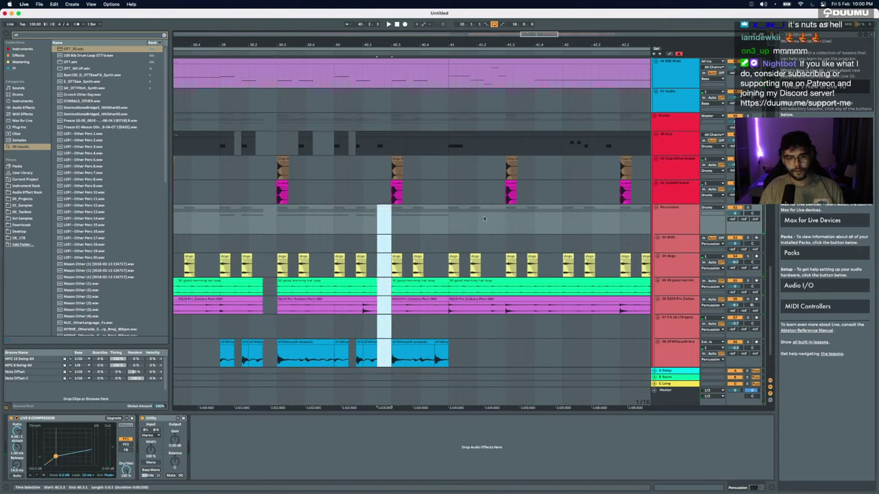
pyautogui.press('Delete')
pyautogui.moveTo(334, 213); pyautogui.dragTo(319, 214)
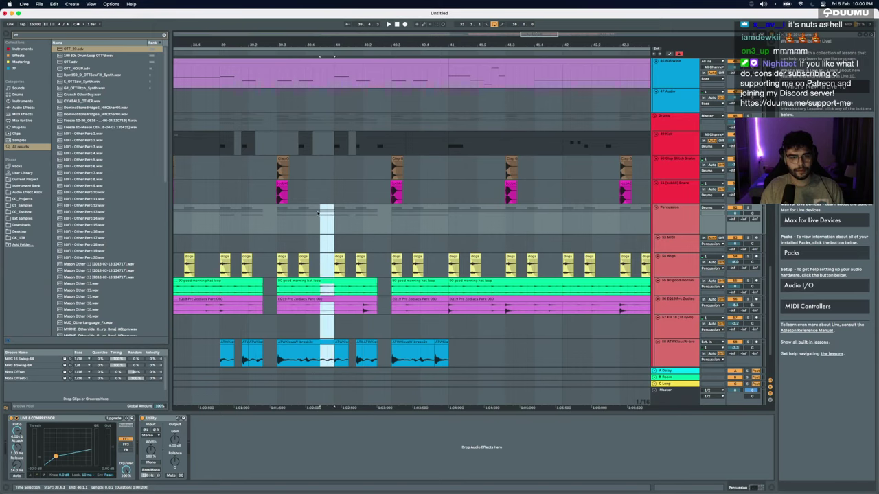
pyautogui.press('Delete')
pyautogui.click(221, 218)
pyautogui.press('space')
# Step: Look over the instrument tracks during playback and inspect the waveform of the 20 Audio clip at bar 42
pyautogui.scroll(5, 221, 217)
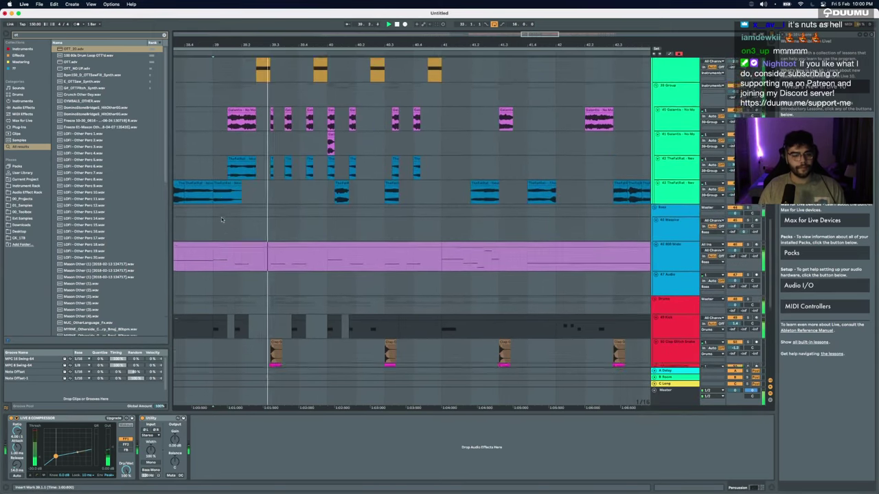
pyautogui.scroll(10, 221, 217)
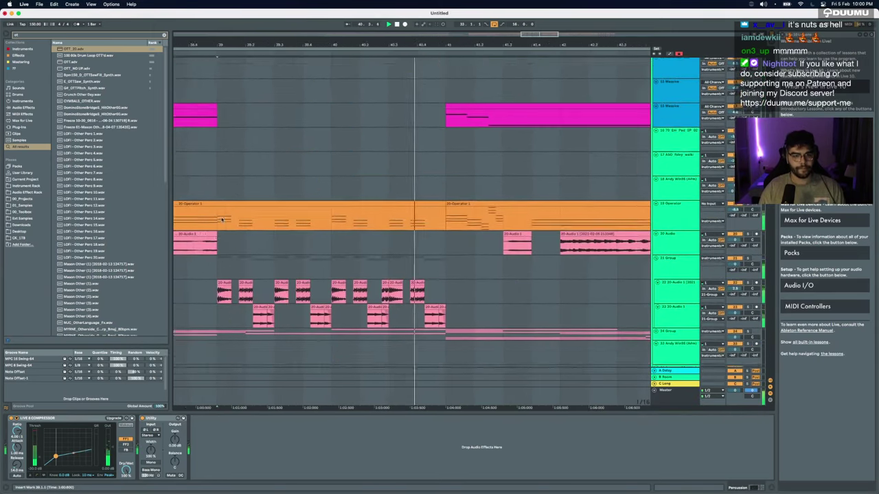
pyautogui.press('z')
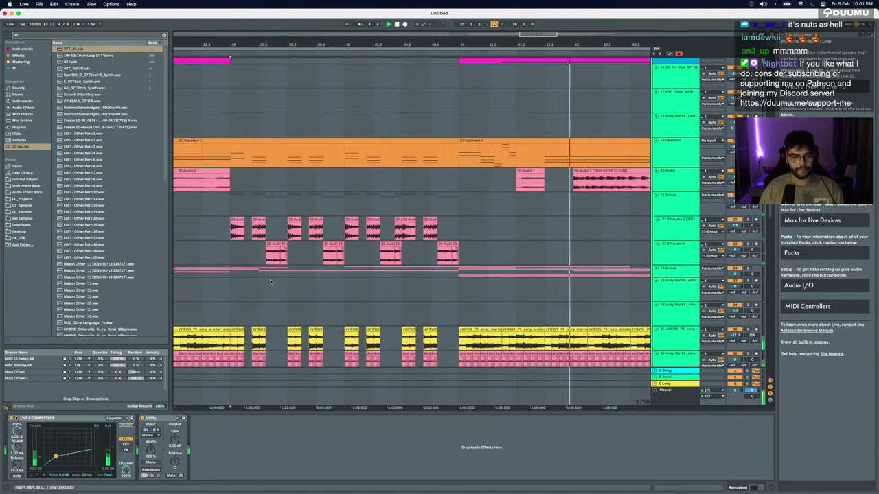
pyautogui.rightClick(280, 280)
pyautogui.click(375, 210)
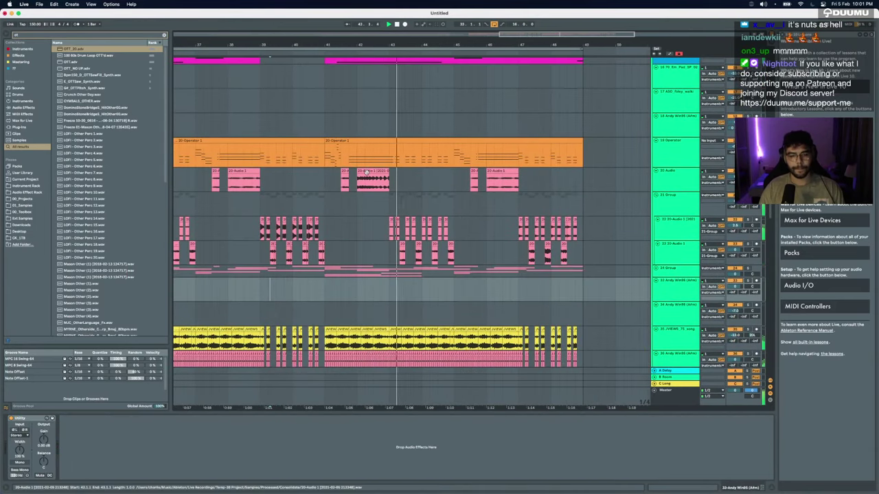
pyautogui.doubleClick(366, 173)
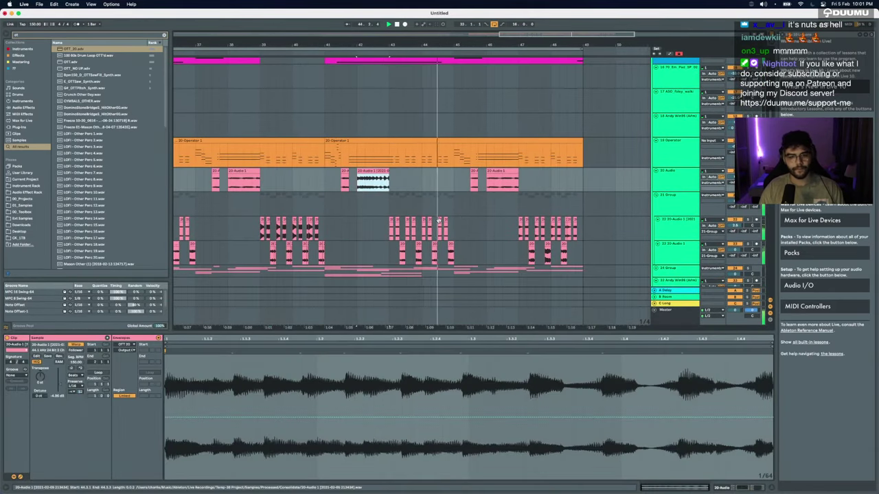
pyautogui.scroll(3, 439, 221)
pyautogui.scroll(-6, 439, 221)
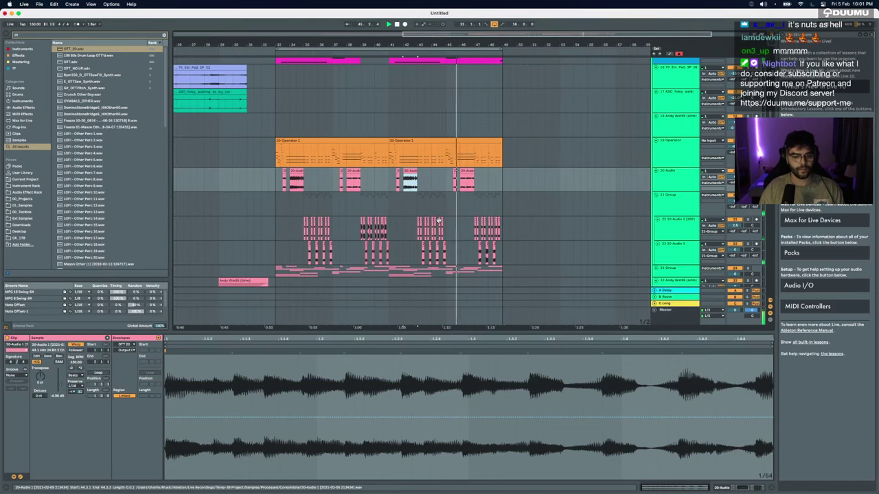
pyautogui.scroll(-5, 440, 222)
pyautogui.hscroll(3, 439, 221)
# Step: Move the stabs at bar 43 of the 22 20-Audio 1 track out to empty space at bar 51
pyautogui.click(364, 152)
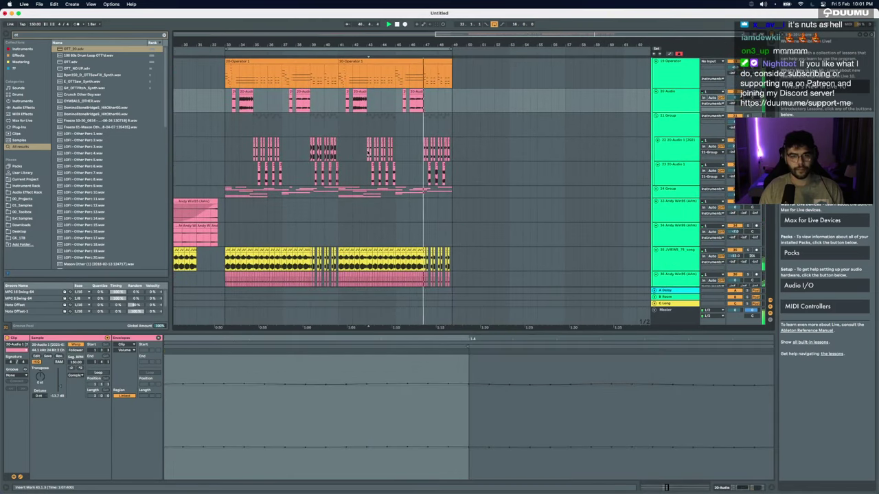
pyautogui.click(415, 157)
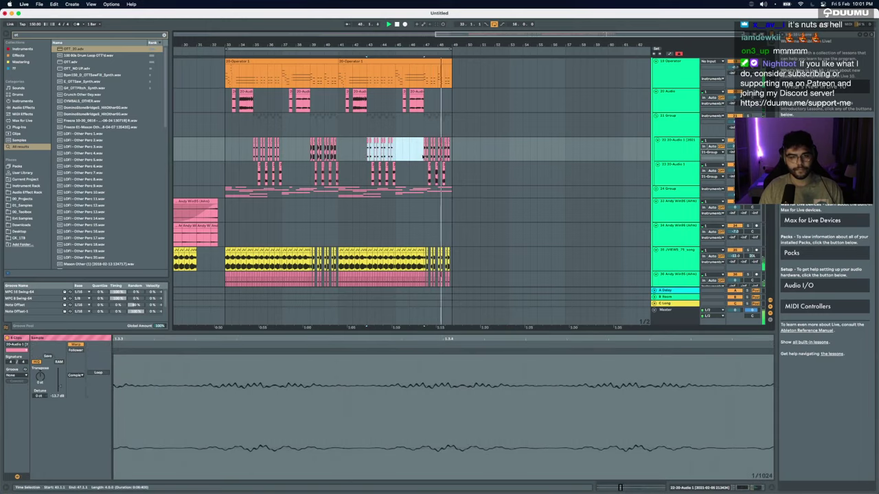
pyautogui.press('Delete')
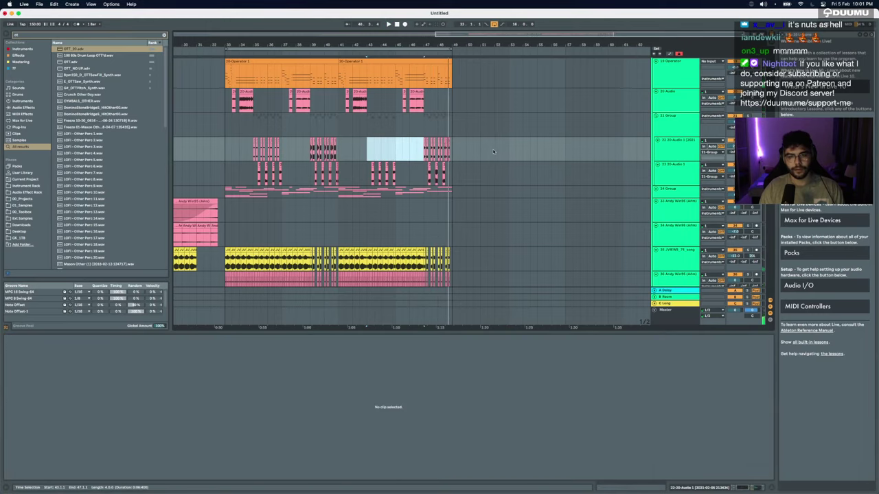
pyautogui.click(493, 151)
pyautogui.hotkey('ctrl', 'v')
# Step: Move the stabs at bar 47 of the 22 20-Audio 1 track to bar 43
pyautogui.click(453, 153)
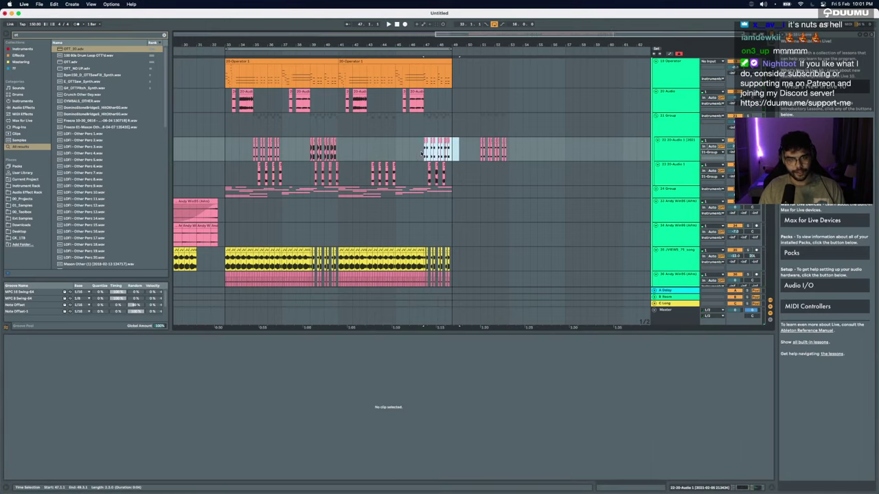
pyautogui.click(369, 156)
pyautogui.press('super+v')
# Step: Move the parked stabs from bar 51 of the 22 20-Audio 1 track to bar 47 and play them
pyautogui.click(480, 154)
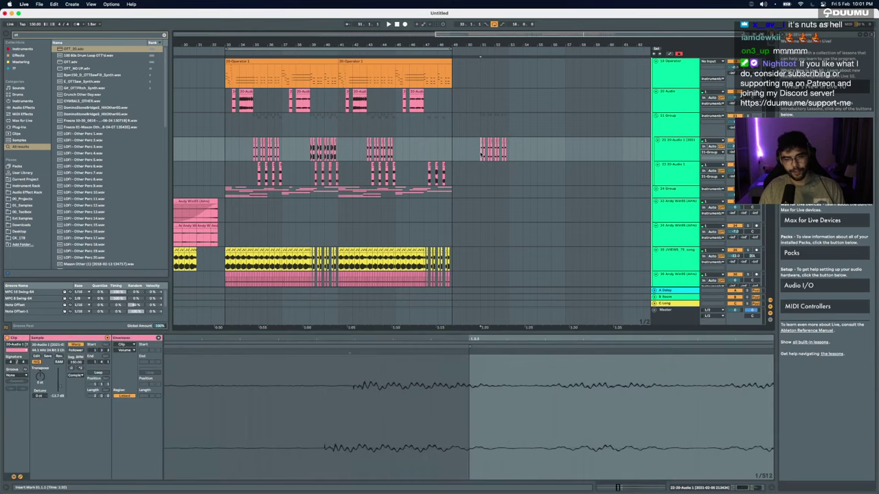
pyautogui.hscroll(-5, 510, 163)
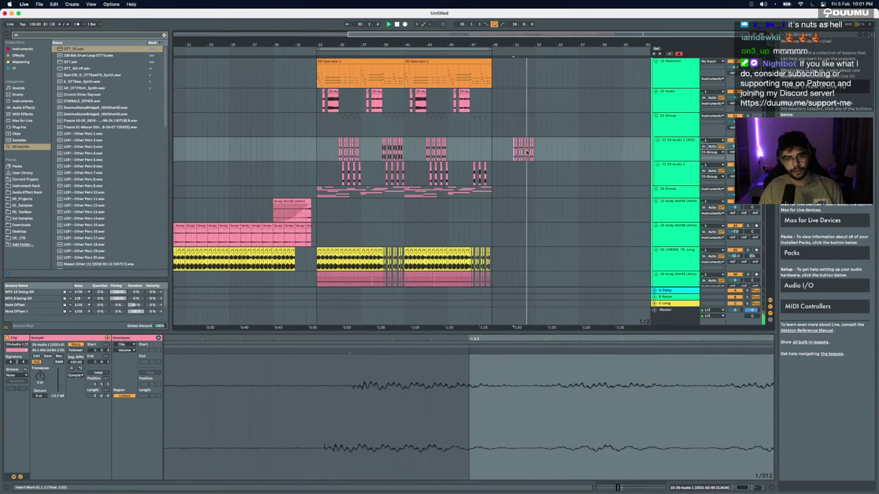
pyautogui.moveTo(536, 152); pyautogui.dragTo(513, 152)
pyautogui.press('super+x')
pyautogui.click(471, 152)
pyautogui.press('super+v')
pyautogui.press('space')
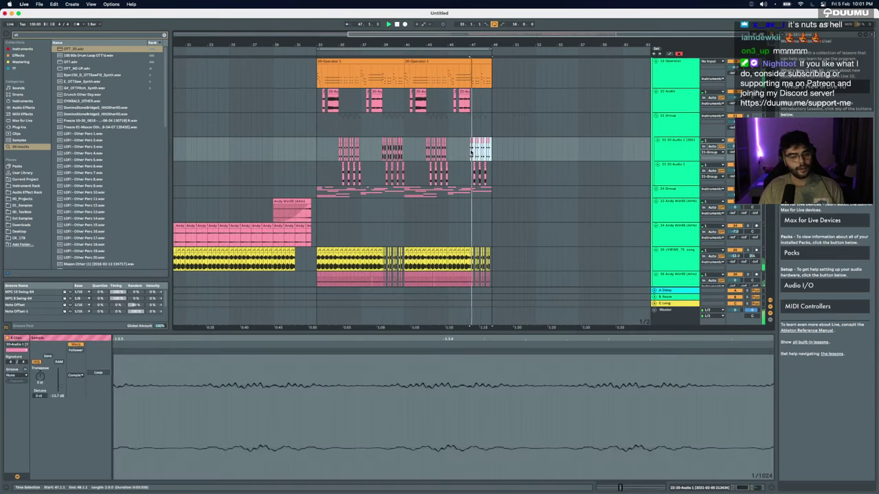
pyautogui.scroll(5, 471, 153)
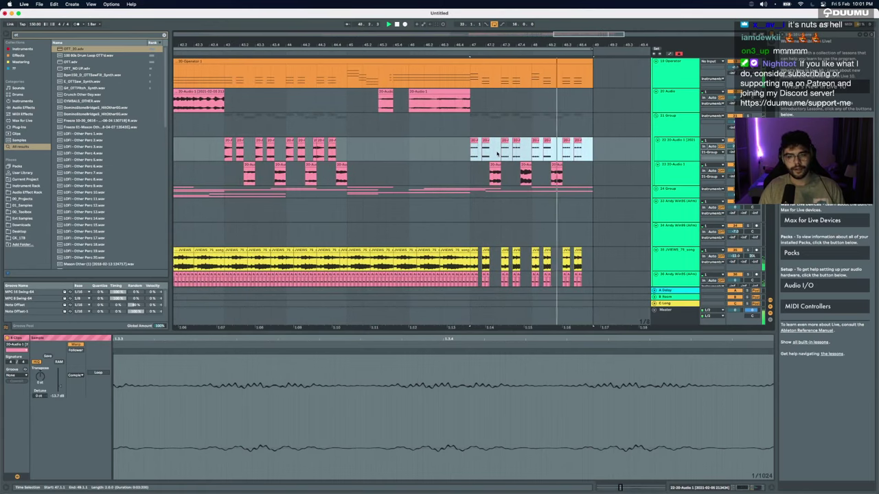
pyautogui.scroll(-8, 498, 153)
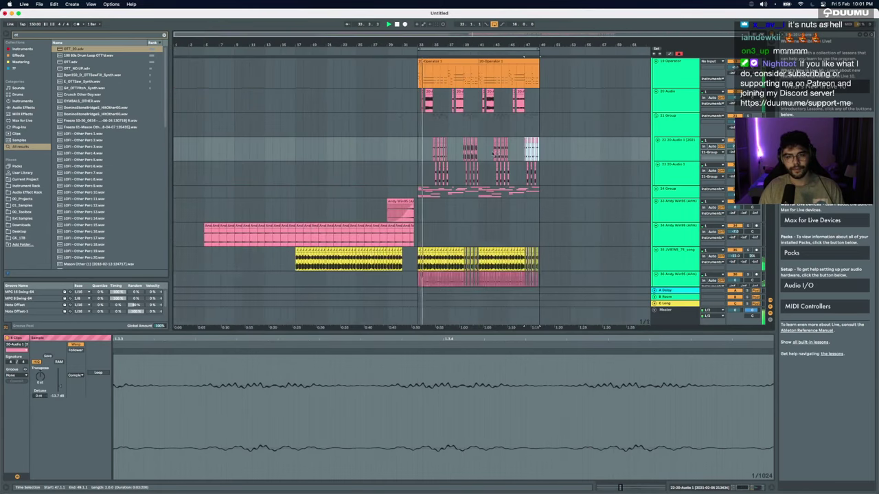
# Step: Duplicate bars 33 to 41 of the 22 20-Audio 1 track over bars 41 to 49
pyautogui.moveTo(494, 153); pyautogui.dragTo(414, 153)
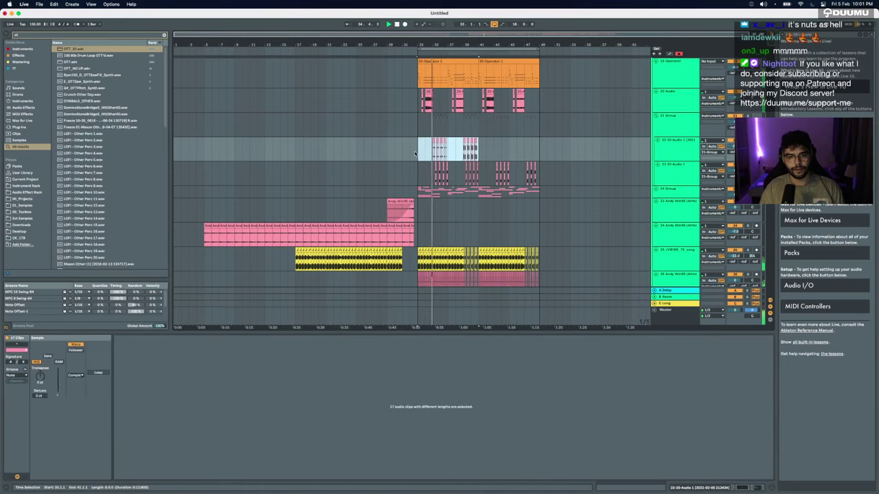
pyautogui.press('super+d')
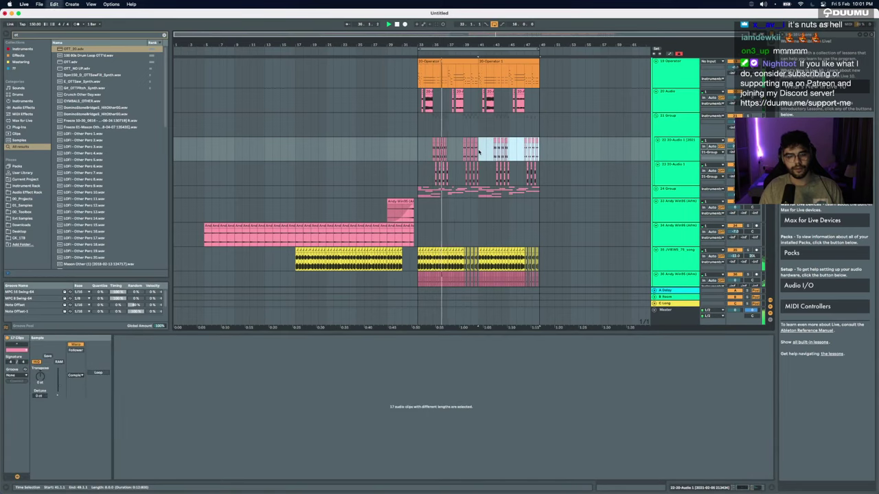
pyautogui.scroll(3, 426, 155)
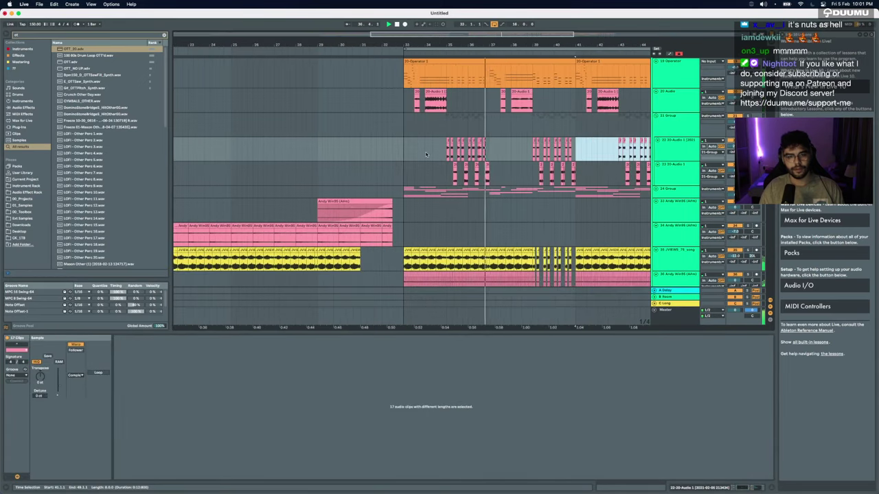
pyautogui.scroll(-3, 462, 152)
# Step: Duplicate the 22 20-Audio 1 track and delete the copy's stabs at bars 39 and 47
pyautogui.click(459, 142)
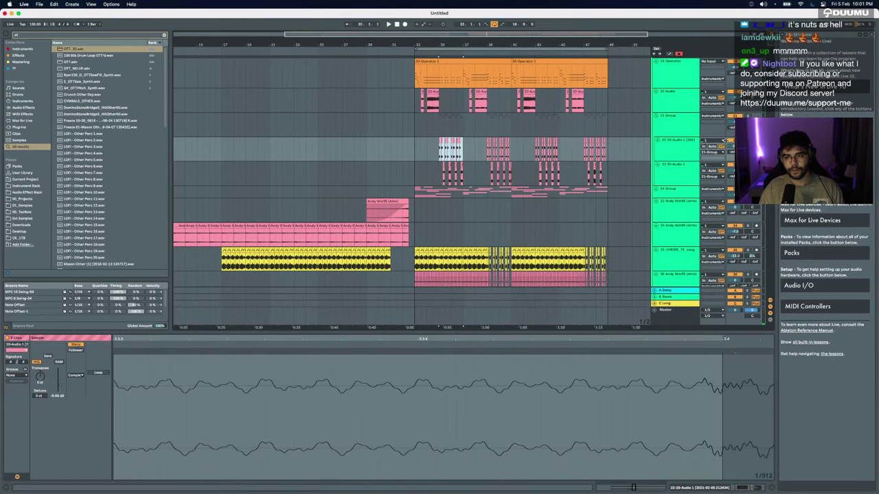
pyautogui.click(687, 143)
pyautogui.press('super+d')
pyautogui.moveTo(510, 175); pyautogui.dragTo(469, 175)
pyautogui.press('Delete')
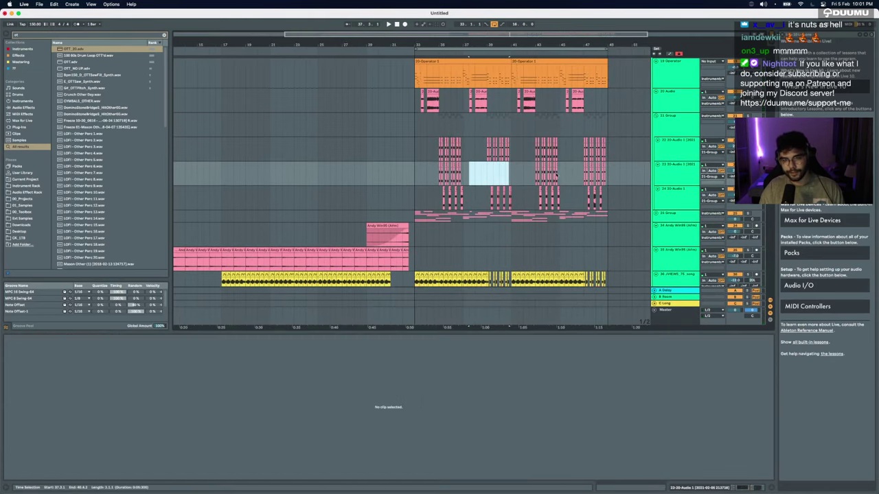
pyautogui.click(557, 176)
pyautogui.press('Delete')
# Step: Transpose the remaining stabs on the duplicated 20-Audio 1 track up 12 semitones and play the section
pyautogui.moveTo(571, 175)
pyautogui.mouseDown()
pyautogui.moveTo(626, 175)
pyautogui.moveTo(423, 171)
pyautogui.mouseUp()
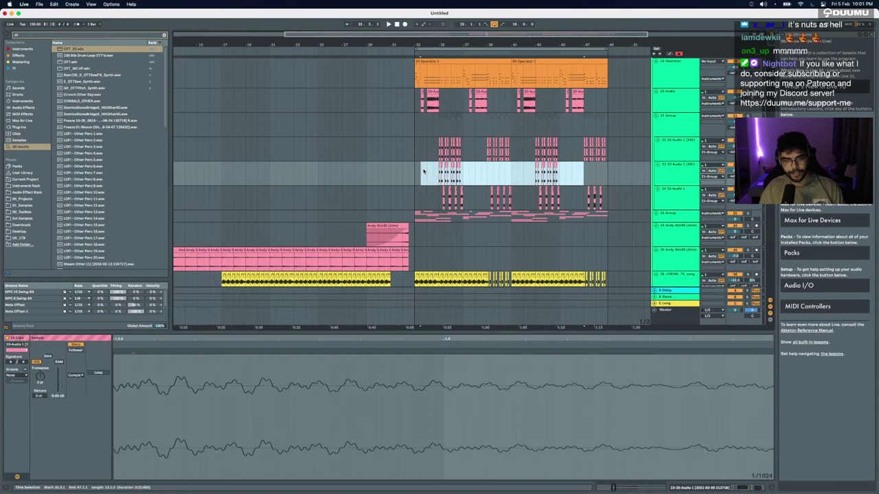
pyautogui.press('space')
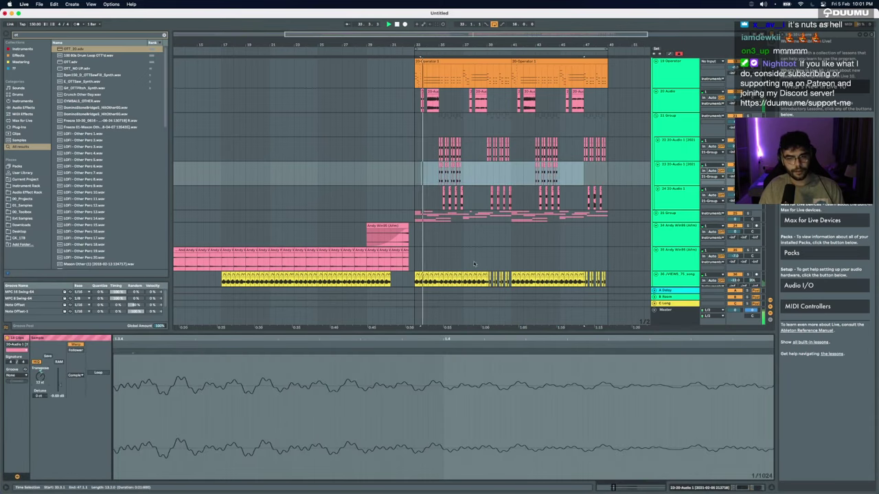
pyautogui.scroll(5, 450, 186)
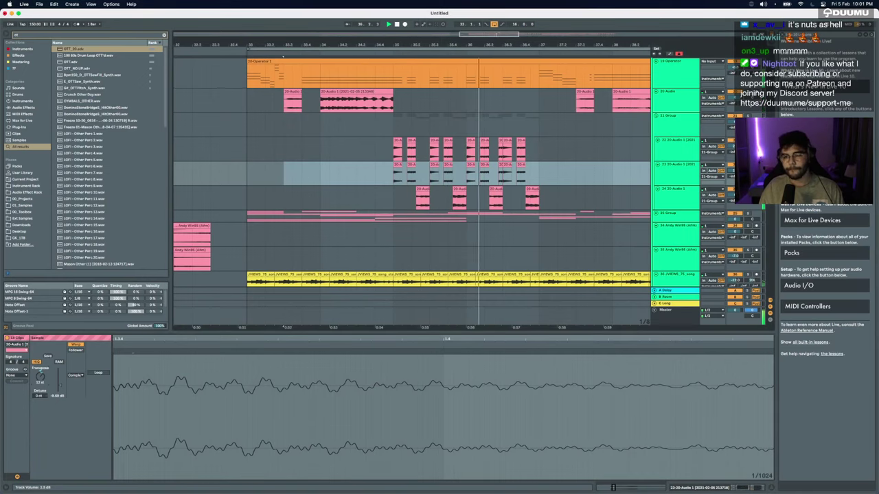
pyautogui.scroll(-5, 530, 168)
pyautogui.click(530, 168)
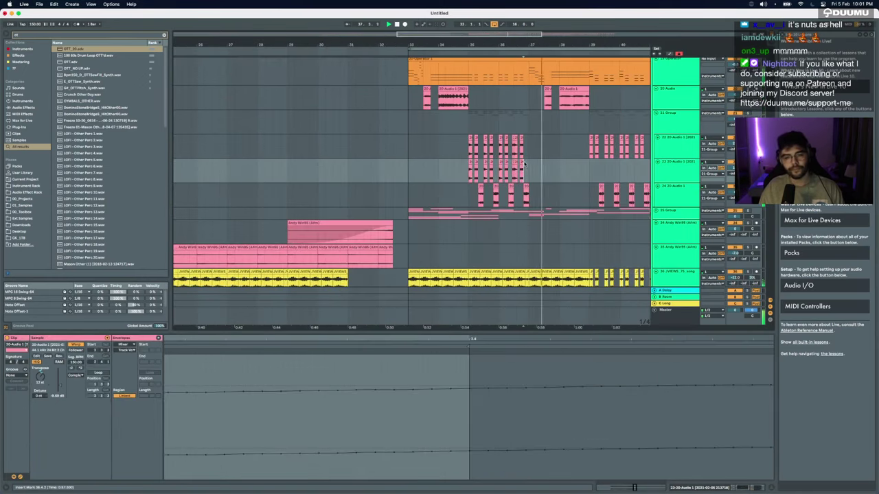
# Step: Raise the clip gain of the bar 39 stabs on the 22 20-Audio 1 track to about -6.7 dB and play them
pyautogui.scroll(-3, 529, 168)
pyautogui.hscroll(5, 529, 167)
pyautogui.hscroll(-2, 412, 185)
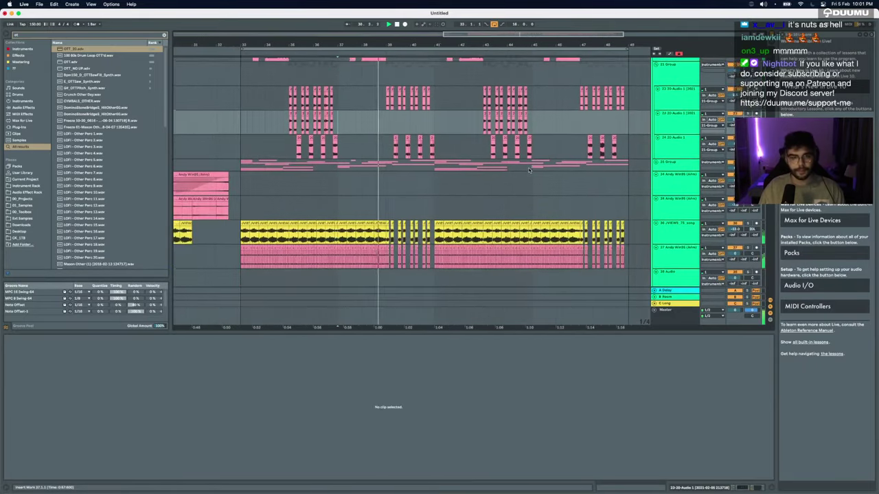
pyautogui.scroll(3, 335, 199)
pyautogui.hscroll(2, 335, 199)
pyautogui.scroll(3, 335, 199)
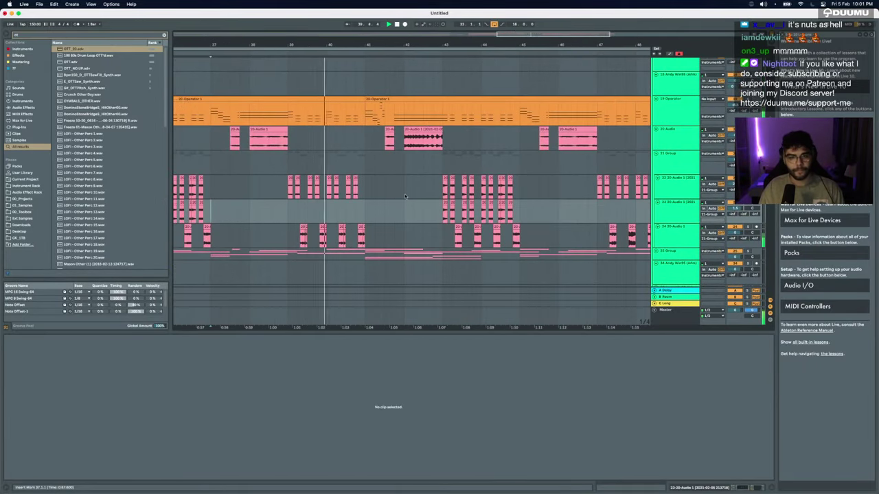
pyautogui.click(290, 179)
pyautogui.press('space')
pyautogui.keyDown('shift'); pyautogui.click(355, 180); pyautogui.keyUp('shift')
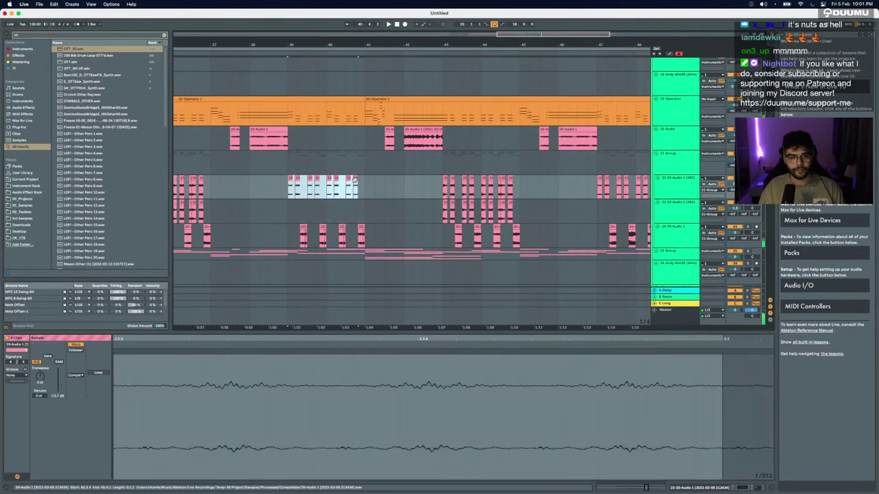
pyautogui.moveTo(58, 384); pyautogui.dragTo(58, 380)
pyautogui.press('space')
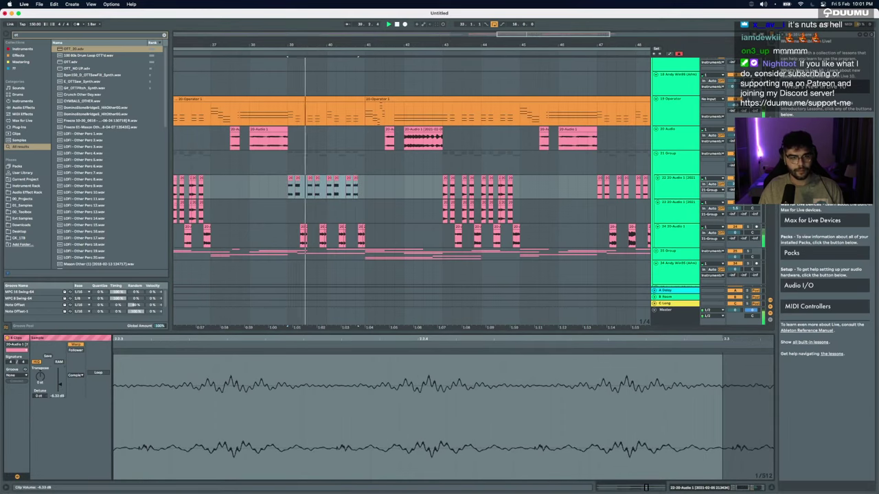
# Step: Copy the adjusted bar 39 to 41 stabs of the 22 20-Audio 1 track over the stabs at bar 47
pyautogui.moveTo(289, 186); pyautogui.dragTo(384, 191)
pyautogui.click(599, 190)
pyautogui.press('super+v')
pyautogui.scroll(5, 599, 190)
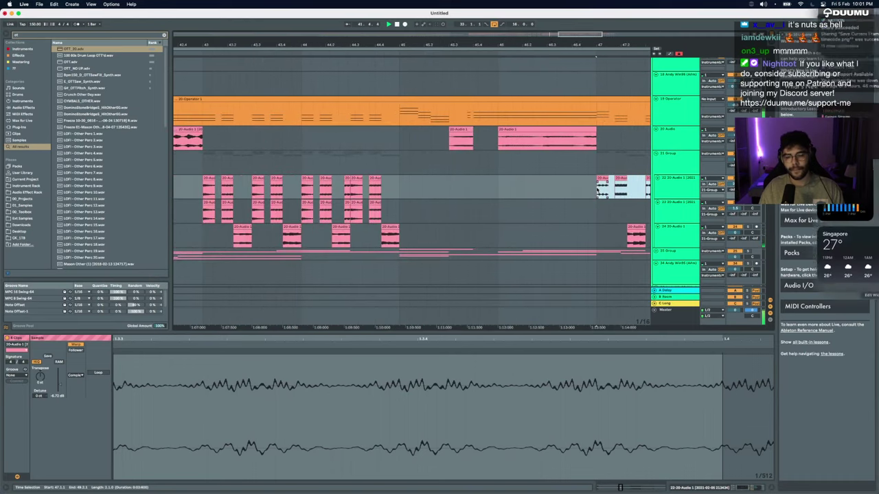
pyautogui.click(598, 190)
pyautogui.hscroll(-7, 598, 190)
pyautogui.scroll(-5, 598, 190)
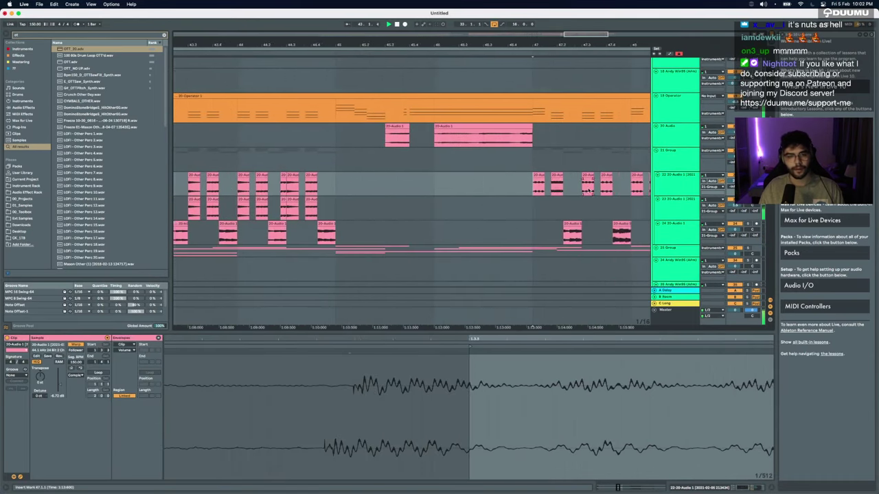
# Step: Set the insert mark at bar 45 on the 23 20-Audio 1 track and turn off arrangement looping during playback
pyautogui.click(455, 205)
pyautogui.click(458, 200)
pyautogui.scroll(4, 461, 200)
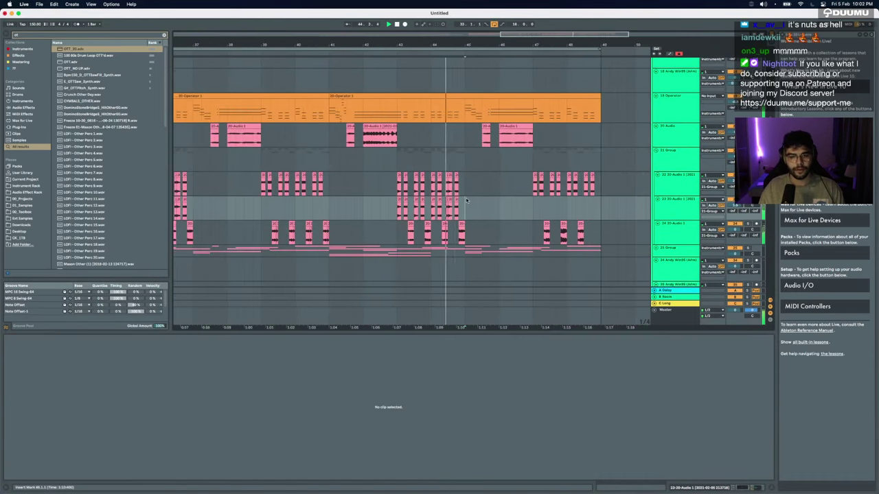
pyautogui.scroll(-3, 465, 200)
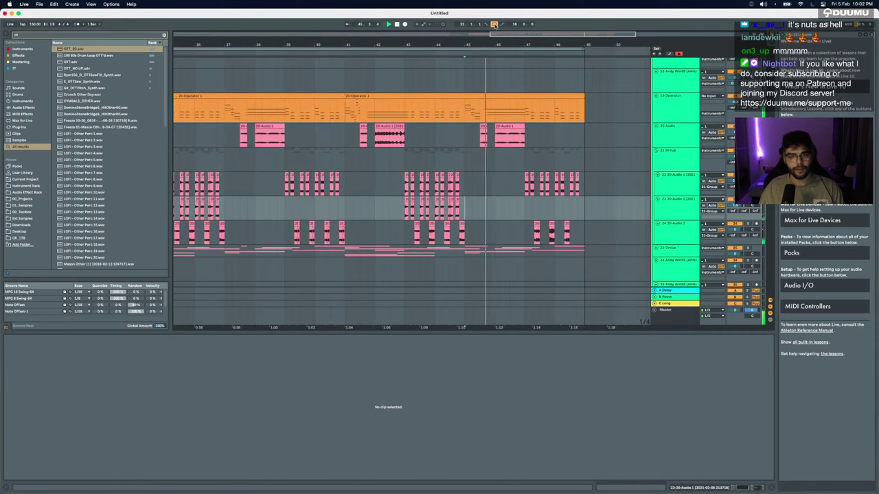
pyautogui.click(495, 25)
# Step: Shrink the clip detail area to enlarge the arrangement and examine its tracks up to the section's end at bar 49
pyautogui.scroll(-4, 525, 207)
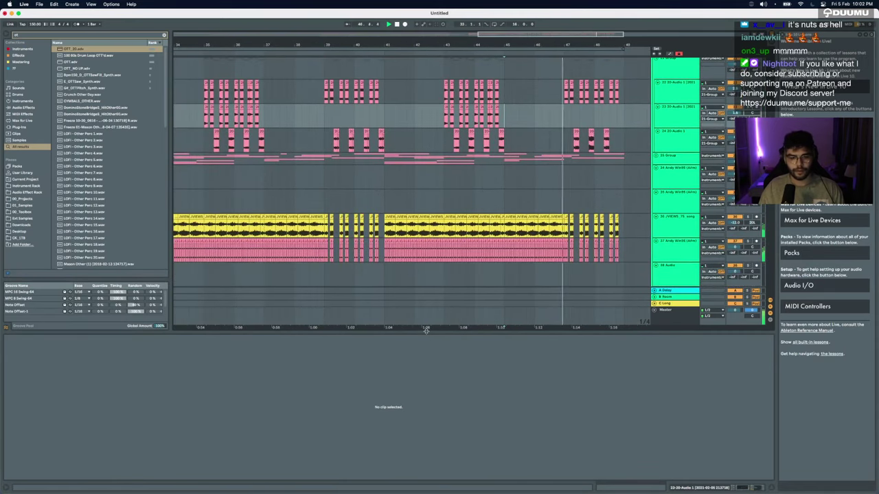
pyautogui.moveTo(426, 331); pyautogui.dragTo(433, 473)
pyautogui.scroll(-1, 525, 335)
pyautogui.hscroll(2, 525, 335)
pyautogui.scroll(3, 531, 336)
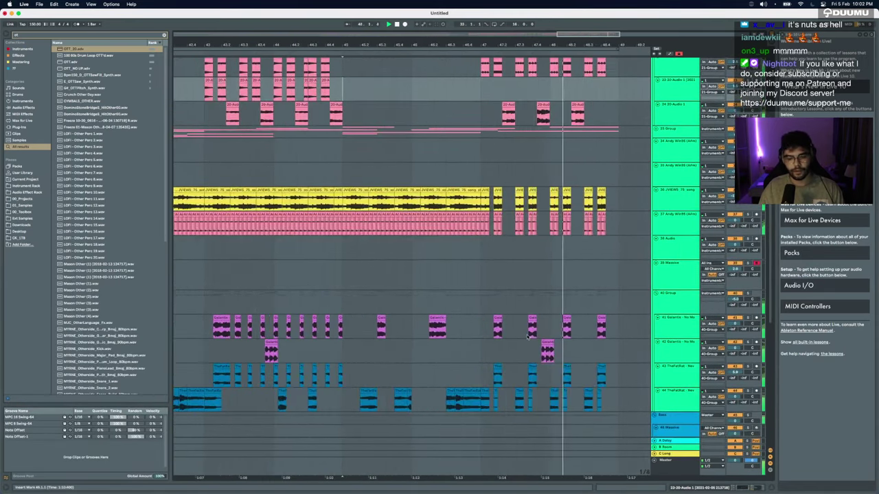
pyautogui.scroll(-5, 528, 337)
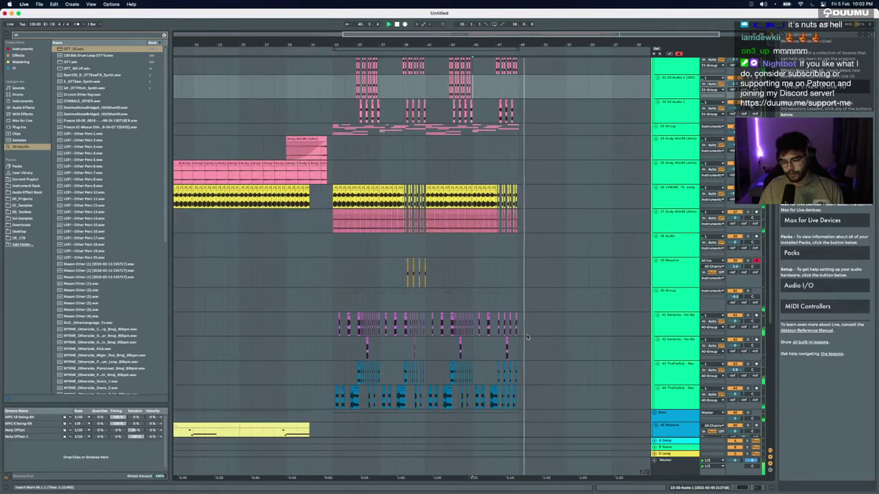
pyautogui.scroll(15, 527, 337)
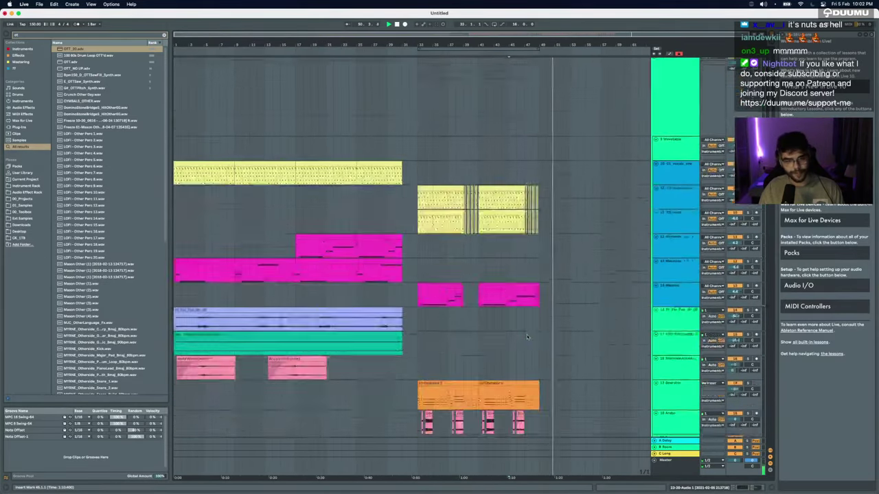
pyautogui.scroll(-15, 527, 336)
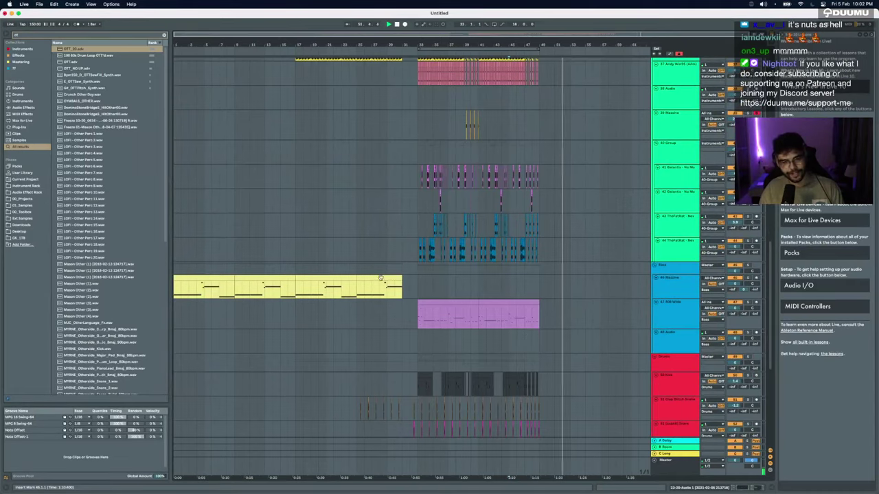
# Step: Try copying the 46 Massive bass clips from bars 1 to 31 to bar 49
pyautogui.click(207, 278)
pyautogui.keyDown('shift'); pyautogui.click(538, 279); pyautogui.keyUp('shift')
pyautogui.press('super+d')
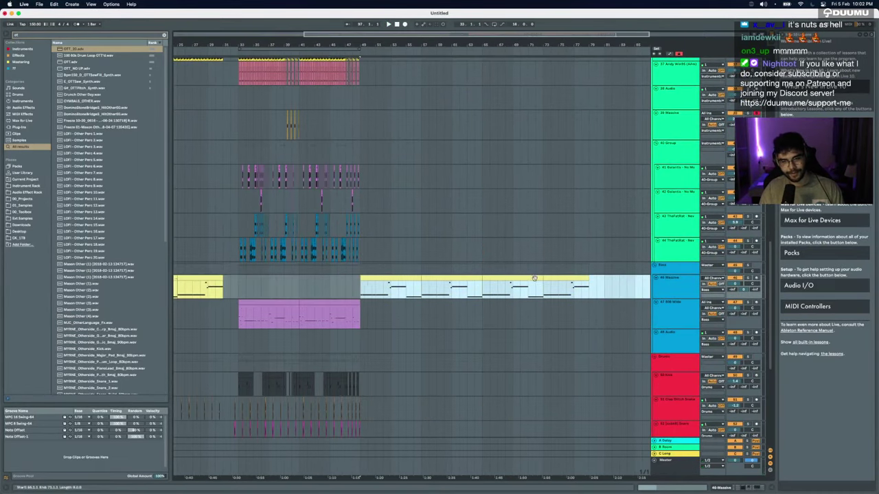
# Step: Copy the Andy Win95 clip to the section's end, trim its start to about bar 48, adjust its fade-in and play it
pyautogui.scroll(15, 361, 302)
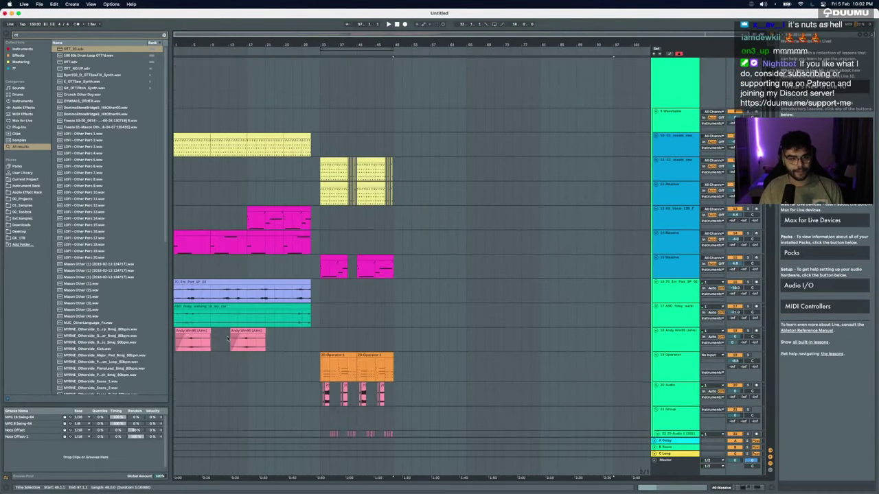
pyautogui.moveTo(250, 330); pyautogui.dragTo(398, 330)
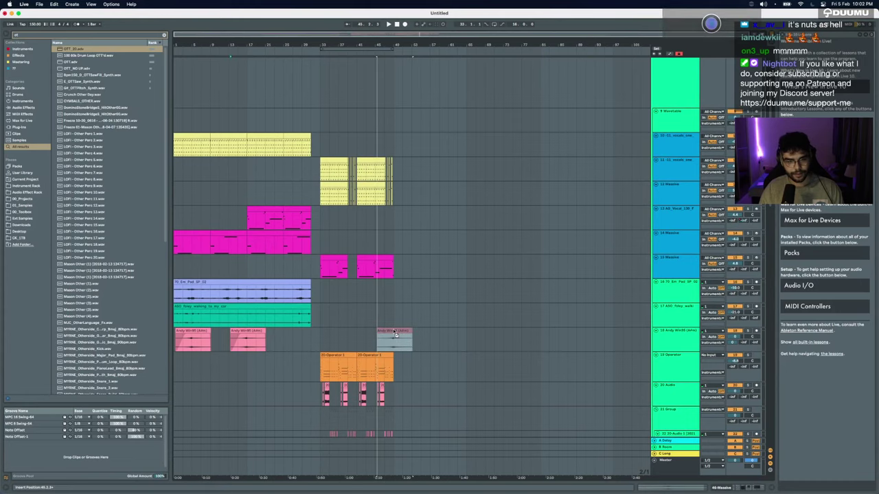
pyautogui.scroll(5, 394, 329)
pyautogui.click(348, 347)
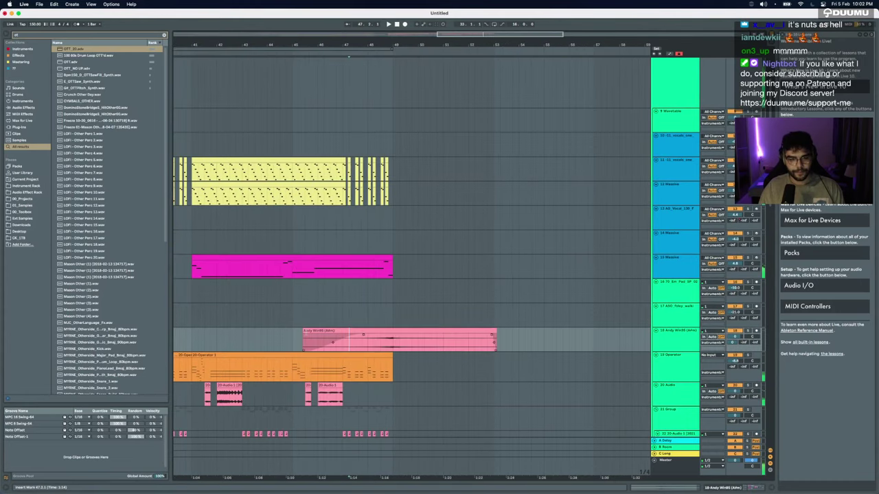
pyautogui.moveTo(303, 334); pyautogui.dragTo(372, 334)
pyautogui.moveTo(428, 338); pyautogui.dragTo(424, 337)
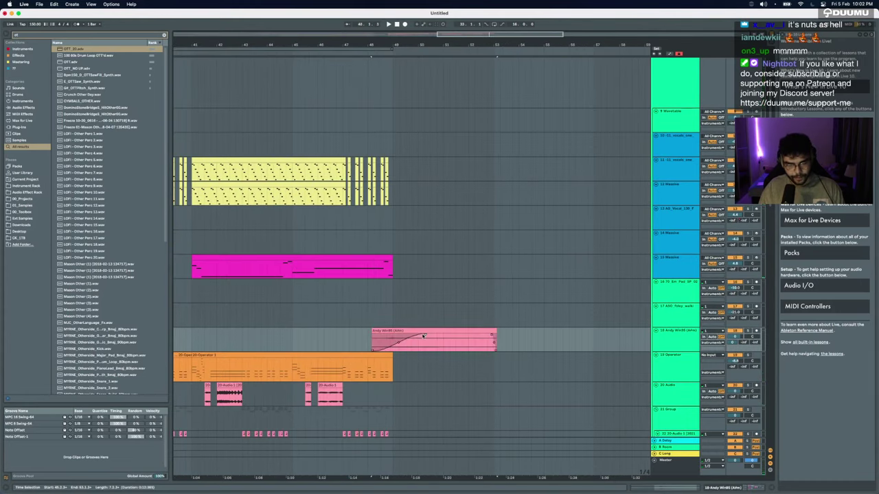
pyautogui.press('space')
pyautogui.scroll(-2, 412, 340)
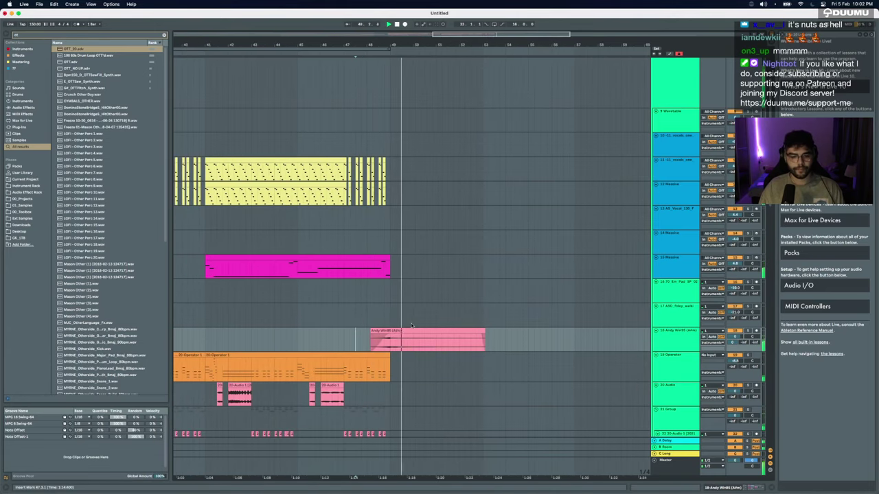
# Step: Delete the copied bass clips from bars 49 to 79 of the 46 Massive track
pyautogui.scroll(-3, 412, 325)
pyautogui.scroll(-8, 466, 338)
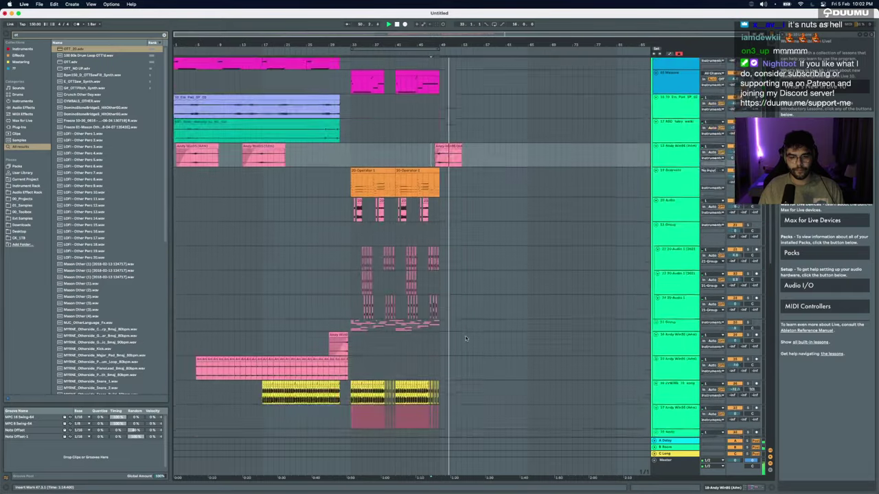
pyautogui.scroll(-6, 466, 338)
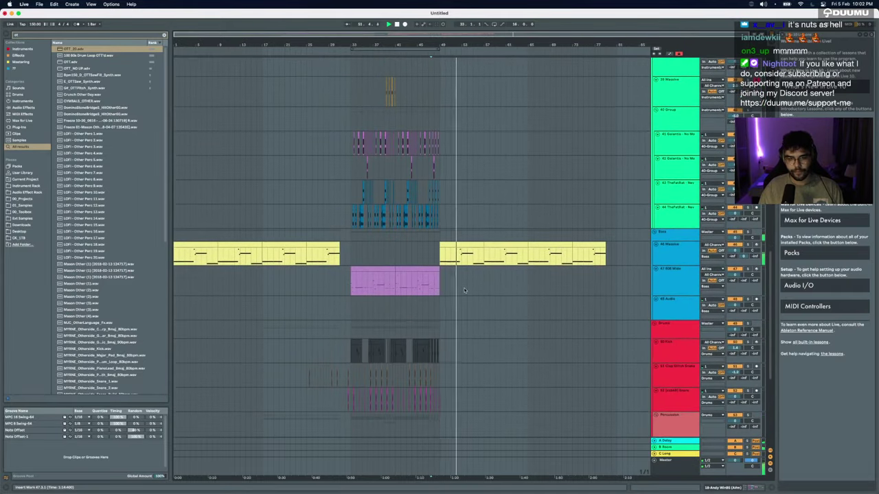
pyautogui.scroll(3, 466, 336)
pyautogui.click(464, 329)
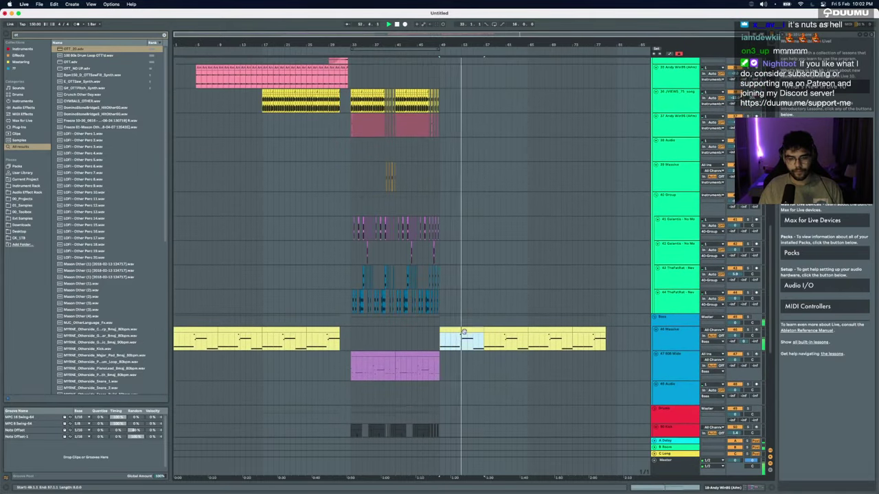
pyautogui.click(595, 330)
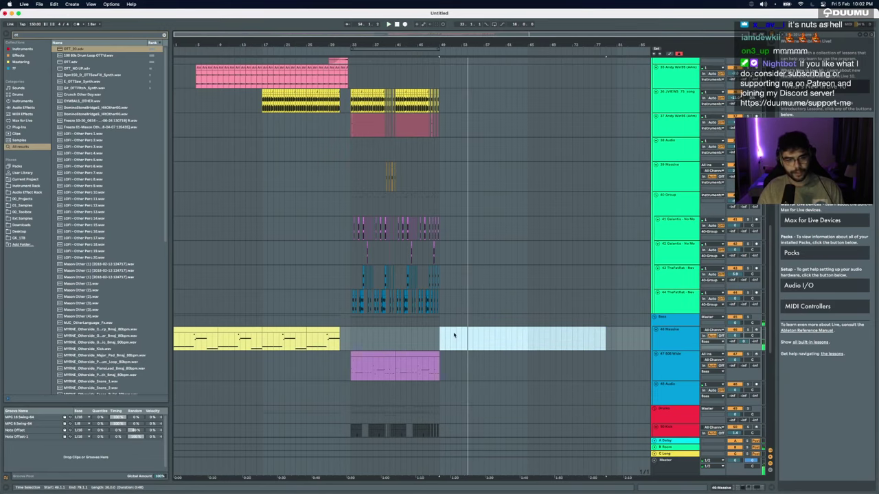
pyautogui.scroll(1, 454, 335)
pyautogui.click(211, 344)
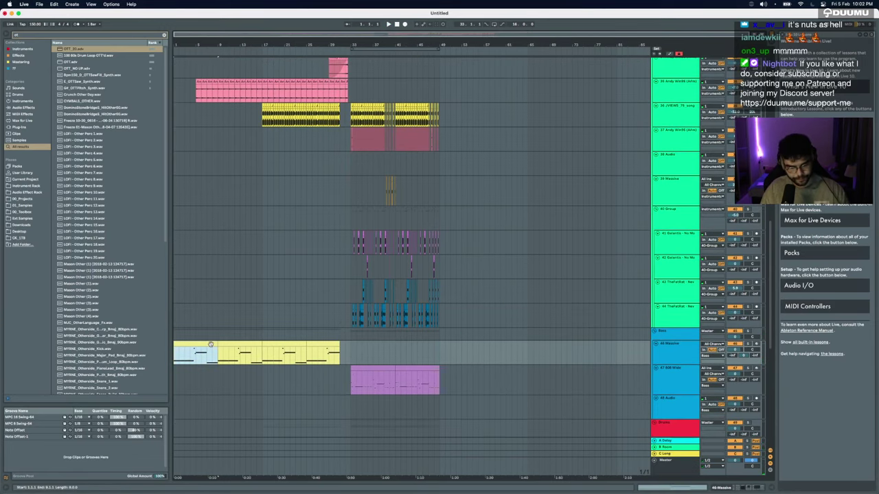
# Step: Save the Live Set as 21_0205 - fyp1 in the 01_LASALLE folder and copy all its used media files into the project
pyautogui.press('super+s')
pyautogui.press('Return')
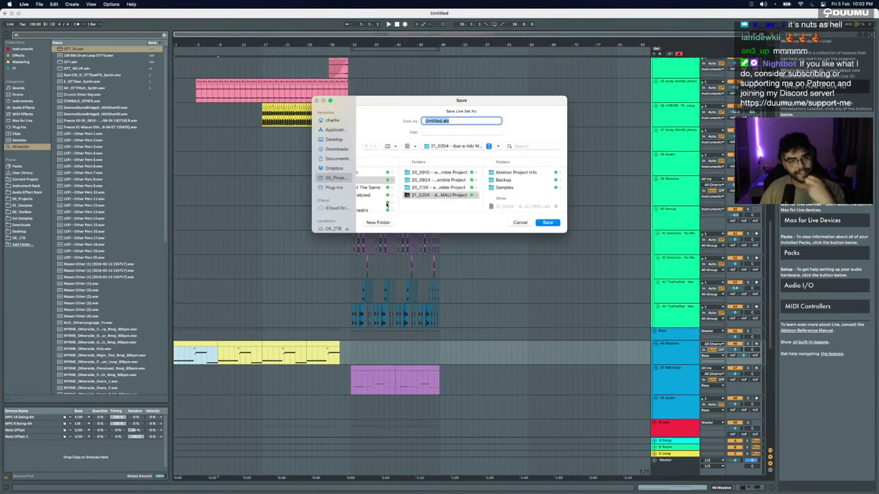
pyautogui.click(371, 180)
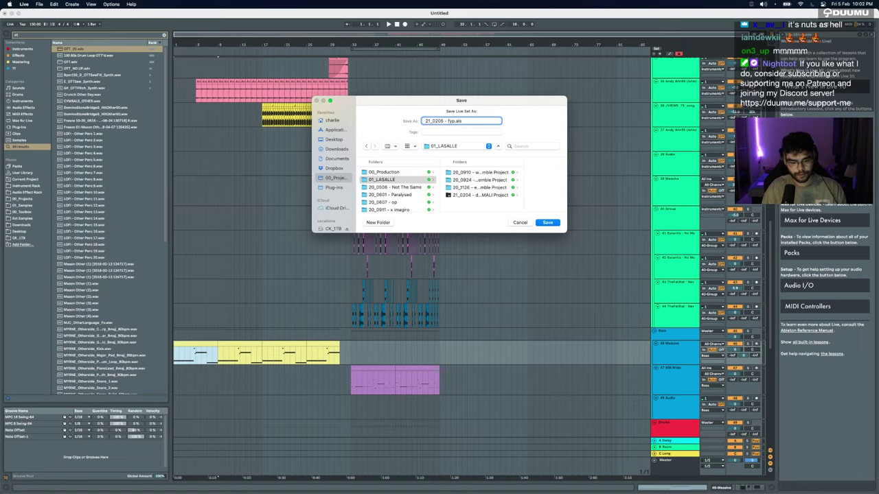
pyautogui.press('Return')
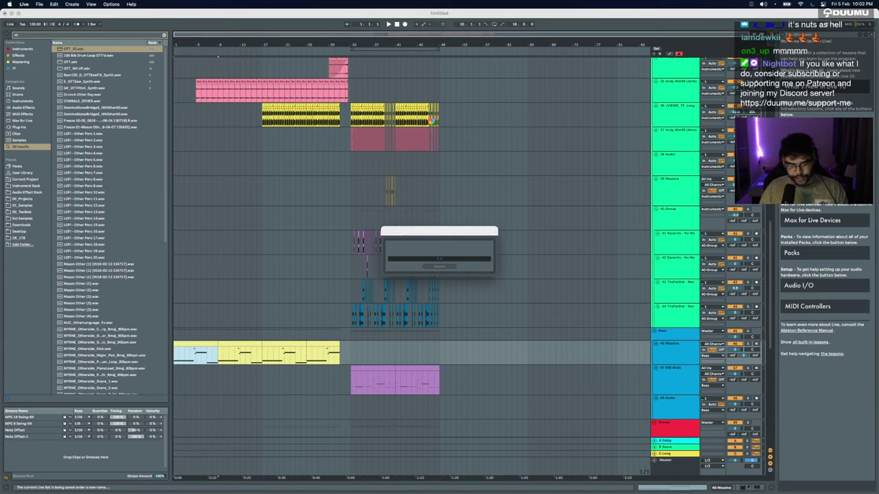
pyautogui.click(431, 122)
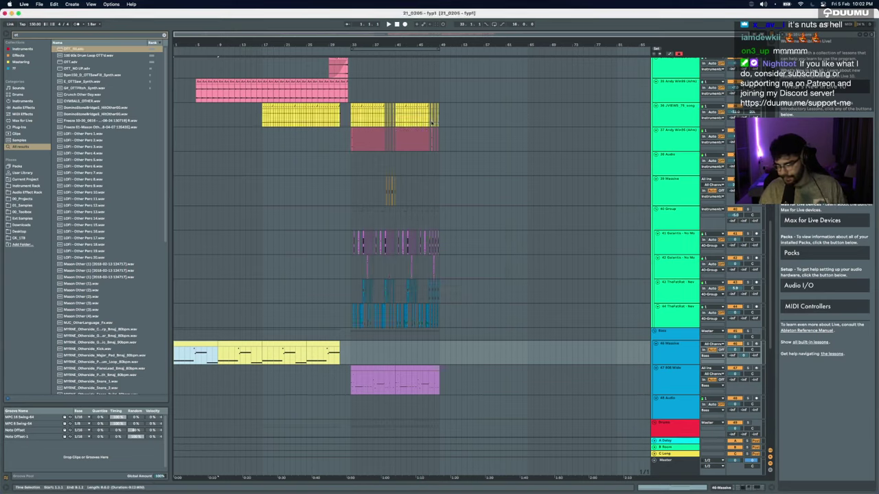
pyautogui.press('super+s')
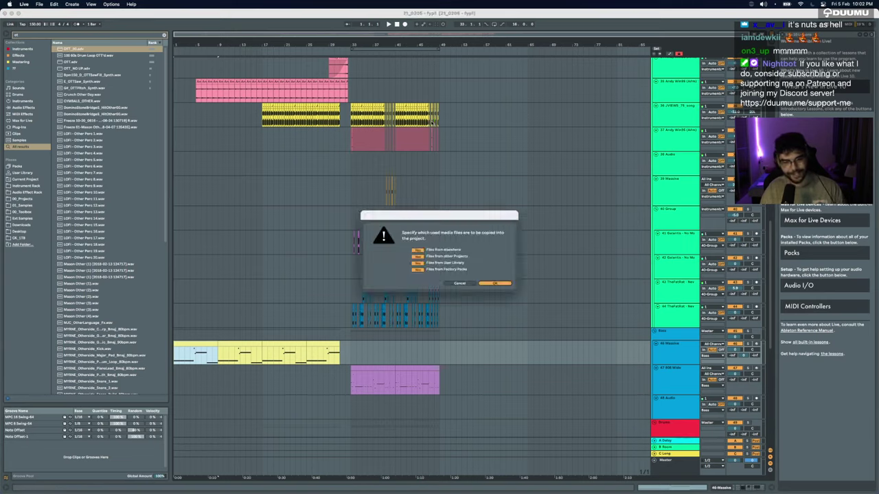
pyautogui.press('Return')
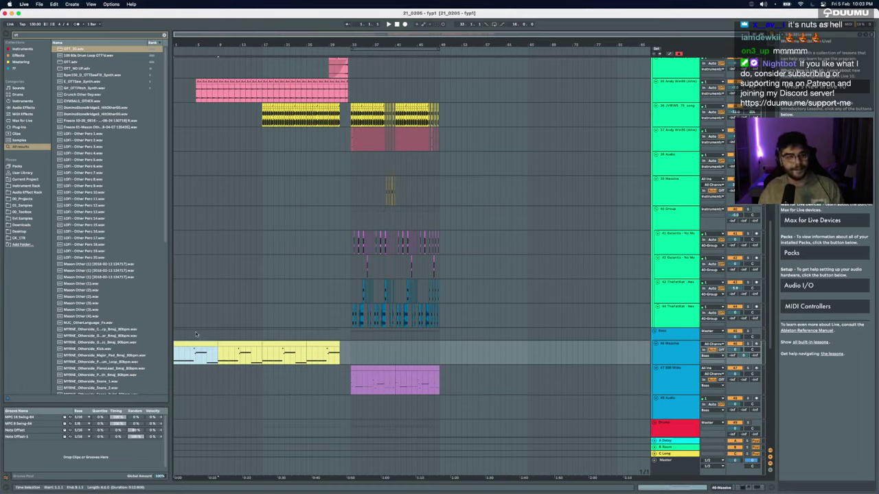
# Step: Insert four bars of silence at the start of the arrangement, shifting all tracks to begin at bar 5
pyautogui.moveTo(175, 335); pyautogui.dragTo(186, 334)
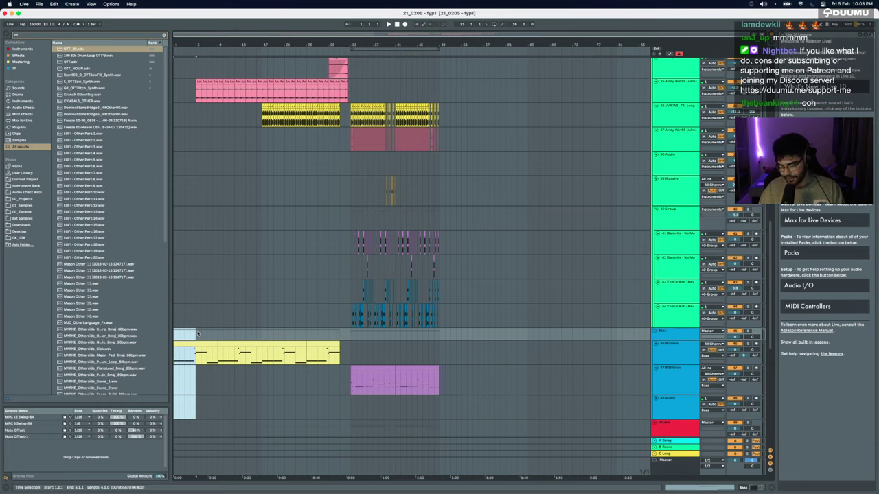
pyautogui.scroll(5, 197, 333)
pyautogui.scroll(10, 197, 331)
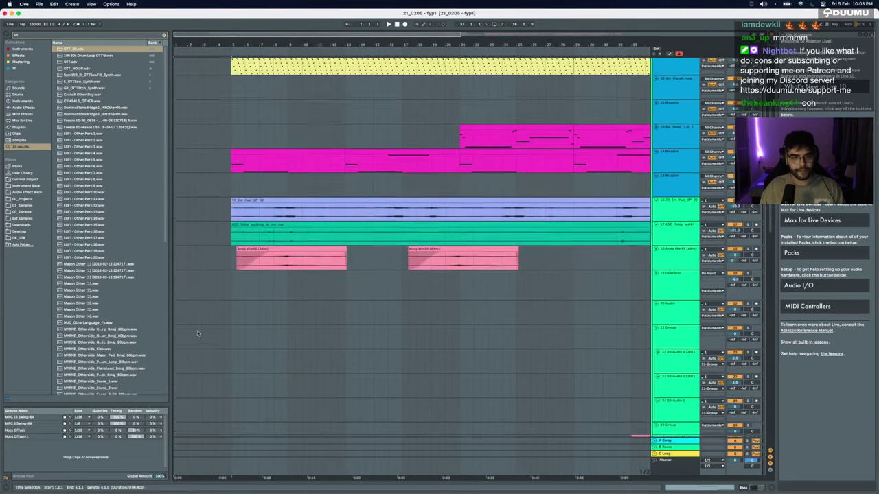
# Step: Move the first Andy Win95 clip back four bars into the new intro at bar 1 and play the opening
pyautogui.moveTo(292, 244); pyautogui.dragTo(231, 245)
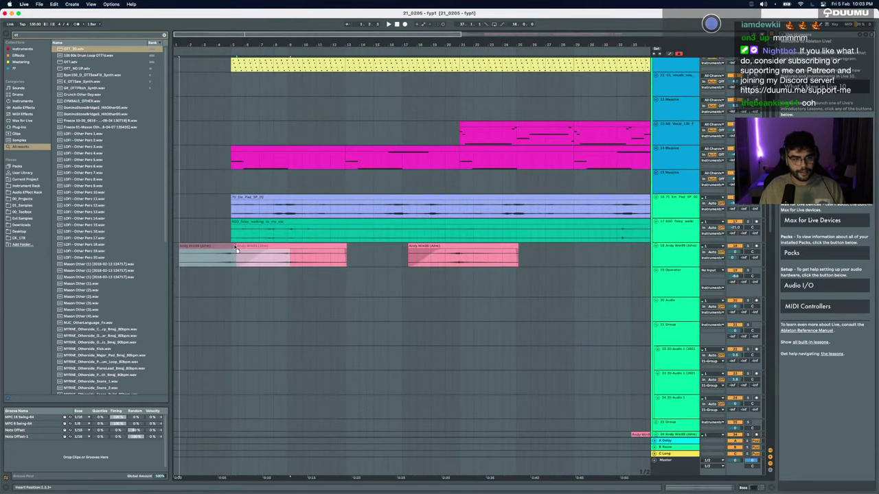
pyautogui.scroll(-3, 235, 246)
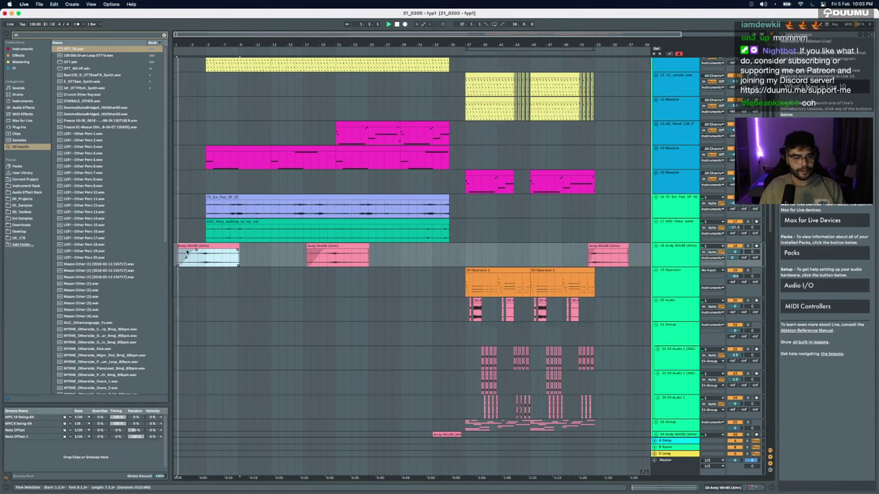
pyautogui.press('space')
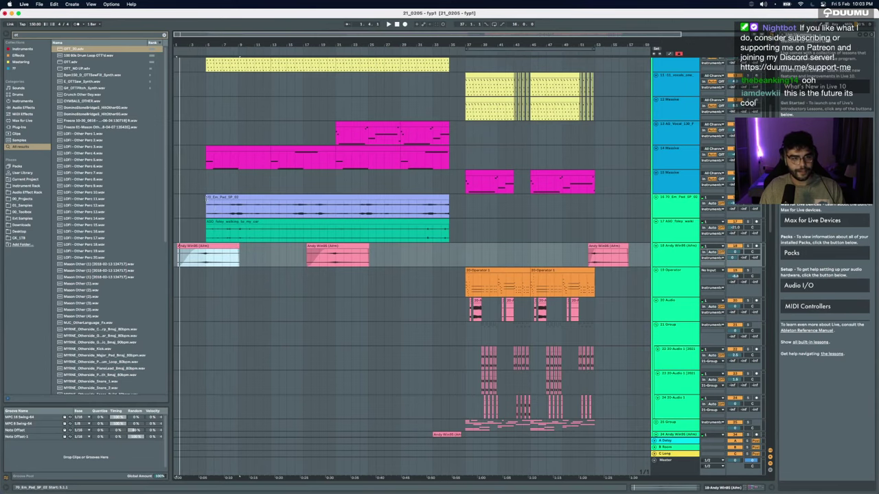
# Step: Extend the 70_Em_Pad clip back to bar 1 with a fade-in across the intro and start playback
pyautogui.click(220, 210)
pyautogui.moveTo(175, 202); pyautogui.dragTo(191, 210)
pyautogui.press('space')
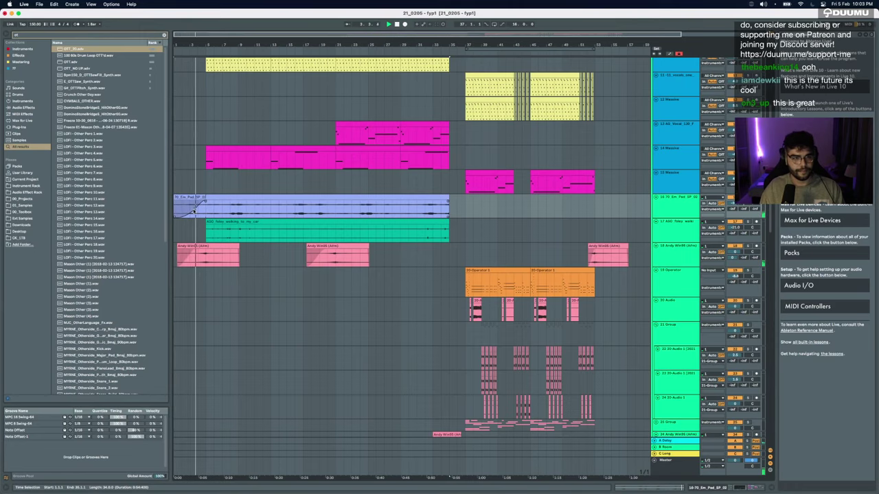
# Step: Play the new intro while examining the arrangement's tracks and the master track's effect chain
pyautogui.scroll(2, 194, 211)
pyautogui.scroll(1, 195, 211)
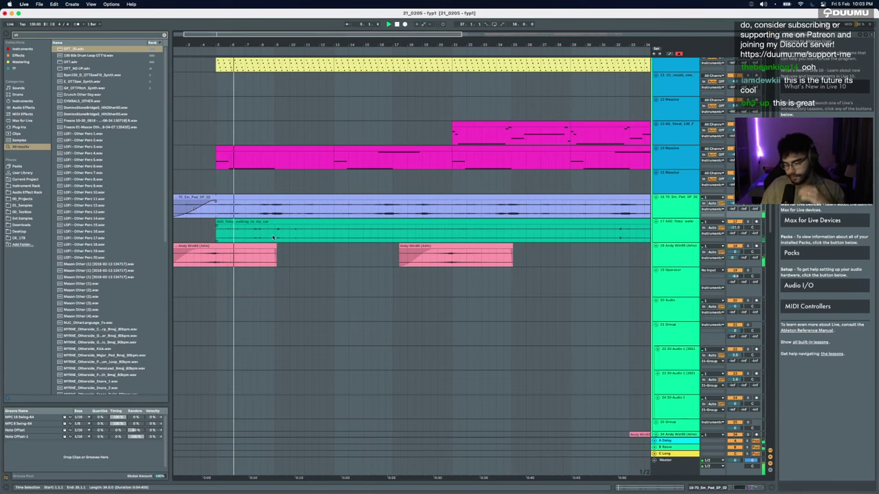
pyautogui.scroll(-3, 196, 210)
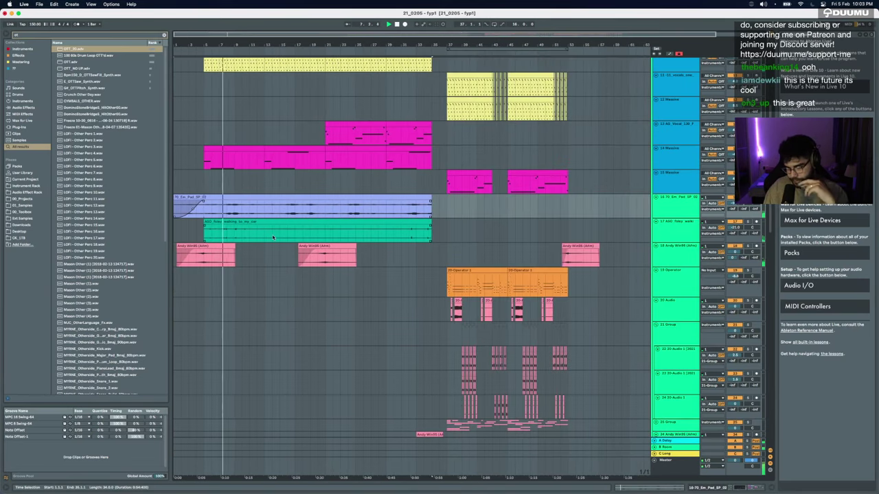
pyautogui.scroll(-10, 565, 307)
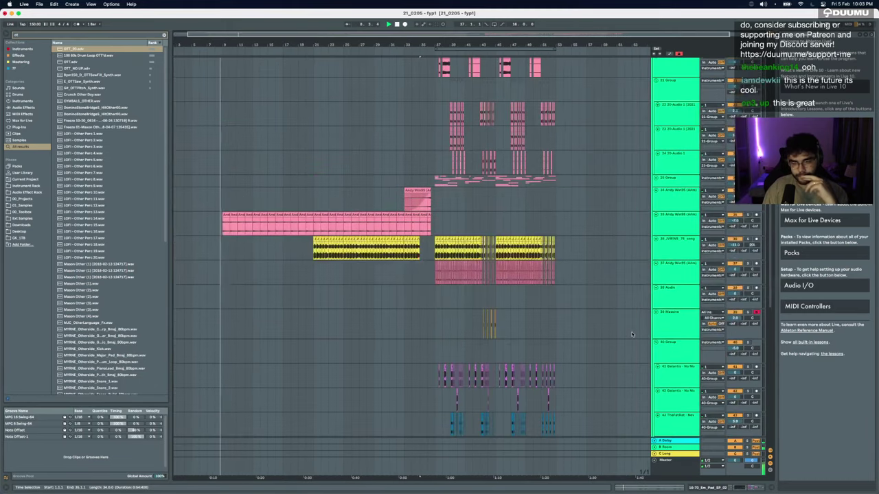
pyautogui.click(713, 488)
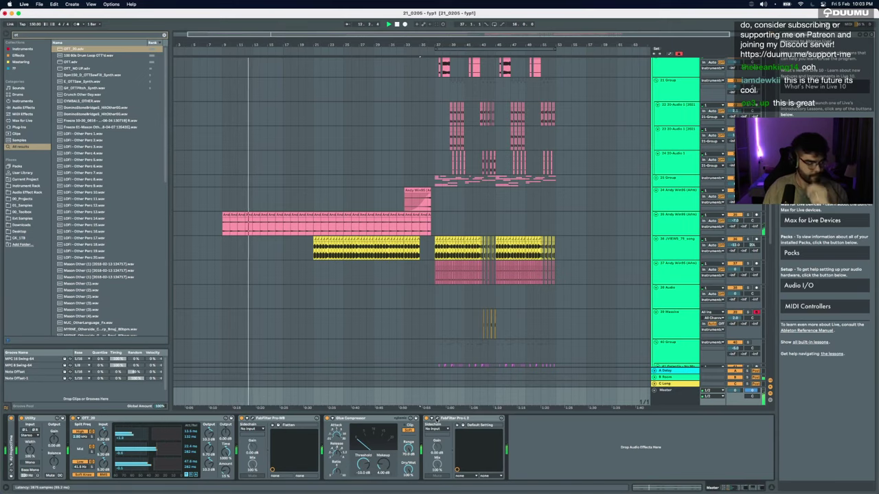
pyautogui.scroll(5, 263, 305)
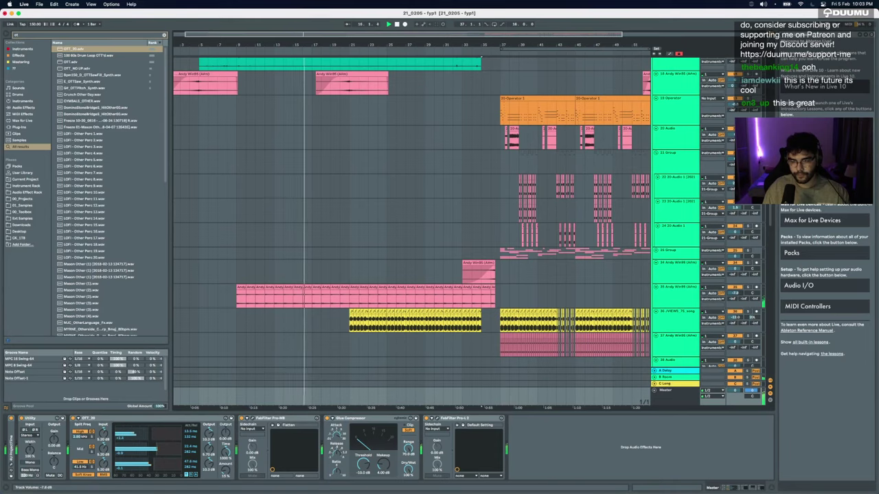
pyautogui.scroll(5, 519, 276)
pyautogui.scroll(-10, 518, 276)
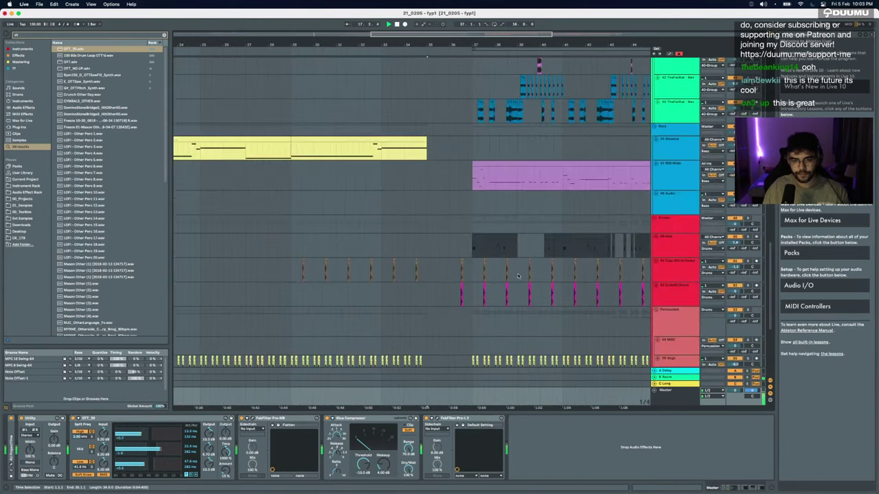
# Step: Add an audio track below the Kick track and place the smooth kick.wav sample at 36.4, just before the drop
pyautogui.click(678, 244)
pyautogui.press('super+t')
pyautogui.click(472, 267)
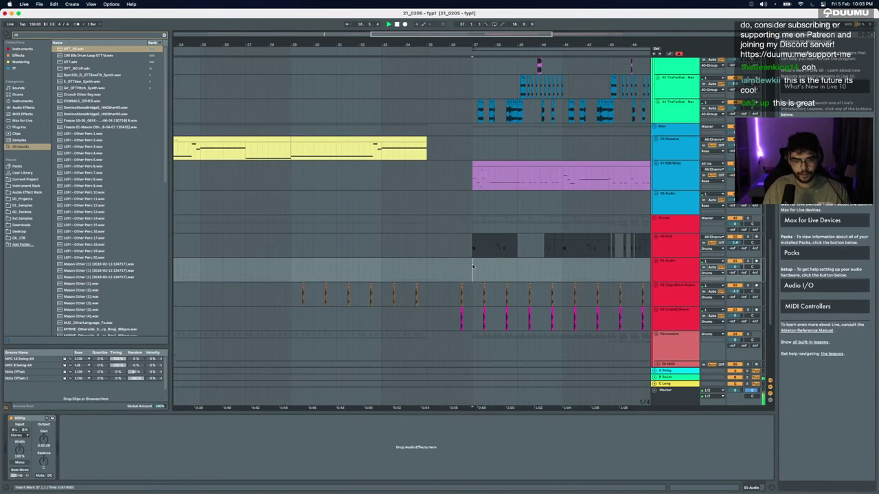
pyautogui.press('super+f')
pyautogui.write('smooth')
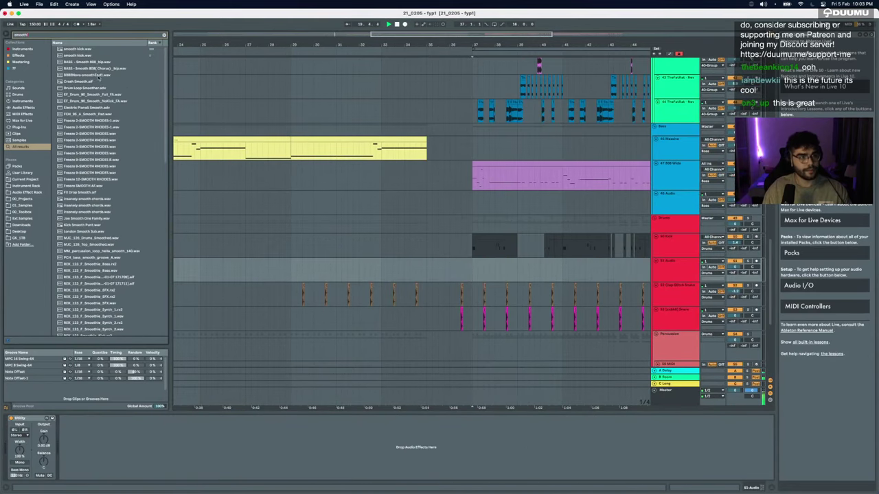
pyautogui.moveTo(80, 49); pyautogui.dragTo(472, 271)
pyautogui.press('z')
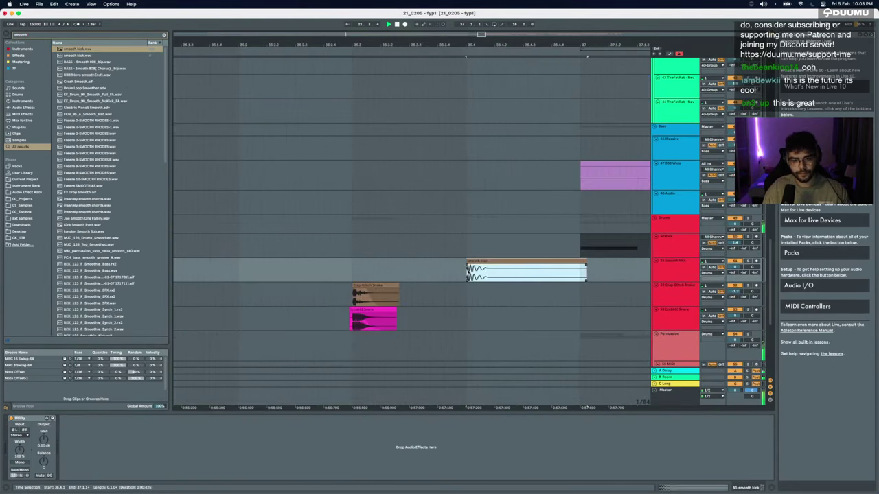
# Step: Cut the smooth kick clip off at bar 37, reverse it and align its loud end tightly with the downbeat
pyautogui.click(579, 273)
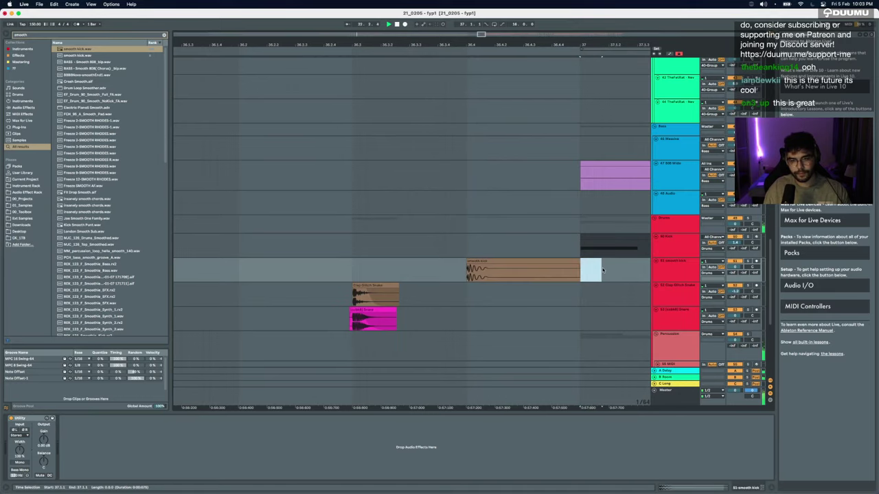
pyautogui.click(567, 266)
pyautogui.press('z')
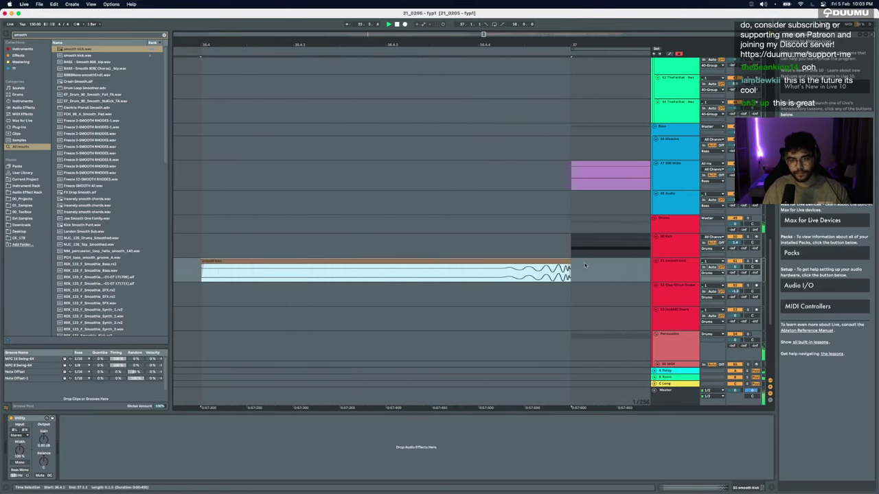
pyautogui.moveTo(554, 261)
pyautogui.mouseDown()
pyautogui.moveTo(572, 267)
pyautogui.moveTo(568, 274)
pyautogui.mouseUp()
pyautogui.click(568, 262)
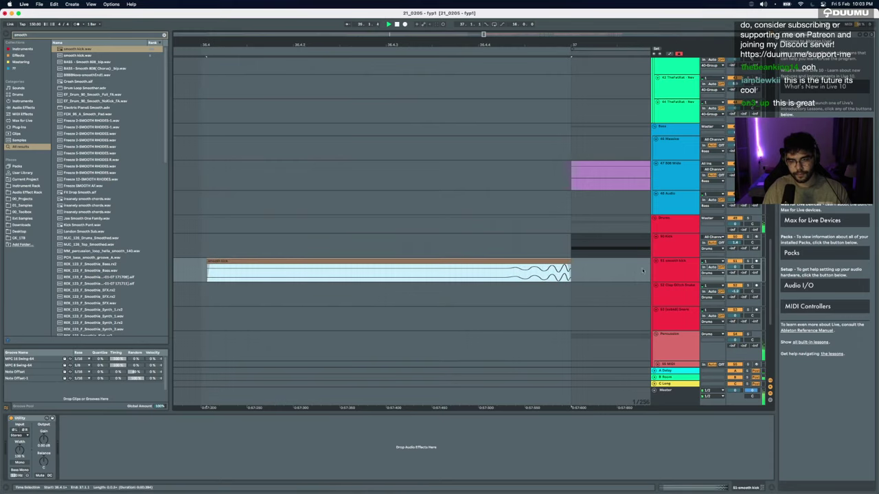
pyautogui.click(691, 262)
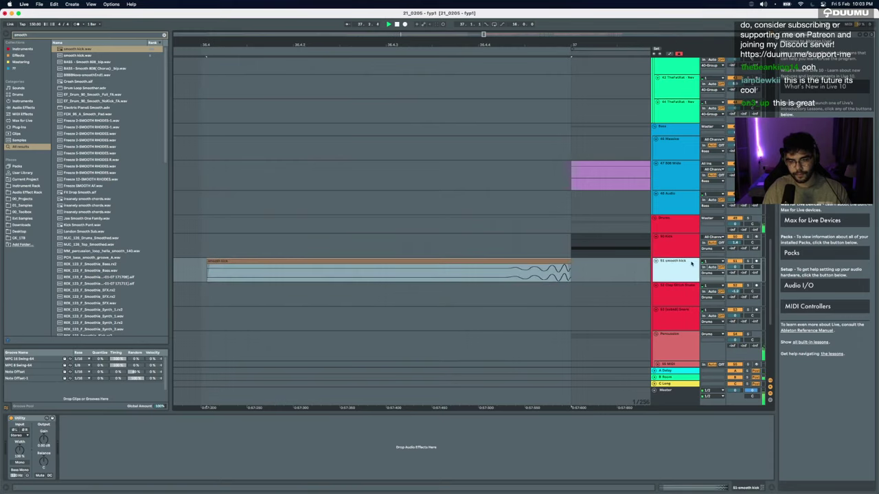
pyautogui.press('x')
pyautogui.click(508, 262)
# Step: Try an Upsweep.wav sample ending at bar 37 on a new audio track below the first KUURO Impact track
pyautogui.scroll(-6, 506, 316)
pyautogui.click(680, 319)
pyautogui.press('super+t')
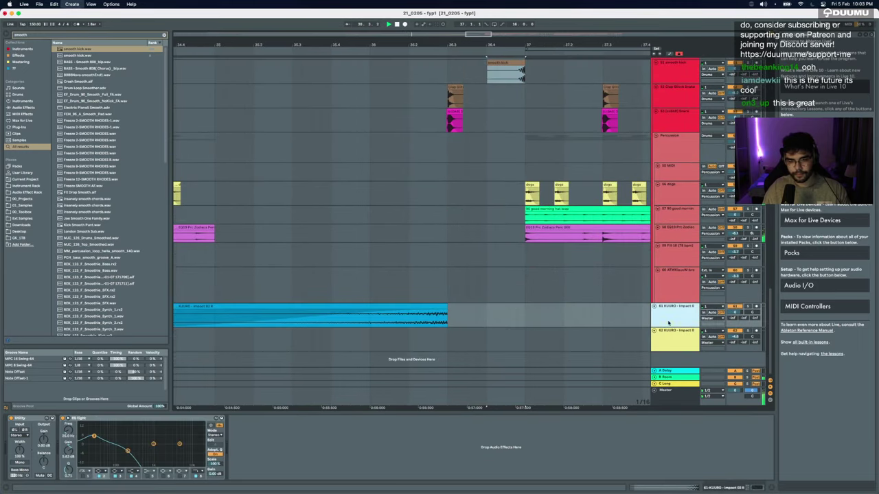
pyautogui.press('super+f')
pyautogui.write('upsweep')
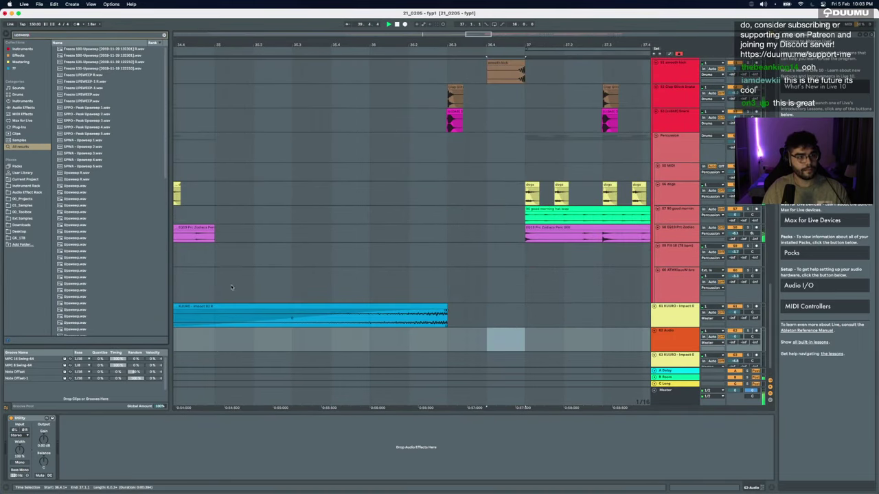
pyautogui.moveTo(74, 231); pyautogui.dragTo(559, 337)
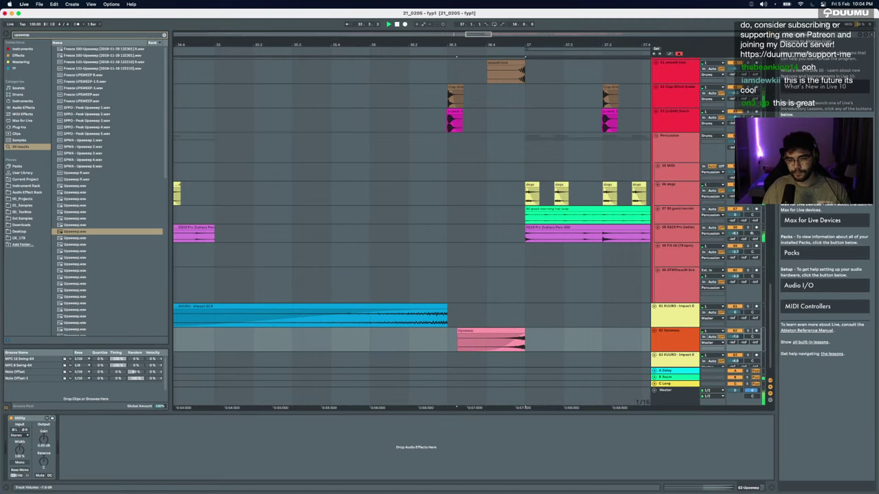
# Step: Lower the Upsweep track's volume, audition the riser into bar 37 and remove its clip by undoing
pyautogui.scroll(-1, 473, 204)
pyautogui.hscroll(1, 473, 204)
pyautogui.scroll(-4, 474, 203)
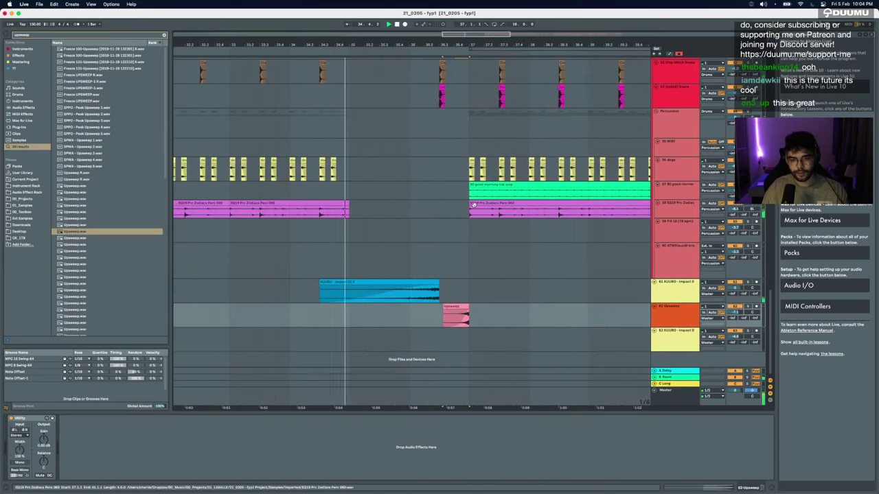
pyautogui.moveTo(735, 314); pyautogui.dragTo(734, 314)
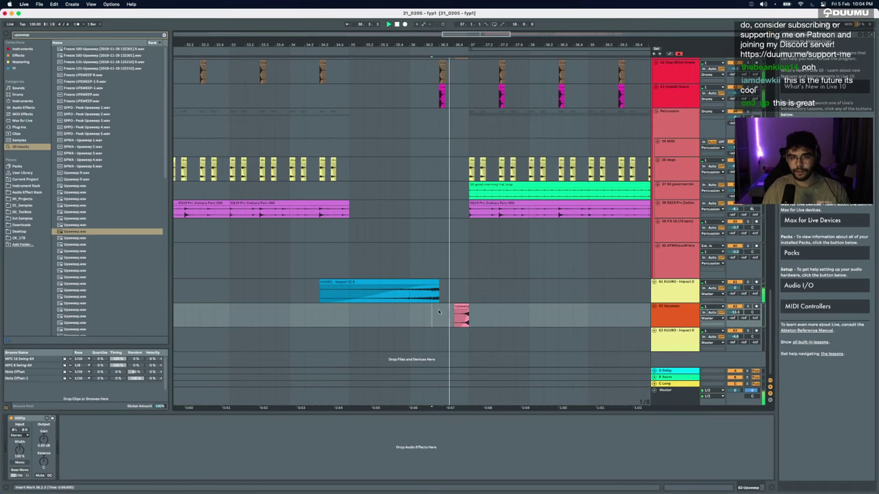
pyautogui.press('super+z')
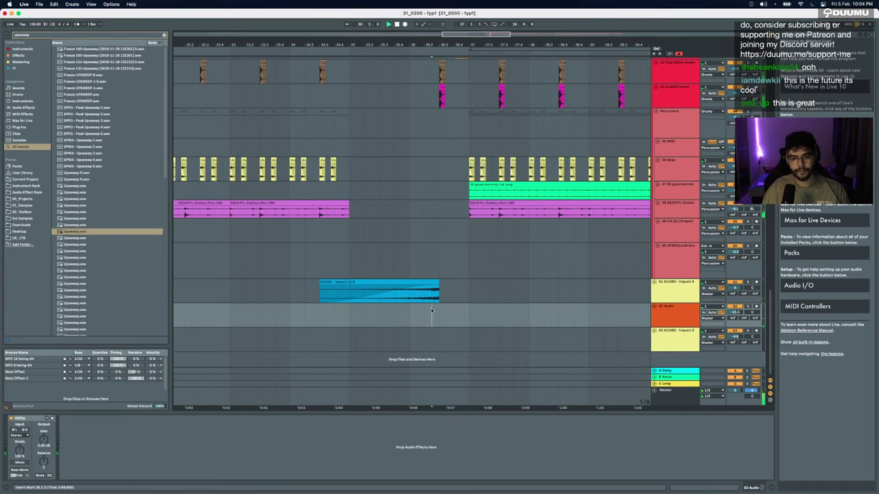
# Step: Copy the short Andy Win95 slices at bar 37 of track 37 to 36.3, filling the gap before the drop
pyautogui.scroll(1, 432, 310)
pyautogui.scroll(5, 440, 278)
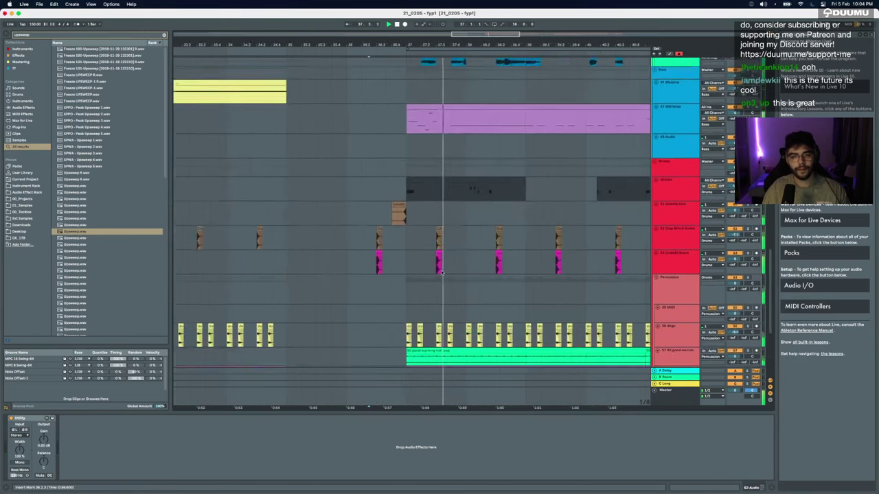
pyautogui.scroll(-4, 441, 272)
pyautogui.scroll(2, 414, 220)
pyautogui.scroll(6, 413, 219)
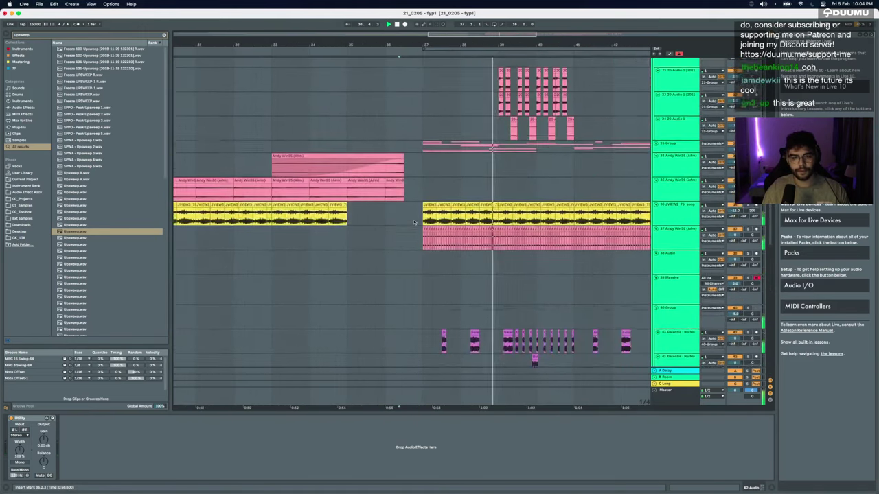
pyautogui.press('space')
pyautogui.scroll(5, 421, 259)
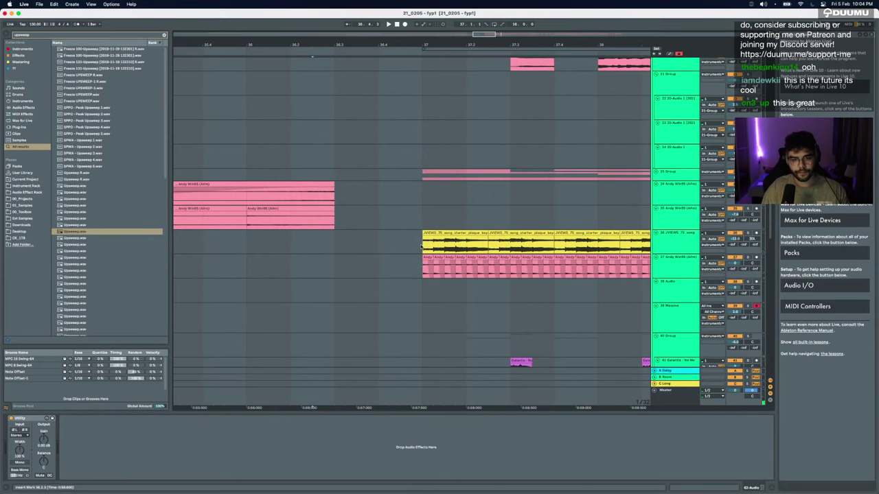
pyautogui.click(423, 252)
pyautogui.click(424, 259)
pyautogui.scroll(-3, 424, 259)
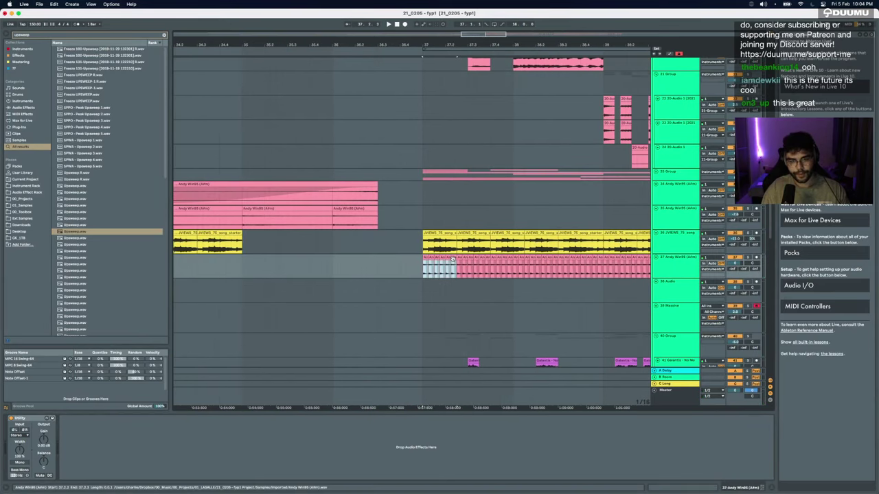
pyautogui.click(378, 269)
pyautogui.press('super+v')
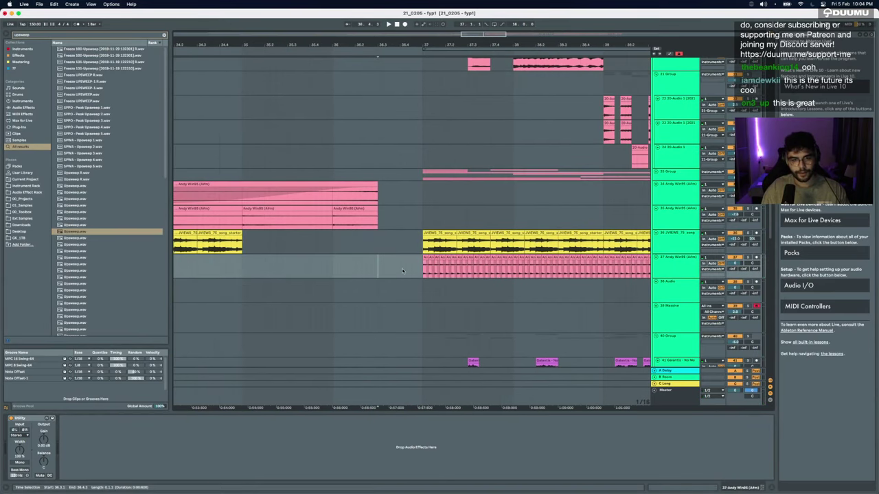
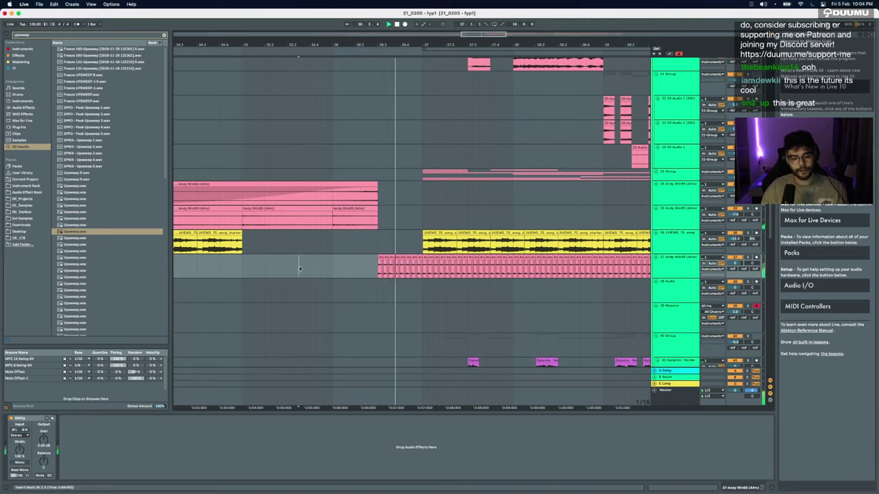
# Step: Inspect the Instruments group's Utility Gain automation just before bar 37 and return to the clip view
pyautogui.scroll(-3, 402, 144)
pyautogui.scroll(12, 432, 103)
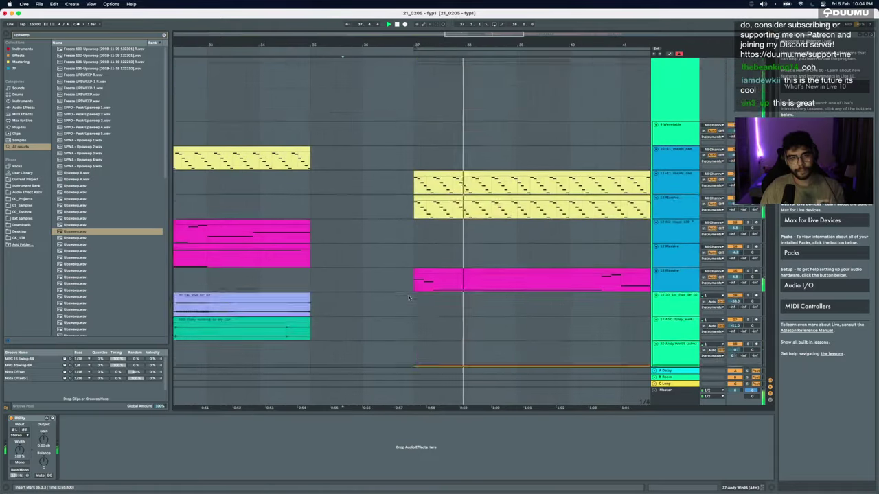
pyautogui.press('a')
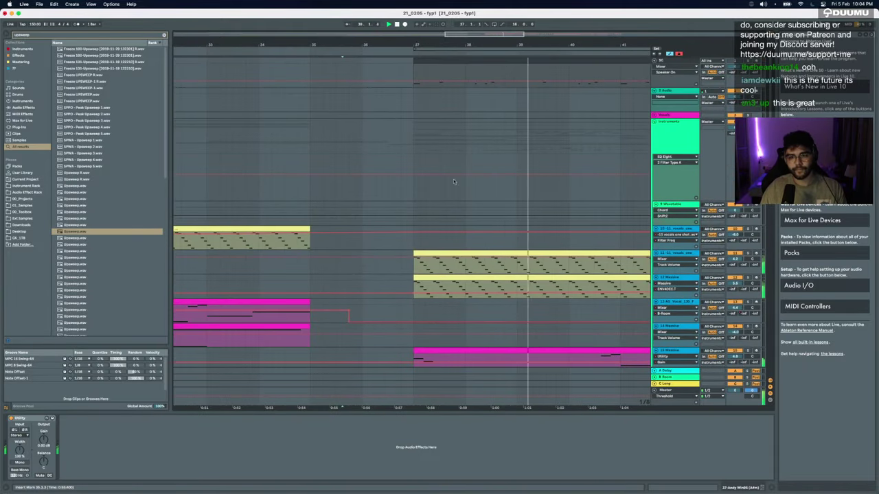
pyautogui.click(671, 158)
pyautogui.click(671, 178)
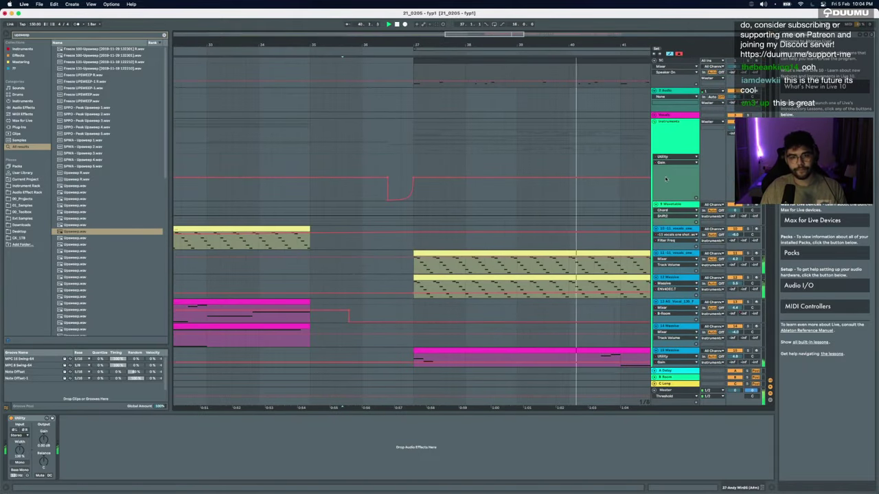
pyautogui.click(395, 193)
pyautogui.press('a')
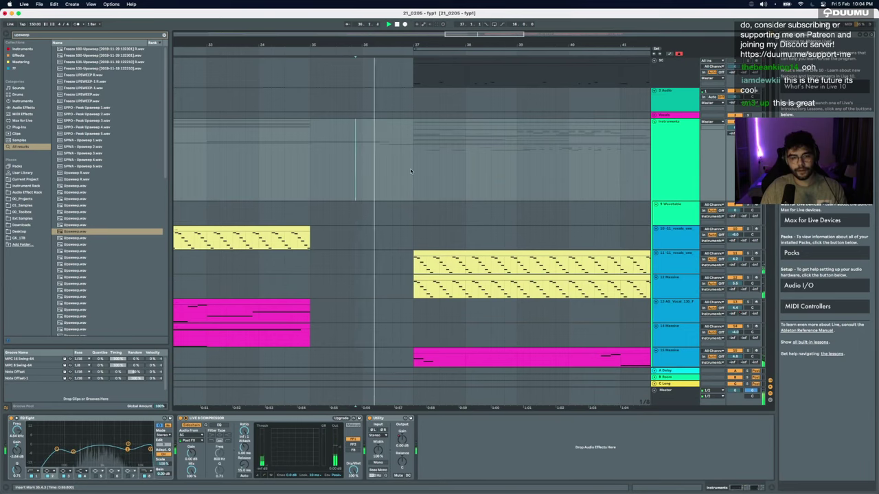
# Step: Play through the drop after bar 37 and examine its instrument, vocal, bass and drum tracks
pyautogui.scroll(-3, 411, 172)
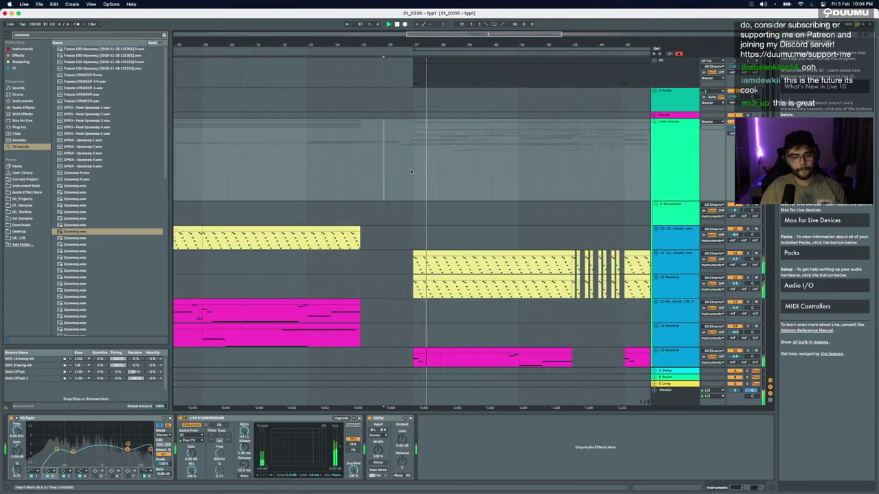
pyautogui.scroll(-15, 411, 171)
pyautogui.scroll(10, 411, 170)
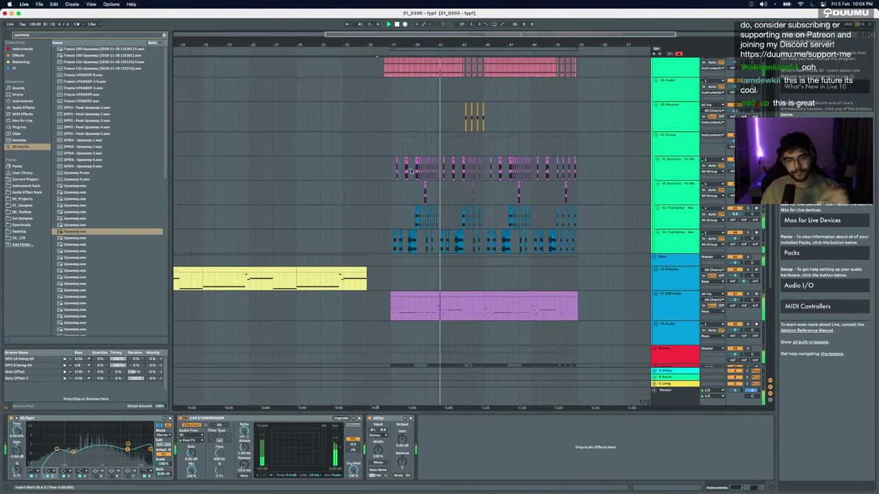
pyautogui.scroll(10, 410, 171)
pyautogui.keyDown('super'); pyautogui.scroll(3, 451, 261); pyautogui.keyUp('super')
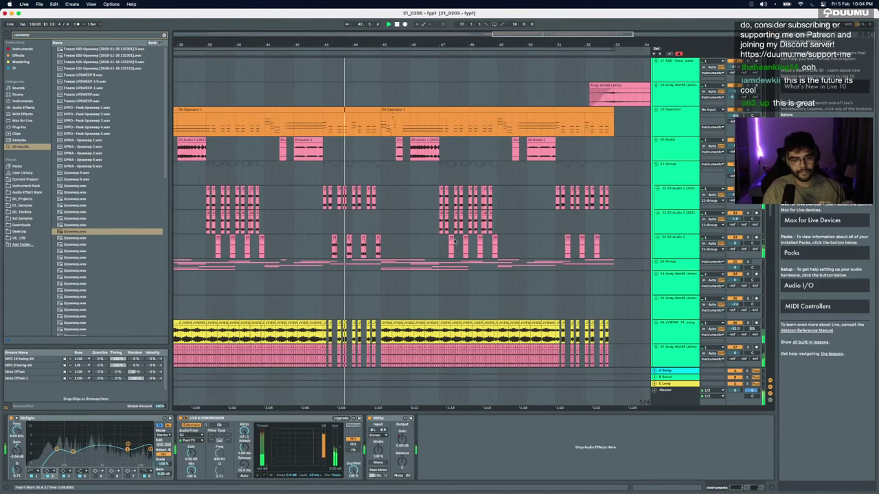
pyautogui.scroll(-10, 383, 277)
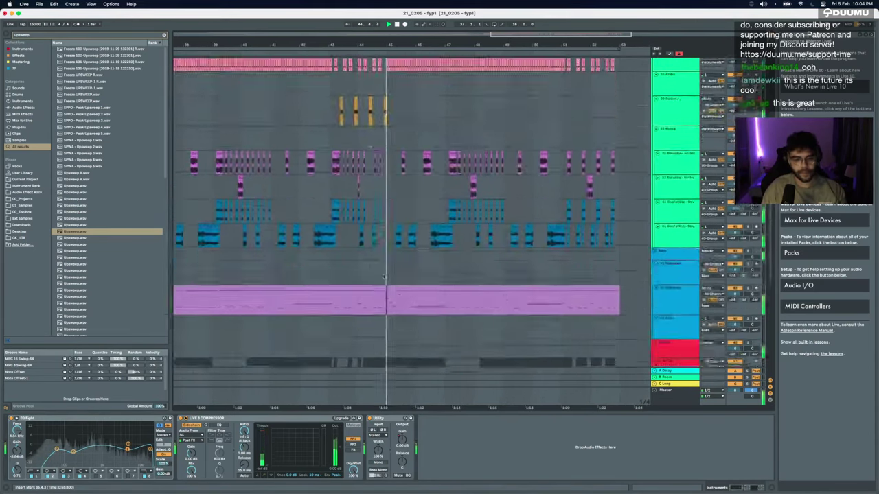
pyautogui.keyDown('super'); pyautogui.scroll(-2, 383, 277); pyautogui.keyUp('super')
pyautogui.scroll(7, 384, 277)
pyautogui.keyDown('super'); pyautogui.scroll(4, 384, 277); pyautogui.keyUp('super')
pyautogui.keyDown('super'); pyautogui.scroll(2, 384, 276); pyautogui.keyUp('super')
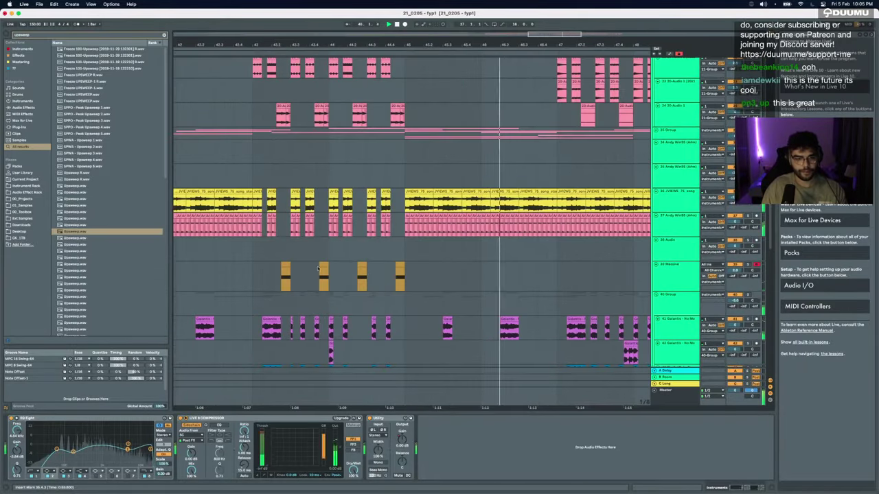
# Step: Examine the note in the second Massive stab clip of track 39 and play from just before the stabs
pyautogui.click(324, 265)
pyautogui.doubleClick(324, 265)
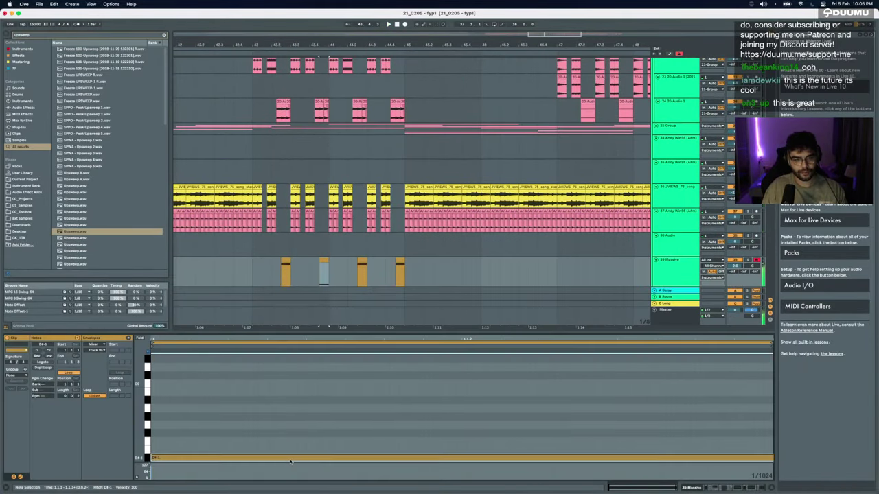
pyautogui.click(240, 265)
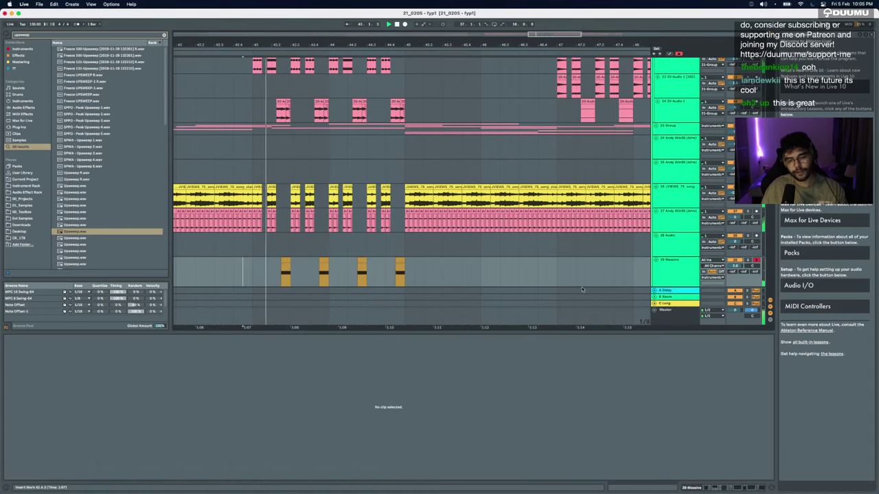
# Step: Add SoundShifter Pitch (s) to the Master chain between Utility and OTT, and close its plug-in window
pyautogui.click(654, 323)
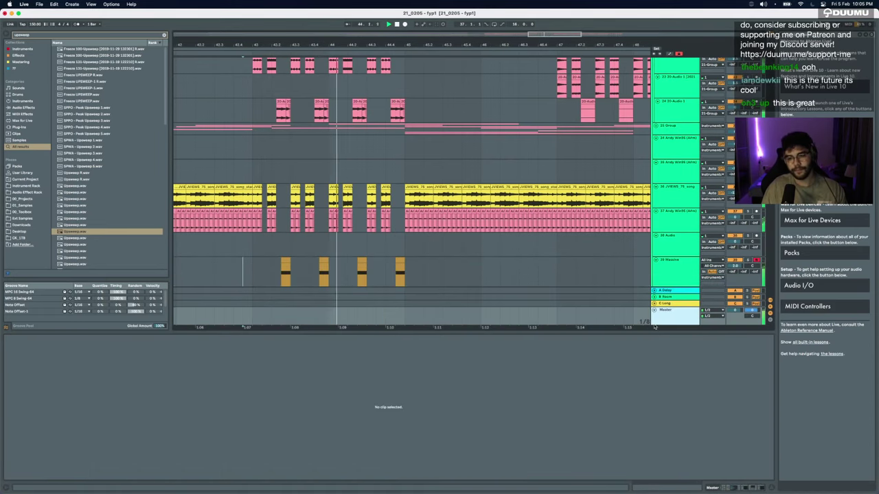
pyautogui.click(729, 489)
pyautogui.press('super+f')
pyautogui.write('soundshift')
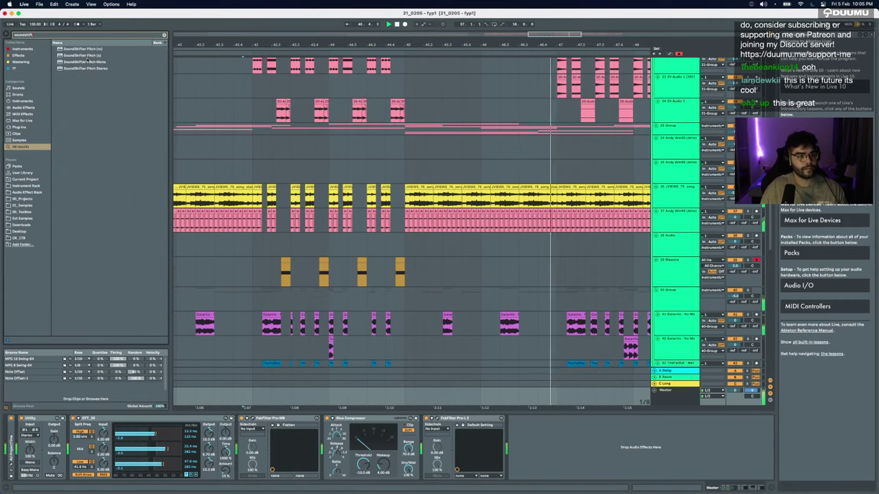
pyautogui.moveTo(88, 56); pyautogui.dragTo(80, 436)
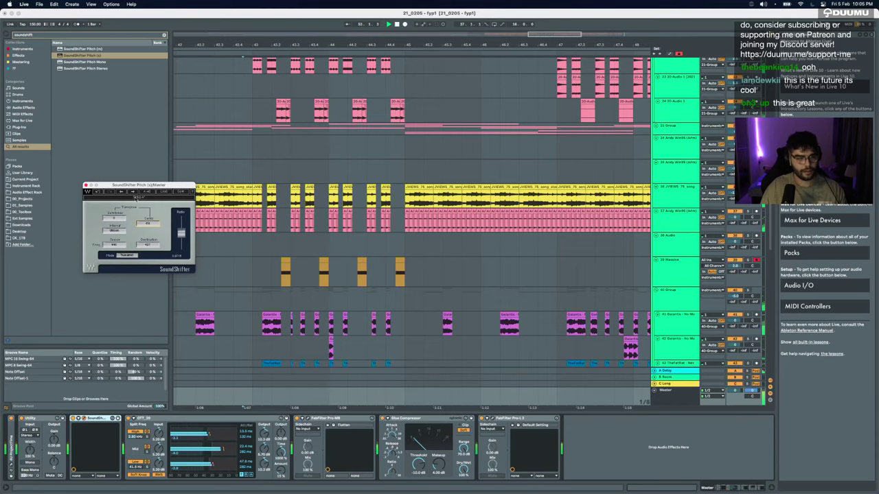
pyautogui.click(87, 185)
# Step: Play from bar 33 into the drop and examine its percussion, drum, bass and vocal tracks
pyautogui.scroll(-10, 351, 193)
pyautogui.click(351, 192)
pyautogui.click(331, 230)
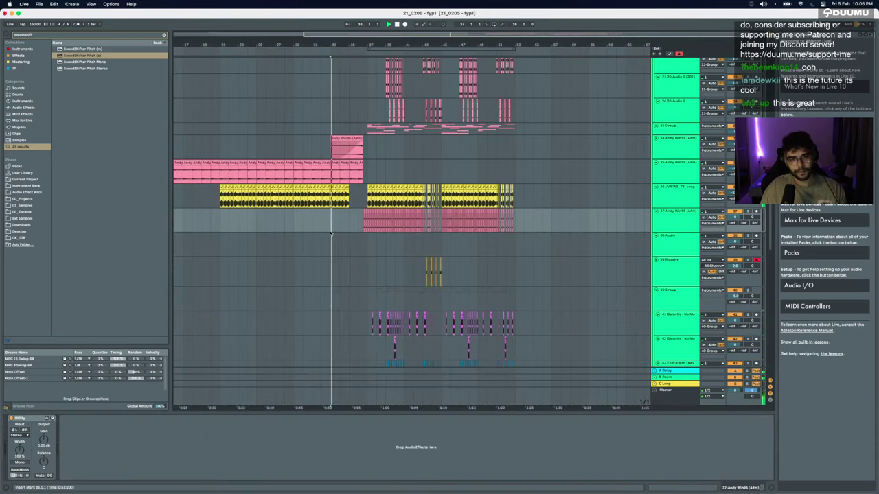
pyautogui.scroll(2, 331, 233)
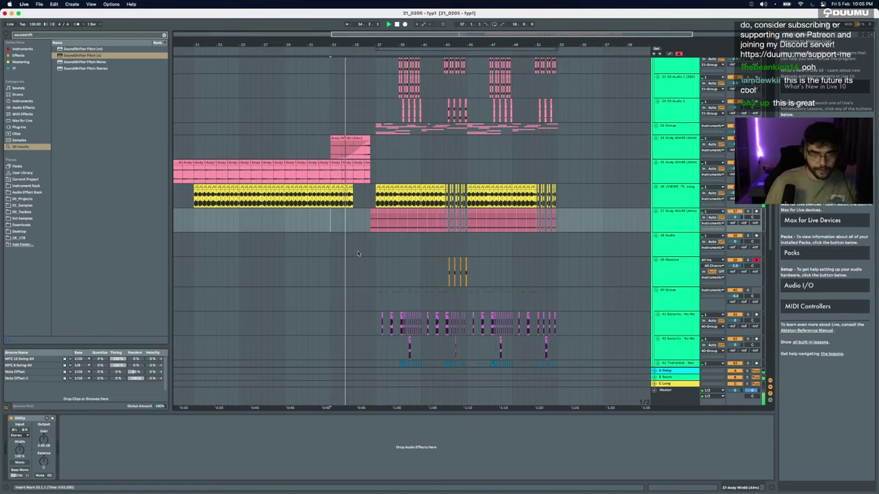
pyautogui.scroll(-5, 358, 254)
pyautogui.scroll(-6, 359, 254)
pyautogui.scroll(2, 359, 254)
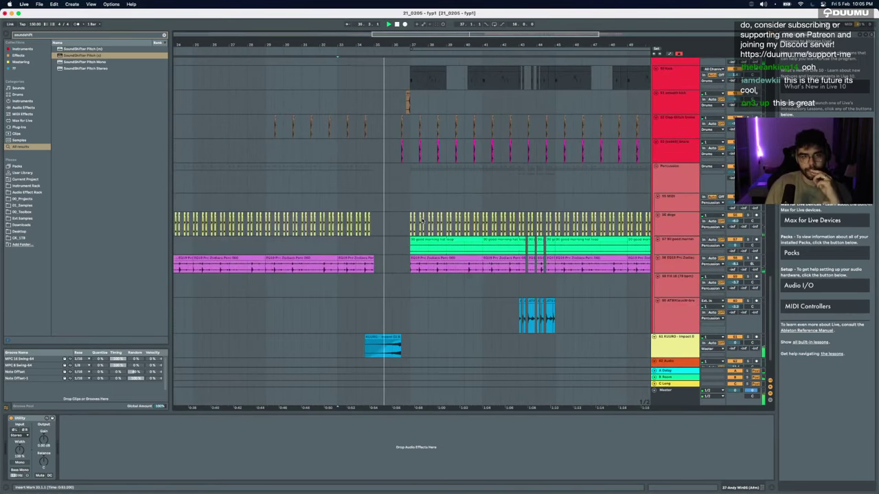
pyautogui.scroll(5, 423, 221)
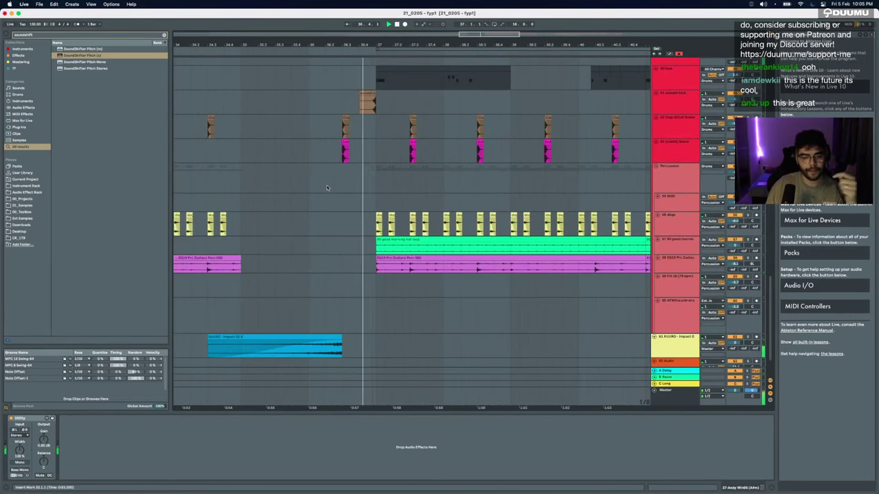
pyautogui.scroll(5, 393, 193)
pyautogui.scroll(-3, 393, 193)
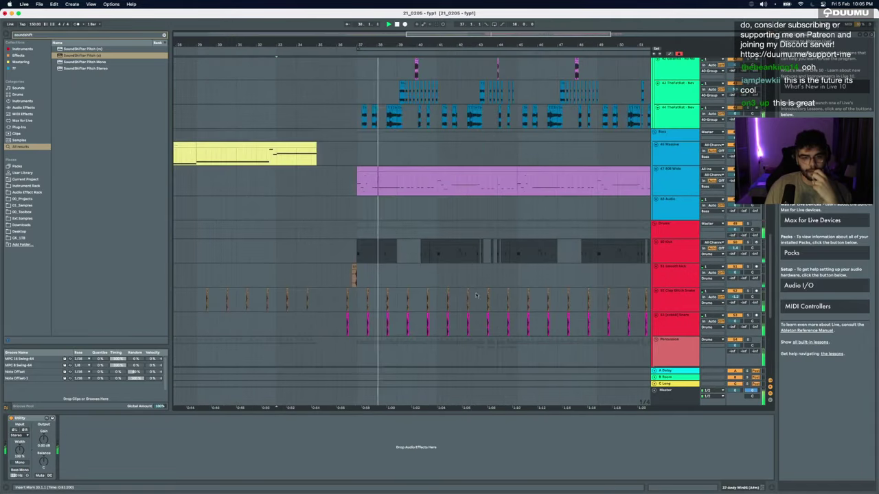
pyautogui.click(356, 400)
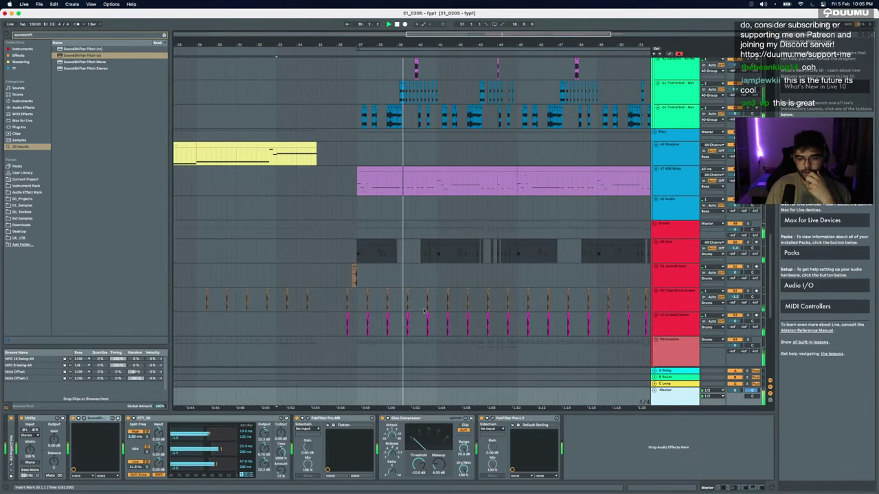
pyautogui.scroll(4, 356, 400)
pyautogui.scroll(3, 424, 311)
pyautogui.scroll(2, 424, 311)
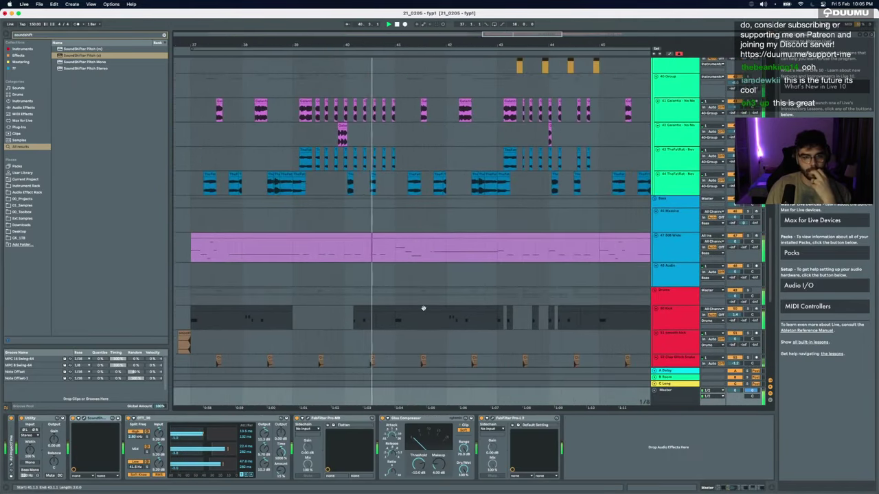
pyautogui.scroll(2, 424, 311)
pyautogui.scroll(1, 423, 310)
pyautogui.hscroll(2, 424, 311)
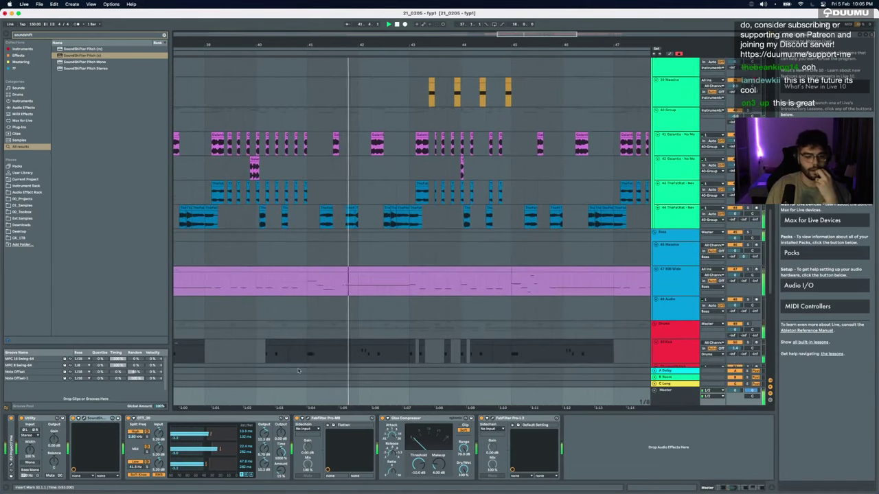
# Step: Remove SoundShifter Pitch from the Master chain and add FabFilter Pro-Q 3 between Pro-MB and Glue Compressor
pyautogui.click(88, 419)
pyautogui.press('BackSpace')
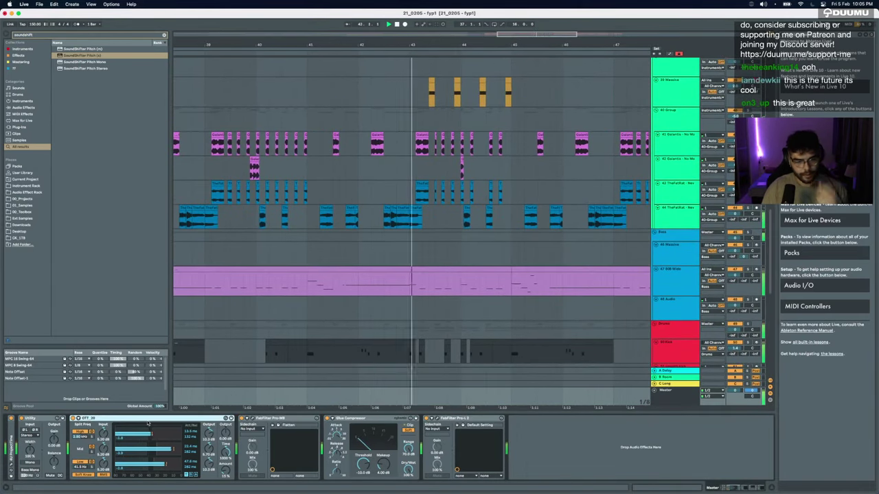
pyautogui.press('super+f')
pyautogui.write('pro')
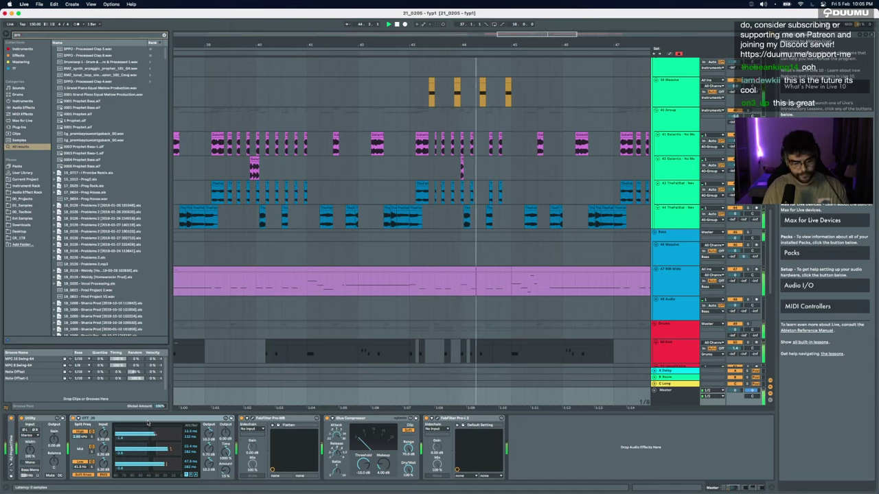
pyautogui.write('-q')
pyautogui.press('Down')
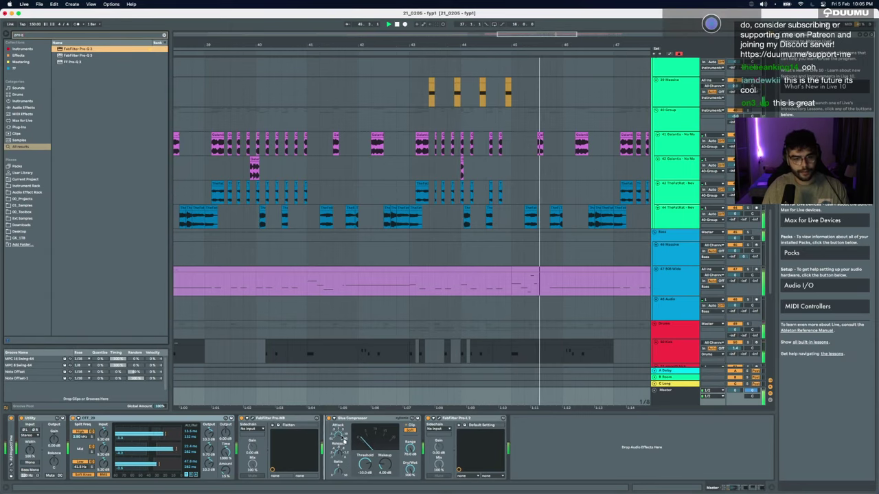
# Step: Loop playback over the drop using the 808 Wide clips that start at bar 37
pyautogui.scroll(-5, 361, 289)
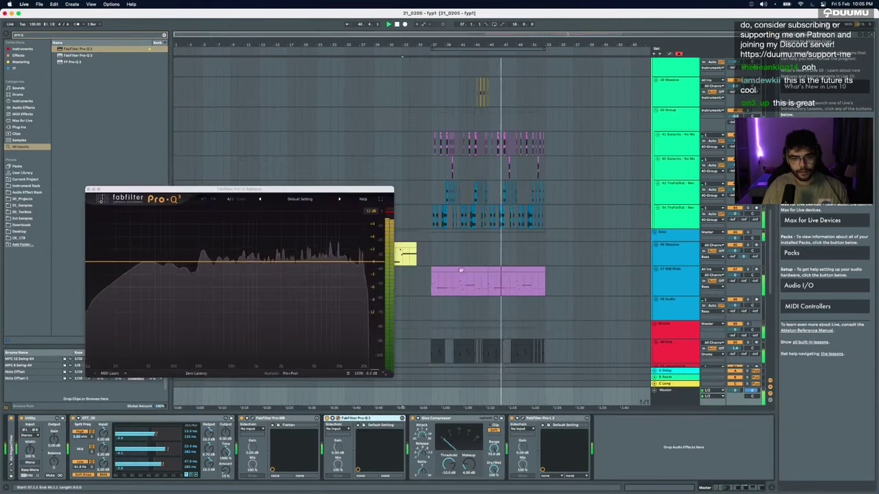
pyautogui.click(469, 271)
pyautogui.keyDown('shift'); pyautogui.click(524, 272); pyautogui.keyUp('shift')
pyautogui.press('super+l')
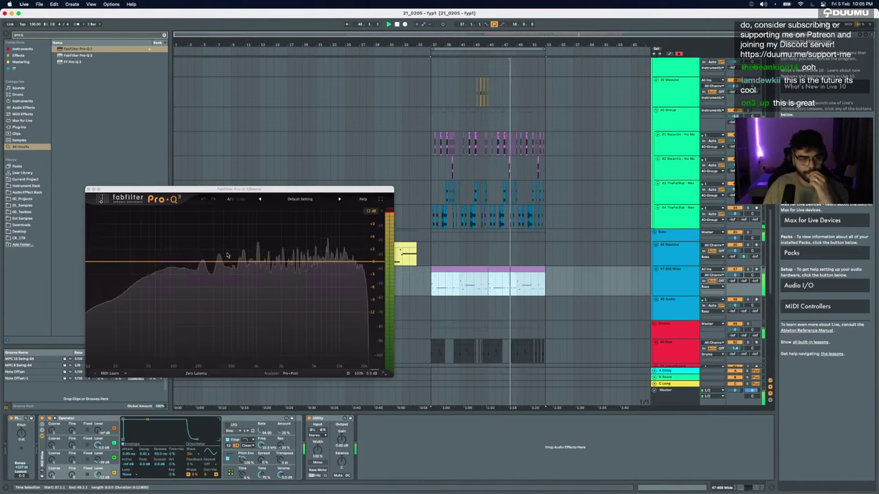
# Step: Shape the Master's low end in Pro-Q 3 with a dip of about 3 dB, a slight low boost, a low cut and a small narrow dip
pyautogui.moveTo(212, 262); pyautogui.dragTo(191, 290)
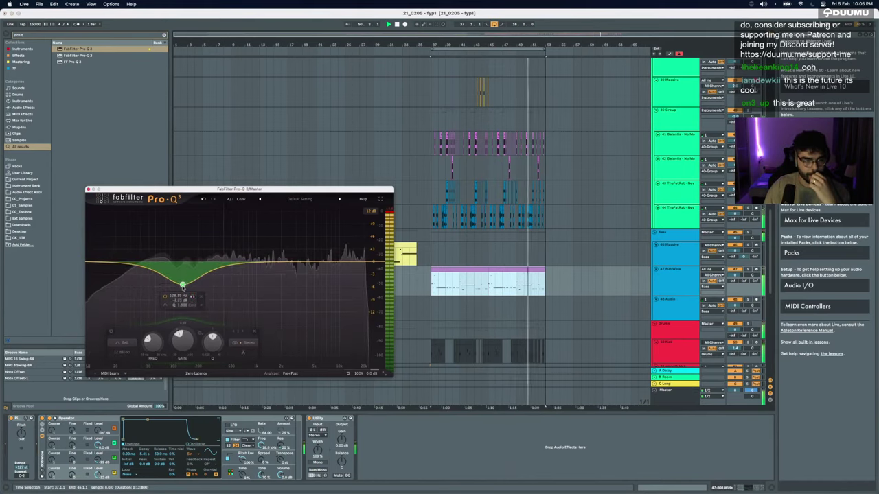
pyautogui.moveTo(150, 271)
pyautogui.mouseDown()
pyautogui.moveTo(156, 247)
pyautogui.moveTo(155, 255)
pyautogui.mouseUp()
pyautogui.click(104, 263)
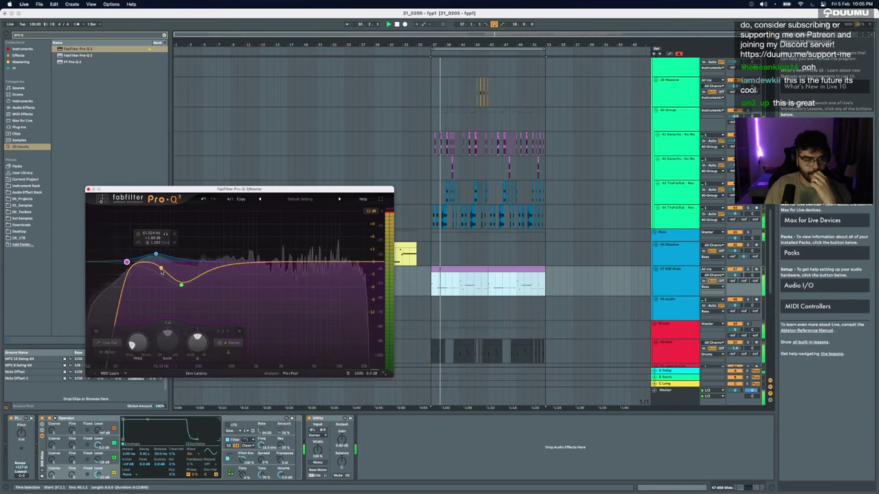
pyautogui.moveTo(161, 270); pyautogui.dragTo(161, 274)
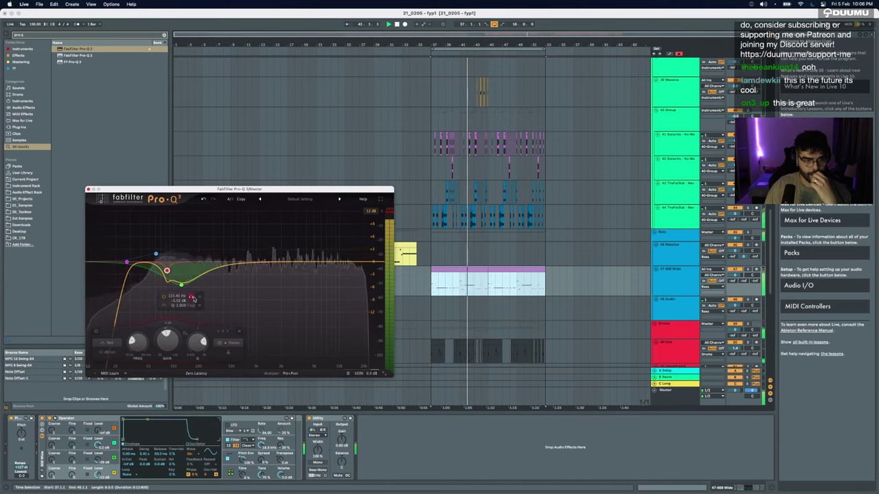
# Step: Dip about 980 Hz by about 2 dB in Pro-Q 3, lift the highs slightly, refine the low bands and close the plug-in
pyautogui.moveTo(193, 298); pyautogui.dragTo(266, 283)
pyautogui.click(224, 270)
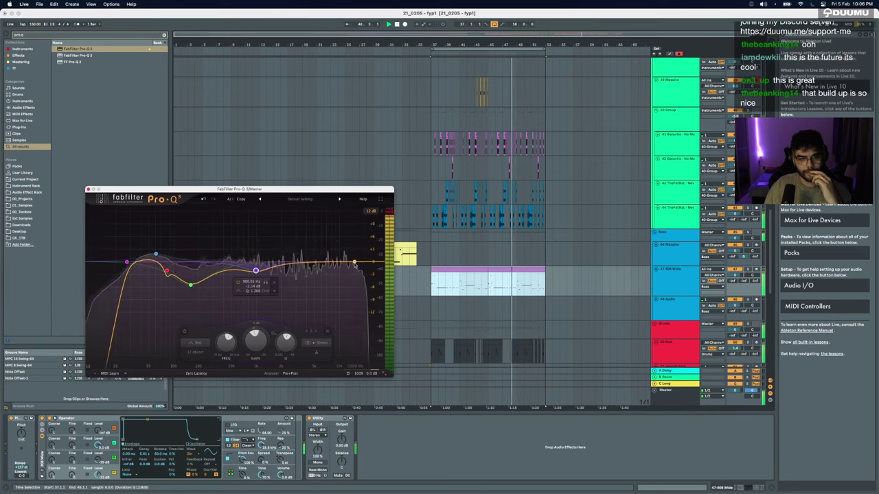
pyautogui.moveTo(348, 261); pyautogui.dragTo(348, 259)
pyautogui.moveTo(156, 254); pyautogui.dragTo(125, 265)
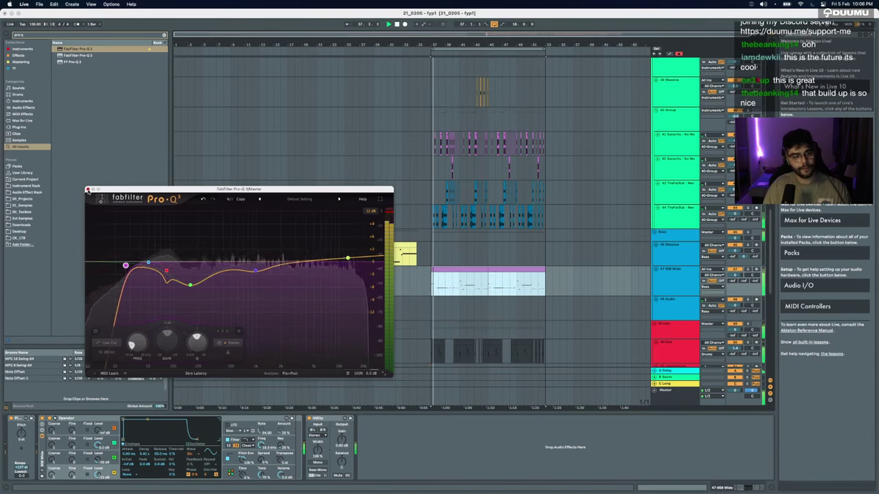
pyautogui.click(88, 189)
# Step: Stop playback and insert a new audio track directly below the foley track 17 in the intro
pyautogui.click(407, 211)
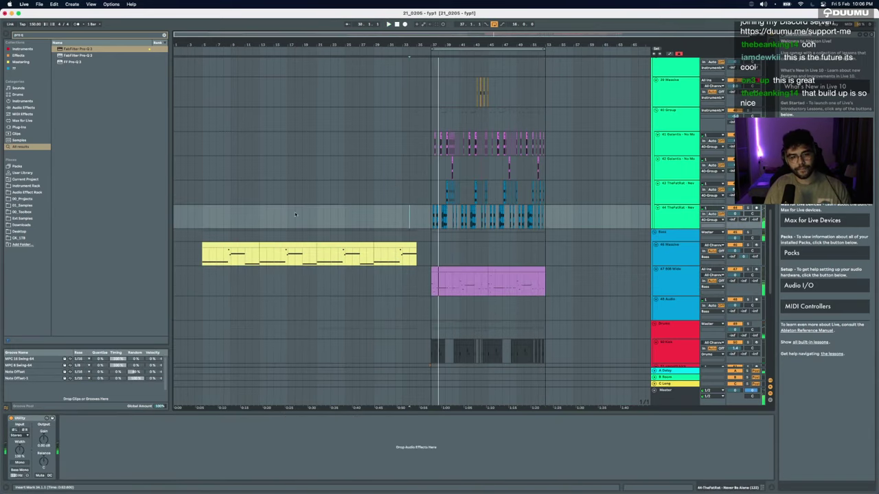
pyautogui.press('space')
pyautogui.click(175, 213)
pyautogui.scroll(15, 176, 213)
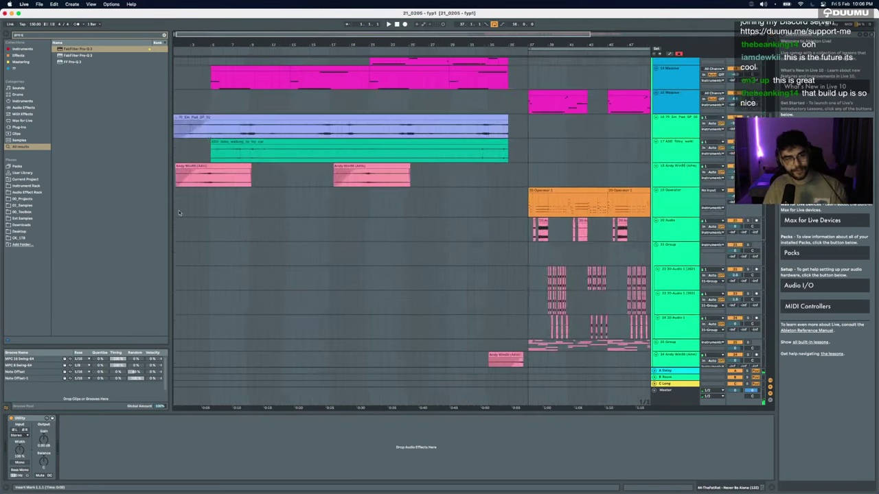
pyautogui.click(673, 300)
pyautogui.press('super+t')
pyautogui.click(242, 339)
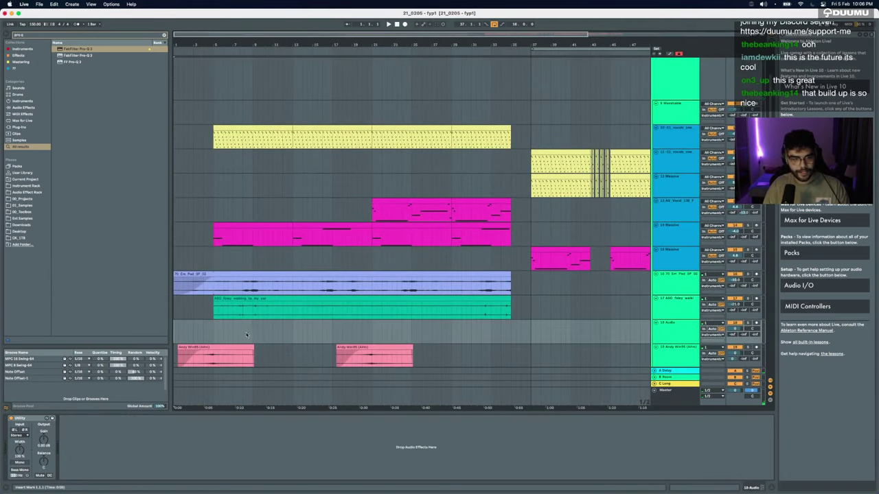
# Step: Search for pad samples, audition two and place Pad Chop 2 (F) on the new audio track in bar 4
pyautogui.press('super+f')
pyautogui.write('d')
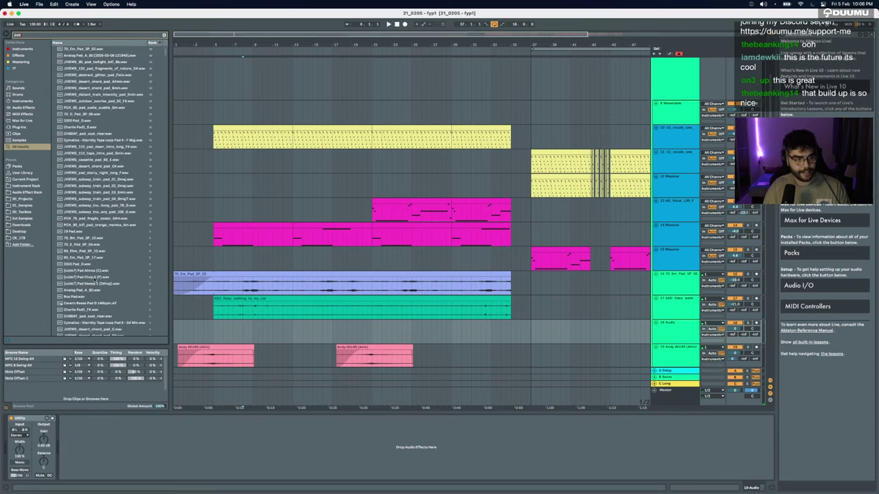
pyautogui.click(86, 284)
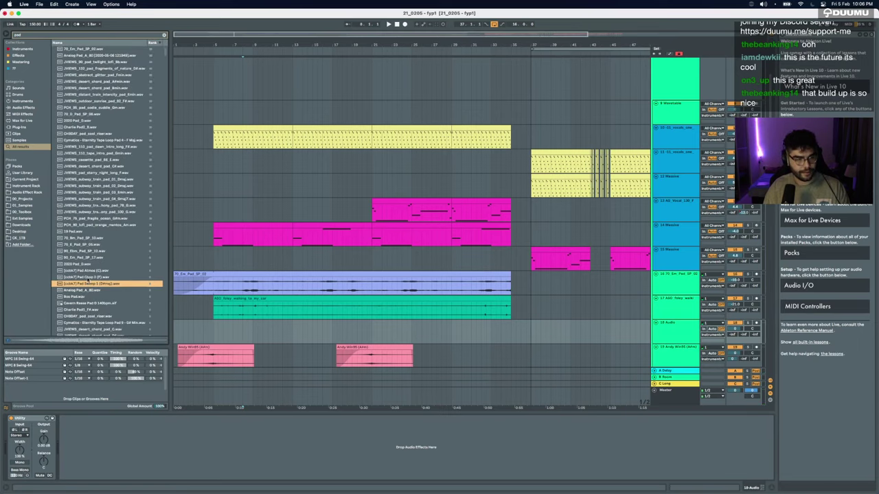
pyautogui.click(88, 277)
pyautogui.moveTo(87, 276); pyautogui.dragTo(210, 332)
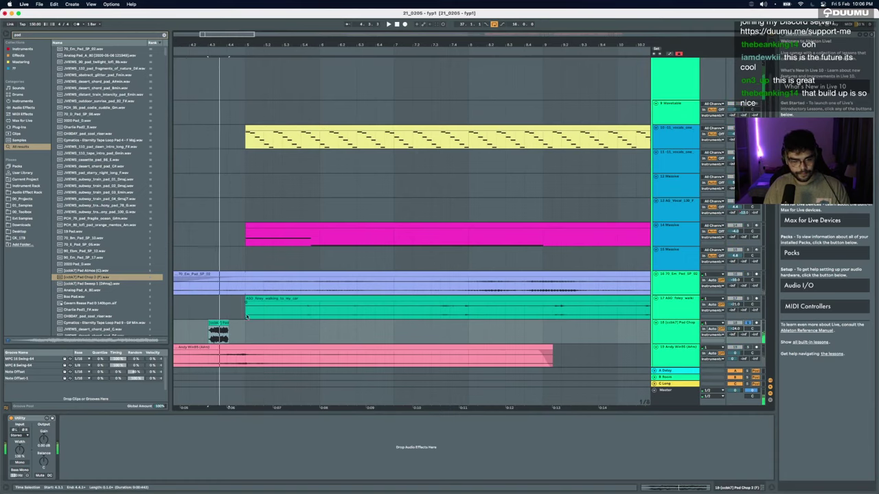
# Step: Add the Space FX rack to the Pad Chop track and set its ValhallaRoom reverb fully wet with a 21.81 s decay
pyautogui.press('super+f')
pyautogui.write('space')
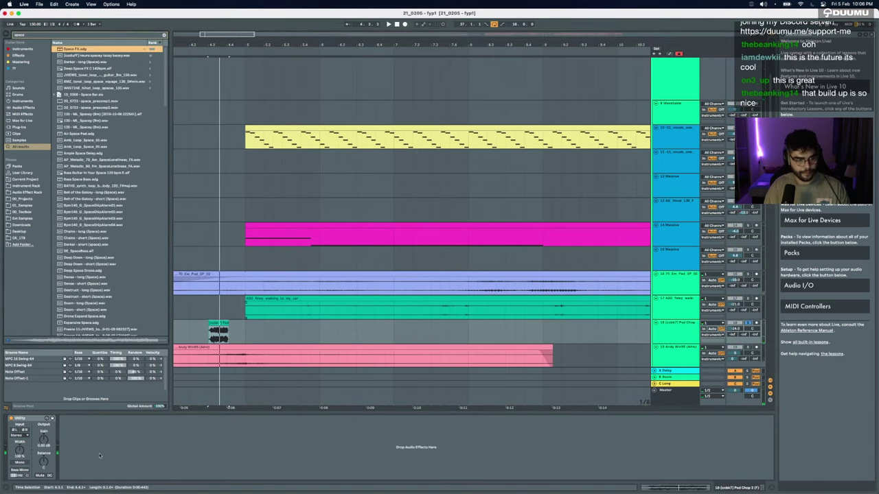
pyautogui.press('Return')
pyautogui.click(74, 446)
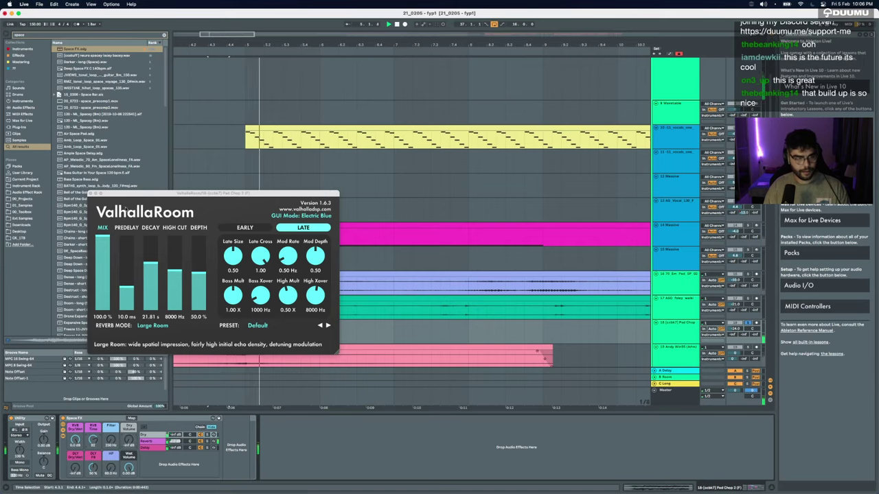
pyautogui.click(94, 194)
# Step: Select the Pad Chop clip and audition it through the long reverb
pyautogui.click(214, 323)
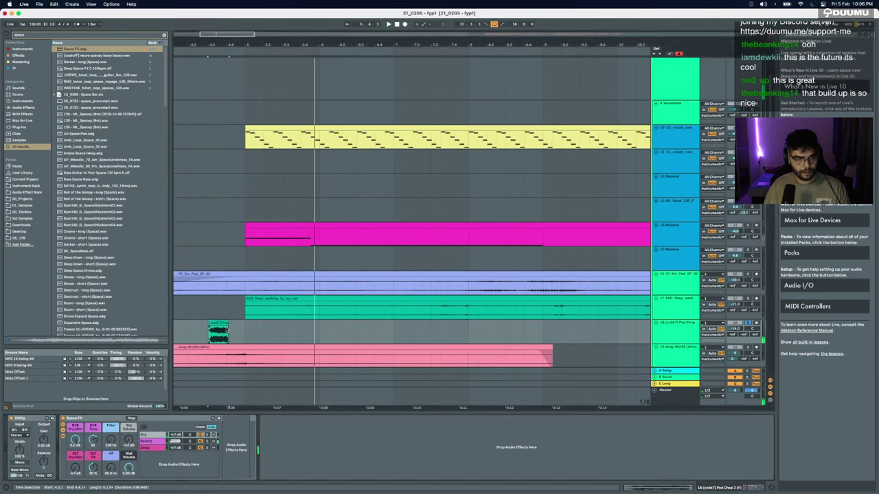
pyautogui.press('space')
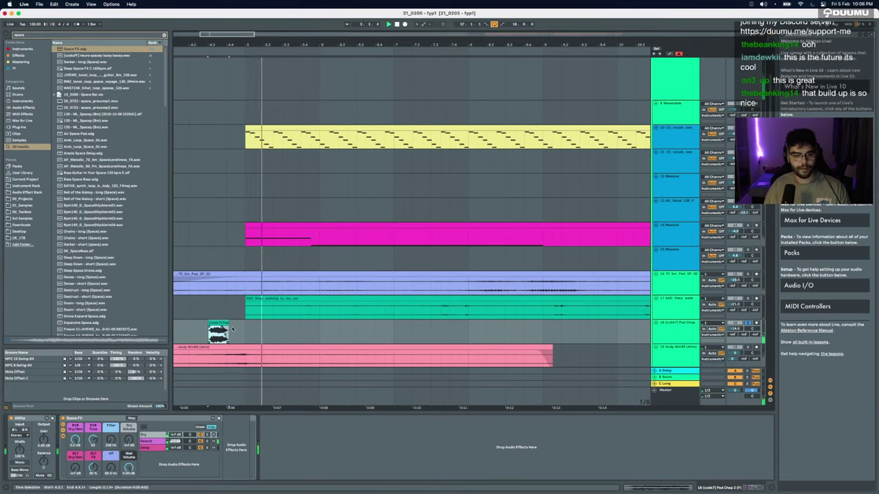
pyautogui.press('space')
# Step: Take the Pad Chop track out of solo so it plays with the other intro tracks
pyautogui.click(679, 327)
pyautogui.rightClick(679, 336)
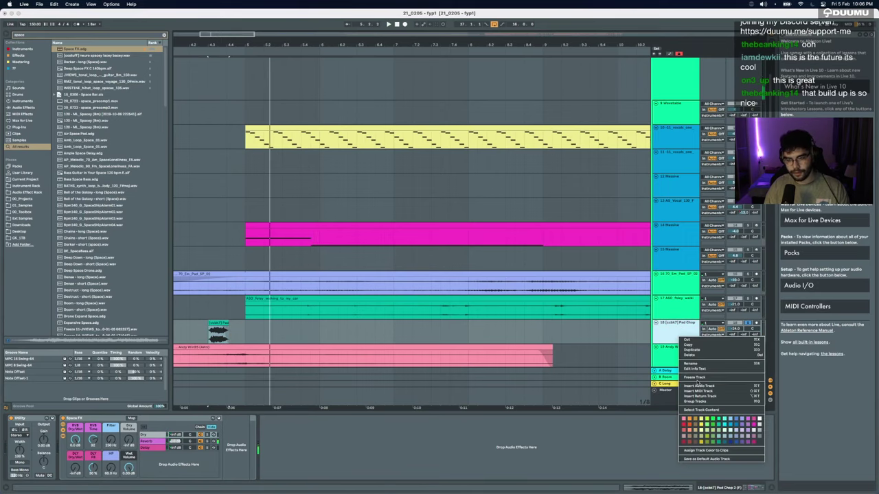
pyautogui.click(742, 307)
pyautogui.click(744, 316)
pyautogui.click(747, 323)
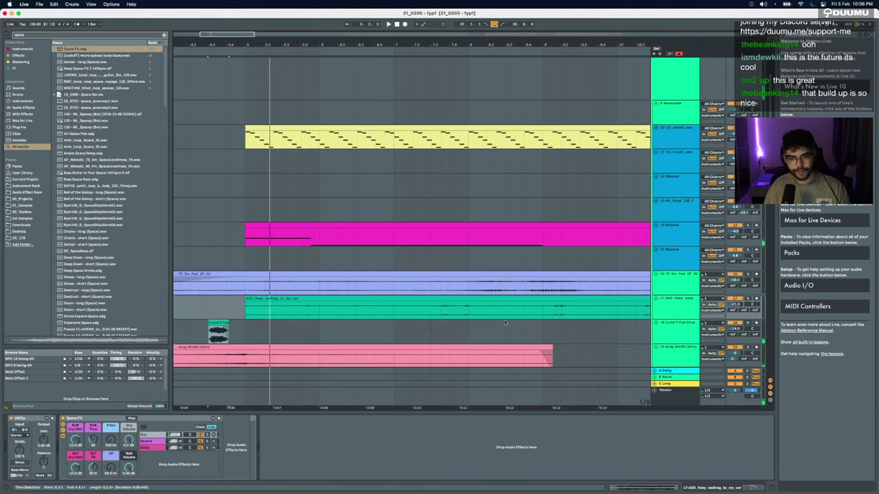
# Step: Move the Pad Chop clip so it starts at 4.4.3 and straddles the start of bar 5, and audition it there
pyautogui.scroll(-3, 246, 315)
pyautogui.scroll(5, 231, 321)
pyautogui.moveTo(231, 321); pyautogui.dragTo(282, 320)
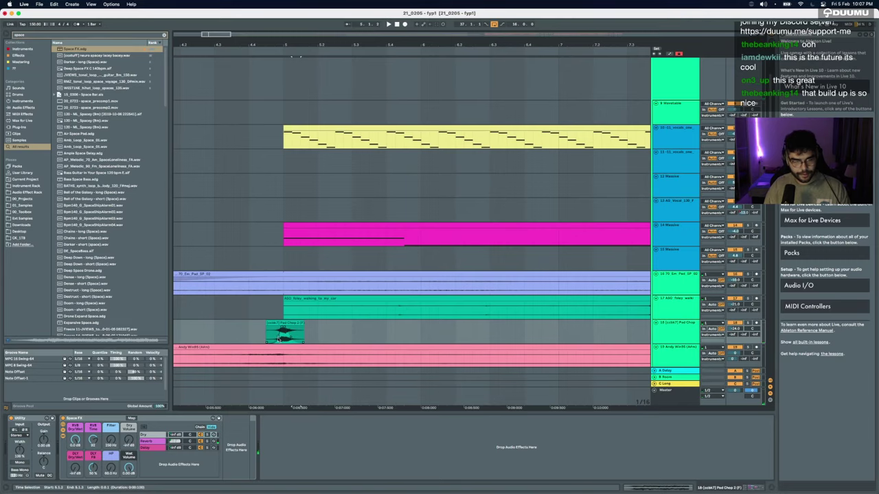
pyautogui.click(281, 323)
pyautogui.press('space')
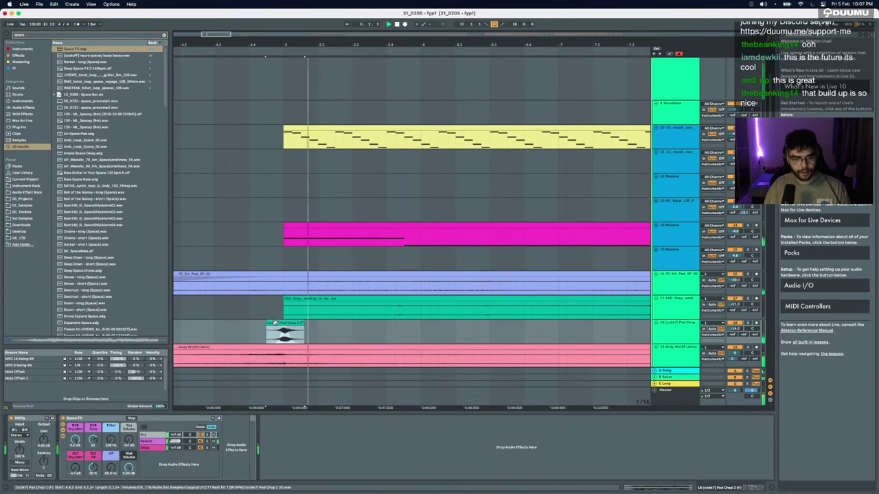
# Step: Raise the Pad Chop track's volume and replay the intro from the start of the Em Pad clip
pyautogui.scroll(-5, 278, 323)
pyautogui.press('space')
pyautogui.press('space')
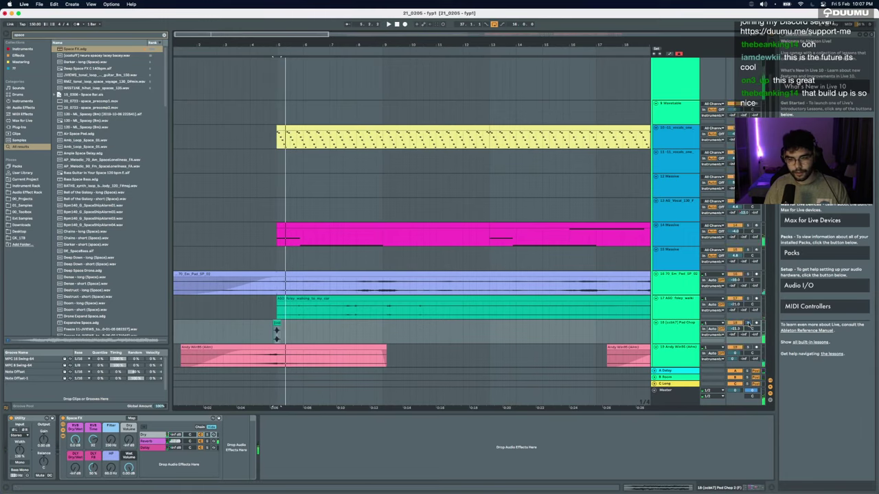
pyautogui.click(231, 280)
pyautogui.click(397, 26)
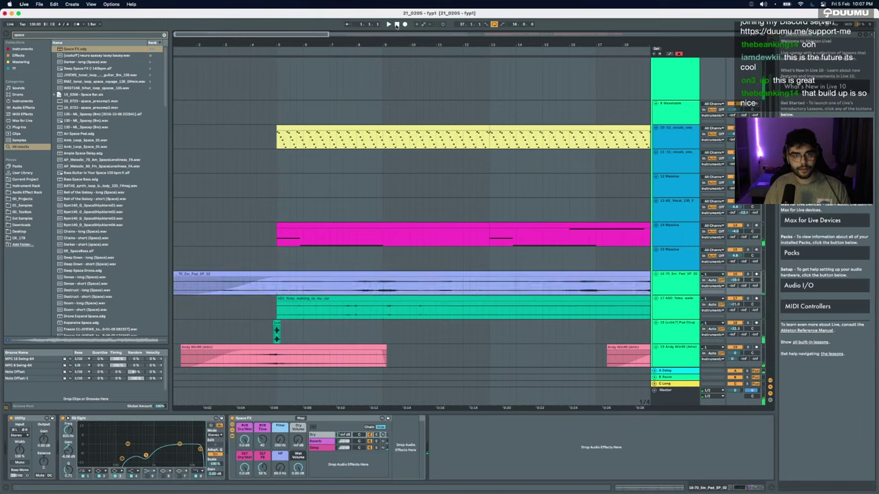
pyautogui.click(213, 273)
pyautogui.press('space')
pyautogui.scroll(-1, 212, 274)
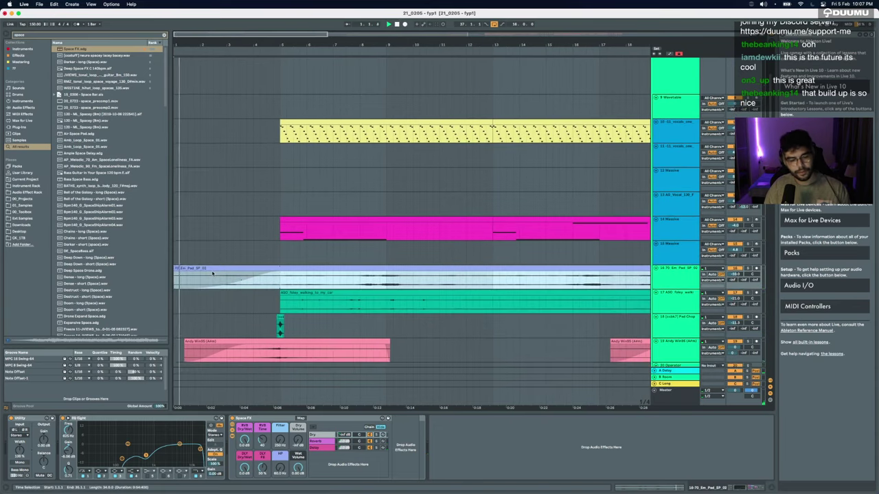
# Step: Select the two-bar range around the Pad Chop clip on its track, from bar 4 to bar 6
pyautogui.scroll(-3, 212, 274)
pyautogui.press('-')
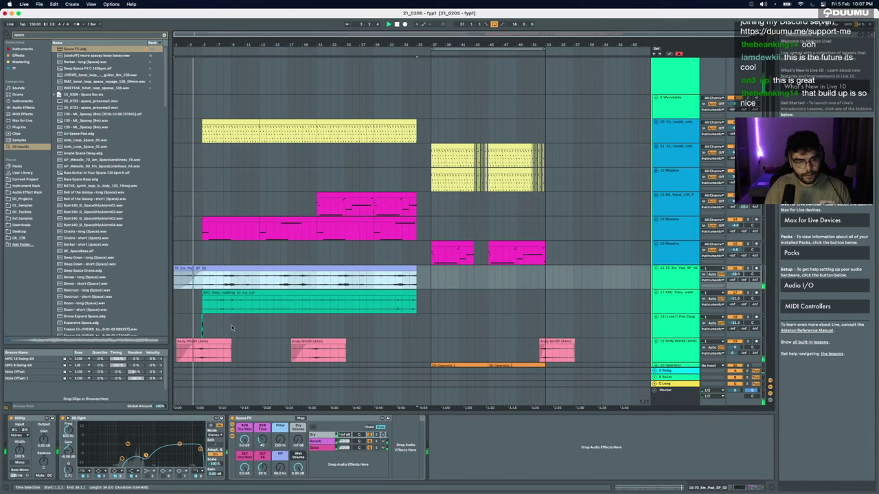
pyautogui.moveTo(232, 328); pyautogui.dragTo(175, 330)
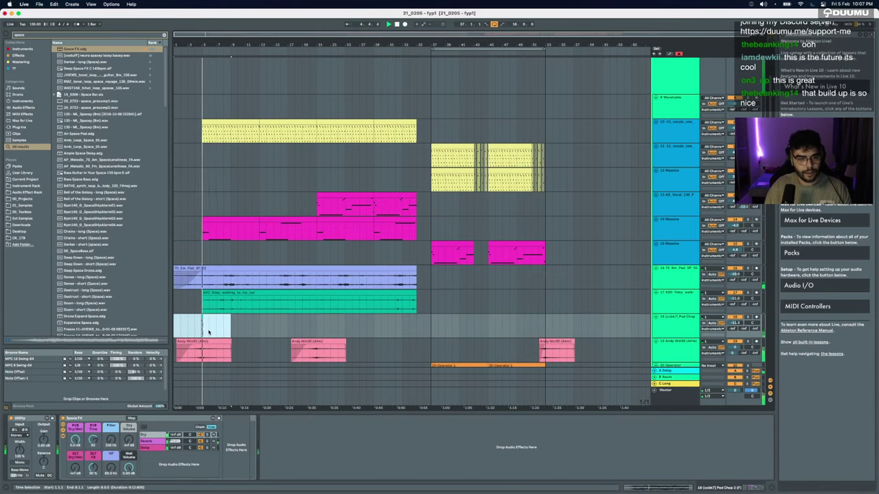
pyautogui.scroll(5, 209, 329)
pyautogui.hscroll(-2, 209, 327)
pyautogui.scroll(-1, 209, 327)
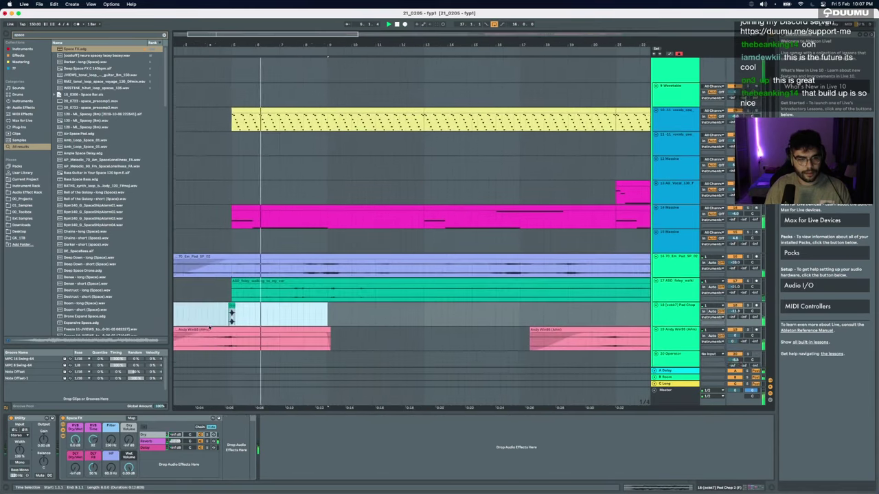
pyautogui.scroll(-5, 195, 311)
pyautogui.moveTo(198, 311); pyautogui.dragTo(208, 310)
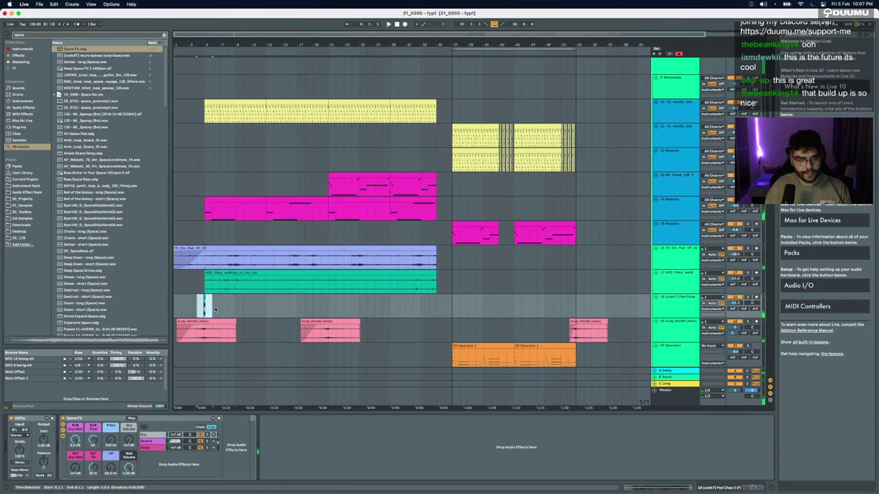
# Step: Duplicate the two-bar Pad Chop section repeatedly along its track up to bar 35 and play it back from bar 4
pyautogui.hotkey('ctrl', 'd')
pyautogui.hotkey('ctrl', 'd')
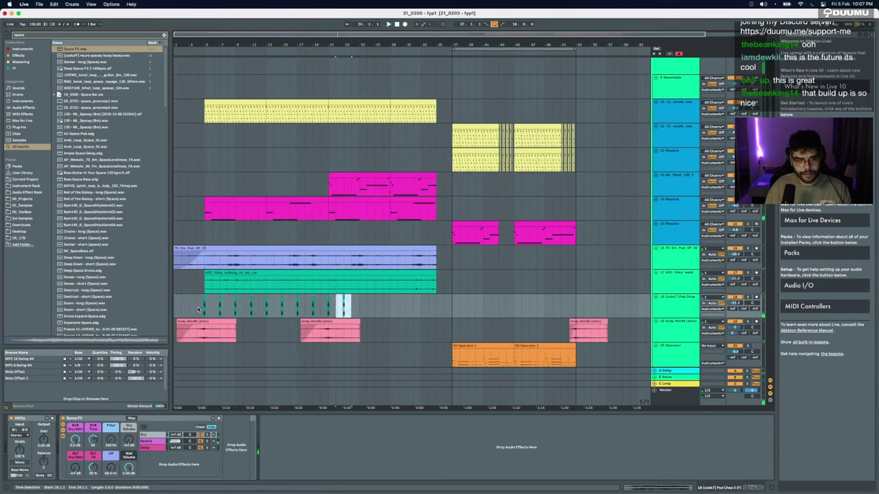
pyautogui.click(198, 309)
pyautogui.scroll(5, 198, 309)
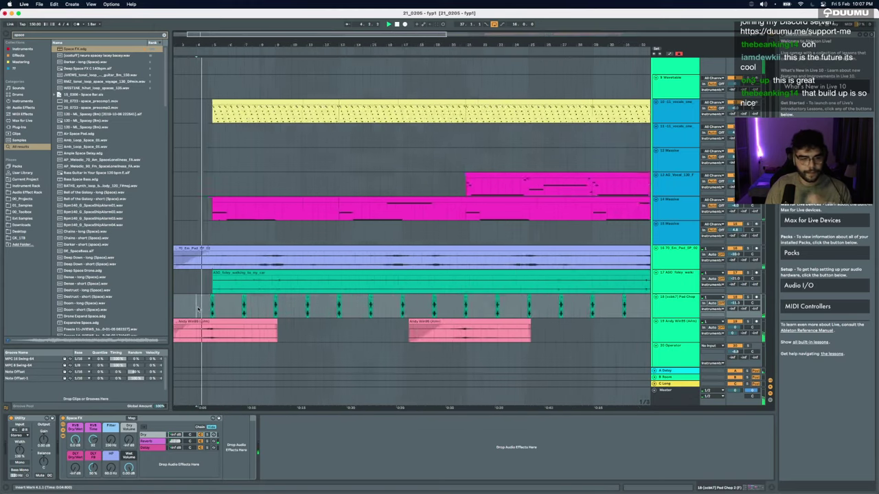
pyautogui.scroll(-5, 197, 309)
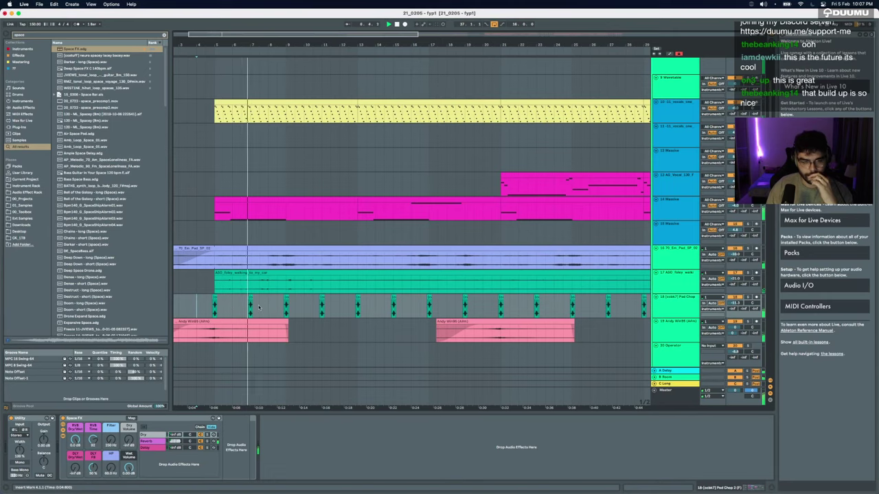
pyautogui.scroll(5, 274, 309)
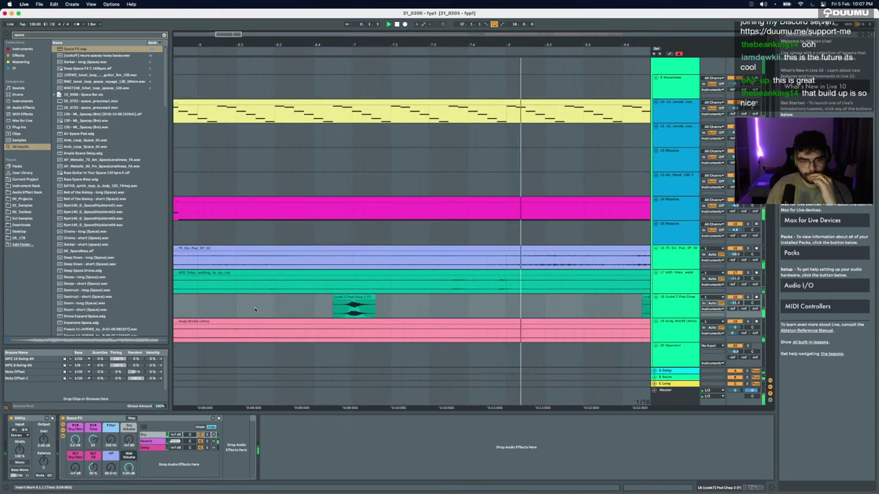
pyautogui.scroll(-4, 351, 311)
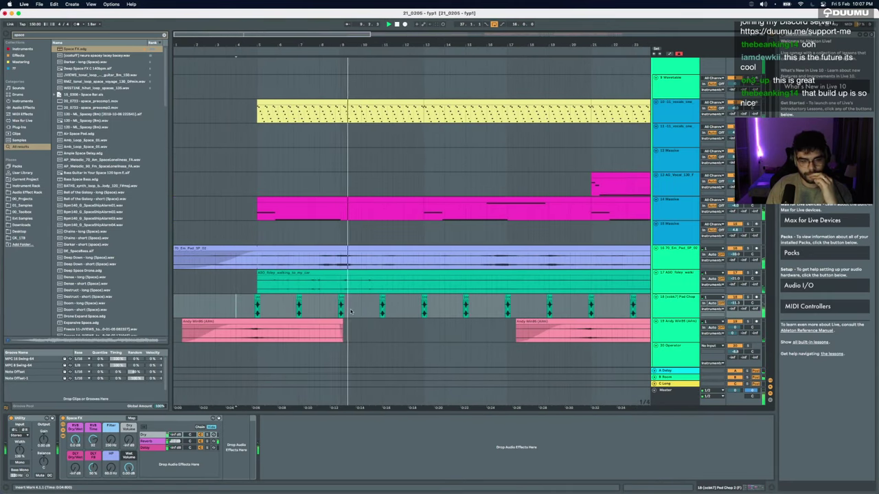
pyautogui.scroll(-5, 208, 311)
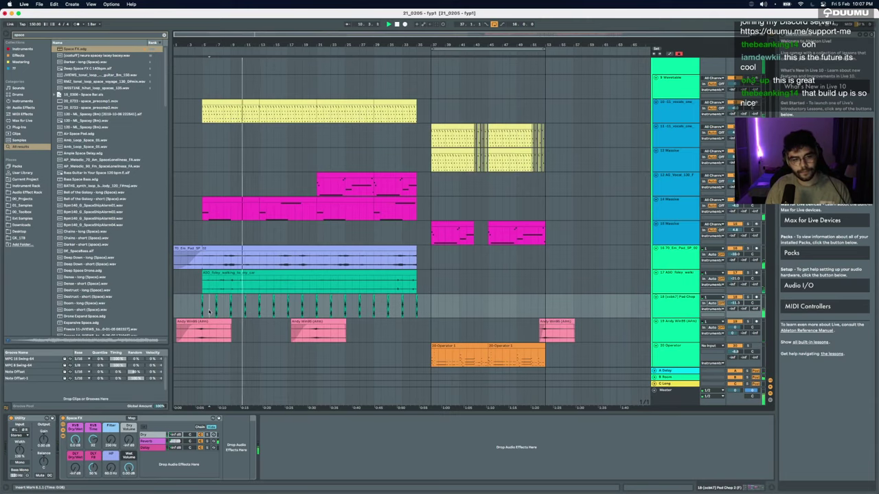
# Step: Delete the repeated Pad Chop copies after the first one and trim the start of the remaining clip
pyautogui.click(209, 310)
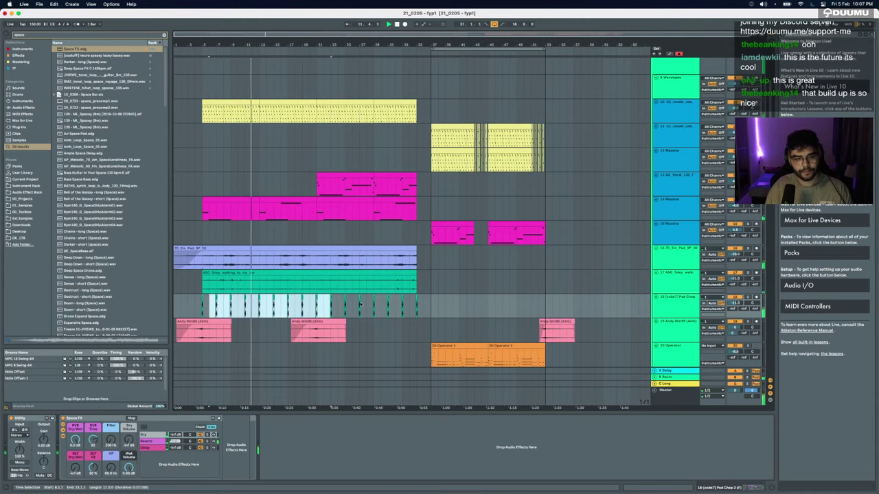
pyautogui.scroll(10, 195, 315)
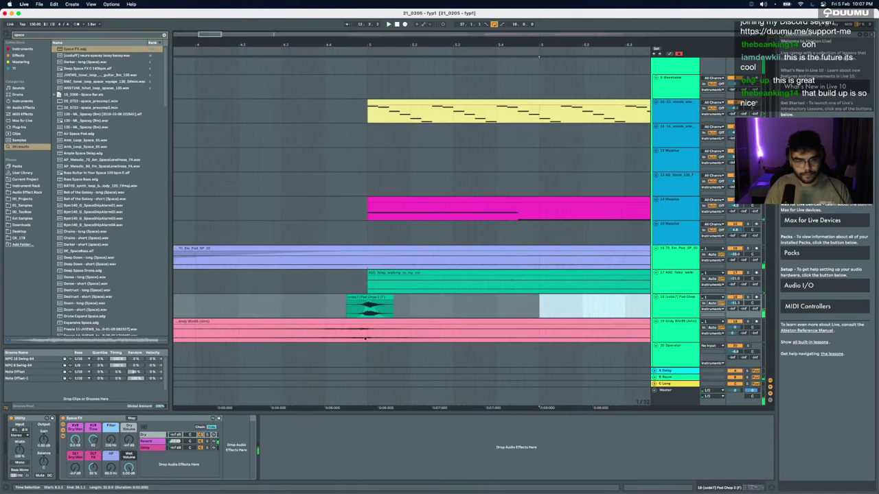
pyautogui.moveTo(346, 301); pyautogui.dragTo(357, 301)
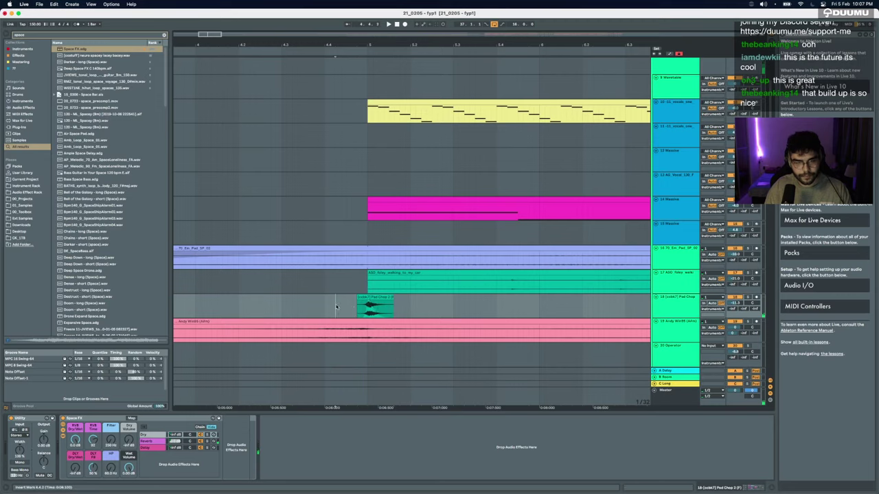
pyautogui.scroll(-5, 375, 311)
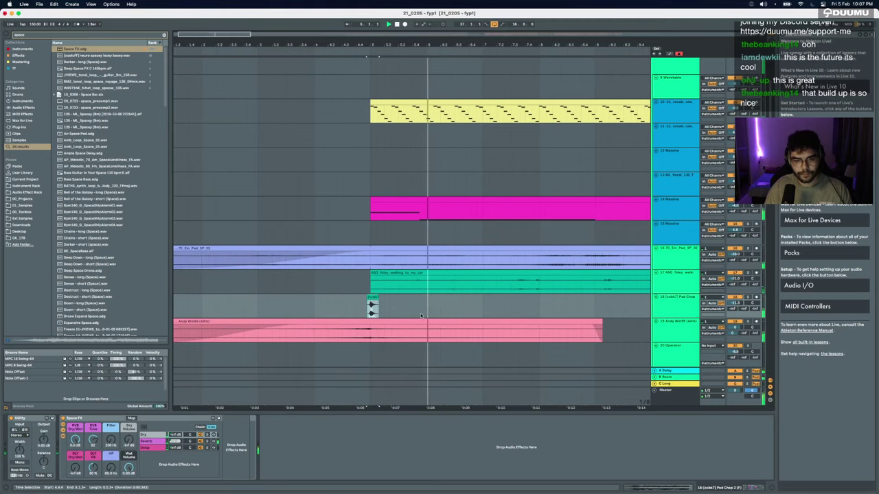
pyautogui.keyDown('shift'); pyautogui.click(474, 313); pyautogui.keyUp('shift')
pyautogui.press('super+d')
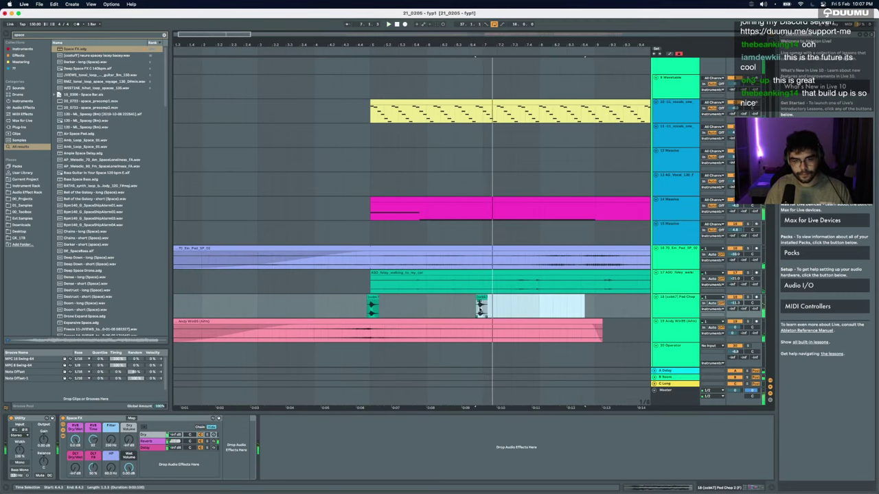
pyautogui.hotkey('ctrl', 'z')
# Step: Duplicate a two-bar Pad Chop section starting at 4.4.3 repeatedly until the copies reach the end of the build-up near bar 35
pyautogui.moveTo(363, 307); pyautogui.dragTo(478, 307)
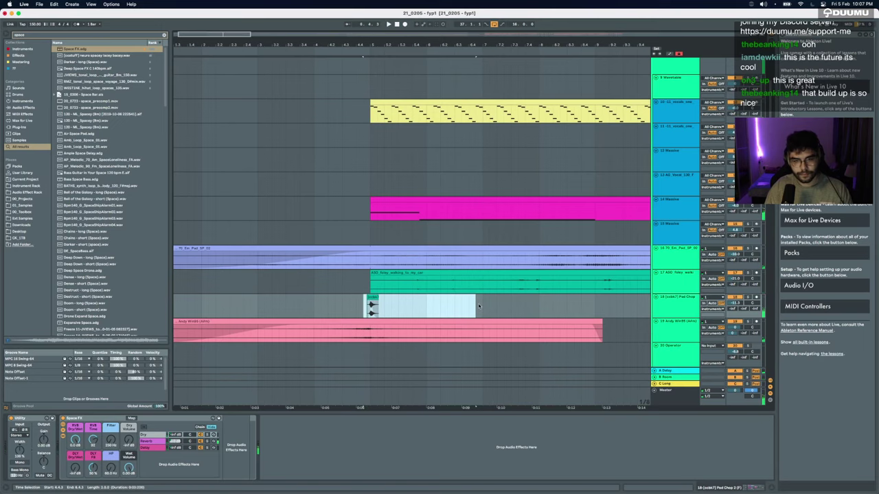
pyautogui.press('super+d')
pyautogui.press('super+d')
pyautogui.press('super+d')
pyautogui.press('super+d')
pyautogui.press('super+d')
pyautogui.scroll(-5, 480, 306)
pyautogui.press('super+d')
pyautogui.press('super+d')
pyautogui.press('super+d')
pyautogui.press('super+d')
pyautogui.press('super+d')
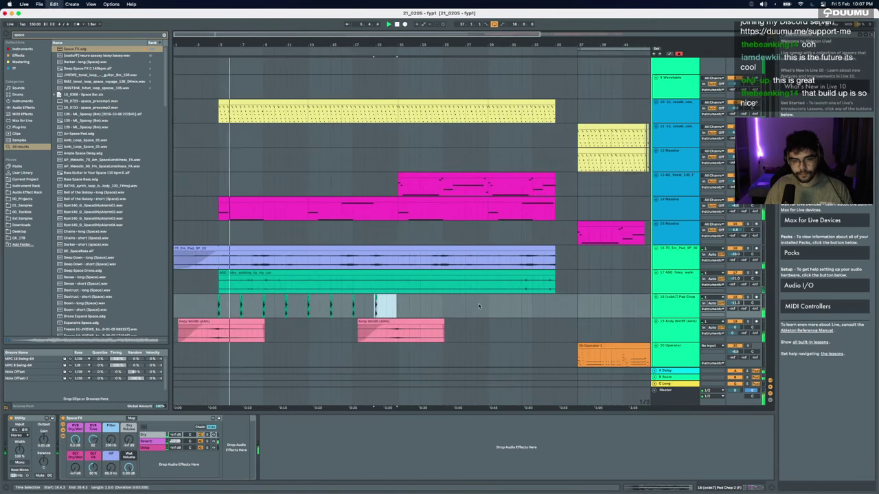
pyautogui.hotkey('ctrl', 'd')
pyautogui.hotkey('ctrl', 'd')
pyautogui.hotkey('ctrl', 'd')
pyautogui.hotkey('ctrl', 'd')
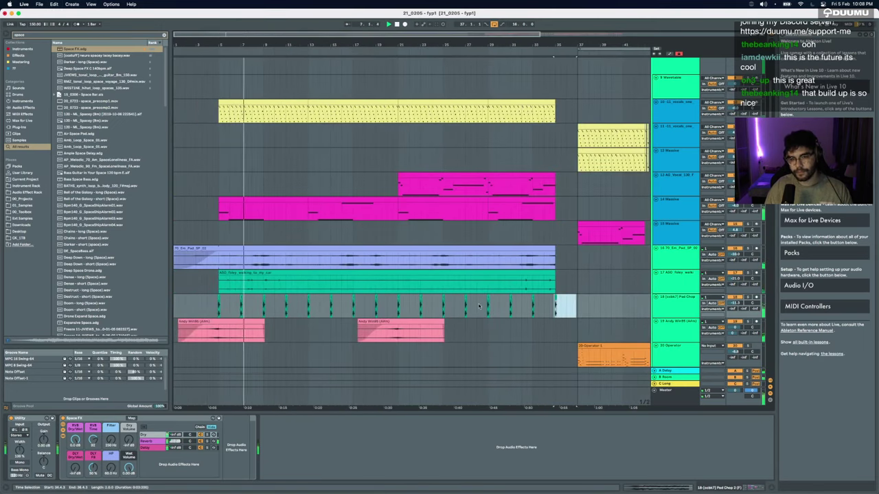
pyautogui.hotkey('ctrl', 'z')
pyautogui.hotkey('ctrl', 'd')
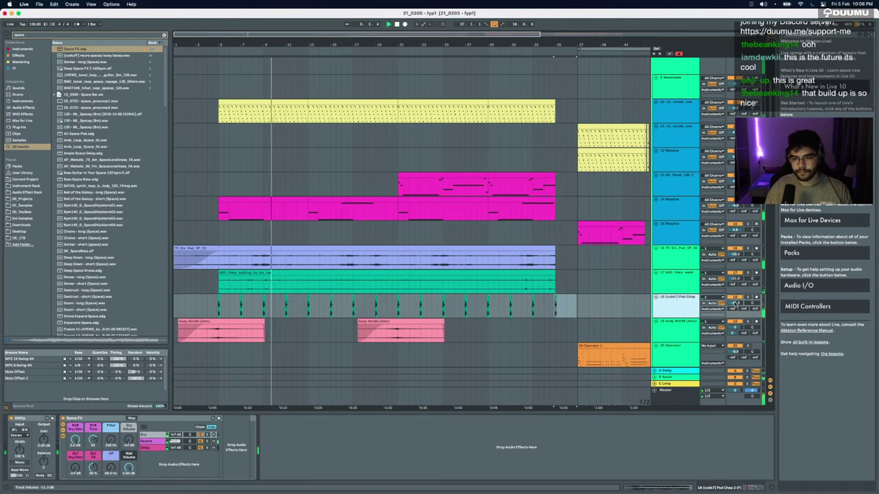
# Step: Lower the Pad Chop track volume to -17.3 dB and raise its Space FX delay dry/wet to about -13.4 dB
pyautogui.moveTo(735, 303); pyautogui.dragTo(735, 309)
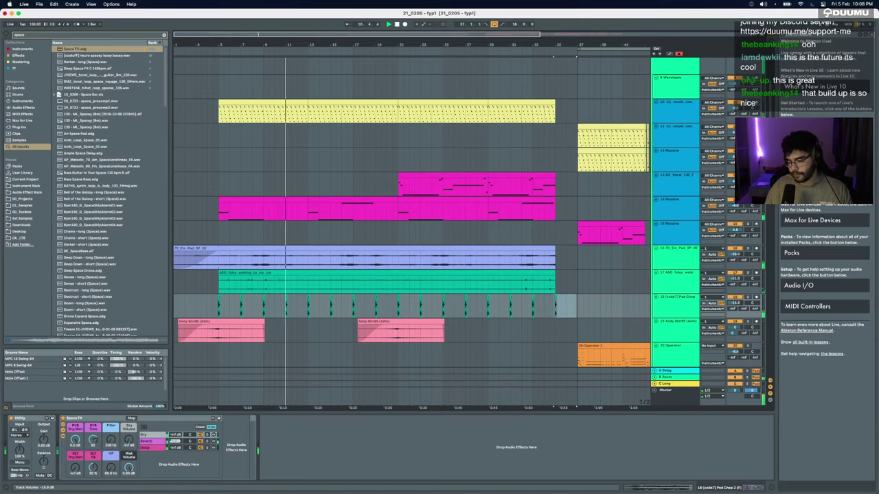
pyautogui.moveTo(735, 303); pyautogui.dragTo(735, 305)
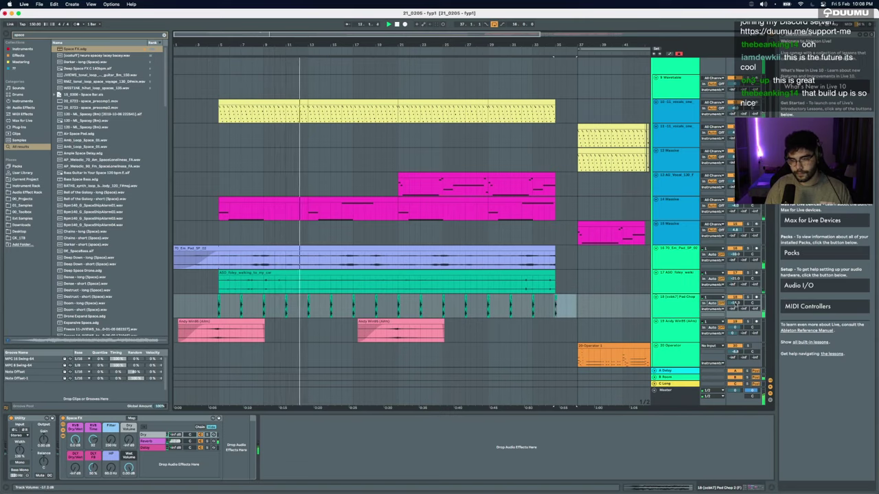
pyautogui.click(678, 297)
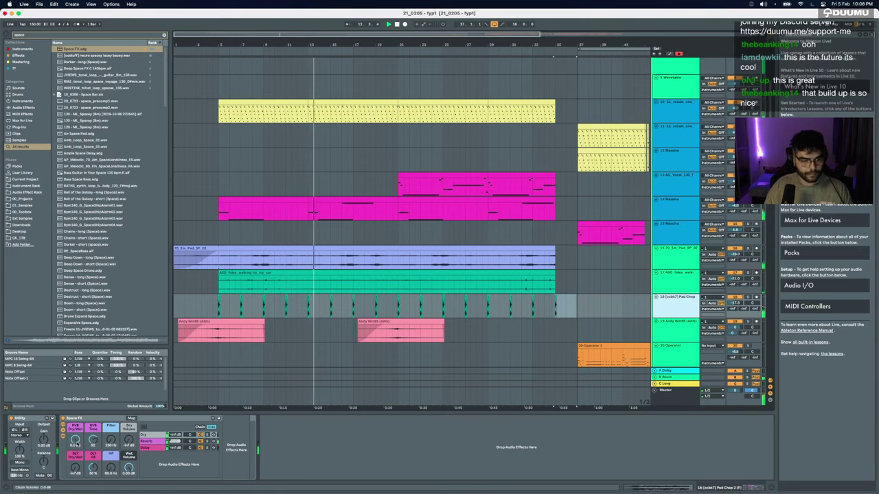
pyautogui.click(106, 419)
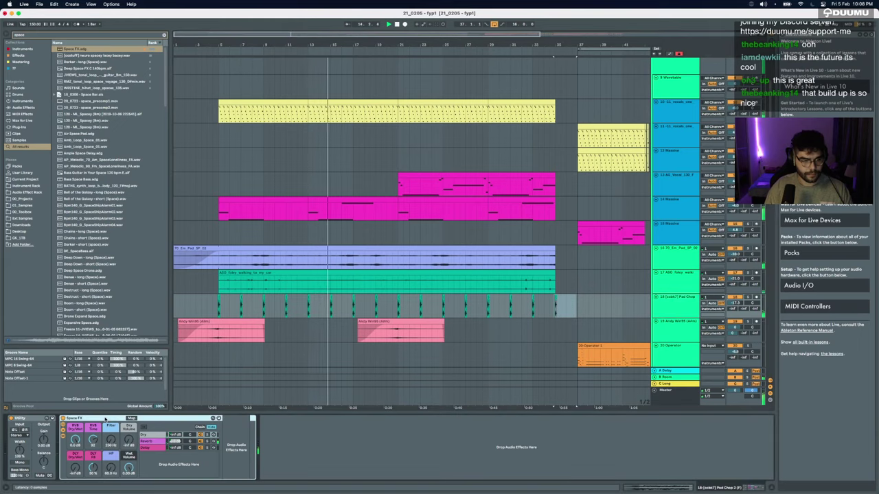
pyautogui.moveTo(75, 468); pyautogui.dragTo(75, 416)
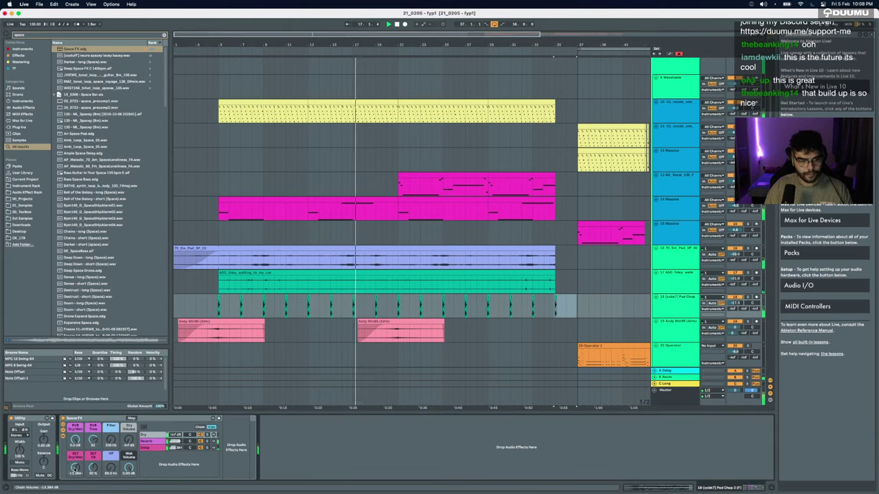
# Step: Examine the instrument, percussion and effects tracks across the build-up and drop during playback
pyautogui.scroll(5, 392, 291)
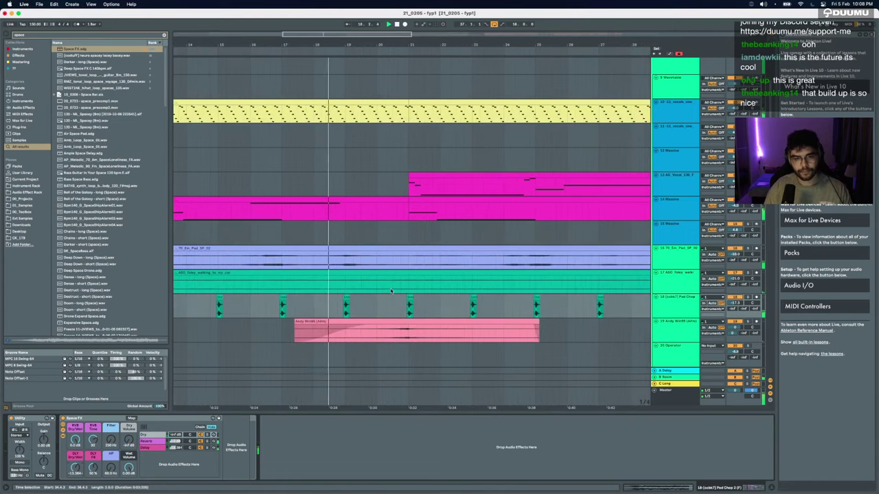
pyautogui.scroll(-8, 462, 268)
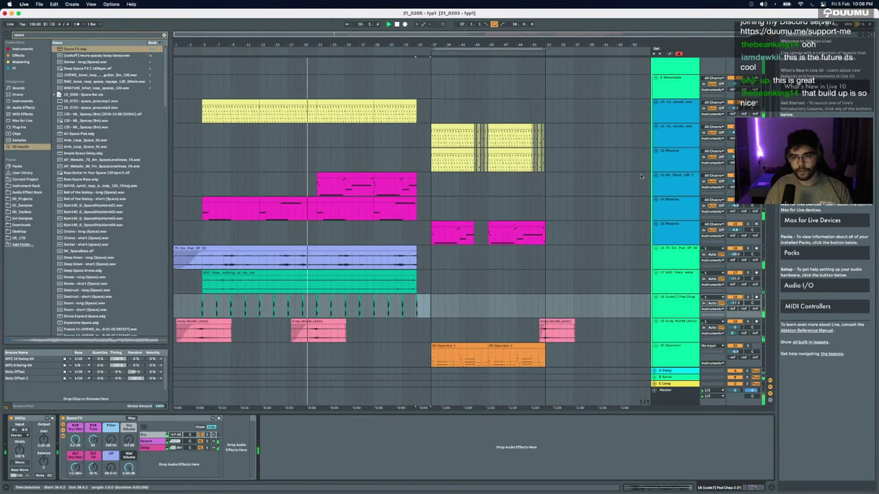
pyautogui.scroll(5, 412, 233)
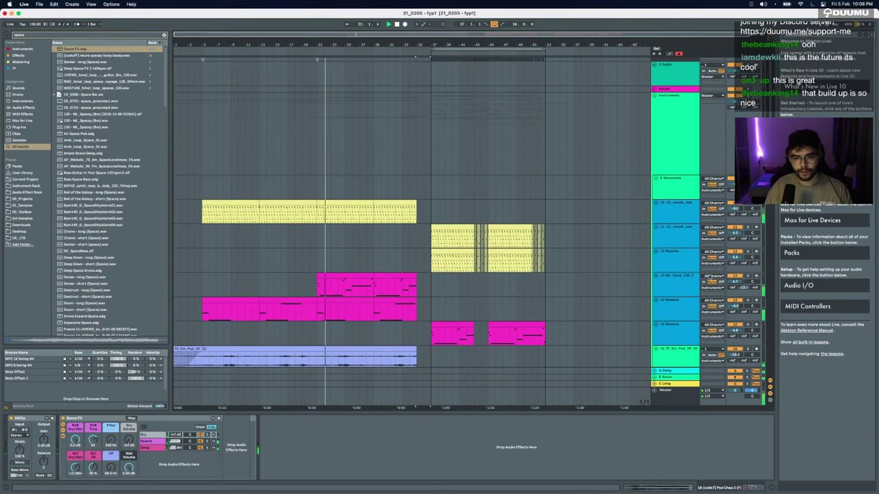
pyautogui.scroll(-5, 550, 287)
pyautogui.scroll(-10, 551, 287)
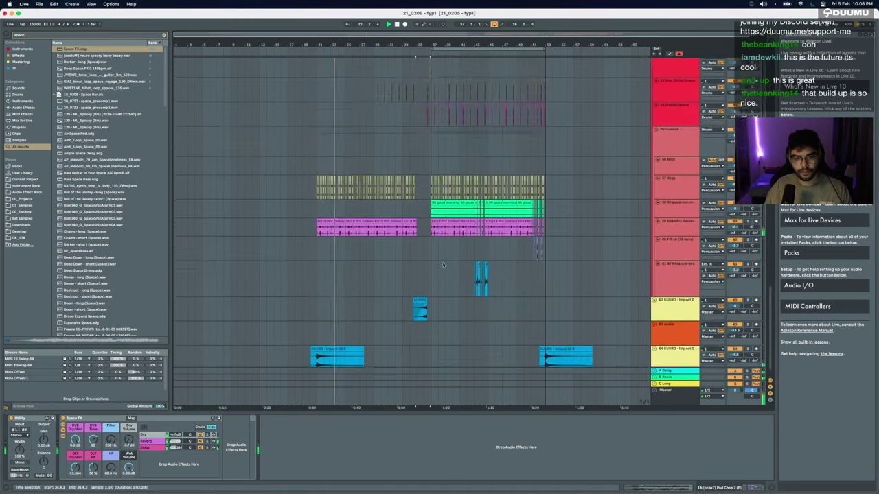
pyautogui.click(673, 180)
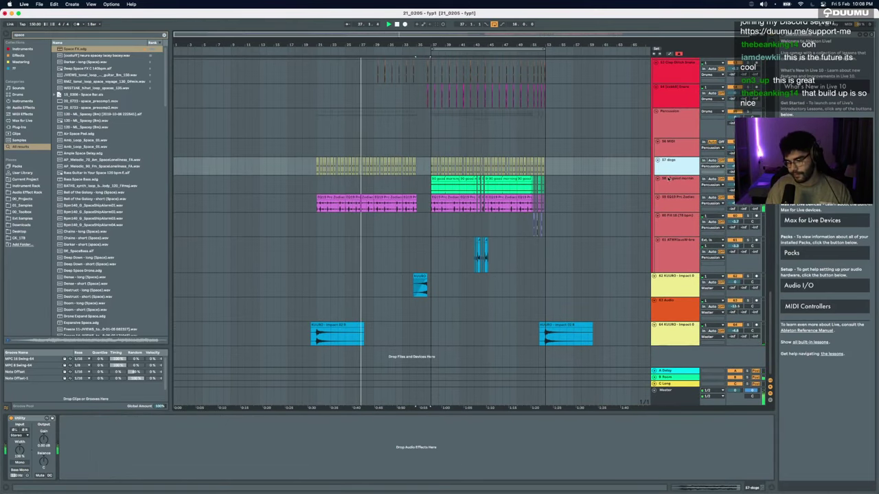
pyautogui.scroll(10, 455, 216)
pyautogui.scroll(5, 435, 230)
pyautogui.scroll(3, 434, 230)
pyautogui.hscroll(2, 435, 230)
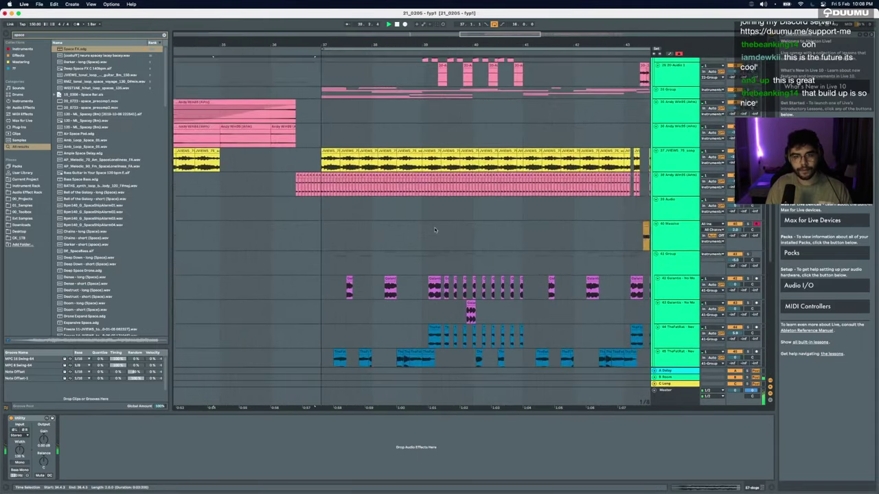
pyautogui.scroll(10, 435, 230)
pyautogui.scroll(-2, 434, 230)
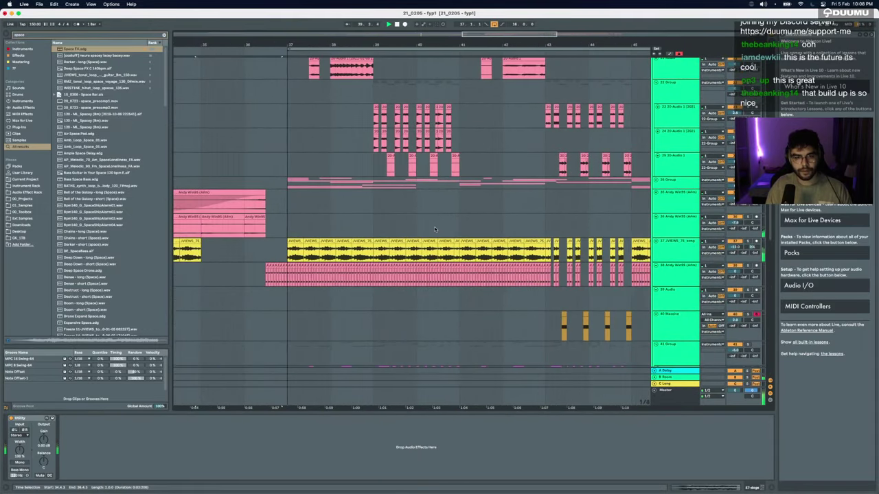
pyautogui.scroll(10, 378, 240)
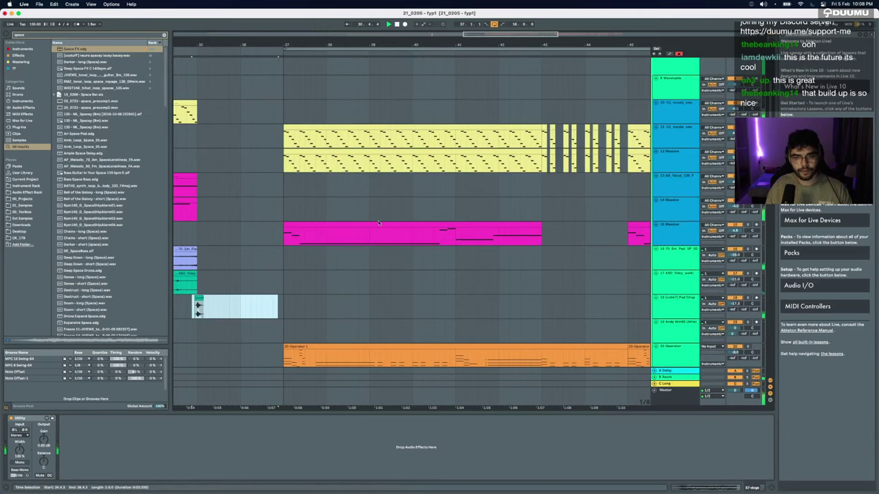
# Step: Set the clip volume of the six Clap Glitch Snare clips in the build-up before bar 37 to -6.40 dB
pyautogui.scroll(-3, 378, 223)
pyautogui.scroll(-15, 378, 222)
pyautogui.hscroll(-4, 378, 222)
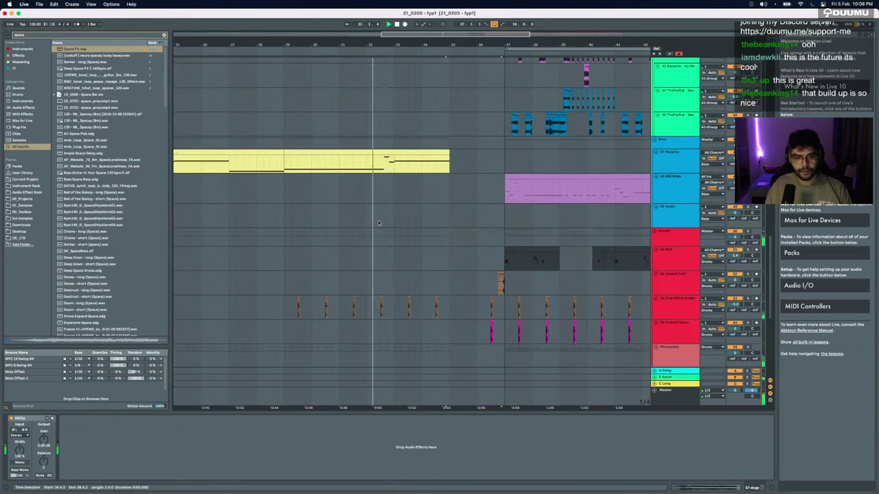
pyautogui.moveTo(277, 307); pyautogui.dragTo(484, 308)
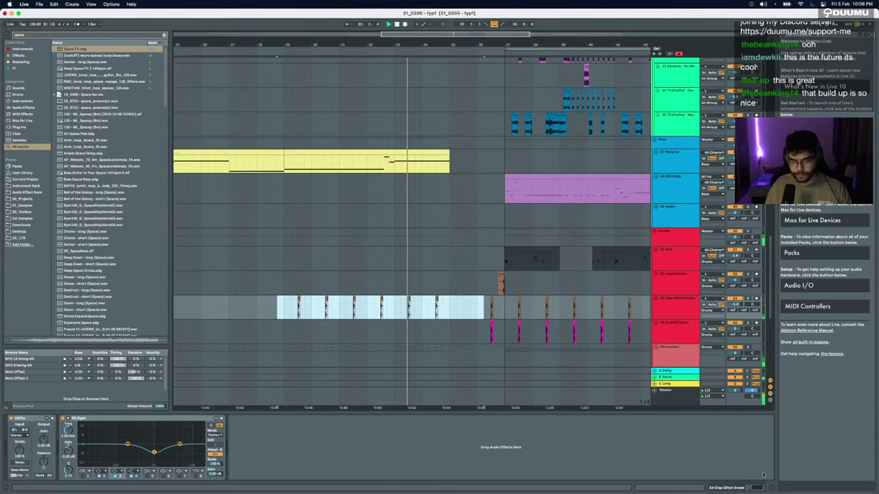
pyautogui.click(696, 487)
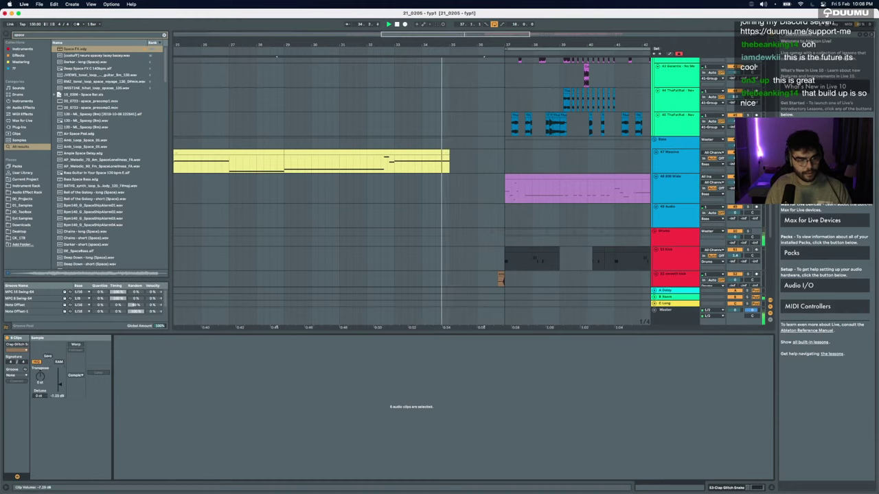
pyautogui.press('z')
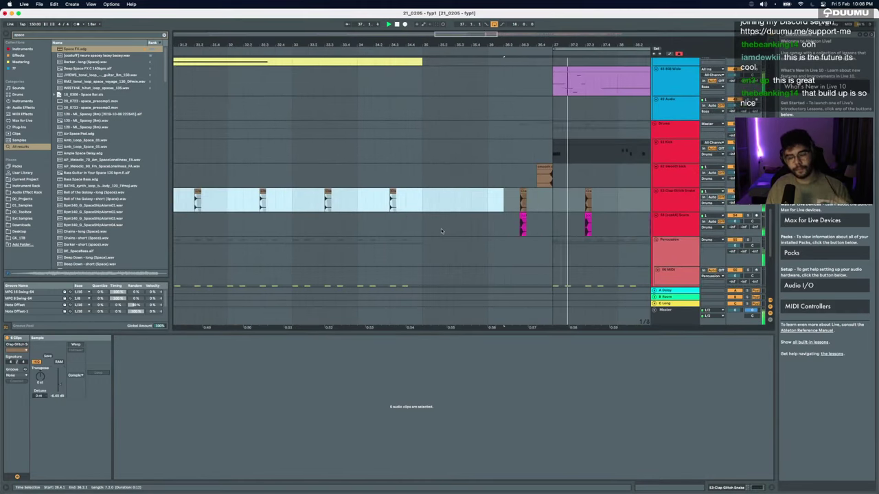
# Step: Examine the drum, bass and chop tracks of the drop from bar 37 onward during playback
pyautogui.click(553, 206)
pyautogui.press('x')
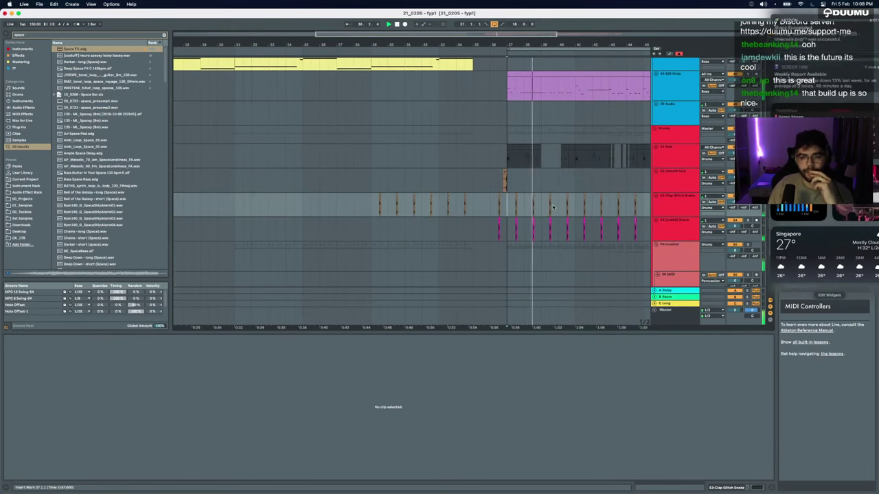
pyautogui.hscroll(4, 541, 208)
pyautogui.scroll(2, 541, 208)
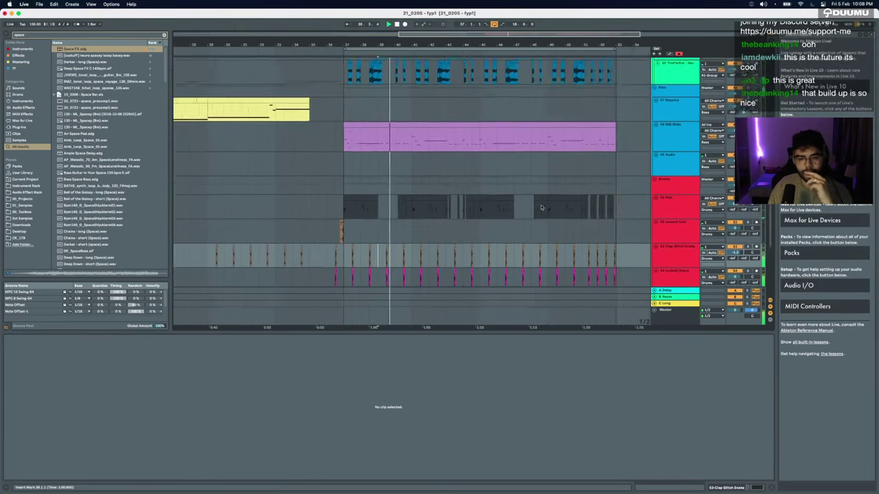
pyautogui.scroll(-3, 542, 209)
pyautogui.scroll(3, 541, 208)
pyautogui.scroll(5, 418, 219)
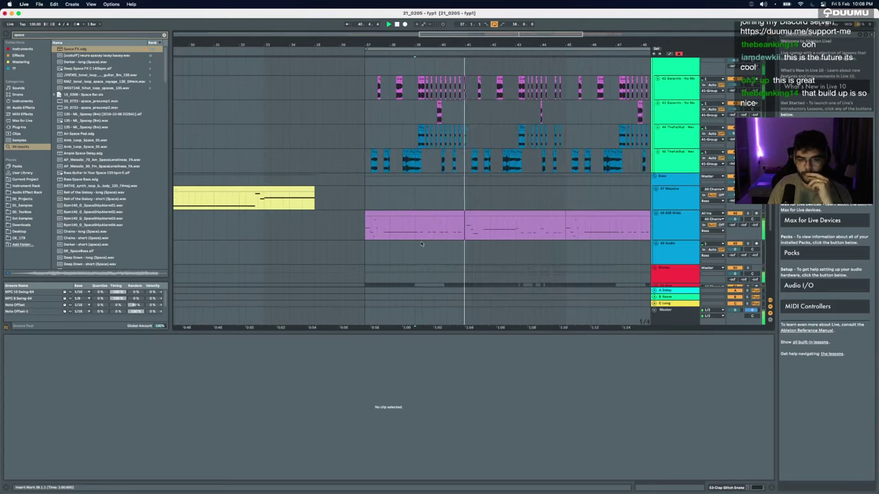
# Step: Examine the instrument, chop and Massive tracks across bars 37 to 50 of the drop during playback
pyautogui.doubleClick(460, 333)
pyautogui.scroll(10, 460, 333)
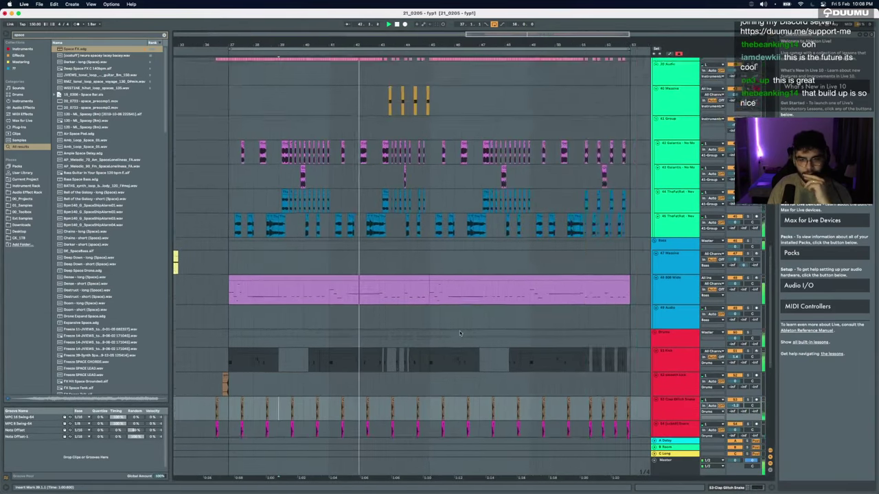
pyautogui.scroll(2, 460, 329)
pyautogui.hscroll(2, 460, 329)
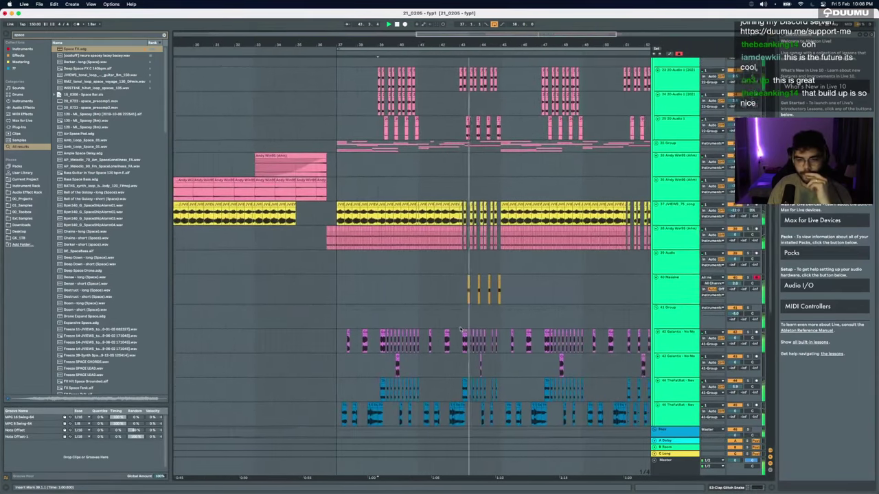
pyautogui.scroll(5, 475, 330)
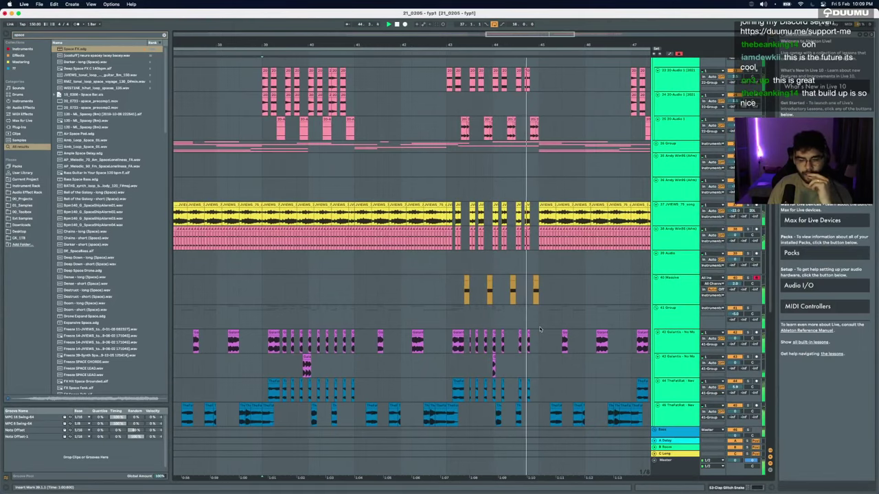
pyautogui.hscroll(5, 540, 330)
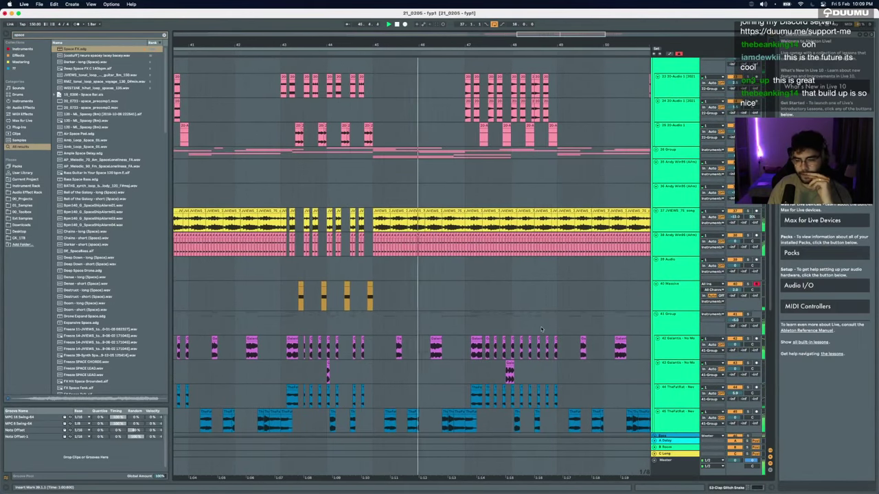
# Step: Solo the Massive track
pyautogui.click(676, 295)
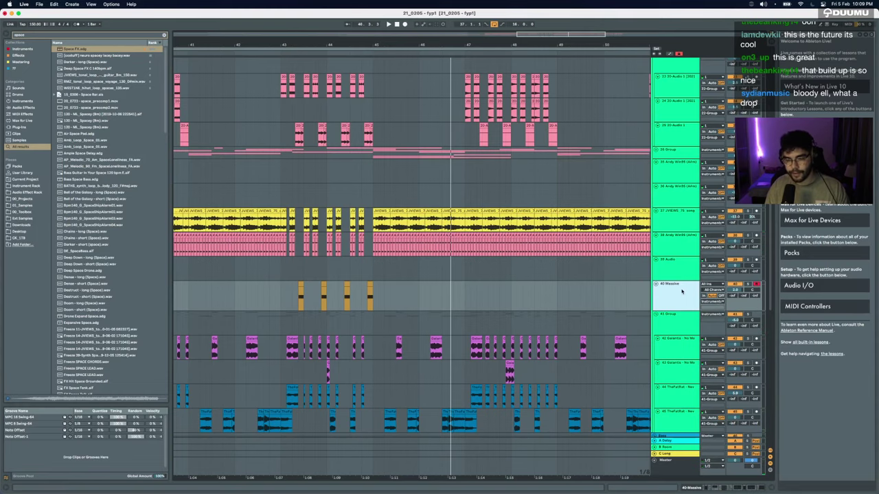
pyautogui.click(747, 285)
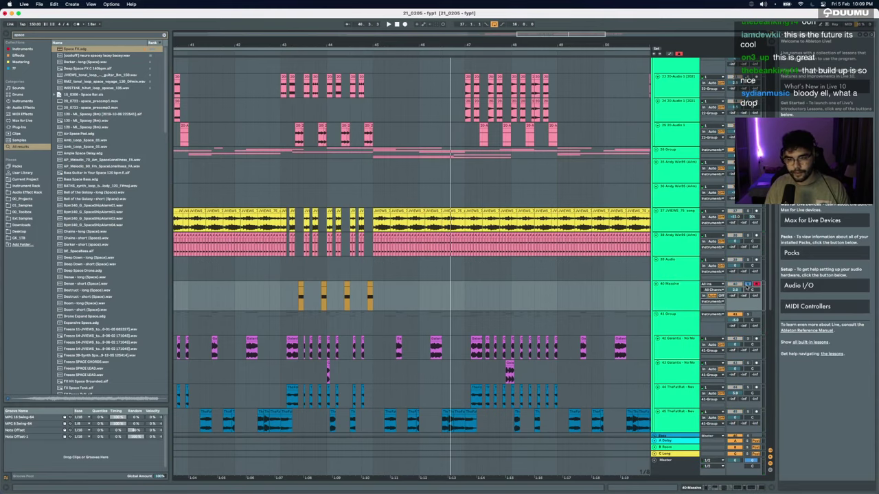
pyautogui.press('super+d')
pyautogui.click(672, 303)
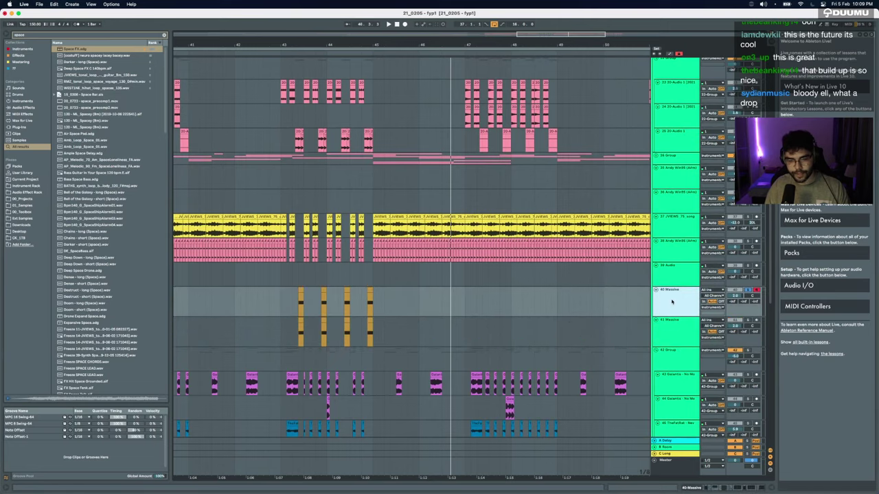
pyautogui.press('super+z')
# Step: Audition the first Massive clip after bar 43 and switch off the Pedal effect on the Massive track
pyautogui.click(301, 285)
pyautogui.press('space')
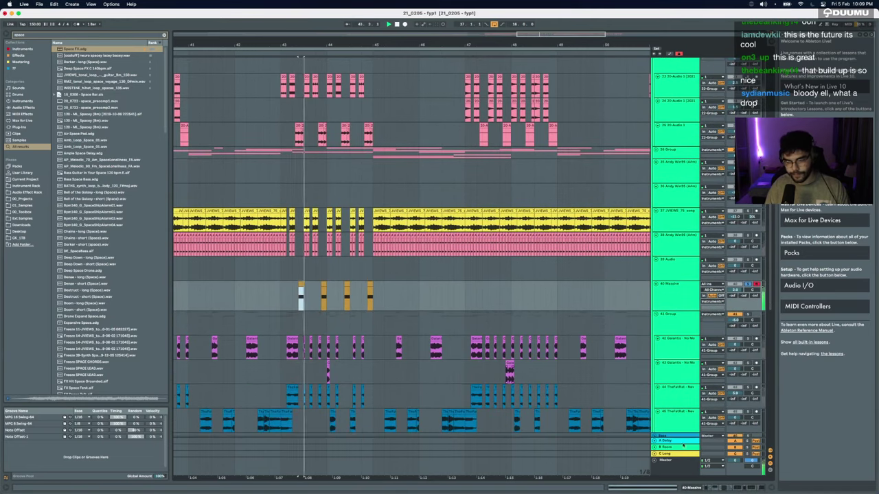
pyautogui.press('space')
pyautogui.press('space')
pyautogui.press('space')
pyautogui.click(690, 488)
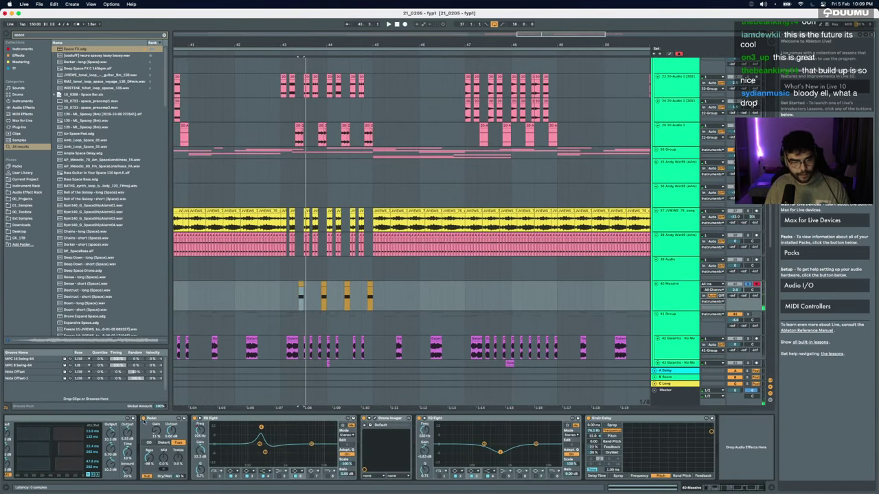
pyautogui.click(143, 419)
pyautogui.press('space')
pyautogui.press('space')
# Step: Open the Massive synth of the soloed track, audition its patch and close the synth window
pyautogui.hscroll(-5, 144, 420)
pyautogui.click(53, 418)
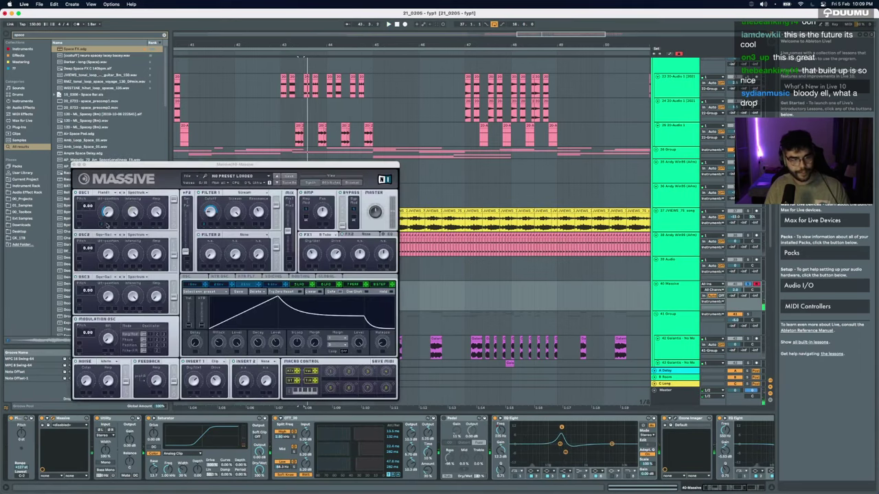
pyautogui.press('space')
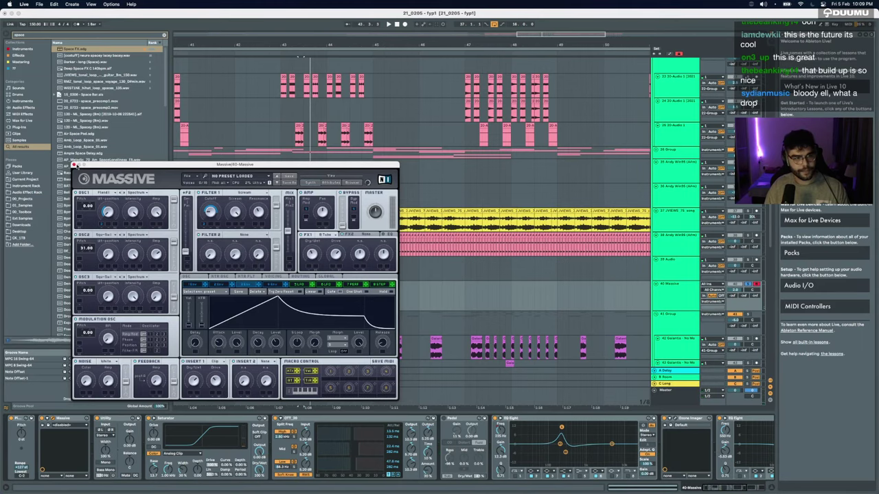
pyautogui.click(74, 166)
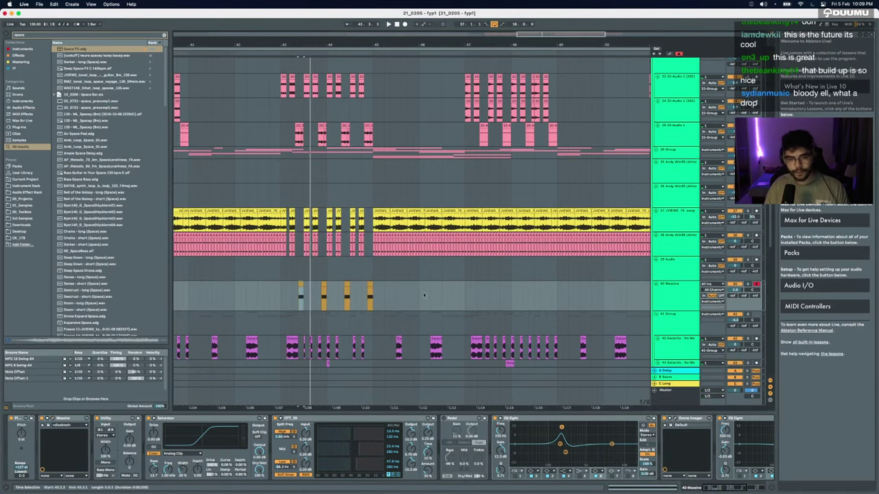
# Step: Play the section from before bar 43 to hear the Massive clips together with the rest of the drop
pyautogui.click(260, 301)
pyautogui.press('space')
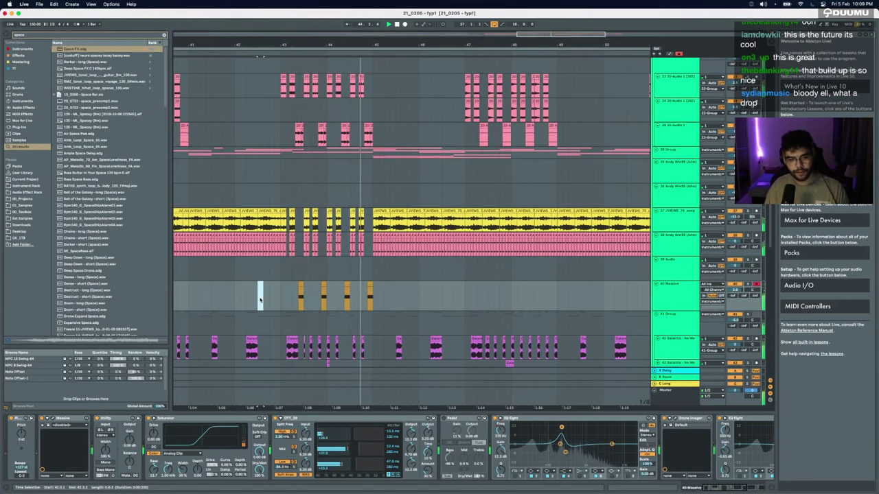
pyautogui.click(322, 298)
pyautogui.press('space')
# Step: Duplicate the Massive track and delete alternate clips so the four hits after bar 43 alternate between both tracks
pyautogui.click(680, 296)
pyautogui.press('super+d')
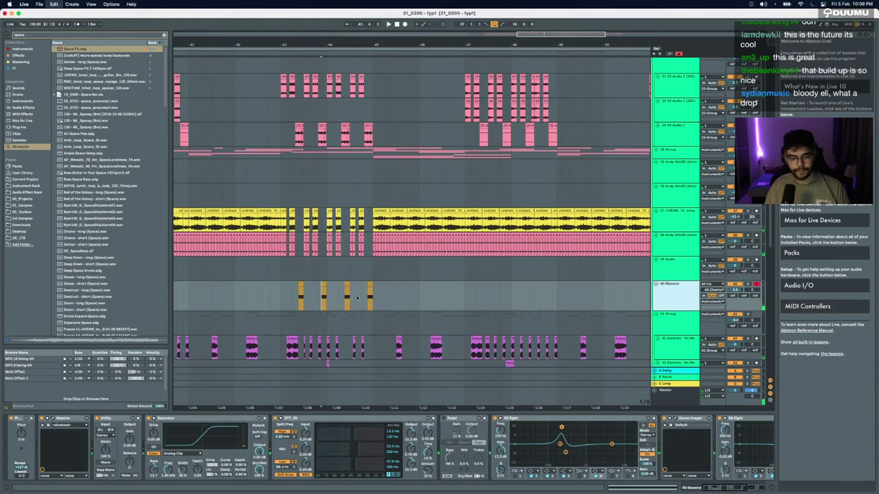
pyautogui.press('super+v')
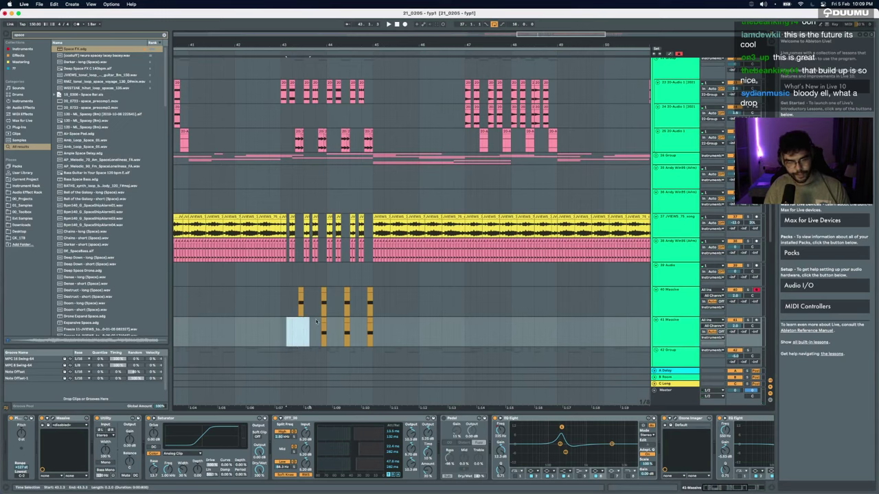
pyautogui.moveTo(311, 313); pyautogui.dragTo(356, 340)
pyautogui.press('Delete')
pyautogui.moveTo(363, 311); pyautogui.dragTo(384, 308)
pyautogui.press('Delete')
# Step: Solo the duplicated Massive track, audition its first remaining clip and open its Massive synth
pyautogui.click(748, 320)
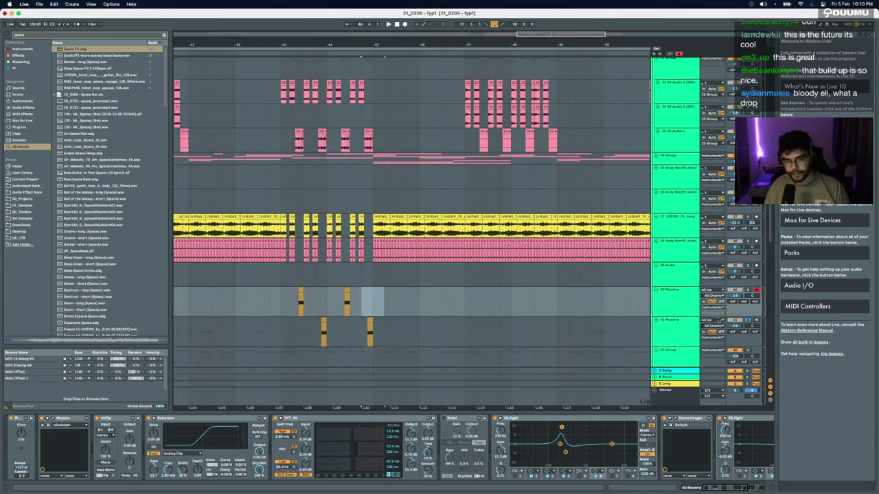
pyautogui.click(327, 323)
pyautogui.click(324, 321)
pyautogui.press('space')
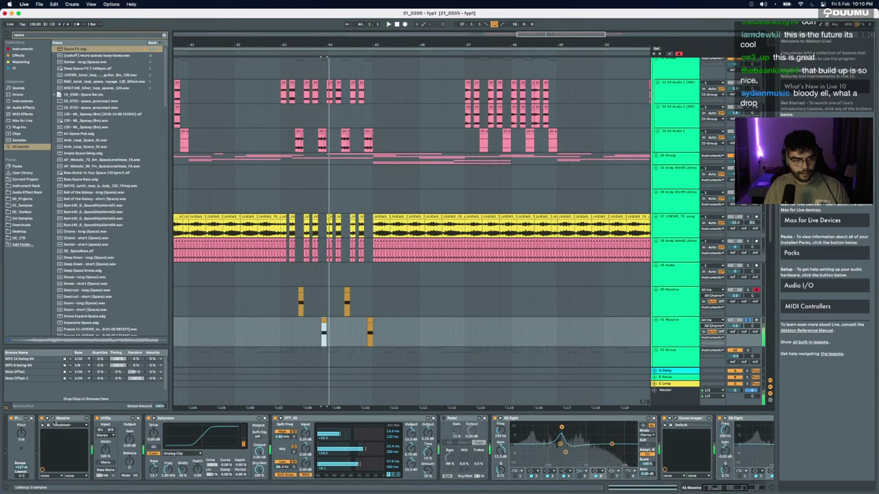
pyautogui.click(52, 418)
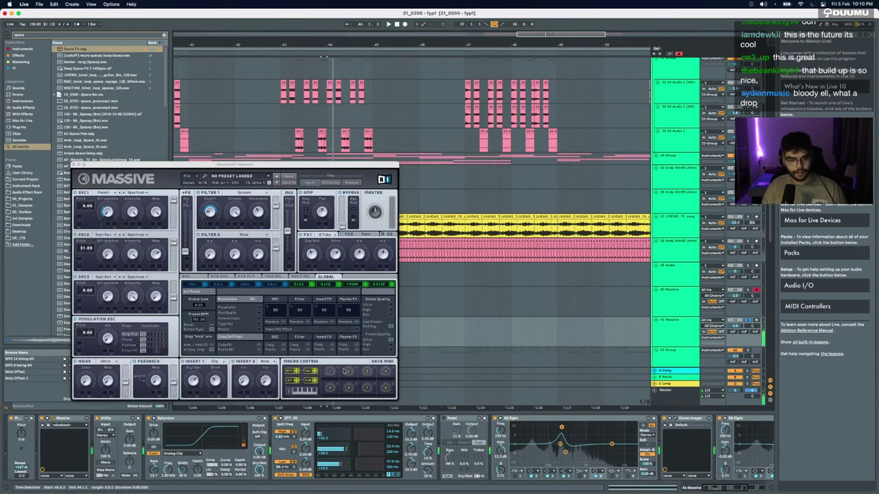
# Step: Examine the envelopes and Performer modulation of the duplicated Massive patch while auditioning the clip
pyautogui.click(272, 285)
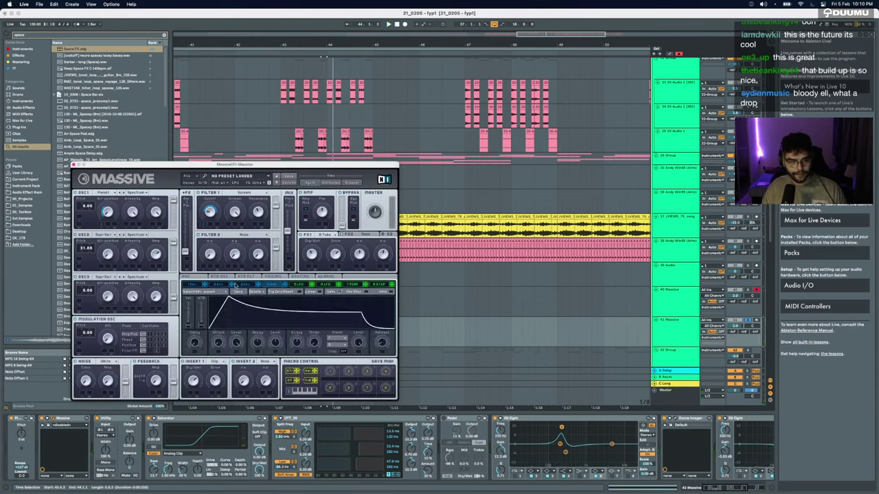
pyautogui.click(242, 285)
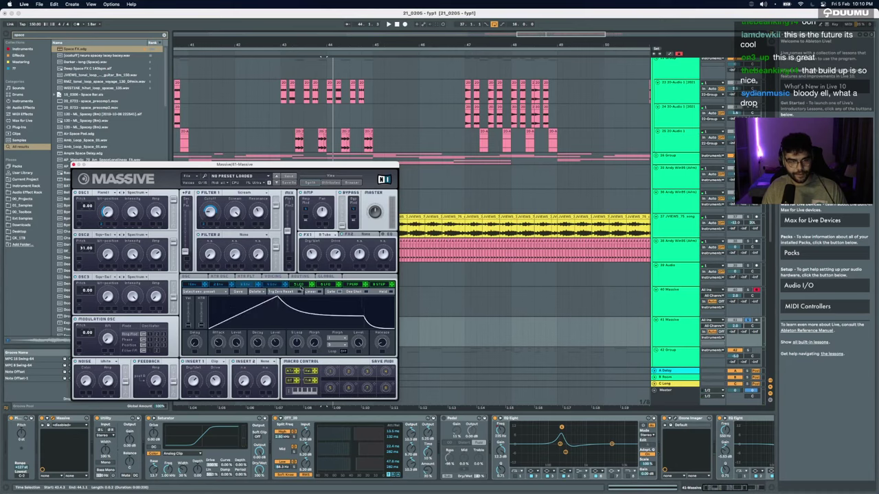
pyautogui.click(352, 285)
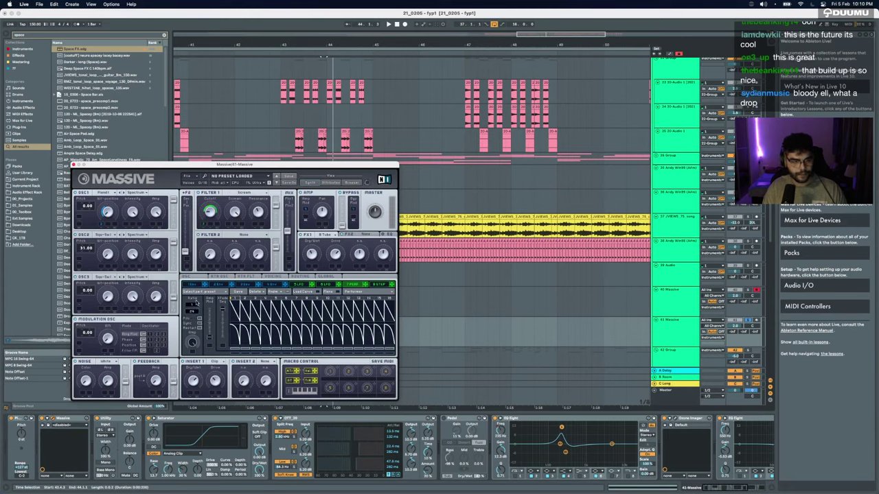
pyautogui.press('space')
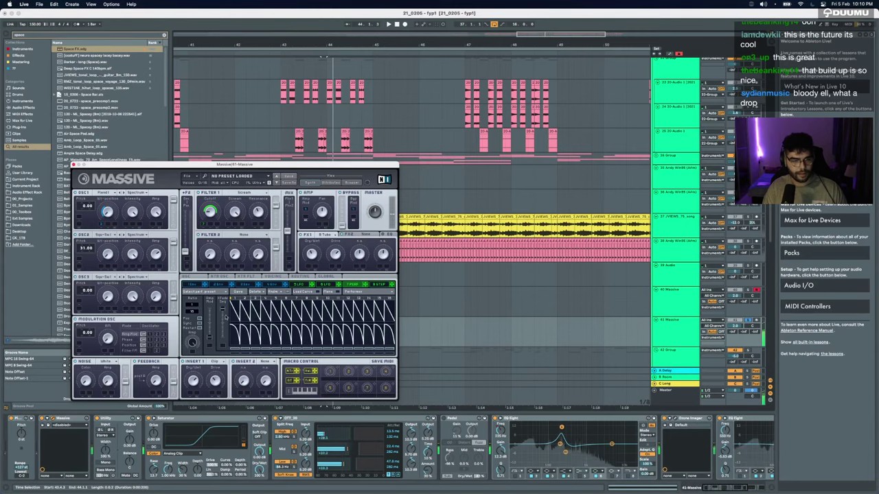
pyautogui.press('space')
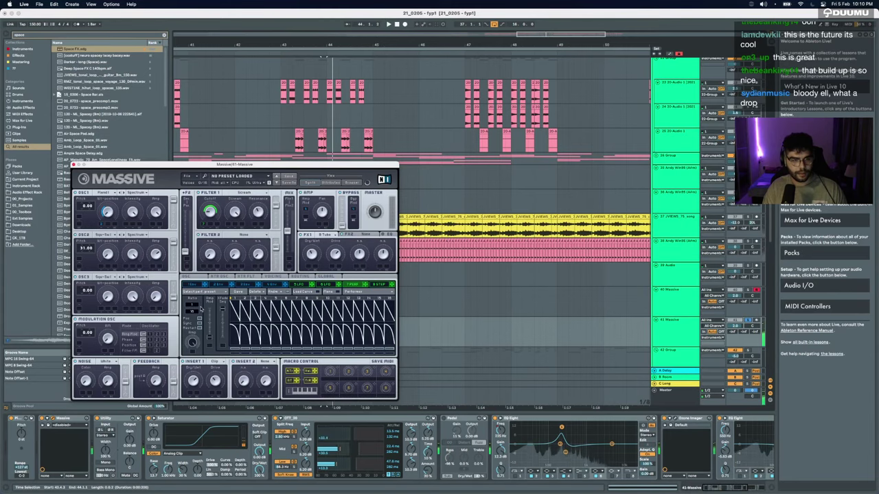
pyautogui.press('space')
pyautogui.press('space')
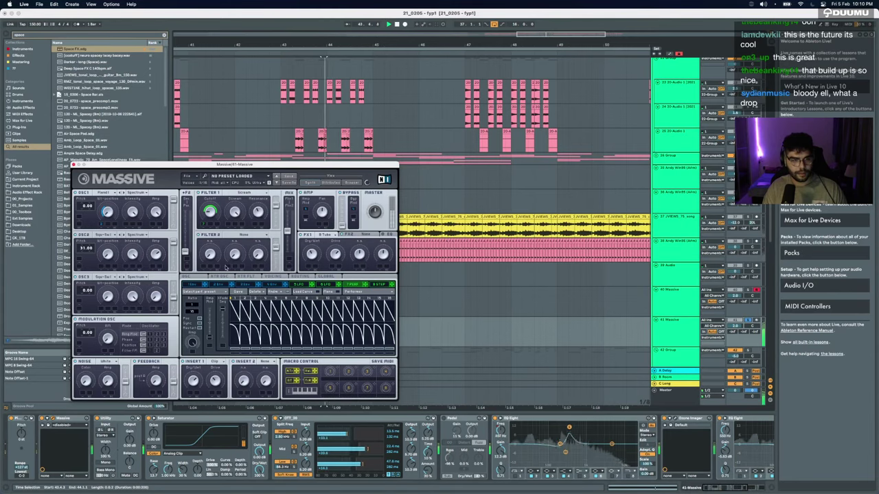
pyautogui.press('space')
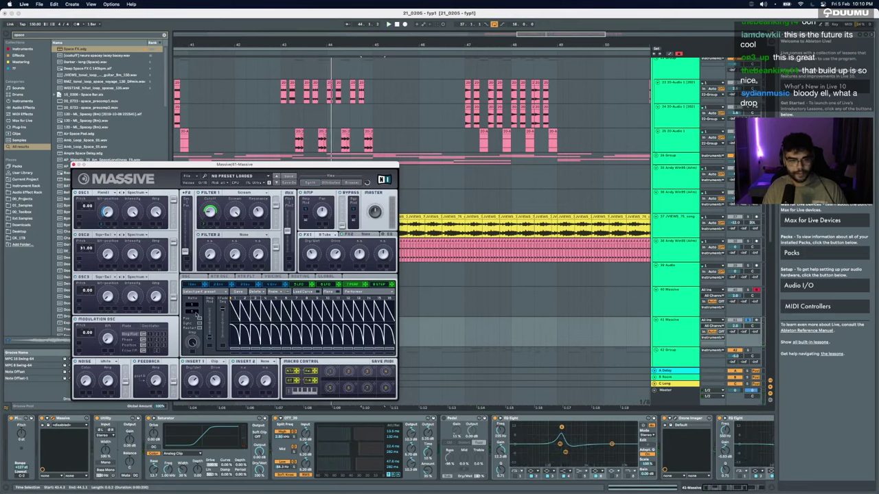
pyautogui.click(254, 284)
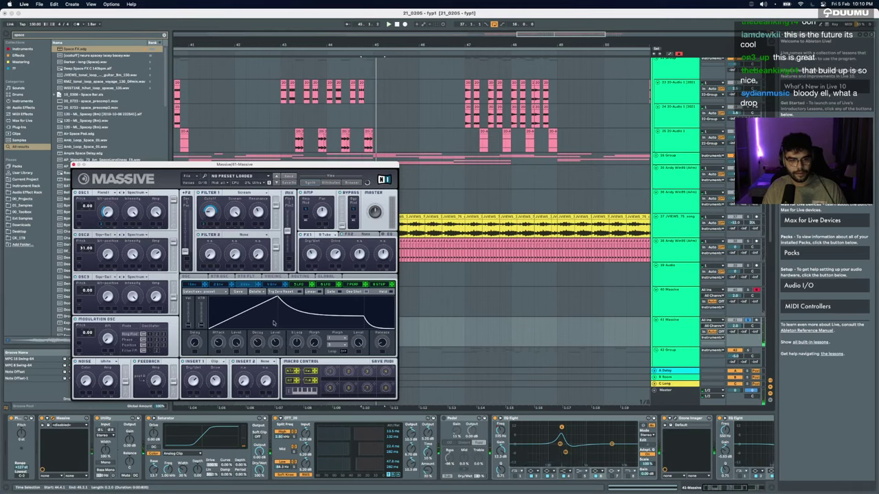
# Step: Try several Filter 1 types in the duplicated Massive patch, including bandpass and highpass, and settle on a lowpass filter
pyautogui.click(242, 192)
pyautogui.click(238, 226)
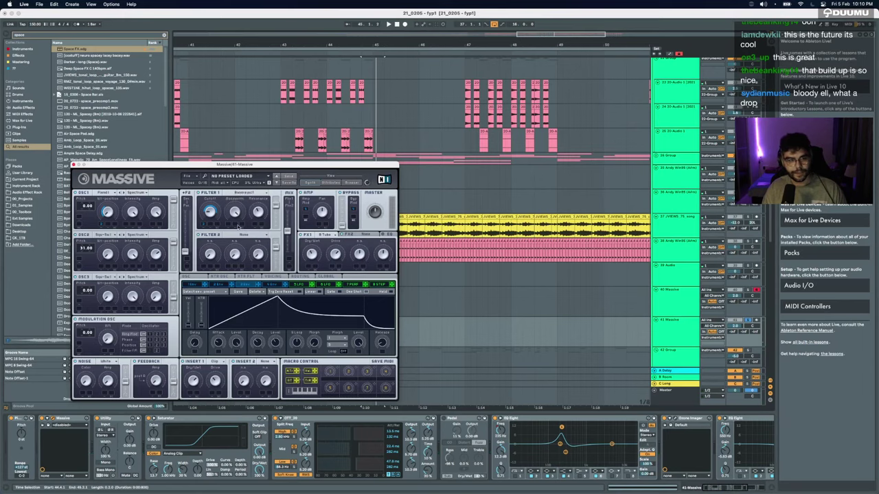
pyautogui.click(247, 193)
pyautogui.click(236, 226)
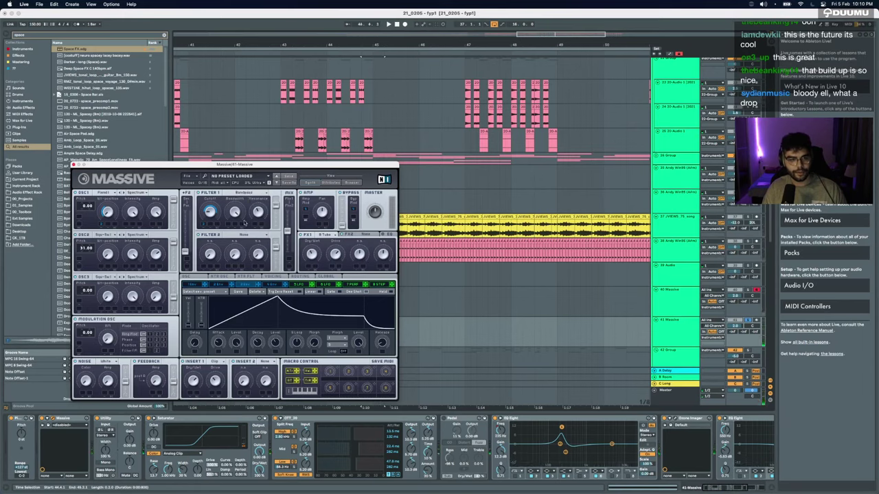
pyautogui.click(245, 193)
pyautogui.click(239, 241)
pyautogui.click(241, 193)
pyautogui.click(234, 243)
pyautogui.click(244, 194)
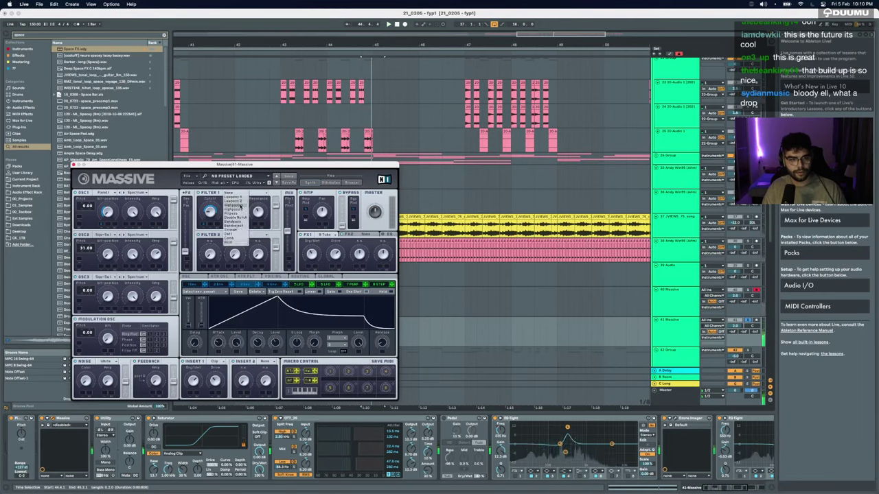
pyautogui.click(237, 205)
pyautogui.click(242, 193)
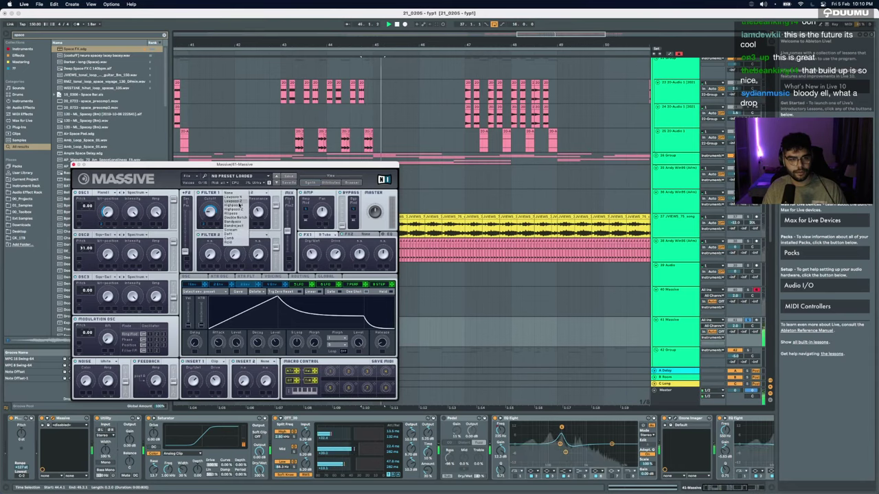
pyautogui.click(239, 200)
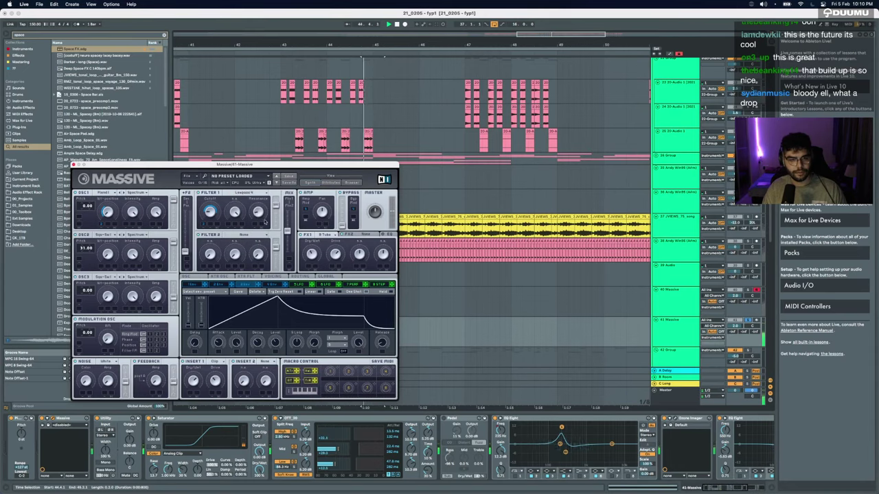
# Step: Set the FX1 effect of the duplicated Massive patch to Flanger and unsolo the duplicate track
pyautogui.click(327, 235)
pyautogui.click(328, 259)
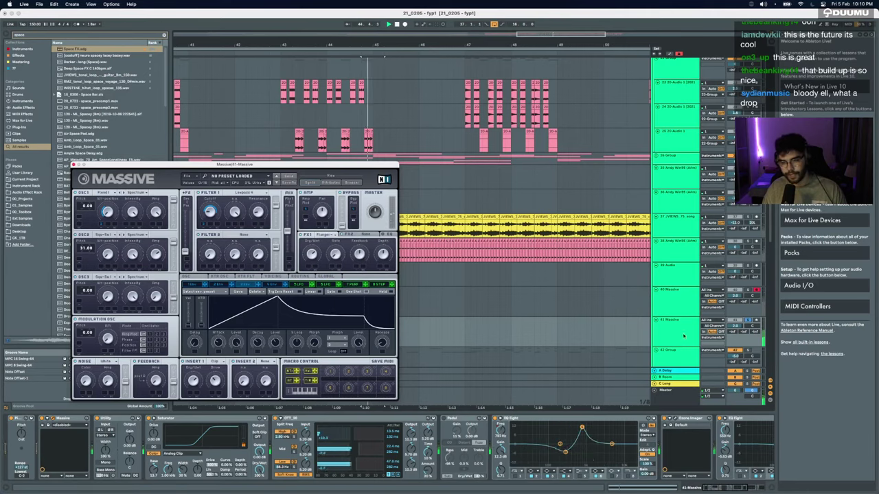
pyautogui.press('space')
pyautogui.click(747, 321)
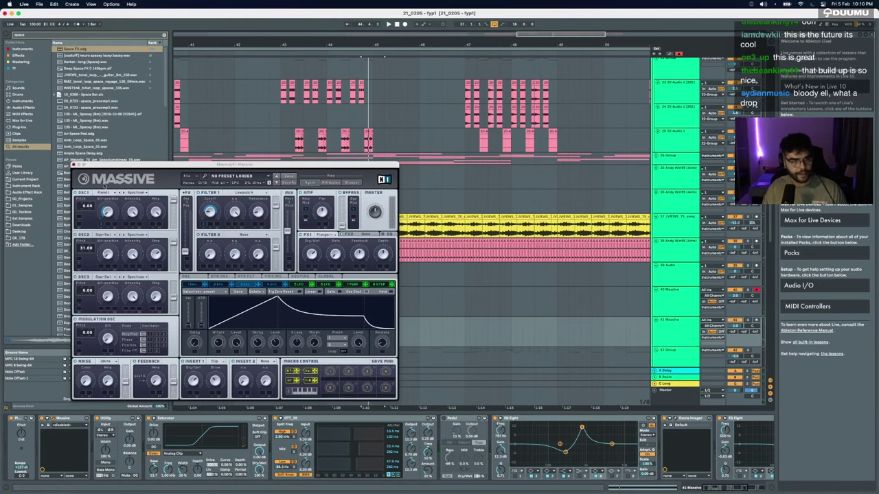
# Step: Close the synth, clear all clips from the duplicate Massive track and restore the four clips on the original Massive track
pyautogui.click(74, 165)
pyautogui.moveTo(282, 332); pyautogui.dragTo(382, 332)
pyautogui.press('Delete')
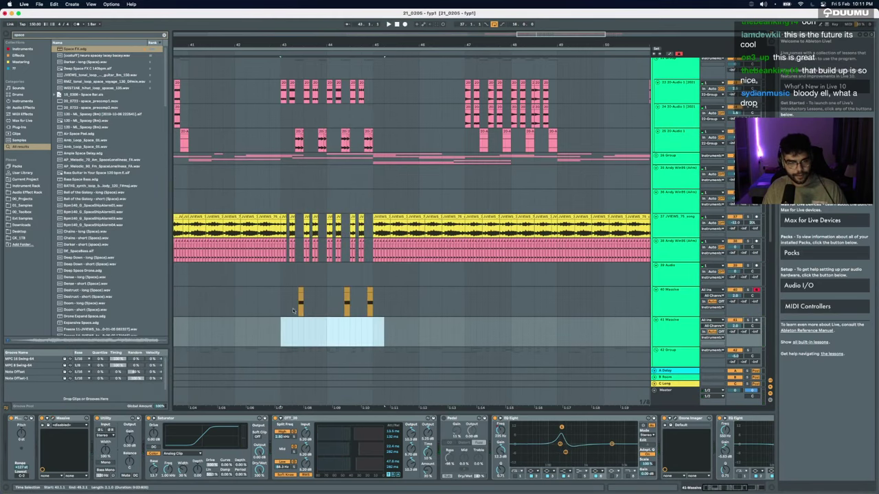
pyautogui.click(283, 310)
pyautogui.press('super+v')
pyautogui.click(665, 330)
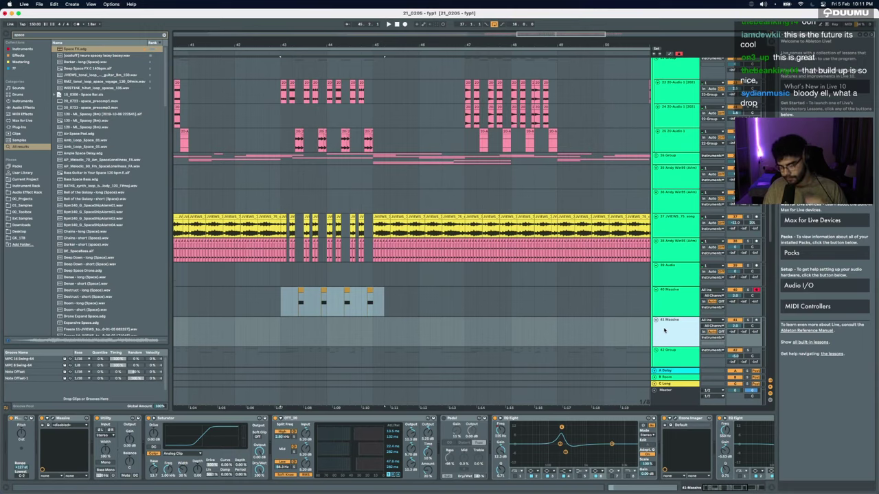
# Step: Delete the emptied duplicate Massive track below the original one
pyautogui.press('Delete')
pyautogui.scroll(-5, 621, 305)
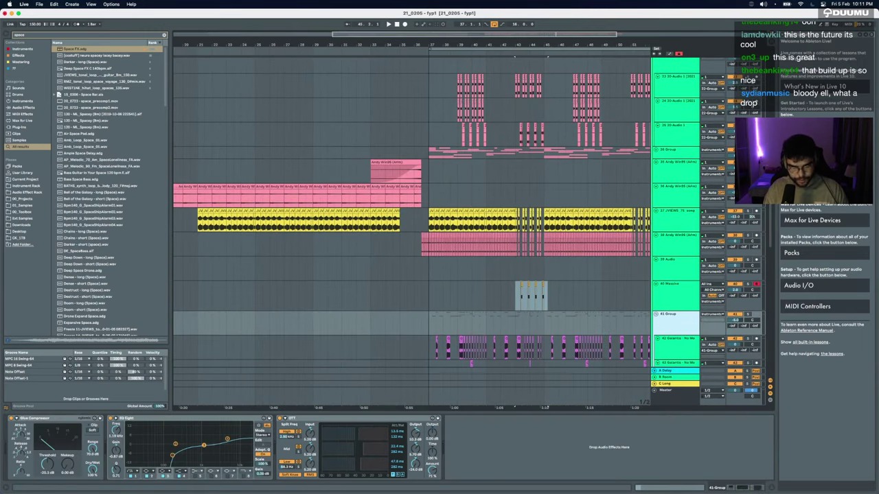
pyautogui.press('super+Tab')
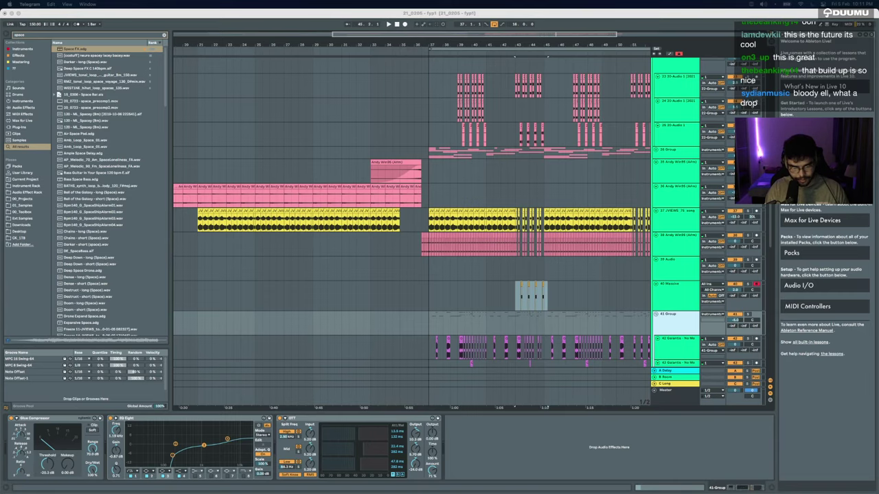
# Step: Play the drop from bar 37 and examine the clips on the synth, Operator and audio tracks
pyautogui.click(345, 266)
pyautogui.press('-')
pyautogui.scroll(4, 299, 258)
pyautogui.click(251, 268)
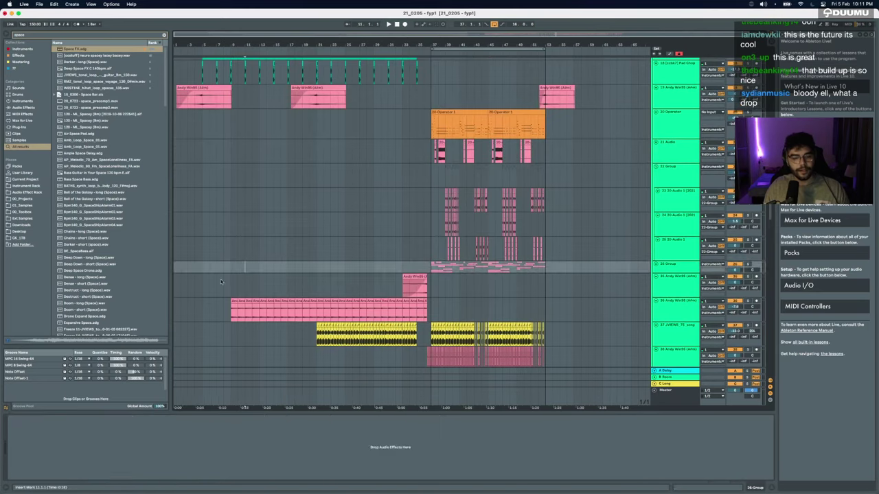
pyautogui.click(211, 283)
pyautogui.press('space')
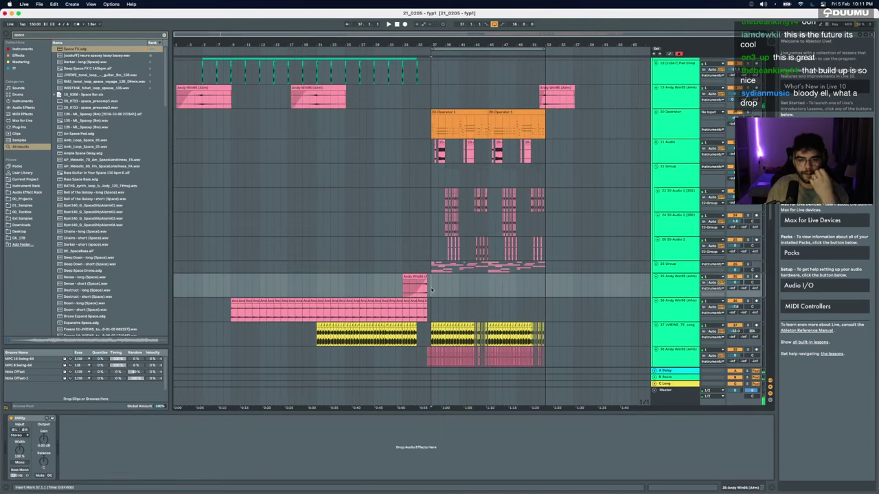
pyautogui.click(418, 259)
pyautogui.scroll(5, 418, 260)
pyautogui.scroll(3, 418, 259)
pyautogui.hscroll(2, 418, 258)
pyautogui.scroll(5, 418, 258)
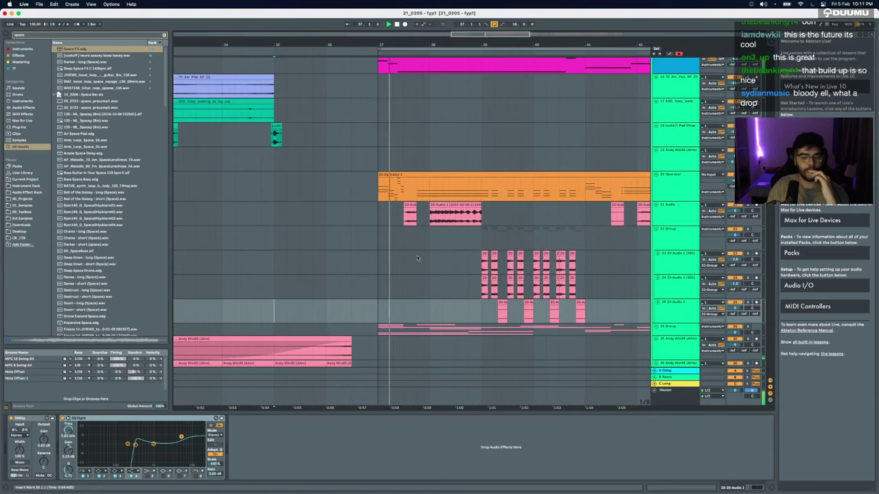
pyautogui.scroll(-3, 417, 255)
pyautogui.scroll(5, 417, 256)
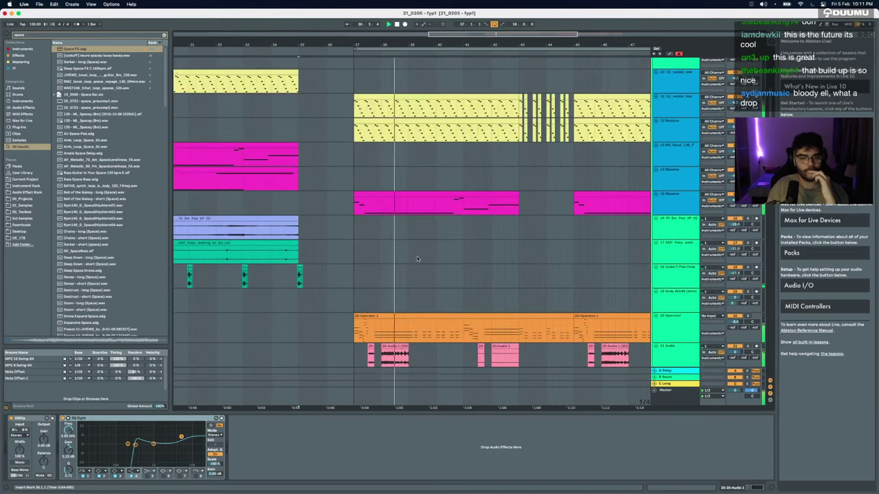
pyautogui.scroll(-3, 417, 259)
pyautogui.scroll(4, 417, 259)
pyautogui.hscroll(3, 418, 259)
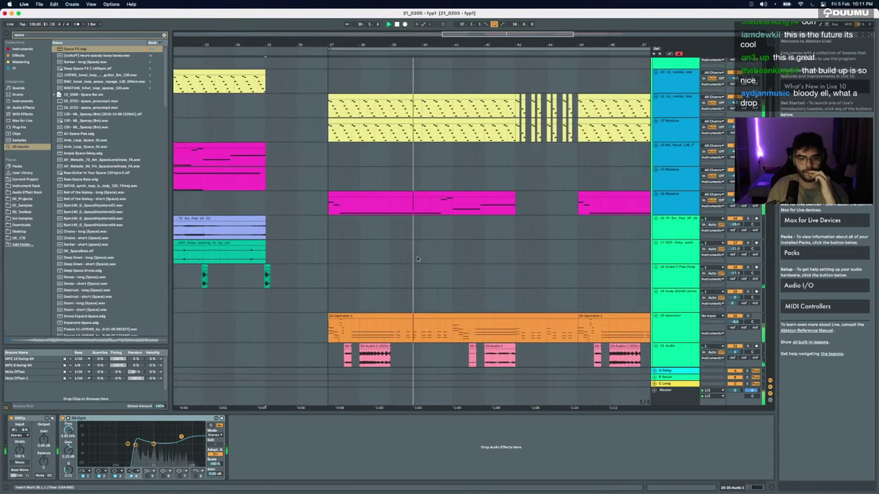
pyautogui.scroll(-3, 418, 259)
pyautogui.scroll(2, 418, 259)
pyautogui.hscroll(2, 417, 259)
pyautogui.scroll(-3, 423, 261)
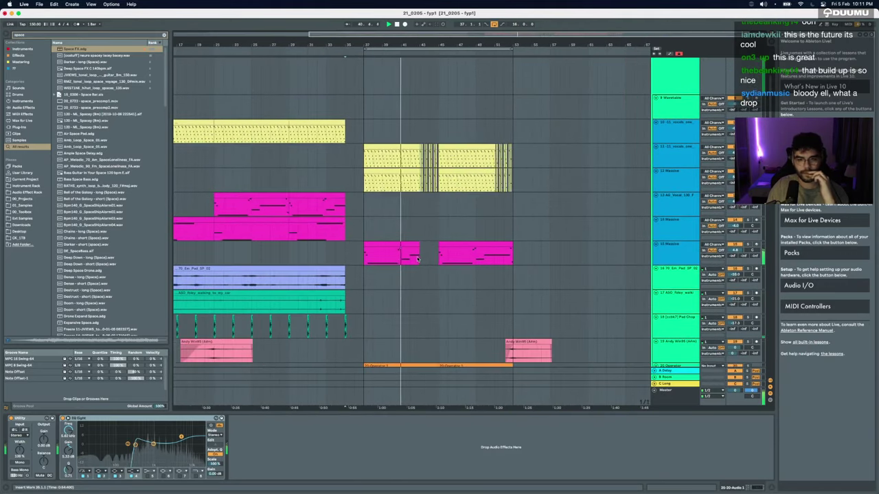
pyautogui.scroll(3, 423, 261)
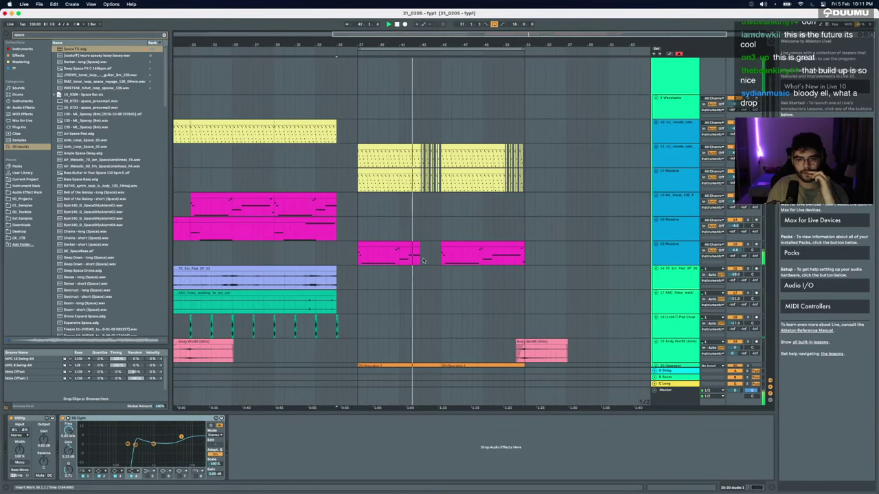
# Step: Listen to the rest of the drop up to bar 53 while checking the audio, Massive and group tracks
pyautogui.scroll(-8, 522, 336)
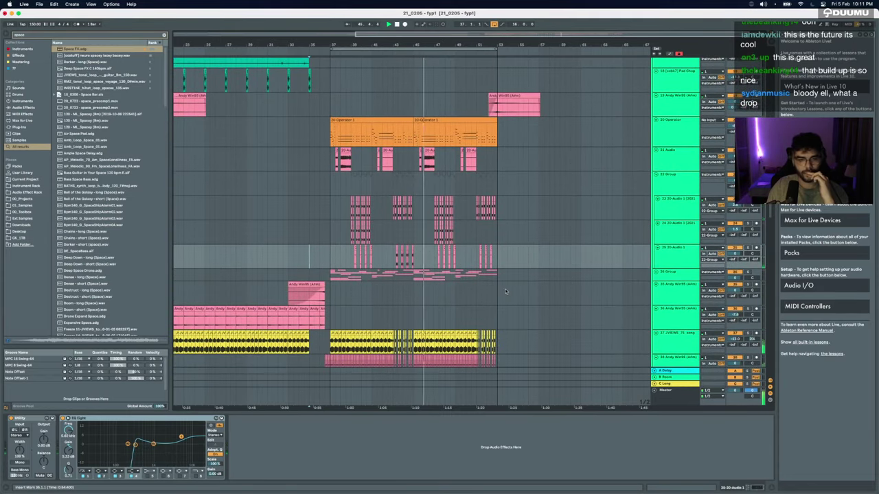
pyautogui.scroll(5, 455, 238)
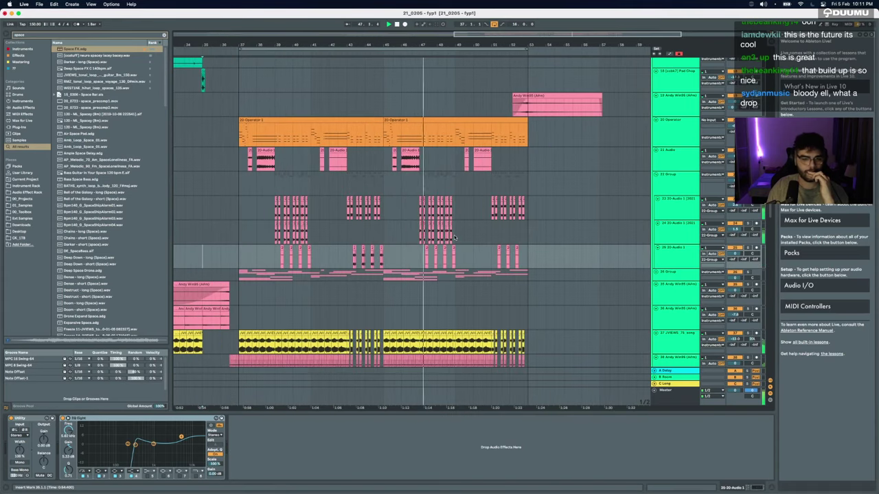
pyautogui.scroll(5, 454, 237)
pyautogui.scroll(-5, 455, 238)
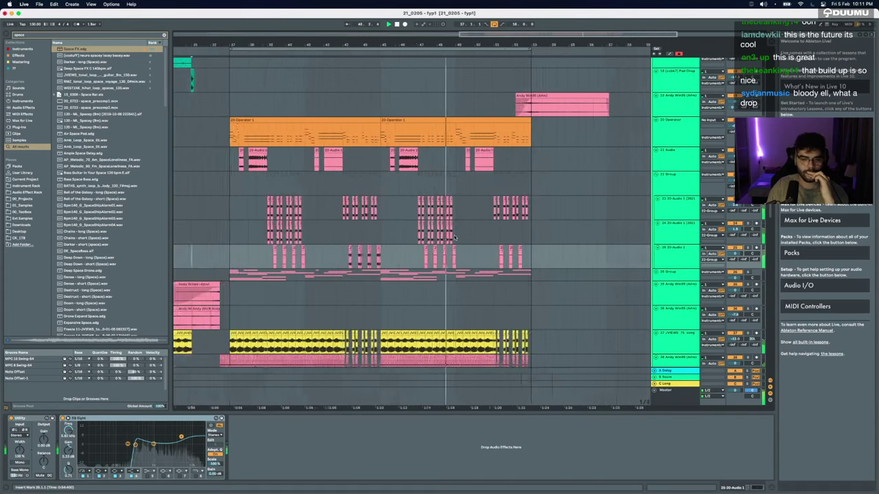
pyautogui.press('-')
pyautogui.scroll(-10, 454, 237)
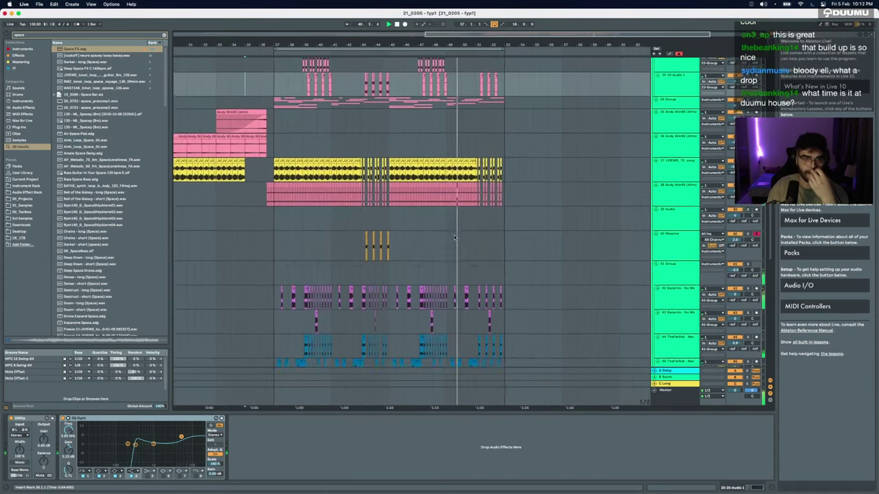
pyautogui.scroll(5, 454, 237)
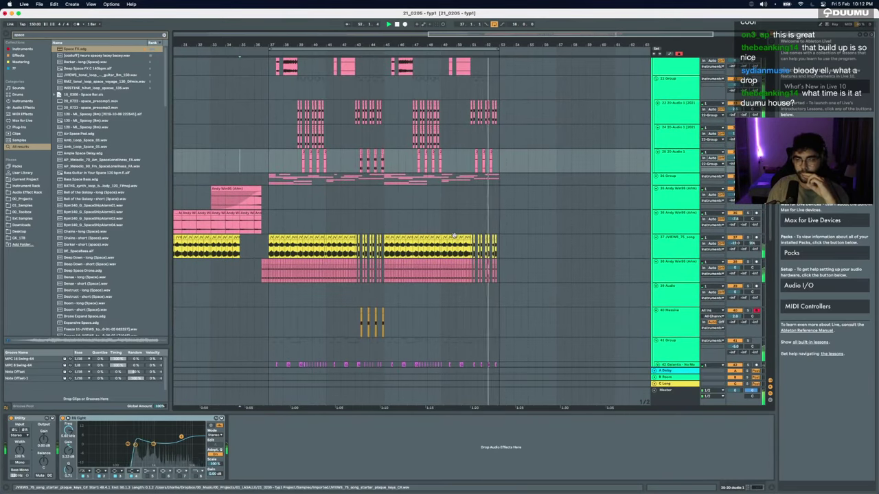
pyautogui.click(269, 271)
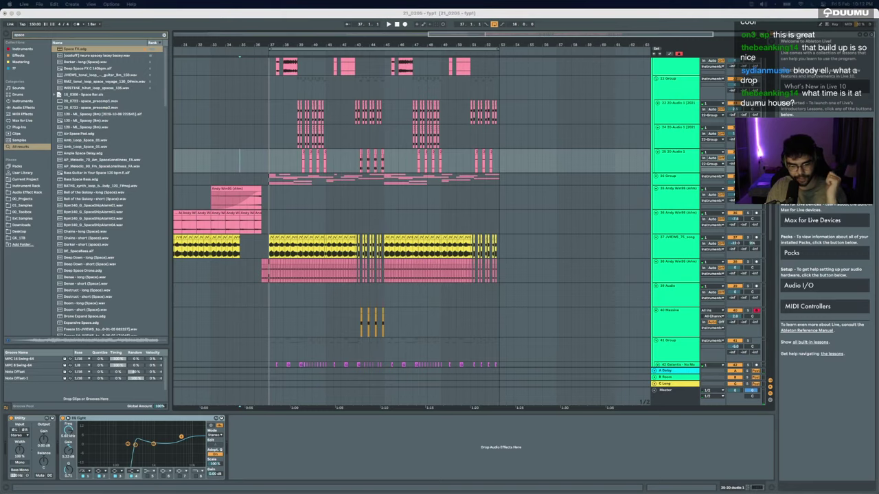
# Step: Duplicate all drum and percussion clips from bars 37 to 53 so they repeat from bar 53
pyautogui.scroll(3, 281, 237)
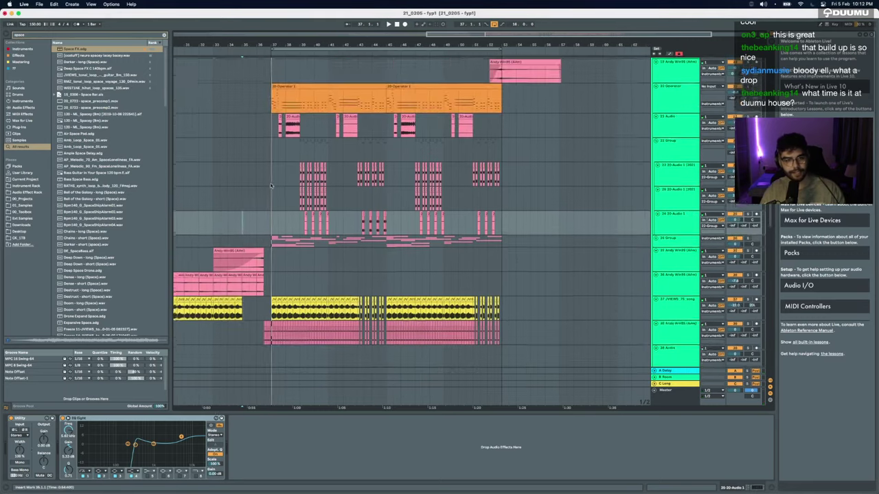
pyautogui.scroll(10, 278, 205)
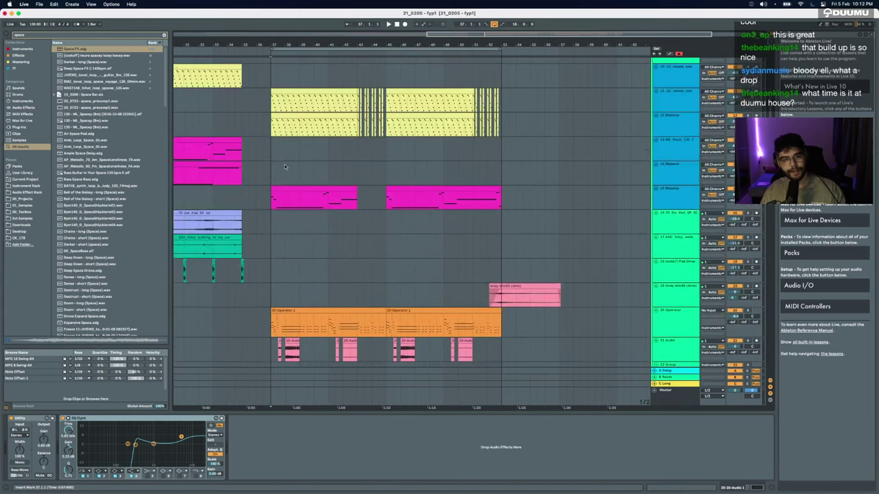
pyautogui.click(298, 186)
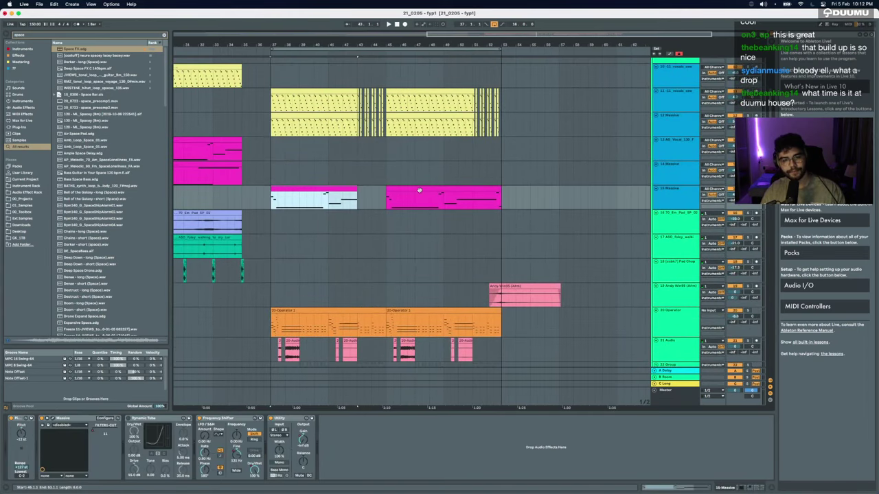
pyautogui.scroll(-5, 420, 191)
pyautogui.scroll(7, 421, 188)
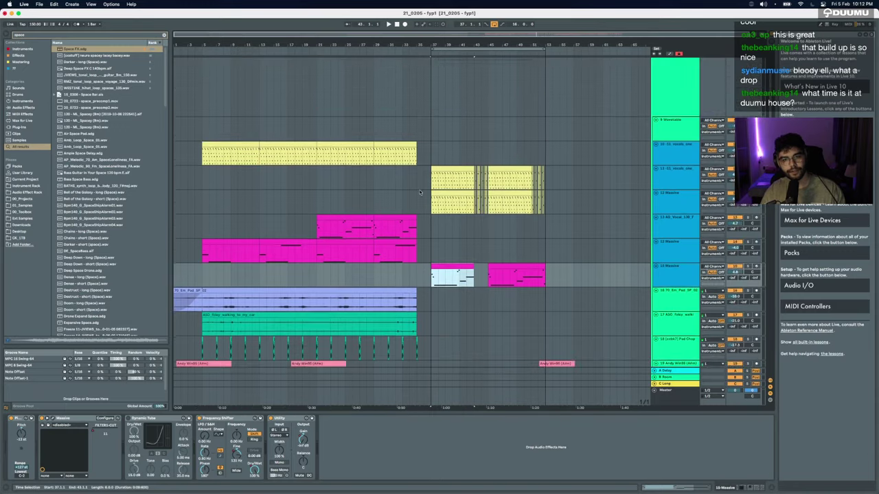
pyautogui.click(437, 74)
pyautogui.scroll(-20, 501, 309)
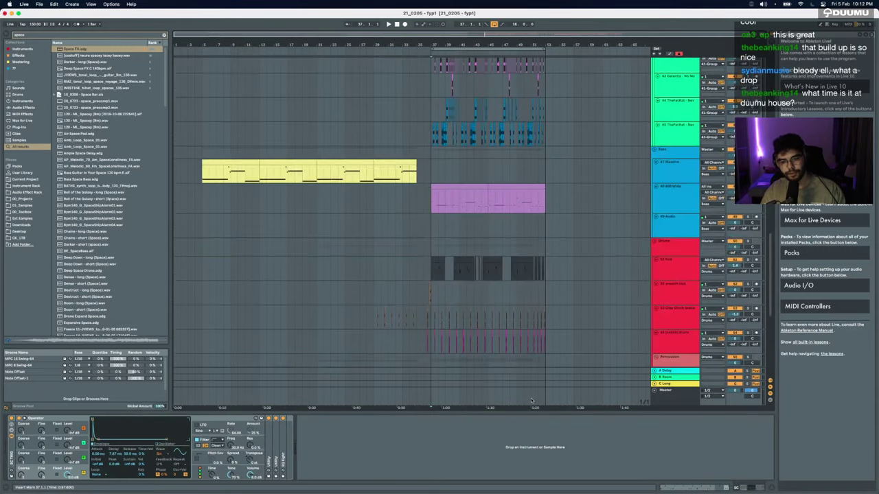
pyautogui.scroll(-4, 547, 260)
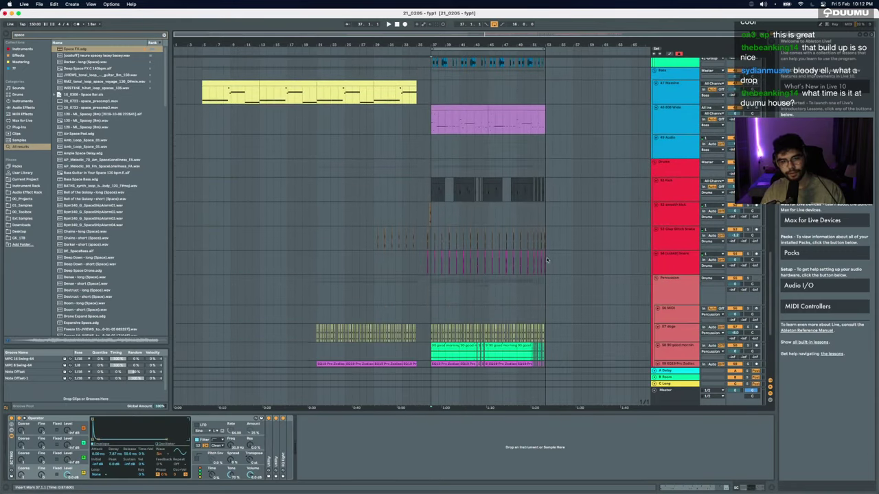
pyautogui.click(432, 169)
pyautogui.keyDown('shift'); pyautogui.click(545, 398); pyautogui.keyUp('shift')
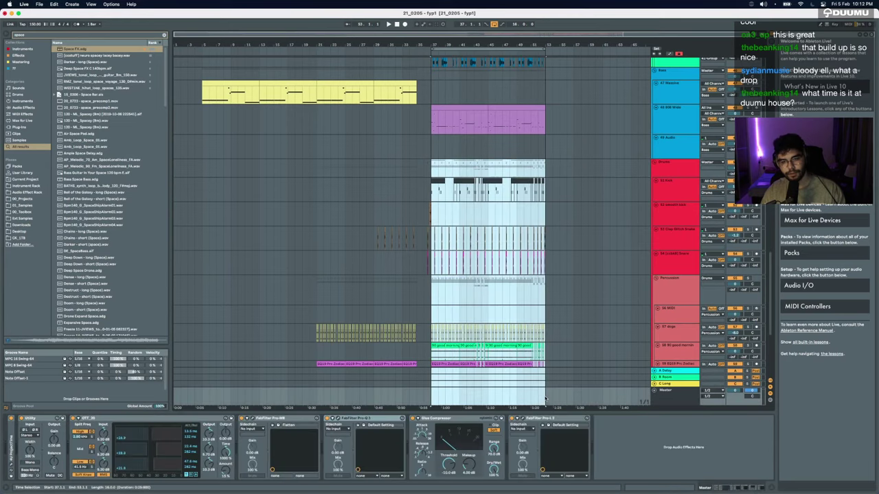
pyautogui.press('super+d')
pyautogui.scroll(5, 493, 179)
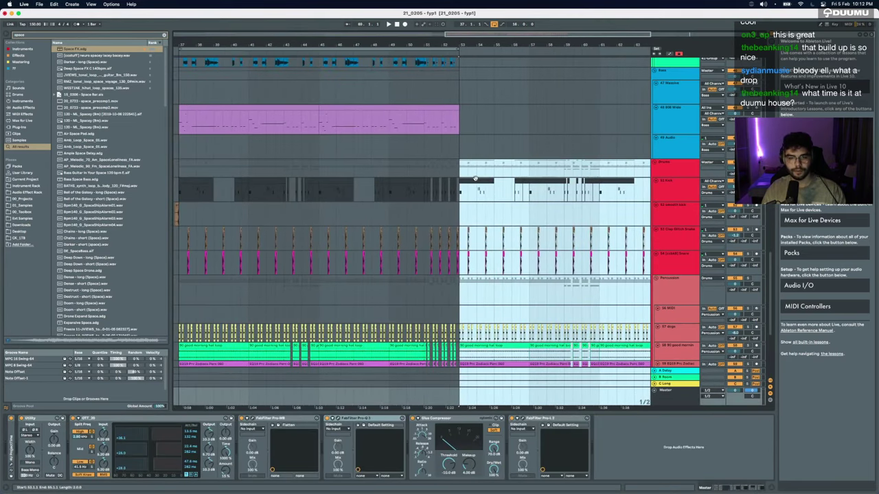
# Step: Remove the first bar of the duplicated kick part, from bar 53 to bar 54
pyautogui.click(475, 179)
pyautogui.scroll(4, 475, 180)
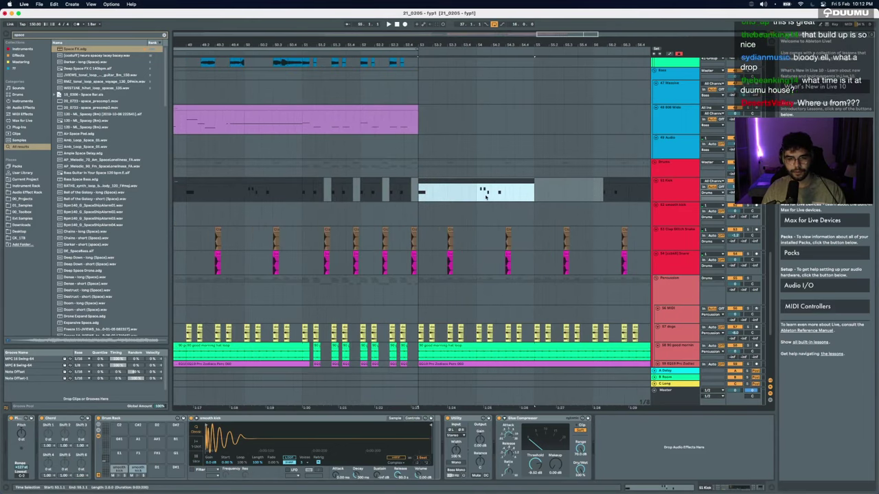
pyautogui.click(486, 197)
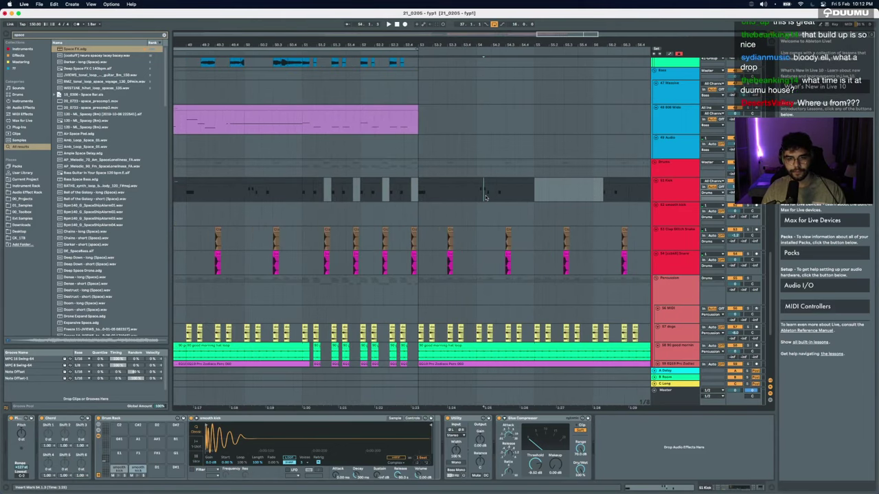
pyautogui.scroll(4, 484, 197)
pyautogui.click(448, 179)
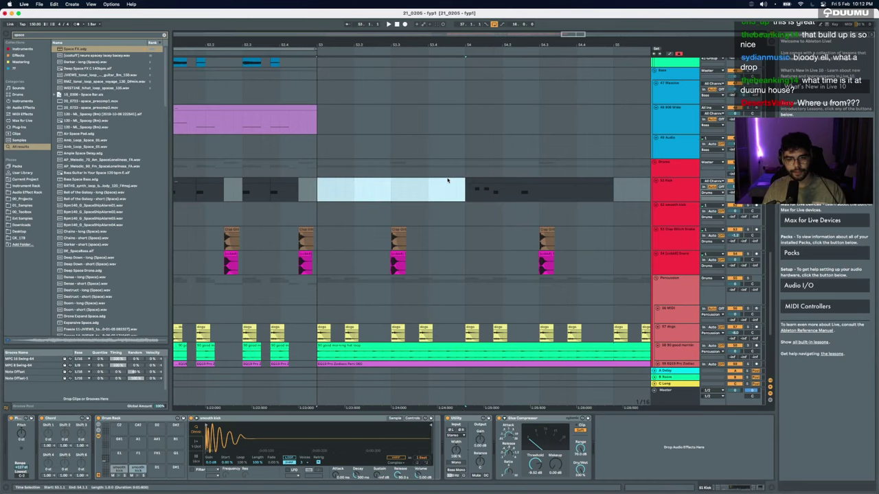
pyautogui.scroll(-4, 448, 181)
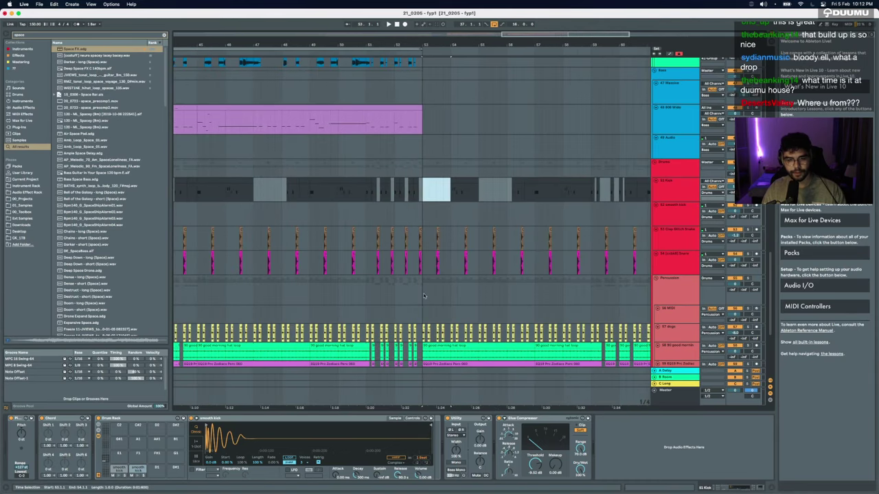
pyautogui.moveTo(423, 295); pyautogui.dragTo(449, 295)
pyautogui.click(451, 277)
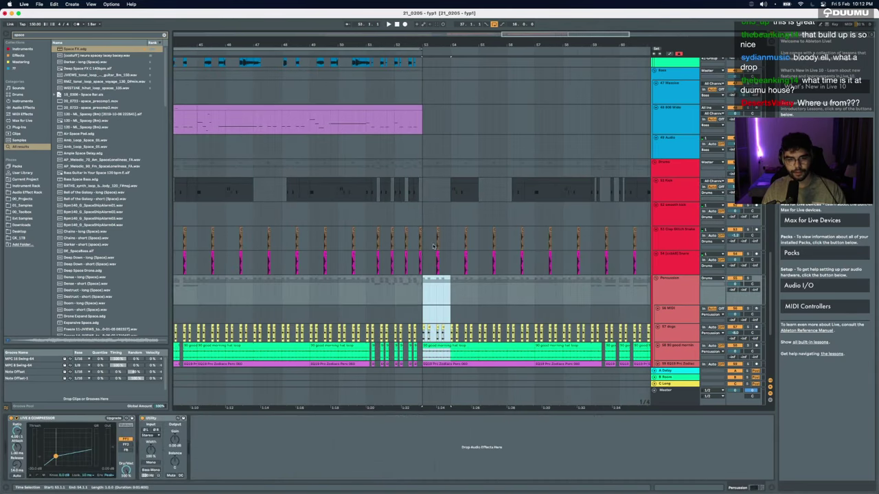
pyautogui.click(425, 259)
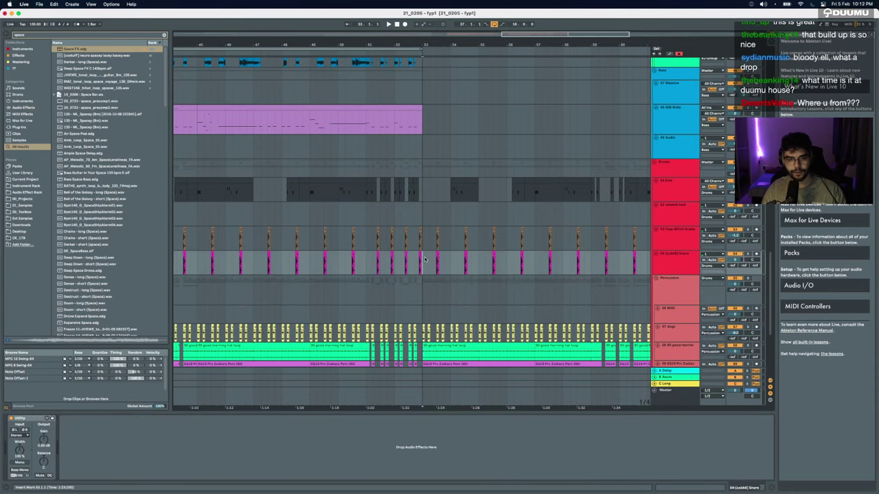
# Step: Move the pink clip on the 15-Massive track from bar 45 to bar 53 and delete the clip at bar 37
pyautogui.scroll(15, 425, 260)
pyautogui.scroll(-5, 425, 262)
pyautogui.scroll(-5, 425, 263)
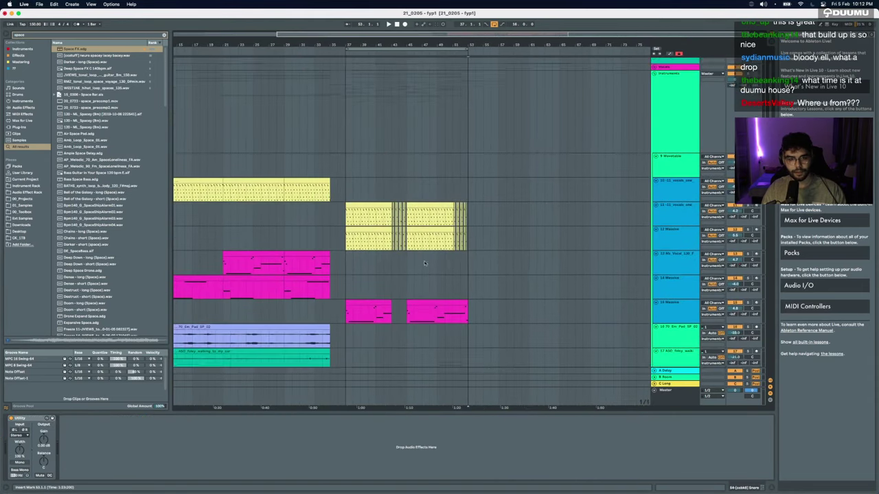
pyautogui.click(388, 302)
pyautogui.click(423, 300)
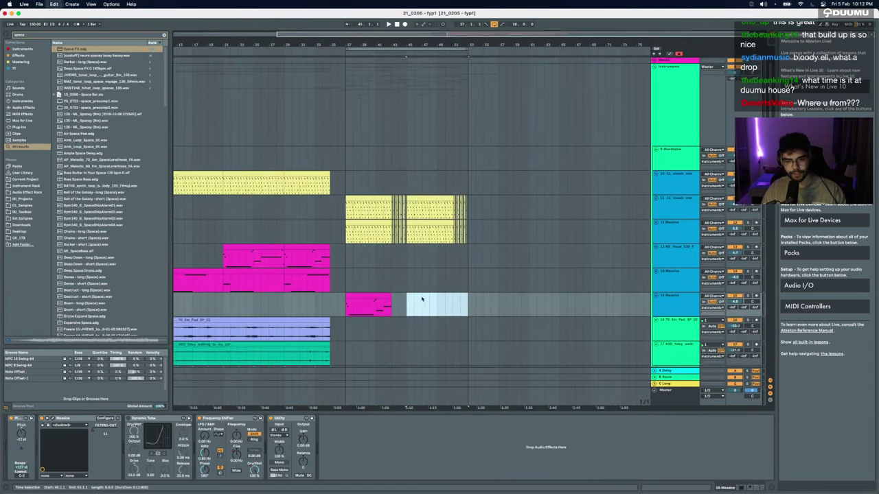
pyautogui.click(469, 308)
pyautogui.press('super+v')
pyautogui.moveTo(421, 306); pyautogui.dragTo(331, 304)
pyautogui.press('Delete')
# Step: Listen from bar 33 into the drop while checking the synth tracks and the empty bars 53 to 61 on 12-Massive
pyautogui.click(308, 300)
pyautogui.press('space')
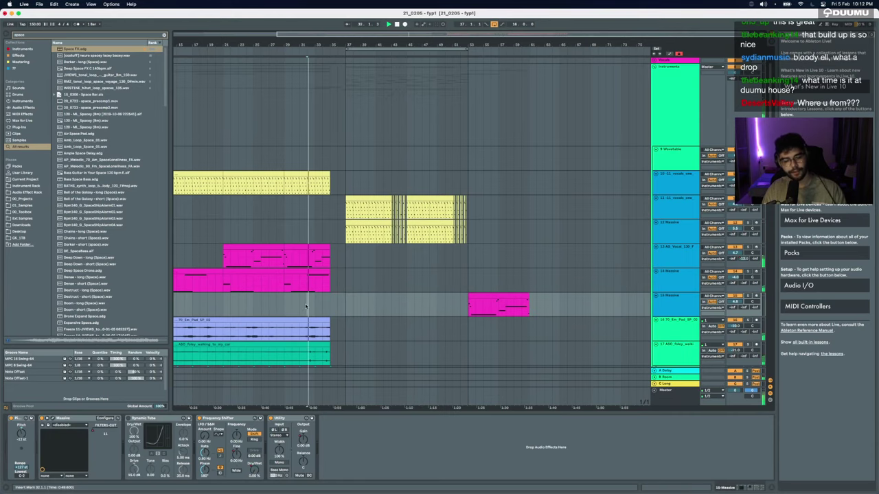
pyautogui.scroll(5, 329, 298)
pyautogui.scroll(-10, 328, 299)
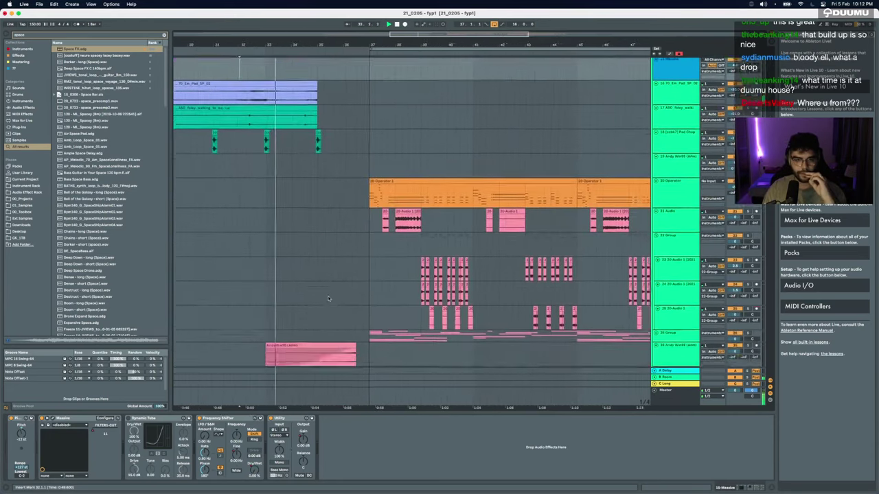
pyautogui.scroll(-4, 329, 298)
pyautogui.scroll(15, 395, 250)
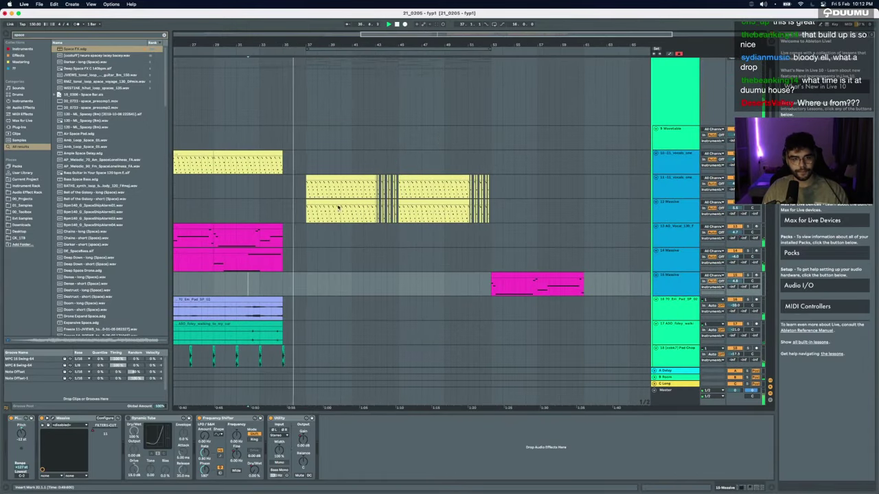
pyautogui.click(338, 209)
pyautogui.click(490, 215)
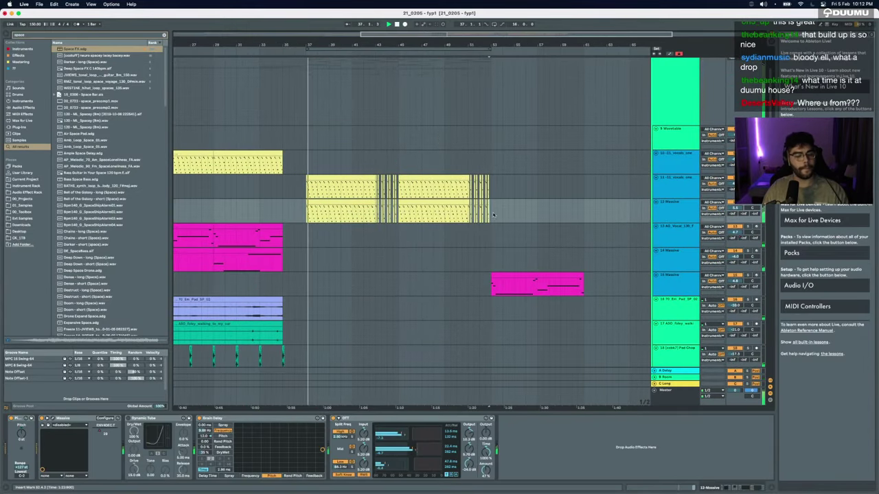
pyautogui.moveTo(490, 214); pyautogui.dragTo(583, 201)
# Step: Deactivate the first clip on the 20-Operator track, from bar 37 to bar 45
pyautogui.scroll(-10, 310, 253)
pyautogui.scroll(3, 309, 253)
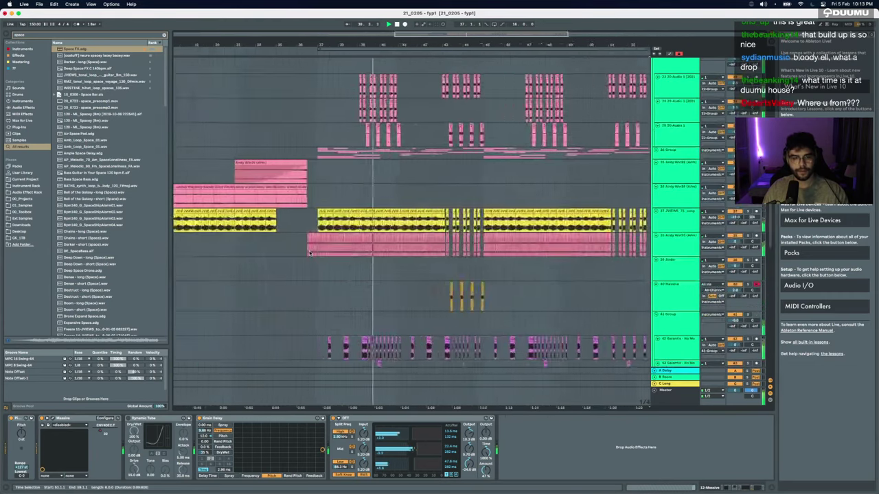
pyautogui.scroll(10, 310, 253)
pyautogui.scroll(-10, 309, 253)
pyautogui.scroll(4, 329, 211)
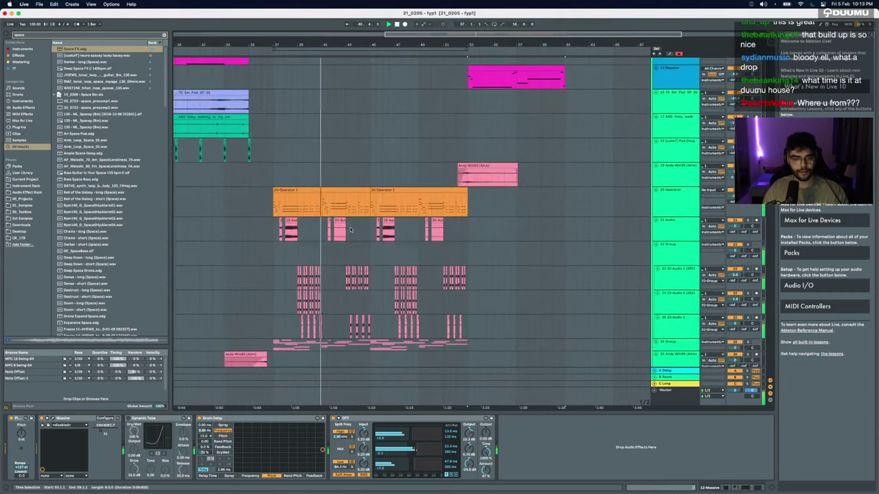
pyautogui.scroll(2, 330, 211)
pyautogui.click(328, 191)
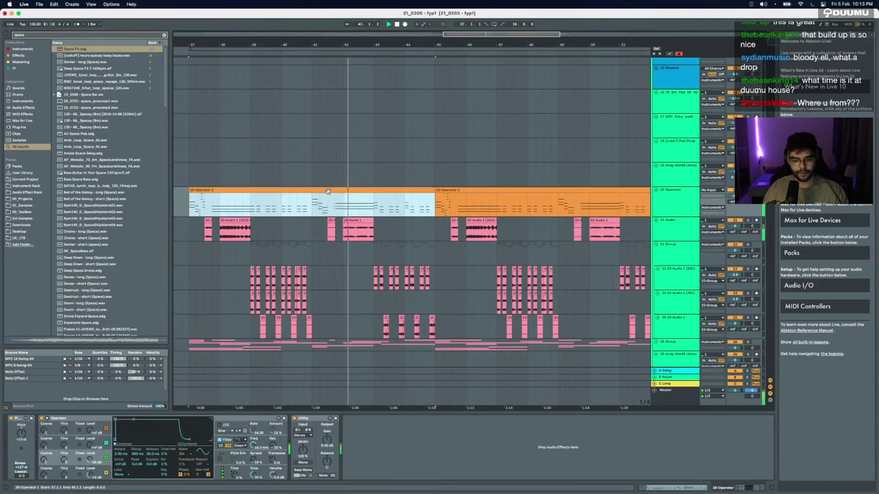
pyautogui.scroll(-10, 400, 226)
pyautogui.scroll(7, 400, 227)
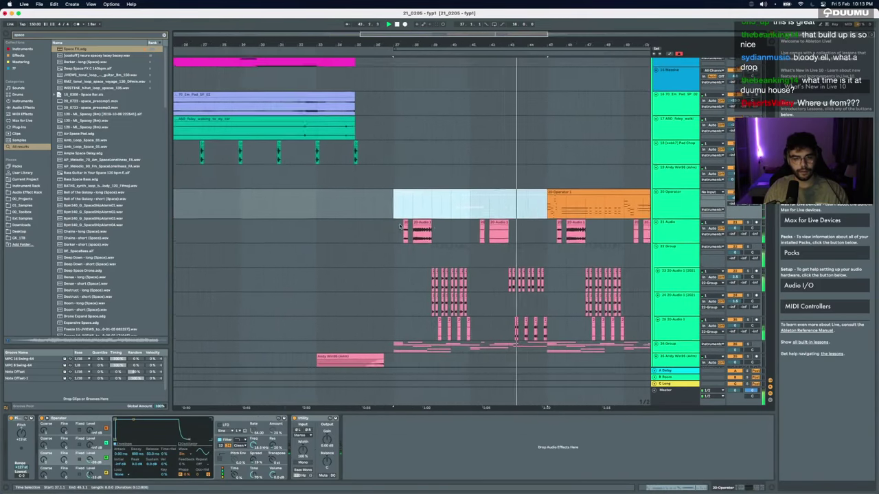
# Step: Loop bars 37 to 45 using the first 808 Wide clip and solo that track
pyautogui.hscroll(4, 400, 227)
pyautogui.scroll(-3, 335, 210)
pyautogui.scroll(-15, 312, 211)
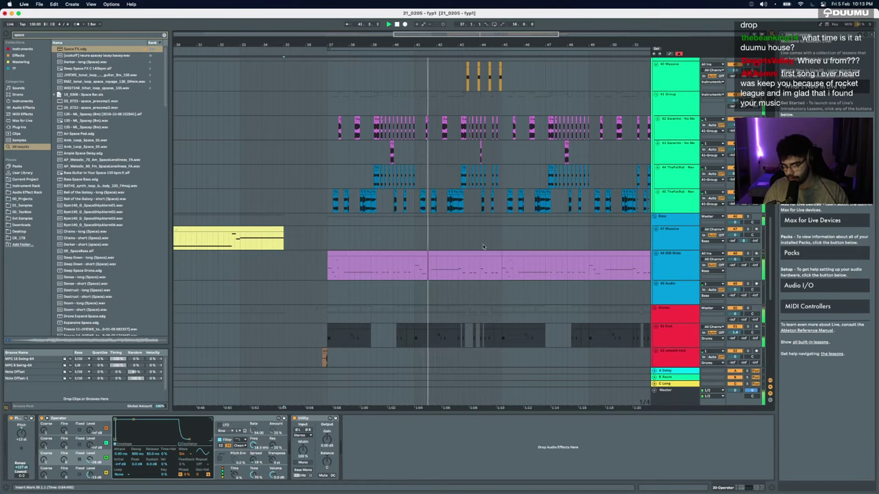
pyautogui.click(445, 254)
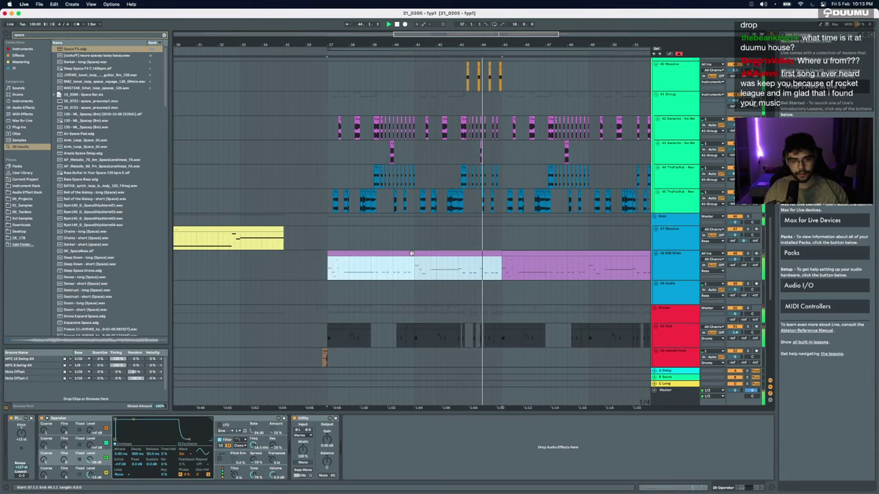
pyautogui.press('super+l')
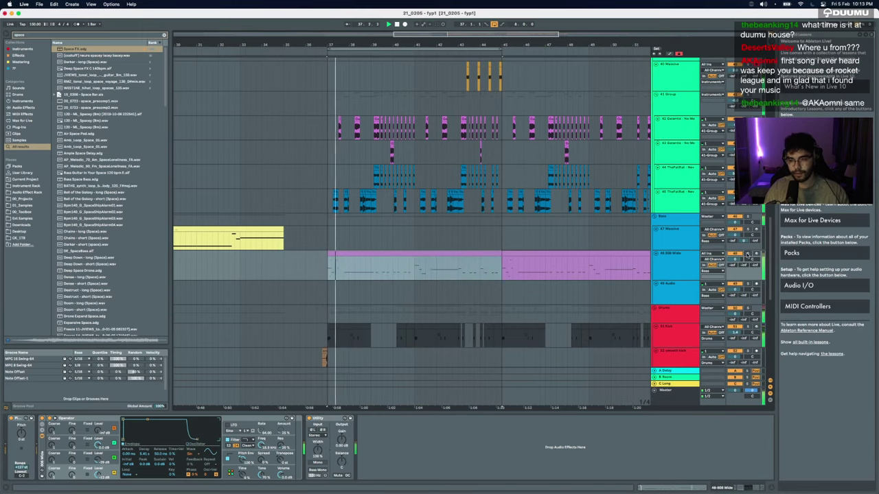
pyautogui.click(671, 275)
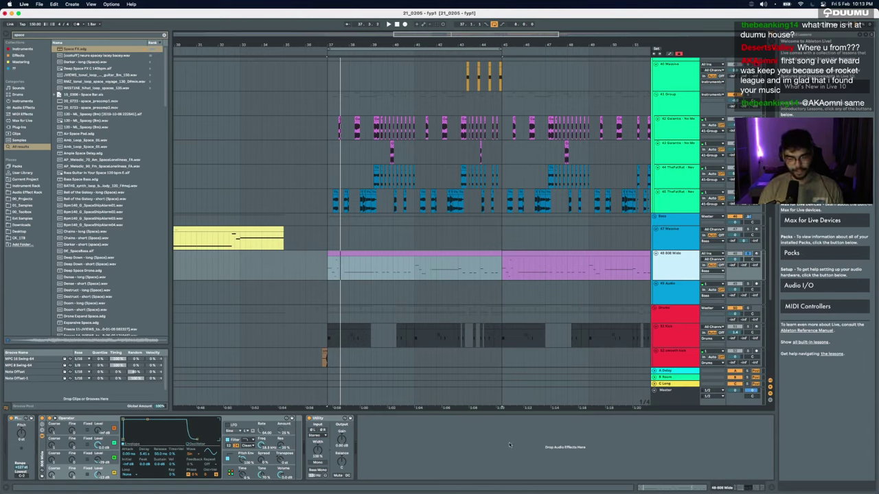
# Step: Add an Erosion effect to the 808 Wide track, set its frequency to 7.47 kHz with a wider noise band, and audition it
pyautogui.press('super+f')
pyautogui.write('erosi')
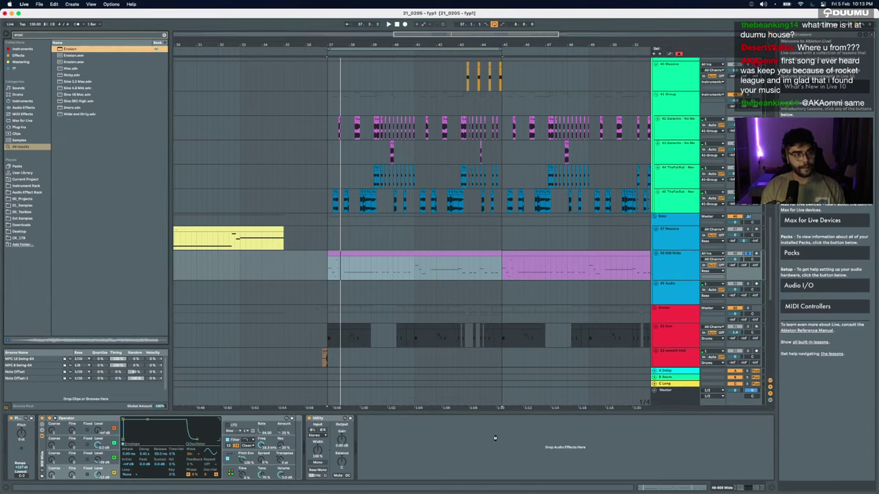
pyautogui.press('Return')
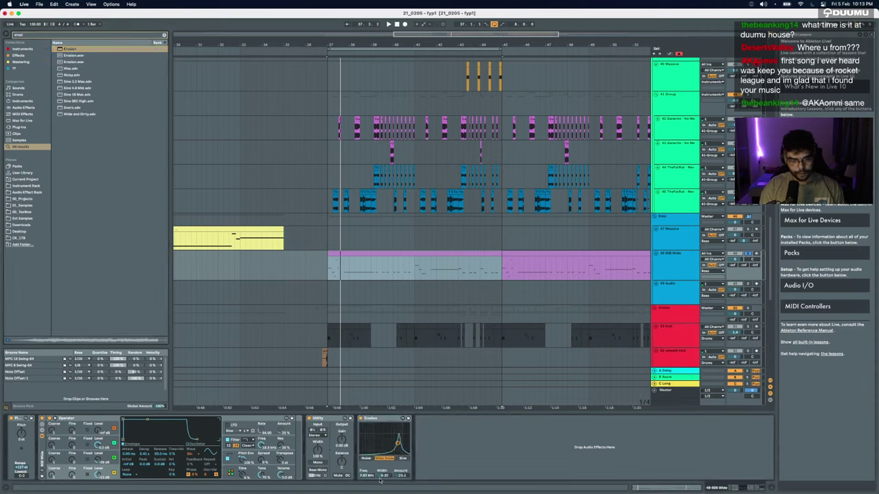
pyautogui.press('space')
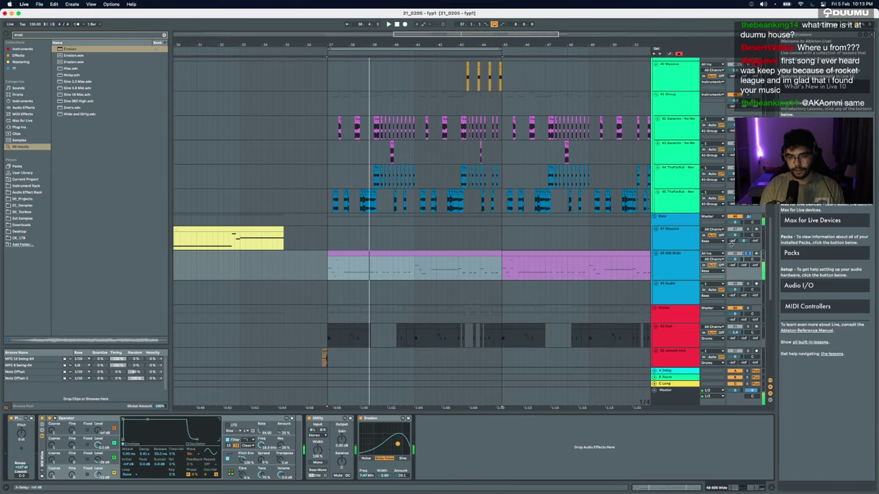
# Step: Unsolo the 808 Wide track and play from bar 33 to hear the bass in the full mix
pyautogui.click(749, 254)
pyautogui.click(242, 267)
pyautogui.press('space')
pyautogui.scroll(10, 302, 280)
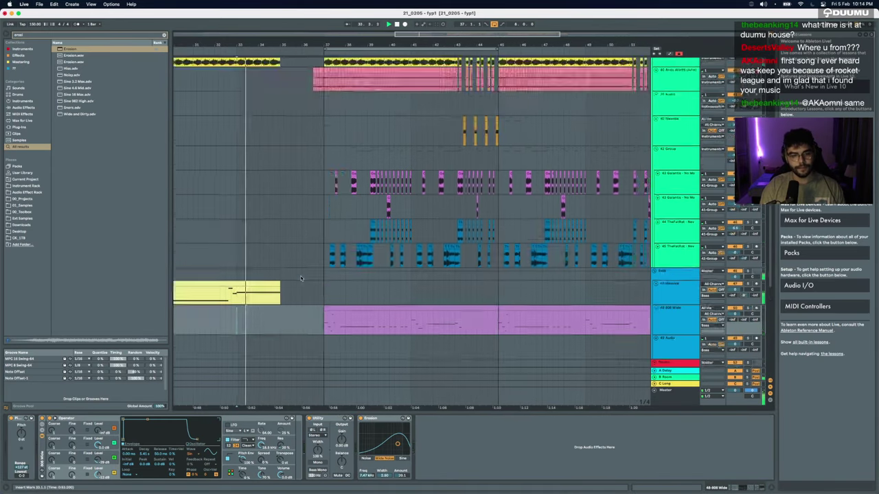
pyautogui.scroll(-4, 301, 280)
pyautogui.scroll(-10, 300, 279)
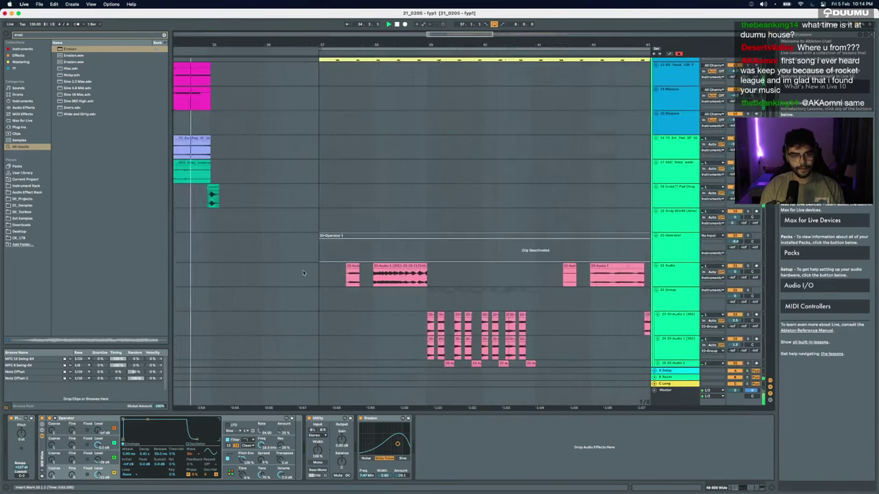
pyautogui.scroll(-10, 365, 254)
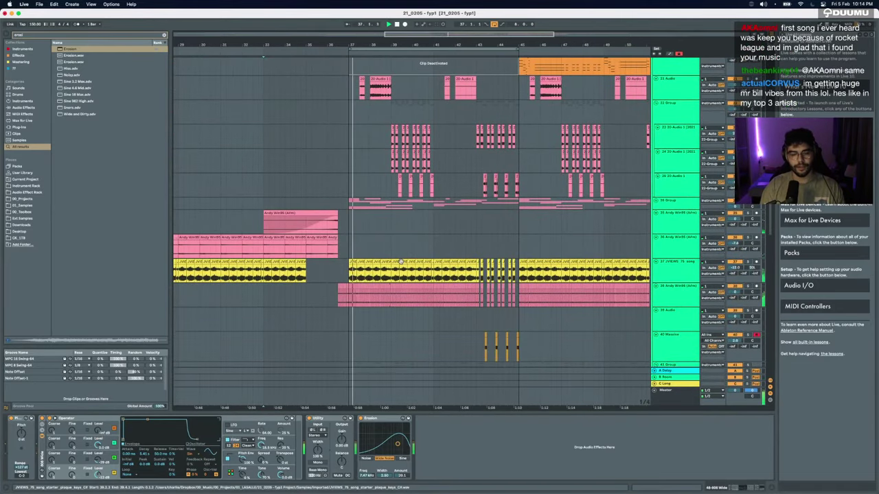
pyautogui.scroll(10, 351, 246)
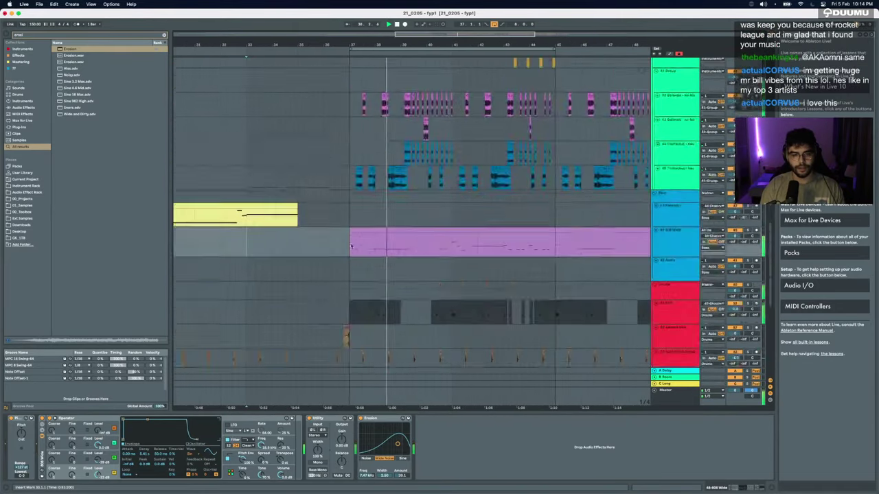
# Step: Examine the pitch envelope and oscillator envelopes of the 808 Wide track's Operator while the drop loops
pyautogui.click(671, 109)
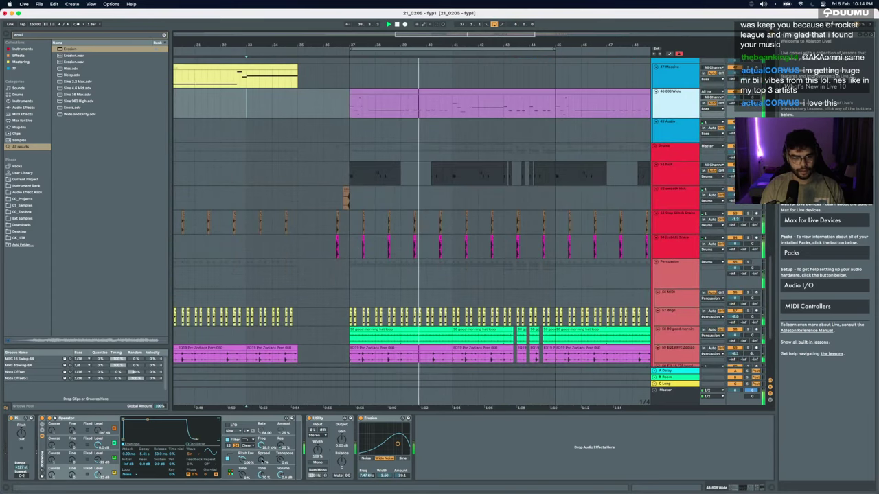
pyautogui.click(259, 462)
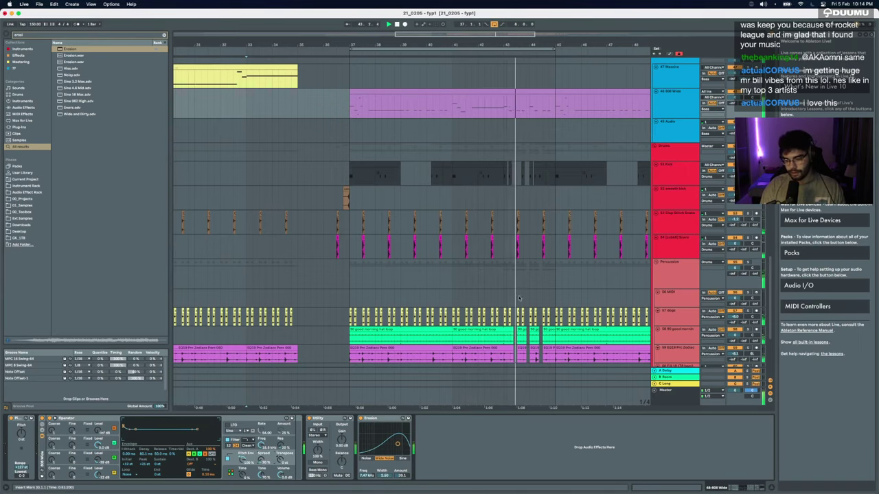
pyautogui.hscroll(5, 480, 268)
pyautogui.scroll(2, 480, 268)
pyautogui.scroll(-4, 481, 268)
pyautogui.scroll(3, 480, 267)
pyautogui.hscroll(4, 480, 267)
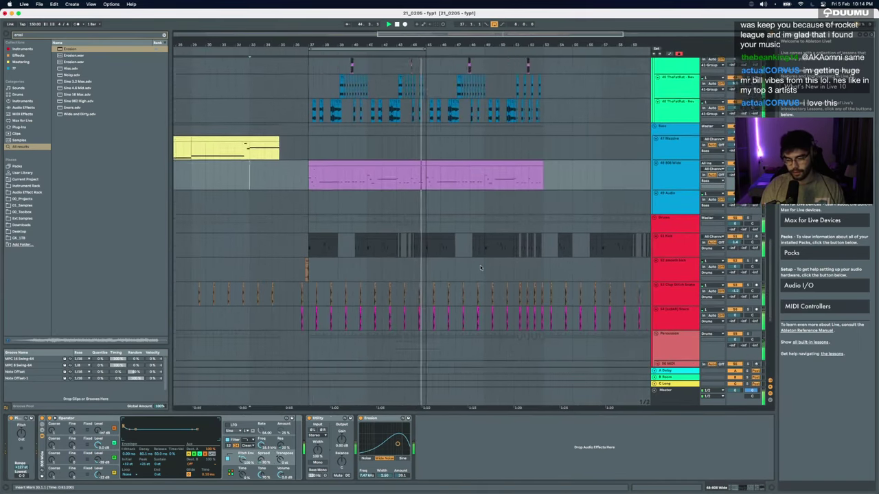
pyautogui.scroll(6, 343, 217)
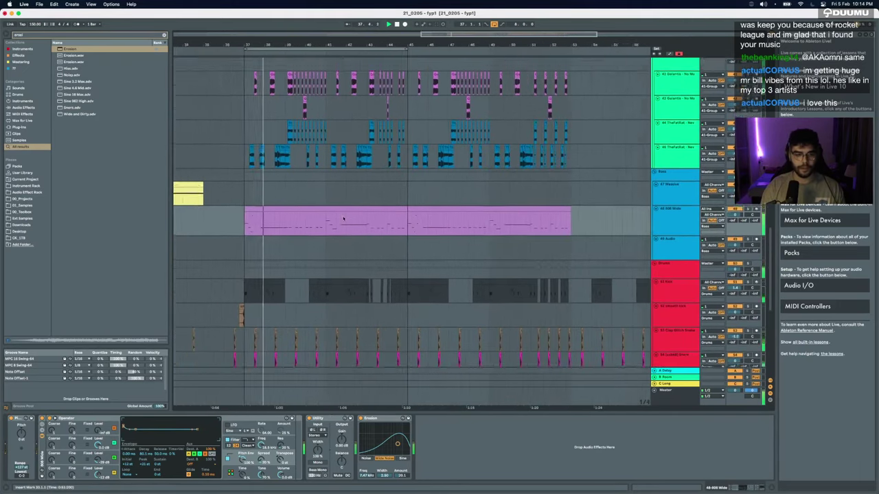
pyautogui.hscroll(-4, 344, 217)
pyautogui.click(394, 238)
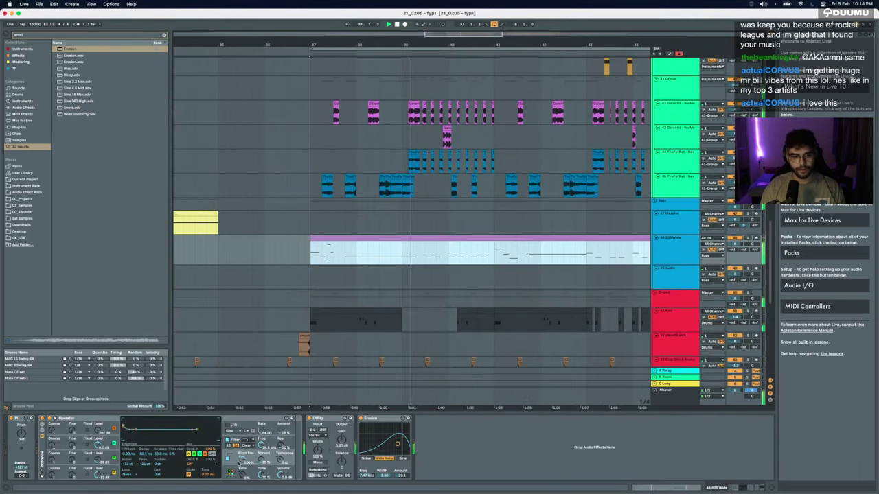
pyautogui.click(116, 470)
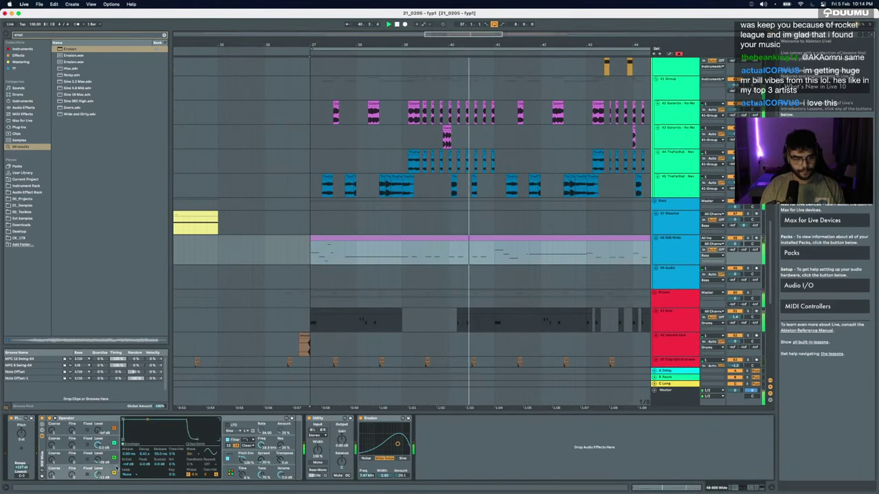
pyautogui.click(115, 458)
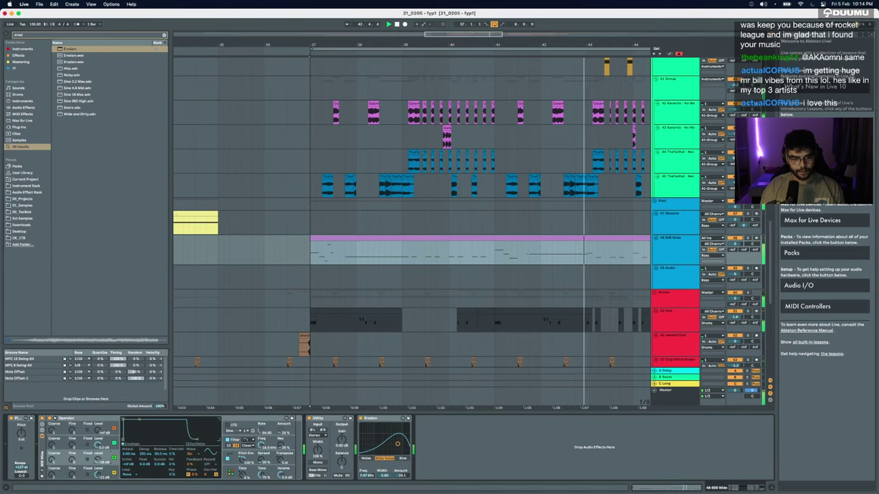
# Step: Try the 808 Wide bass without the Erosion effect and undo its removal
pyautogui.click(381, 418)
pyautogui.press('Delete')
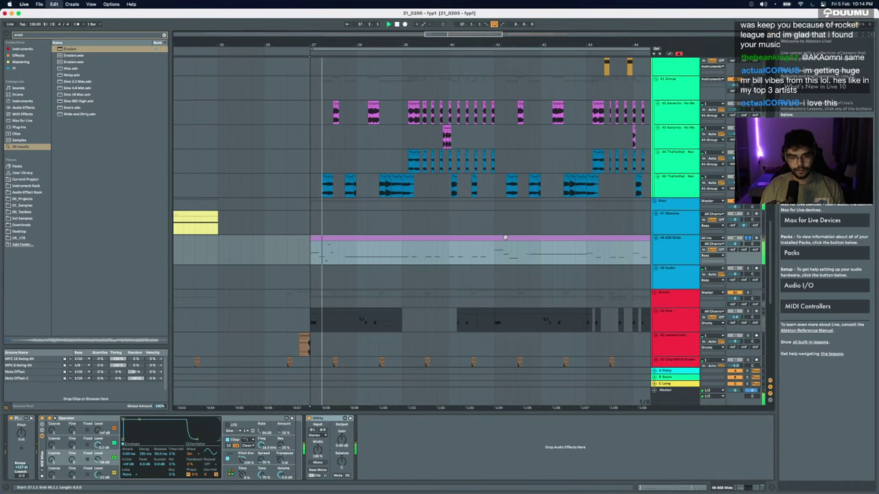
pyautogui.press('super+z')
# Step: Add an Overdrive effect after Erosion on the 808 Wide track and lower its filter frequency to about 99 Hz
pyautogui.write('obve')
pyautogui.press('BackSpace')
pyautogui.press('BackSpace')
pyautogui.press('BackSpace')
pyautogui.press('BackSpace')
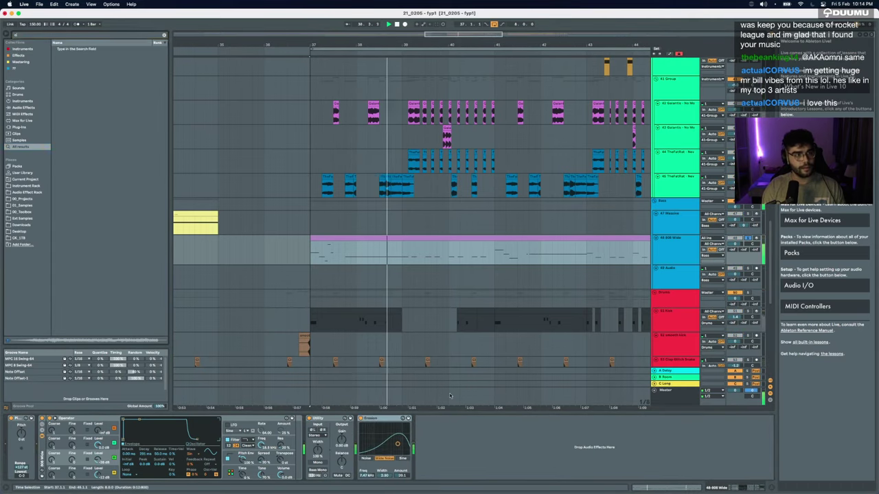
pyautogui.write('over')
pyautogui.press('Down')
pyautogui.press('Return')
pyautogui.moveTo(435, 430); pyautogui.dragTo(420, 441)
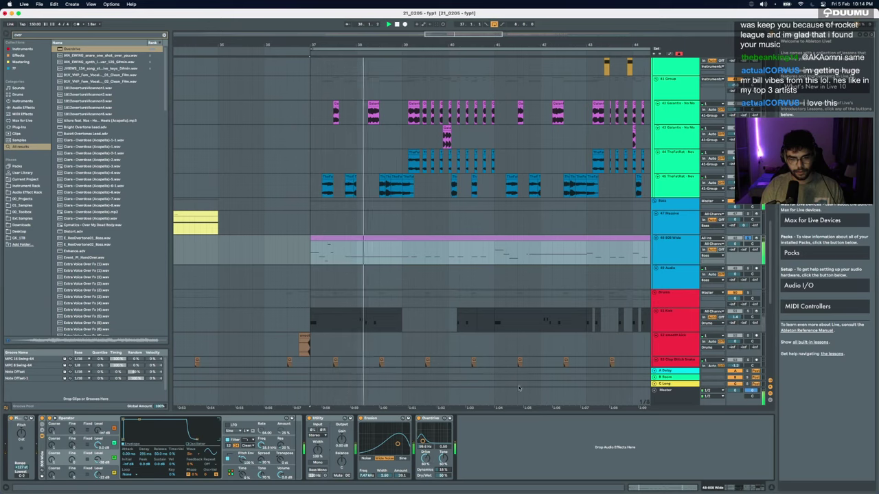
# Step: Add EQ Eight after Overdrive on the 808 Wide track, shift a band lower with a slight cut, and play the result
pyautogui.press('space')
pyautogui.press('super+f')
pyautogui.write('eq')
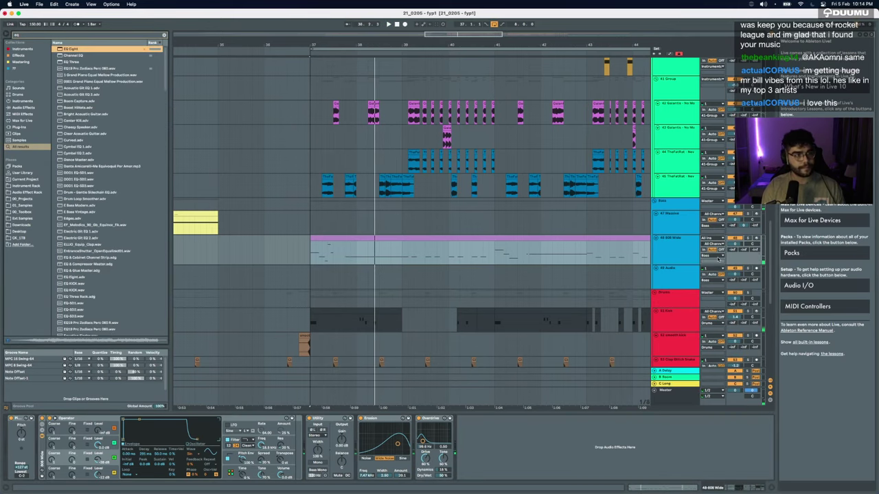
pyautogui.press('Return')
pyautogui.moveTo(551, 444); pyautogui.dragTo(515, 450)
pyautogui.press('space')
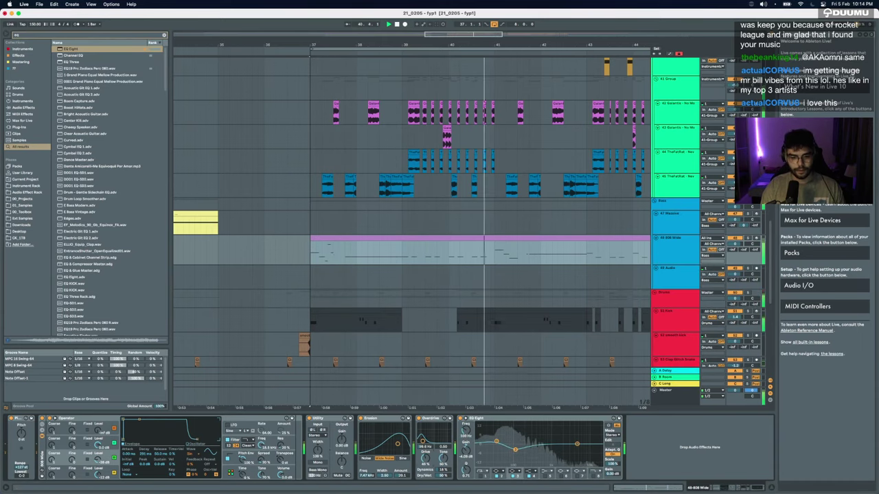
# Step: Open the first 808 Wide clip, transpose its long C#1 note down an octave, and replay the phrase
pyautogui.scroll(-5, 458, 274)
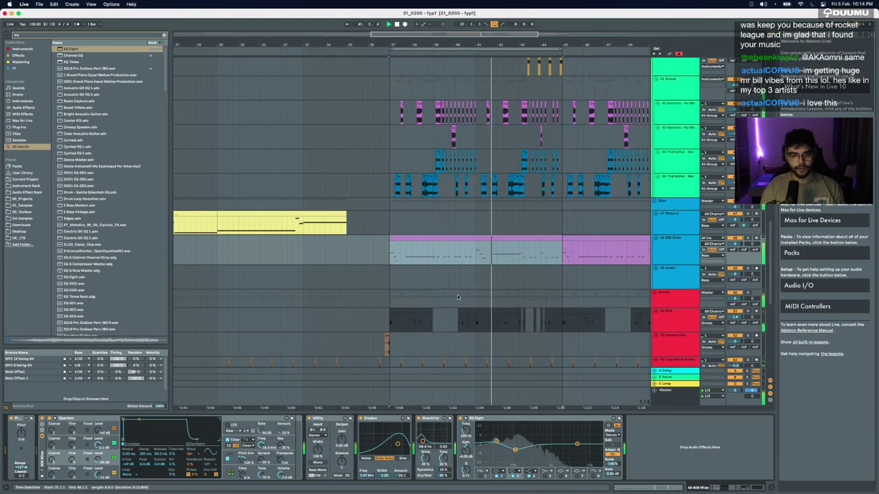
pyautogui.click(486, 232)
pyautogui.click(487, 237)
pyautogui.doubleClick(486, 236)
pyautogui.click(527, 426)
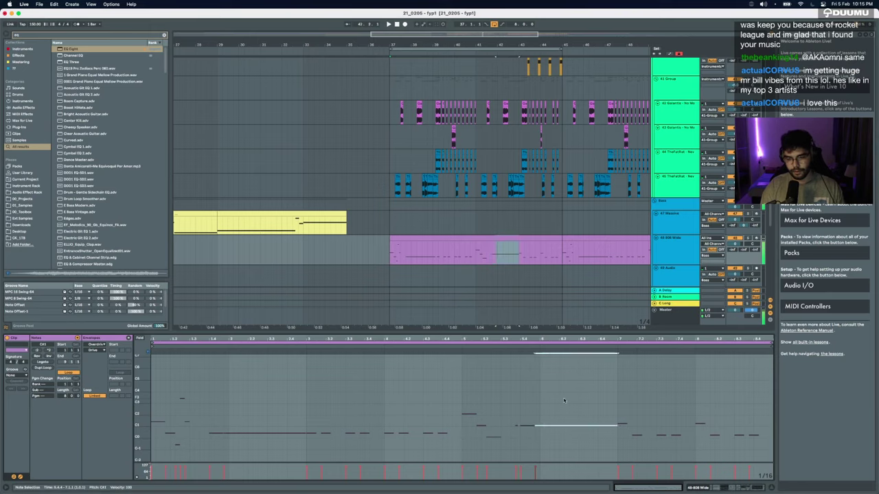
pyautogui.click(469, 251)
pyautogui.press('space')
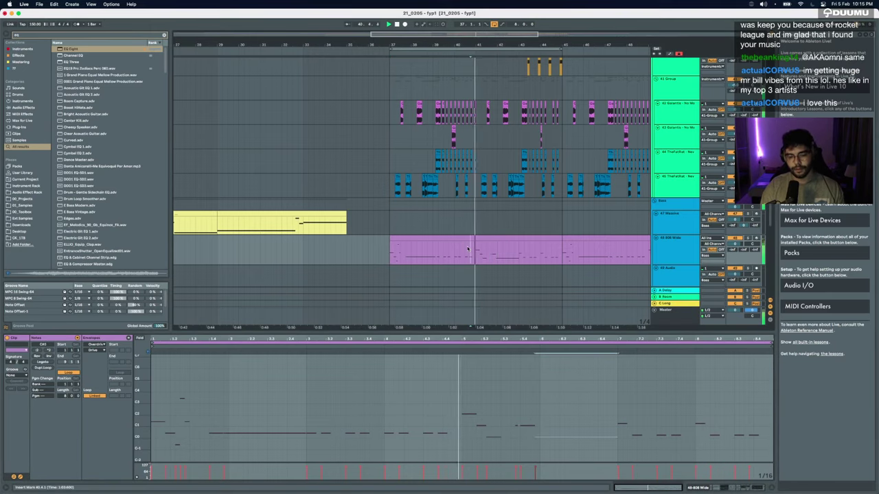
pyautogui.press('+')
pyautogui.press('+')
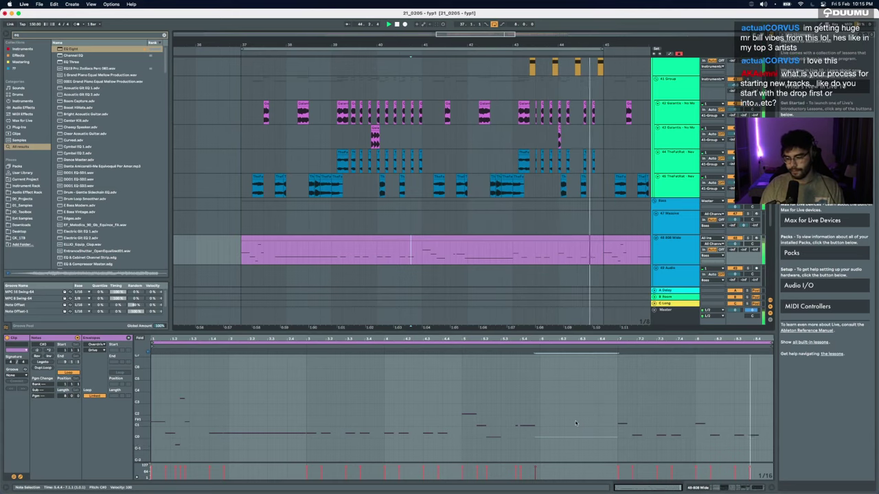
# Step: Stop playback and transpose the long C#0 note in the 808 Wide clip up an octave
pyautogui.press('space')
pyautogui.moveTo(575, 421); pyautogui.dragTo(570, 460)
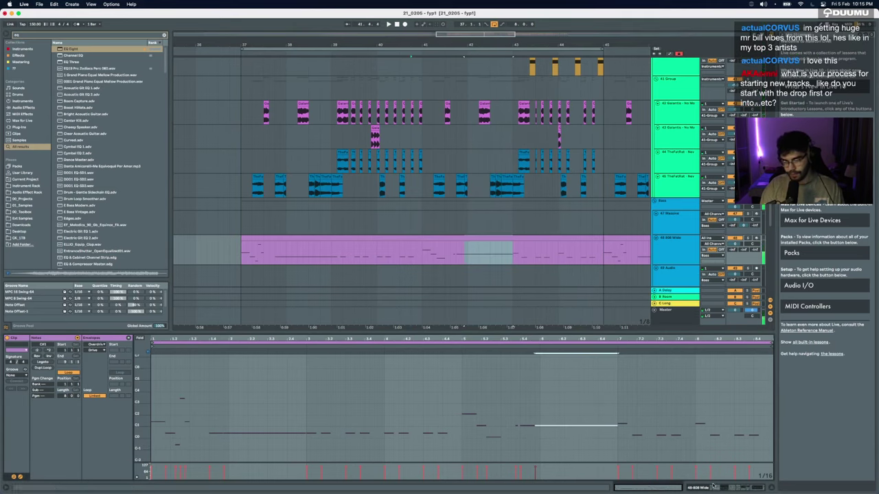
# Step: Delete the Erosion, Overdrive and EQ Eight effects from the 808 Wide track, playing the bass during the removal
pyautogui.click(704, 487)
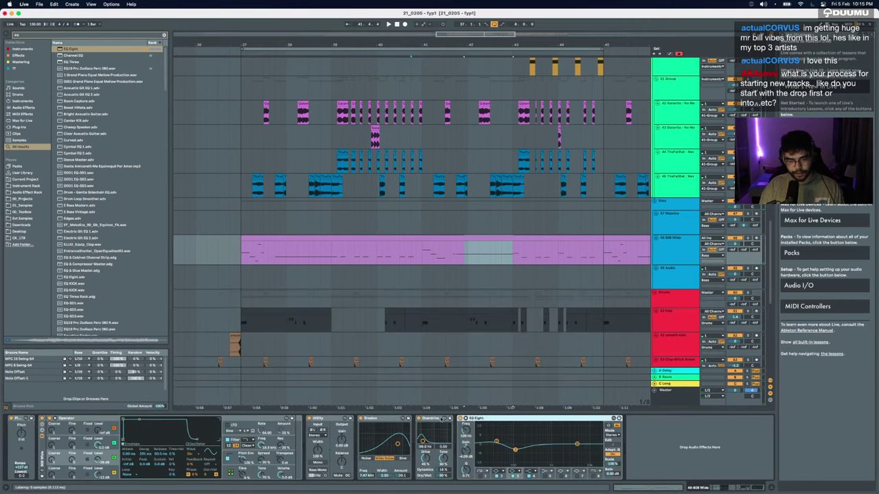
pyautogui.click(385, 418)
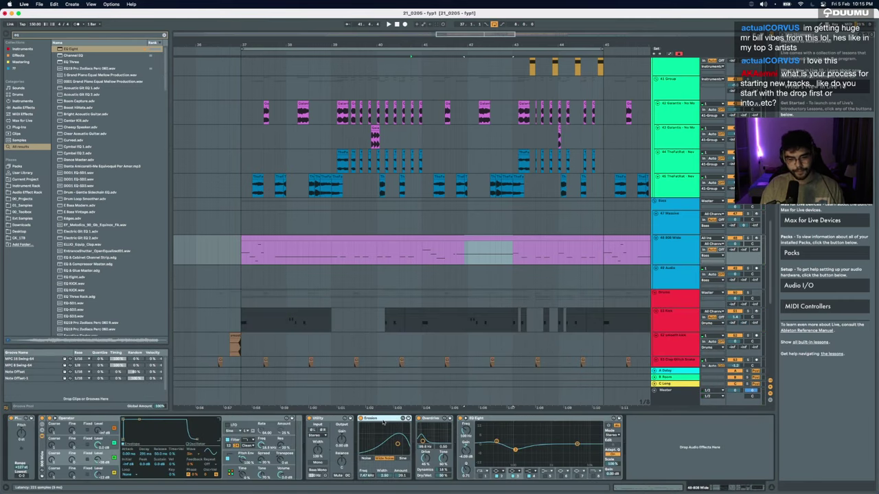
pyautogui.press('Delete')
pyautogui.press('space')
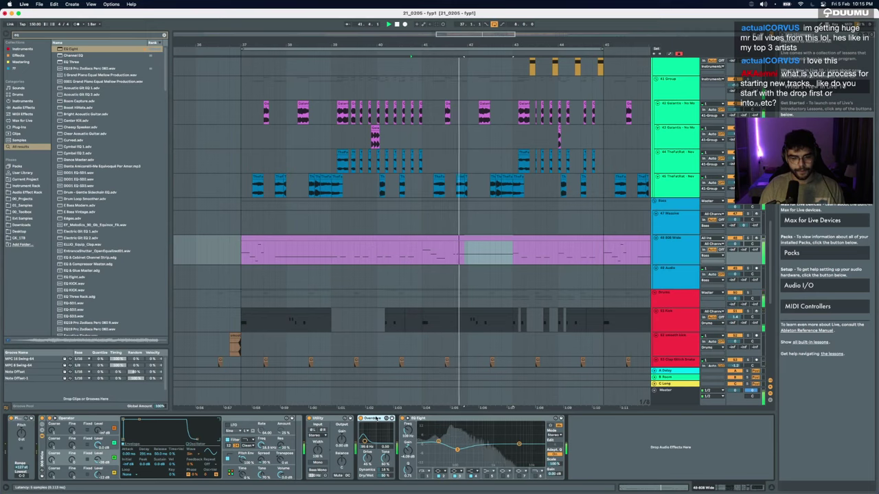
pyautogui.press('Delete')
pyautogui.press('Delete')
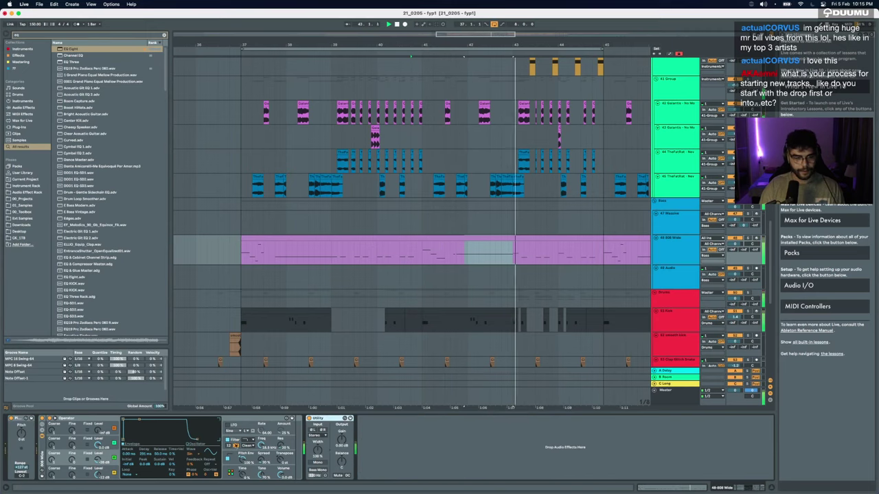
# Step: Raise the Utility gain on the 808 Wide track and set the Kick track's volume to 1.8 dB
pyautogui.click(243, 458)
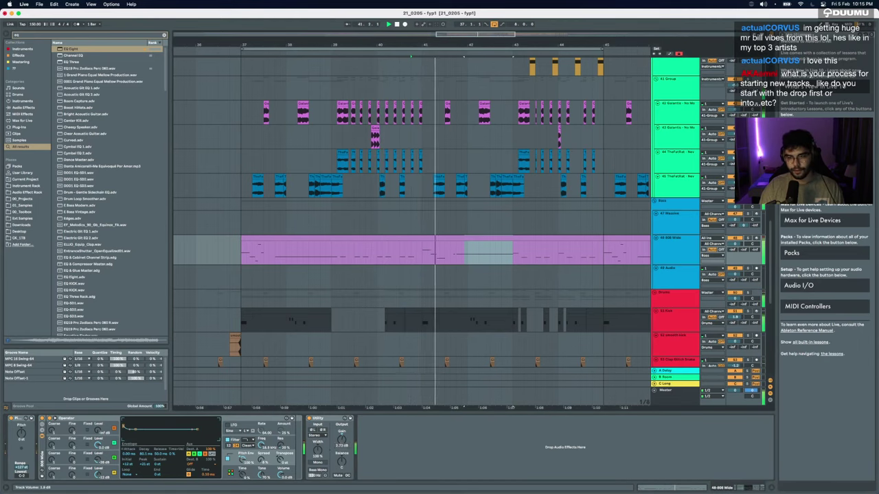
pyautogui.click(309, 320)
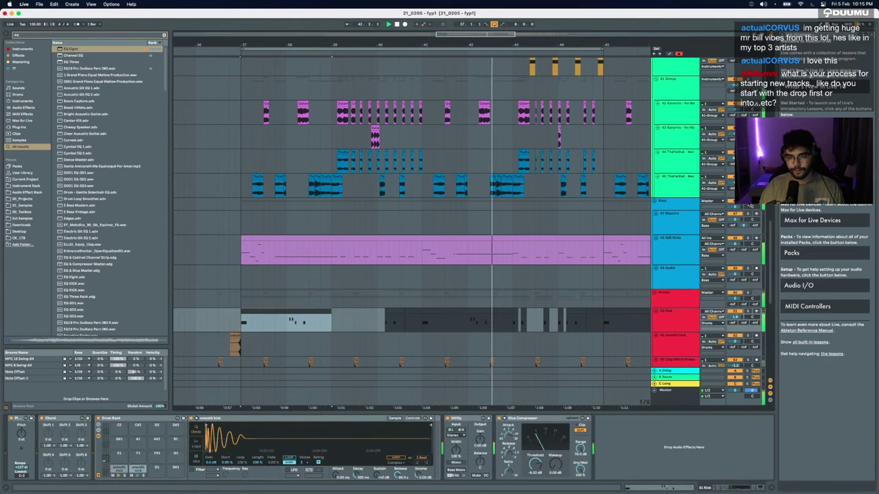
# Step: Adjust the compressor release on both the Bass group and the Instruments group during playback
pyautogui.click(676, 203)
pyautogui.moveTo(20, 465); pyautogui.dragTo(20, 462)
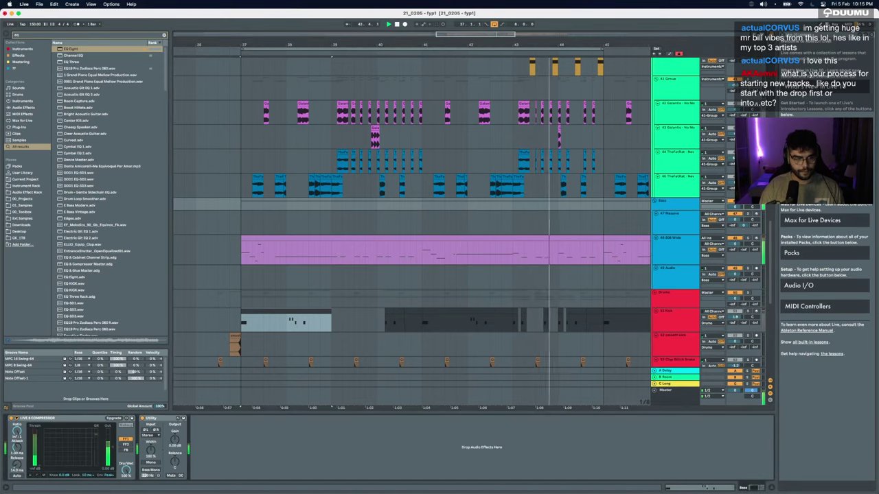
pyautogui.scroll(-5, 393, 243)
pyautogui.scroll(5, 393, 243)
pyautogui.scroll(20, 393, 243)
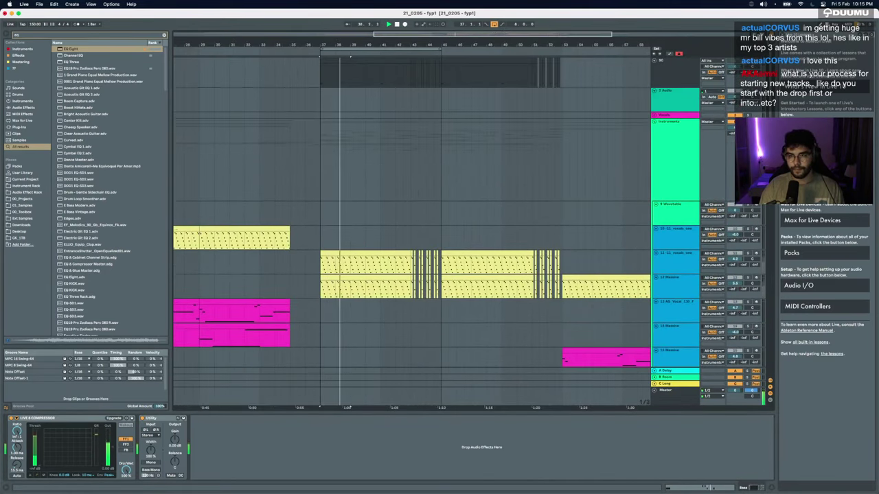
pyautogui.click(667, 151)
pyautogui.moveTo(243, 466); pyautogui.dragTo(243, 462)
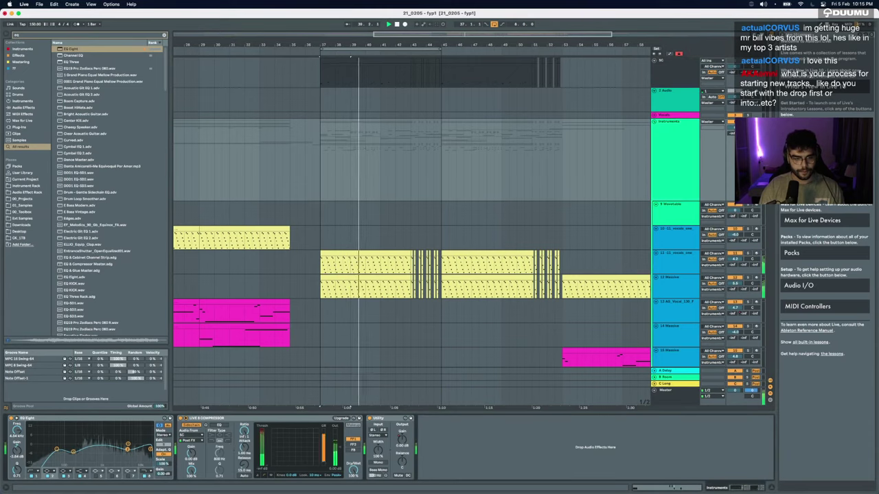
# Step: Duplicate the sidechained compressor on the Instruments group so that two run in series before Utility
pyautogui.click(244, 418)
pyautogui.press('super+c')
pyautogui.press('super+v')
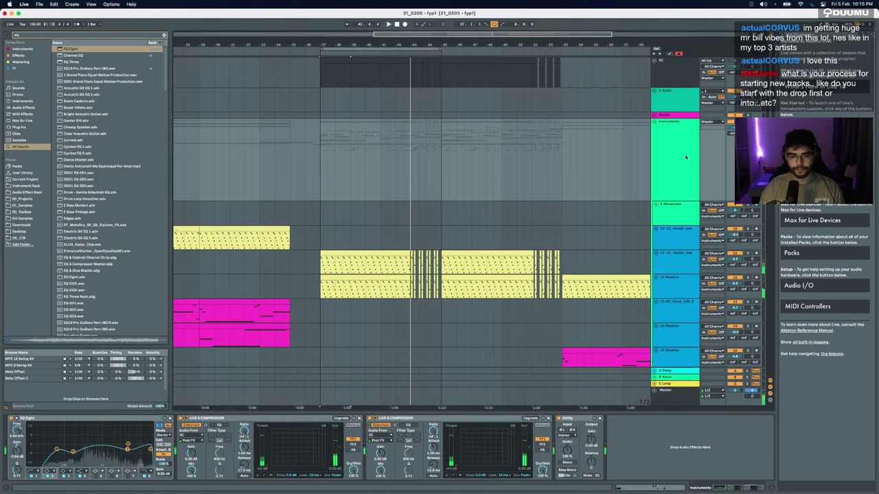
# Step: Play from about bar 31 into the drop and examine the arrangement from the intro parts down to the bass tracks
pyautogui.click(238, 192)
pyautogui.scroll(-15, 285, 191)
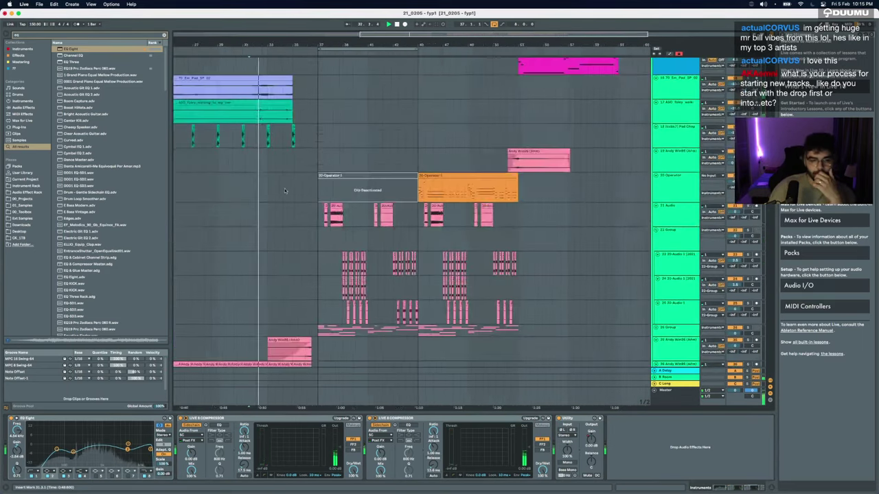
pyautogui.scroll(3, 284, 221)
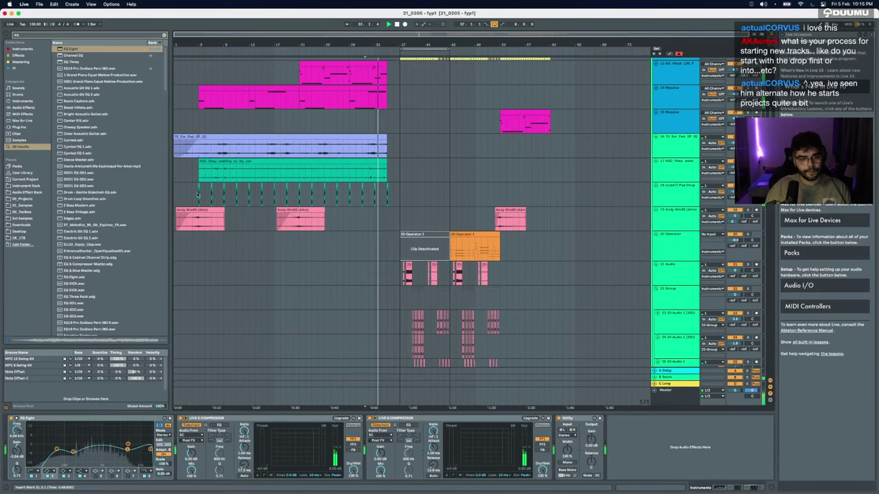
pyautogui.click(198, 198)
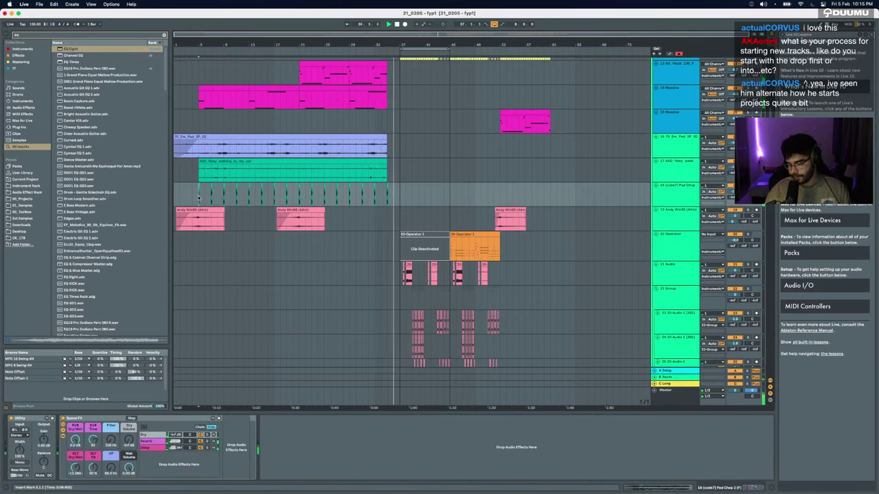
pyautogui.scroll(5, 405, 183)
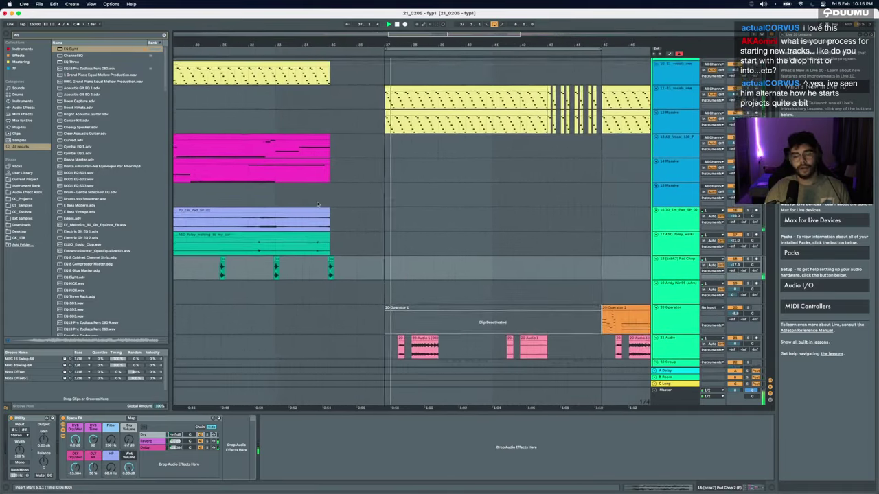
pyautogui.scroll(-10, 405, 182)
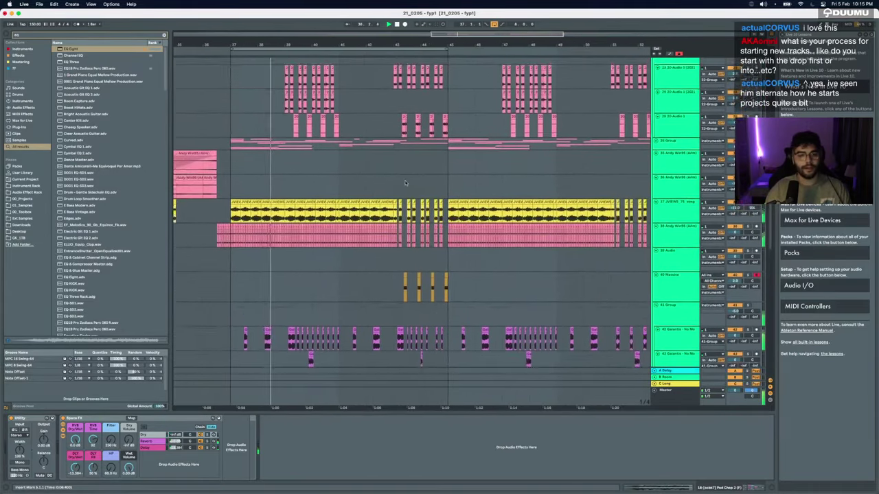
pyautogui.scroll(-10, 301, 233)
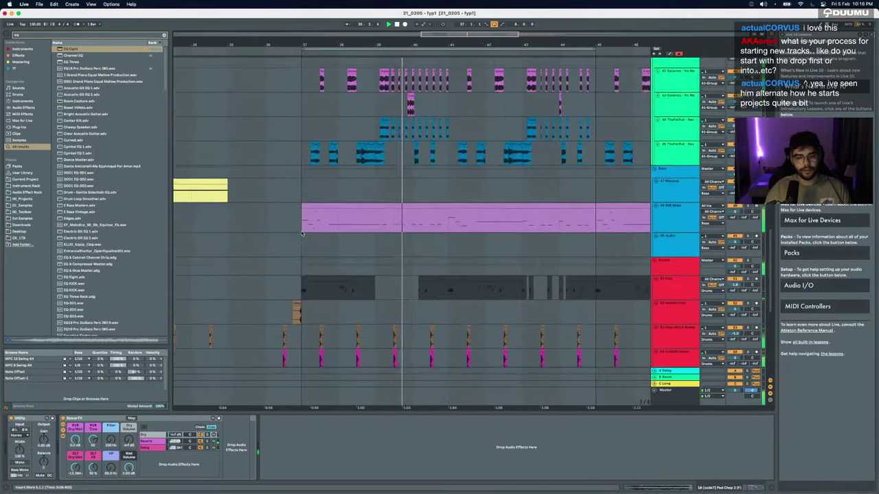
# Step: Duplicate the 808 Wide track and trim the copy to its two long-note sections, soloed, with the first spanning 37.3.1 to 39.1.1
pyautogui.click(676, 224)
pyautogui.press('super+d')
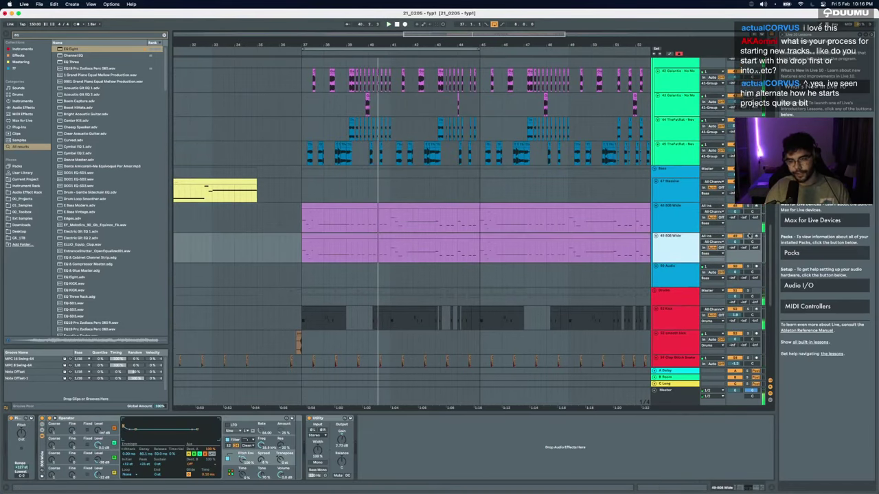
pyautogui.moveTo(303, 237); pyautogui.dragTo(586, 248)
pyautogui.press('space')
pyautogui.scroll(5, 406, 252)
pyautogui.press('Delete')
pyautogui.scroll(-8, 408, 251)
pyautogui.press('Delete')
pyautogui.click(366, 235)
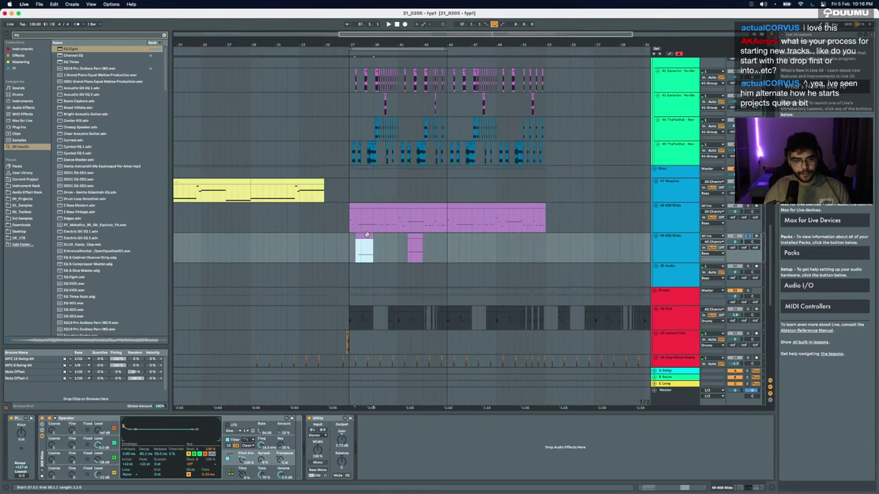
# Step: Adjust Operator's oscillator B level on the duplicated 808 Wide track while replaying its first long note
pyautogui.click(98, 458)
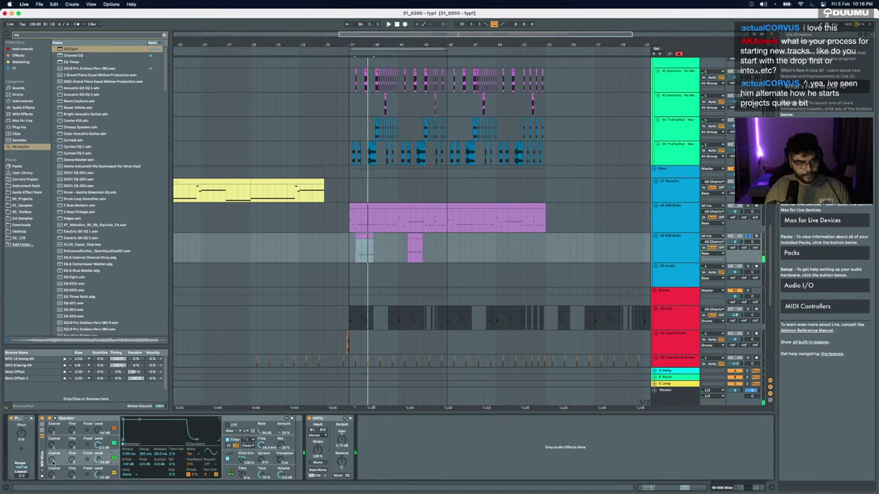
pyautogui.press('space')
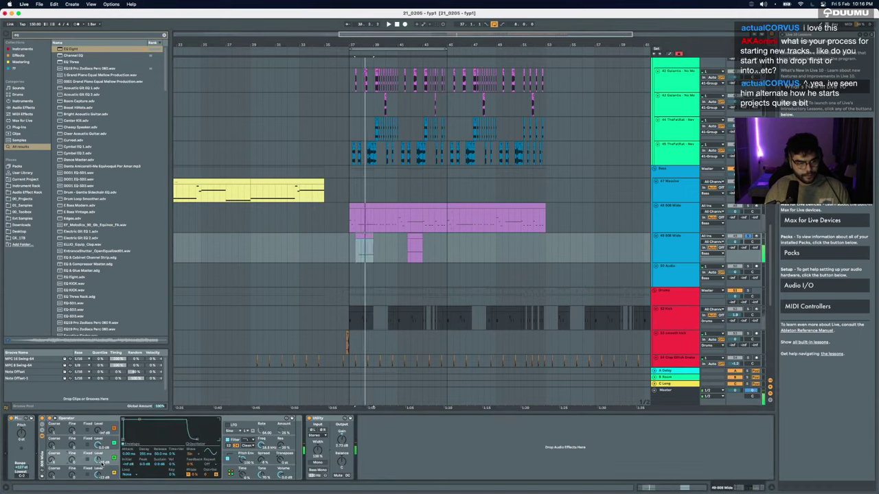
pyautogui.press('space')
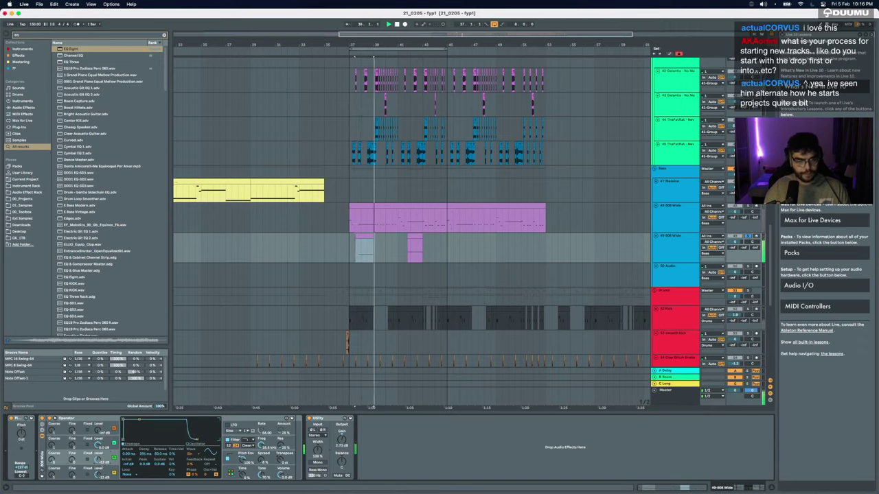
pyautogui.press('space')
# Step: Draw an Osc-B Level automation ramp rising to about -13 dB across the duplicate's first clip and play it
pyautogui.scroll(5, 330, 272)
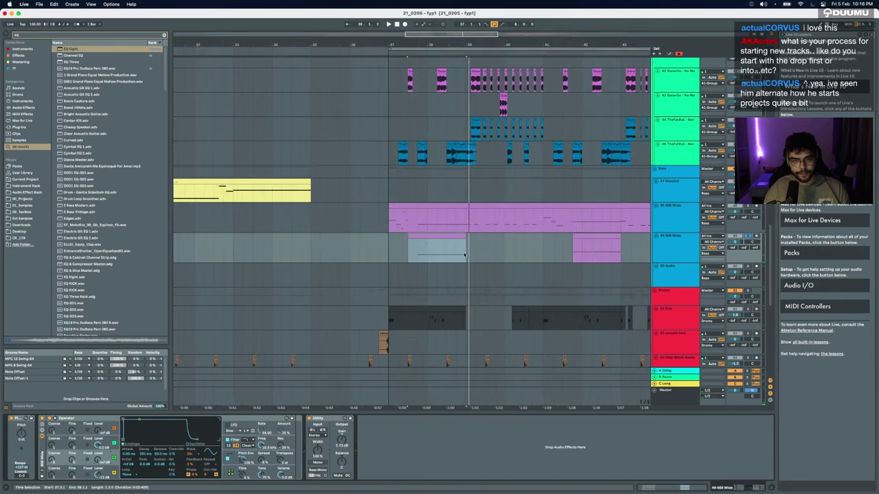
pyautogui.click(416, 257)
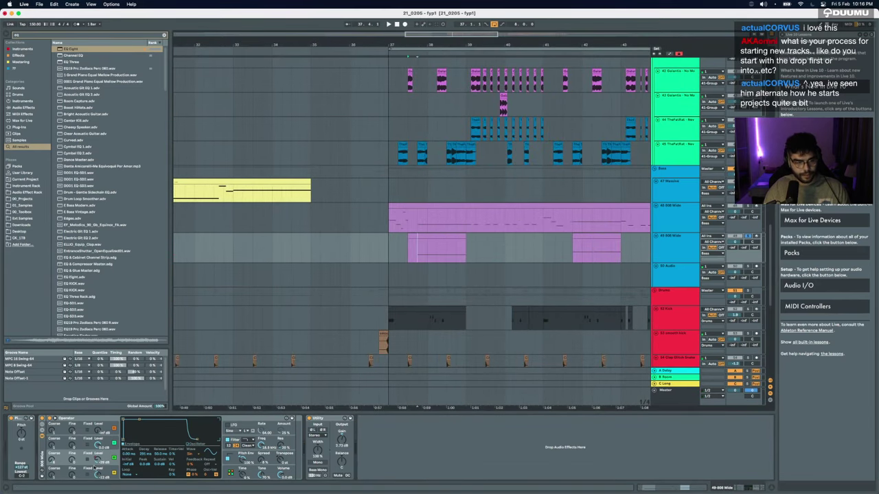
pyautogui.press('a')
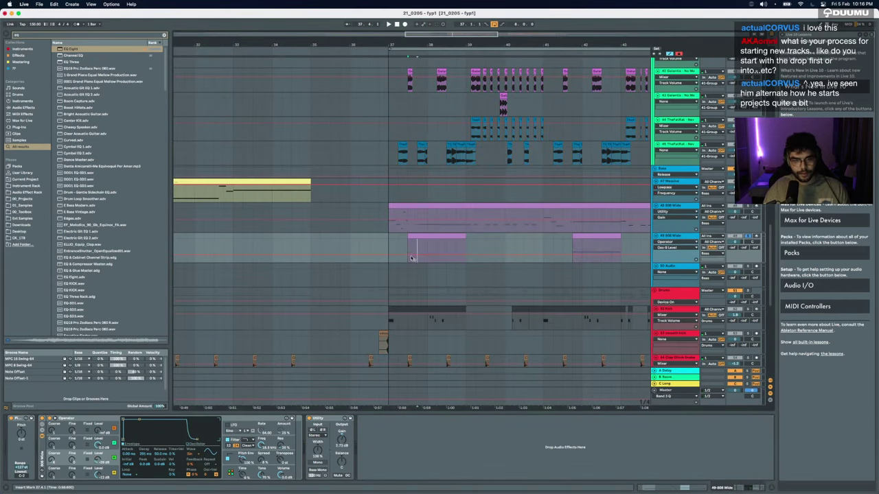
pyautogui.press('space')
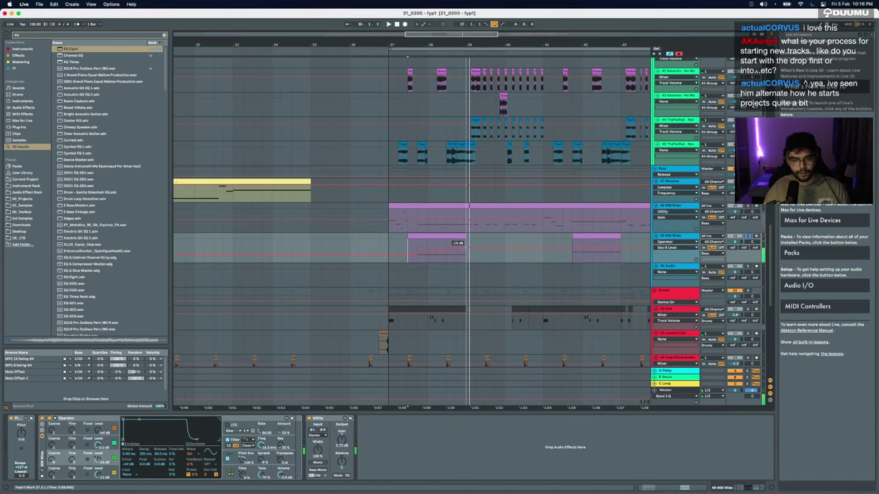
pyautogui.press('space')
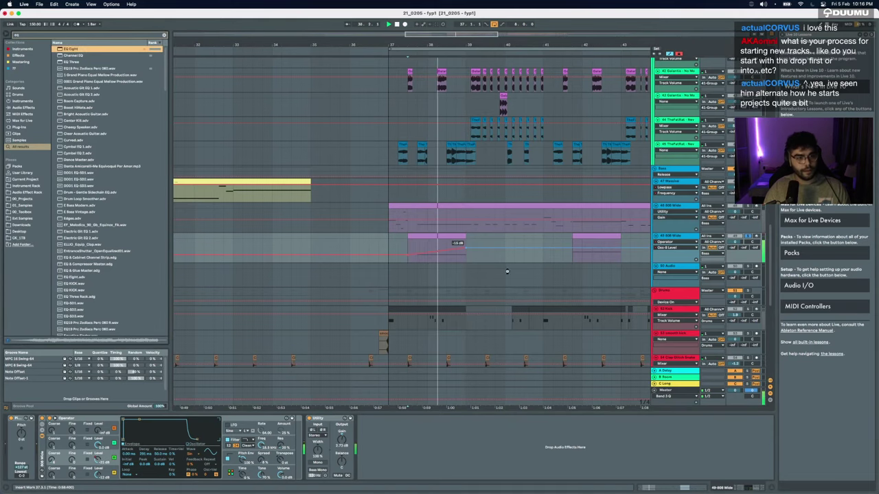
# Step: Add EQ Eight after Utility on the duplicated 808 Wide track, shape it to cut the low end, and audition it
pyautogui.press('Return')
pyautogui.moveTo(451, 445)
pyautogui.mouseDown()
pyautogui.moveTo(449, 456)
pyautogui.moveTo(409, 456)
pyautogui.moveTo(417, 460)
pyautogui.mouseUp()
pyautogui.click(382, 475)
pyautogui.press('space')
pyautogui.press('space')
pyautogui.press('space')
# Step: Add Overdrive before EQ Eight on the duplicated 808 Wide track, lower its filter frequency to 50 Hz, and play it
pyautogui.press('super+f')
pyautogui.write('sat')
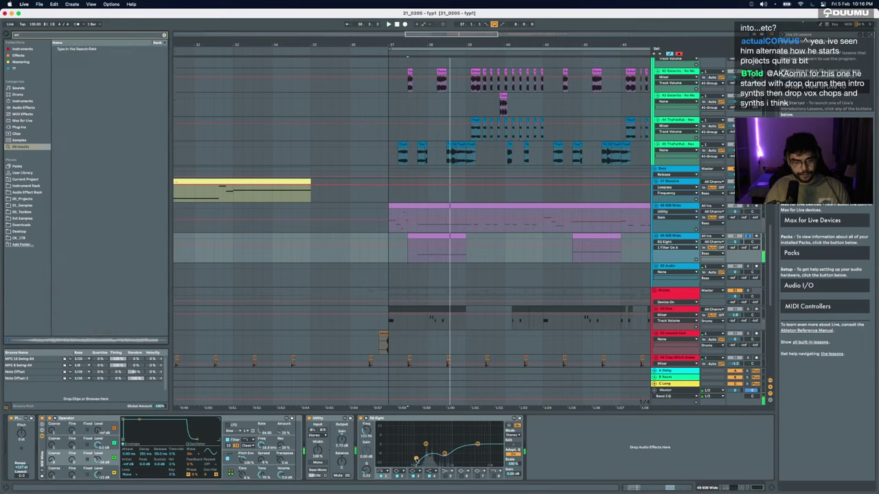
pyautogui.write('er')
pyautogui.press('Return')
pyautogui.moveTo(542, 417); pyautogui.dragTo(374, 419)
pyautogui.press('space')
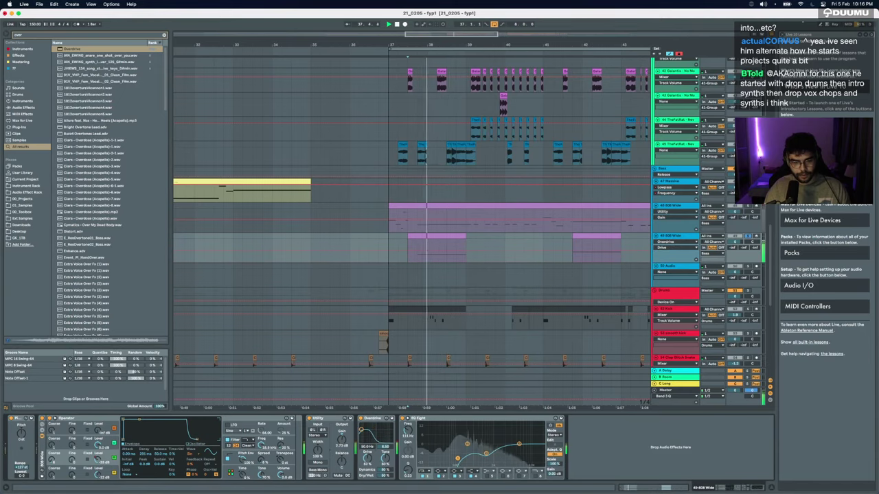
# Step: Adjust the Overdrive's filter bandwidth on the duplicated 808 Wide track while replaying the long note
pyautogui.press('space')
pyautogui.press('space')
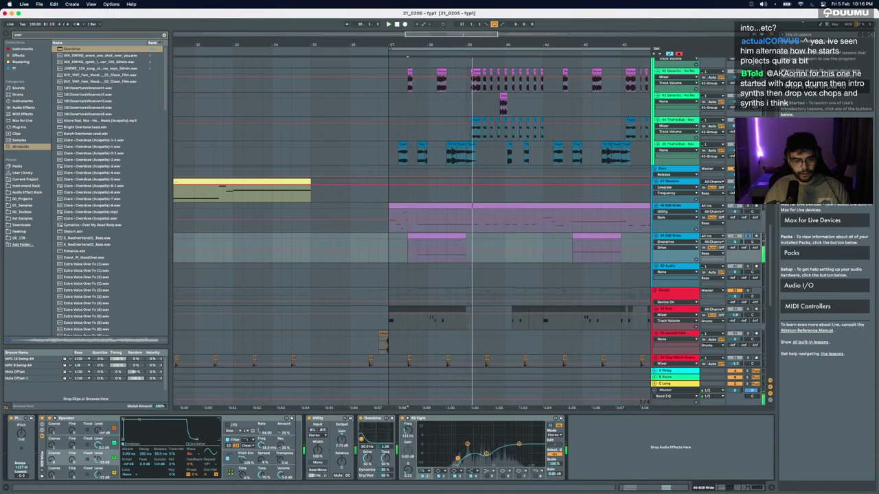
pyautogui.moveTo(361, 430); pyautogui.dragTo(361, 434)
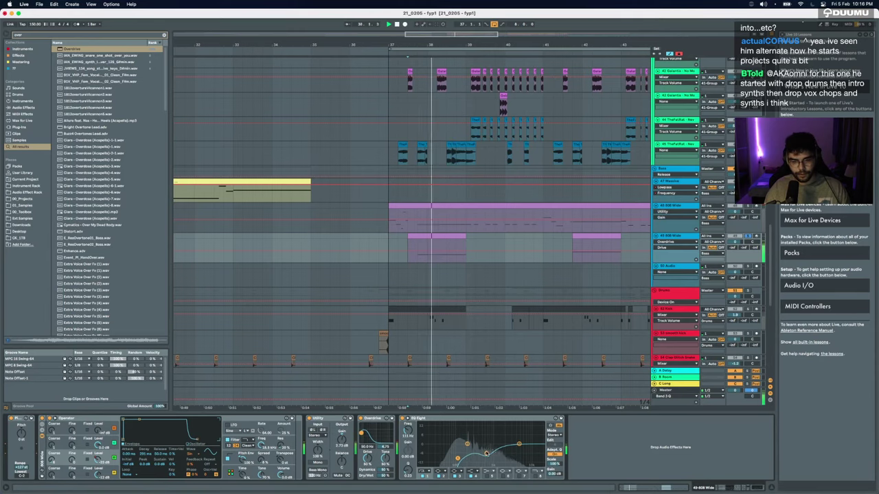
# Step: Unsolo the duplicated 808 Wide track, hide the automation lanes, and play the drop from 37.1.1
pyautogui.press('space')
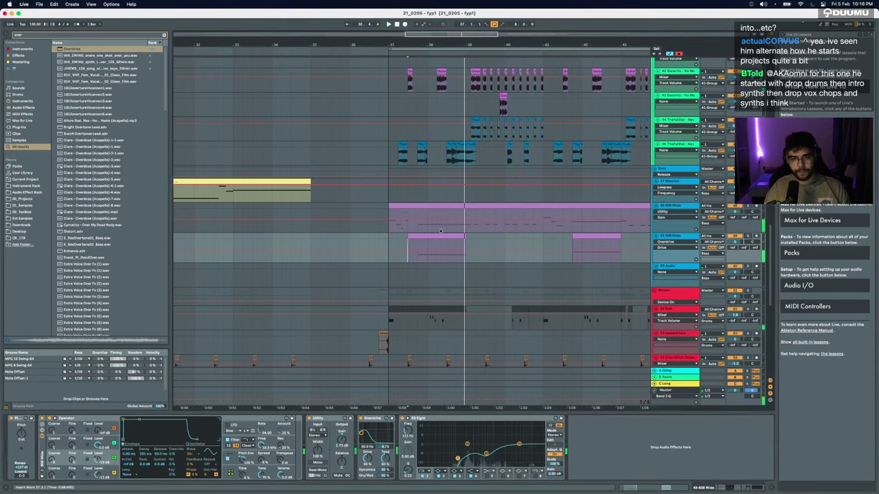
pyautogui.press('a')
pyautogui.press('space')
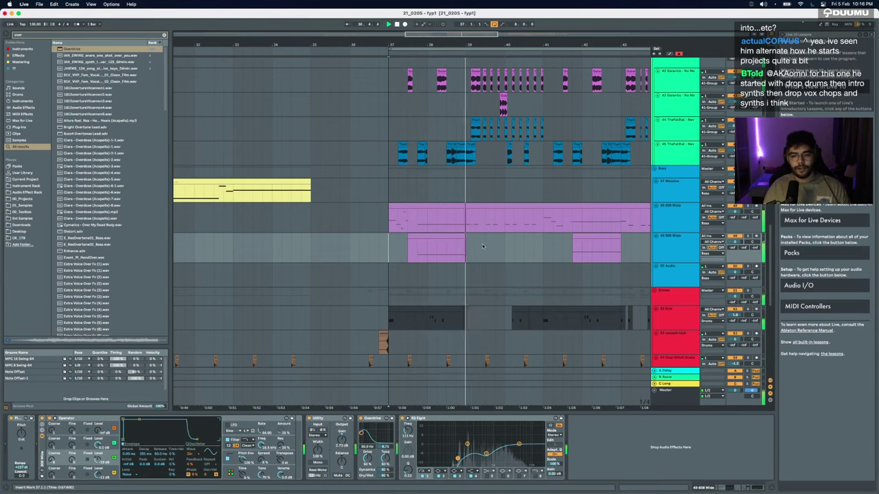
# Step: Repeat the oscillator level automation of bars 37–41 from bar 41 on the duplicated 808 Wide track, and extend its second clip's start earlier
pyautogui.scroll(-5, 484, 248)
pyautogui.scroll(5, 489, 248)
pyautogui.scroll(-3, 490, 248)
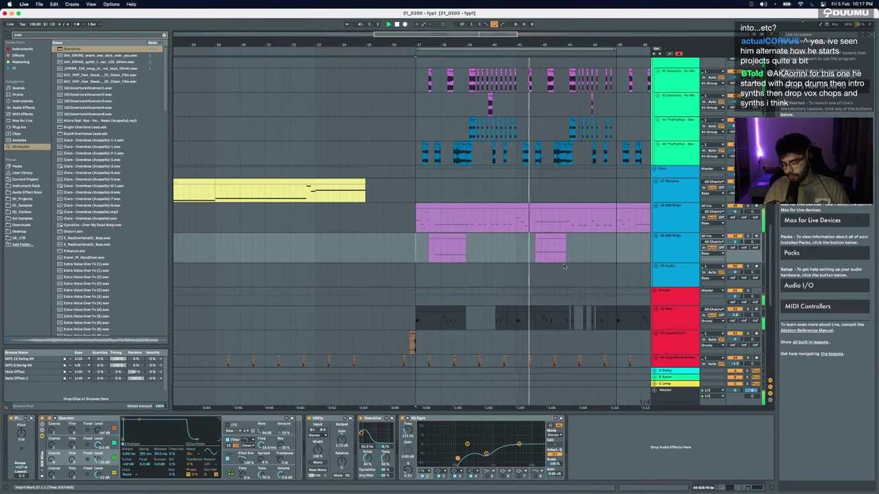
pyautogui.press('a')
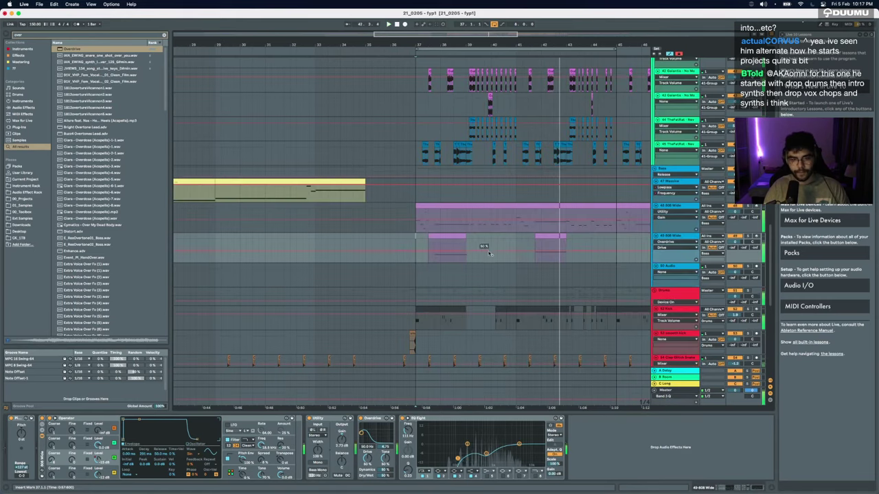
pyautogui.click(96, 459)
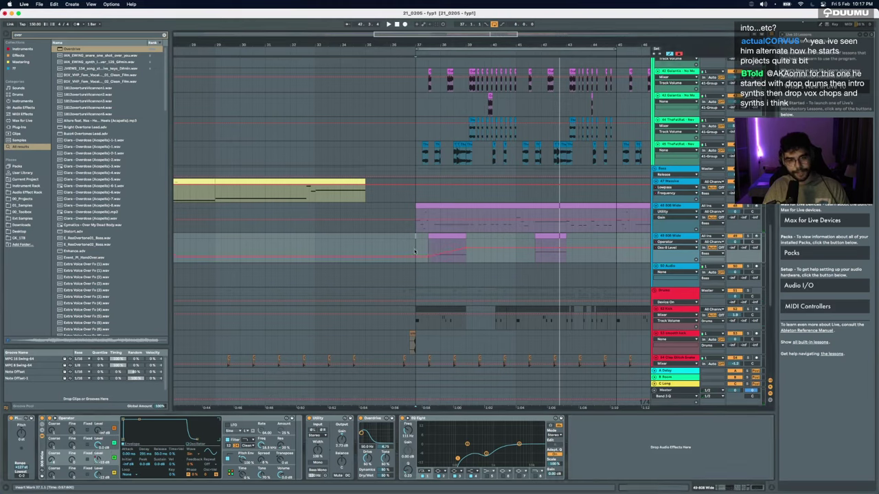
pyautogui.moveTo(415, 251); pyautogui.dragTo(482, 252)
pyautogui.press('super+d')
pyautogui.press('a')
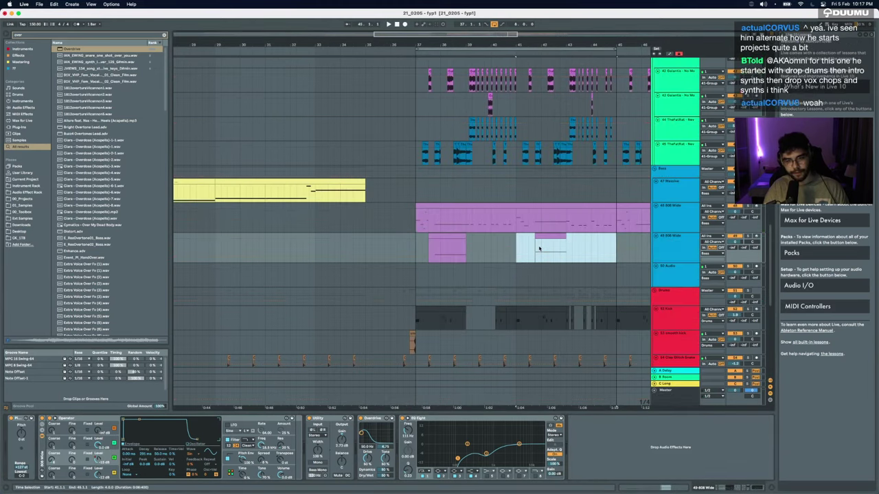
pyautogui.click(539, 248)
pyautogui.moveTo(535, 237); pyautogui.dragTo(528, 237)
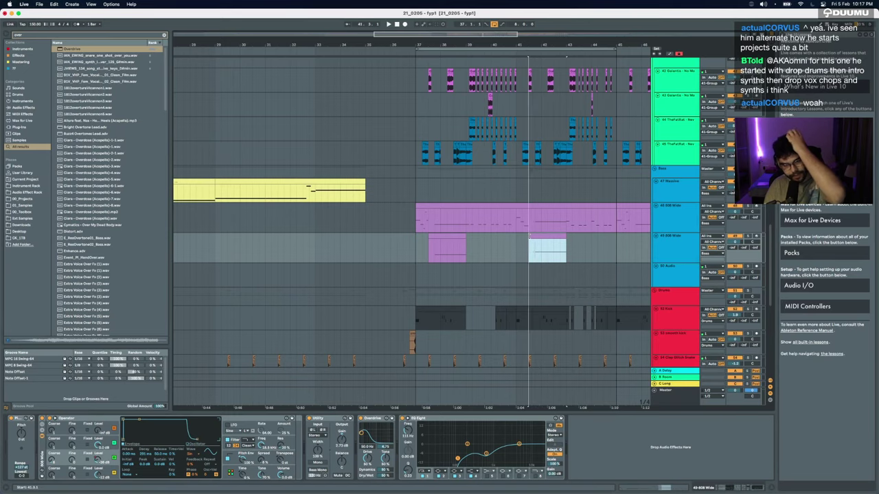
# Step: Look over the whole arrangement, from the instrument and vocal chop tracks down to the bass and drum tracks
pyautogui.scroll(1, 529, 242)
pyautogui.scroll(-4, 528, 242)
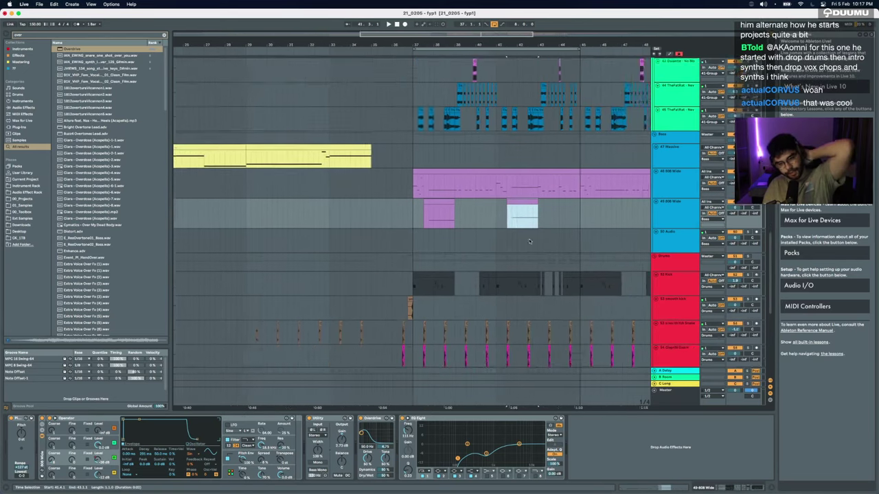
pyautogui.scroll(-5, 513, 216)
pyautogui.scroll(5, 514, 217)
pyautogui.moveTo(344, 316); pyautogui.dragTo(173, 223)
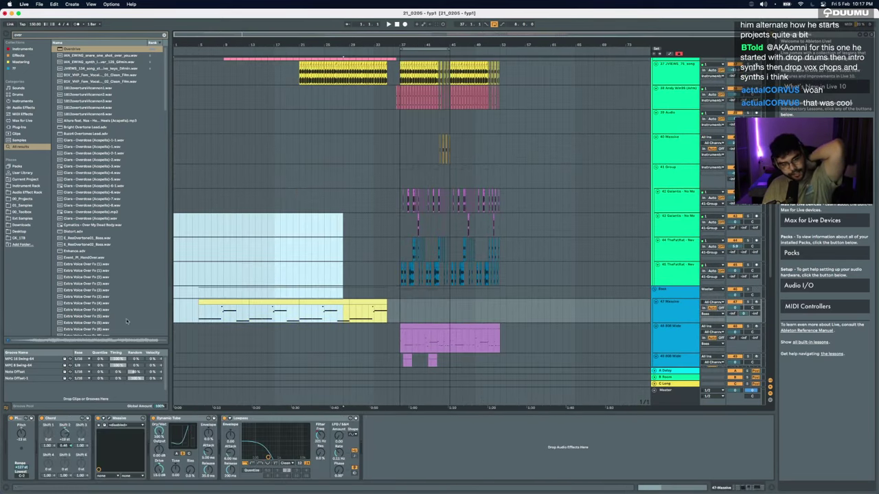
pyautogui.scroll(12, 358, 324)
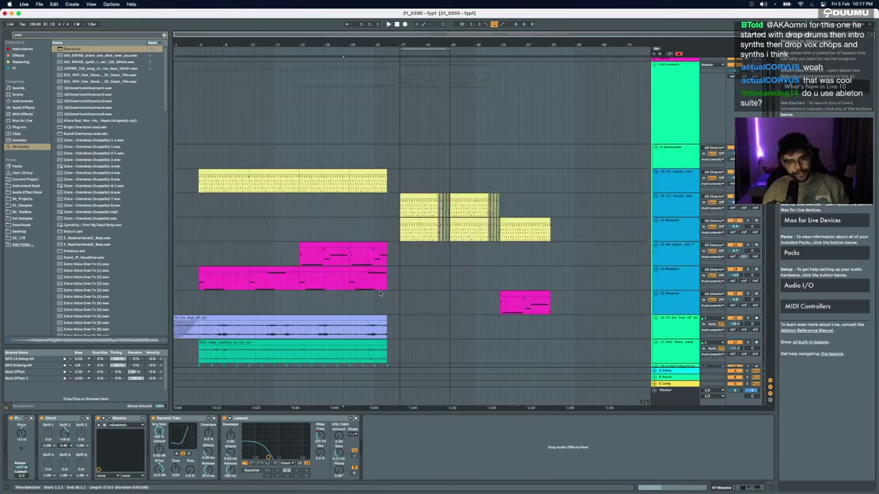
pyautogui.scroll(5, 381, 293)
pyautogui.scroll(-15, 381, 292)
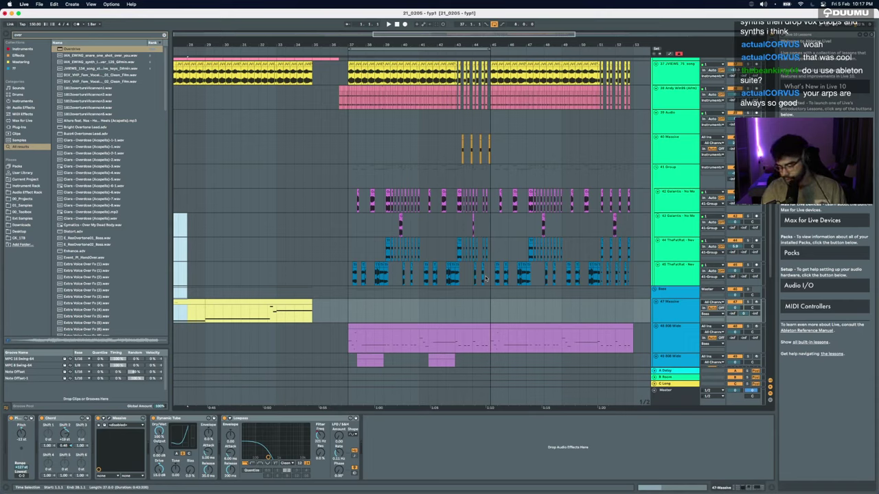
pyautogui.scroll(-5, 485, 278)
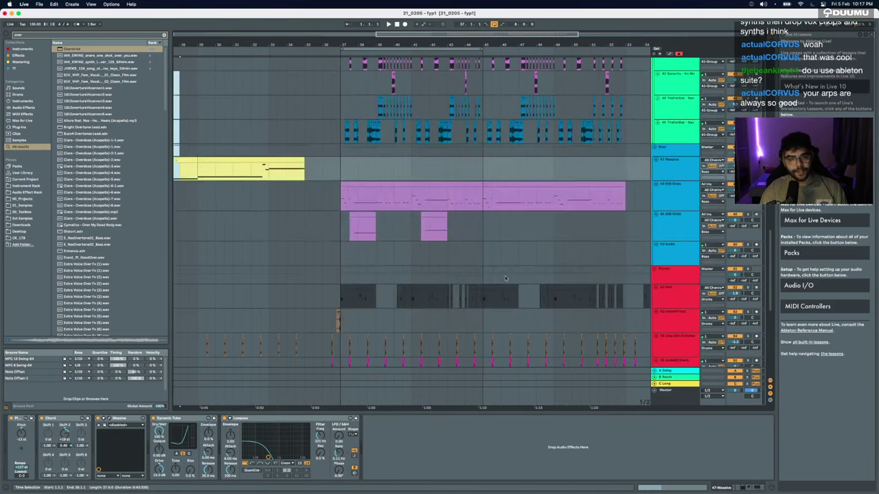
# Step: Play the drop from 37.1.1 while checking the device chain of the duplicated 808 Wide track
pyautogui.click(358, 192)
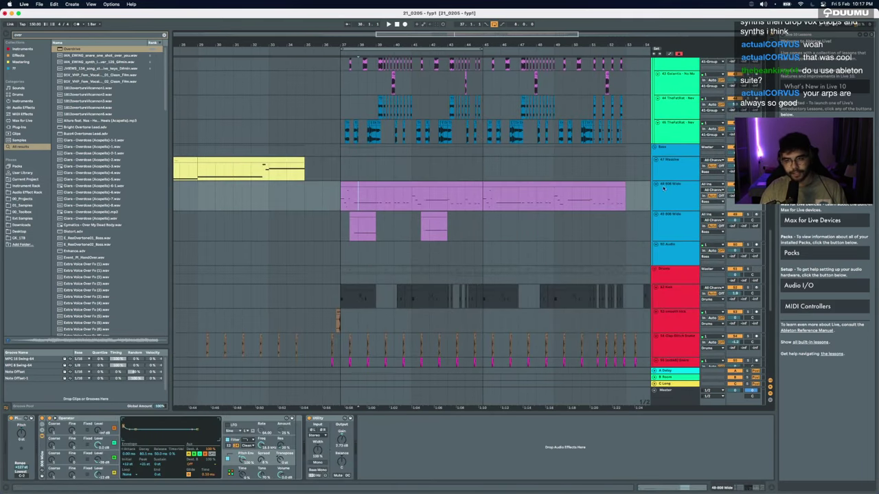
pyautogui.click(339, 232)
pyautogui.press('space')
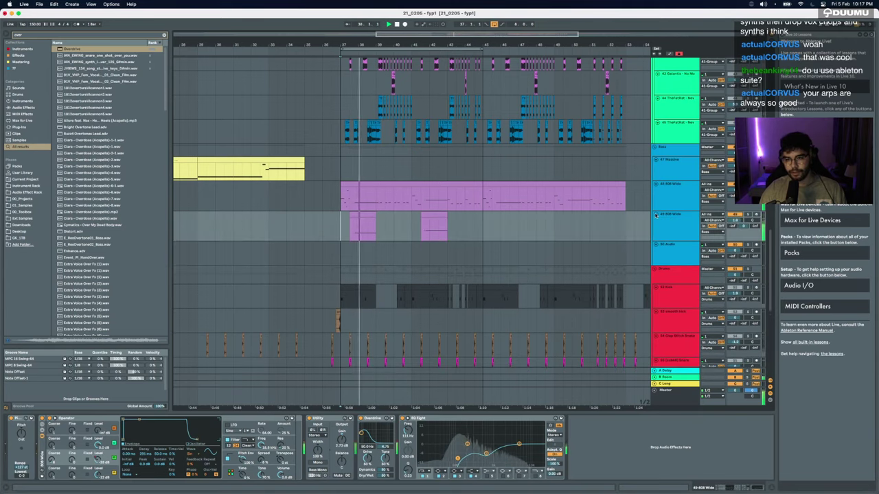
pyautogui.click(463, 396)
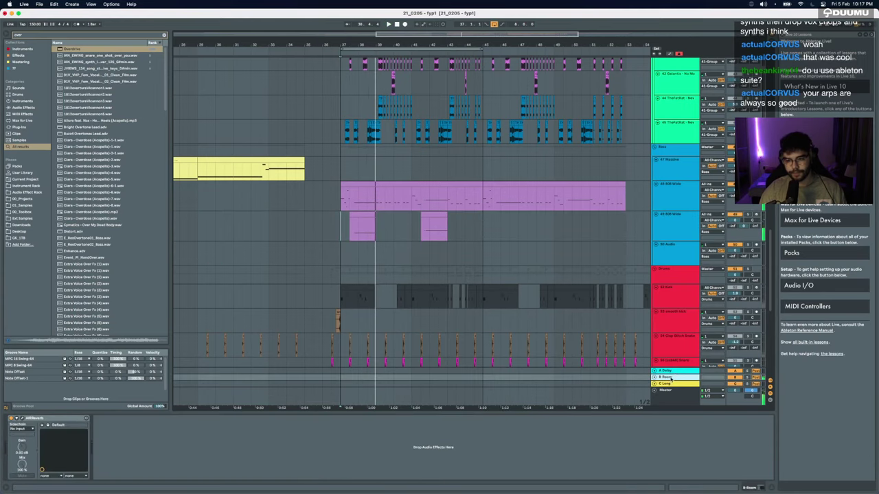
pyautogui.click(349, 250)
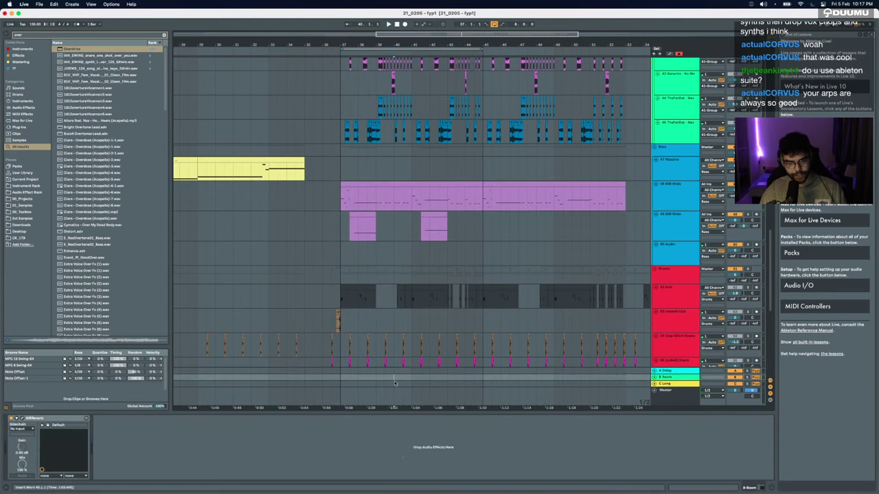
pyautogui.click(699, 215)
pyautogui.press('space')
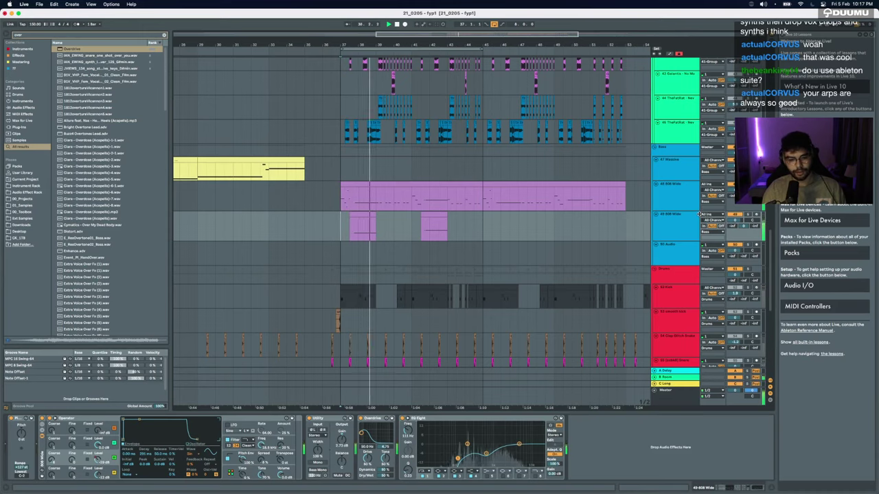
# Step: Lower the level of Operator's third oscillator (C) on the duplicated 808 Wide track, show its harmonics, and audition it
pyautogui.click(249, 461)
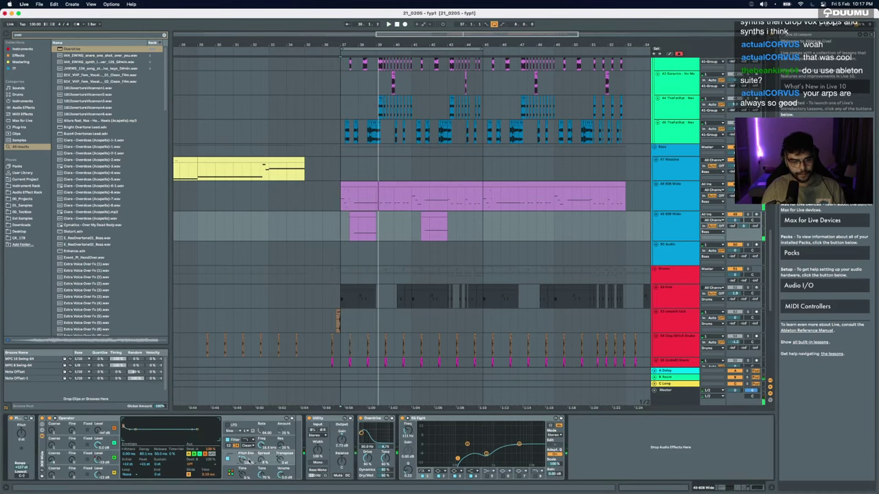
pyautogui.press('space')
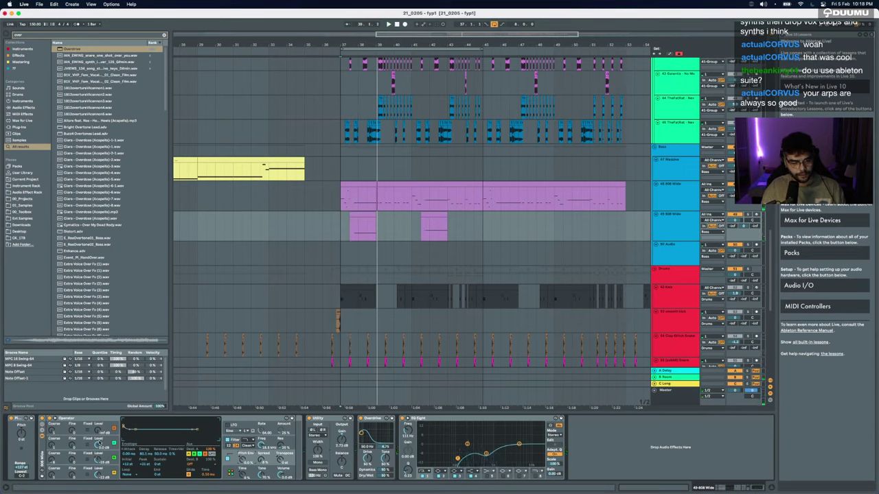
pyautogui.click(101, 446)
pyautogui.click(228, 469)
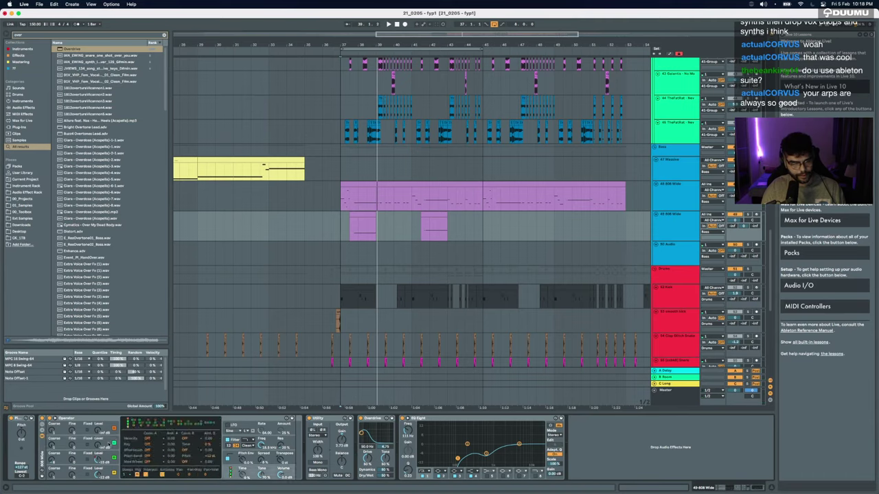
pyautogui.click(98, 446)
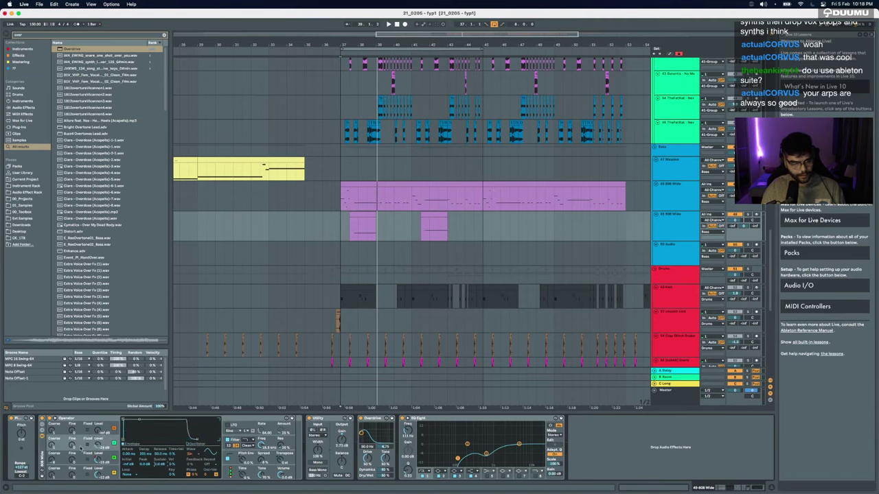
pyautogui.click(192, 454)
pyautogui.click(205, 434)
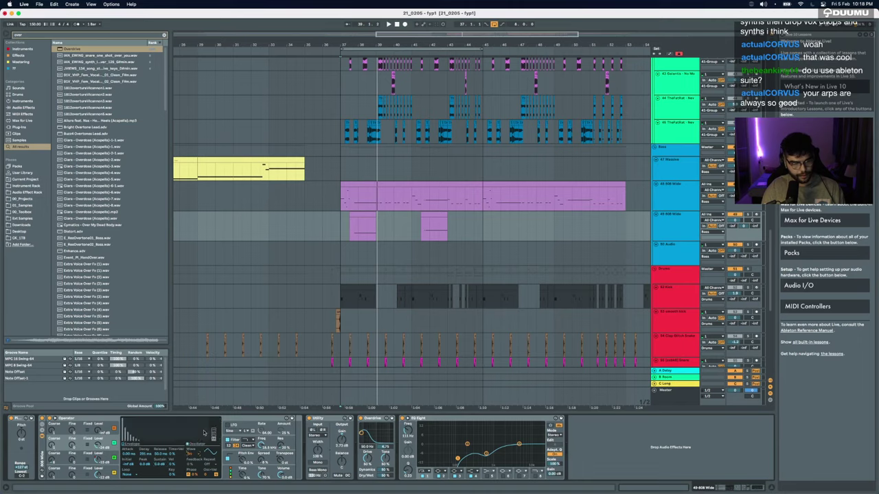
pyautogui.press('space')
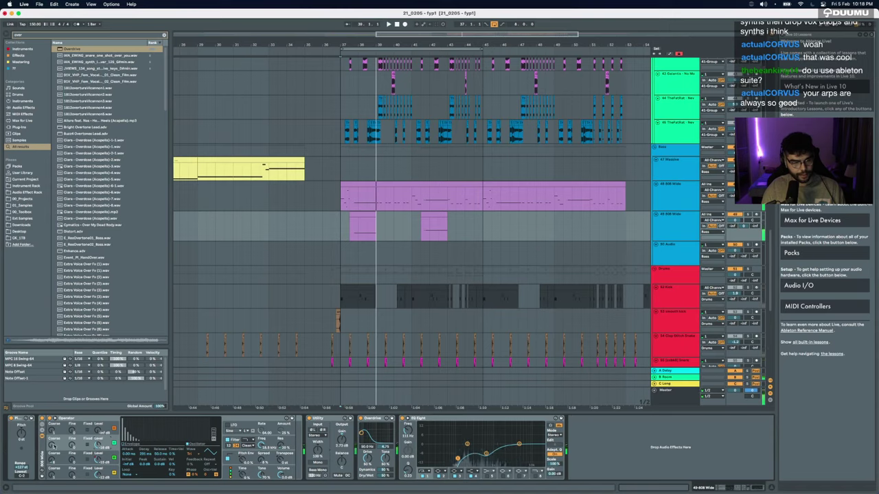
# Step: Switch Operator's oscillator C to a sine waveform and readjust its level while replaying the long note
pyautogui.press('space')
pyautogui.moveTo(99, 445); pyautogui.dragTo(98, 443)
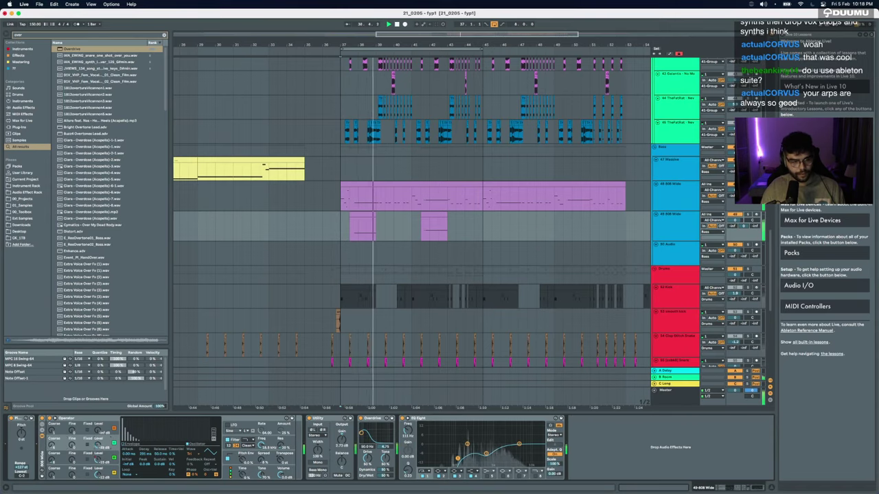
pyautogui.press('space')
pyautogui.press('space')
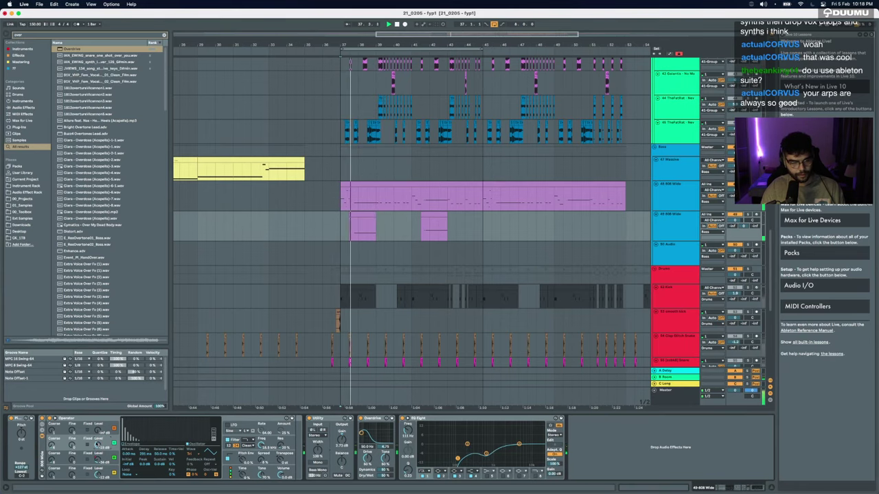
pyautogui.click(192, 455)
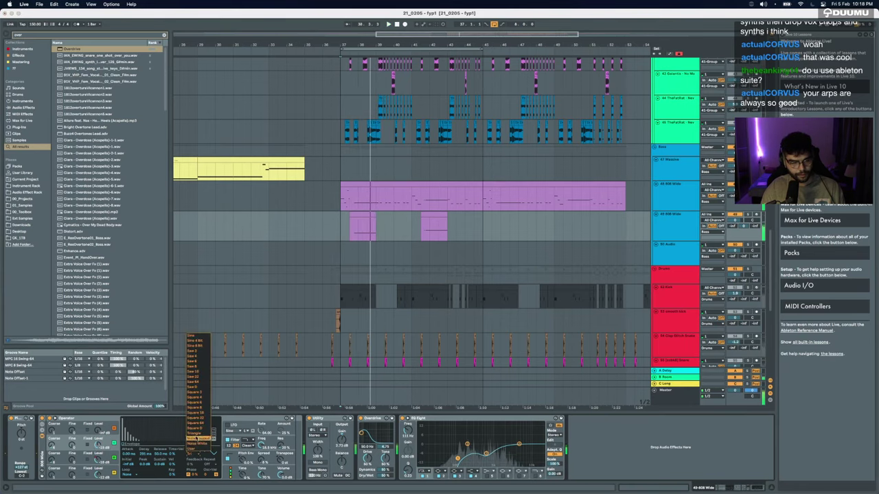
pyautogui.click(197, 341)
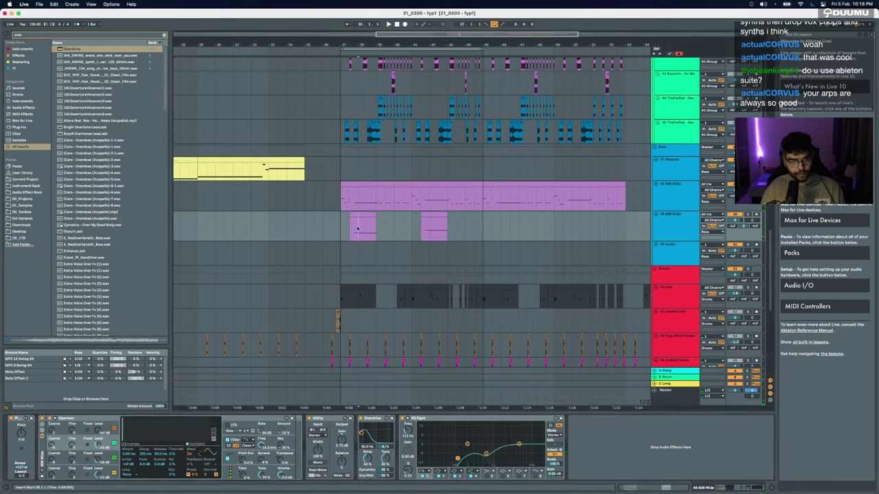
pyautogui.moveTo(99, 445); pyautogui.dragTo(99, 437)
pyautogui.press('space')
pyautogui.press('space')
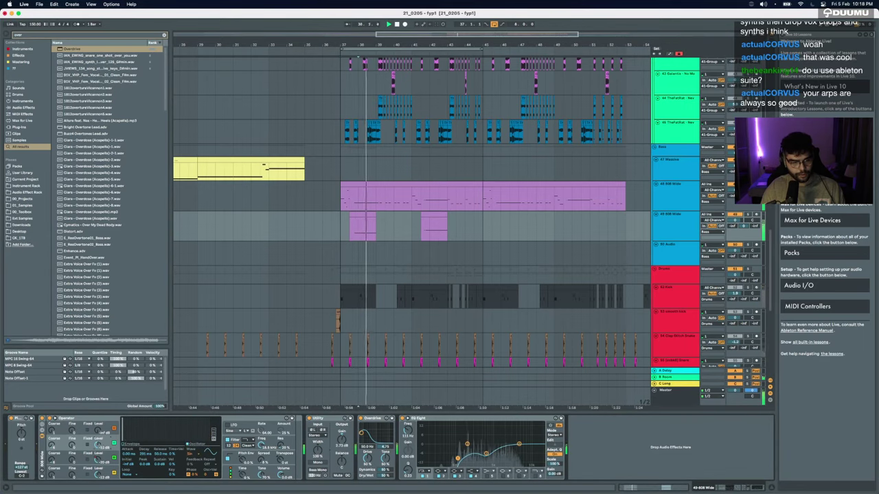
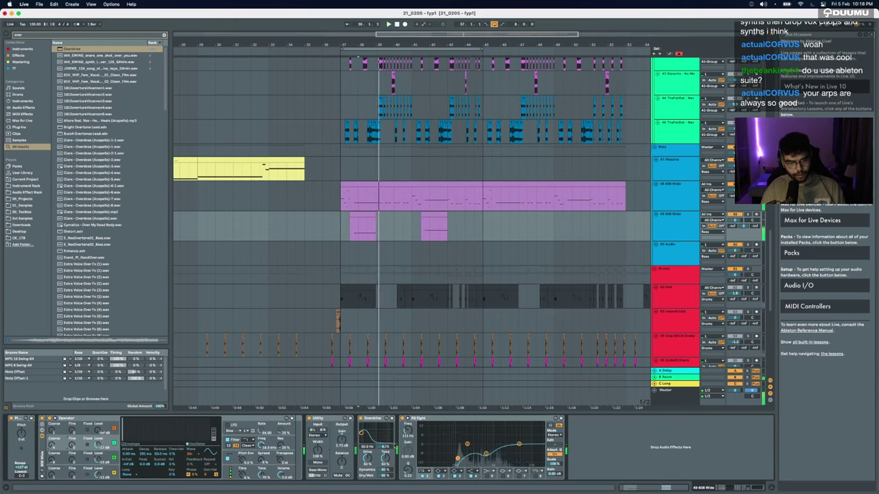
# Step: Insert an EQ Eight between Utility and Overdrive on the duplicated 808 Wide track, boost a bell band, and audition it
pyautogui.press('super+f')
pyautogui.write('eq')
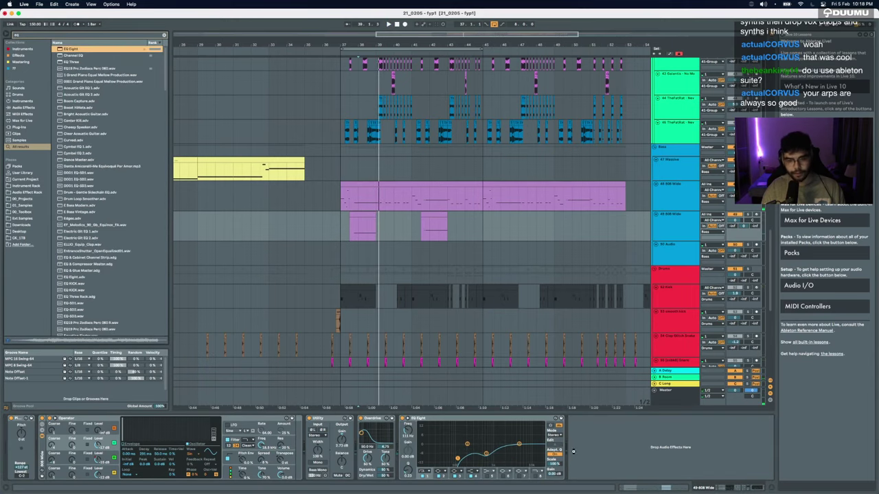
pyautogui.press('Return')
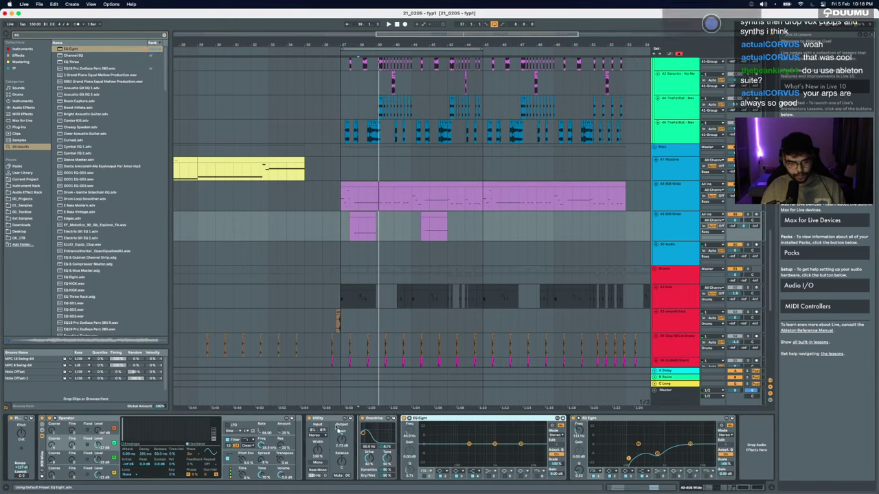
pyautogui.moveTo(420, 419); pyautogui.dragTo(337, 429)
pyautogui.press('space')
pyautogui.moveTo(451, 443); pyautogui.dragTo(434, 428)
pyautogui.press('space')
pyautogui.press('space')
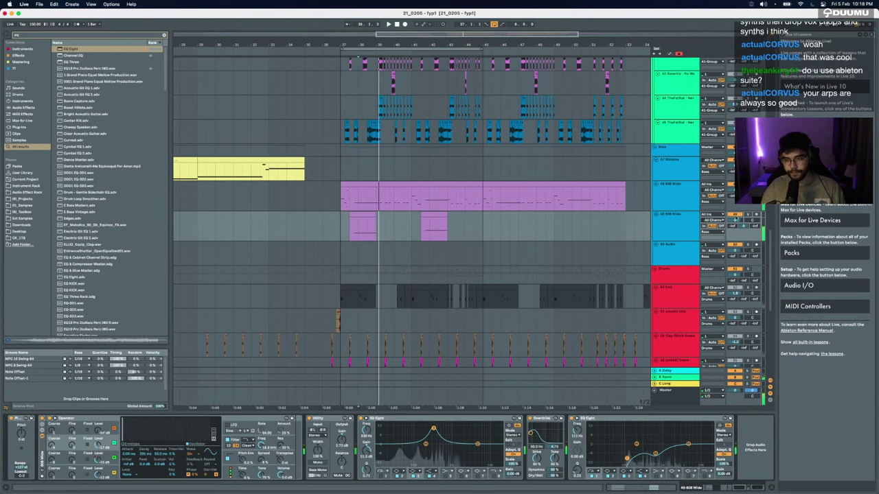
# Step: Lower the duplicated 808 Wide track's volume and play from the section before the drop with looping off
pyautogui.moveTo(737, 219); pyautogui.dragTo(735, 220)
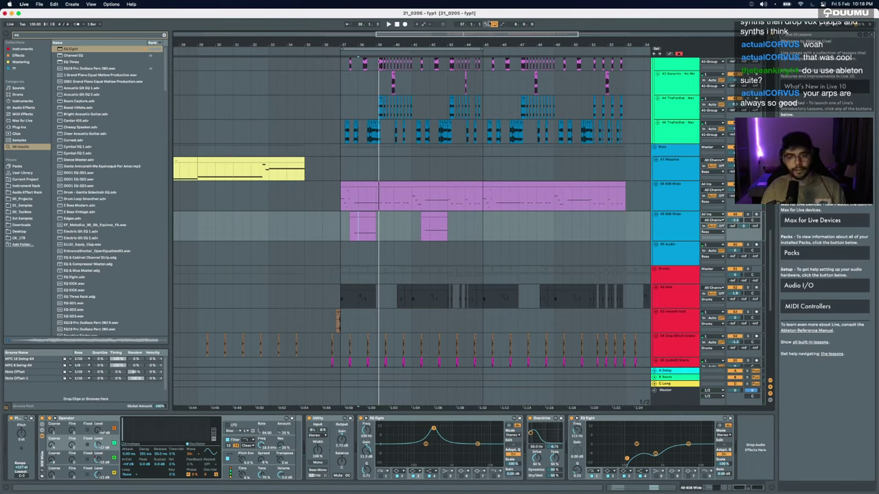
pyautogui.click(490, 24)
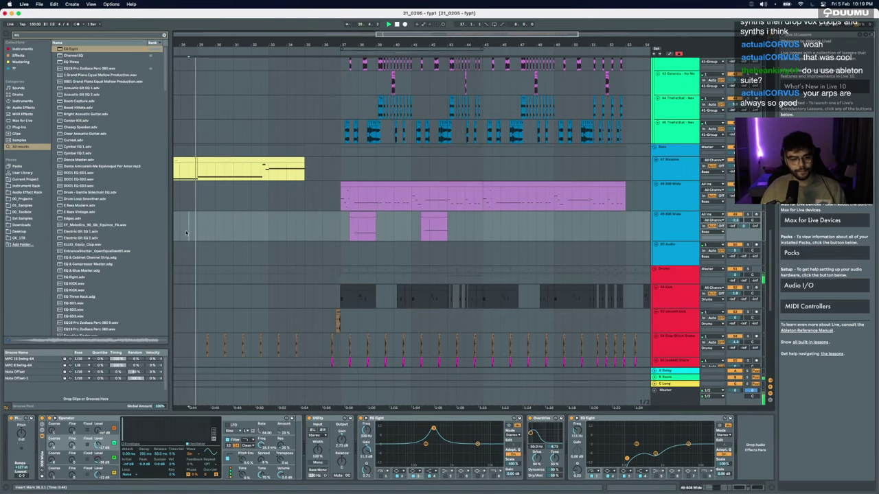
pyautogui.scroll(1, 338, 271)
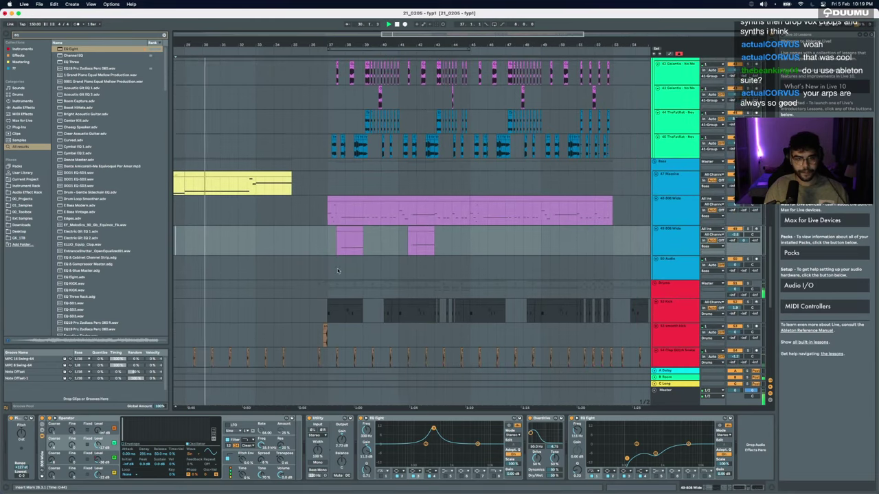
# Step: Duplicate bars 37–45 of the distorted 808 Wide track so its long-note clips repeat over bars 45–53
pyautogui.moveTo(328, 238); pyautogui.dragTo(480, 233)
pyautogui.moveTo(473, 234); pyautogui.dragTo(328, 239)
pyautogui.press('super+d')
pyautogui.scroll(5, 327, 239)
pyautogui.scroll(10, 326, 238)
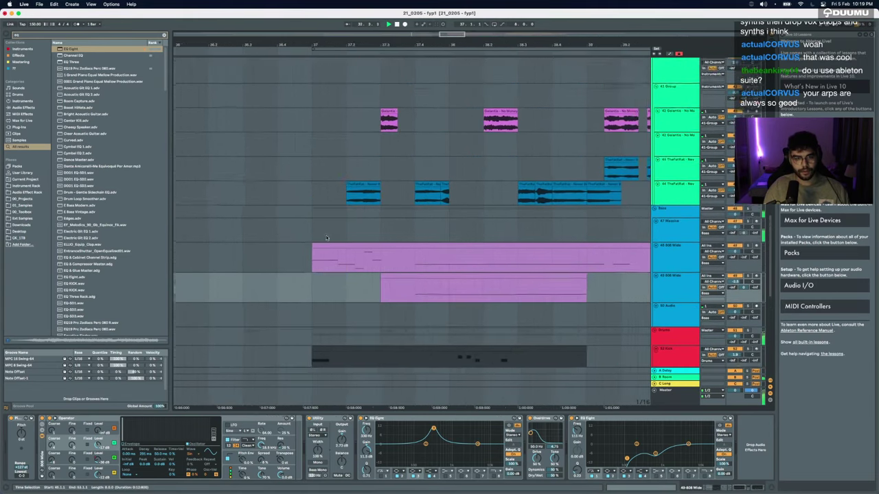
pyautogui.scroll(-10, 319, 239)
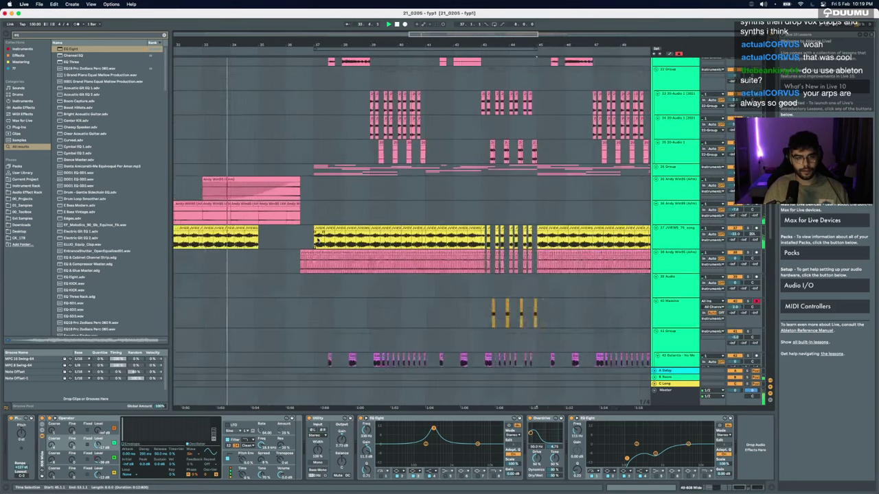
# Step: Review the drop's arrangement during playback, from the audio and synth tracks down to the bass, drums and percussion
pyautogui.click(318, 238)
pyautogui.scroll(3, 319, 233)
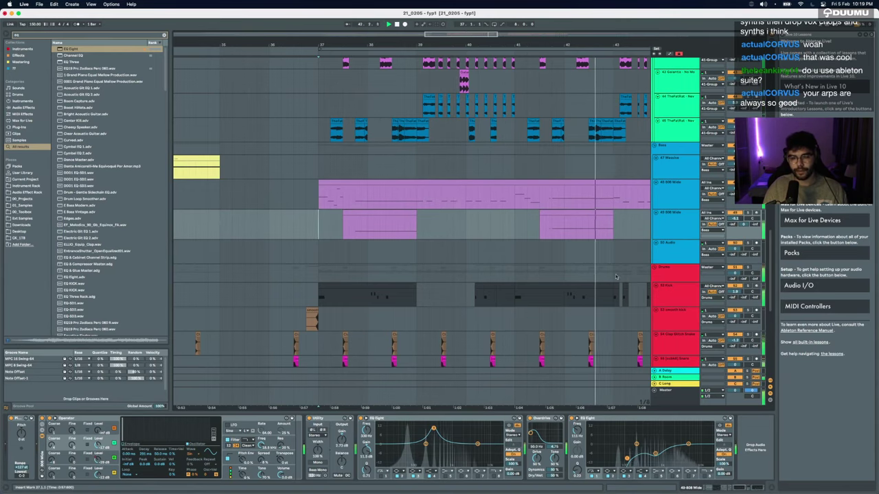
pyautogui.scroll(-6, 604, 278)
pyautogui.scroll(-5, 604, 277)
pyautogui.scroll(6, 605, 277)
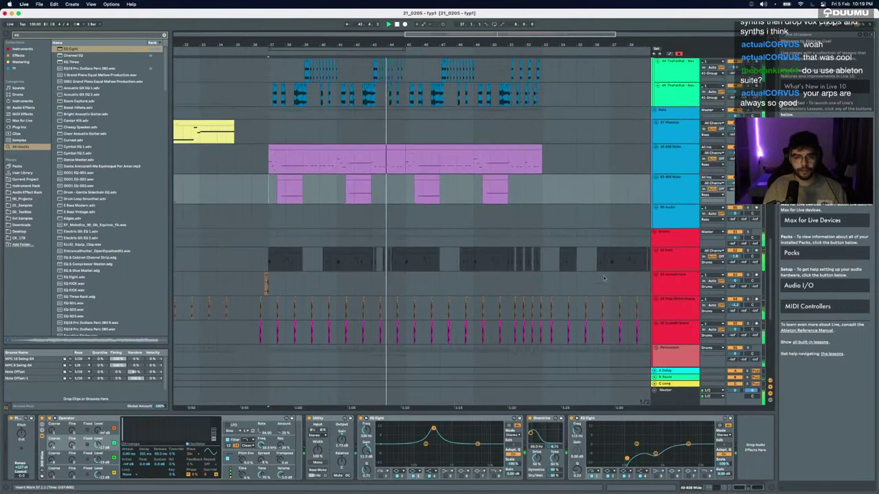
pyautogui.scroll(5, 462, 260)
pyautogui.scroll(6, 462, 260)
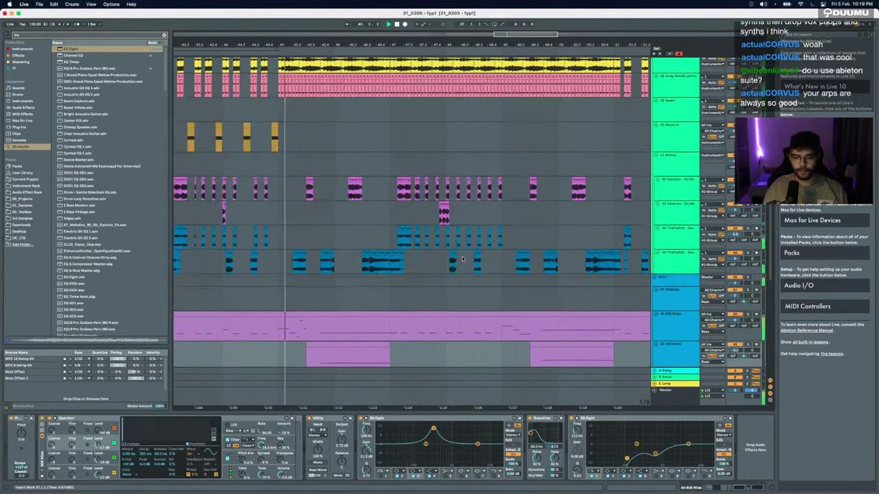
pyautogui.scroll(-5, 460, 262)
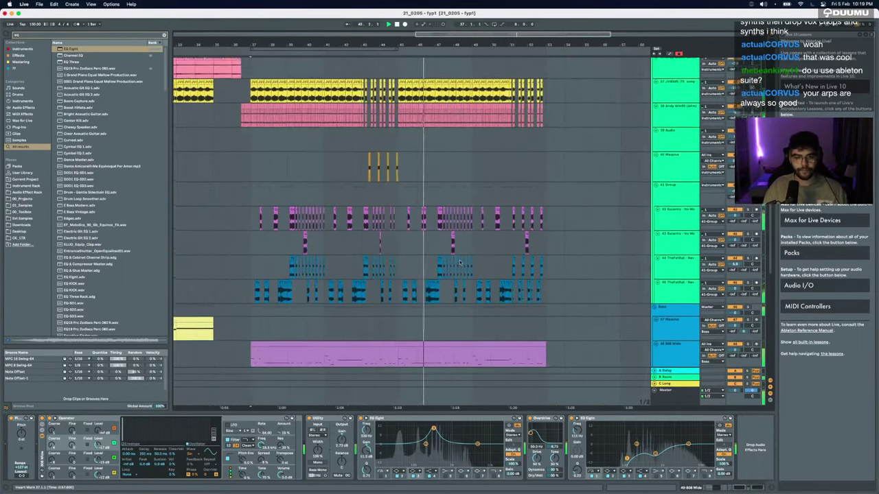
pyautogui.scroll(-5, 460, 262)
# Step: Show the distorted 808 Wide track's Operator Osc-B output level automation and duplicate bars 37–45 over bars 45–53
pyautogui.press('a')
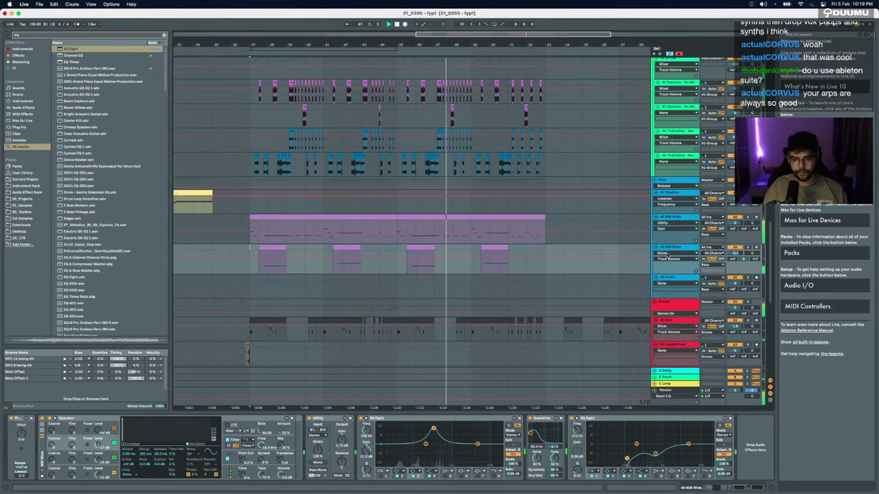
pyautogui.click(677, 253)
pyautogui.click(677, 274)
pyautogui.click(677, 260)
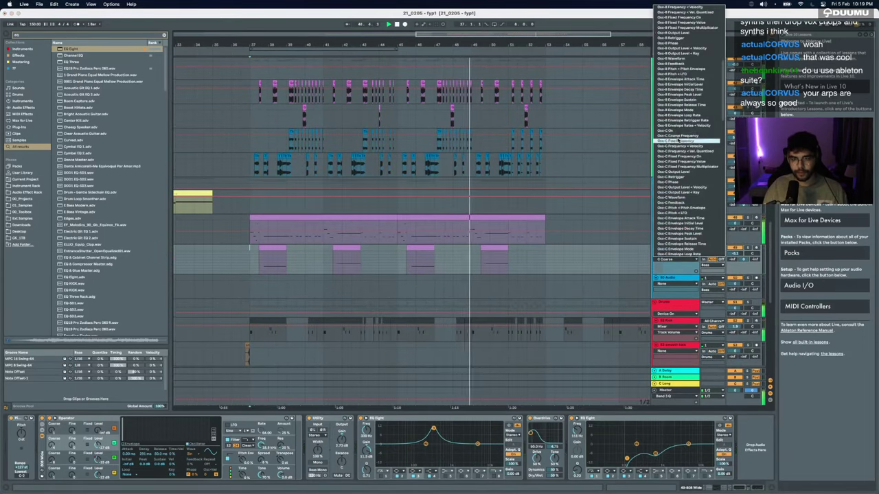
pyautogui.click(679, 143)
pyautogui.click(676, 260)
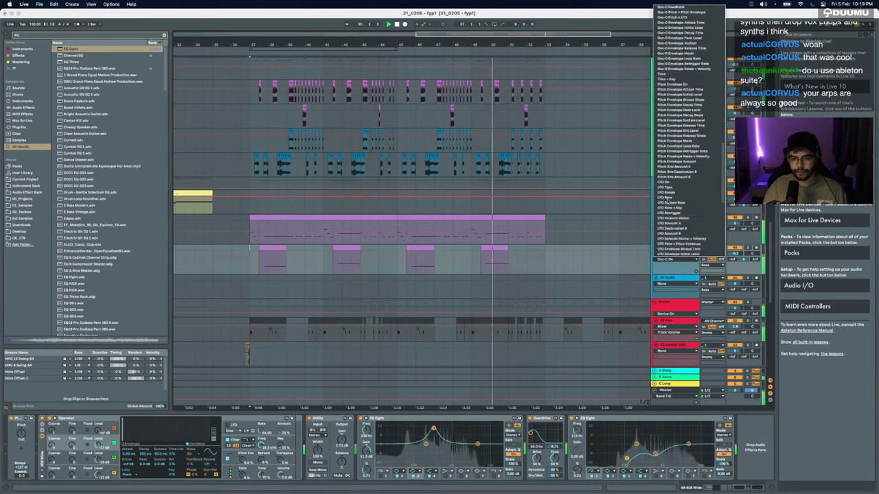
pyautogui.scroll(10, 670, 196)
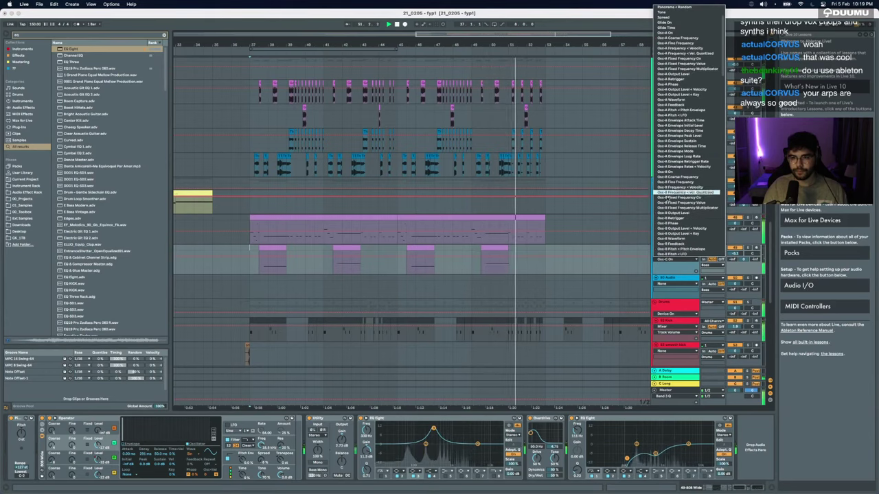
pyautogui.click(672, 212)
pyautogui.moveTo(248, 259); pyautogui.dragTo(397, 269)
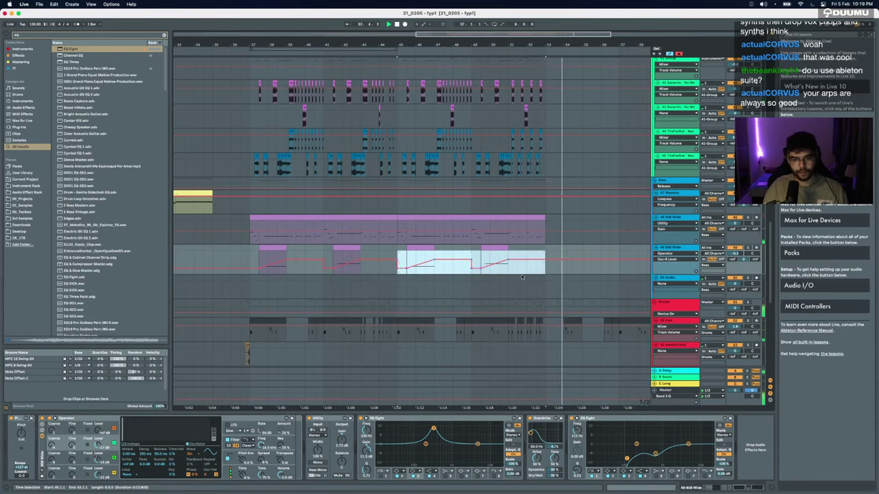
pyautogui.press('a')
# Step: Play the start of the drop from bar 37 to hear the bass's opening note
pyautogui.click(571, 266)
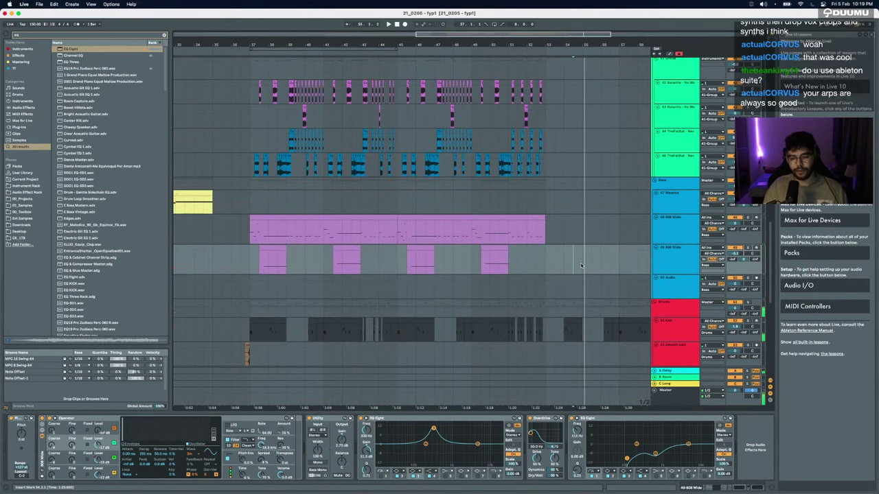
pyautogui.scroll(2, 581, 265)
pyautogui.hscroll(3, 581, 265)
pyautogui.scroll(-3, 581, 265)
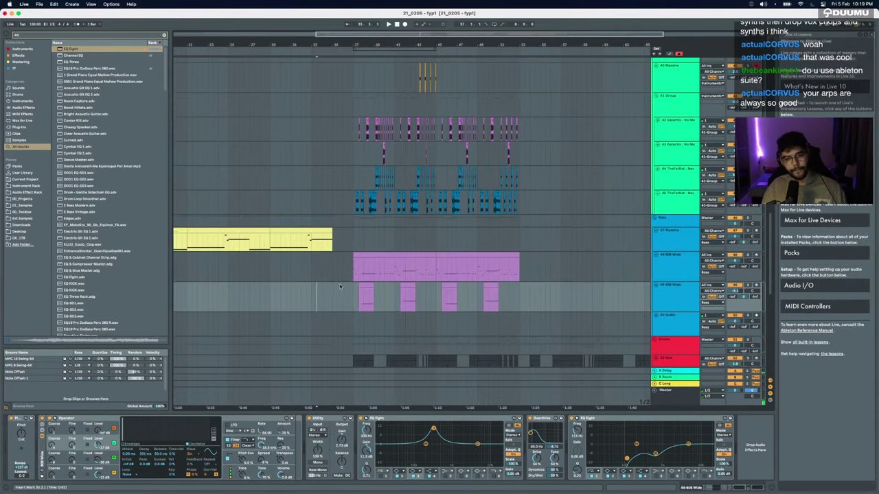
pyautogui.click(354, 270)
pyautogui.press('space')
pyautogui.scroll(5, 353, 270)
pyautogui.press('space')
pyautogui.press('space')
# Step: Duplicate the original 808 Wide track, solo the copy, and keep only the short opening note of its bars 37–41
pyautogui.click(677, 267)
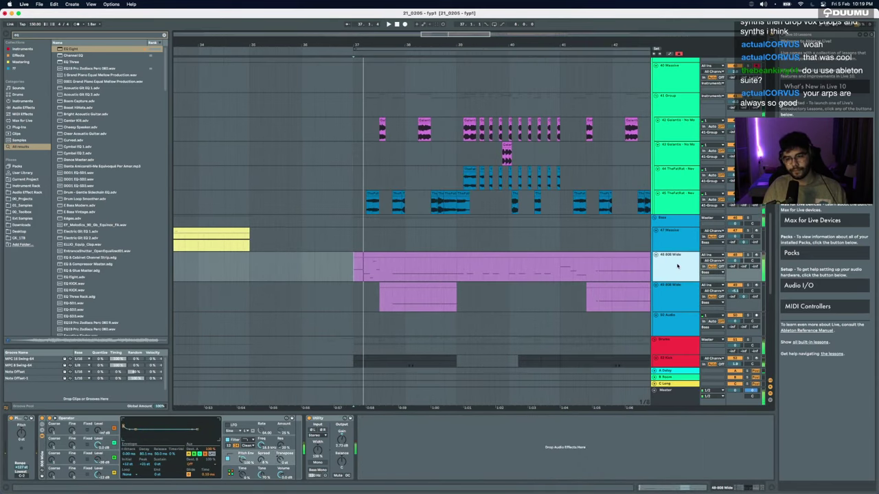
pyautogui.press('super+d')
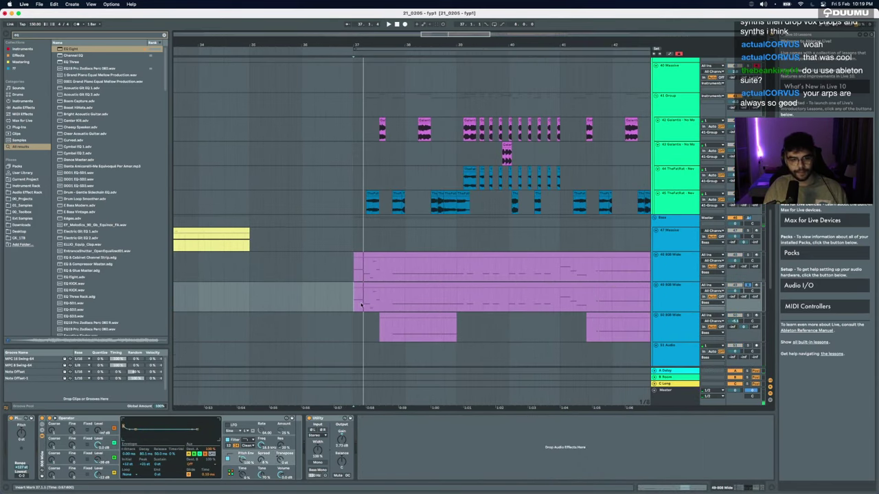
pyautogui.click(362, 305)
pyautogui.scroll(5, 362, 305)
pyautogui.press('super+e')
pyautogui.moveTo(395, 285); pyautogui.dragTo(458, 283)
pyautogui.scroll(3, 468, 291)
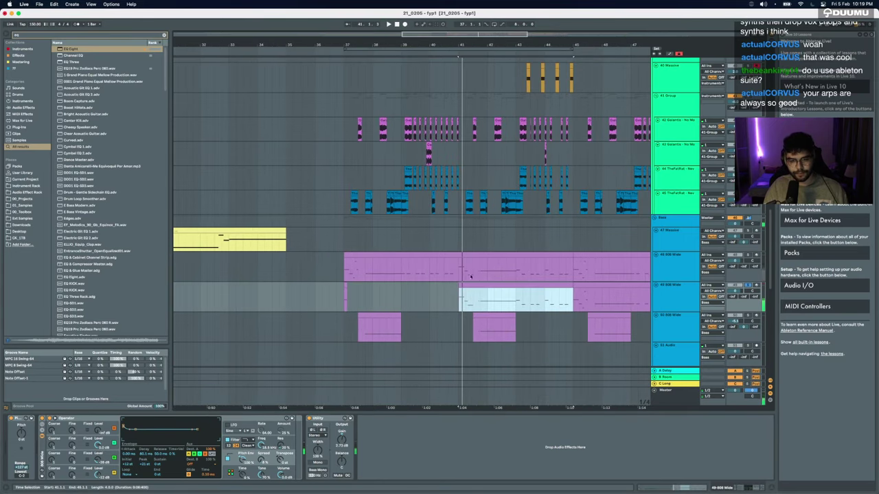
# Step: Delete all notes after the first in the copy's bars 41–45 clip, and remove the emptied remainder of the clip
pyautogui.doubleClick(466, 286)
pyautogui.hotkey('shift', 'Down')
pyautogui.moveTo(157, 438); pyautogui.dragTo(752, 462)
pyautogui.press('Delete')
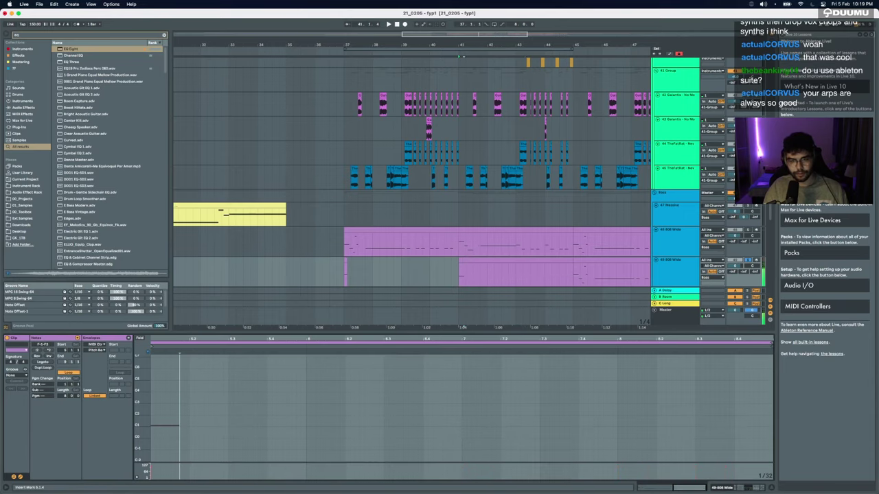
pyautogui.press('super+z')
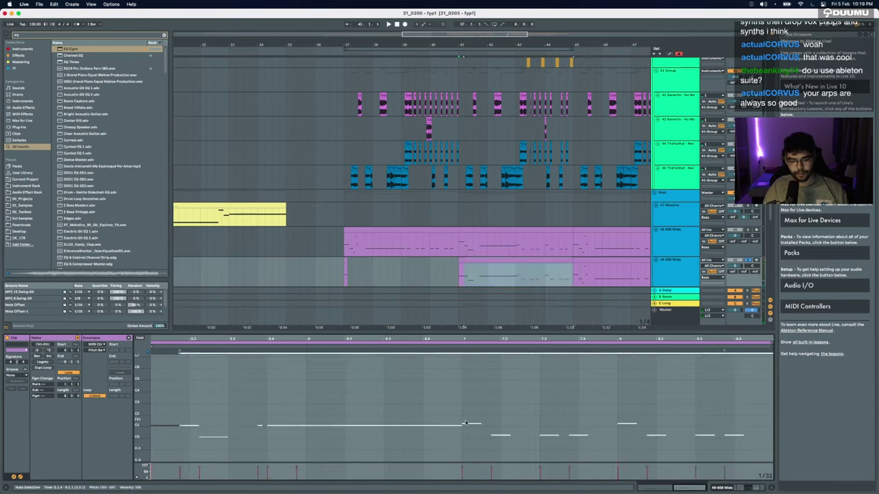
pyautogui.press('Delete')
pyautogui.click(464, 279)
pyautogui.press('super+e')
pyautogui.click(487, 261)
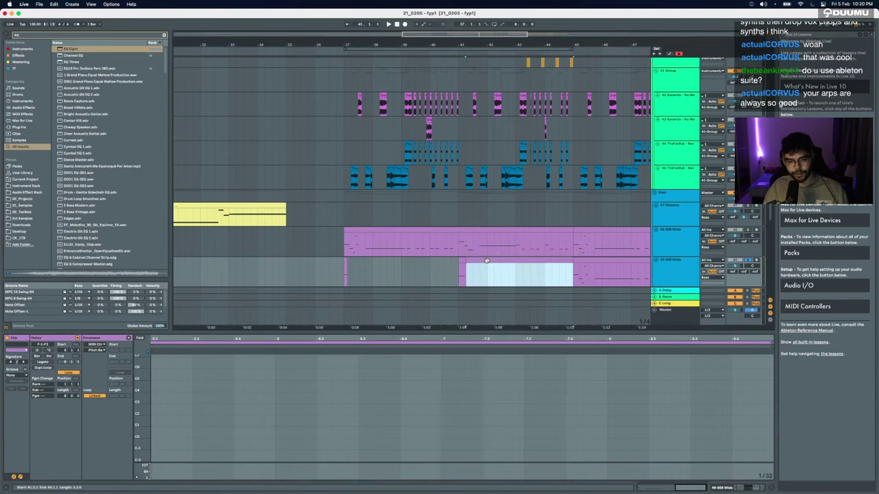
pyautogui.press('Delete')
# Step: Search the browser for "horn" and preview the first one-shots, including the Calling Horn and cs_sigmen_horn samples
pyautogui.press('super+f')
pyautogui.write('horn')
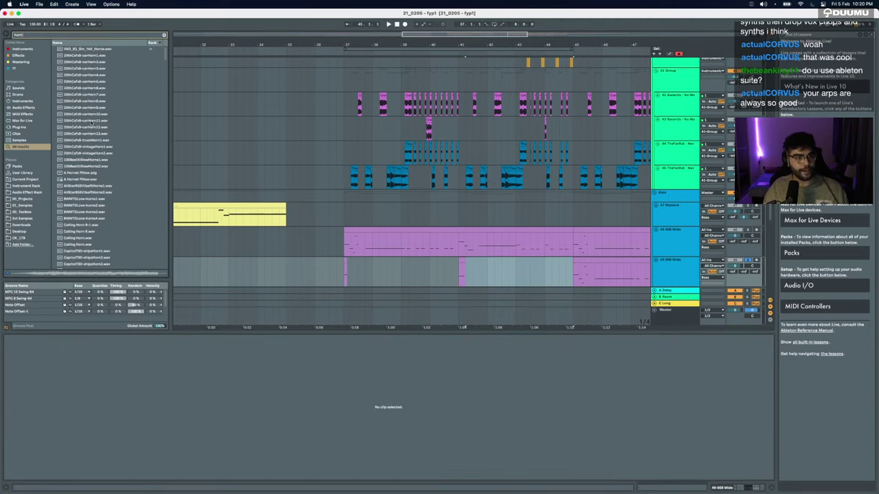
pyautogui.click(90, 116)
pyautogui.click(88, 120)
pyautogui.click(101, 238)
pyautogui.click(102, 243)
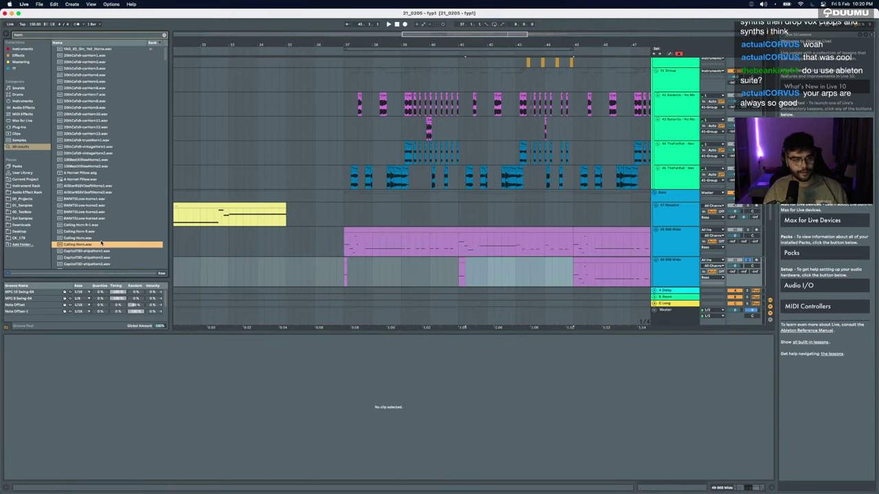
pyautogui.scroll(-10, 101, 240)
pyautogui.click(100, 208)
pyautogui.press('Down')
pyautogui.scroll(-1, 99, 208)
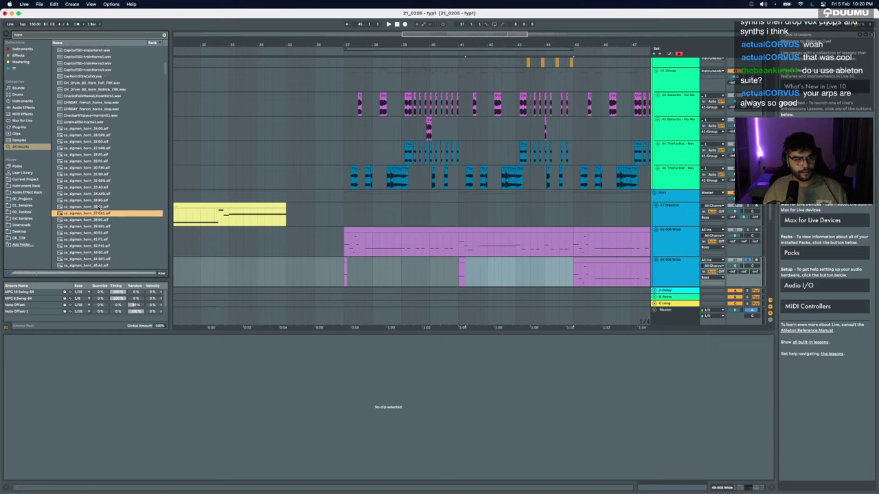
# Step: Browse further through the horn results and preview several french-horn notes and sustained horn samples
pyautogui.scroll(-10, 100, 208)
pyautogui.click(101, 208)
pyautogui.click(81, 234)
pyautogui.scroll(-10, 82, 227)
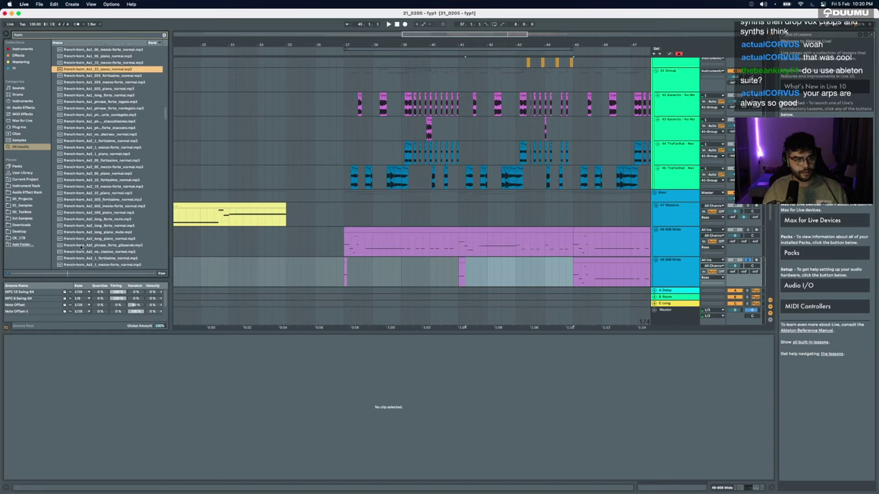
pyautogui.click(95, 183)
pyautogui.click(95, 189)
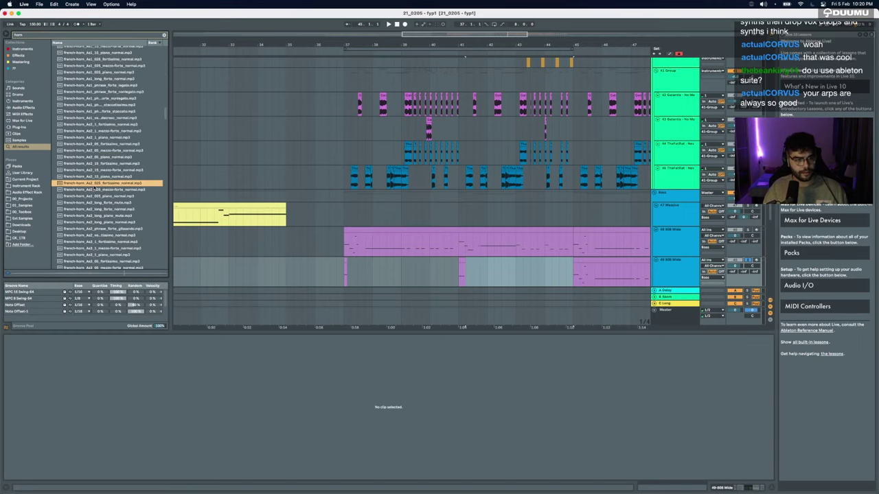
pyautogui.scroll(-10, 94, 187)
pyautogui.click(94, 183)
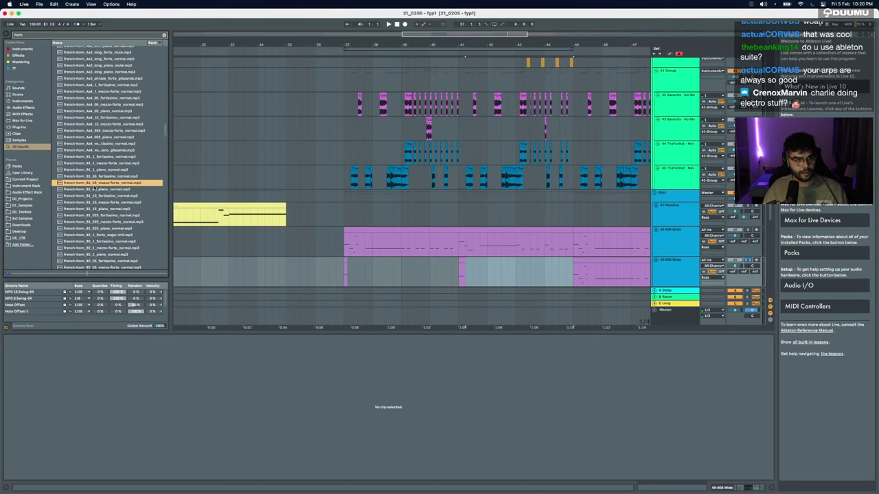
pyautogui.press('Up')
pyautogui.scroll(-20, 107, 172)
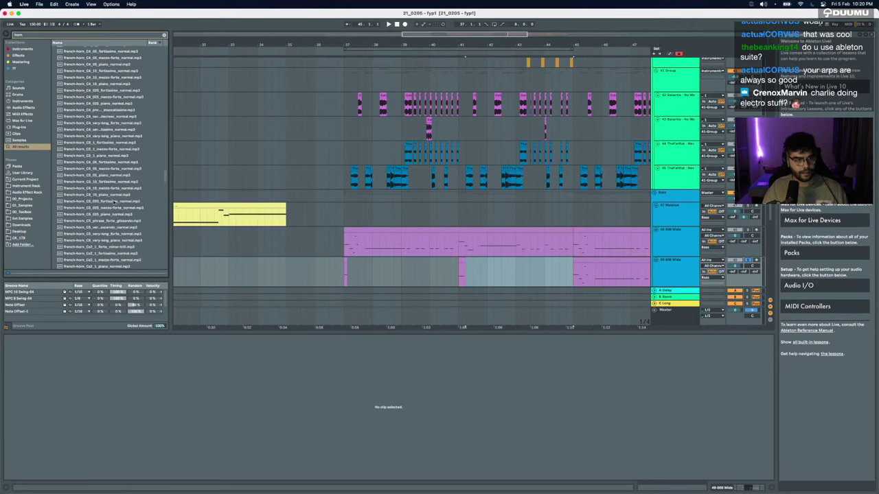
pyautogui.click(105, 174)
pyautogui.click(96, 181)
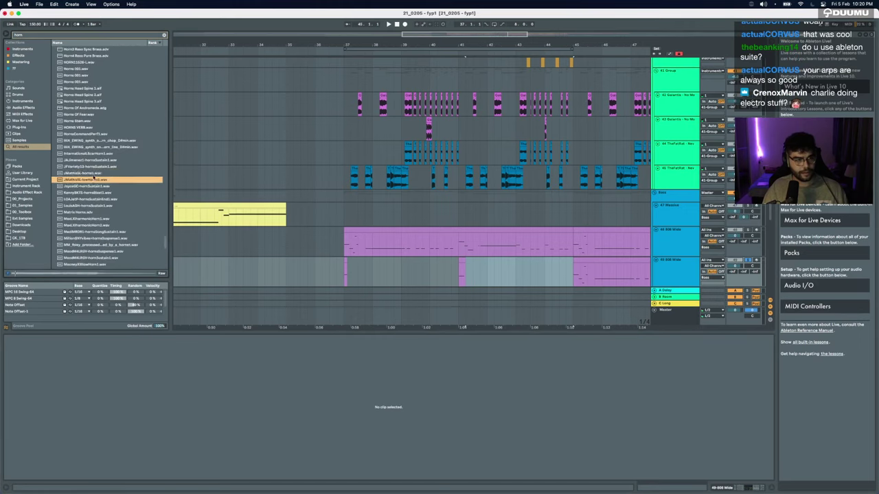
# Step: Preview HornsCommandPerf1.wav and load it on the soloed 808 Wide copy in place of Operator
pyautogui.click(88, 134)
pyautogui.click(87, 140)
pyautogui.click(88, 135)
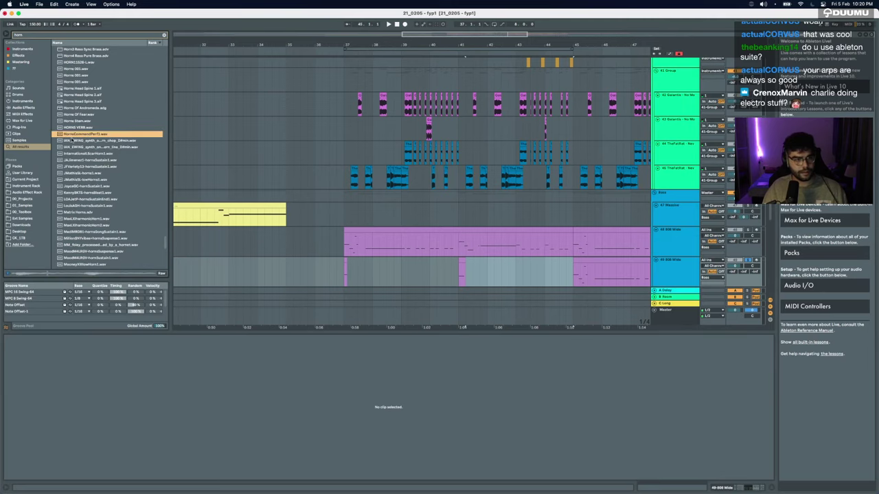
pyautogui.click(739, 490)
pyautogui.click(211, 248)
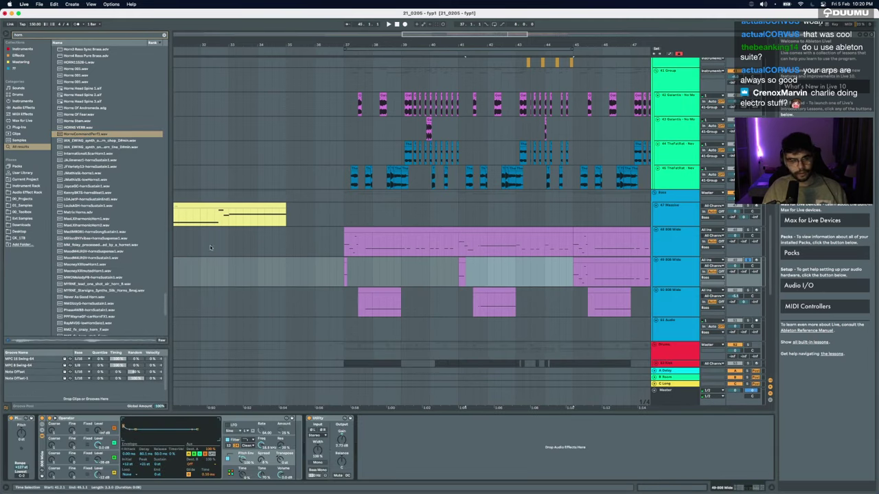
pyautogui.click(98, 134)
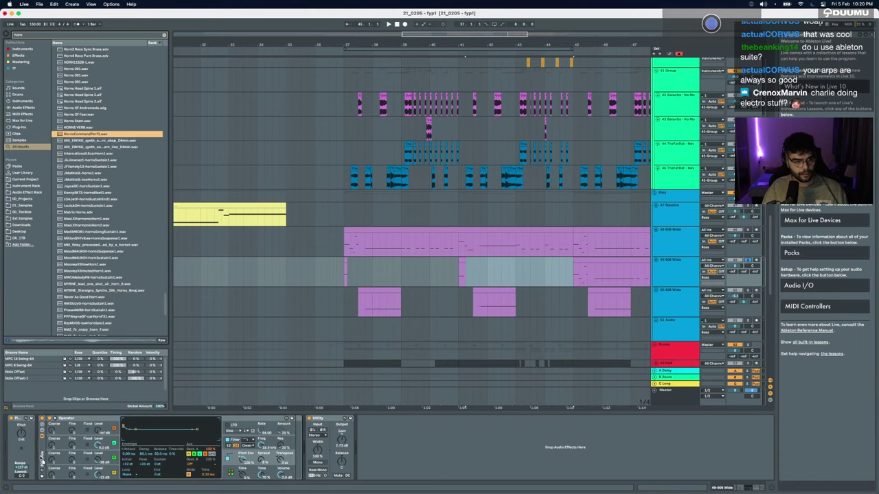
pyautogui.moveTo(40, 456); pyautogui.dragTo(41, 455)
pyautogui.press('space')
pyautogui.press('space')
# Step: Set the horn track's Pitch device to +17 st, shorten the sample to its first hit, and replay from bar 37
pyautogui.click(344, 280)
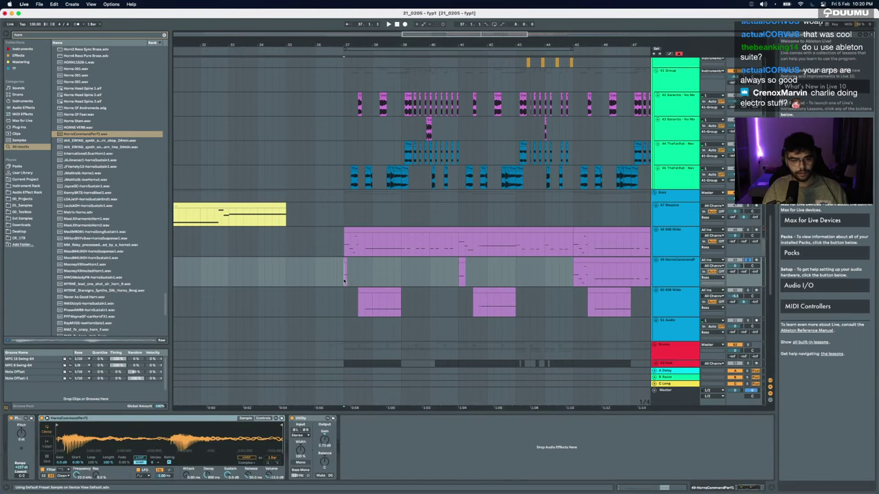
pyautogui.press('space')
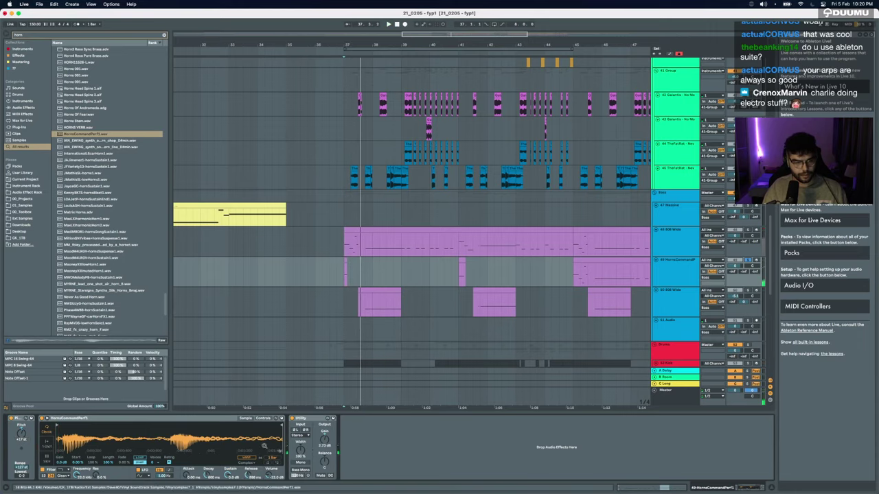
pyautogui.press('space')
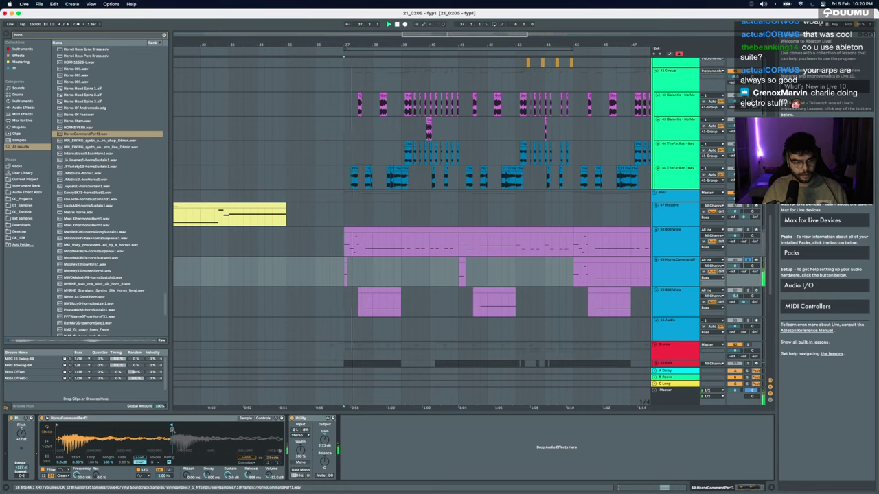
pyautogui.press('space')
pyautogui.press('space')
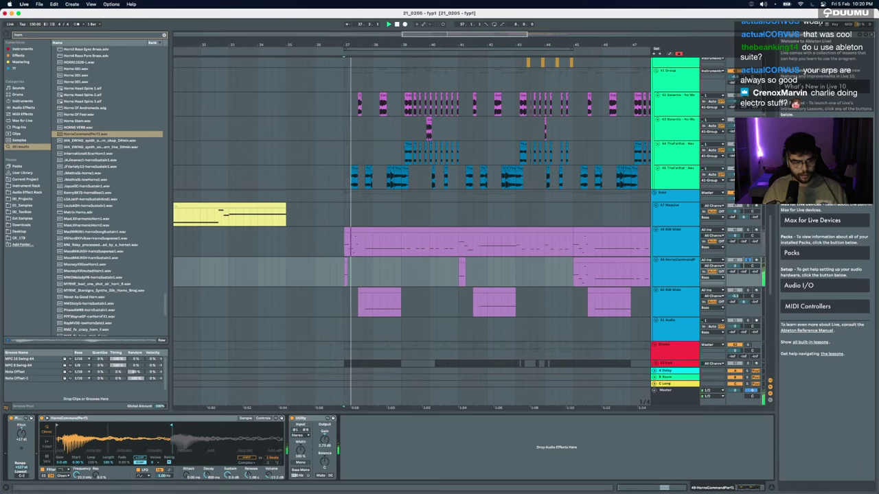
# Step: Add an EQ Eight after Utility on the horn track, roll off the lows with band 1, and audition it
pyautogui.press('super+f')
pyautogui.write('EQ')
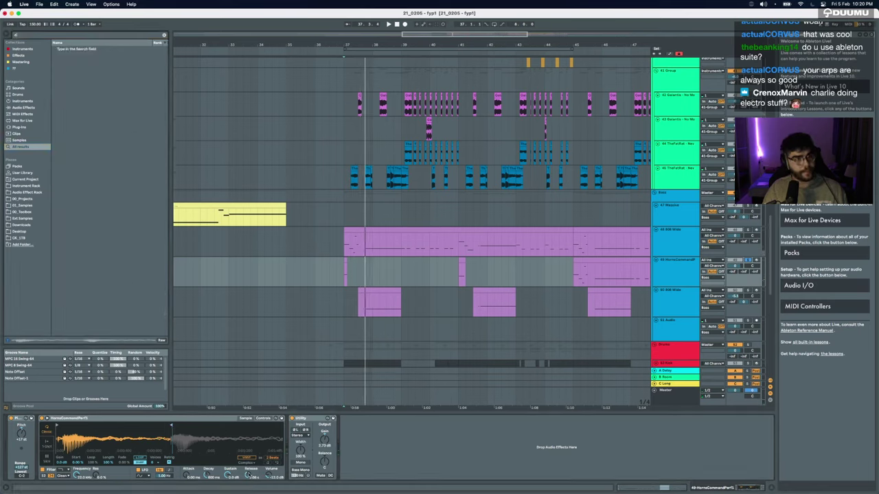
pyautogui.press('Down')
pyautogui.press('Return')
pyautogui.press('space')
pyautogui.press('space')
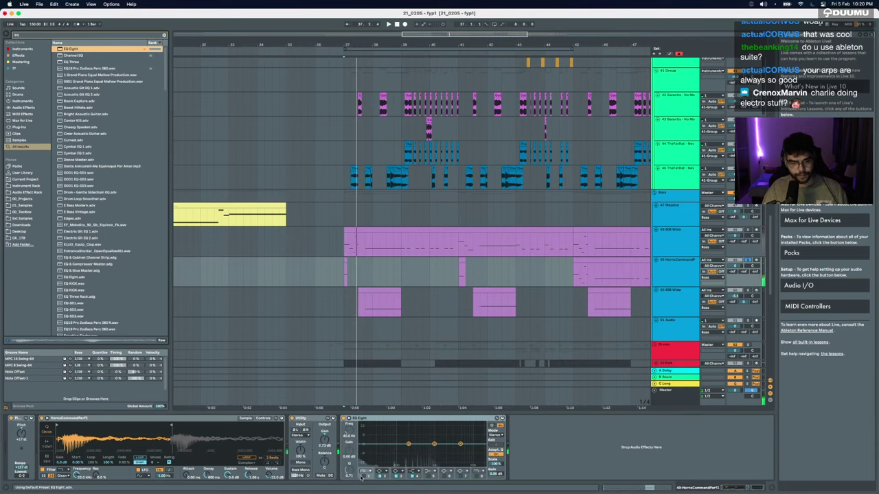
pyautogui.click(364, 476)
pyautogui.moveTo(393, 450); pyautogui.dragTo(398, 460)
pyautogui.press('space')
pyautogui.press('space')
pyautogui.press('space')
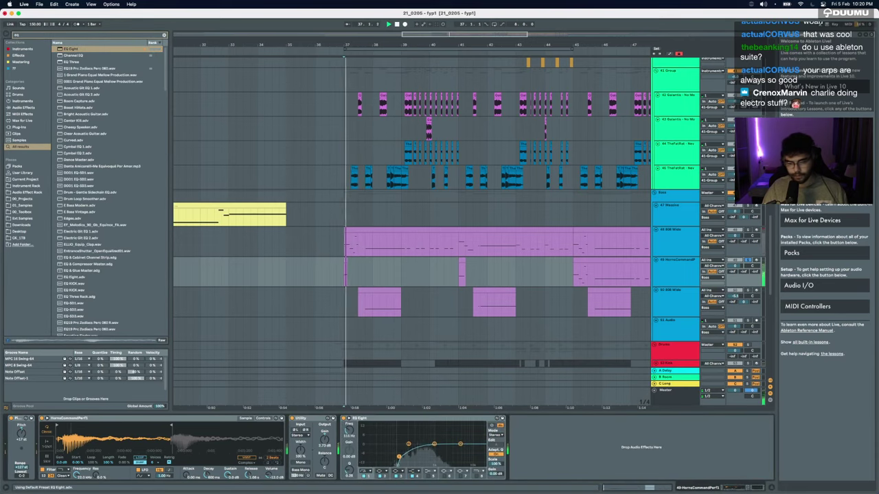
# Step: Try the Haas delay preset after EQ Eight on the horn track, audition it, and remove it
pyautogui.press('space')
pyautogui.press('space')
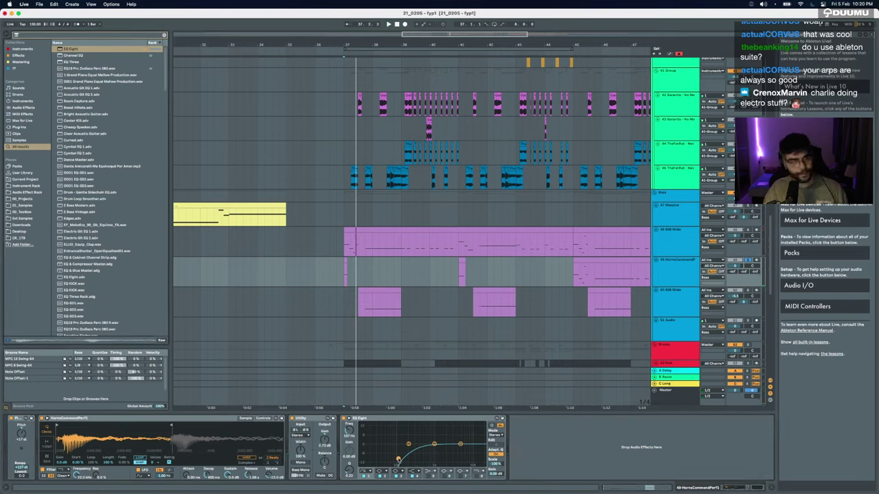
pyautogui.write('aas')
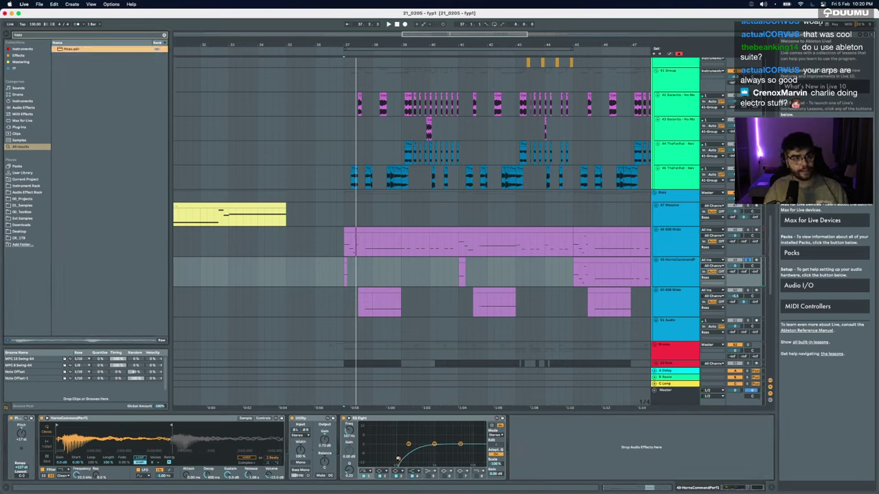
pyautogui.press('Return')
pyautogui.moveTo(624, 470); pyautogui.dragTo(625, 473)
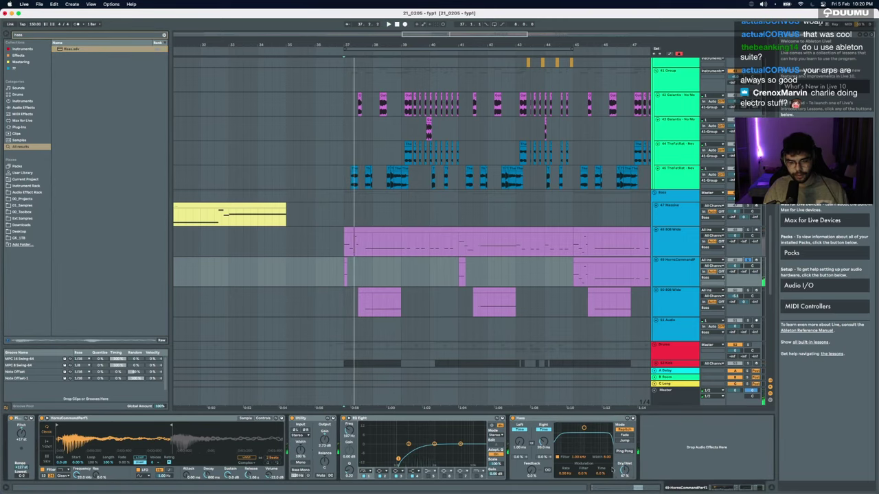
pyautogui.press('Delete')
# Step: Add Ozone Imager after EQ Eight on the horn track, with Width at 43.4 and Stereoize enabled, and audition it
pyautogui.press('super+f')
pyautogui.write('imager')
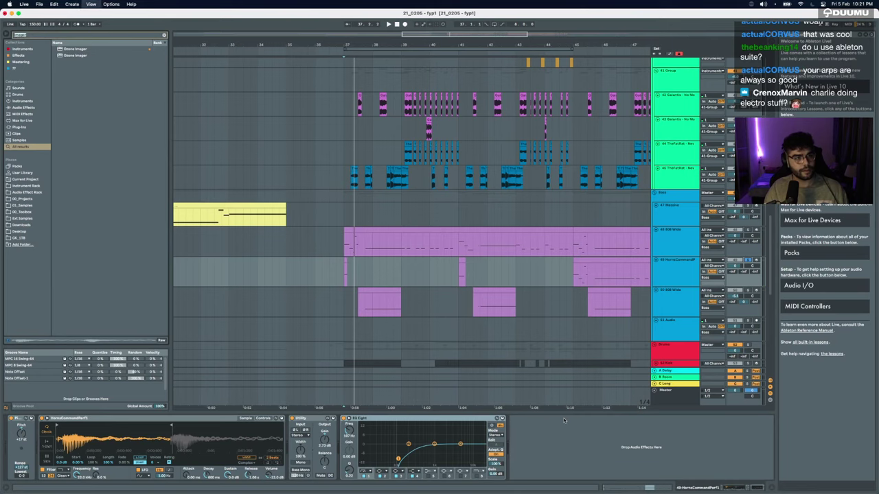
pyautogui.press('Down')
pyautogui.press('Return')
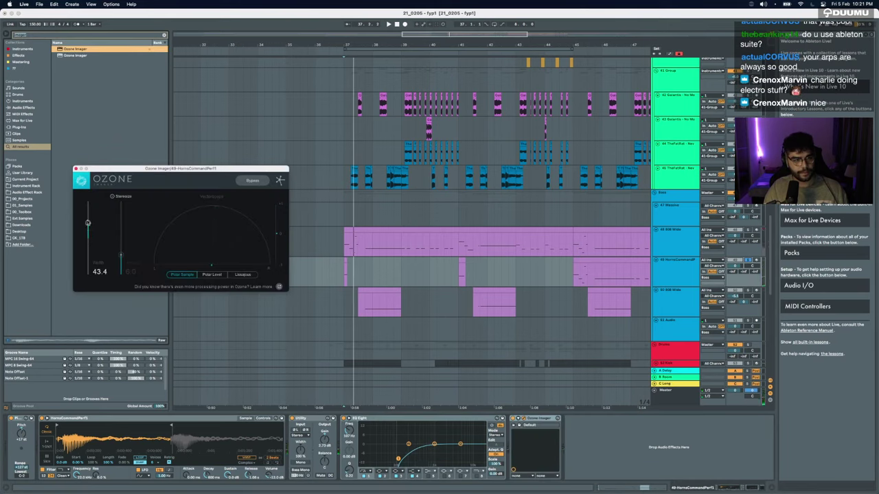
pyautogui.click(113, 196)
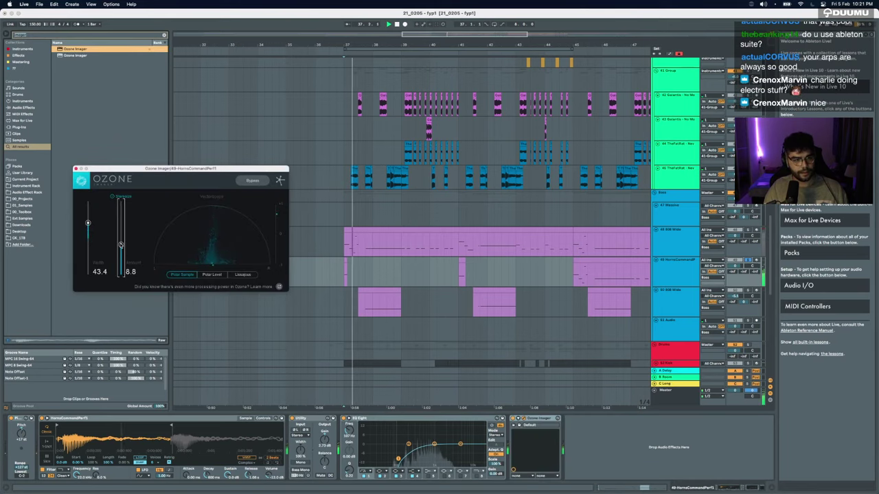
pyautogui.click(76, 169)
pyautogui.press('space')
# Step: Add Overdrive after Ozone Imager, shift its filter band higher, and adjust Drive while replaying the horn stab from bar 37
pyautogui.press('super+f')
pyautogui.write('over')
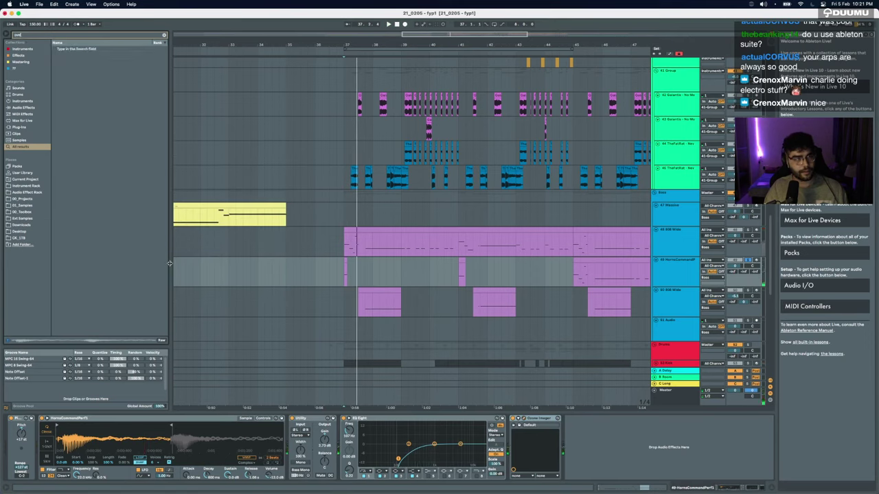
pyautogui.press('Return')
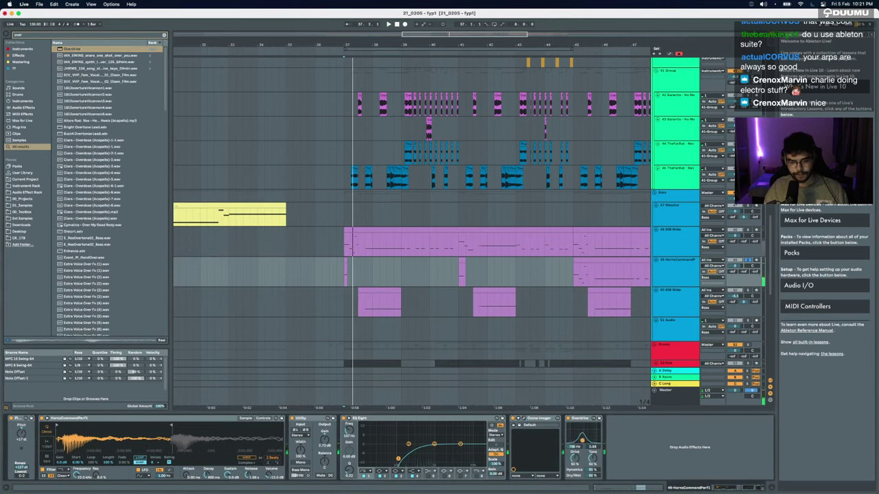
pyautogui.moveTo(585, 425); pyautogui.dragTo(583, 425)
pyautogui.press('space')
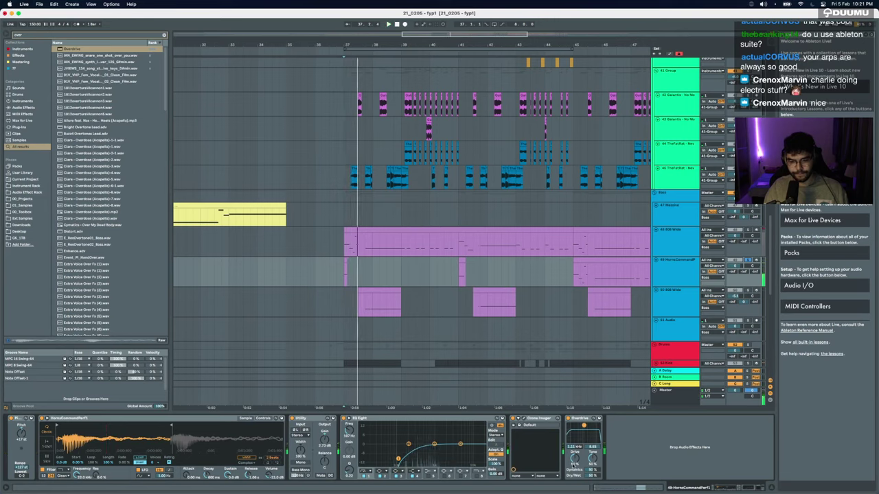
pyautogui.moveTo(574, 465); pyautogui.dragTo(574, 460)
pyautogui.press('space')
pyautogui.press('space')
pyautogui.press('space')
pyautogui.press('space')
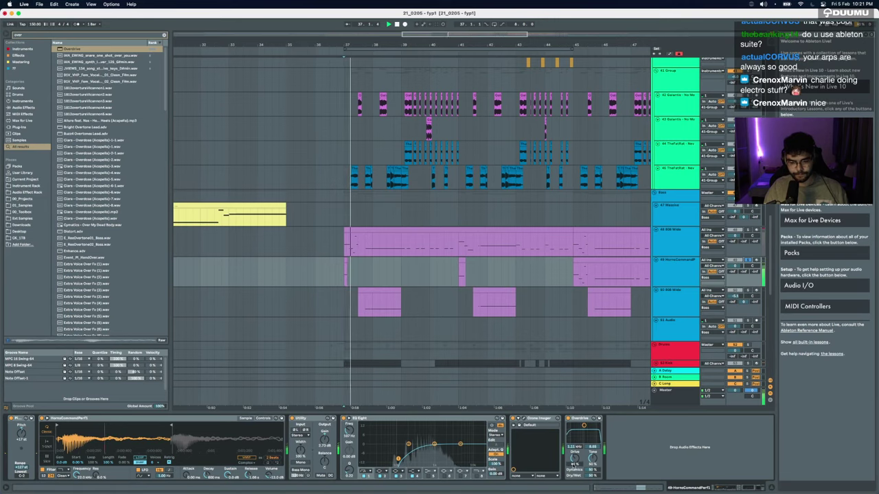
pyautogui.press('space')
# Step: Add a second EQ Eight after Overdrive on the horn track, rolling off the lows and dipping the mids
pyautogui.press('super+f')
pyautogui.write('eq')
pyautogui.press('Return')
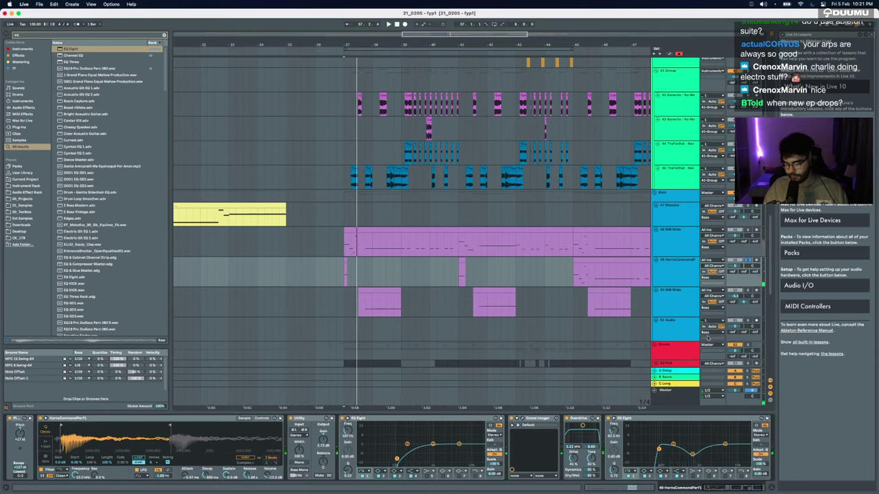
# Step: Unsolo the horn track and adjust its volume against the full mix while replaying the drop from bar 37
pyautogui.press('space')
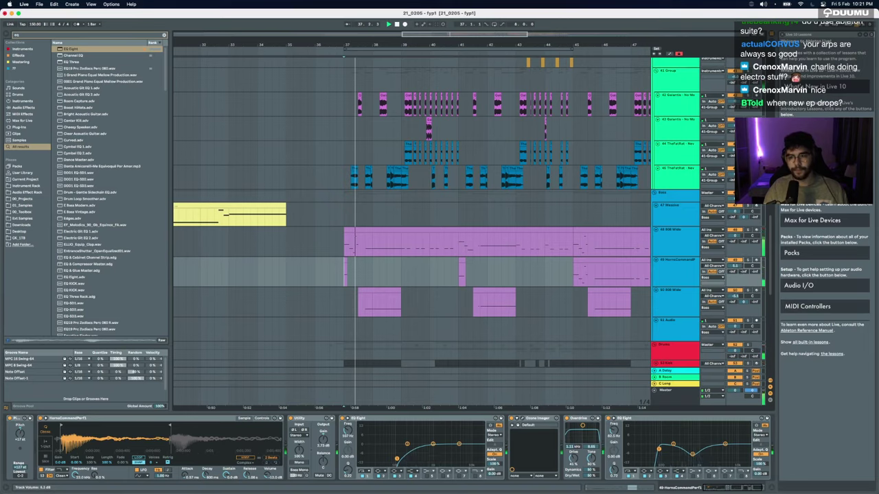
pyautogui.moveTo(736, 266); pyautogui.dragTo(736, 276)
pyautogui.press('space')
pyautogui.press('space')
pyautogui.press('space')
pyautogui.press('space')
pyautogui.press('space')
pyautogui.press('space')
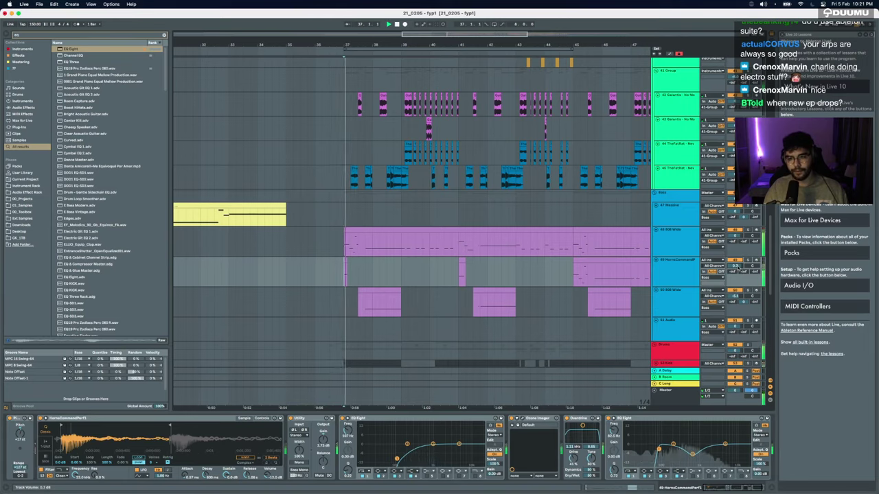
pyautogui.press('space')
# Step: Insert an audio track below the horn track and search the browser for horn samples
pyautogui.click(675, 271)
pyautogui.press('super+t')
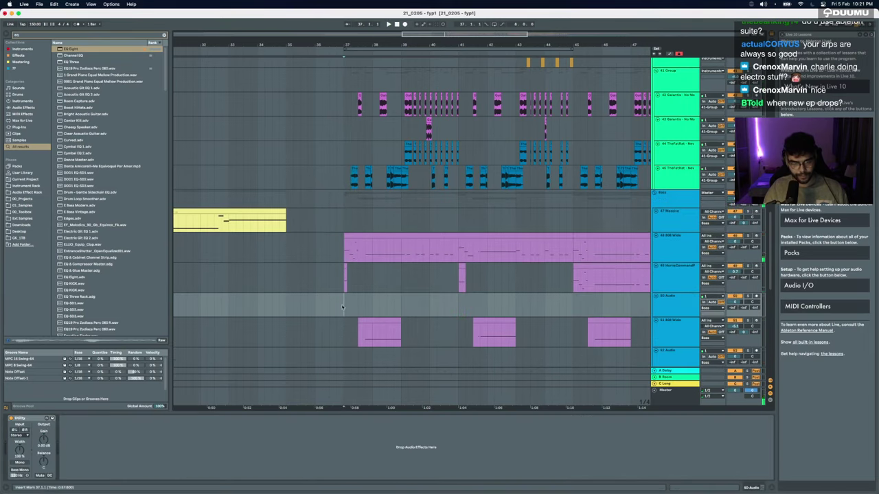
pyautogui.press('super+f')
pyautogui.write('horn')
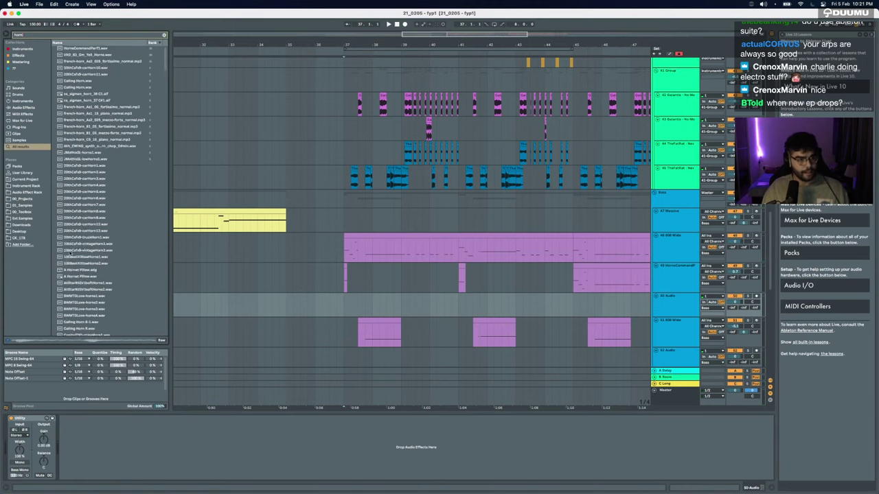
# Step: Preview the TVWestern7 horns, the THYDN car horn, and the TotalA2 low-horn samples near the end of the results
pyautogui.scroll(-10, 70, 253)
pyautogui.click(72, 268)
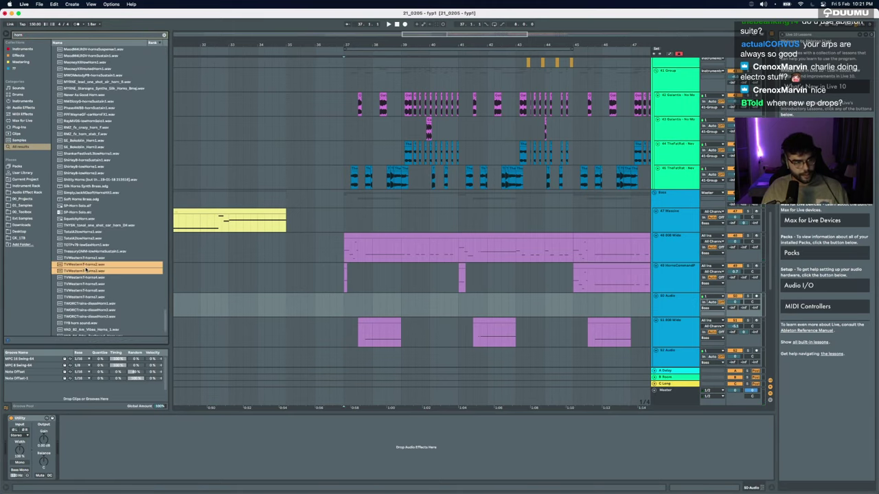
pyautogui.click(76, 297)
pyautogui.click(78, 225)
pyautogui.click(79, 238)
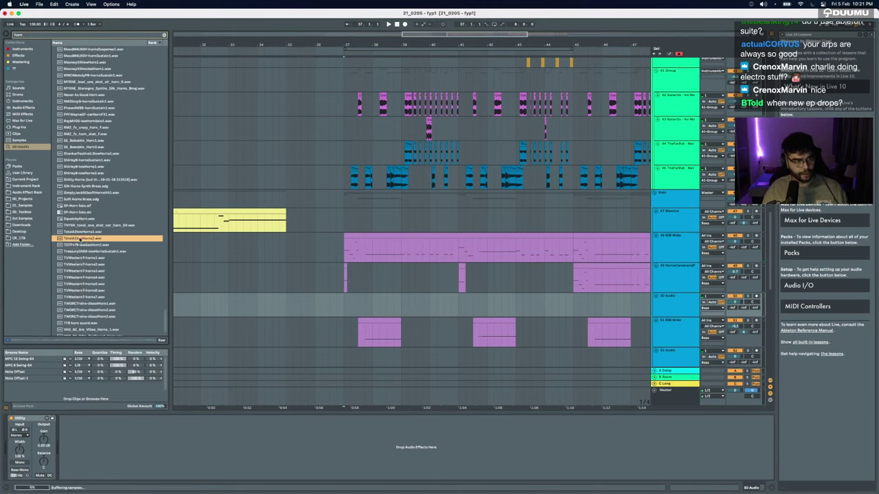
pyautogui.click(81, 232)
# Step: Preview the Shirley8, SE_Bokoblin, and RMZ horn samples, including RMZ_fx_horn_stab_F.wav
pyautogui.click(85, 186)
pyautogui.click(82, 180)
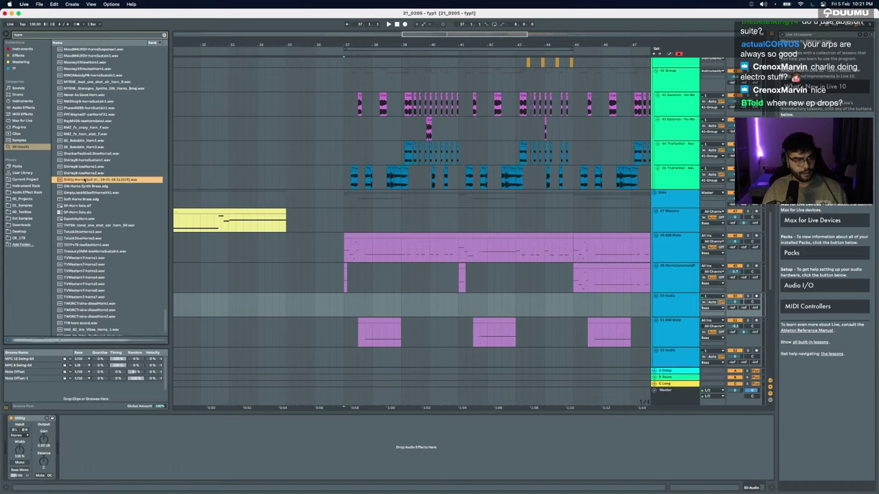
pyautogui.click(80, 167)
pyautogui.click(84, 160)
pyautogui.click(88, 147)
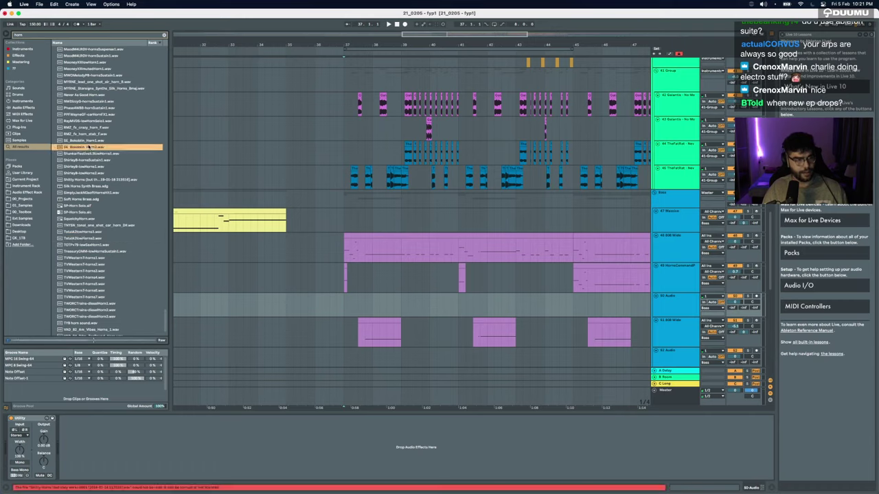
pyautogui.click(89, 128)
pyautogui.click(84, 134)
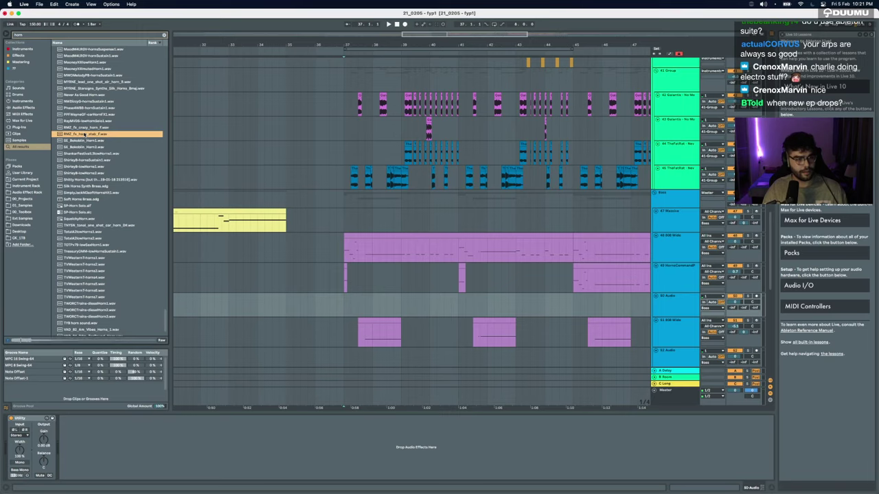
# Step: Preview the MYRNE horn samples, place MYRNE_lead_one_shot_air_horn_B.wav at bar 37 on the new audio track, and lower the track's volume
pyautogui.scroll(3, 85, 135)
pyautogui.scroll(2, 82, 133)
pyautogui.click(80, 137)
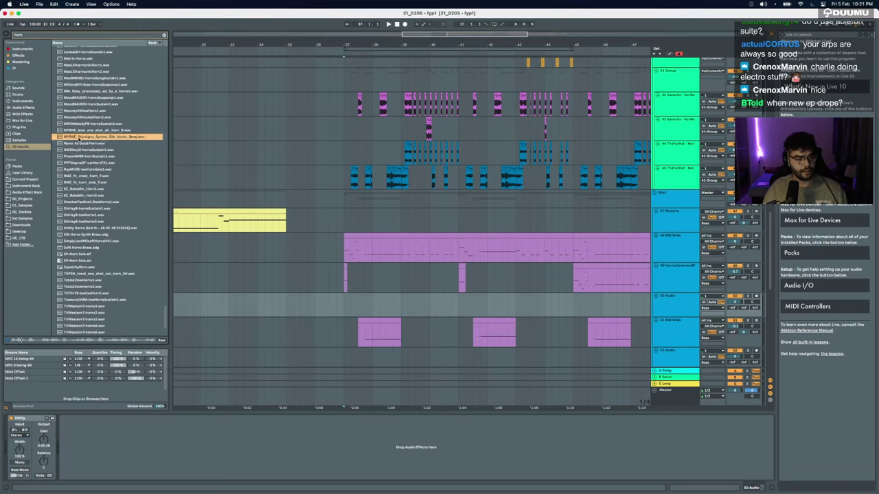
pyautogui.click(80, 130)
pyautogui.scroll(1, 79, 132)
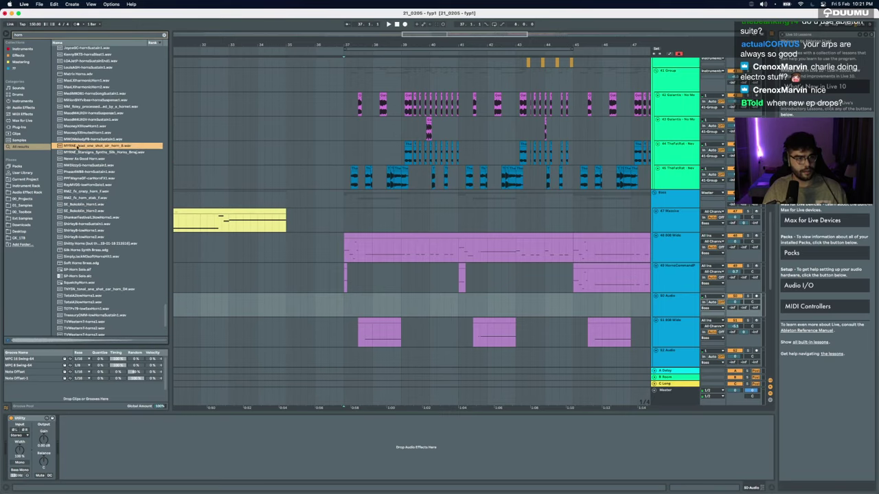
pyautogui.moveTo(79, 146); pyautogui.dragTo(346, 304)
pyautogui.scroll(10, 345, 305)
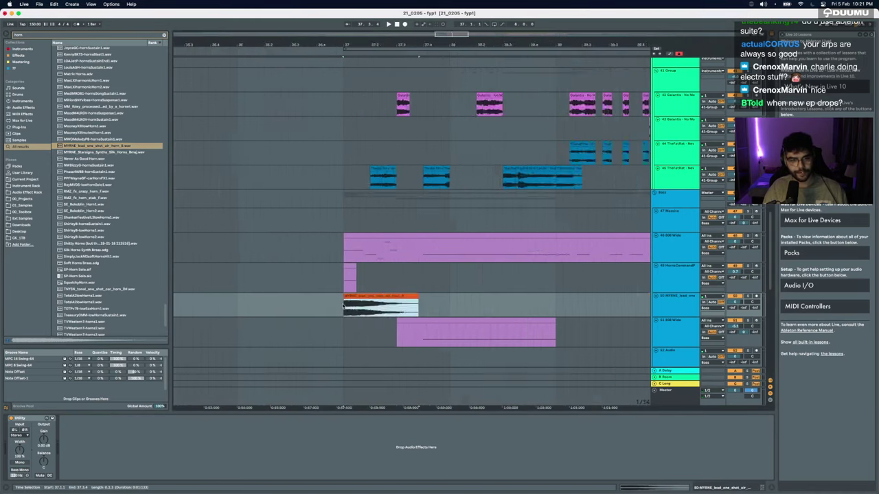
pyautogui.click(734, 308)
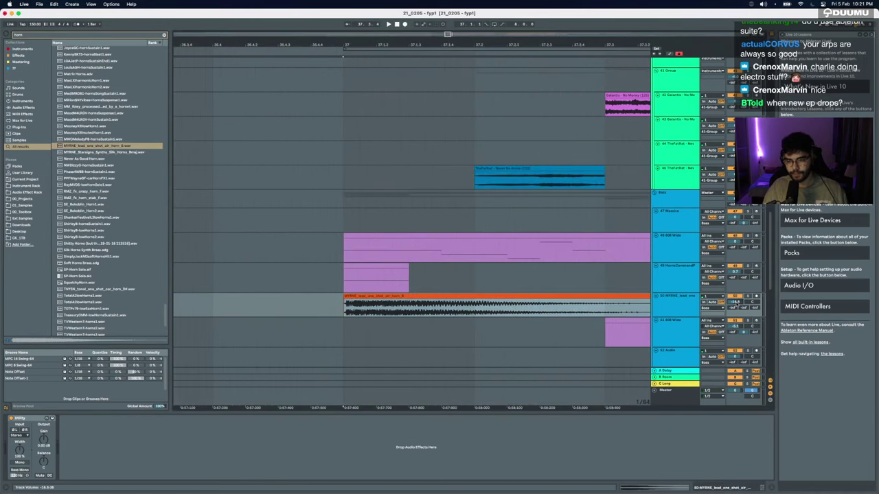
# Step: Check the opening note of the 808 Wide clip, transpose the air horn clip by -6 st, and audition it
pyautogui.scroll(-10, 455, 294)
pyautogui.click(462, 214)
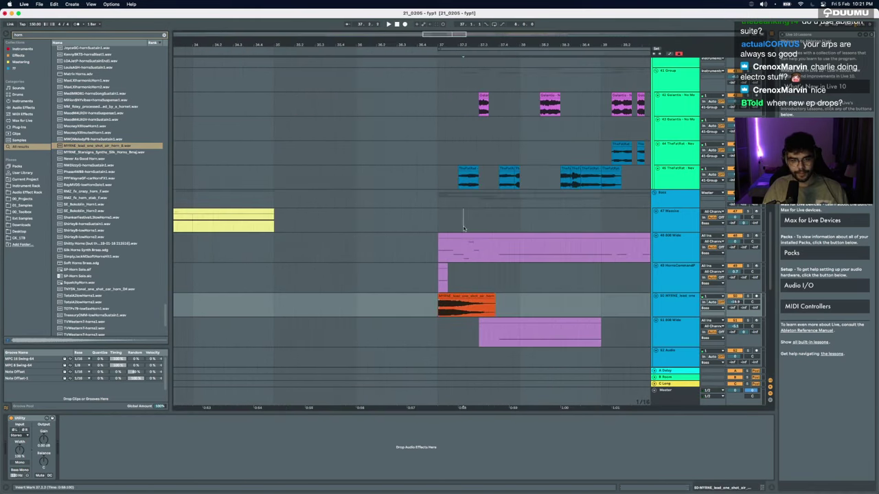
pyautogui.doubleClick(458, 235)
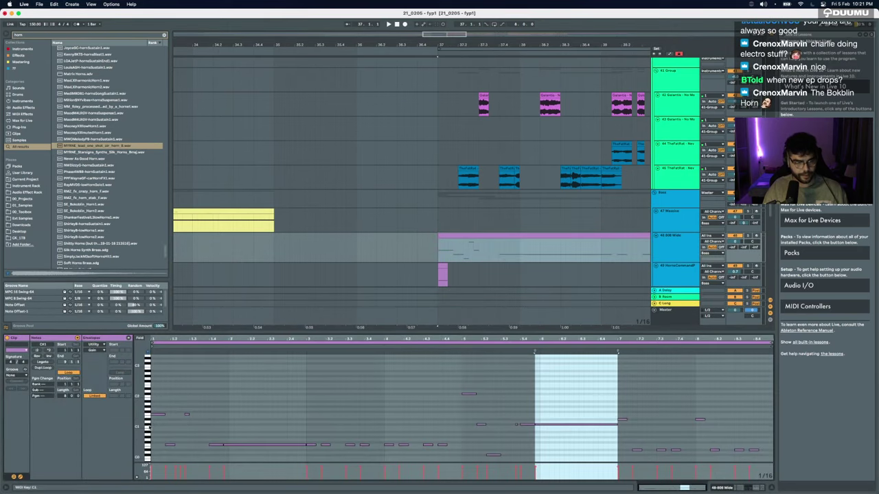
pyautogui.click(157, 415)
pyautogui.scroll(-3, 440, 238)
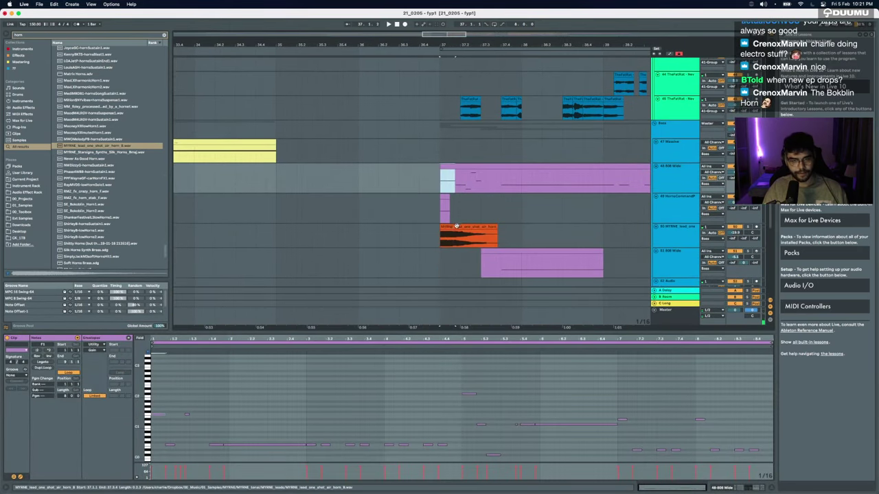
pyautogui.click(457, 227)
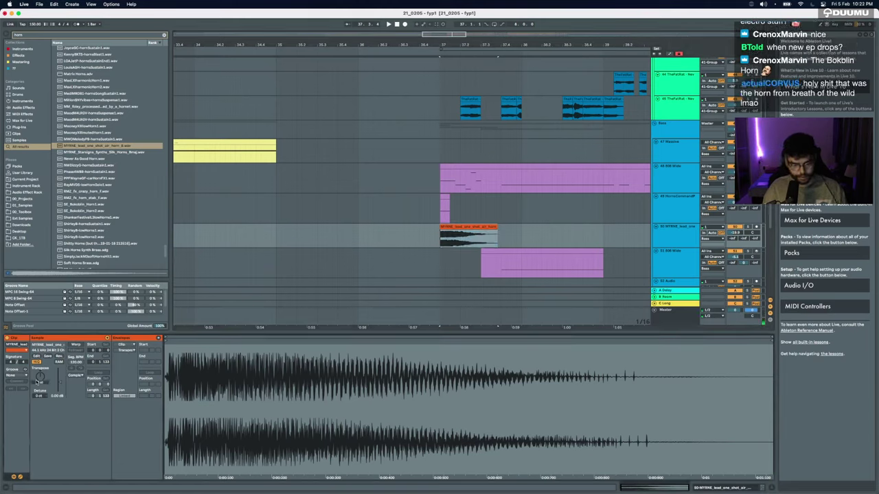
pyautogui.press('space')
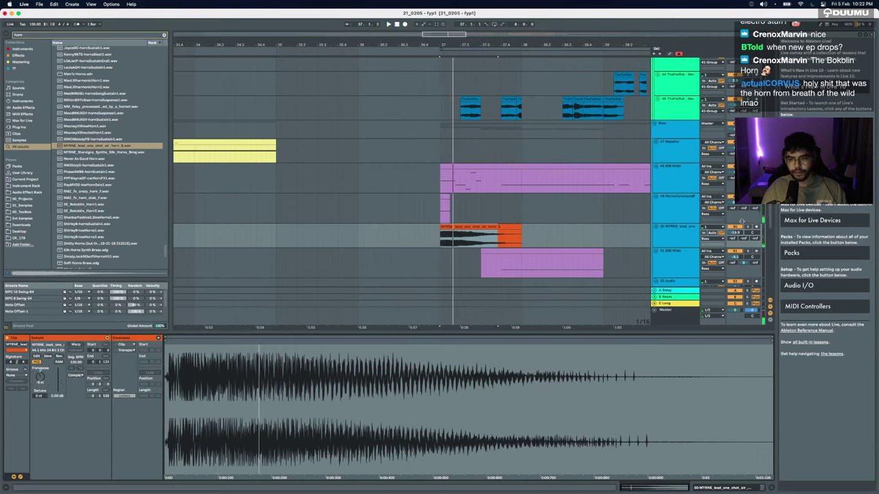
pyautogui.press('space')
# Step: Solo the air horn track, raise its volume slightly, and replay the clip from bar 37
pyautogui.click(748, 226)
pyautogui.press('space')
pyautogui.moveTo(735, 233); pyautogui.dragTo(735, 230)
pyautogui.press('space')
pyautogui.press('space')
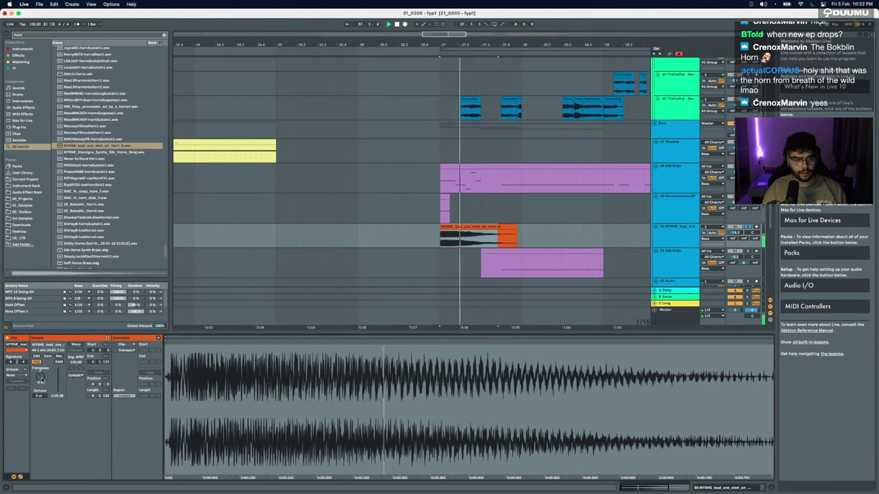
pyautogui.press('space')
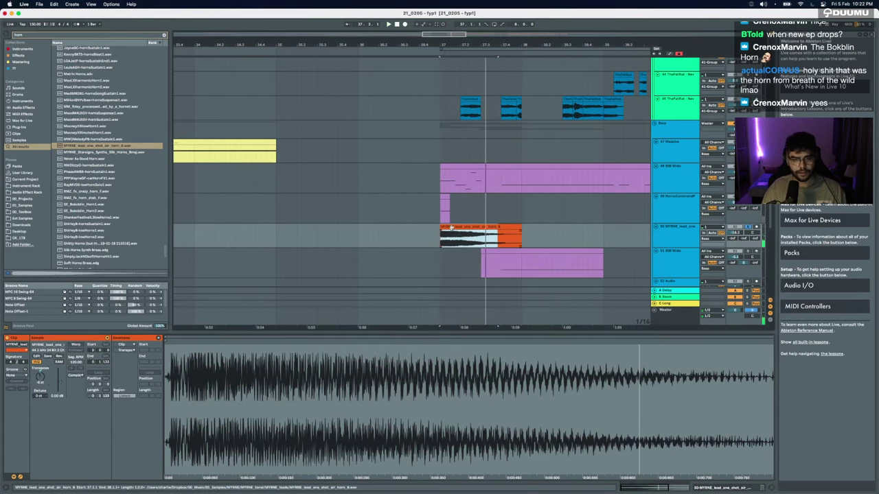
# Step: Try trimming the start of the air horn clip, undo the trim, and delete the clip
pyautogui.click(484, 227)
pyautogui.moveTo(442, 227); pyautogui.dragTo(462, 227)
pyautogui.press('space')
pyautogui.press('space')
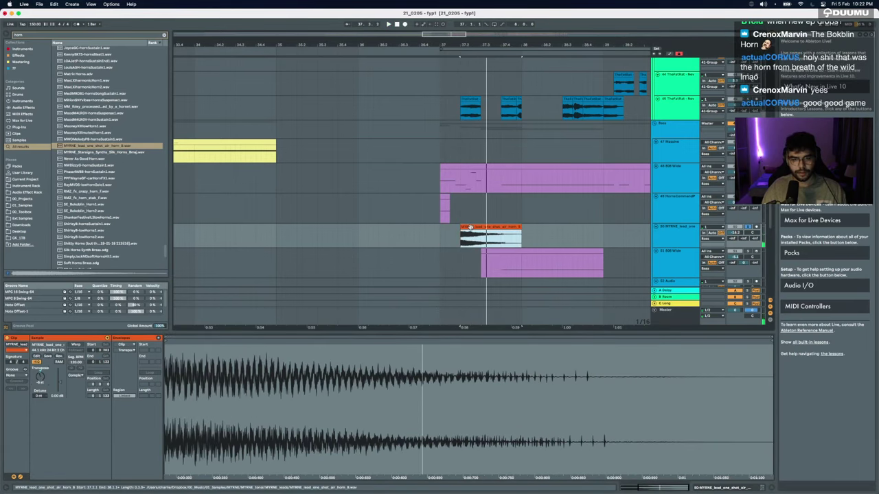
pyautogui.press('super+z')
pyautogui.press('Delete')
# Step: Preview the horn samples listed from MYRNE_lead_one_shot_air_horn_B.wav back to Horns Of Fear.wav
pyautogui.click(93, 146)
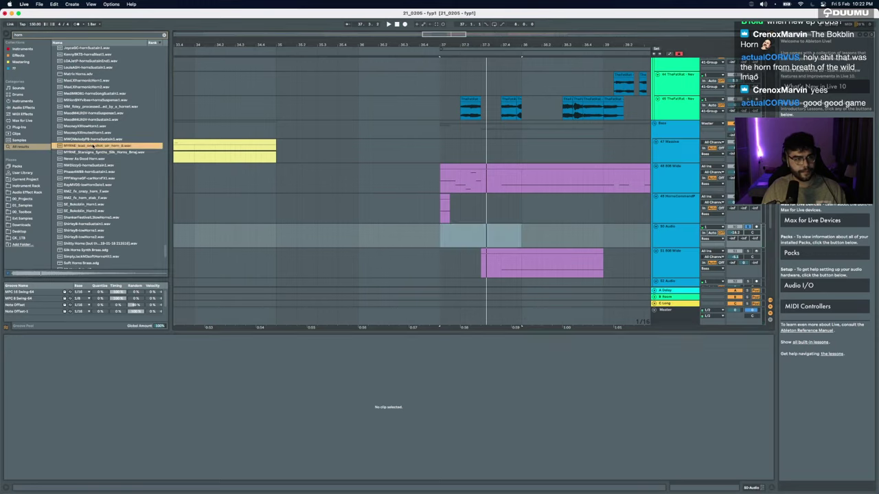
pyautogui.press('Up')
pyautogui.press('Up')
pyautogui.press('Up')
pyautogui.press('Up')
pyautogui.press('Up')
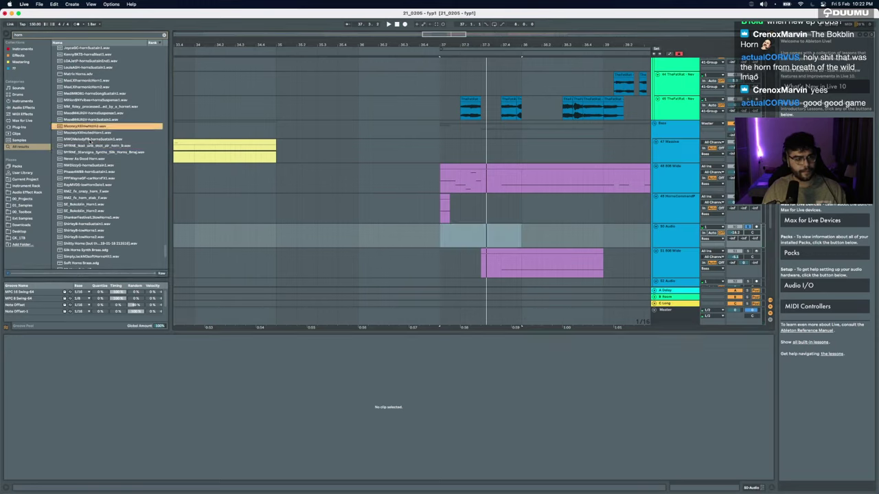
pyautogui.press('Up')
pyautogui.press('Up')
pyautogui.press('Up')
pyautogui.press('Up')
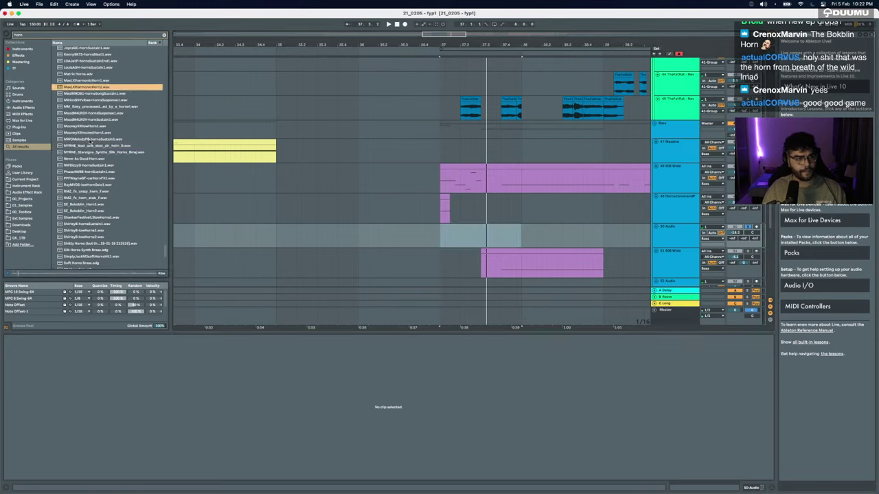
pyautogui.scroll(3, 90, 140)
pyautogui.scroll(4, 90, 142)
pyautogui.click(90, 142)
pyautogui.press('Up')
pyautogui.press('Up')
pyautogui.press('Up')
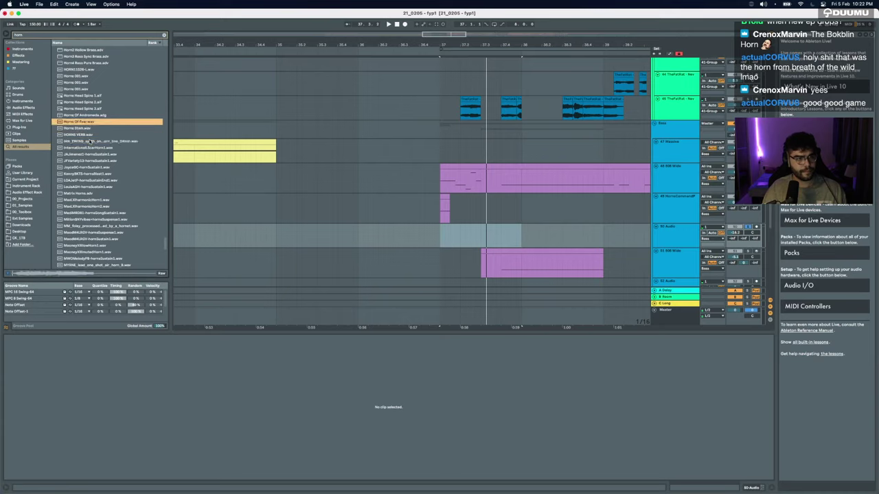
# Step: Preview the Horn Stab samples and their neighbours back to Horn Pad.wav
pyautogui.scroll(1, 90, 142)
pyautogui.scroll(4, 90, 141)
pyautogui.click(90, 141)
pyautogui.press('Down')
pyautogui.press('Down')
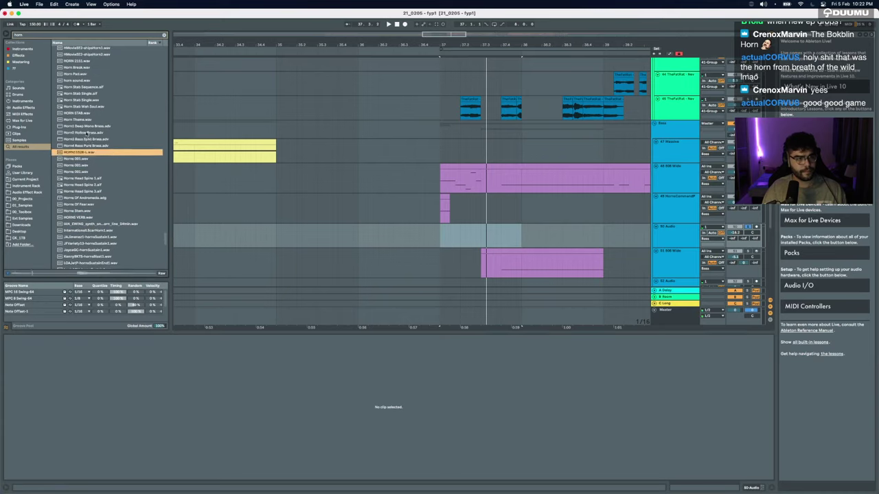
pyautogui.click(84, 95)
pyautogui.click(85, 101)
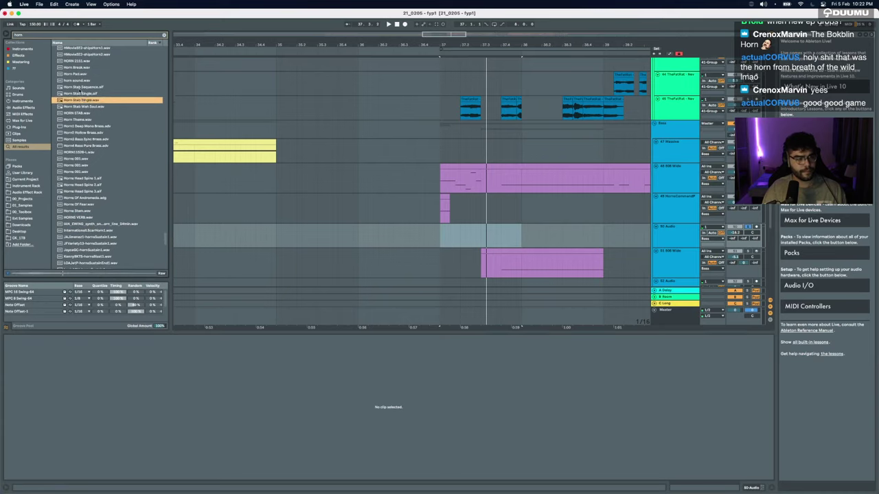
pyautogui.click(79, 88)
pyautogui.click(79, 81)
pyautogui.click(75, 75)
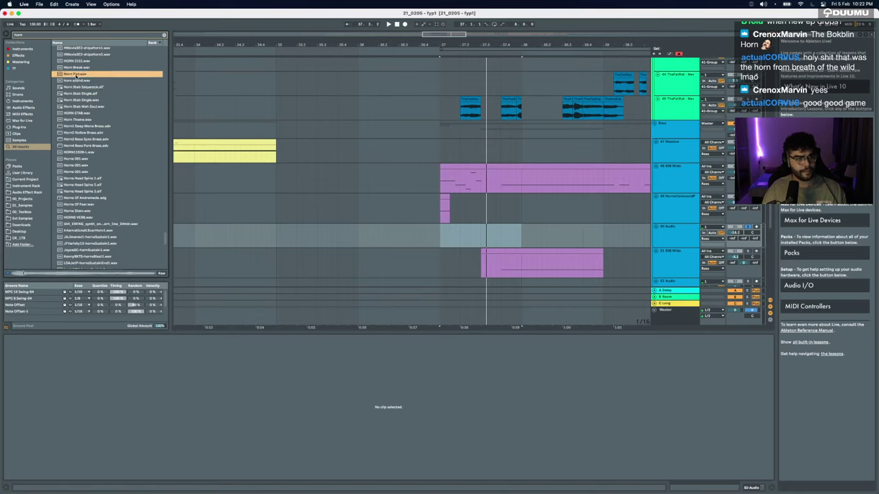
# Step: Place G_Horn.wav at bar 37 on the empty soloed audio track and turn off warping for the clip
pyautogui.scroll(3, 75, 69)
pyautogui.click(73, 76)
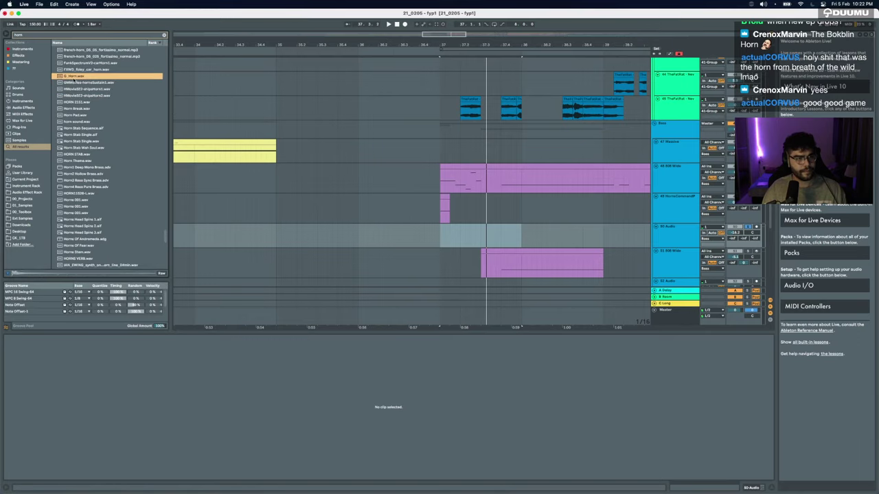
pyautogui.scroll(1, 73, 80)
pyautogui.moveTo(73, 82); pyautogui.dragTo(451, 226)
pyautogui.click(75, 346)
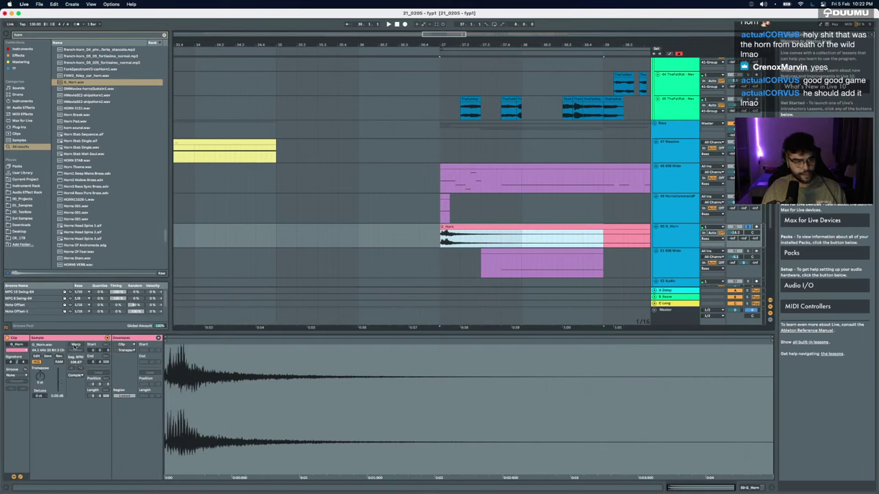
# Step: Transpose the G_Horn clip by -2 st, audition it from bar 37, and lower the track's volume
pyautogui.click(33, 384)
pyautogui.press('Down')
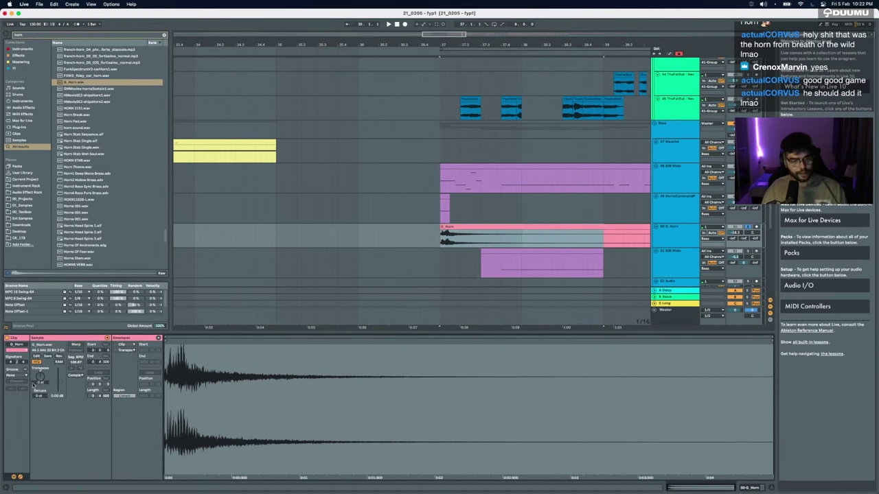
pyautogui.press('Down')
pyautogui.press('space')
pyautogui.press('space')
pyautogui.doubleClick(521, 227)
pyautogui.press('space')
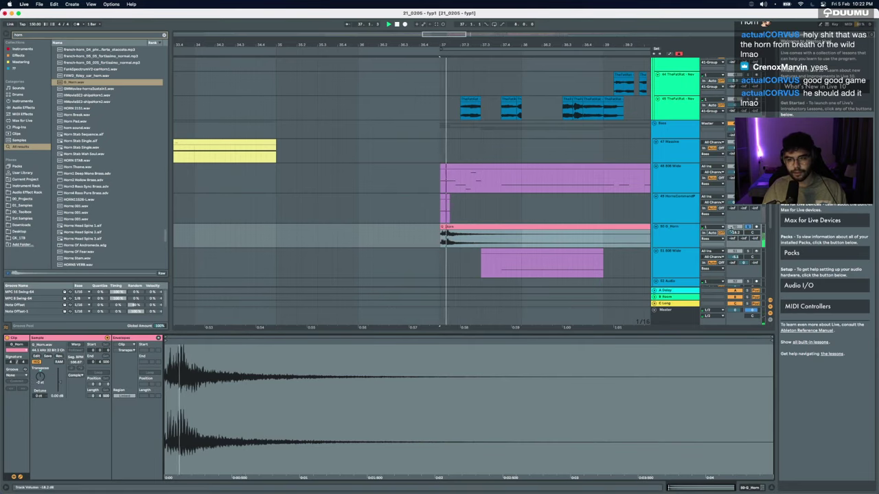
pyautogui.press('space')
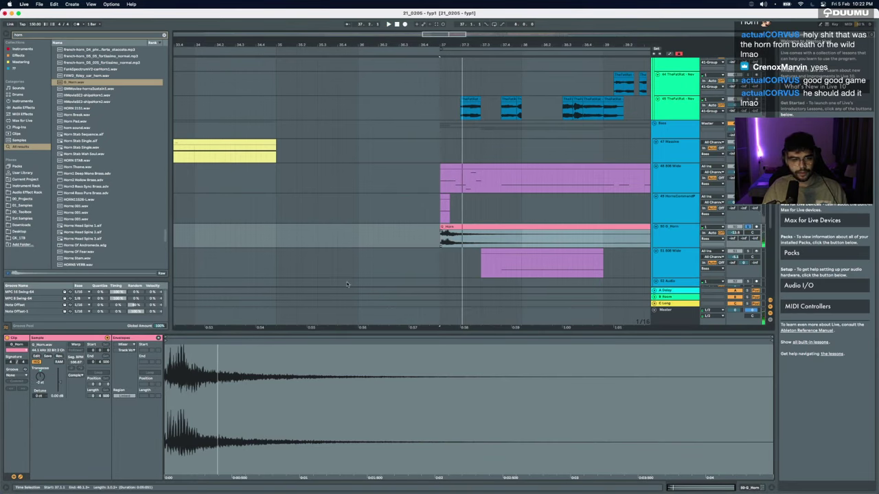
# Step: Try transposing the G_Horn clip up an octave to 10 st, undo the change, and replay the clip
pyautogui.click(34, 383)
pyautogui.hotkey('shift', 'Up')
pyautogui.press('space')
pyautogui.press('space')
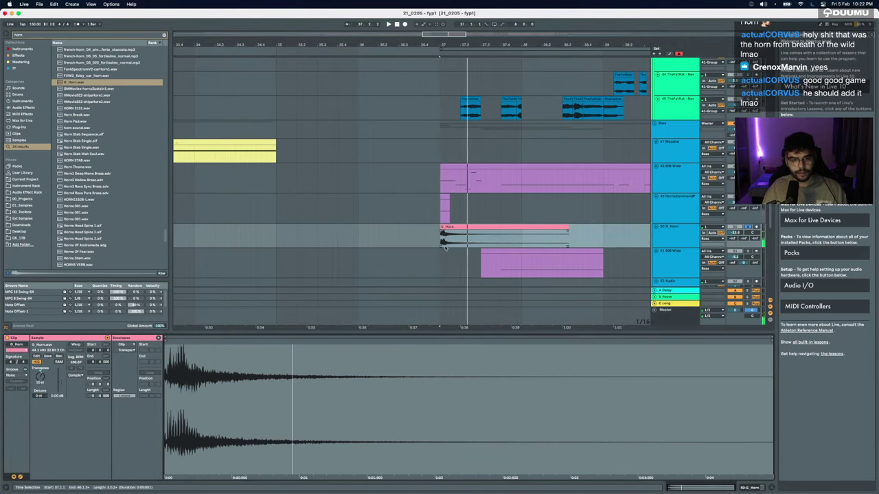
pyautogui.press('super+z')
pyautogui.press('space')
pyautogui.press('space')
# Step: Split the G_Horn clip at 37.2.3, delete the remainder, and trim the beginning of the sample while keeping the clip at bar 37
pyautogui.click(471, 237)
pyautogui.press('super+e')
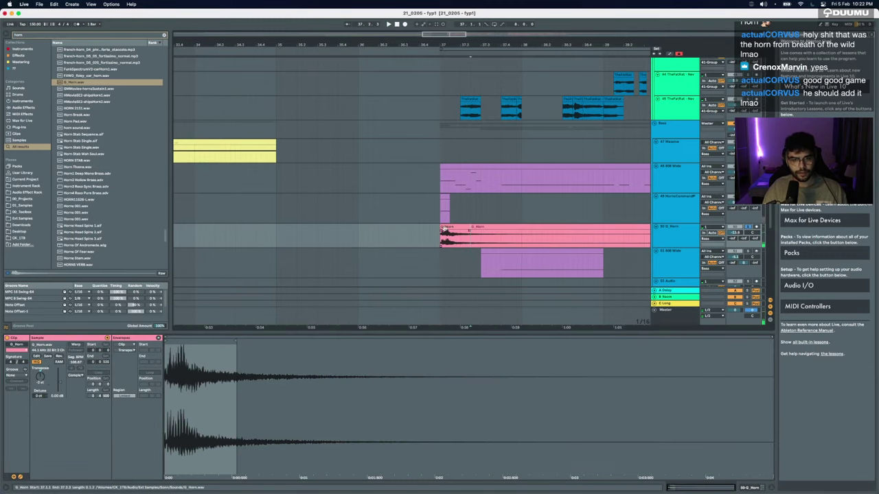
pyautogui.moveTo(440, 228); pyautogui.dragTo(451, 227)
pyautogui.click(441, 230)
pyautogui.click(450, 228)
pyautogui.click(477, 227)
pyautogui.press('Delete')
pyautogui.click(461, 228)
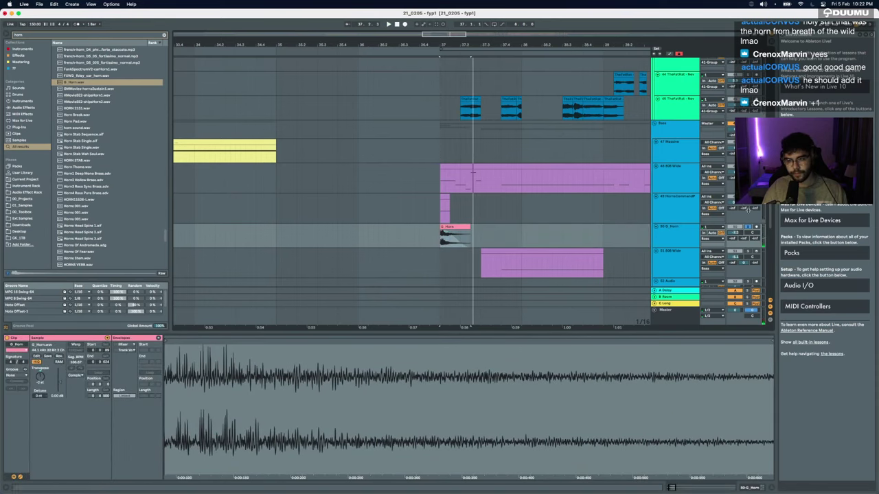
# Step: Set the G_Horn track's volume to -4.2 dB, unsolo the track, and play the mix from before the drop
pyautogui.press('space')
pyautogui.moveTo(735, 233); pyautogui.dragTo(736, 229)
pyautogui.press('space')
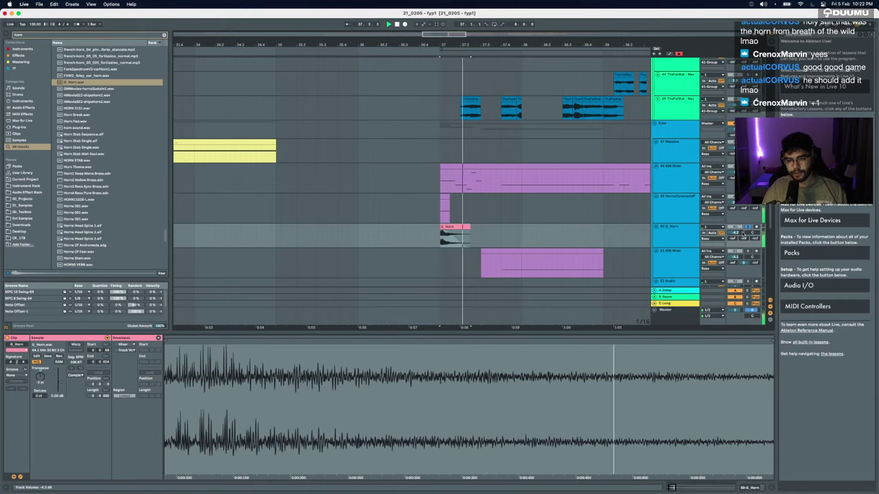
pyautogui.press('space')
pyautogui.click(250, 234)
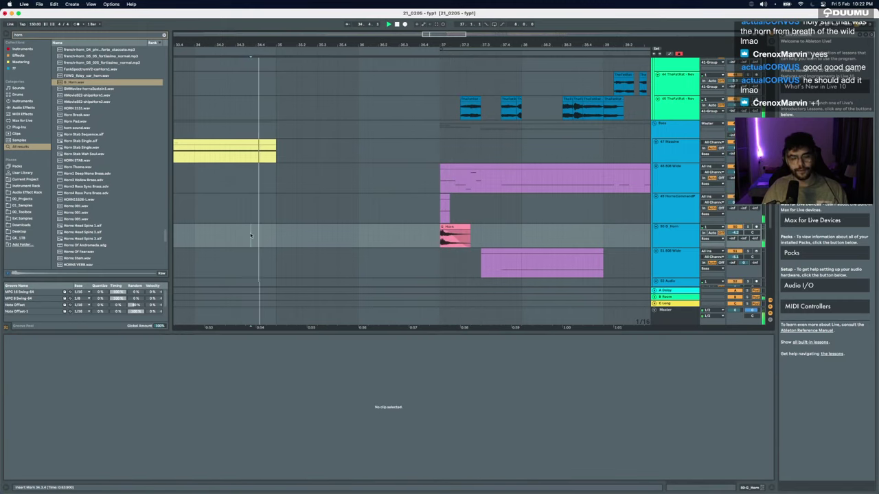
# Step: Duplicate the four-bar region from bar 37 on the G_Horn track so the horn hit repeats at bar 41
pyautogui.moveTo(441, 206); pyautogui.dragTo(620, 228)
pyautogui.click(593, 230)
pyautogui.hscroll(2, 592, 230)
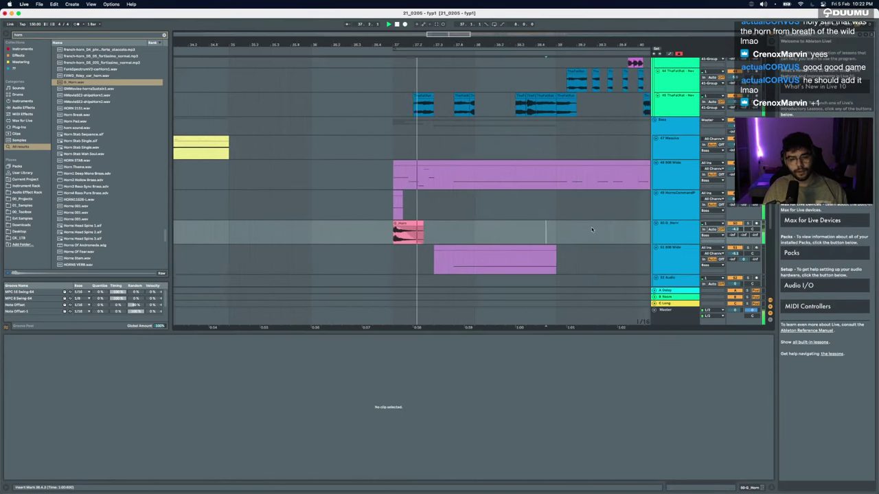
pyautogui.scroll(-3, 592, 230)
pyautogui.moveTo(425, 225); pyautogui.dragTo(574, 227)
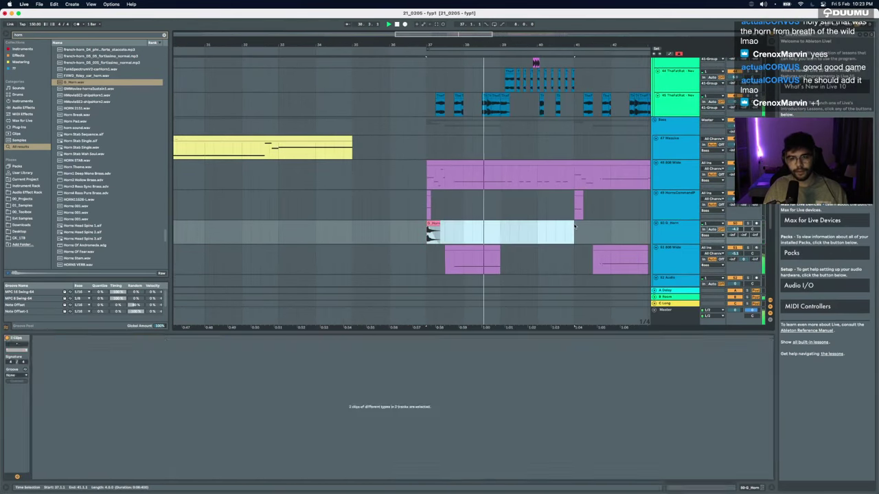
pyautogui.press('super+d')
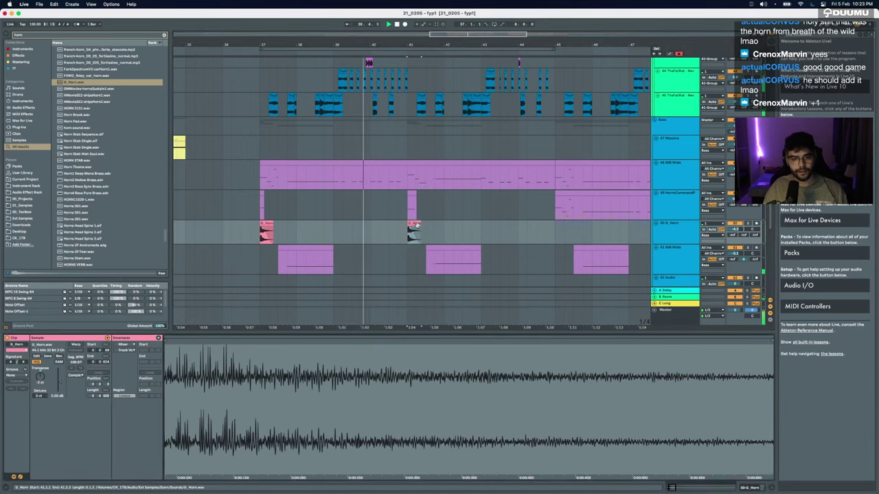
# Step: Check the note of the HornsCommand clip at bar 41 by auditioning F1 and C#1 in the piano roll
pyautogui.click(411, 205)
pyautogui.click(617, 354)
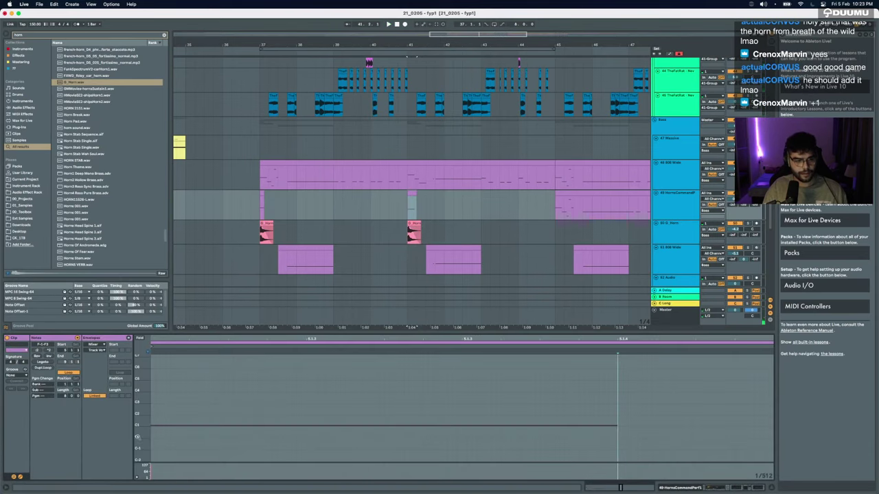
pyautogui.moveTo(137, 437); pyautogui.dragTo(148, 394)
pyautogui.click(147, 379)
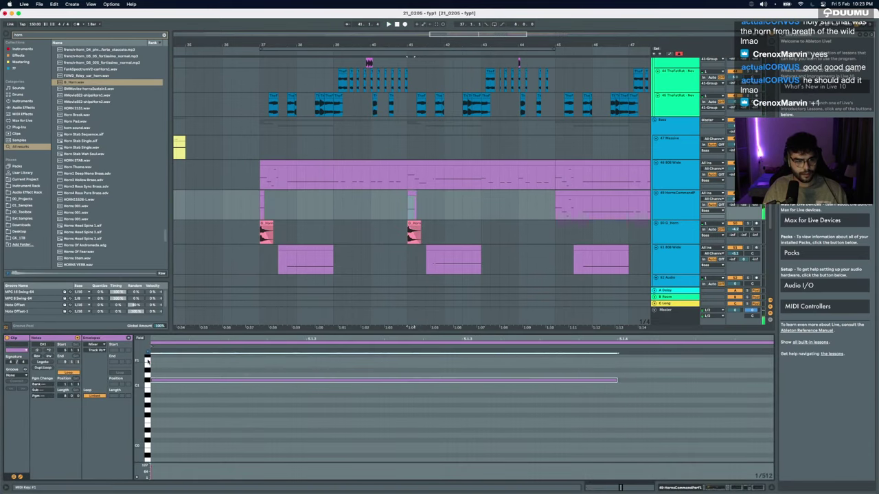
pyautogui.click(148, 364)
pyautogui.click(148, 380)
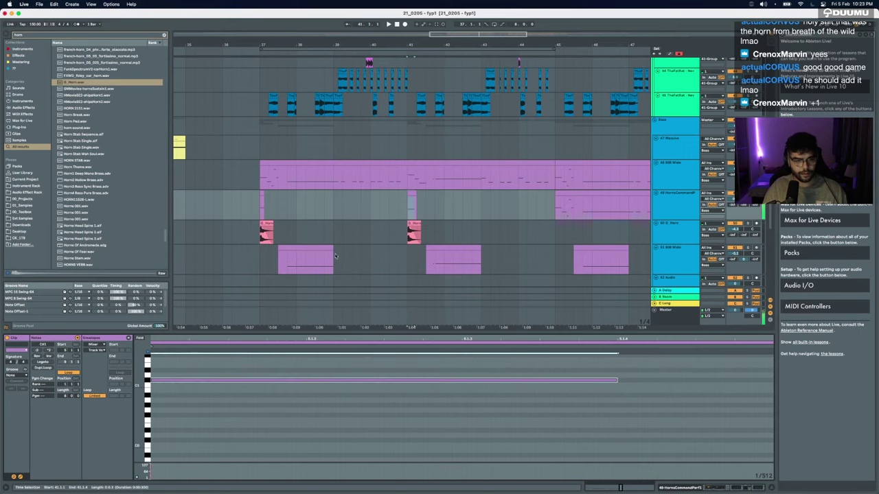
# Step: Transpose the bar 41 G_Horn clip by -6 st and audition it with the track soloed
pyautogui.click(414, 231)
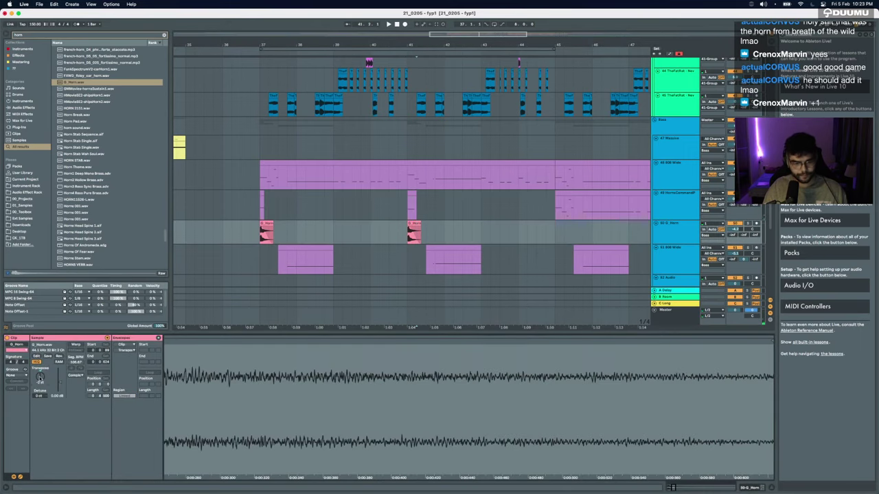
pyautogui.press('space')
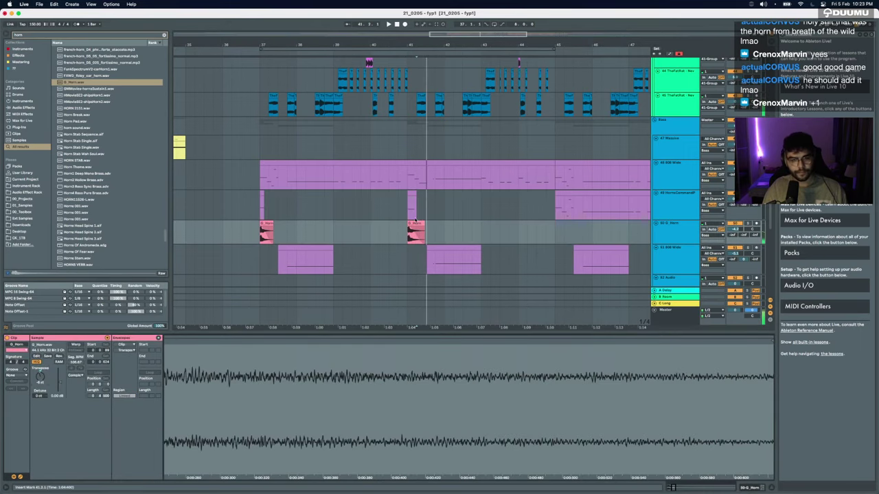
pyautogui.click(414, 223)
pyautogui.press('space')
pyautogui.press('space')
pyautogui.click(747, 224)
pyautogui.press('space')
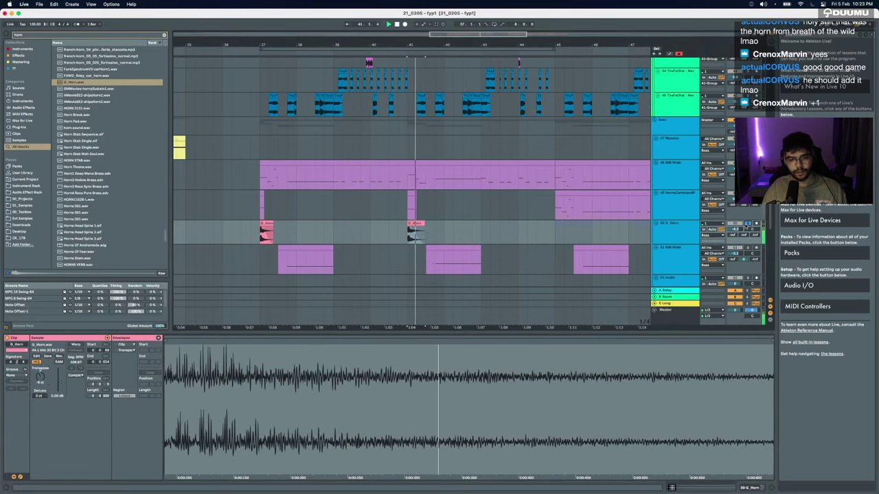
pyautogui.press('space')
# Step: Duplicate the eight-bar region from bar 37 on the G_Horn track to bar 45
pyautogui.scroll(-5, 355, 253)
pyautogui.moveTo(311, 240); pyautogui.dragTo(445, 237)
pyautogui.press('super+d')
# Step: Delete the HornsCommand clip at bar 45 and duplicate that track's eight-bar region from bar 37 in its place
pyautogui.click(456, 196)
pyautogui.press('Delete')
pyautogui.click(441, 201)
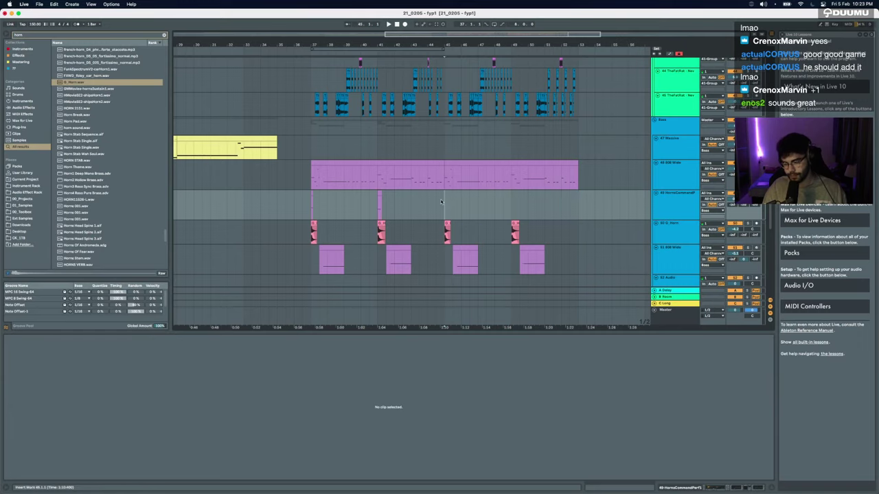
pyautogui.moveTo(441, 202); pyautogui.dragTo(310, 202)
pyautogui.press('super+d')
pyautogui.scroll(-5, 311, 208)
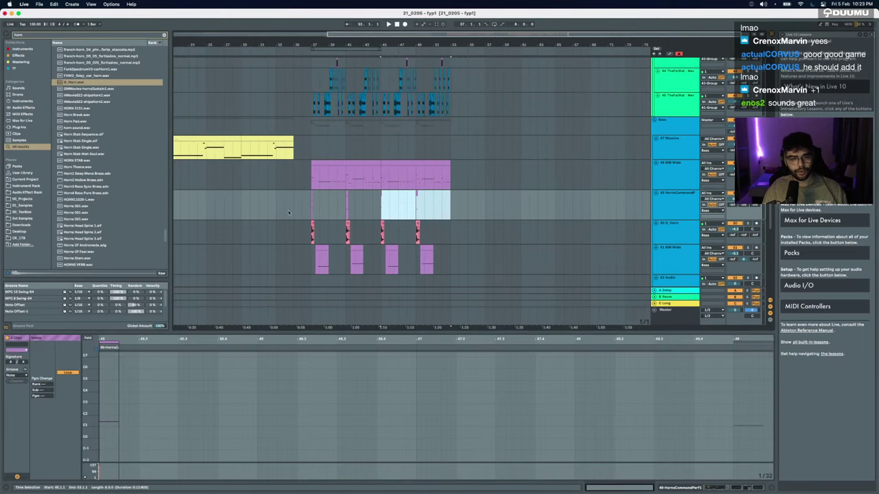
# Step: Play the arrangement from bar 31 and review the drop's layers with the master track's effects chain shown
pyautogui.click(260, 208)
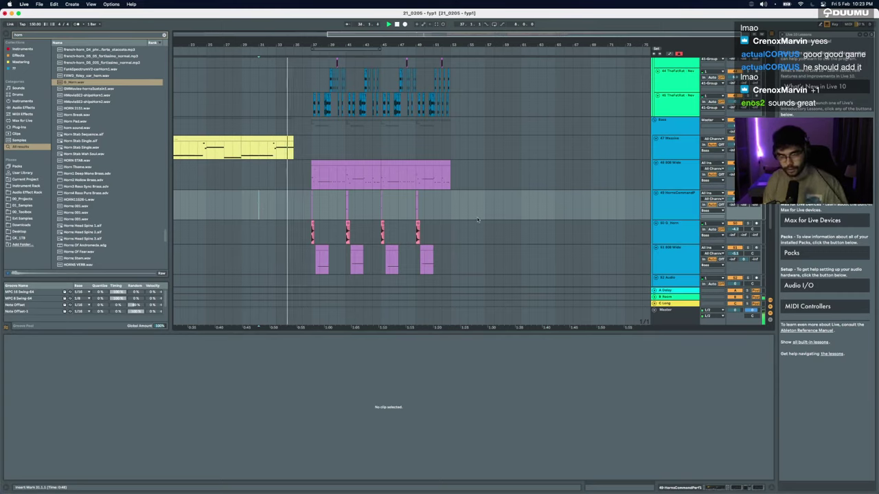
pyautogui.click(659, 314)
pyautogui.click(728, 488)
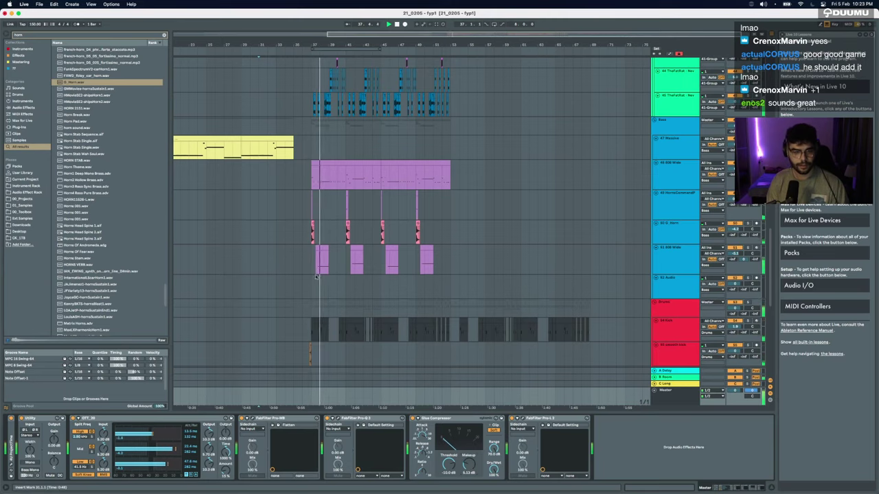
pyautogui.scroll(5, 339, 246)
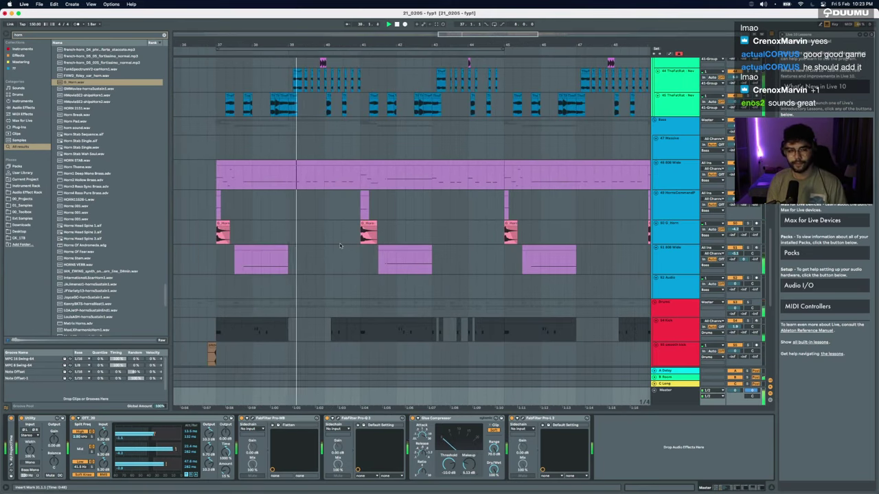
pyautogui.scroll(2, 340, 245)
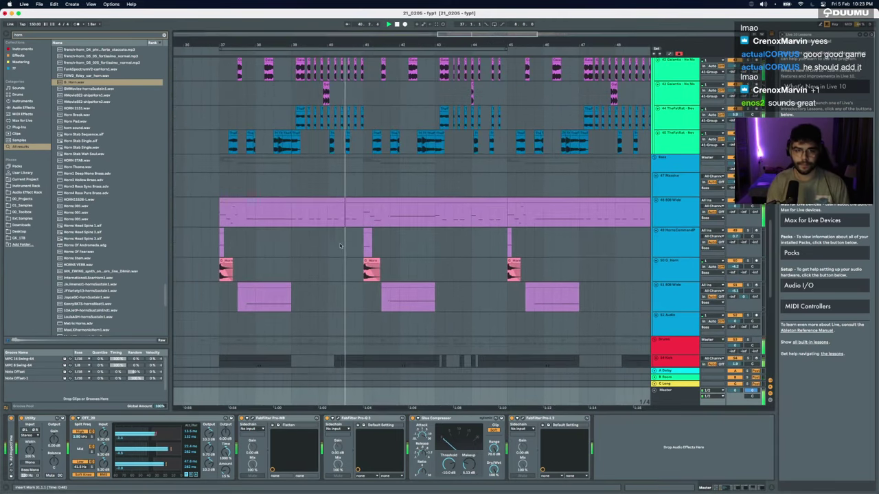
pyautogui.scroll(5, 340, 246)
pyautogui.scroll(-3, 340, 245)
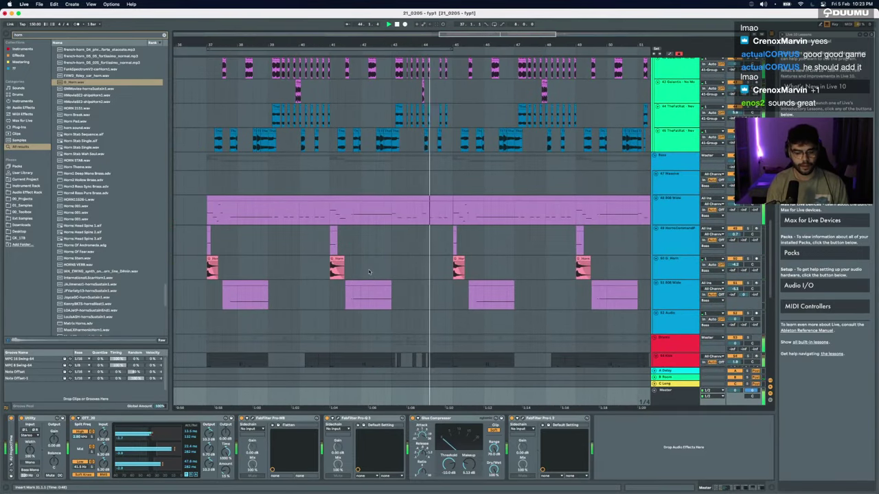
pyautogui.hscroll(5, 368, 273)
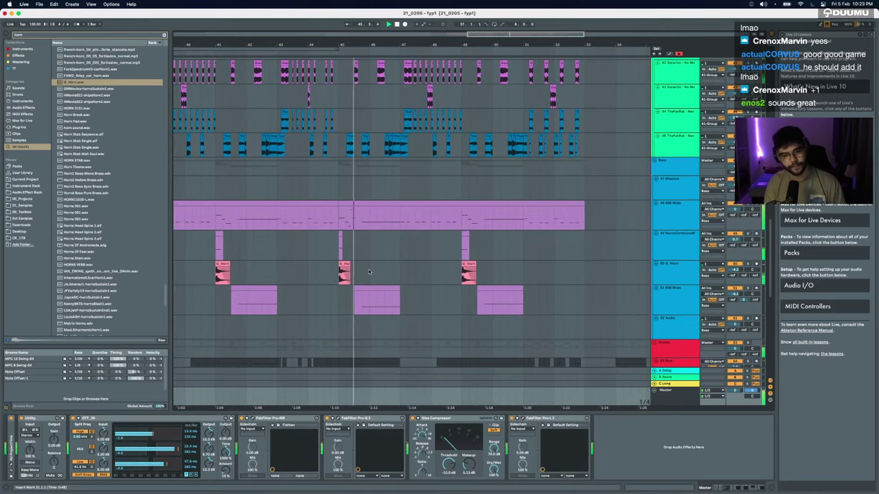
pyautogui.scroll(5, 369, 272)
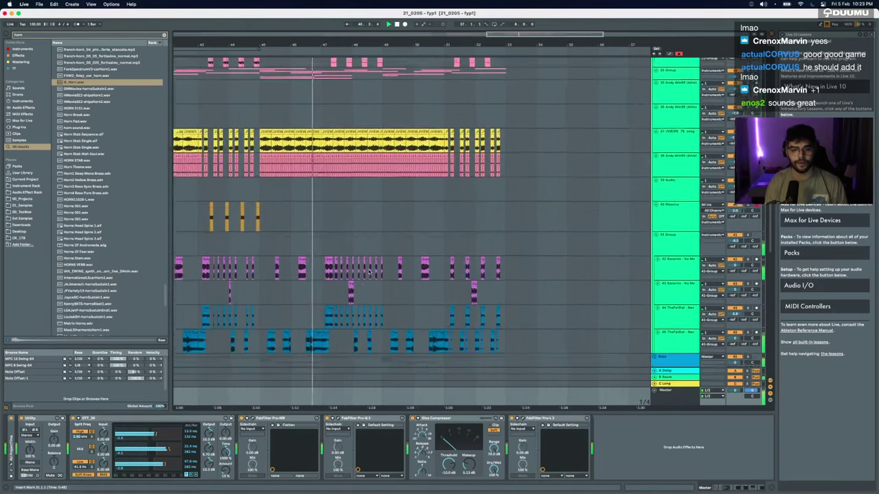
# Step: Examine the bass, drum and percussion tracks from about bar 41 to bar 60 while the arrangement plays
pyautogui.scroll(-10, 369, 272)
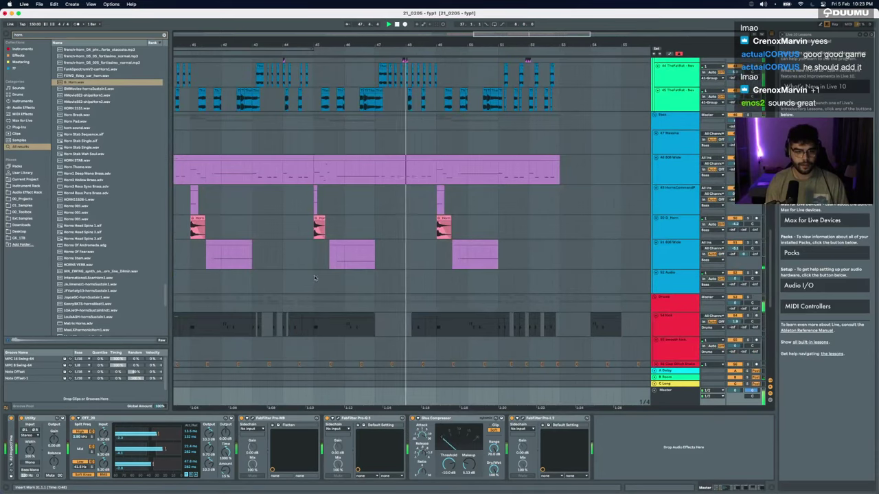
pyautogui.scroll(5, 307, 280)
pyautogui.scroll(-10, 306, 280)
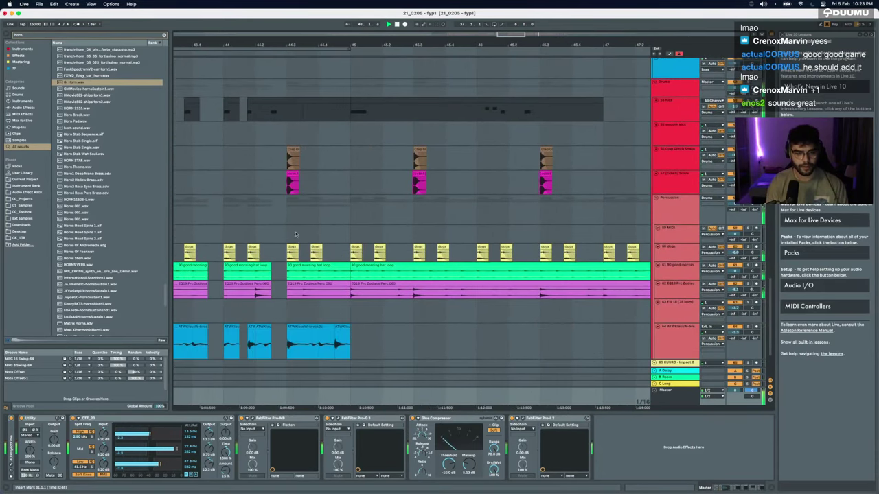
pyautogui.scroll(-5, 291, 217)
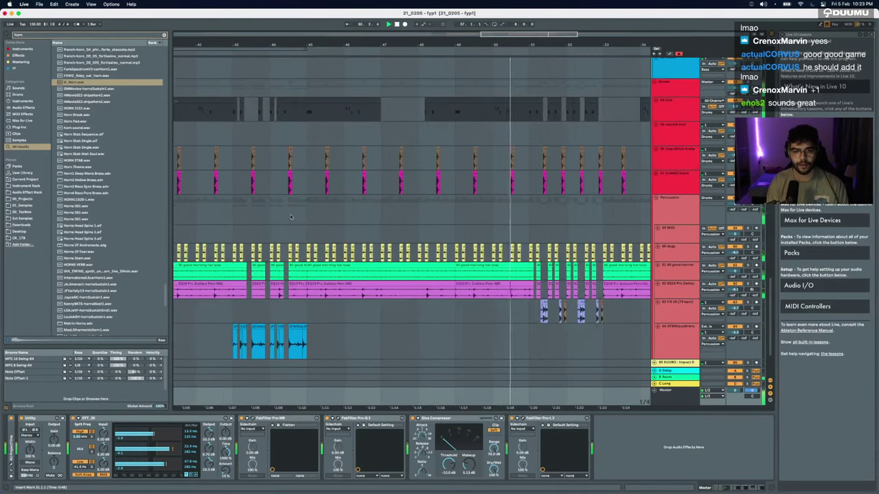
pyautogui.scroll(5, 269, 230)
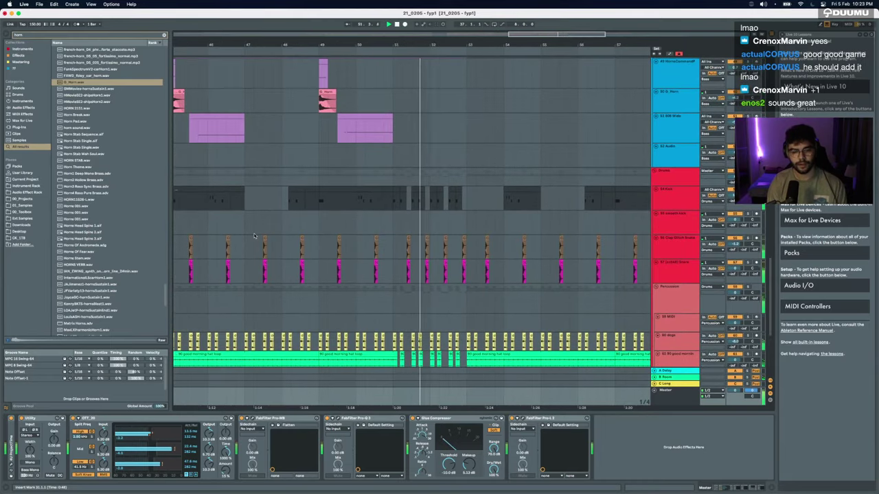
pyautogui.scroll(-8, 352, 228)
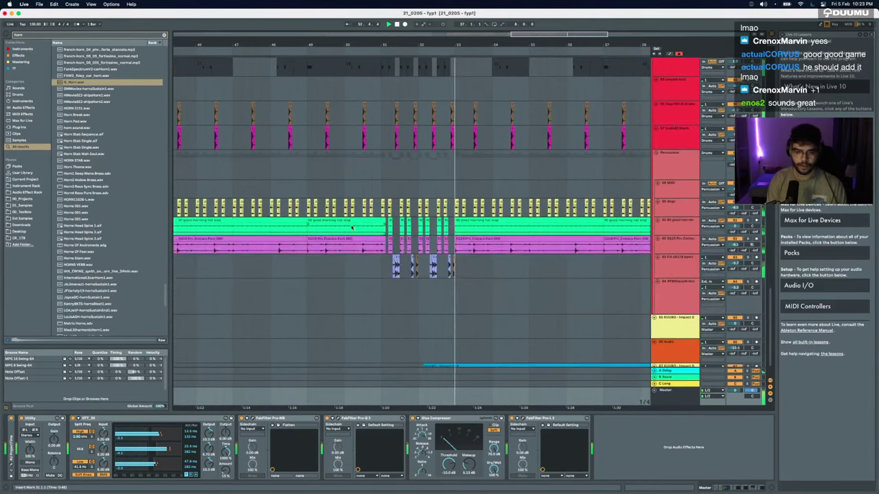
pyautogui.scroll(-3, 543, 237)
pyautogui.hscroll(2, 546, 258)
pyautogui.scroll(2, 546, 262)
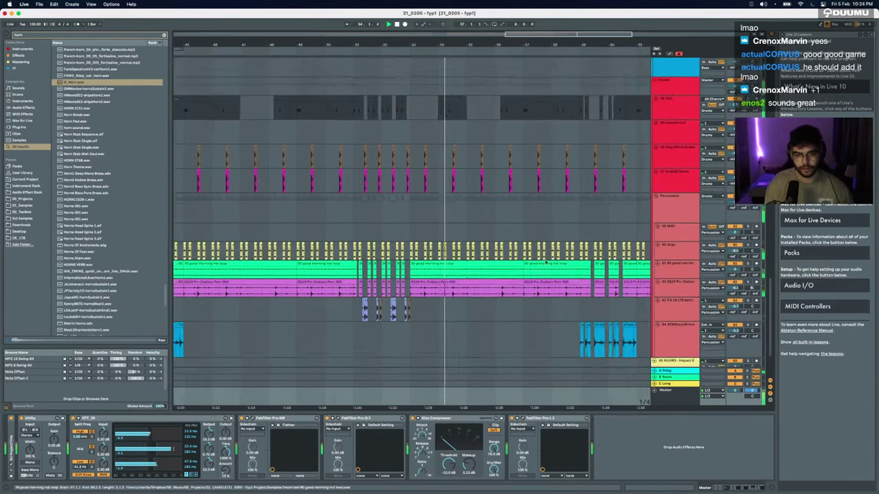
pyautogui.scroll(8, 545, 262)
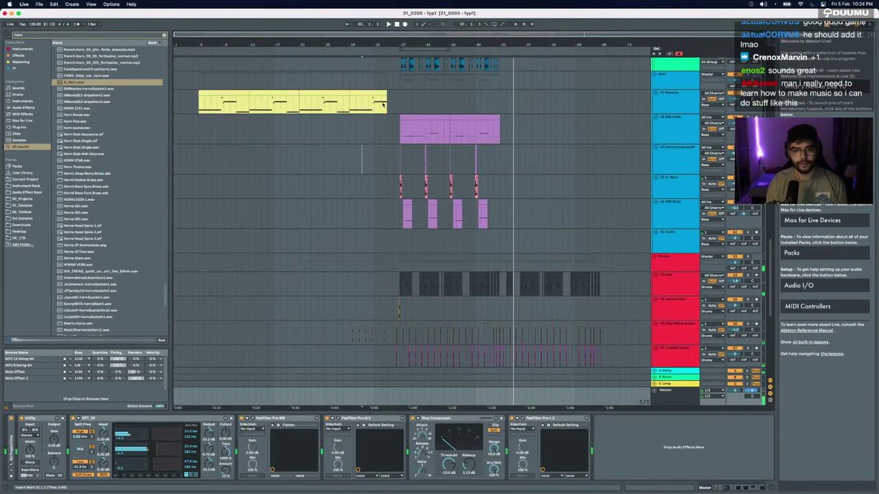
# Step: Duplicate the 808 Wide region from bar 37 to bar 53, trim the copy's start to 53.4.1, and audition it from bar 53
pyautogui.moveTo(399, 134); pyautogui.dragTo(505, 131)
pyautogui.press('super+d')
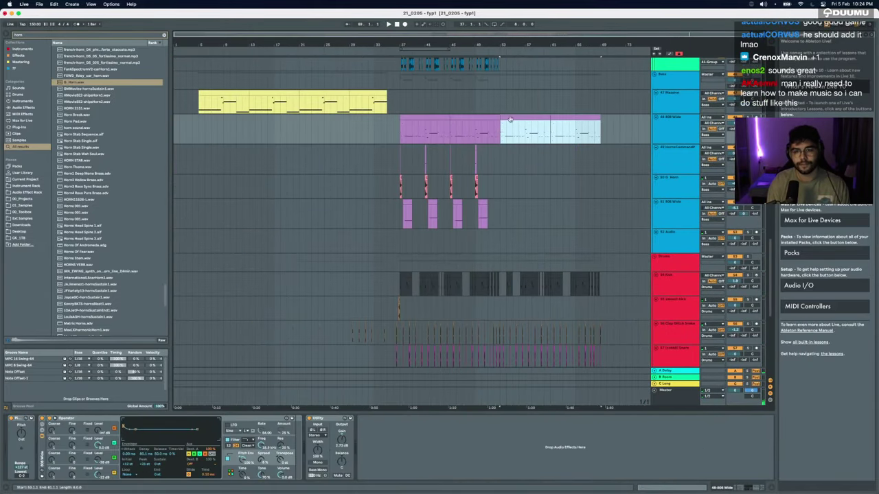
pyautogui.click(512, 119)
pyautogui.scroll(5, 505, 121)
pyautogui.moveTo(505, 119); pyautogui.dragTo(494, 119)
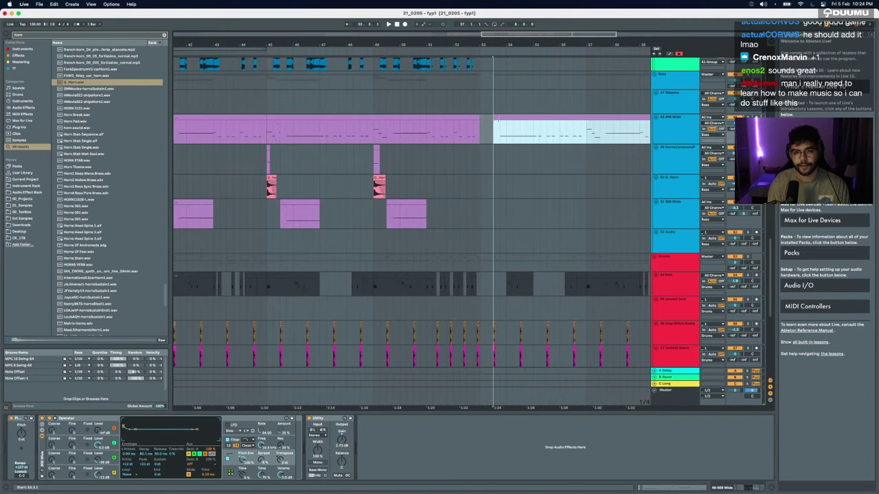
pyautogui.click(506, 146)
pyautogui.press('space')
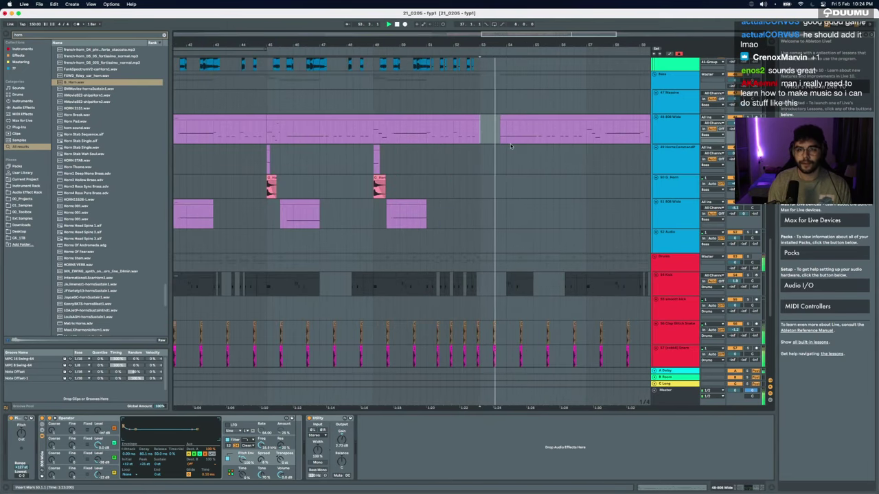
pyautogui.scroll(2, 522, 165)
pyautogui.hscroll(3, 522, 165)
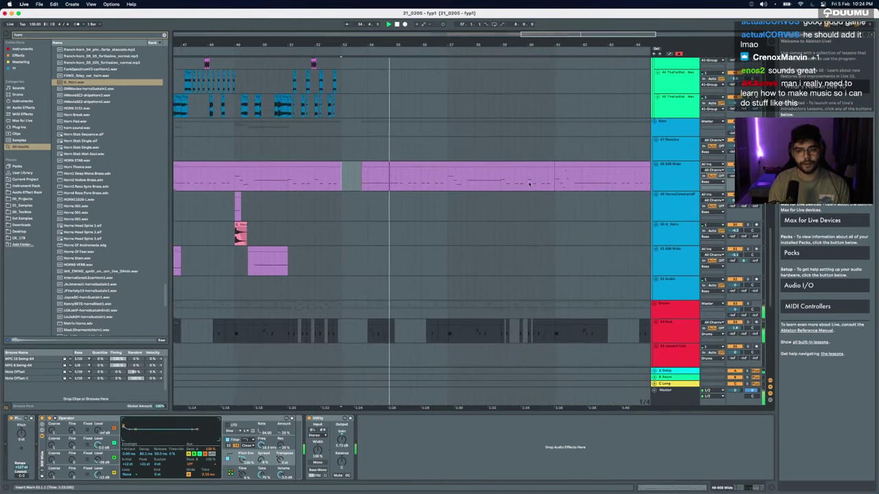
# Step: Delete the Kick track's clips from bar 61 onward
pyautogui.click(453, 162)
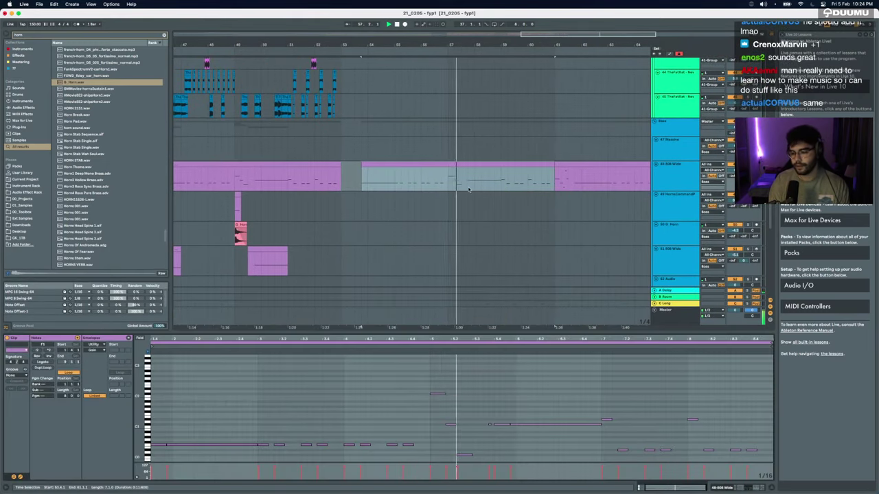
pyautogui.scroll(-2, 469, 189)
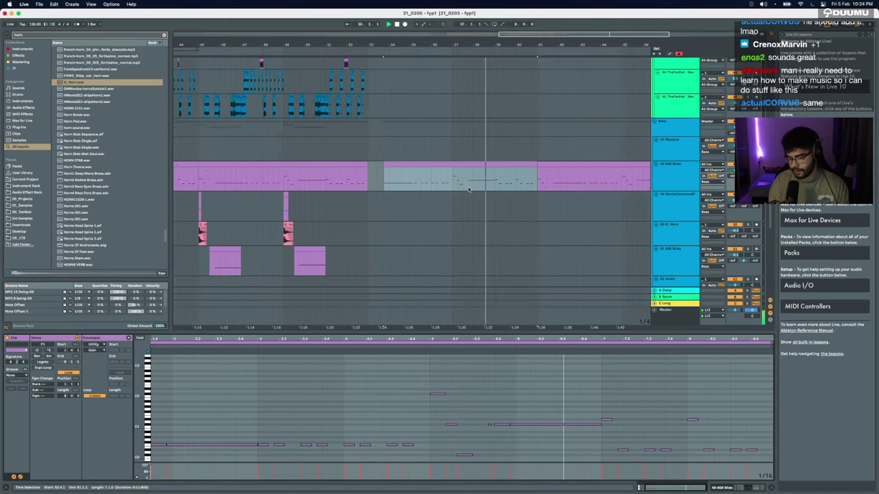
pyautogui.hscroll(3, 469, 190)
pyautogui.scroll(-8, 469, 189)
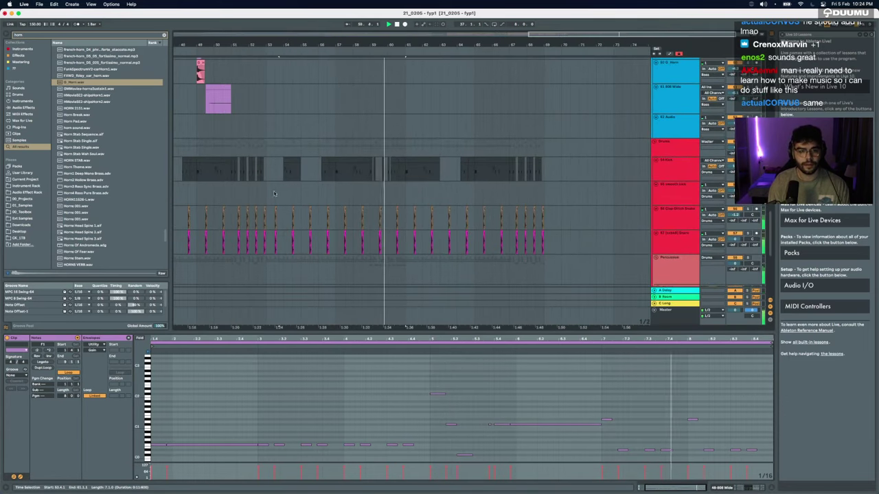
pyautogui.click(267, 177)
pyautogui.moveTo(267, 177); pyautogui.dragTo(569, 173)
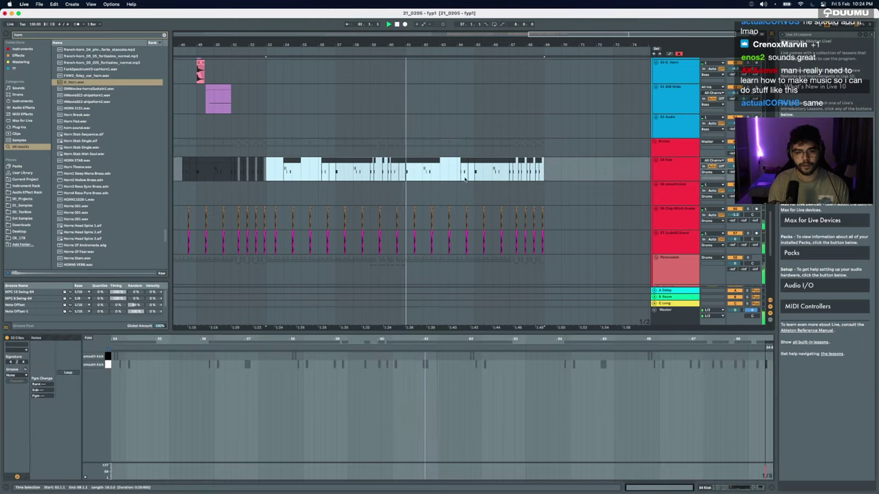
pyautogui.click(572, 173)
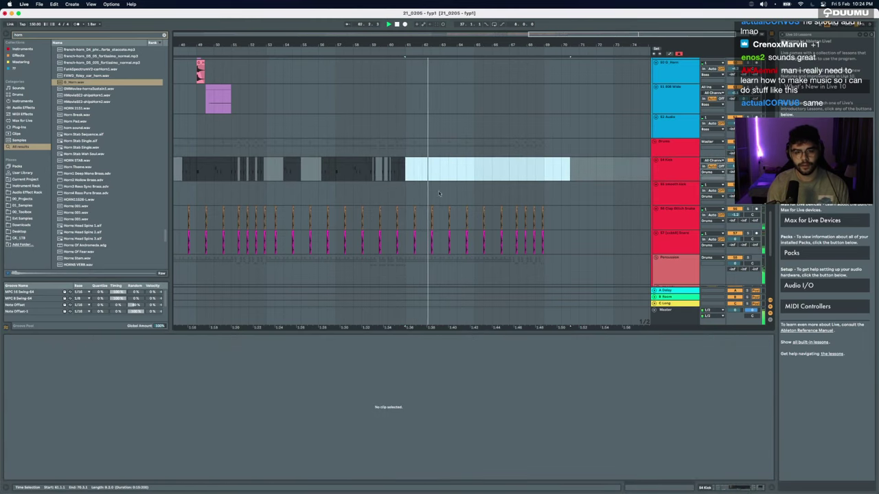
# Step: Hide the clip detail view and delete everything after bar 53 on the tracks from the Bass group down to the Master
pyautogui.scroll(-6, 383, 191)
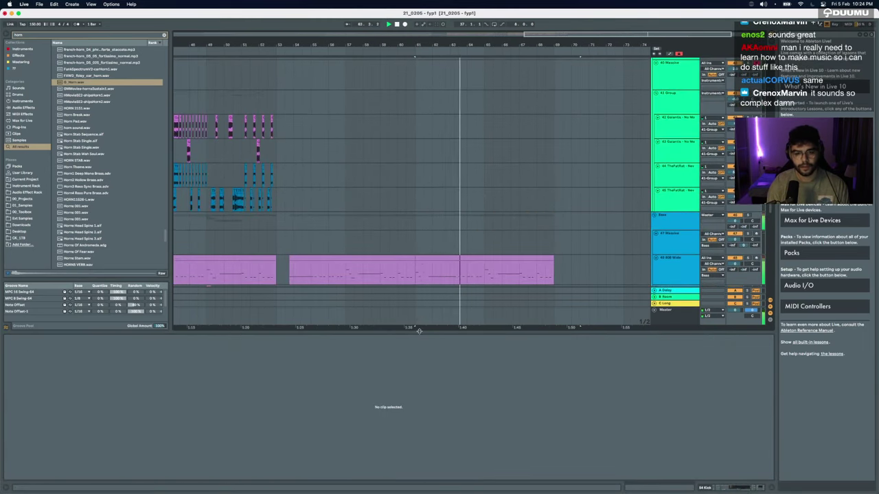
pyautogui.moveTo(418, 331); pyautogui.dragTo(419, 481)
pyautogui.click(275, 222)
pyautogui.press('space')
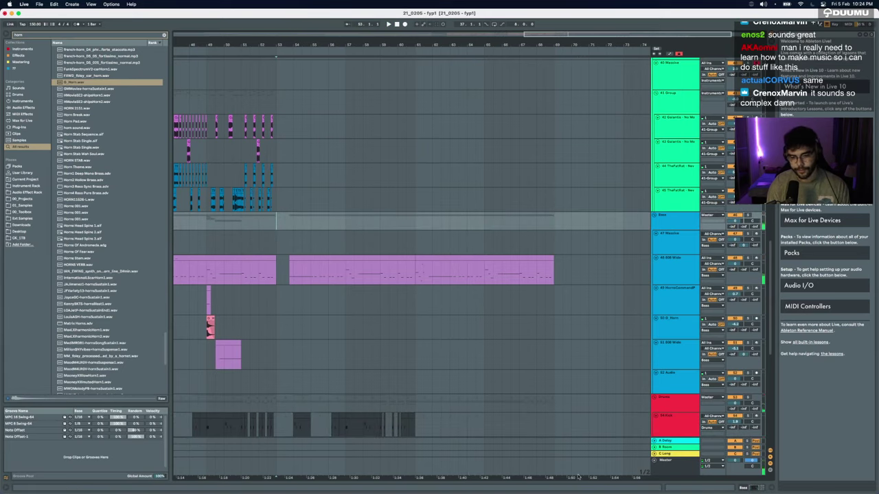
pyautogui.keyDown('shift'); pyautogui.click(579, 473); pyautogui.keyUp('shift')
pyautogui.press('Delete')
pyautogui.scroll(-5, 430, 317)
pyautogui.hscroll(-5, 429, 317)
pyautogui.scroll(2, 430, 316)
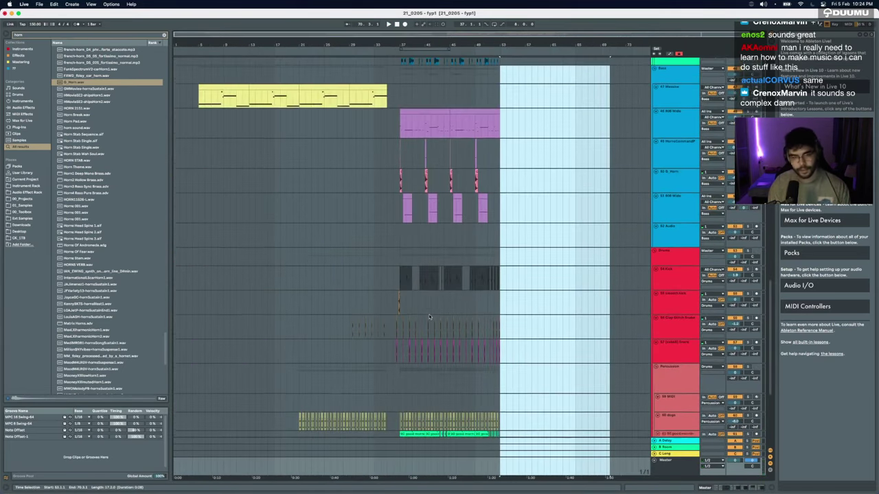
pyautogui.scroll(10, 306, 293)
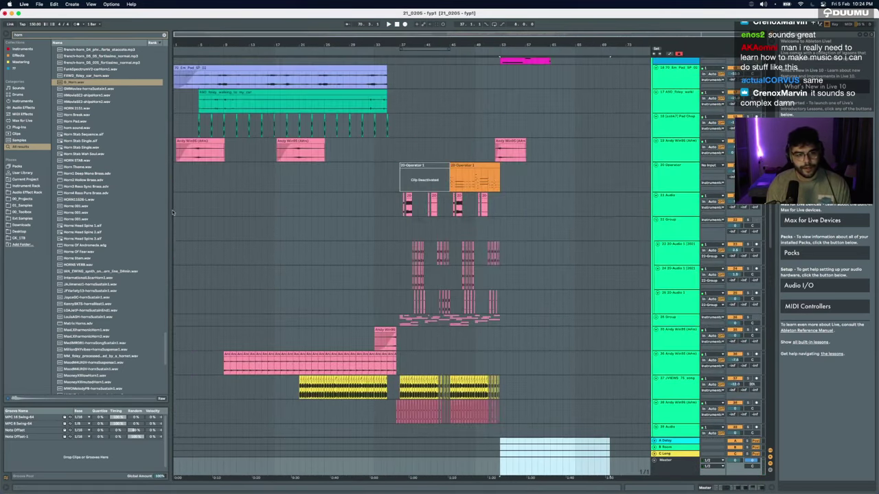
pyautogui.moveTo(174, 213); pyautogui.dragTo(538, 205)
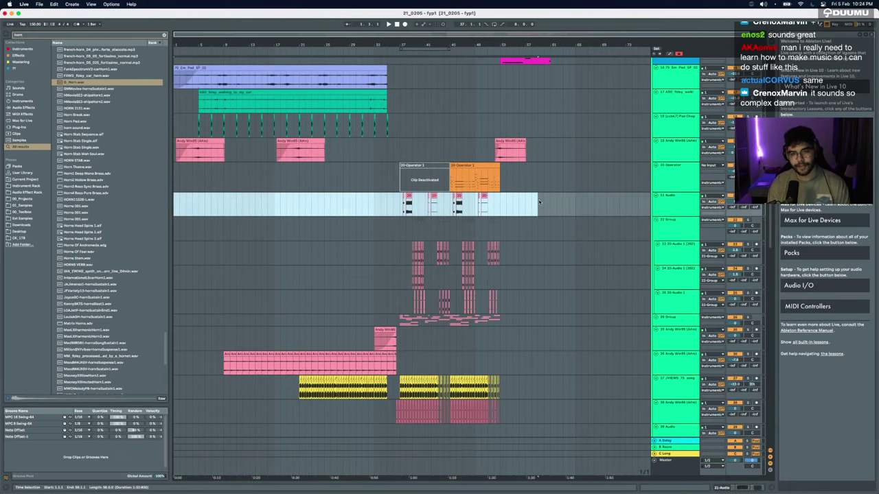
pyautogui.scroll(4, 539, 202)
pyautogui.scroll(1, 539, 202)
# Step: Copy the 47 Massive track's first clip, bars 5 to 13, and paste it at bar 53 on the same track
pyautogui.scroll(-20, 382, 249)
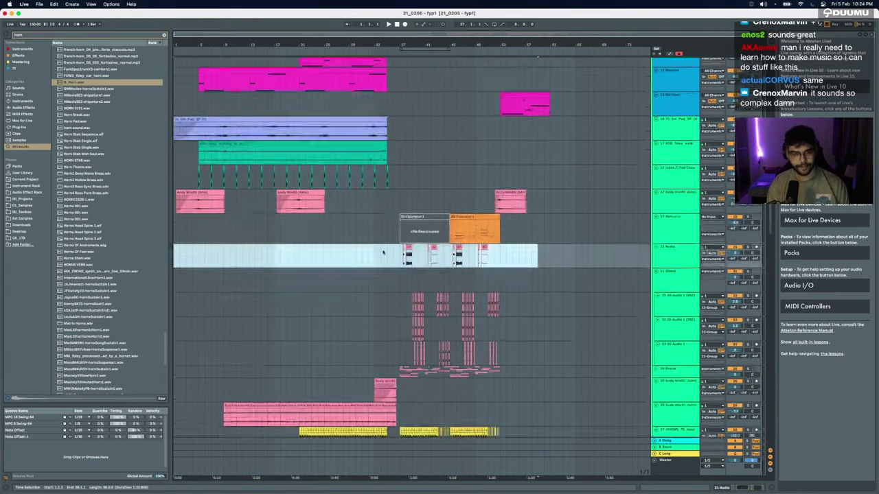
pyautogui.click(495, 255)
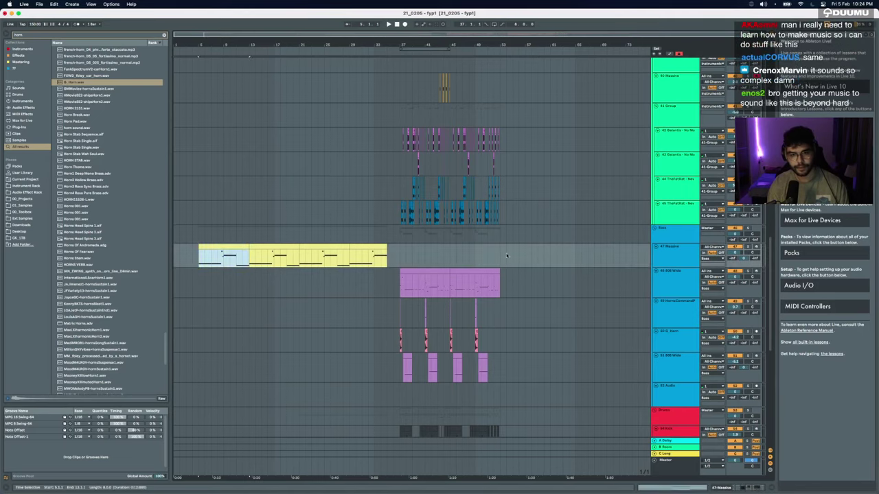
pyautogui.press('super+v')
pyautogui.moveTo(514, 248); pyautogui.dragTo(516, 248)
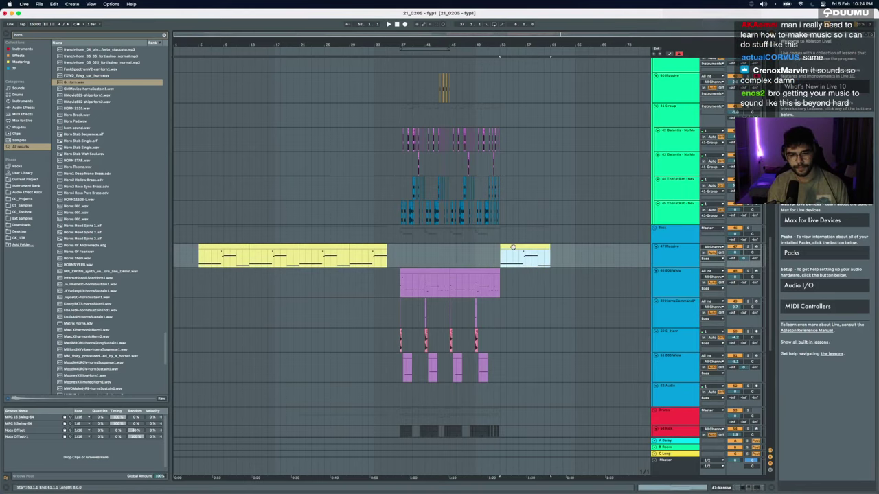
# Step: Extend the pasted Massive clip's opening F1 note to bar 5 and remove the two short notes before that bar
pyautogui.doubleClick(515, 248)
pyautogui.click(282, 438)
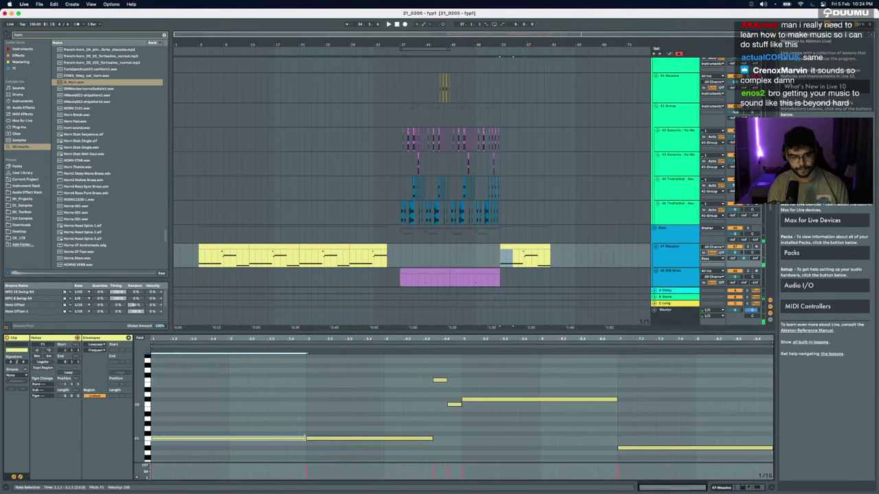
pyautogui.moveTo(306, 438); pyautogui.dragTo(429, 359)
# Step: Play the arrangement from bar 52 and review the section following the drop with the clip detail view hidden
pyautogui.click(491, 258)
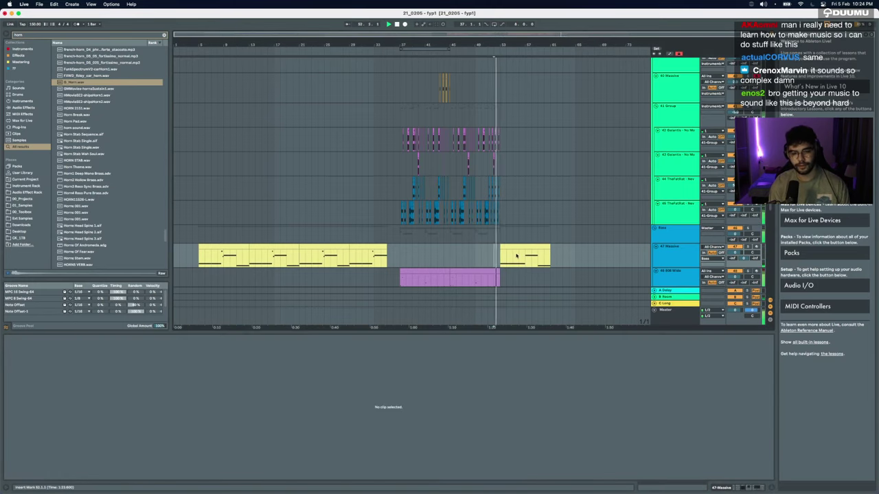
pyautogui.press('+')
pyautogui.press('+')
pyautogui.click(463, 251)
pyautogui.scroll(-5, 463, 252)
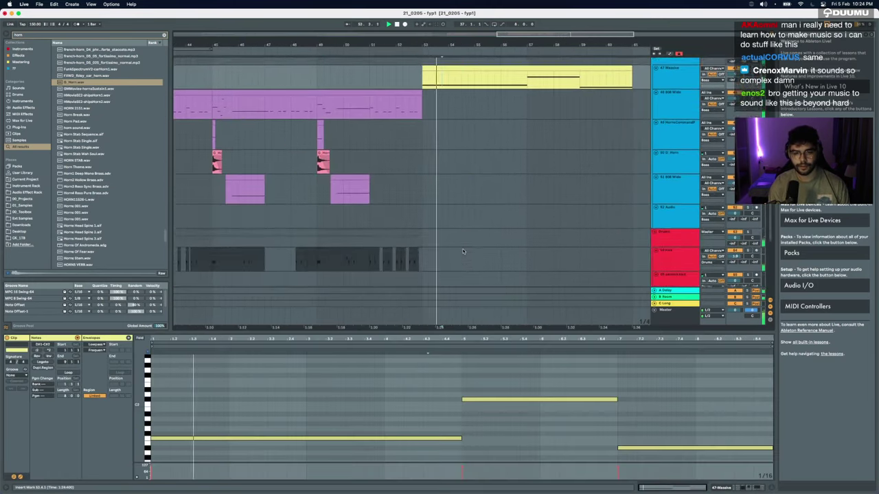
pyautogui.scroll(-1, 463, 251)
pyautogui.press('alt+super+l')
pyautogui.scroll(-5, 452, 334)
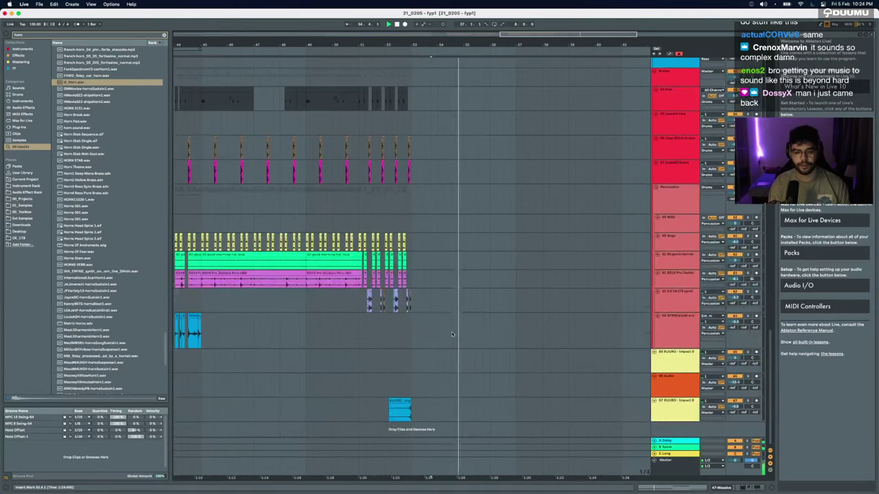
pyautogui.press('-')
pyautogui.press('-')
pyautogui.scroll(5, 453, 334)
pyautogui.press('-')
pyautogui.scroll(3, 462, 323)
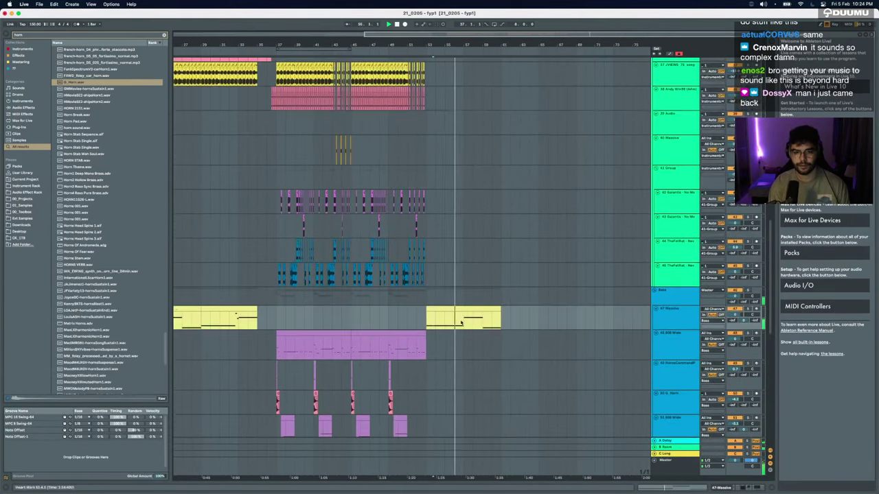
# Step: Duplicate the bar 53 clips on the 15 Massive and 12 Massive tracks to bar 61
pyautogui.click(462, 323)
pyautogui.scroll(10, 474, 344)
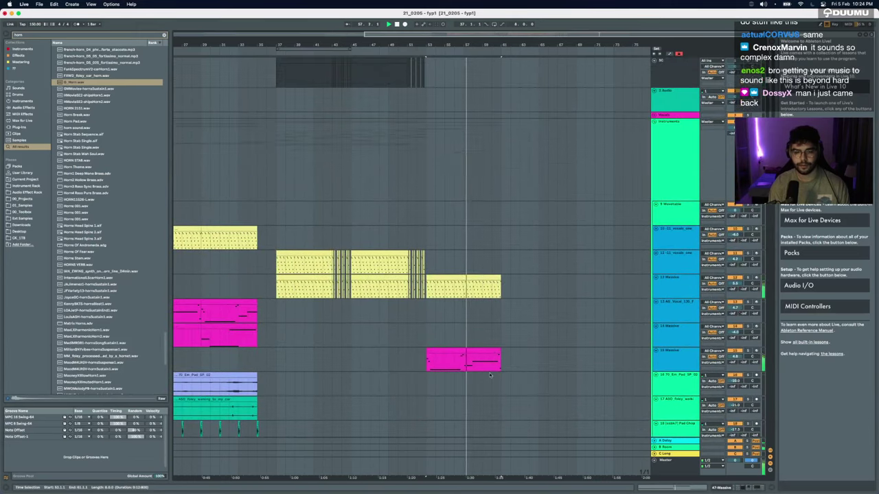
pyautogui.scroll(-2, 484, 343)
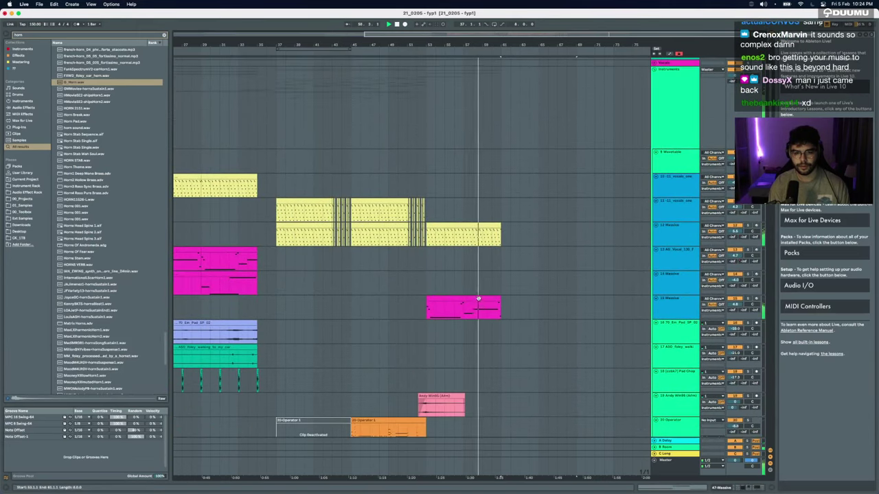
pyautogui.click(479, 299)
pyautogui.press('super+d')
pyautogui.click(453, 230)
pyautogui.press('super+d')
# Step: Copy bars 37 to 41 of the 11_vocals_one_shot track, paste them at bar 53, and repeat the copy up to bar 69
pyautogui.click(317, 208)
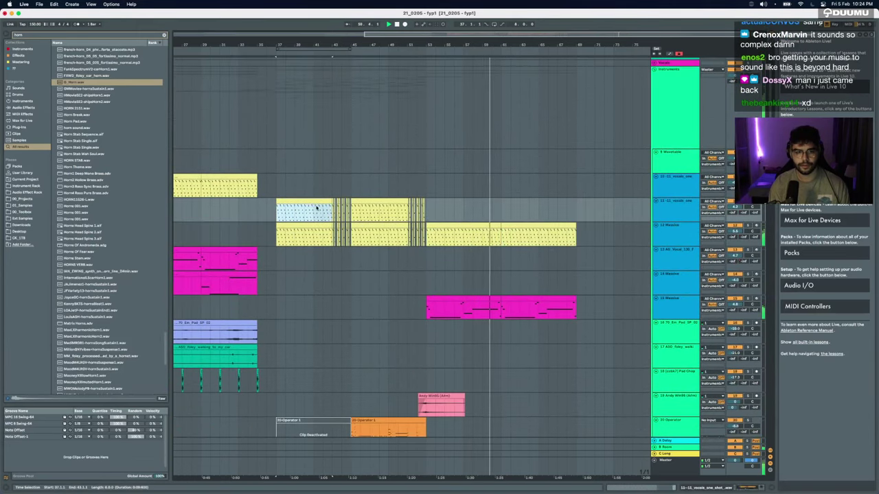
pyautogui.moveTo(315, 208)
pyautogui.mouseDown()
pyautogui.moveTo(267, 208)
pyautogui.moveTo(316, 211)
pyautogui.mouseUp()
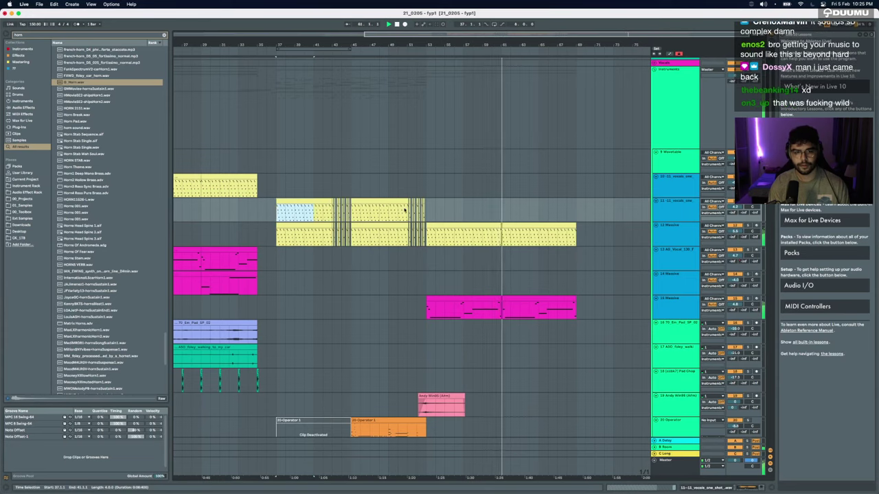
pyautogui.press('super+c')
pyautogui.click(427, 212)
pyautogui.press('super+v')
pyautogui.press('super+d')
pyautogui.press('super+d')
pyautogui.press('super+d')
# Step: Display the Massive device's automation on the 12 Massive track across the arrangement
pyautogui.click(484, 225)
pyautogui.keyDown('shift'); pyautogui.click(523, 226); pyautogui.keyUp('shift')
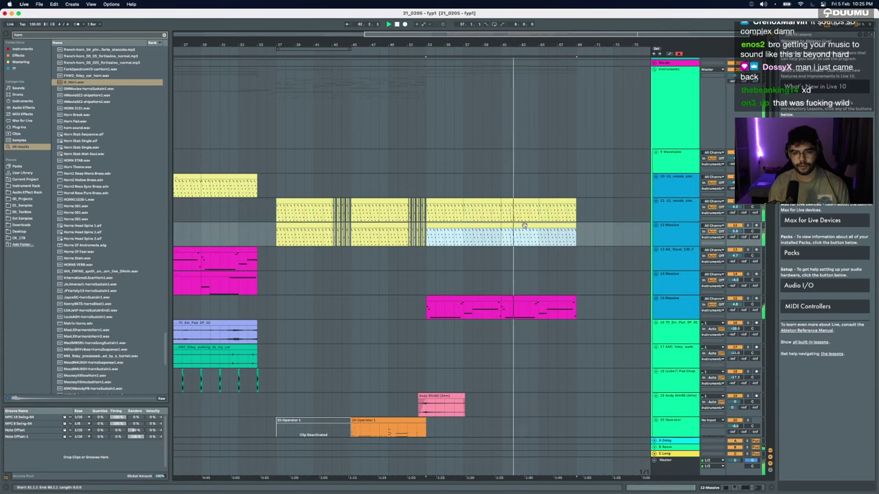
pyautogui.click(465, 227)
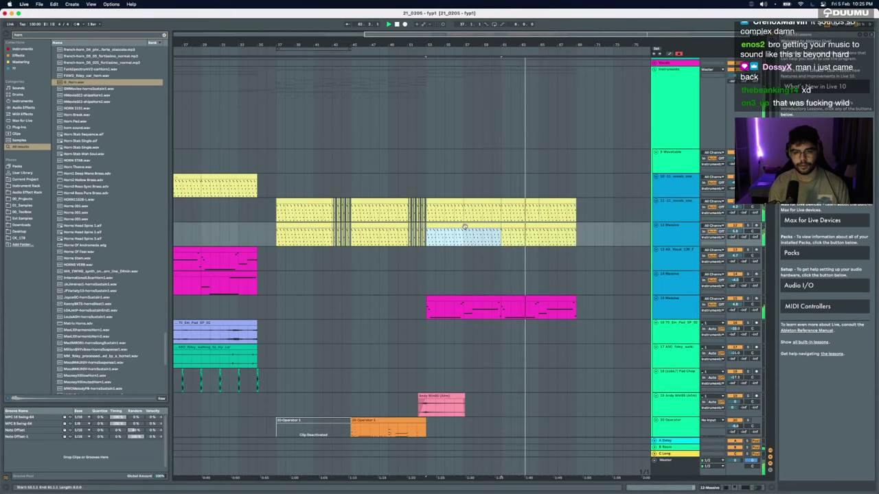
pyautogui.click(667, 228)
pyautogui.press('a')
pyautogui.click(668, 232)
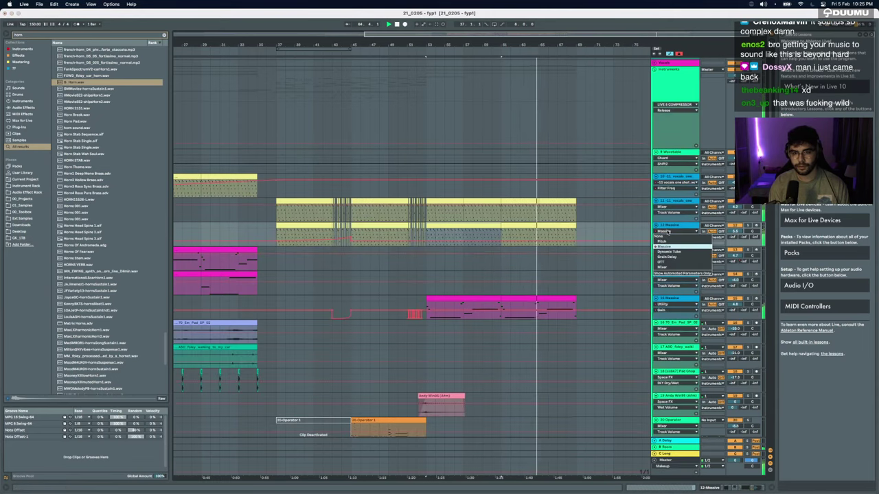
pyautogui.click(667, 232)
# Step: Play from bars 45 and 52 to check the 12 Massive track's envelope automation into the new section, ending with automation hidden
pyautogui.click(379, 234)
pyautogui.press('space')
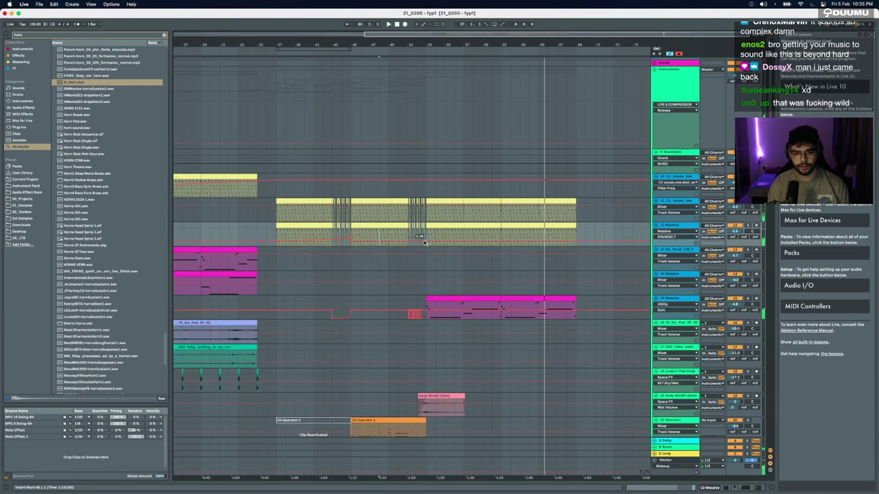
pyautogui.press('space')
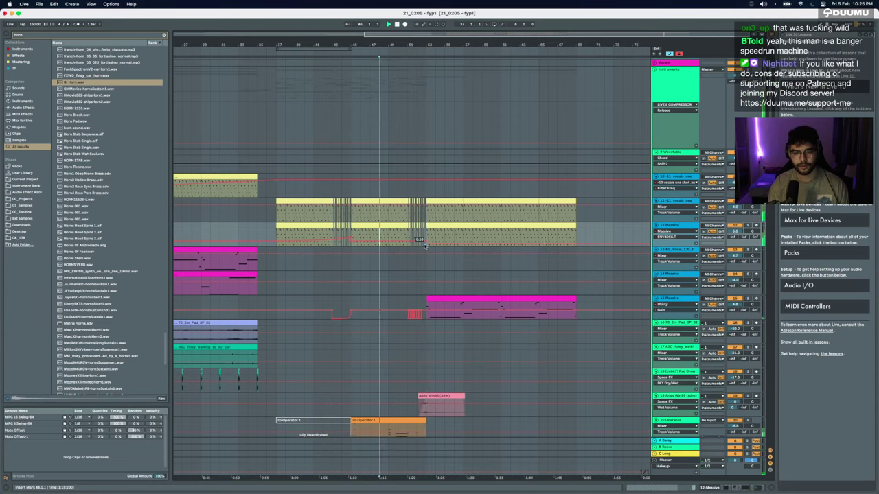
pyautogui.click(418, 238)
pyautogui.press('space')
pyautogui.press('space')
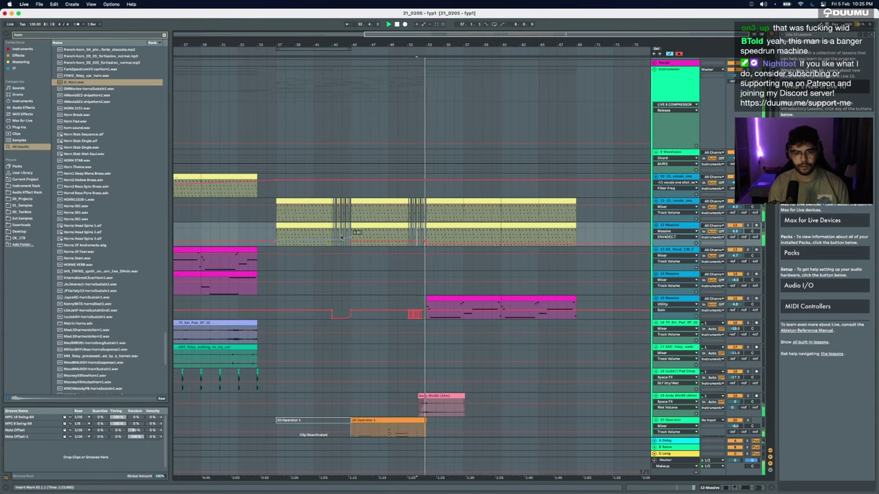
pyautogui.scroll(3, 424, 237)
pyautogui.press('+')
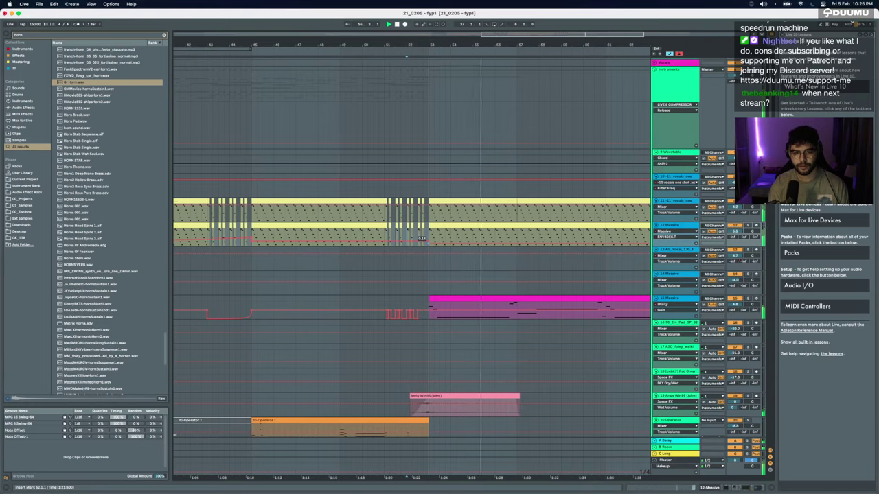
pyautogui.hscroll(1, 496, 245)
pyautogui.hscroll(8, 496, 245)
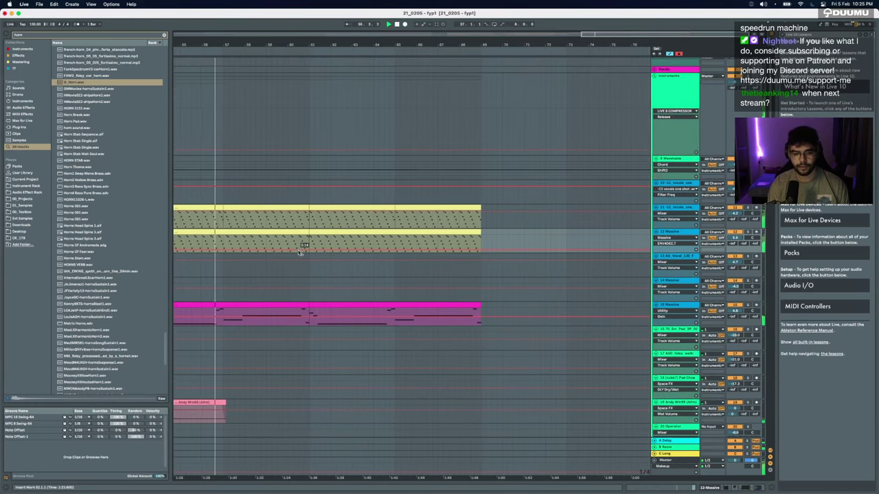
pyautogui.hscroll(-1, 352, 270)
pyautogui.press('a')
# Step: Duplicate bars 37 to 53 of the yellow percussion clips on track 60 to bar 53
pyautogui.press('-')
pyautogui.press('-')
pyautogui.scroll(-15, 352, 269)
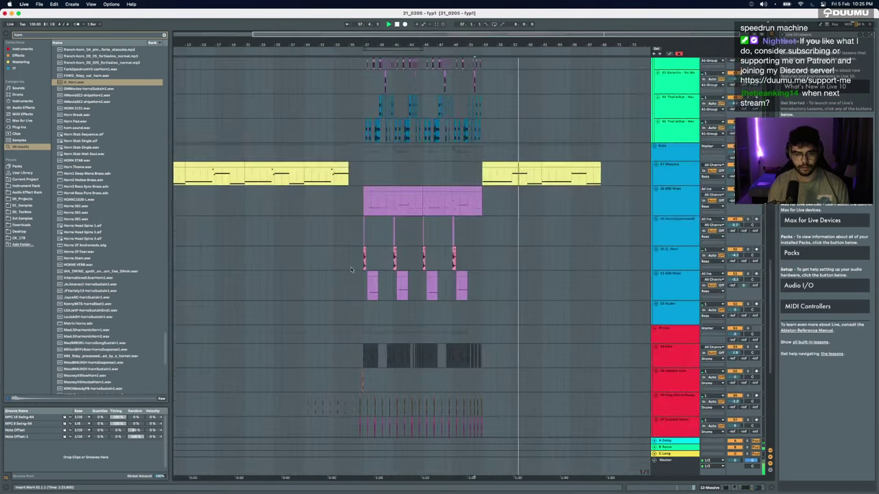
pyautogui.scroll(-6, 352, 270)
pyautogui.moveTo(356, 243); pyautogui.dragTo(476, 243)
pyautogui.press('super+d')
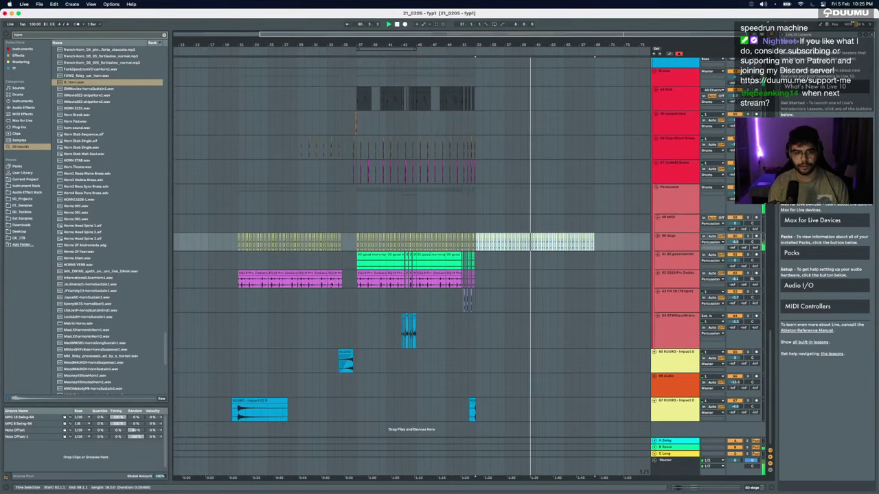
# Step: Copy bars 21 to 29 of the EQ19 Pro Zodiacs percussion track, paste them at bar 53, and repeat the copy up to bar 69
pyautogui.moveTo(239, 275); pyautogui.dragTo(298, 273)
pyautogui.press('super+c')
pyautogui.click(476, 280)
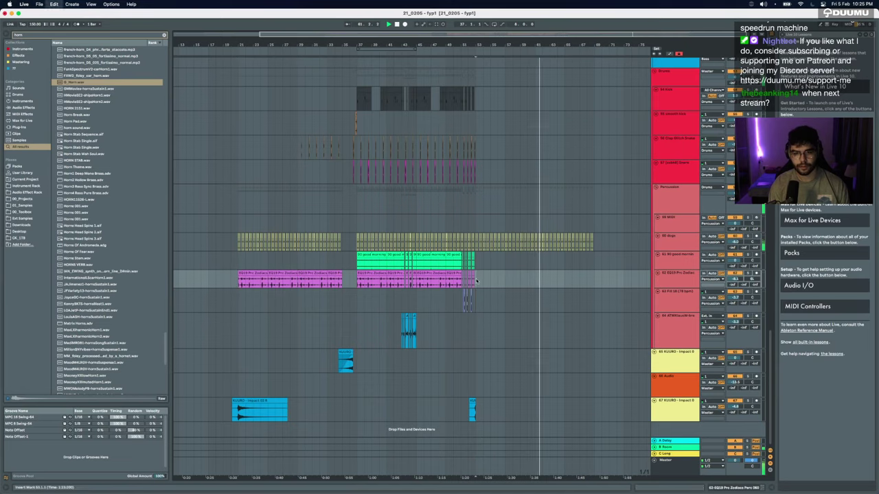
pyautogui.press('super+v')
pyautogui.press('super+d')
pyautogui.scroll(5, 535, 281)
pyautogui.scroll(-6, 535, 281)
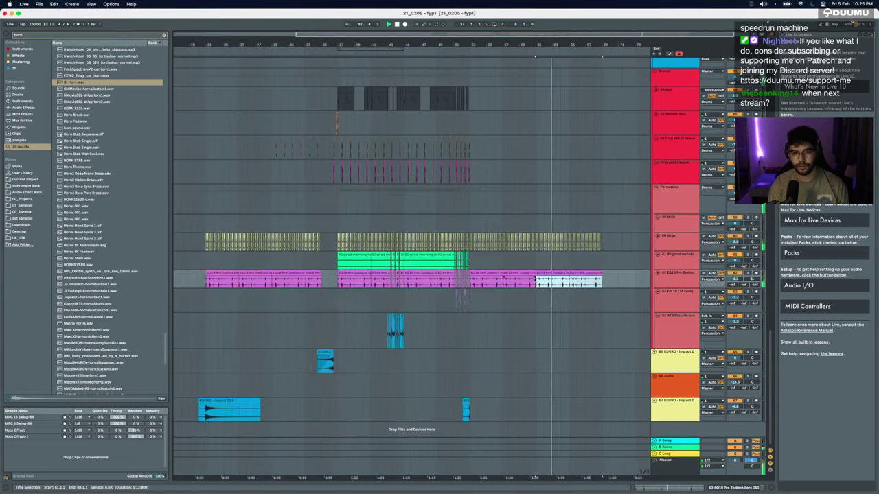
# Step: Duplicate the Clap Glitch Snake pattern from bar 37 onward through the new section and delete the excess beyond bar 69
pyautogui.scroll(3, 379, 238)
pyautogui.moveTo(377, 227); pyautogui.dragTo(579, 221)
pyautogui.press('super+d')
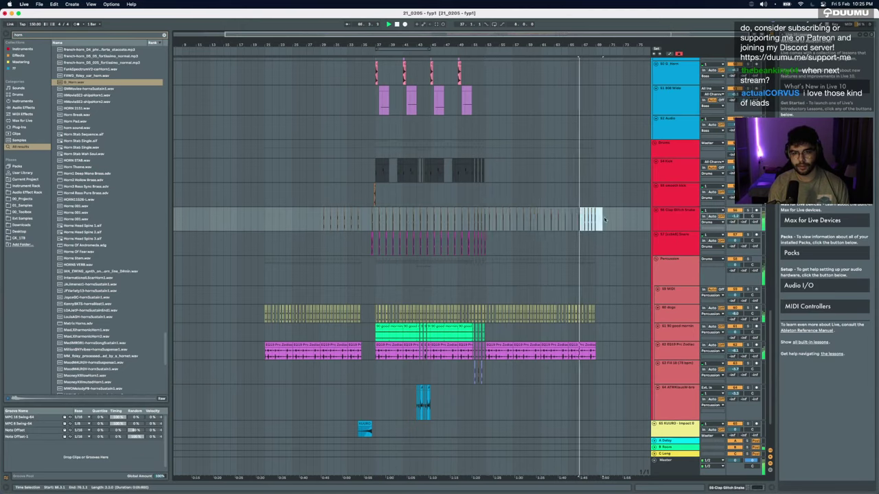
pyautogui.press('Delete')
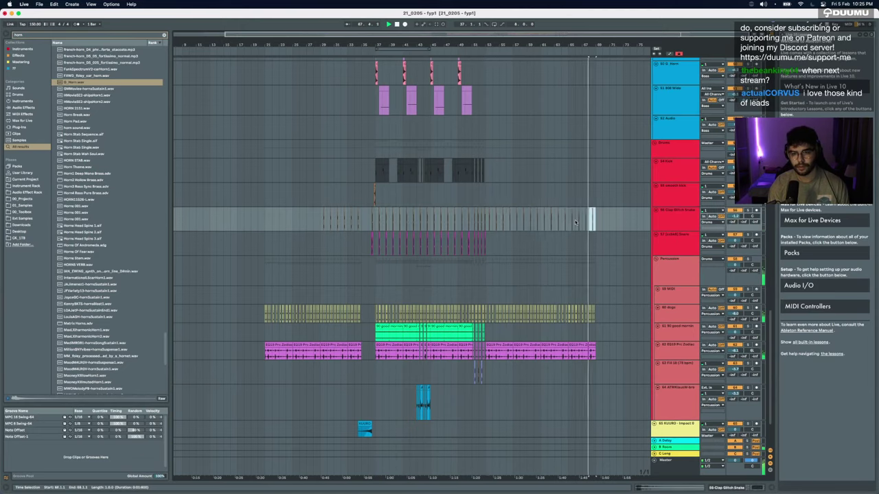
# Step: Save the fyp1 set with the insert marker placed at bar 68 on the Clap Glitch Snake track
pyautogui.click(589, 221)
pyautogui.press('super+s')
pyautogui.press('Return')
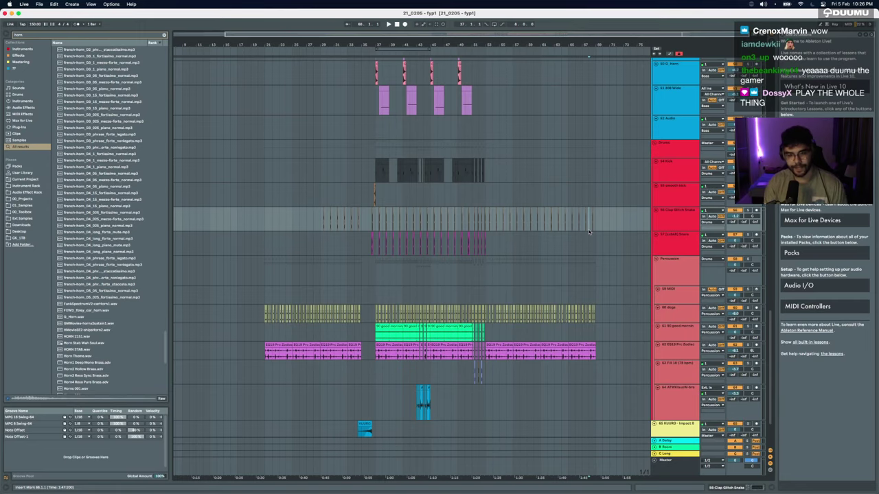
# Step: Select the 70_Em_Pad_SP_02 clip spanning bars 1 to 35 on track 16
pyautogui.scroll(5, 588, 231)
pyautogui.scroll(-8, 588, 231)
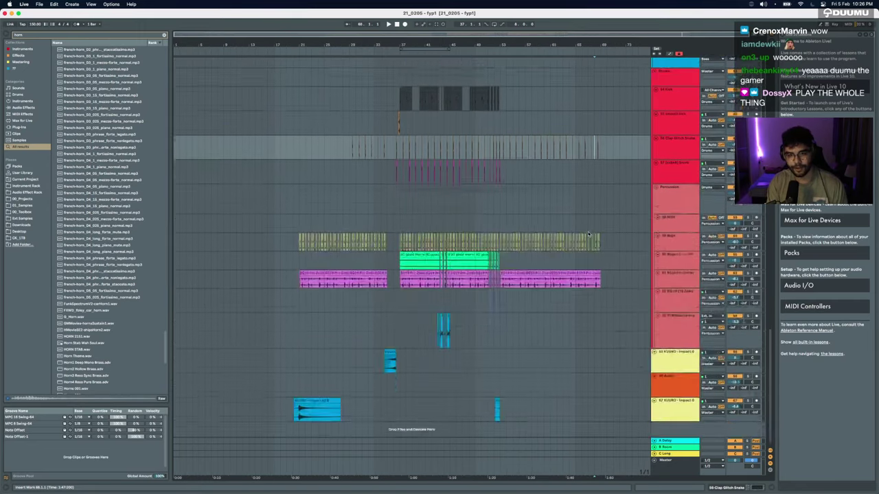
pyautogui.scroll(10, 588, 233)
pyautogui.scroll(-2, 468, 196)
pyautogui.scroll(2, 468, 196)
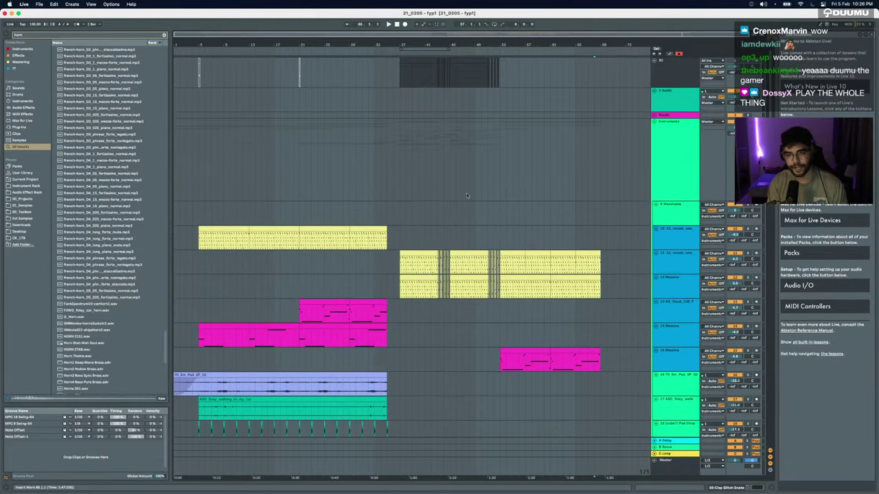
pyautogui.scroll(-8, 226, 308)
pyautogui.scroll(5, 227, 307)
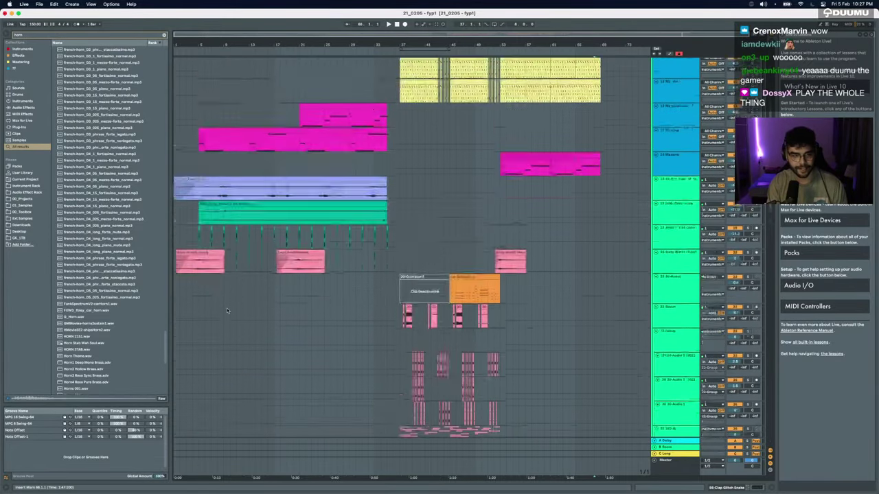
pyautogui.click(194, 254)
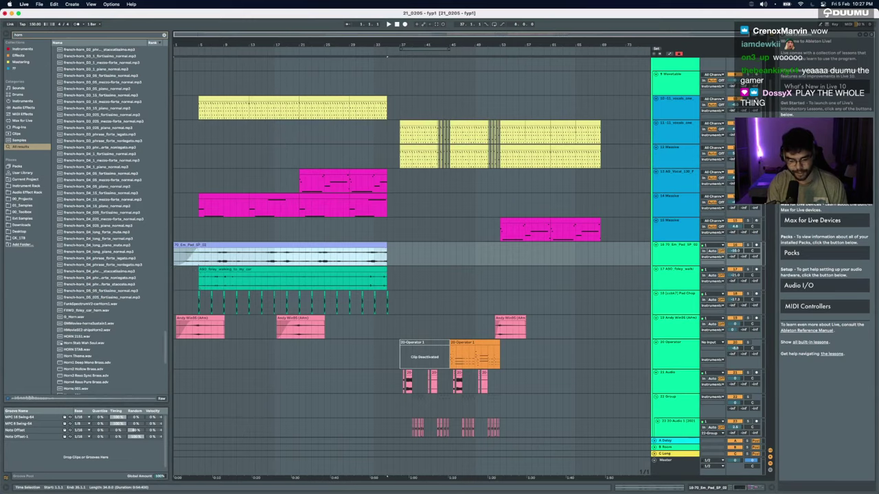